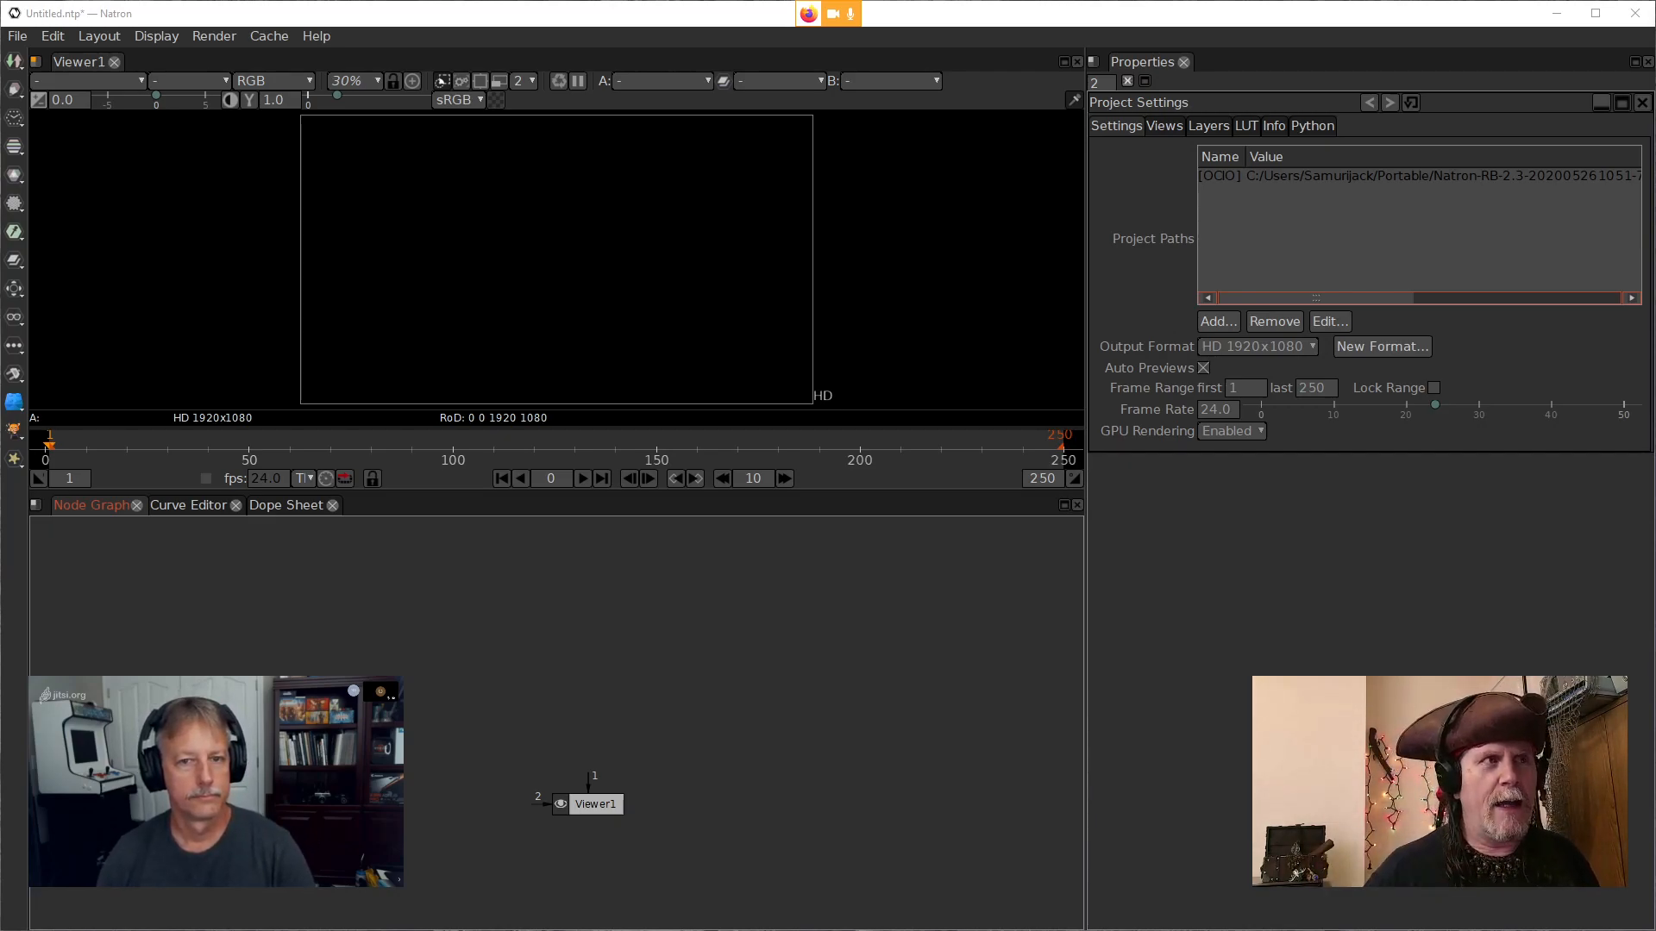
Add a Constant node to the node graph above the viewer node
{"action": "left_click_drag", "start_coordinate": [667, 607], "coordinate": [671, 643]}
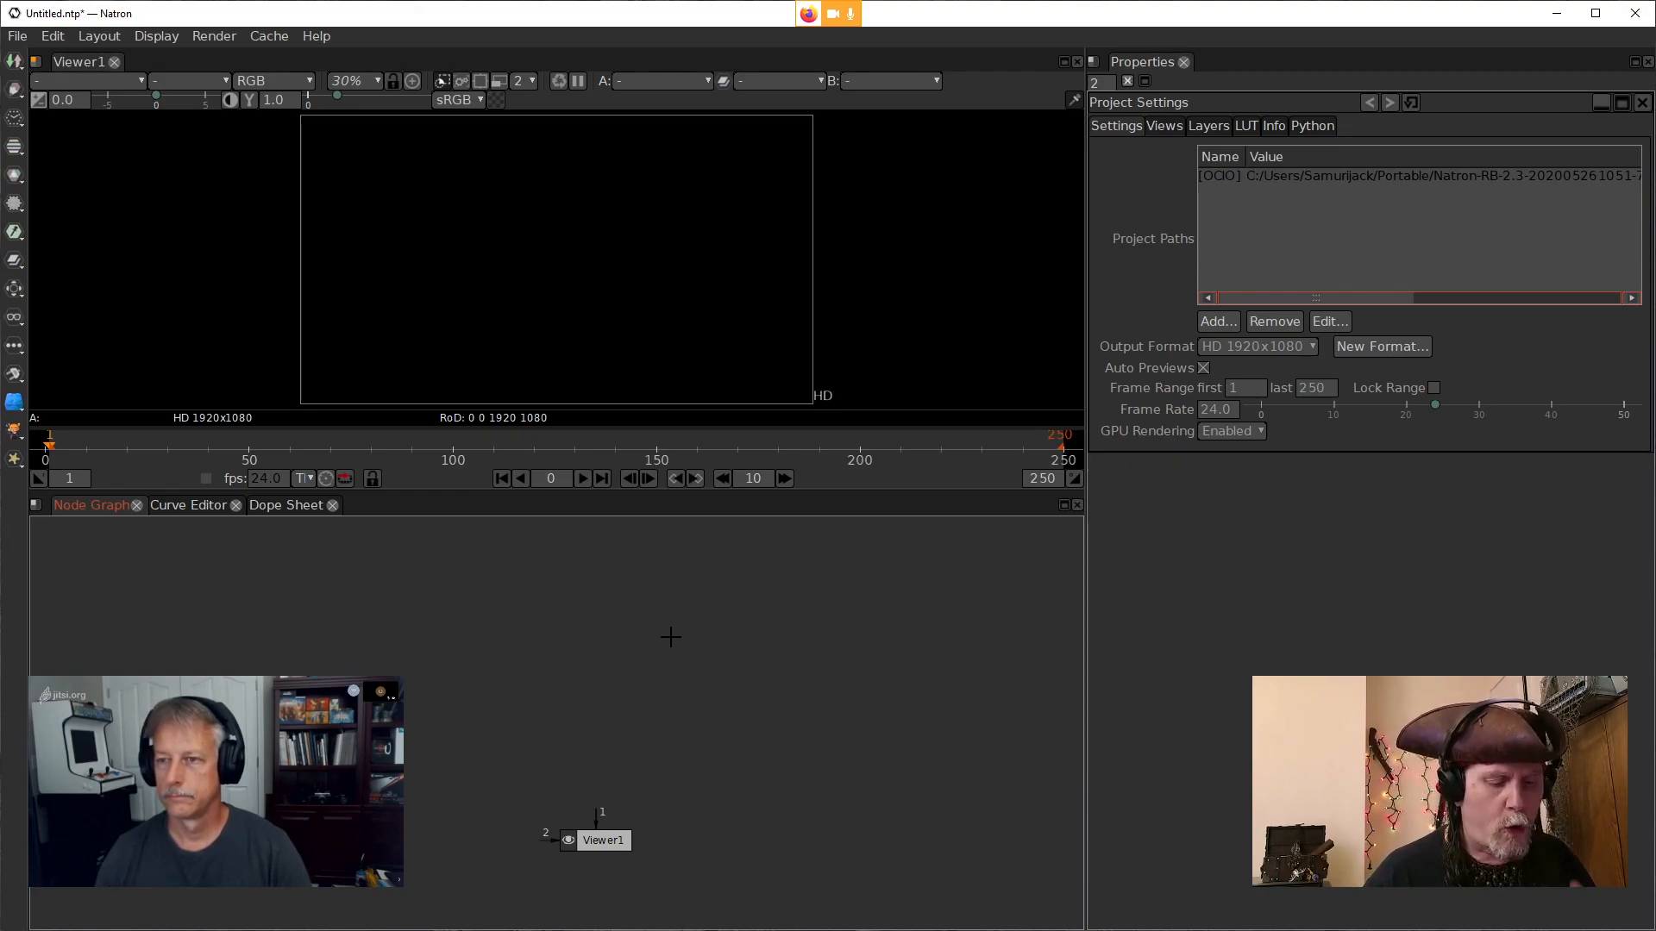
{"action": "left_click_drag", "start_coordinate": [632, 651], "coordinate": [623, 667]}
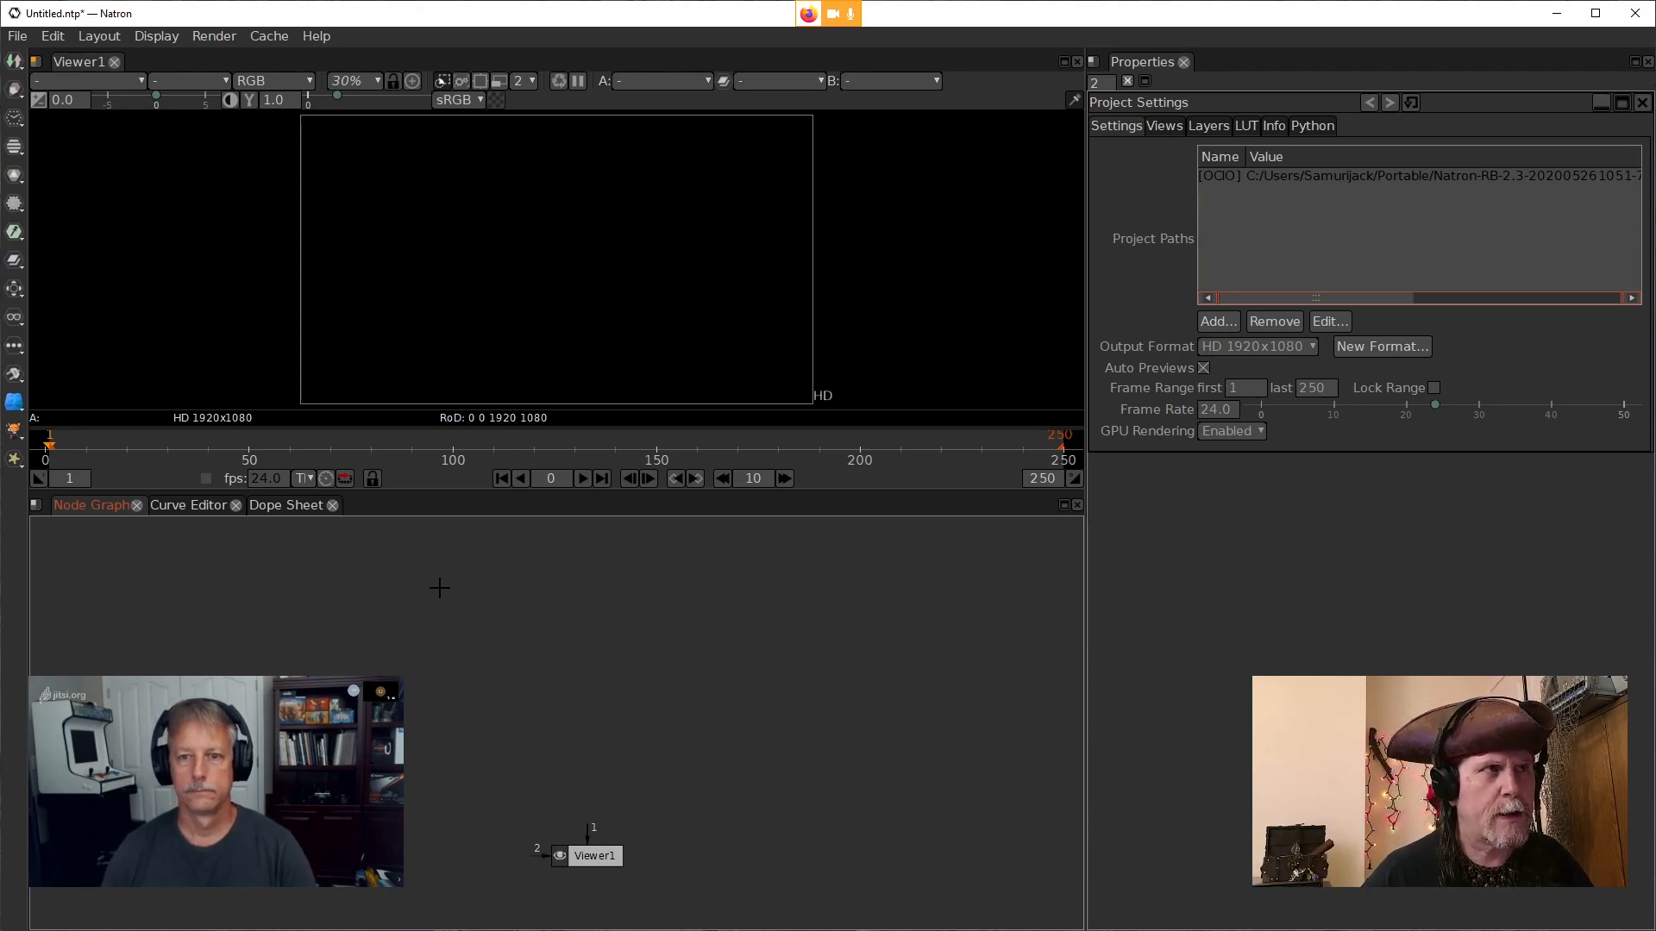
{"action": "key", "text": "Tab"}
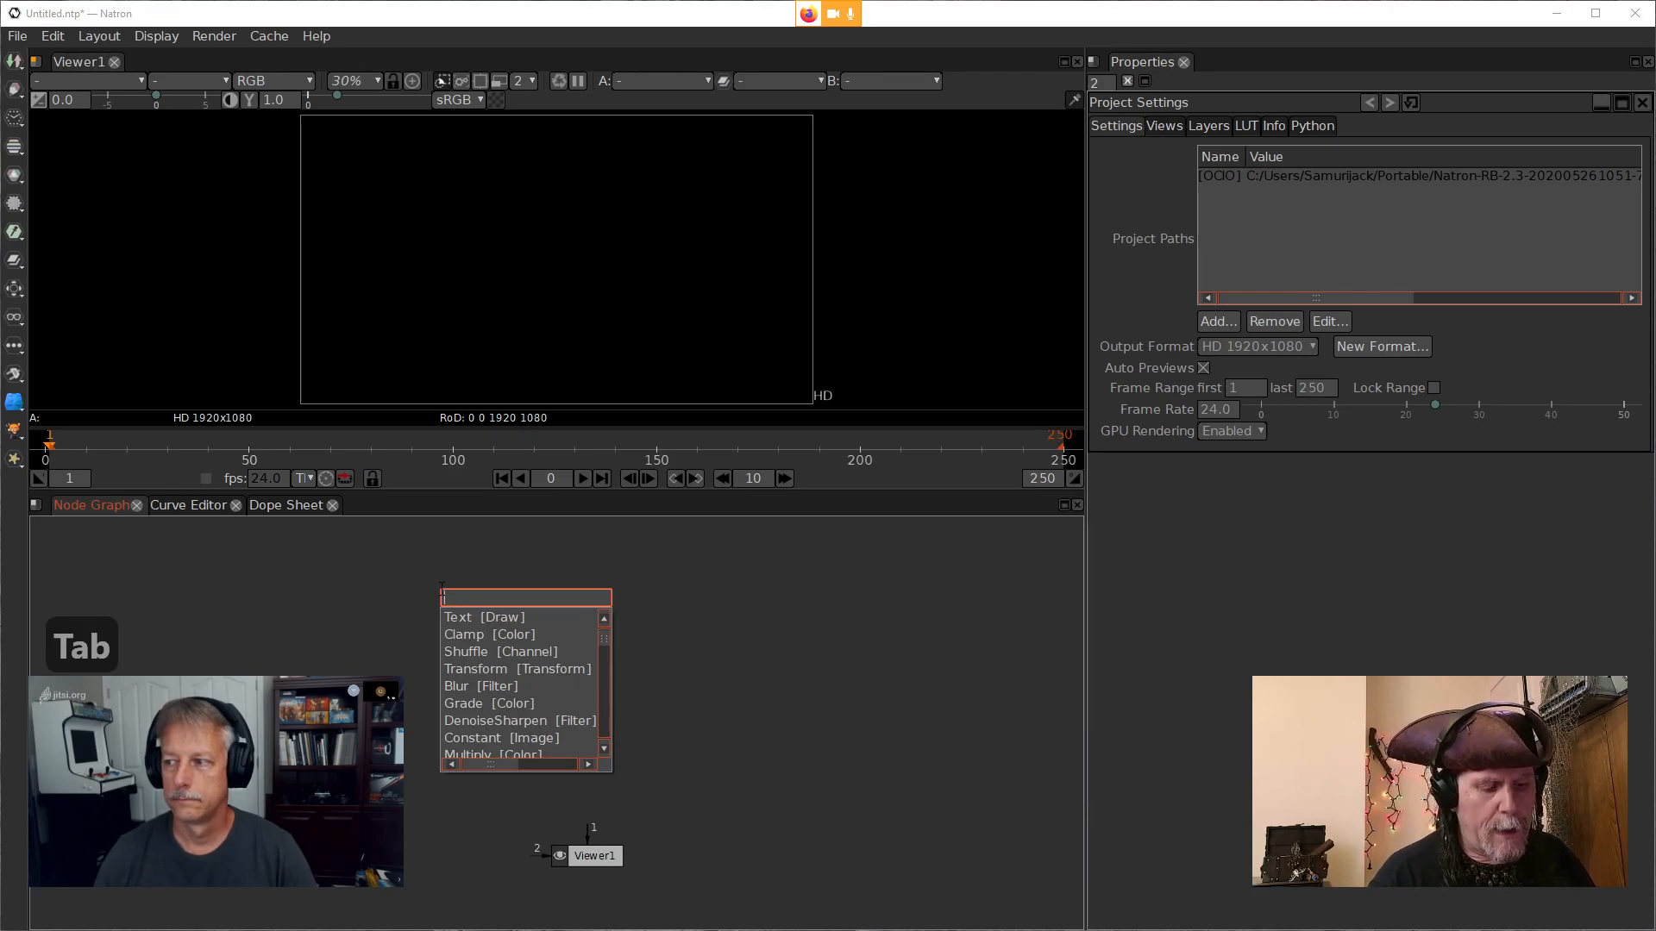
{"action": "type", "text": "consta"}
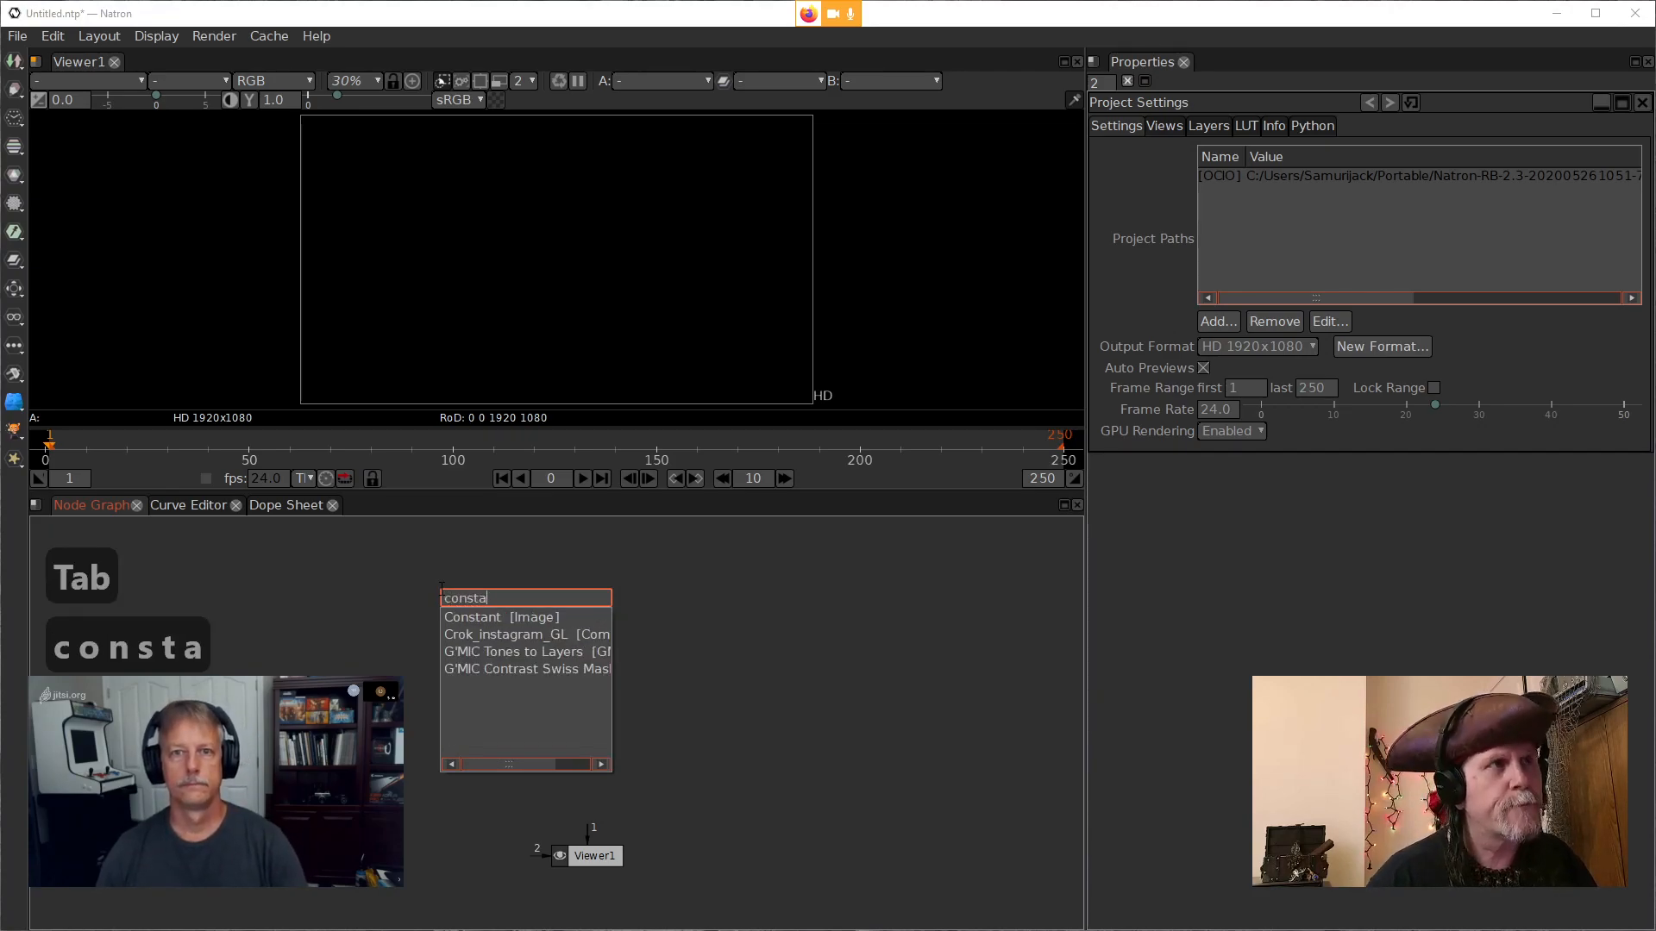
{"action": "key", "text": "Down"}
{"action": "key", "text": "Return"}
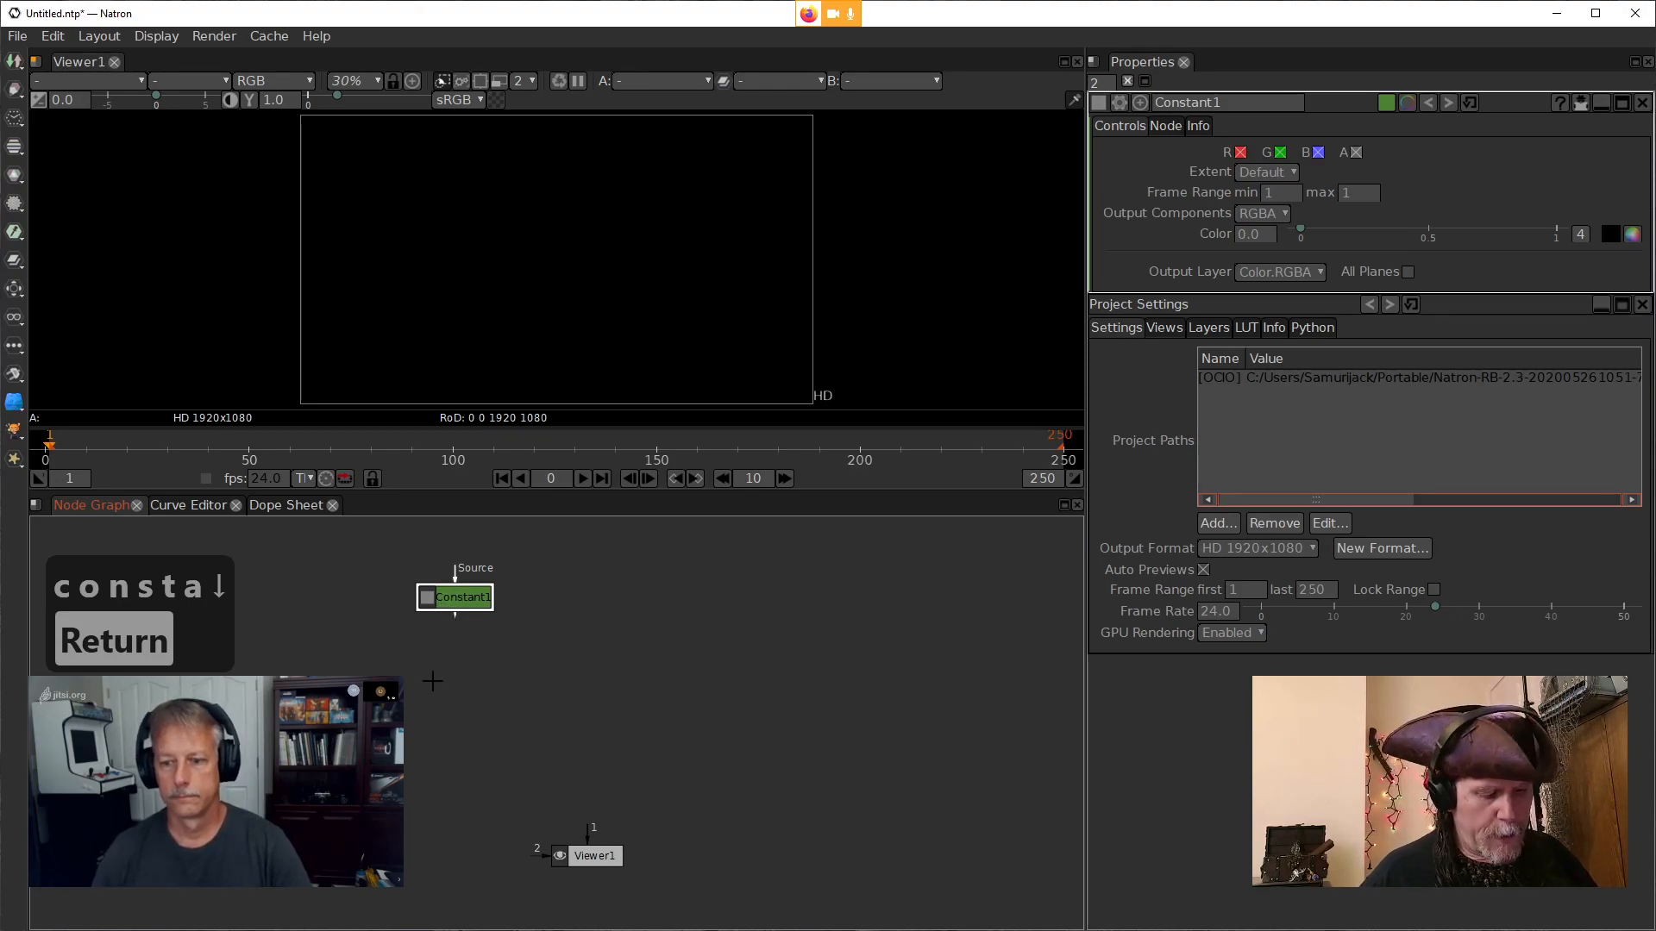
Duplicate the Constant node twice and place the copies in a column below the original
{"action": "key", "text": "alt+c"}
{"action": "left_click_drag", "start_coordinate": [449, 686], "coordinate": [425, 681]}
{"action": "key", "text": "alt+c"}
{"action": "left_click_drag", "start_coordinate": [483, 728], "coordinate": [461, 746]}
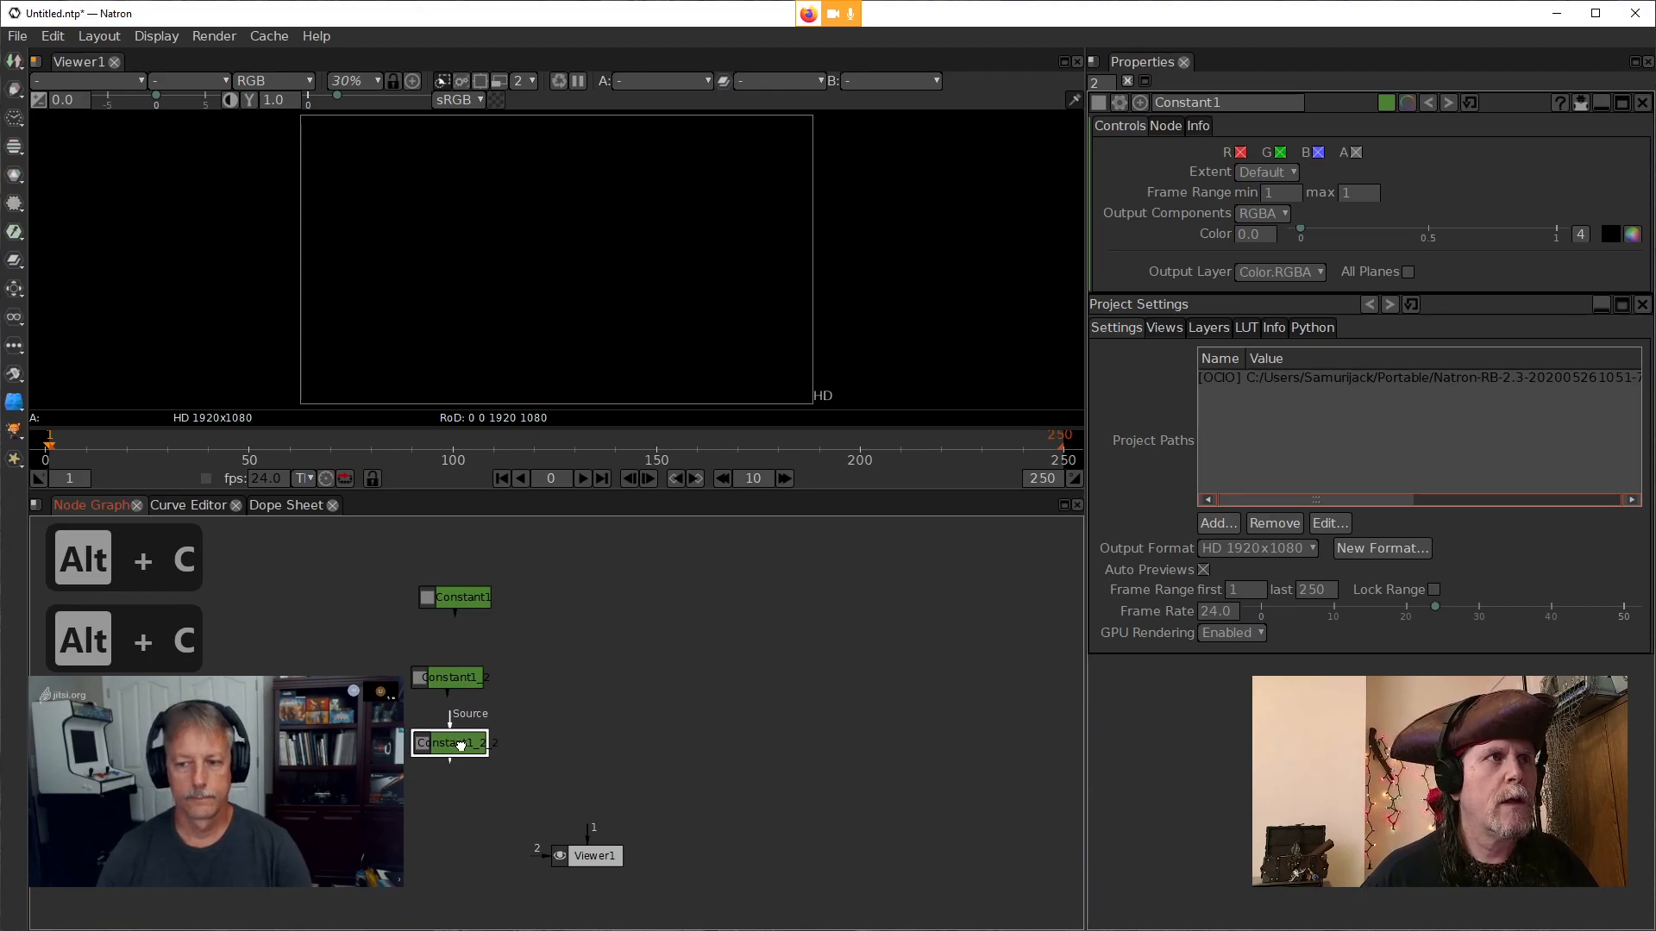
Align the Constant nodes in a column and set the lowest one's alpha to 1, with its color split into separate channels
{"action": "double_click", "coordinate": [477, 744]}
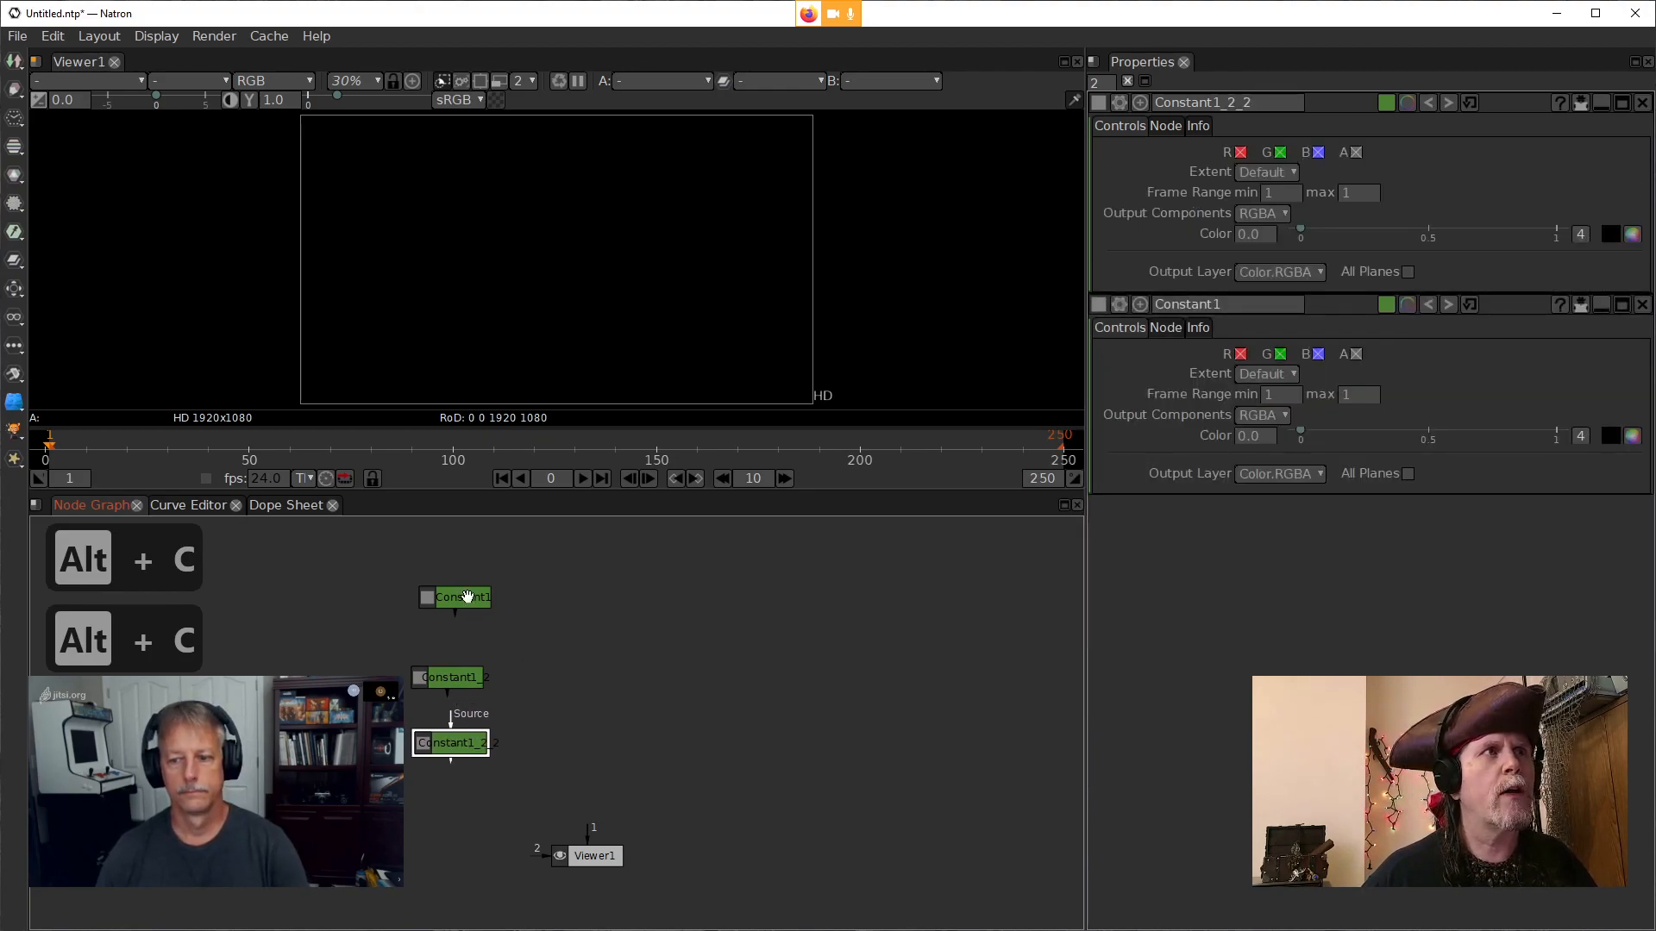
{"action": "left_click_drag", "start_coordinate": [467, 595], "coordinate": [456, 591]}
{"action": "left_click_drag", "start_coordinate": [450, 678], "coordinate": [446, 673]}
{"action": "left_click", "coordinate": [433, 745]}
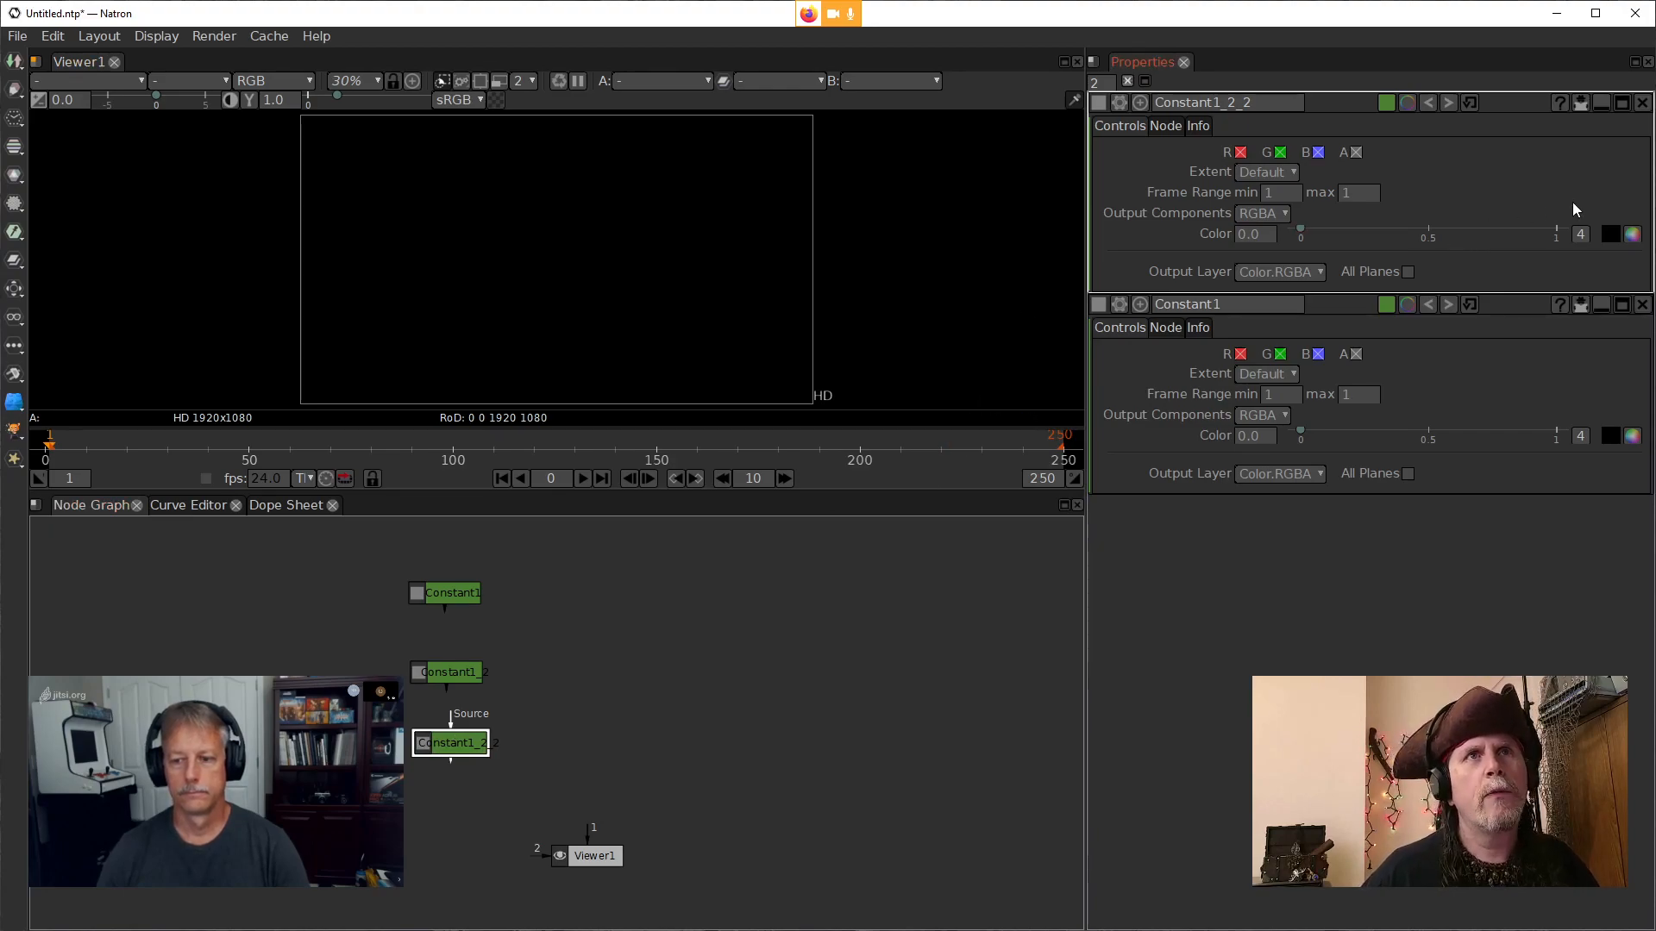
{"action": "left_click", "coordinate": [1580, 234]}
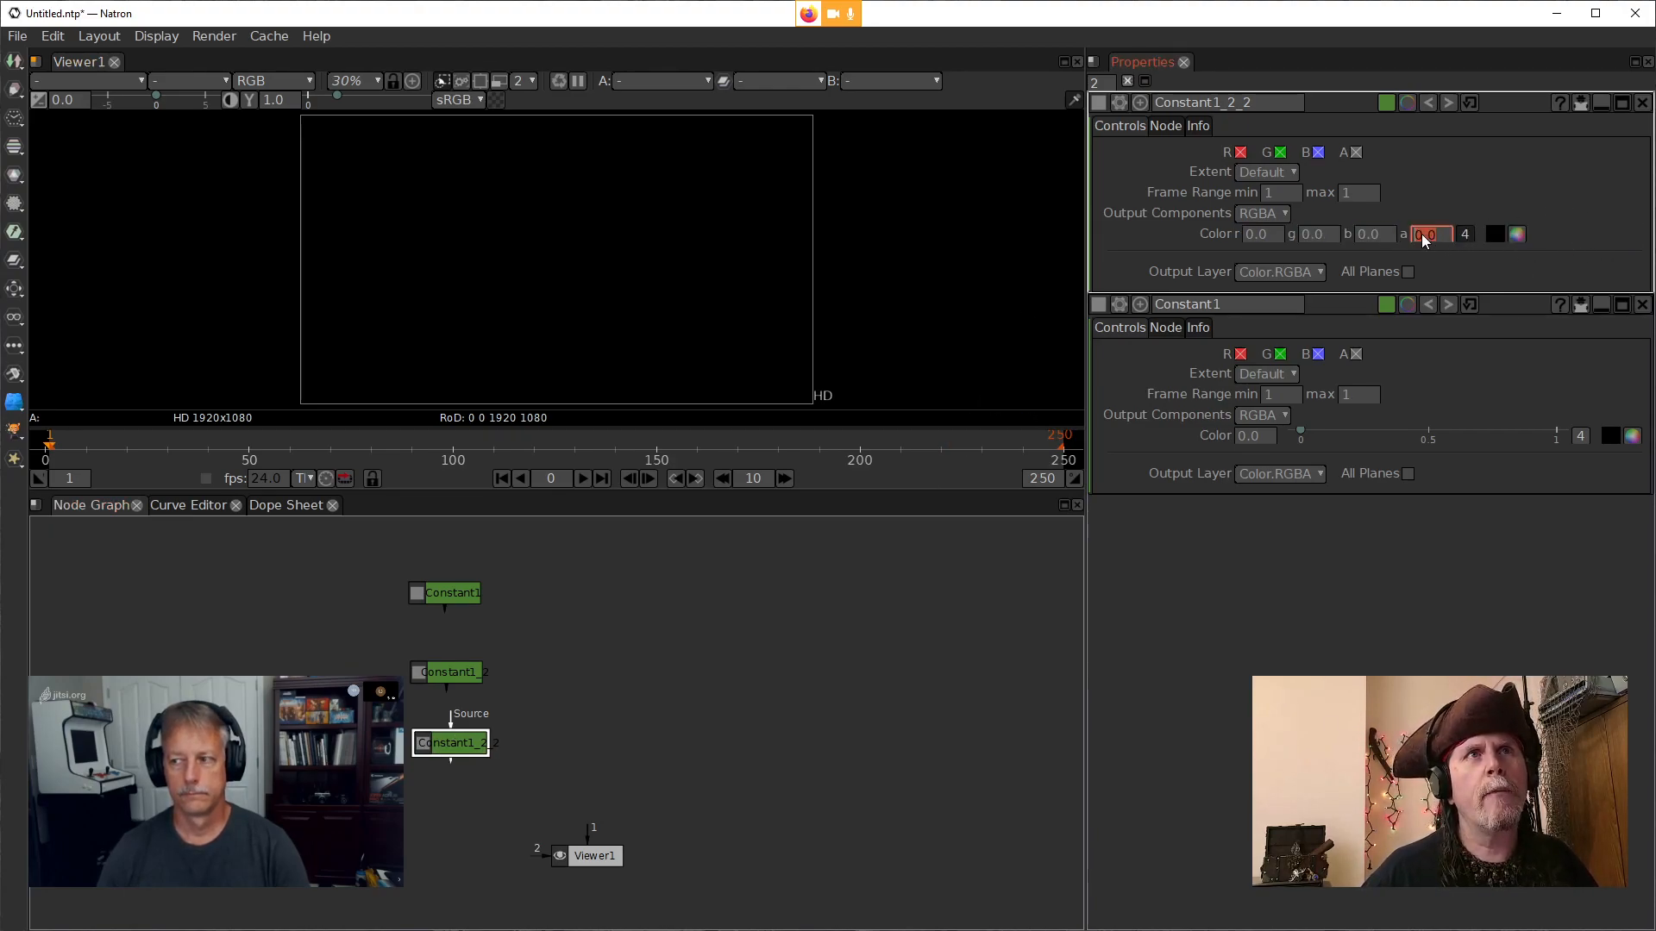
{"action": "type", "text": "1"}
{"action": "key", "text": "Return"}
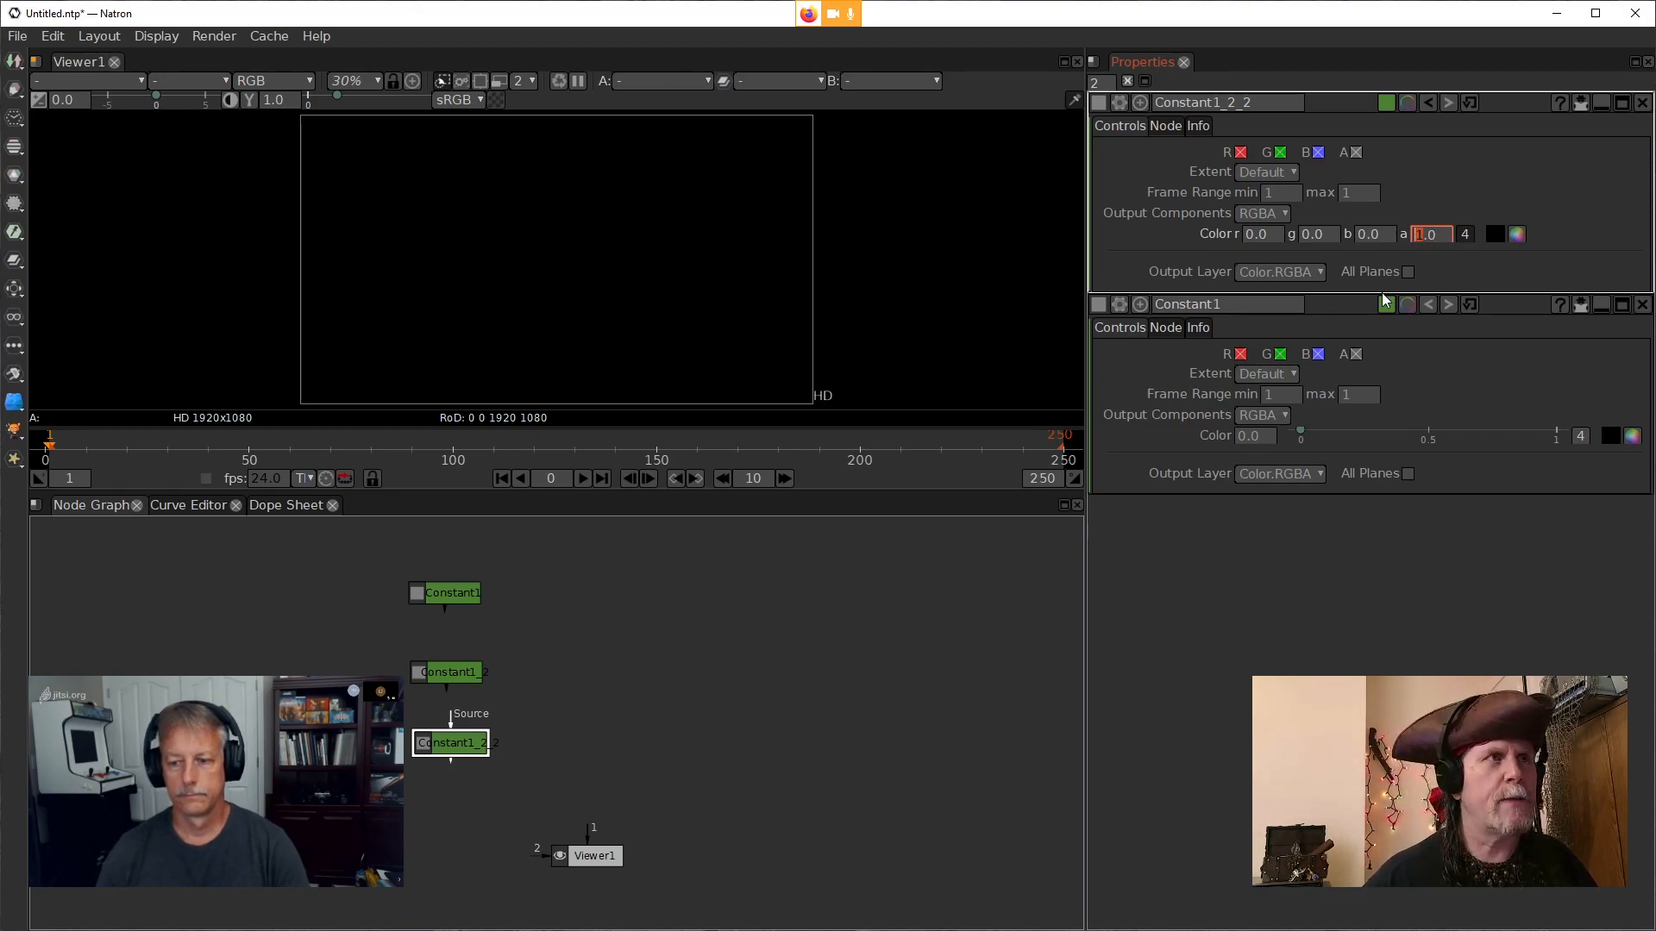
Show the uppermost Constant node in the viewer and set its color to red 1.0, green 1.0 and blue 0.07
{"action": "left_click", "coordinate": [450, 595]}
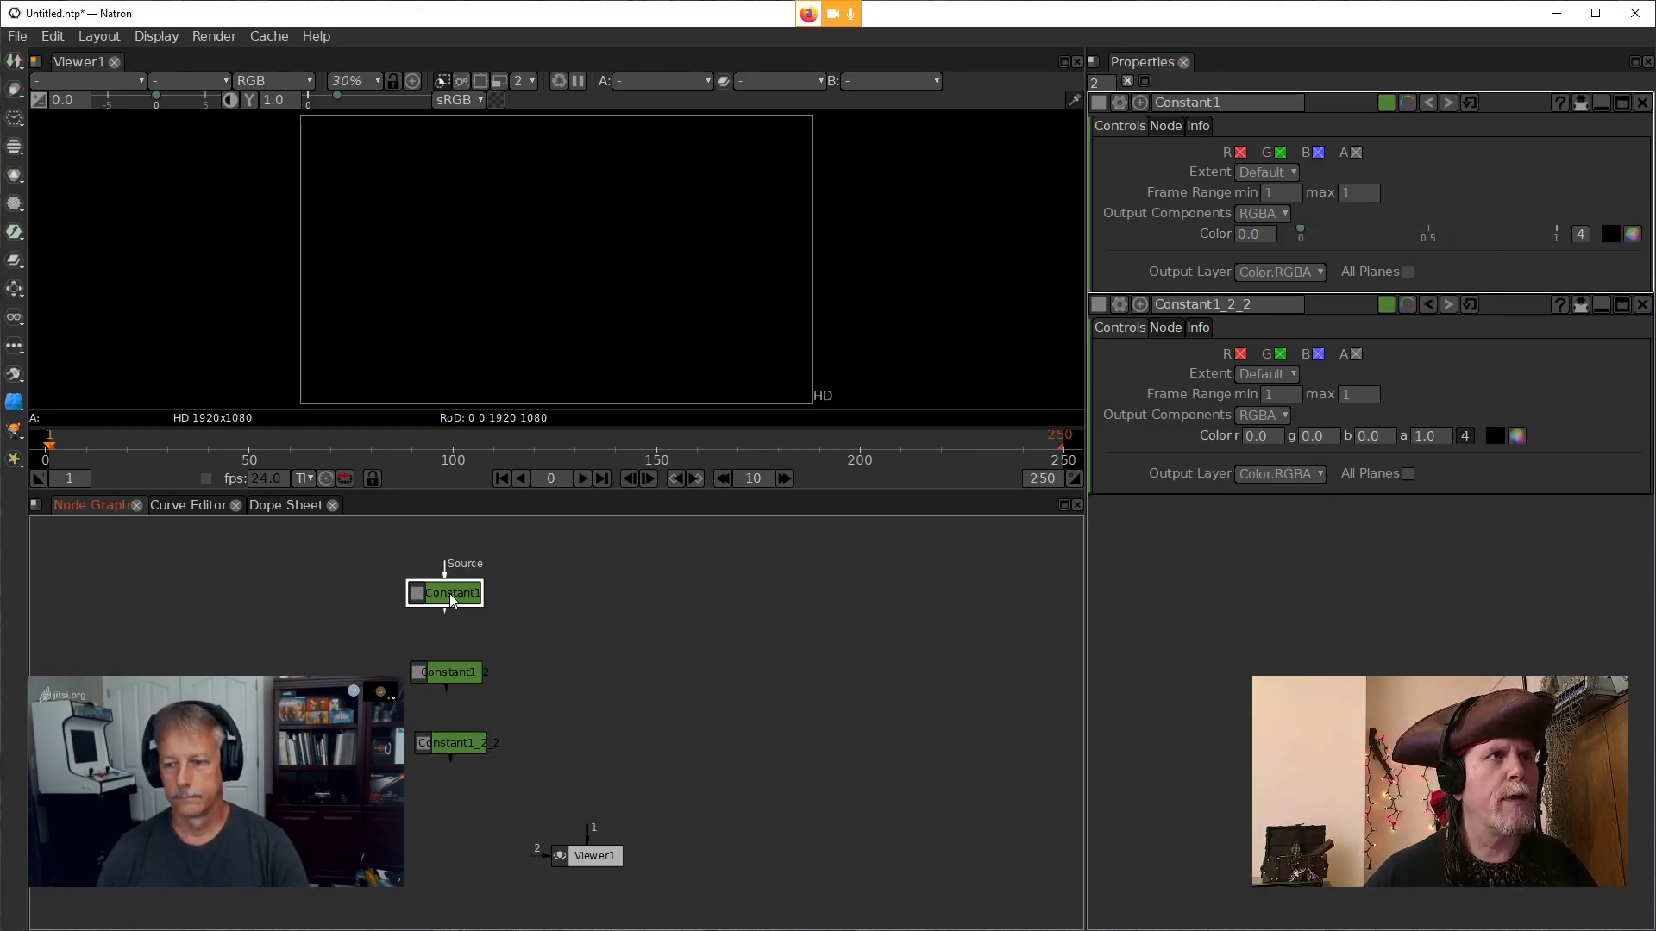
{"action": "left_click", "coordinate": [1581, 235]}
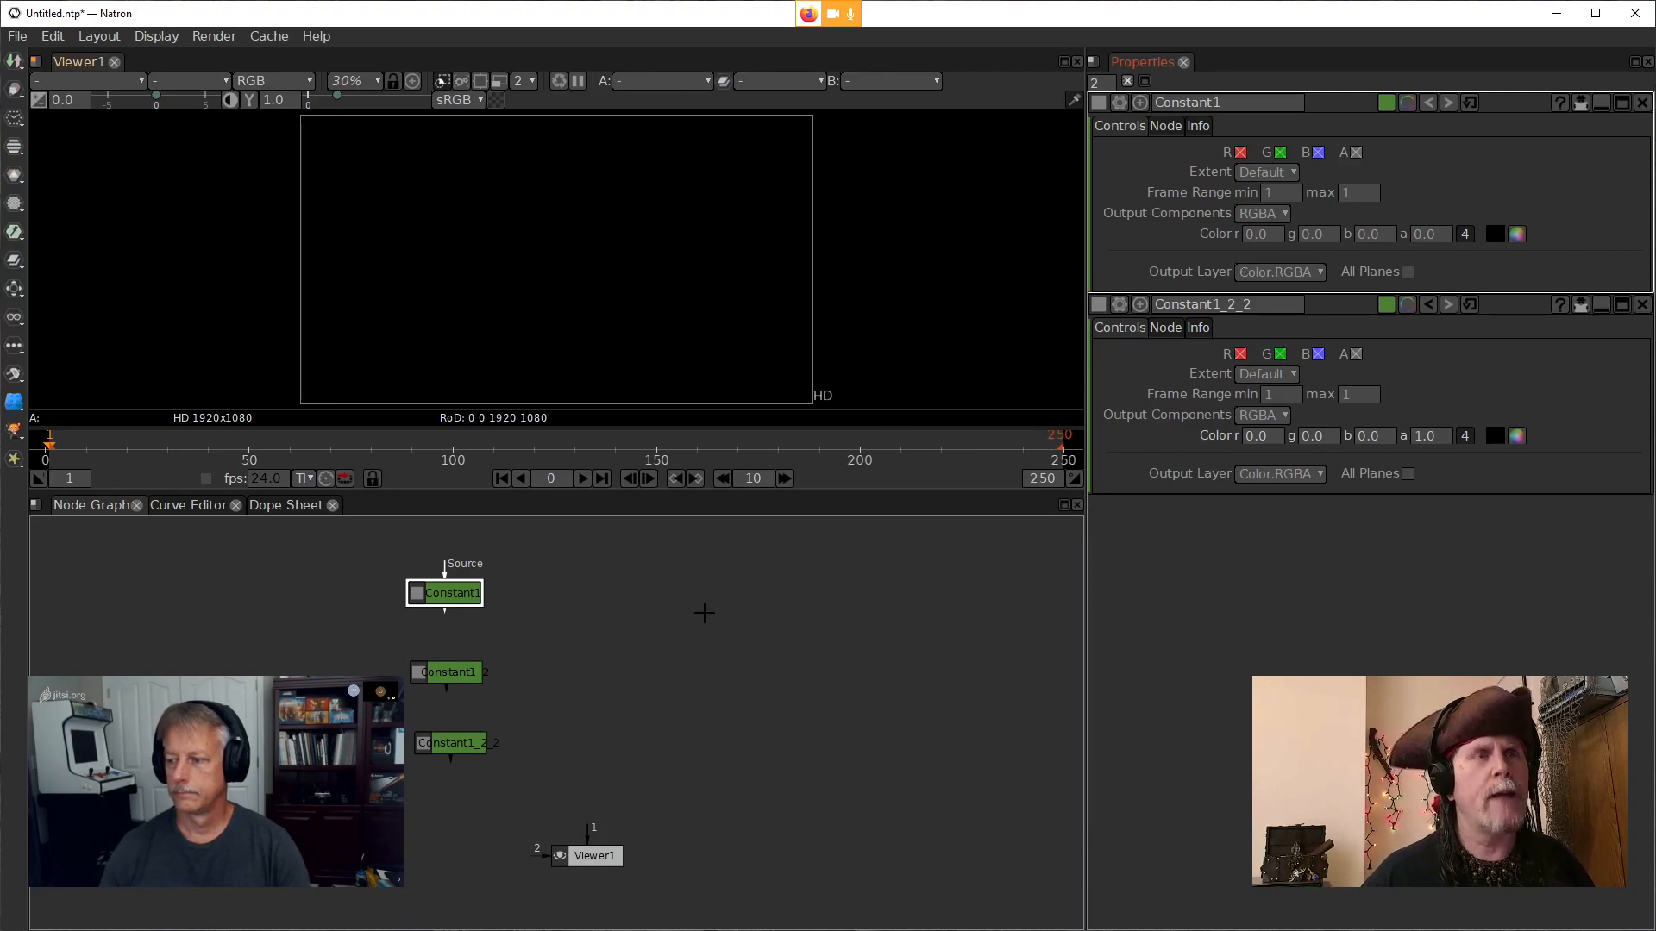
{"action": "key", "text": "1"}
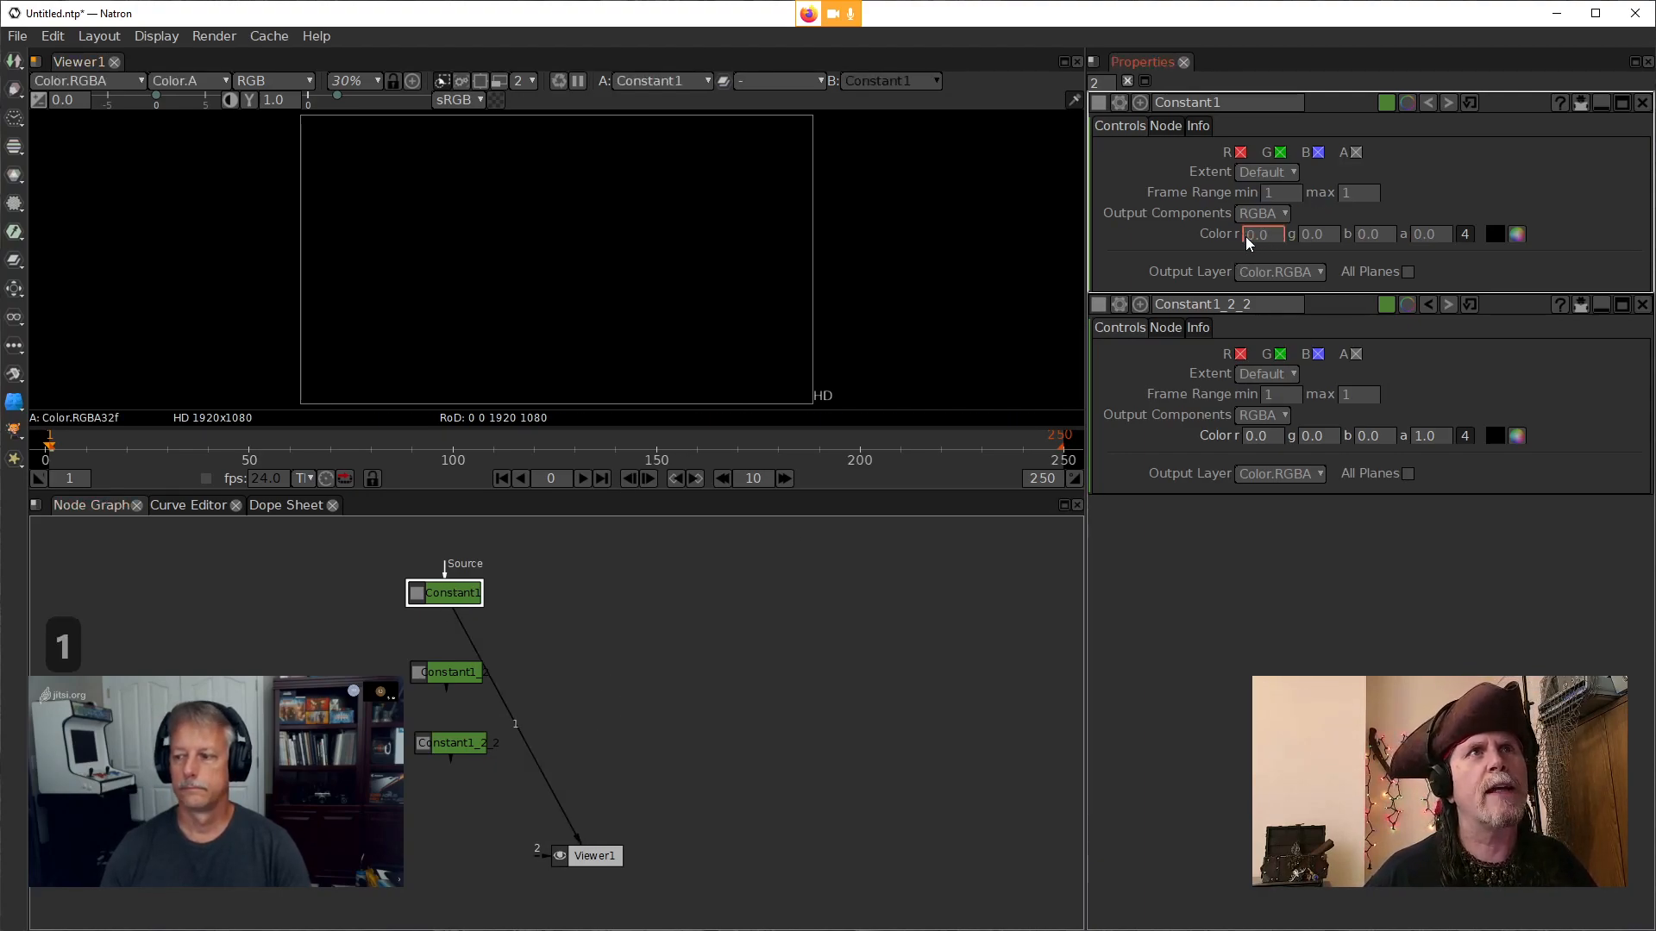
{"action": "scroll", "coordinate": [1244, 237], "scroll_direction": "up", "scroll_amount": 1}
{"action": "left_click", "coordinate": [1302, 238]}
{"action": "scroll", "coordinate": [1302, 238], "scroll_direction": "up", "scroll_amount": 1}
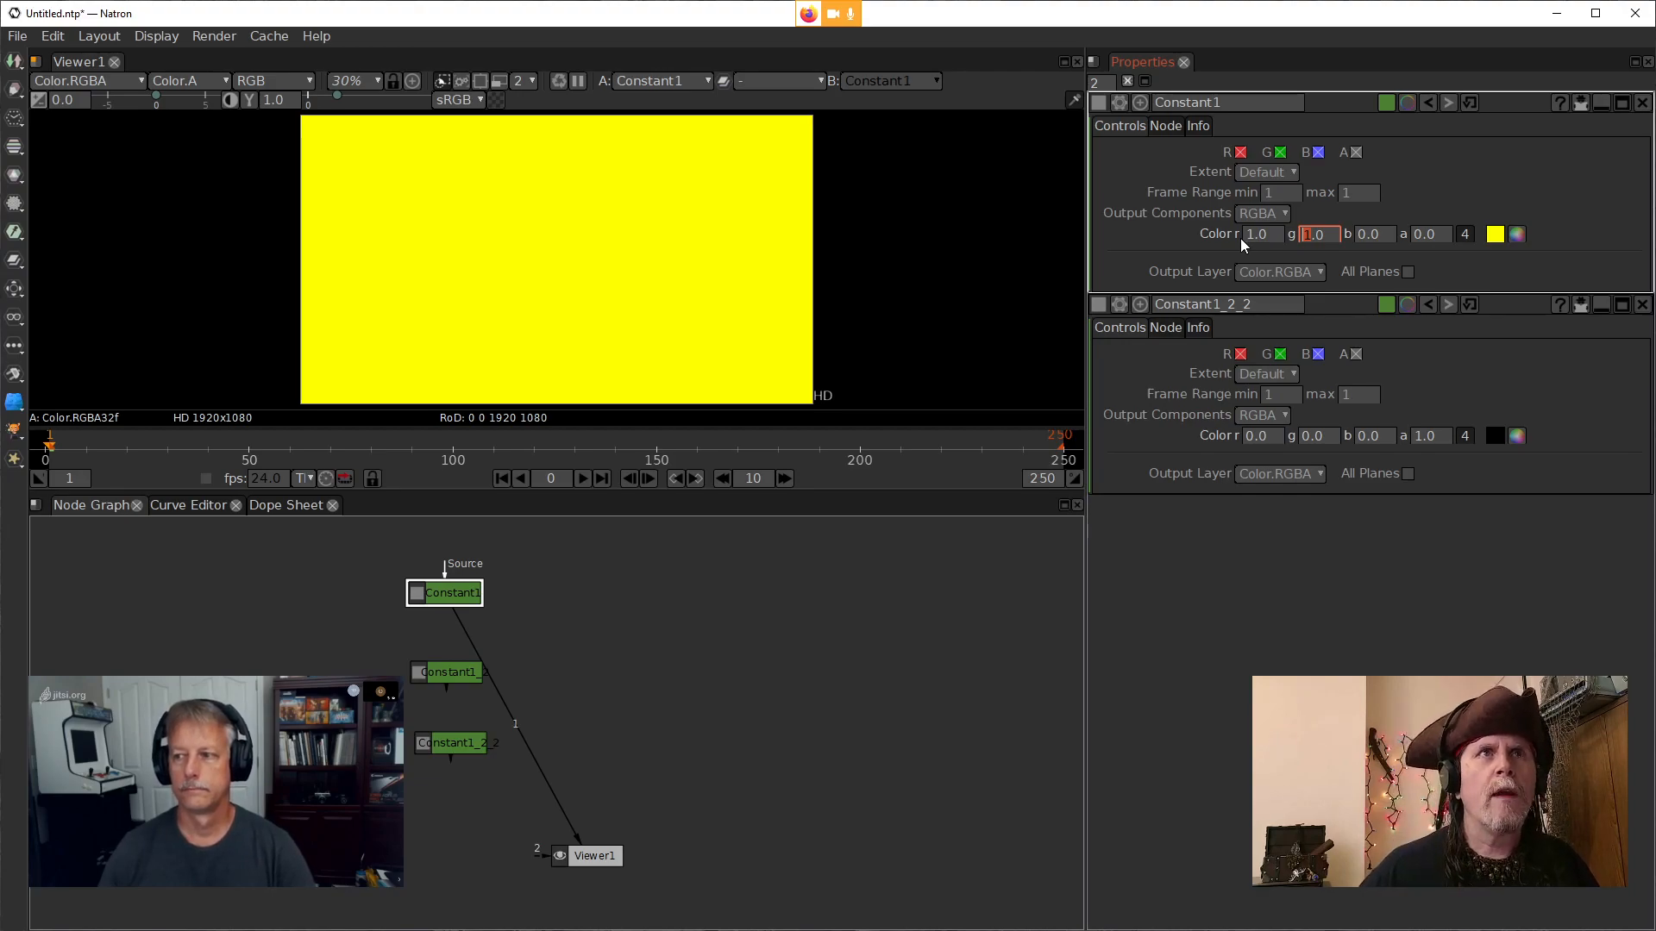
{"action": "left_click", "coordinate": [1387, 235]}
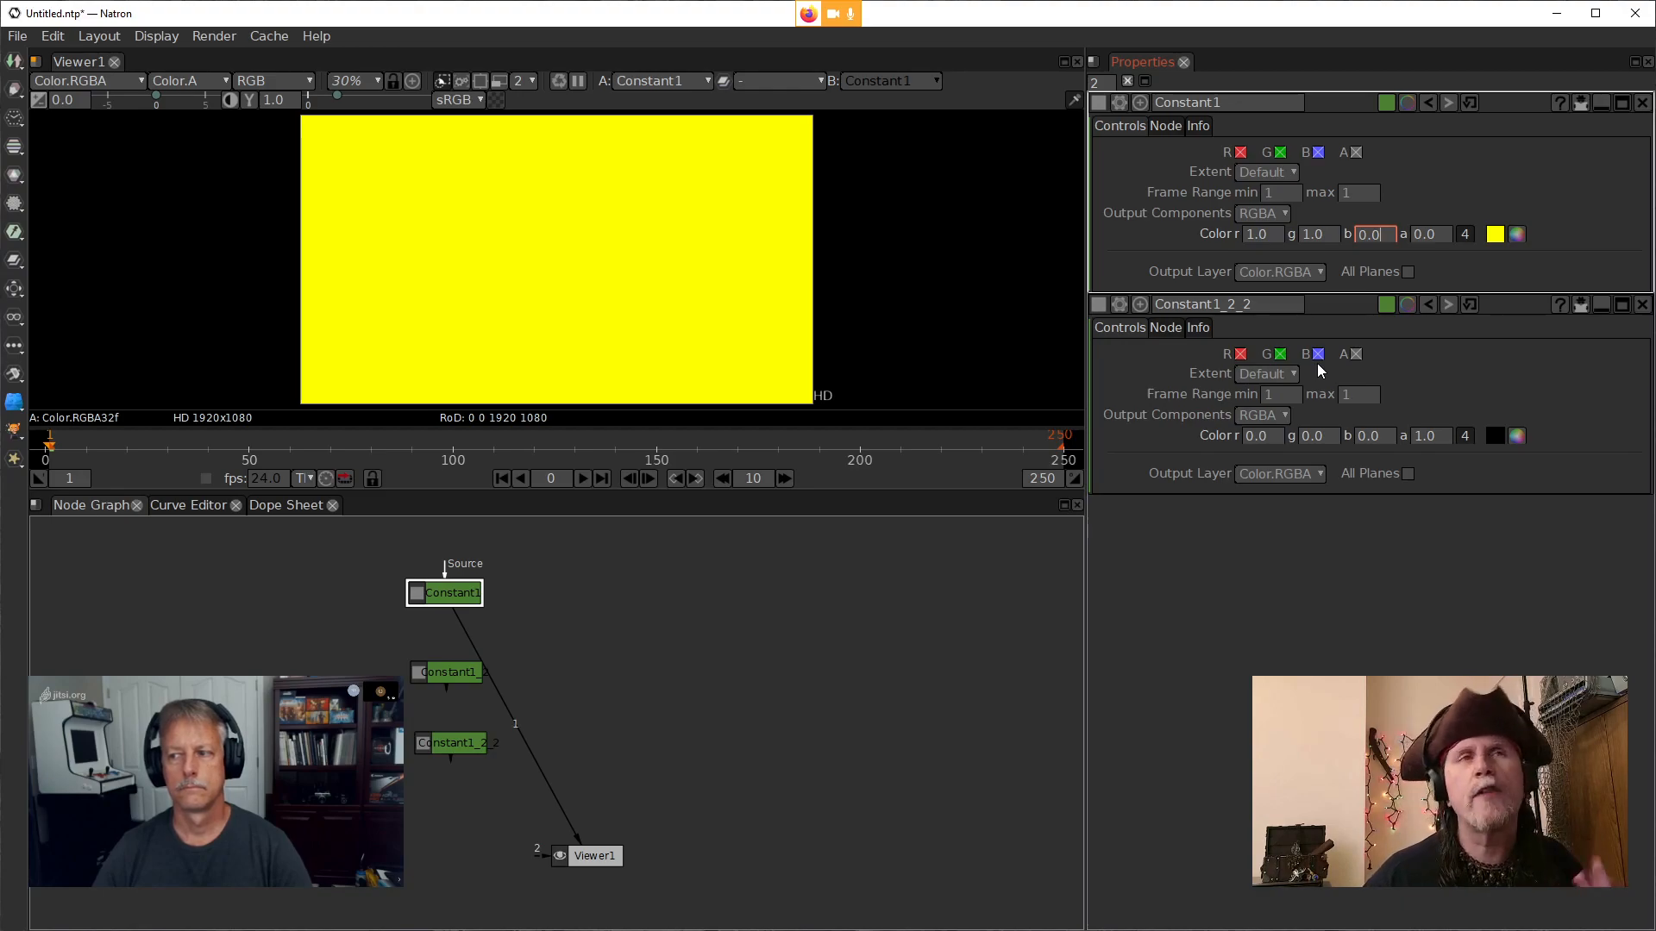
{"action": "type", "text": "7"}
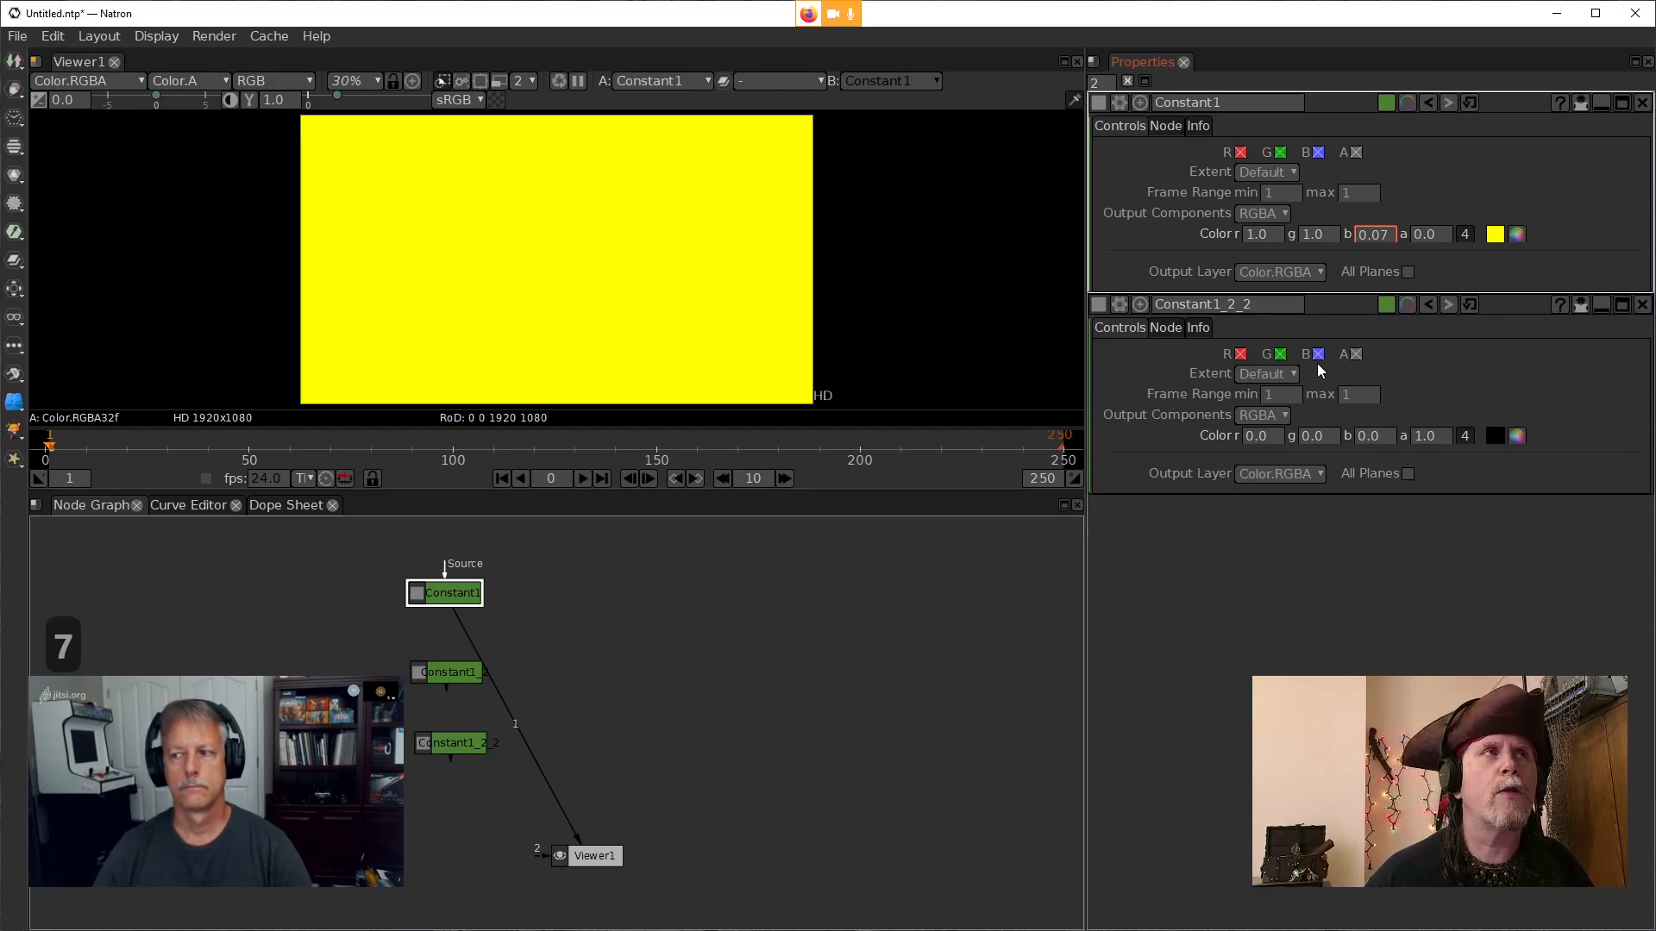
{"action": "key", "text": "Return"}
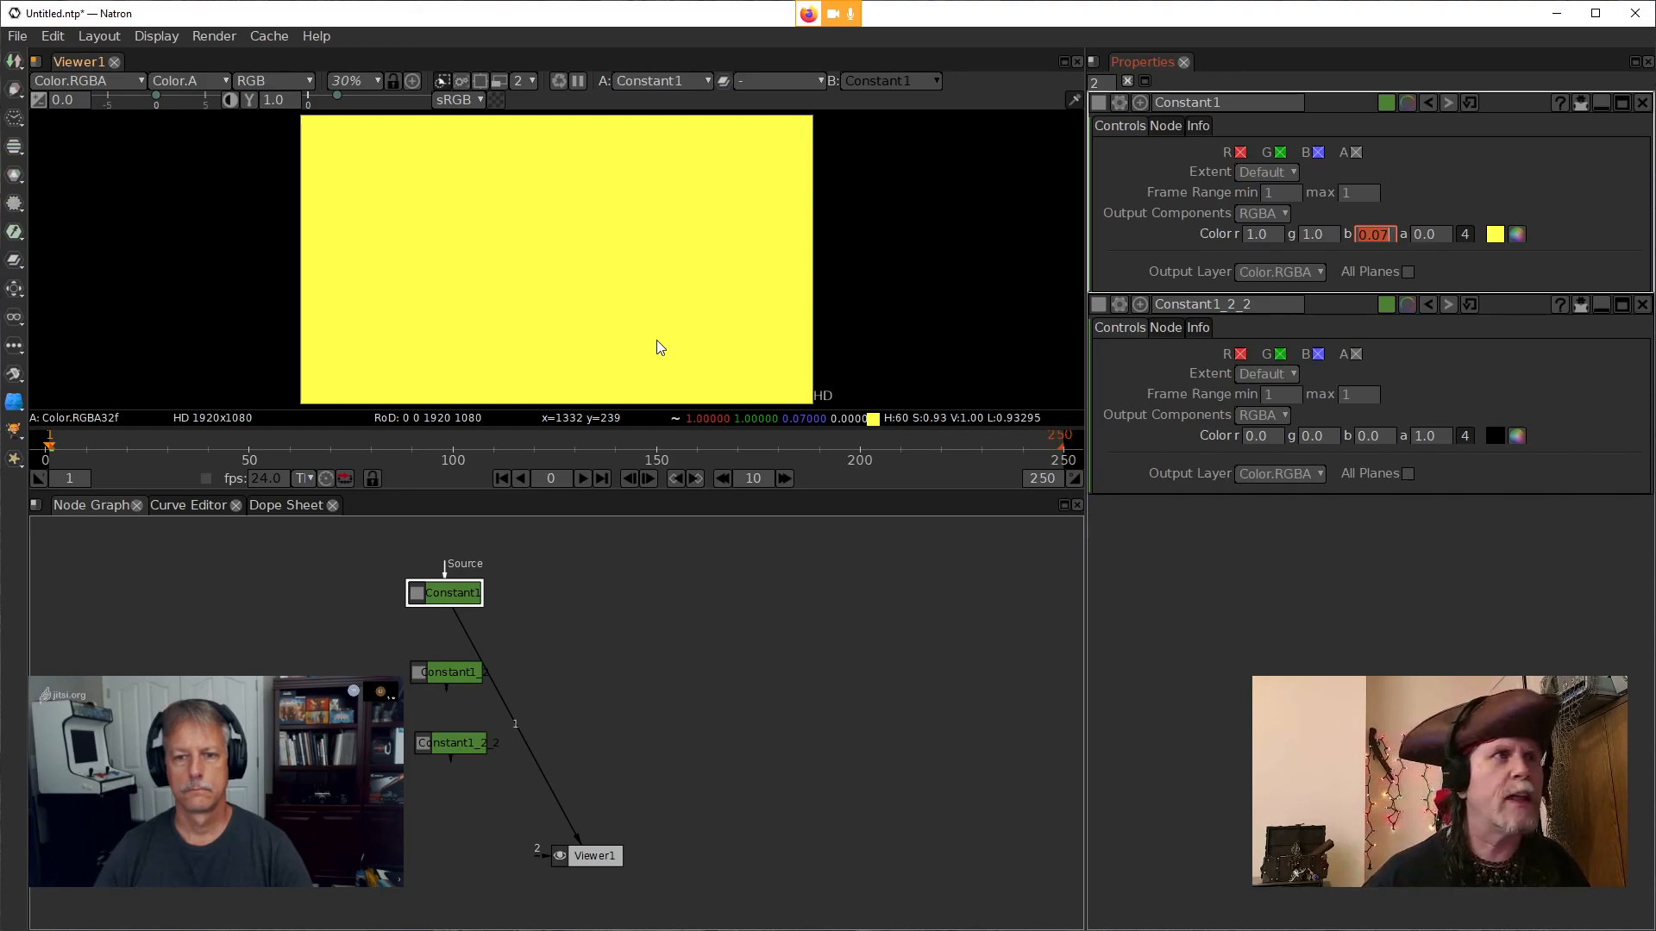
Show the middle Constant node in the viewer and split its color into separate RGBA channels
{"action": "left_click", "coordinate": [464, 681]}
{"action": "double_click", "coordinate": [462, 683]}
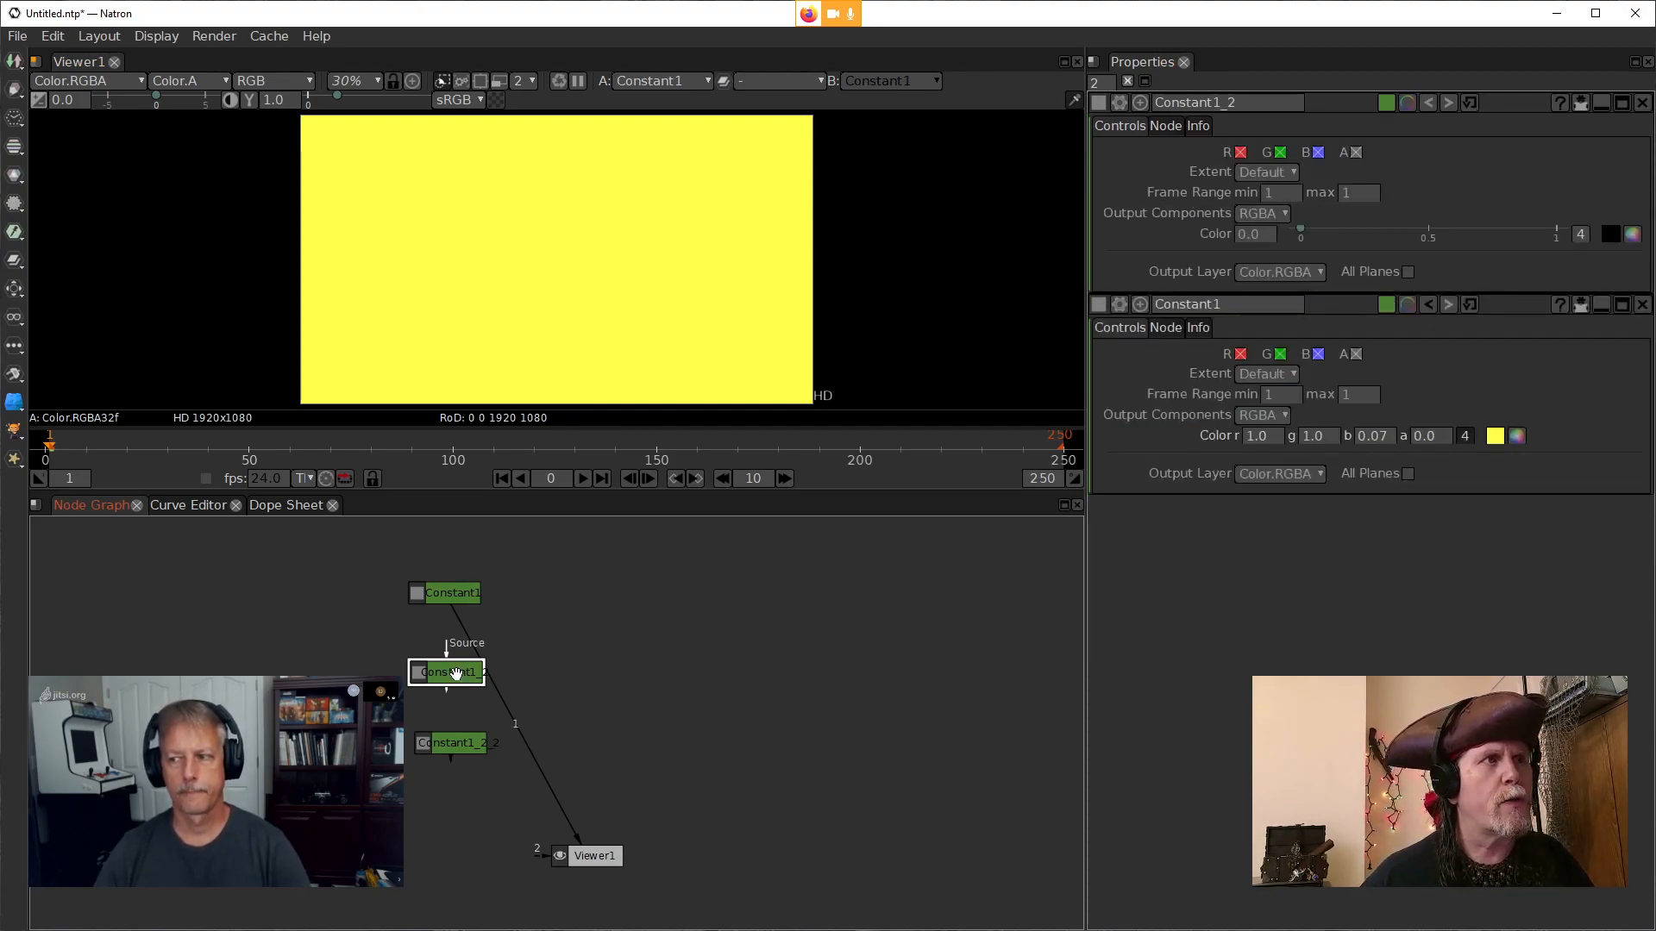
{"action": "key", "text": "1"}
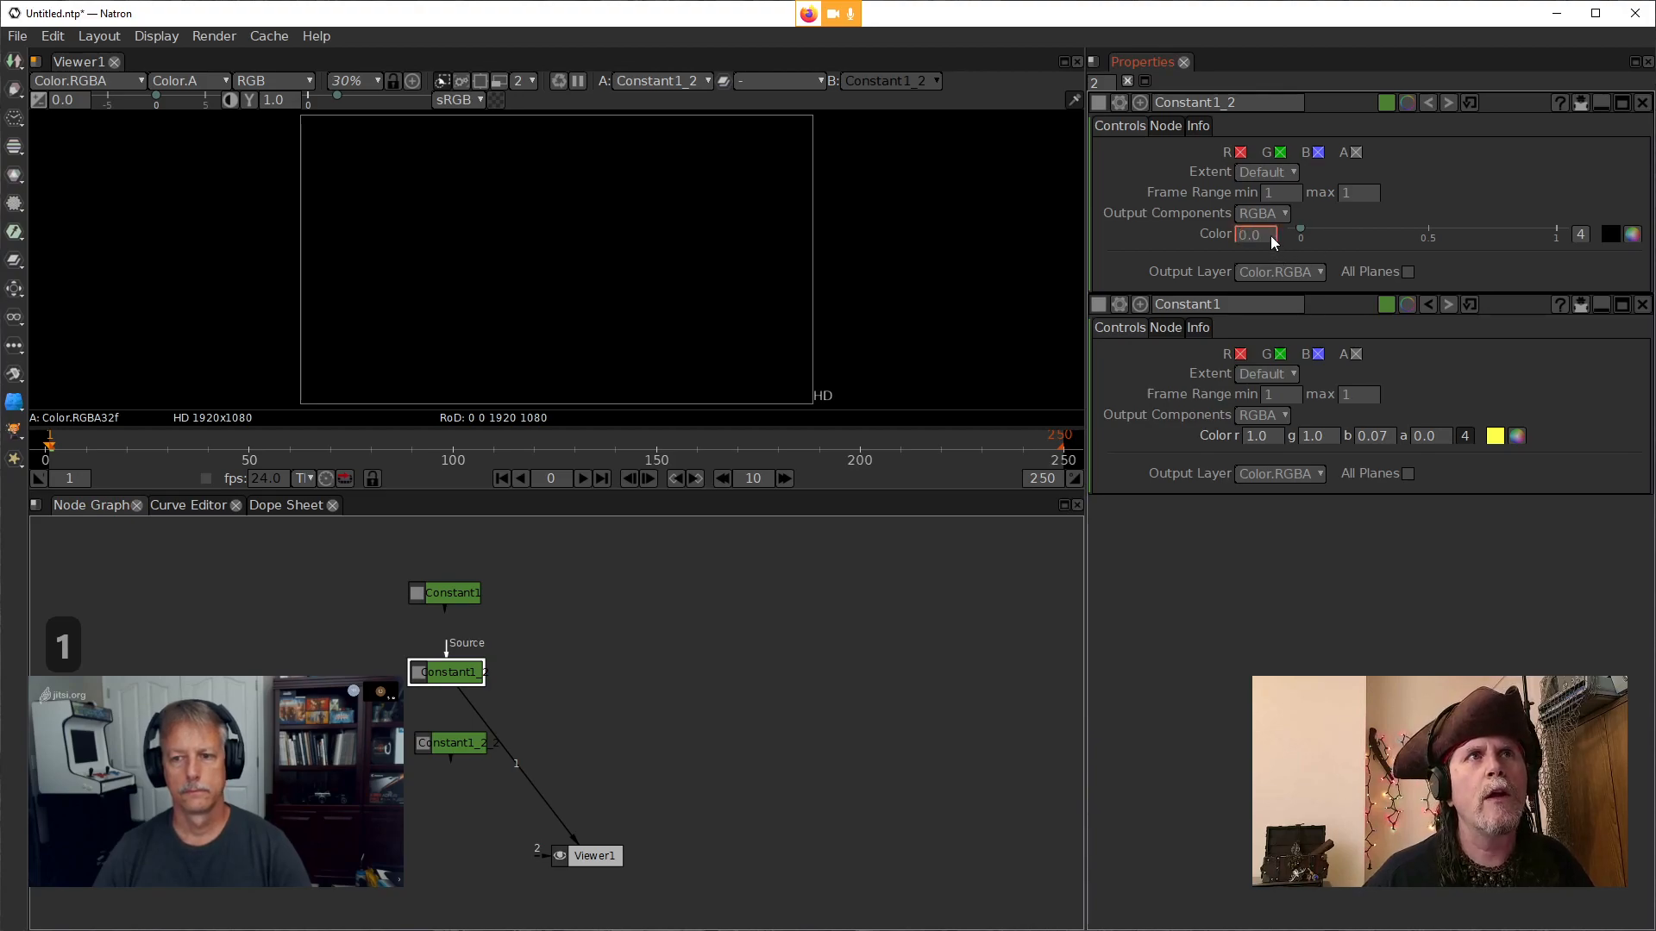
{"action": "left_click", "coordinate": [1581, 234]}
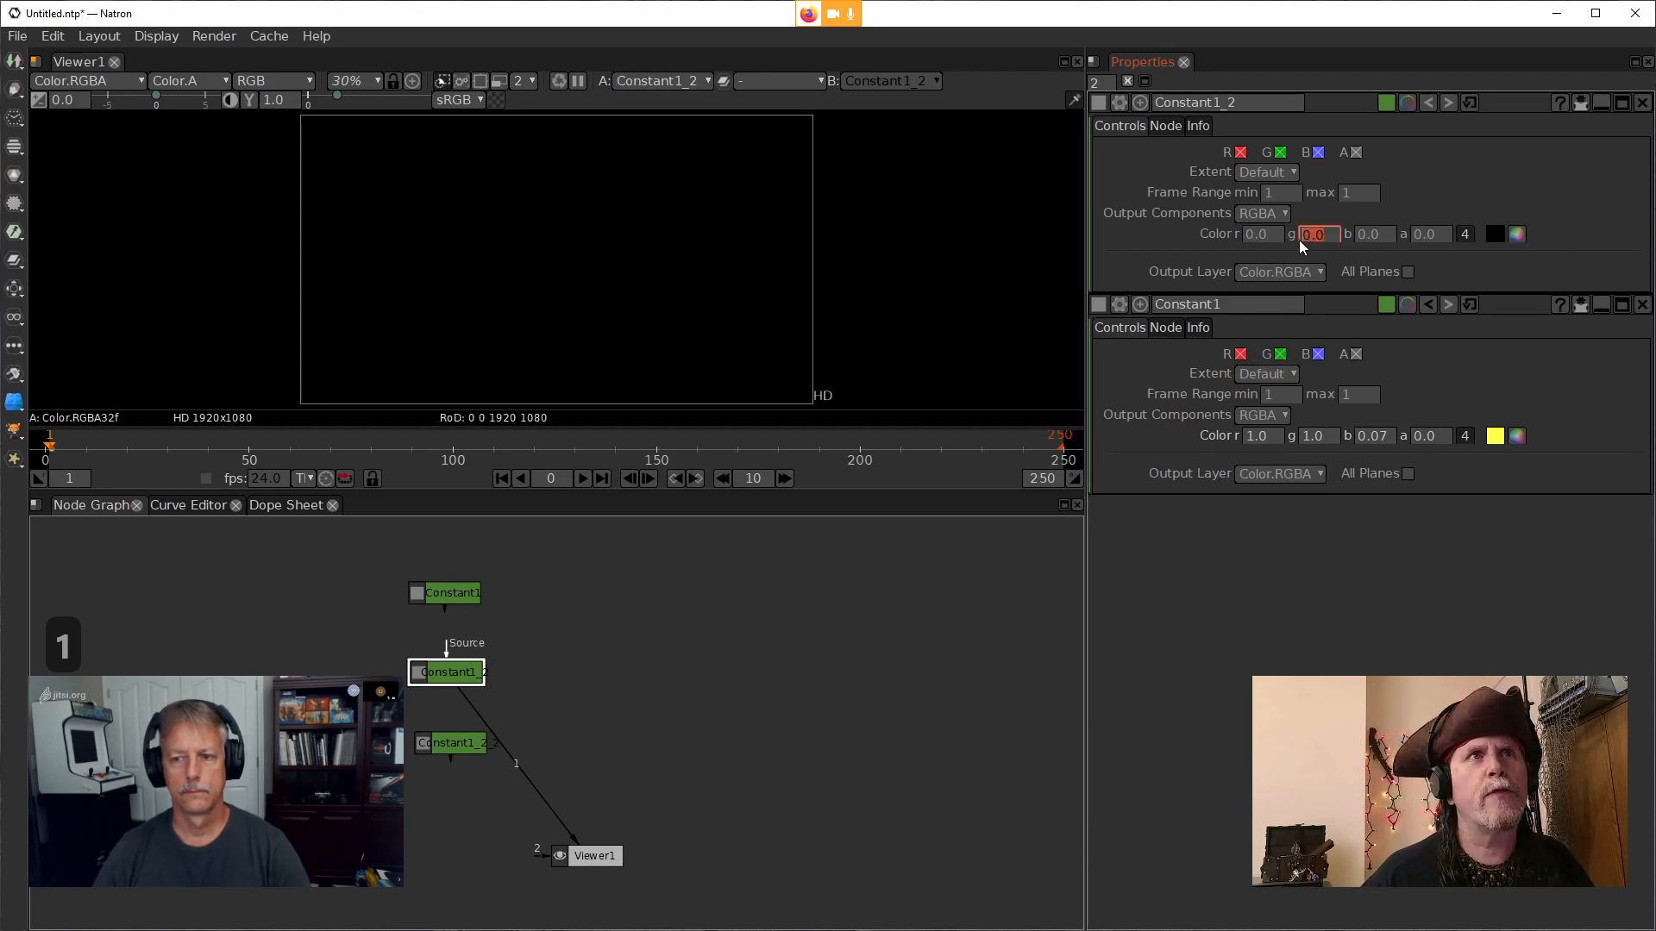
Set the alpha of both the uppermost and the middle Constant nodes to 1.0
{"action": "left_click", "coordinate": [470, 598]}
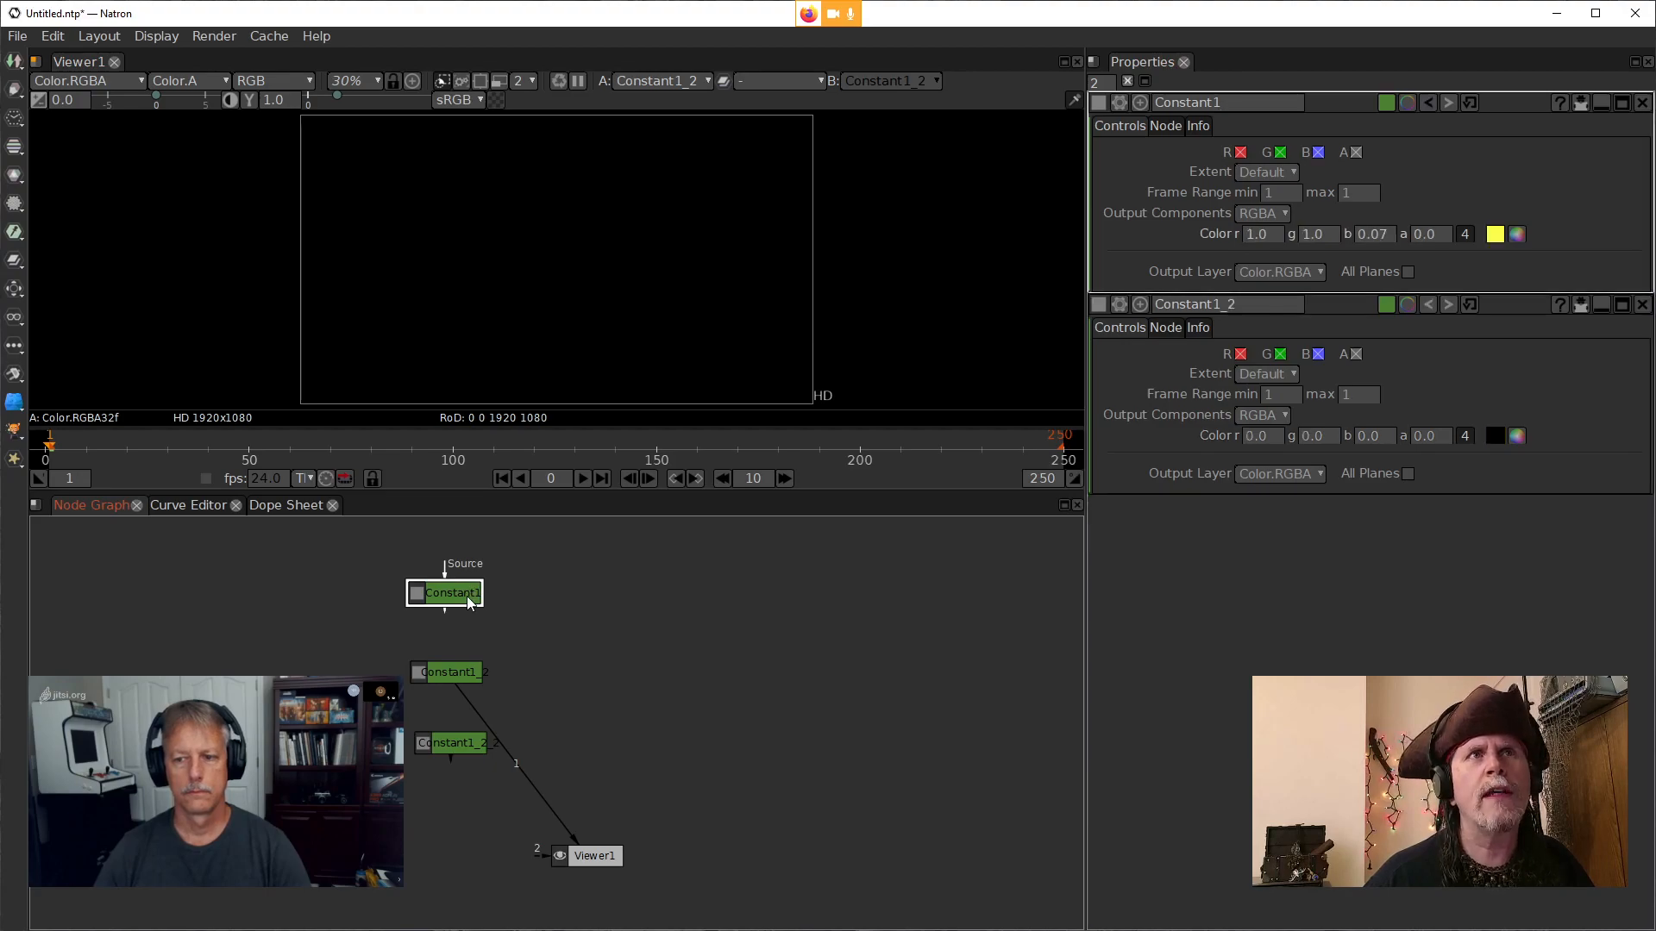
{"action": "left_click", "coordinate": [1419, 240]}
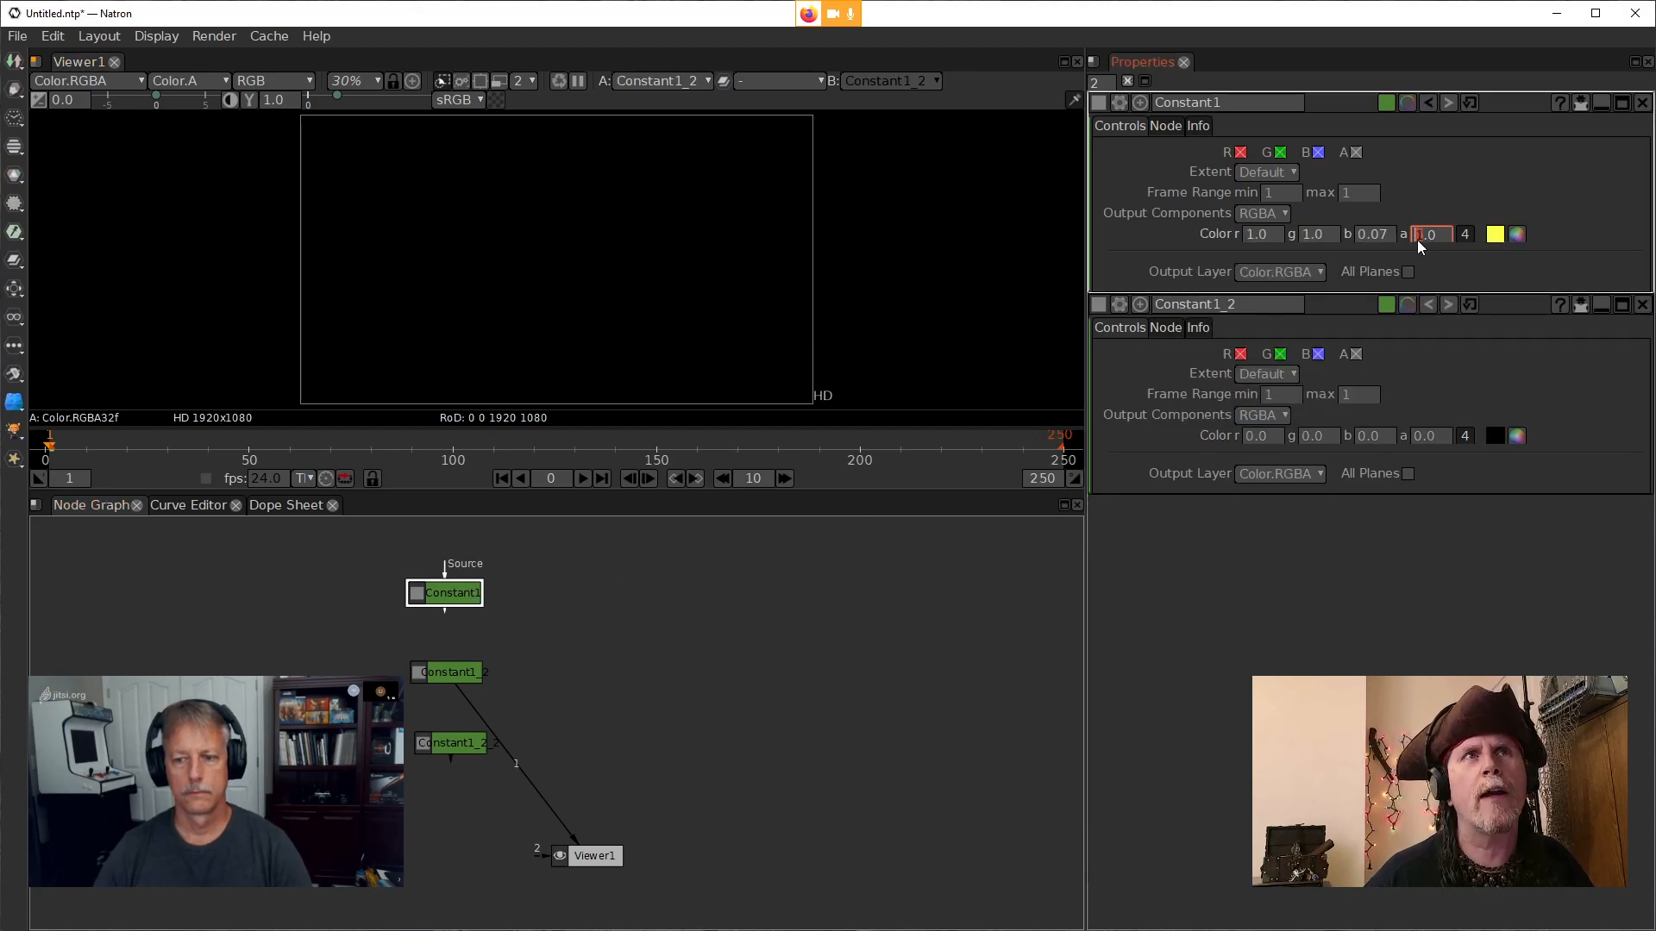
{"action": "left_click", "coordinate": [1416, 437]}
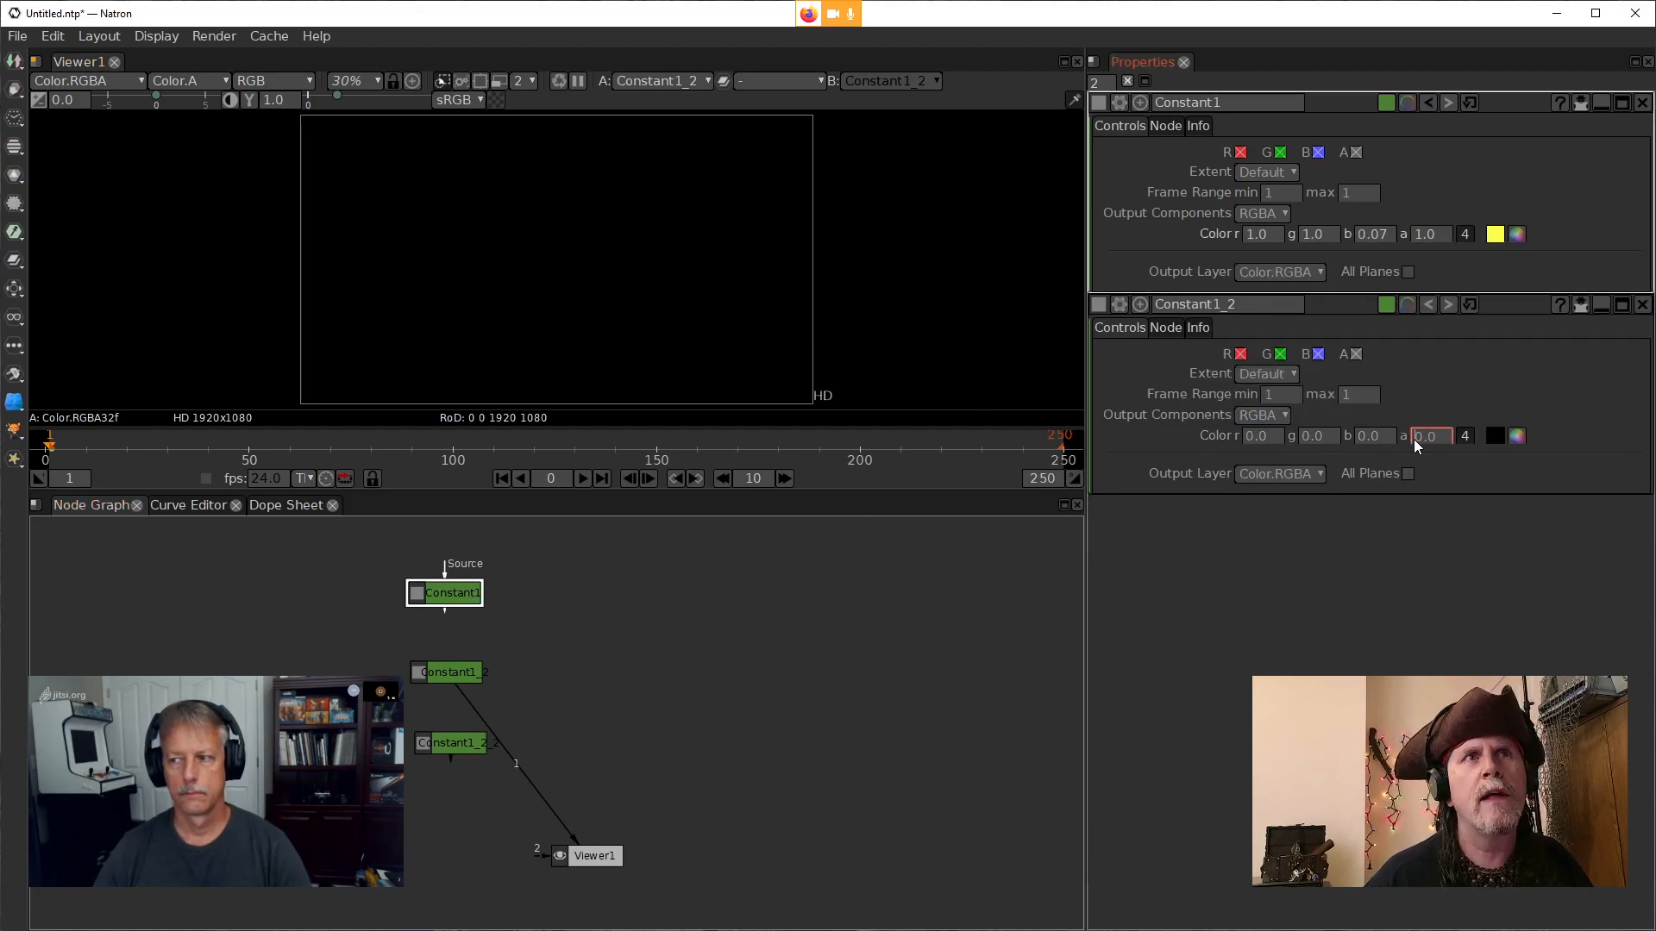
{"action": "type", "text": "1.0"}
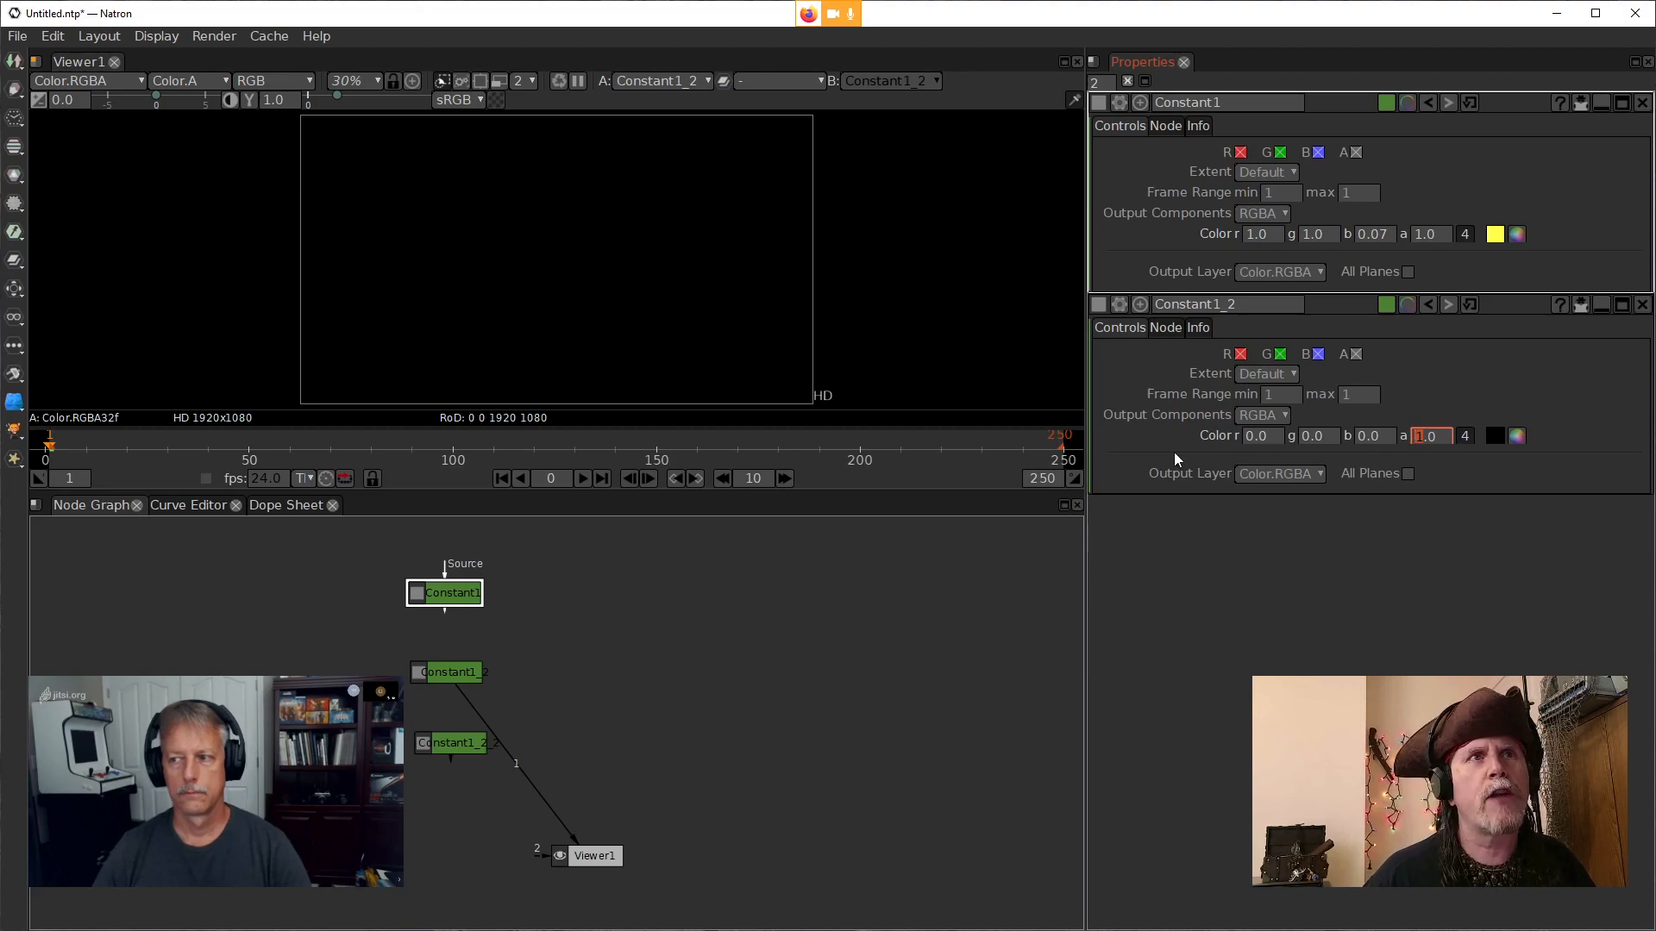
Set the middle Constant node's color to red 1.0, green 0.07 and blue 0.07
{"action": "left_click", "coordinate": [446, 676]}
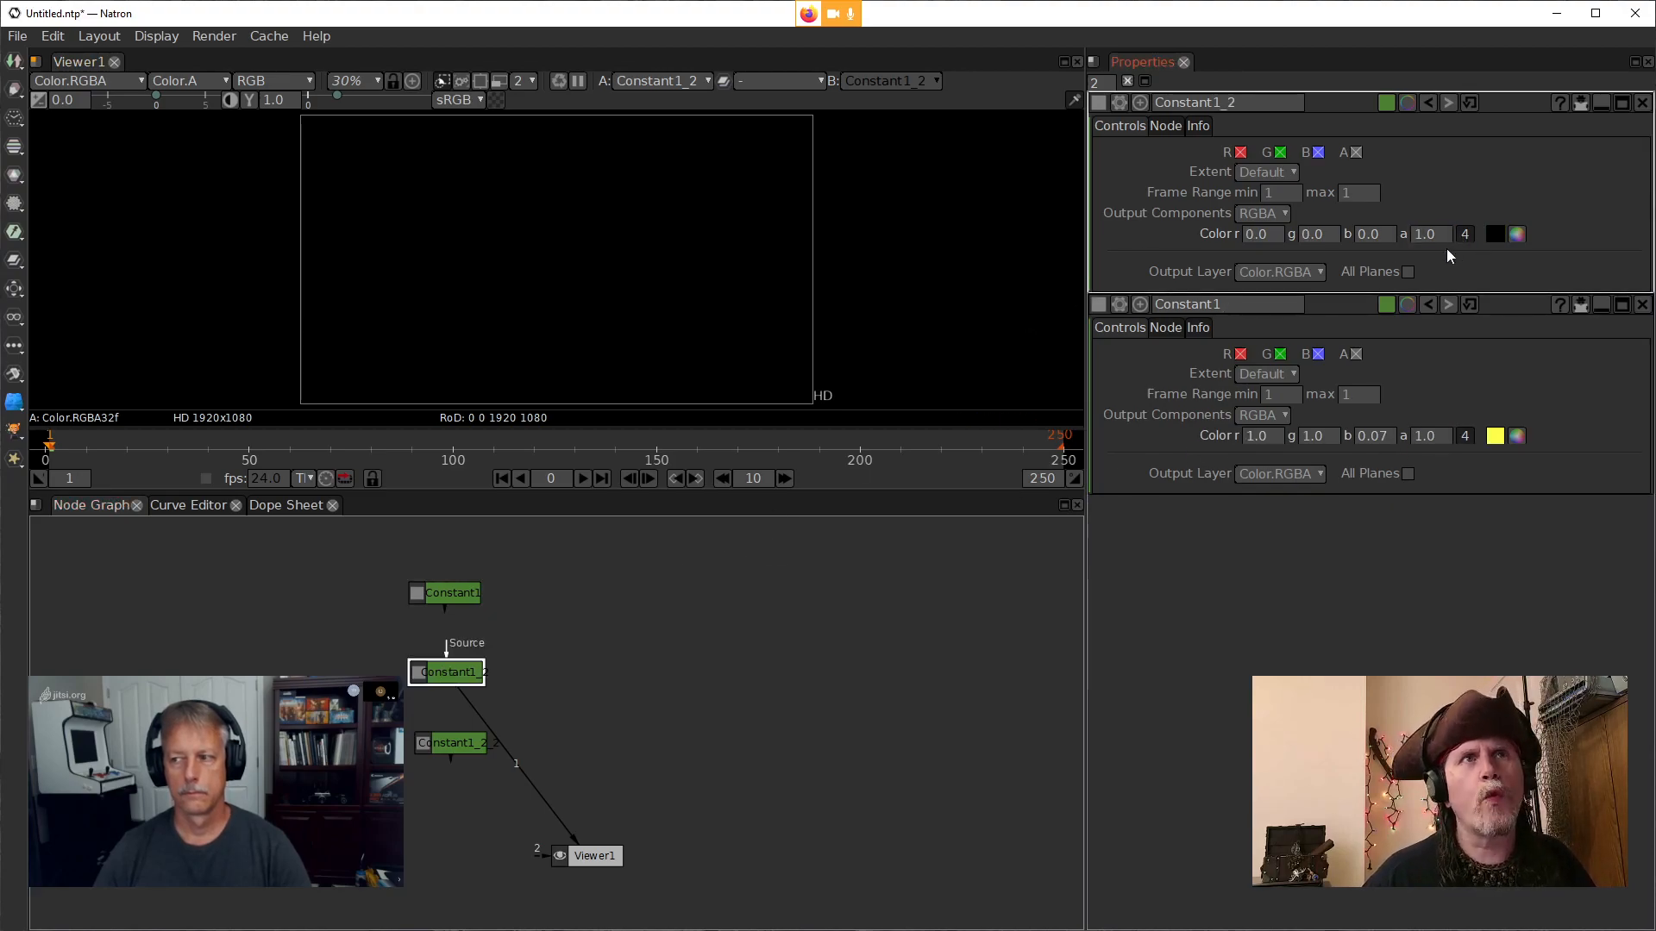
{"action": "scroll", "coordinate": [1245, 236], "scroll_direction": "up", "scroll_amount": 1}
{"action": "left_click", "coordinate": [1325, 235]}
{"action": "type", "text": "7"}
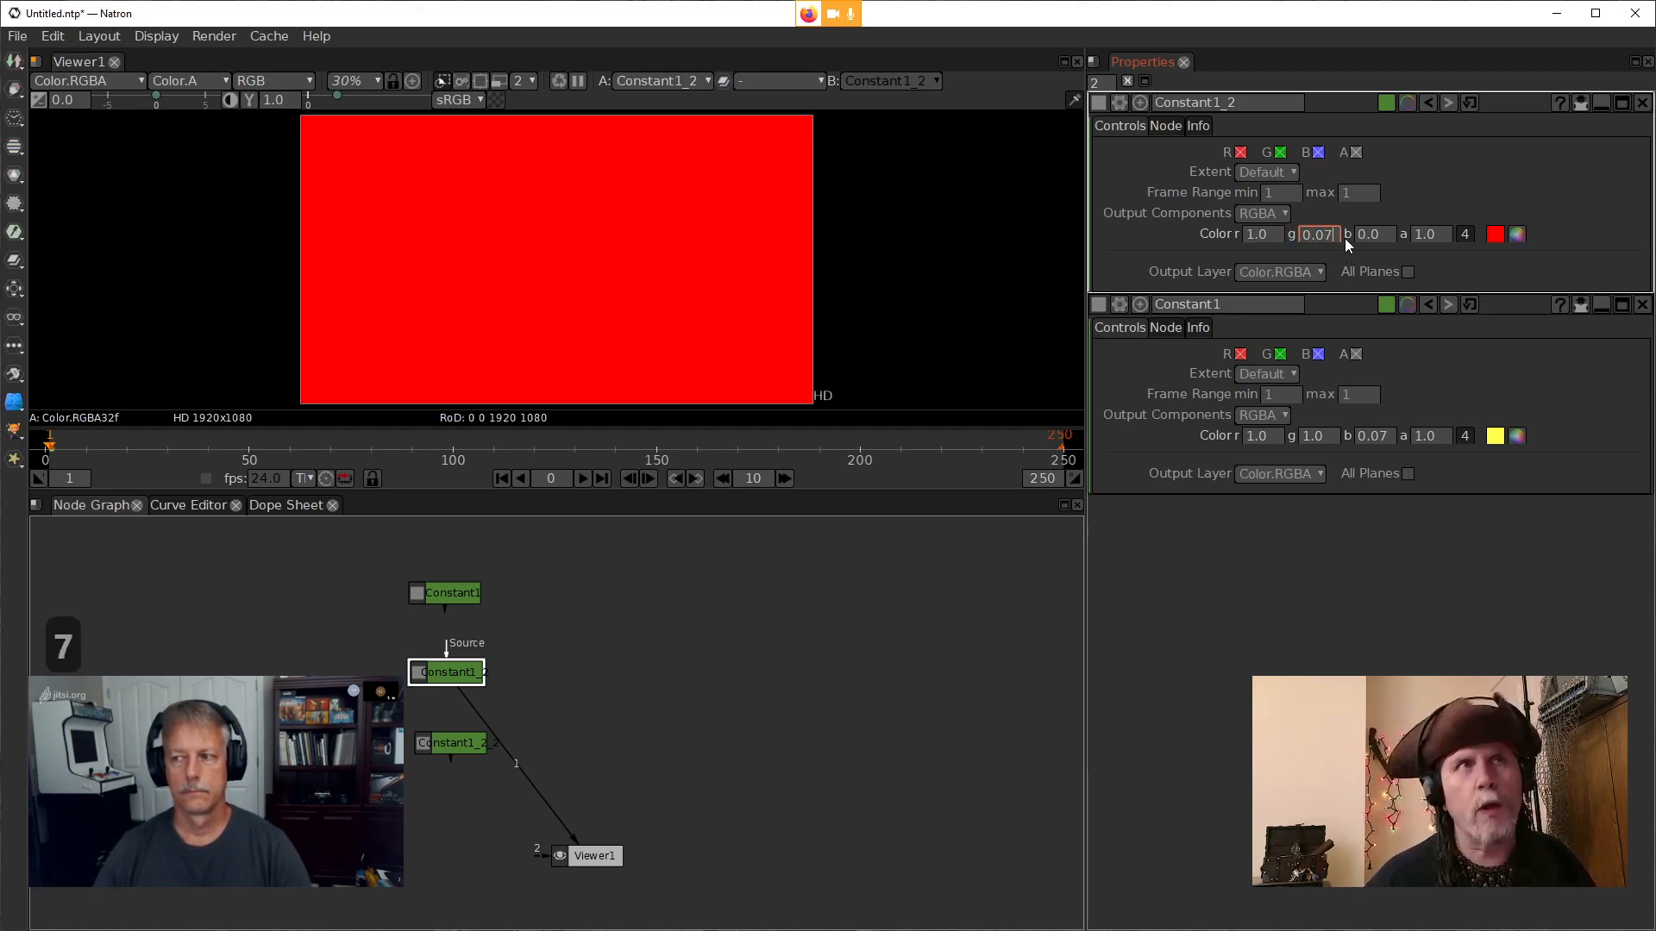
{"action": "left_click", "coordinate": [1390, 236]}
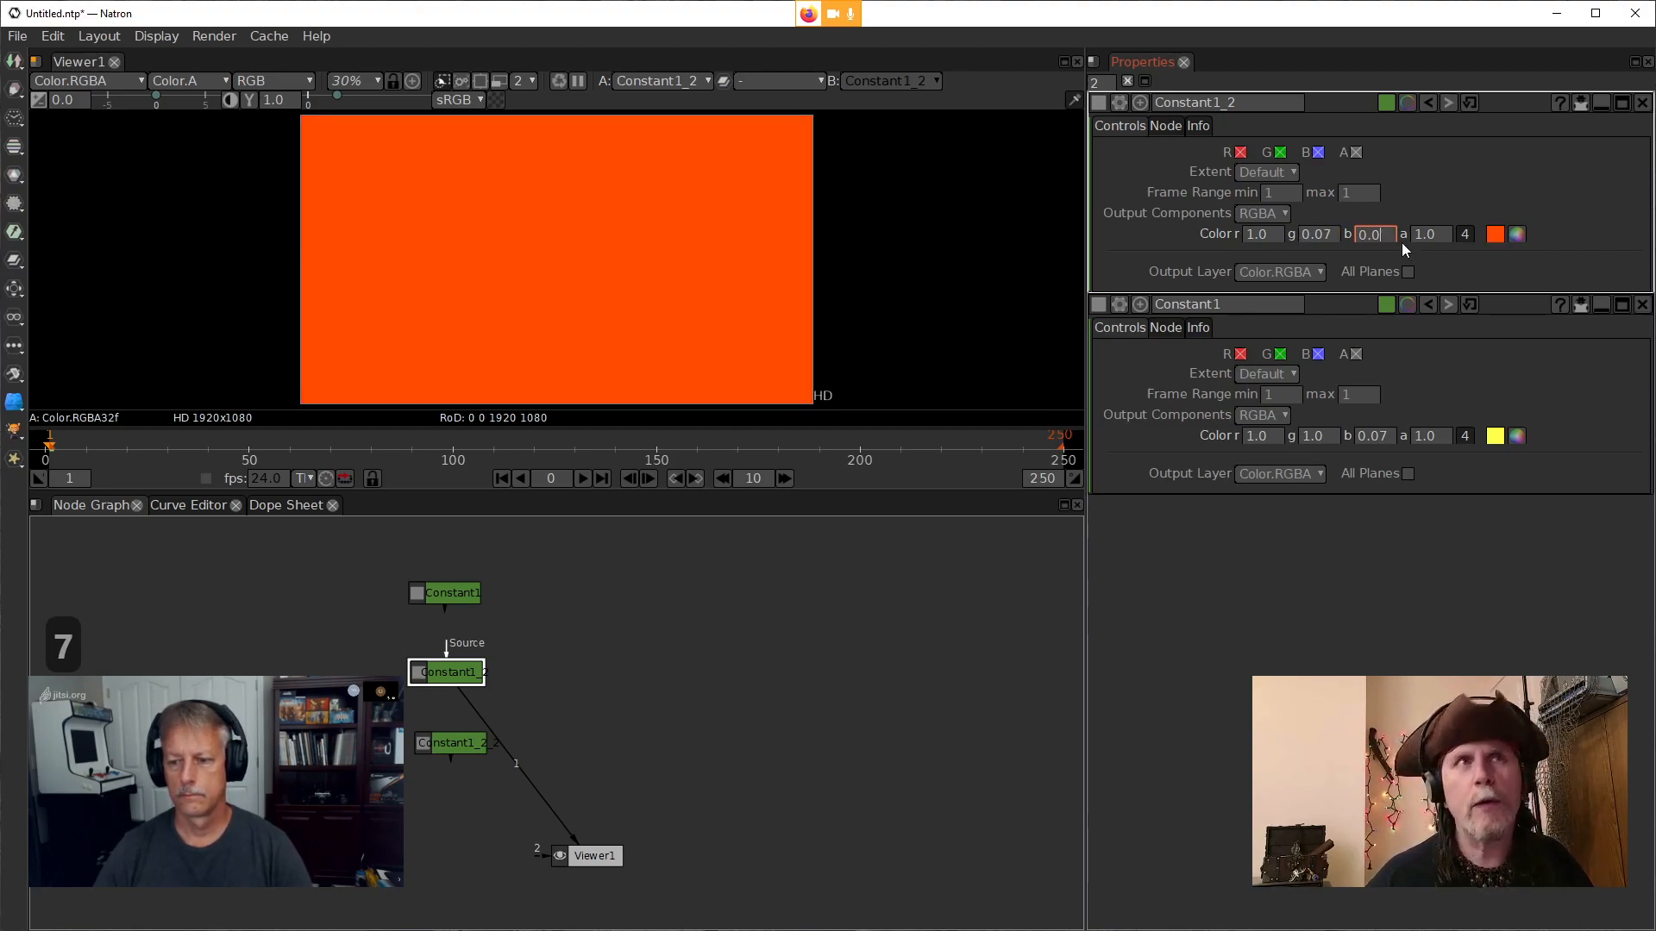
{"action": "type", "text": "7"}
{"action": "key", "text": "Return"}
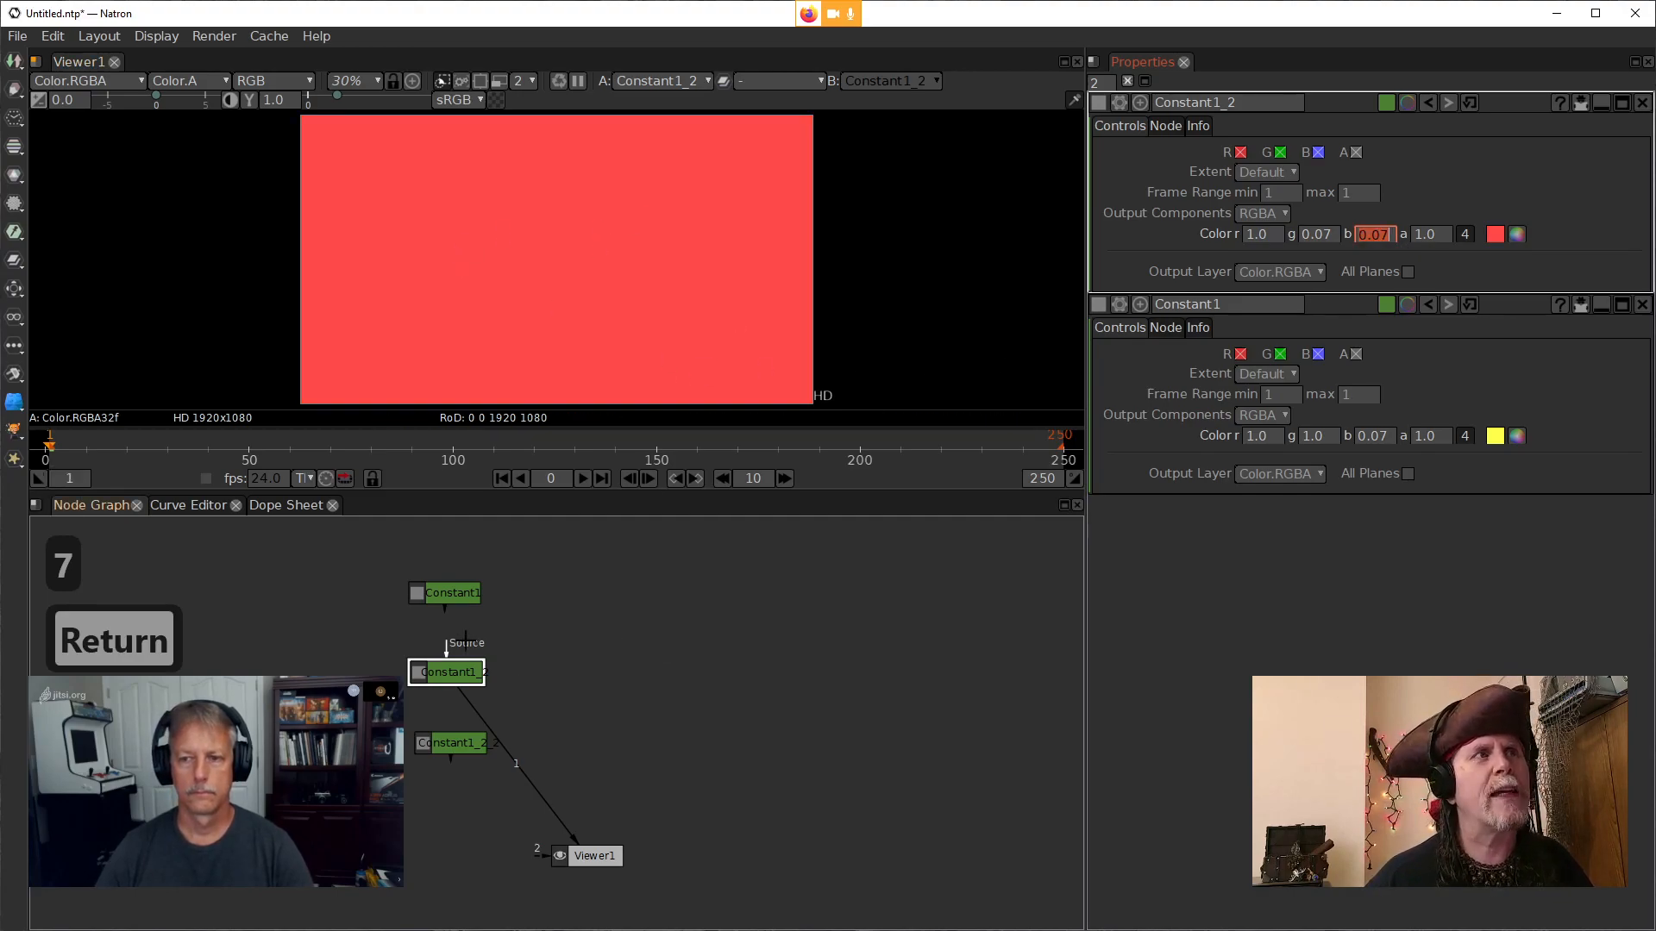
View the yellow, red and black Constant nodes one after another in the viewer, finishing on the yellow one
{"action": "left_click", "coordinate": [459, 593]}
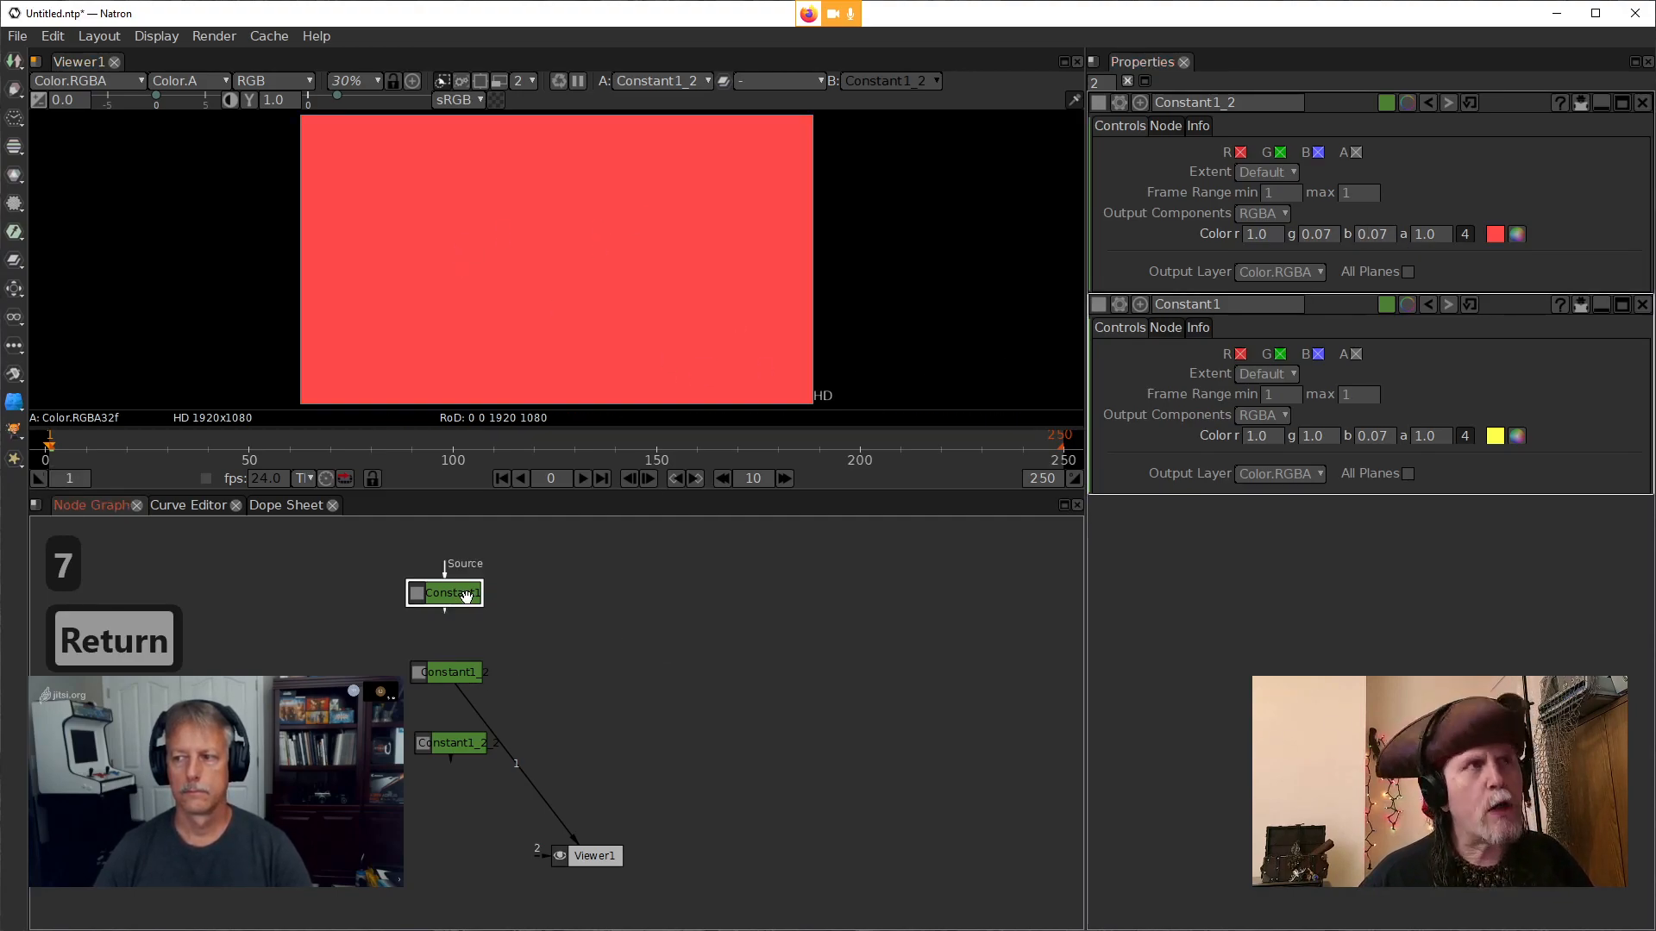
{"action": "key", "text": "1"}
{"action": "left_click", "coordinate": [450, 672]}
{"action": "key", "text": "1"}
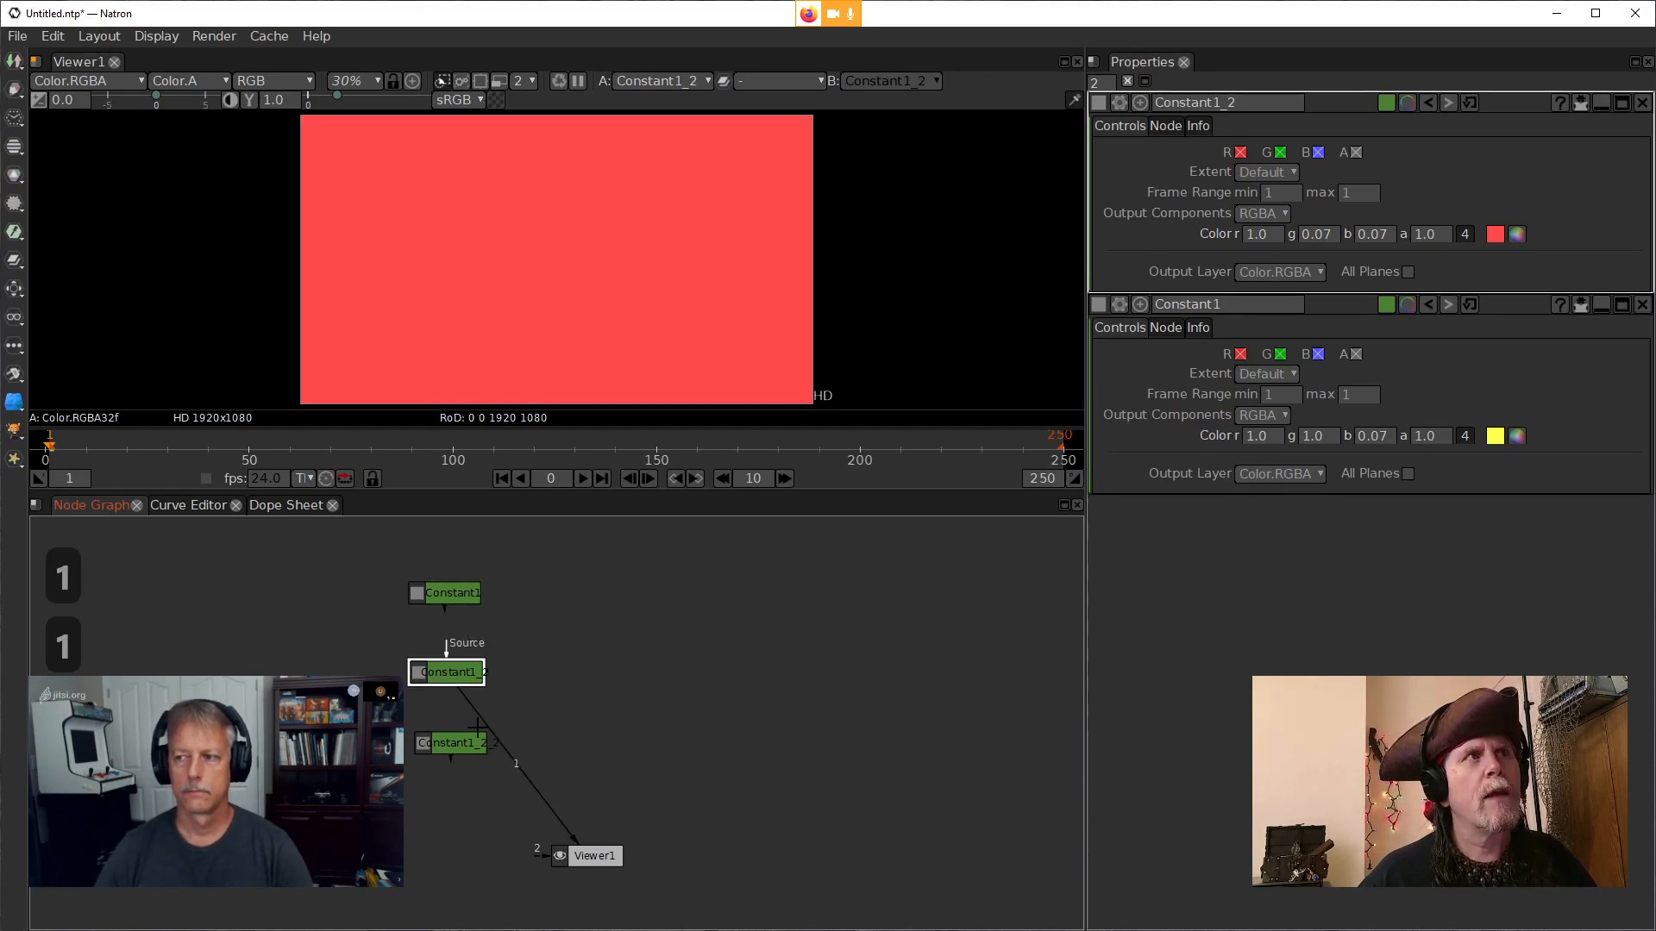
{"action": "left_click", "coordinate": [465, 748]}
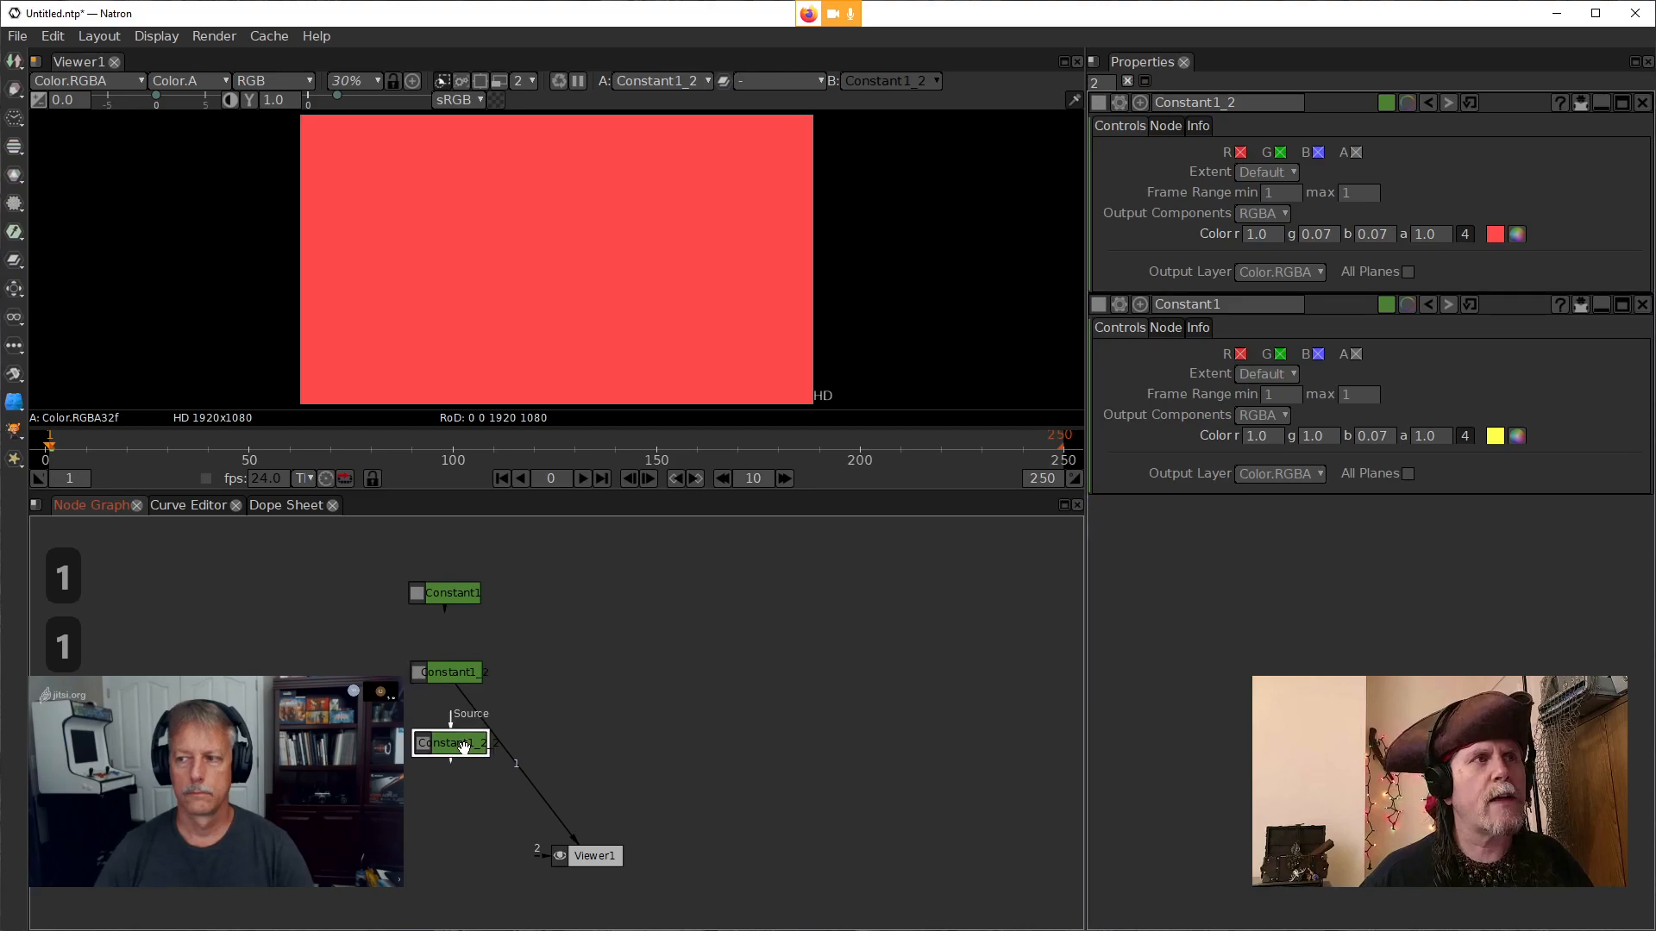
{"action": "key", "text": "1"}
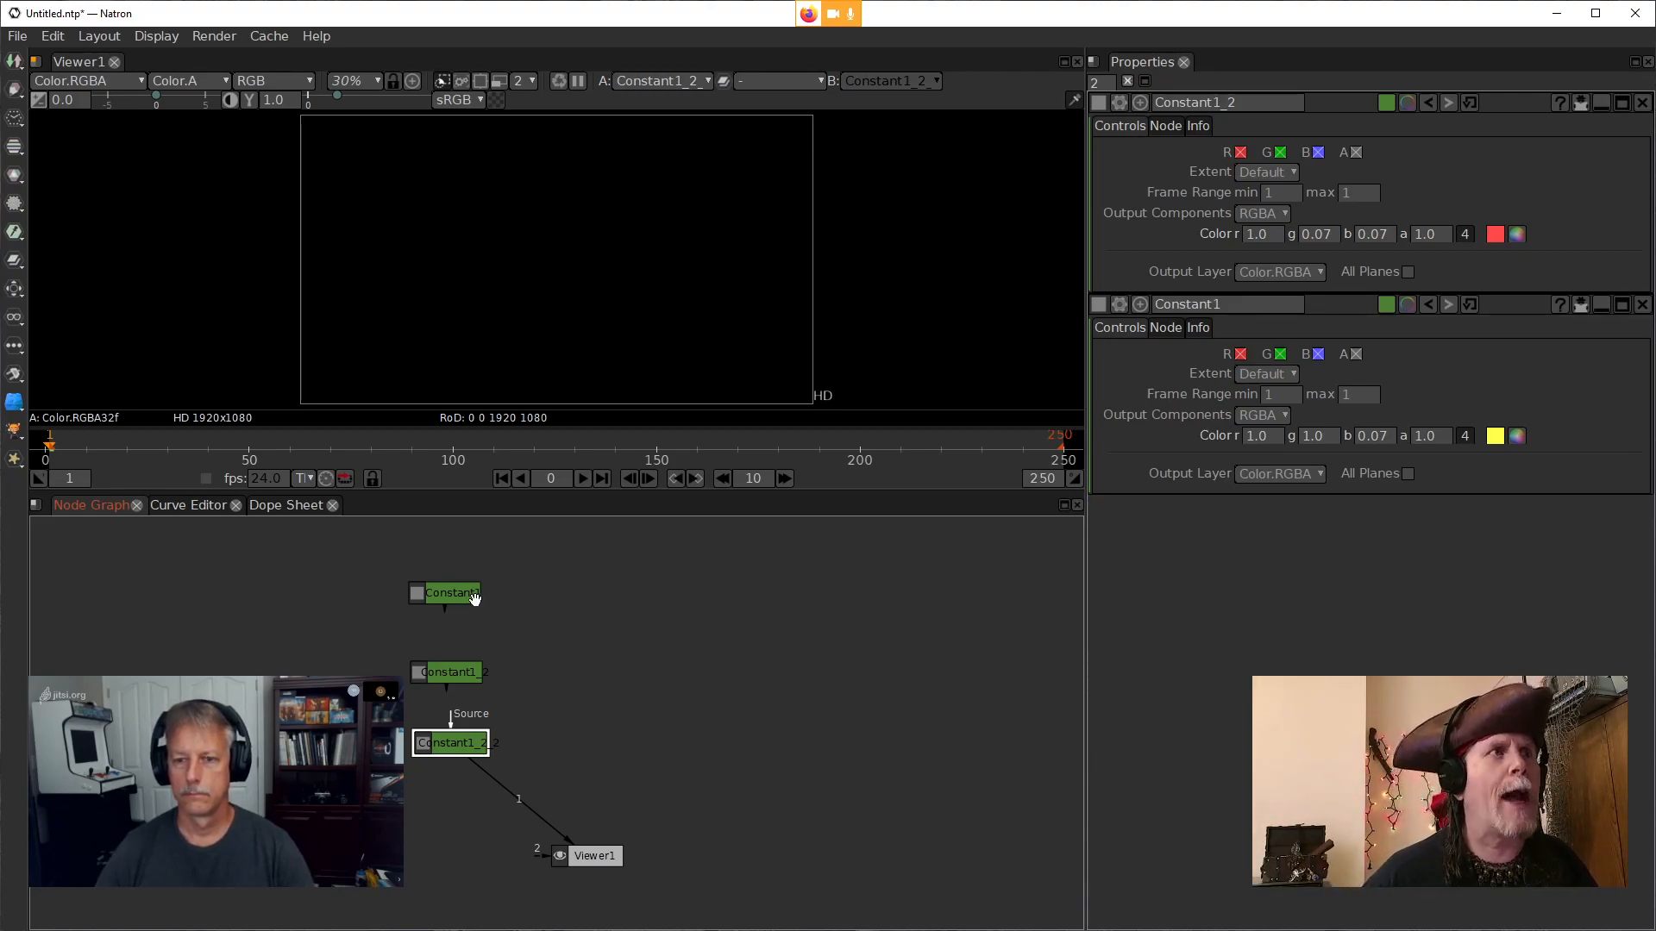
{"action": "left_click", "coordinate": [467, 595]}
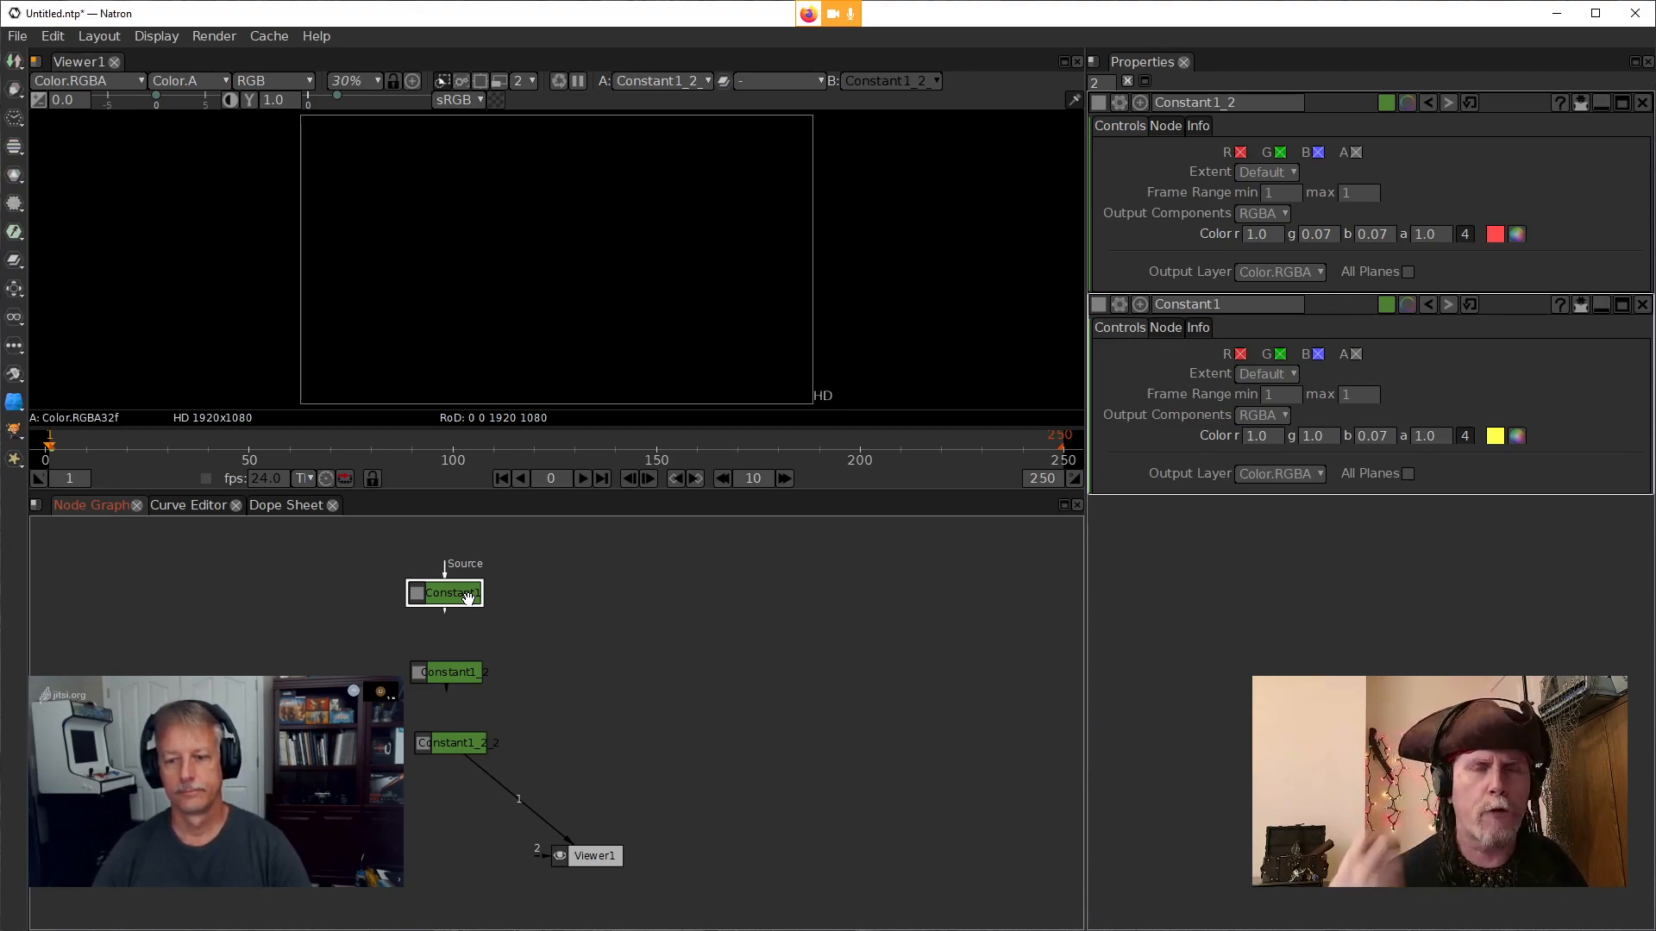
{"action": "left_click_drag", "start_coordinate": [457, 603], "coordinate": [463, 599]}
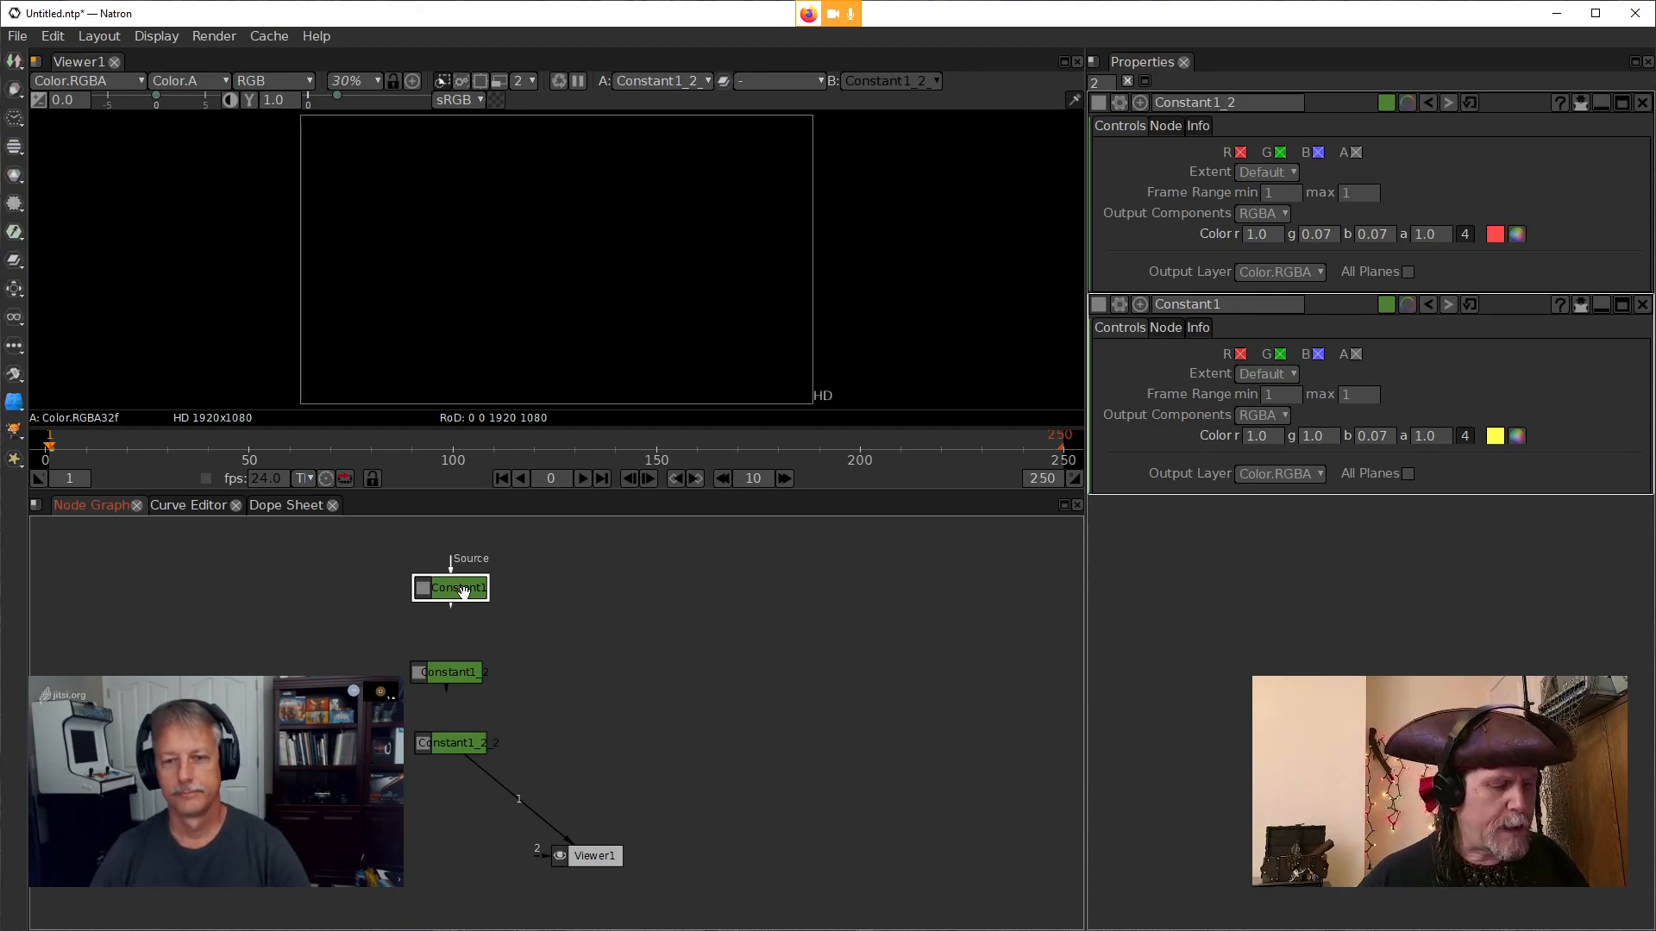
{"action": "key", "text": "1"}
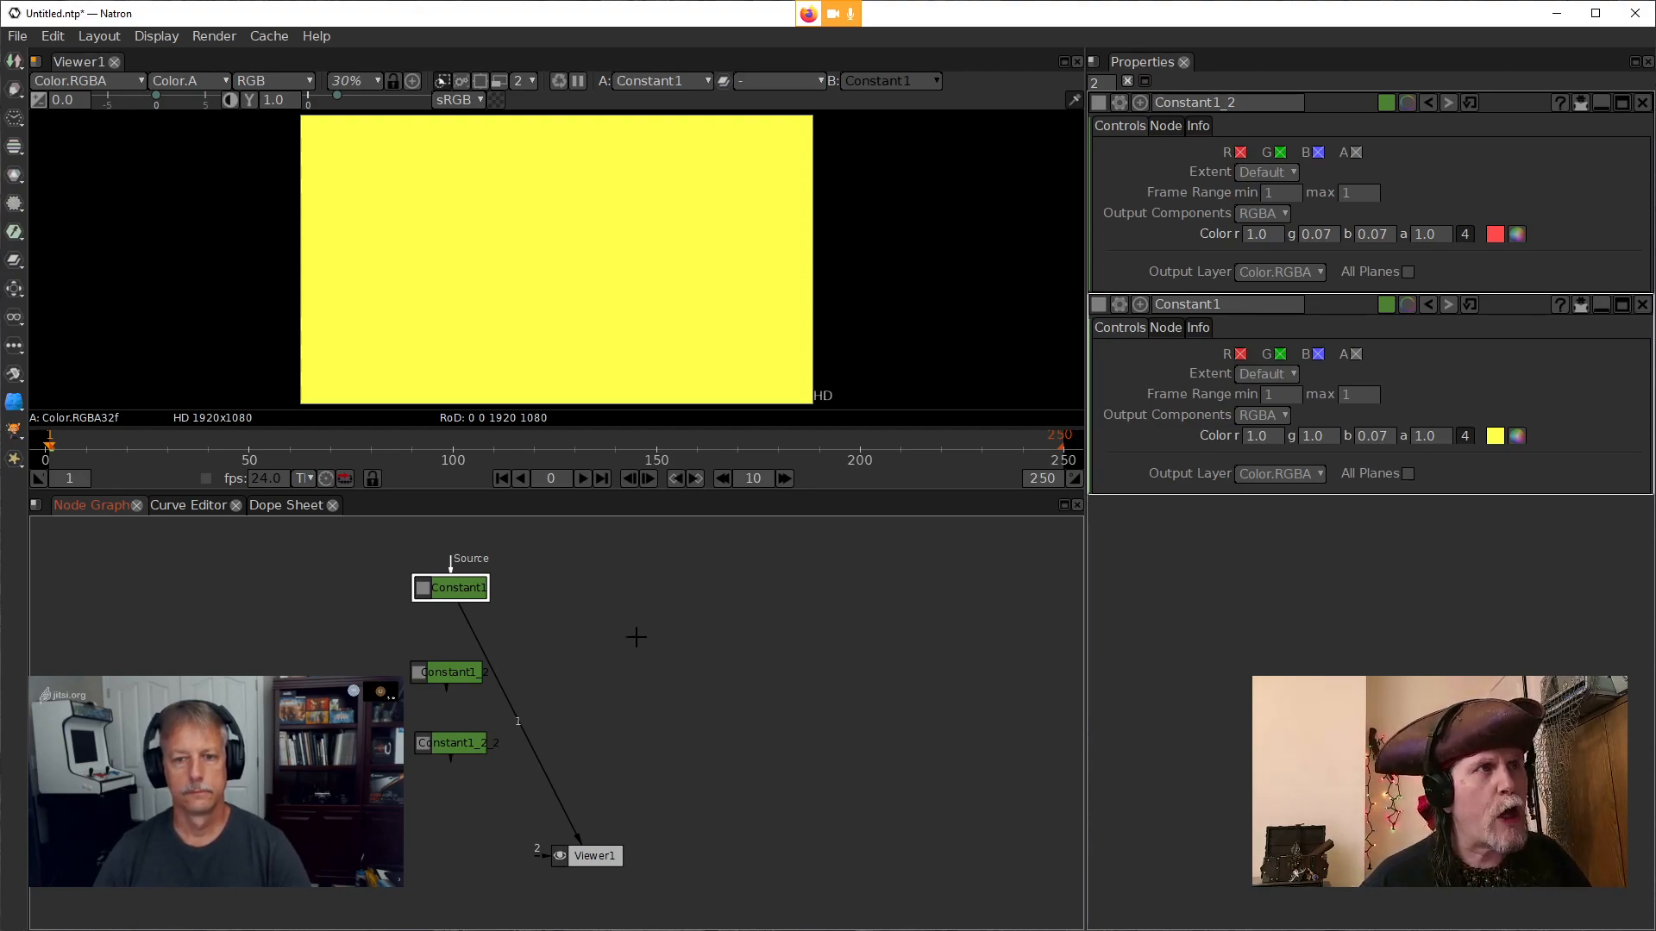
Add a Merge node with the yellow Constant as its A input and align it beside that Constant
{"action": "key", "text": "m"}
{"action": "left_click_drag", "start_coordinate": [426, 636], "coordinate": [685, 571]}
{"action": "left_click_drag", "start_coordinate": [620, 631], "coordinate": [459, 587]}
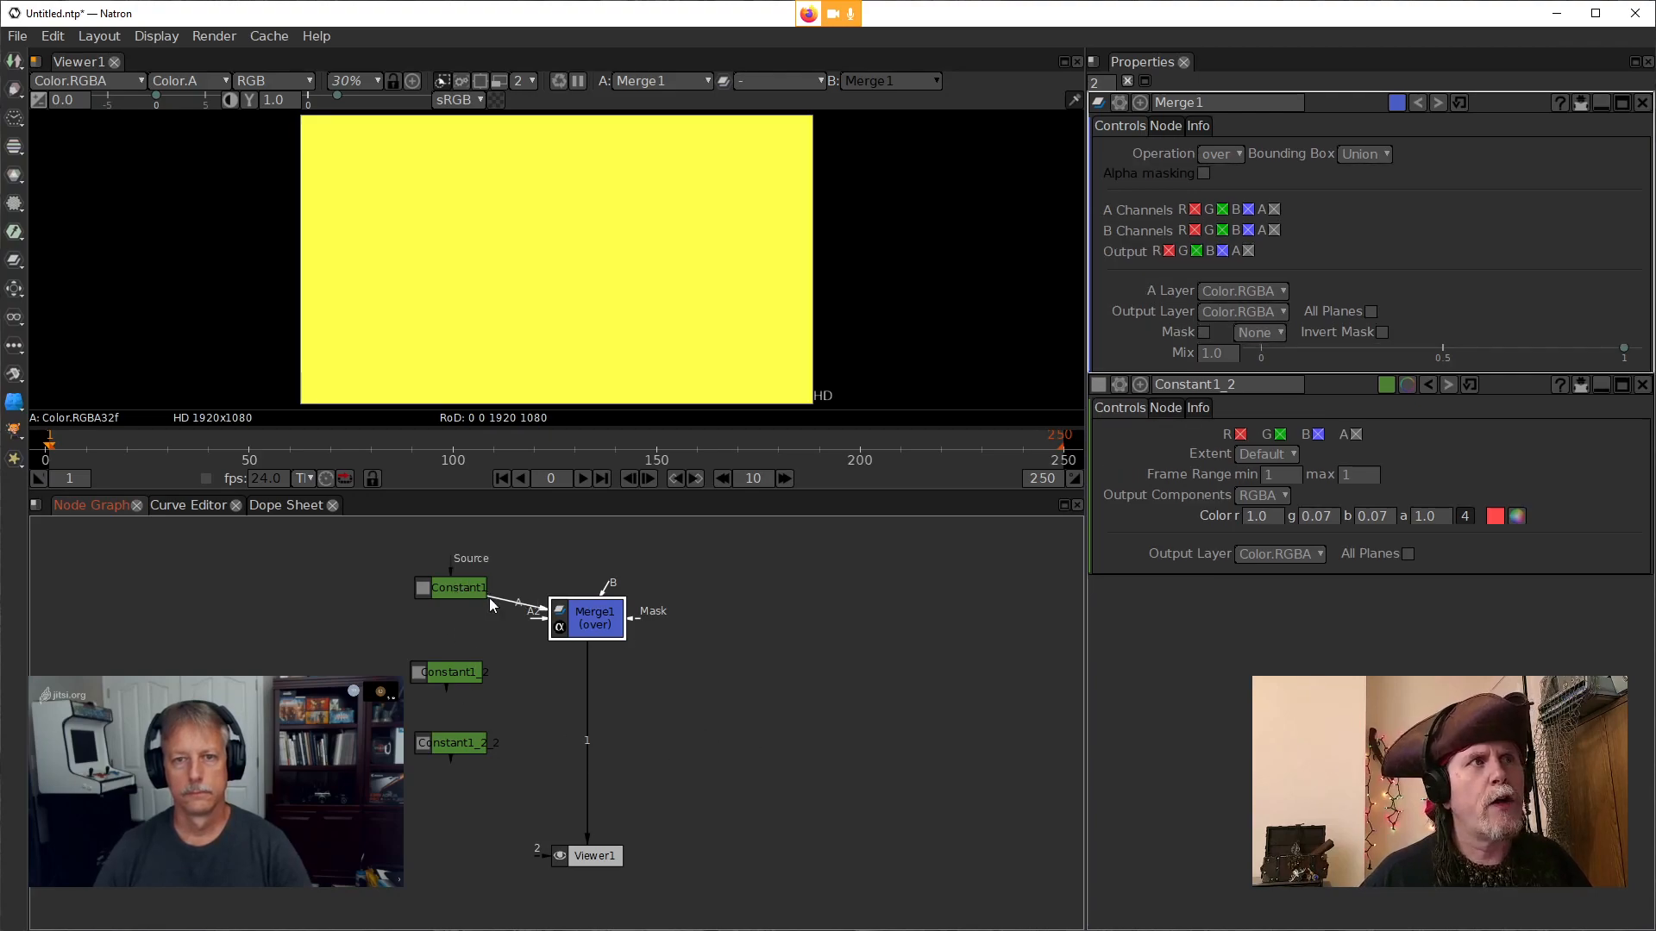
{"action": "left_click_drag", "start_coordinate": [577, 622], "coordinate": [575, 594]}
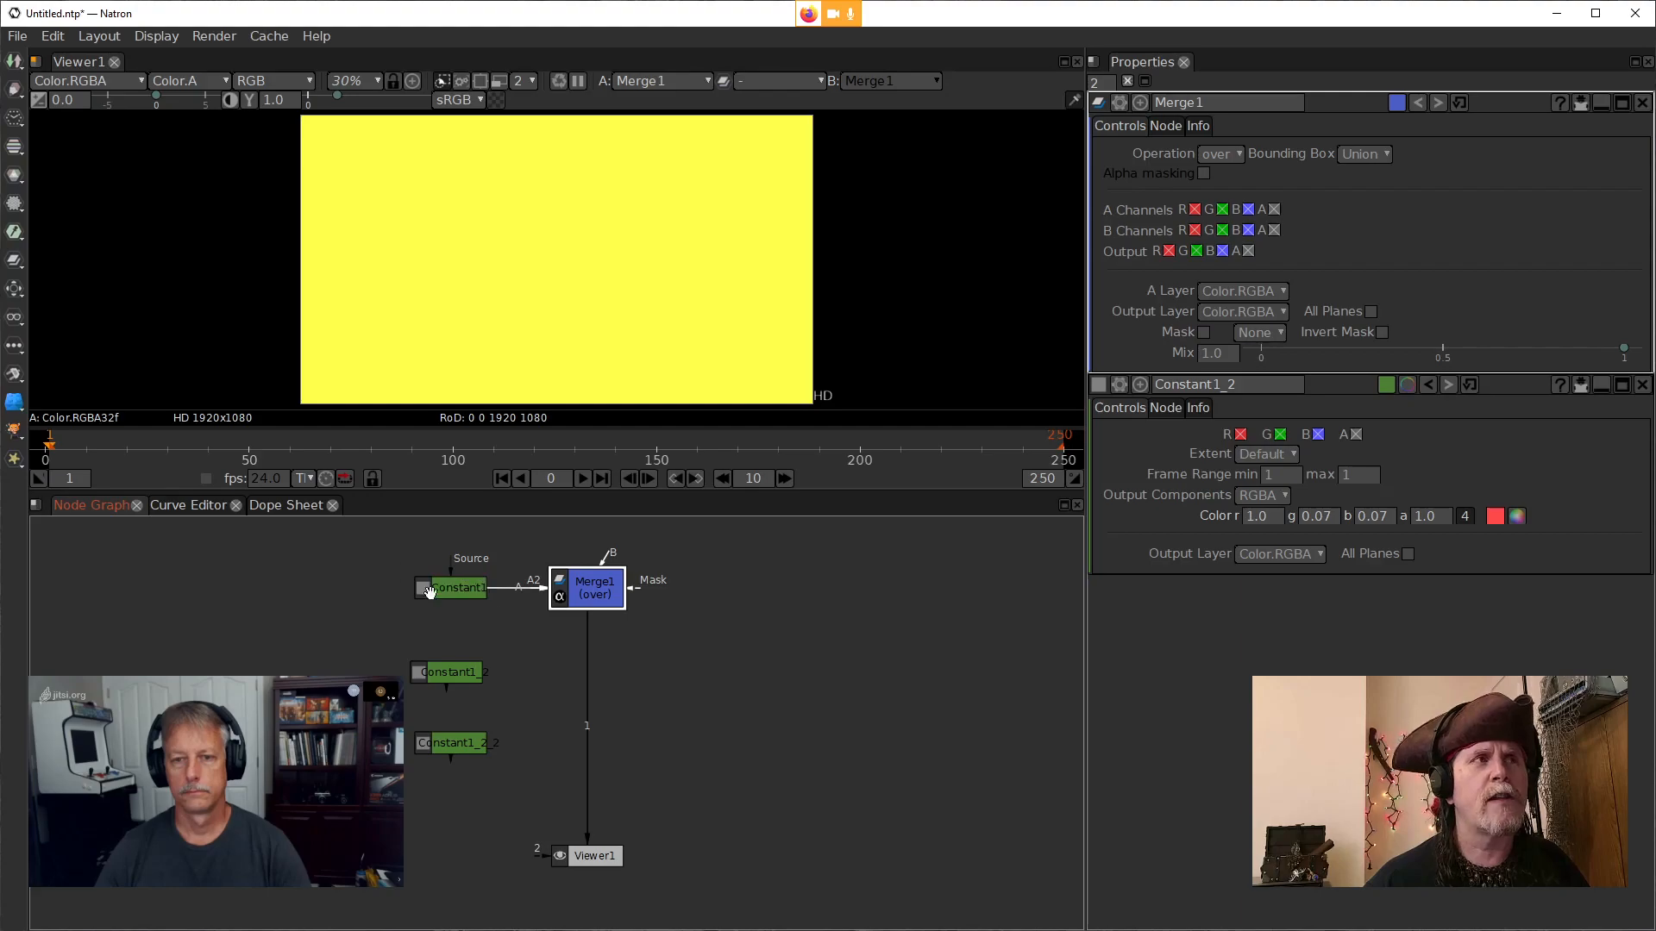
{"action": "left_click", "coordinate": [461, 576]}
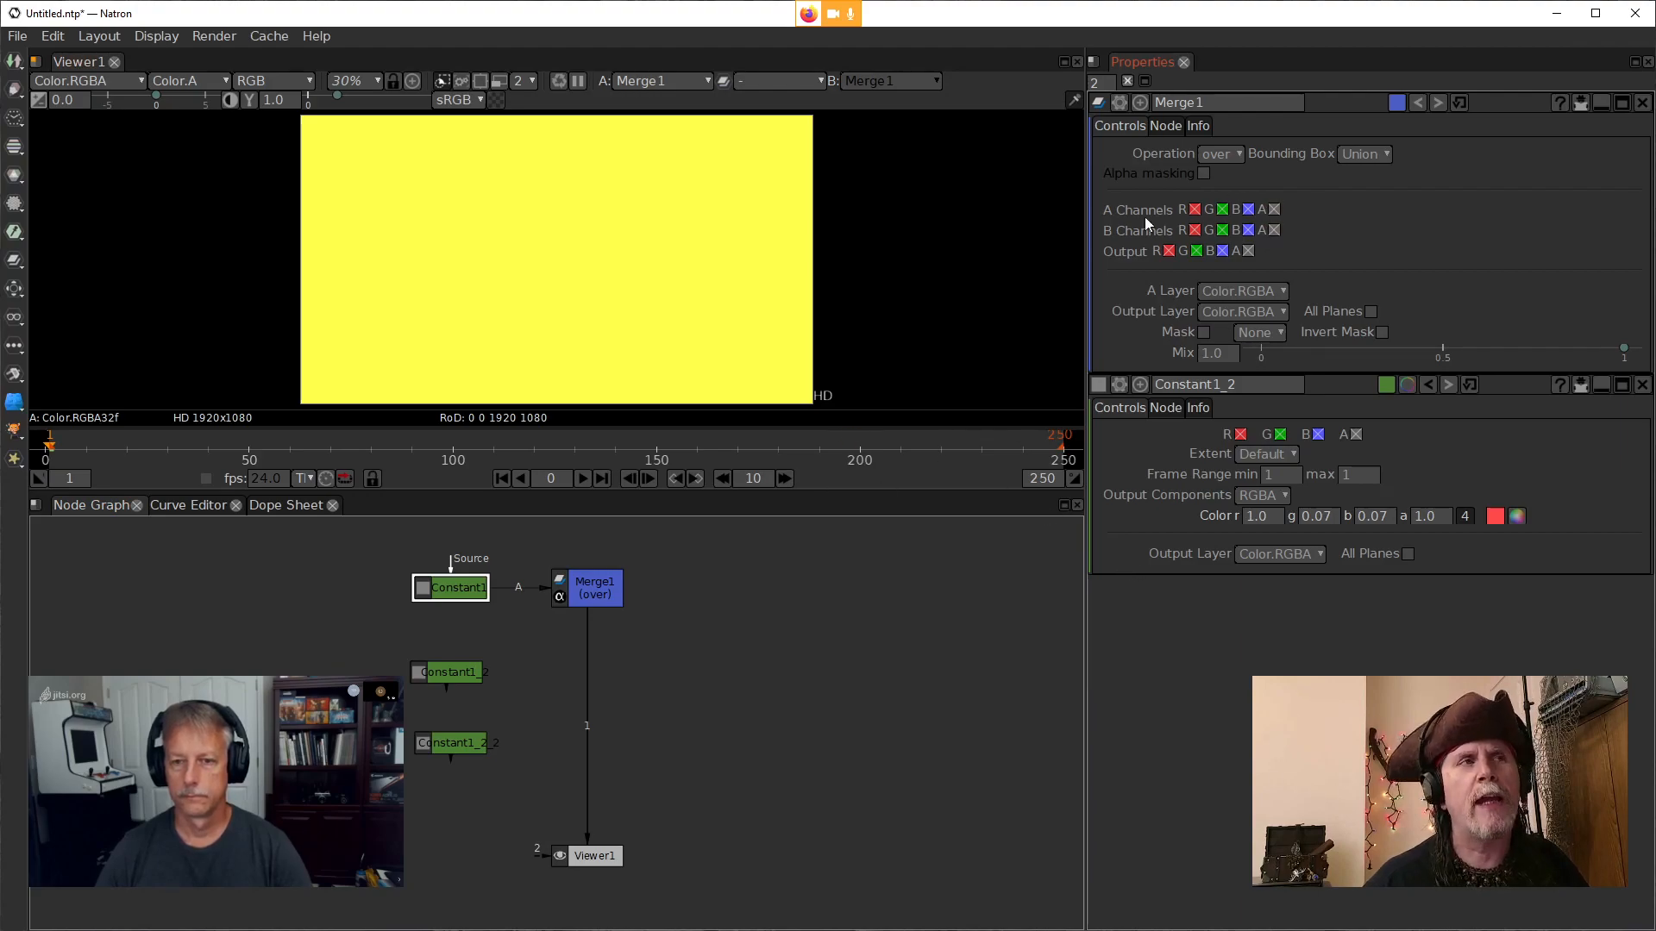
{"action": "left_click", "coordinate": [712, 707]}
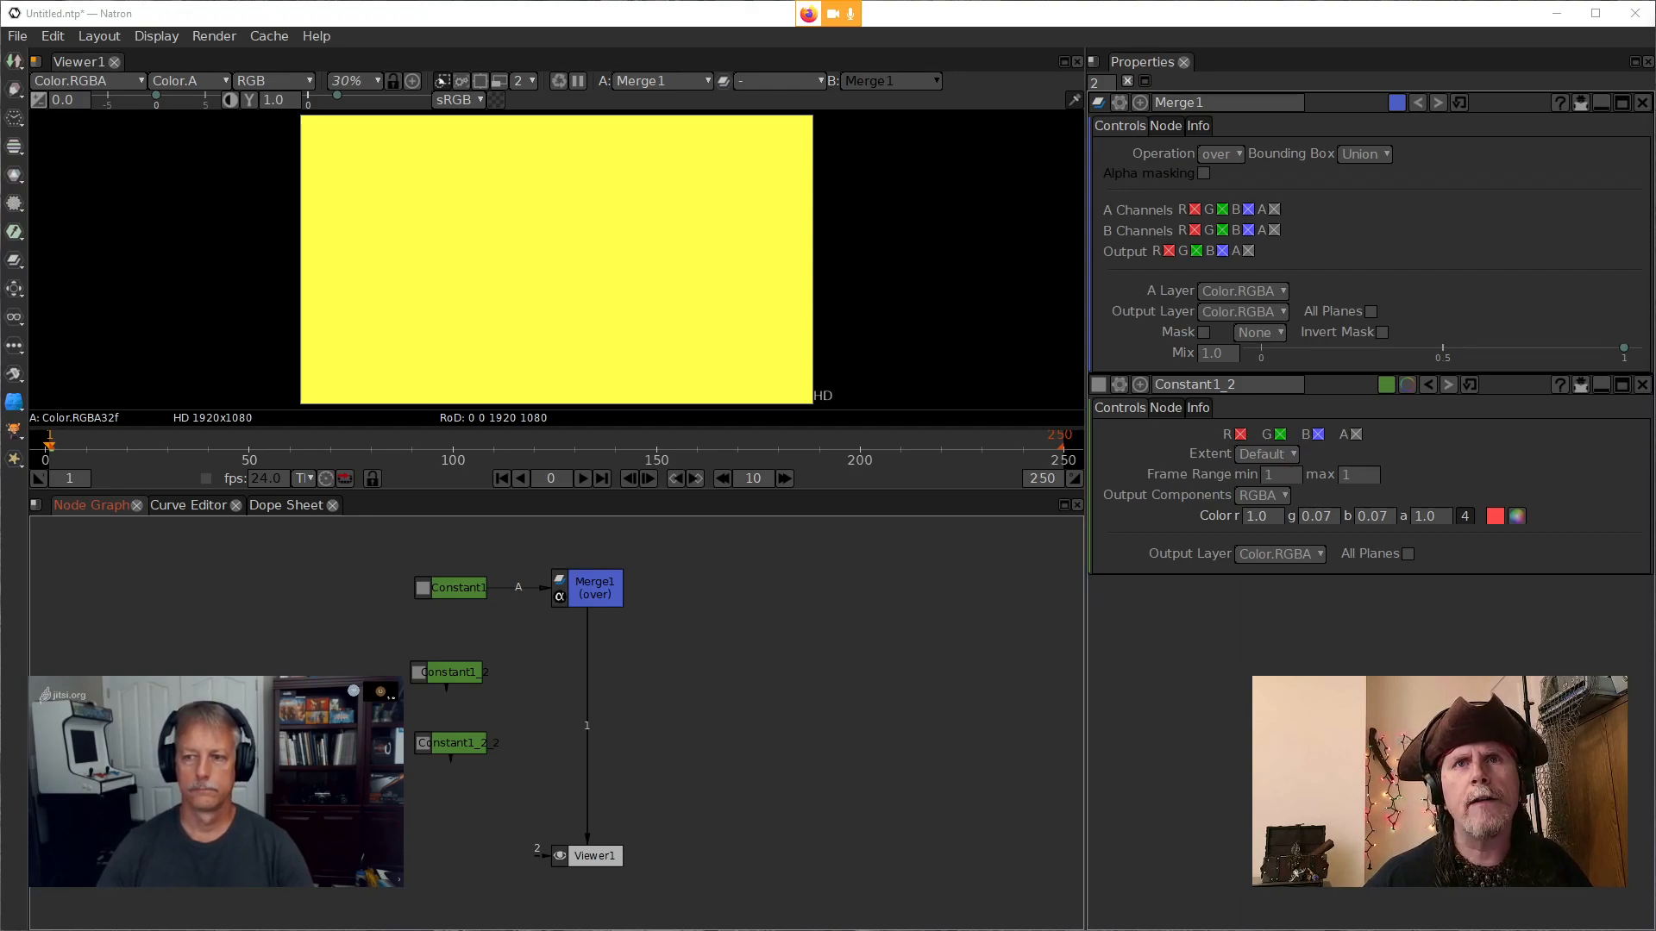
Add a SeNoise node beside the Merge, connect it as the Merge's mask, and place it slightly below
{"action": "left_click", "coordinate": [795, 646]}
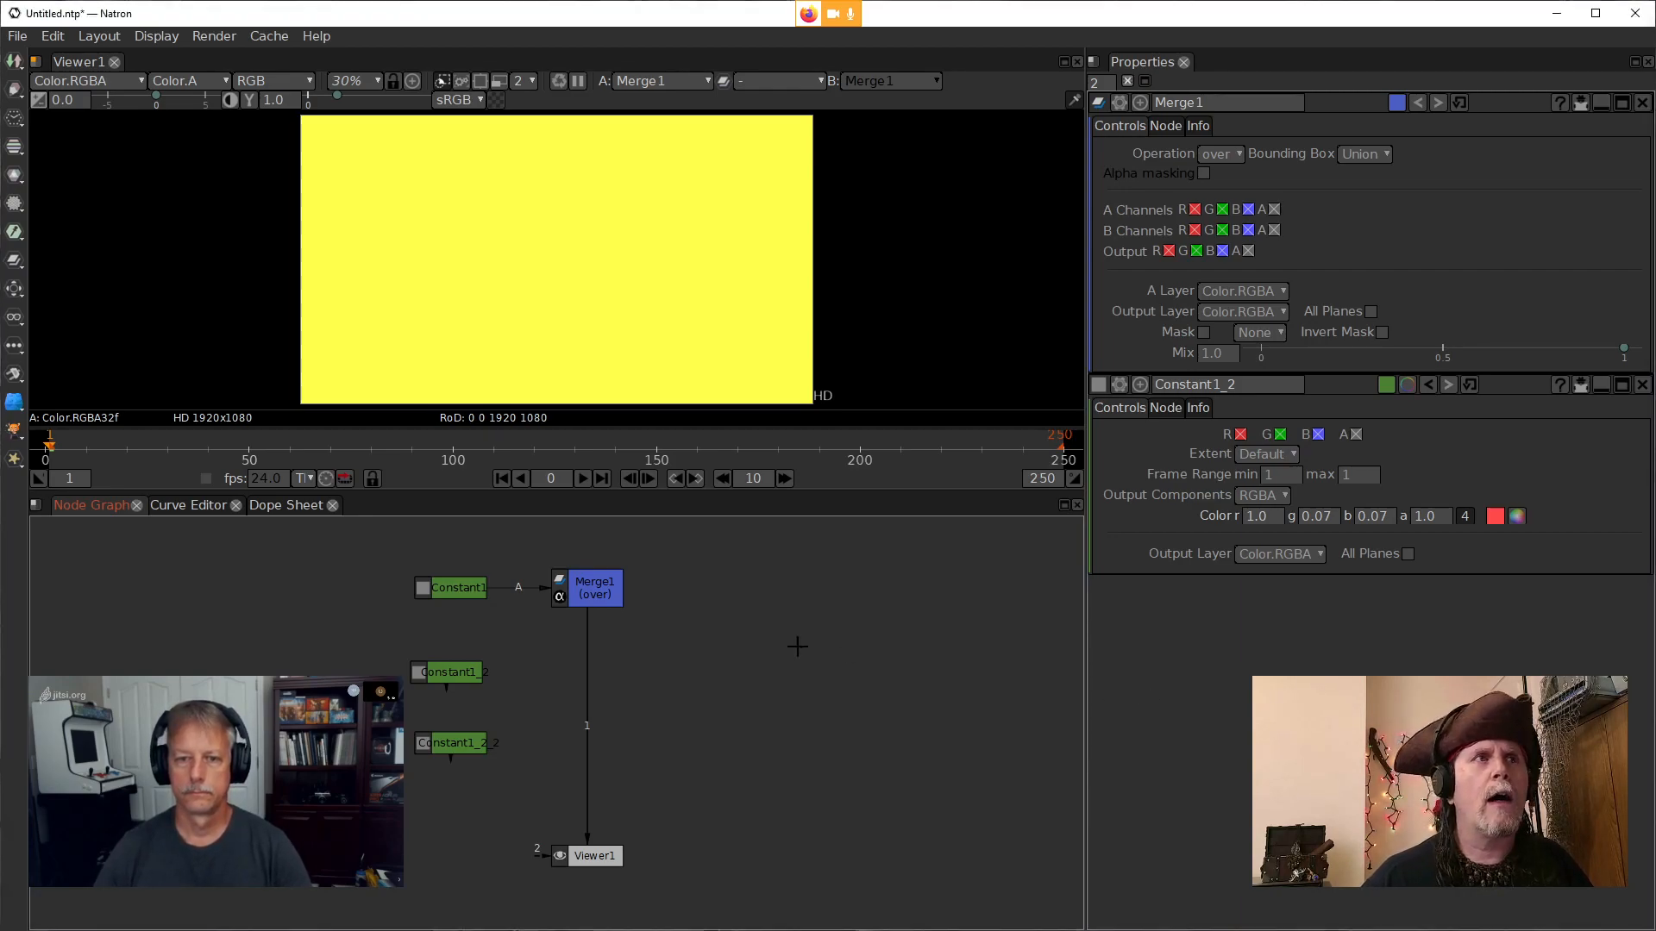
{"action": "key", "text": "Tab"}
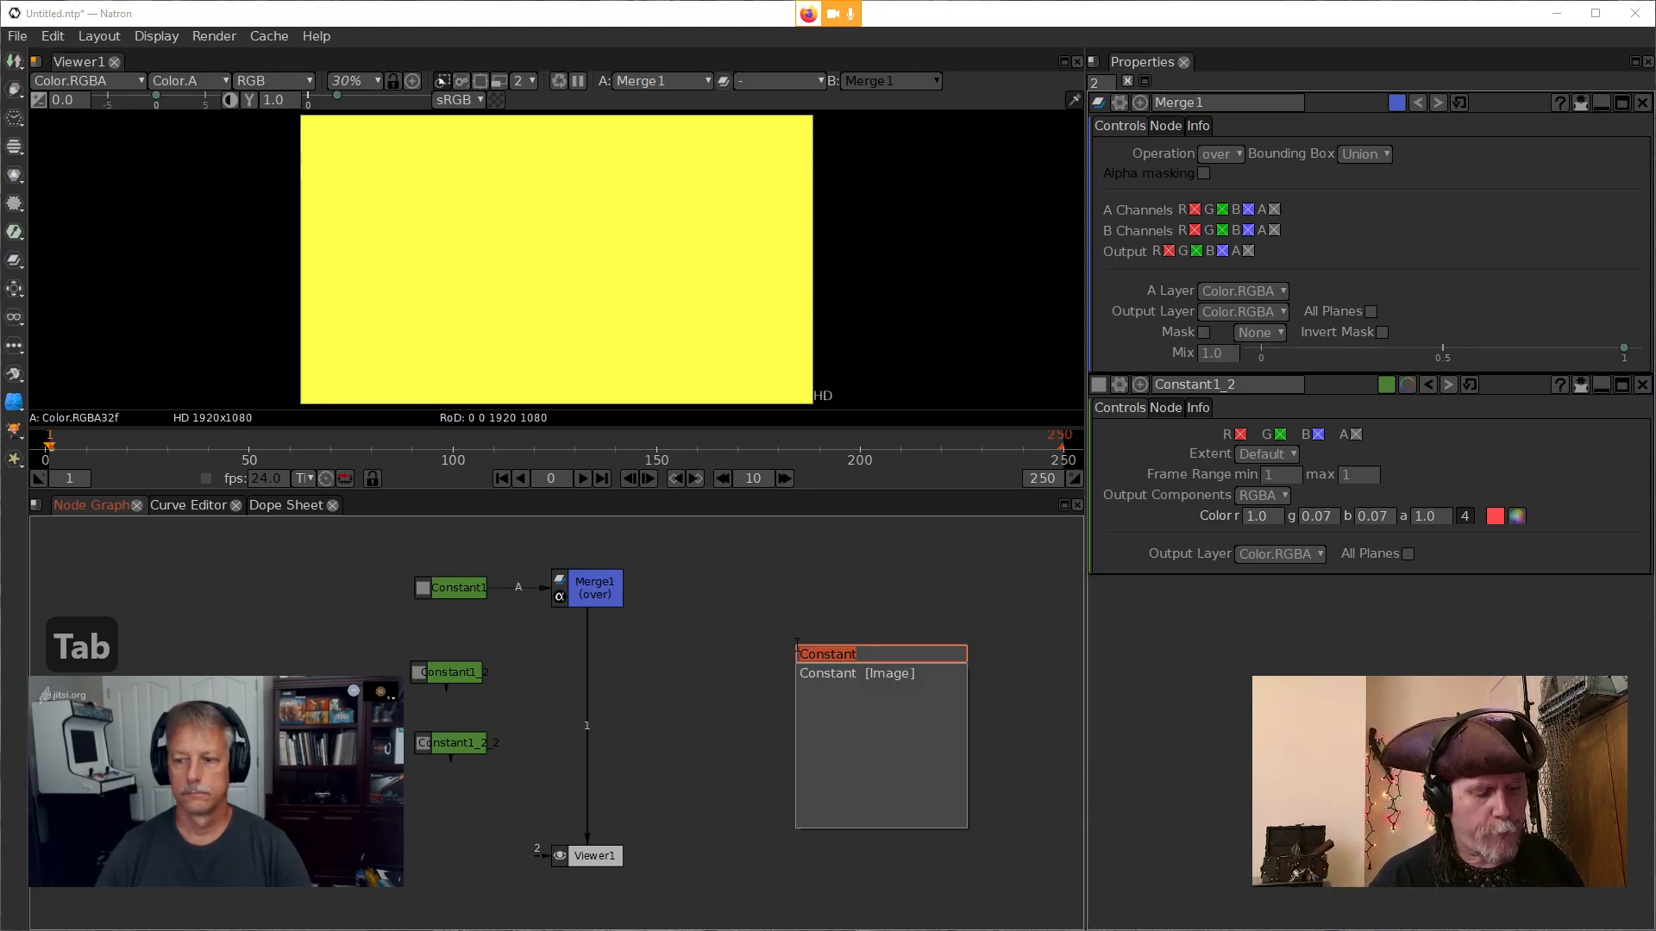
{"action": "type", "text": "Se"}
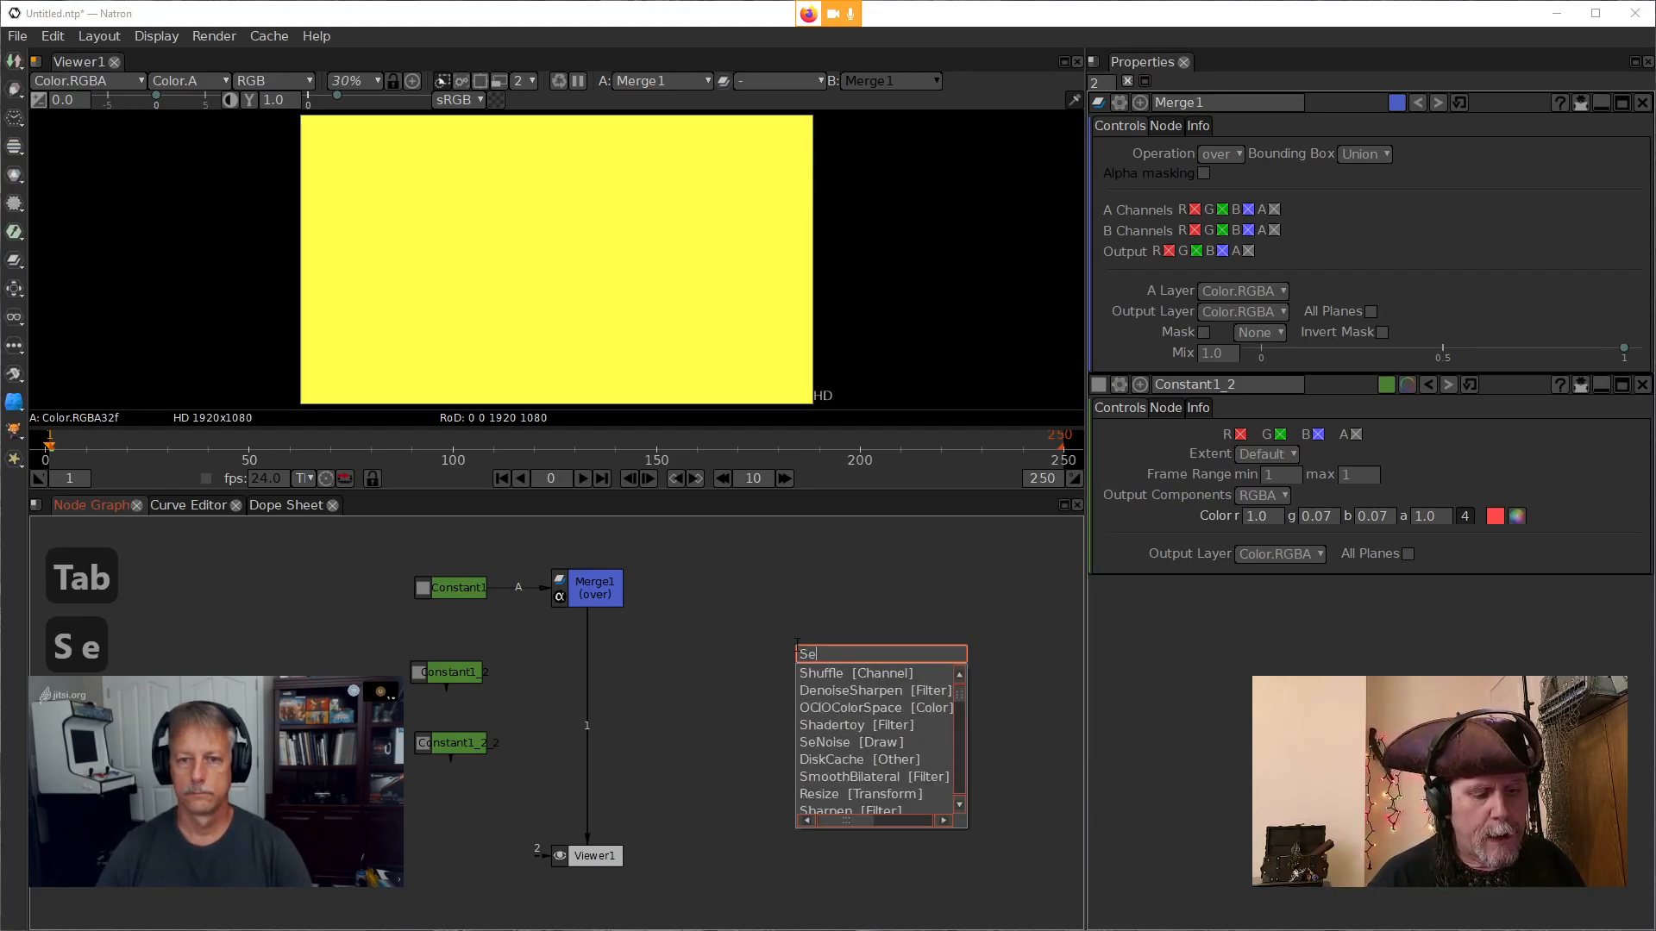
{"action": "type", "text": "Noi"}
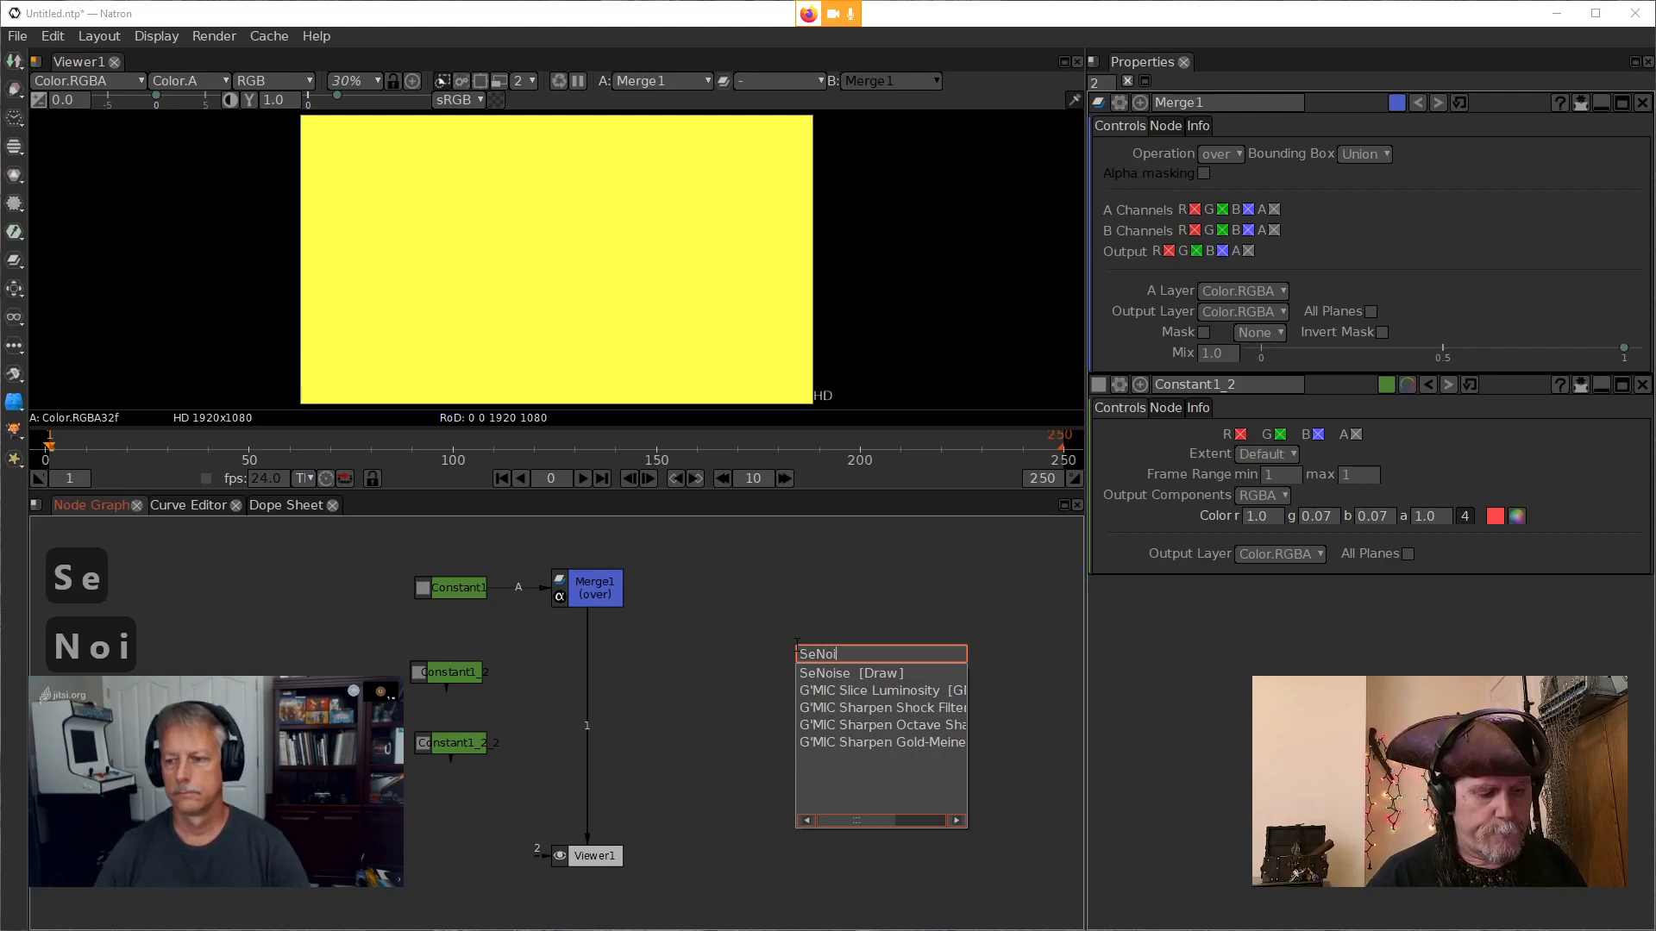
{"action": "key", "text": "Return"}
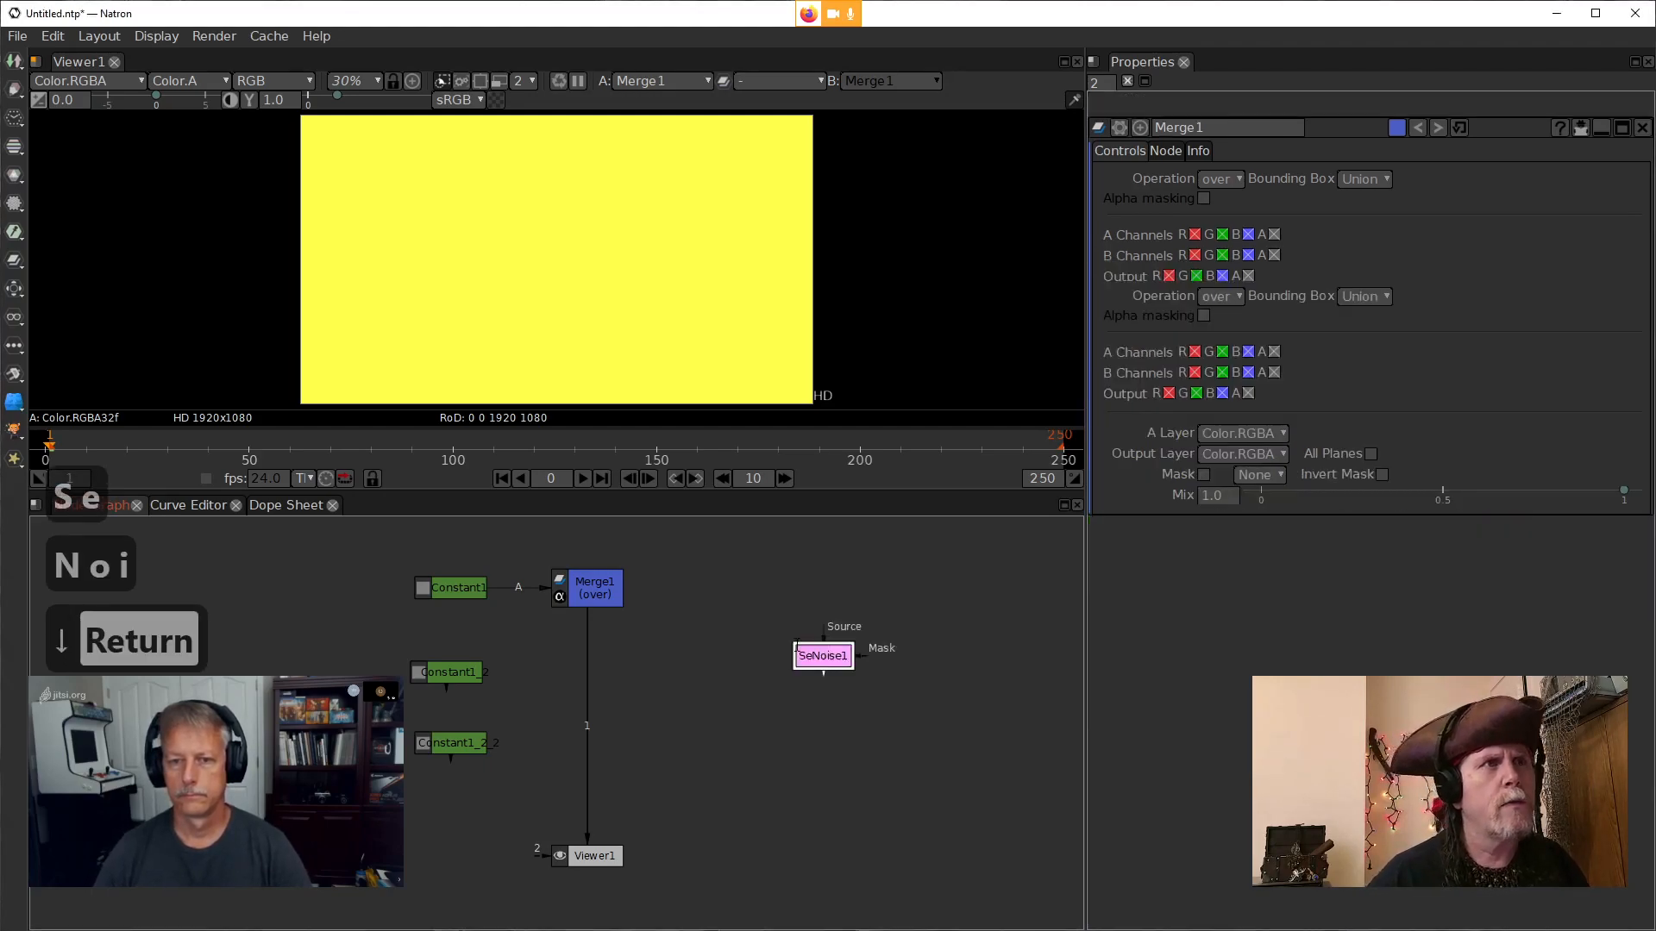
{"action": "left_click_drag", "start_coordinate": [811, 655], "coordinate": [779, 645]}
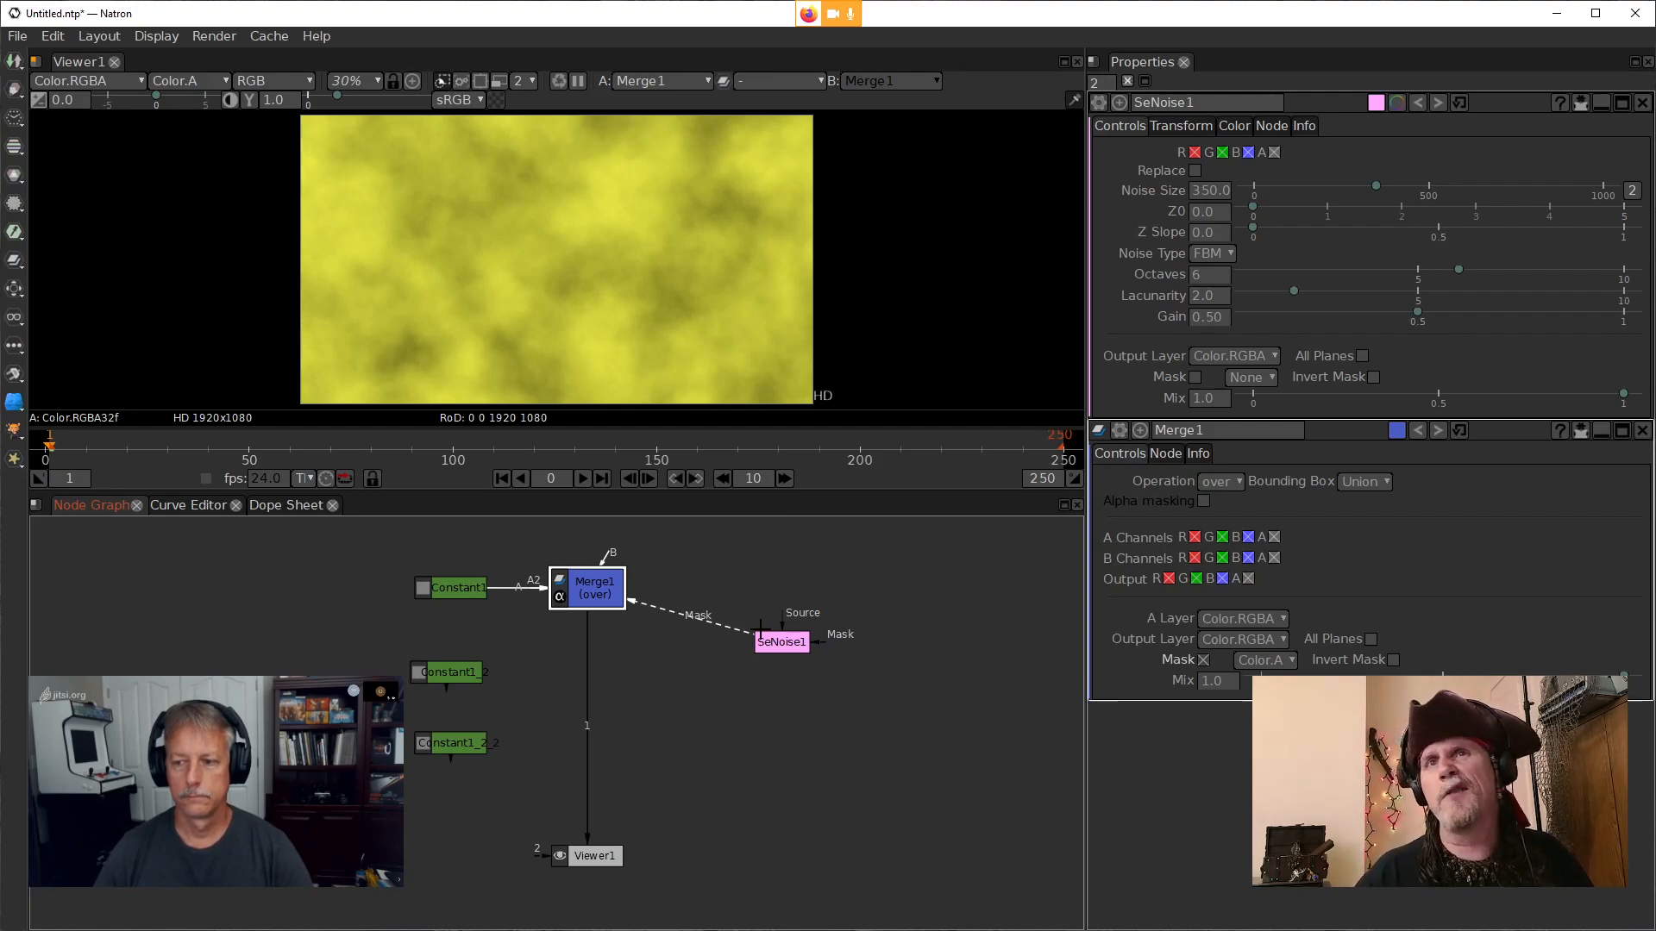
{"action": "left_click_drag", "start_coordinate": [779, 643], "coordinate": [779, 678]}
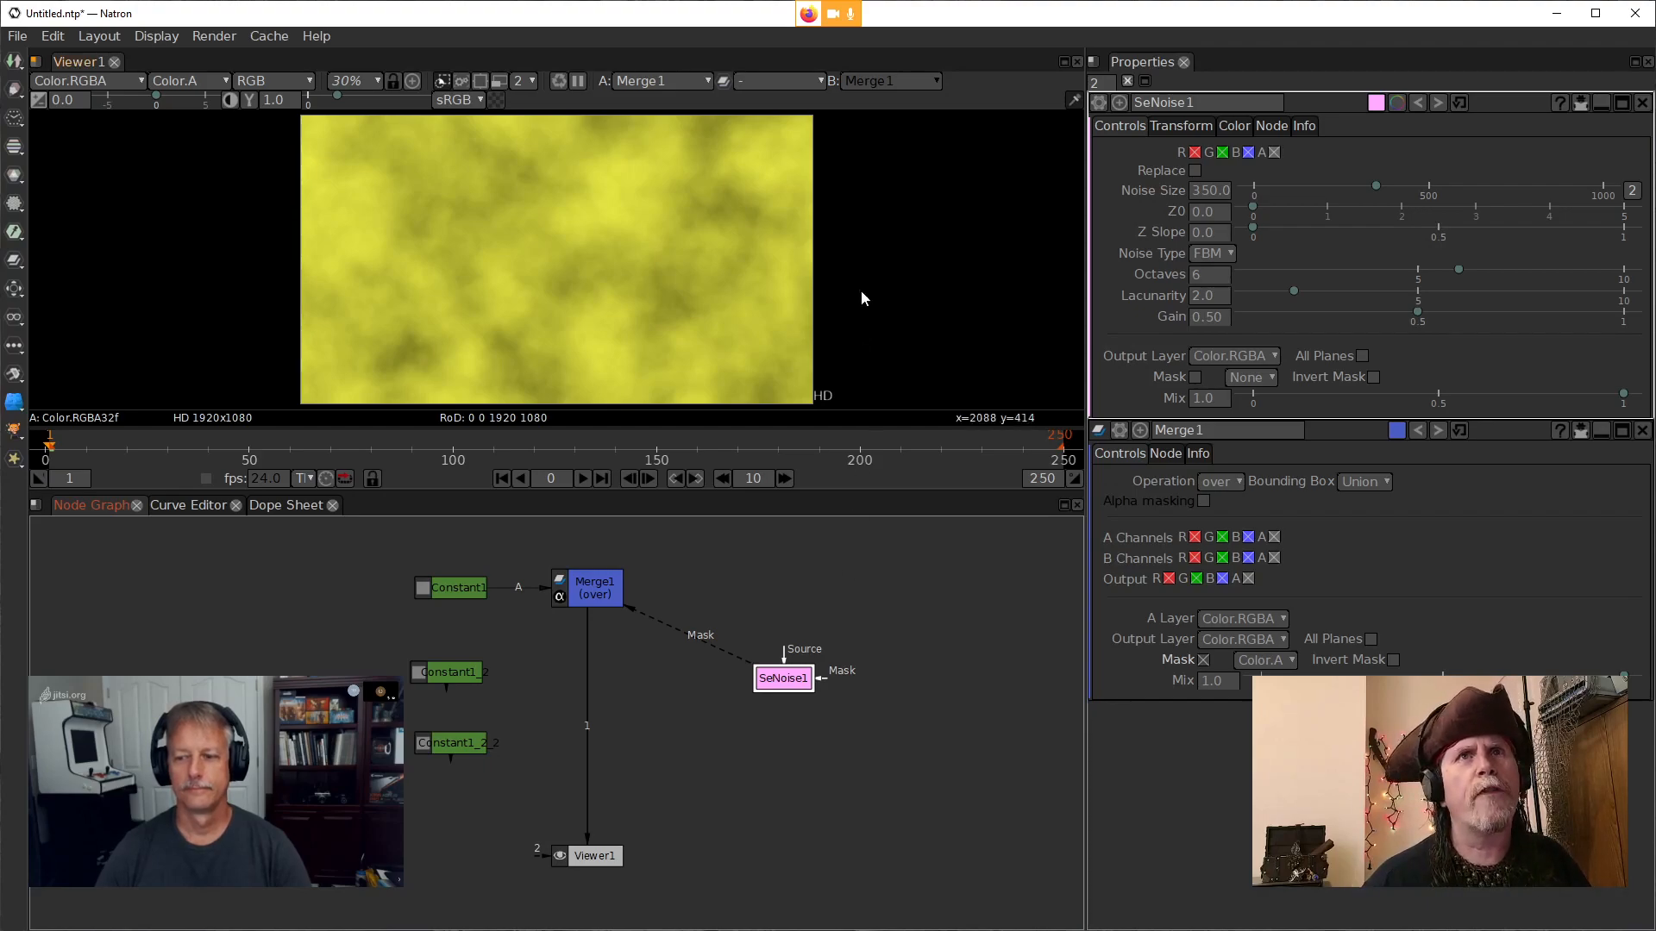
Set the SeNoise node's noise size to 150 and its gain to 0.70
{"action": "left_click", "coordinate": [1209, 211]}
{"action": "type", "text": "1"}
{"action": "key", "text": "Return"}
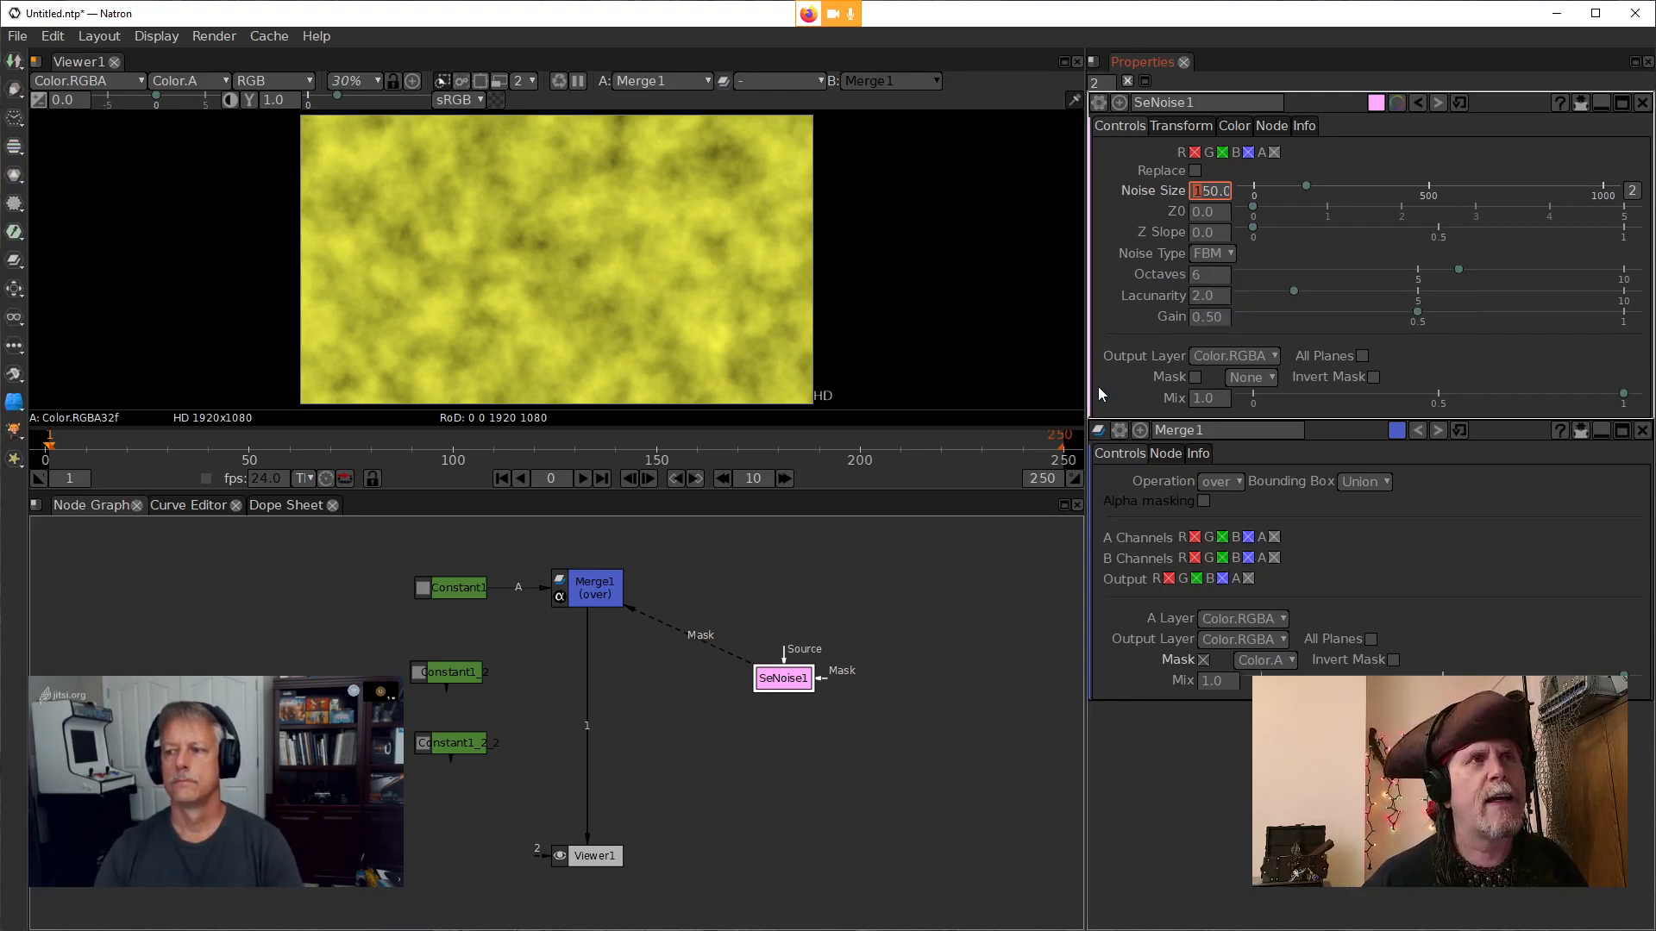
{"action": "left_click", "coordinate": [1209, 319]}
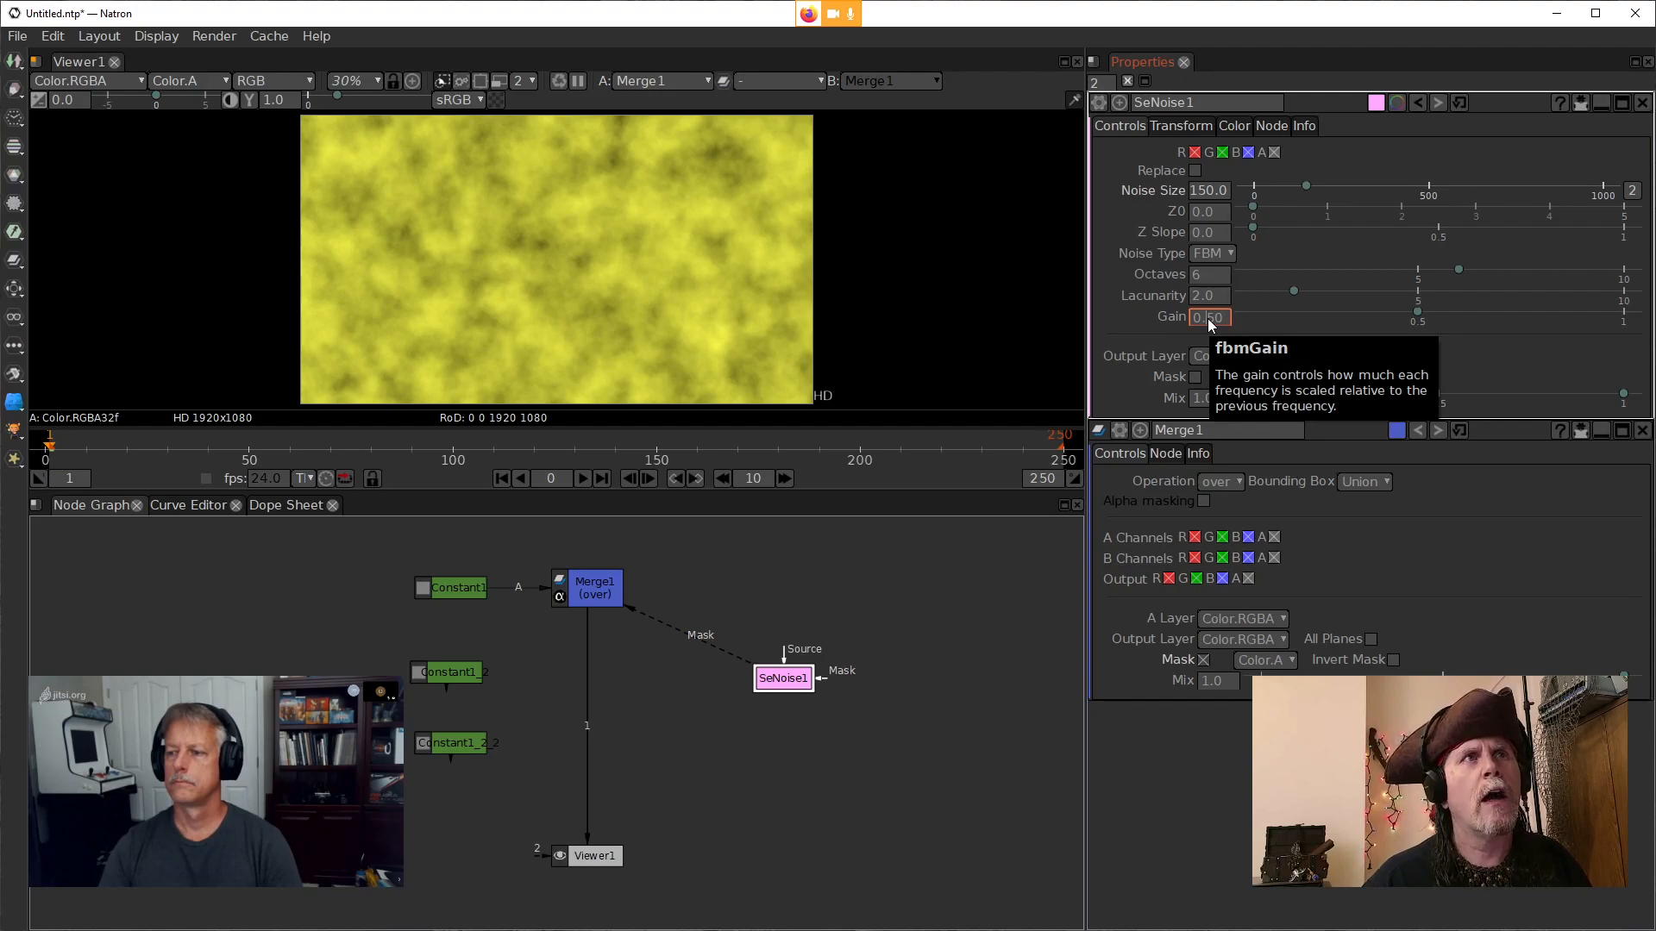
{"action": "scroll", "coordinate": [1207, 319], "scroll_direction": "up", "scroll_amount": 1}
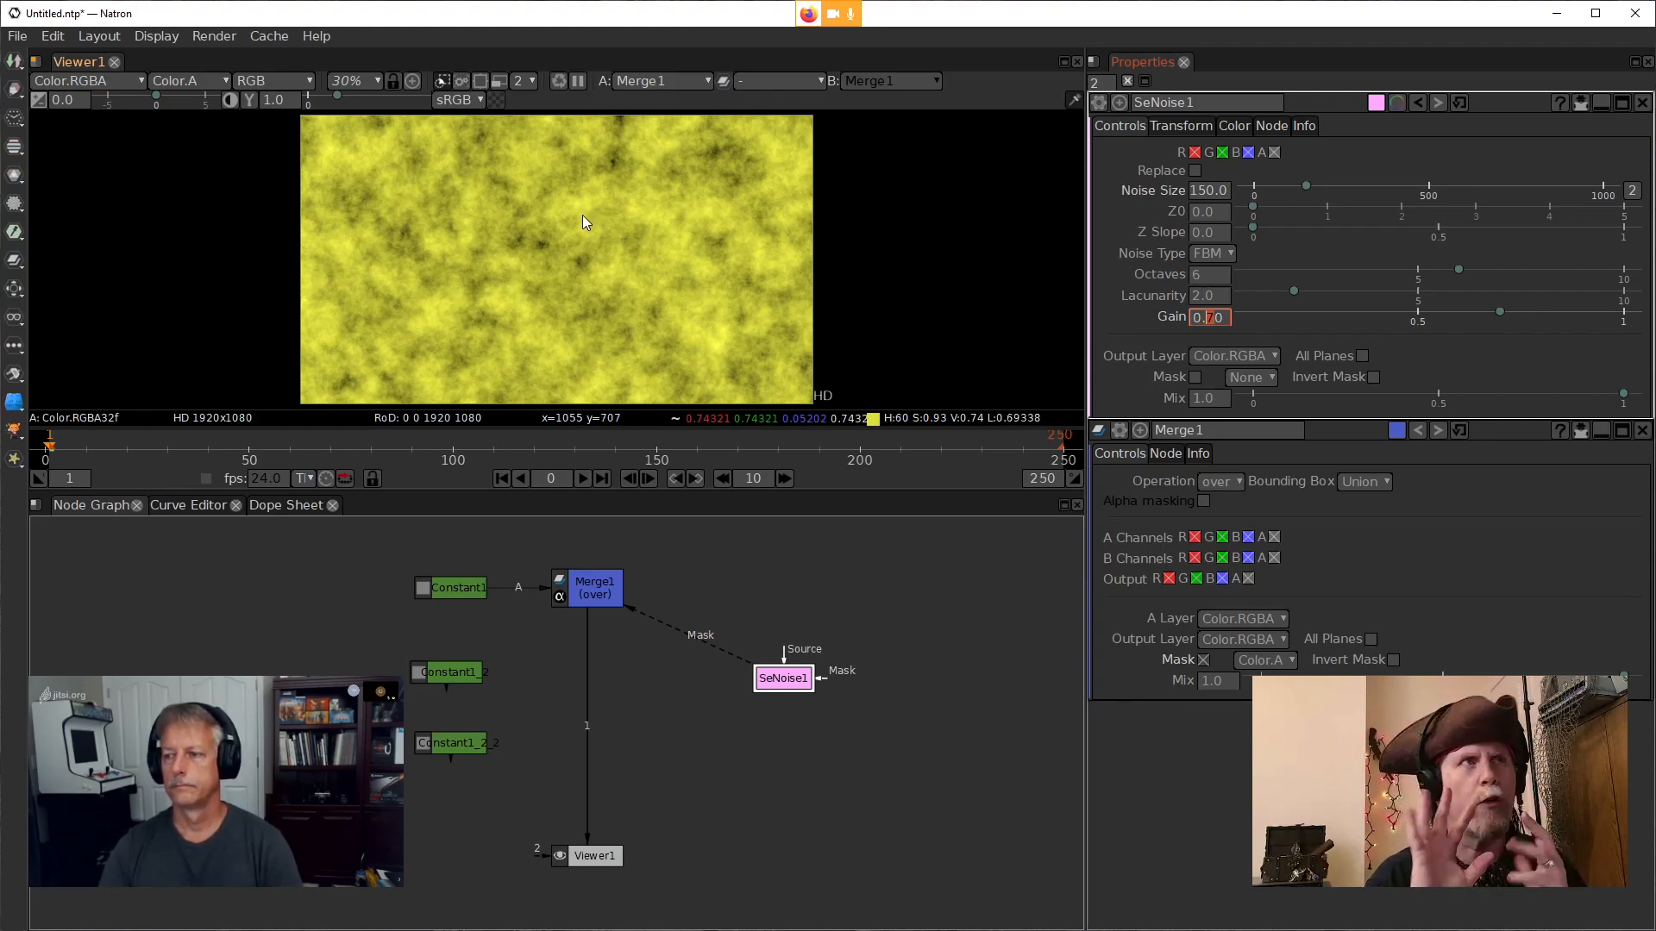
Turn on the viewer's checkerboard background and compare the yellow Constant, the Merge and the SeNoise outputs, finishing on the Merge
{"action": "mouse_move", "coordinate": [655, 418]}
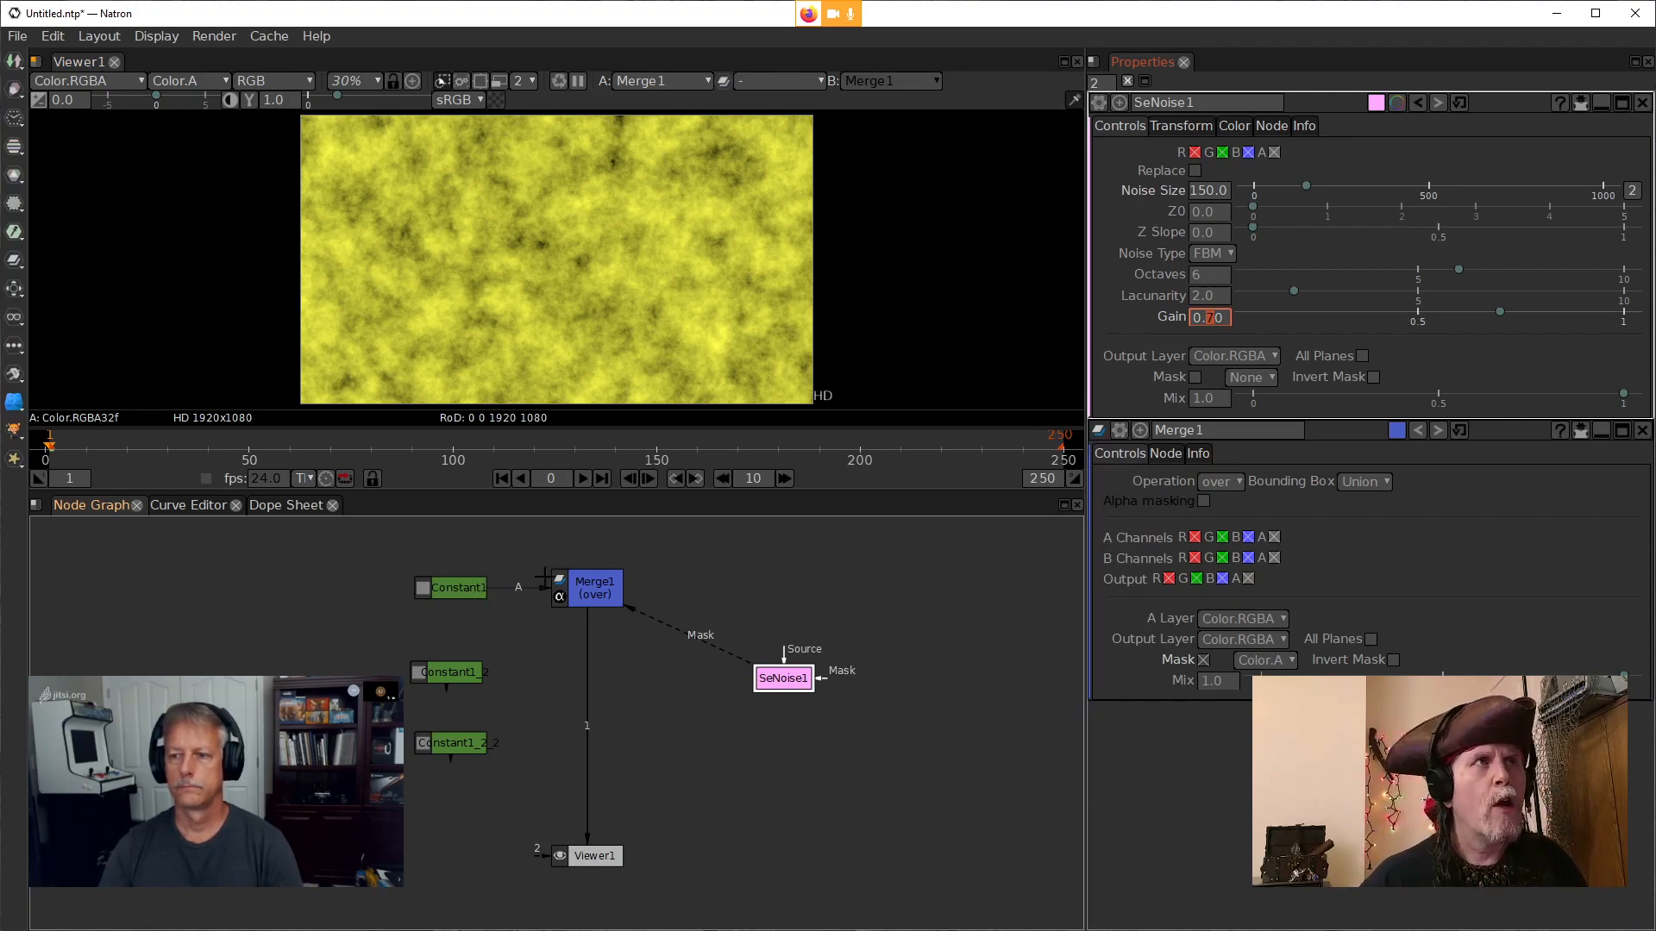
{"action": "left_click", "coordinate": [496, 100]}
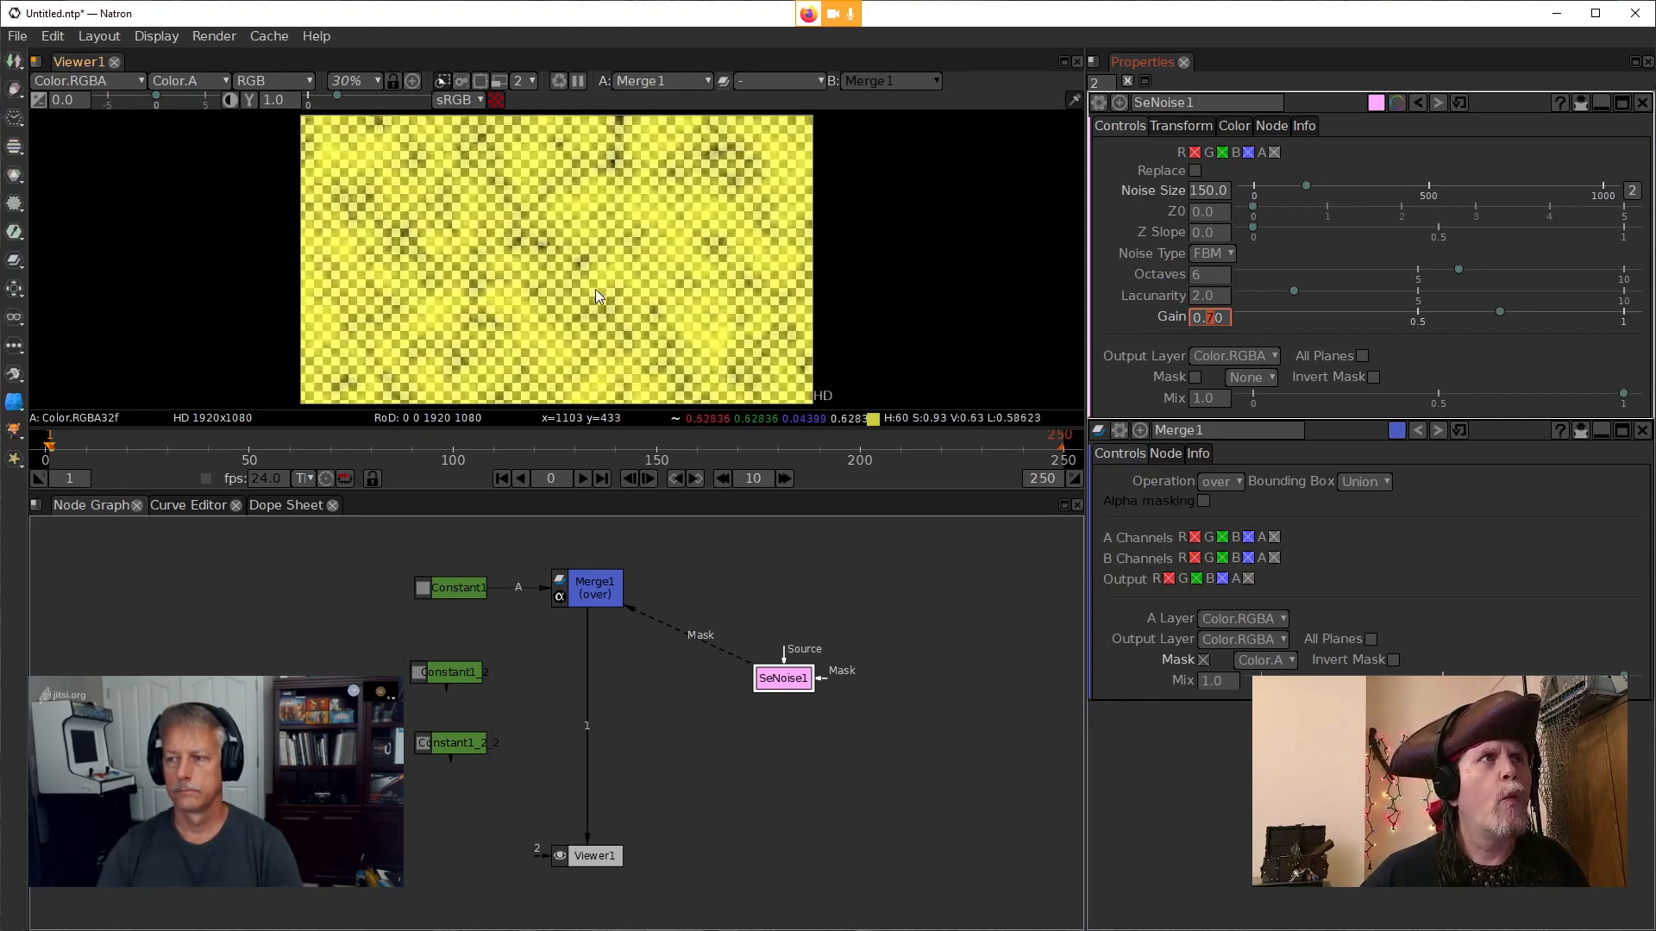
{"action": "left_click", "coordinate": [464, 595]}
{"action": "key", "text": "1"}
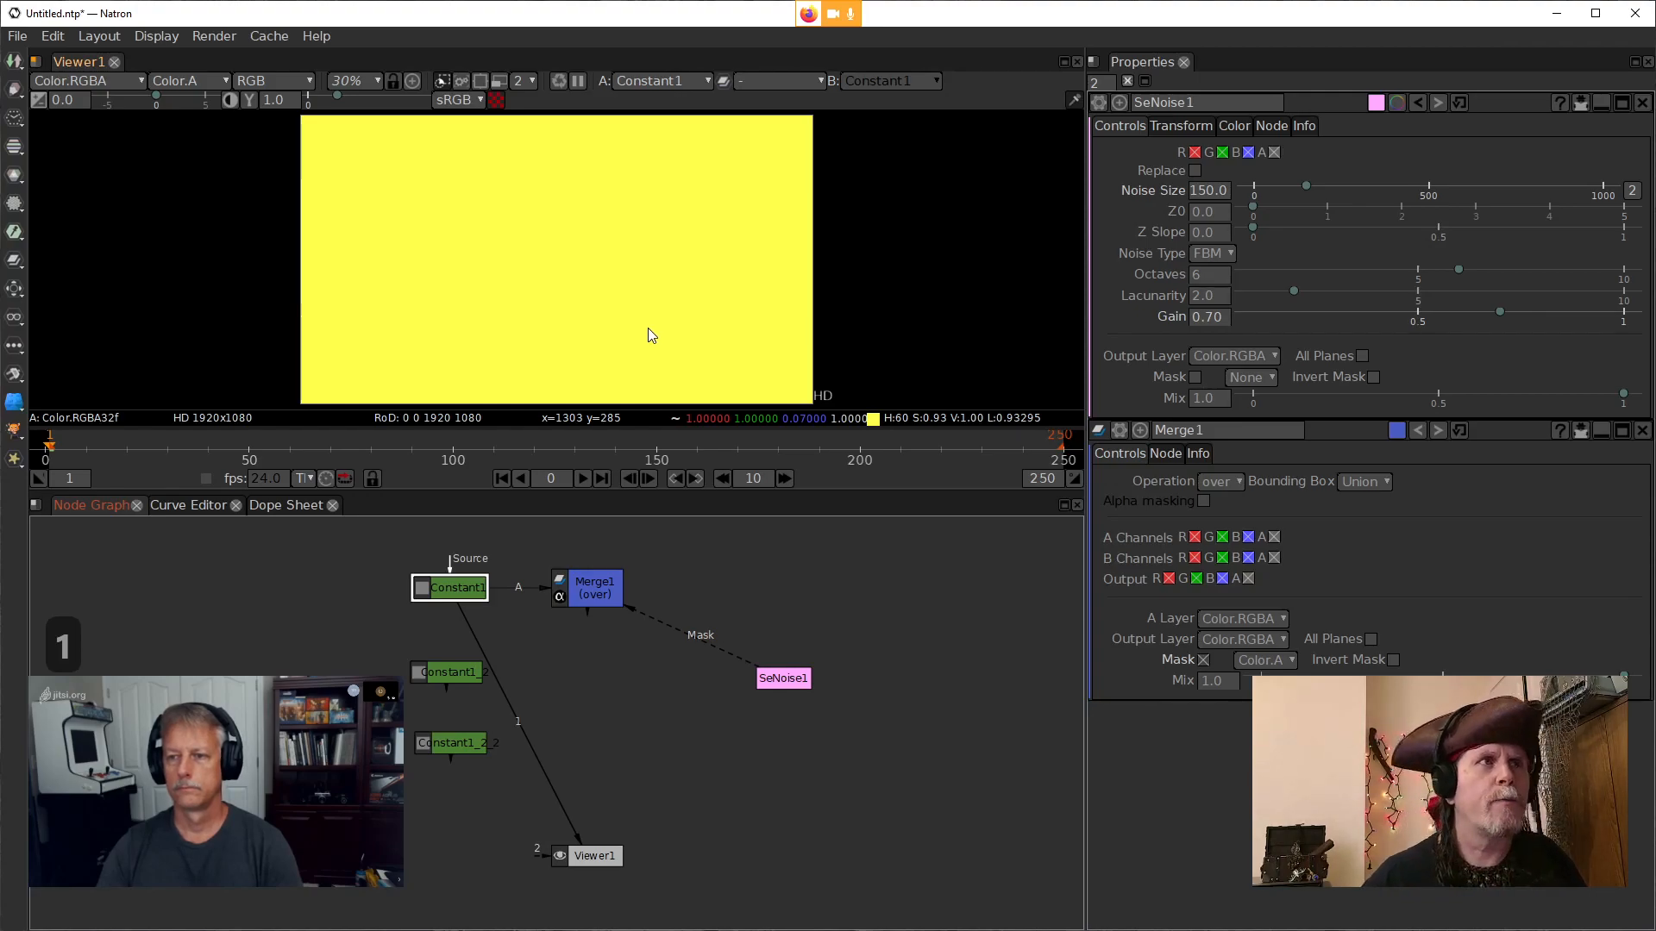
{"action": "left_click", "coordinate": [586, 593]}
{"action": "key", "text": "1"}
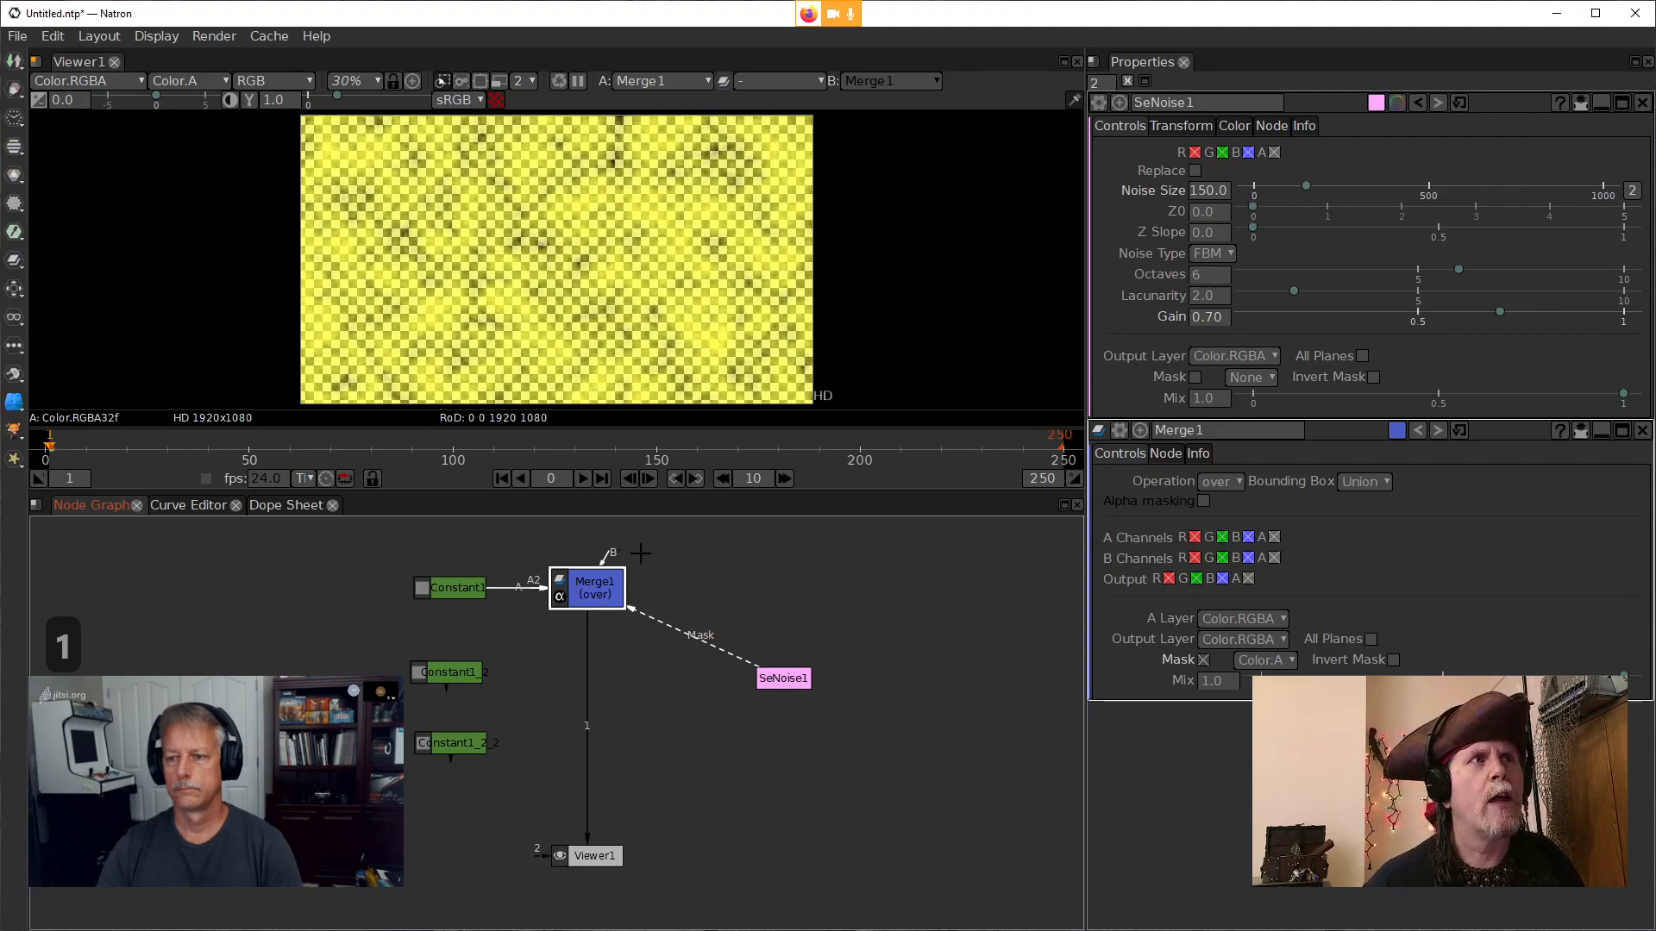
{"action": "left_click", "coordinate": [785, 677]}
{"action": "key", "text": "1"}
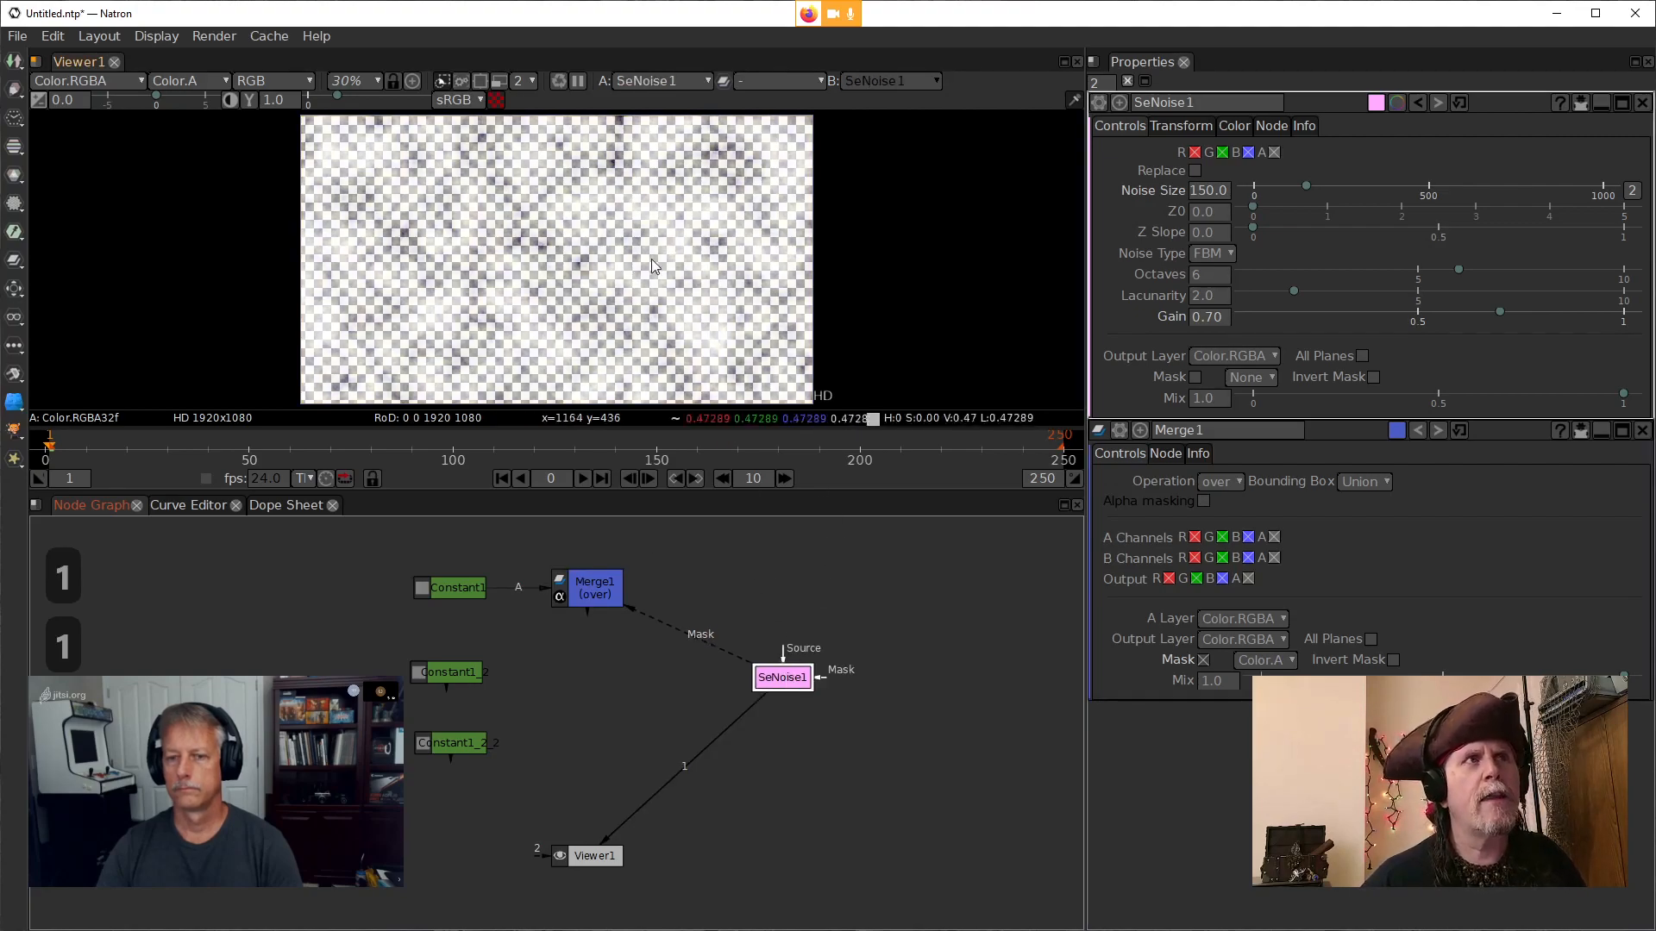
{"action": "left_click", "coordinate": [592, 591]}
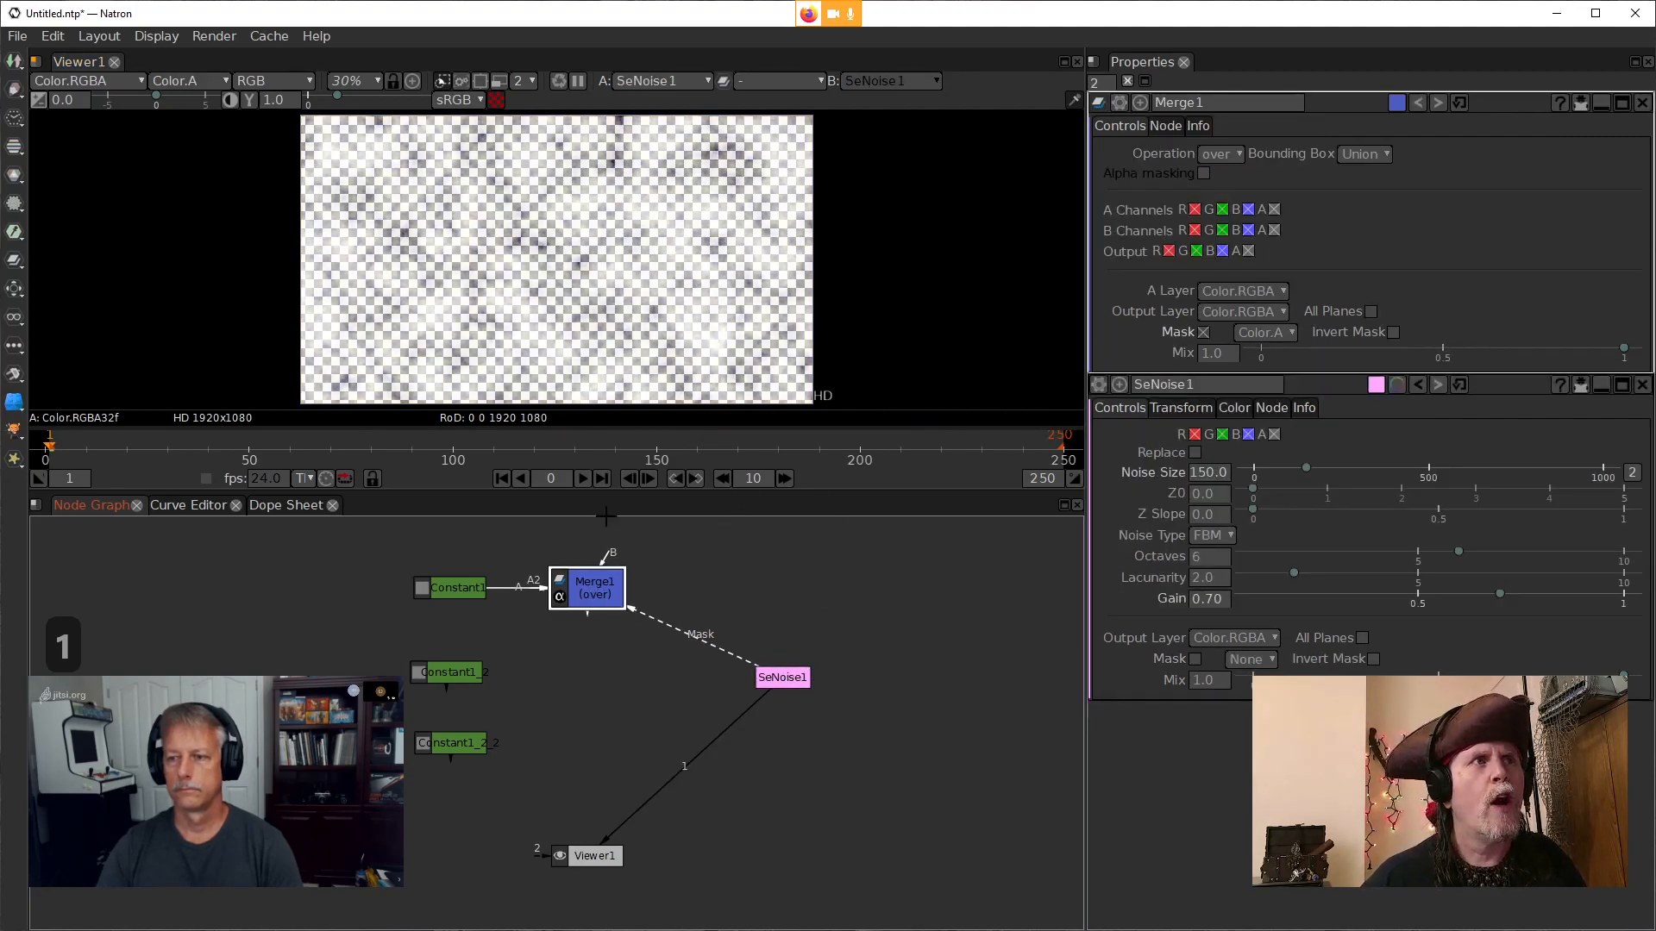
{"action": "key", "text": "1"}
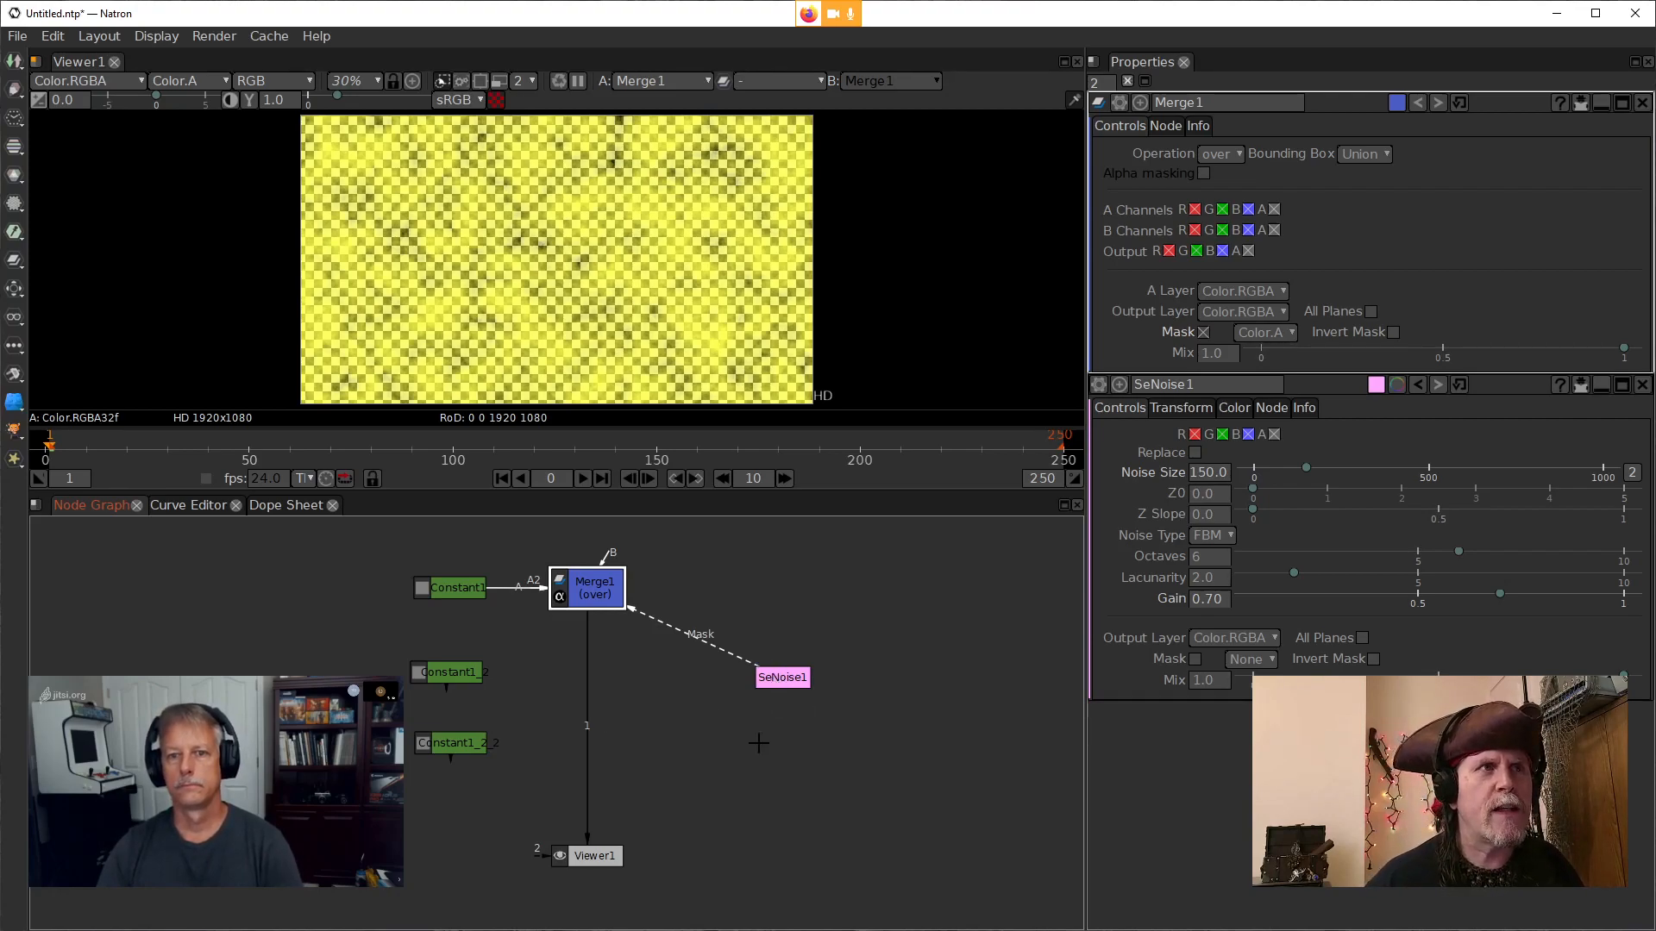
Add a second Merge below the first, with the red Constant as its B input and the first Merge as its A input
{"action": "left_click_drag", "start_coordinate": [588, 684], "coordinate": [594, 687]}
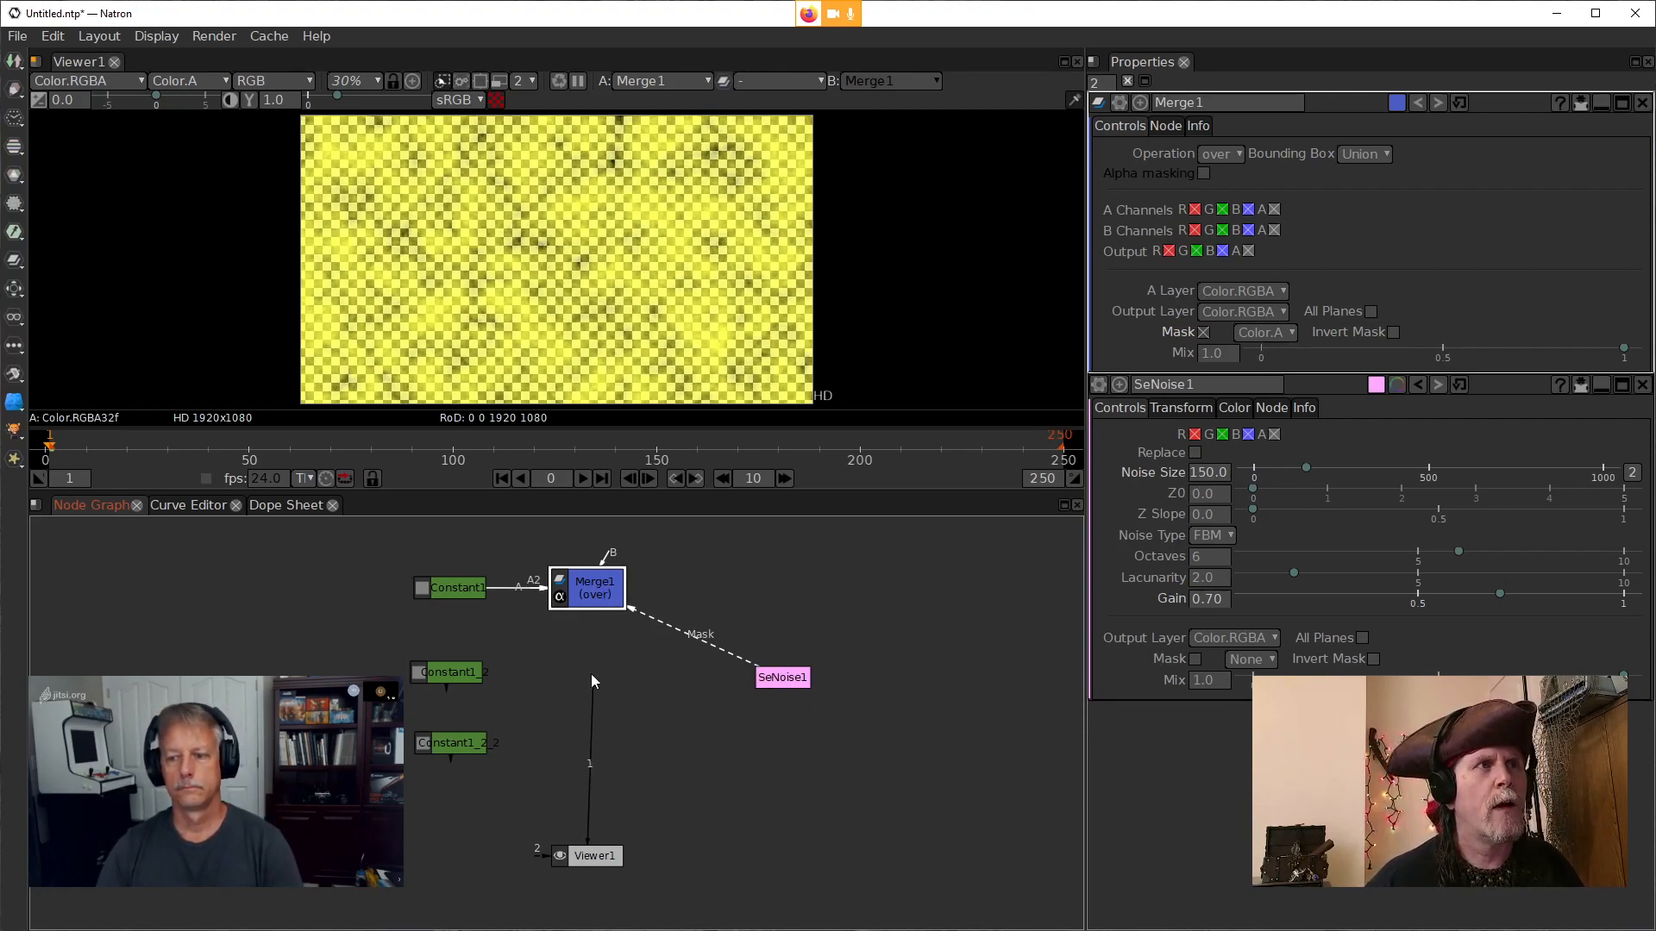
{"action": "left_click_drag", "start_coordinate": [601, 604], "coordinate": [600, 605]}
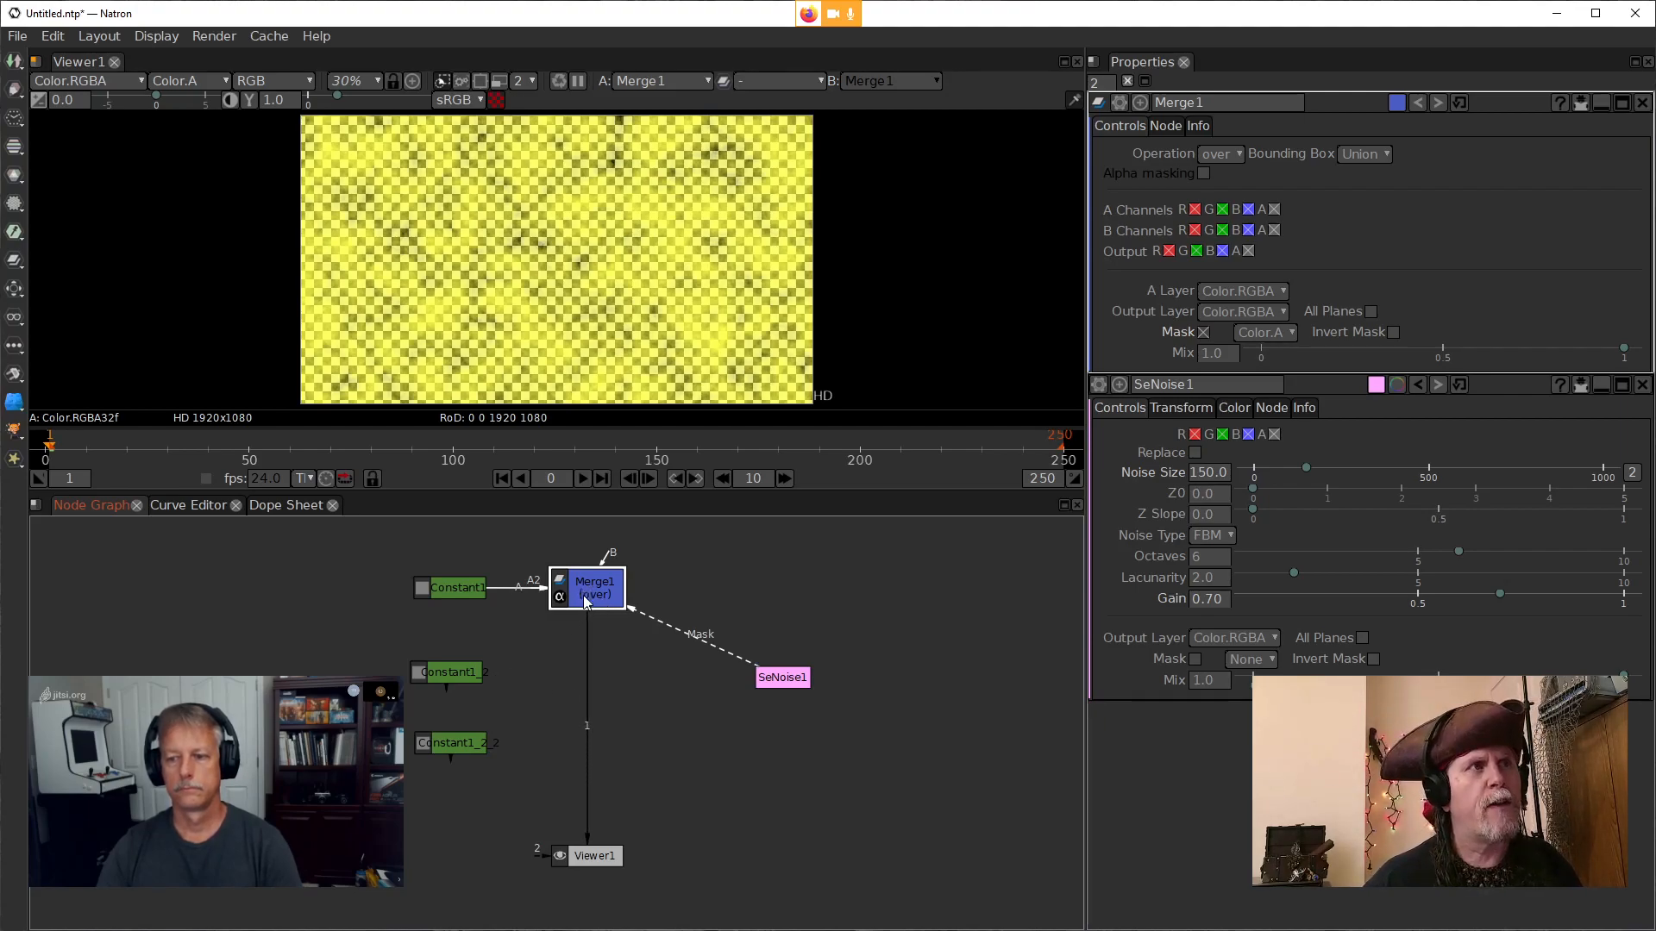
{"action": "key", "text": "m"}
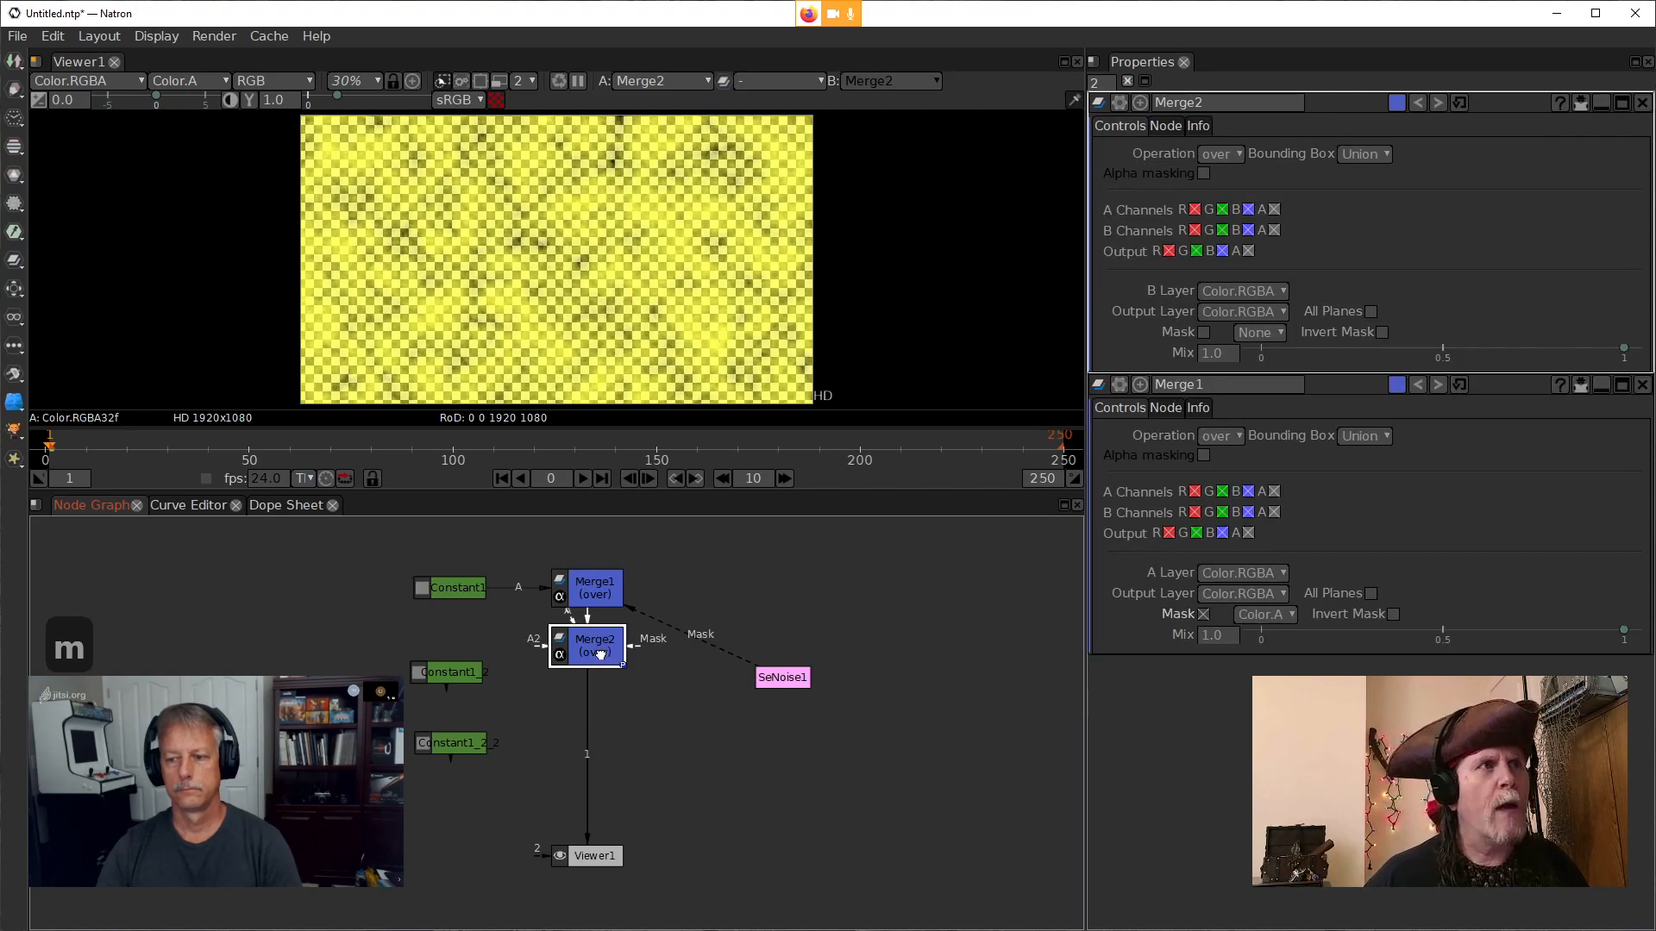
{"action": "left_click_drag", "start_coordinate": [570, 649], "coordinate": [458, 670]}
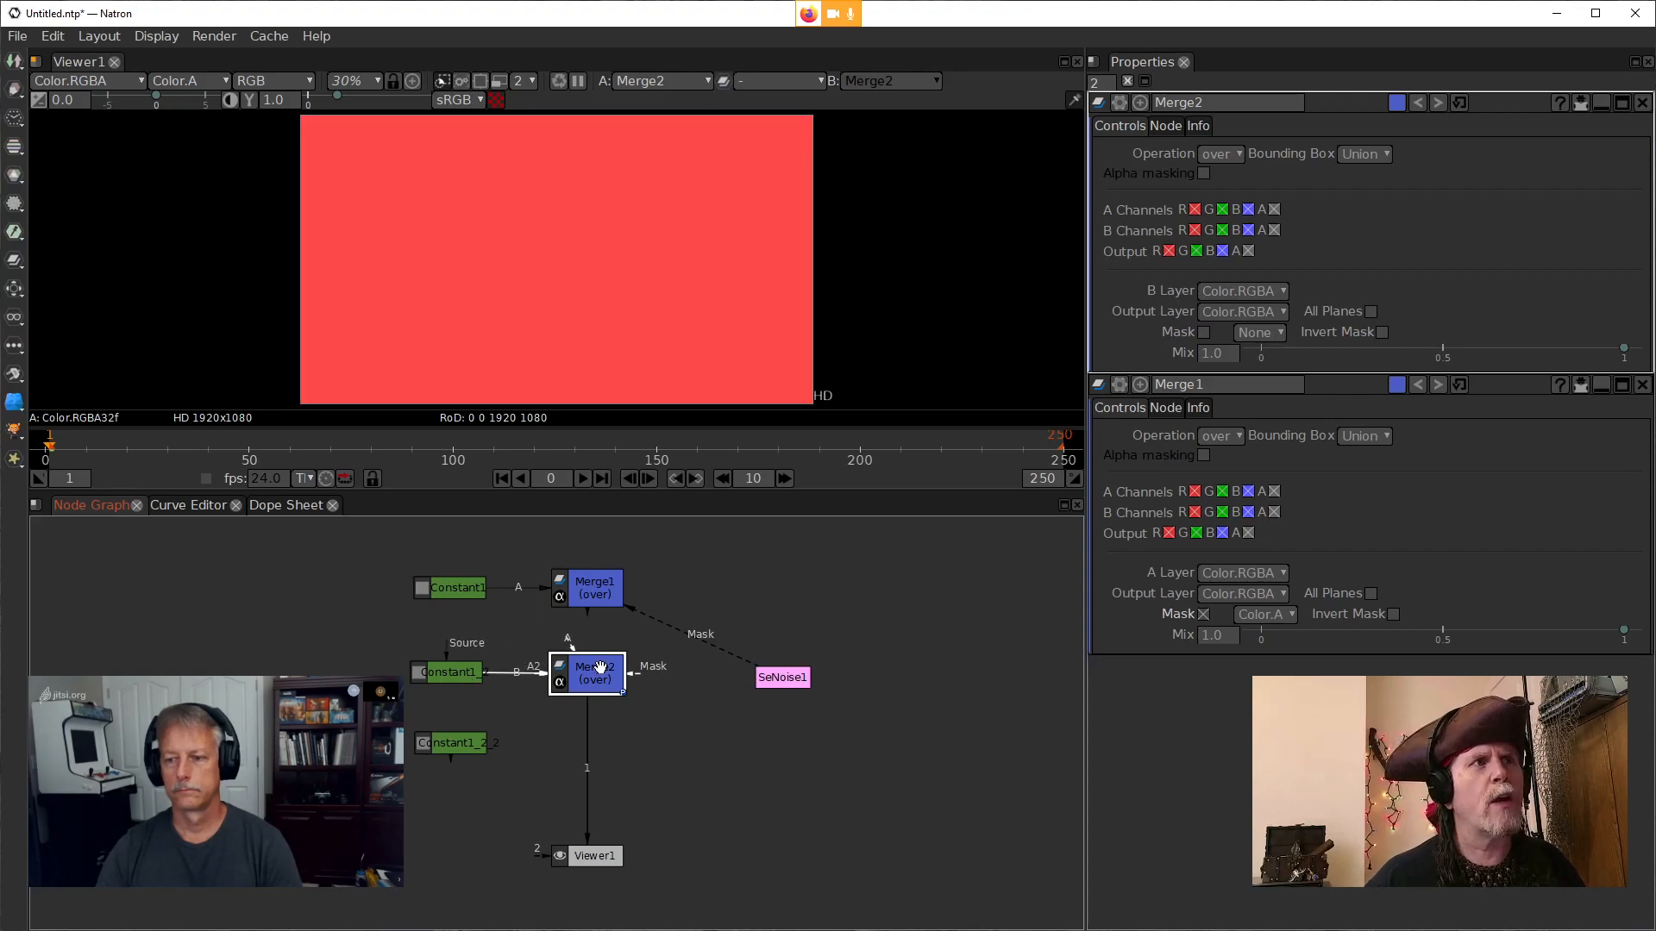
{"action": "left_click_drag", "start_coordinate": [575, 684], "coordinate": [576, 681]}
{"action": "left_click", "coordinate": [469, 675]}
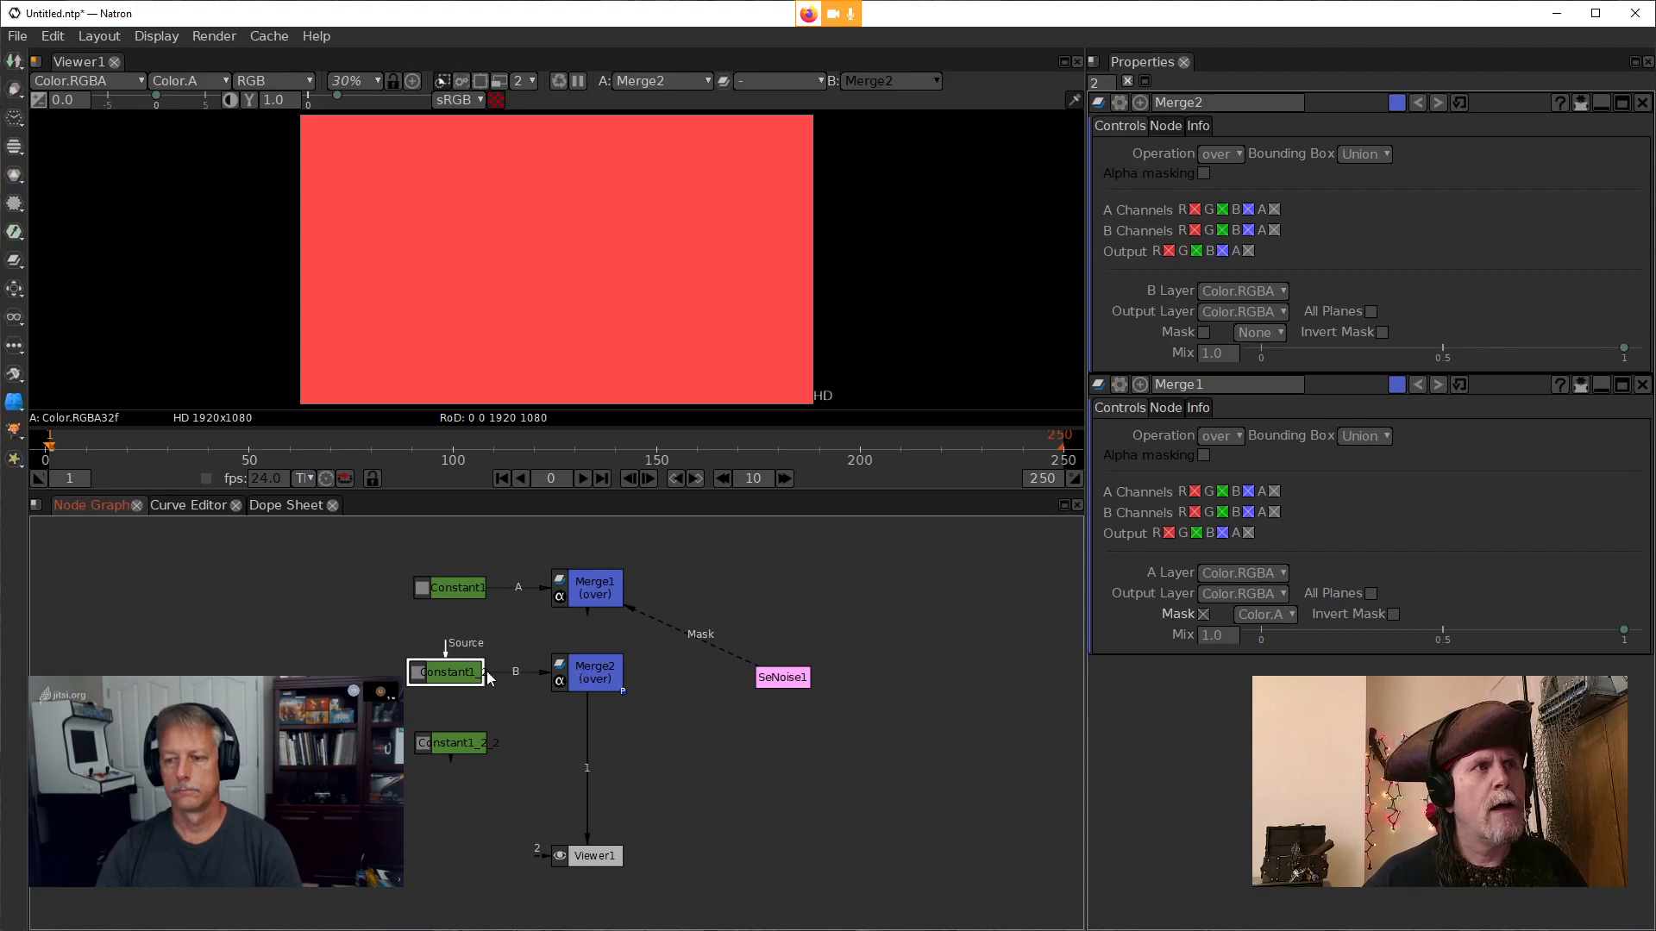
{"action": "left_click", "coordinate": [587, 676]}
{"action": "left_click_drag", "start_coordinate": [571, 645], "coordinate": [595, 592]}
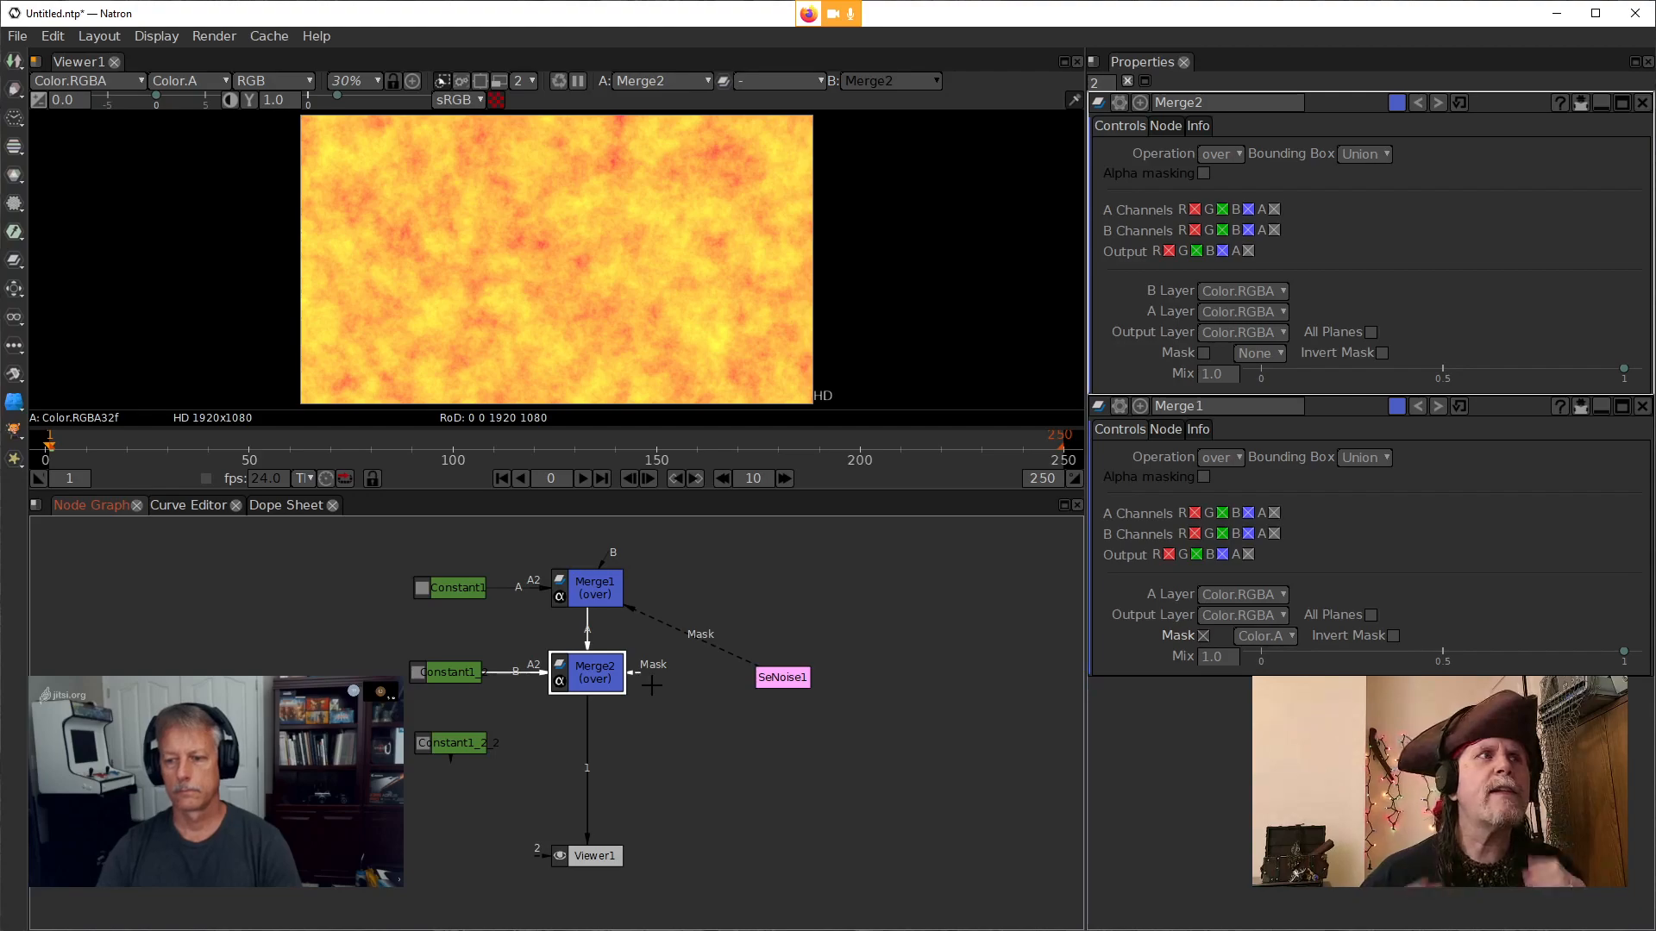
Try the noise mask on the second Merge instead of the first, and reconnect it to the first Merge
{"action": "left_click_drag", "start_coordinate": [693, 637], "coordinate": [716, 596]}
{"action": "left_click_drag", "start_coordinate": [638, 671], "coordinate": [793, 683]}
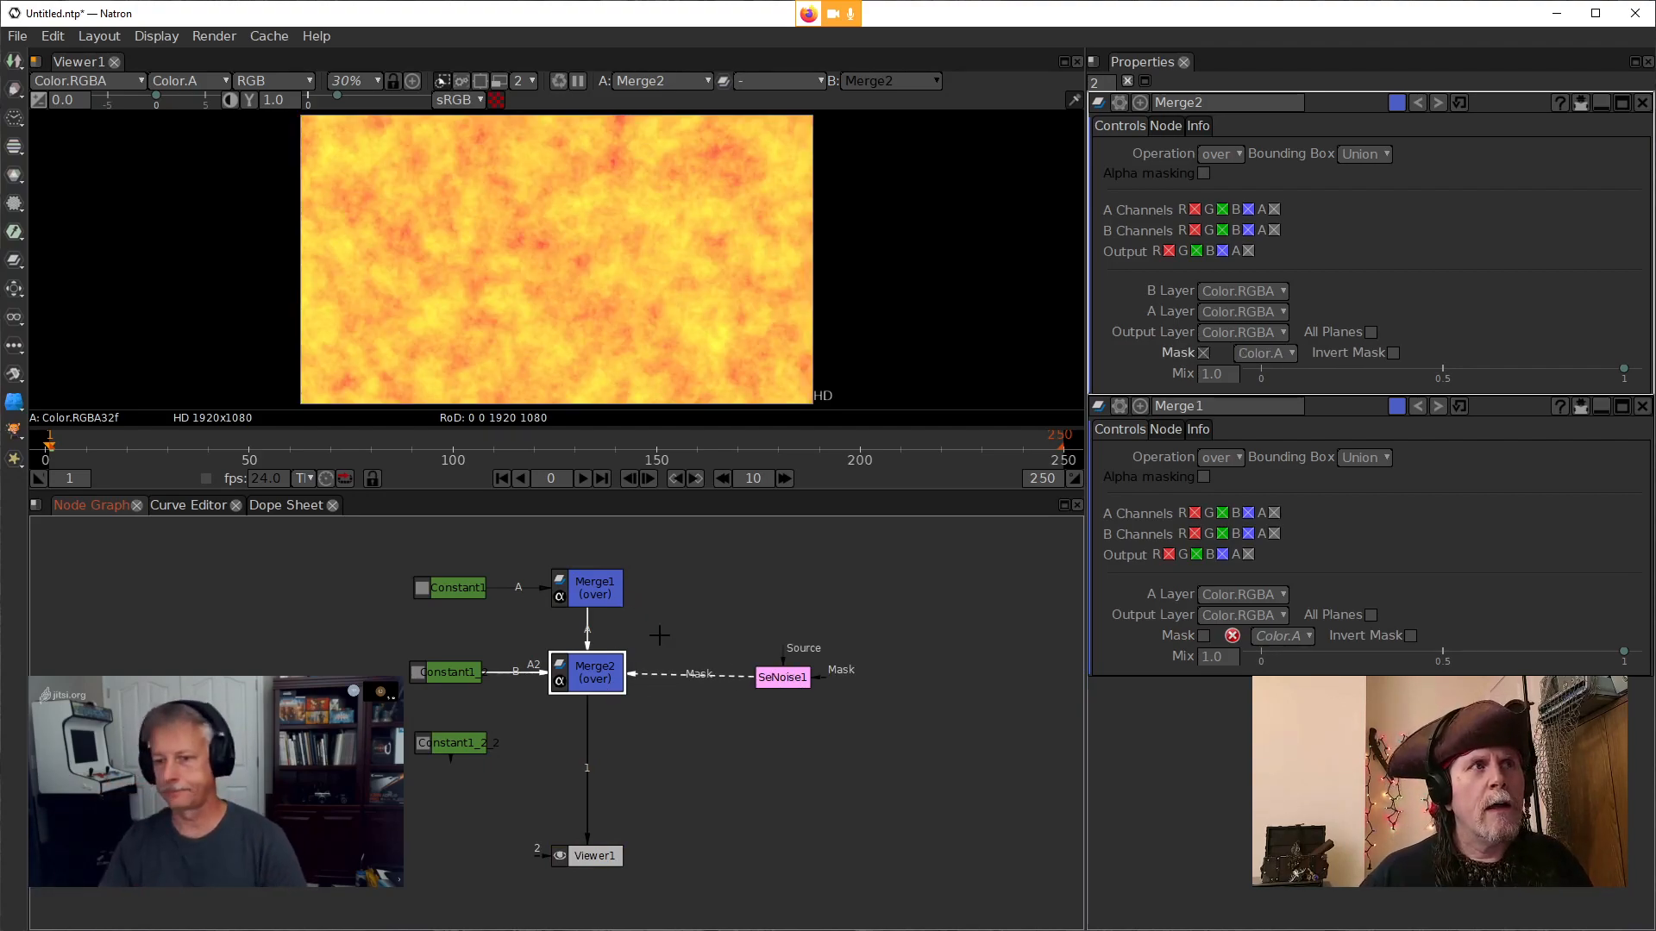
{"action": "left_click_drag", "start_coordinate": [678, 679], "coordinate": [776, 677]}
{"action": "left_click", "coordinate": [614, 595]}
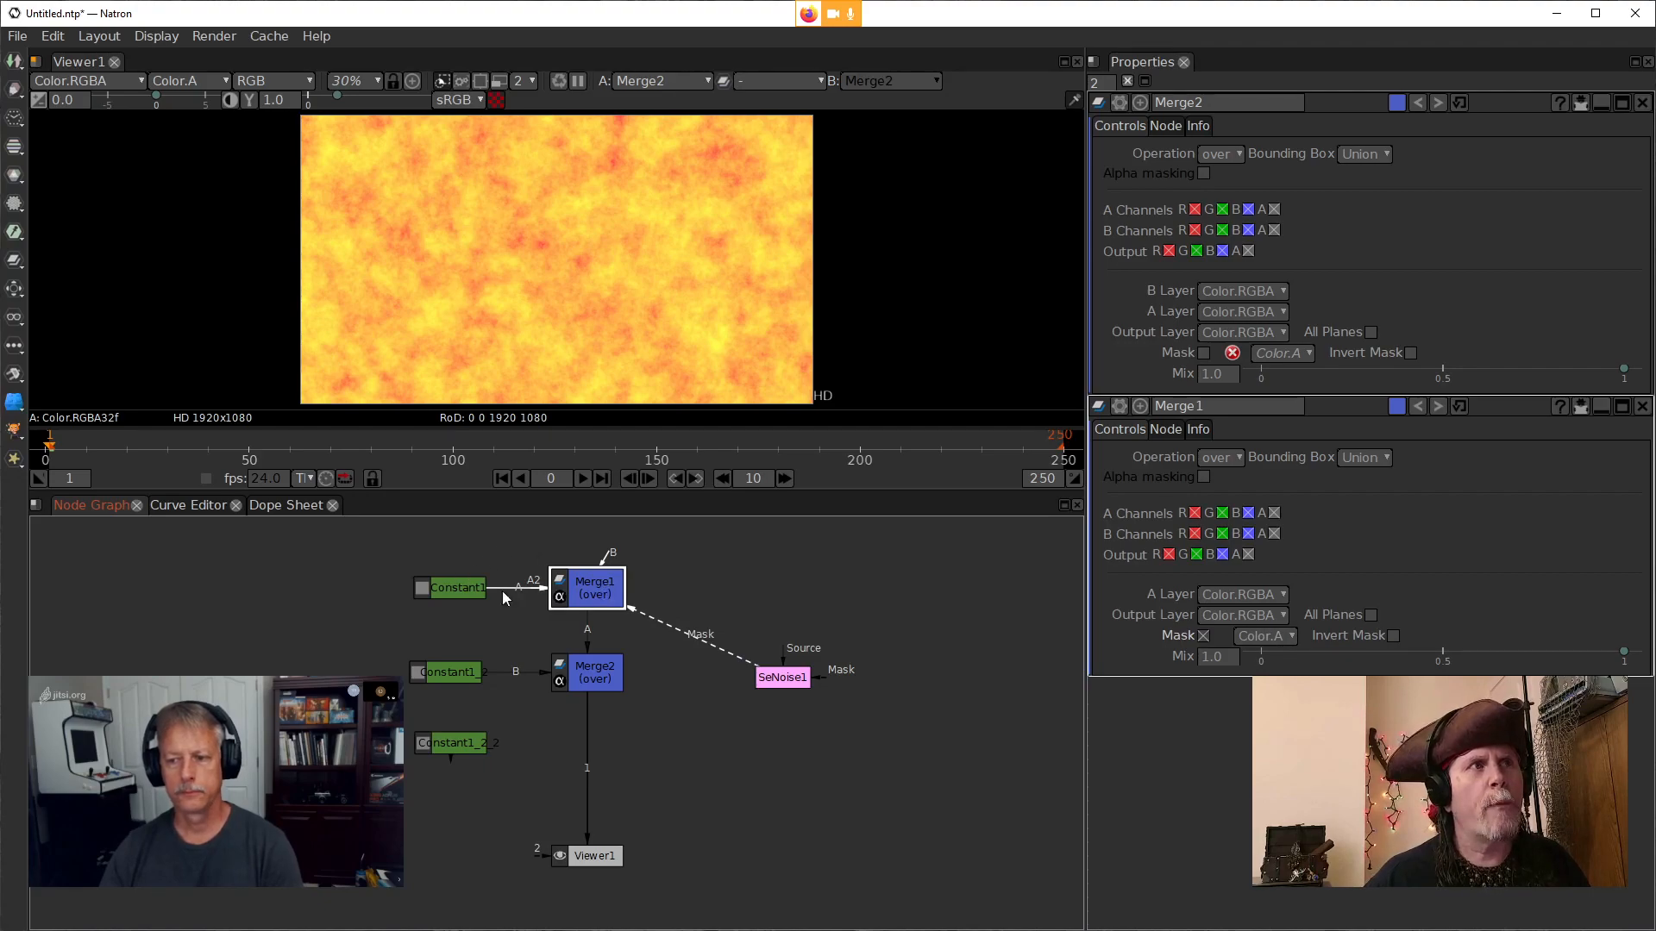
Compare the outputs of the two Merge nodes in the viewer, finishing on the second Merge
{"action": "left_click", "coordinate": [602, 677]}
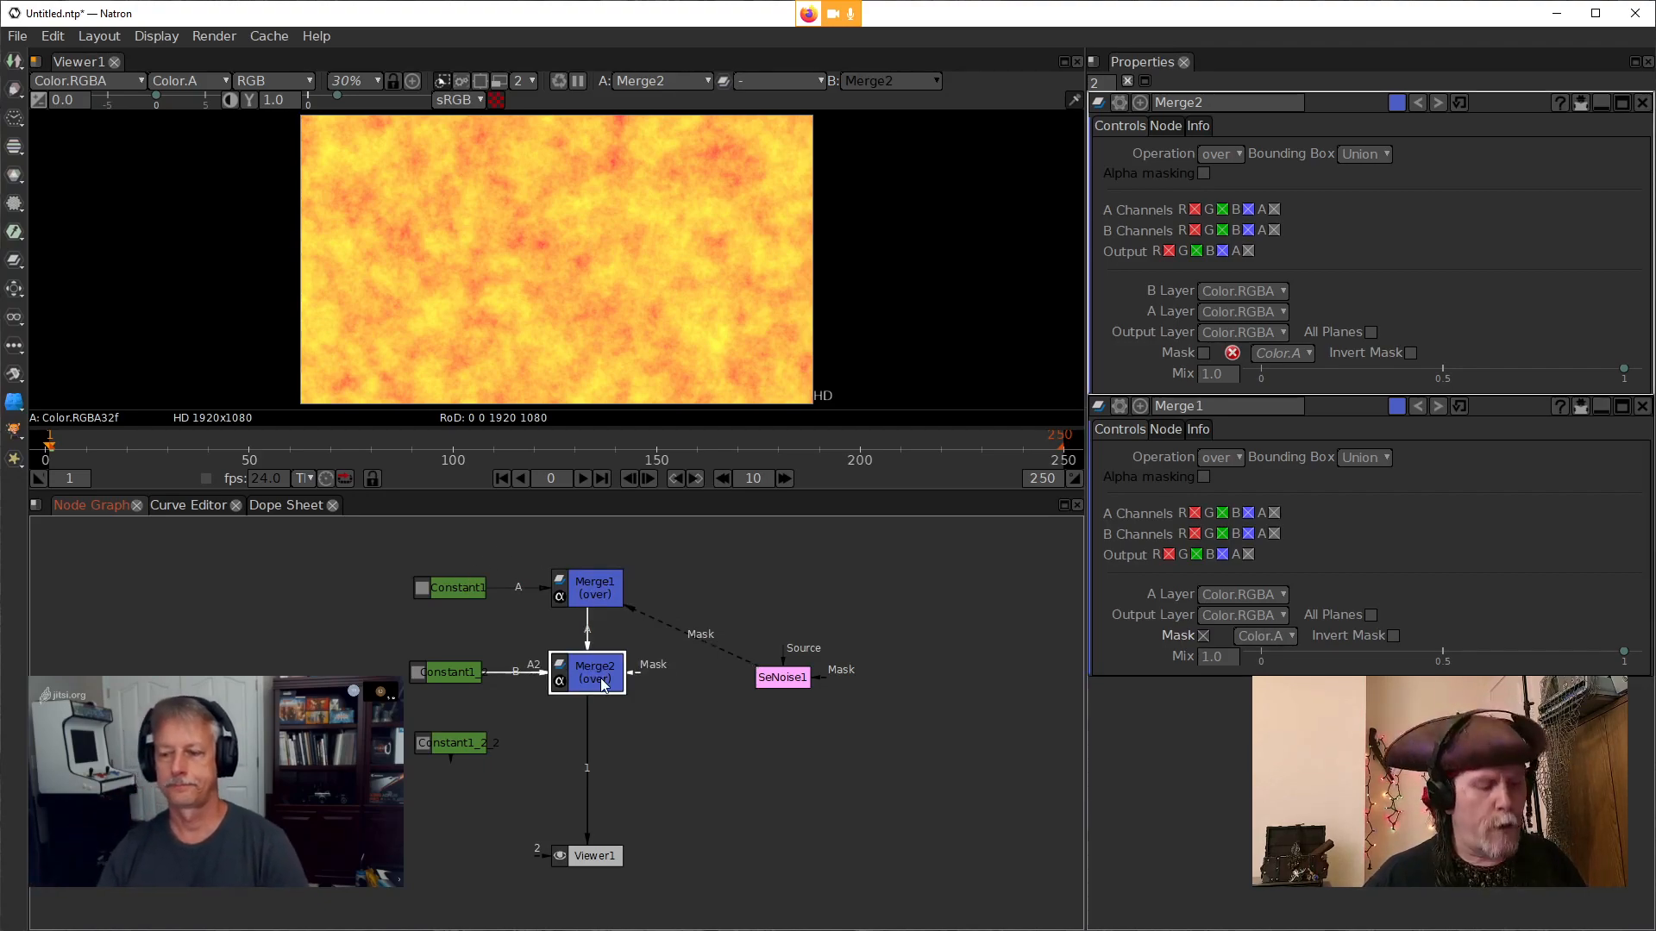
{"action": "key", "text": "1"}
{"action": "left_click", "coordinate": [604, 586]}
{"action": "key", "text": "1"}
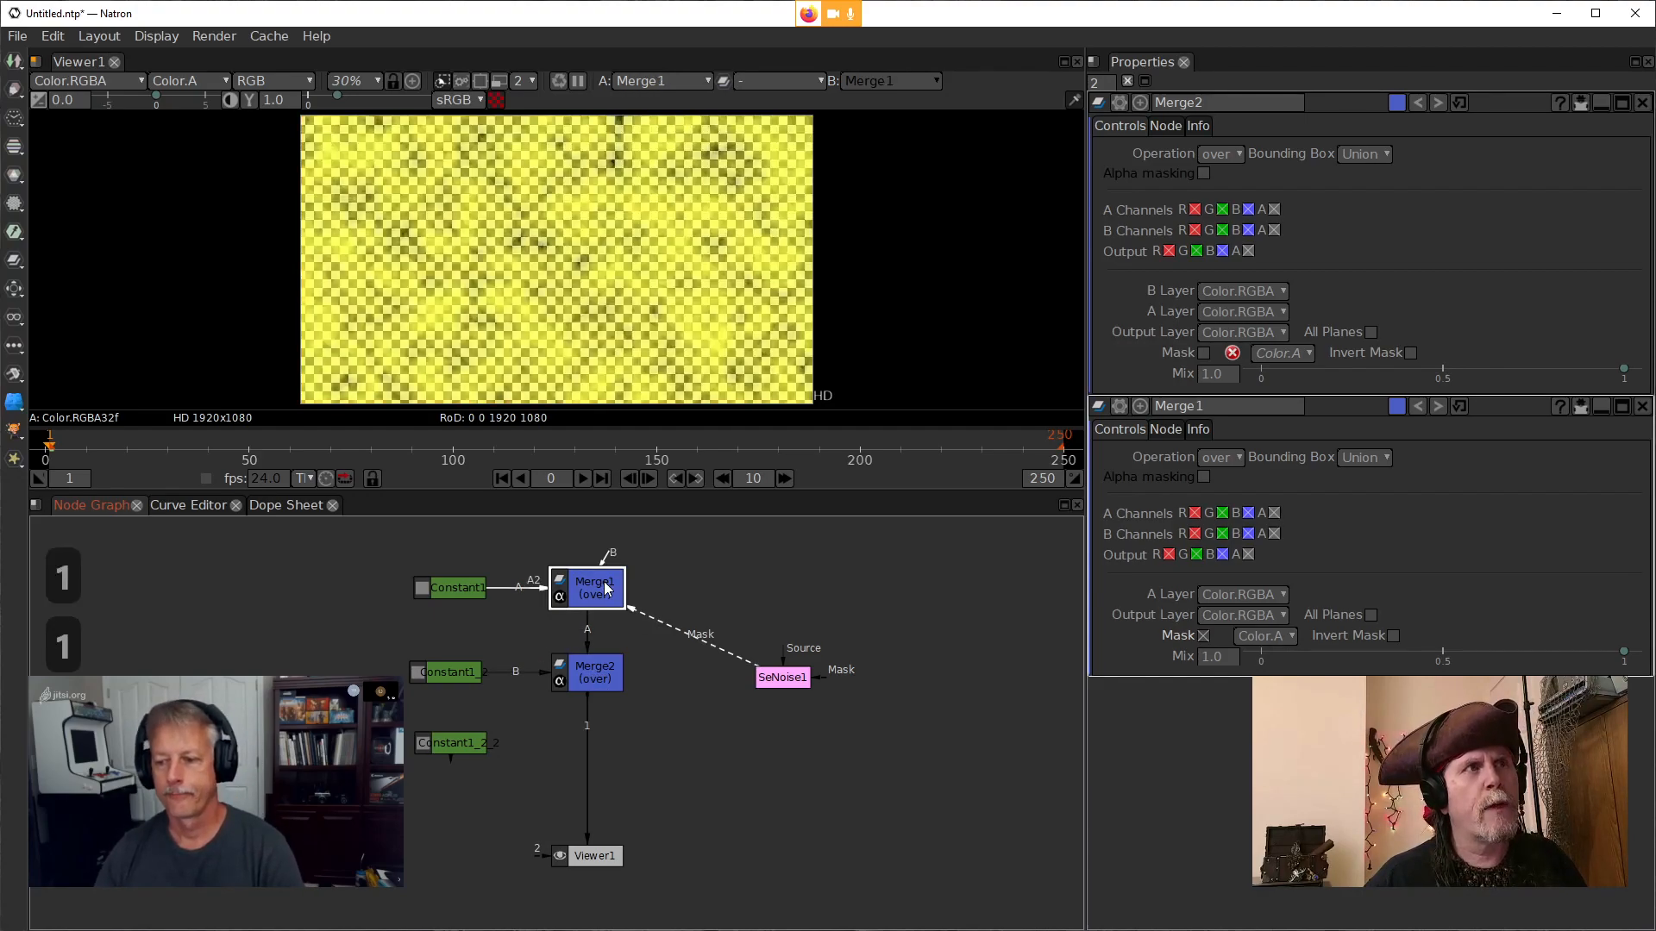
{"action": "left_click", "coordinate": [601, 673]}
{"action": "key", "text": "1"}
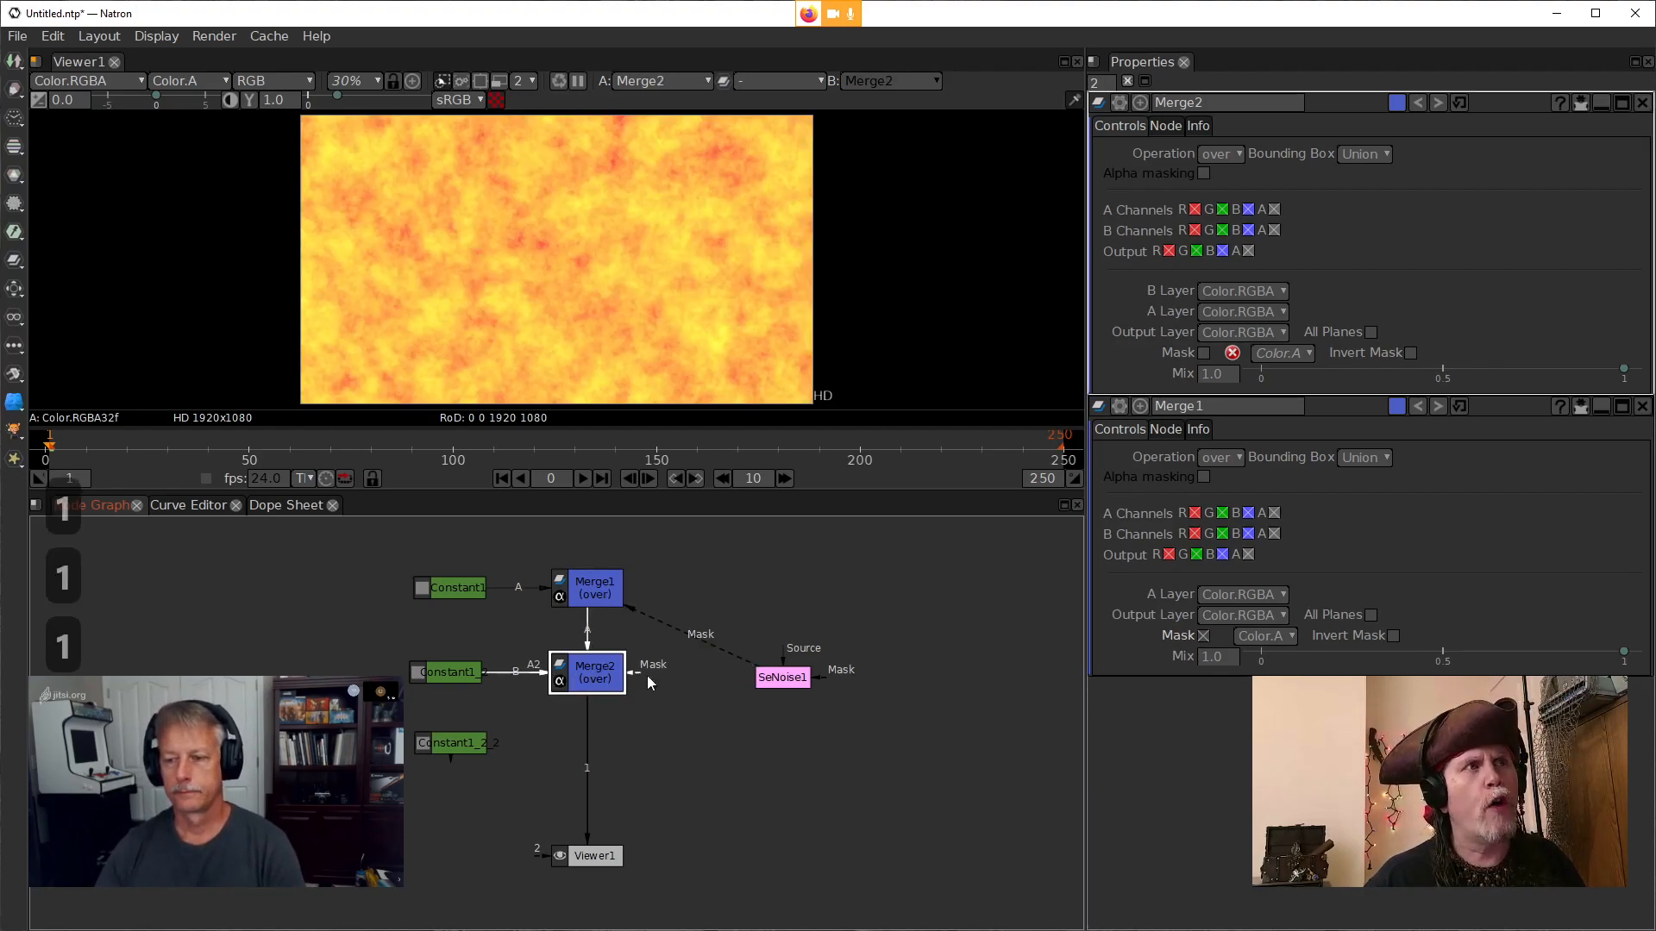
Move the noise mask from the first Merge to the second and show the first Merge in the viewer
{"action": "left_click_drag", "start_coordinate": [674, 629], "coordinate": [632, 674]}
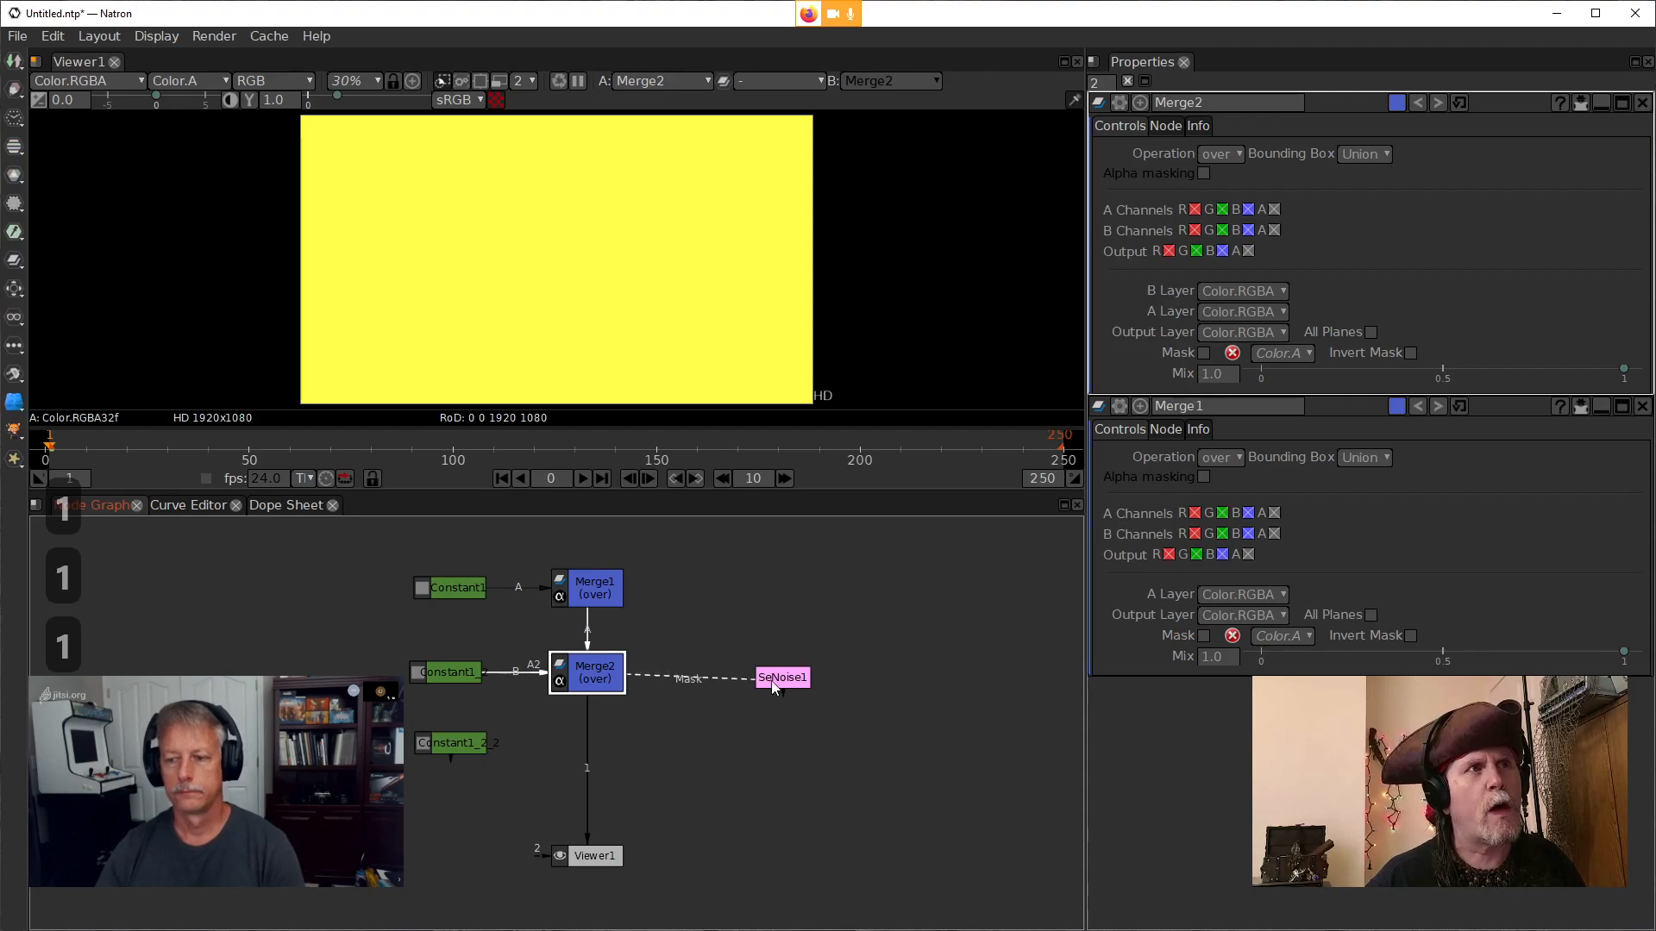
{"action": "left_click", "coordinate": [600, 586]}
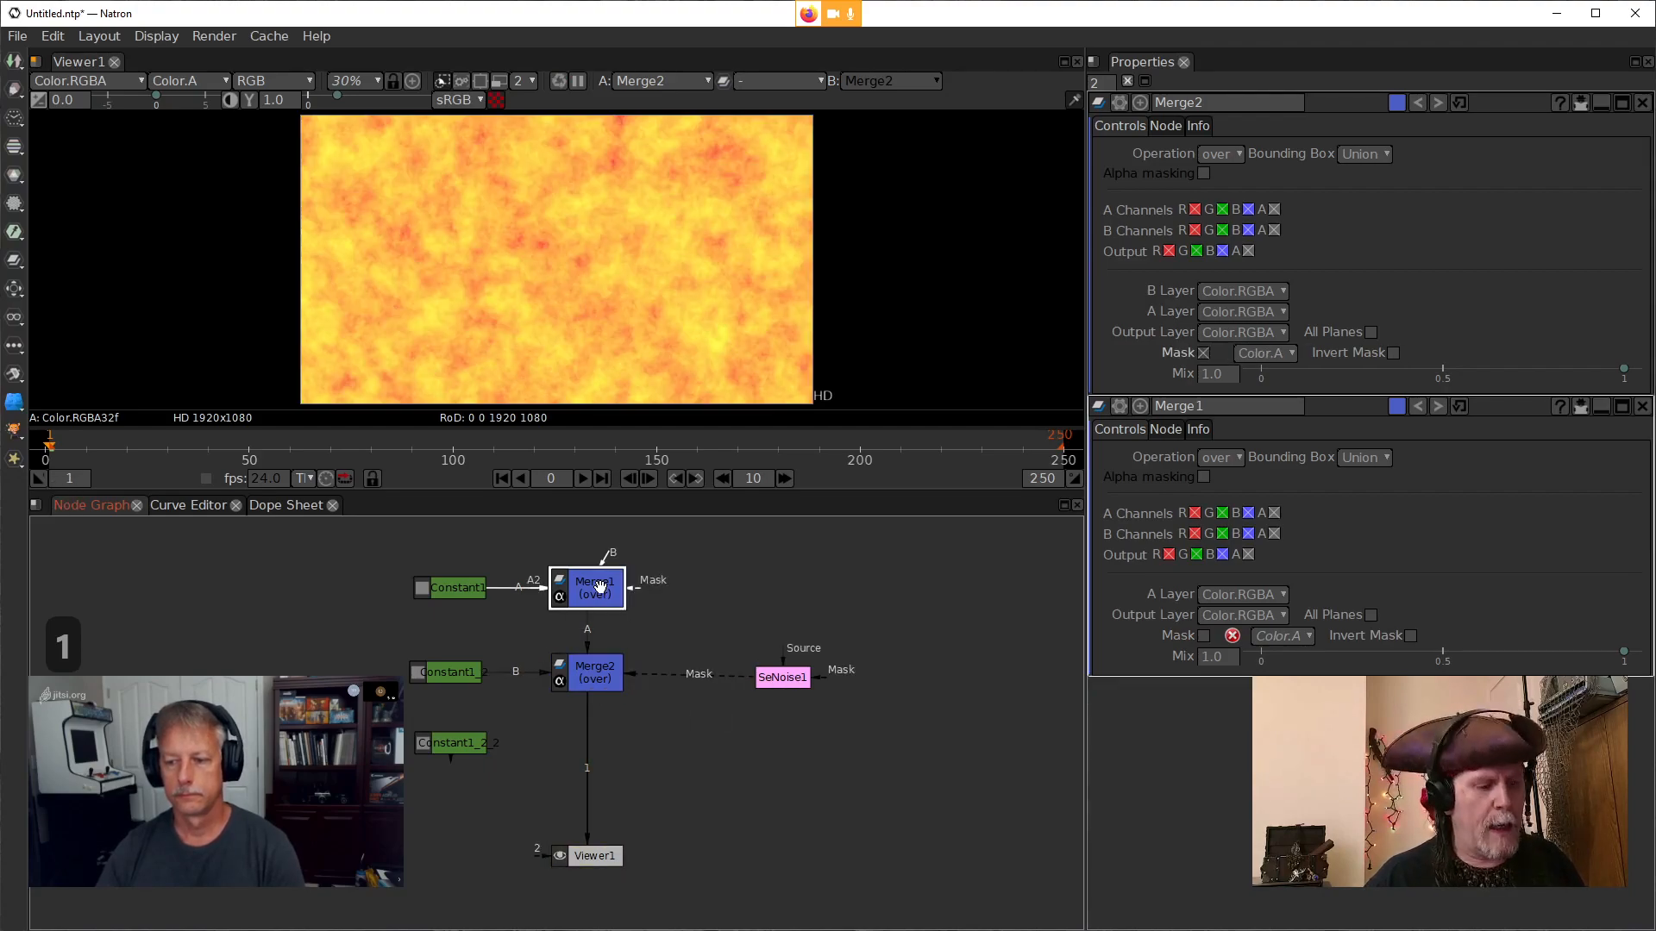
{"action": "key", "text": "1"}
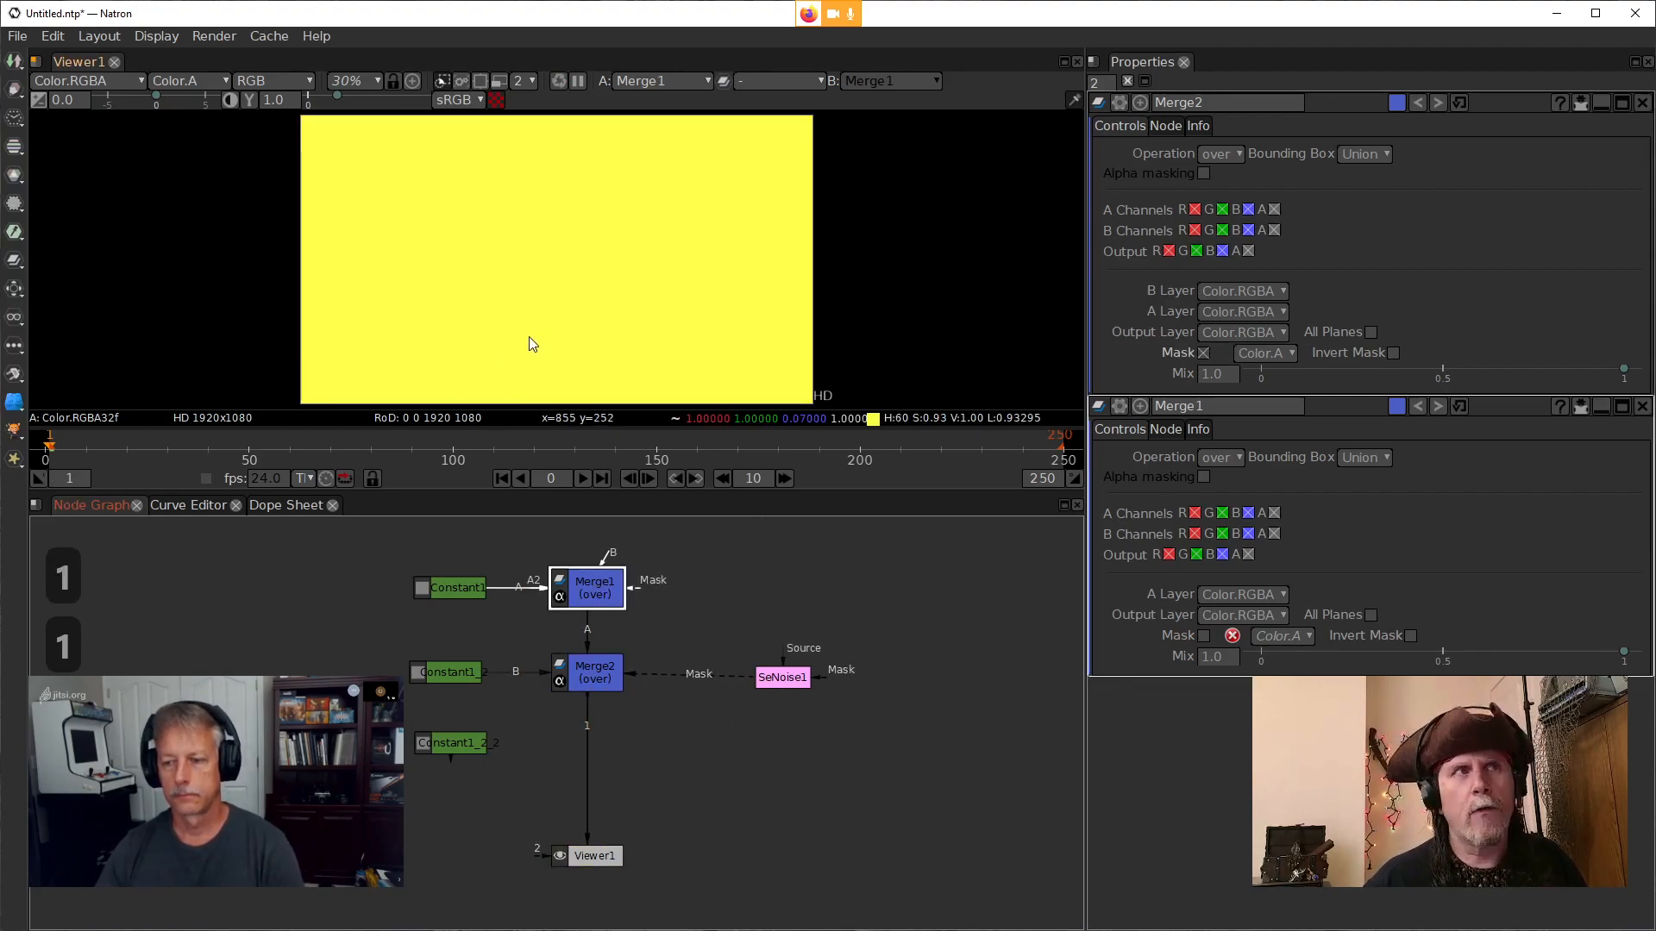
Compare the outputs of the second Merge and the red Constant in the viewer, finishing on the second Merge
{"action": "left_click", "coordinate": [592, 677]}
{"action": "key", "text": "1"}
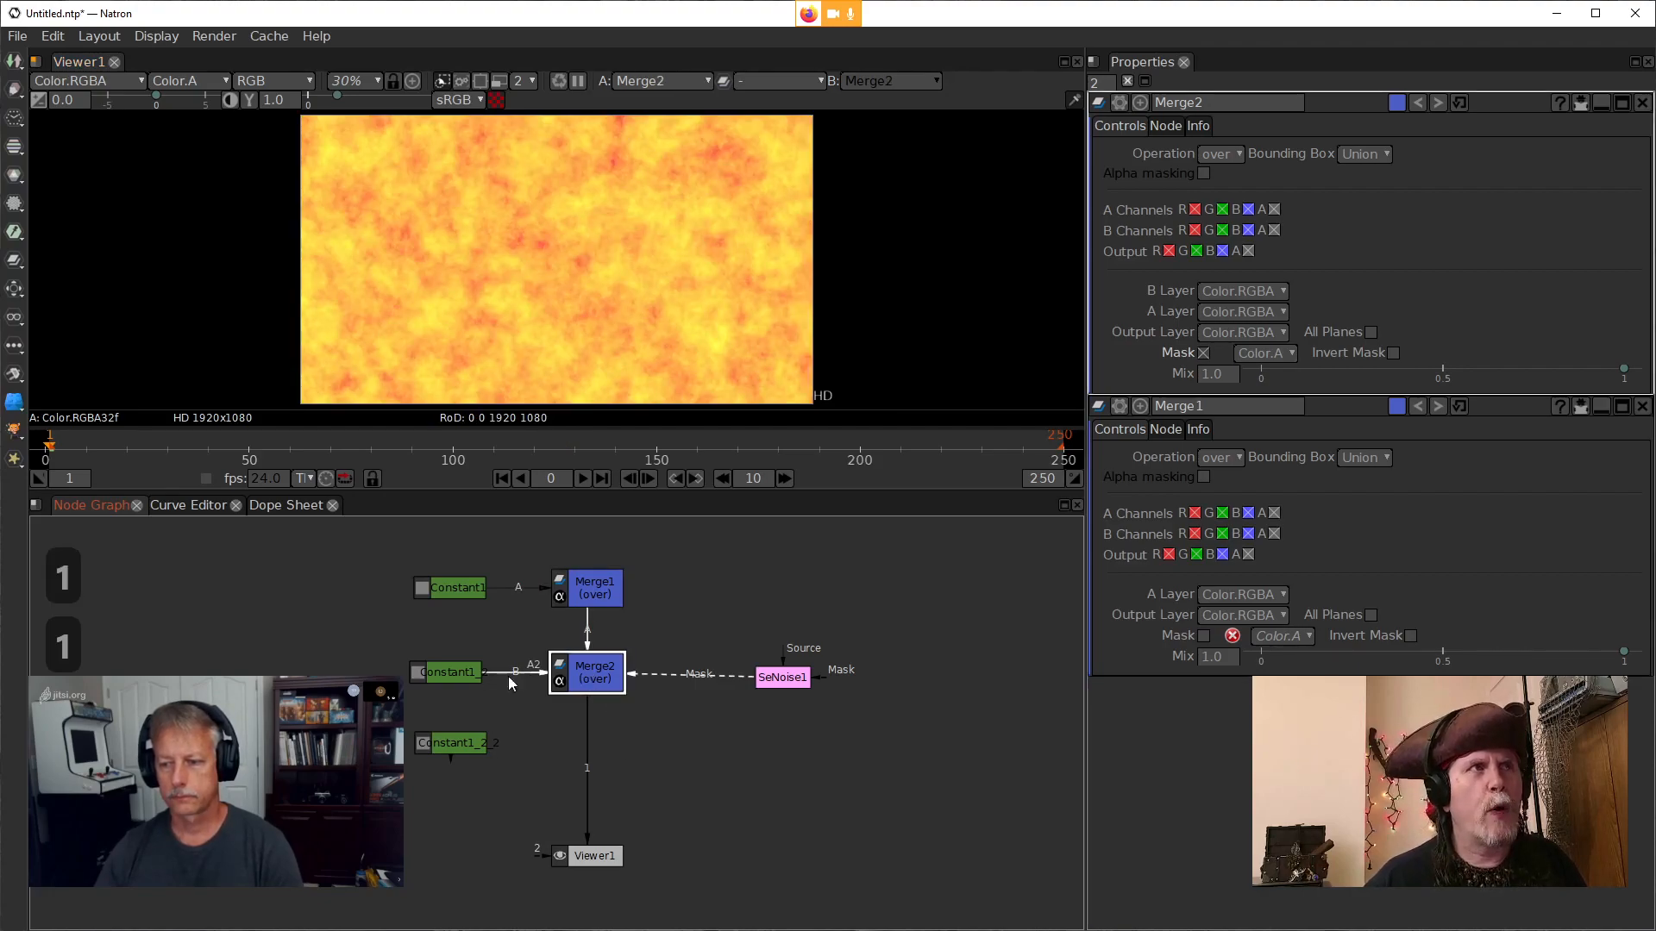
{"action": "left_click", "coordinate": [461, 677]}
{"action": "key", "text": "1"}
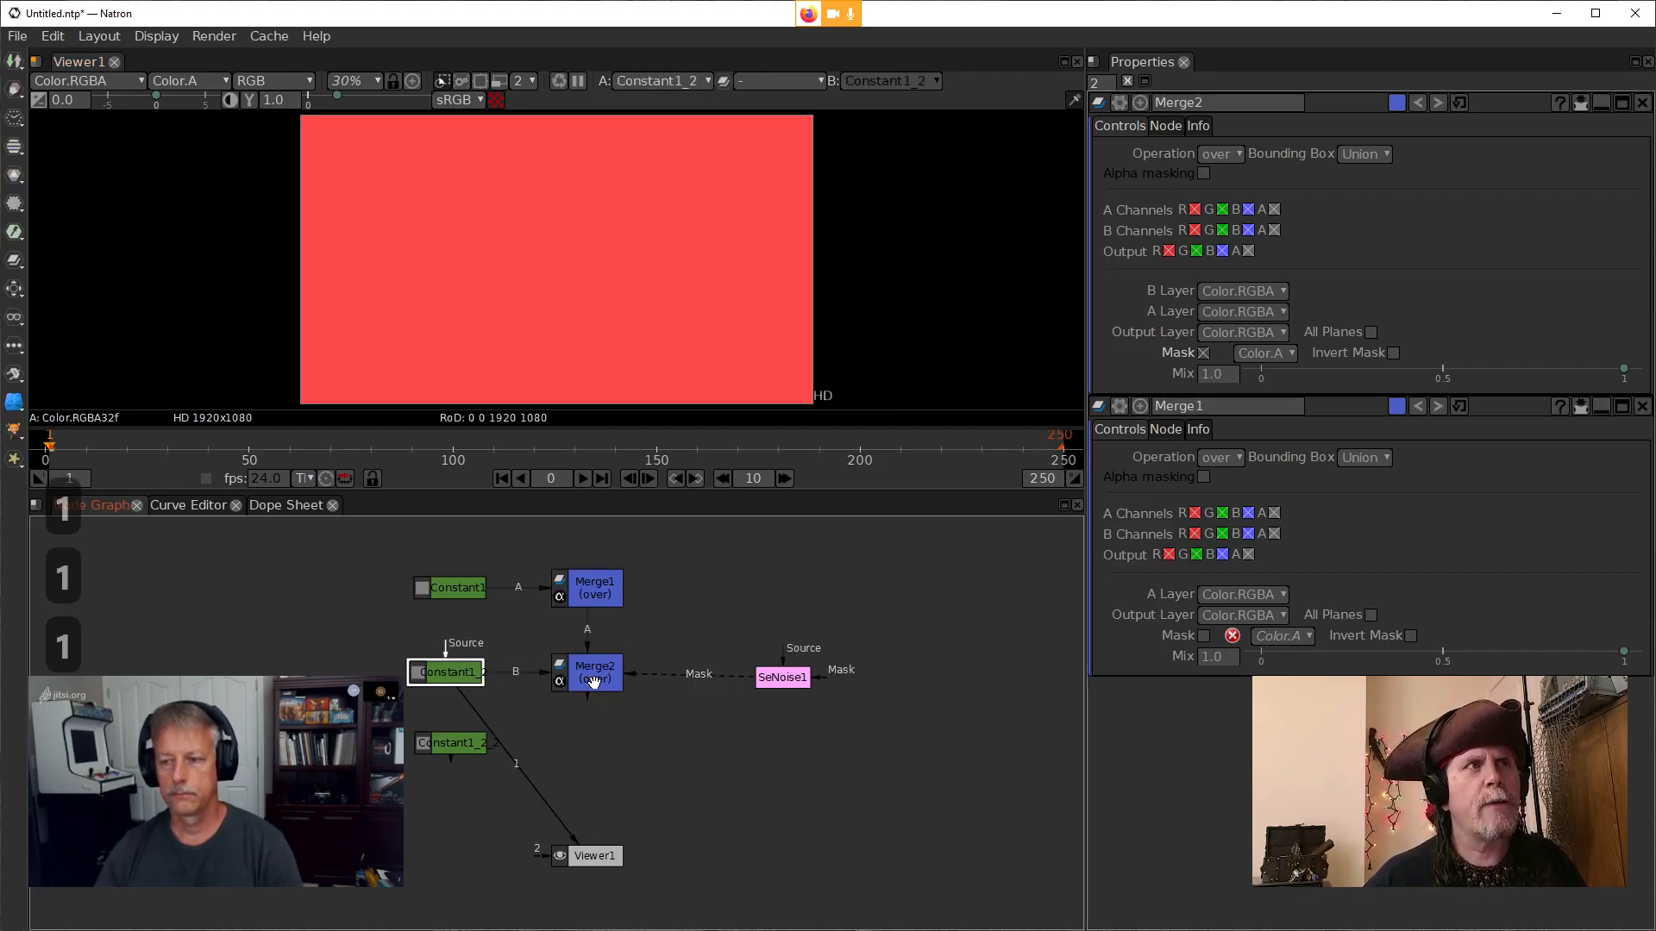
{"action": "left_click", "coordinate": [592, 676]}
{"action": "key", "text": "1"}
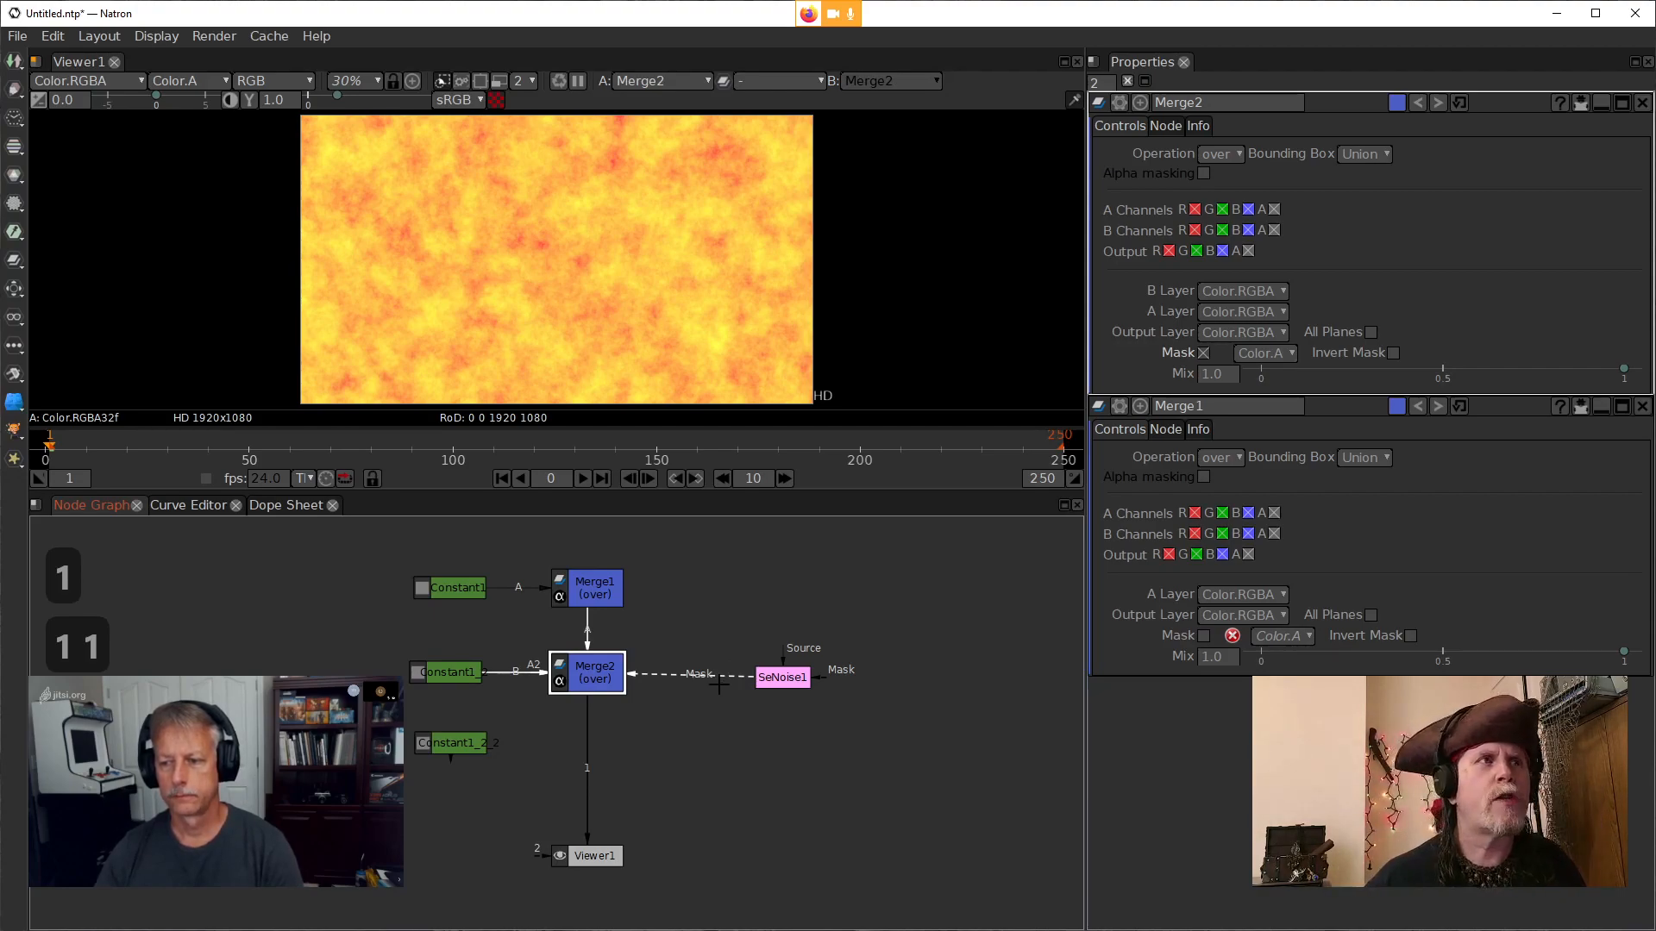
Connect the first Merge's mask input to the SeNoise node as well, so both Merges use the noise mask
{"action": "left_click", "coordinate": [605, 593]}
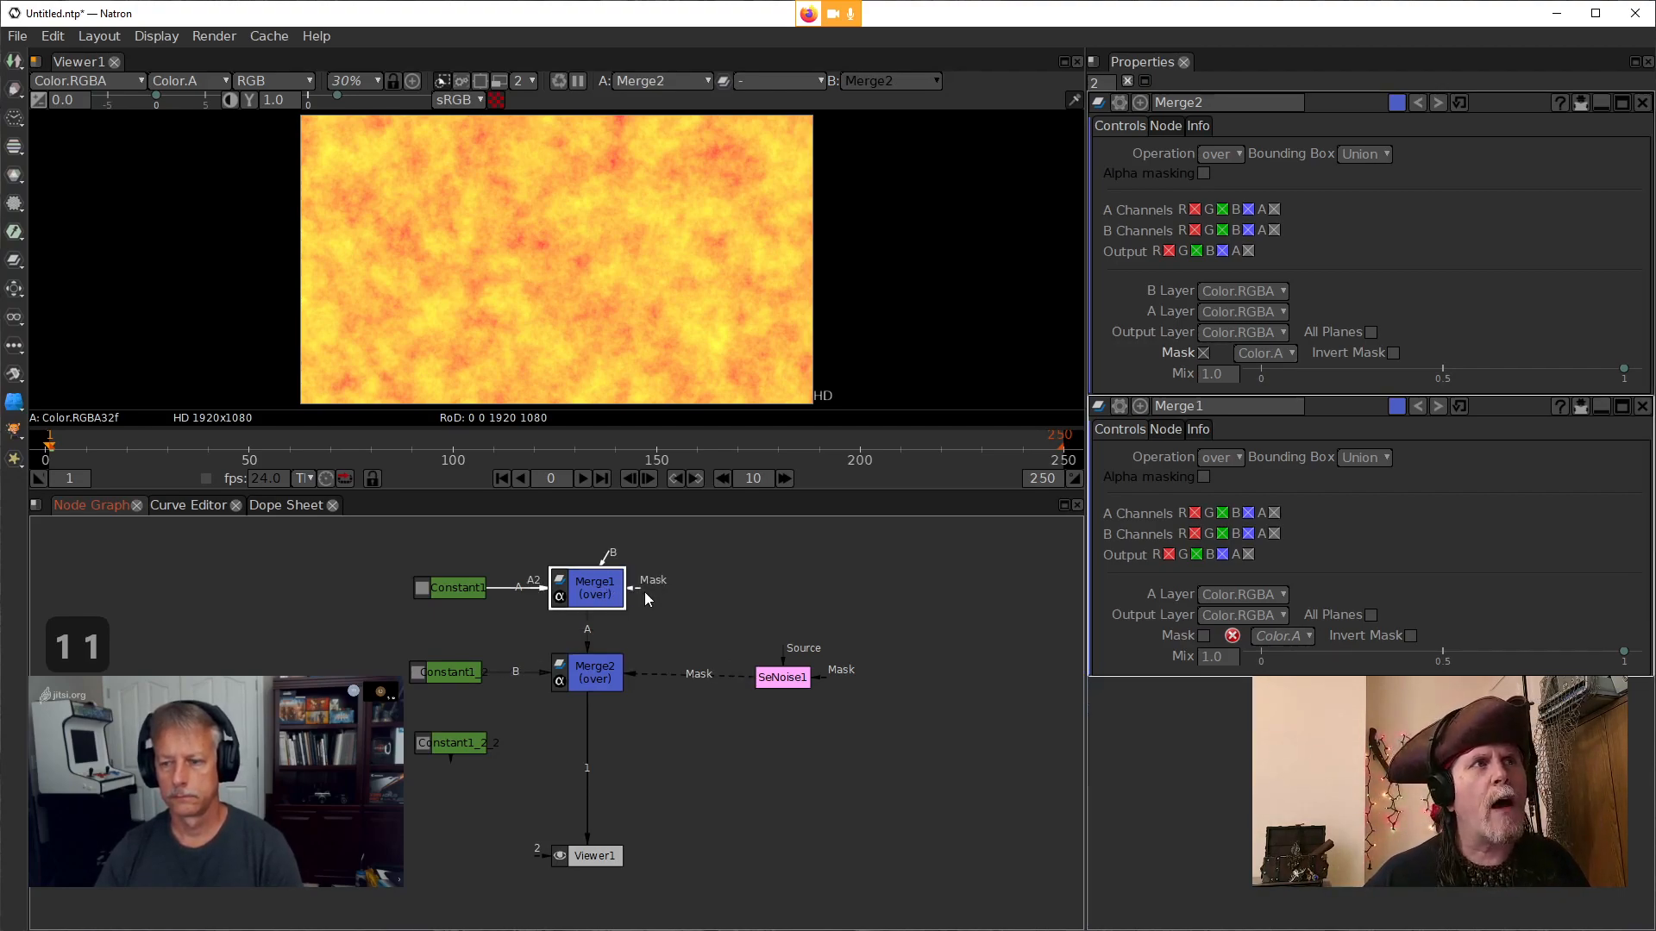
{"action": "left_click_drag", "start_coordinate": [644, 592], "coordinate": [777, 681]}
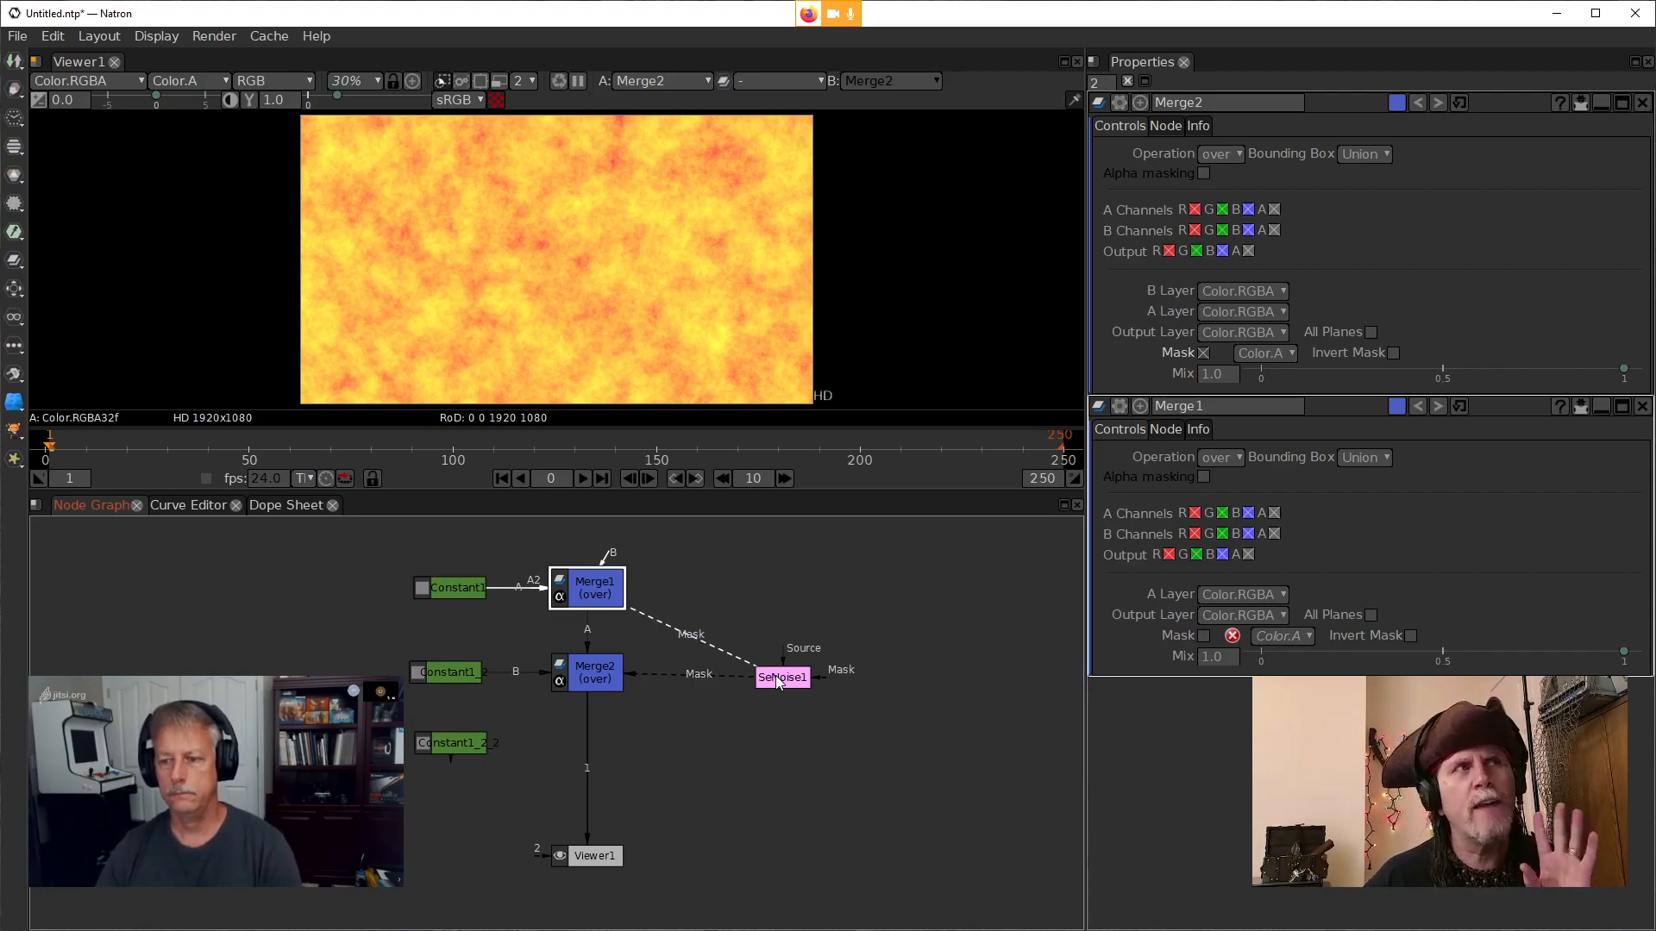
{"action": "left_click_drag", "start_coordinate": [779, 682], "coordinate": [780, 679]}
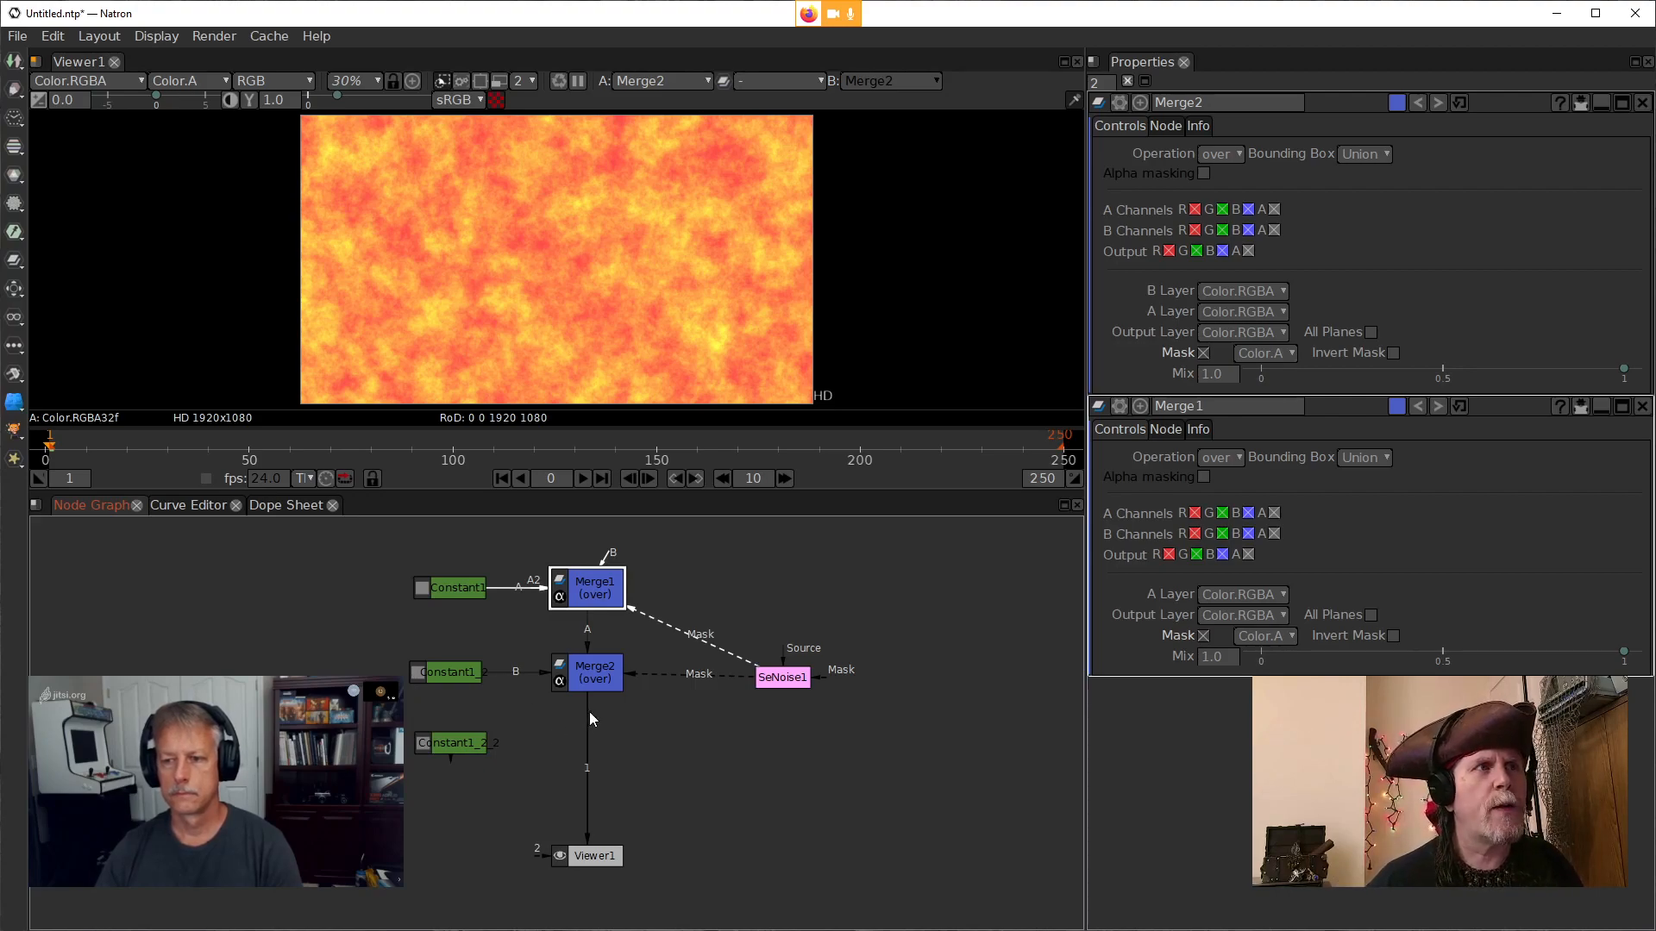
Add a third Merge below the second, with the black Constant as its B input and the second Merge as its A input, shown in the viewer
{"action": "left_click", "coordinate": [587, 681]}
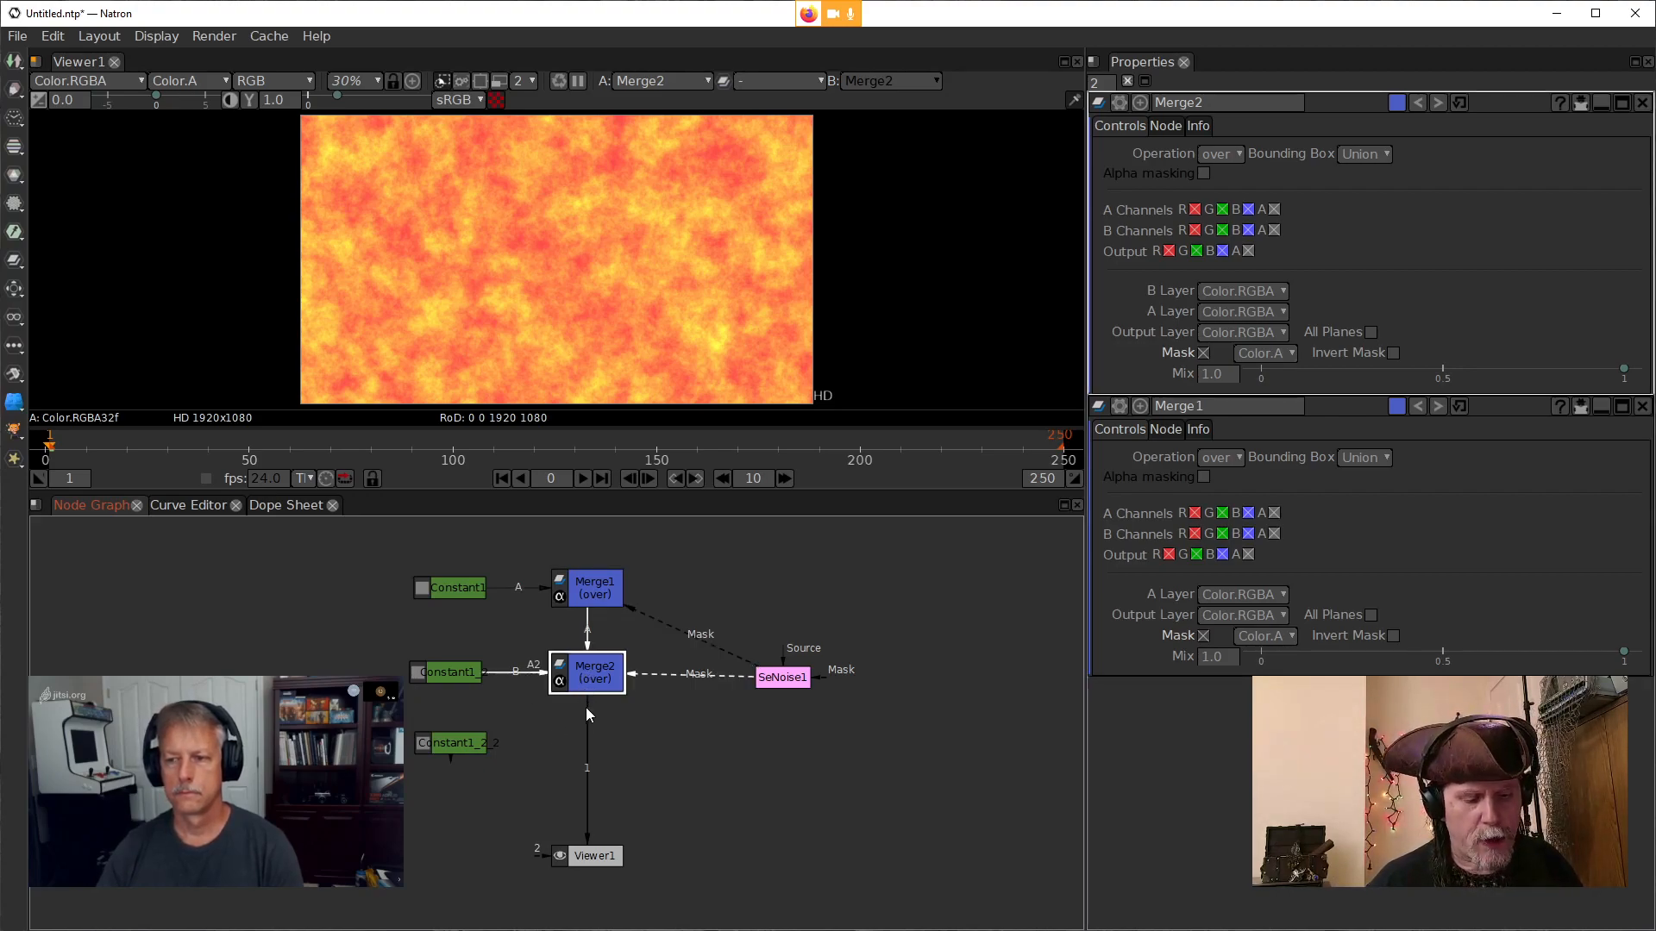
{"action": "left_click", "coordinate": [472, 747]}
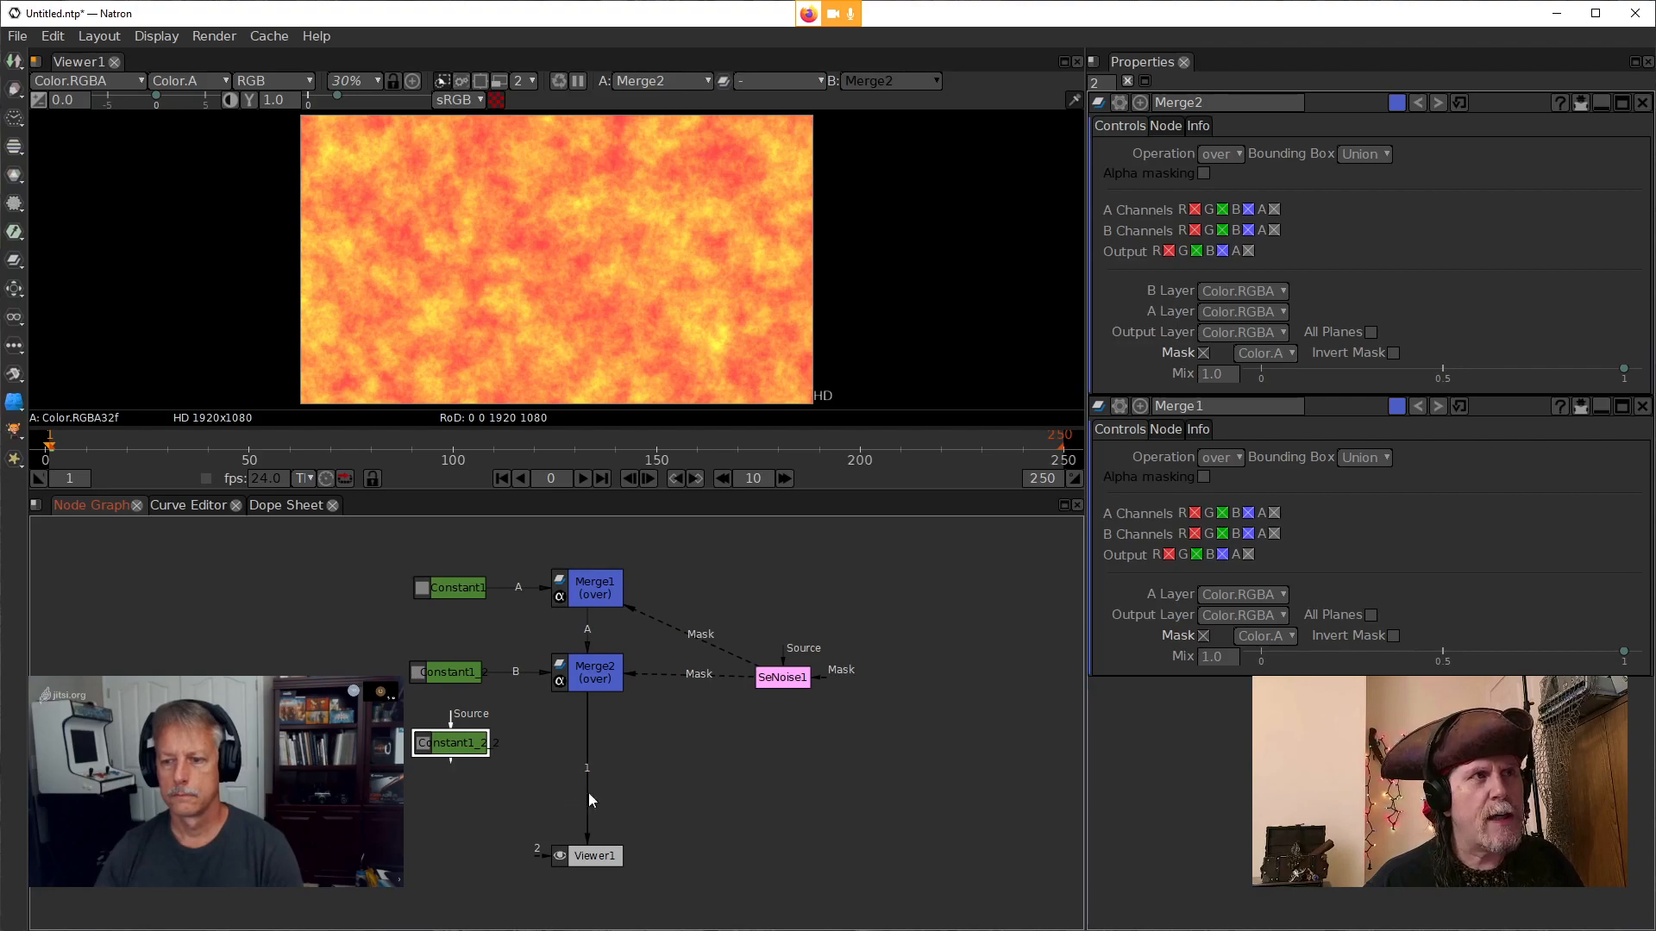
{"action": "left_click_drag", "start_coordinate": [586, 784], "coordinate": [469, 758]}
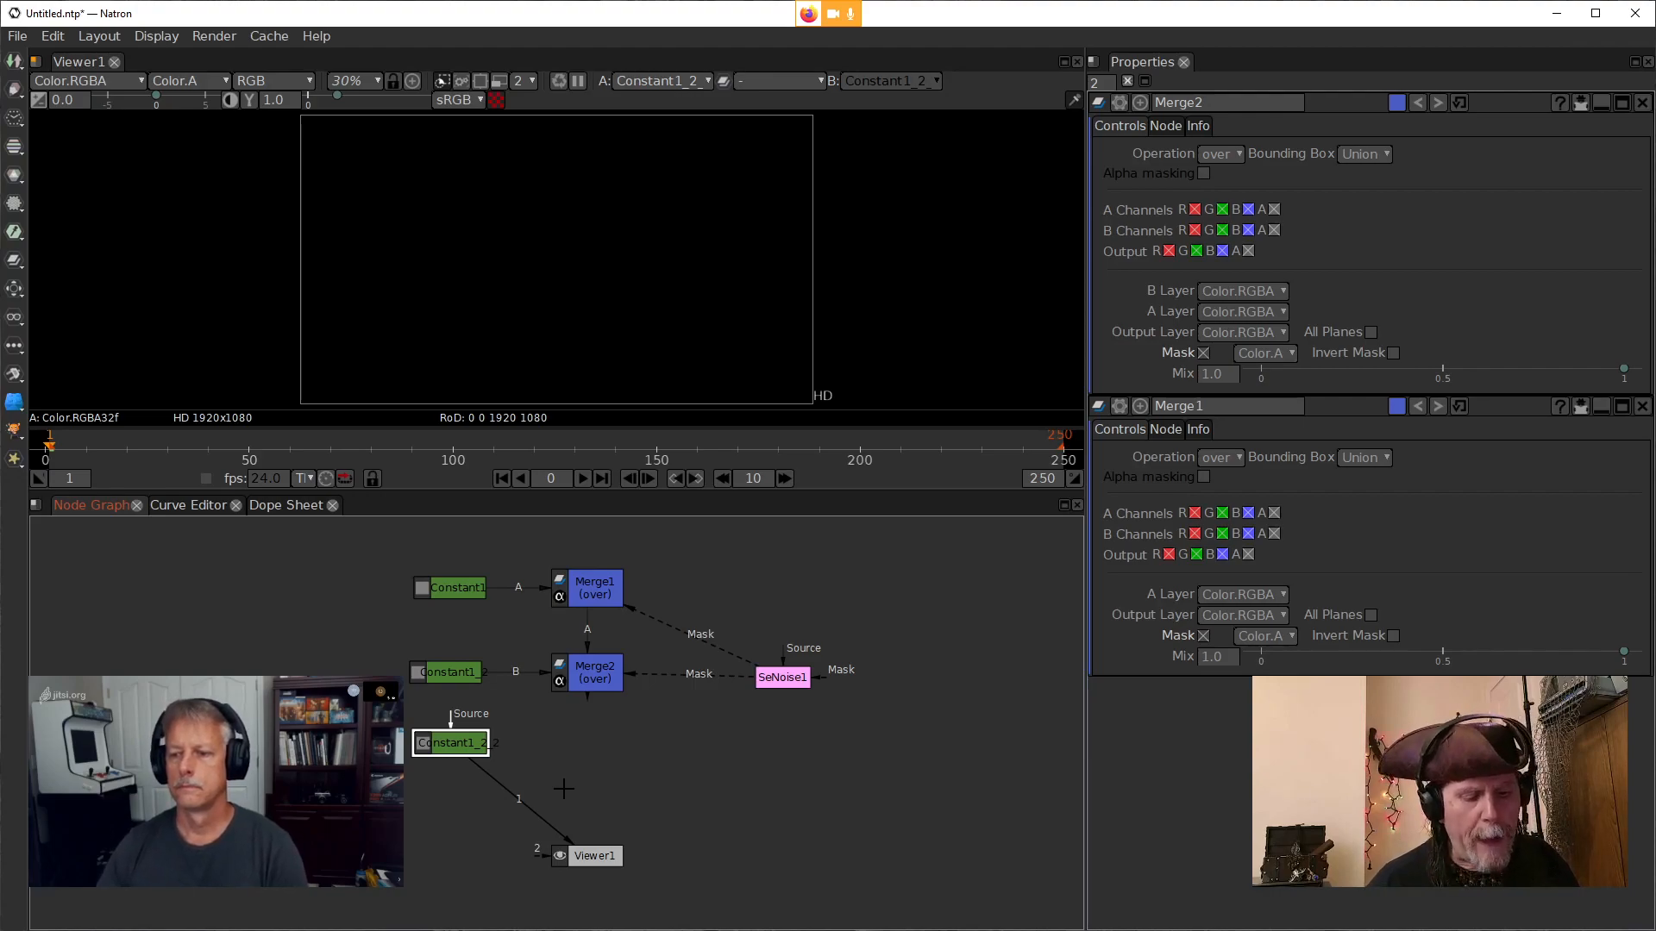
{"action": "key", "text": "m"}
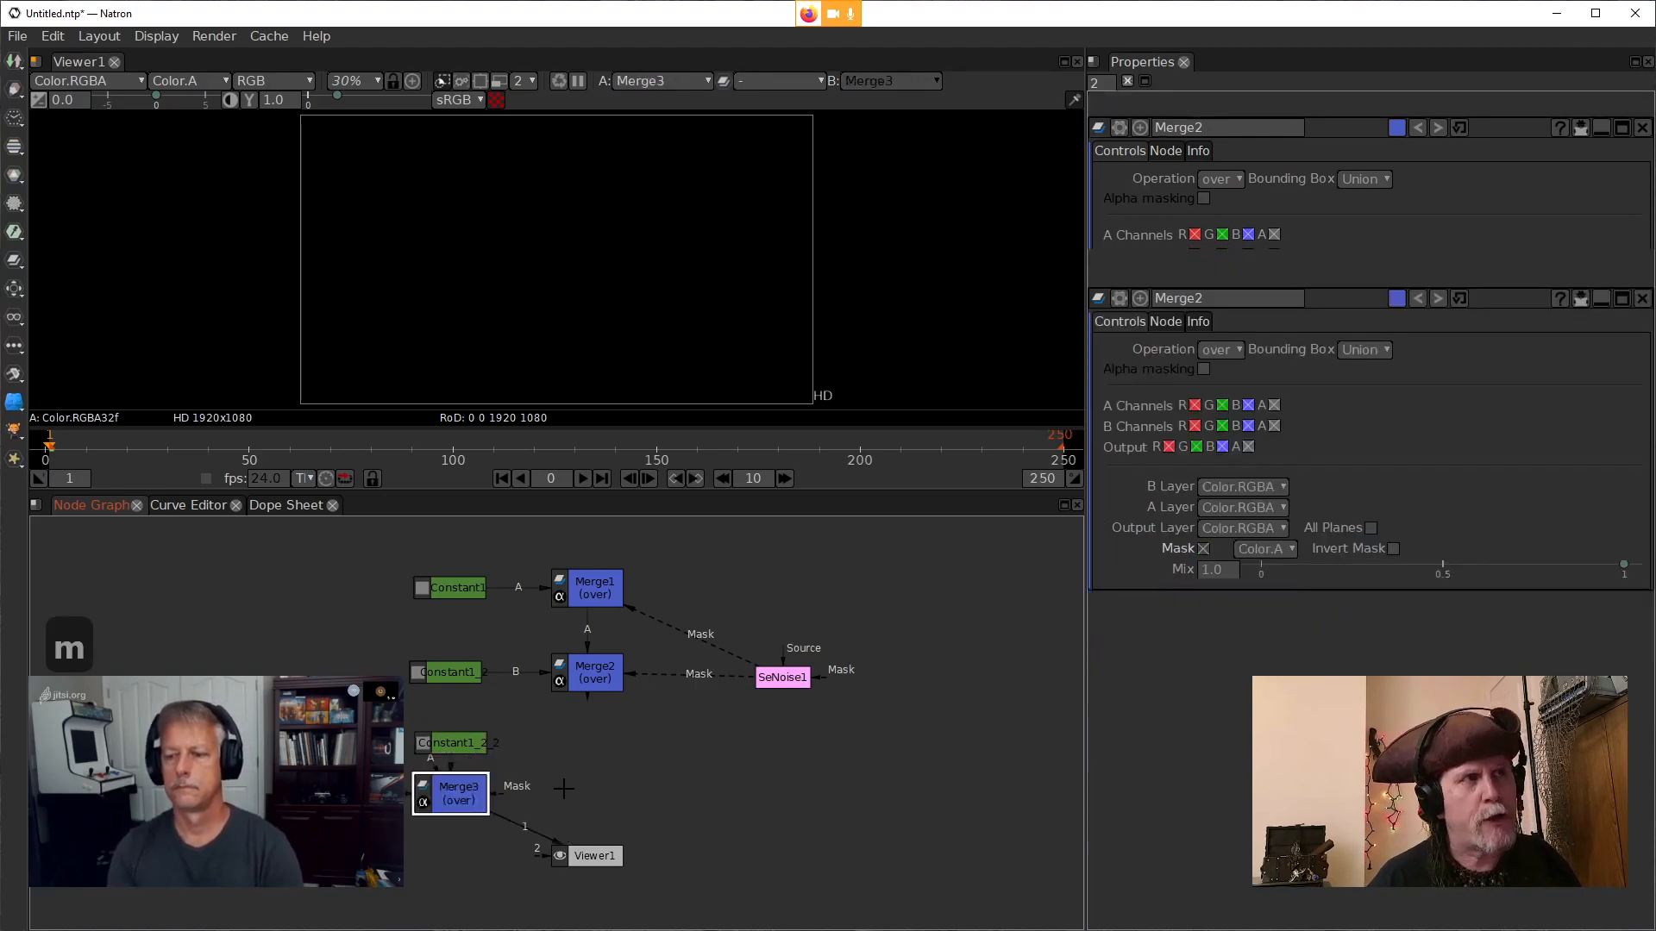
{"action": "left_click_drag", "start_coordinate": [463, 796], "coordinate": [592, 676]}
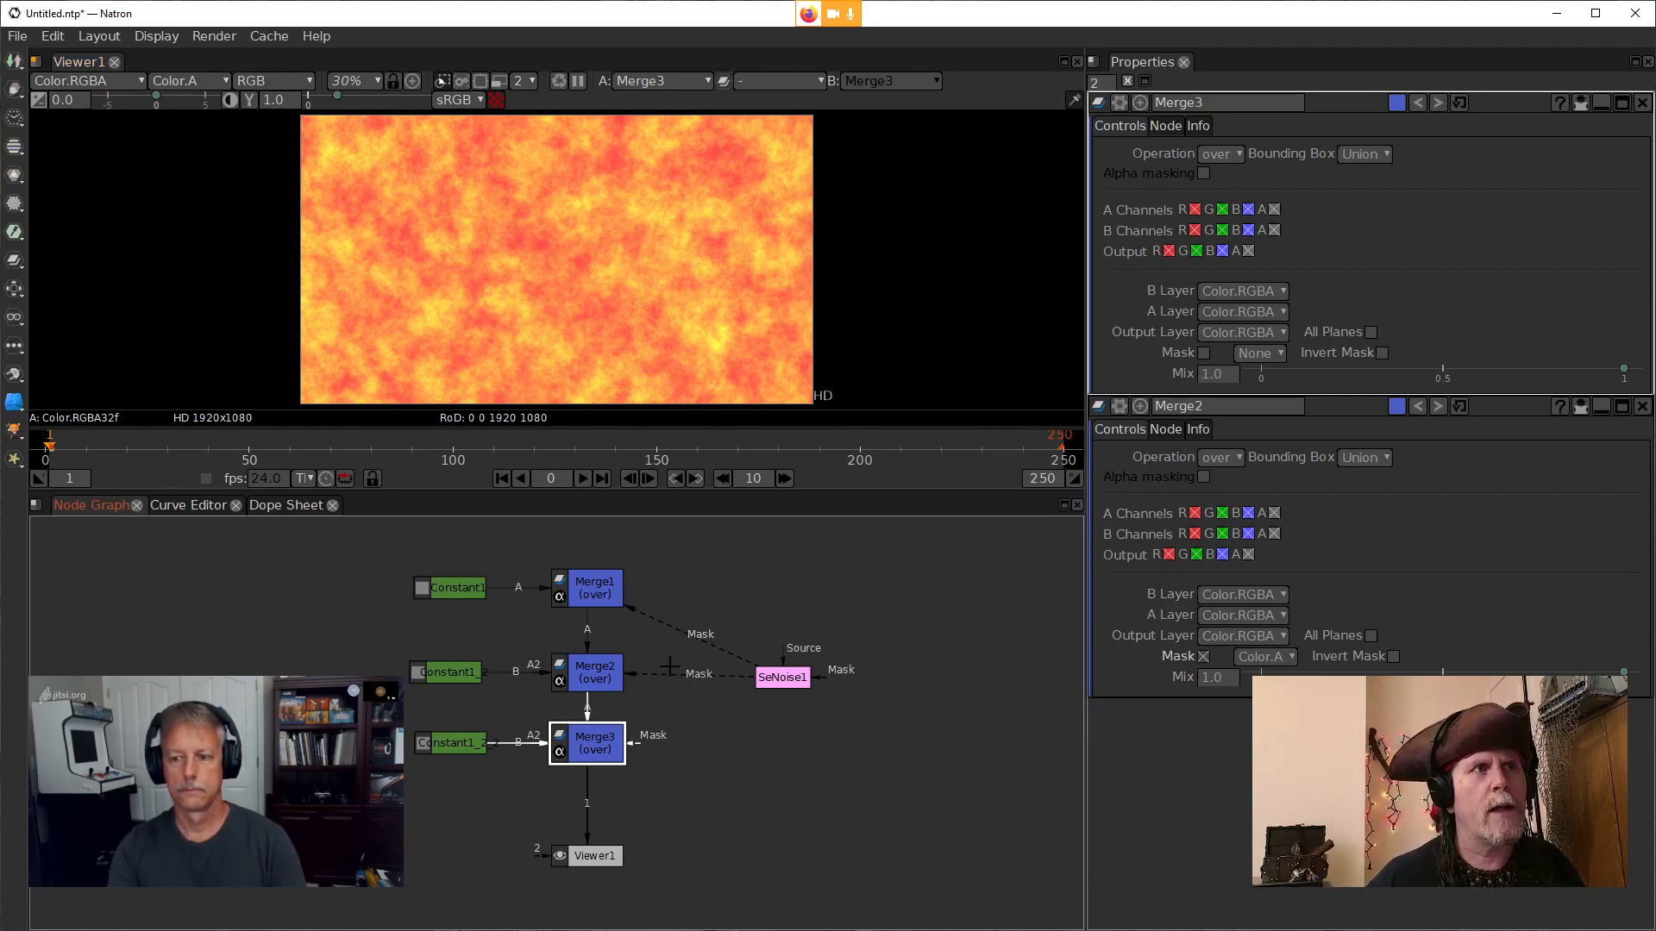
Disconnect the noise mask from the first Merge and connect SeNoise as the mask of the third Merge
{"action": "left_click", "coordinate": [625, 674]}
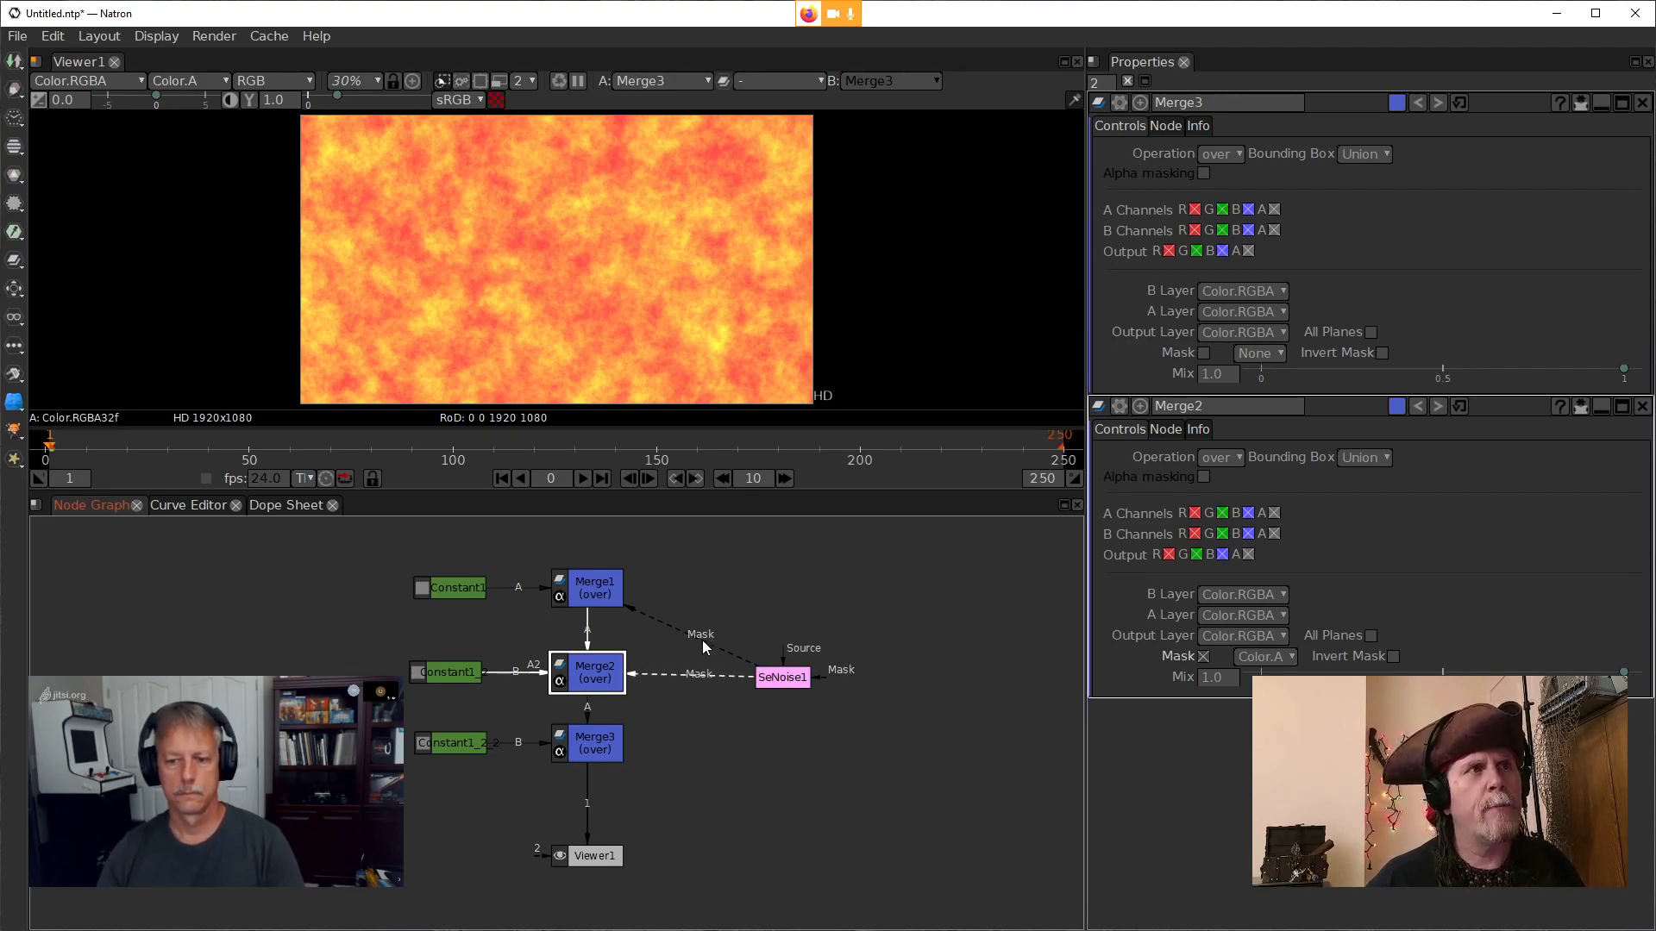
{"action": "left_click_drag", "start_coordinate": [718, 567], "coordinate": [690, 671]}
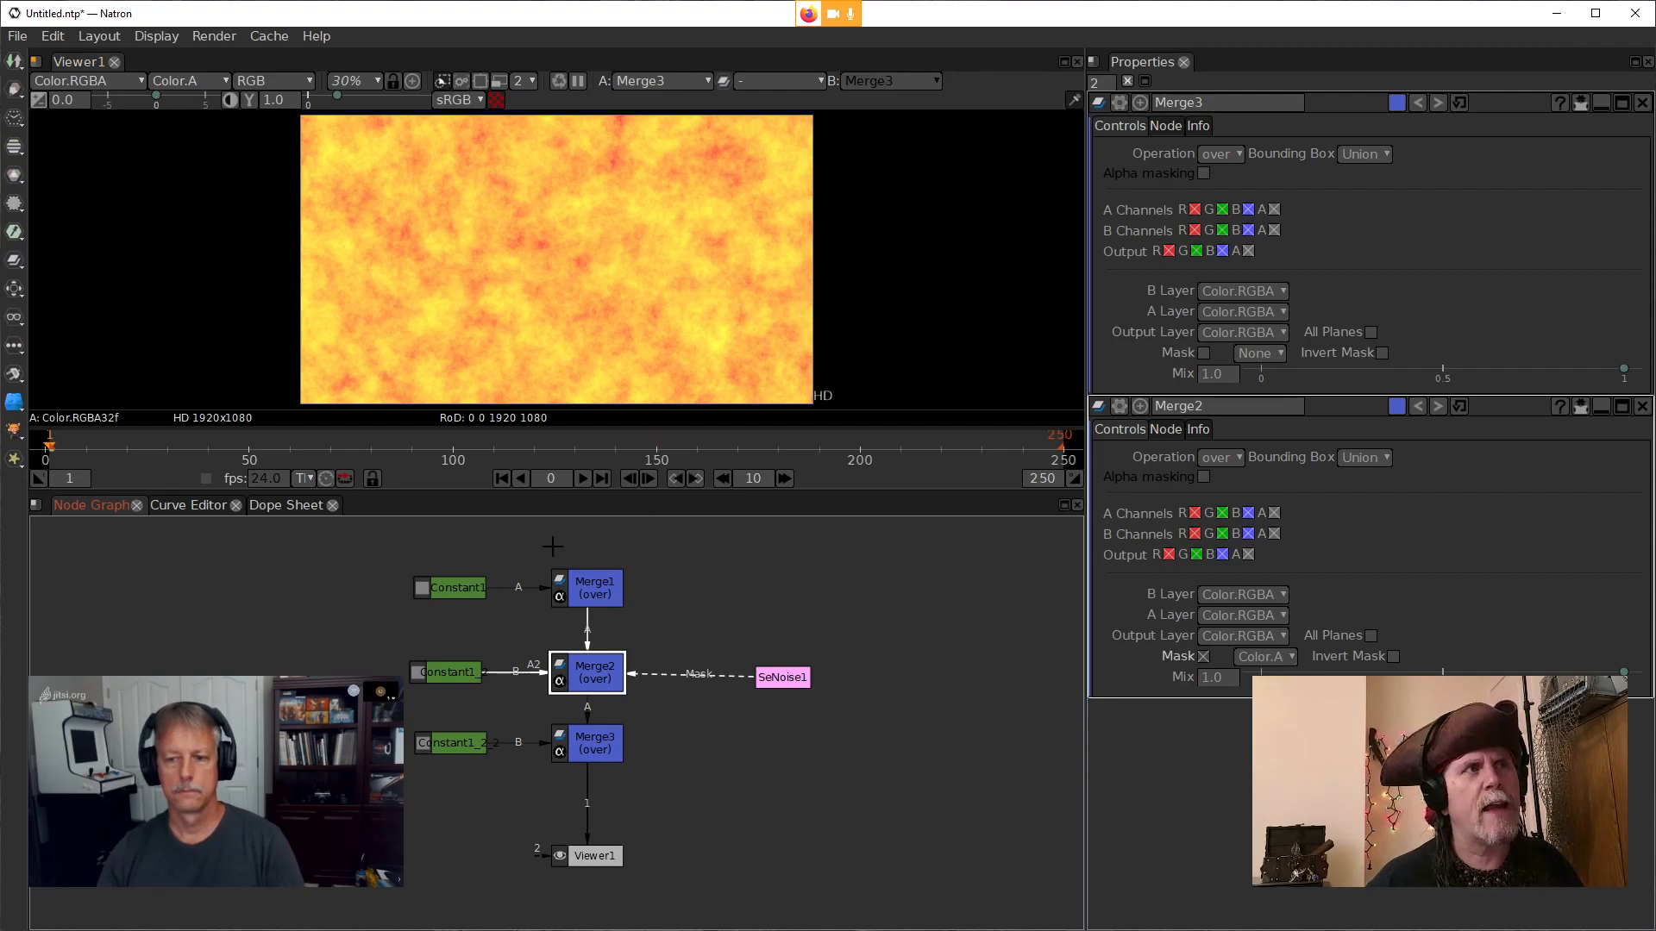
{"action": "left_click", "coordinate": [610, 754]}
{"action": "left_click_drag", "start_coordinate": [639, 745], "coordinate": [792, 682]}
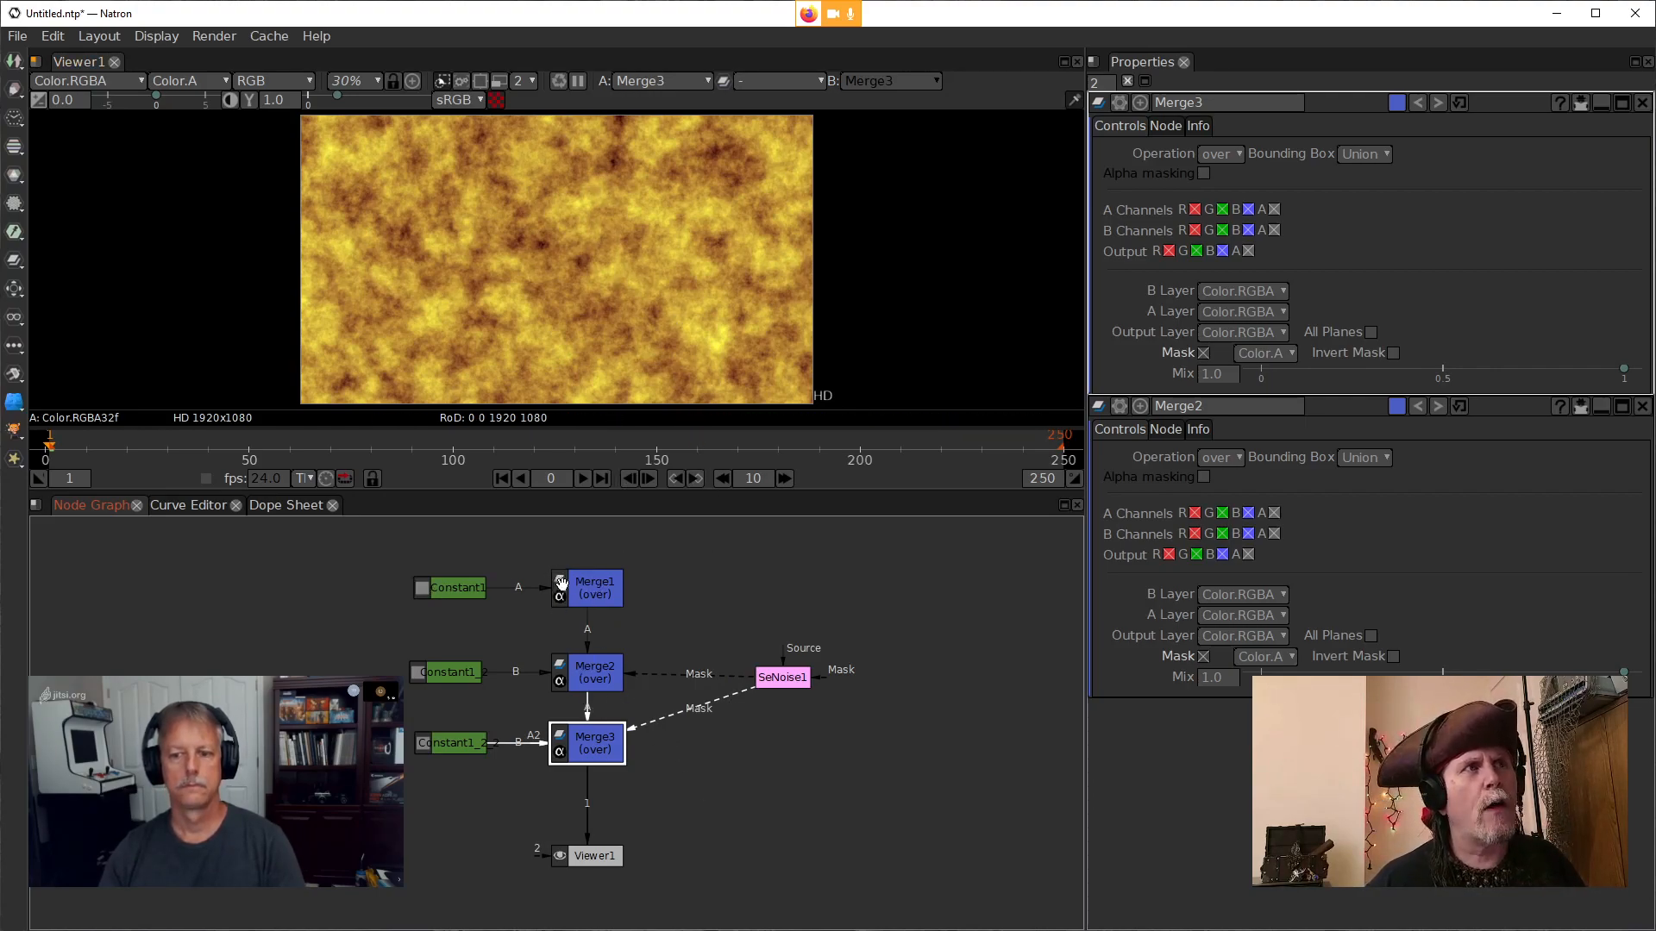
Compare the outputs of the second and third Merge nodes in the viewer, finishing on the second Merge
{"action": "left_click", "coordinate": [580, 676]}
{"action": "key", "text": "1"}
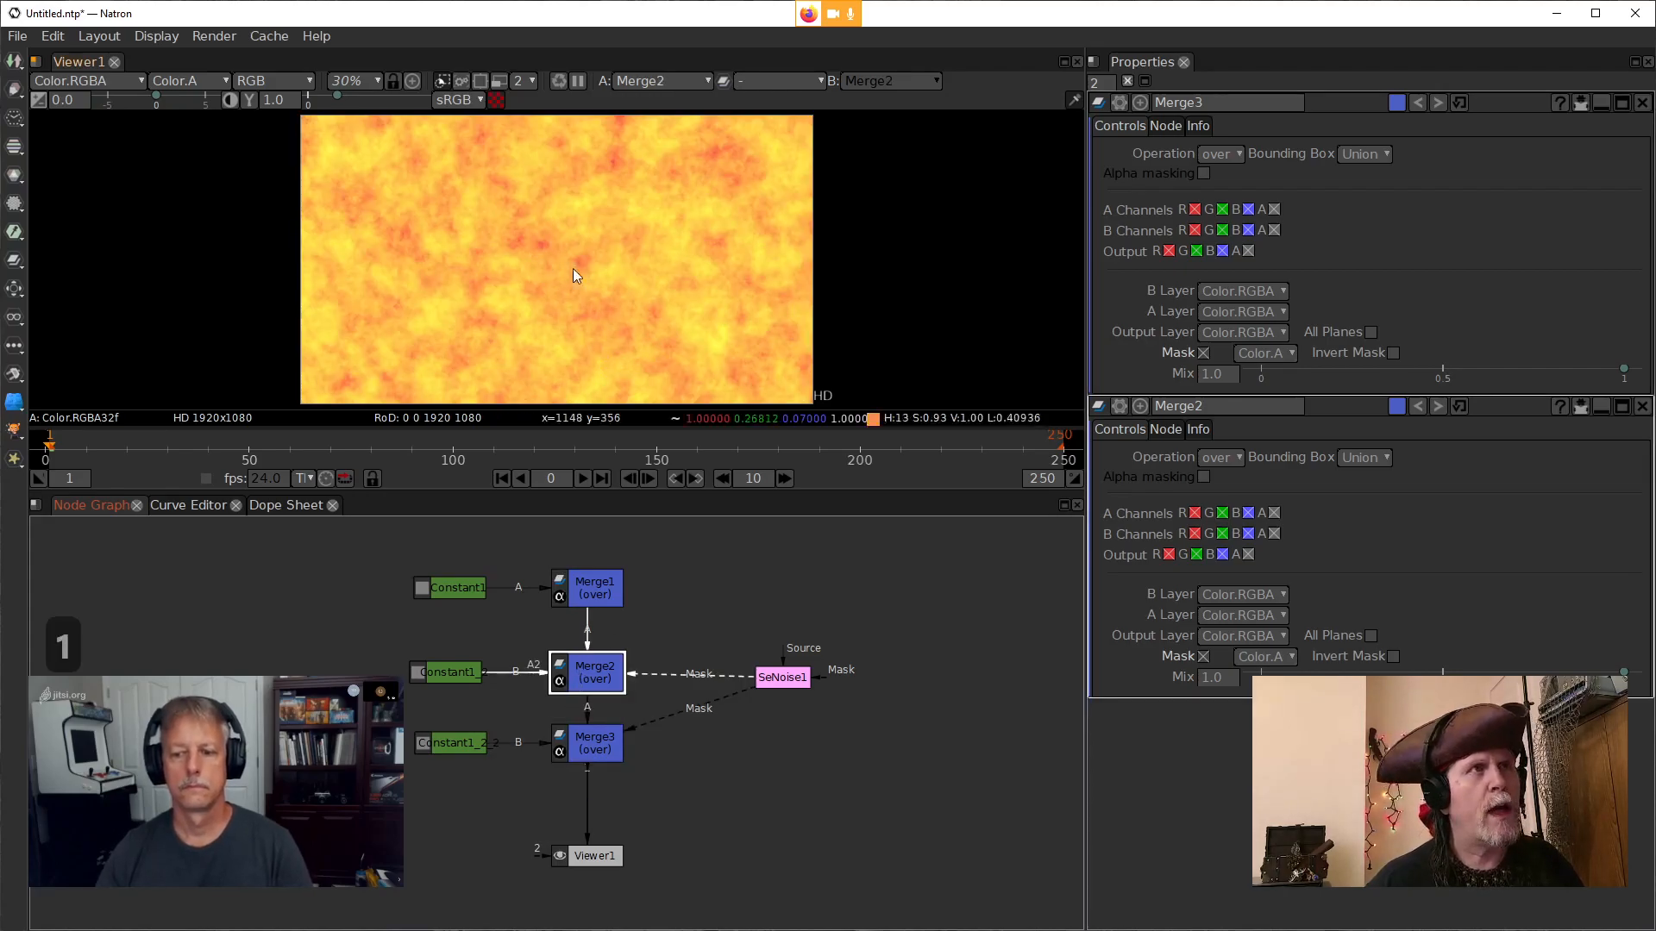
{"action": "left_click", "coordinate": [595, 750]}
{"action": "key", "text": "1"}
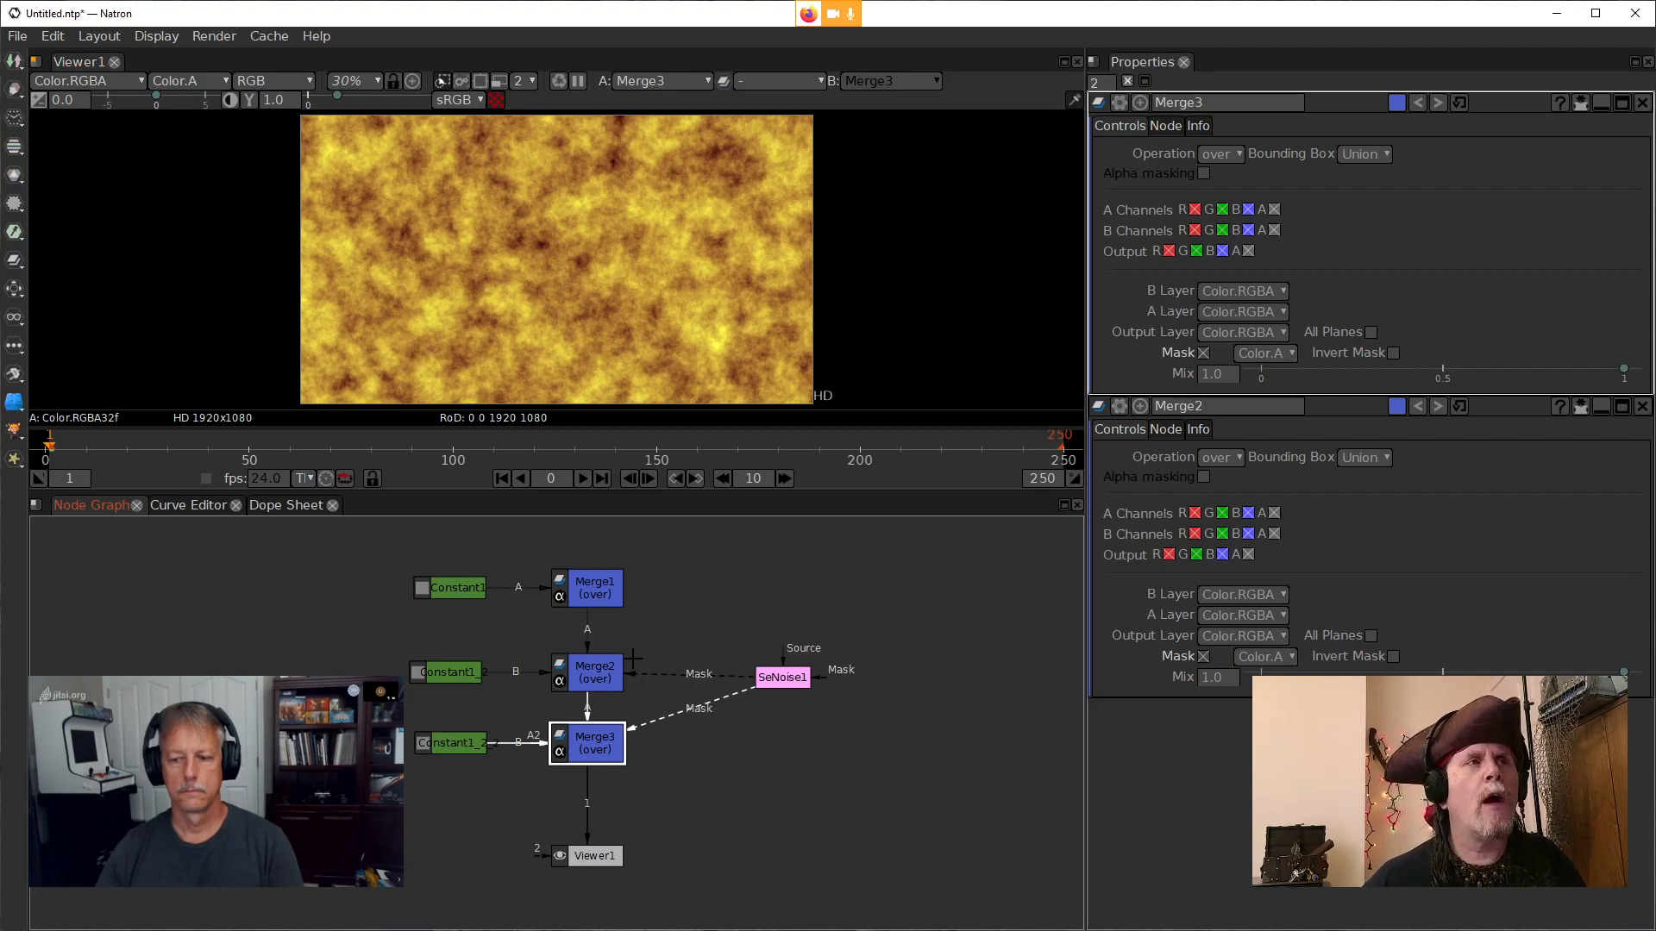
{"action": "left_click", "coordinate": [608, 669]}
{"action": "key", "text": "1"}
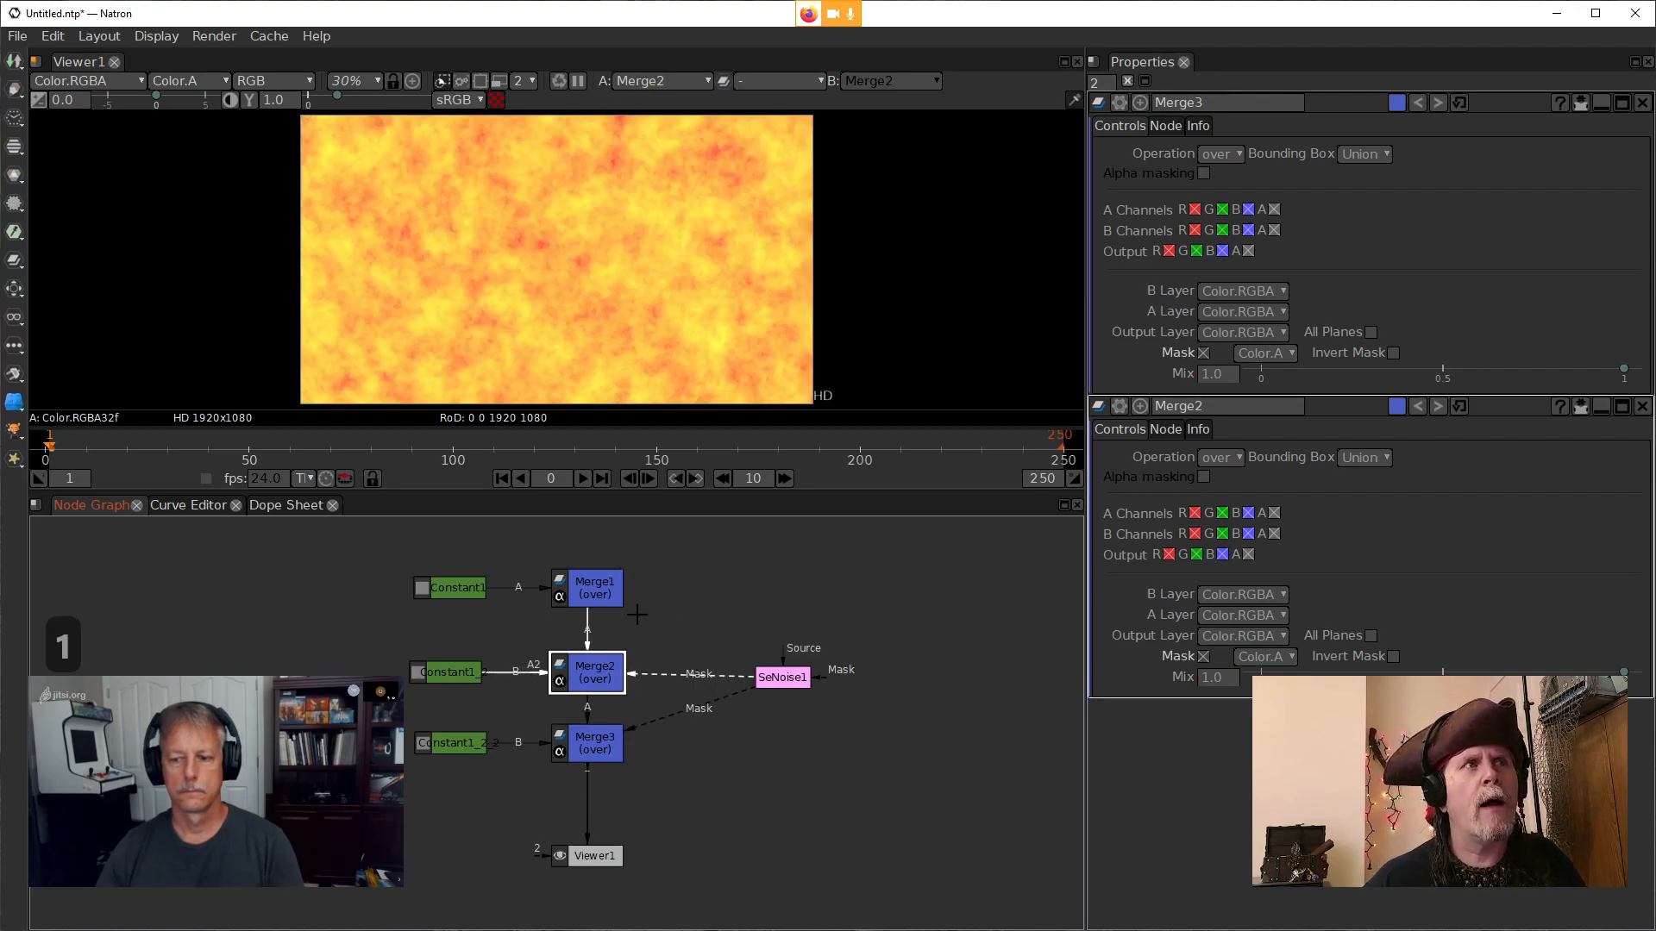
Reconnect the noise mask to the first Merge and show the third Merge in the viewer
{"action": "left_click", "coordinate": [613, 592]}
{"action": "left_click_drag", "start_coordinate": [638, 599], "coordinate": [776, 677]}
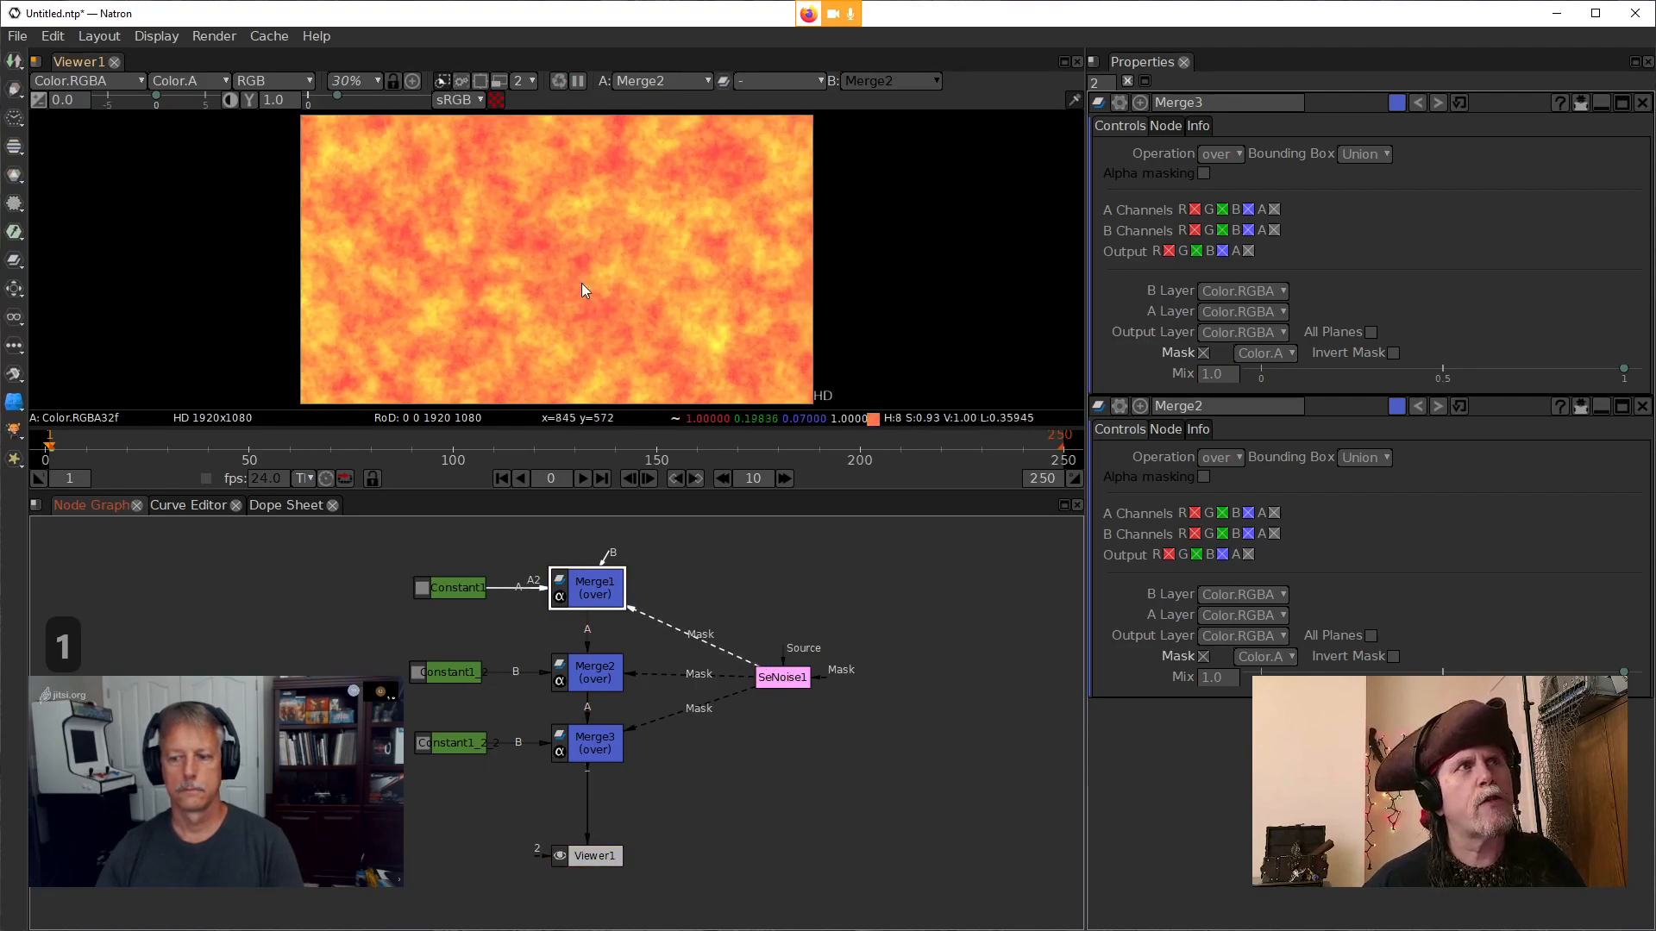
{"action": "left_click", "coordinate": [606, 747]}
{"action": "key", "text": "1"}
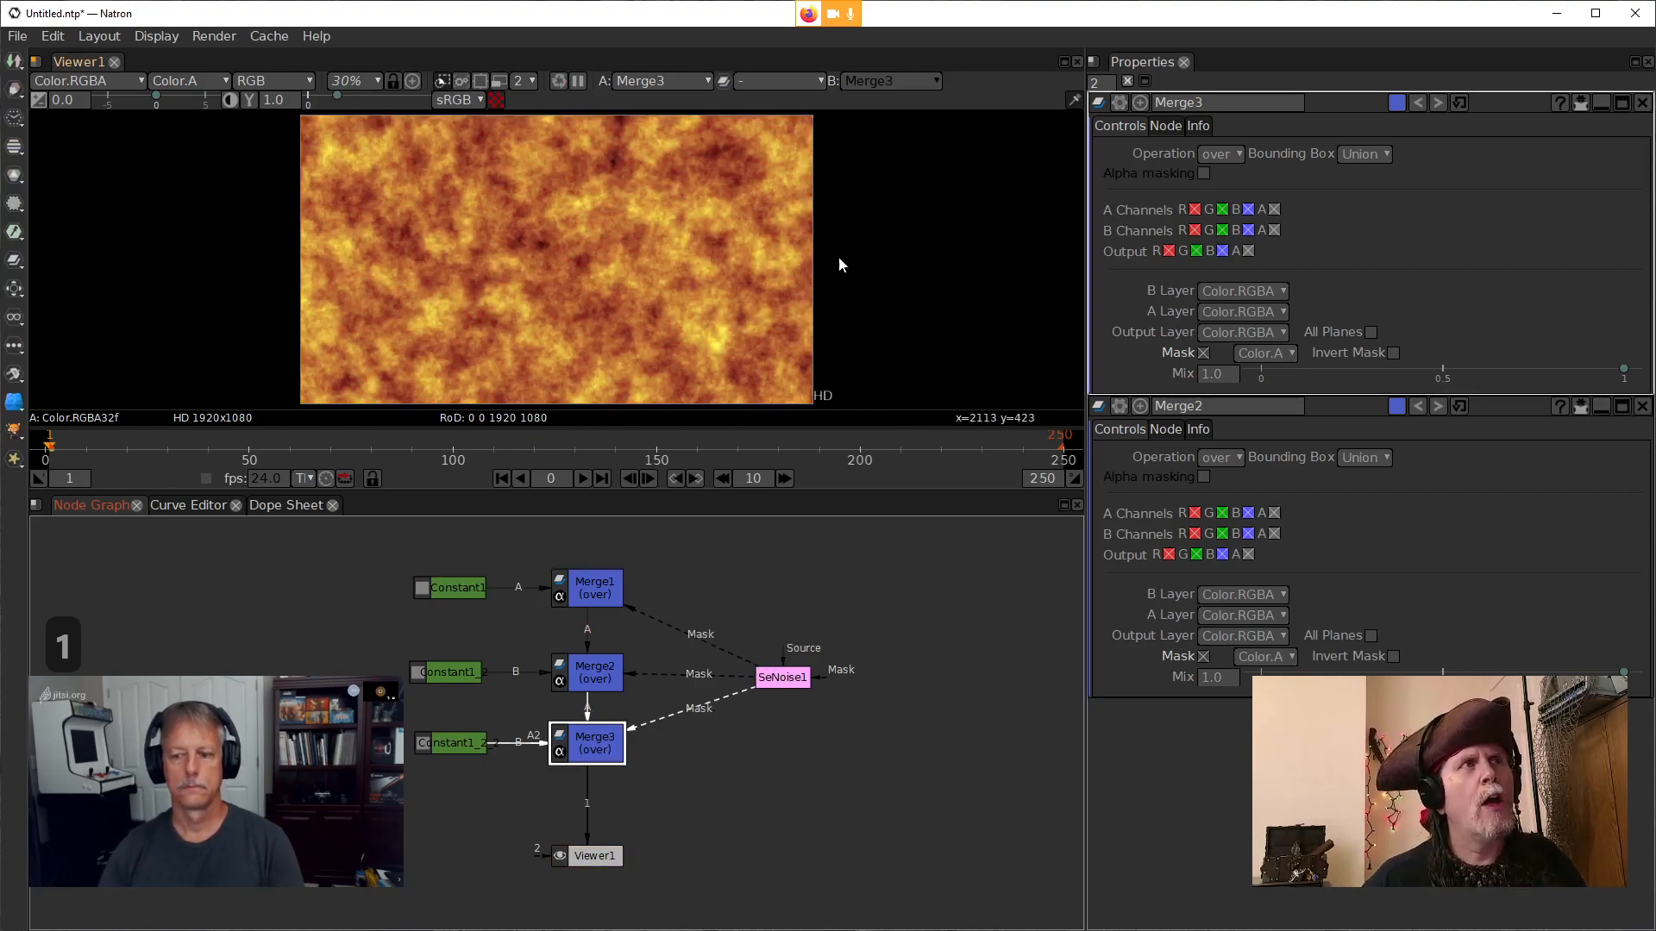
Detach and reattach the first Merge's noise mask to compare the result, and play the timeline briefly
{"action": "left_click_drag", "start_coordinate": [705, 645], "coordinate": [726, 598]}
{"action": "left_click_drag", "start_coordinate": [618, 590], "coordinate": [792, 680]}
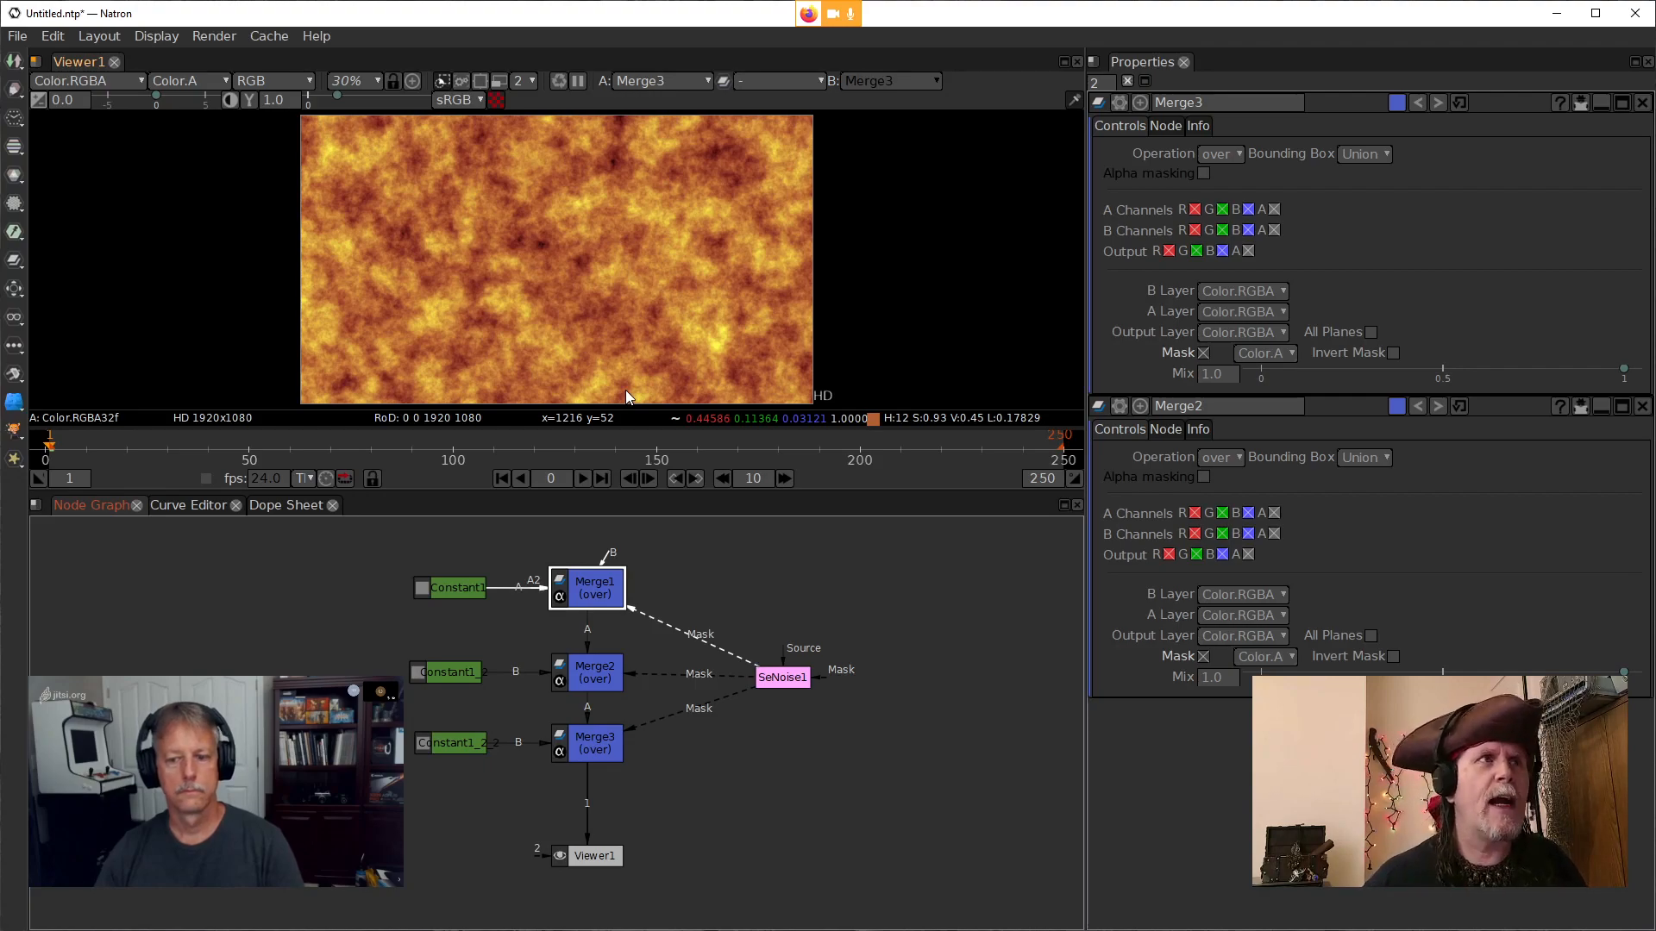
{"action": "left_click", "coordinate": [584, 479]}
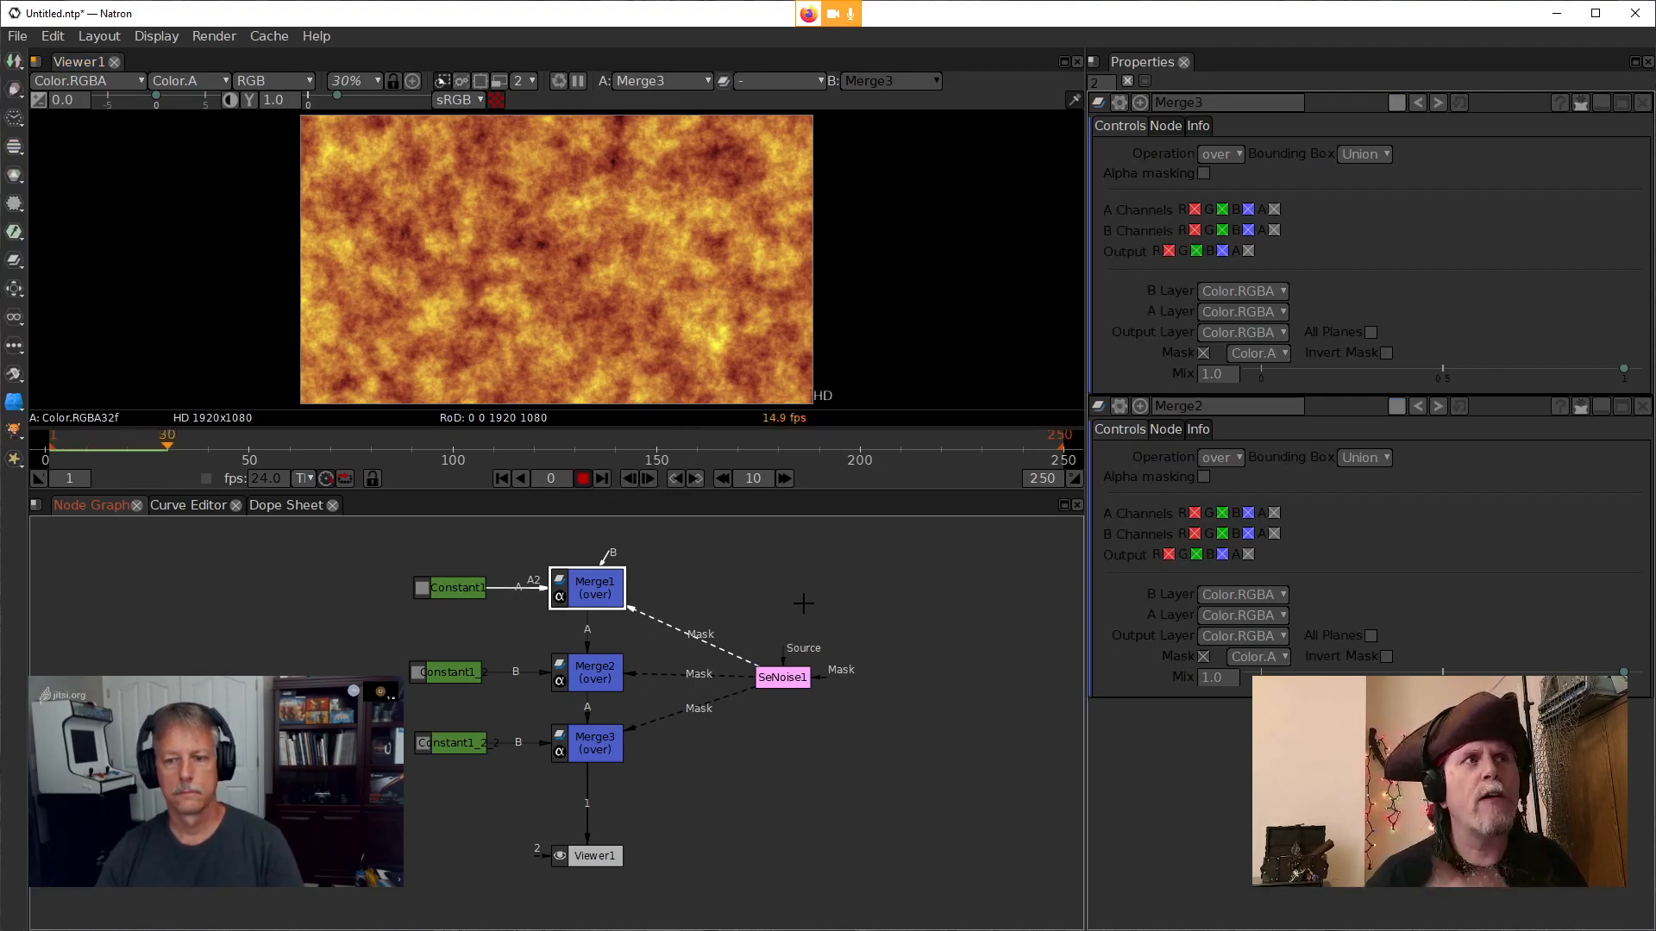
{"action": "left_click", "coordinate": [583, 479]}
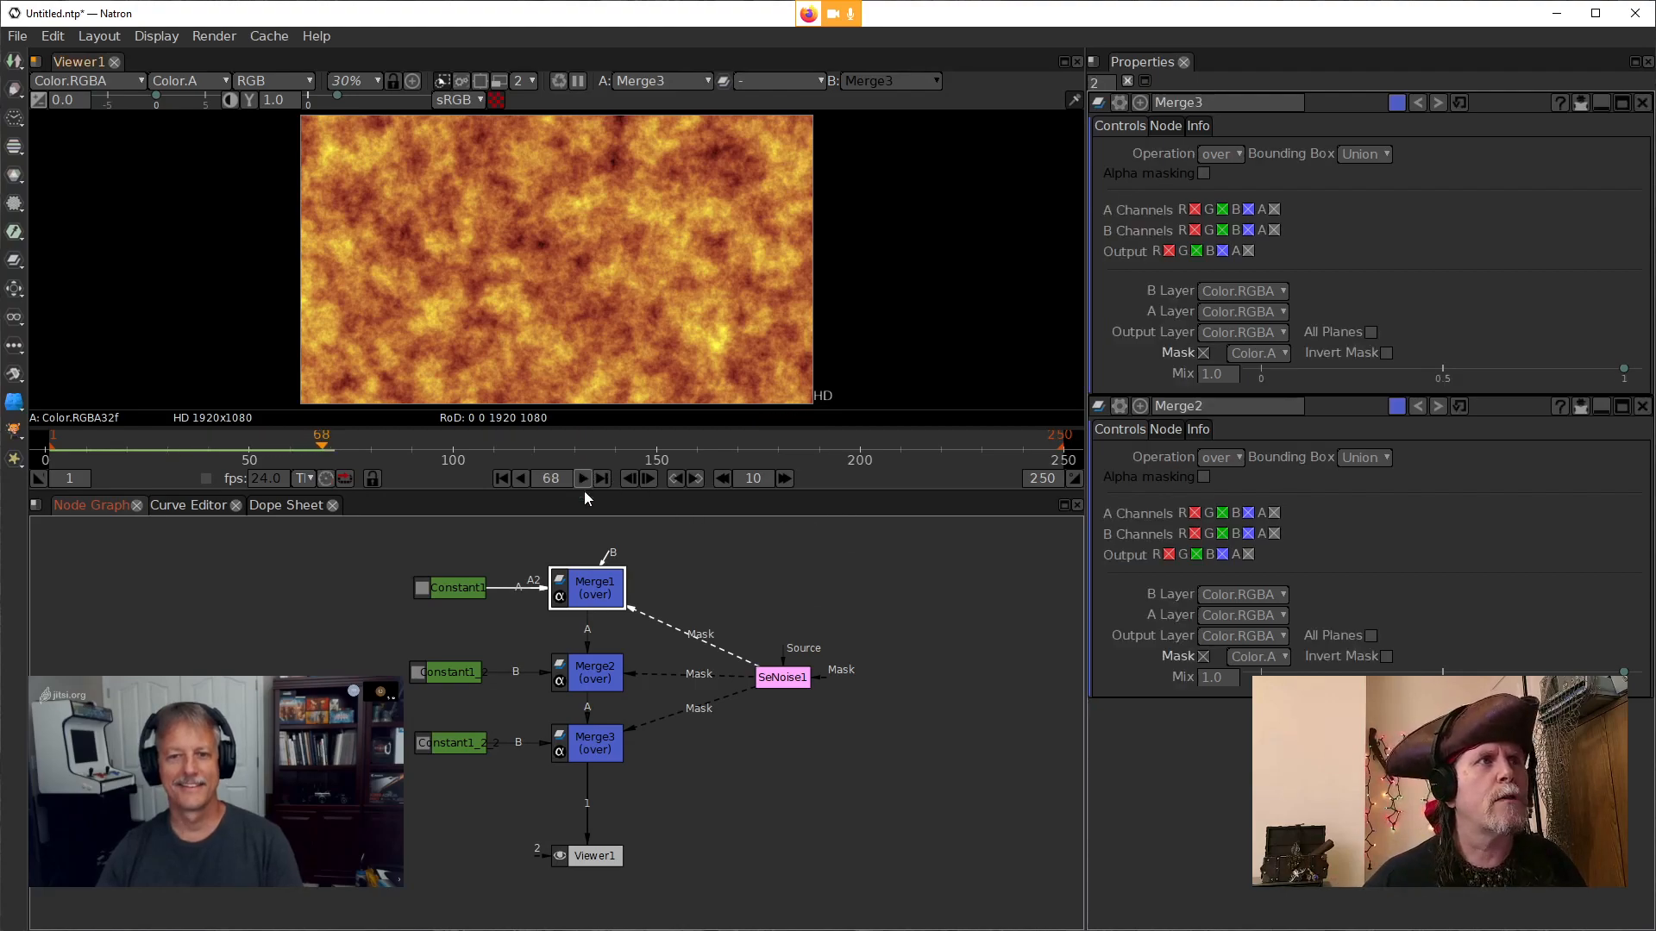
Insert a Dot after SeNoise, move SeNoise farther from the Merges and place the Dot where the three mask connections meet
{"action": "left_click", "coordinate": [788, 679]}
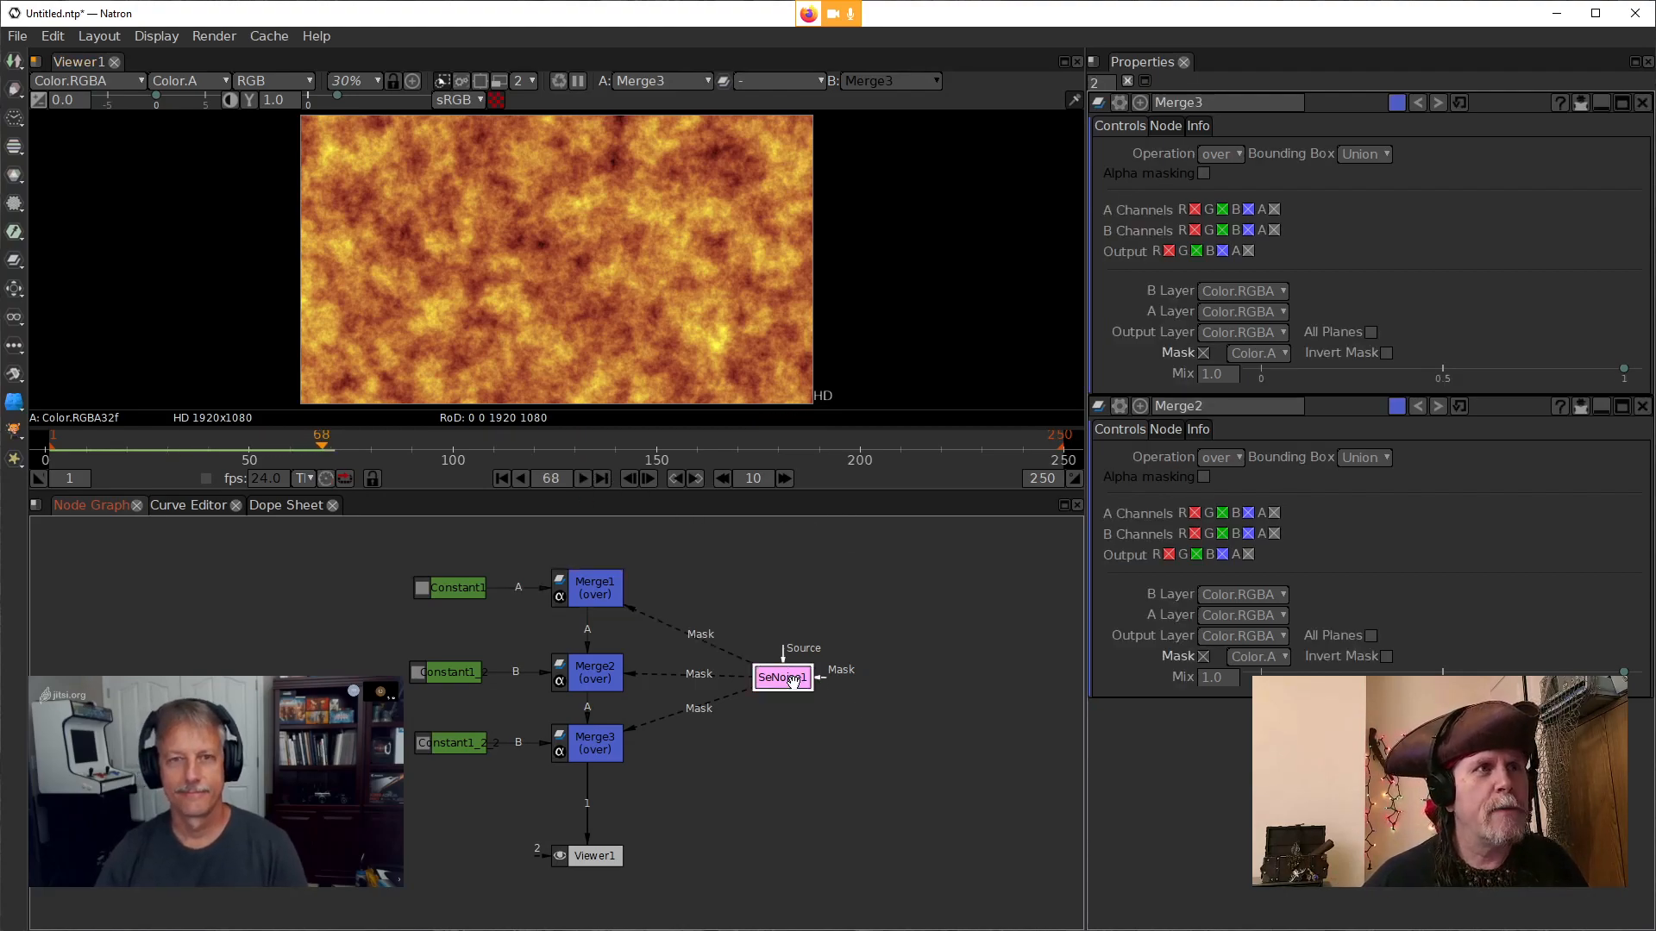
{"action": "key", "text": "period"}
{"action": "left_click_drag", "start_coordinate": [788, 682], "coordinate": [923, 673]}
{"action": "left_click_drag", "start_coordinate": [786, 714], "coordinate": [744, 672]}
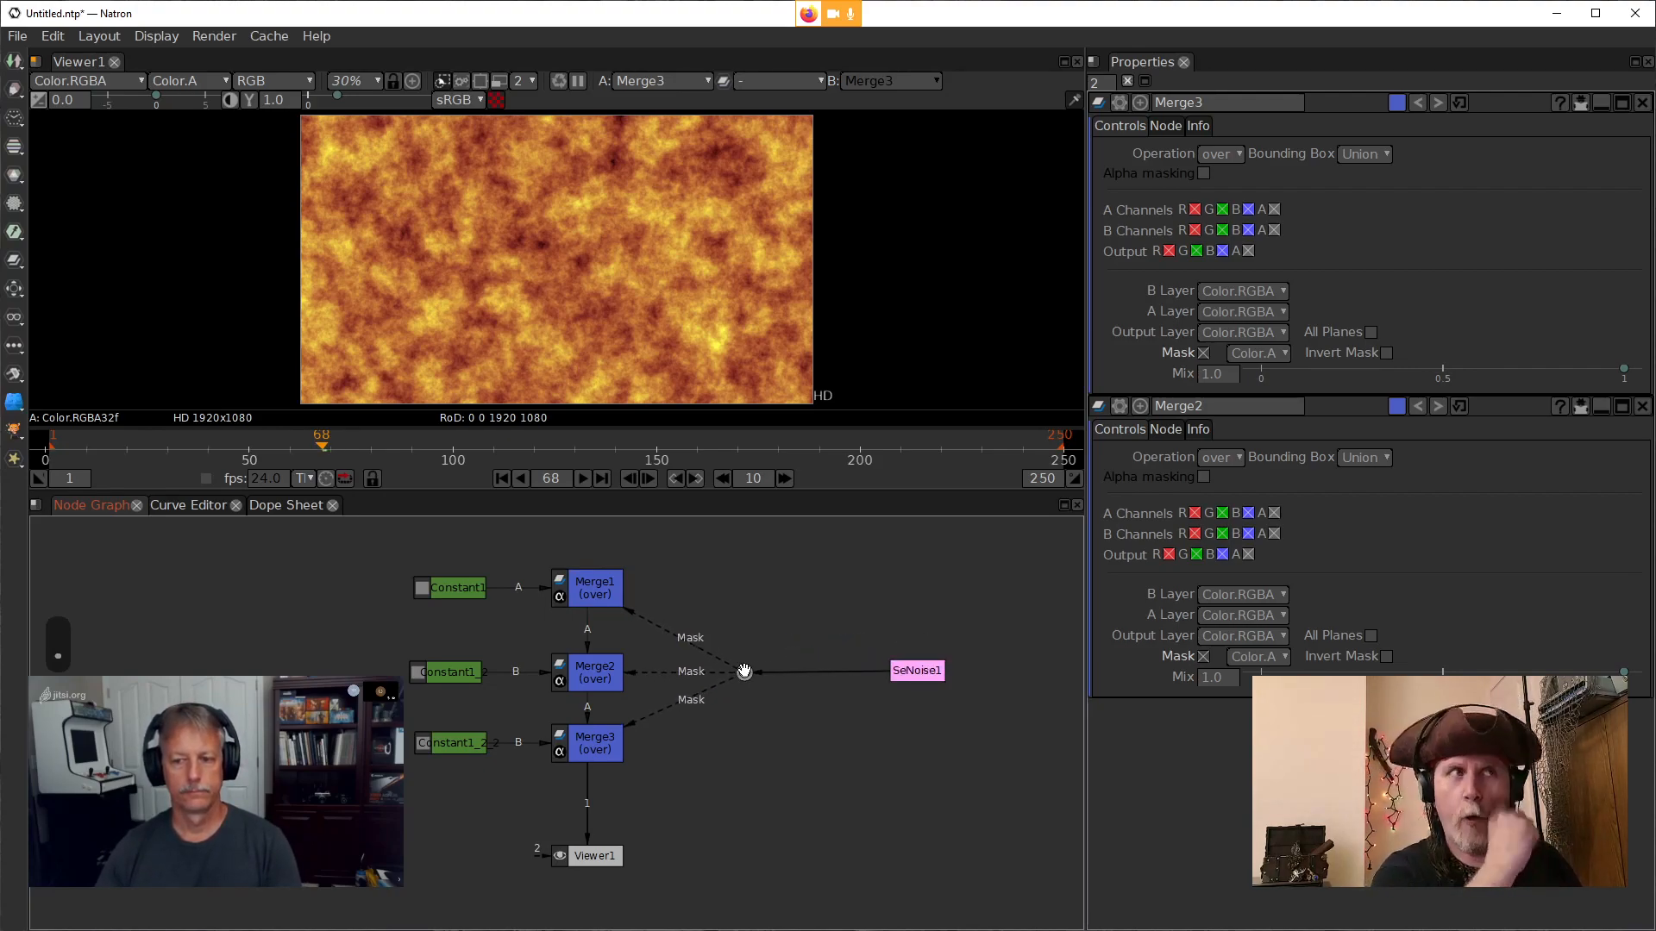
Show the SeNoise node in the viewer and turn off the checkerboard background
{"action": "left_click", "coordinate": [919, 674]}
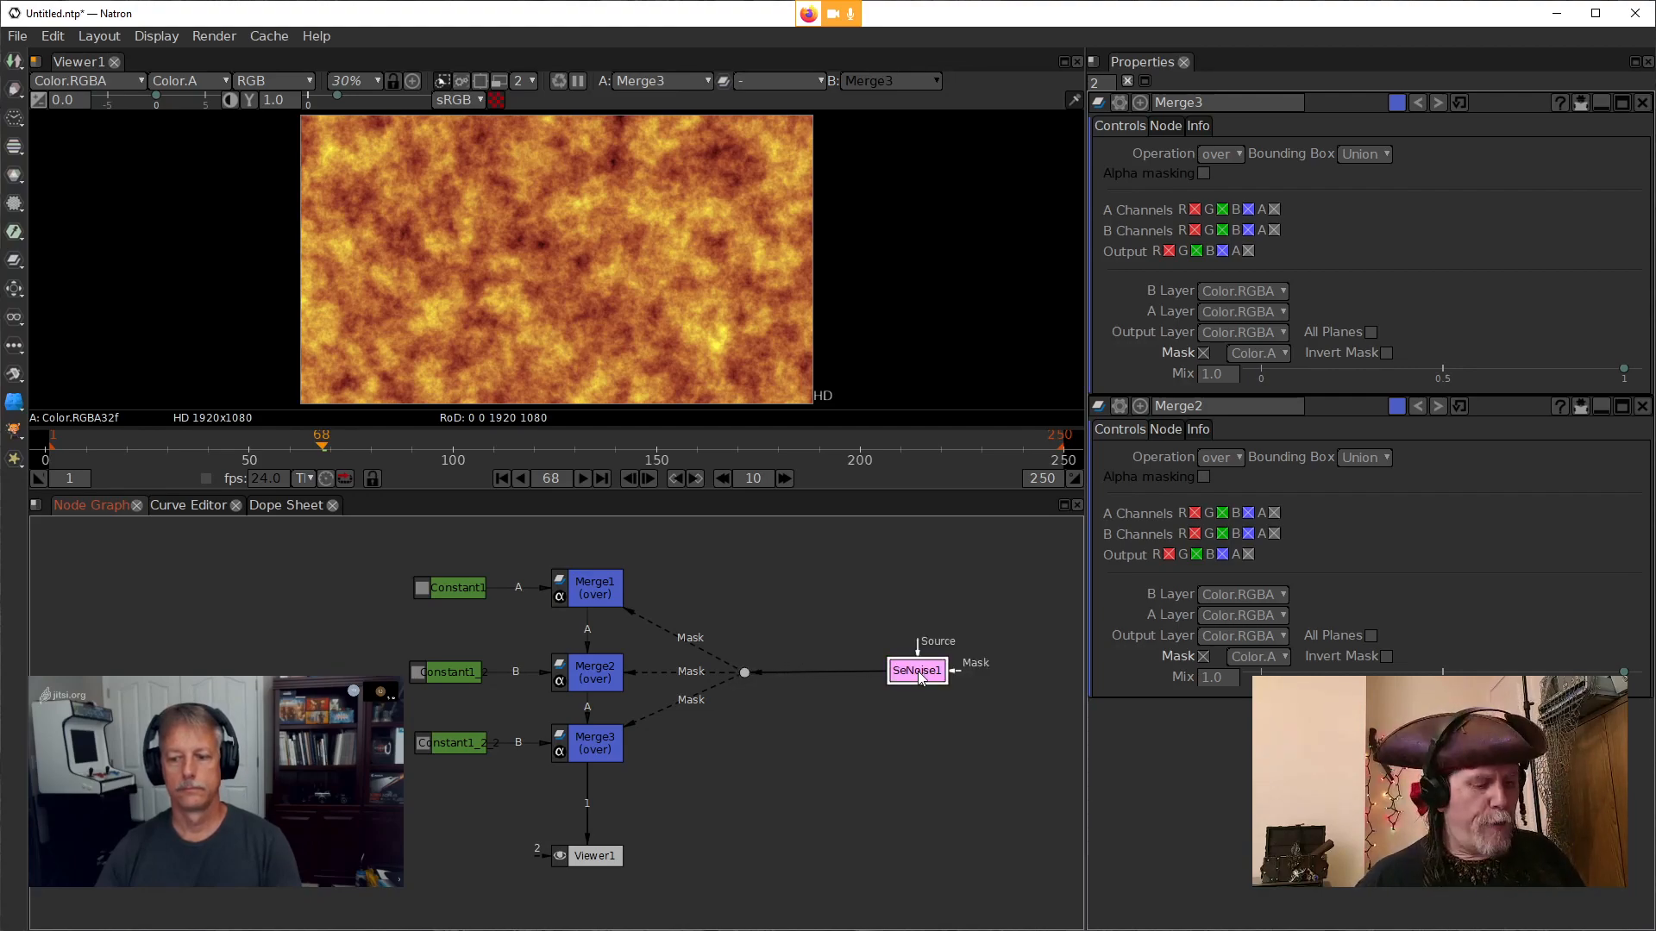
{"action": "key", "text": "1"}
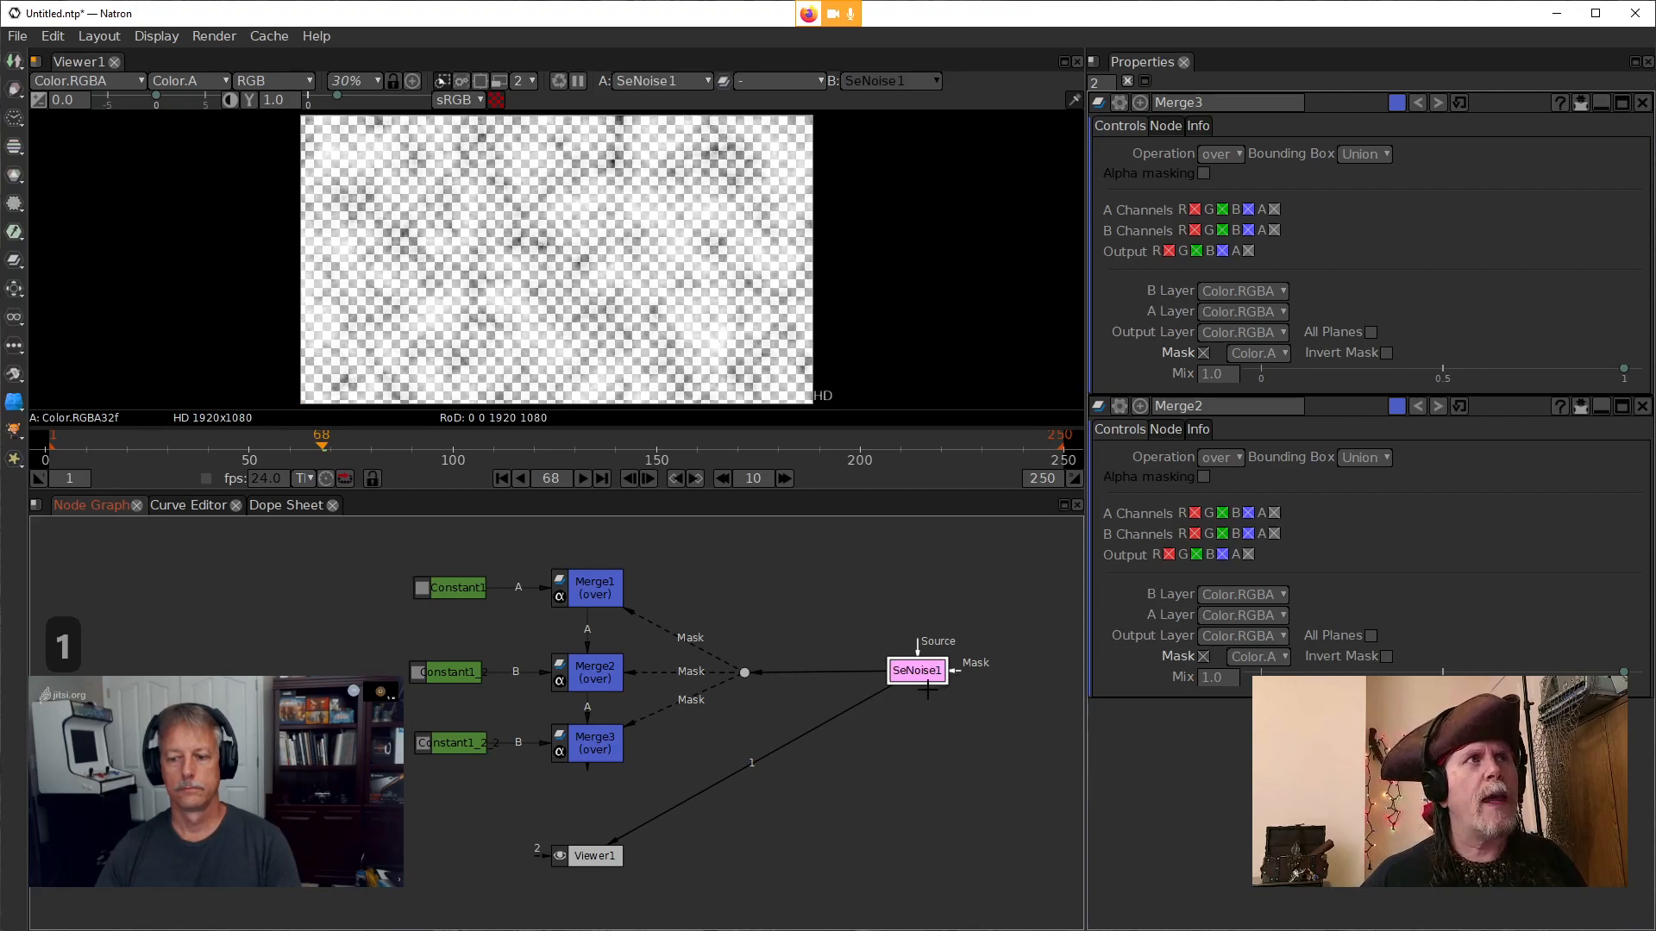
{"action": "left_click", "coordinate": [496, 100]}
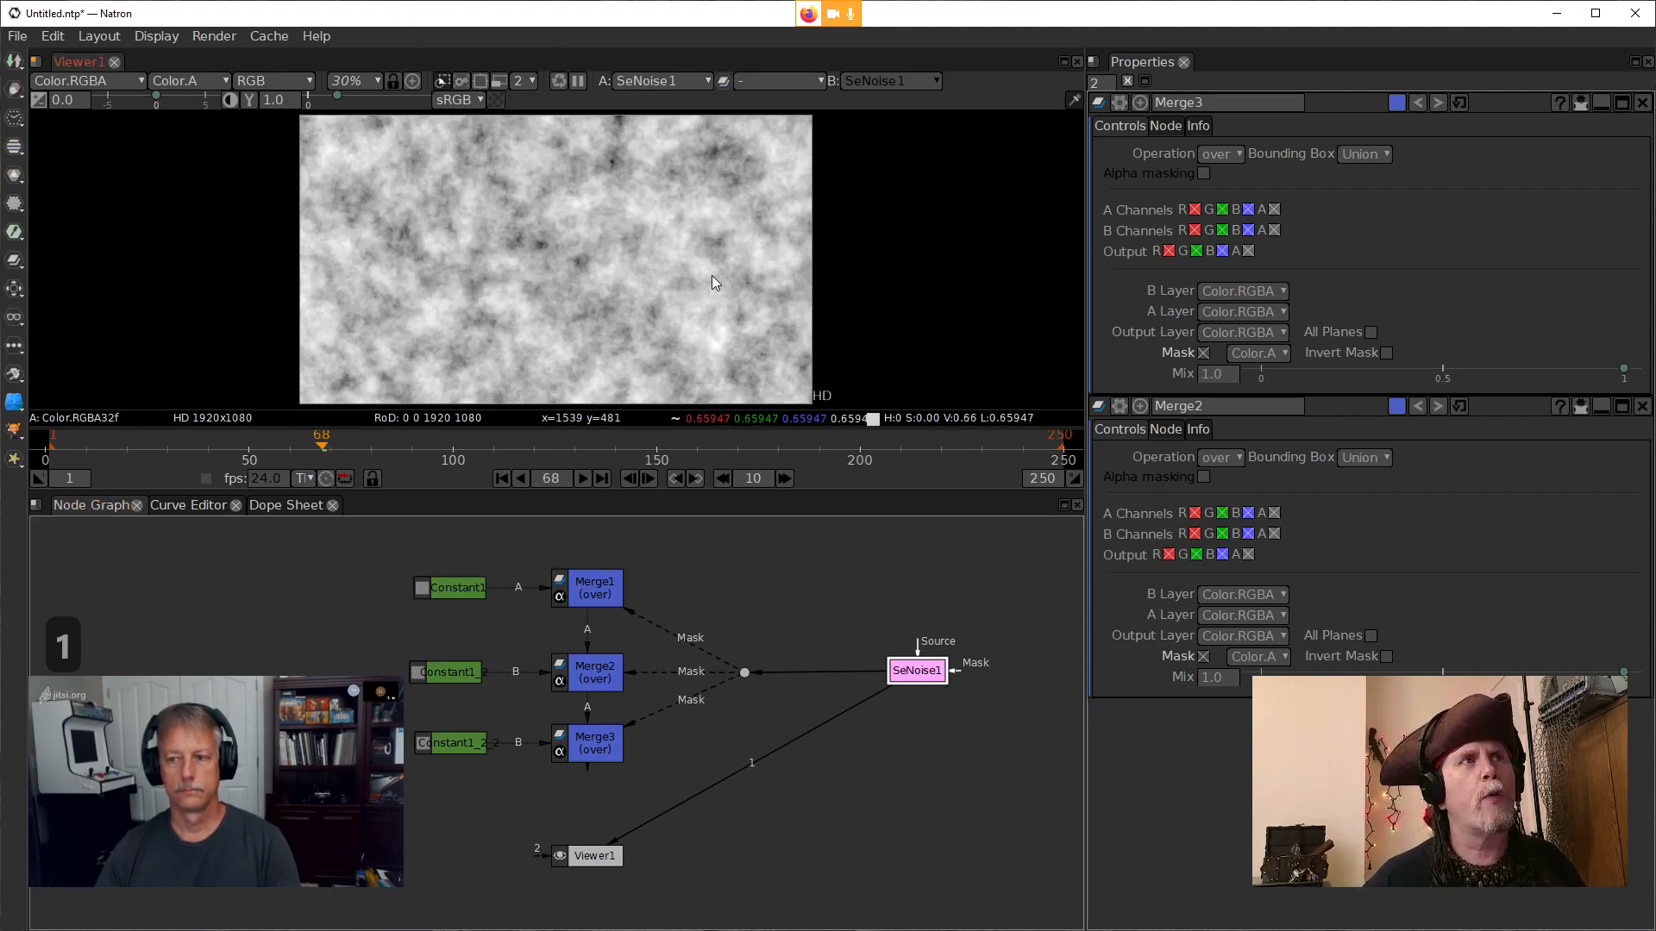
{"action": "scroll", "coordinate": [713, 258], "scroll_direction": "down", "scroll_amount": 3}
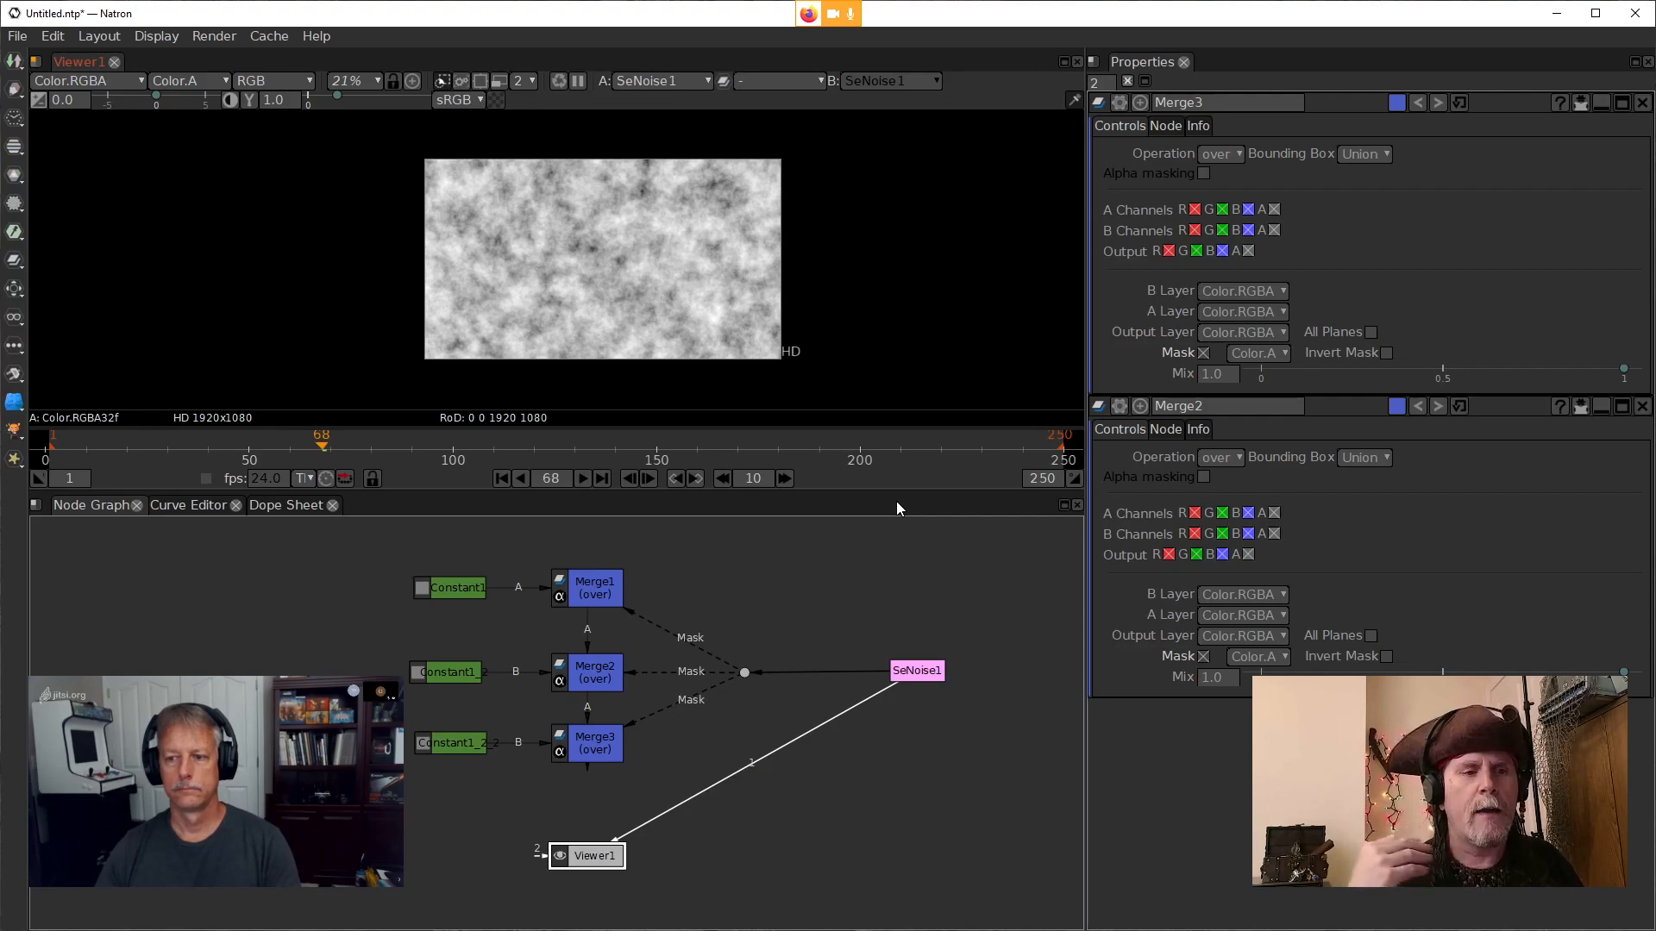
Open the SeNoise node's settings and review its transform and main noise parameters
{"action": "left_click", "coordinate": [917, 669]}
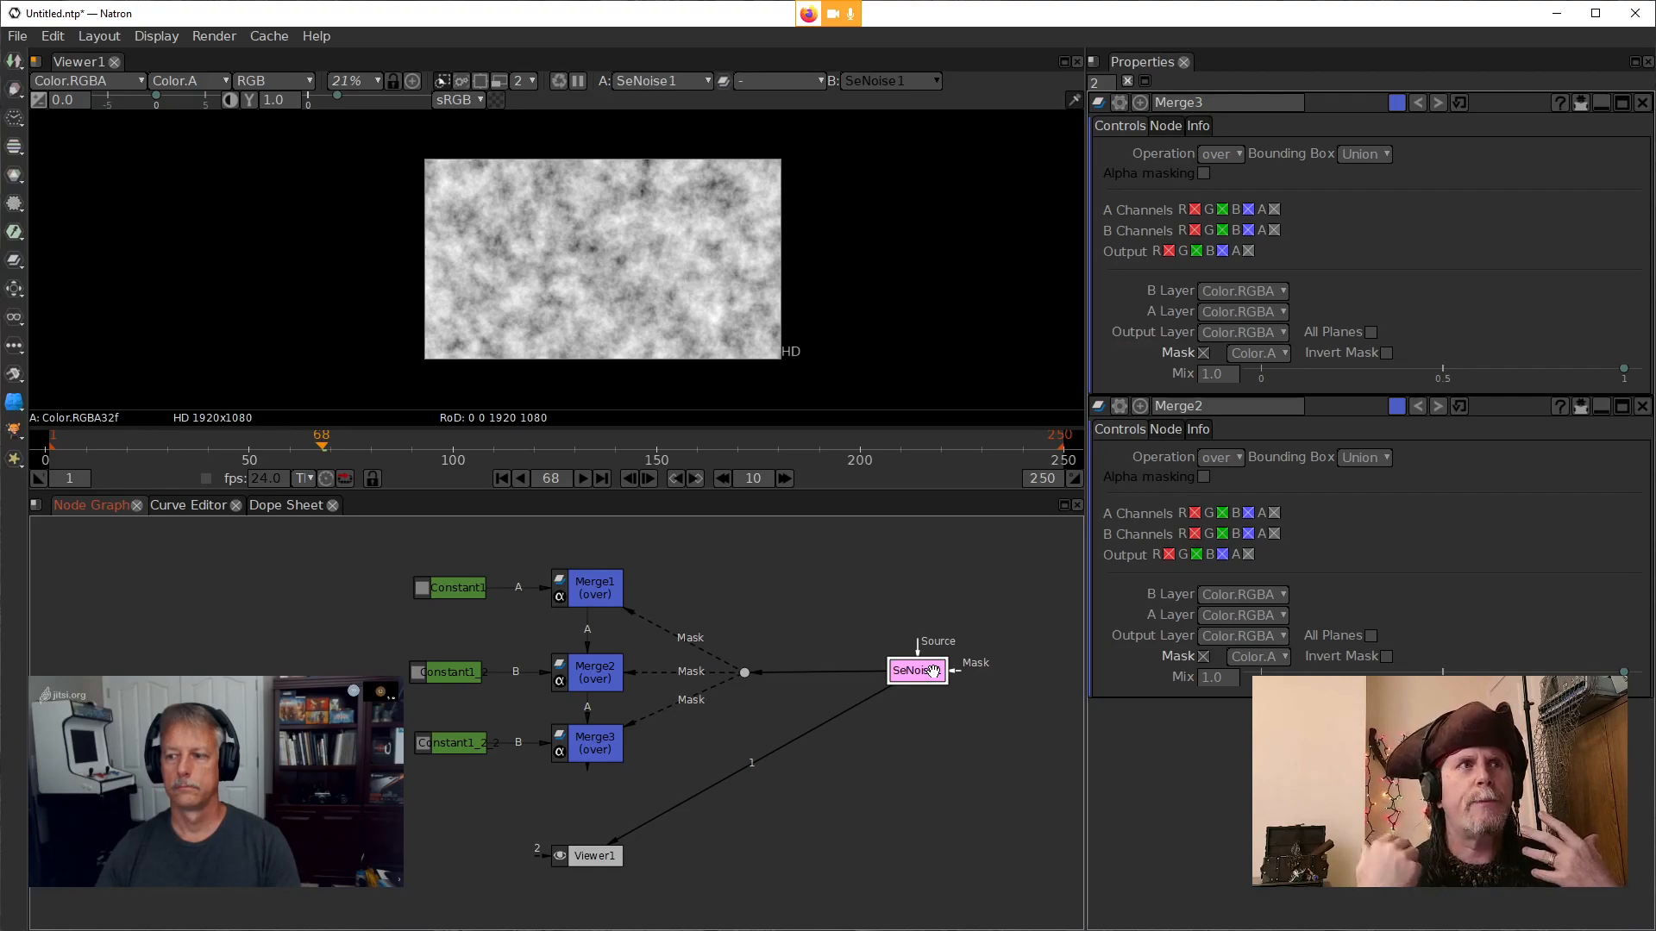
{"action": "double_click", "coordinate": [914, 672]}
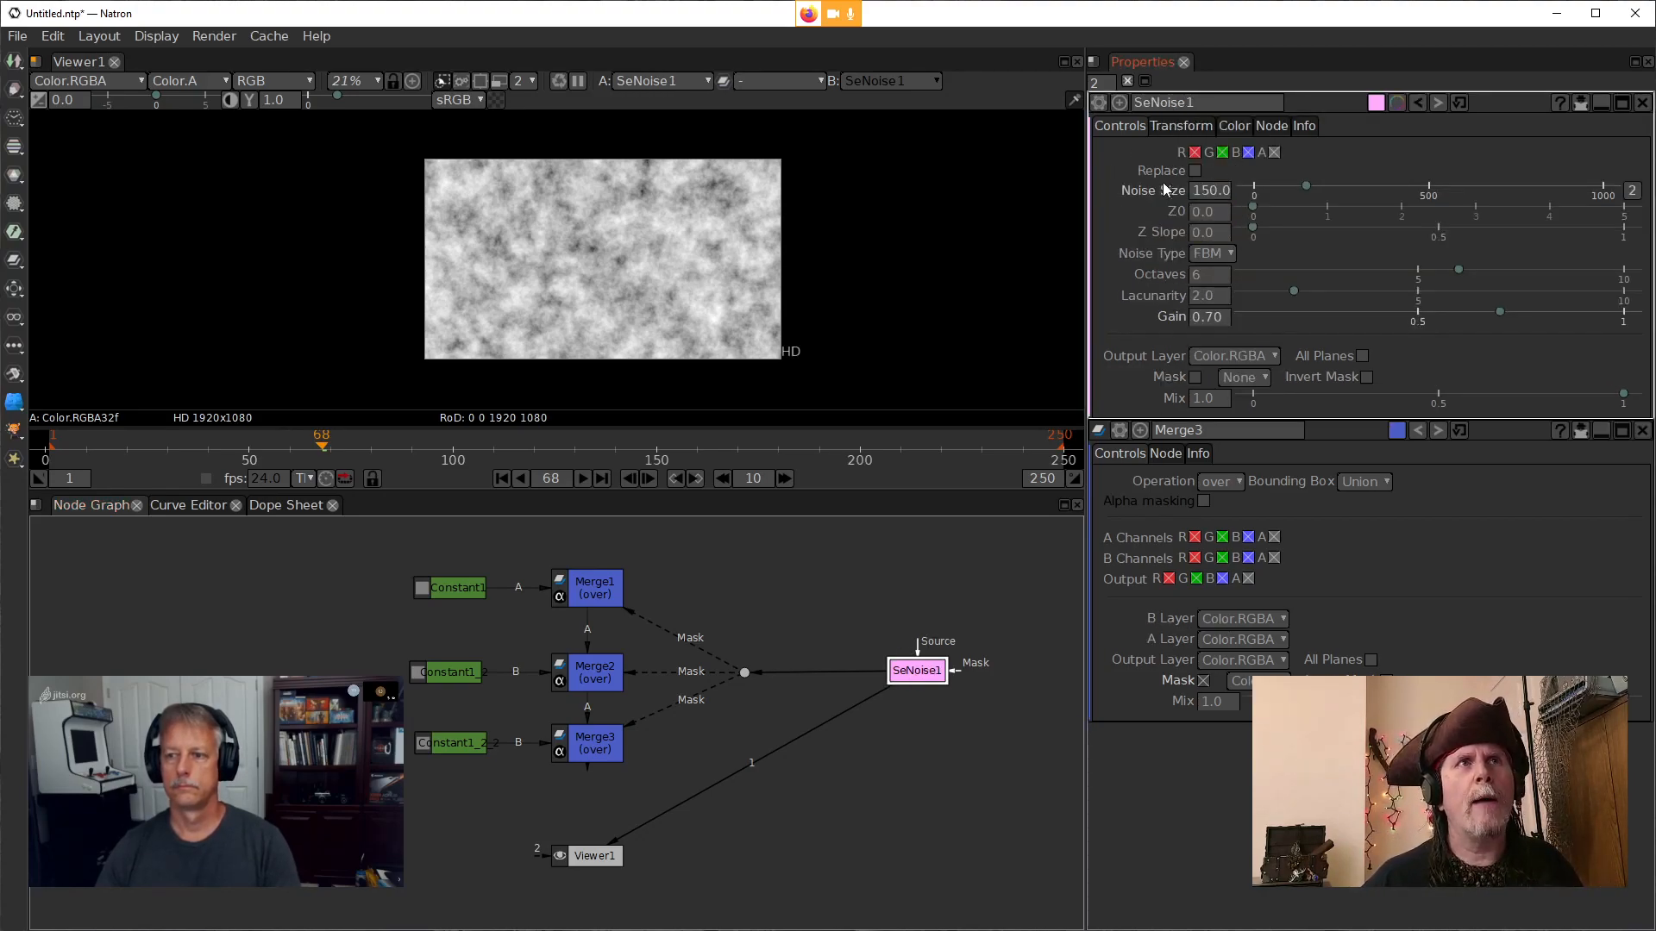
{"action": "left_click", "coordinate": [1183, 126]}
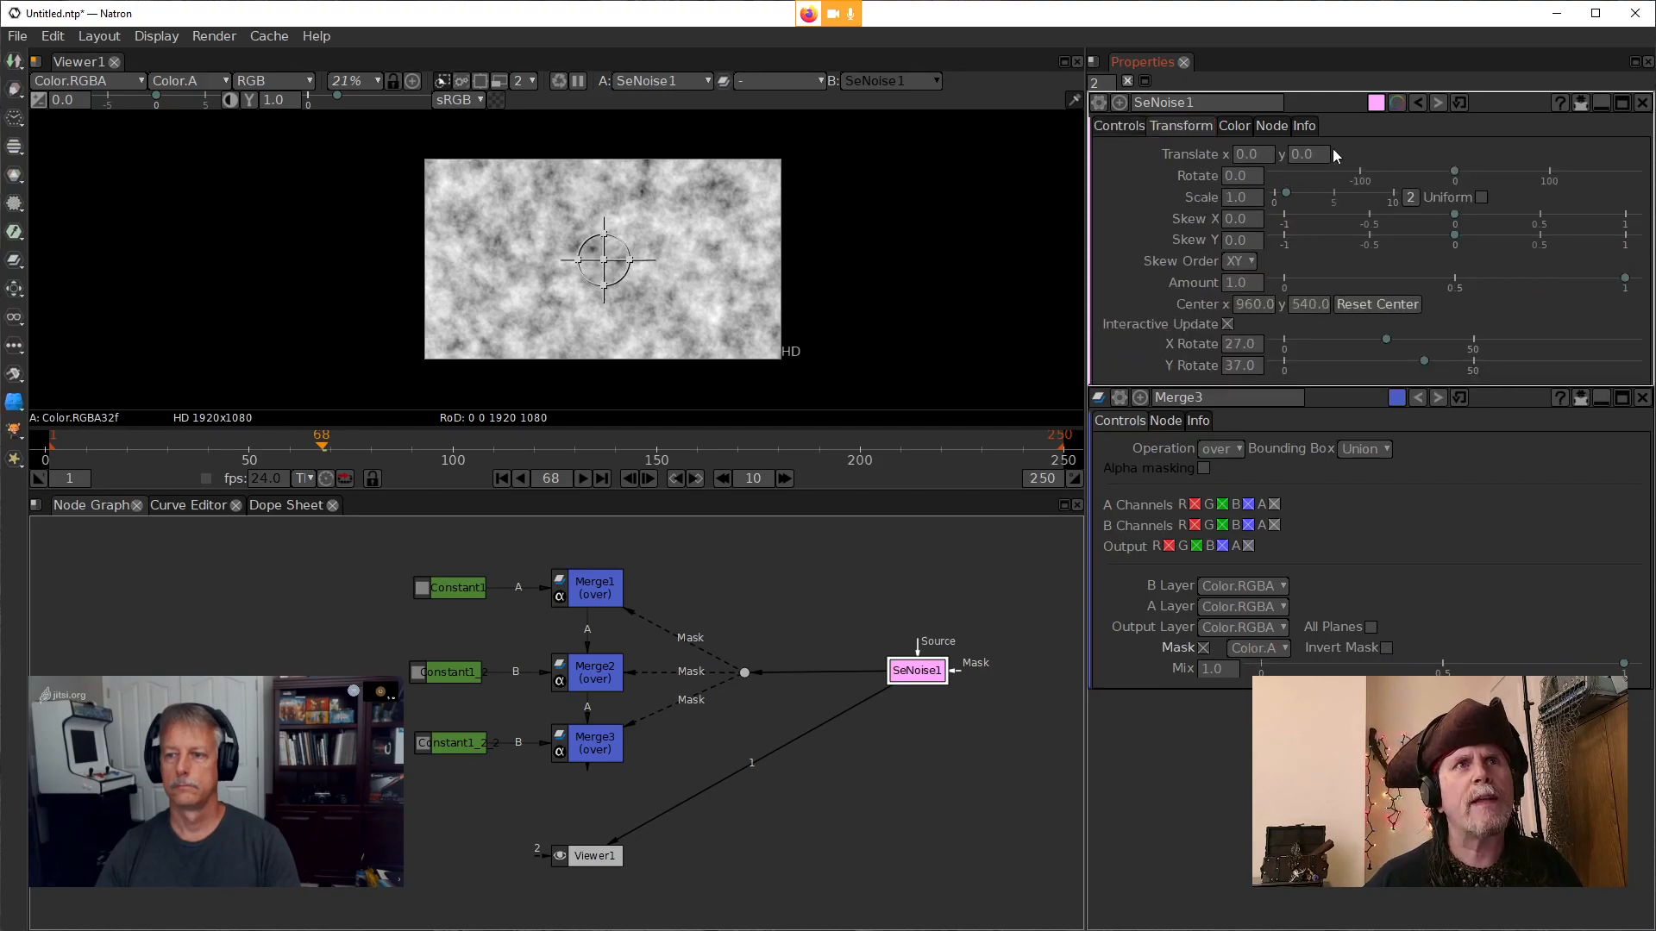
{"action": "left_click", "coordinate": [1107, 126]}
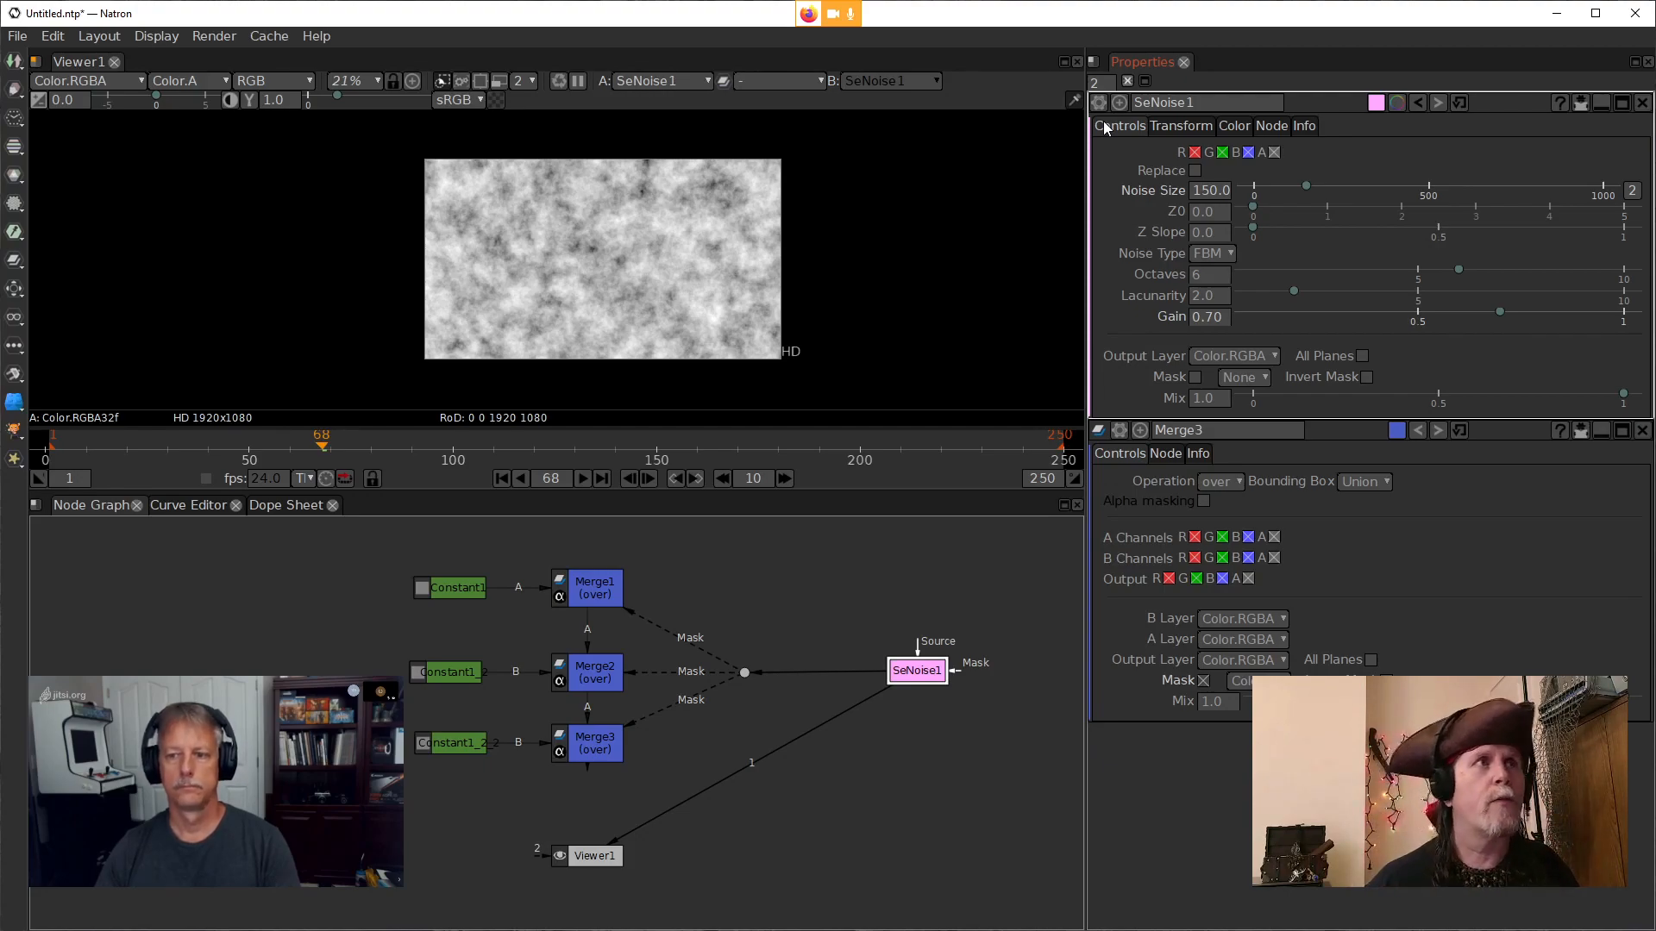
Move the SeNoise node up and insert a Transform node between it and the Dot
{"action": "mouse_move", "coordinate": [479, 420]}
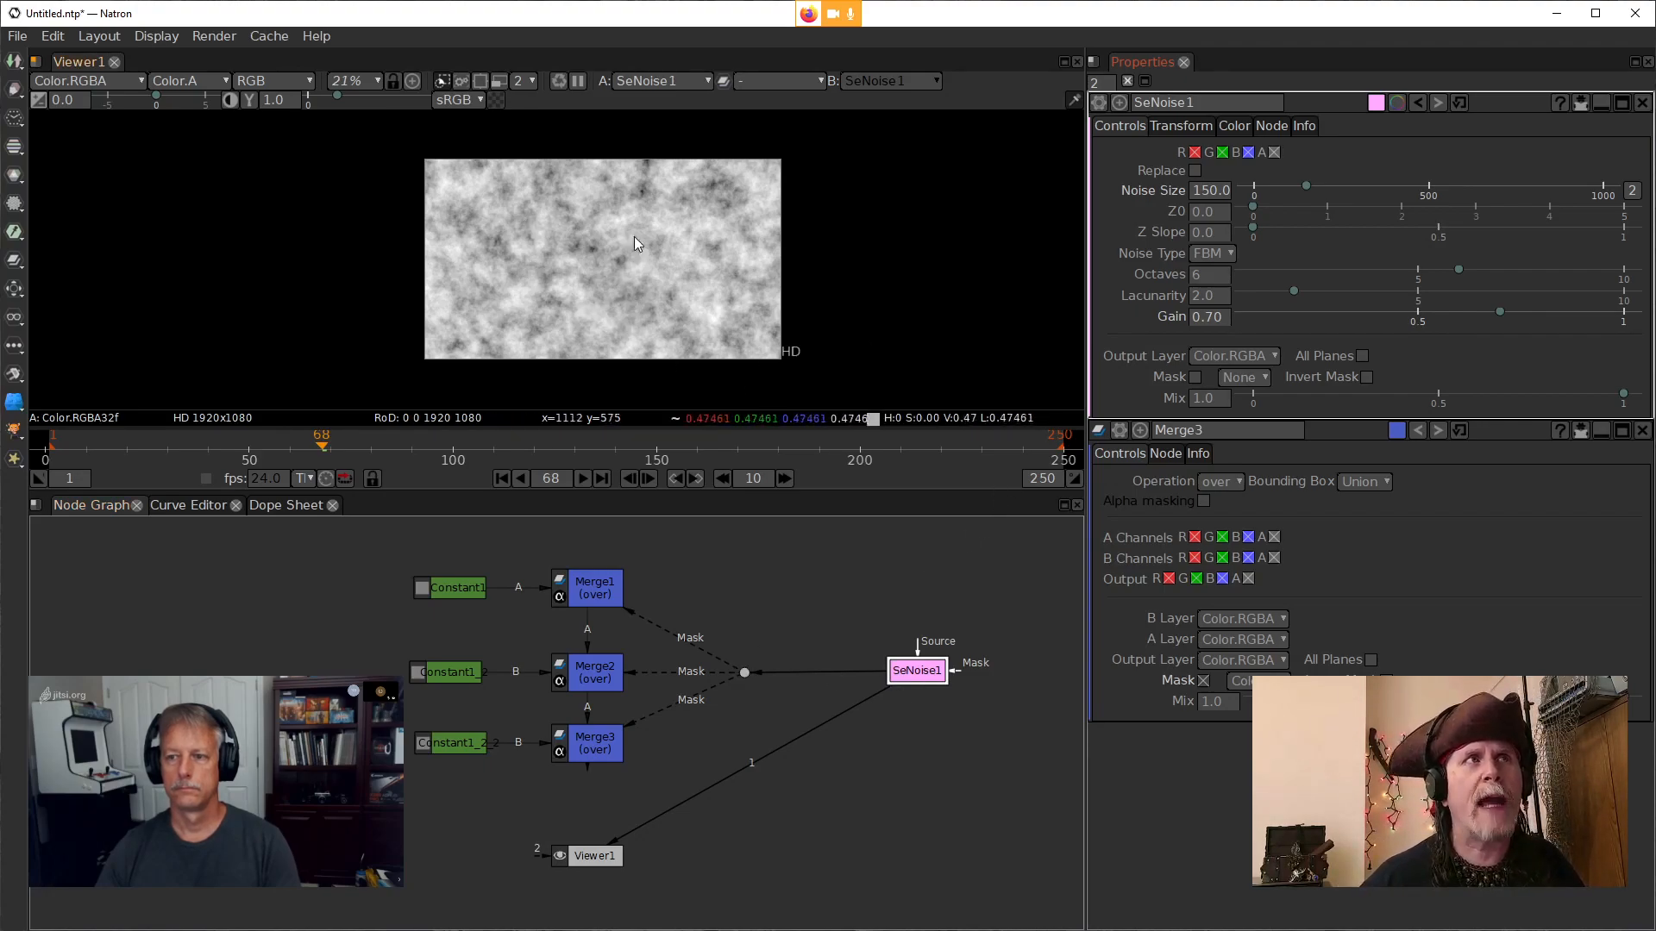
{"action": "left_click_drag", "start_coordinate": [914, 670], "coordinate": [916, 618]}
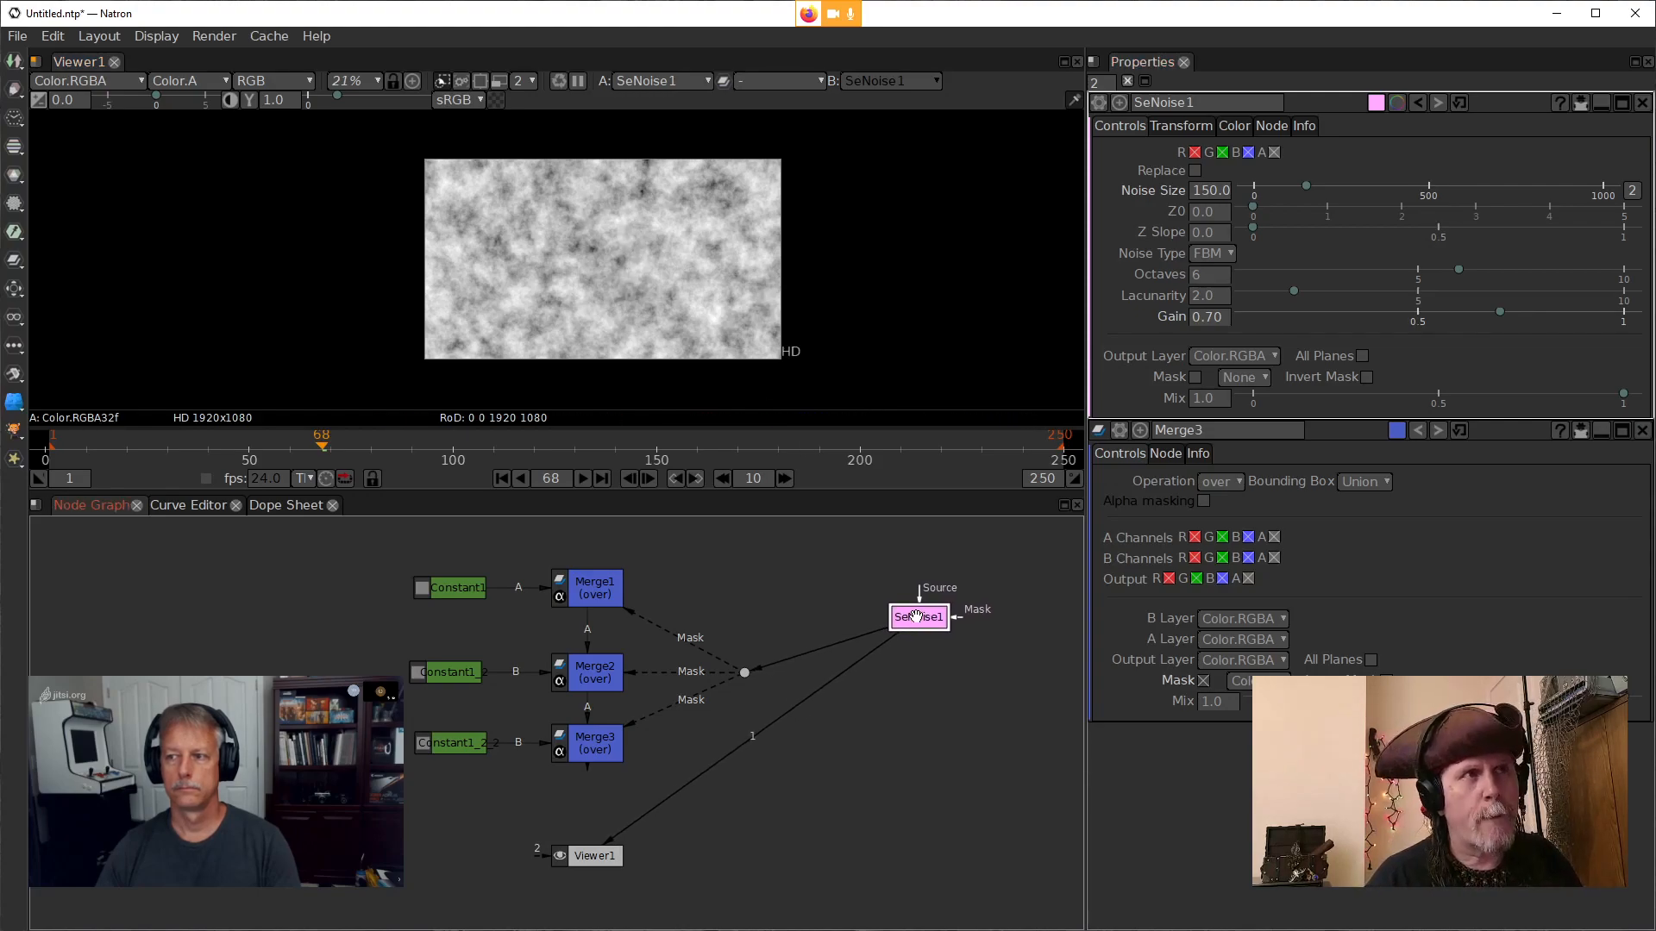
{"action": "key", "text": "t"}
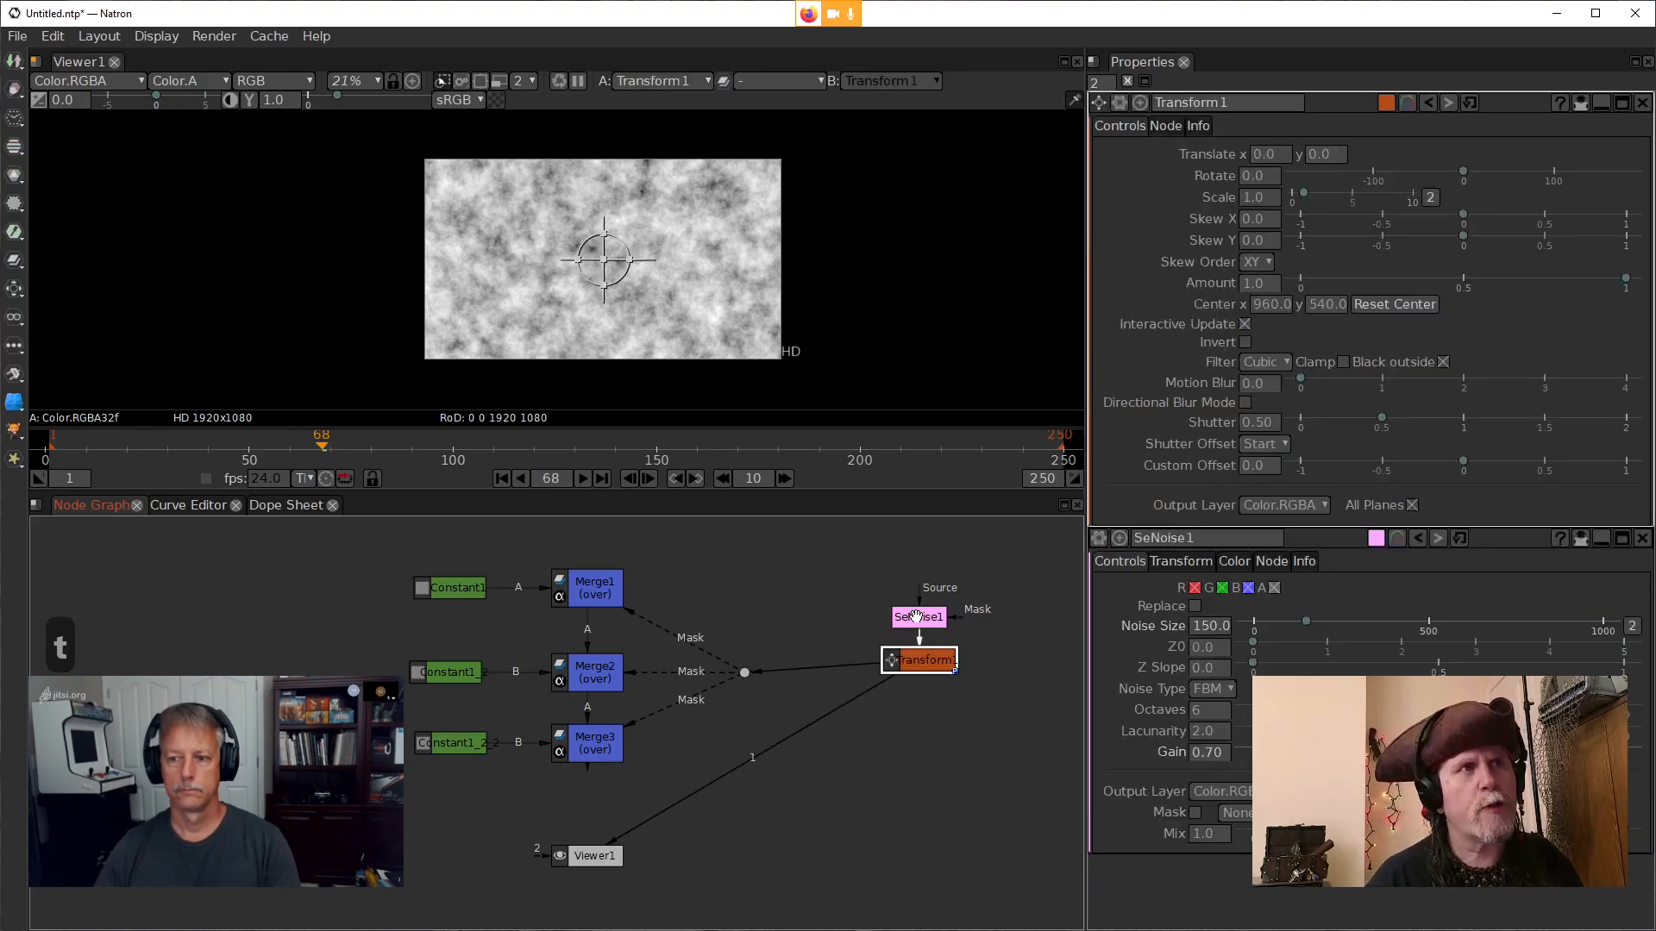
Align the Transform node level with the mask Dot and check the SeNoise node's transform parameters
{"action": "left_click_drag", "start_coordinate": [938, 664], "coordinate": [939, 676]}
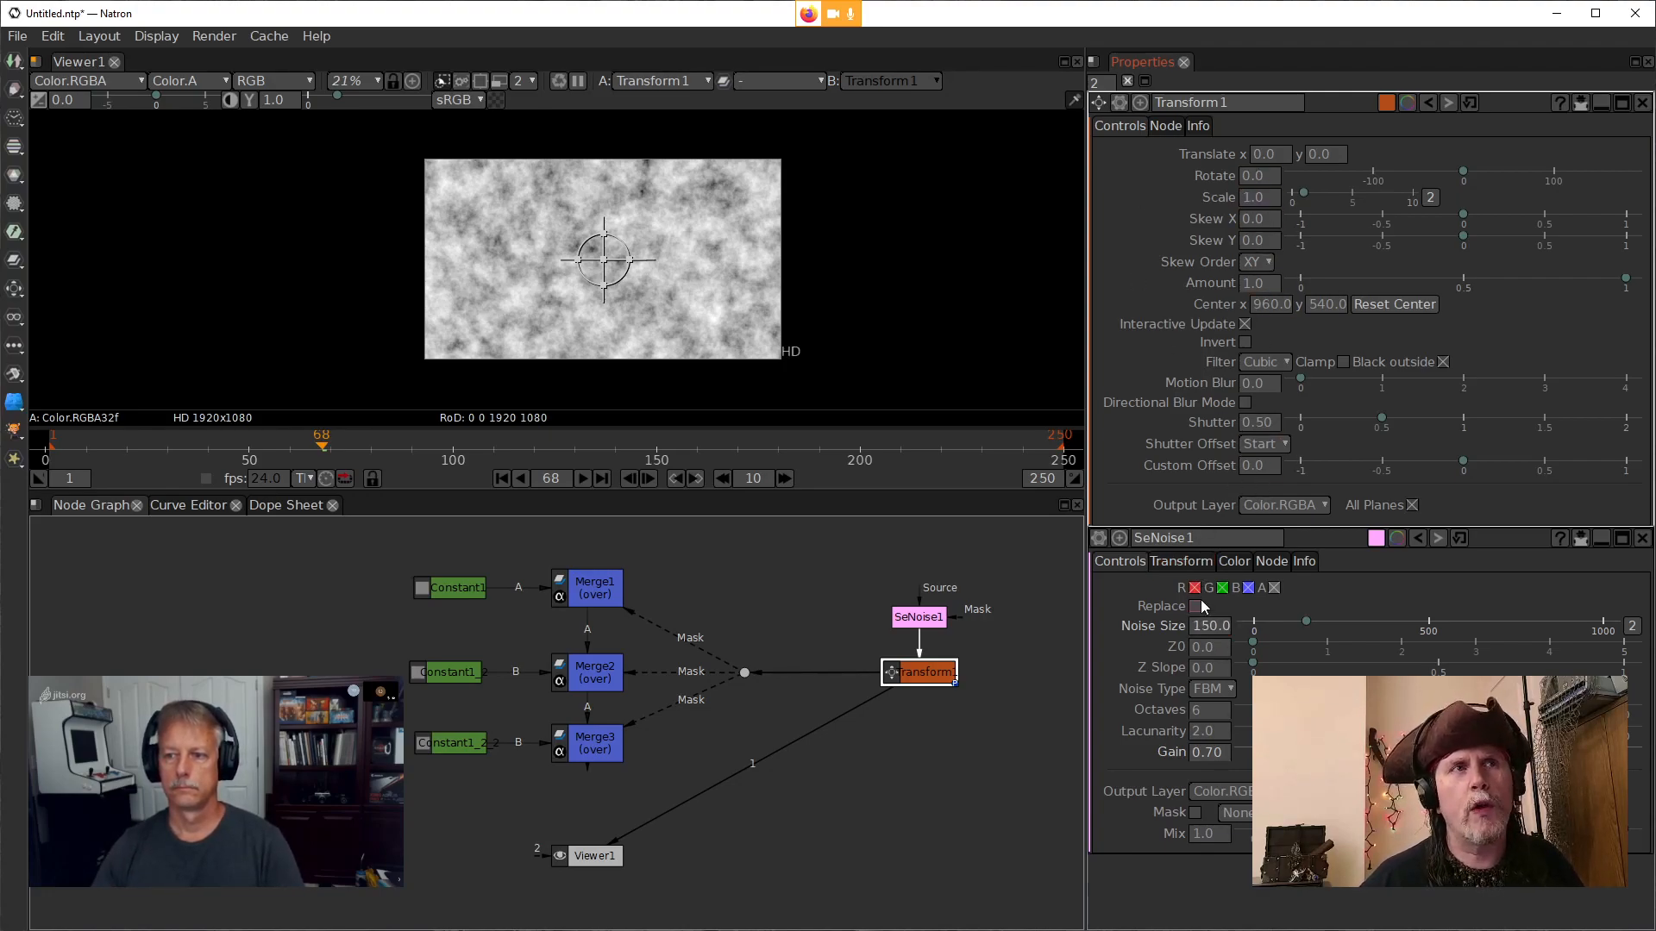
{"action": "left_click", "coordinate": [1195, 573]}
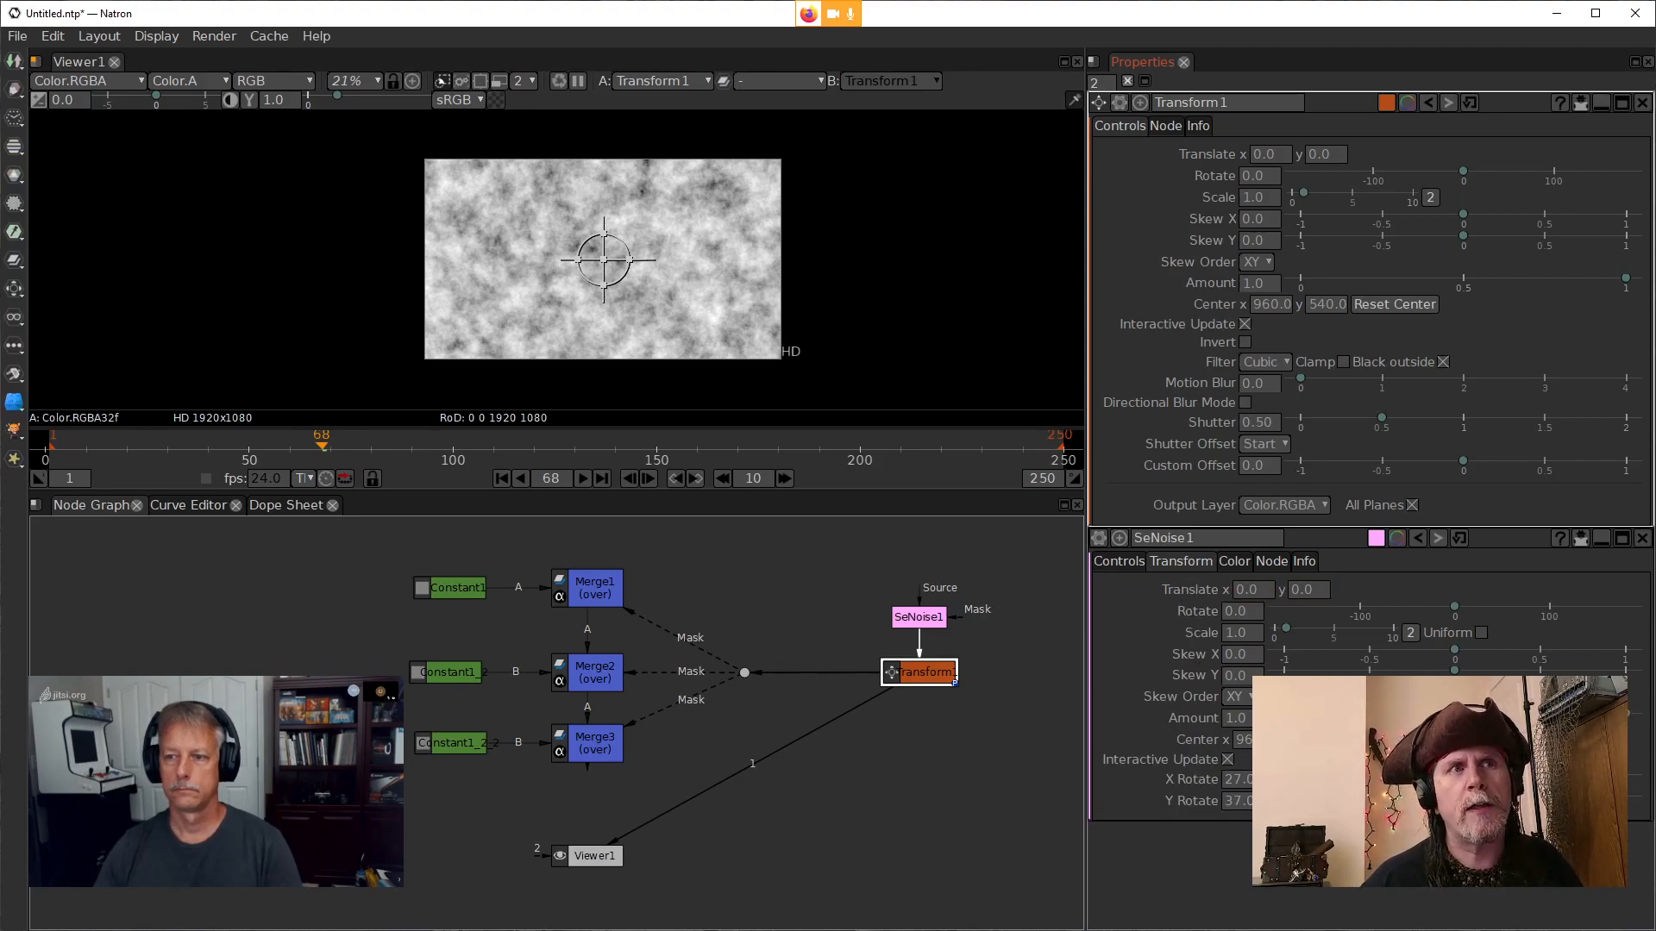
{"action": "left_click", "coordinate": [1138, 563]}
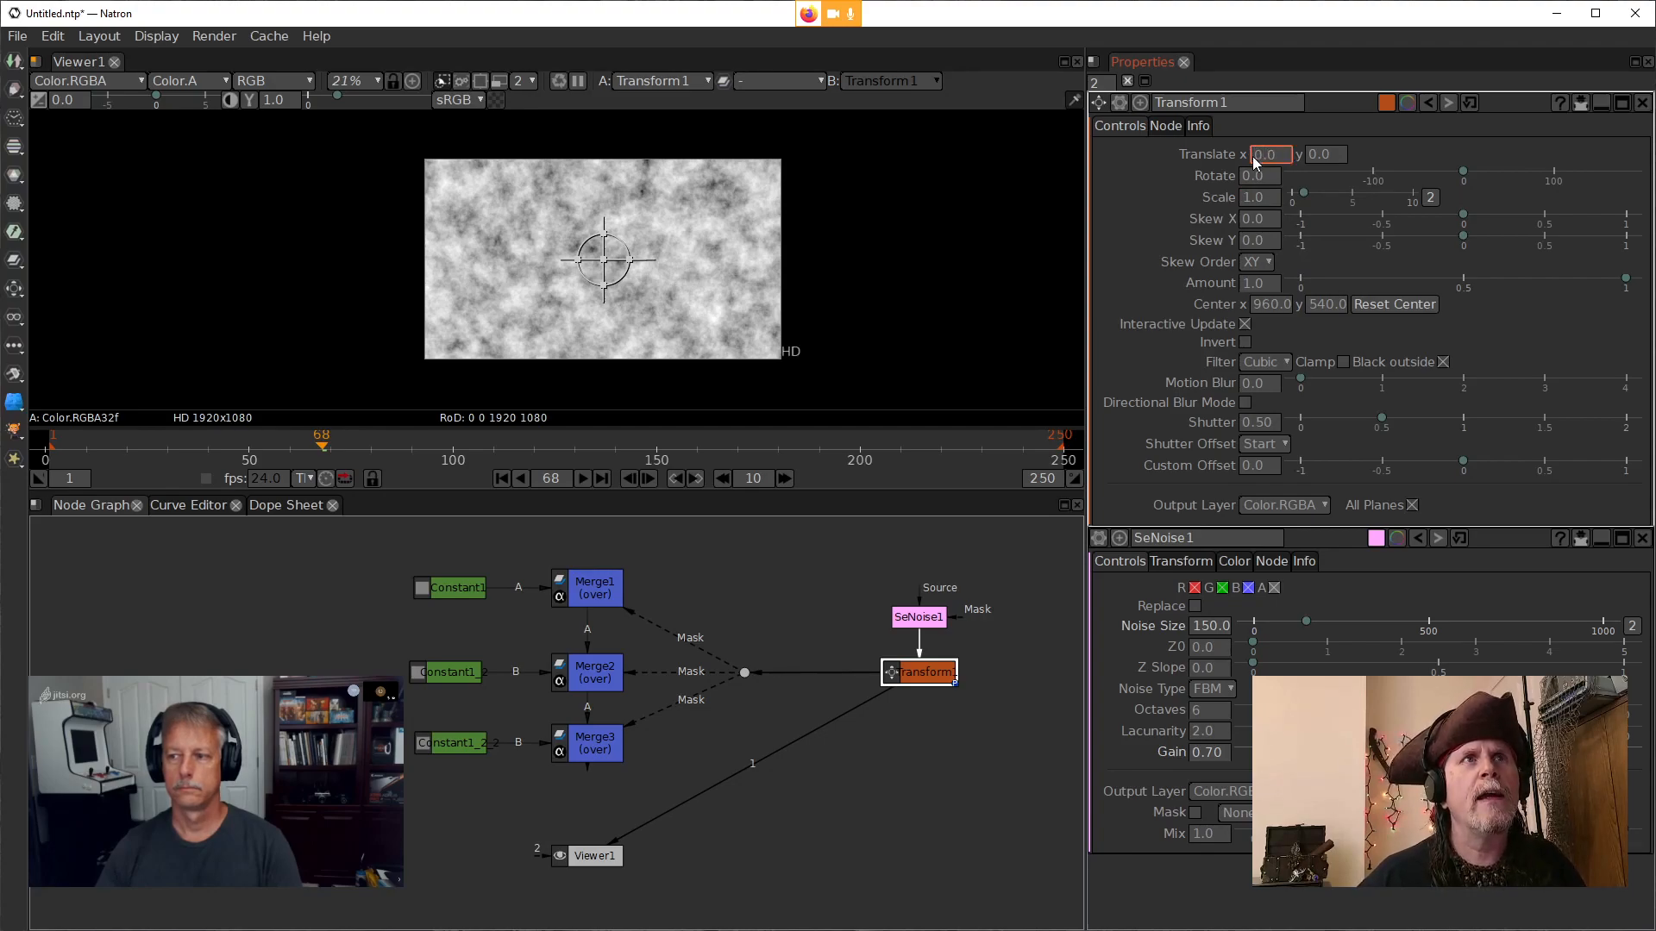
Test the Transform node's vertical translate at 181 and return it to 0
{"action": "left_click", "coordinate": [1307, 153]}
{"action": "scroll", "coordinate": [1307, 154], "scroll_direction": "up", "scroll_amount": 8}
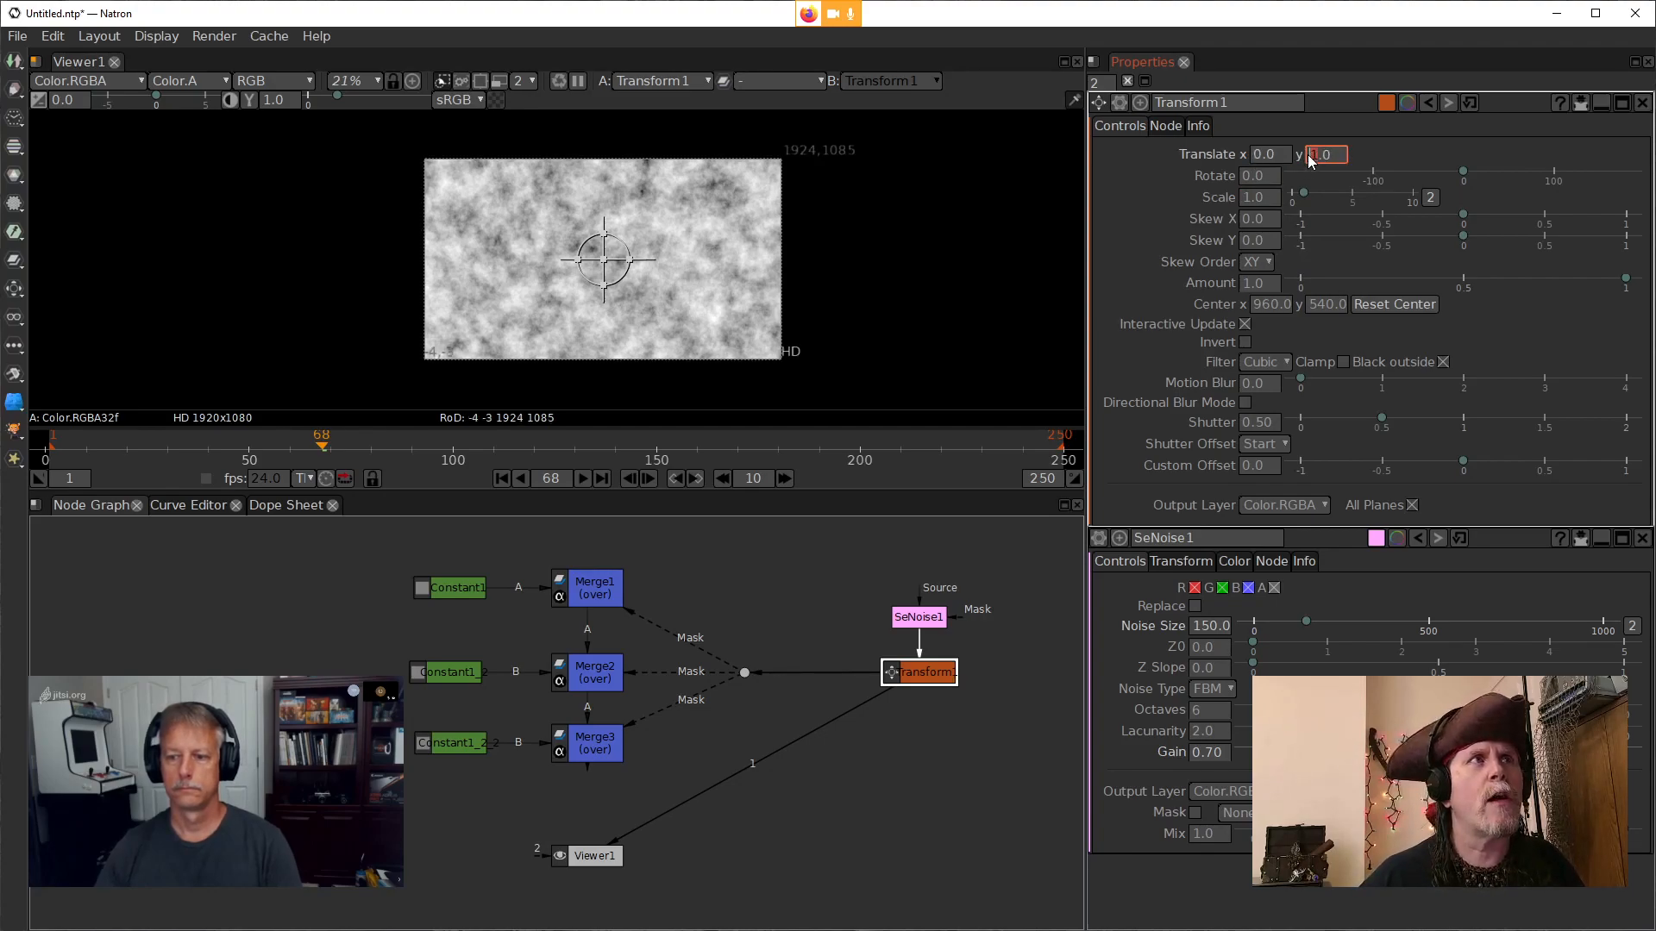
{"action": "scroll", "coordinate": [1305, 152], "scroll_direction": "up", "scroll_amount": 3}
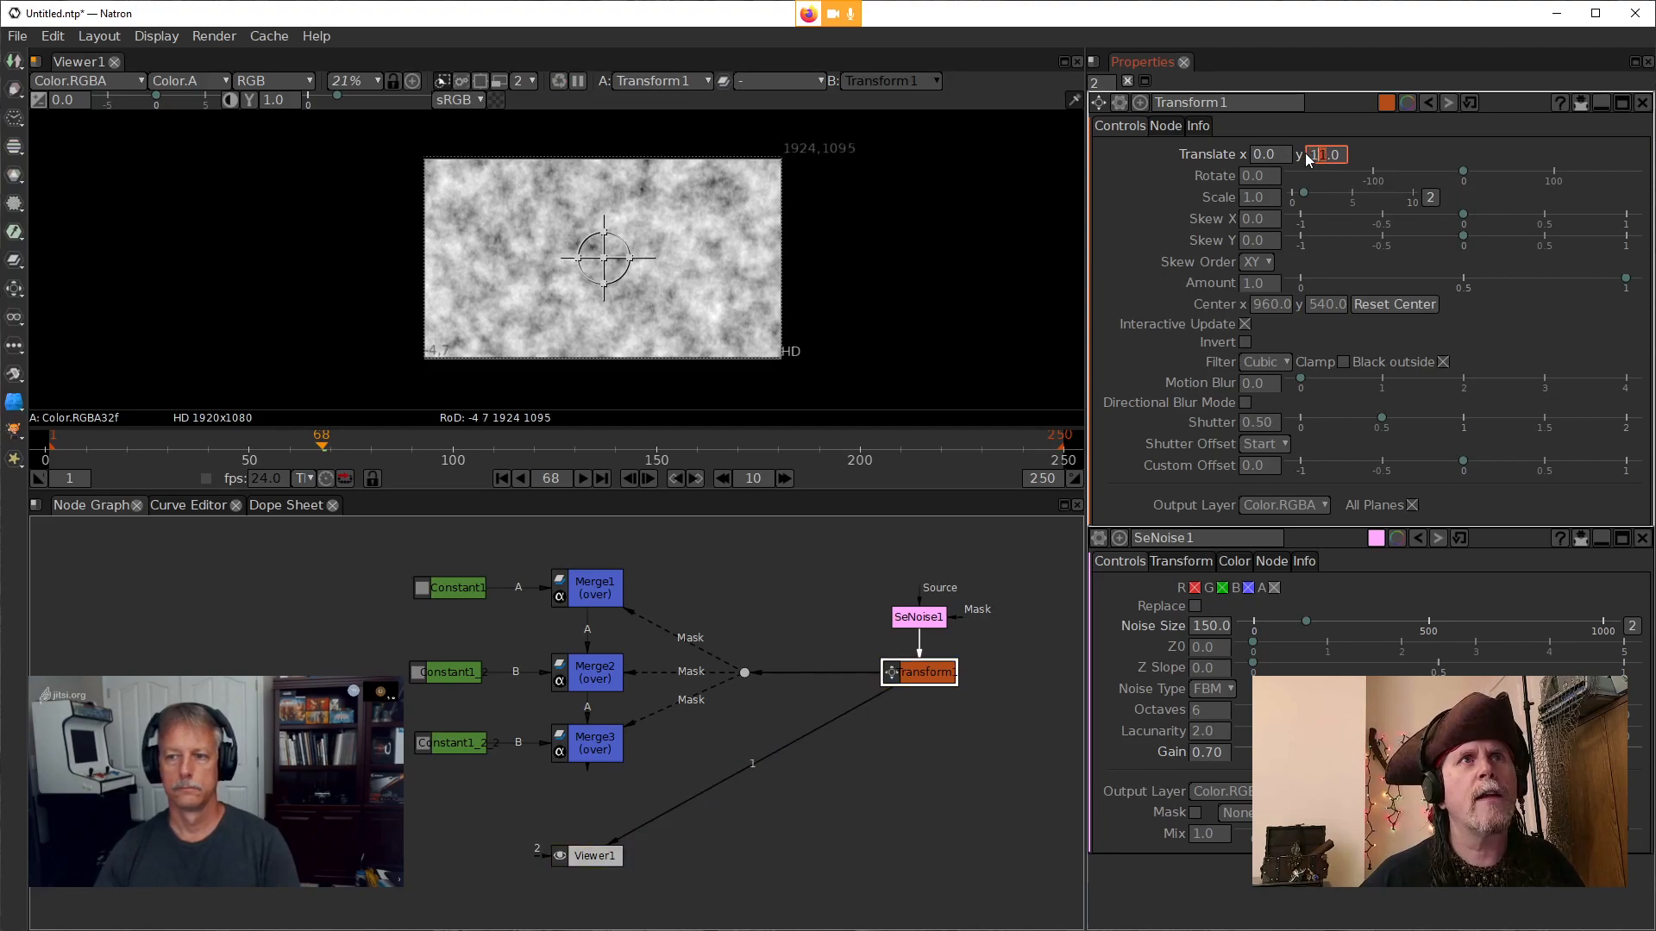
{"action": "scroll", "coordinate": [1306, 153], "scroll_direction": "up", "scroll_amount": 17}
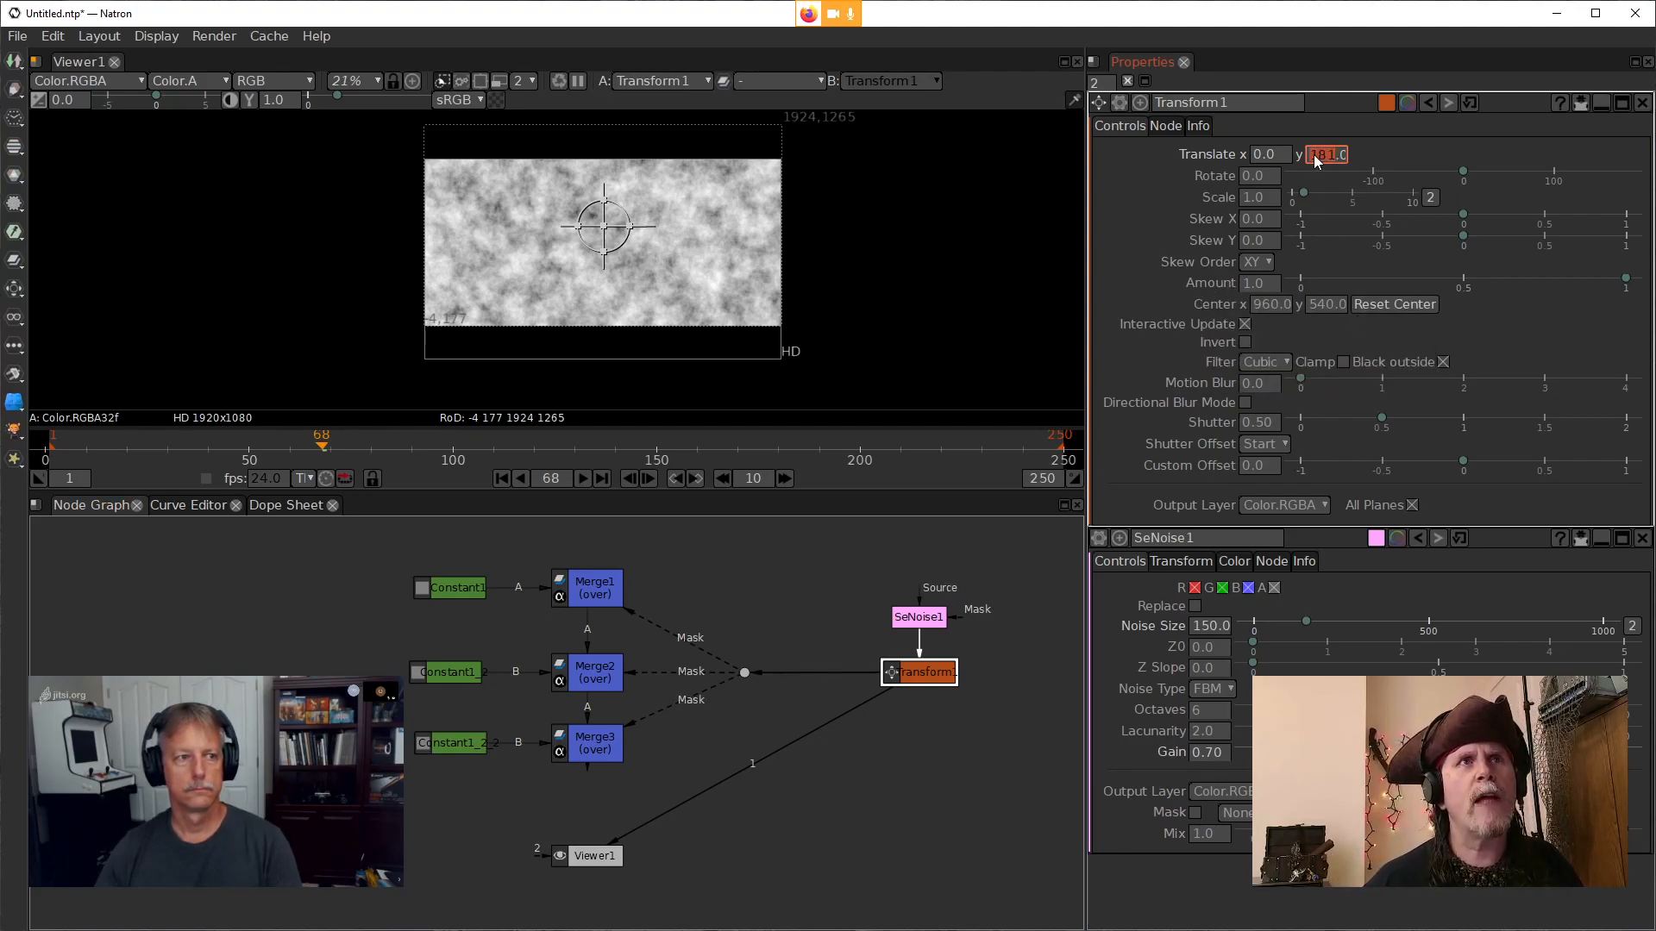
{"action": "type", "text": "0"}
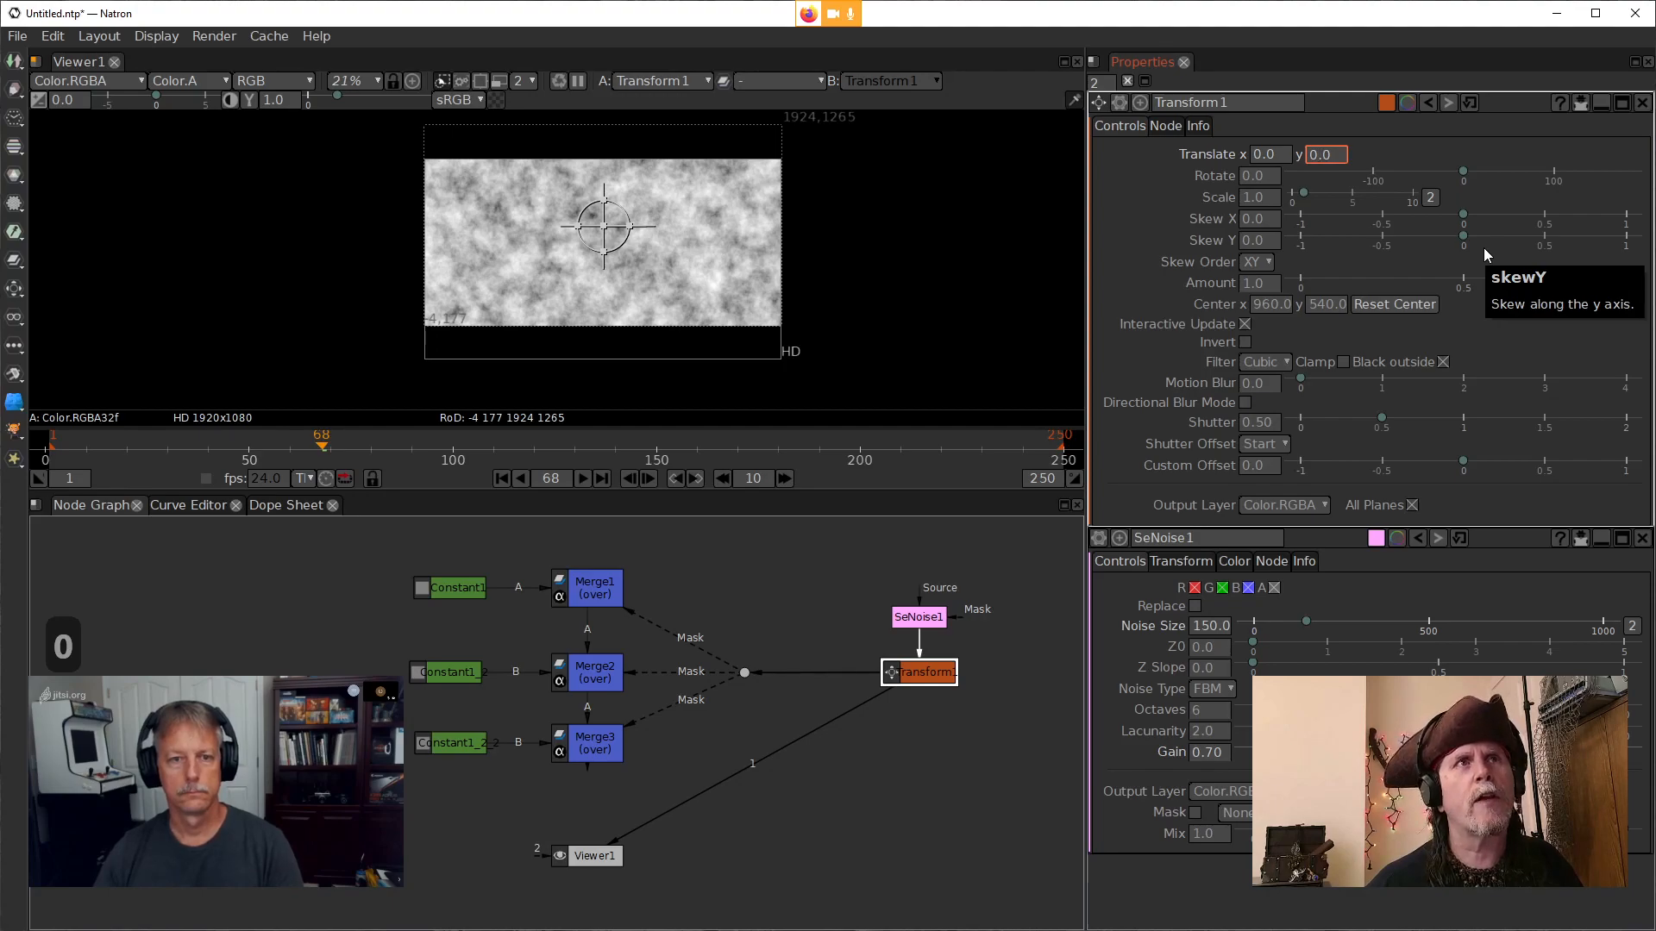
{"action": "key", "text": "Return"}
Create a Constant node as the source of SeNoise and align it directly above the SeNoise node
{"action": "left_click", "coordinate": [902, 614]}
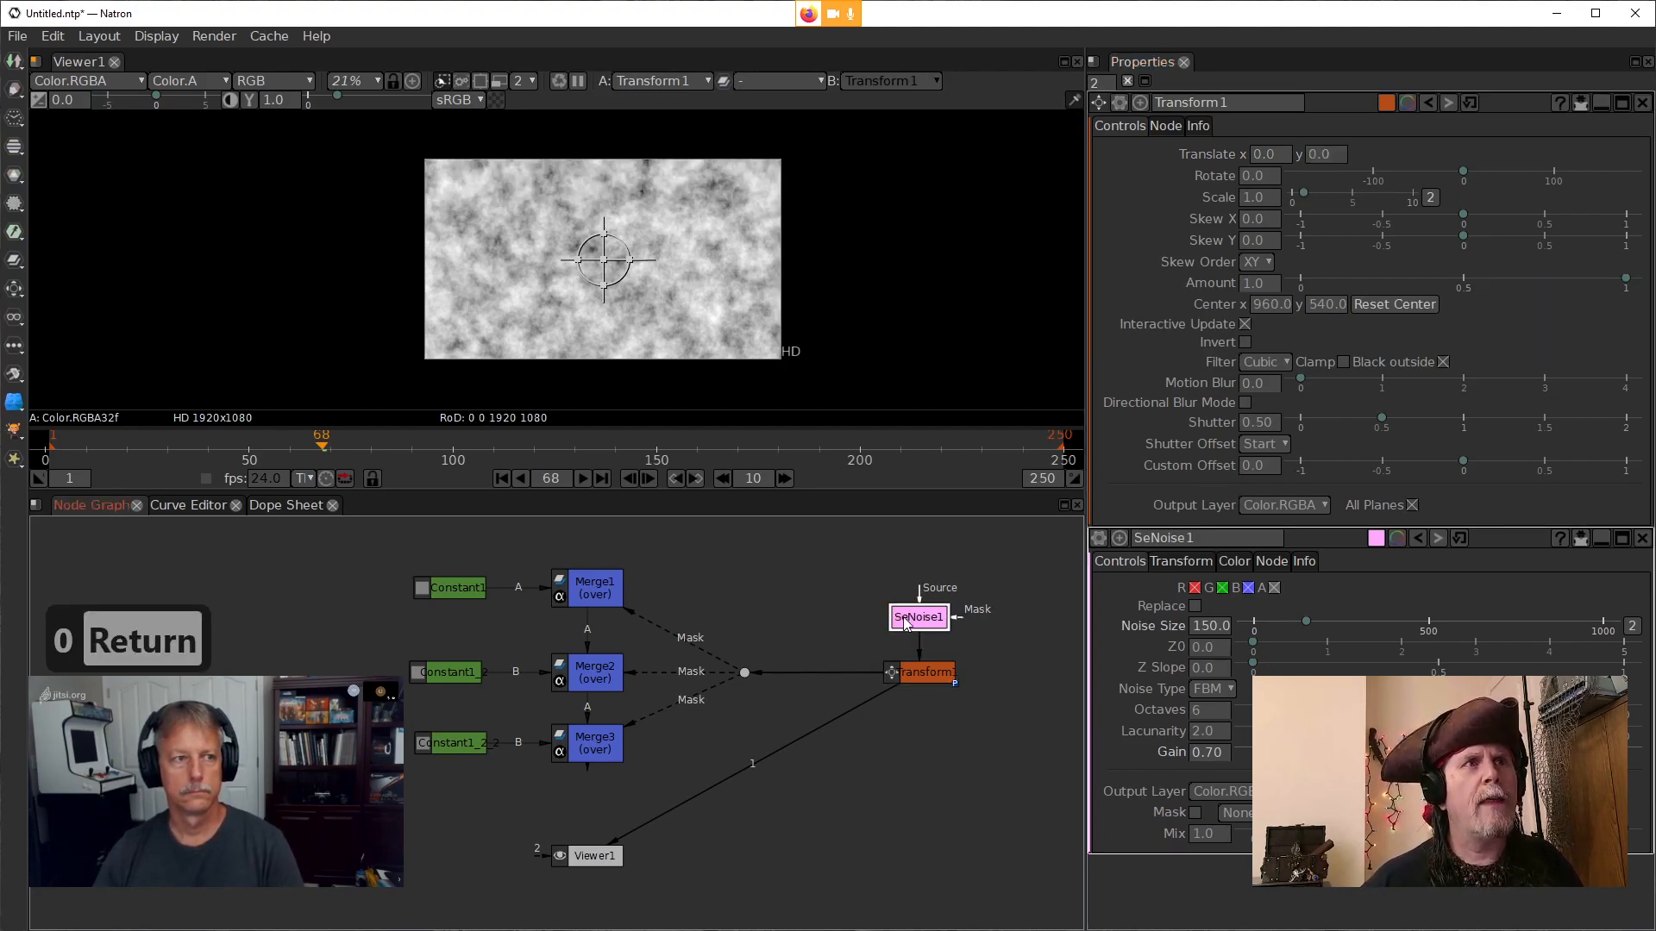
{"action": "left_click", "coordinate": [921, 552]}
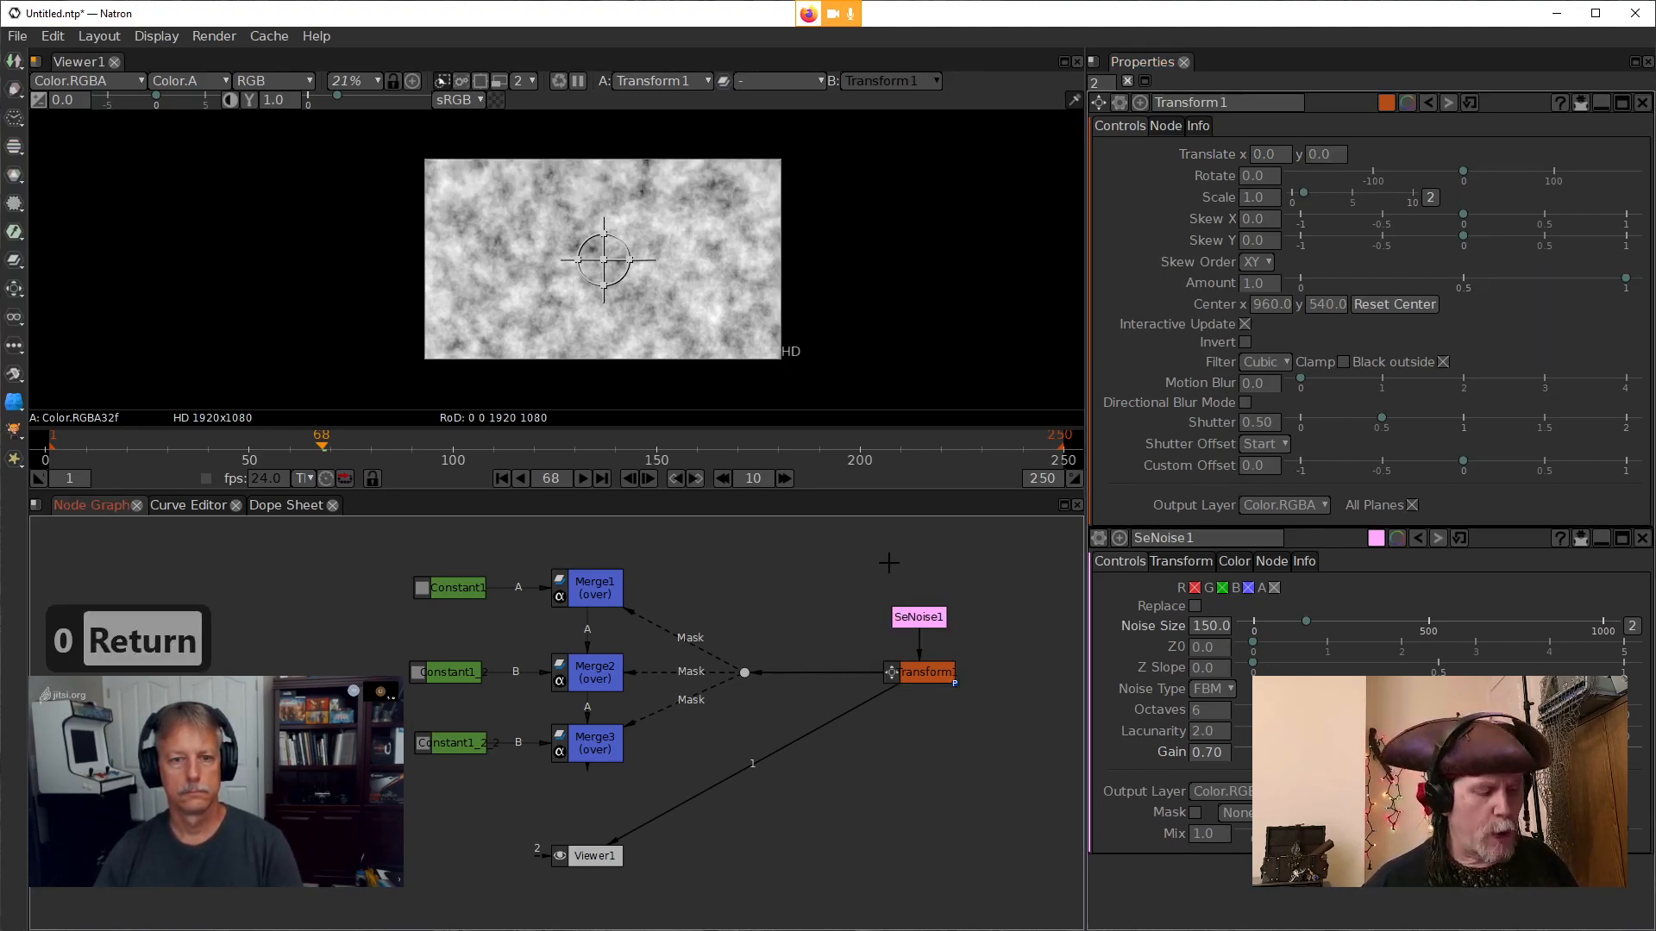
{"action": "left_click", "coordinate": [447, 587]}
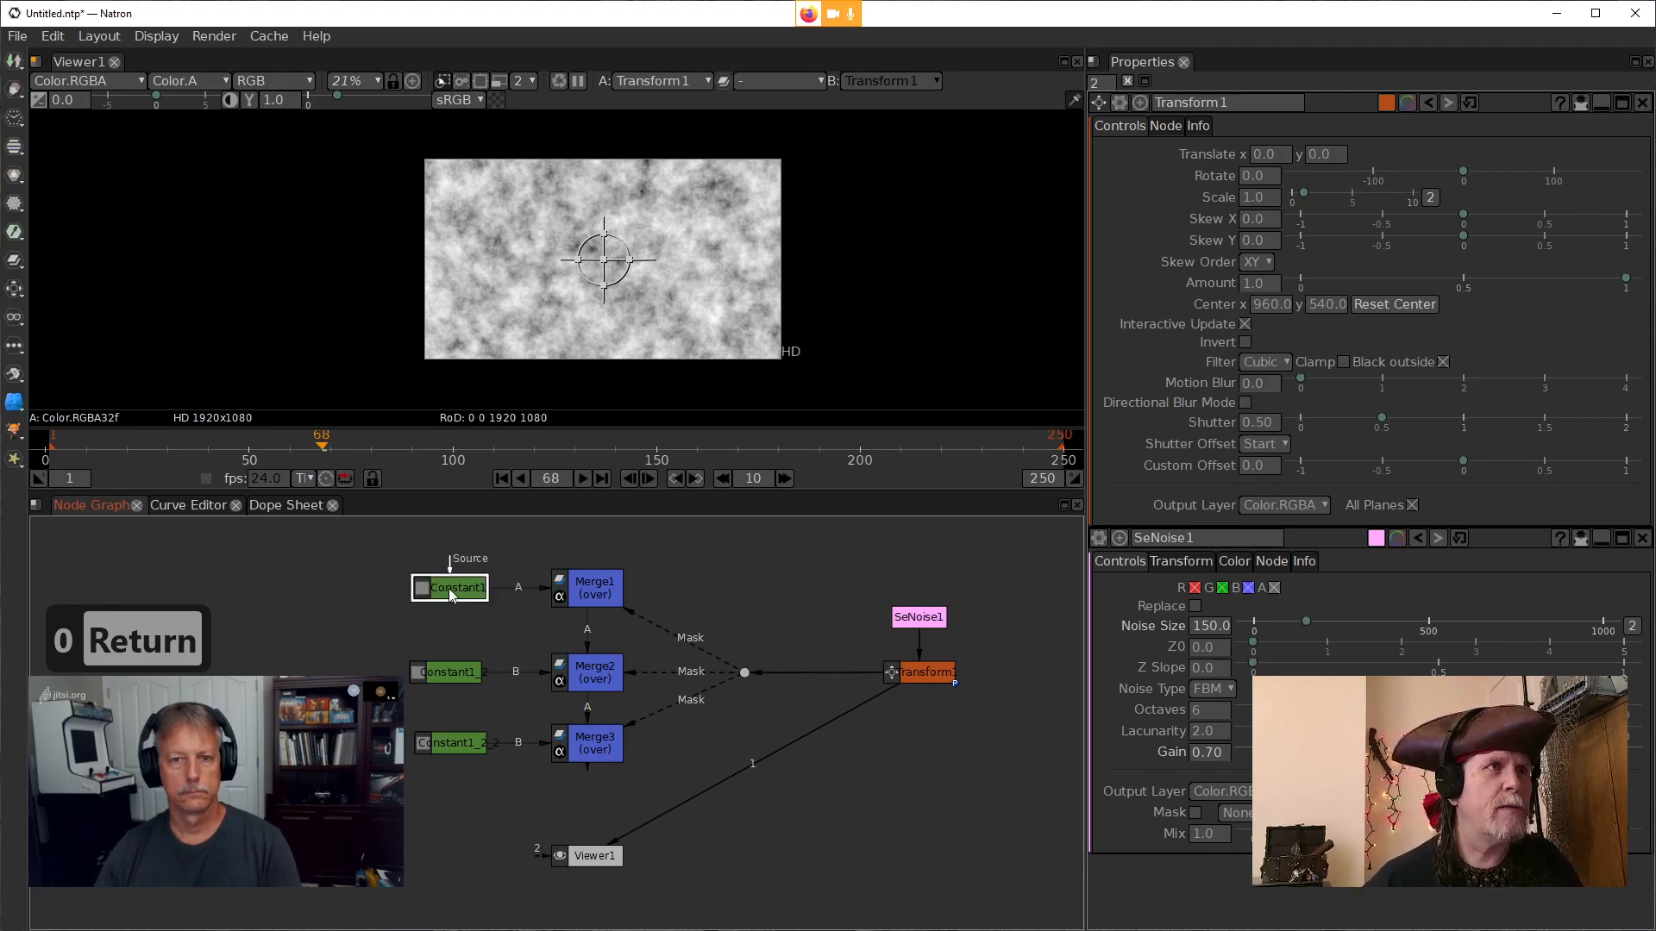
{"action": "left_click", "coordinate": [444, 743]}
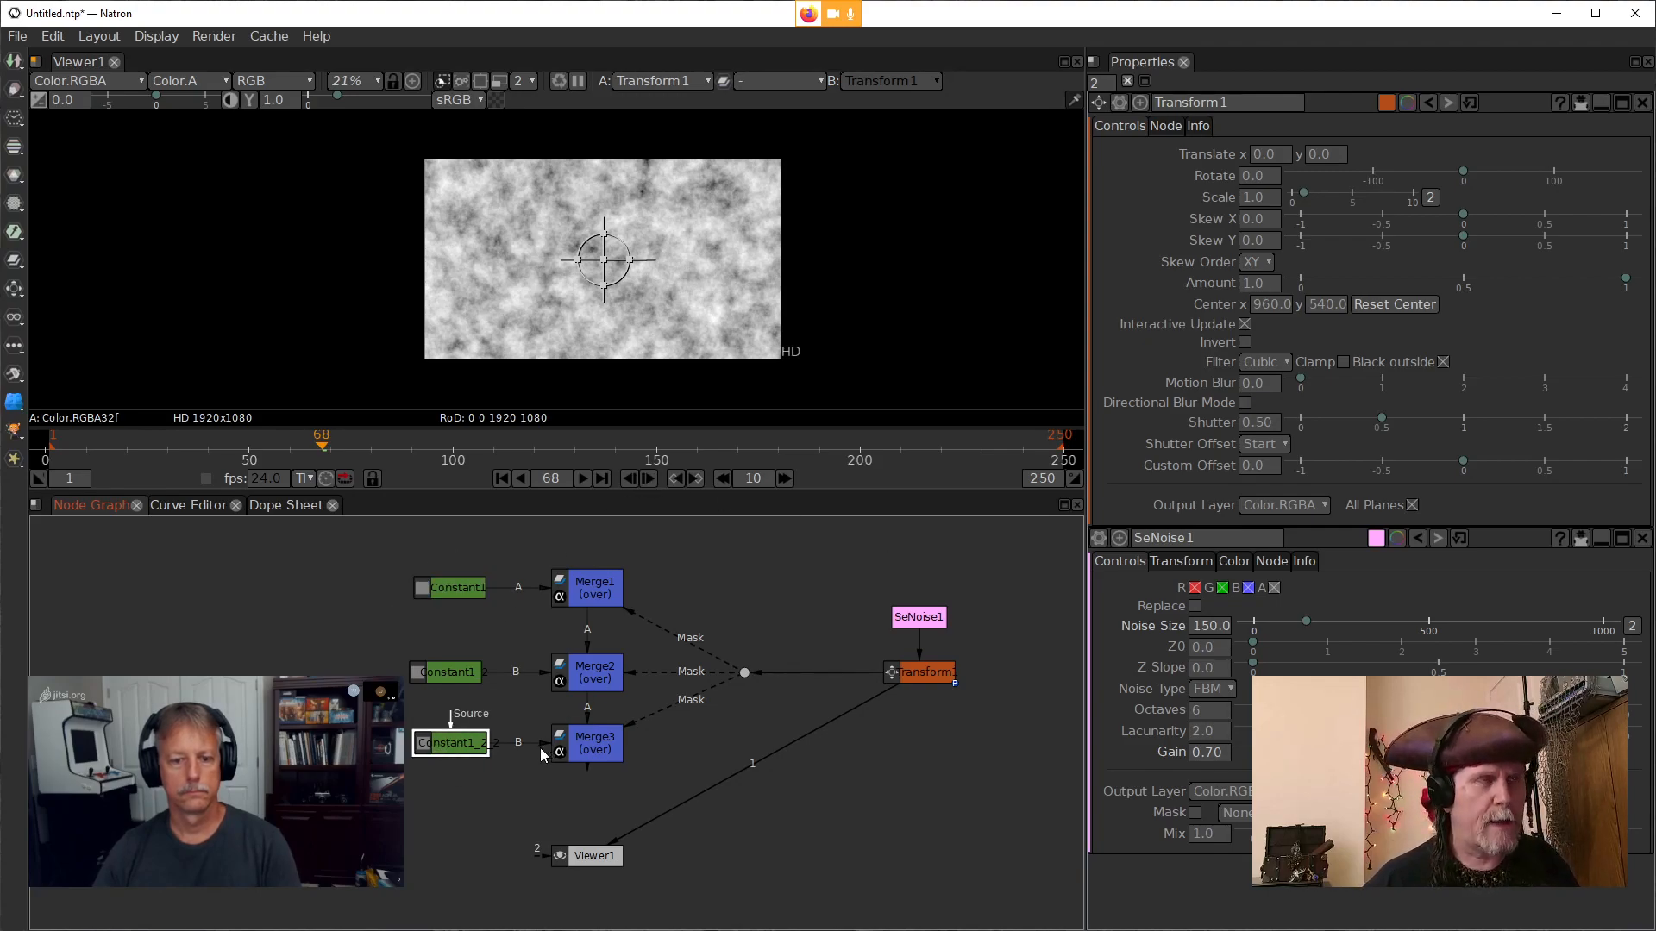
{"action": "left_click", "coordinate": [861, 565]}
{"action": "key", "text": "Tab"}
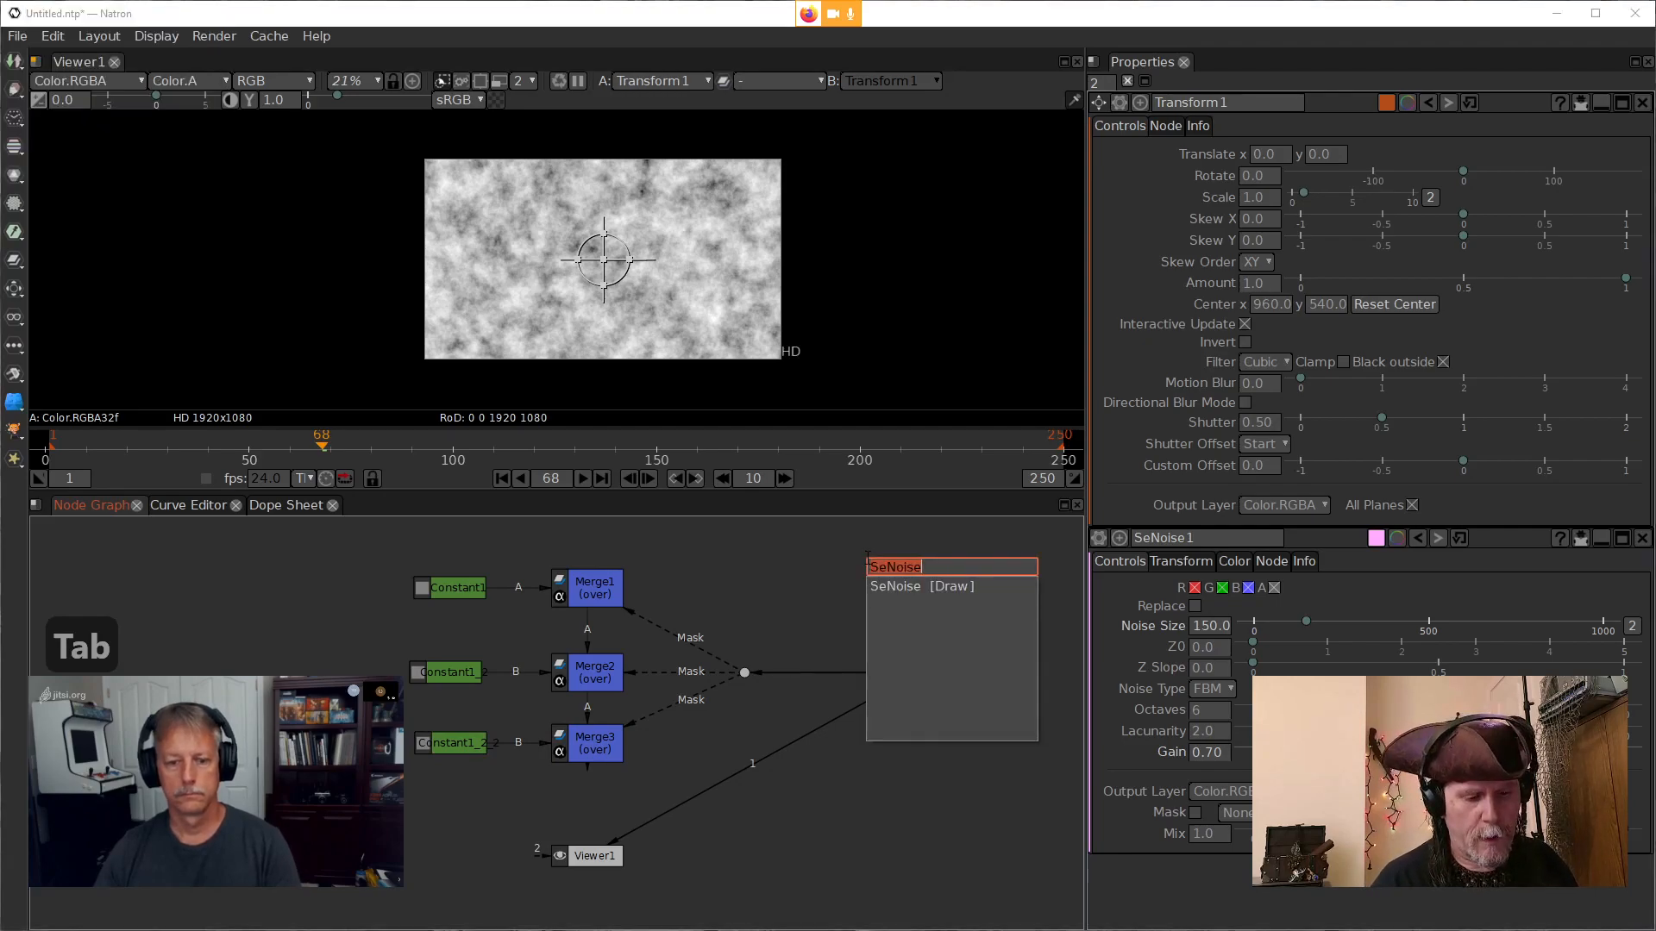
{"action": "type", "text": "const"}
{"action": "key", "text": "Down"}
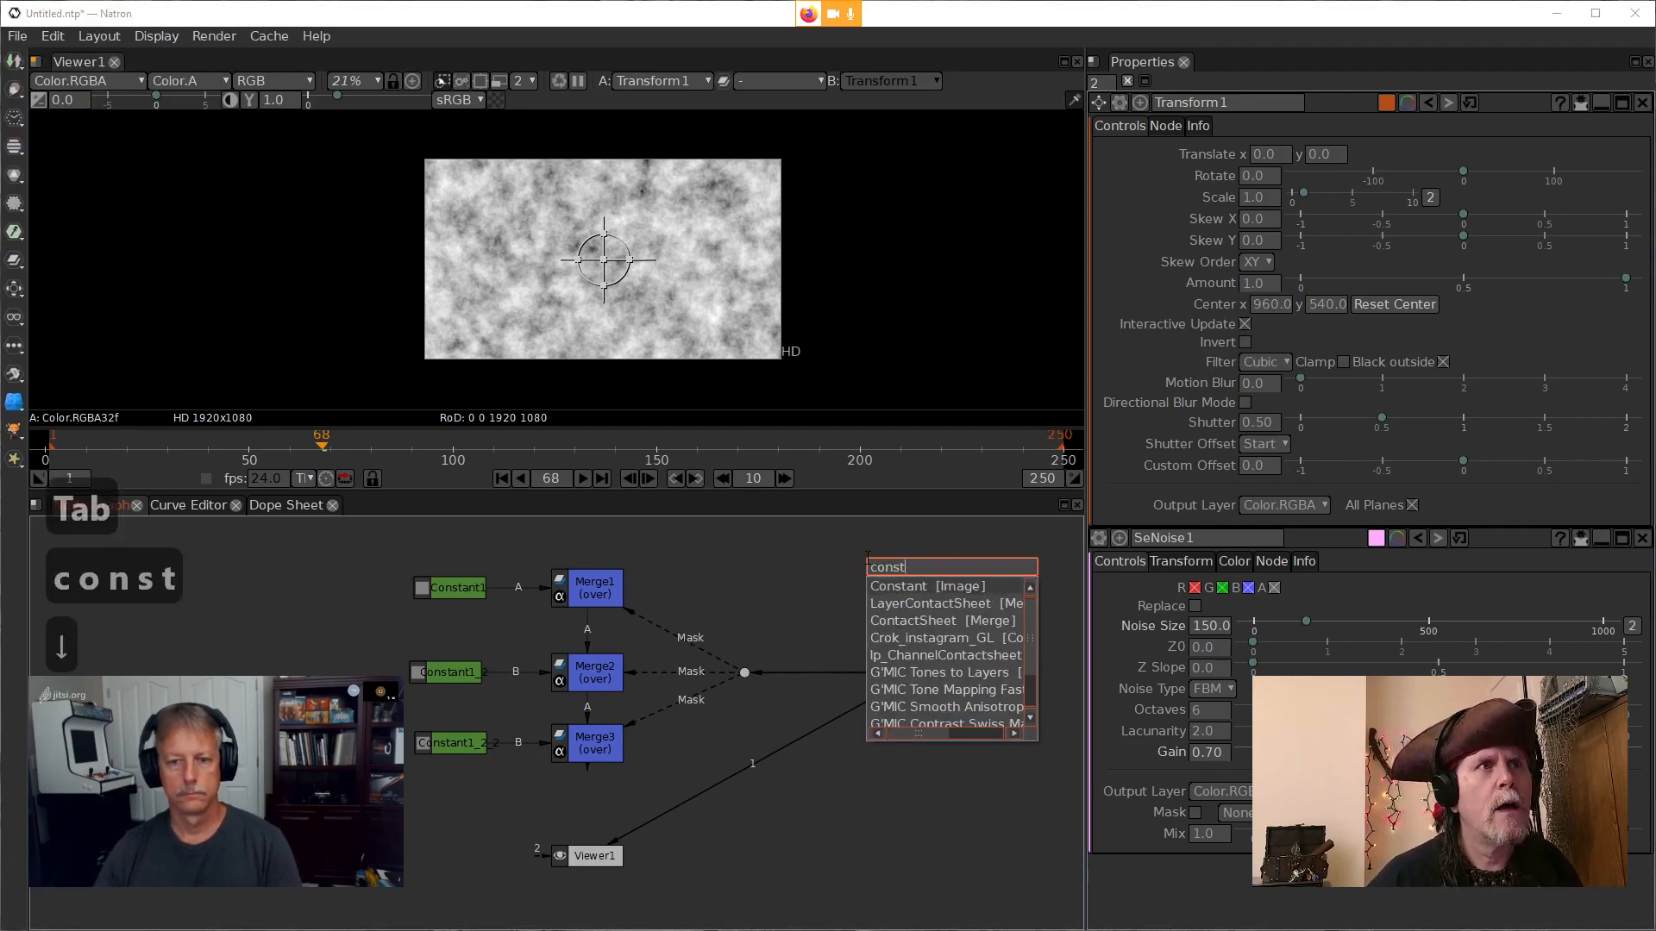
{"action": "key", "text": "Return"}
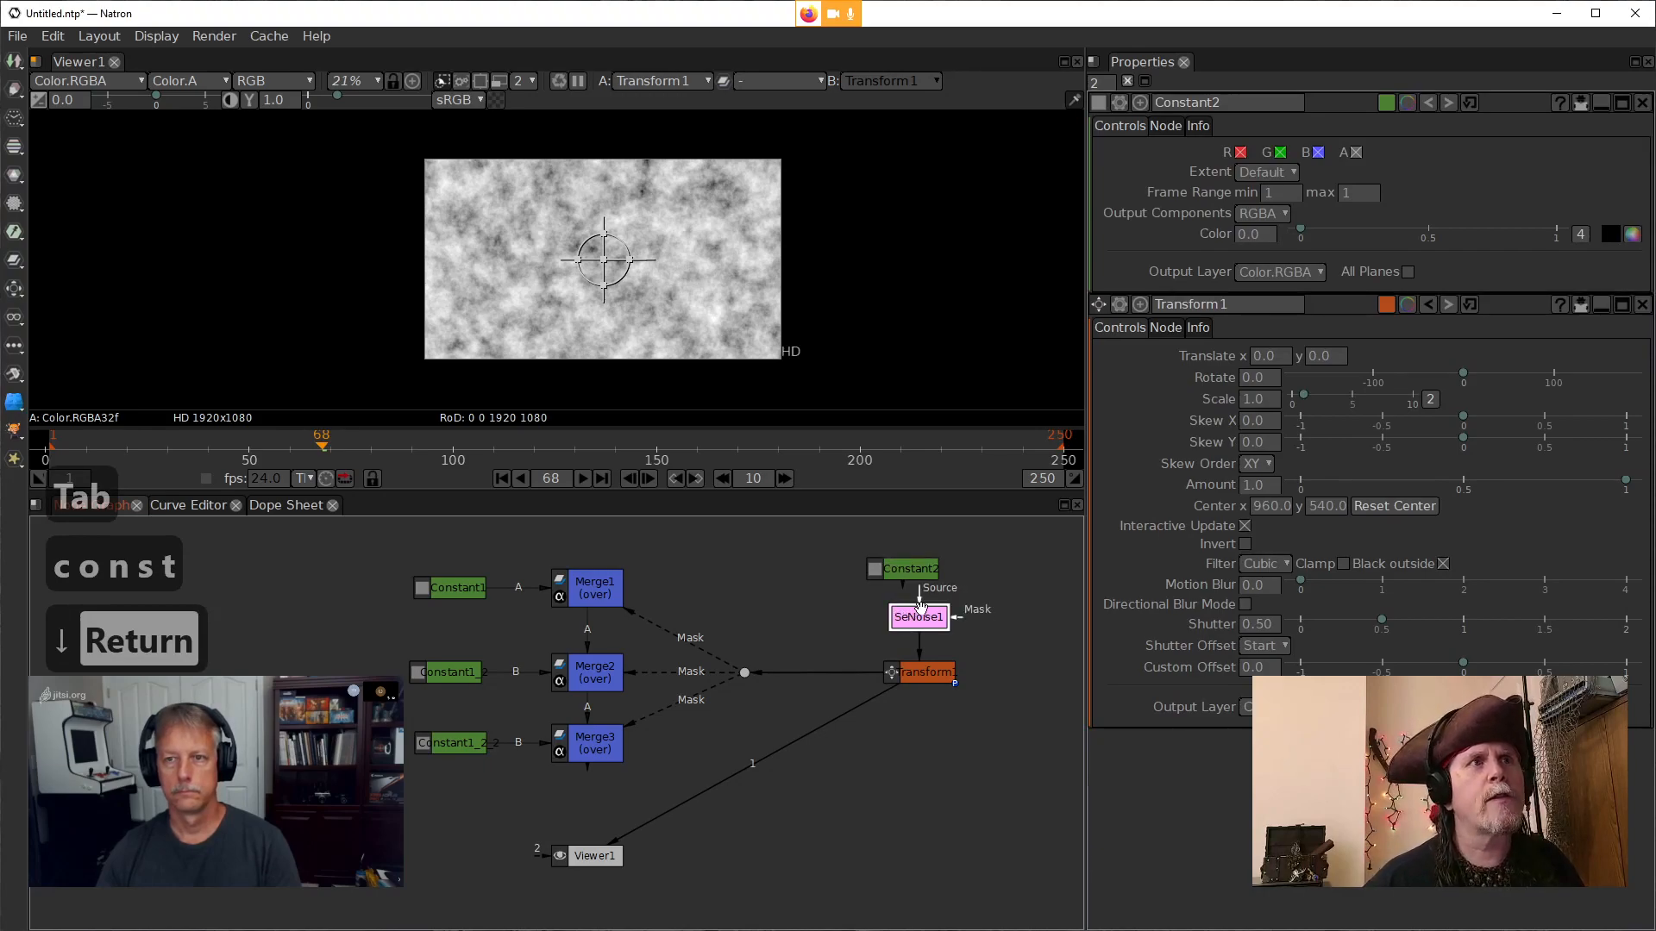
{"action": "mouse_move", "coordinate": [904, 567]}
{"action": "left_mouse_down"}
{"action": "mouse_move", "coordinate": [937, 565]}
{"action": "mouse_move", "coordinate": [921, 566]}
{"action": "left_mouse_up"}
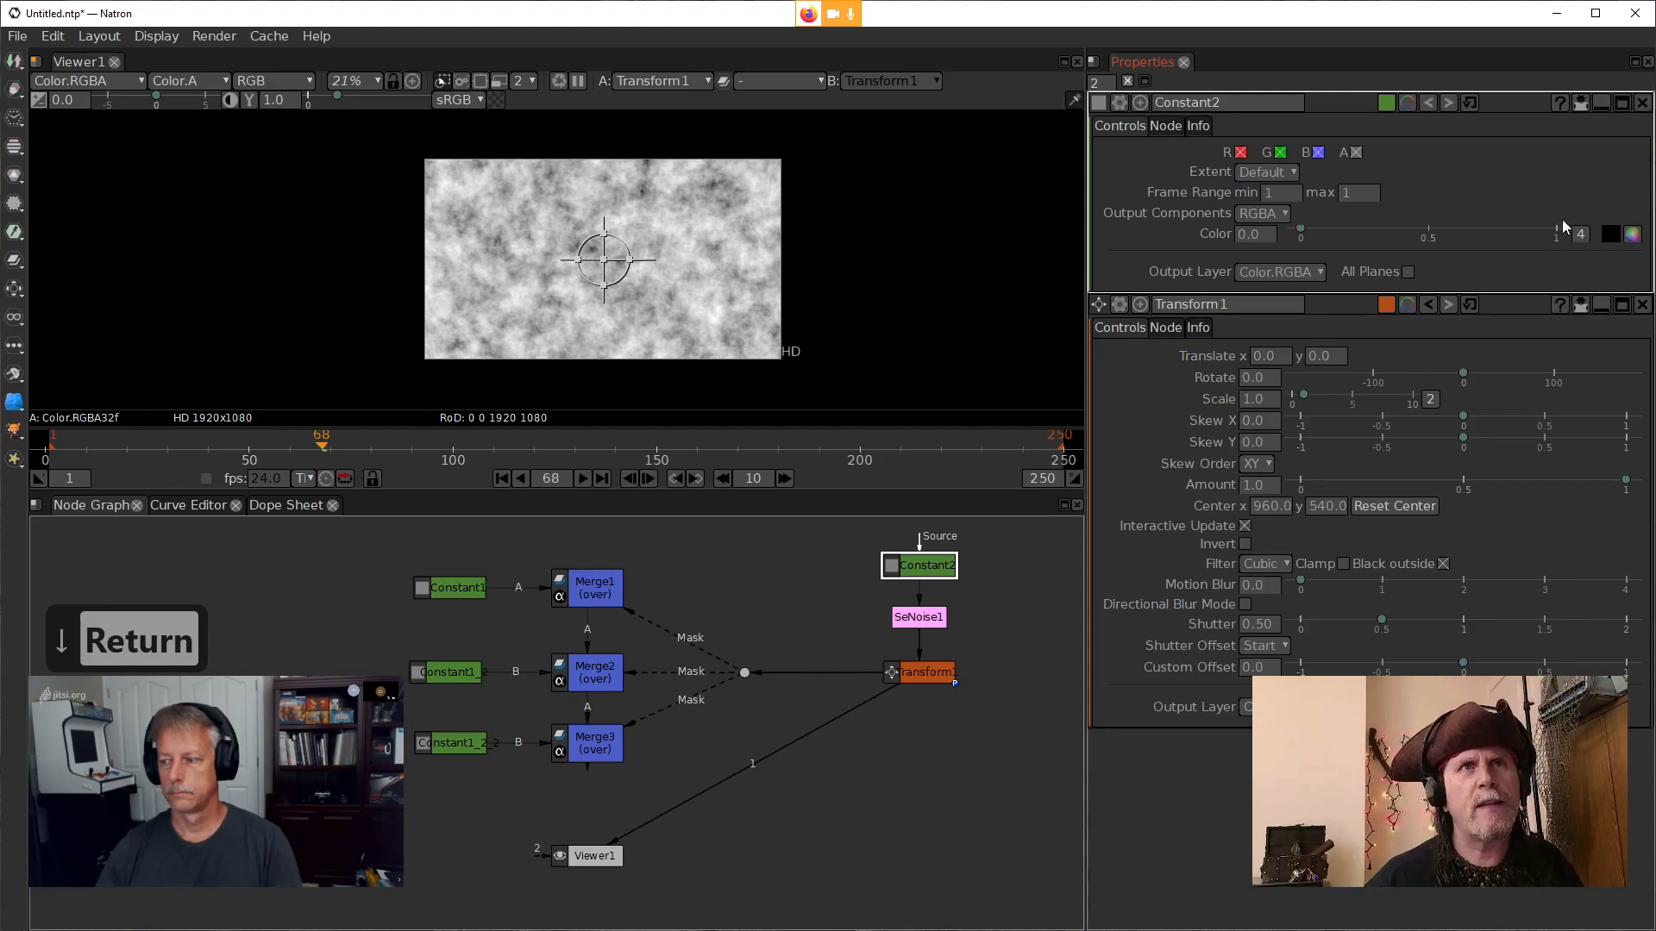
Set the new Constant's extent to Size and double its height with 1080*2, keeping the width at 1920
{"action": "left_click", "coordinate": [1281, 193]}
{"action": "left_click", "coordinate": [1267, 173]}
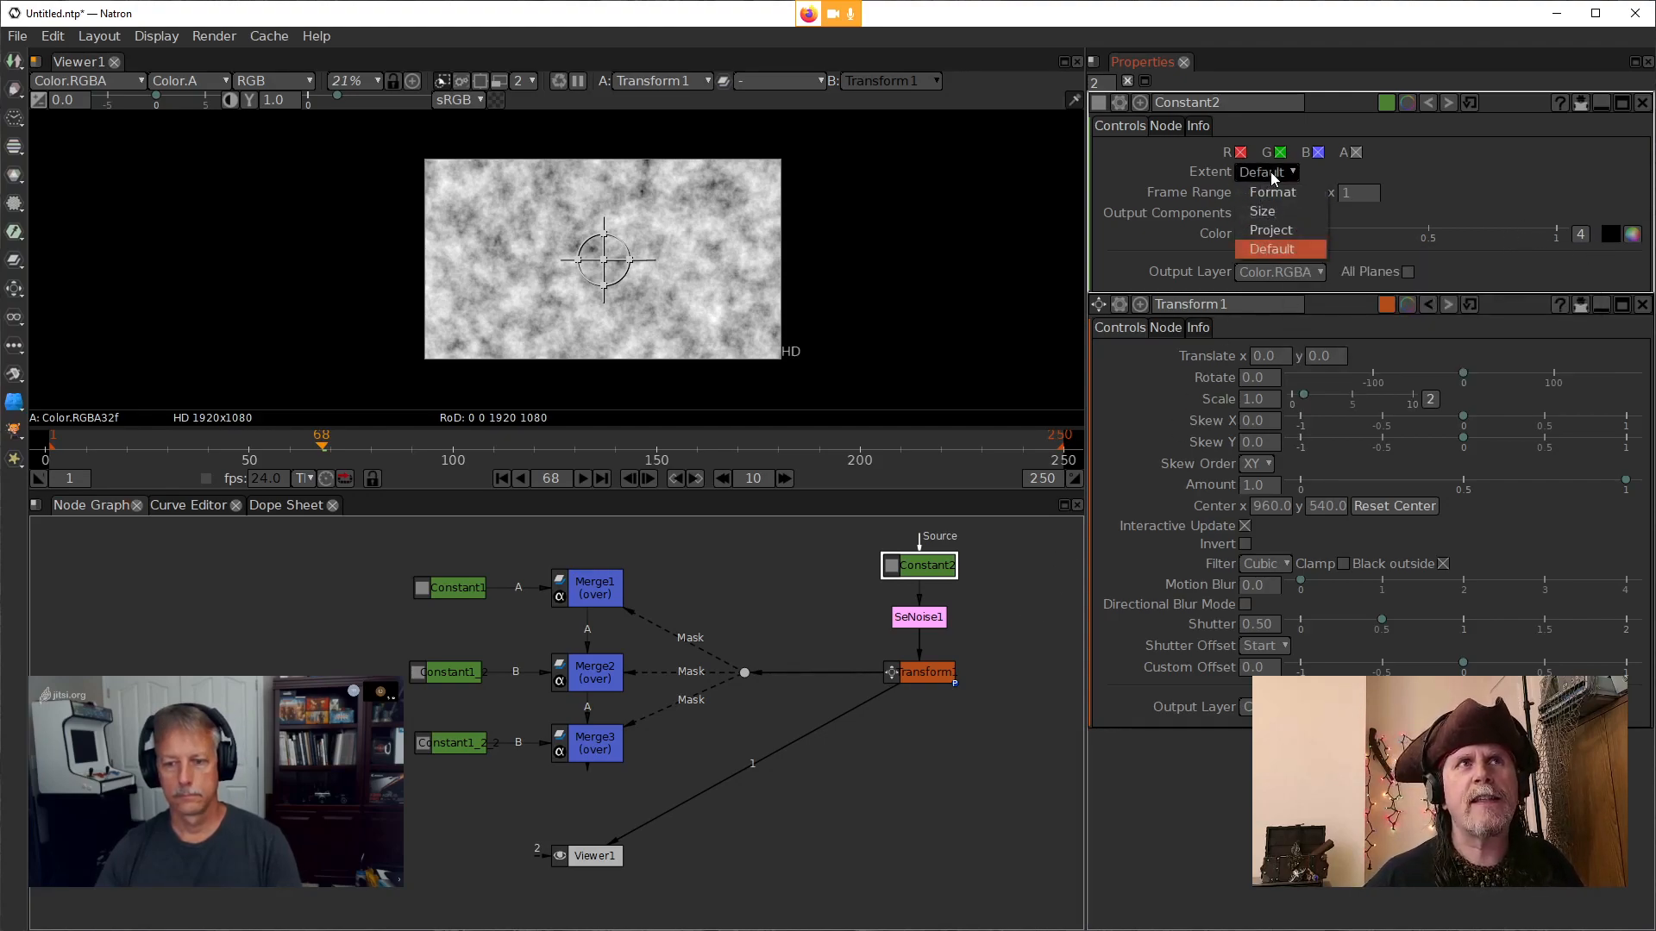
{"action": "left_click", "coordinate": [1271, 214]}
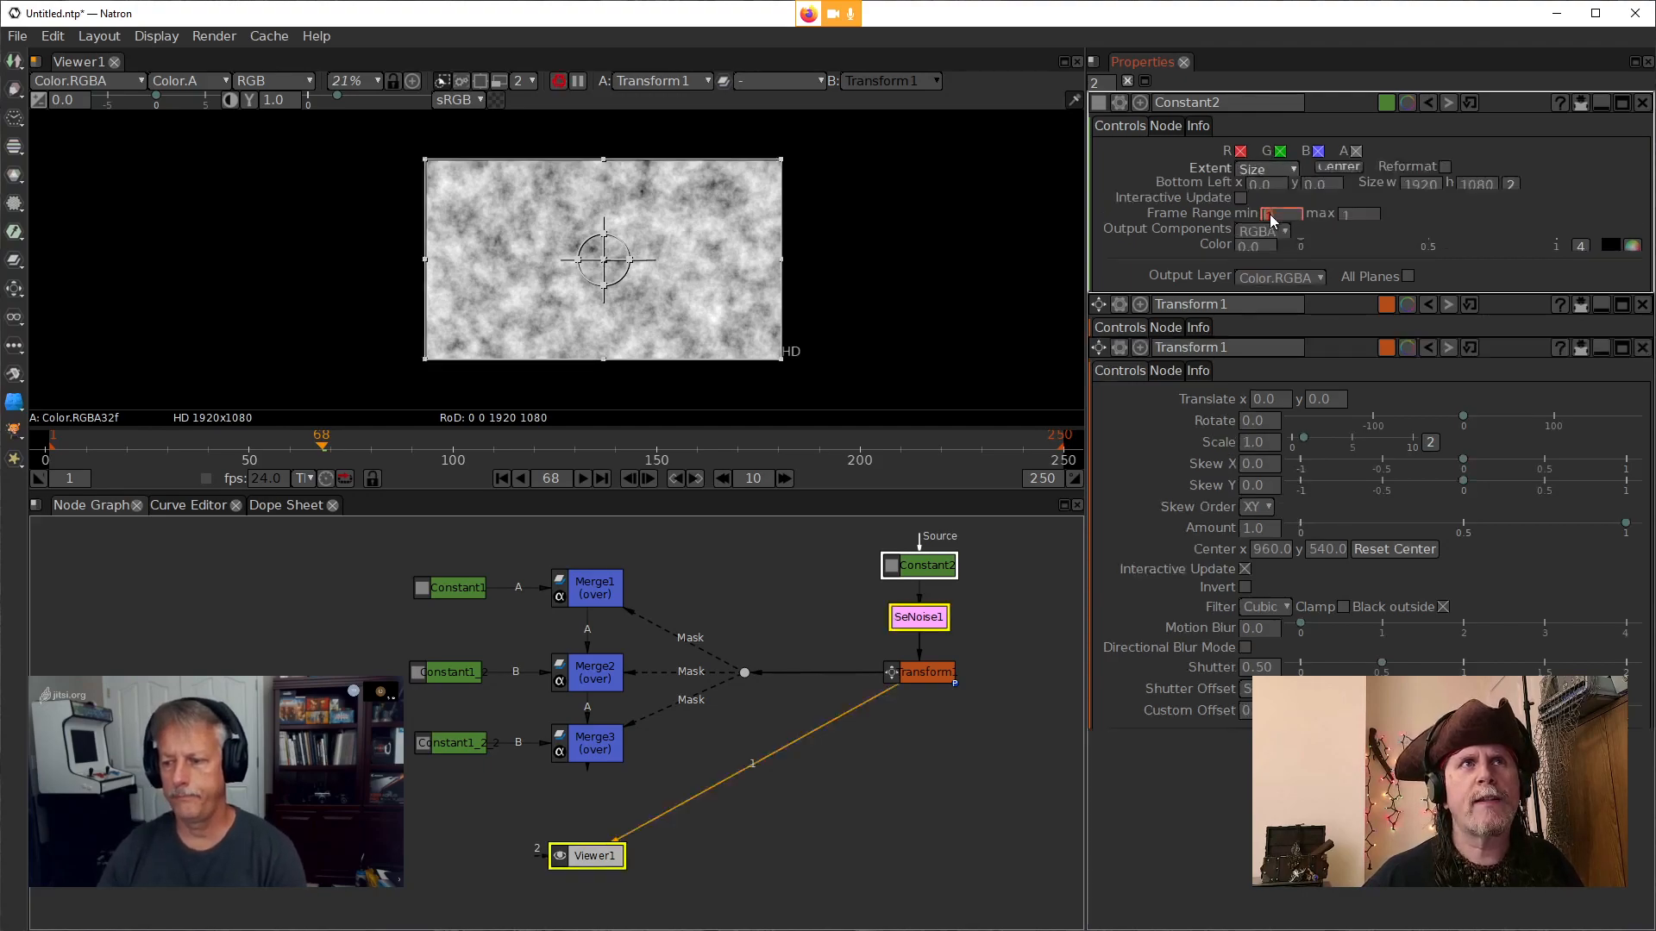
{"action": "left_click_drag", "start_coordinate": [1012, 592], "coordinate": [870, 731]}
{"action": "double_click", "coordinate": [1472, 195]}
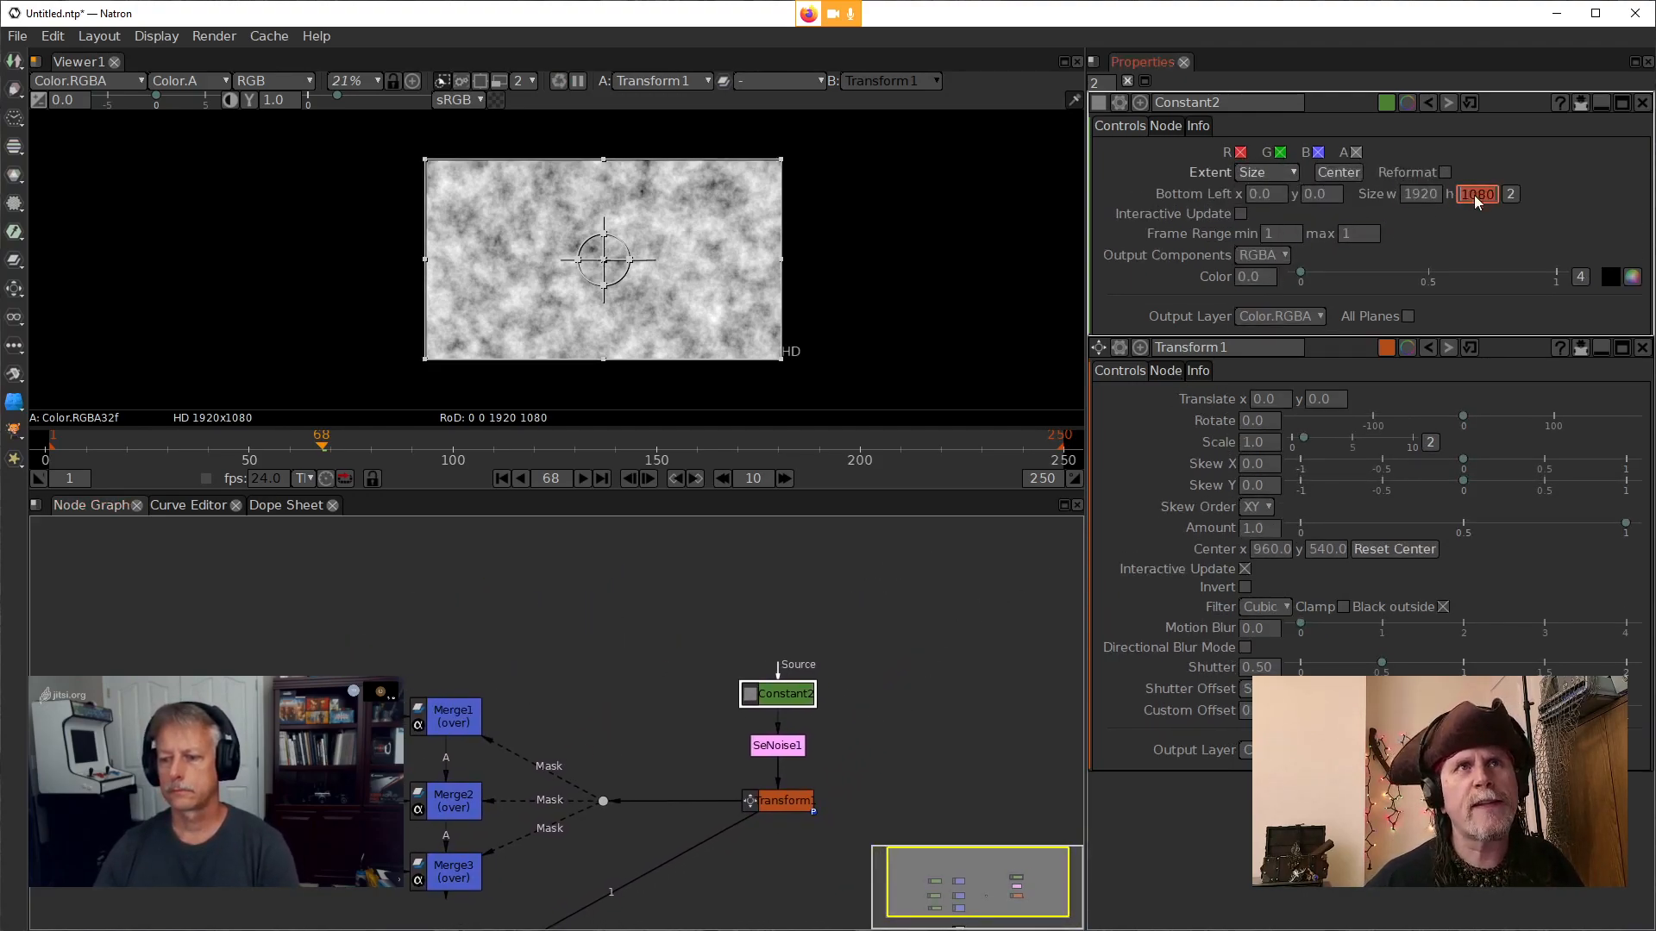
{"action": "left_click", "coordinate": [1484, 197]}
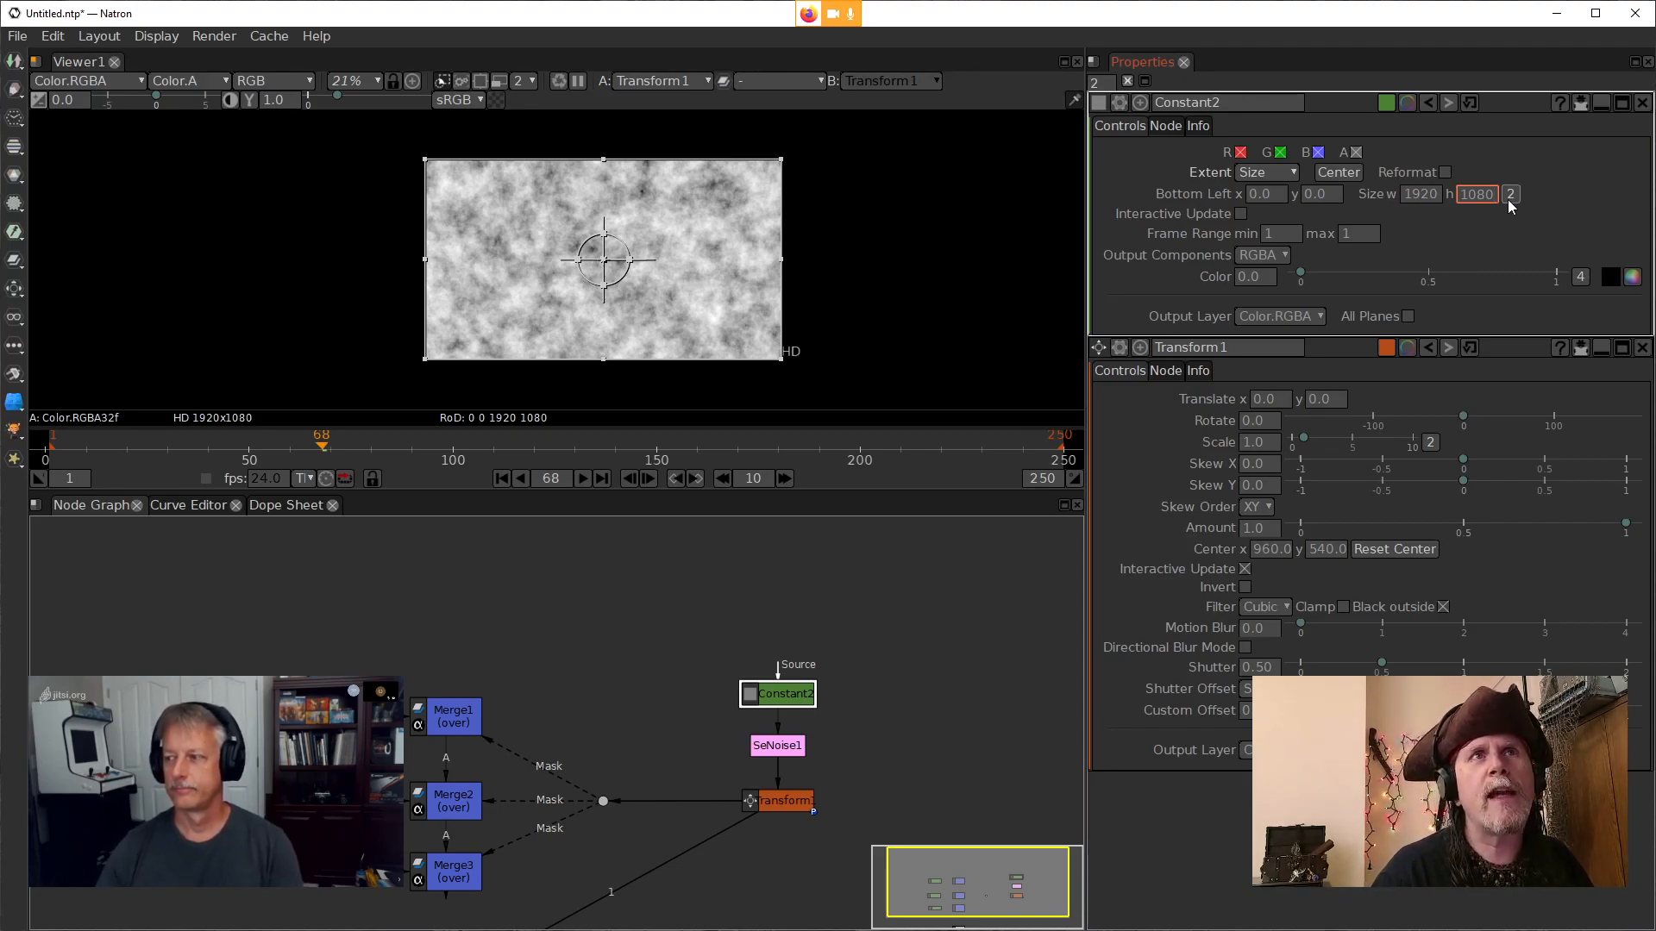
{"action": "type", "text": "8"}
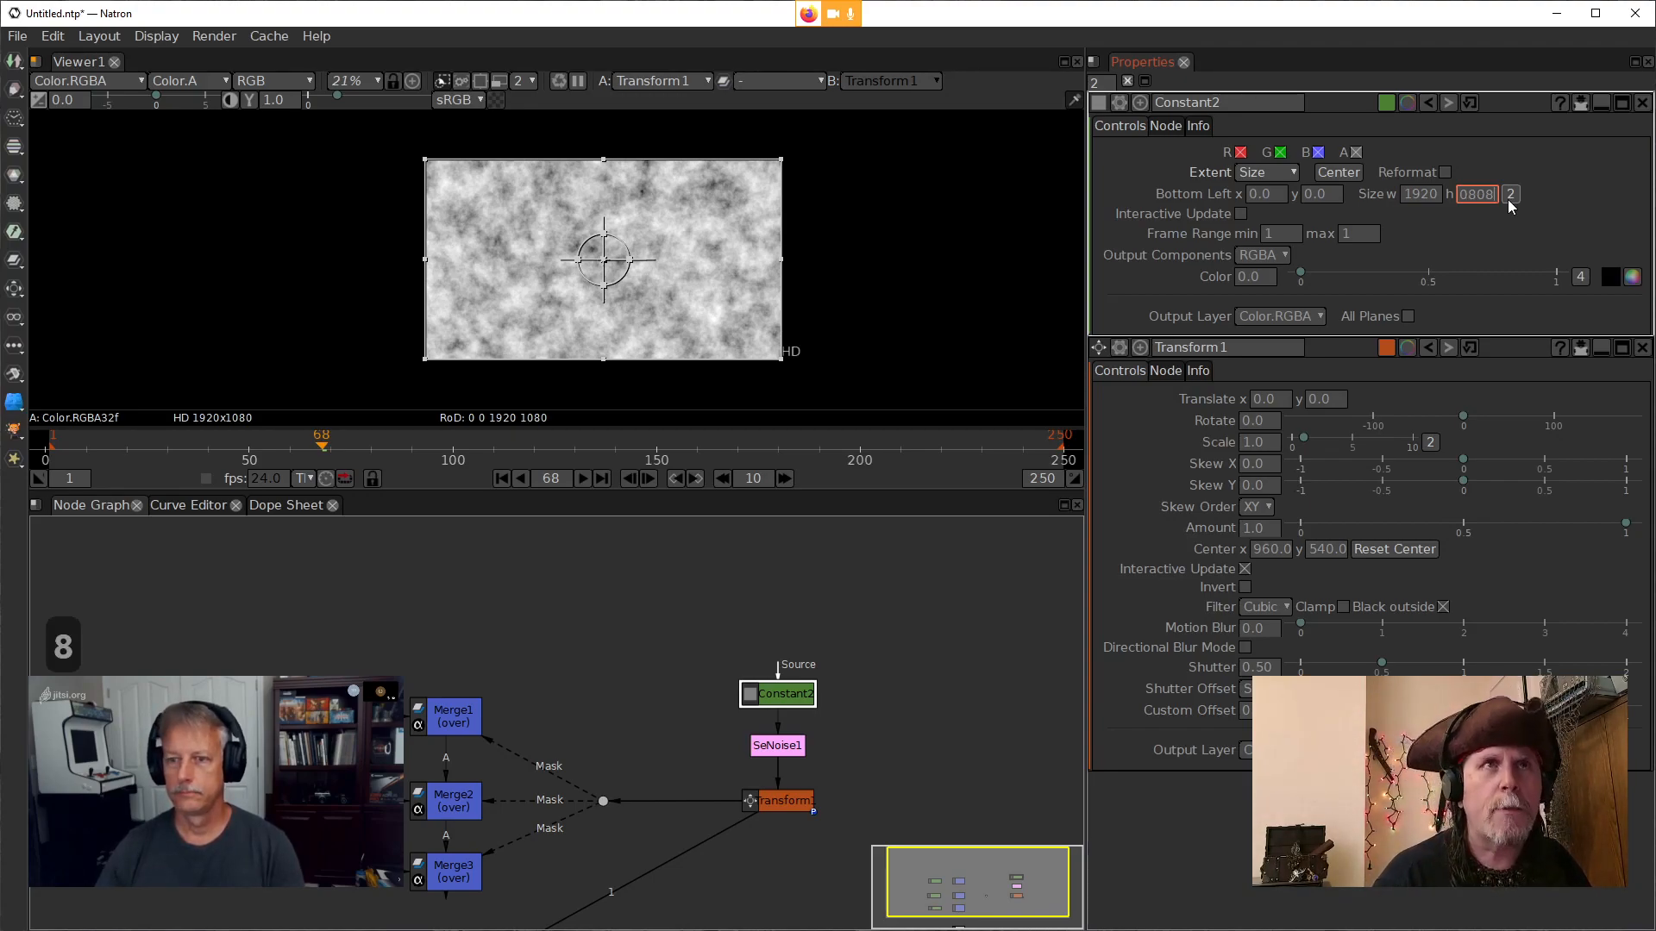
{"action": "key", "text": "BackSpace"}
{"action": "type", "text": "*"}
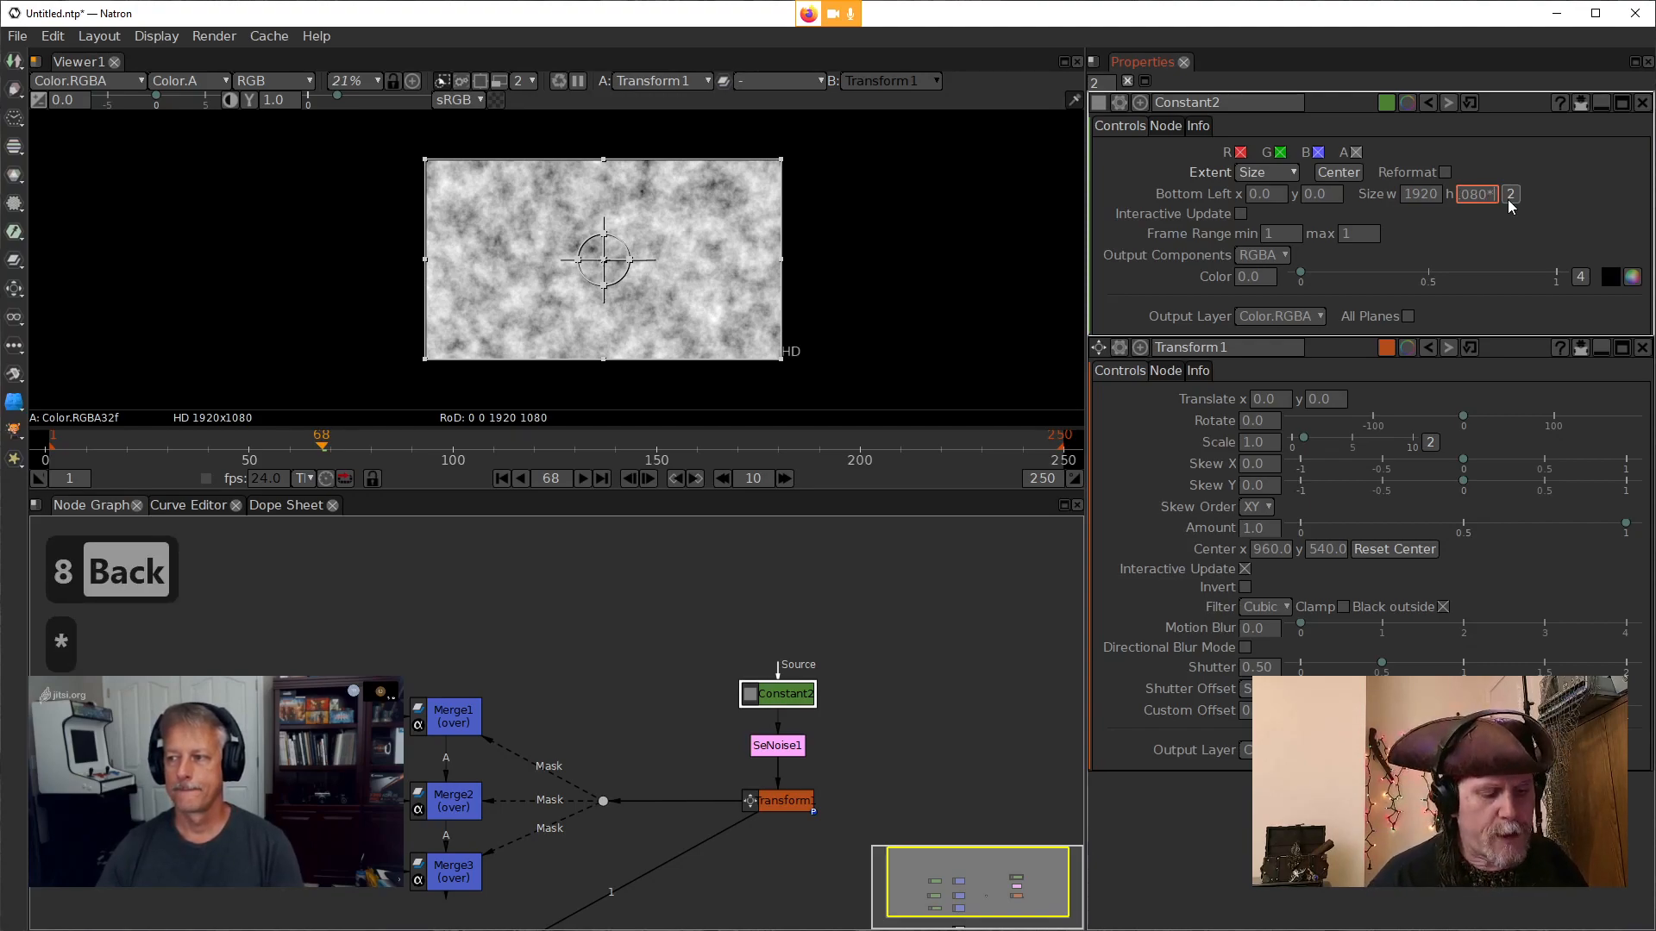
{"action": "type", "text": "2"}
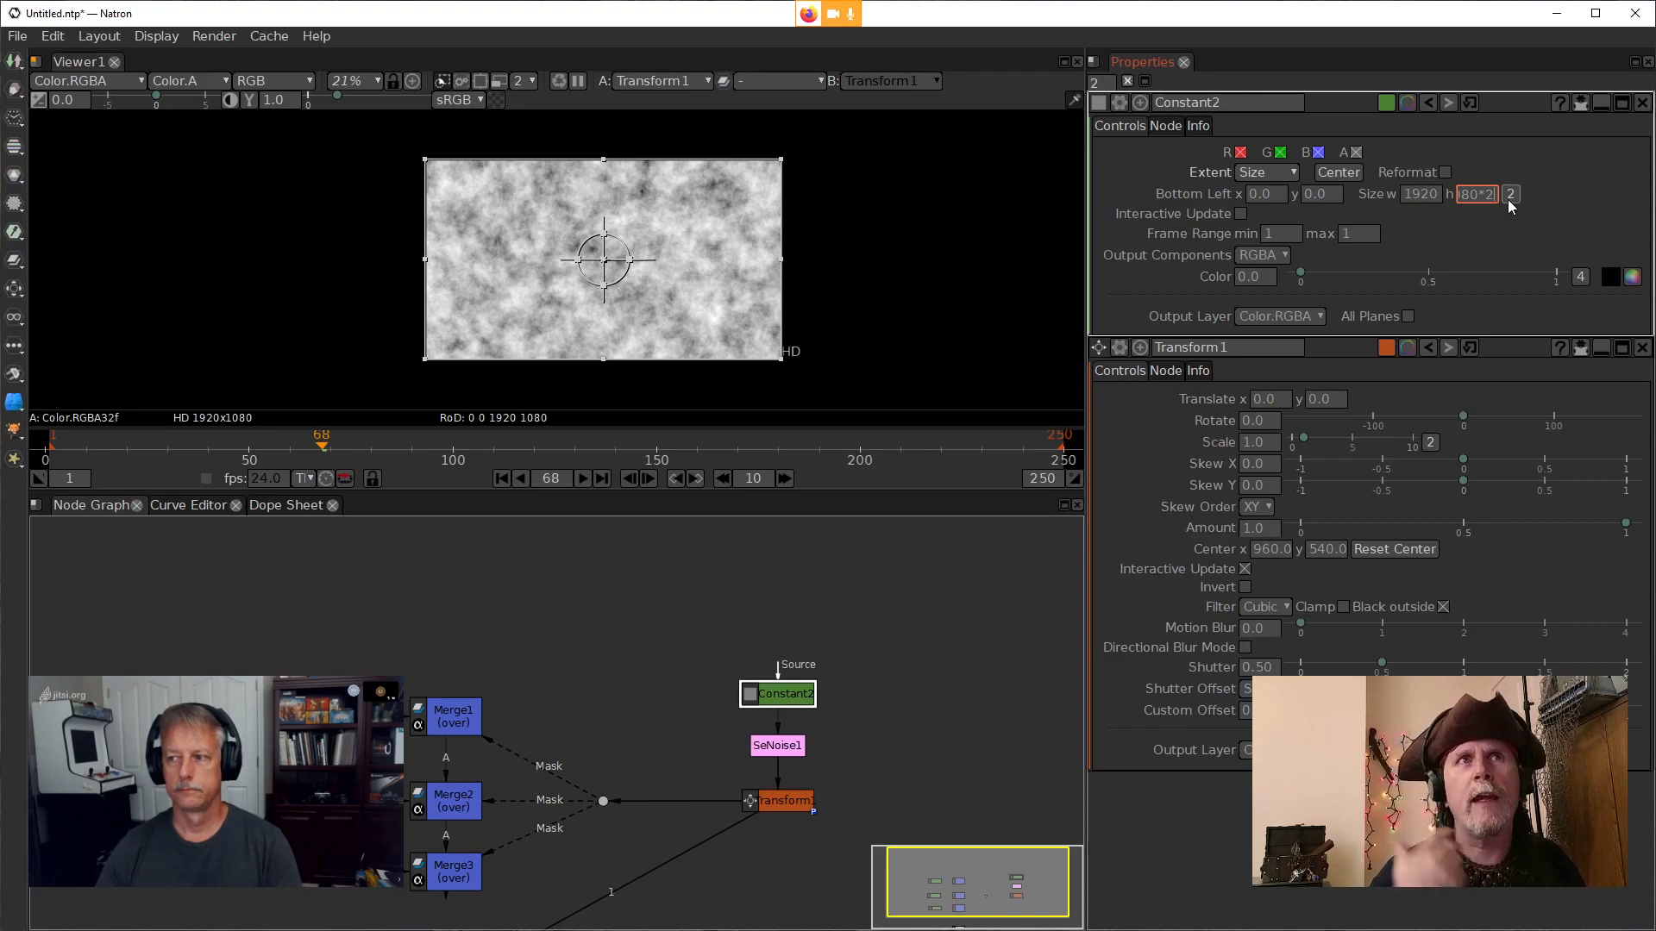
{"action": "key", "text": "Return"}
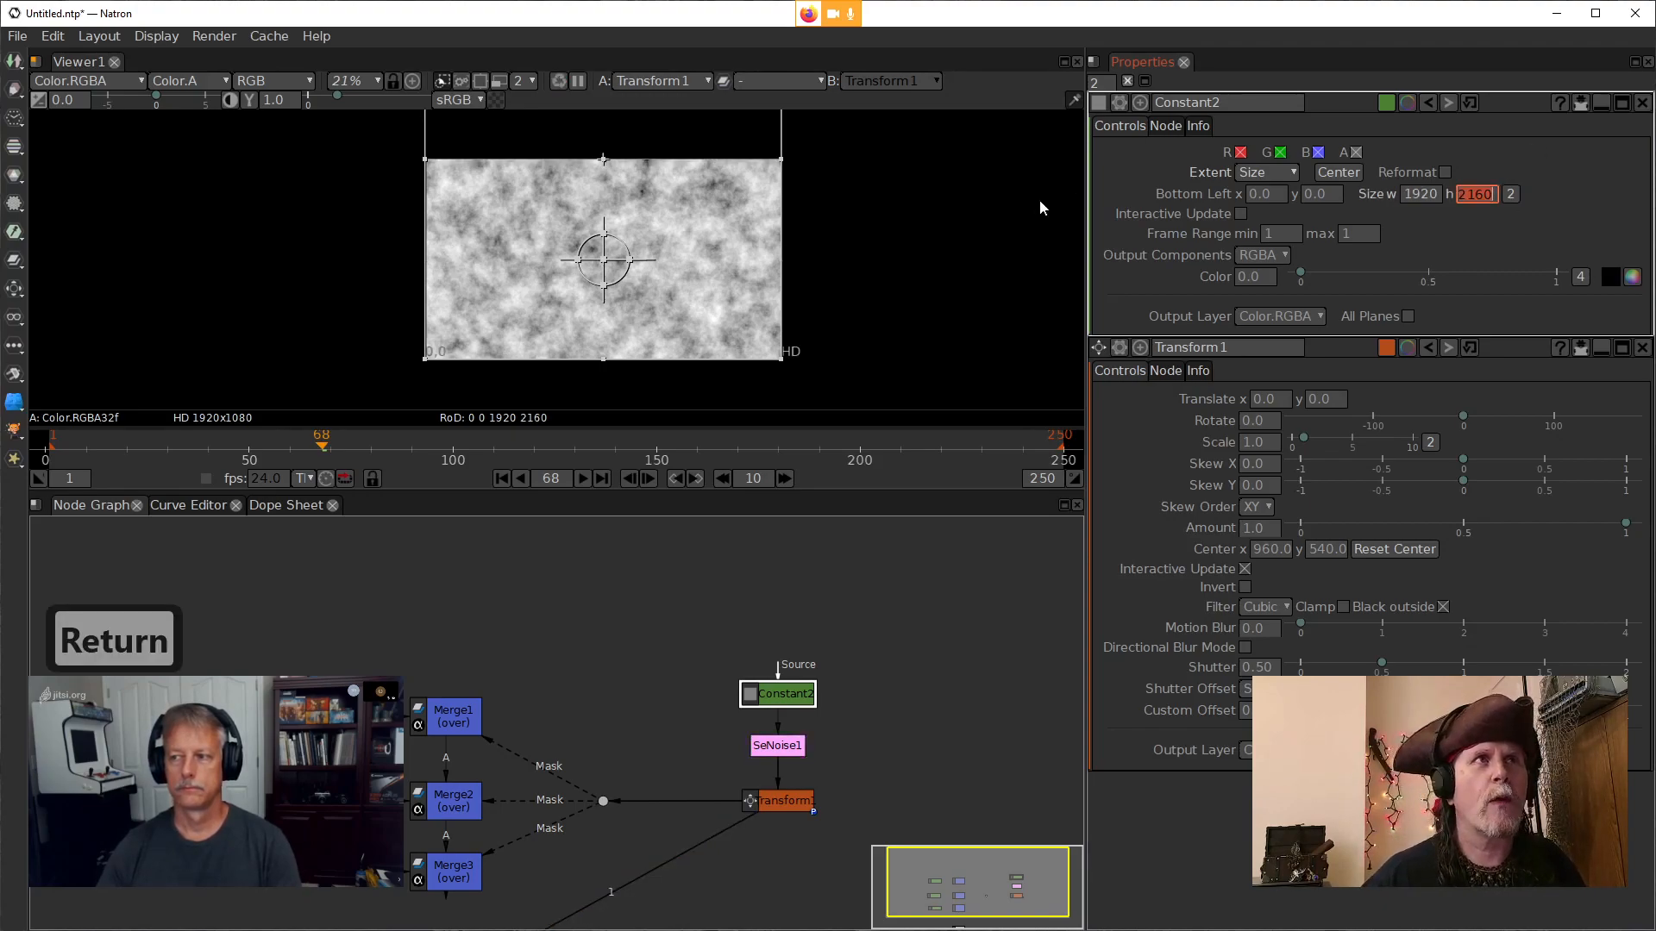
Bring up the Transform node's settings and set its horizontal translate to -1080
{"action": "scroll", "coordinate": [935, 245], "scroll_direction": "down", "scroll_amount": 1}
{"action": "left_click_drag", "start_coordinate": [961, 151], "coordinate": [940, 302]}
{"action": "scroll", "coordinate": [927, 278], "scroll_direction": "down", "scroll_amount": 1}
{"action": "scroll", "coordinate": [894, 311], "scroll_direction": "down", "scroll_amount": 1}
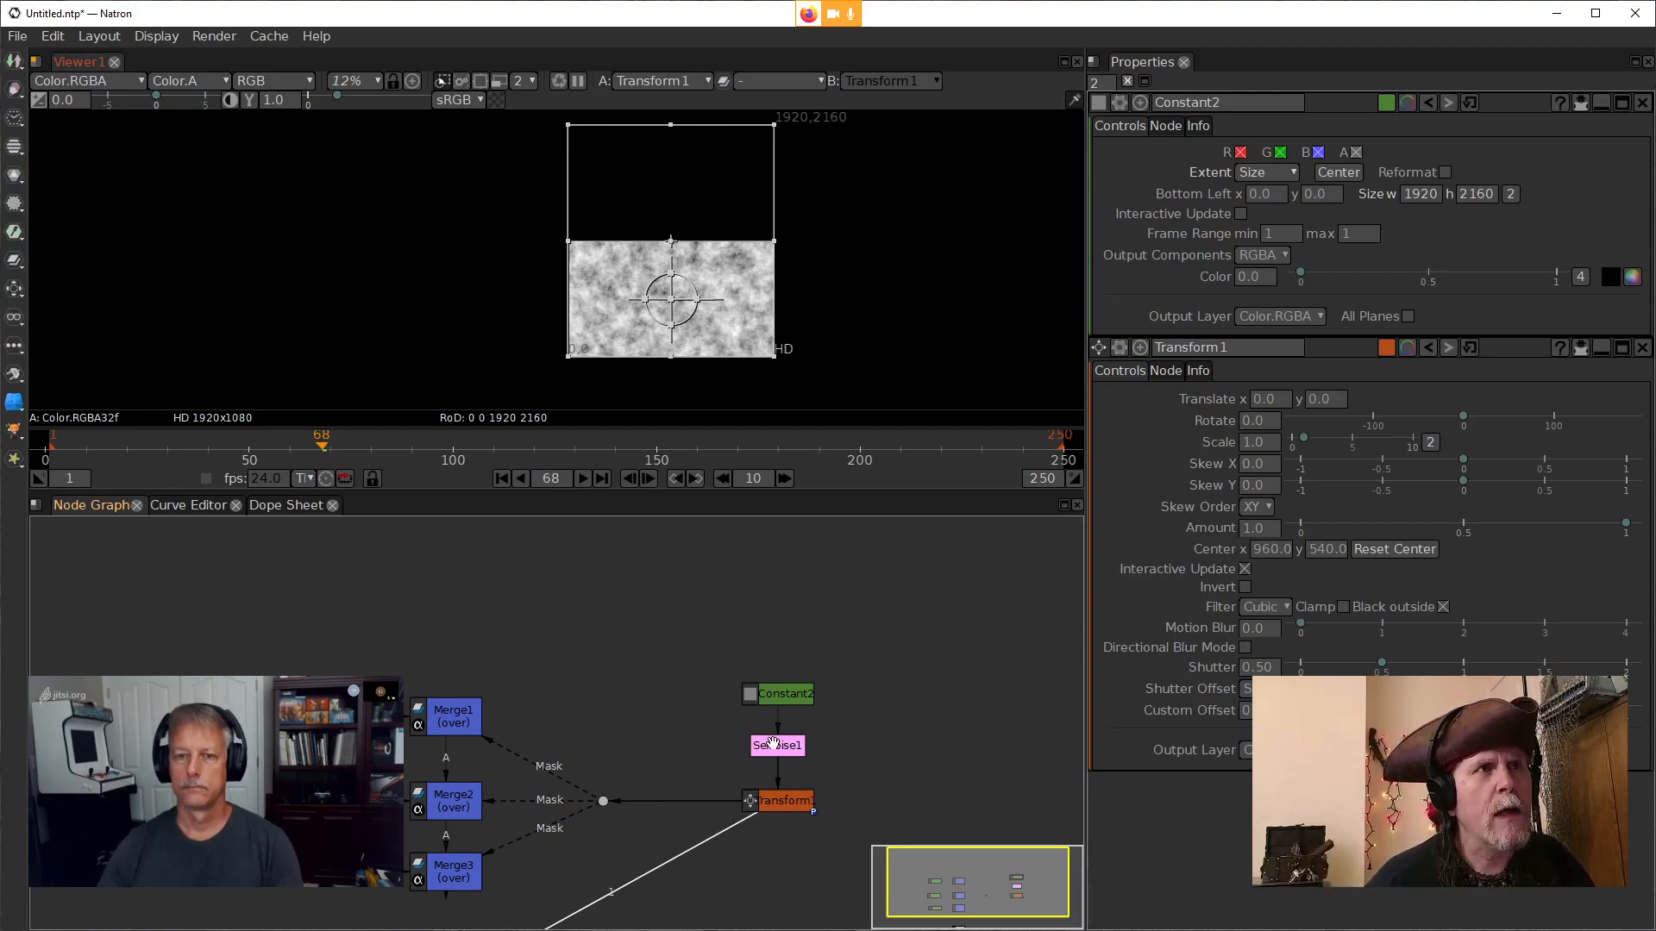
{"action": "left_click", "coordinate": [785, 808]}
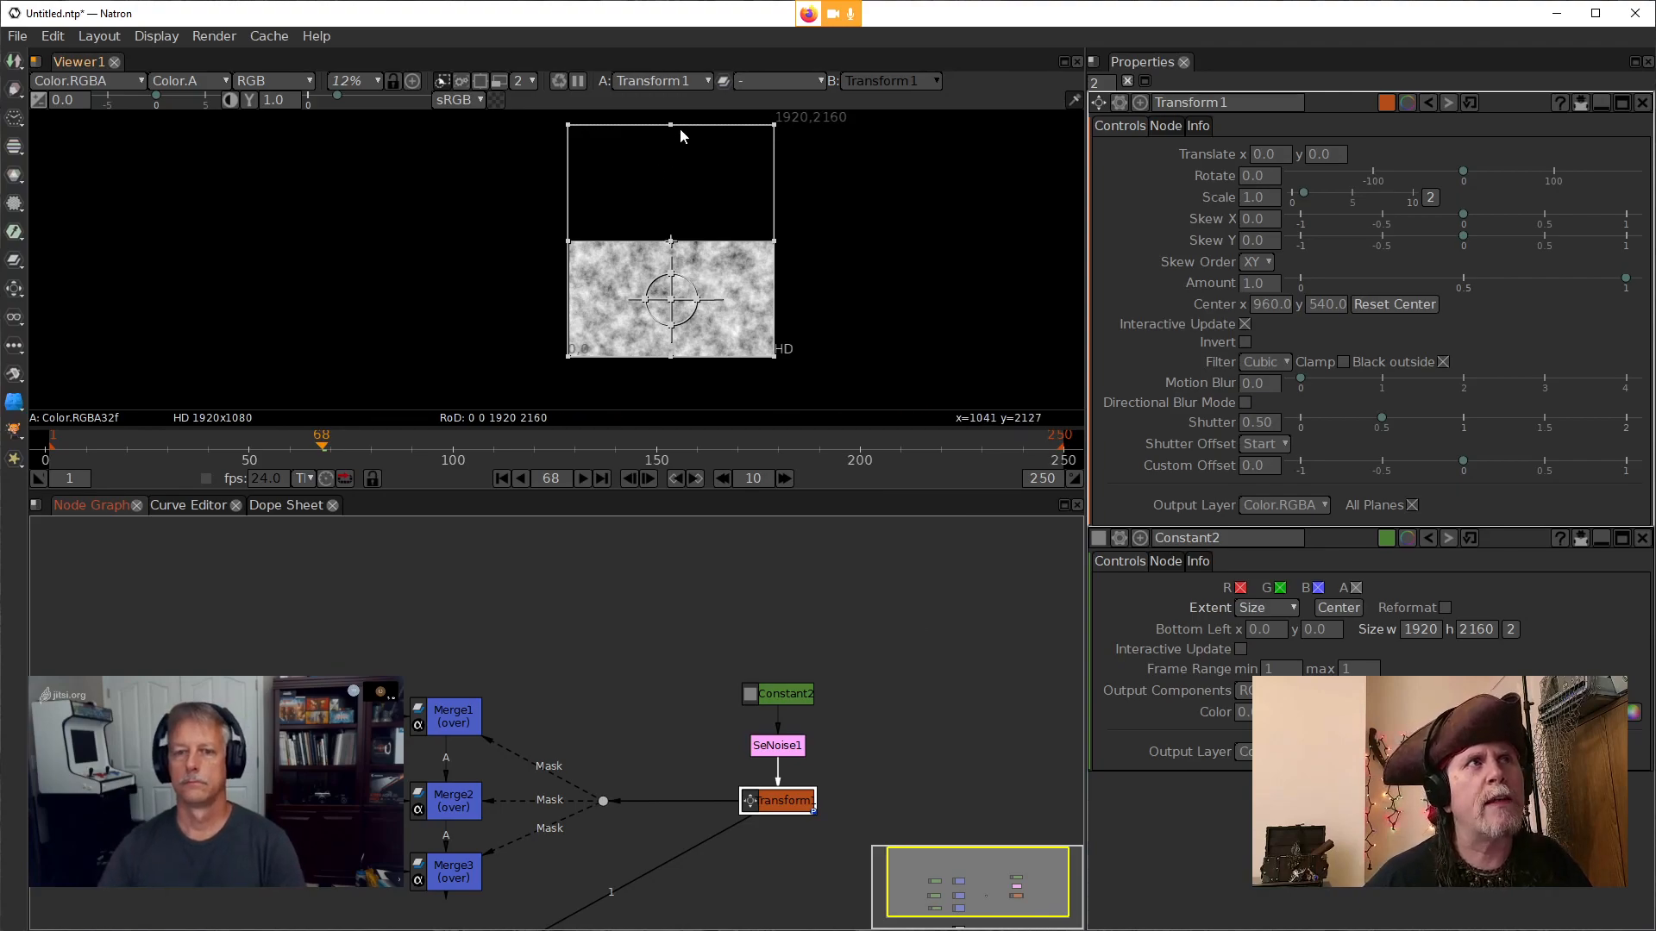
{"action": "left_click", "coordinate": [1275, 176]}
{"action": "left_click", "coordinate": [1257, 150]}
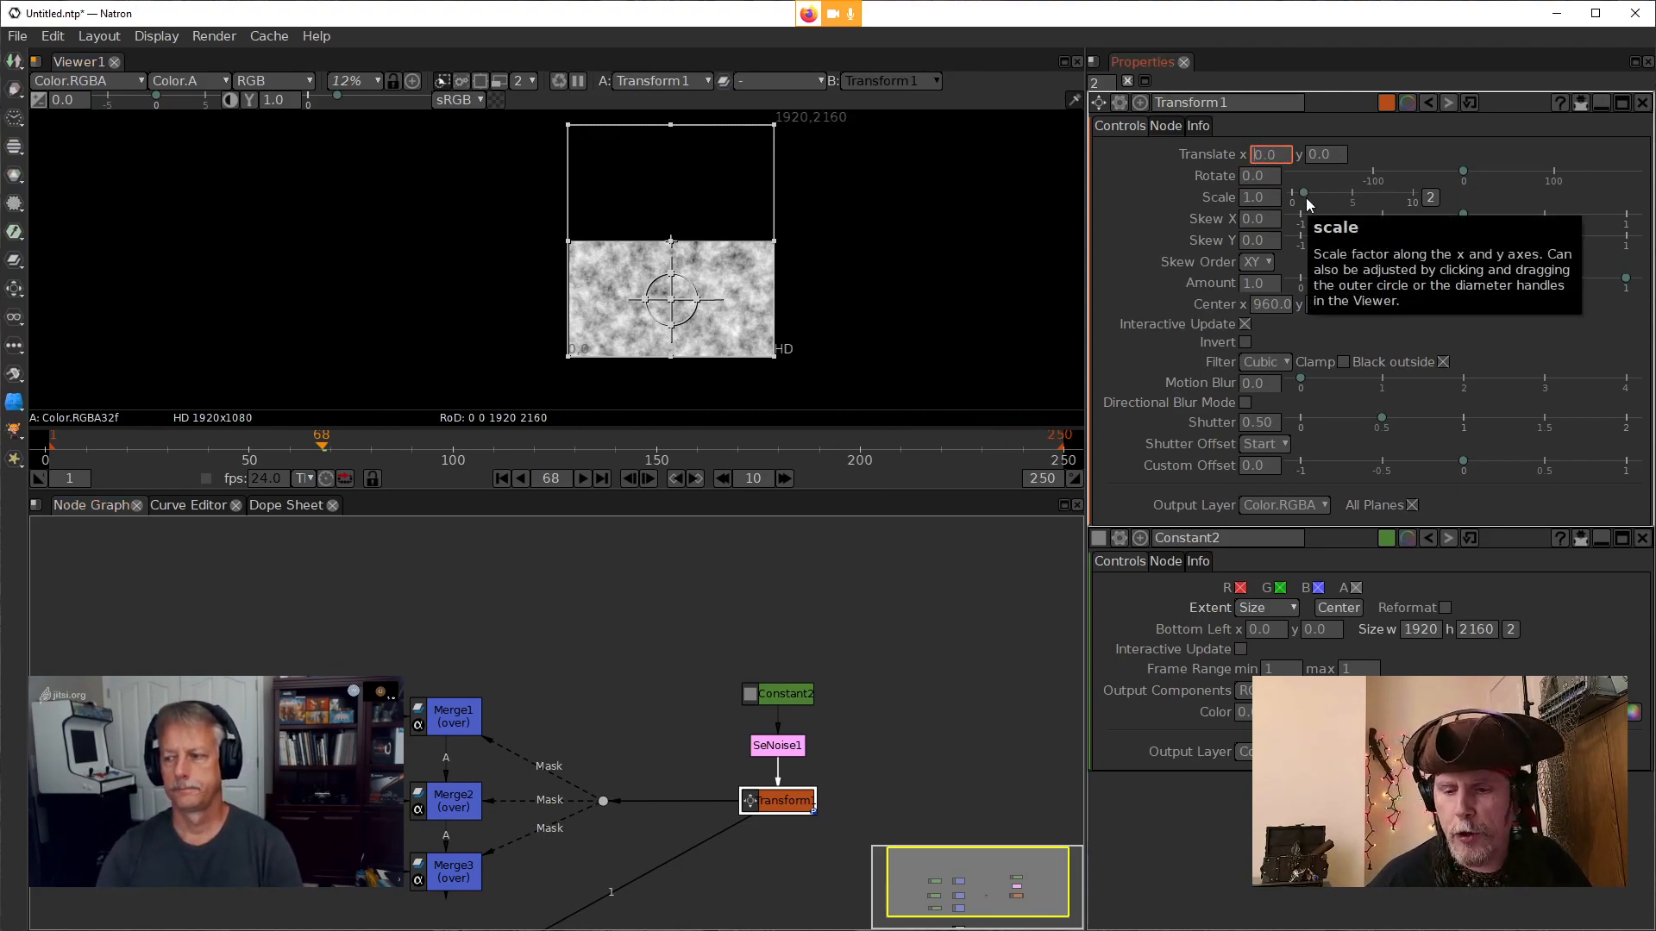
{"action": "type", "text": "-"}
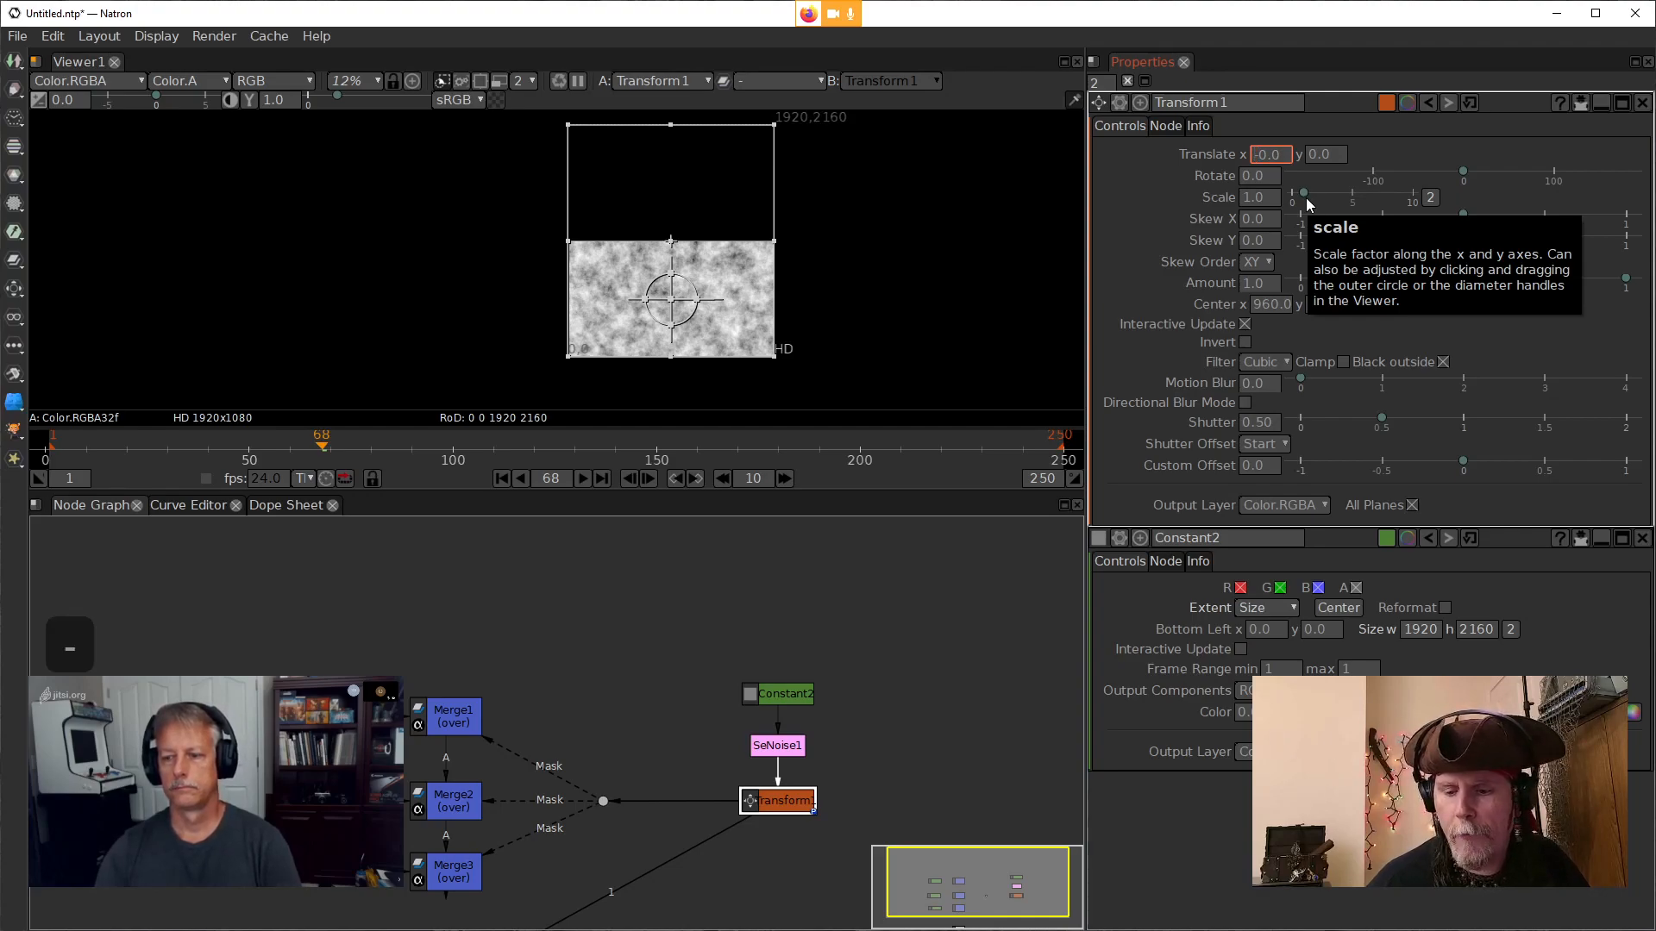
{"action": "type", "text": "108"}
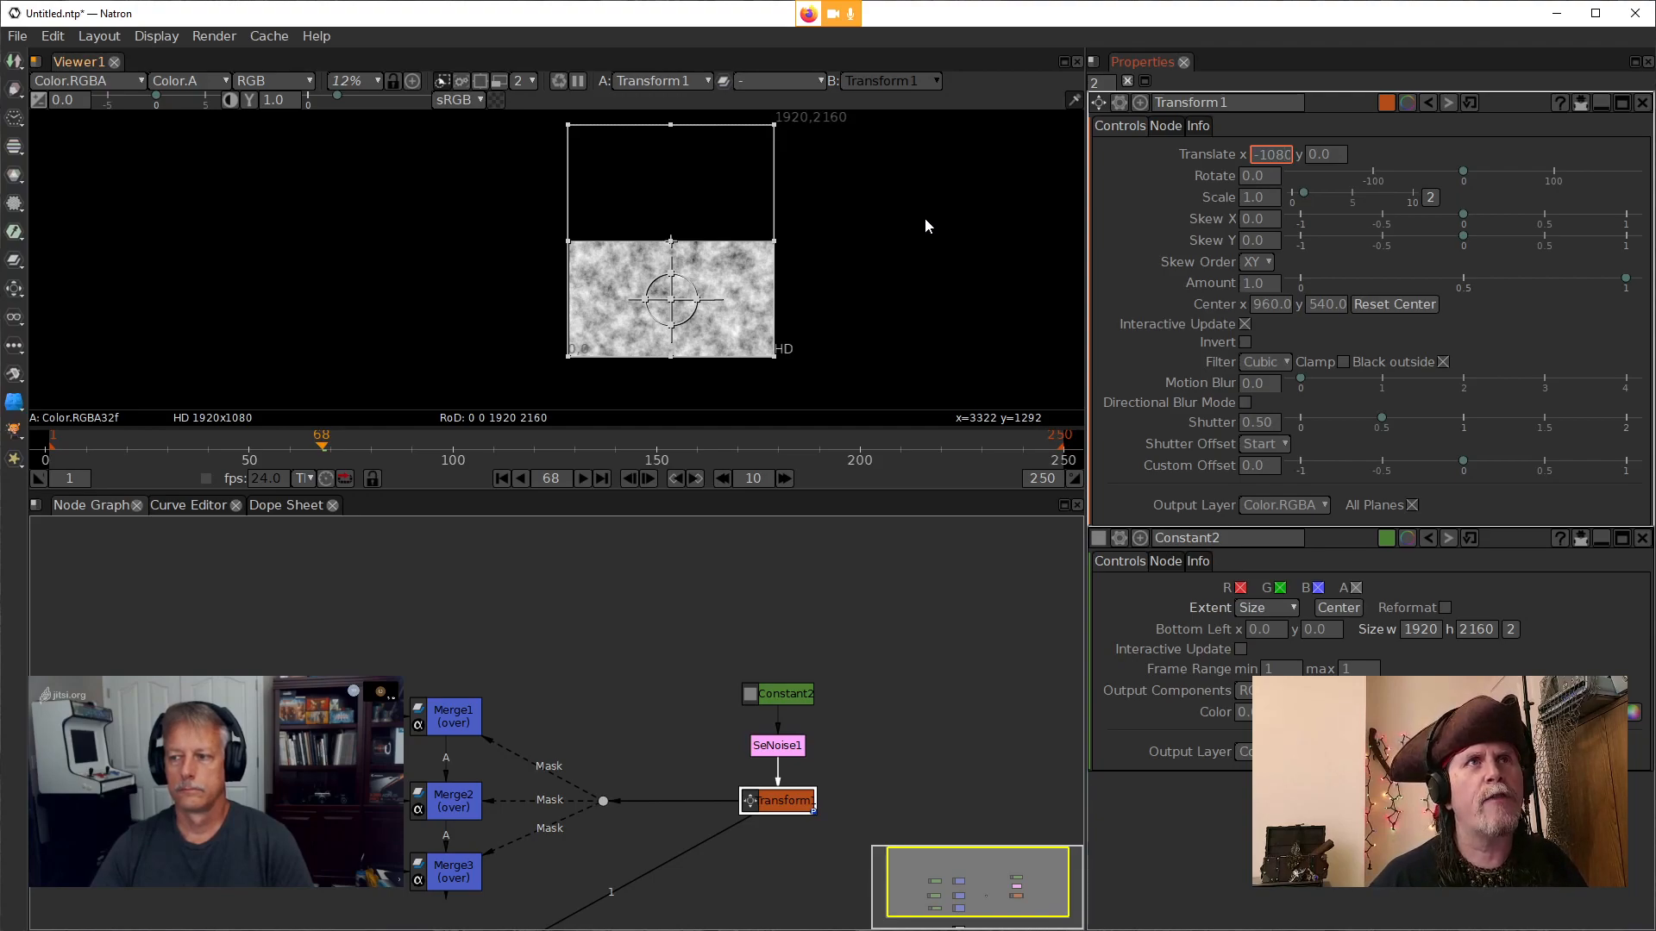
{"action": "key", "text": "Return"}
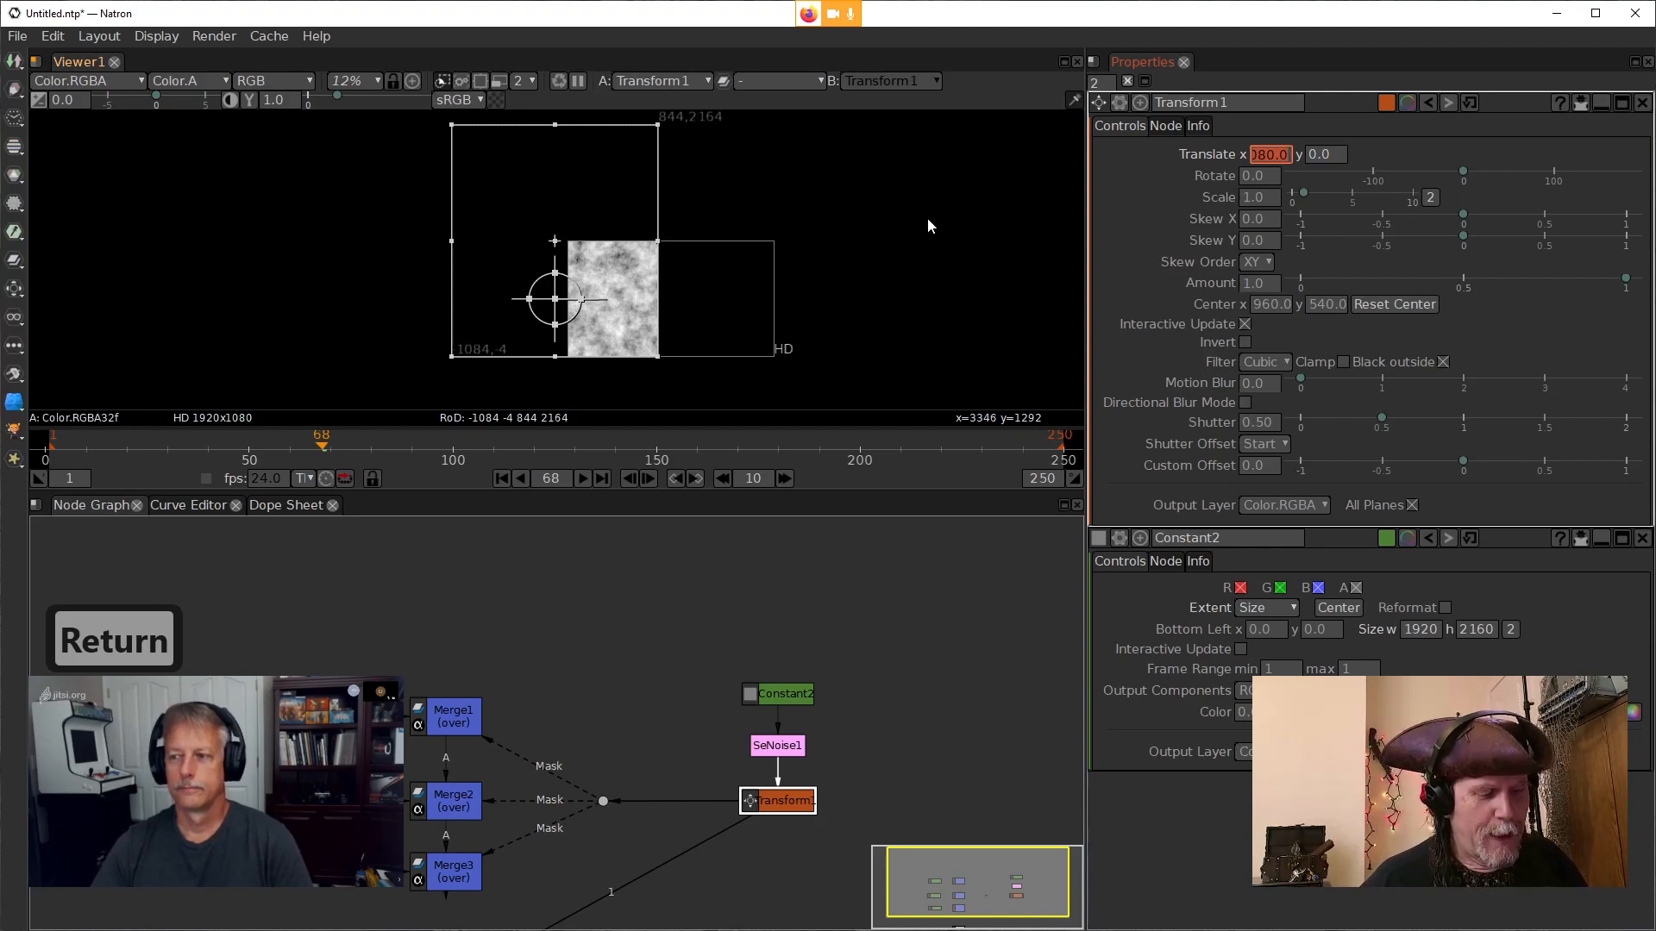
Move the -1080 value from the Transform's horizontal to its vertical translate and set the horizontal one to 0
{"action": "key", "text": "ctrl+x"}
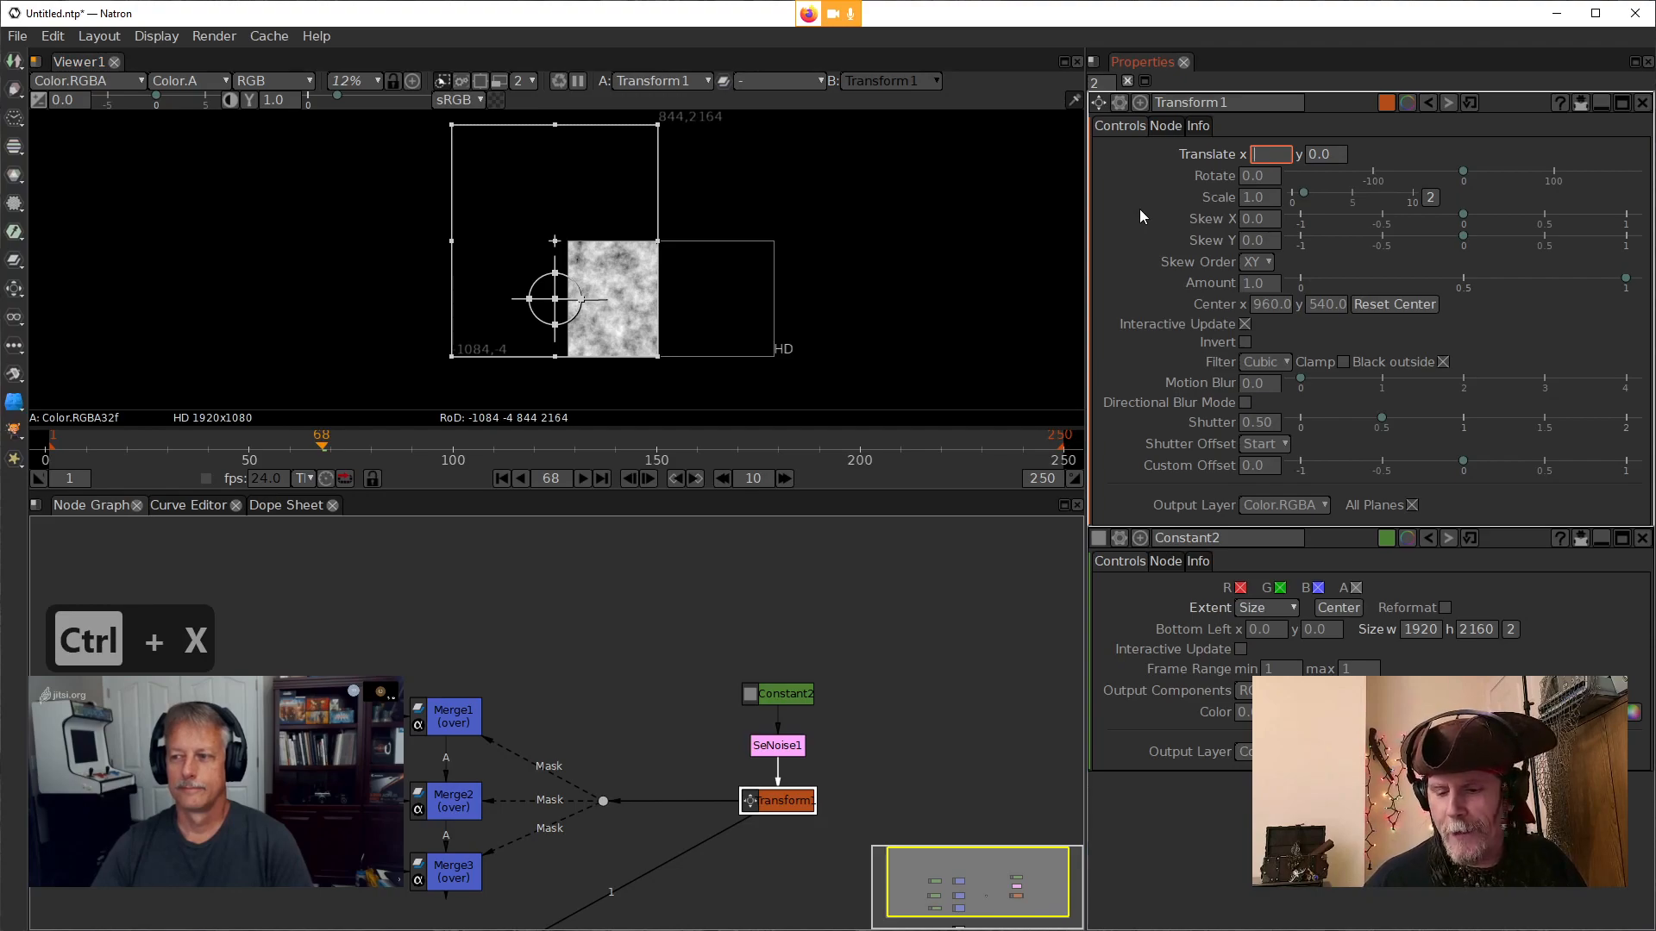
{"action": "type", "text": "0"}
{"action": "key", "text": "Return"}
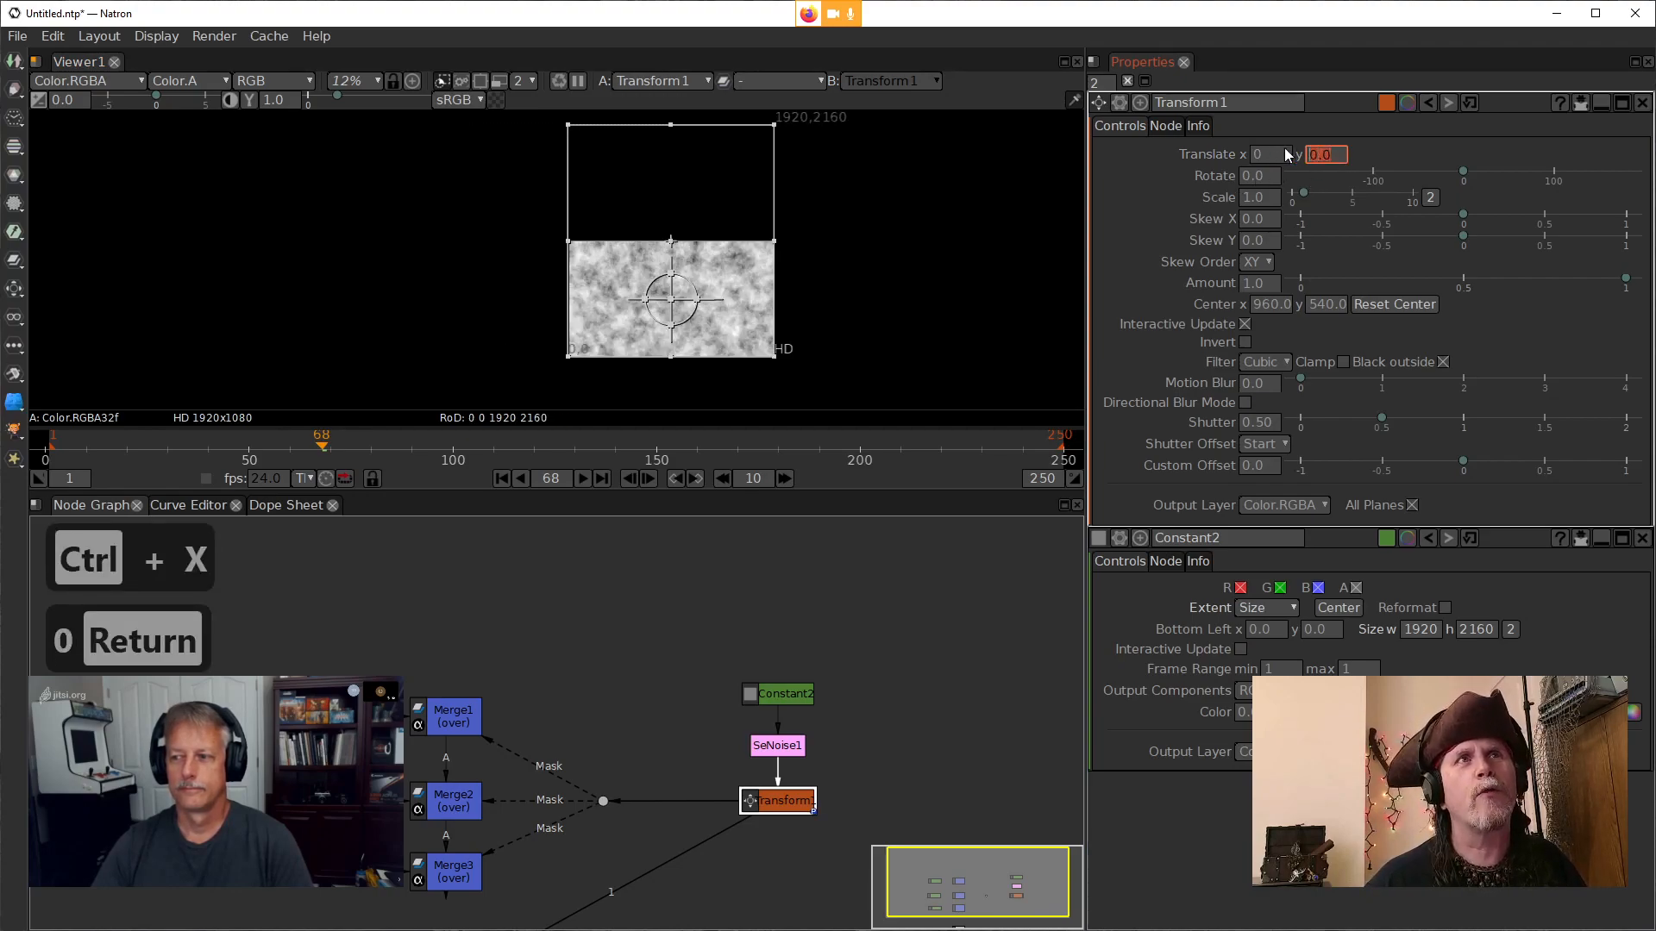
{"action": "key", "text": "ctrl+v"}
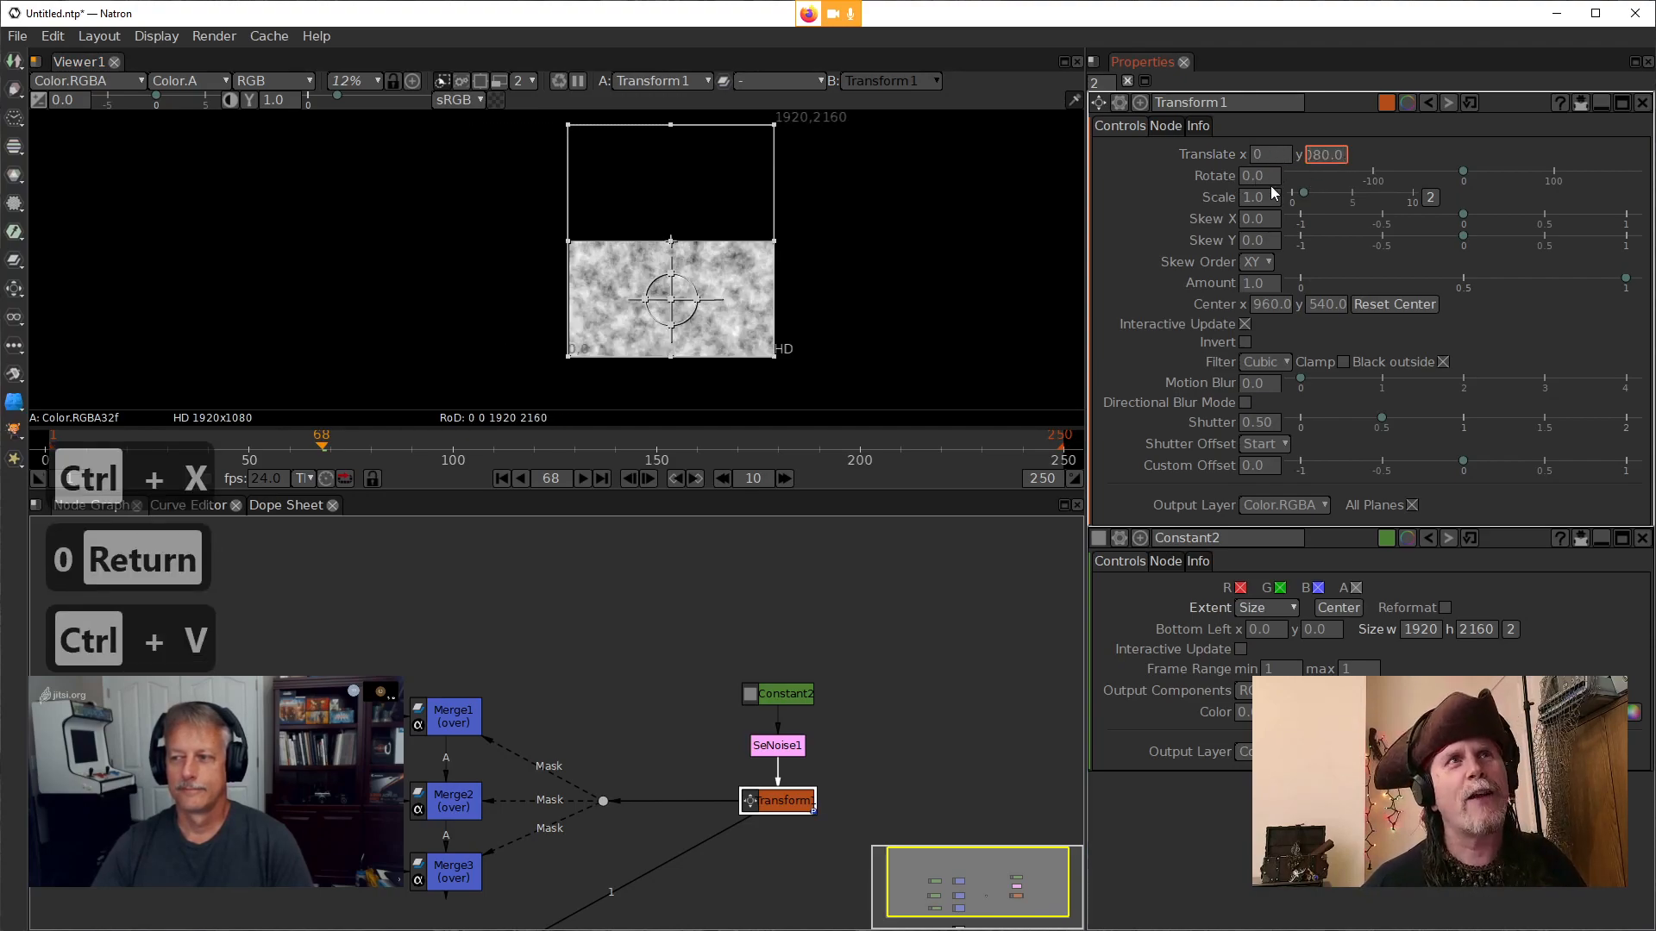
{"action": "key", "text": "Return"}
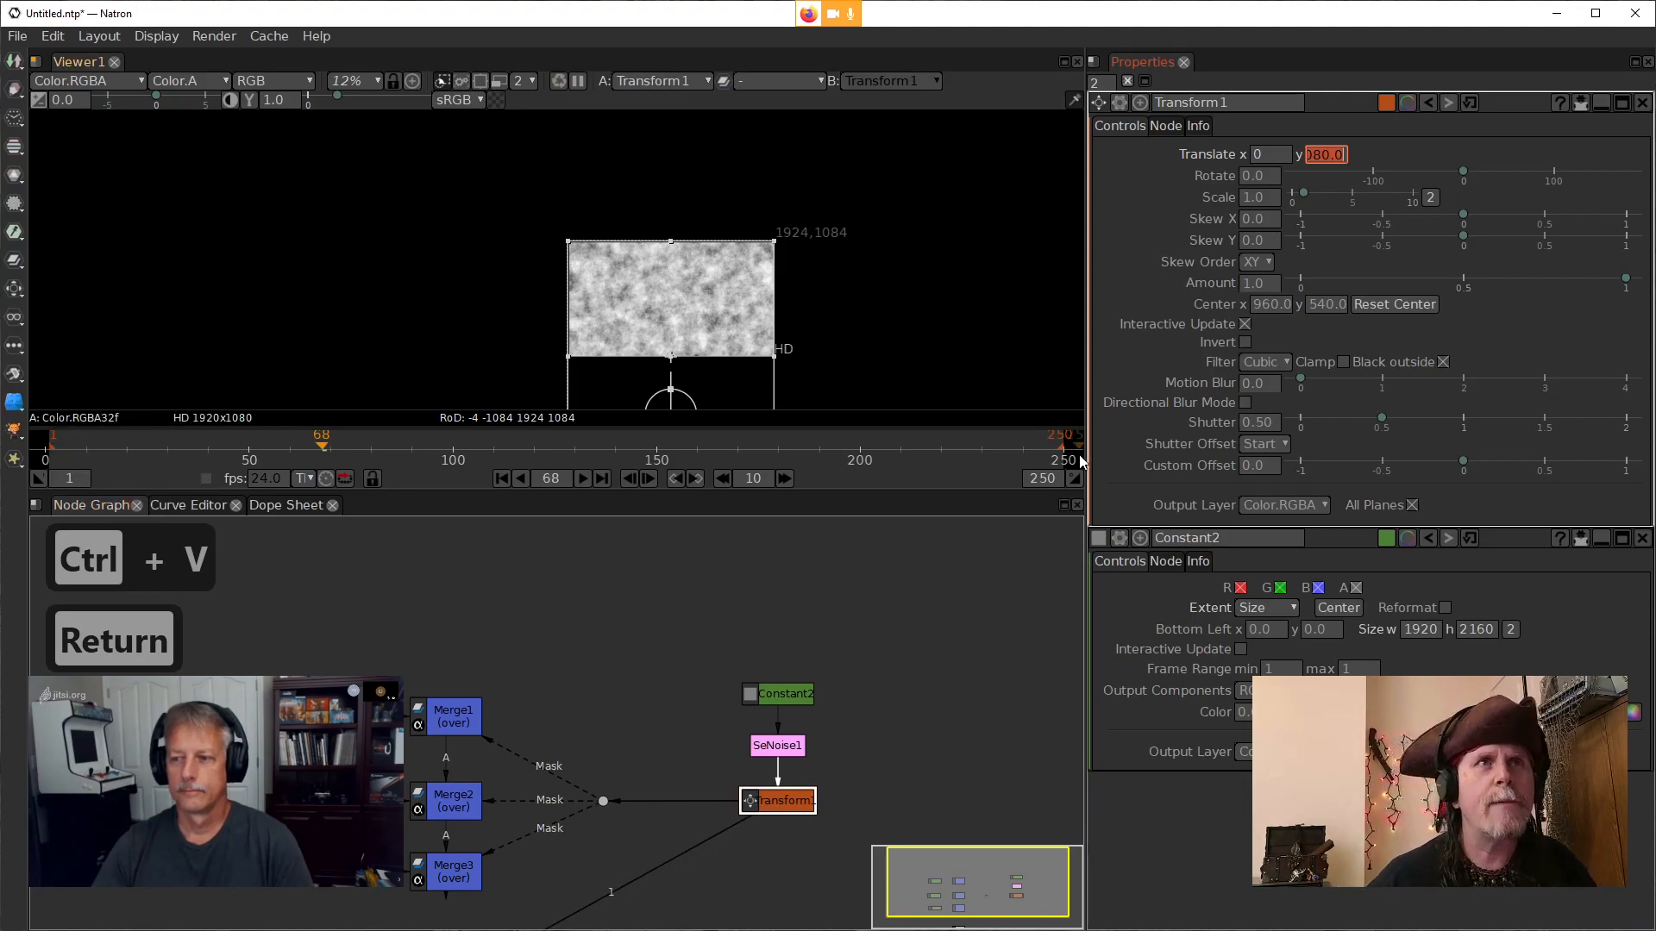
Set a keyframe for the Transform's vertical translate at -1080 on frame 1
{"action": "right_click", "coordinate": [1318, 157]}
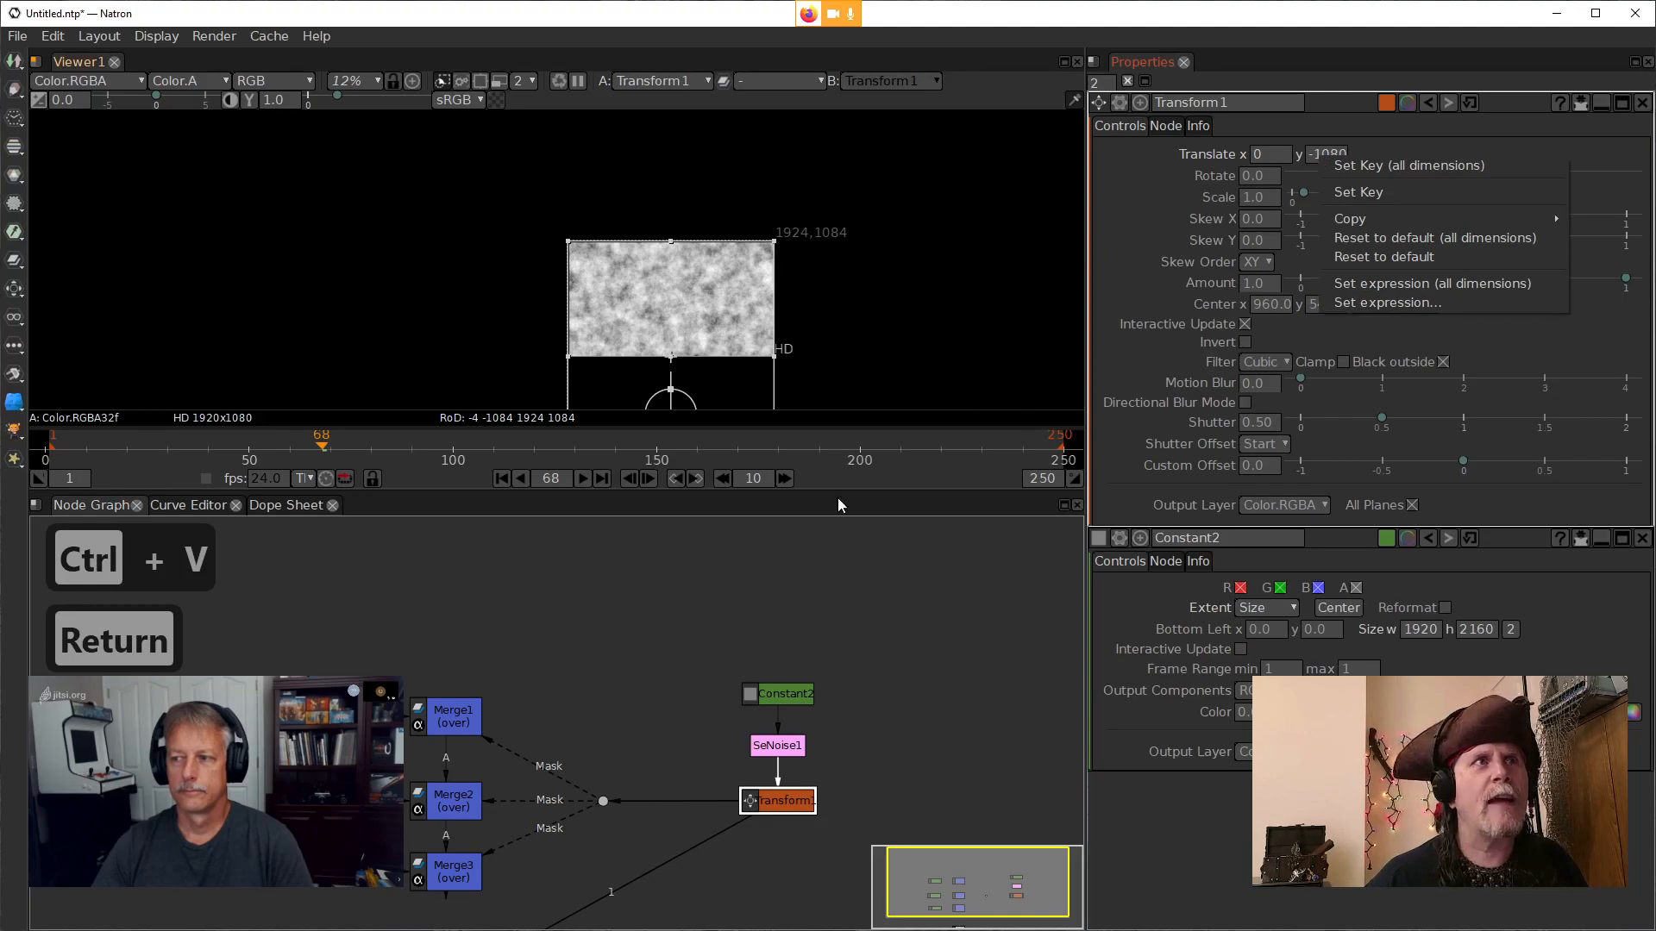
{"action": "left_click", "coordinate": [502, 479]}
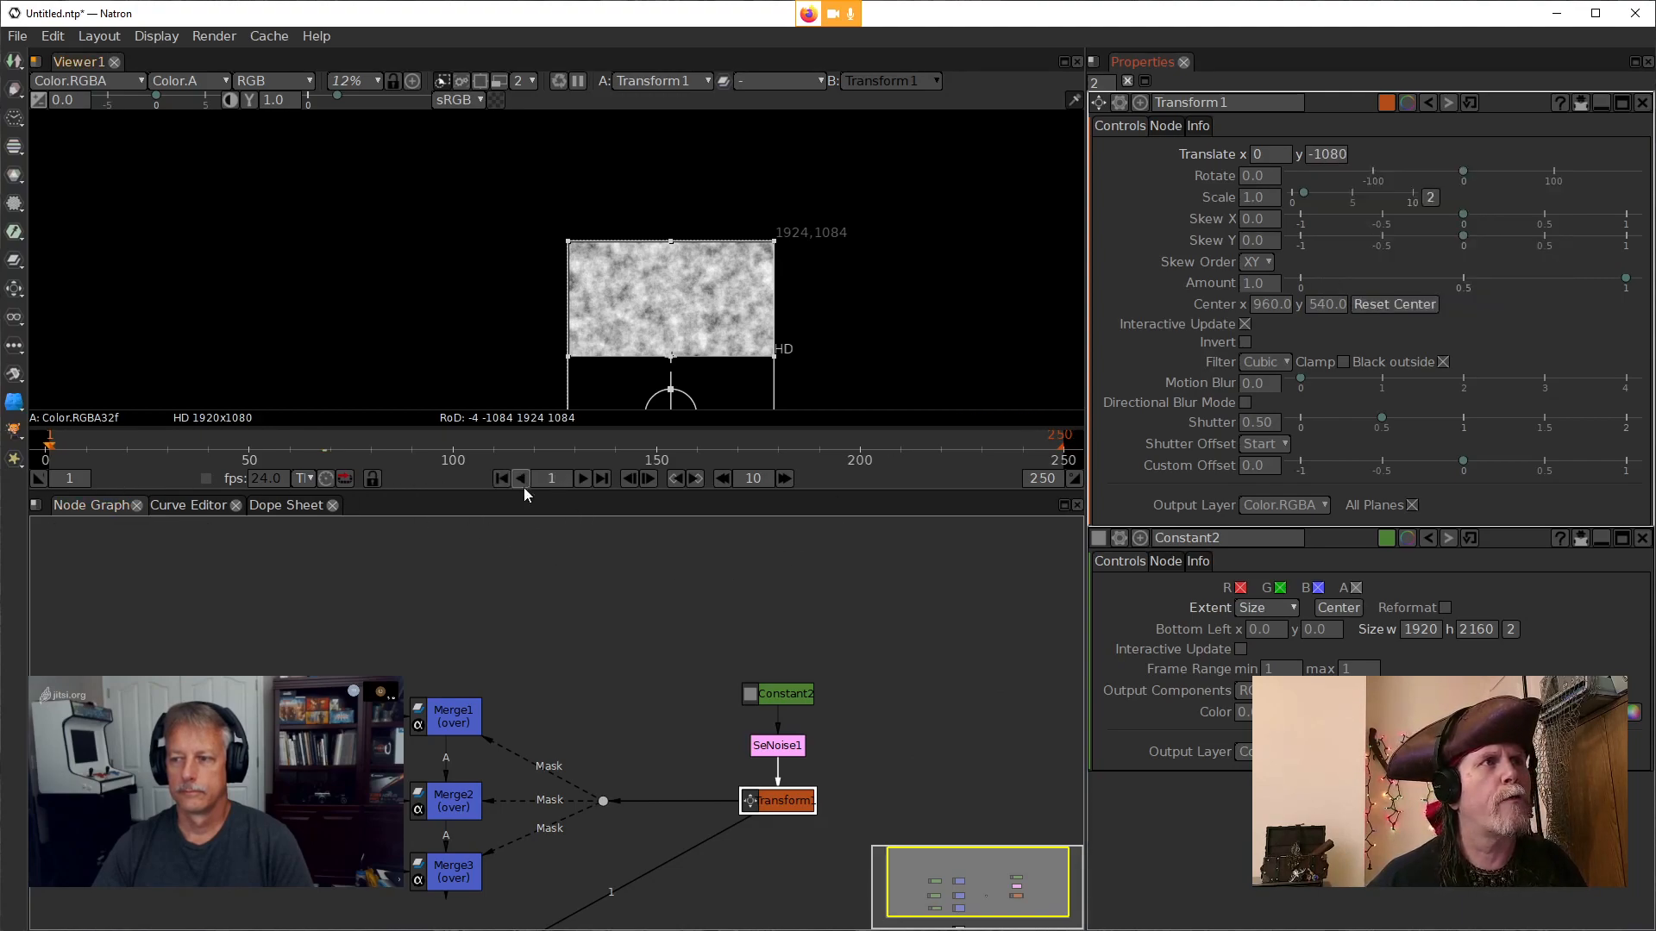
{"action": "right_click", "coordinate": [1329, 154]}
{"action": "left_click", "coordinate": [1351, 188]}
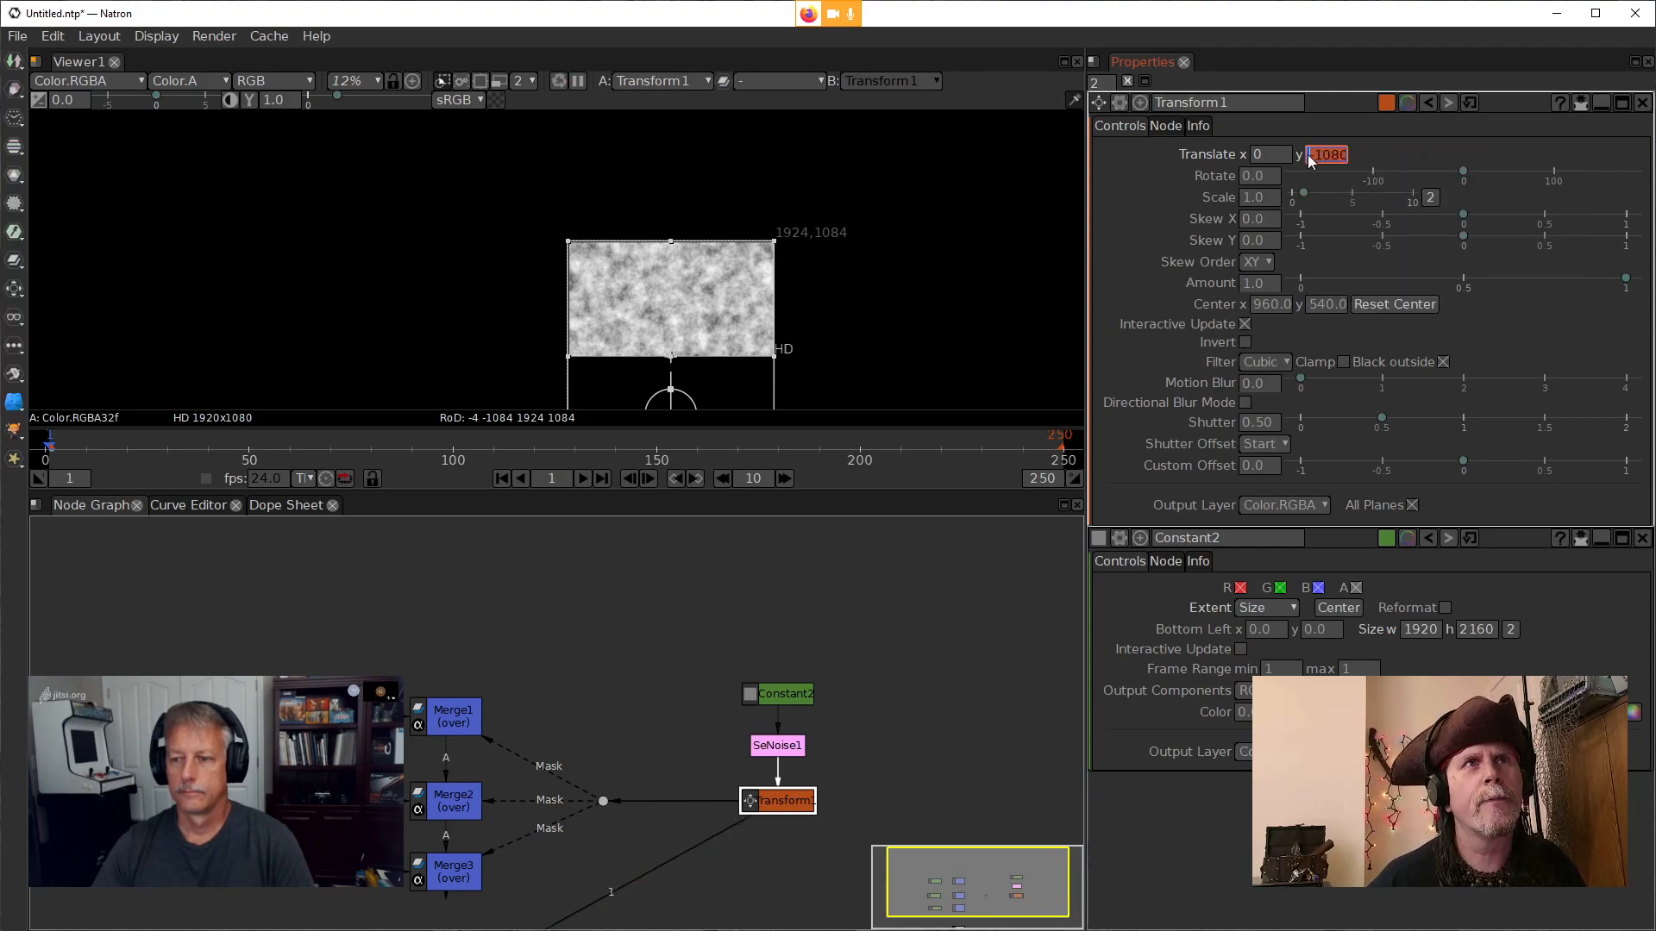
{"action": "type", "text": "1080"}
Set the Transform's vertical translate to 0 at the final frame, 250
{"action": "left_click", "coordinate": [601, 478]}
{"action": "type", "text": "0"}
{"action": "key", "text": "Return"}
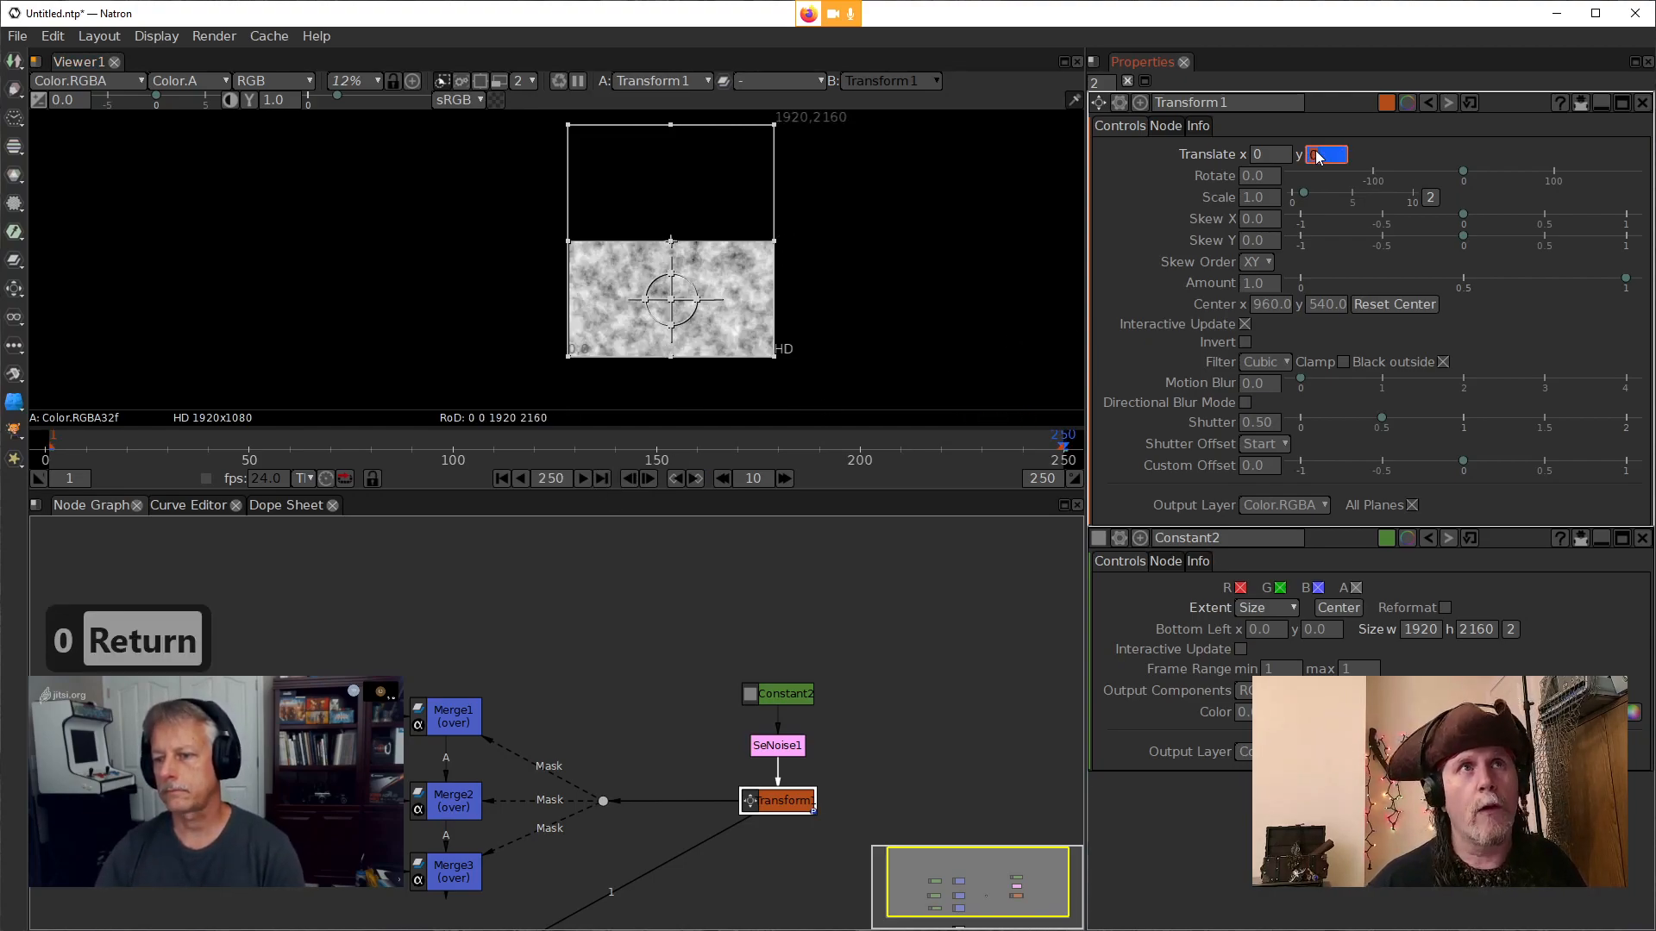
Compare the first and last frames and play the animation to check the noise's vertical movement
{"action": "left_click", "coordinate": [504, 483]}
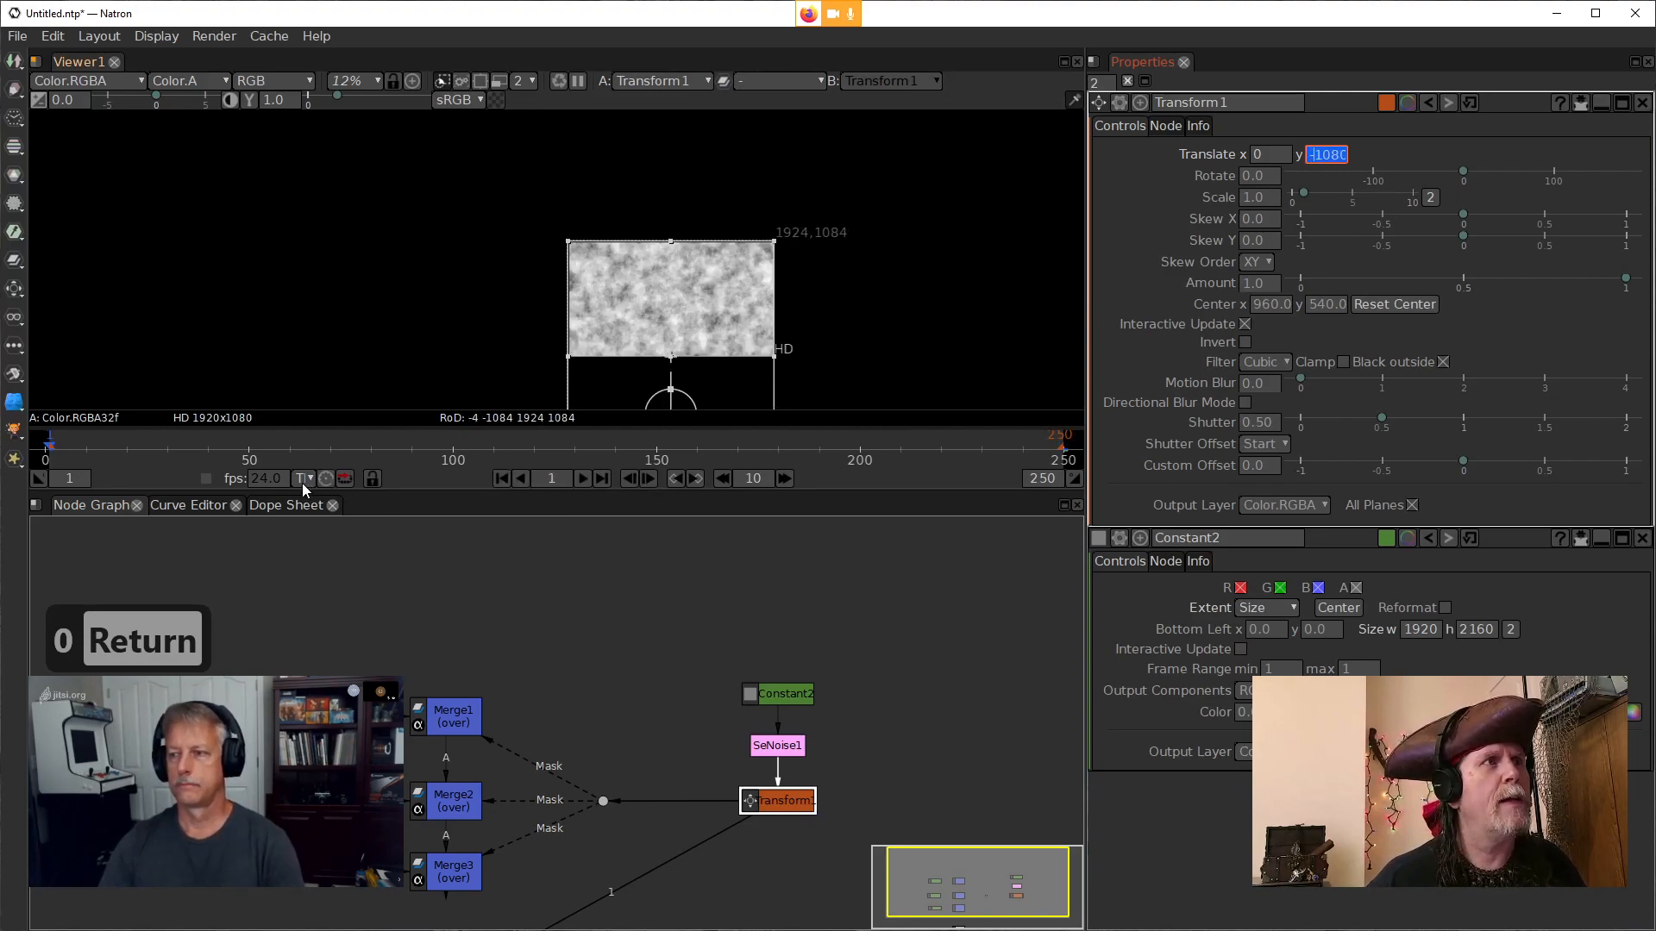
{"action": "left_click", "coordinate": [597, 481]}
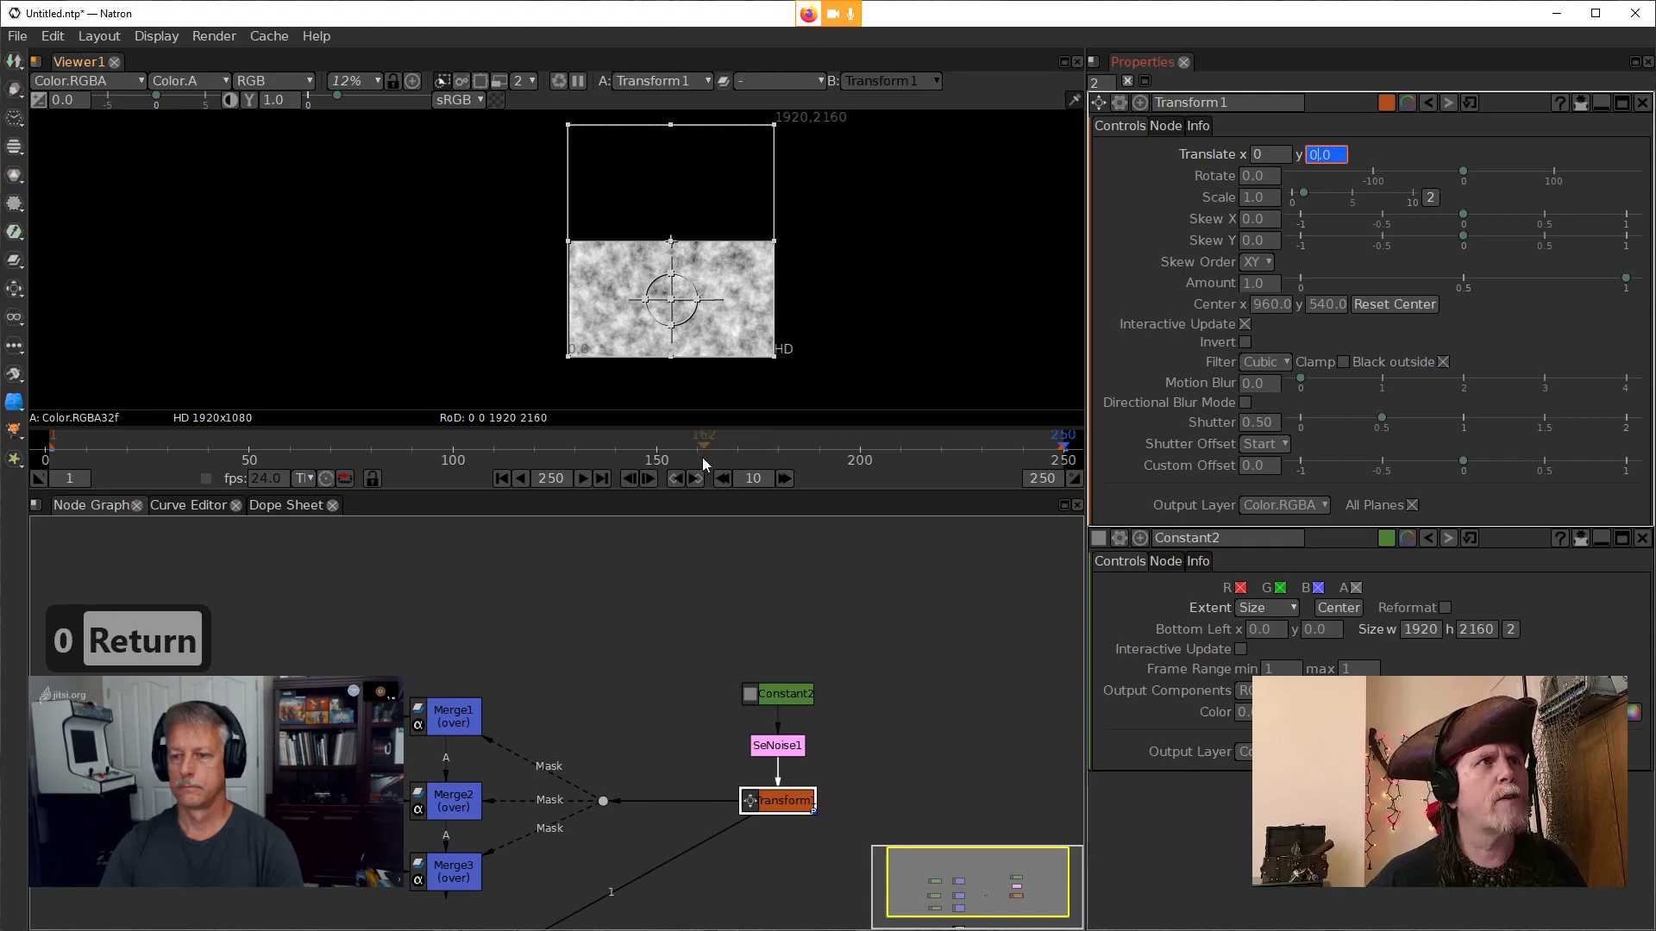
{"action": "left_click", "coordinate": [503, 480]}
{"action": "left_click", "coordinate": [583, 478]}
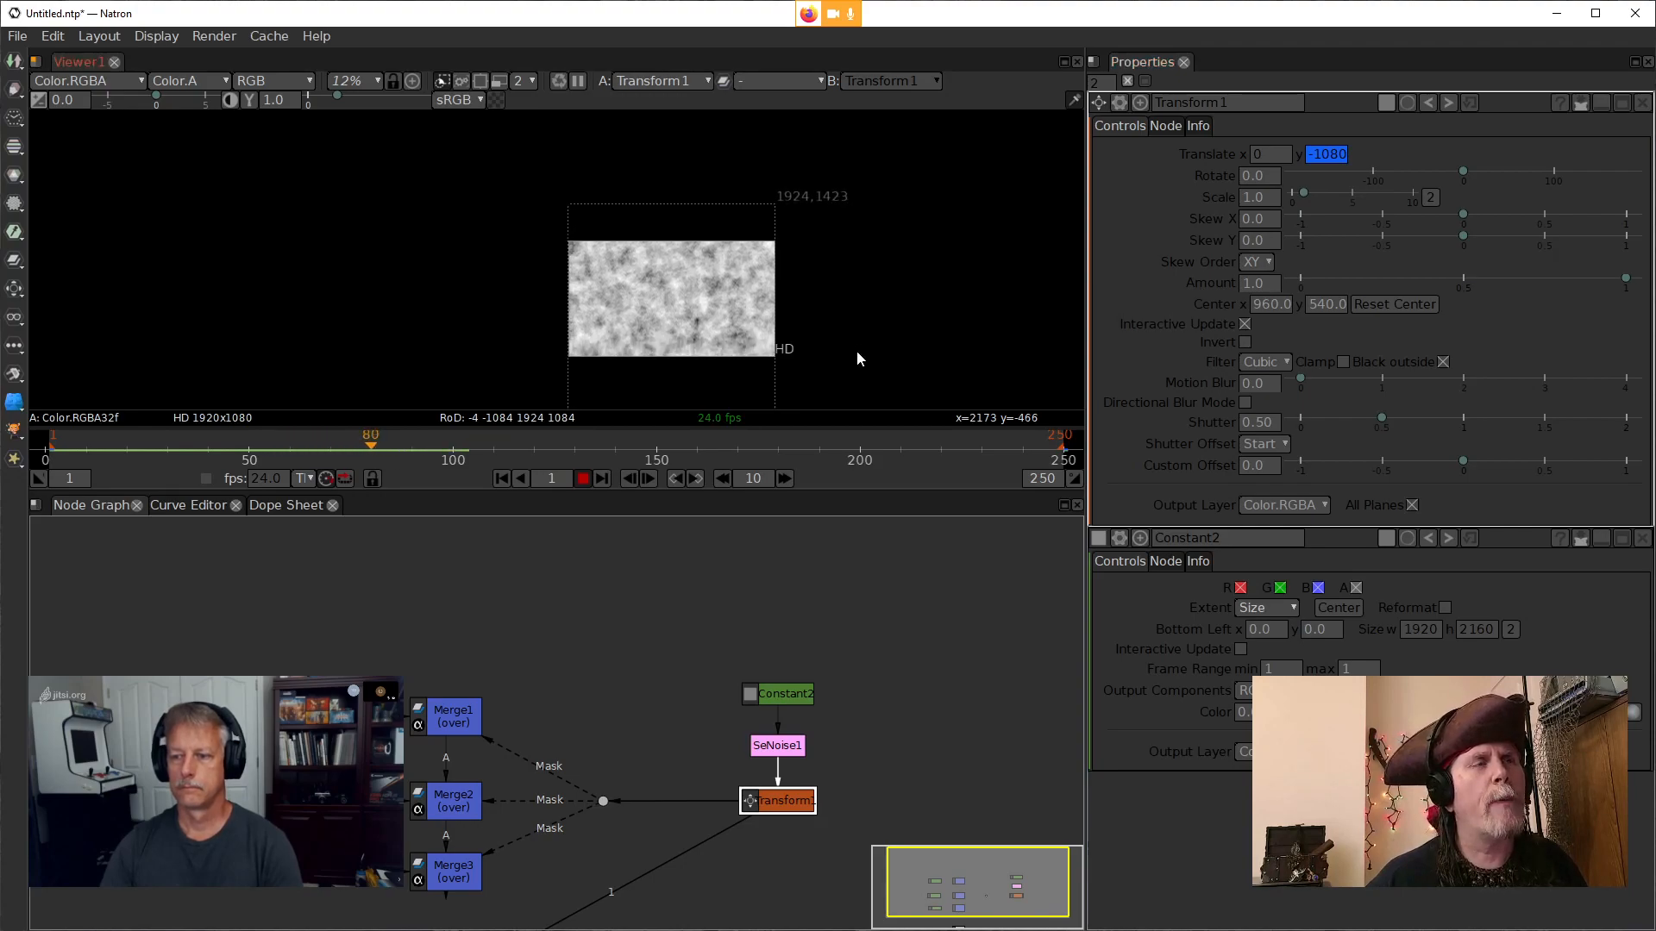
{"action": "scroll", "coordinate": [871, 290], "scroll_direction": "up", "scroll_amount": 2}
{"action": "scroll", "coordinate": [862, 291], "scroll_direction": "up", "scroll_amount": 2}
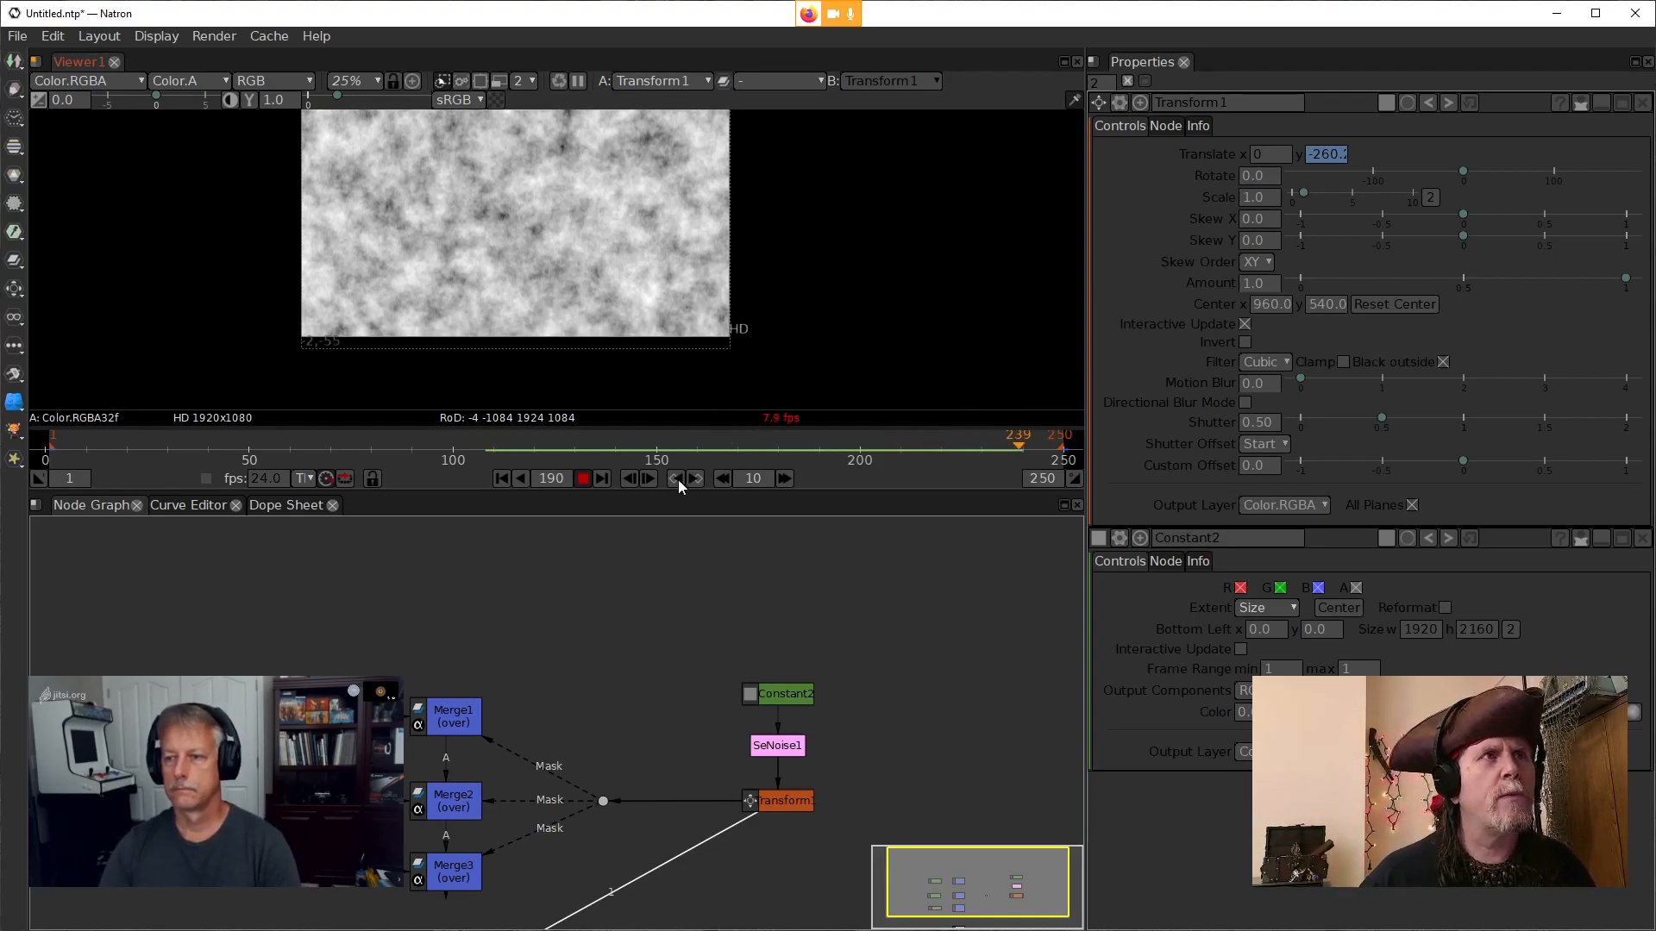
{"action": "left_click", "coordinate": [584, 478]}
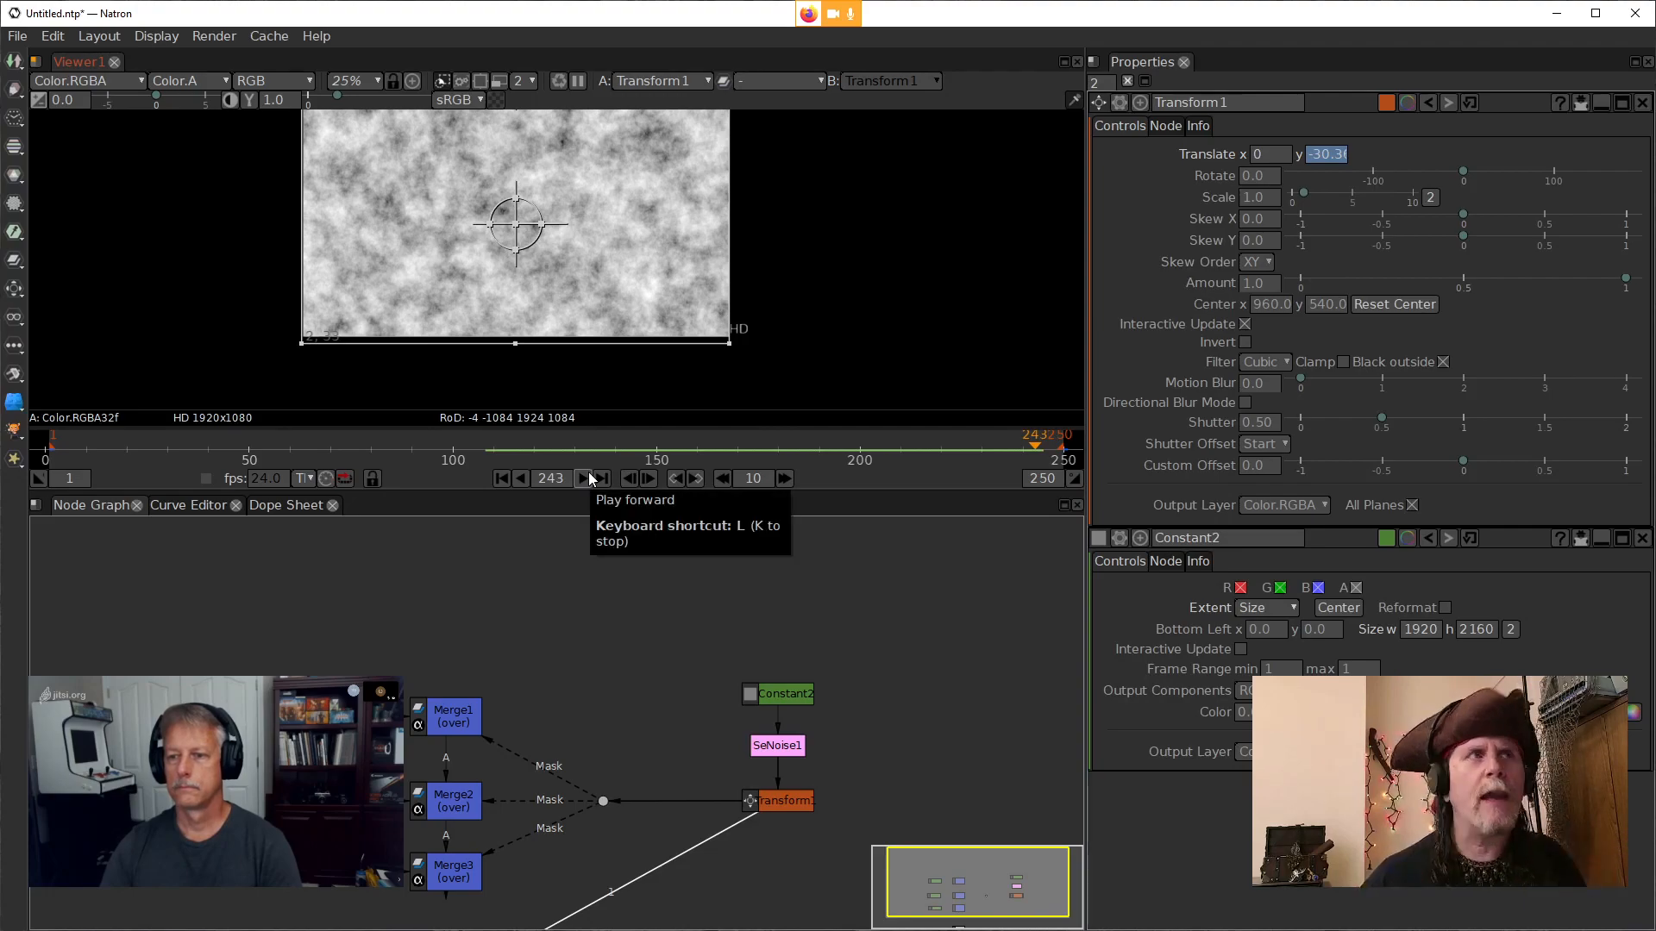
{"action": "left_click", "coordinate": [500, 480]}
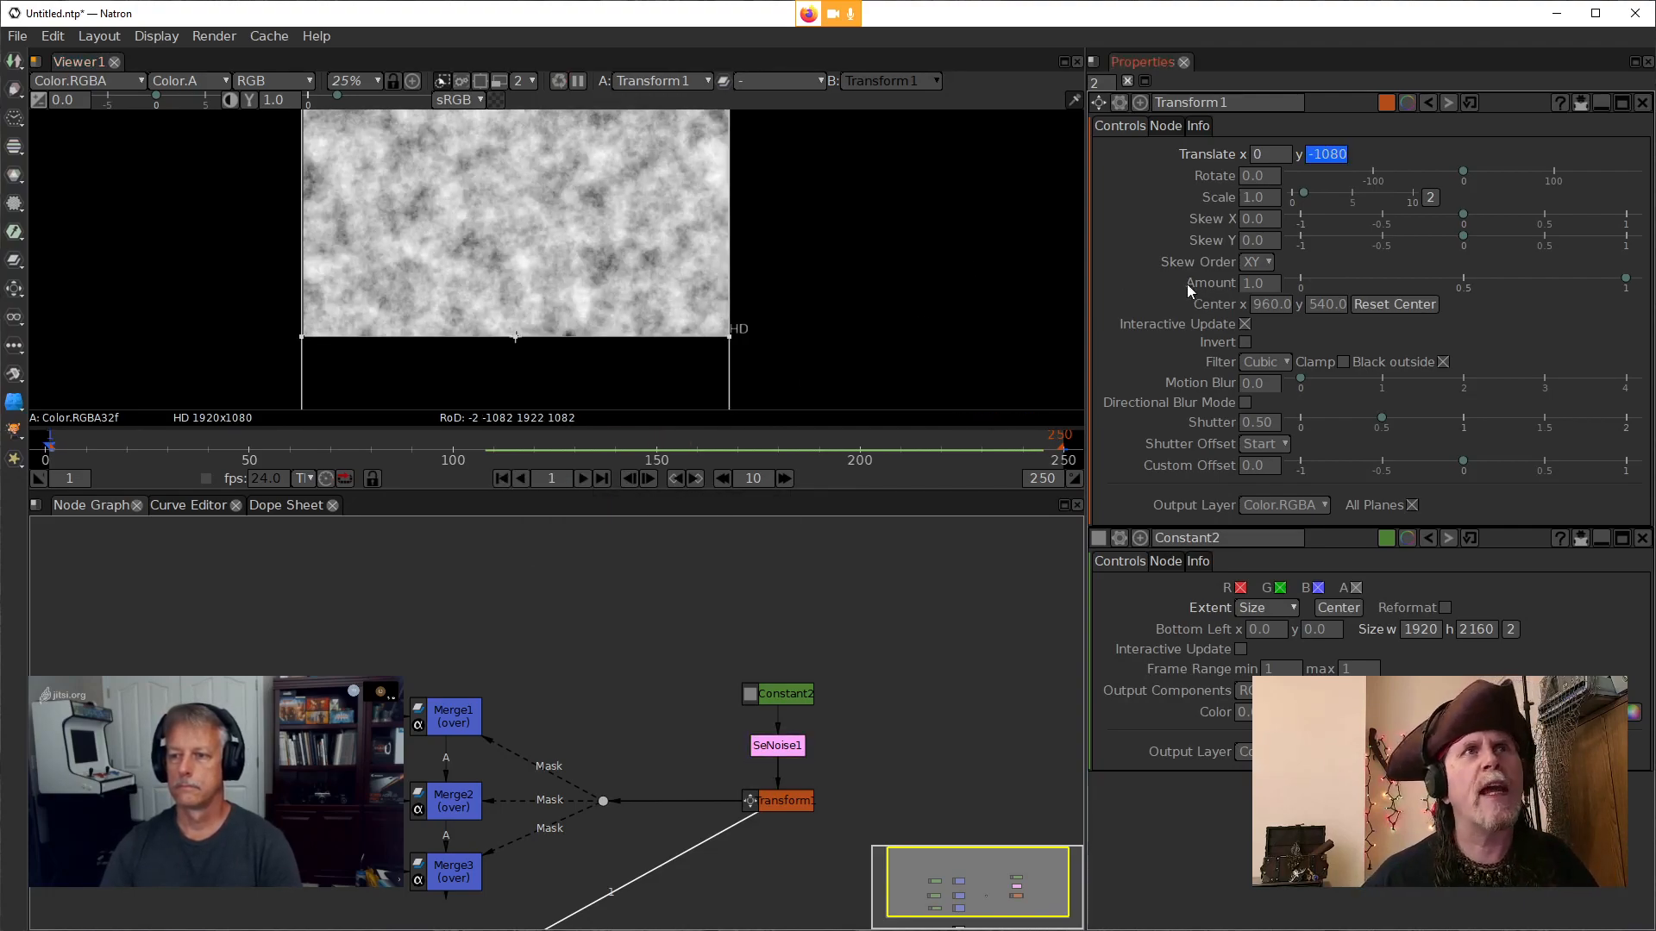
Bring up the SeNoise node's settings and set its Z Slope to 0.01
{"action": "double_click", "coordinate": [771, 747]}
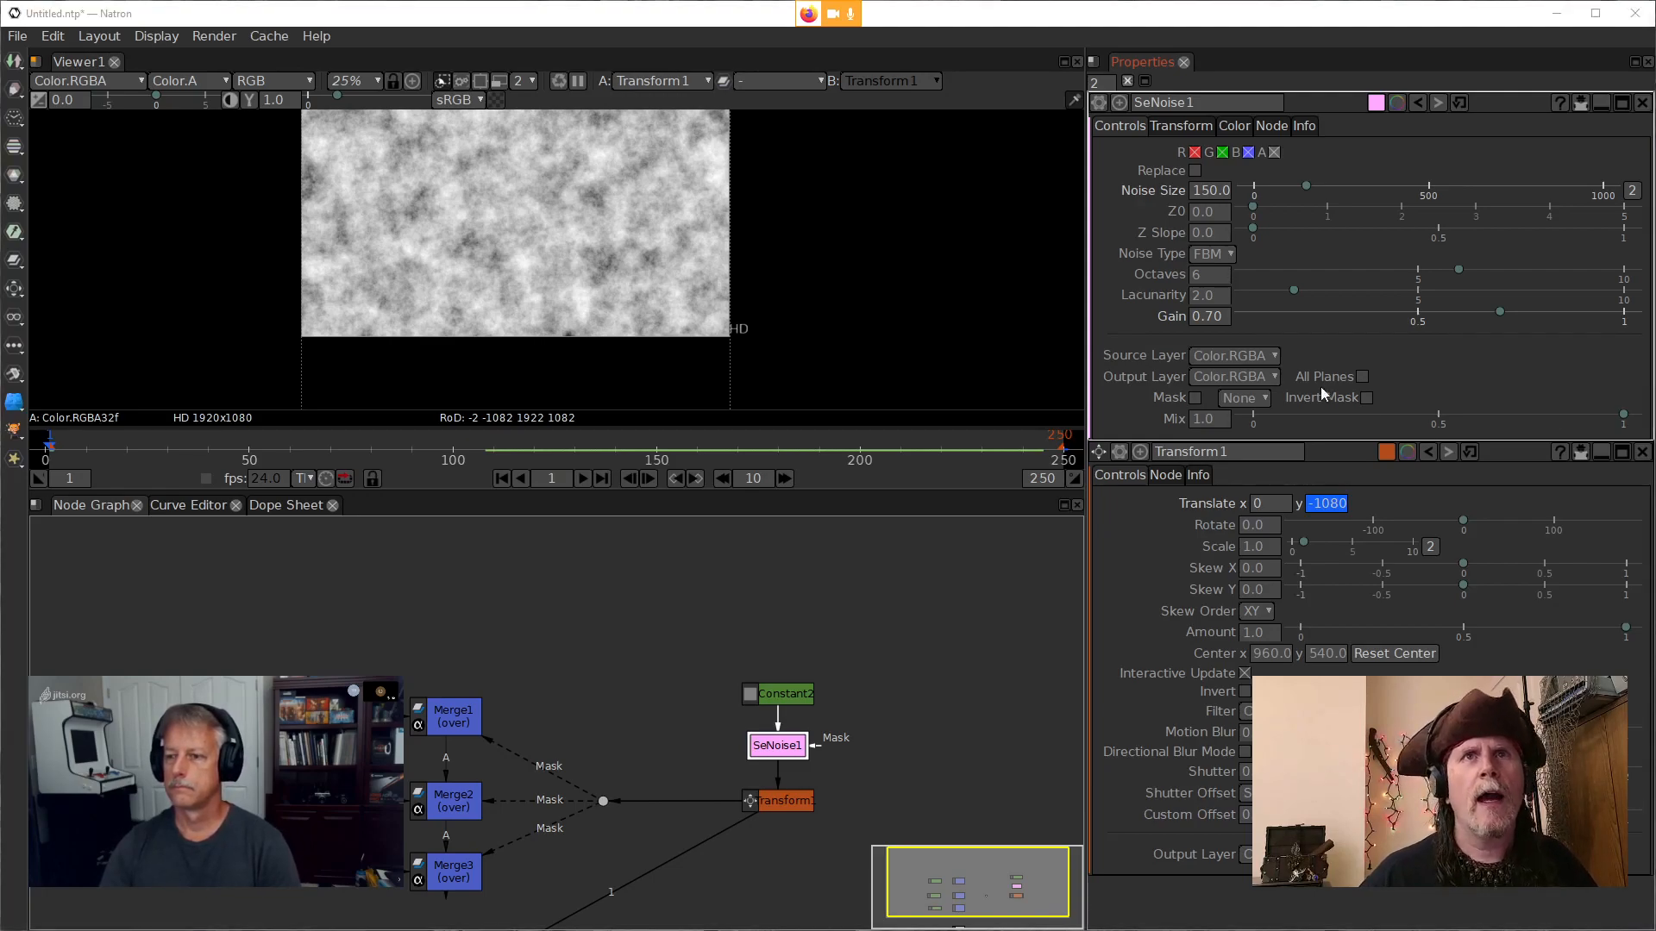
{"action": "left_click", "coordinate": [1215, 233]}
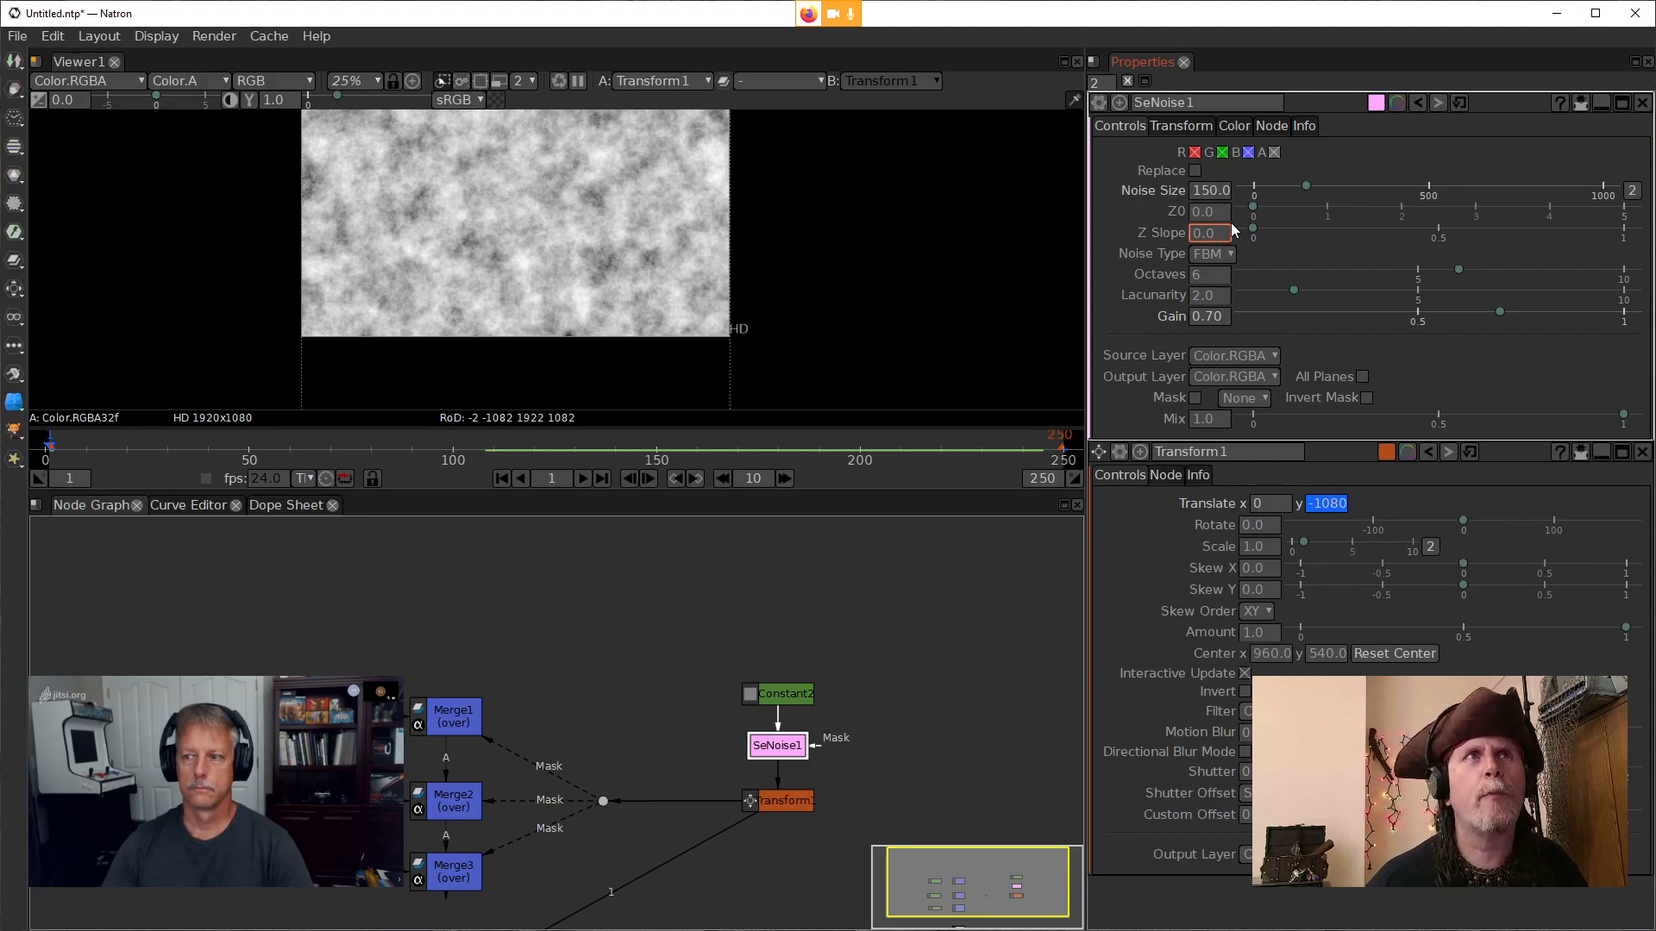
{"action": "type", "text": "1"}
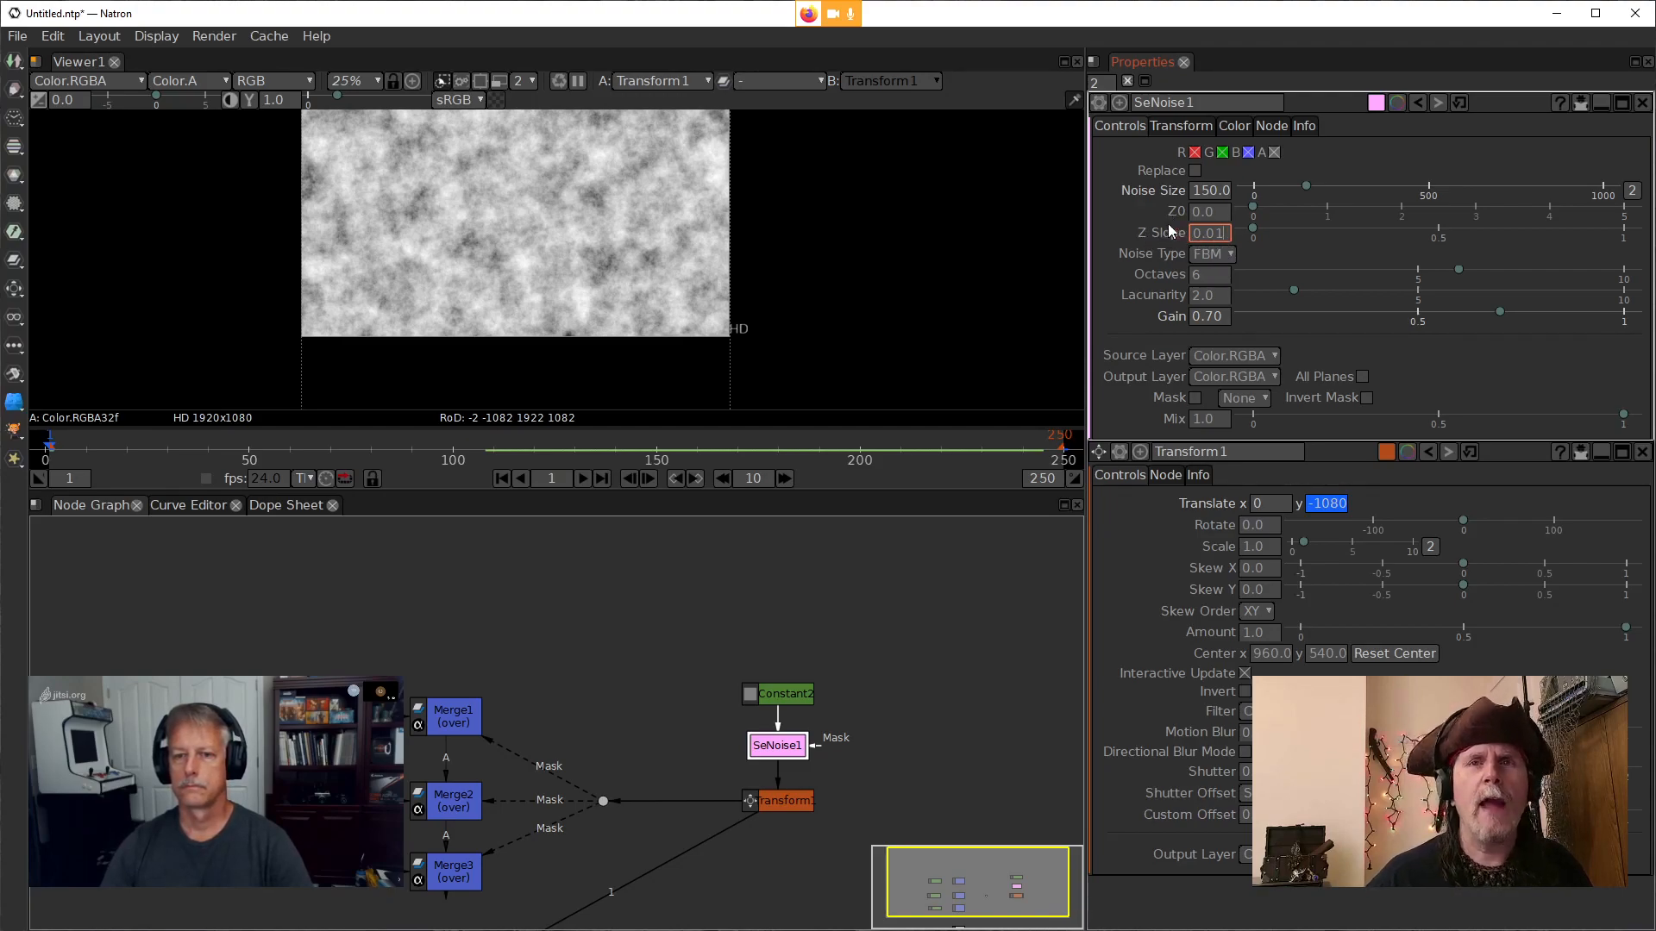
{"action": "mouse_move", "coordinate": [1168, 224]}
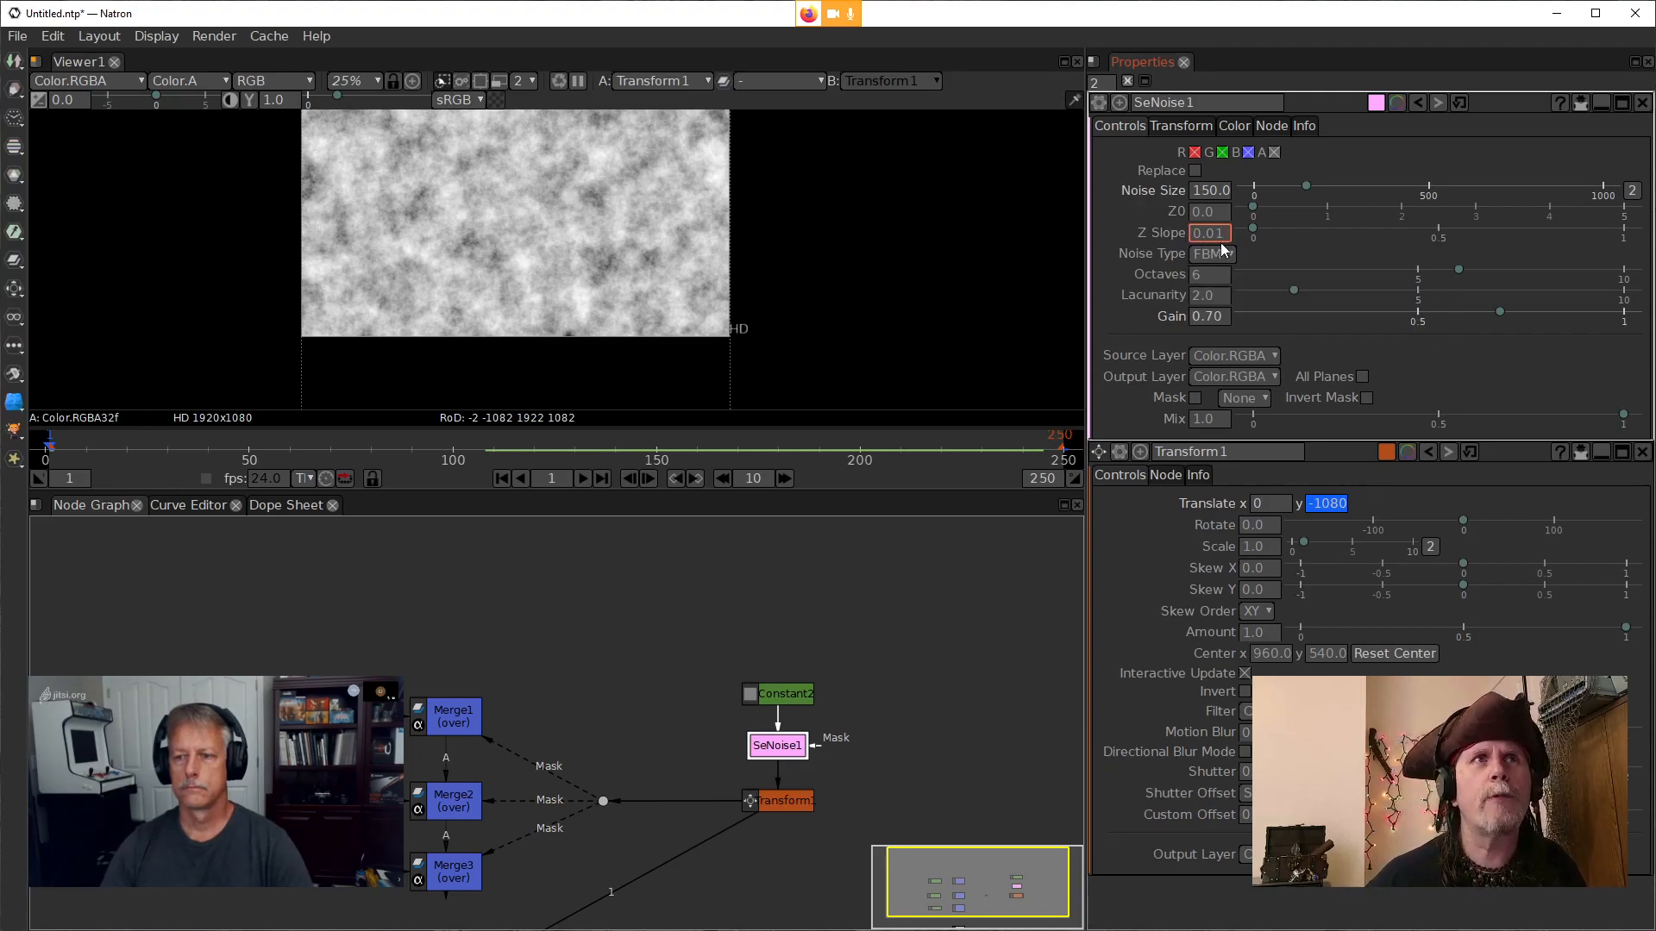
Animate SeNoise's Z0 from a keyframe of 0.0 at frame 1 to 2.0 at frame 250
{"action": "left_click", "coordinate": [1212, 204]}
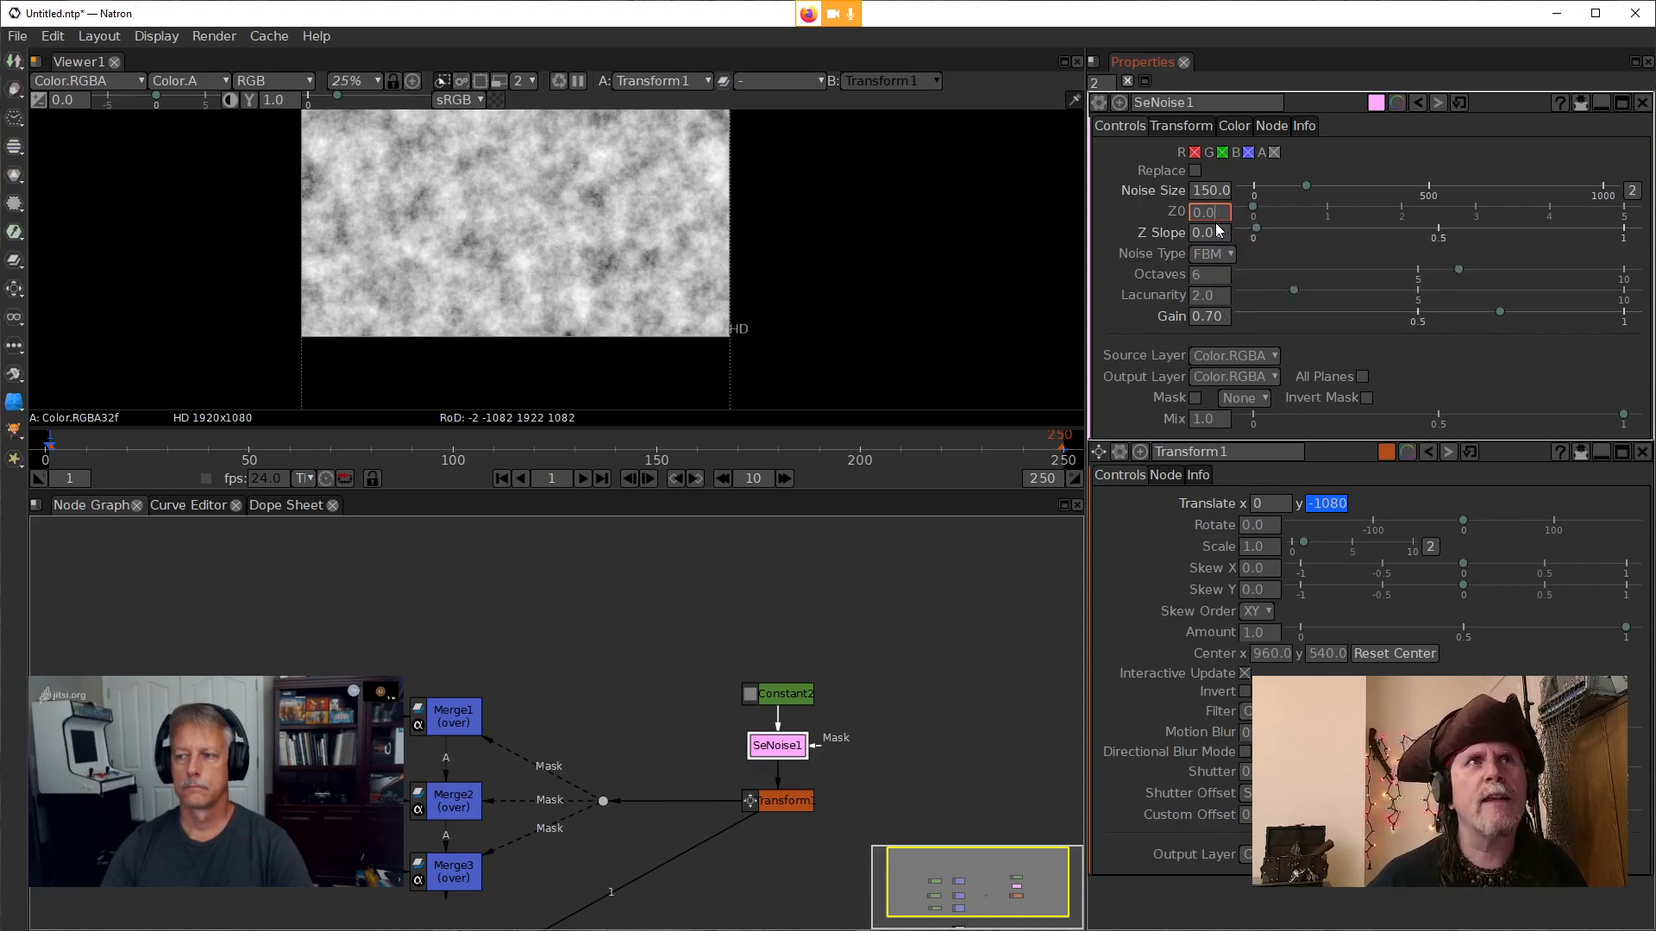
{"action": "right_click", "coordinate": [1218, 215]}
{"action": "left_click", "coordinate": [1241, 225]}
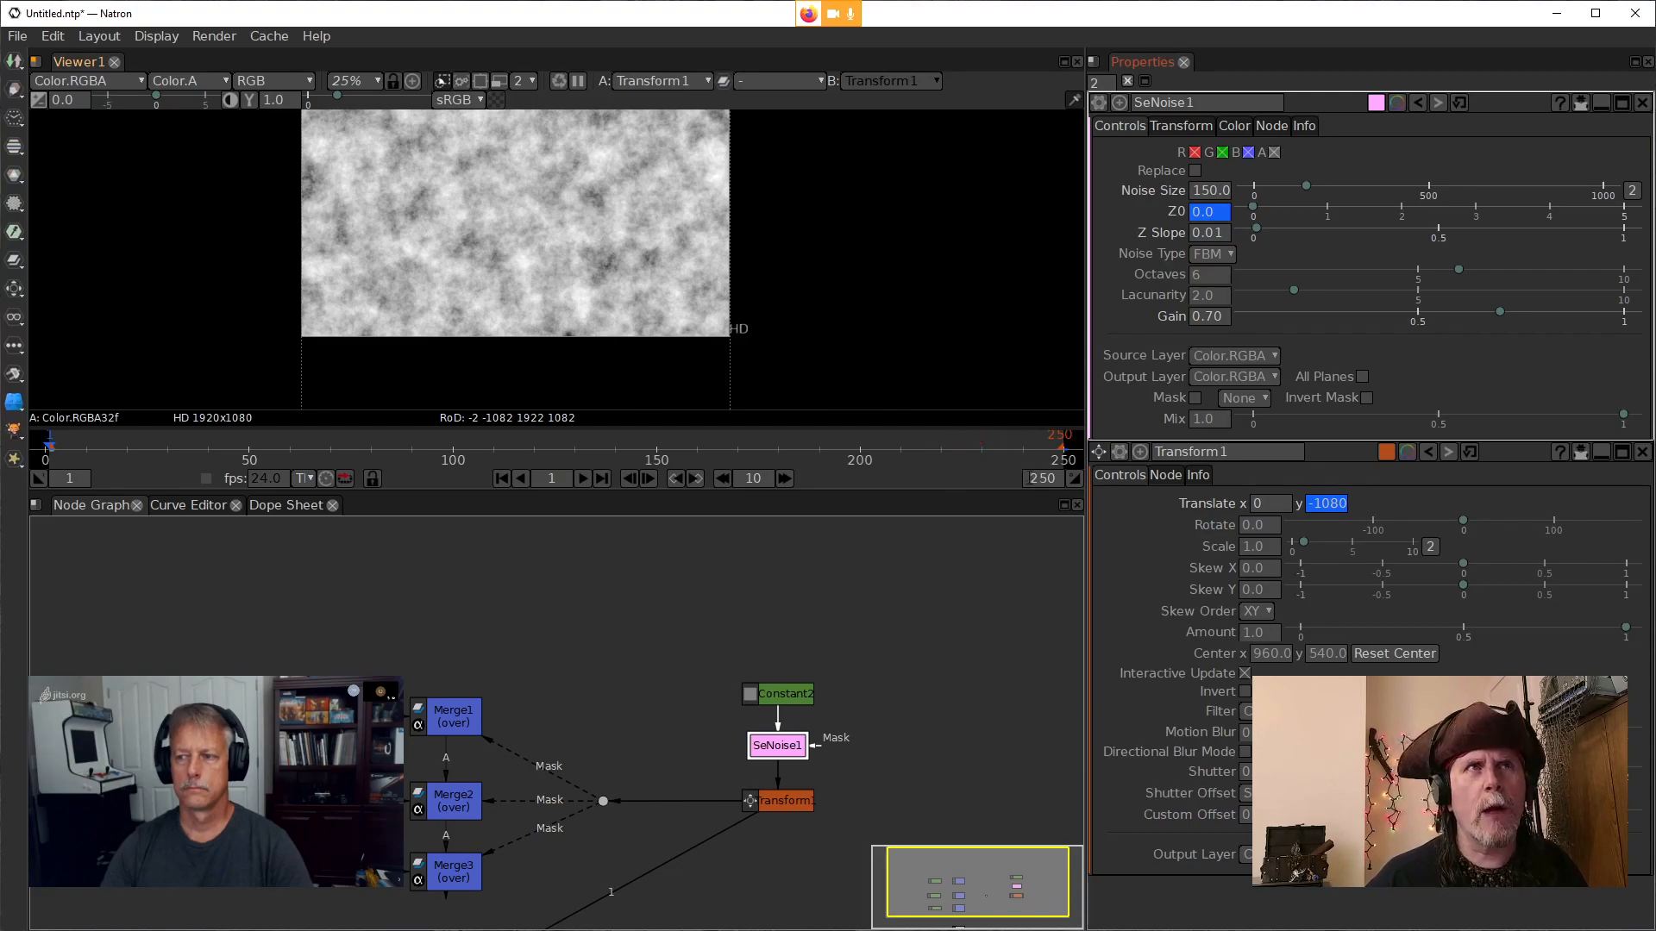
{"action": "left_click", "coordinate": [602, 478]}
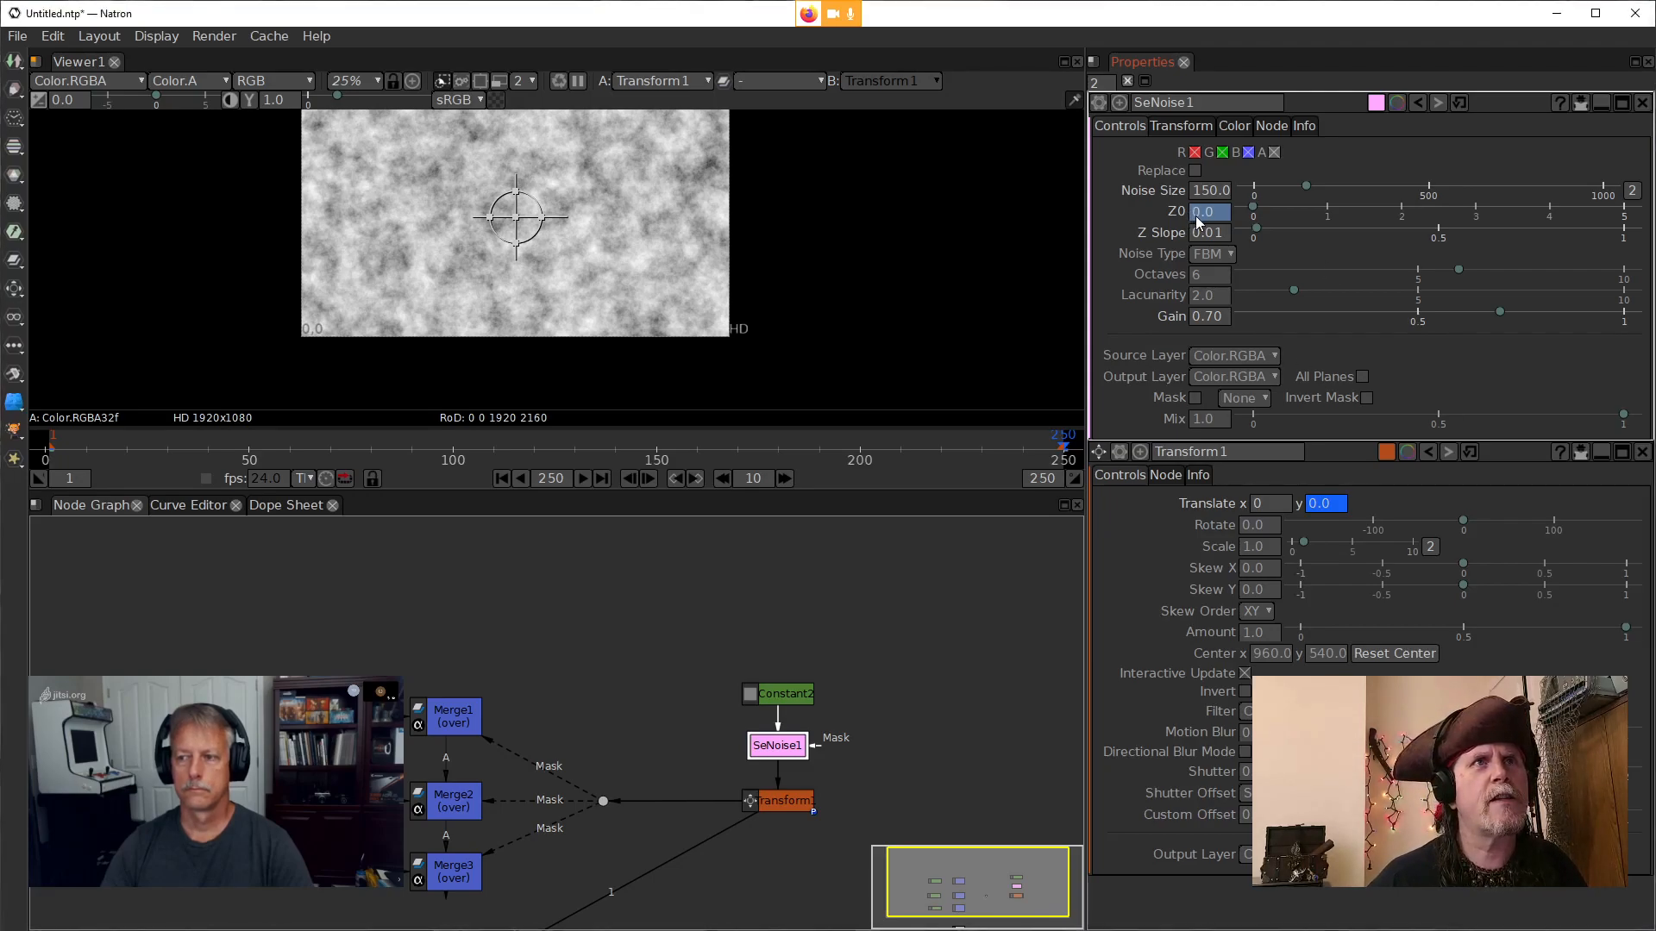
{"action": "scroll", "coordinate": [1197, 215], "scroll_direction": "up", "scroll_amount": 2}
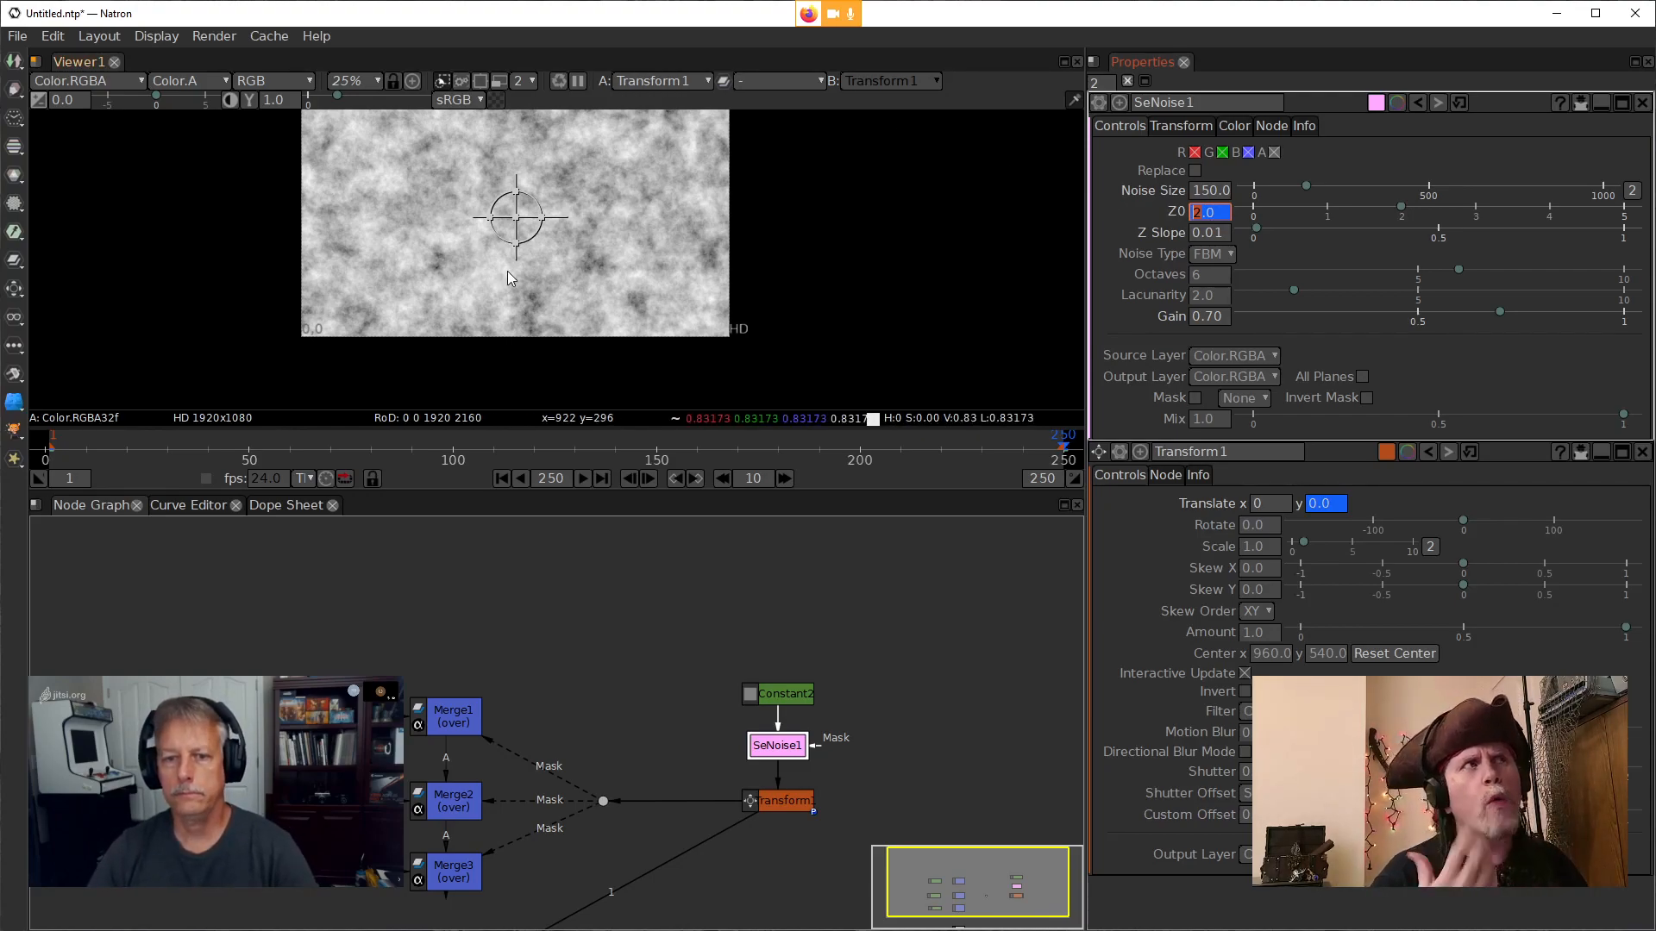
Play the noise animation from frame 1 and examine up close how the pattern evolves while moving
{"action": "left_click", "coordinate": [497, 475]}
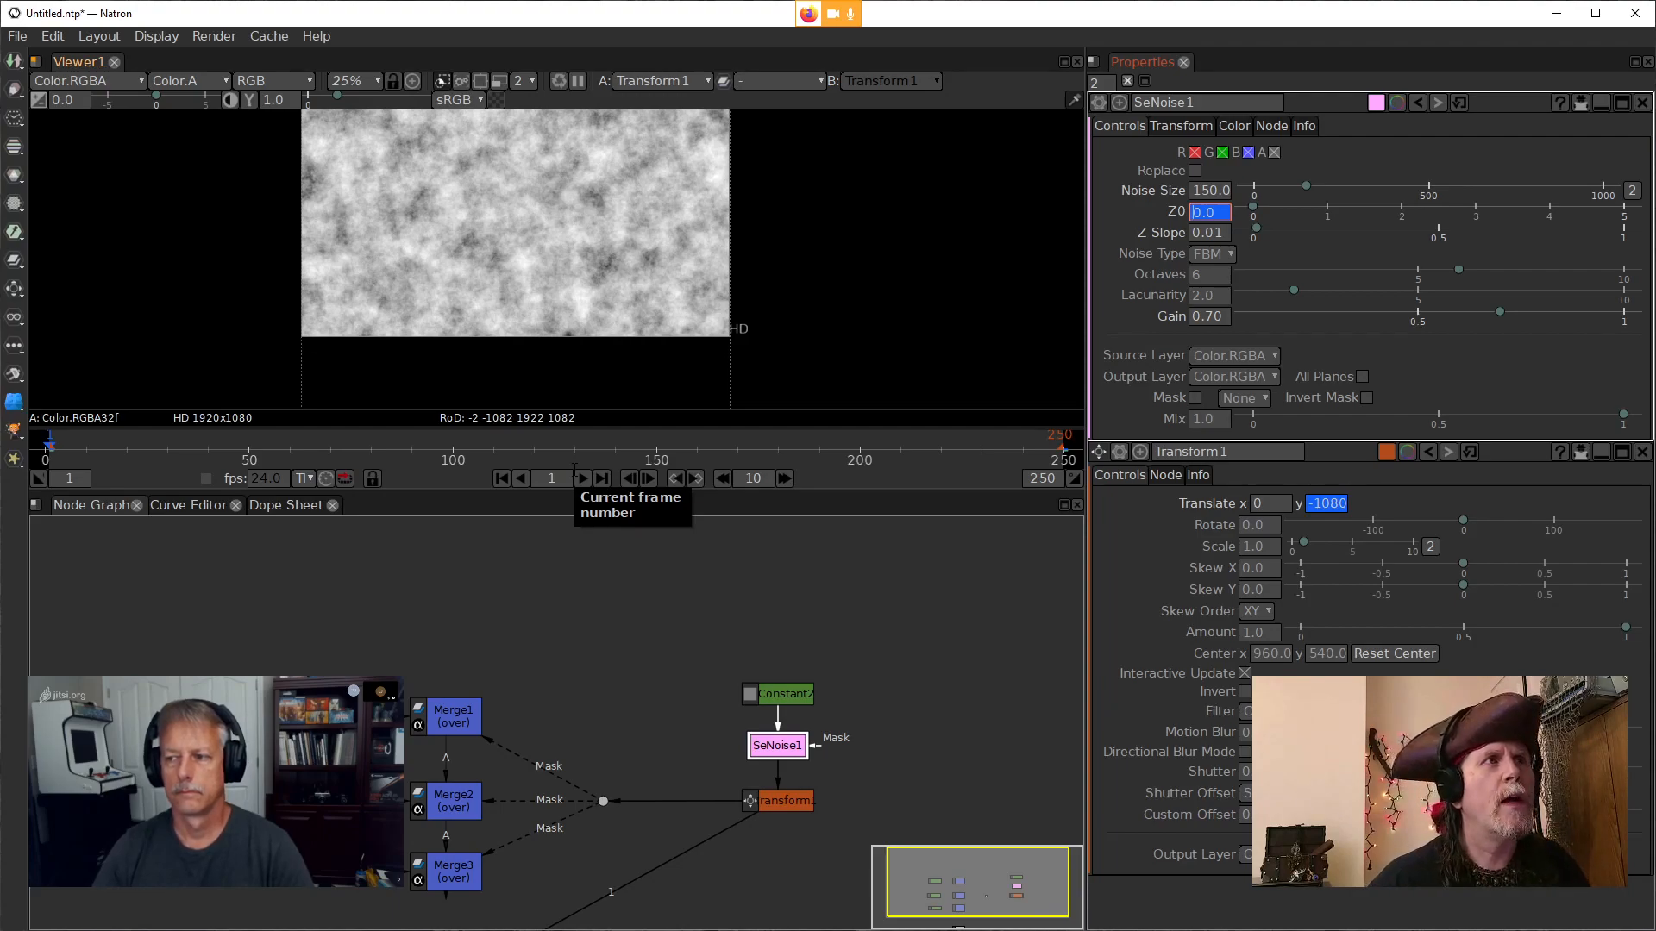
{"action": "left_click", "coordinate": [581, 477]}
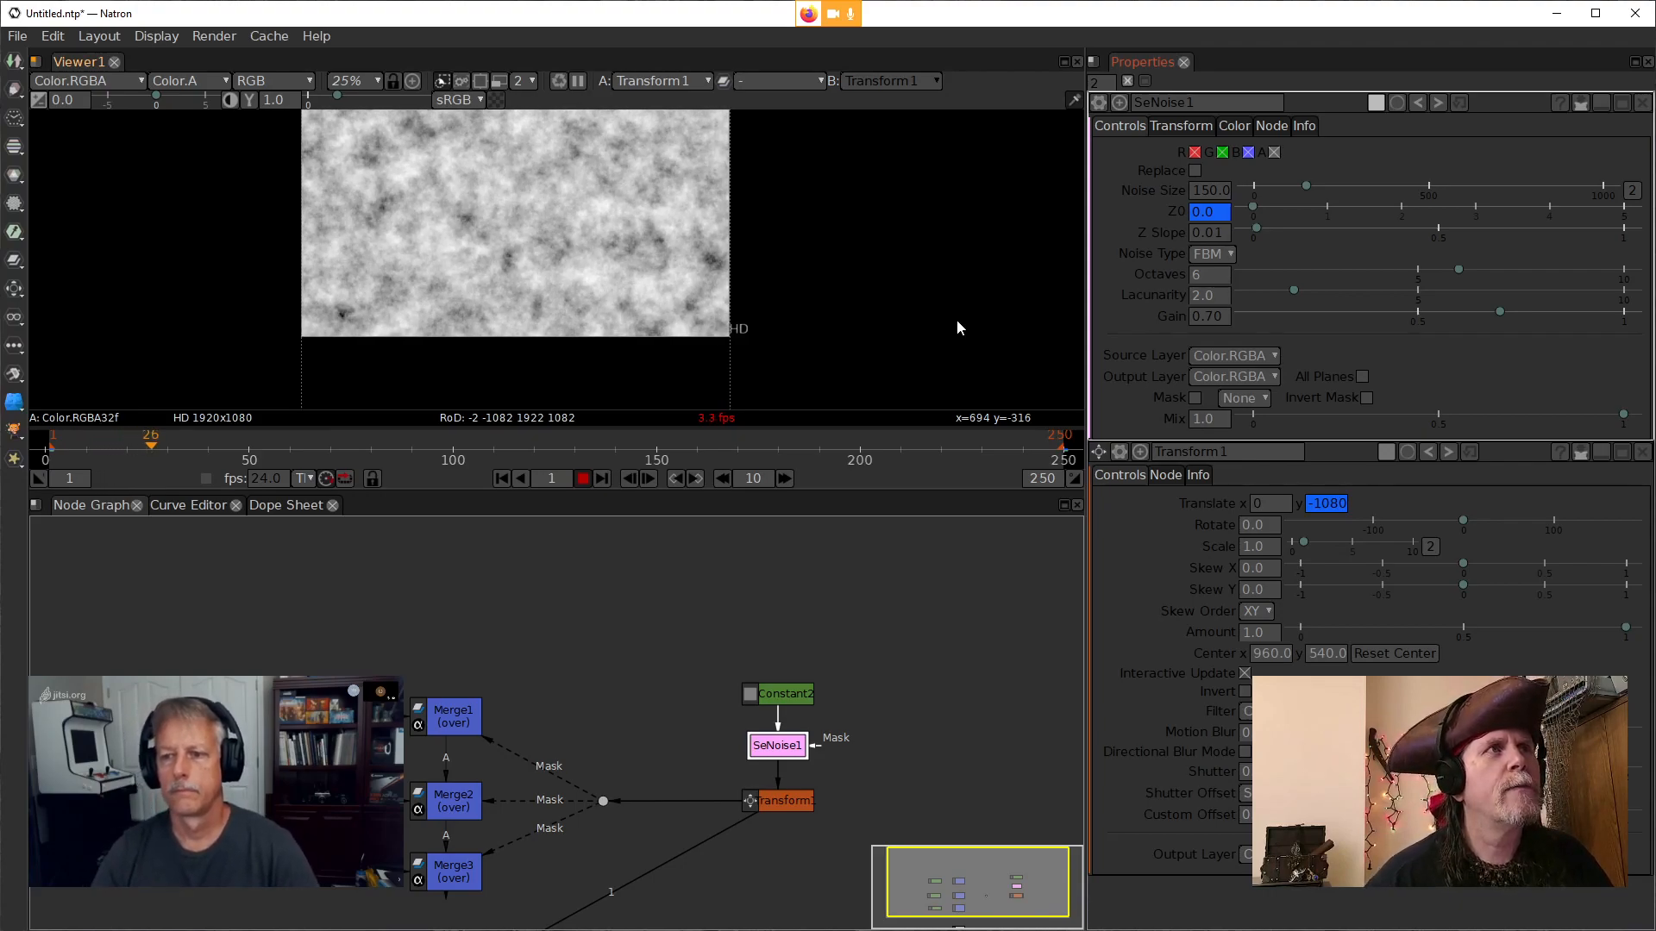
{"action": "scroll", "coordinate": [601, 300], "scroll_direction": "up", "scroll_amount": 12}
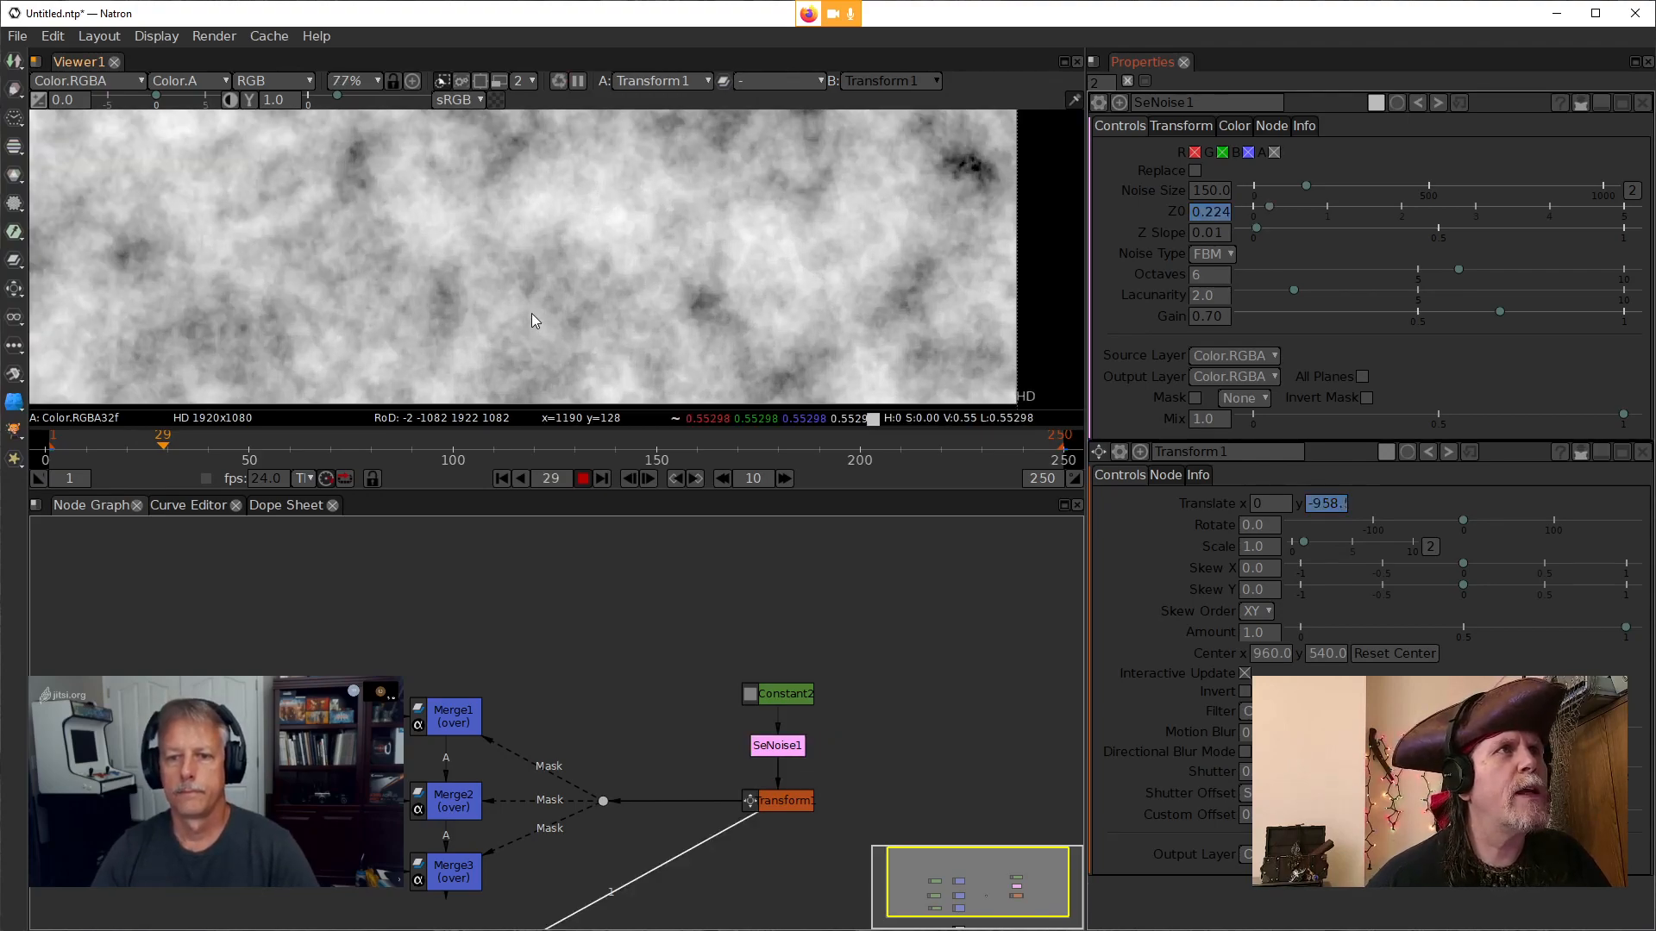
{"action": "left_click_drag", "start_coordinate": [548, 293], "coordinate": [611, 283]}
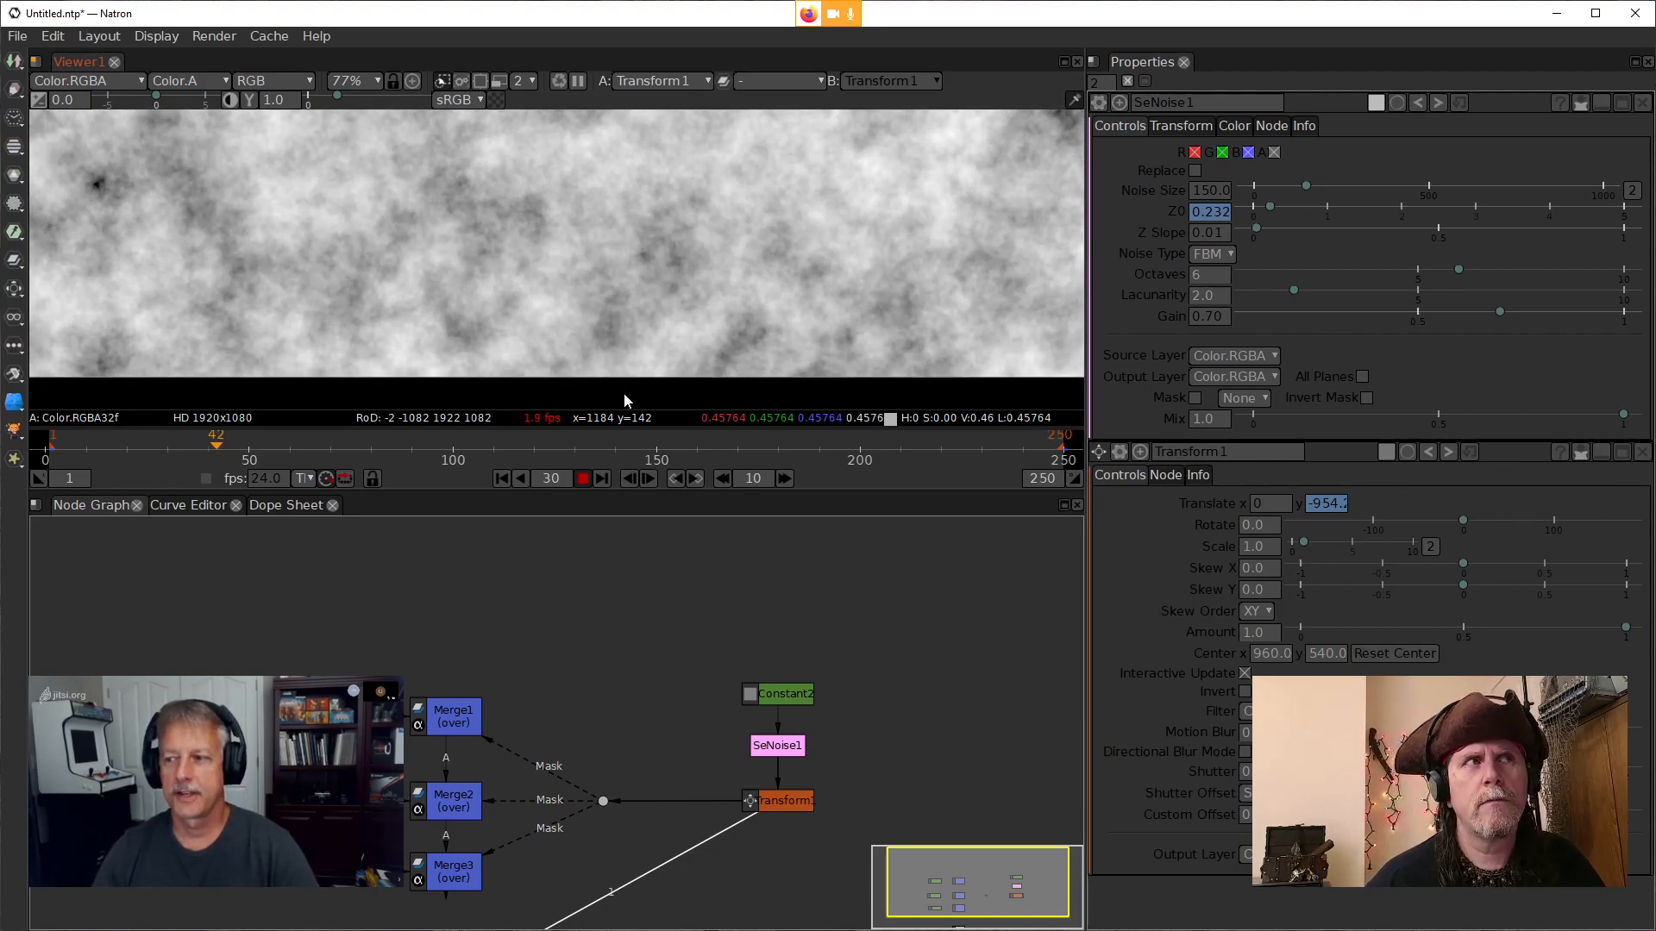
{"action": "left_click", "coordinate": [584, 479]}
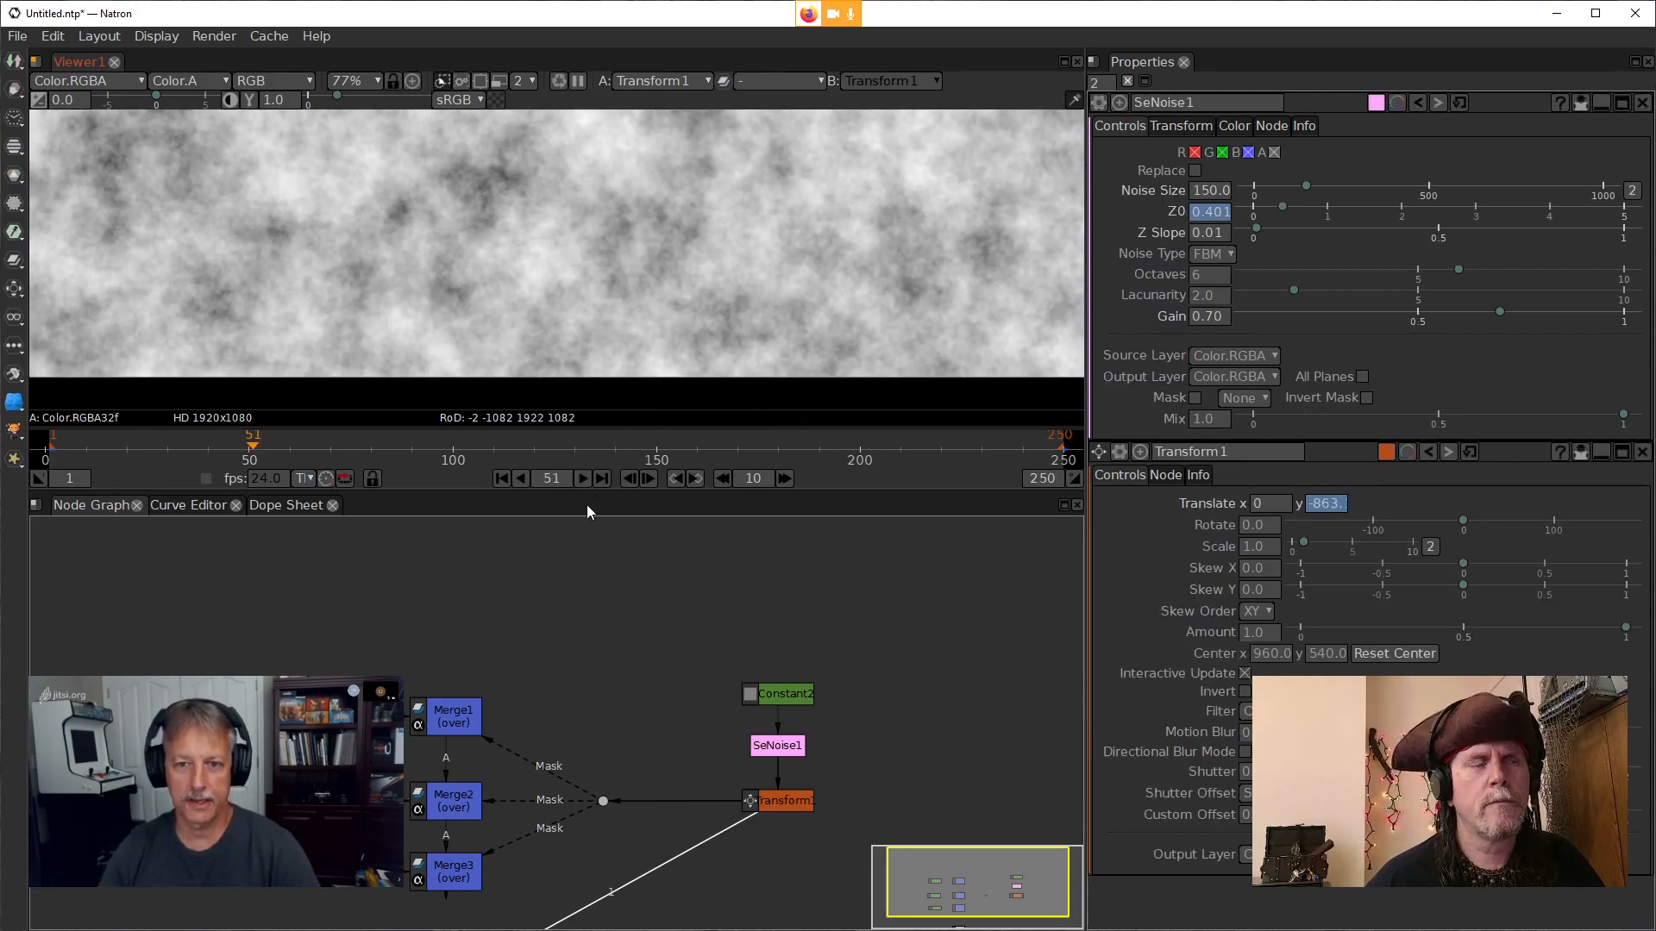
{"action": "left_click", "coordinate": [507, 480]}
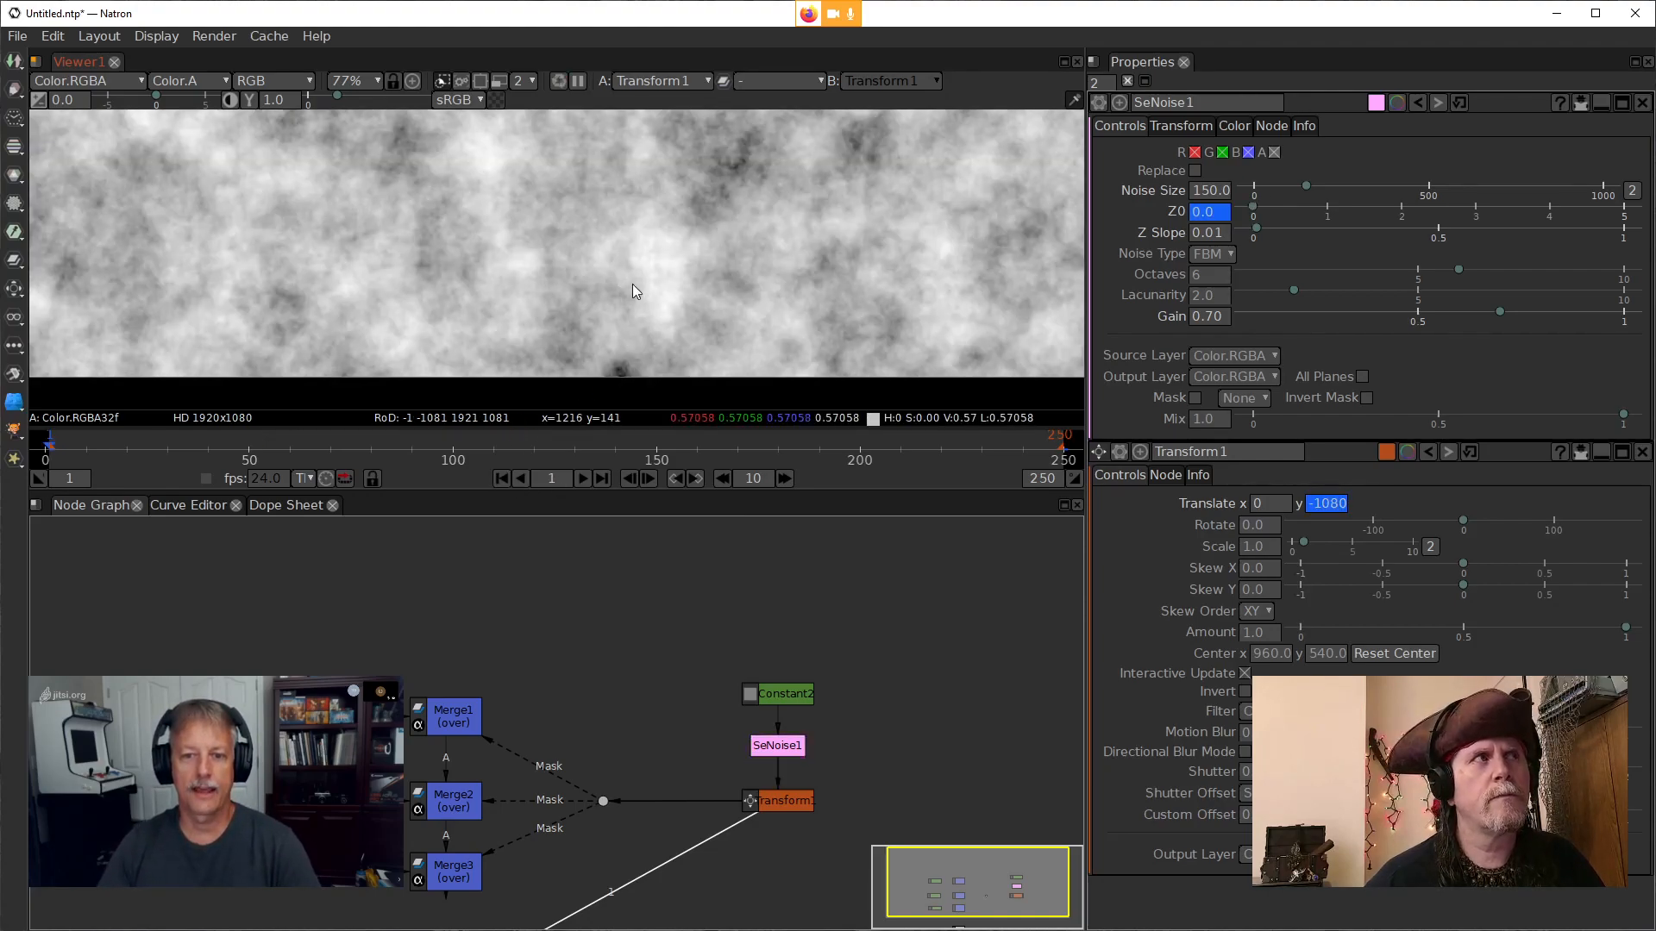
{"action": "scroll", "coordinate": [629, 285], "scroll_direction": "down", "scroll_amount": 6}
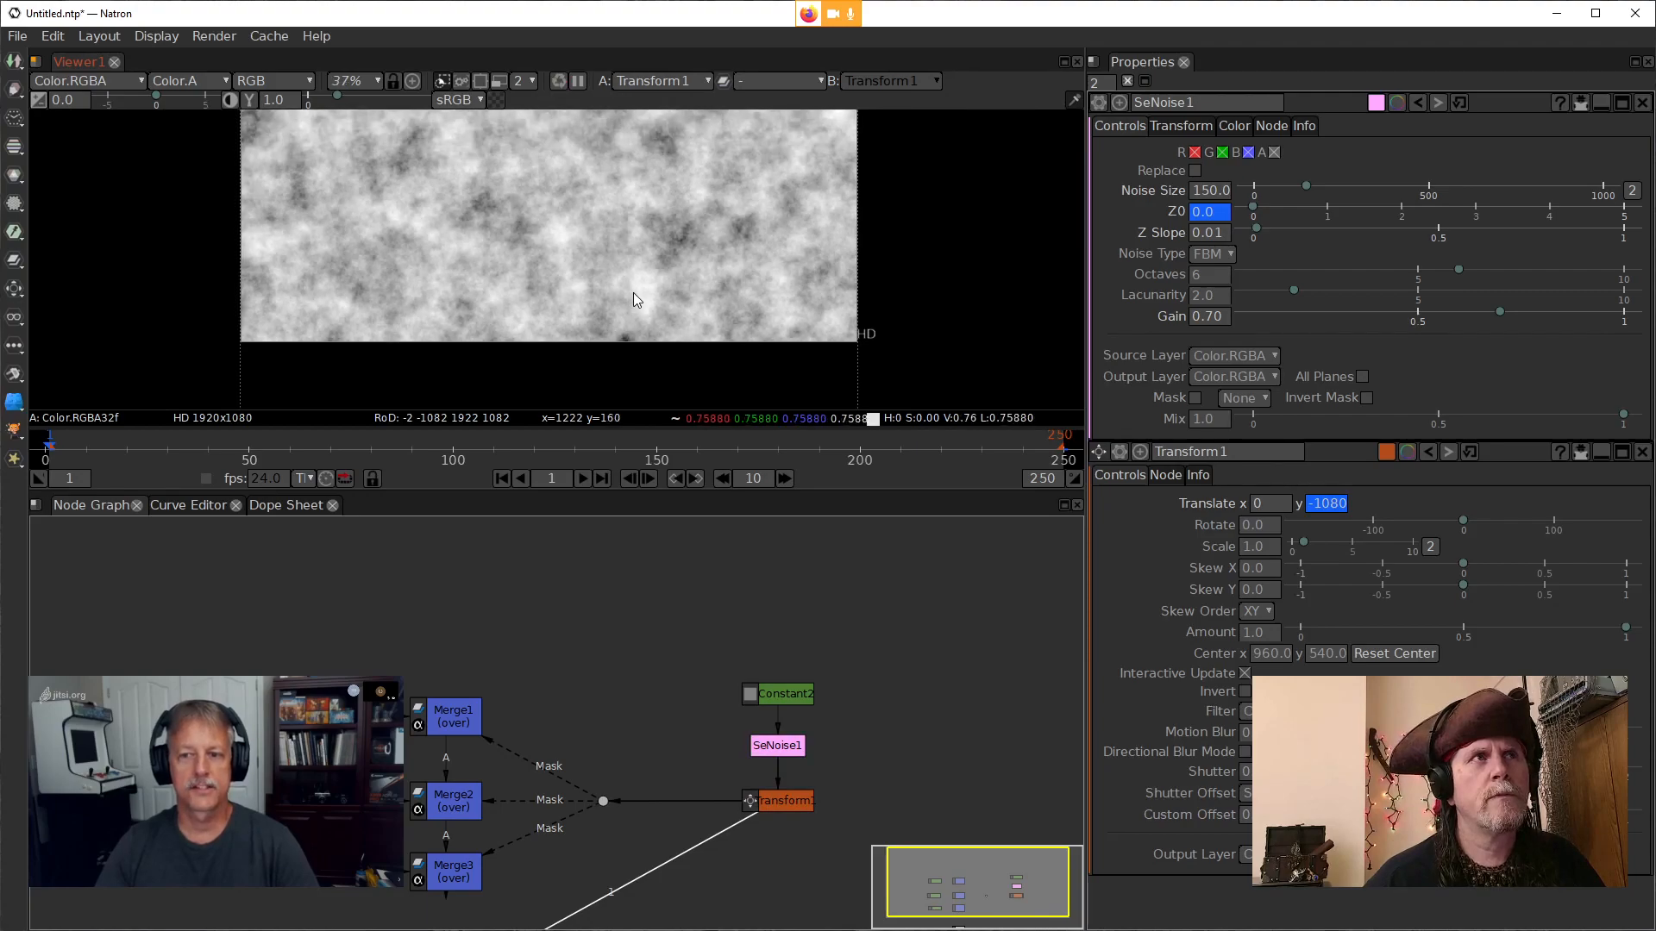
{"action": "scroll", "coordinate": [633, 317], "scroll_direction": "down", "scroll_amount": 4}
{"action": "scroll", "coordinate": [637, 309], "scroll_direction": "up", "scroll_amount": 1}
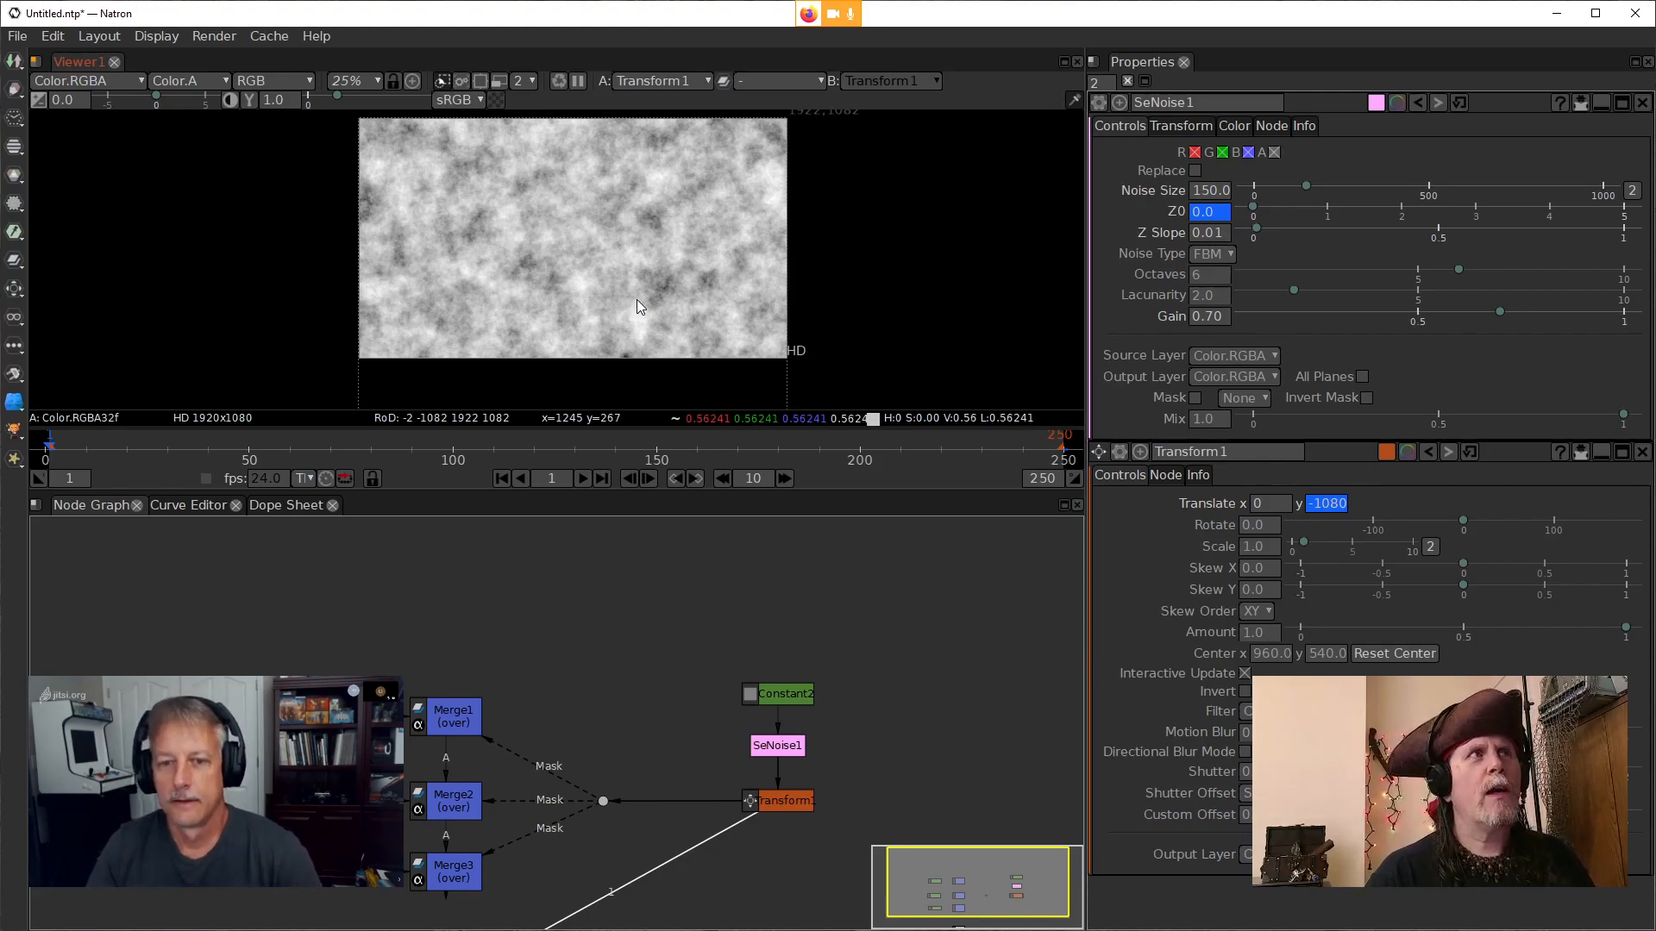
{"action": "scroll", "coordinate": [621, 302], "scroll_direction": "up", "scroll_amount": 1}
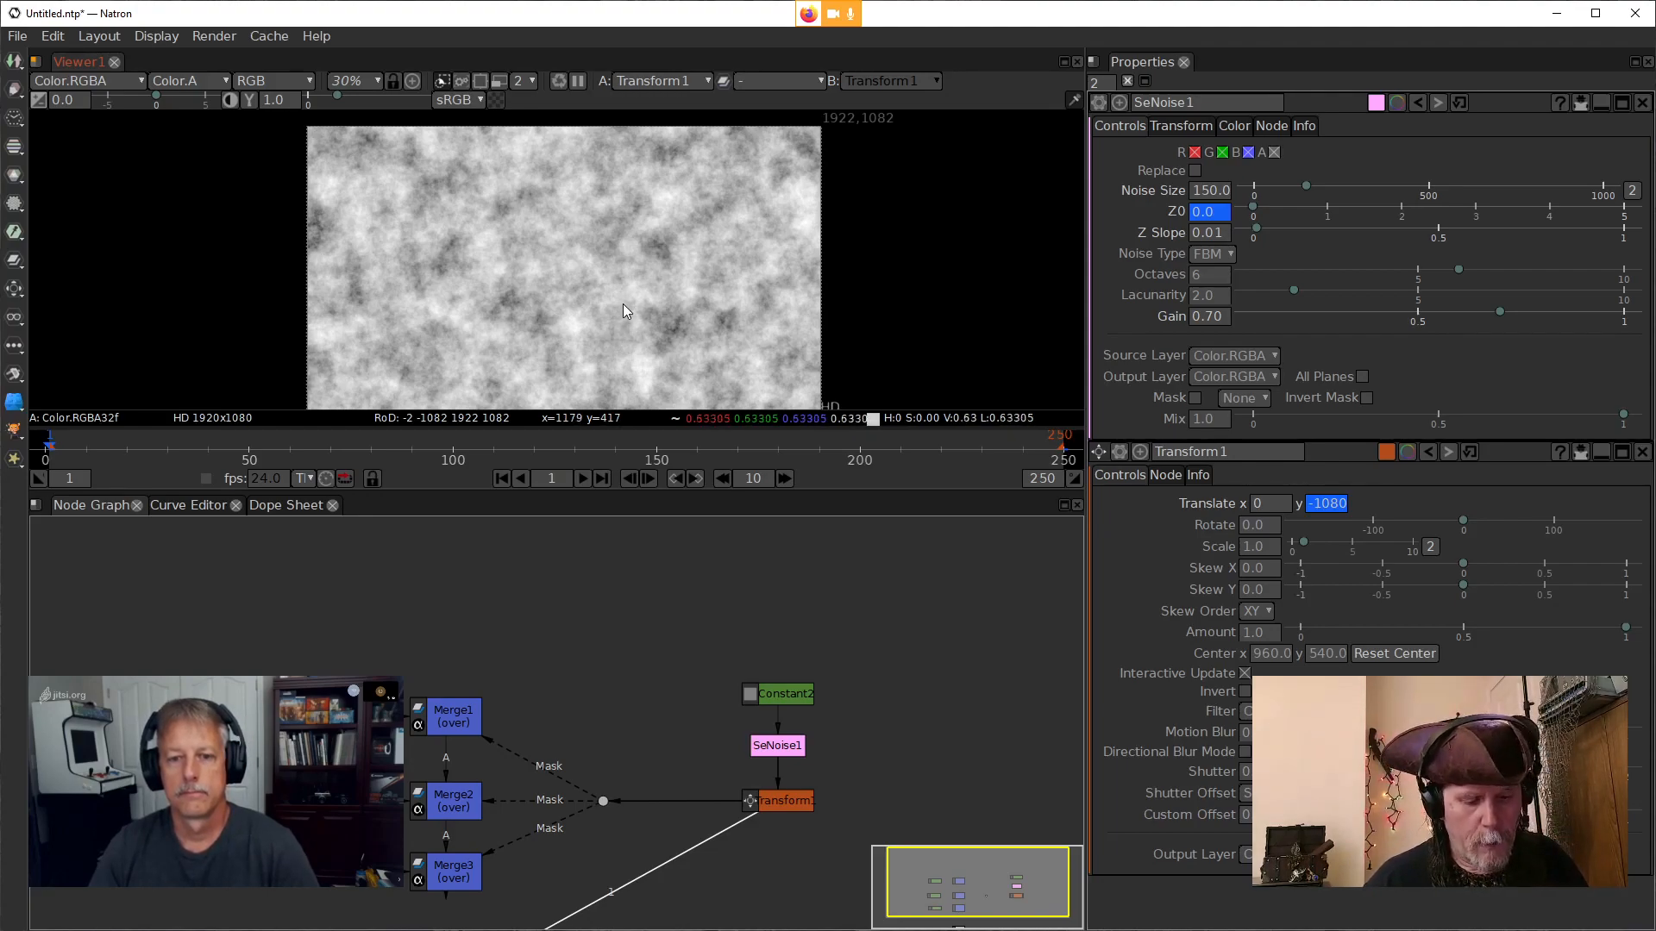
{"action": "key", "text": "f"}
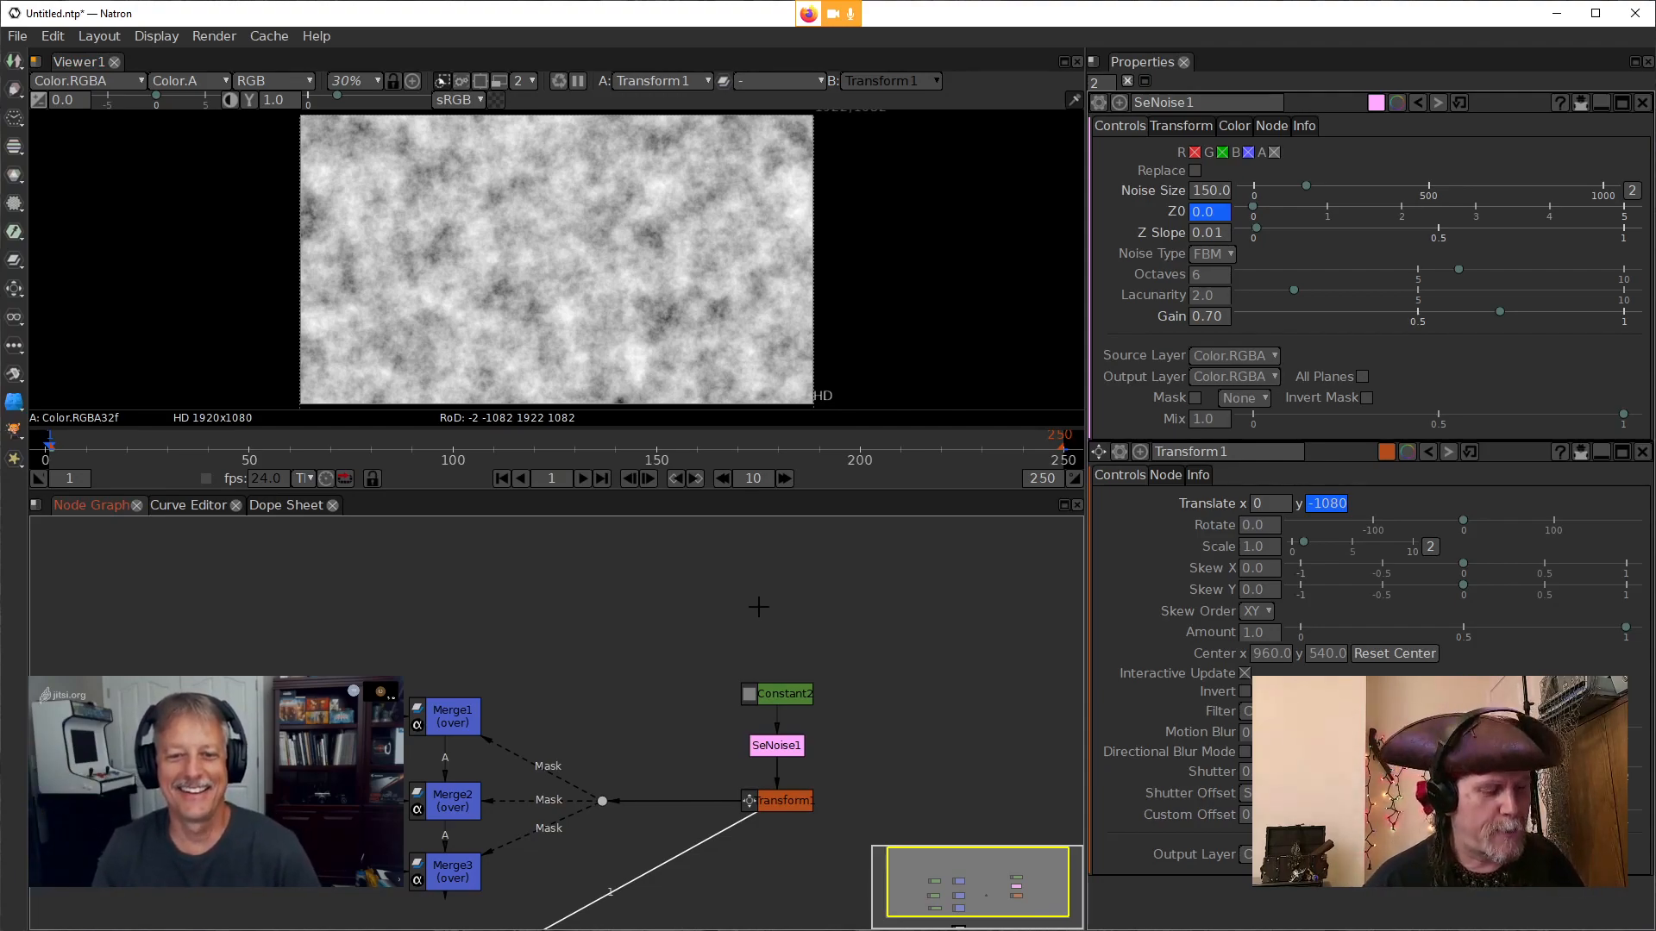
Reconnect the Viewer from the Transform to Merge3 and play the coloured composite
{"action": "left_click_drag", "start_coordinate": [642, 815], "coordinate": [726, 736]}
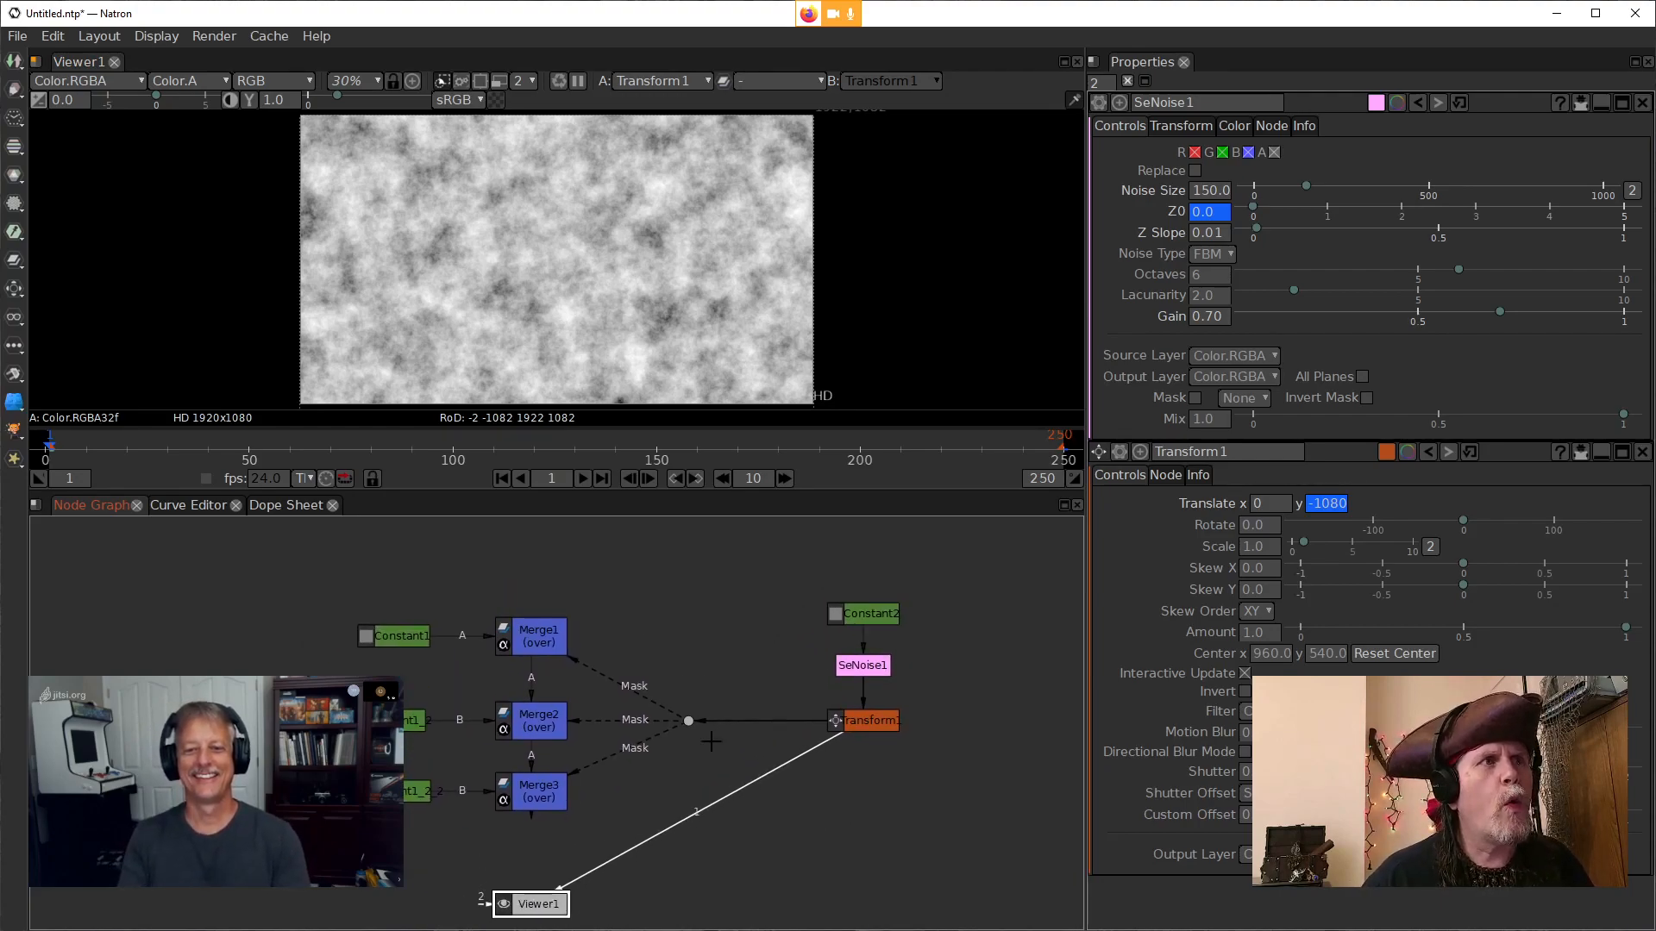
{"action": "left_click", "coordinate": [869, 723]}
{"action": "left_click_drag", "start_coordinate": [691, 830], "coordinate": [557, 795]}
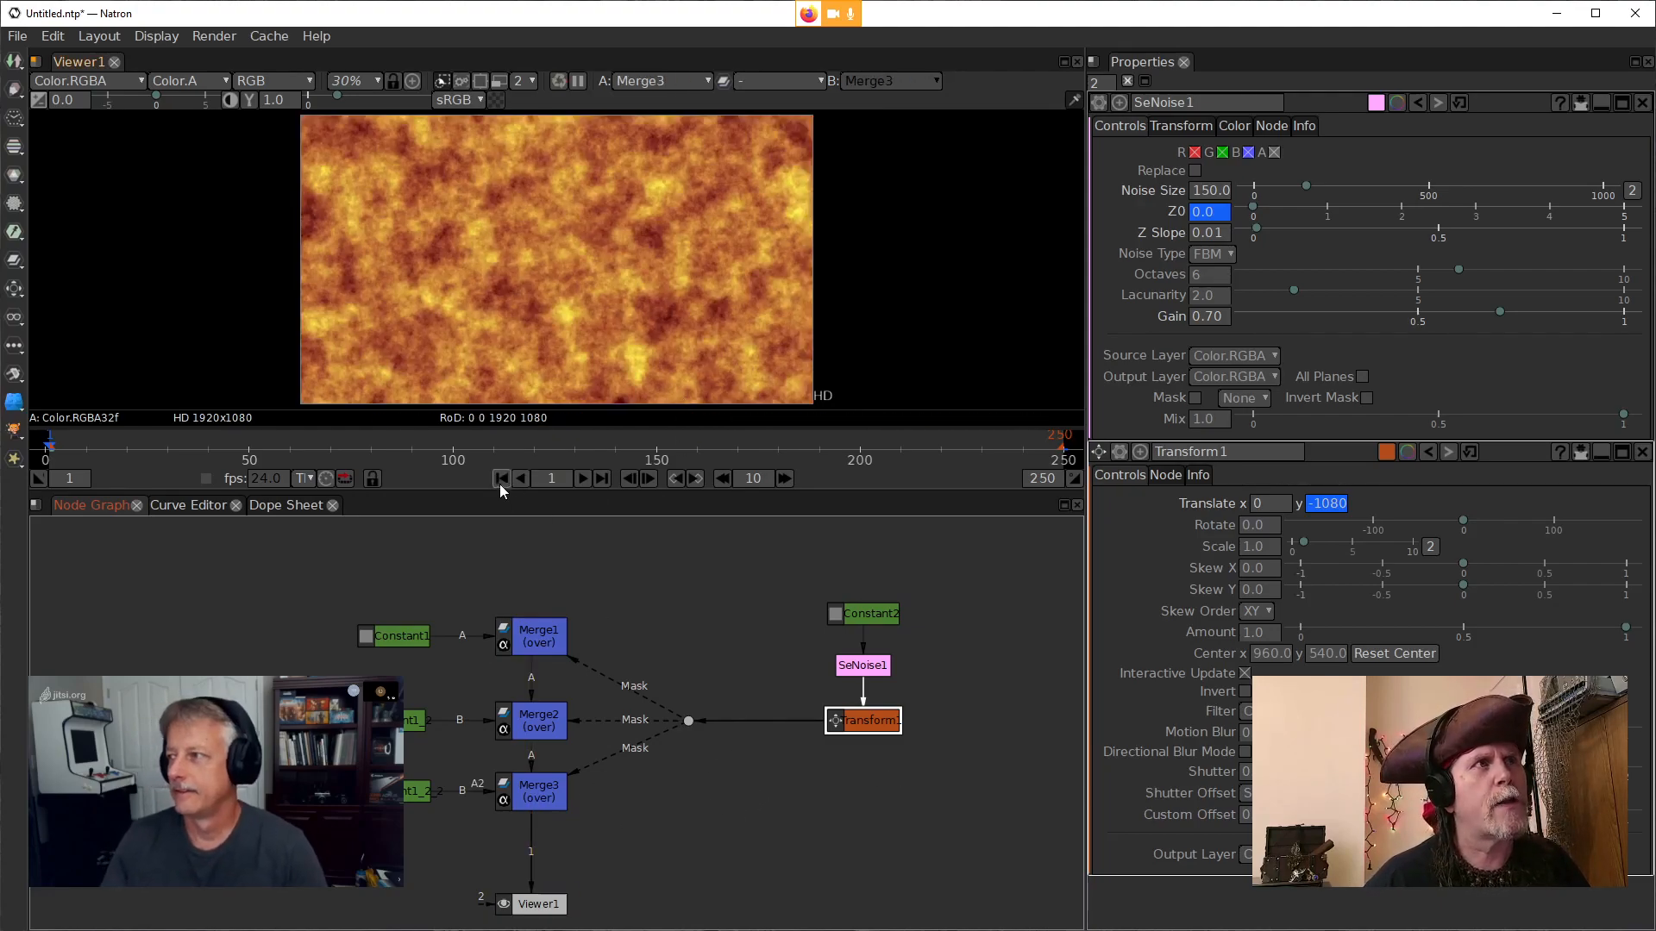
{"action": "left_click", "coordinate": [583, 479]}
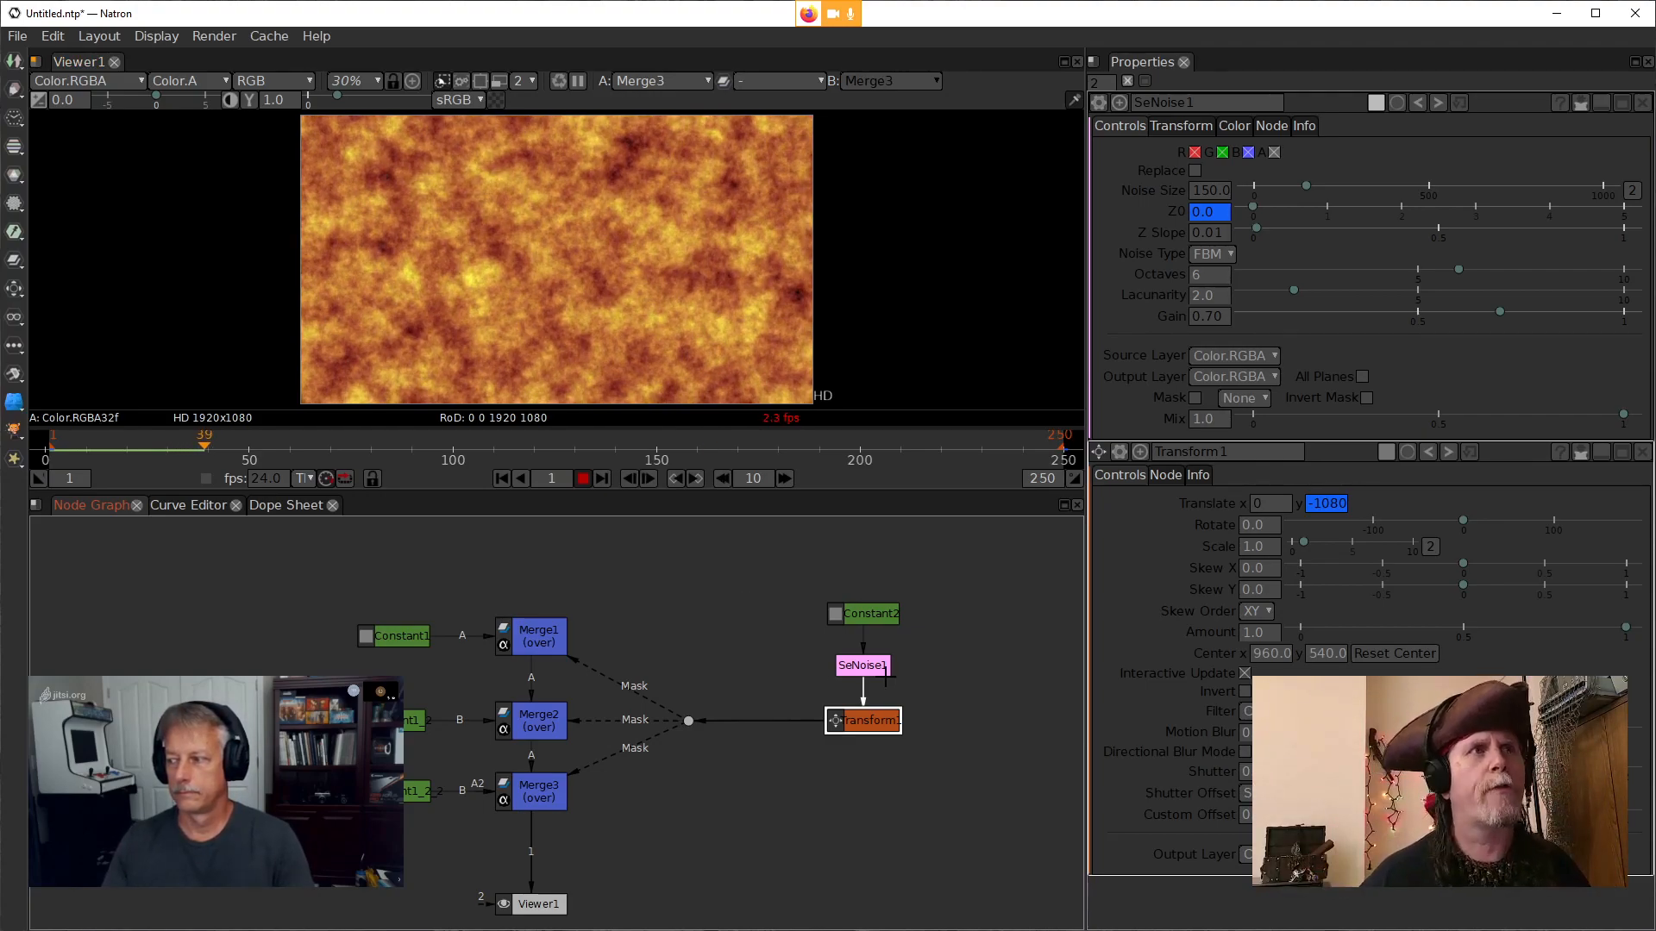
Move the noise's Constant, SeNoise and Transform nodes together farther away from the mask Dot
{"action": "left_click_drag", "start_coordinate": [776, 558], "coordinate": [991, 806]}
{"action": "left_click_drag", "start_coordinate": [849, 725], "coordinate": [982, 720]}
{"action": "left_click_drag", "start_coordinate": [994, 792], "coordinate": [852, 783]}
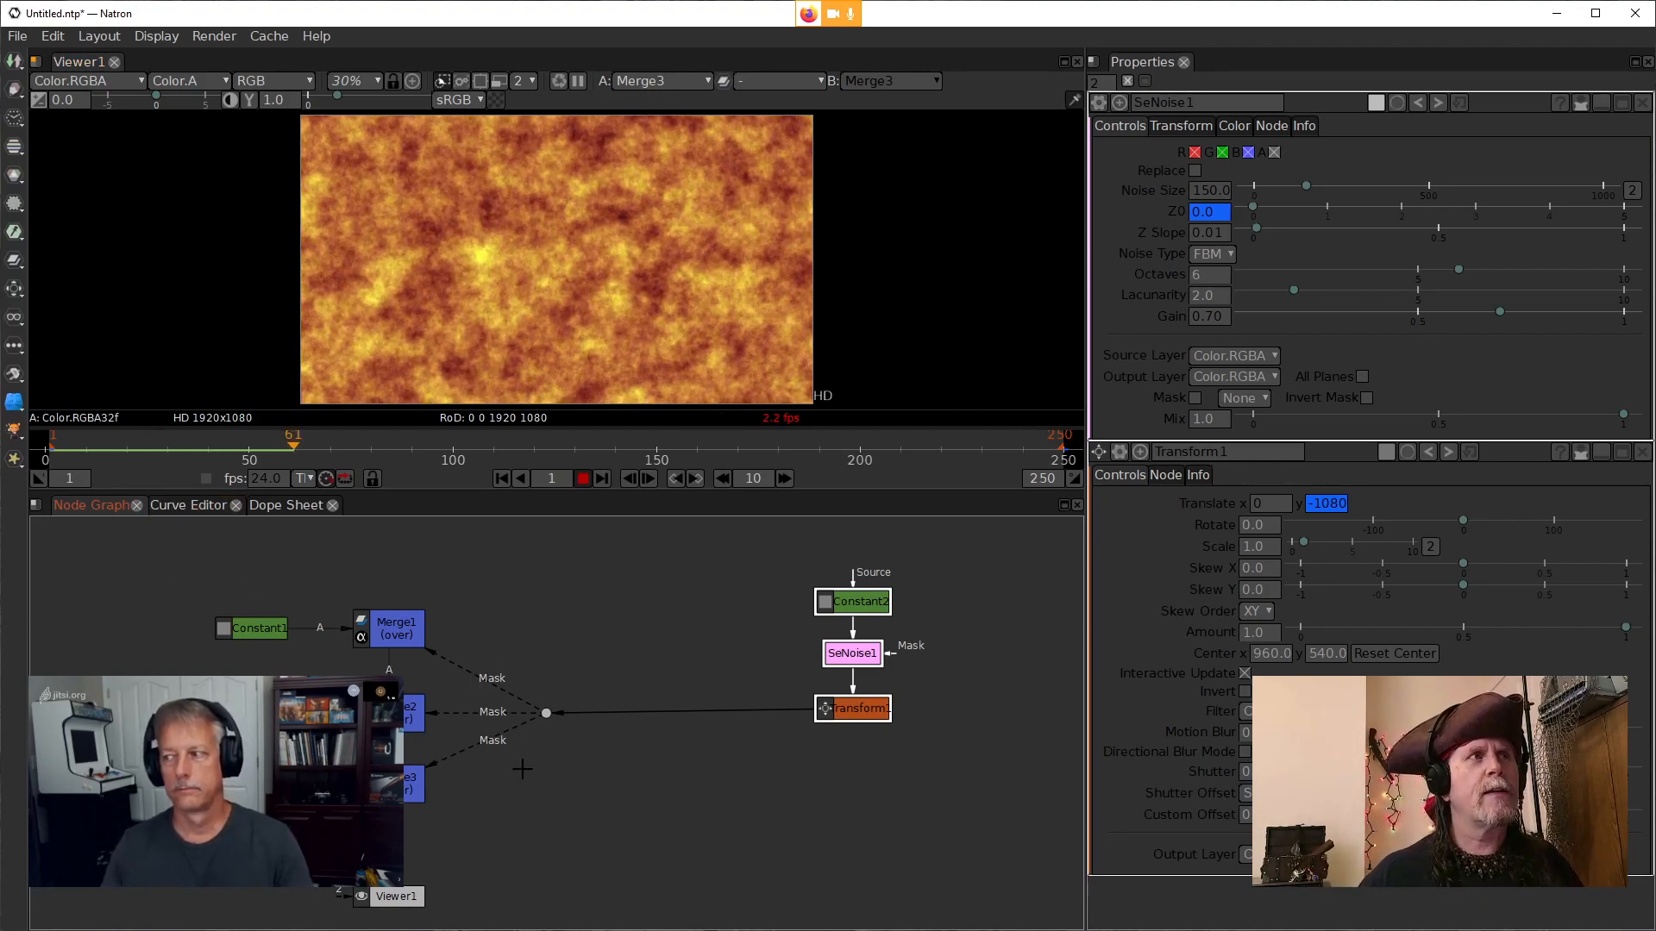
Select the Dot that feeds the three Merge masks and stop the playback
{"action": "left_click", "coordinate": [547, 713]}
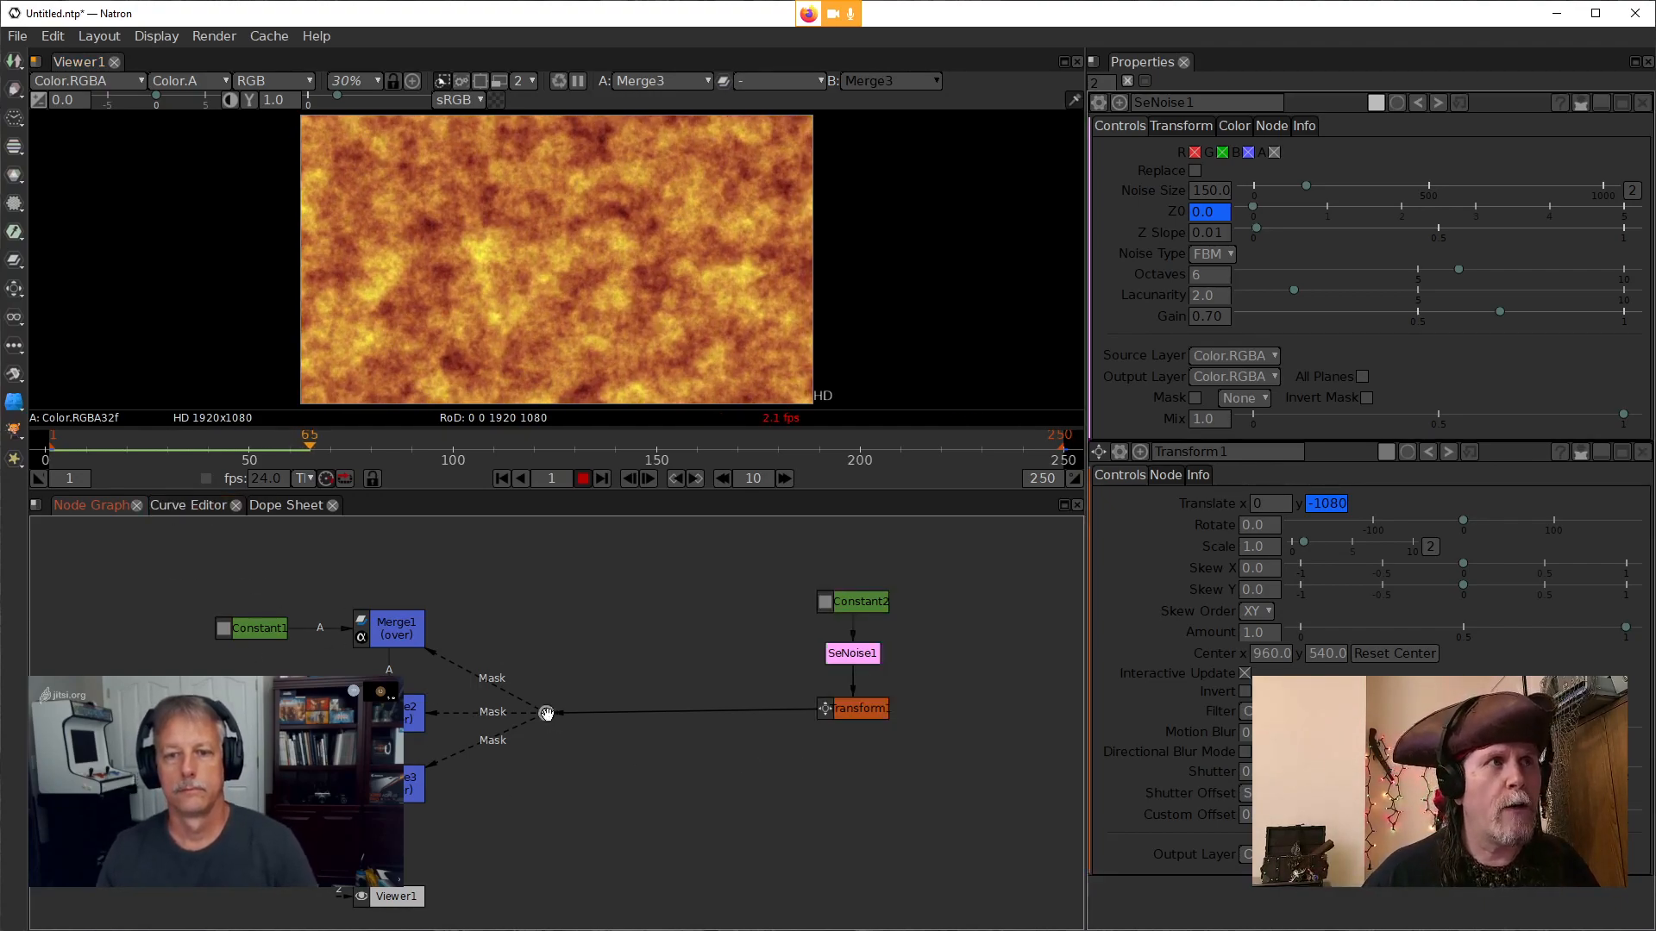
{"action": "left_click", "coordinate": [502, 479]}
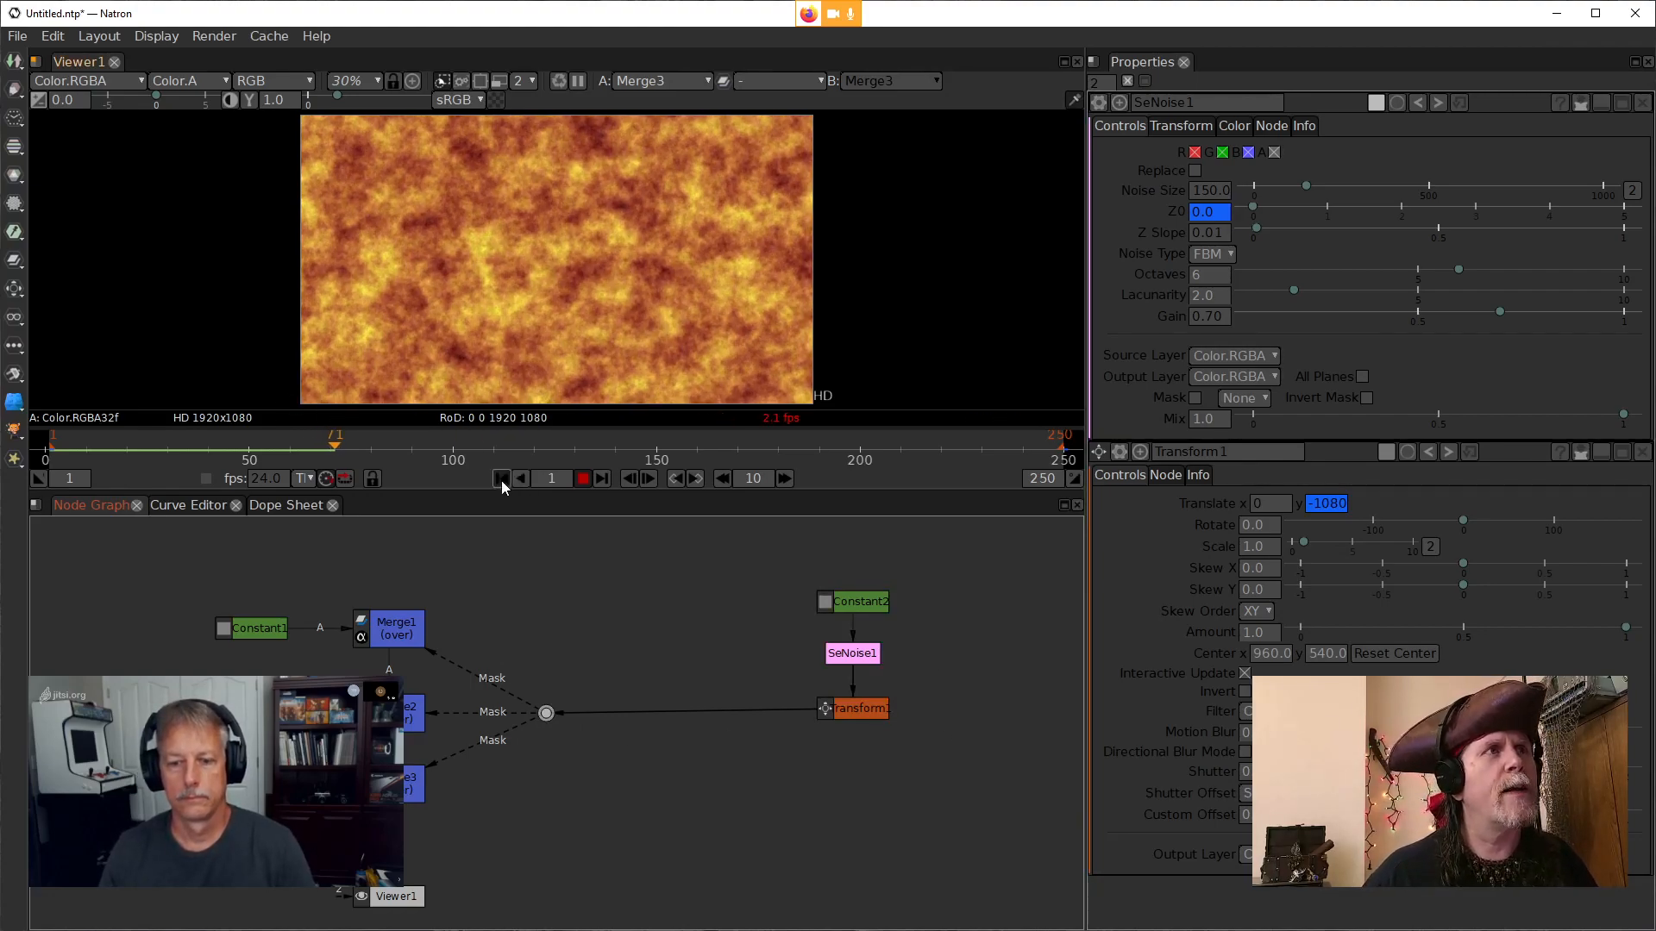
{"action": "left_click", "coordinate": [582, 479]}
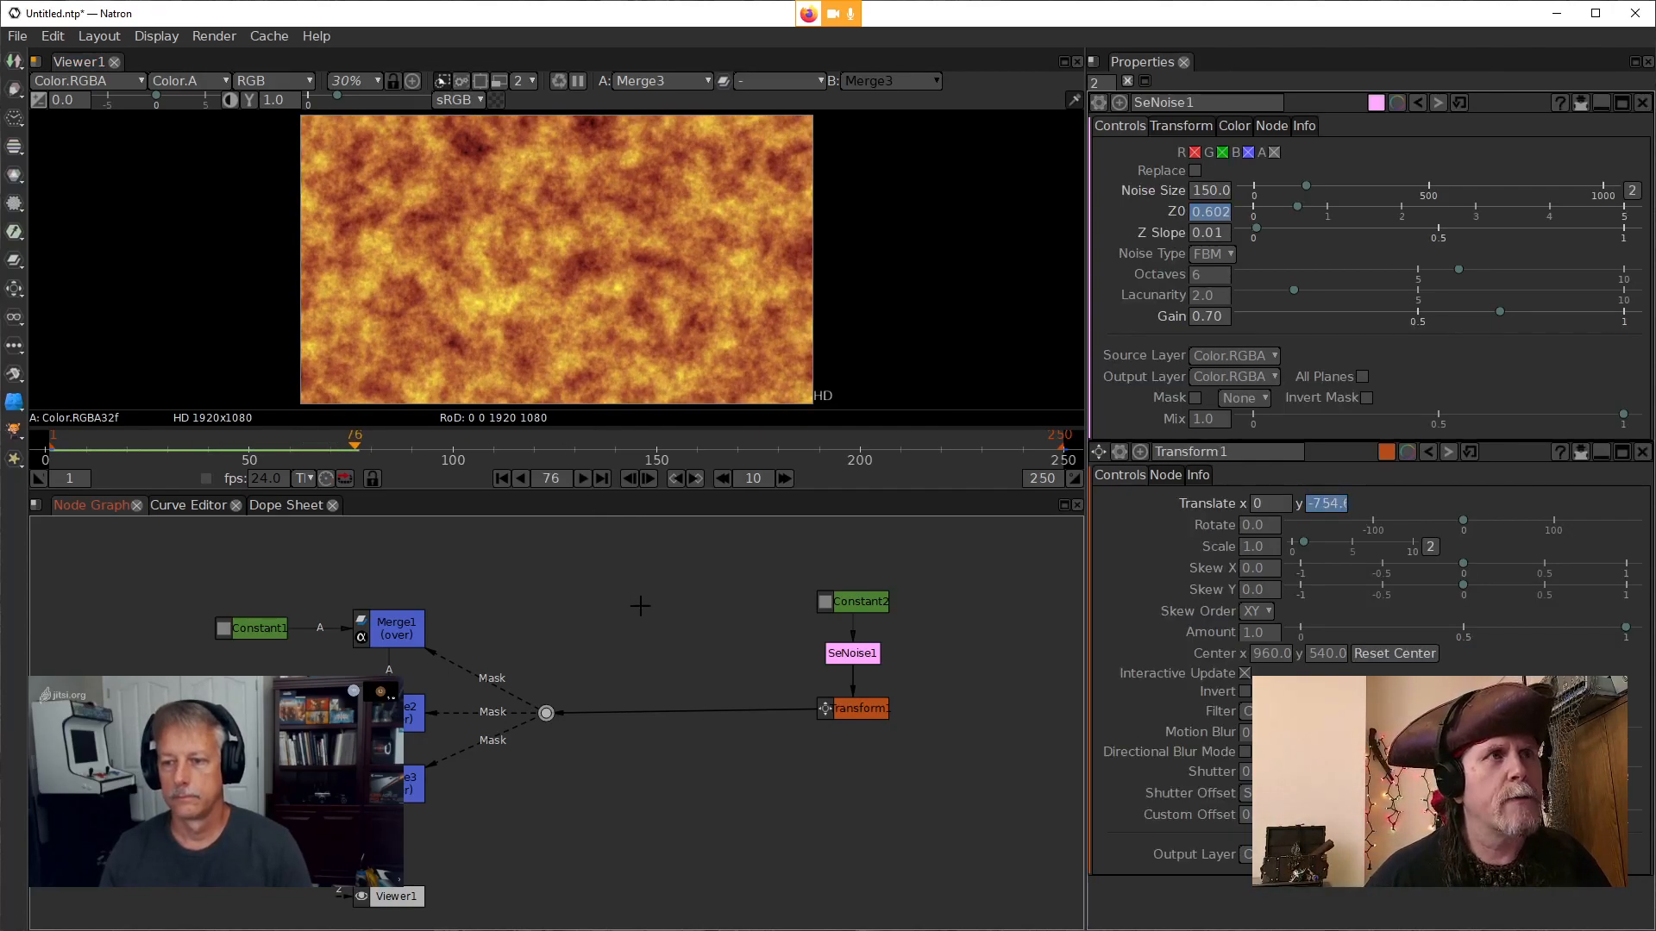
Insert a new Merge node between the noise's Transform and the Dot that feeds the masks
{"action": "left_click_drag", "start_coordinate": [849, 712], "coordinate": [667, 713]}
{"action": "key", "text": "m"}
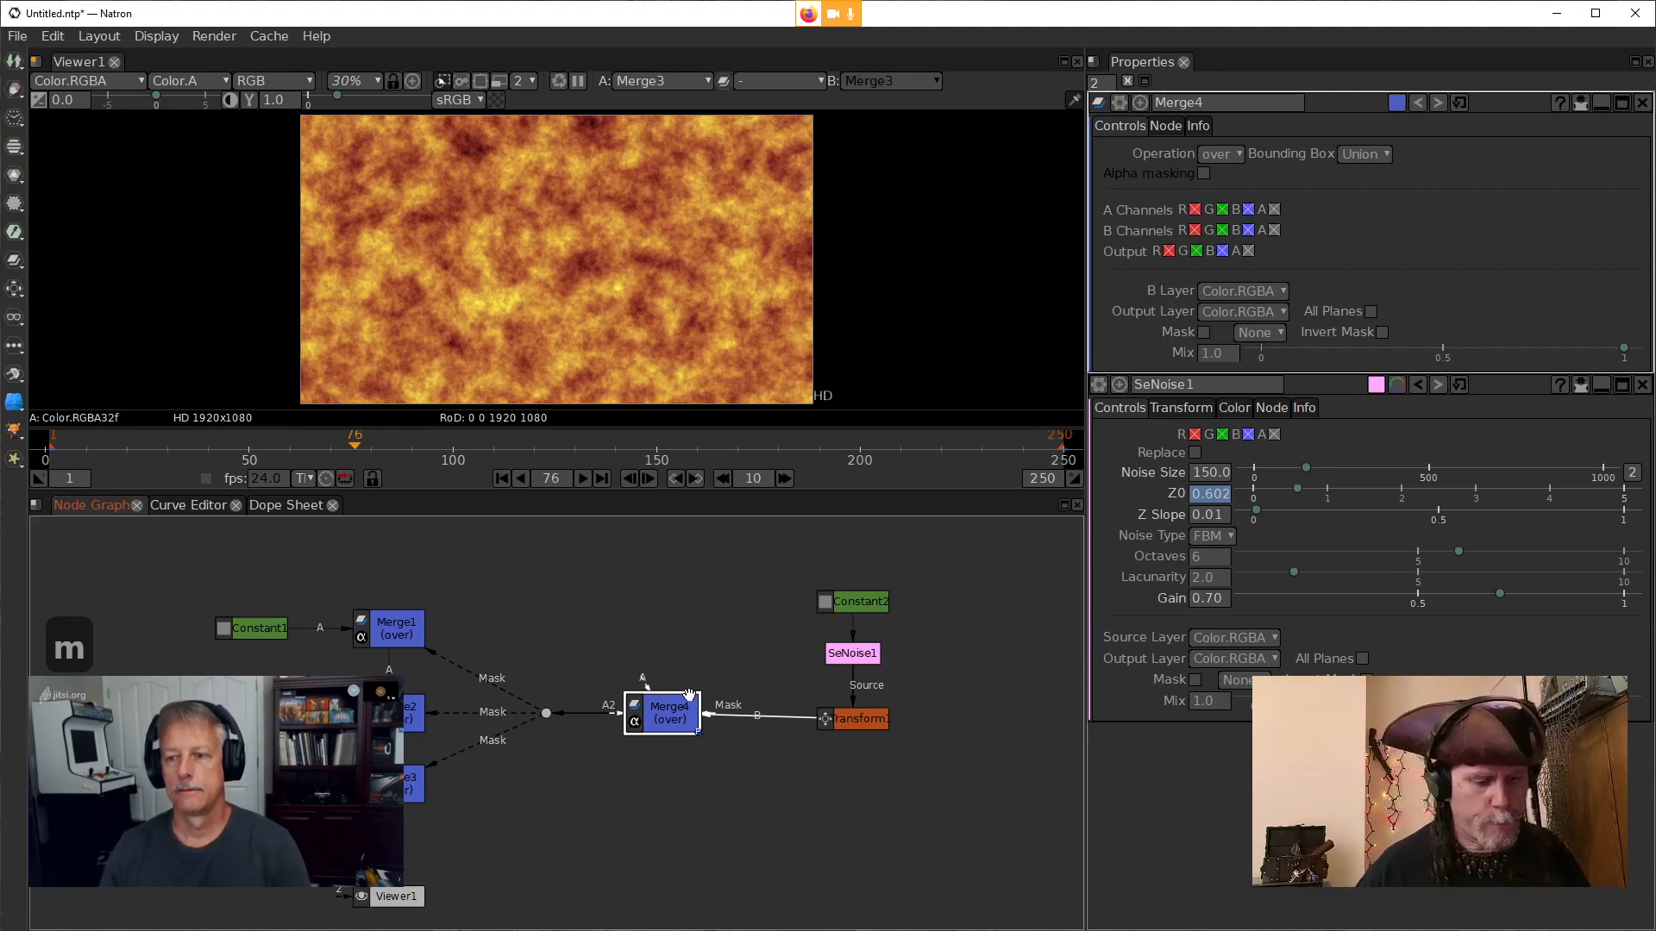
{"action": "left_click", "coordinate": [699, 627]}
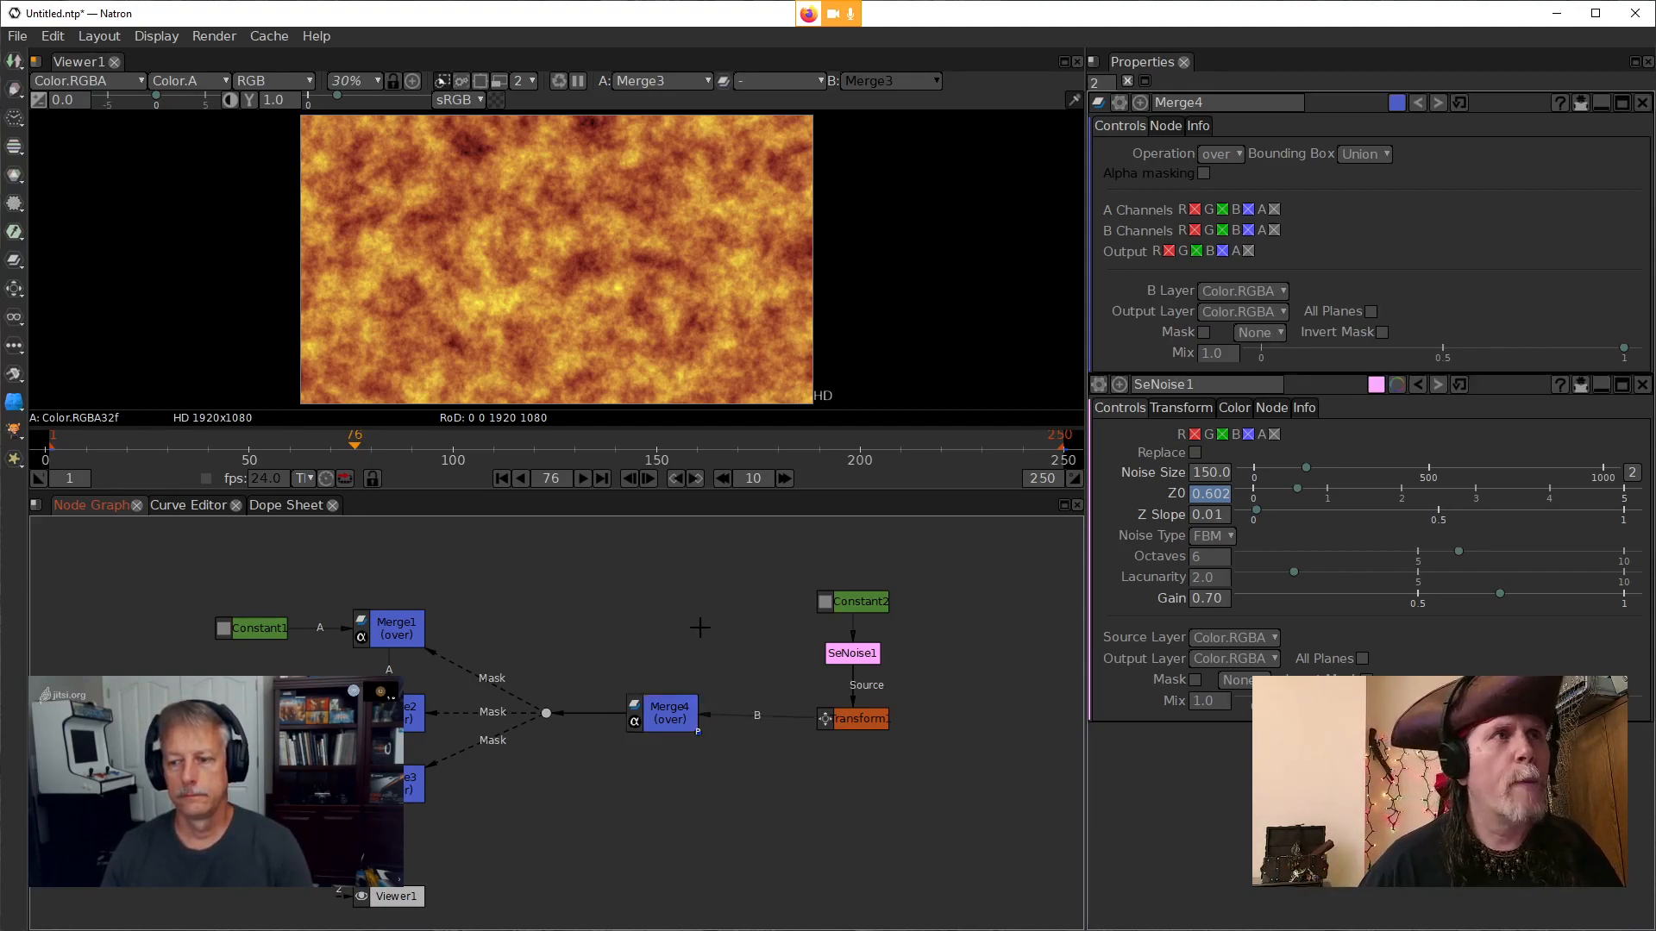
Add an unconnected Ramp node and place it above the new Merge
{"action": "key", "text": "Tab"}
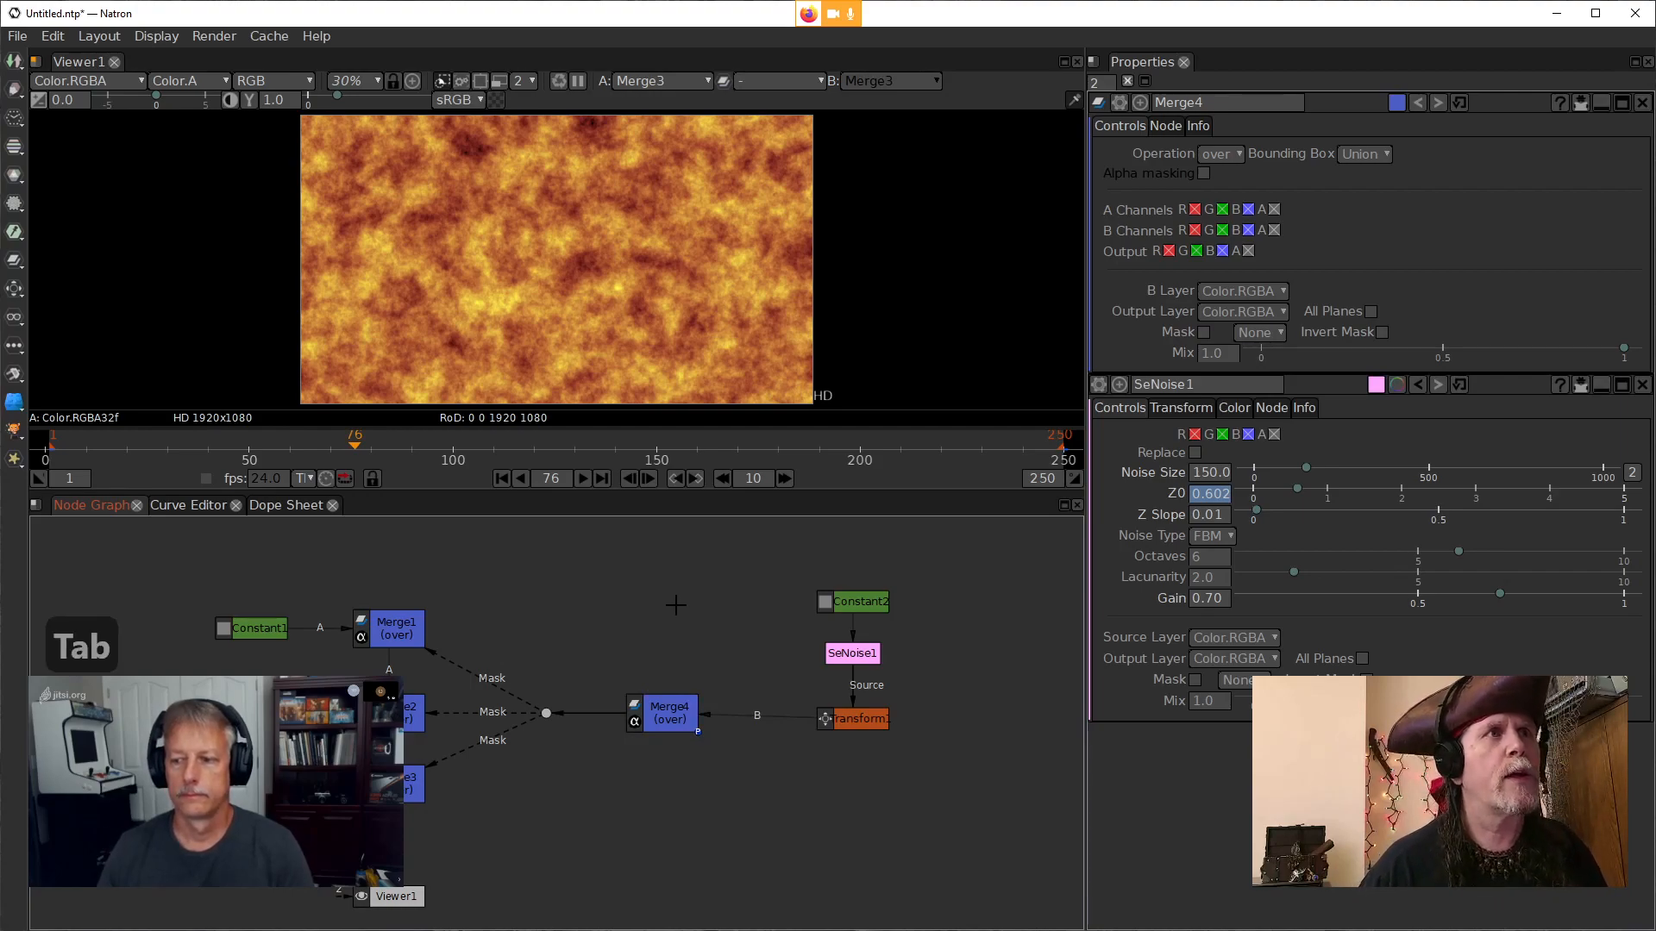
{"action": "type", "text": "ramp"}
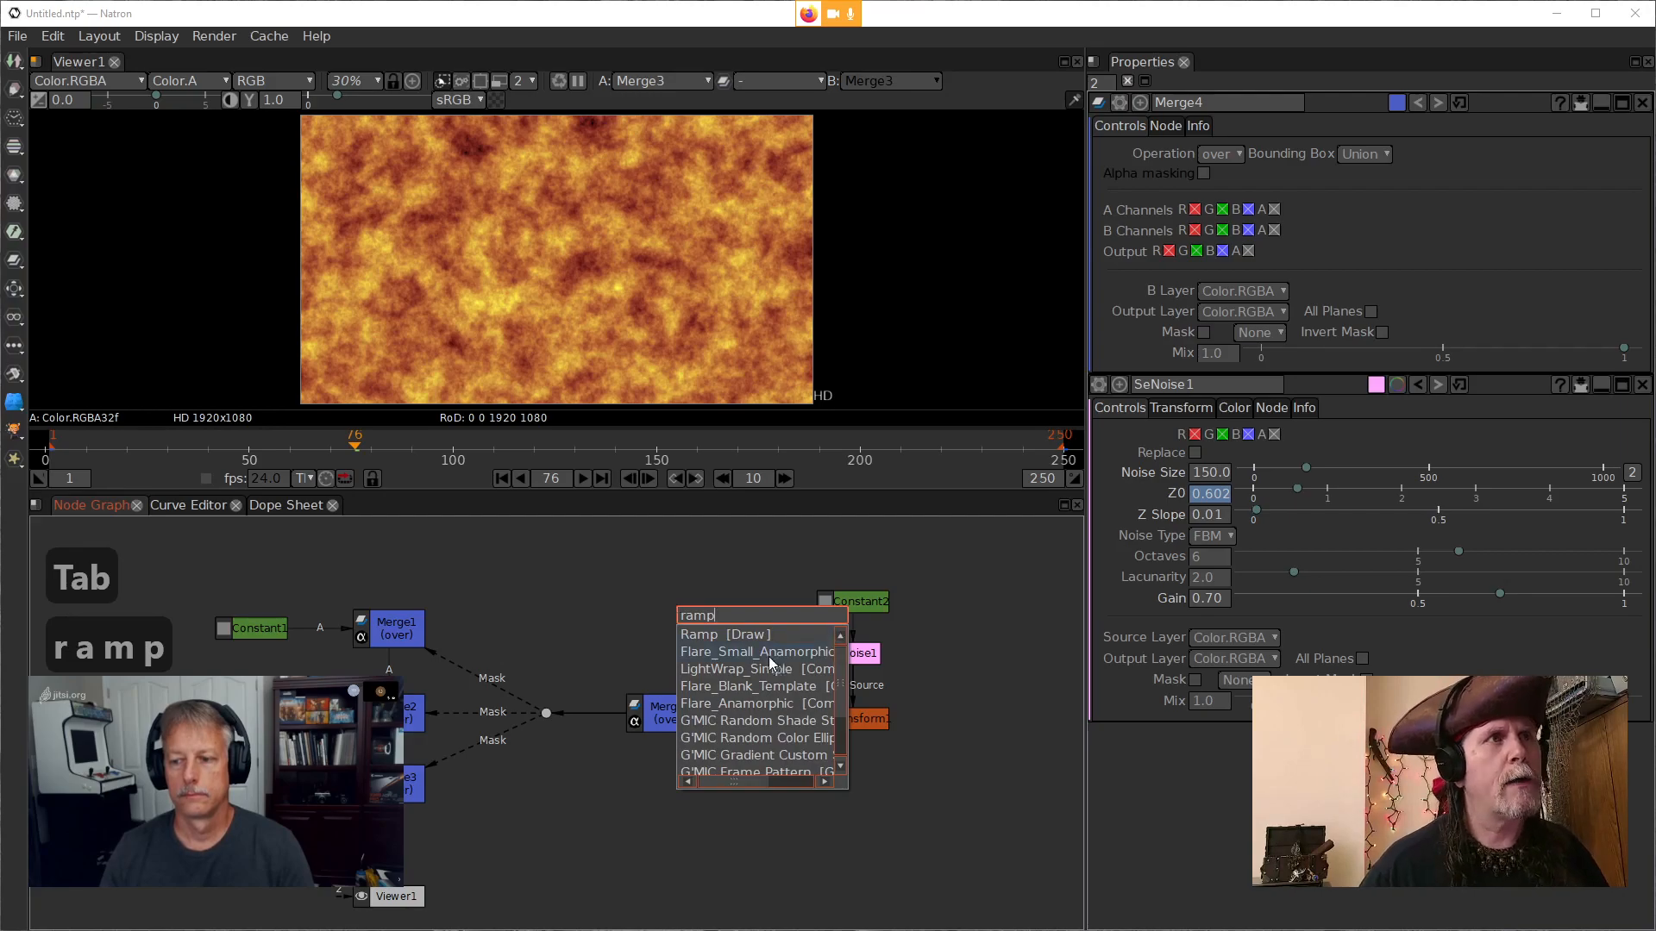
{"action": "left_click", "coordinate": [752, 636]}
{"action": "left_click_drag", "start_coordinate": [750, 640], "coordinate": [615, 612]}
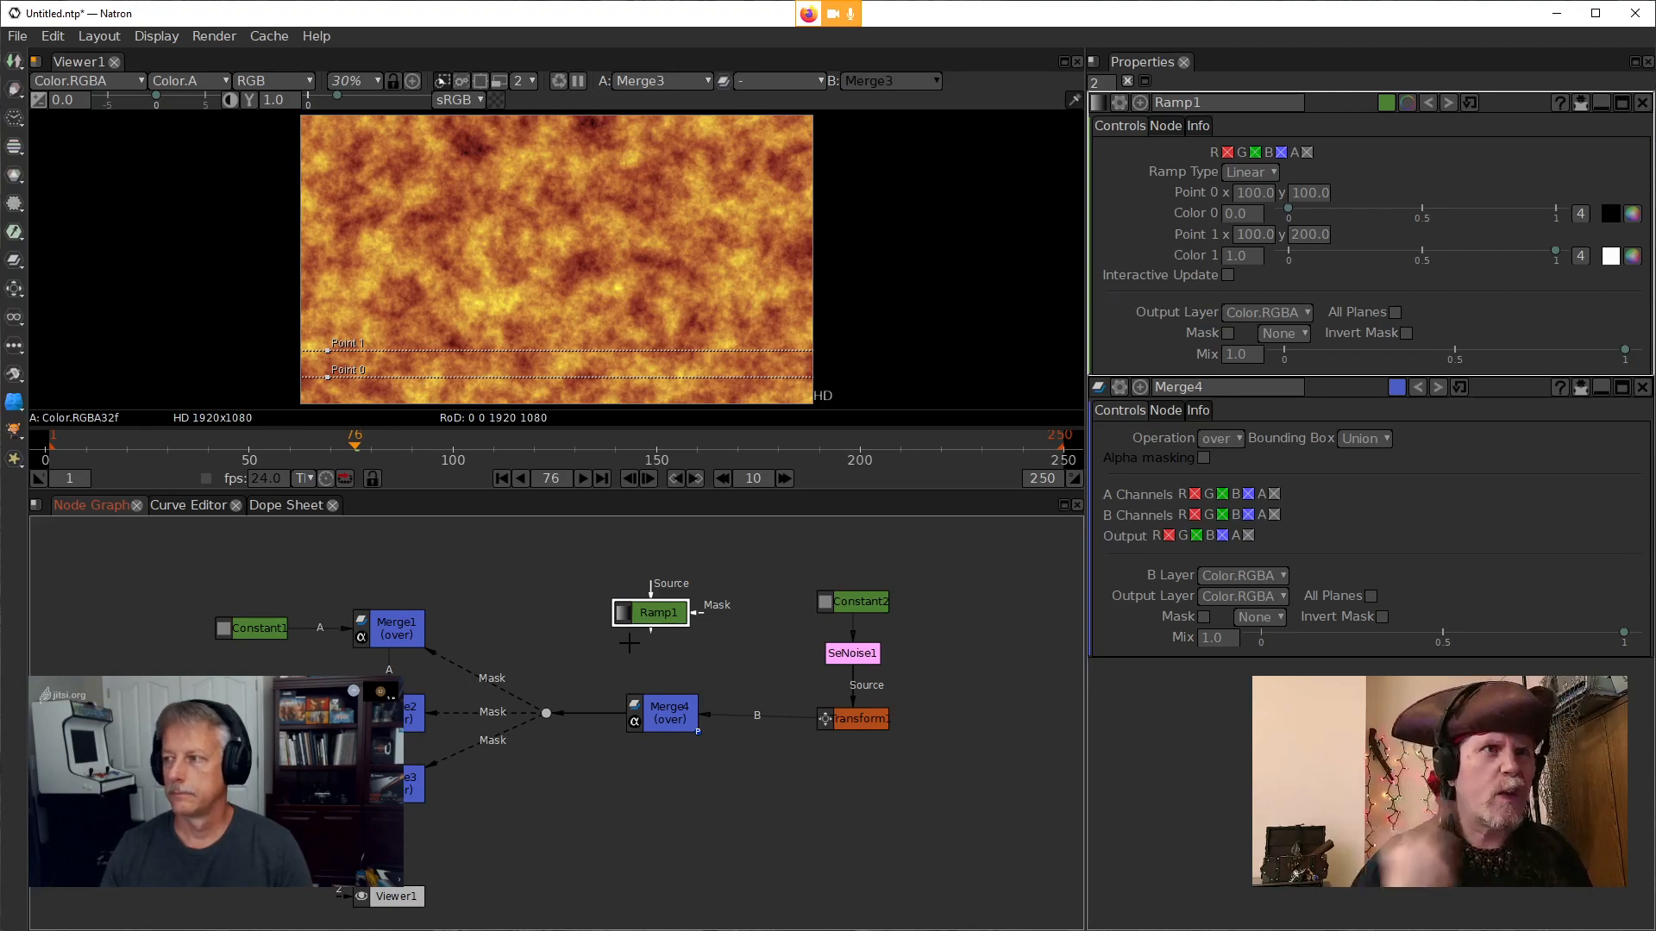
{"action": "left_click_drag", "start_coordinate": [666, 612], "coordinate": [698, 602]}
Try connecting the Ramp to the A input of Merge4
{"action": "left_click", "coordinate": [666, 703]}
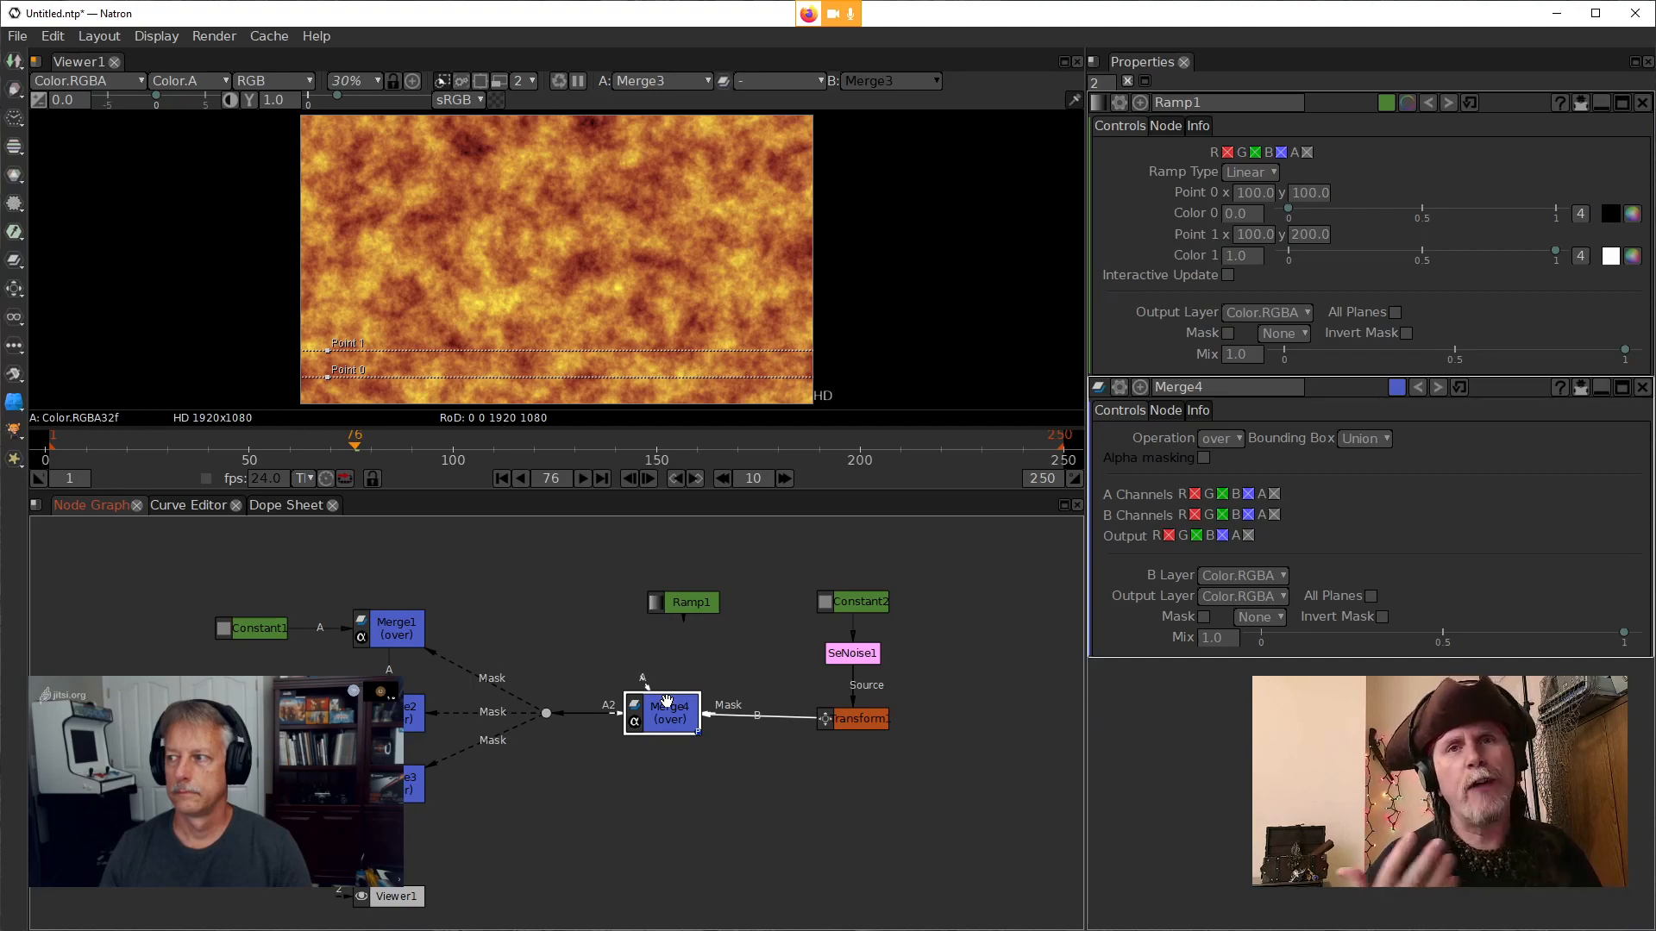
{"action": "left_click", "coordinate": [650, 679]}
{"action": "left_click_drag", "start_coordinate": [640, 703], "coordinate": [681, 587]}
{"action": "left_click", "coordinate": [687, 605]}
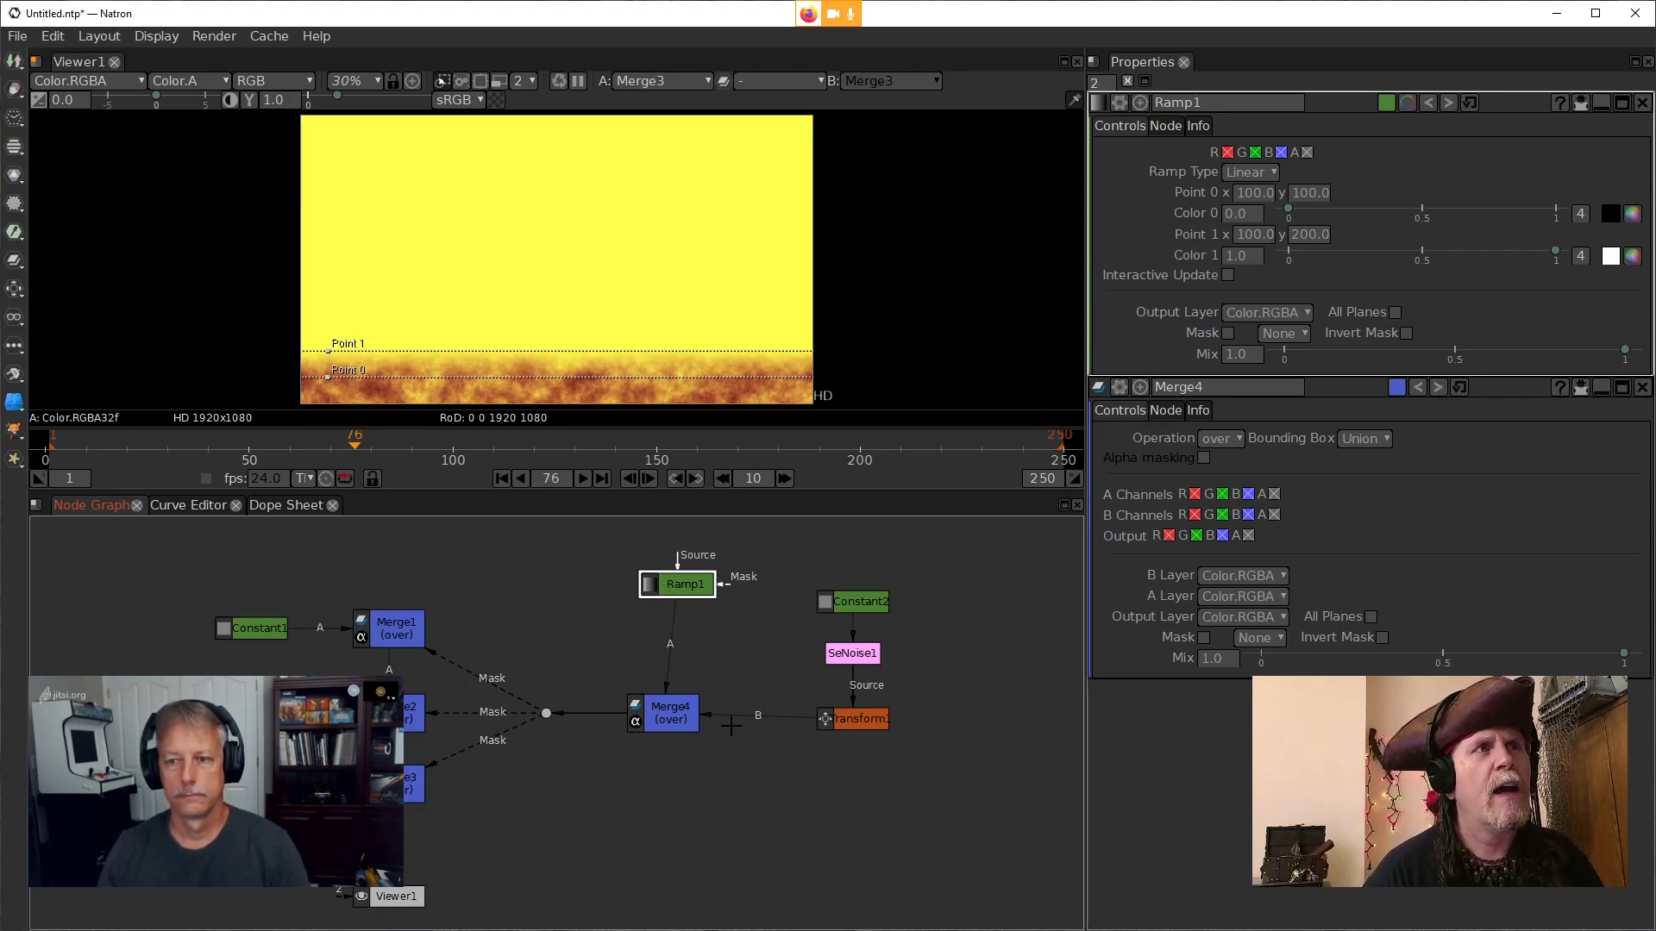
Disconnect both the Ramp and the Transform from Merge4
{"action": "left_click", "coordinate": [676, 718]}
{"action": "mouse_move", "coordinate": [665, 677]}
{"action": "left_mouse_down"}
{"action": "mouse_move", "coordinate": [676, 638]}
{"action": "mouse_move", "coordinate": [681, 660]}
{"action": "left_mouse_up"}
{"action": "left_click_drag", "start_coordinate": [730, 720], "coordinate": [712, 811]}
{"action": "left_click_drag", "start_coordinate": [759, 758], "coordinate": [691, 758]}
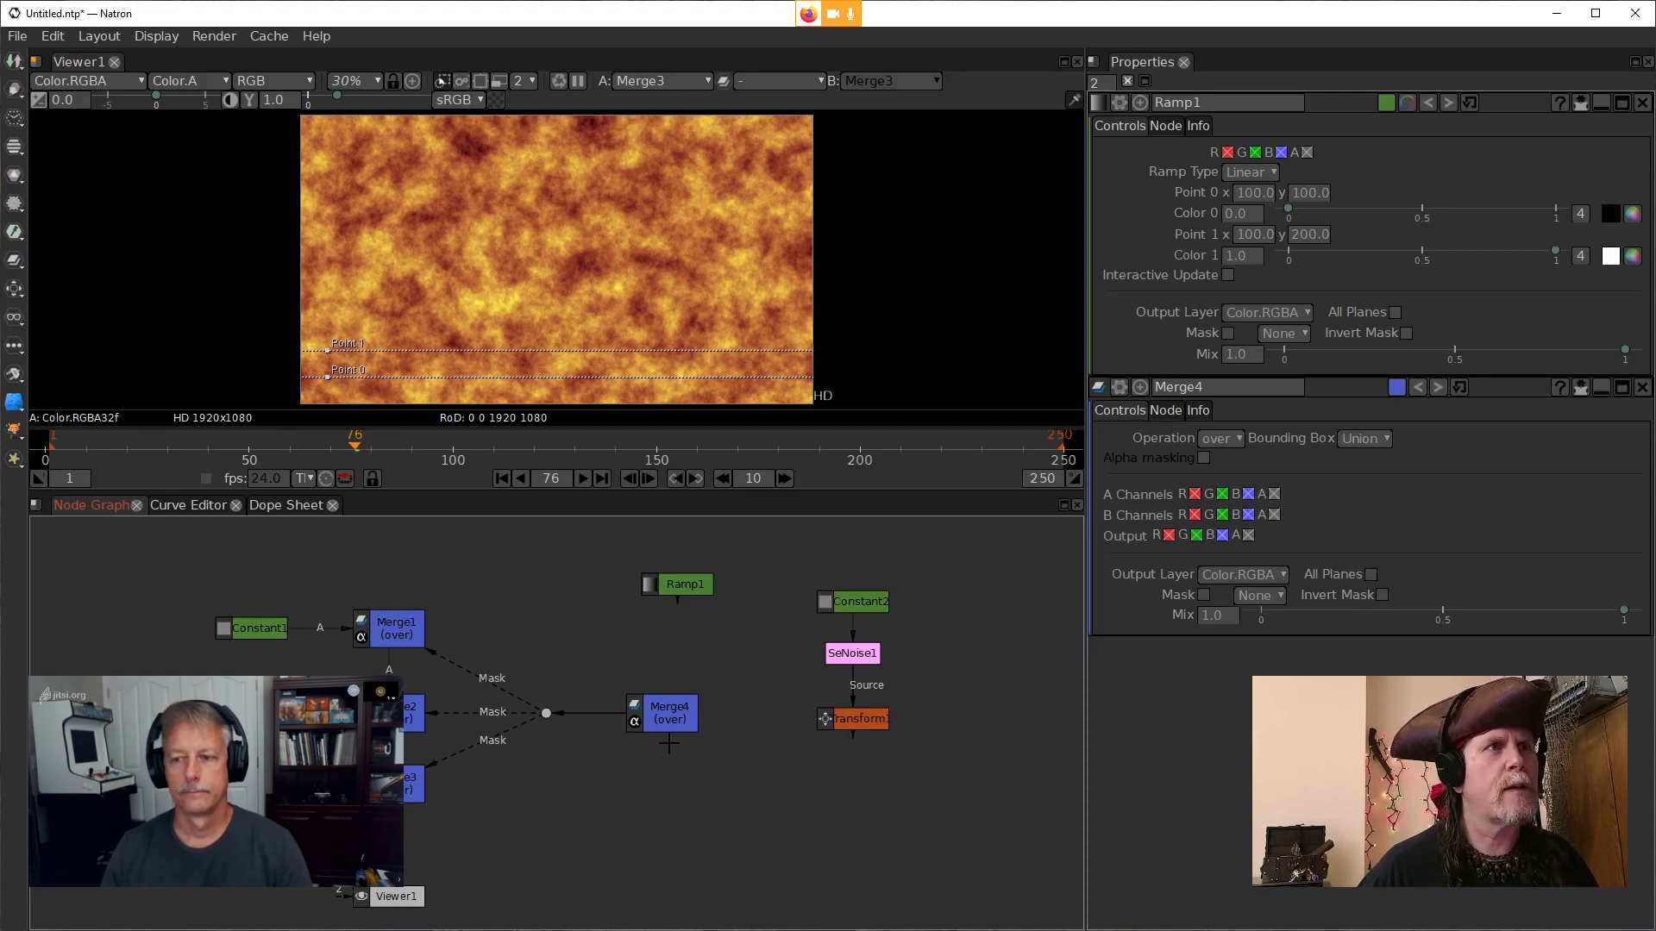
Connect Merge4's A input to the noise's Transform node
{"action": "left_click", "coordinate": [649, 700]}
{"action": "left_click_drag", "start_coordinate": [651, 688], "coordinate": [852, 718]}
{"action": "left_click_drag", "start_coordinate": [660, 711], "coordinate": [639, 669]}
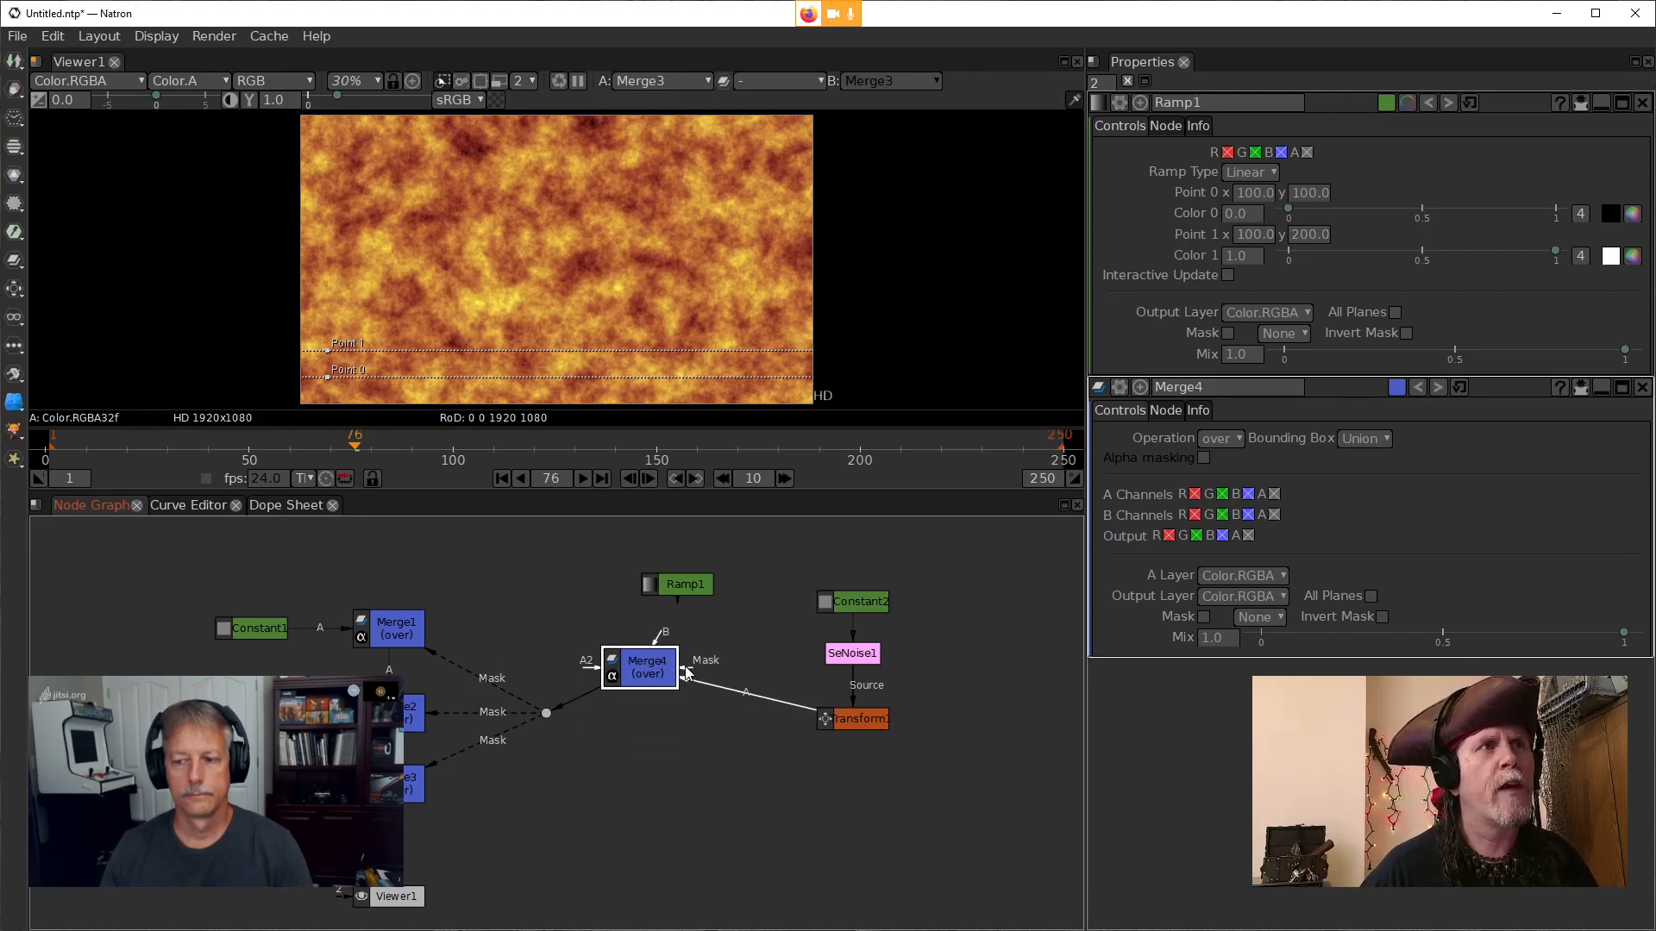
Connect Merge4's Mask input to the Ramp and align the two nodes vertically
{"action": "left_click_drag", "start_coordinate": [679, 588], "coordinate": [680, 588]}
{"action": "left_click_drag", "start_coordinate": [653, 669], "coordinate": [670, 710]}
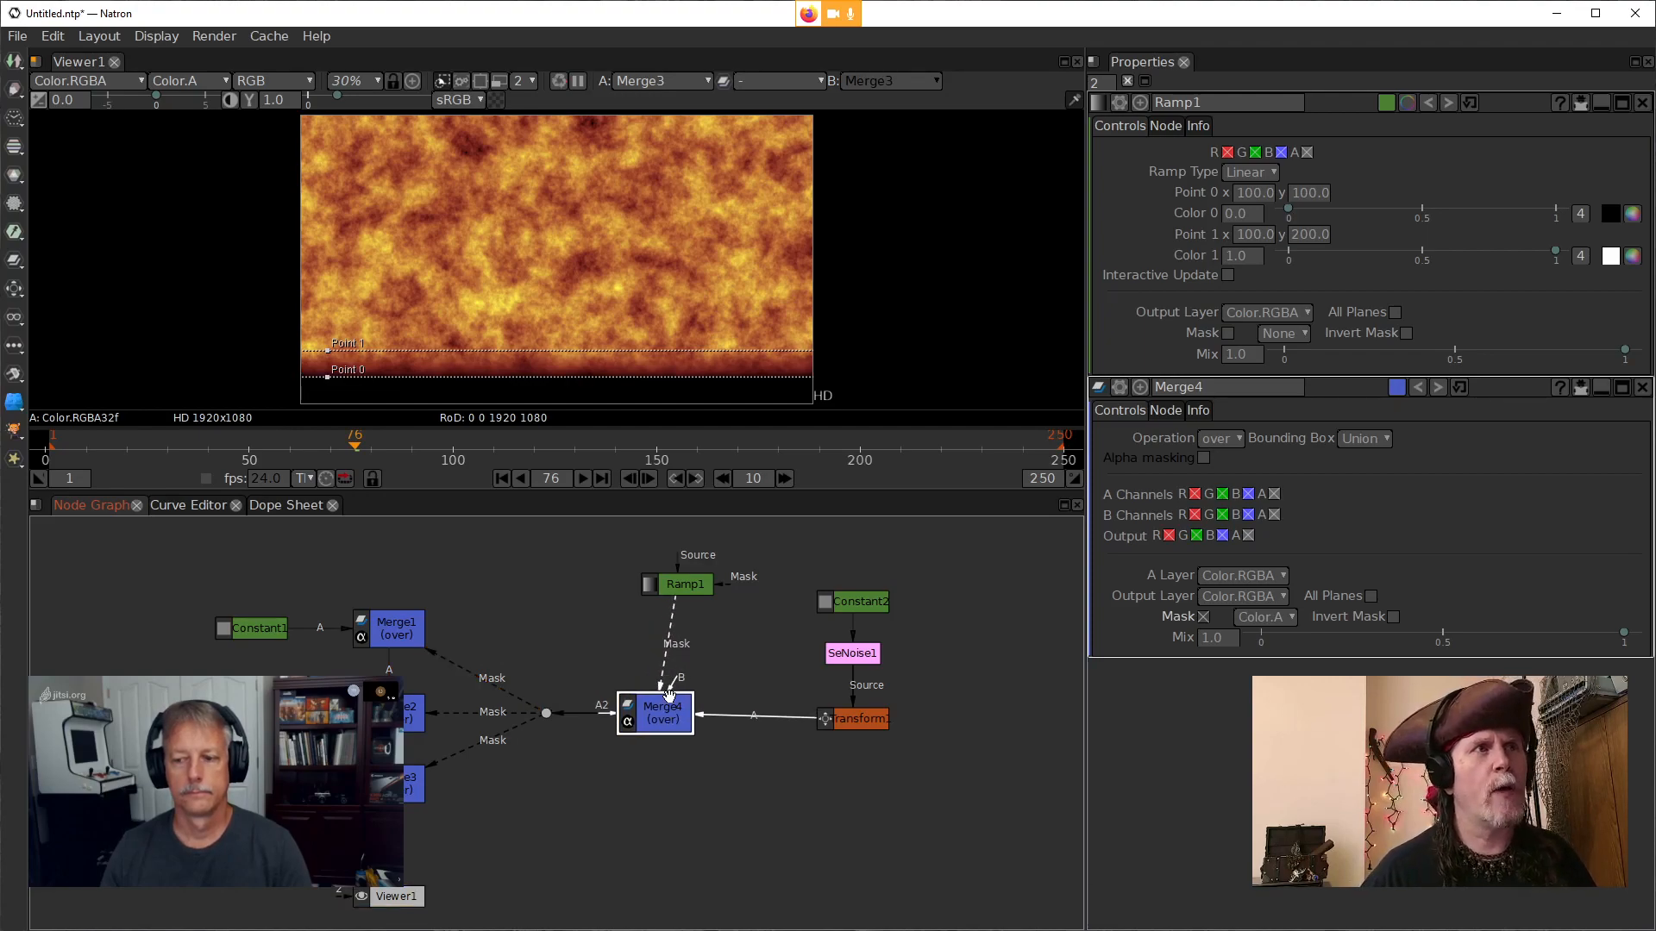
{"action": "left_click_drag", "start_coordinate": [705, 582], "coordinate": [684, 588]}
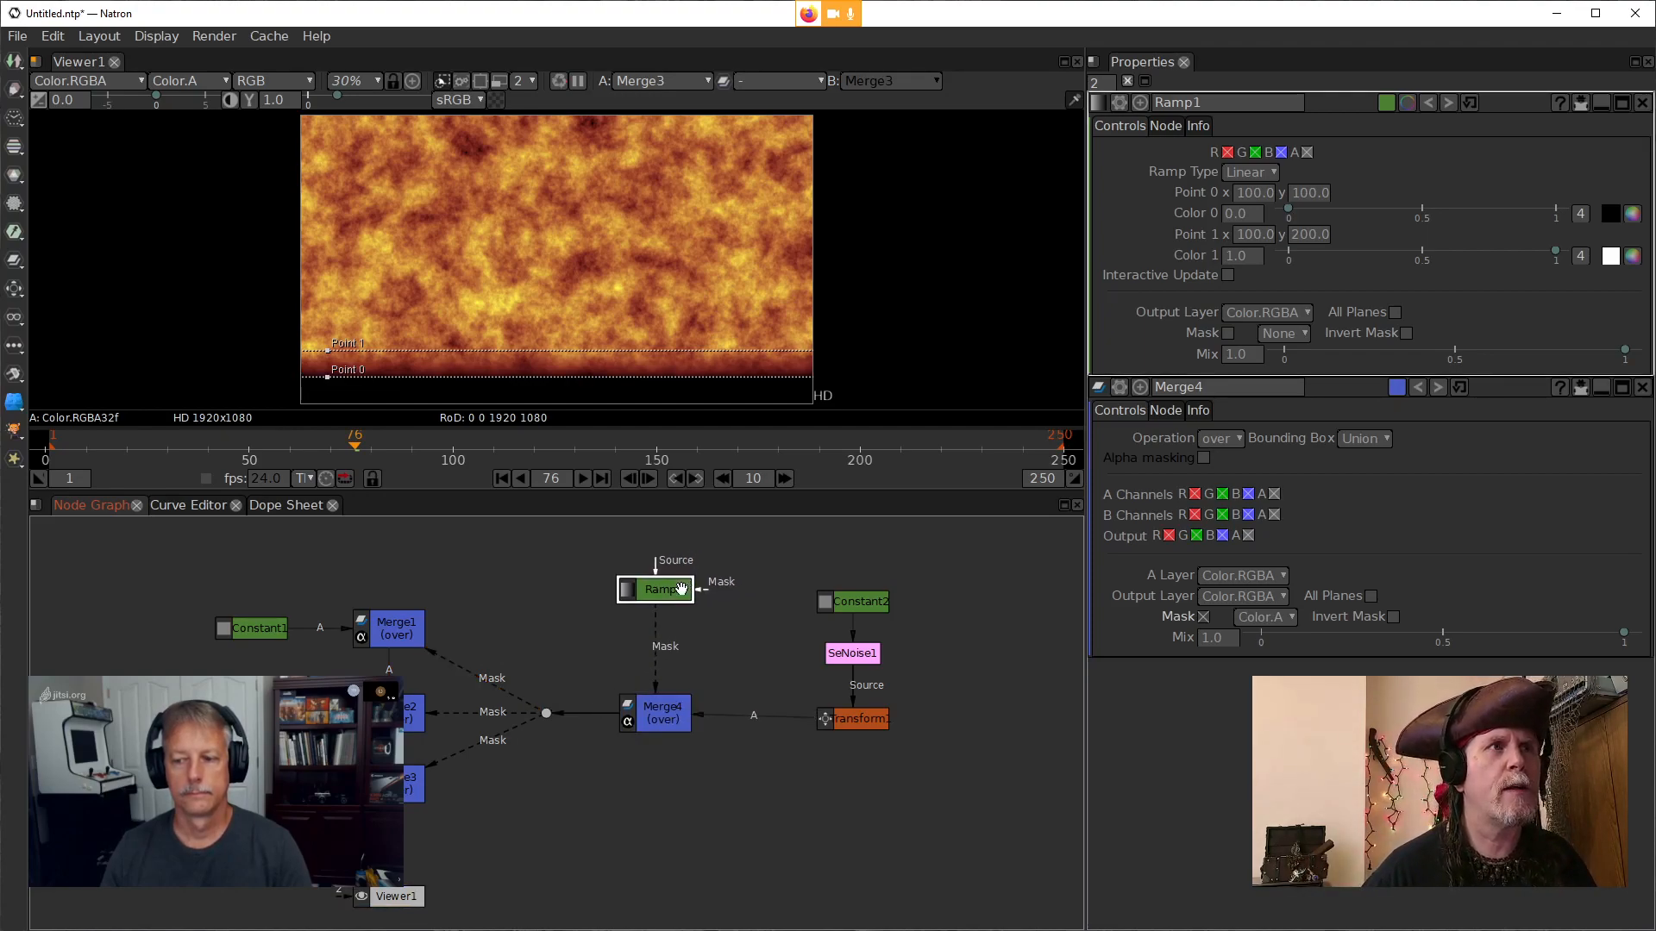
Switch the Viewer between the Transform and Merge4 to compare the noise with and without the Ramp mask
{"action": "left_click", "coordinate": [873, 724]}
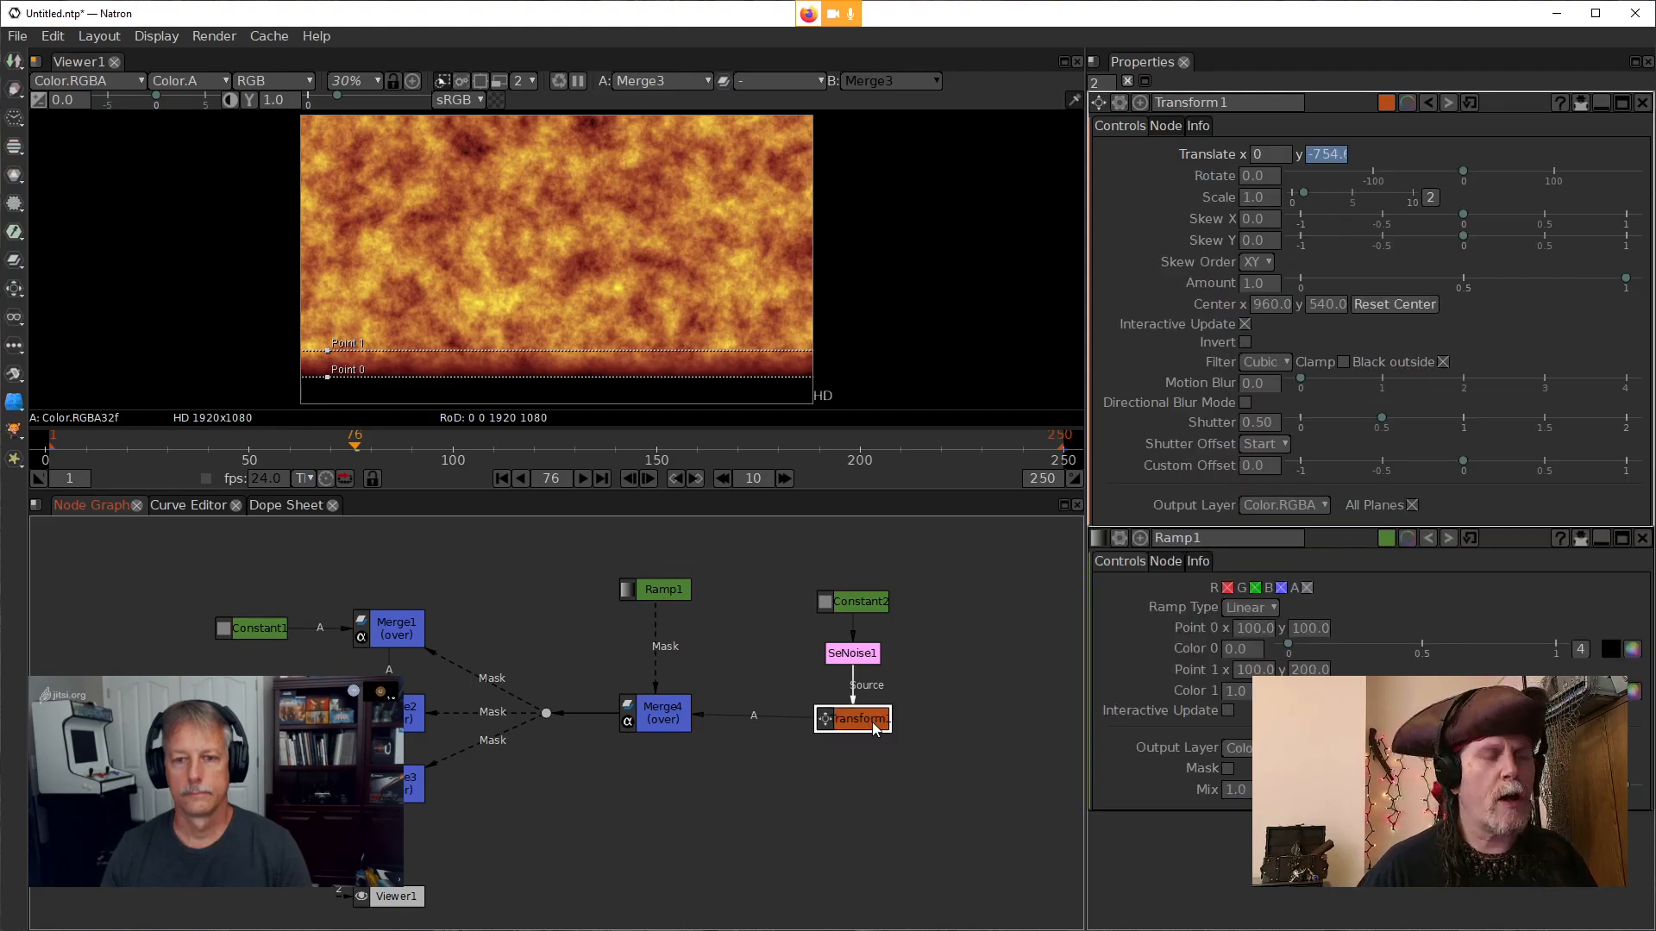
{"action": "key", "text": "1"}
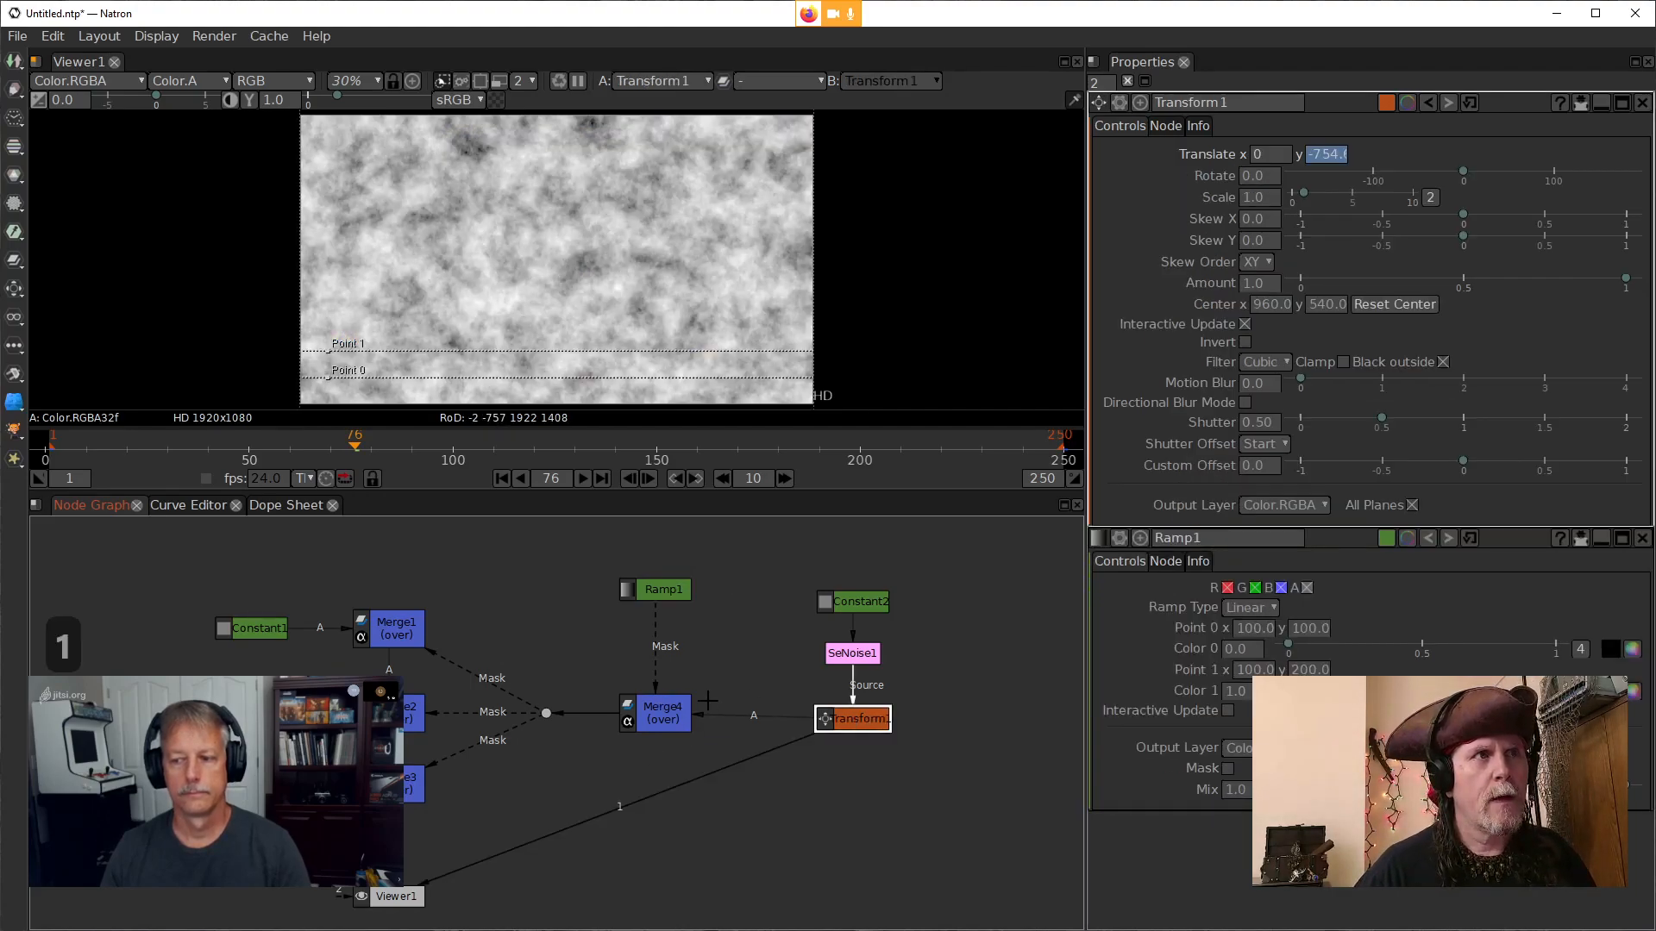
{"action": "left_click", "coordinate": [665, 726]}
{"action": "key", "text": "1"}
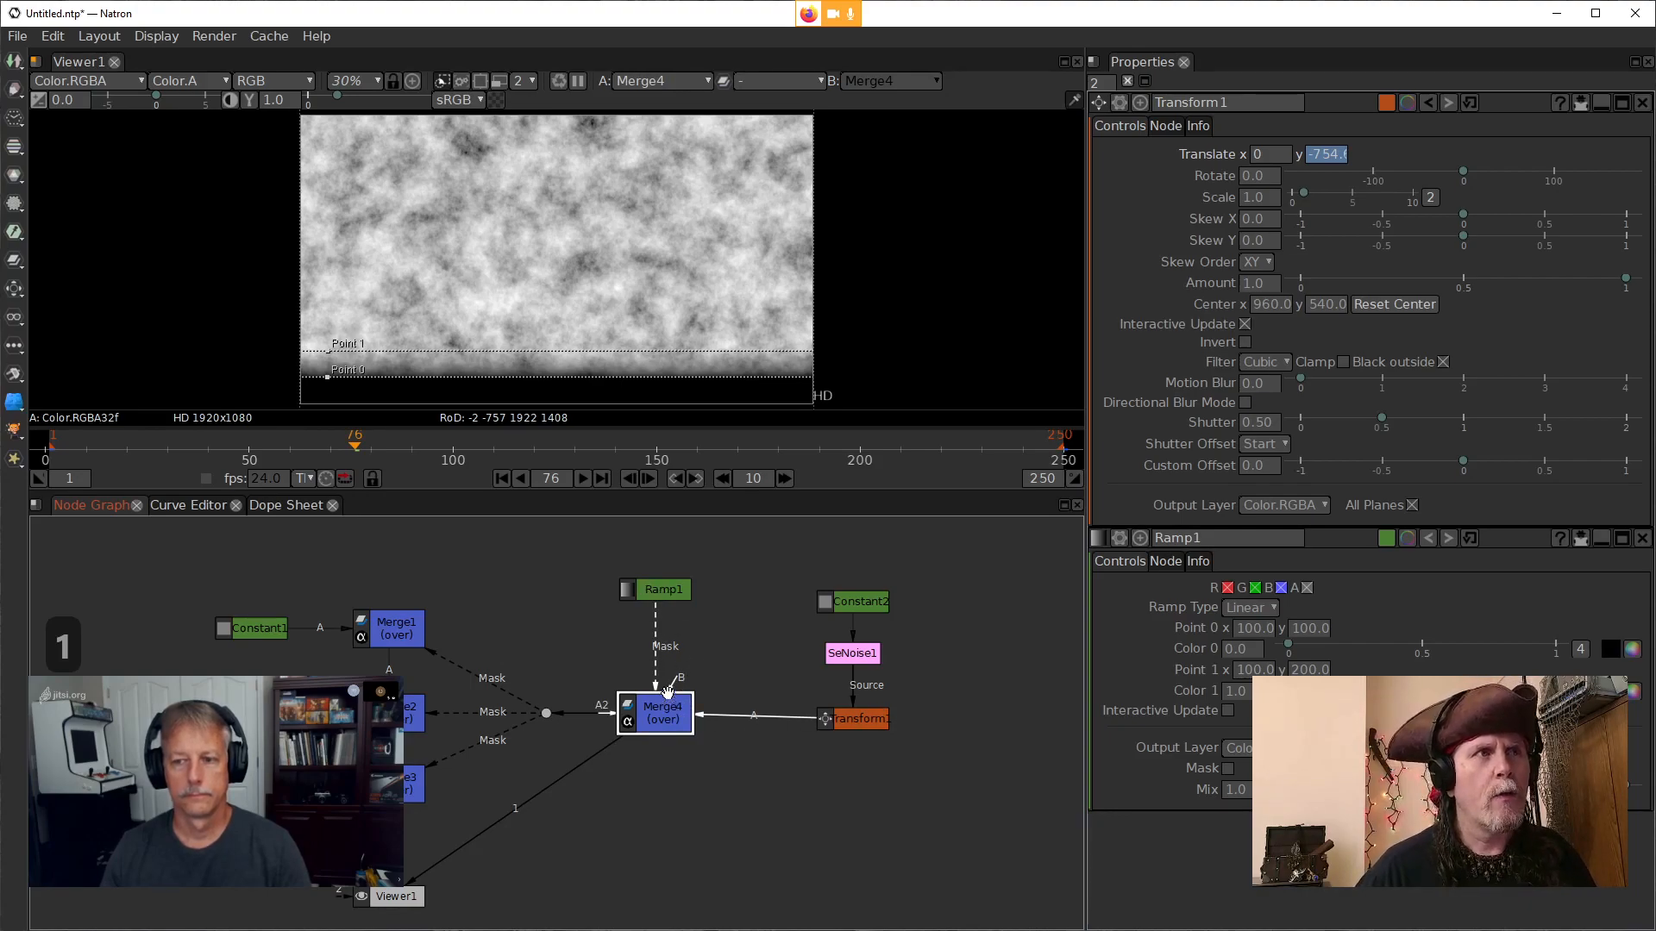
{"action": "left_click", "coordinate": [844, 719]}
{"action": "key", "text": "1"}
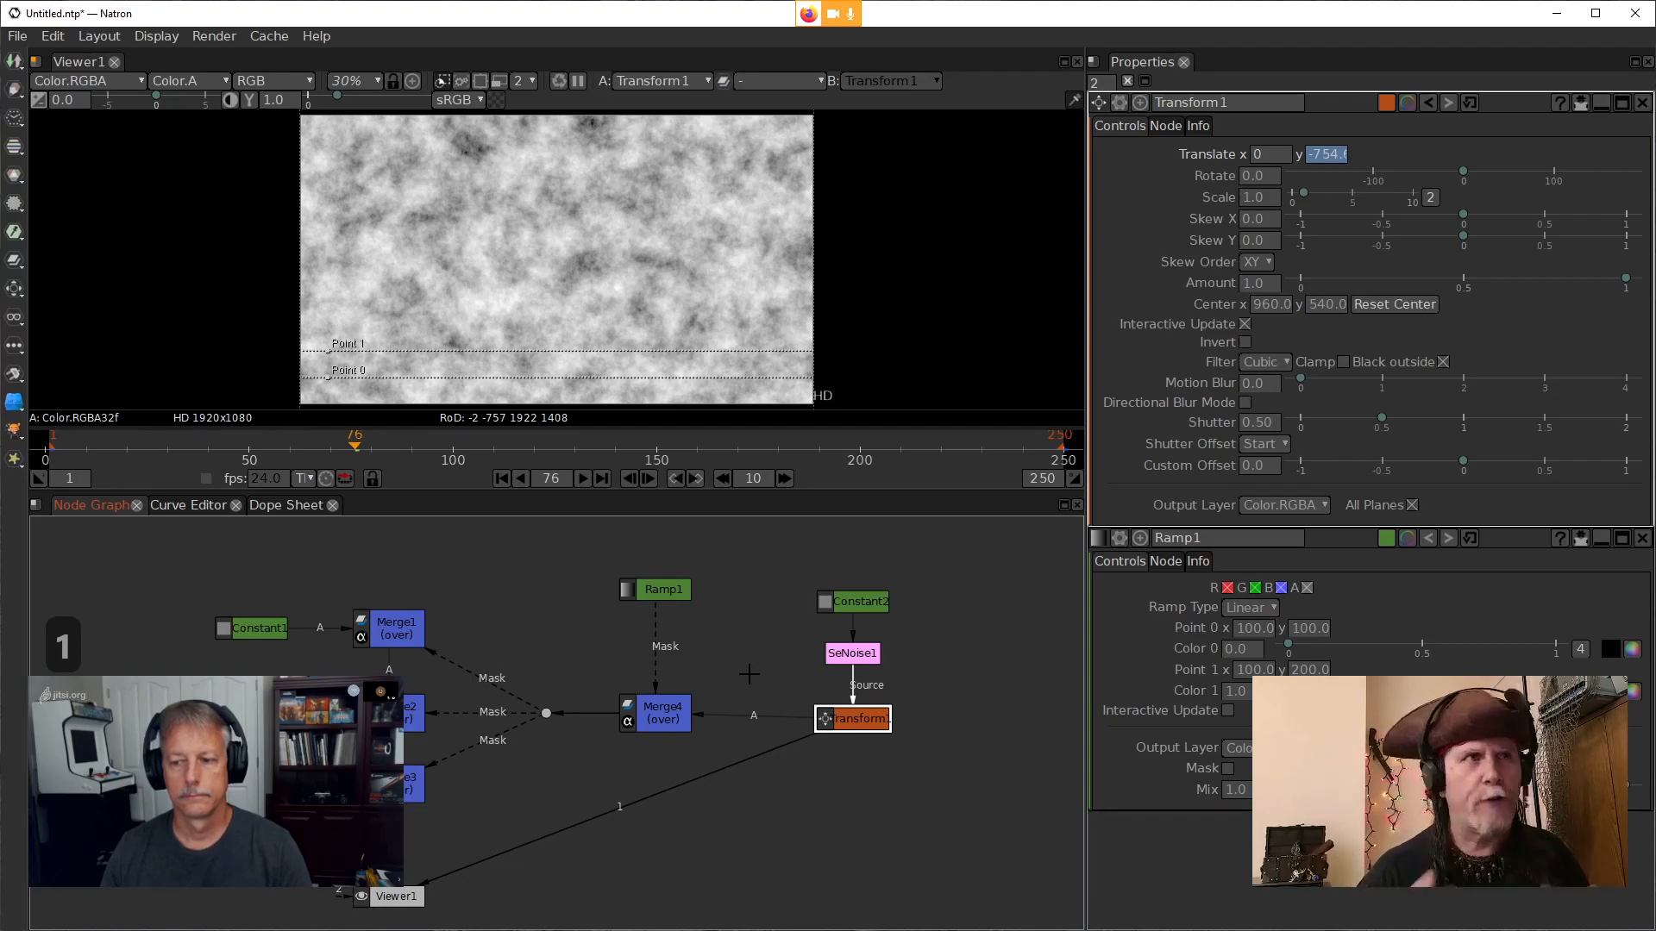
View Merge4's masked noise, examine the Ramp's gradient by itself, and return the Viewer to Merge4
{"action": "left_click", "coordinate": [660, 590]}
{"action": "left_click", "coordinate": [662, 709]}
{"action": "key", "text": "1"}
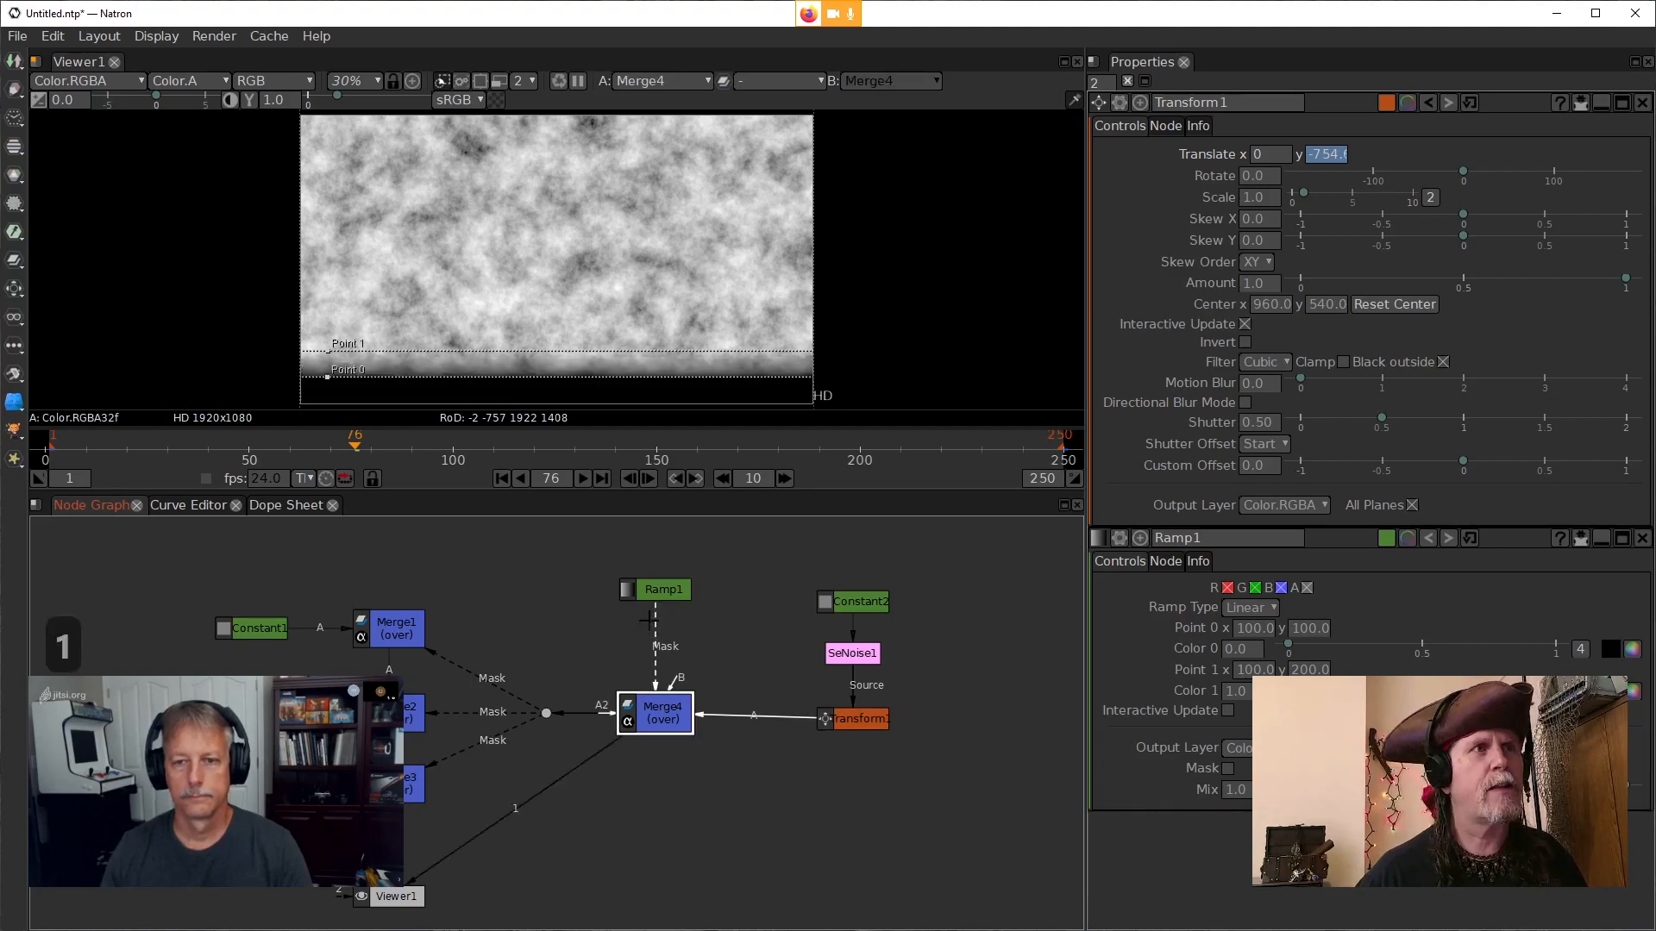
{"action": "left_click", "coordinate": [654, 587]}
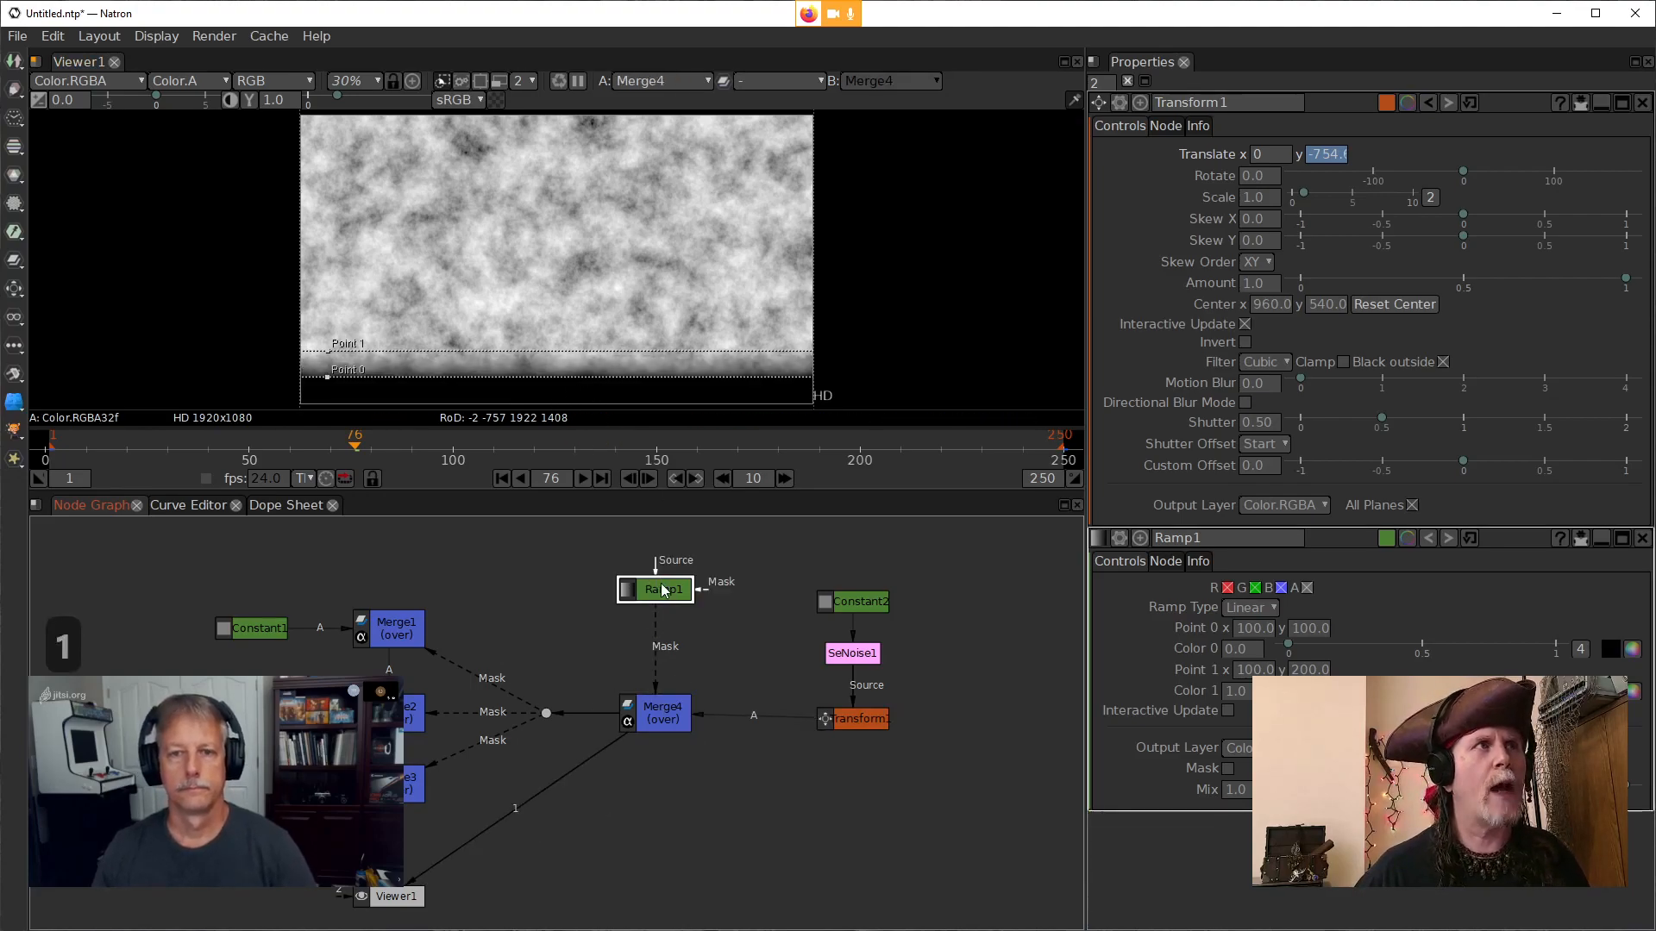
{"action": "key", "text": "1"}
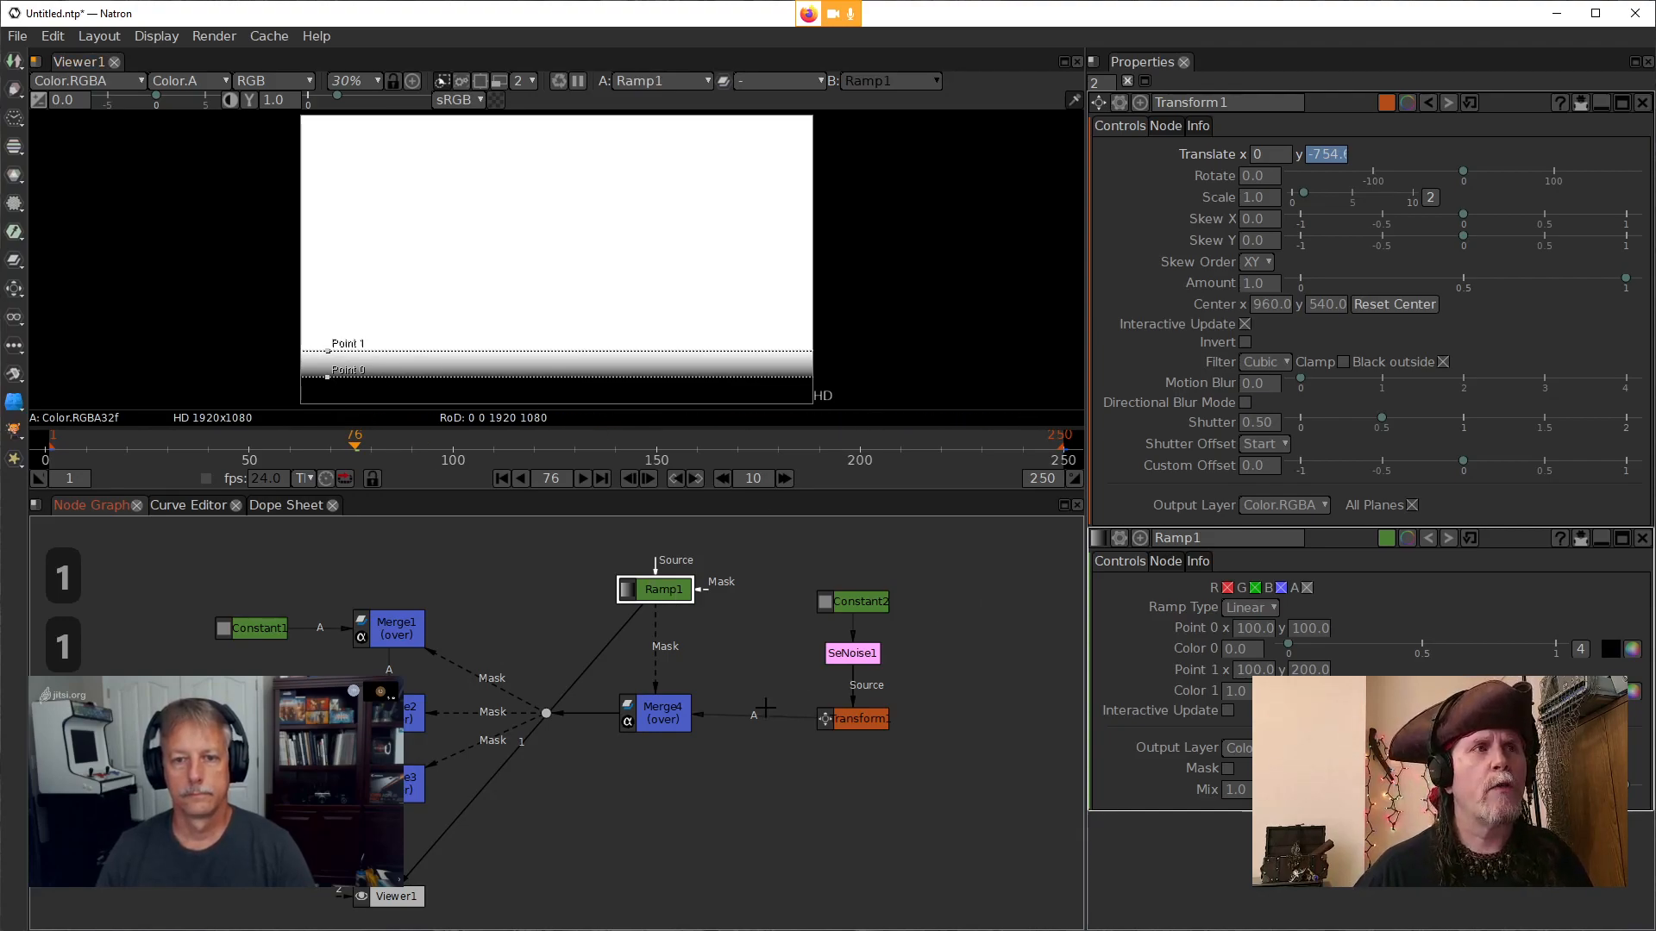
{"action": "left_click", "coordinate": [660, 720]}
{"action": "key", "text": "1"}
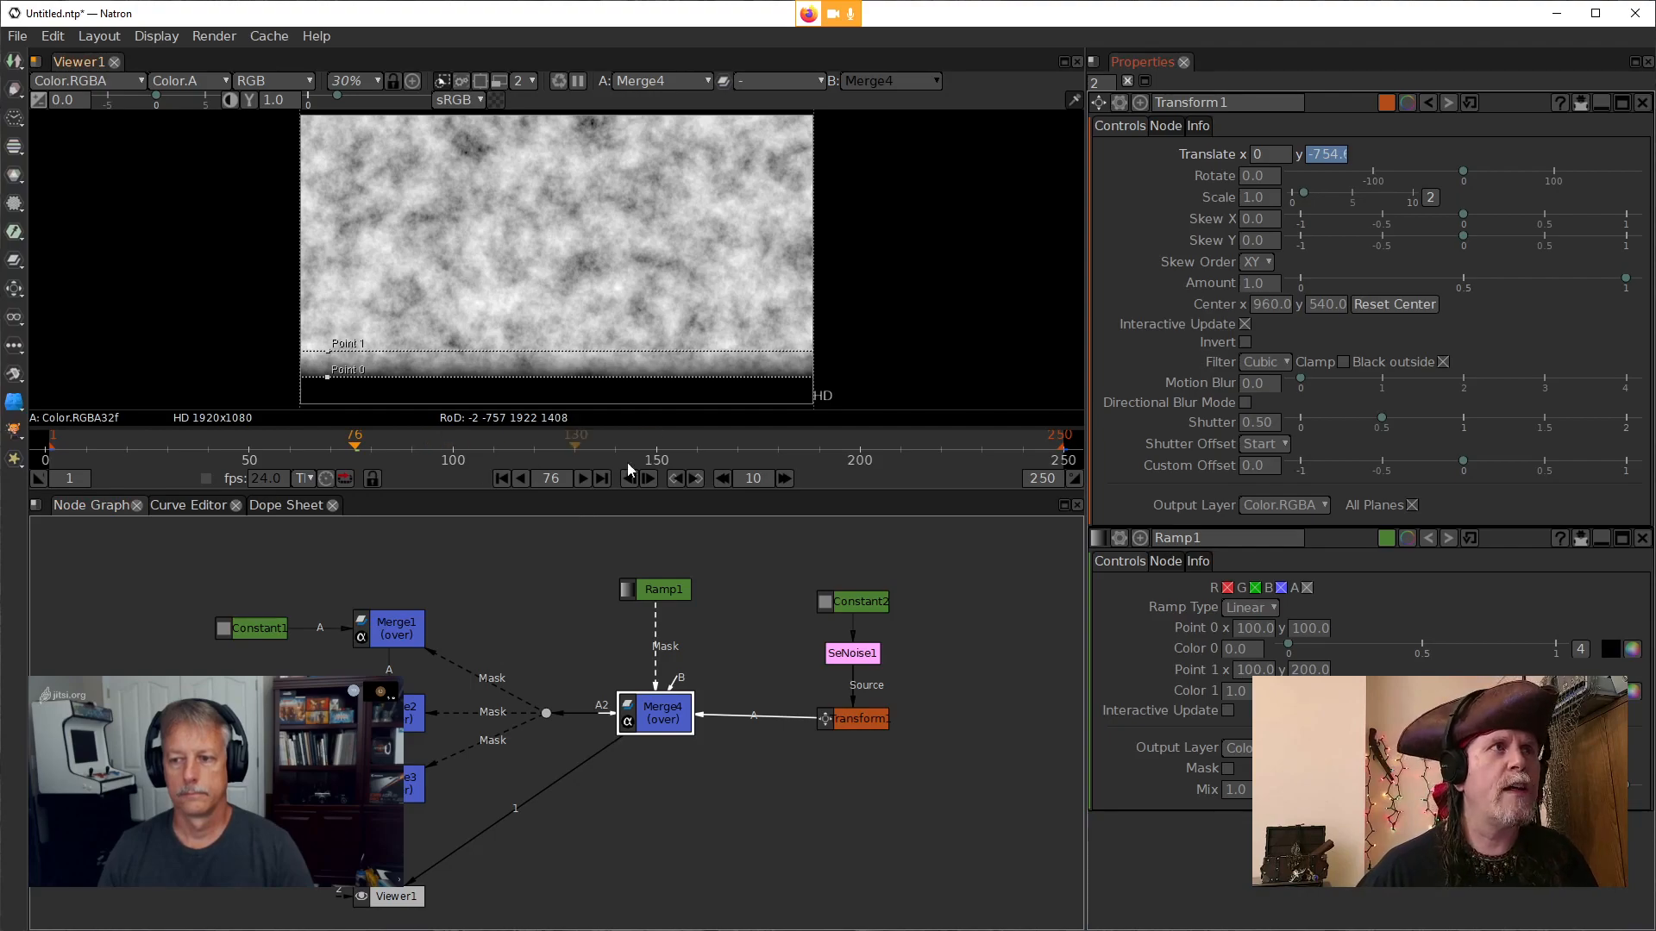
Set the Ramp's Point 0 y to 400 and Point 1 y to 0
{"action": "left_click", "coordinate": [662, 588]}
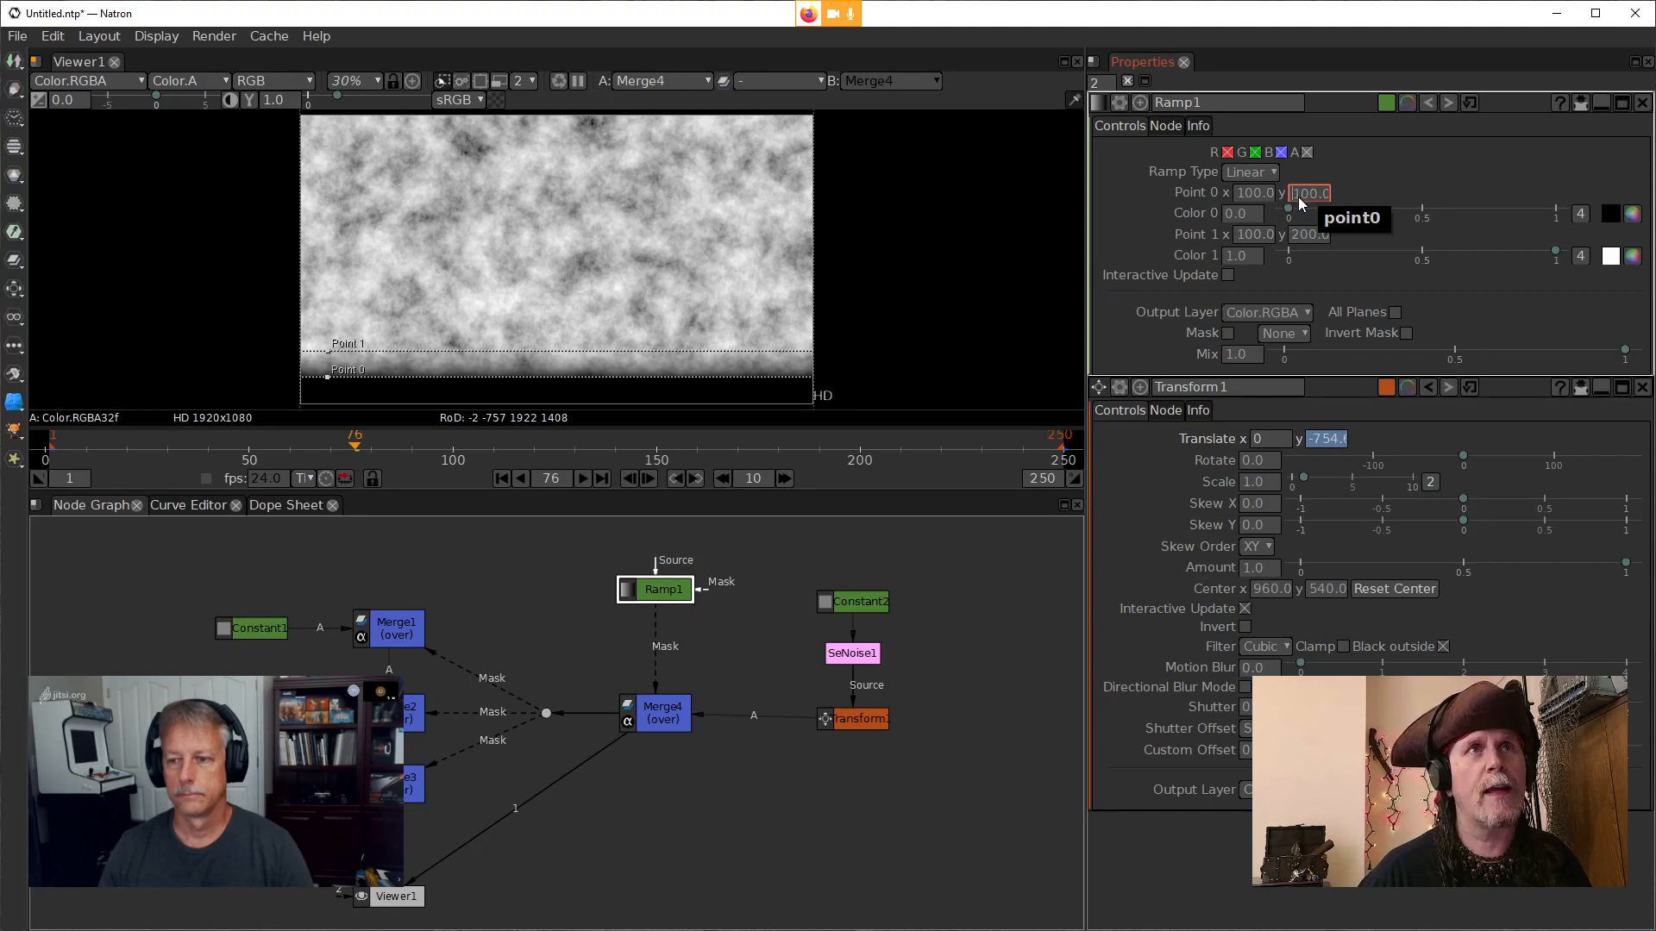
{"action": "scroll", "coordinate": [1297, 203], "scroll_direction": "up", "scroll_amount": 1}
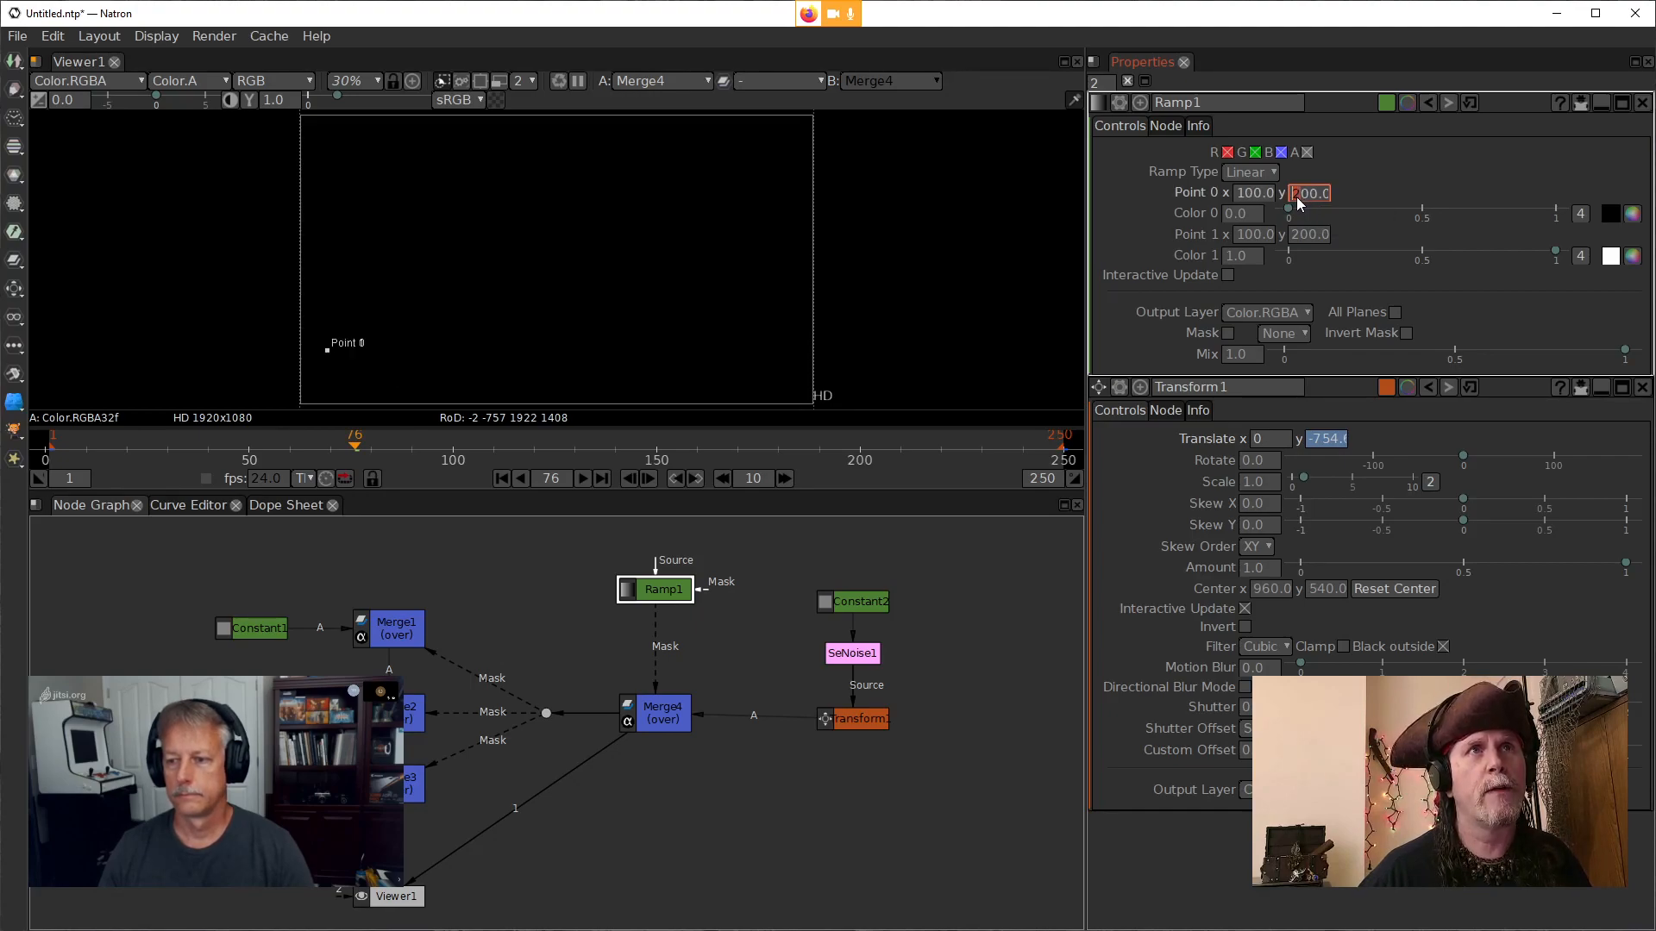
{"action": "scroll", "coordinate": [1298, 202], "scroll_direction": "up", "scroll_amount": 1}
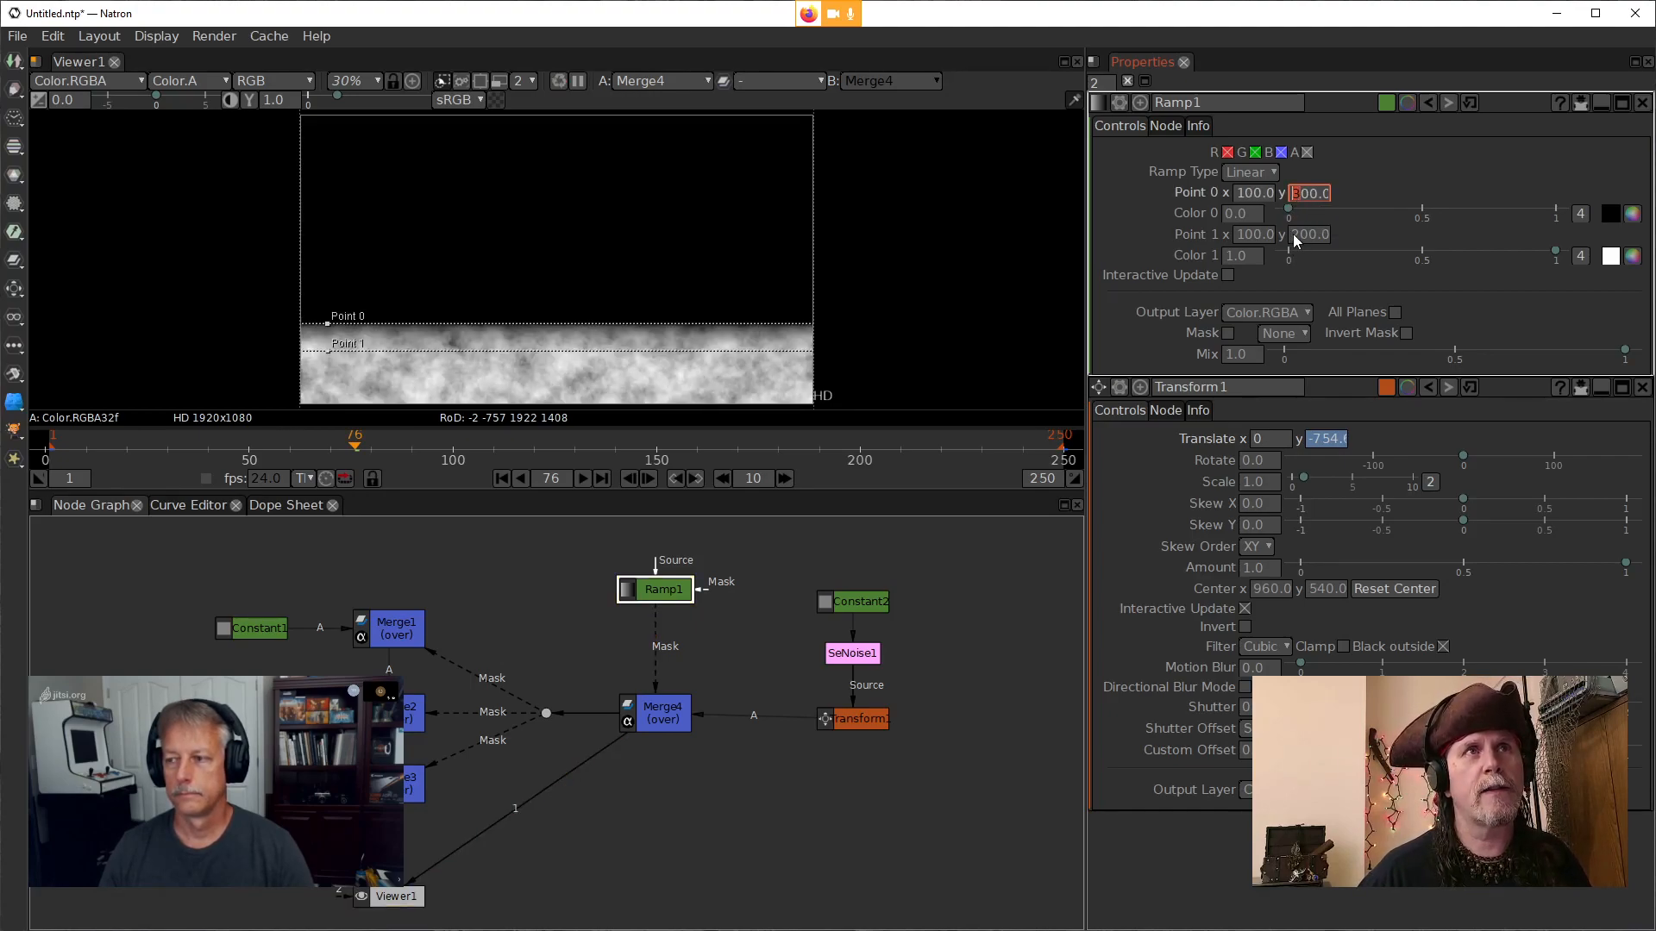
{"action": "scroll", "coordinate": [1292, 235], "scroll_direction": "down", "scroll_amount": 1}
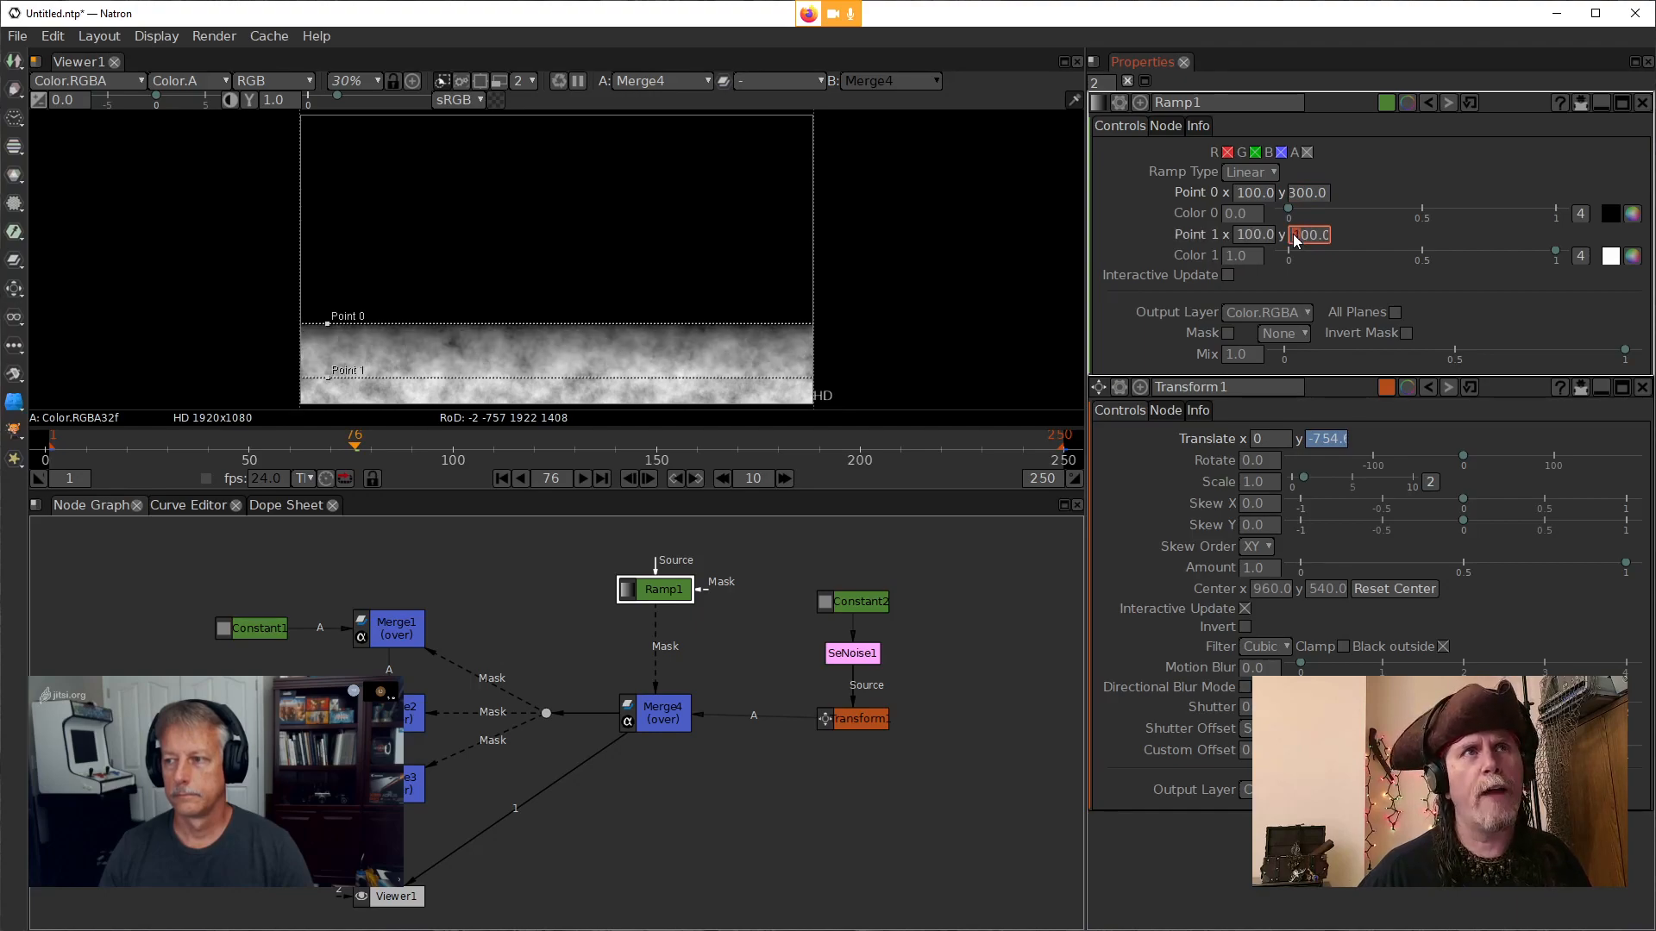
{"action": "scroll", "coordinate": [1291, 234], "scroll_direction": "down", "scroll_amount": 1}
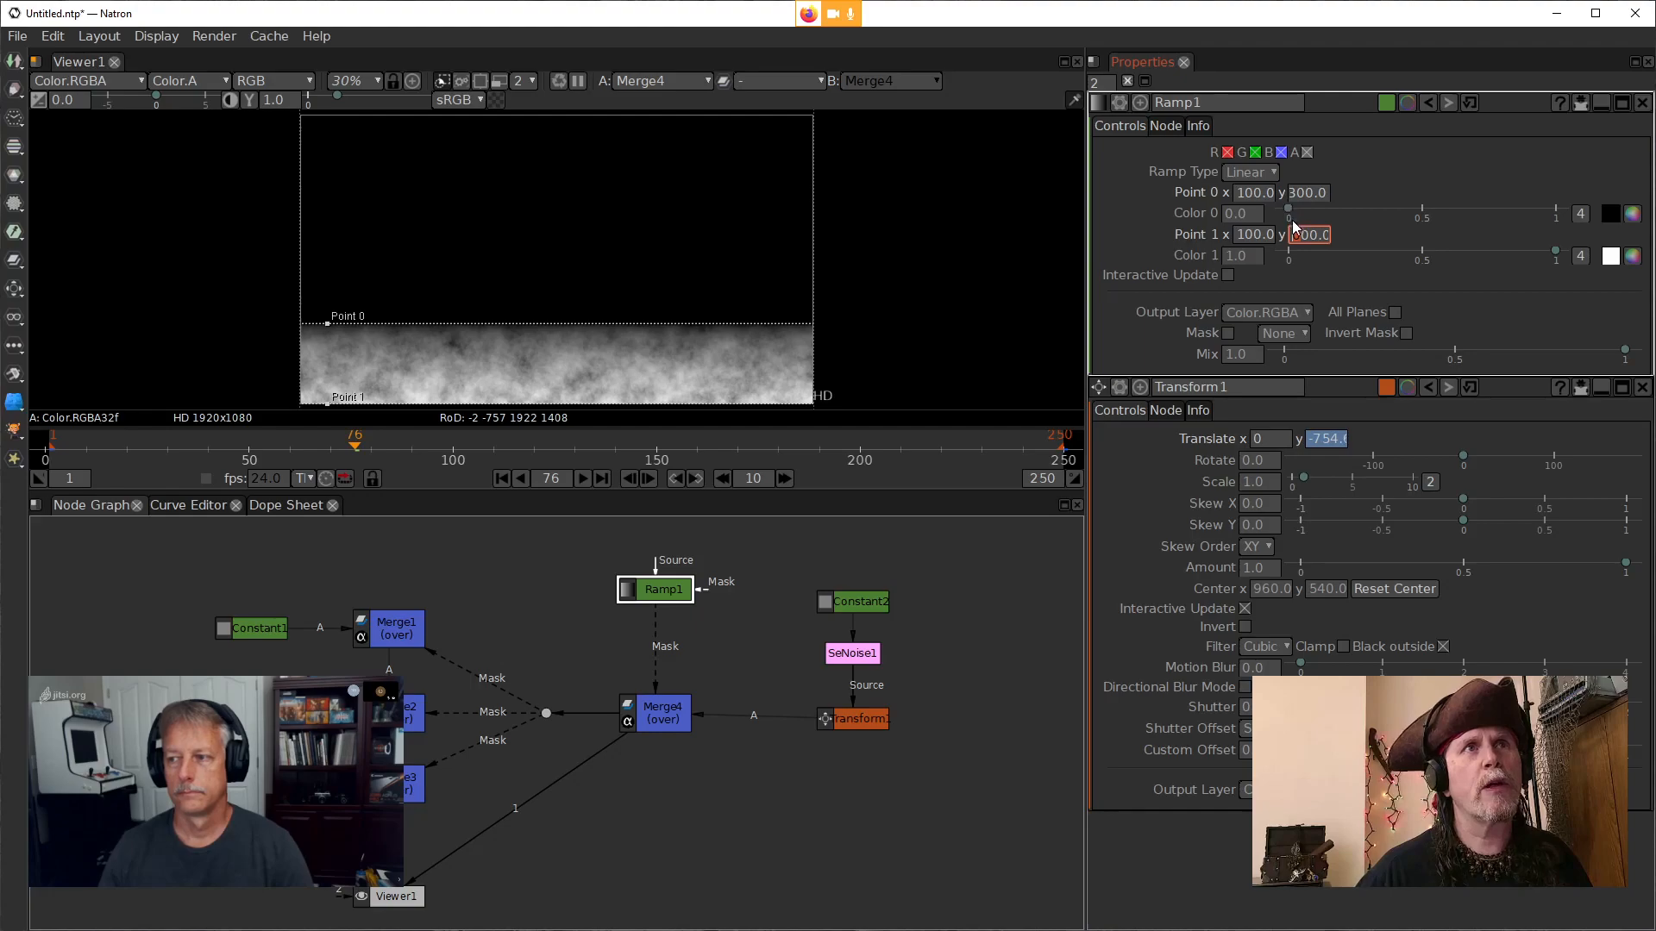
{"action": "scroll", "coordinate": [1290, 195], "scroll_direction": "up", "scroll_amount": 1}
Connect the Viewer to Merge3 and play the coloured composite from frame 1
{"action": "left_click", "coordinate": [630, 741]}
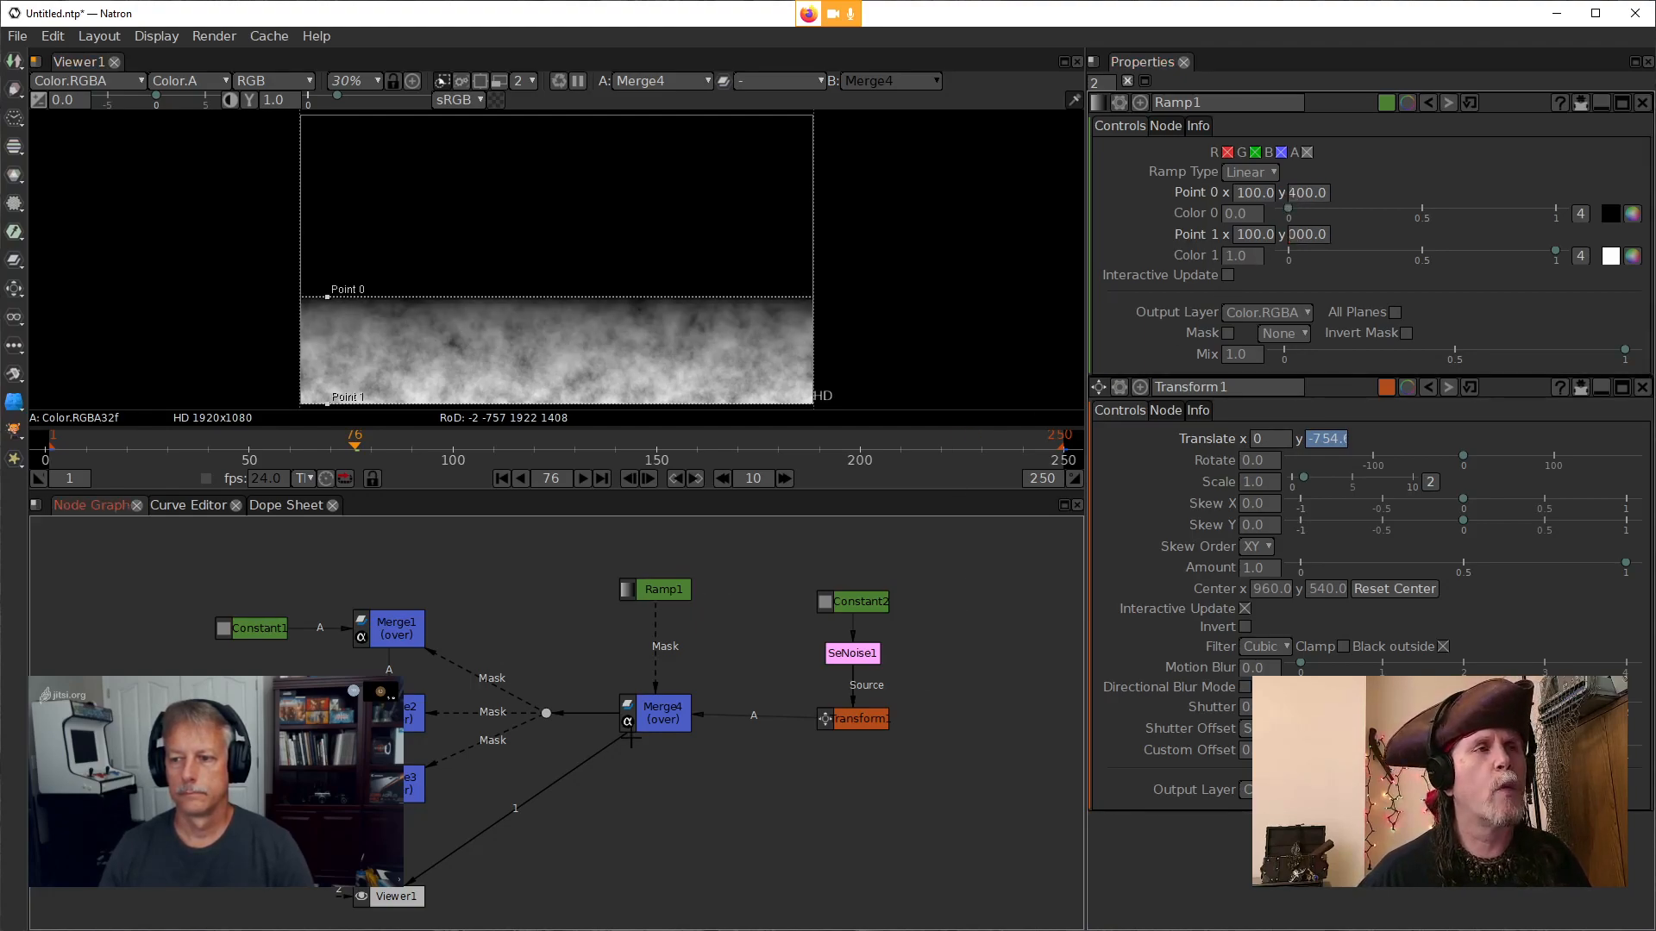
{"action": "left_click", "coordinate": [647, 712]}
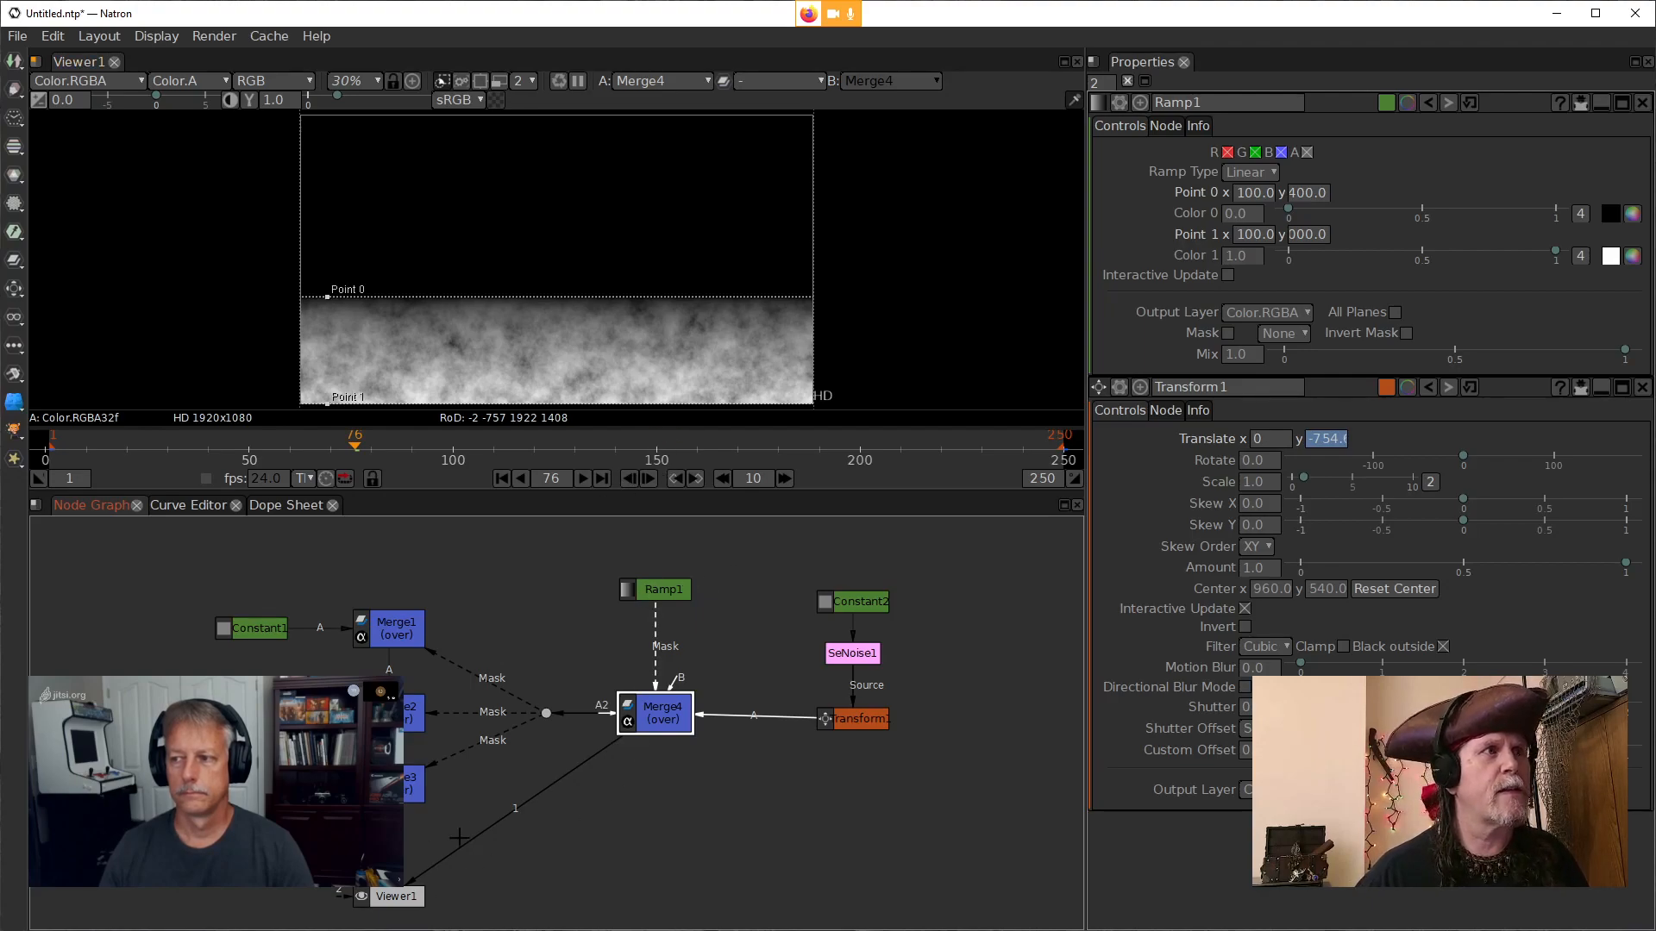
{"action": "left_click", "coordinate": [410, 783]}
{"action": "key", "text": "1"}
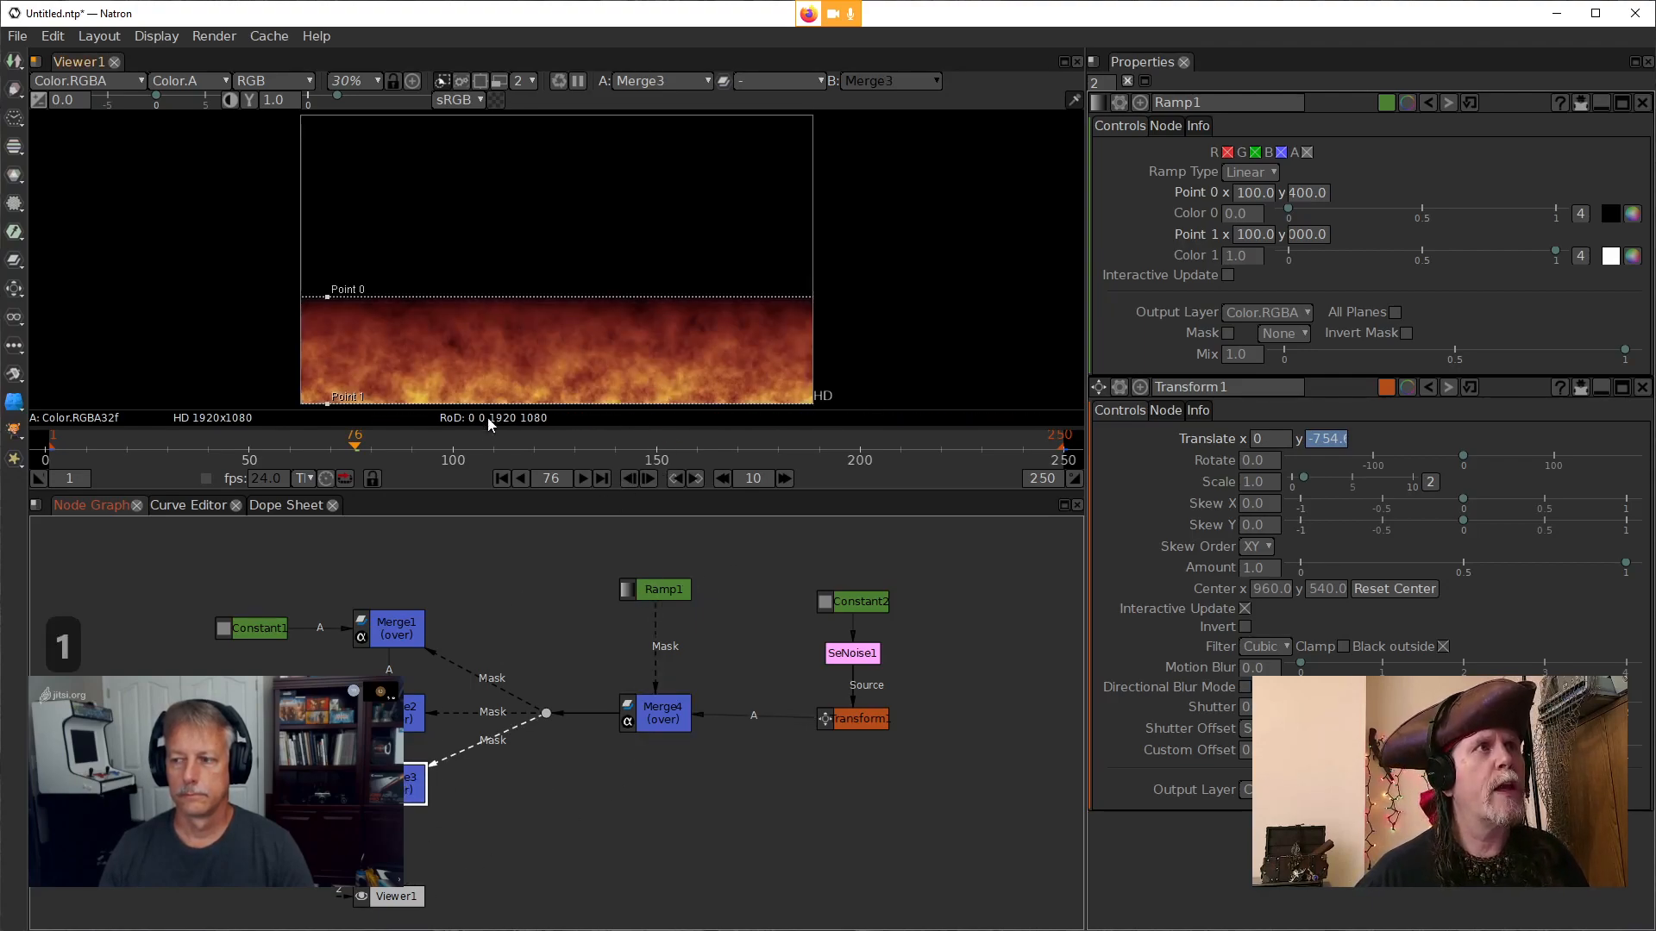
{"action": "left_click", "coordinate": [503, 479]}
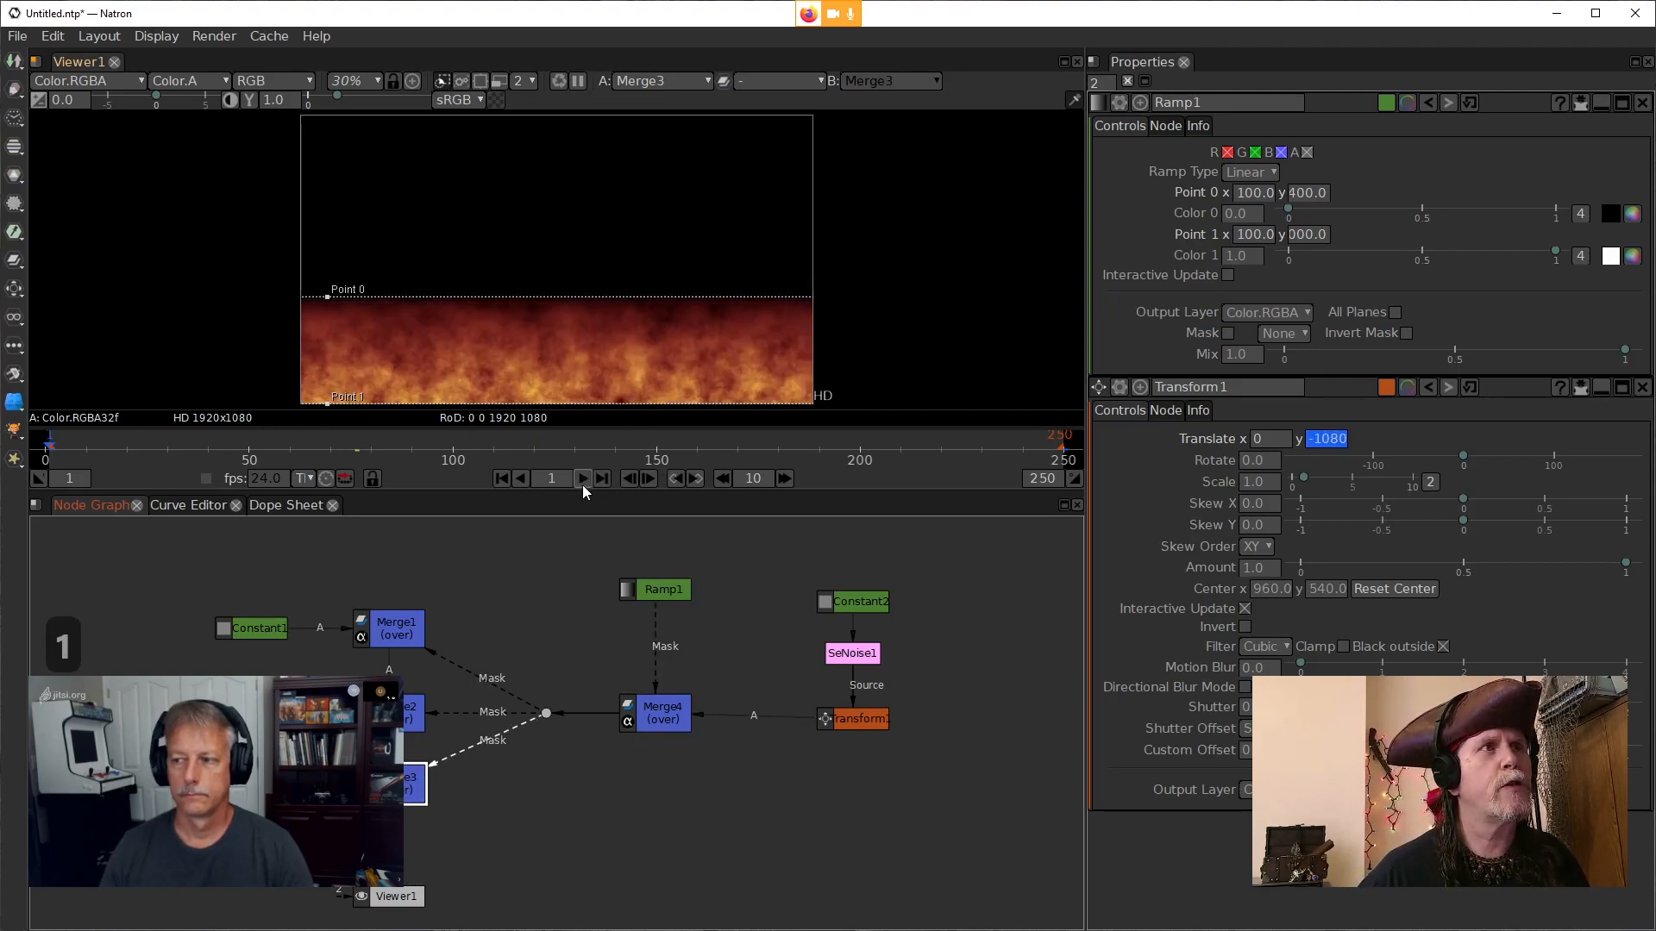
{"action": "left_click", "coordinate": [583, 479]}
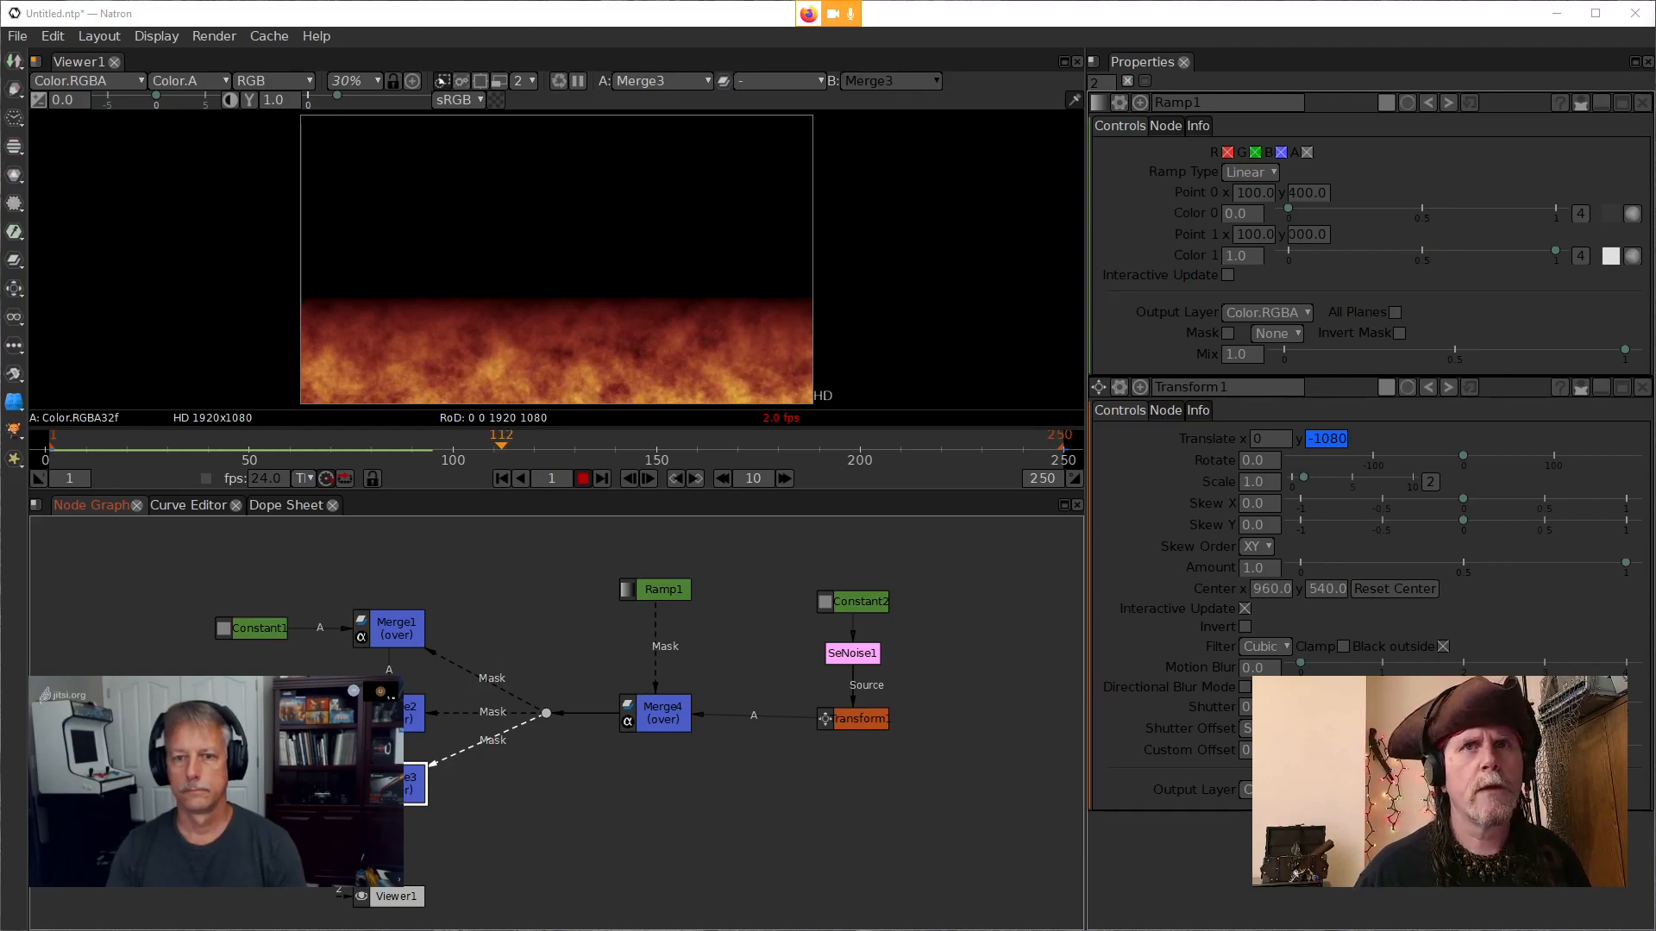
Select Merge3, stop the playback and return to frame 1
{"action": "left_click", "coordinate": [657, 596]}
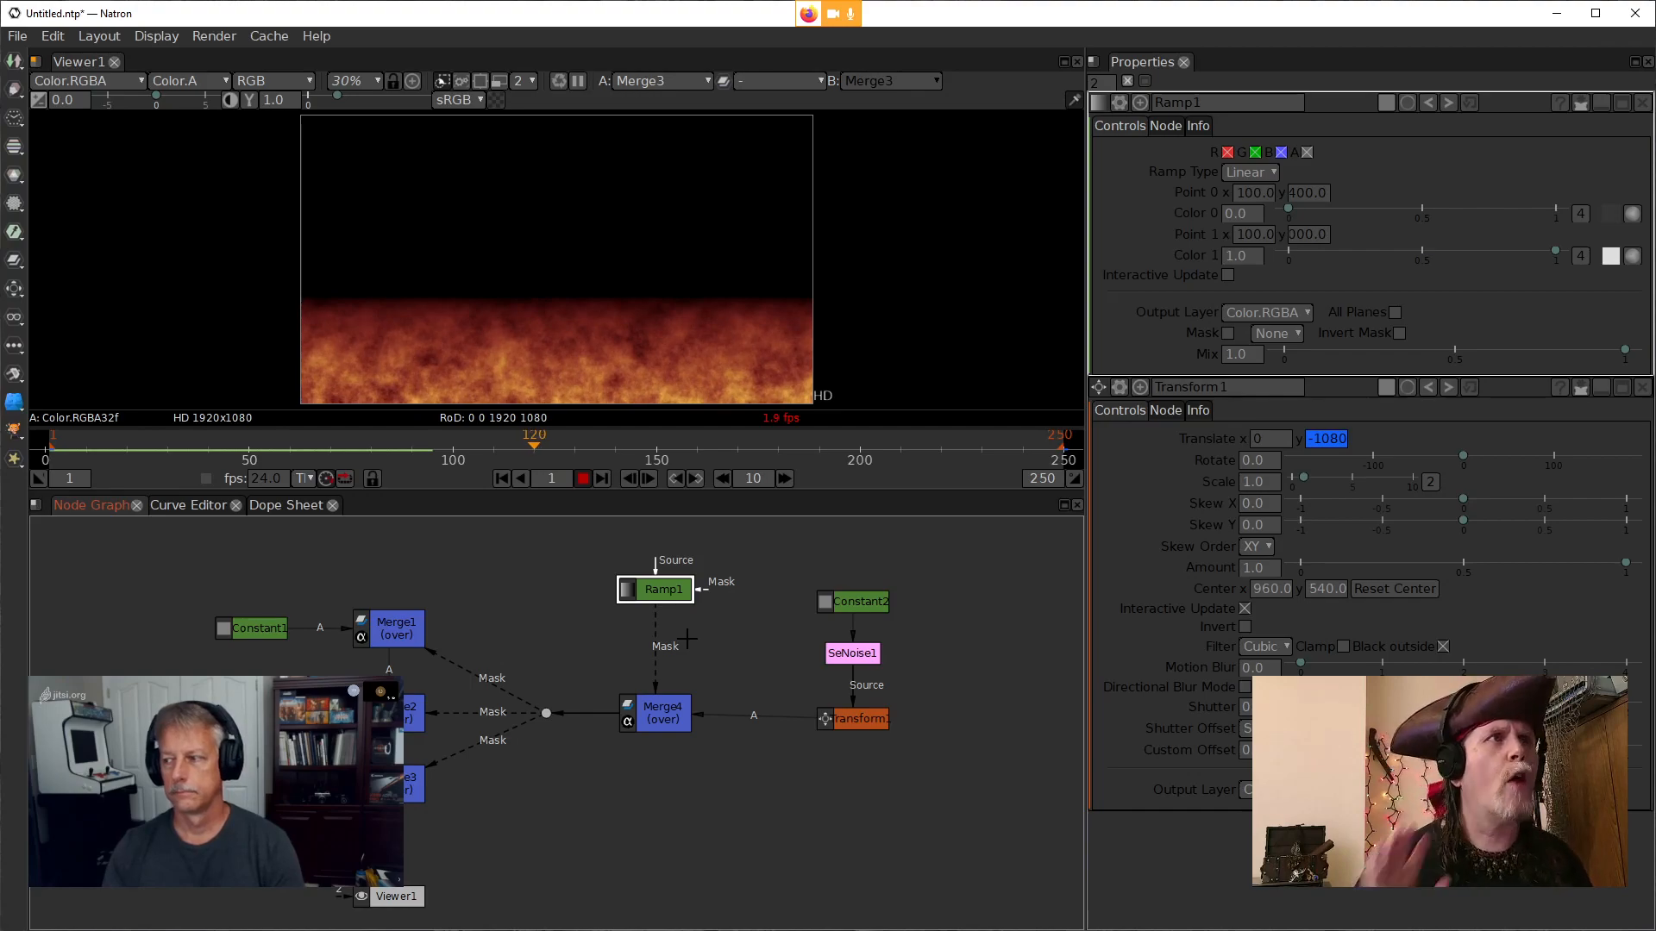
{"action": "left_click", "coordinate": [415, 786]}
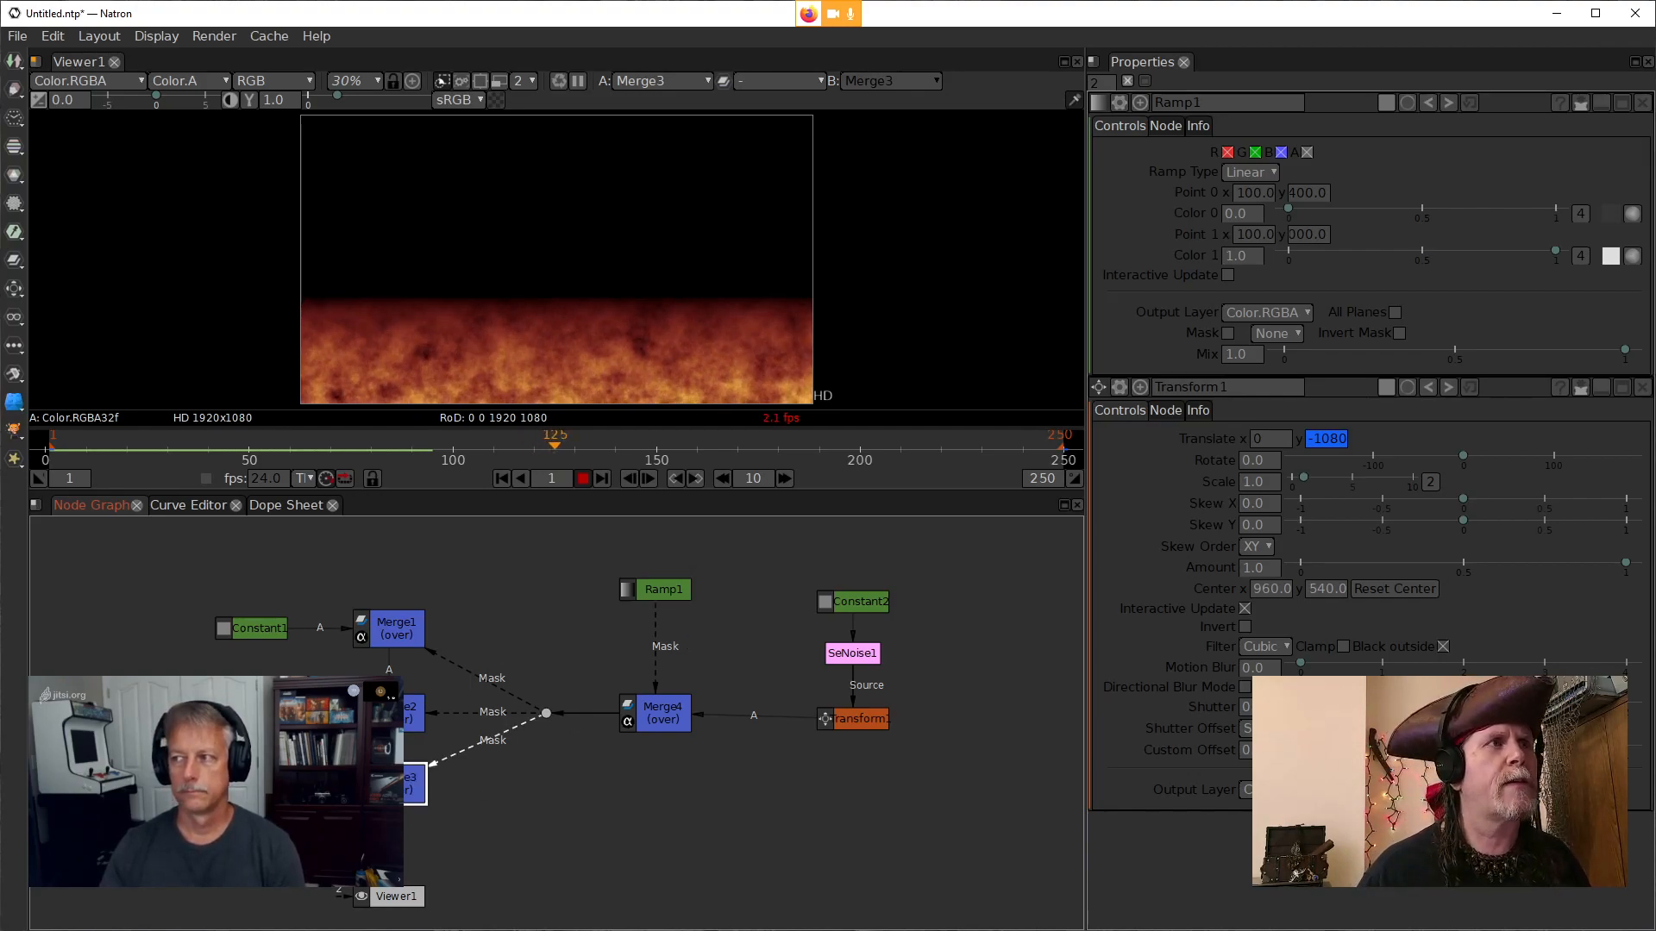
{"action": "left_click", "coordinate": [585, 478]}
{"action": "left_click", "coordinate": [500, 477]}
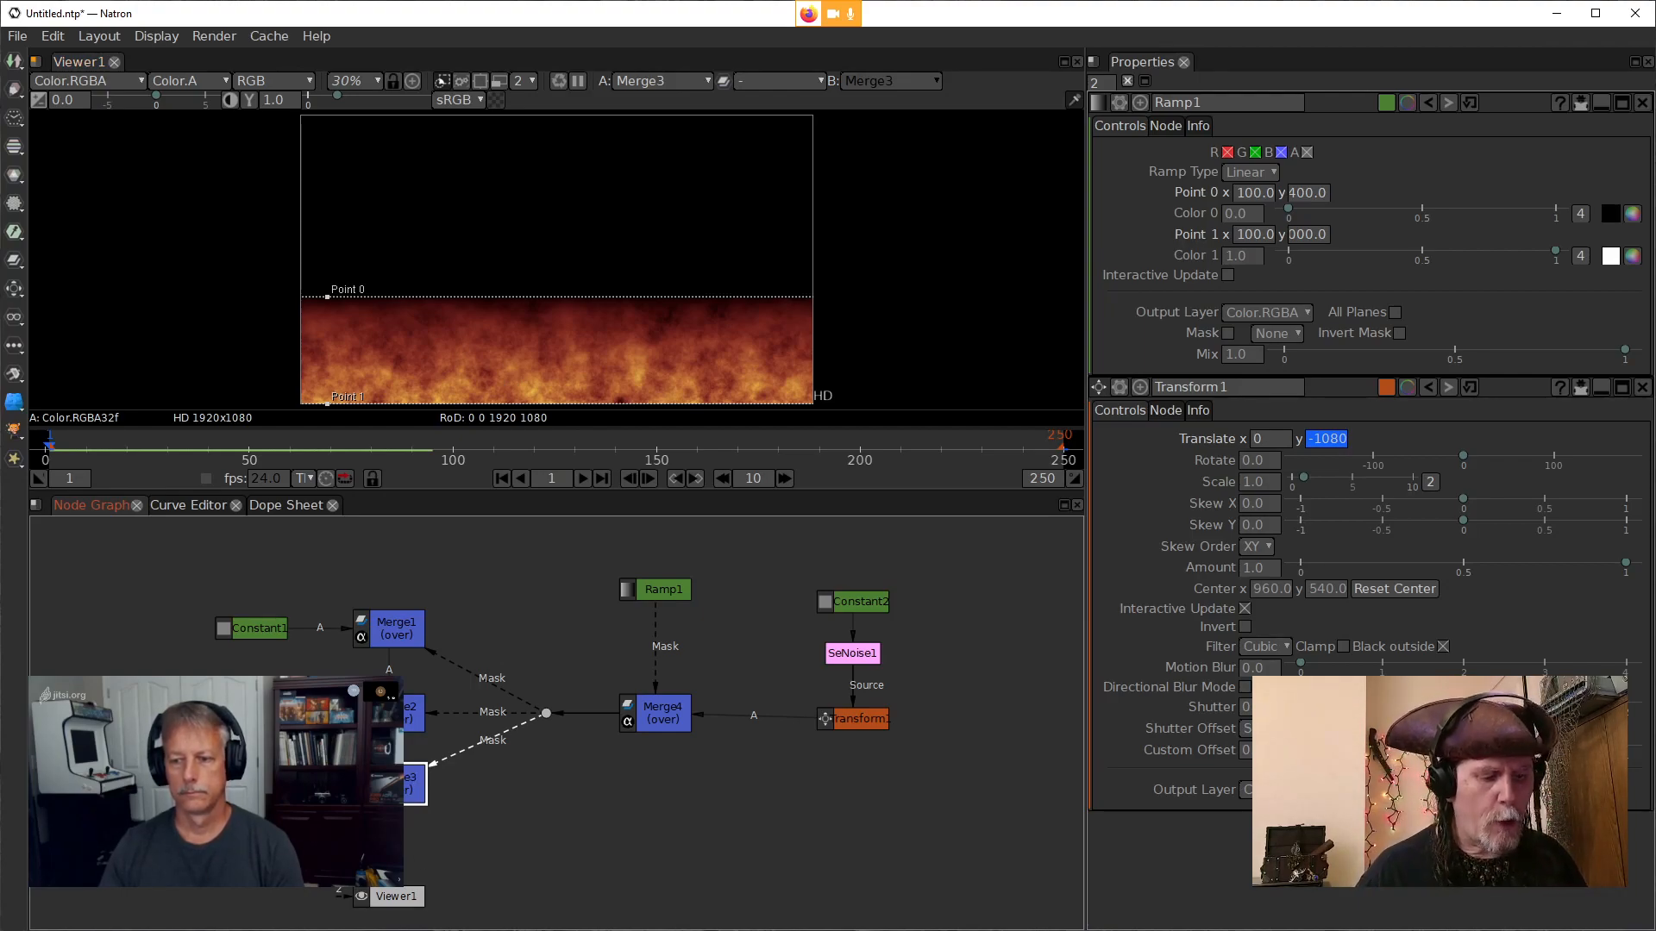
{"action": "key", "text": "g"}
{"action": "key", "text": "l"}
{"action": "key", "text": "o"}
{"action": "key", "text": "w"}
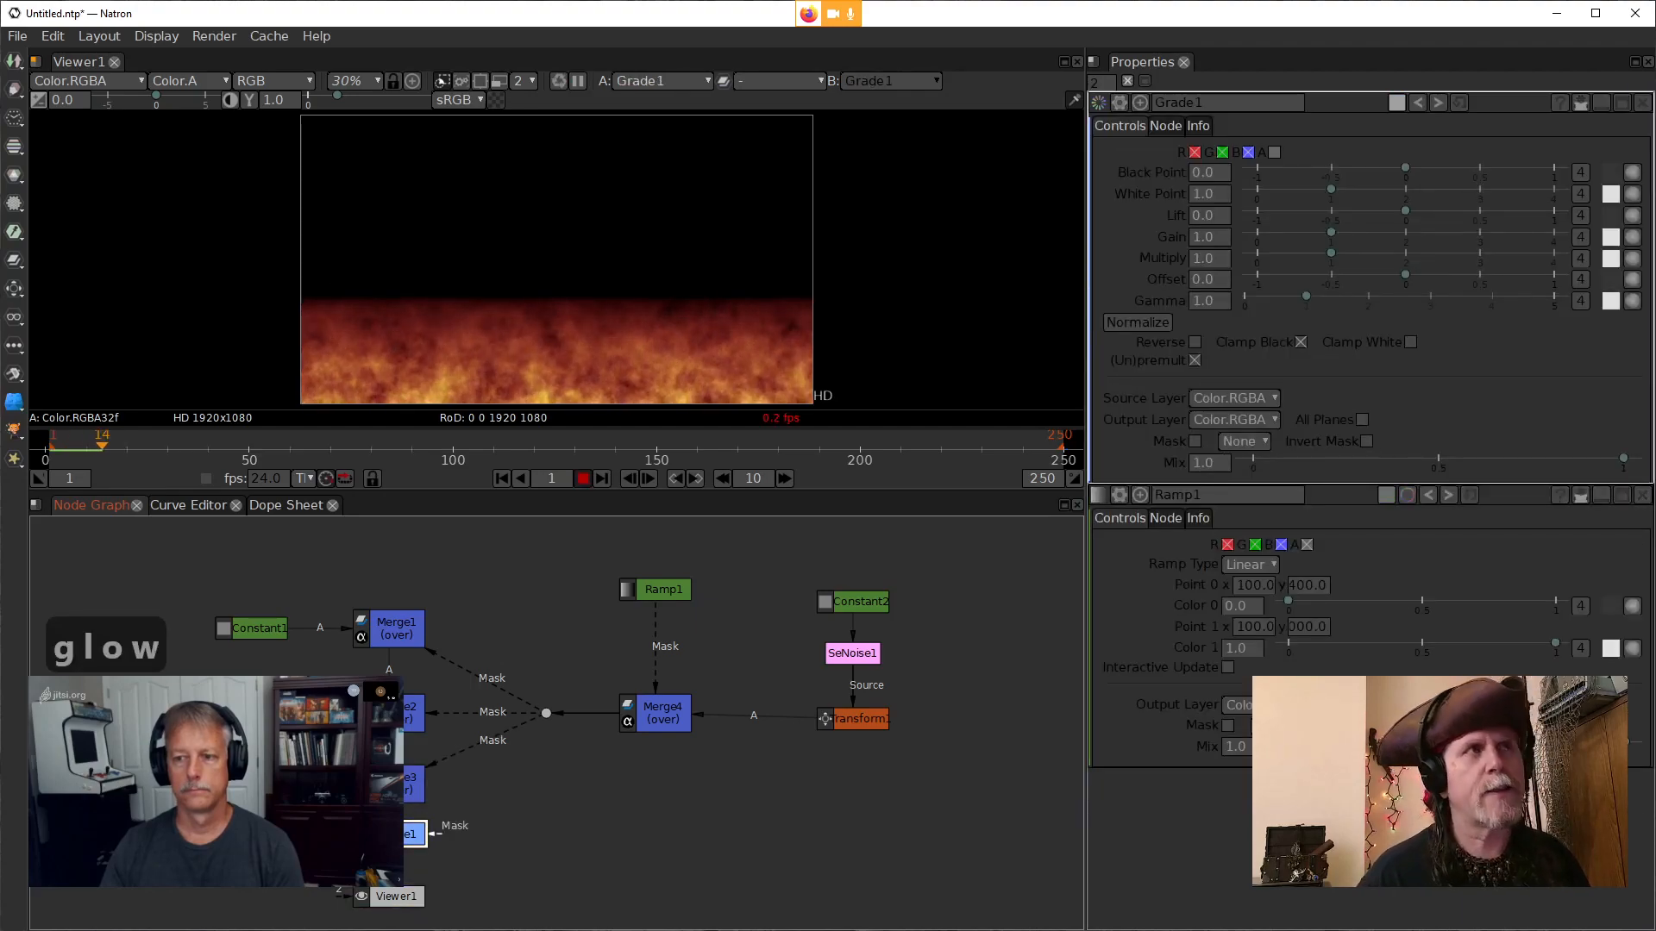
{"action": "left_click", "coordinate": [583, 479]}
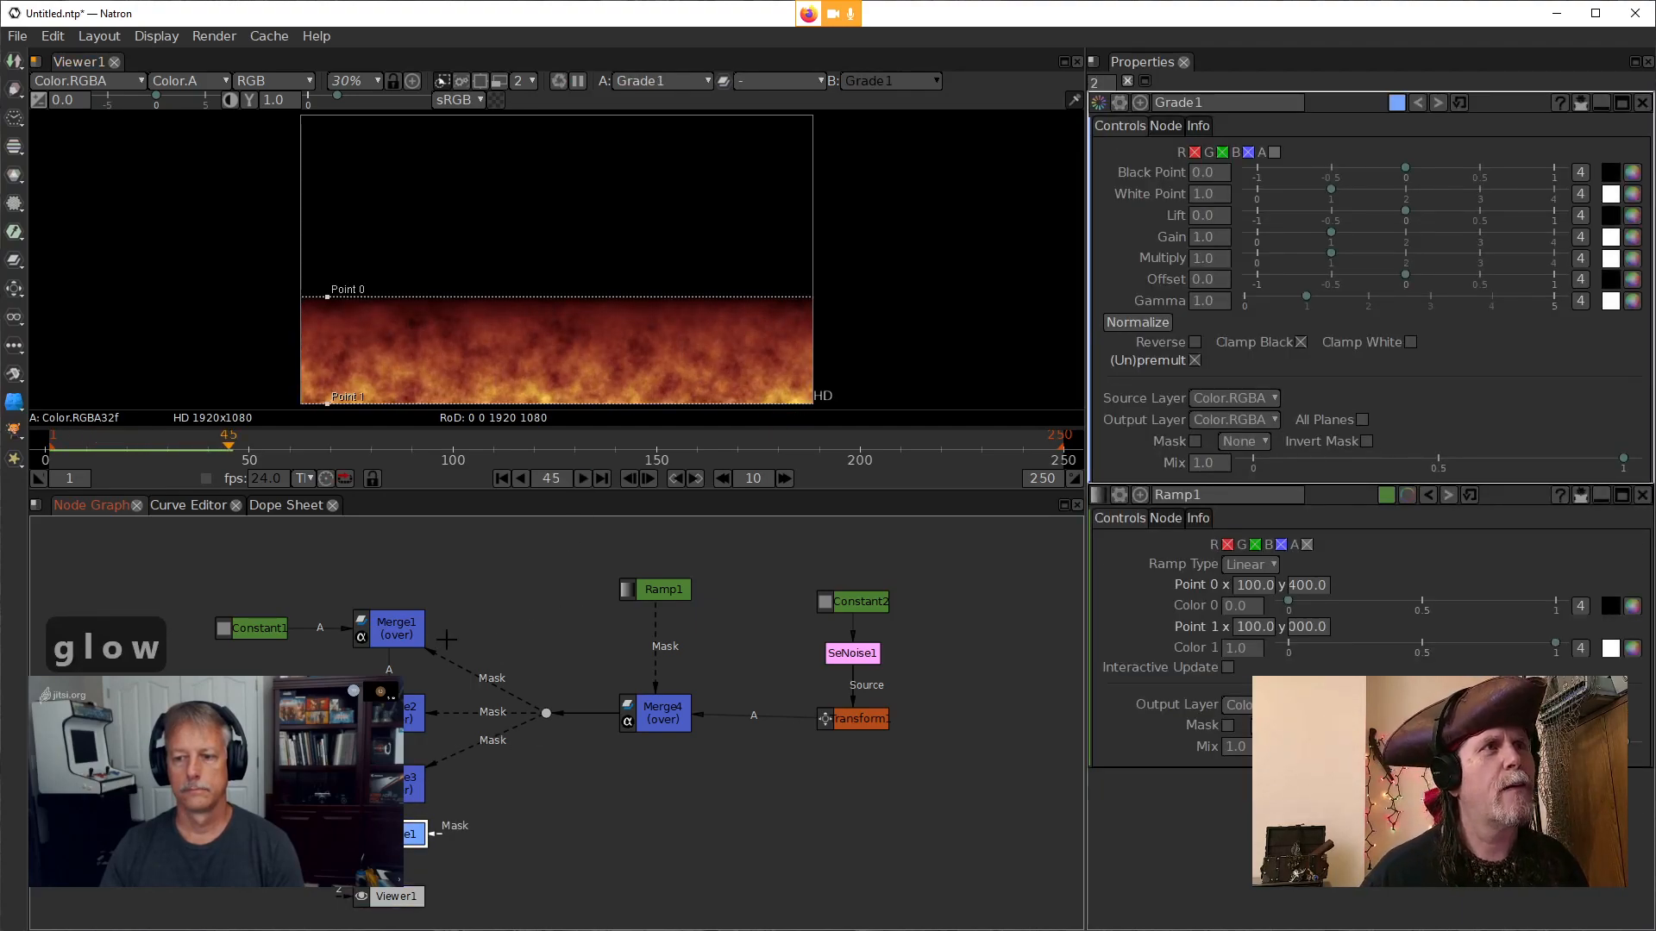
{"action": "left_click_drag", "start_coordinate": [390, 834], "coordinate": [390, 835]}
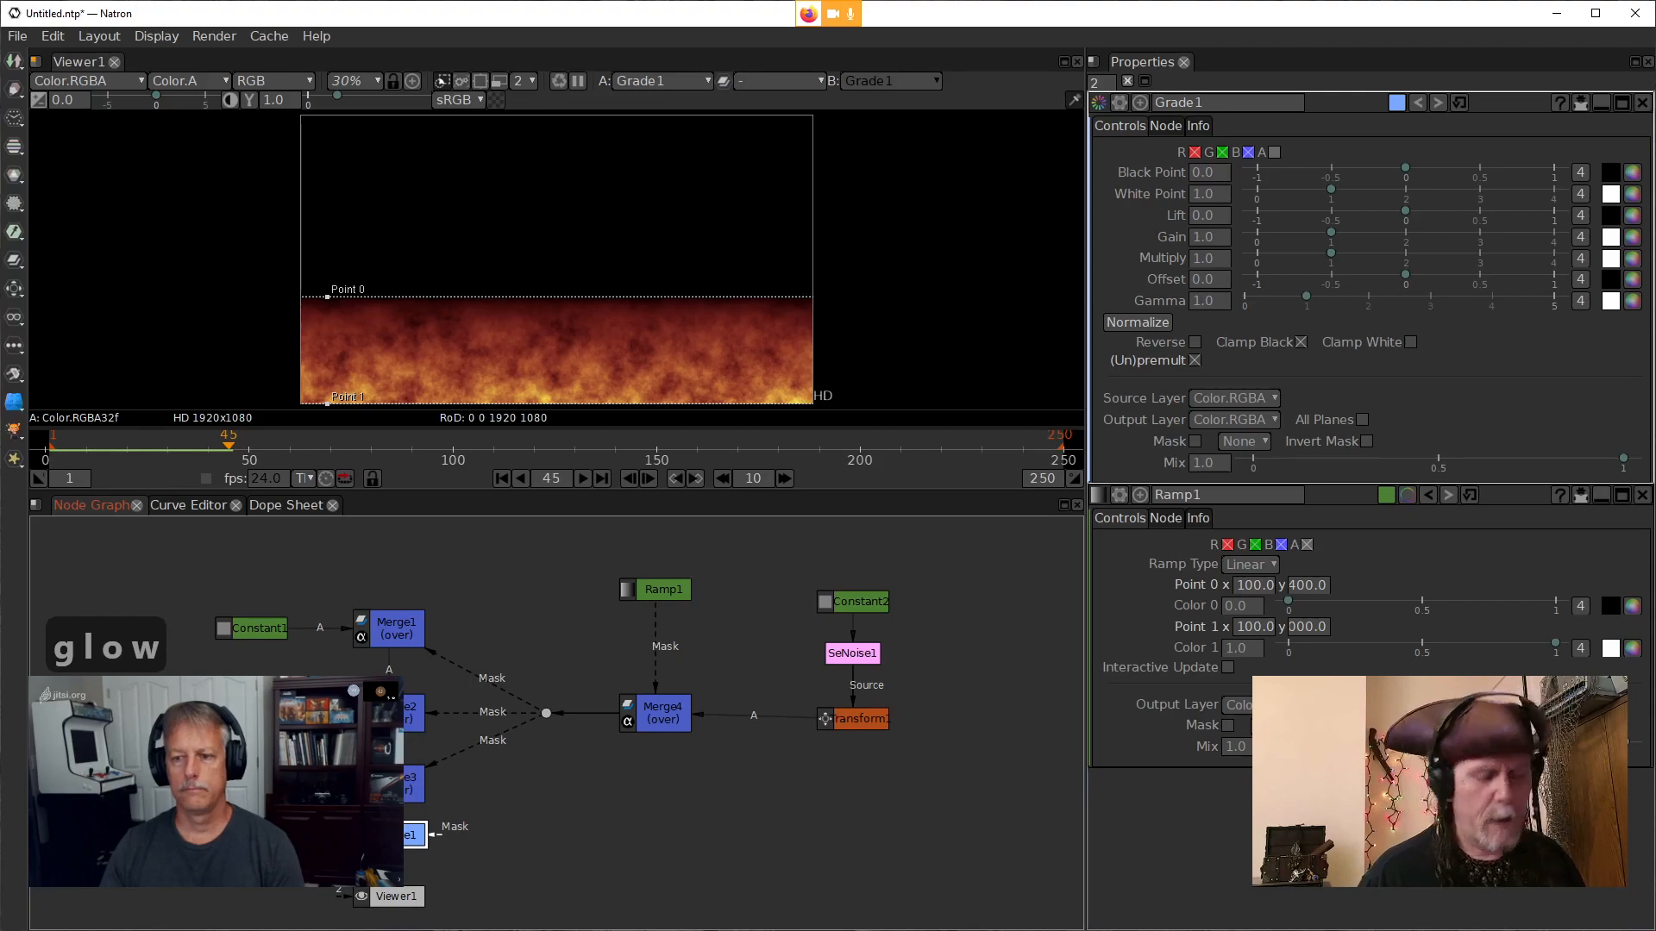
{"action": "key", "text": "Delete"}
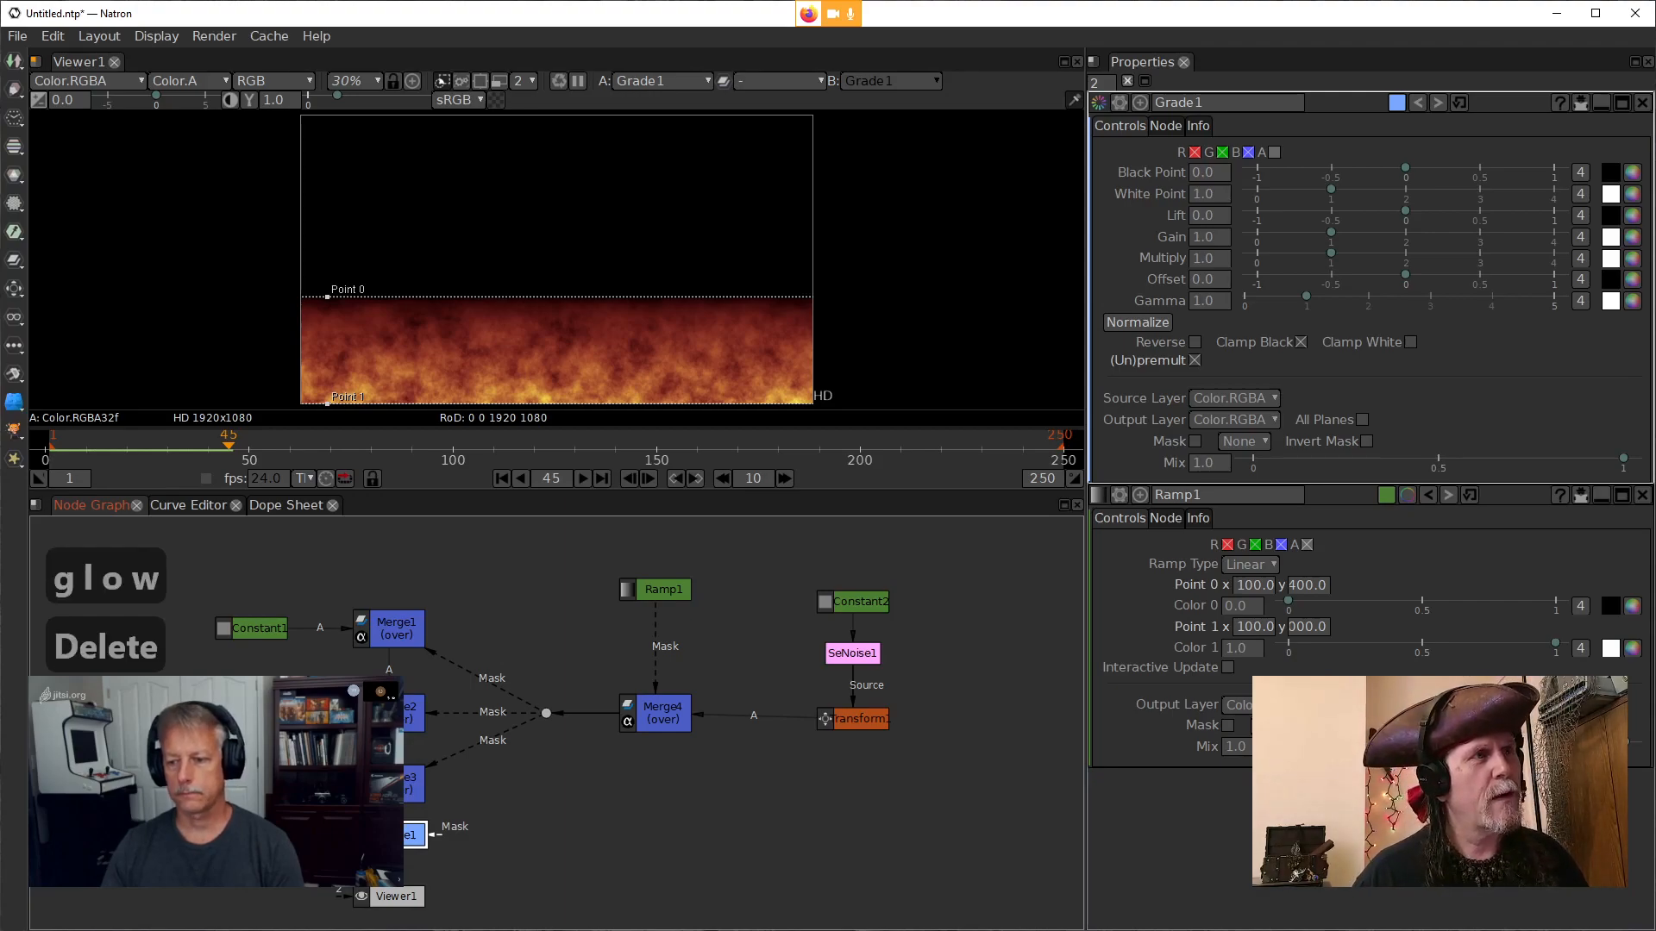
{"action": "key", "text": "Delete"}
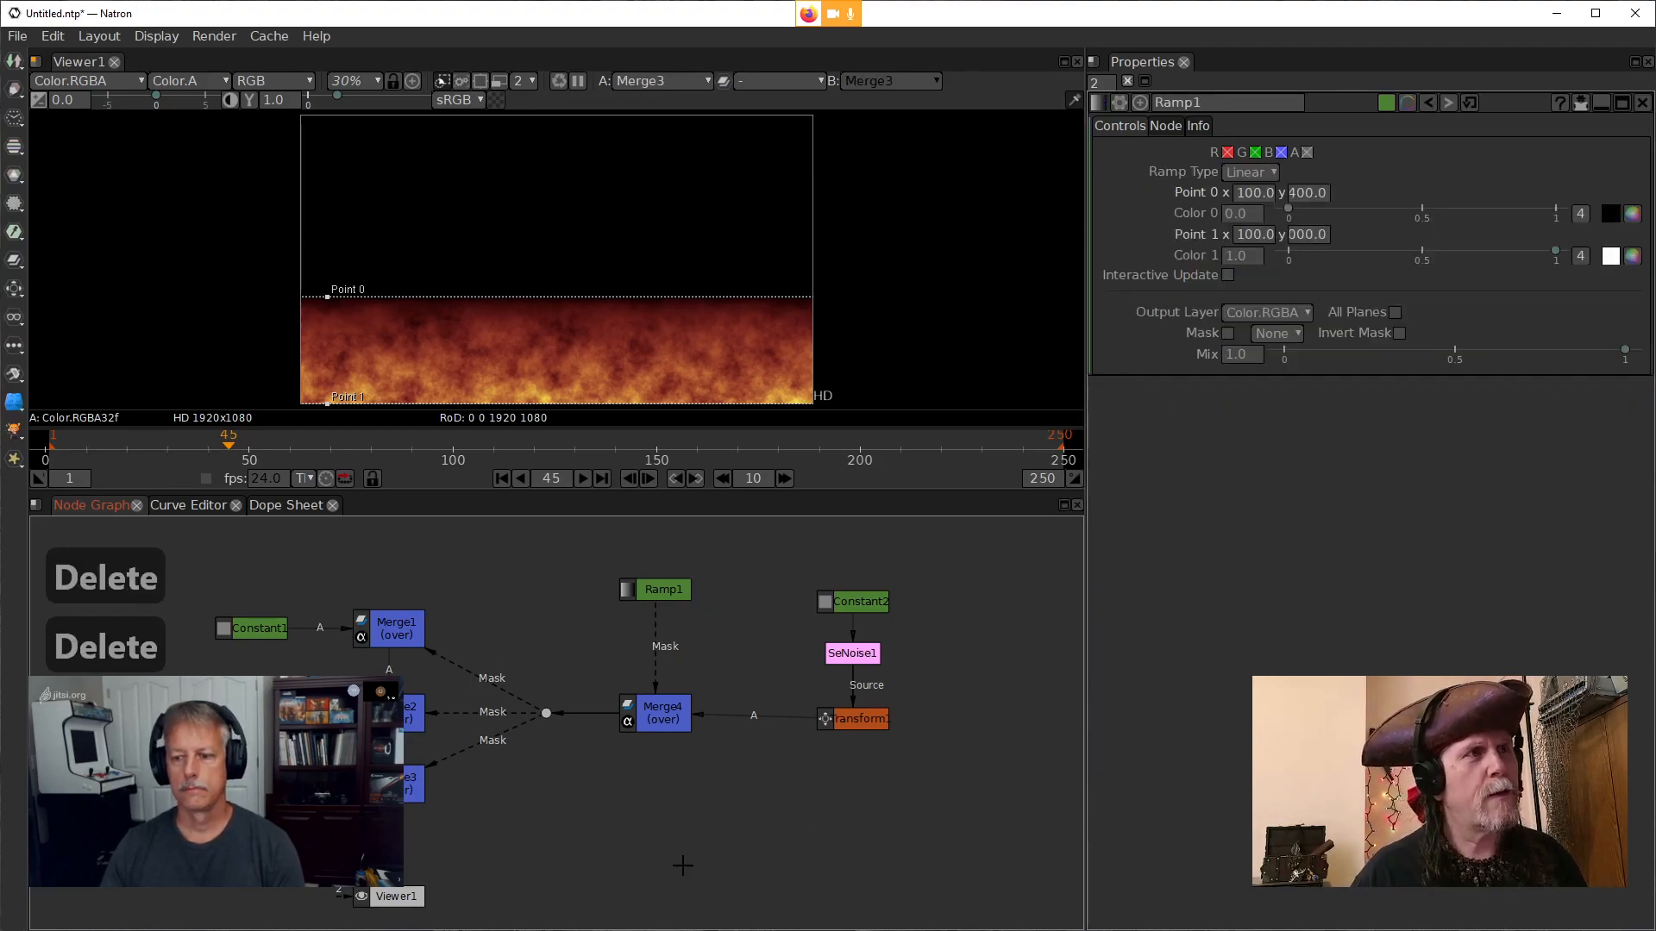
Add a Glow node directly after Merge3 so it feeds the Viewer
{"action": "left_click", "coordinate": [414, 779]}
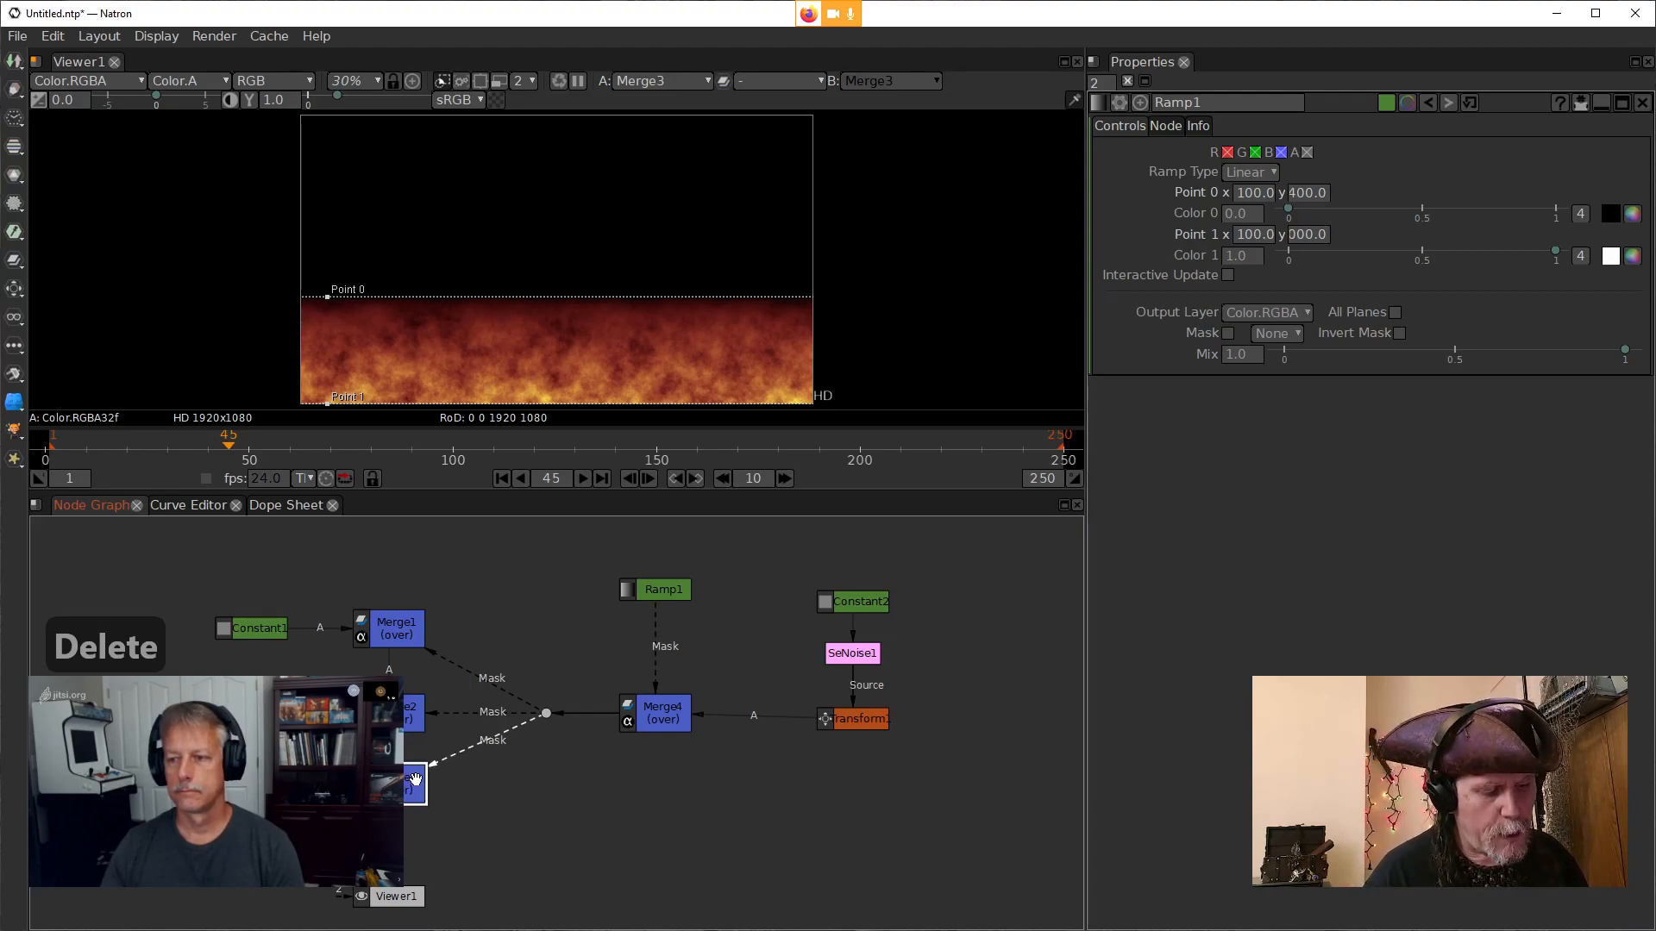
{"action": "key", "text": "Tab"}
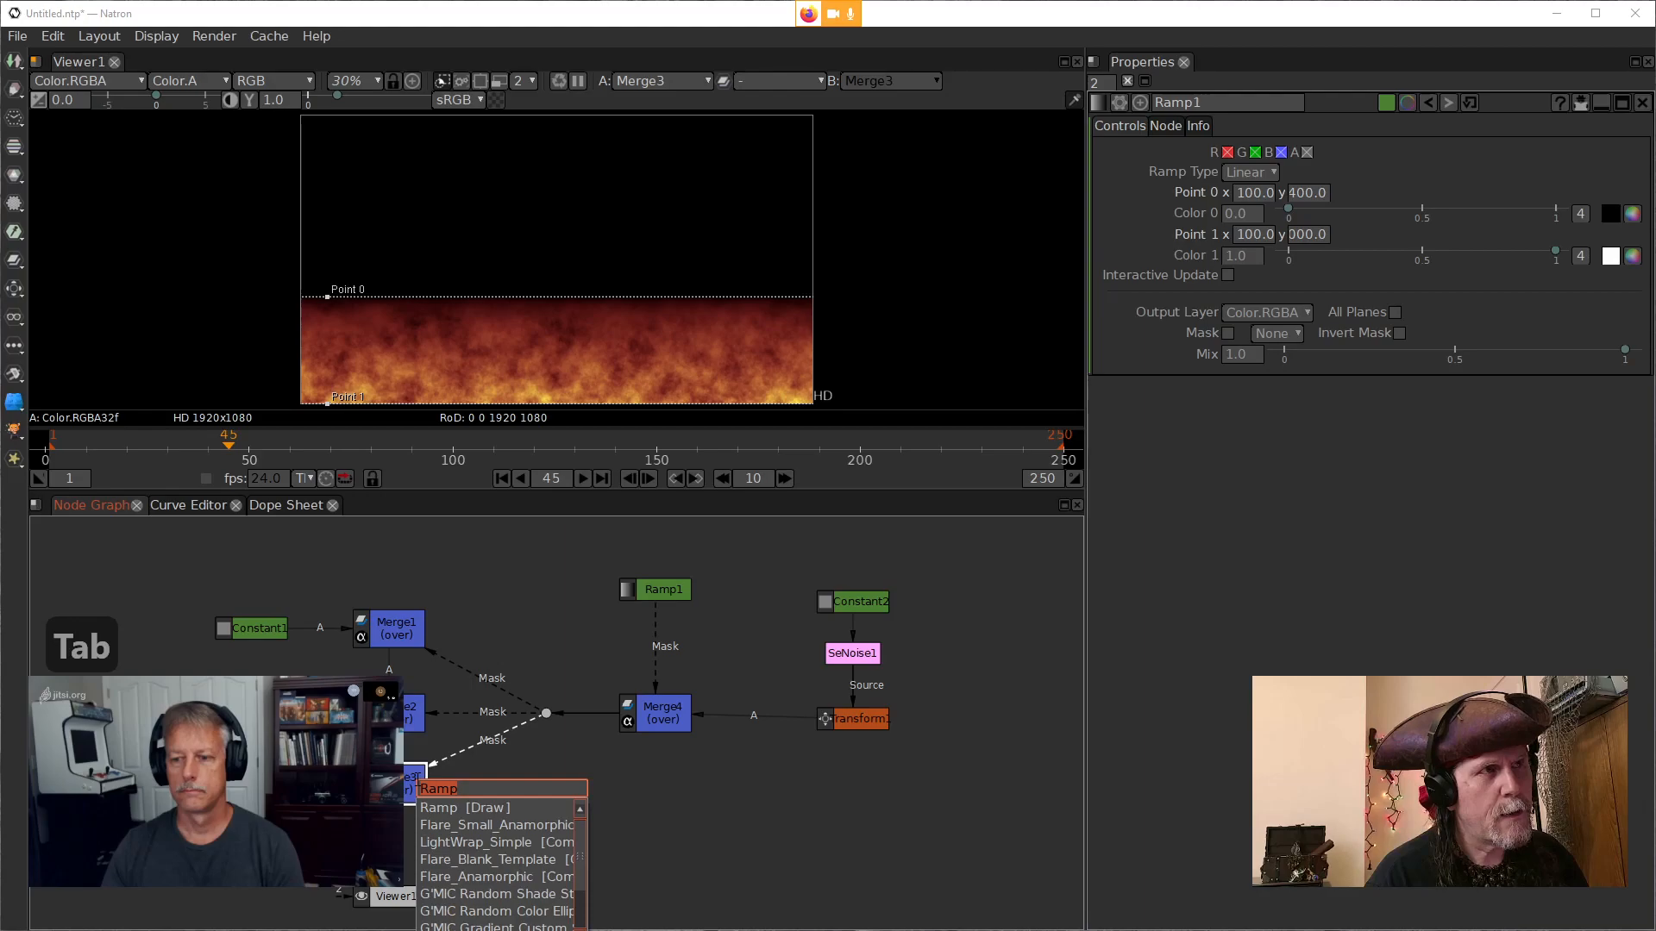
{"action": "type", "text": "glow"}
{"action": "key", "text": "Down"}
{"action": "key", "text": "Return"}
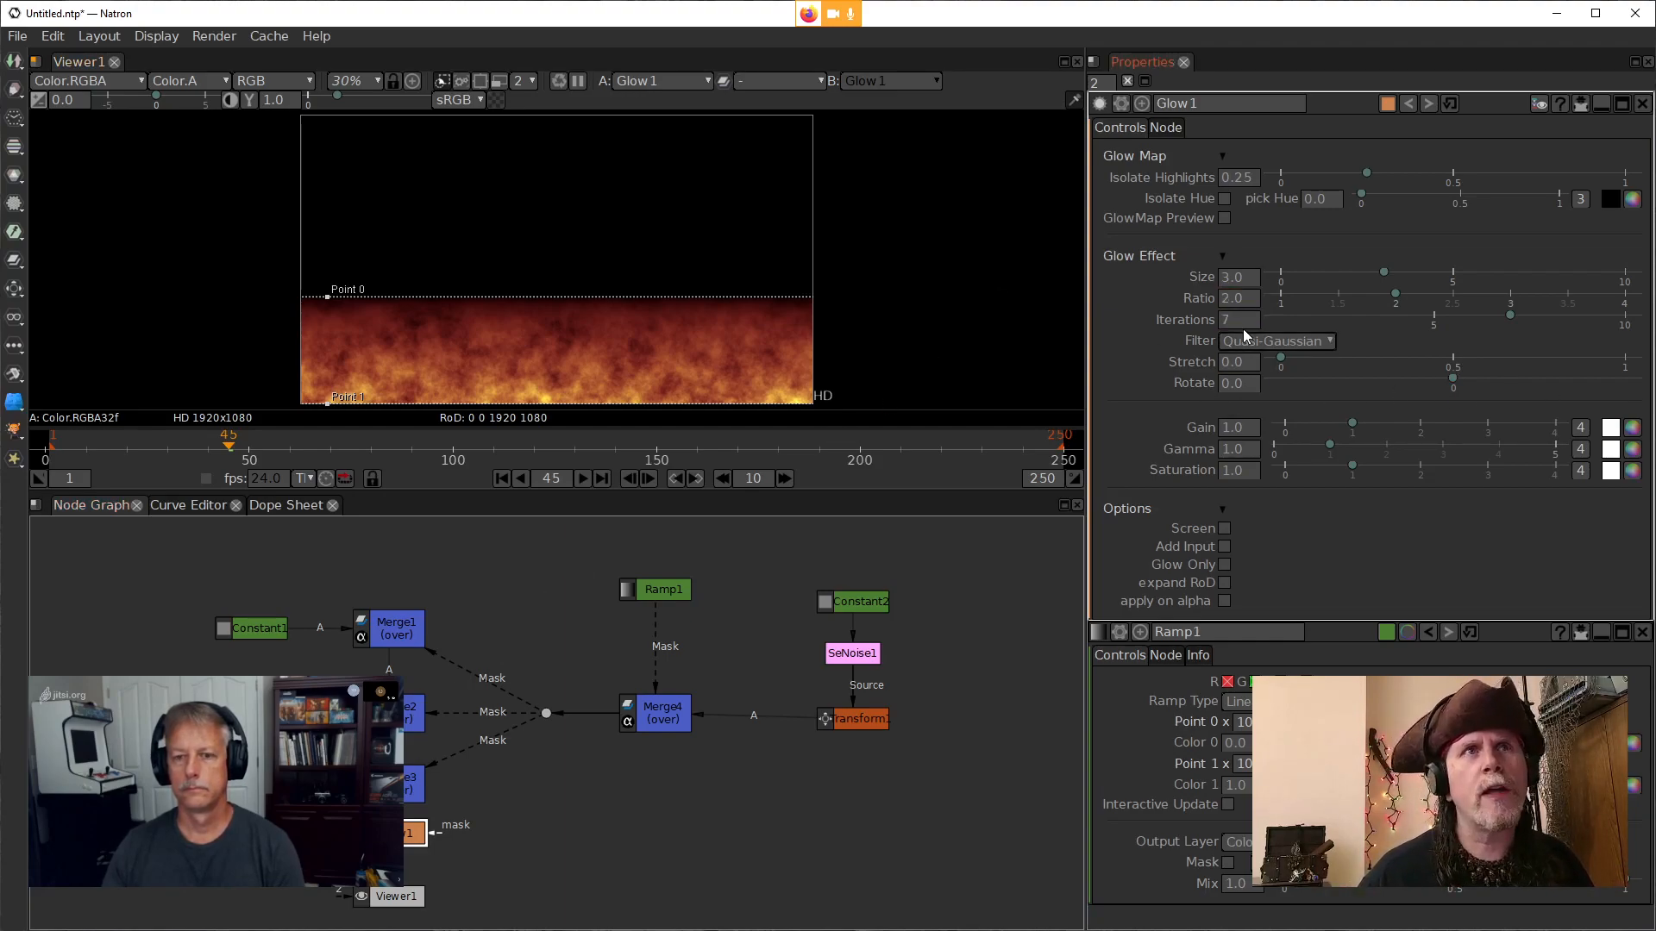
Set the Glow node's Gain to 3.0 and Isolate Highlights to 0.01
{"action": "left_click", "coordinate": [1225, 427]}
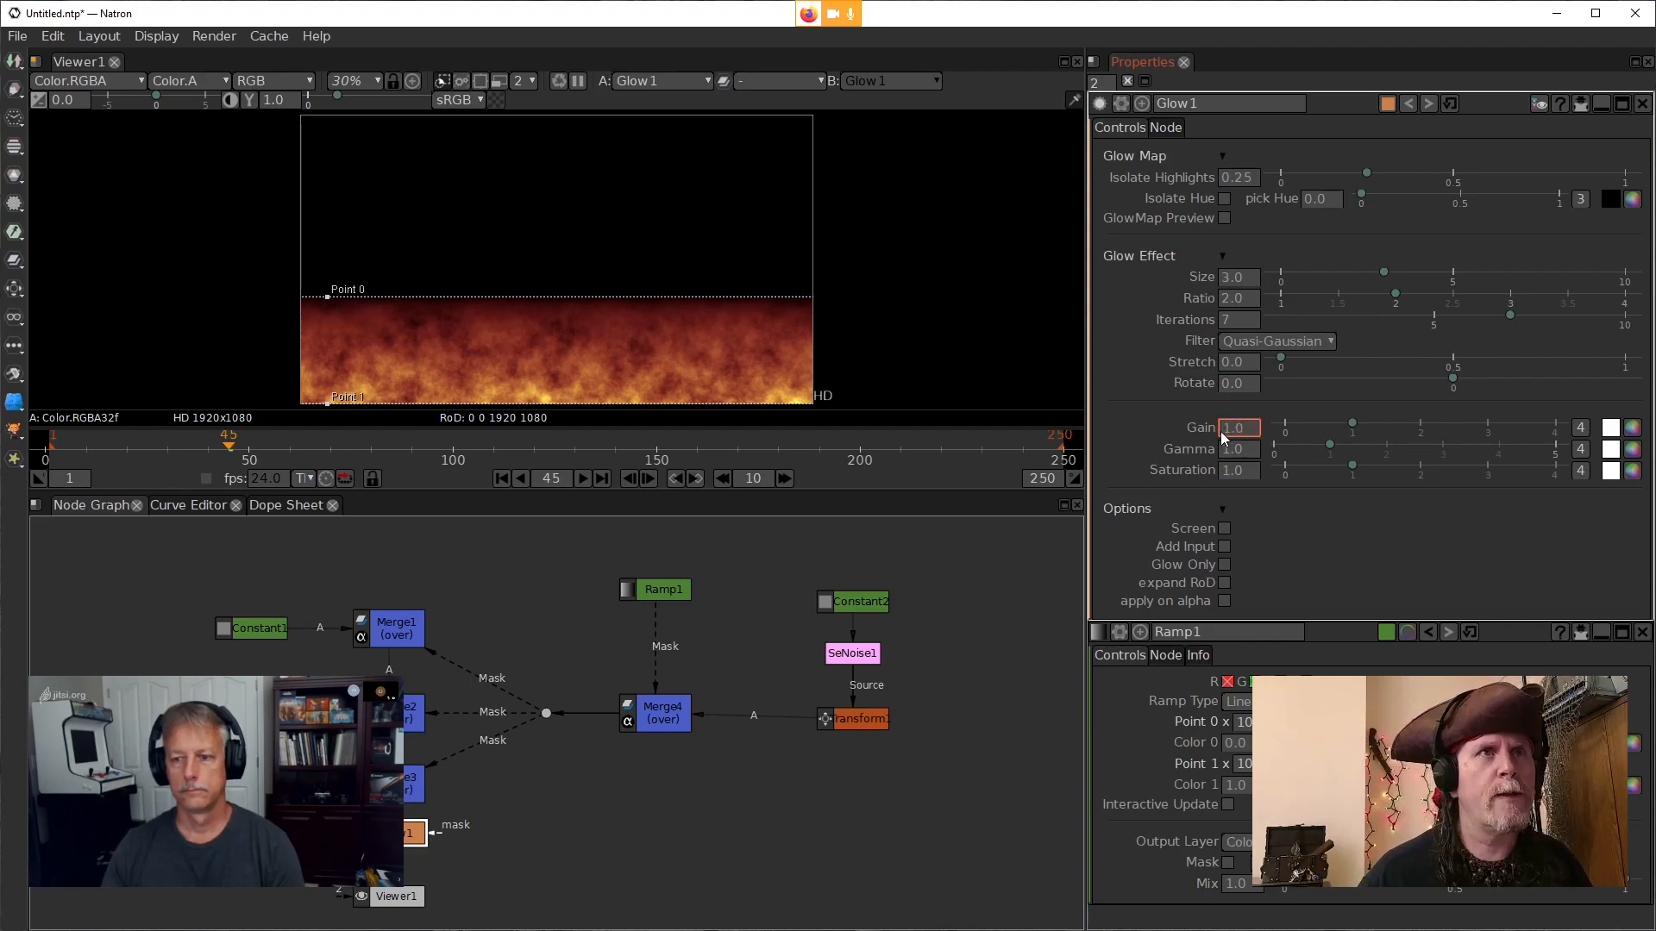
{"action": "scroll", "coordinate": [1225, 431], "scroll_direction": "up", "scroll_amount": 2}
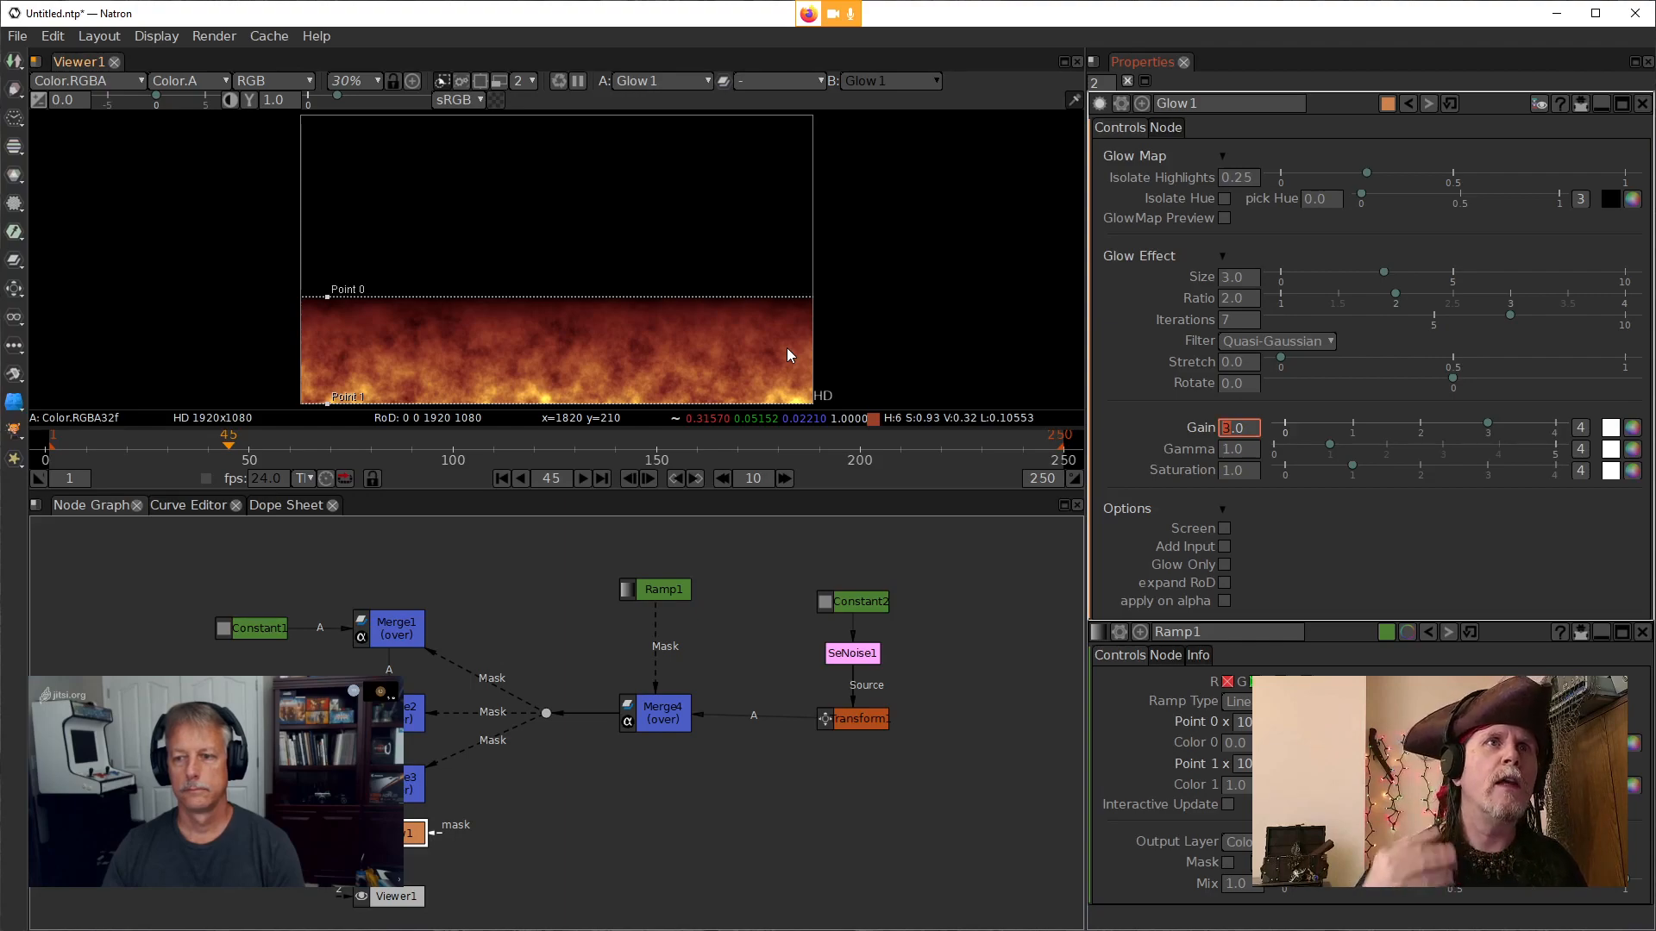
{"action": "left_click", "coordinate": [1252, 179]}
{"action": "left_click_drag", "start_coordinate": [1252, 180], "coordinate": [1227, 182]}
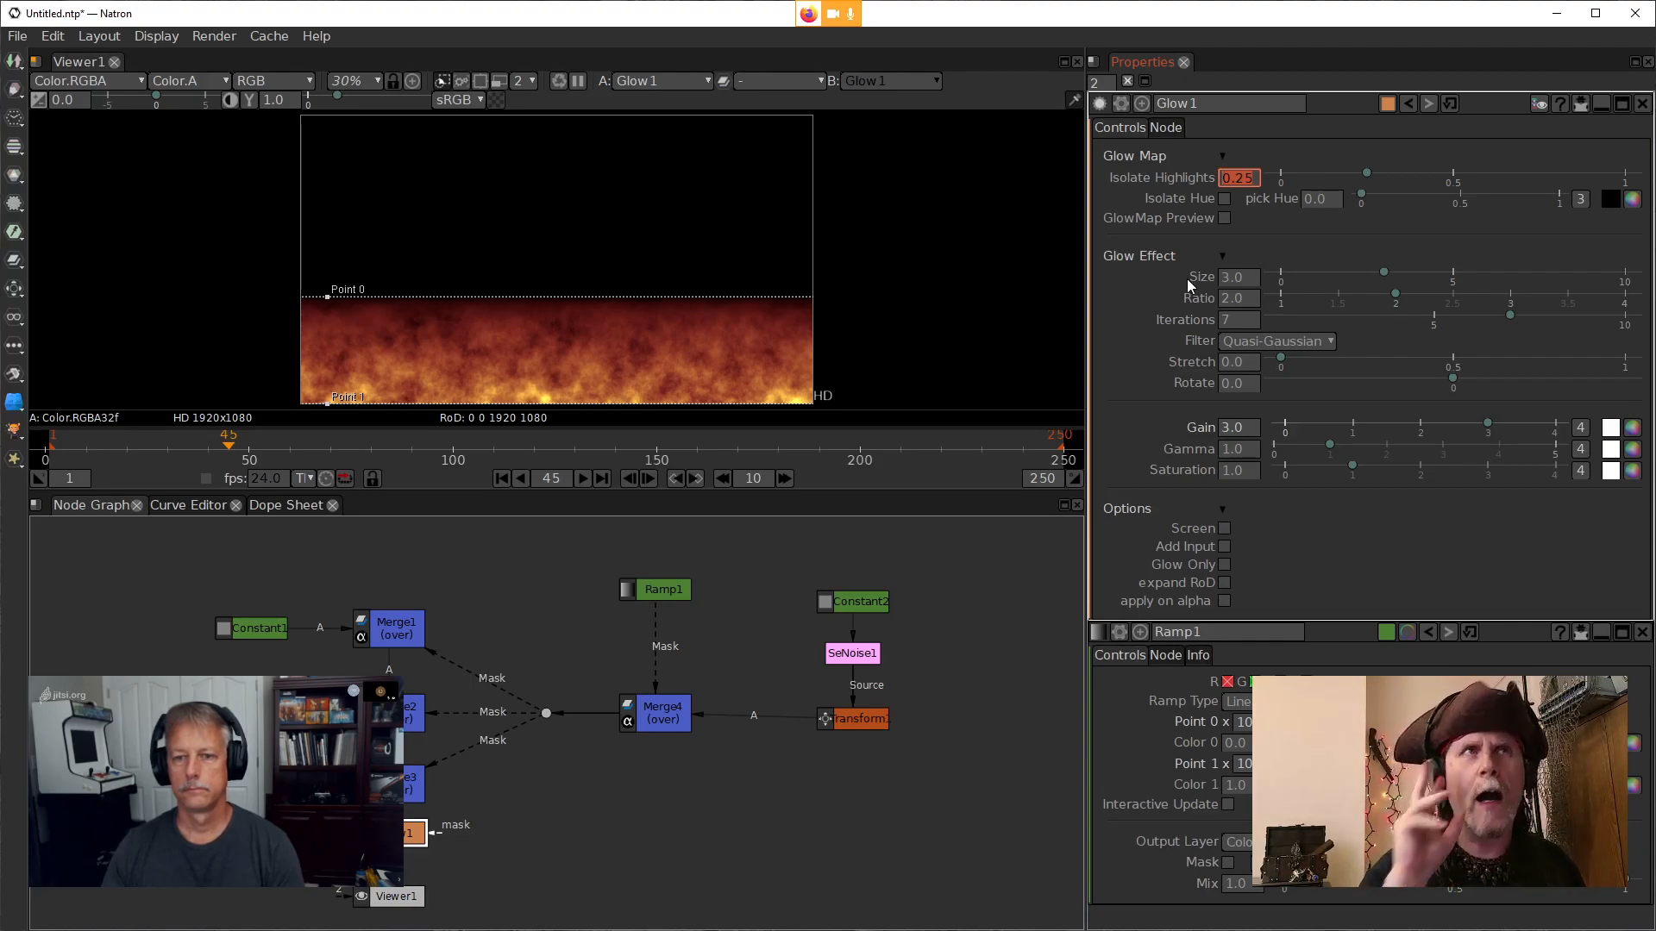
{"action": "type", "text": "0."}
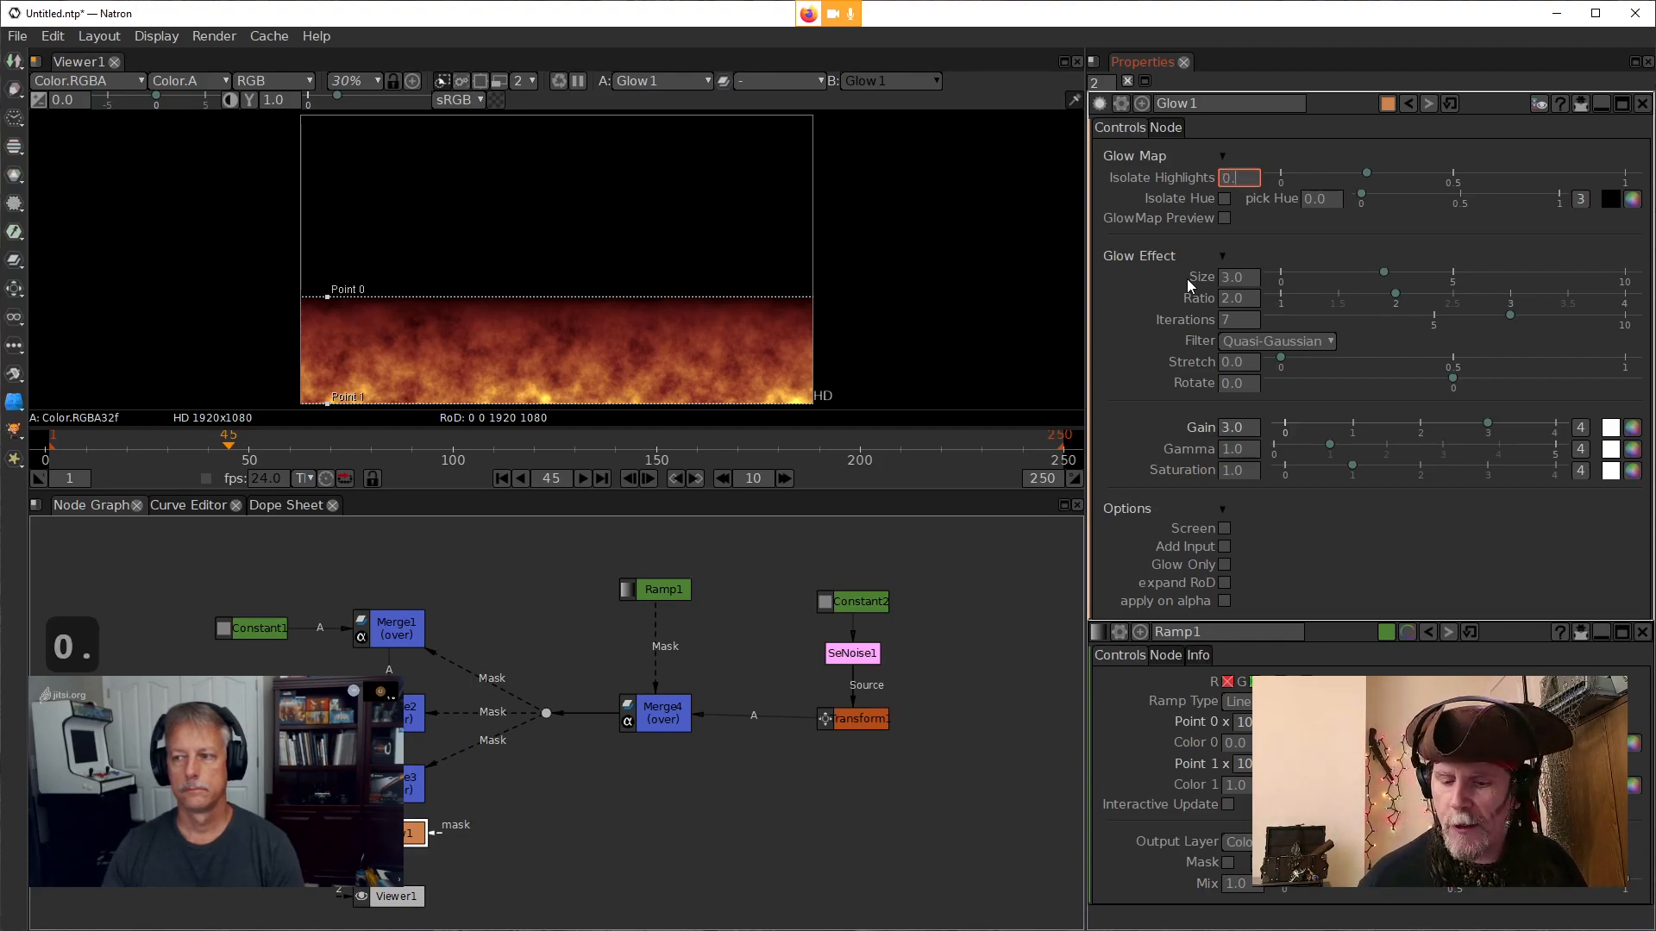
{"action": "type", "text": "01"}
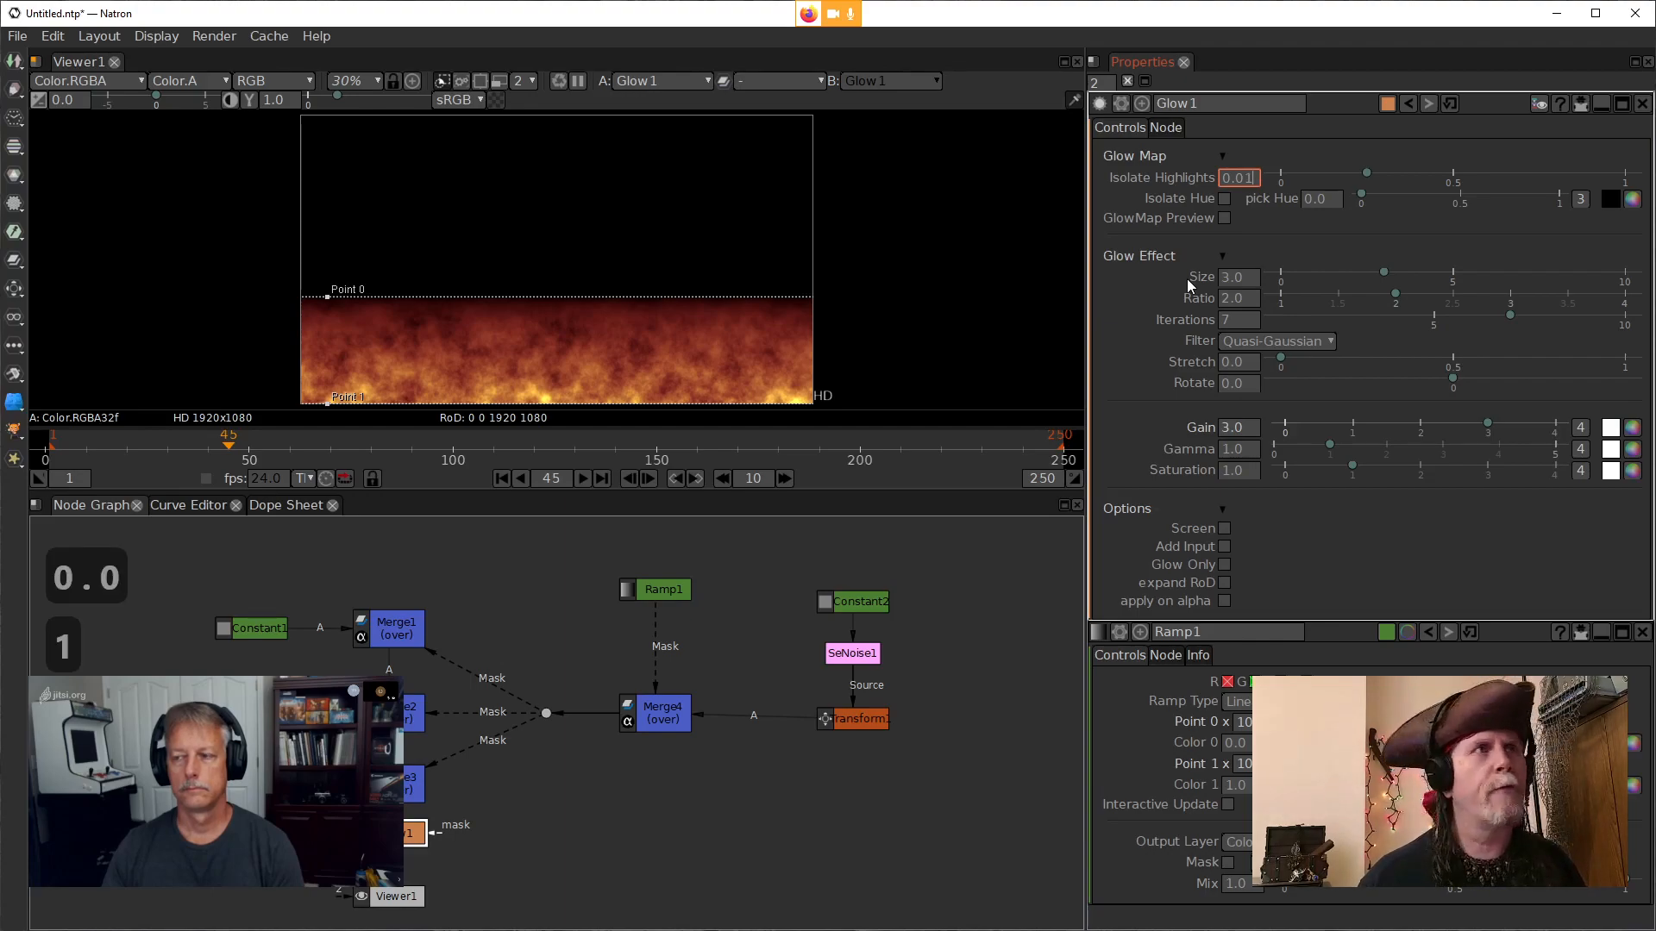
{"action": "key", "text": "Return"}
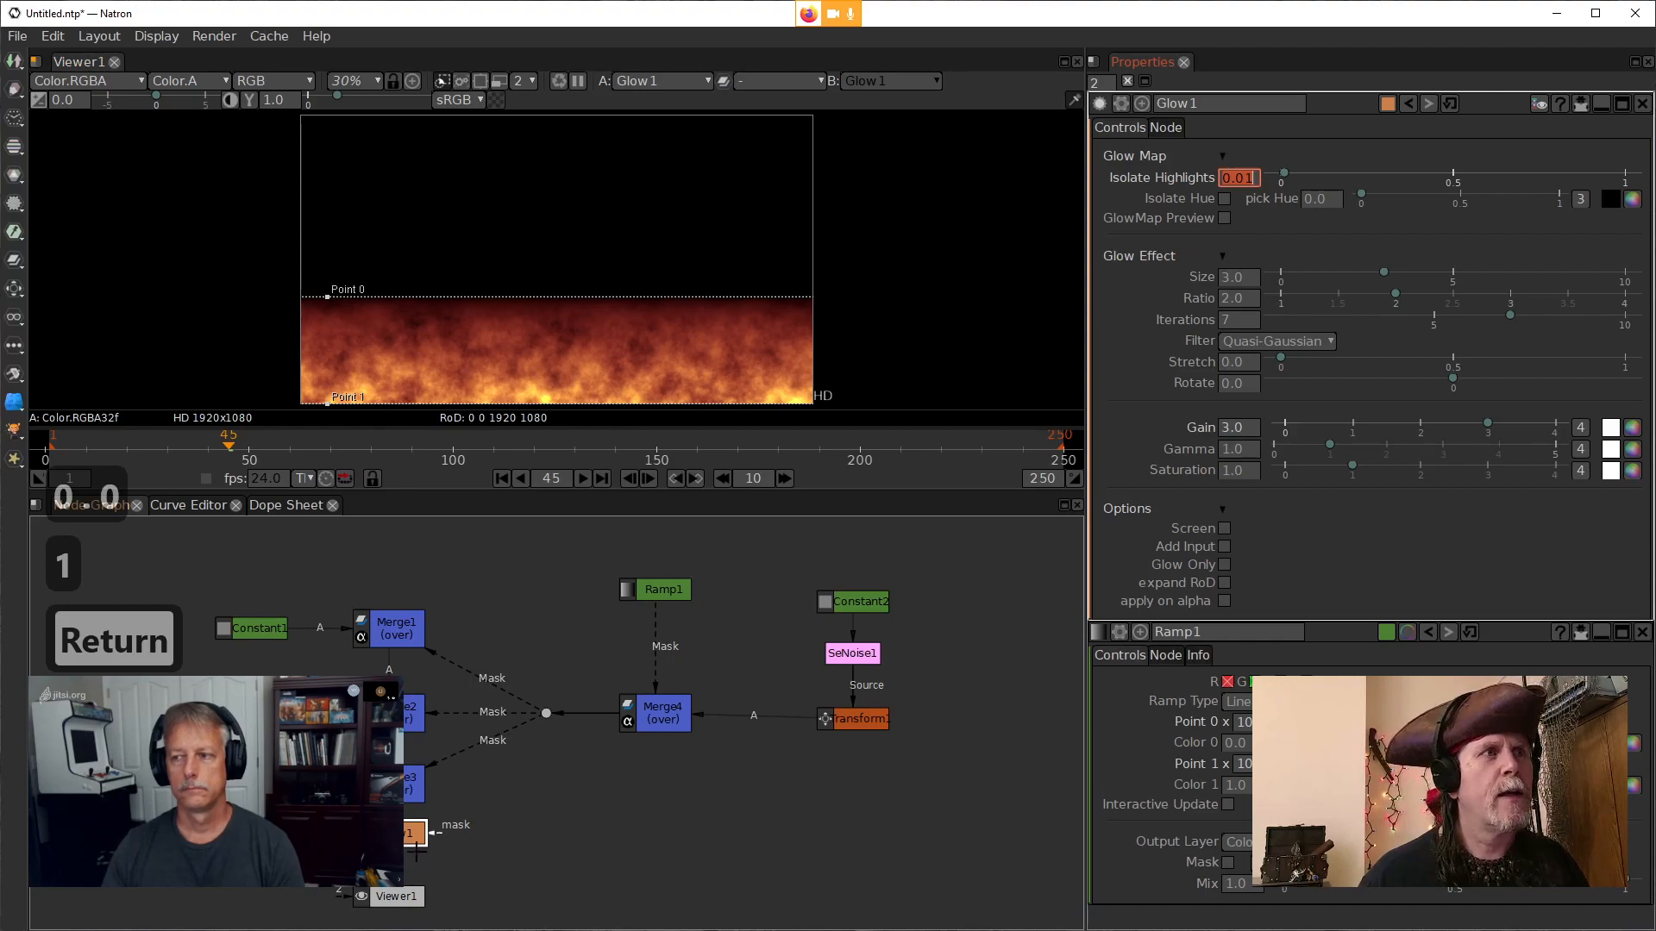
Examine the glowing flames up close, comparing them with Glow1 disabled and enabled, and return to the full frame
{"action": "middle_click", "coordinate": [566, 373]}
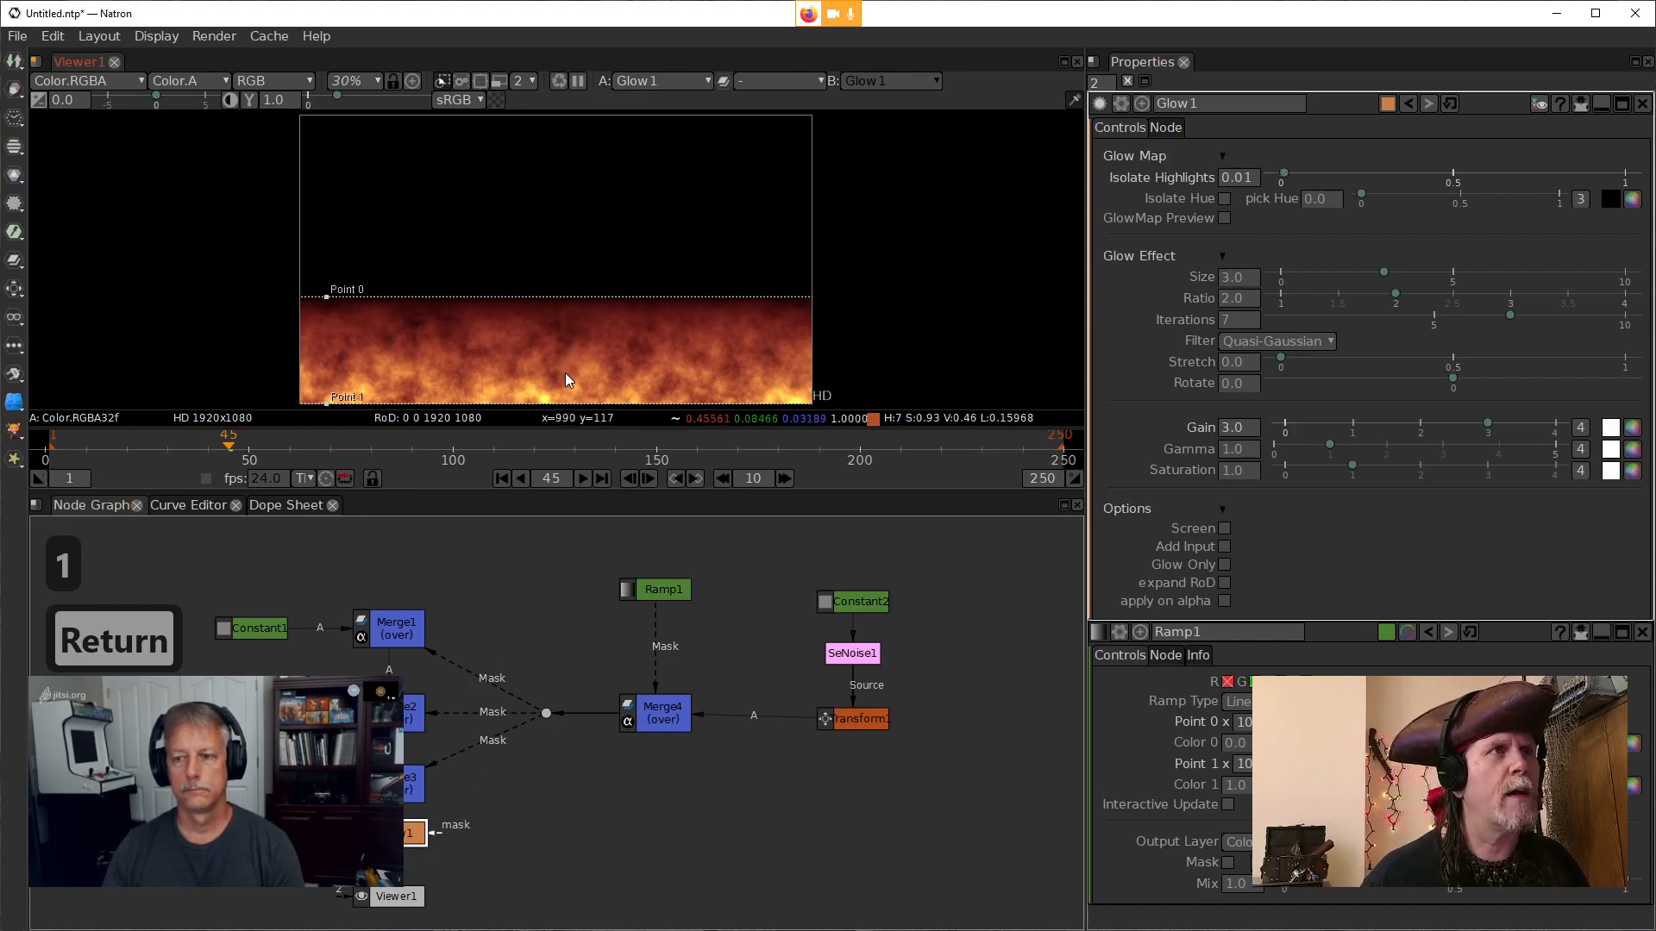
{"action": "scroll", "coordinate": [557, 382], "scroll_direction": "up", "scroll_amount": 3}
{"action": "left_click_drag", "start_coordinate": [557, 381], "coordinate": [588, 264]}
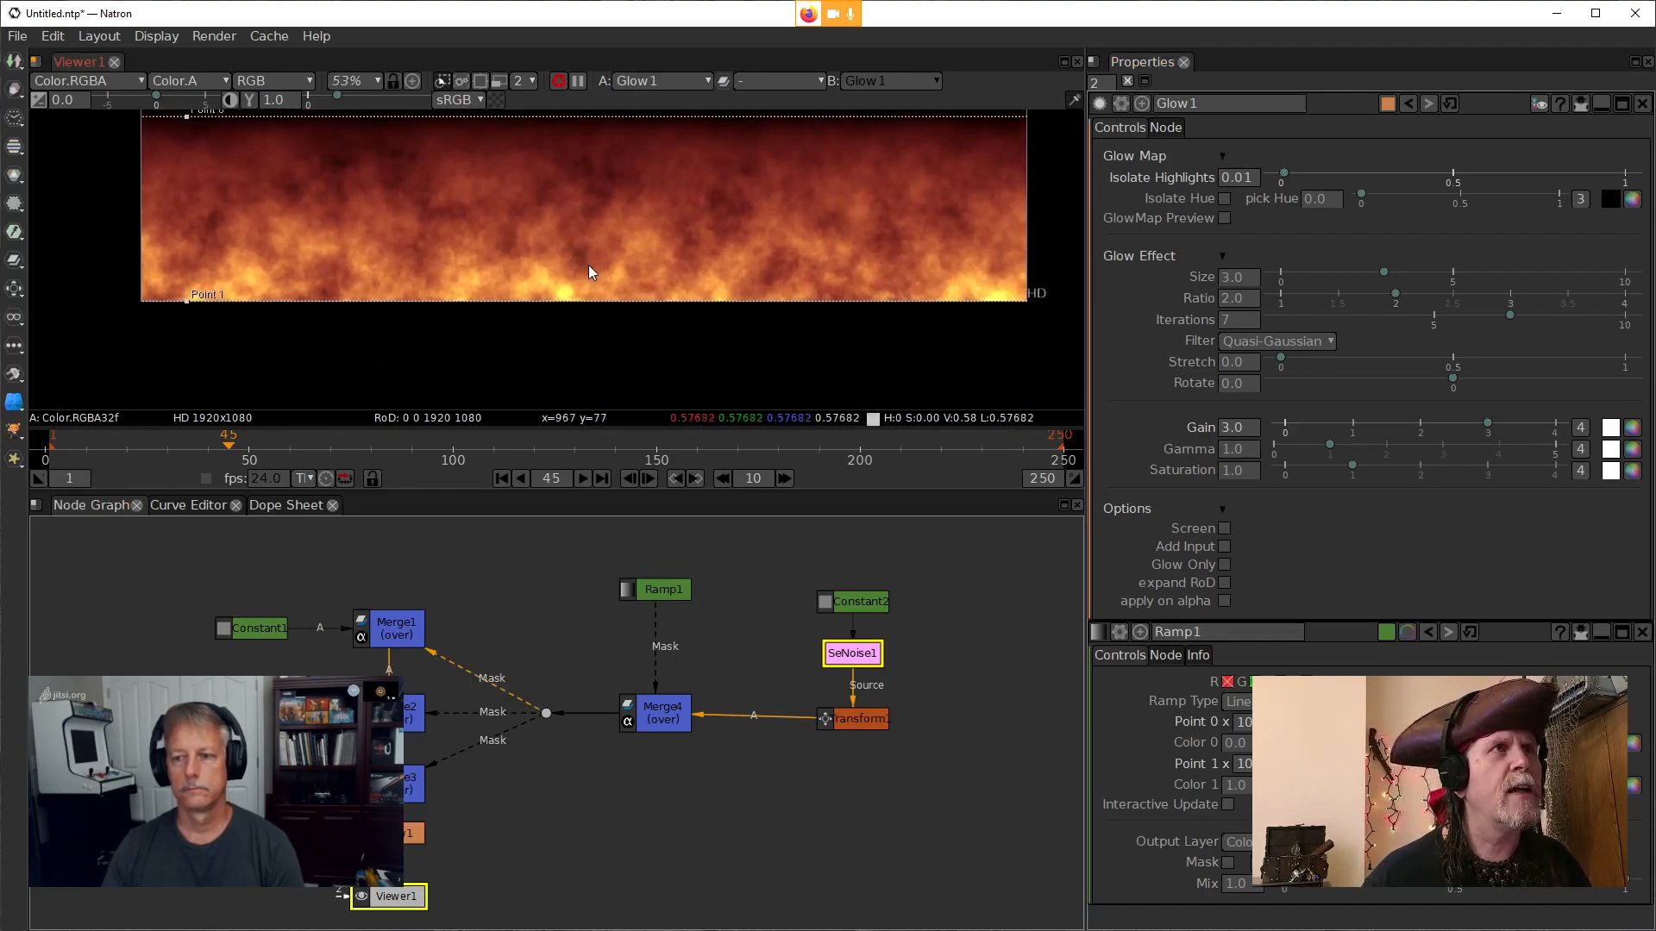
{"action": "scroll", "coordinate": [586, 271], "scroll_direction": "up", "scroll_amount": 4}
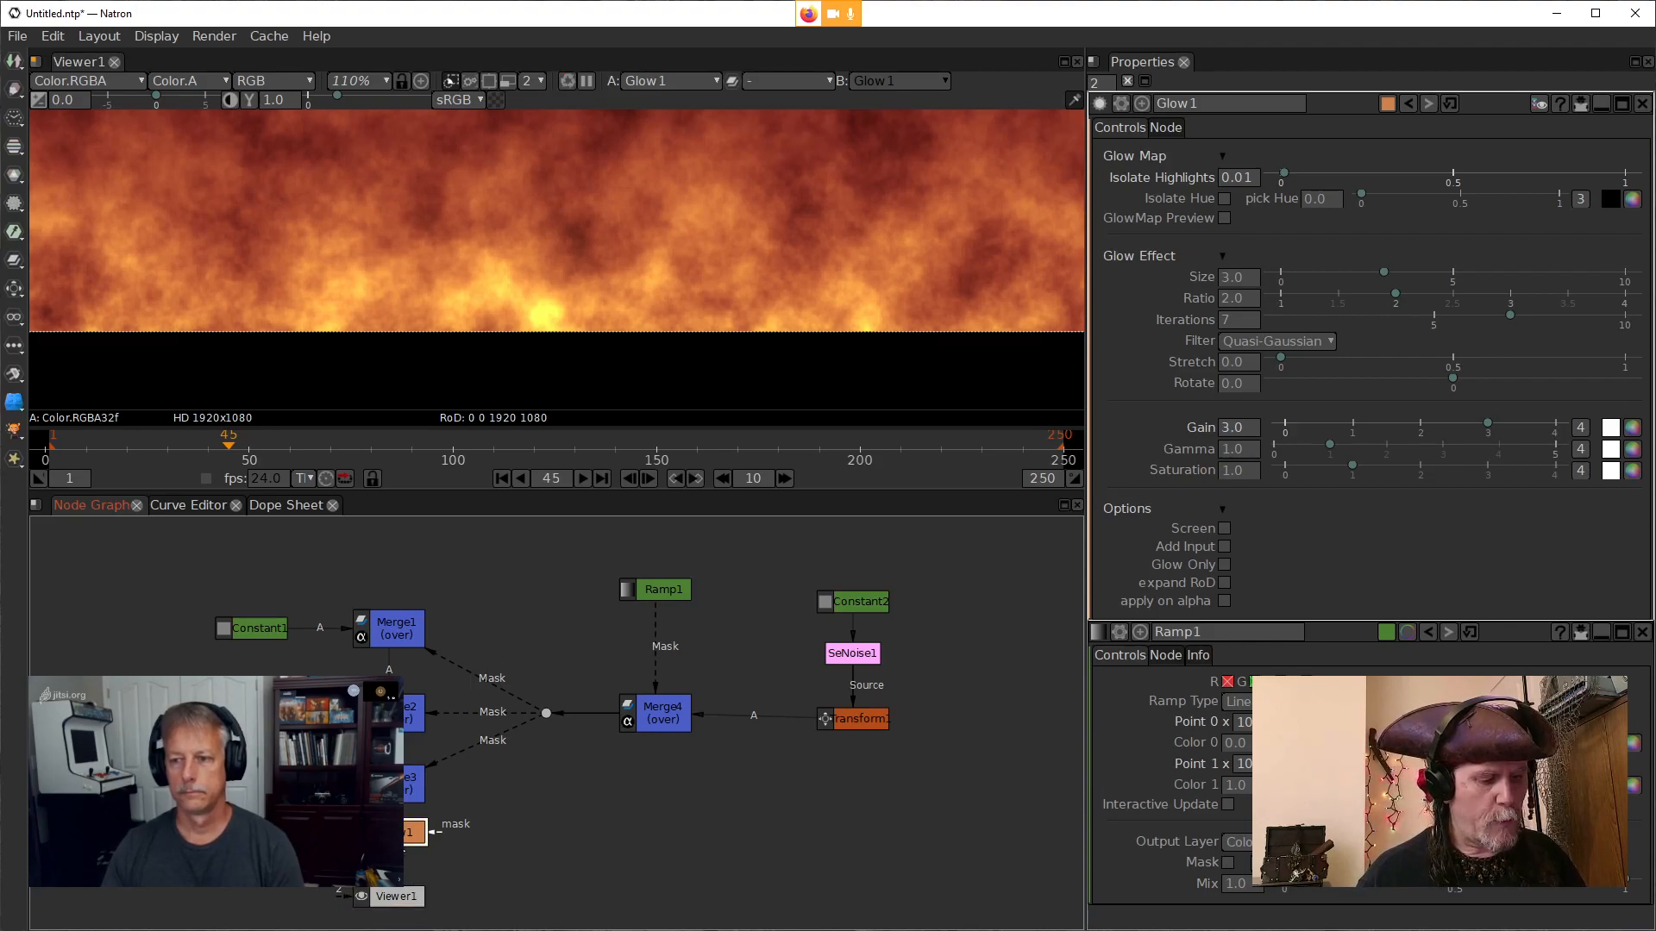
{"action": "key", "text": "d"}
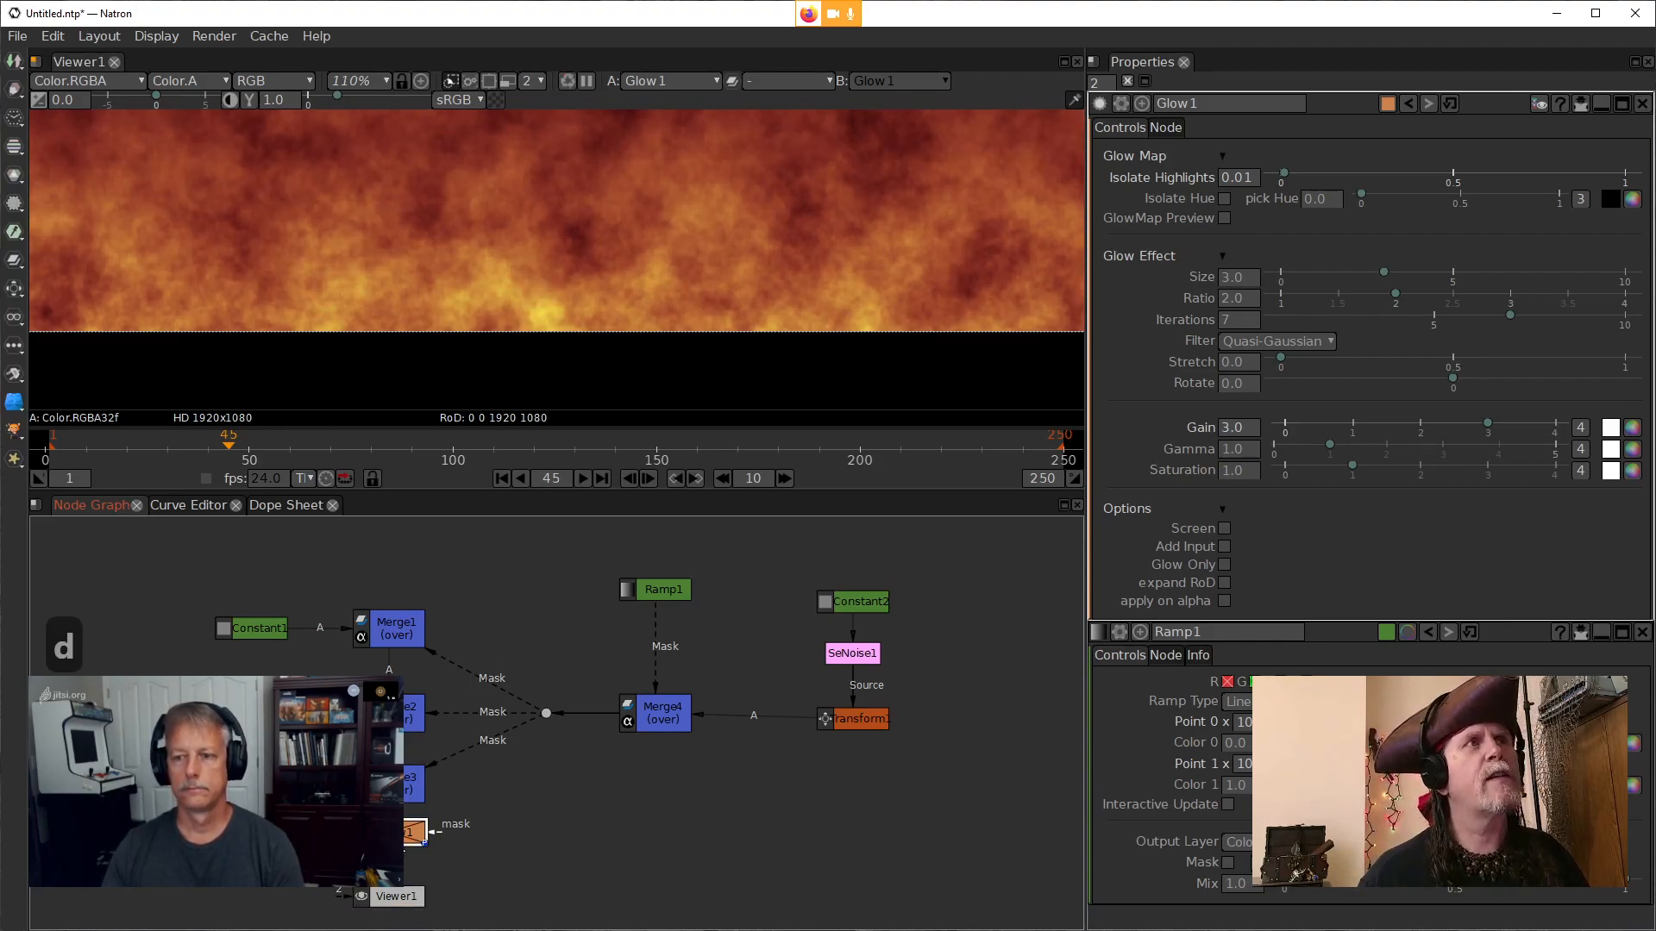
{"action": "key", "text": "d"}
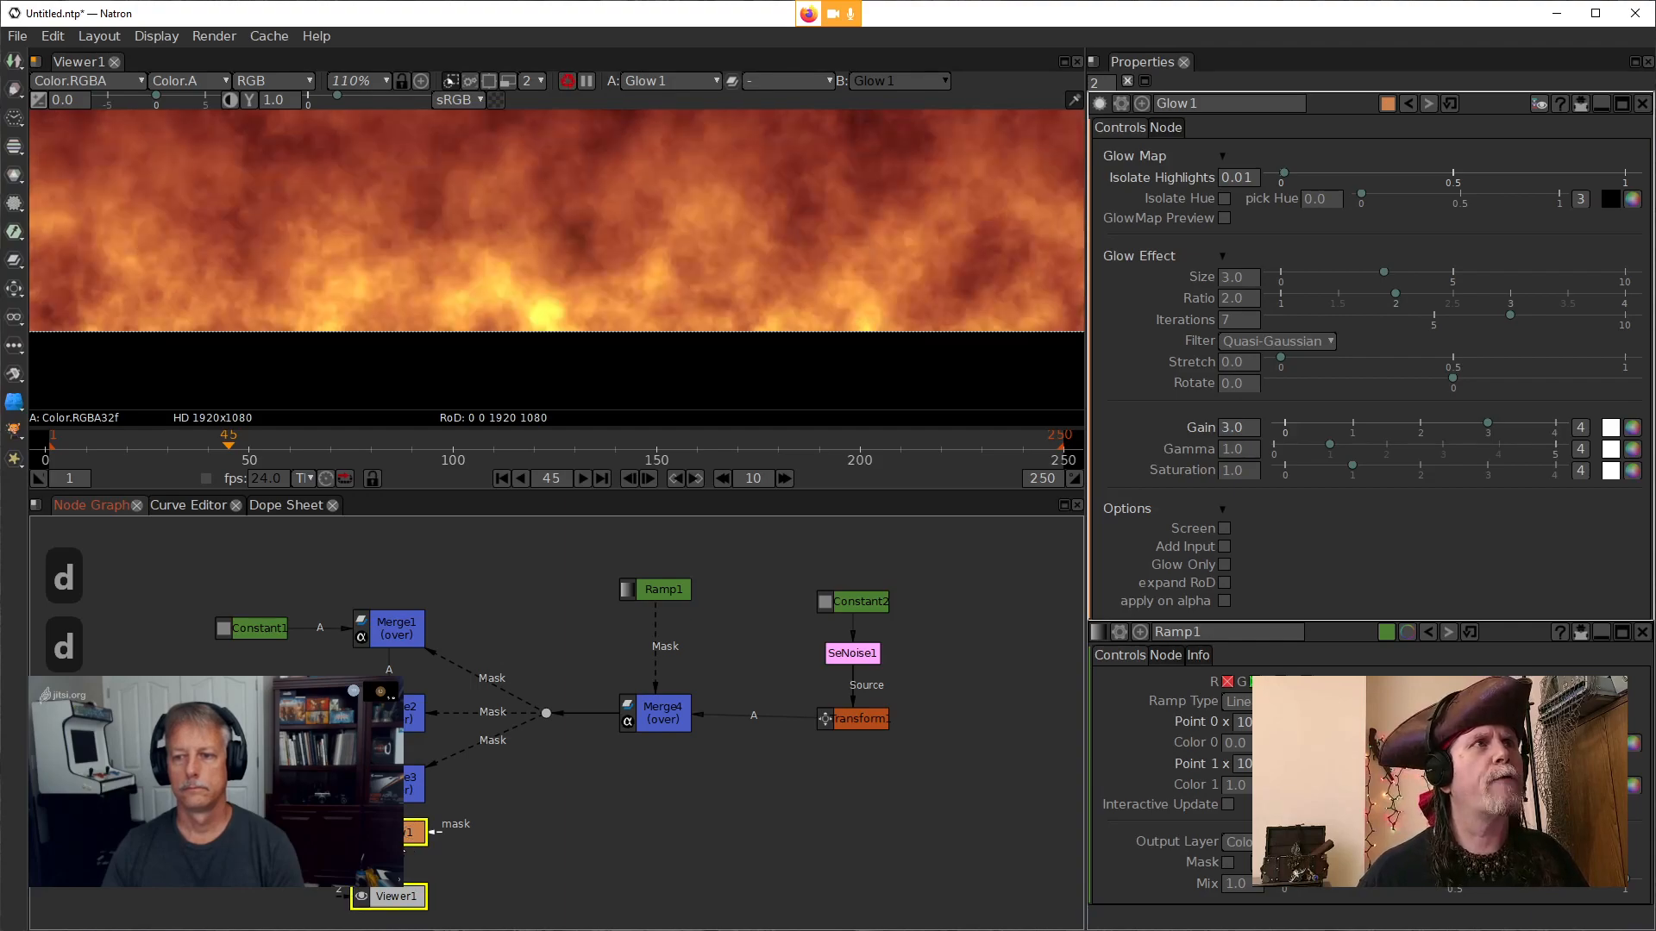
{"action": "scroll", "coordinate": [576, 233], "scroll_direction": "down", "scroll_amount": 5}
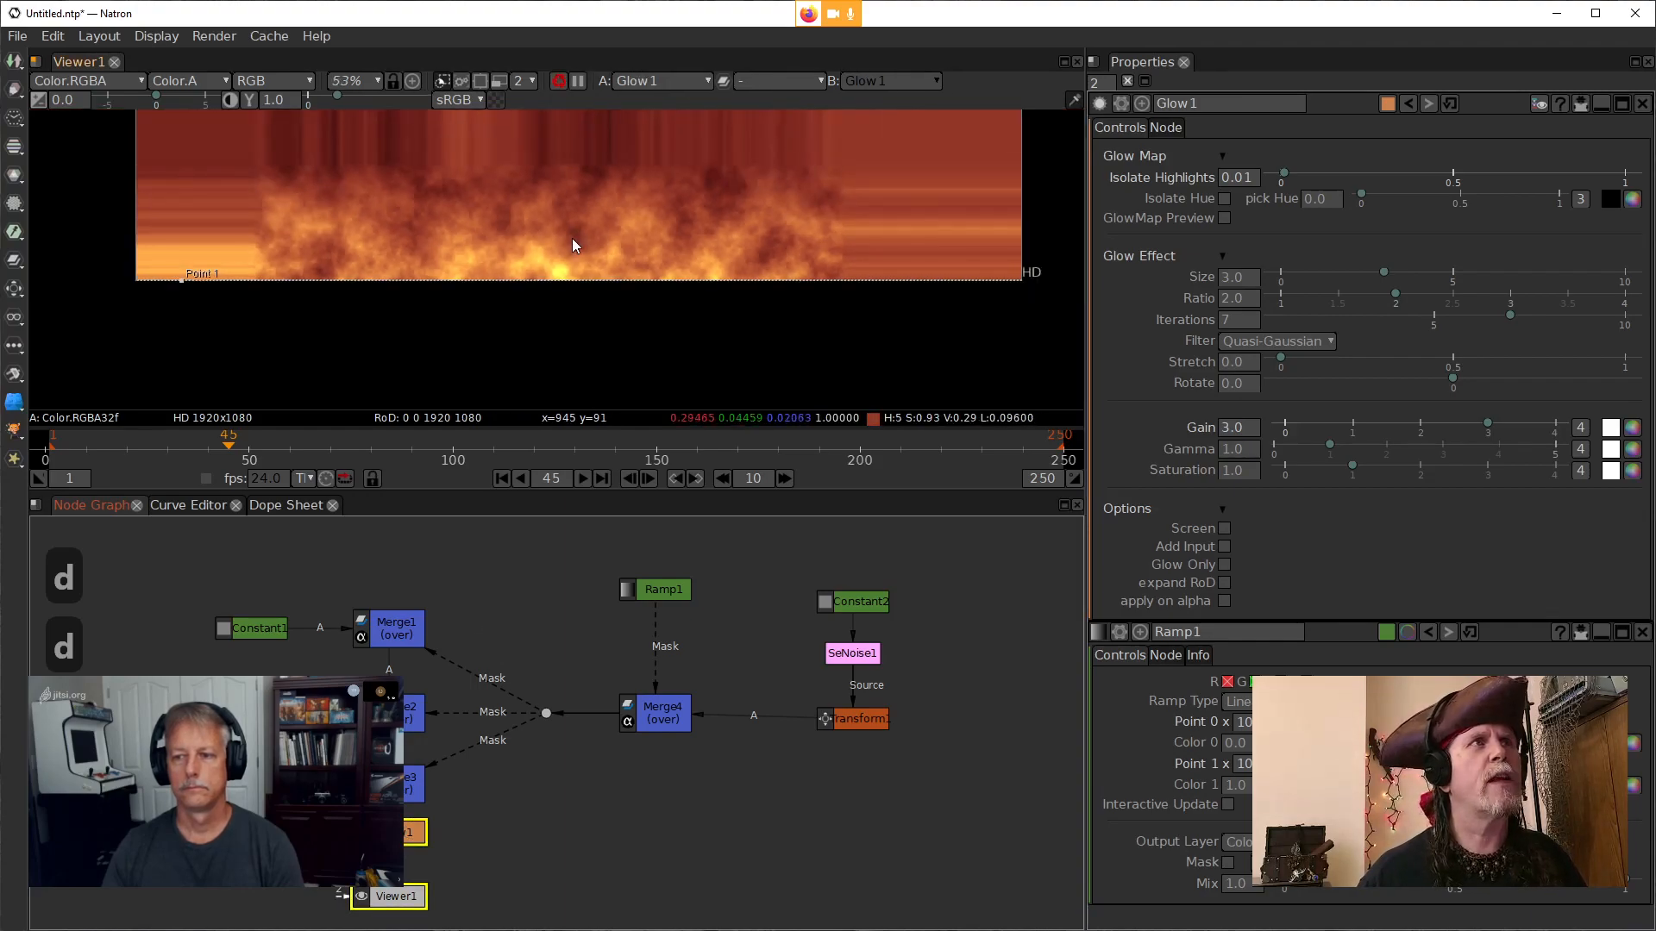
{"action": "key", "text": "f"}
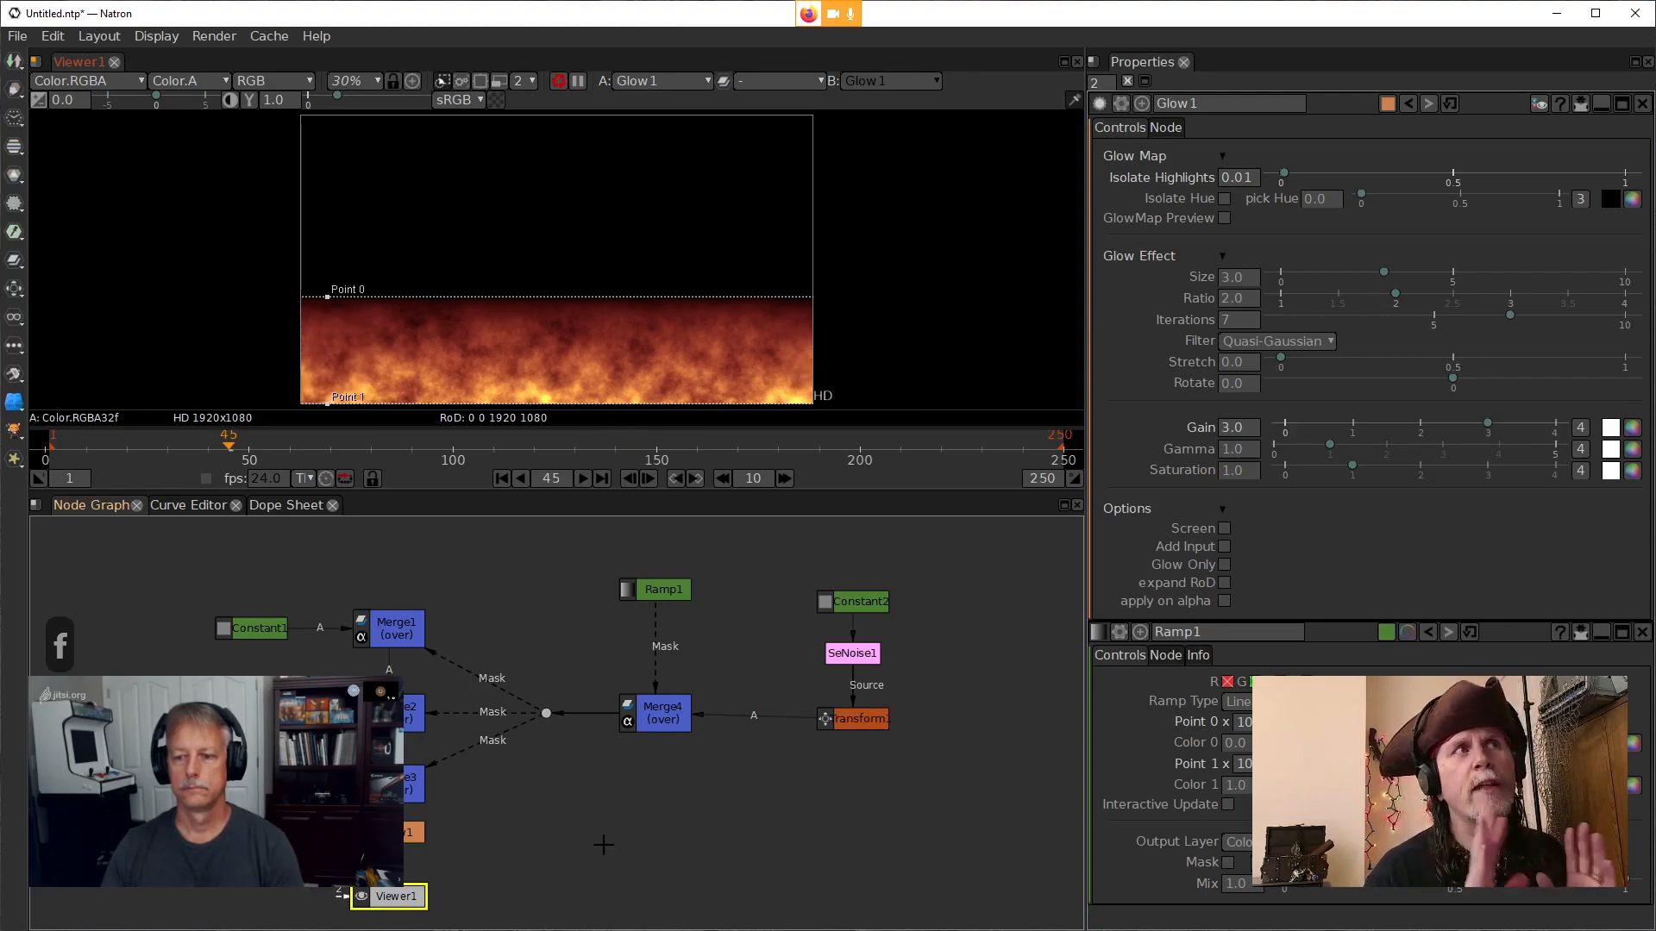
Move Viewer1 and Glow1 lower in the node graph to make room beneath Merge3
{"action": "left_click", "coordinate": [394, 893]}
{"action": "left_click_drag", "start_coordinate": [394, 892], "coordinate": [394, 902]}
{"action": "left_click", "coordinate": [392, 833]}
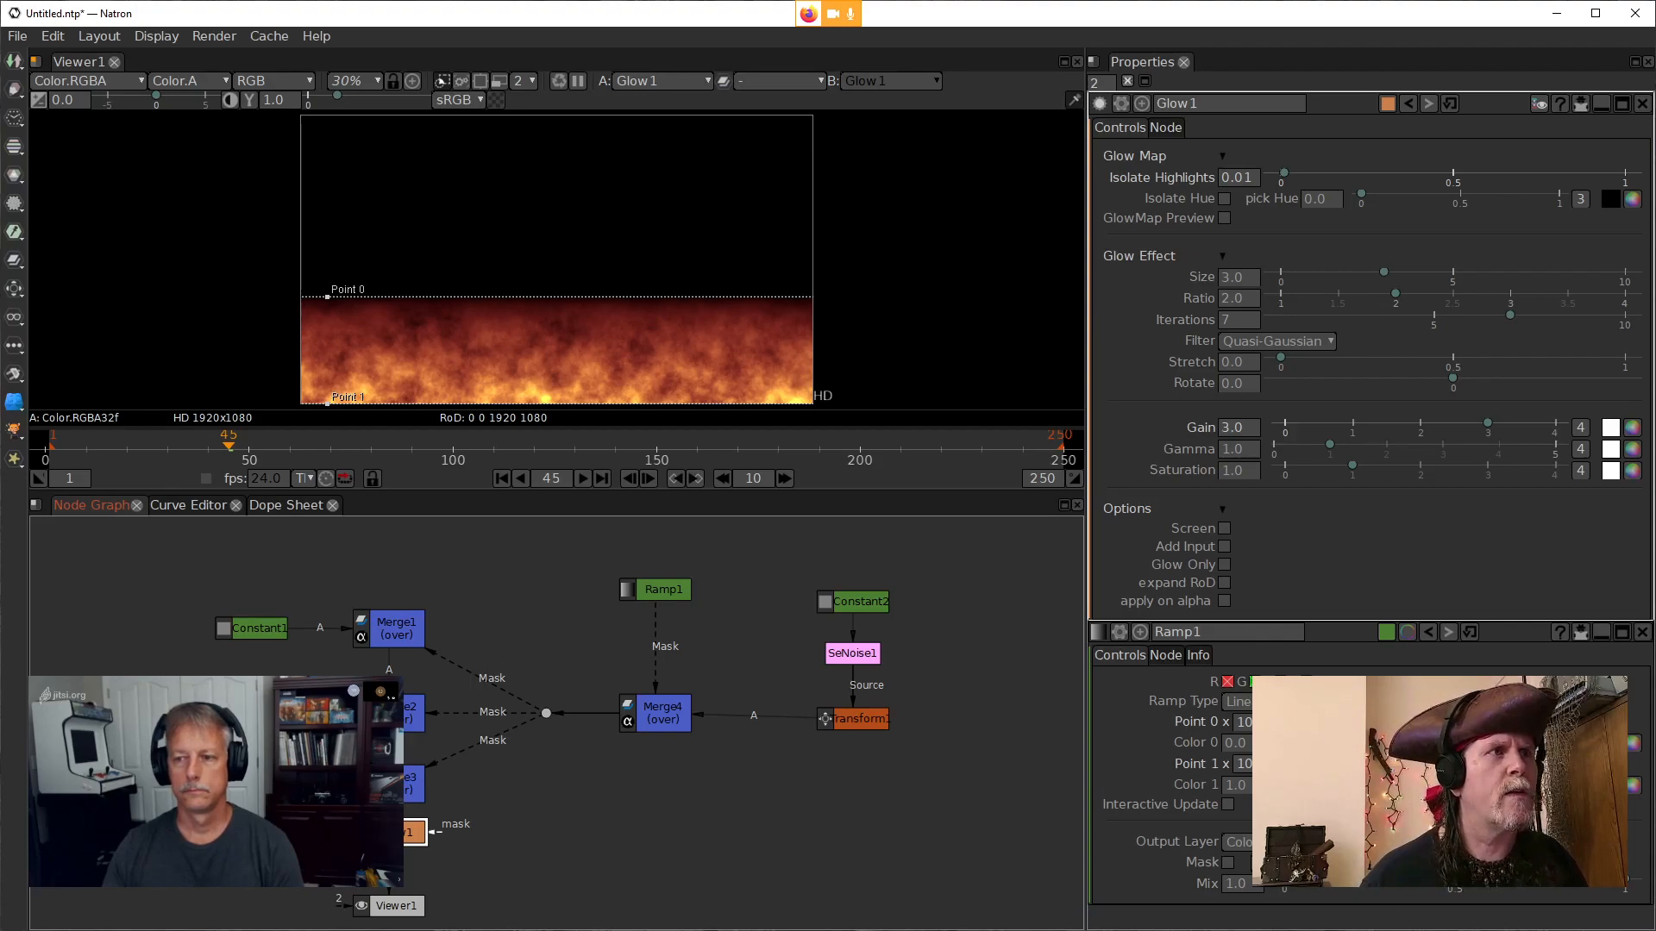
{"action": "left_click_drag", "start_coordinate": [414, 832], "coordinate": [414, 871]}
Insert an OCIOColorSpace node after Merge3, ahead of Glow1, and place it beneath Merge3
{"action": "left_click", "coordinate": [415, 783]}
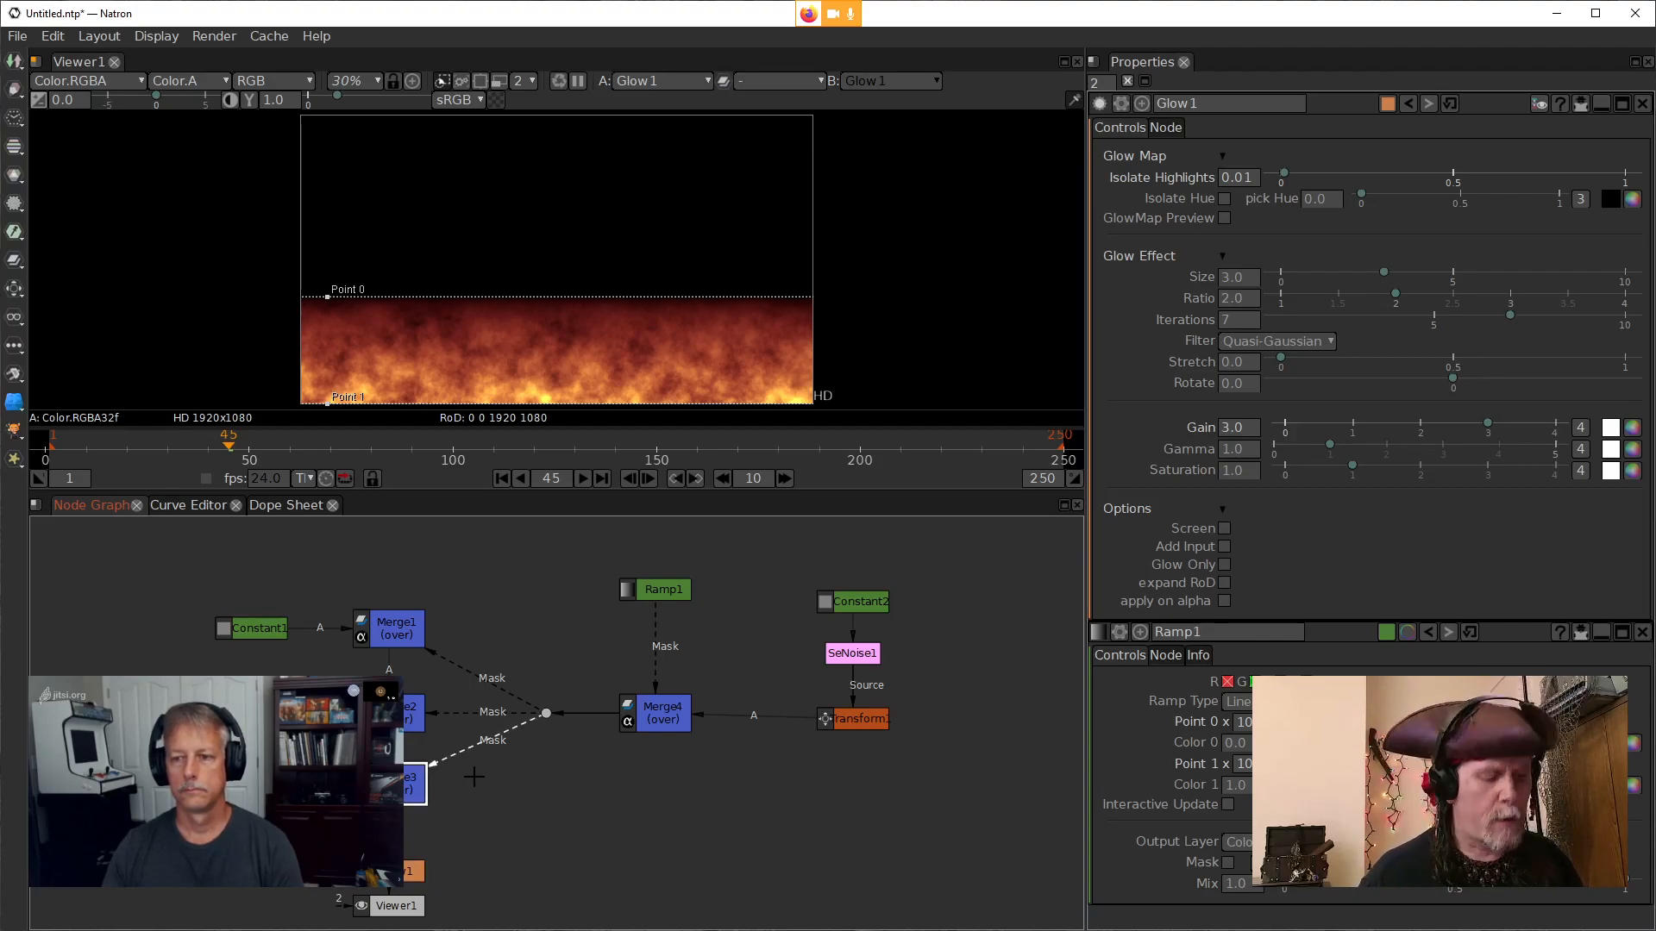
{"action": "key", "text": "Tab"}
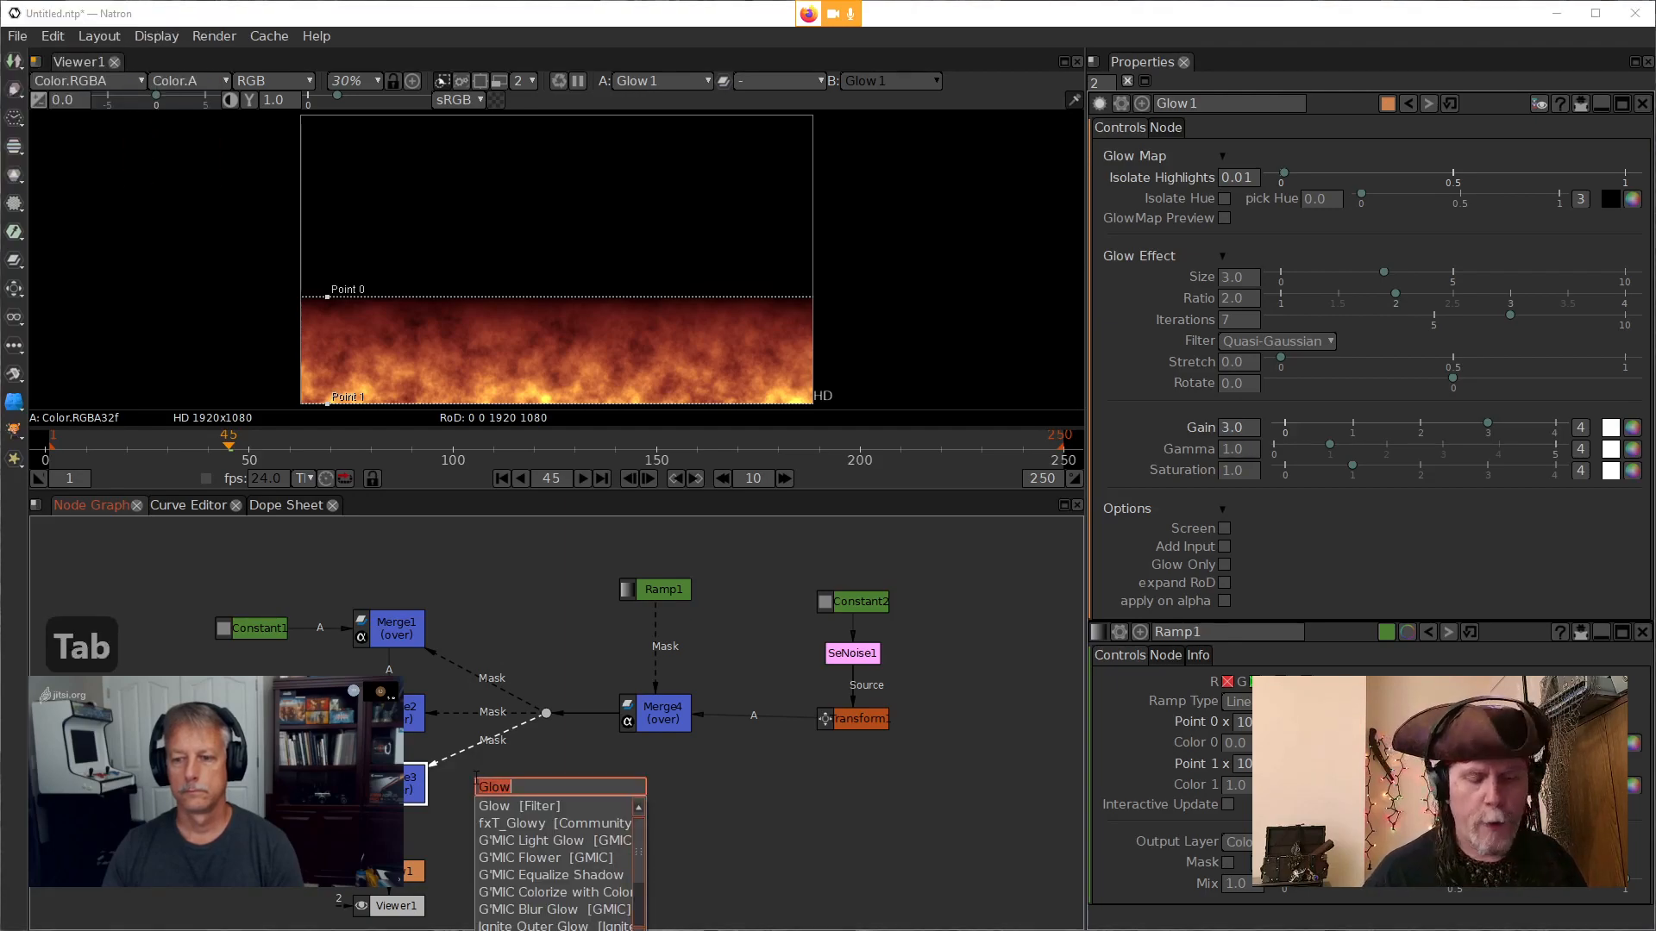
{"action": "type", "text": "ocio"}
{"action": "key", "text": "Down"}
{"action": "key", "text": "Return"}
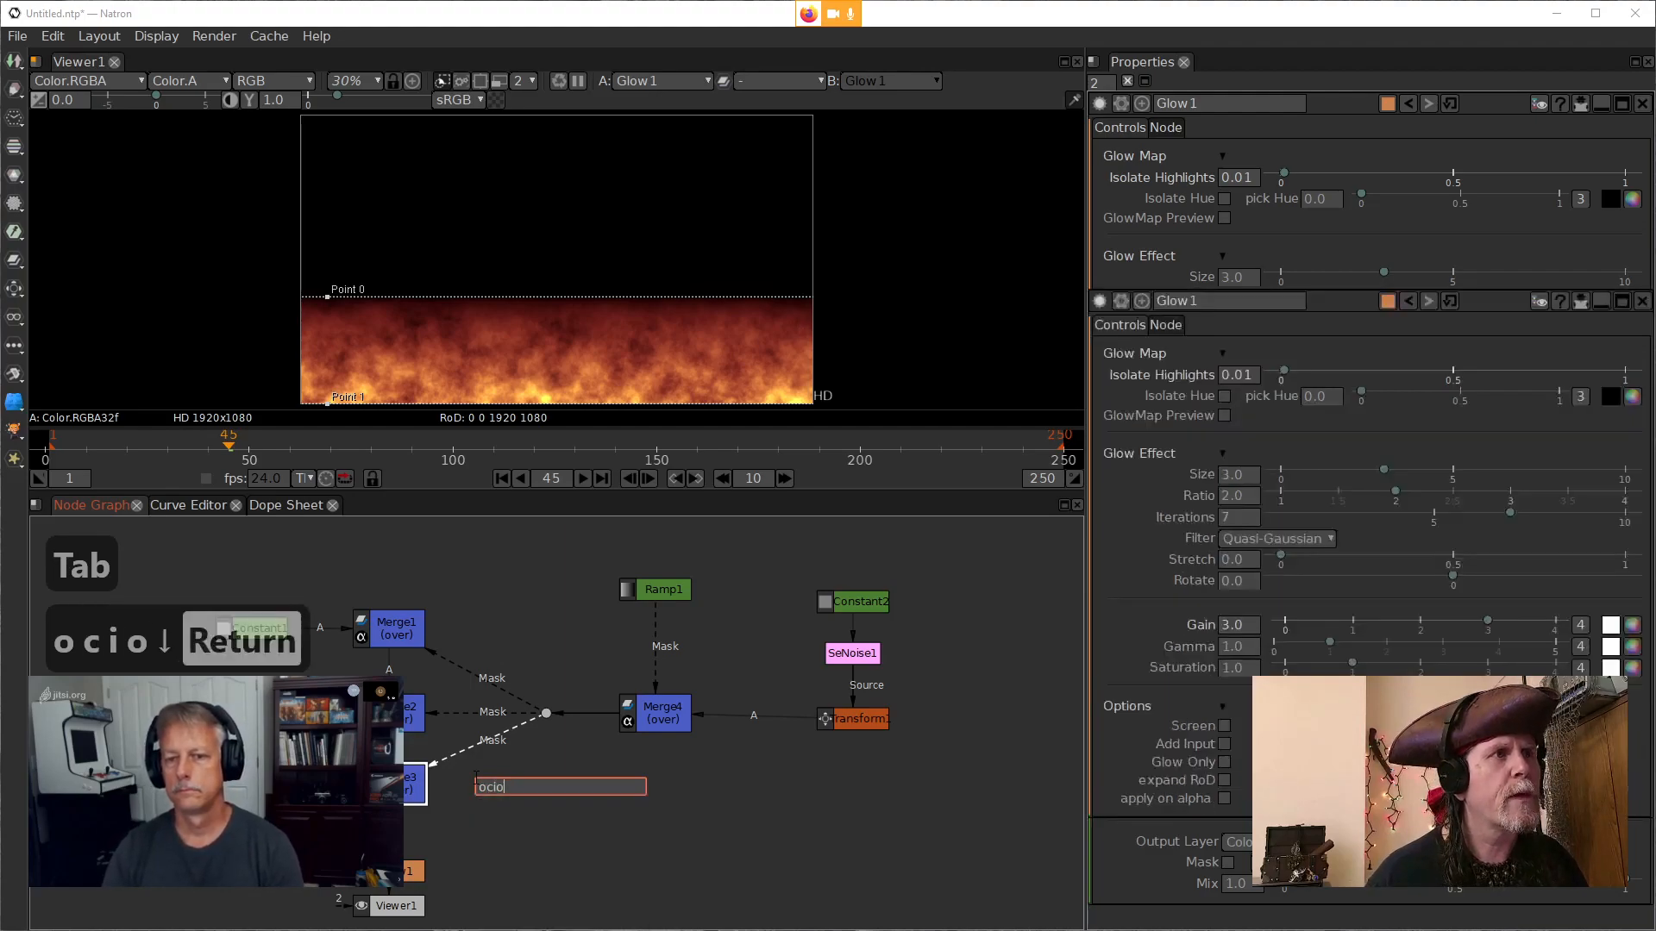
{"action": "left_click_drag", "start_coordinate": [400, 896], "coordinate": [400, 887]}
{"action": "left_click", "coordinate": [398, 846]}
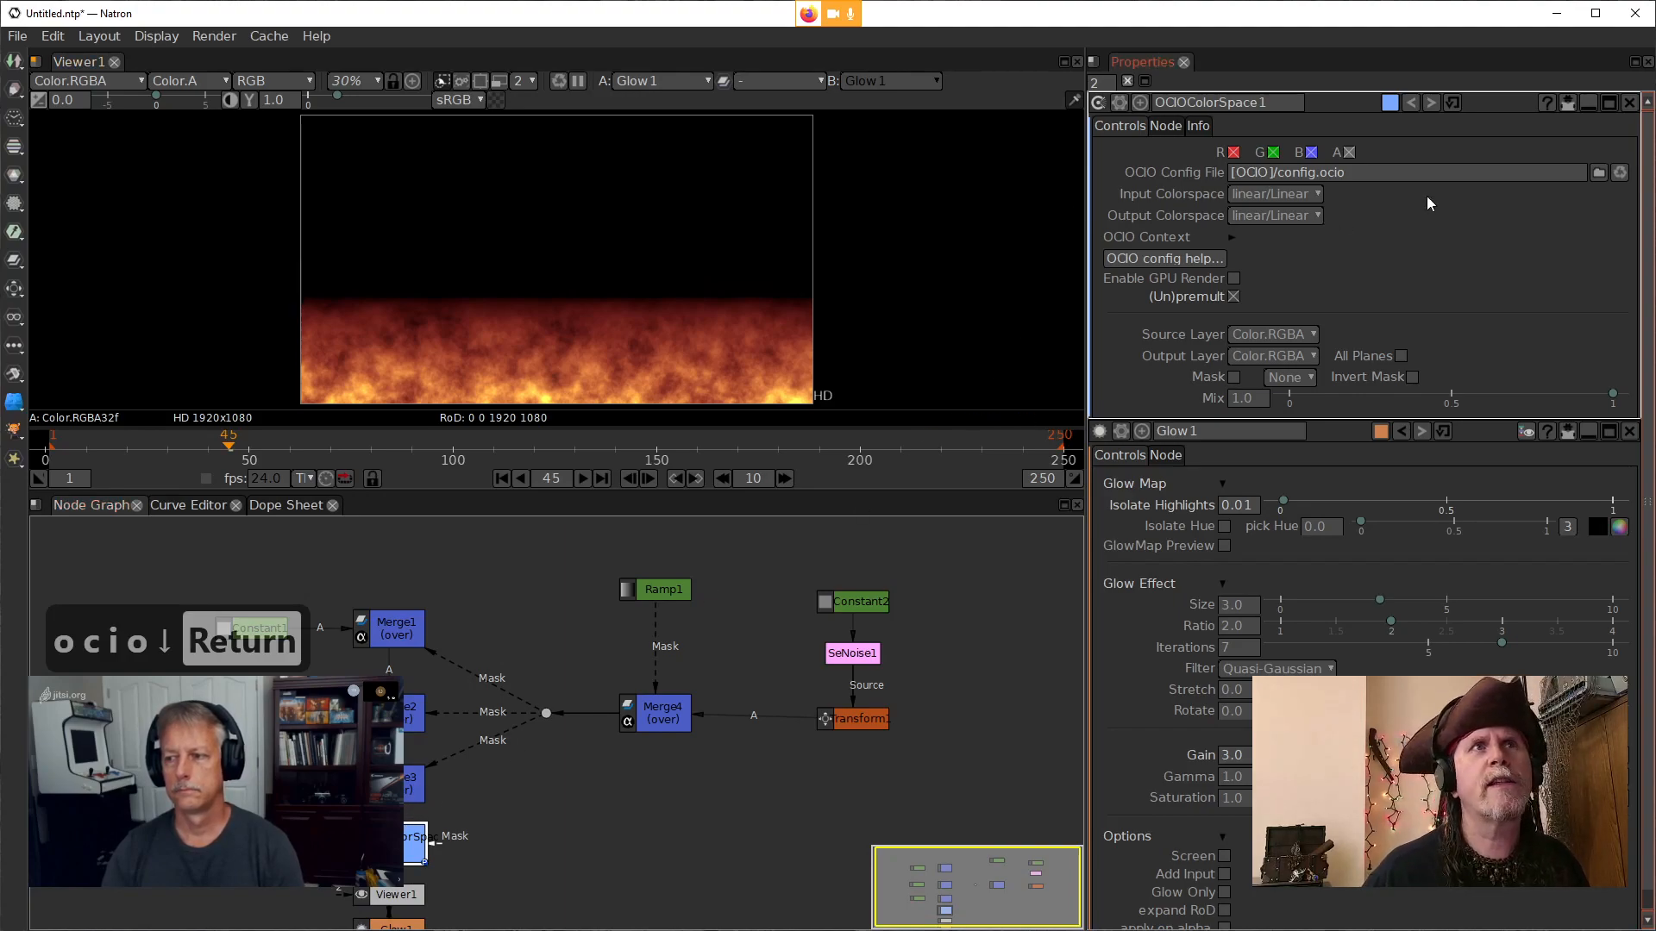
Set the OCIOColorSpace node's Input Colorspace to sRGB
{"action": "left_click", "coordinate": [1309, 197]}
{"action": "mouse_move", "coordinate": [1293, 274]}
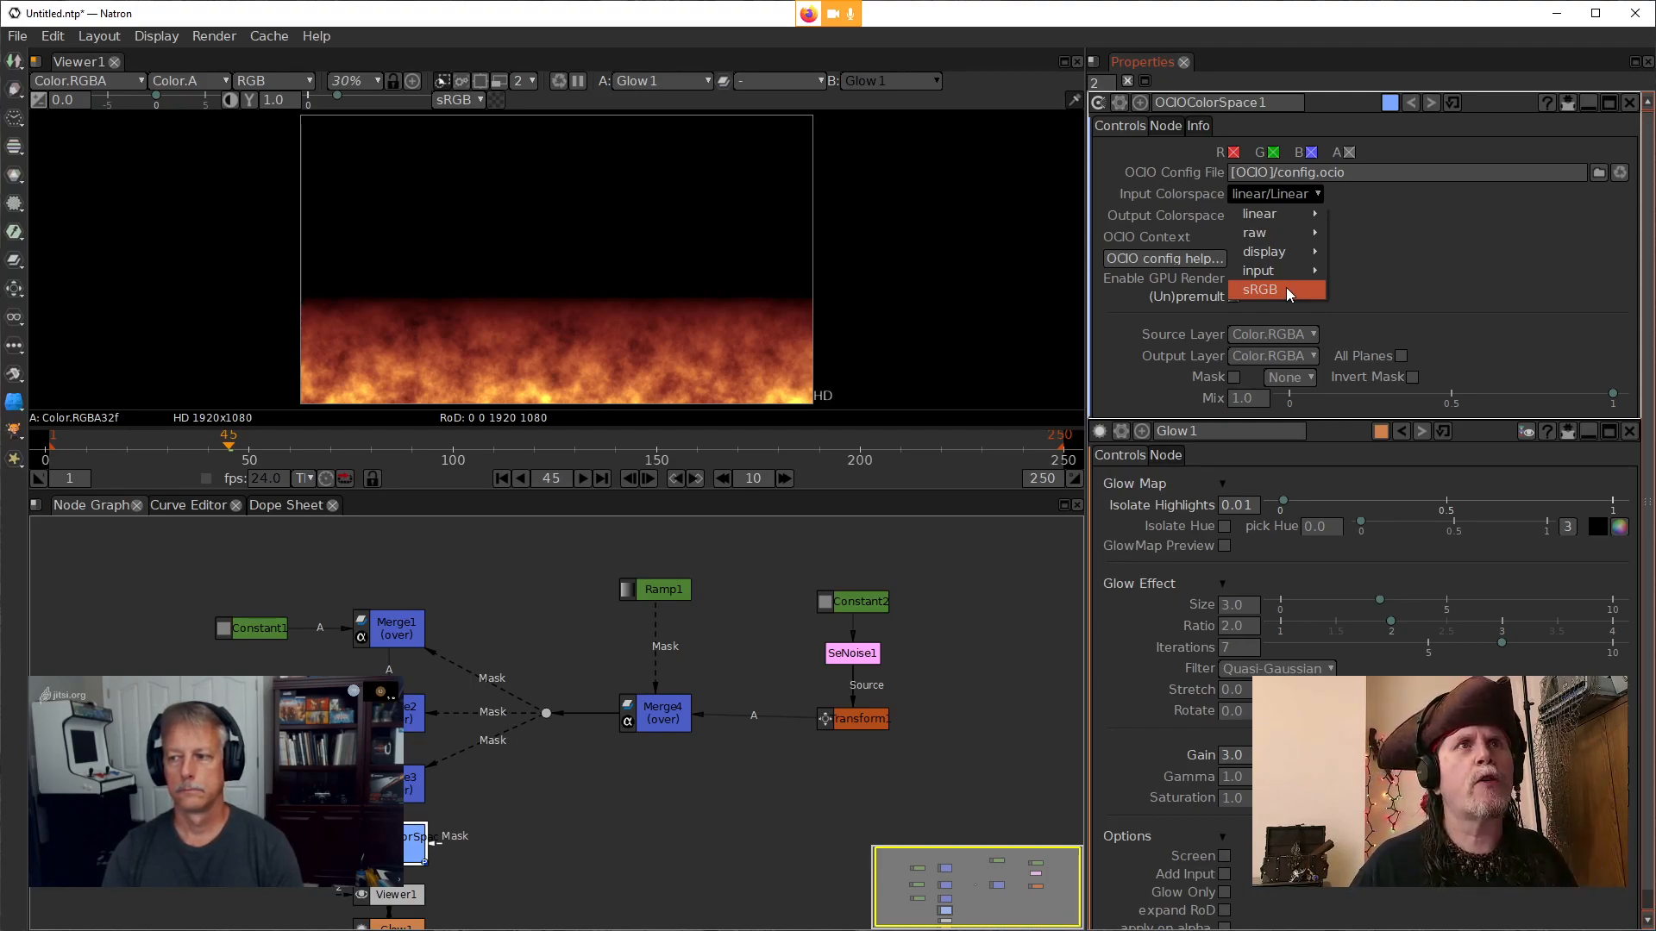
{"action": "left_click", "coordinate": [1286, 288]}
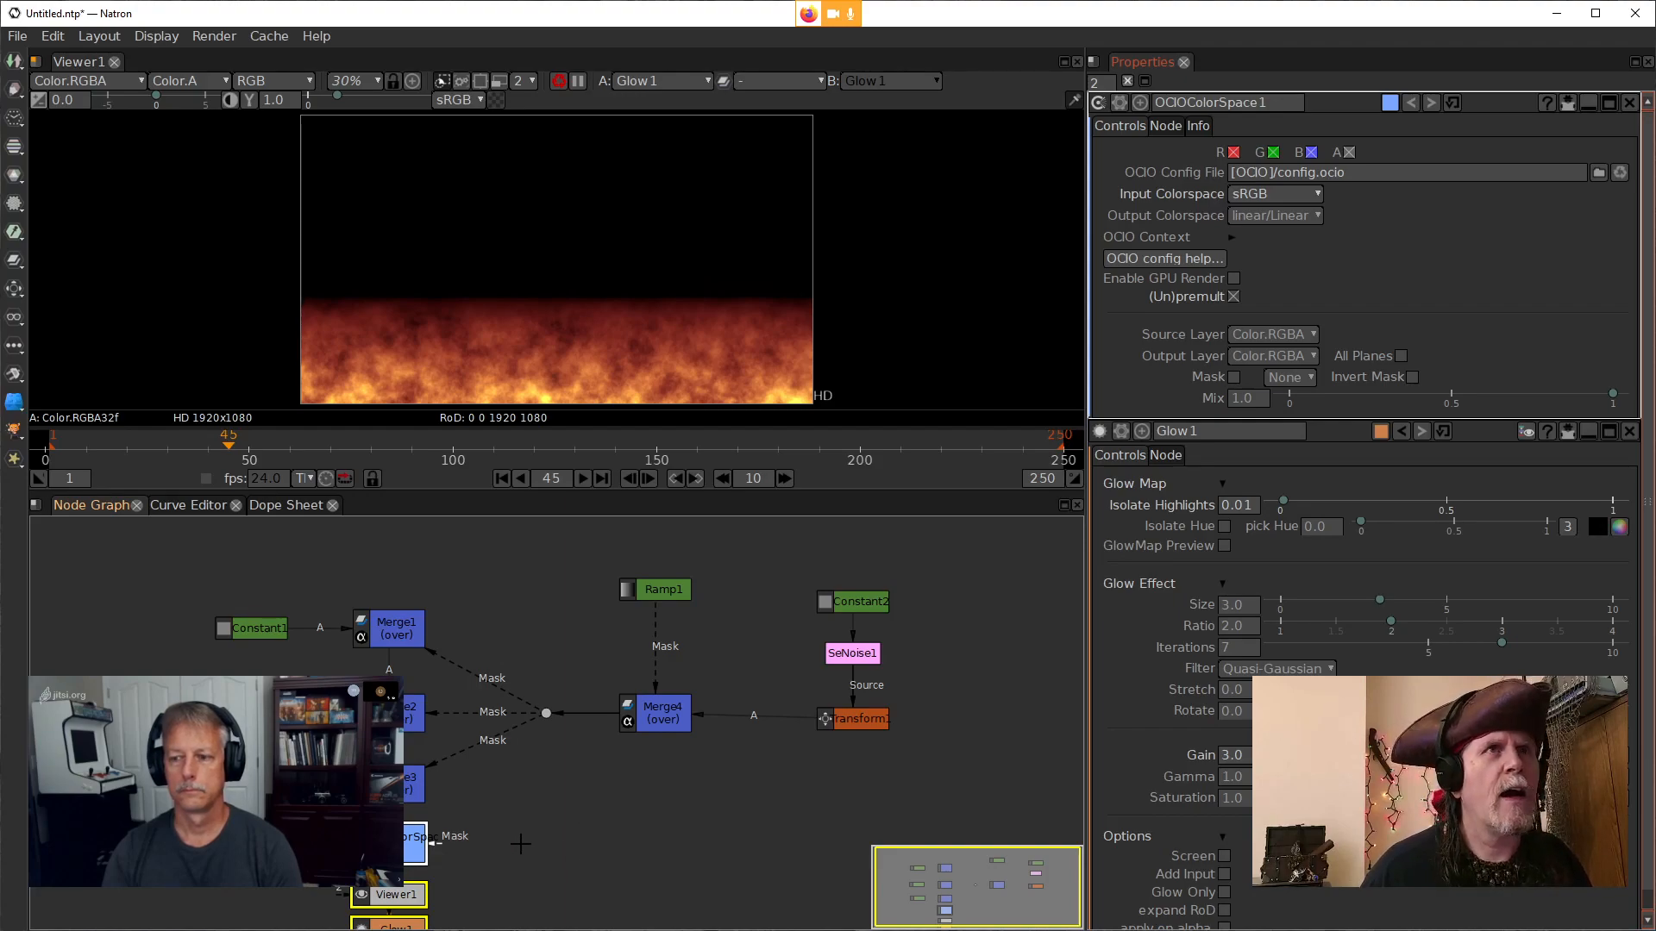
Rearrange the end of the node chain so Glow1 sits between OCIOColorSpace1 and Viewer1
{"action": "left_click_drag", "start_coordinate": [522, 833], "coordinate": [572, 782]}
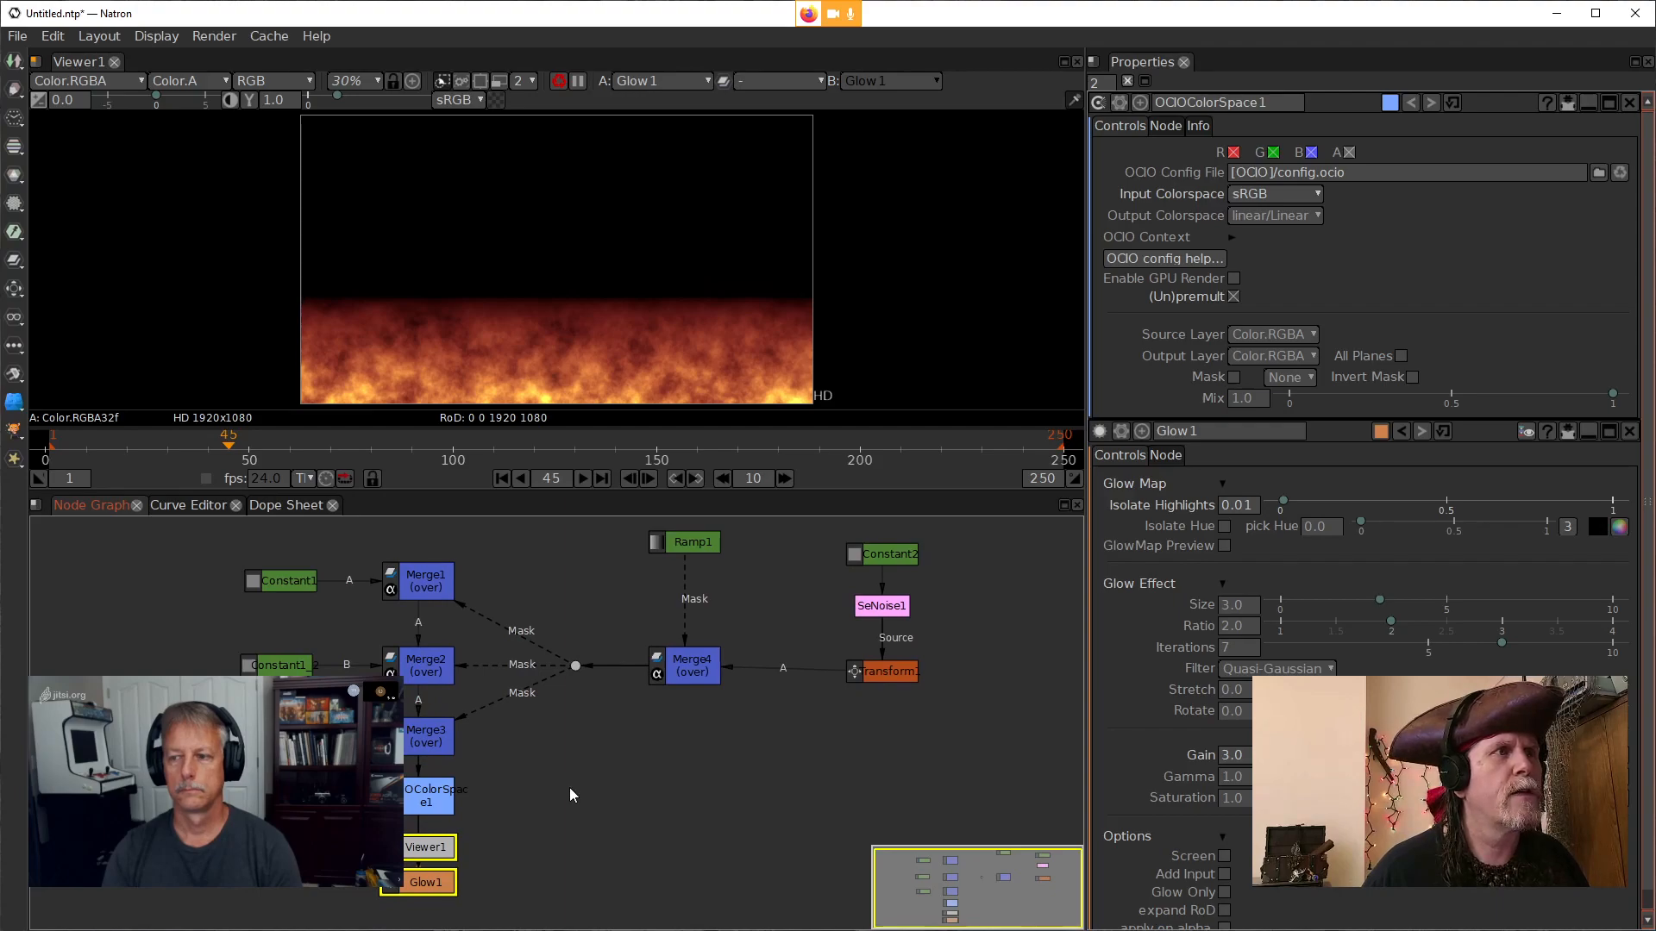
{"action": "left_click_drag", "start_coordinate": [423, 846], "coordinate": [526, 905]}
{"action": "left_click_drag", "start_coordinate": [415, 890], "coordinate": [422, 861]}
{"action": "left_click_drag", "start_coordinate": [543, 912], "coordinate": [443, 901]}
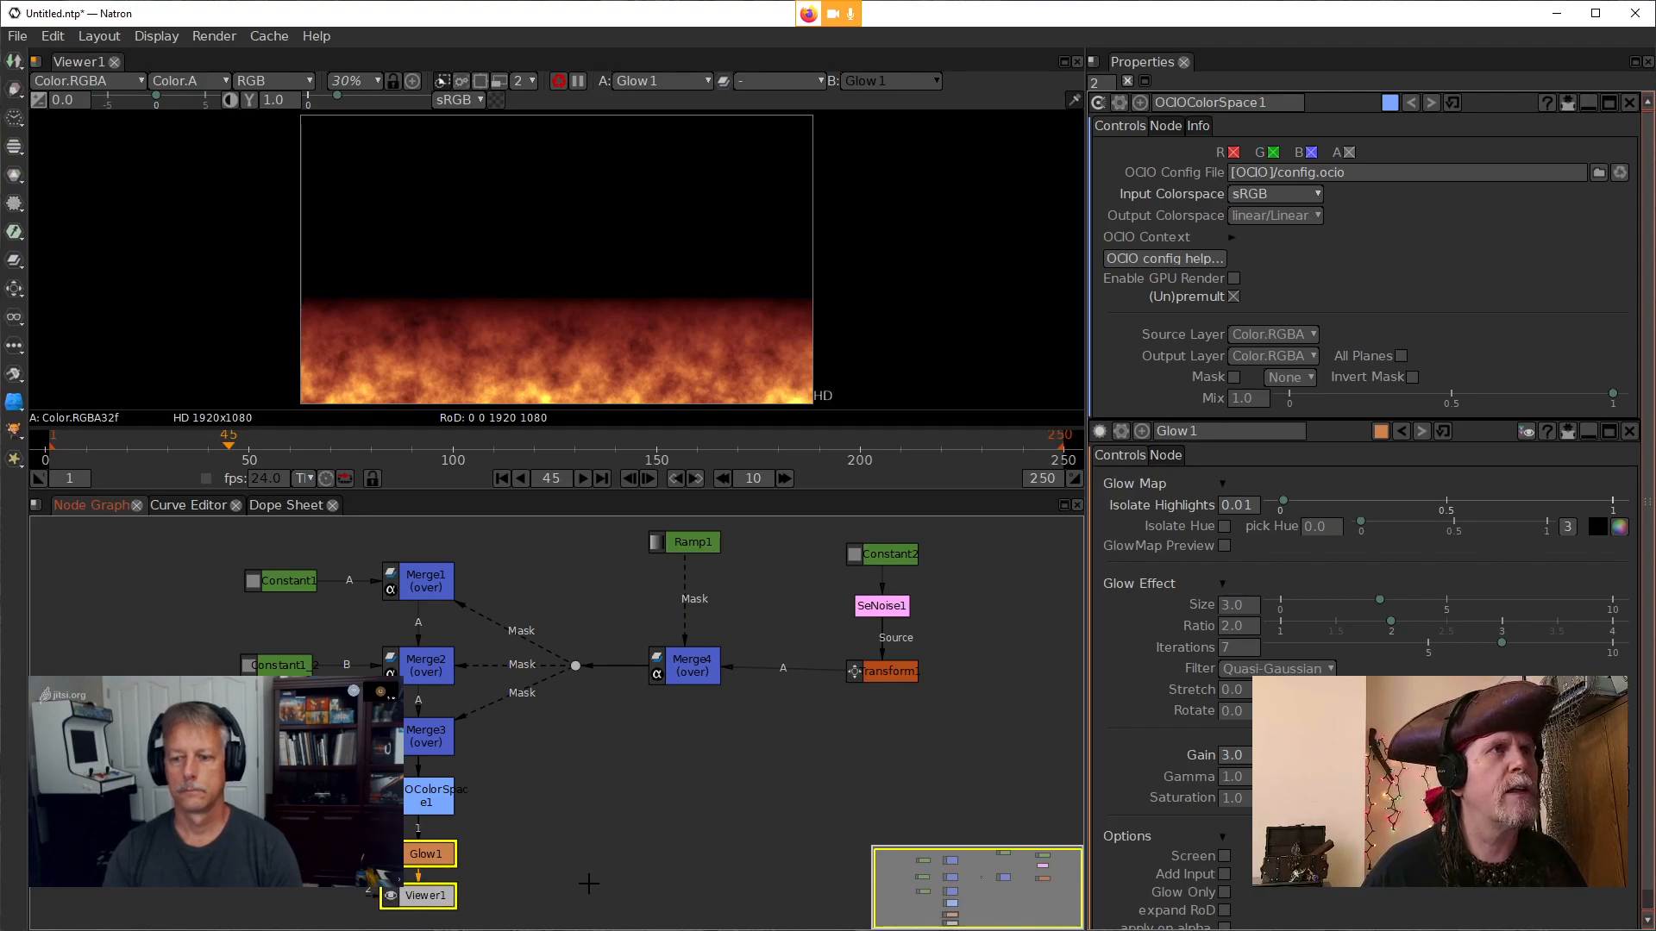
{"action": "left_click_drag", "start_coordinate": [421, 900], "coordinate": [422, 857]}
{"action": "left_click_drag", "start_coordinate": [311, 887], "coordinate": [410, 892]}
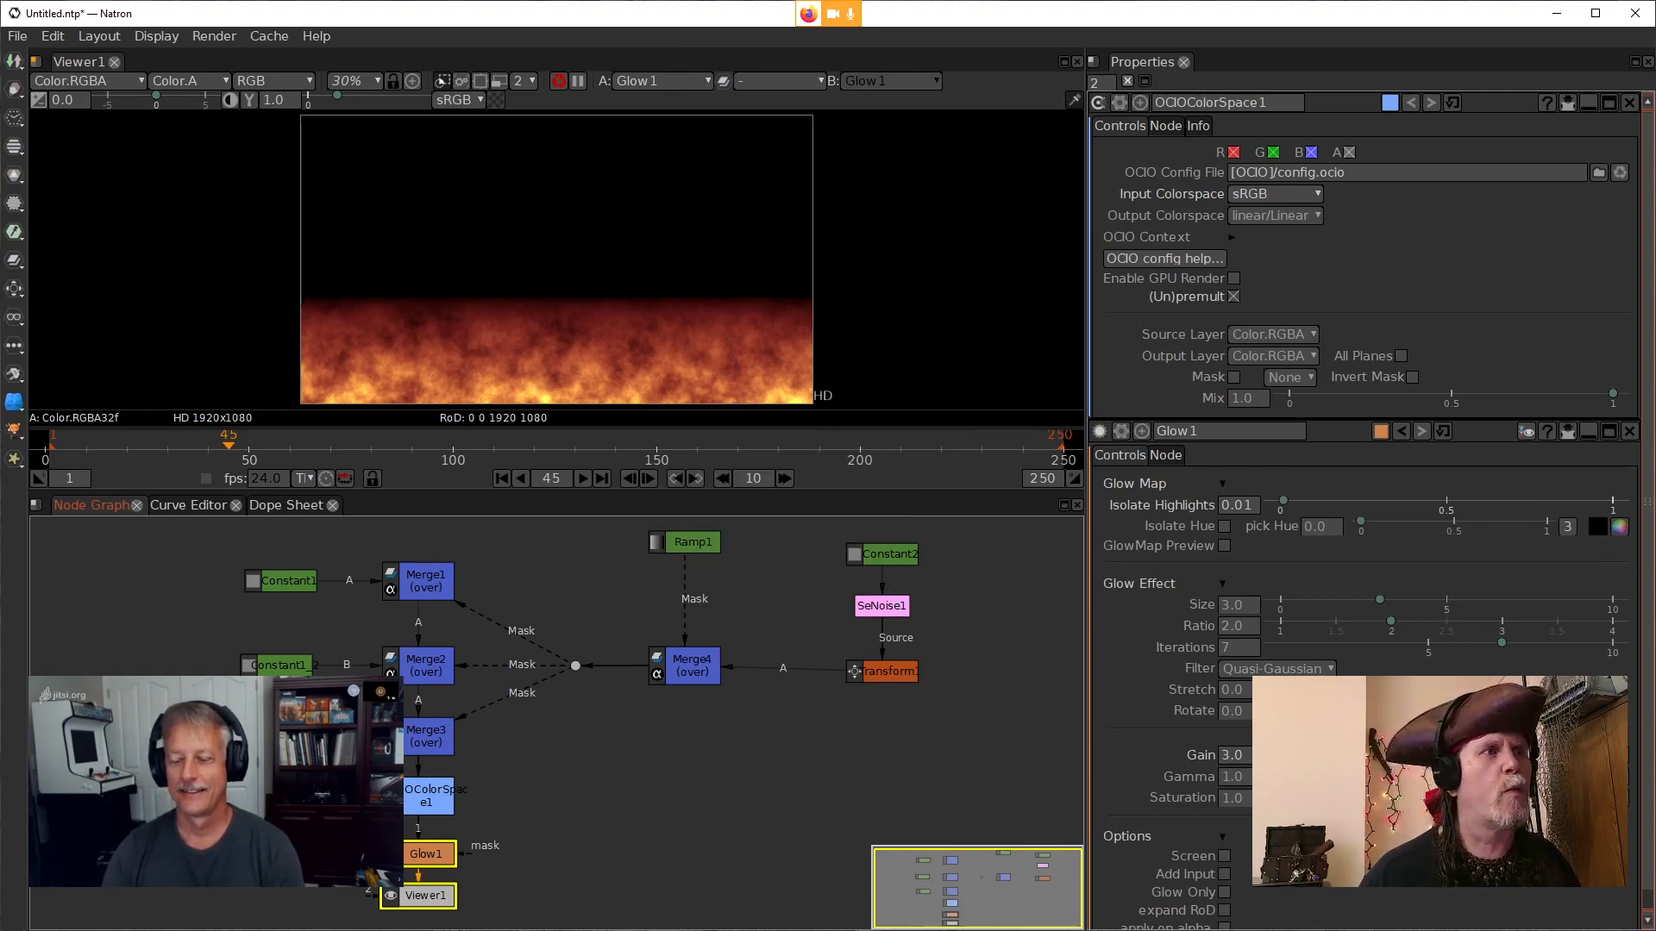
Relaunch Natron, restore the auto-saved project and check its recovered node graph
{"action": "right_click", "coordinate": [781, 930]}
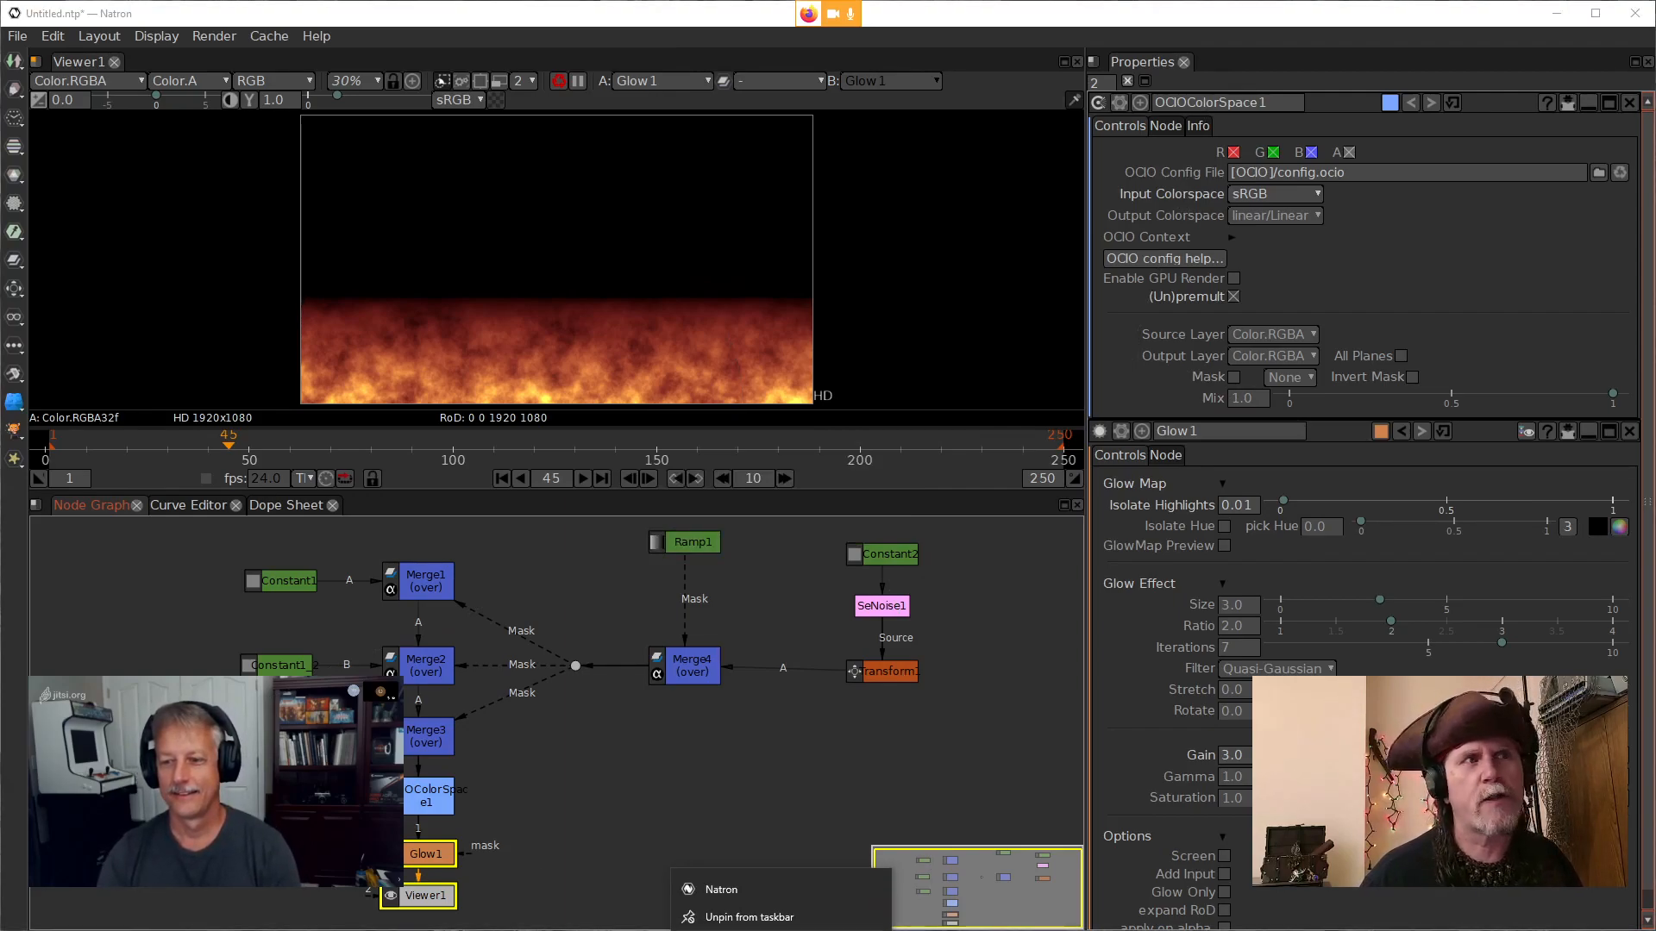
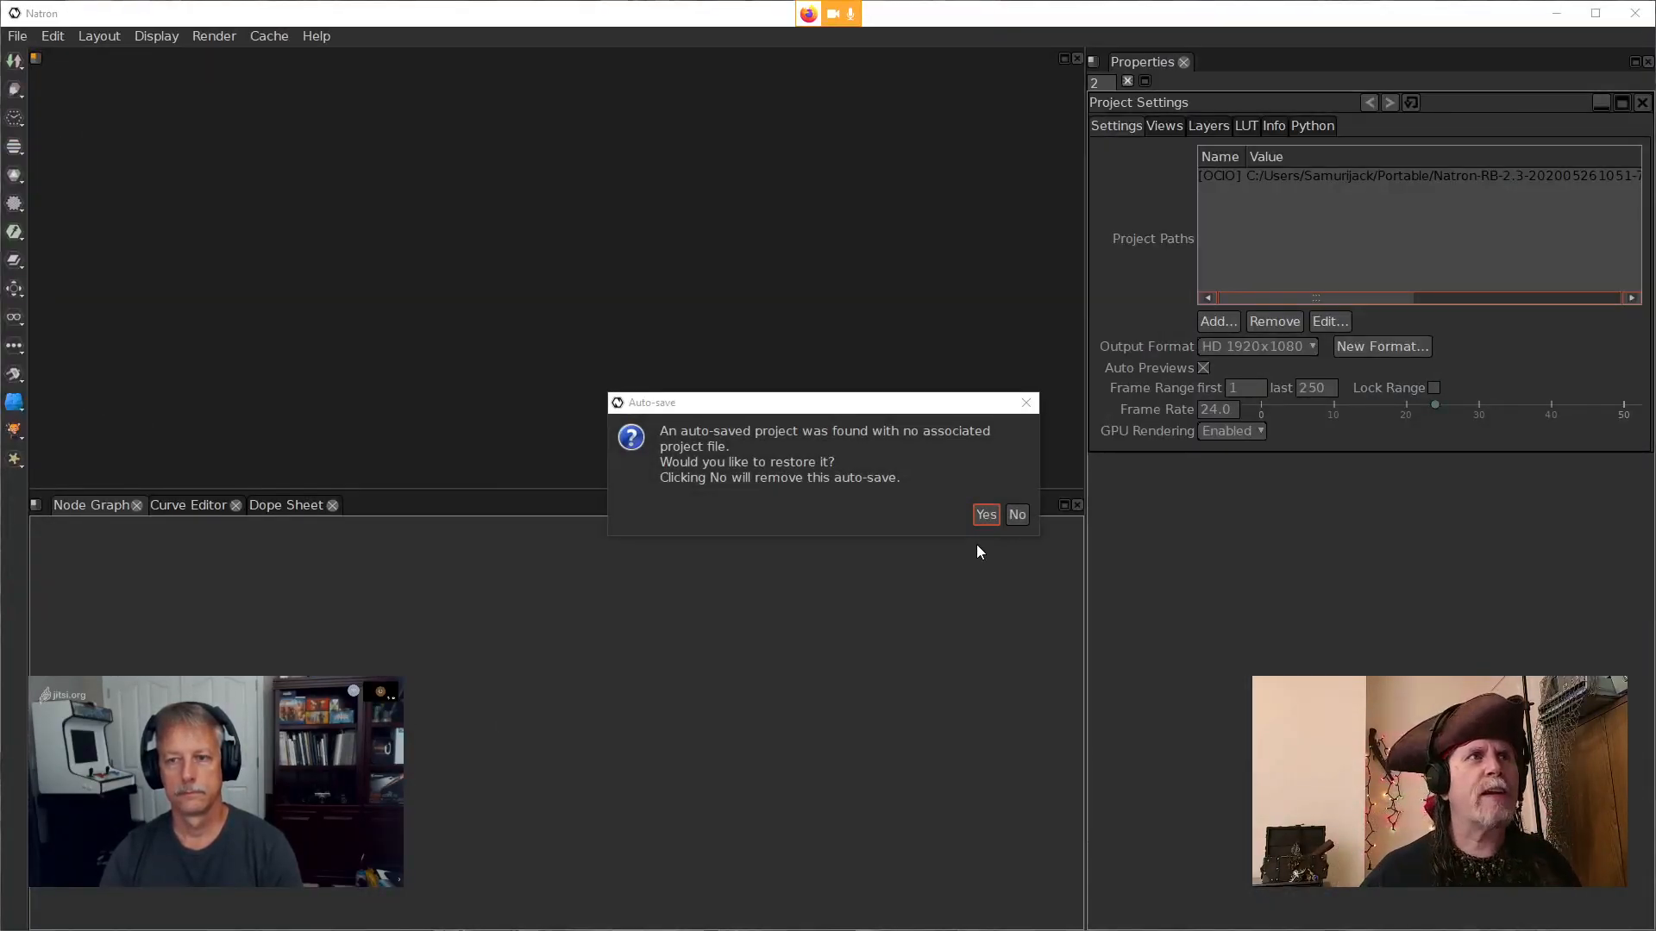
{"action": "left_click", "coordinate": [986, 514]}
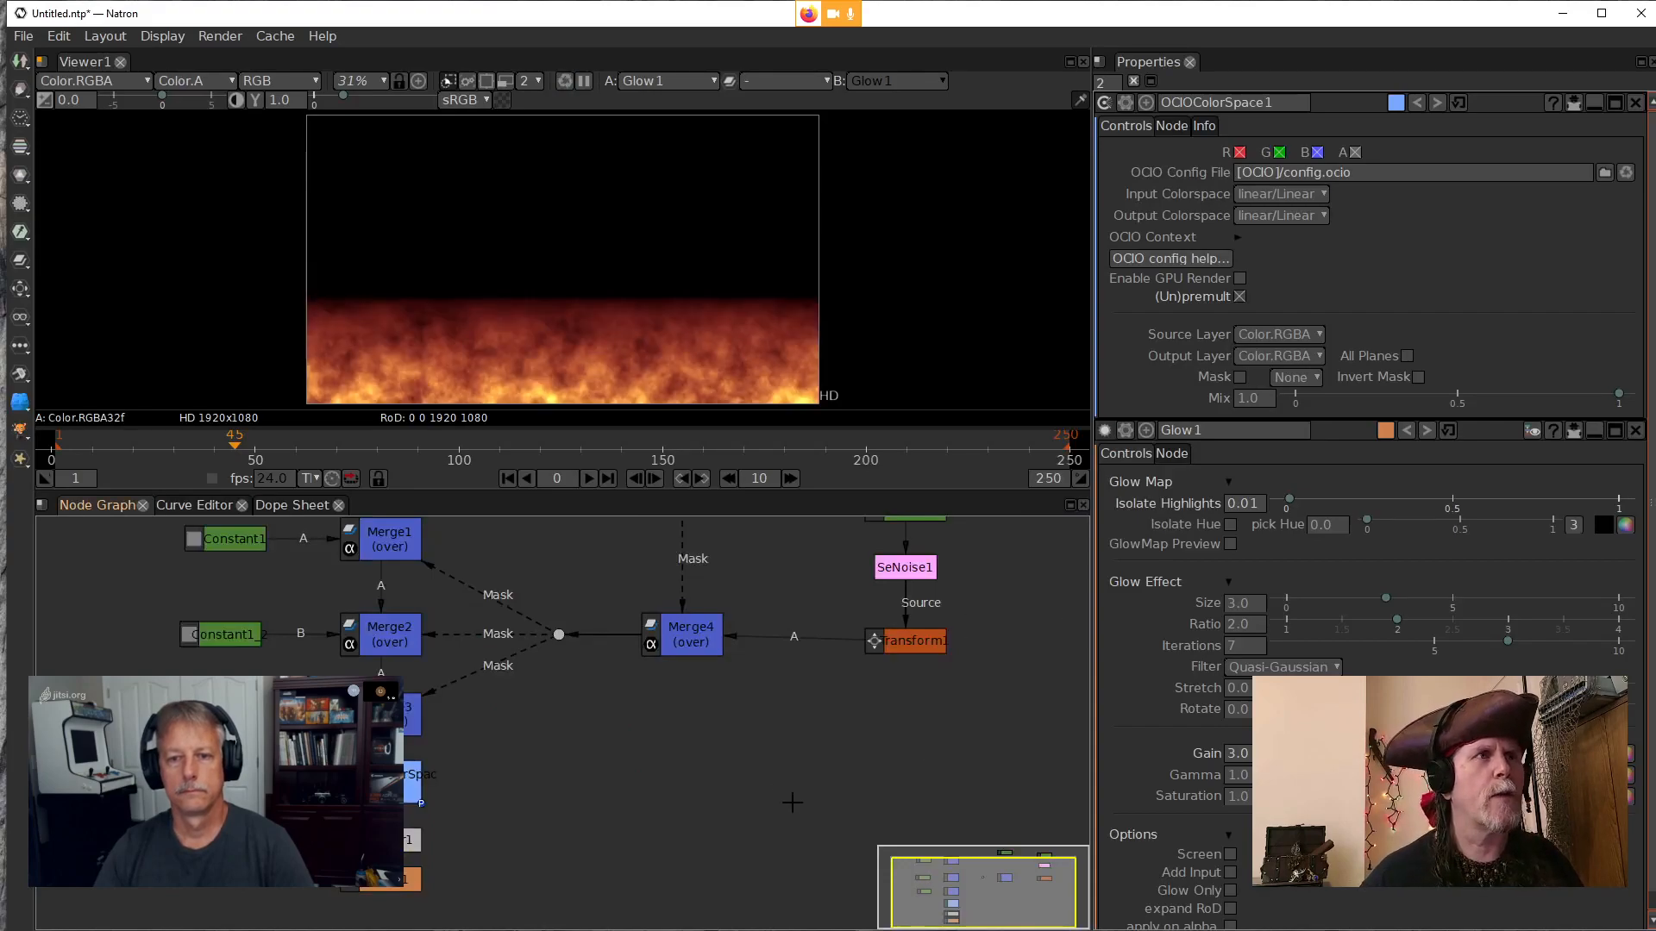
{"action": "left_click_drag", "start_coordinate": [722, 761], "coordinate": [669, 835]}
{"action": "scroll", "coordinate": [671, 828], "scroll_direction": "up", "scroll_amount": 1}
{"action": "left_click_drag", "start_coordinate": [697, 620], "coordinate": [707, 723]}
{"action": "left_click_drag", "start_coordinate": [610, 668], "coordinate": [670, 652]}
{"action": "mouse_move", "coordinate": [716, 728]}
{"action": "left_mouse_down"}
{"action": "mouse_move", "coordinate": [680, 772]}
{"action": "mouse_move", "coordinate": [707, 736]}
{"action": "left_mouse_up"}
{"action": "scroll", "coordinate": [707, 736], "scroll_direction": "up", "scroll_amount": 1}
{"action": "left_click_drag", "start_coordinate": [513, 778], "coordinate": [630, 585]}
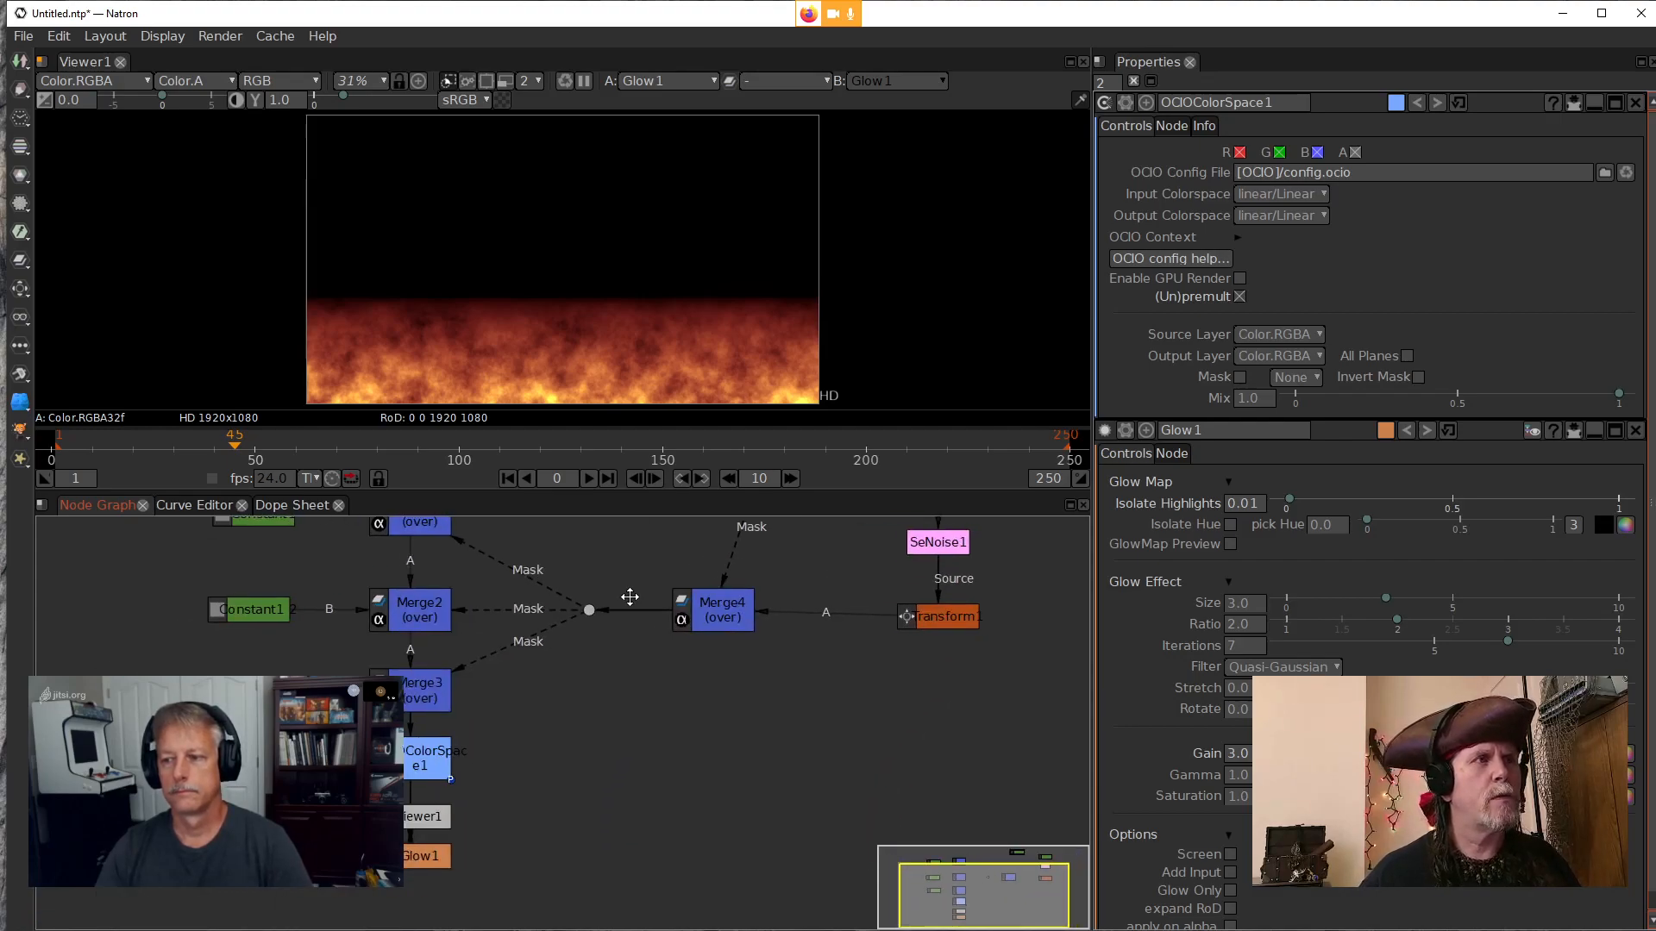
Move Glow1 out of the way and Viewer1 lower in the node graph, and connect Viewer1 directly to Merge3
{"action": "left_click_drag", "start_coordinate": [422, 858], "coordinate": [255, 853]}
{"action": "left_click_drag", "start_coordinate": [347, 825], "coordinate": [431, 763]}
{"action": "left_click_drag", "start_coordinate": [495, 830], "coordinate": [447, 871]}
{"action": "left_click_drag", "start_coordinate": [264, 847], "coordinate": [264, 804]}
{"action": "left_click_drag", "start_coordinate": [441, 823], "coordinate": [280, 806]}
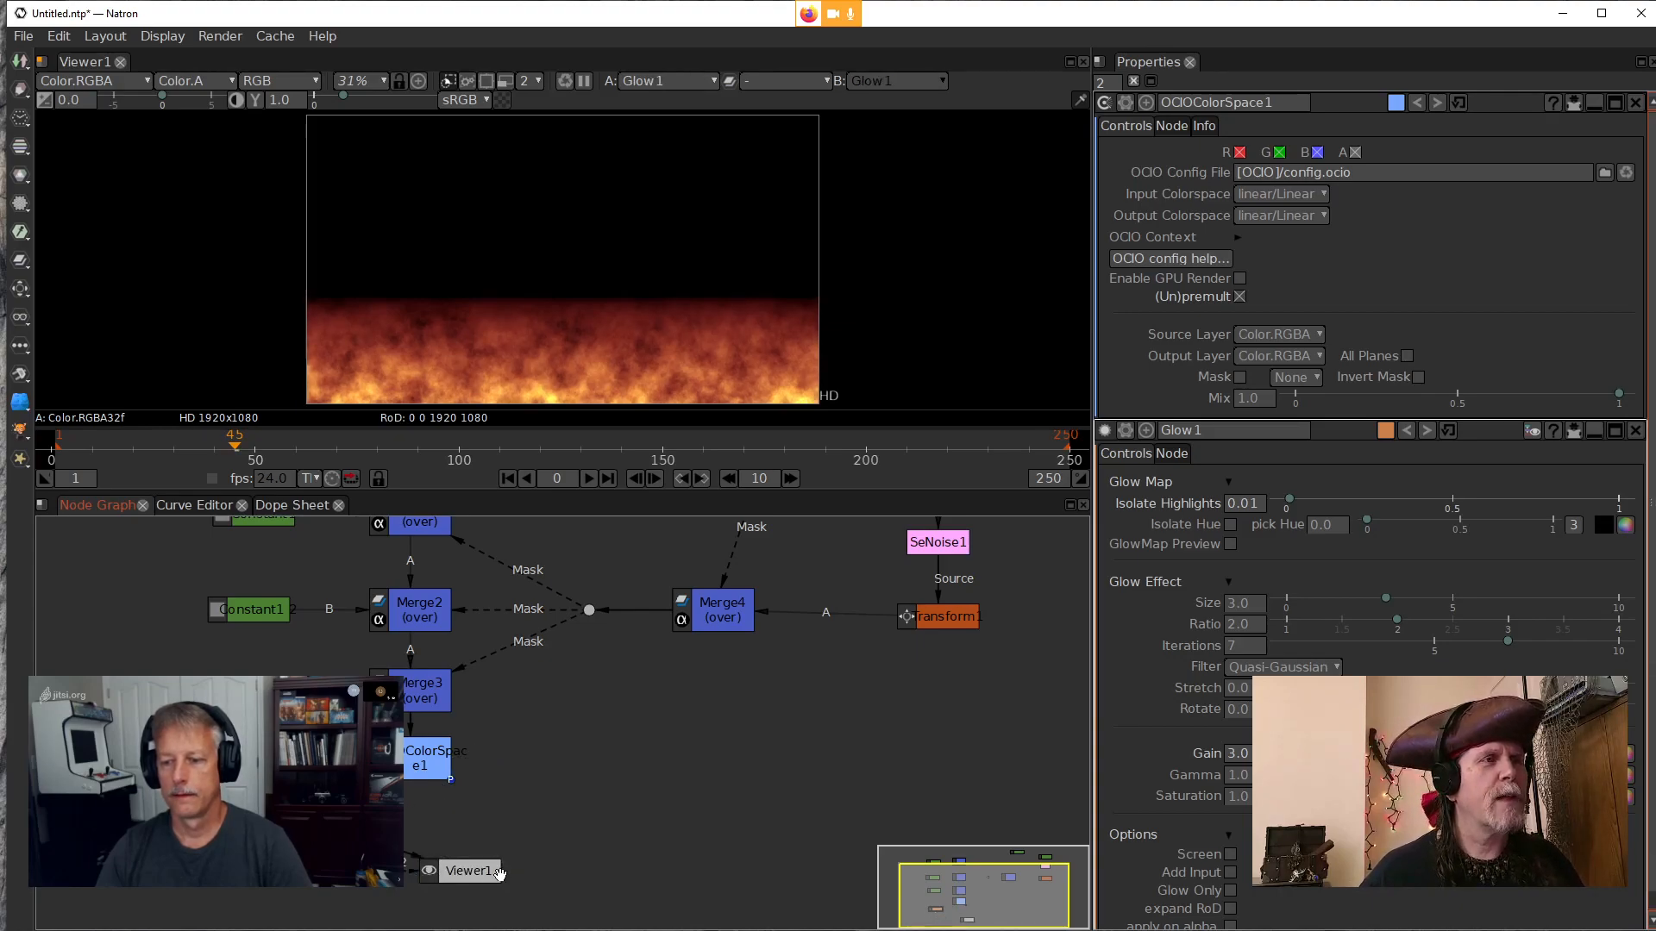
{"action": "left_click_drag", "start_coordinate": [496, 875], "coordinate": [427, 876]}
{"action": "left_click_drag", "start_coordinate": [262, 805], "coordinate": [414, 783]}
{"action": "left_click_drag", "start_coordinate": [404, 717], "coordinate": [404, 693]}
Set the Input Colorspace of OCIOColorSpace1 to sRGB
{"action": "left_click", "coordinate": [424, 759]}
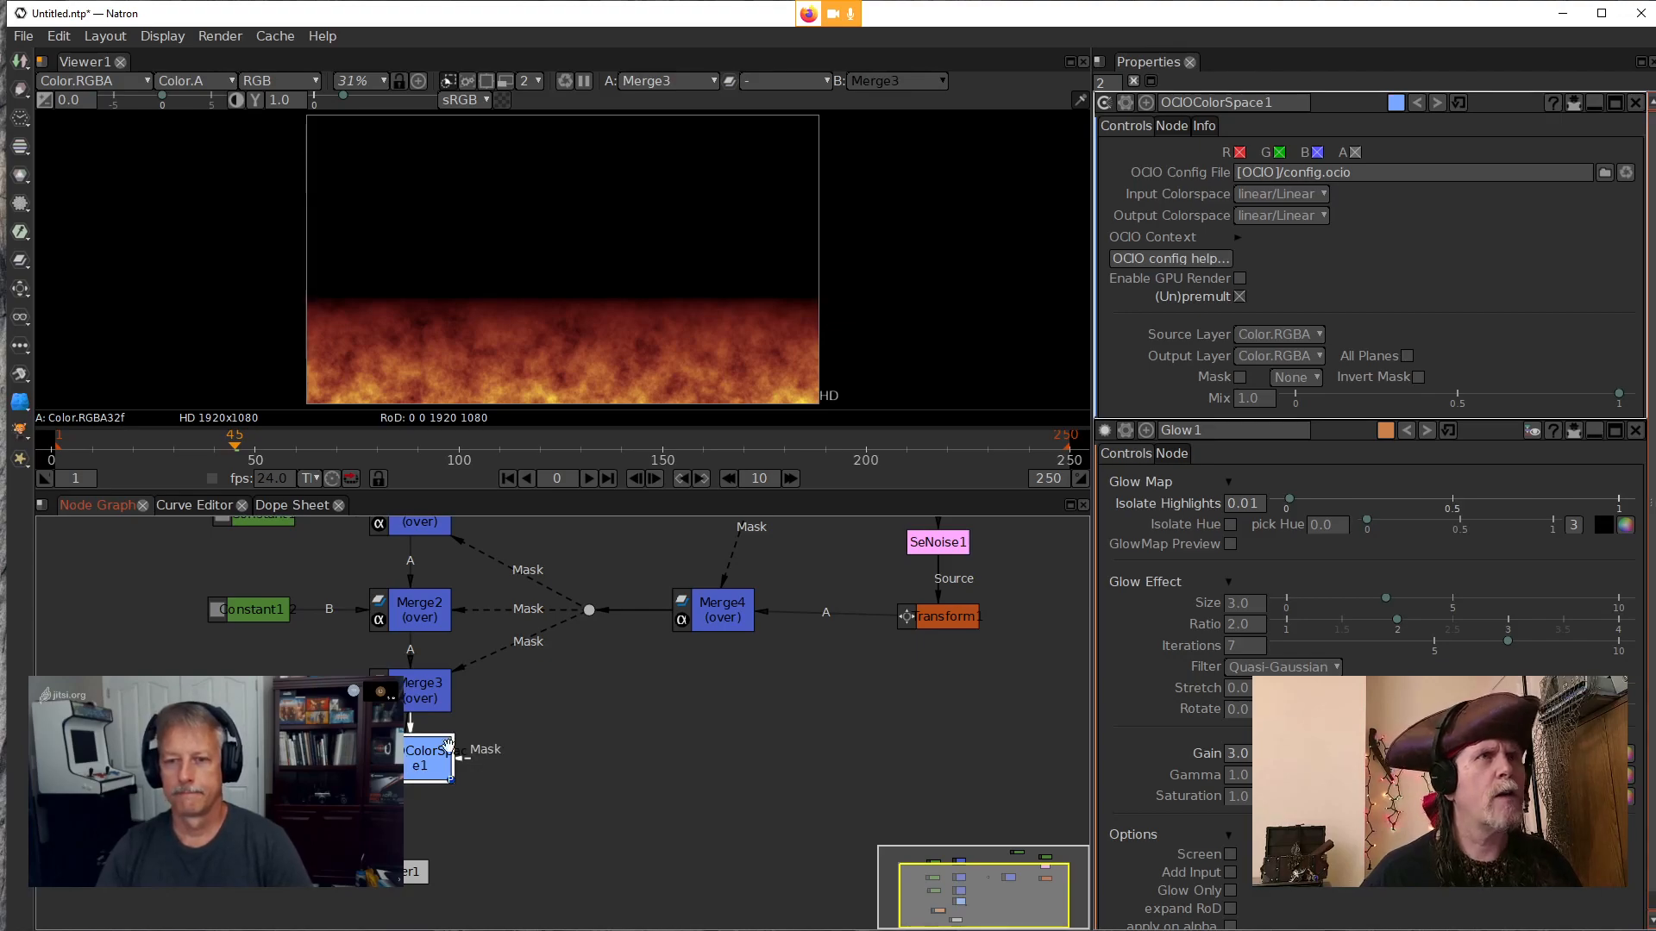
{"action": "left_click", "coordinate": [1290, 193]}
{"action": "mouse_move", "coordinate": [1292, 281]}
{"action": "left_click", "coordinate": [1354, 288]}
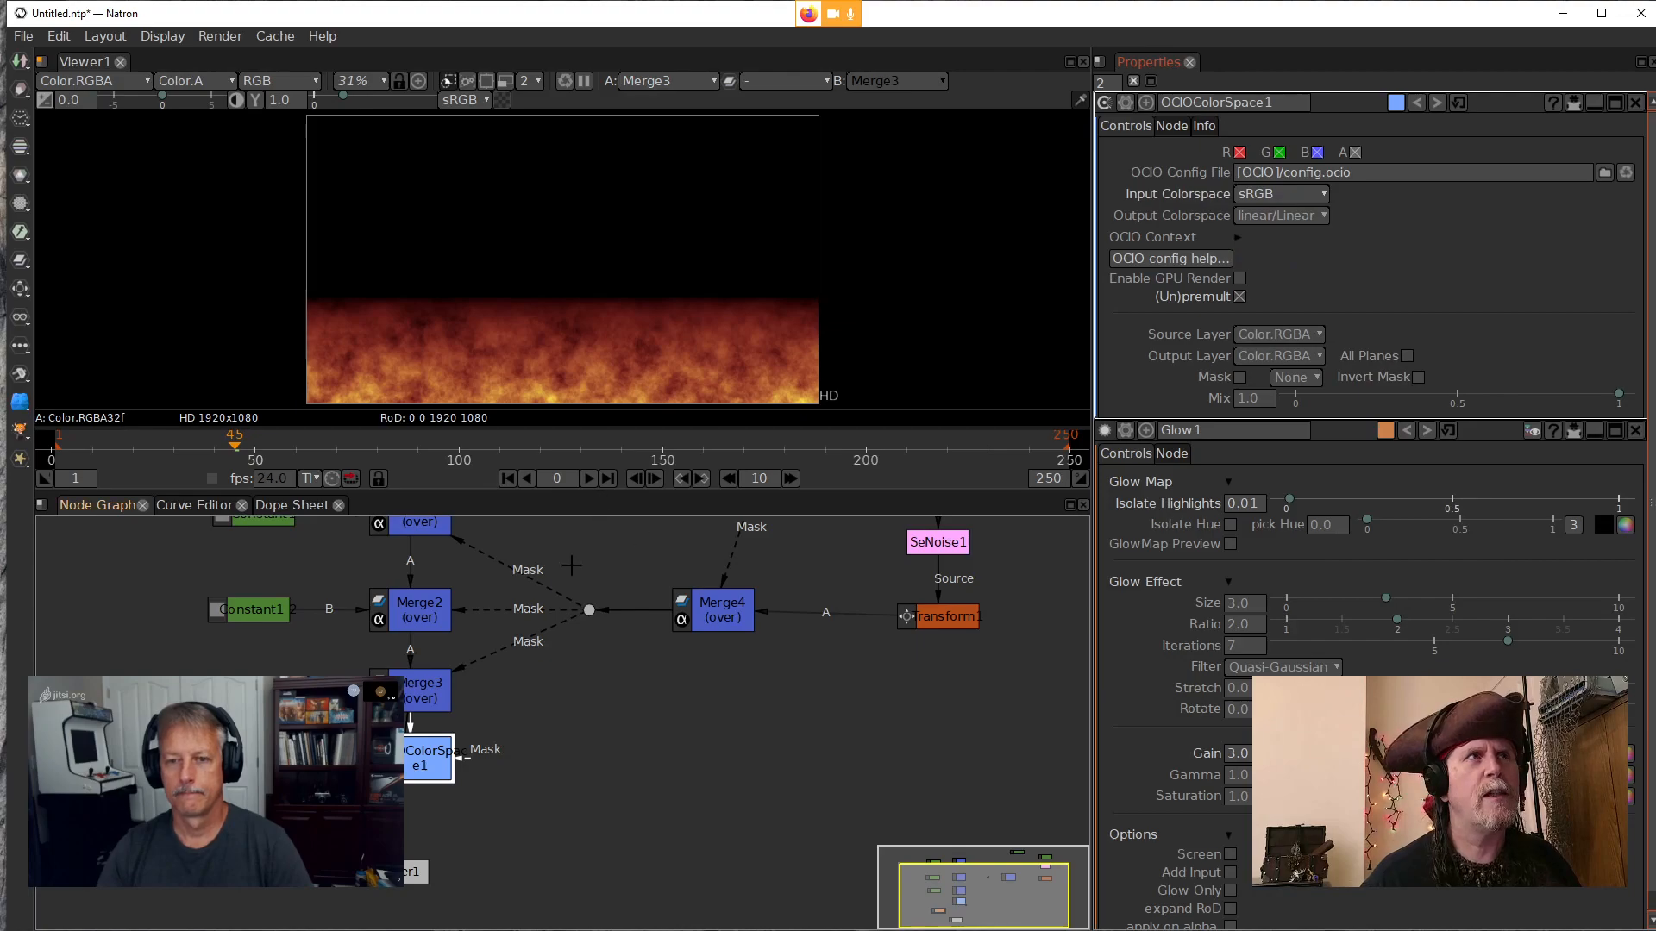
Start saving the project under a new name and create and enter a folder named Episode 0019 inside Live stream
{"action": "left_click", "coordinate": [23, 37]}
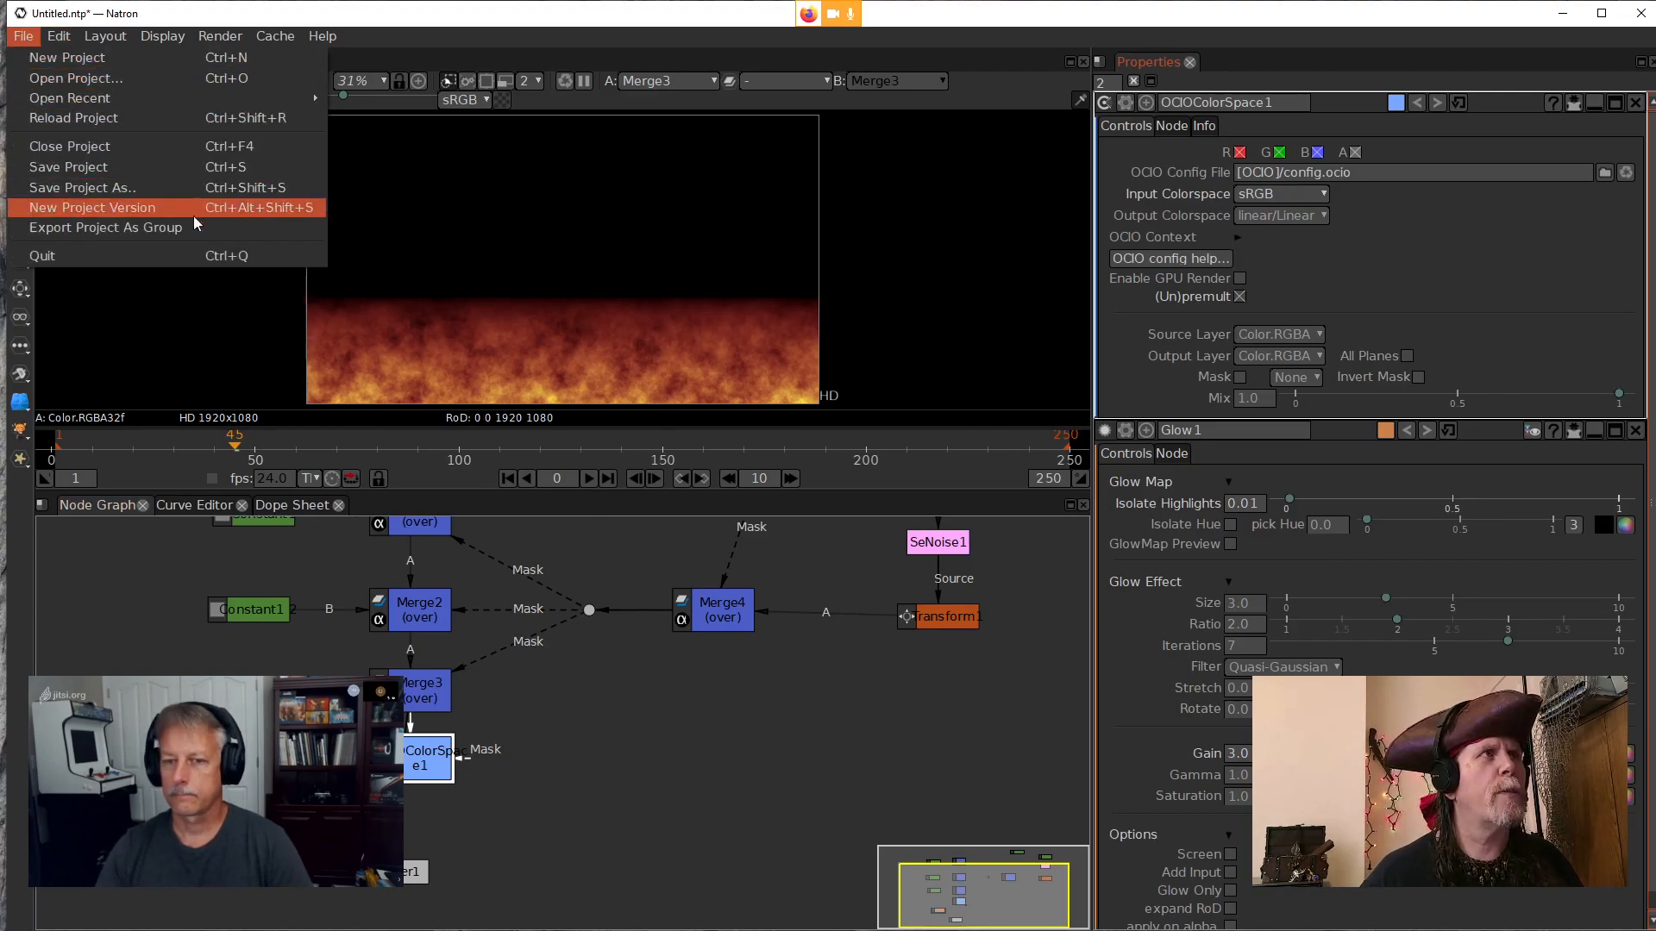
{"action": "left_click", "coordinate": [99, 190]}
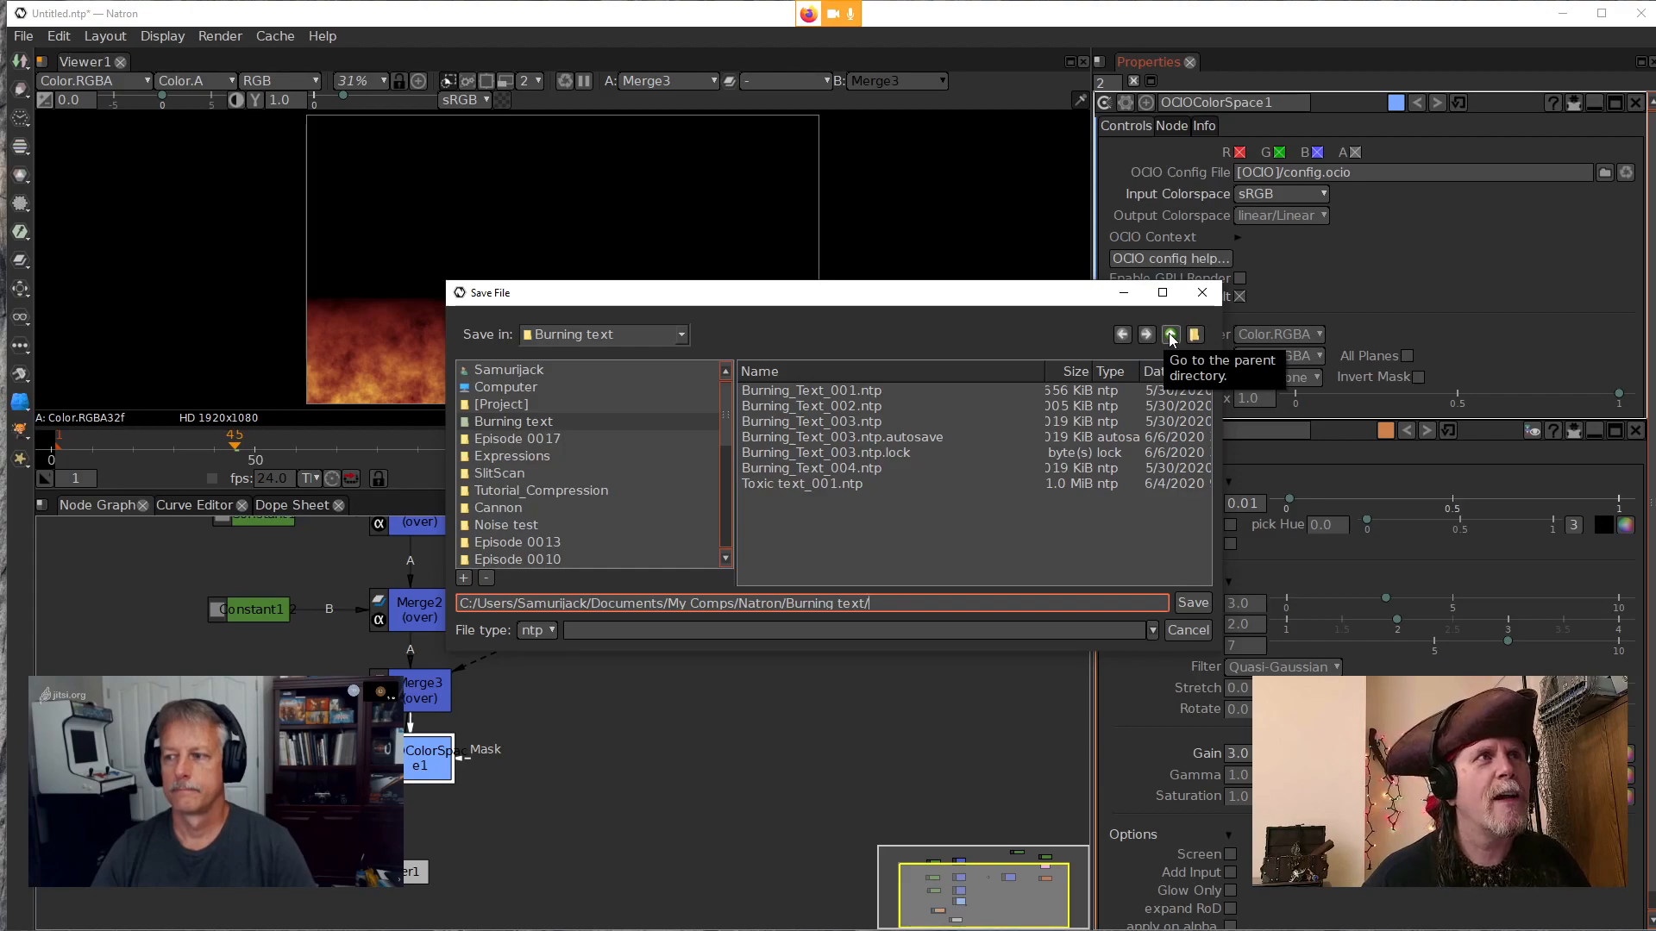
{"action": "left_click", "coordinate": [514, 544]}
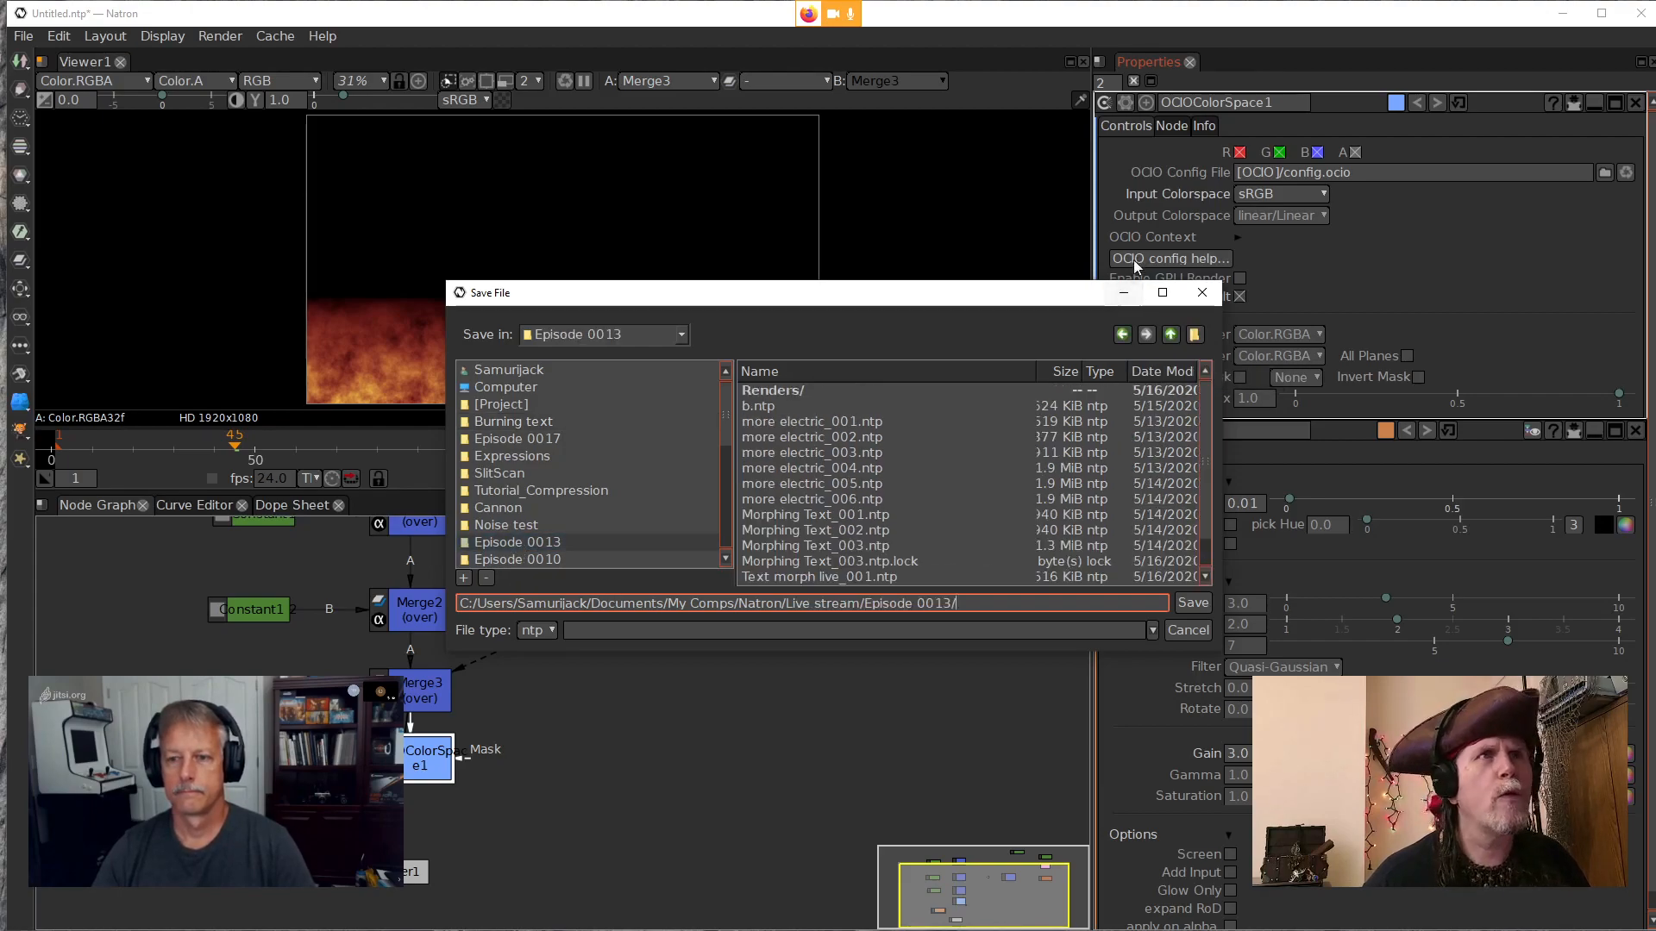
{"action": "left_click", "coordinate": [1170, 334]}
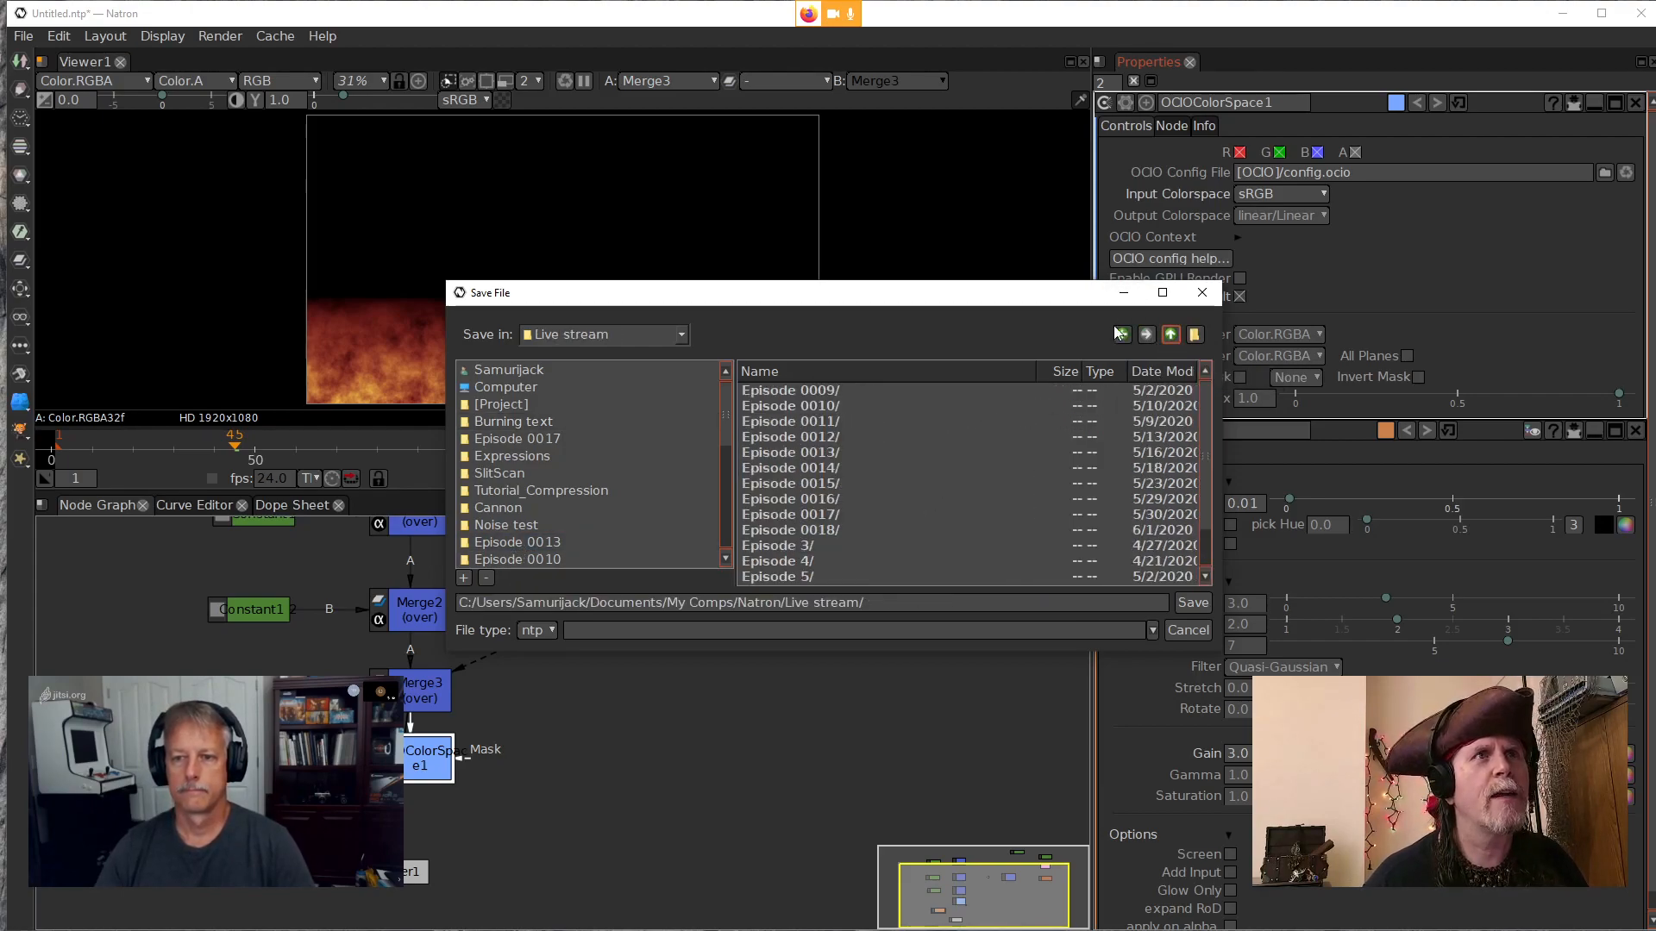
{"action": "left_click", "coordinate": [1194, 334]}
{"action": "left_click", "coordinate": [845, 455]}
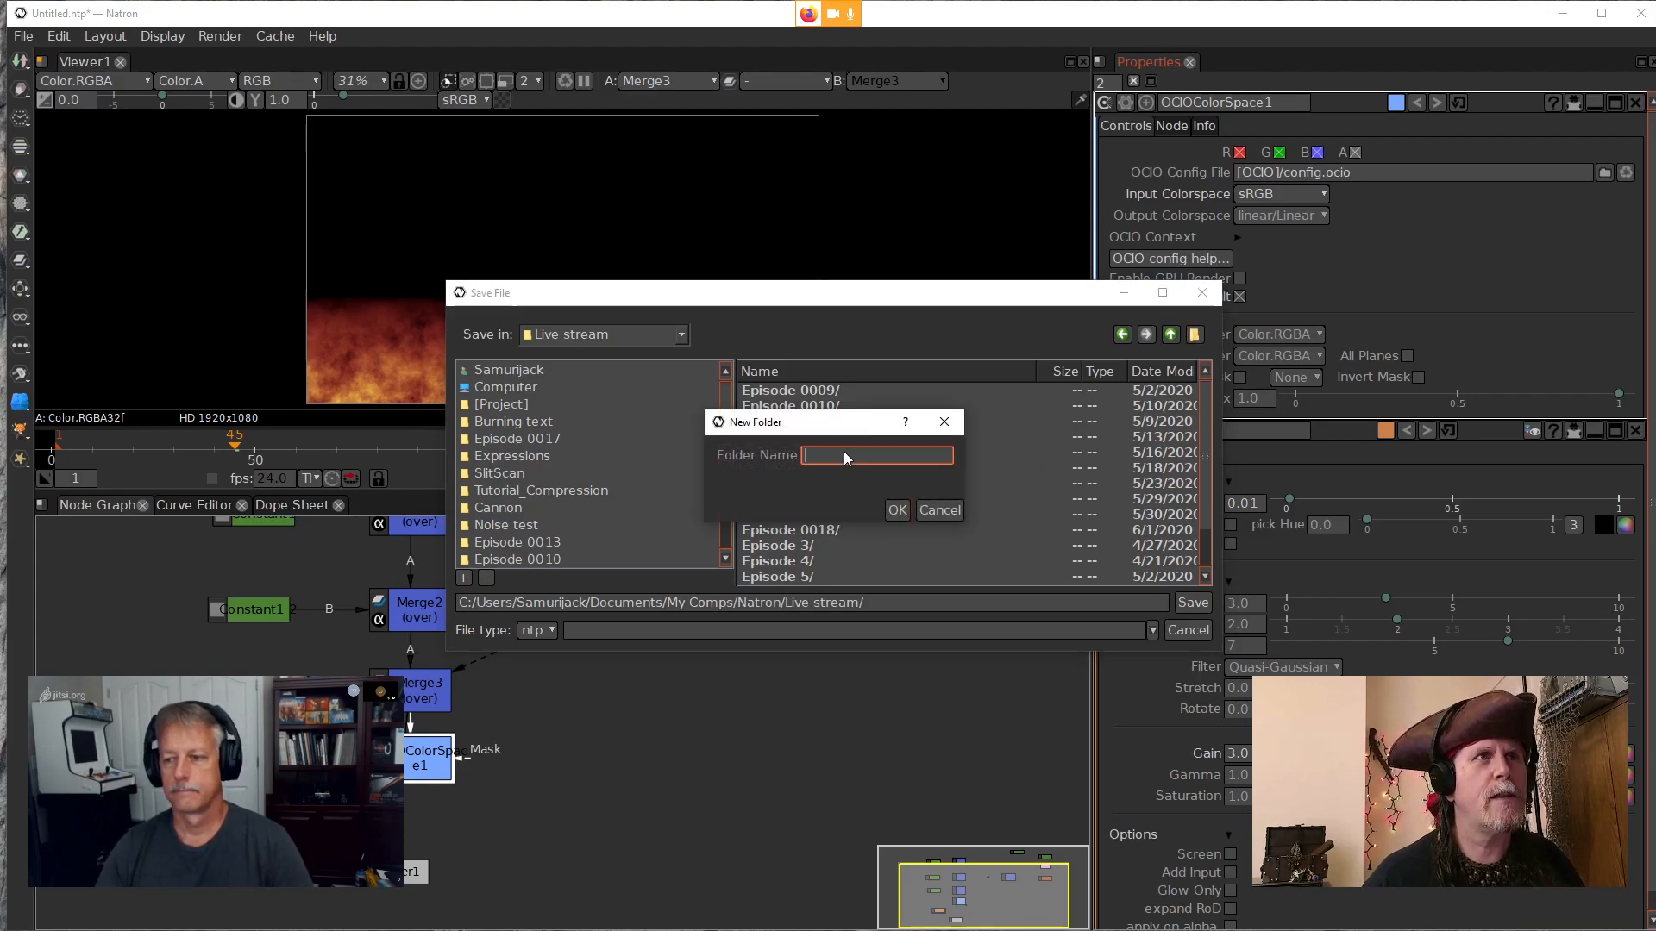
{"action": "type", "text": "Ep"}
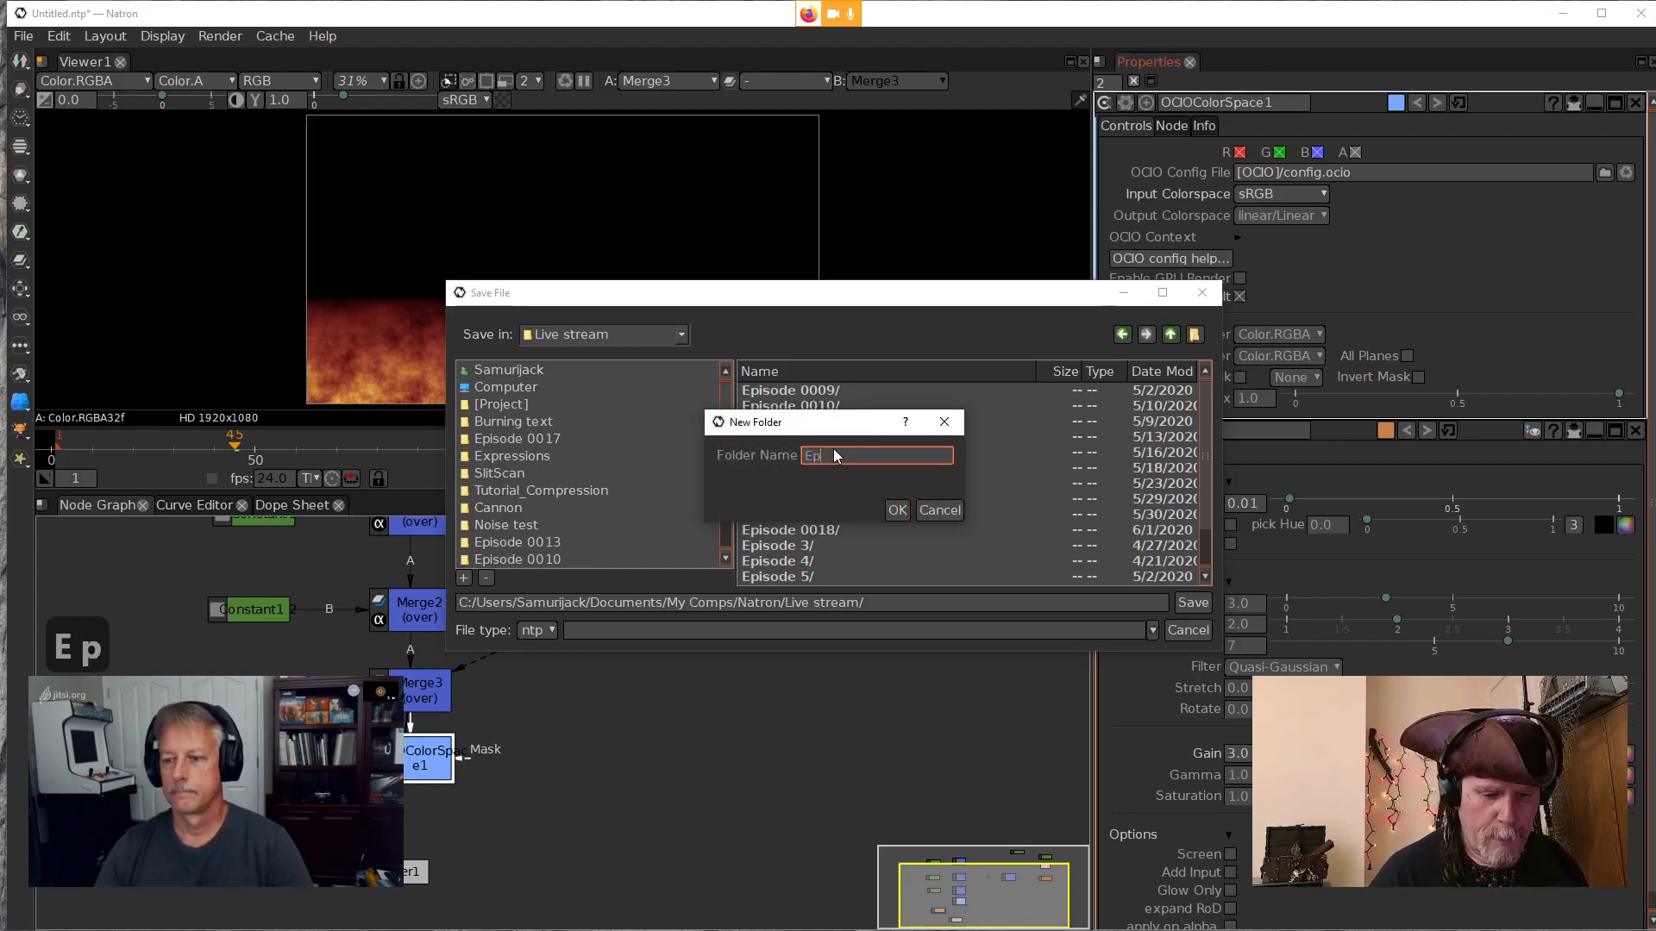
{"action": "type", "text": "isode "}
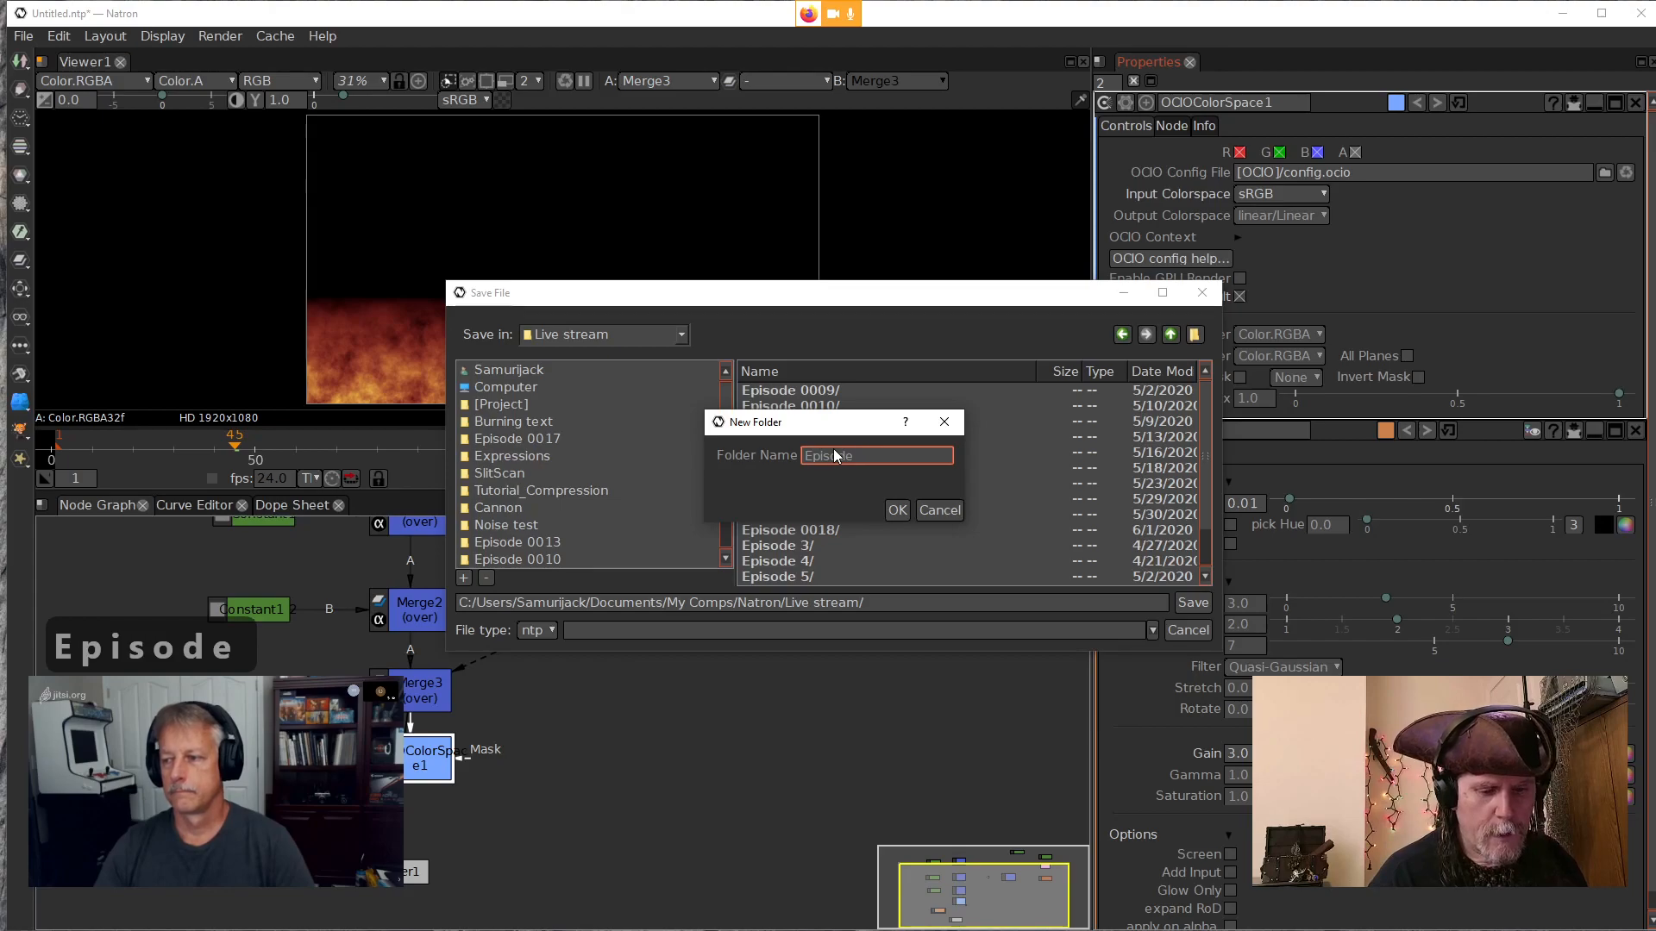
{"action": "type", "text": "0019"}
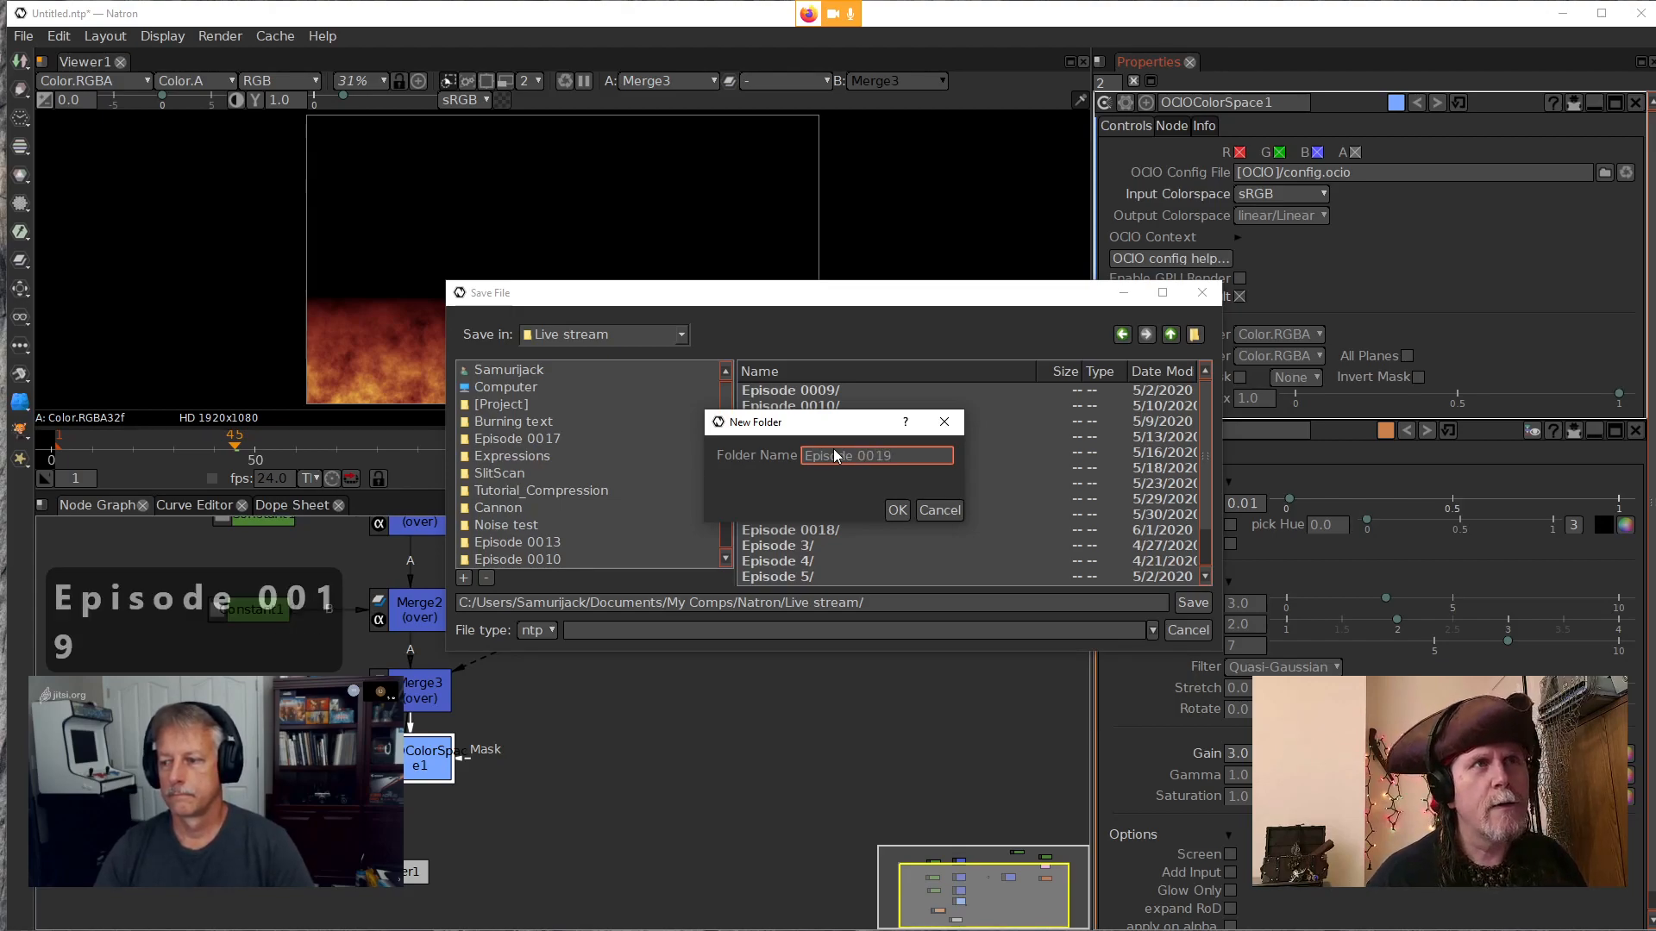
{"action": "left_click", "coordinate": [897, 509]}
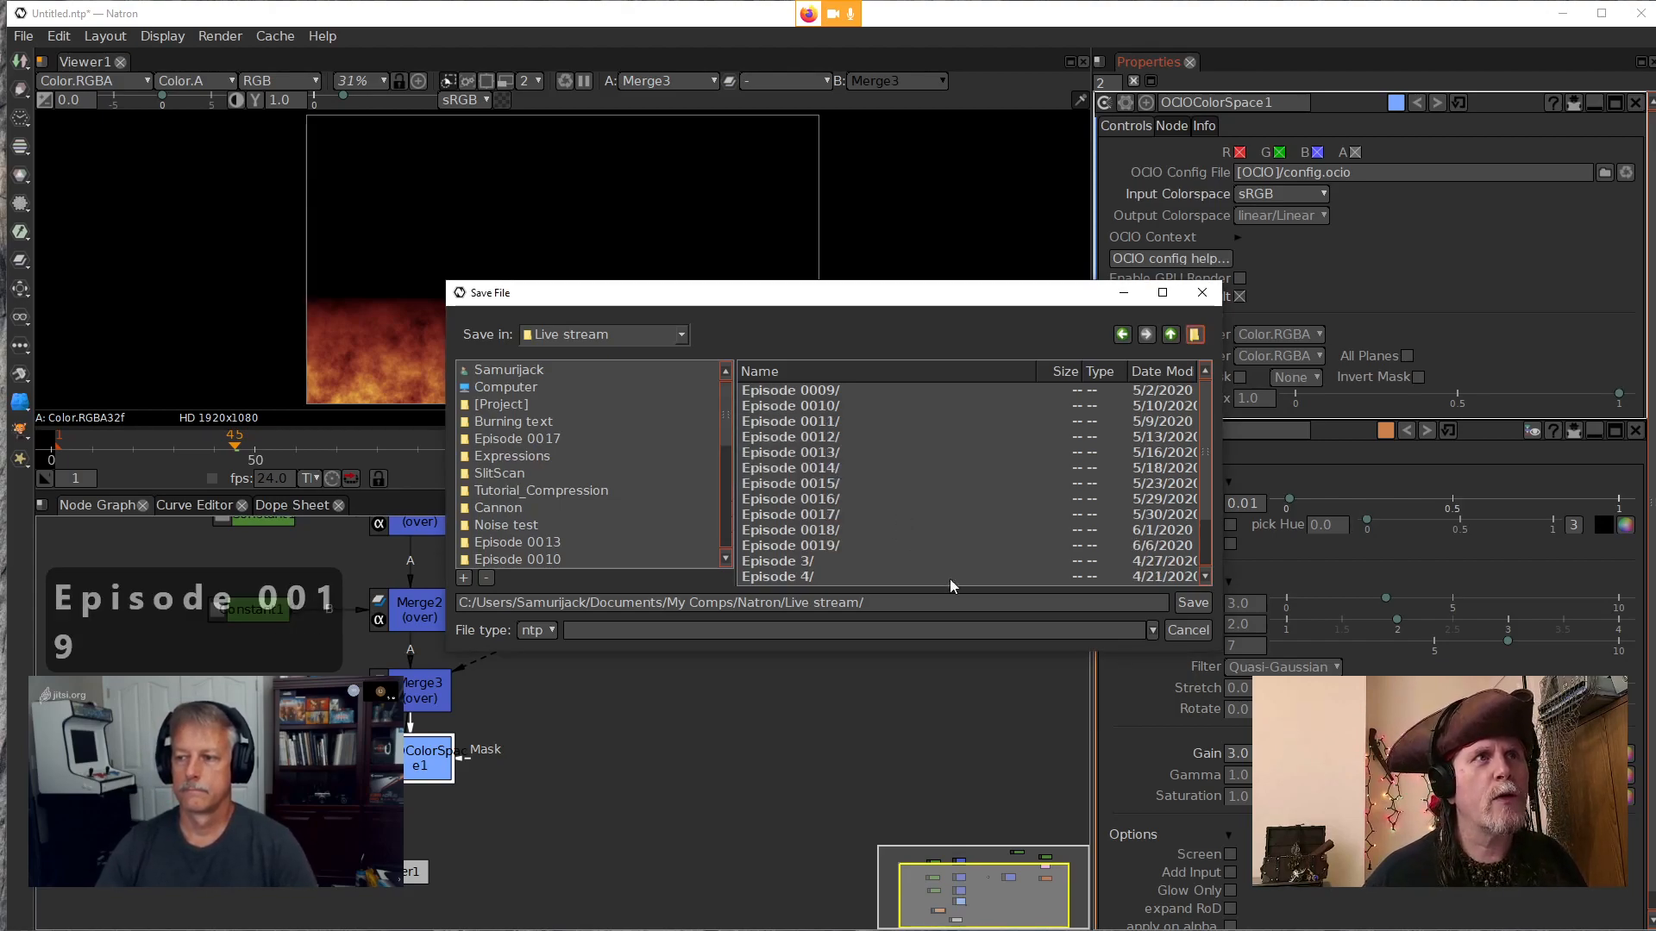
{"action": "double_click", "coordinate": [829, 546]}
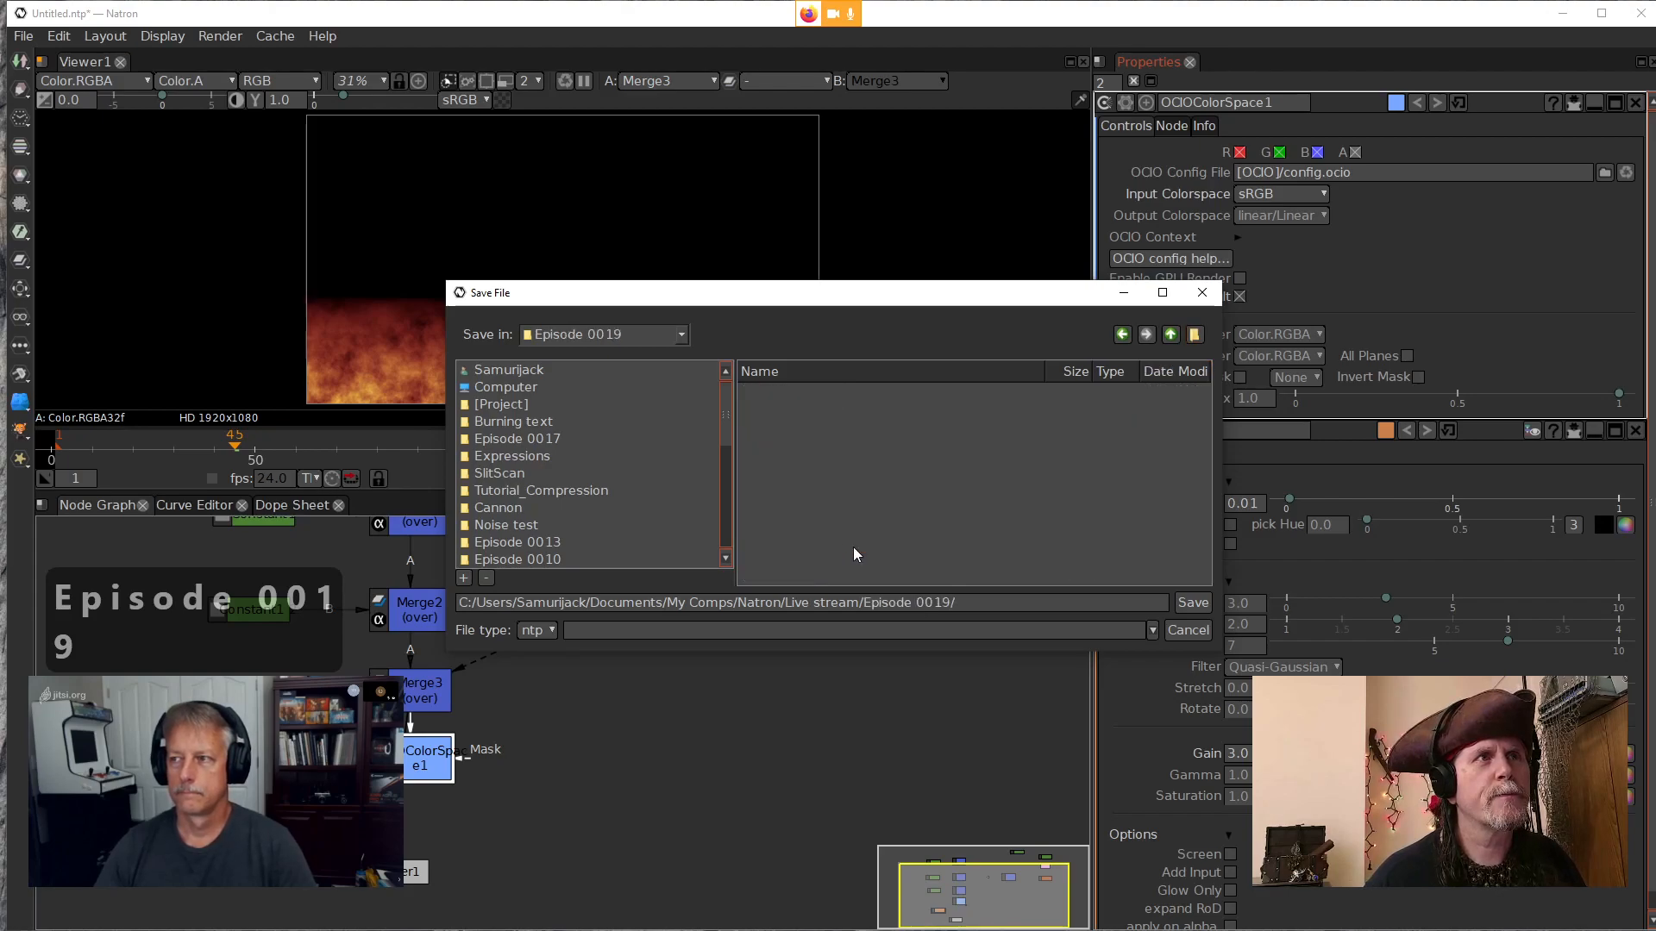
Save the project in the Episode 0019 folder as Burning_text_live_001
{"action": "left_click", "coordinate": [992, 600]}
{"action": "type", "text": "Burbn"}
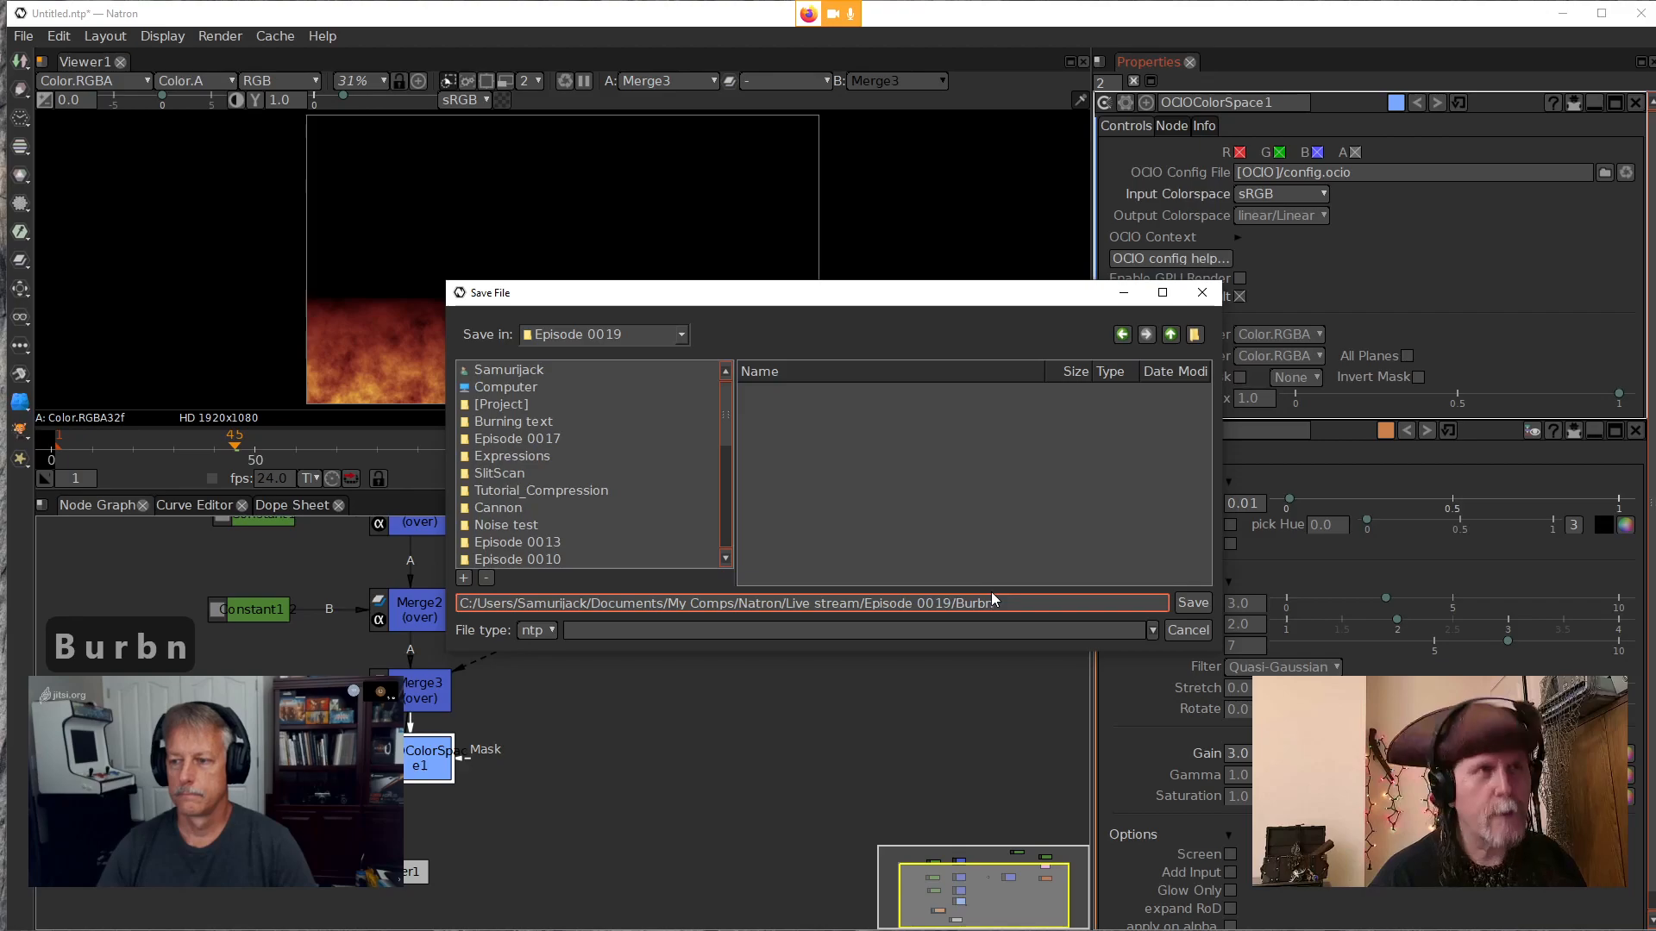
{"action": "key", "text": "BackSpace"}
{"action": "key", "text": "BackSpace"}
{"action": "type", "text": "ning_"}
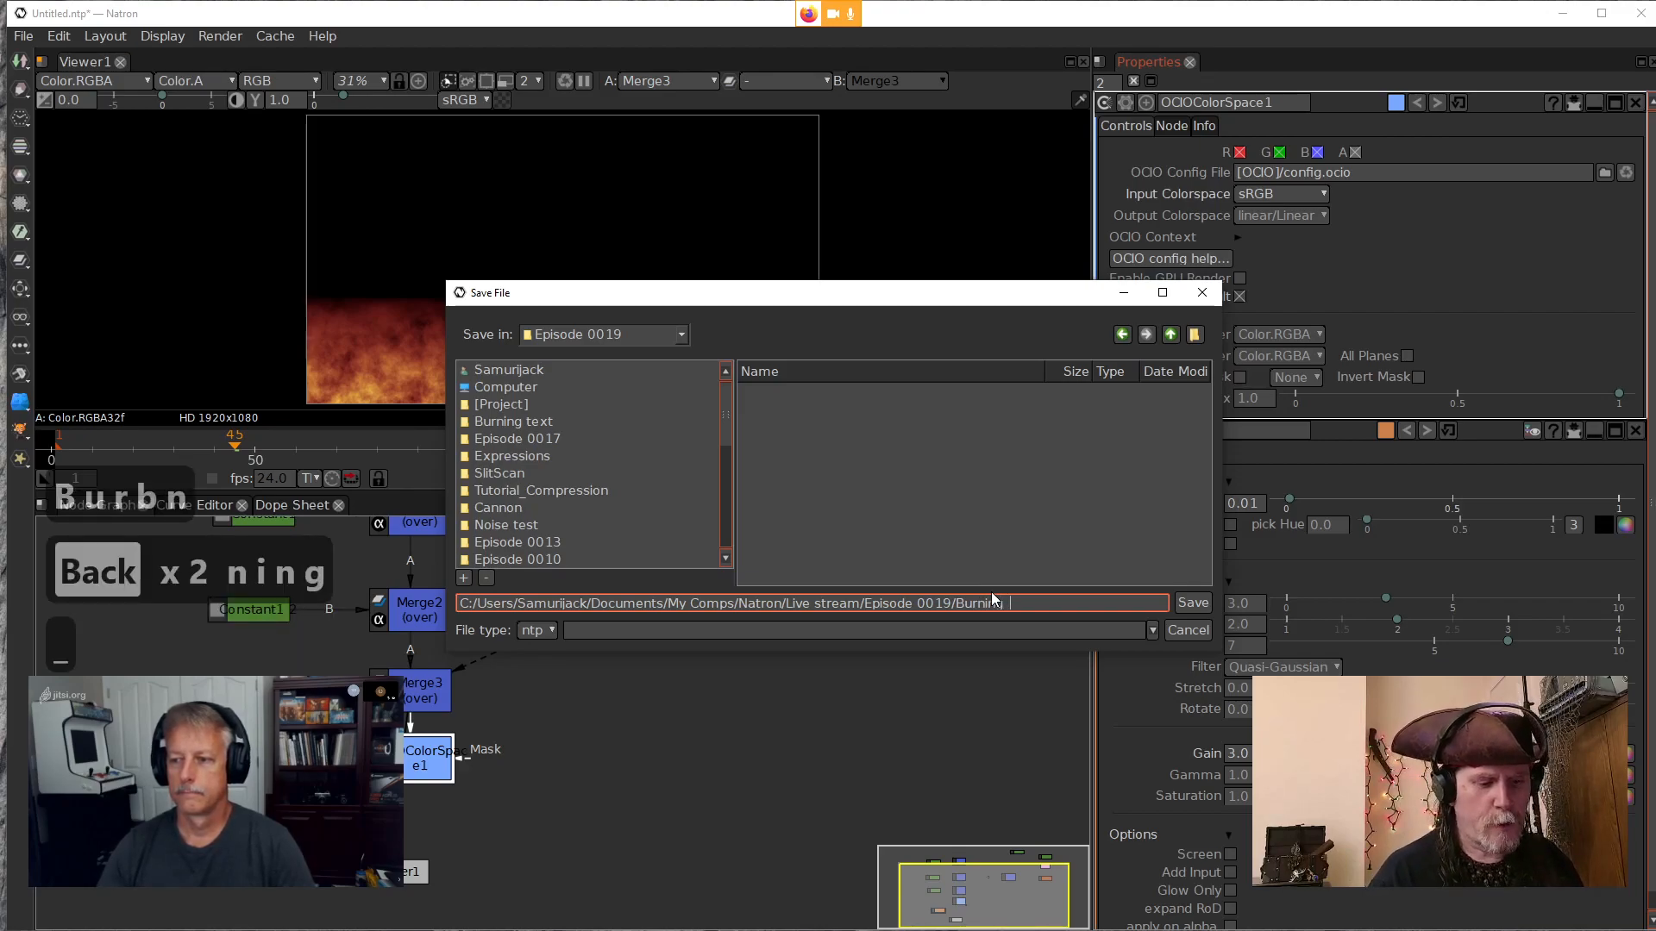
{"action": "type", "text": " text"}
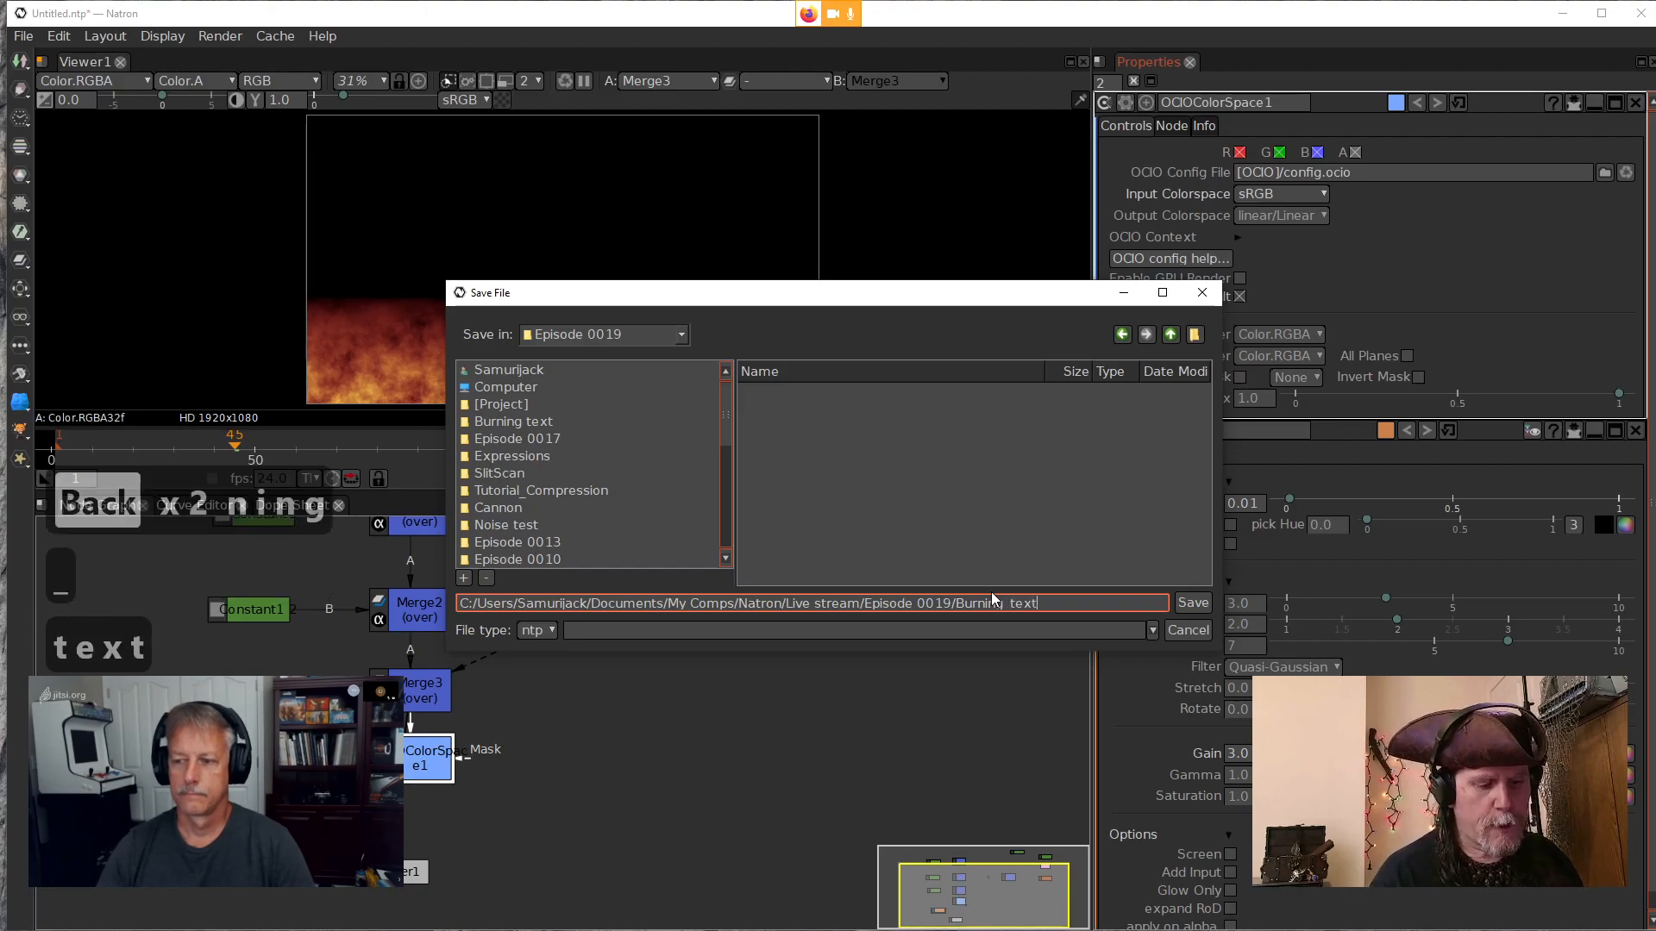
{"action": "type", "text": "_live"}
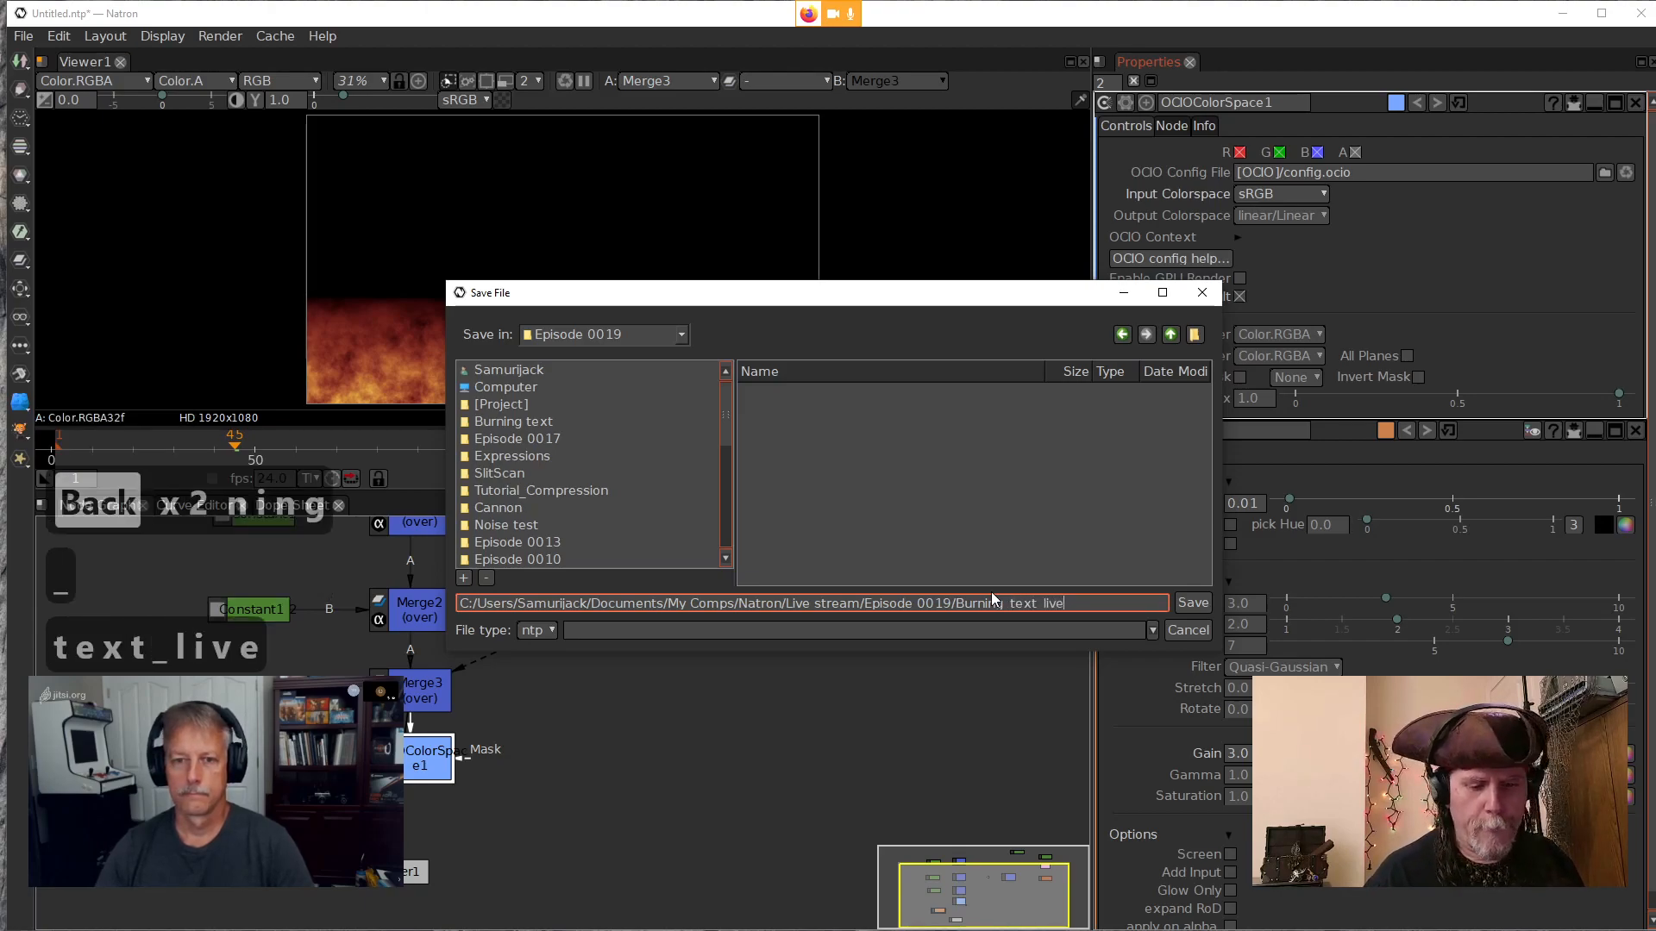
{"action": "type", "text": "_001"}
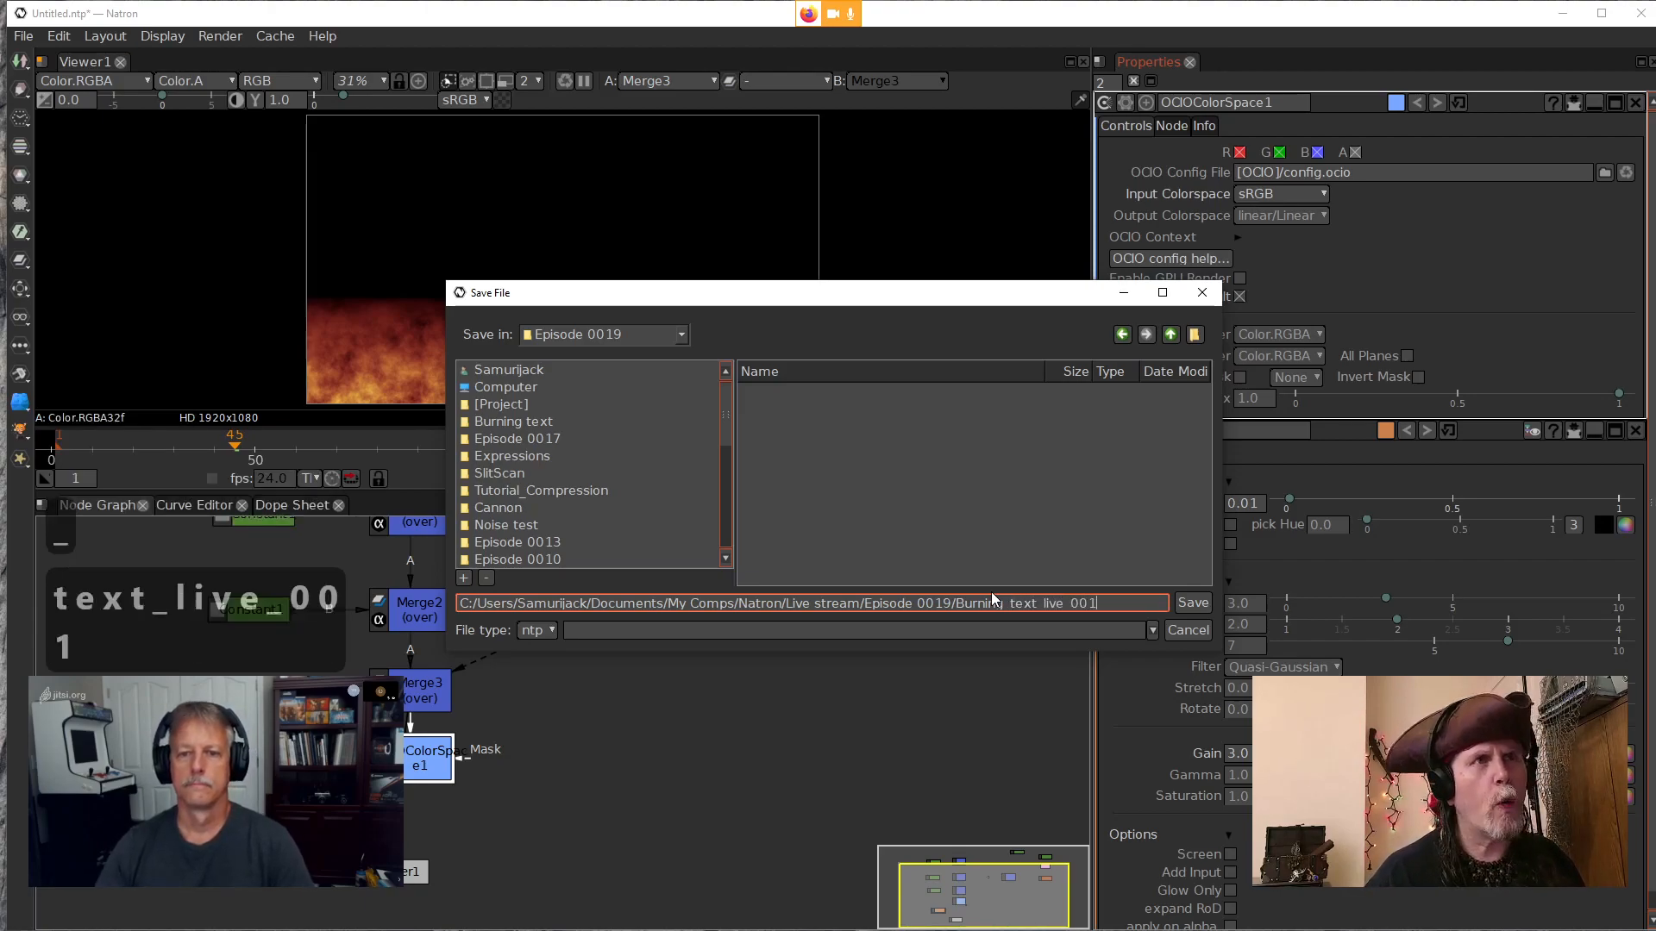
{"action": "key", "text": "Return"}
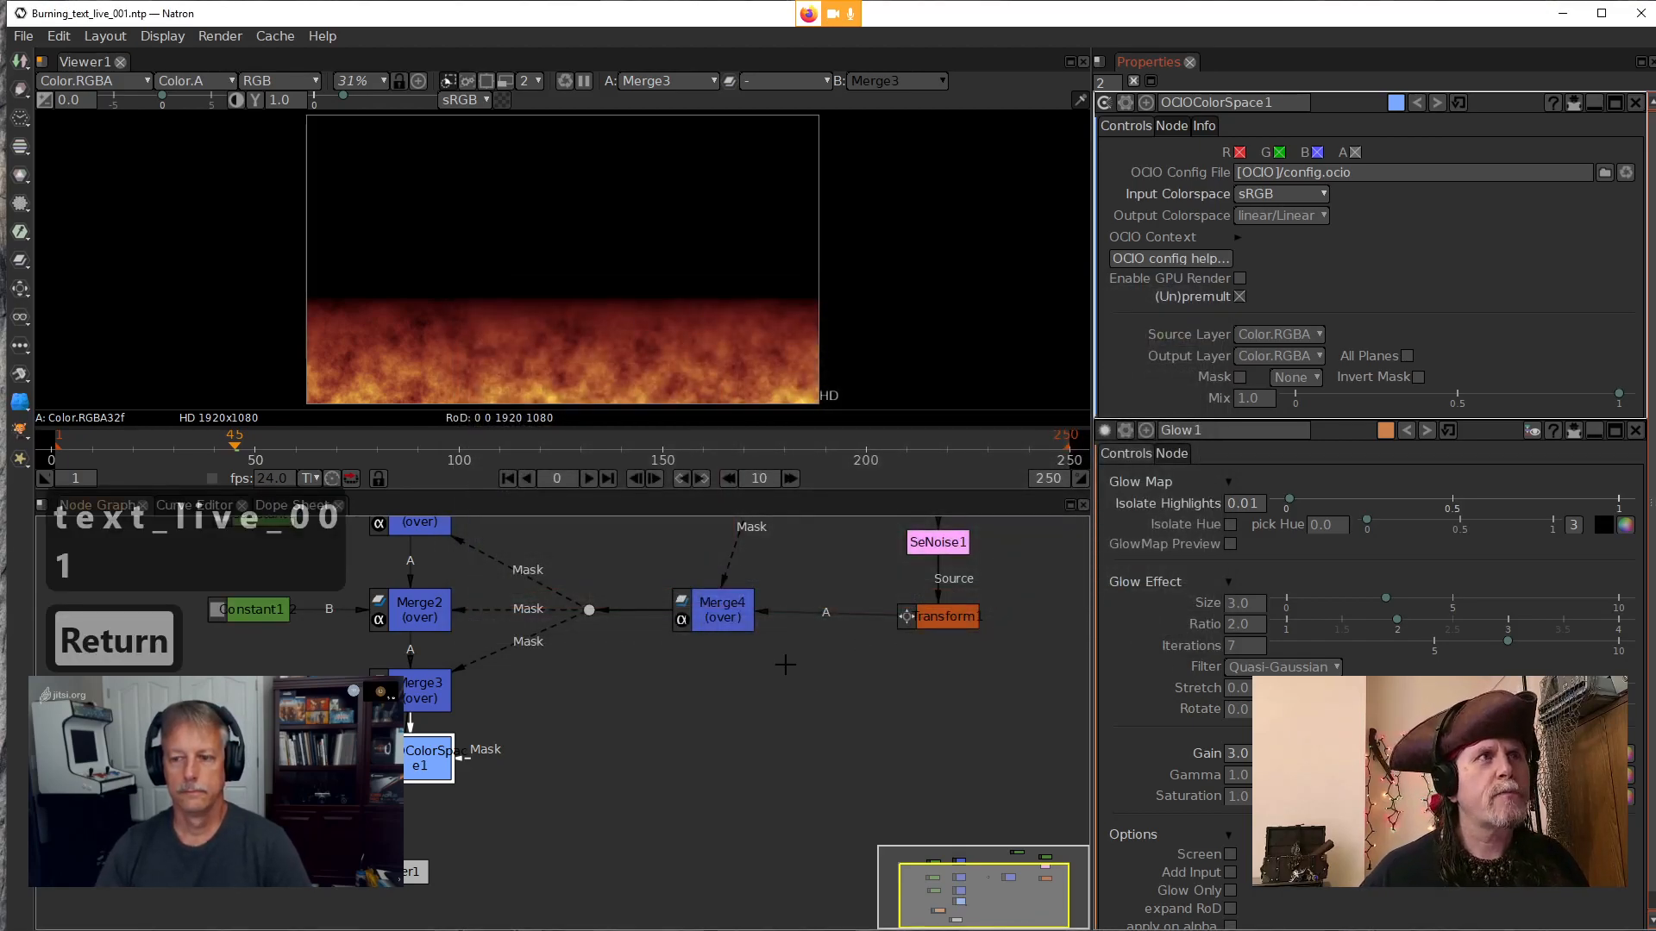
Move OCIOColorSpace1 and Glow1 aside from the merge column and display Glow1 in the viewer
{"action": "left_click_drag", "start_coordinate": [570, 736], "coordinate": [619, 750]}
{"action": "left_click_drag", "start_coordinate": [500, 794], "coordinate": [352, 774]}
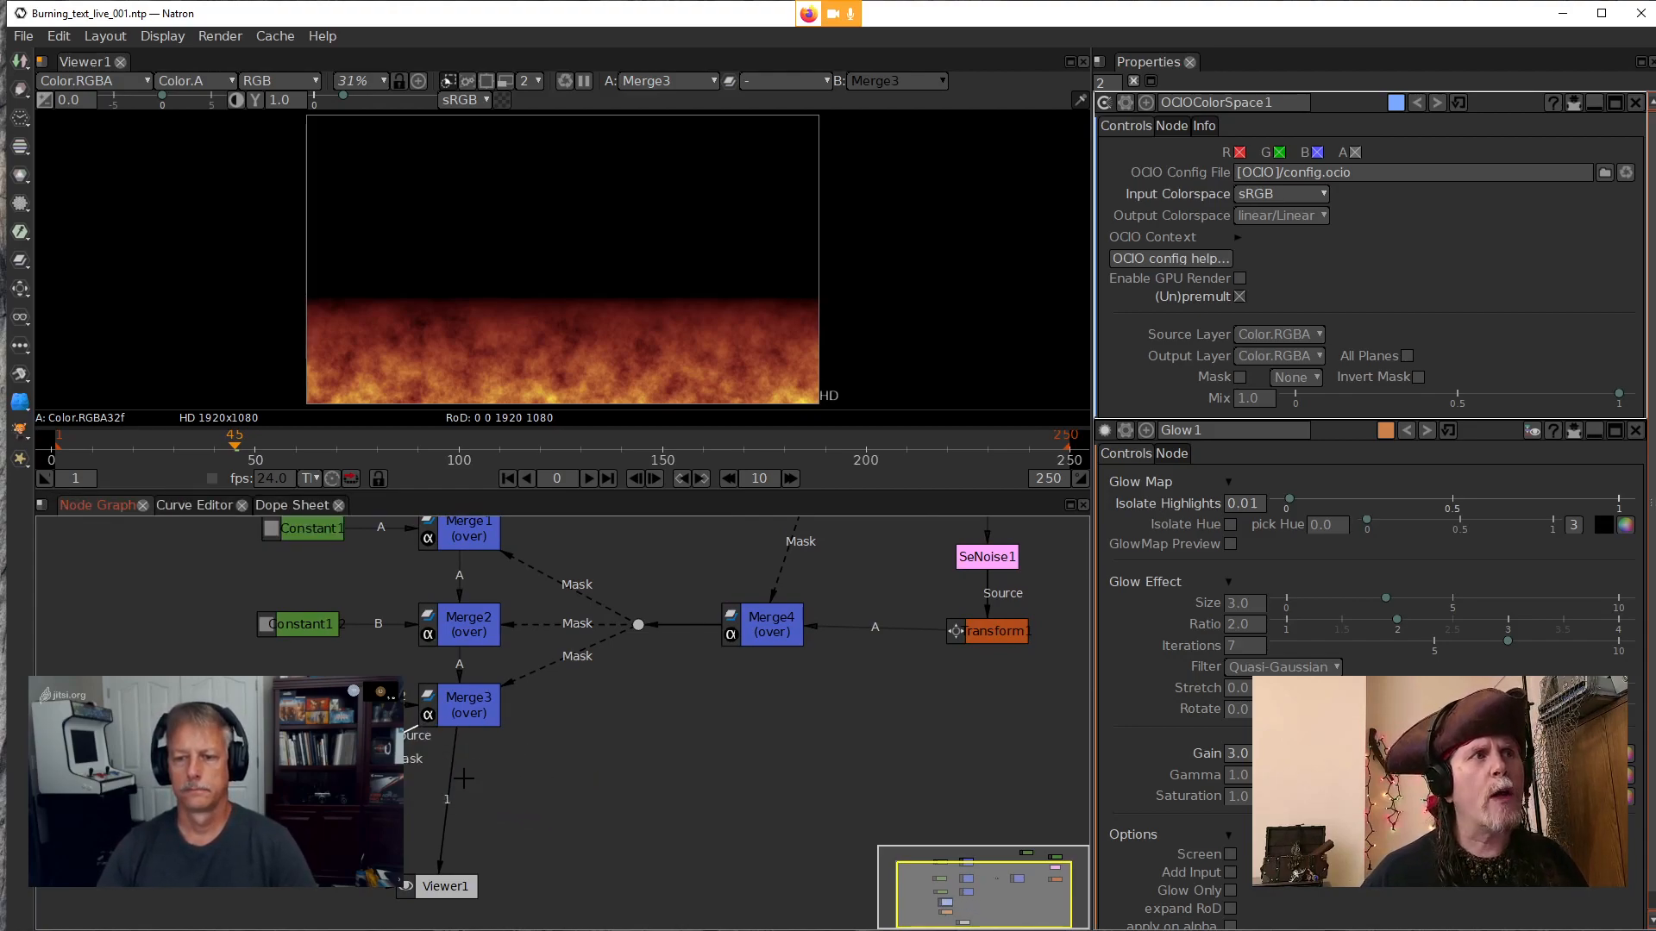
{"action": "left_click_drag", "start_coordinate": [338, 767], "coordinate": [197, 783]}
{"action": "left_click_drag", "start_coordinate": [342, 828], "coordinate": [224, 828]}
{"action": "left_click_drag", "start_coordinate": [801, 717], "coordinate": [721, 711]}
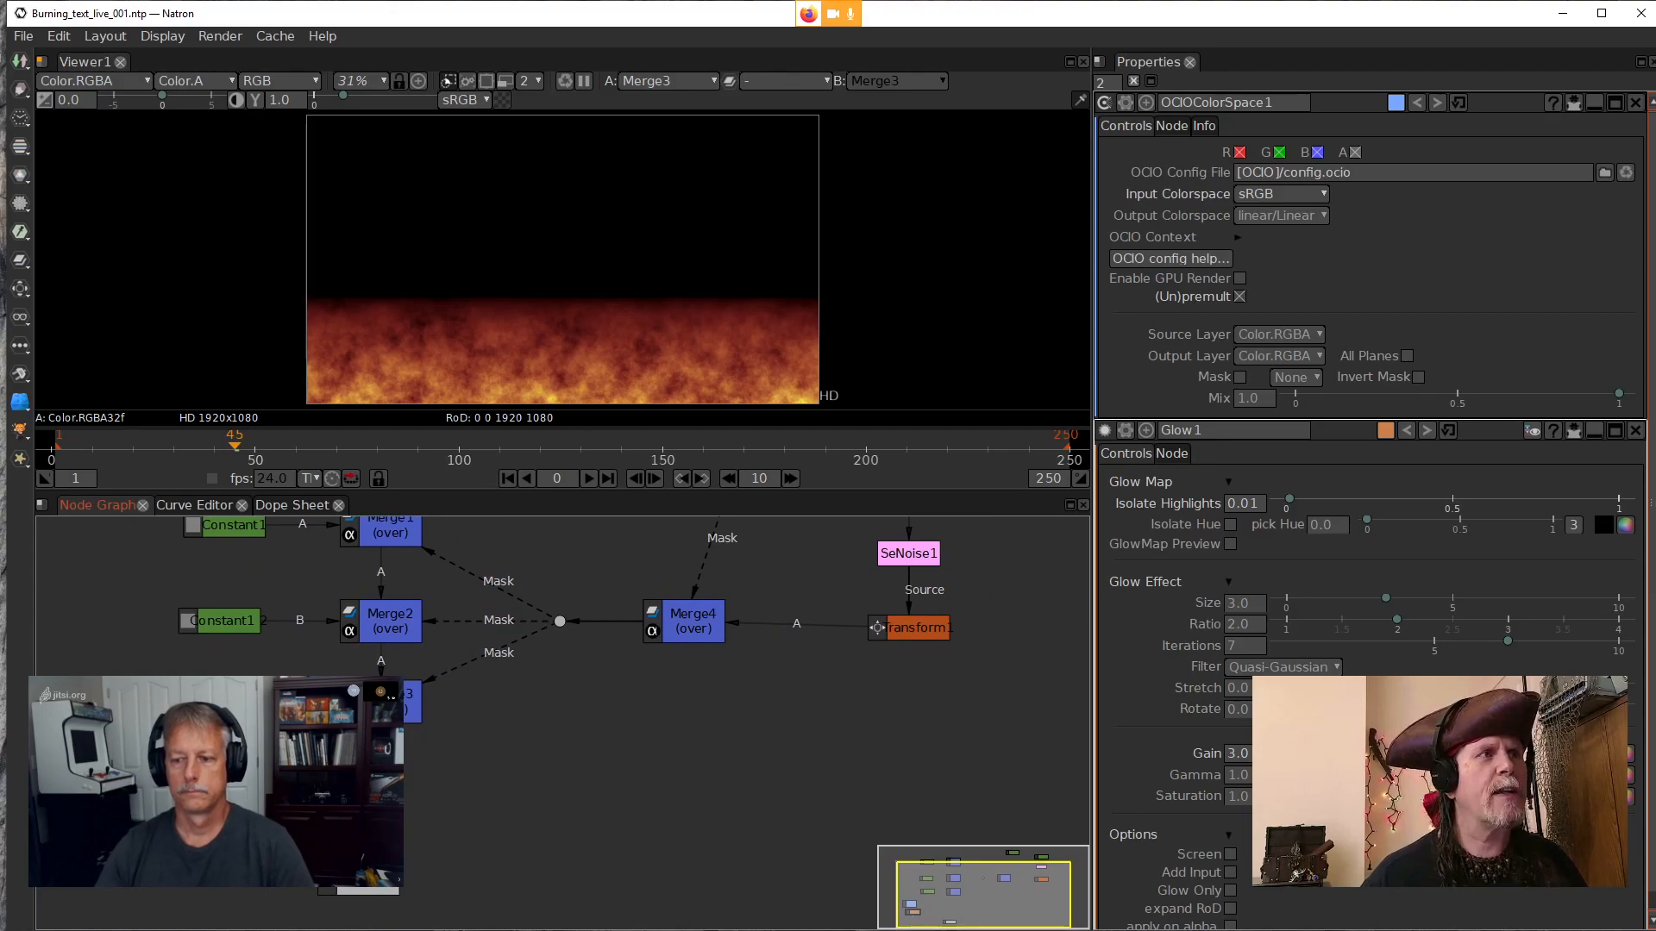
{"action": "key", "text": "1"}
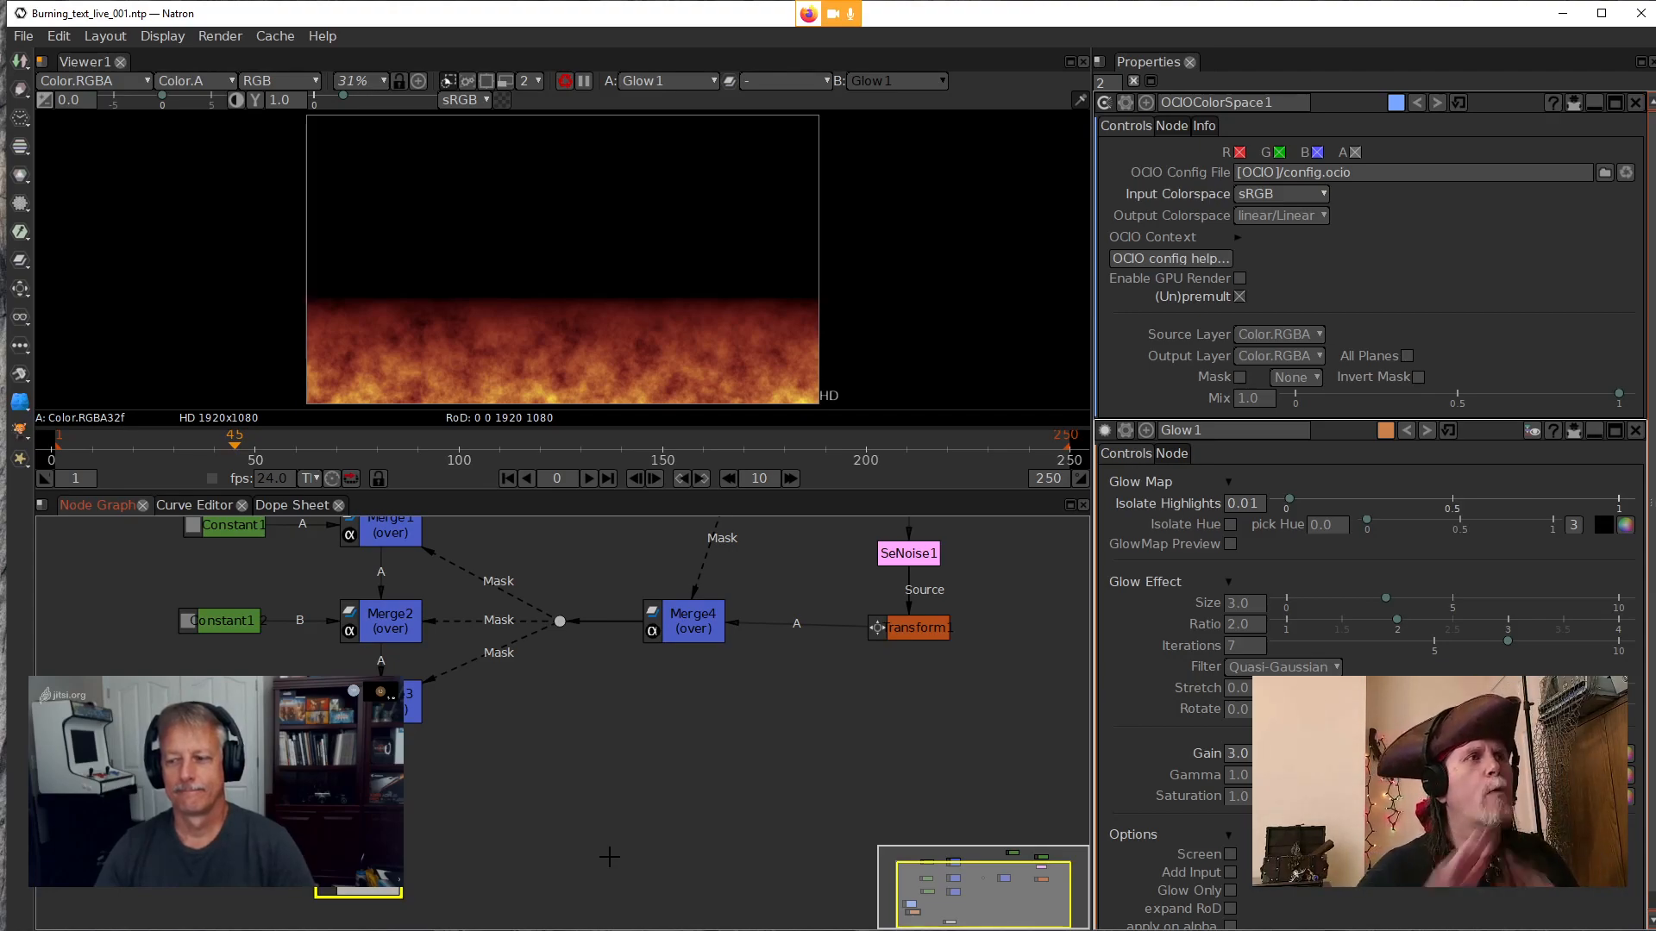
Select Merge3 and try to add a new node after it
{"action": "left_click", "coordinate": [394, 703]}
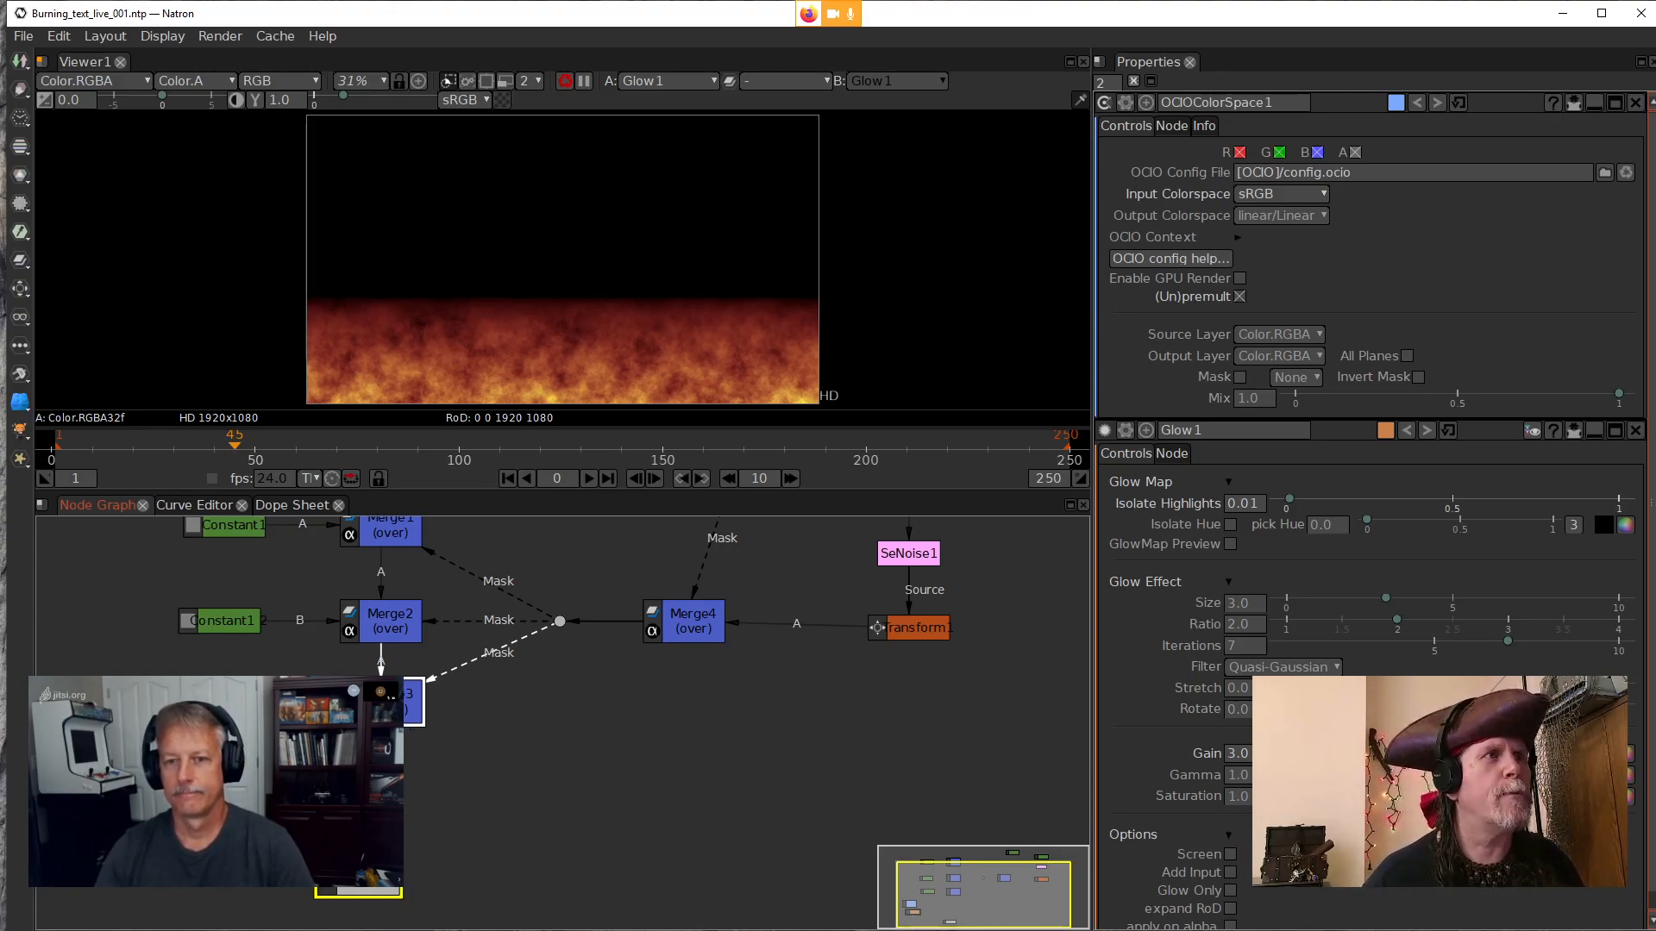
{"action": "left_click", "coordinate": [700, 623]}
{"action": "left_click", "coordinate": [400, 703]}
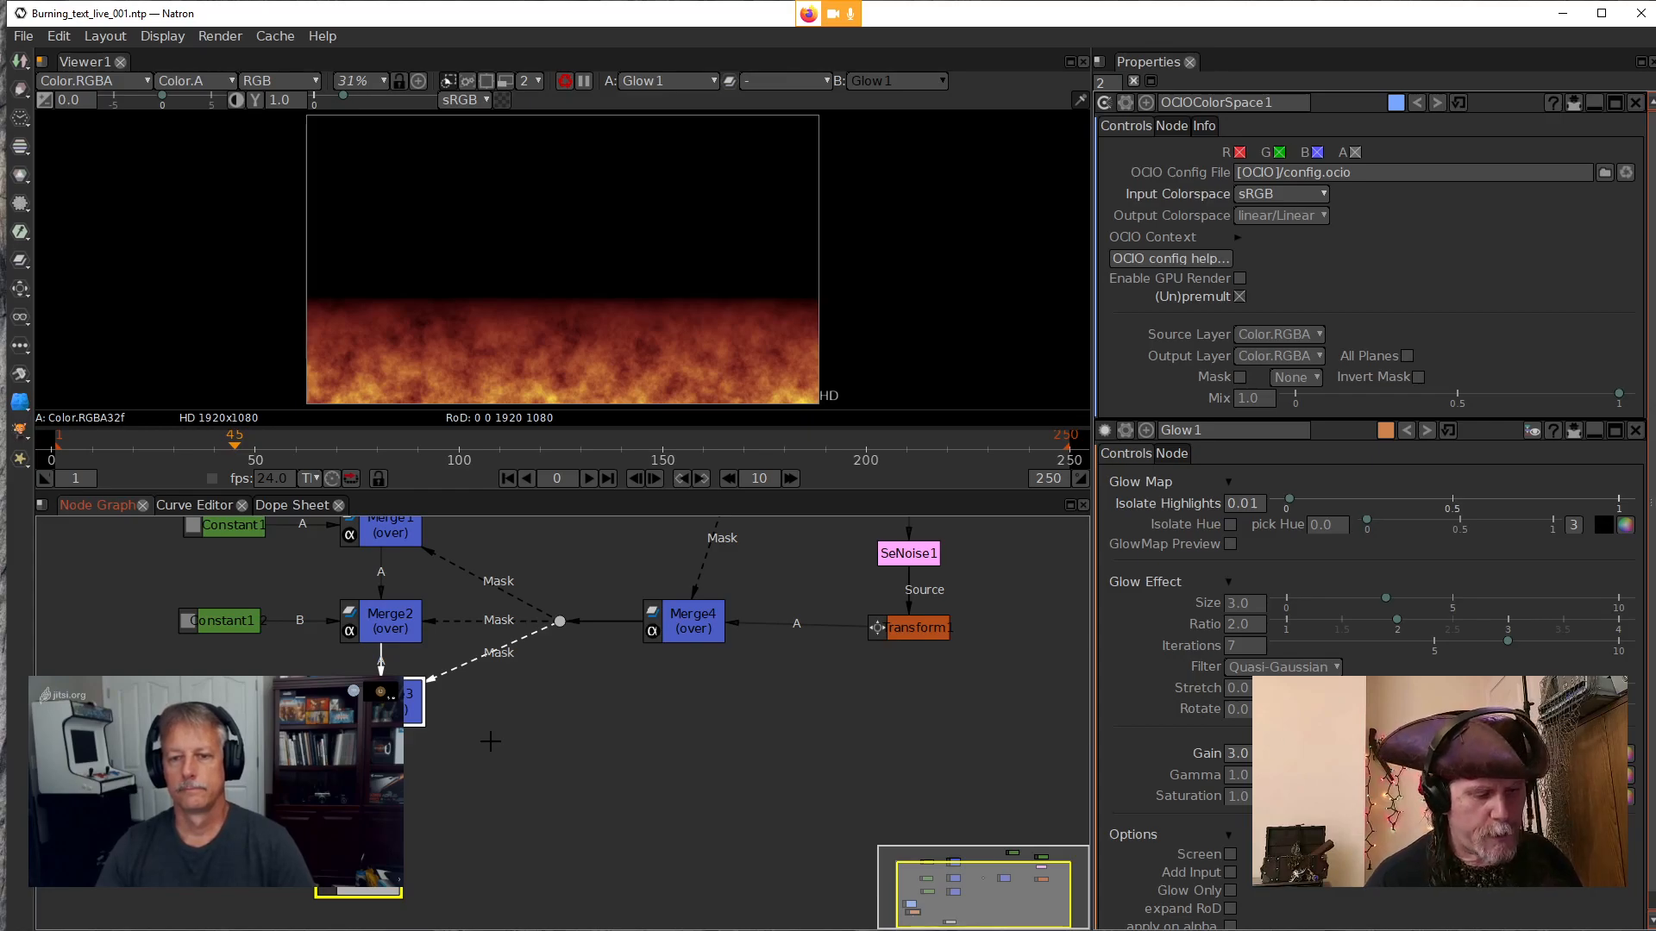
{"action": "key", "text": "Tab"}
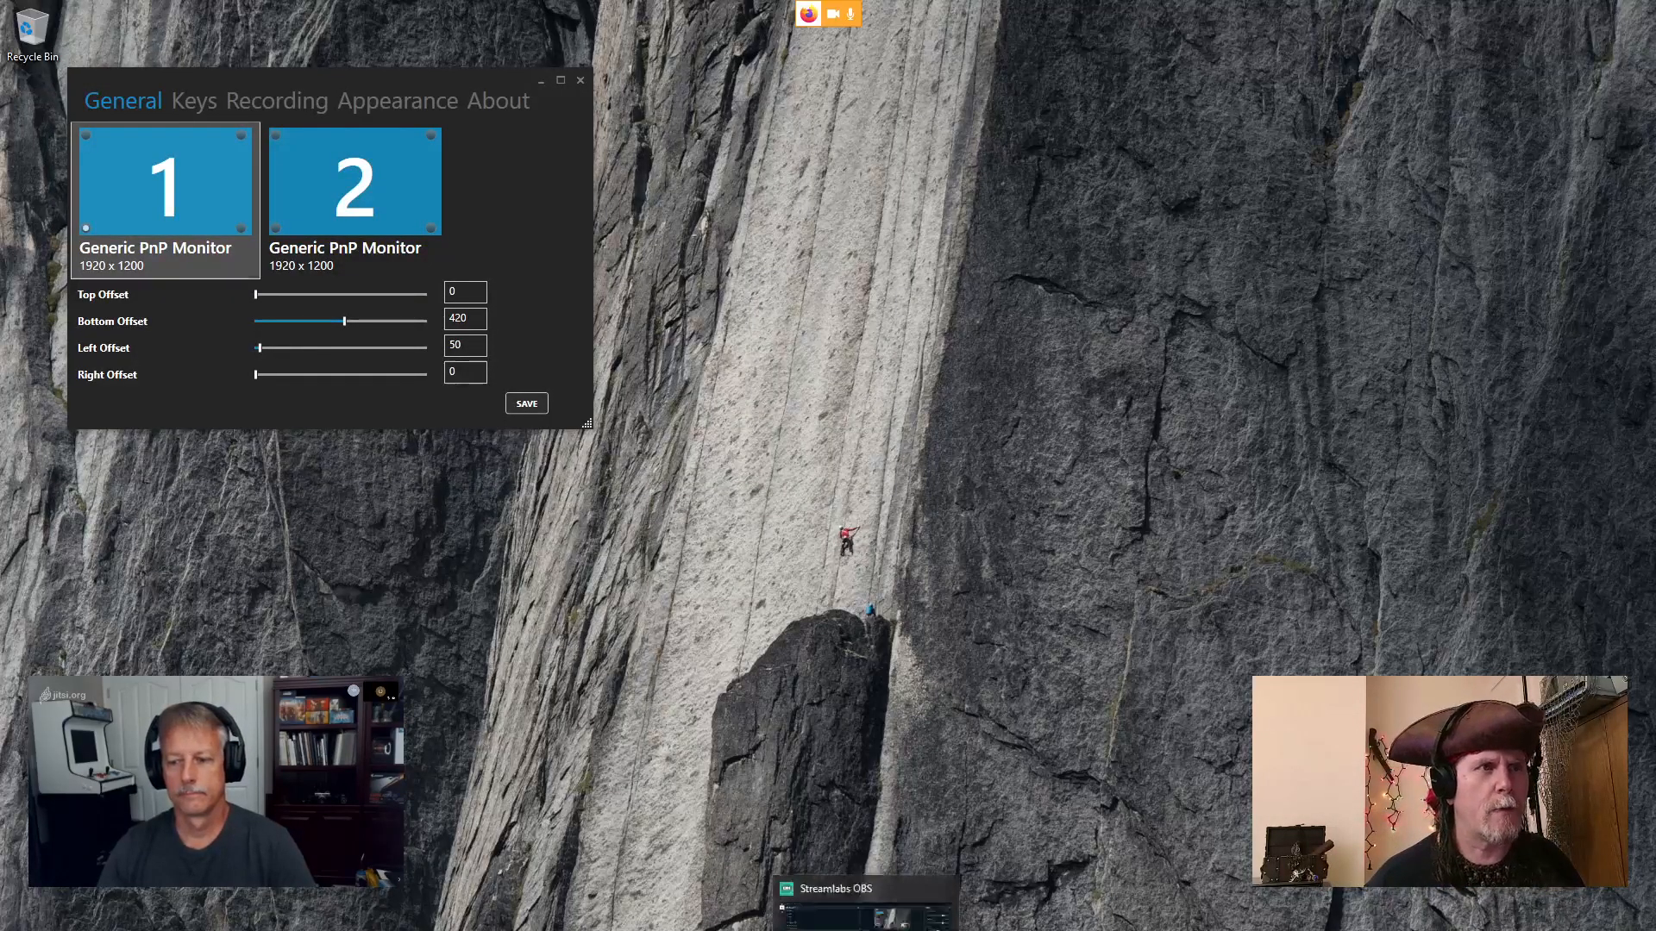
Relaunch Natron and reopen the recent project Burning_text_live_001.ntp
{"action": "left_click", "coordinate": [866, 930]}
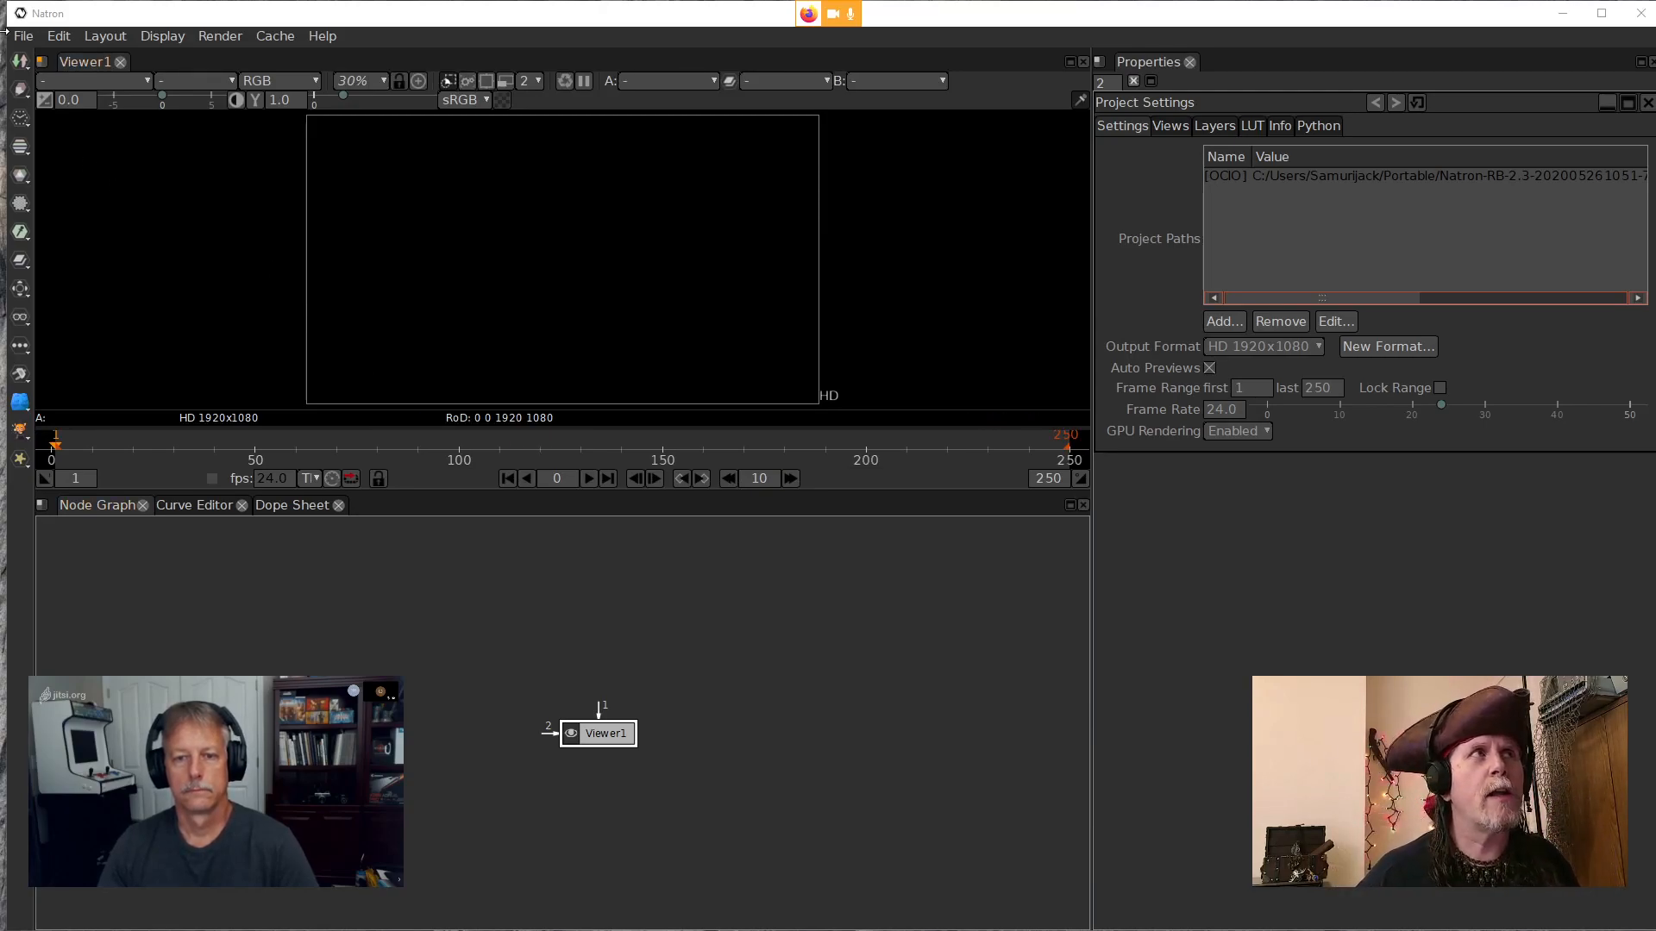
{"action": "left_click", "coordinate": [31, 43]}
{"action": "mouse_move", "coordinate": [59, 106]}
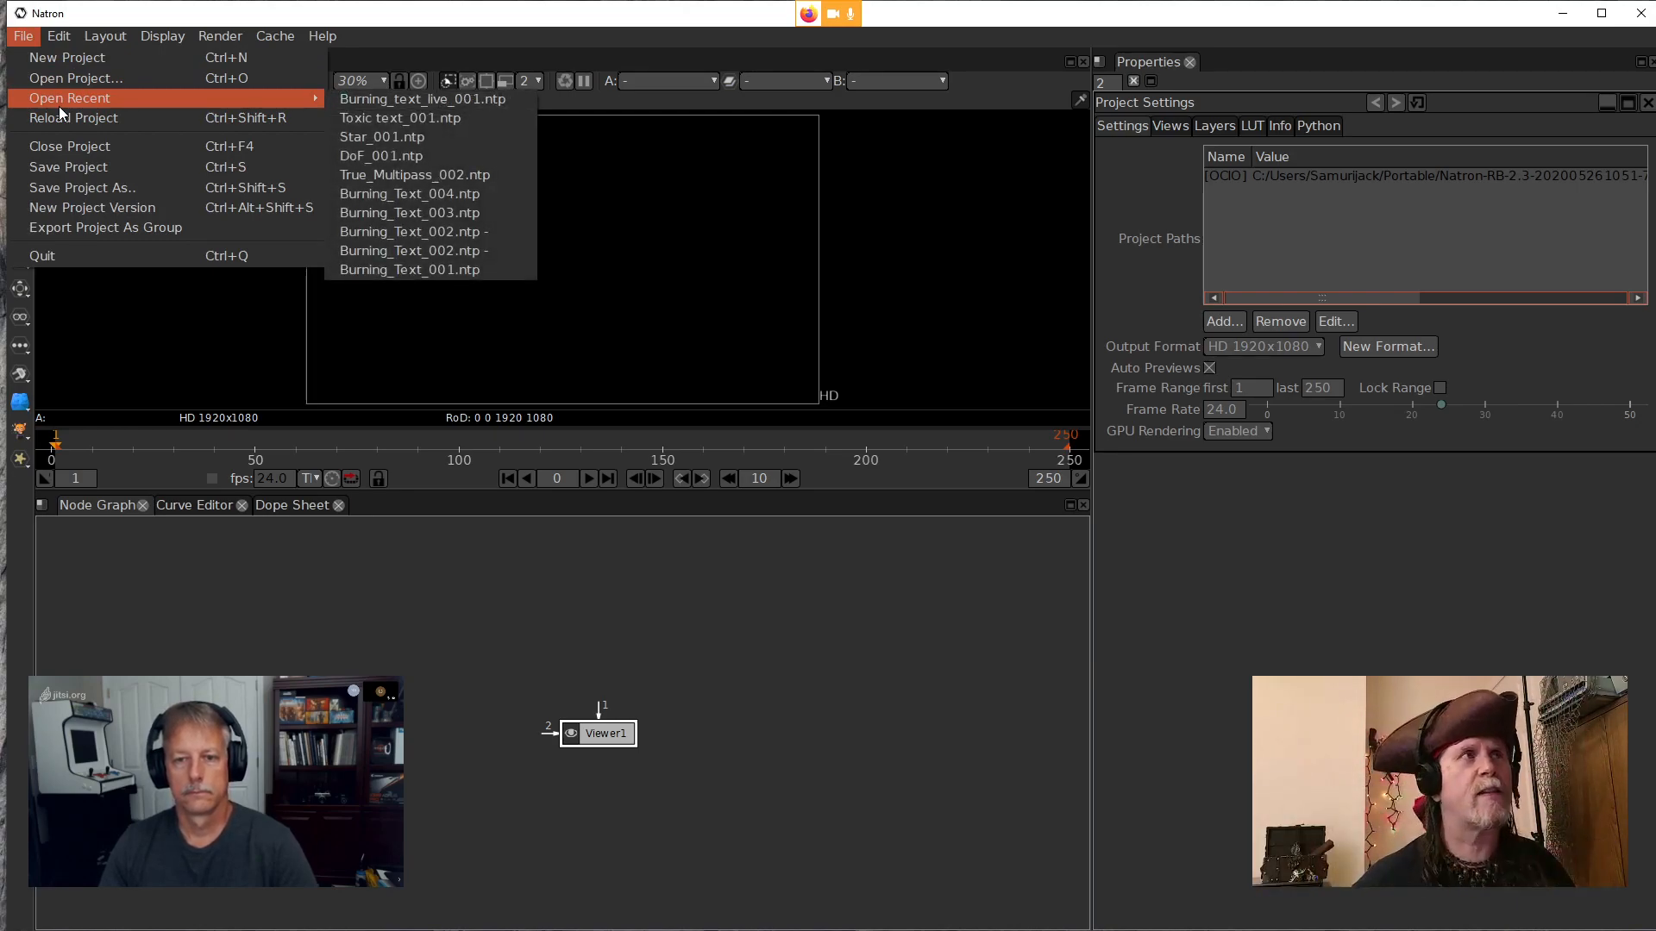
{"action": "left_click", "coordinate": [366, 107]}
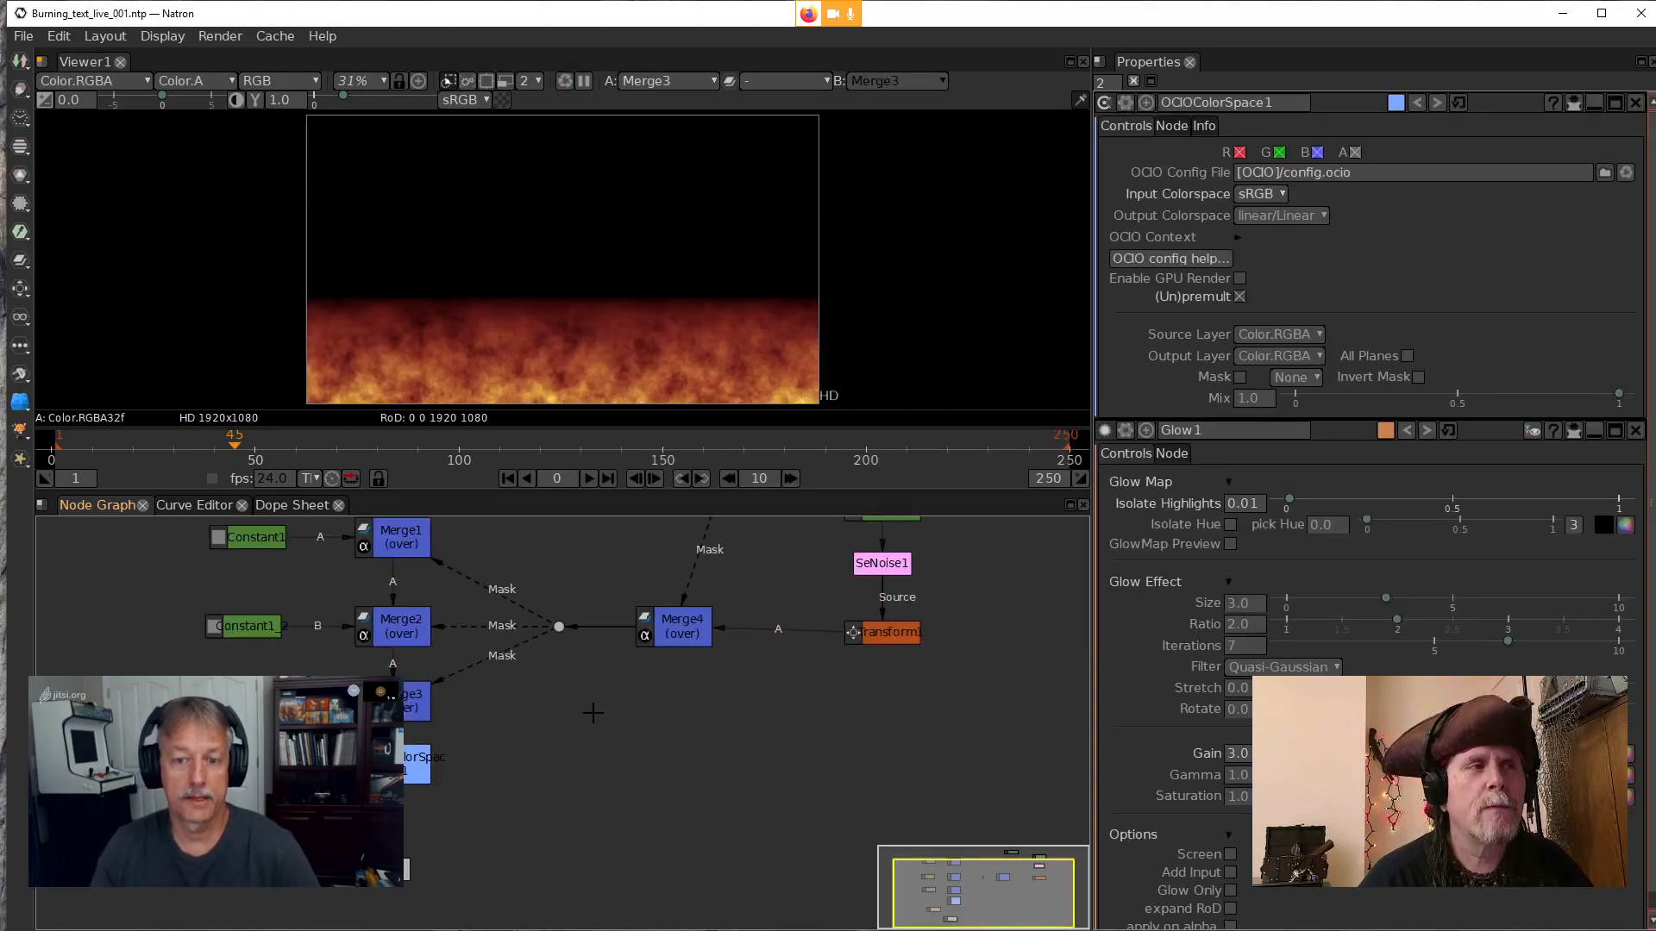
Move OCIOColorSpace1 aside and insert a Clamp node between Merge3 and Viewer1
{"action": "left_click_drag", "start_coordinate": [388, 765], "coordinate": [273, 762]}
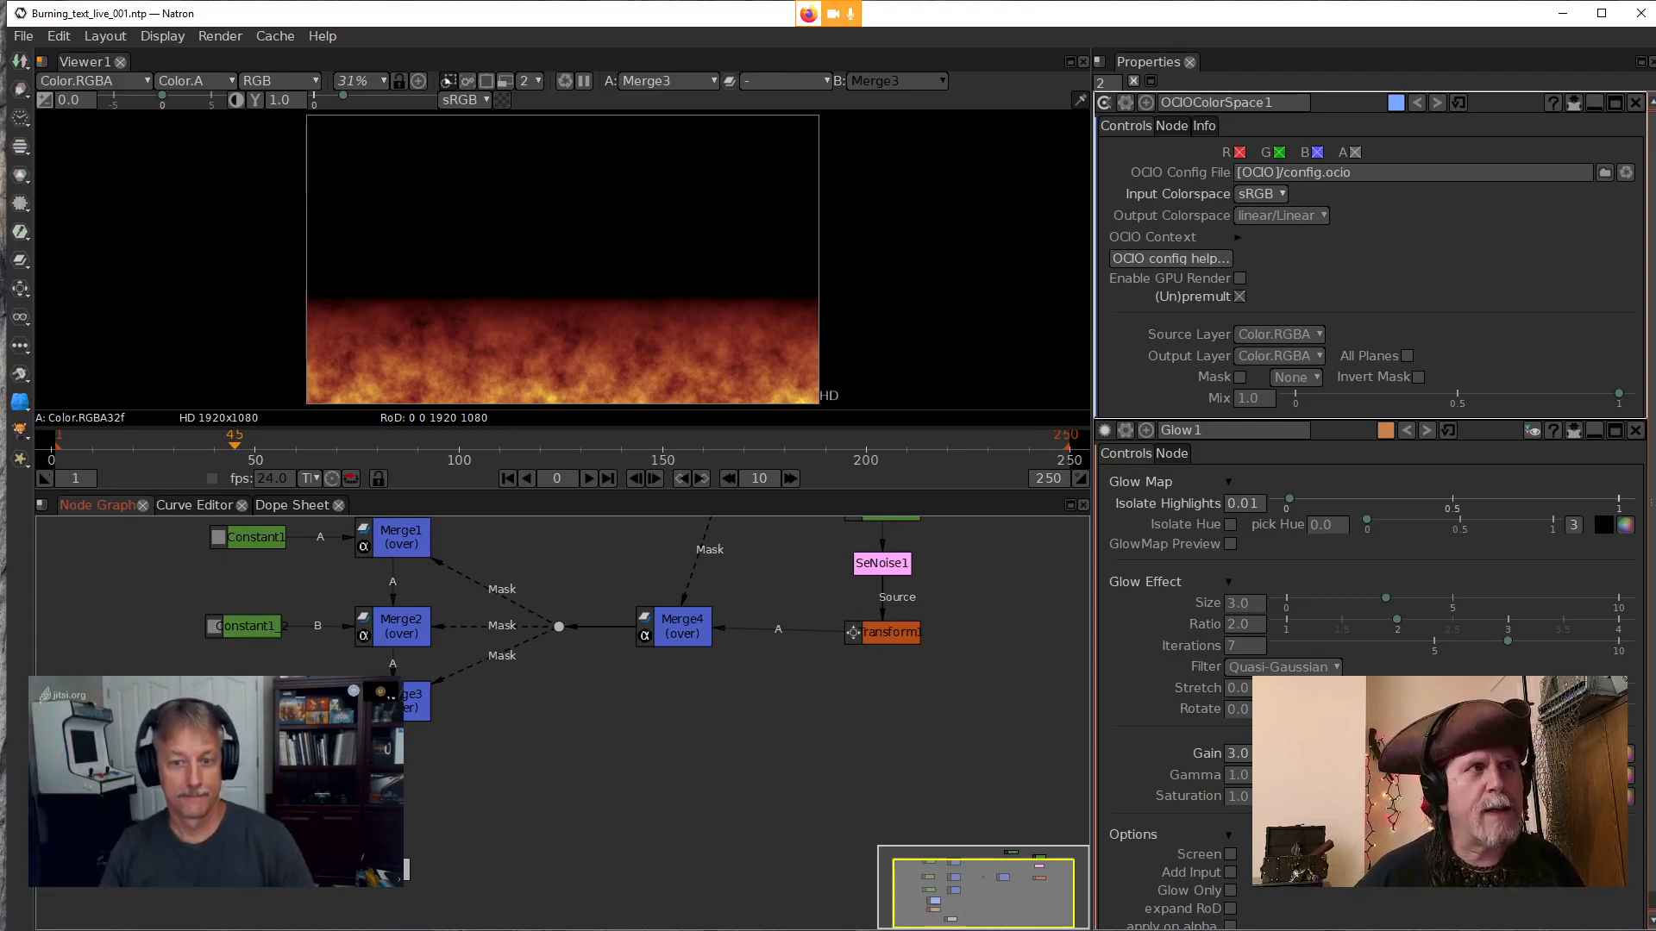
{"action": "left_click", "coordinate": [409, 700]}
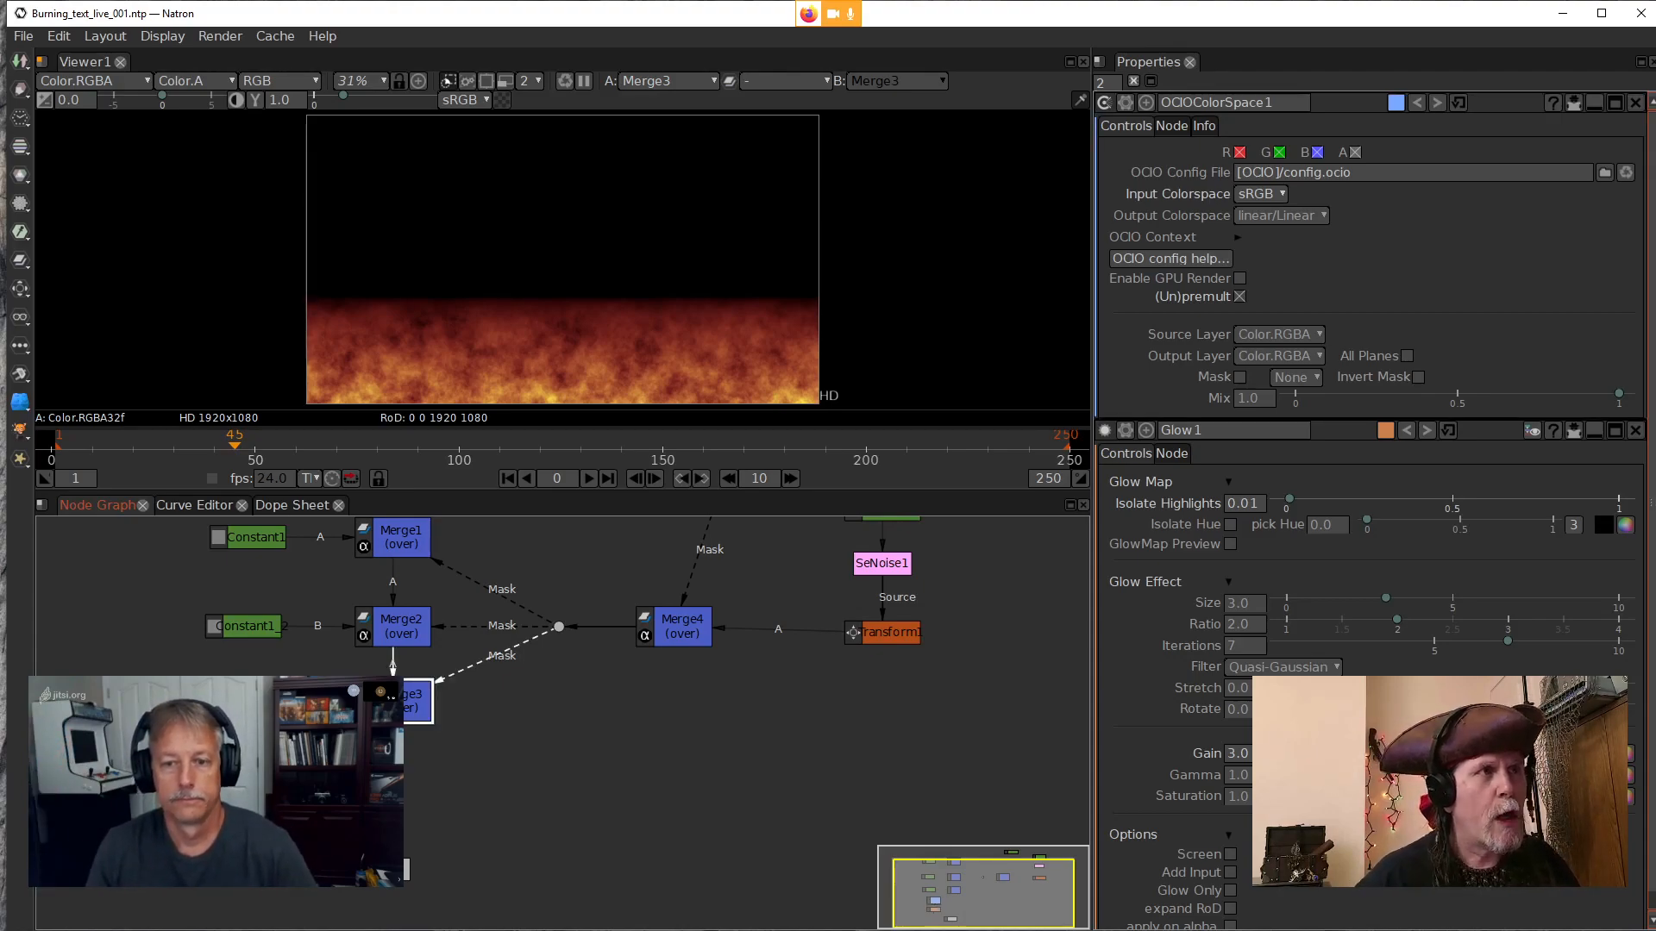
{"action": "key", "text": "Tab"}
{"action": "type", "text": "cl"}
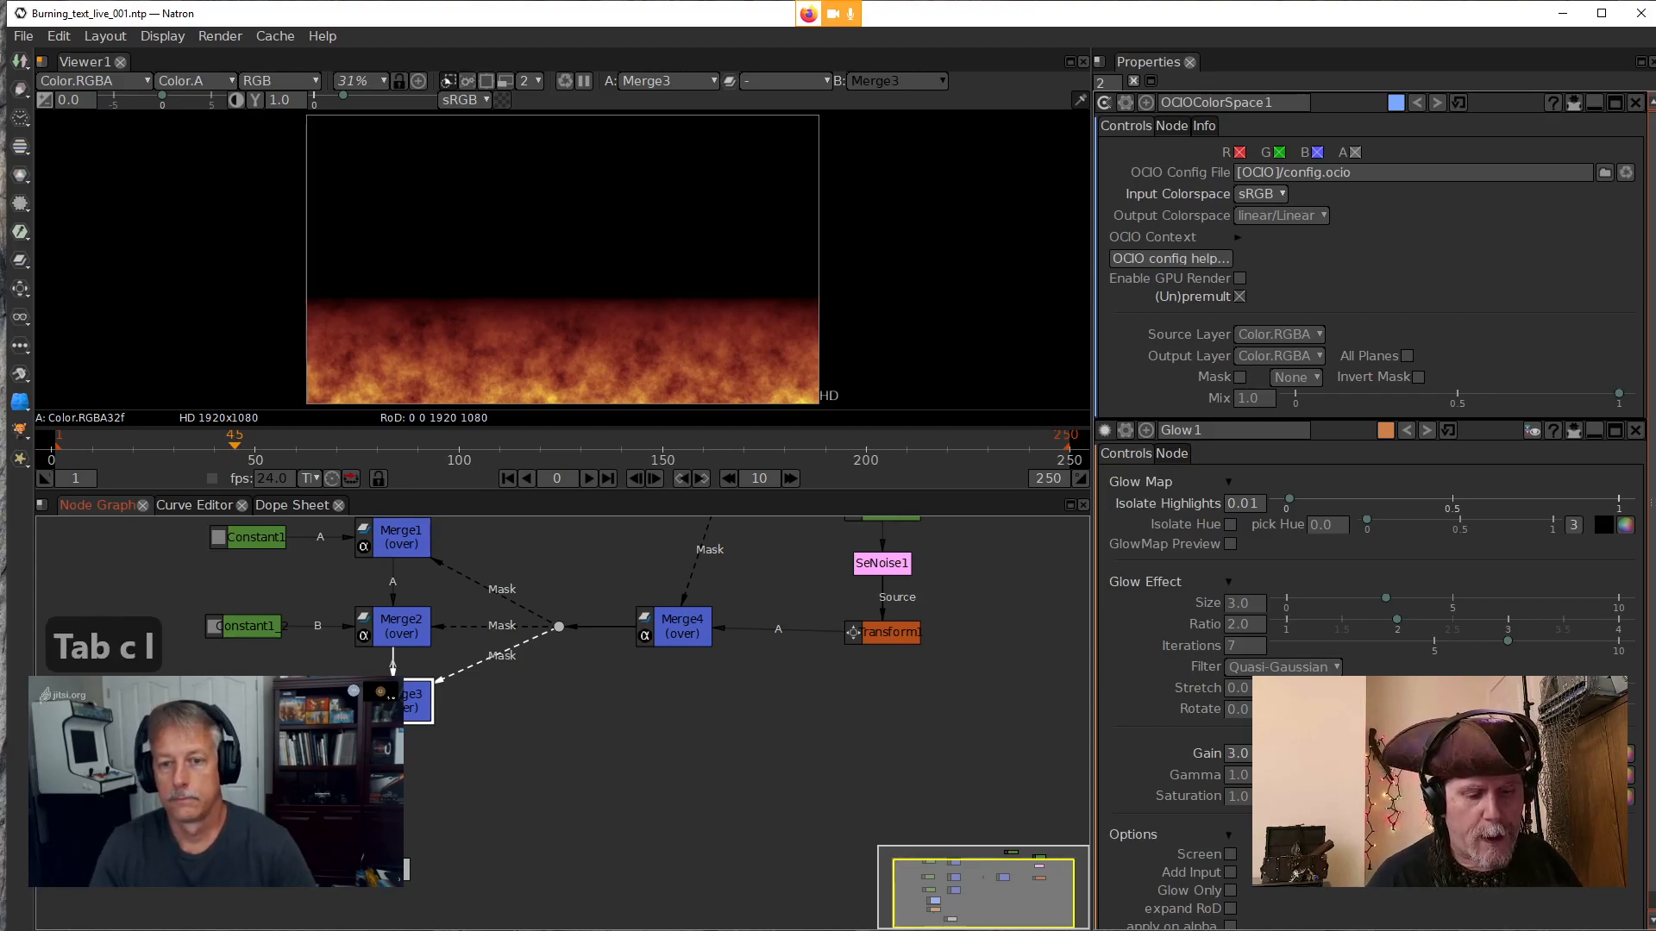
{"action": "type", "text": "amp"}
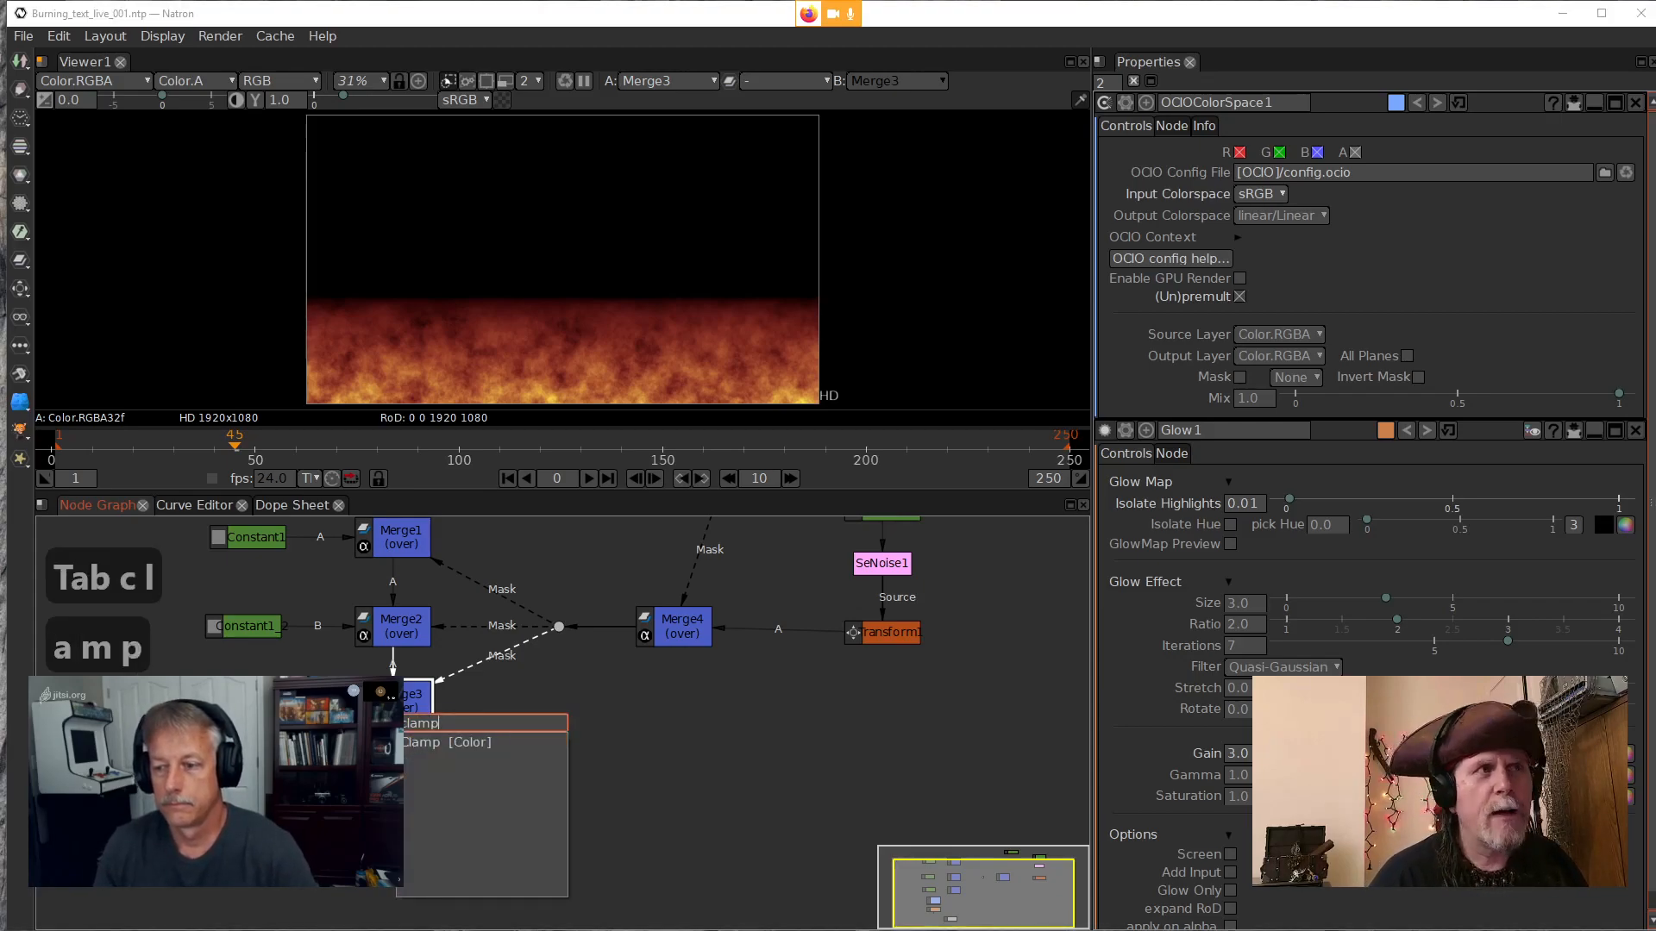
{"action": "key", "text": "Down"}
{"action": "key", "text": "Return"}
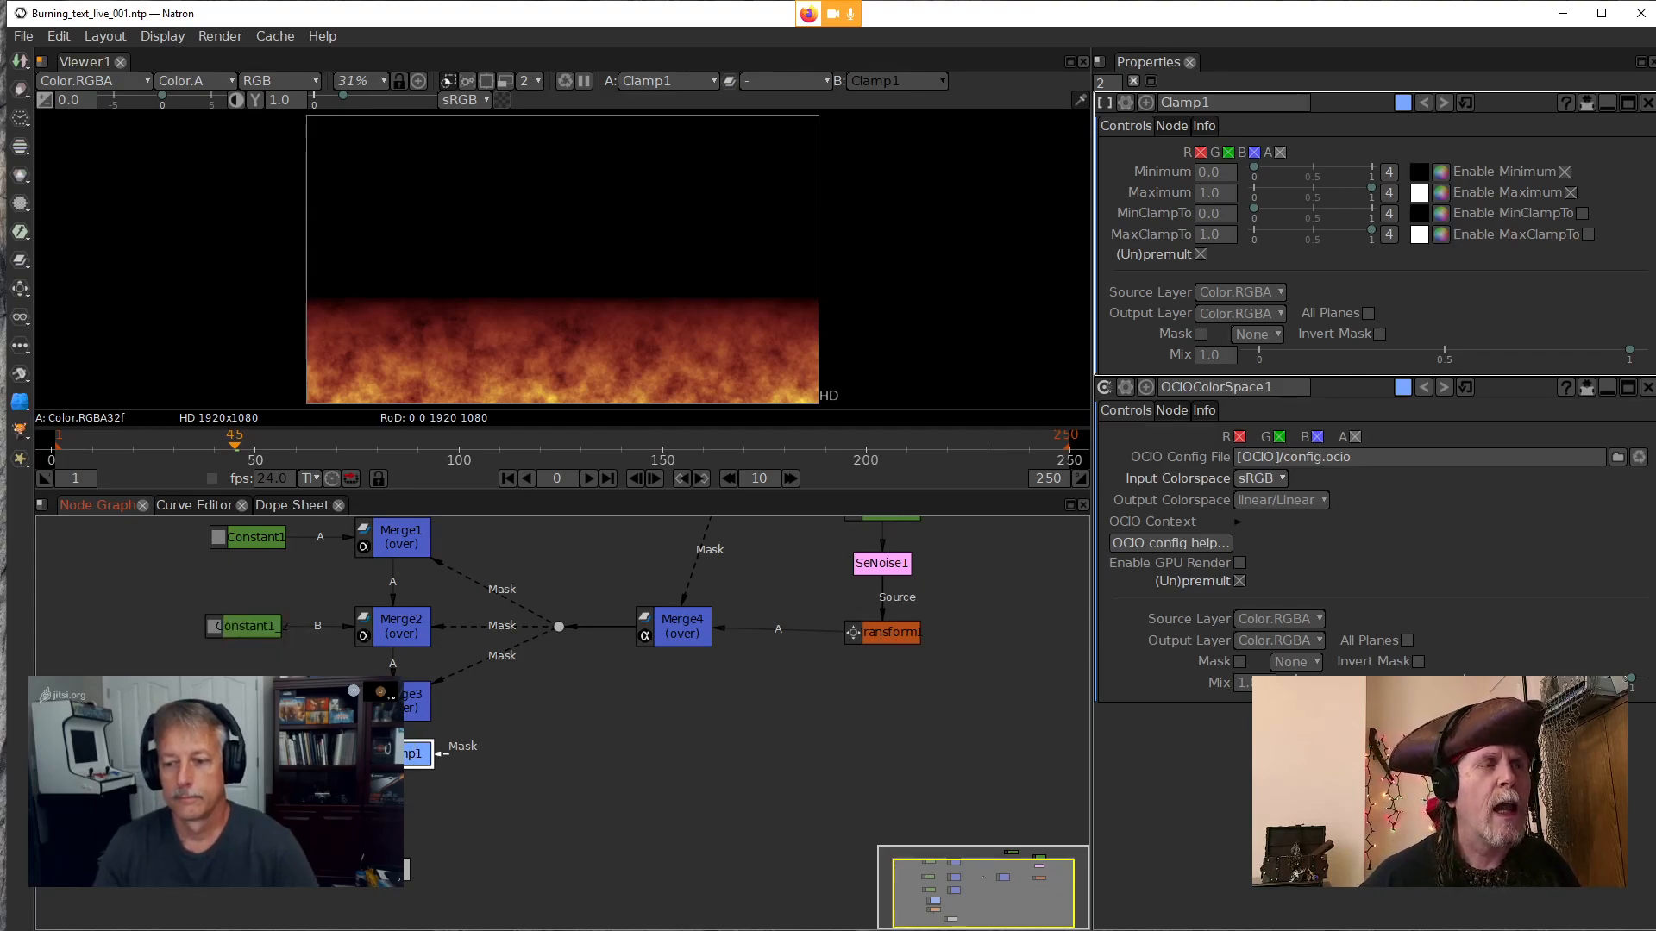
Display OCIOColorSpace1 in the viewer and disable Clamp1 to compare the image without clamping
{"action": "left_click_drag", "start_coordinate": [372, 845], "coordinate": [234, 825]}
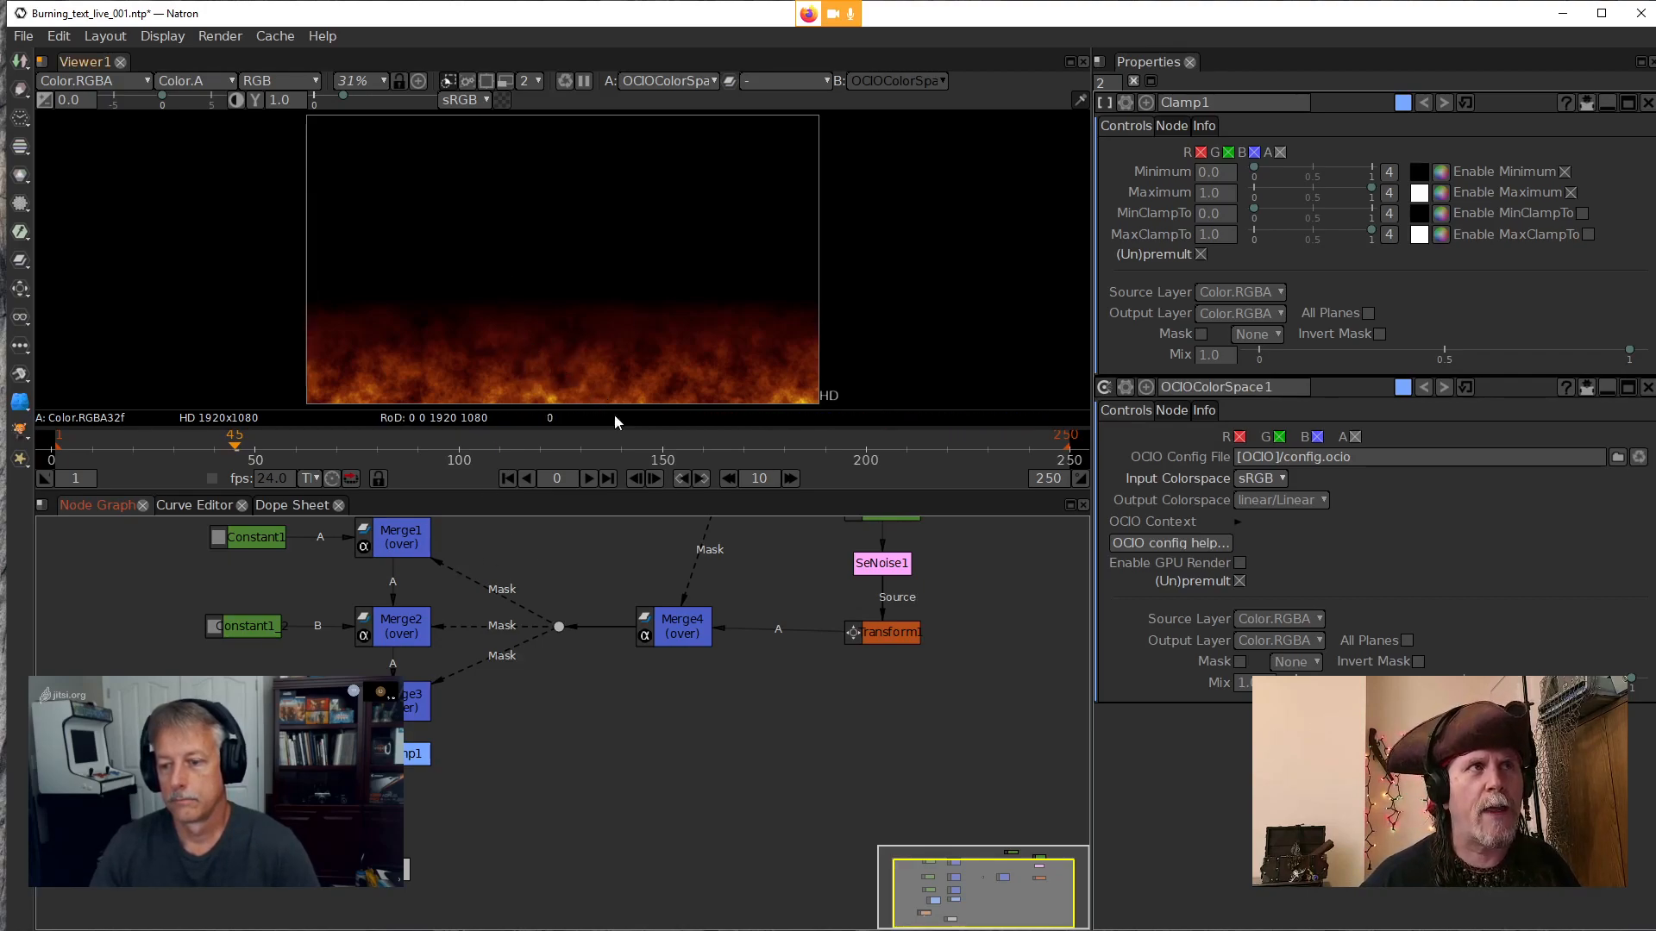
{"action": "left_click", "coordinate": [405, 754]}
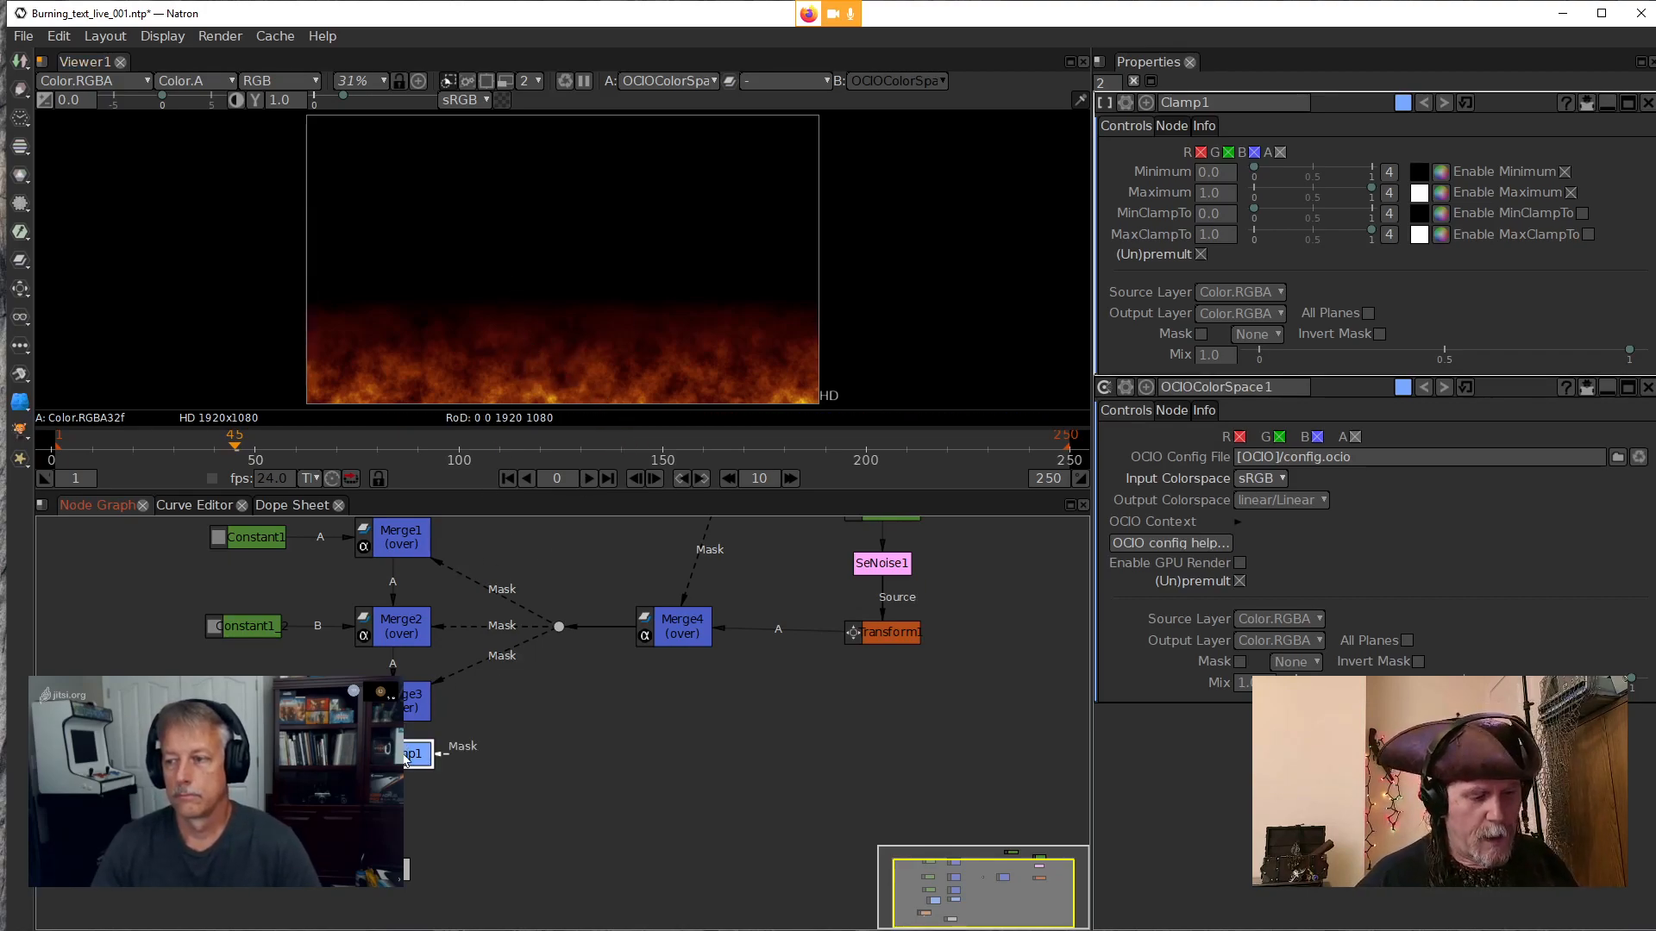
{"action": "key", "text": "d"}
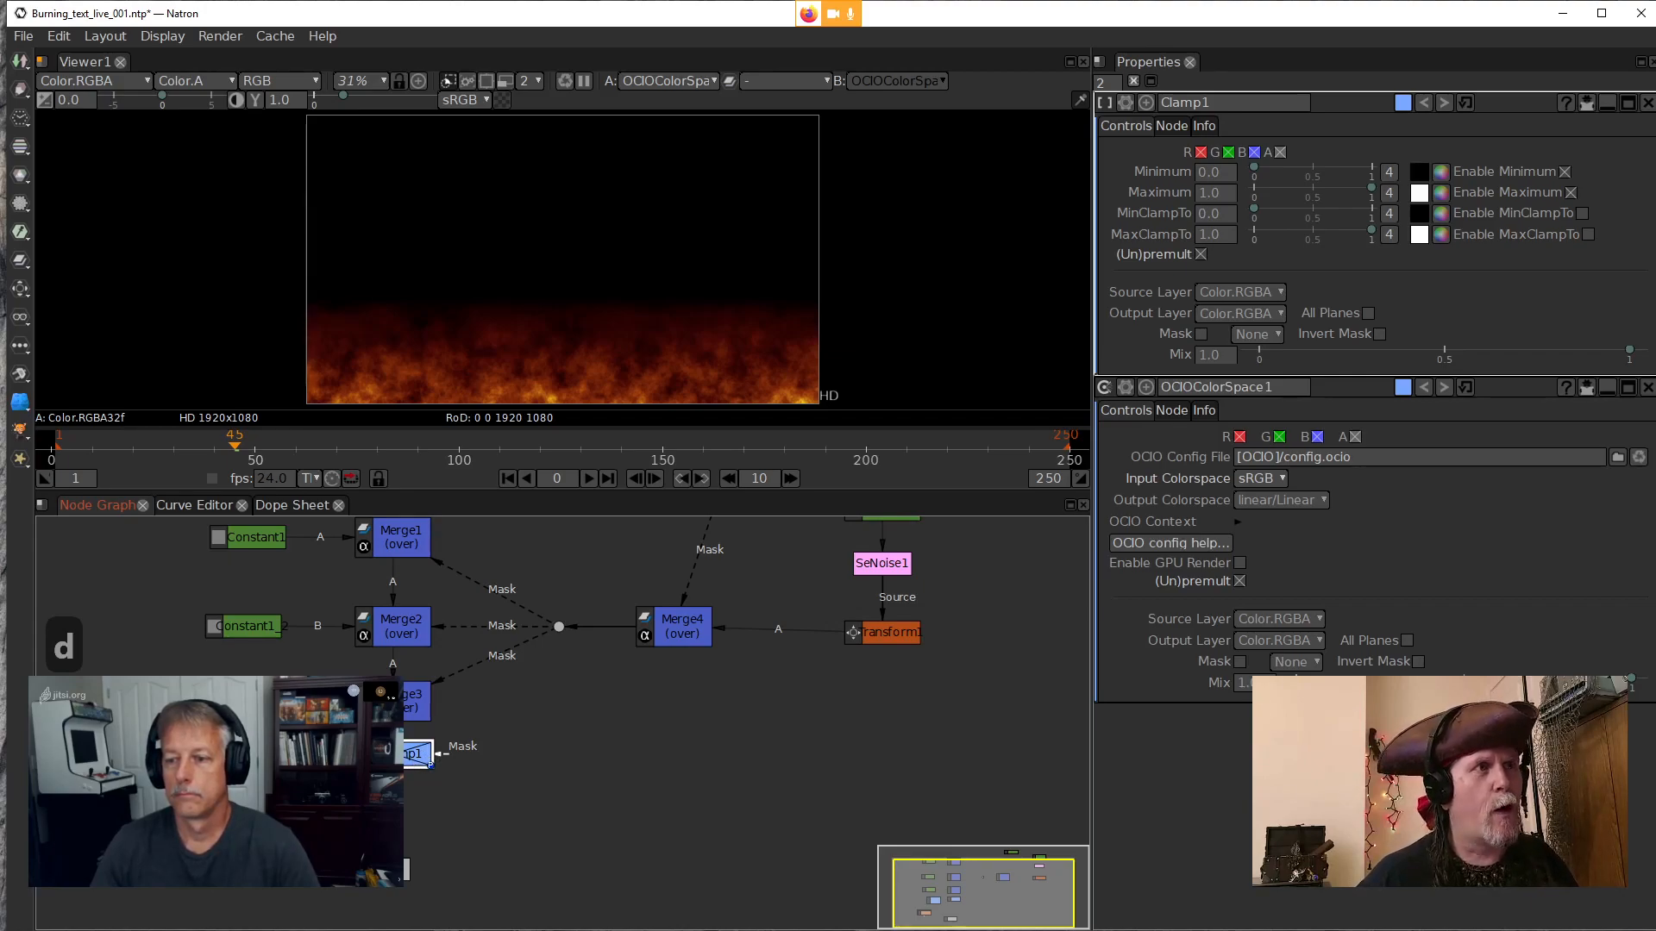
{"action": "left_click_drag", "start_coordinate": [418, 754], "coordinate": [498, 764]}
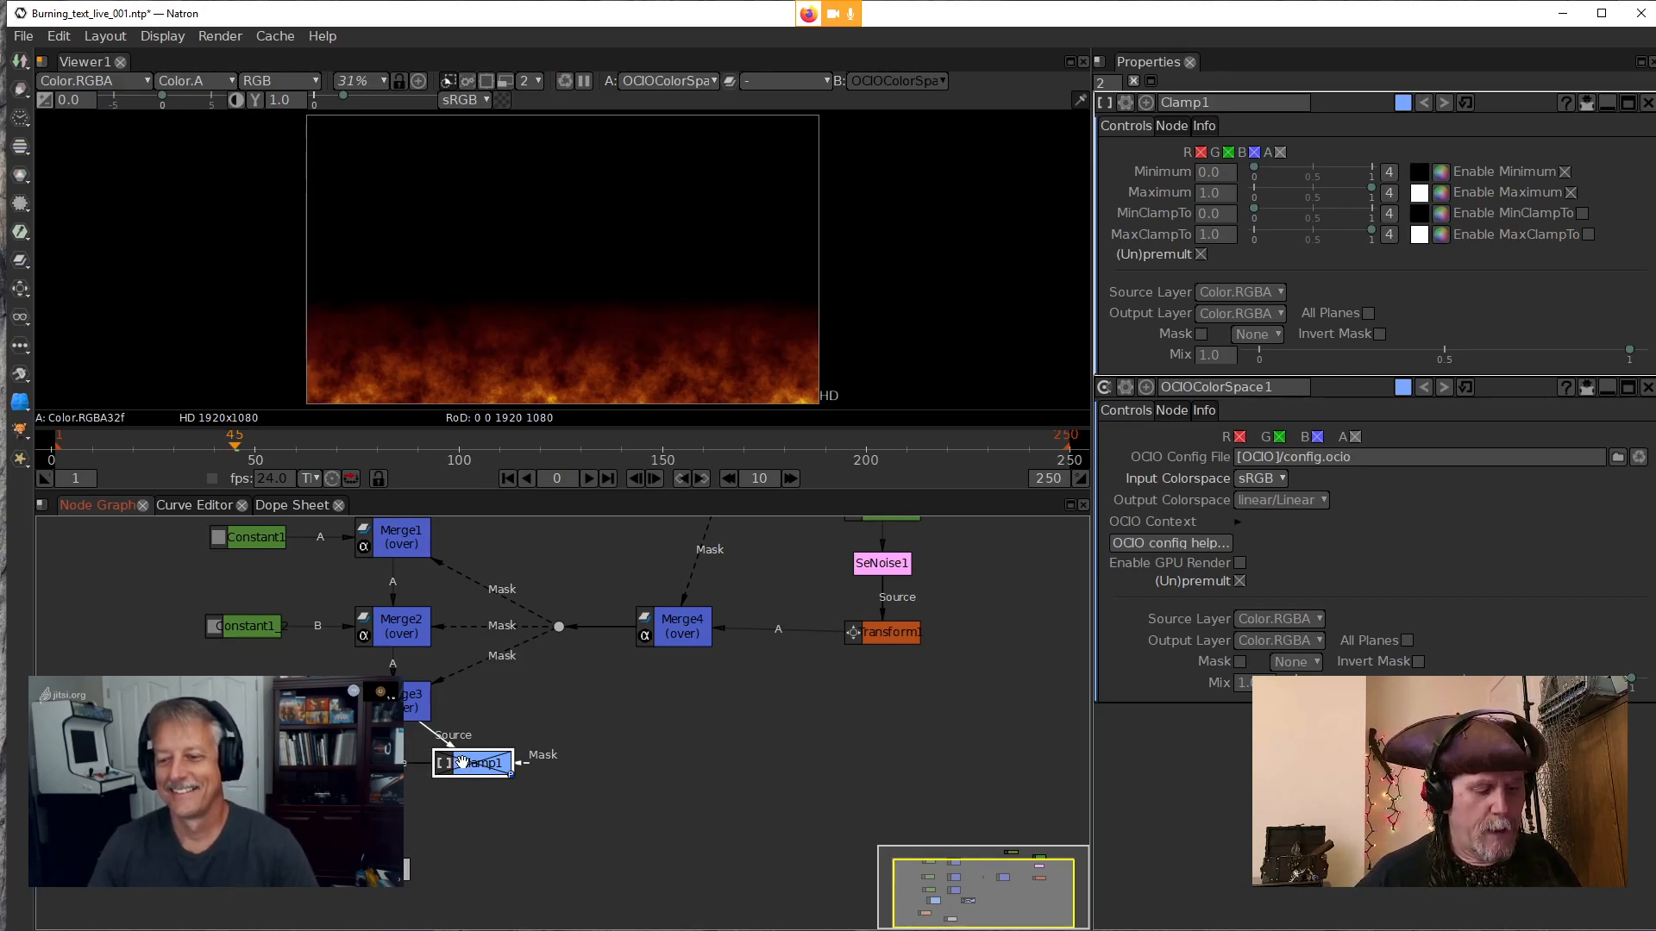
{"action": "key", "text": "c"}
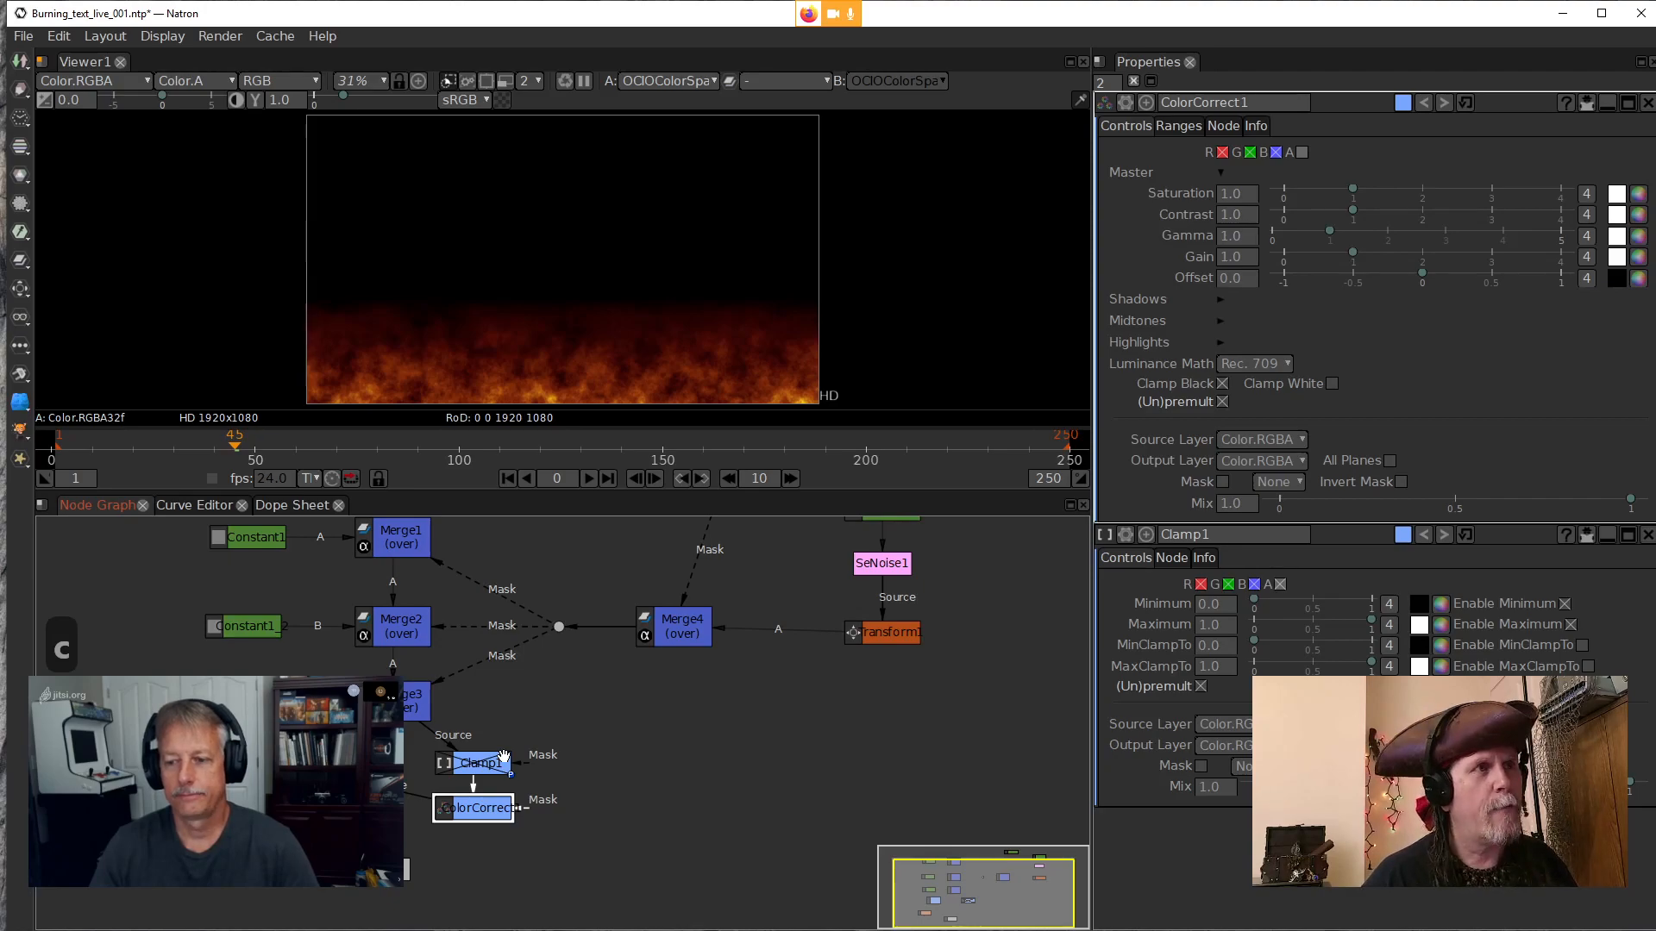
{"action": "key", "text": "Delete"}
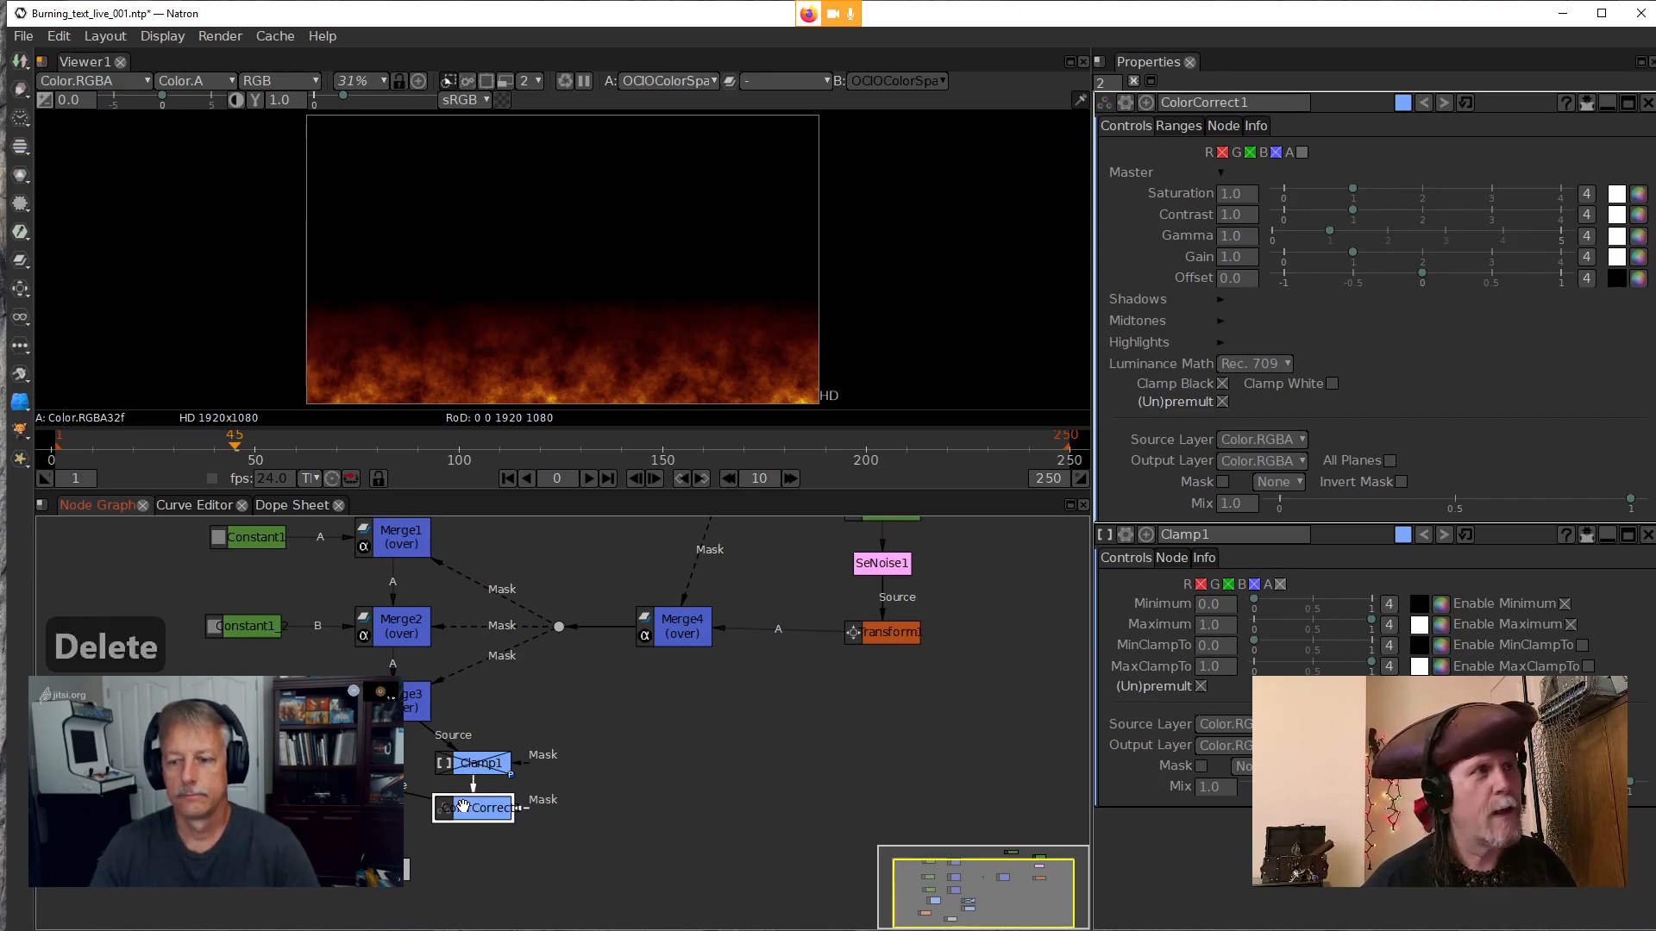
{"action": "key", "text": "Delete"}
Move Clamp1 back beneath Merge3 in the merge column and re-enable it
{"action": "left_click", "coordinate": [474, 770]}
{"action": "left_click_drag", "start_coordinate": [474, 772], "coordinate": [405, 765]}
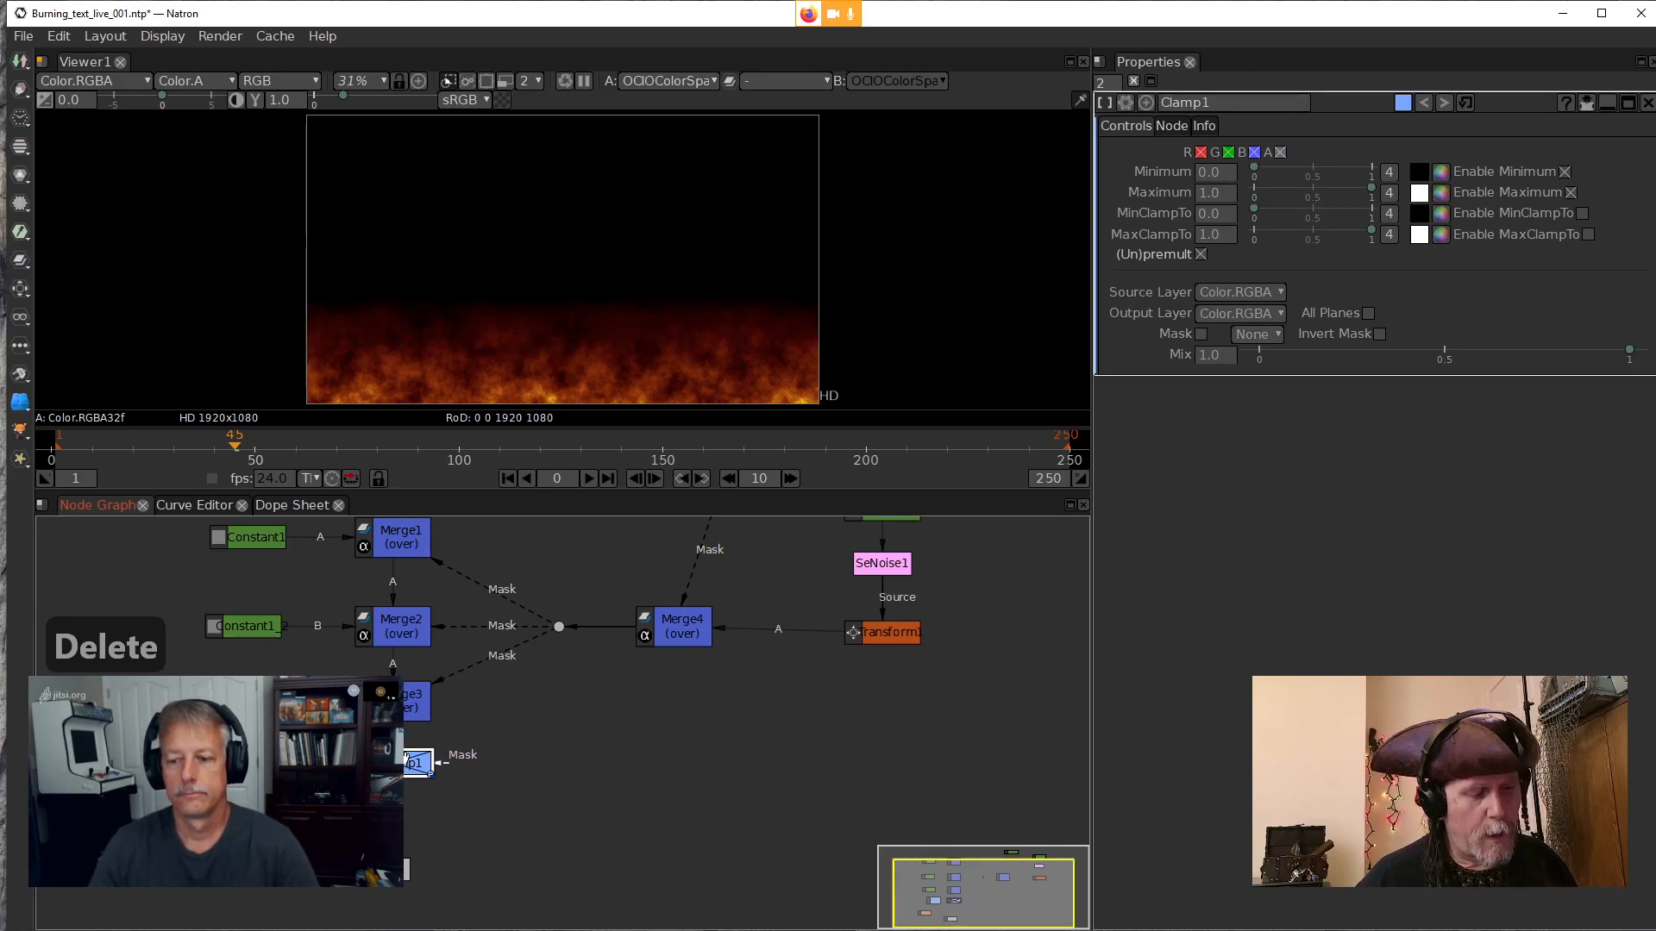
{"action": "key", "text": "d"}
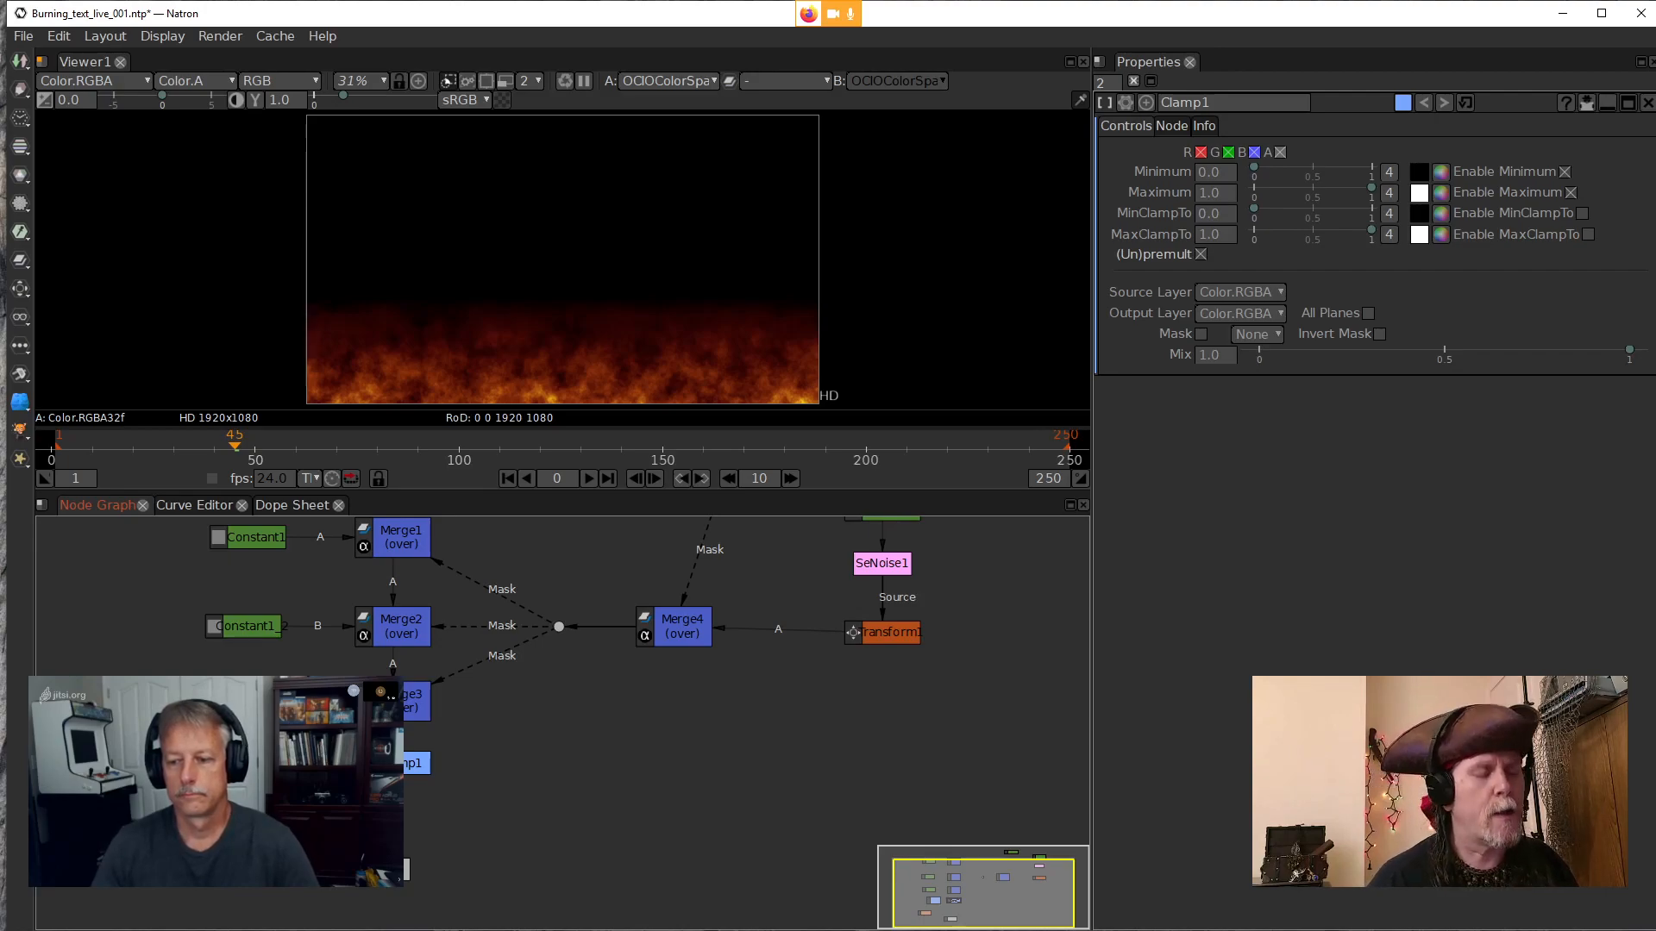
Add a second Clamp node after OCIOColorSpace1 and move Viewer1 aside to make room beneath it
{"action": "key", "text": "Tab"}
{"action": "type", "text": "clamp"}
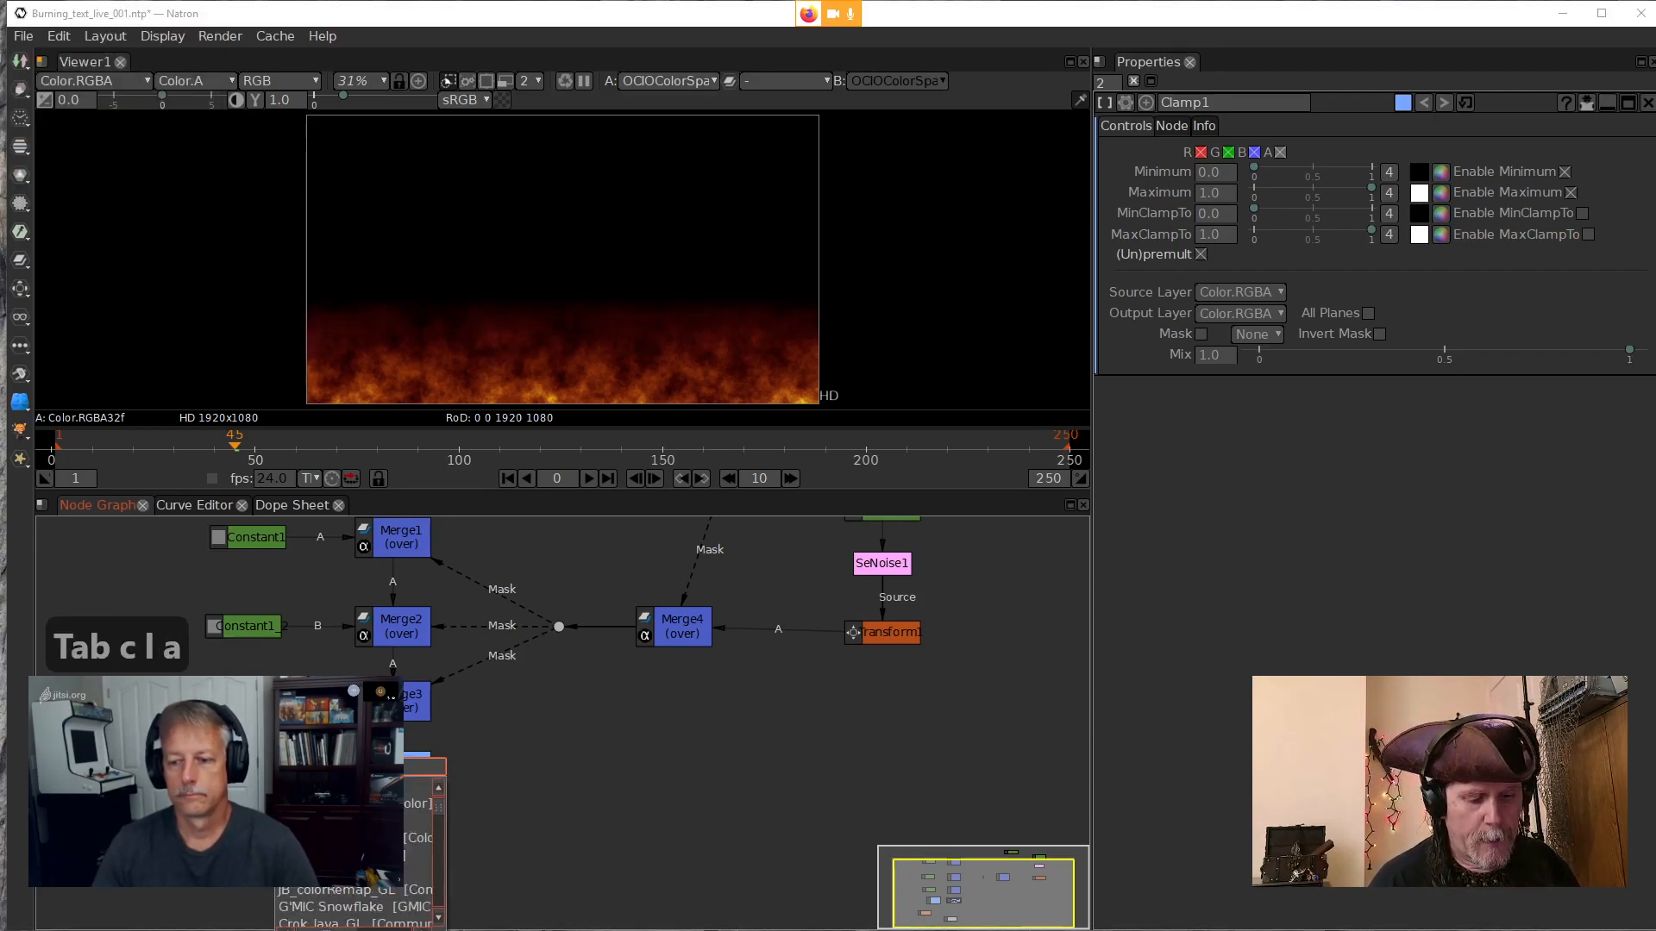
{"action": "key", "text": "Return"}
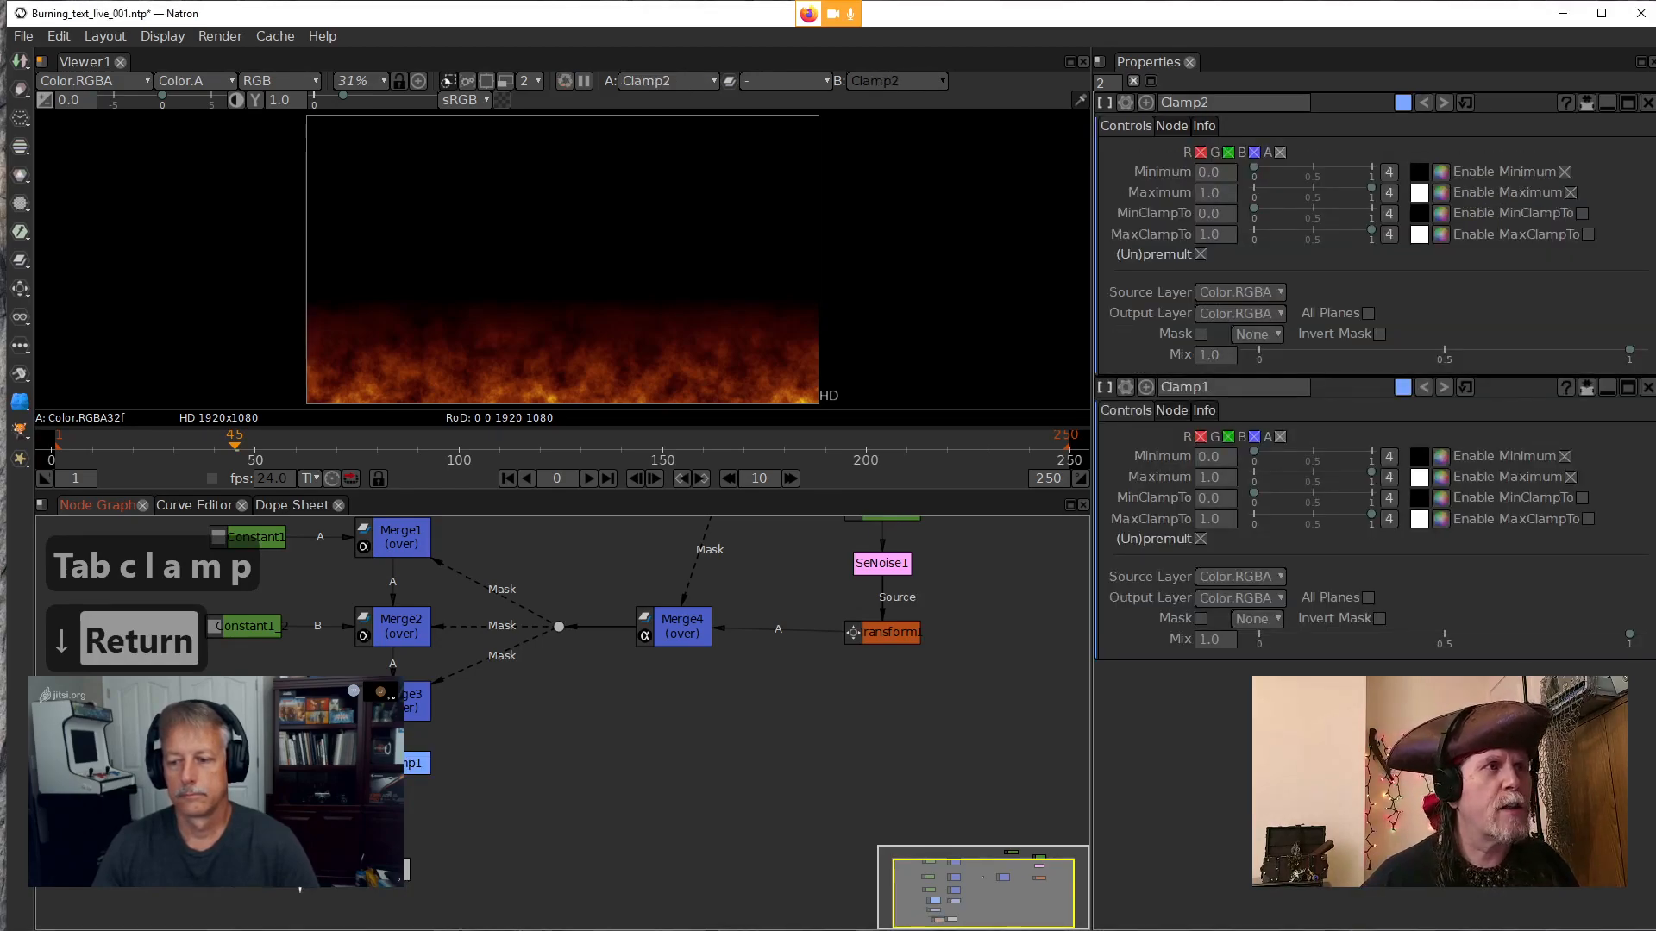
{"action": "left_click_drag", "start_coordinate": [379, 870], "coordinate": [489, 862]}
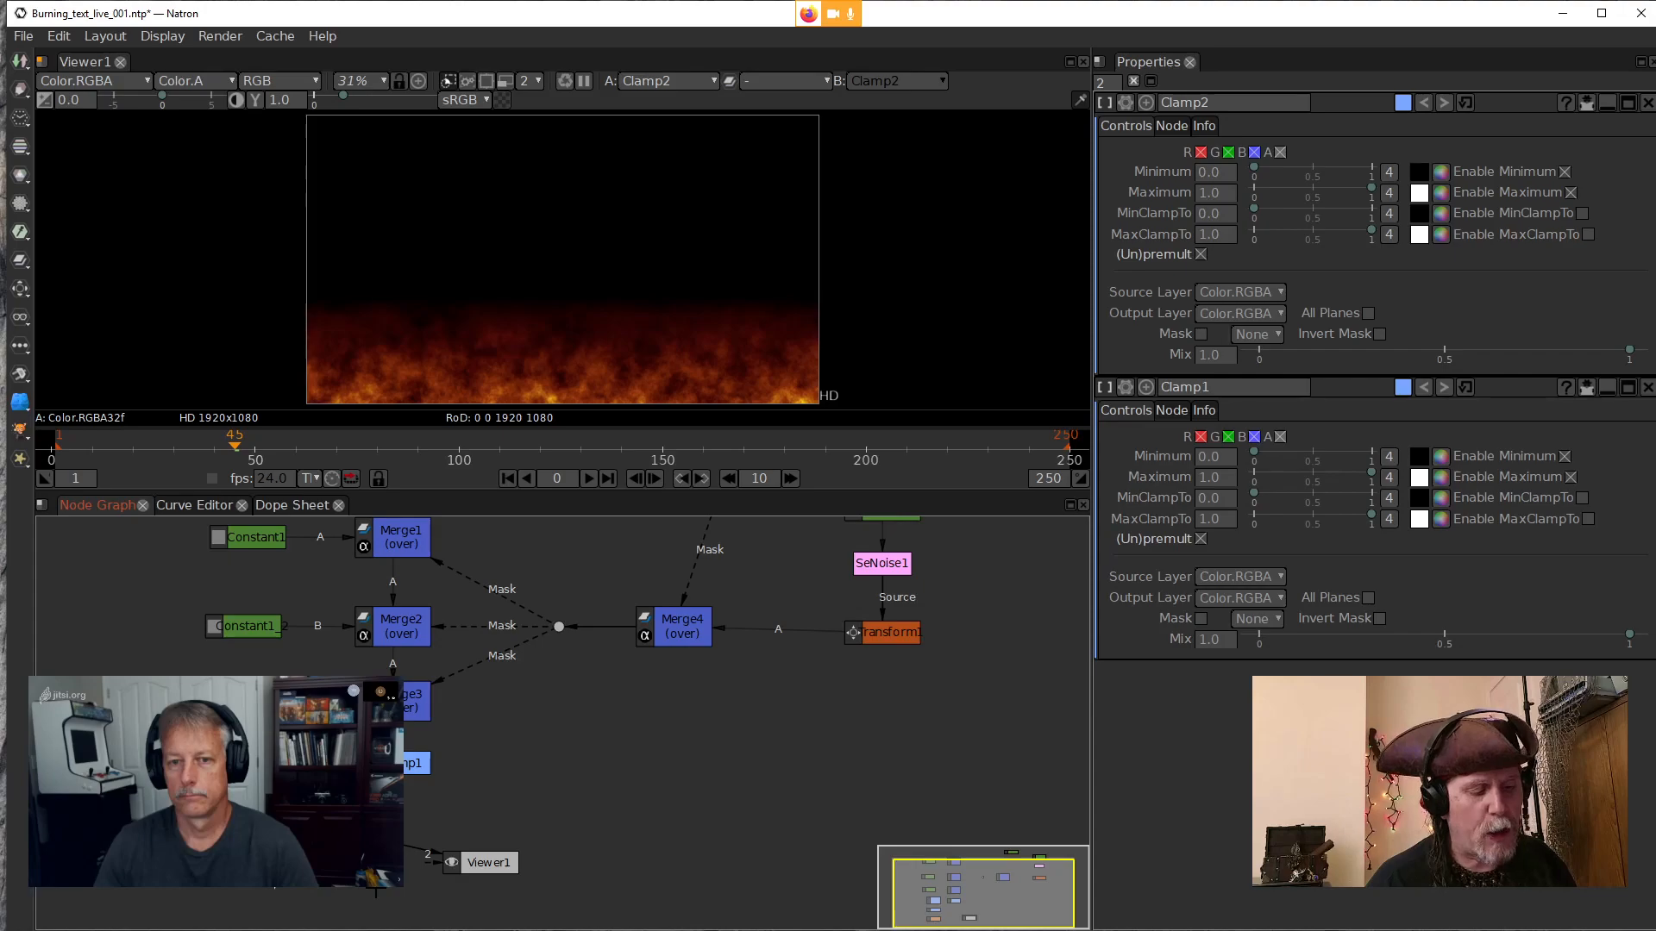
Add a third Clamp node further down the OCIOColorSpace1 branch
{"action": "key", "text": "Tab"}
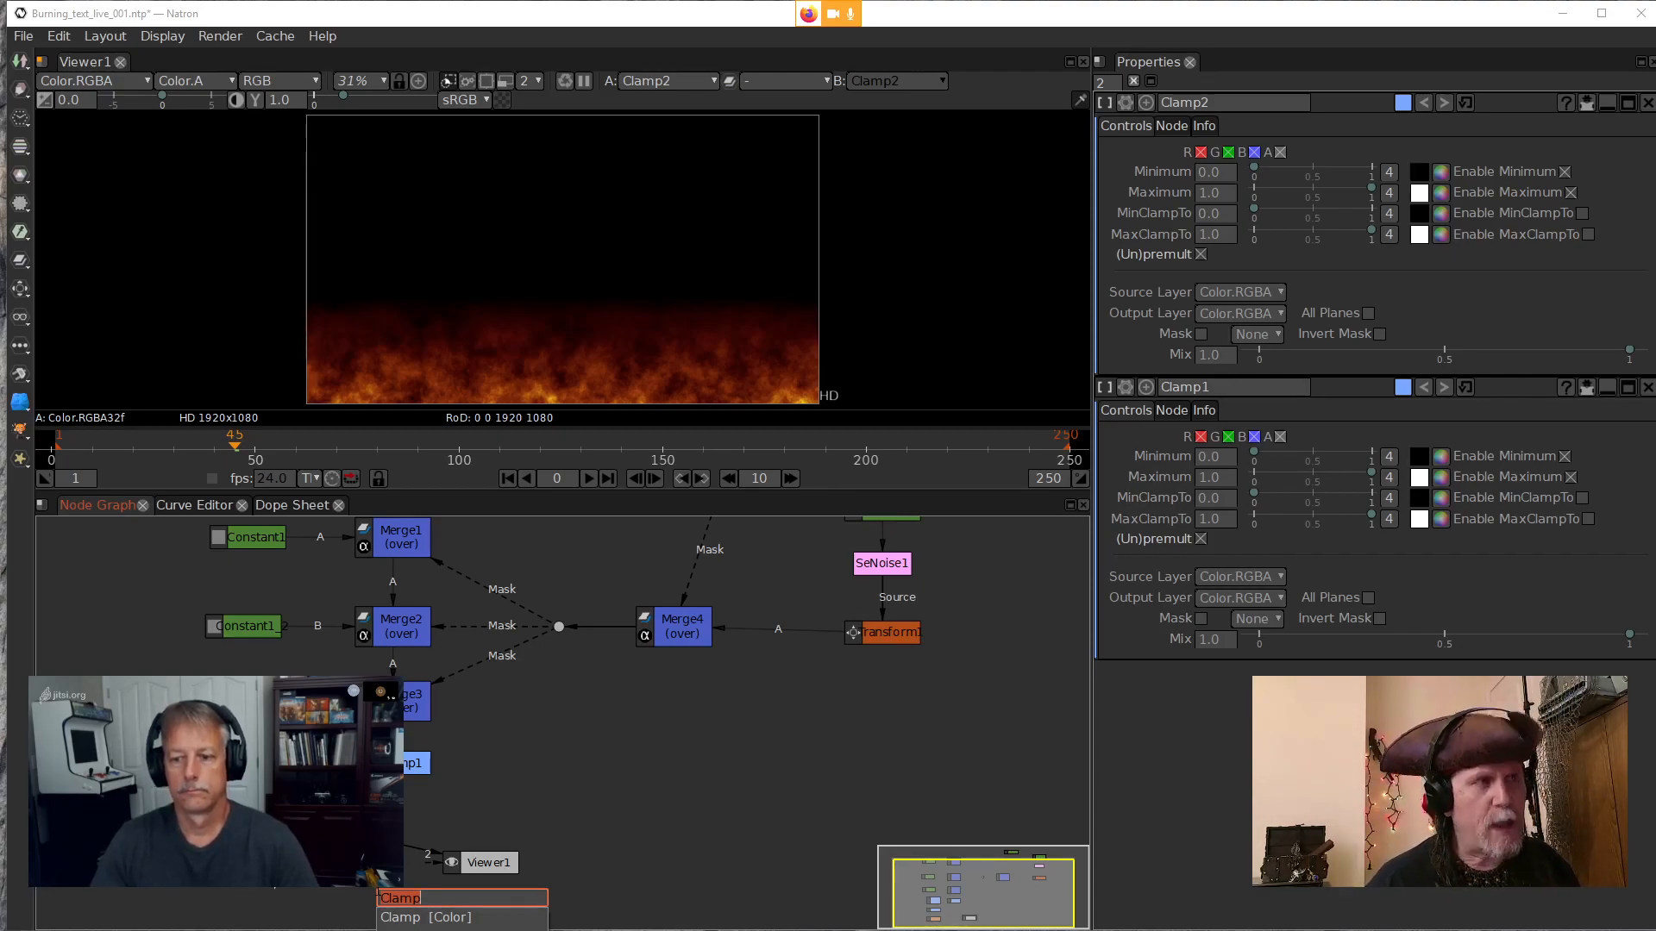
{"action": "key", "text": "Down"}
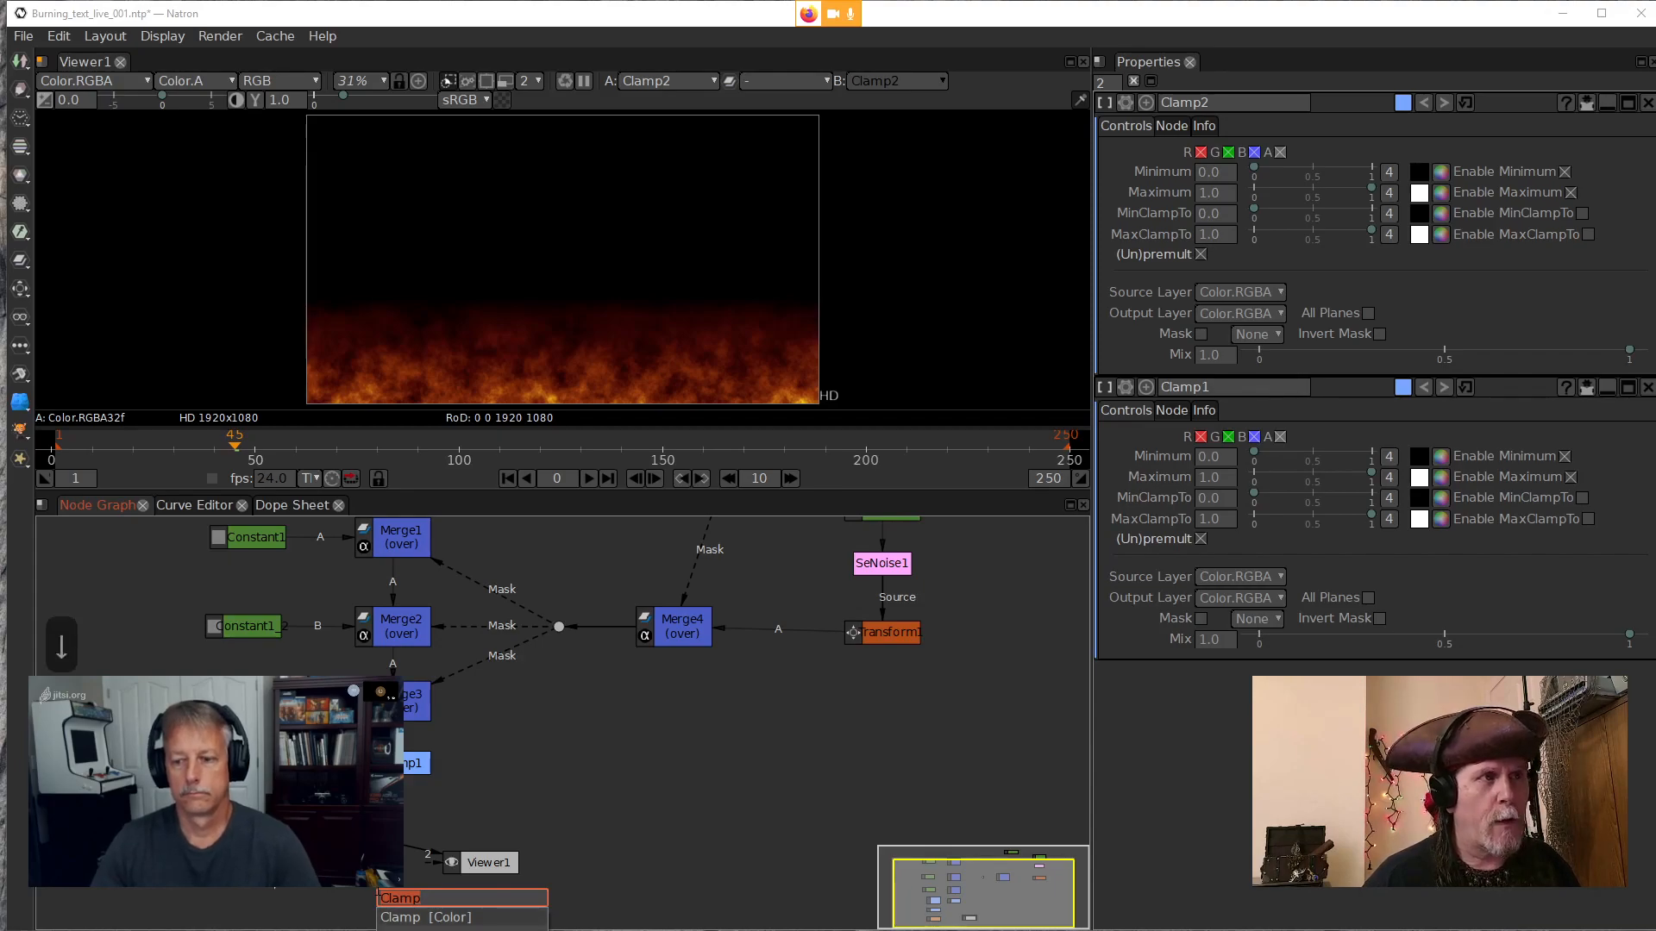
{"action": "key", "text": "Return"}
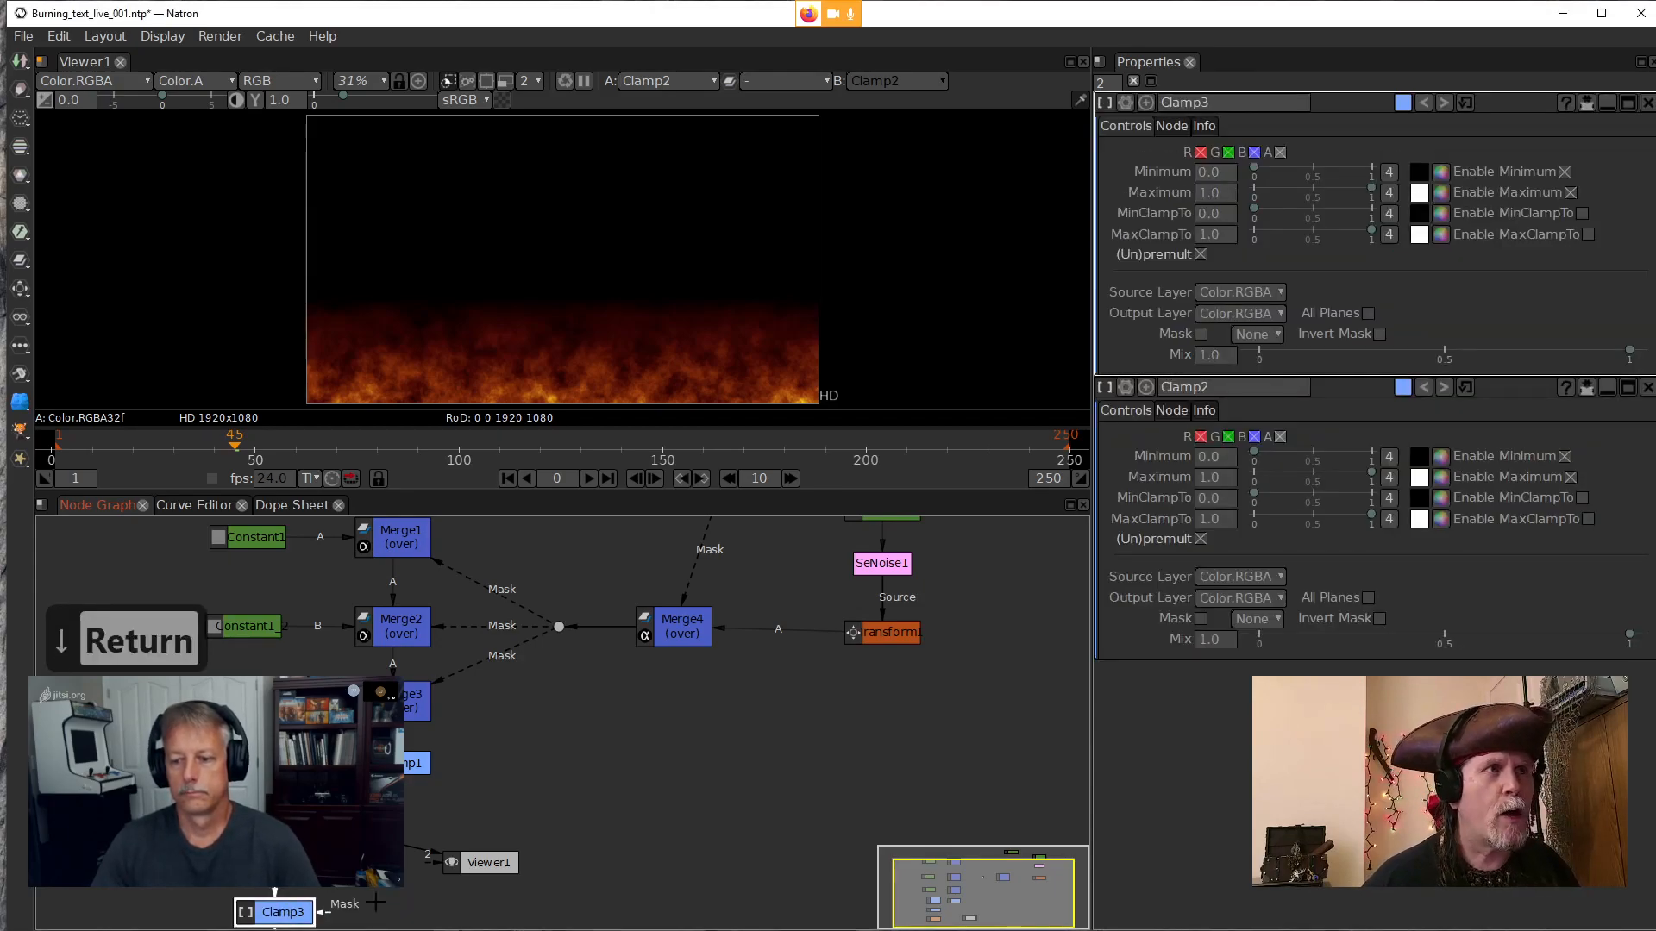
Save the project and compare Clamp1 with Clamp3 by switching the viewer between them, ending on Clamp3
{"action": "left_click_drag", "start_coordinate": [367, 837], "coordinate": [410, 759]}
{"action": "key", "text": "ctrl+s"}
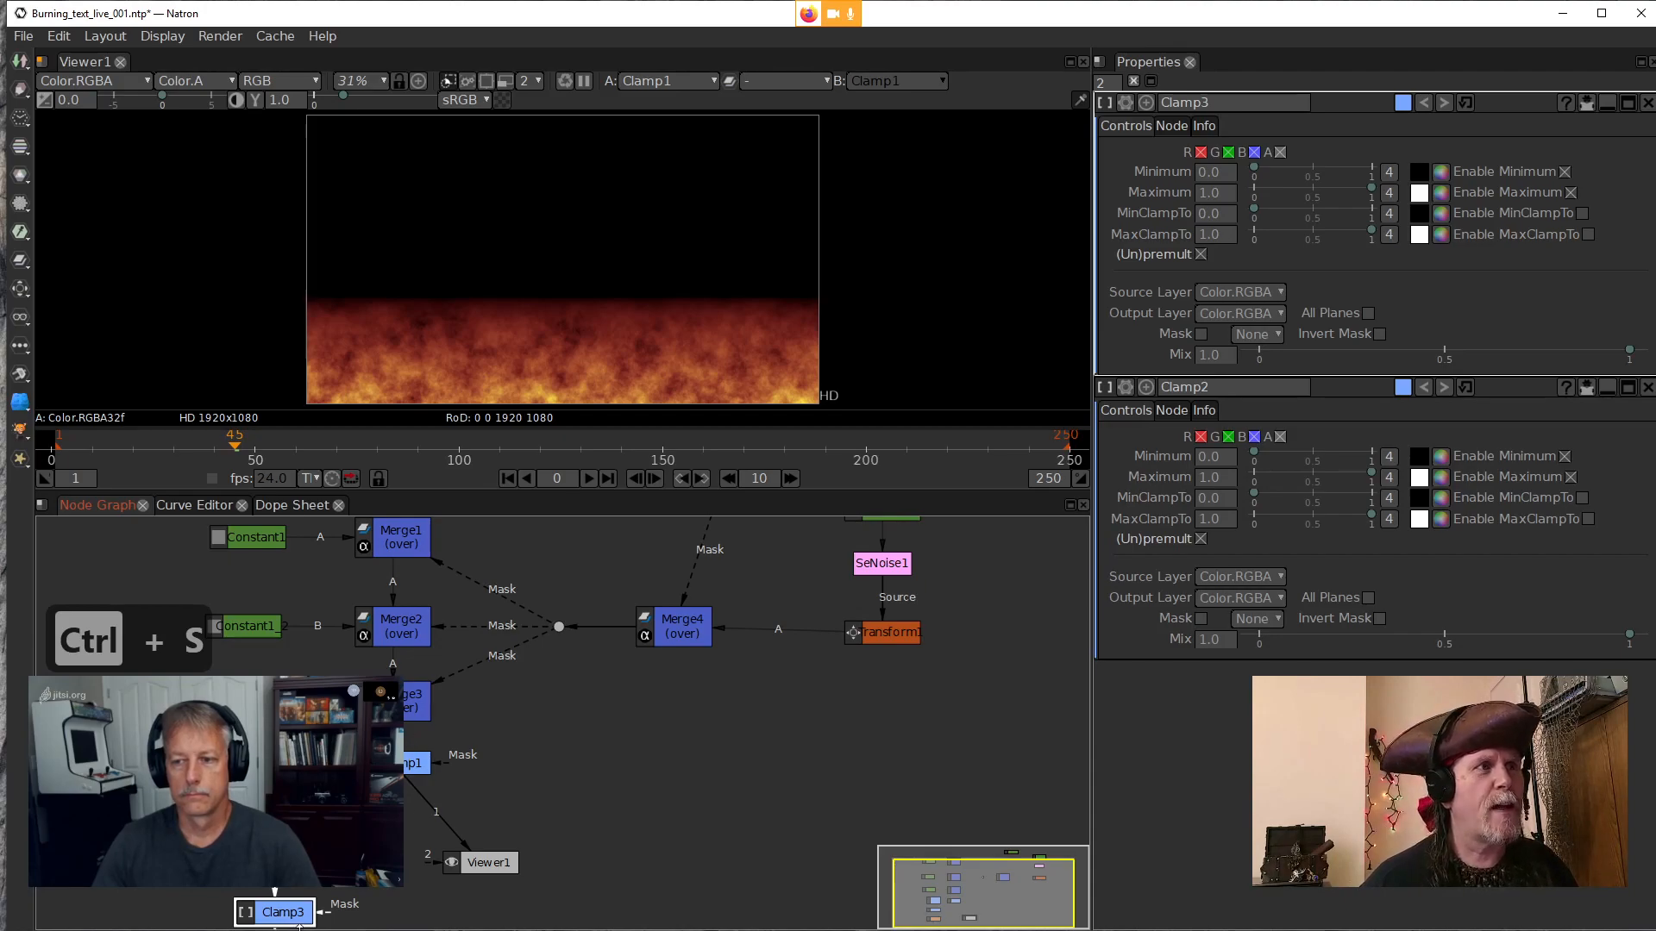
{"action": "key", "text": "1"}
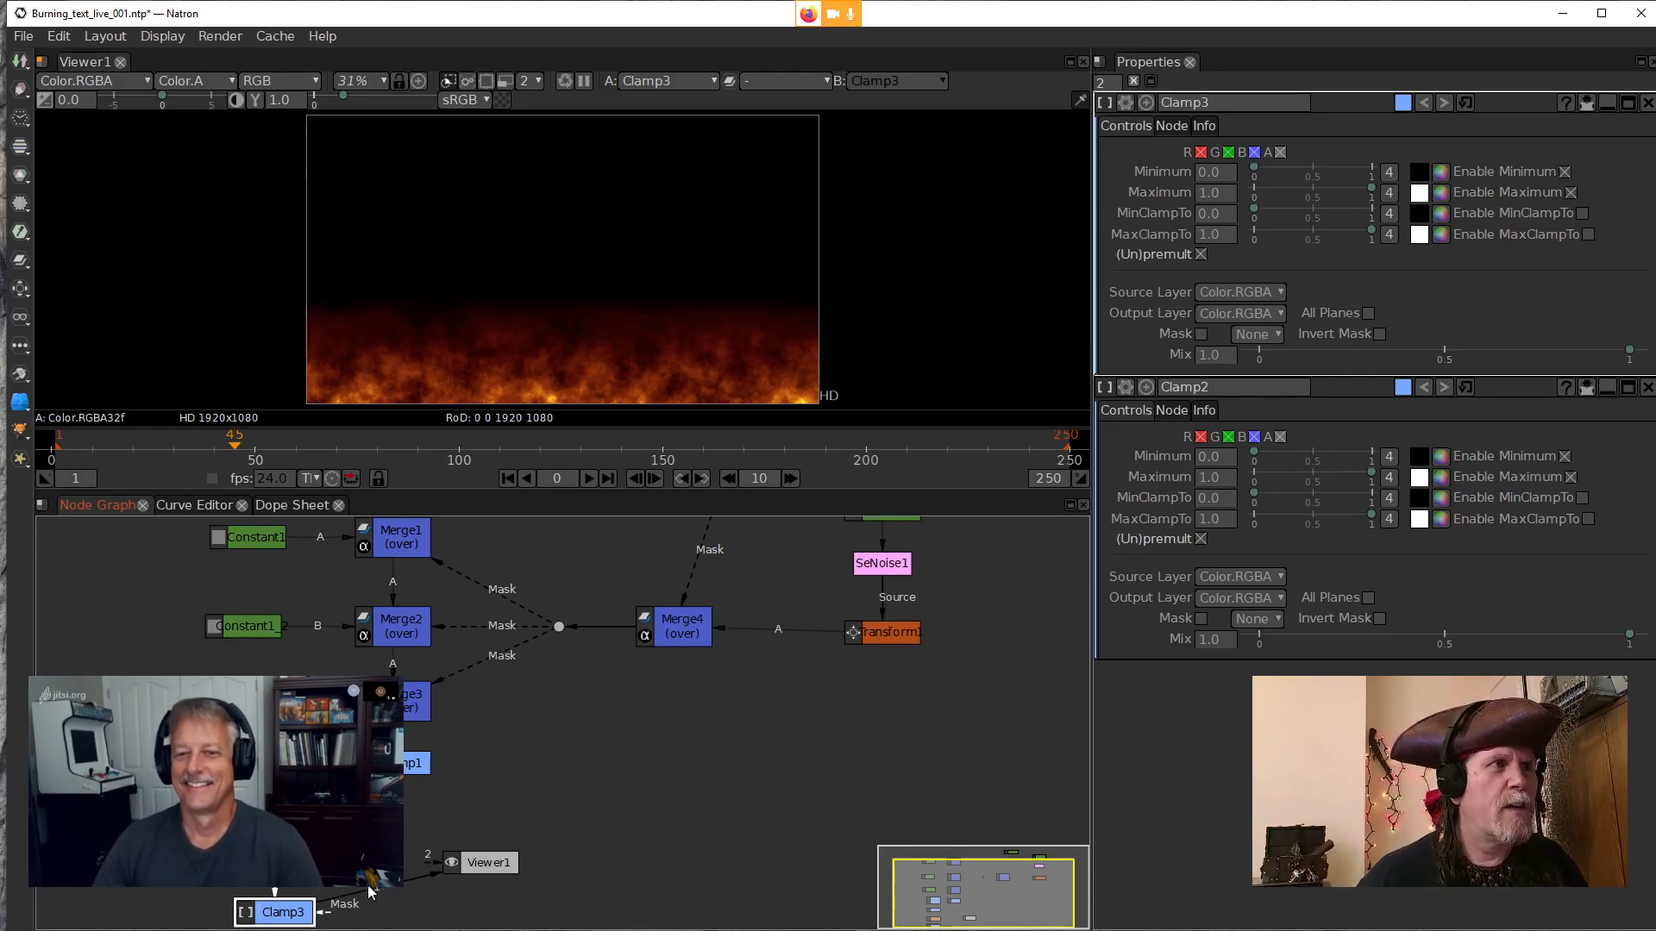
{"action": "left_click_drag", "start_coordinate": [380, 860], "coordinate": [394, 764]}
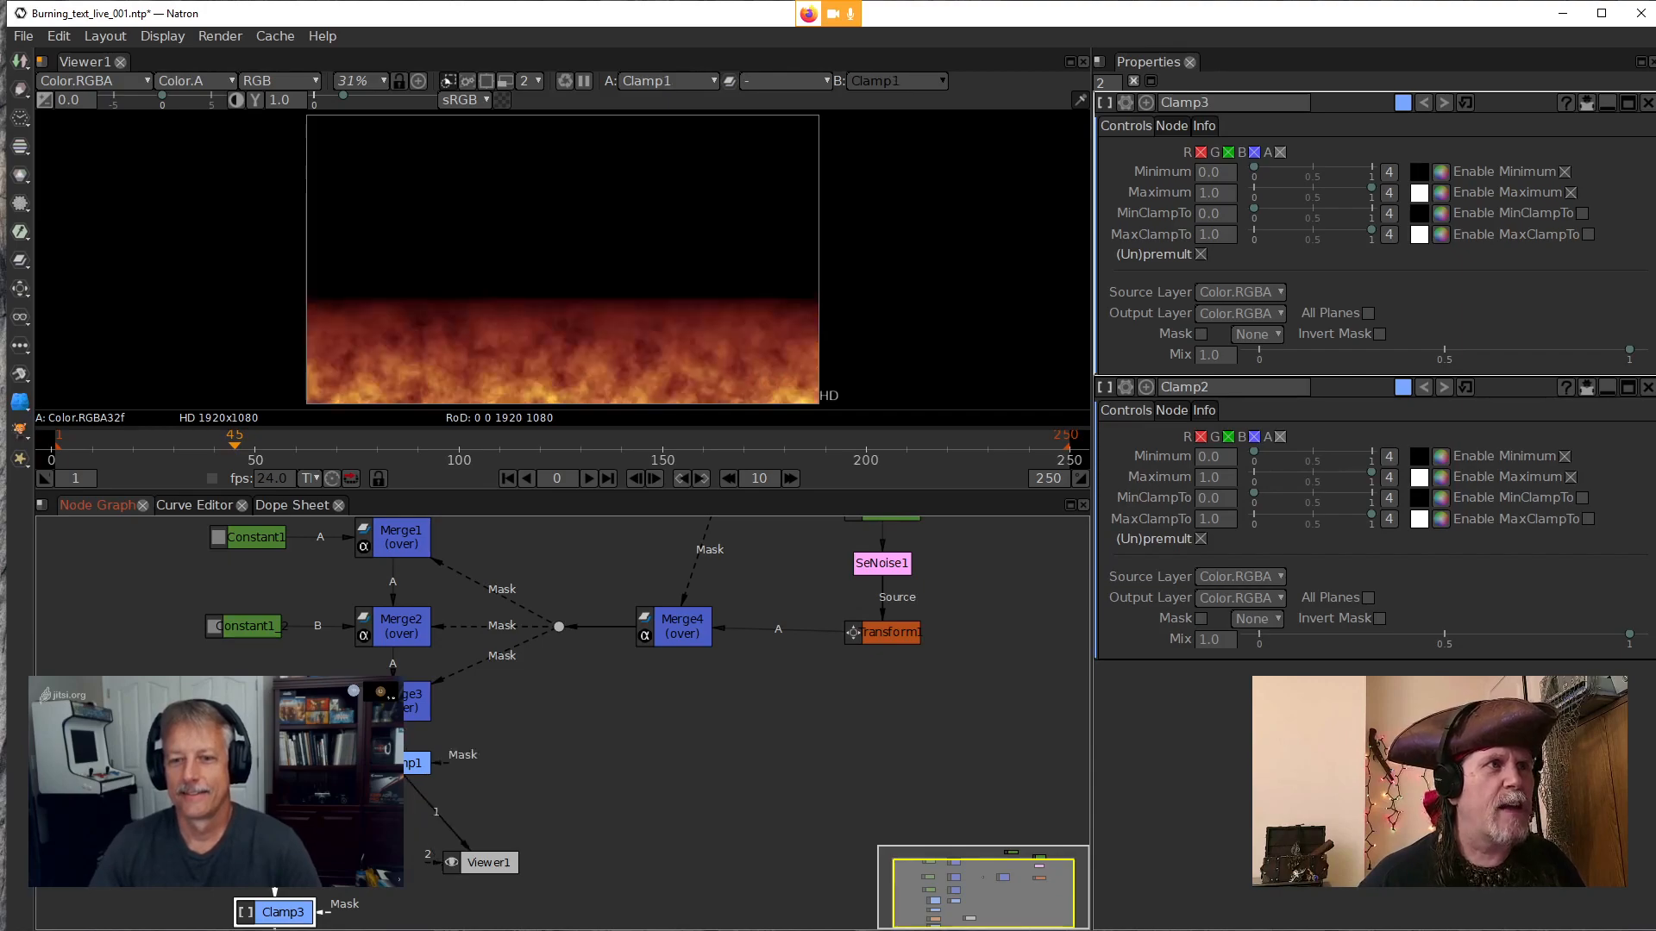
{"action": "left_click_drag", "start_coordinate": [442, 833], "coordinate": [283, 912]}
{"action": "left_click", "coordinate": [552, 793]}
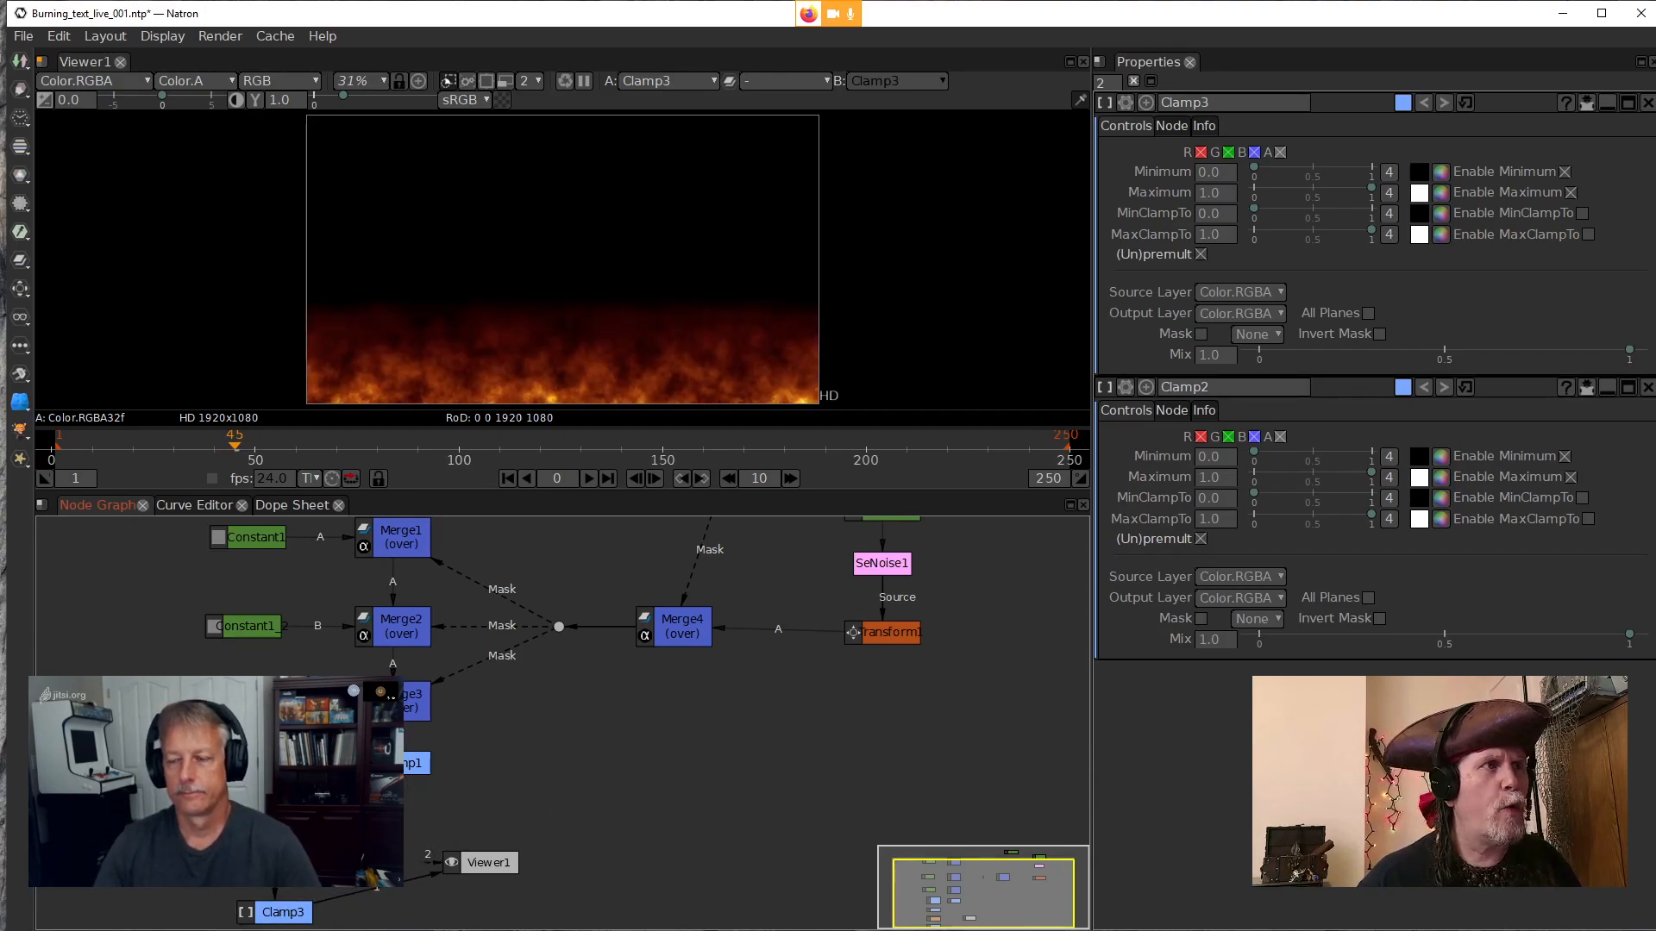
{"action": "key", "text": "g"}
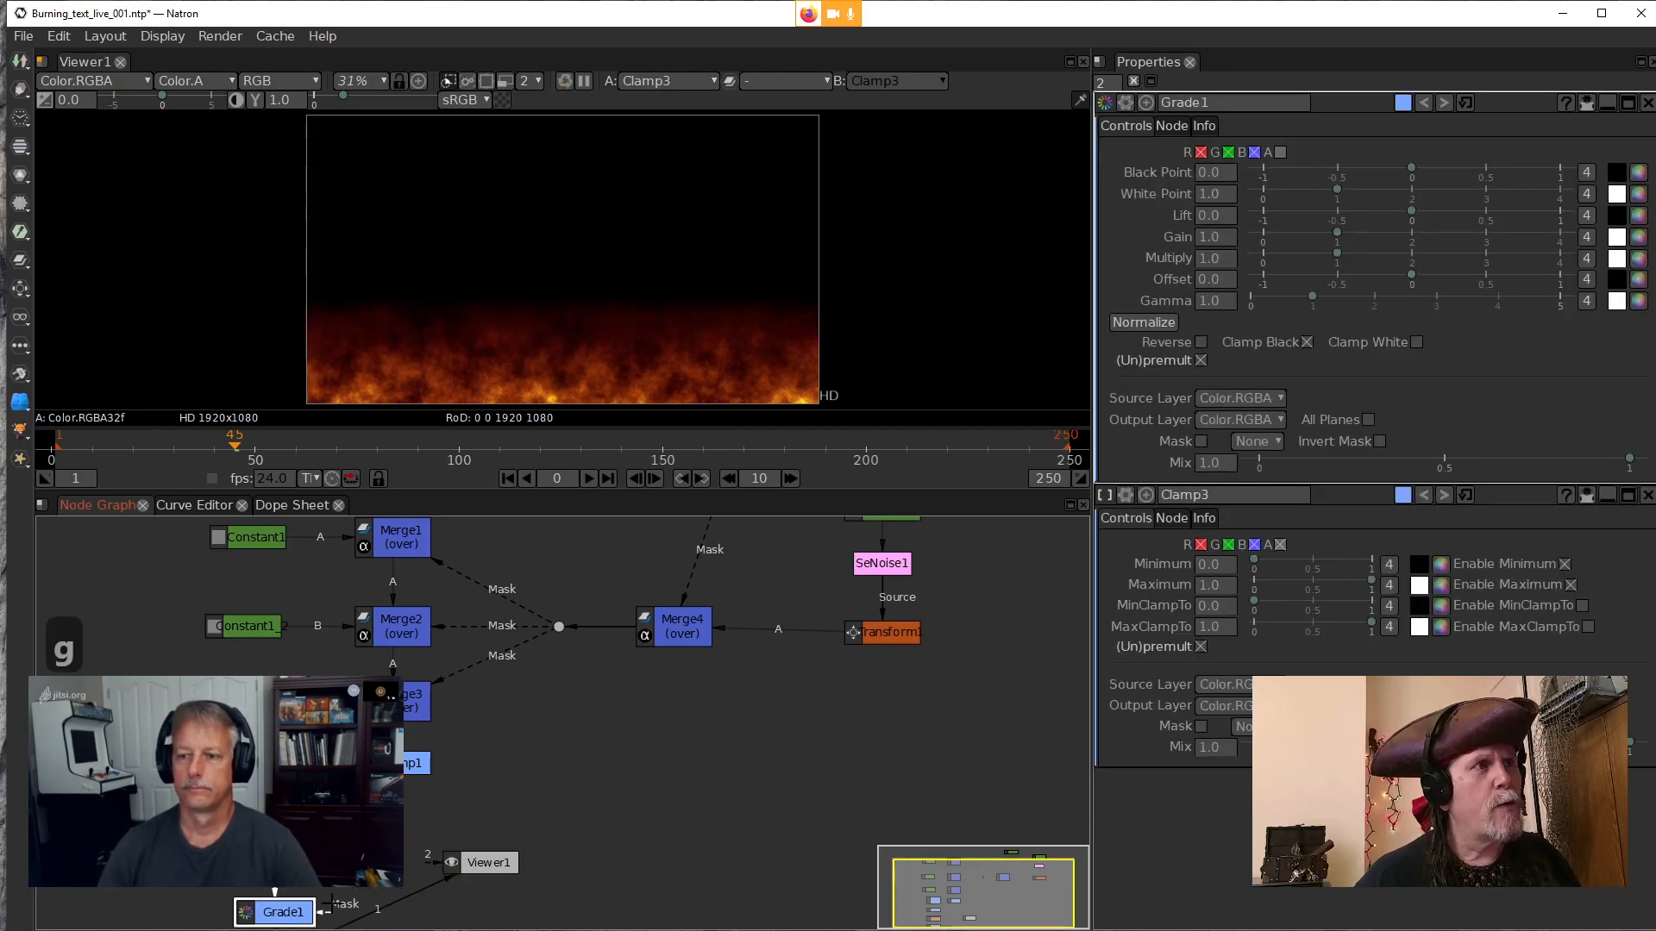
{"action": "key", "text": "Delete"}
{"action": "left_click_drag", "start_coordinate": [427, 858], "coordinate": [466, 752]}
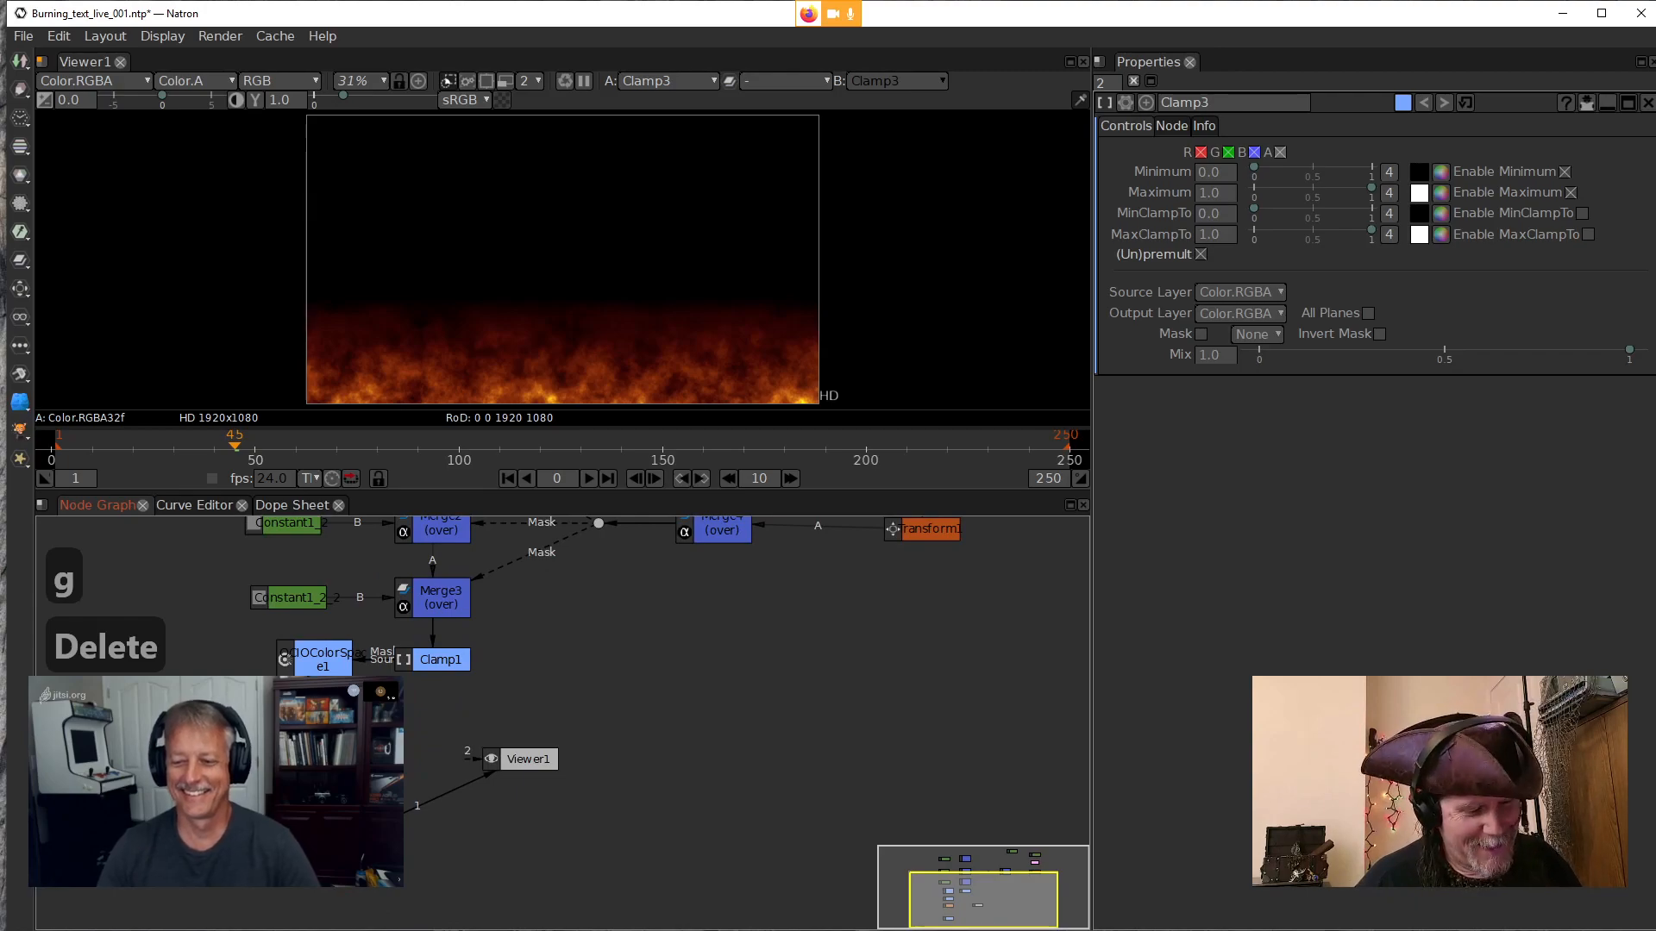
Compare the fire with the glow node disabled and enabled, and inspect its settings and the viewer's alpha channel
{"action": "key", "text": "d"}
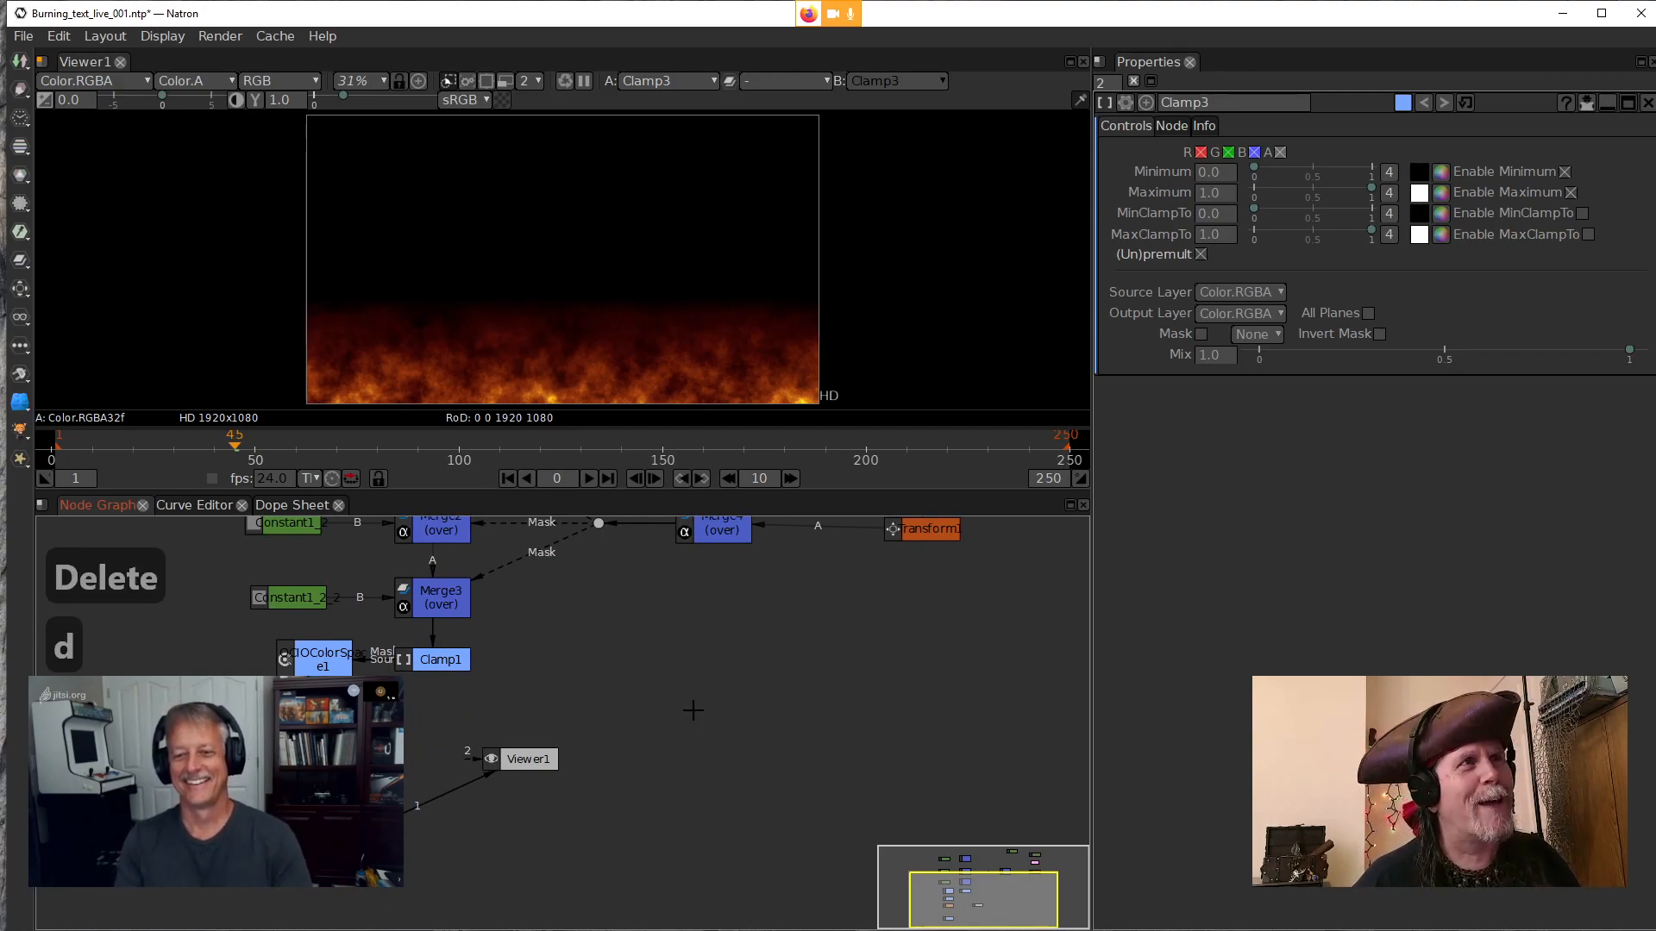
{"action": "key", "text": "d"}
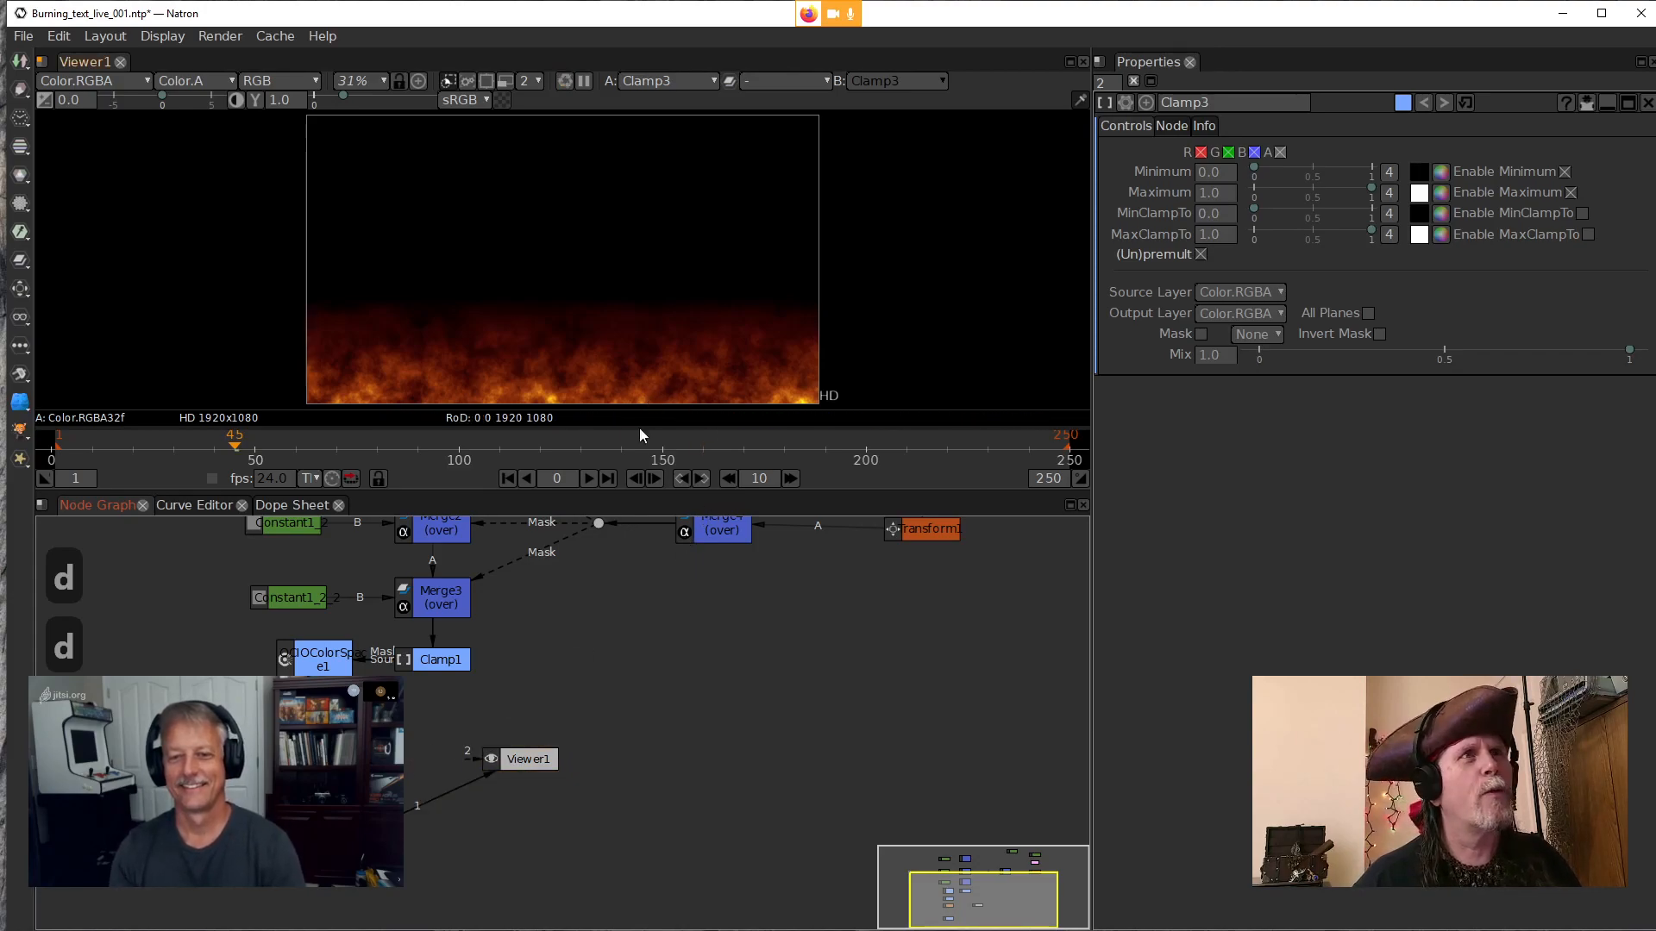
{"action": "double_click", "coordinate": [315, 761]}
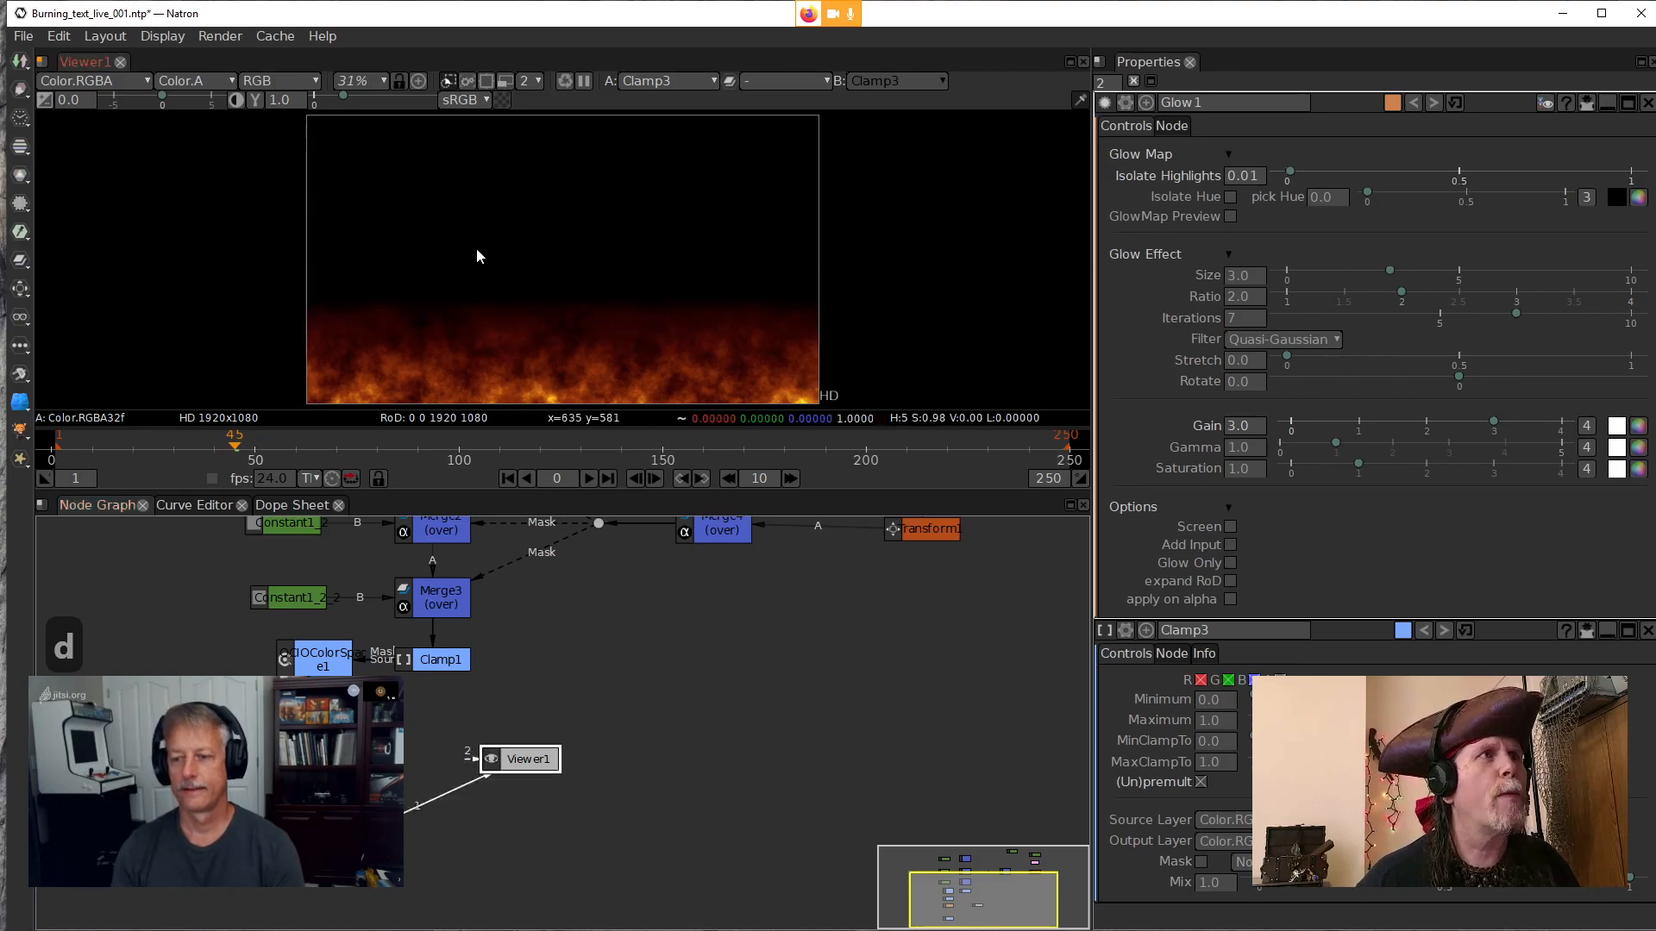
{"action": "key", "text": "a"}
{"action": "key", "text": "a"}
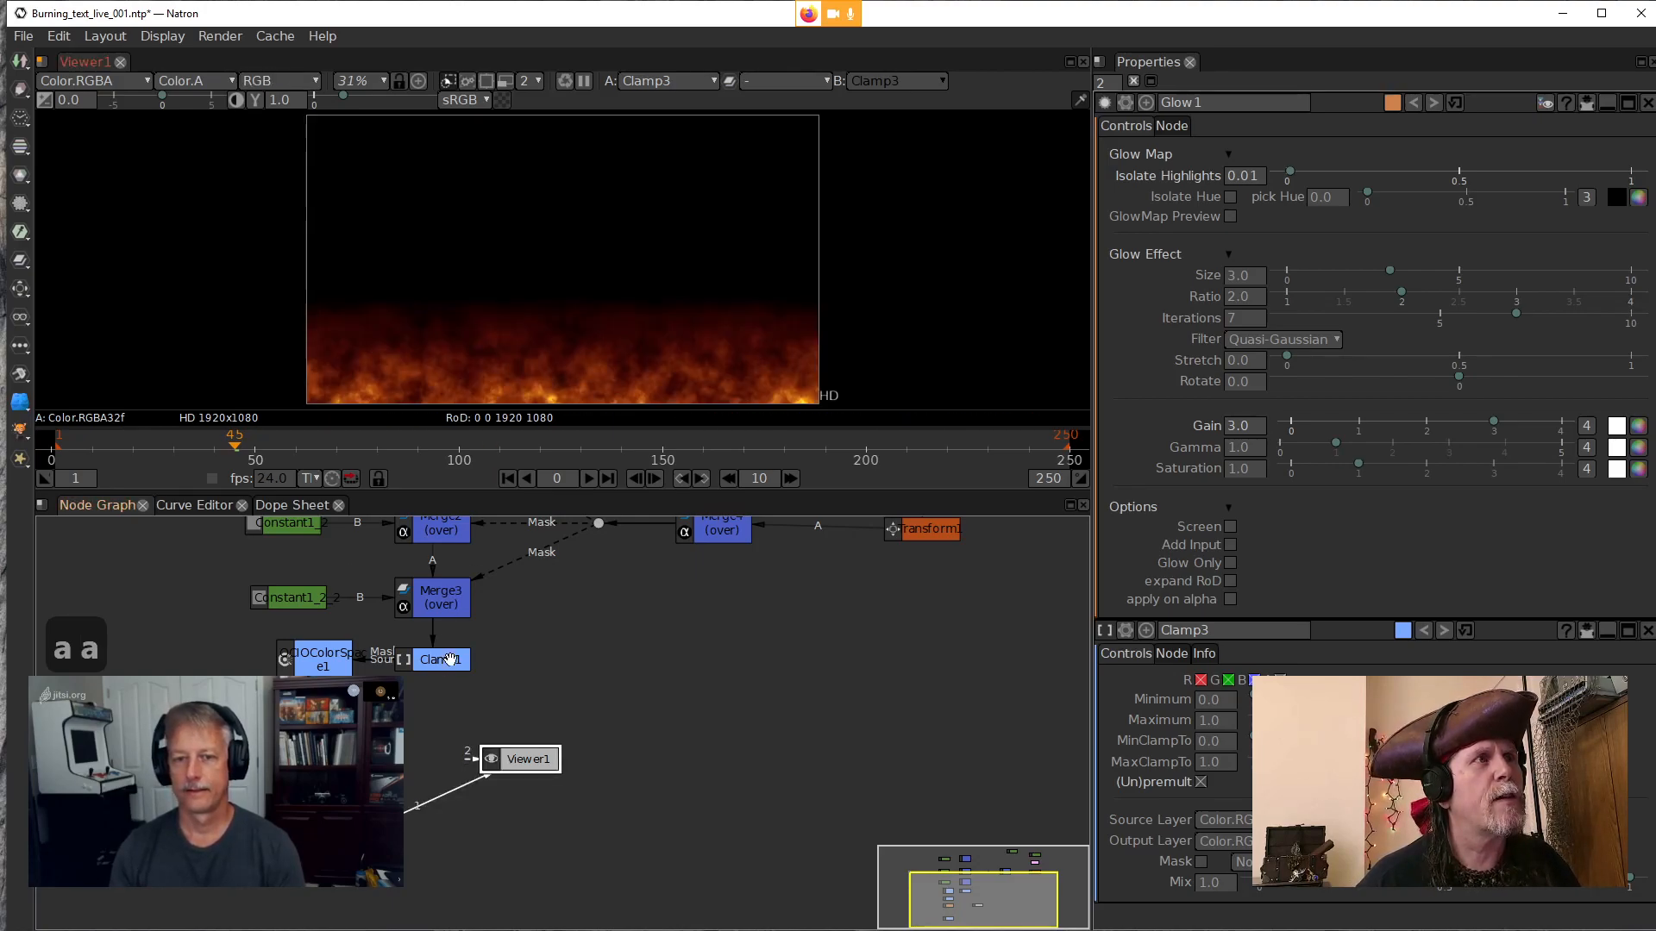
{"action": "left_click", "coordinate": [315, 758]}
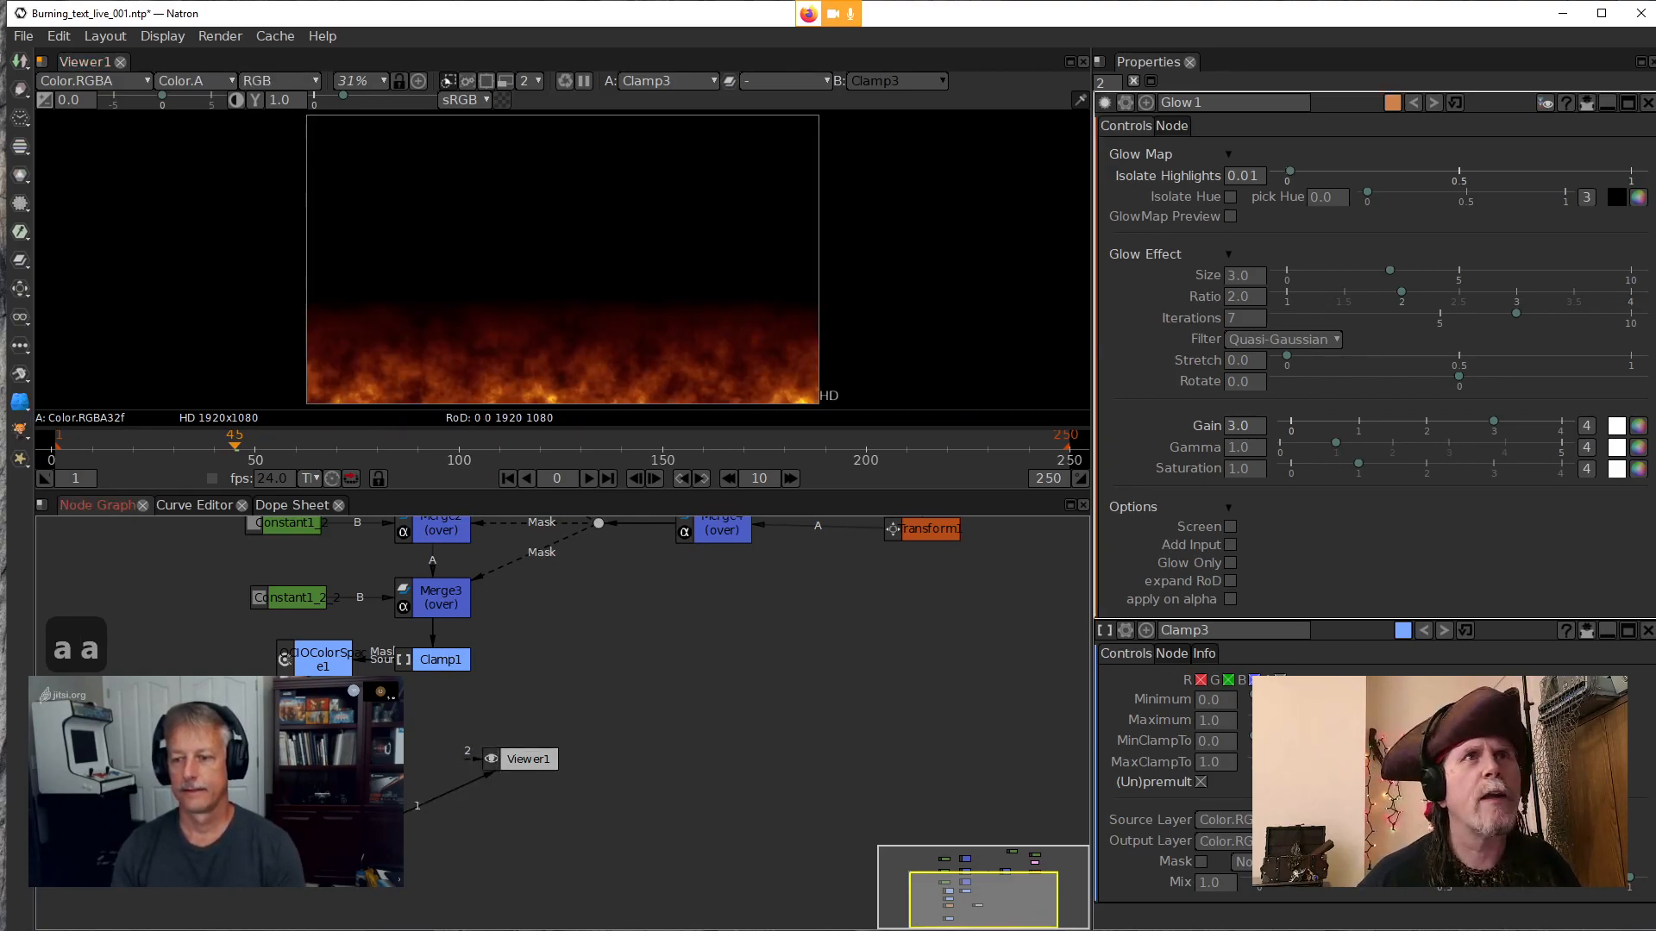
{"action": "double_click", "coordinate": [1258, 470]}
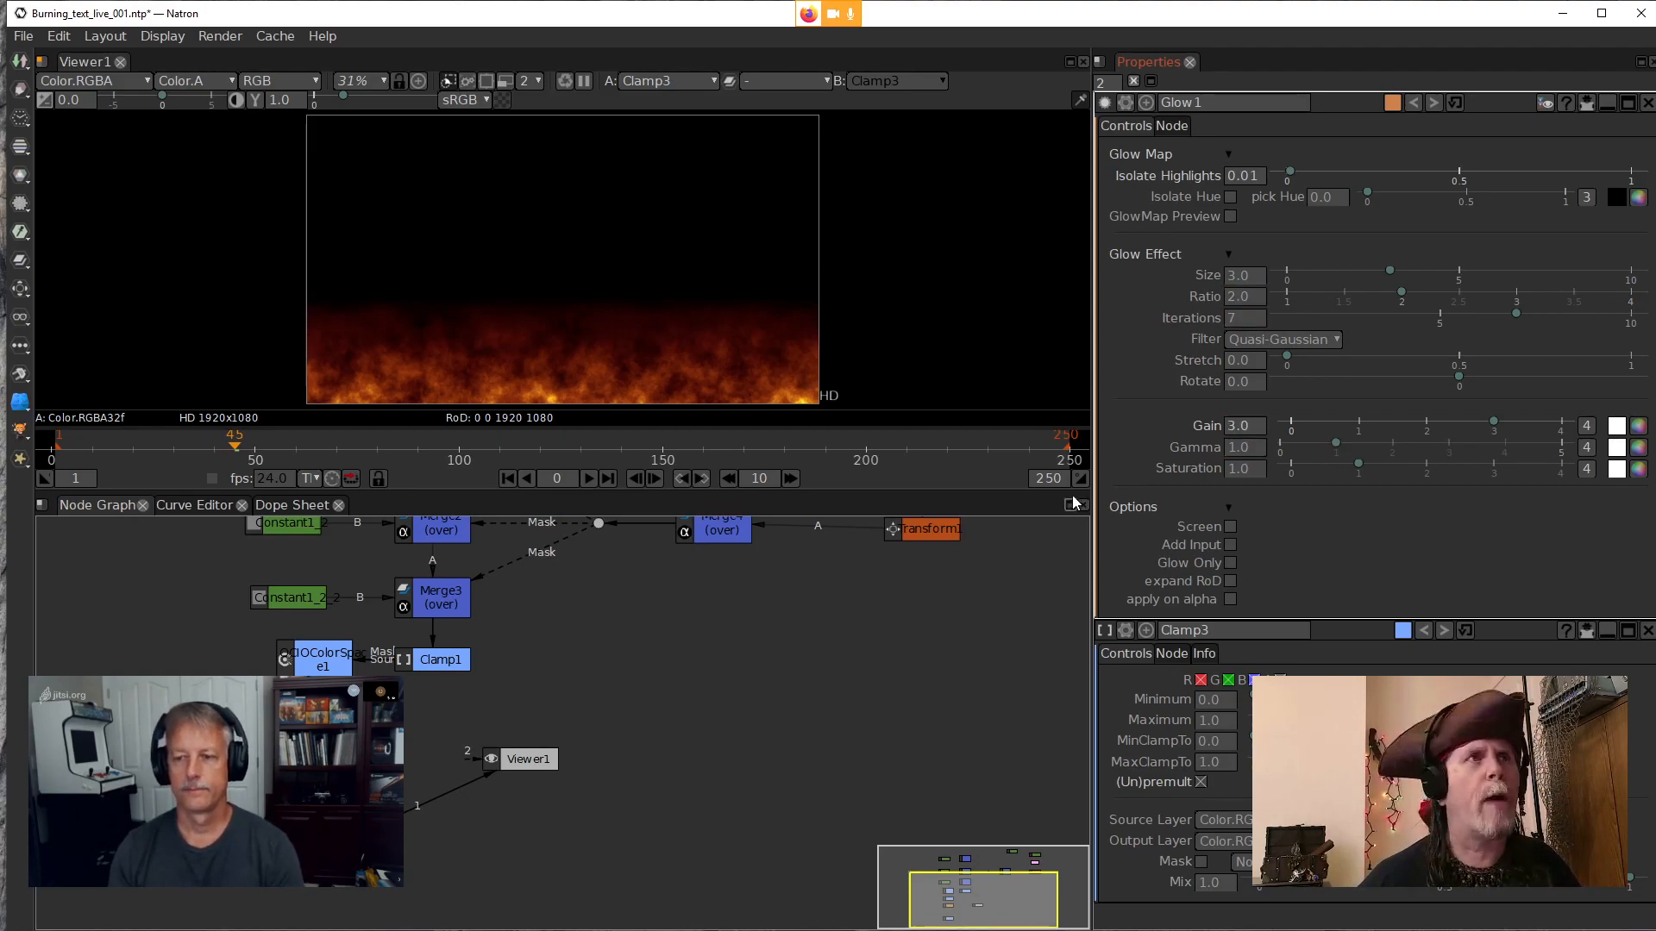
Move the Ramp1 node above Constant2 and shift Merge4 closer to the Transform node
{"action": "left_click_drag", "start_coordinate": [640, 650], "coordinate": [628, 651]}
{"action": "left_click_drag", "start_coordinate": [304, 854], "coordinate": [303, 812]}
{"action": "left_click_drag", "start_coordinate": [940, 580], "coordinate": [796, 805]}
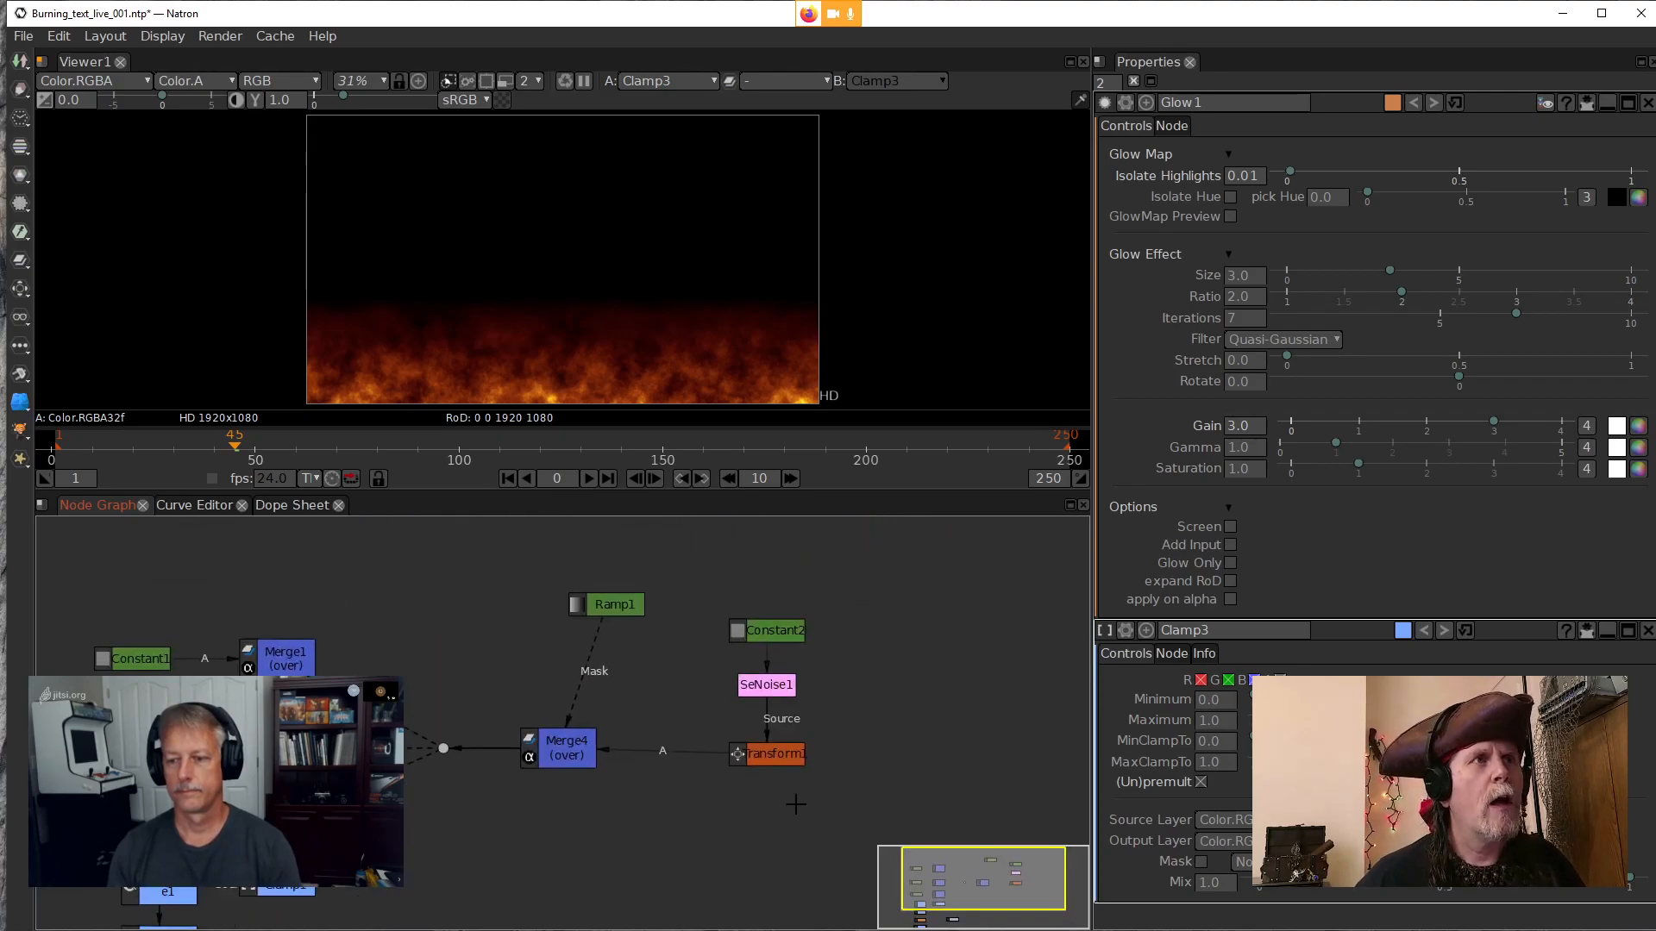
{"action": "left_click", "coordinate": [622, 604]}
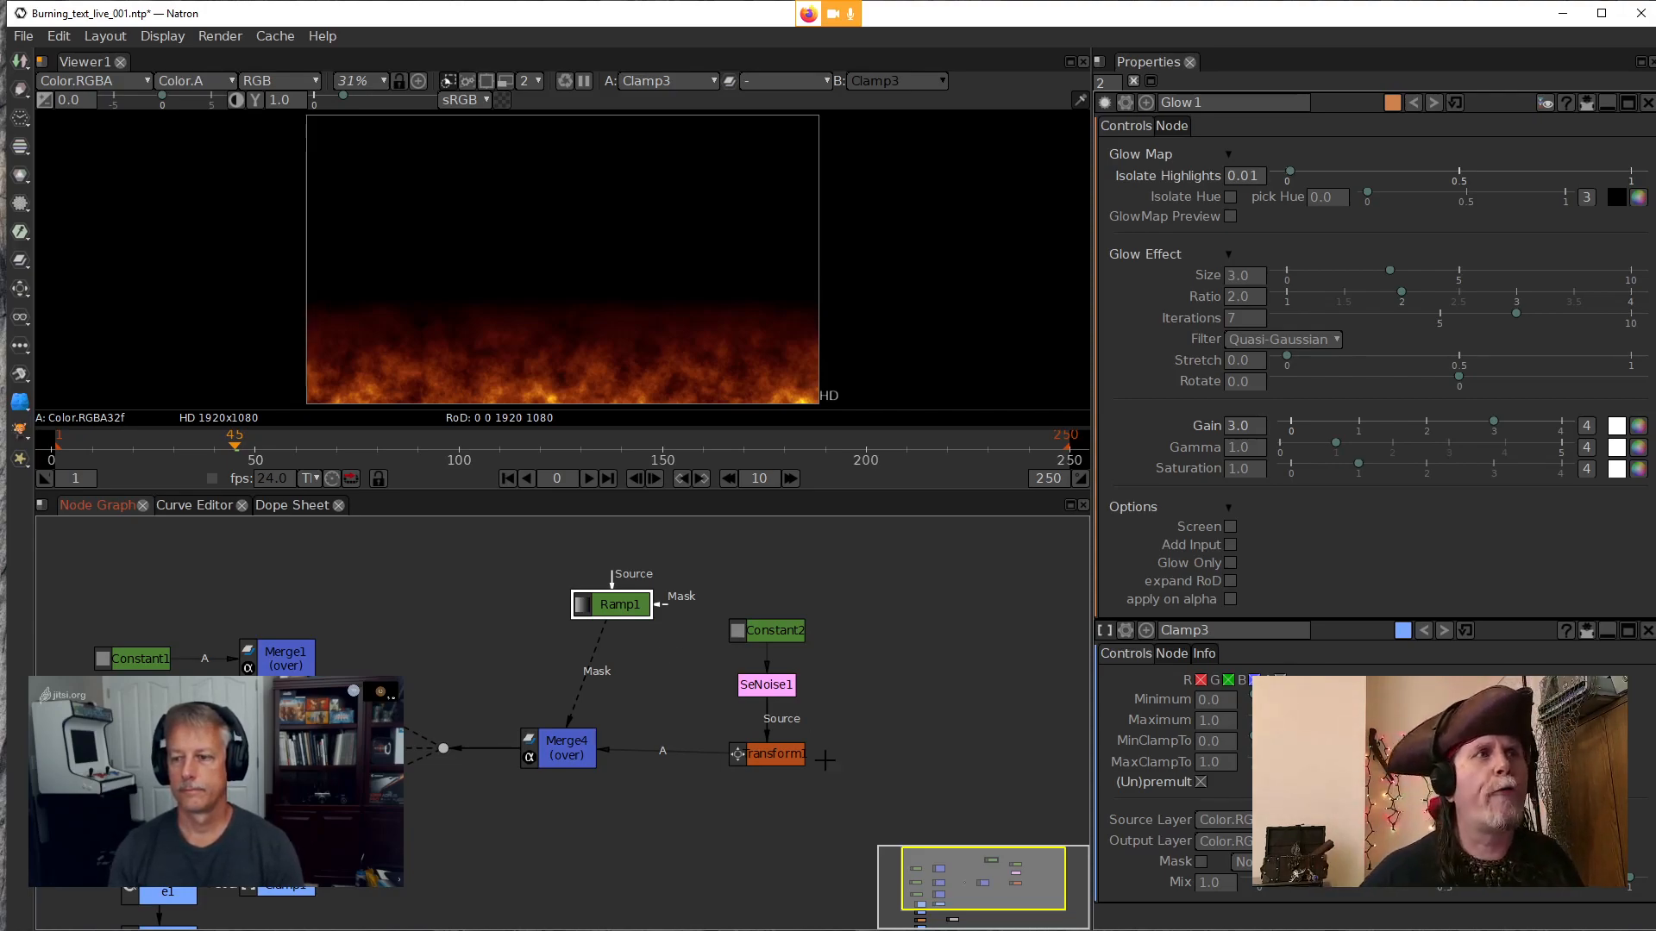
{"action": "left_click_drag", "start_coordinate": [614, 605], "coordinate": [742, 548]}
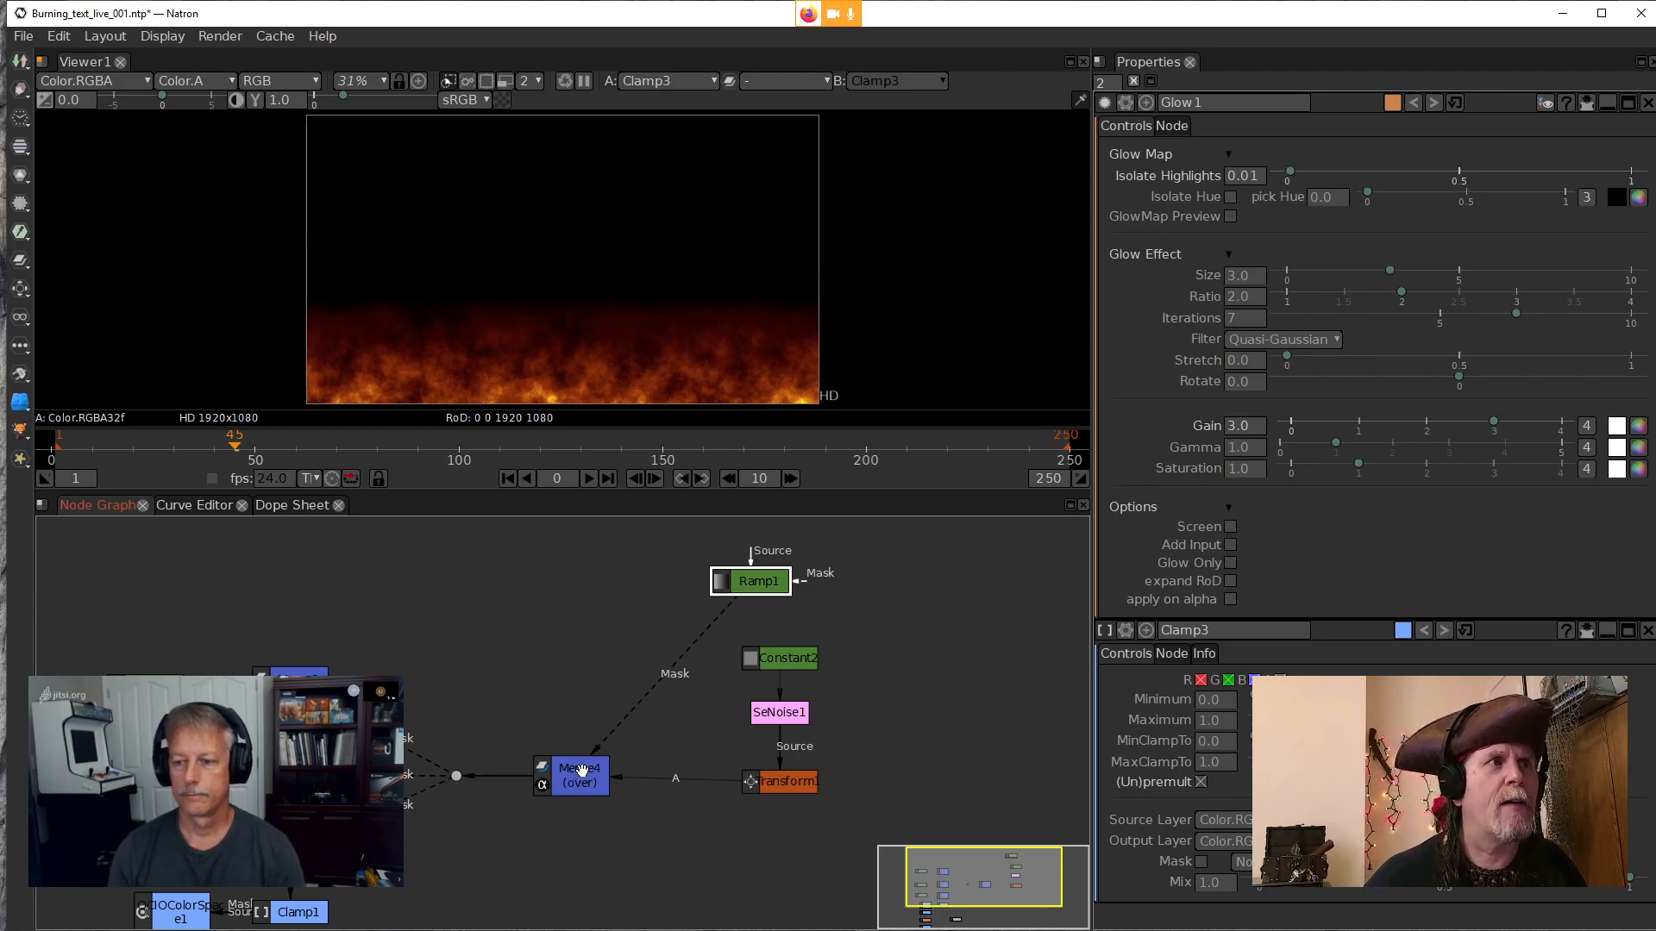
{"action": "left_click_drag", "start_coordinate": [567, 758], "coordinate": [601, 764]}
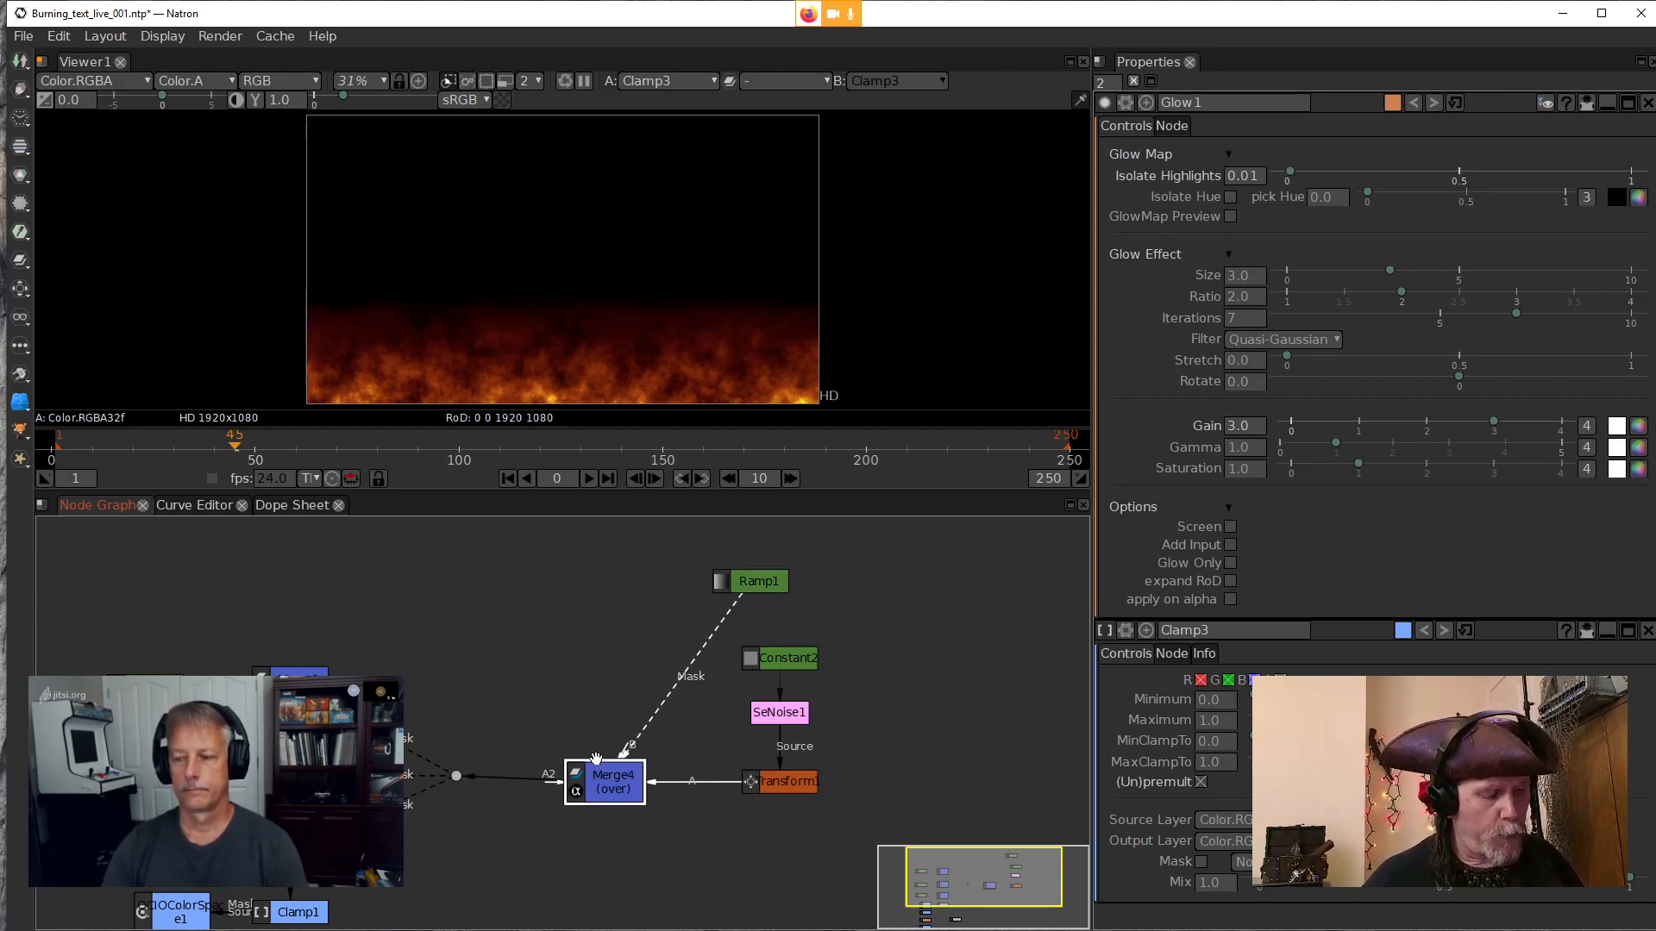
Add a Clamp node to Merge4's output and arrange it between Merge4 and the dot feeding the other merges
{"action": "key", "text": "Tab"}
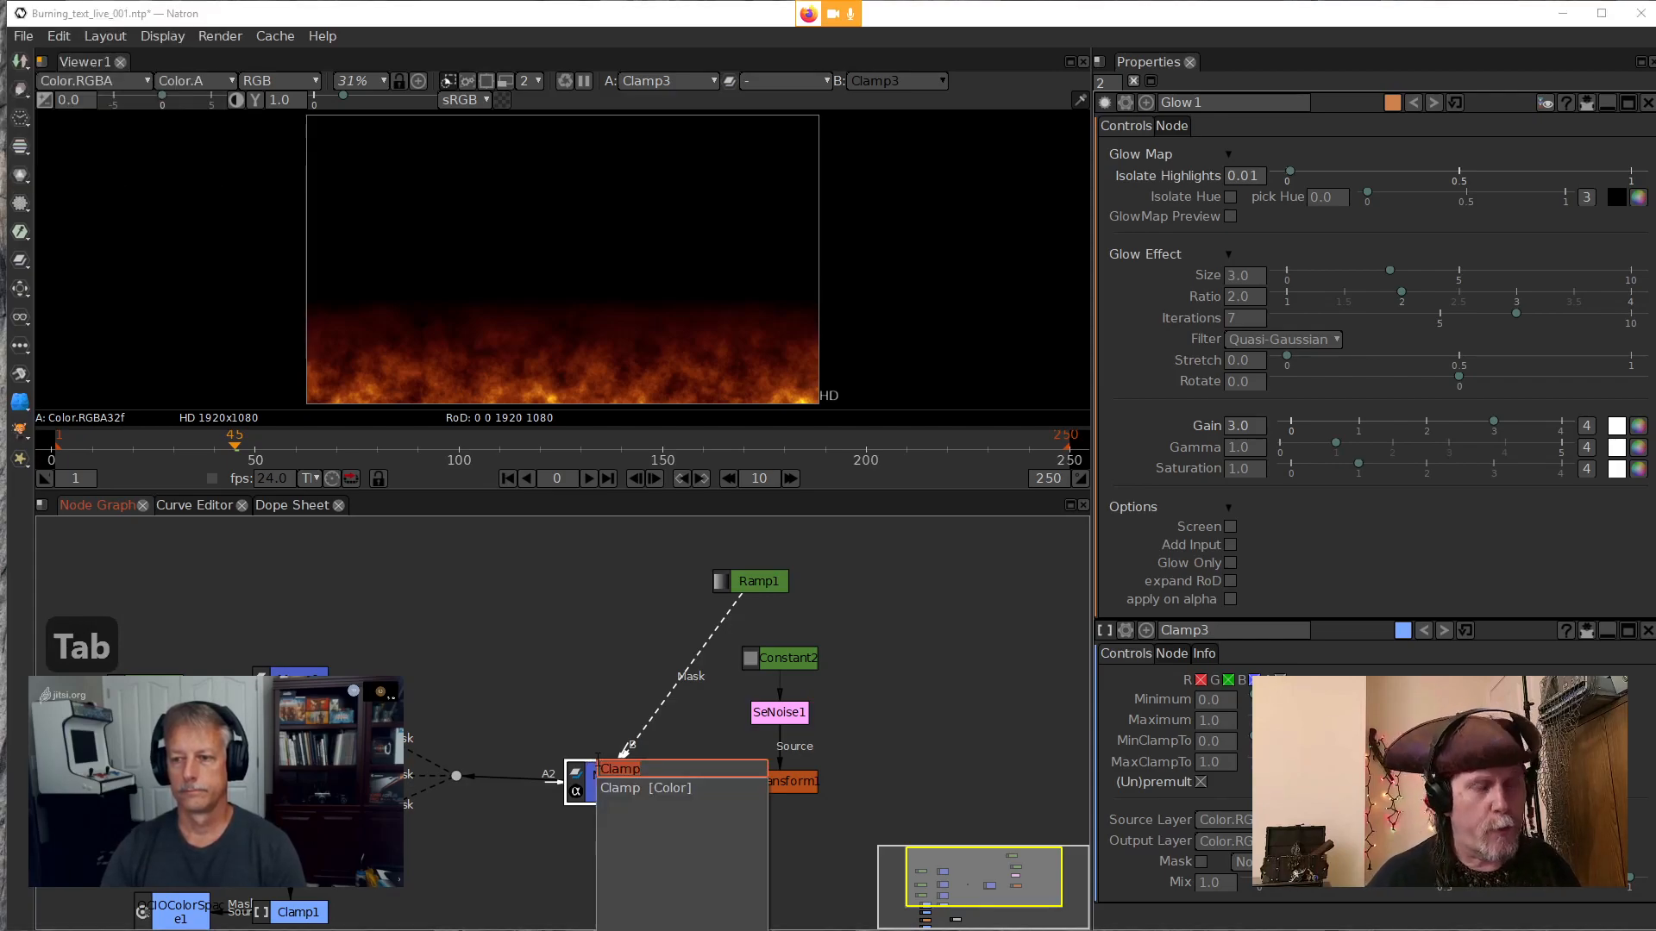
{"action": "key", "text": "Return"}
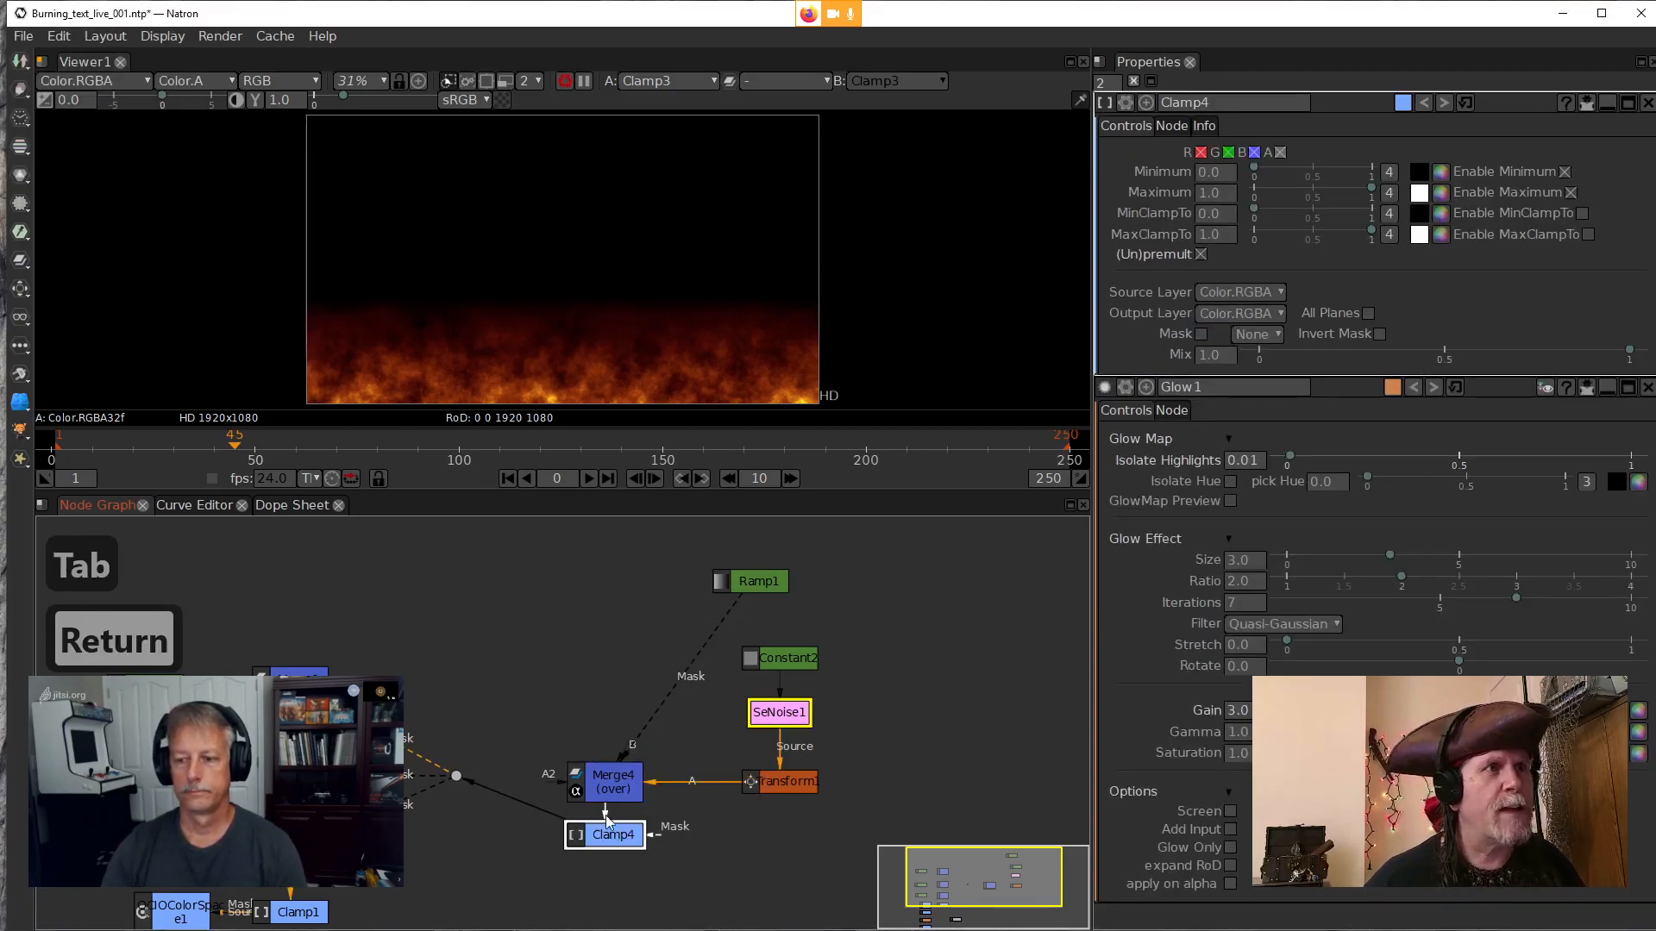
{"action": "left_click_drag", "start_coordinate": [599, 828], "coordinate": [473, 829]}
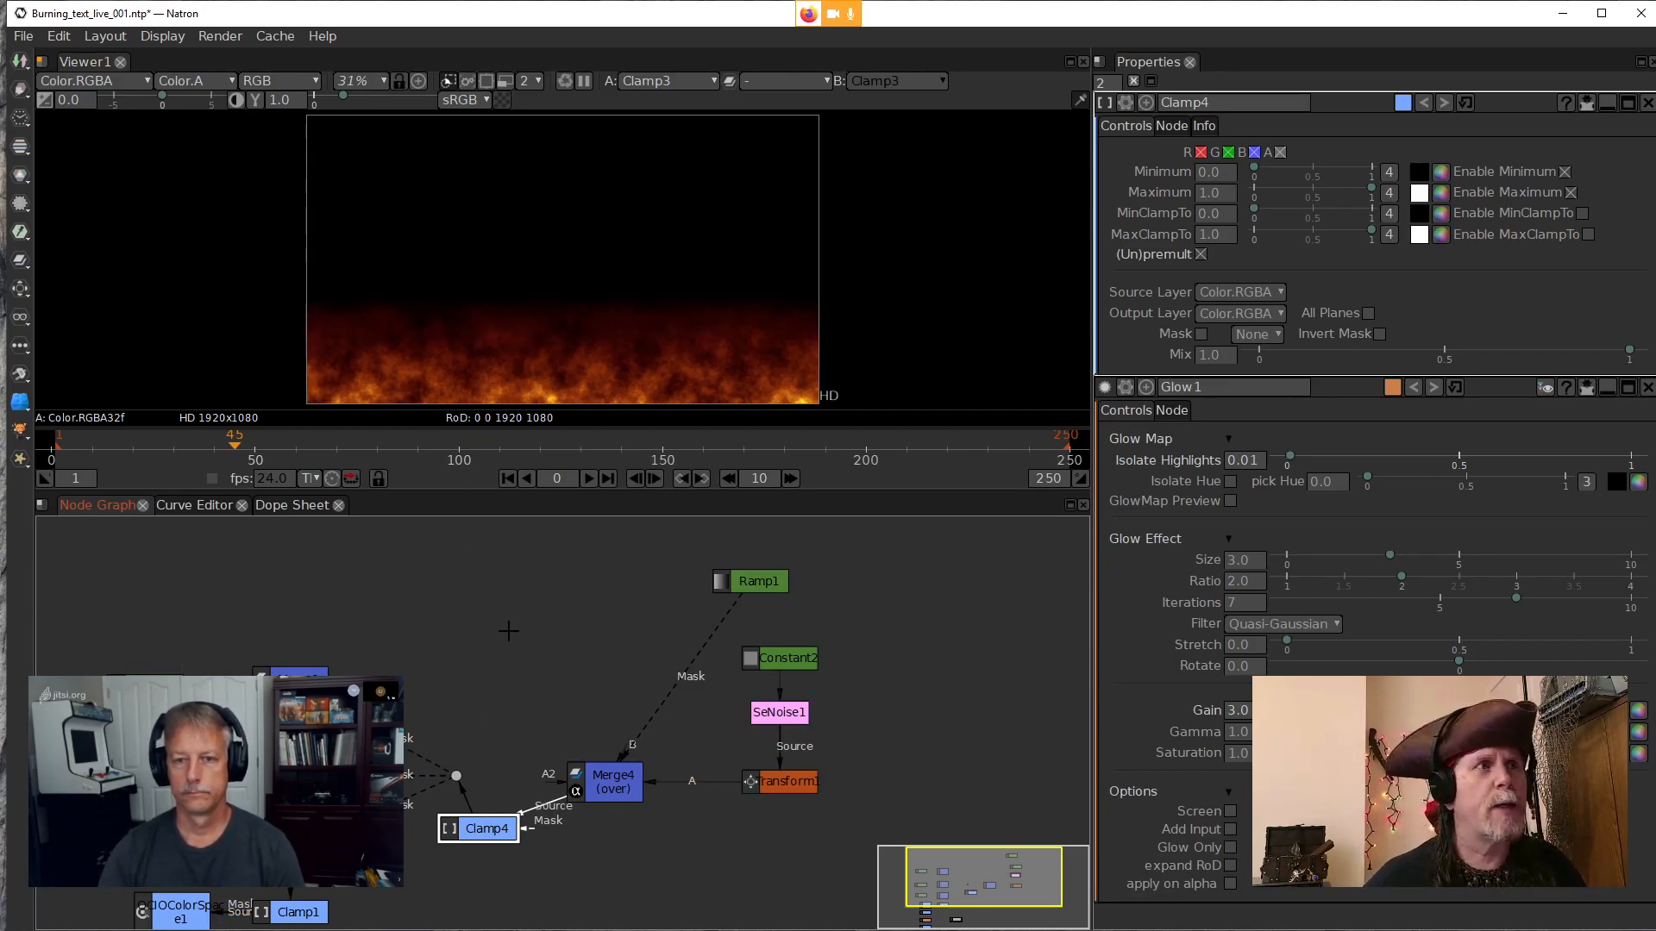
{"action": "left_click_drag", "start_coordinate": [484, 832], "coordinate": [451, 672]}
{"action": "left_click_drag", "start_coordinate": [619, 785], "coordinate": [610, 670]}
Reposition the Ramp1 node above Merge4 in the node graph
{"action": "left_click_drag", "start_coordinate": [745, 709], "coordinate": [533, 567]}
{"action": "left_click_drag", "start_coordinate": [669, 607], "coordinate": [717, 707]}
{"action": "left_click_drag", "start_coordinate": [615, 684], "coordinate": [719, 658]}
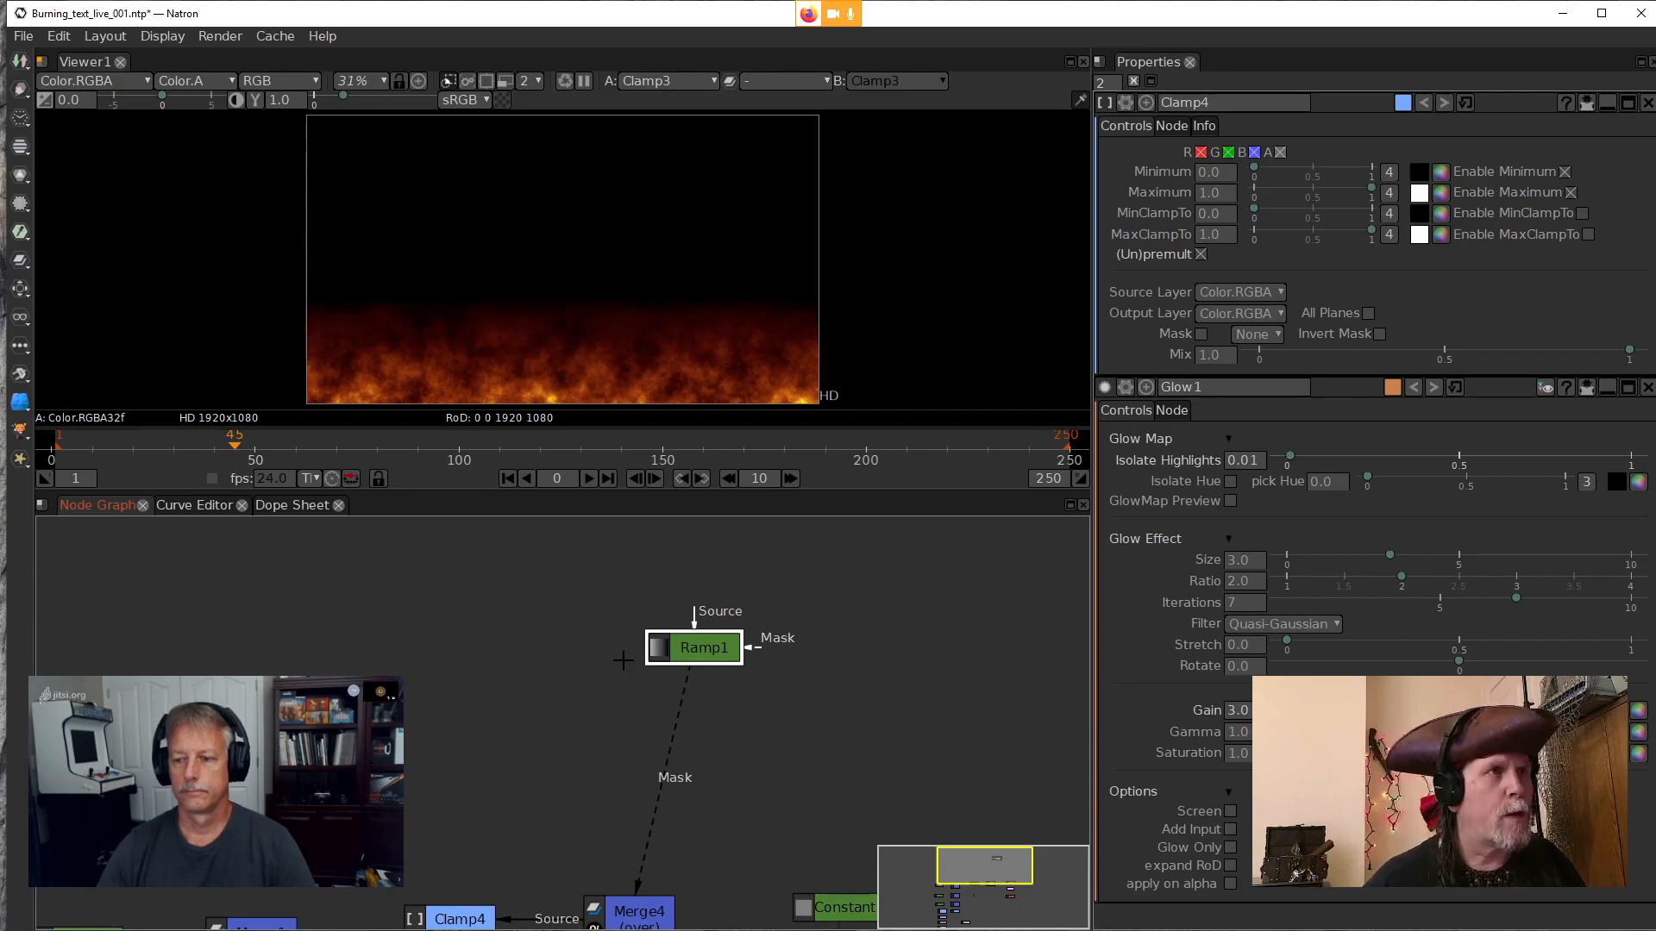
Add a Text node in the empty space beside Ramp1 and show its output in the viewer
{"action": "left_click", "coordinate": [388, 660]}
{"action": "key", "text": "Tab"}
{"action": "type", "text": "text"}
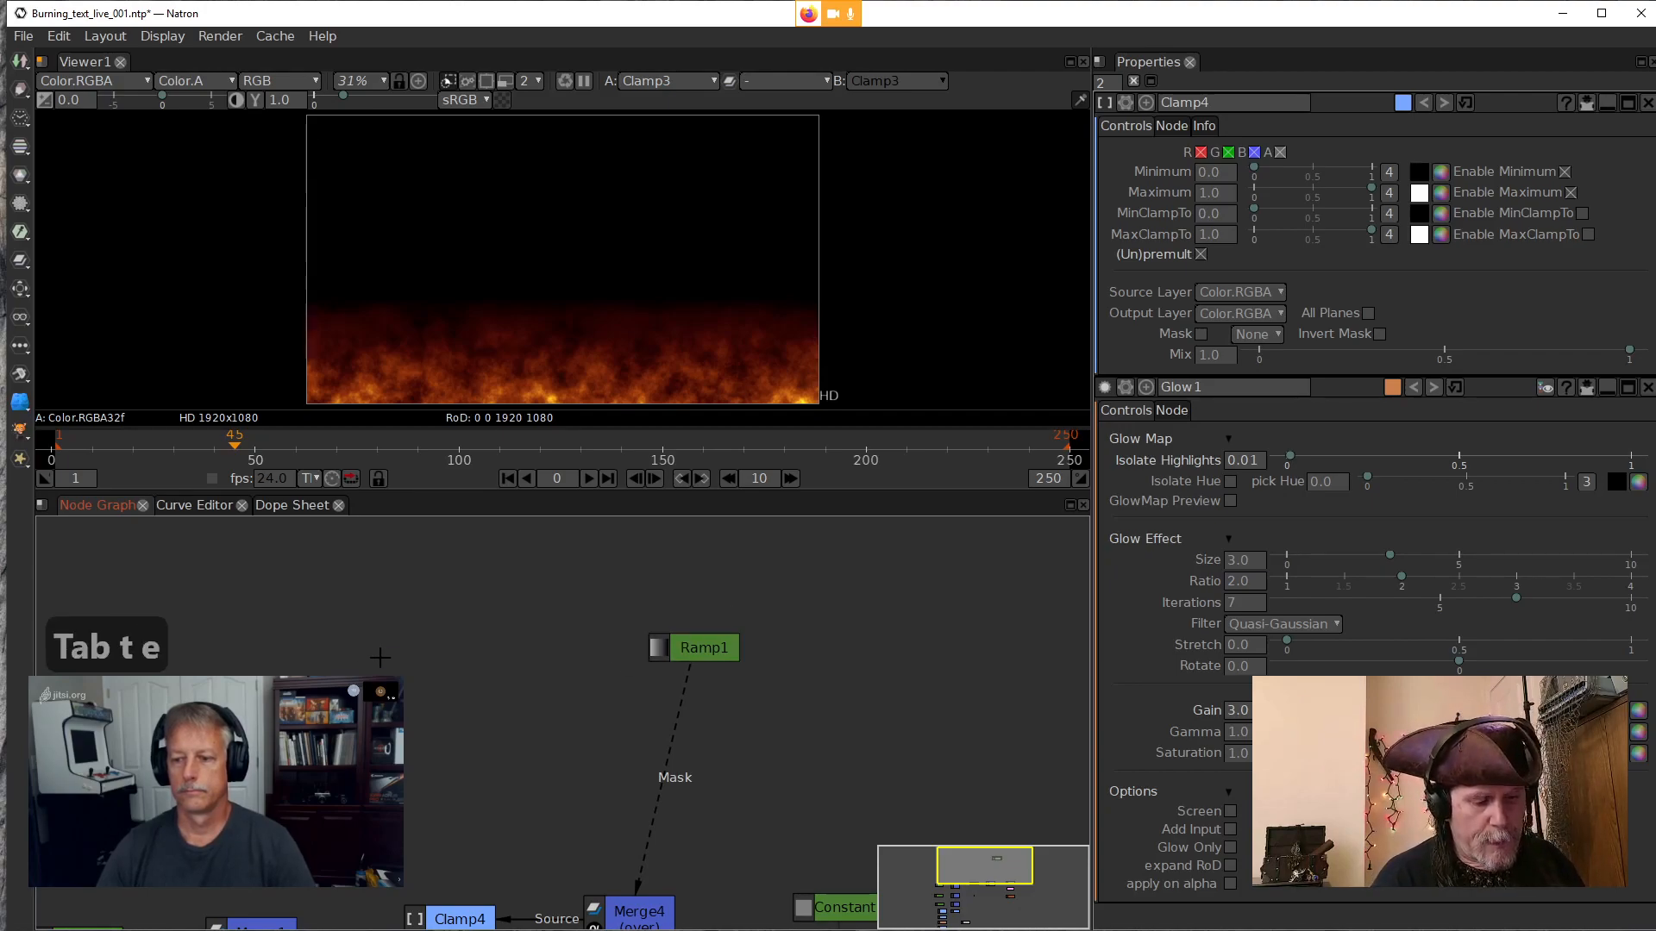
{"action": "key", "text": "Left"}
{"action": "key", "text": "Return"}
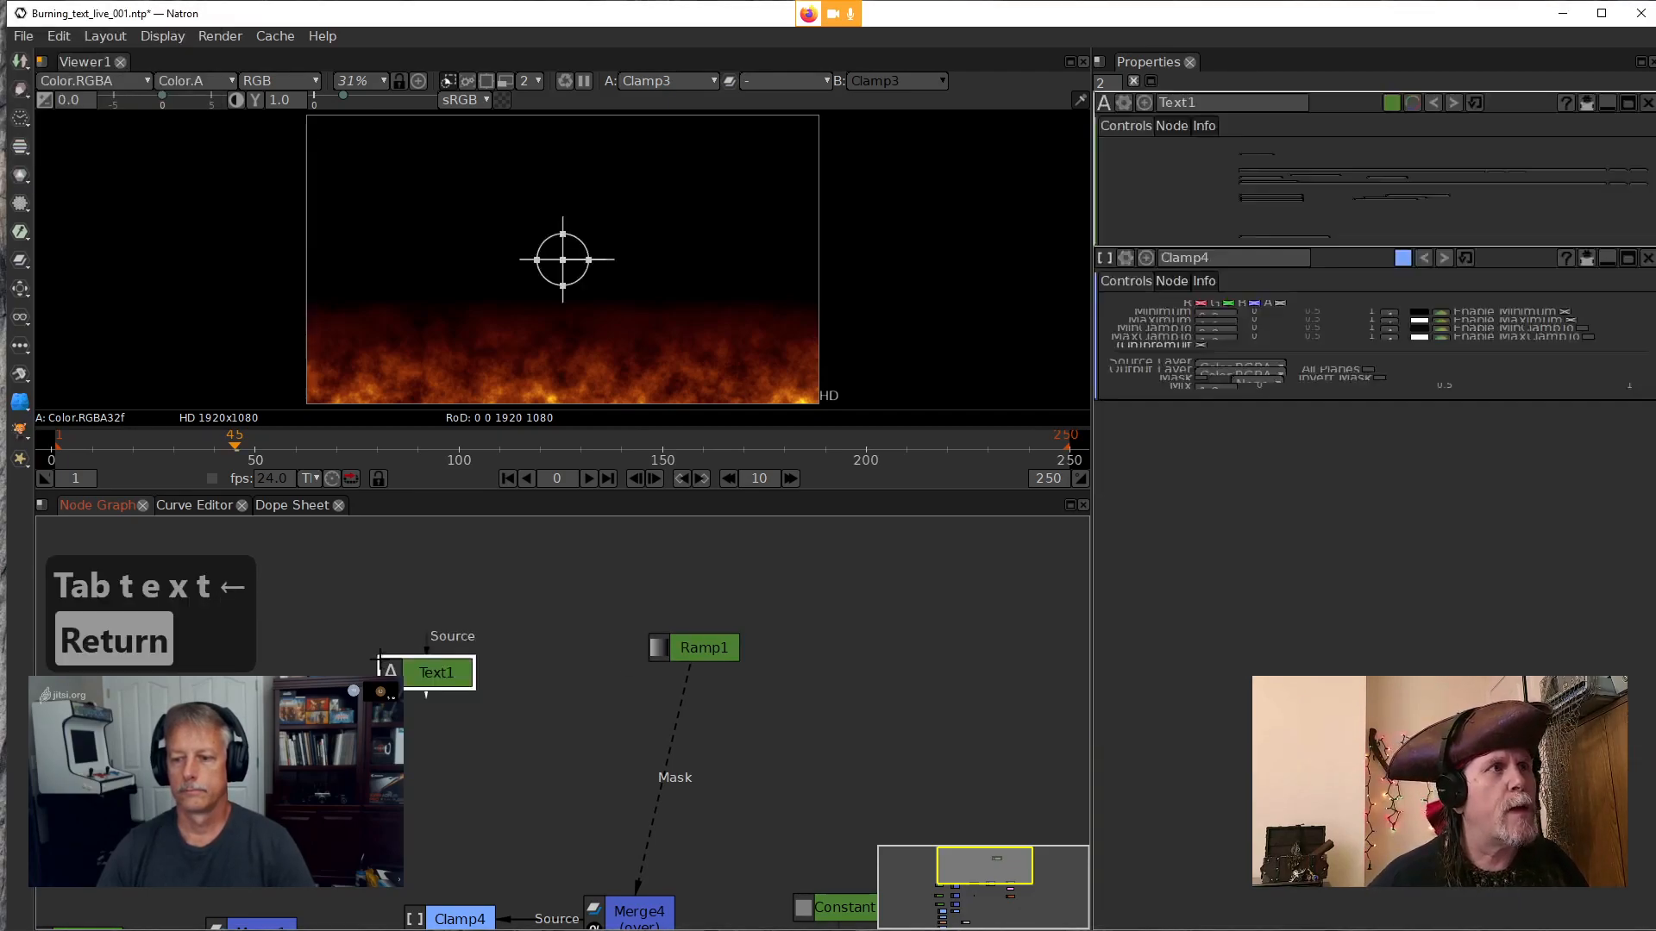
{"action": "left_click_drag", "start_coordinate": [452, 681], "coordinate": [457, 652]}
{"action": "key", "text": "1"}
Replace the Text node's placeholder with NATRON and choose a heavier font weight
{"action": "left_click", "coordinate": [1430, 326]}
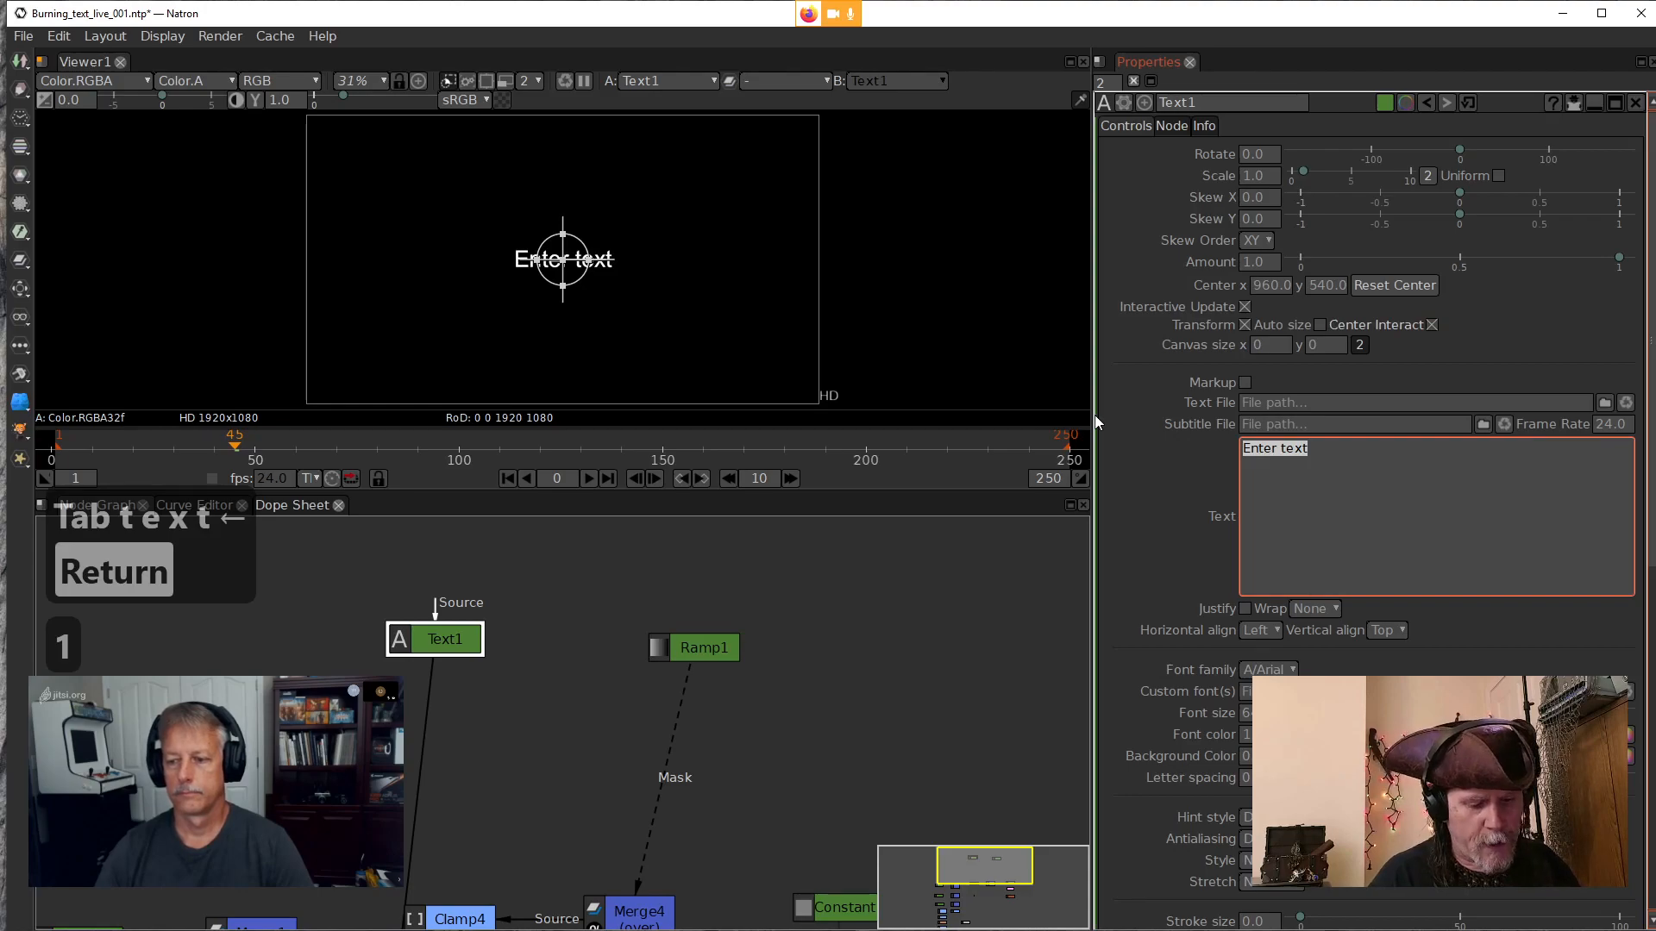
{"action": "type", "text": "NATRON"}
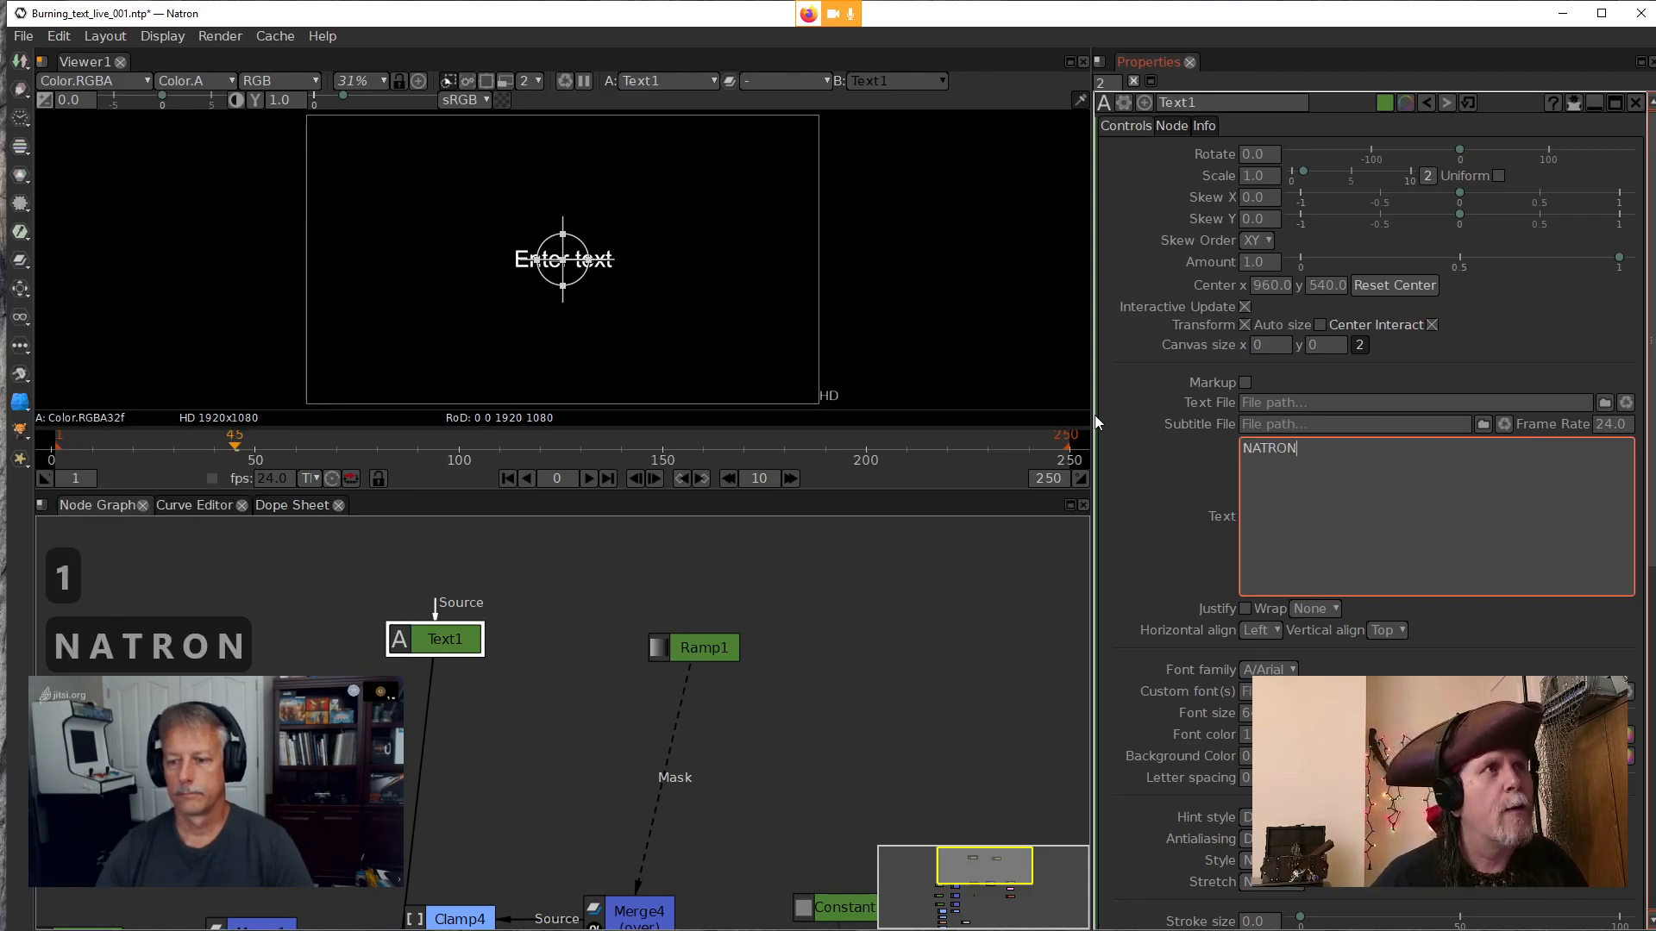
{"action": "left_click", "coordinate": [872, 639]}
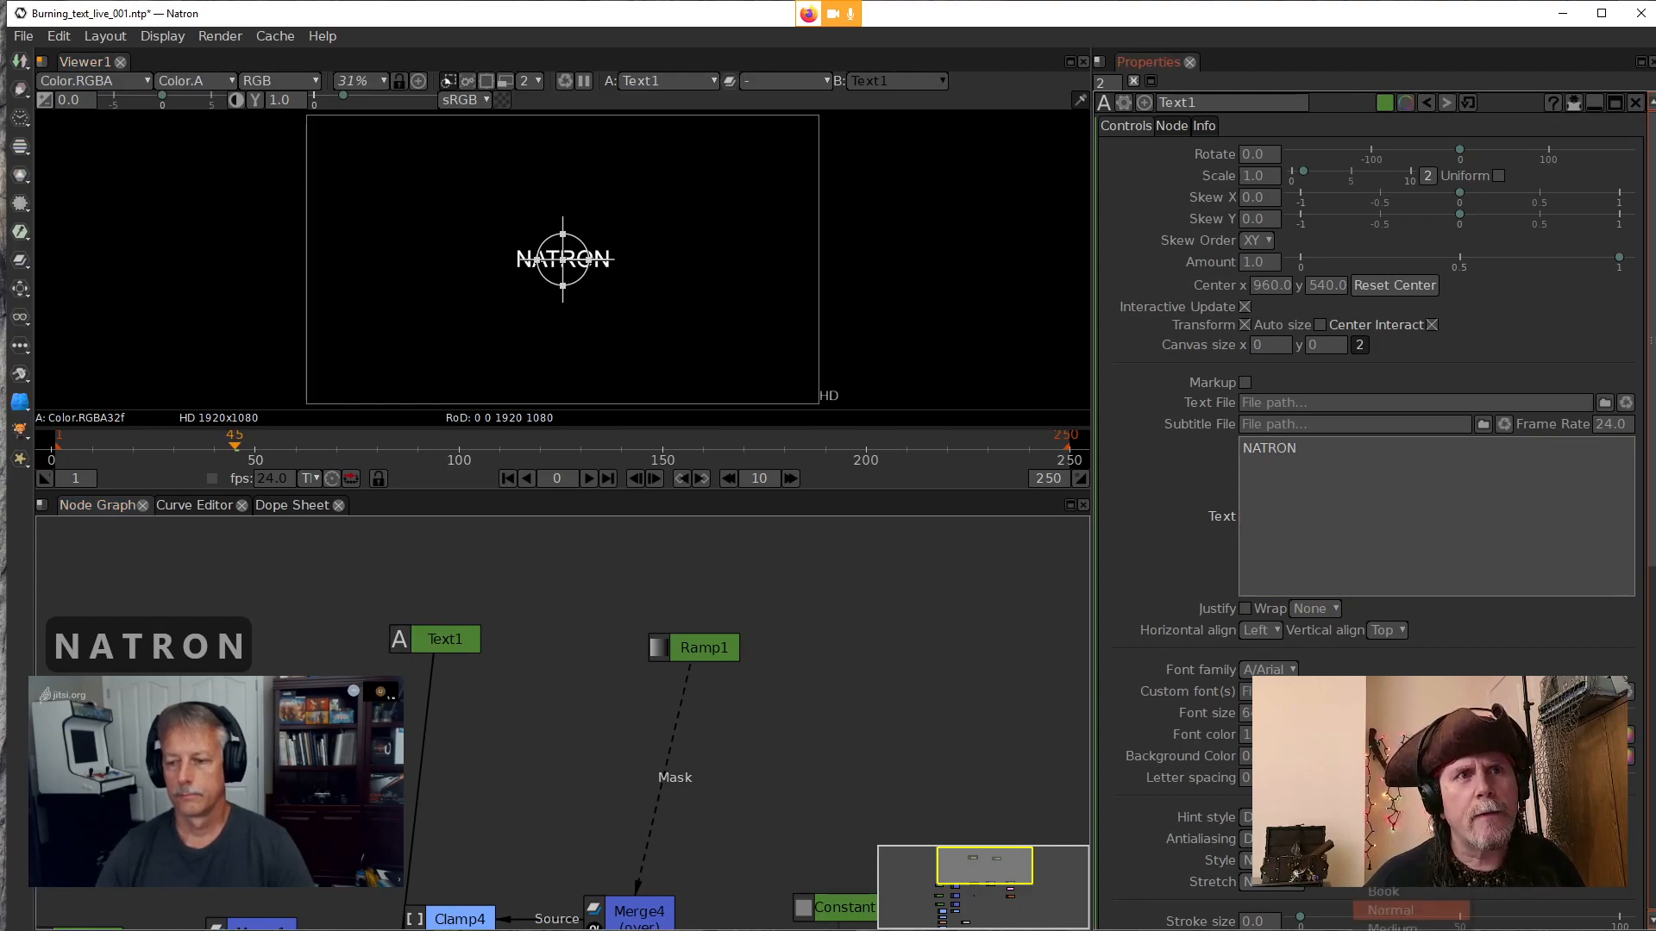
{"action": "left_click", "coordinate": [1392, 929]}
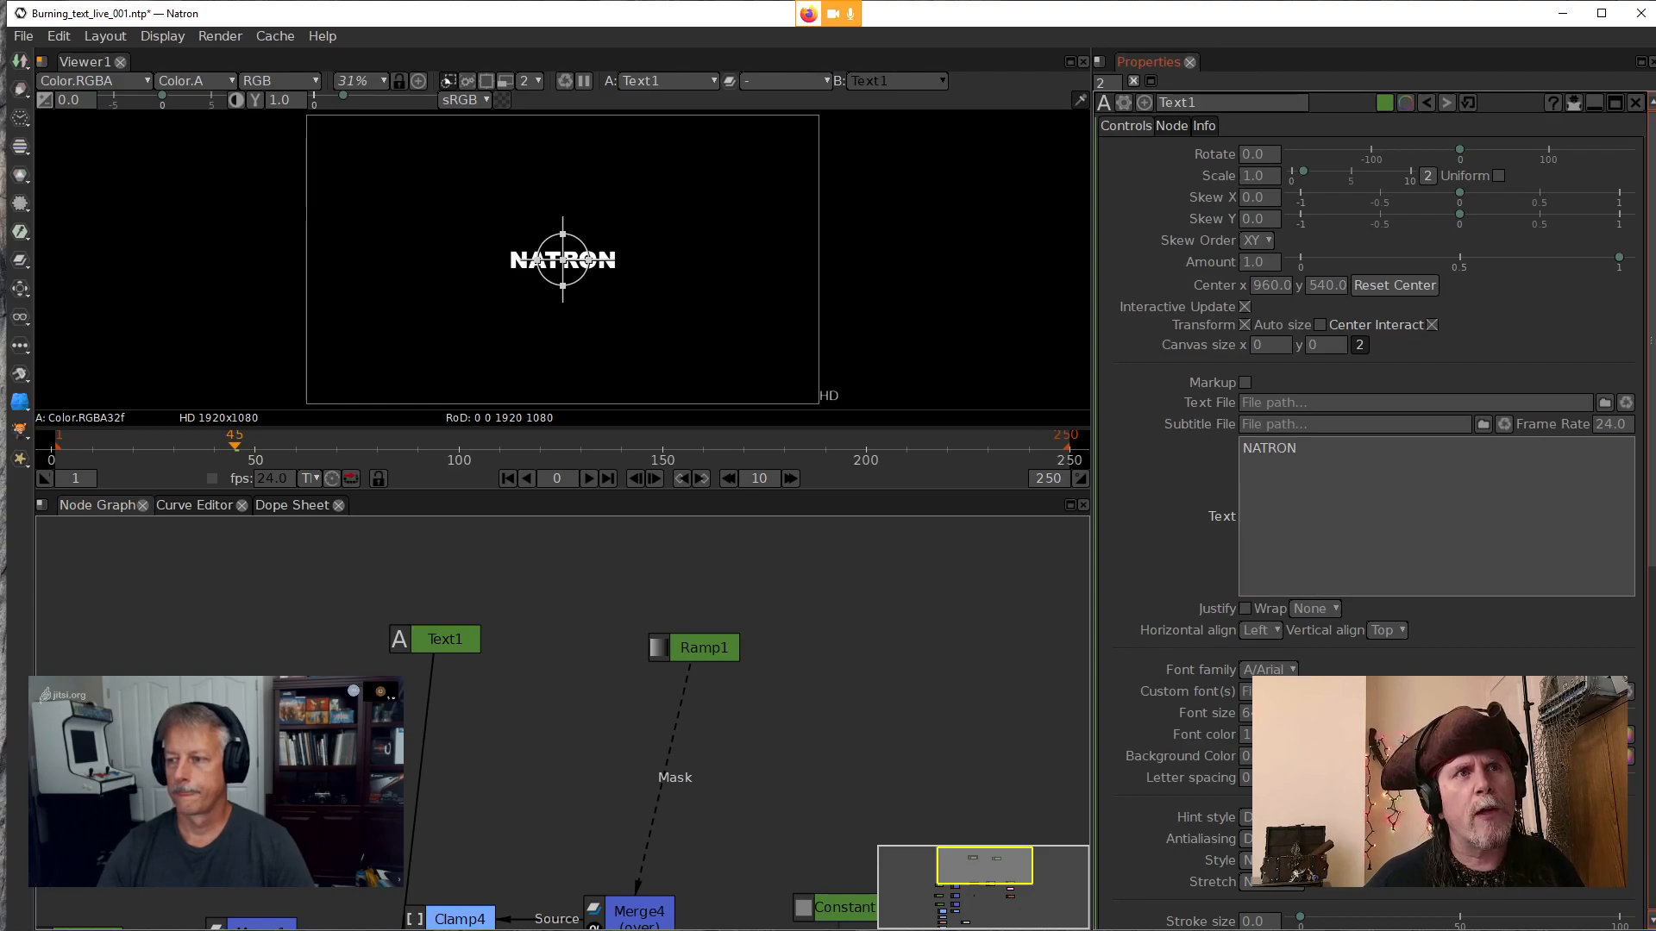
Set the Text node's font size to 200
{"action": "left_click_drag", "start_coordinate": [1266, 713], "coordinate": [1202, 707]}
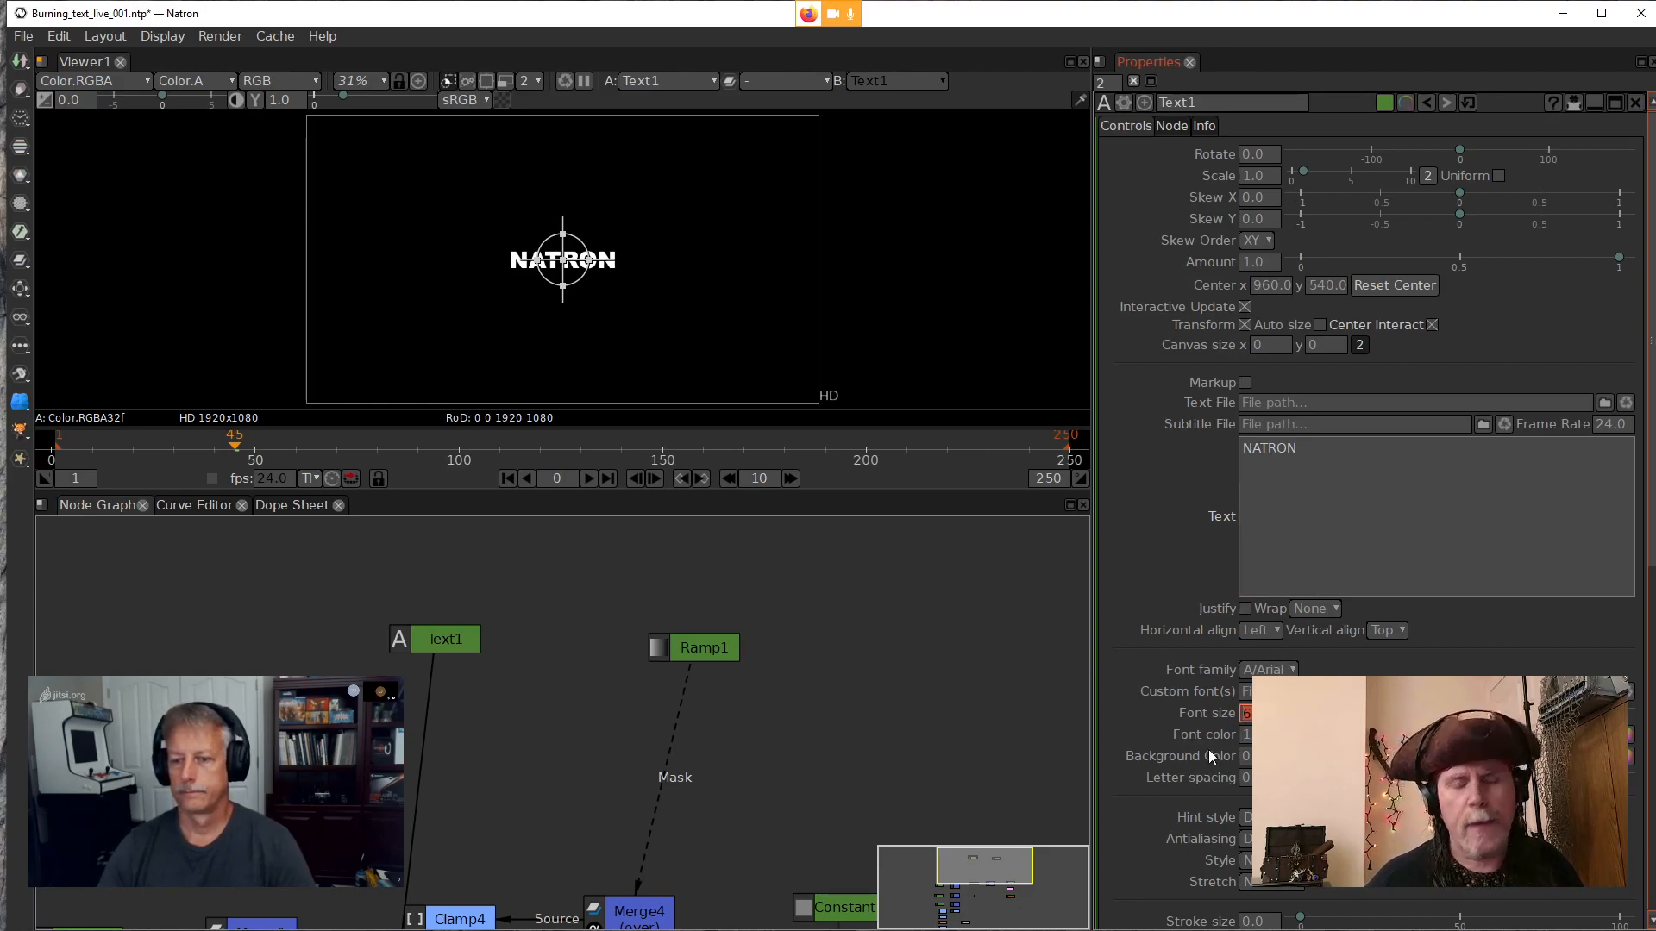
{"action": "type", "text": "200"}
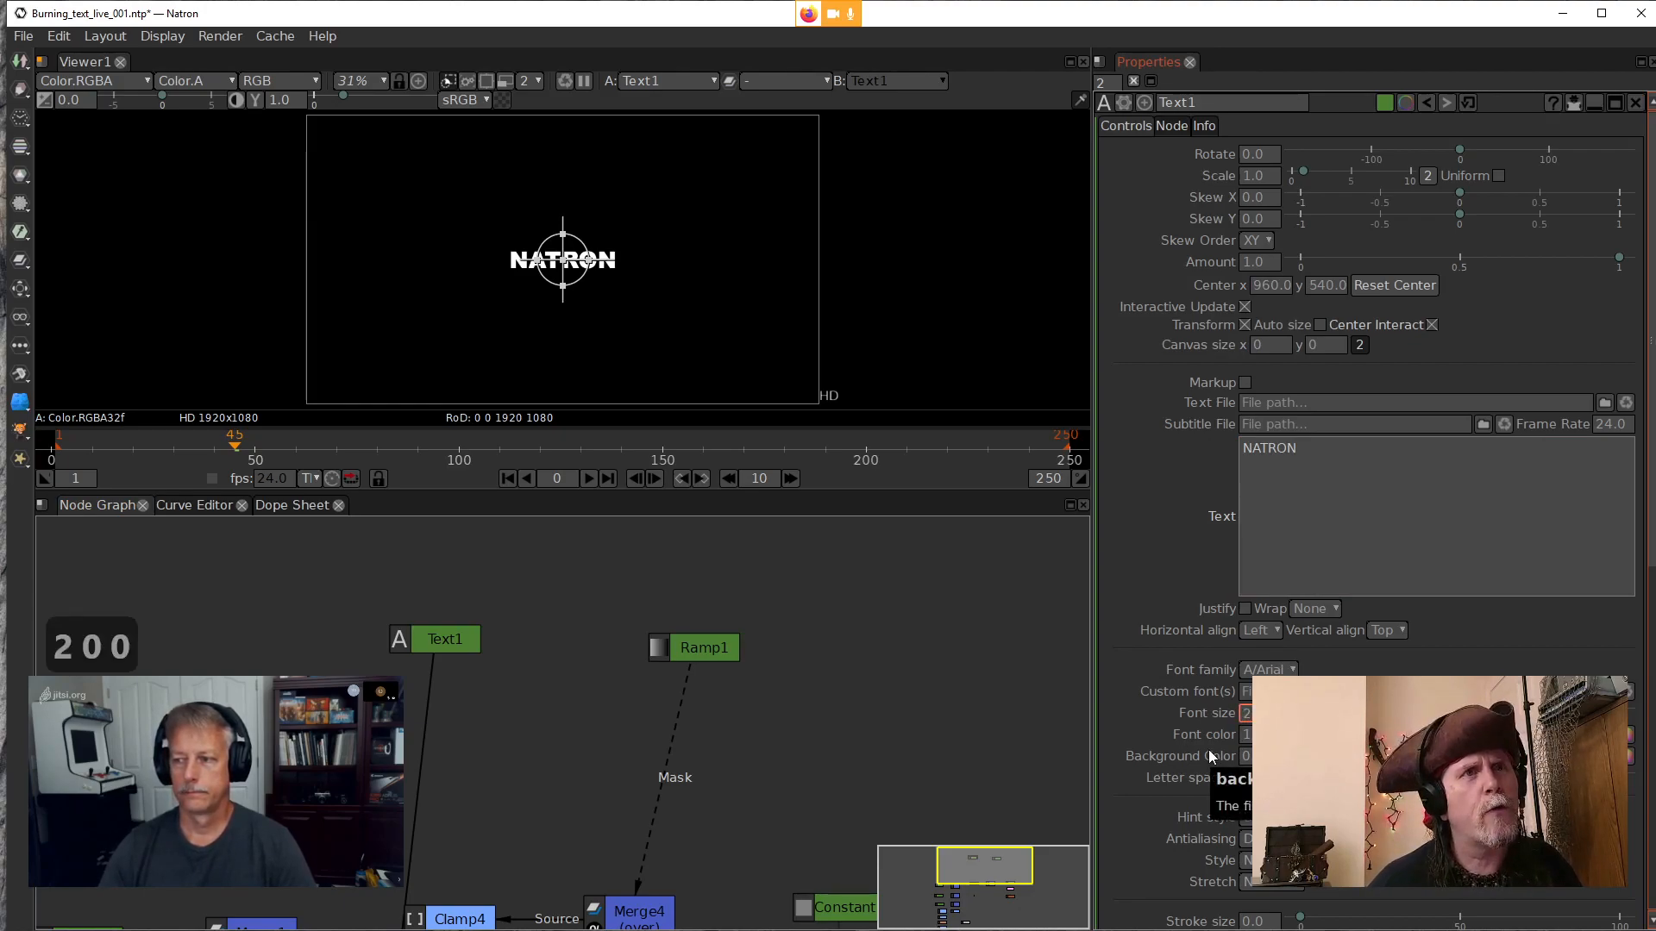
{"action": "key", "text": "Return"}
Move the Text1 node farther away from Ramp1 in the node graph
{"action": "left_click_drag", "start_coordinate": [758, 755], "coordinate": [776, 712]}
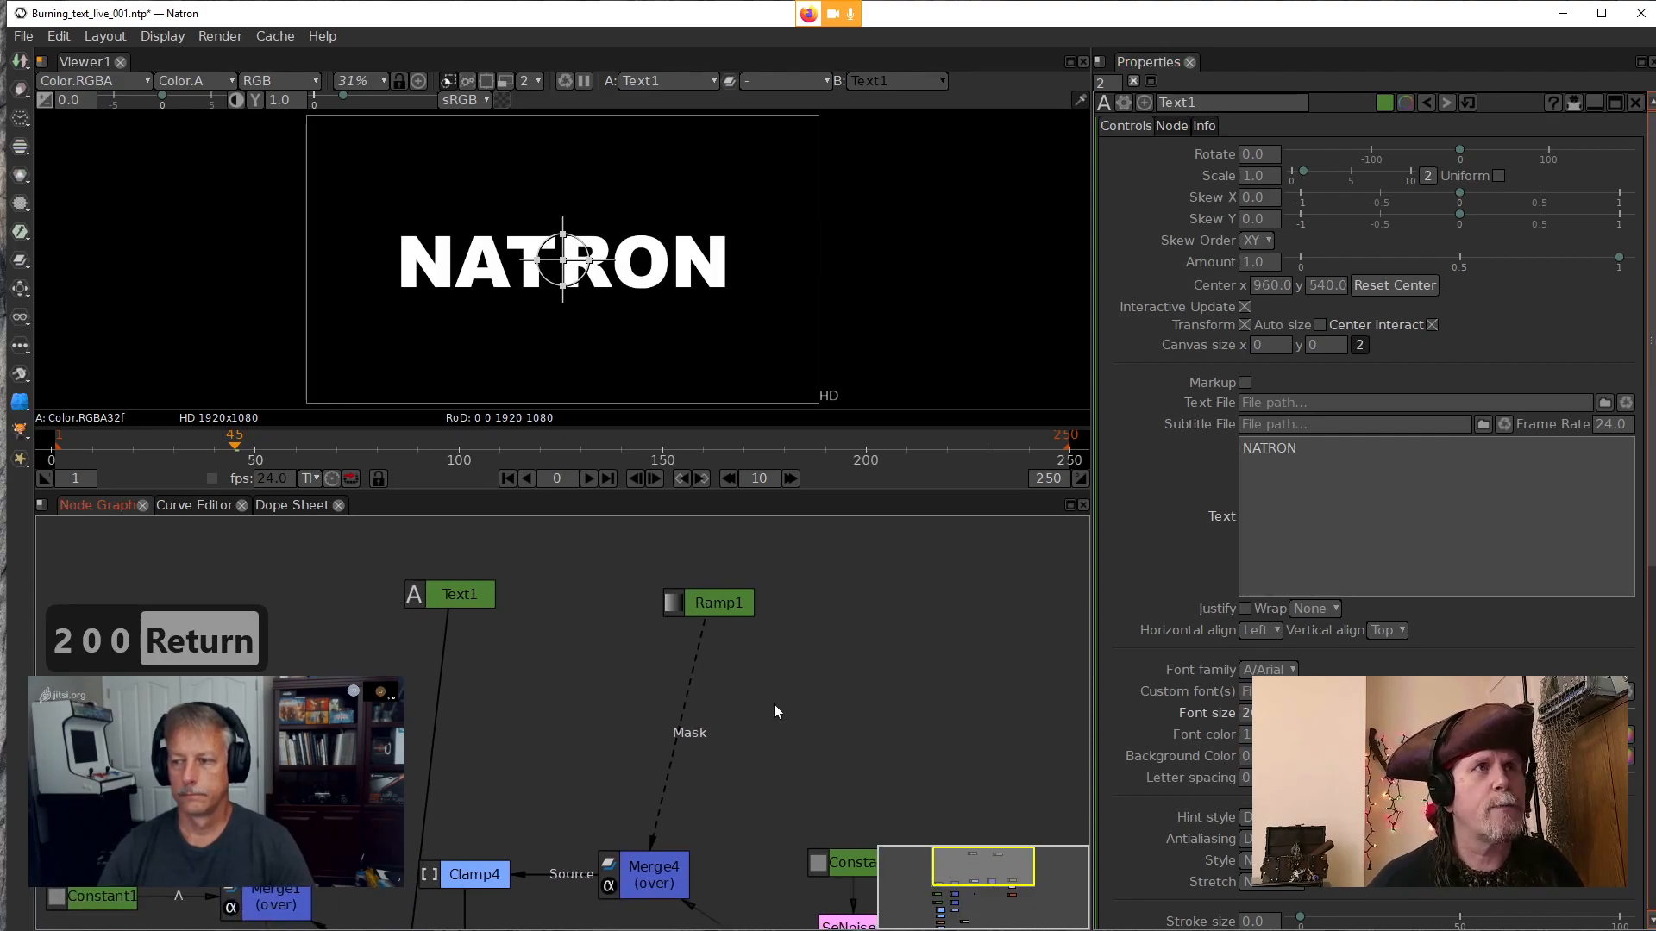
{"action": "left_click_drag", "start_coordinate": [466, 603], "coordinate": [436, 583]}
{"action": "left_click_drag", "start_coordinate": [588, 645], "coordinate": [620, 780]}
{"action": "left_click_drag", "start_coordinate": [457, 710], "coordinate": [420, 685]}
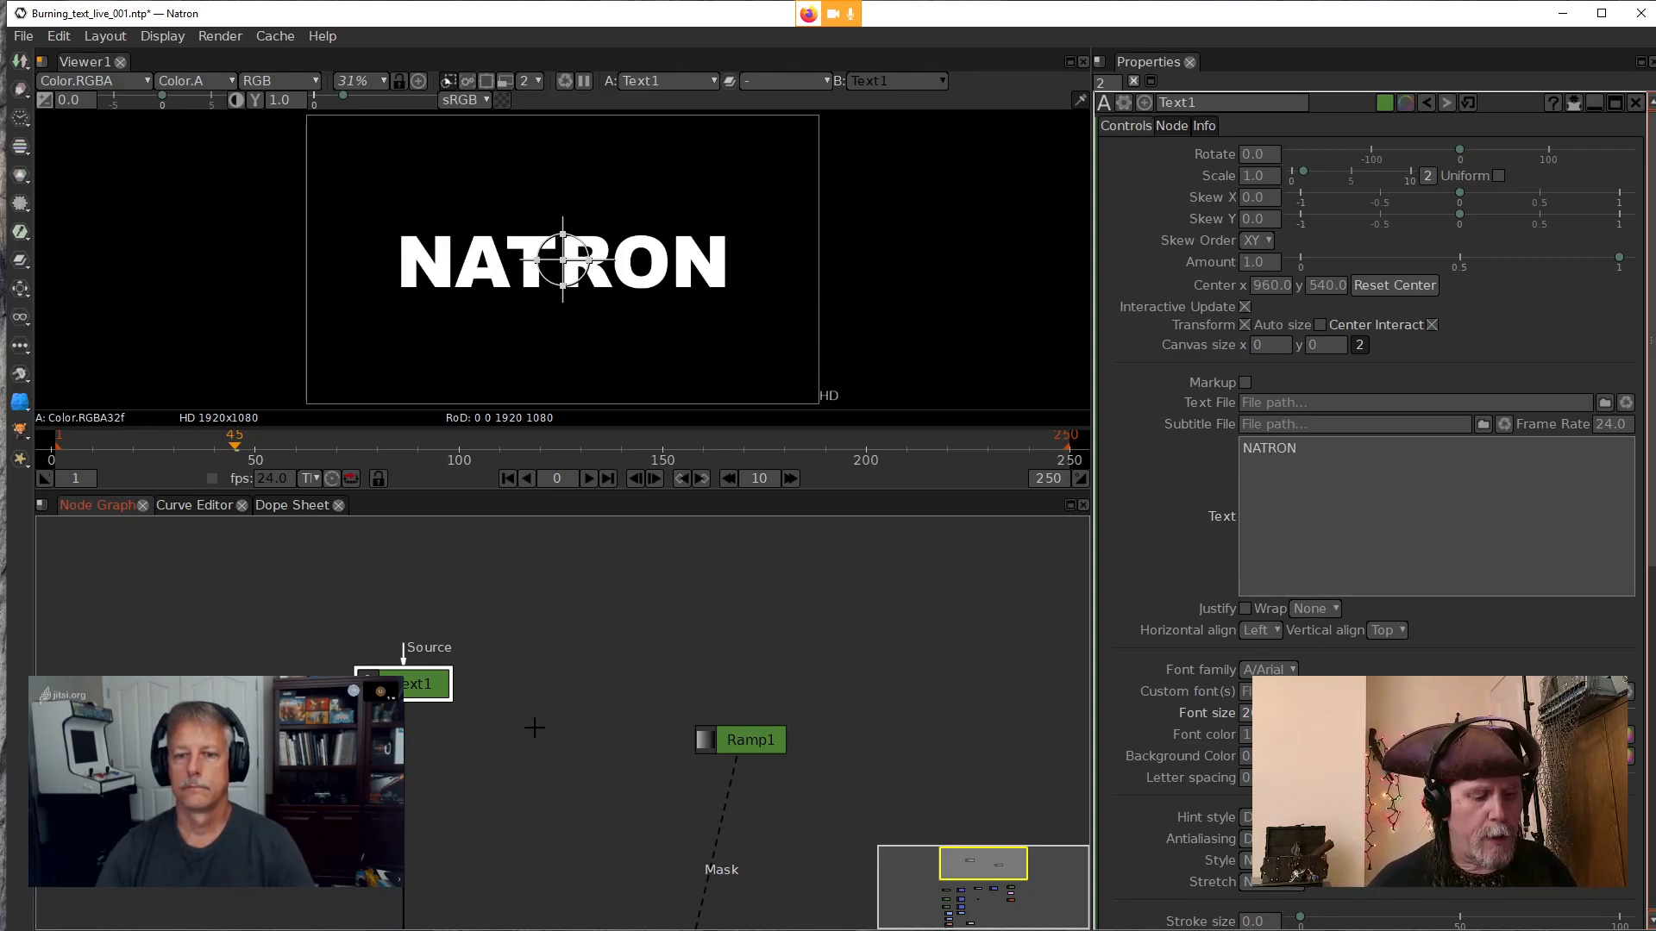
Add a Blur node after Text1 and place it beside the text node
{"action": "key", "text": "b"}
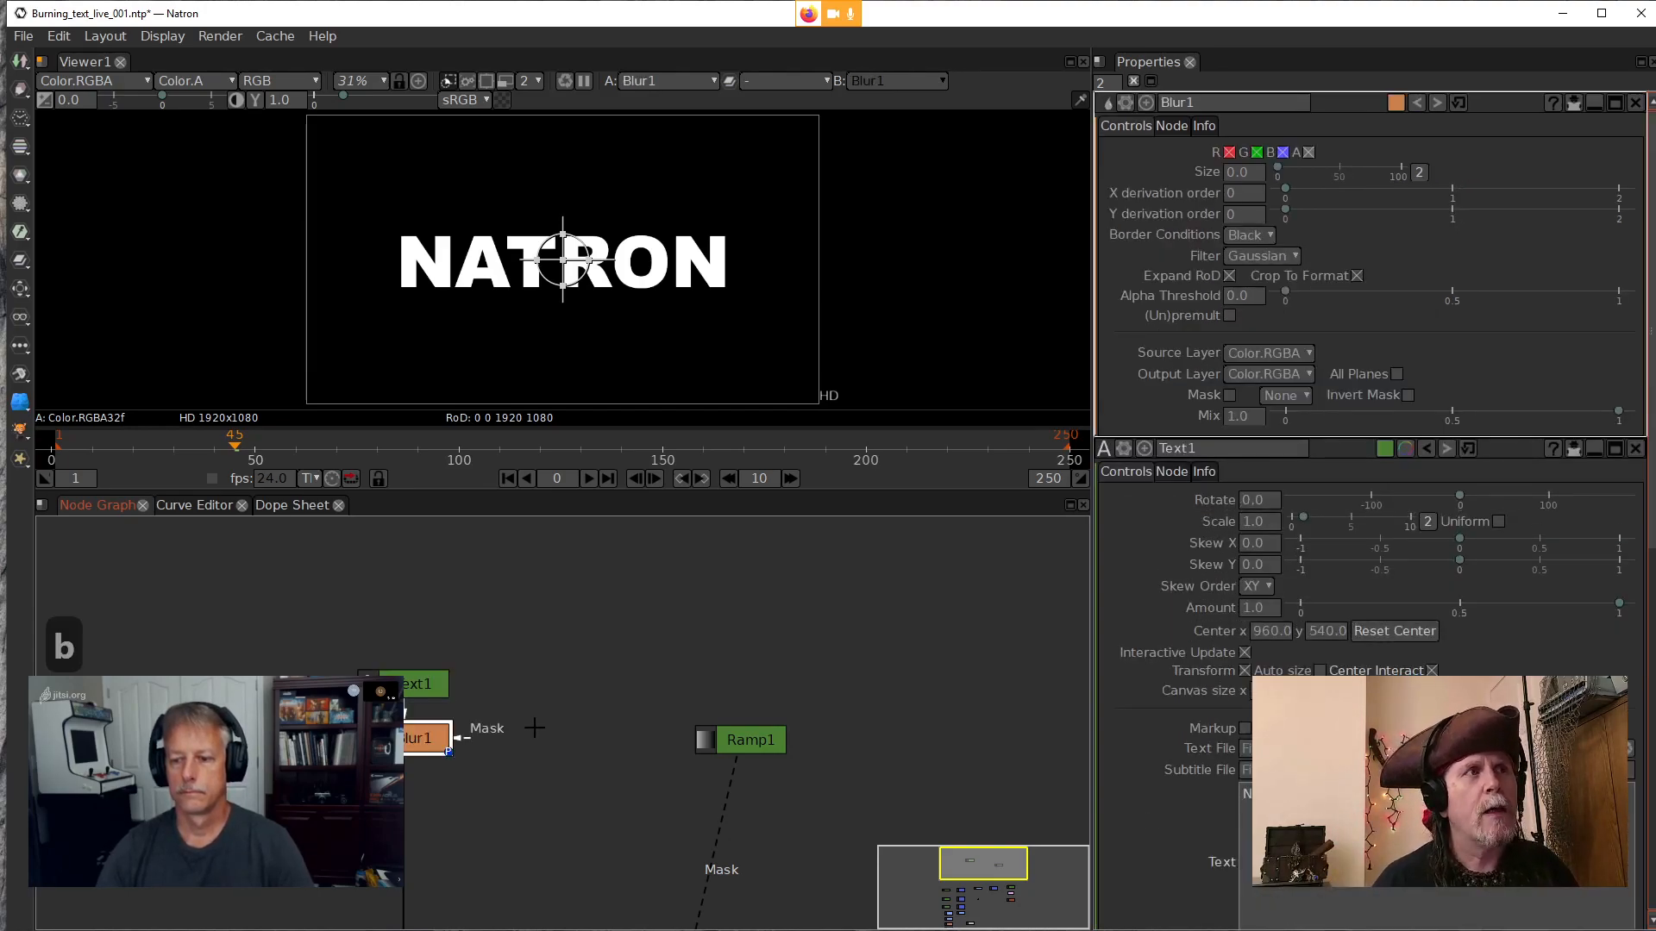
{"action": "left_click_drag", "start_coordinate": [416, 740], "coordinate": [530, 691]}
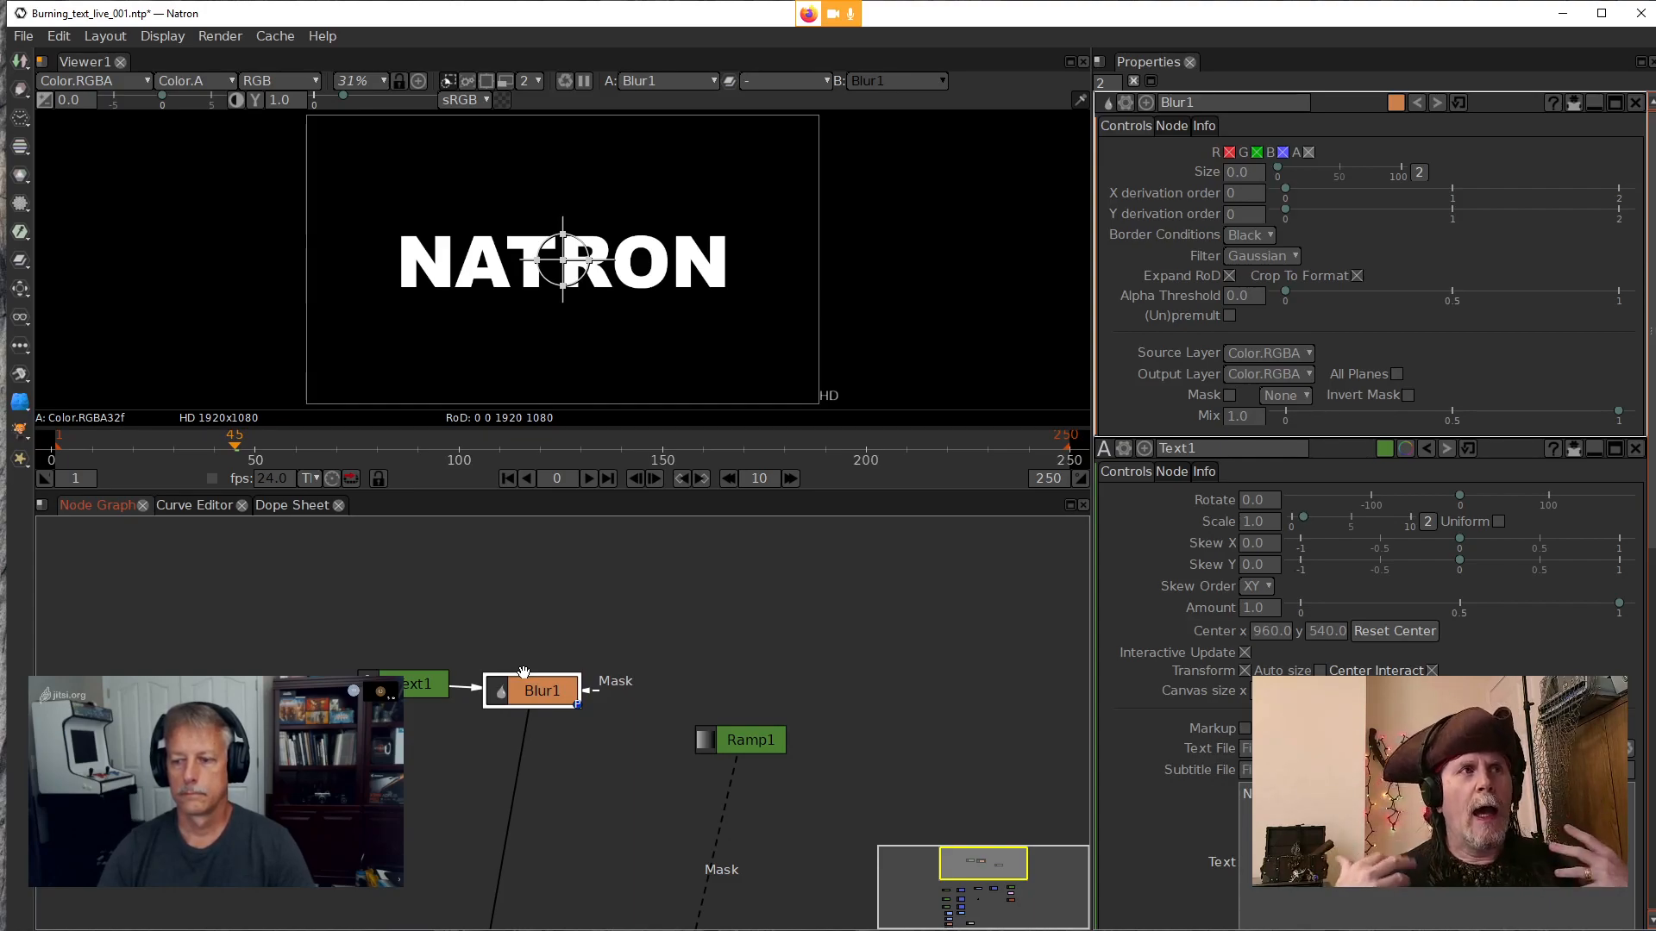
{"action": "left_click_drag", "start_coordinate": [539, 687], "coordinate": [457, 693]}
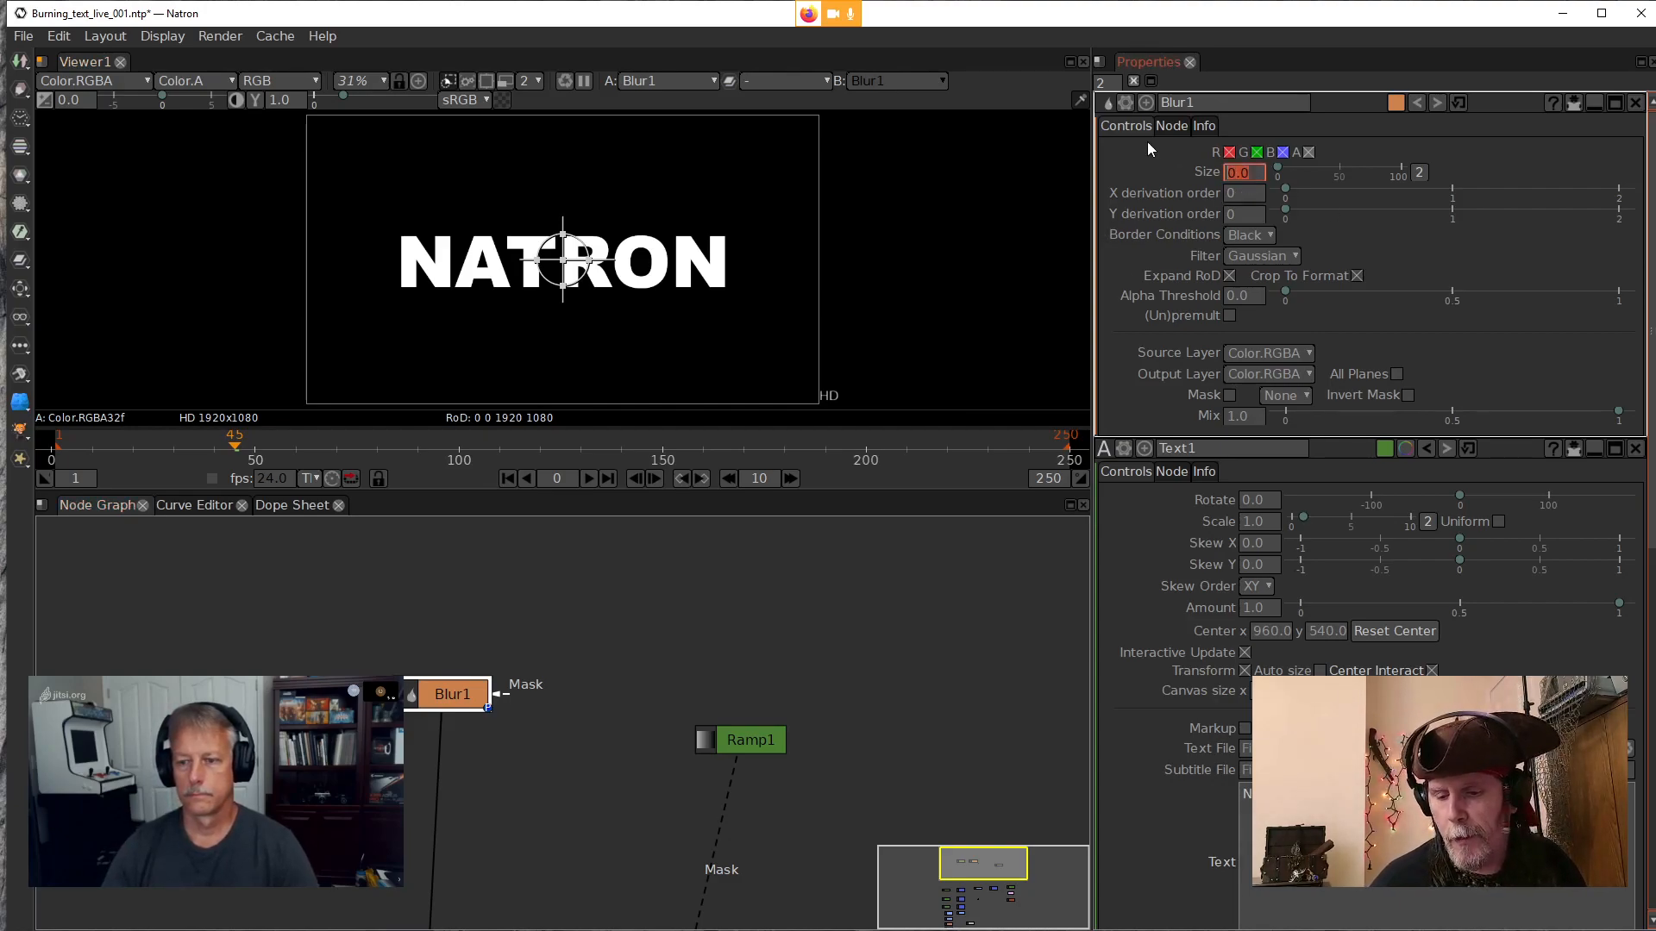
Try a blur size of 20 on the Blur node and settle on 40
{"action": "type", "text": "20"}
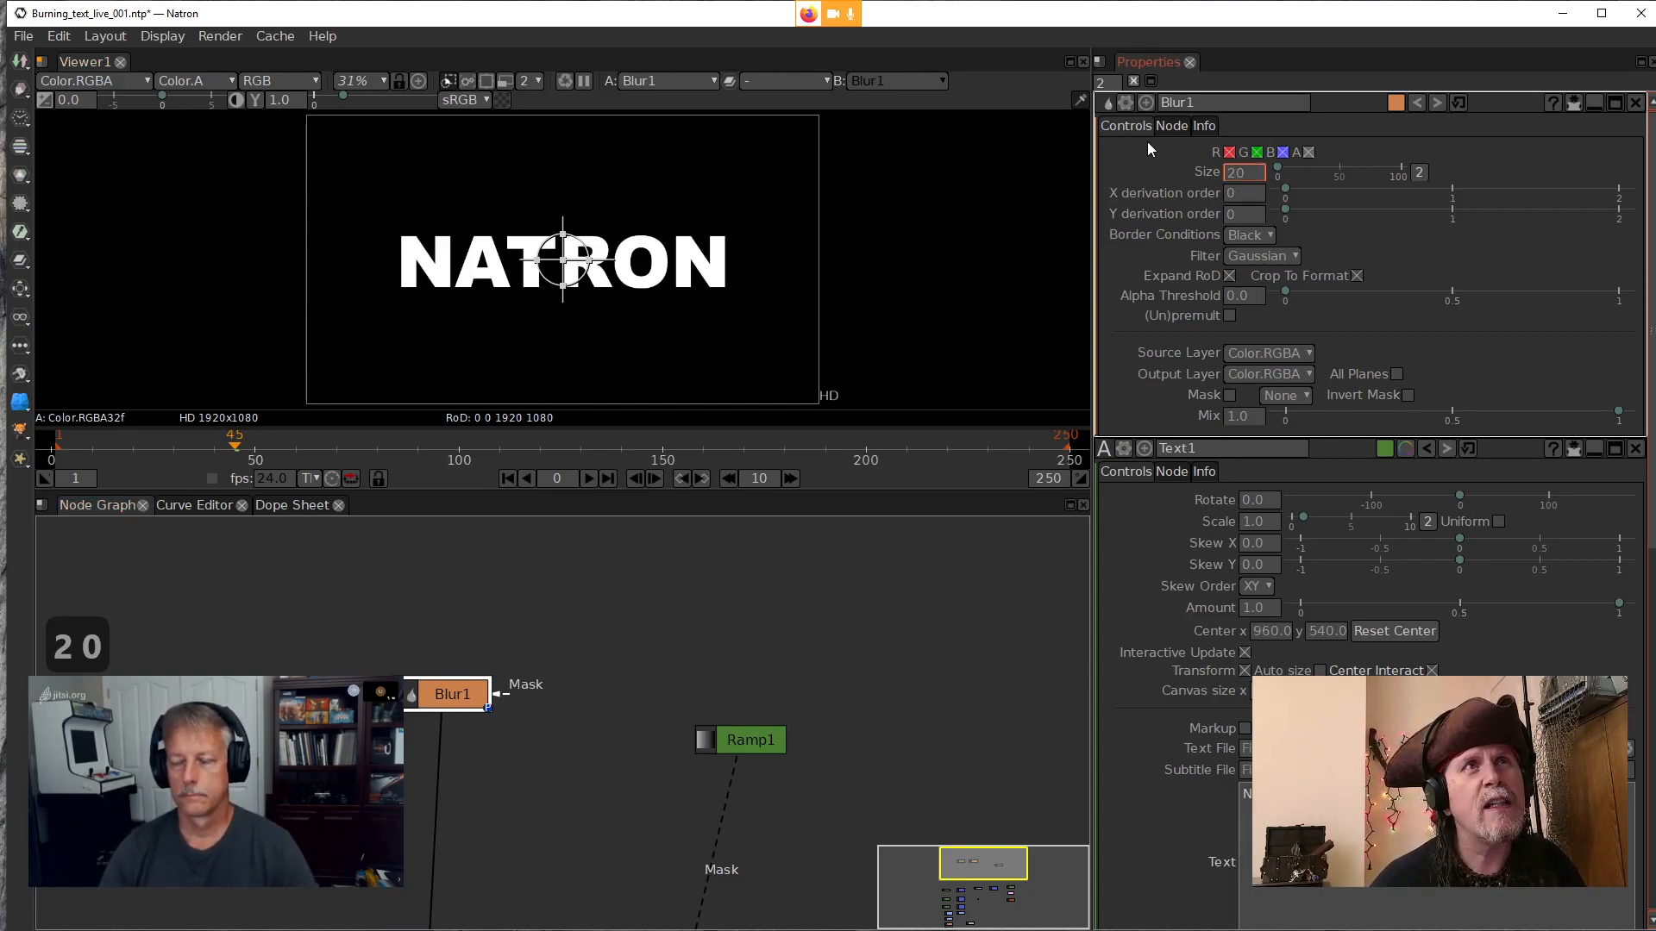
{"action": "key", "text": "Return"}
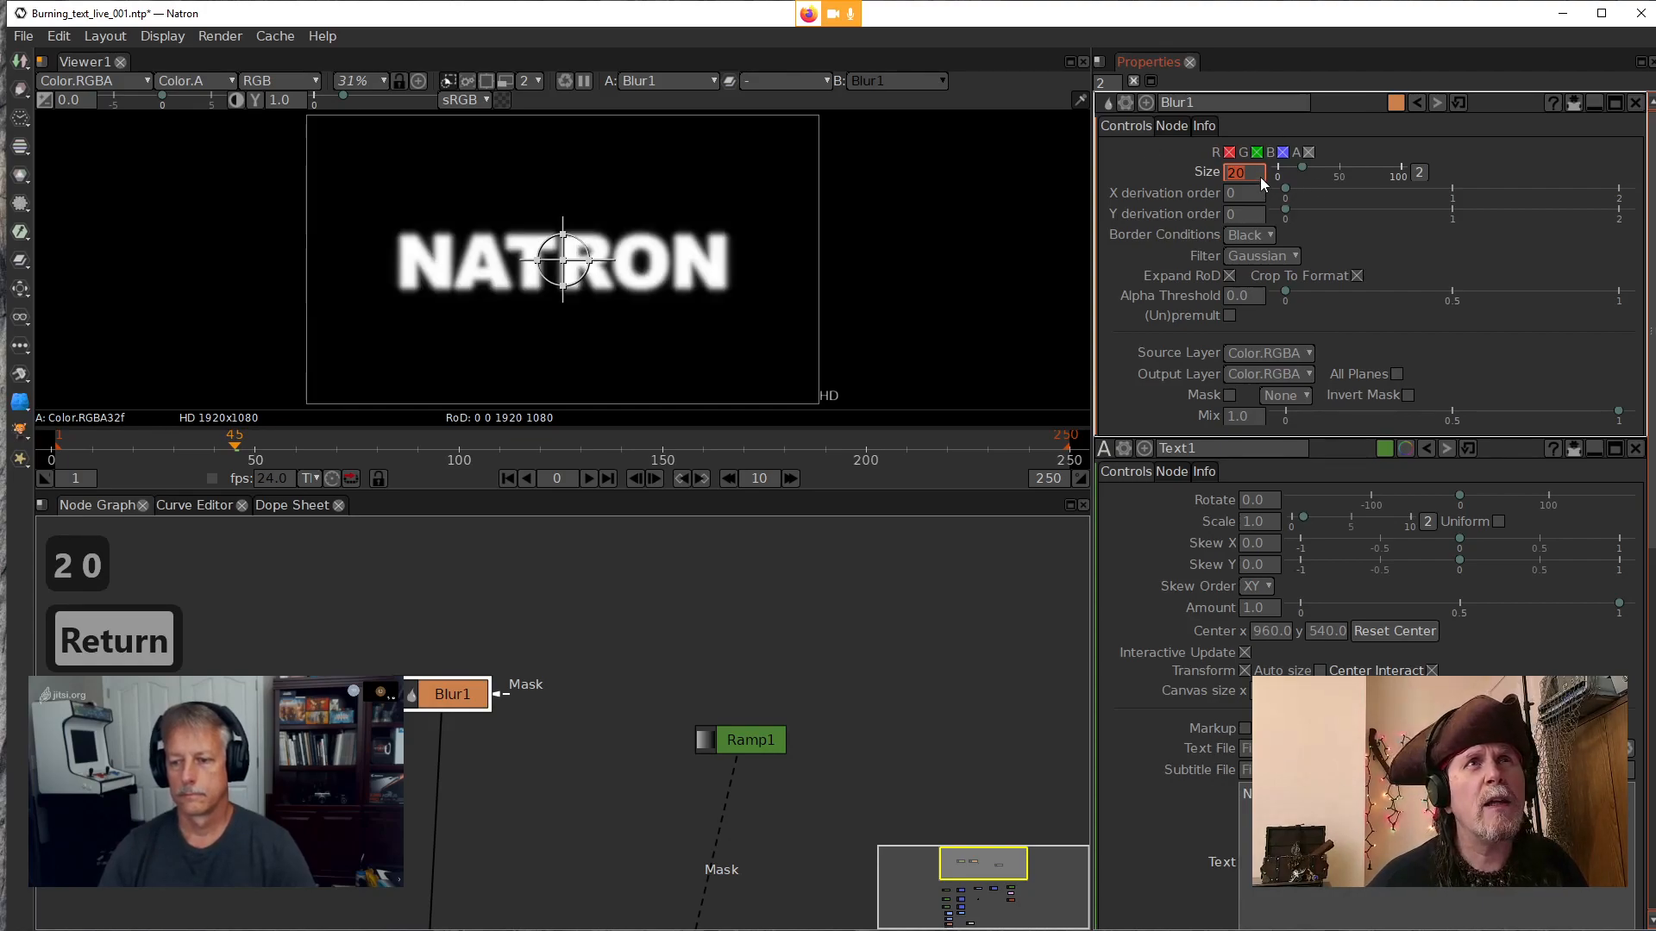
{"action": "mouse_move", "coordinate": [1410, 302]}
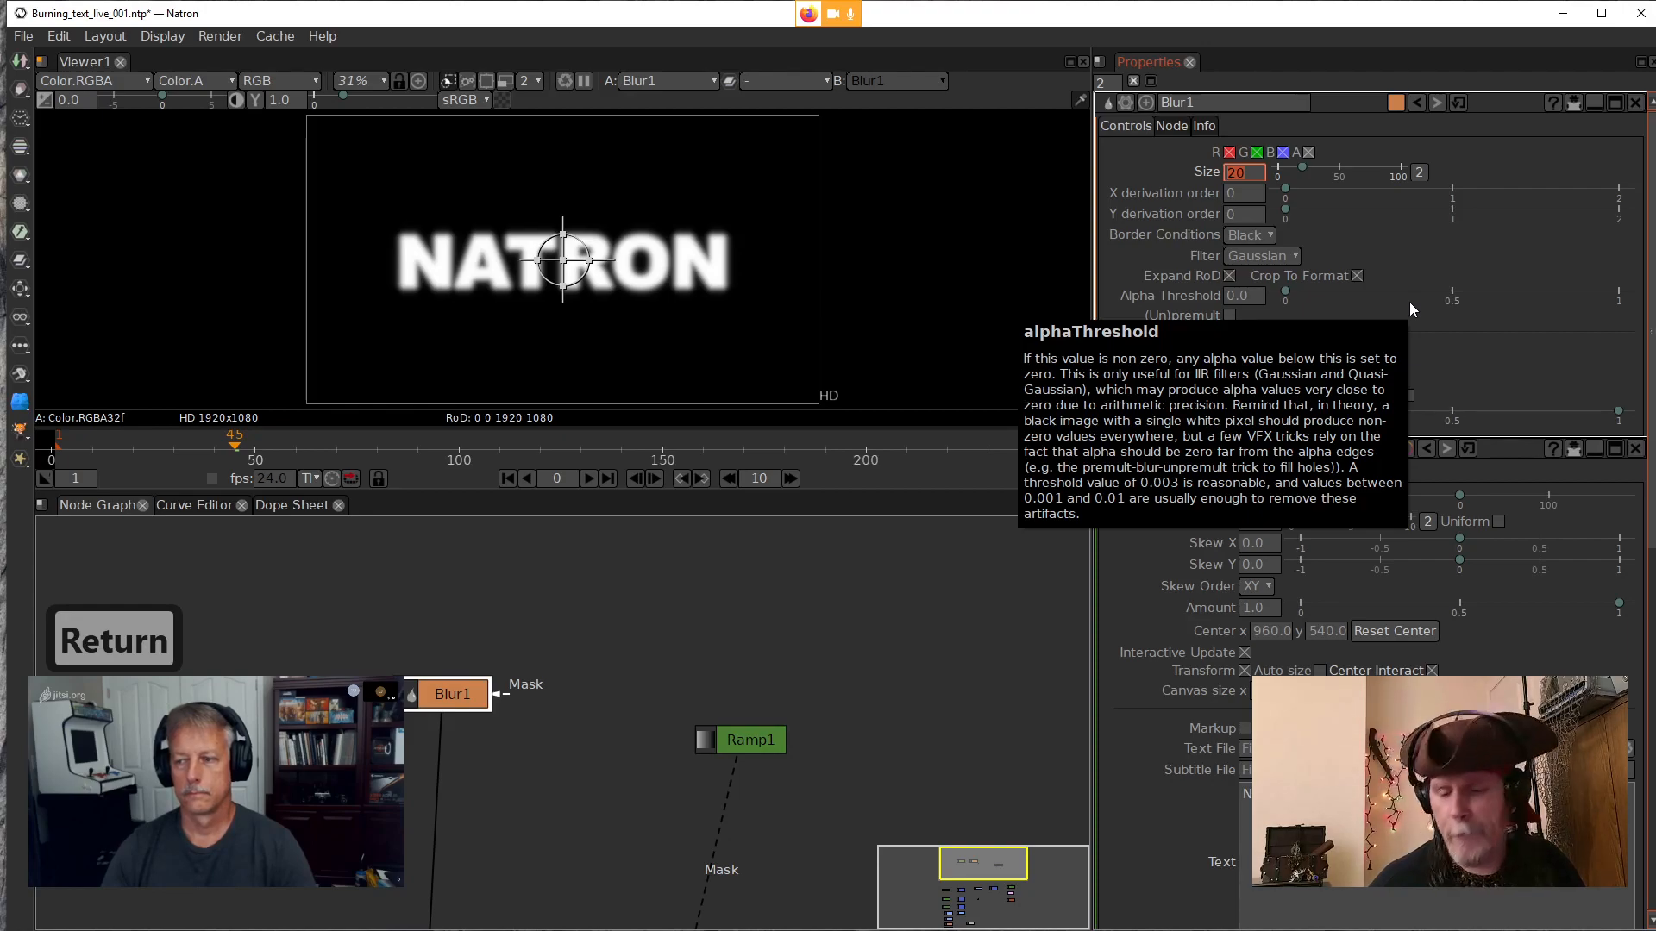
{"action": "type", "text": "40"}
{"action": "key", "text": "Return"}
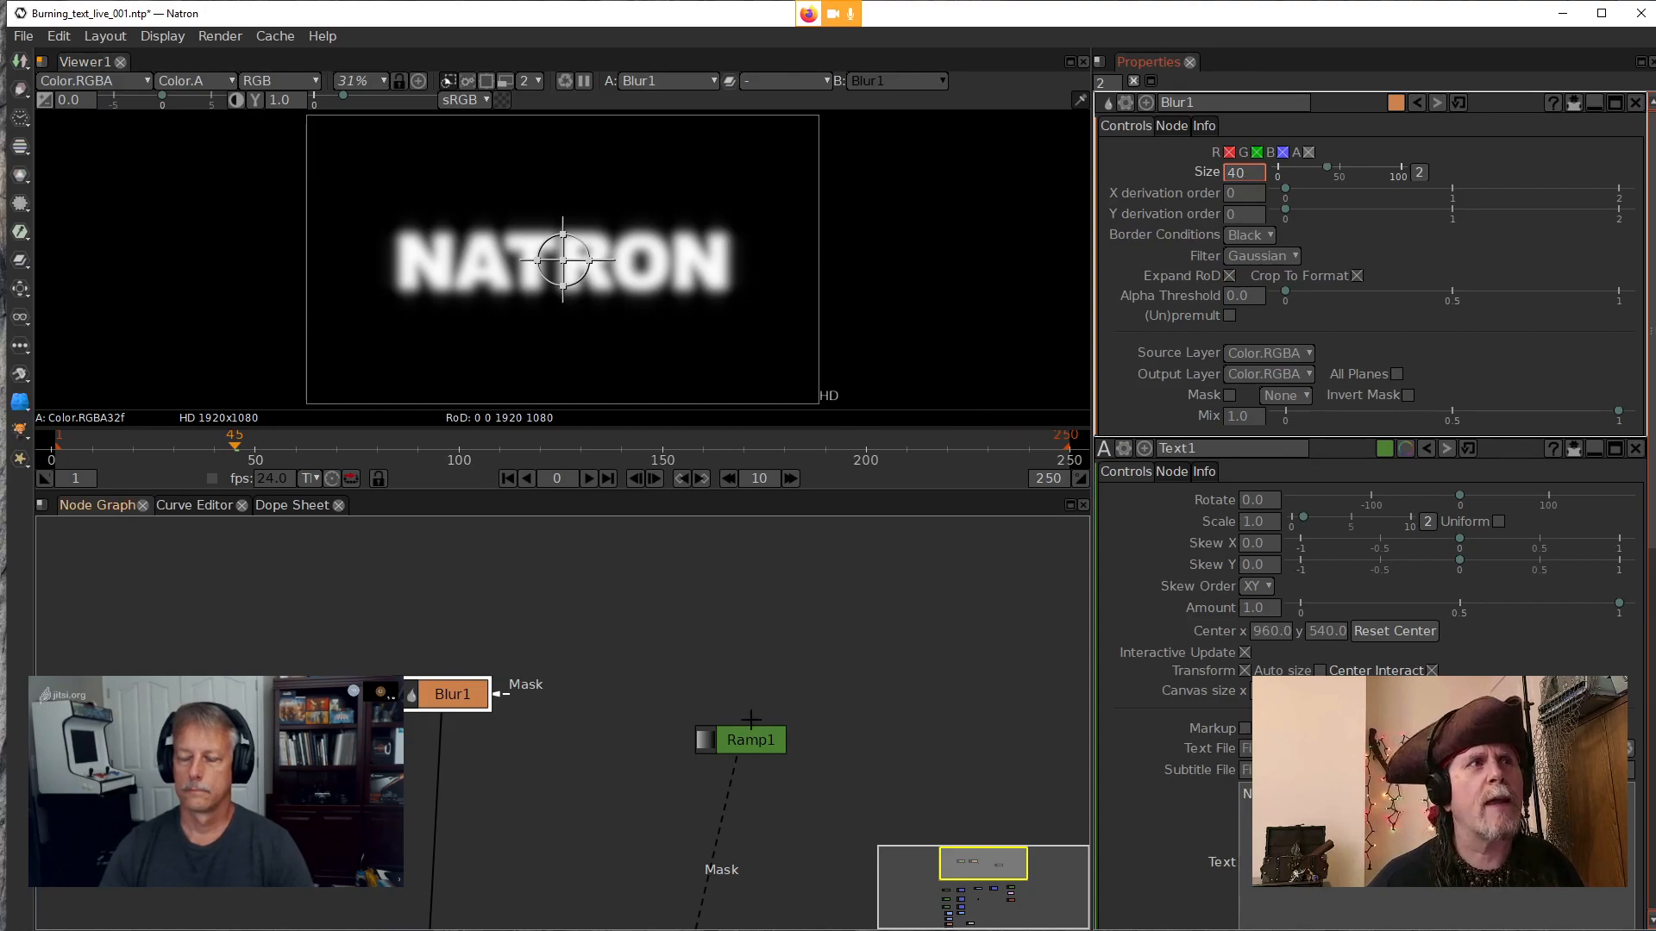
Reconnect the viewer directly to Text1 and insert a Dot node at the text node's output
{"action": "left_click_drag", "start_coordinate": [438, 795], "coordinate": [298, 697]}
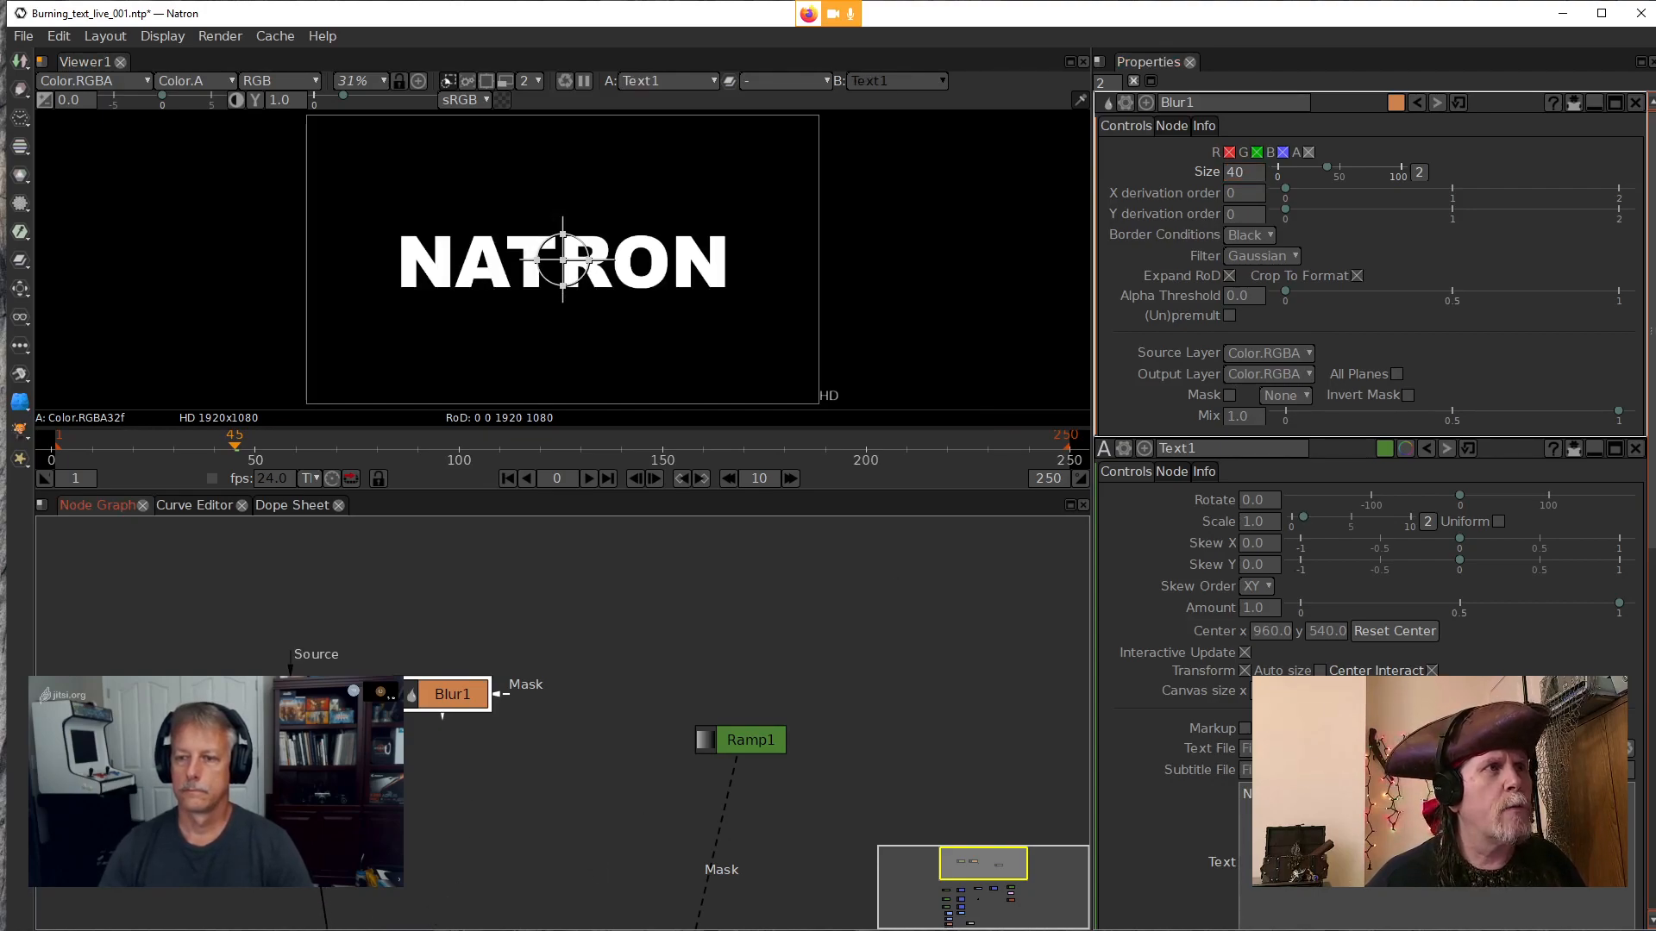
{"action": "left_click_drag", "start_coordinate": [458, 839], "coordinate": [491, 791]}
{"action": "left_click", "coordinate": [371, 666]}
{"action": "key", "text": "period"}
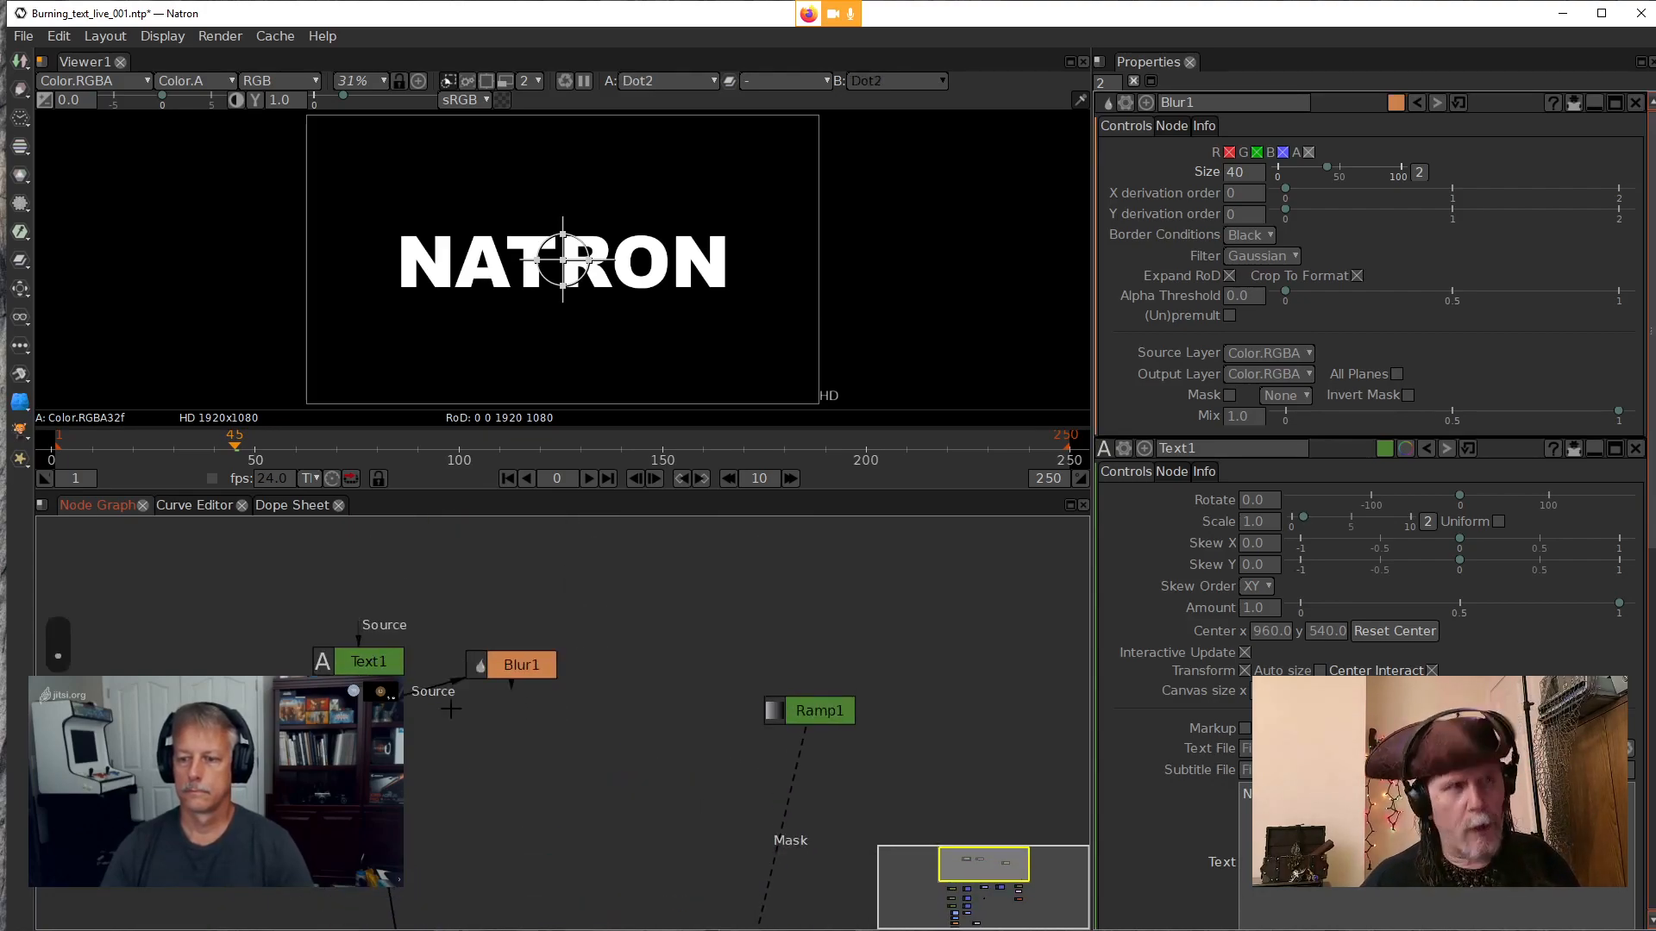
Reconnect Blur1's source directly to Text1 and add a second Blur node with size 6 after the Dot
{"action": "left_click_drag", "start_coordinate": [358, 709], "coordinate": [357, 732]}
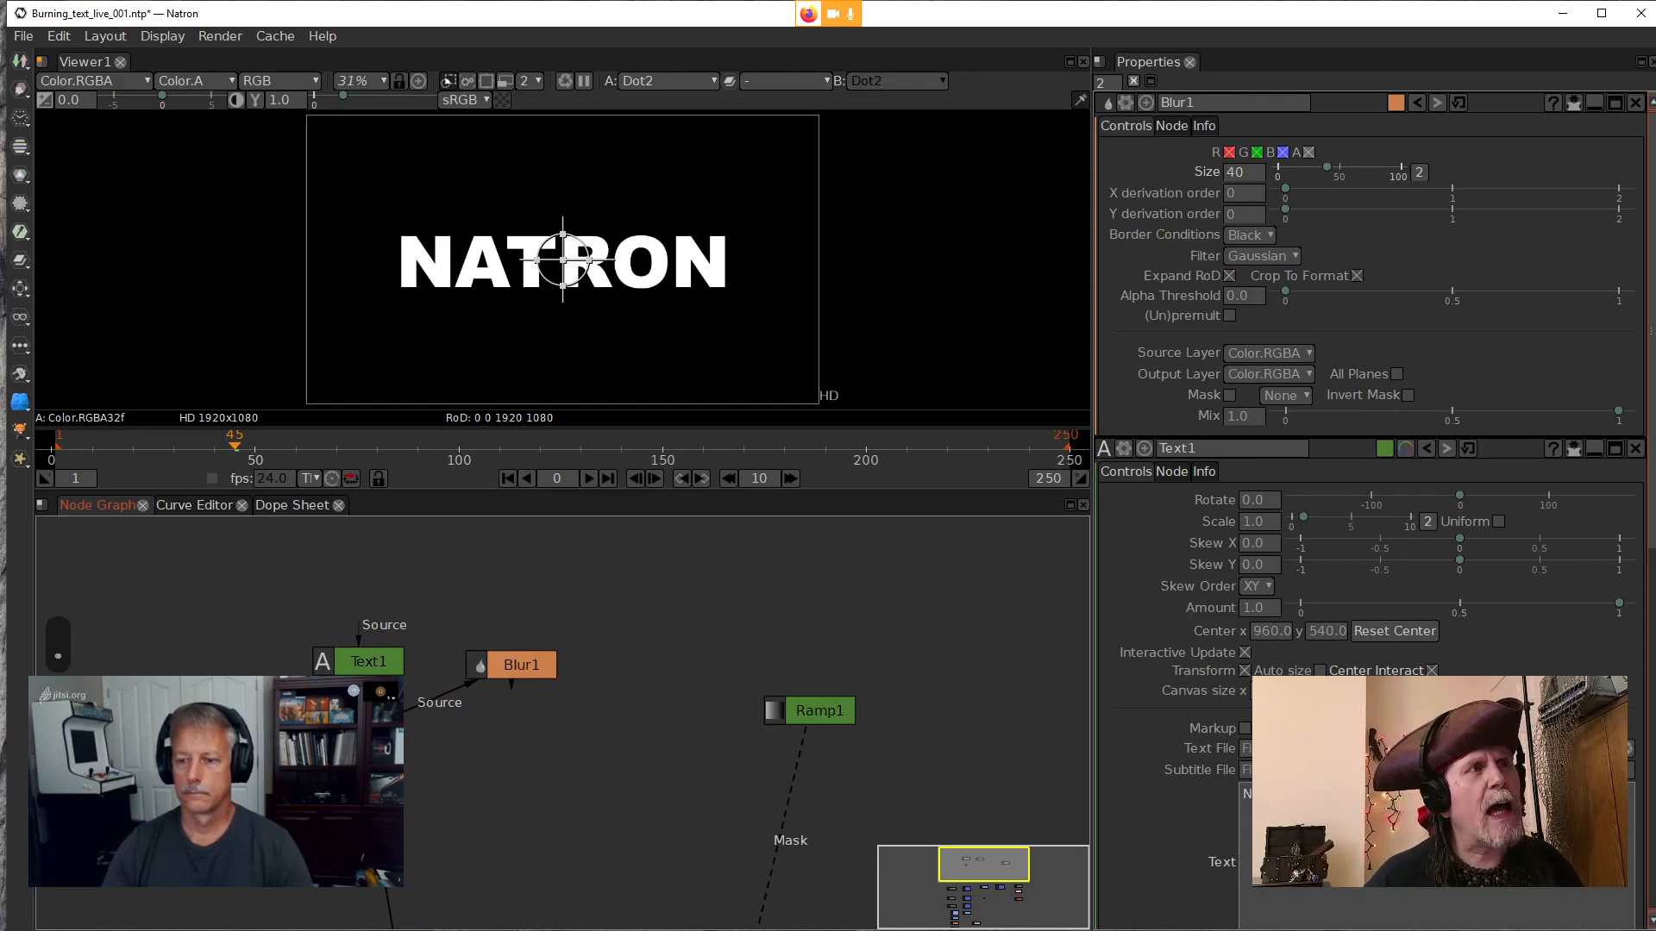
{"action": "left_click_drag", "start_coordinate": [357, 728], "coordinate": [384, 657]}
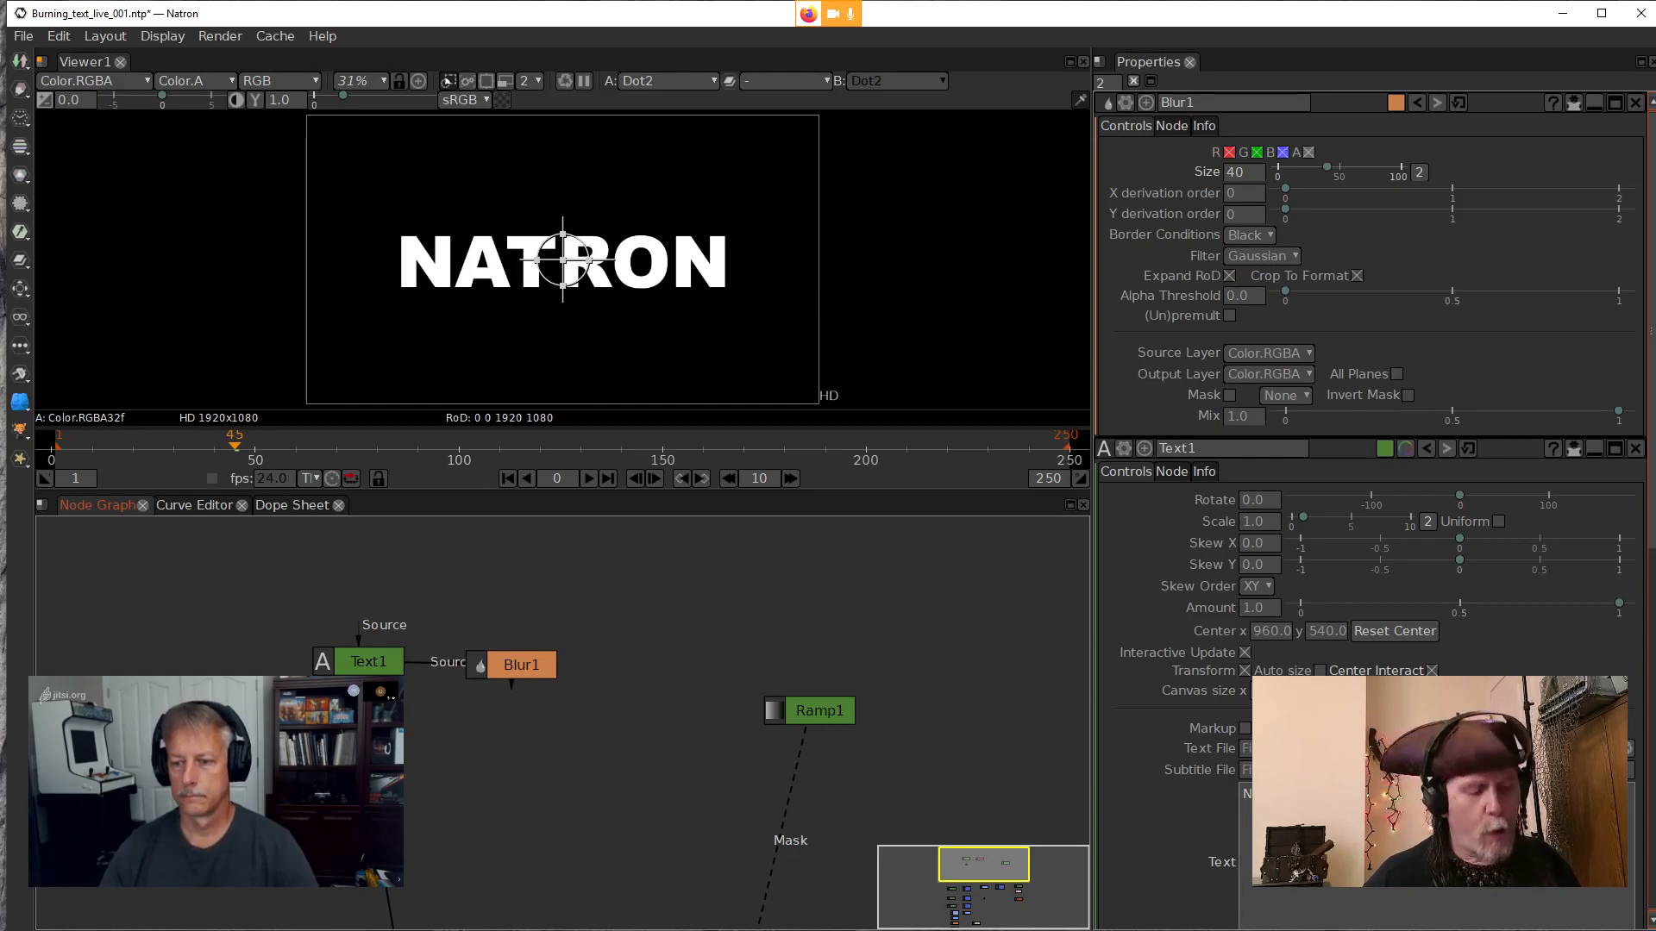
{"action": "key", "text": "b"}
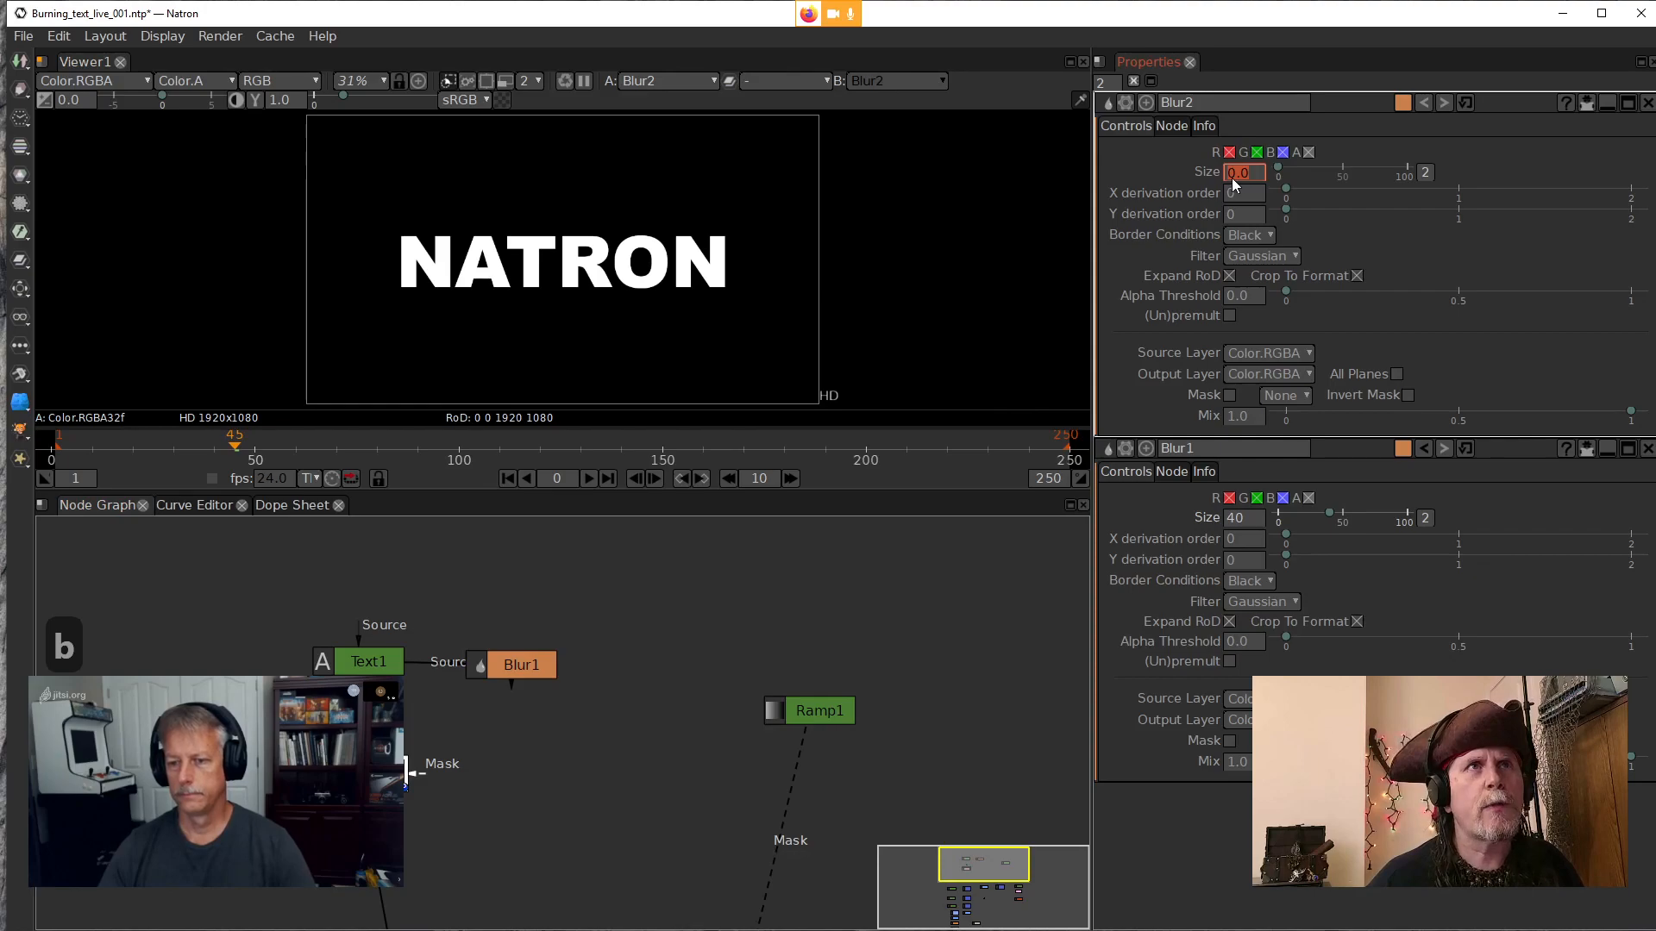
{"action": "scroll", "coordinate": [1232, 178], "scroll_direction": "up", "scroll_amount": 4}
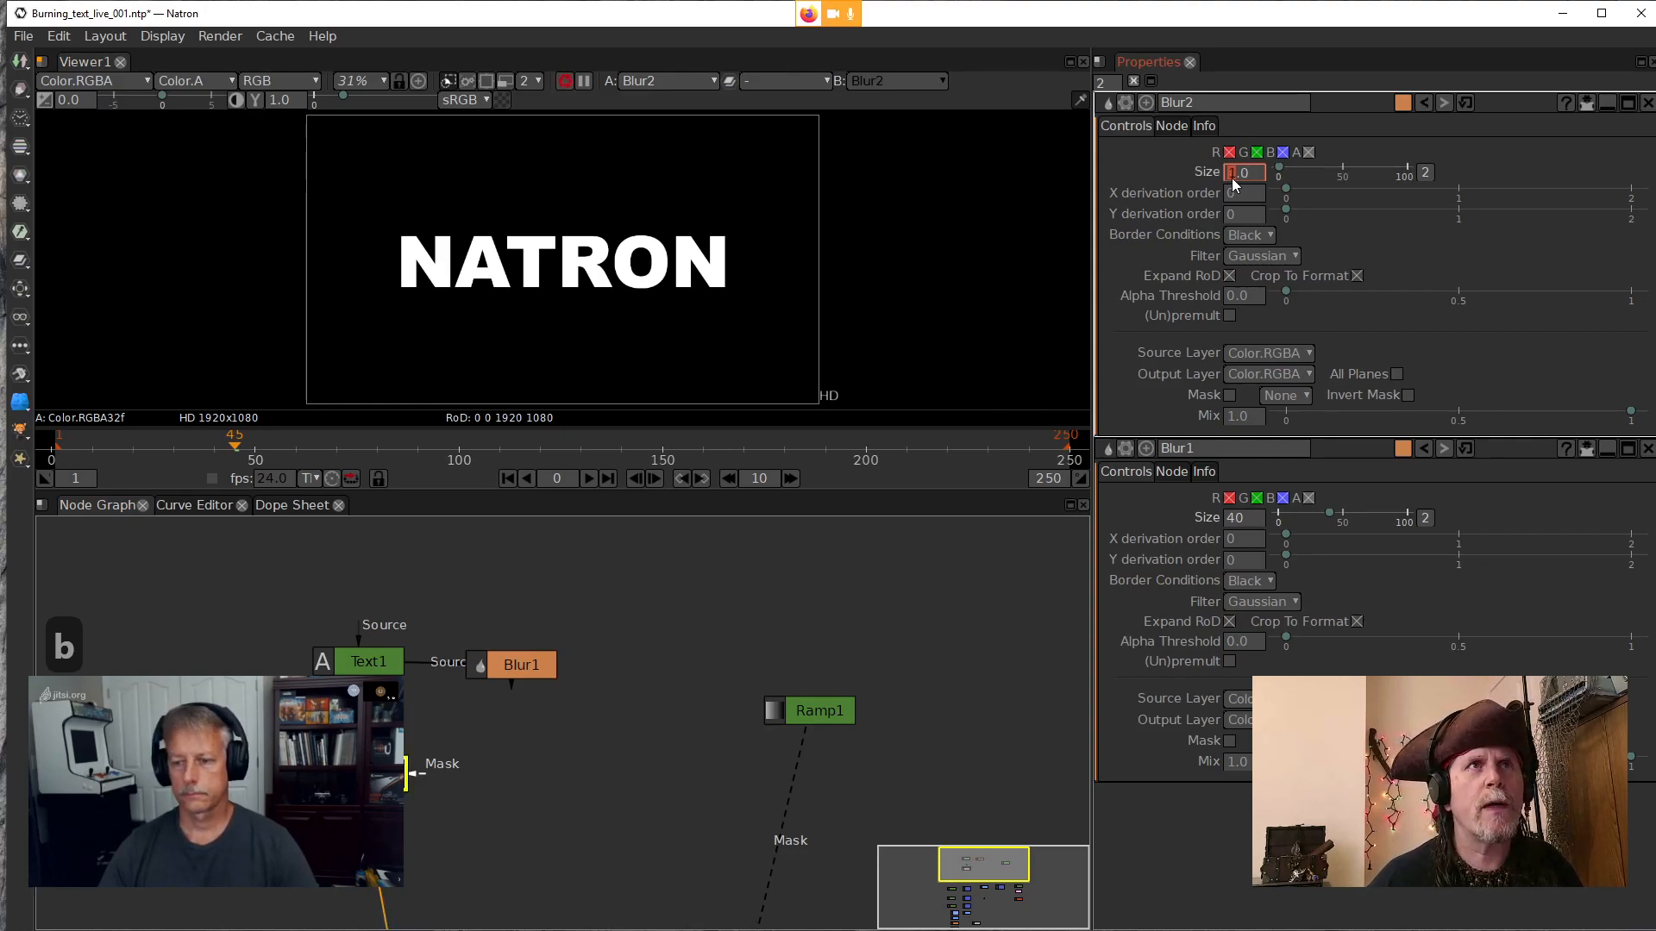
{"action": "scroll", "coordinate": [1232, 177], "scroll_direction": "up", "scroll_amount": 2}
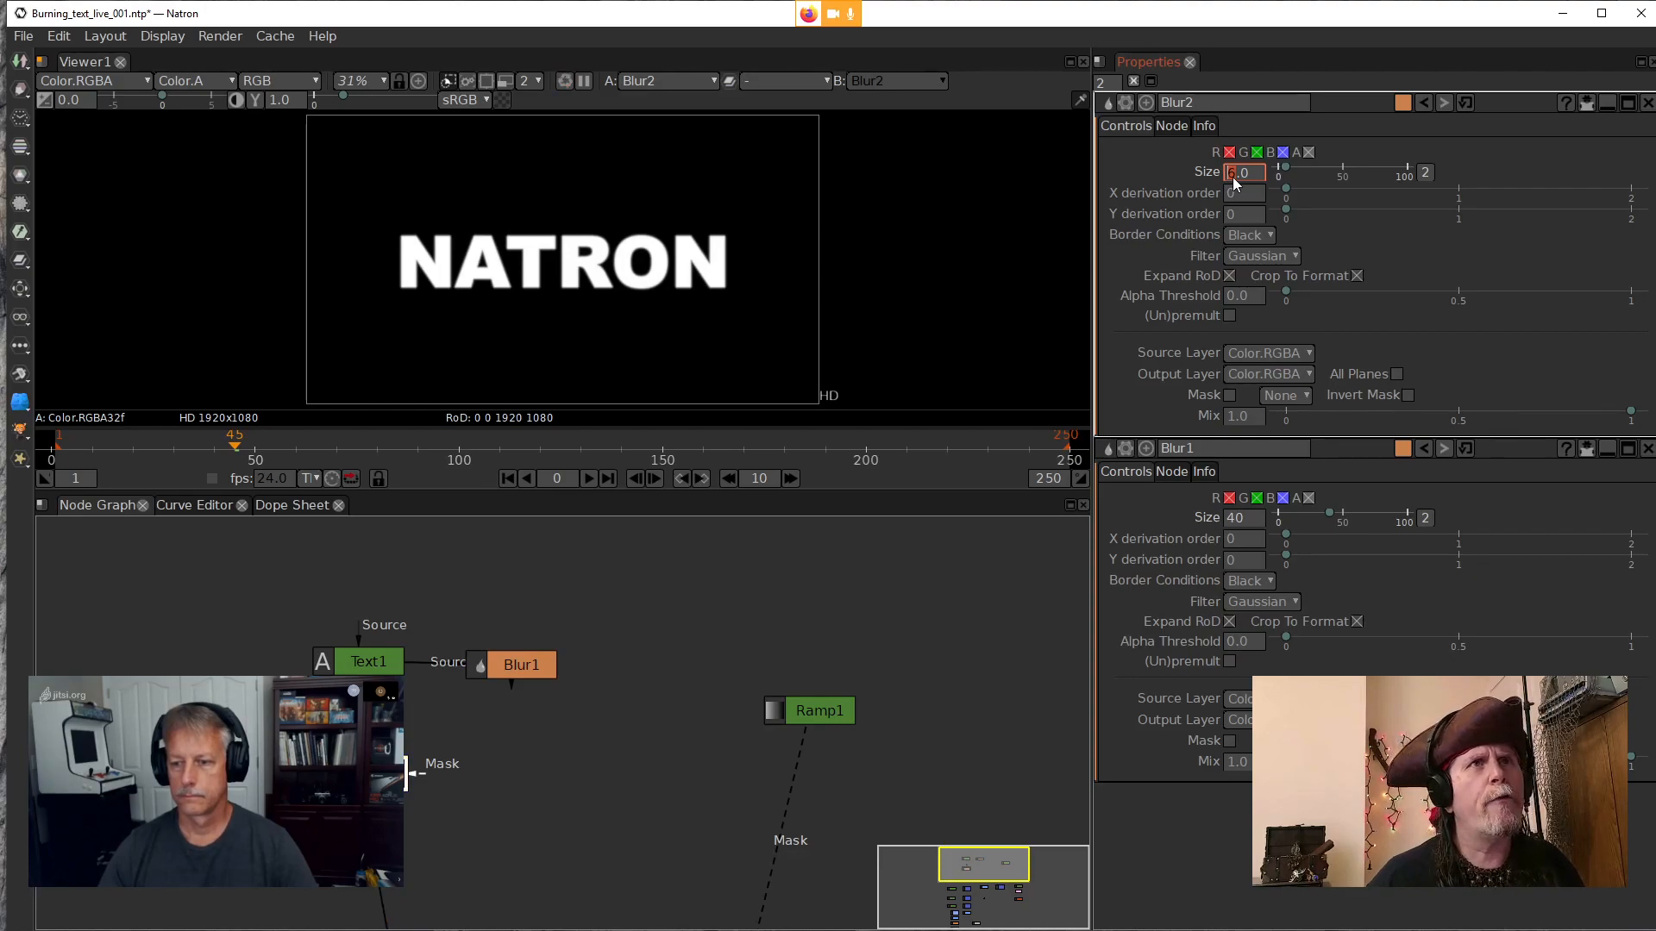
{"action": "scroll", "coordinate": [1233, 177], "scroll_direction": "down", "scroll_amount": 1}
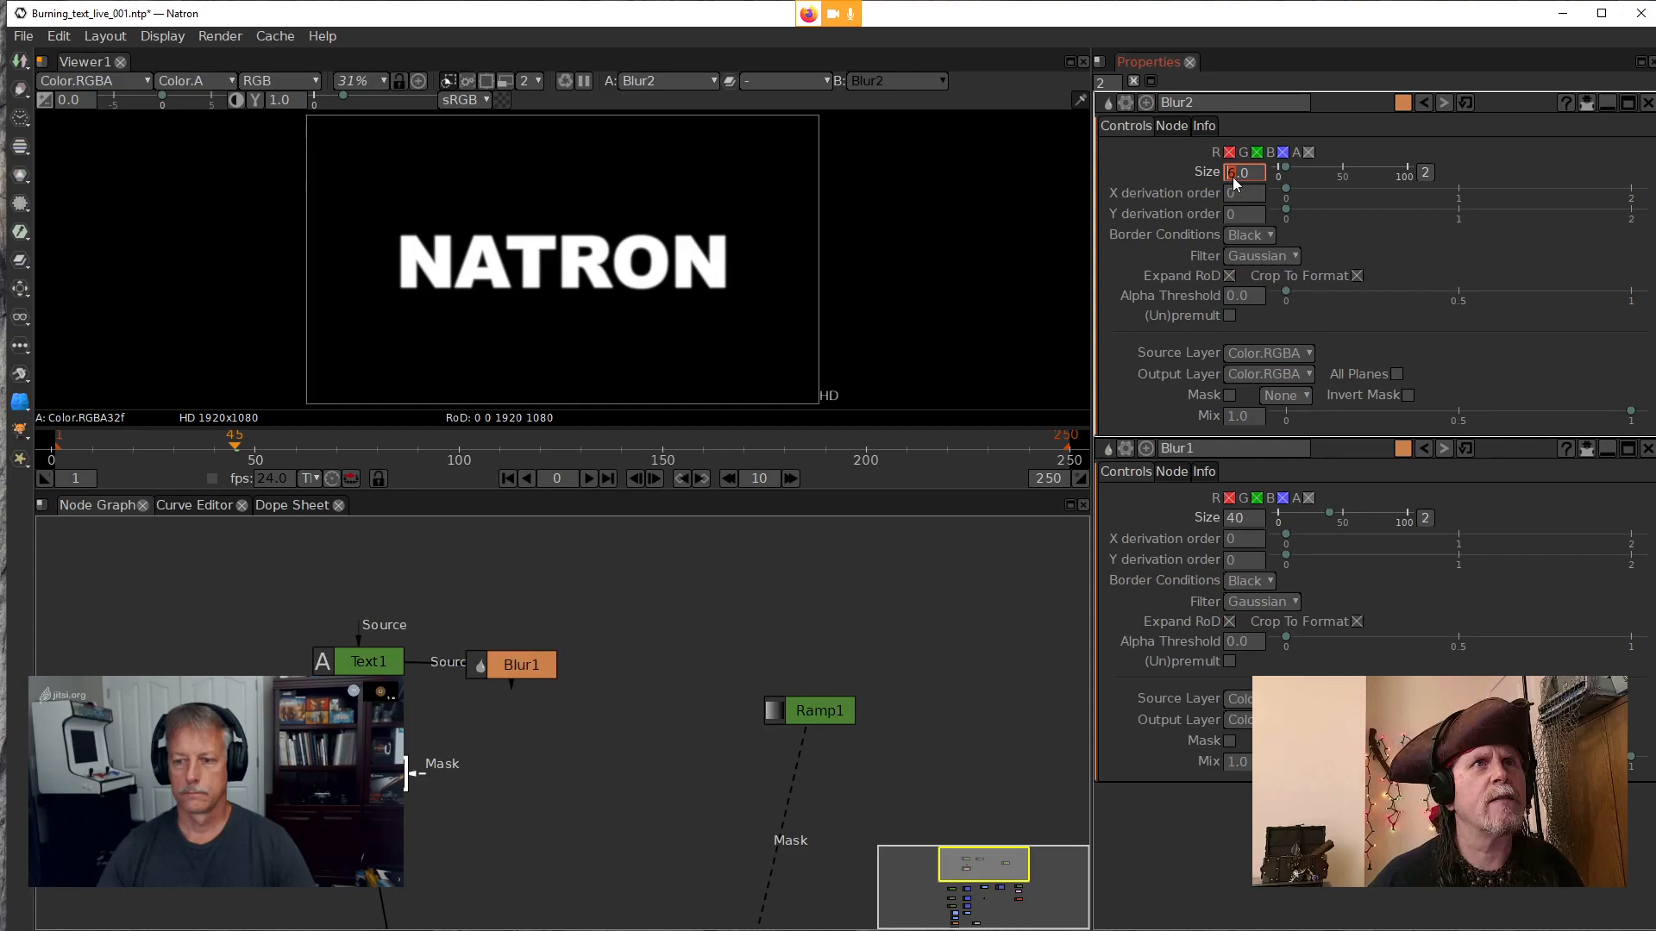
Show Blur1 in the viewer, try a blur size of 140 and reduce it to 110
{"action": "left_click_drag", "start_coordinate": [564, 739], "coordinate": [554, 661]}
{"action": "scroll", "coordinate": [551, 654], "scroll_direction": "up", "scroll_amount": 1}
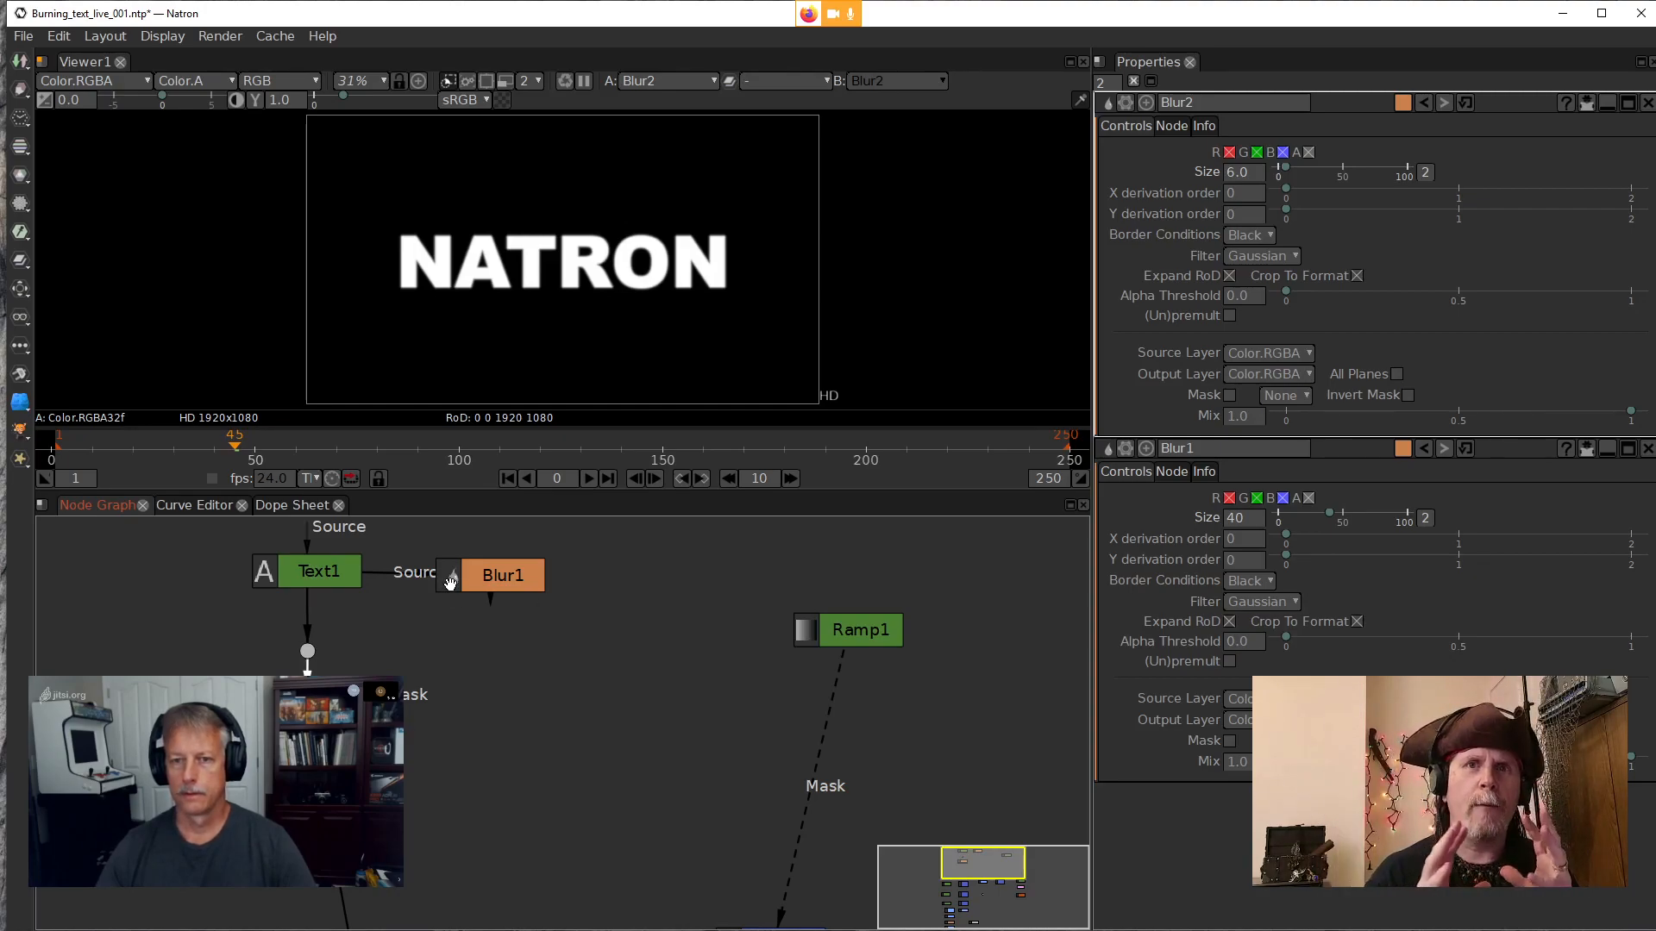
{"action": "left_click", "coordinate": [475, 575]}
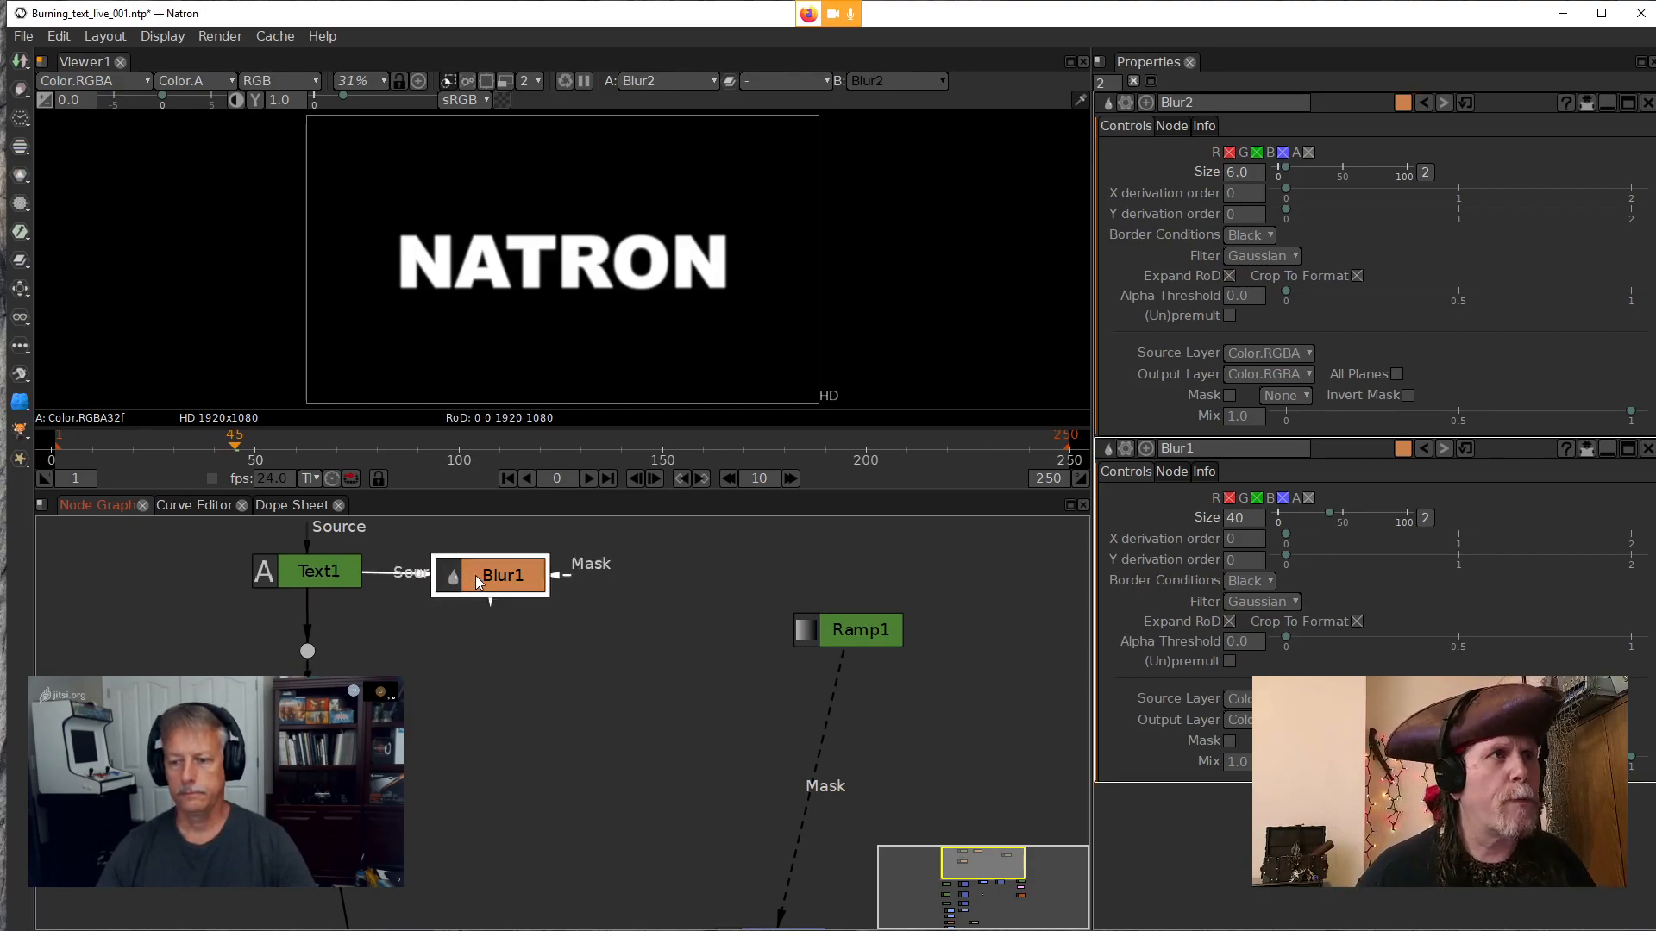
{"action": "key", "text": "1"}
{"action": "left_click", "coordinate": [1237, 174]}
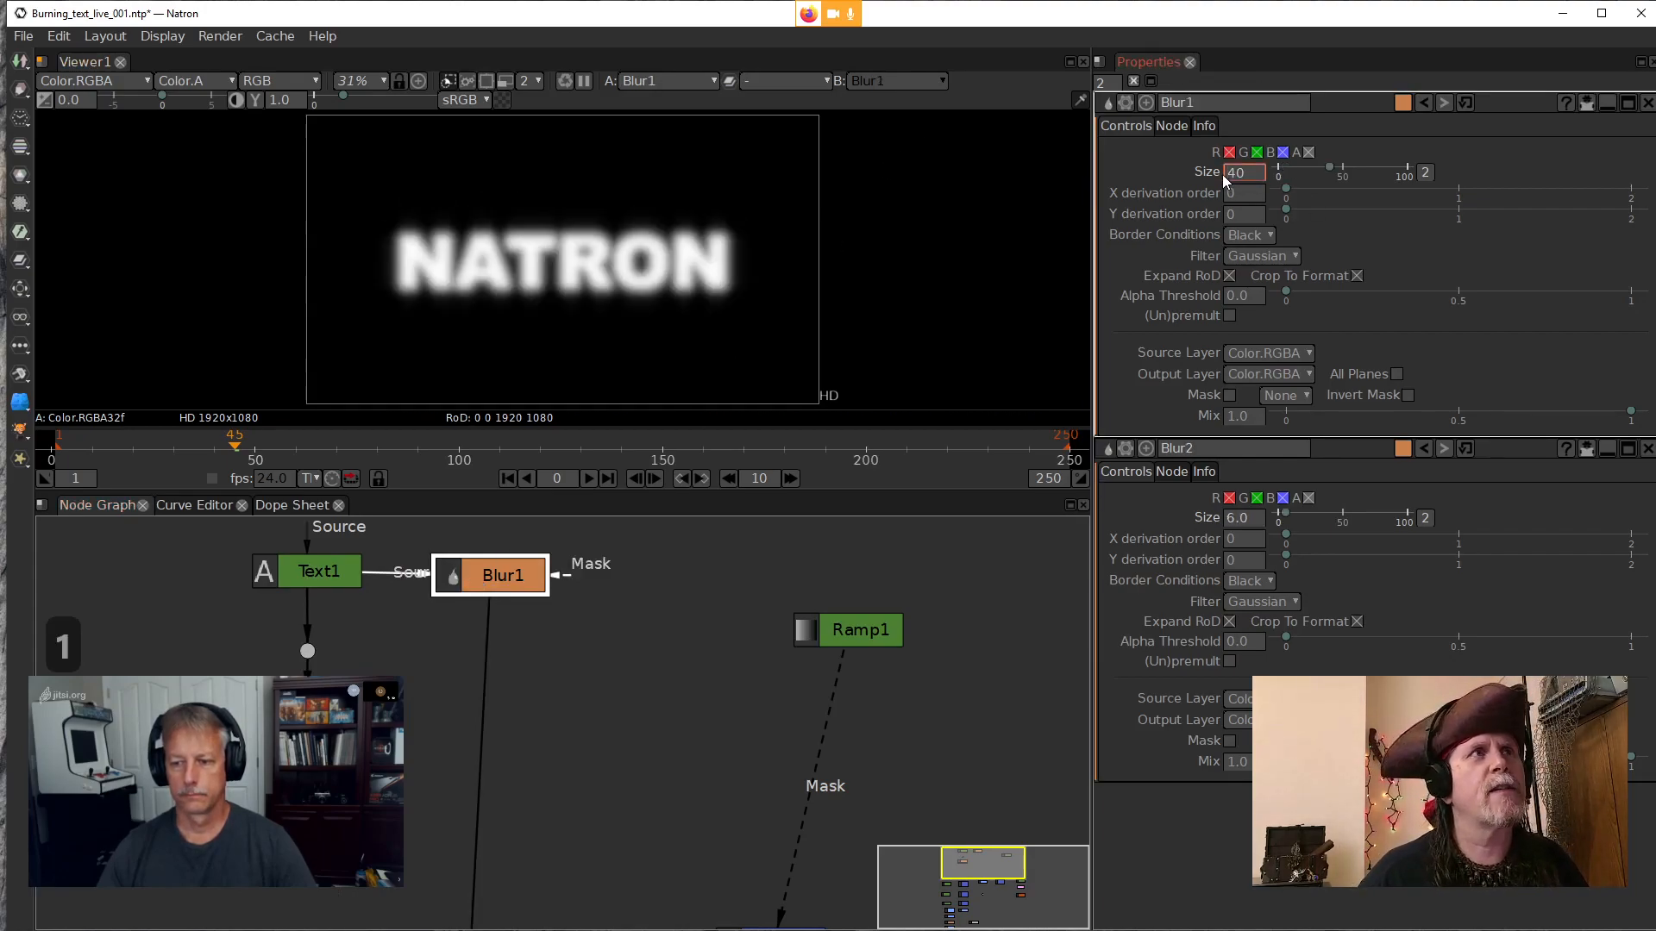
{"action": "type", "text": "1"}
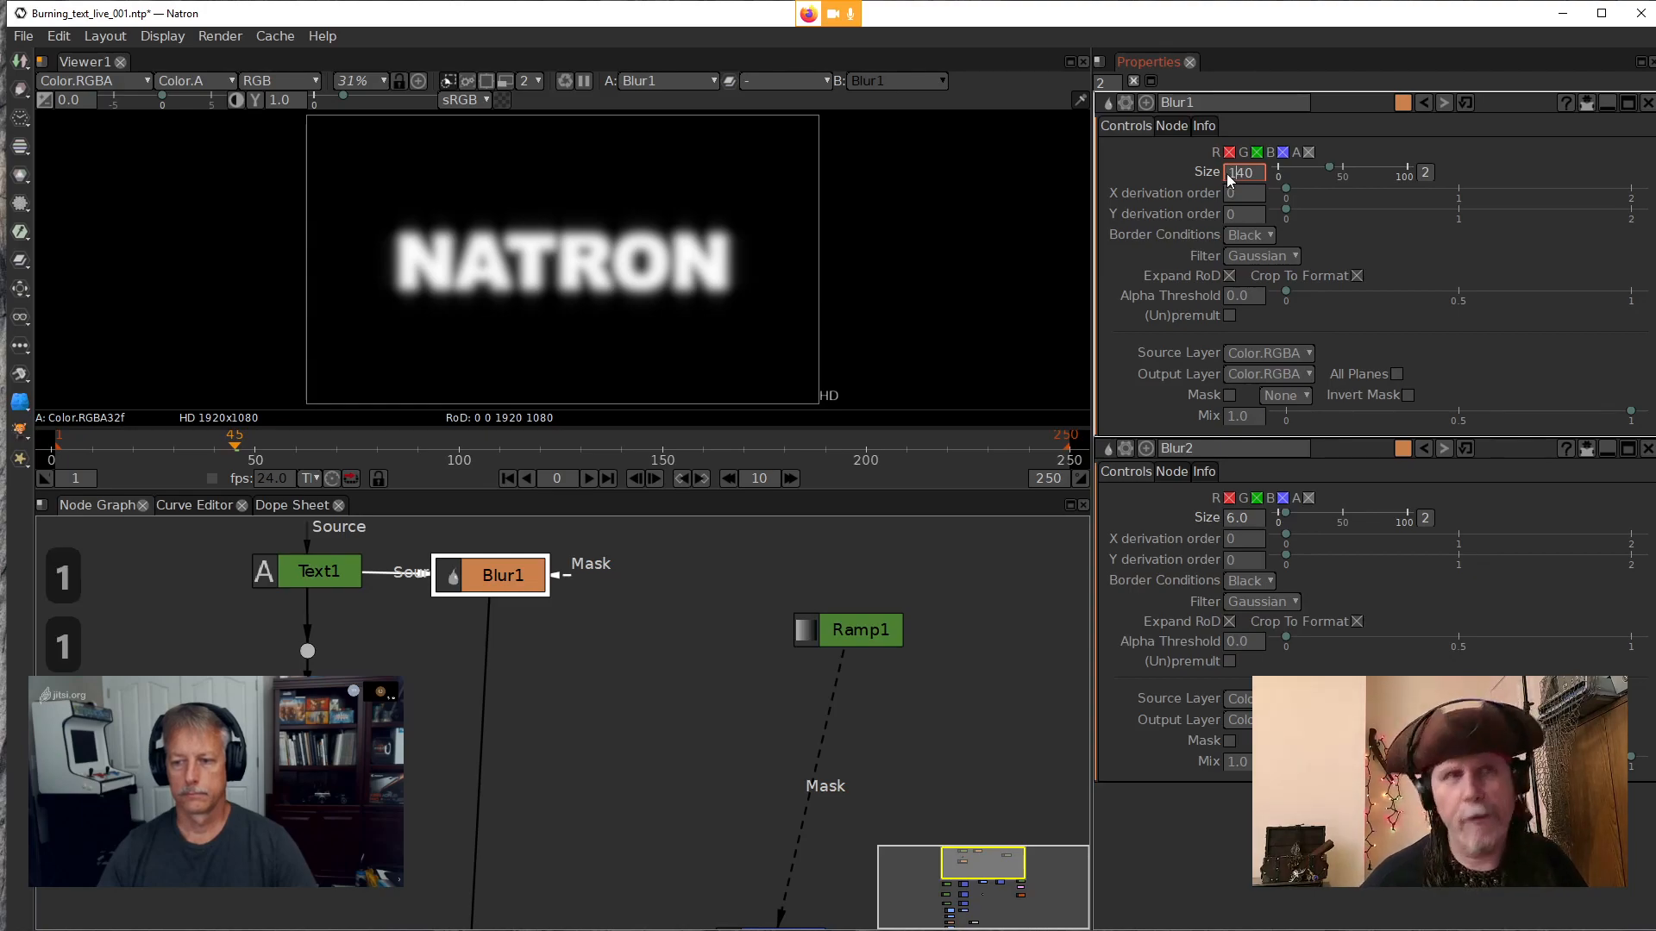
{"action": "key", "text": "Return"}
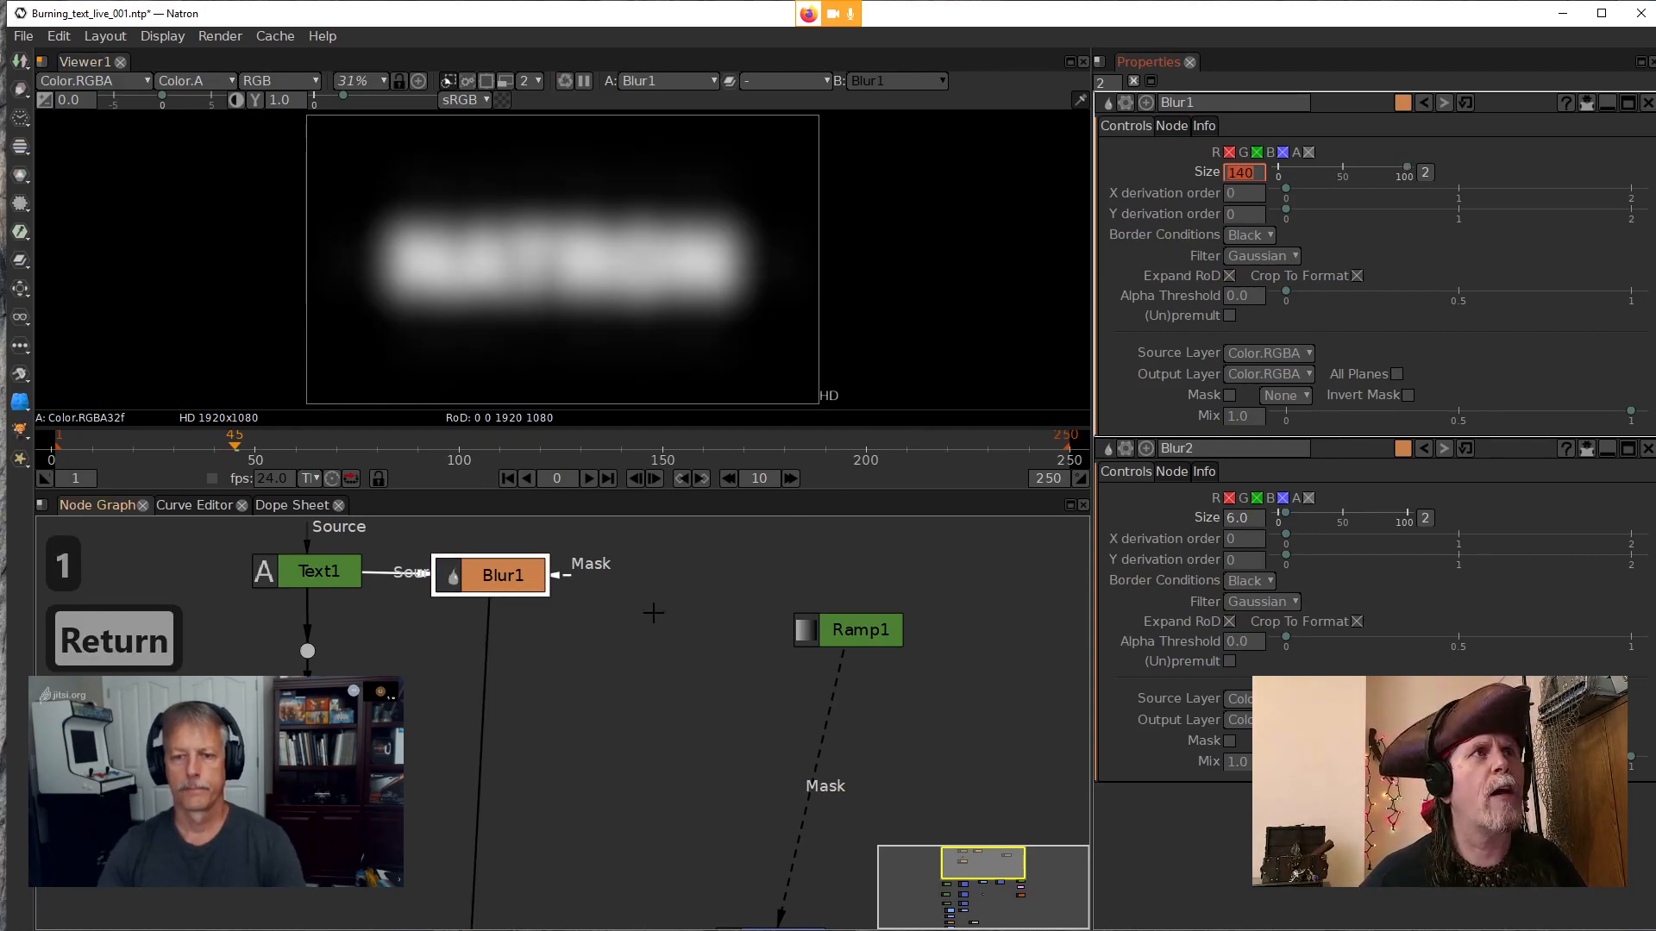
{"action": "left_click", "coordinate": [1236, 175]}
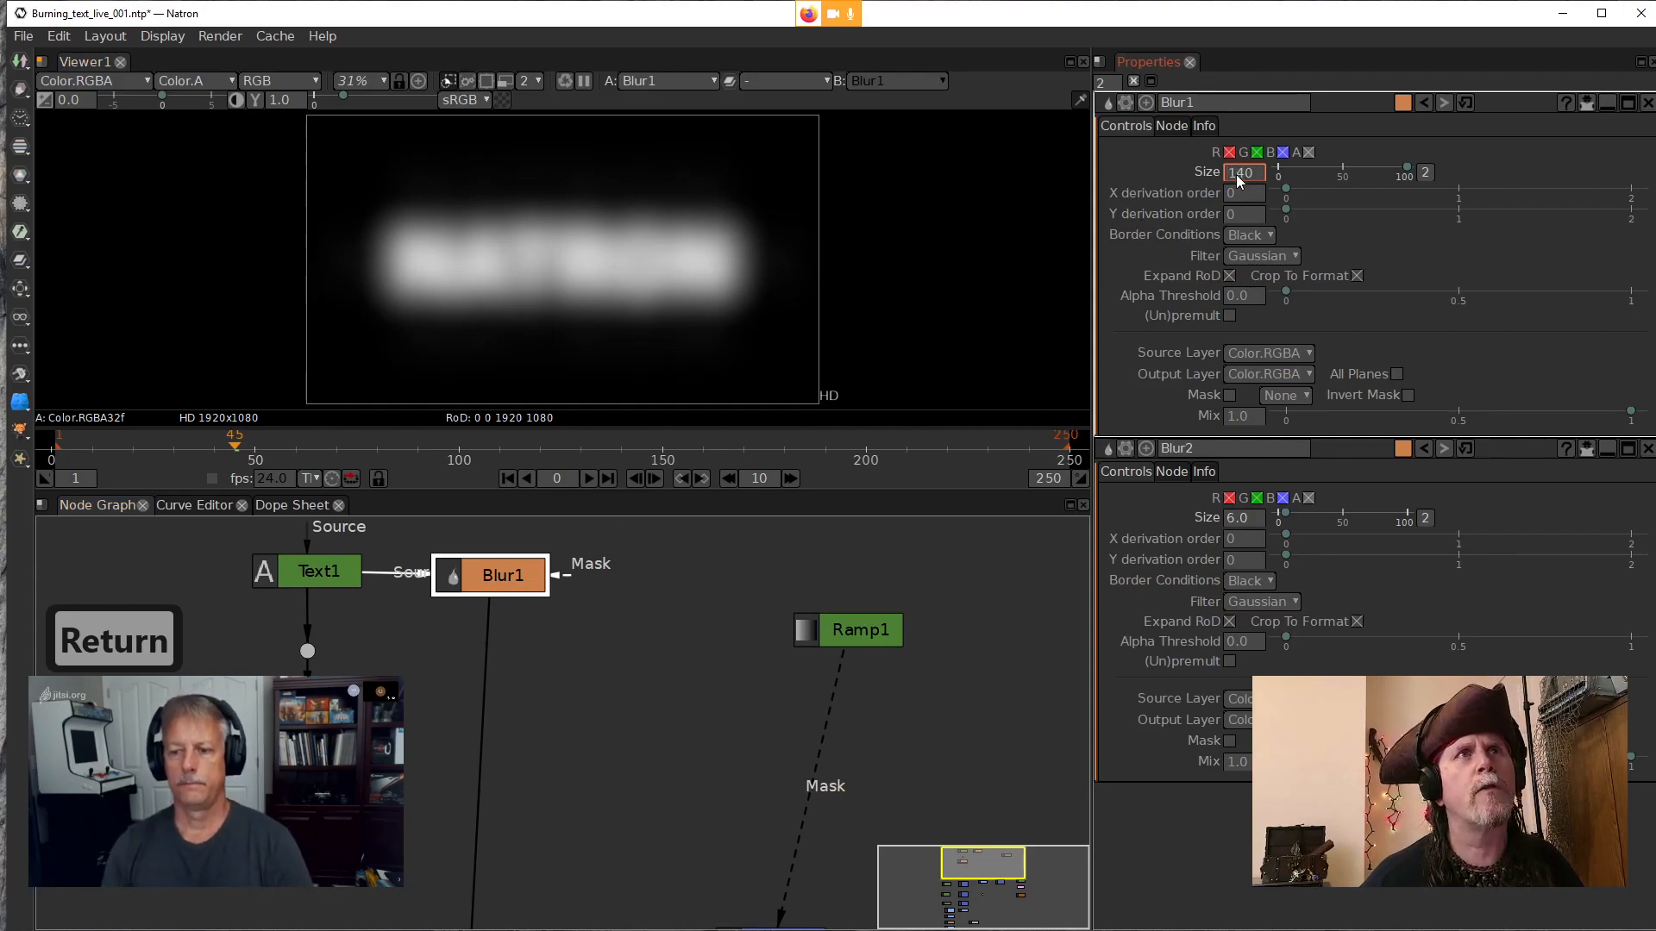
{"action": "scroll", "coordinate": [1236, 175], "scroll_direction": "down", "scroll_amount": 2}
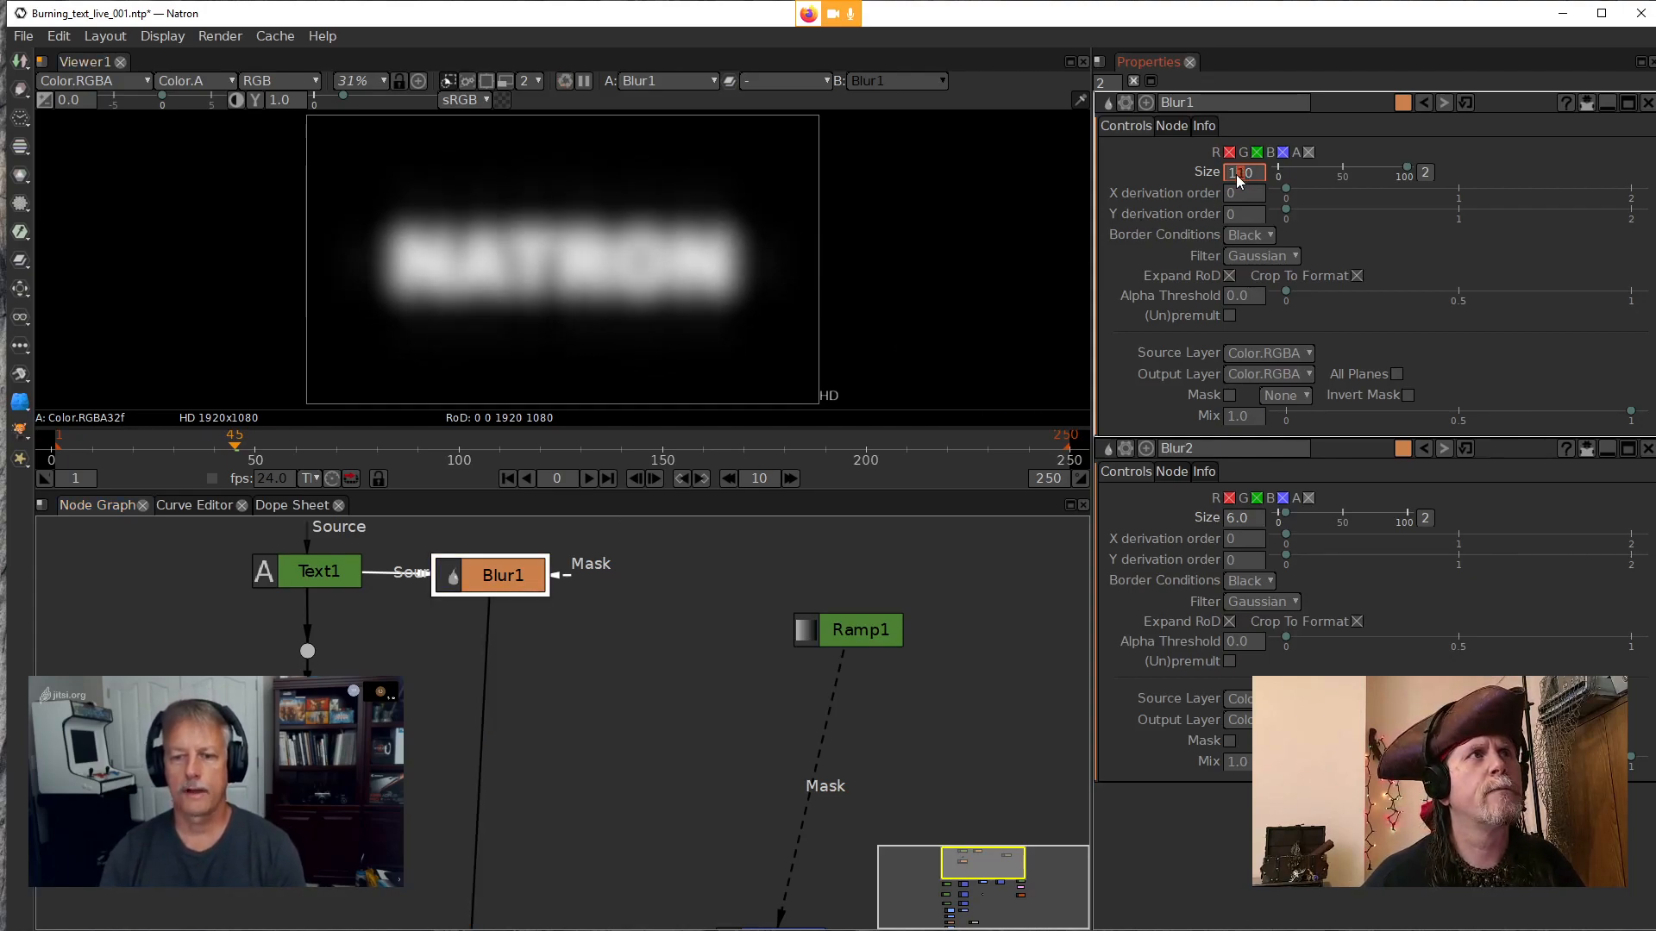
Delete the Dot between Text1 and Blur2 and move Blur2 closer beneath Text1
{"action": "left_click_drag", "start_coordinate": [599, 742], "coordinate": [622, 689]}
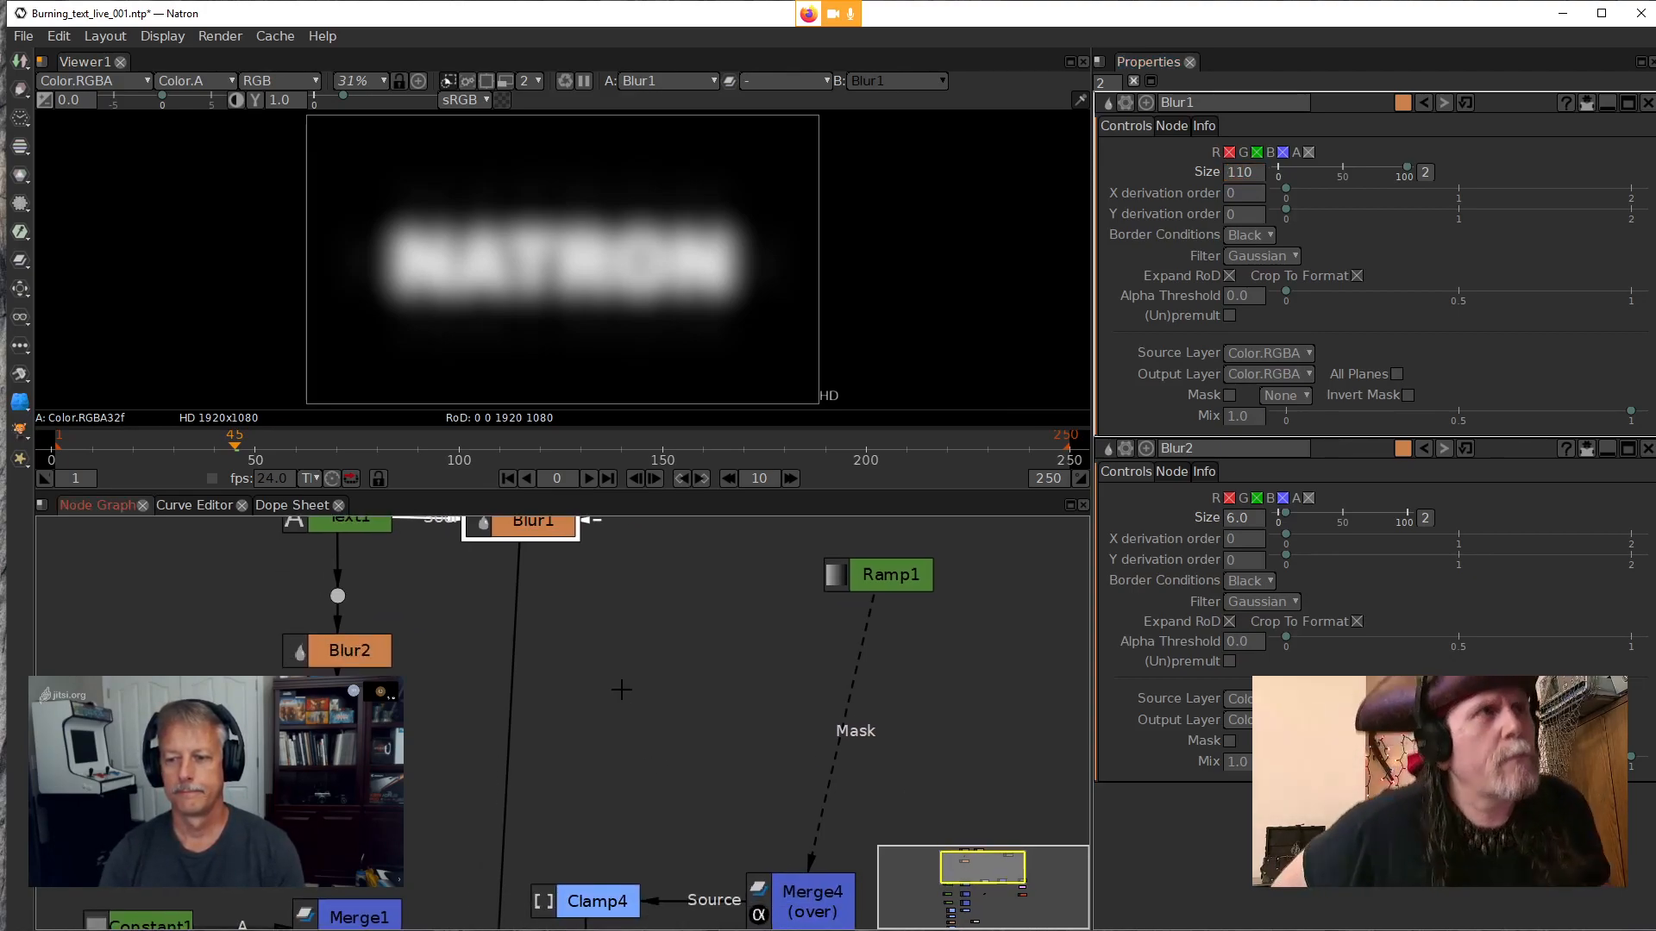
{"action": "left_click_drag", "start_coordinate": [622, 677], "coordinate": [758, 702]}
{"action": "scroll", "coordinate": [802, 733], "scroll_direction": "down", "scroll_amount": 5}
{"action": "left_click_drag", "start_coordinate": [801, 757], "coordinate": [773, 698]}
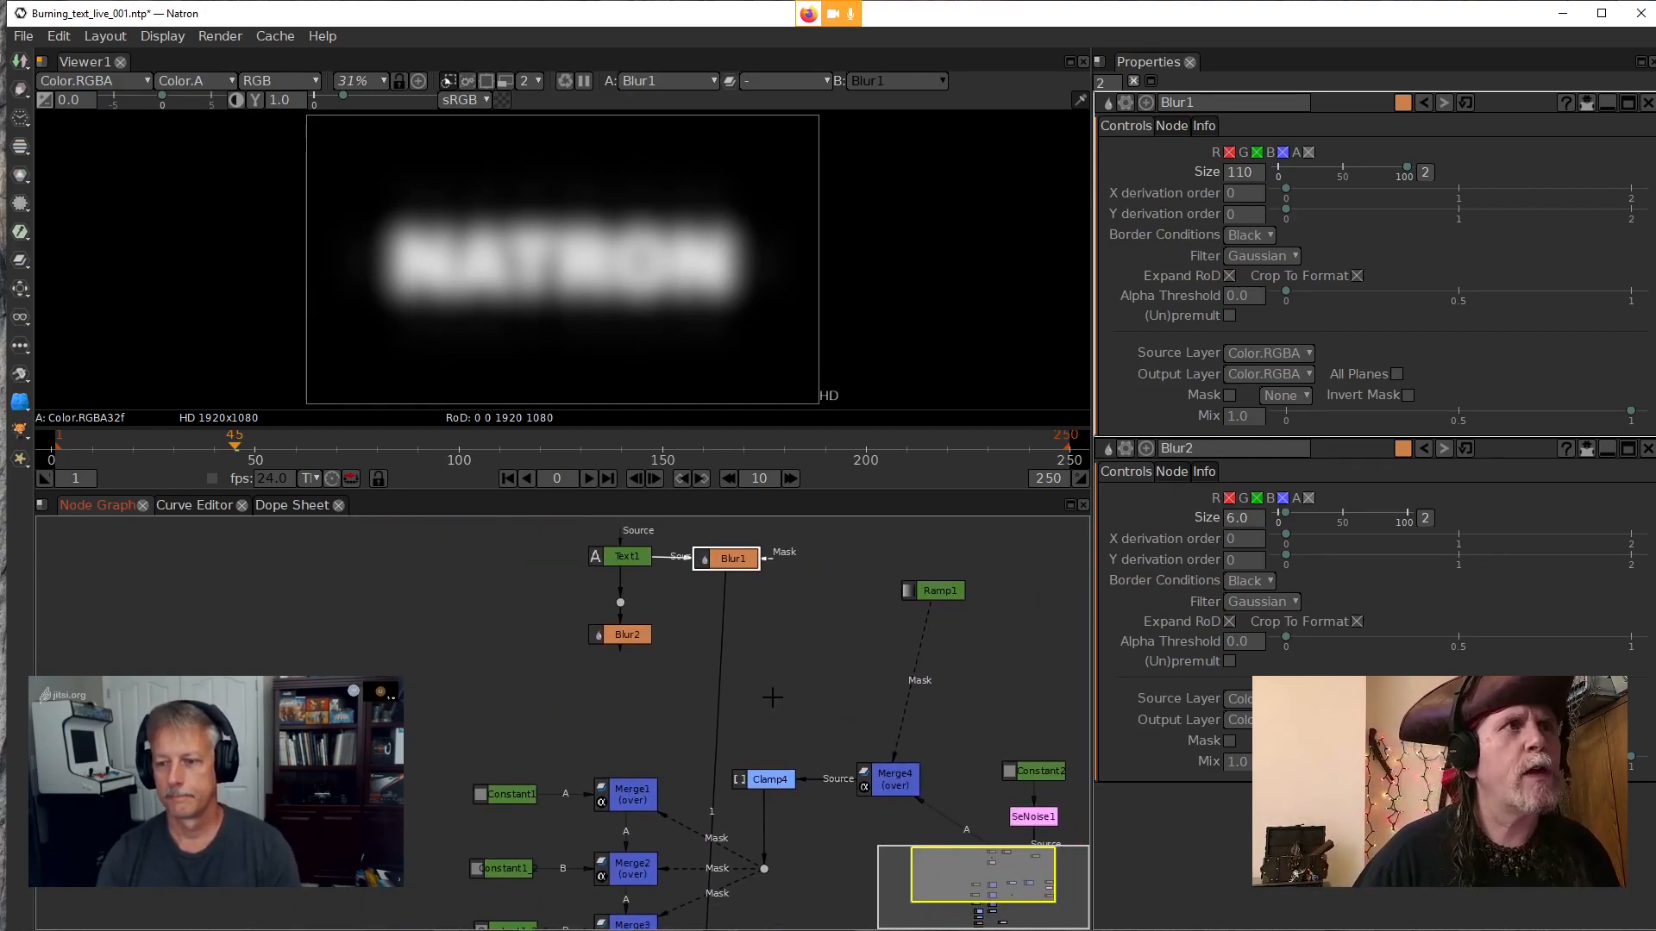
{"action": "left_click", "coordinate": [622, 602]}
{"action": "key", "text": "Delete"}
{"action": "mouse_move", "coordinate": [710, 622]}
{"action": "left_mouse_down"}
{"action": "mouse_move", "coordinate": [702, 607]}
{"action": "mouse_move", "coordinate": [719, 645]}
{"action": "mouse_move", "coordinate": [693, 603]}
{"action": "left_mouse_up"}
{"action": "left_click", "coordinate": [627, 622]}
{"action": "left_click", "coordinate": [594, 650]}
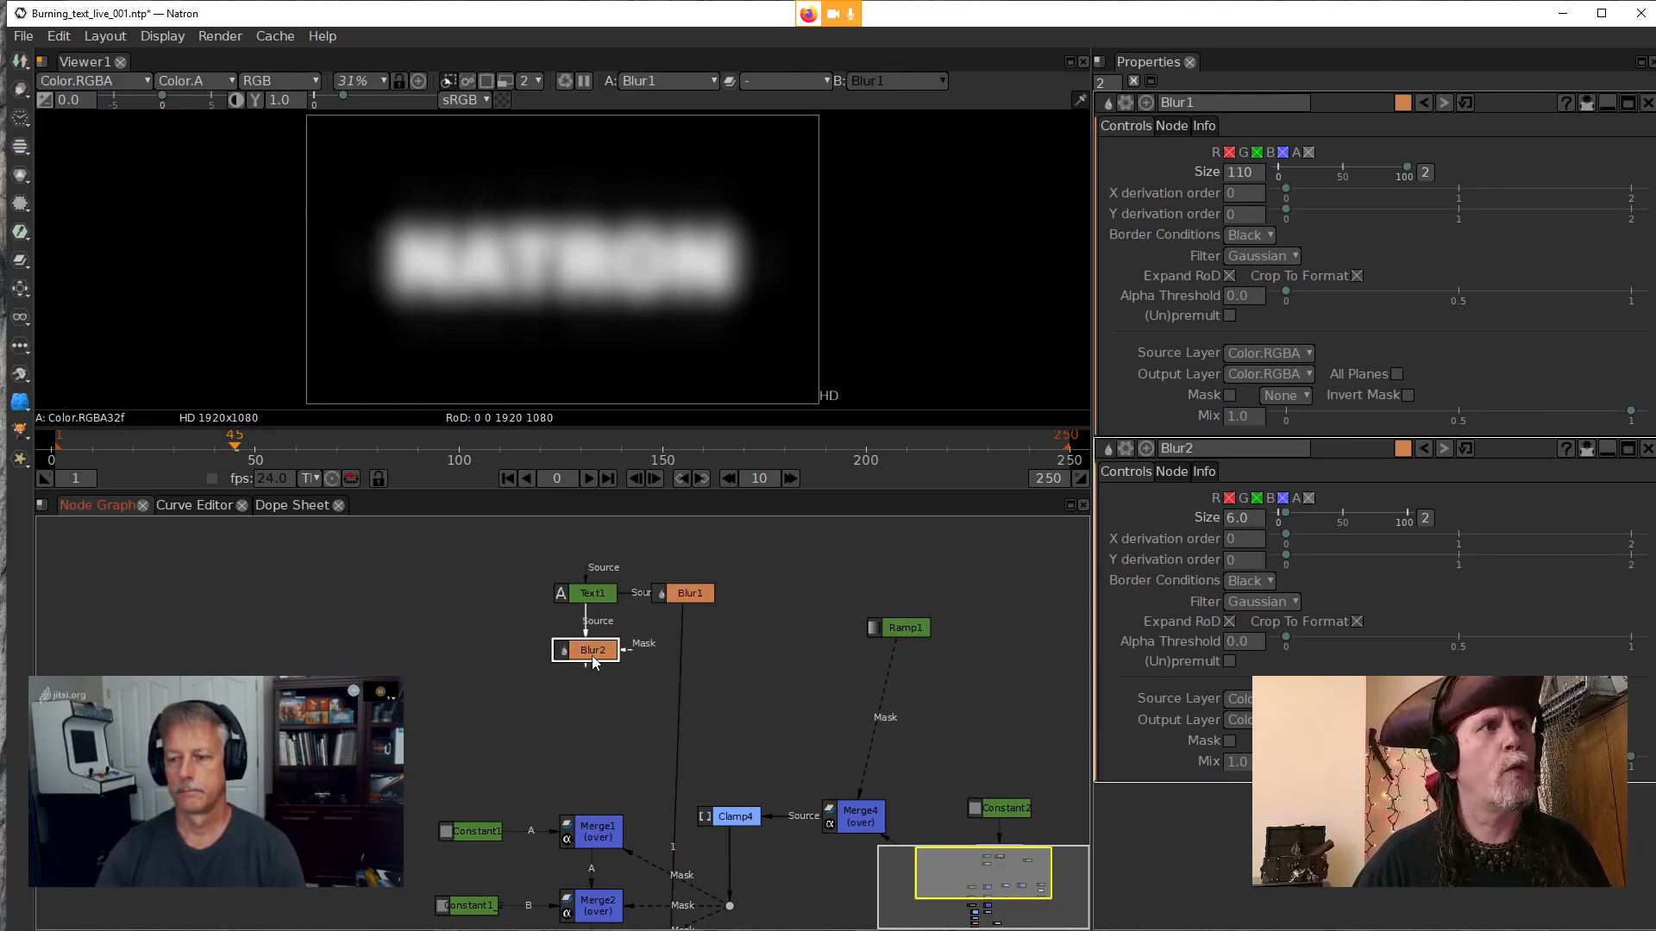
View Blur2 and Blur1 in turn to compare the light and heavy text blurs
{"action": "left_click_drag", "start_coordinate": [749, 742], "coordinate": [706, 759]}
{"action": "left_click", "coordinate": [641, 606]}
{"action": "left_click", "coordinate": [1250, 176]}
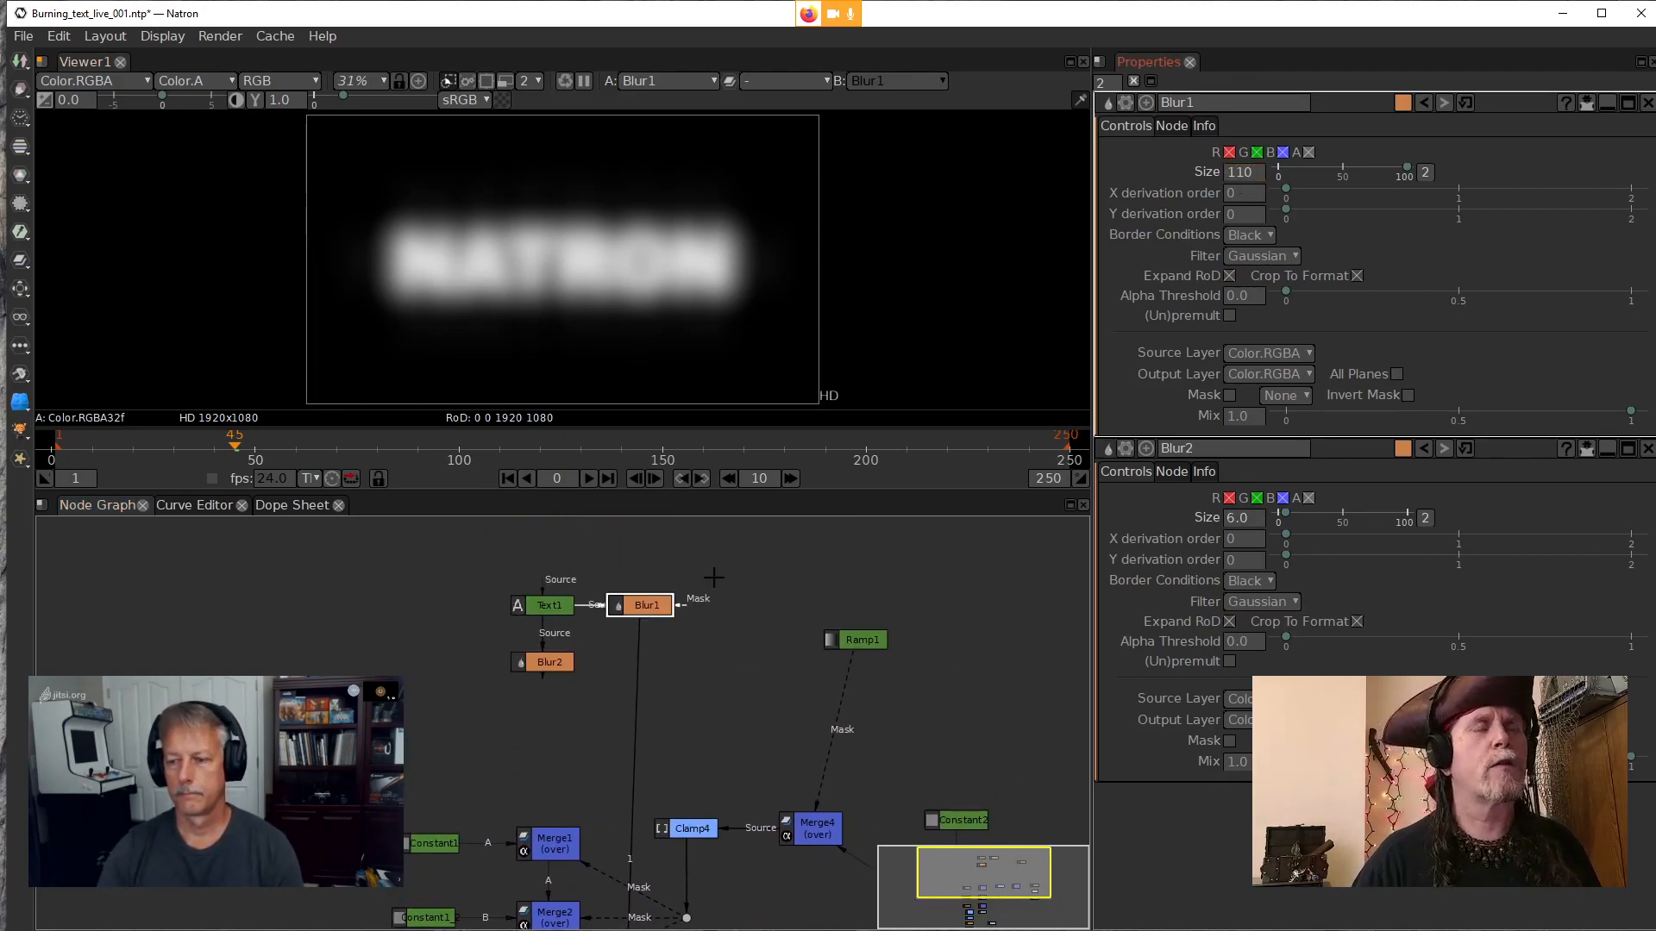
{"action": "left_click", "coordinate": [547, 663]}
{"action": "key", "text": "1"}
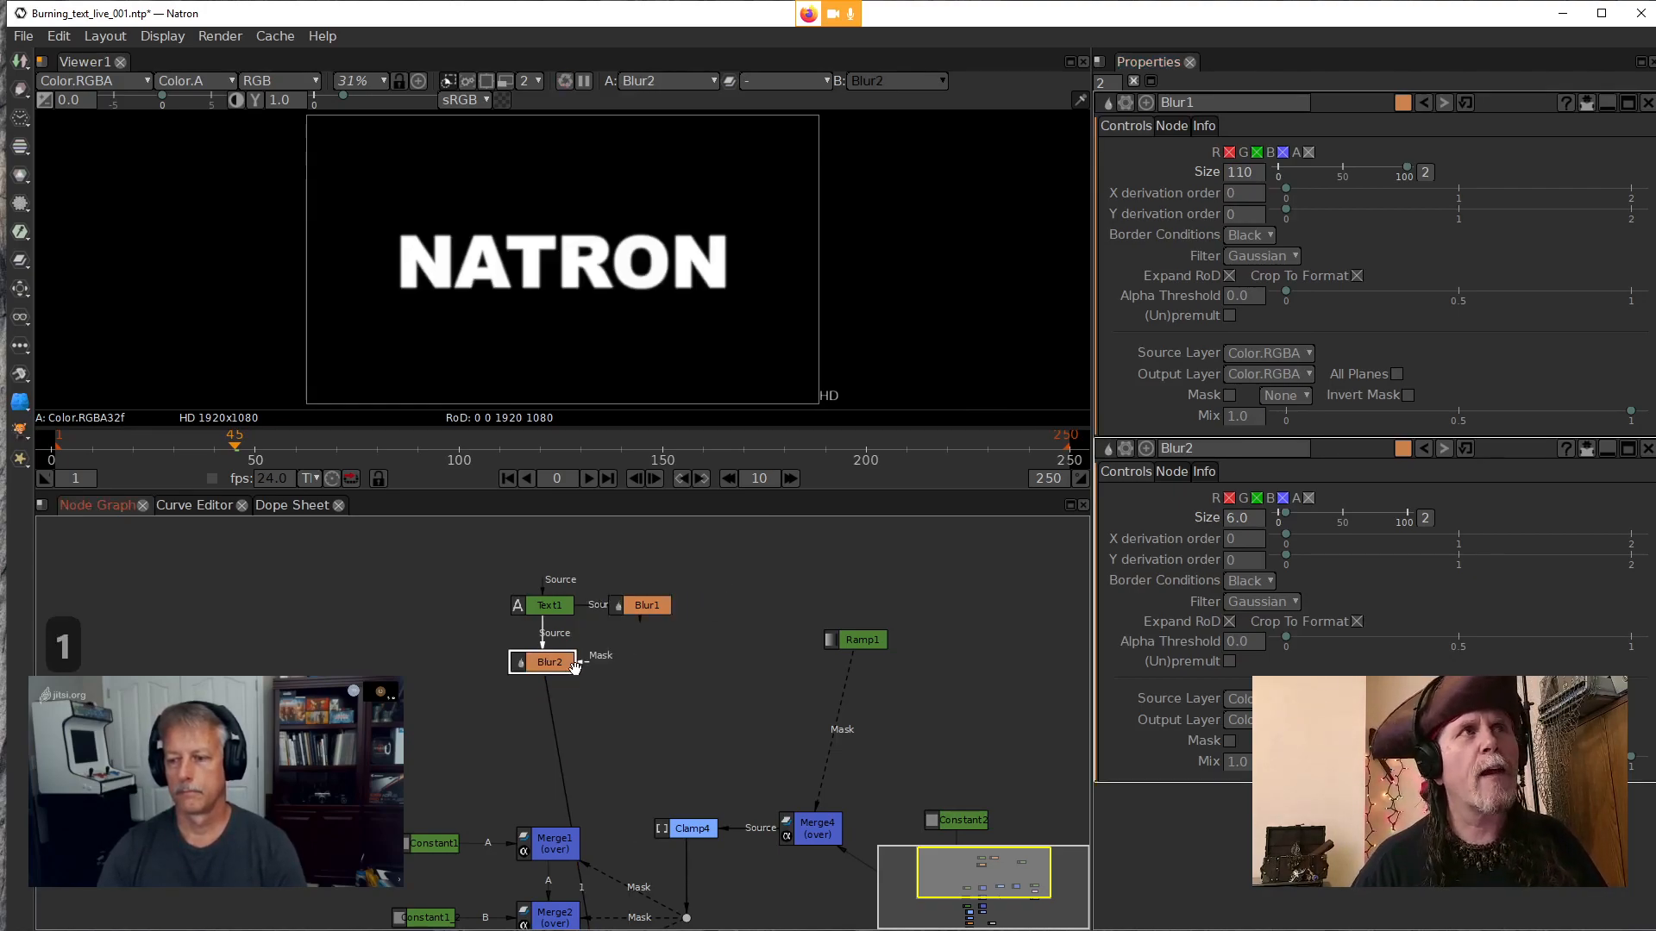
{"action": "left_click", "coordinate": [649, 606]}
{"action": "key", "text": "1"}
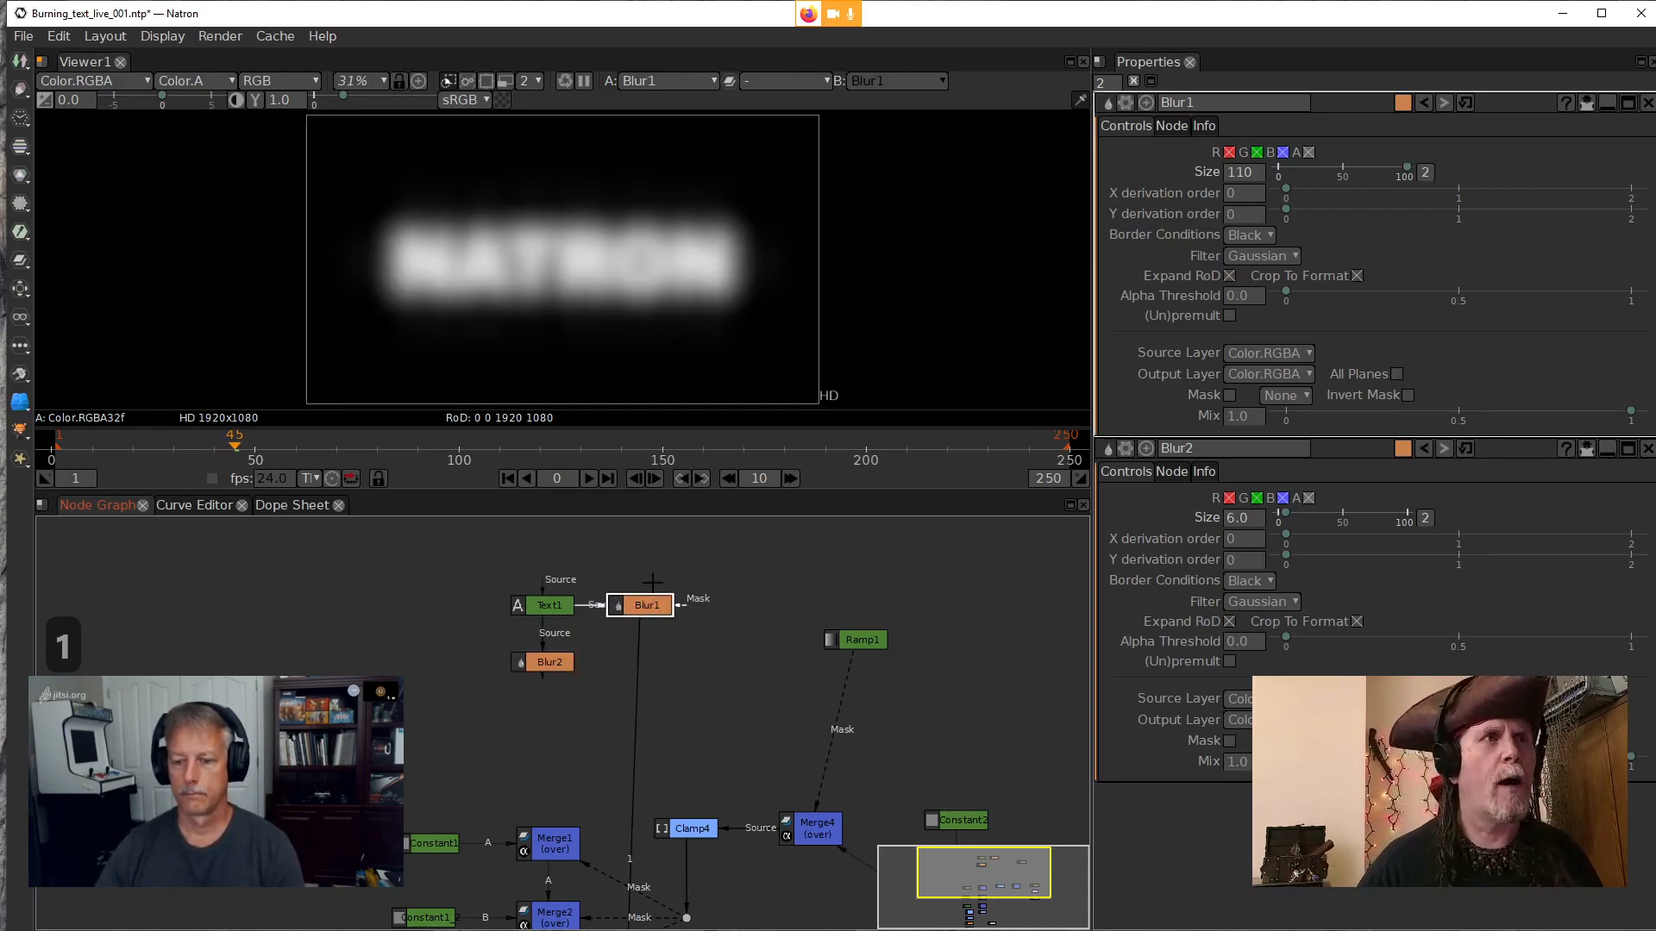
Inspect the light and heavy text blurs close up, alternating the viewer between Blur2 and Blur1
{"action": "left_click_drag", "start_coordinate": [747, 736], "coordinate": [623, 746]}
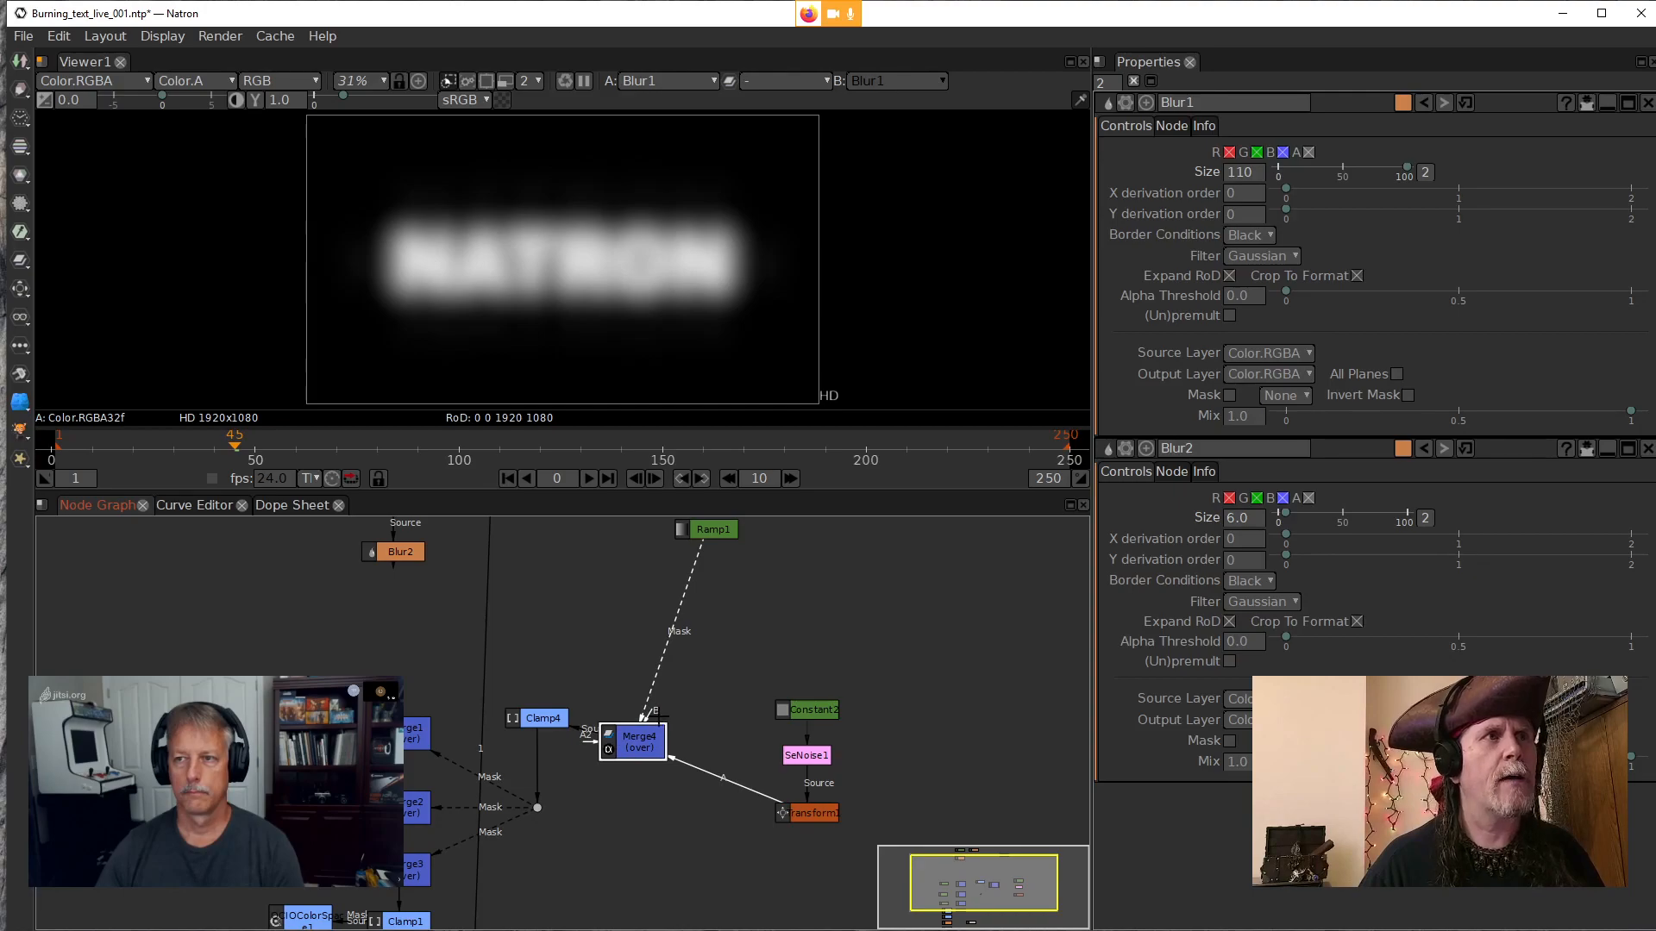
{"action": "left_click_drag", "start_coordinate": [713, 695], "coordinate": [702, 820]}
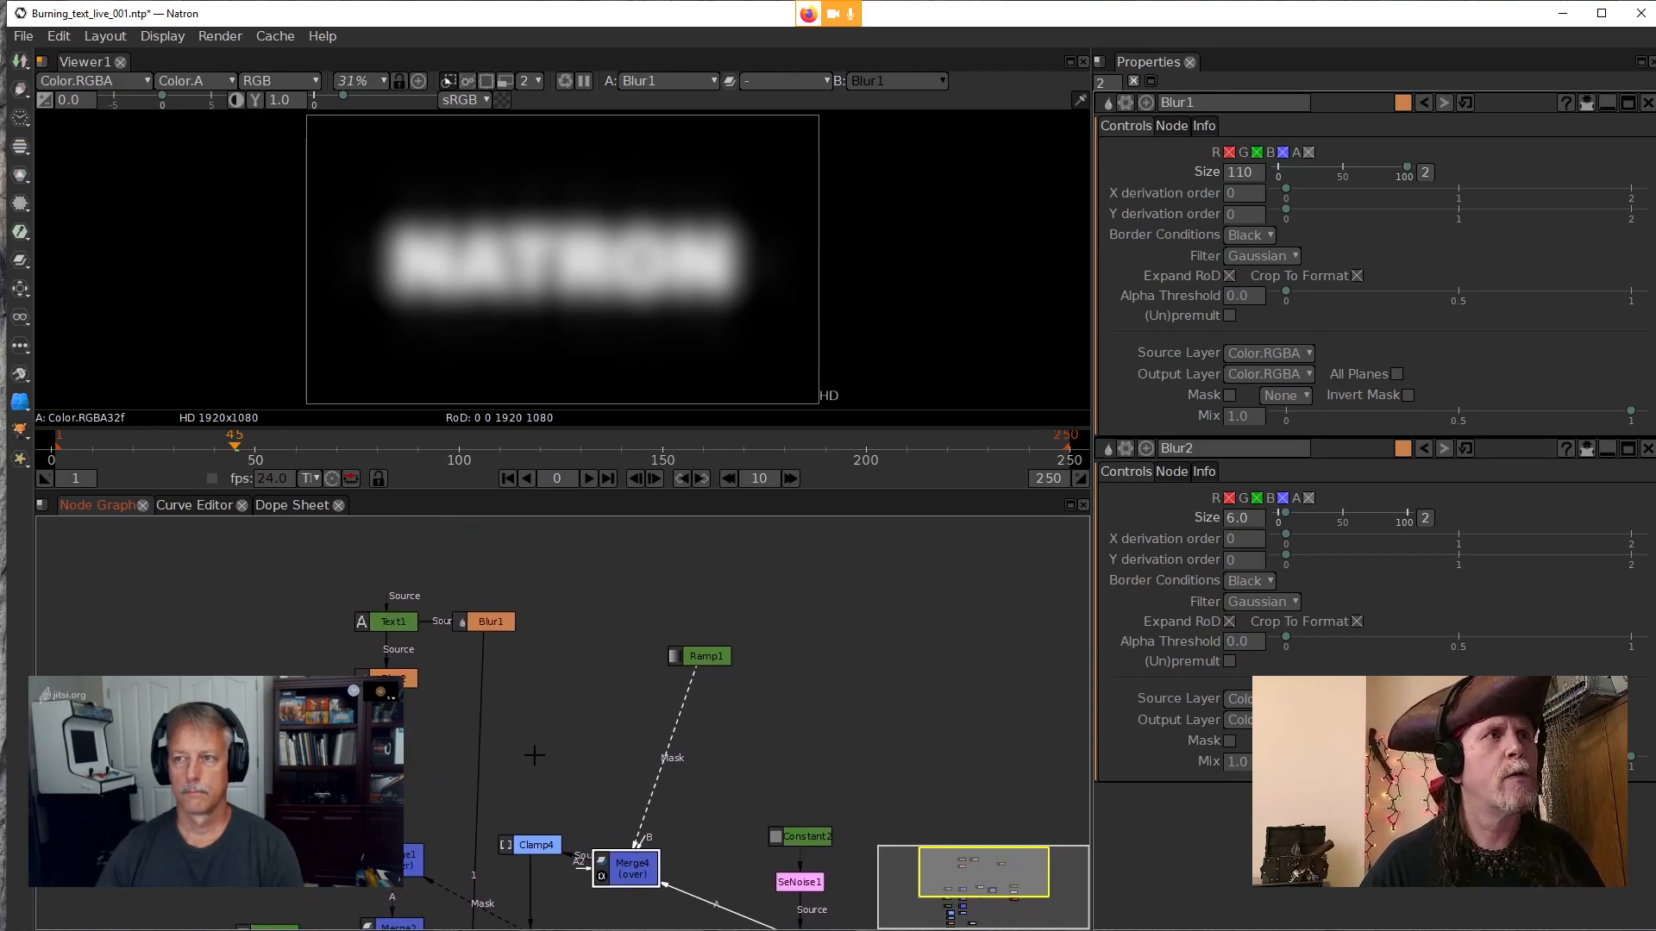
{"action": "left_click", "coordinate": [484, 621]}
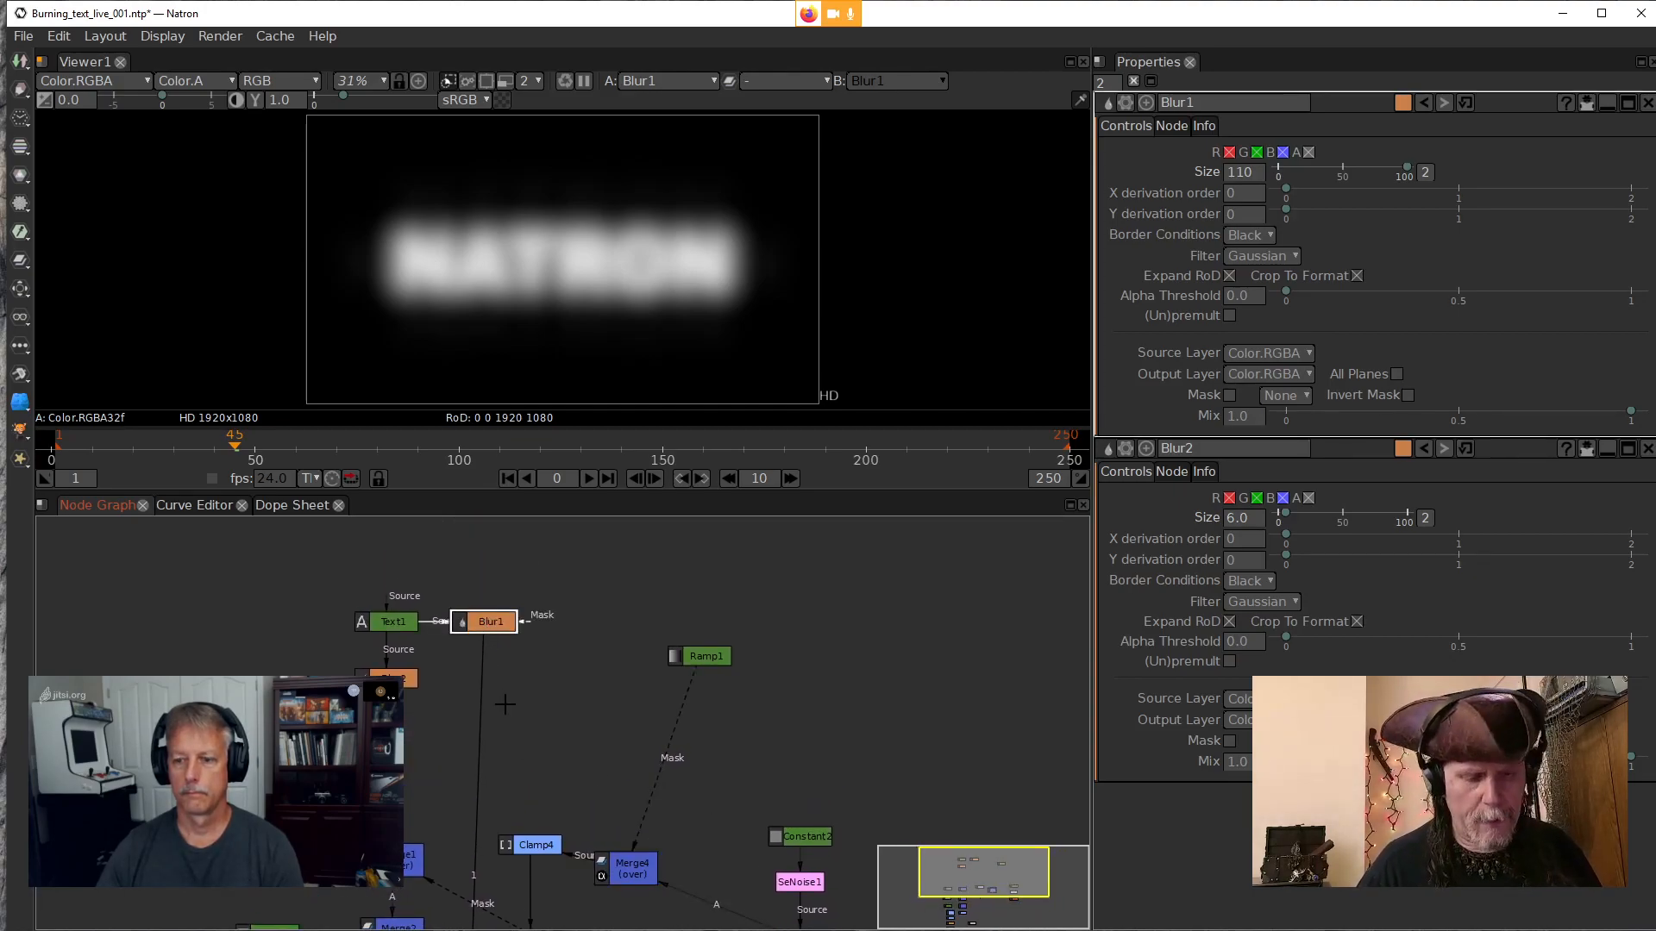
{"action": "left_click_drag", "start_coordinate": [530, 749], "coordinate": [584, 710]}
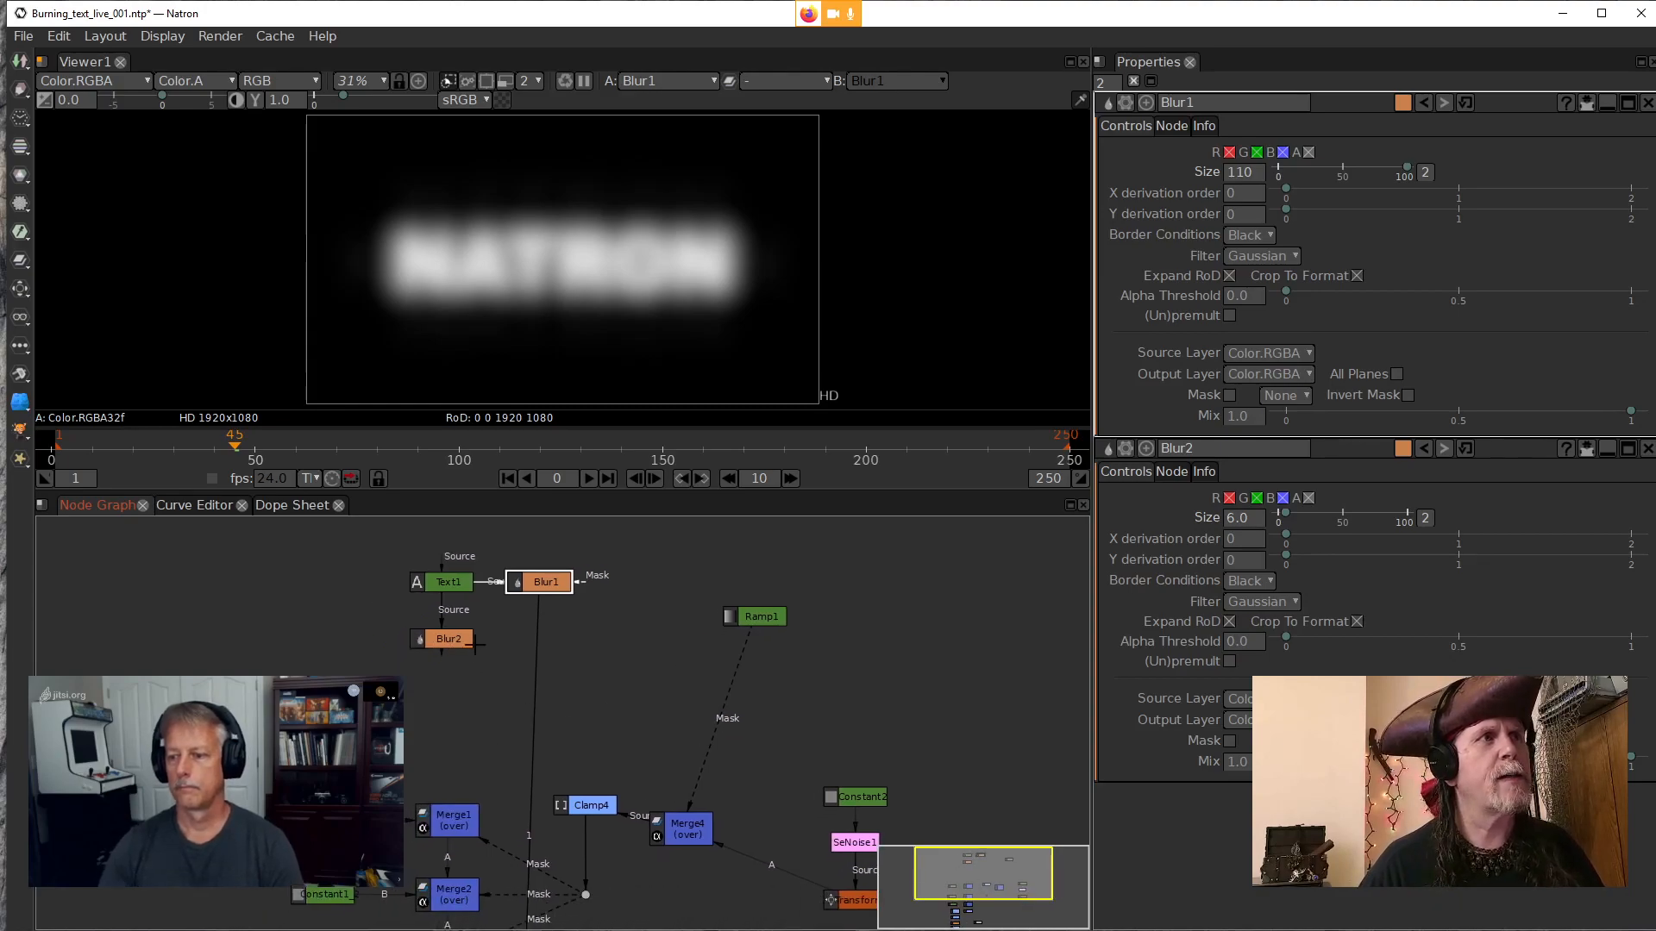
{"action": "left_click", "coordinate": [442, 640]}
{"action": "key", "text": "1"}
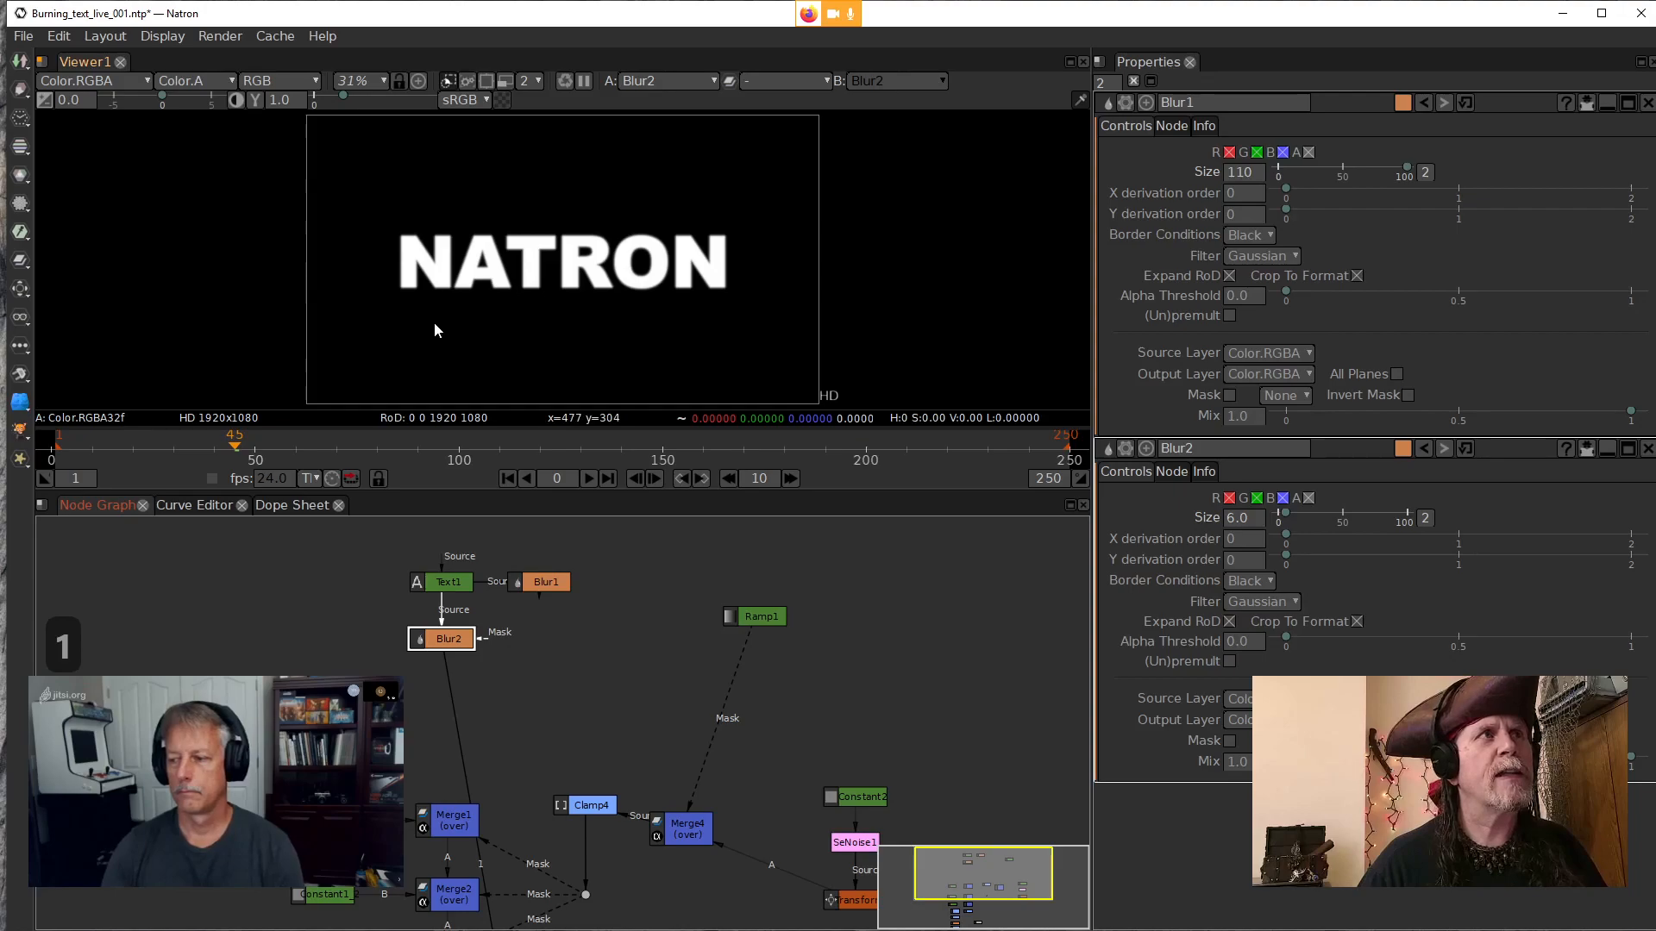
{"action": "scroll", "coordinate": [438, 321], "scroll_direction": "up", "scroll_amount": 5}
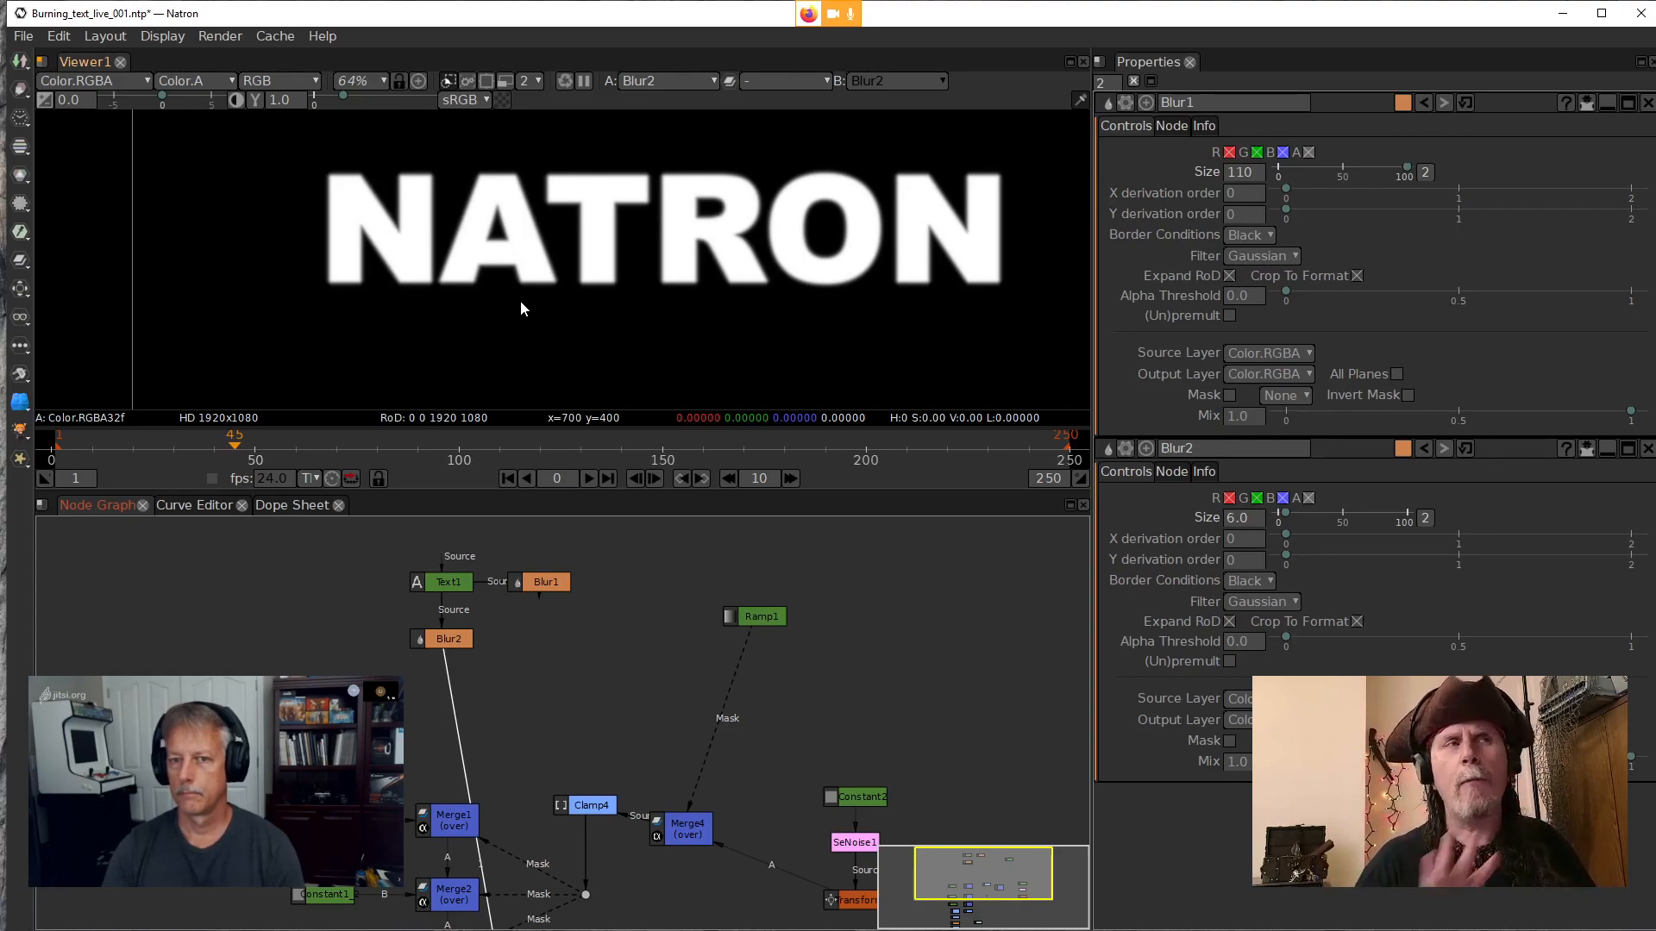
{"action": "left_click", "coordinate": [536, 586]}
{"action": "key", "text": "1"}
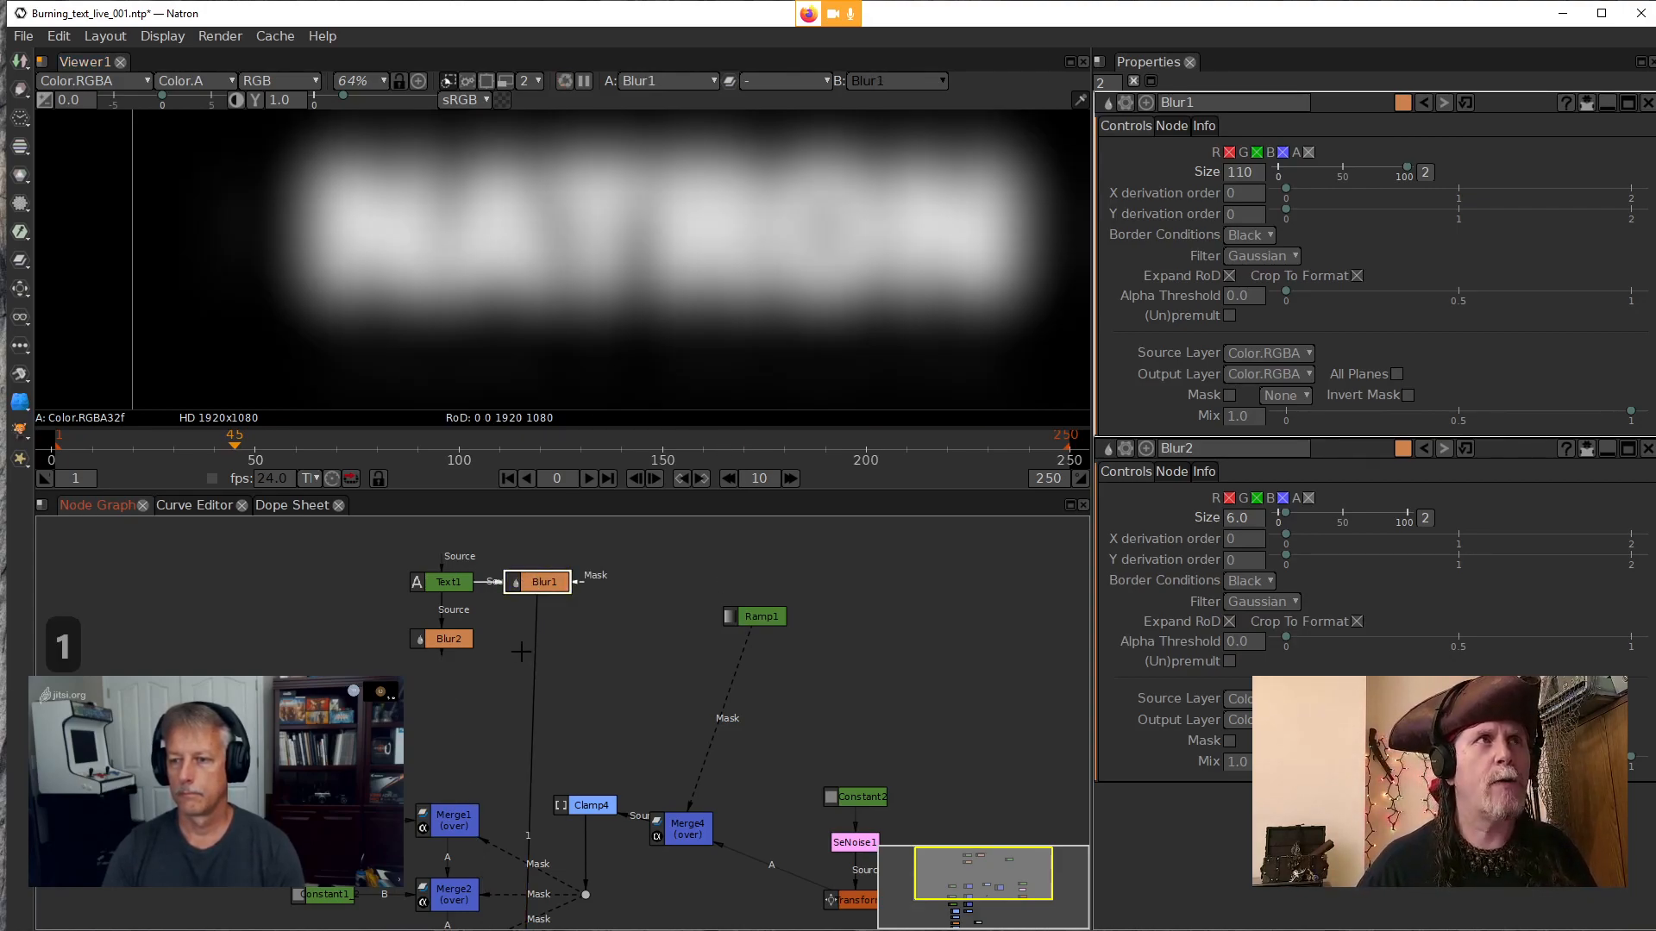
{"action": "left_click", "coordinate": [449, 641]}
{"action": "key", "text": "1"}
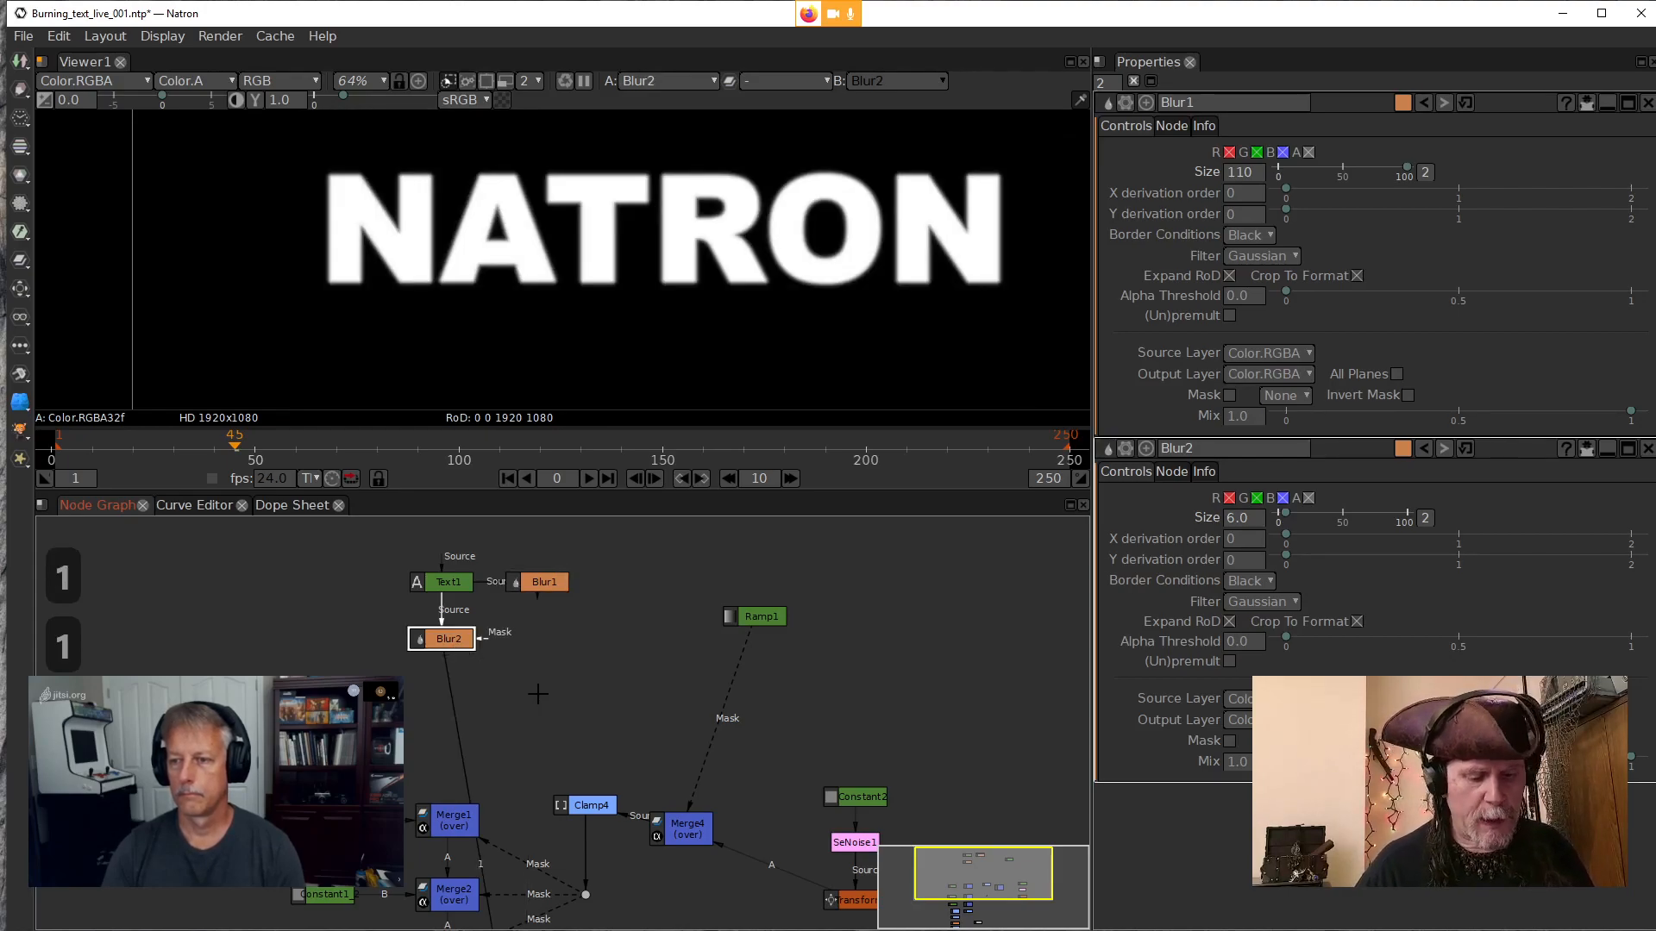
Add a Merge node after Blur2 and connect its A input to Blur1
{"action": "key", "text": "m"}
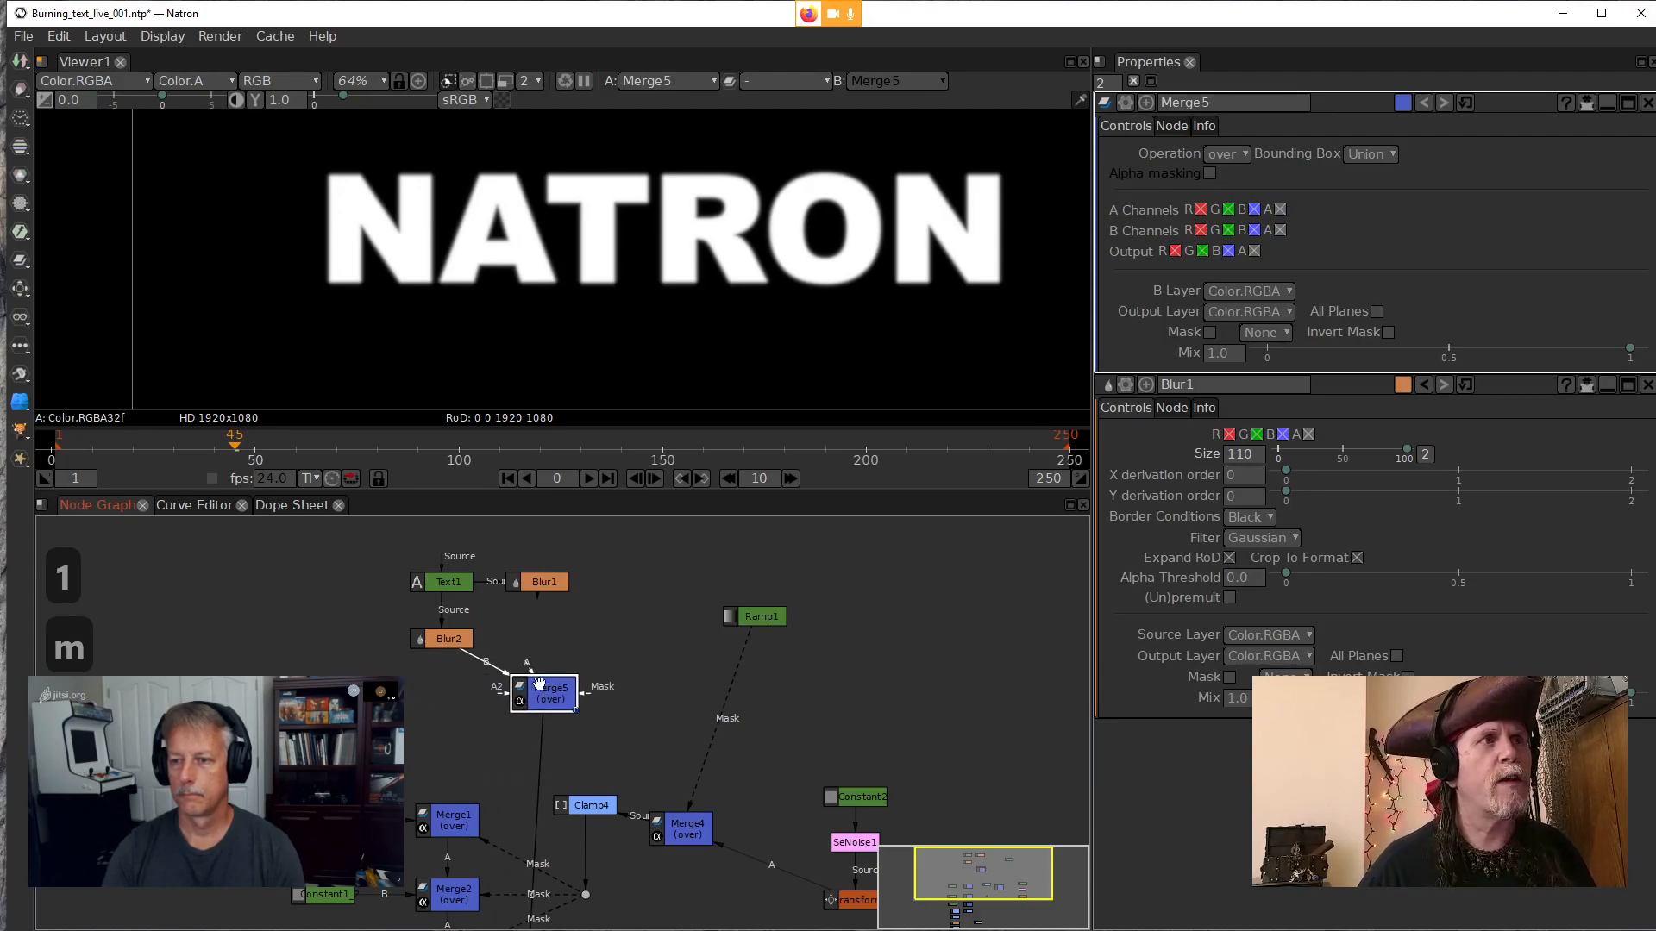
{"action": "left_click_drag", "start_coordinate": [533, 670], "coordinate": [543, 584]}
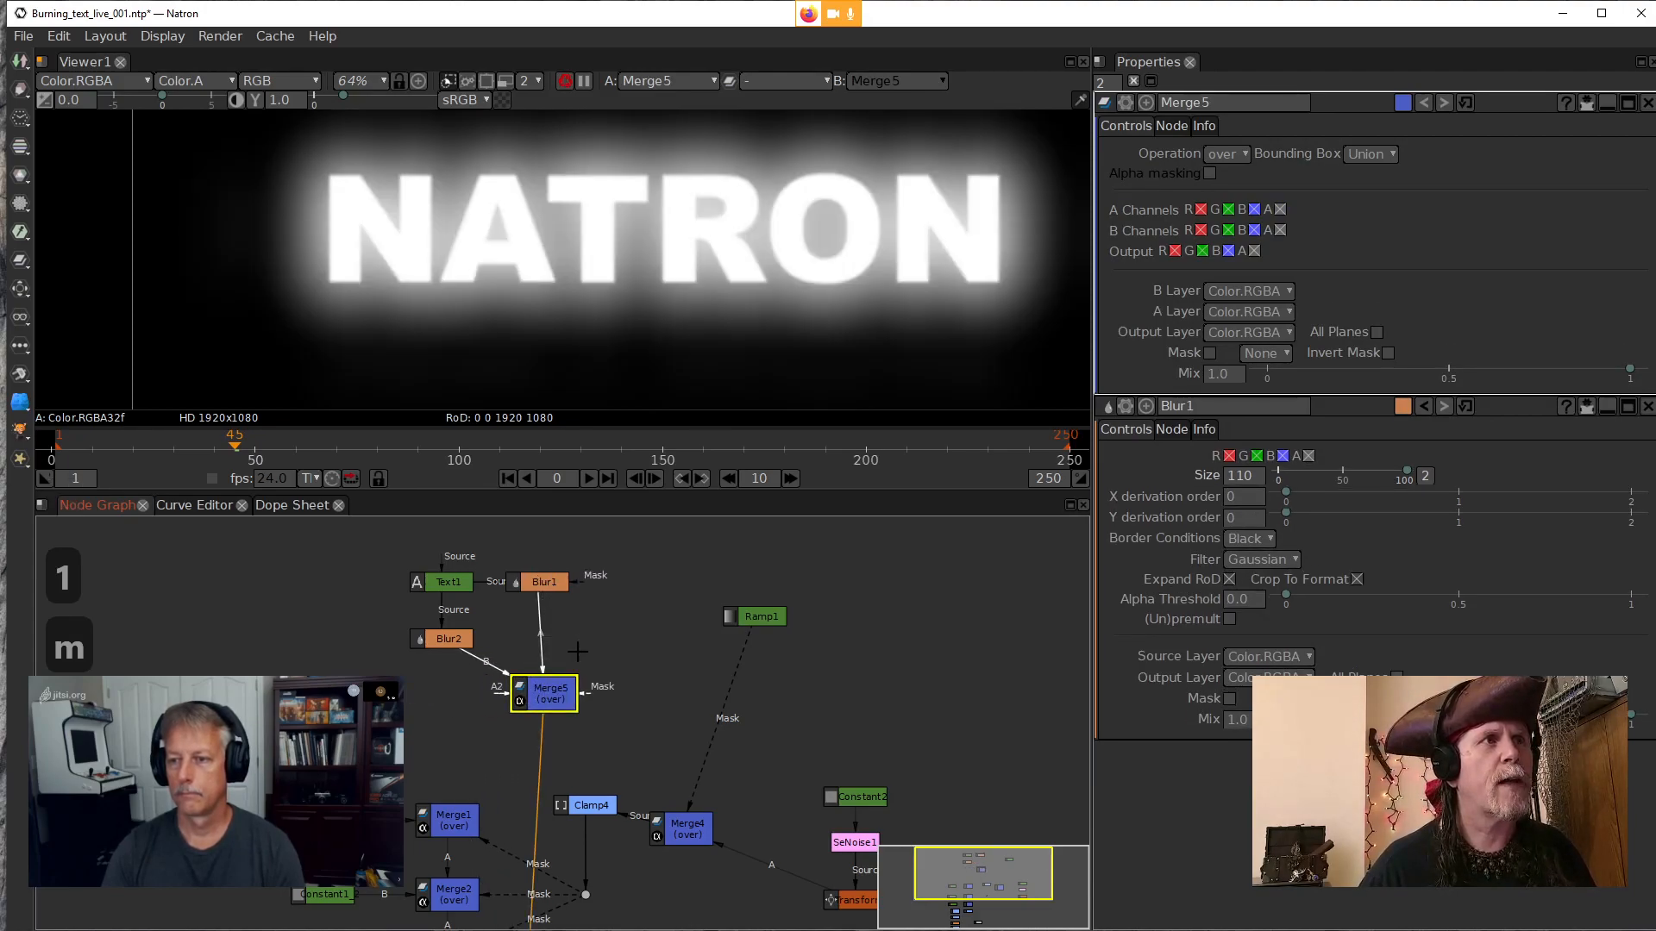
{"action": "left_click_drag", "start_coordinate": [627, 719], "coordinate": [591, 673]}
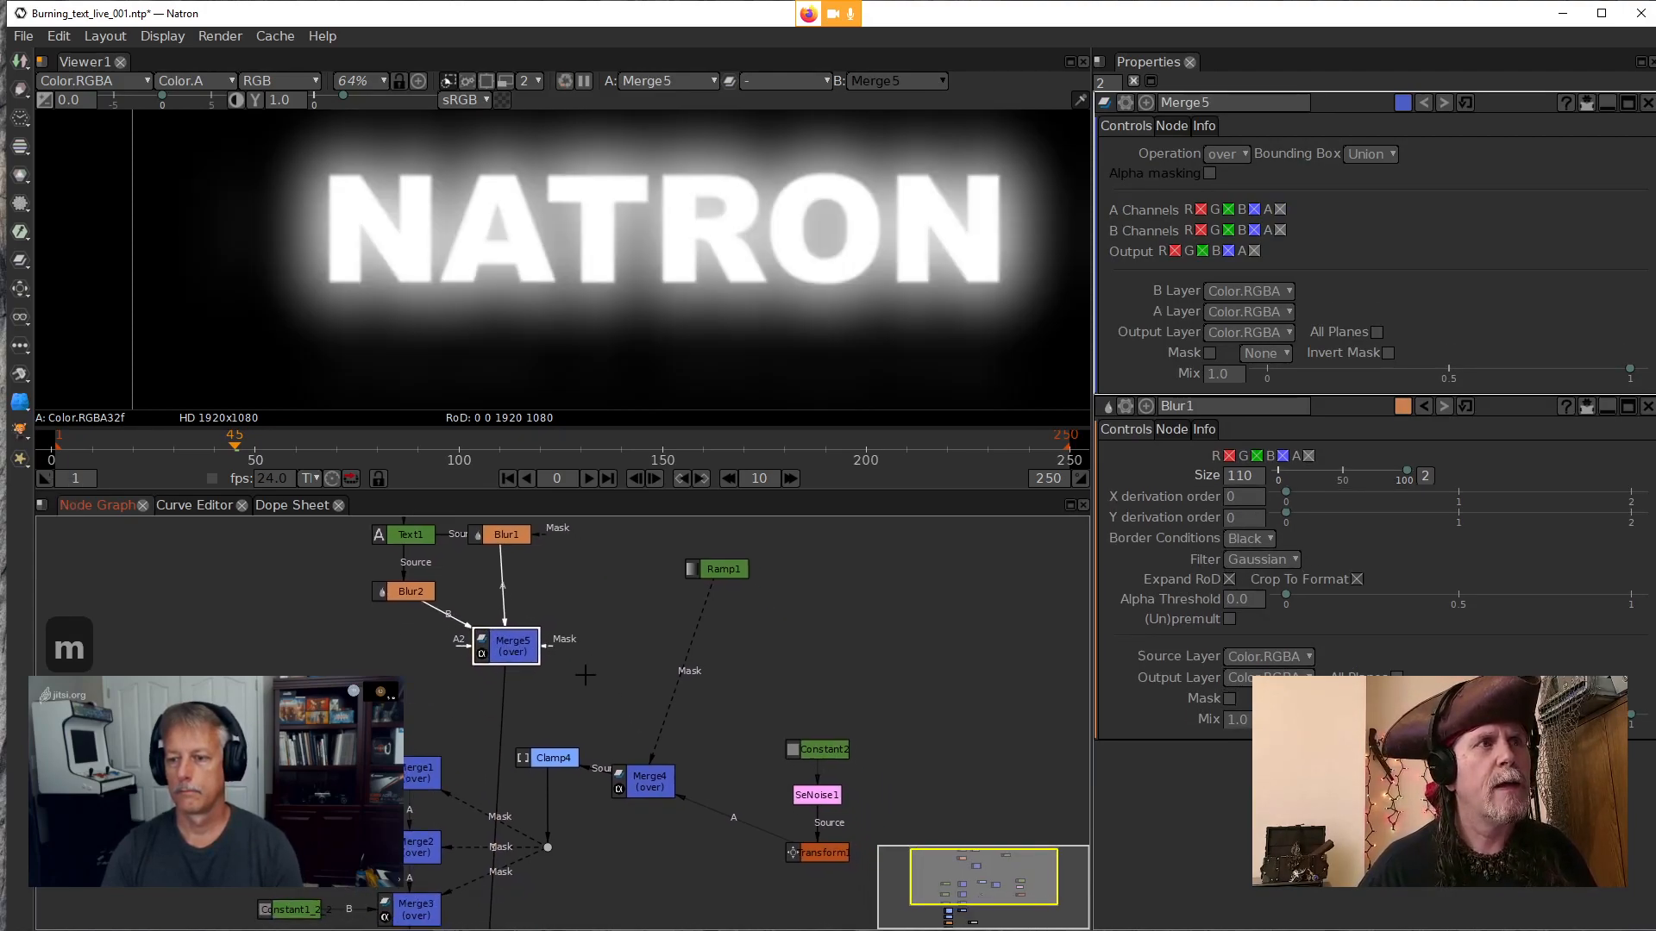
Show Merge4 in the viewer, try Merge5 as its B input and disconnect it again
{"action": "left_click", "coordinate": [567, 780]}
{"action": "left_click_drag", "start_coordinate": [567, 780], "coordinate": [515, 649]}
{"action": "left_click", "coordinate": [643, 774]}
{"action": "left_click_drag", "start_coordinate": [657, 793], "coordinate": [597, 764]}
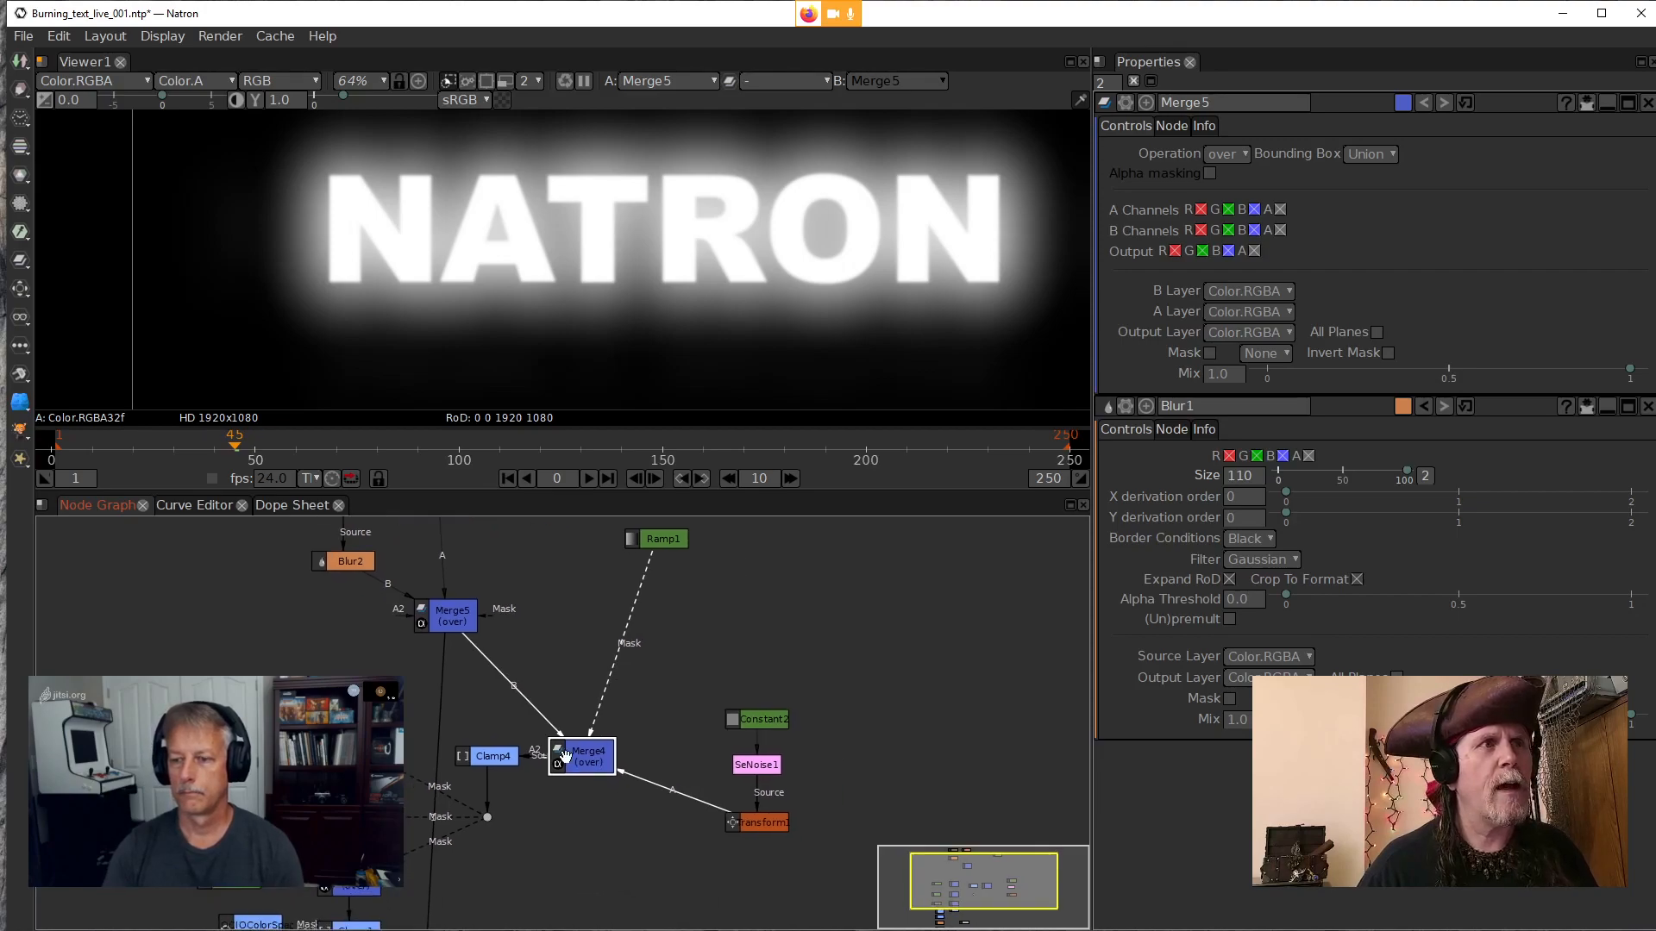
{"action": "key", "text": "1"}
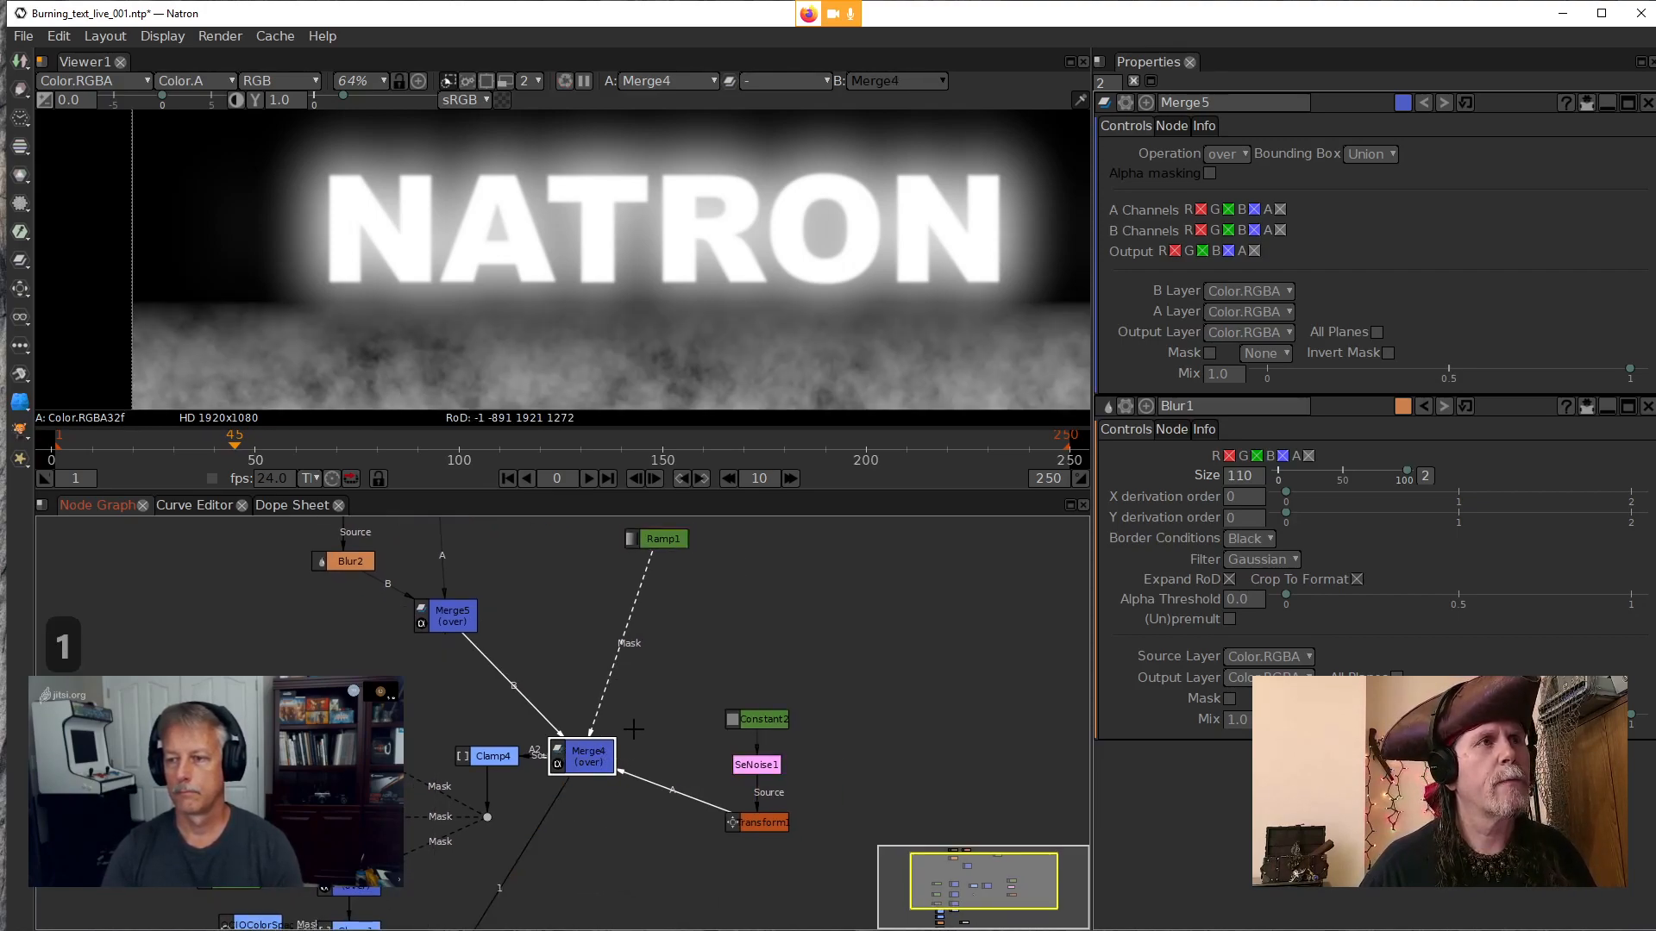
{"action": "left_click_drag", "start_coordinate": [589, 761], "coordinate": [589, 785]}
{"action": "double_click", "coordinate": [589, 785]}
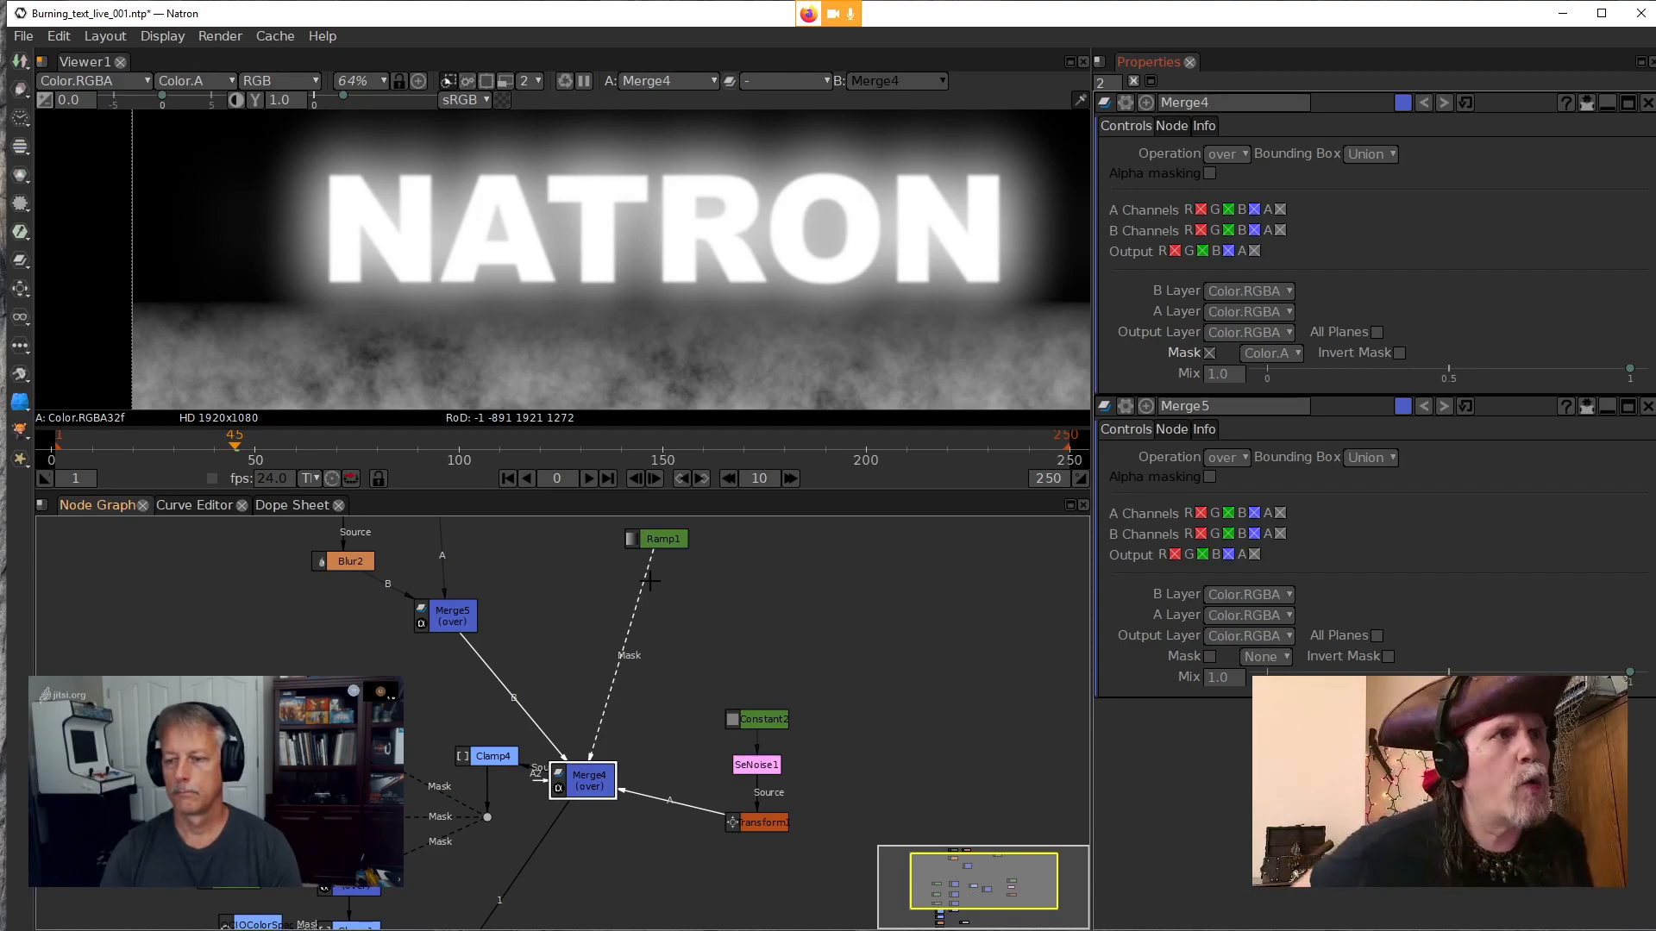
{"action": "left_click", "coordinate": [656, 532]}
{"action": "left_click_drag", "start_coordinate": [515, 701], "coordinate": [644, 693]}
Align Ramp1 above Merge4 and insert a Merge node on its mask connection, with Merge5 as the A input
{"action": "left_click_drag", "start_coordinate": [647, 542], "coordinate": [589, 553]}
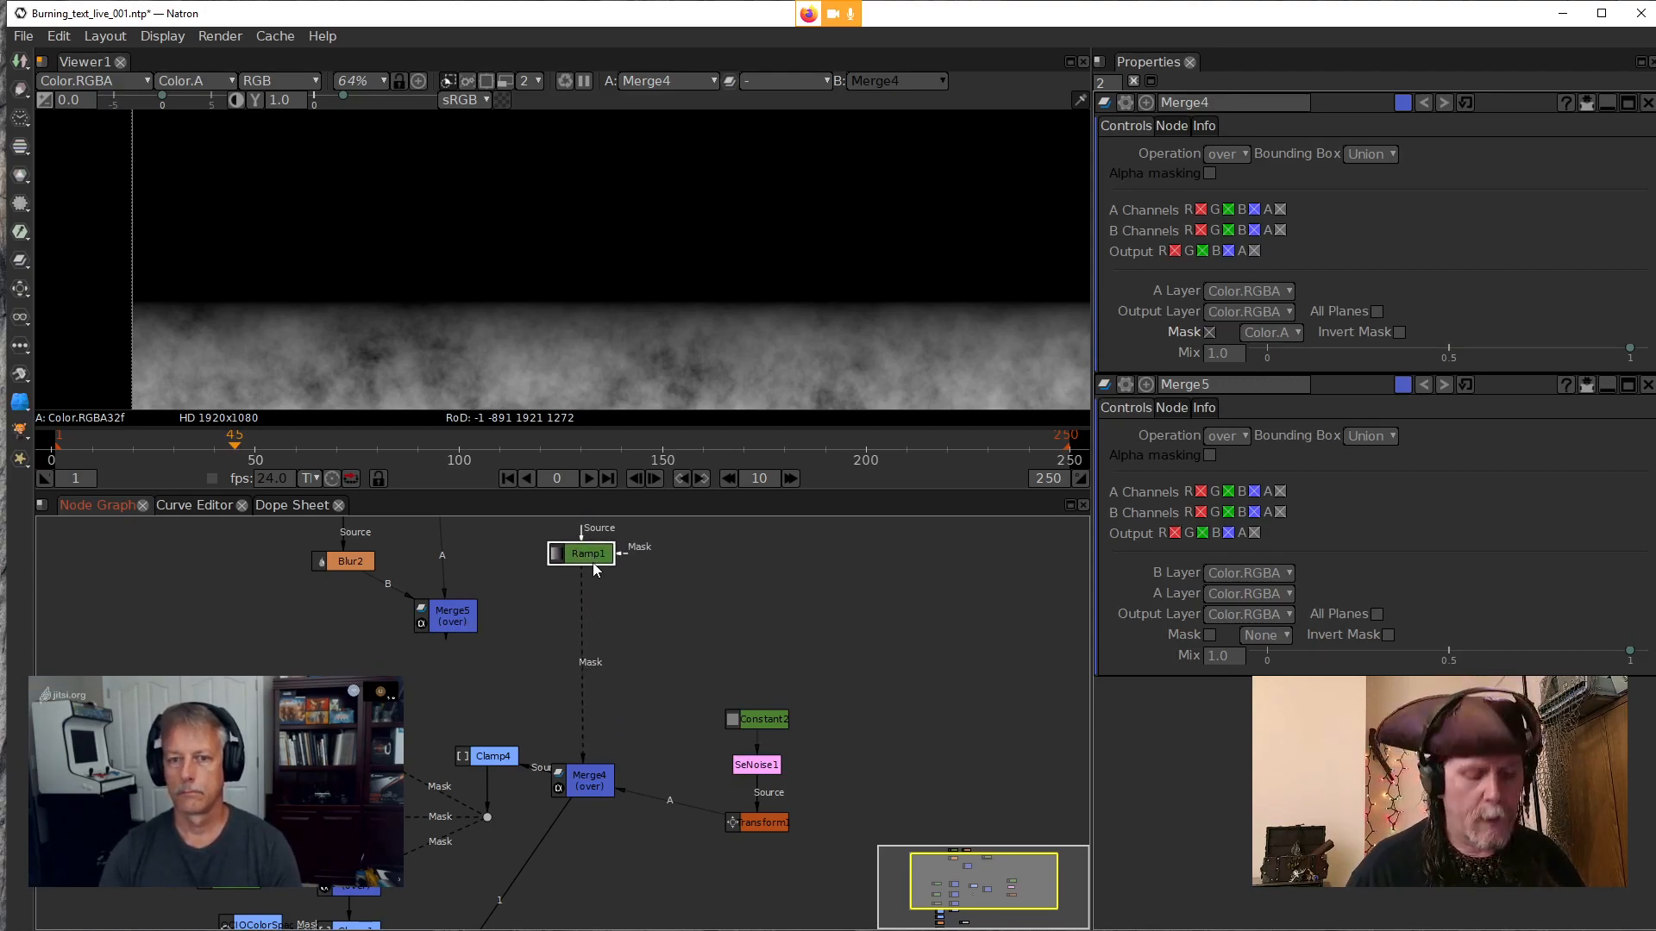
{"action": "key", "text": "m"}
{"action": "left_click_drag", "start_coordinate": [589, 586], "coordinate": [438, 620]}
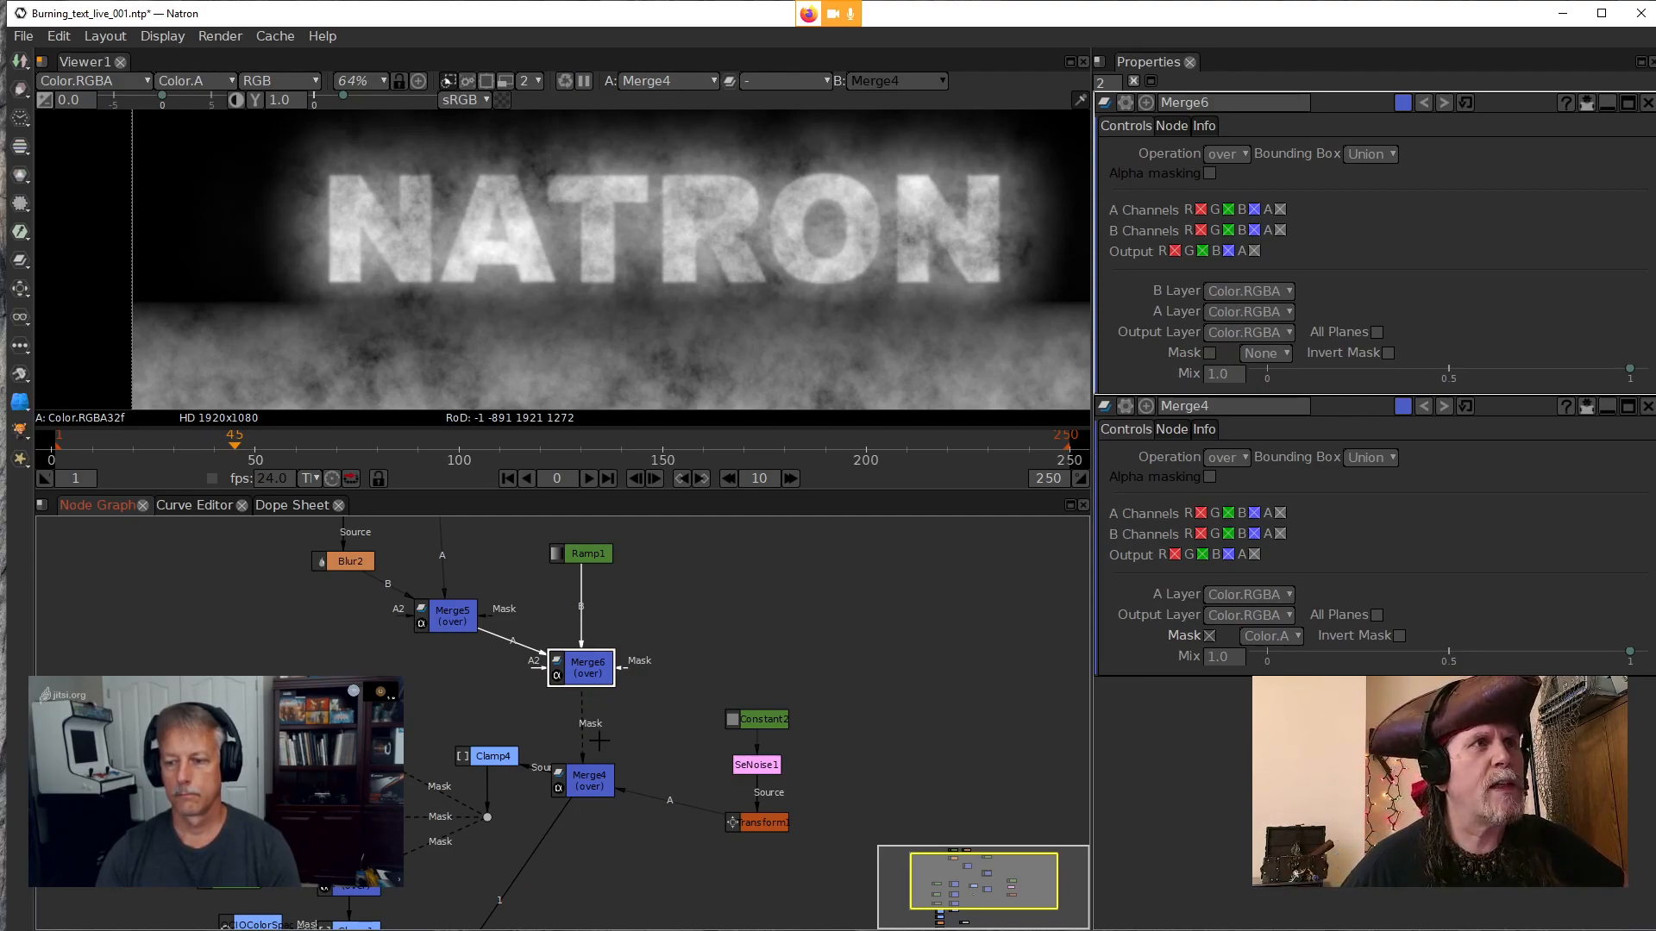
Reconnect Merge4's mask input from Merge6 to Merge5
{"action": "left_click_drag", "start_coordinate": [586, 739], "coordinate": [445, 624]}
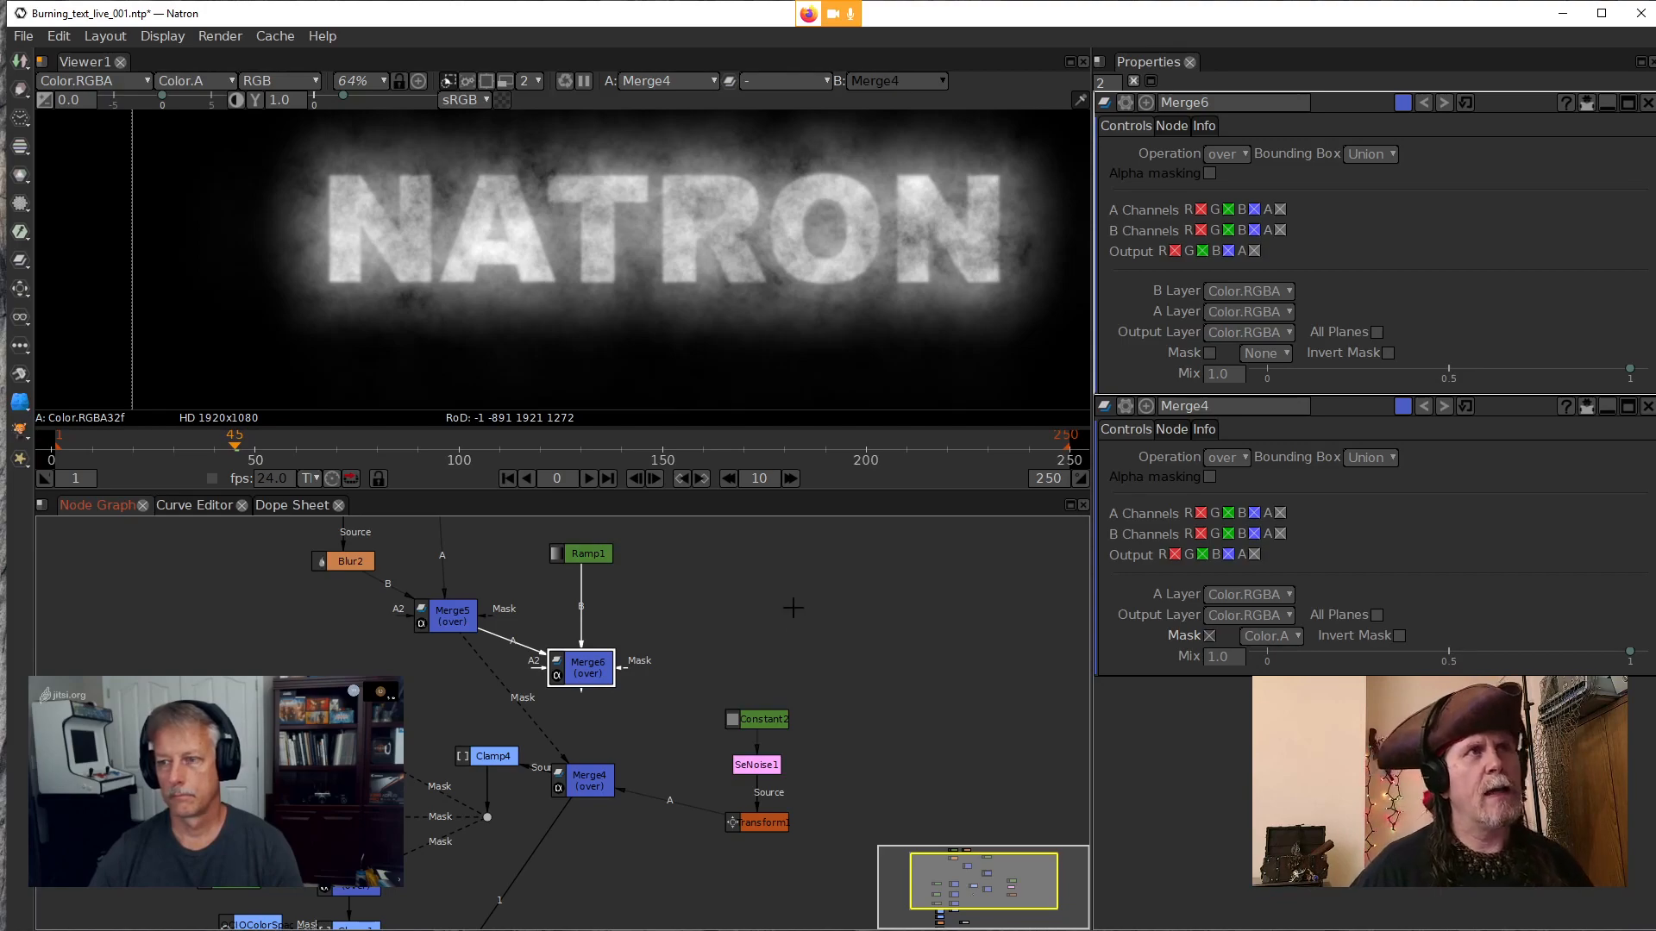
{"action": "left_click_drag", "start_coordinate": [794, 608], "coordinate": [789, 677]}
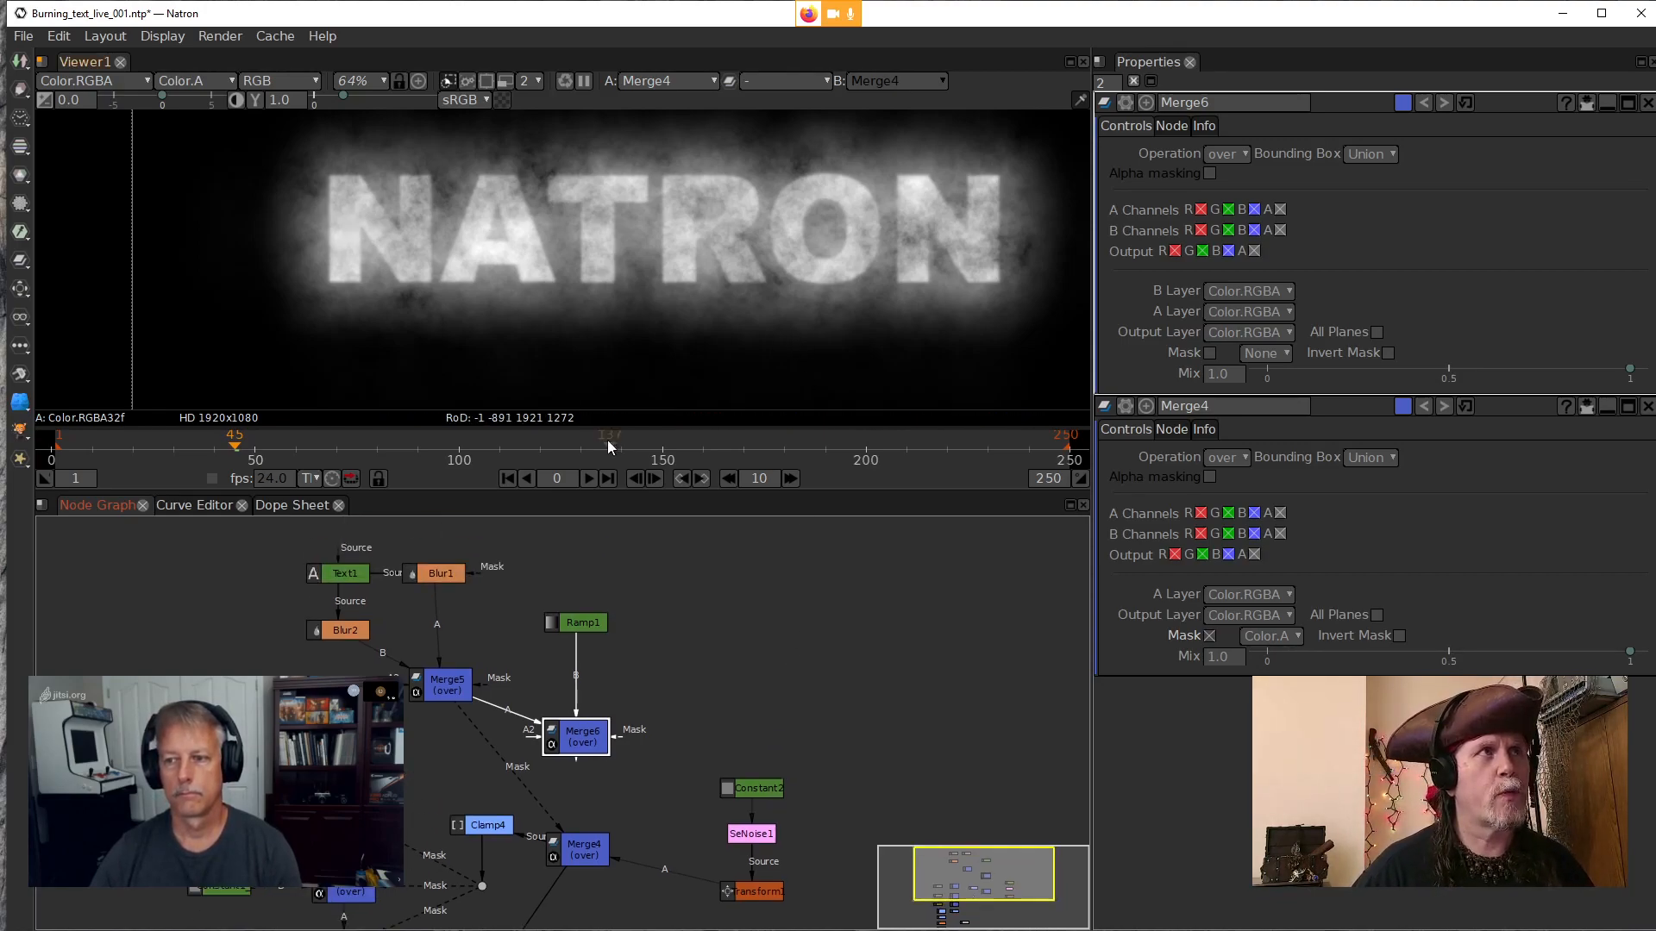
{"action": "scroll", "coordinate": [576, 304], "scroll_direction": "down", "scroll_amount": 2}
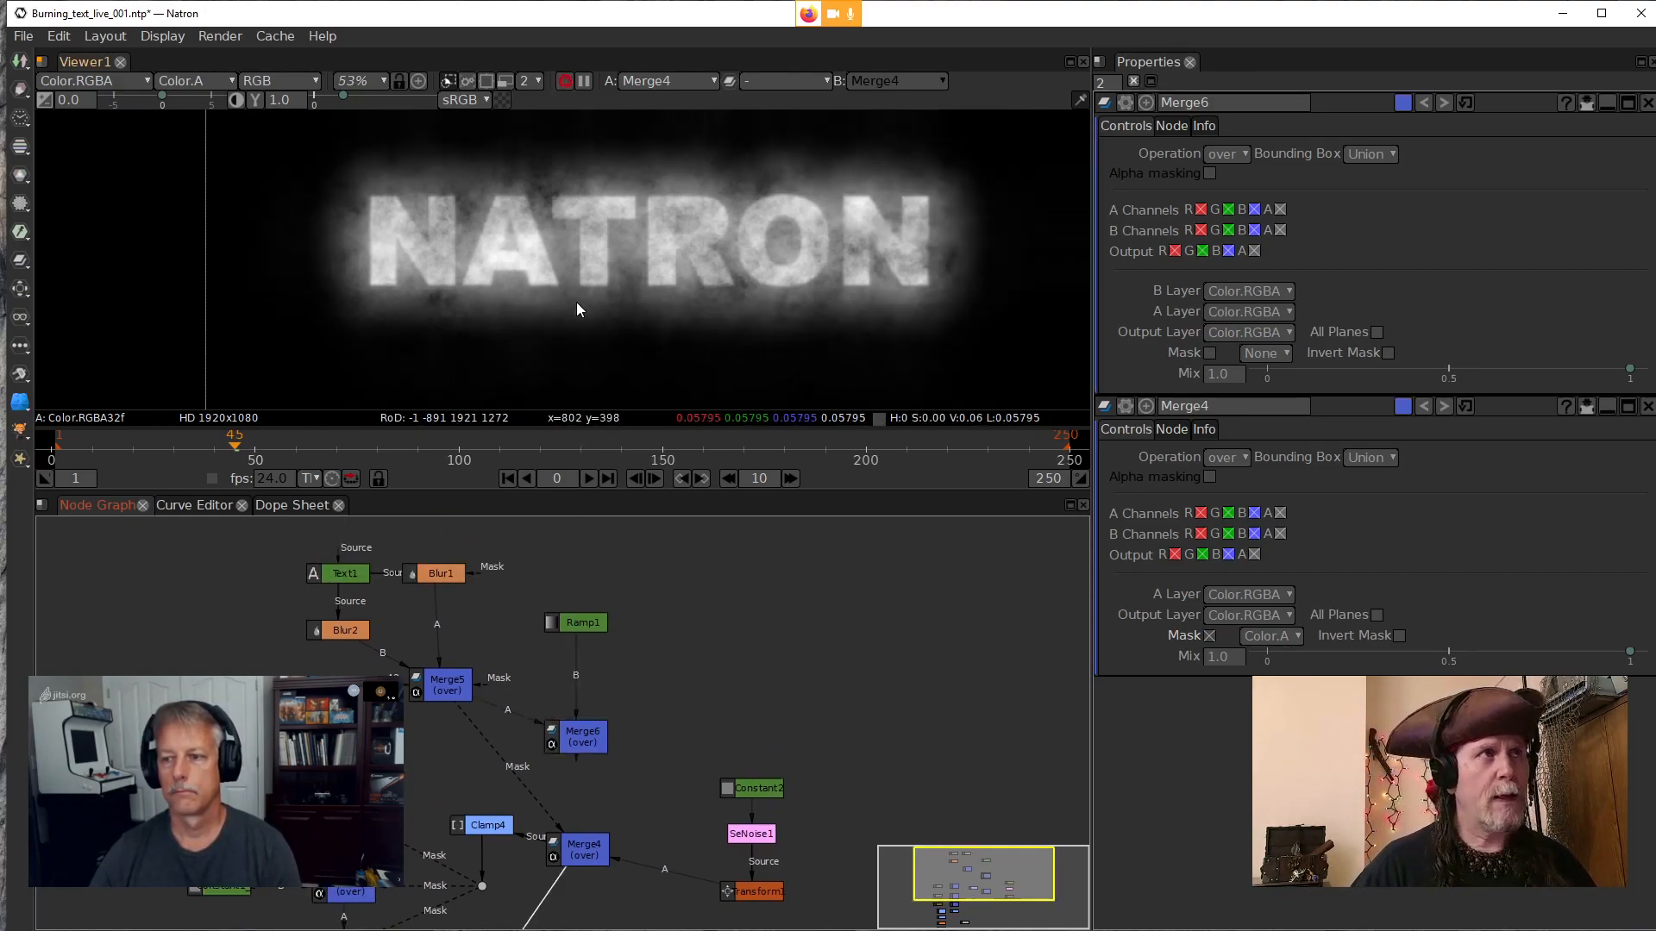
Open the Blur1 settings and reduce its blur size to 60
{"action": "left_click", "coordinate": [444, 576]}
{"action": "double_click", "coordinate": [447, 576]}
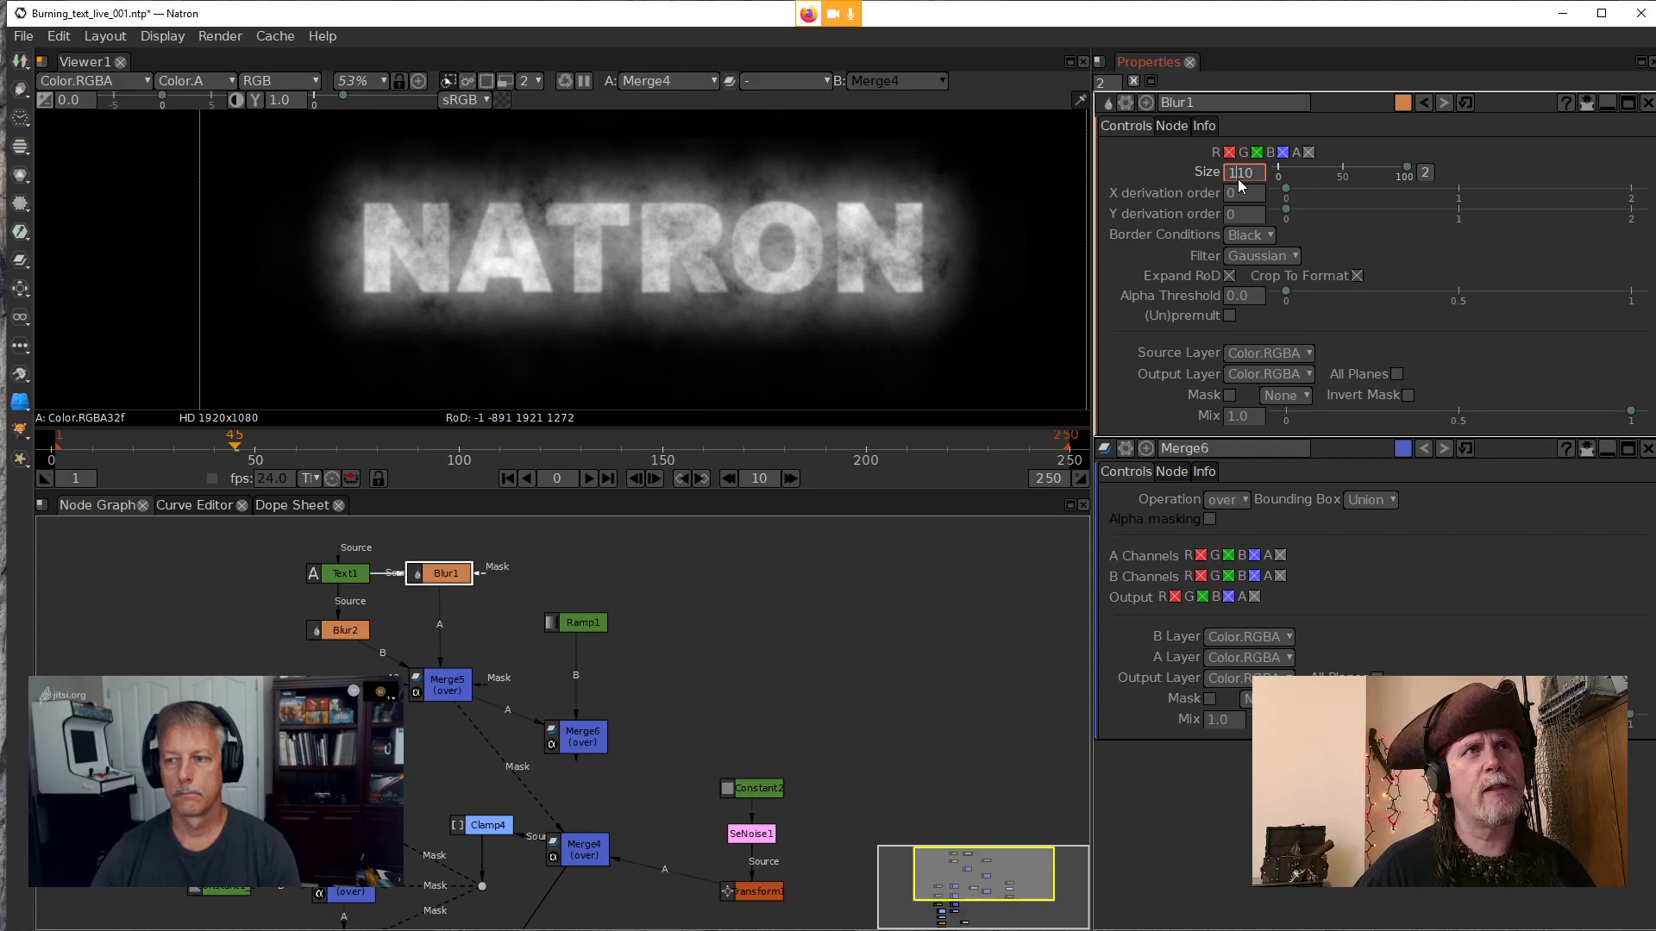
{"action": "scroll", "coordinate": [1236, 179], "scroll_direction": "down", "scroll_amount": 2}
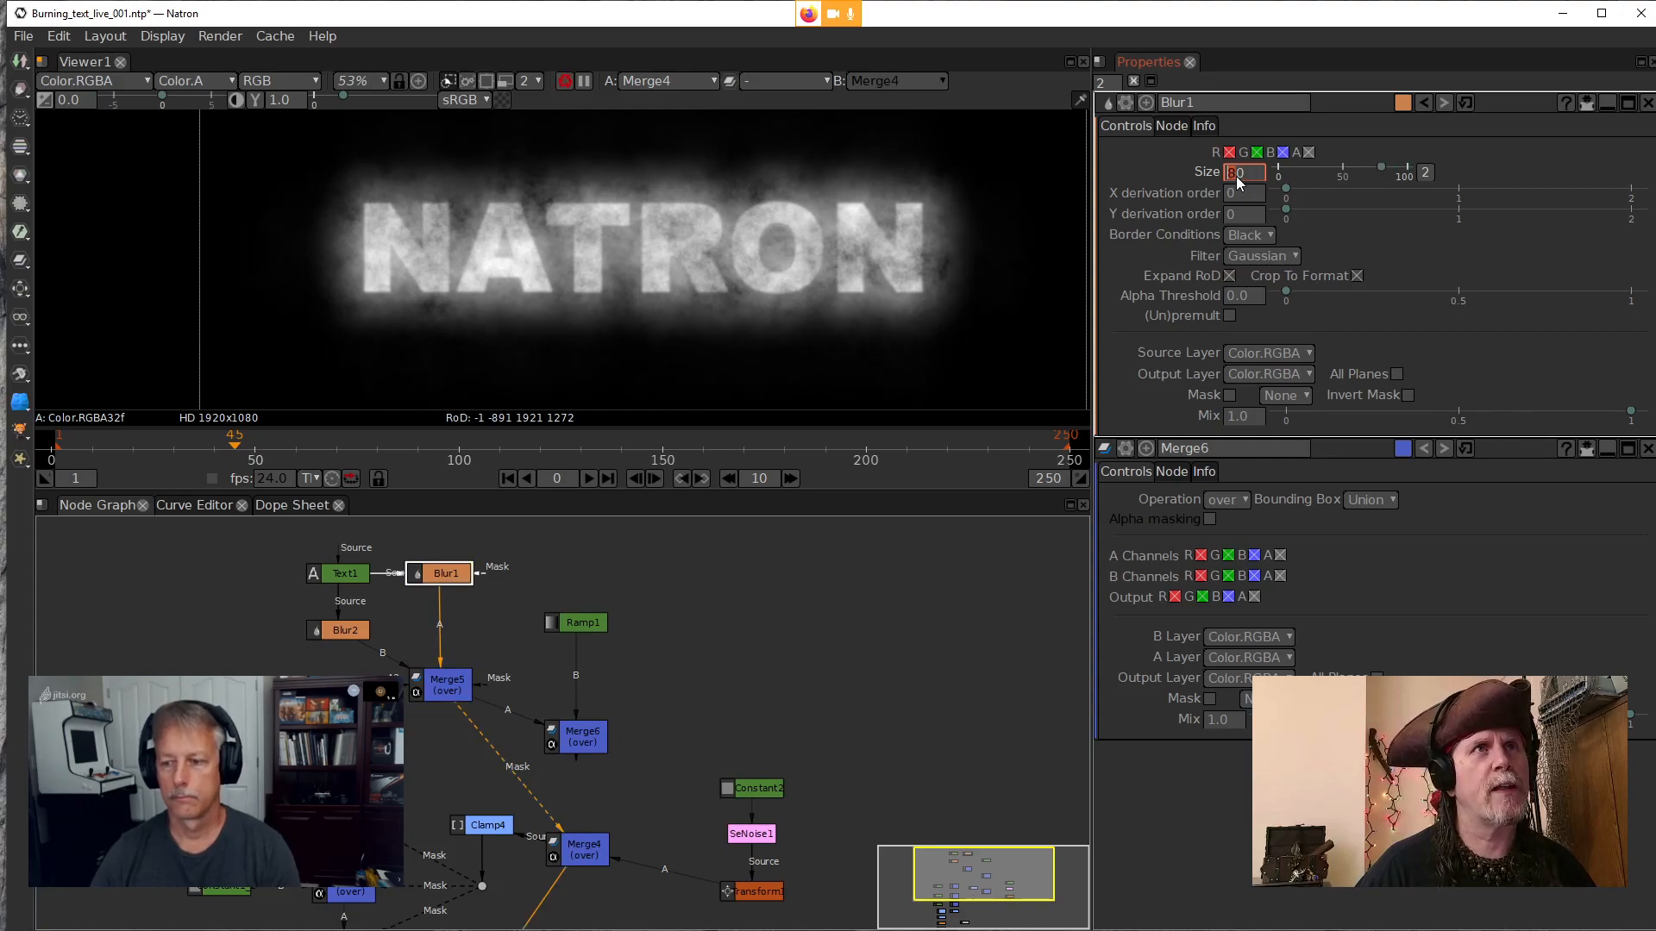
{"action": "scroll", "coordinate": [1234, 176], "scroll_direction": "down", "scroll_amount": 1}
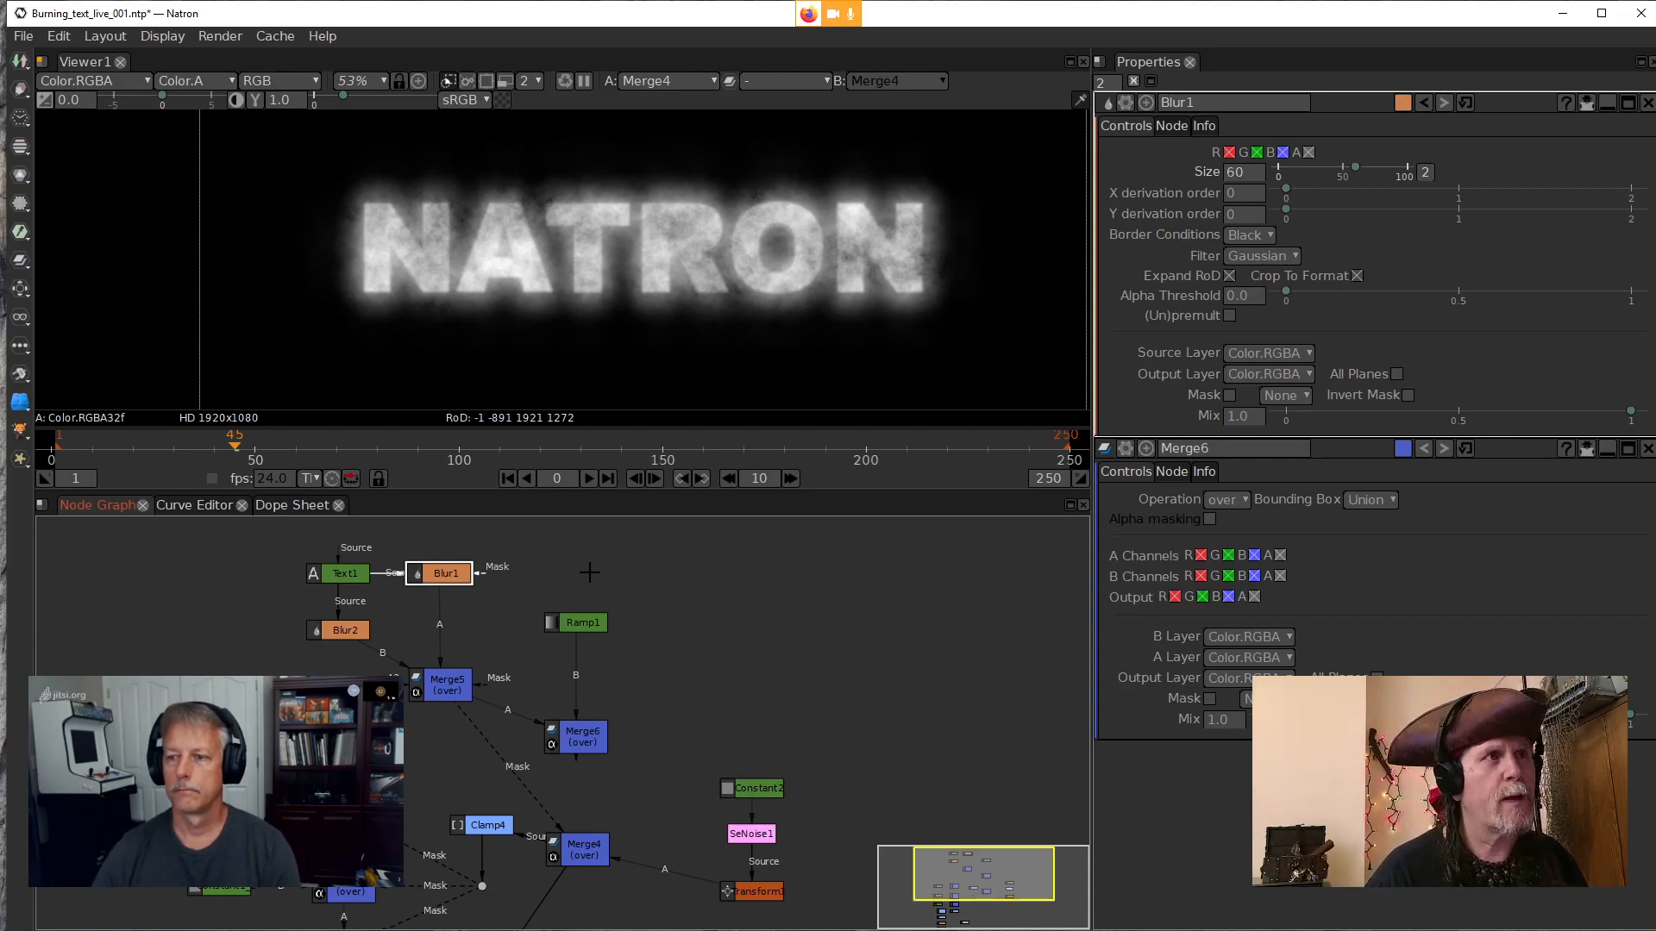
{"action": "key", "text": "m"}
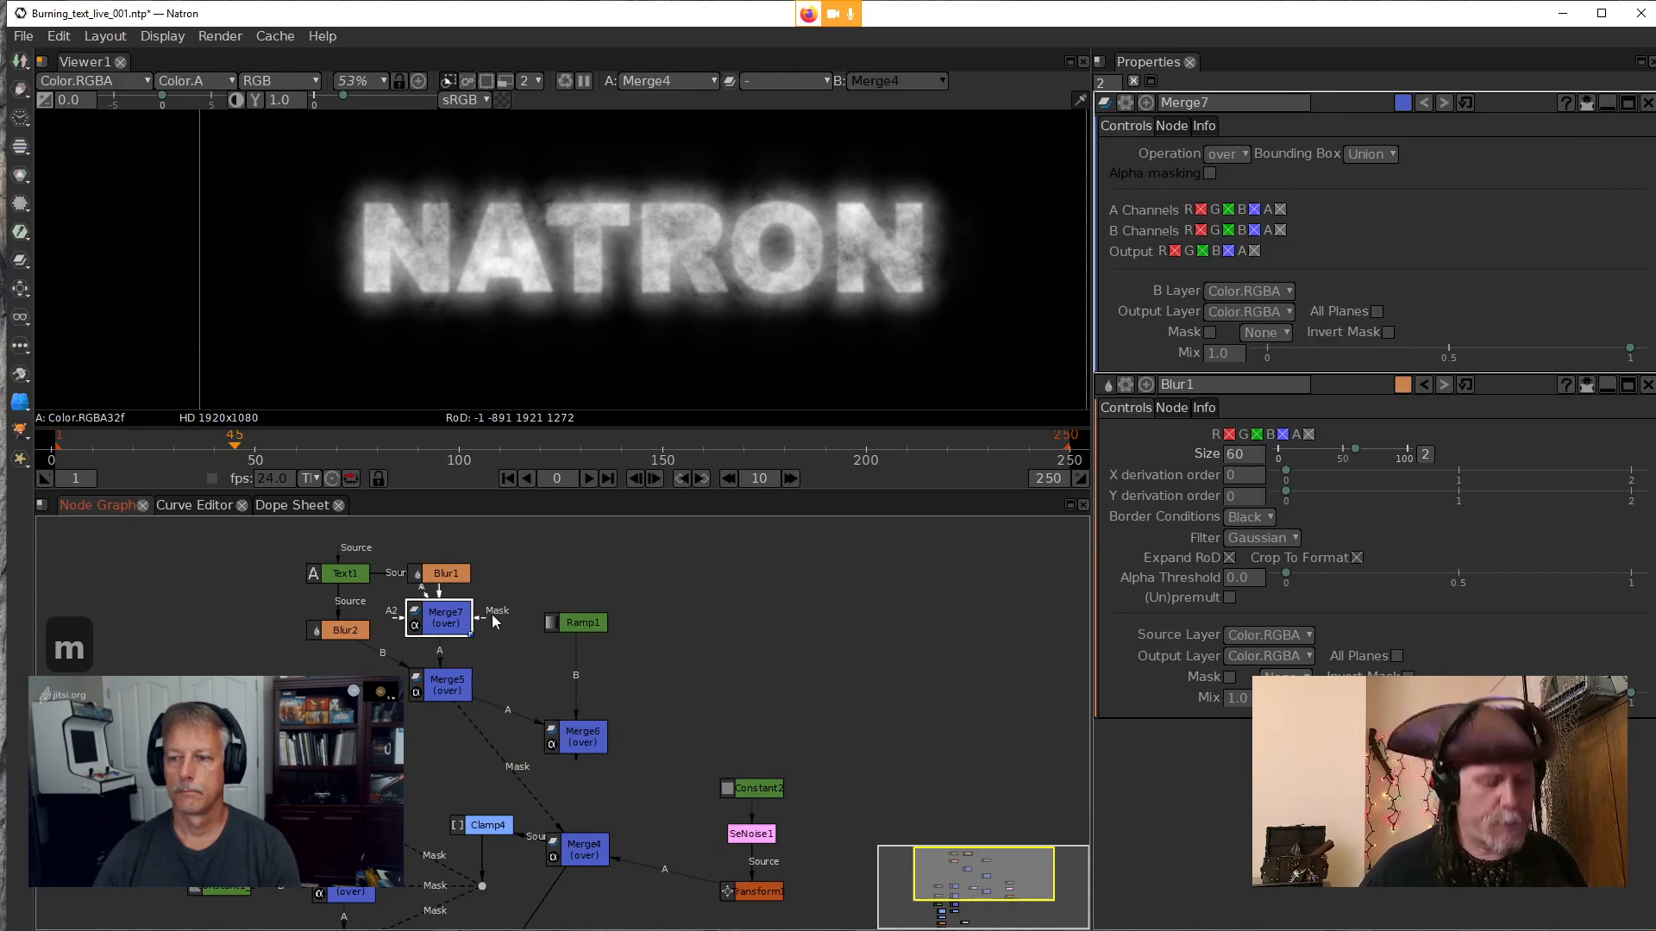
{"action": "key", "text": "Delete"}
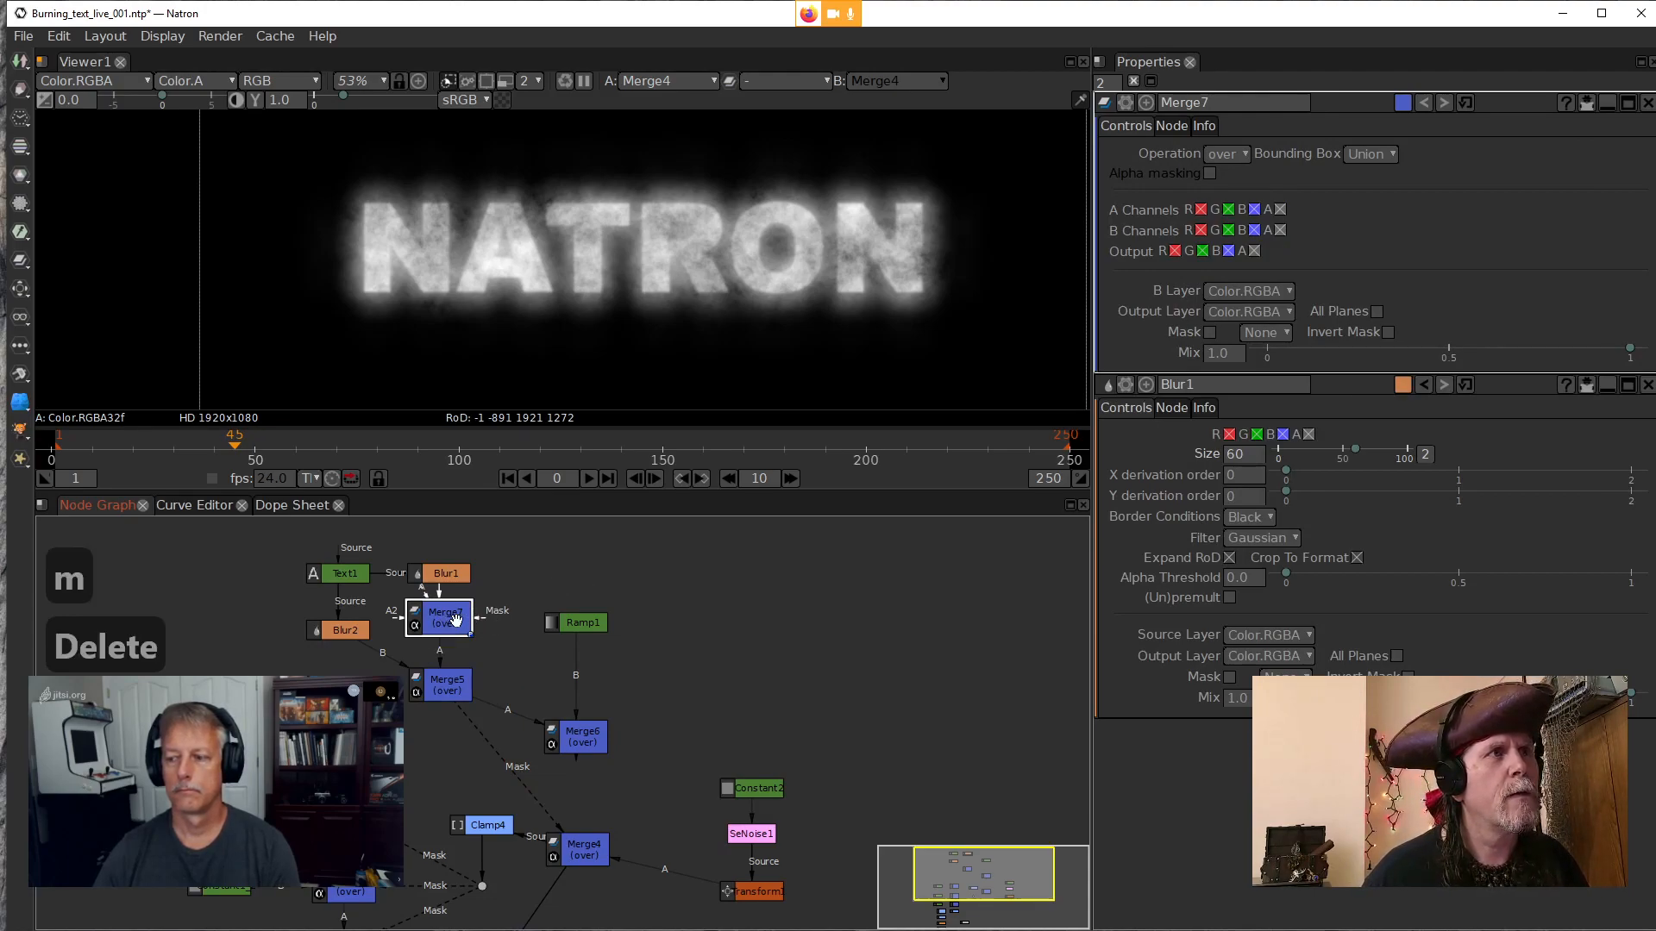
{"action": "key", "text": "Delete"}
Insert a Multiply [Color] node after Blur1 and show its output in the viewer
{"action": "left_click", "coordinate": [461, 574]}
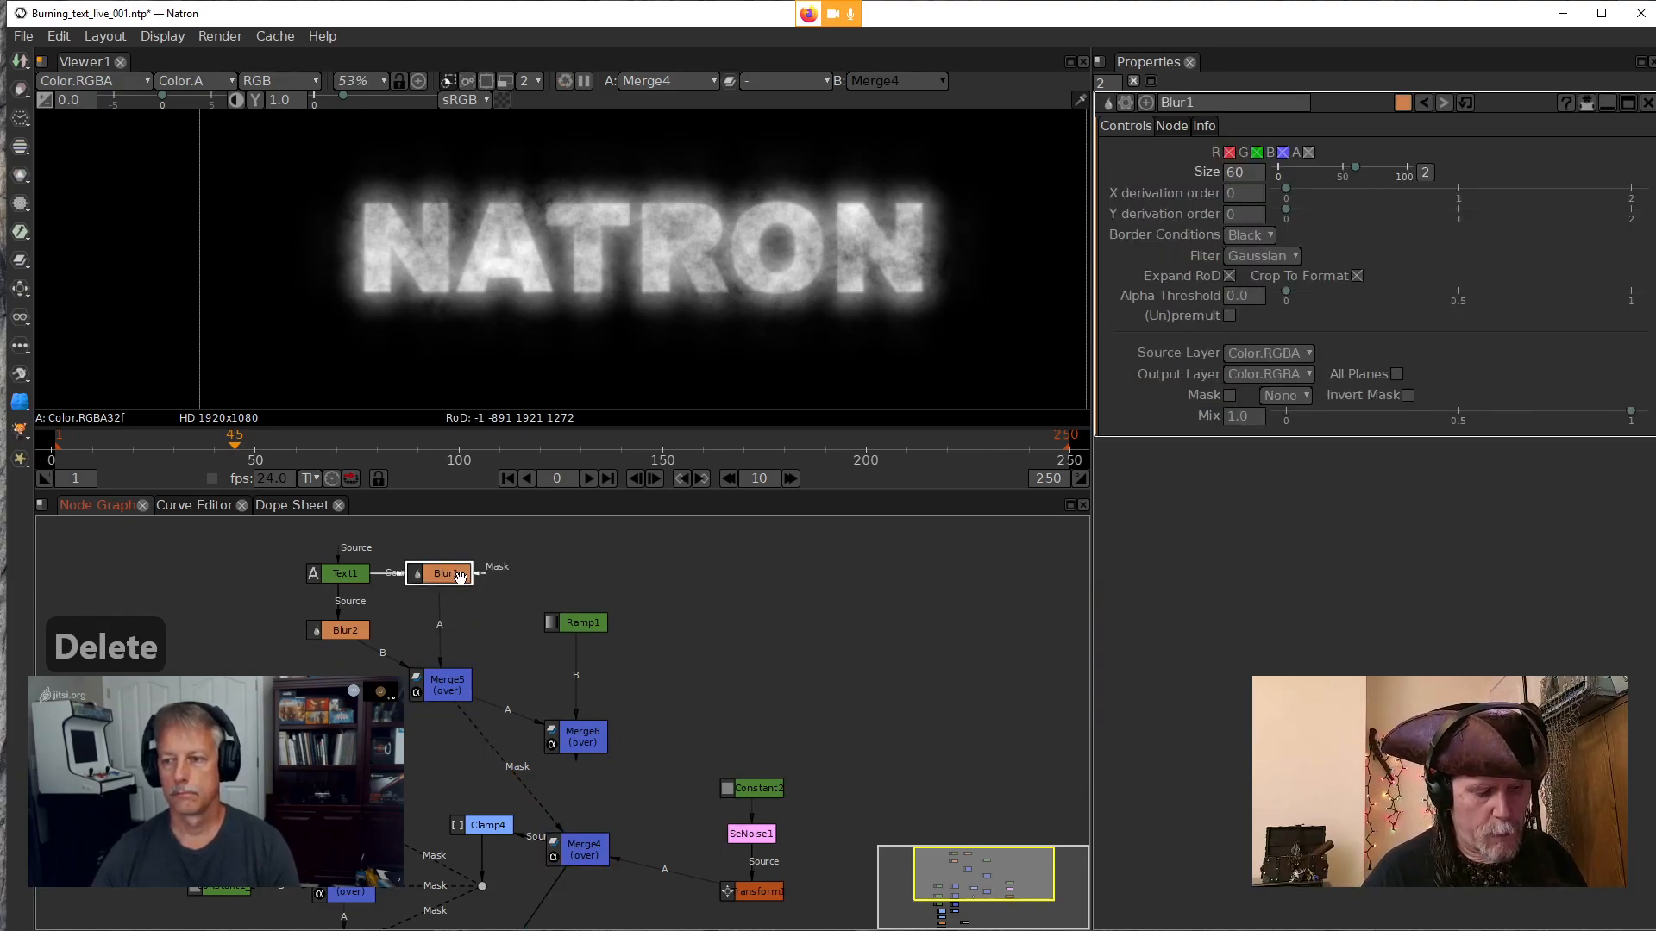
{"action": "key", "text": "Tab"}
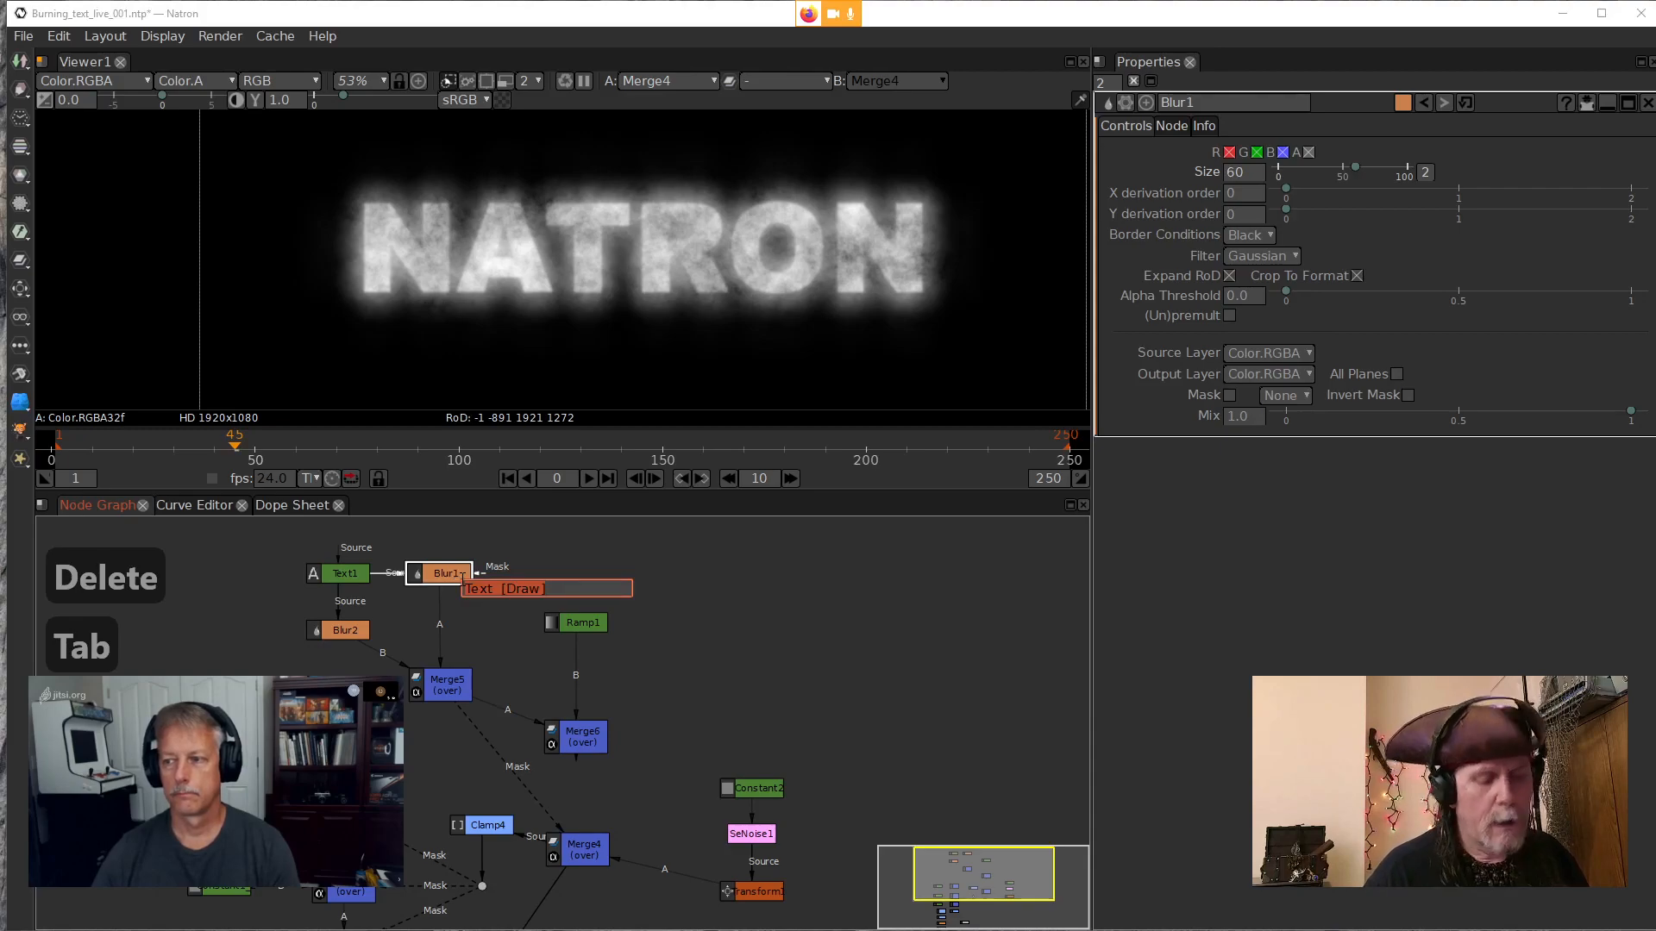
{"action": "type", "text": "mul"}
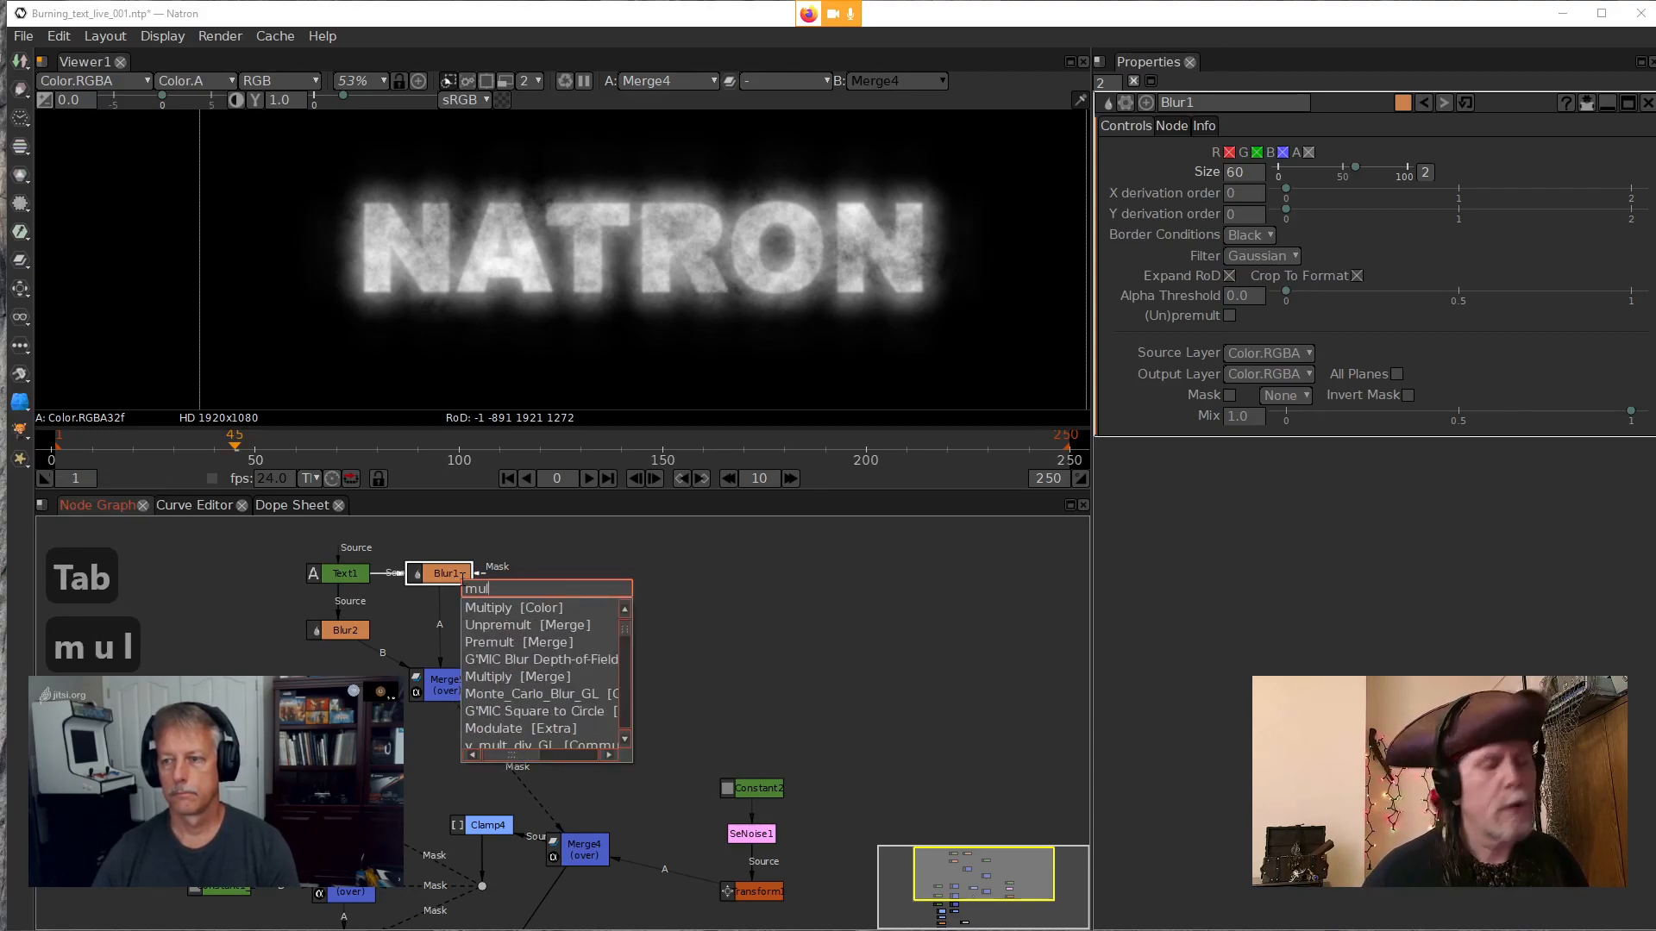
{"action": "key", "text": "Down"}
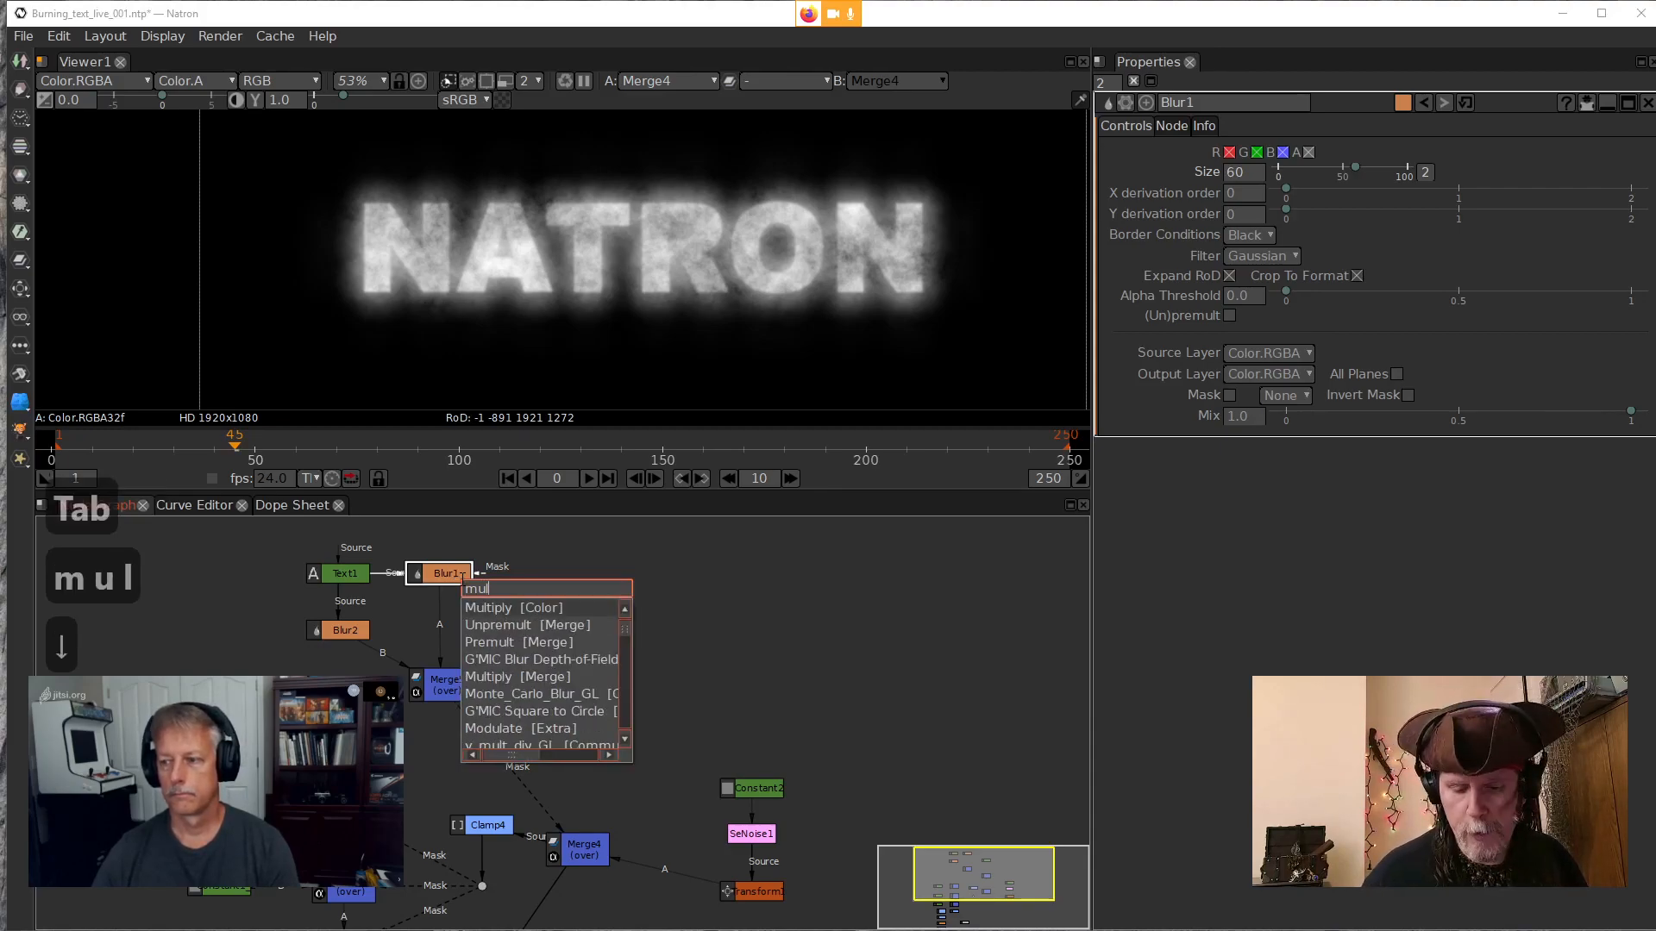
{"action": "left_click", "coordinate": [552, 609]}
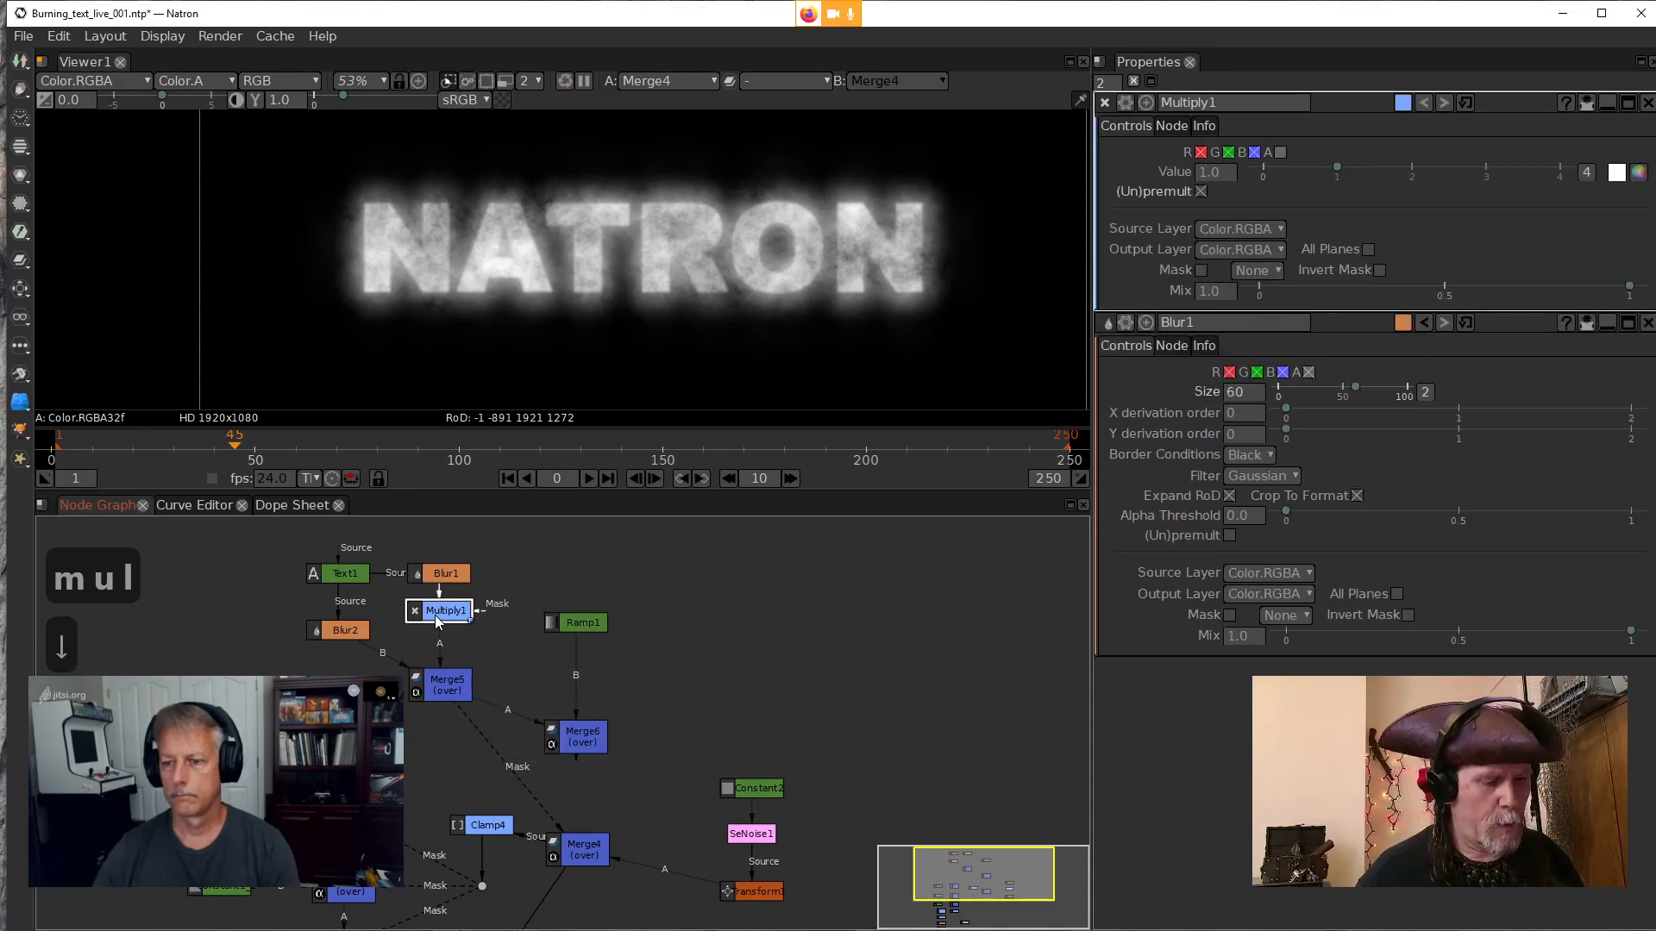
{"action": "key", "text": "1"}
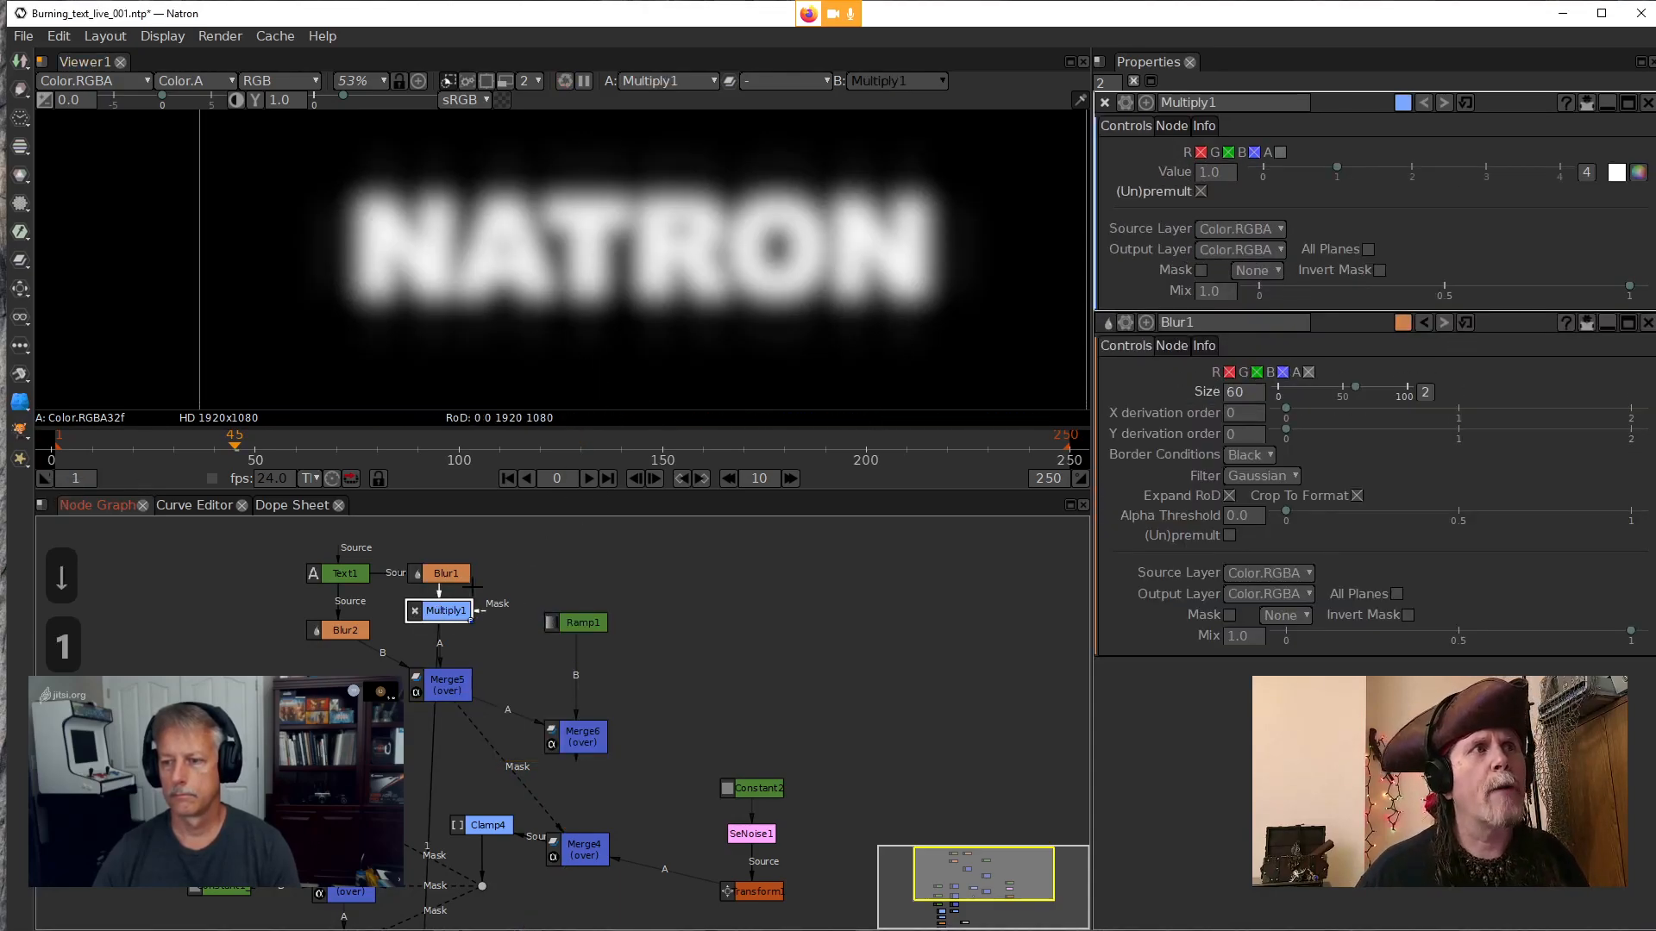
Raise the value of Multiply1 to 4.0
{"action": "left_click", "coordinate": [1201, 173]}
{"action": "scroll", "coordinate": [1201, 177], "scroll_direction": "up", "scroll_amount": 1}
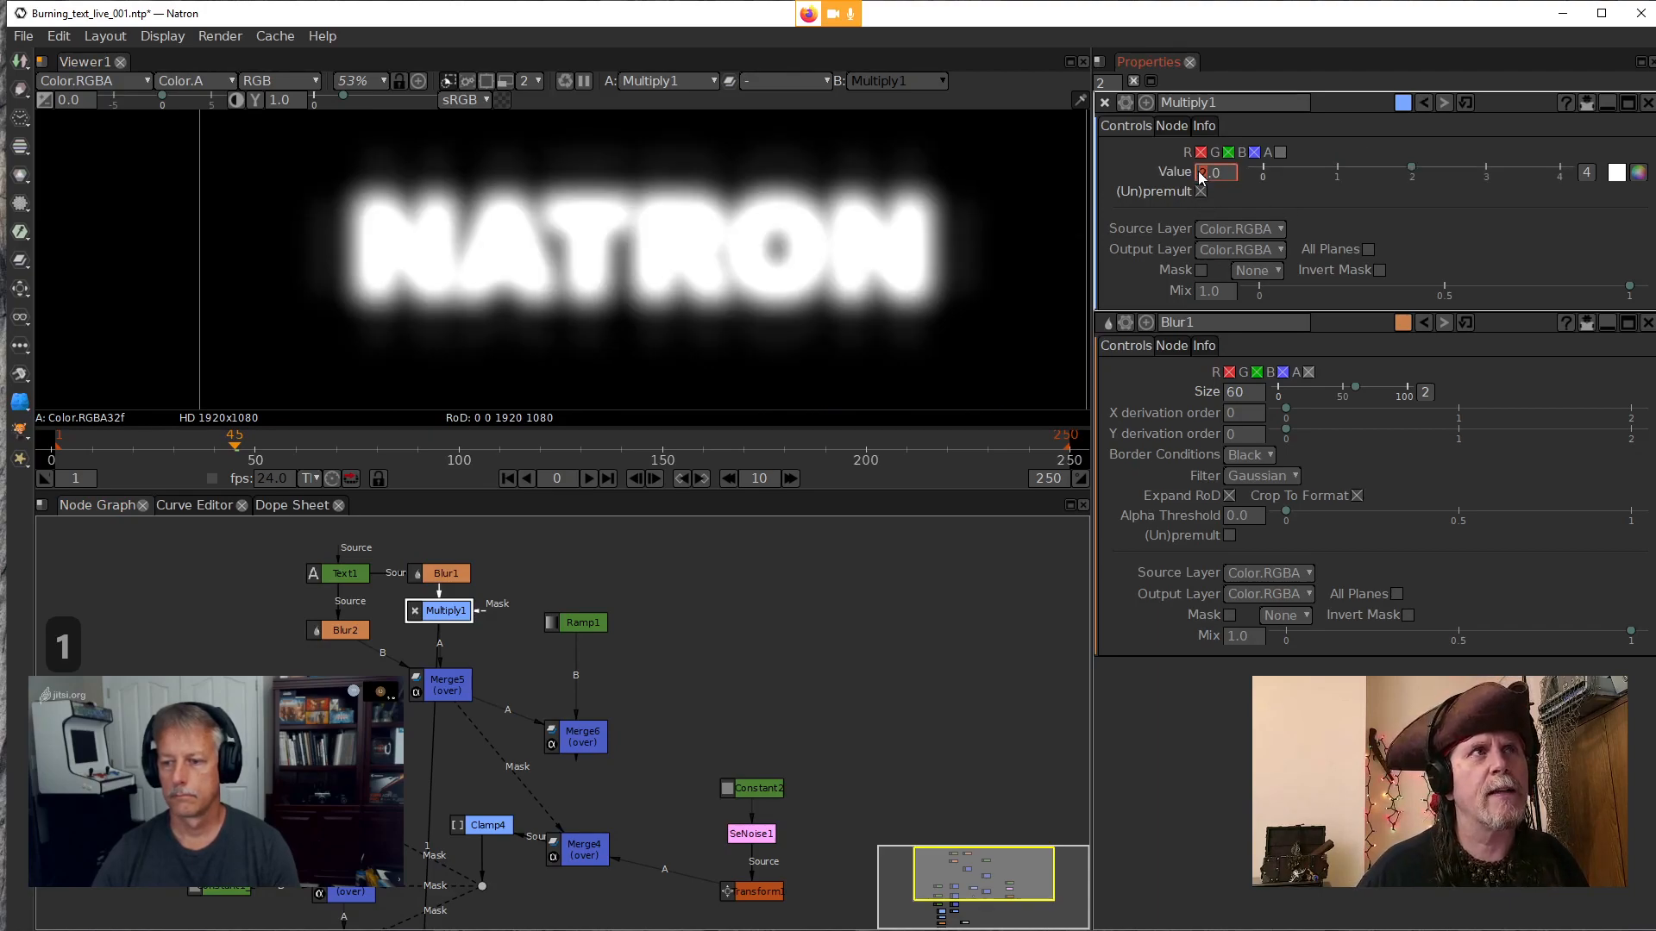
{"action": "scroll", "coordinate": [1200, 176], "scroll_direction": "up", "scroll_amount": 1}
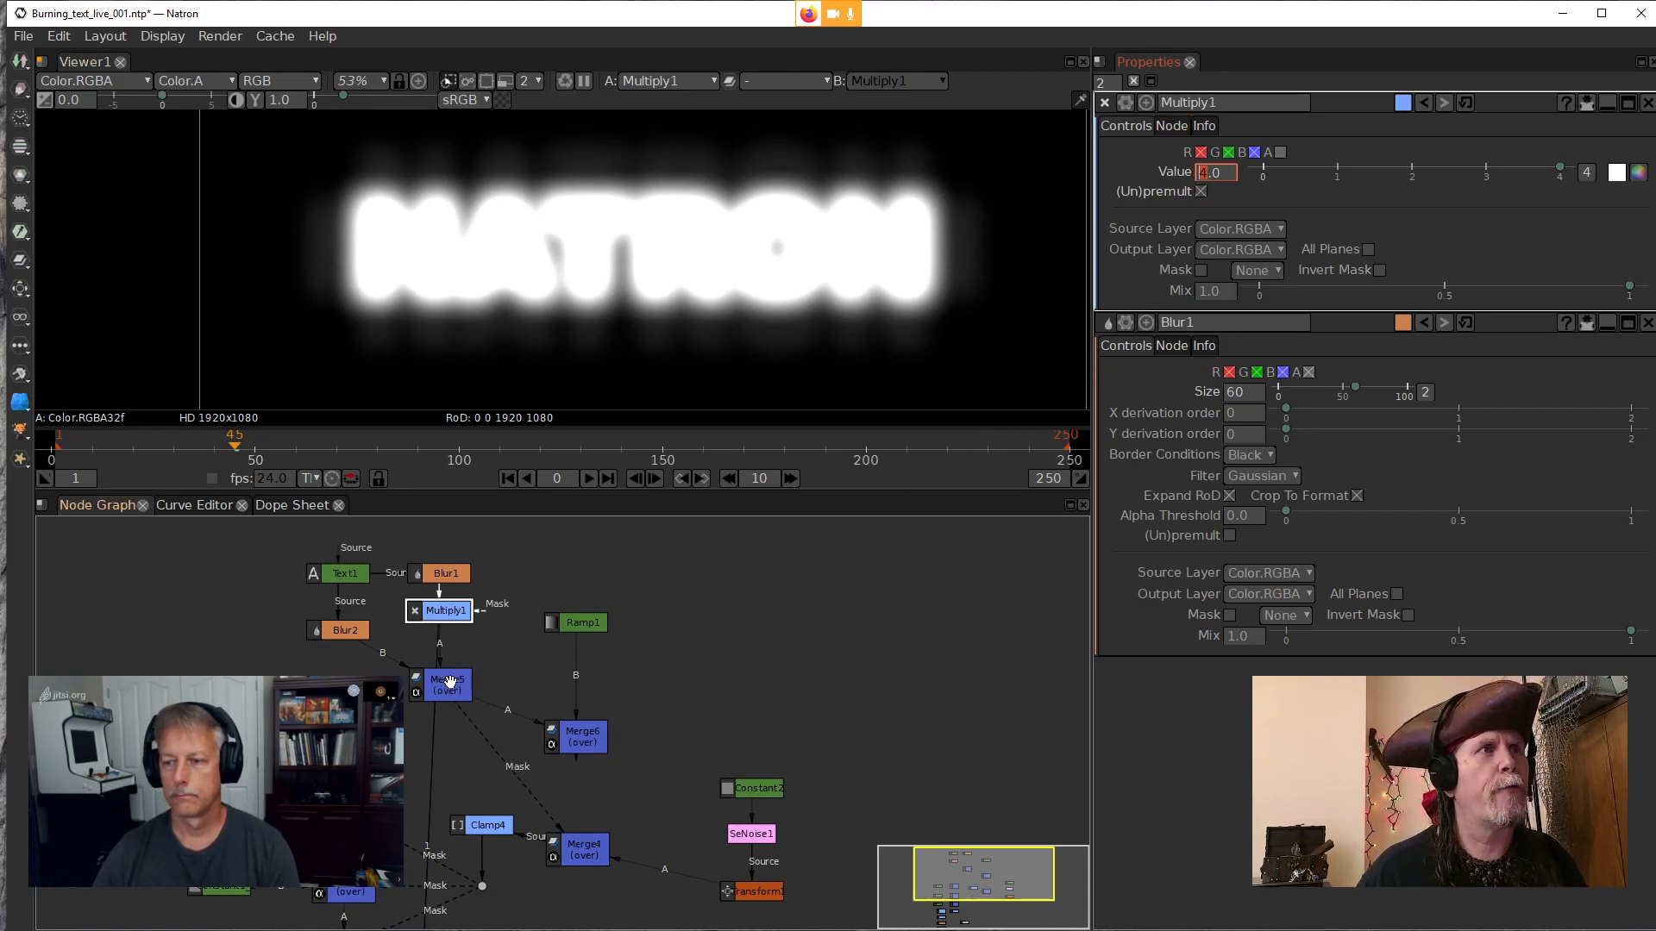
Alternate the viewer between Merge5 and Merge6 to examine the brightened text mask without and with the ramp
{"action": "left_click", "coordinate": [449, 680]}
{"action": "key", "text": "1"}
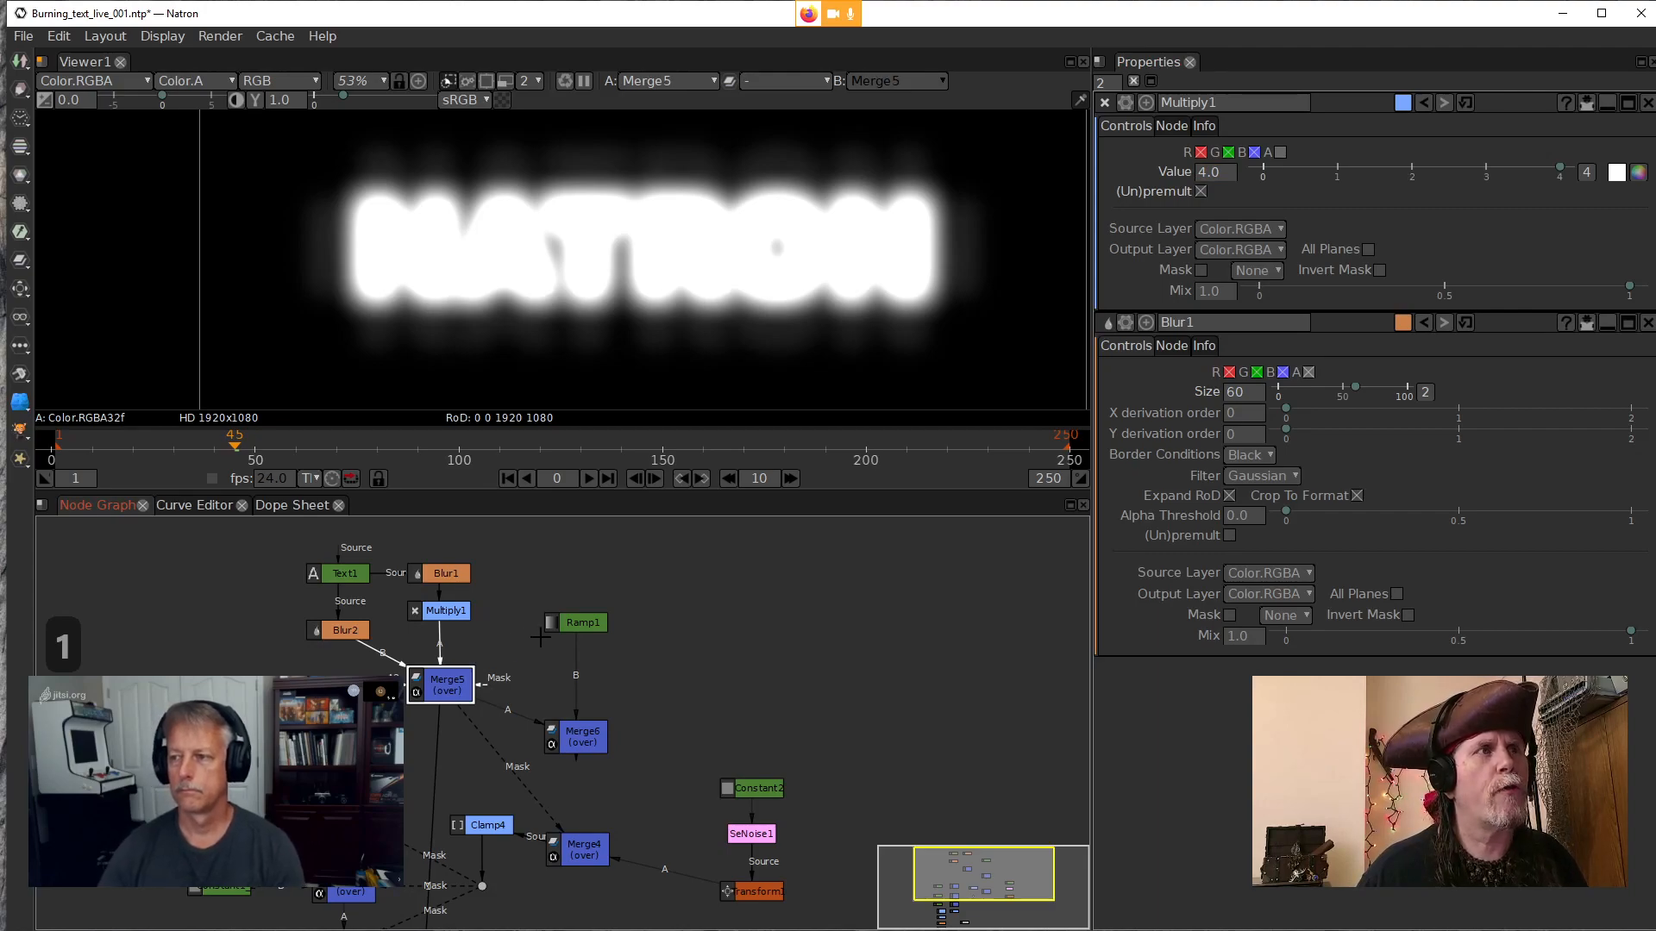
{"action": "left_click_drag", "start_coordinate": [463, 773], "coordinate": [445, 636]}
{"action": "left_click", "coordinate": [547, 604]}
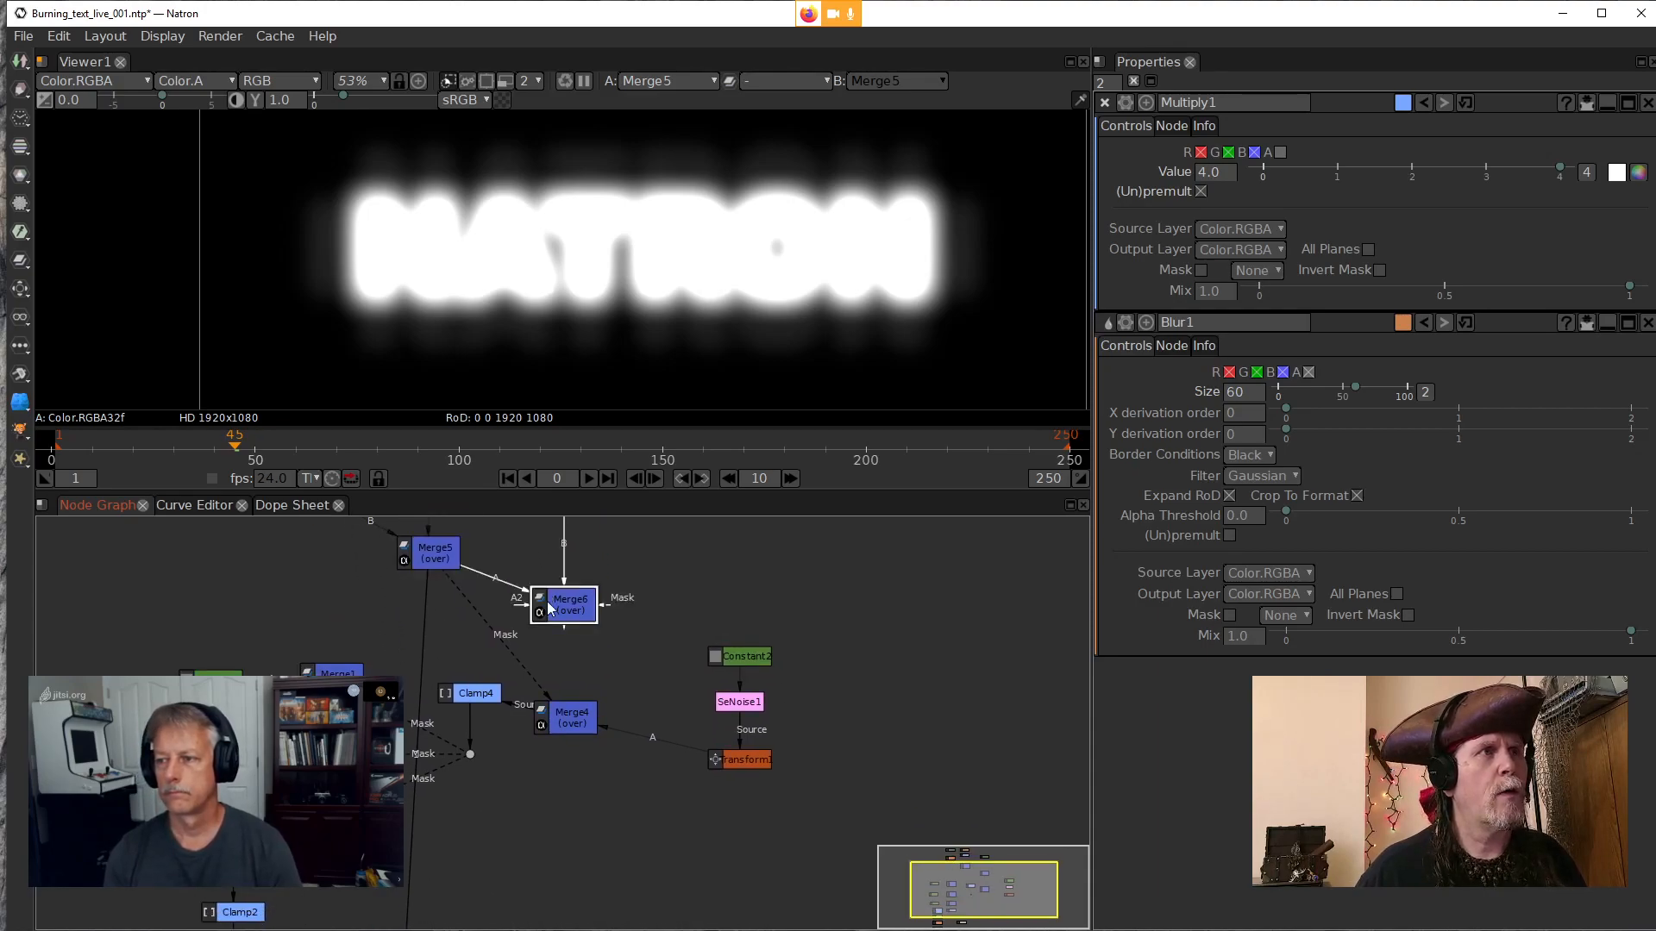
{"action": "left_click", "coordinate": [451, 562]}
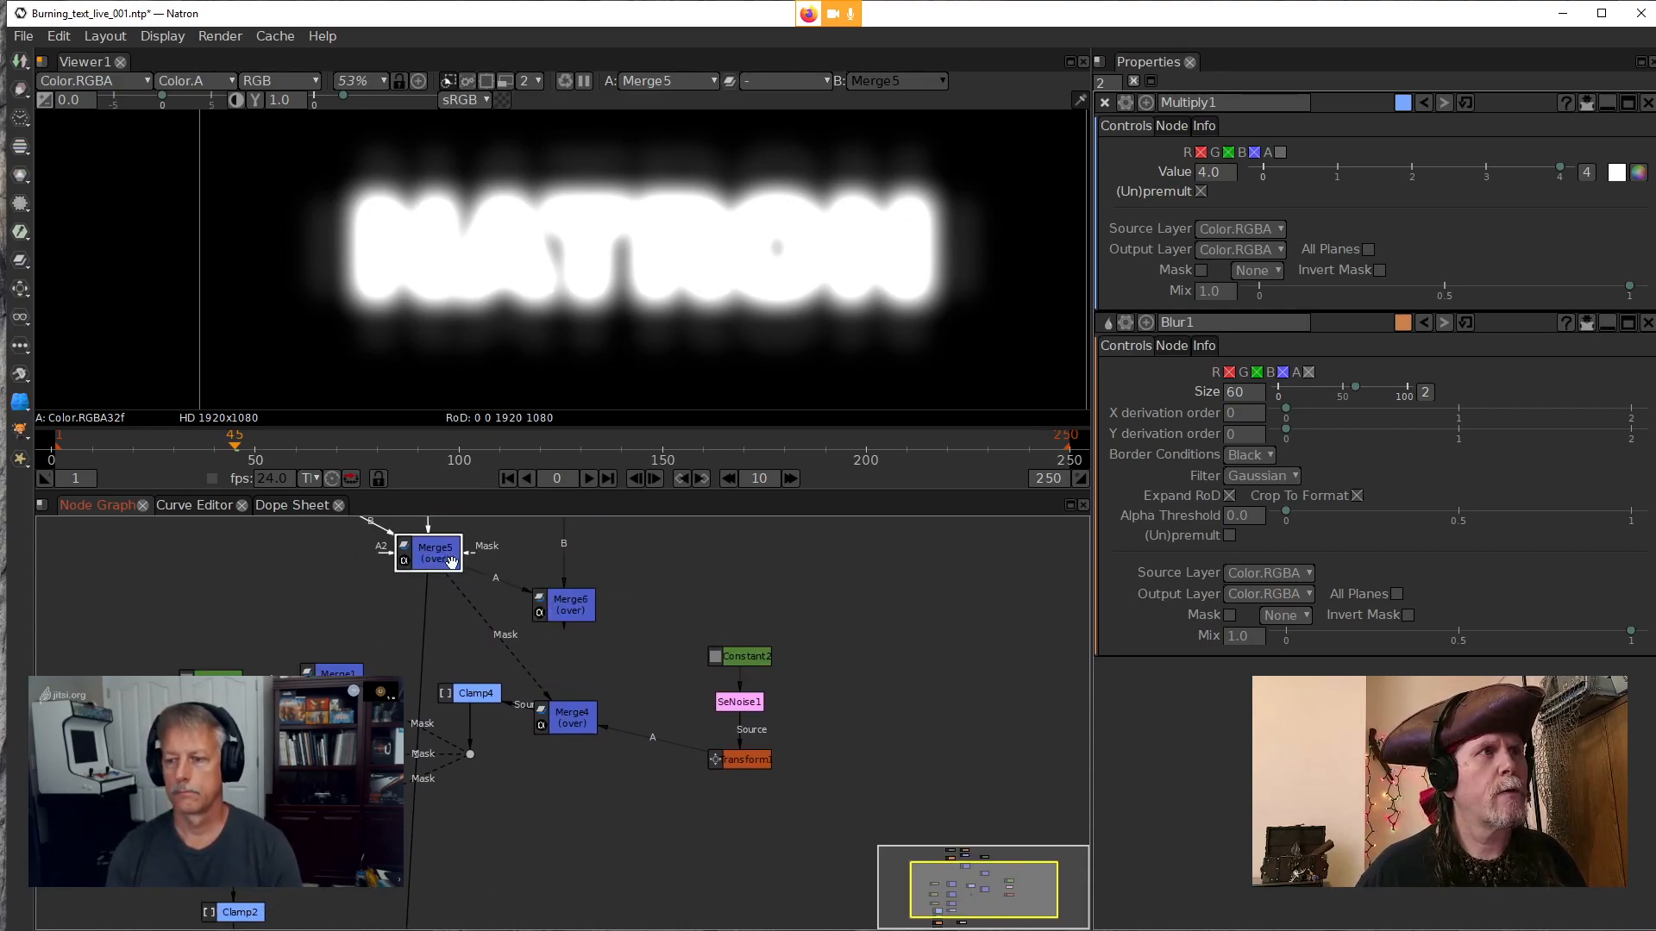
{"action": "key", "text": "1"}
{"action": "left_click", "coordinate": [565, 612]}
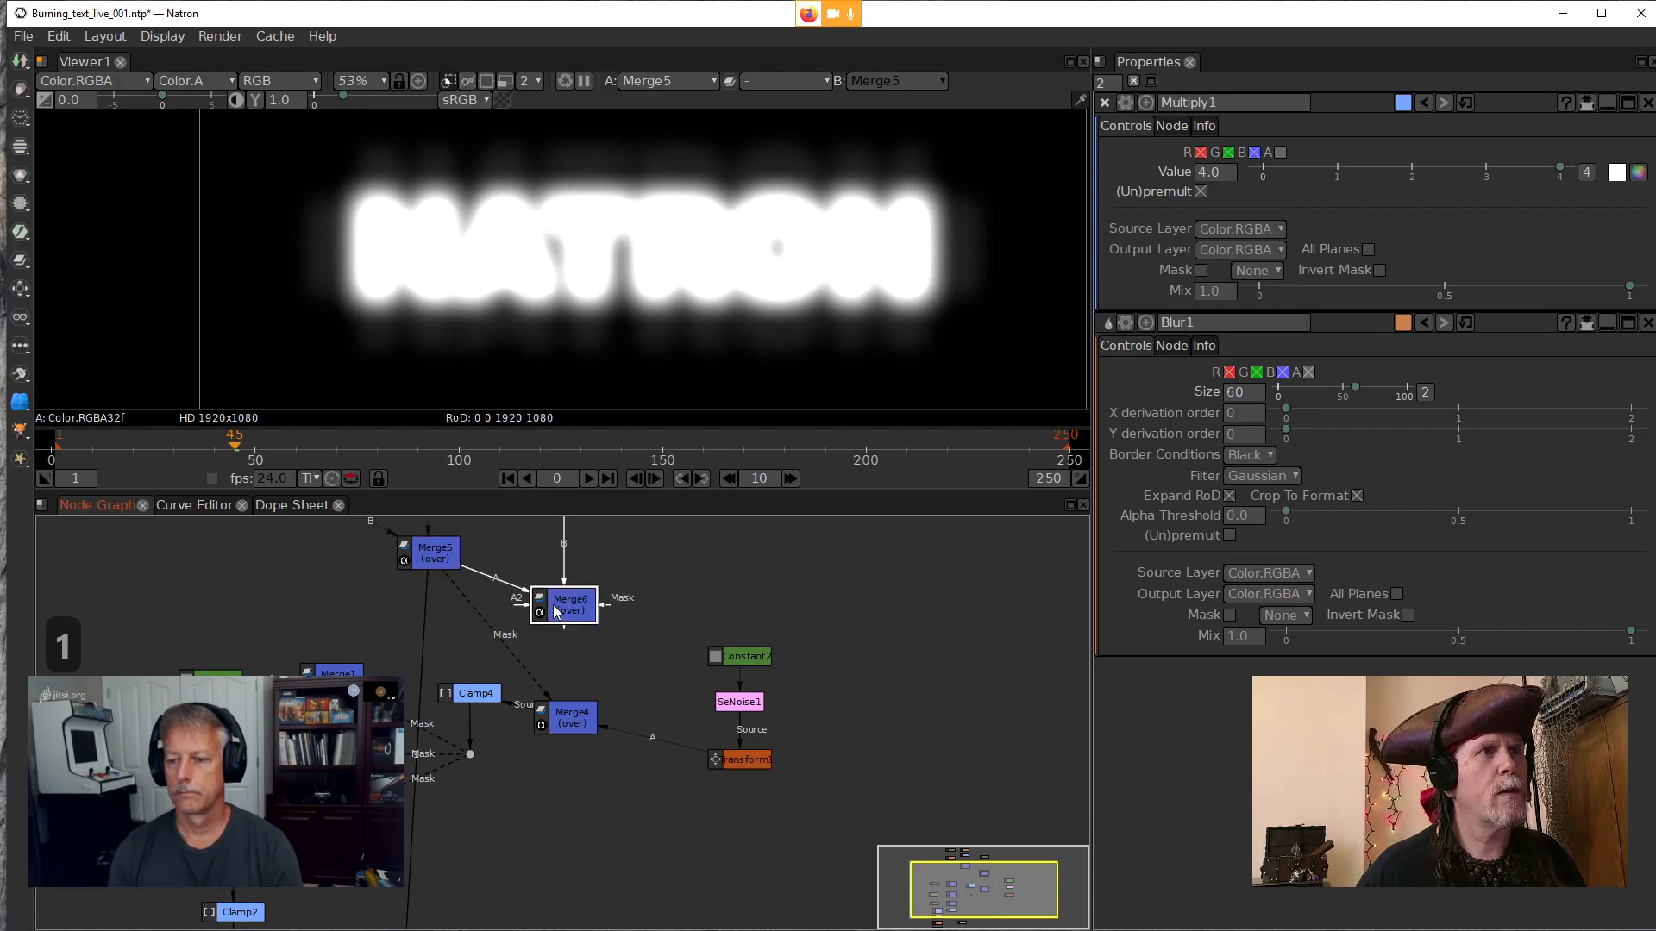
{"action": "key", "text": "1"}
{"action": "left_click", "coordinate": [420, 565]}
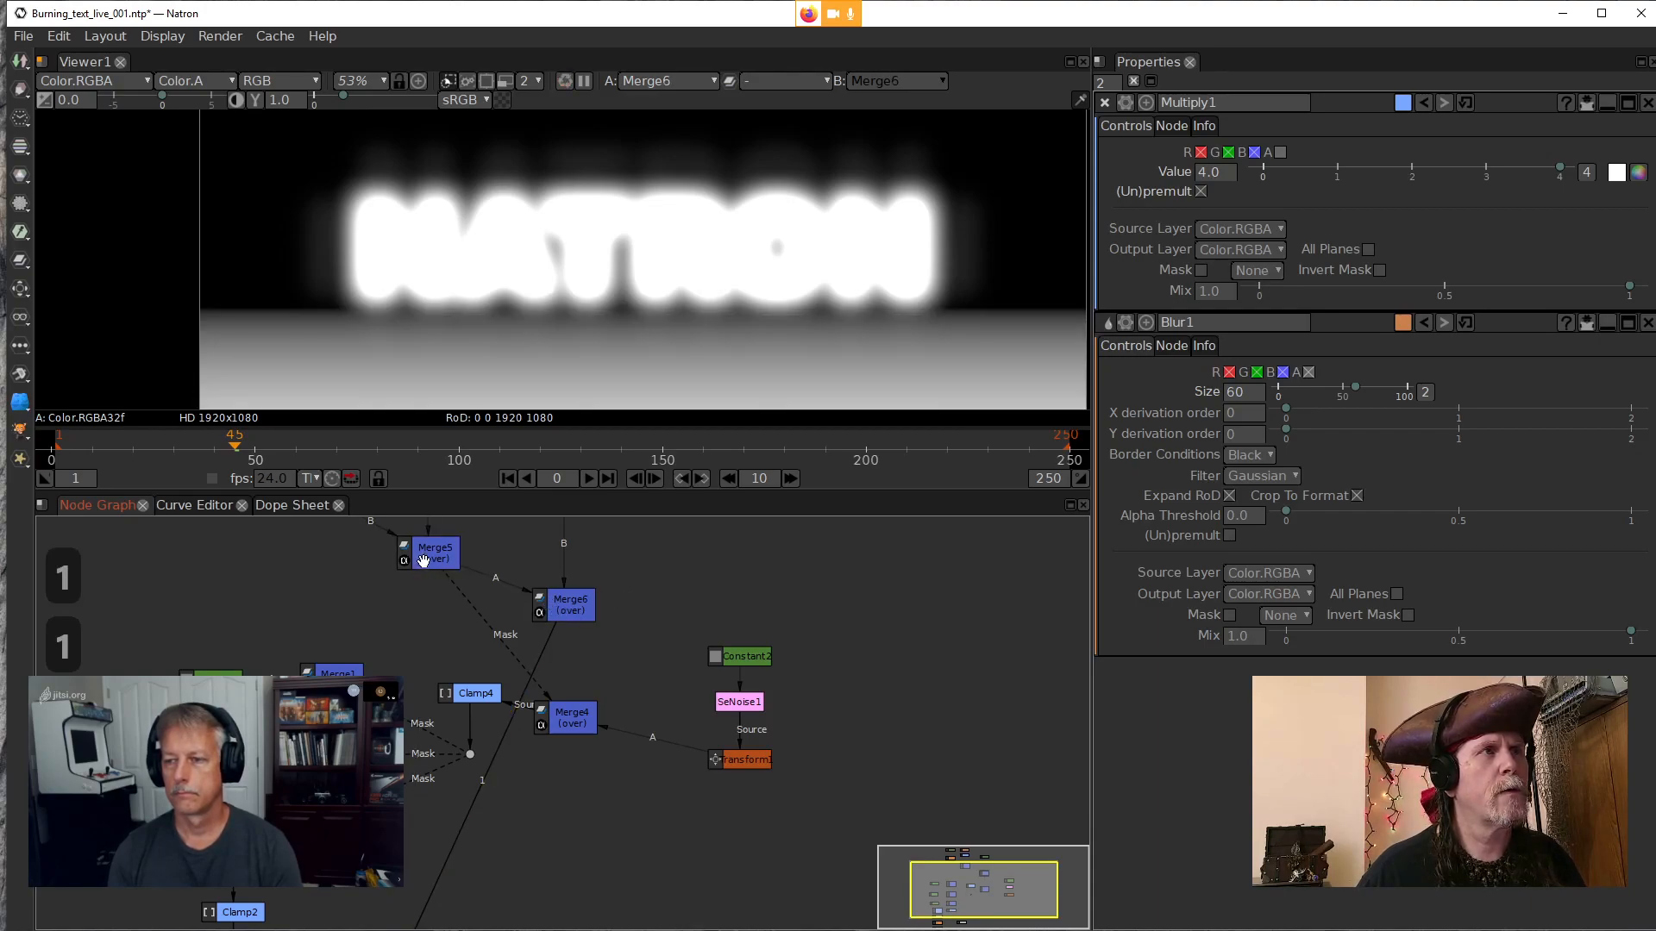
{"action": "key", "text": "1"}
Move Merge5 slightly lower beneath Multiply1 in the node graph
{"action": "left_click_drag", "start_coordinate": [654, 602], "coordinate": [698, 775]}
{"action": "left_click", "coordinate": [486, 647]}
{"action": "left_click_drag", "start_coordinate": [473, 722], "coordinate": [470, 755]}
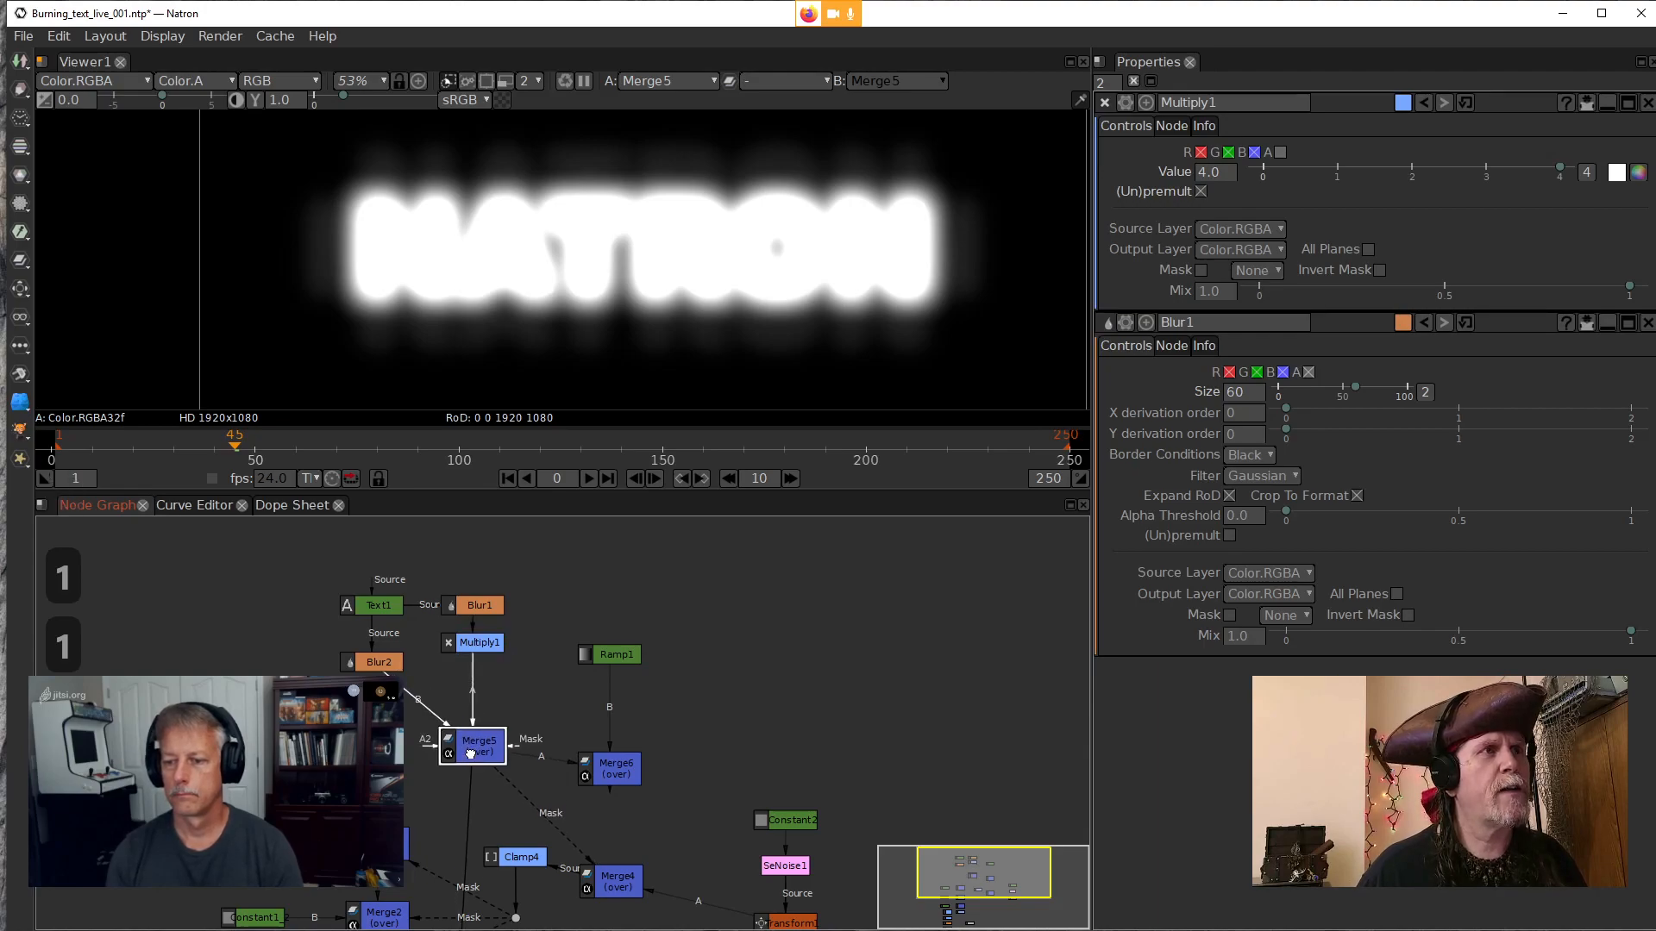
Disable and re-enable Multiply1 to examine its effect on the Merge5 output
{"action": "left_click", "coordinate": [473, 643]}
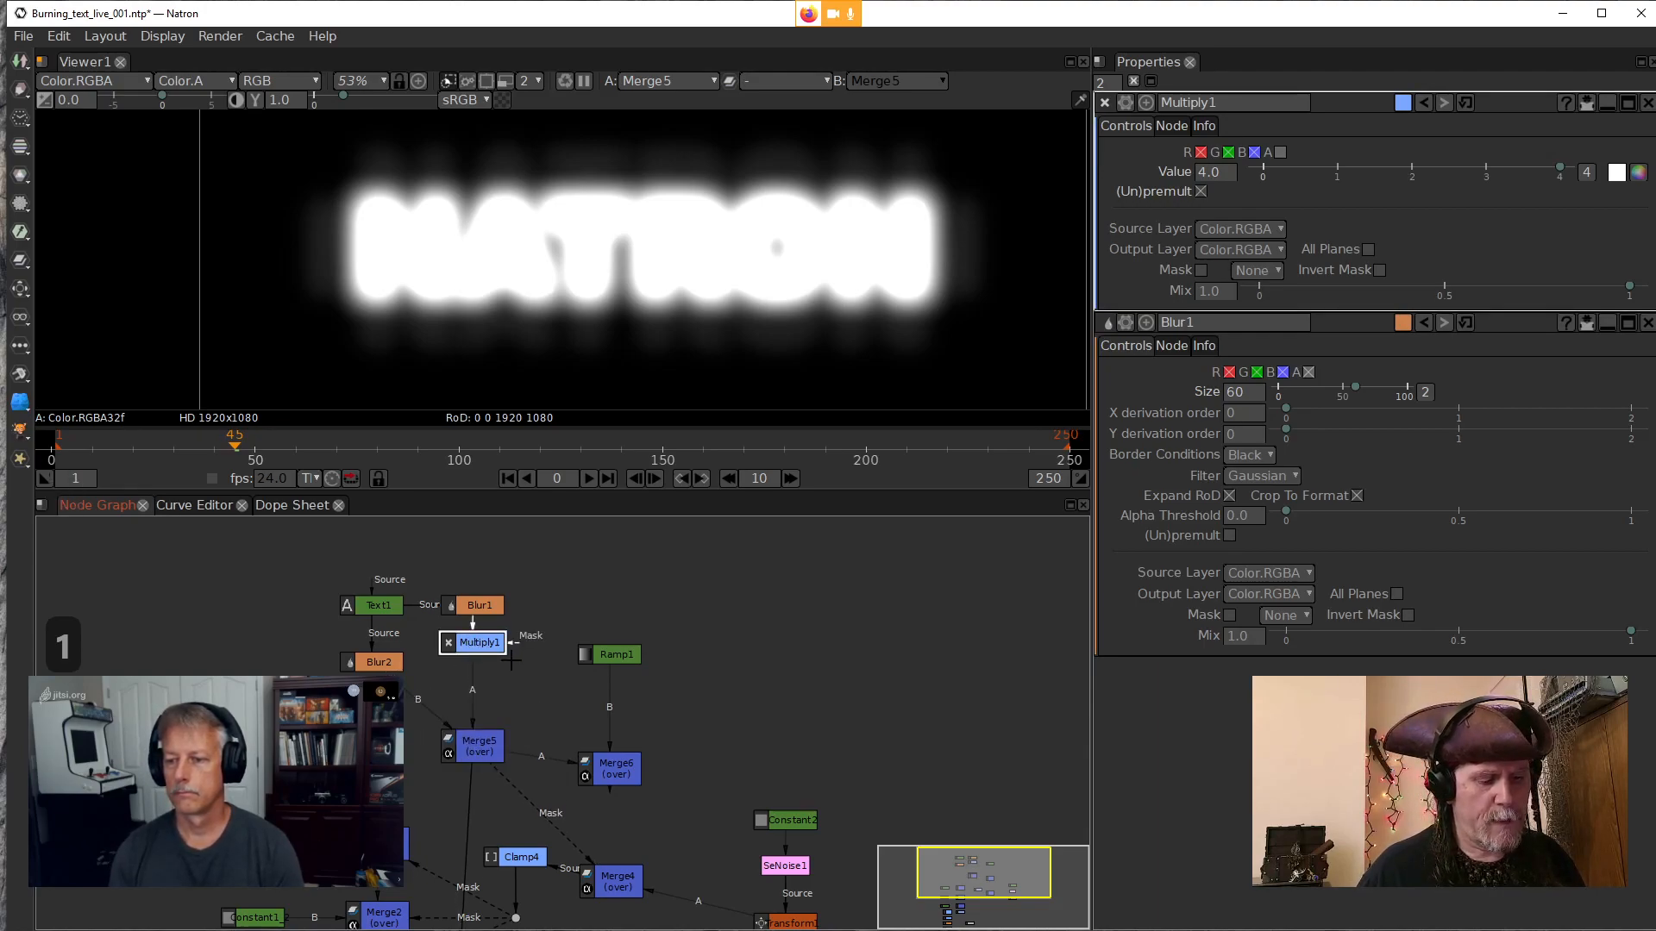
{"action": "key", "text": "d"}
{"action": "key", "text": "d"}
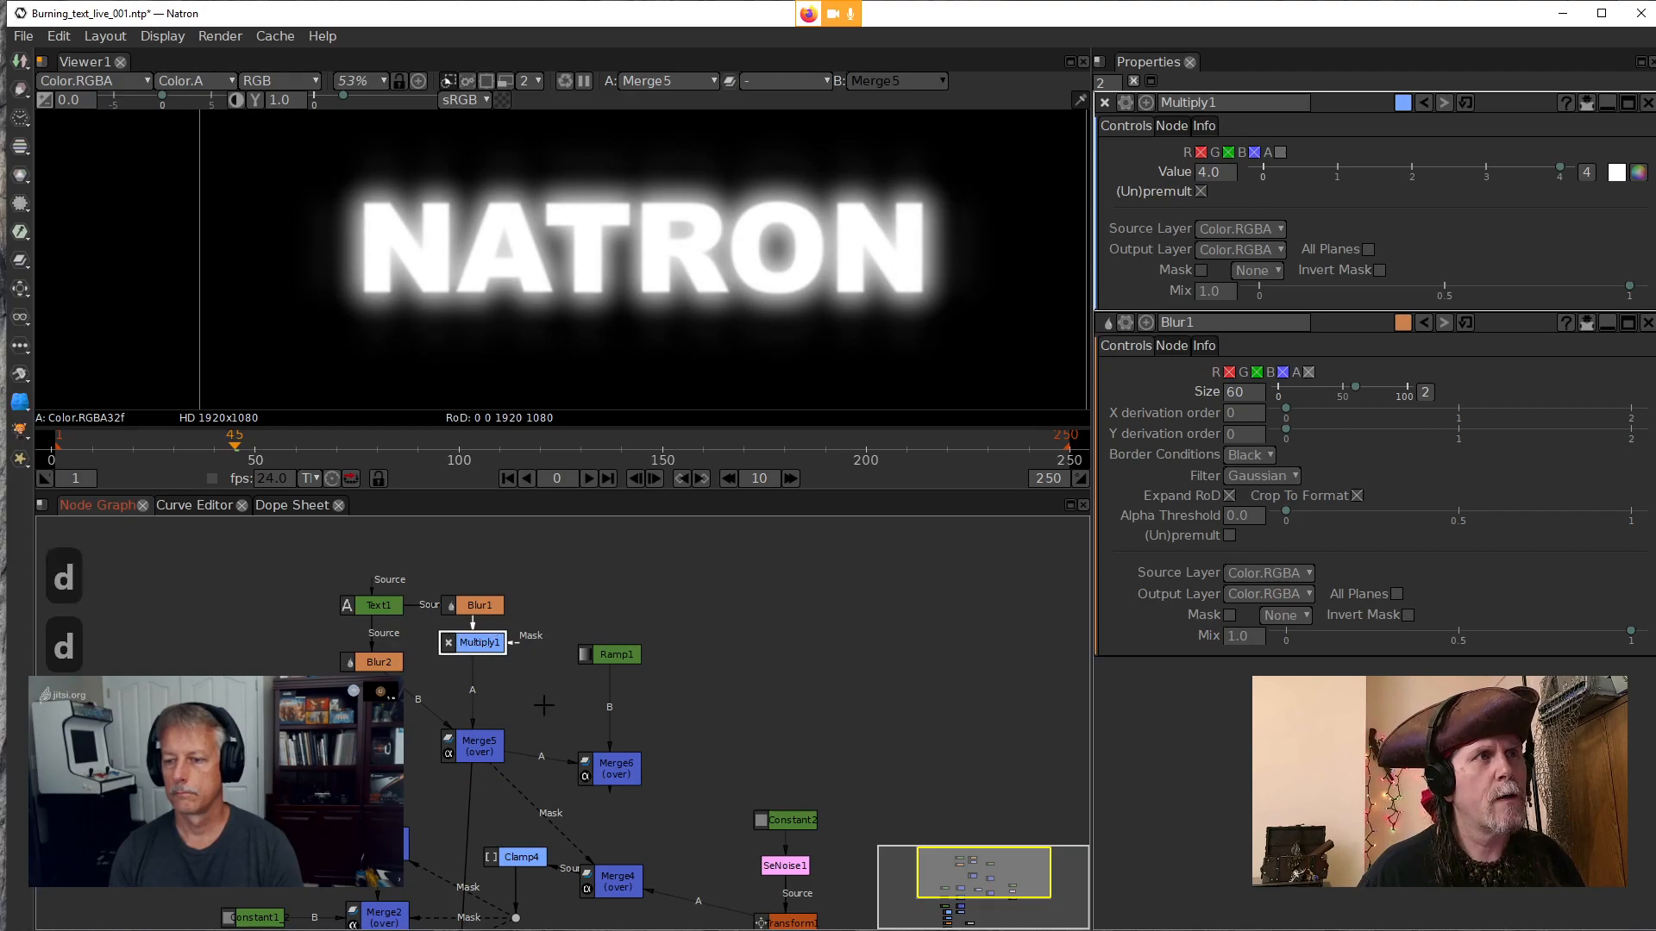
Show Merge4 in the viewer and toggle Multiply1 off and on to examine its effect on the masked noise
{"action": "left_click", "coordinate": [610, 884]}
{"action": "key", "text": "1"}
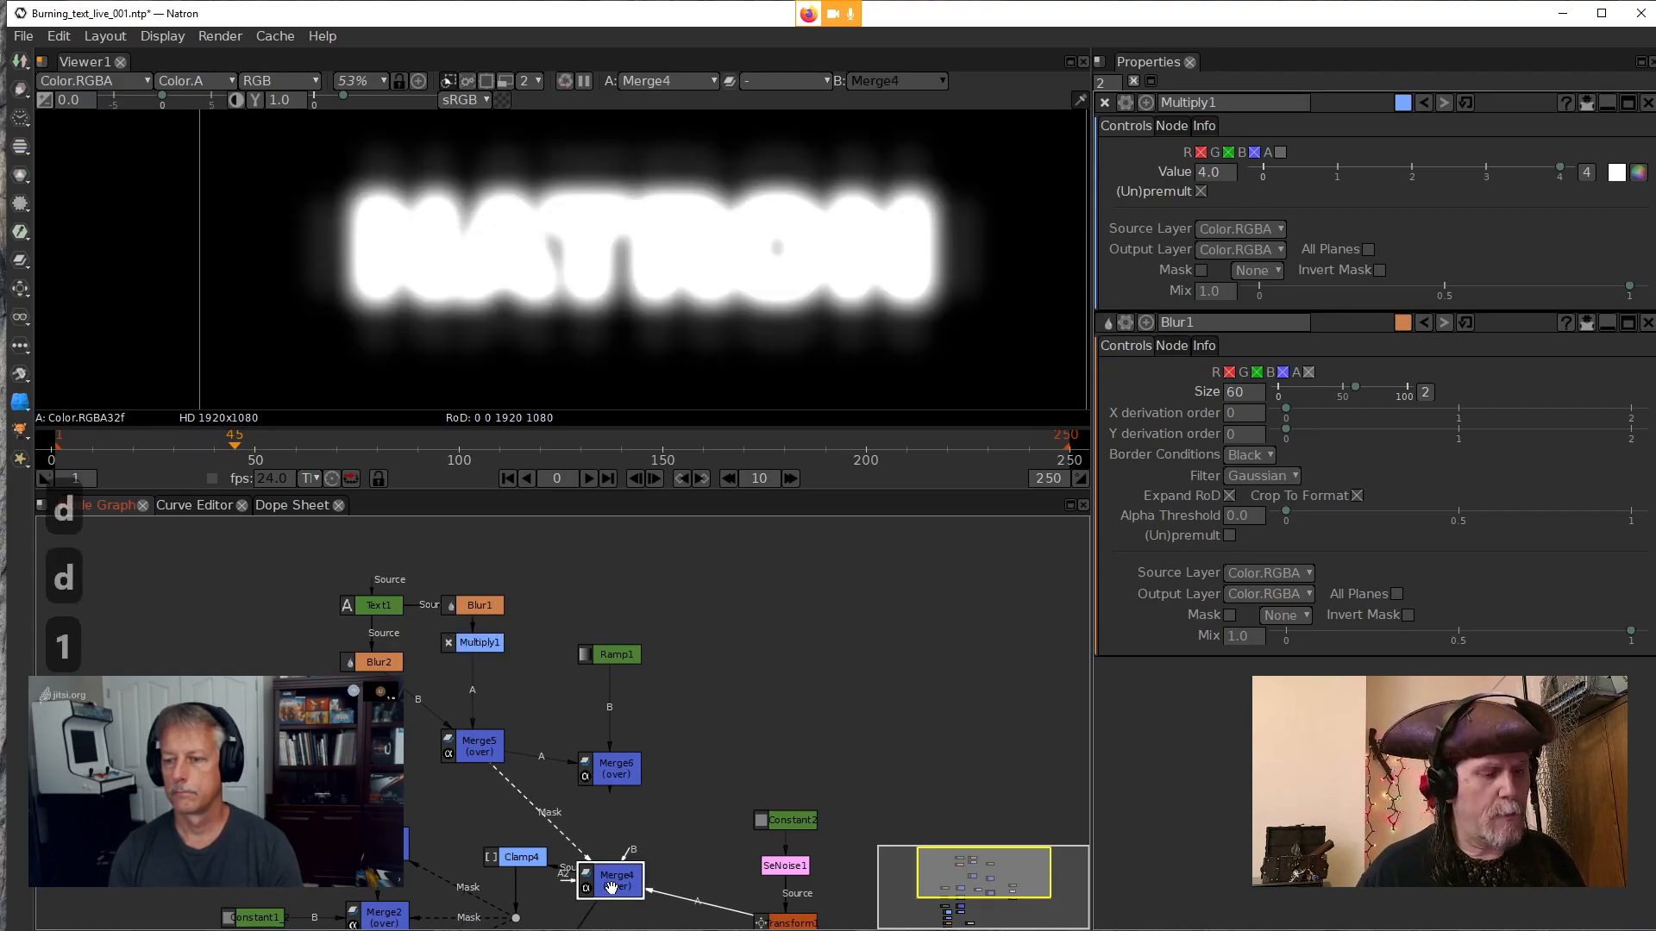
{"action": "left_click", "coordinate": [466, 745]}
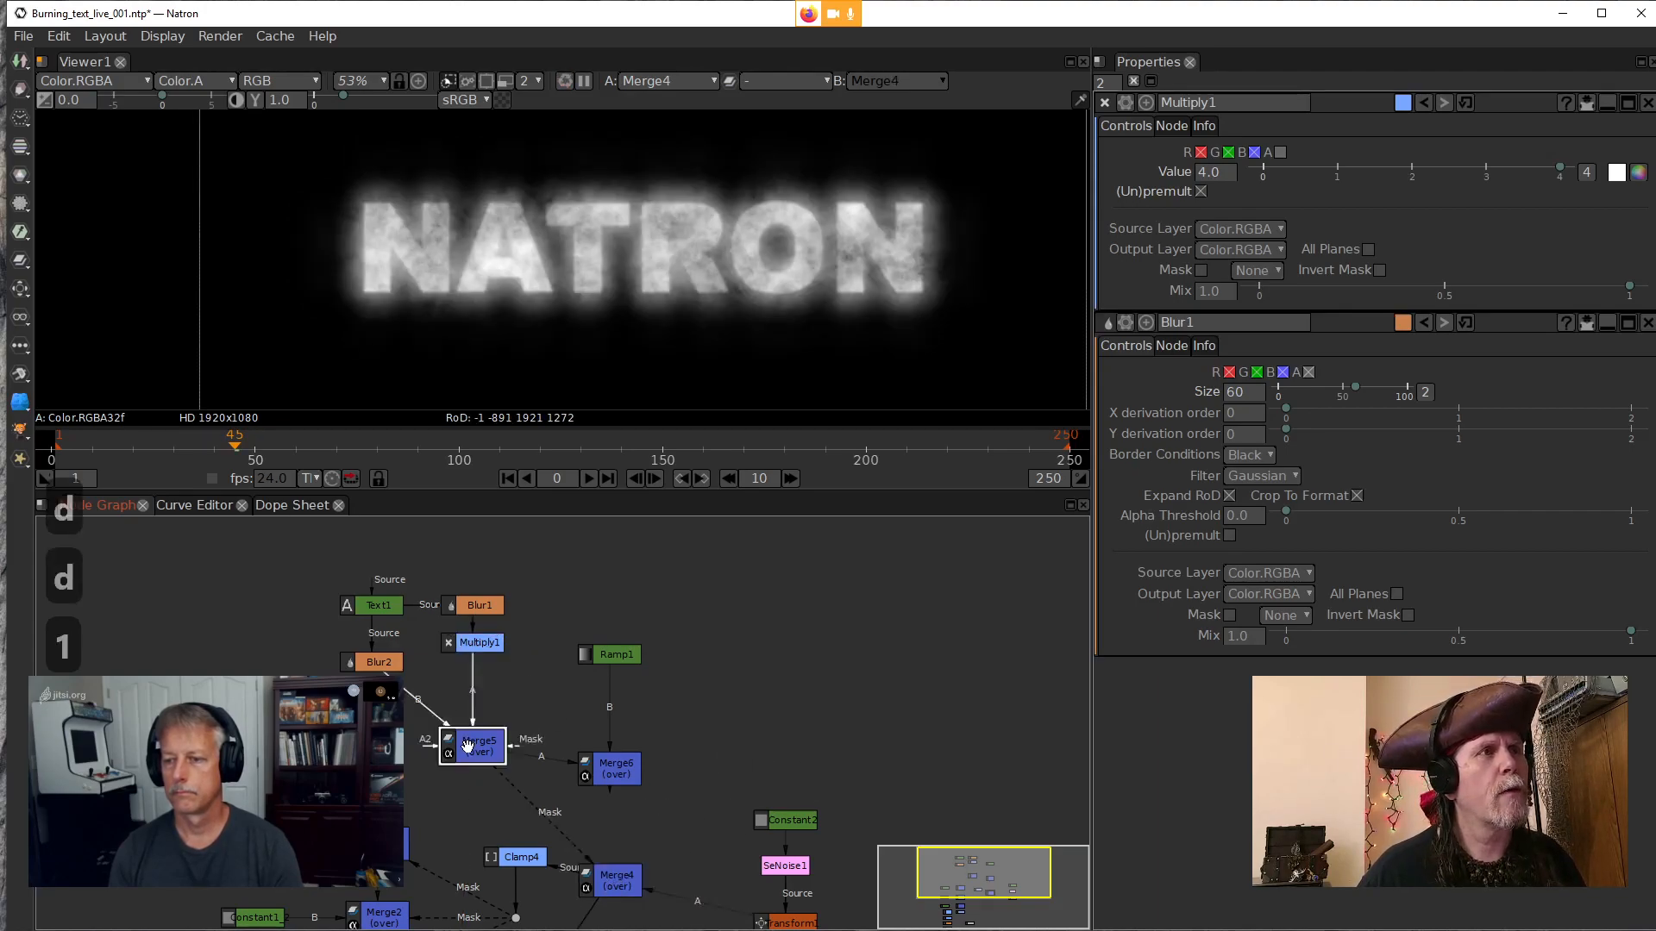
{"action": "left_click", "coordinate": [481, 645]}
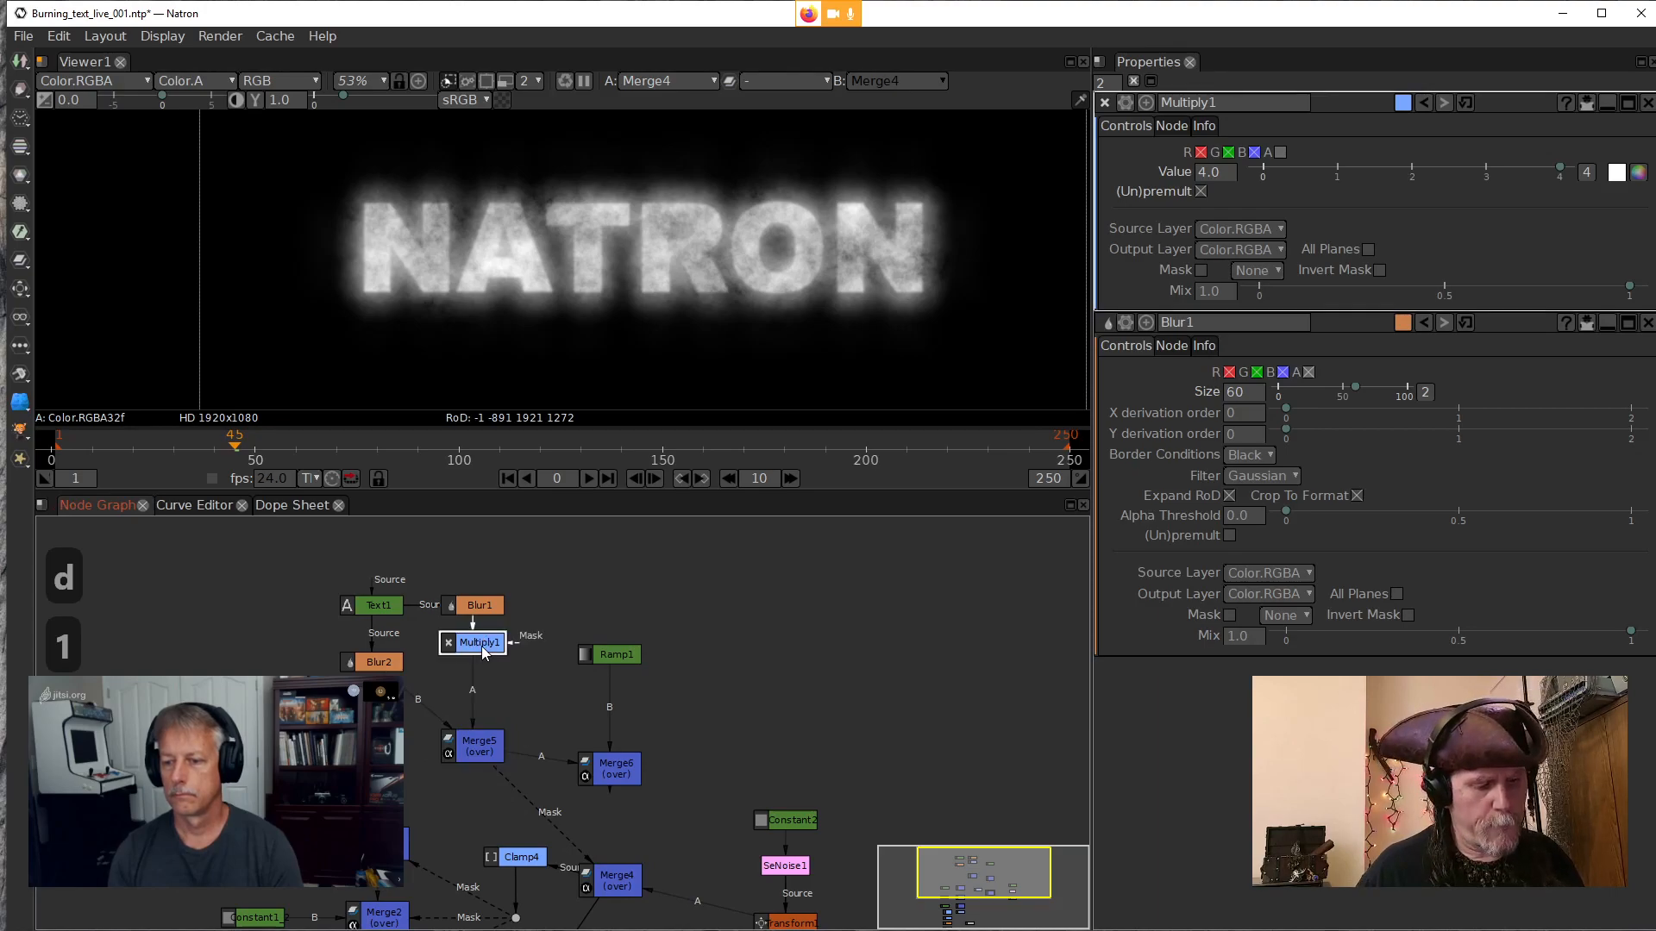
{"action": "key", "text": "d"}
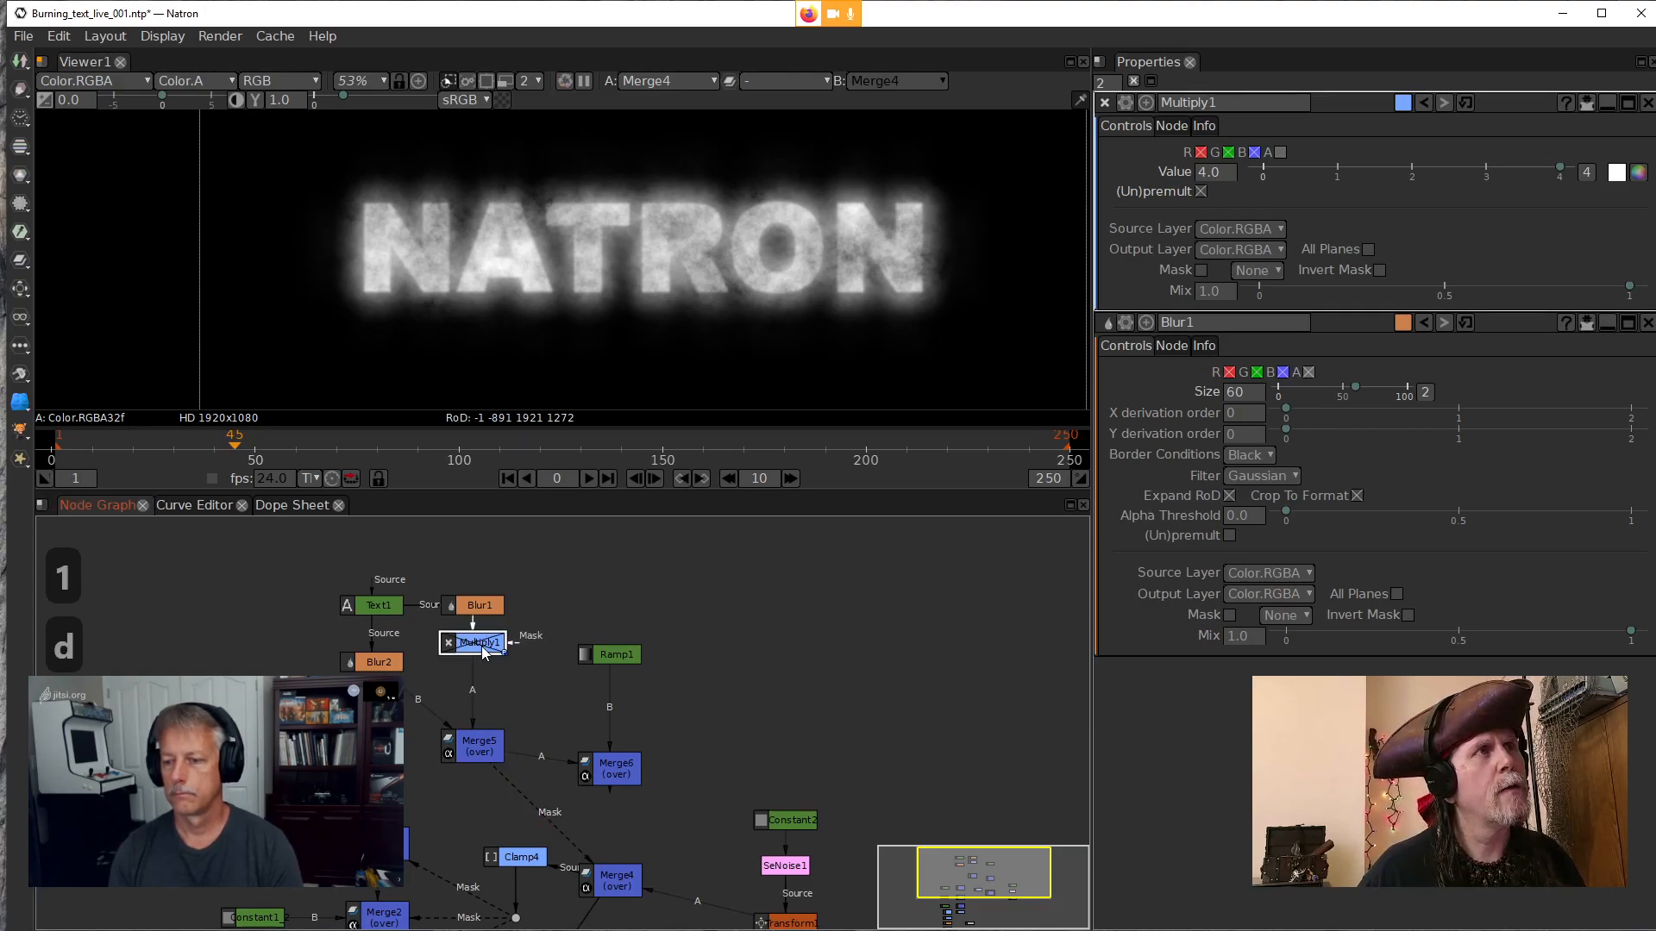
{"action": "key", "text": "d"}
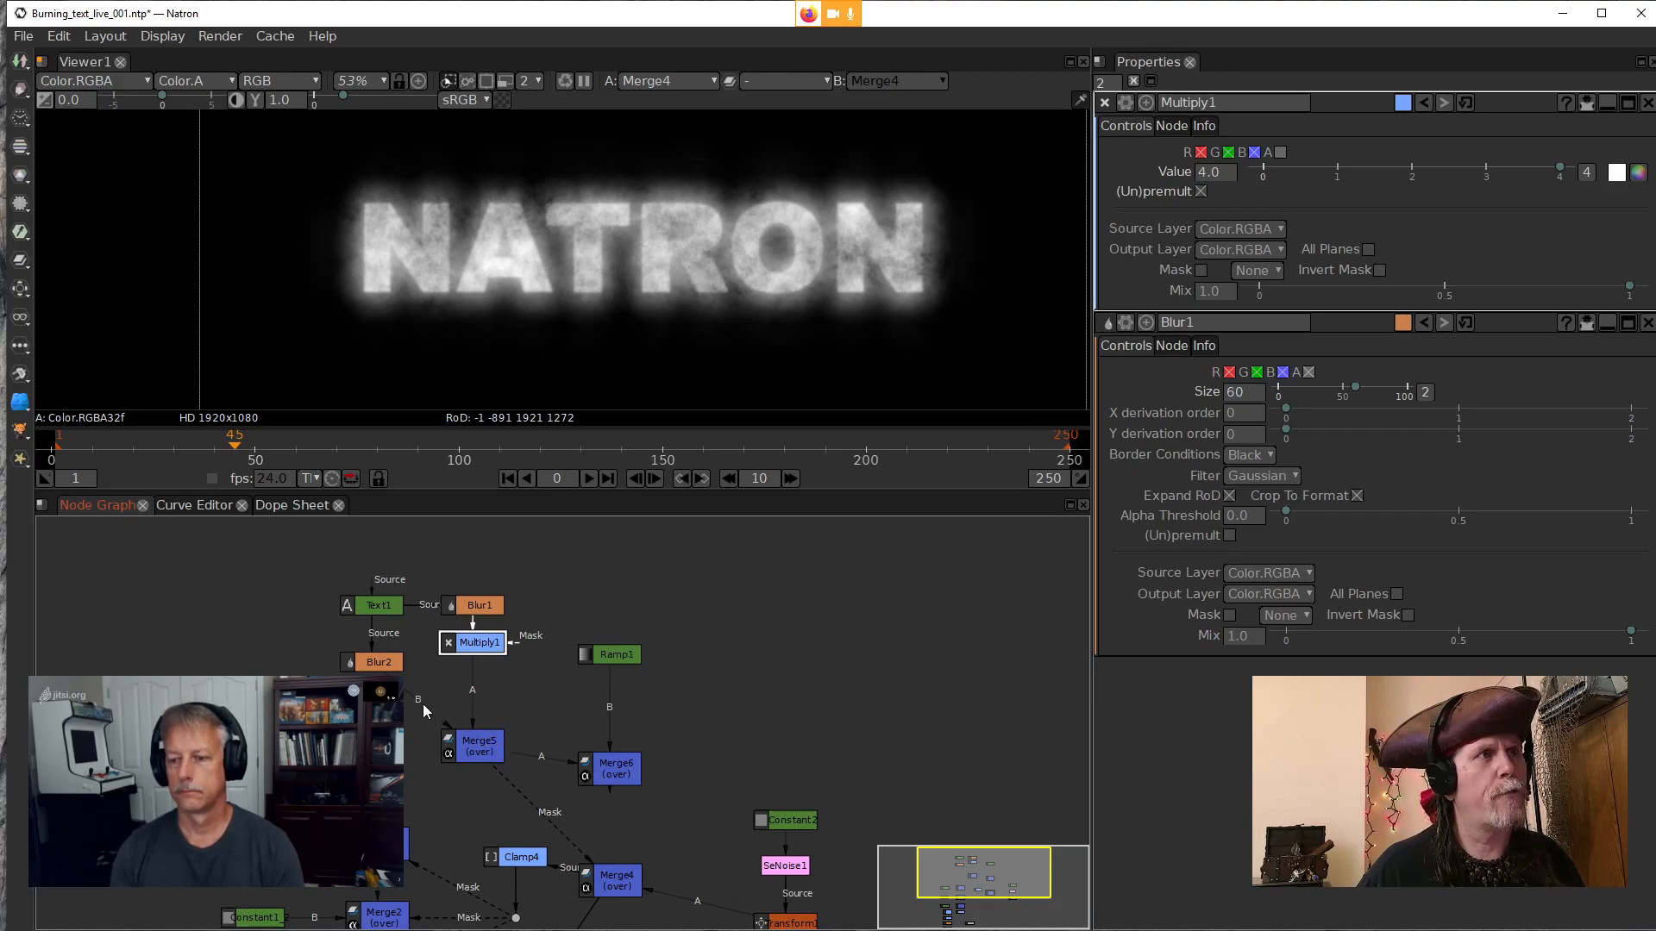
Swap Merge5's inputs so that Blur2 feeds A and Multiply1 feeds B
{"action": "left_click_drag", "start_coordinate": [447, 683], "coordinate": [486, 647]}
{"action": "left_click", "coordinate": [490, 752]}
{"action": "left_click_drag", "start_coordinate": [455, 720], "coordinate": [381, 665]}
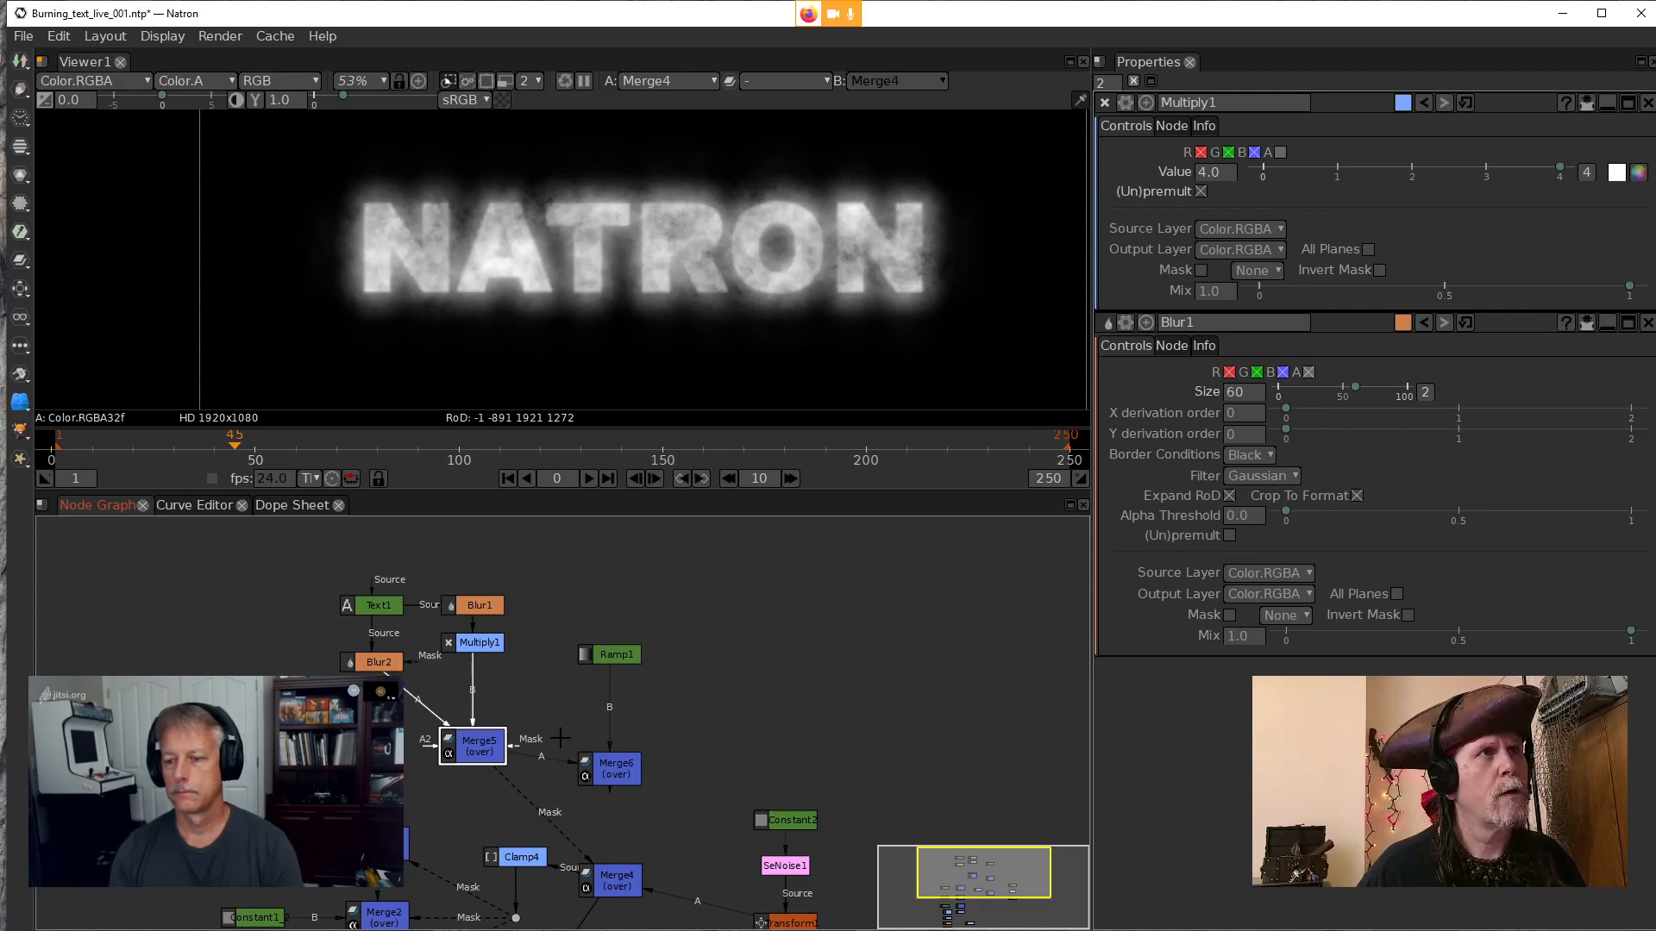
Try a value of 8 for Multiply1, then set it to 7
{"action": "left_click", "coordinate": [479, 643]}
{"action": "left_click", "coordinate": [1218, 173]}
{"action": "left_click", "coordinate": [1204, 175]}
{"action": "key", "text": "Delete"}
{"action": "type", "text": "8"}
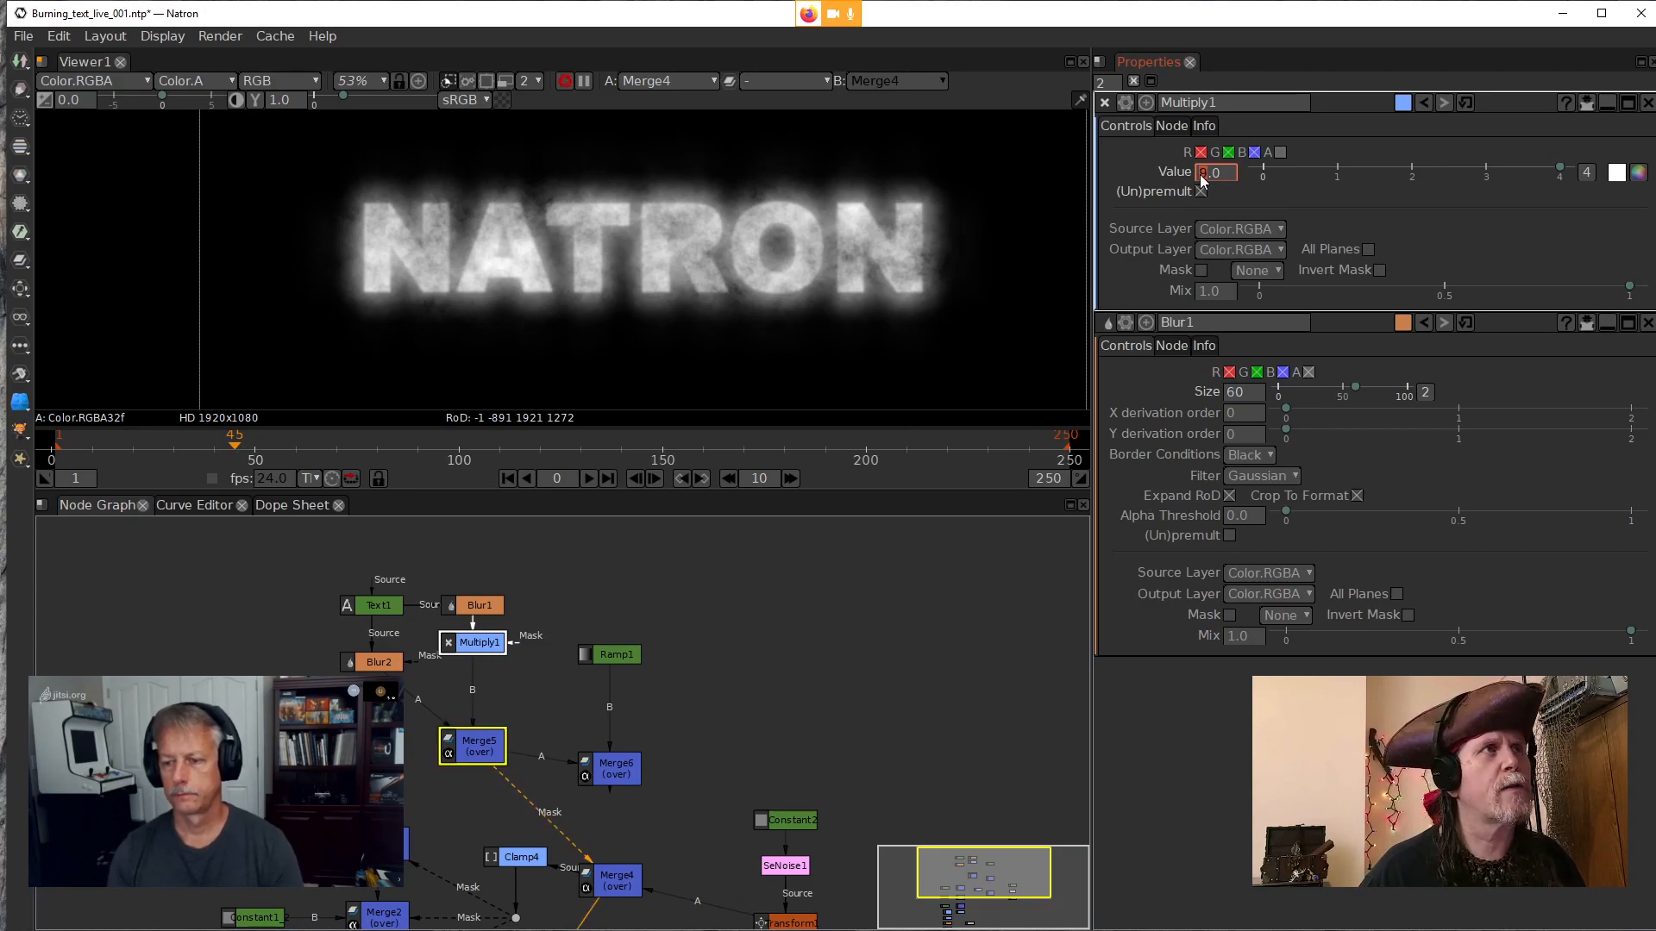
{"action": "key", "text": "Delete"}
{"action": "type", "text": "7"}
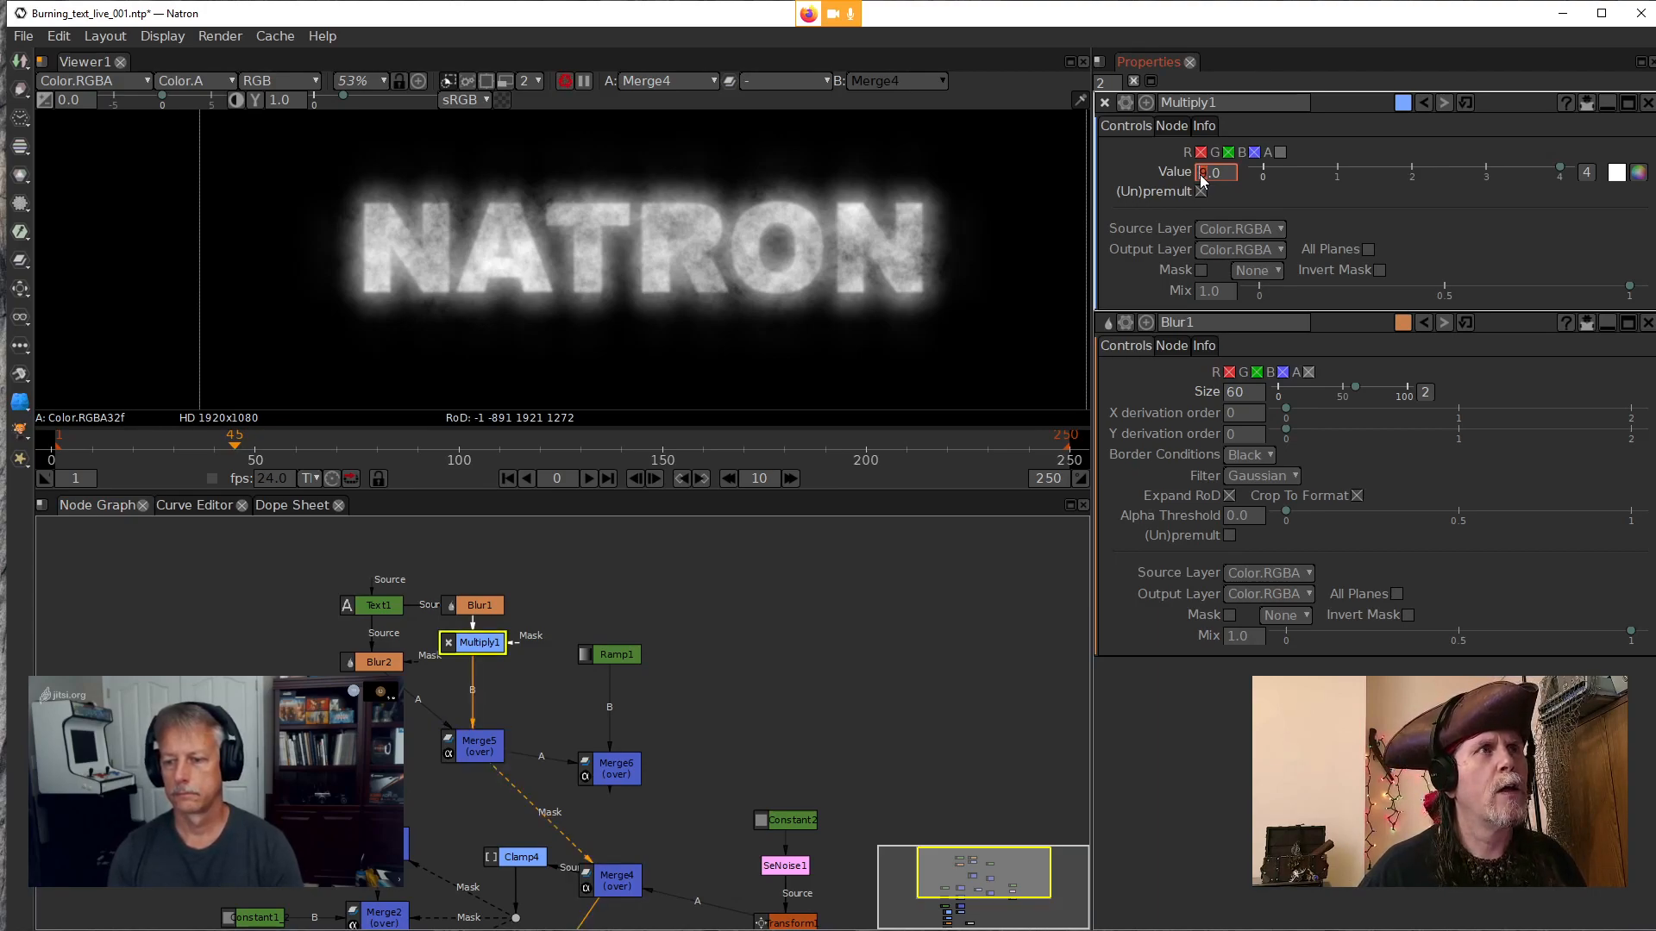
Show Multiply1, Merge5 and Merge4 in the viewer one after another to compare their outputs
{"action": "left_click", "coordinate": [488, 645]}
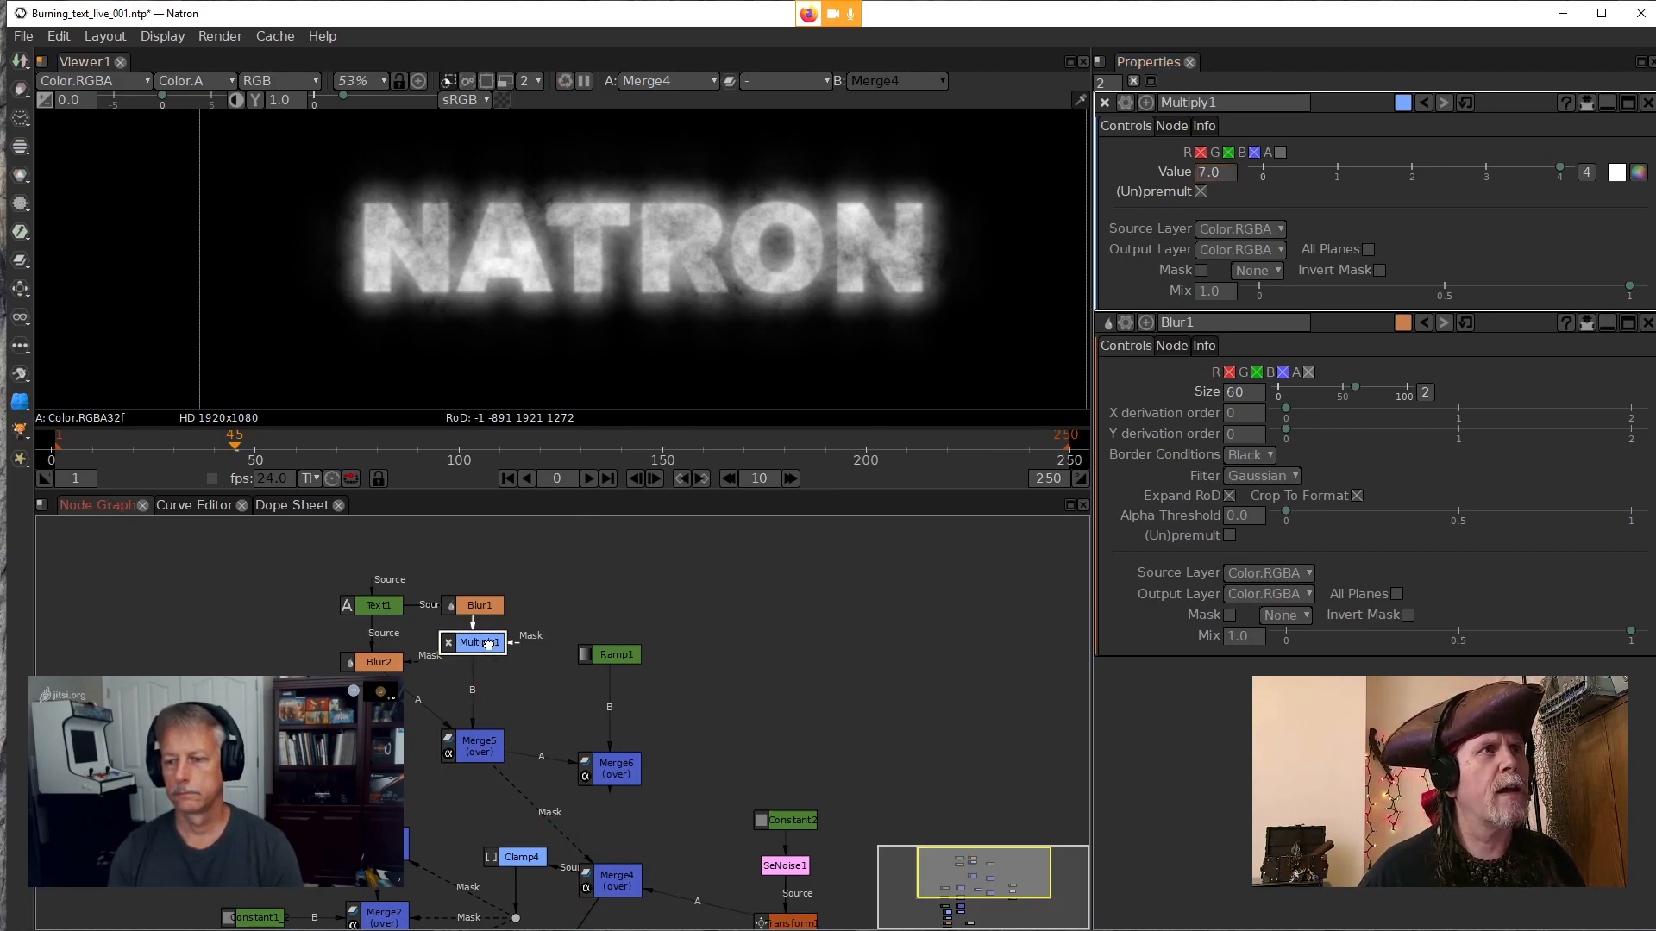
{"action": "key", "text": "1"}
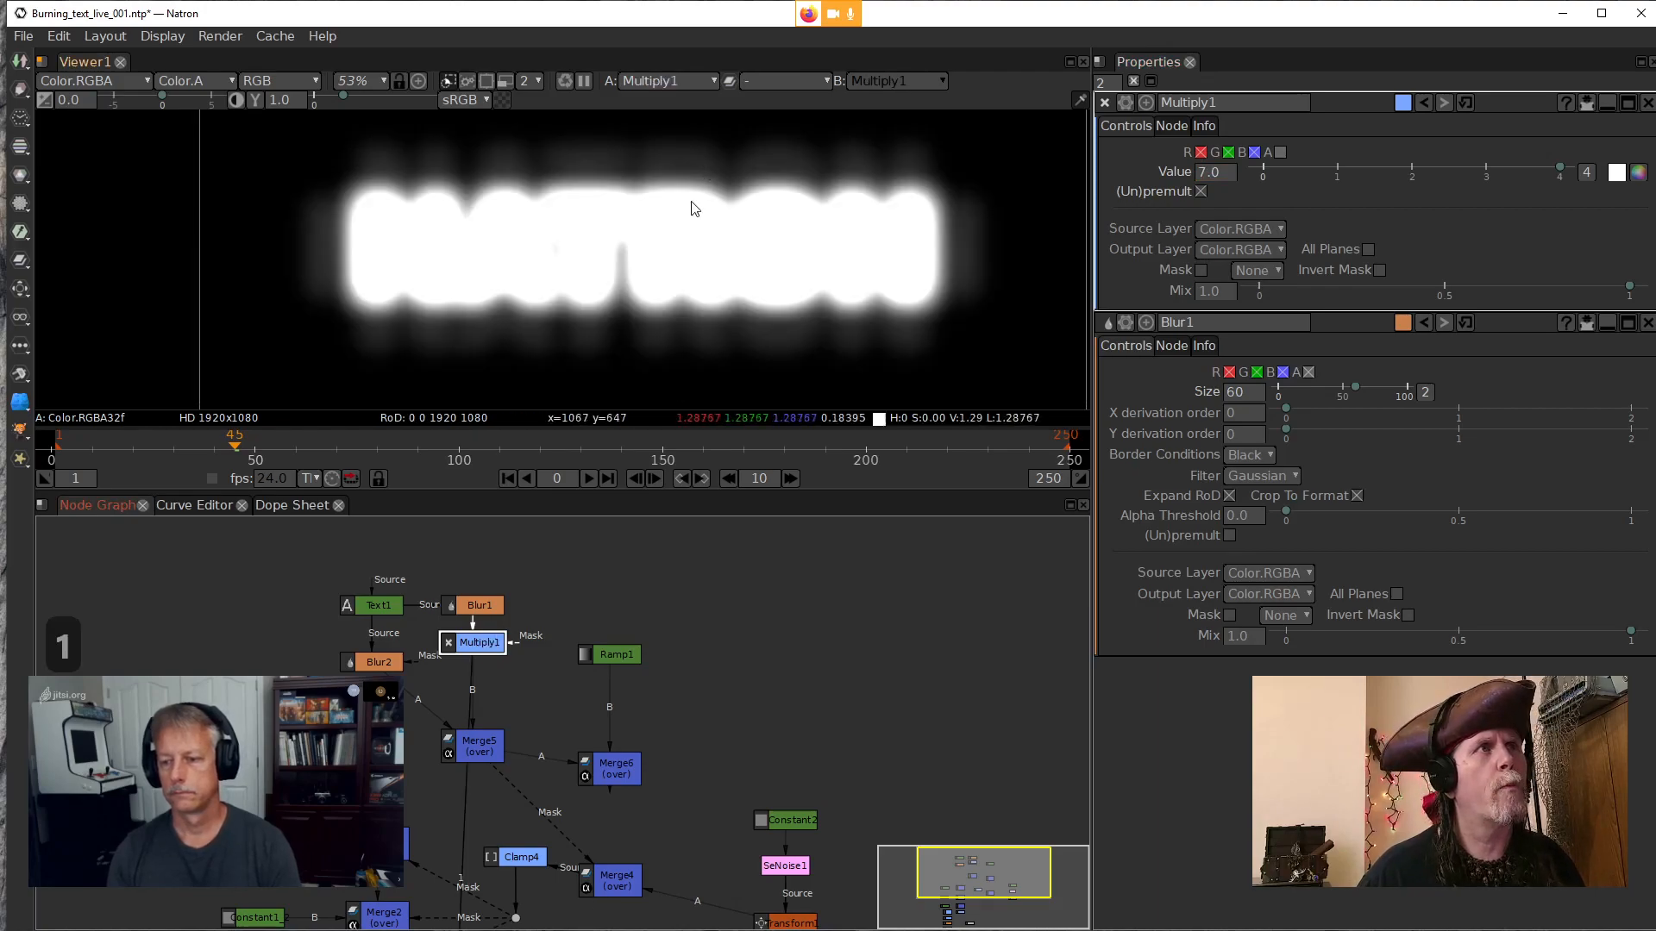
{"action": "left_click", "coordinate": [495, 753]}
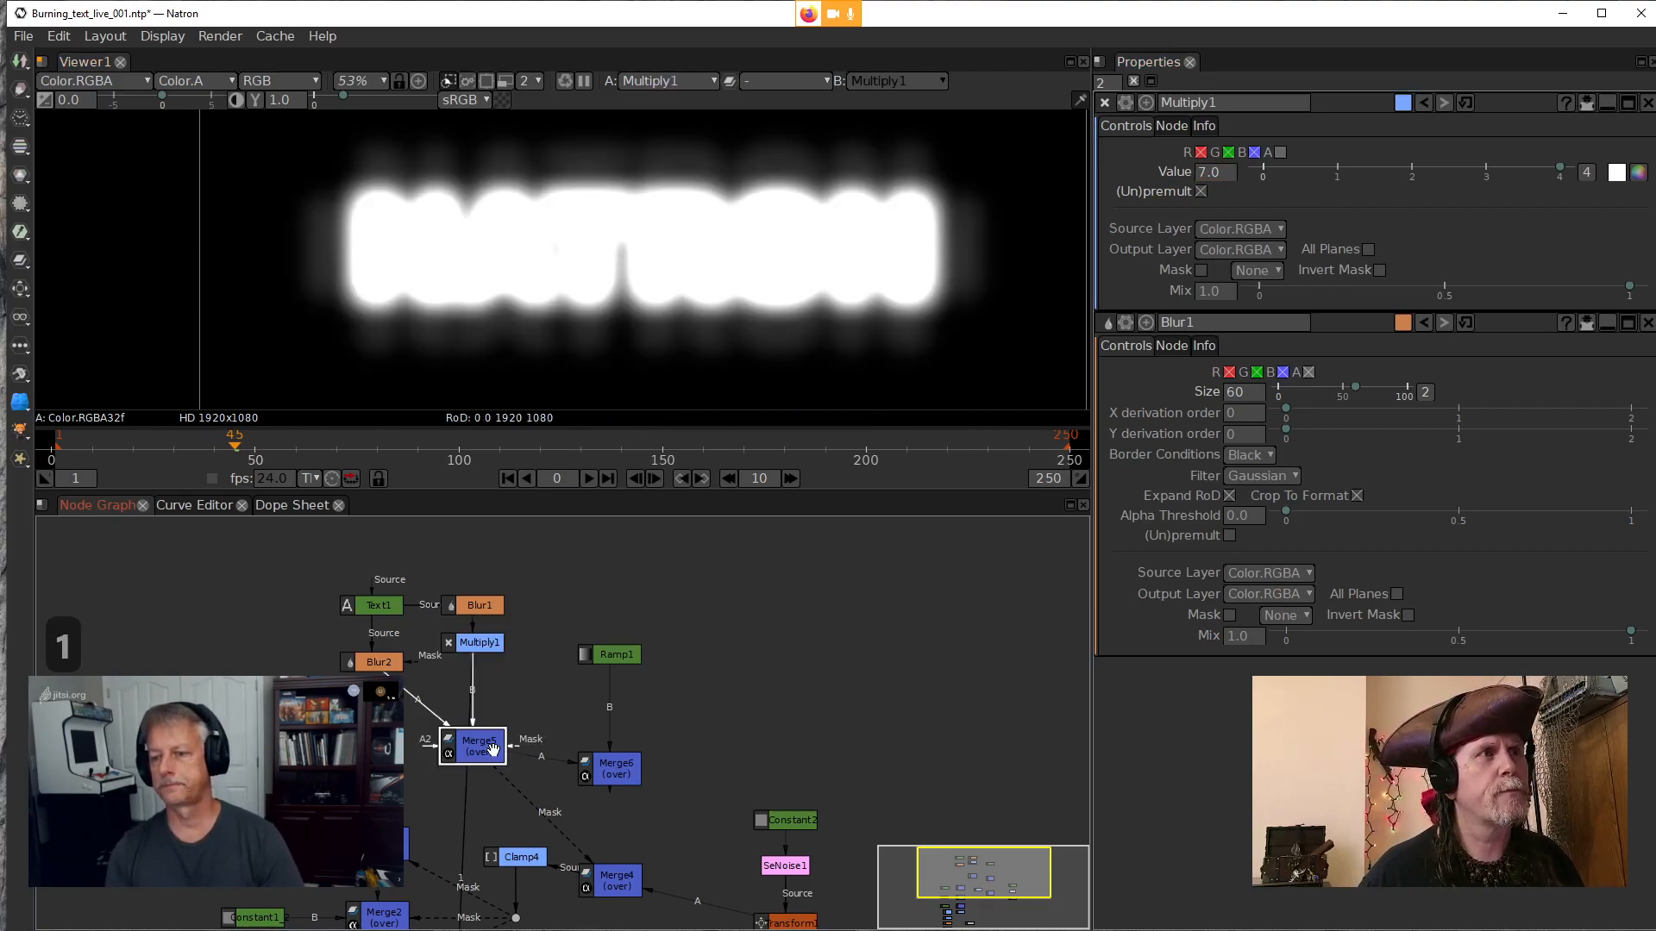
{"action": "key", "text": "1"}
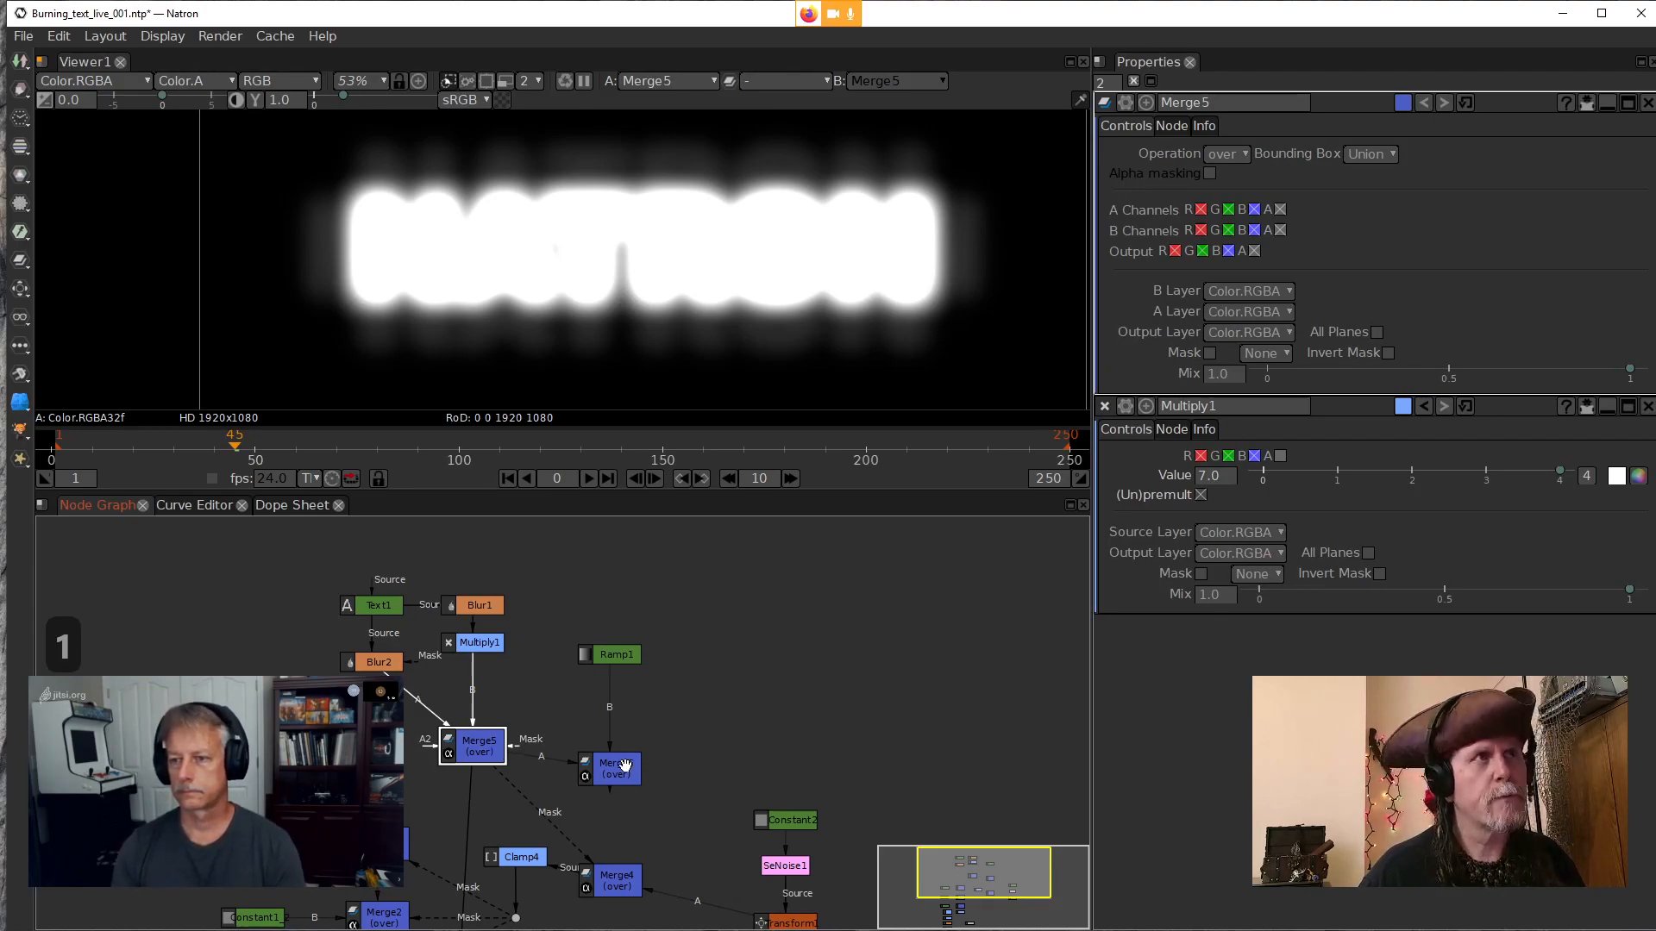
{"action": "left_click", "coordinate": [614, 881]}
{"action": "key", "text": "1"}
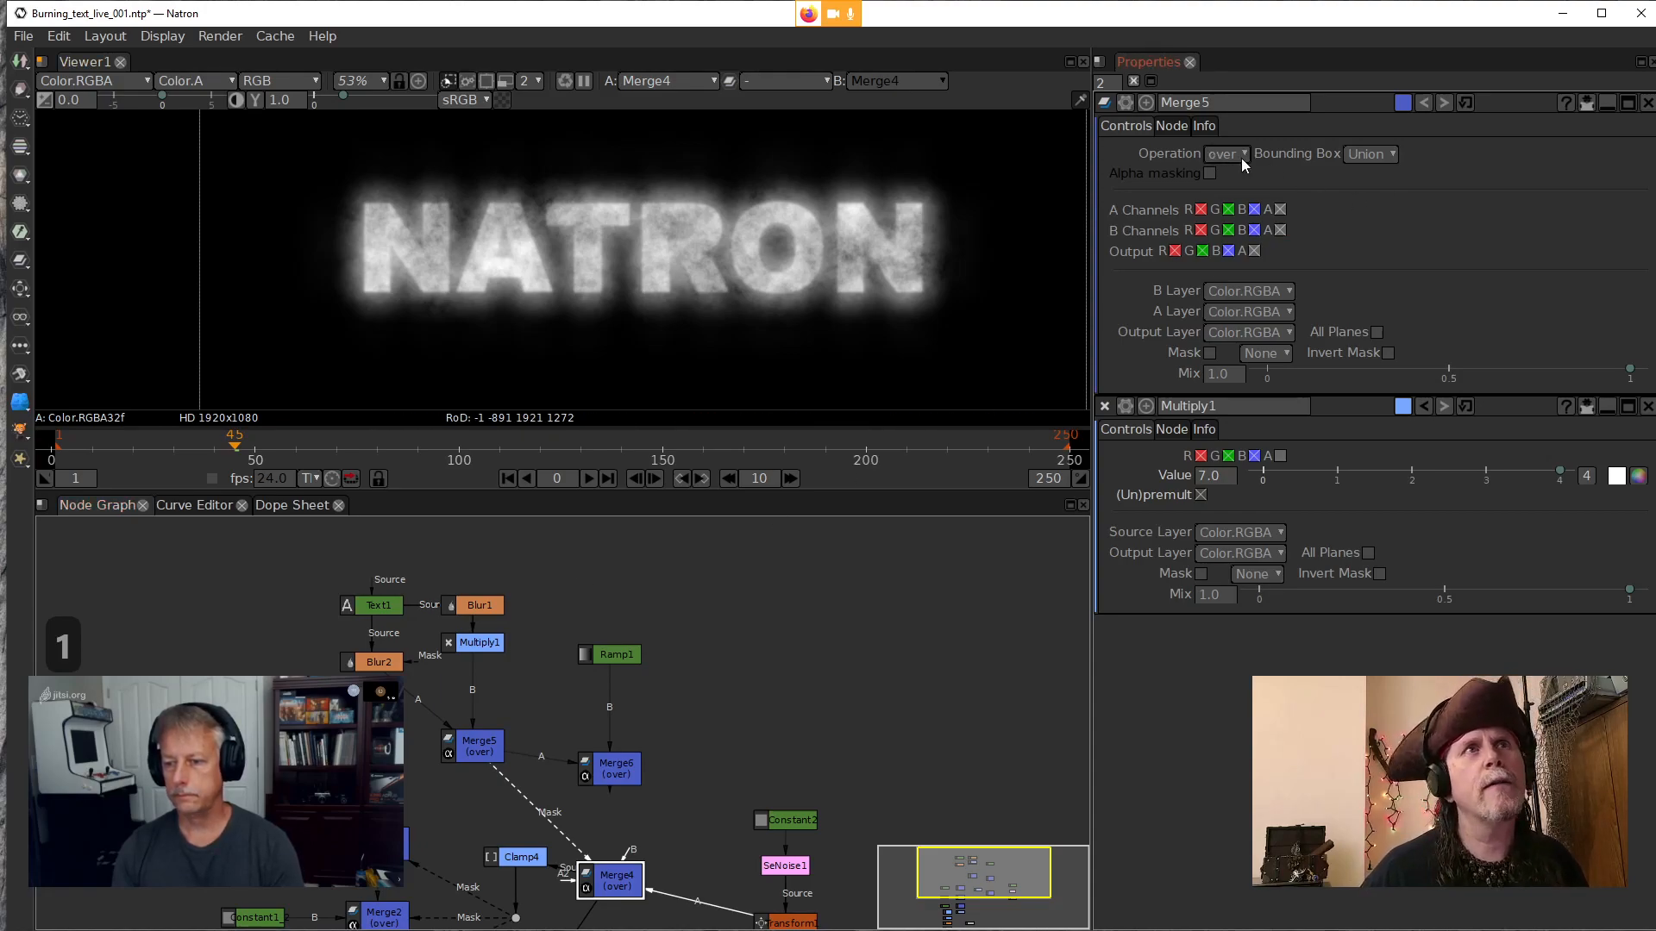
Open the recent project Burning_Text_003.ntp for reference and use its auto-saved version
{"action": "left_click", "coordinate": [24, 36]}
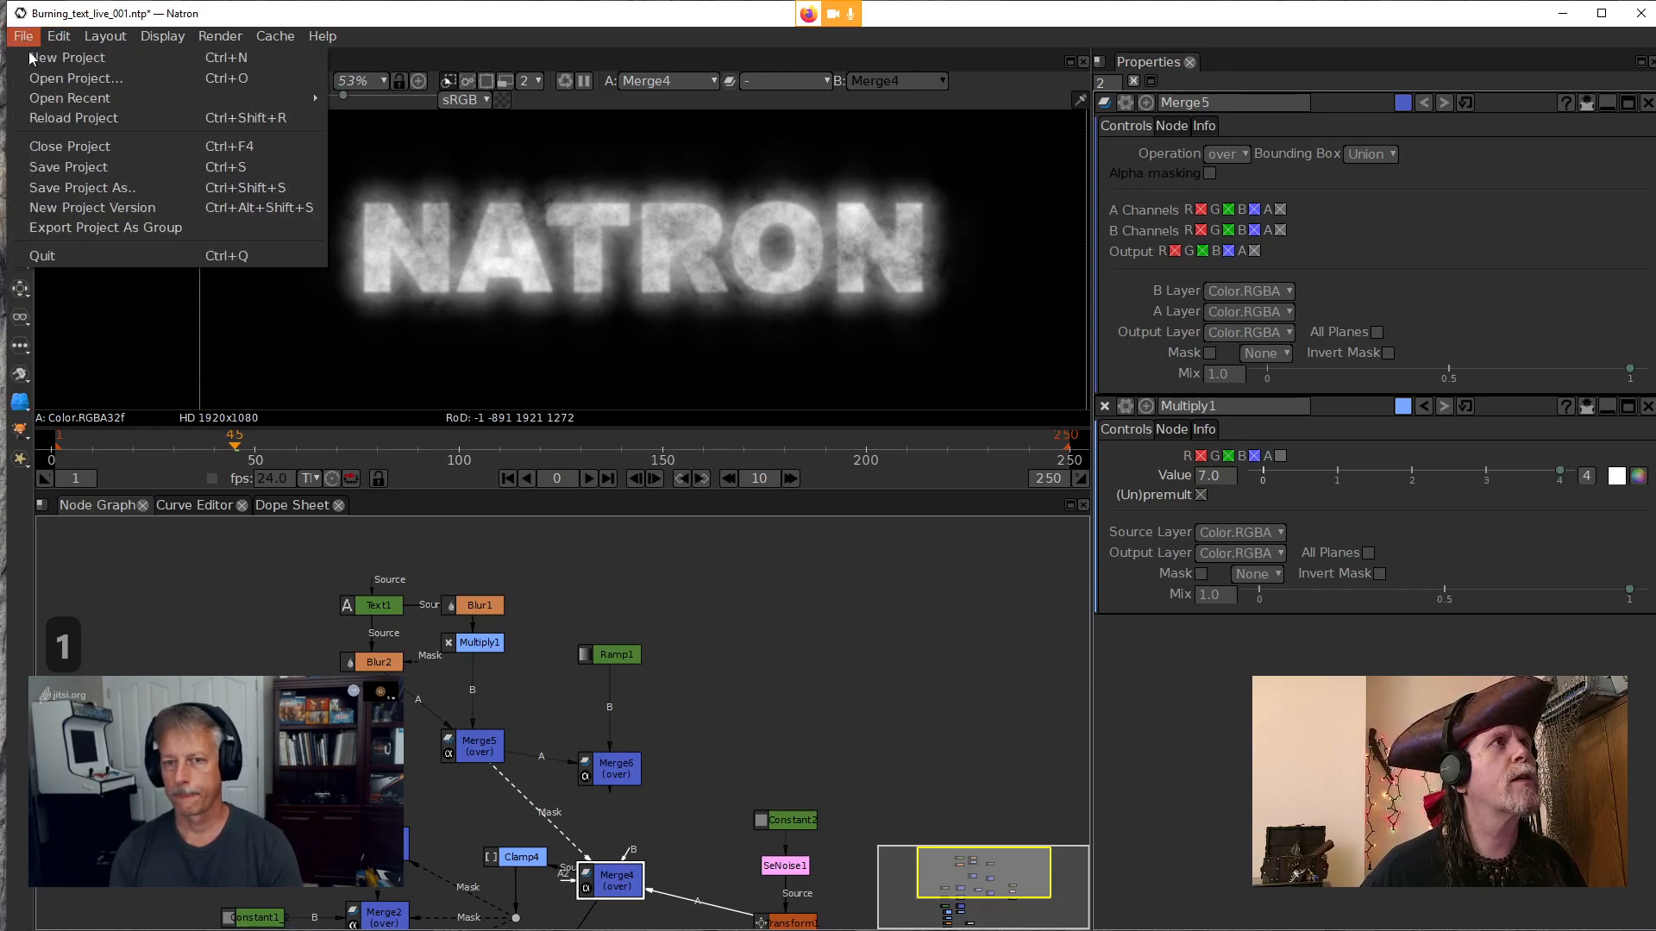
{"action": "mouse_move", "coordinate": [71, 98]}
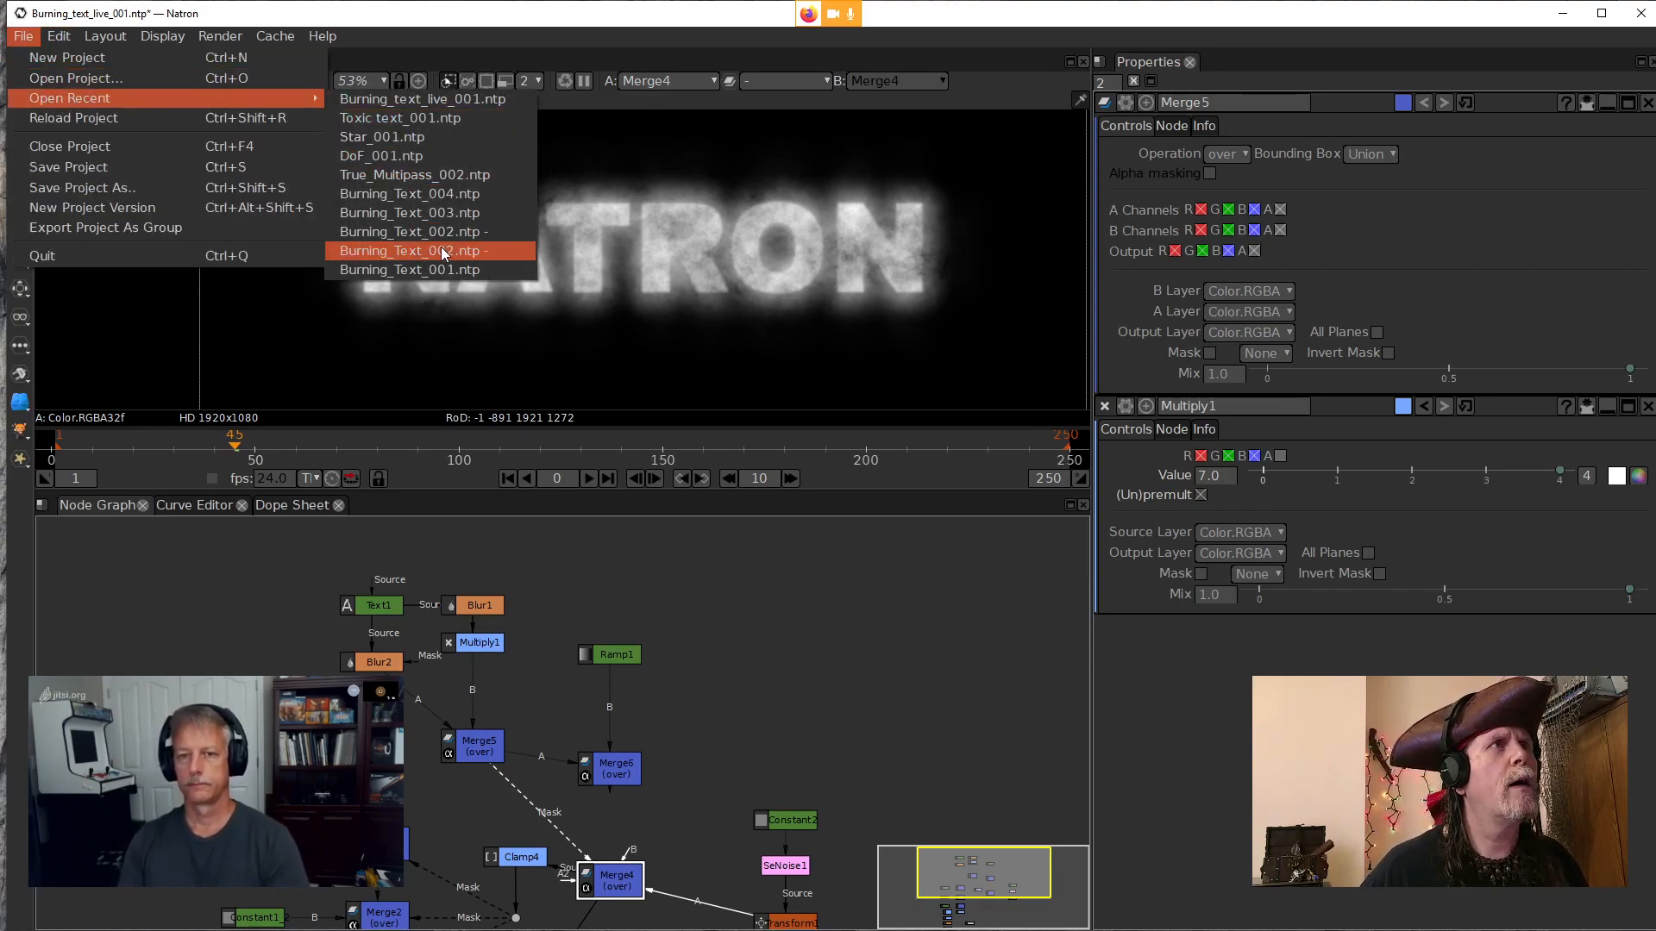
{"action": "left_click", "coordinate": [430, 215]}
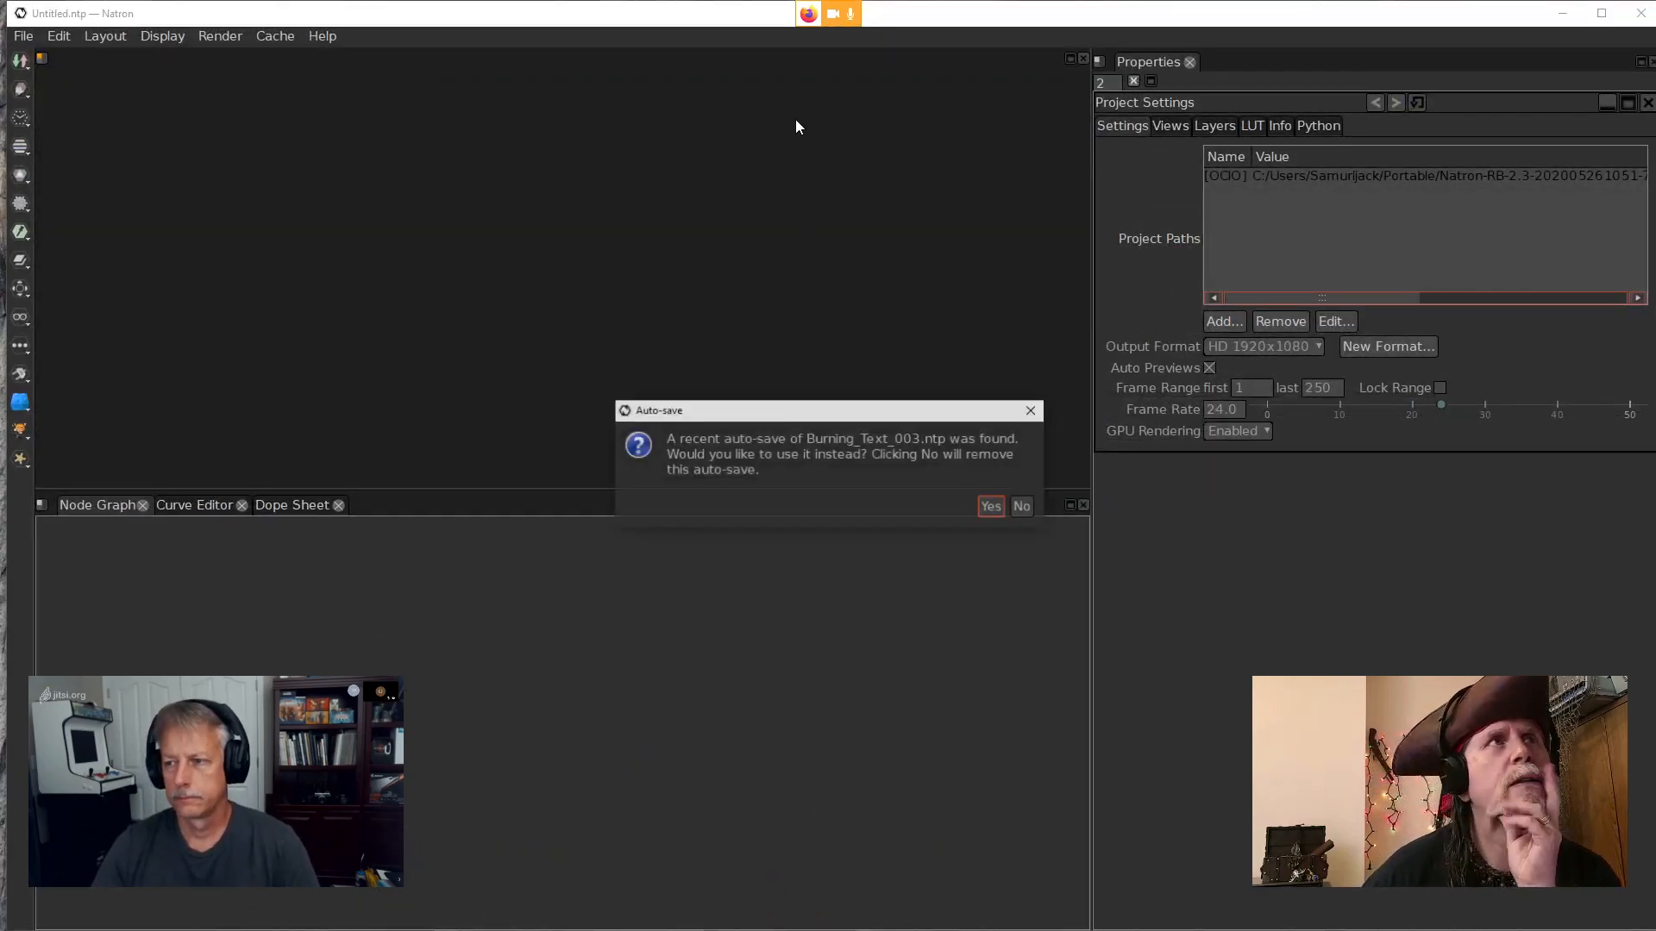
{"action": "left_click", "coordinate": [994, 508]}
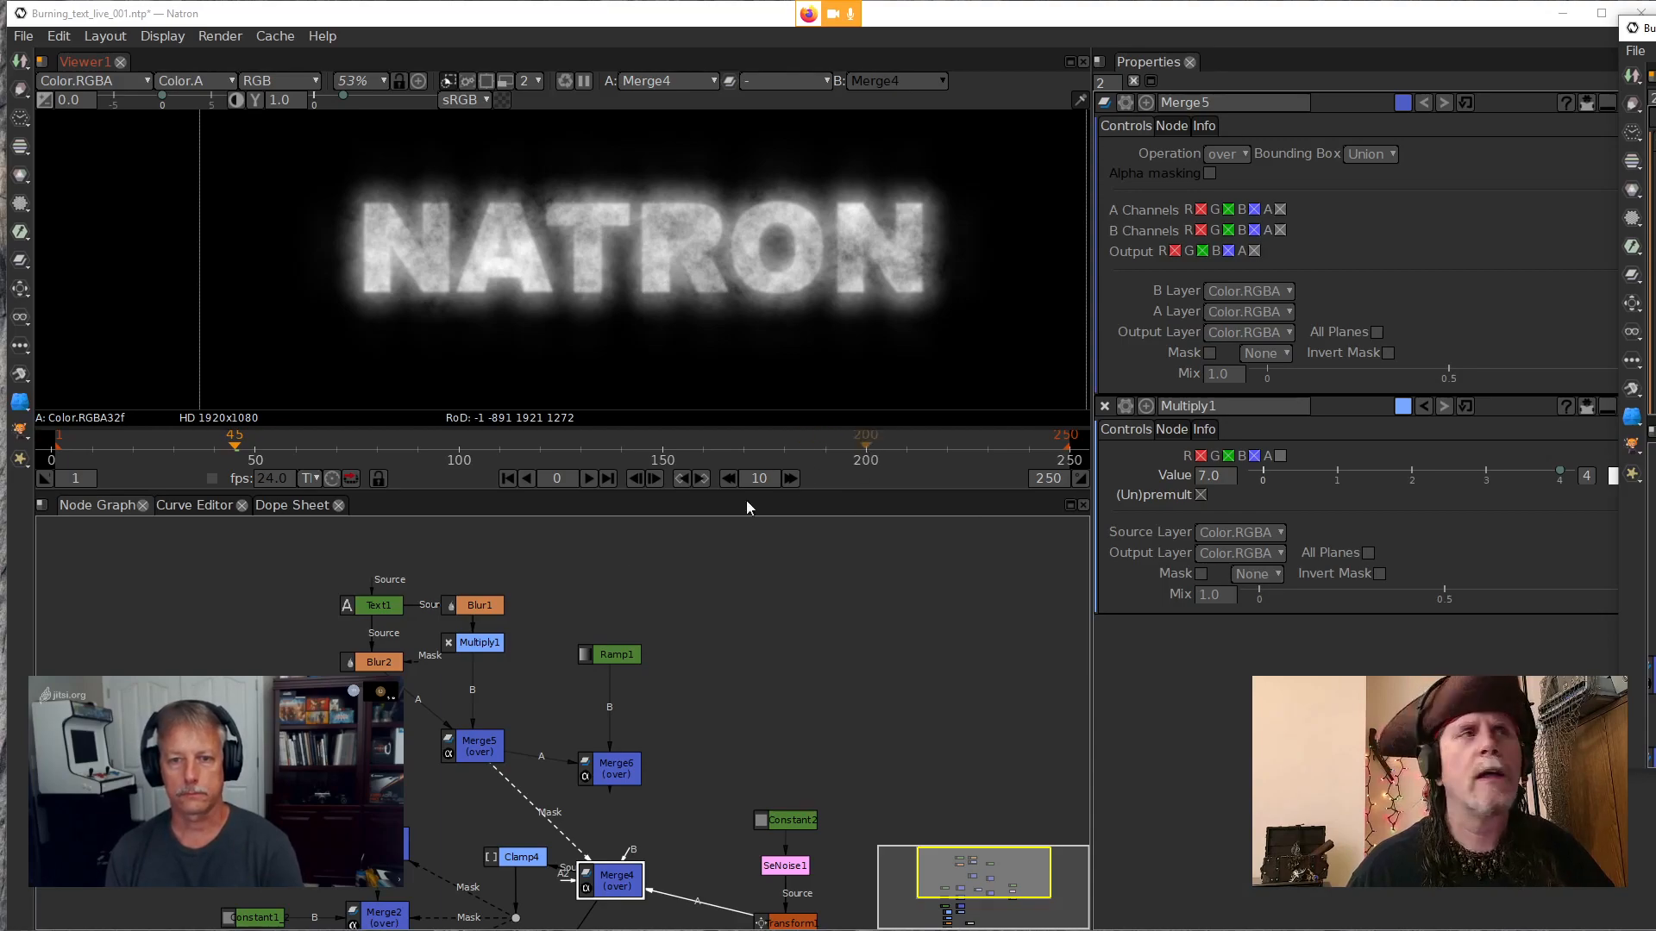
Set the Blur1 node's size to 20
{"action": "double_click", "coordinate": [474, 607]}
{"action": "double_click", "coordinate": [1230, 177]}
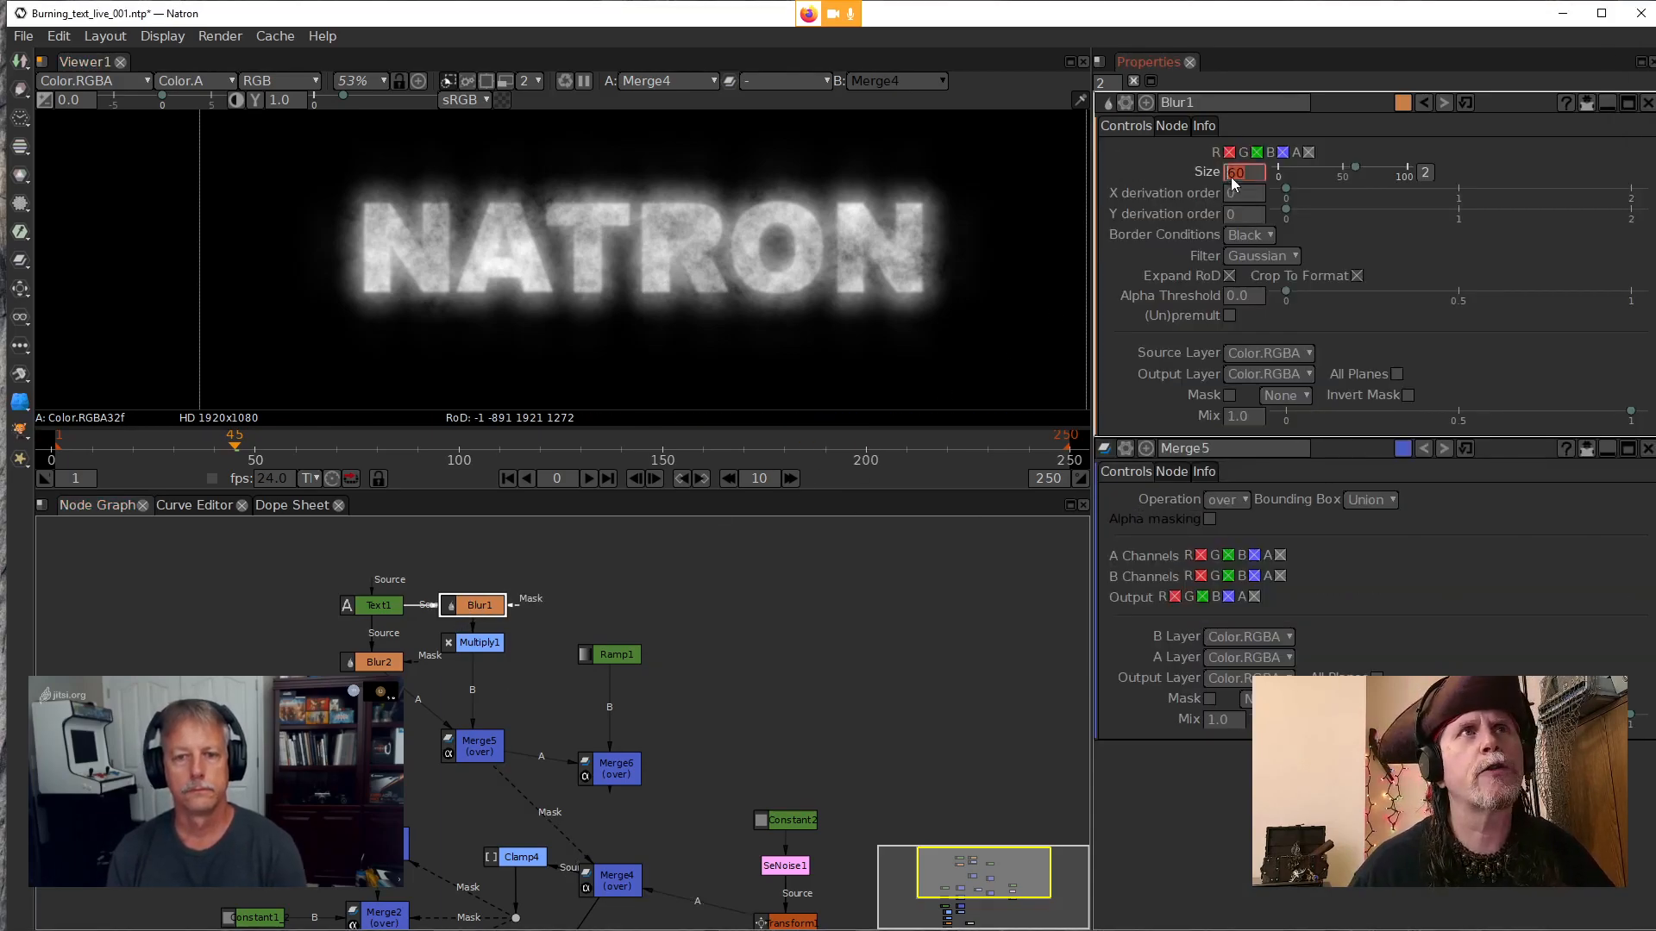
{"action": "type", "text": "20"}
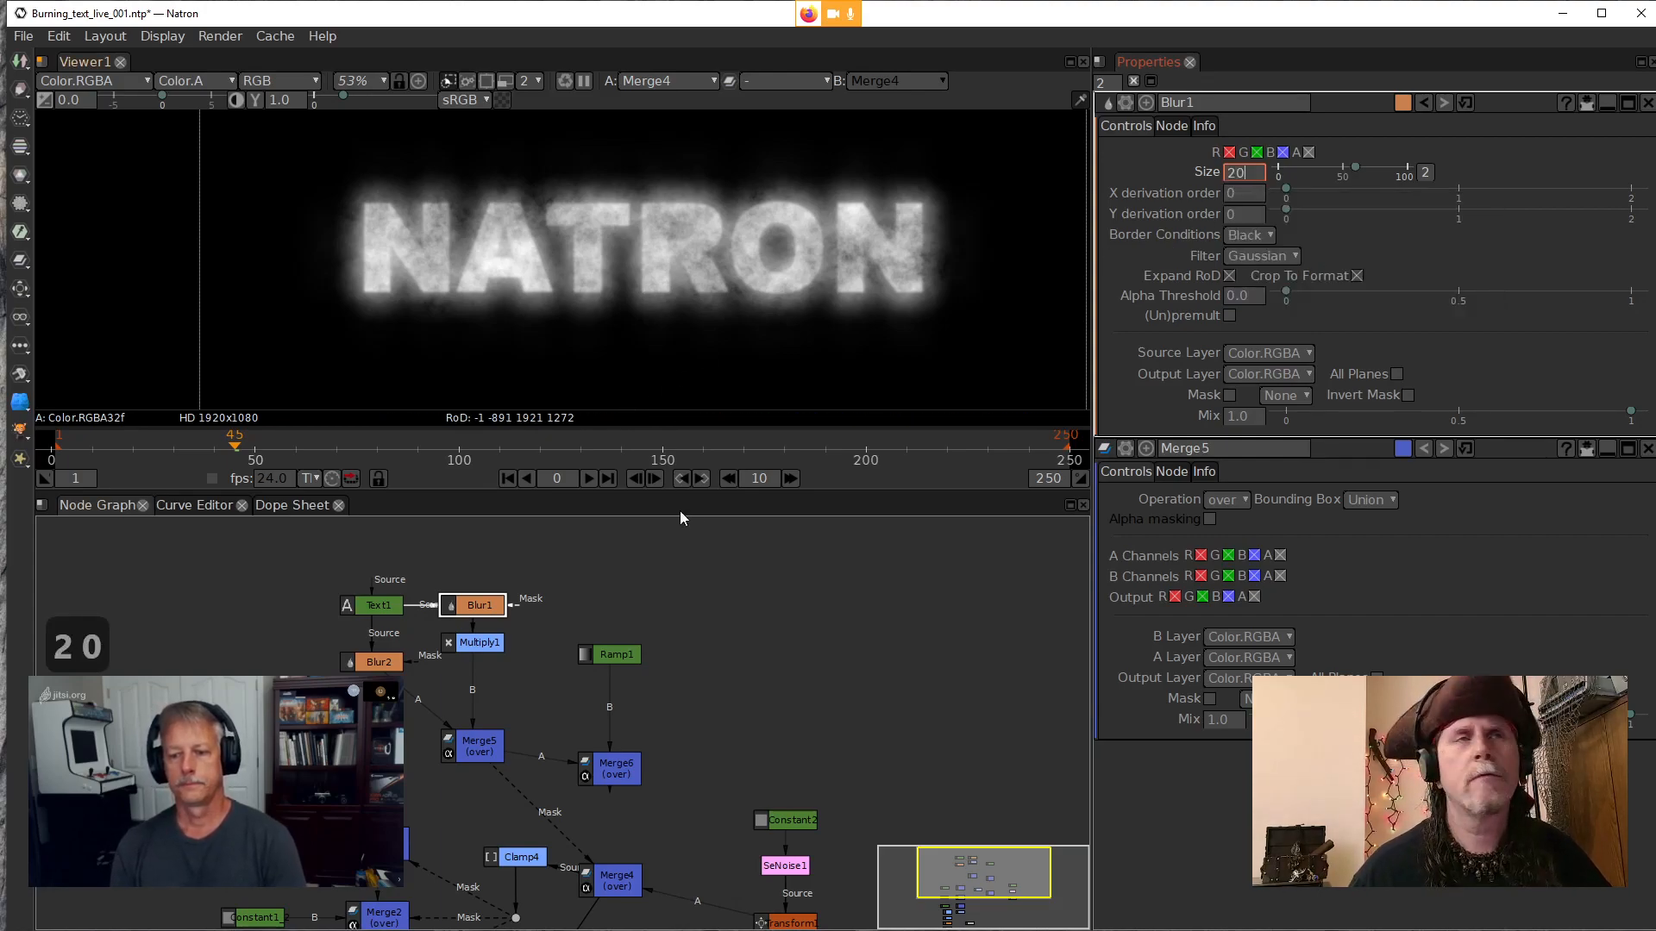
{"action": "left_click", "coordinate": [680, 561]}
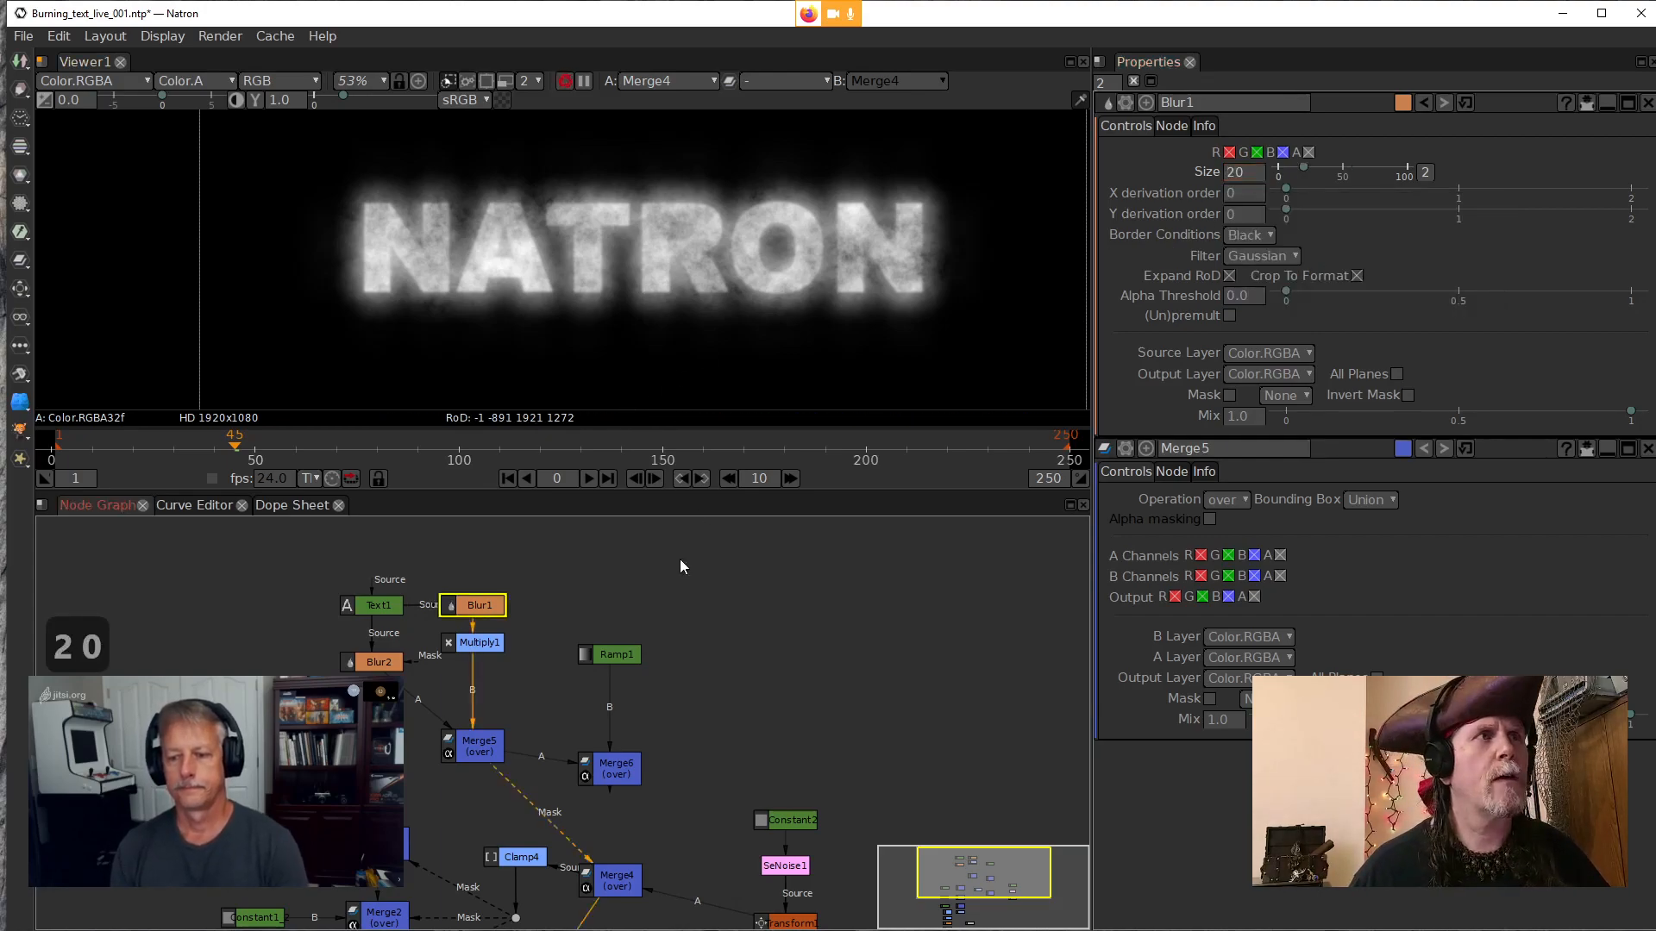
Consult the Burning_Text_003 reference project and set Multiply1's value to 4
{"action": "double_click", "coordinate": [479, 642]}
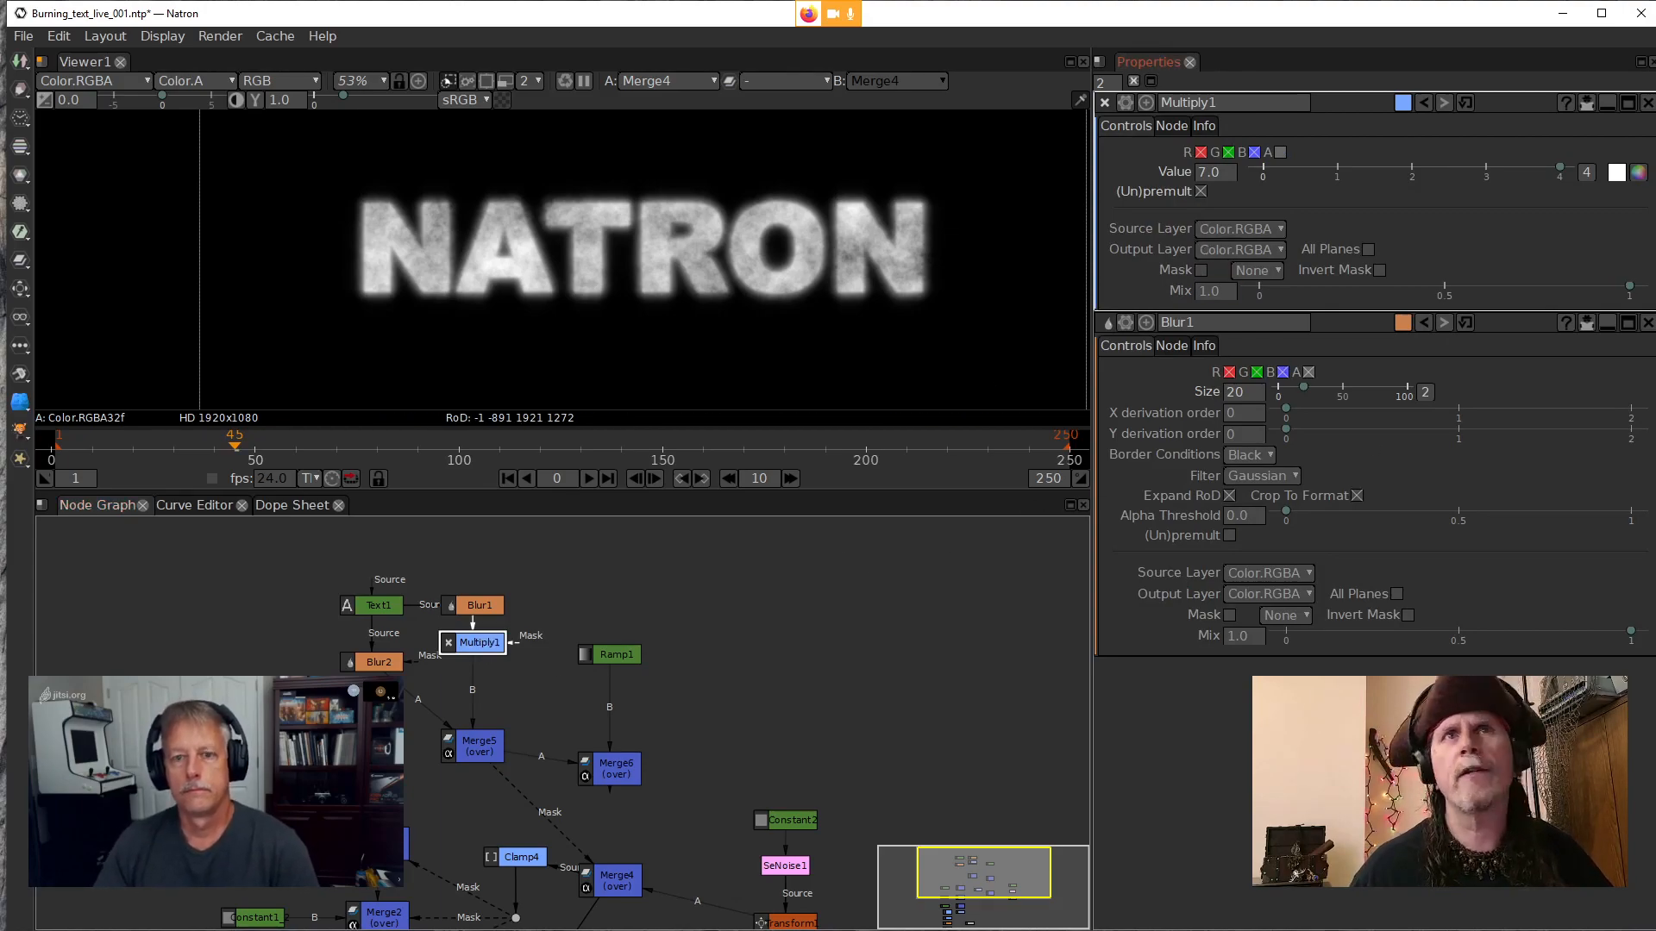
{"action": "key", "text": "alt+Tab"}
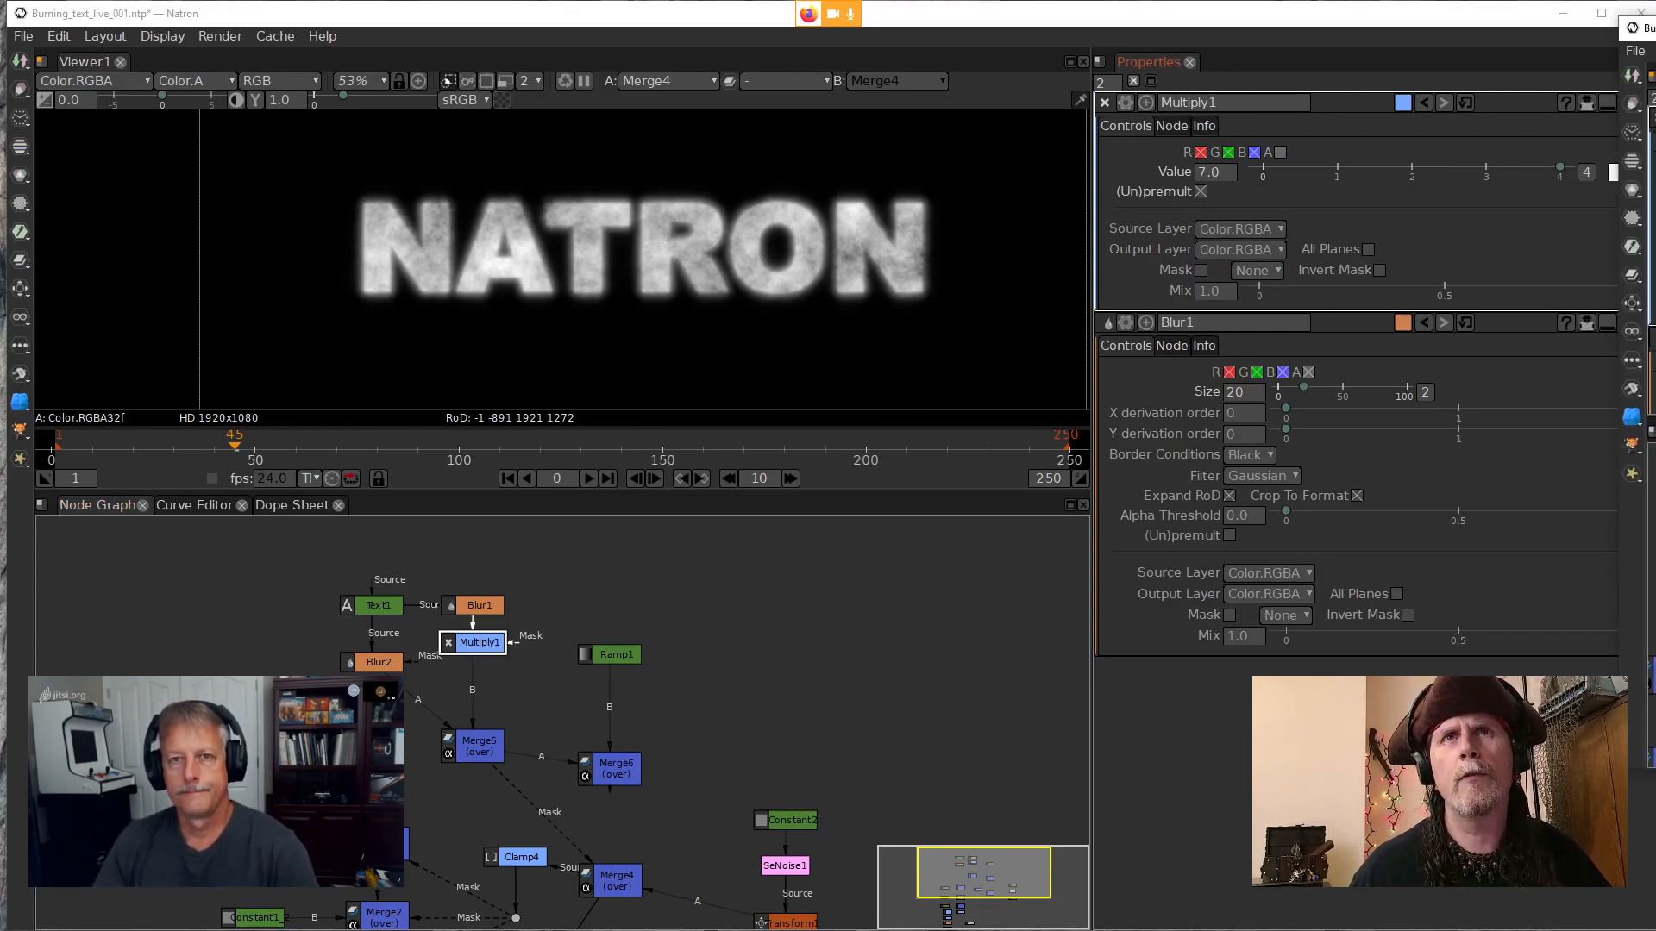
{"action": "left_click", "coordinate": [1217, 174]}
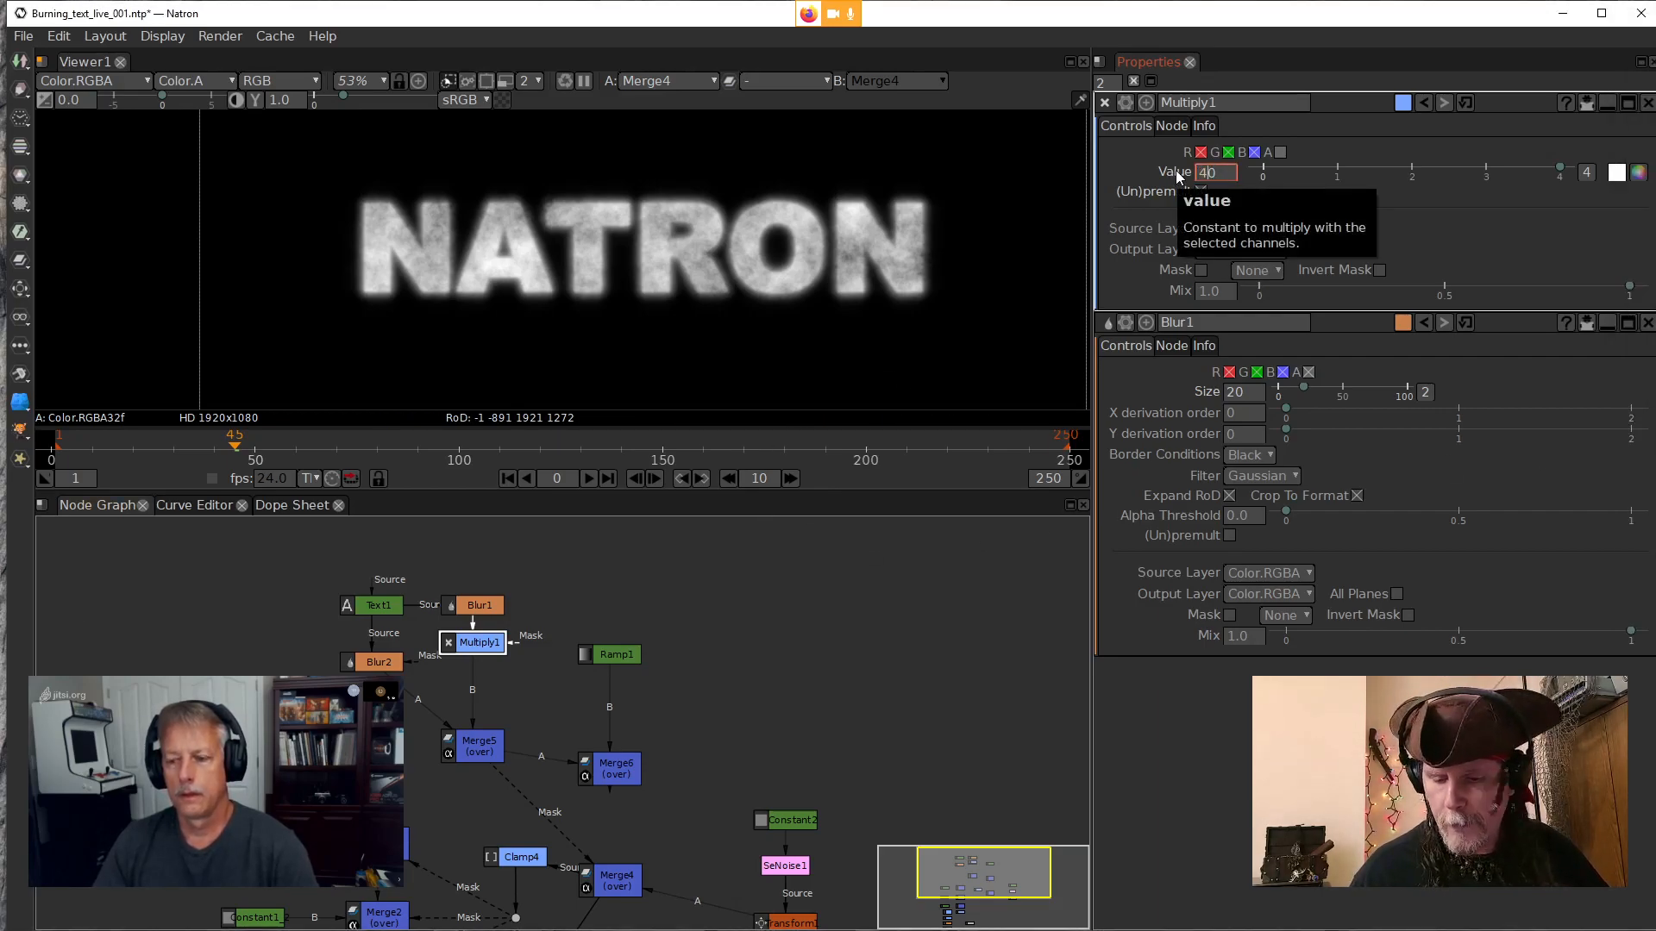
{"action": "type", "text": "4"}
{"action": "key", "text": "Return"}
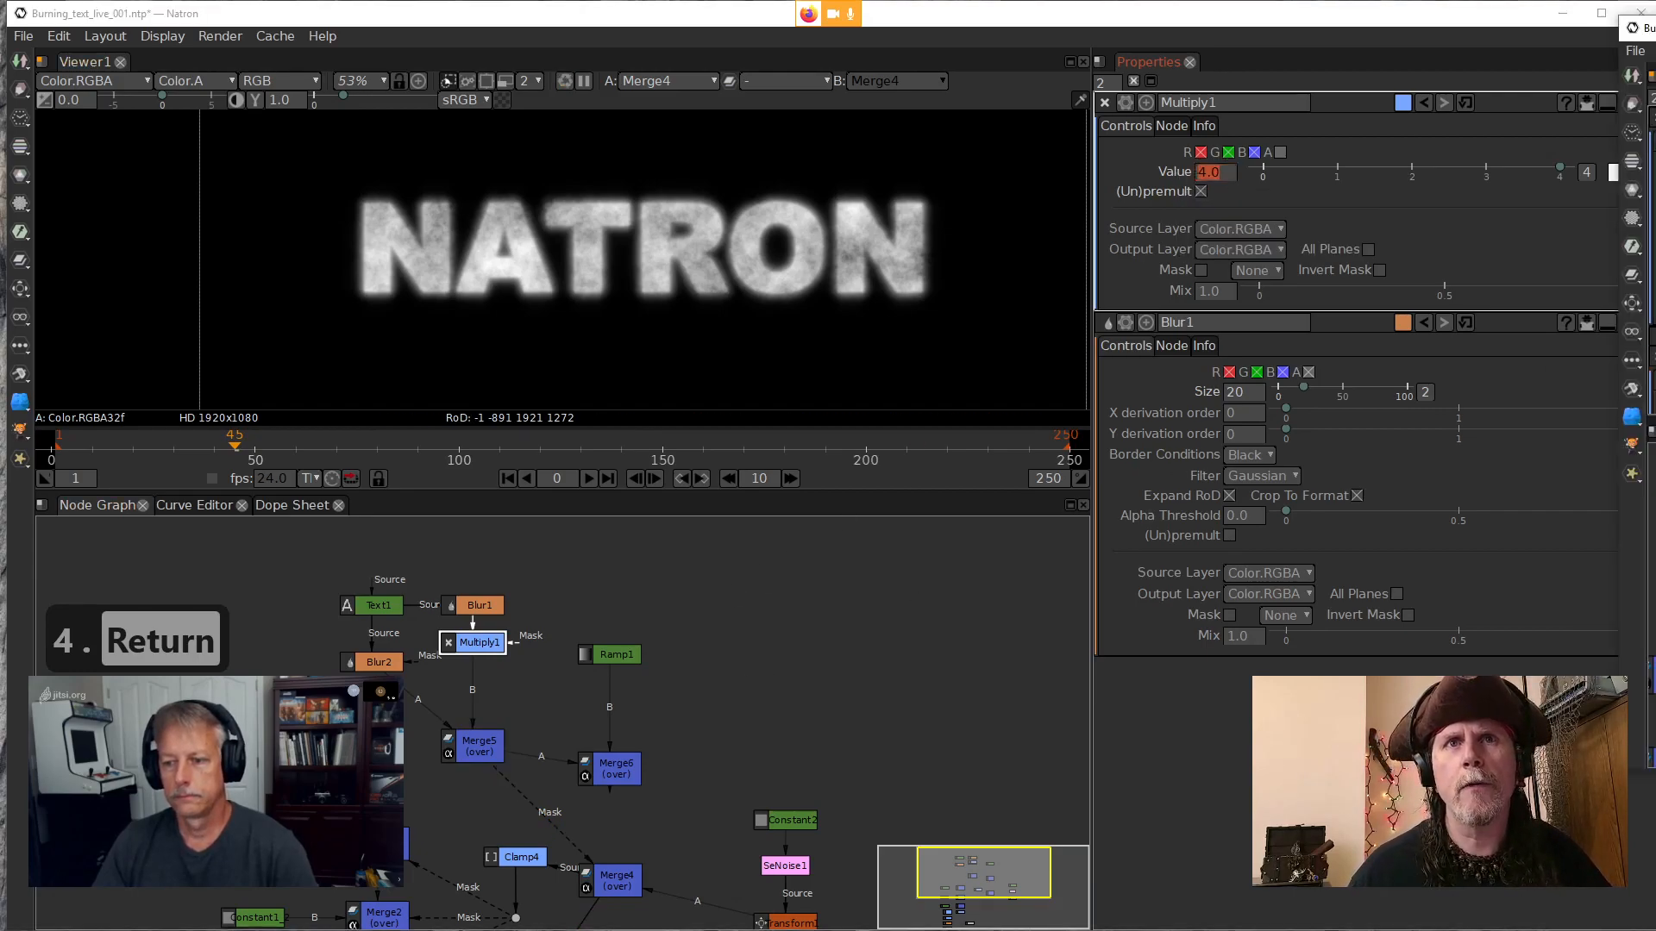
Insert a Clamp node between Multiply1 and Merge5 and enable its MaxClampTo and MinClampTo options
{"action": "left_click", "coordinate": [477, 636]}
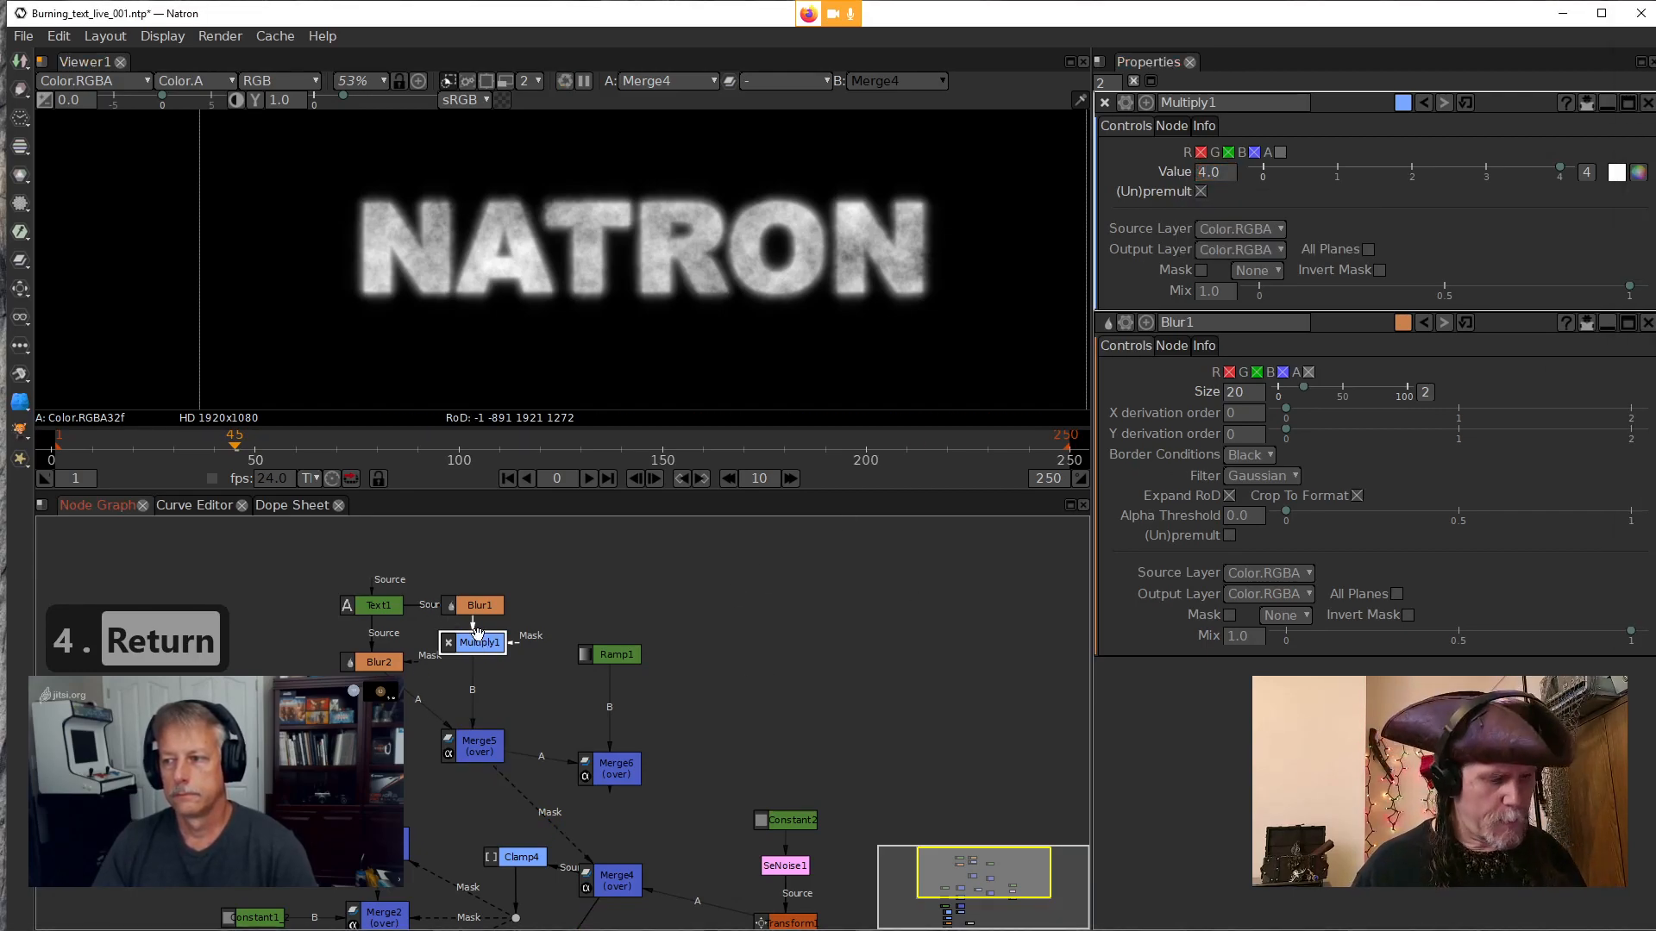
{"action": "key", "text": "Tab"}
{"action": "type", "text": "clap"}
{"action": "key", "text": "BackSpace"}
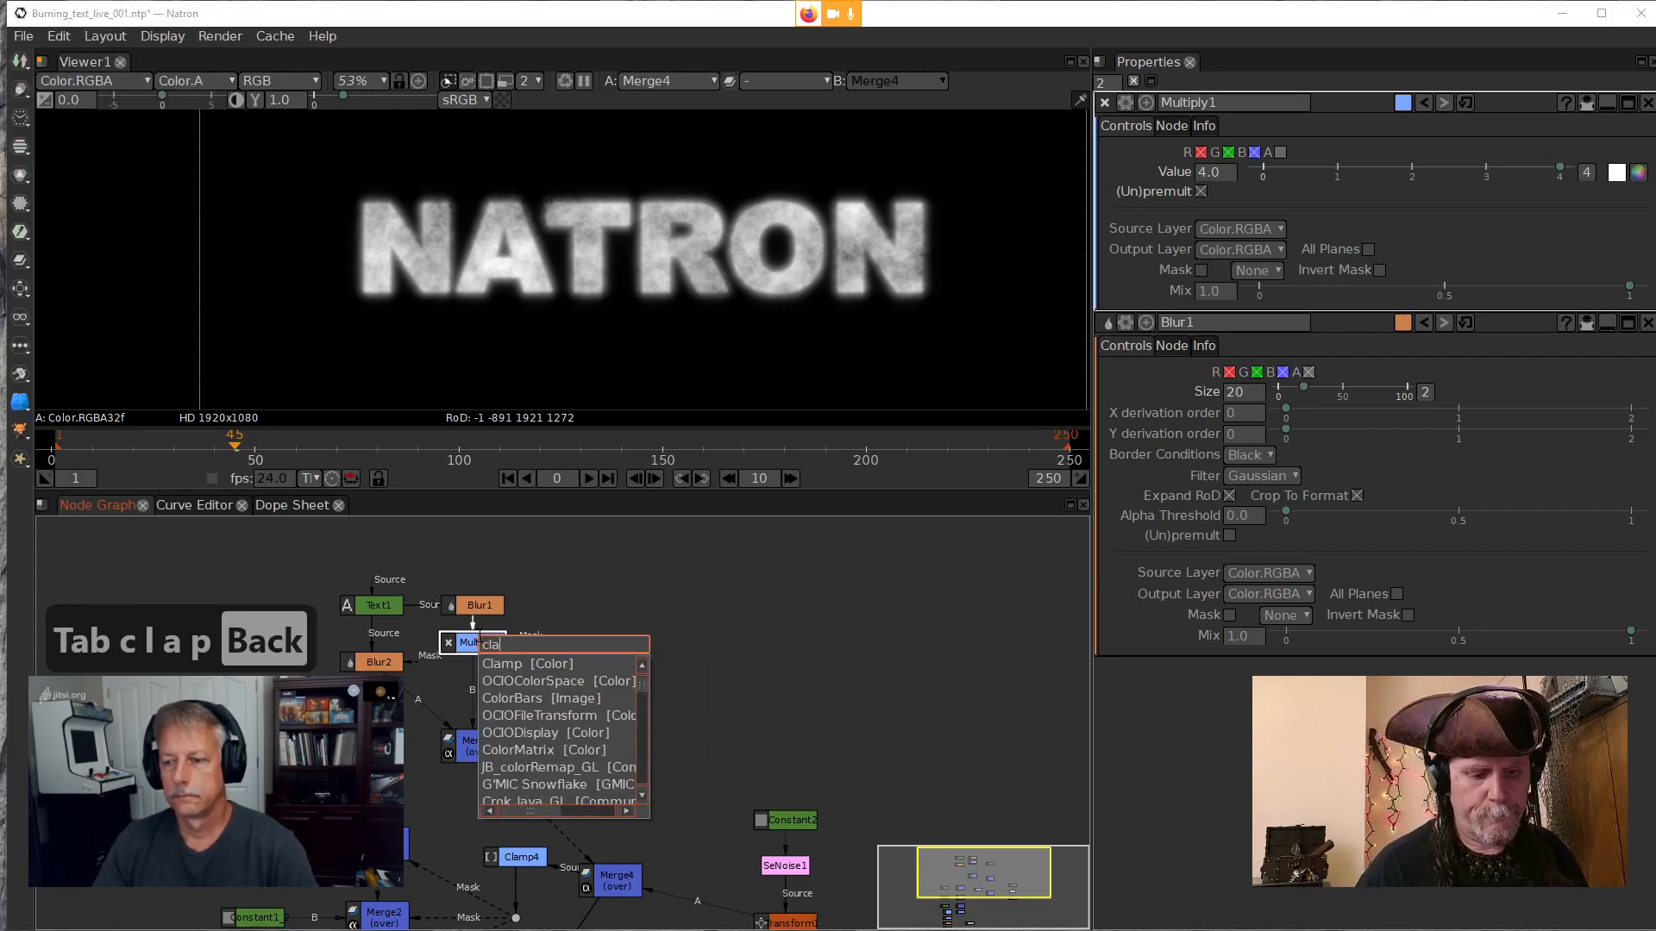
{"action": "type", "text": "mp"}
{"action": "key", "text": "Down"}
{"action": "key", "text": "Return"}
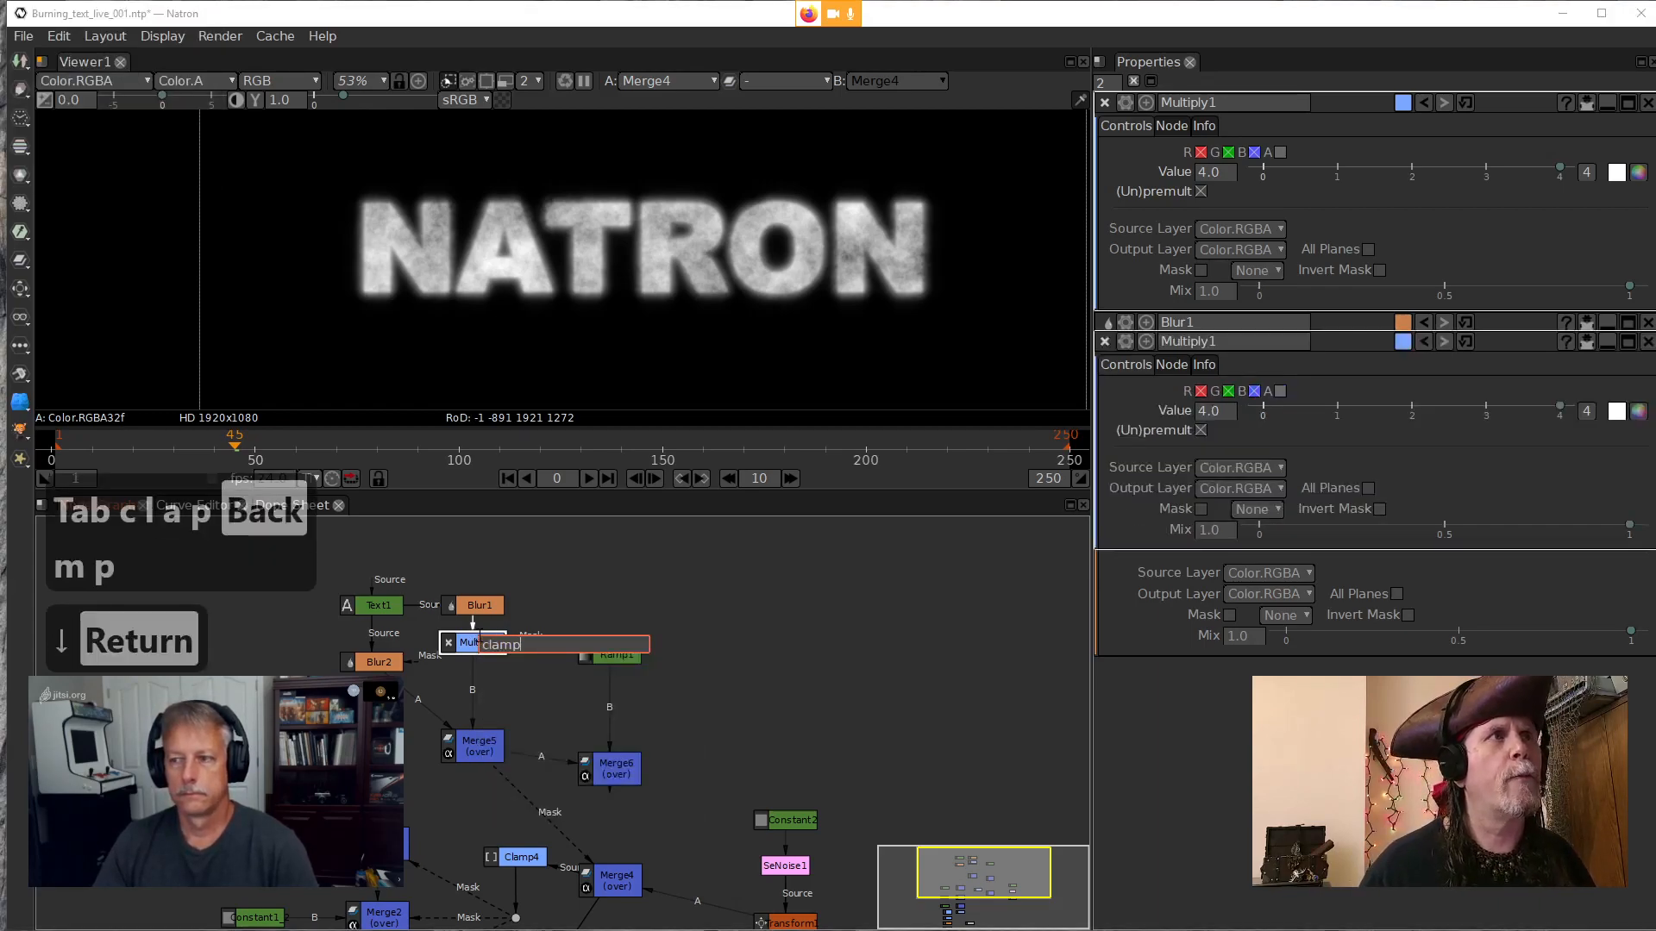
{"action": "left_click_drag", "start_coordinate": [561, 730], "coordinate": [604, 704]}
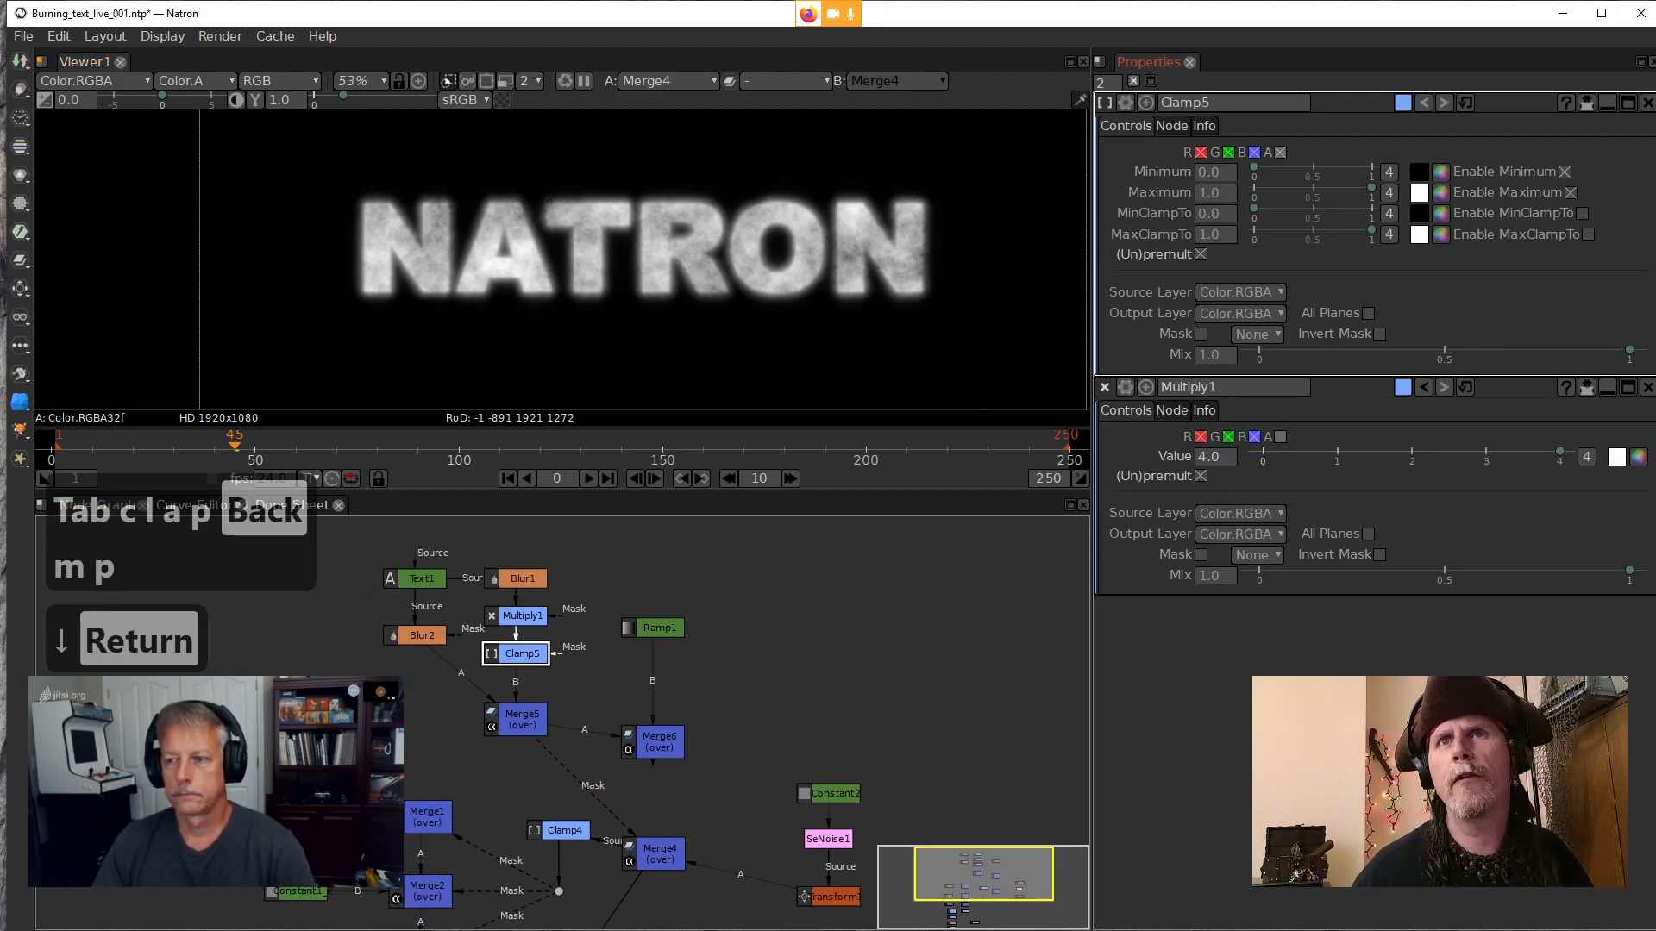
{"action": "left_click", "coordinate": [1587, 235]}
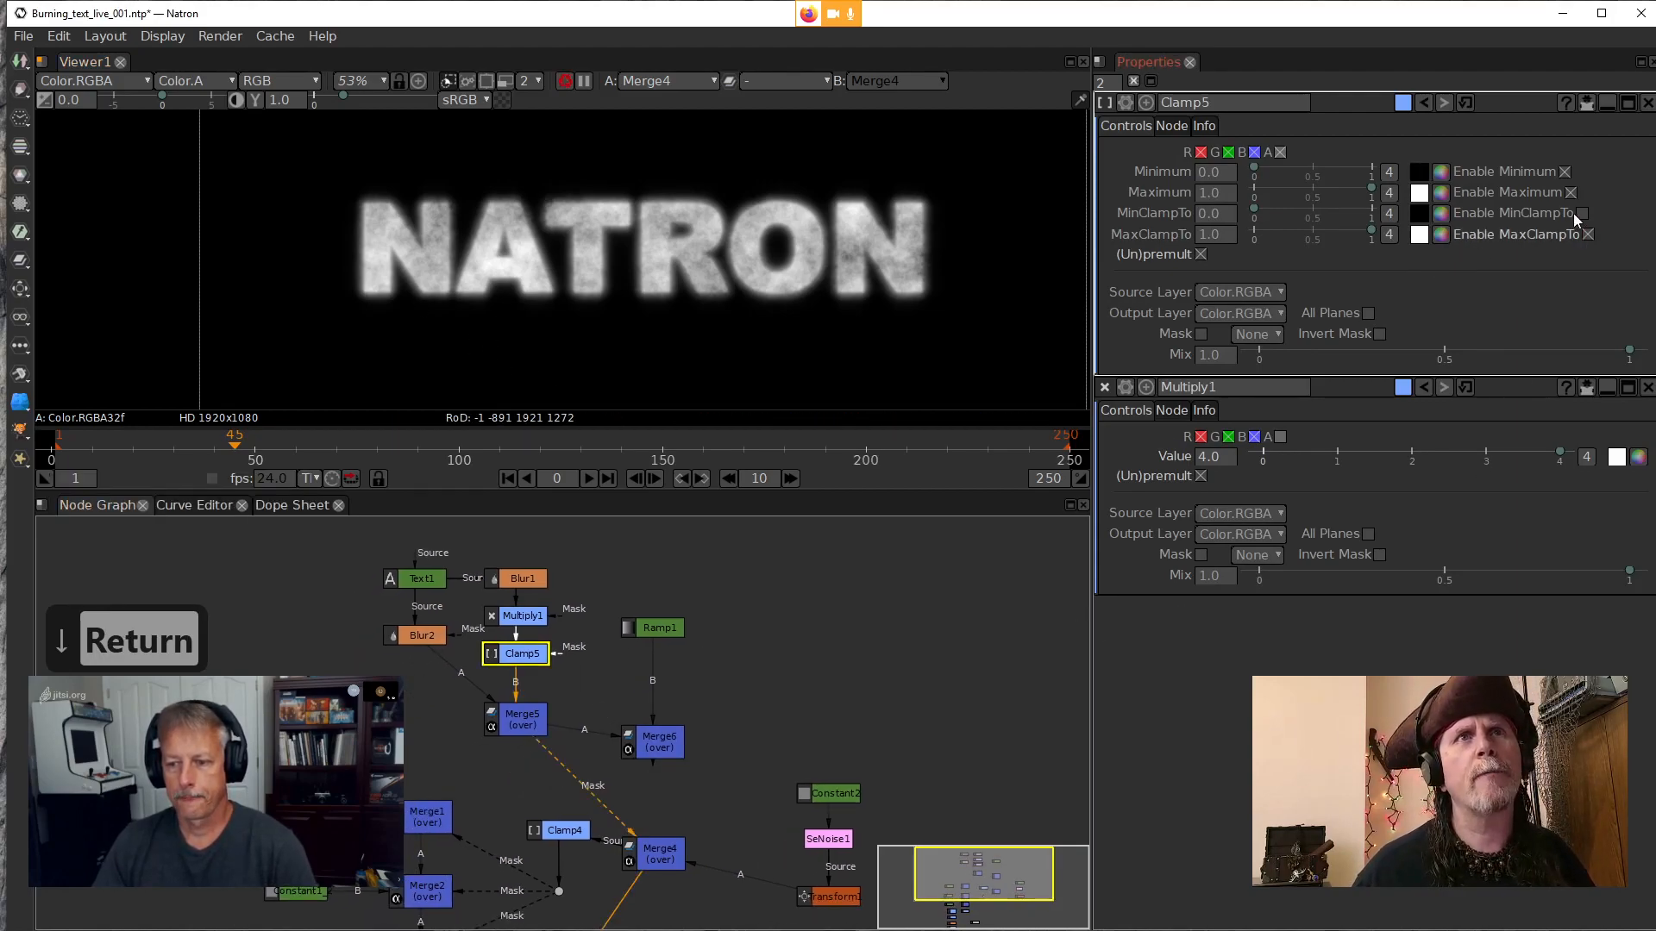
{"action": "left_click", "coordinate": [1579, 213]}
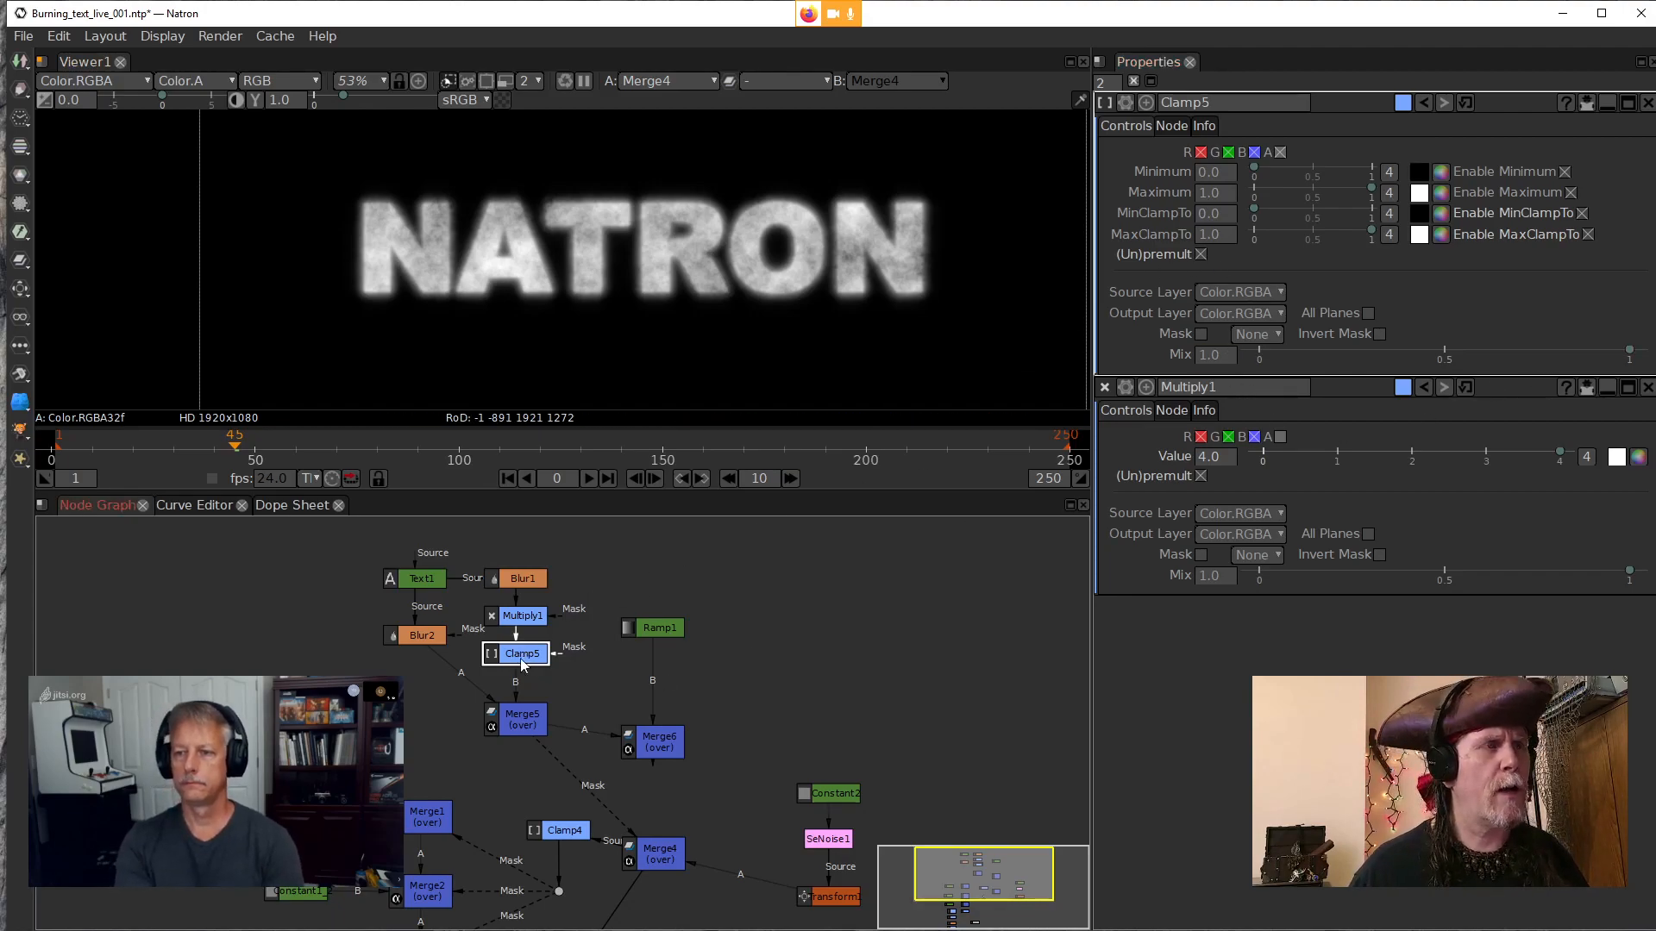
View Clamp5, Multiply1 and Blur1 alternately to compare how multiplying and clamping affect the blurred text
{"action": "key", "text": "1"}
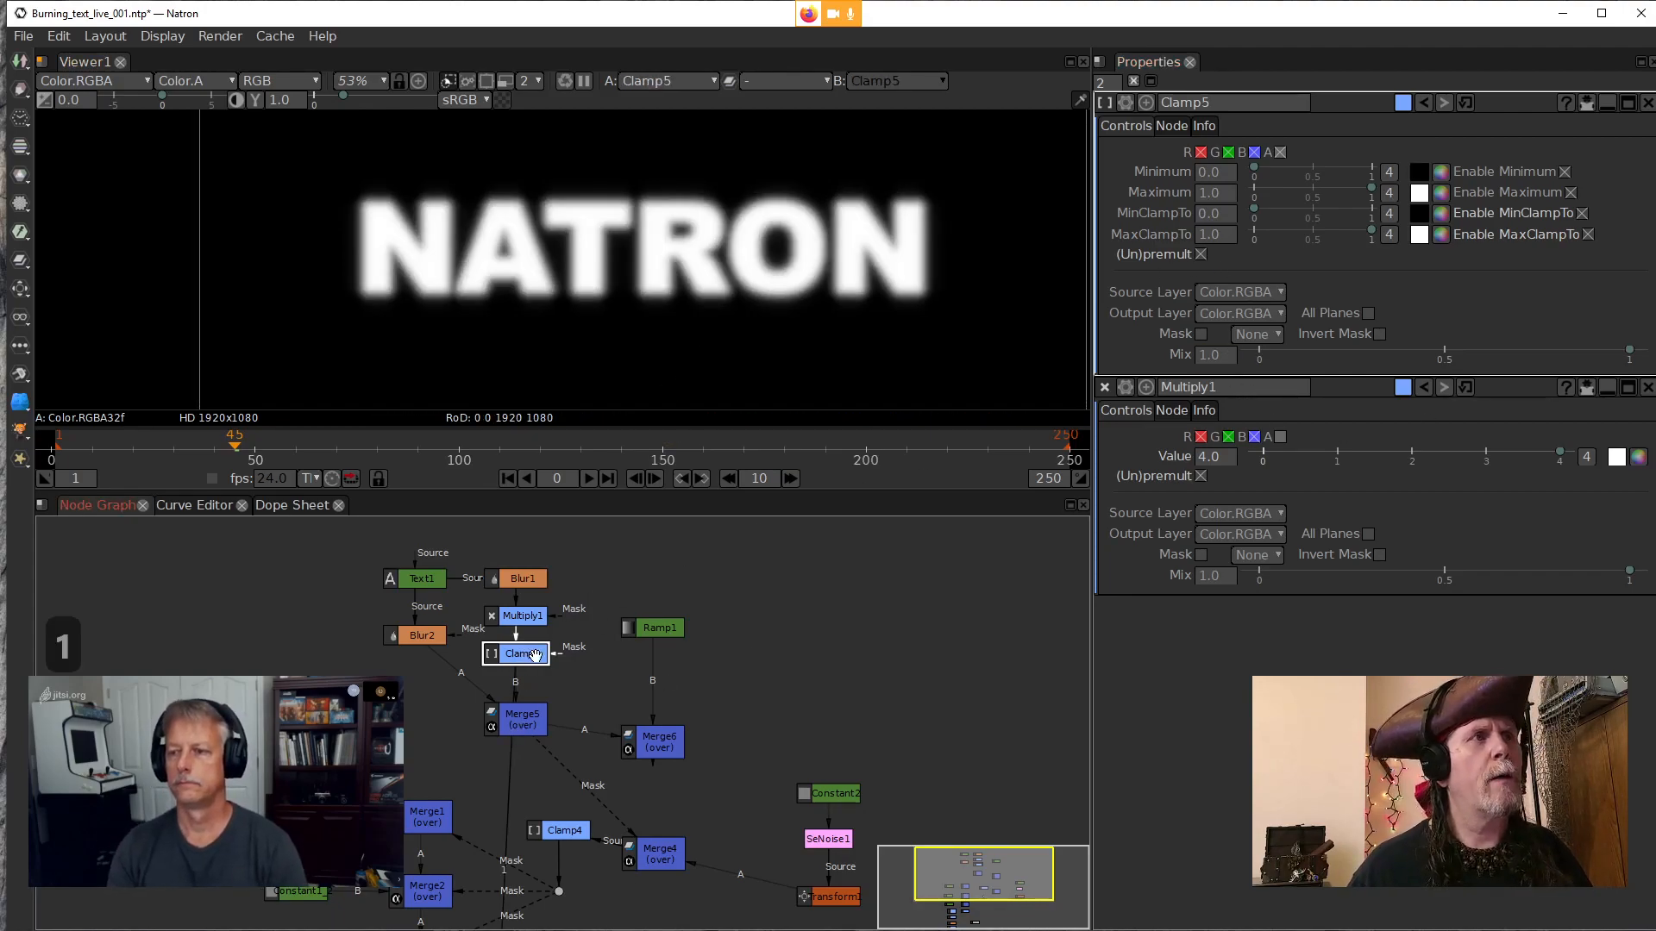
{"action": "left_click", "coordinate": [534, 618]}
{"action": "key", "text": "1"}
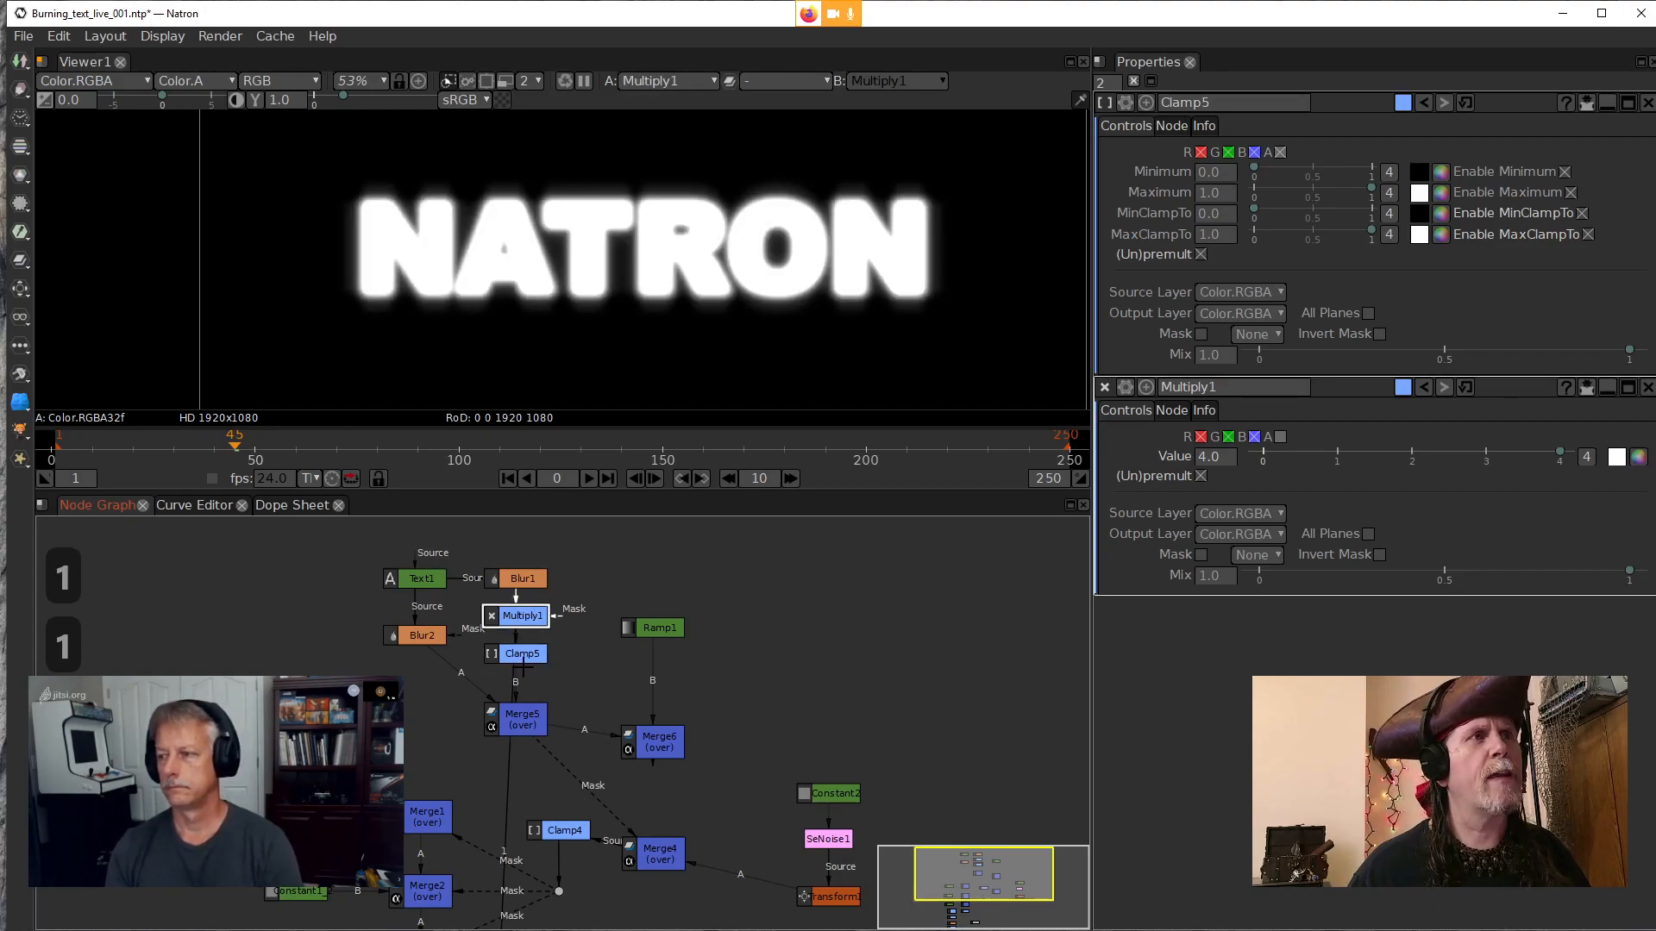
{"action": "left_click", "coordinate": [521, 653]}
{"action": "key", "text": "1"}
{"action": "left_click", "coordinate": [521, 578]}
{"action": "key", "text": "1"}
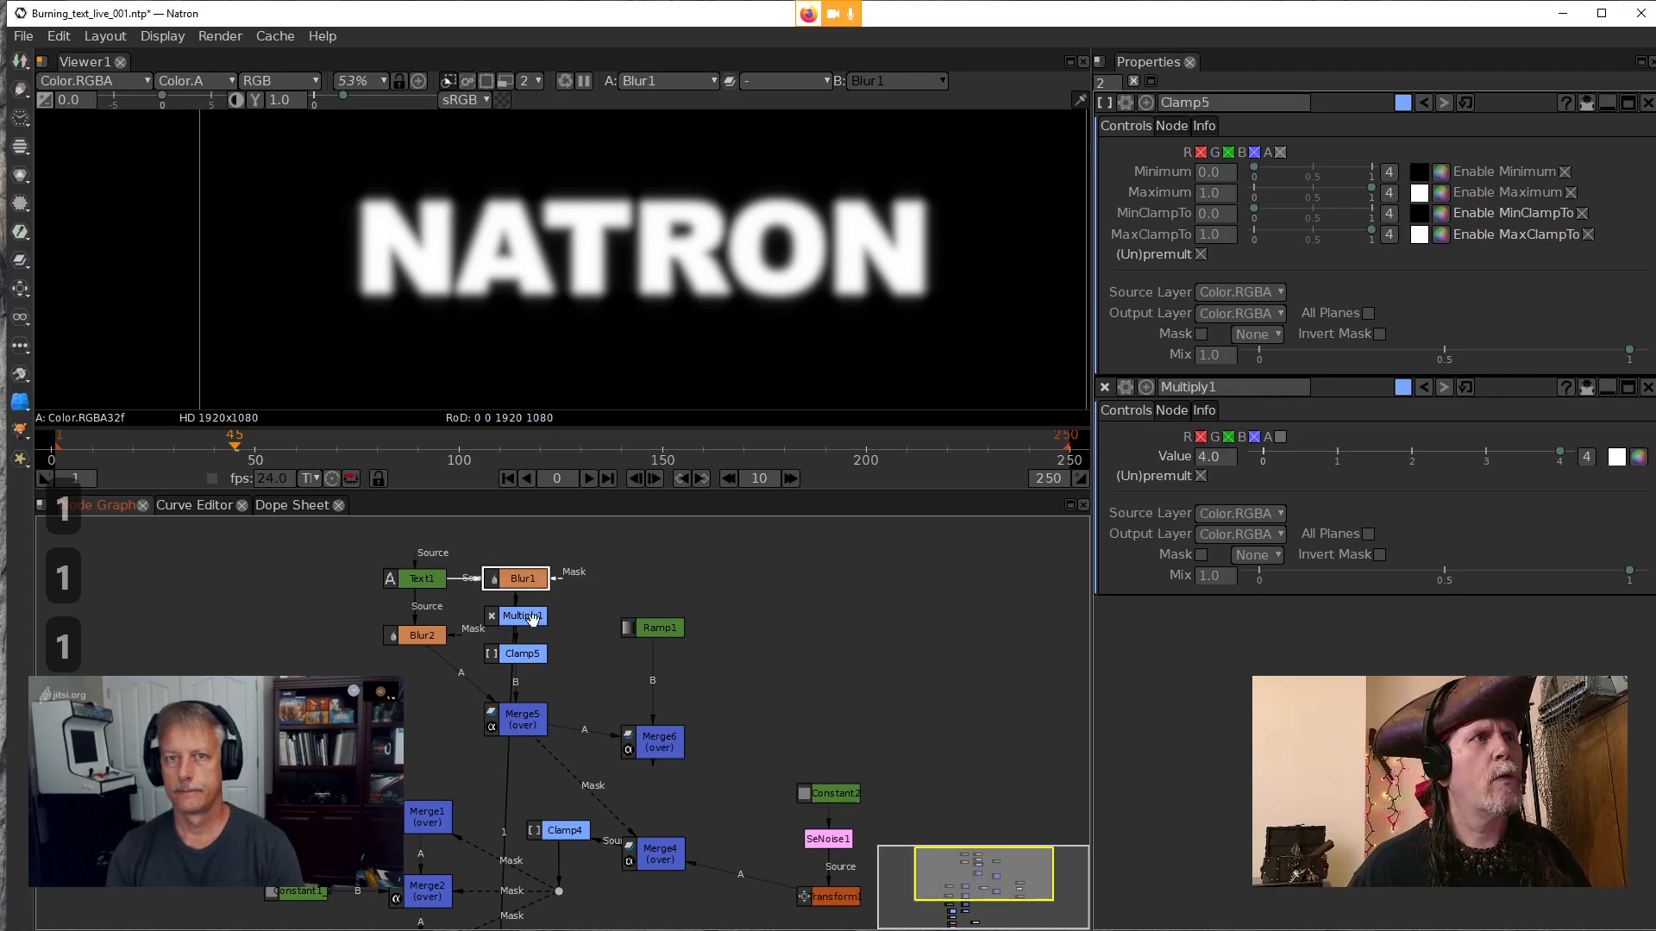
{"action": "left_click", "coordinate": [535, 620]}
{"action": "key", "text": "1"}
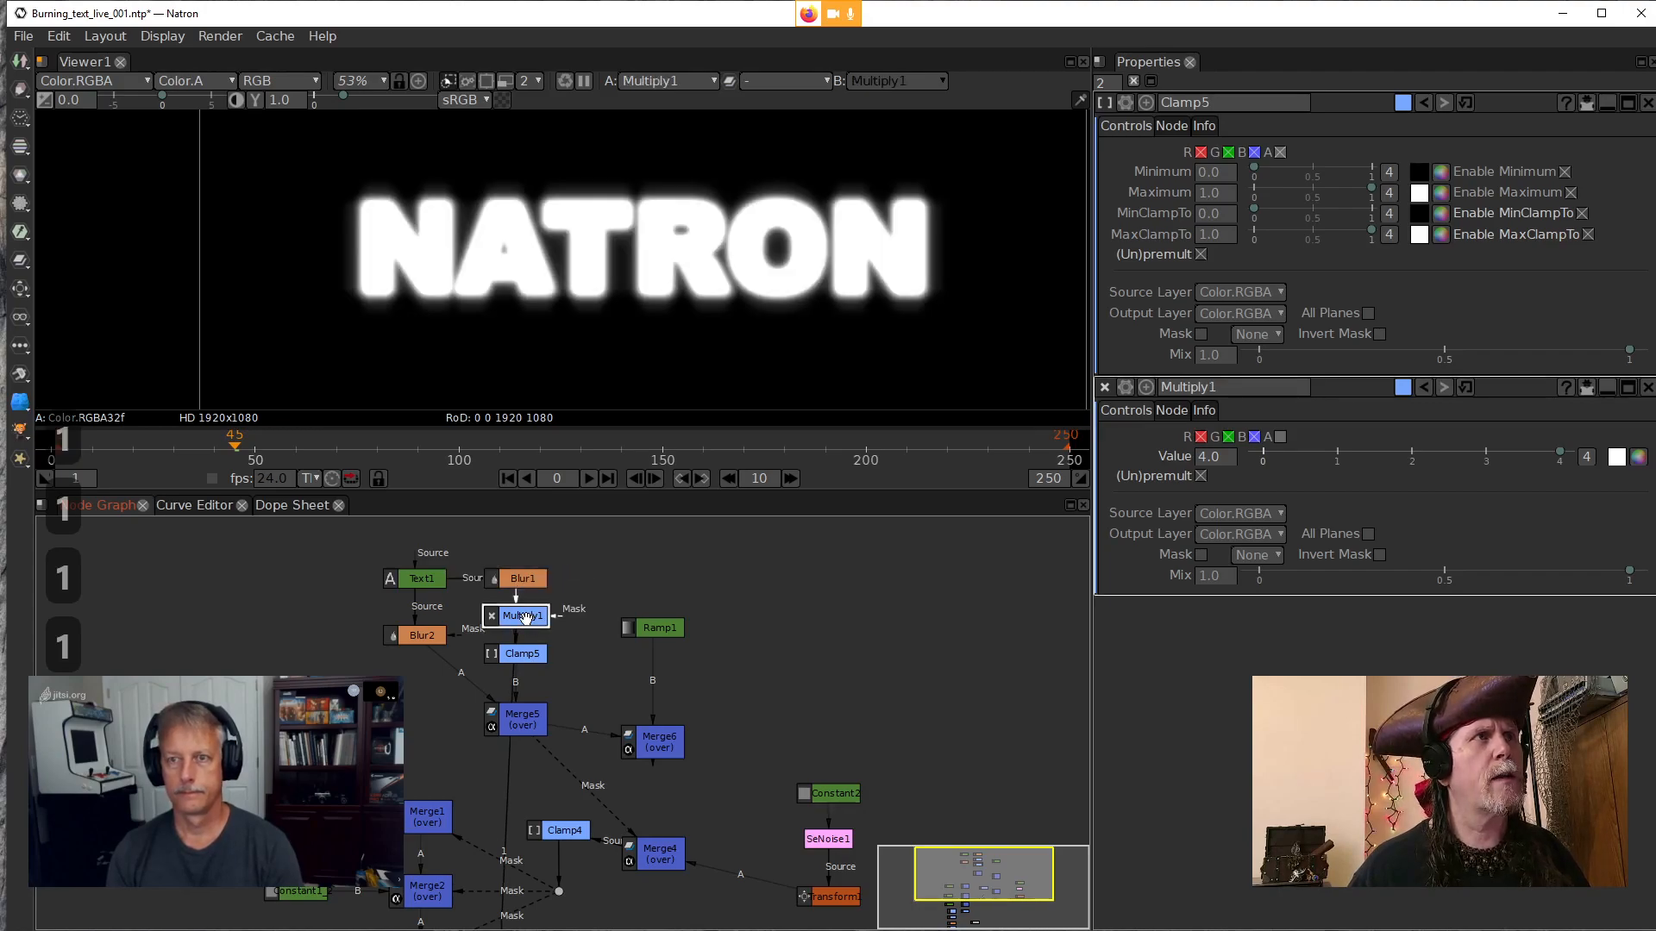
{"action": "left_click", "coordinate": [534, 660]}
{"action": "key", "text": "1"}
{"action": "left_click", "coordinate": [529, 578]}
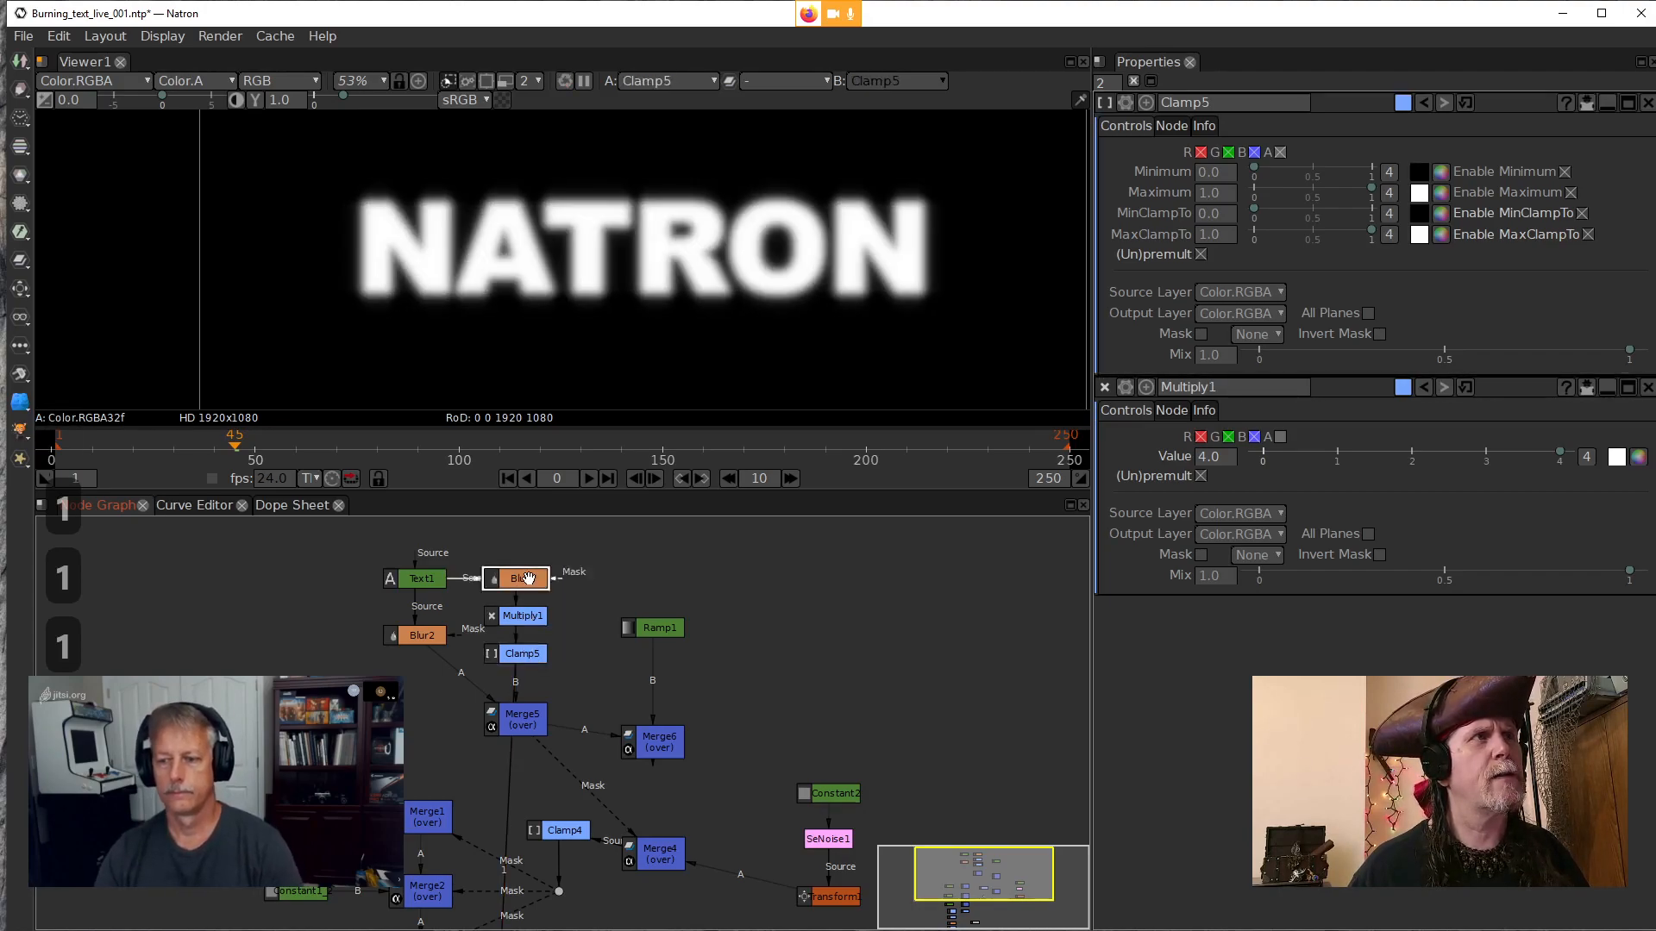
{"action": "left_click", "coordinate": [532, 661]}
{"action": "key", "text": "1"}
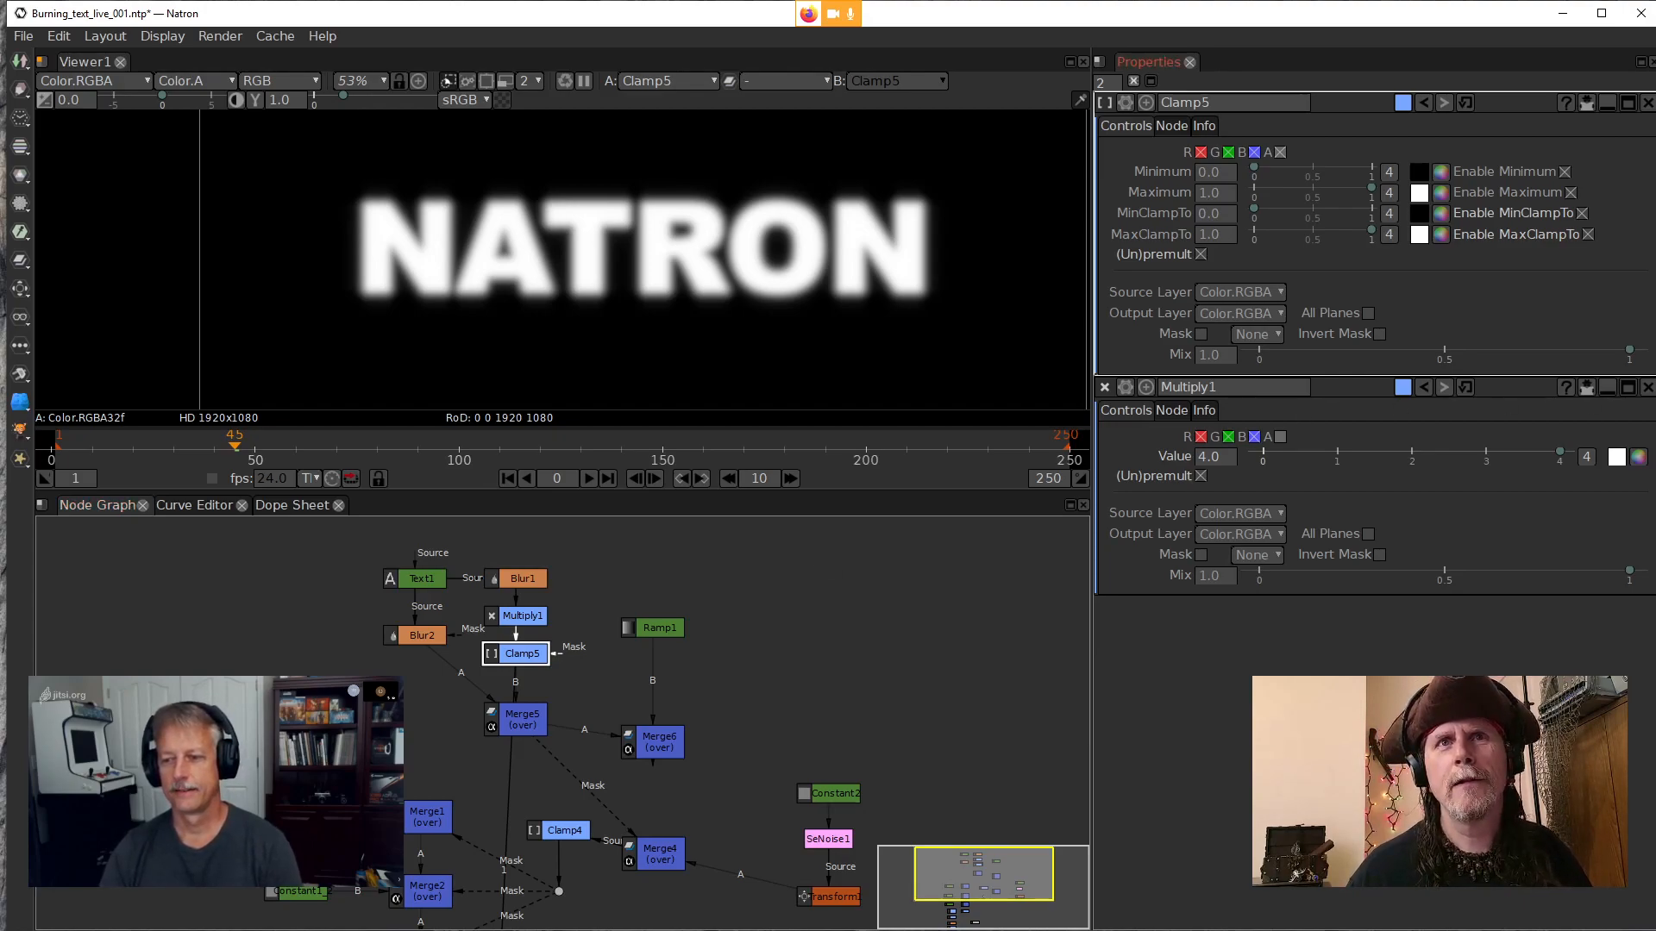
Switch to the Burning_Text_003 reference project and view its node outputs for comparison
{"action": "key", "text": "alt+Tab"}
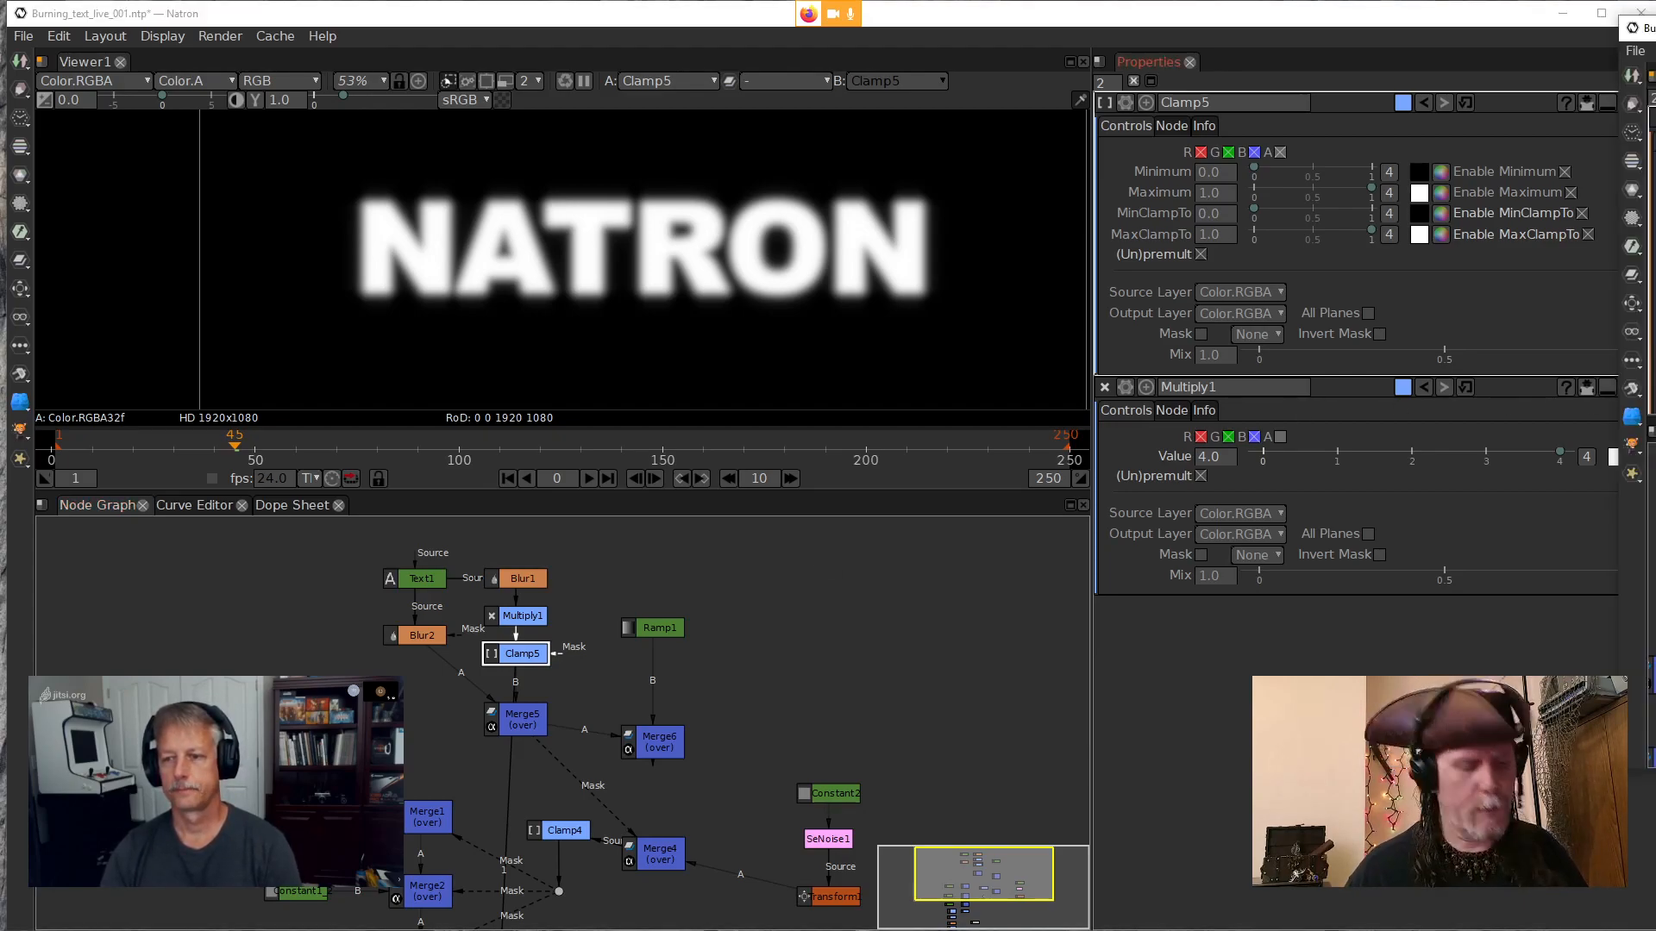
{"action": "key", "text": "1"}
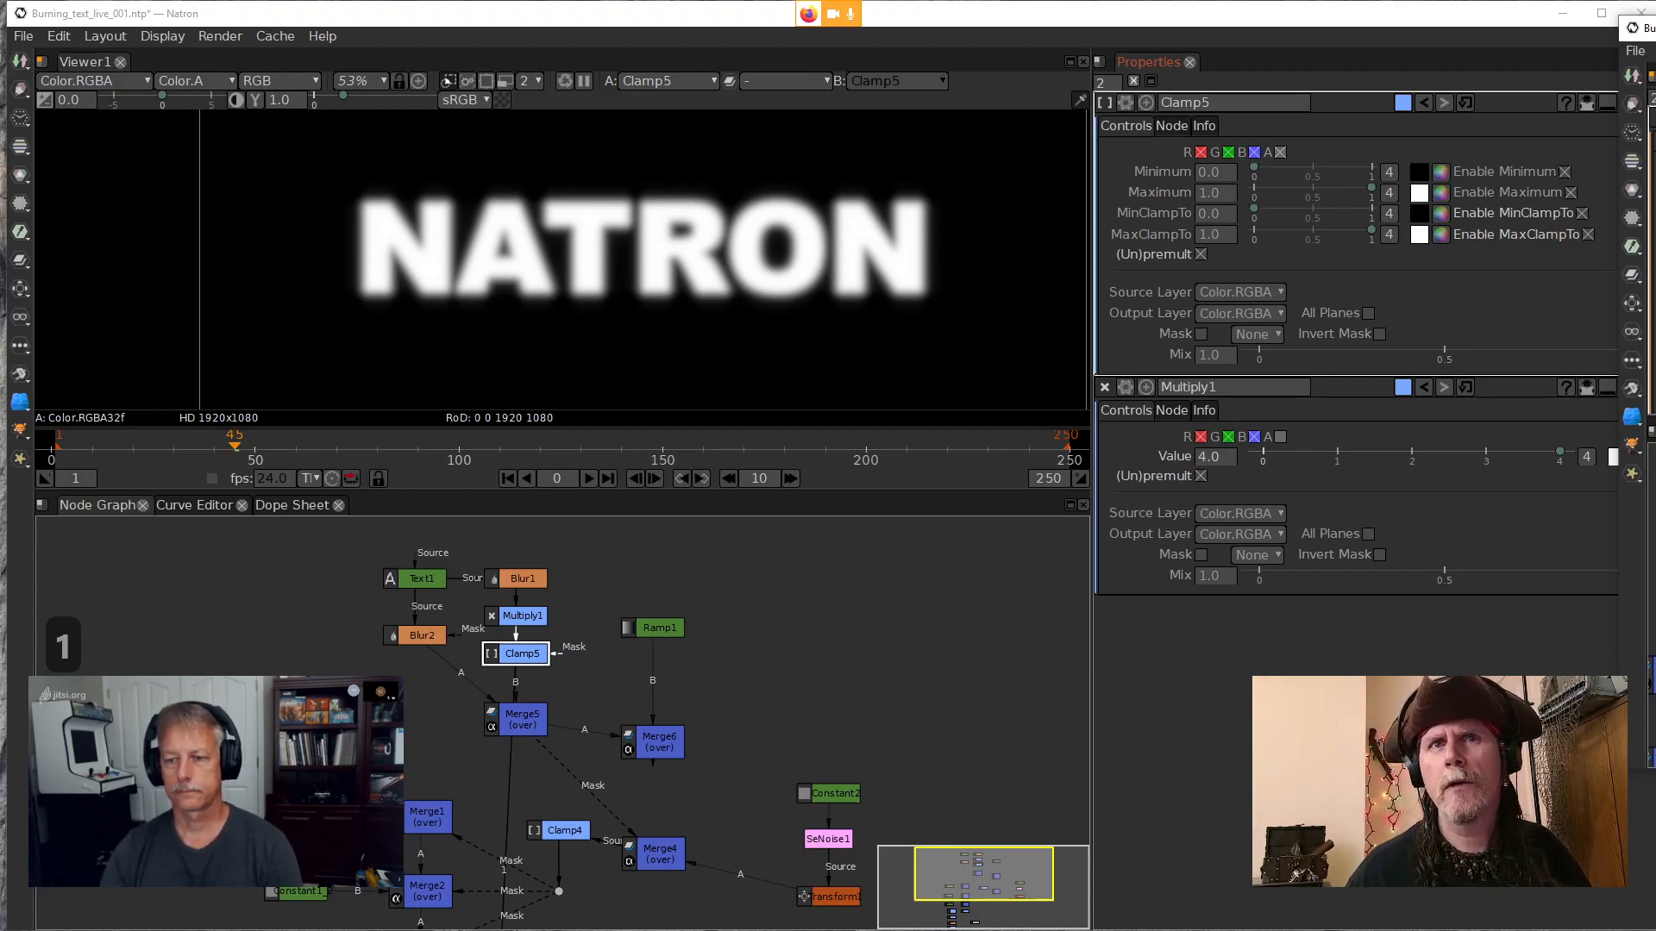
{"action": "key", "text": "1"}
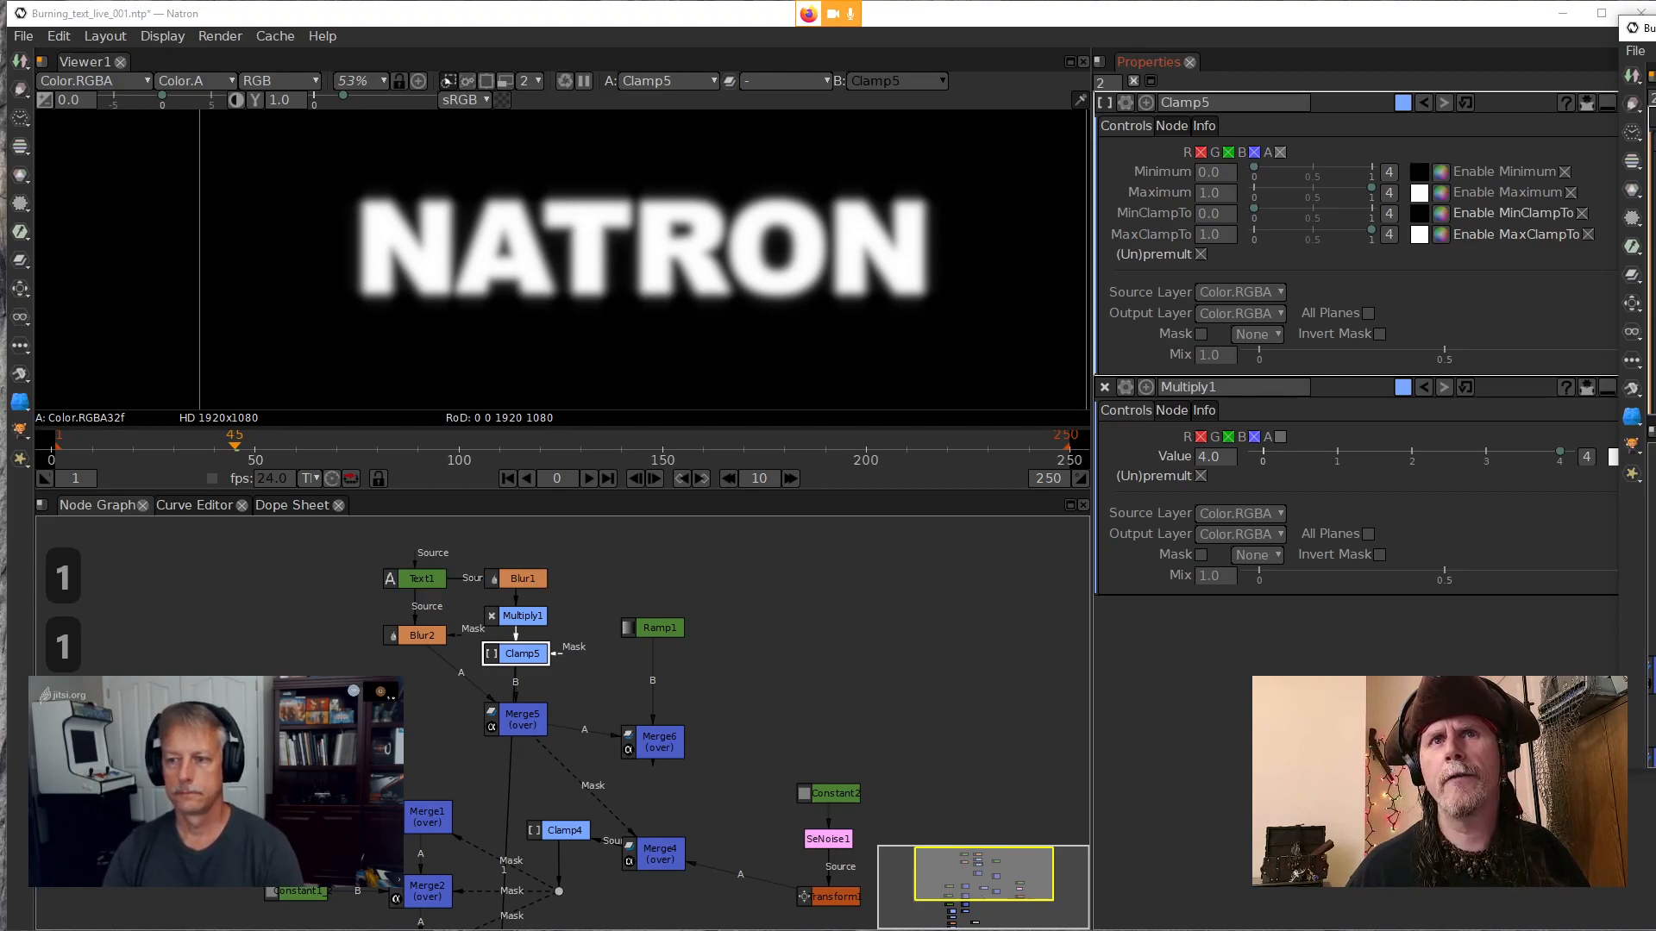
{"action": "key", "text": "1"}
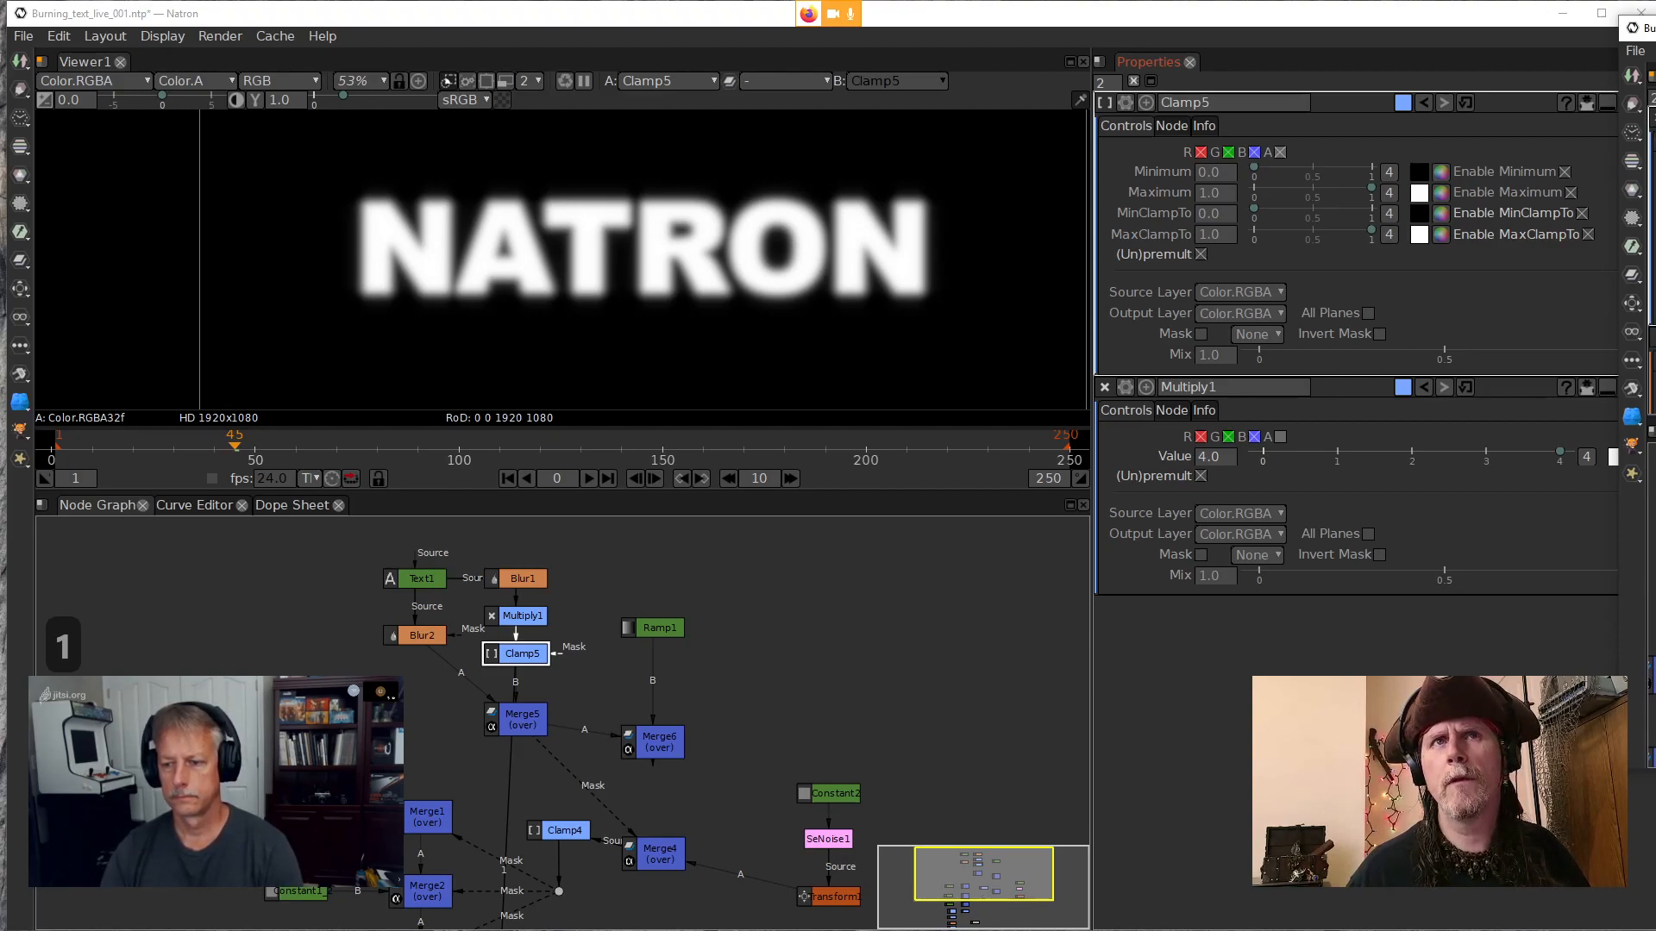
Show Blur1 in the viewer and open the Blur1 and Multiply1 settings to review them
{"action": "left_click", "coordinate": [520, 617]}
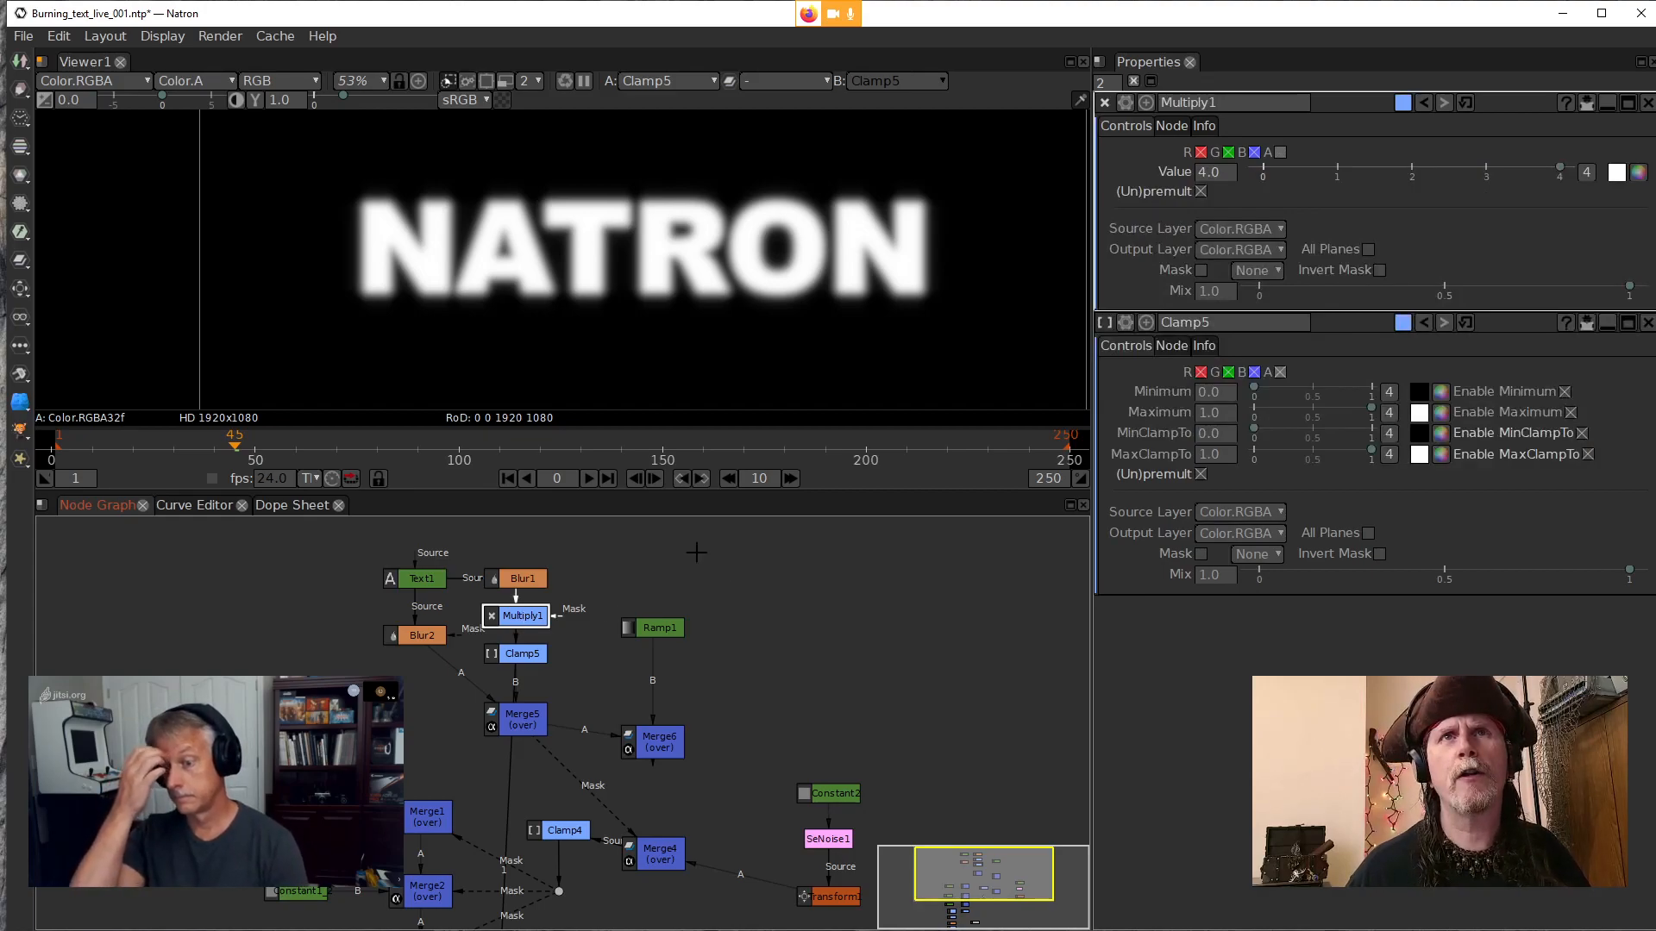
{"action": "left_click", "coordinate": [523, 580]}
{"action": "key", "text": "1"}
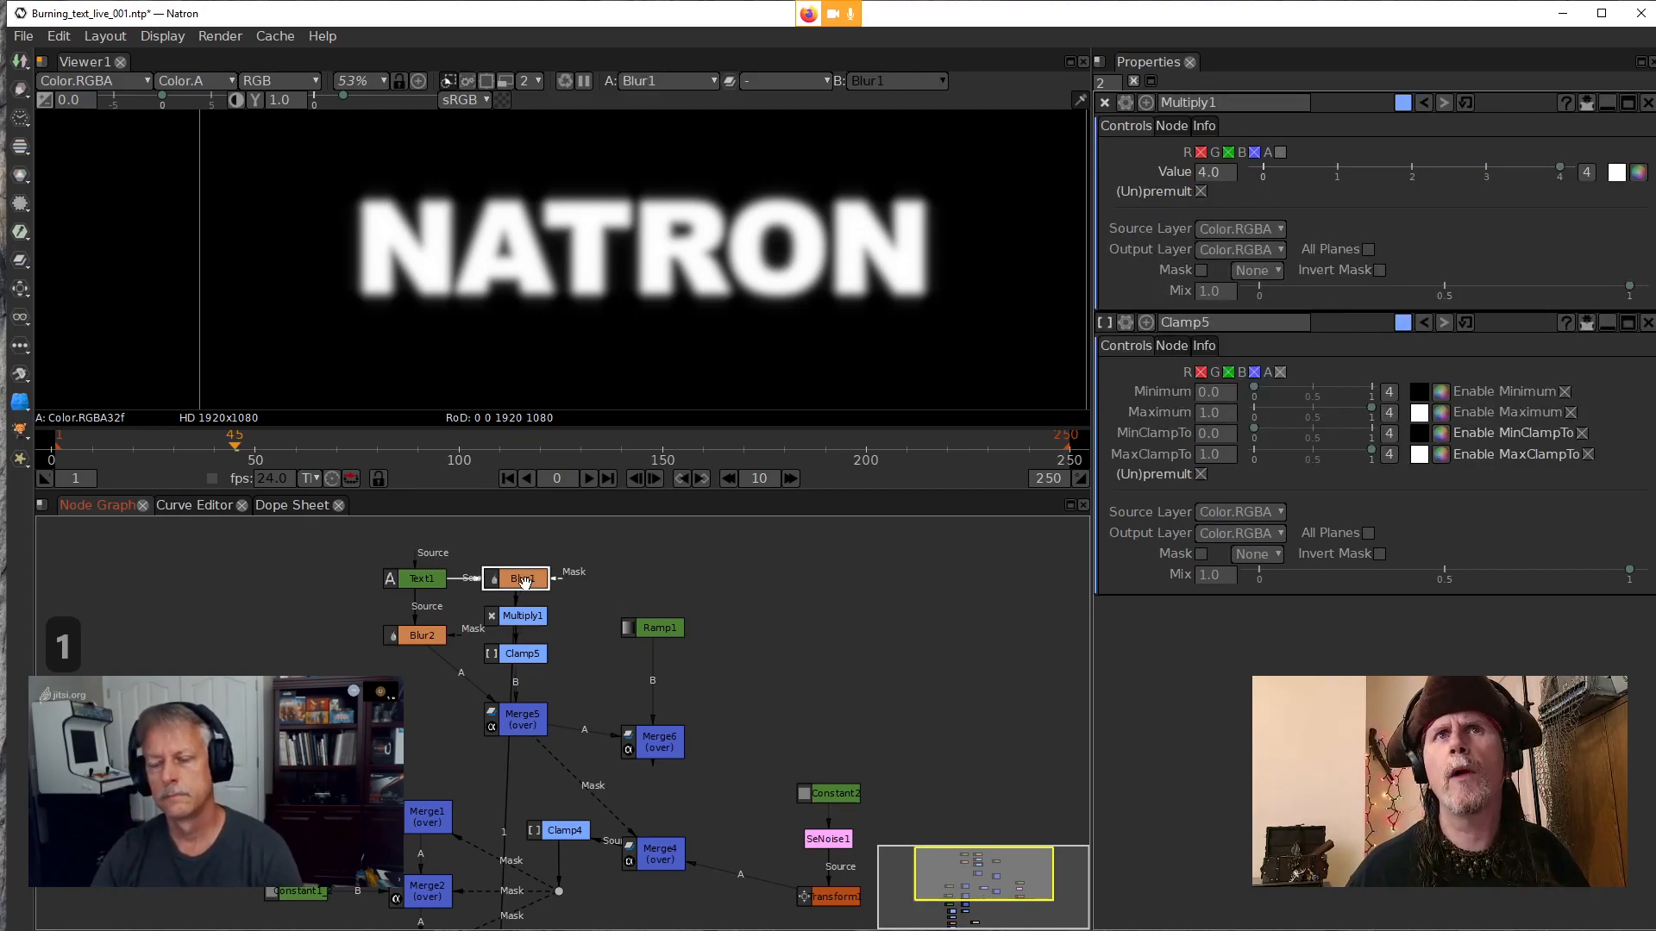
{"action": "double_click", "coordinate": [526, 583]}
{"action": "left_click", "coordinate": [524, 619]}
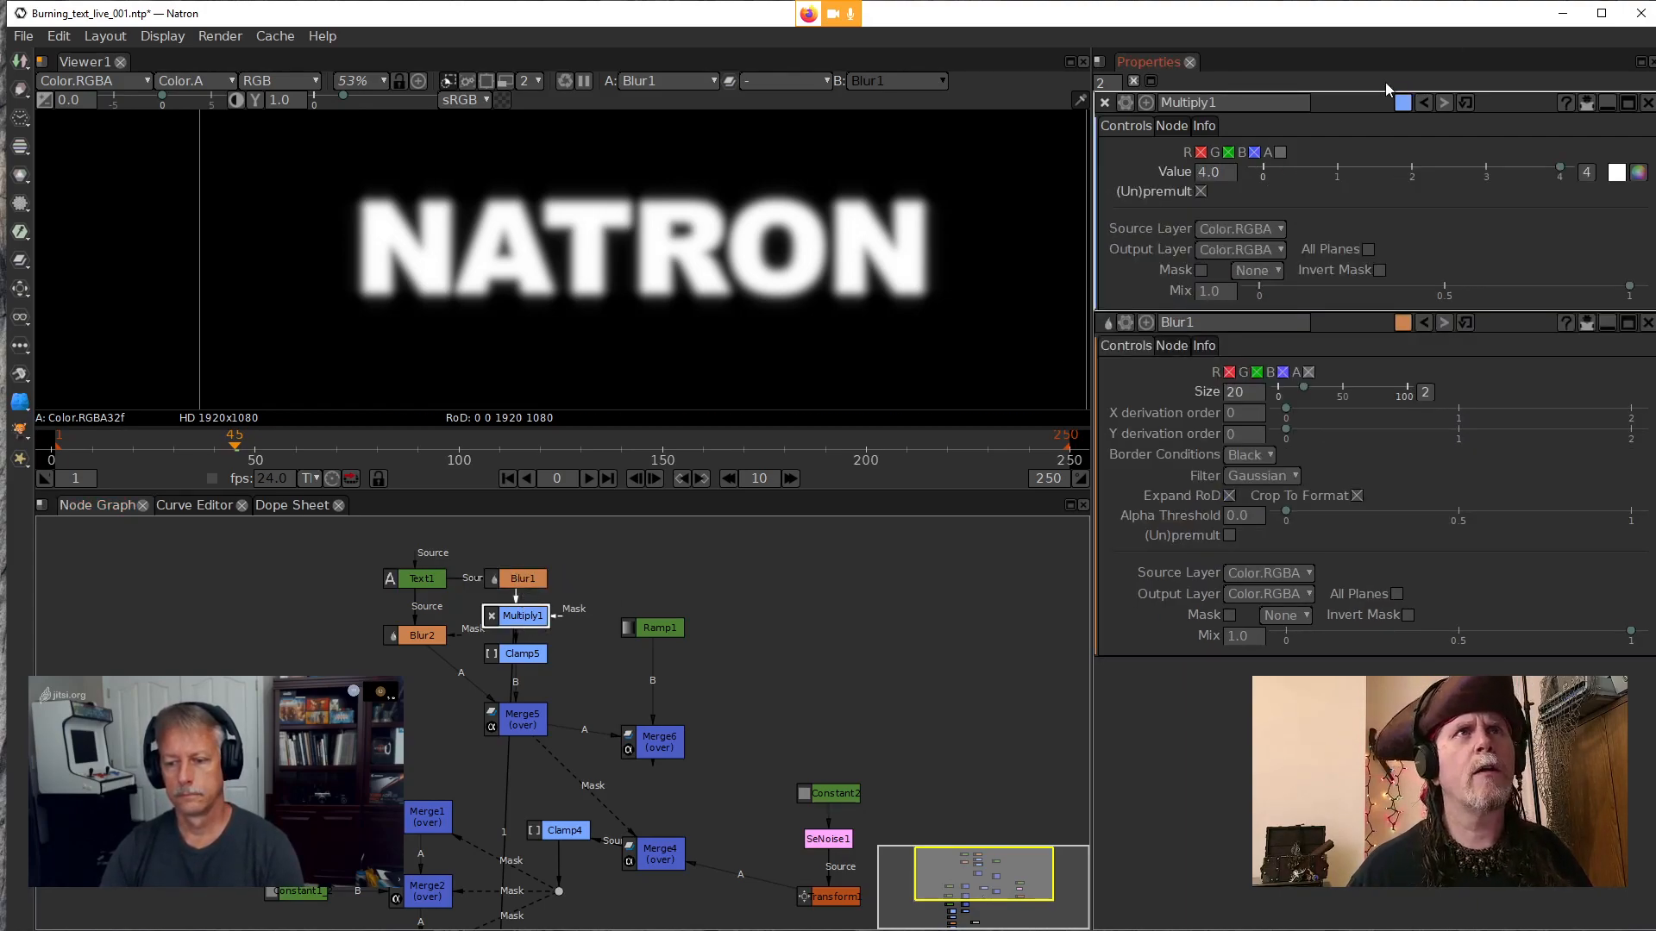
Enable the alpha channel on Multiply1 and show Clamp5 in the viewer
{"action": "left_click", "coordinate": [1280, 153]}
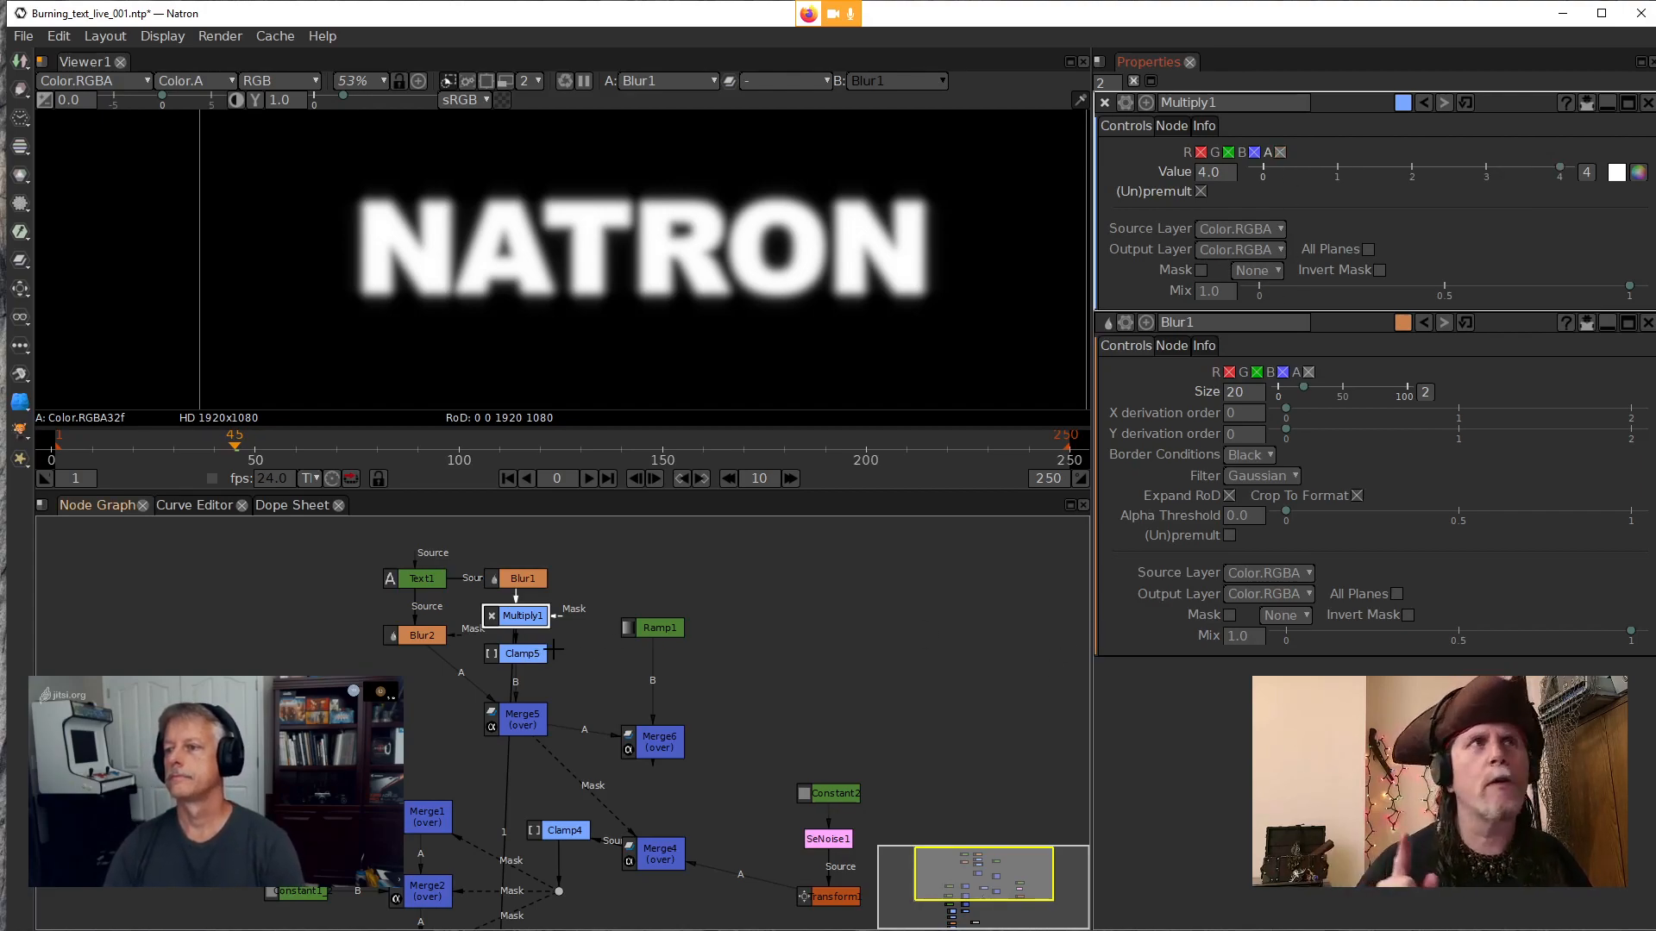
{"action": "left_click", "coordinate": [534, 621]}
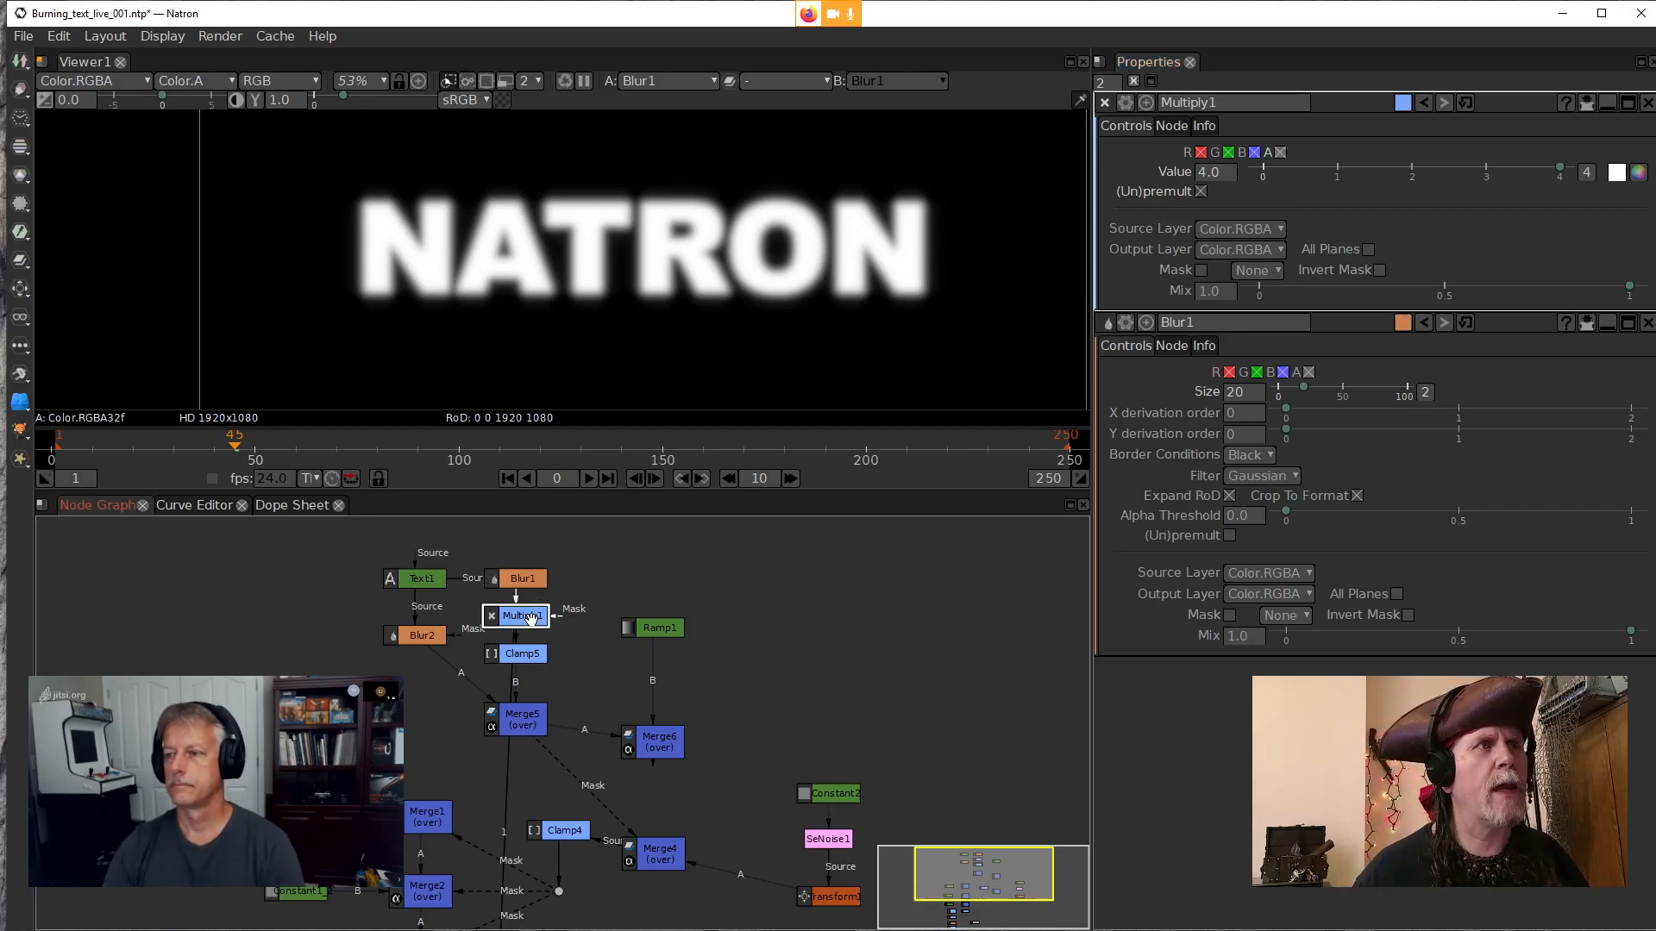
{"action": "left_click", "coordinate": [519, 661]}
{"action": "key", "text": "1"}
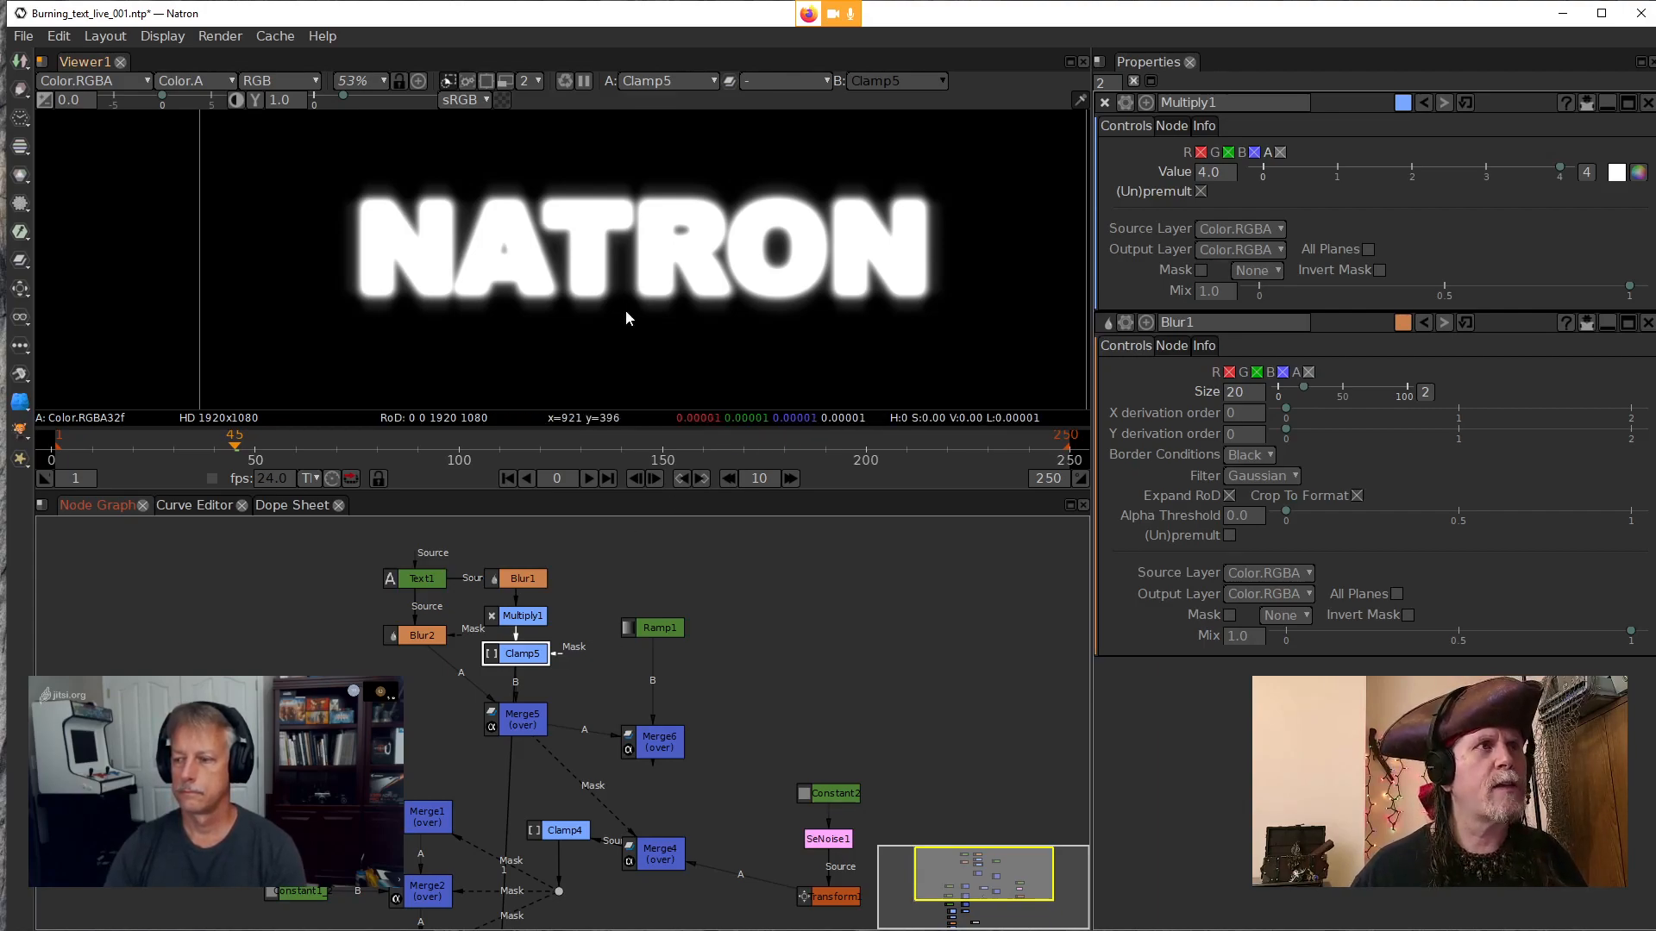
View the Merge5 and Merge4 outputs in turn and switch to the reference project for comparison
{"action": "left_click", "coordinate": [528, 721]}
{"action": "key", "text": "1"}
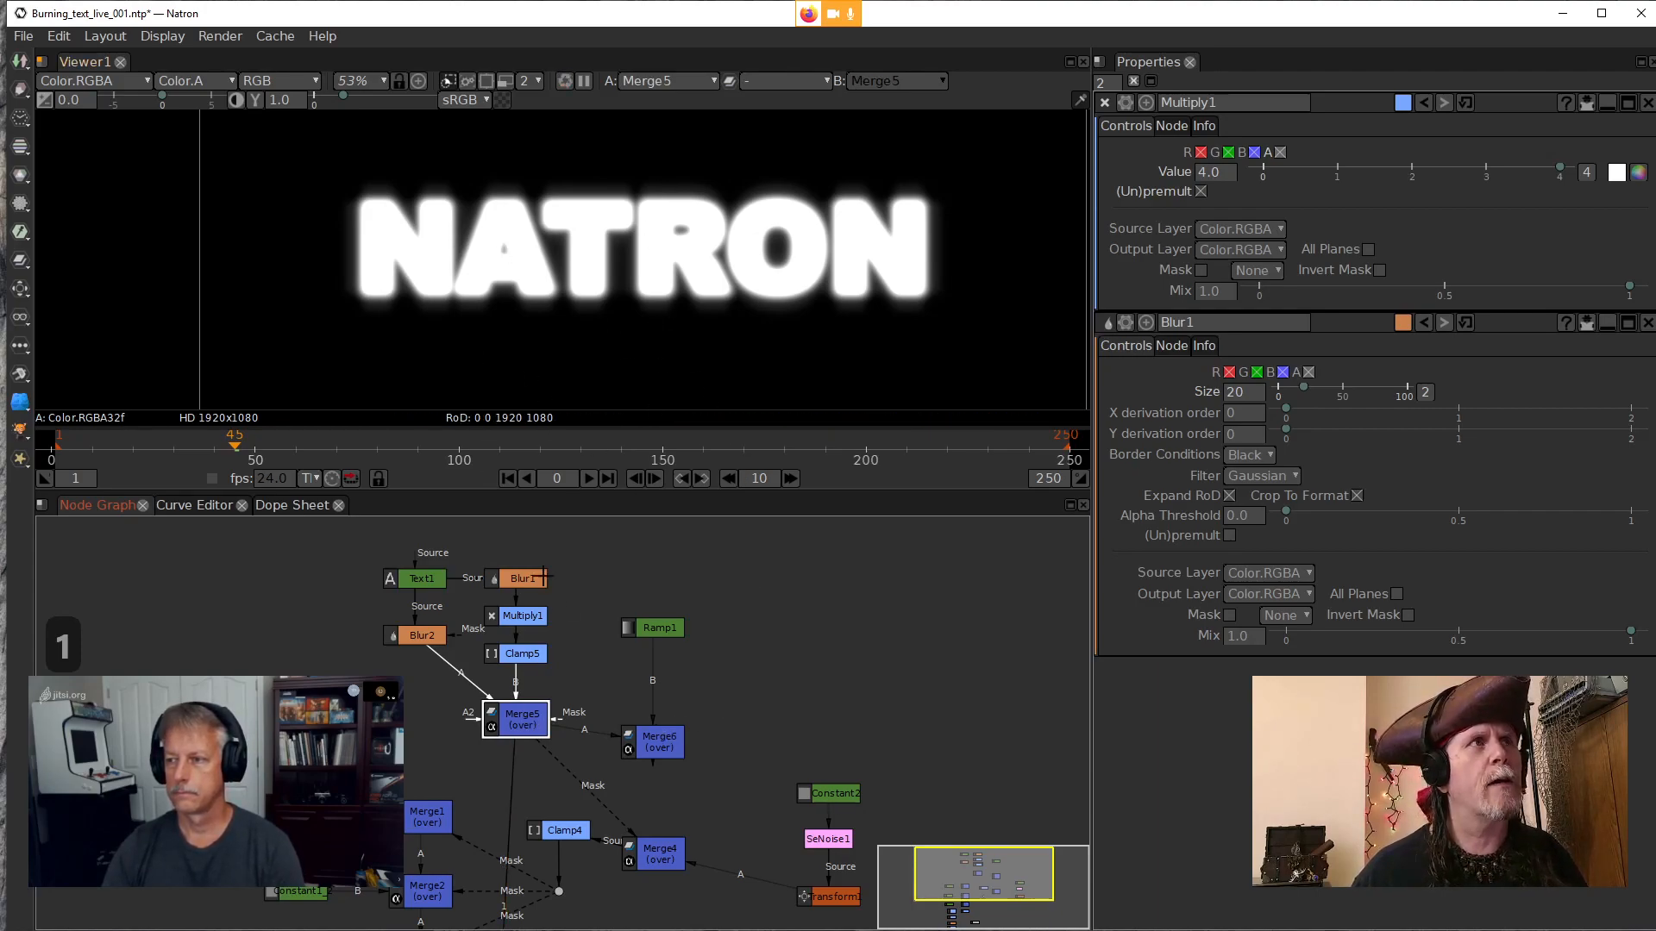
{"action": "left_click", "coordinate": [673, 862]}
{"action": "key", "text": "1"}
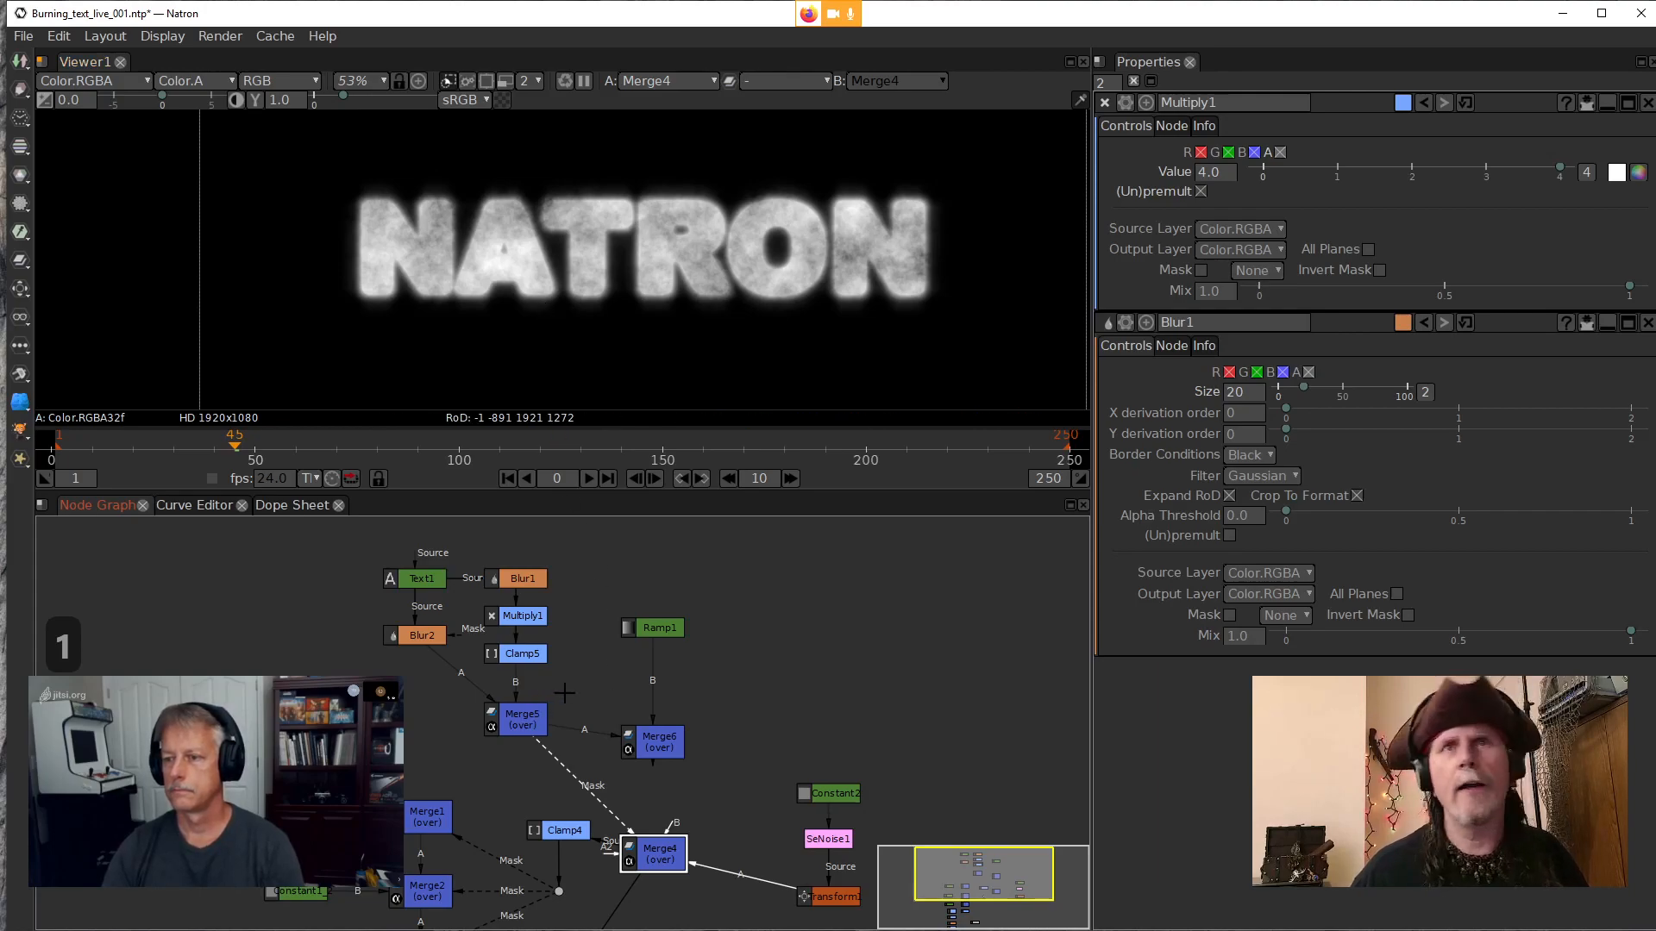
{"action": "key", "text": "alt+Tab"}
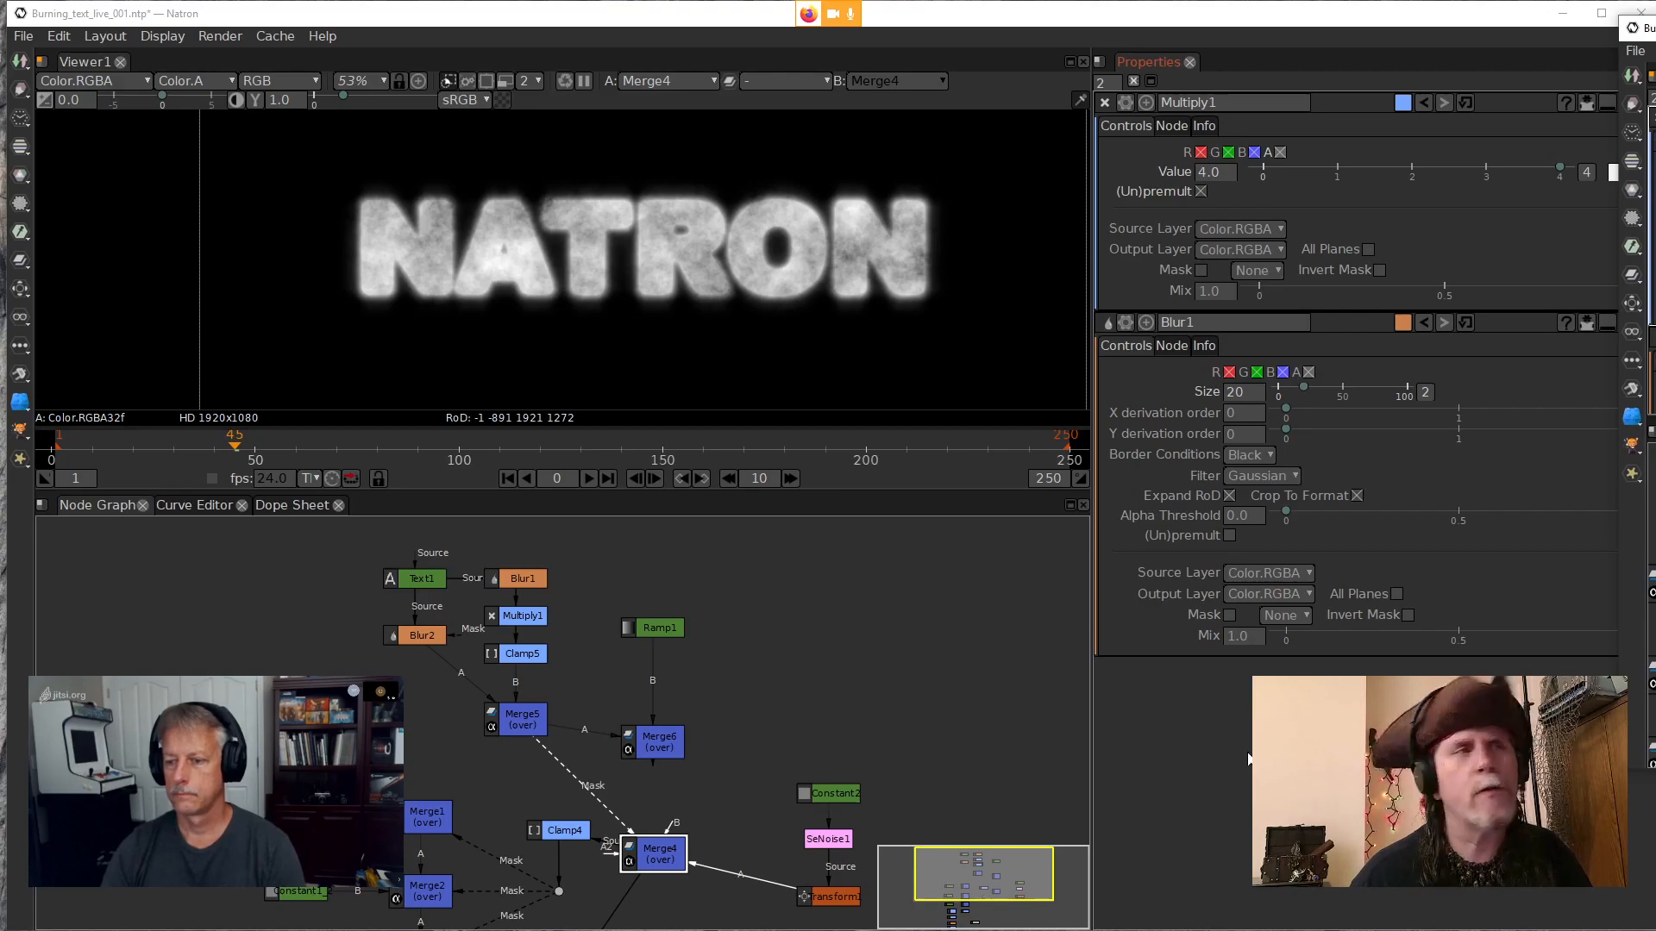
View Blur2, Clamp5, Merge5 and Merge4 in turn to compare the merge inputs with its masked result, opening the Merge5 settings
{"action": "left_click", "coordinate": [519, 721]}
{"action": "left_click", "coordinate": [423, 639]}
{"action": "key", "text": "1"}
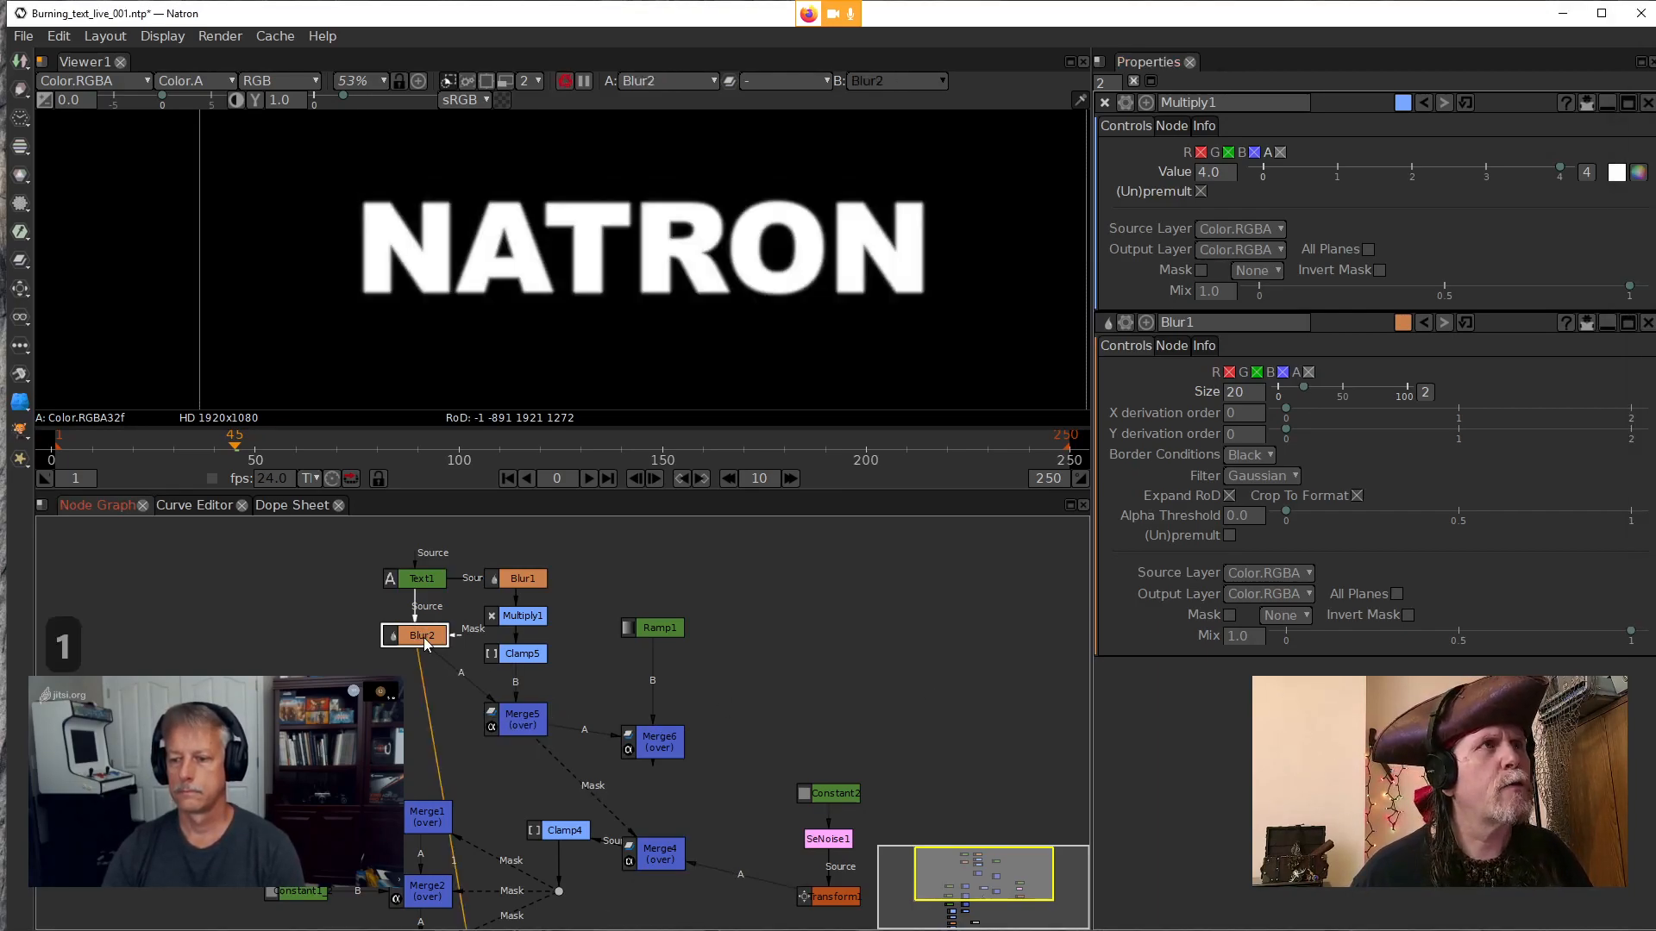
{"action": "left_click", "coordinate": [527, 717]}
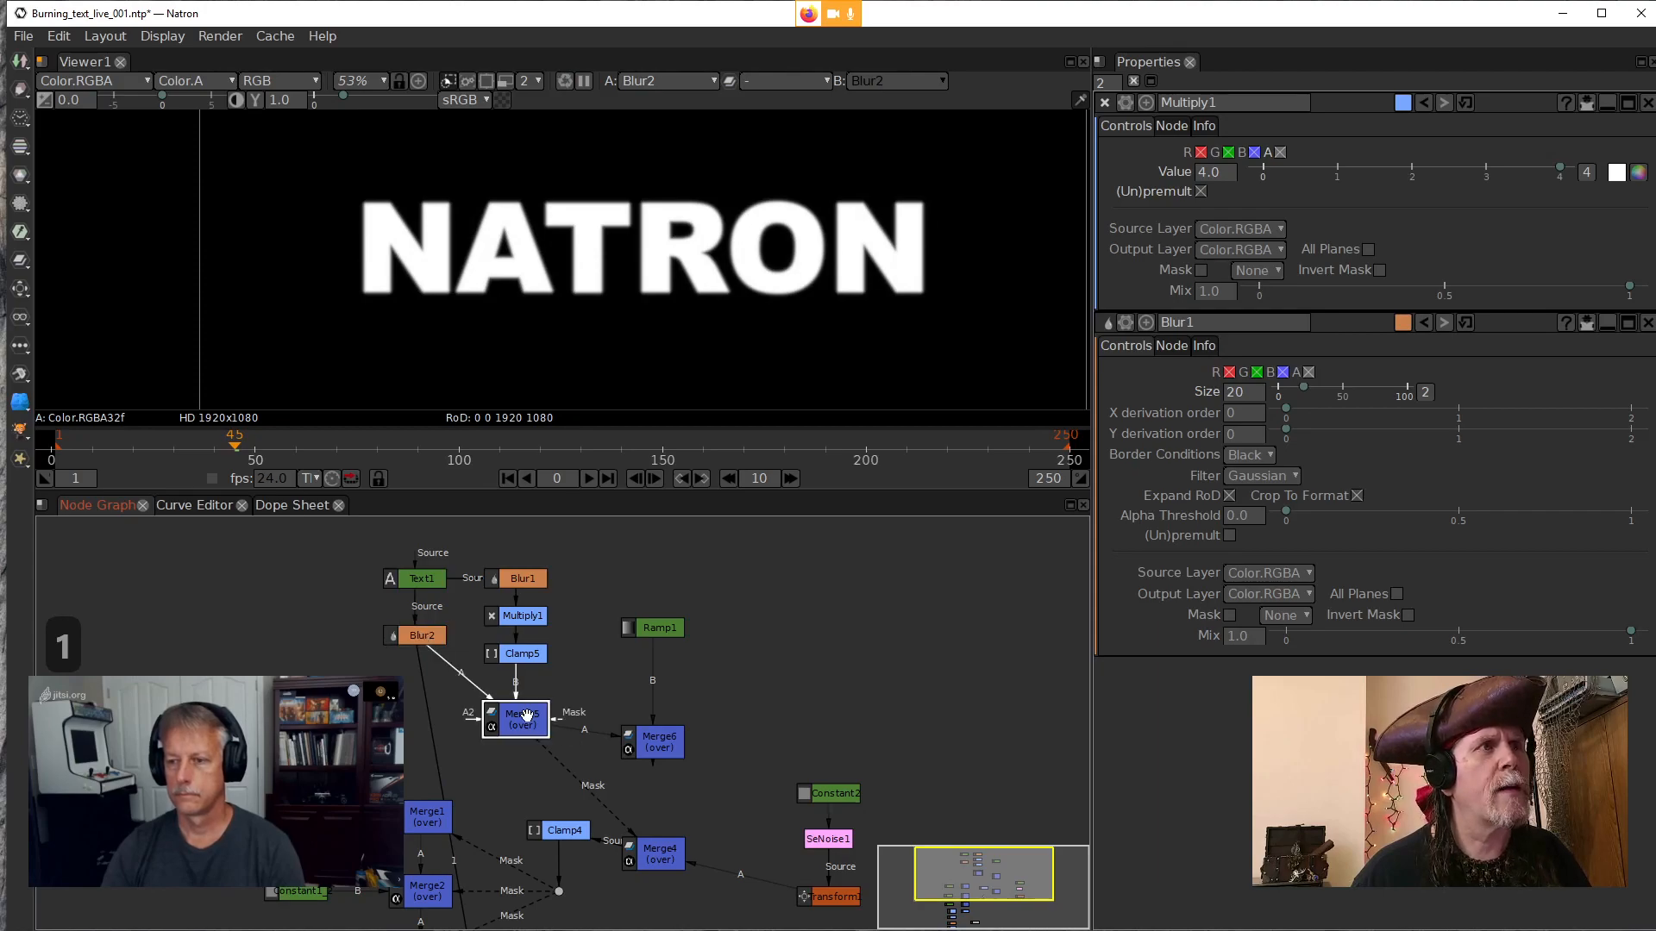
{"action": "left_click", "coordinate": [512, 659]}
{"action": "key", "text": "1"}
{"action": "double_click", "coordinate": [529, 729]}
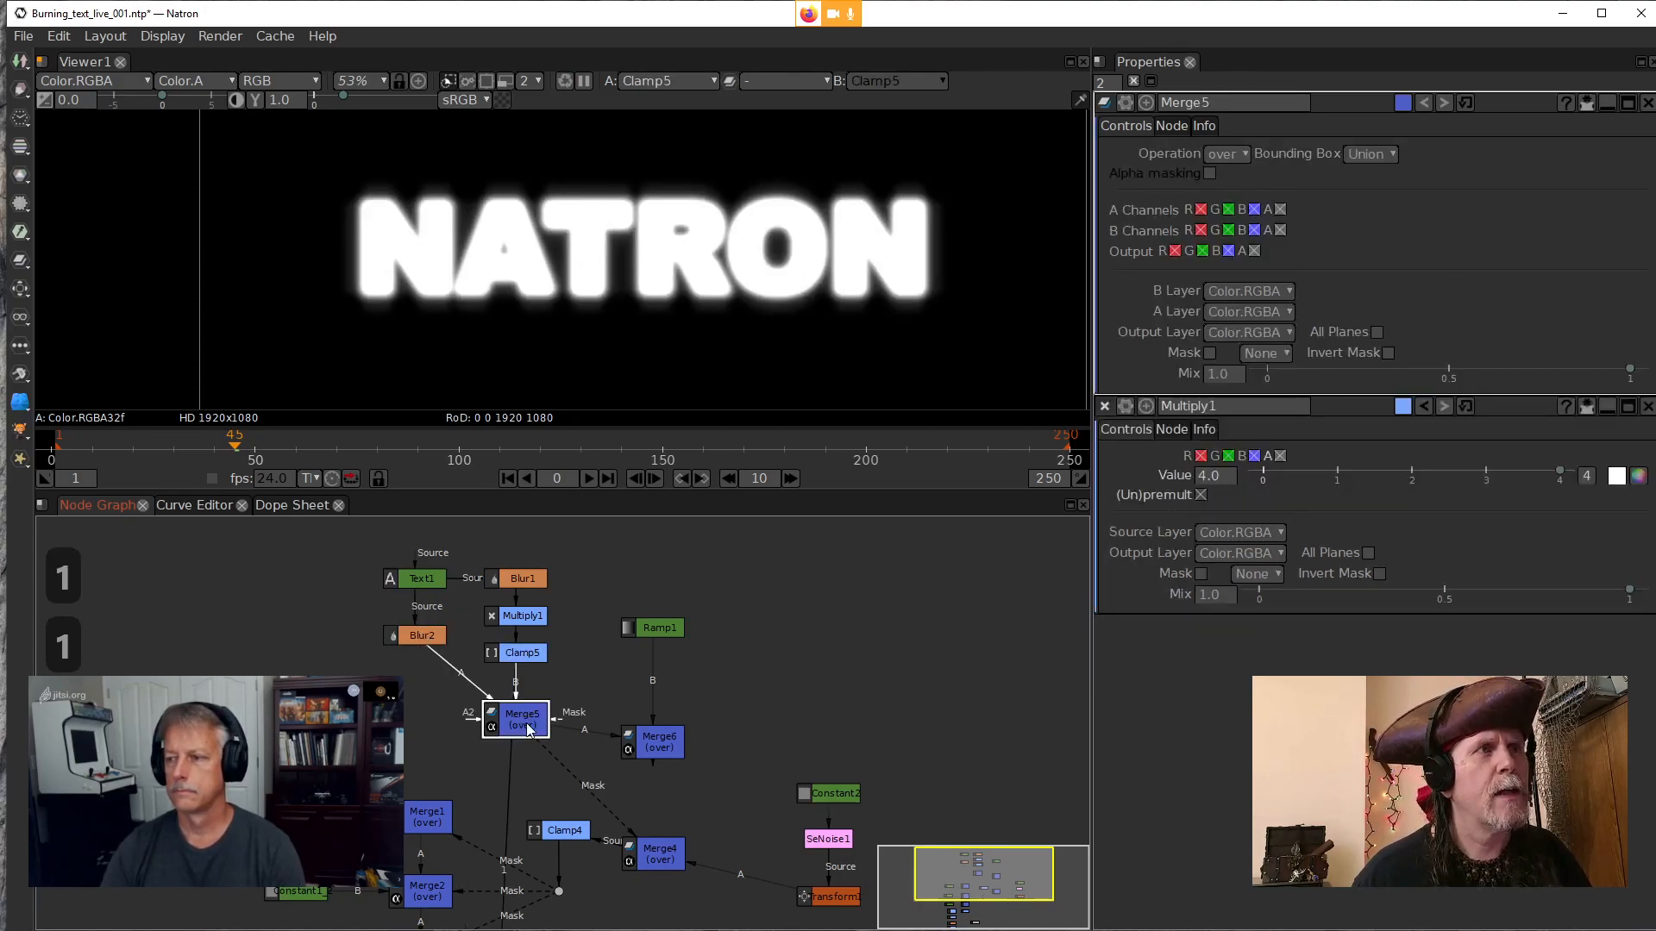
{"action": "key", "text": "1"}
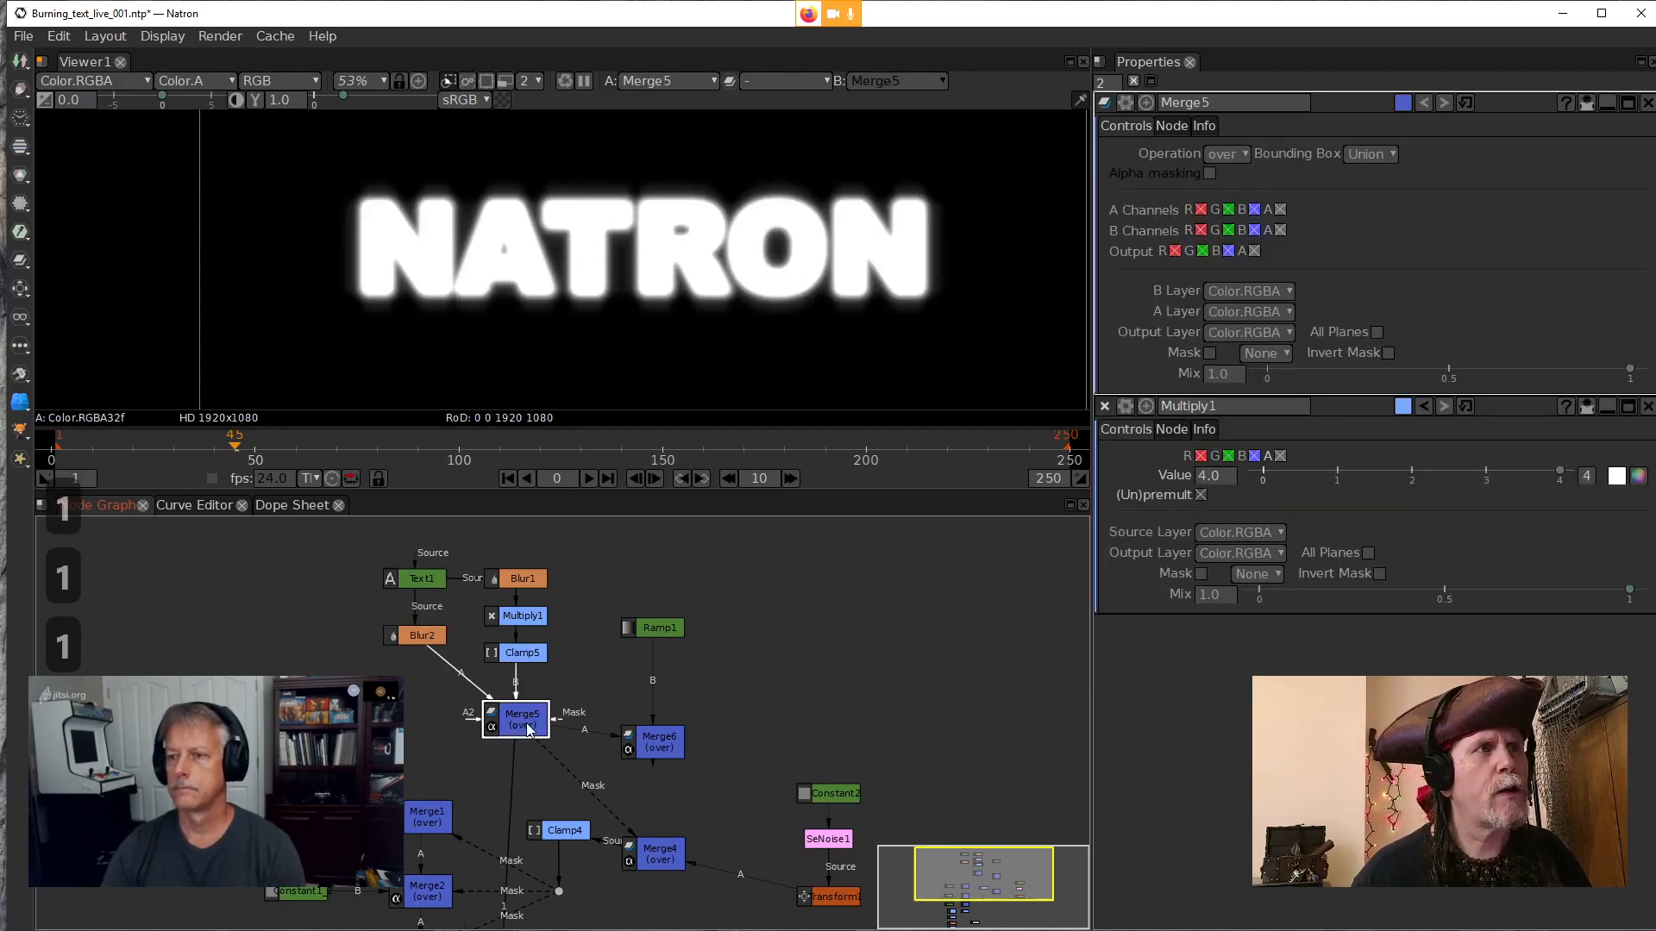
{"action": "left_click", "coordinate": [659, 849]}
{"action": "key", "text": "1"}
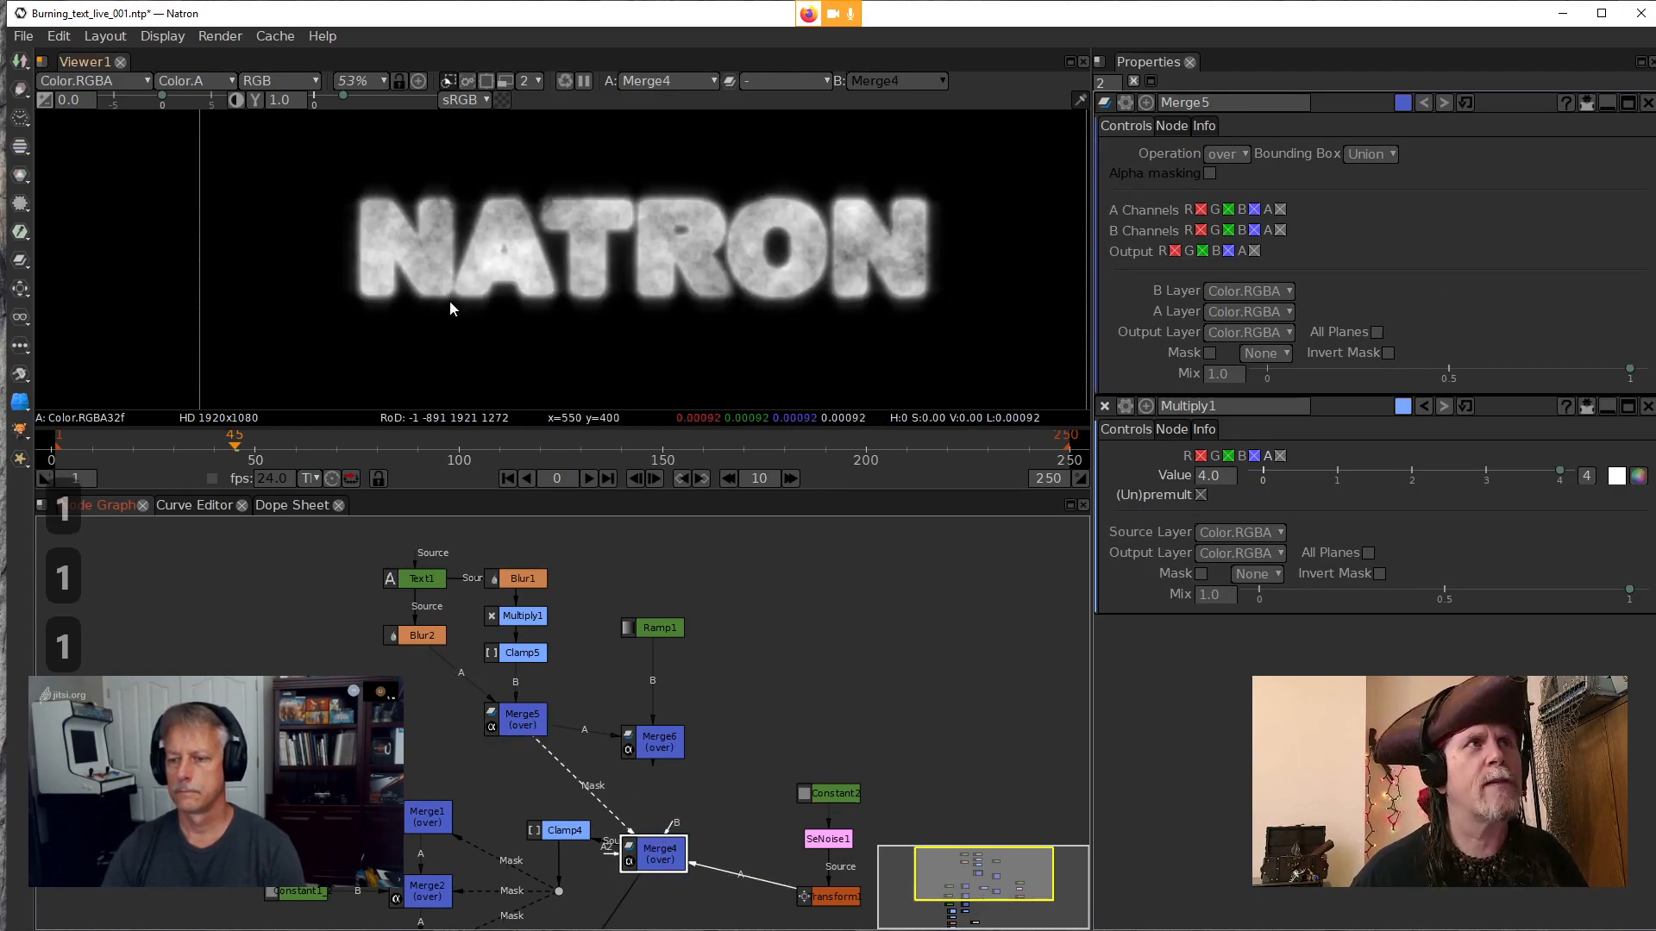
Set the operation of Merge5 to minus
{"action": "left_click", "coordinate": [542, 725]}
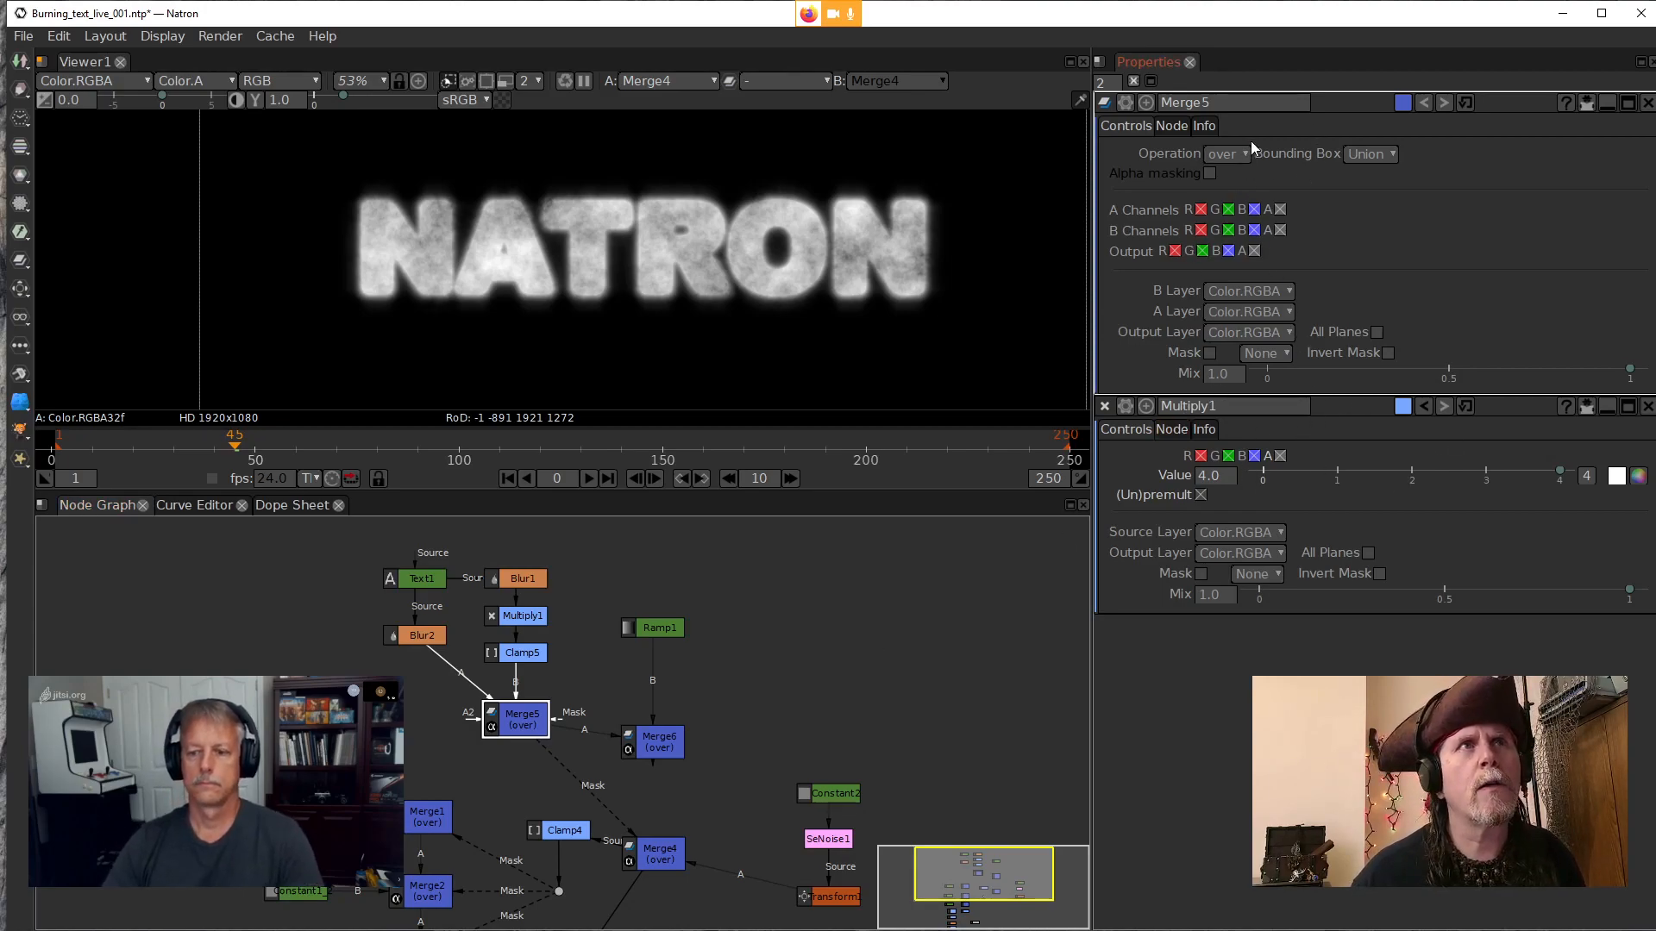
{"action": "left_click", "coordinate": [1225, 154]}
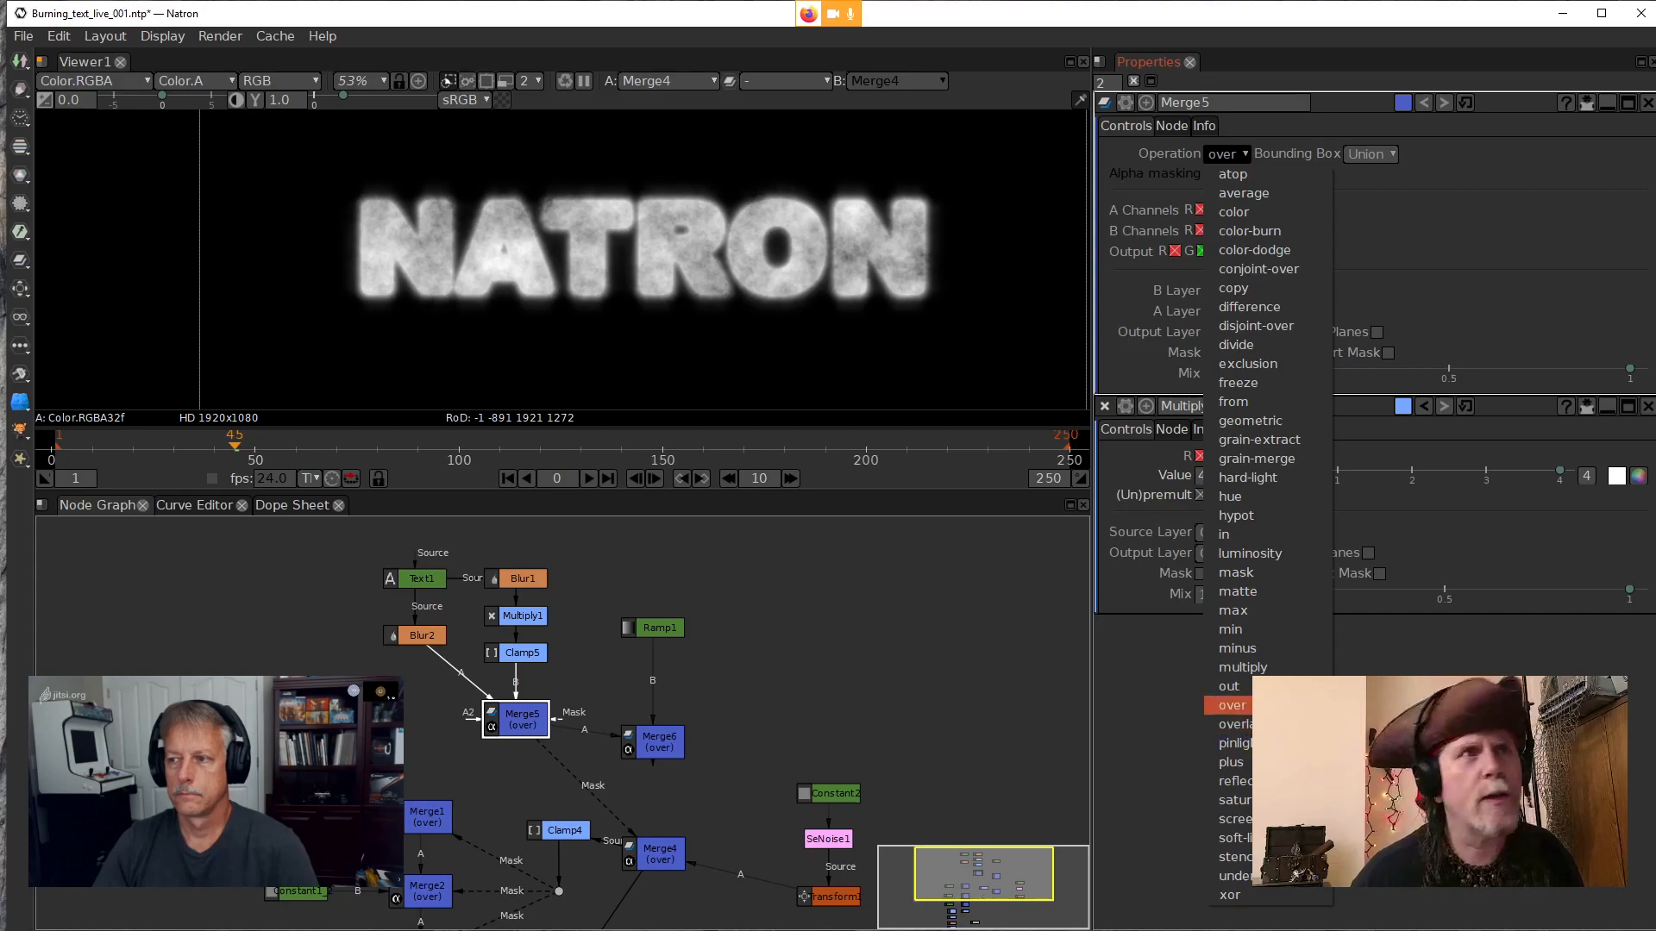
{"action": "left_click", "coordinate": [1255, 649]}
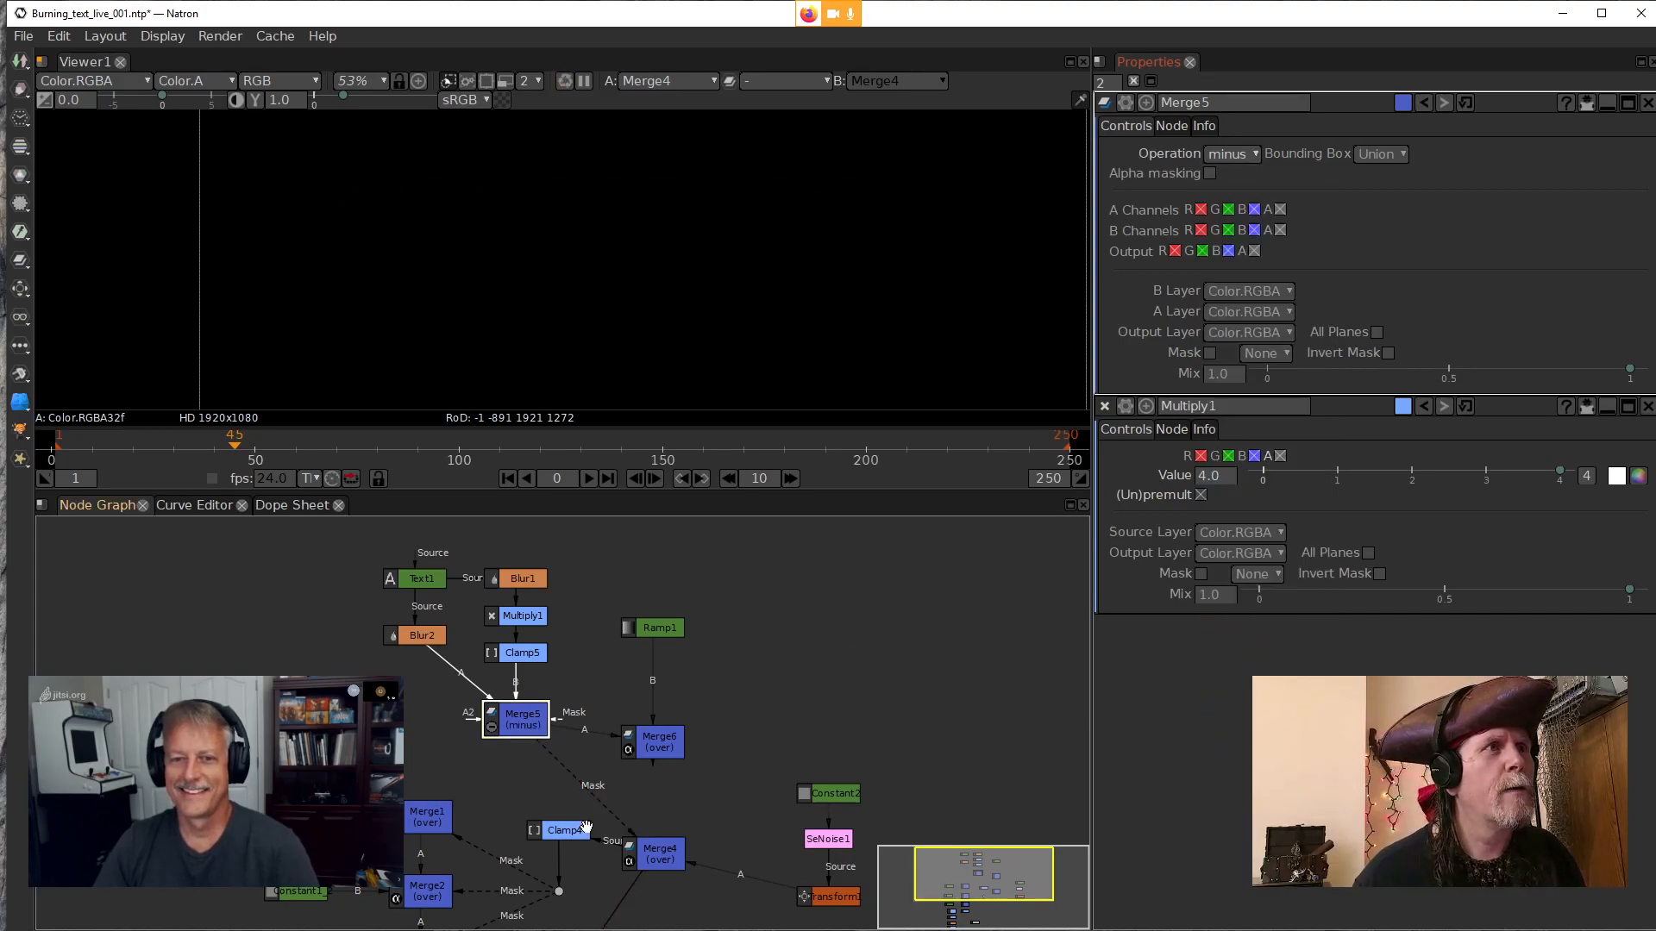
Align Merge6 level with Merge5 in the node graph and show Merge5 in the viewer
{"action": "left_click", "coordinate": [521, 723]}
{"action": "left_click_drag", "start_coordinate": [662, 738], "coordinate": [662, 715]}
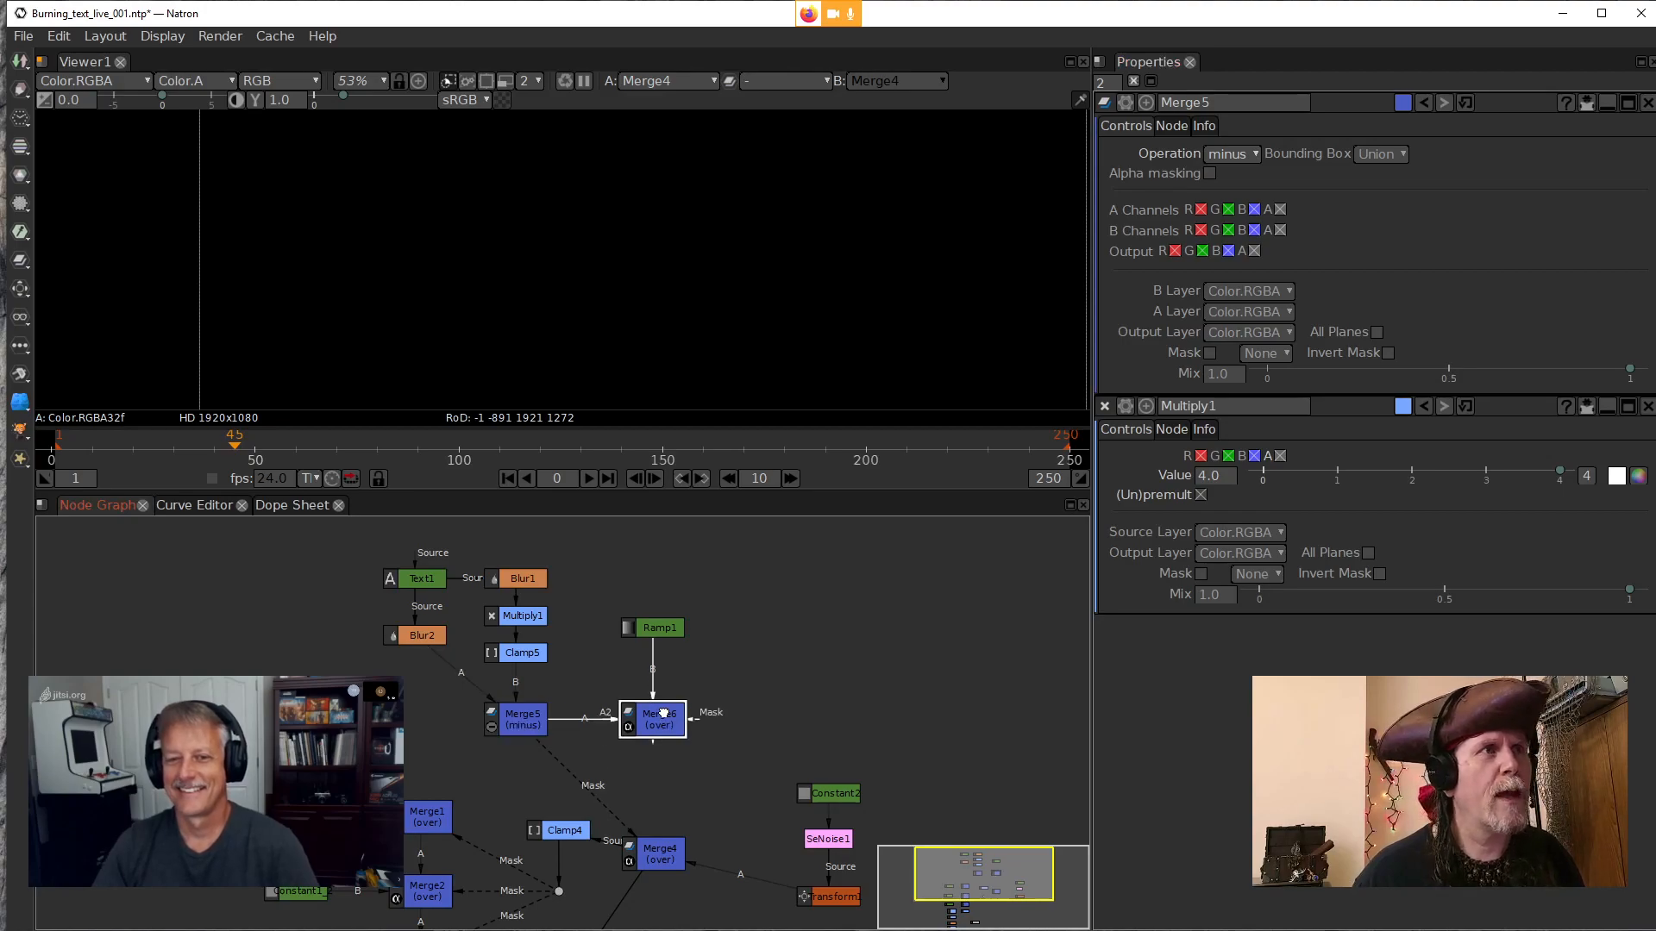
{"action": "left_click", "coordinate": [502, 731]}
{"action": "left_click", "coordinate": [668, 724]}
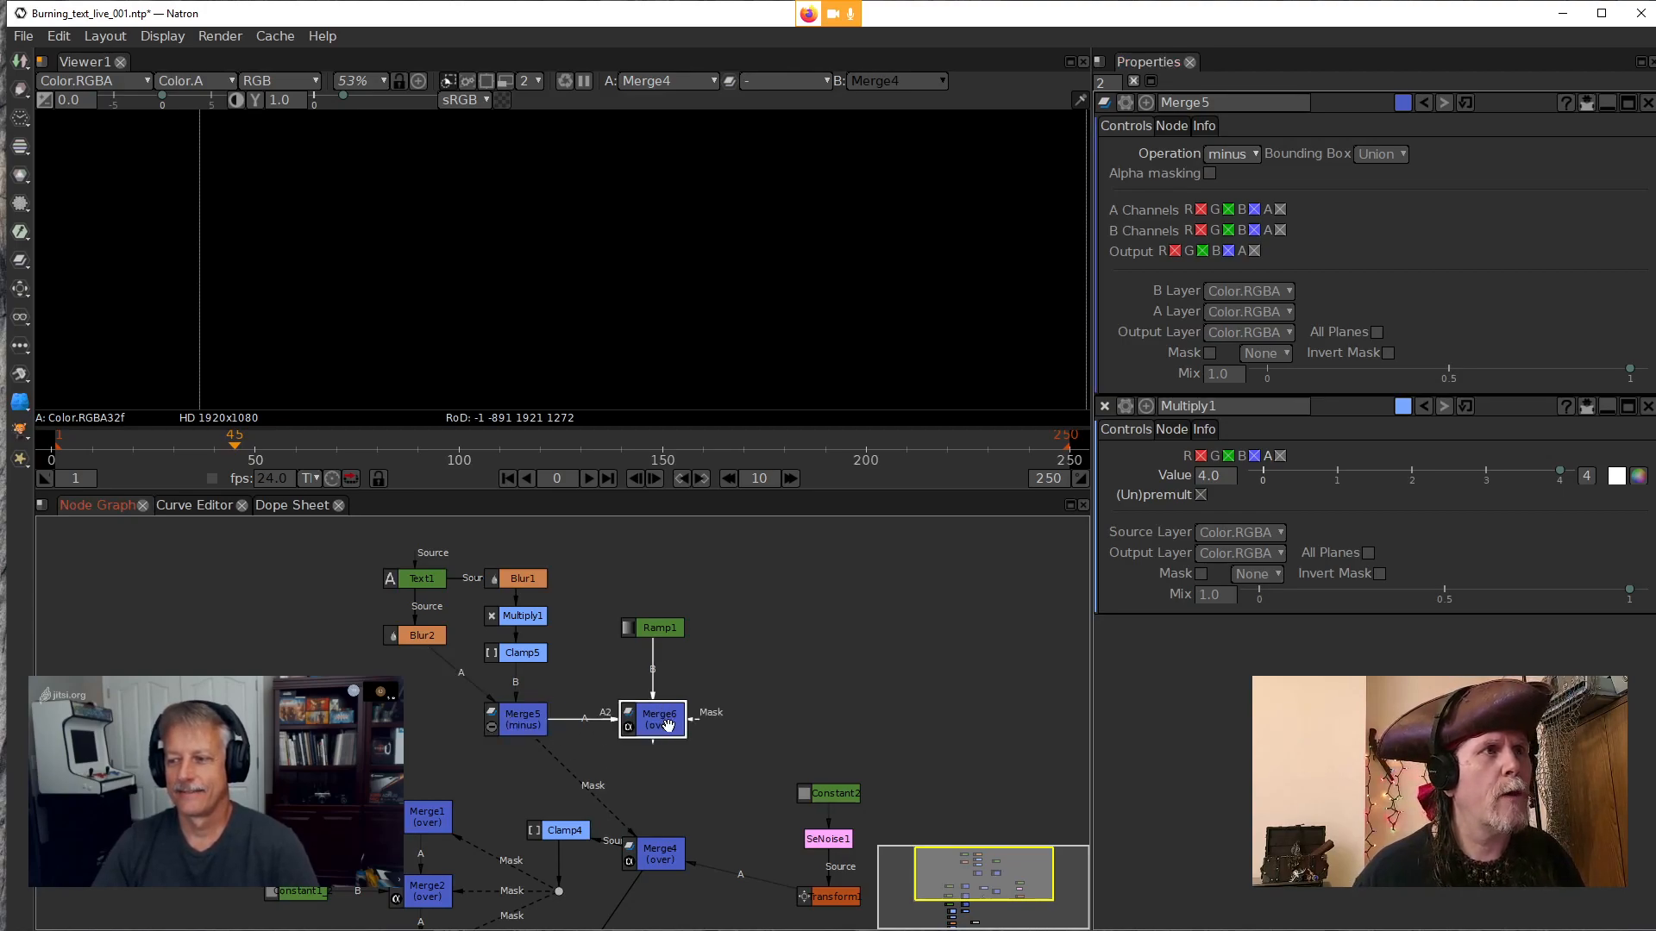
{"action": "left_click", "coordinate": [523, 719]}
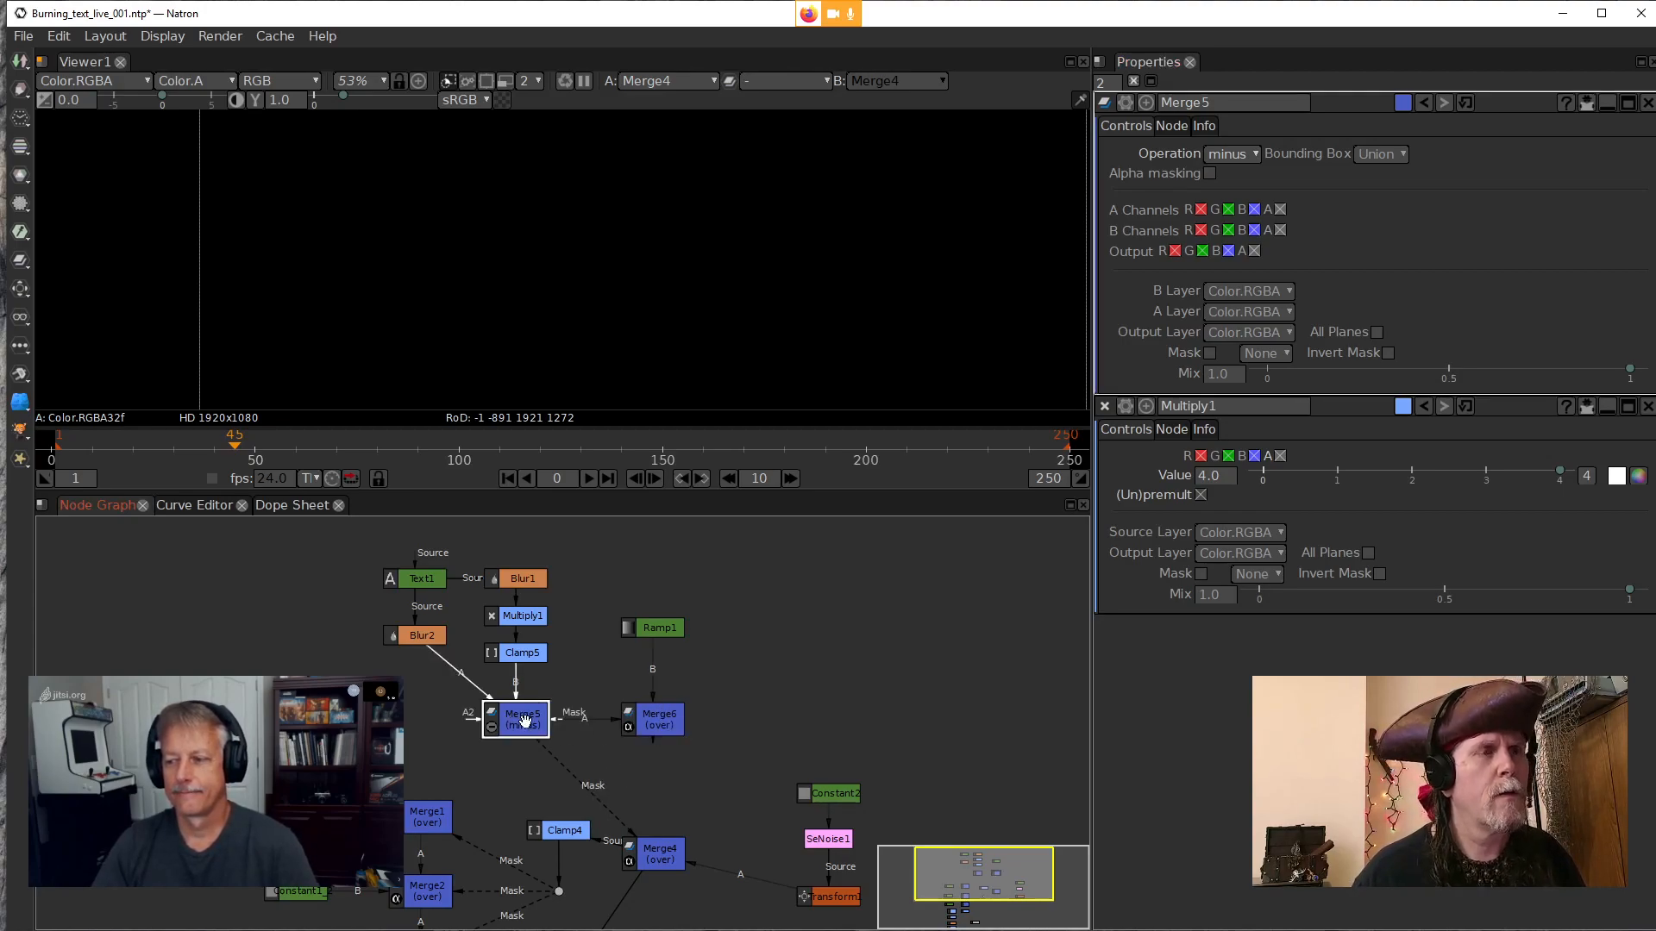
{"action": "key", "text": "1"}
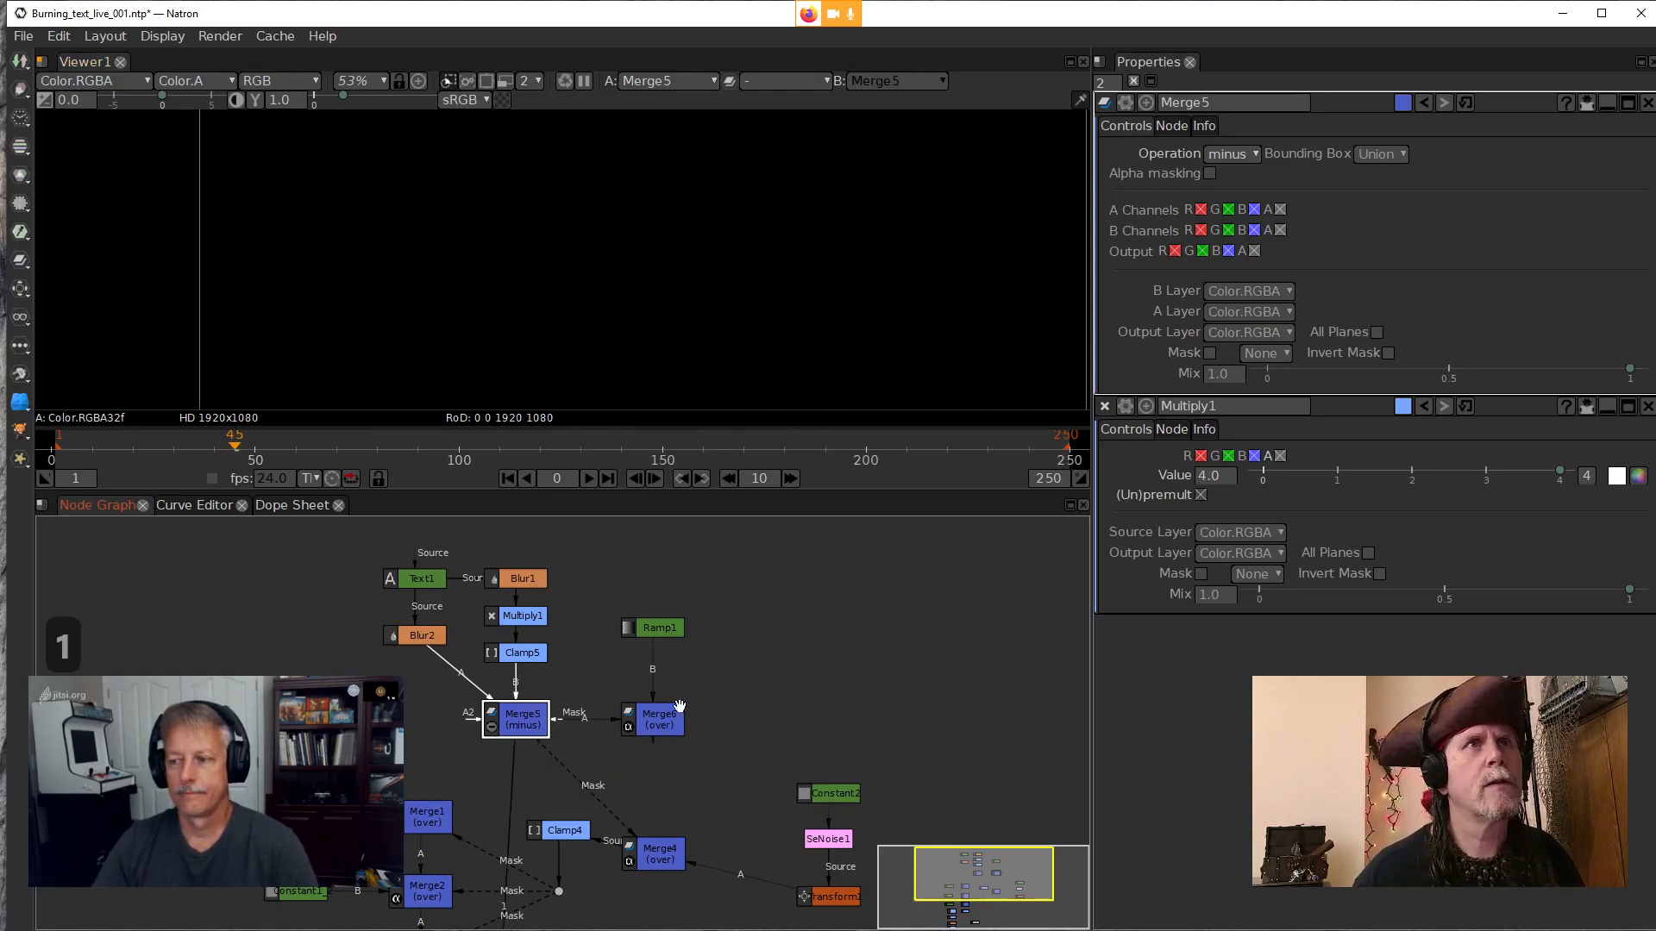
Show Blur2 in the viewer and open the Blur2 and Text1 settings to review them
{"action": "left_click", "coordinate": [422, 636]}
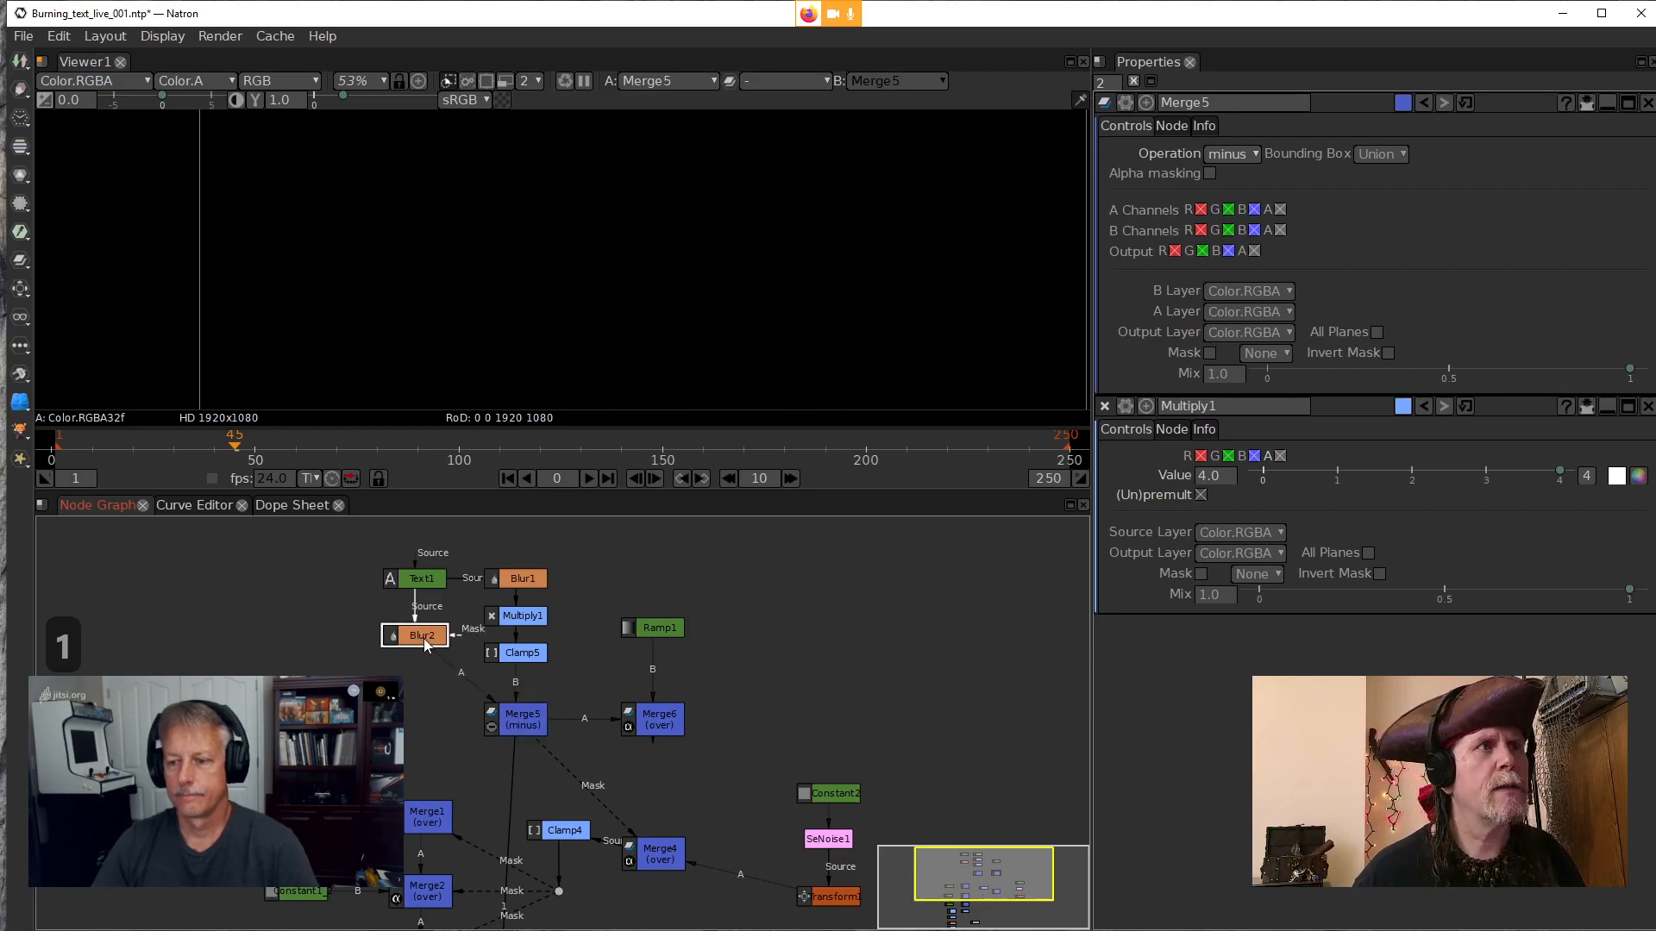
{"action": "key", "text": "1"}
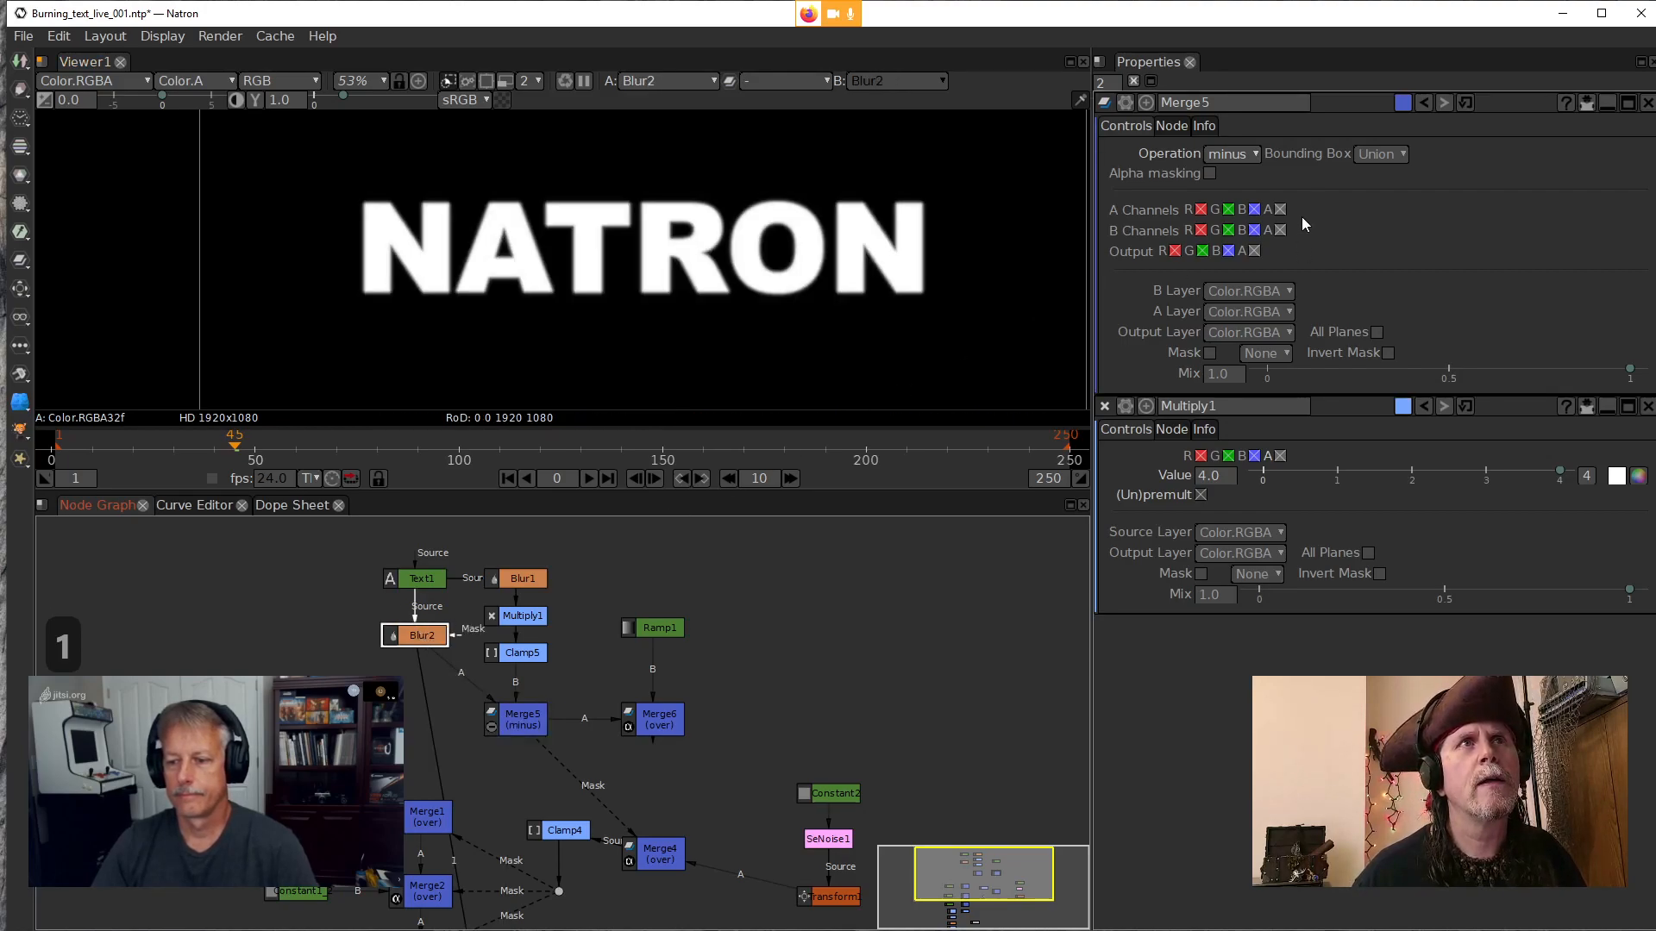
{"action": "double_click", "coordinate": [426, 636]}
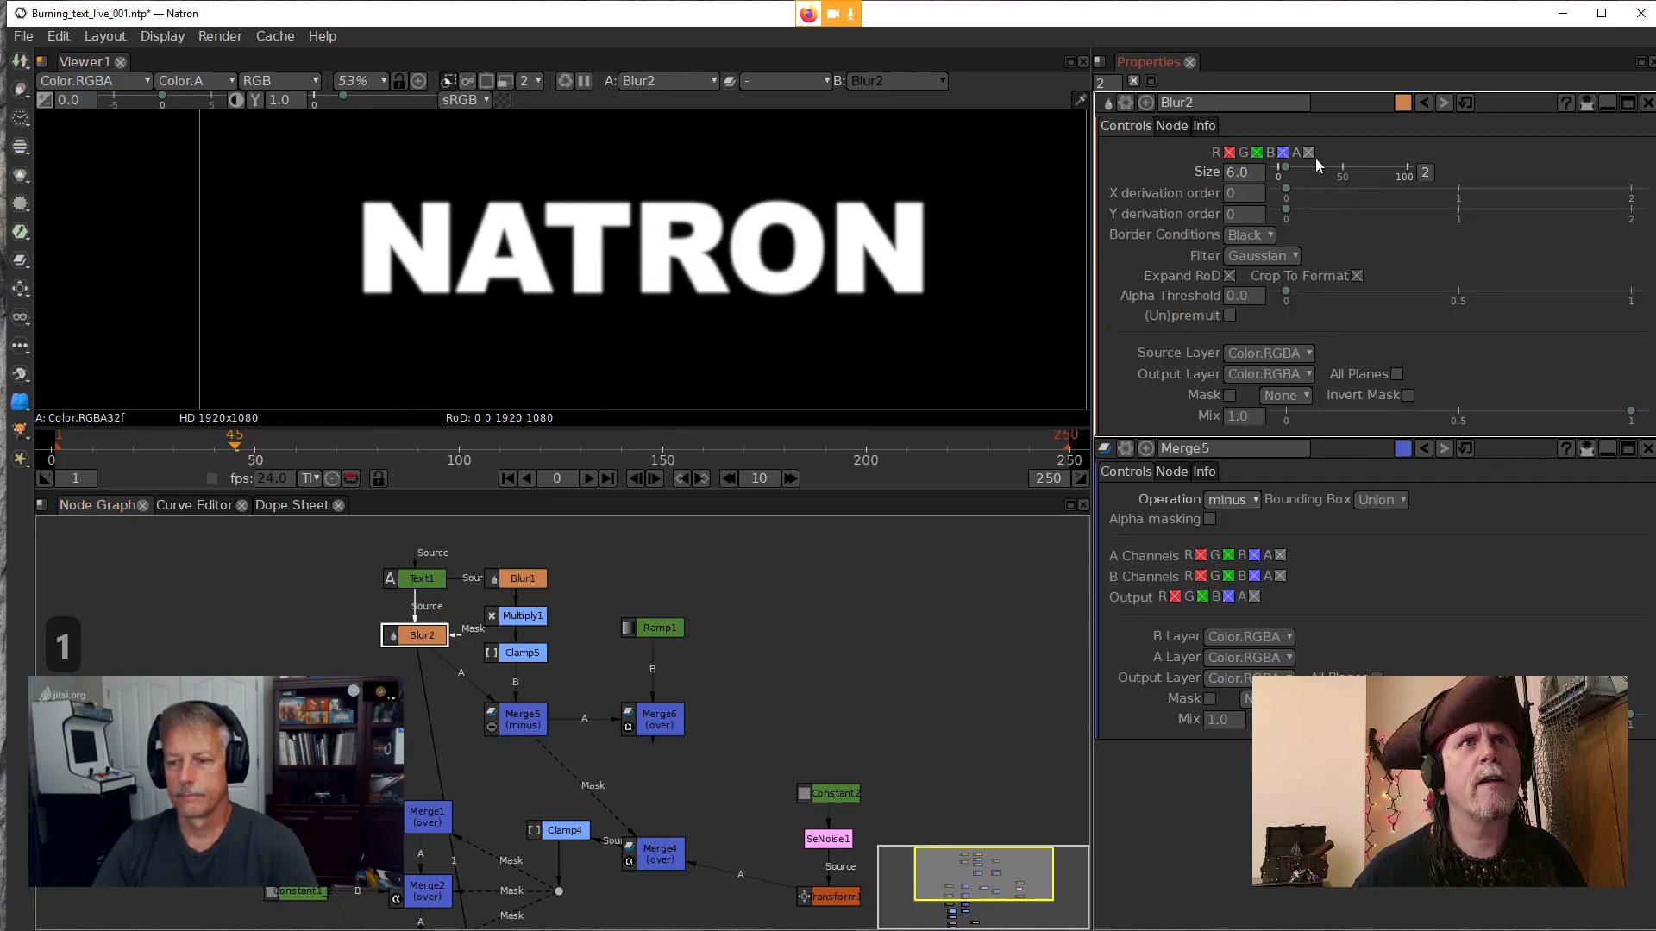
{"action": "double_click", "coordinate": [421, 580]}
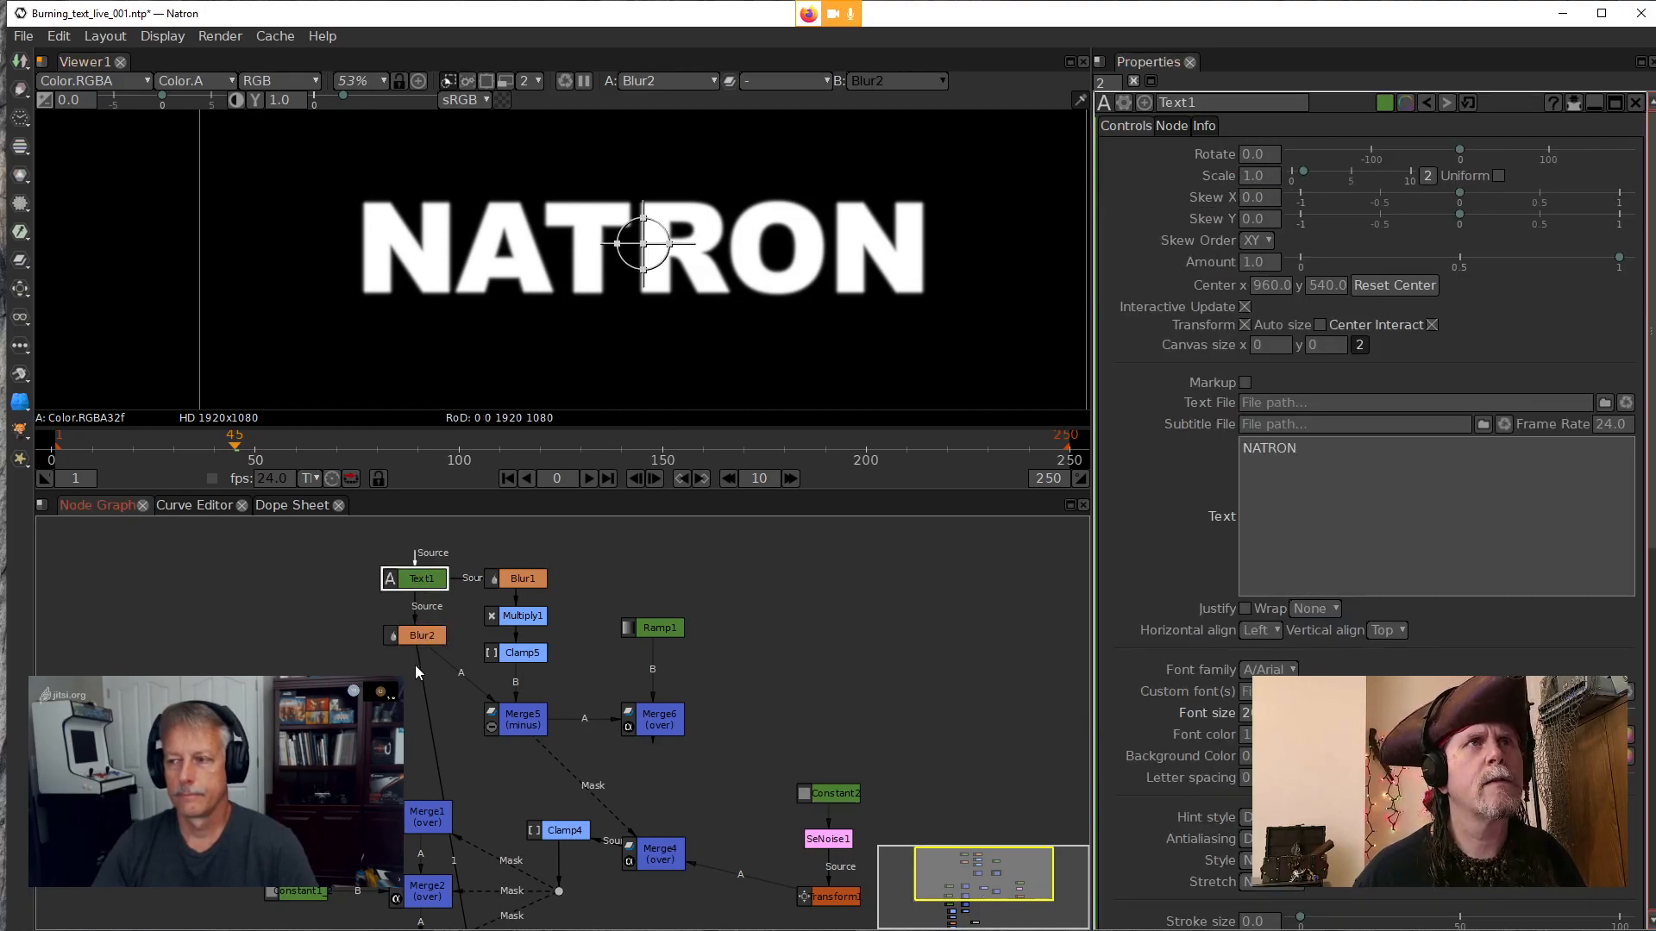
Show Merge5 in the viewer, reopen its settings and compare them with the reference project
{"action": "left_click", "coordinate": [417, 639]}
{"action": "left_click", "coordinate": [539, 727]}
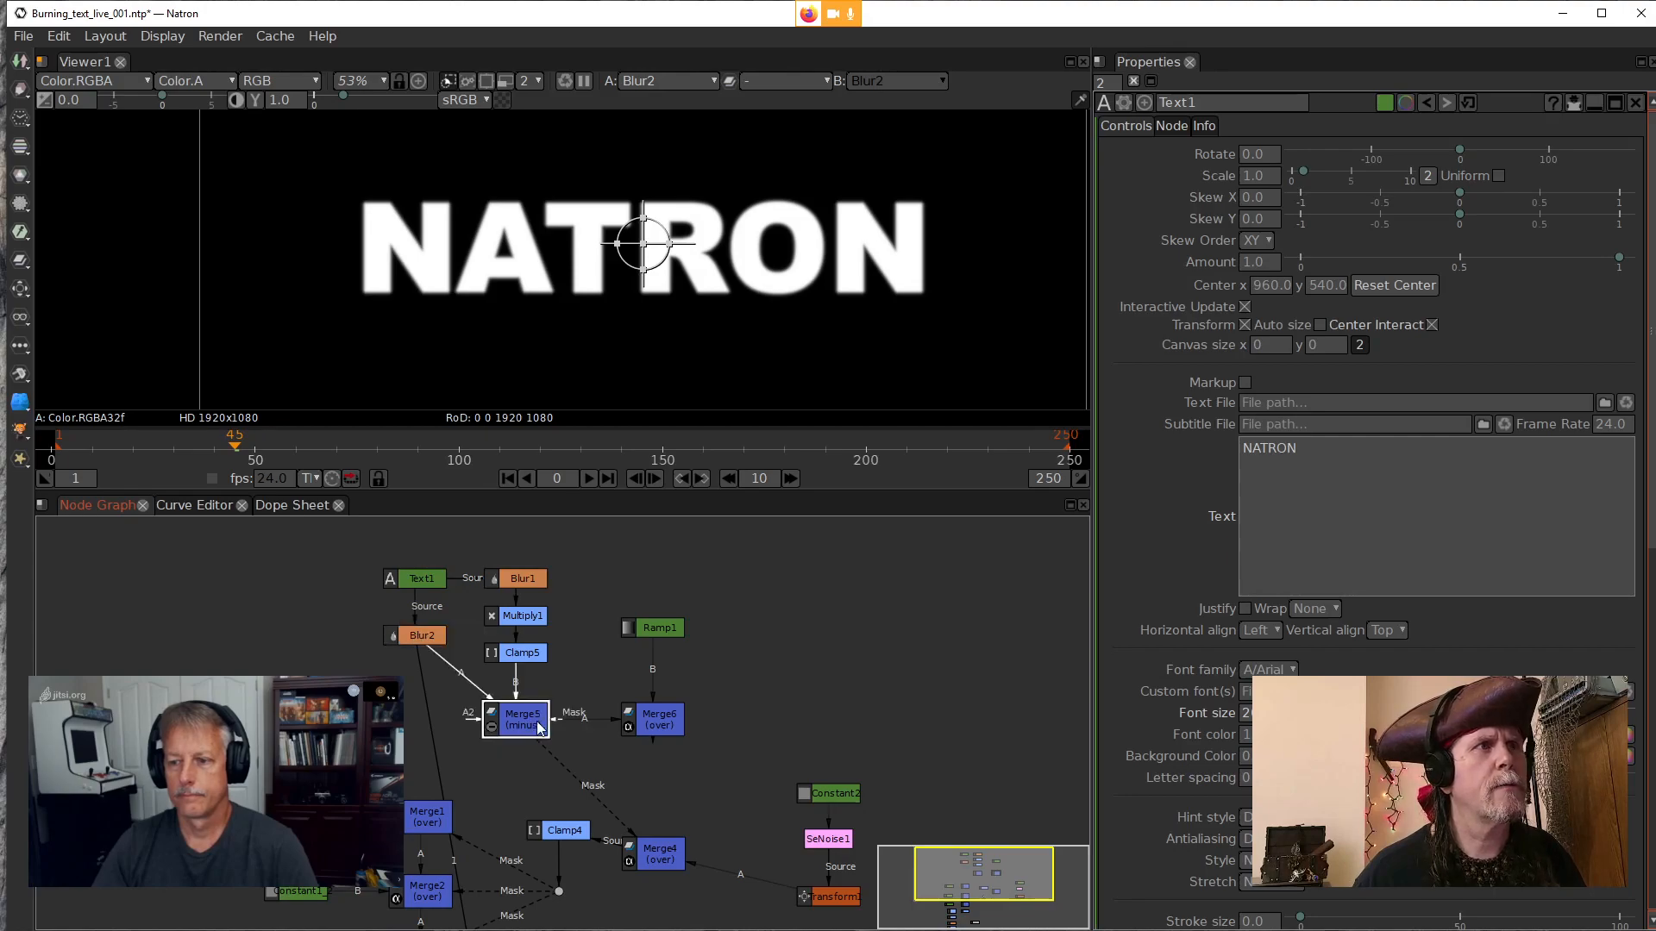
{"action": "key", "text": "1"}
{"action": "double_click", "coordinate": [541, 722]}
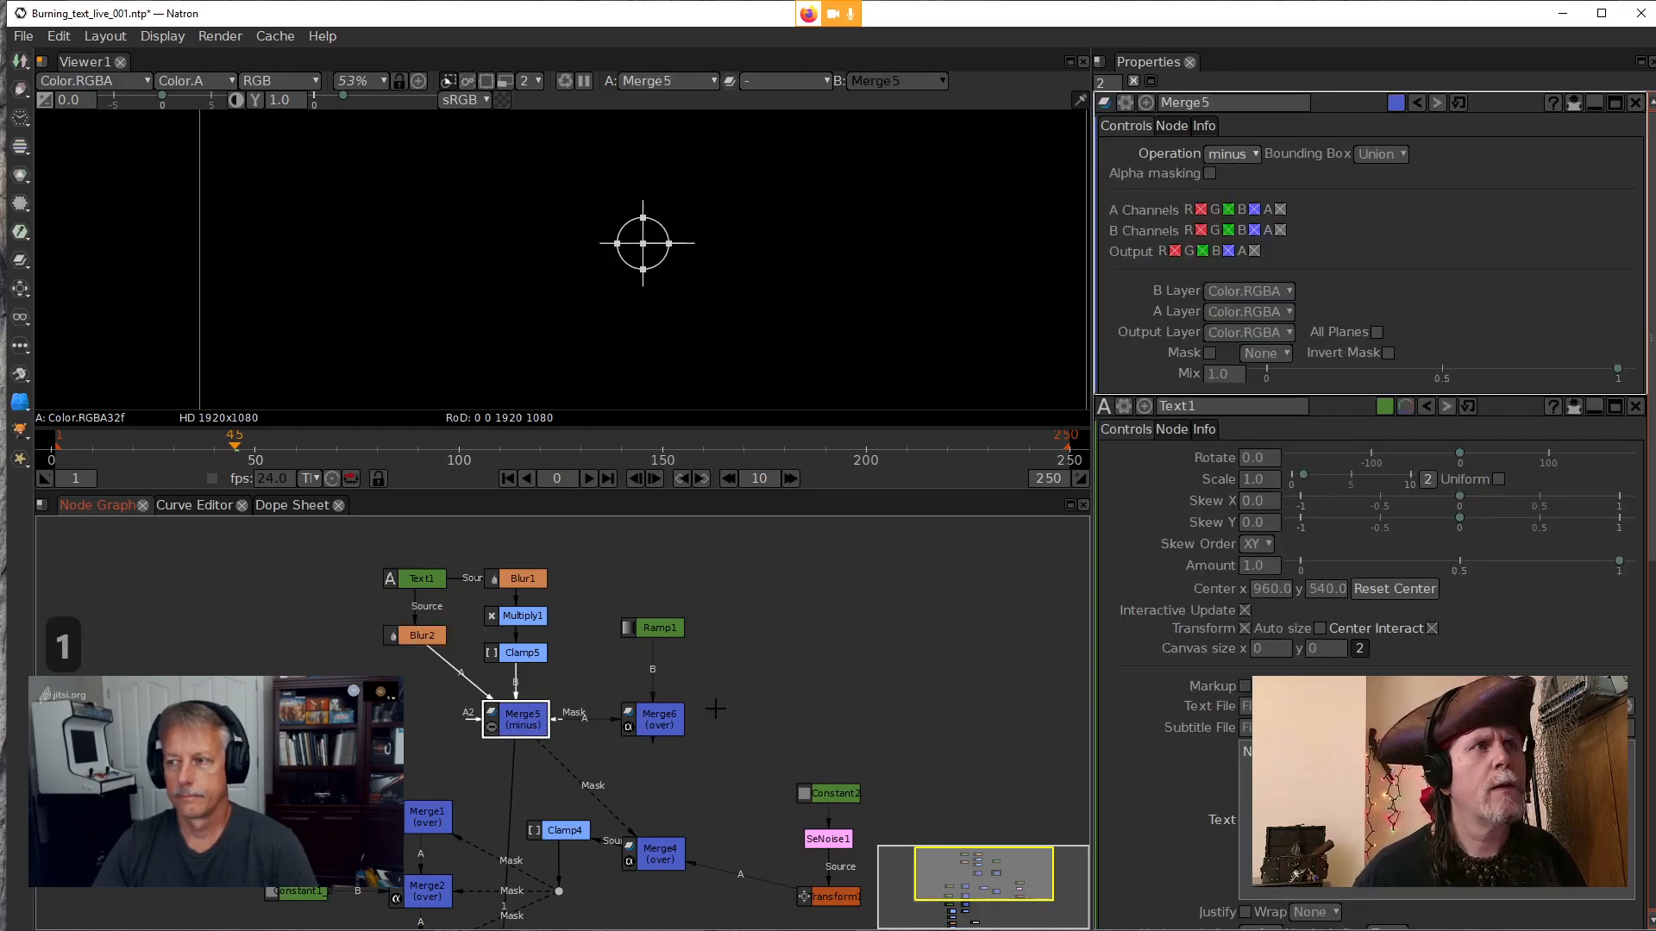
{"action": "key", "text": "alt+Tab"}
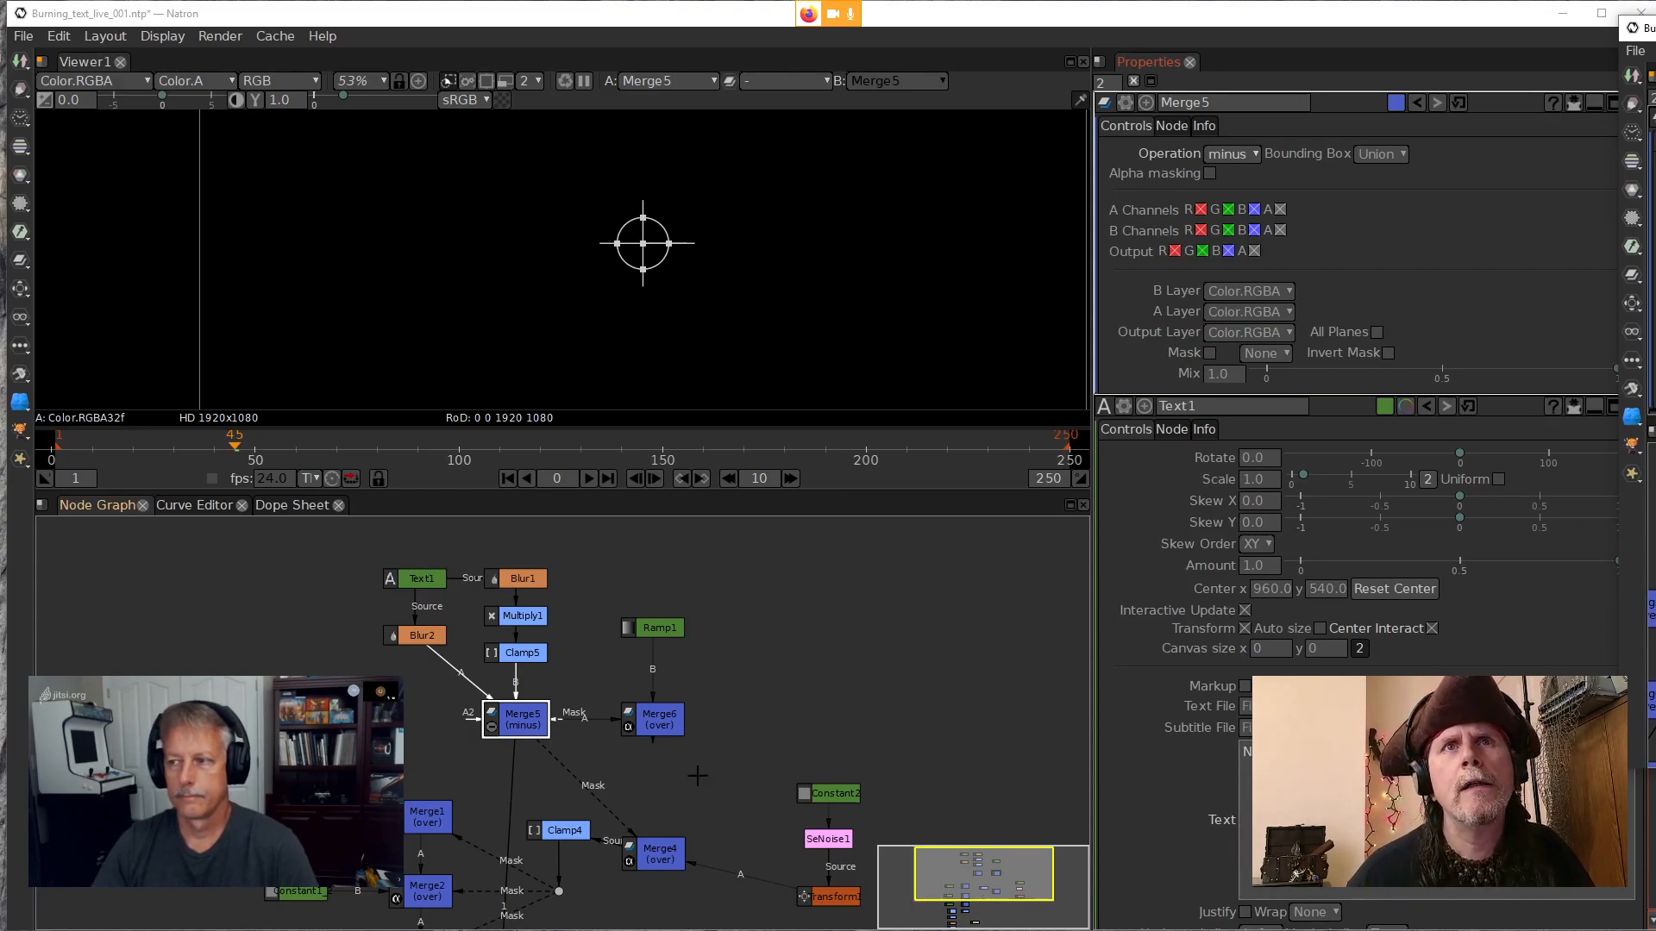
Move Merge5 further down below Clamp5 and check the layout against the reference project
{"action": "left_click", "coordinate": [534, 729]}
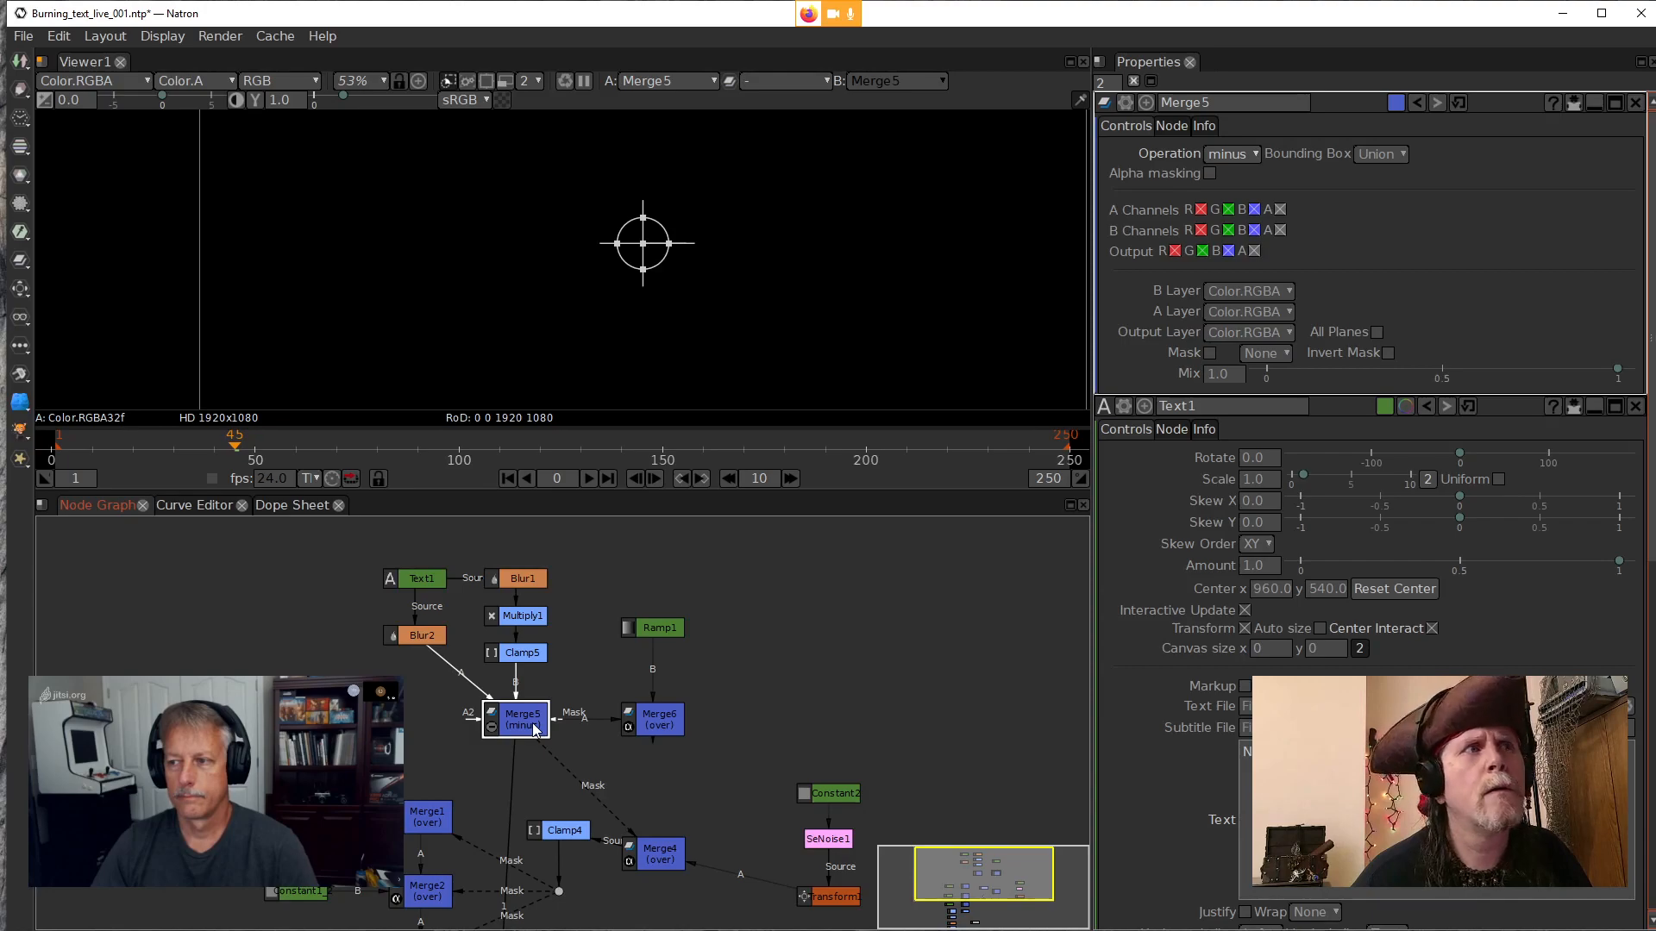
{"action": "left_click_drag", "start_coordinate": [538, 728], "coordinate": [511, 773]}
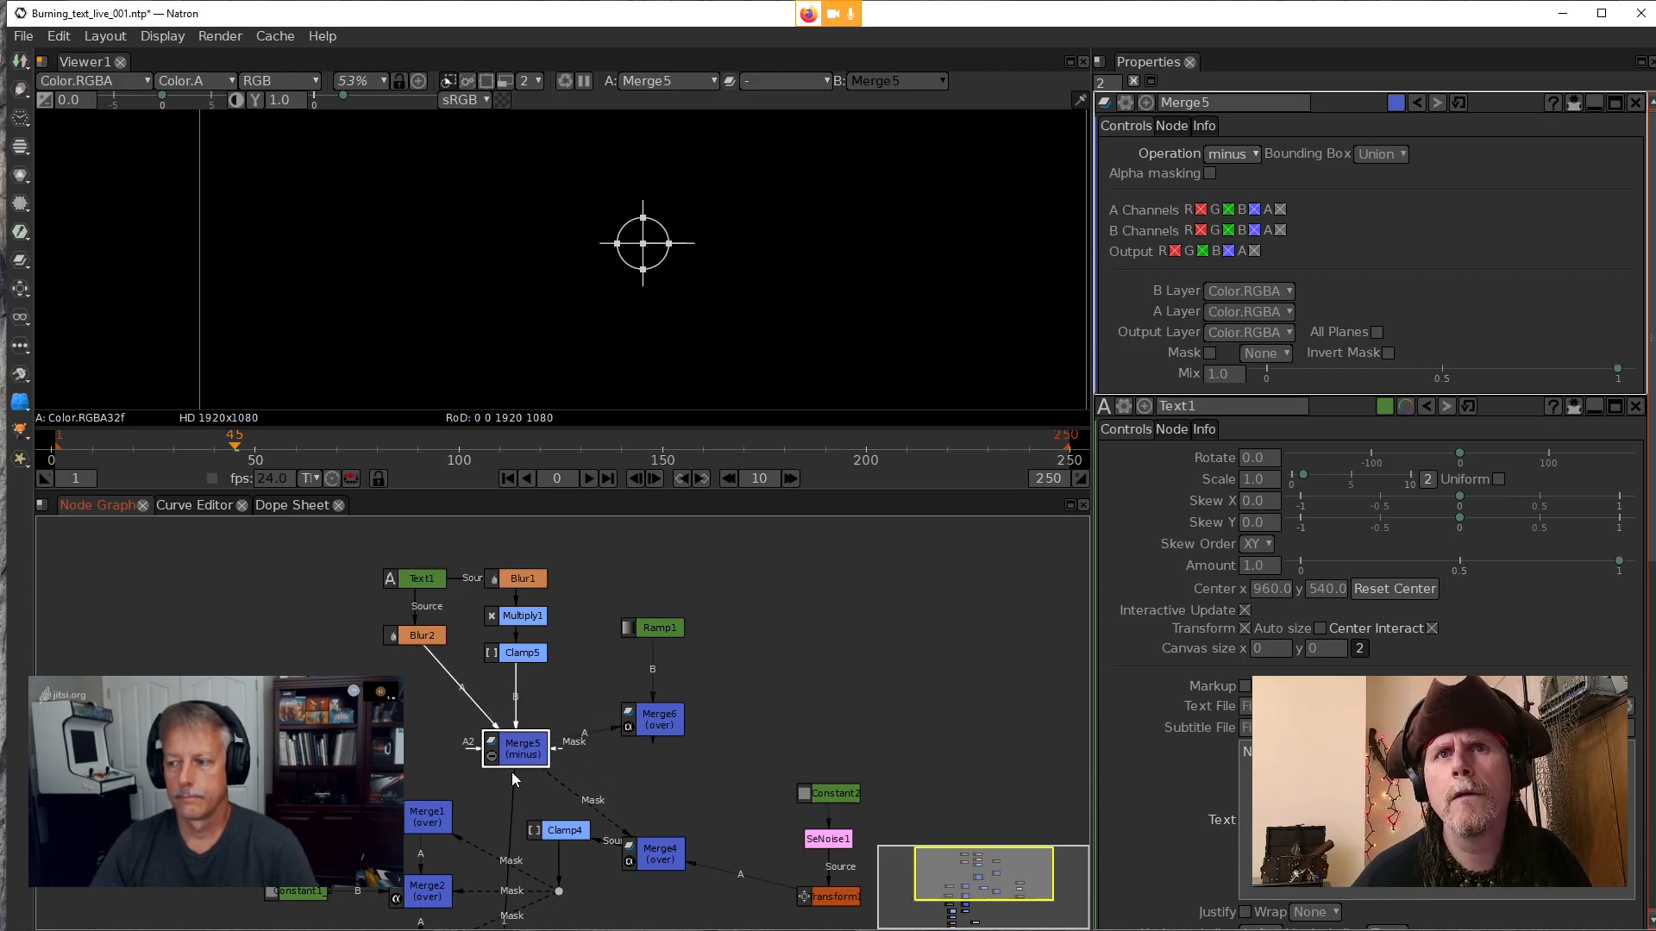
{"action": "left_click_drag", "start_coordinate": [736, 772], "coordinate": [695, 715]}
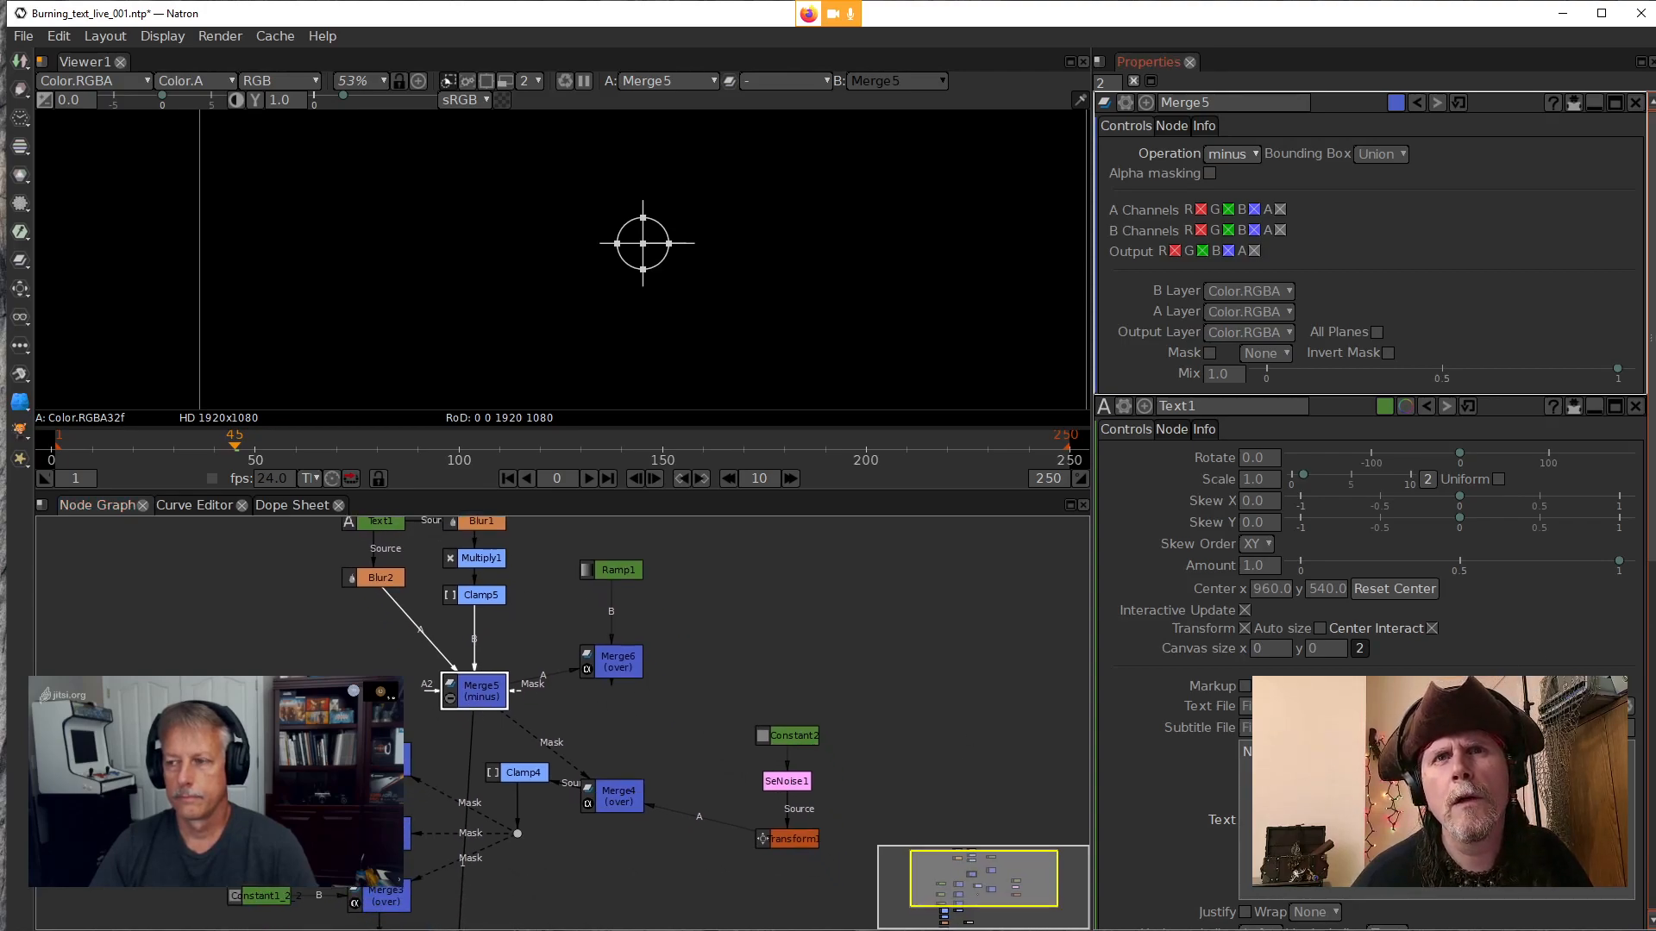
{"action": "key", "text": "alt+Tab"}
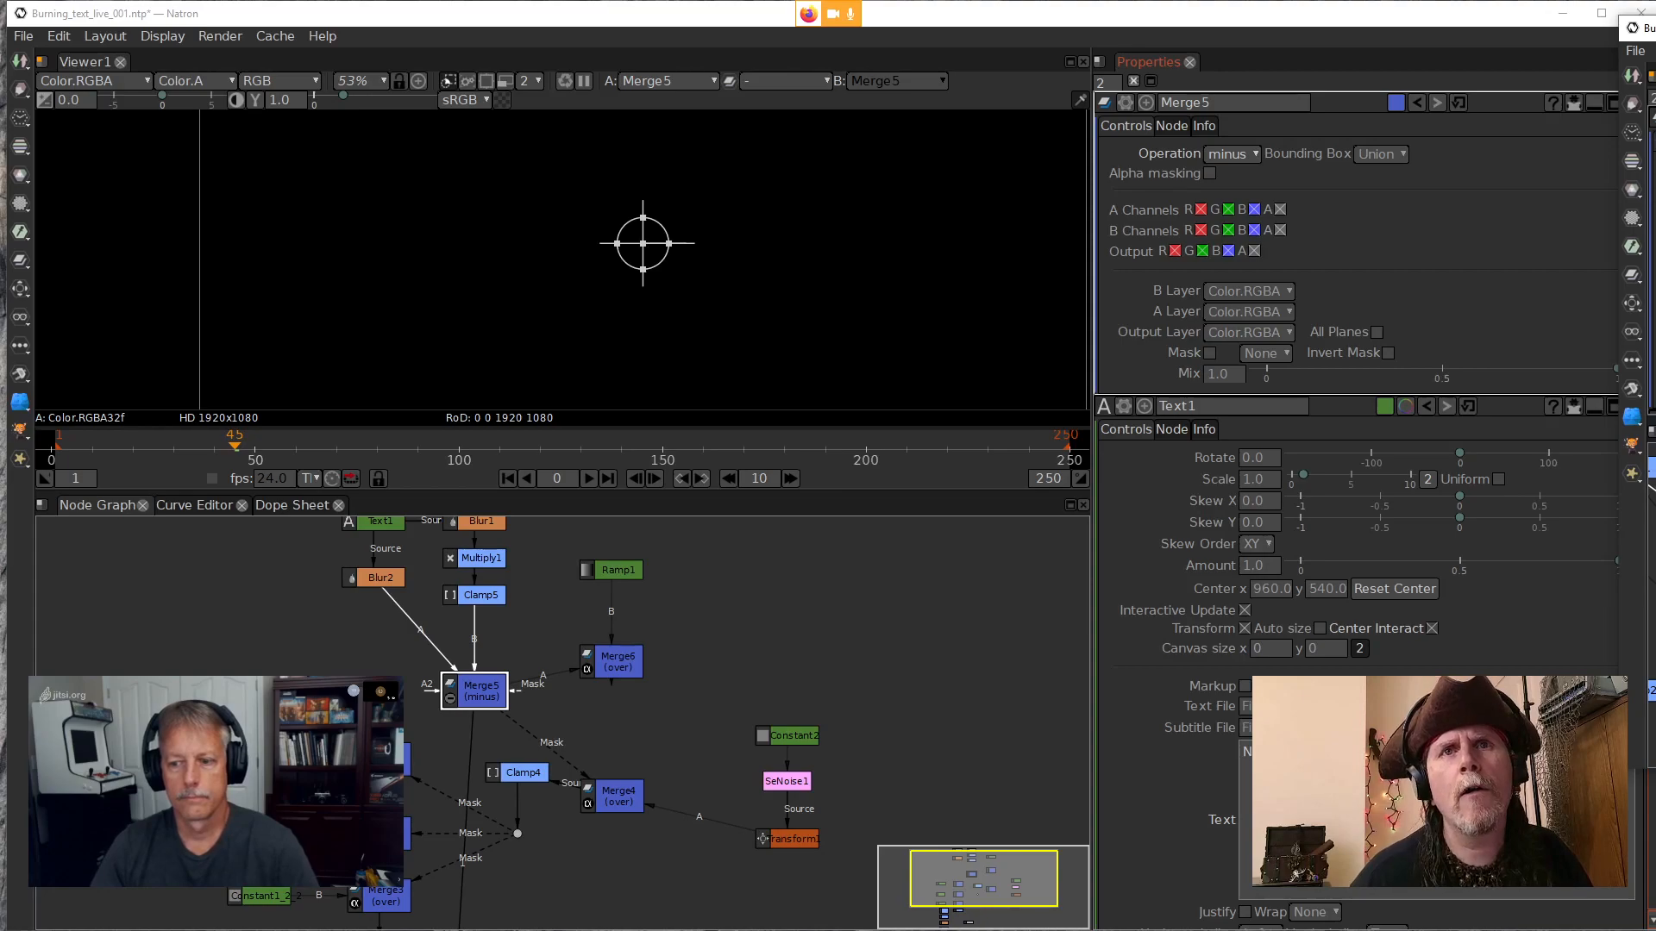
Move Ramp1 and Merge6 away from the text branch to make room for more nodes between them
{"action": "left_click_drag", "start_coordinate": [803, 596], "coordinate": [607, 671]}
{"action": "left_click_drag", "start_coordinate": [429, 736], "coordinate": [535, 736]}
{"action": "left_click_drag", "start_coordinate": [420, 645], "coordinate": [705, 634]}
{"action": "left_click_drag", "start_coordinate": [540, 738], "coordinate": [742, 759]}
{"action": "left_click", "coordinate": [526, 659]}
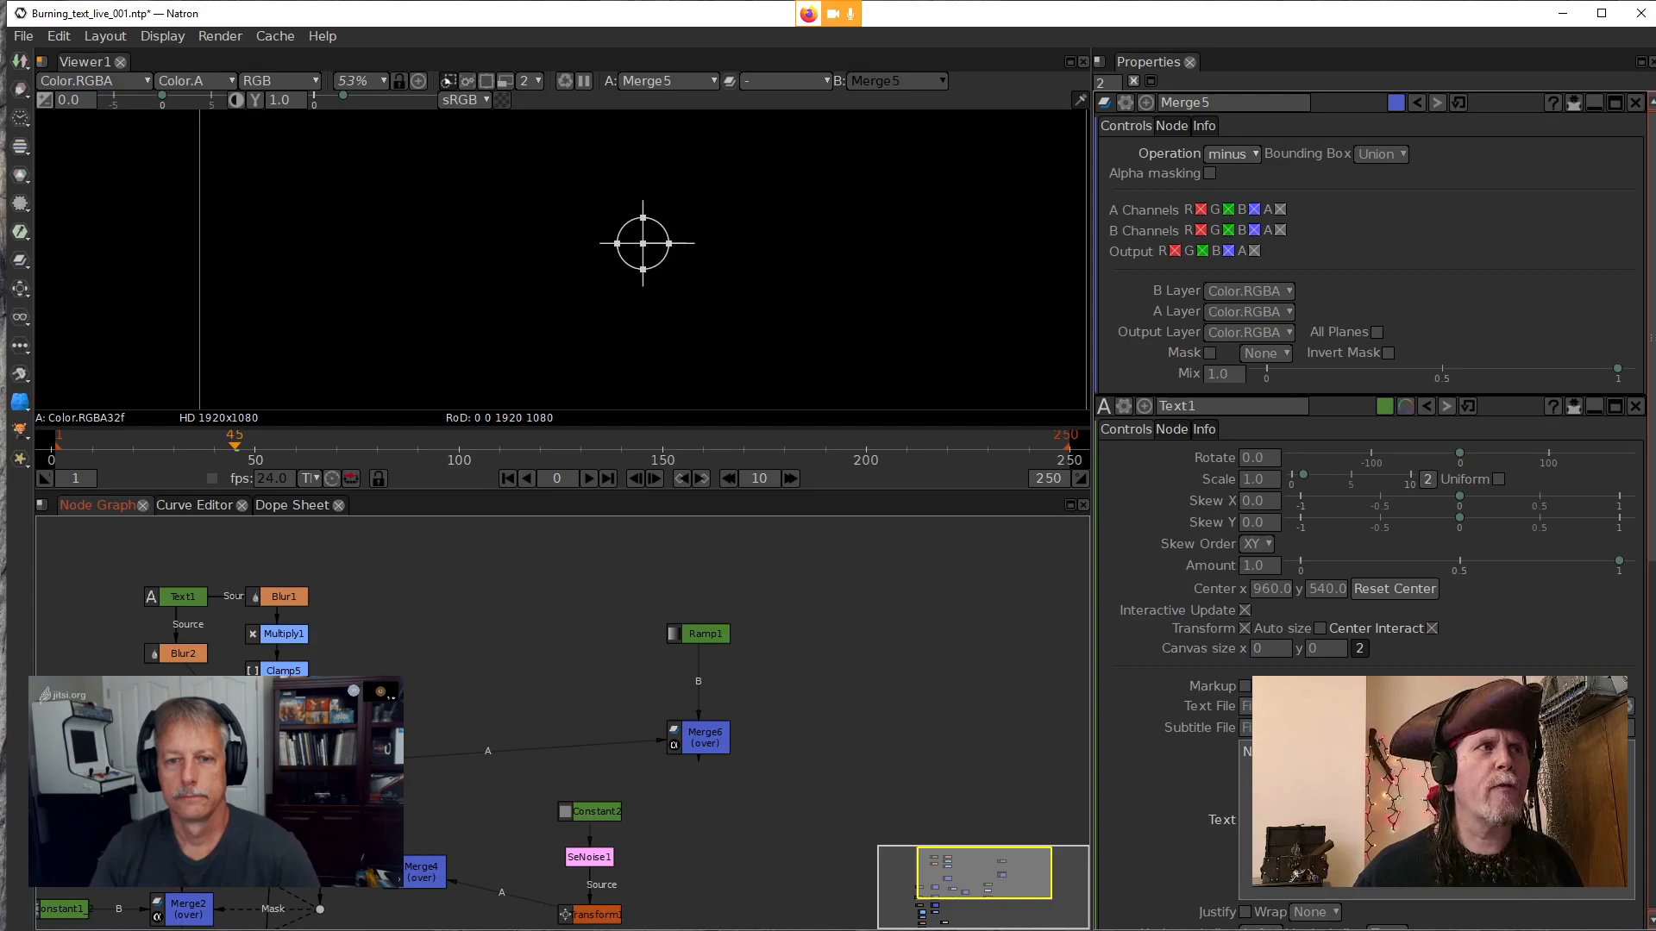
Add a SeNoise node between the text branch and Ramp1, and show it fitted in the viewer
{"action": "left_click_drag", "start_coordinate": [571, 642], "coordinate": [591, 735]}
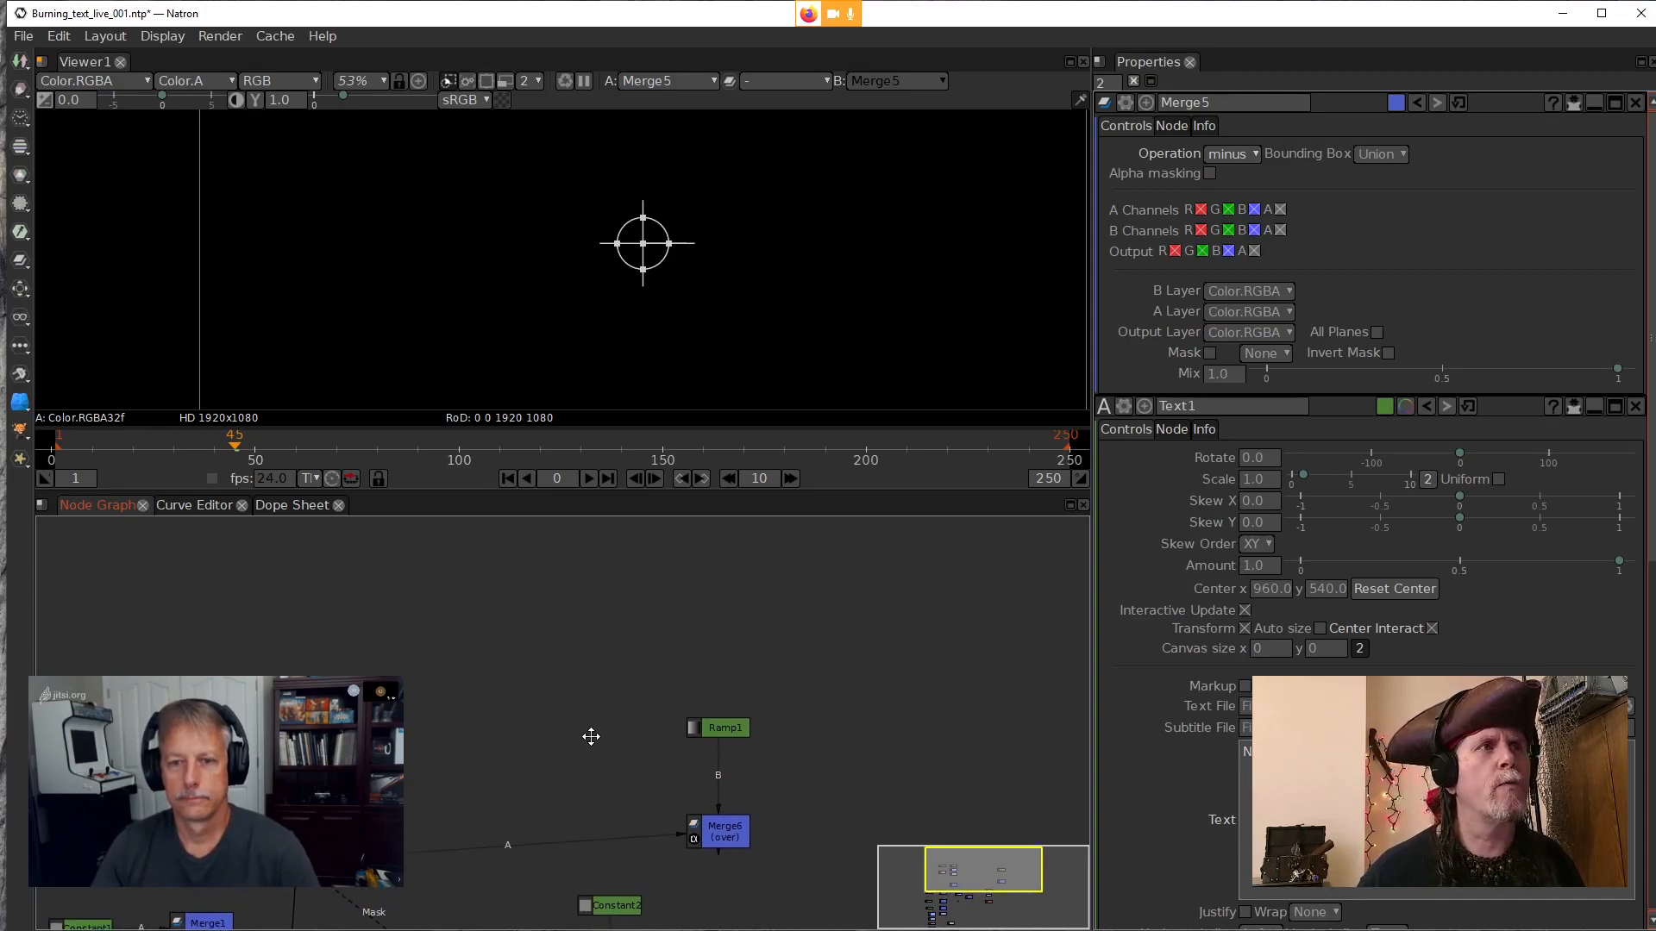
{"action": "left_click_drag", "start_coordinate": [699, 826], "coordinate": [749, 744]}
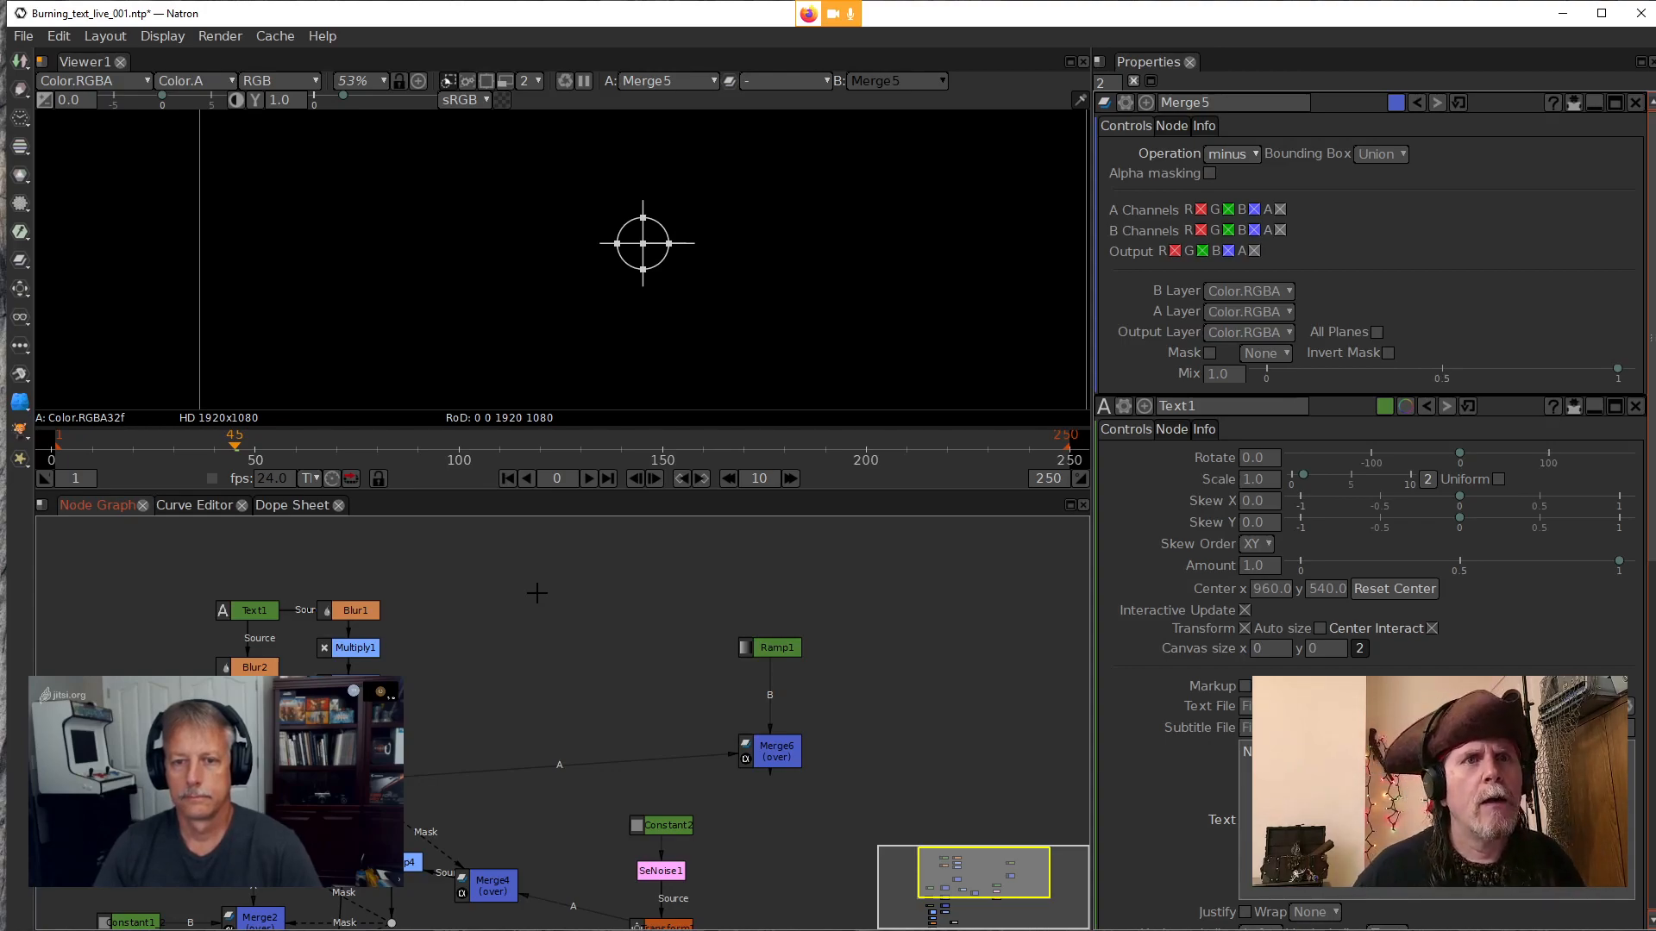
{"action": "left_click_drag", "start_coordinate": [542, 578], "coordinate": [538, 626]}
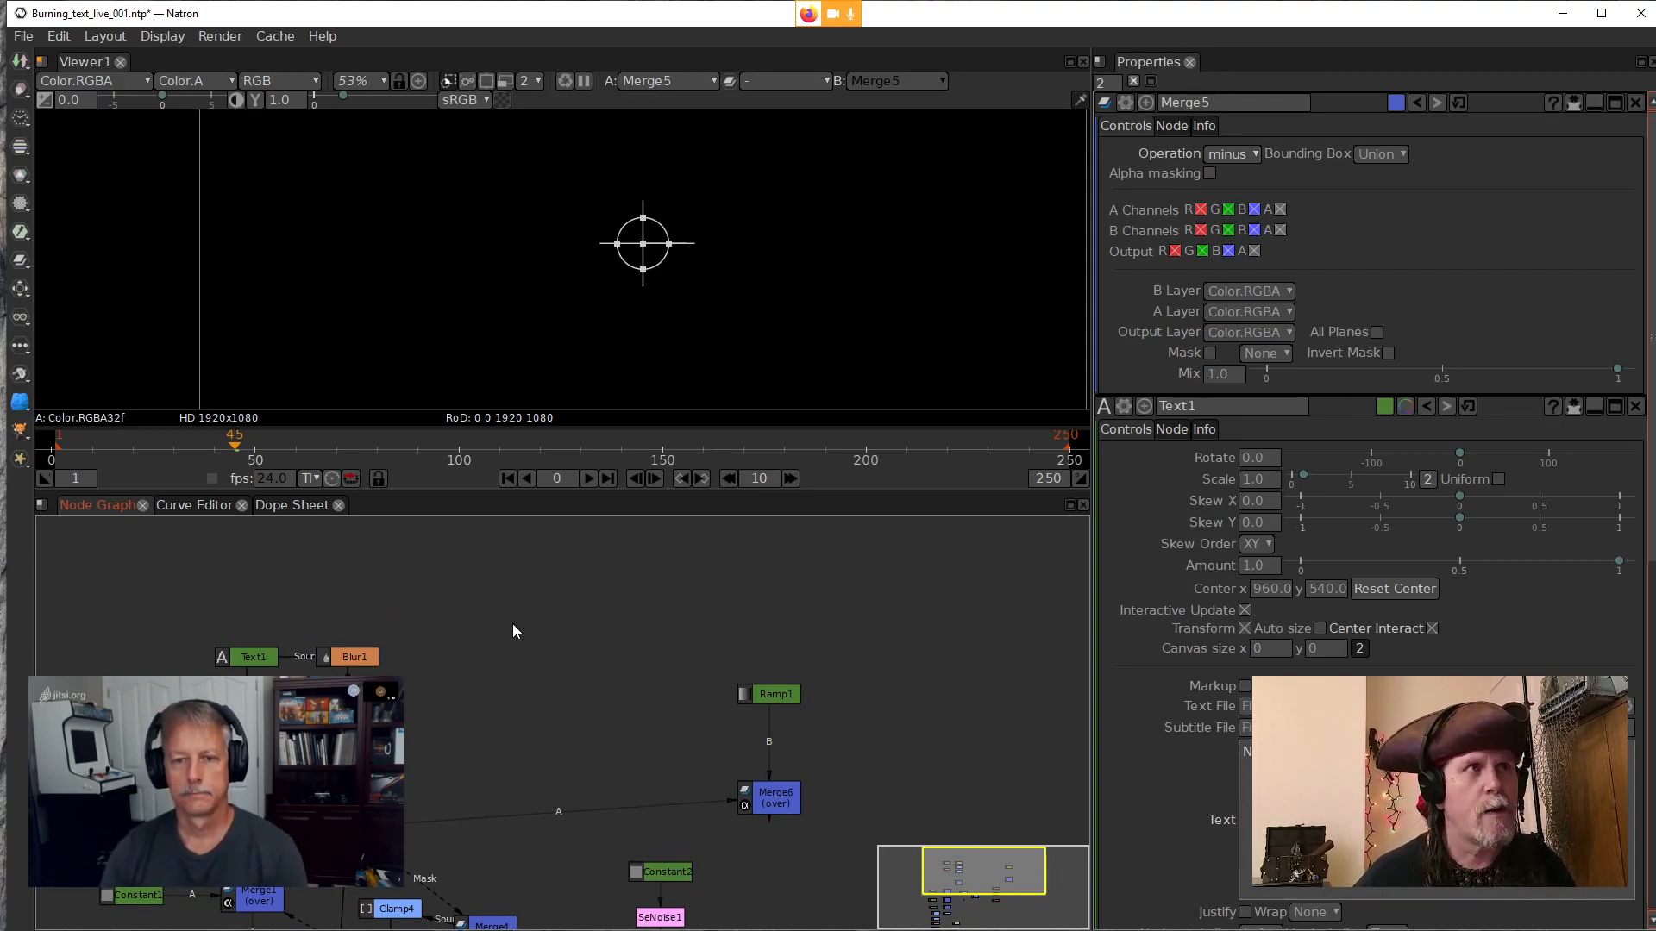
{"action": "key", "text": "Tab"}
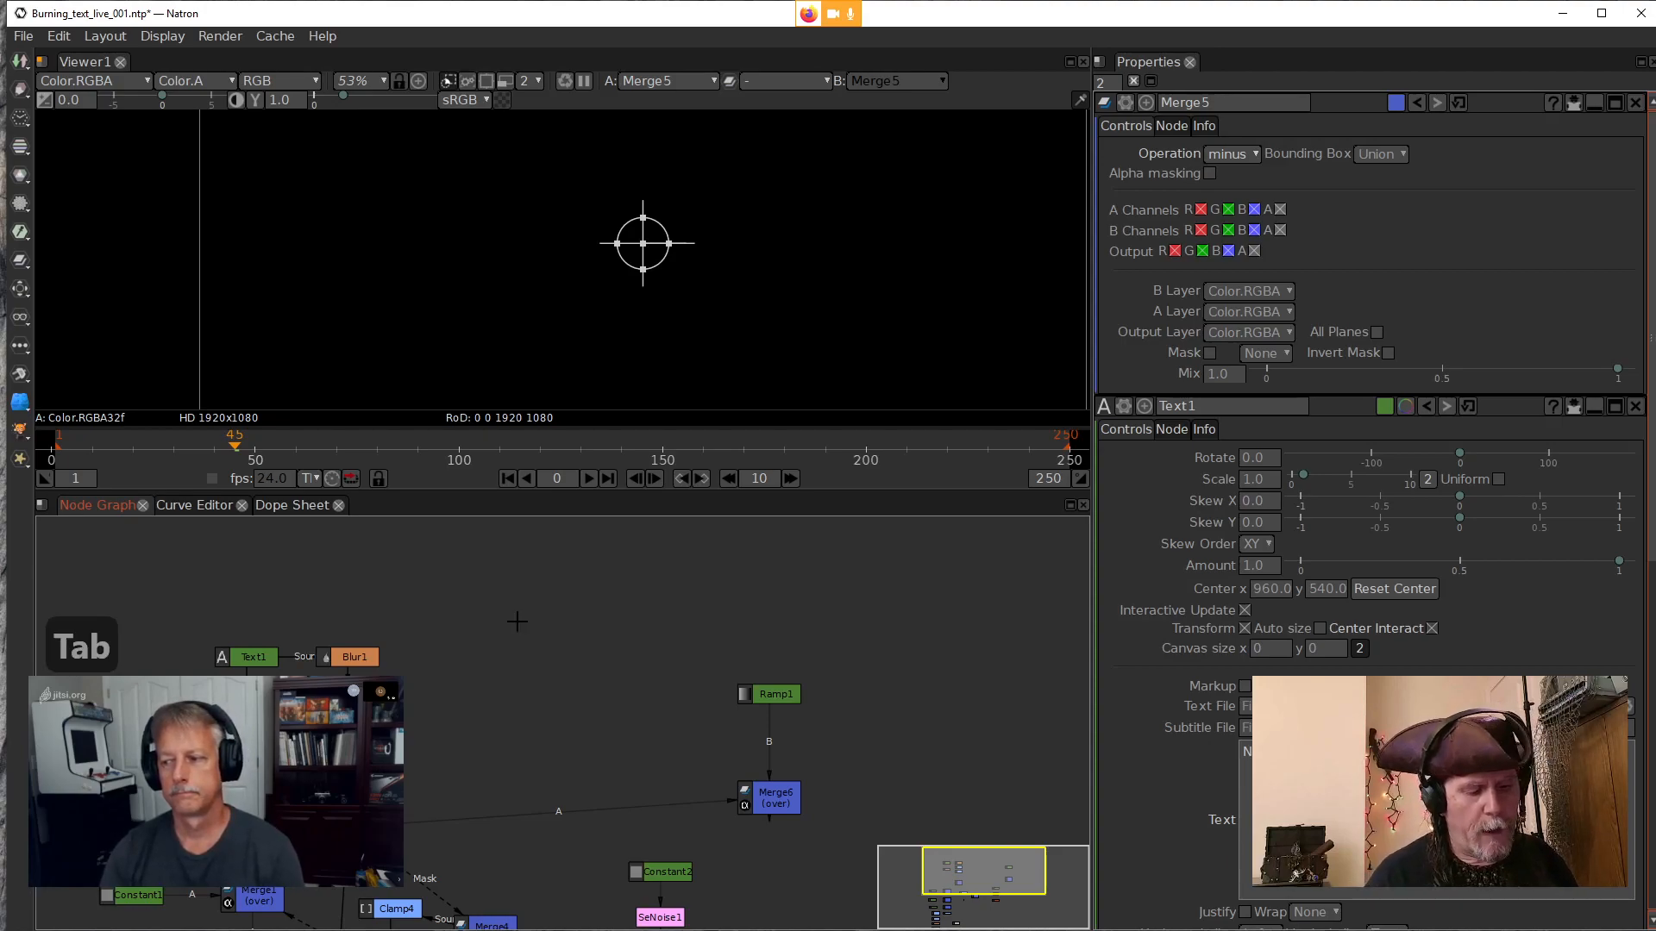
{"action": "type", "text": "senoi"}
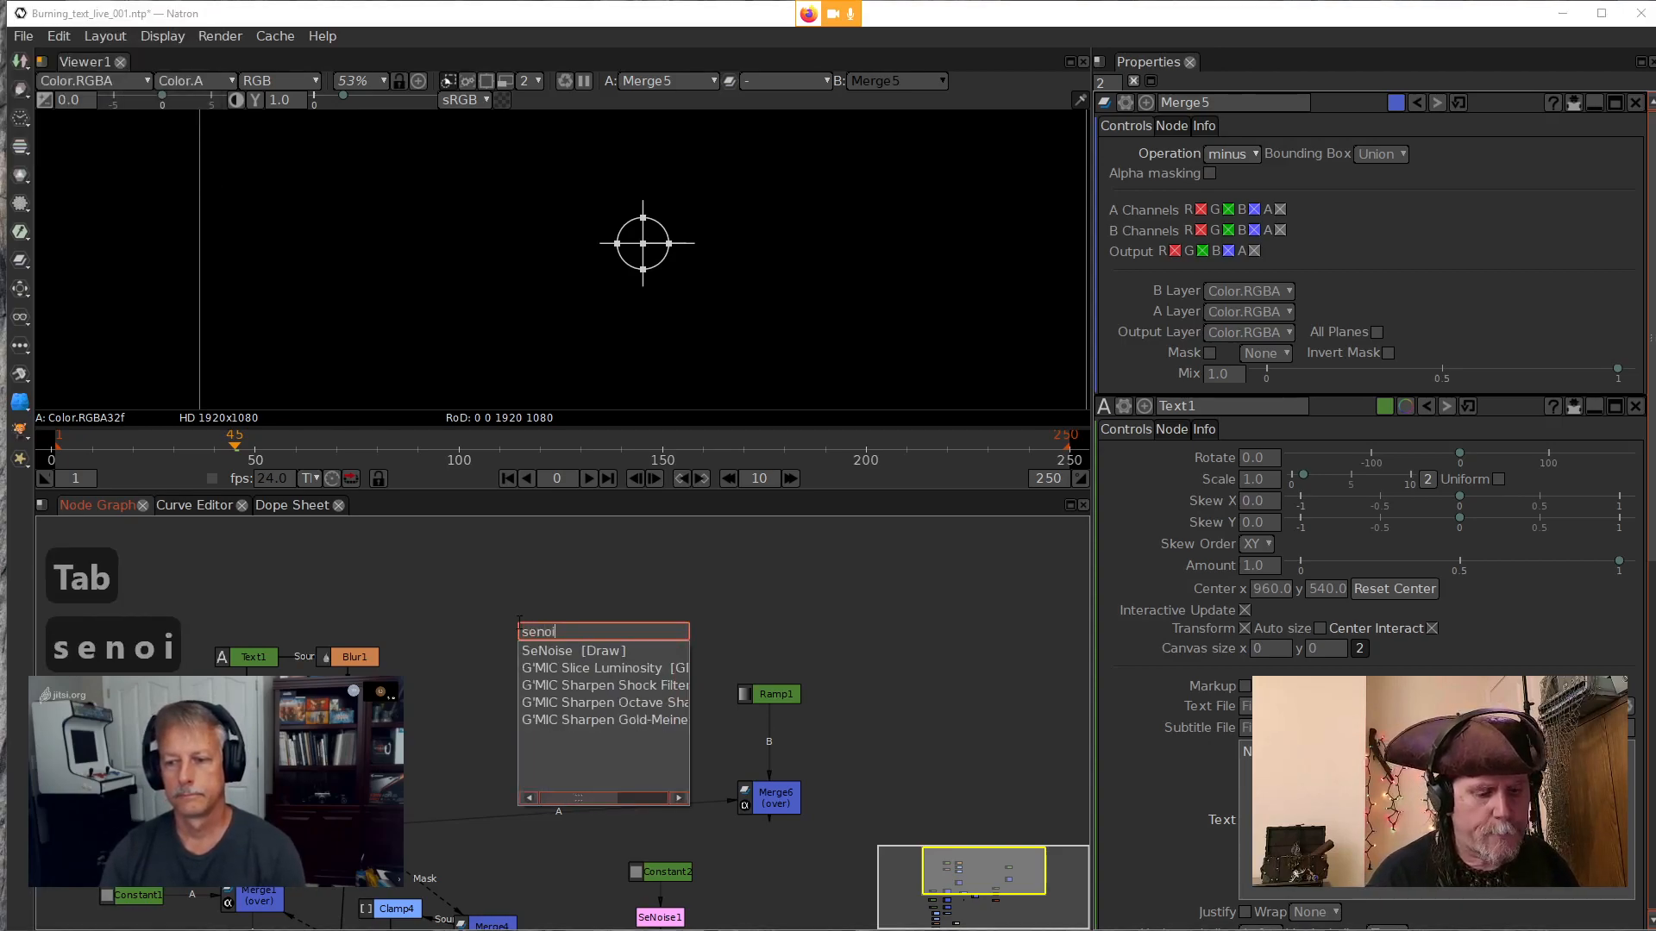
{"action": "type", "text": "se"}
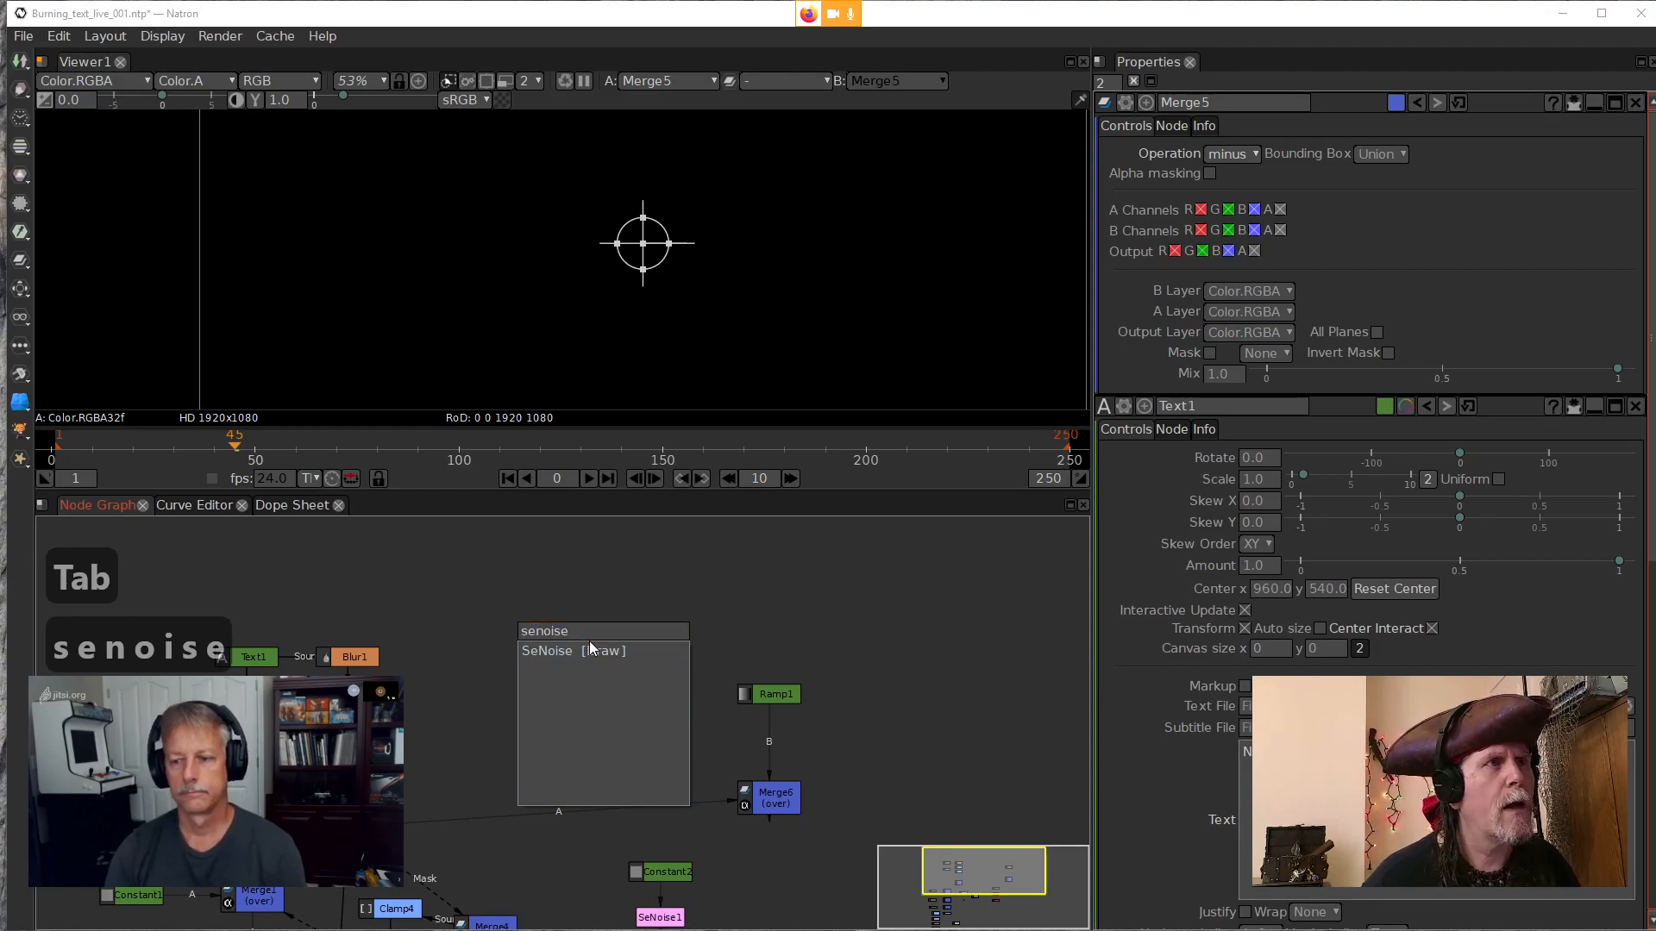
{"action": "left_click", "coordinate": [590, 651]}
{"action": "left_click_drag", "start_coordinate": [607, 653], "coordinate": [546, 647]}
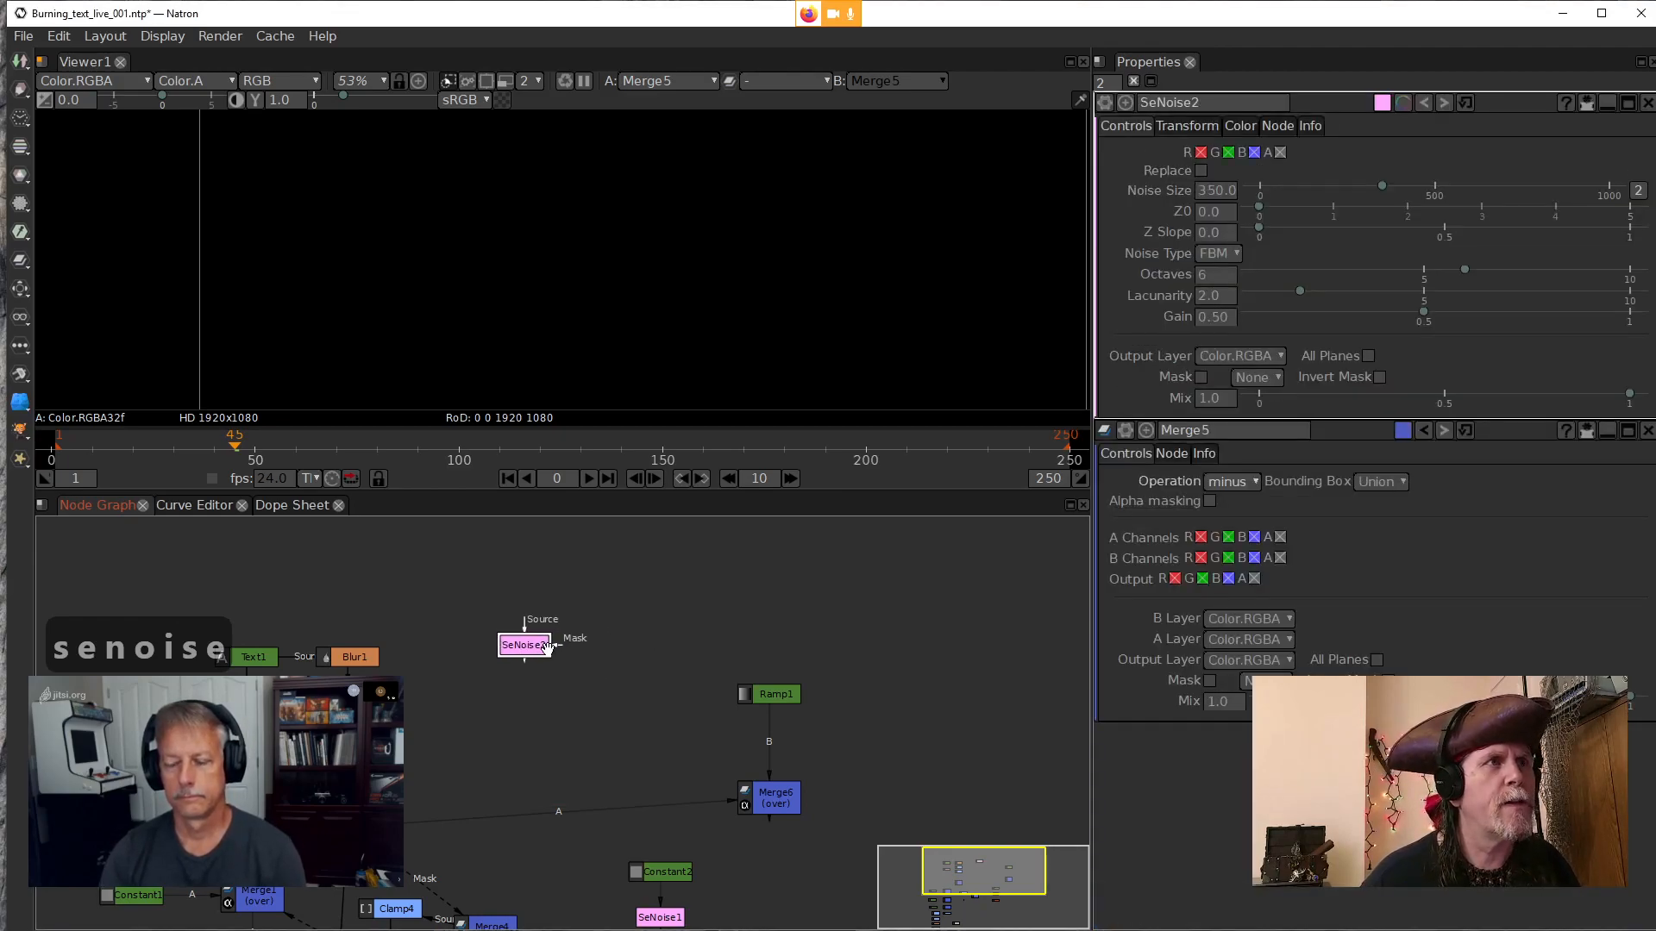
{"action": "key", "text": "1"}
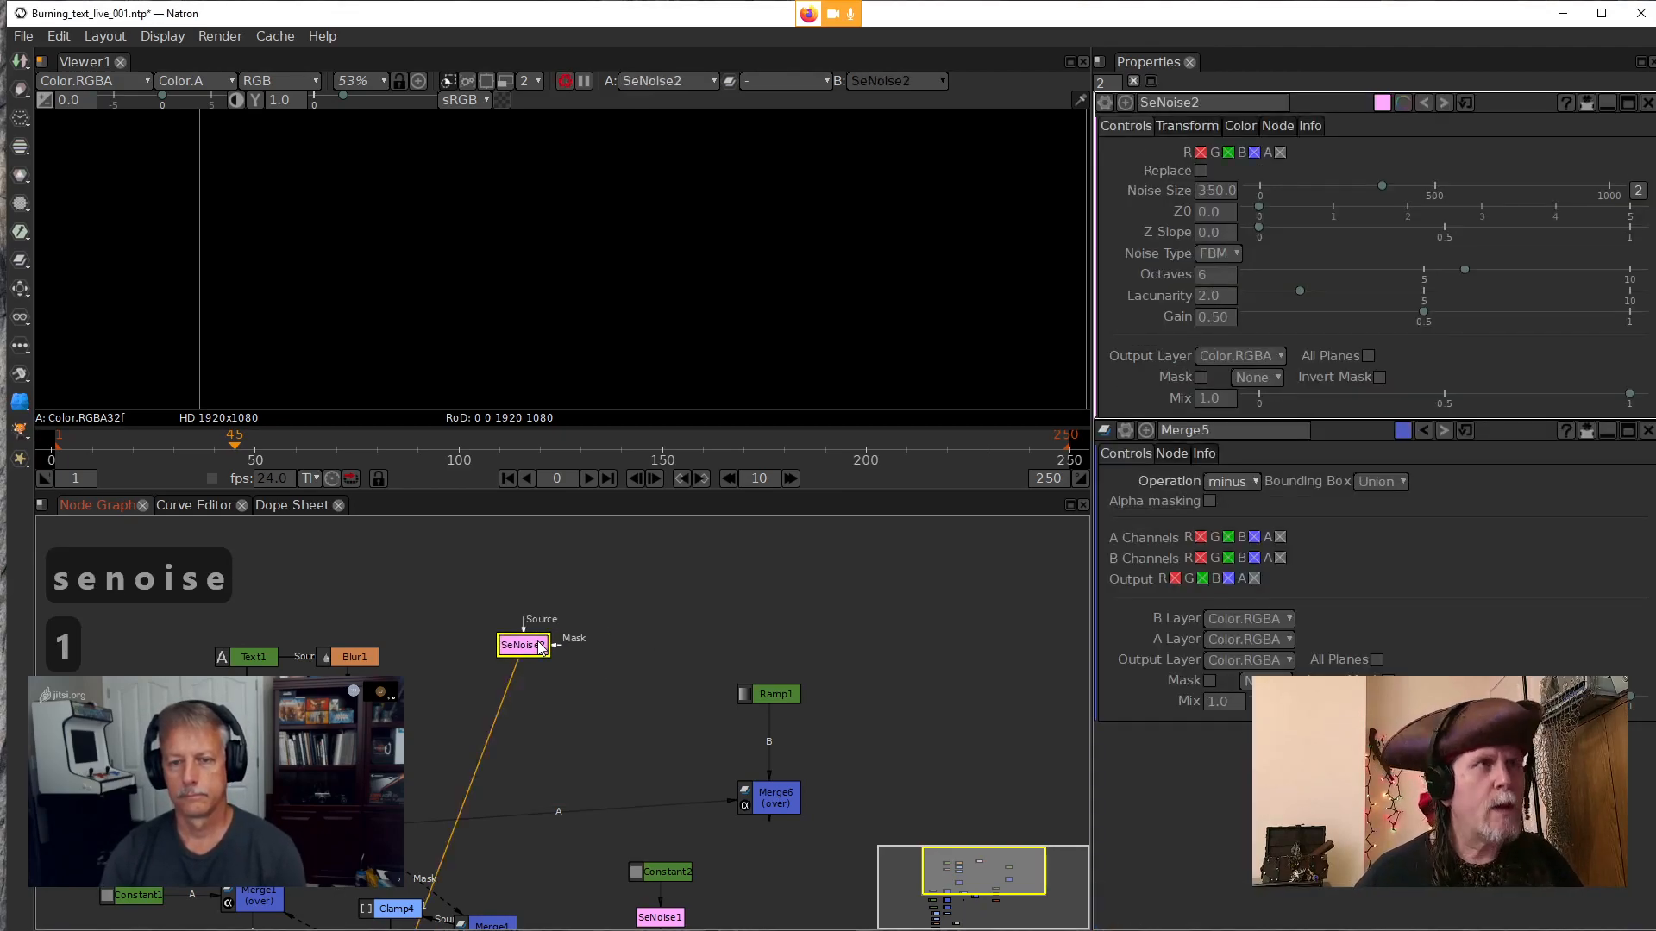
{"action": "key", "text": "f"}
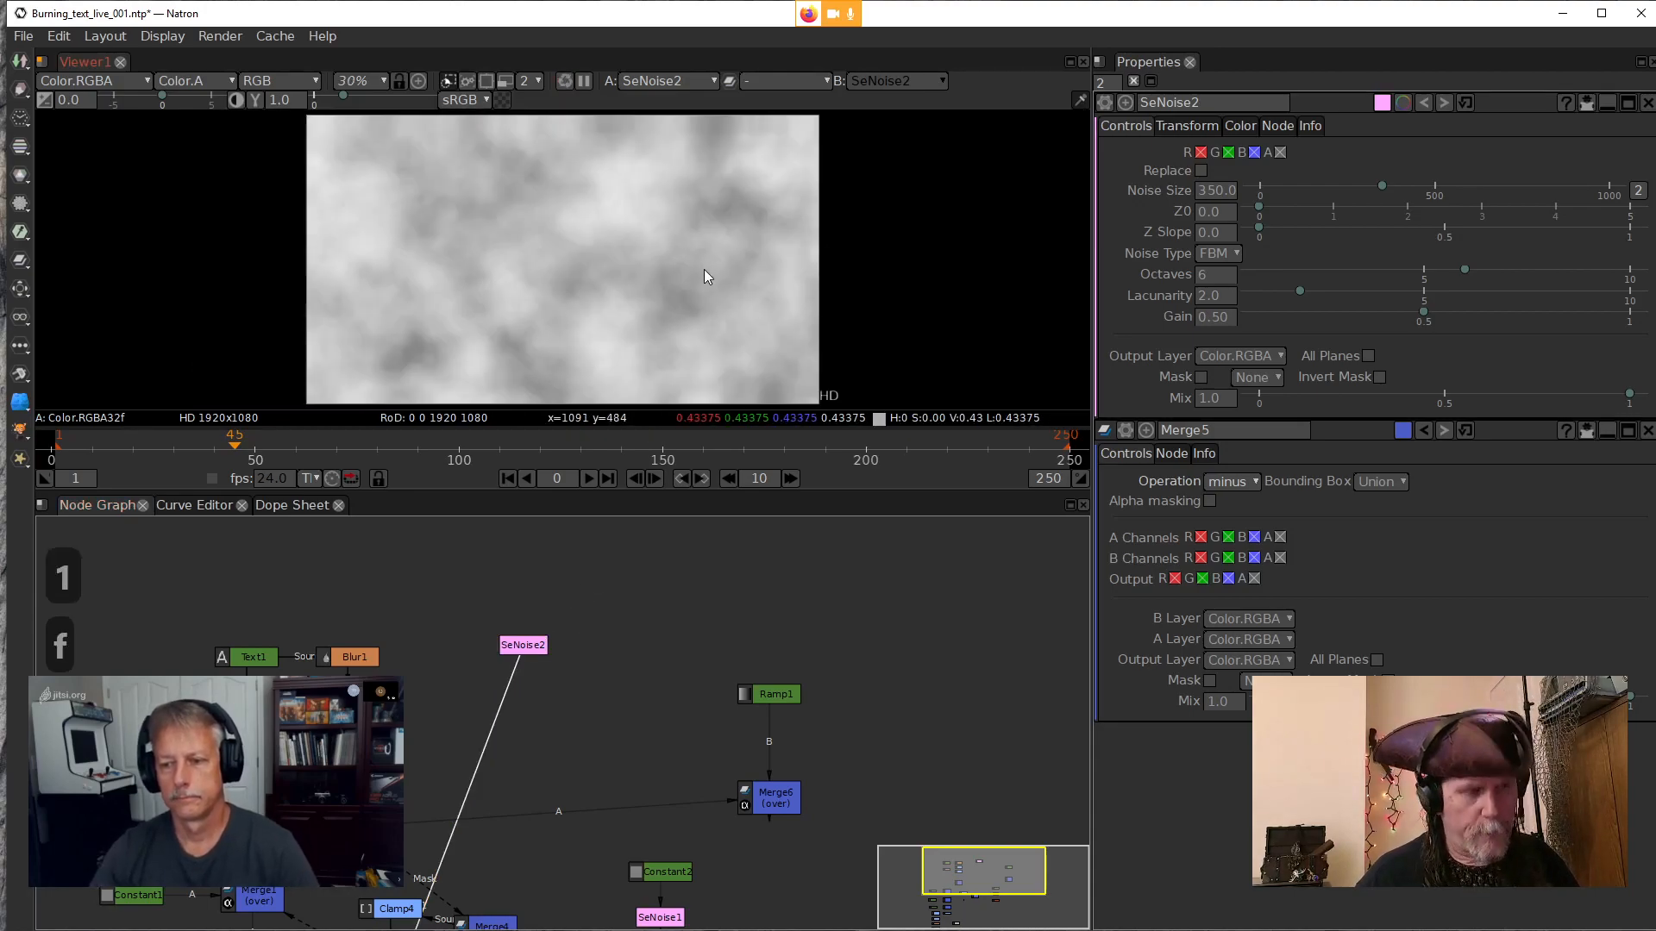
Move Ramp1 and Merge6 closer to the text branch below SeNoise2, and move Constant2 up beside them
{"action": "left_click_drag", "start_coordinate": [533, 650], "coordinate": [691, 760]}
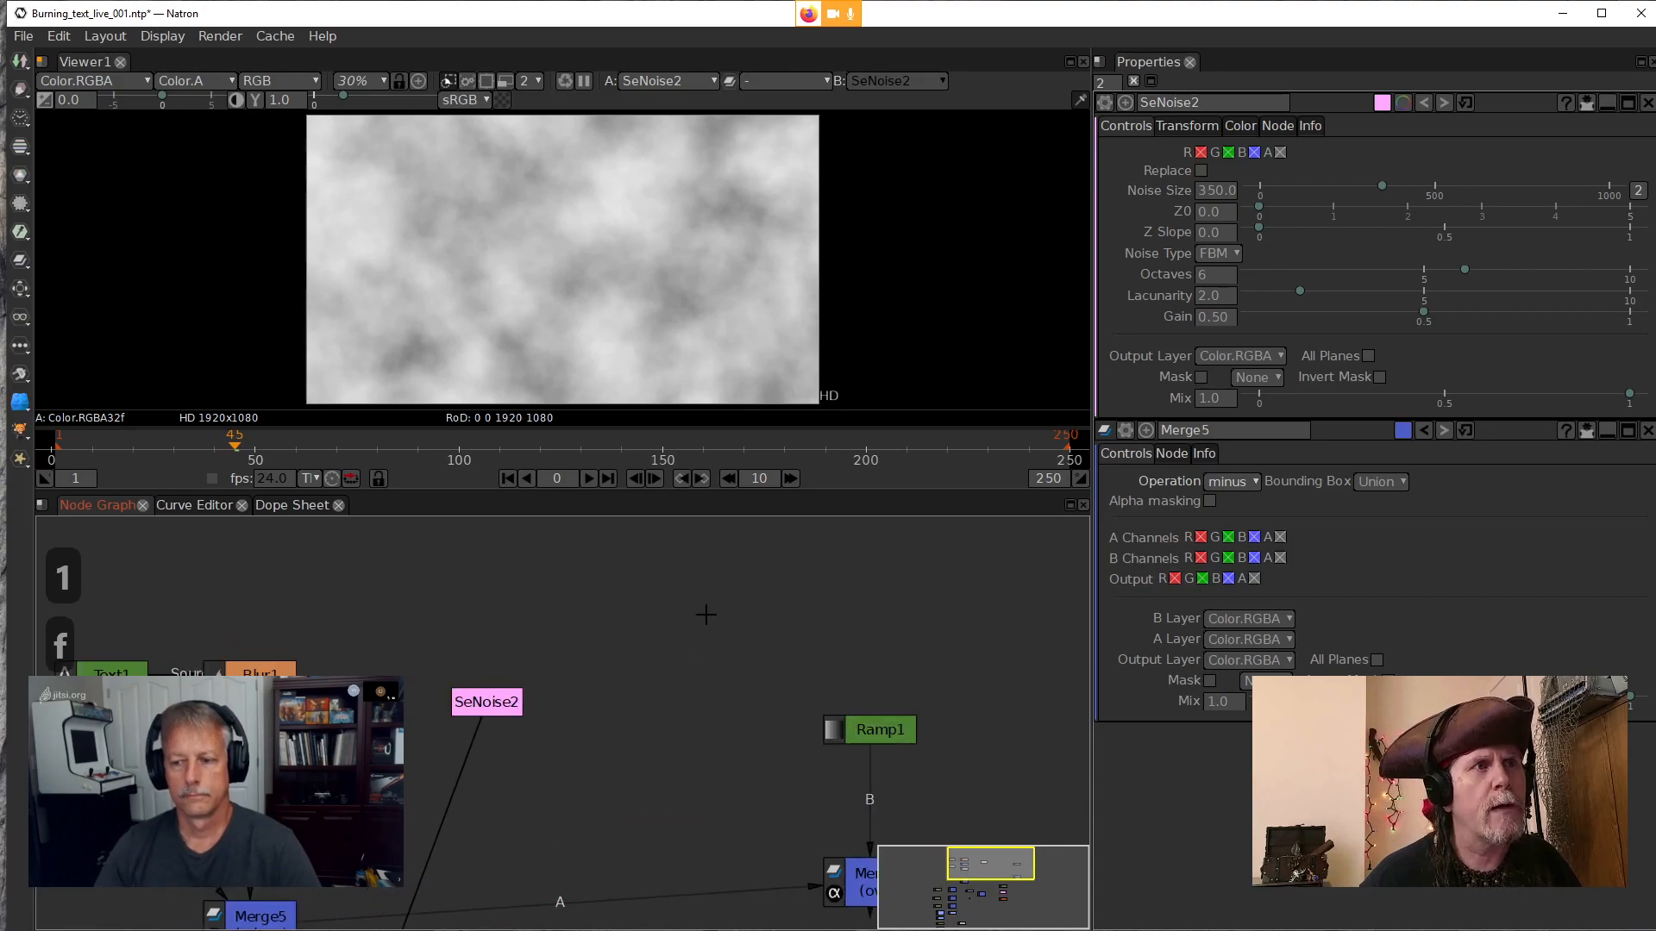
{"action": "scroll", "coordinate": [691, 781], "scroll_direction": "down", "scroll_amount": 5}
{"action": "left_click_drag", "start_coordinate": [662, 742], "coordinate": [547, 715]}
{"action": "left_click_drag", "start_coordinate": [660, 676], "coordinate": [532, 730]}
{"action": "left_click_drag", "start_coordinate": [609, 688], "coordinate": [651, 645]}
Show SeNoise1 in the viewer for comparison and nudge Merge6 and Ramp1 further down below SeNoise2
{"action": "left_click", "coordinate": [610, 781]}
{"action": "key", "text": "1"}
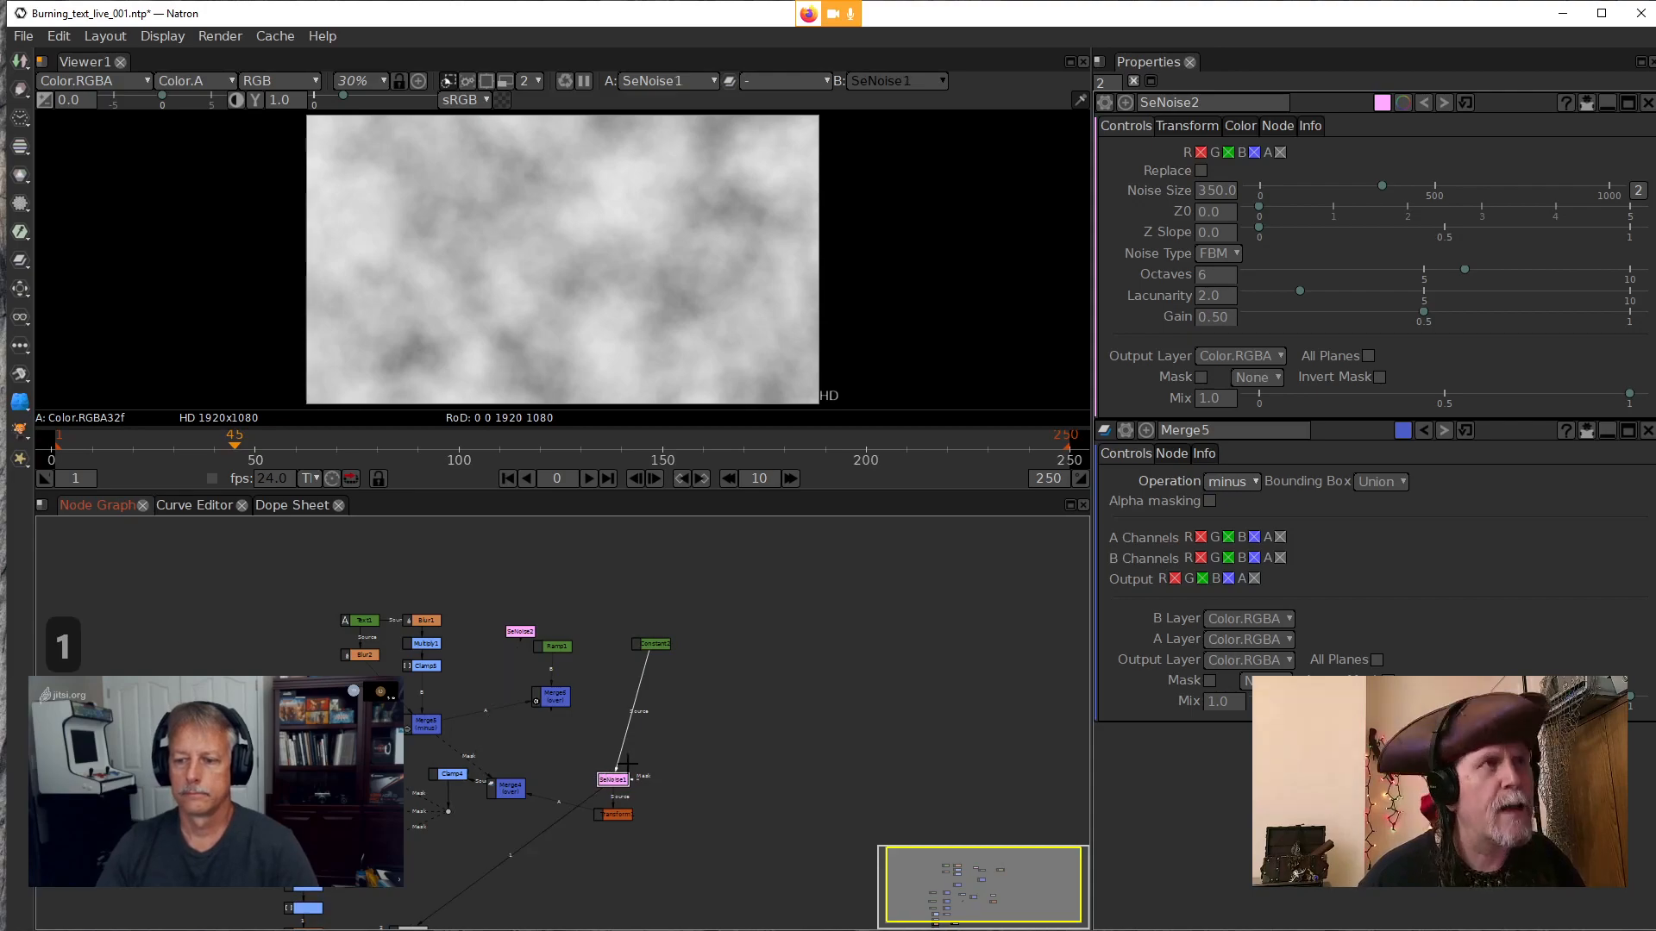
{"action": "scroll", "coordinate": [669, 290], "scroll_direction": "down", "scroll_amount": 4}
{"action": "left_click_drag", "start_coordinate": [745, 266], "coordinate": [739, 334]}
{"action": "left_click_drag", "start_coordinate": [554, 687], "coordinate": [542, 715]}
{"action": "left_click_drag", "start_coordinate": [562, 648], "coordinate": [546, 684]}
{"action": "scroll", "coordinate": [598, 732], "scroll_direction": "up", "scroll_amount": 3}
Connect SeNoise2's Source input to Constant2 and show SeNoise2 in the viewer
{"action": "left_click", "coordinate": [466, 560]}
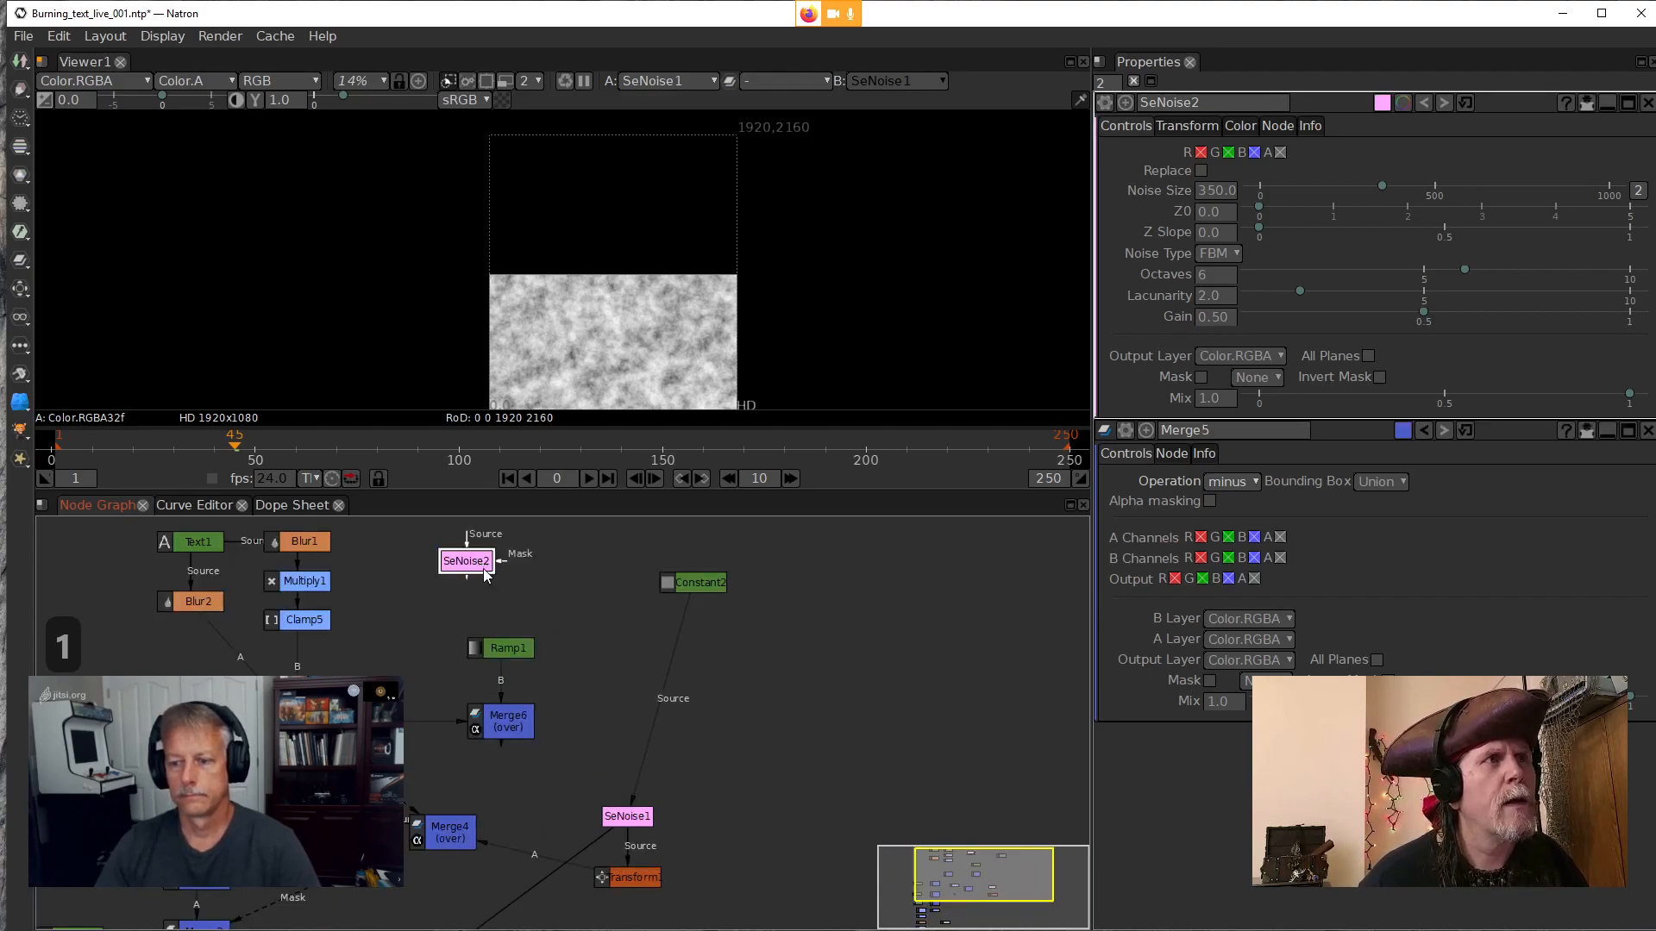
{"action": "left_click_drag", "start_coordinate": [466, 537], "coordinate": [670, 582]}
{"action": "key", "text": "1"}
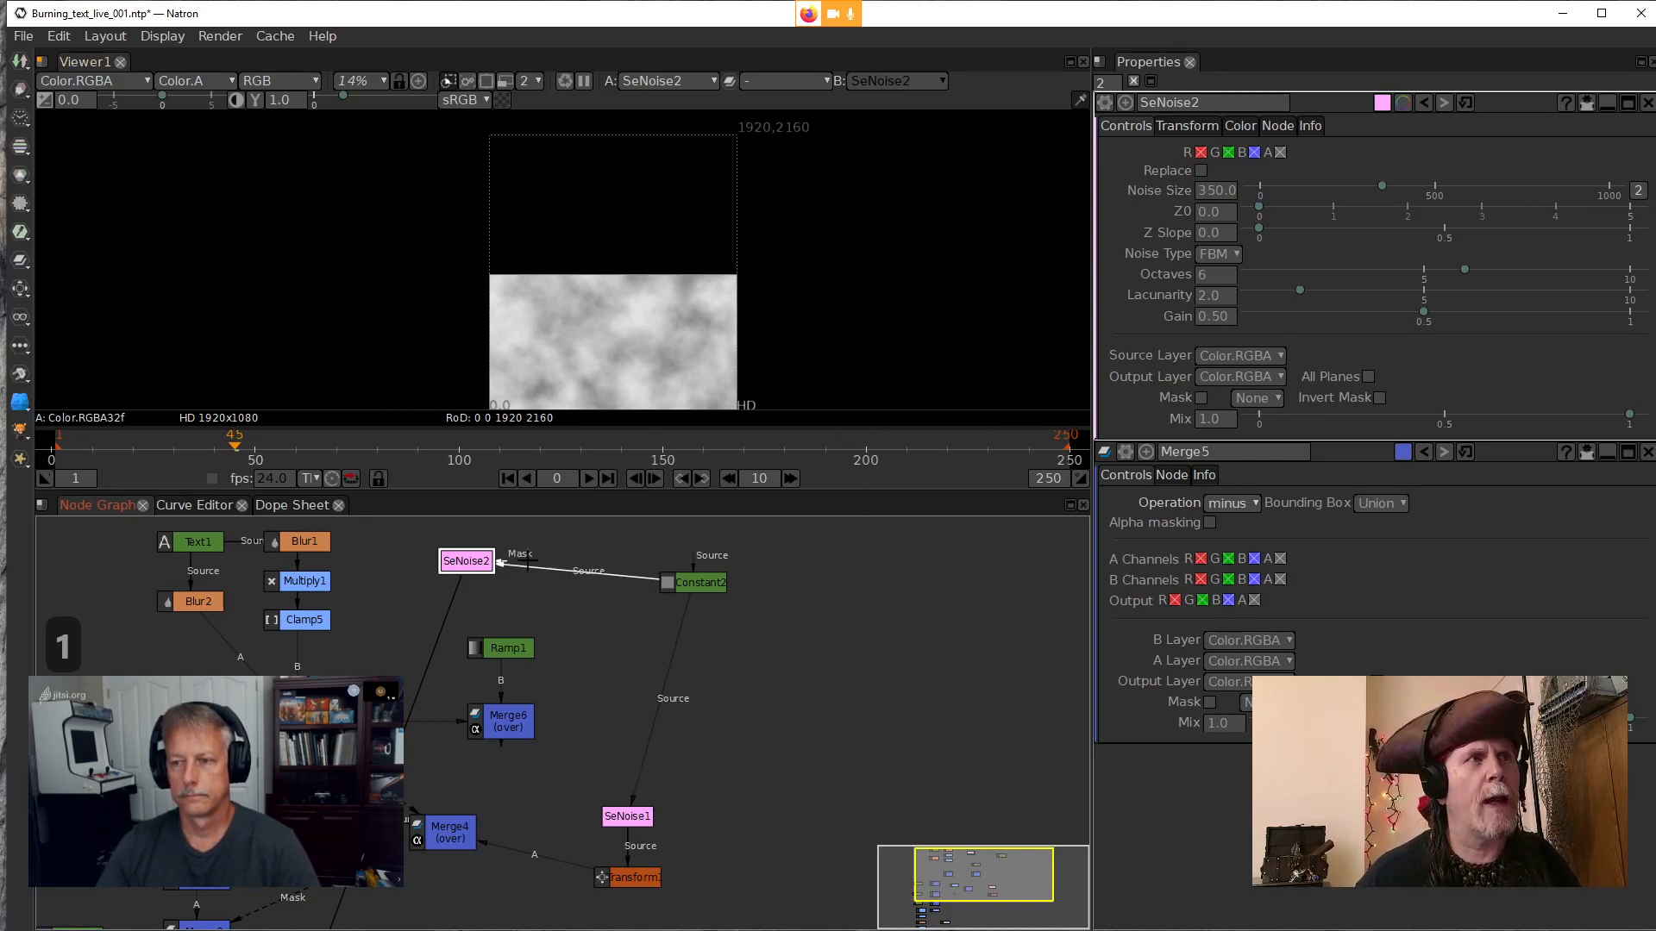
{"action": "scroll", "coordinate": [521, 616], "scroll_direction": "up", "scroll_amount": 3}
{"action": "left_click_drag", "start_coordinate": [532, 665], "coordinate": [535, 679]}
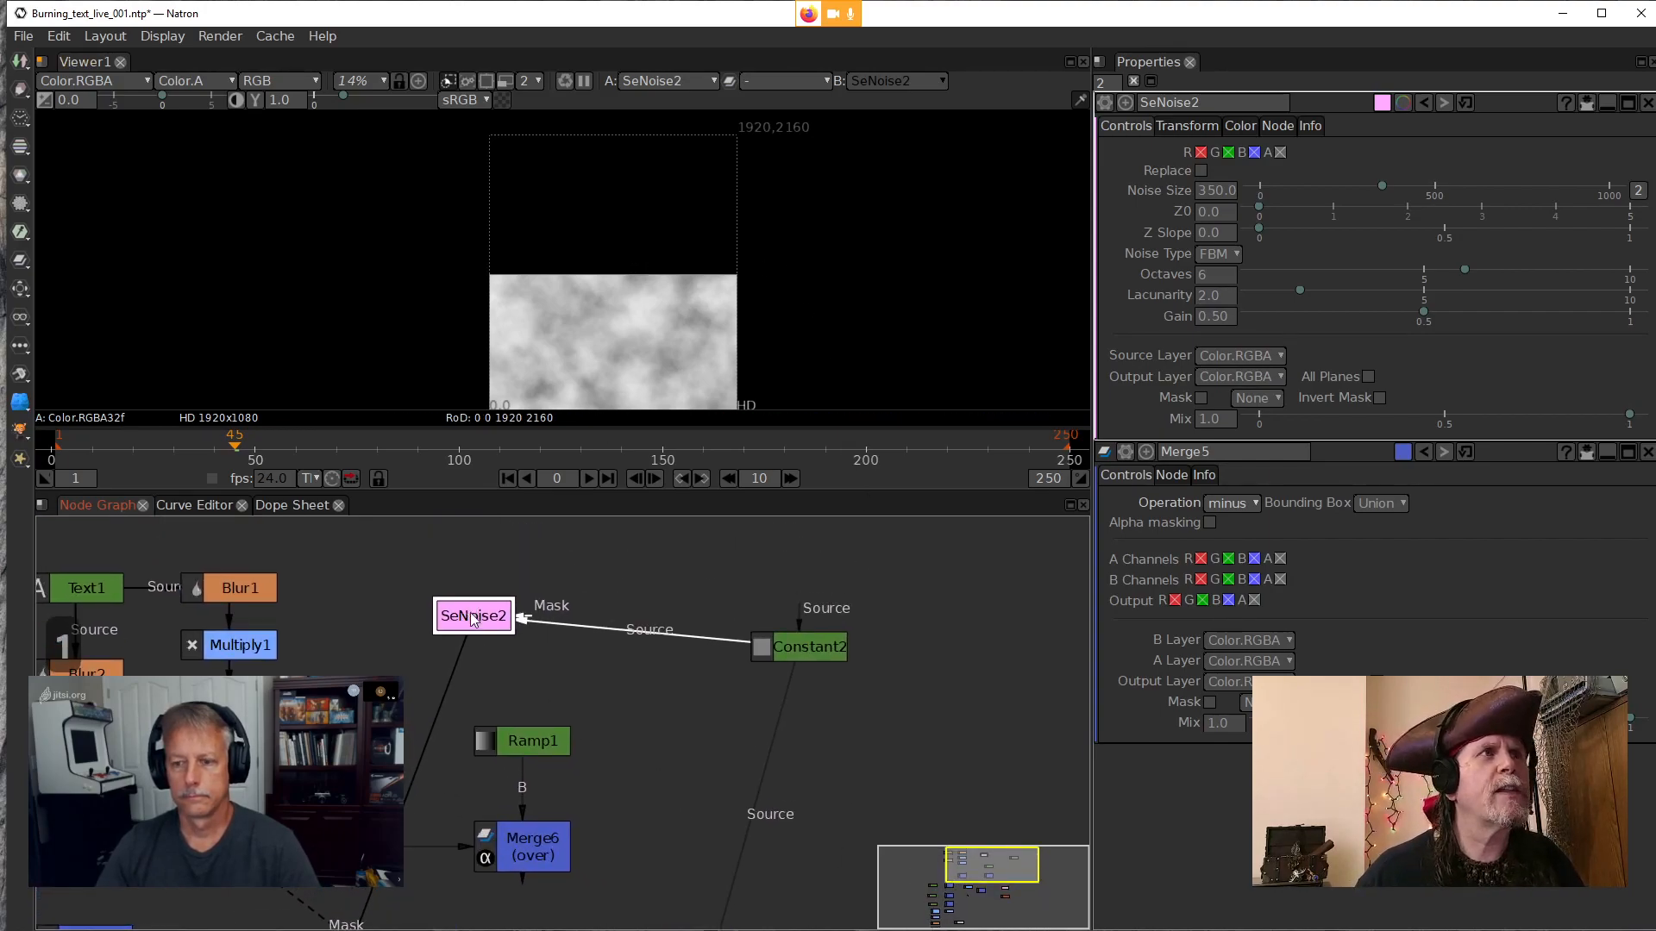
{"action": "scroll", "coordinate": [572, 308], "scroll_direction": "up", "scroll_amount": 6}
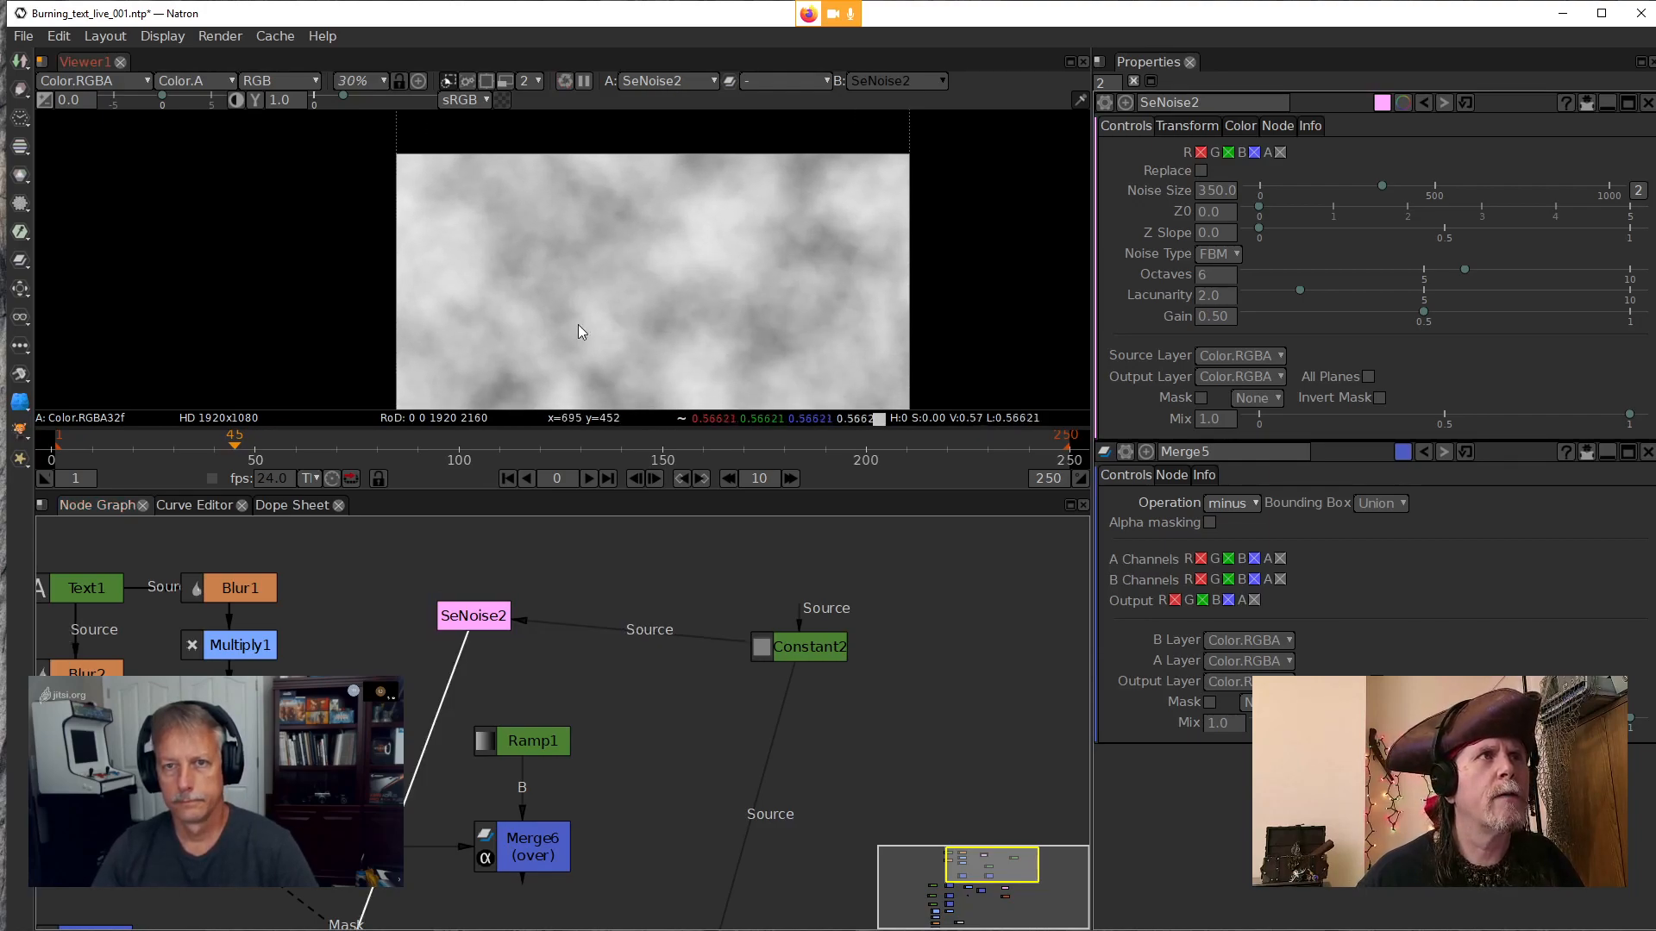
Set SeNoise2's noise type to Cell Noise and its noise size to 8, consulting the reference project
{"action": "left_click", "coordinate": [1216, 255]}
{"action": "left_click", "coordinate": [1241, 263]}
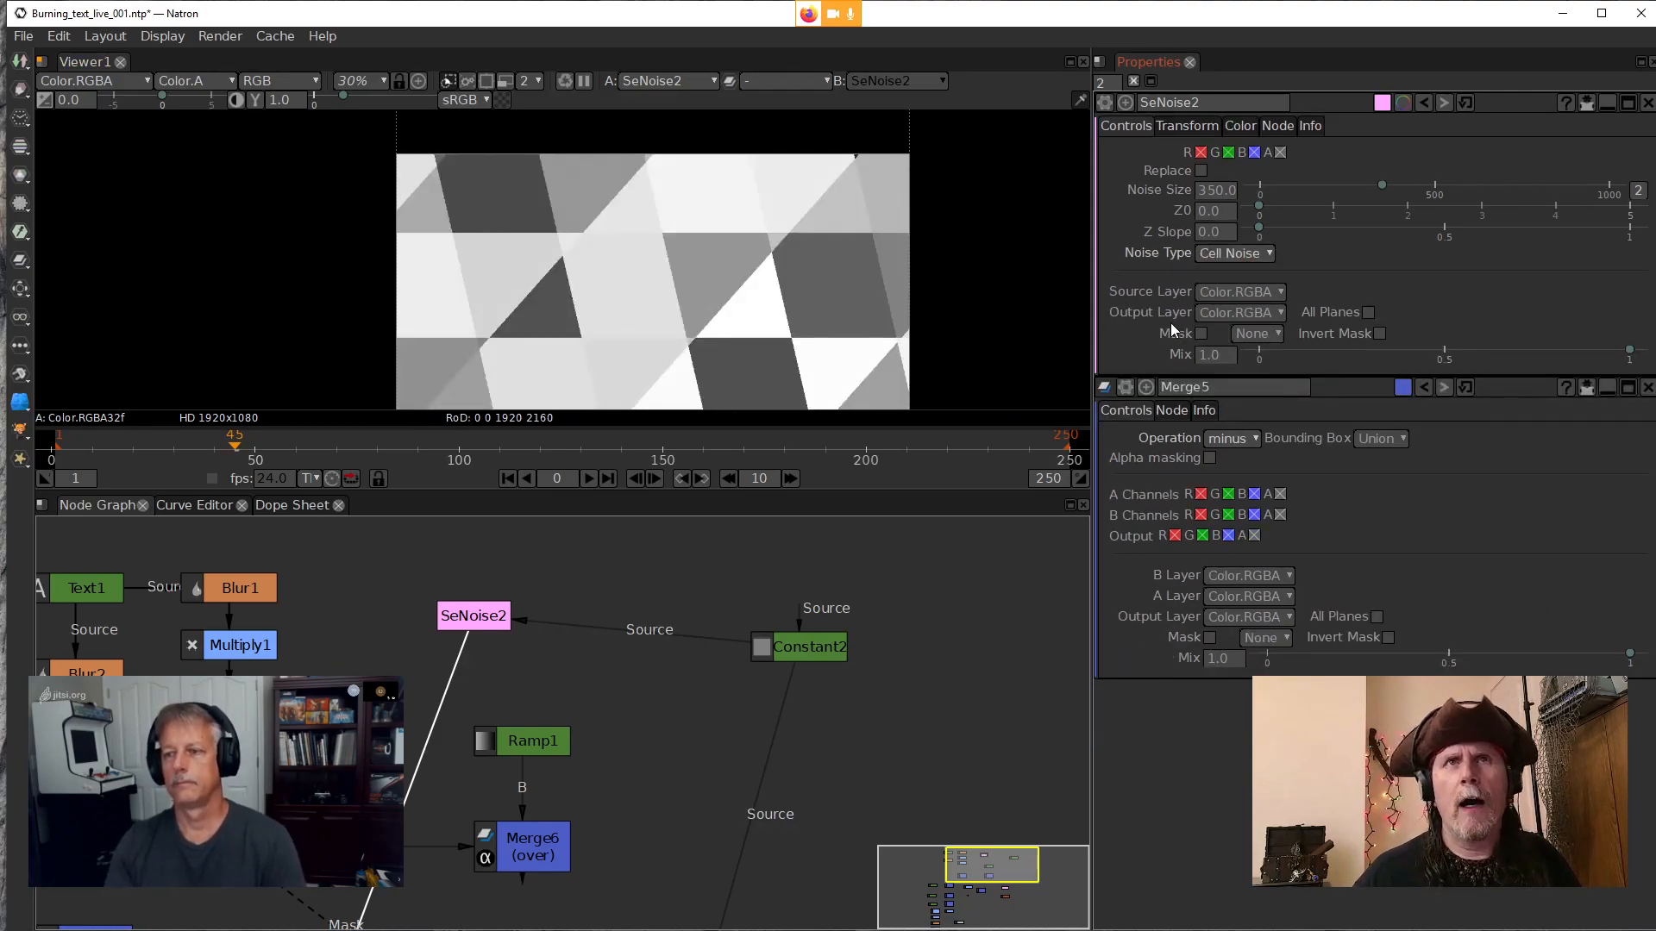
{"action": "key", "text": "alt+Tab"}
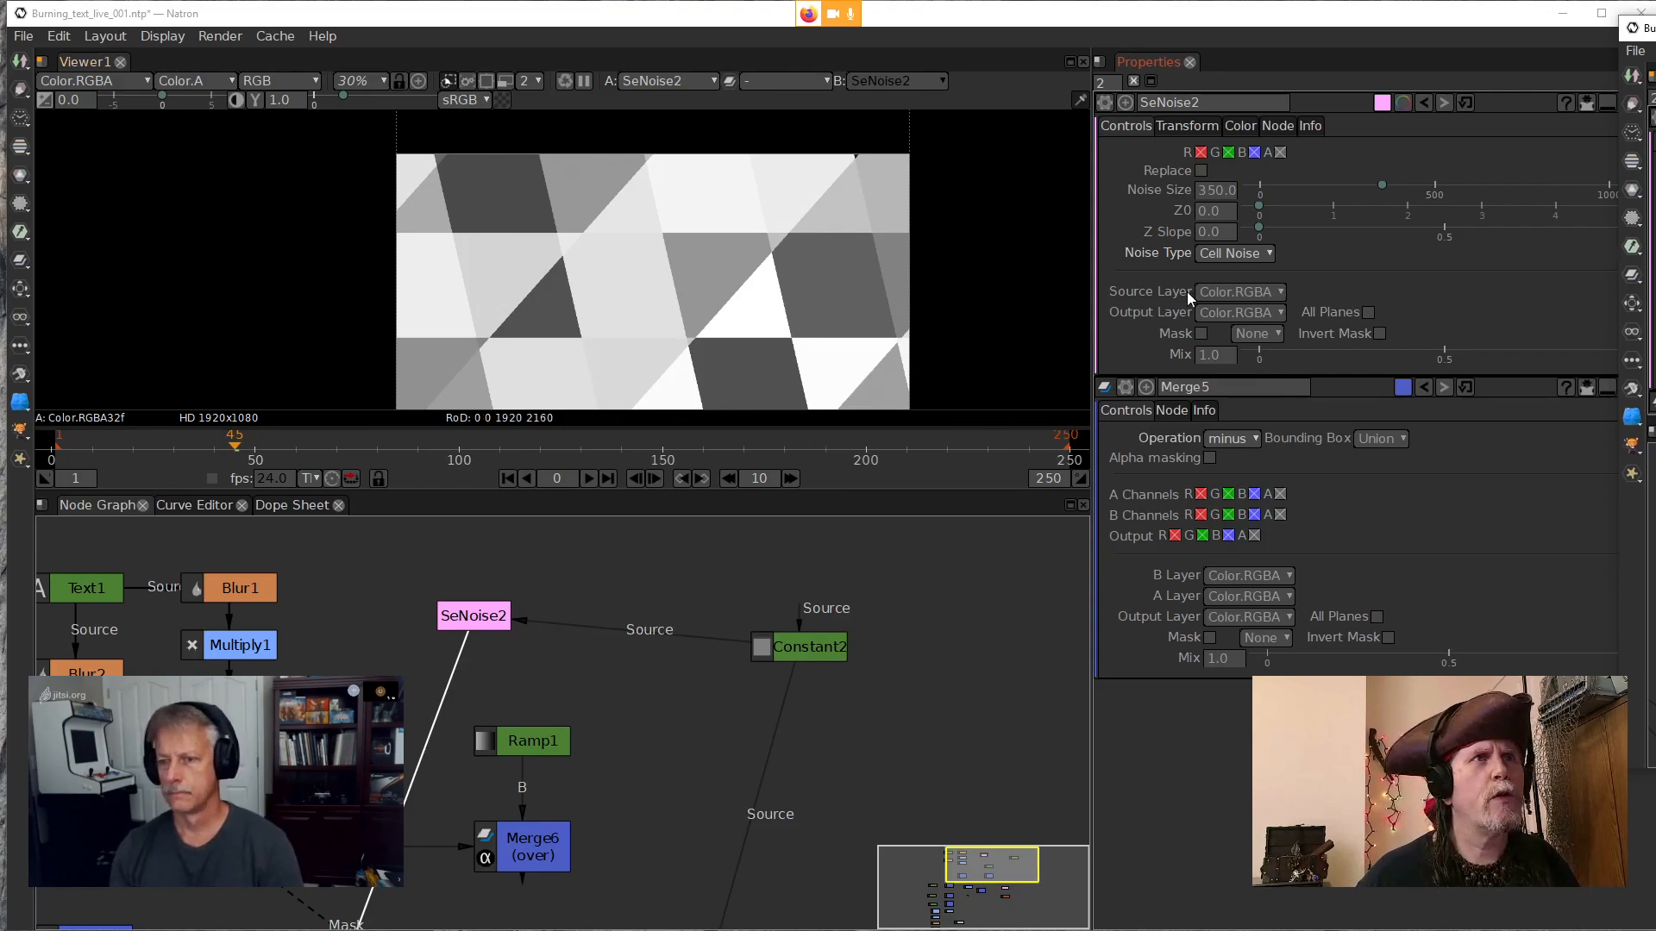
{"action": "left_click", "coordinate": [1210, 191]}
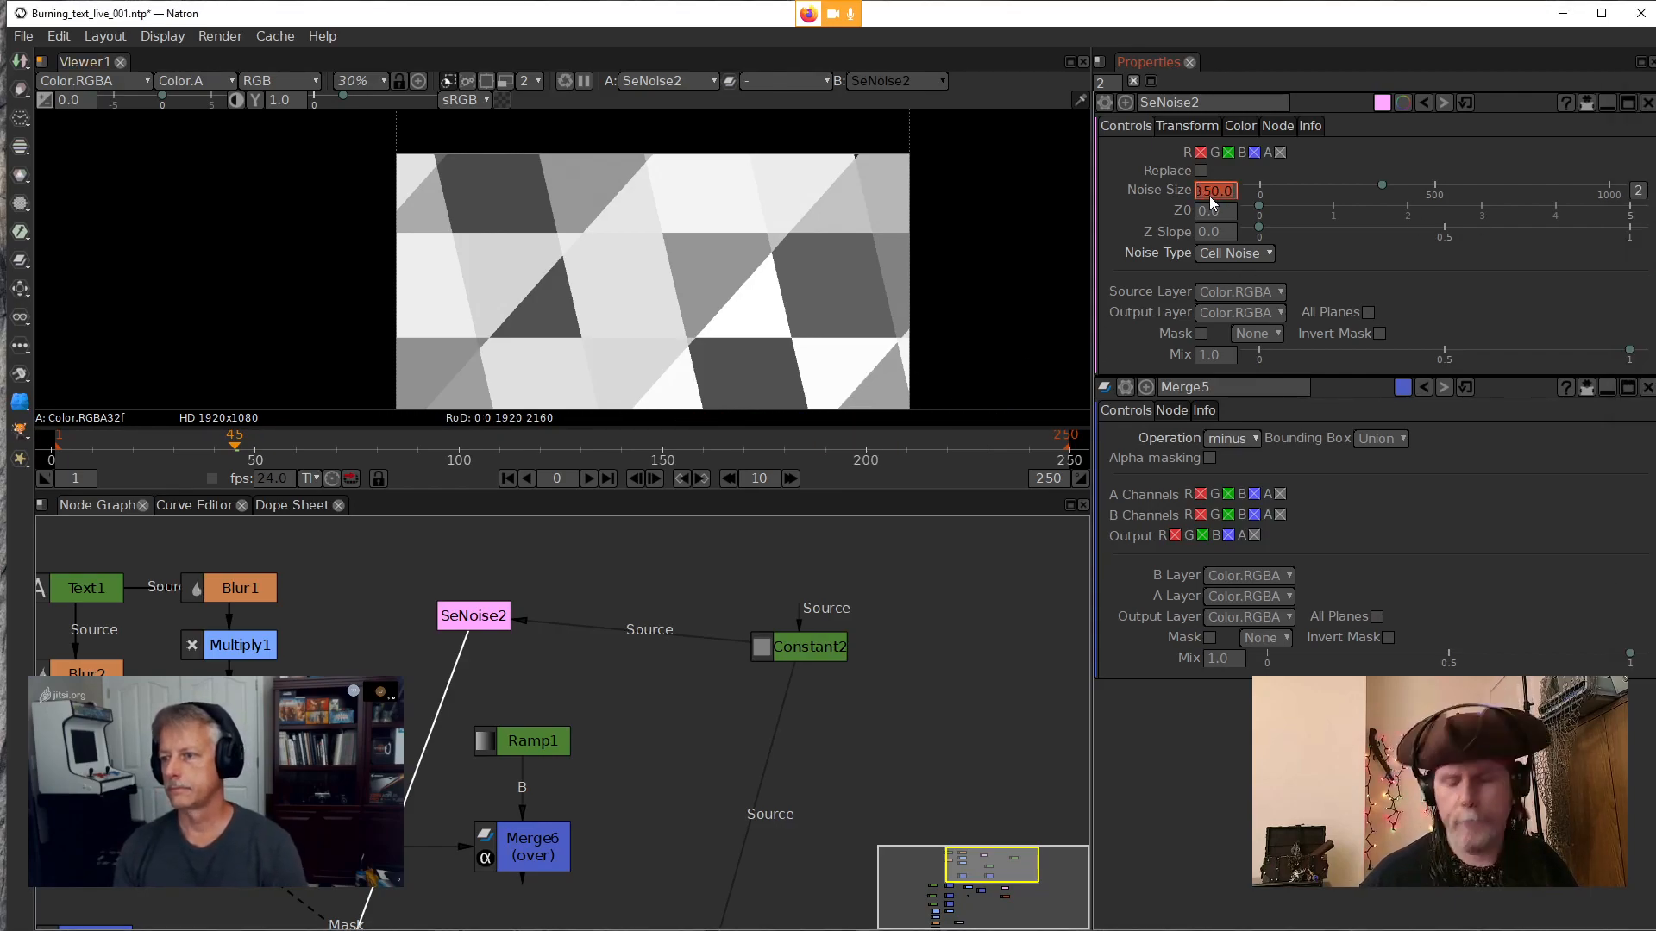
{"action": "type", "text": "8"}
{"action": "key", "text": "Return"}
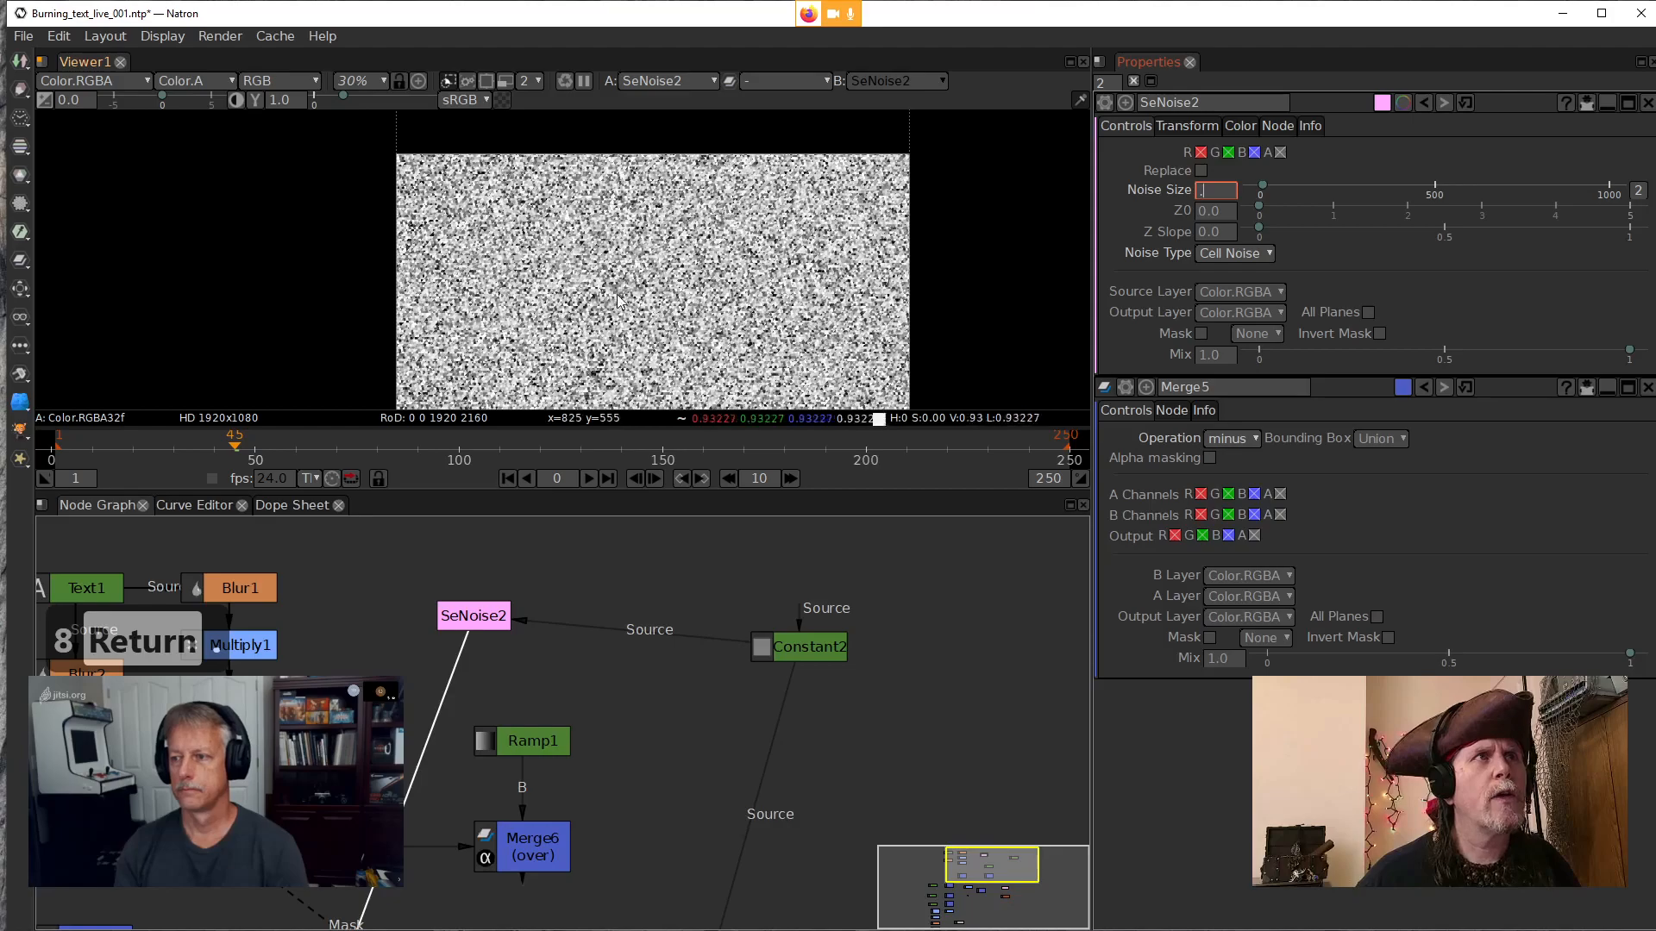
Try a noise size of .8 on SeNoise2 and inspect the grain closely in the viewer
{"action": "scroll", "coordinate": [616, 300], "scroll_direction": "up", "scroll_amount": 3}
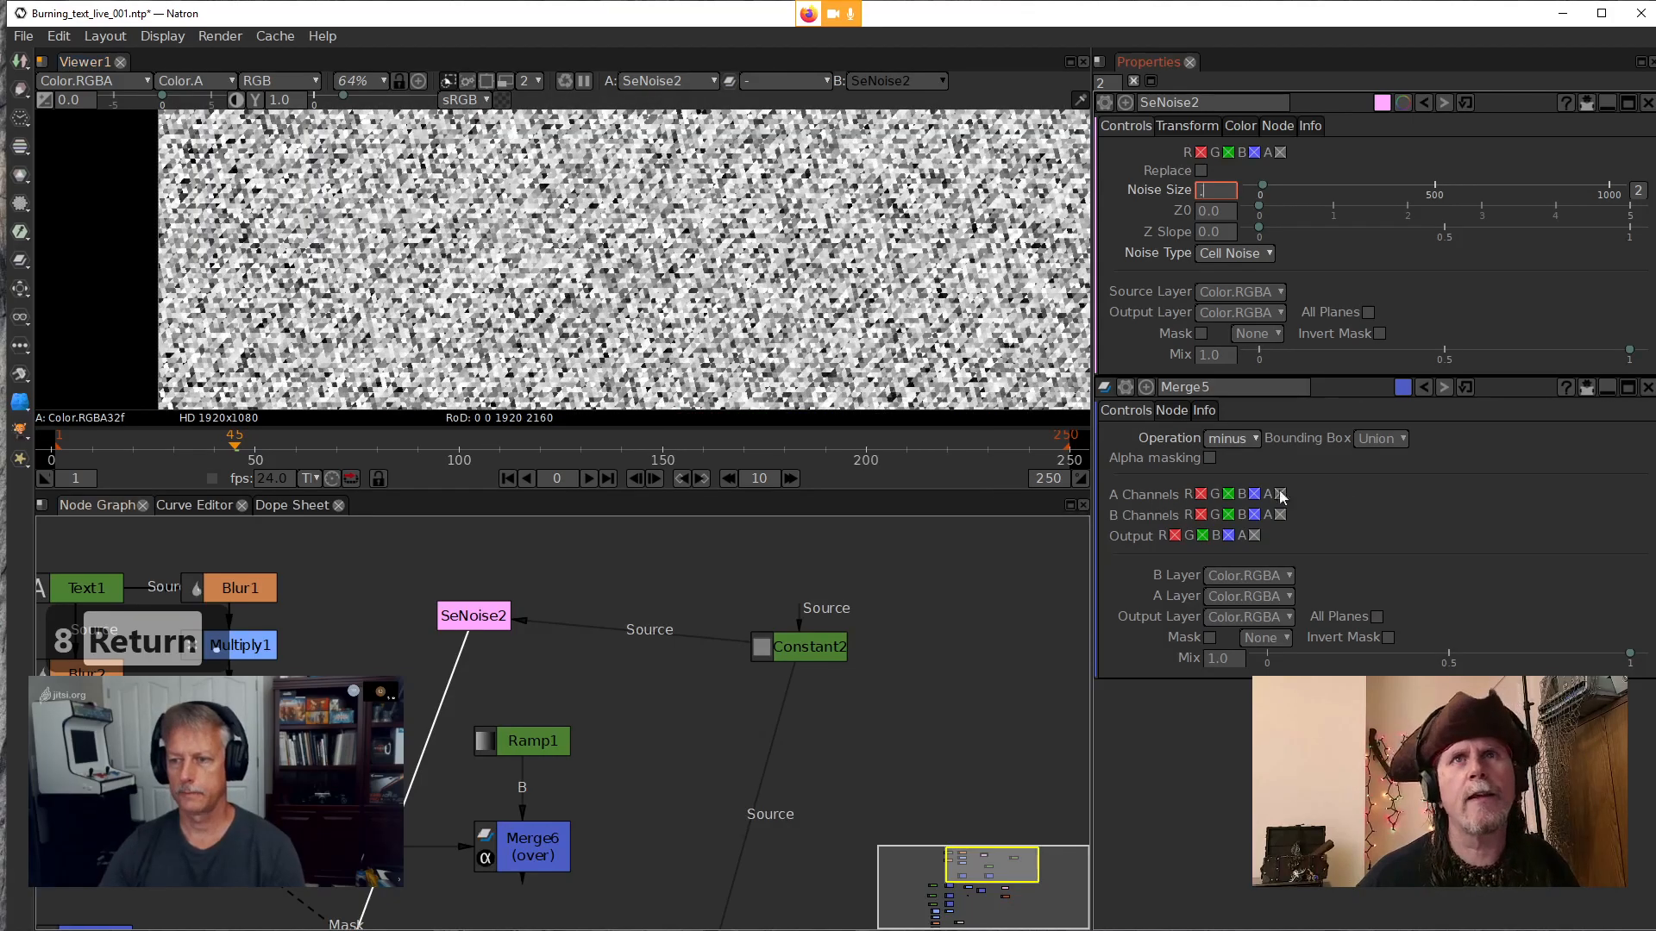
{"action": "type", "text": ".8"}
{"action": "key", "text": "Return"}
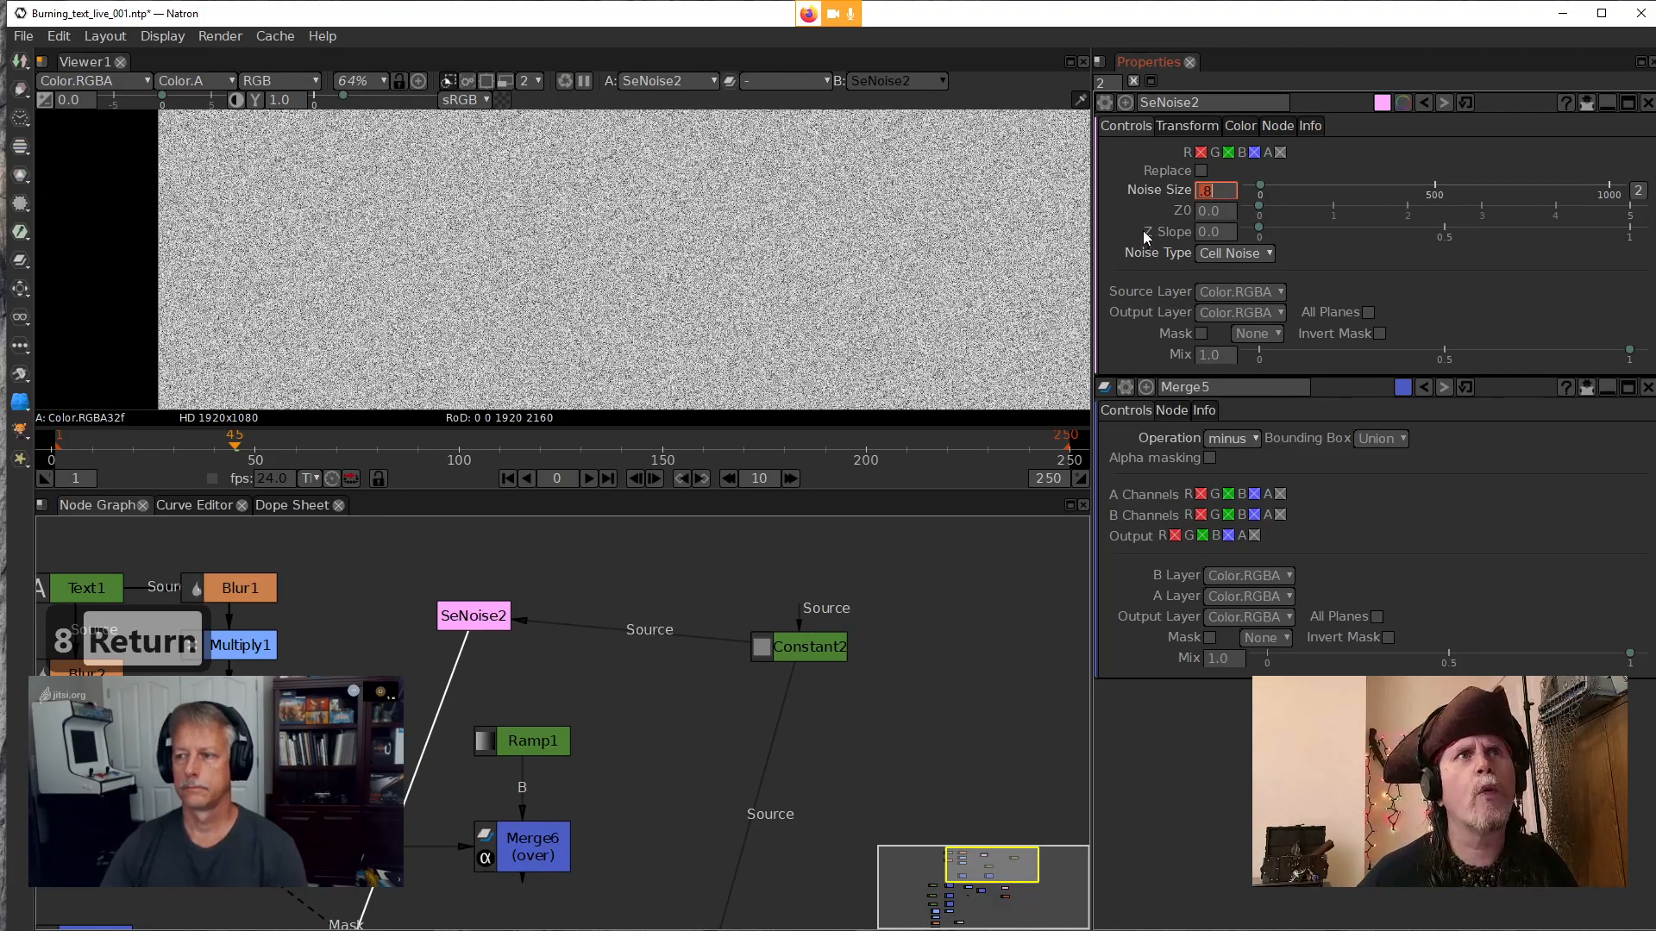
{"action": "scroll", "coordinate": [699, 289], "scroll_direction": "down", "scroll_amount": 4}
{"action": "left_click_drag", "start_coordinate": [720, 307], "coordinate": [703, 248]}
{"action": "scroll", "coordinate": [703, 249], "scroll_direction": "up", "scroll_amount": 4}
{"action": "scroll", "coordinate": [704, 251], "scroll_direction": "up", "scroll_amount": 6}
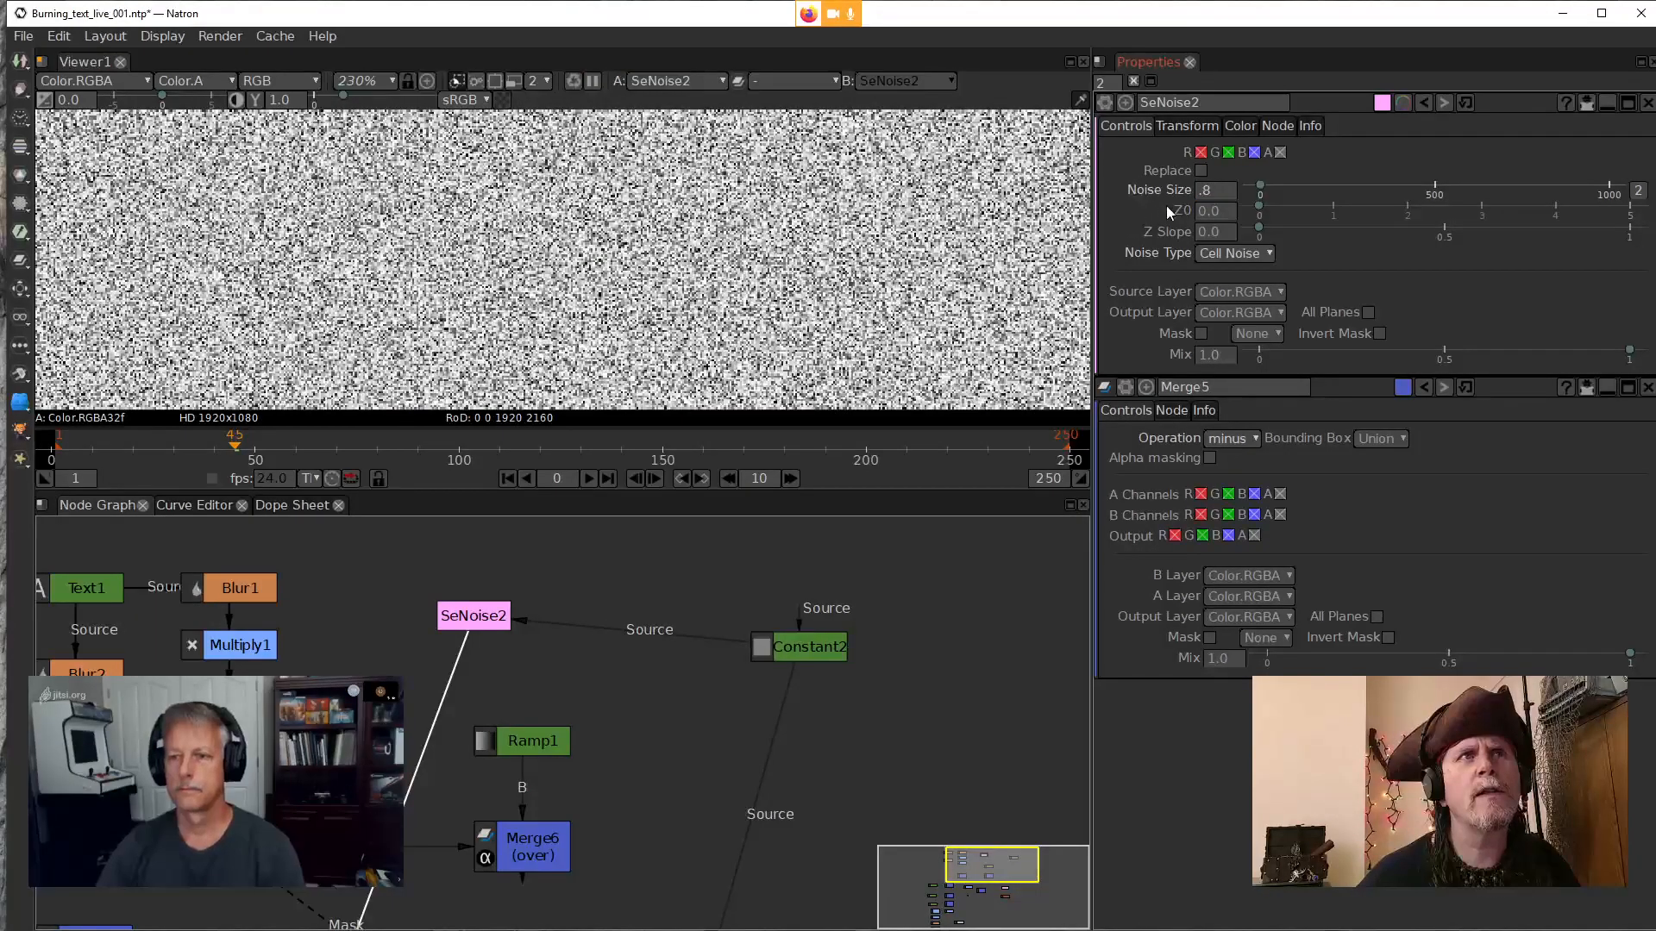
Set SeNoise2's noise size back to 8 and check the cell pattern in the viewer
{"action": "left_click_drag", "start_coordinate": [1231, 194], "coordinate": [1116, 184]}
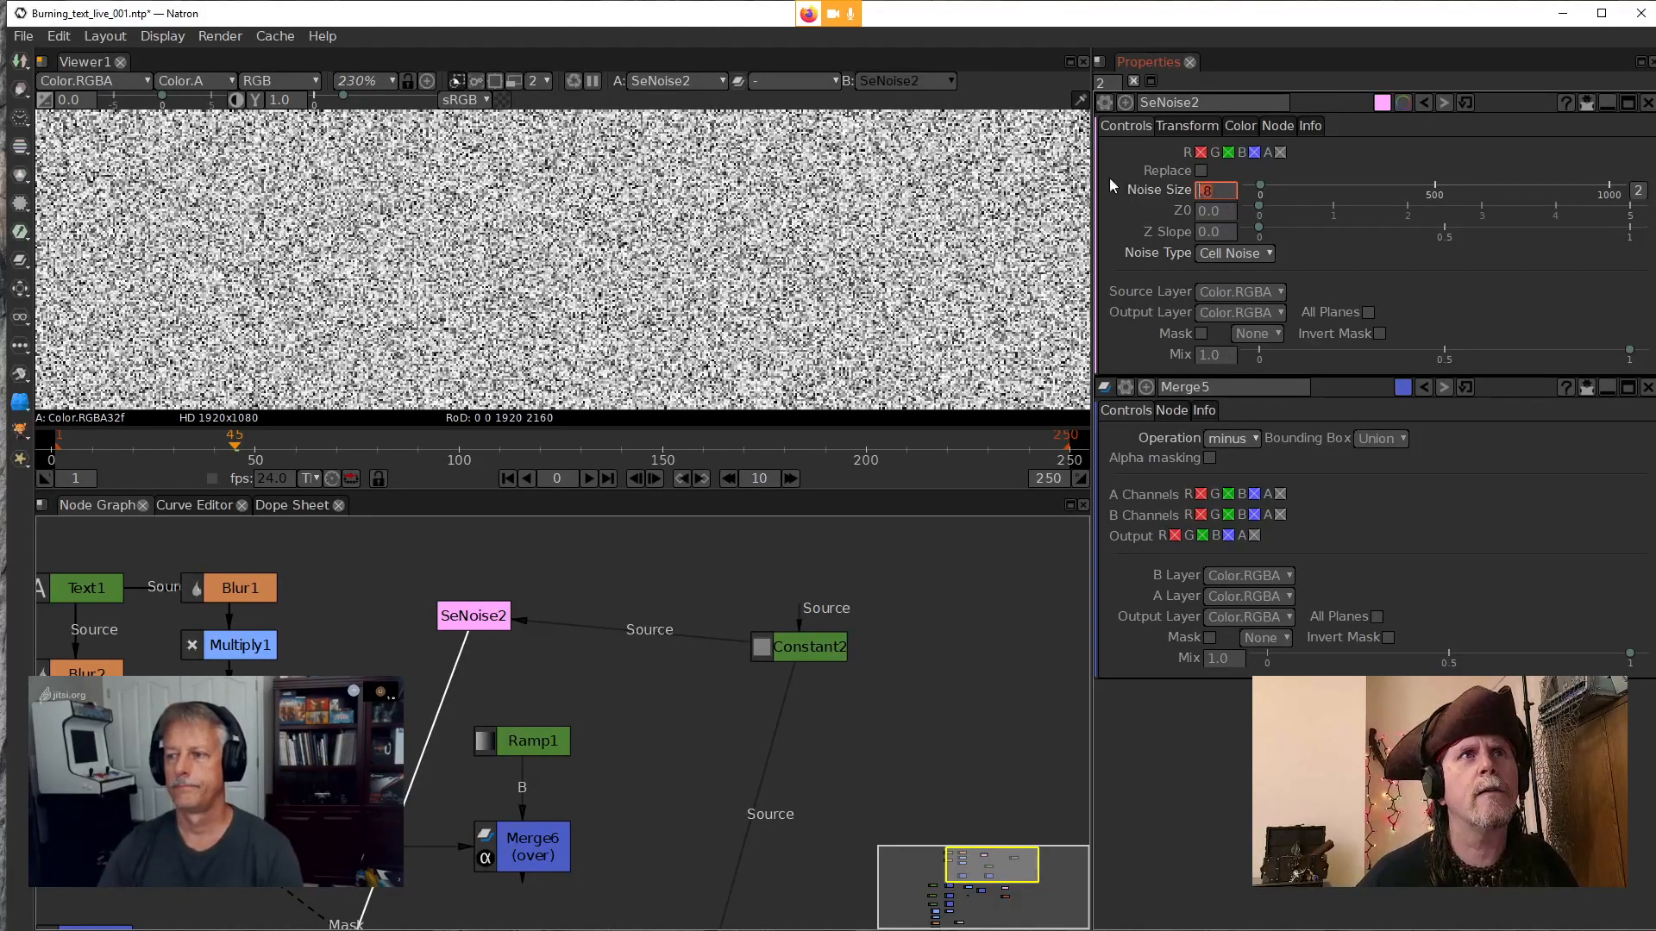
{"action": "type", "text": "8"}
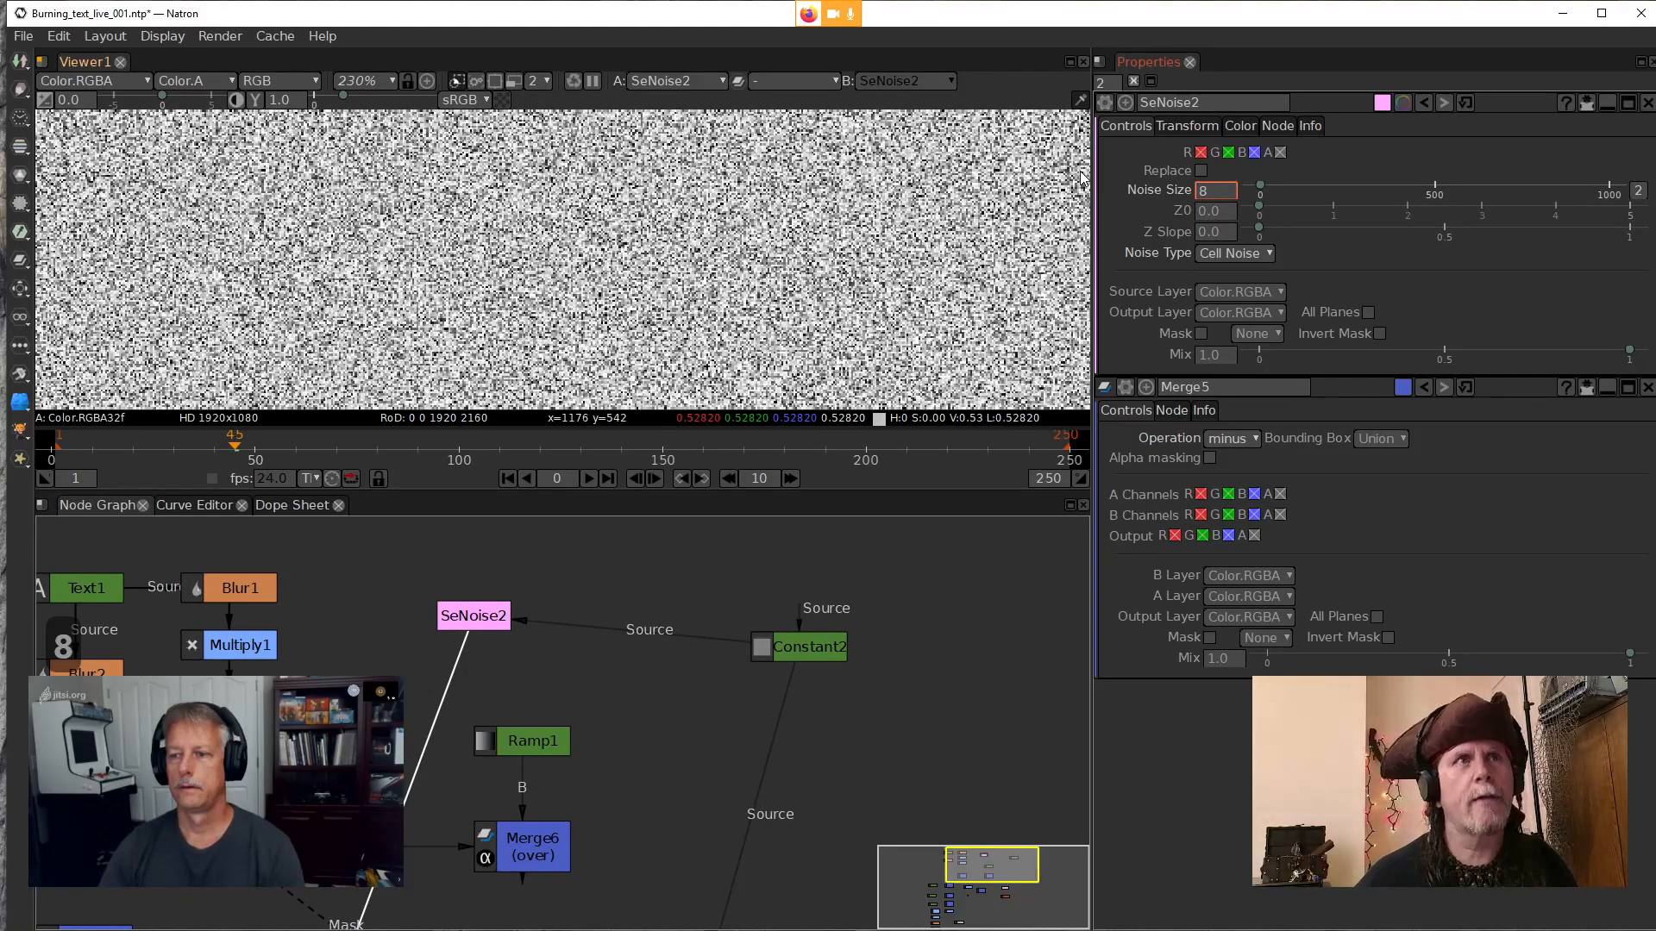
{"action": "key", "text": "Return"}
{"action": "scroll", "coordinate": [671, 308], "scroll_direction": "down", "scroll_amount": 3}
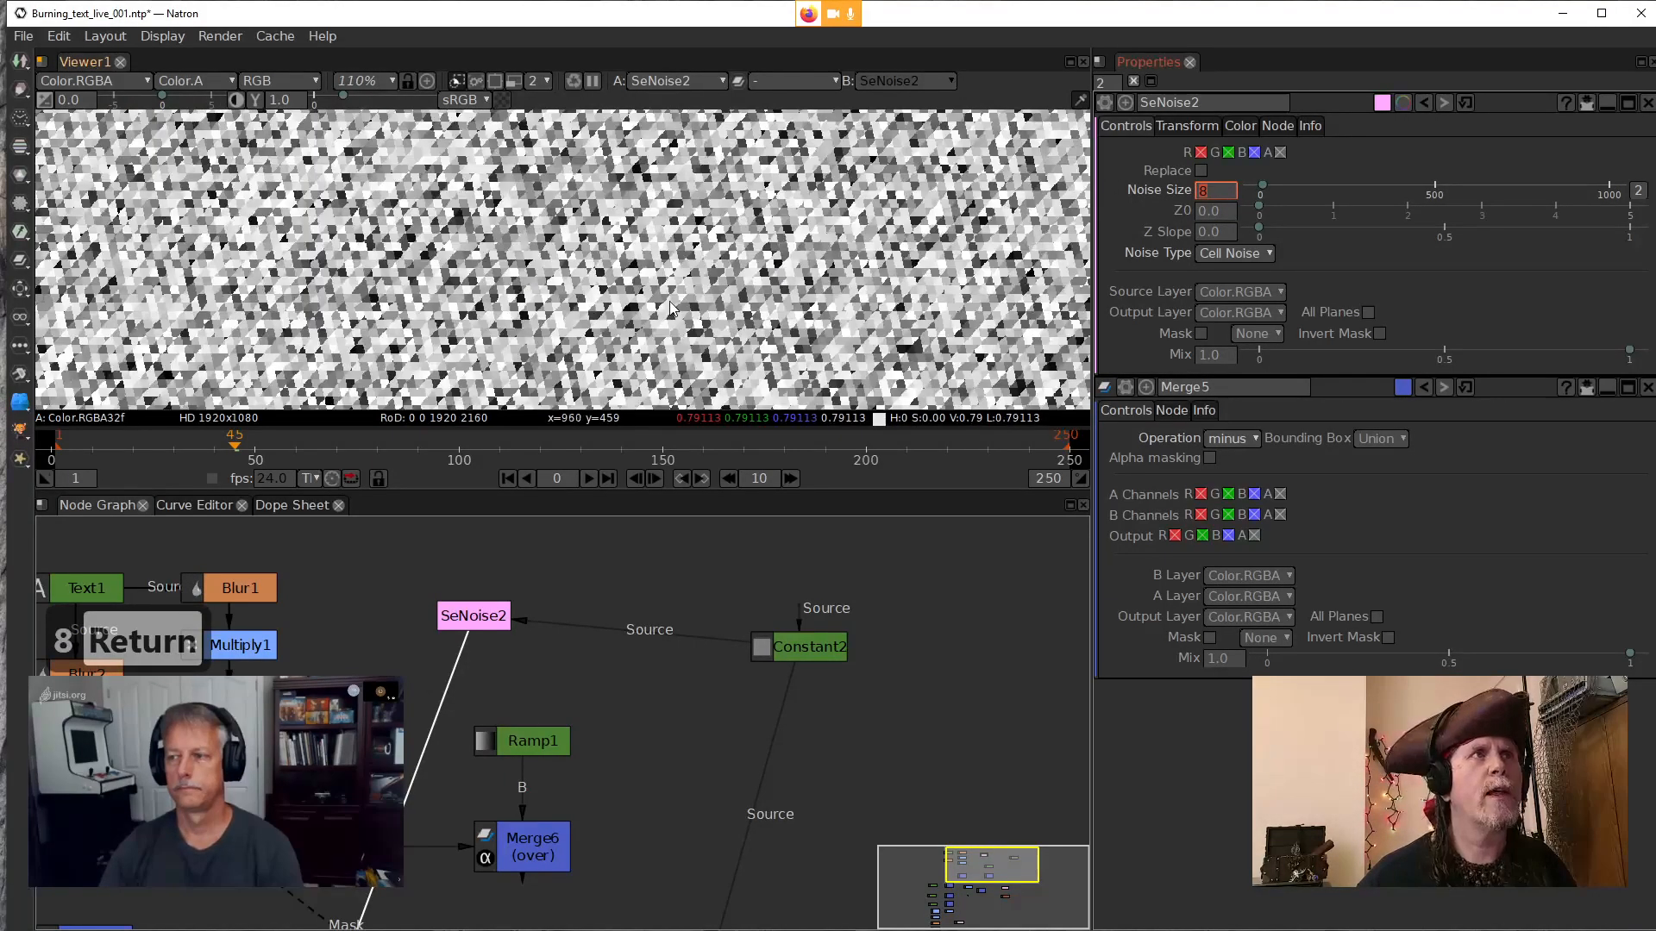
{"action": "scroll", "coordinate": [671, 308], "scroll_direction": "down", "scroll_amount": 2}
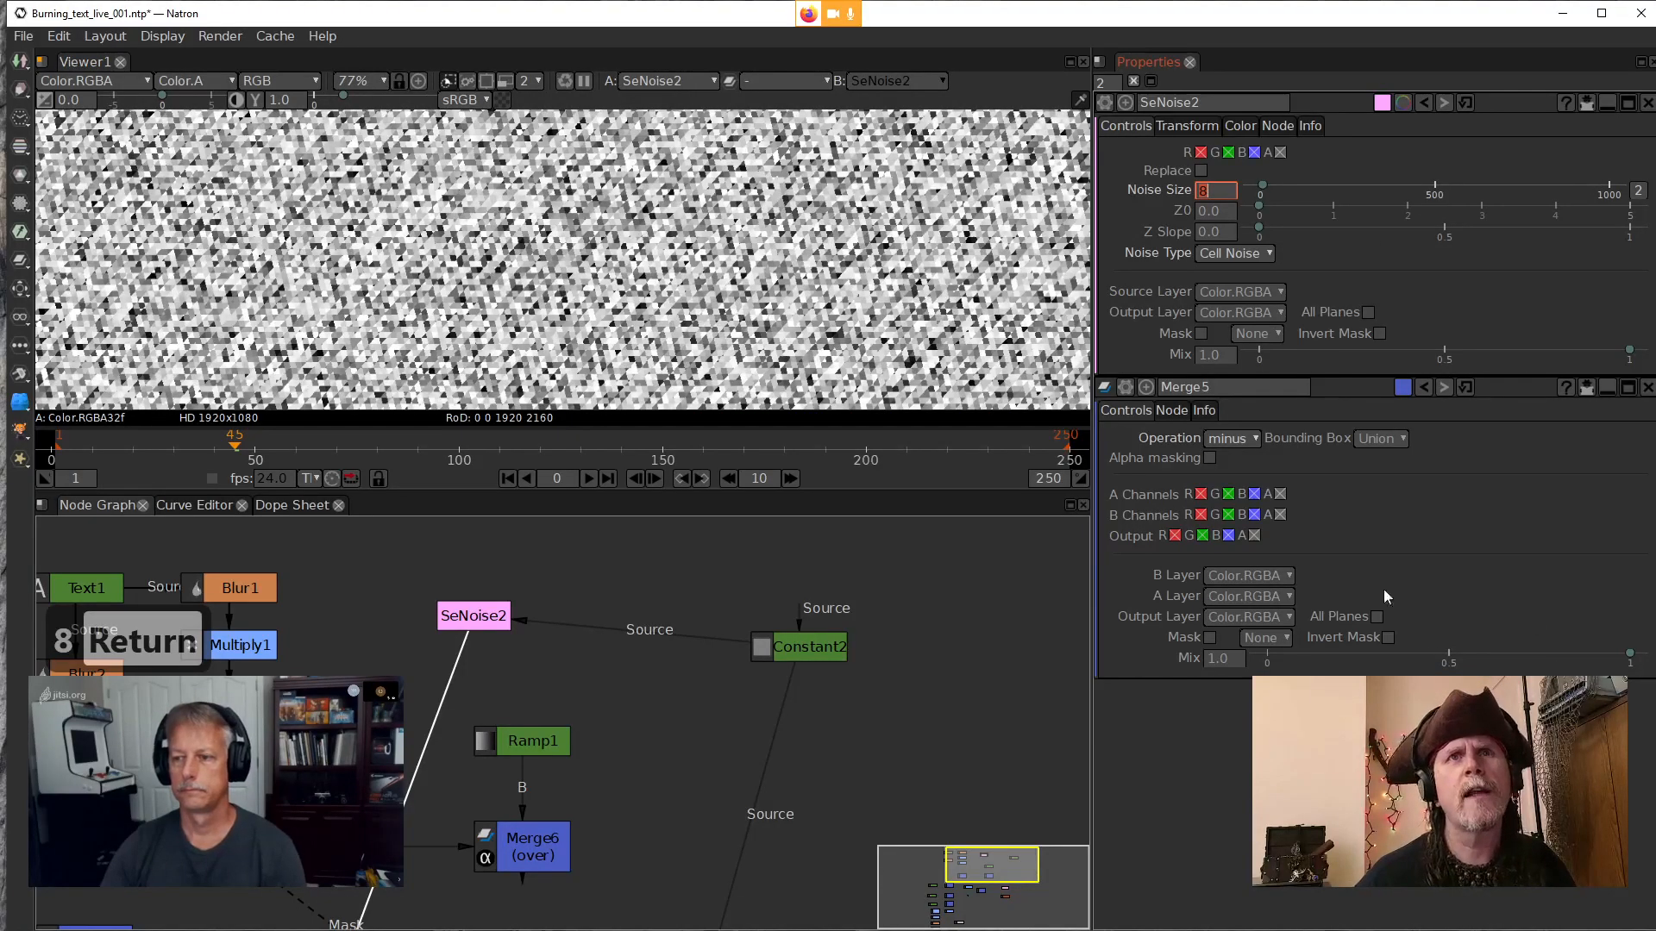
Duplicate Transform1, place the copy directly below SeNoise2 and connect it to SeNoise2's output
{"action": "left_click_drag", "start_coordinate": [747, 784], "coordinate": [742, 636]}
{"action": "left_click", "coordinate": [704, 907]}
{"action": "left_click_drag", "start_coordinate": [808, 807], "coordinate": [858, 716]}
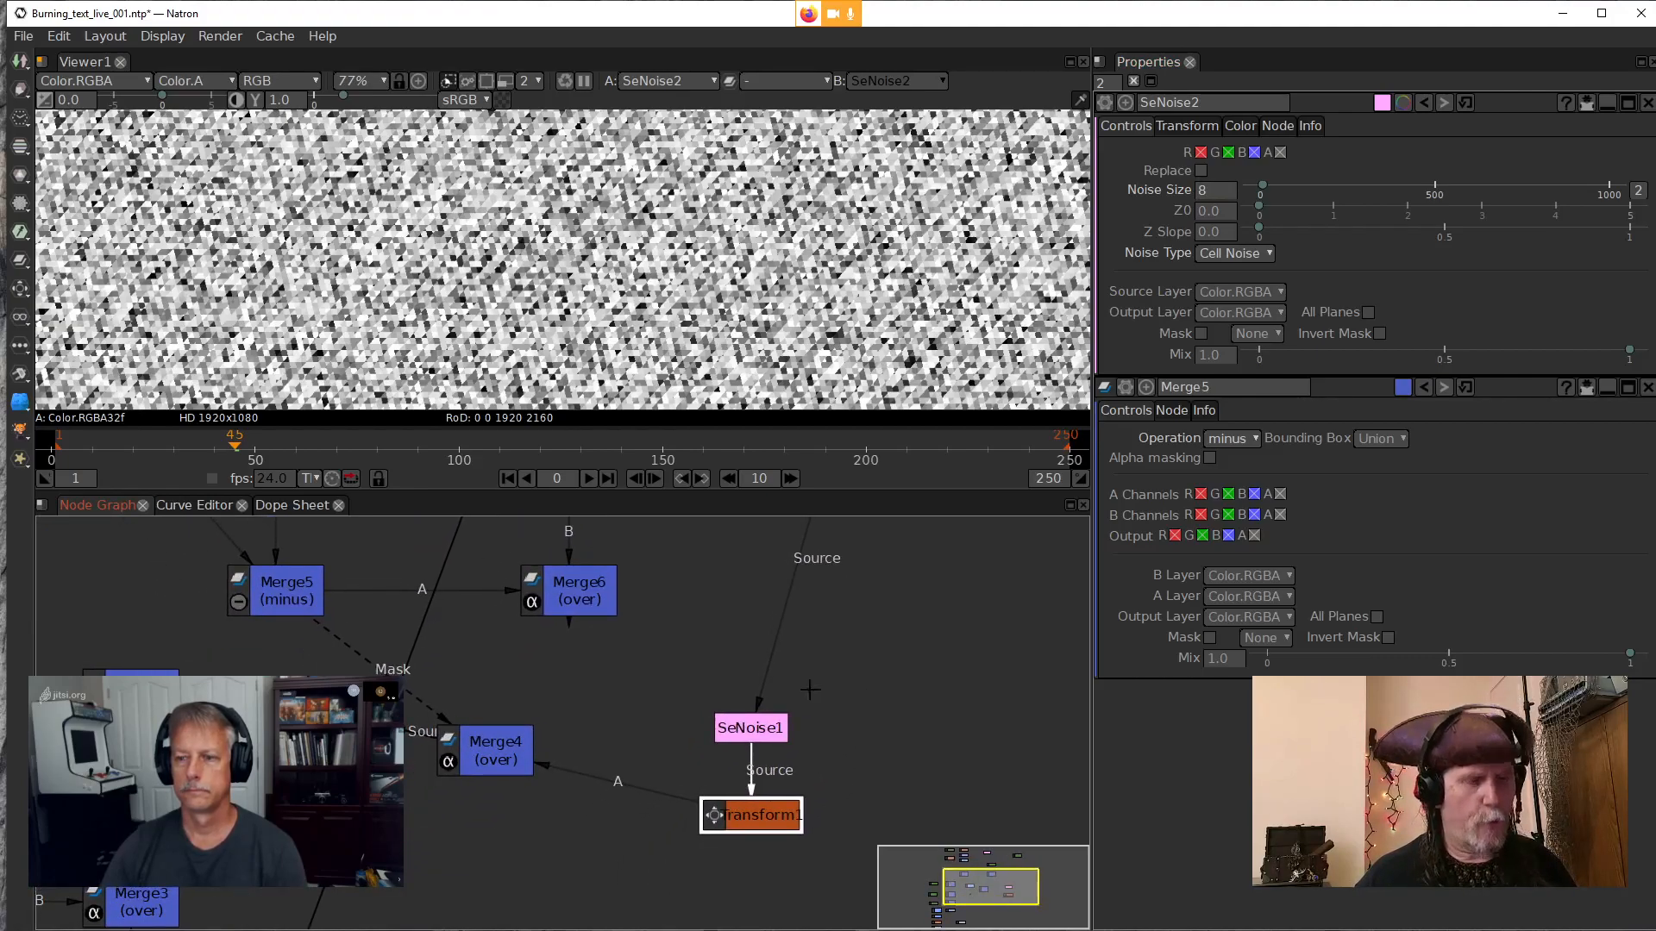
{"action": "key", "text": "alt+c"}
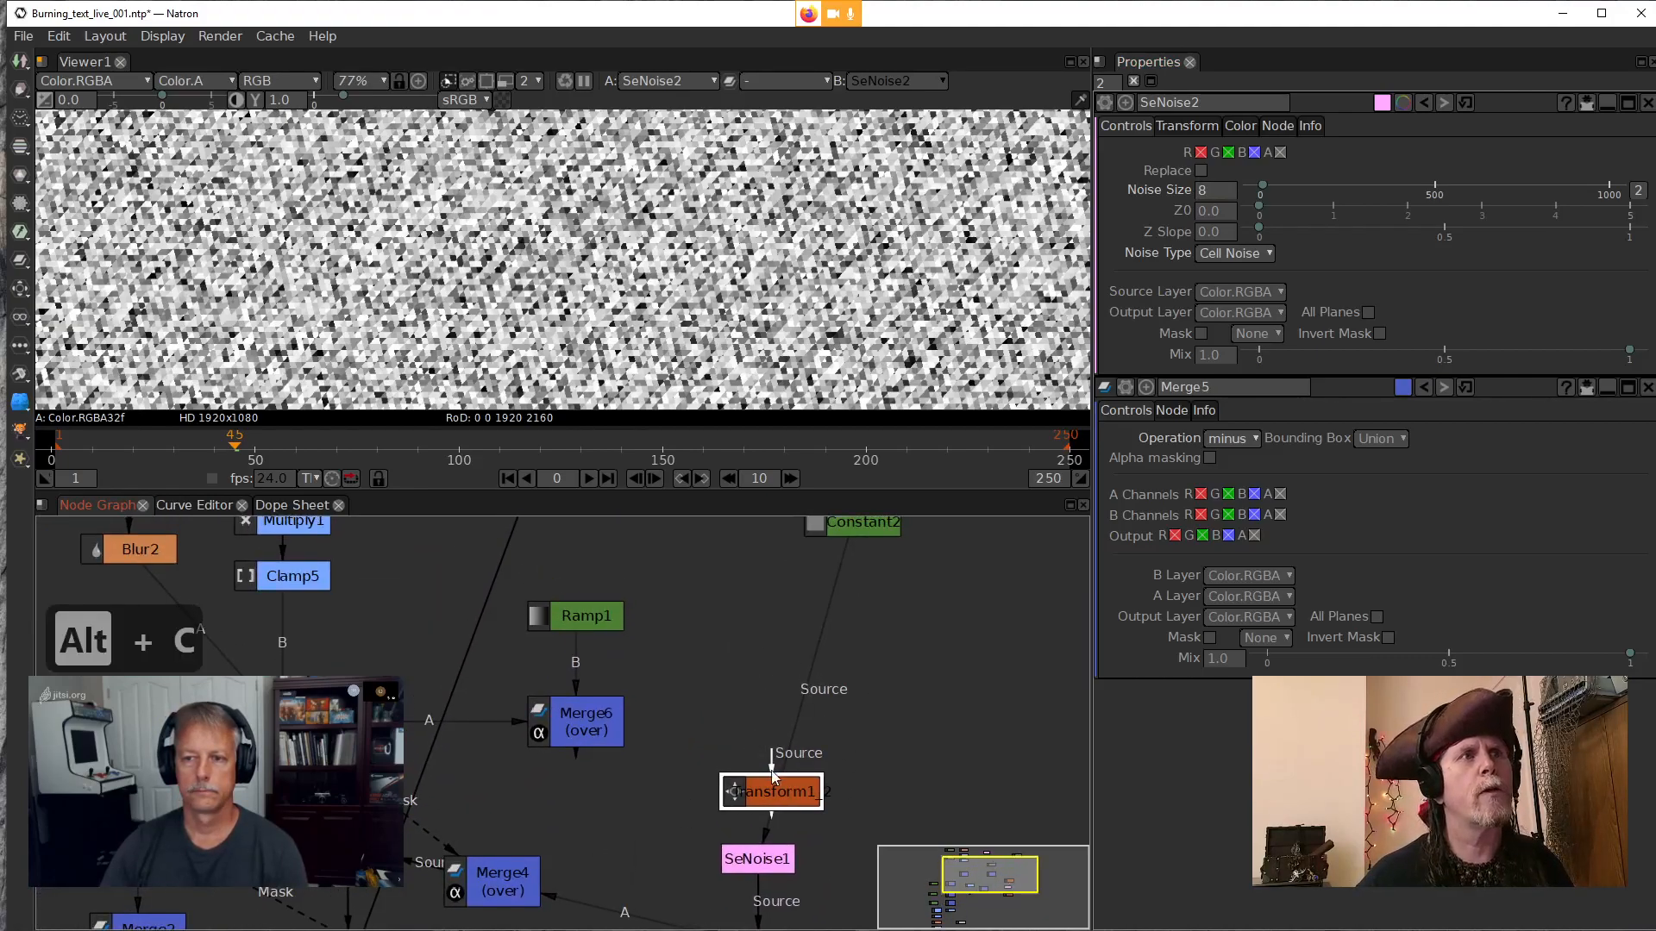
{"action": "left_click_drag", "start_coordinate": [738, 785], "coordinate": [572, 621]}
{"action": "left_click_drag", "start_coordinate": [750, 750], "coordinate": [608, 691]}
{"action": "left_click_drag", "start_coordinate": [775, 703], "coordinate": [714, 694]}
Play the transformed SeNoise2 noise from the first frame to check its motion, and center the Transform copy under SeNoise2
{"action": "scroll", "coordinate": [534, 283], "scroll_direction": "down", "scroll_amount": 4}
{"action": "scroll", "coordinate": [534, 285], "scroll_direction": "down", "scroll_amount": 6}
{"action": "left_click_drag", "start_coordinate": [534, 298], "coordinate": [573, 224]}
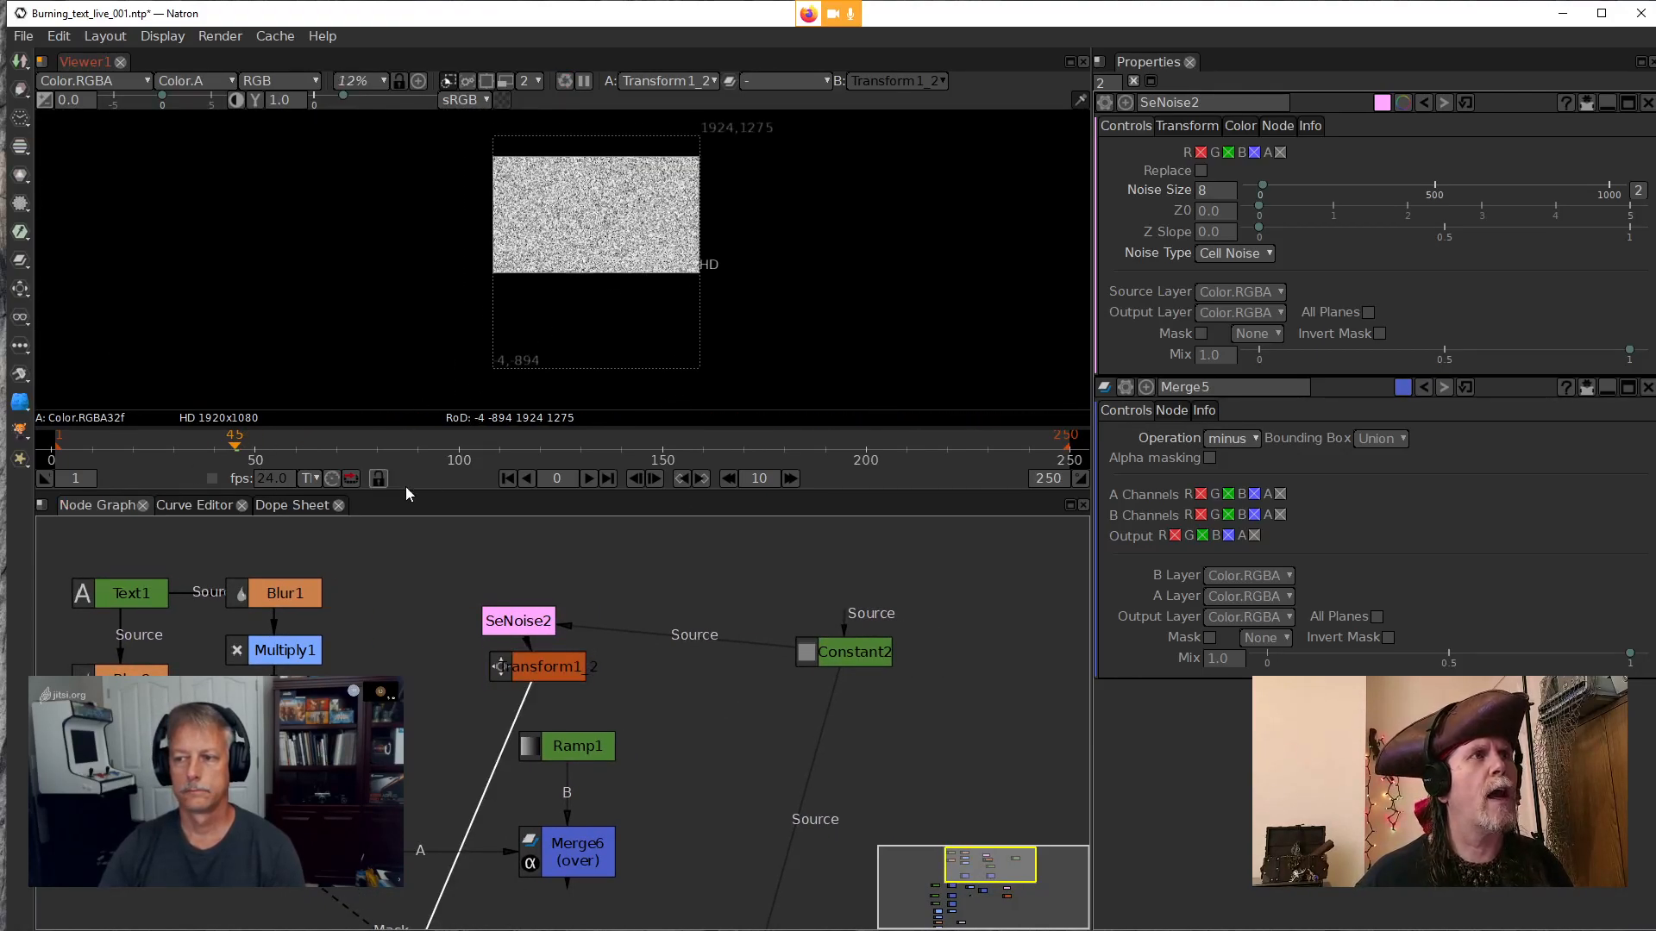
{"action": "left_click", "coordinate": [506, 479]}
{"action": "left_click", "coordinate": [588, 479]}
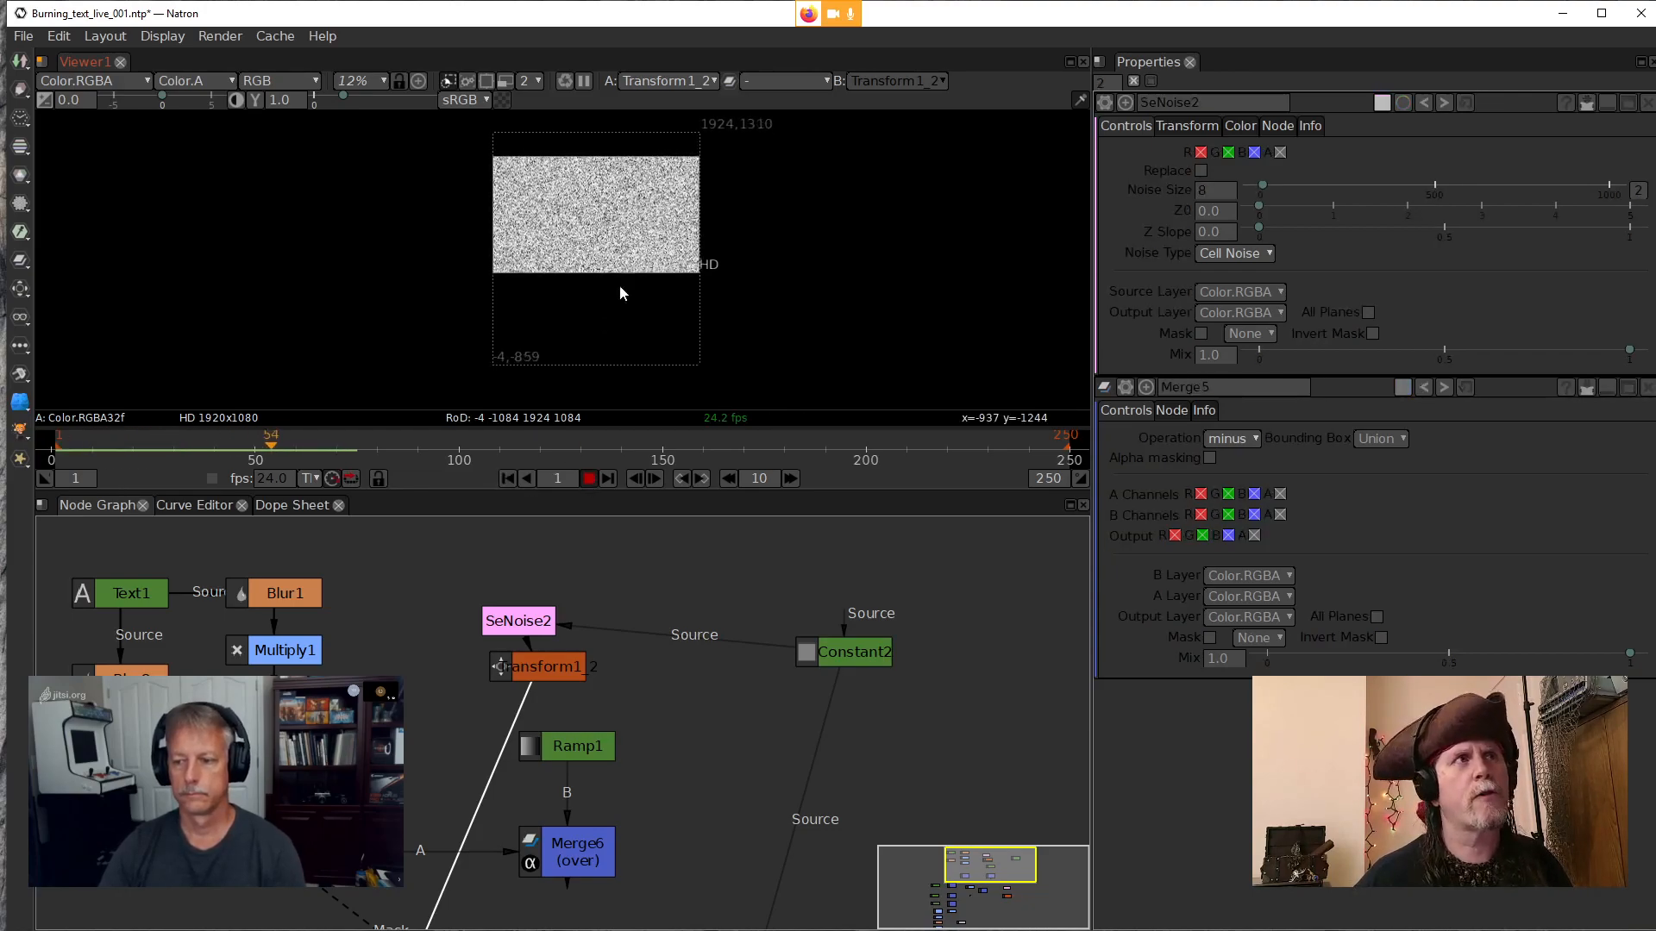
{"action": "left_click_drag", "start_coordinate": [536, 680], "coordinate": [515, 684]}
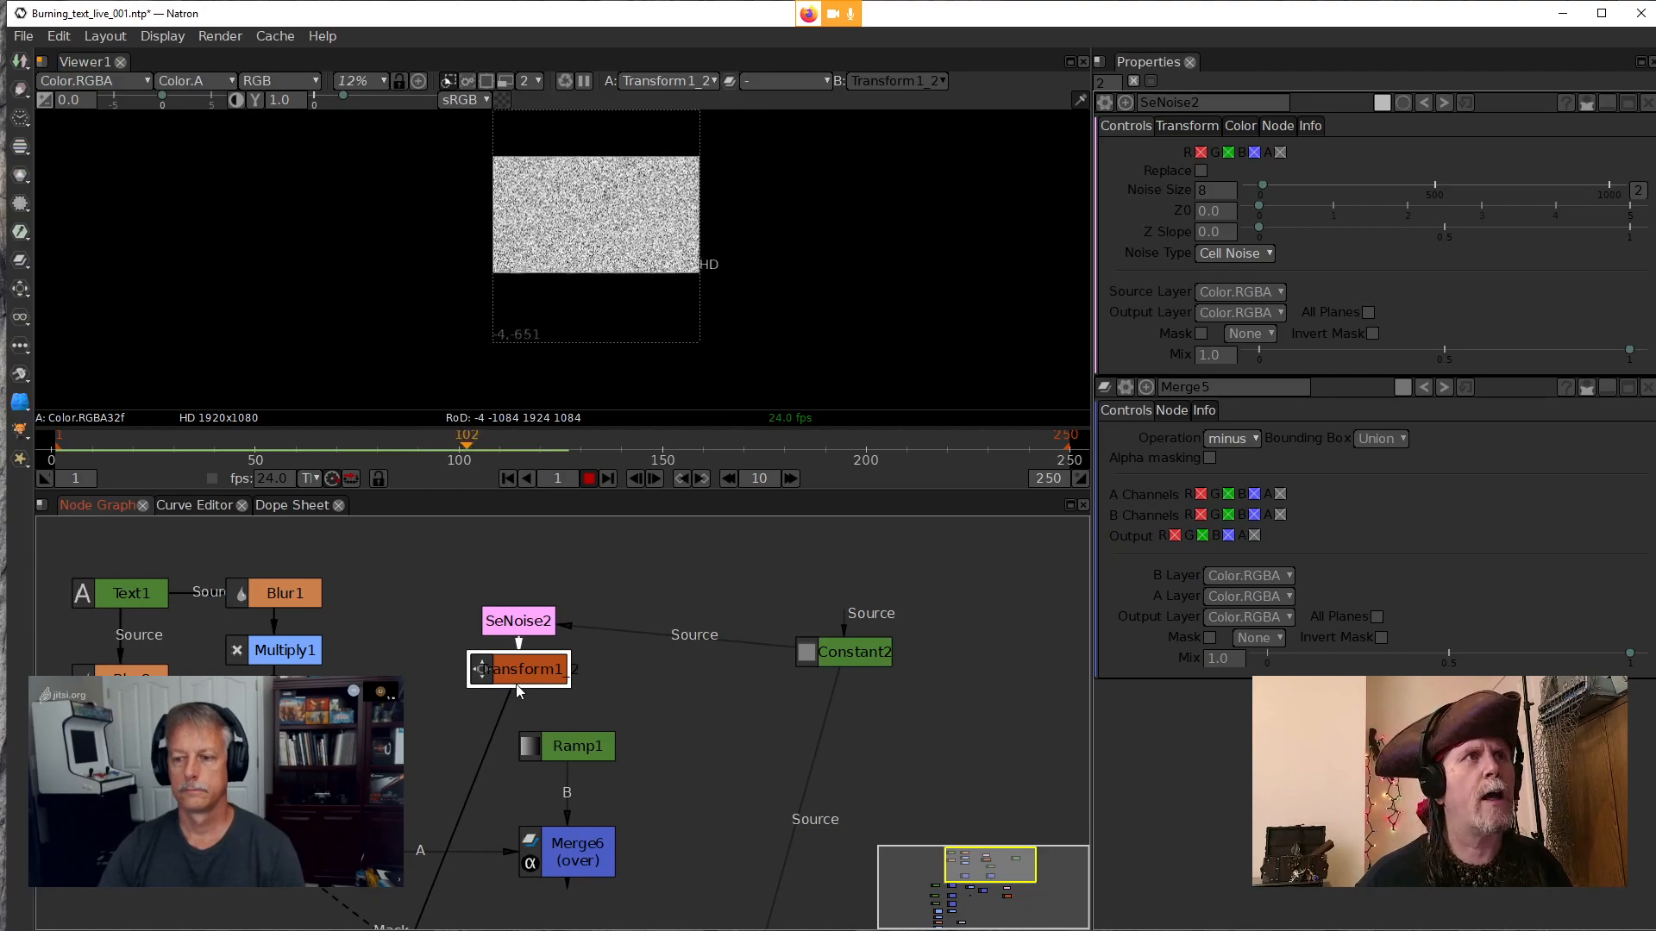
{"action": "left_click", "coordinate": [588, 479]}
Check the reference project and move Ramp1 down to make room below the Transform copy
{"action": "key", "text": "alt+Tab"}
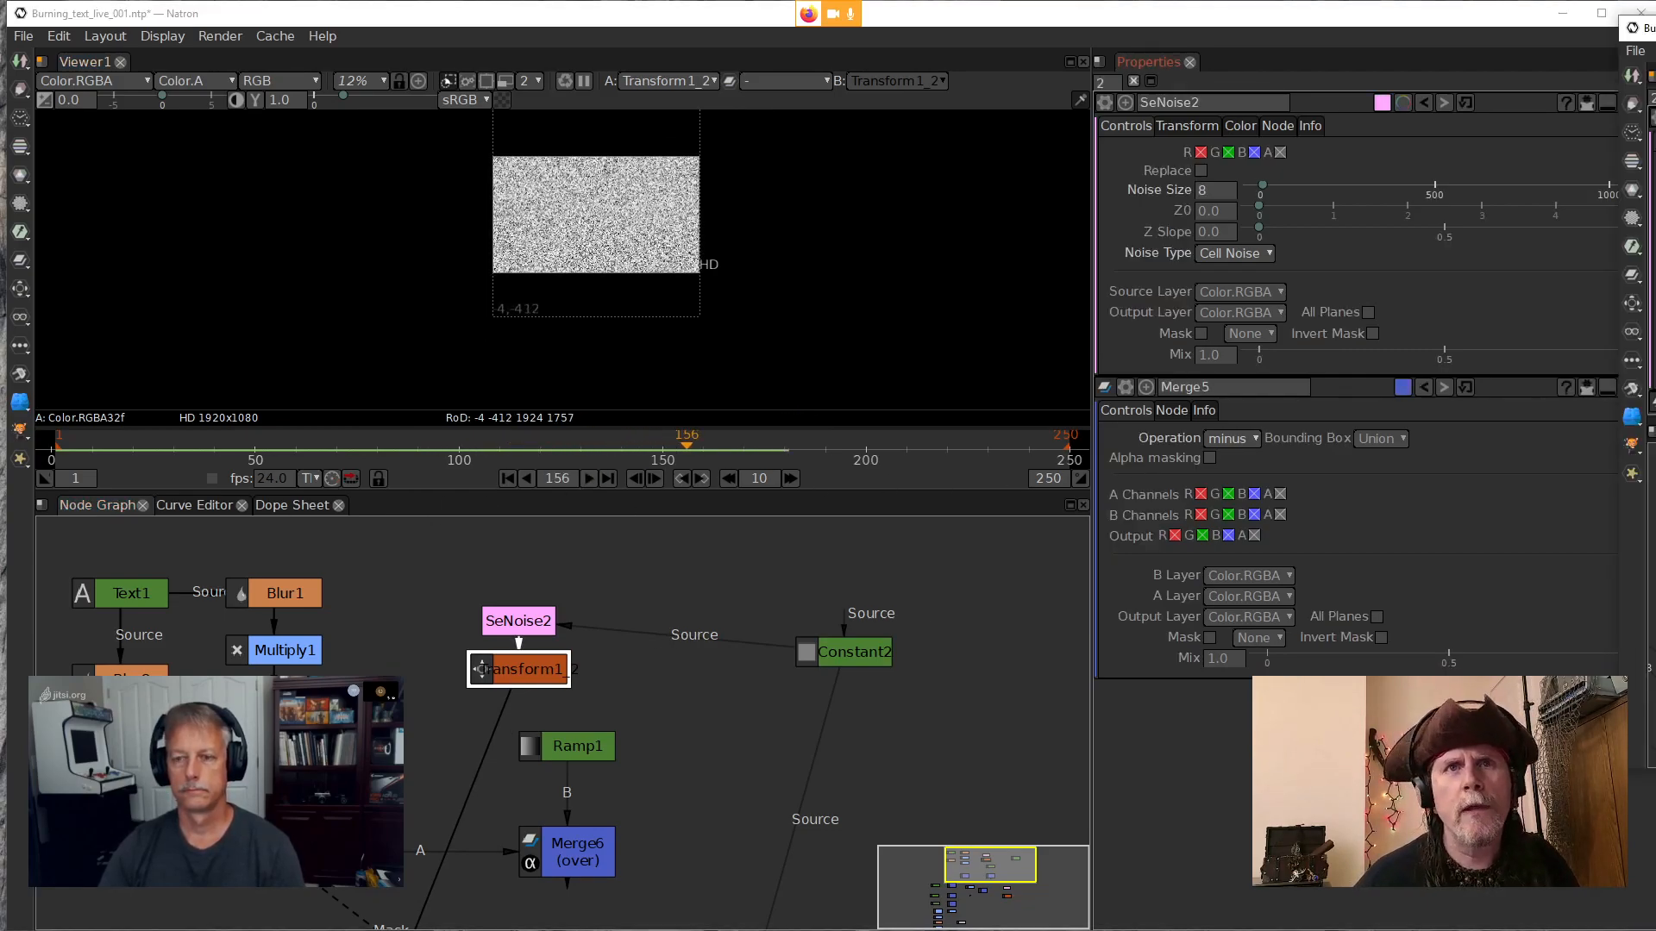
{"action": "scroll", "coordinate": [578, 686], "scroll_direction": "up", "scroll_amount": 3}
{"action": "left_click_drag", "start_coordinate": [595, 794], "coordinate": [576, 879]}
{"action": "left_click", "coordinate": [484, 680]}
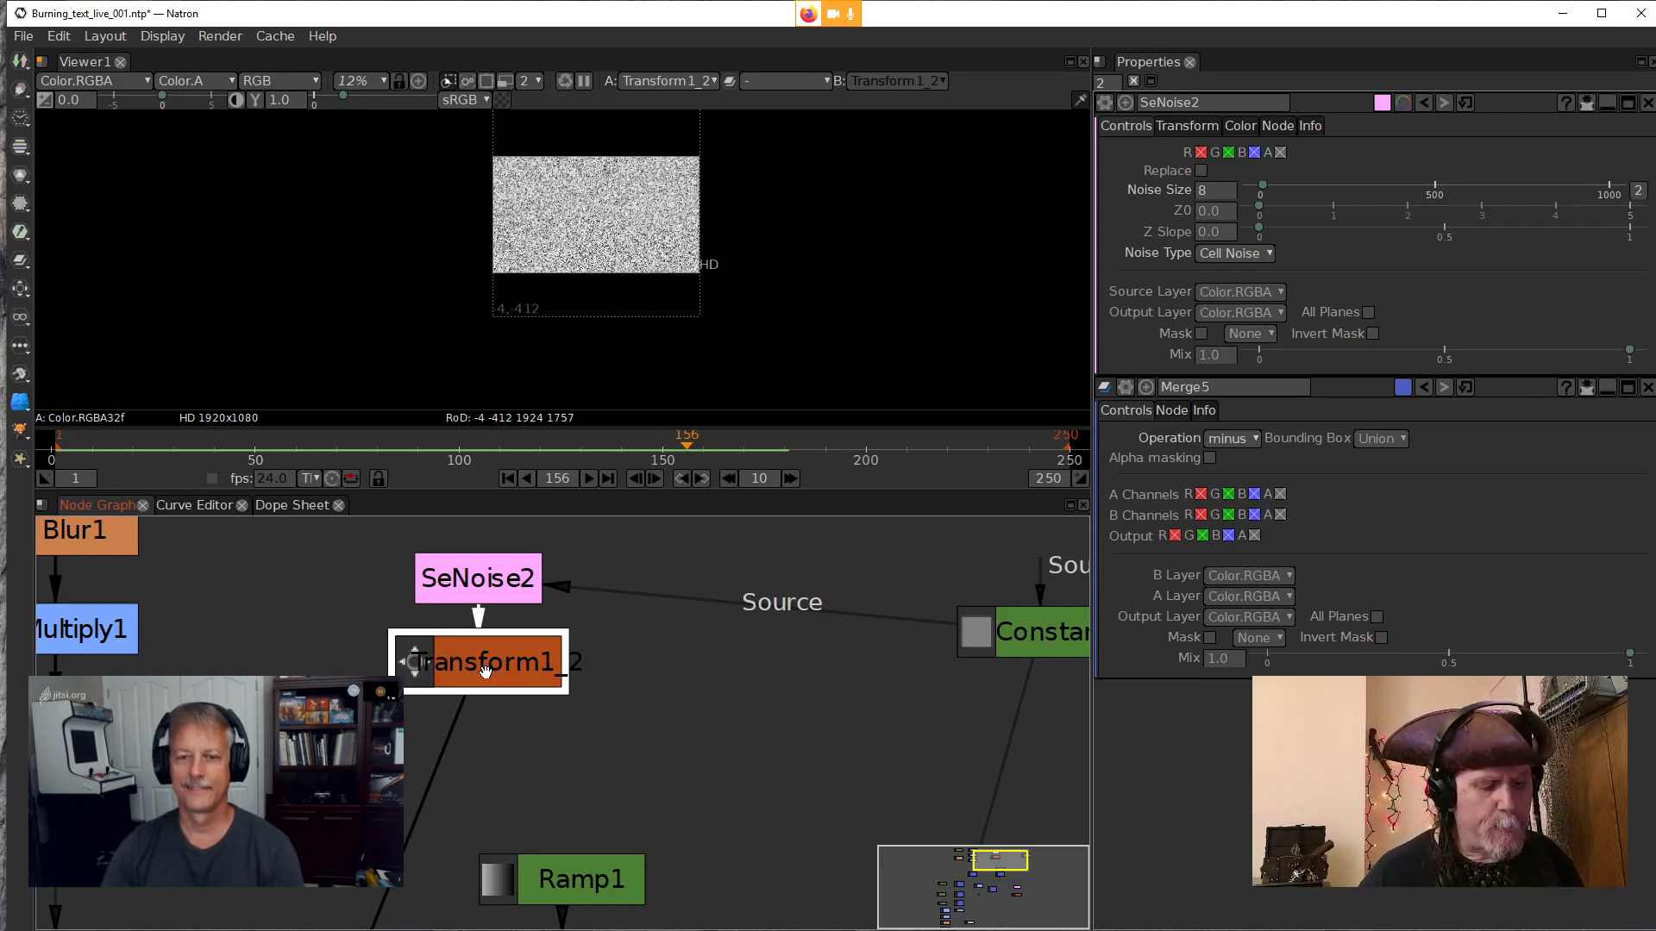
{"action": "key", "text": "c"}
{"action": "key", "text": "l"}
{"action": "key", "text": "a"}
{"action": "key", "text": "m"}
{"action": "key", "text": "p"}
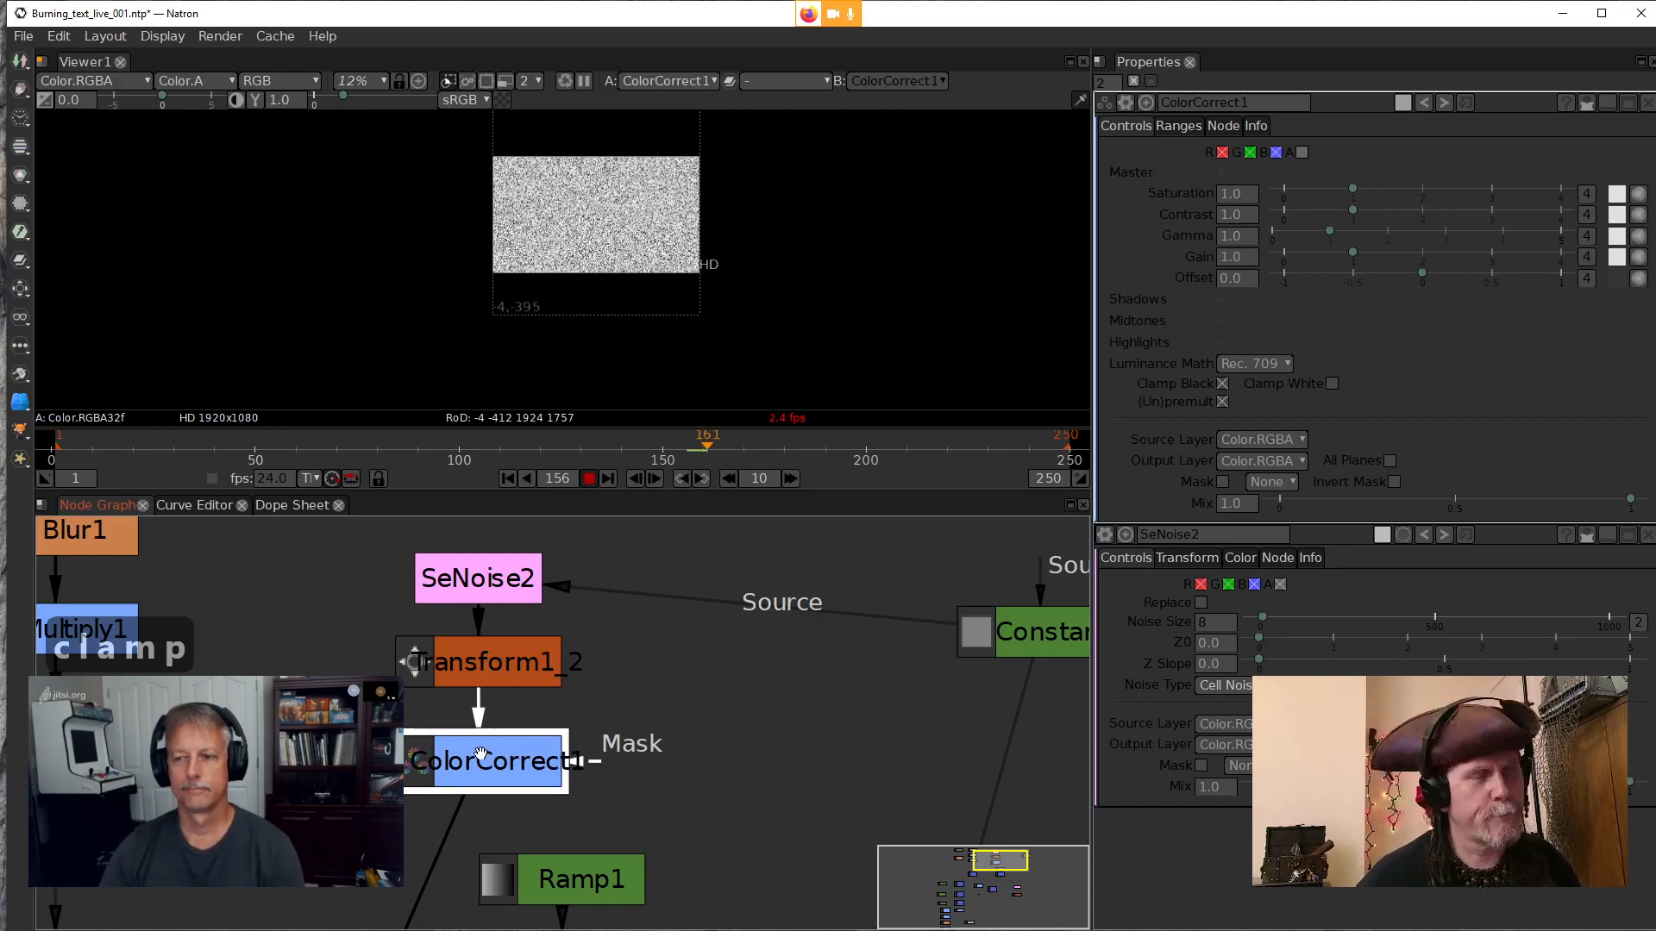
{"action": "left_click", "coordinate": [589, 478]}
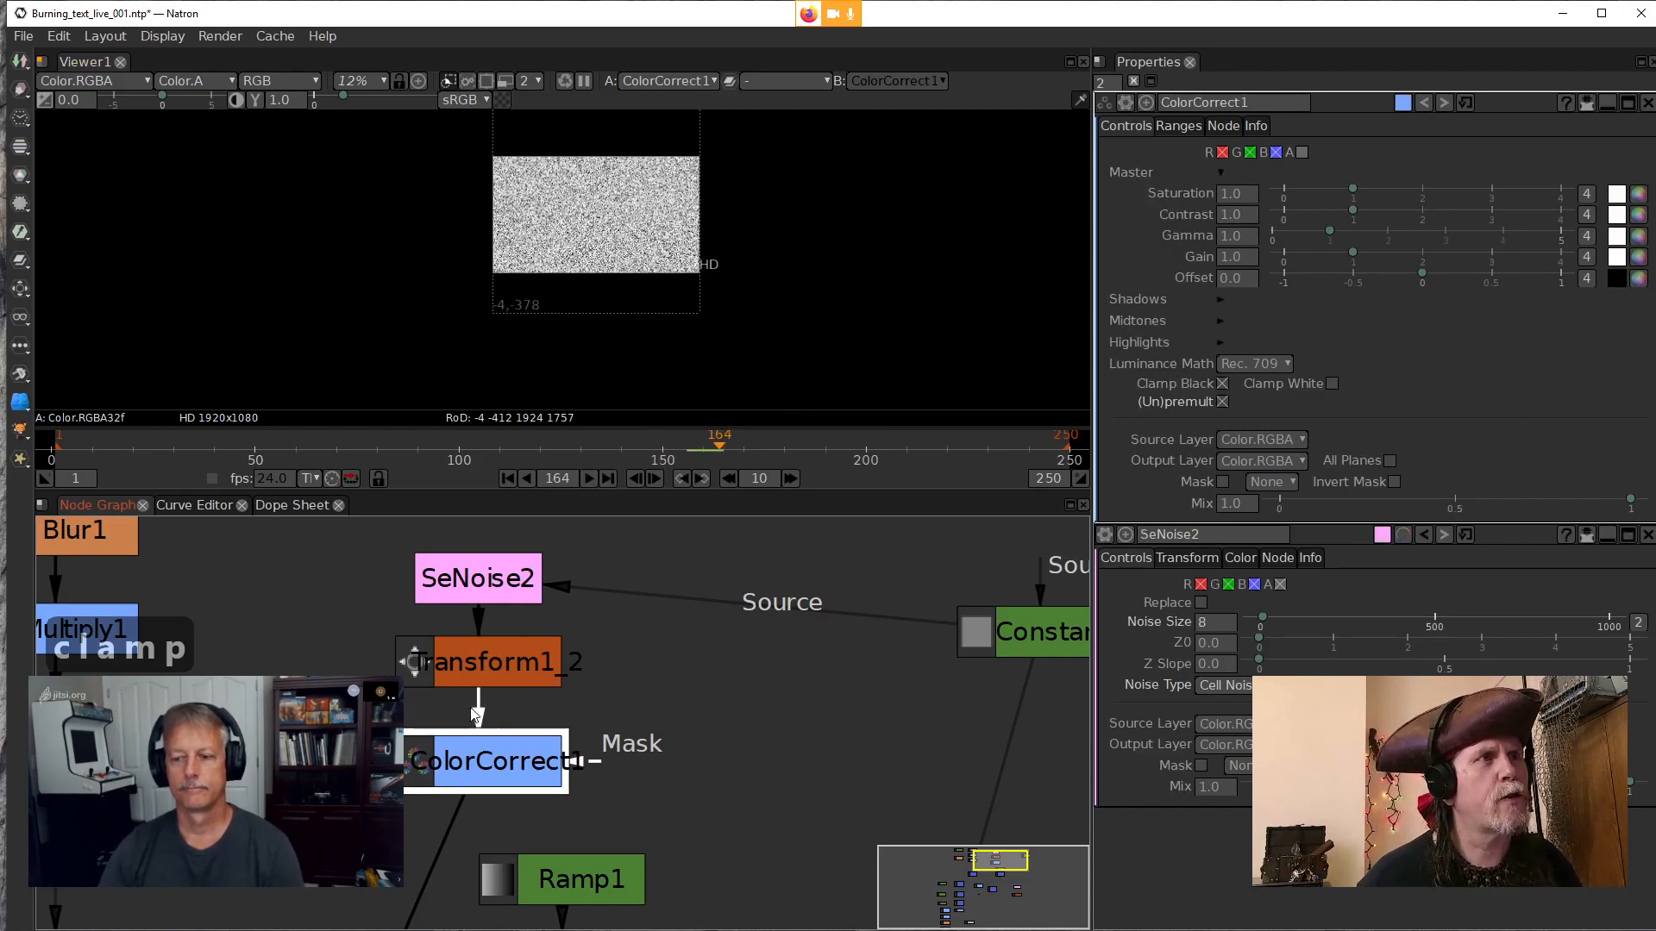
{"action": "left_click", "coordinate": [508, 478]}
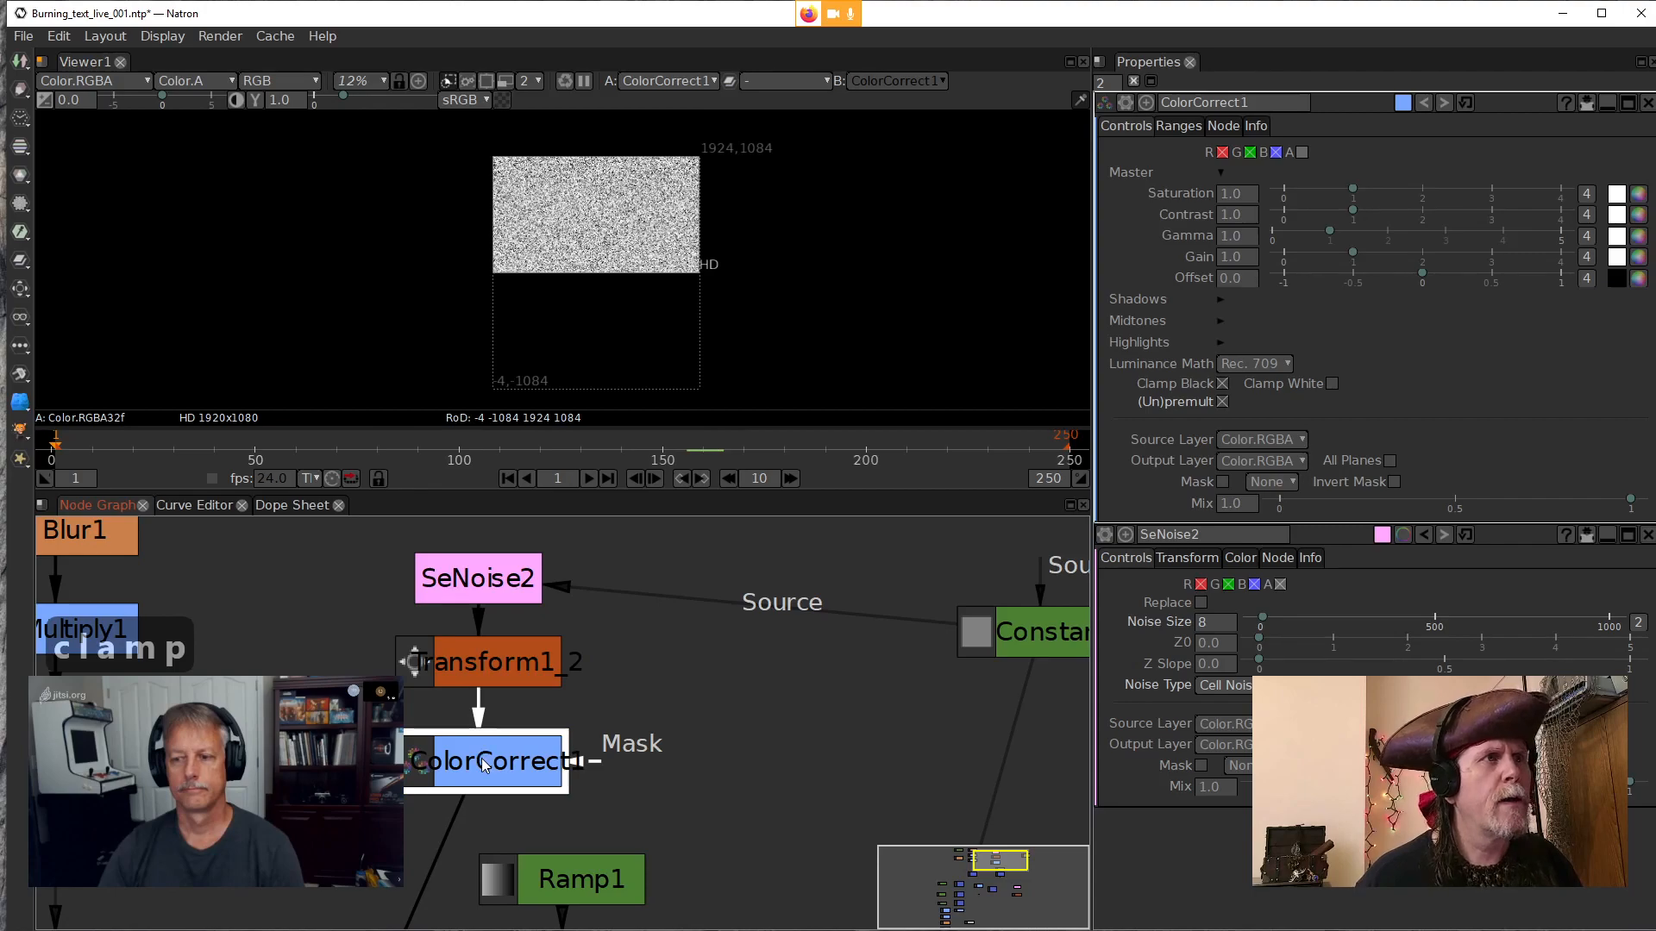
{"action": "key", "text": "Delete"}
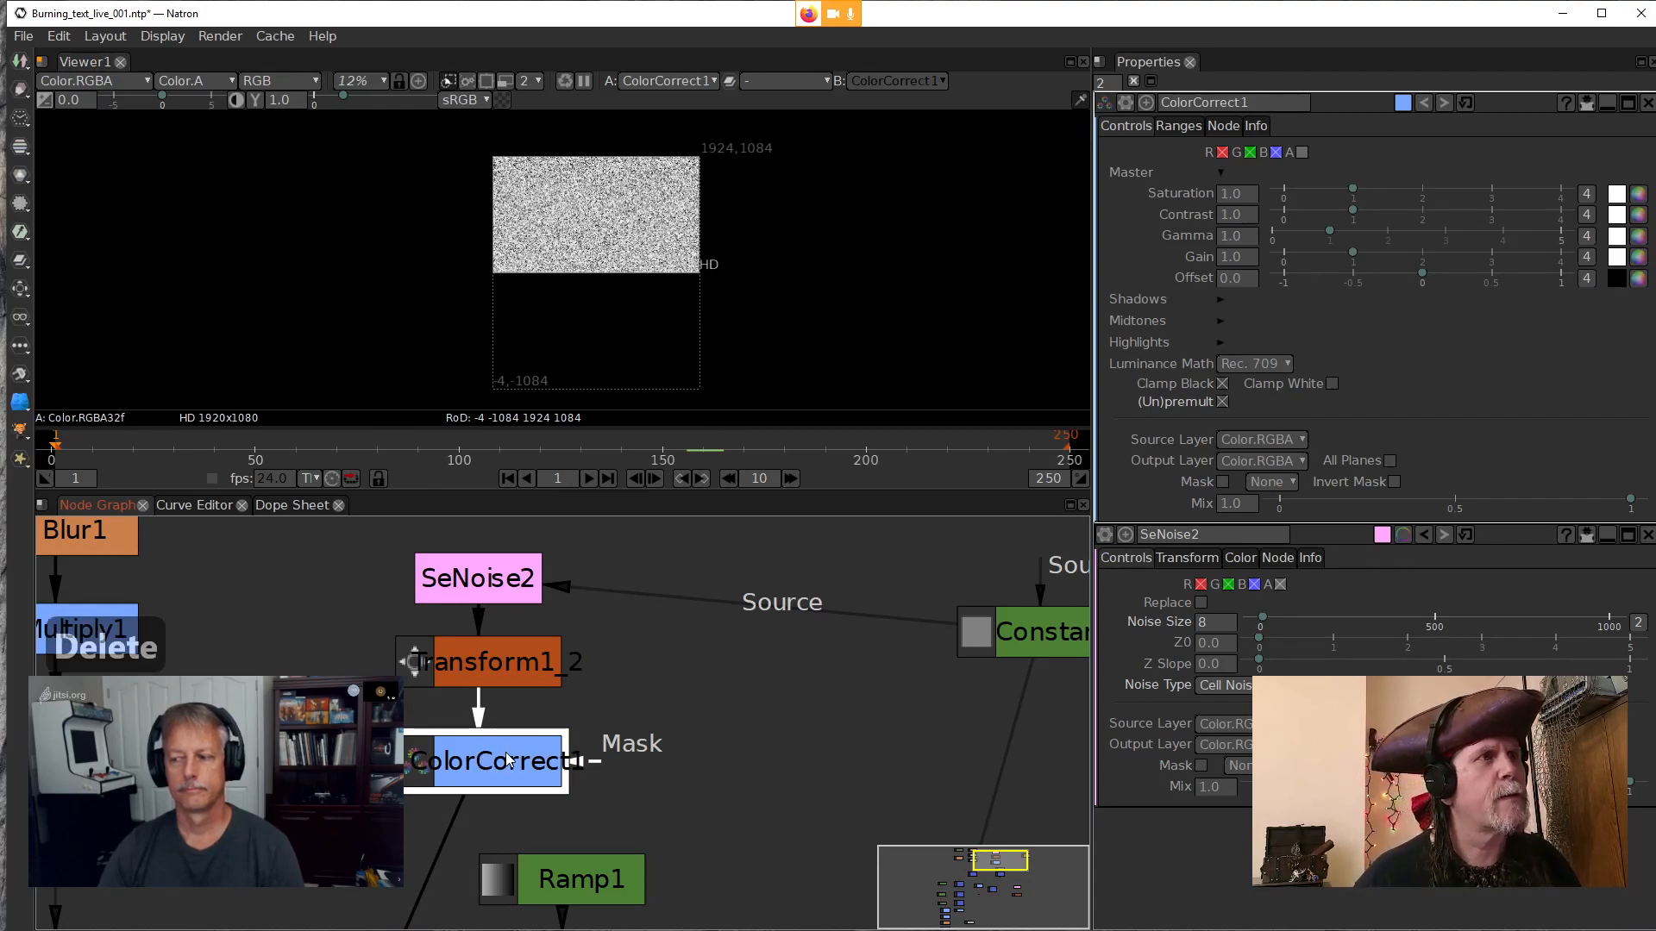
{"action": "key", "text": "Delete"}
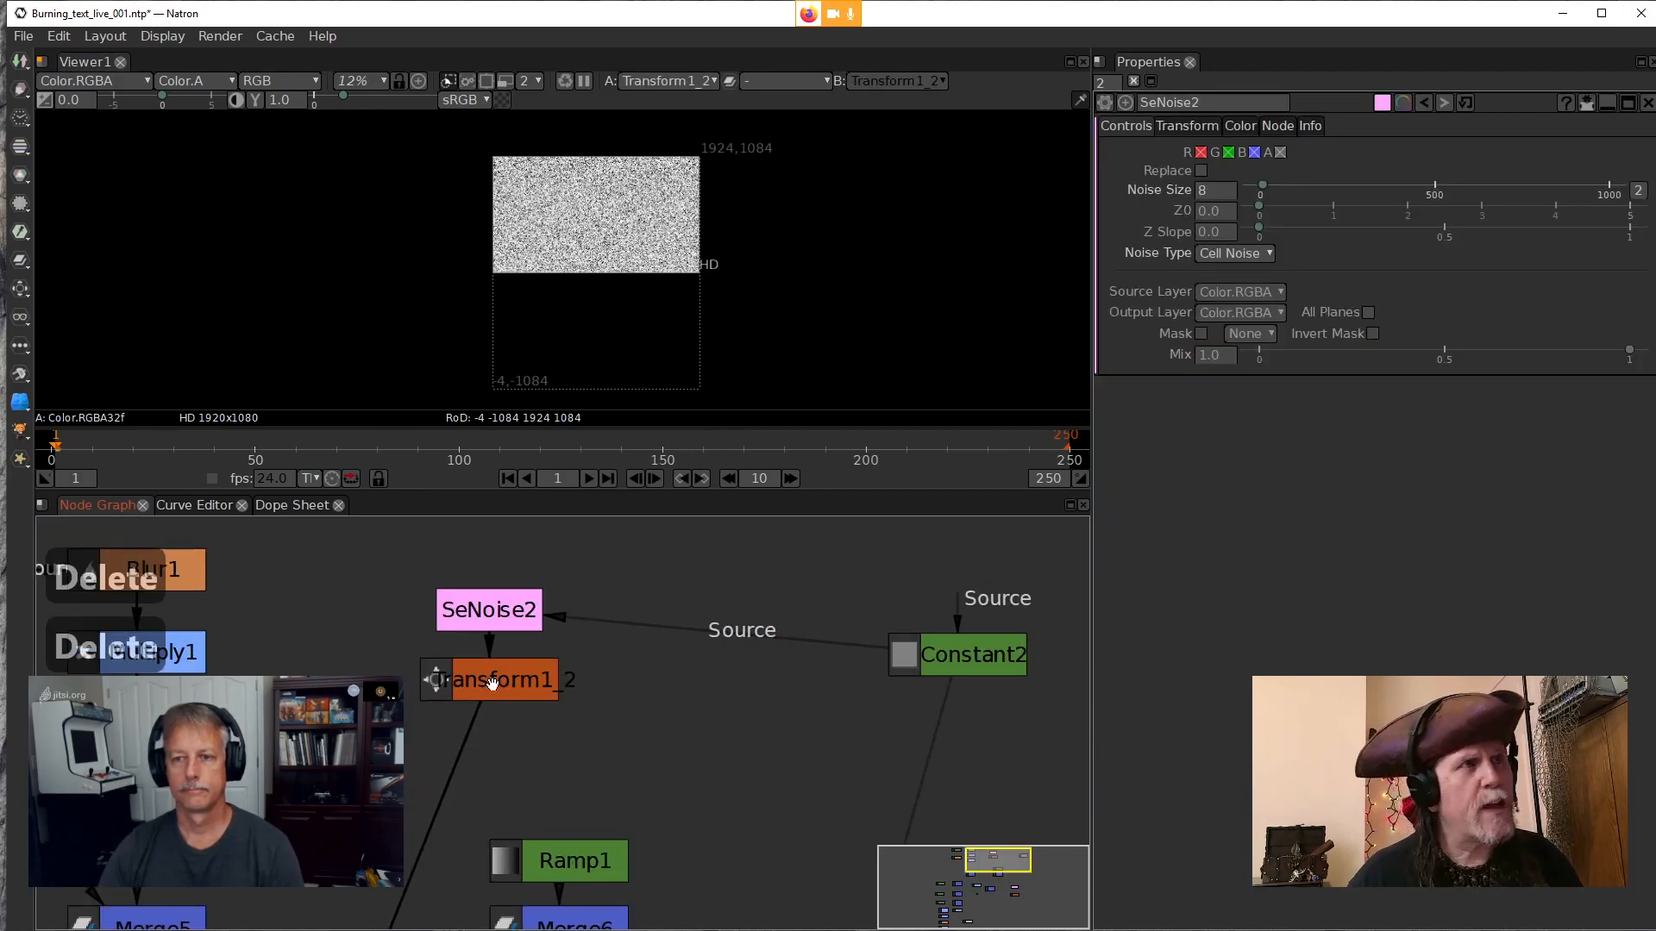
Add a Clamp node directly after the Transform copy and enable its MinClampTo and MaxClampTo options
{"action": "left_click", "coordinate": [494, 686]}
{"action": "key", "text": "Tab"}
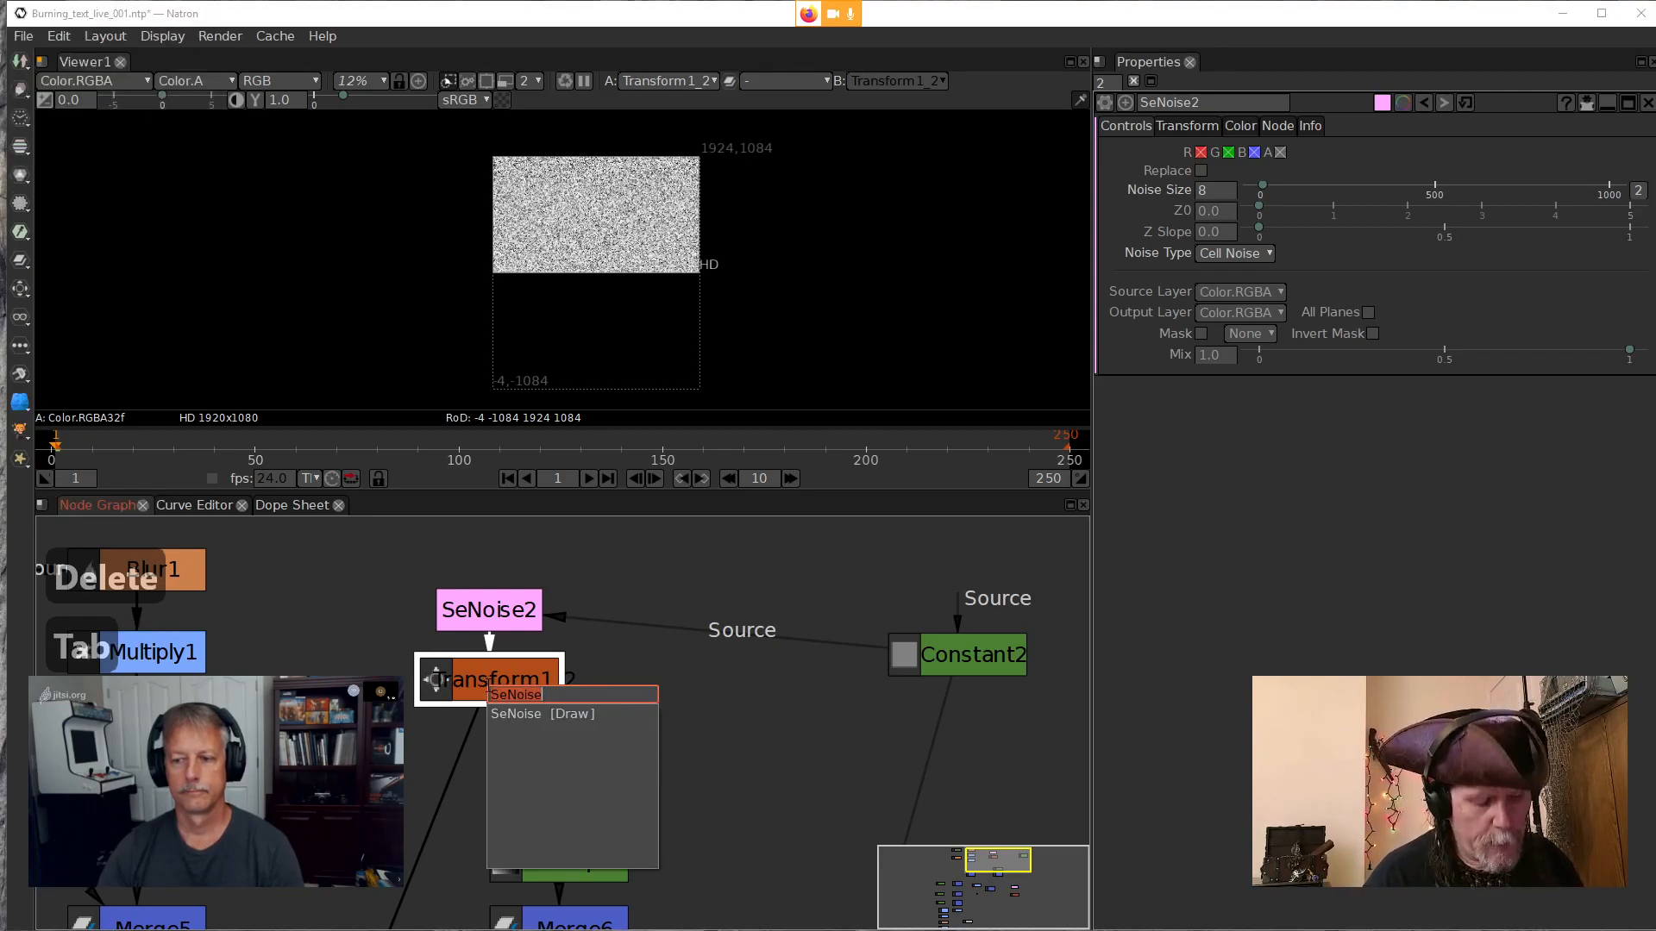
{"action": "type", "text": "clamp"}
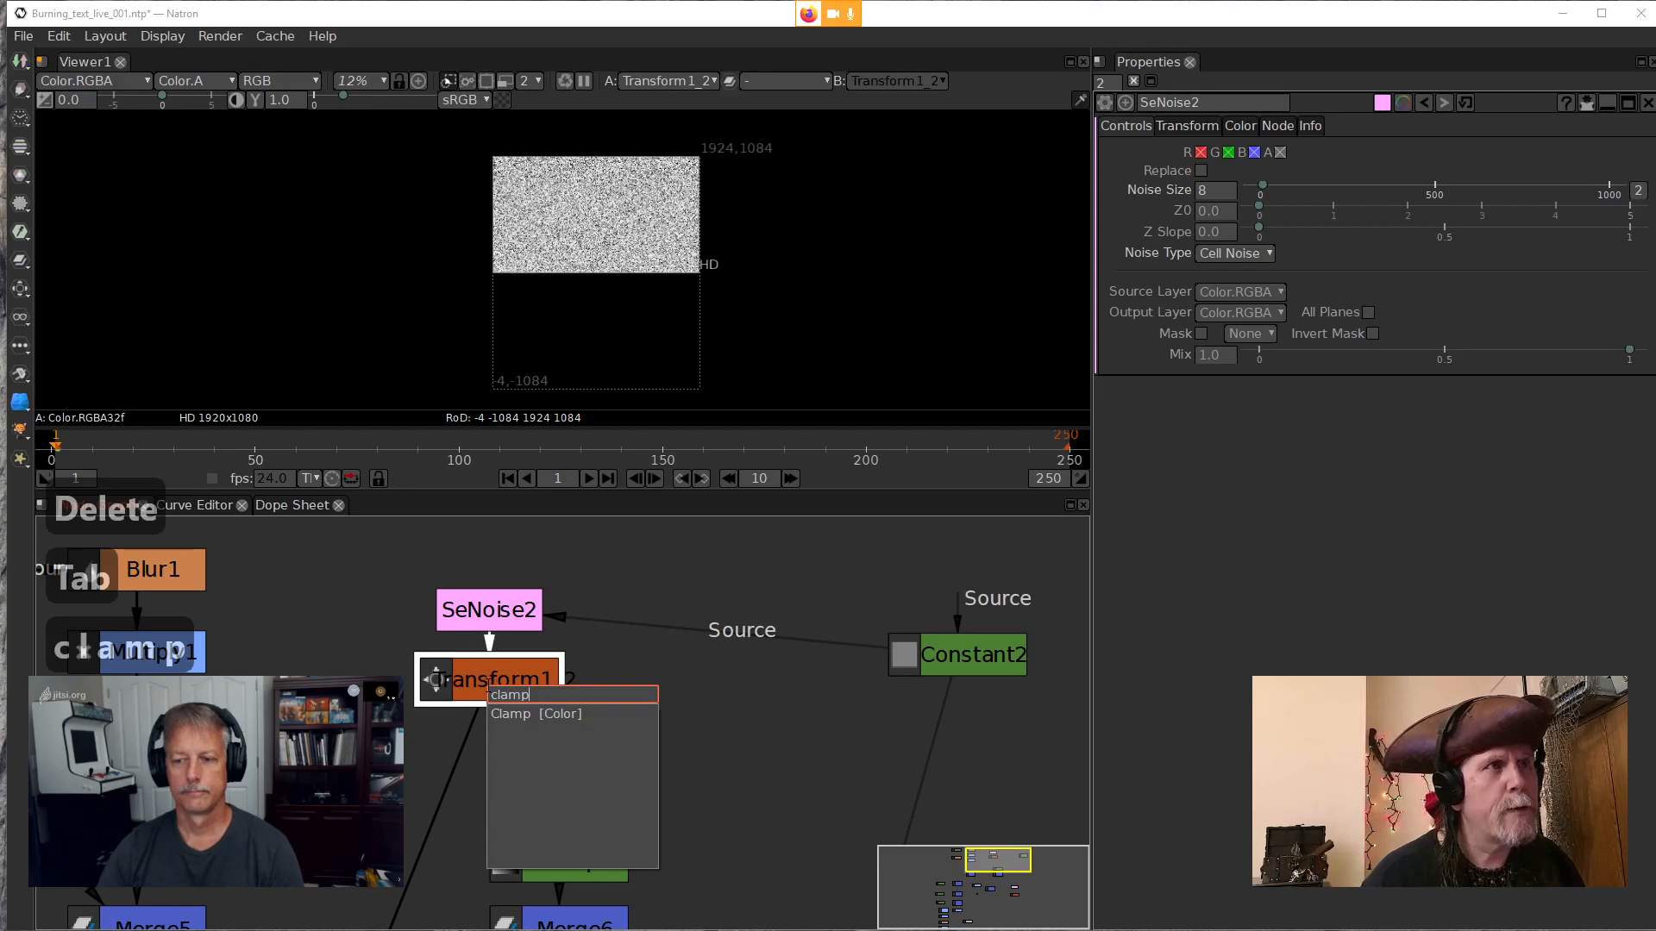
{"action": "key", "text": "Return"}
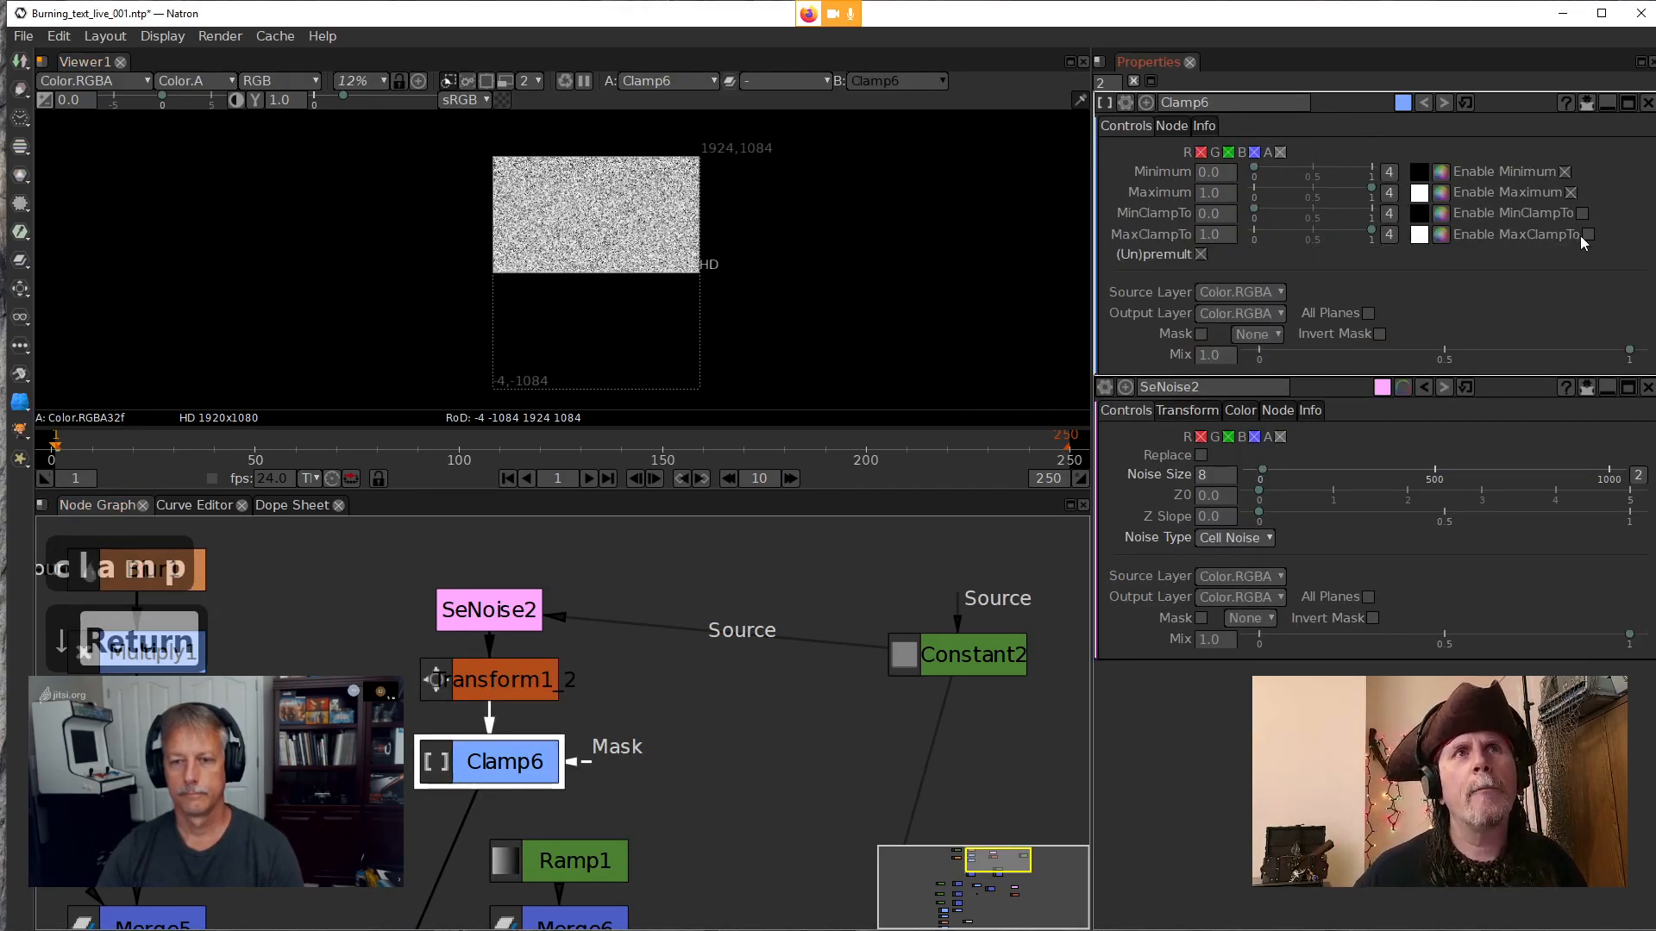
{"action": "left_click", "coordinate": [1581, 214]}
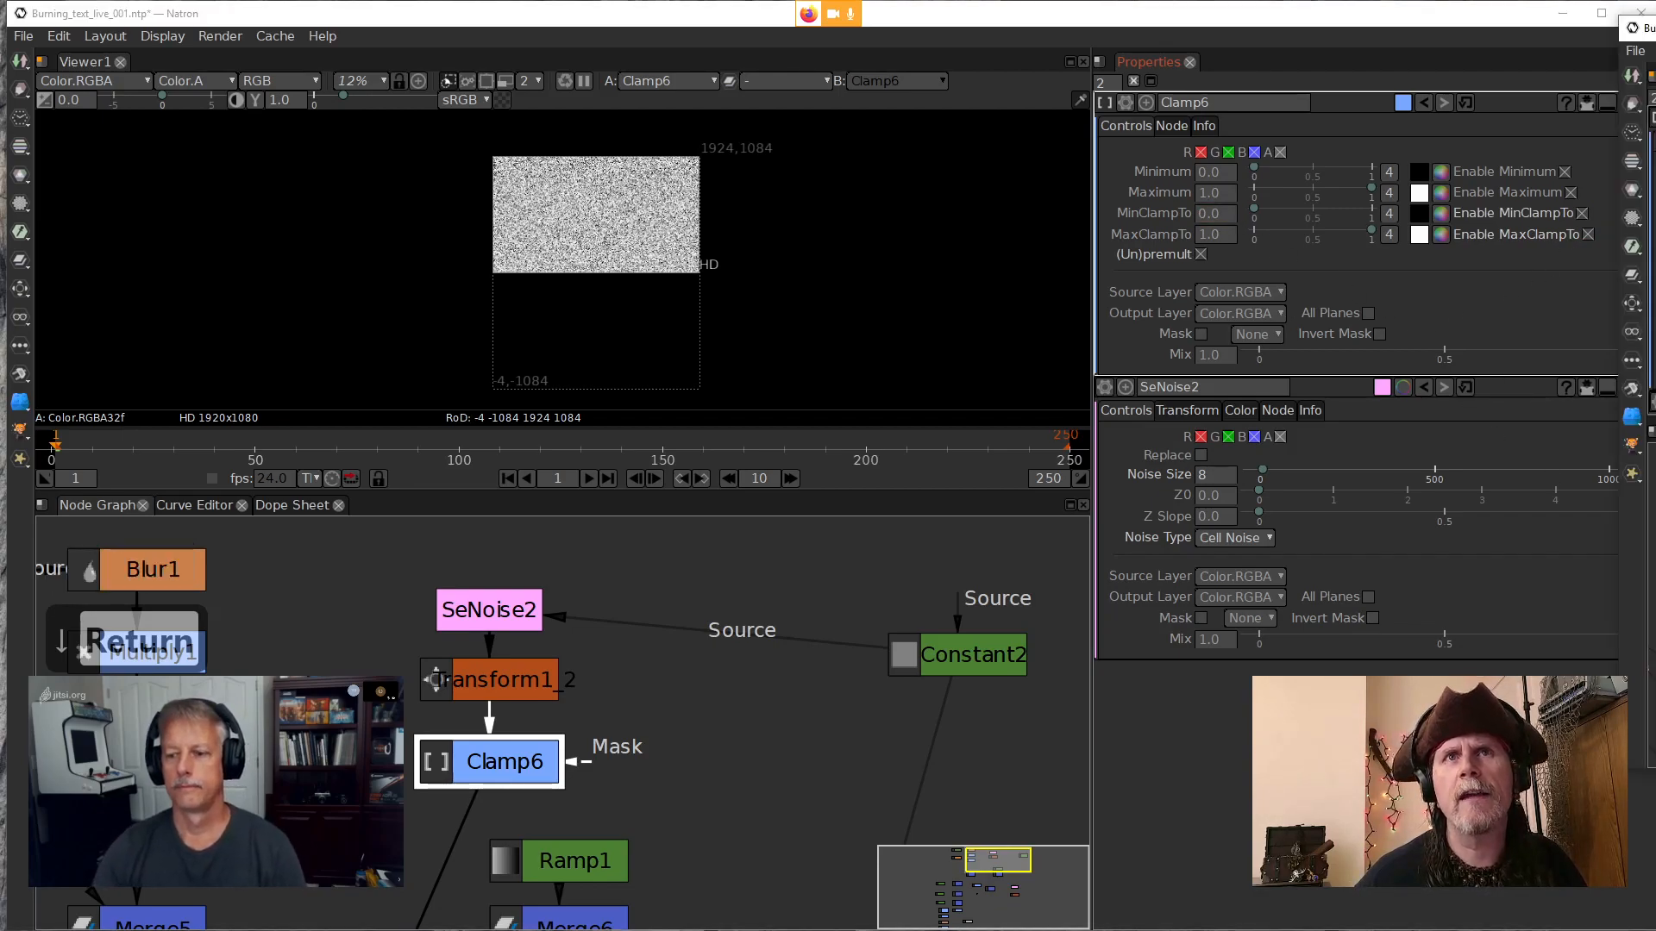
Set the Clamp's minimum to 0.996 to isolate sparse specks from the cell noise, and check them across the whole frame
{"action": "left_click", "coordinate": [1221, 174]}
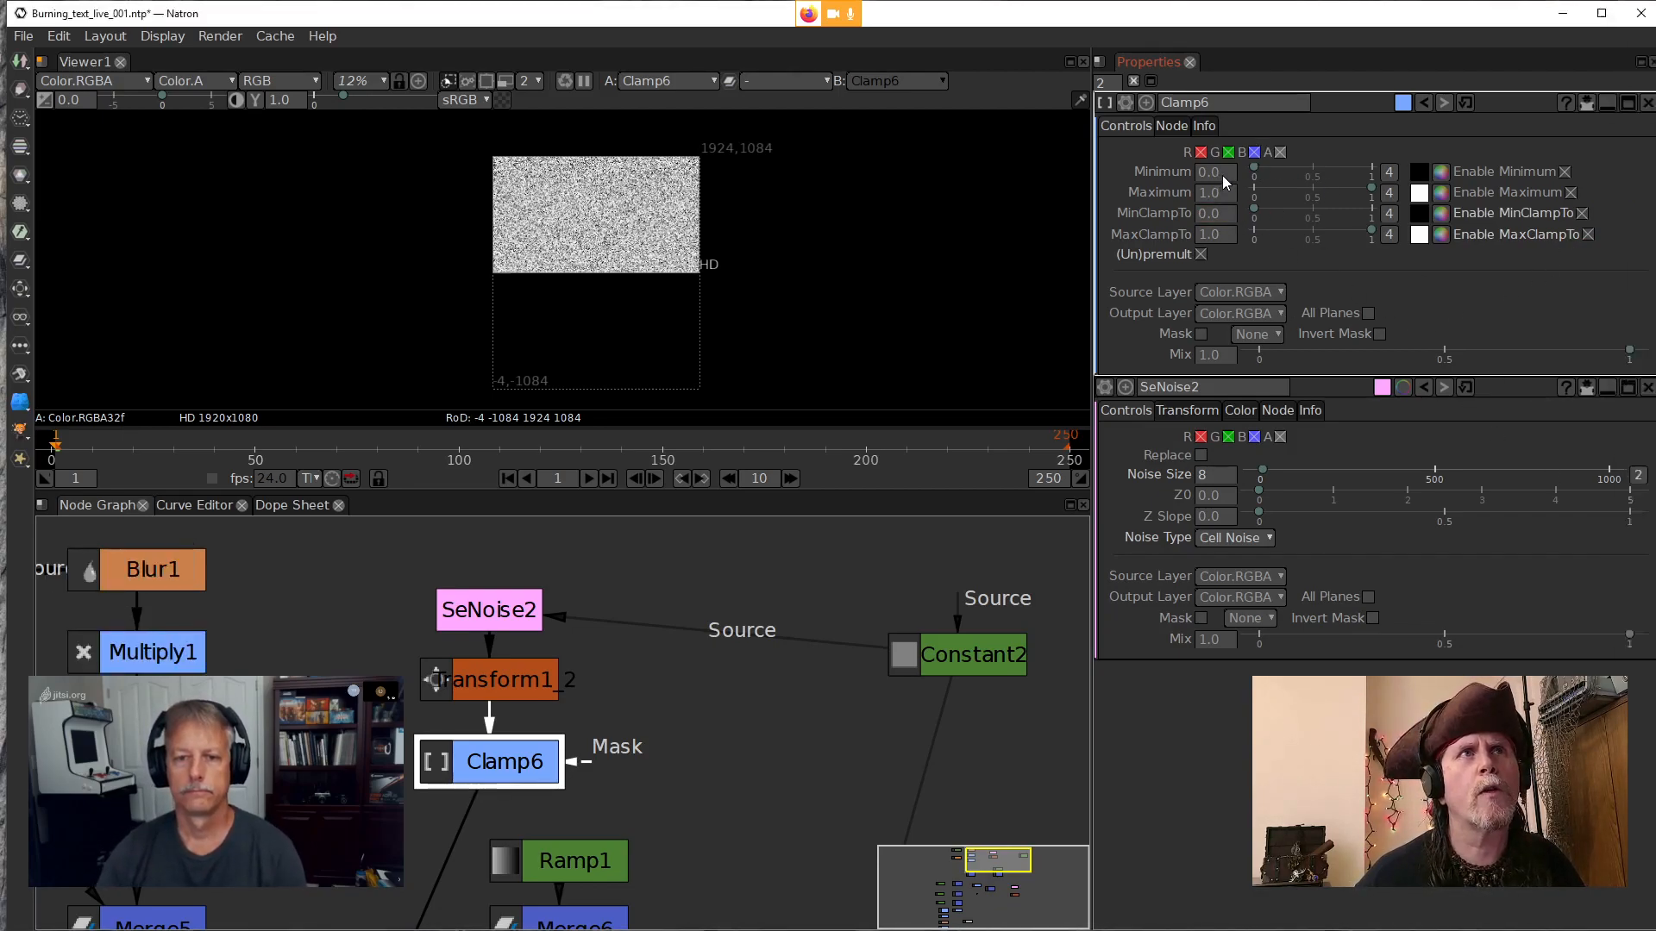
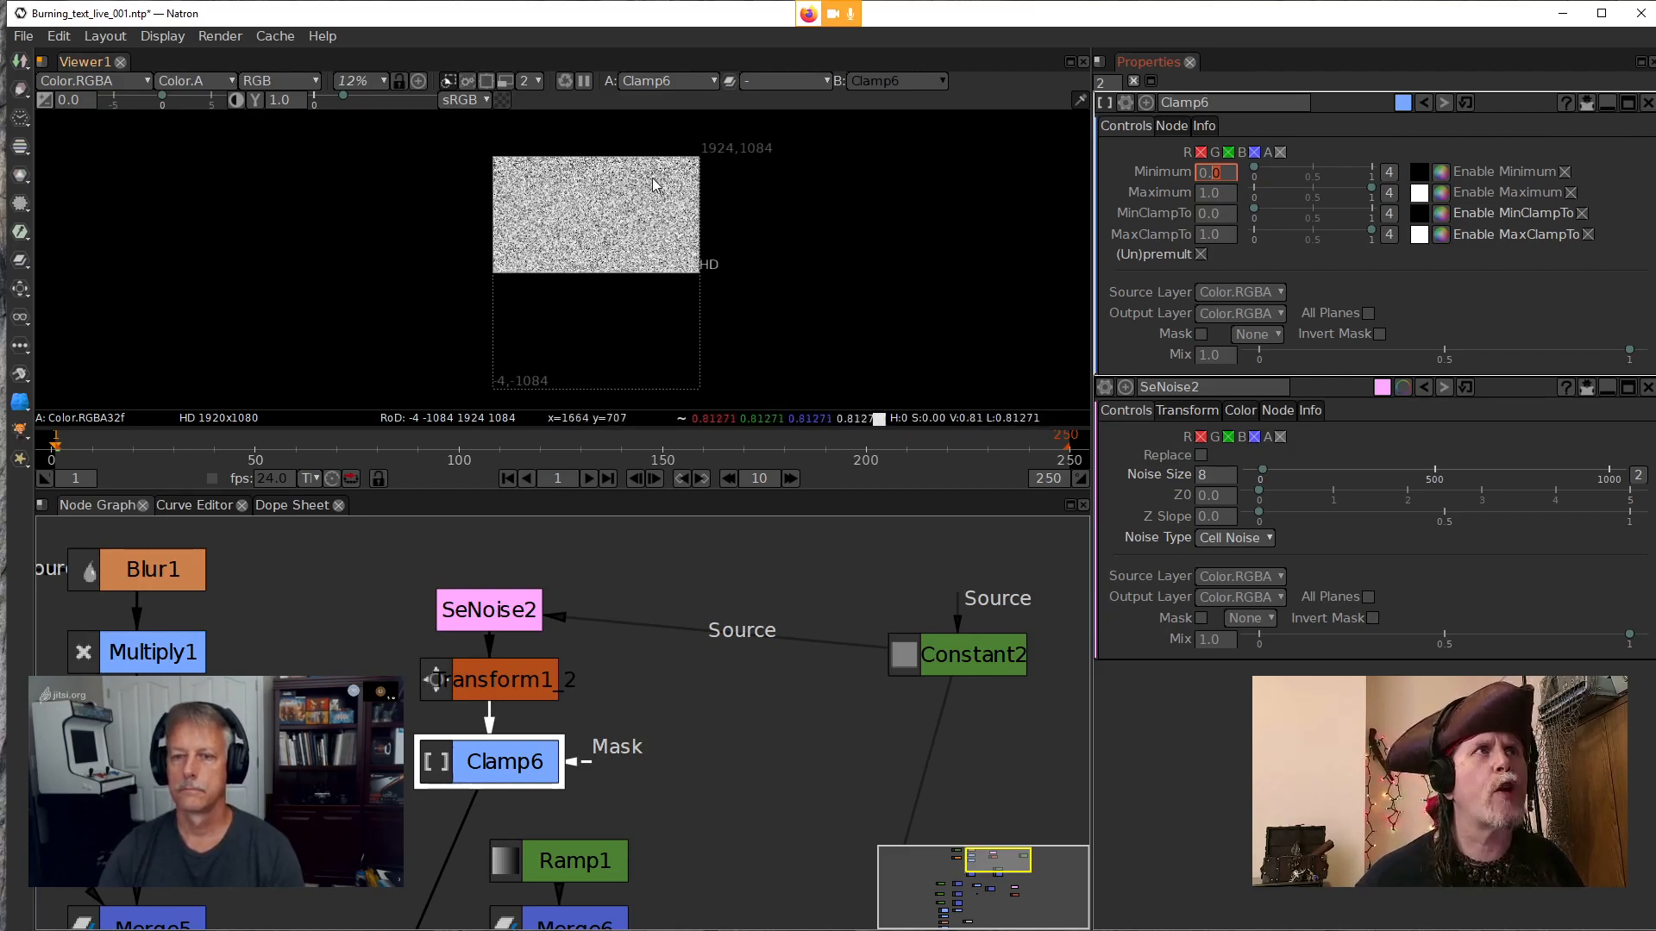
{"action": "scroll", "coordinate": [776, 250], "scroll_direction": "up", "scroll_amount": 10}
{"action": "scroll", "coordinate": [587, 267], "scroll_direction": "up", "scroll_amount": 10}
{"action": "scroll", "coordinate": [599, 293], "scroll_direction": "up", "scroll_amount": 5}
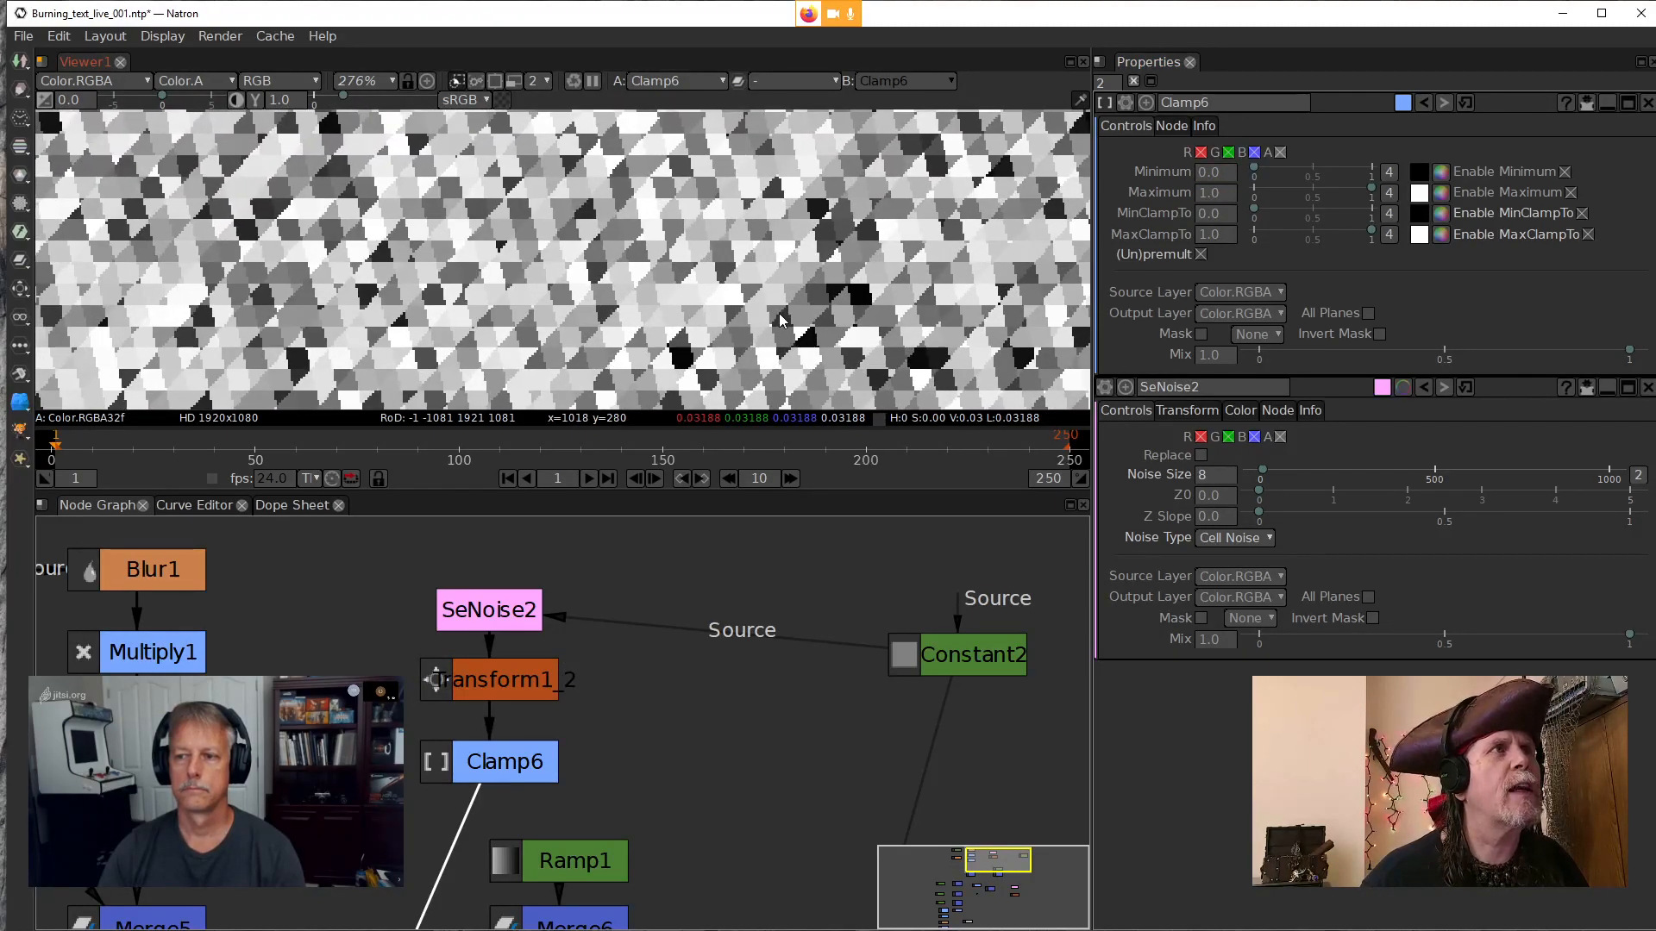
{"action": "scroll", "coordinate": [754, 319], "scroll_direction": "up", "scroll_amount": 2}
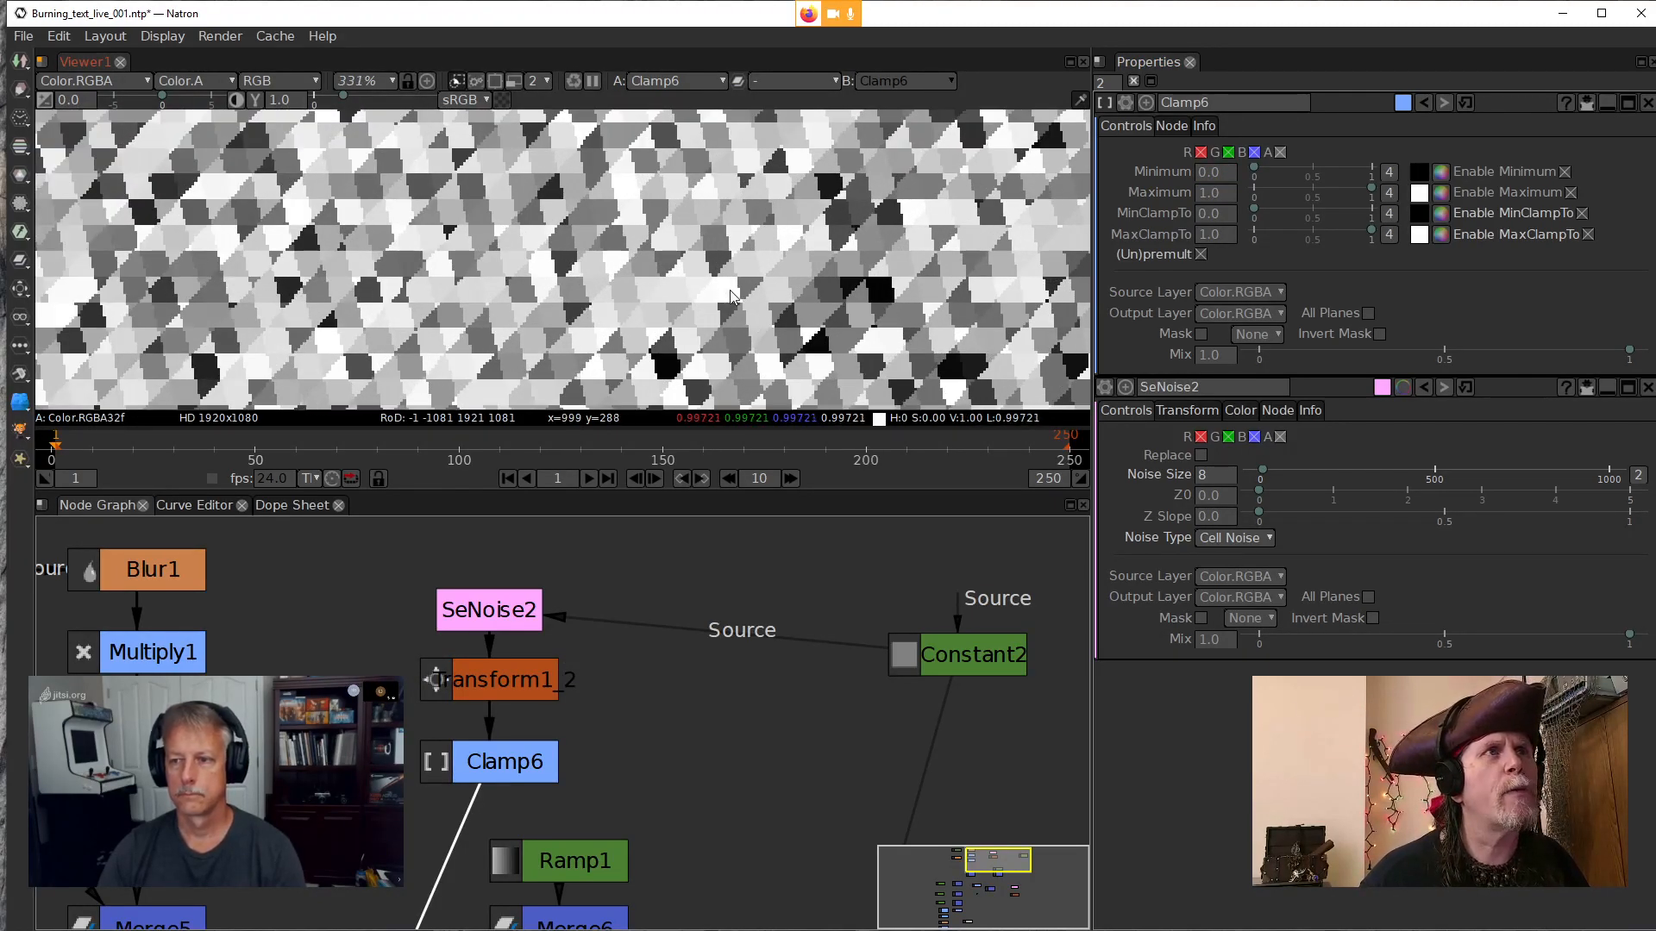
{"action": "double_click", "coordinate": [1222, 211]}
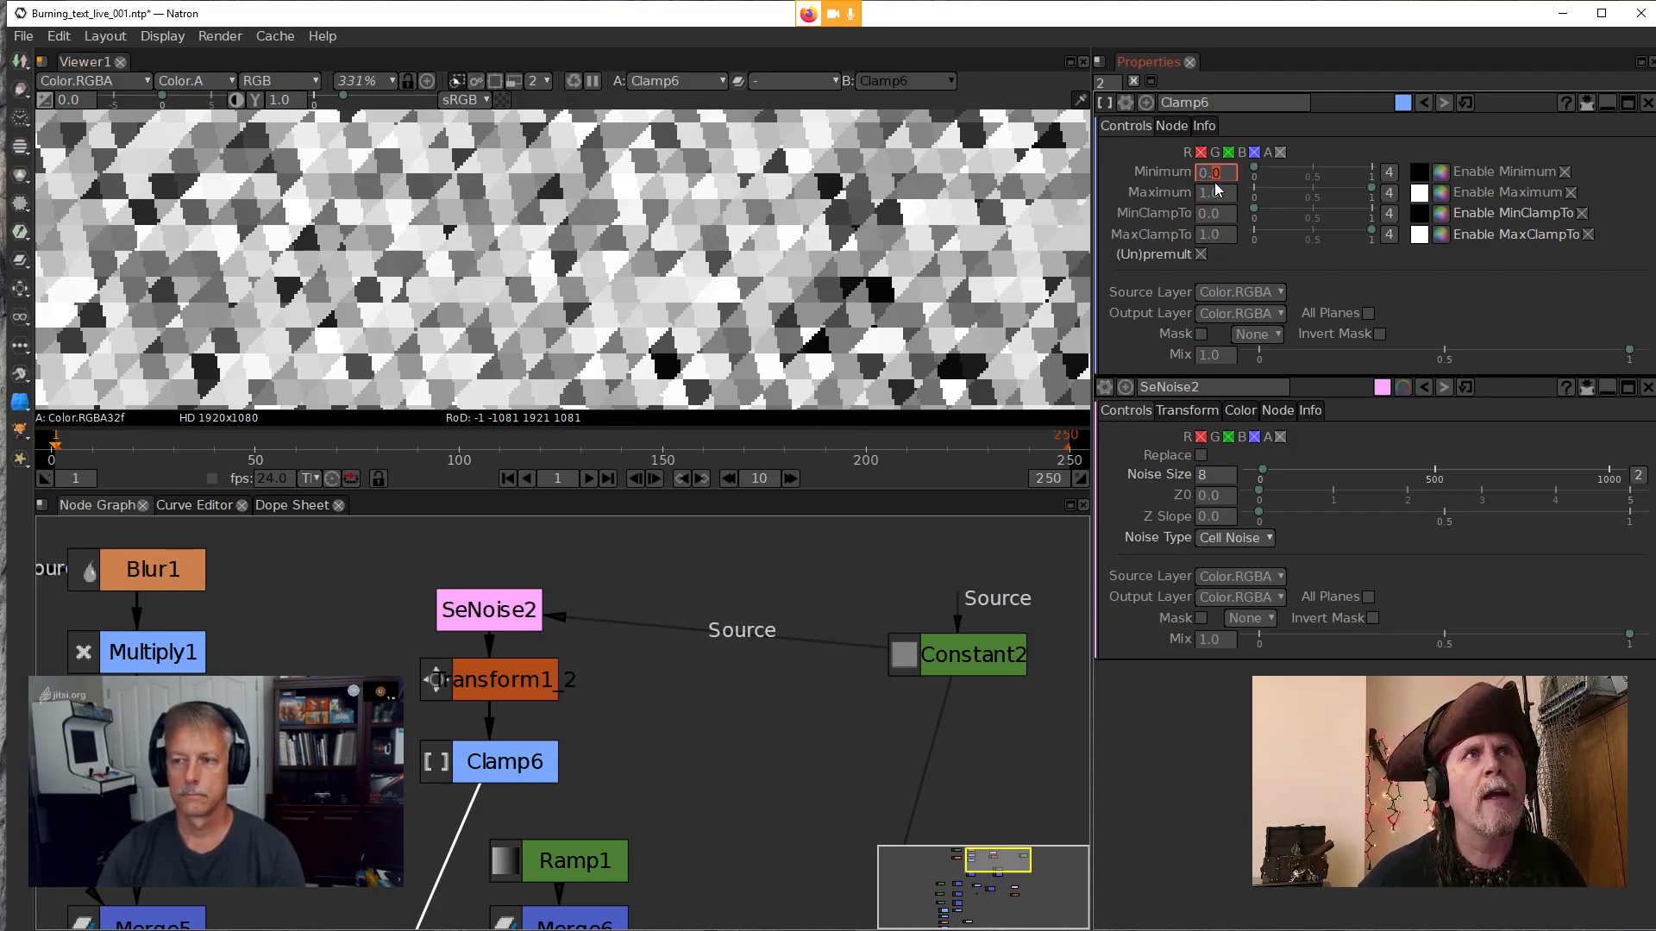
{"action": "scroll", "coordinate": [1210, 179], "scroll_direction": "up", "scroll_amount": 4}
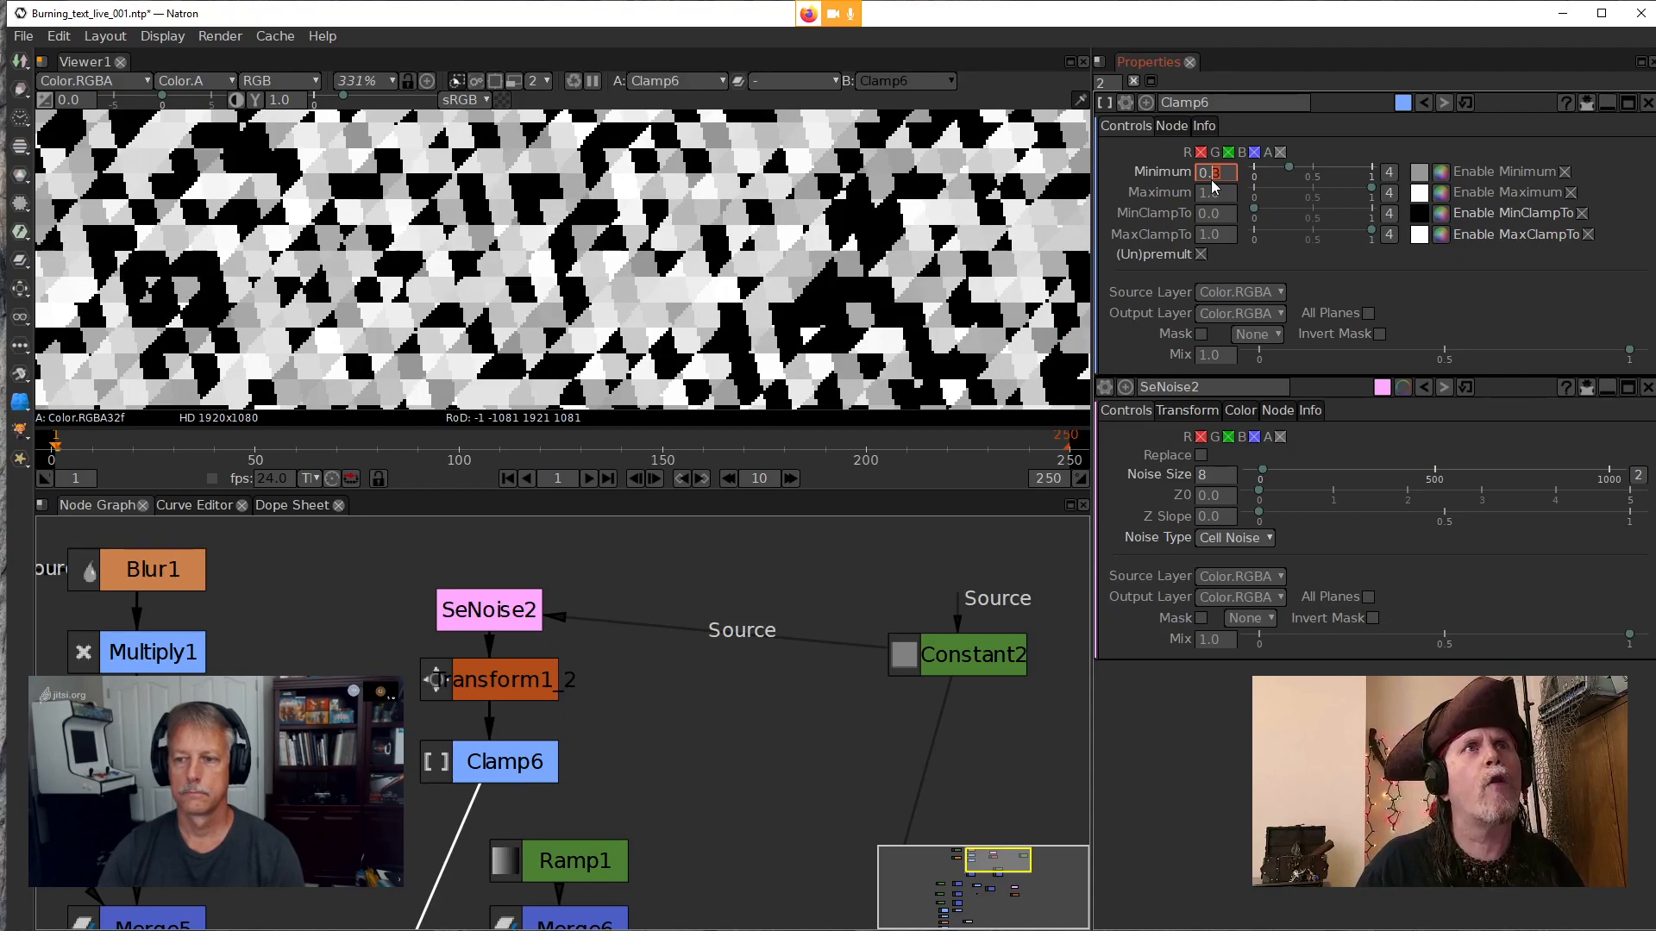
{"action": "scroll", "coordinate": [1210, 180], "scroll_direction": "up", "scroll_amount": 3}
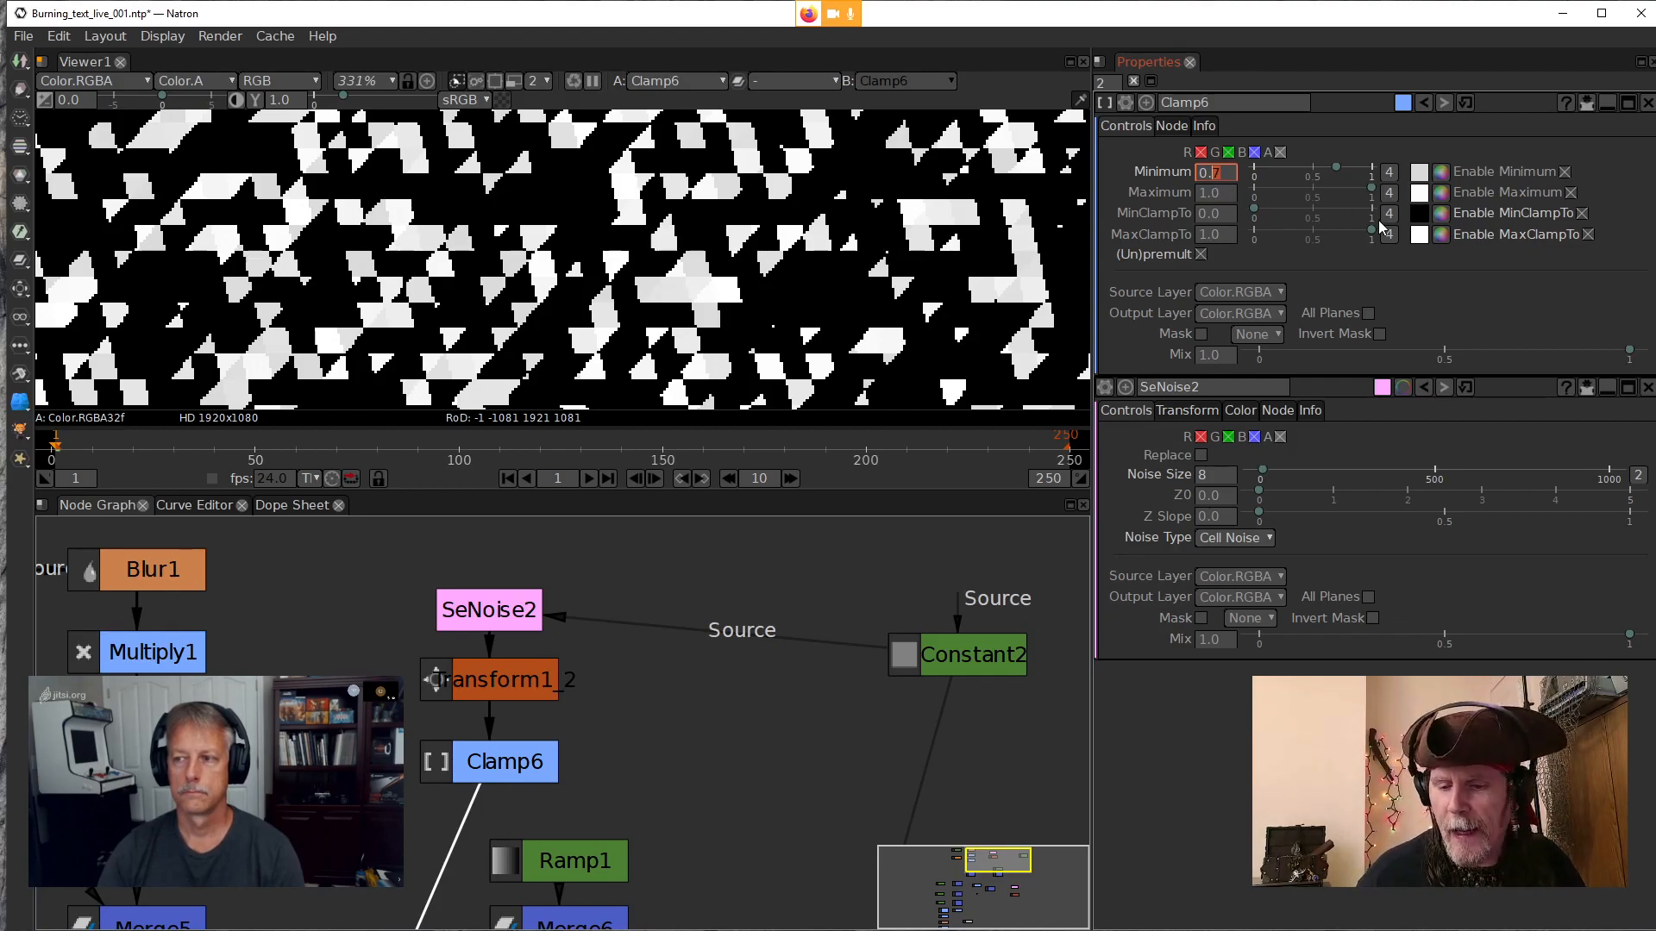
{"action": "type", "text": "99"}
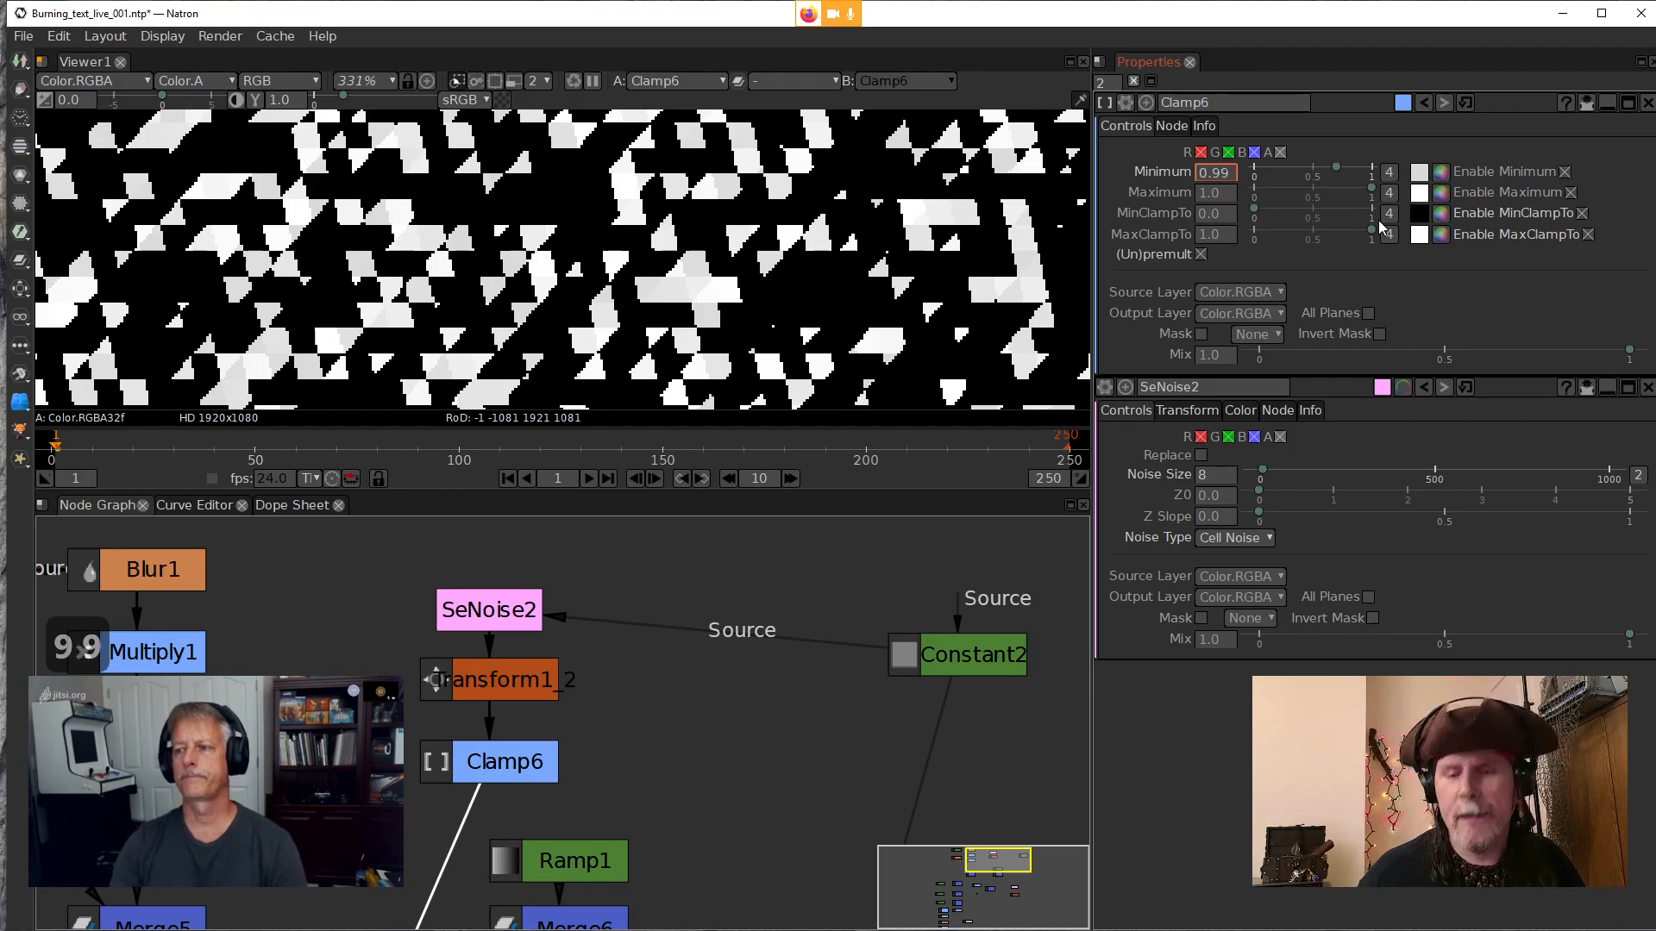
{"action": "type", "text": "6"}
{"action": "key", "text": "Return"}
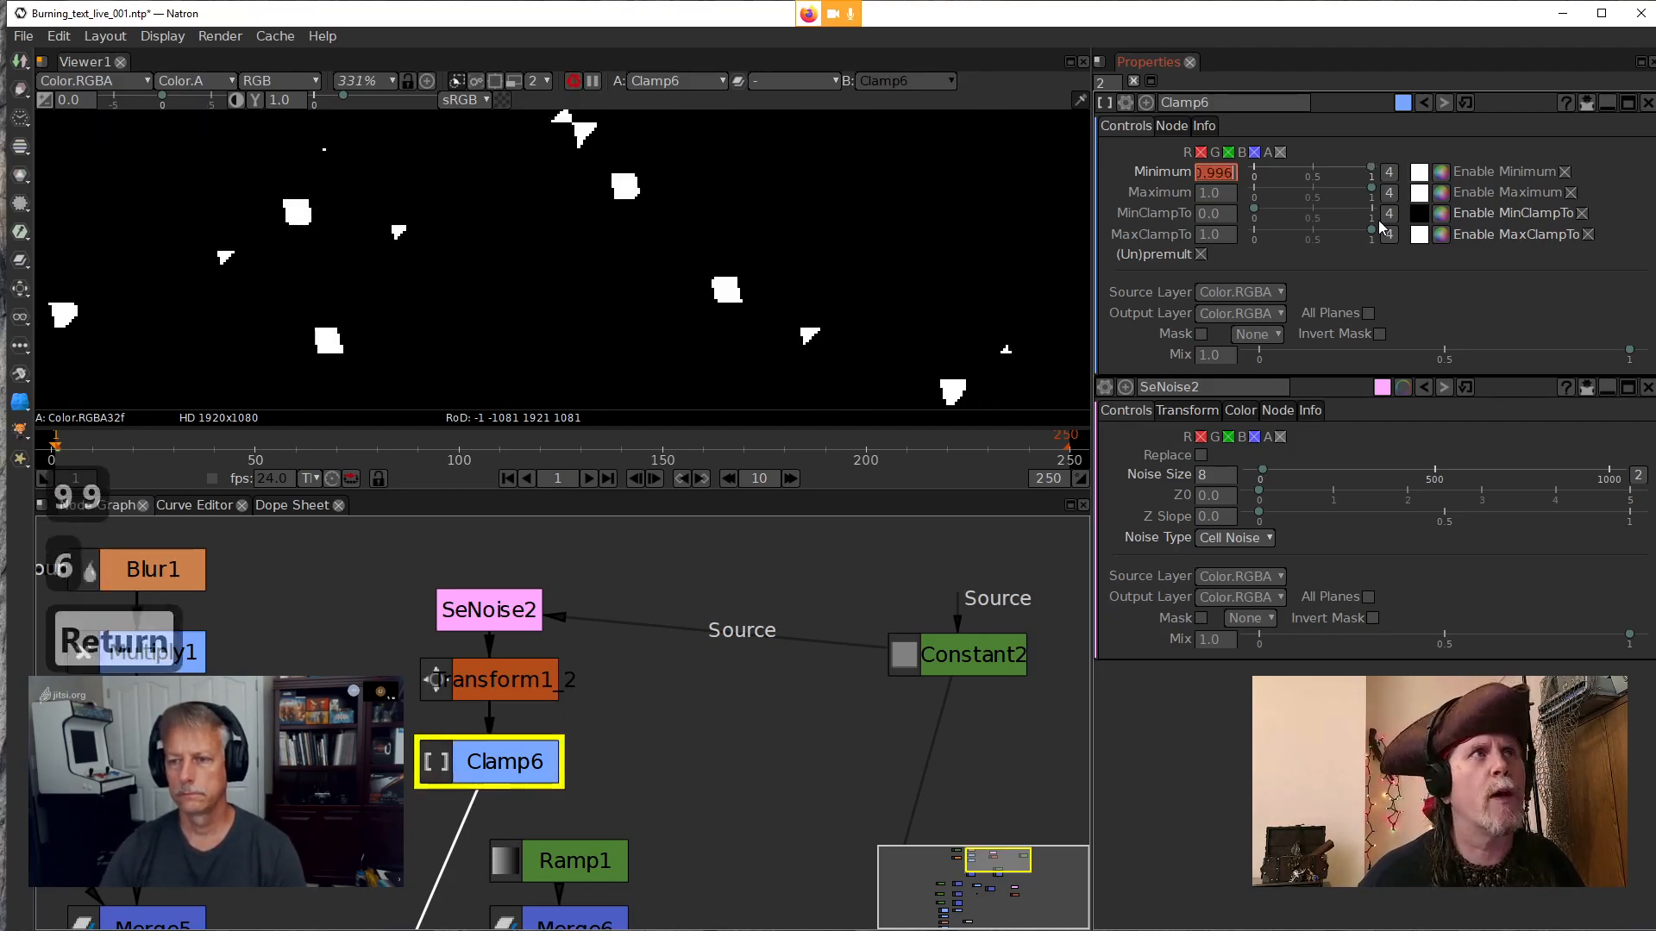
{"action": "scroll", "coordinate": [828, 337], "scroll_direction": "down", "scroll_amount": 3}
{"action": "scroll", "coordinate": [817, 349], "scroll_direction": "down", "scroll_amount": 6}
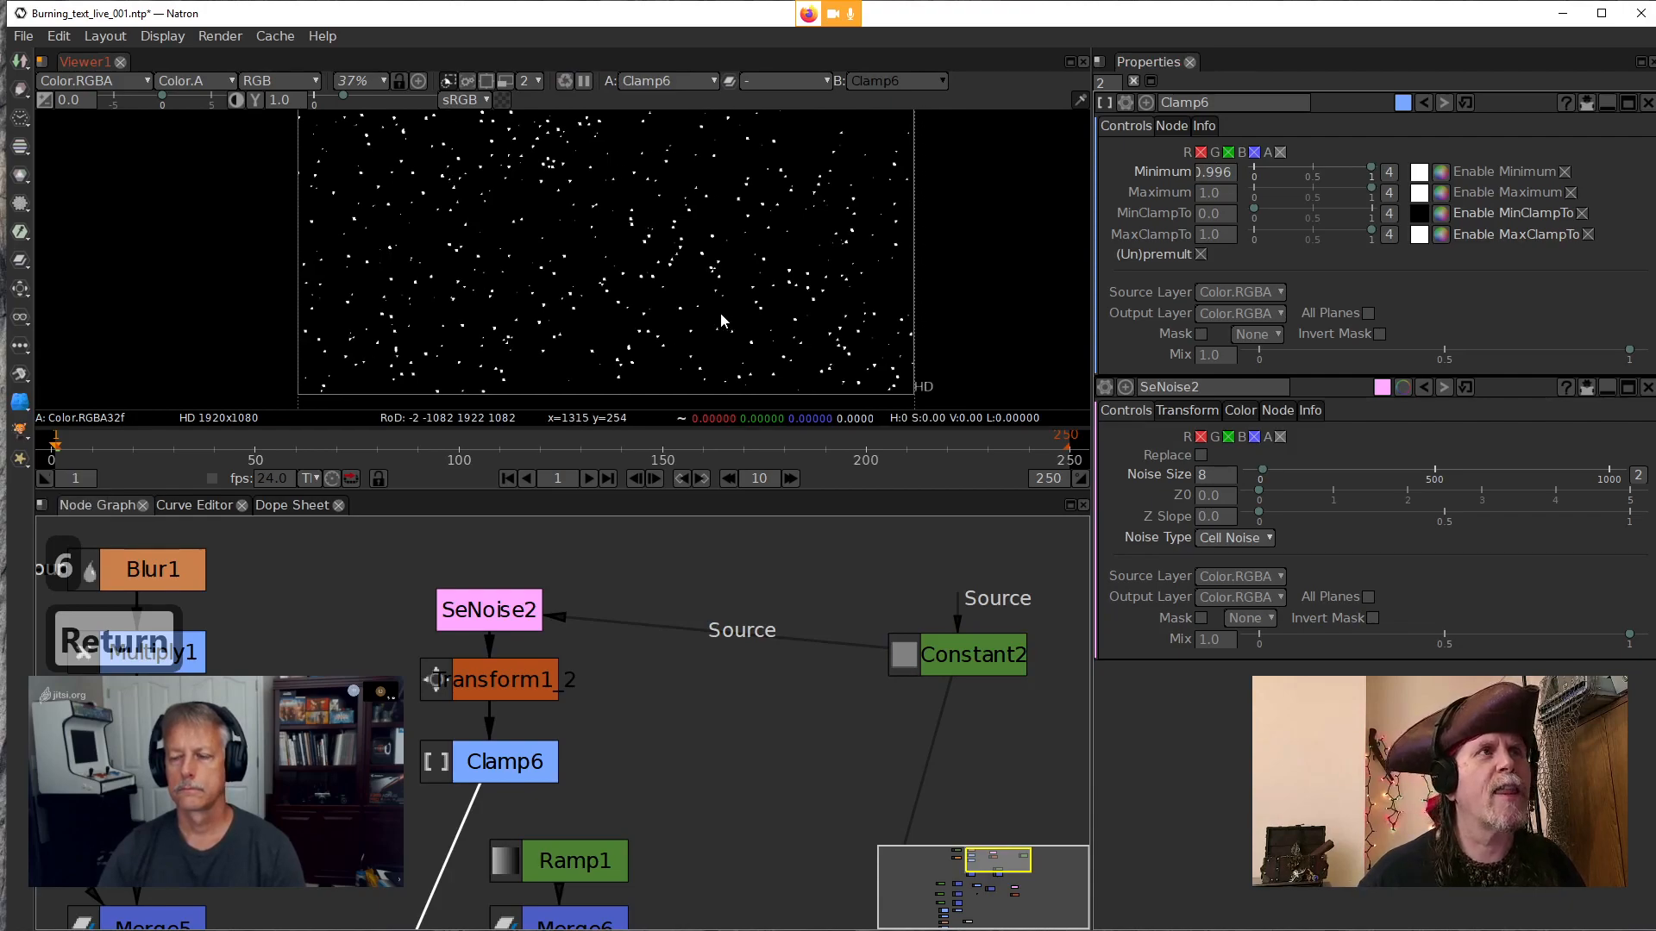
Move SeNoise2, the Transform copy and Clamp6 up in the node graph and align them closely in one column
{"action": "left_click_drag", "start_coordinate": [472, 615], "coordinate": [472, 553]}
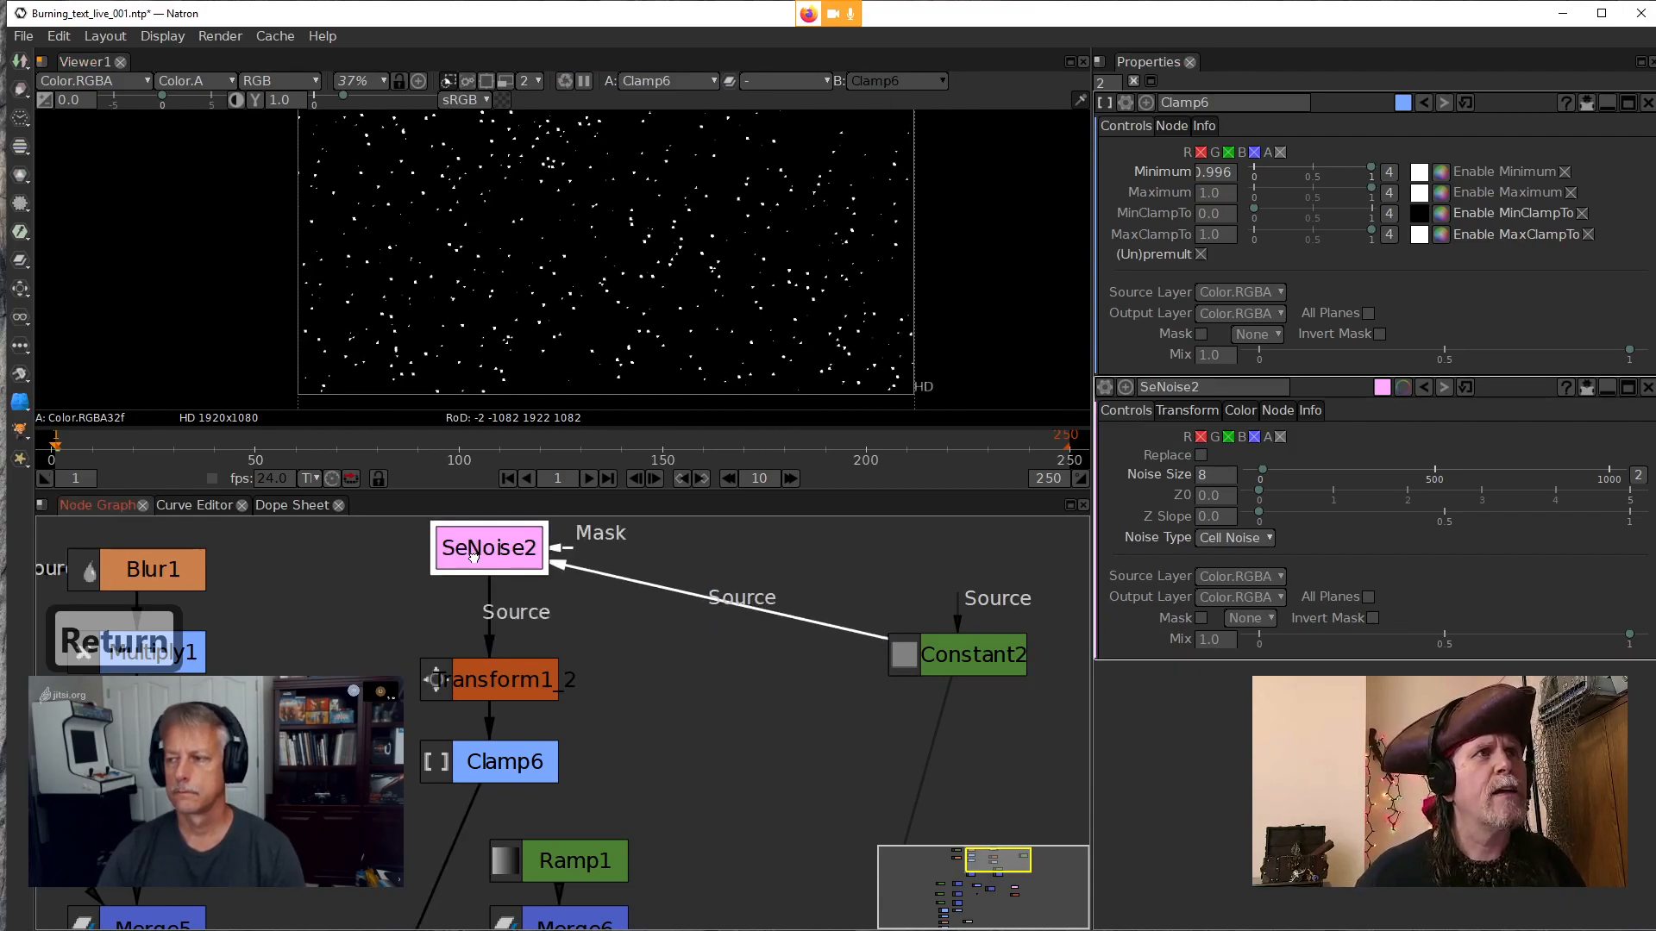
{"action": "left_click_drag", "start_coordinate": [496, 679], "coordinate": [484, 622]}
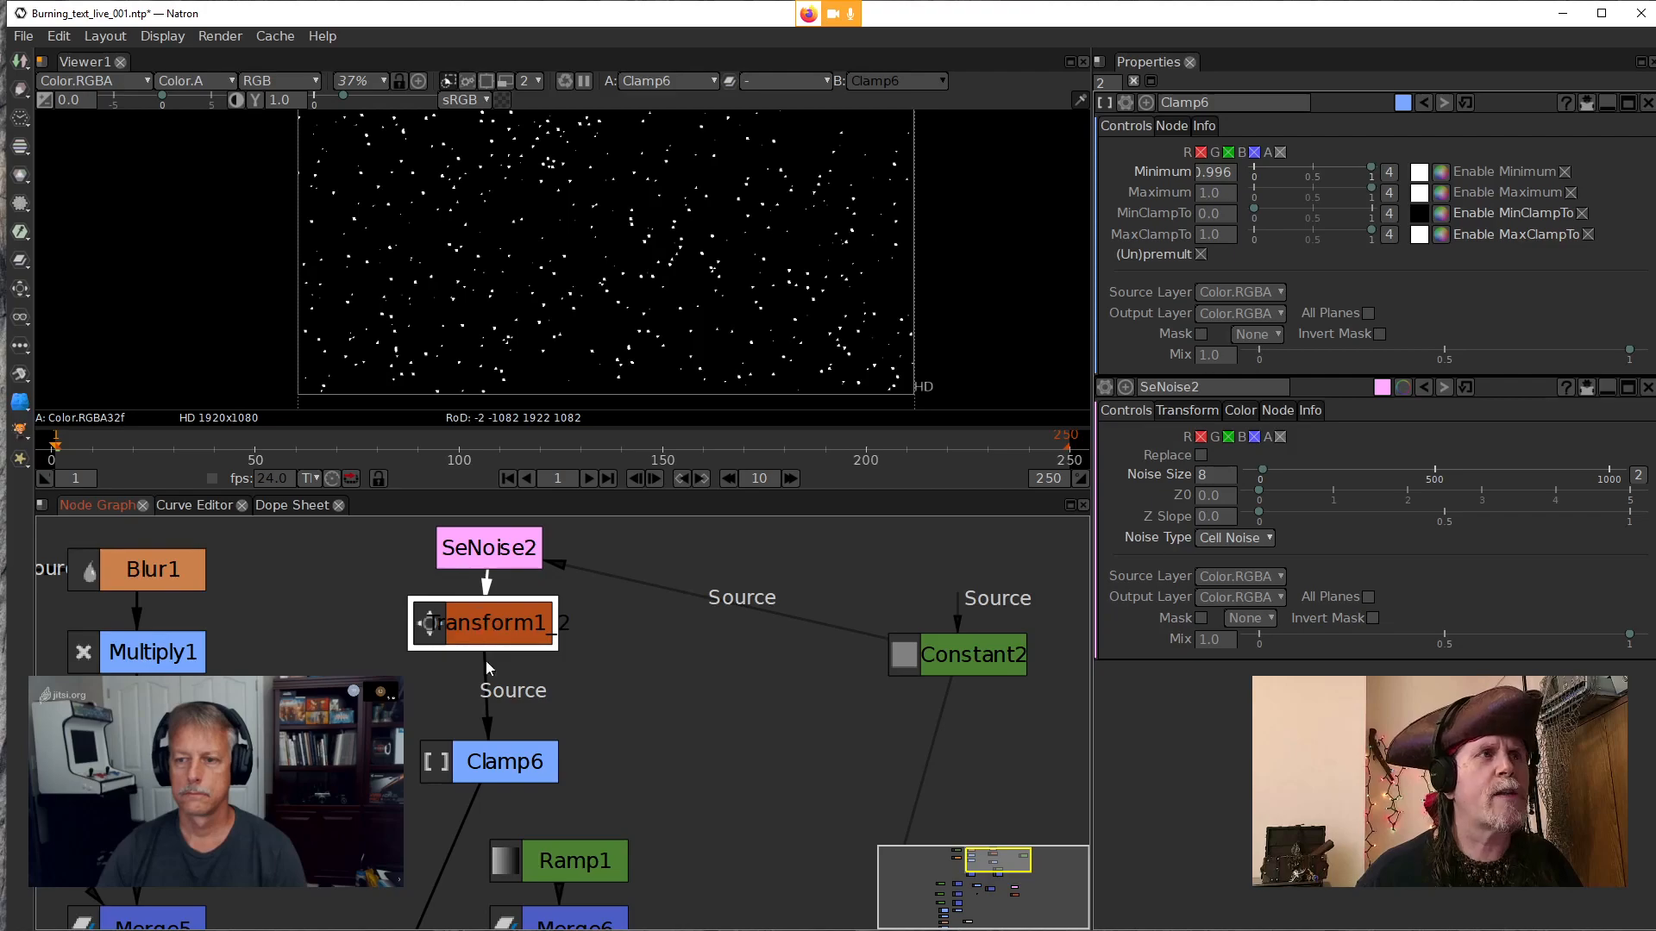
{"action": "left_click_drag", "start_coordinate": [528, 745], "coordinate": [522, 680]}
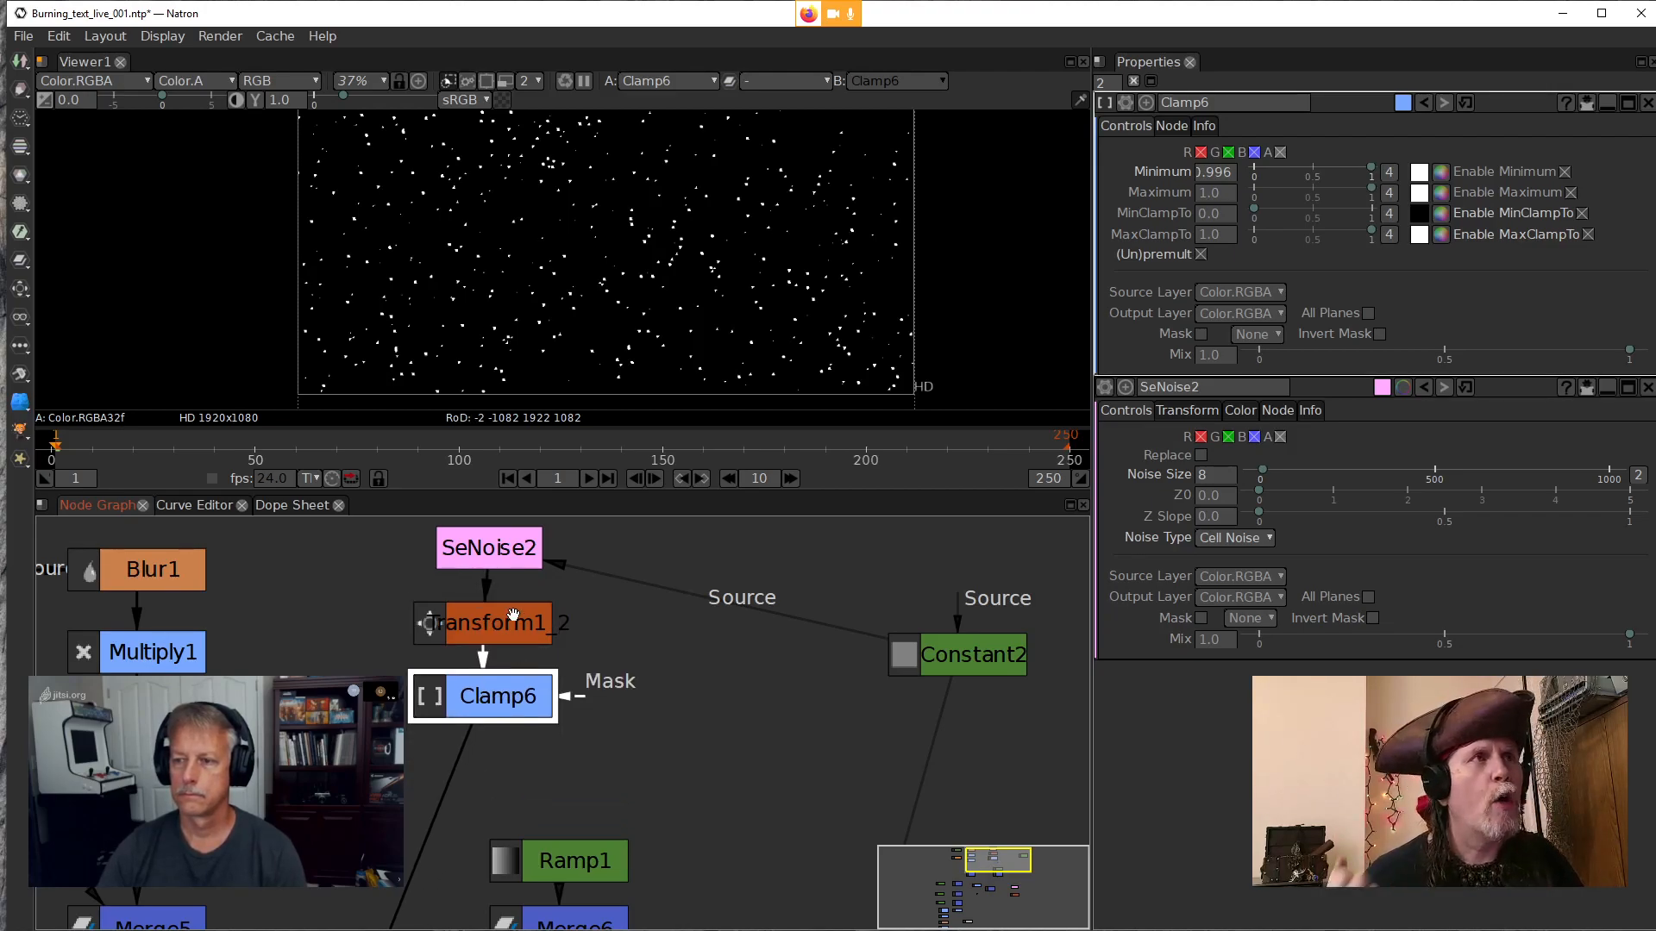
{"action": "mouse_move", "coordinate": [513, 615]}
{"action": "left_mouse_down"}
{"action": "mouse_move", "coordinate": [492, 550]}
{"action": "mouse_move", "coordinate": [489, 623]}
{"action": "left_mouse_up"}
{"action": "left_click", "coordinate": [493, 556]}
{"action": "mouse_move", "coordinate": [482, 696]}
{"action": "left_mouse_down"}
{"action": "mouse_move", "coordinate": [482, 678]}
{"action": "mouse_move", "coordinate": [515, 679]}
{"action": "mouse_move", "coordinate": [488, 668]}
{"action": "left_mouse_up"}
Inspect the speck shapes up close and add an ErodeSmooth node after Clamp6
{"action": "scroll", "coordinate": [623, 263], "scroll_direction": "up", "scroll_amount": 9}
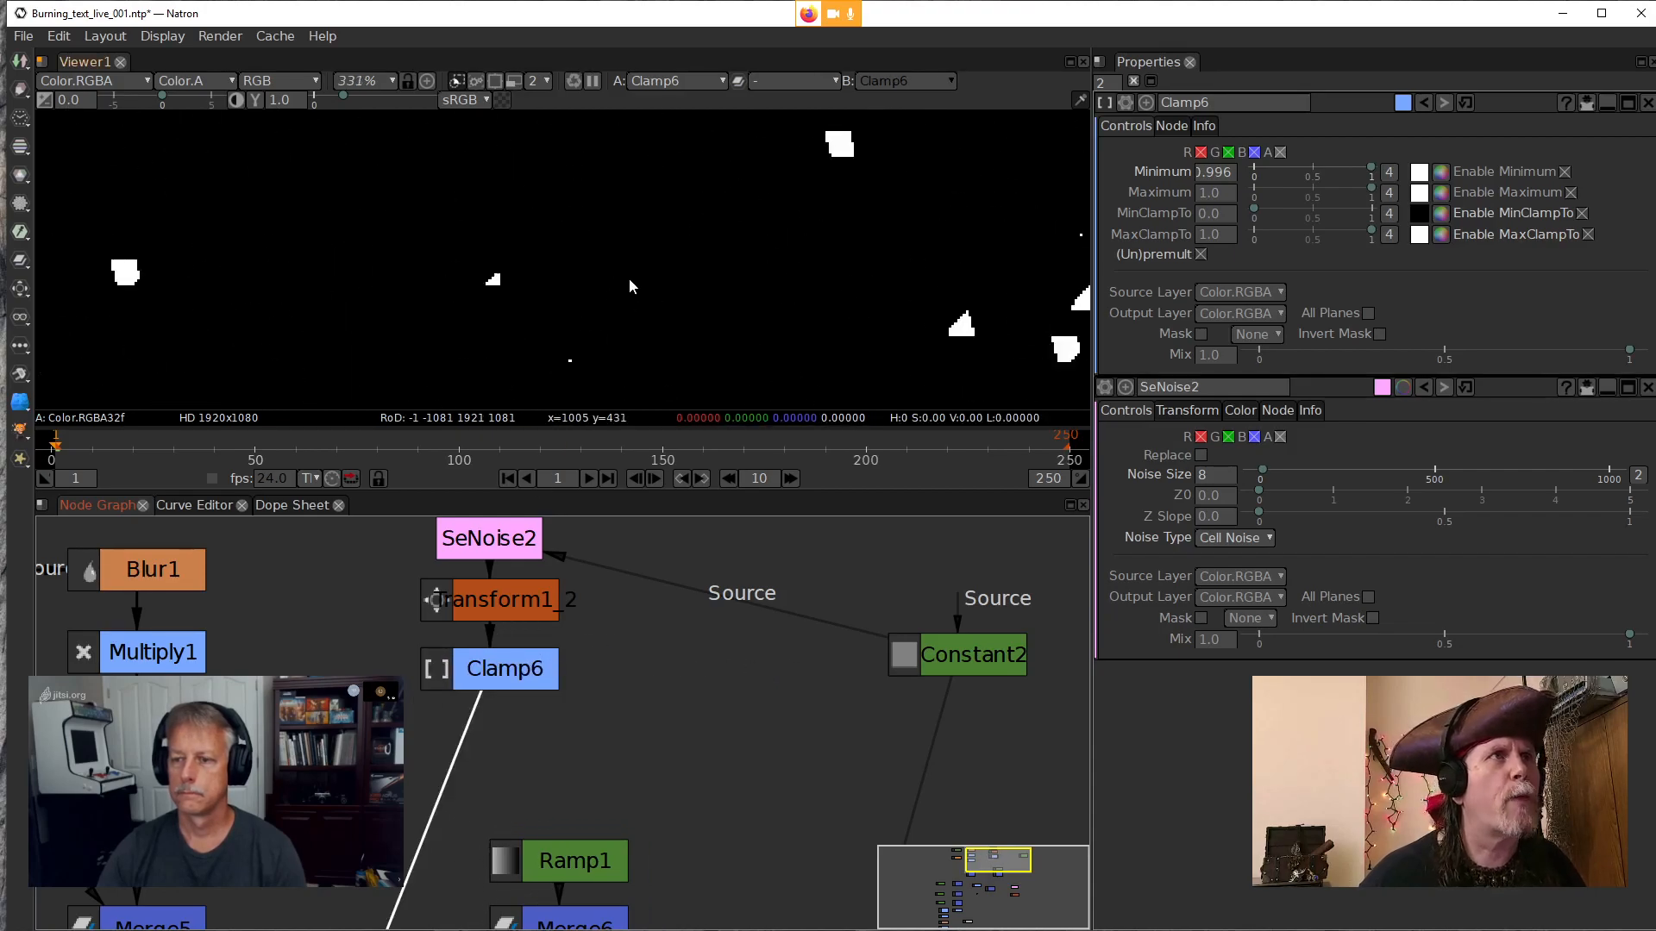
{"action": "scroll", "coordinate": [652, 241], "scroll_direction": "up", "scroll_amount": 1}
{"action": "left_click_drag", "start_coordinate": [653, 241], "coordinate": [533, 203]}
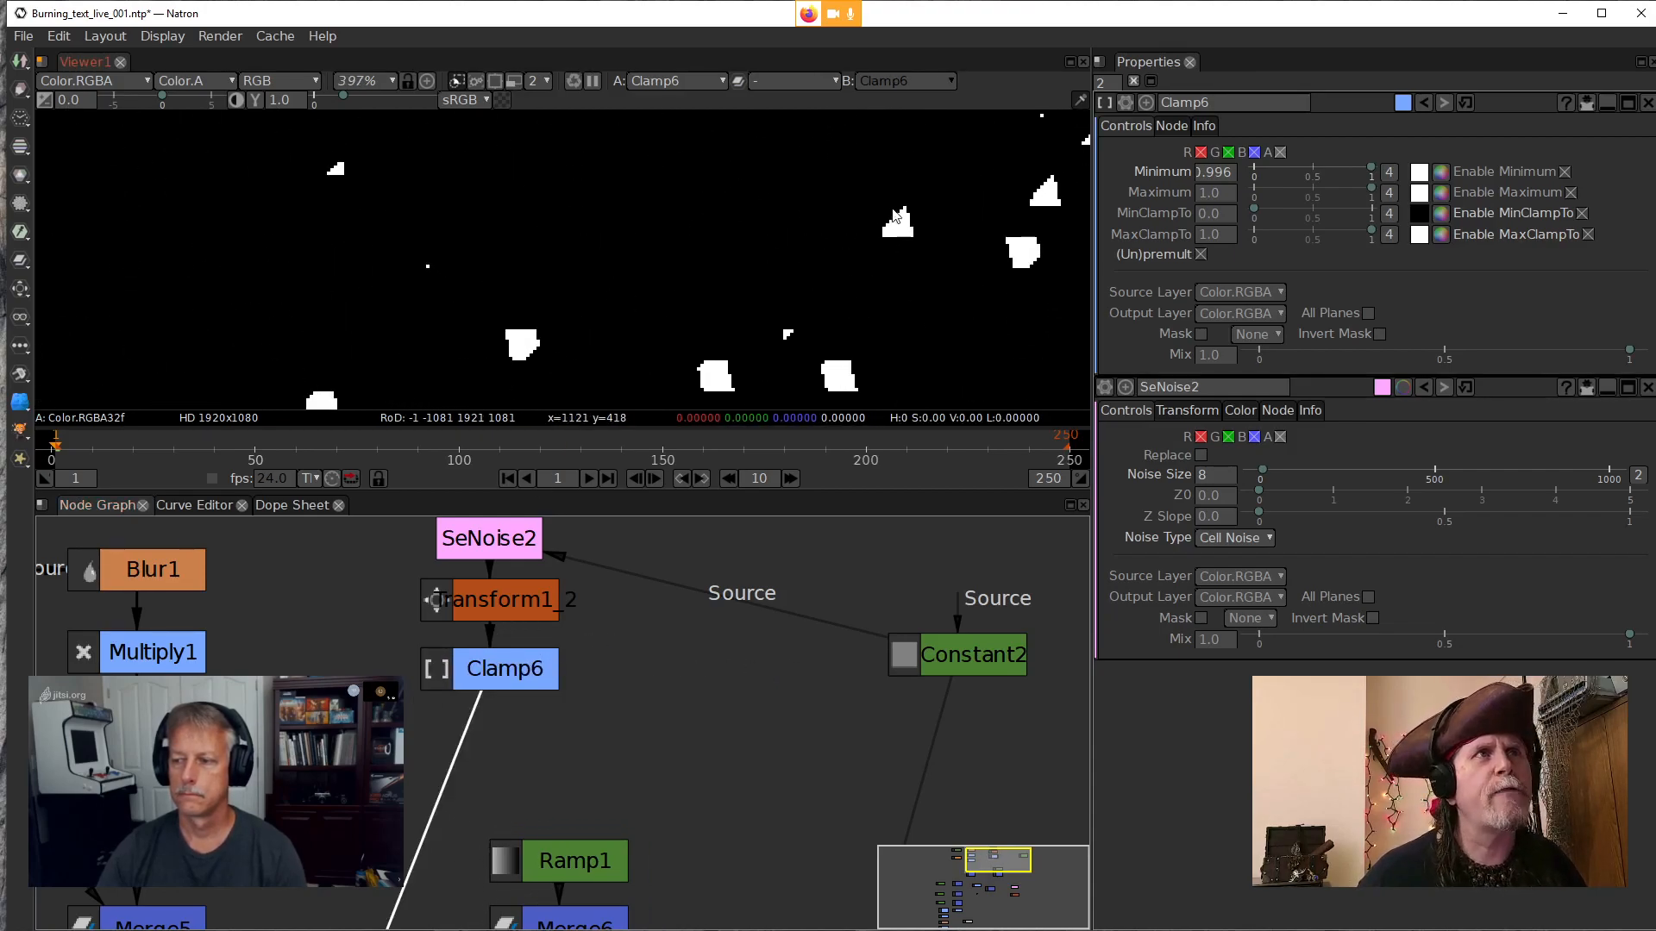
{"action": "left_click", "coordinate": [465, 677]}
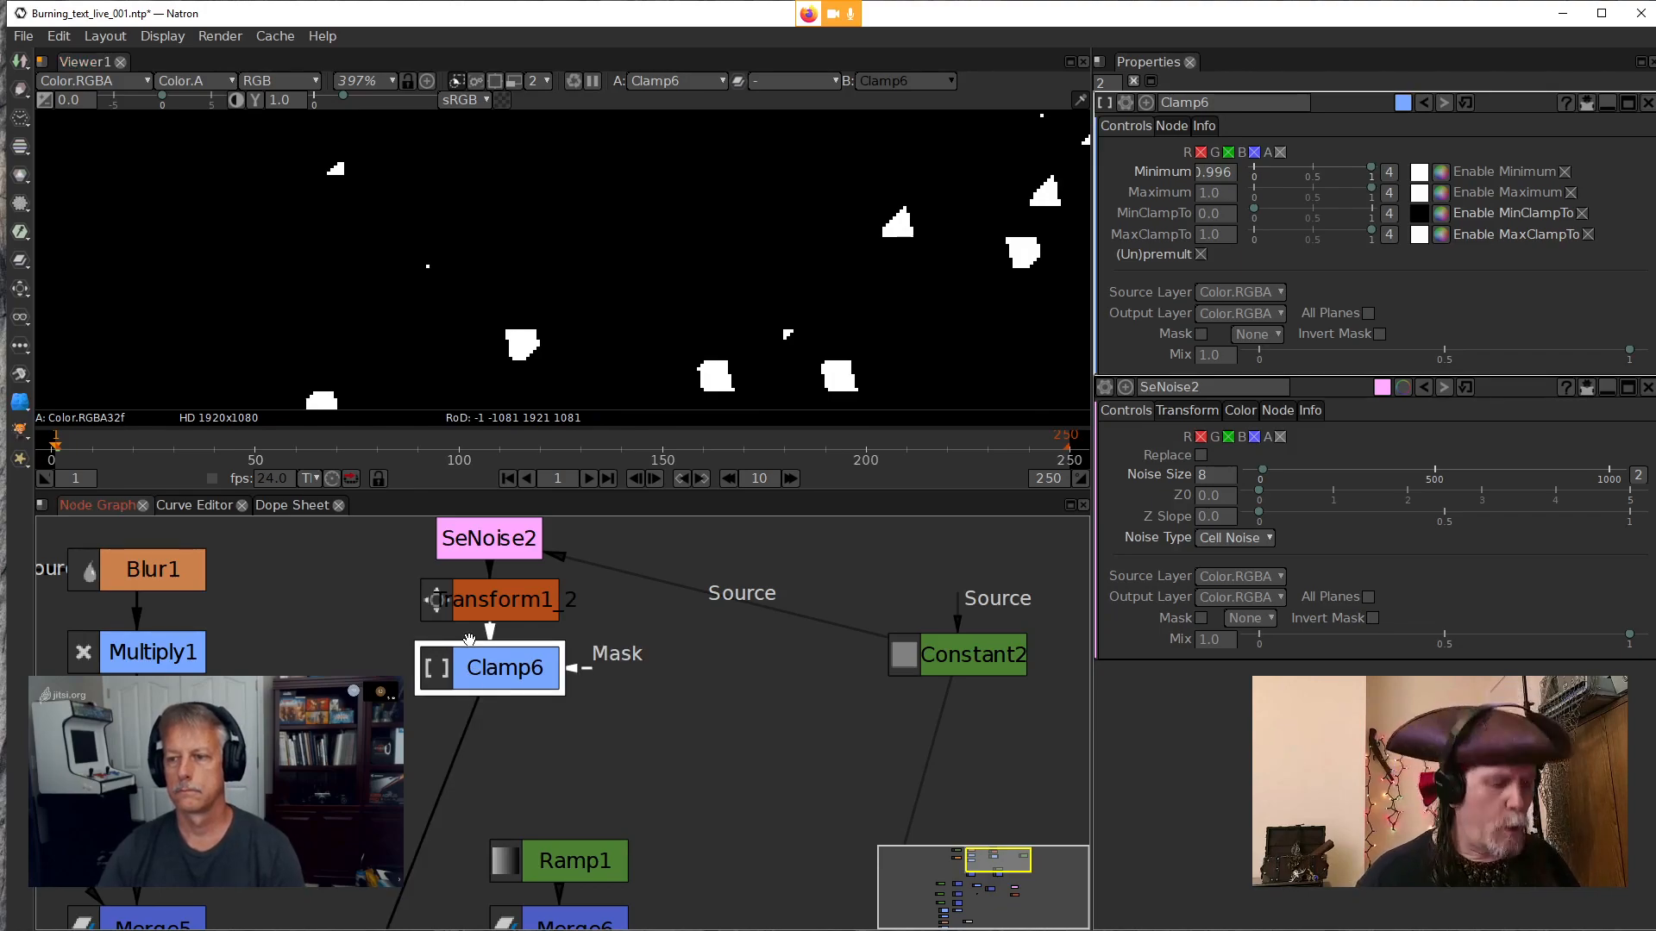
{"action": "key", "text": "Tab"}
{"action": "type", "text": "erode"}
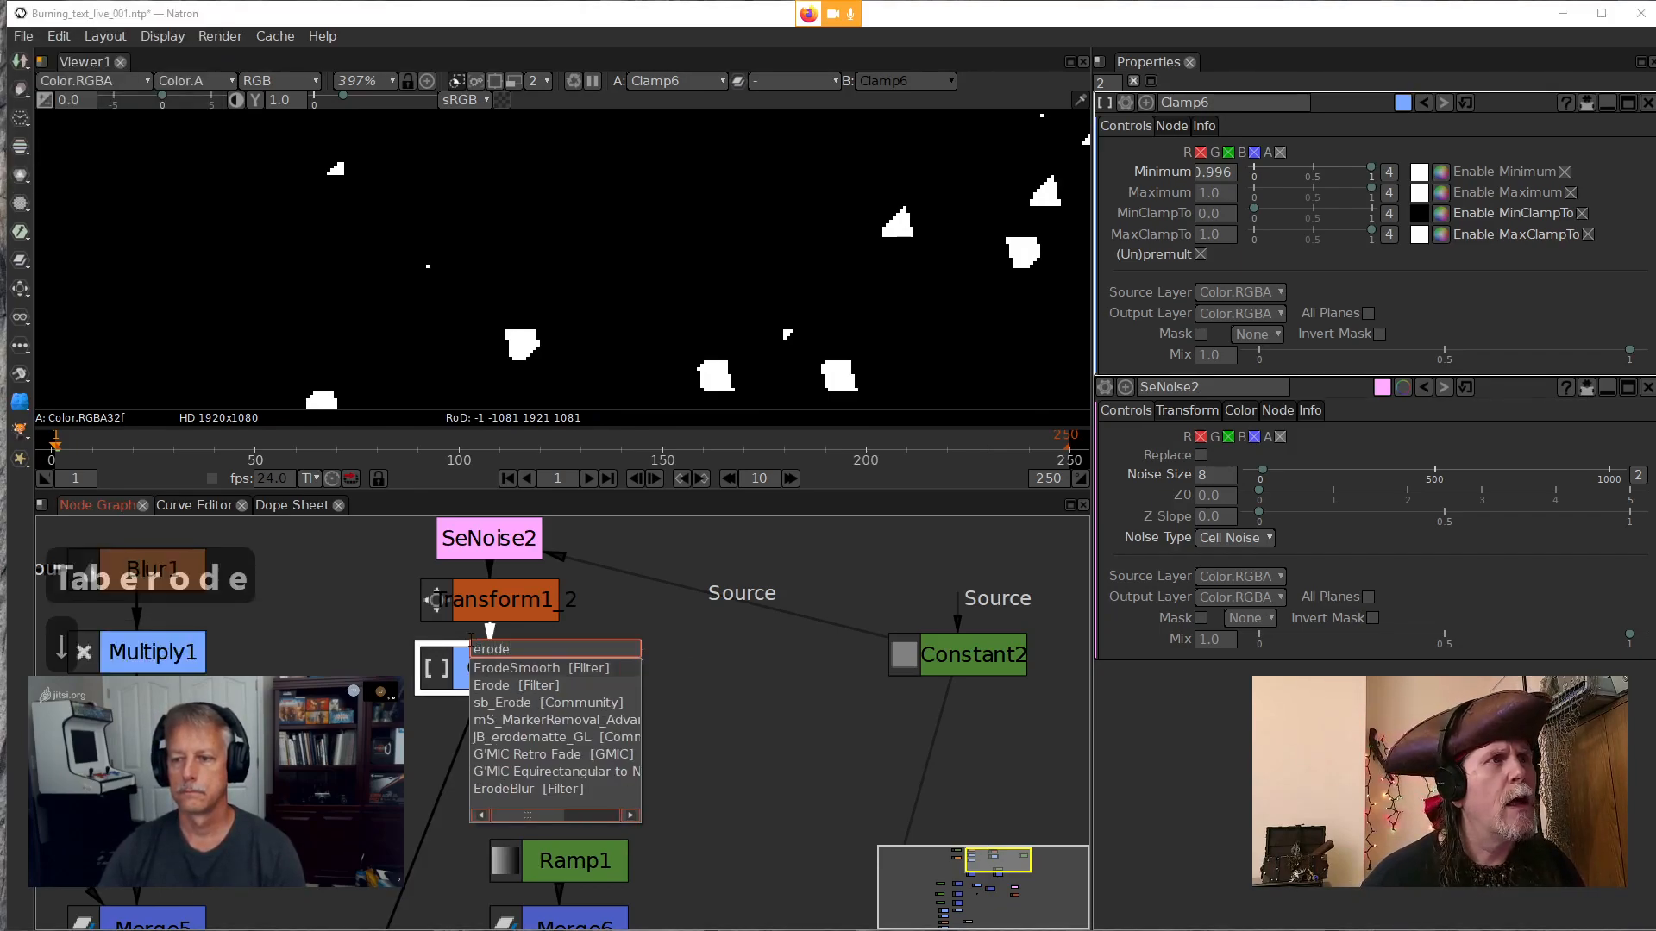
{"action": "key", "text": "Return"}
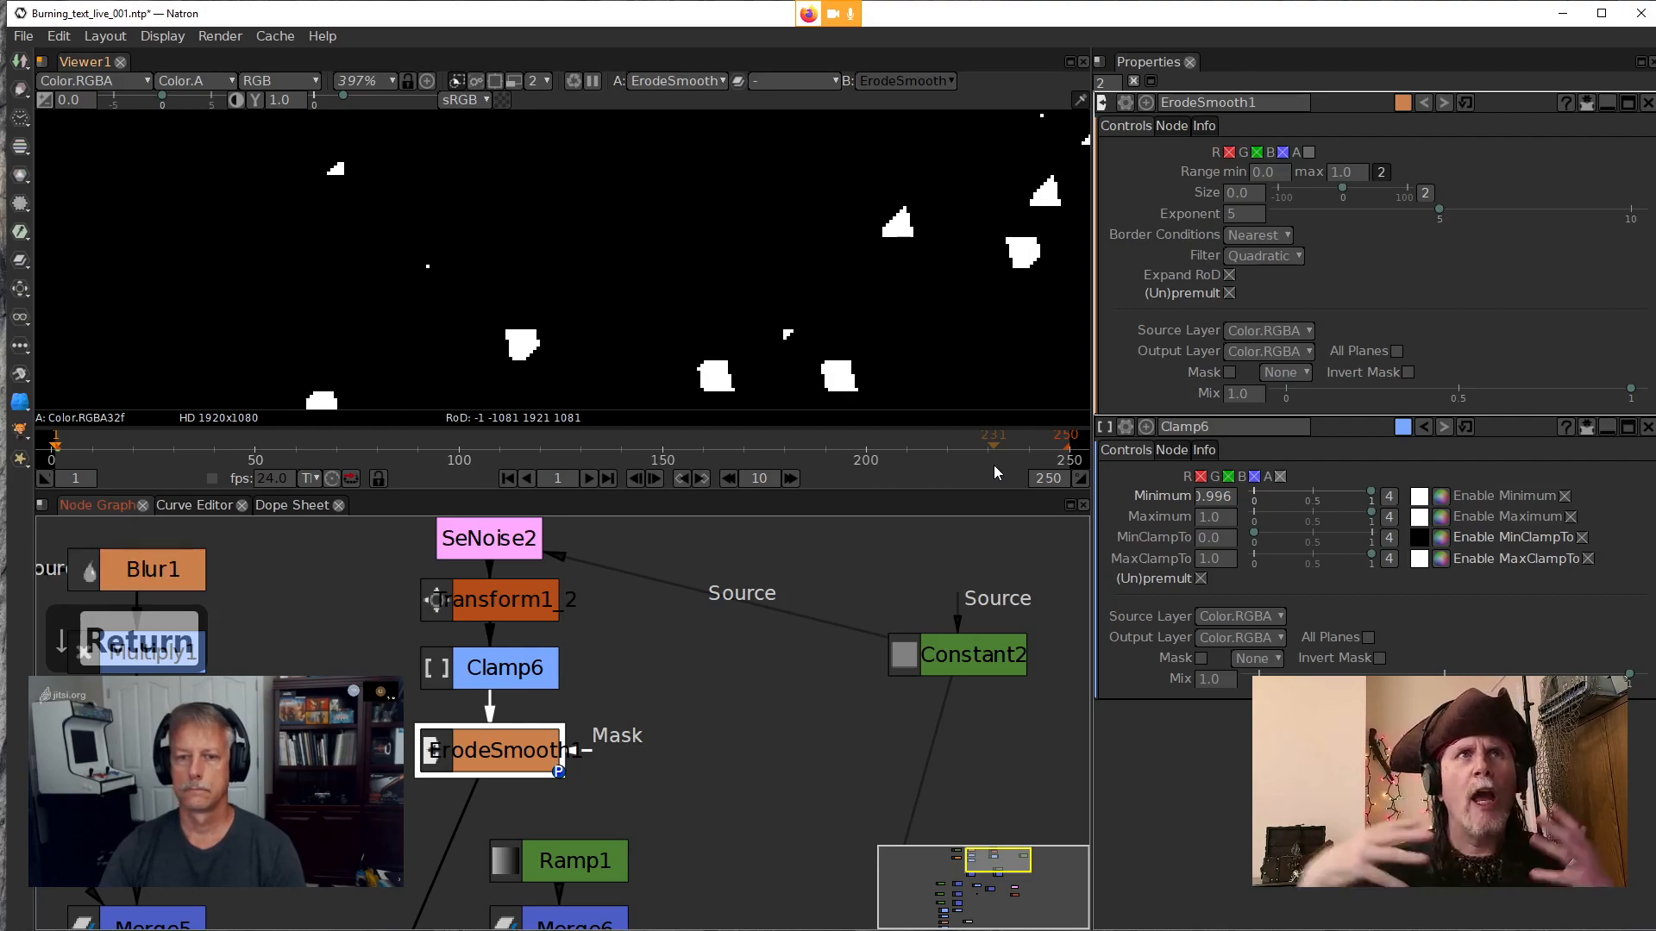
Try processing the alpha channel in ErodeSmooth1, check the reference project and turn alpha processing off again
{"action": "left_click", "coordinate": [1309, 153]}
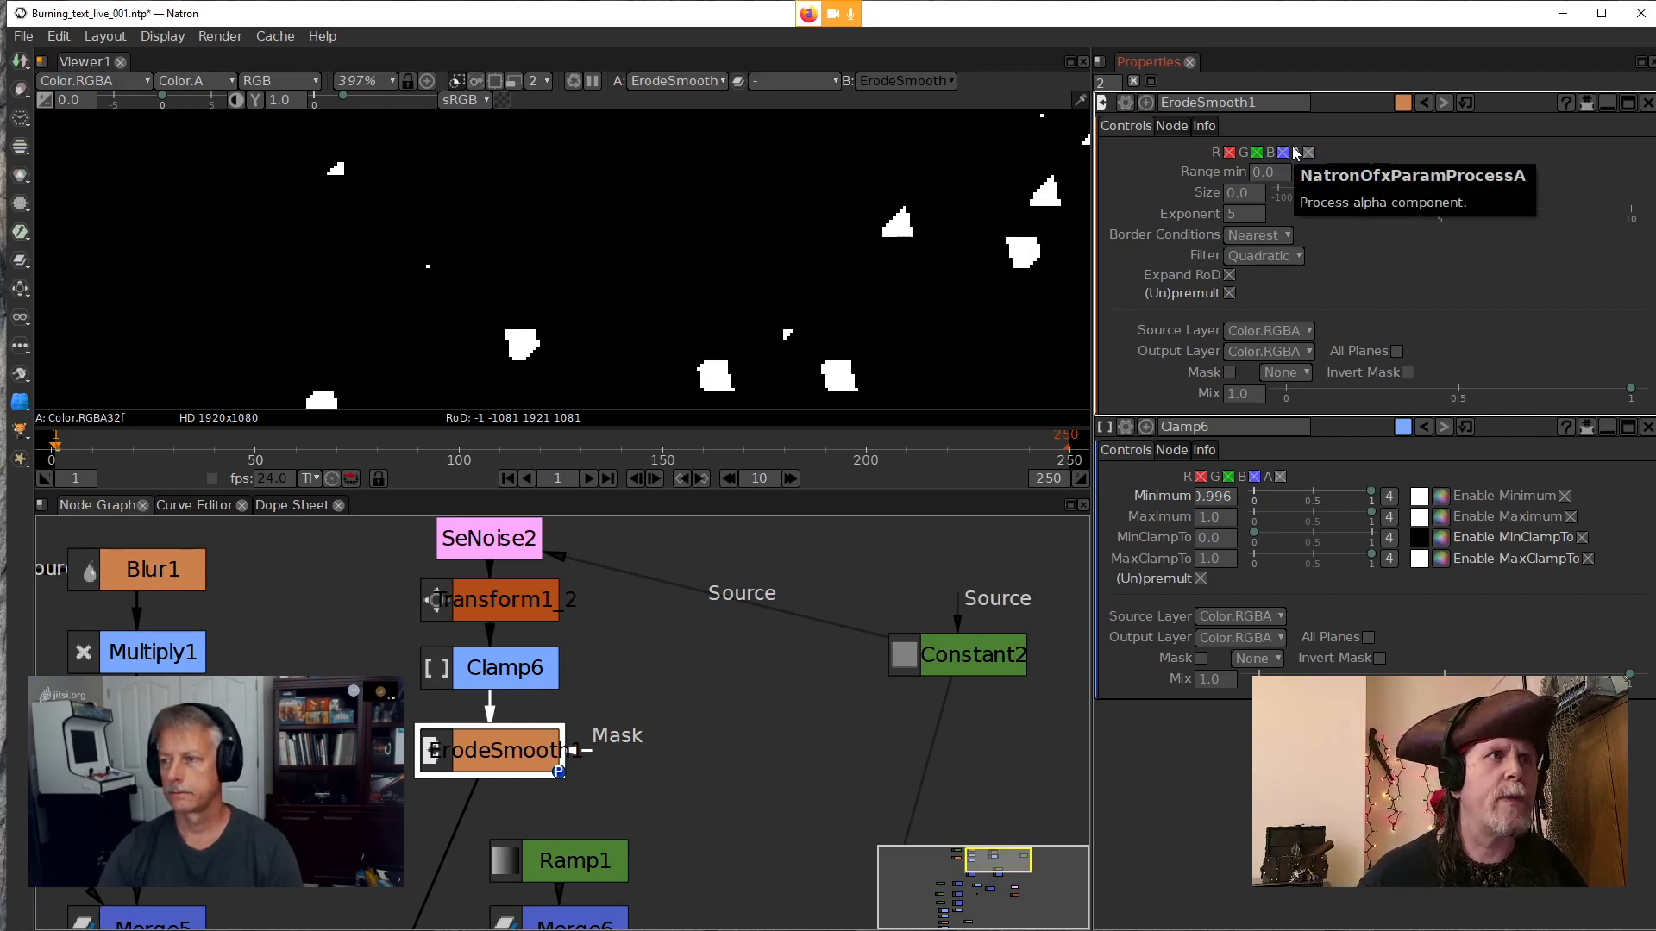
{"action": "left_click", "coordinate": [517, 672]}
{"action": "left_click", "coordinate": [498, 762]}
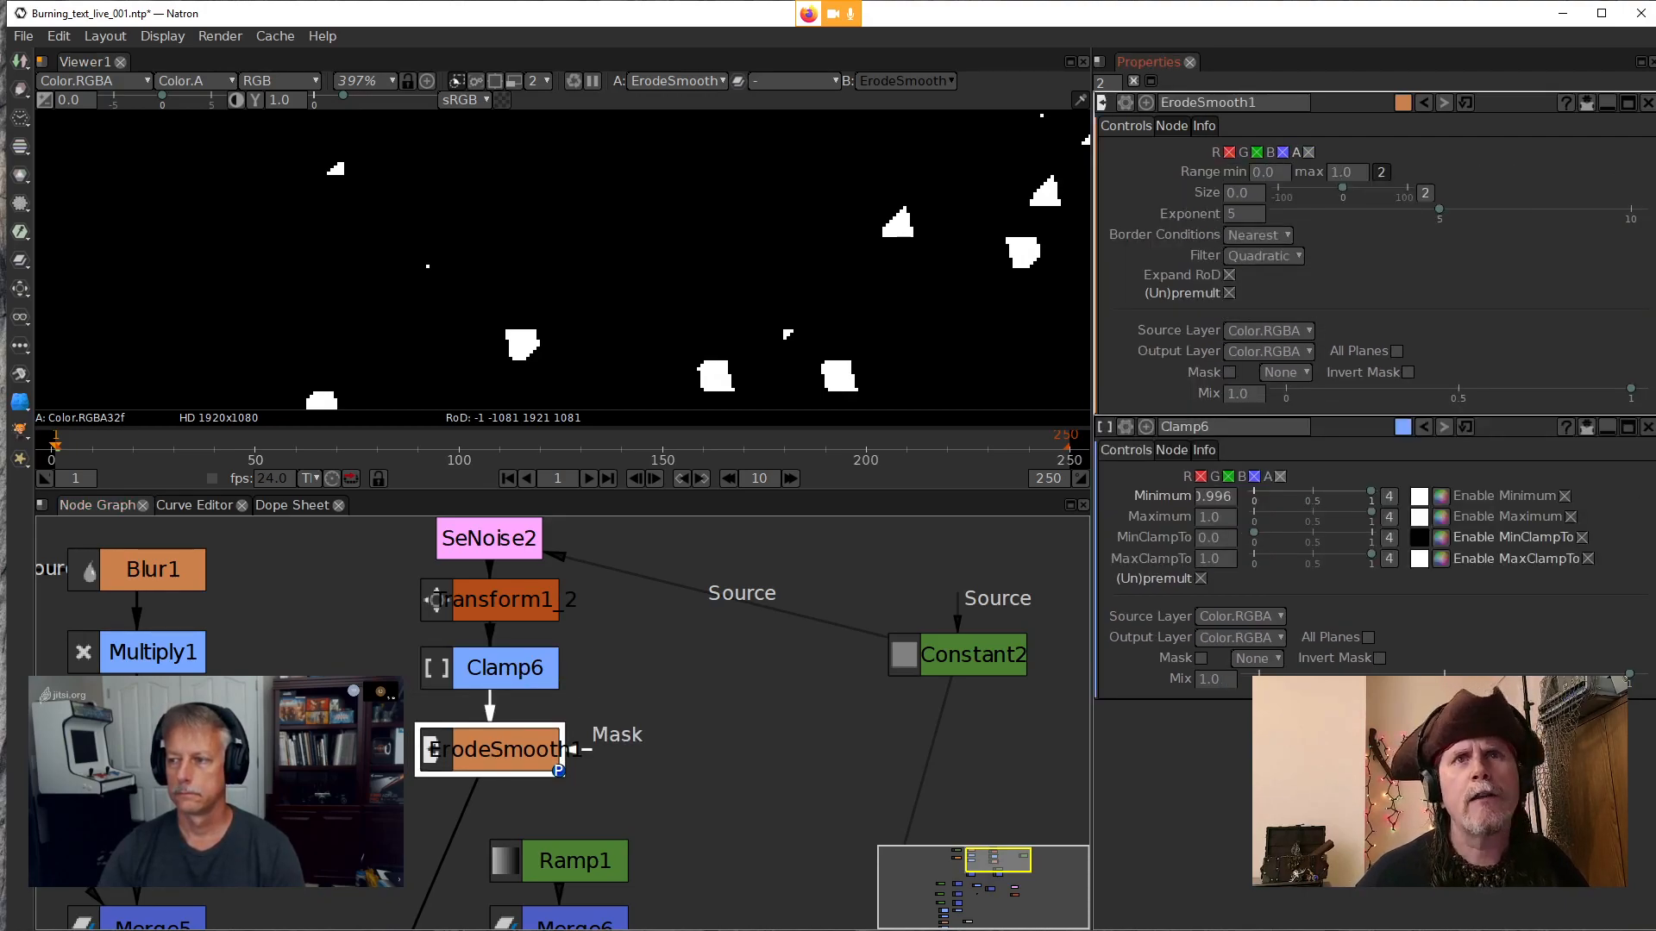
{"action": "key", "text": "alt+Tab"}
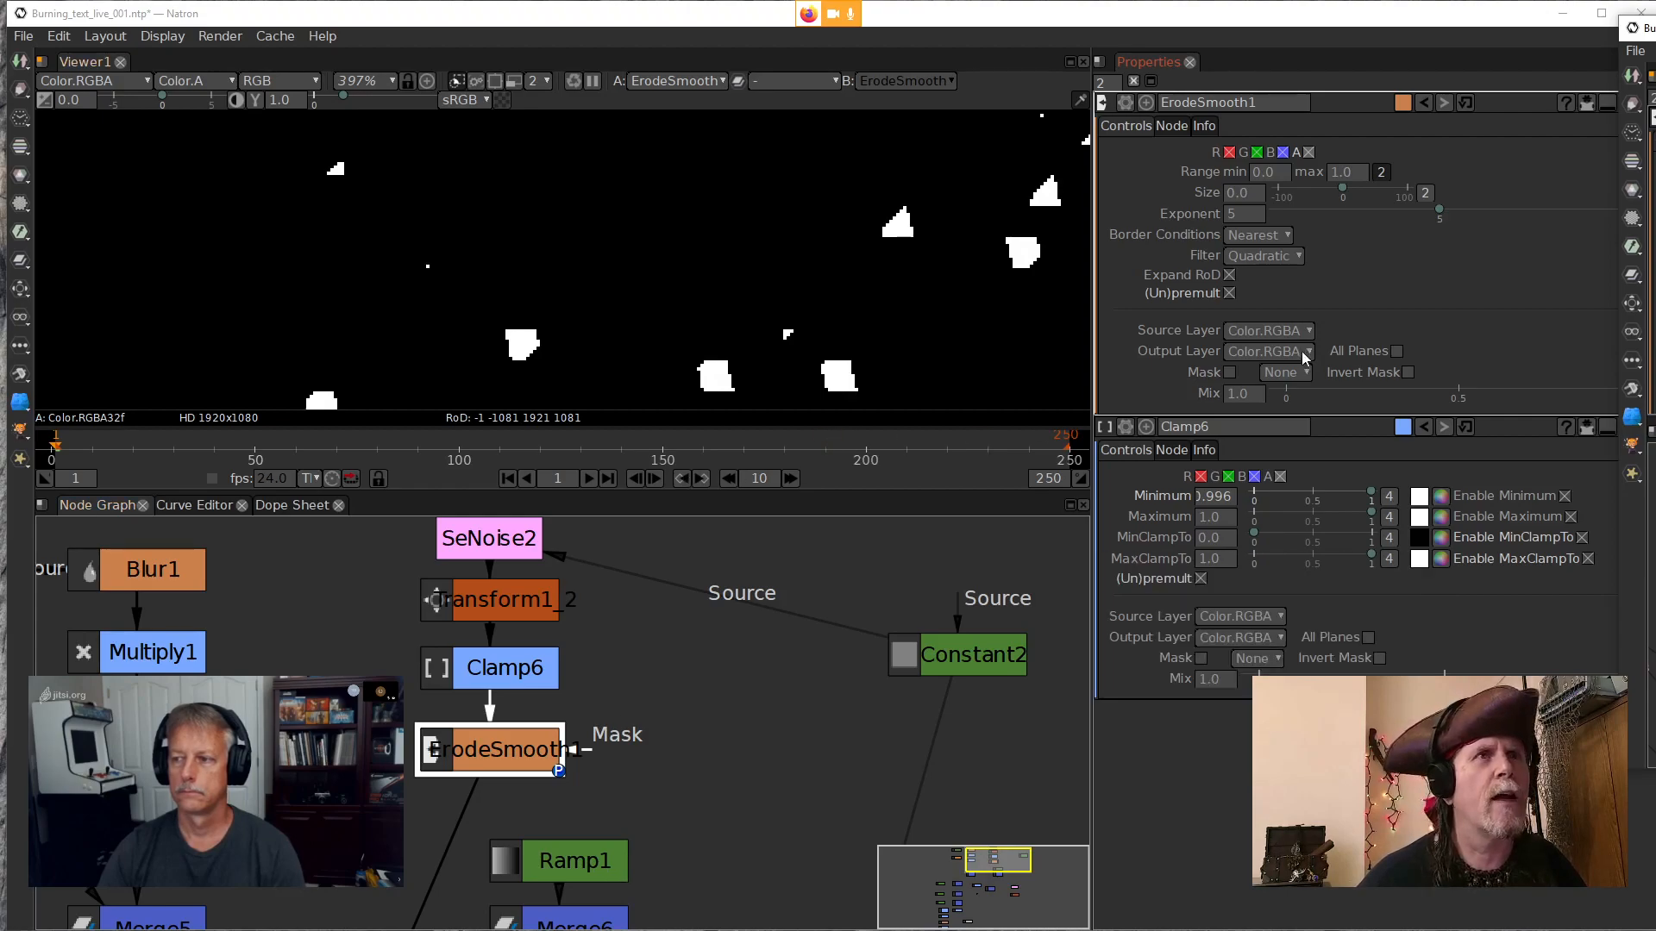
{"action": "left_click", "coordinate": [1307, 153]}
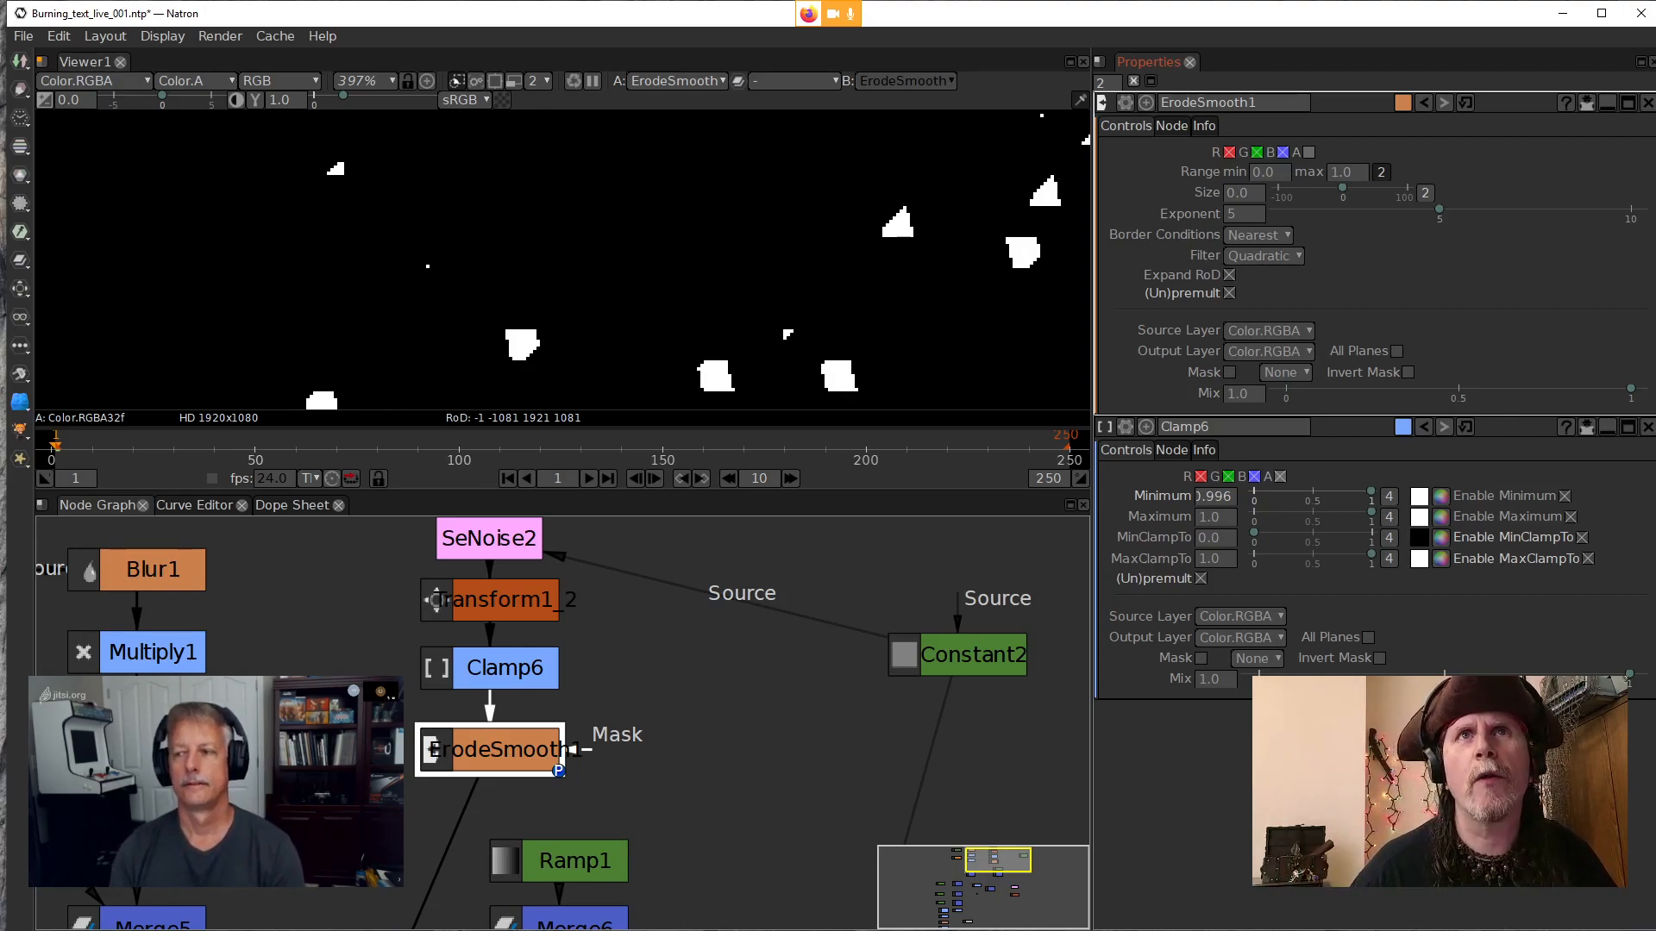
Set ErodeSmooth1's size to 2 and inspect the eroded specks up close
{"action": "left_click", "coordinate": [513, 746]}
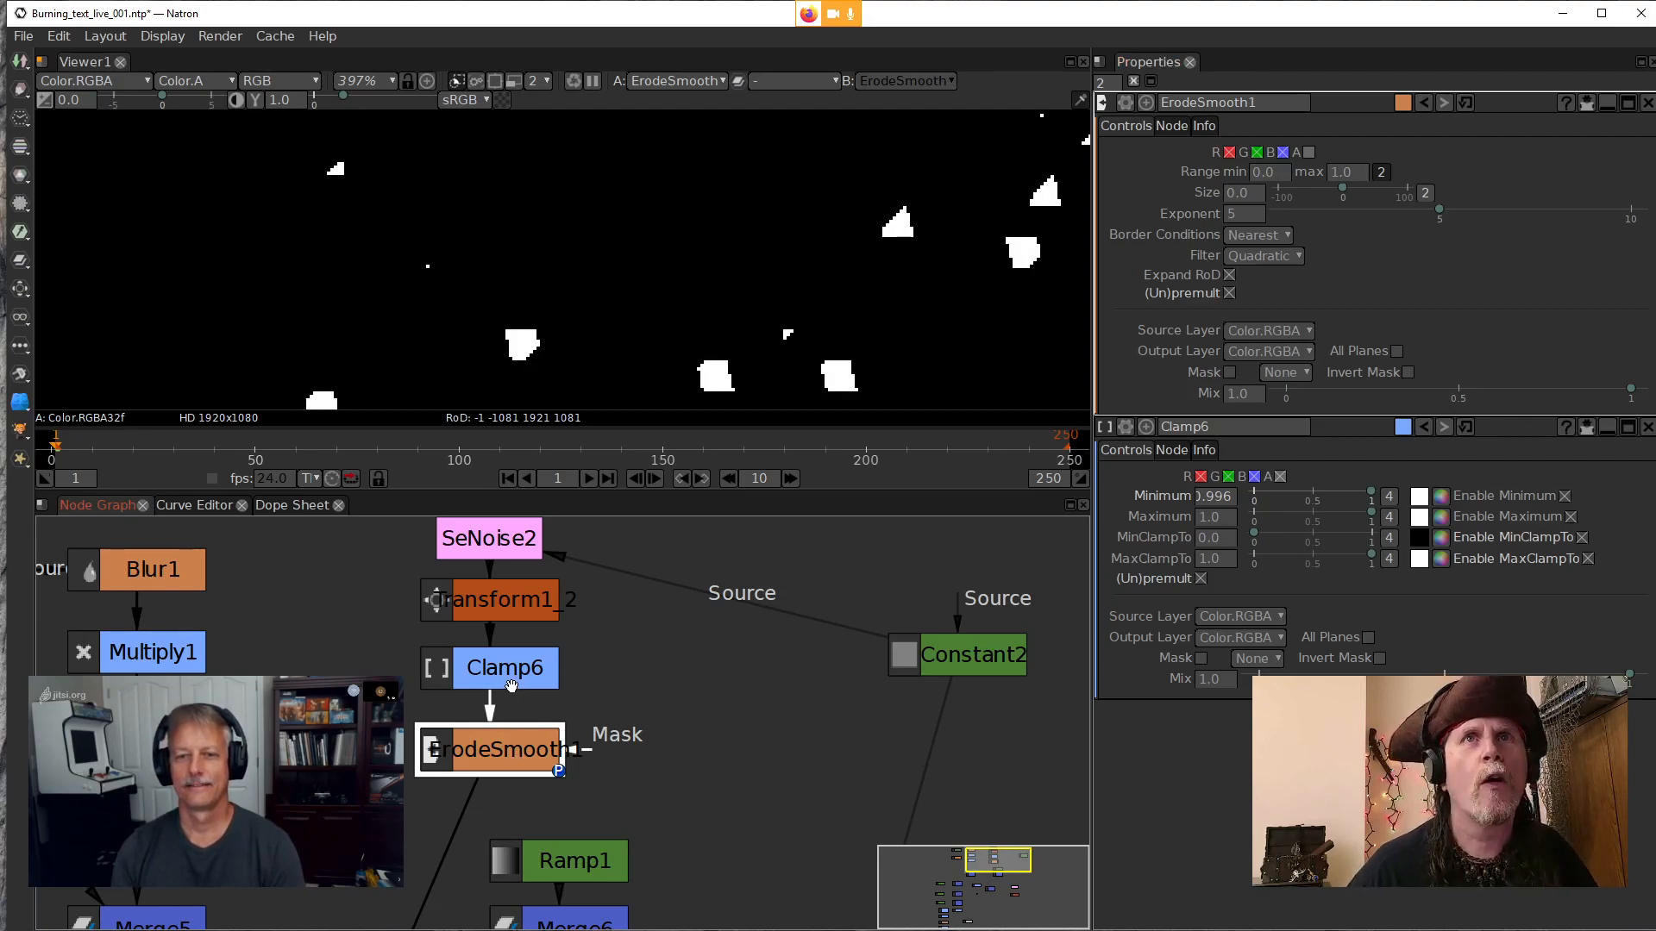
{"action": "left_click", "coordinate": [1240, 212]}
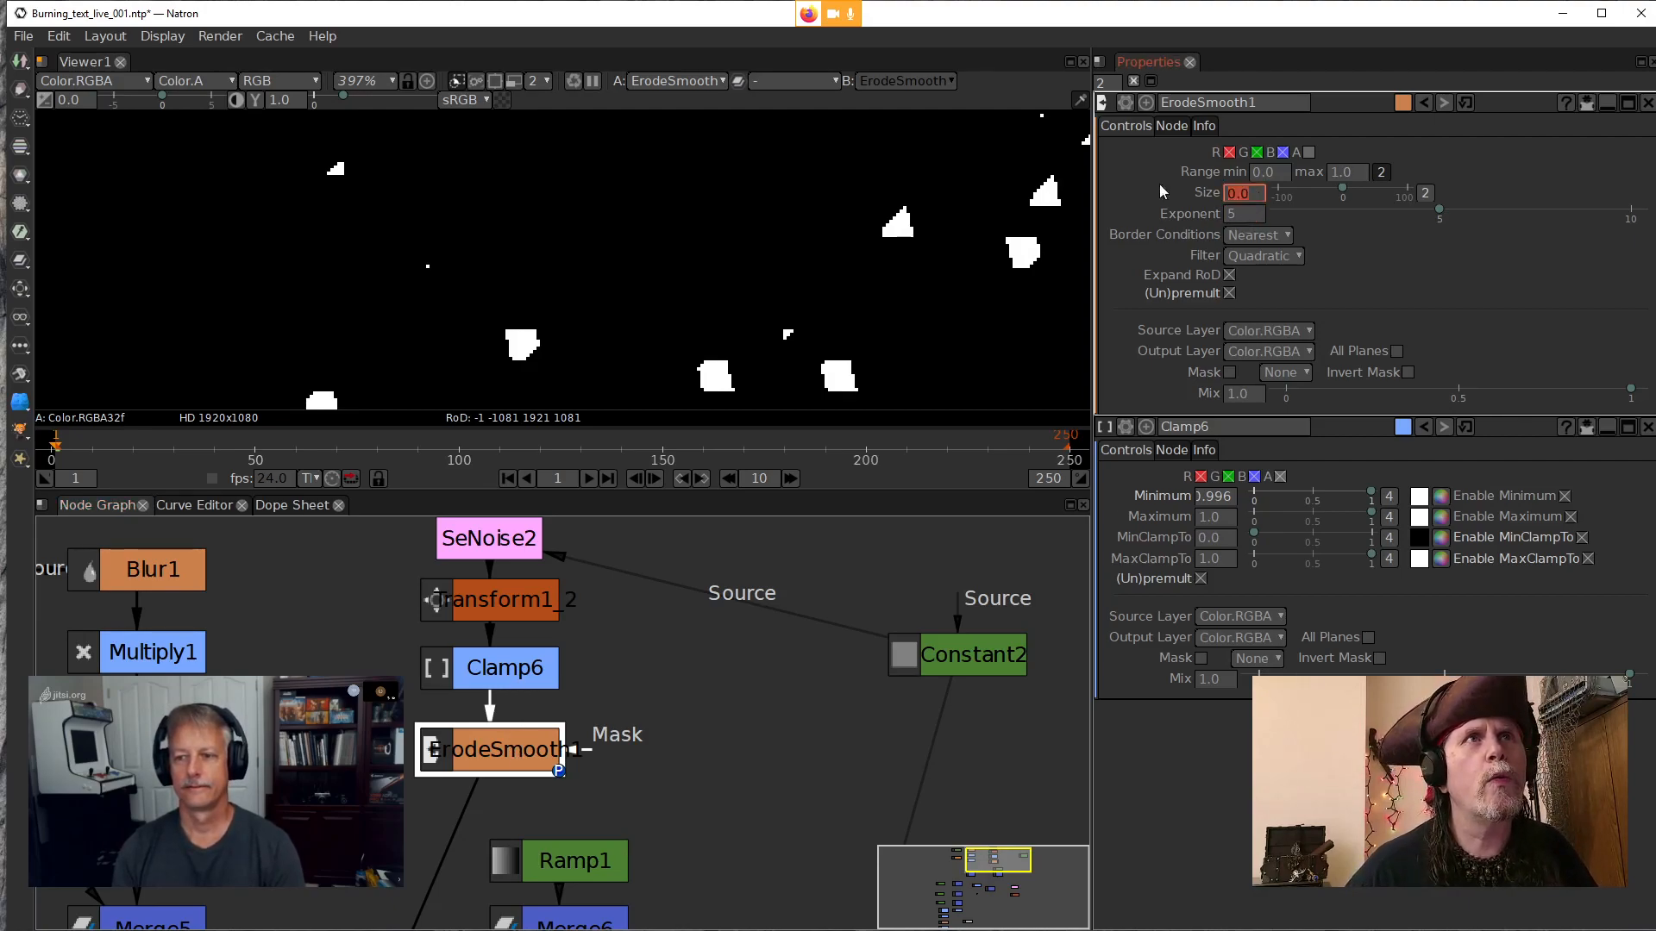
{"action": "type", "text": "2"}
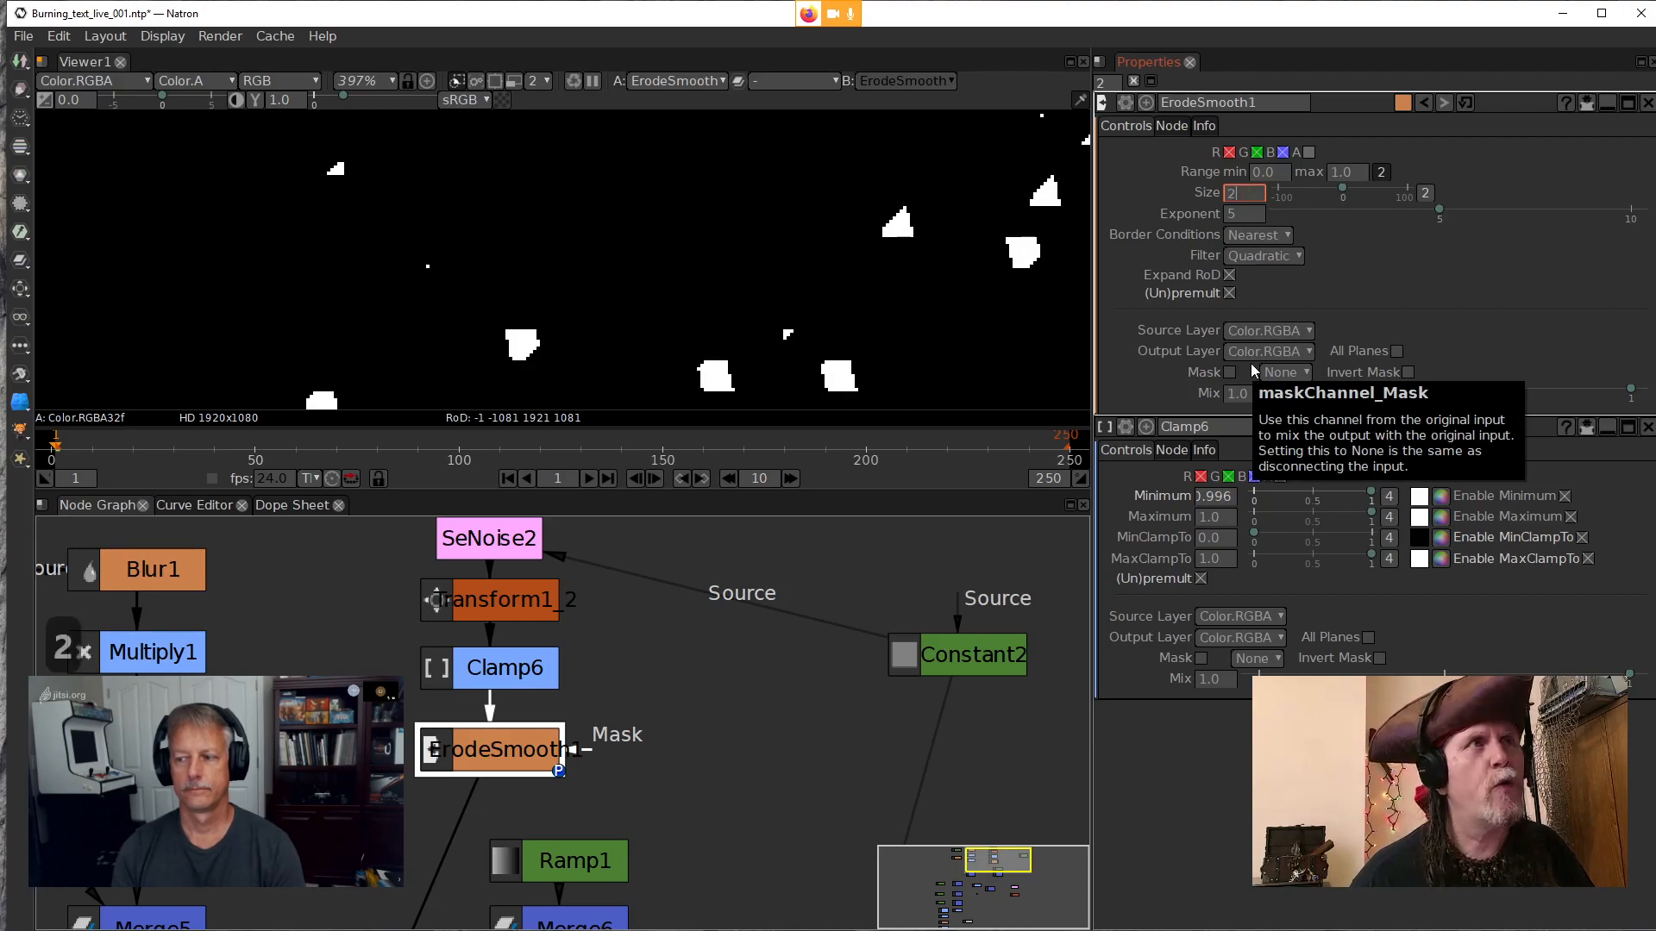
{"action": "key", "text": "Return"}
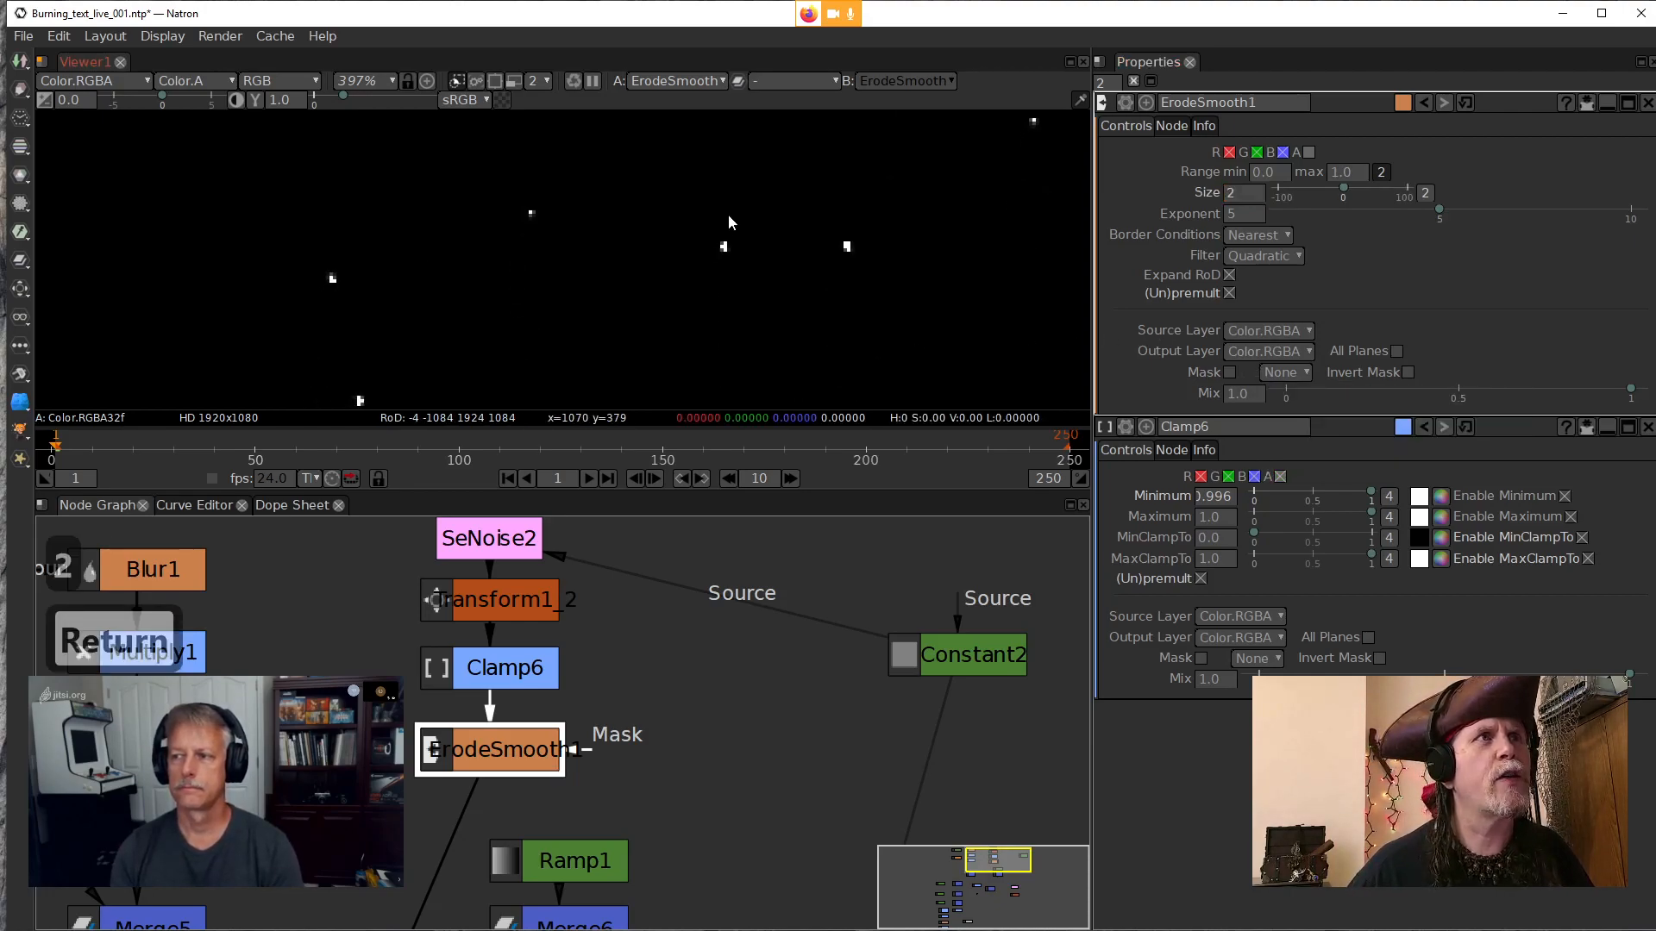
{"action": "scroll", "coordinate": [726, 256], "scroll_direction": "up", "scroll_amount": 6}
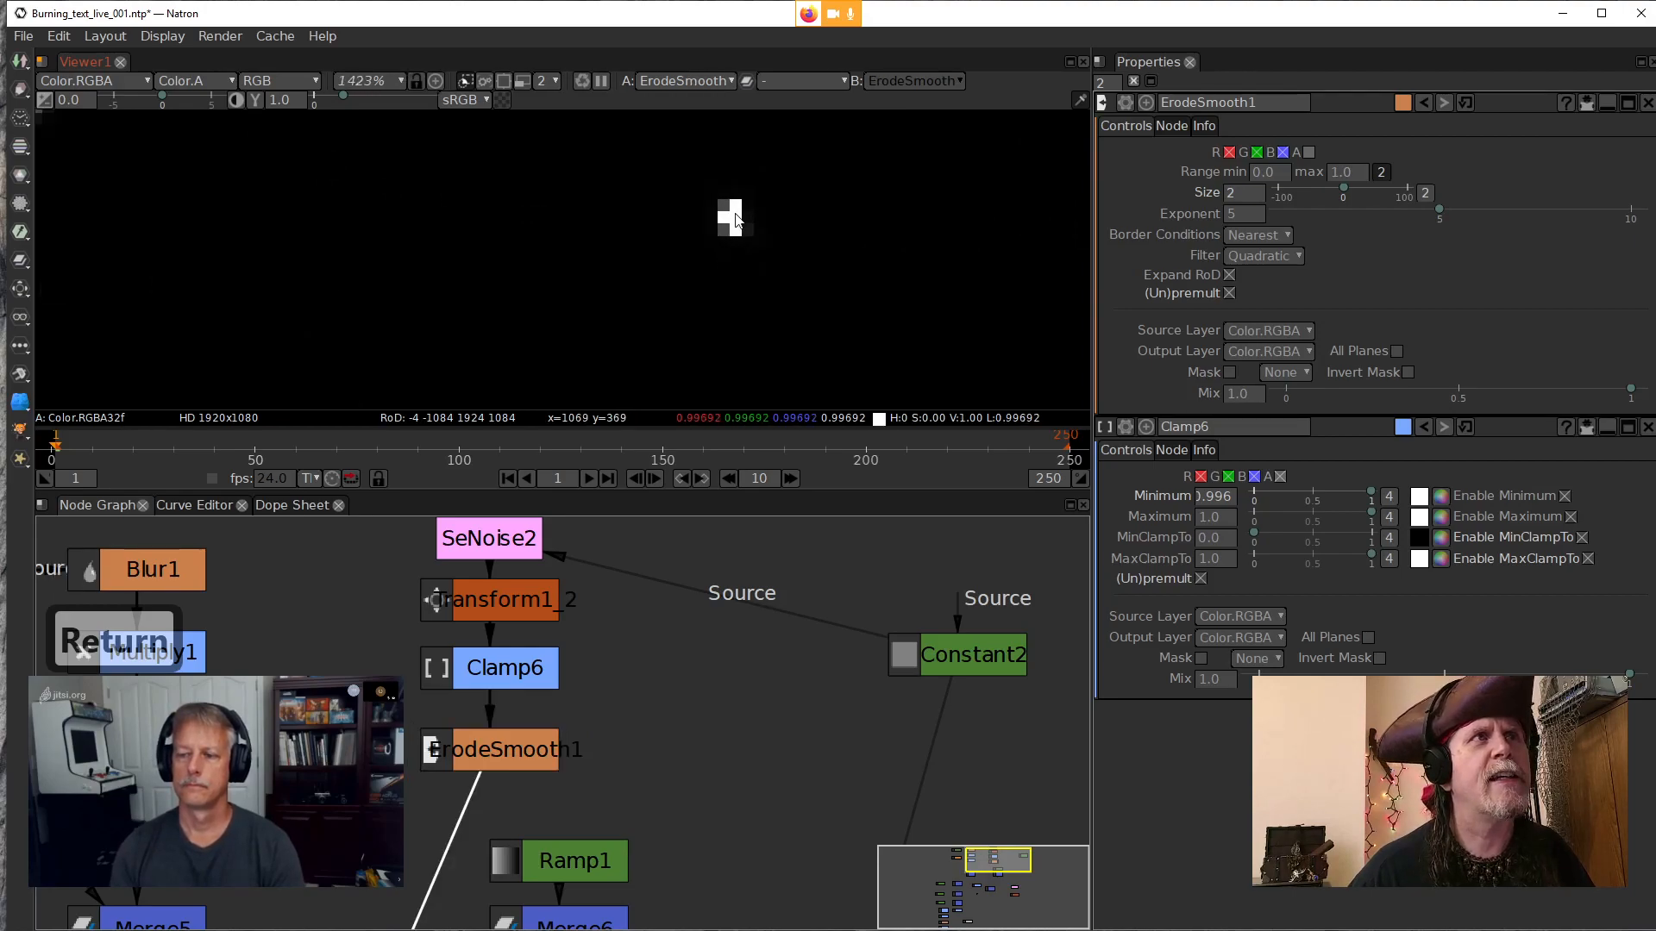
{"action": "scroll", "coordinate": [897, 246], "scroll_direction": "down", "scroll_amount": 3}
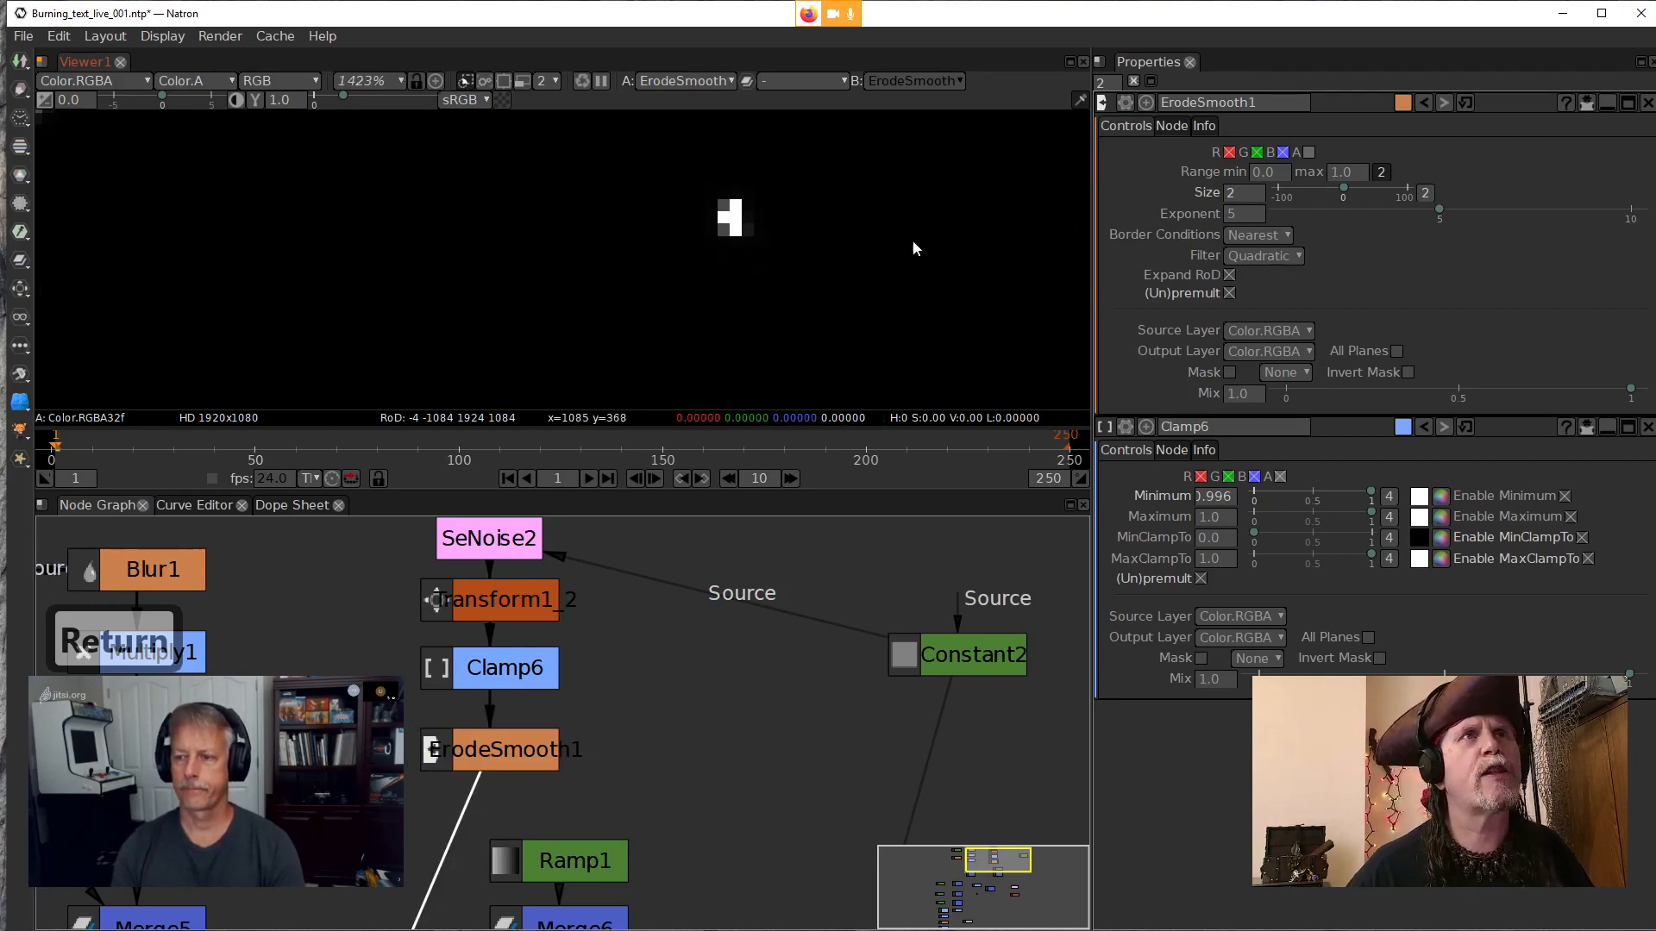
Set ErodeSmooth1's exponent to 1 to soften the erosion and inspect the resulting speck shapes
{"action": "left_click", "coordinate": [1243, 218]}
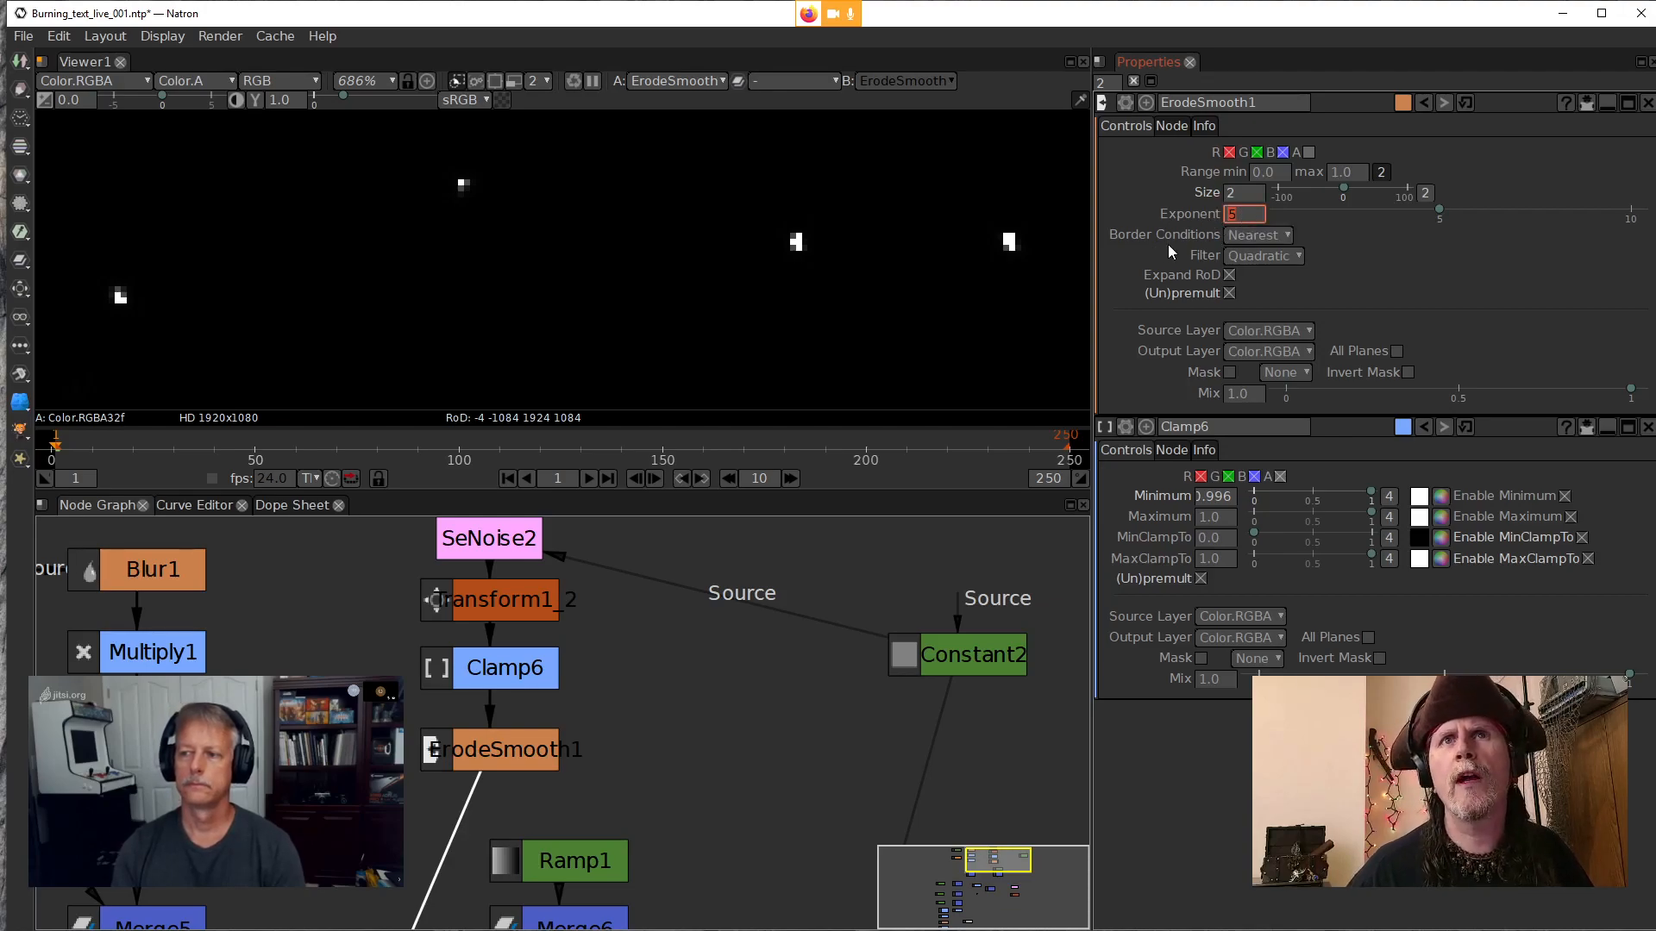
{"action": "mouse_move", "coordinate": [1166, 239]}
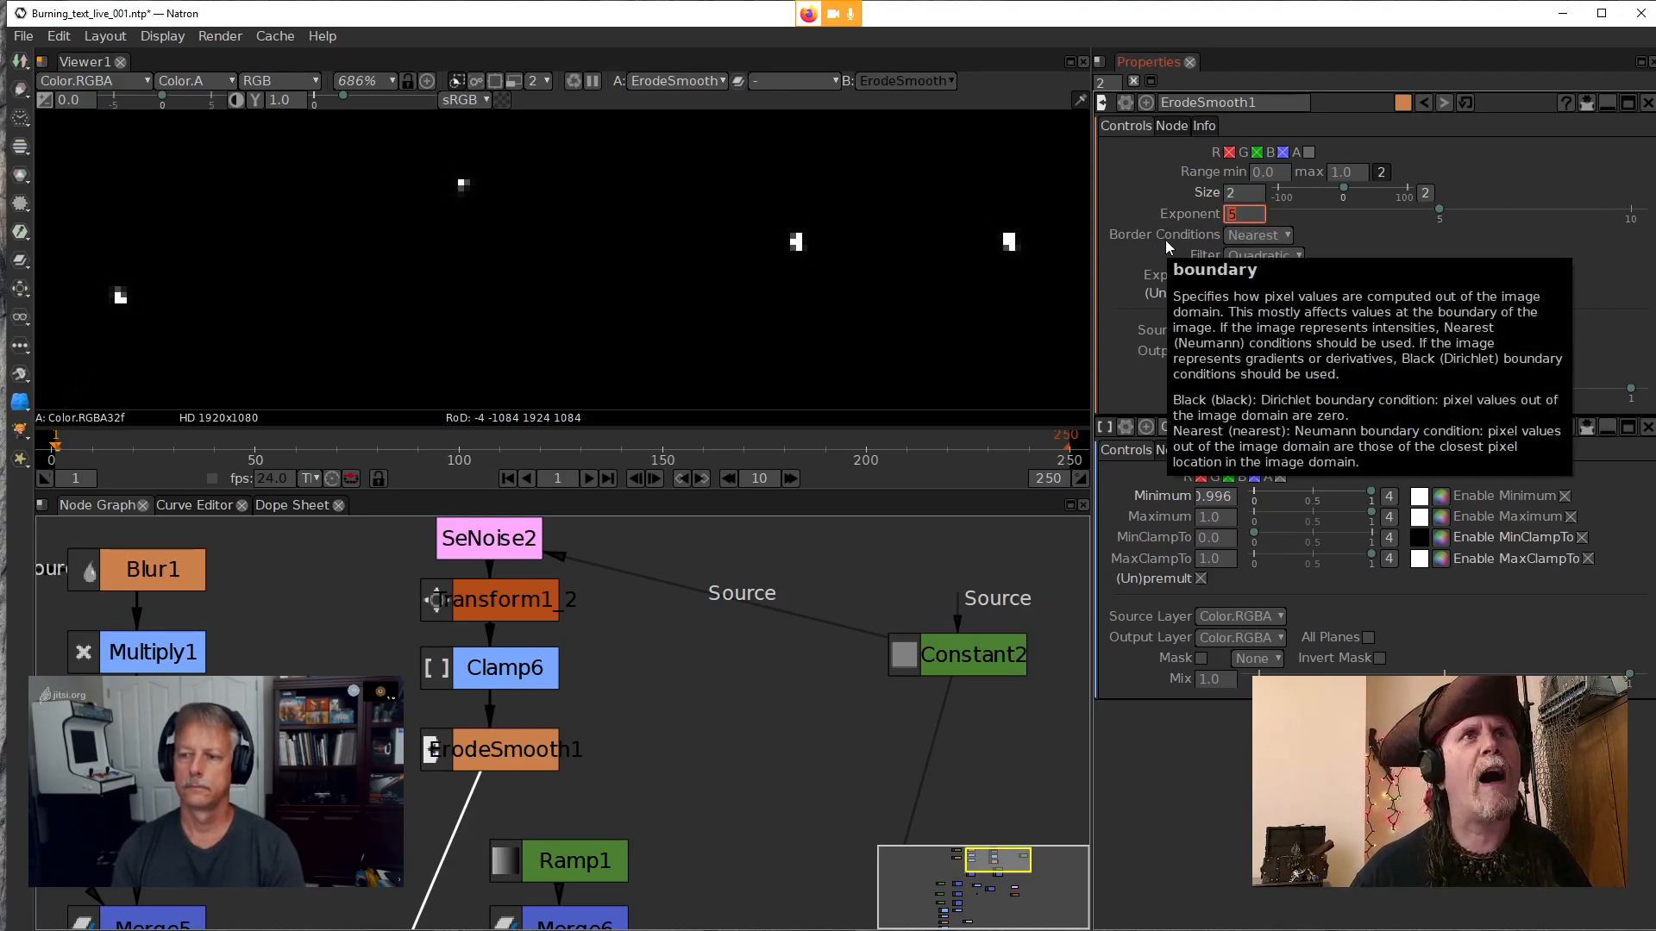
{"action": "type", "text": "1"}
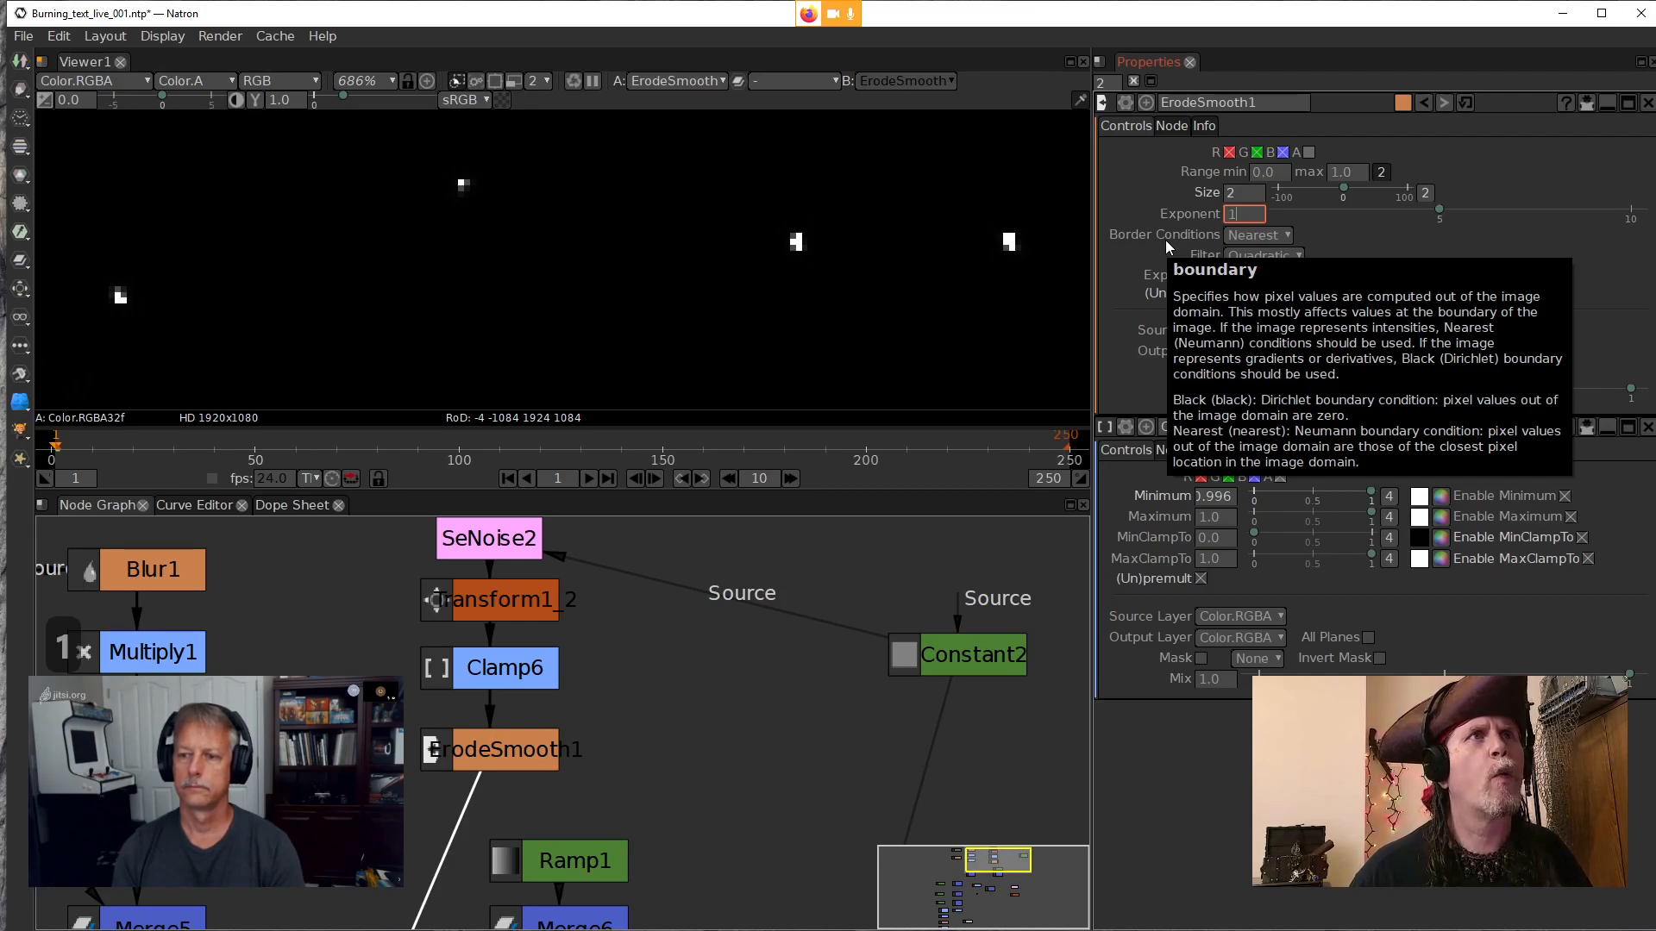
{"action": "key", "text": "Return"}
{"action": "scroll", "coordinate": [678, 298], "scroll_direction": "down", "scroll_amount": 5}
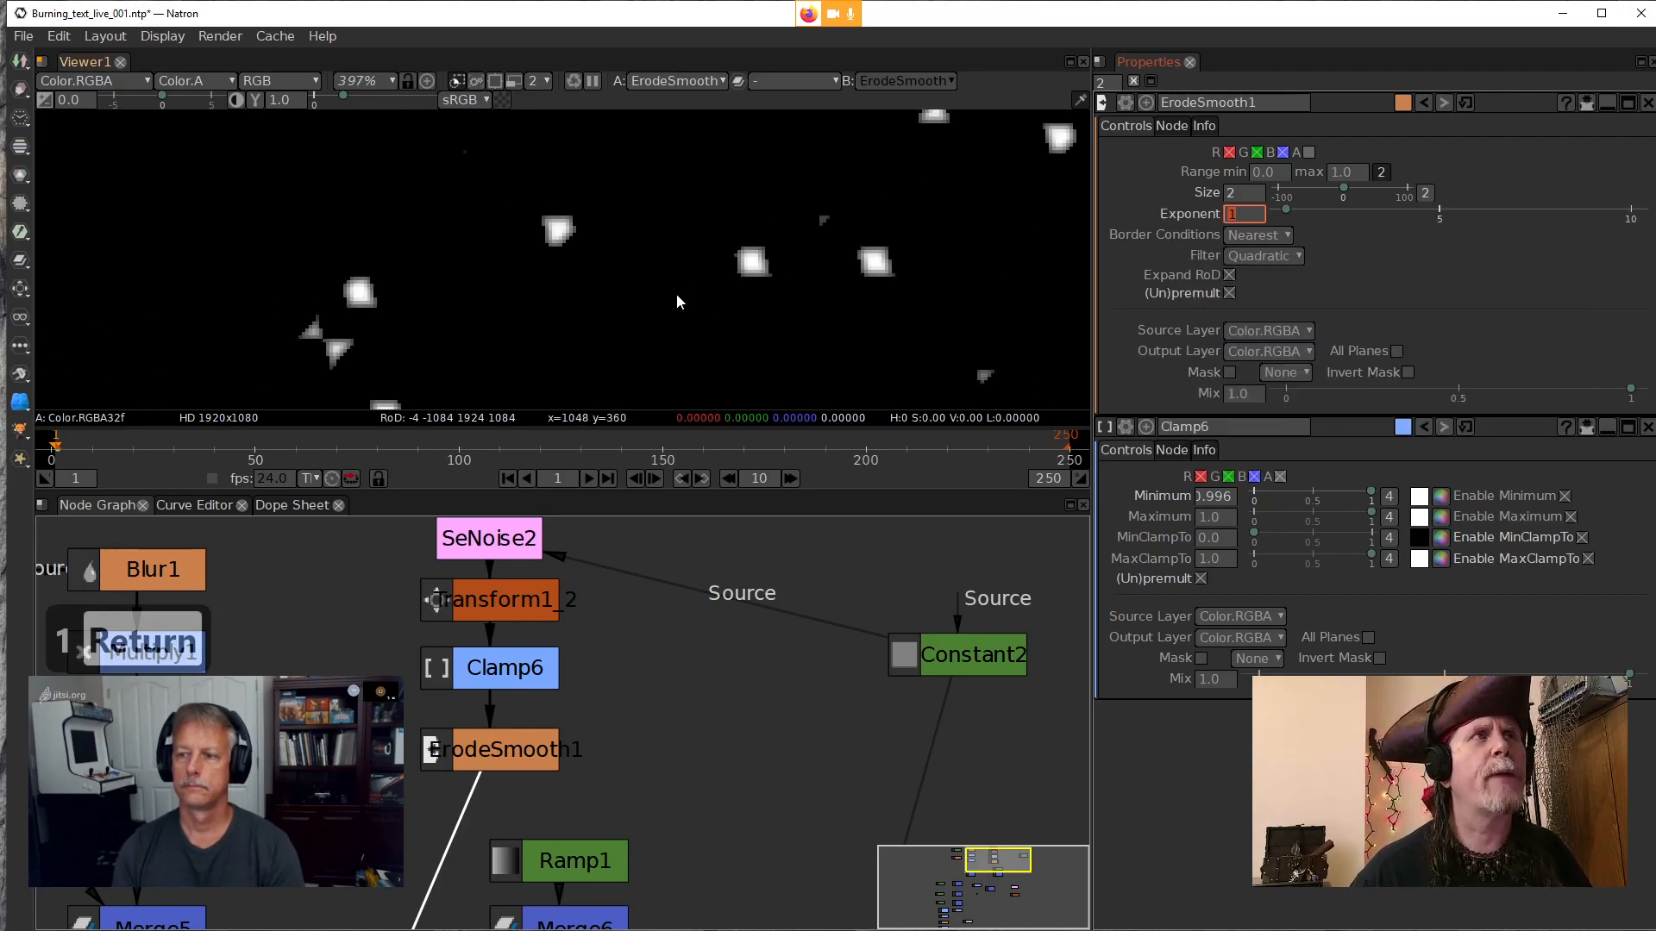
{"action": "left_click_drag", "start_coordinate": [777, 332], "coordinate": [749, 322]}
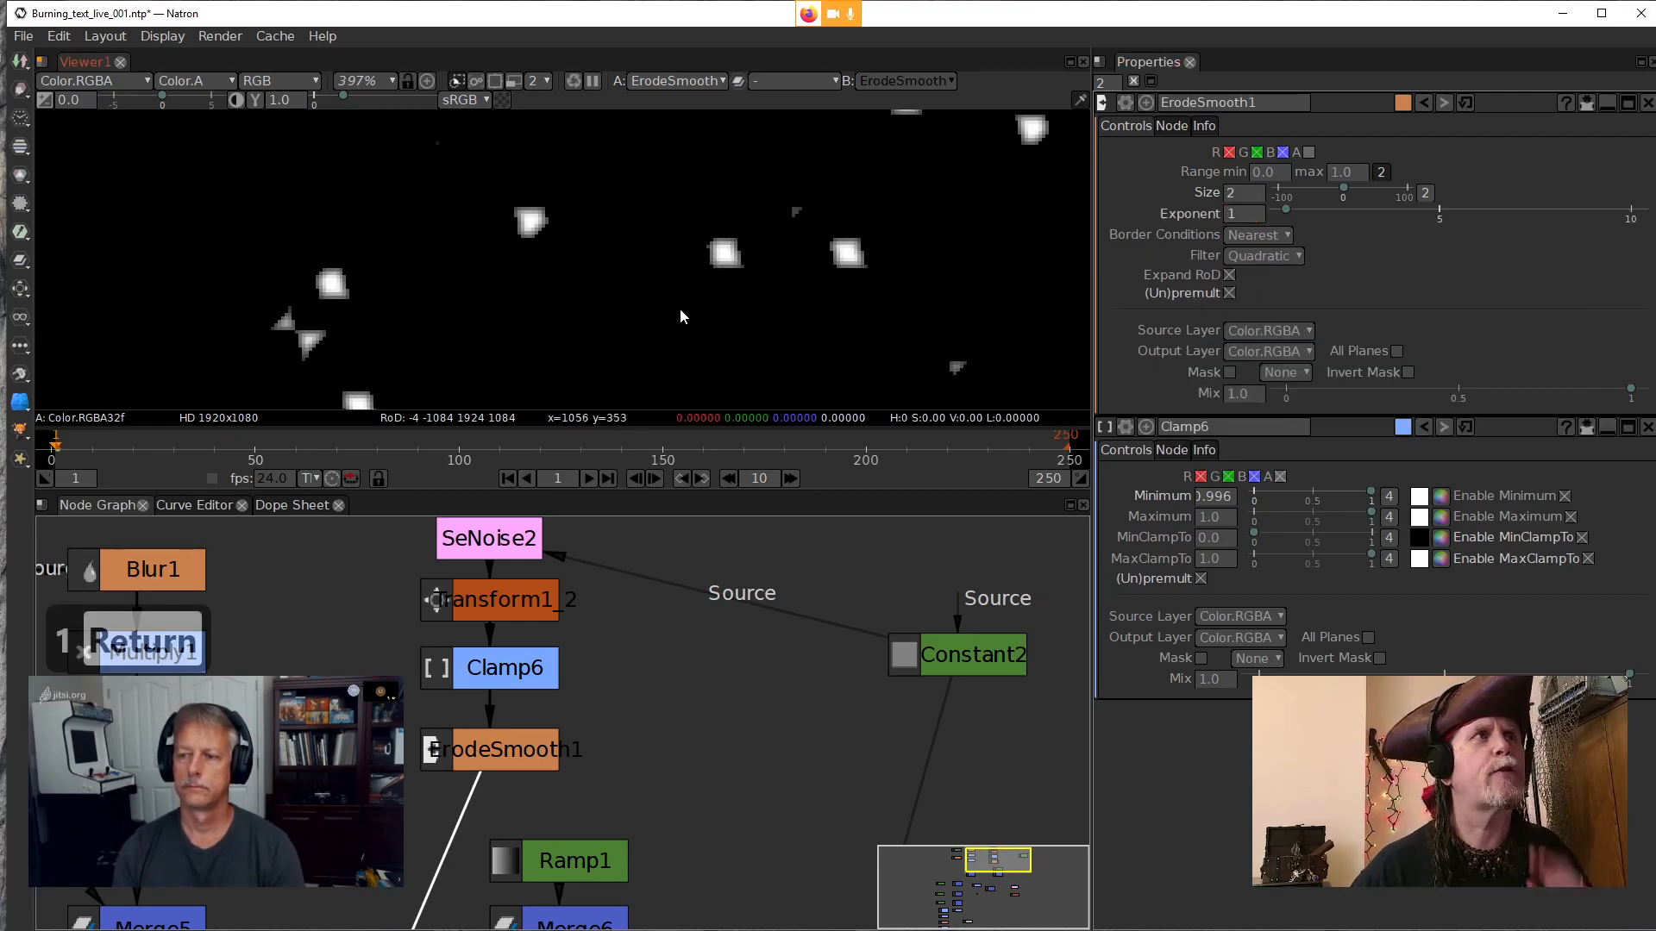
{"action": "scroll", "coordinate": [657, 306], "scroll_direction": "down", "scroll_amount": 3}
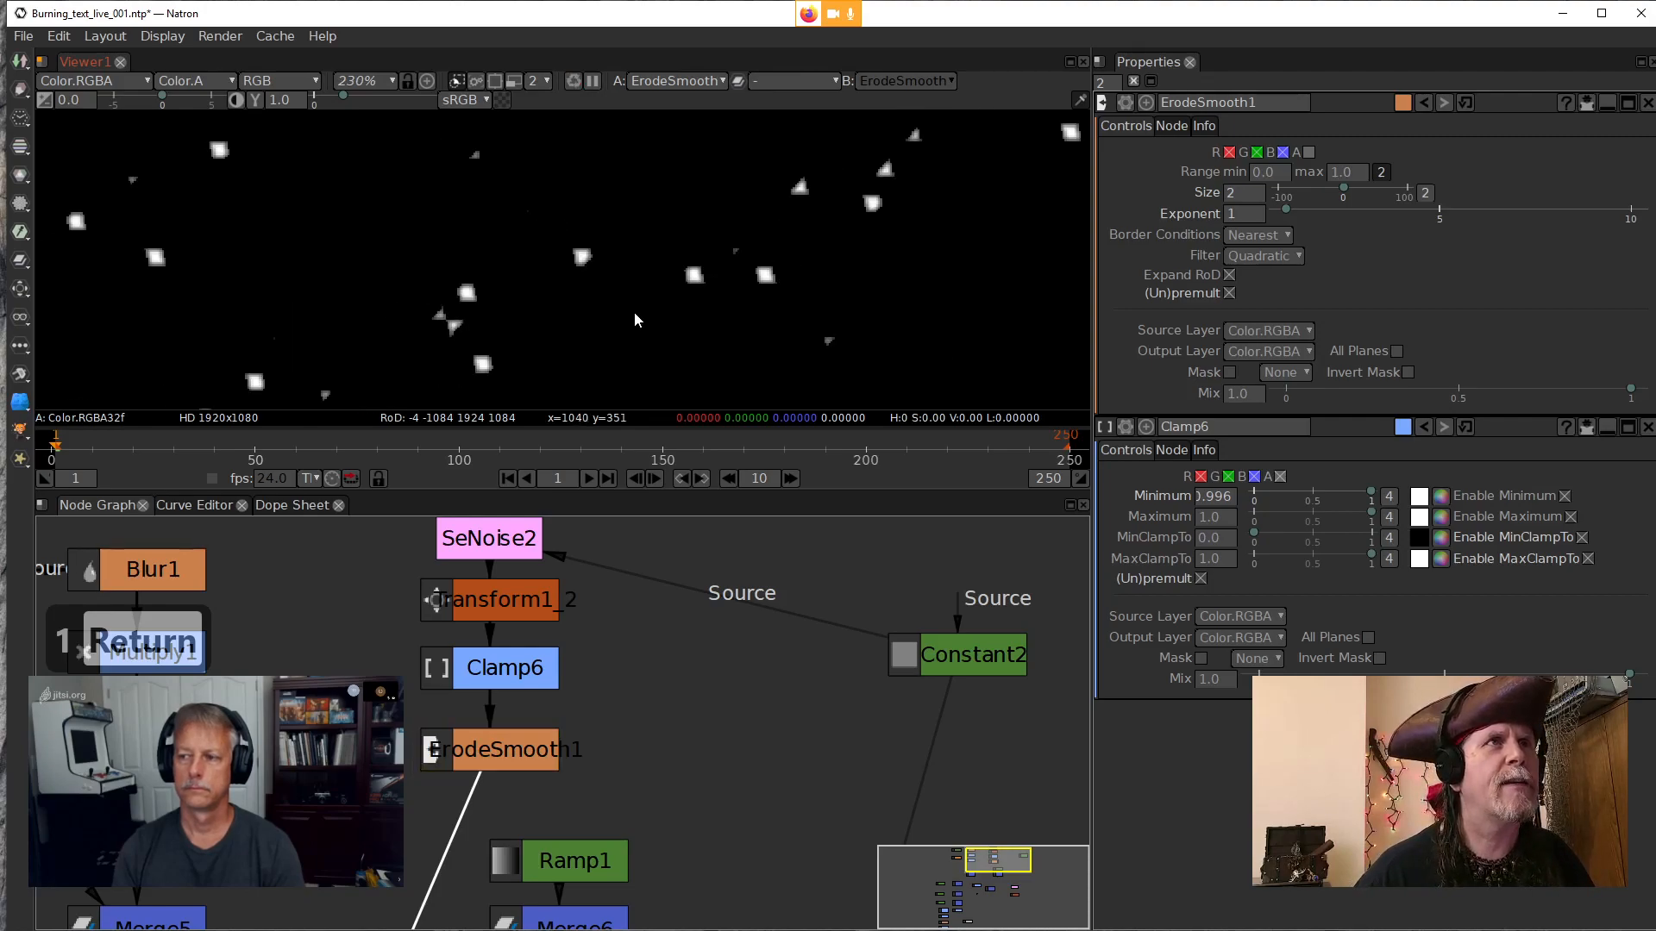
{"action": "left_click_drag", "start_coordinate": [581, 321], "coordinate": [634, 307]}
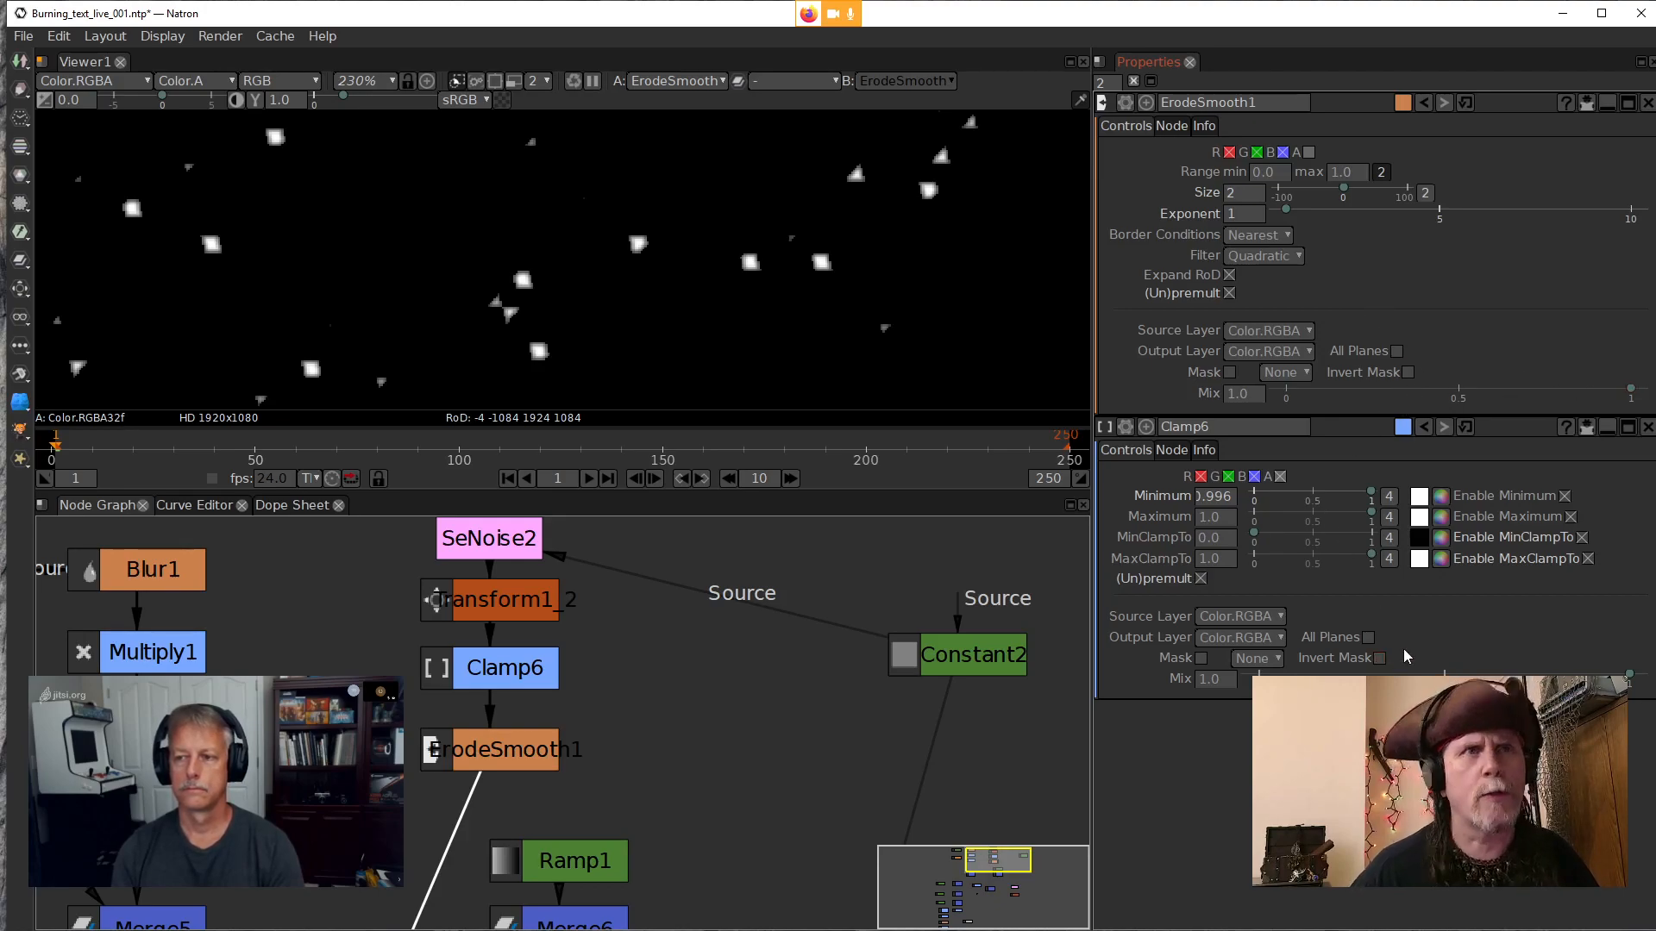
Show the whole frame of specks and play back the opening frames to check their motion
{"action": "left_click_drag", "start_coordinate": [722, 756], "coordinate": [709, 724]}
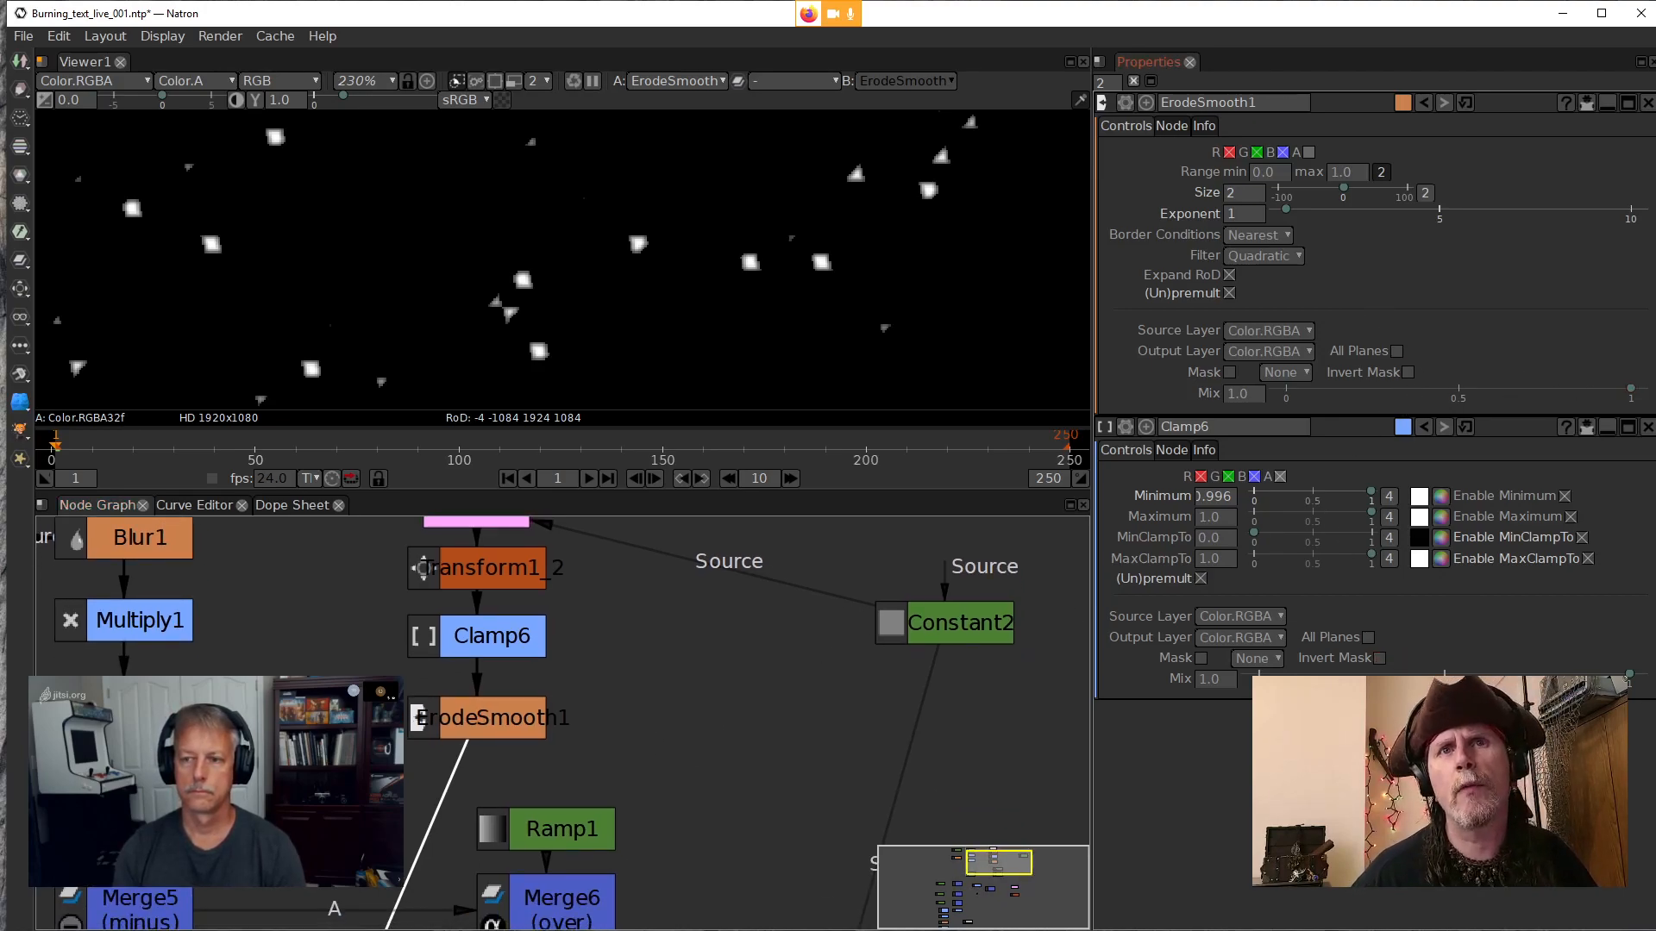
{"action": "scroll", "coordinate": [755, 685], "scroll_direction": "down", "scroll_amount": 3}
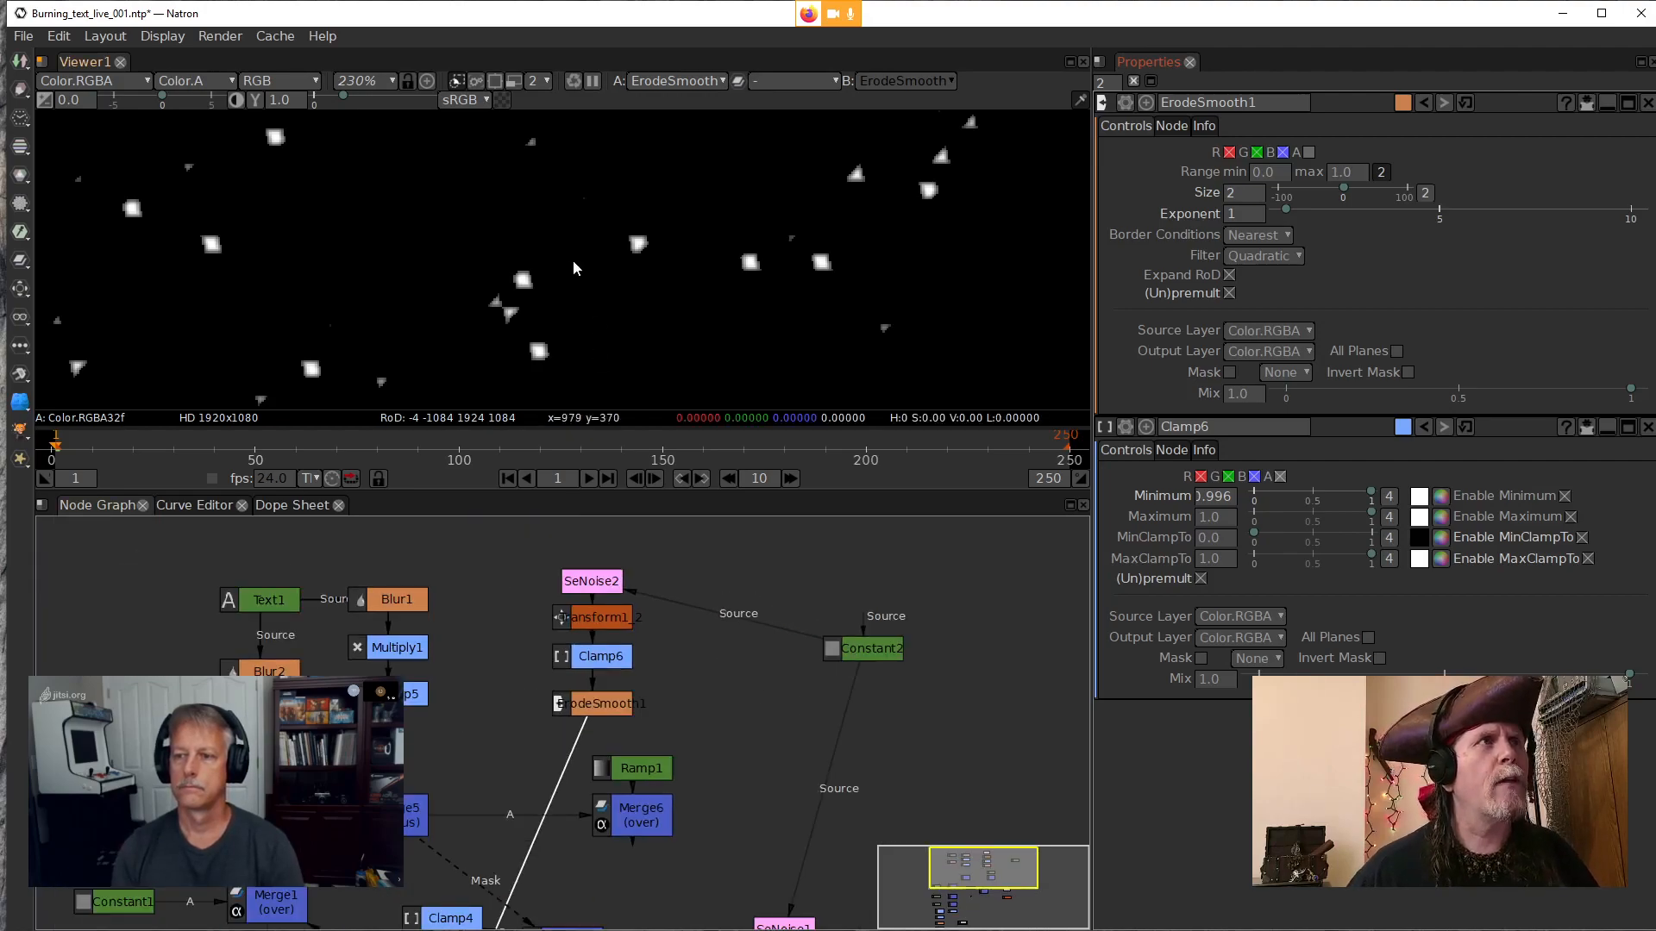
{"action": "scroll", "coordinate": [573, 260], "scroll_direction": "down", "scroll_amount": 5}
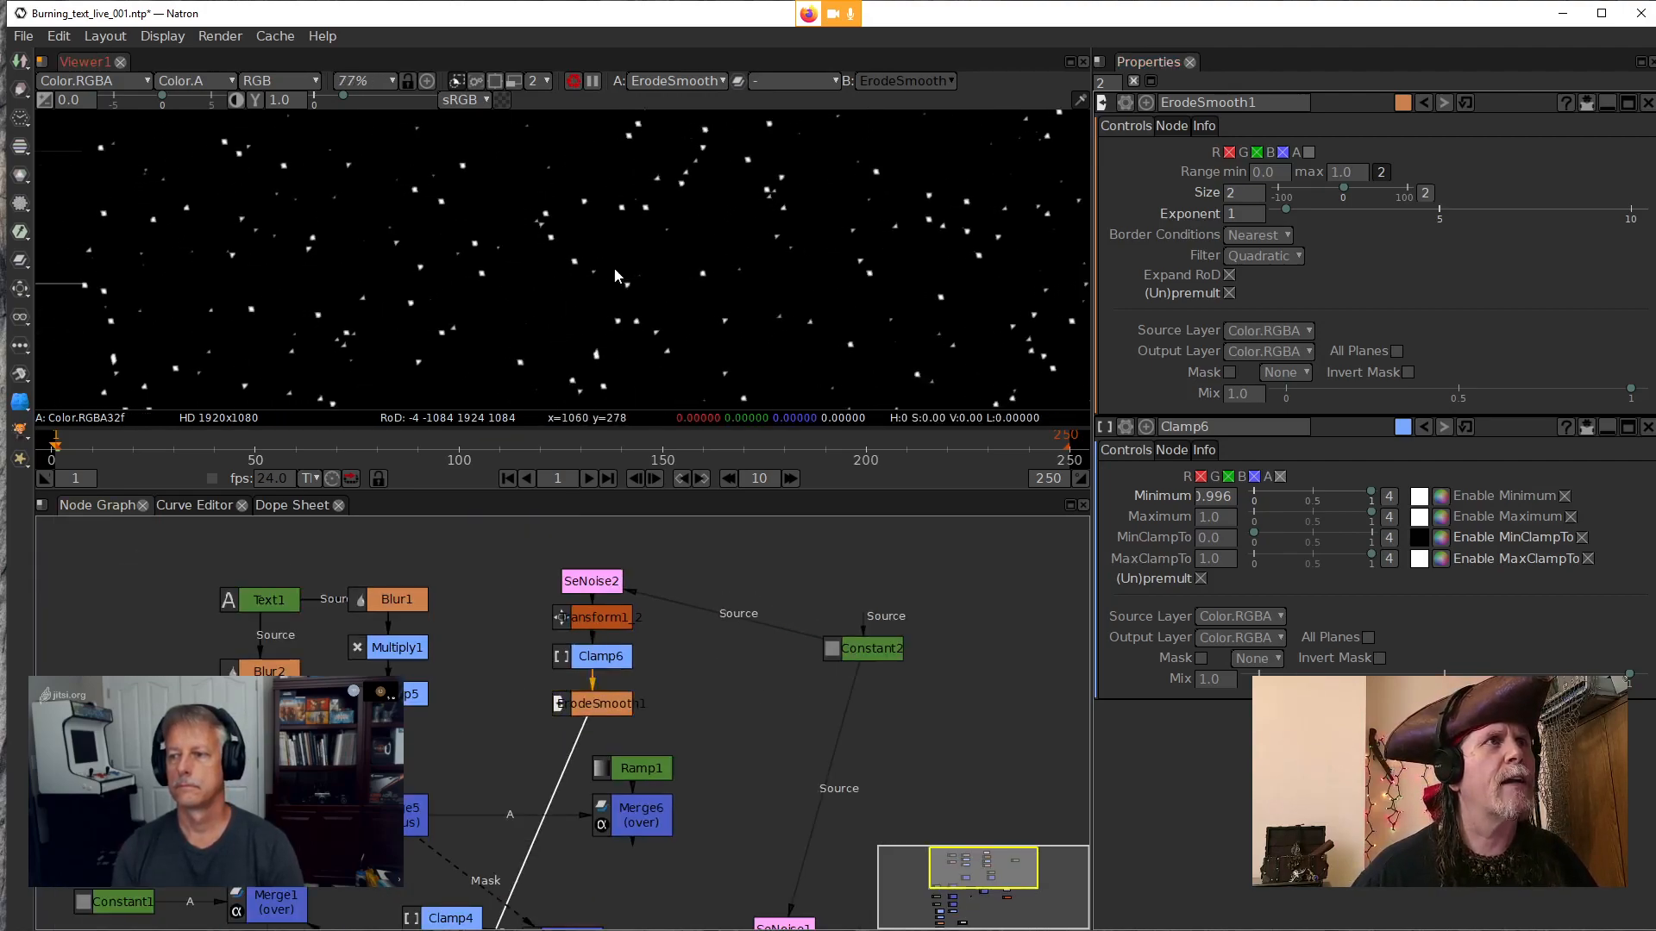
{"action": "scroll", "coordinate": [595, 321], "scroll_direction": "down", "scroll_amount": 2}
{"action": "left_click", "coordinate": [588, 479]}
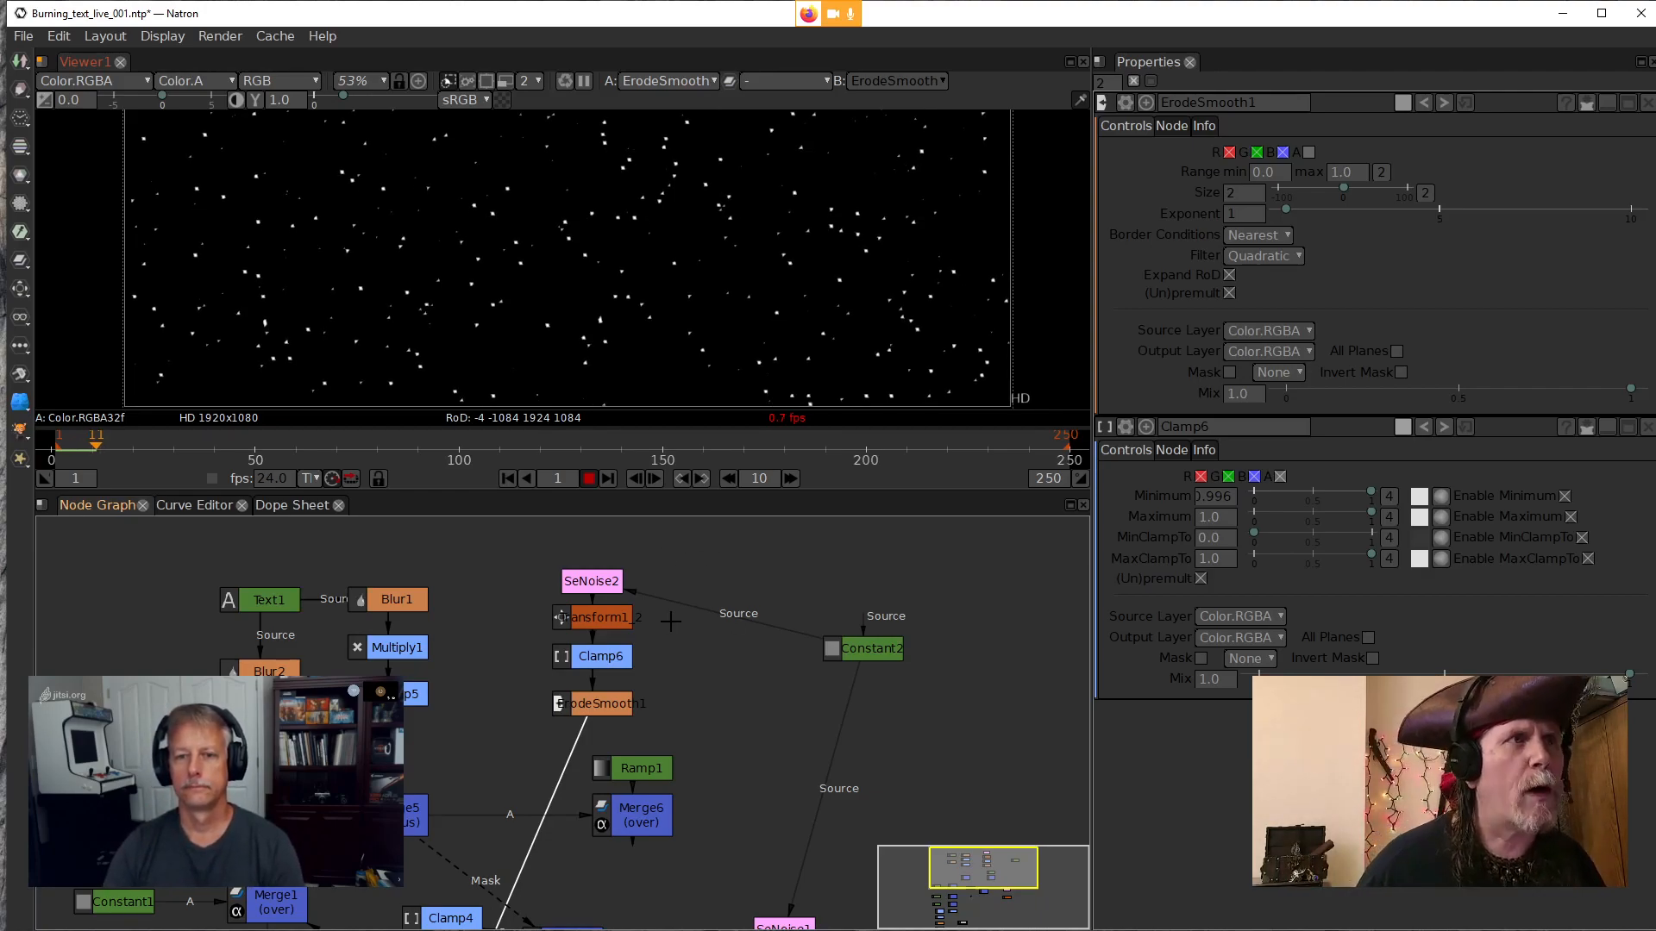
{"action": "left_click_drag", "start_coordinate": [695, 710], "coordinate": [652, 625]}
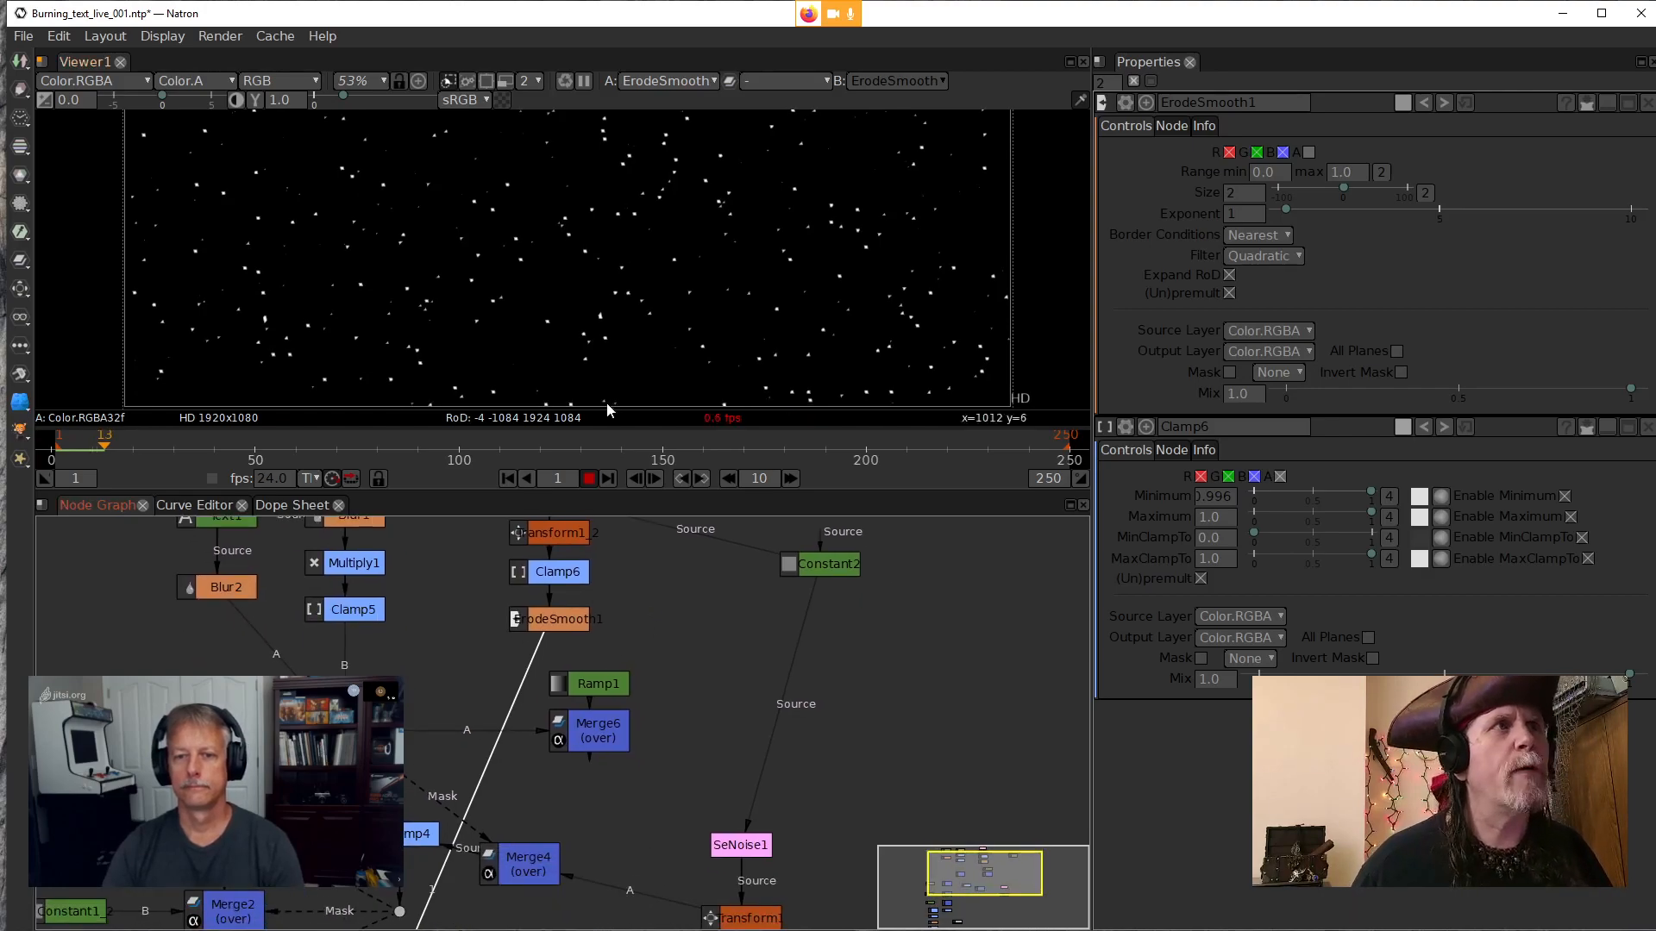
{"action": "left_click", "coordinate": [589, 481]}
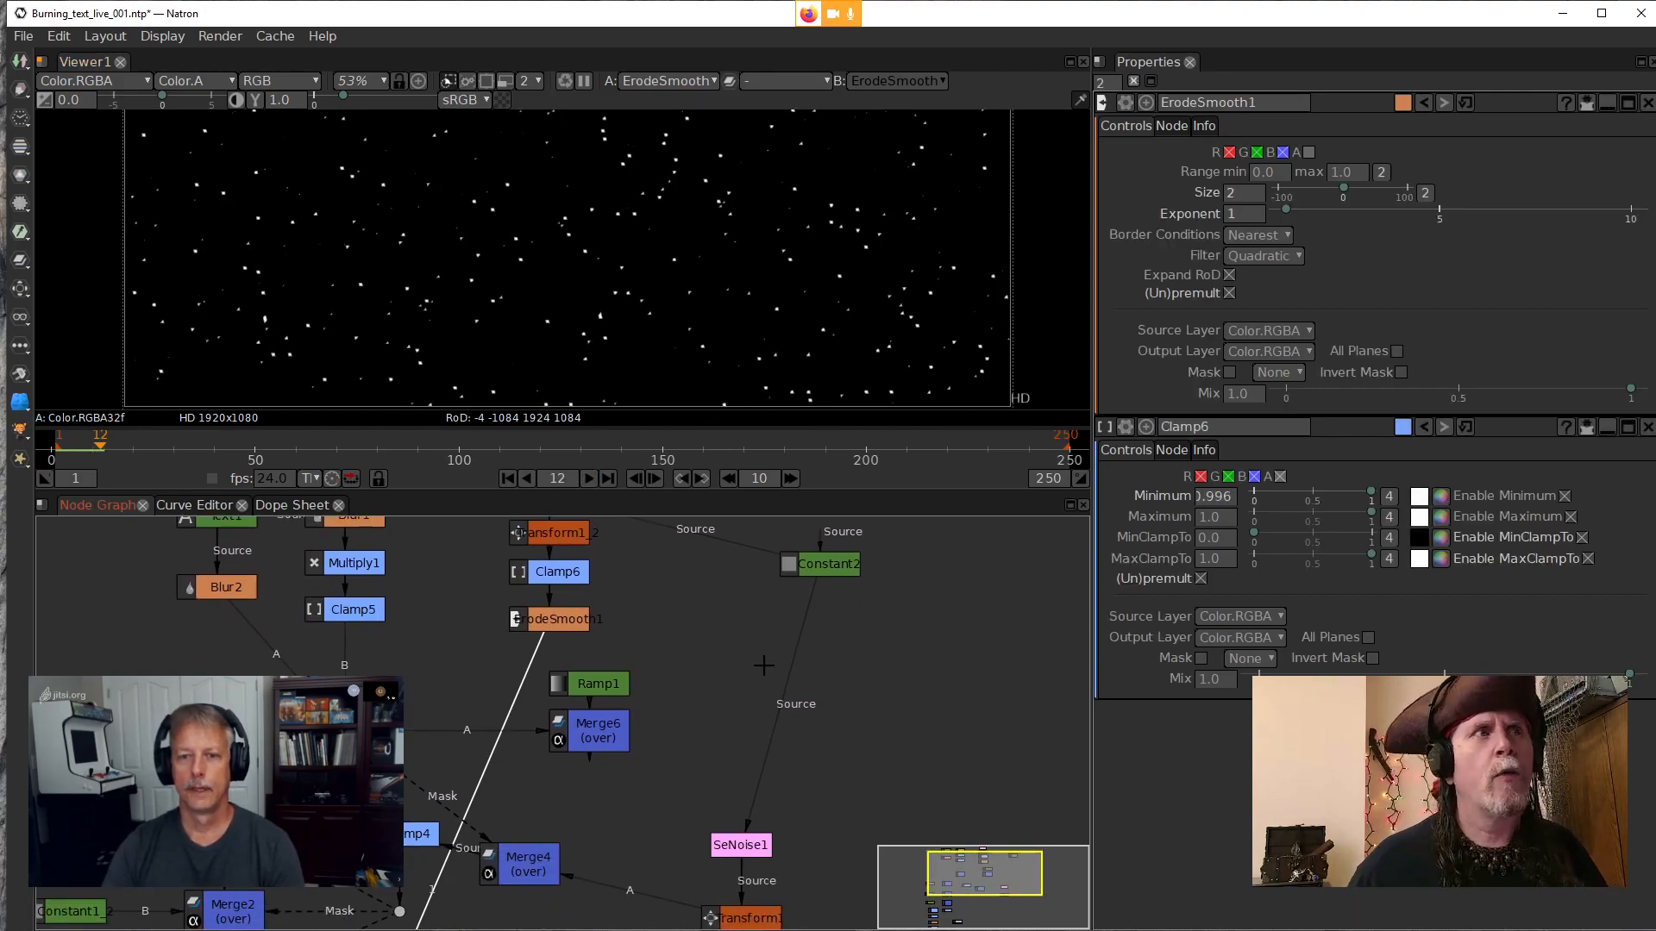
Return to frame 1 and add an IDistort node after ErodeSmooth1, placing it clear of Ramp1 in the node graph
{"action": "left_click", "coordinate": [553, 626]}
{"action": "left_click", "coordinate": [507, 480]}
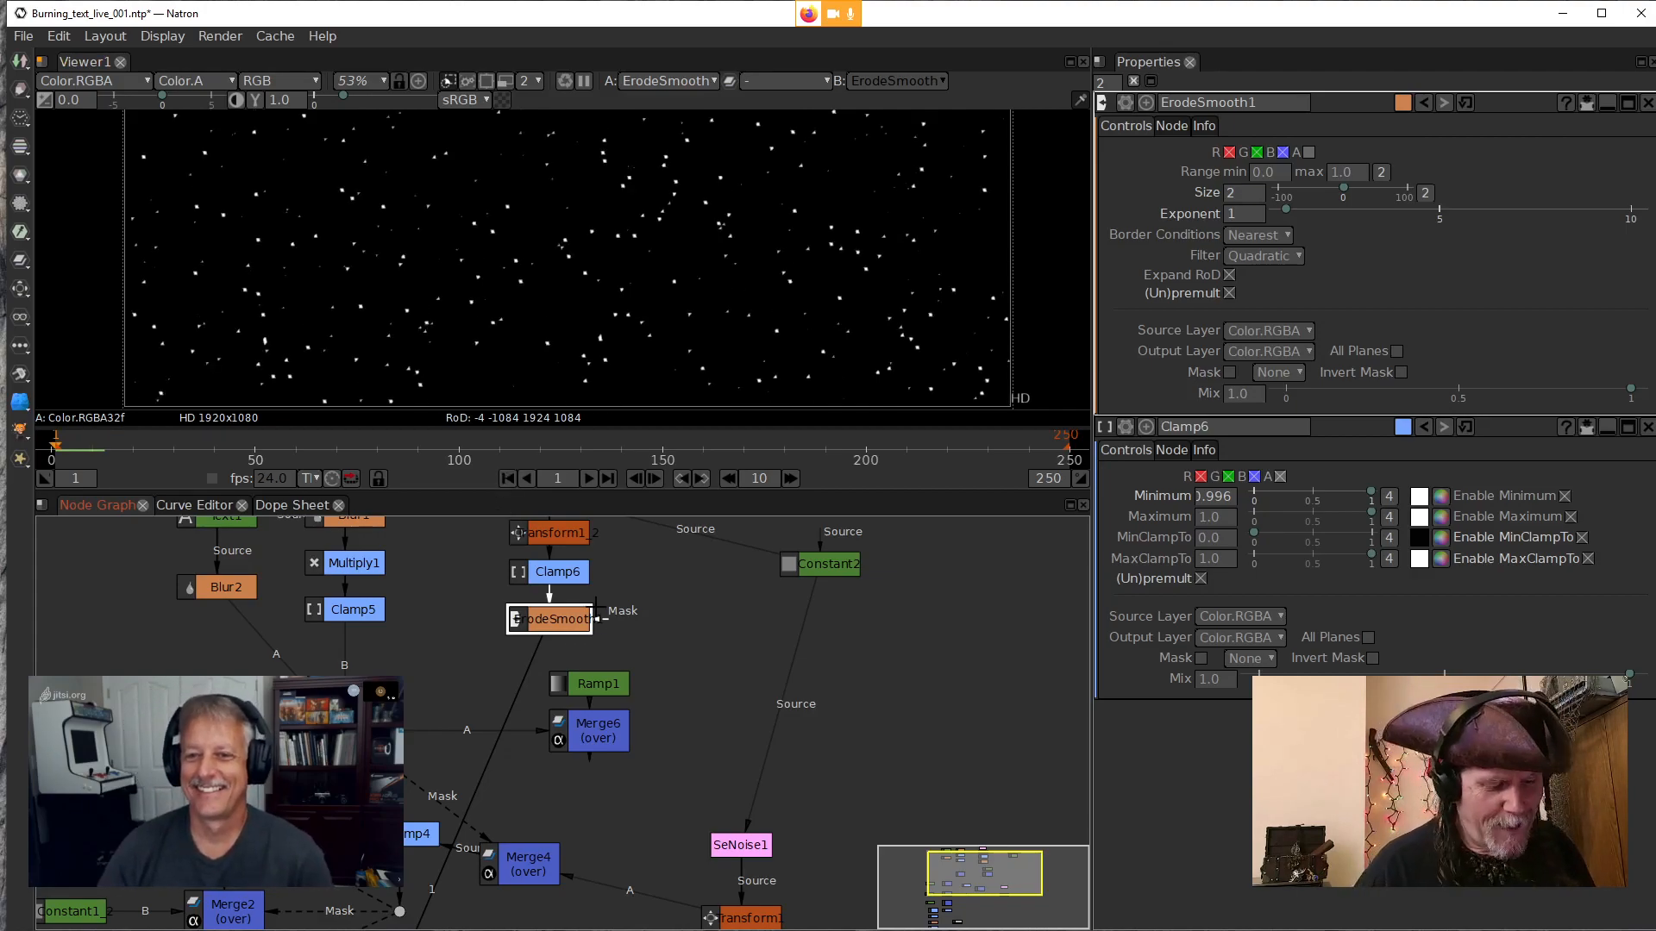
{"action": "key", "text": "Tab"}
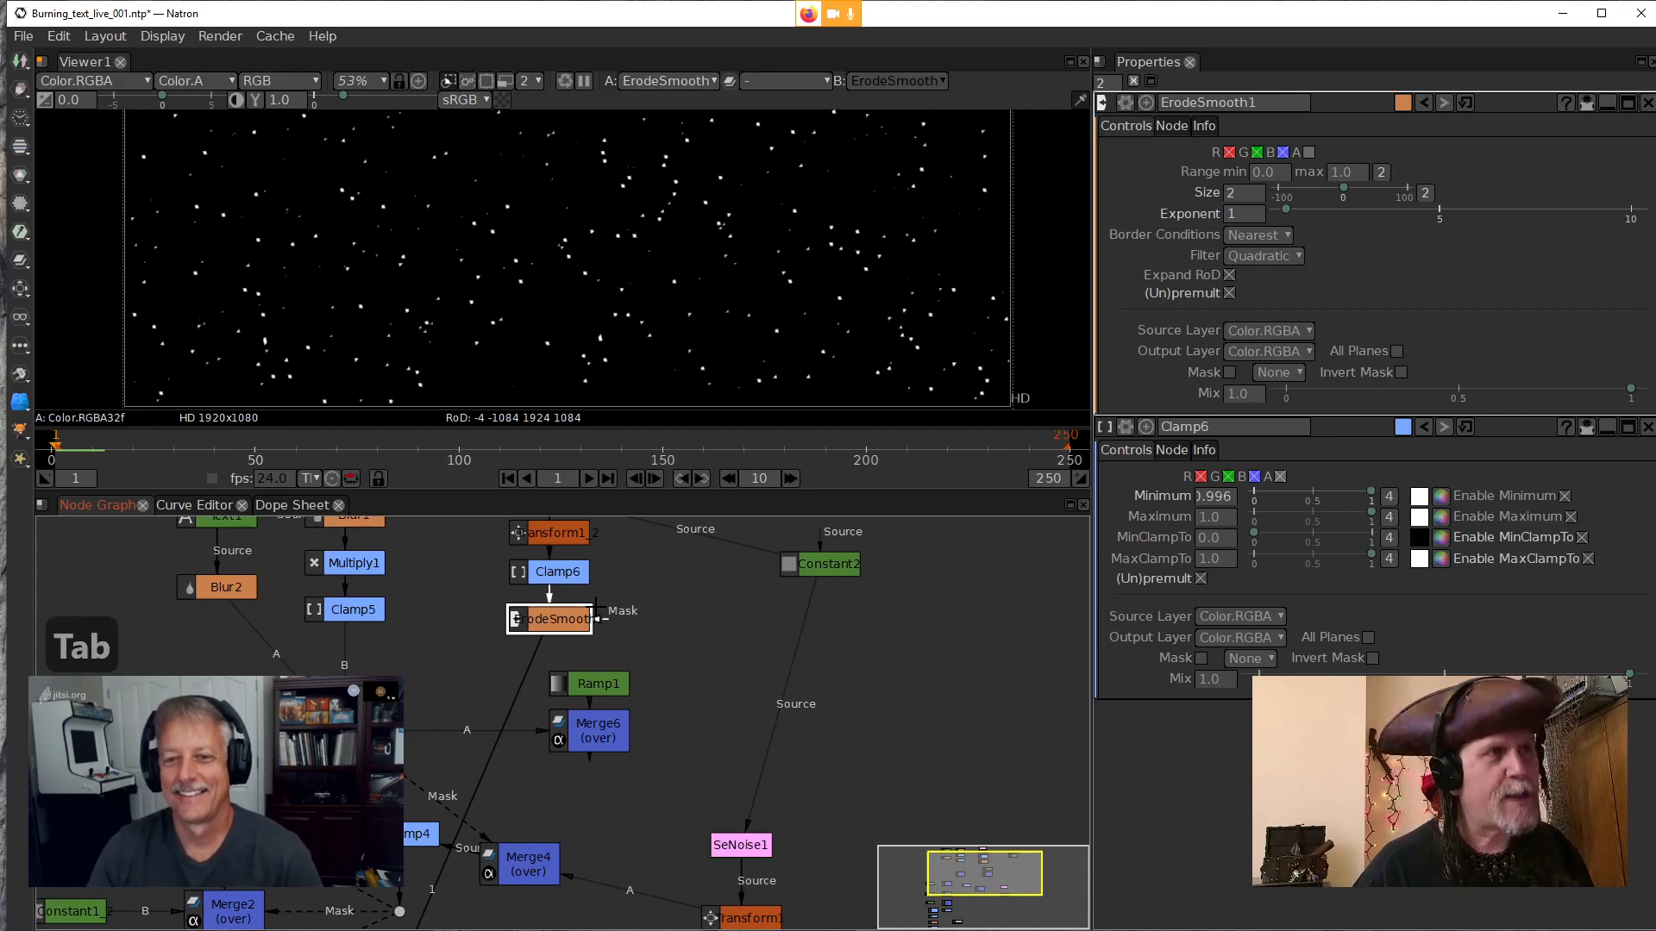
{"action": "type", "text": "idis"}
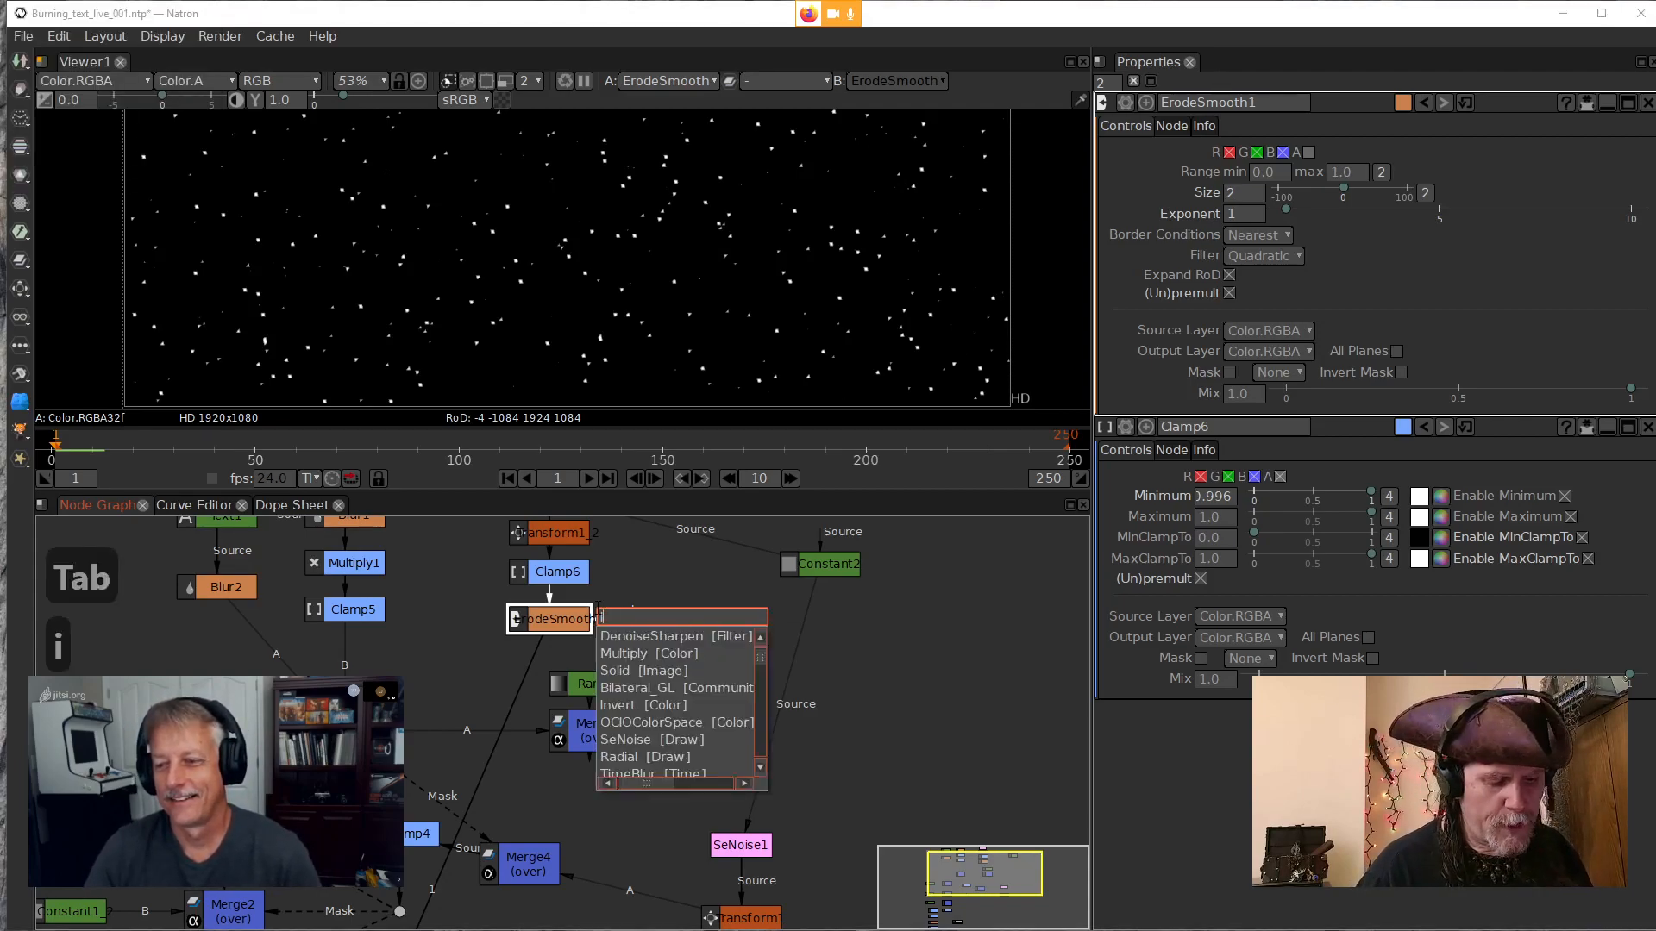
{"action": "key", "text": "Down"}
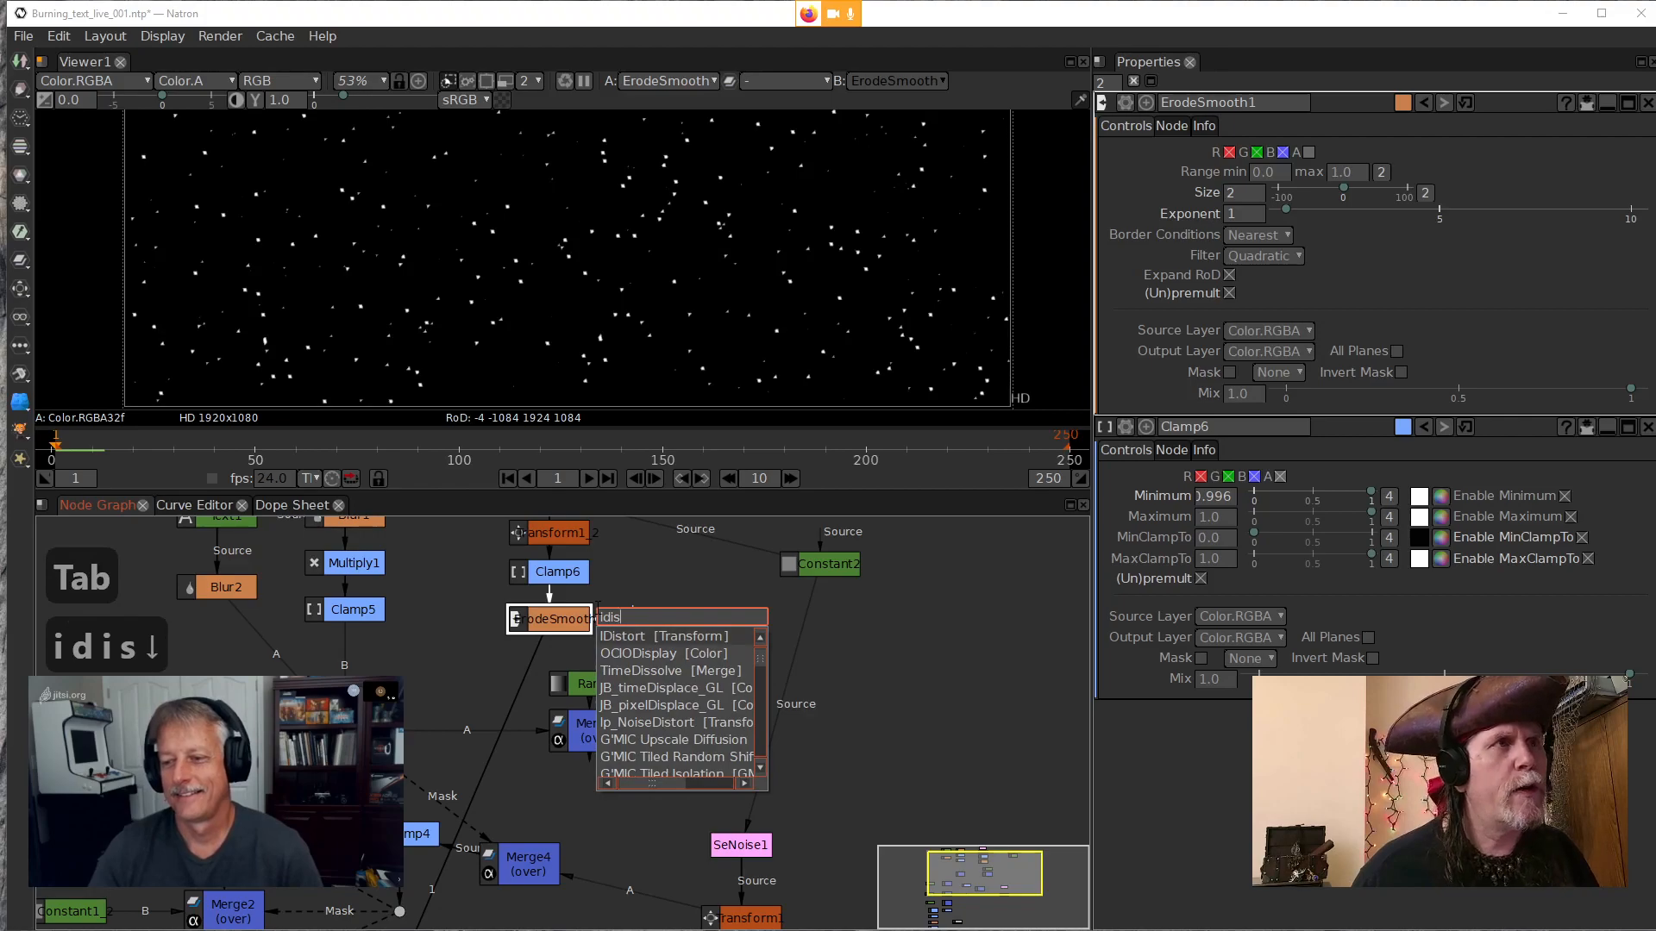
{"action": "key", "text": "Return"}
{"action": "left_click_drag", "start_coordinate": [562, 683], "coordinate": [433, 682]}
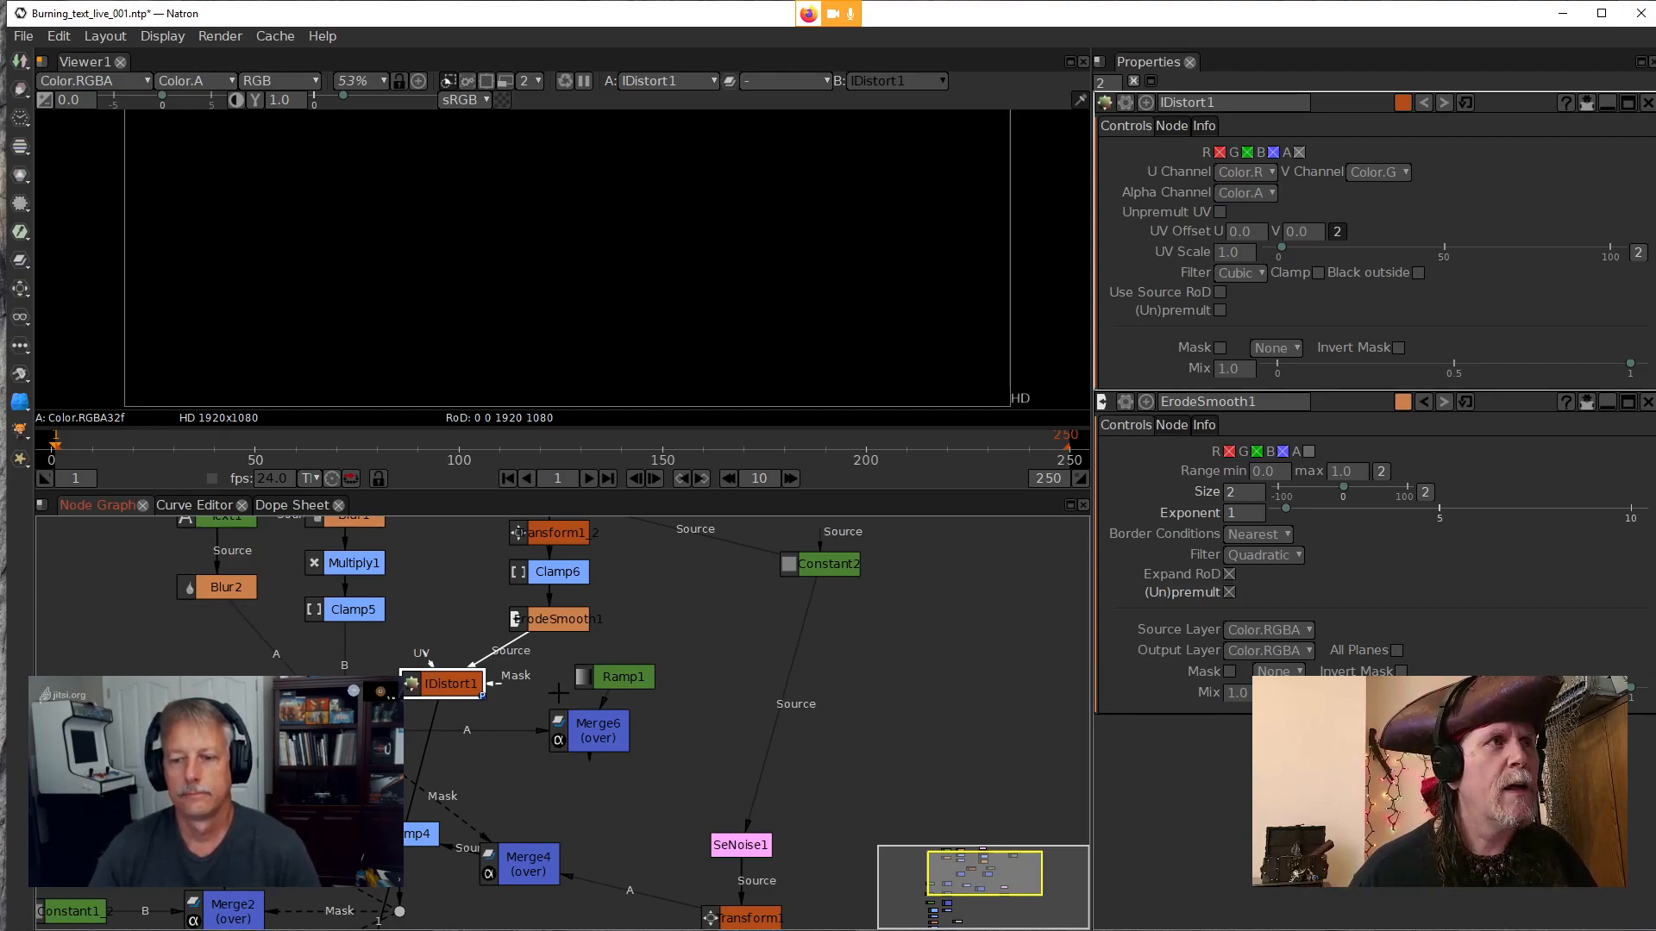
Connect IDistort1's UV input to SeNoise1
{"action": "left_click_drag", "start_coordinate": [534, 699], "coordinate": [548, 670]}
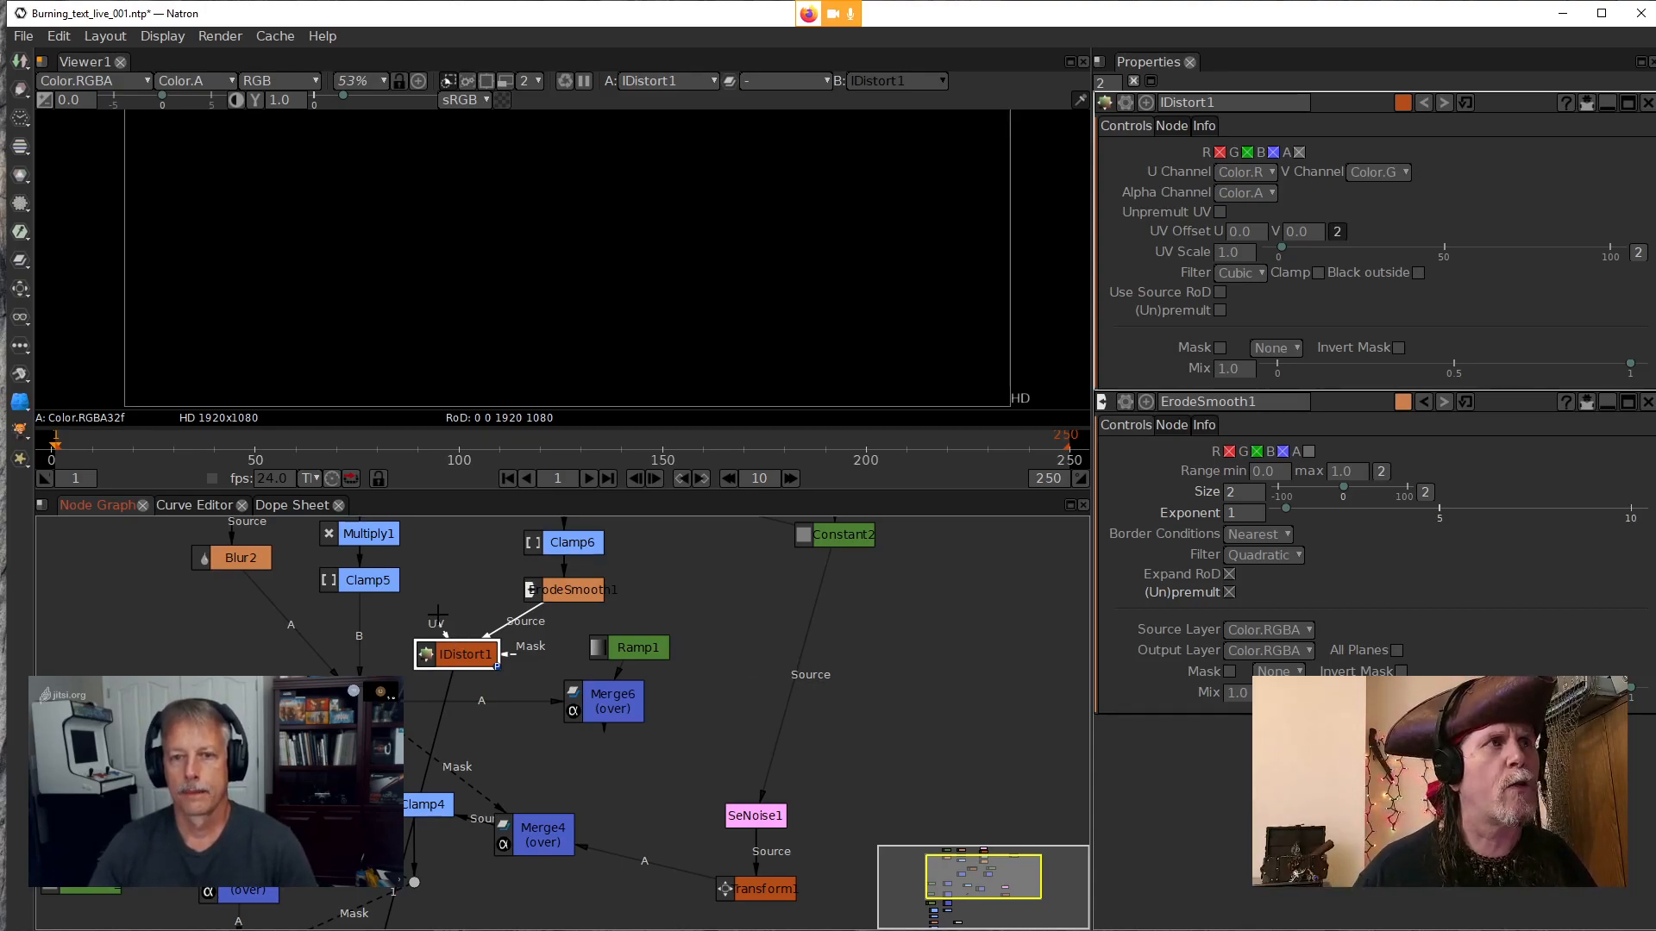
{"action": "left_click_drag", "start_coordinate": [457, 584], "coordinate": [487, 724]}
{"action": "mouse_move", "coordinate": [463, 668]}
{"action": "left_mouse_down"}
{"action": "mouse_move", "coordinate": [701, 830]}
{"action": "mouse_move", "coordinate": [464, 663]}
{"action": "left_mouse_up"}
{"action": "left_click_drag", "start_coordinate": [604, 788], "coordinate": [743, 823]}
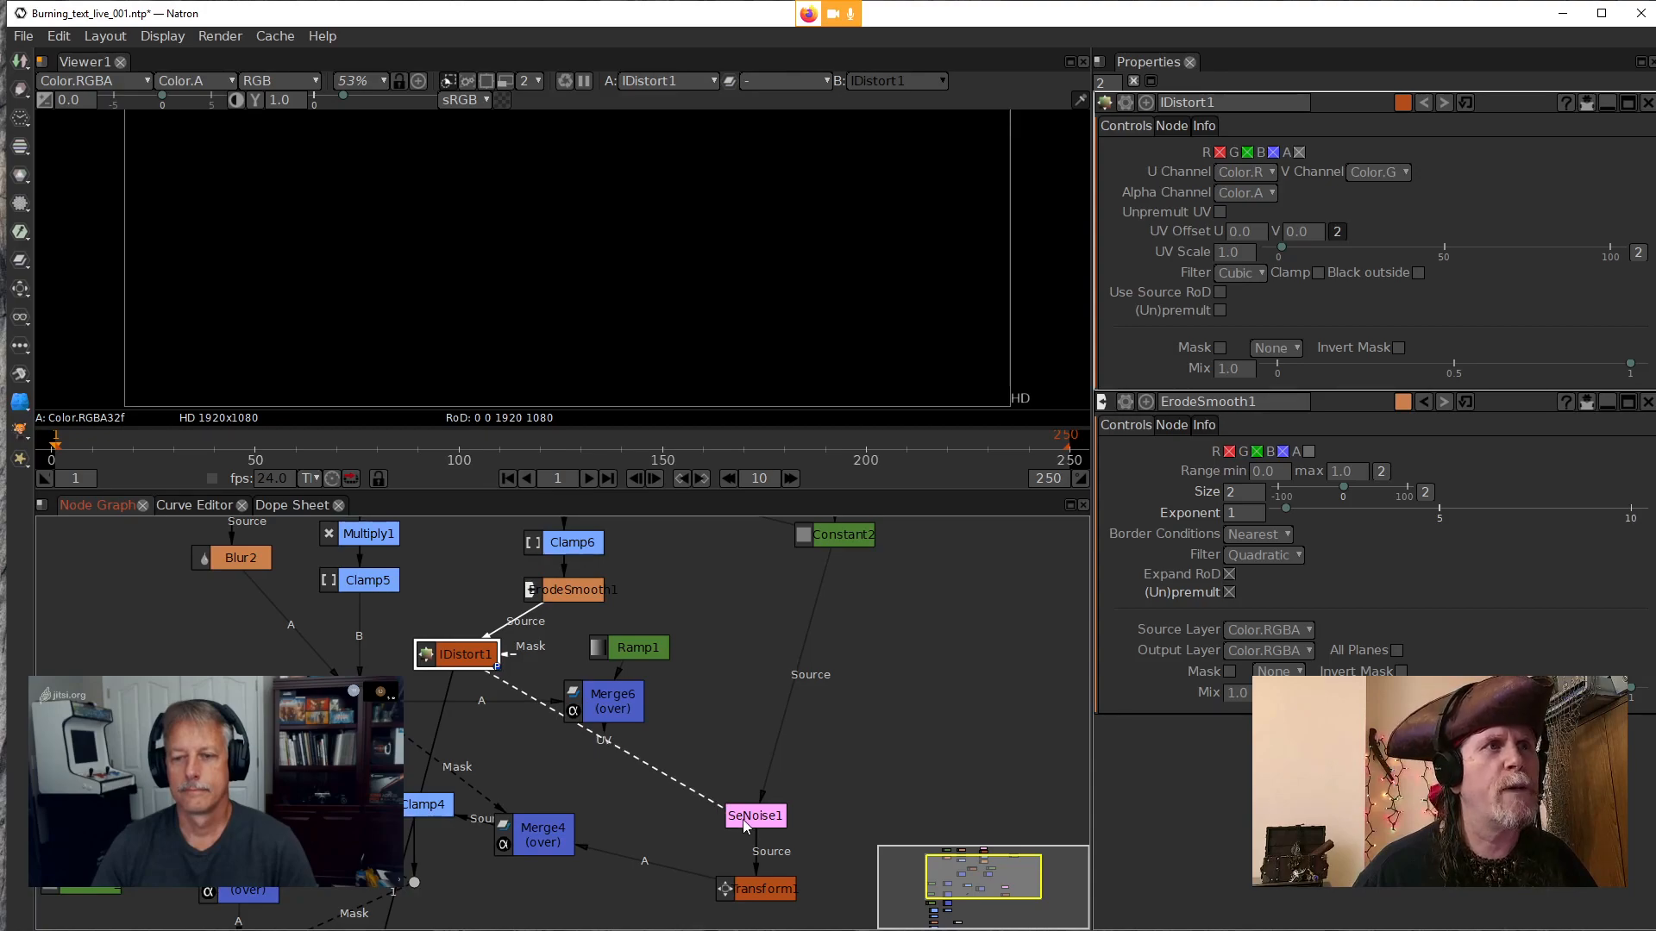
{"action": "left_click_drag", "start_coordinate": [743, 819], "coordinate": [743, 819]}
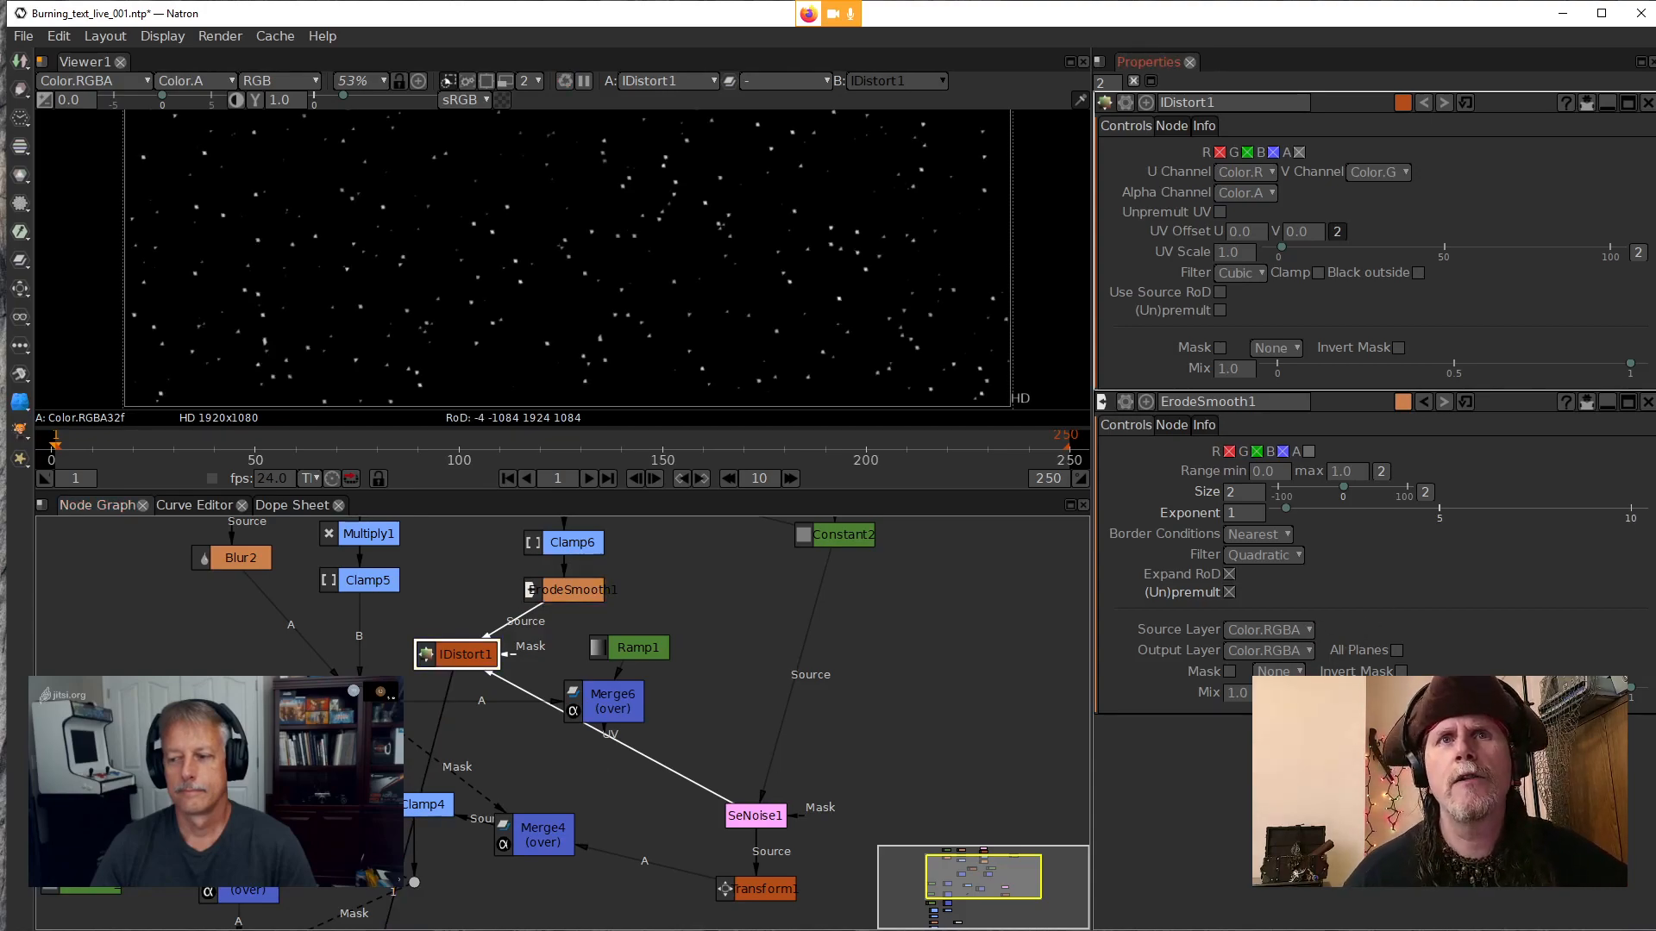
Check the reference project, open SeNoise1's settings and view its noise output in the viewer
{"action": "key", "text": "alt+Tab"}
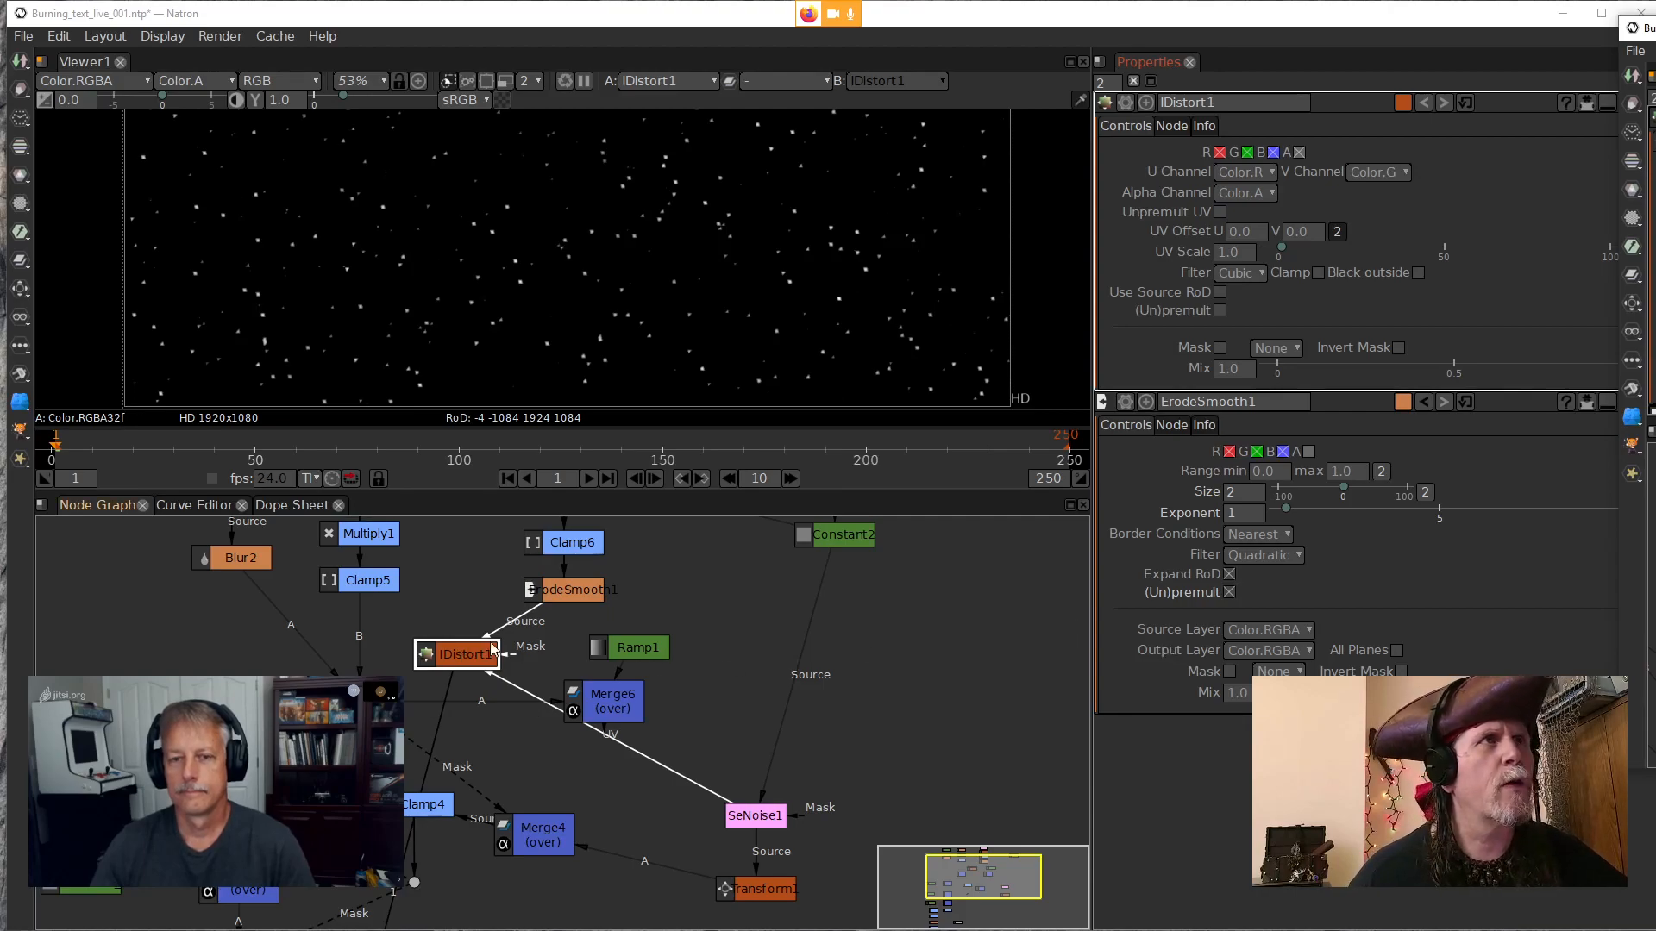
{"action": "left_click", "coordinate": [458, 657]}
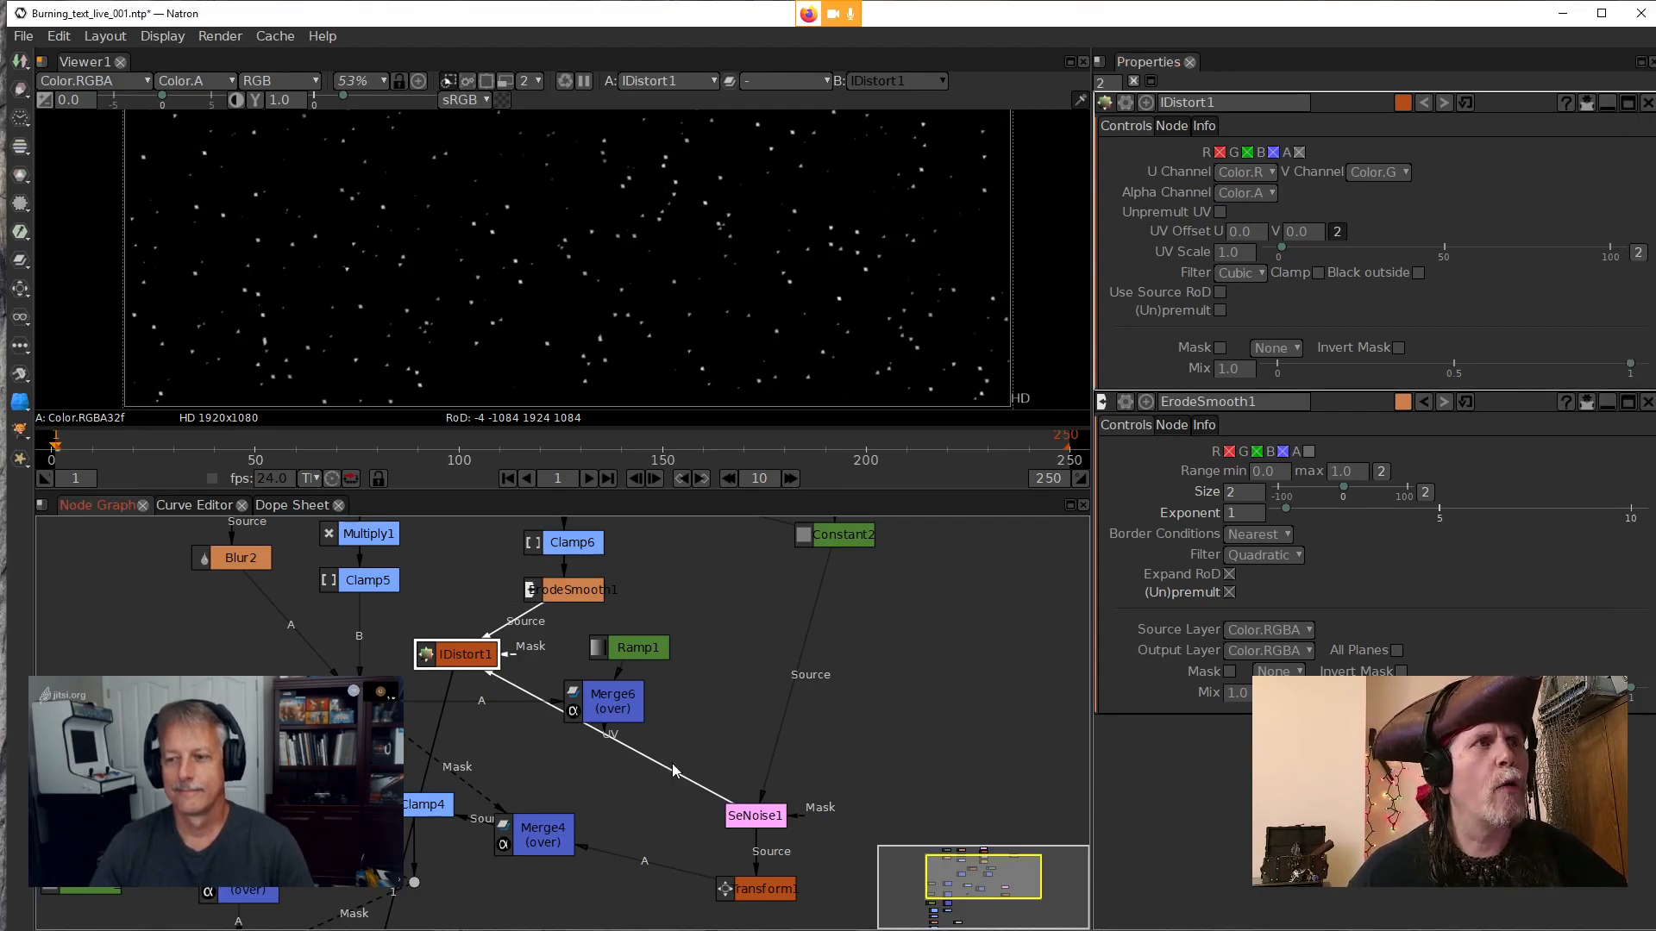
{"action": "left_click", "coordinate": [771, 817]}
{"action": "scroll", "coordinate": [687, 297], "scroll_direction": "down", "scroll_amount": 6}
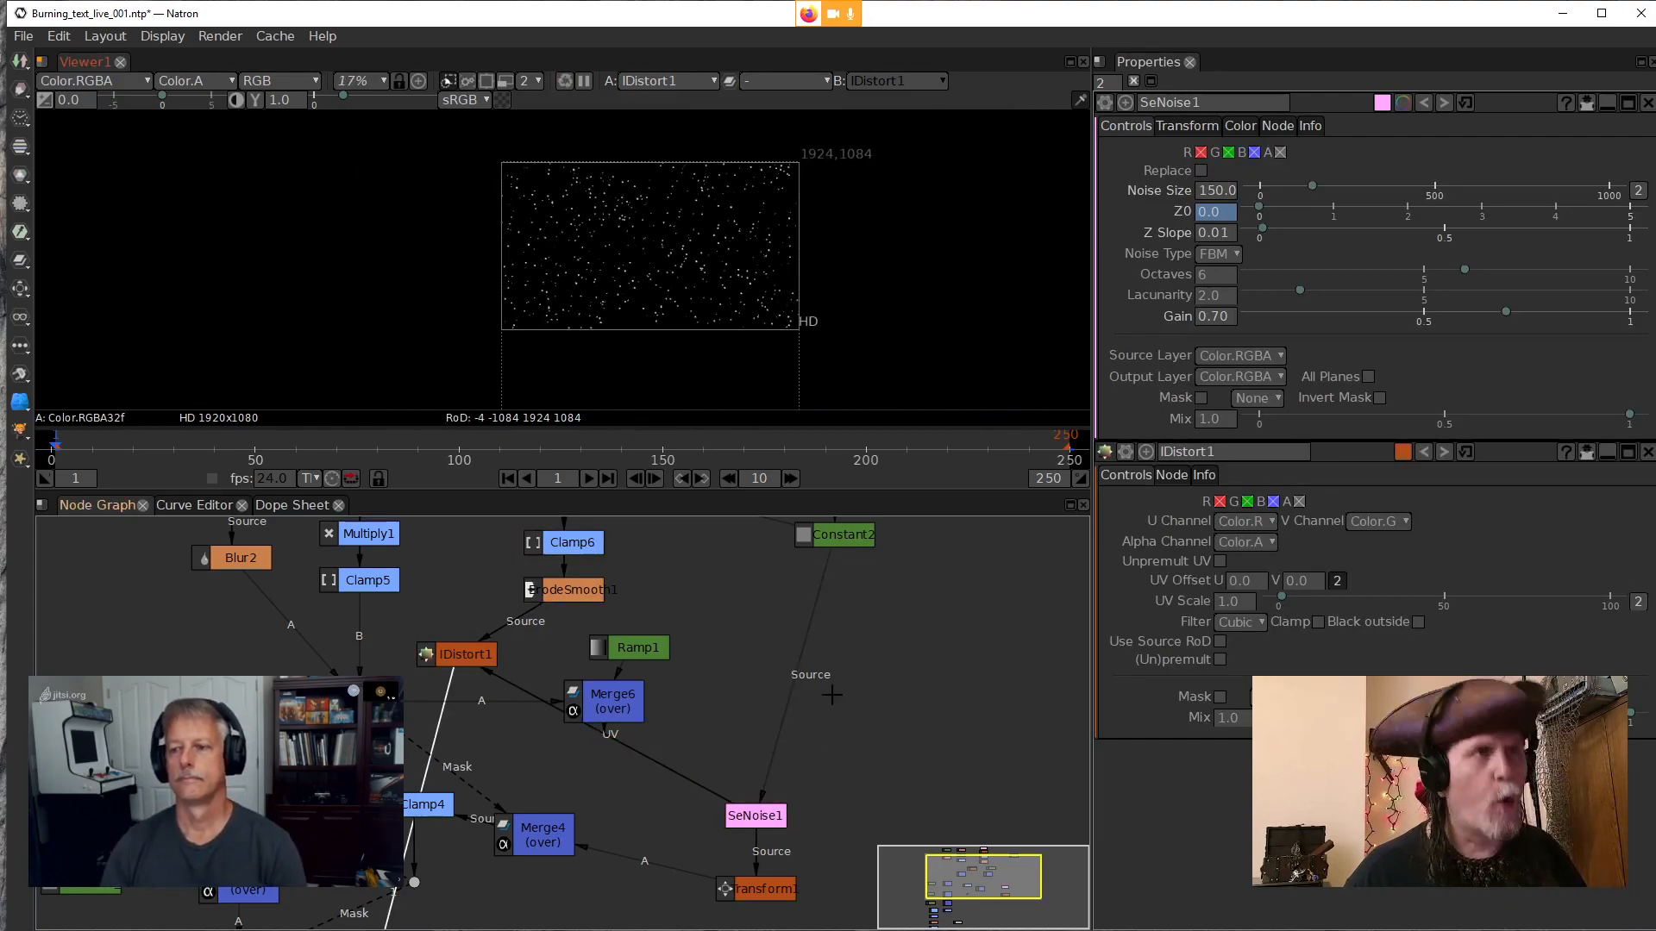
{"action": "key", "text": "1"}
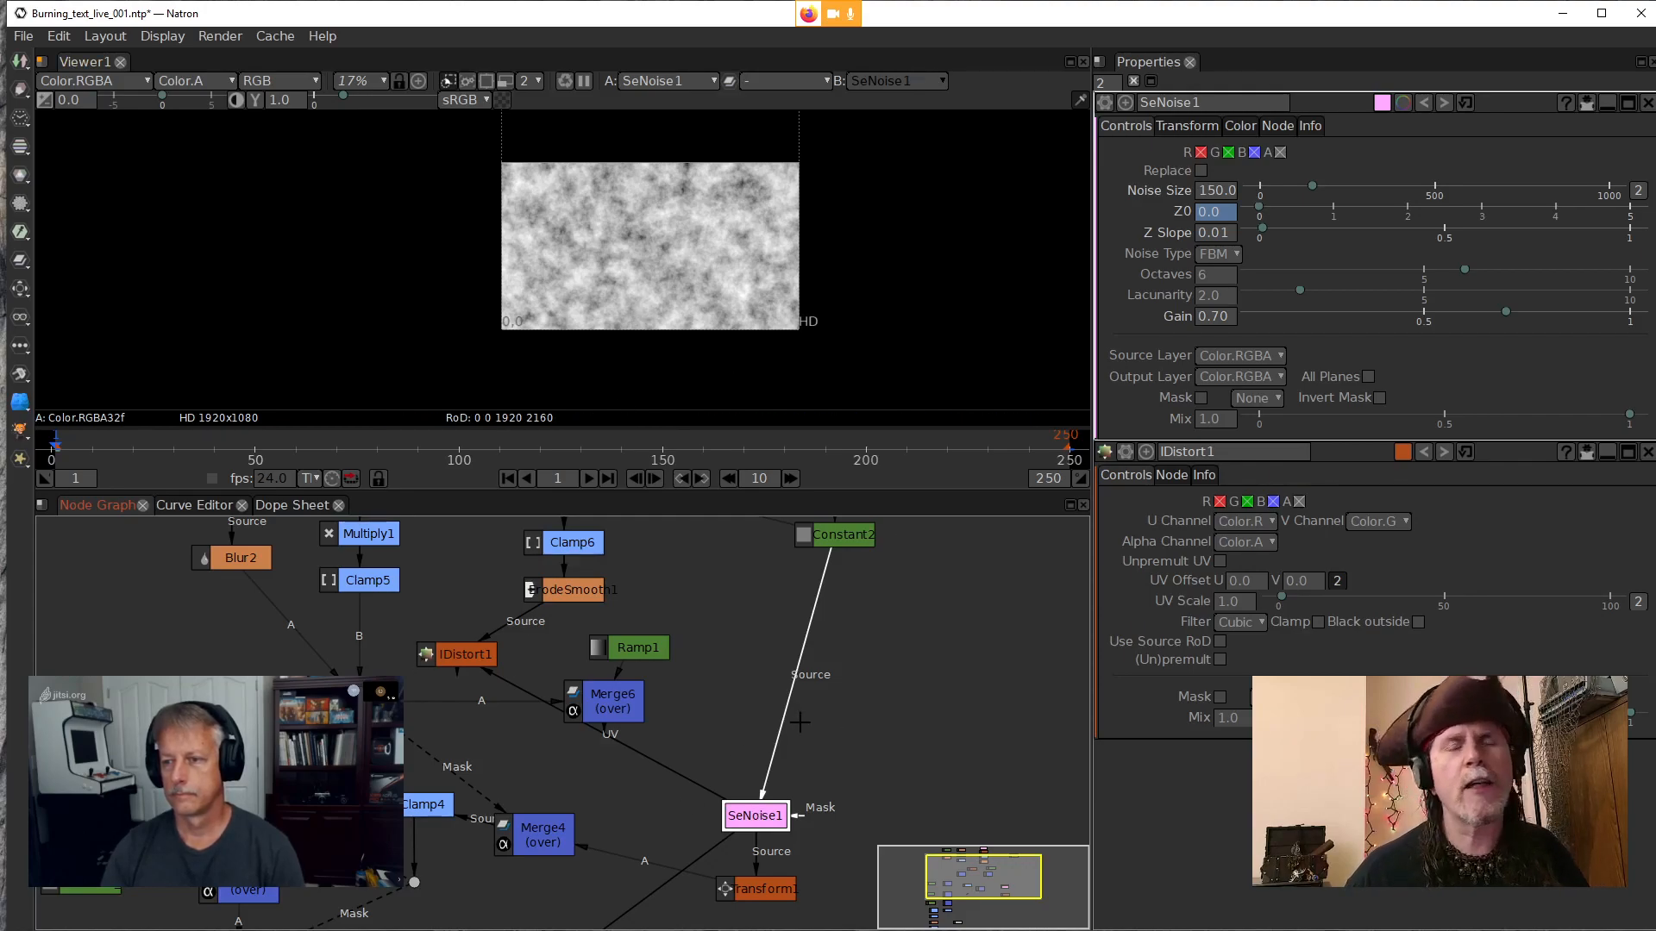
View IDistort1's output again and move the node closer to ErodeSmooth1 in the node graph
{"action": "left_click", "coordinate": [465, 656]}
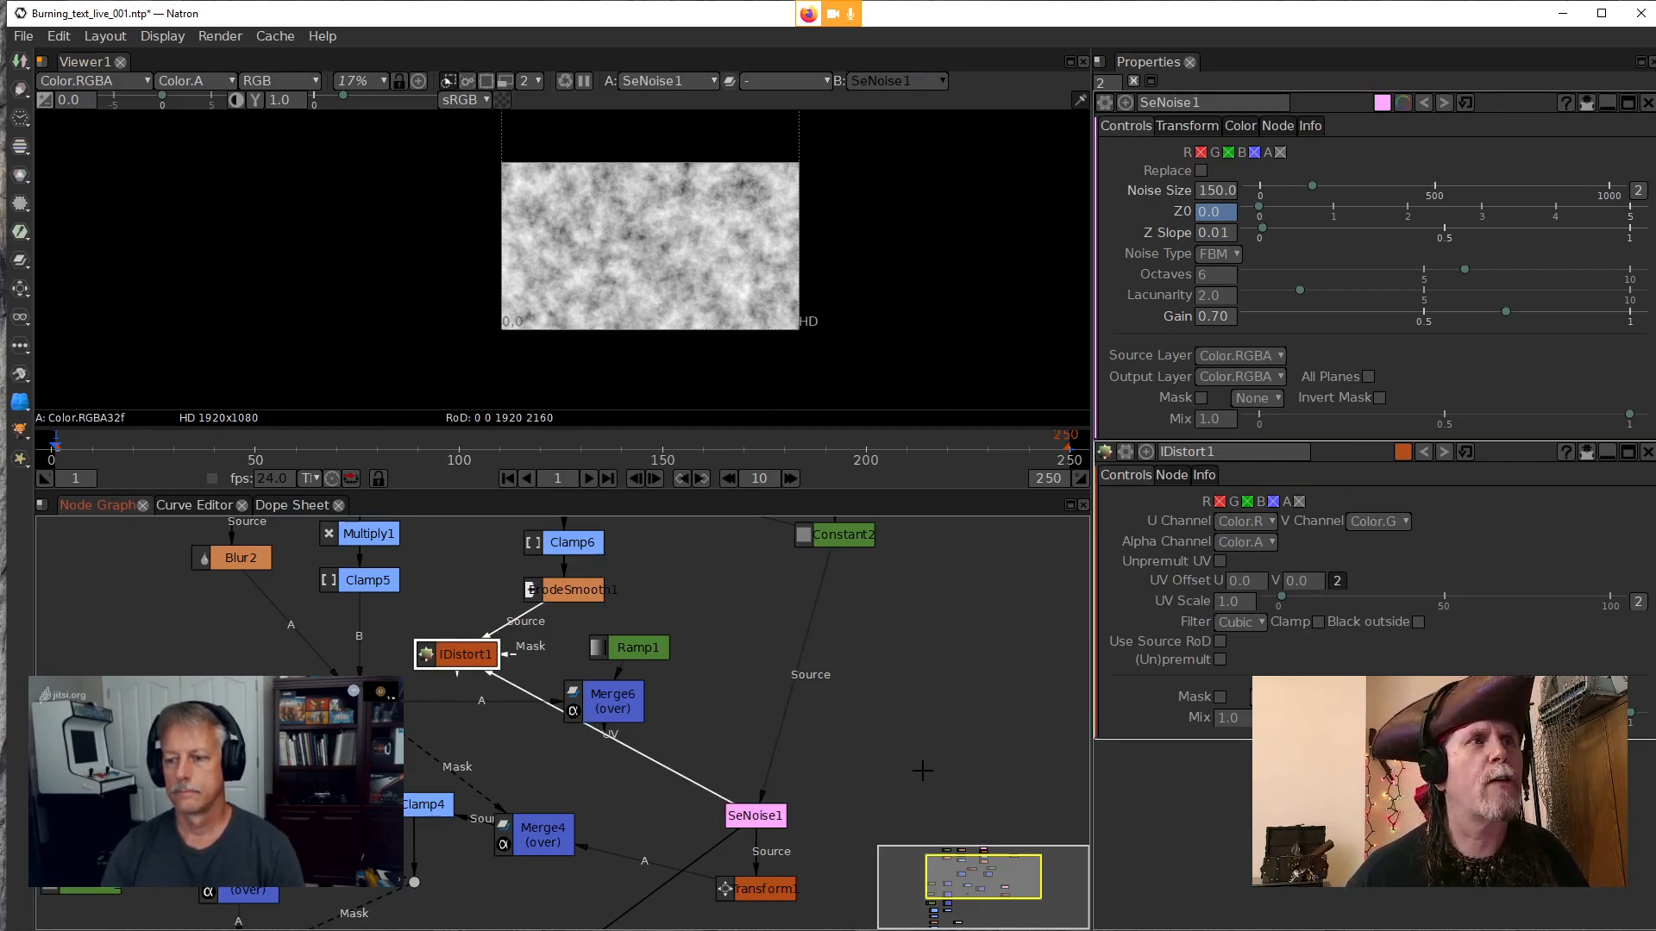
{"action": "key", "text": "1"}
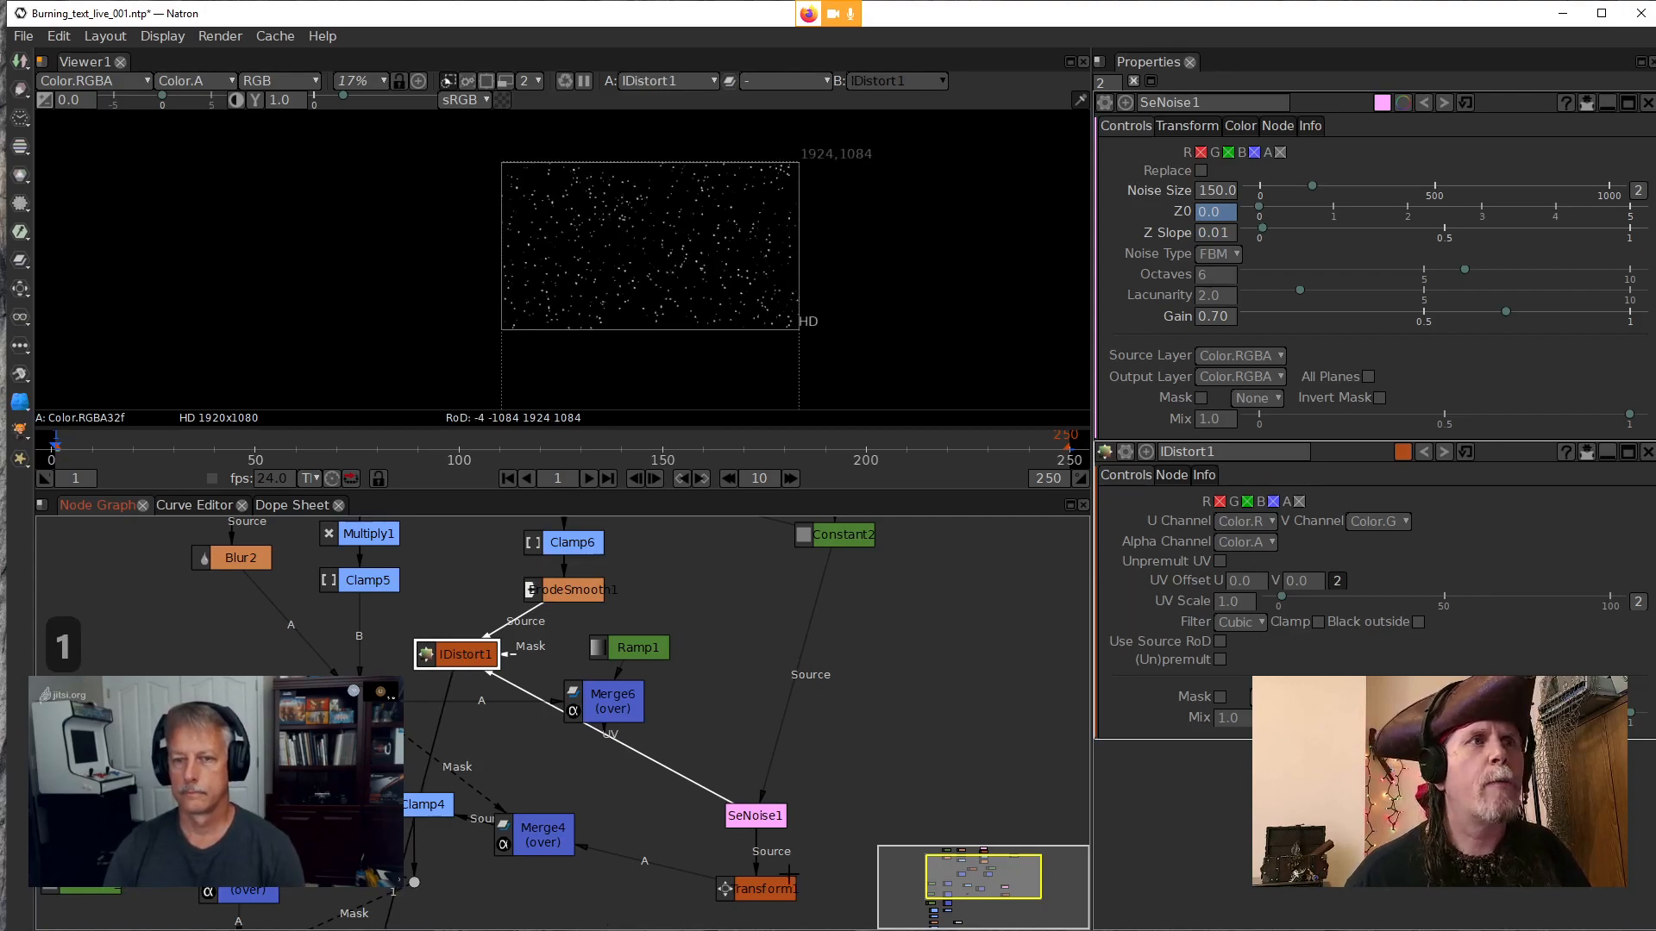
{"action": "left_click_drag", "start_coordinate": [439, 652], "coordinate": [478, 655]}
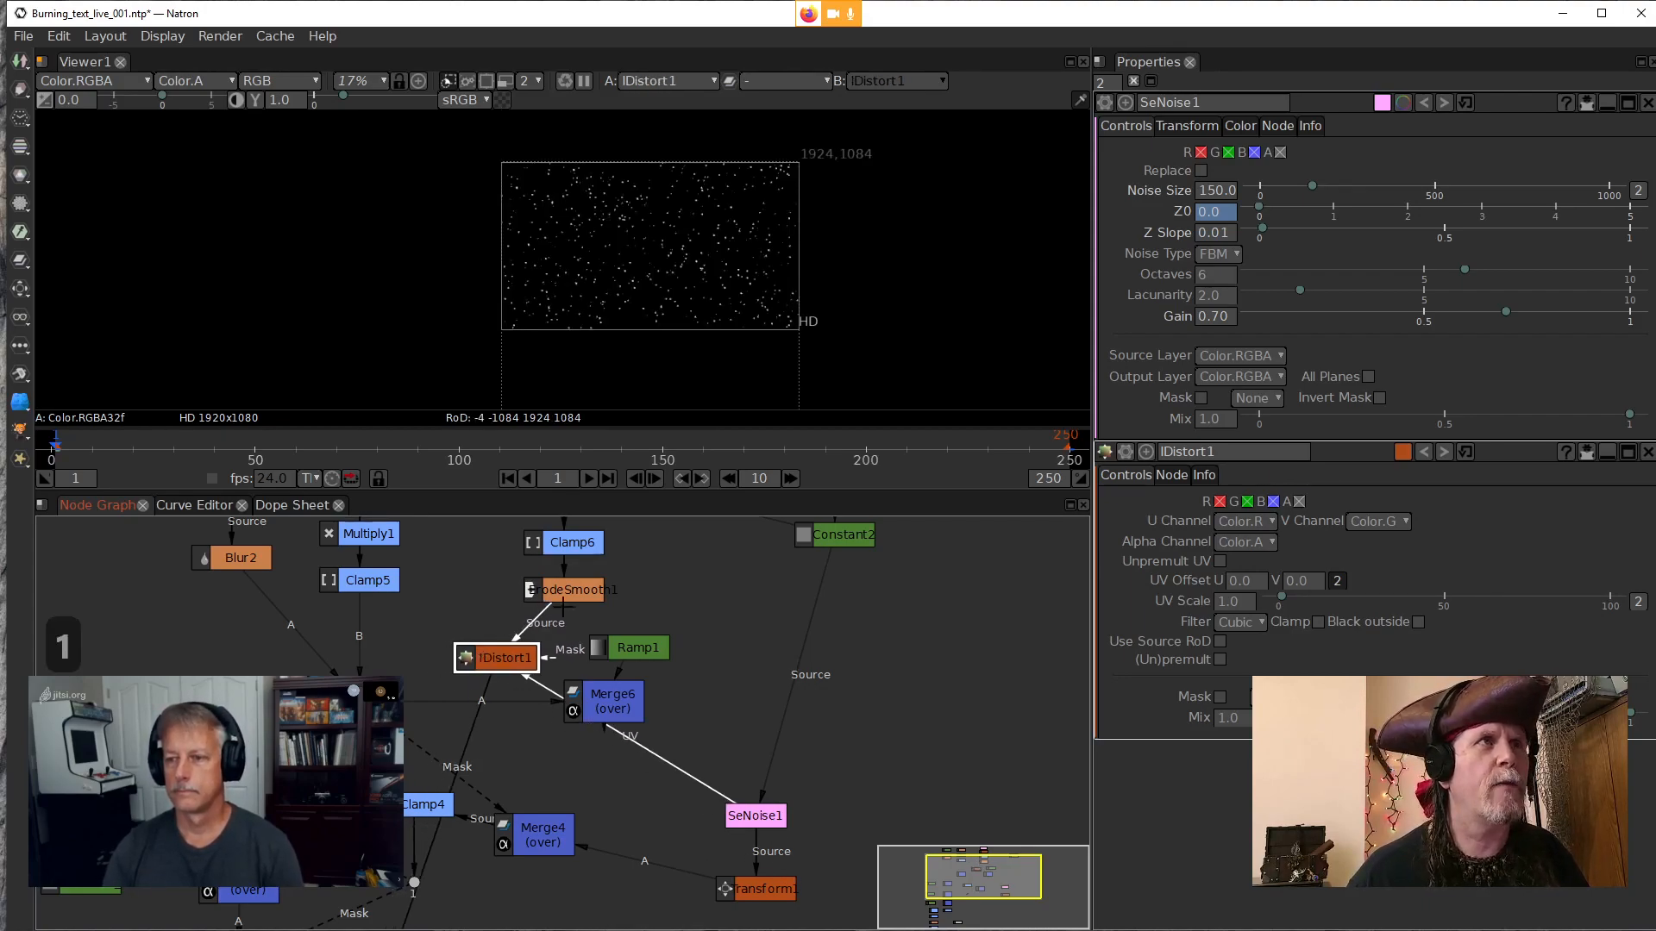
{"action": "scroll", "coordinate": [623, 305], "scroll_direction": "up", "scroll_amount": 1}
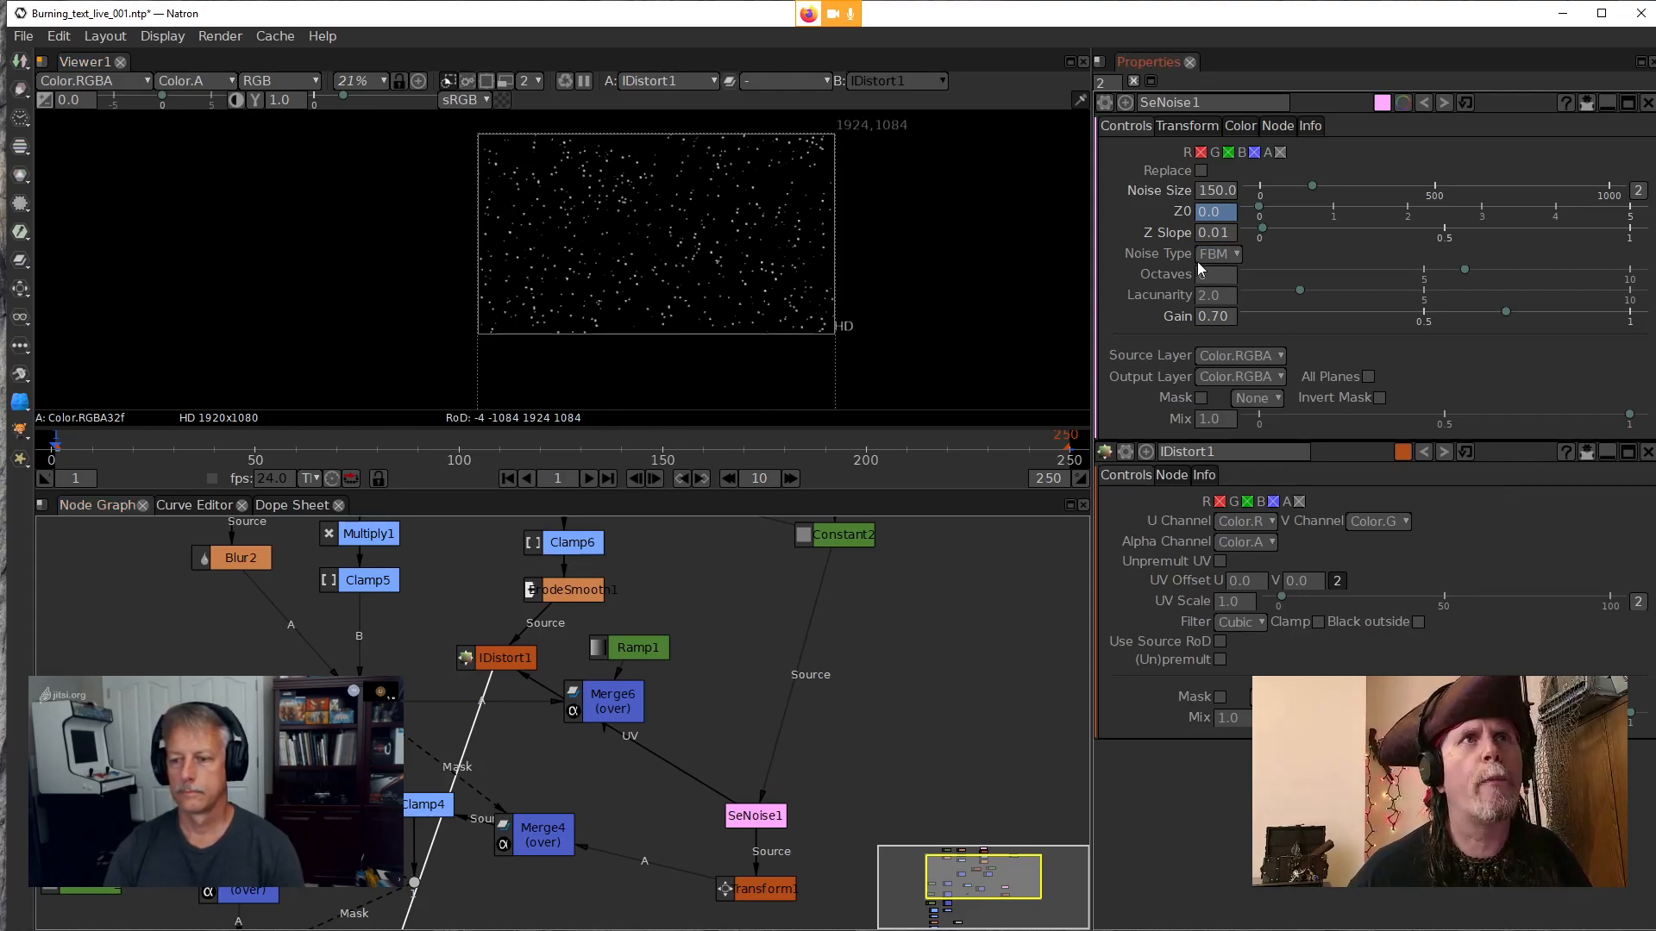
Open IDistort1's settings, set its UV Scale to 30, and play the animation up to frame 18 to check the distortion
{"action": "left_click", "coordinate": [508, 663]}
{"action": "scroll", "coordinate": [758, 339], "scroll_direction": "up", "scroll_amount": 2}
{"action": "scroll", "coordinate": [764, 275], "scroll_direction": "up", "scroll_amount": 2}
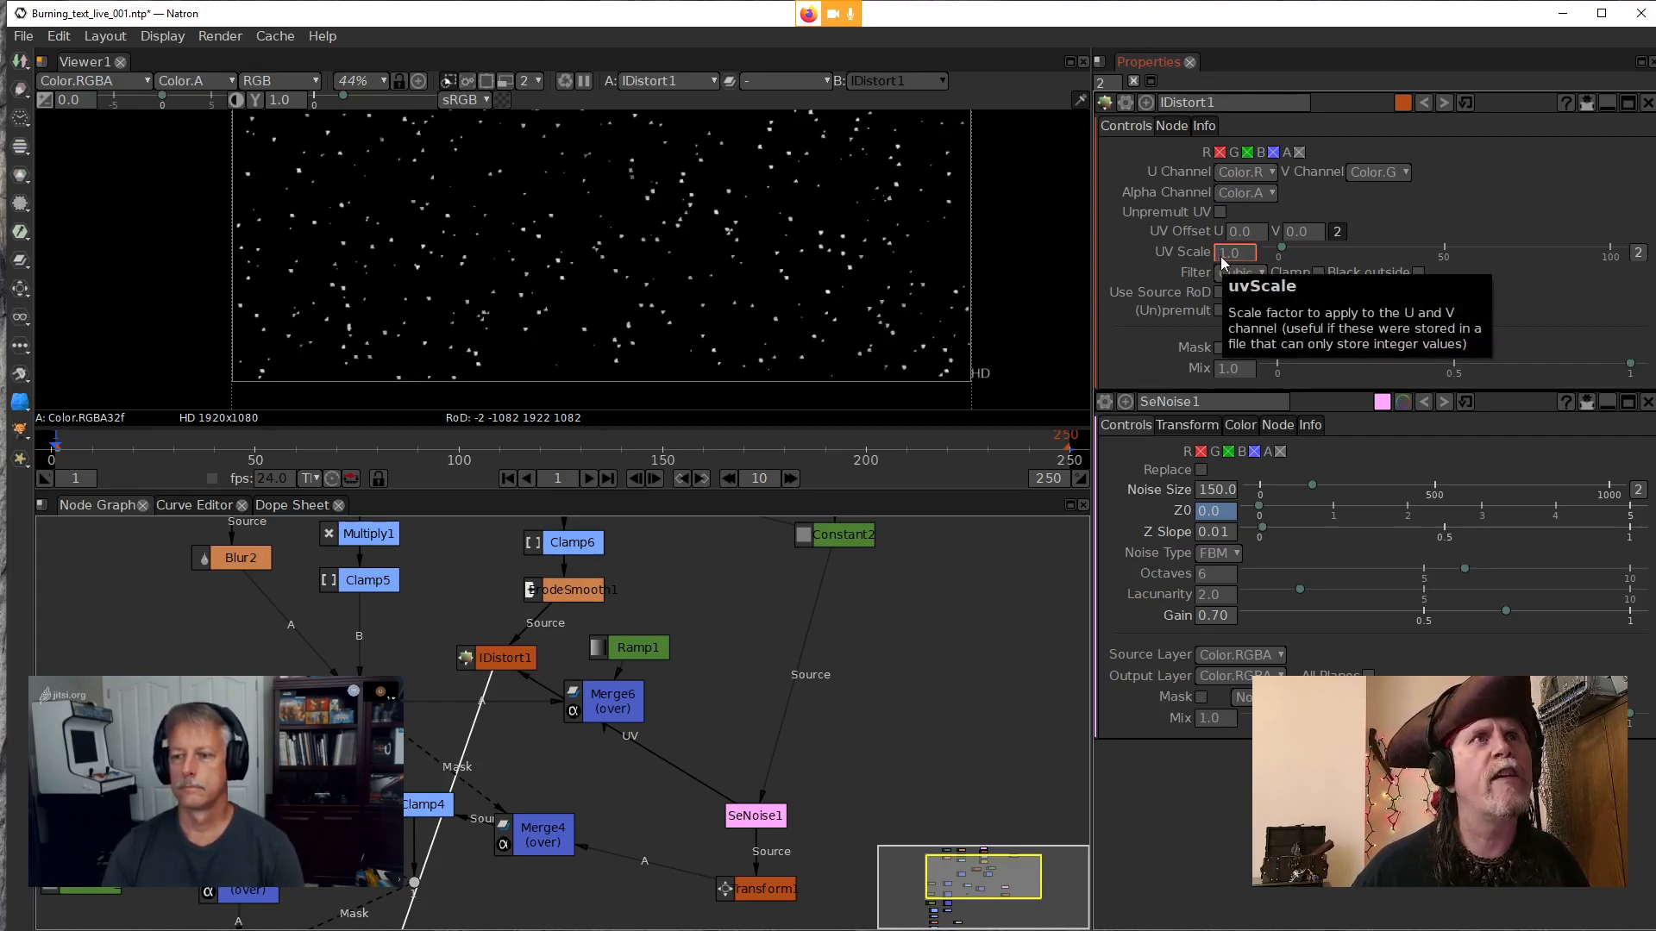
{"action": "scroll", "coordinate": [1220, 256], "scroll_direction": "up", "scroll_amount": 1}
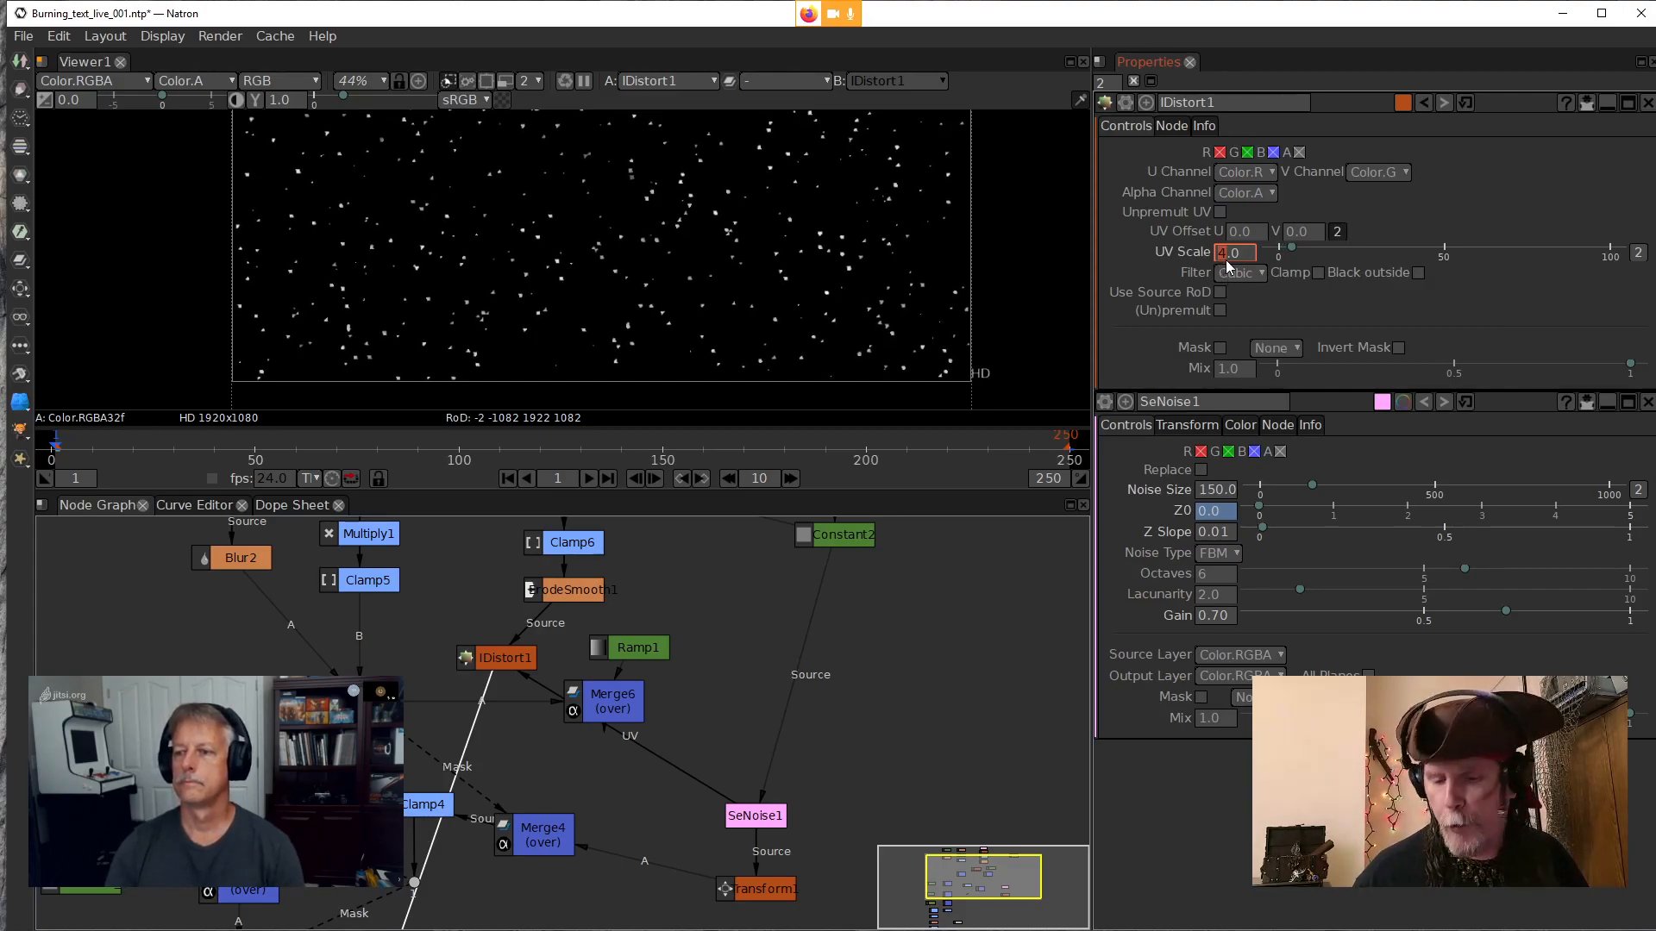
{"action": "type", "text": "30"}
{"action": "key", "text": "Return"}
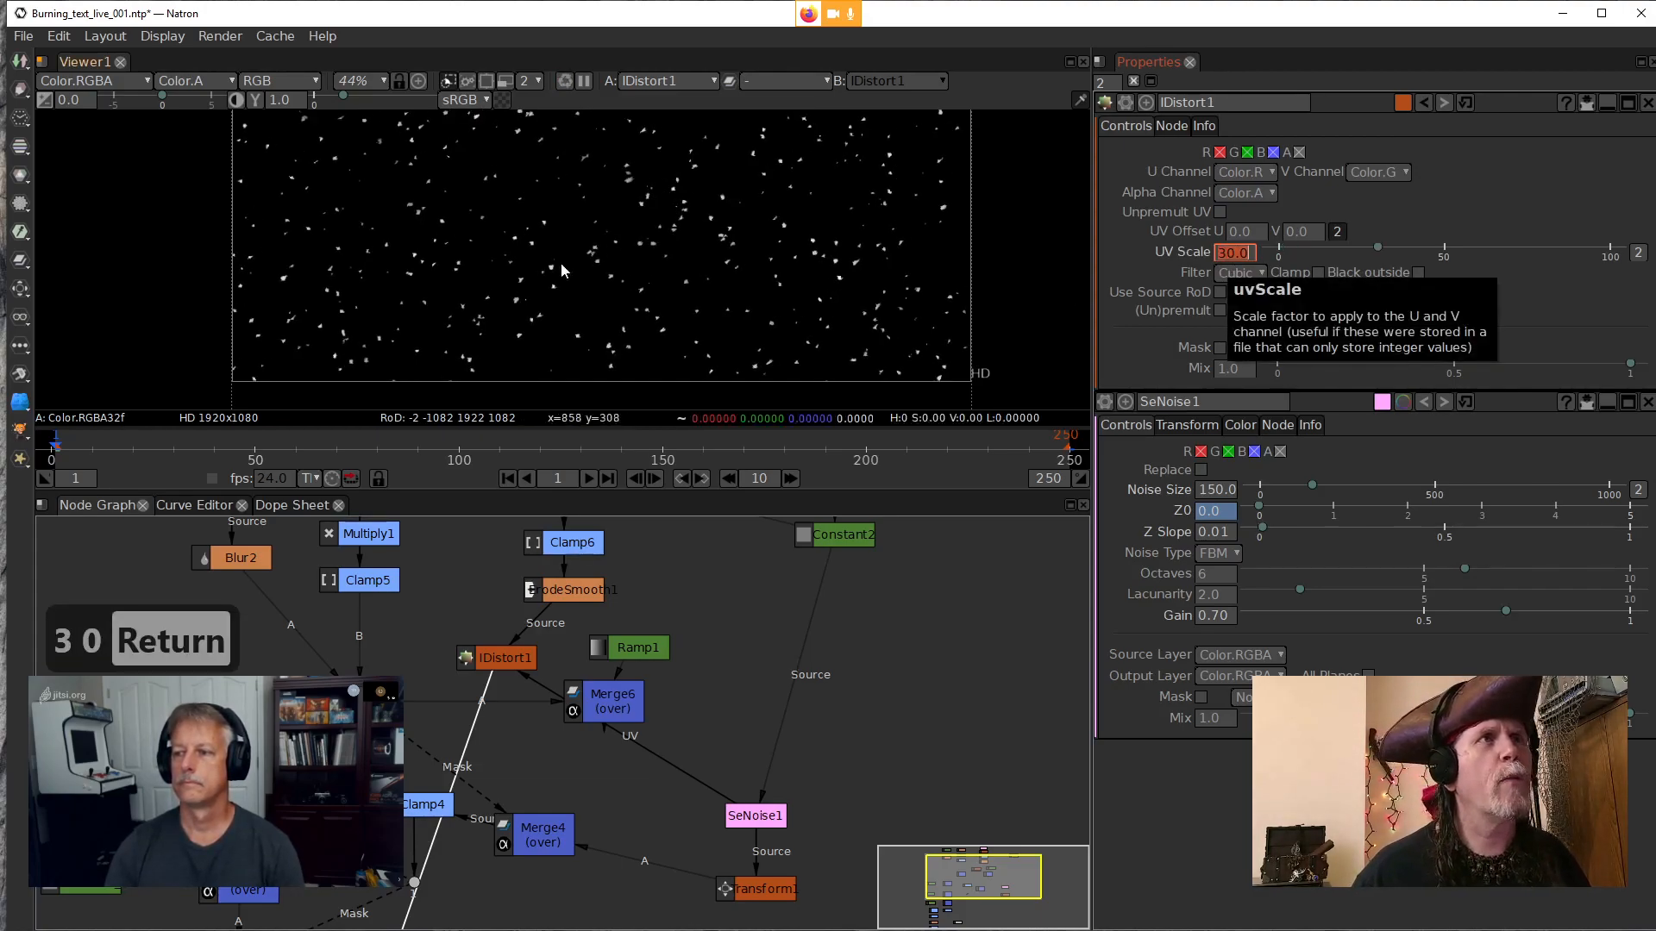
{"action": "left_click", "coordinate": [586, 484]}
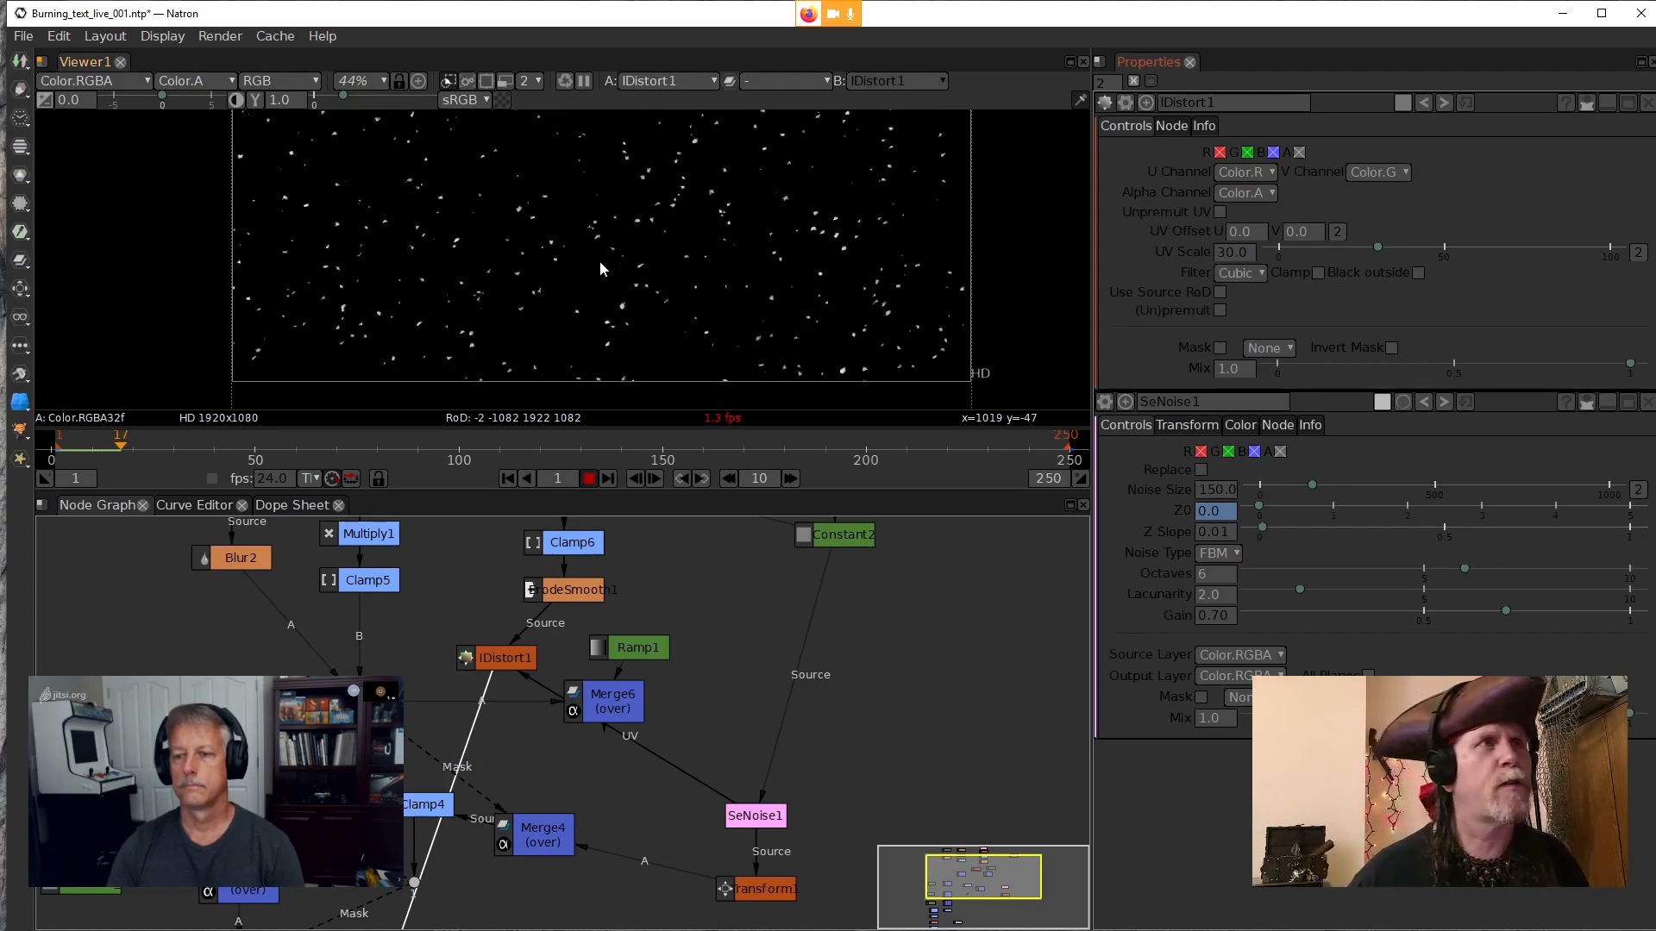
{"action": "left_click", "coordinate": [589, 480]}
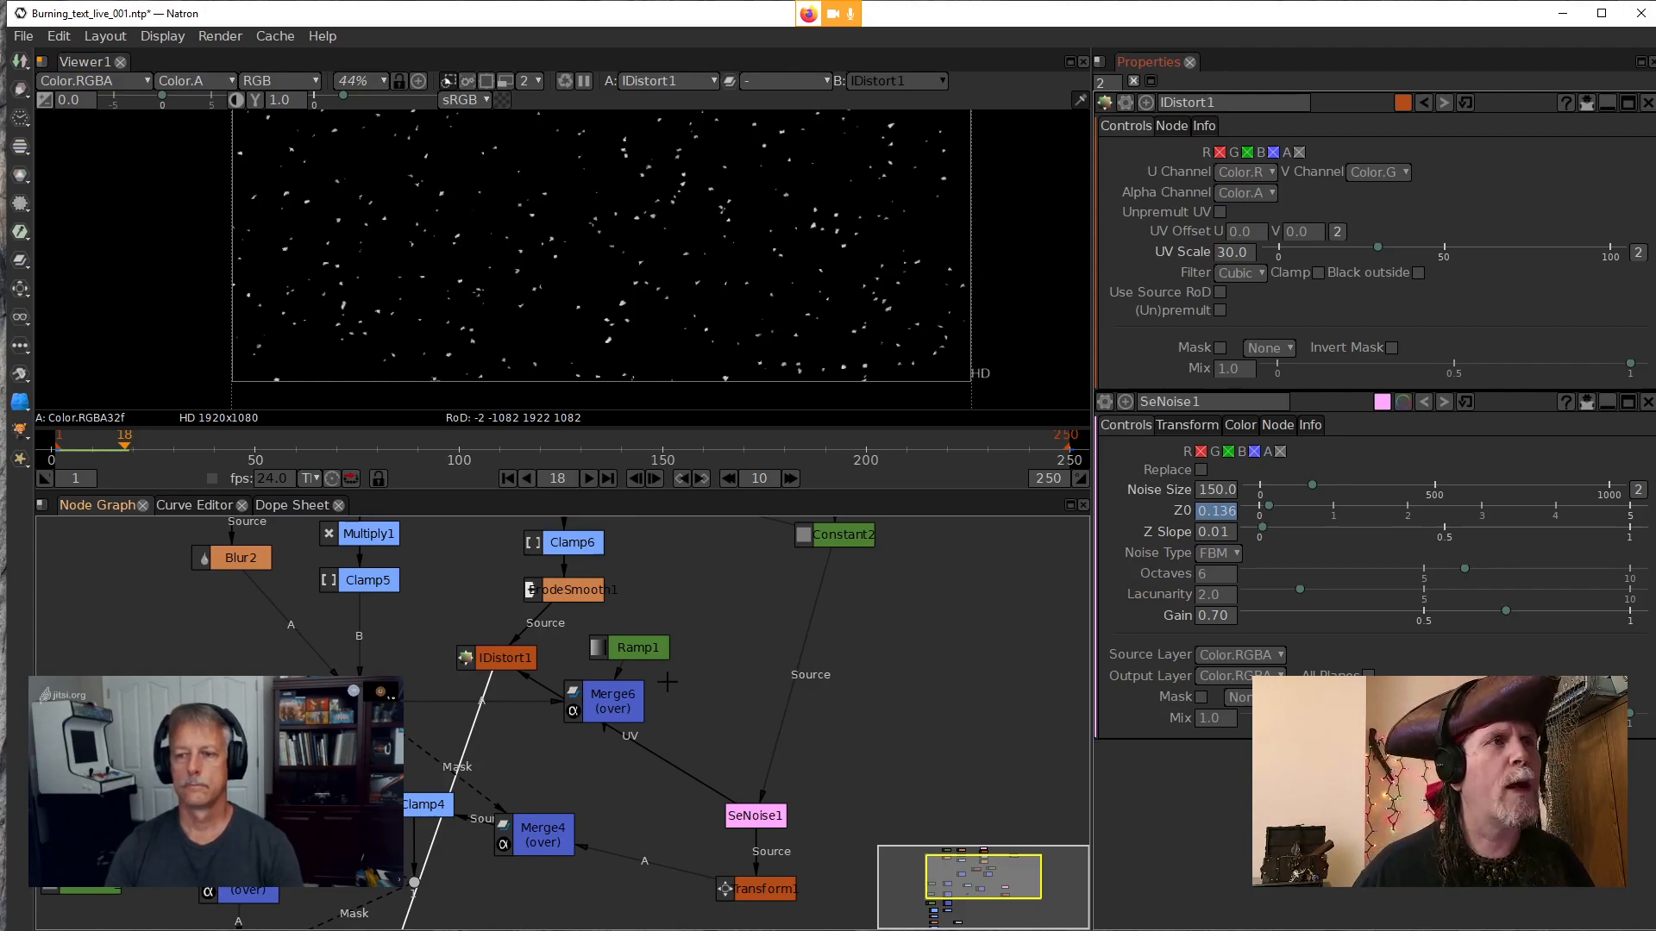
Examine the connections around IDistort1, check the reference project, and inspect the whole frame of distorted sparks
{"action": "left_click_drag", "start_coordinate": [582, 765], "coordinate": [607, 727]}
{"action": "scroll", "coordinate": [606, 727], "scroll_direction": "up", "scroll_amount": 2}
{"action": "left_click_drag", "start_coordinate": [608, 657], "coordinate": [643, 654]}
{"action": "left_click_drag", "start_coordinate": [479, 572], "coordinate": [470, 565]}
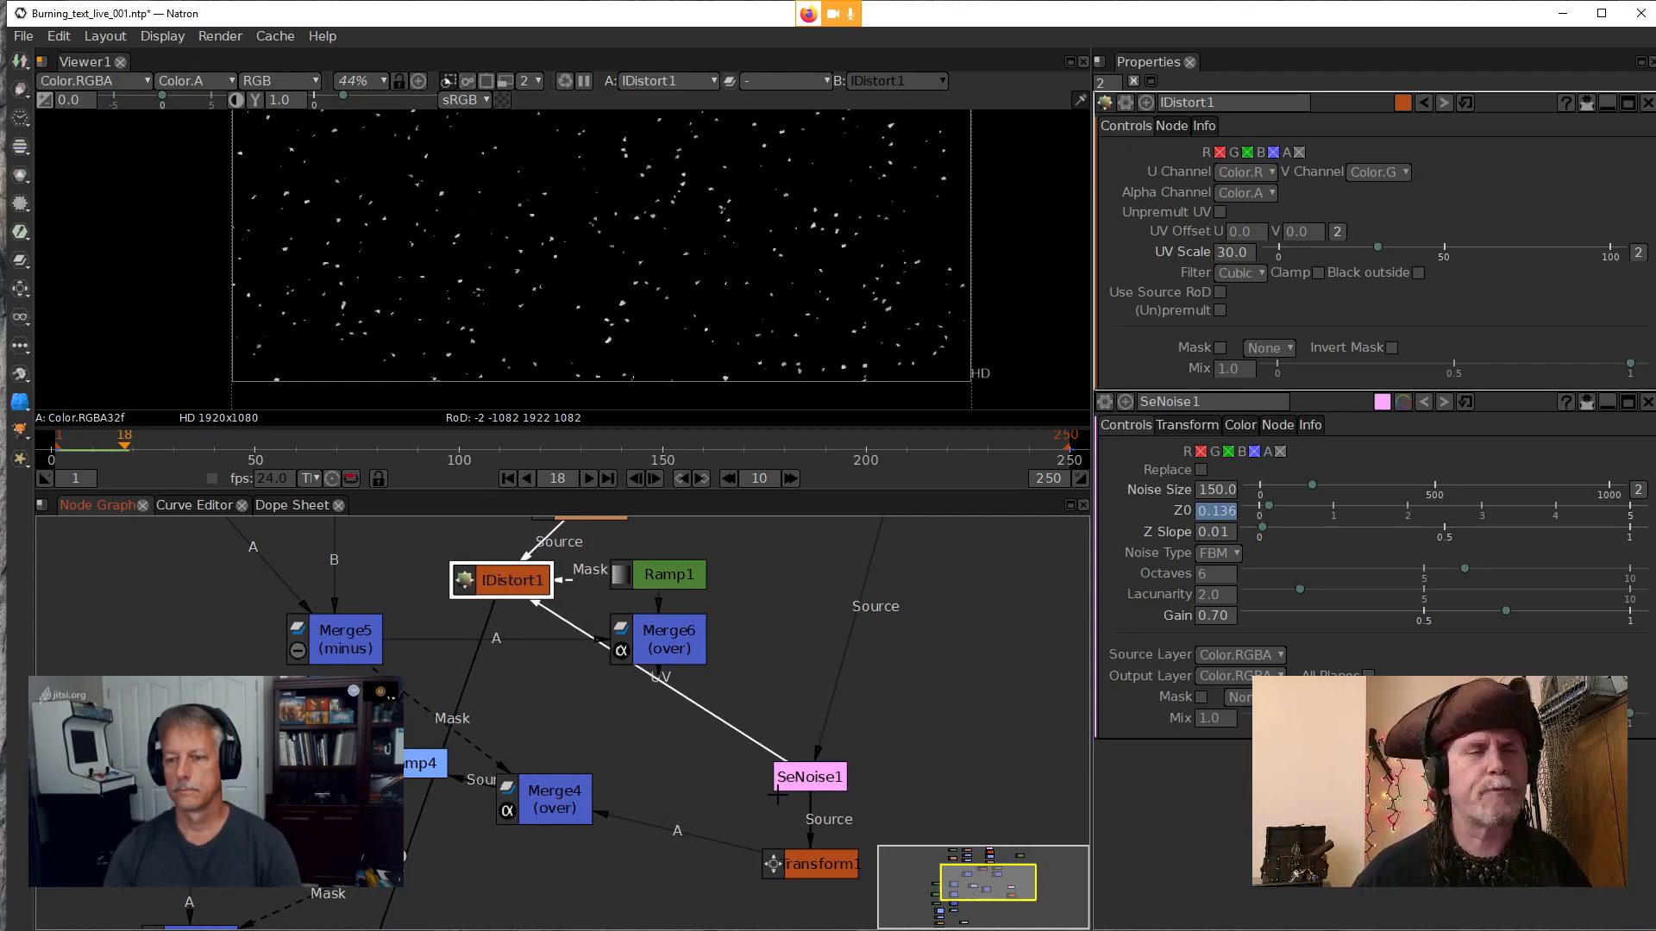
{"action": "left_click_drag", "start_coordinate": [558, 687], "coordinate": [537, 771]}
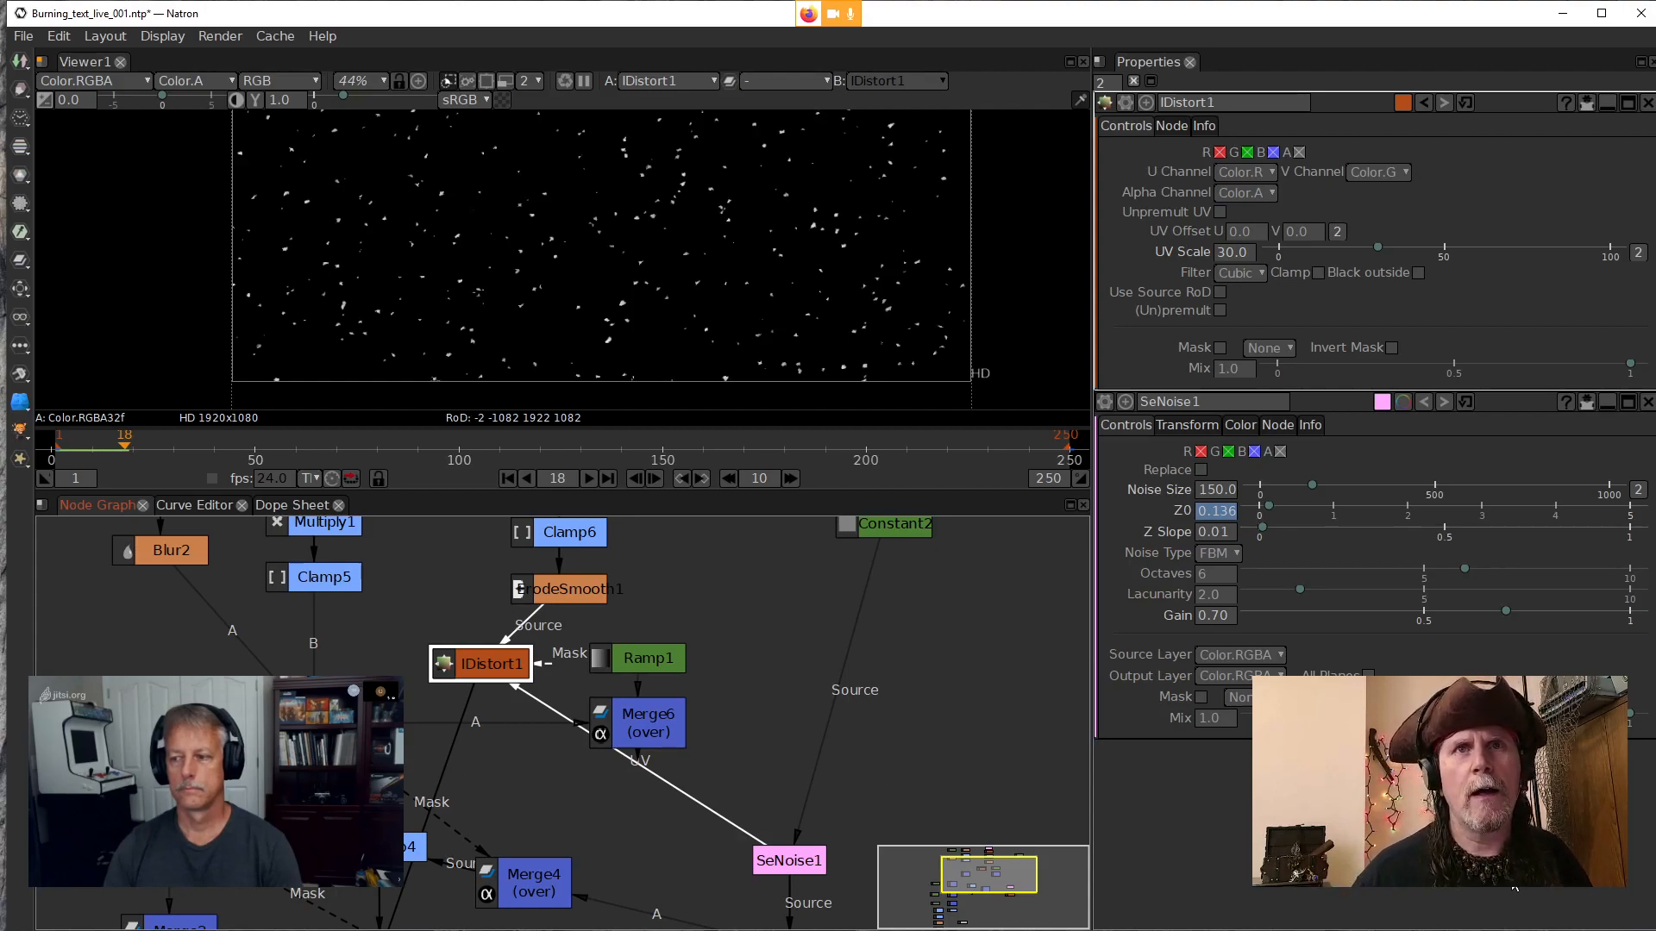
{"action": "key", "text": "alt+Tab"}
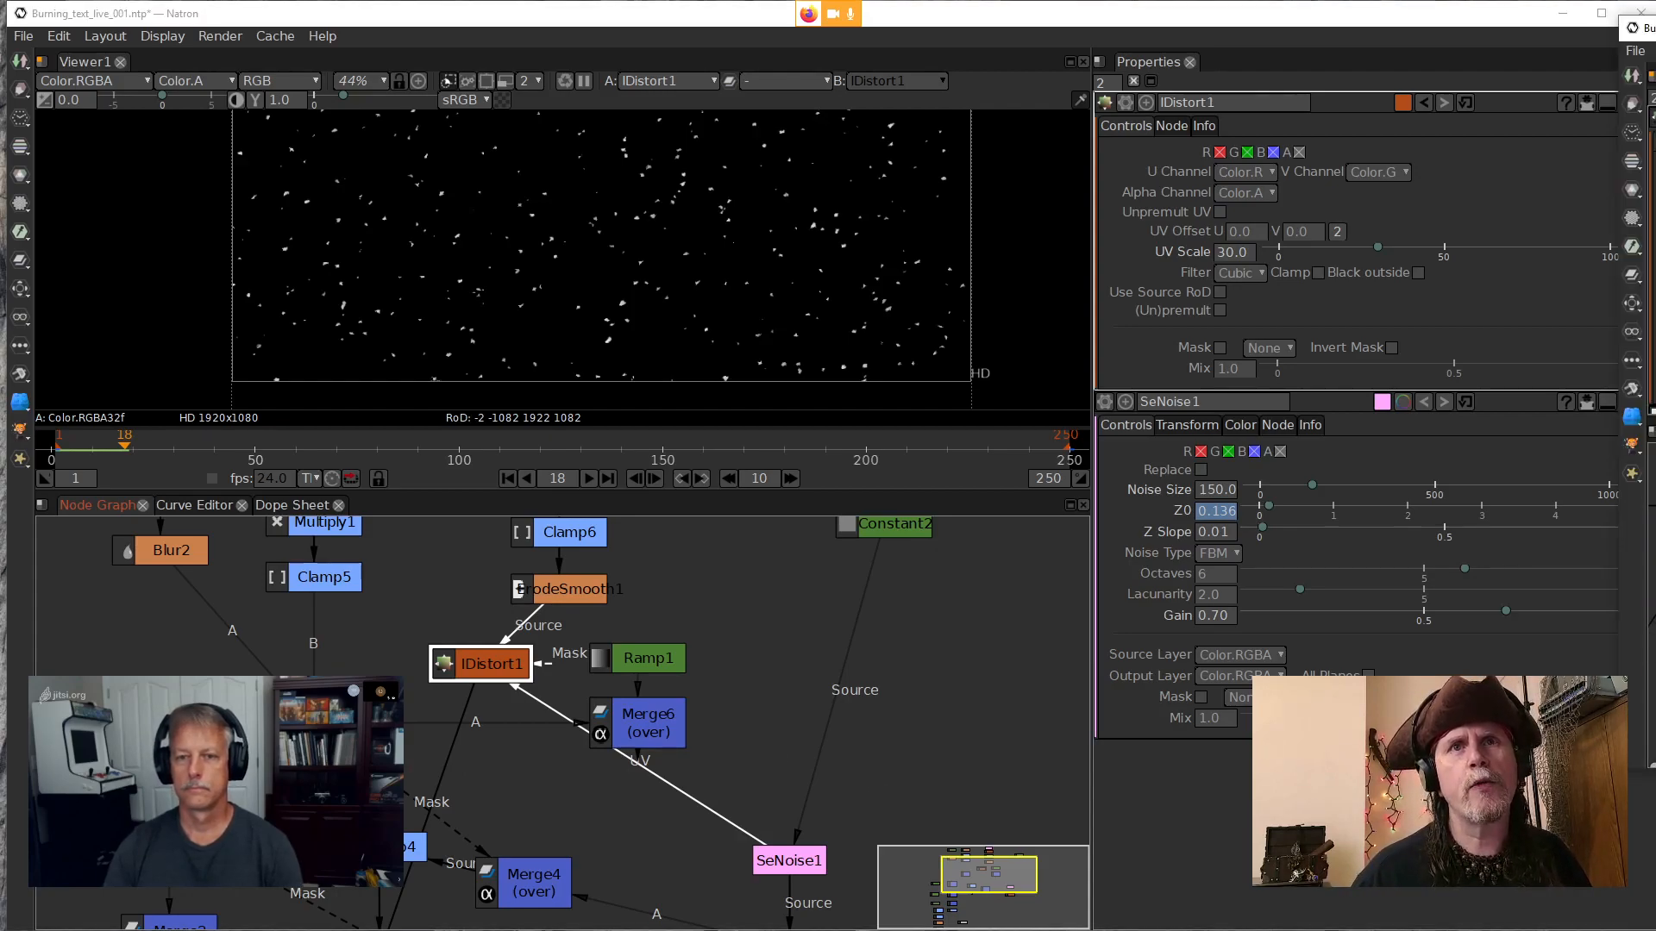
{"action": "scroll", "coordinate": [781, 305], "scroll_direction": "down", "scroll_amount": 6}
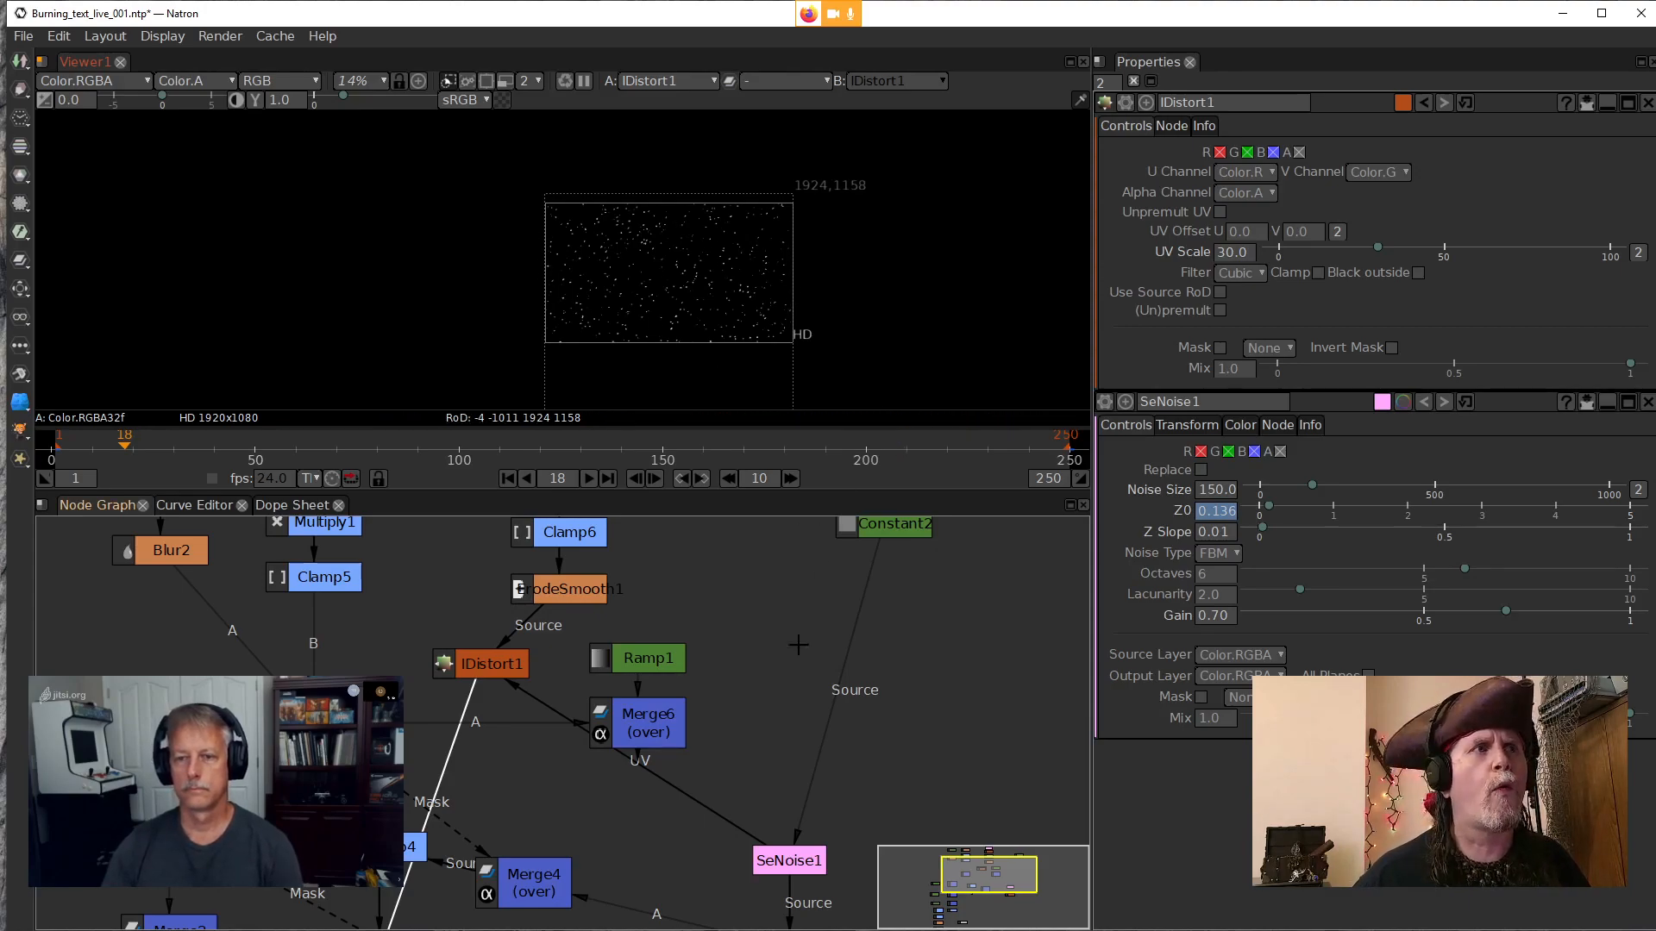
Reconnect Merge4's Mask input from Merge5 to IDistort1 and view Merge4's output
{"action": "left_click_drag", "start_coordinate": [698, 822], "coordinate": [813, 693]}
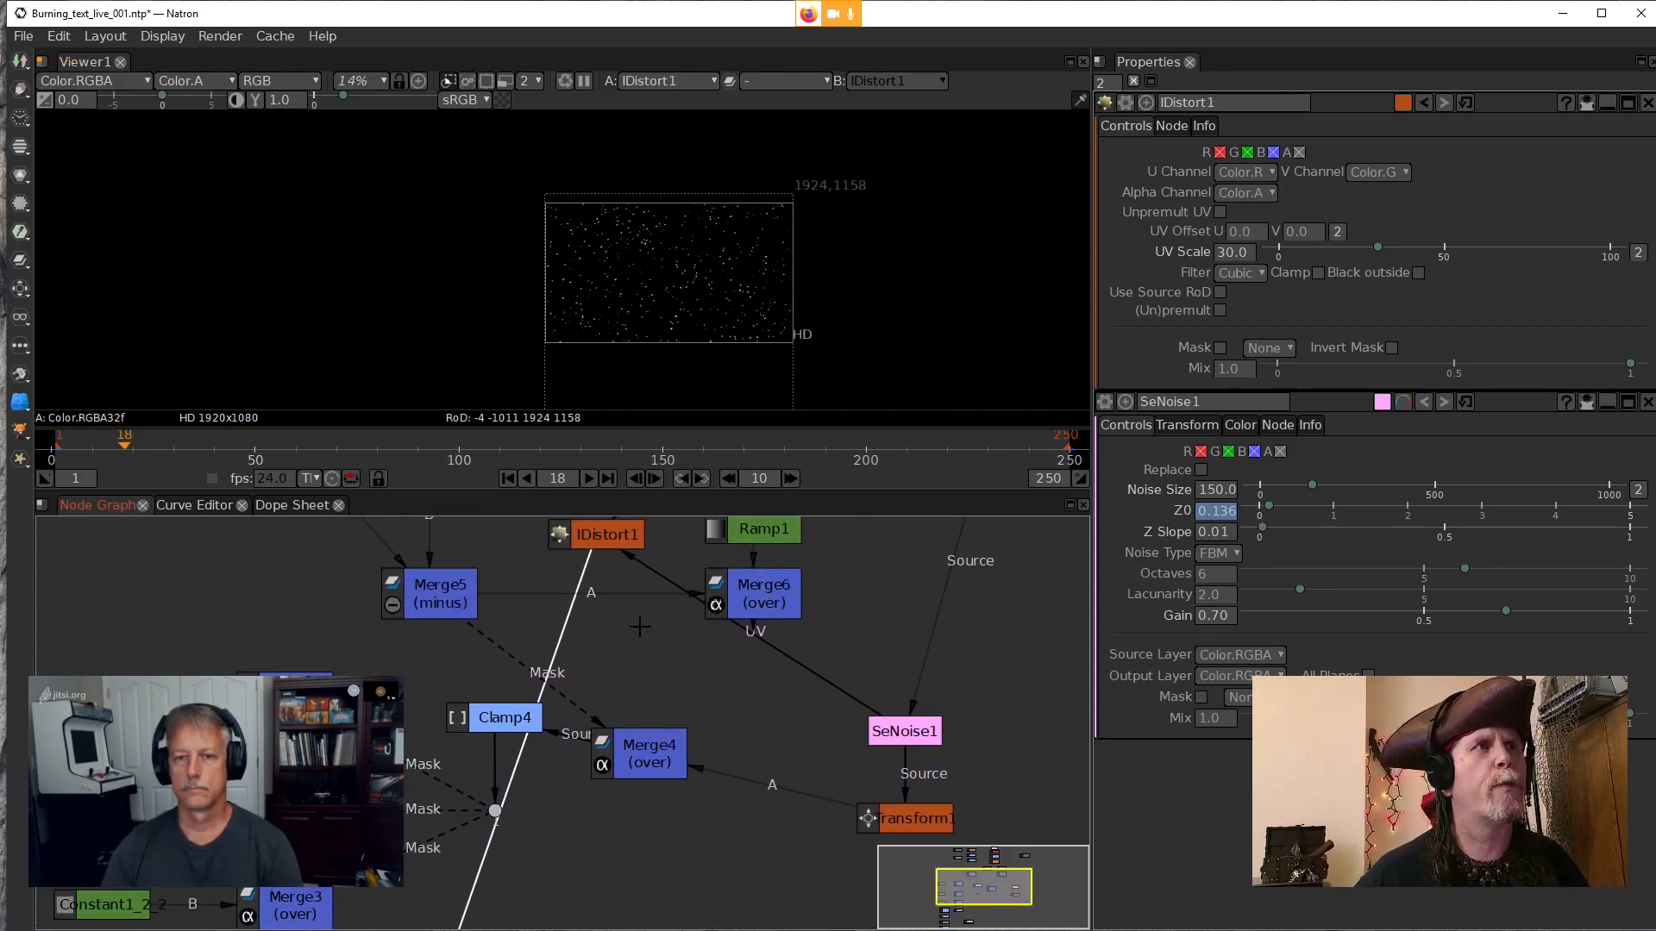
{"action": "left_click_drag", "start_coordinate": [639, 625], "coordinate": [629, 685]}
{"action": "left_click_drag", "start_coordinate": [571, 765], "coordinate": [591, 614]}
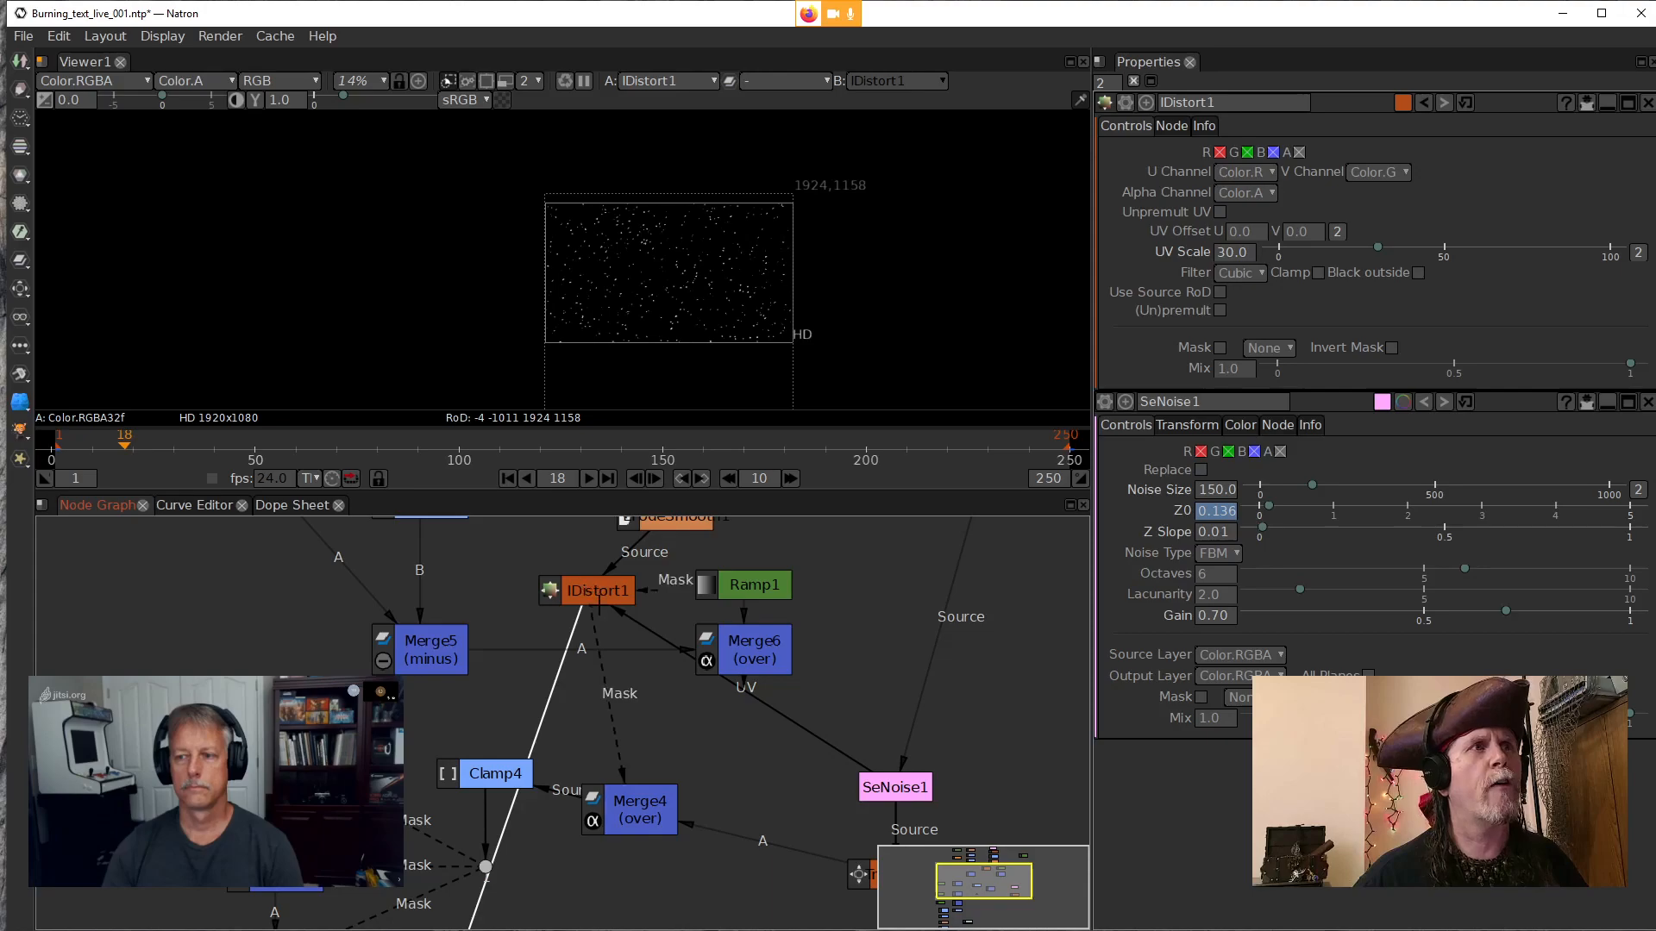
{"action": "left_click", "coordinate": [641, 797]}
{"action": "key", "text": "1"}
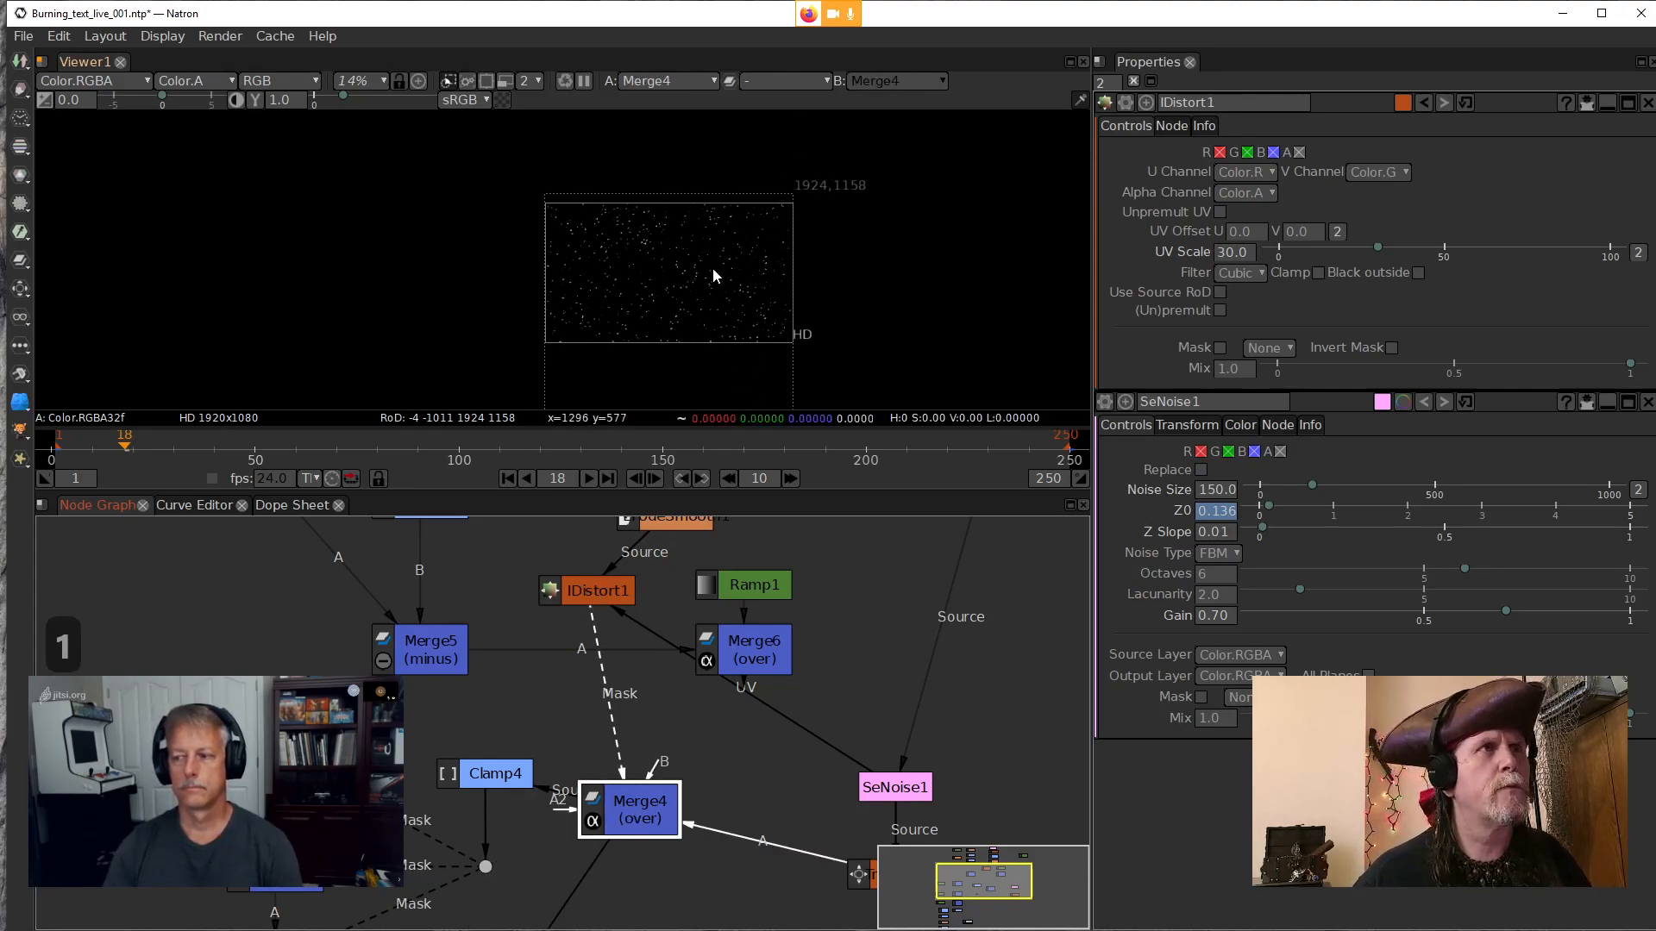
View Clamp1's output and inspect the coloured sparks up close
{"action": "left_click_drag", "start_coordinate": [564, 863], "coordinate": [586, 518]}
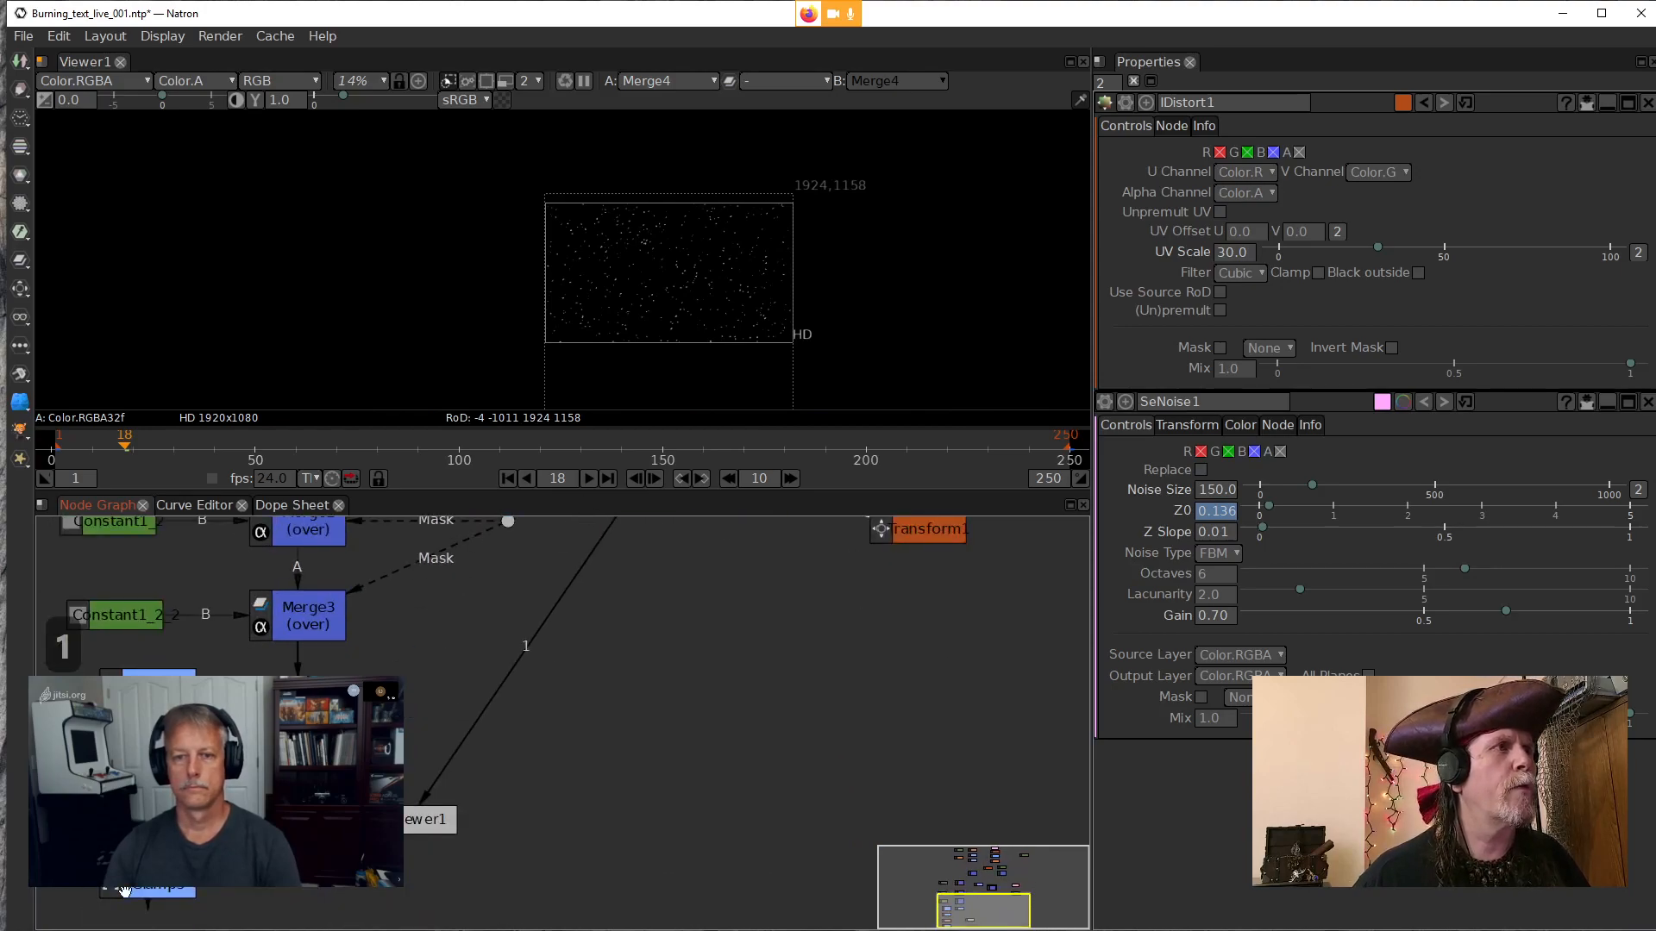
{"action": "key", "text": "Tab"}
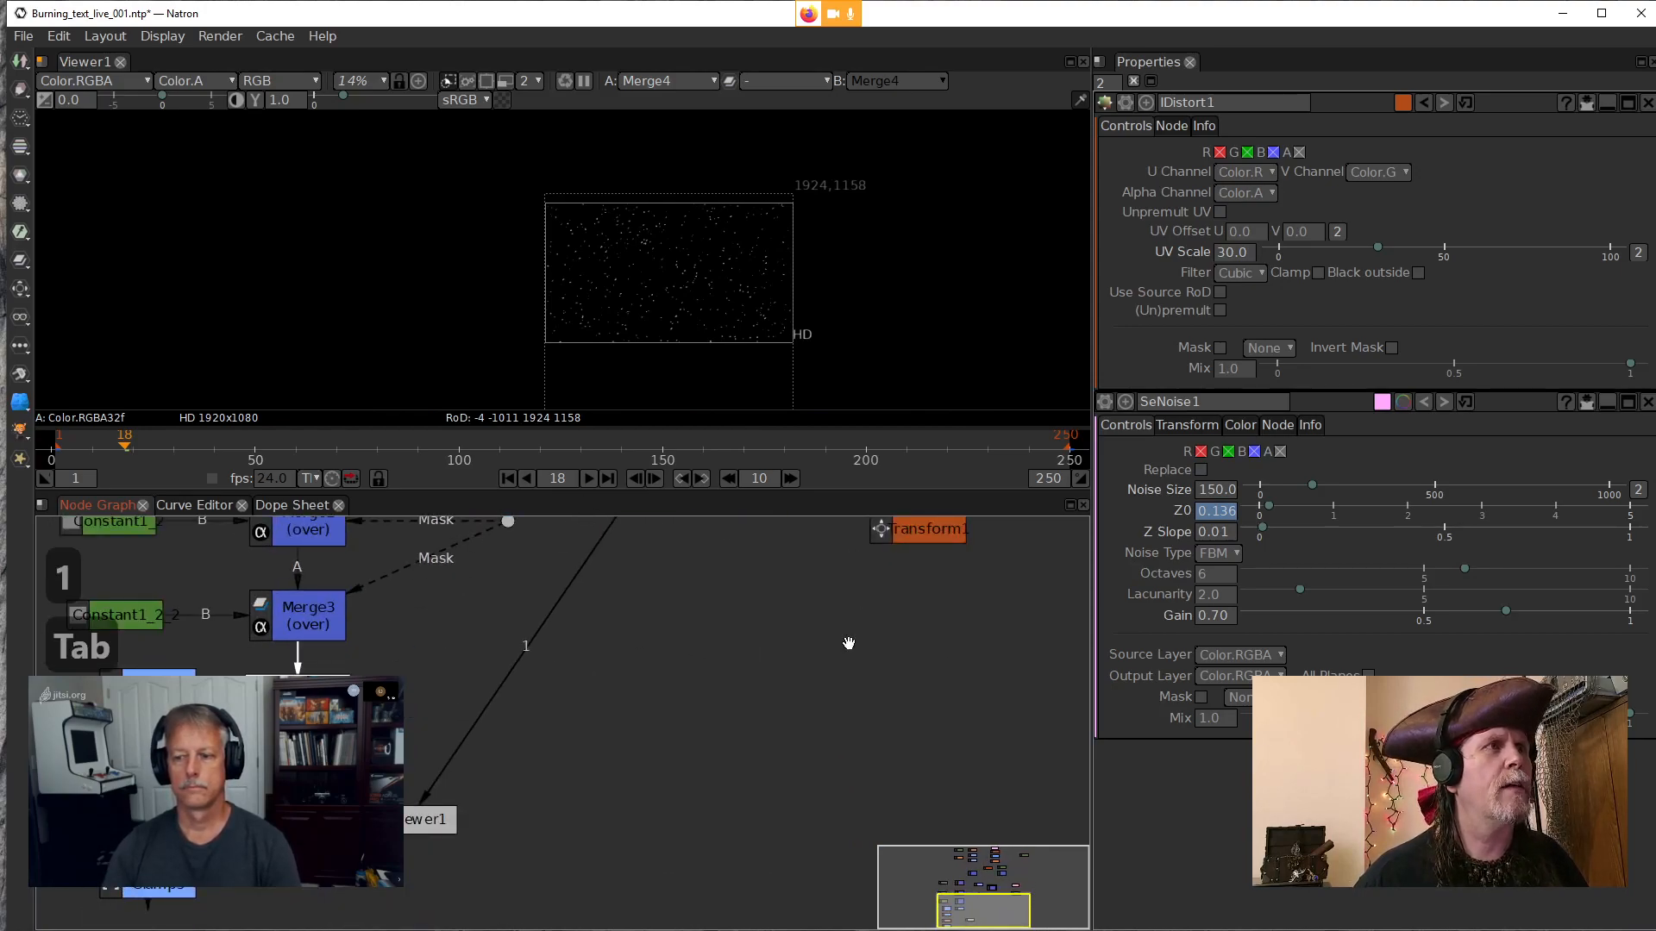
{"action": "key", "text": "Escape"}
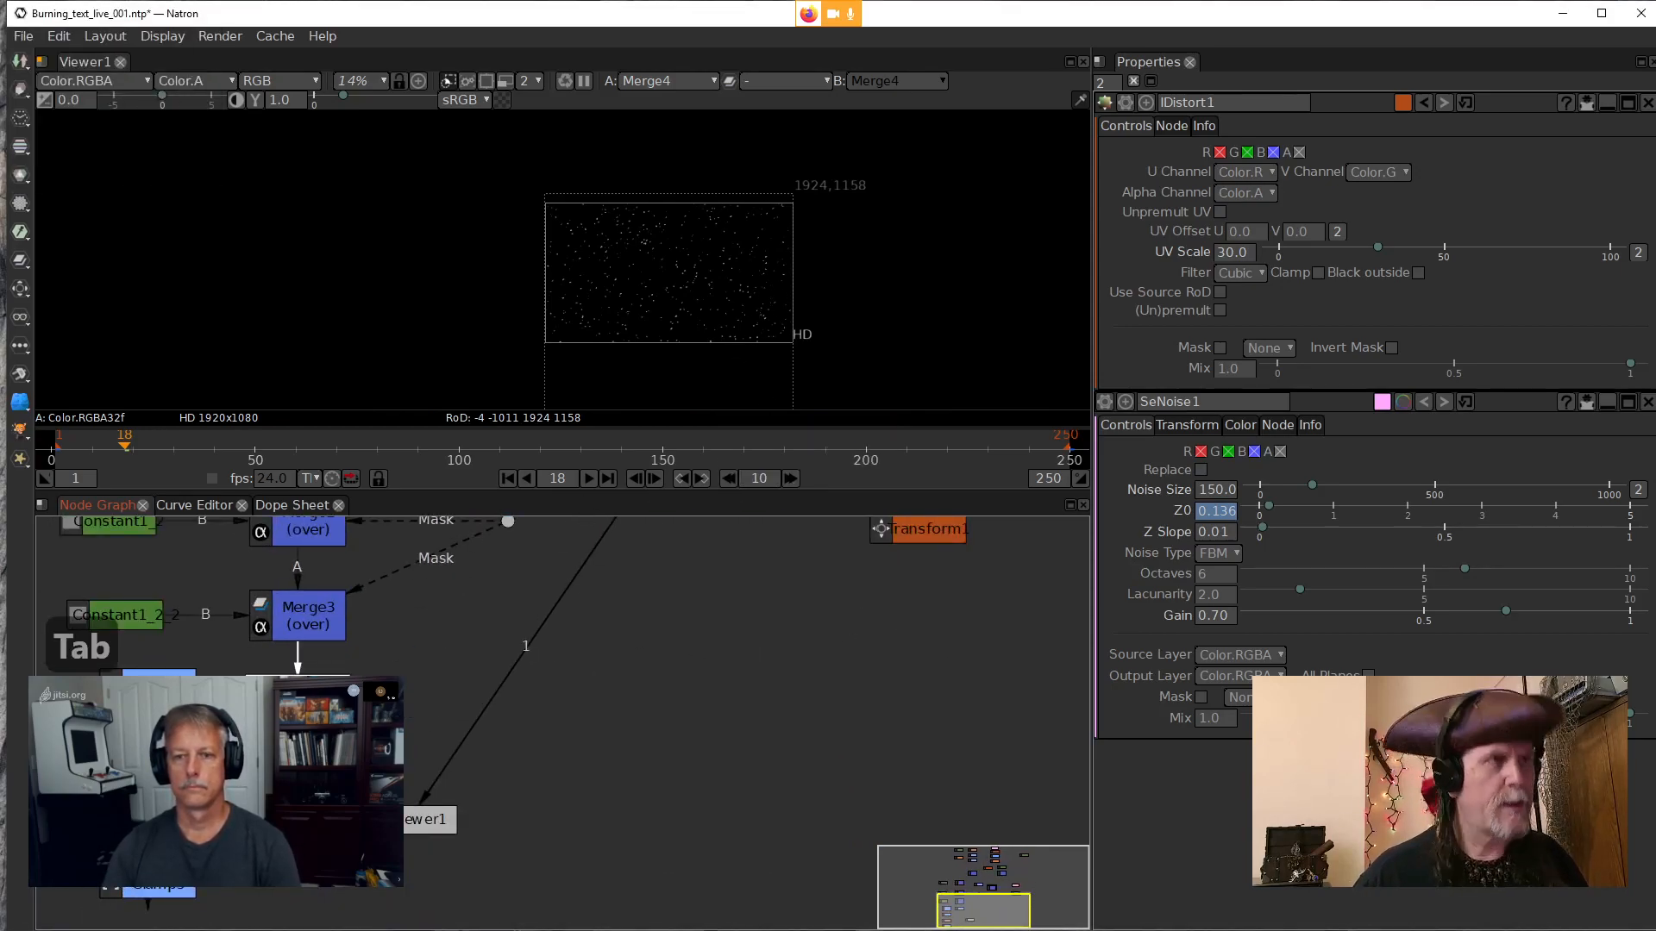
{"action": "key", "text": "1"}
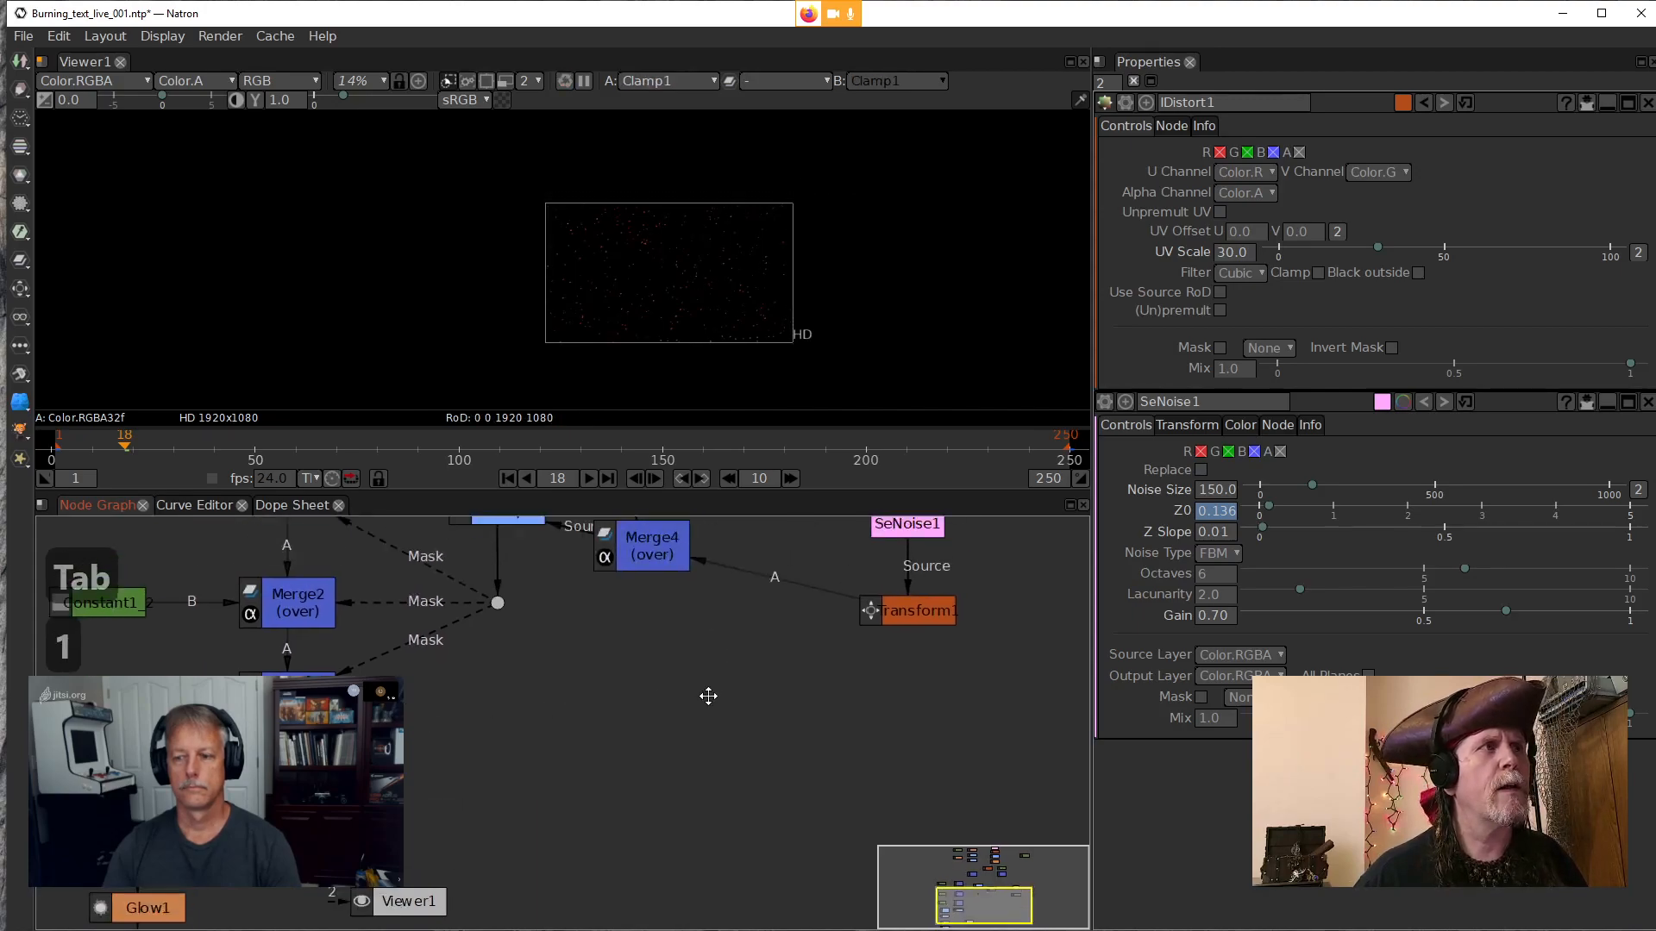
{"action": "scroll", "coordinate": [695, 297], "scroll_direction": "up", "scroll_amount": 6}
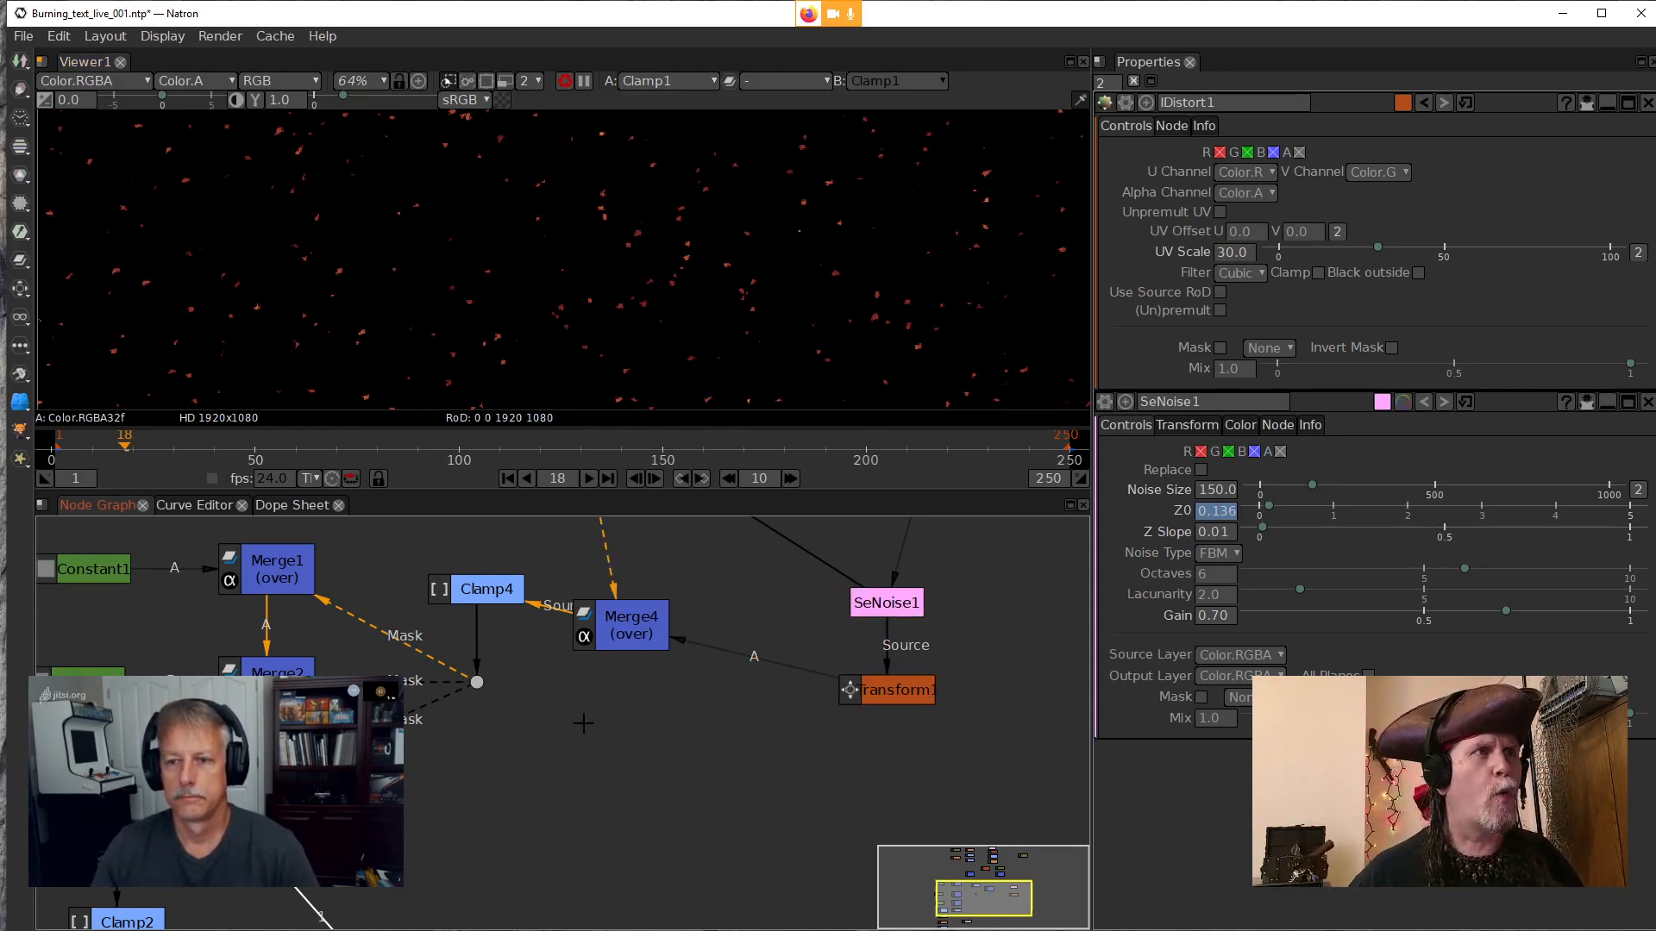
View the outputs of Merge4, Blur1 and Text1 in turn to trace the text and mask branches
{"action": "left_click", "coordinate": [651, 642]}
{"action": "key", "text": "1"}
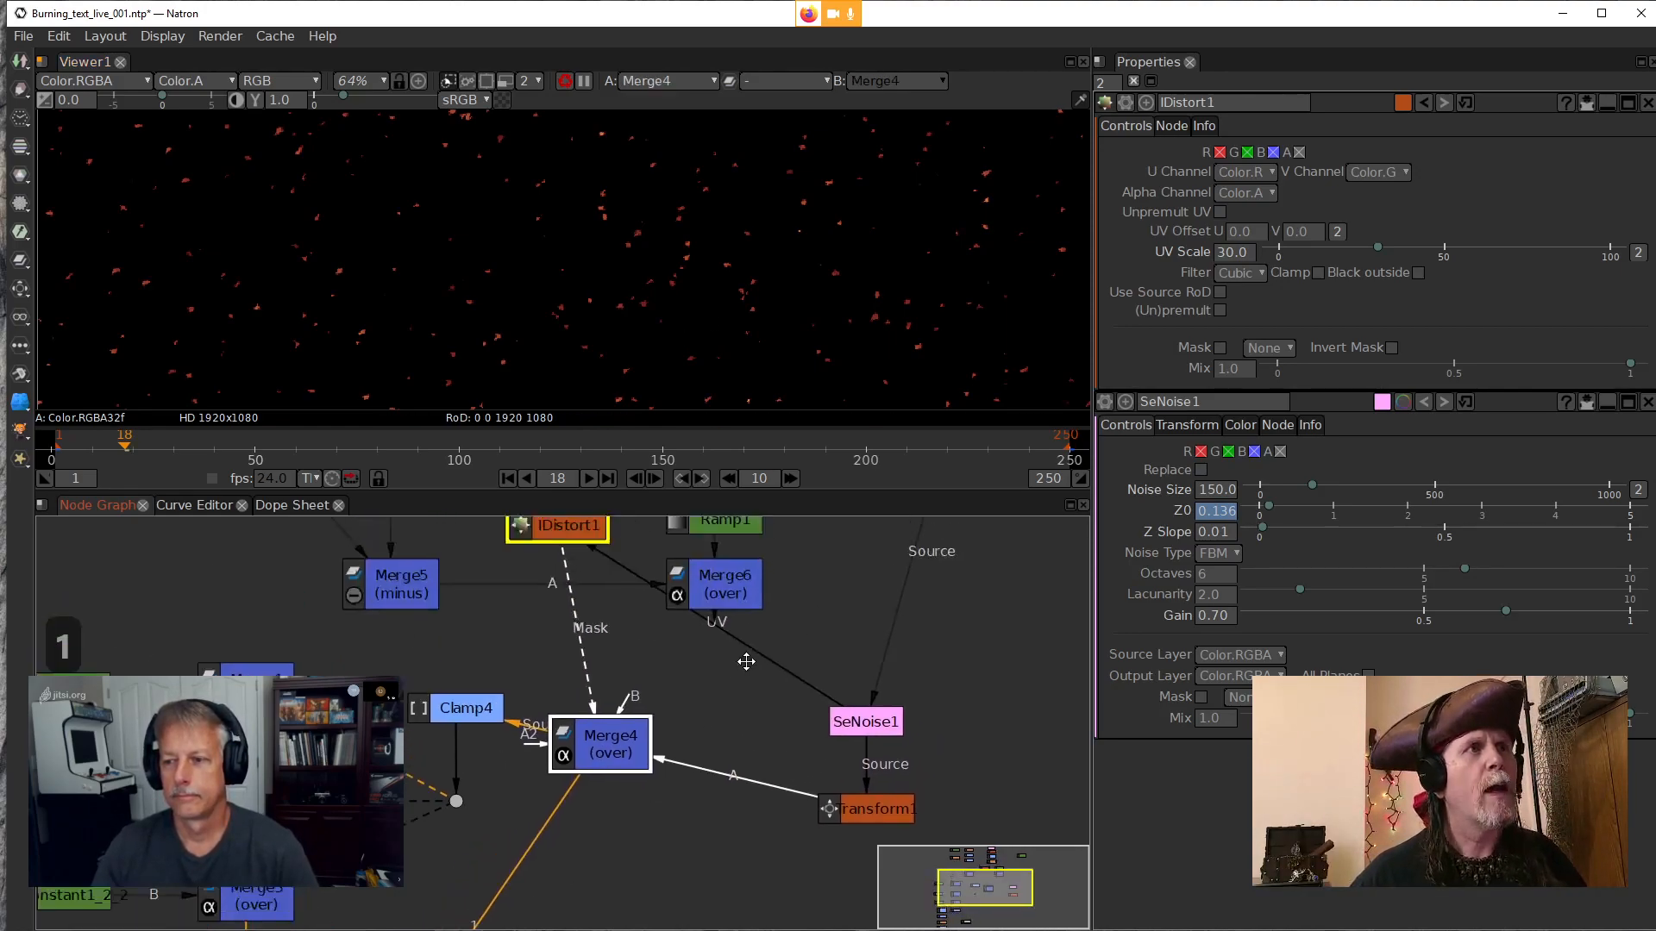
{"action": "scroll", "coordinate": [662, 702], "scroll_direction": "down", "scroll_amount": 3}
{"action": "left_click_drag", "start_coordinate": [599, 665], "coordinate": [603, 765]}
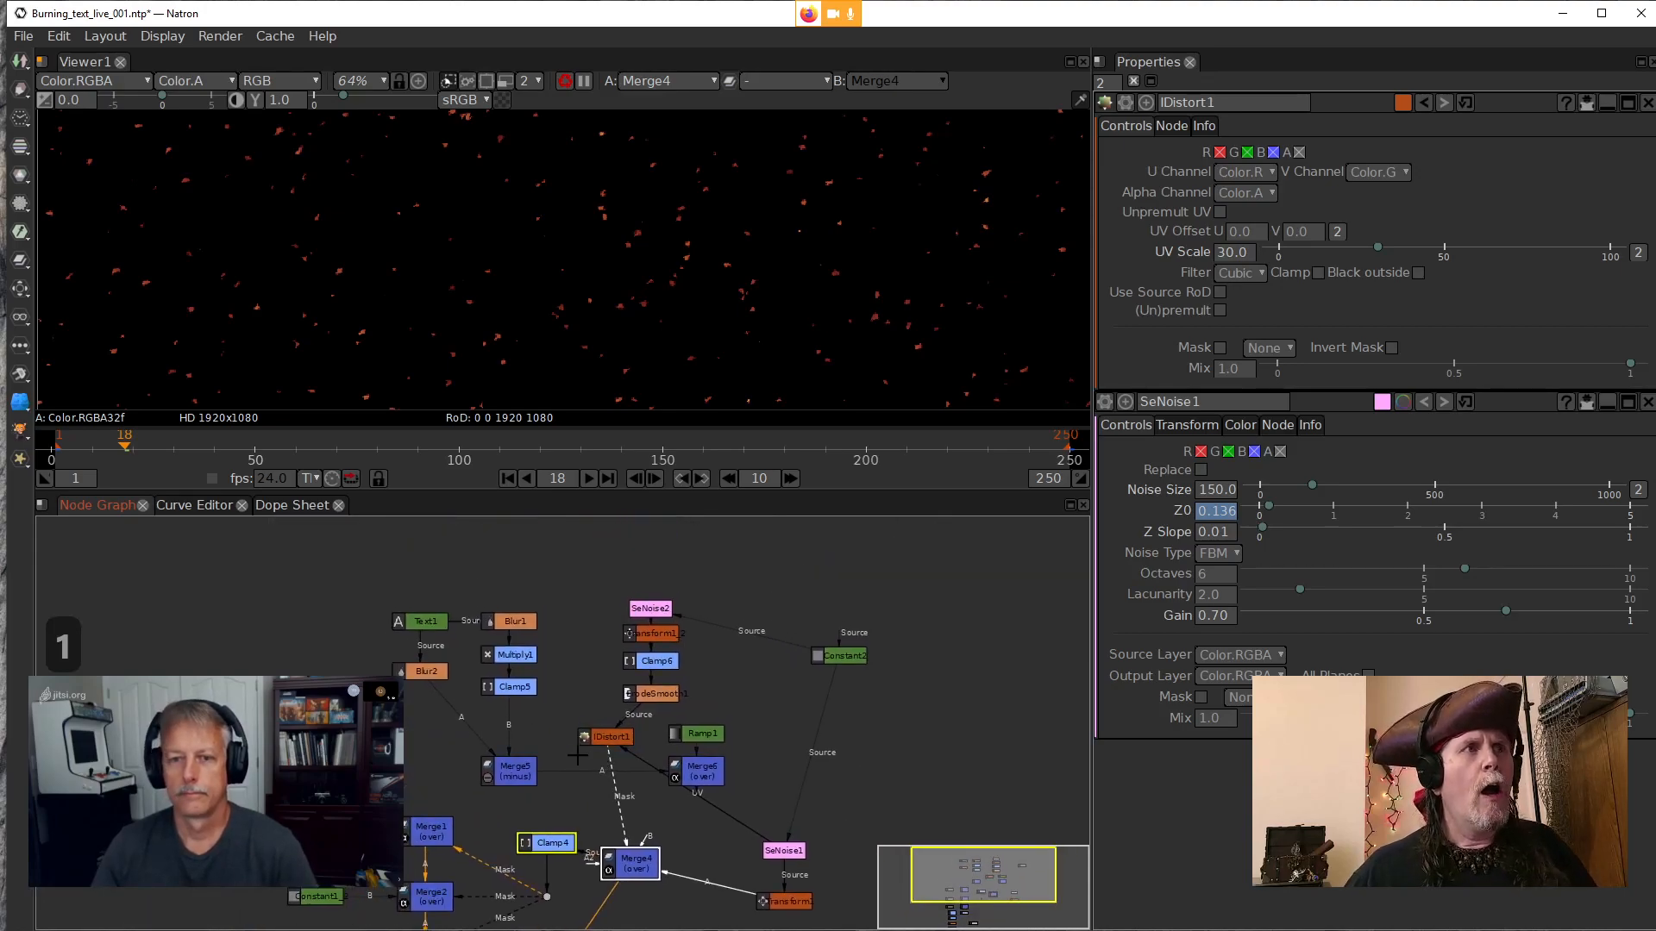
{"action": "left_click", "coordinate": [500, 618]}
{"action": "key", "text": "1"}
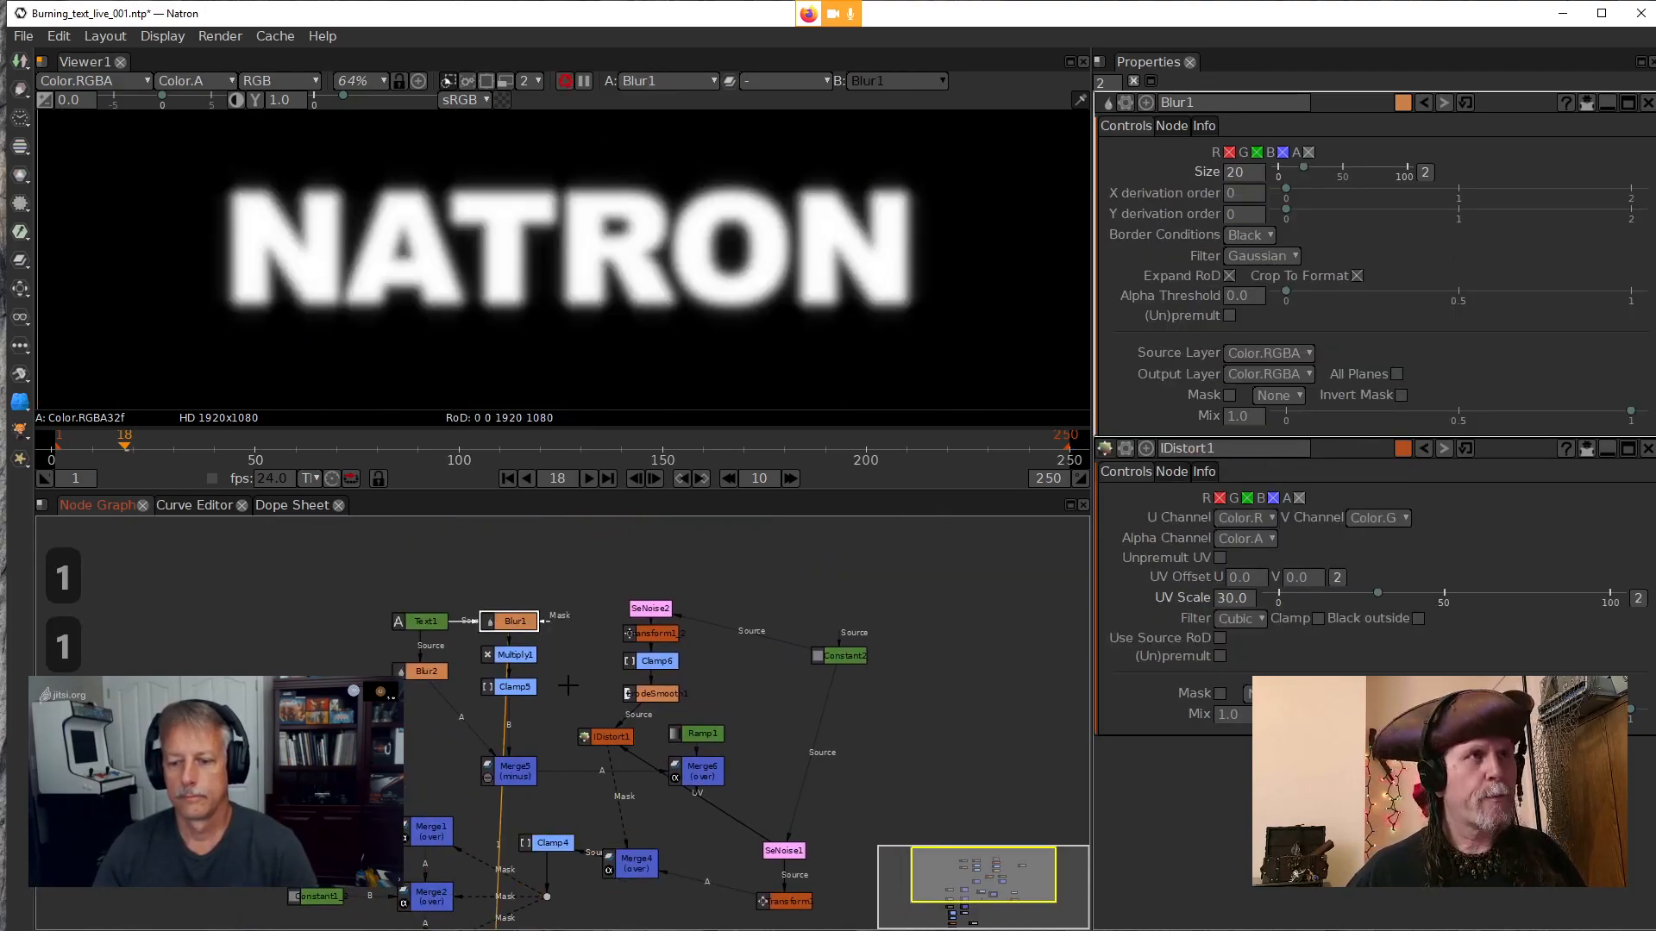
{"action": "left_click_drag", "start_coordinate": [727, 752], "coordinate": [748, 734]}
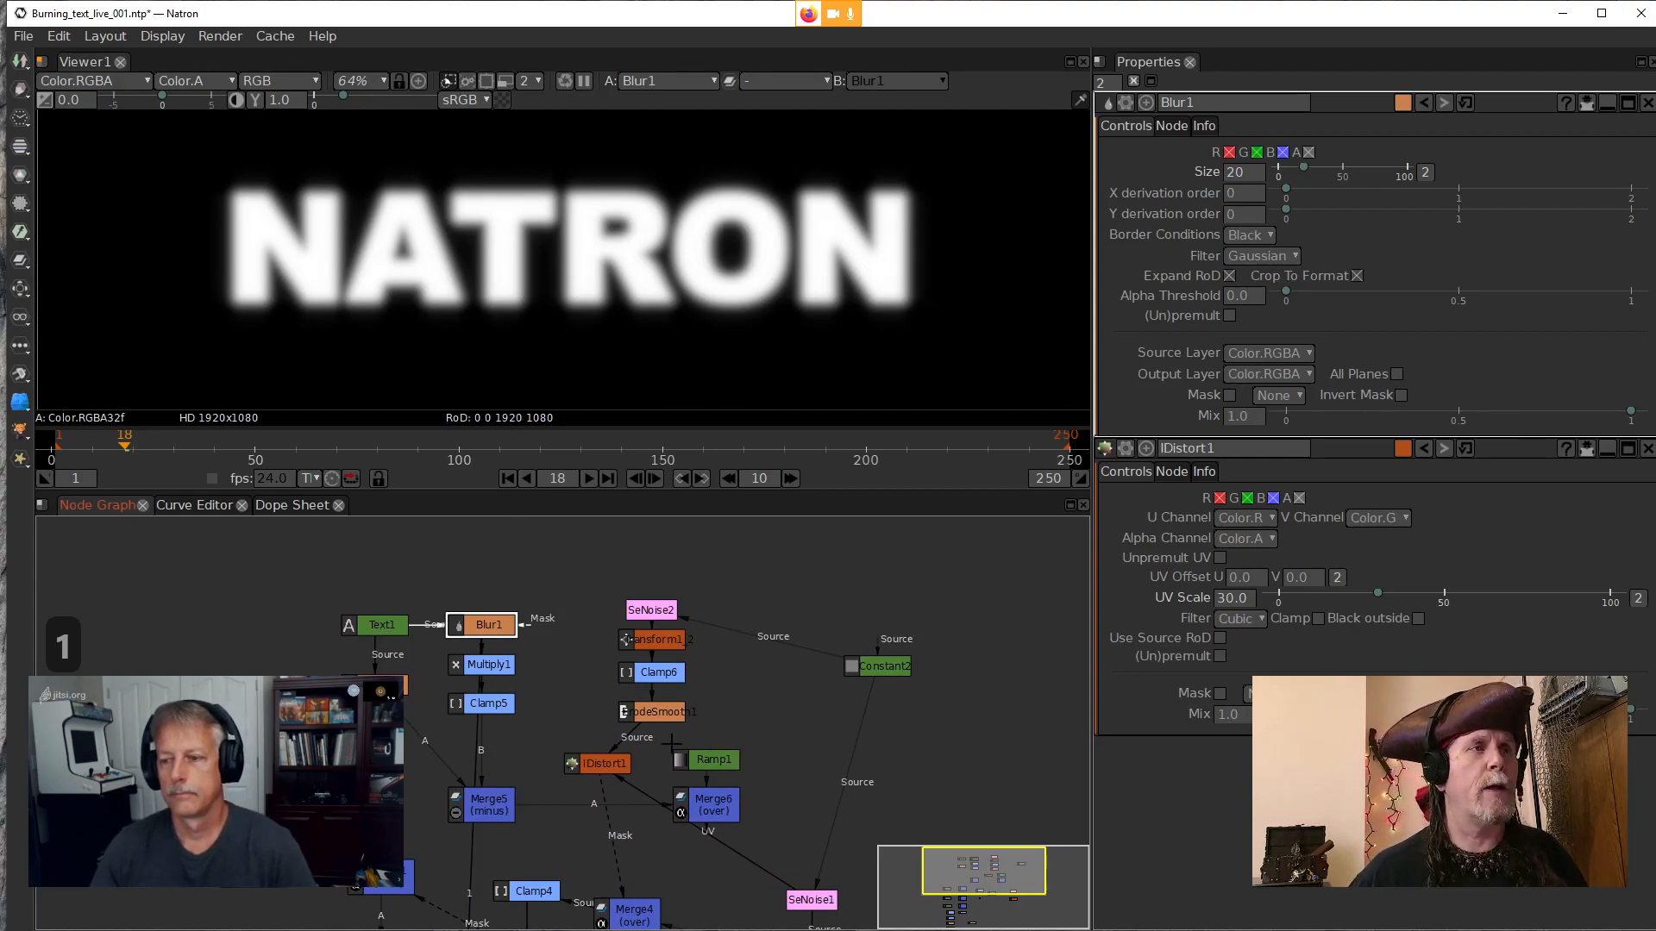
{"action": "left_click", "coordinate": [383, 626]}
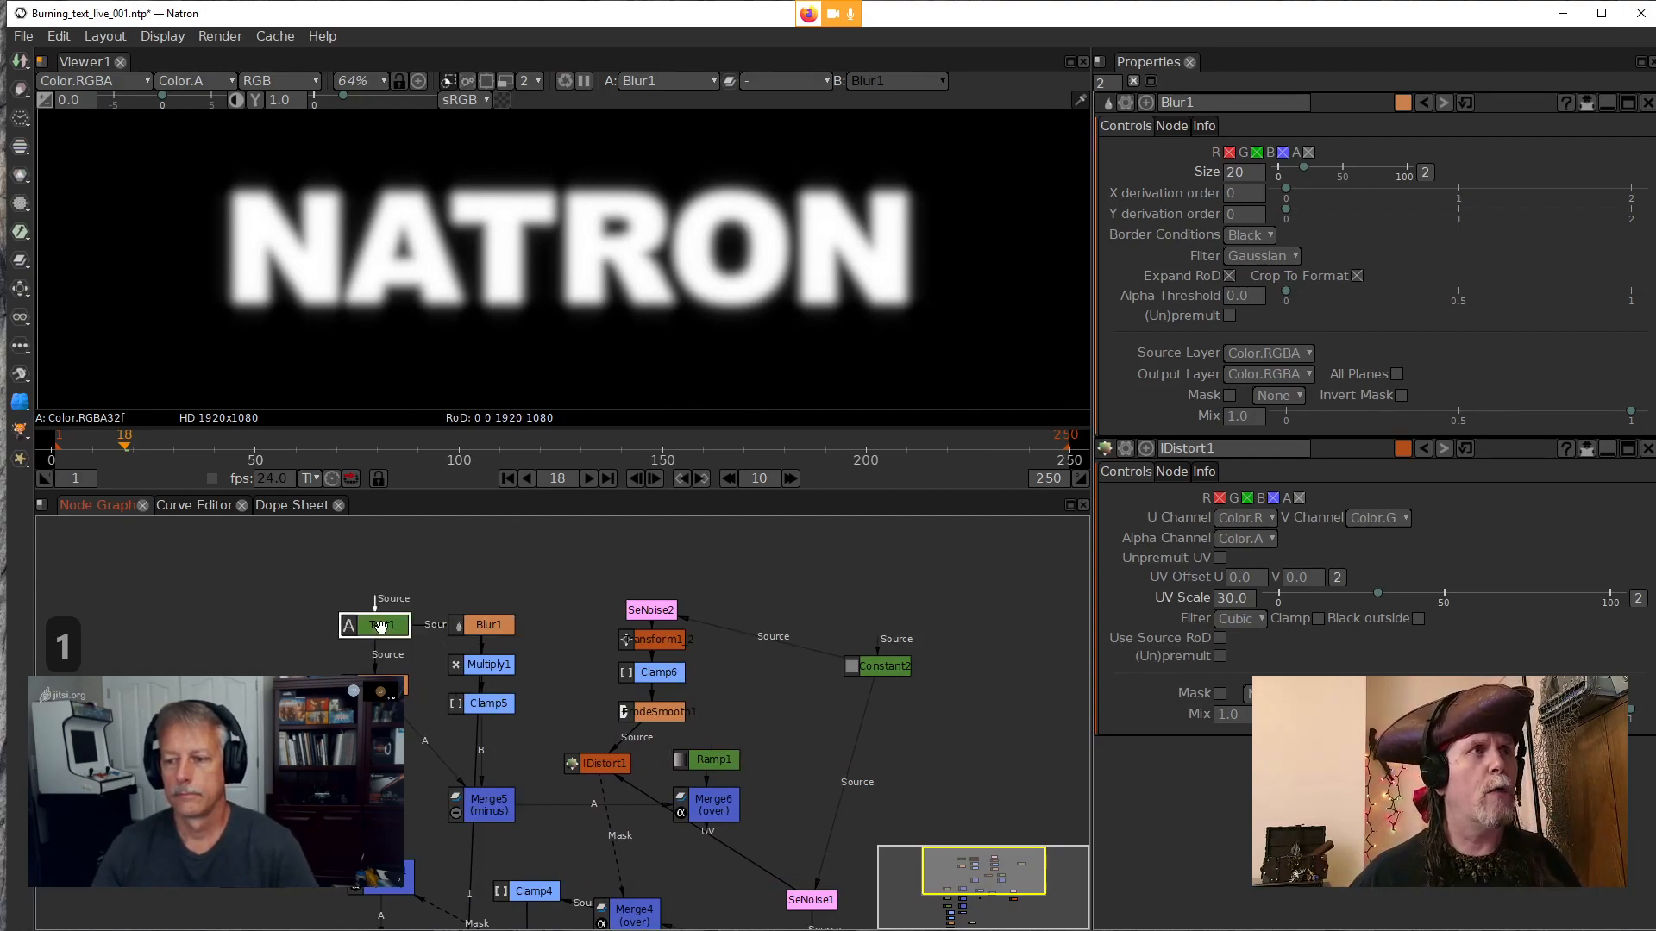
{"action": "key", "text": "1"}
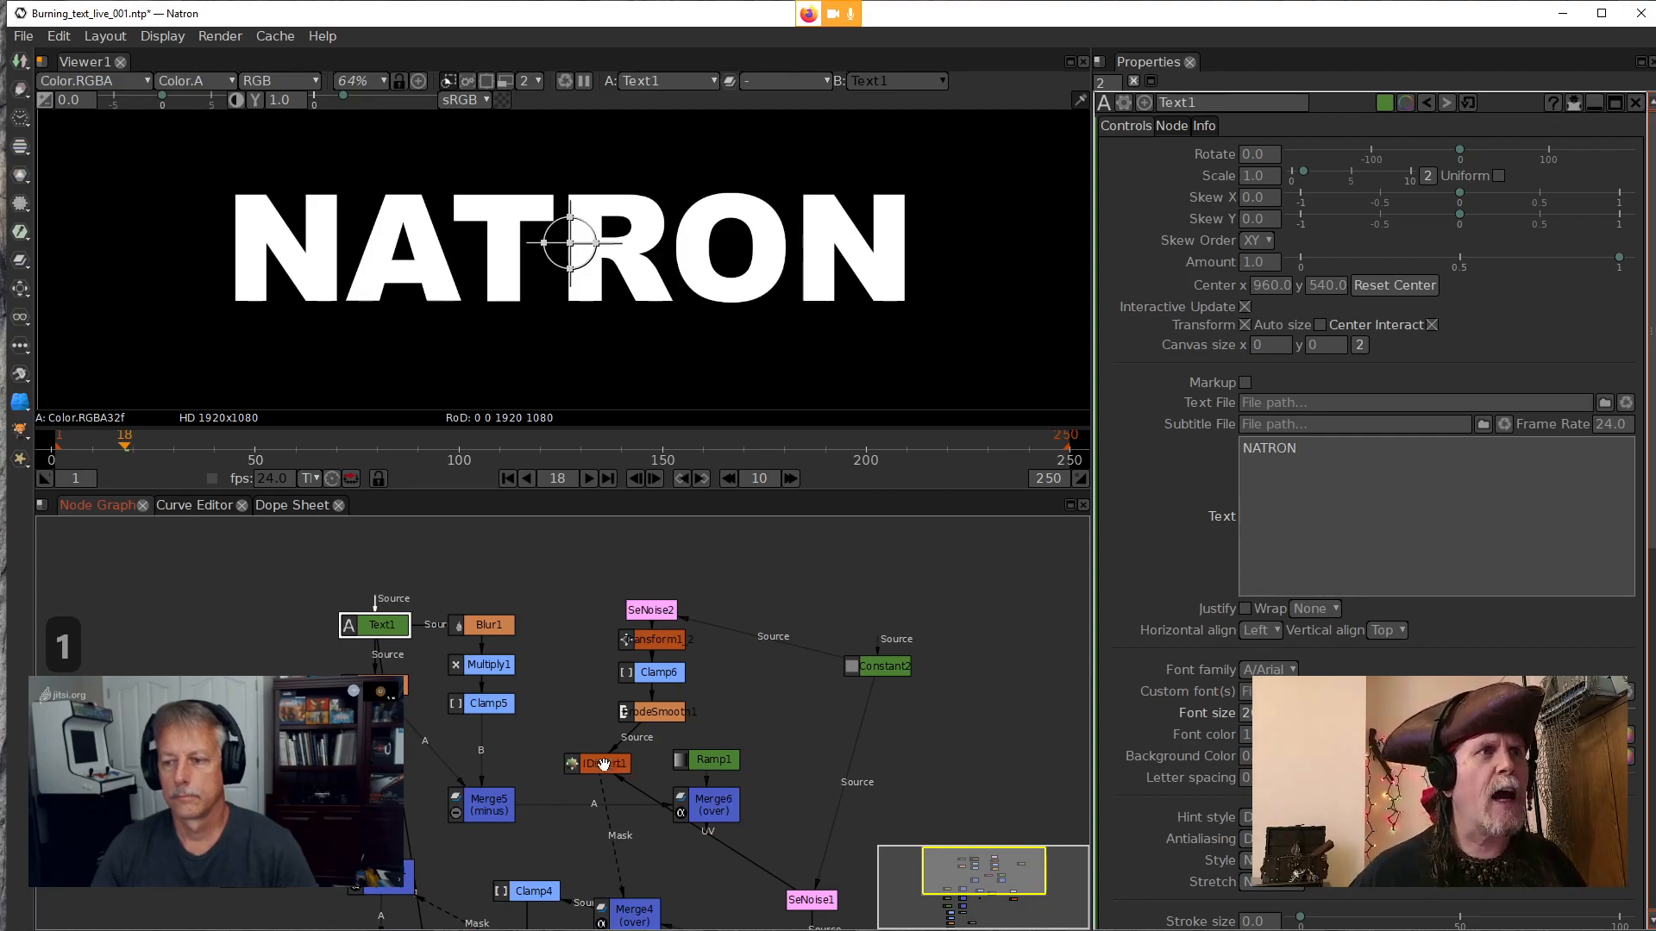
Move IDistort1 into line above Merge4 and open the node search to add another node
{"action": "left_click_drag", "start_coordinate": [604, 764], "coordinate": [631, 762]}
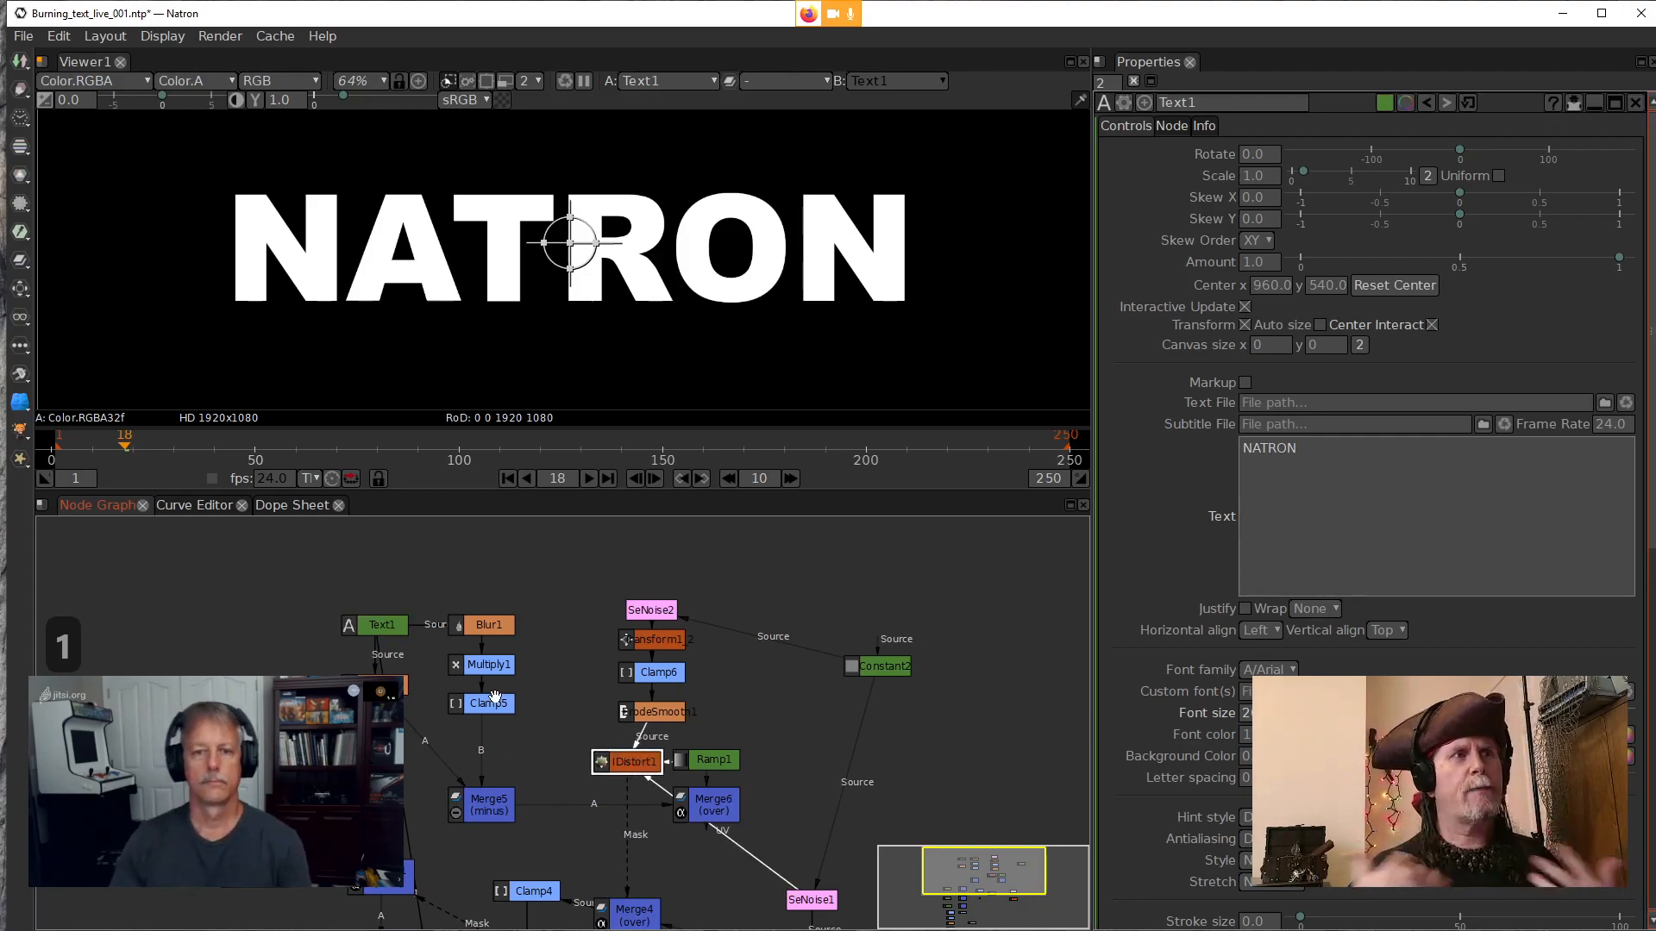
{"action": "left_click", "coordinate": [604, 725]}
{"action": "key", "text": "Tab"}
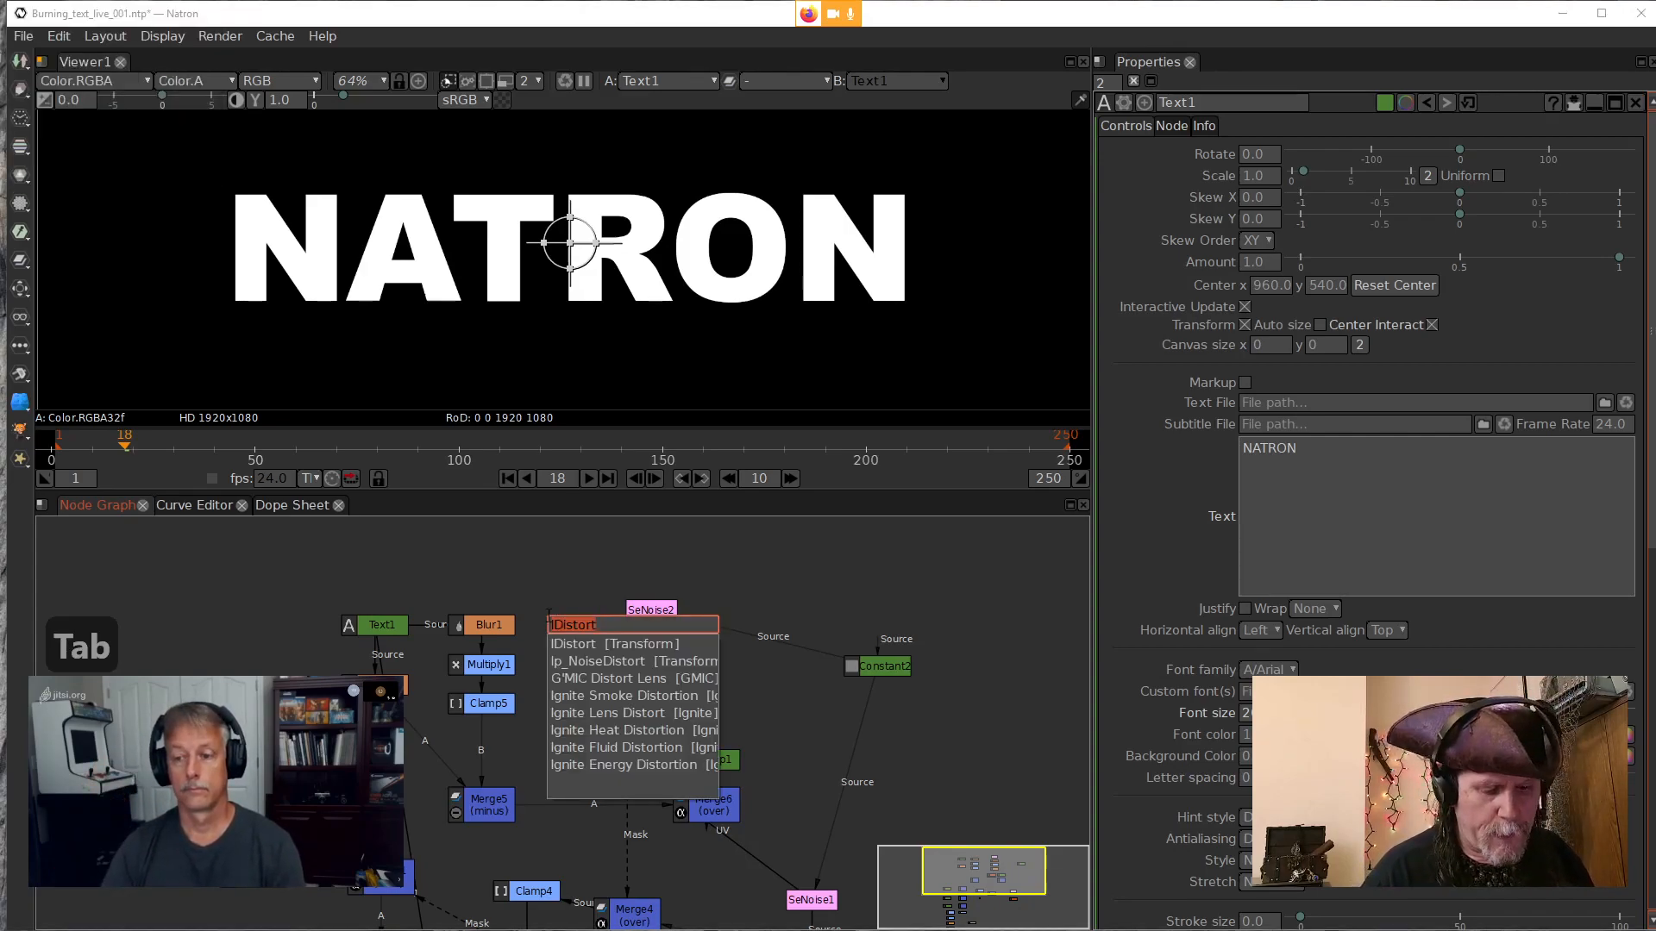
Add an unconnected Roto node to the node graph, place it between Blur1 and SeNoise2, and save the project
{"action": "type", "text": "roto"}
{"action": "left_click", "coordinate": [664, 647]}
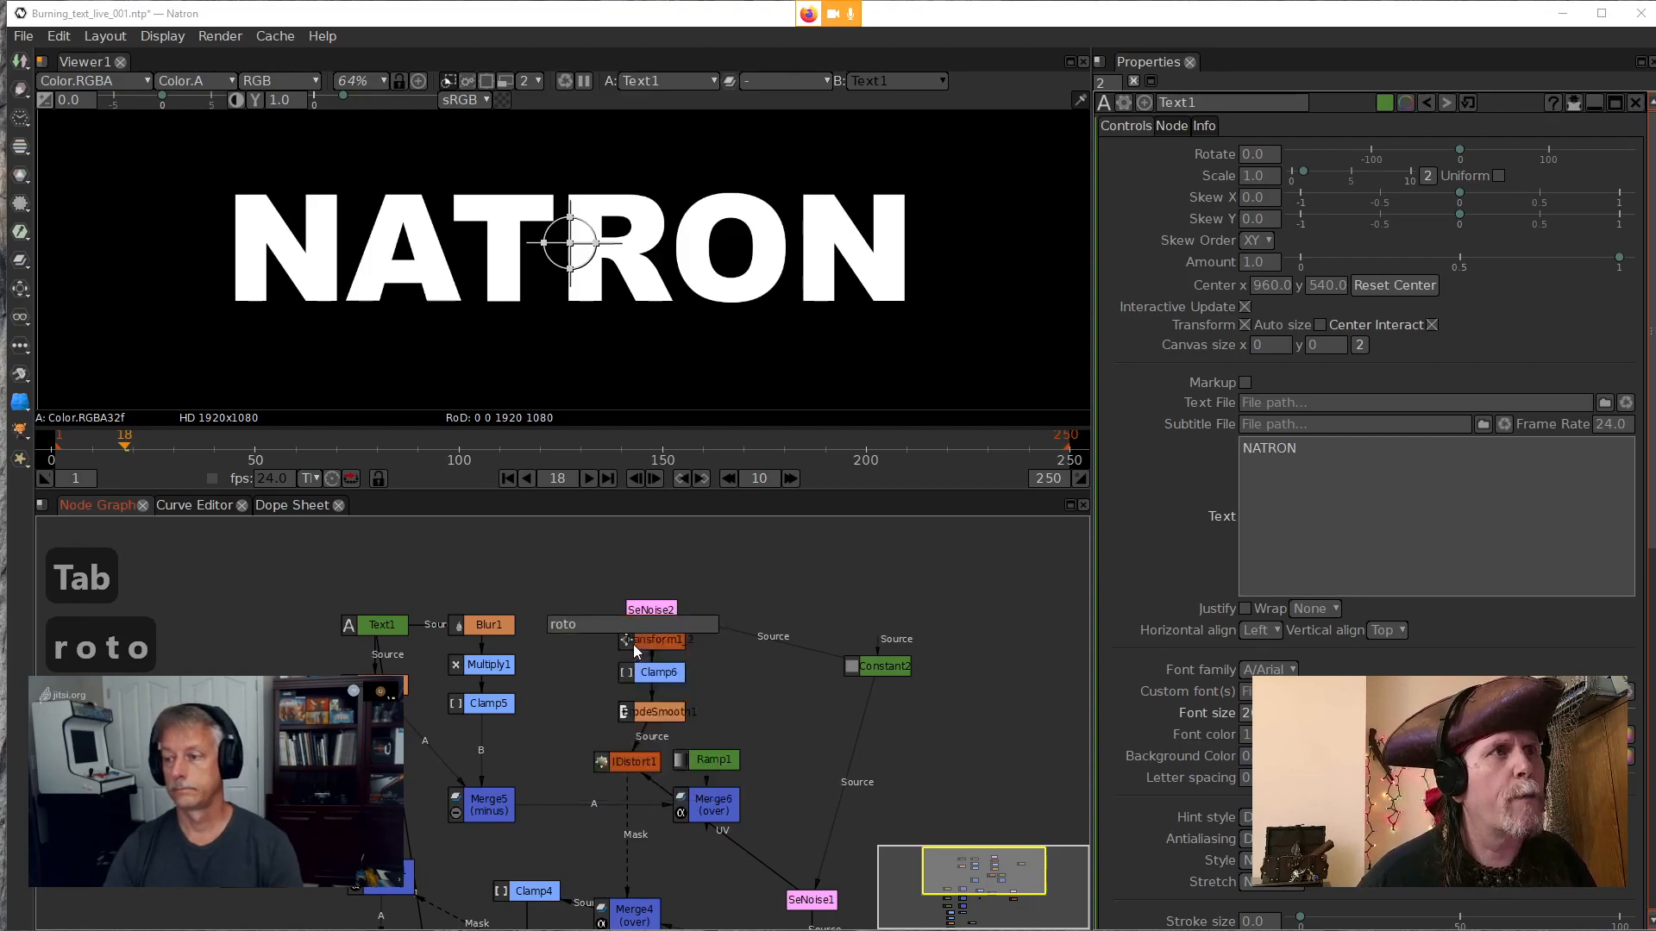
{"action": "left_click_drag", "start_coordinate": [671, 658], "coordinate": [574, 620]}
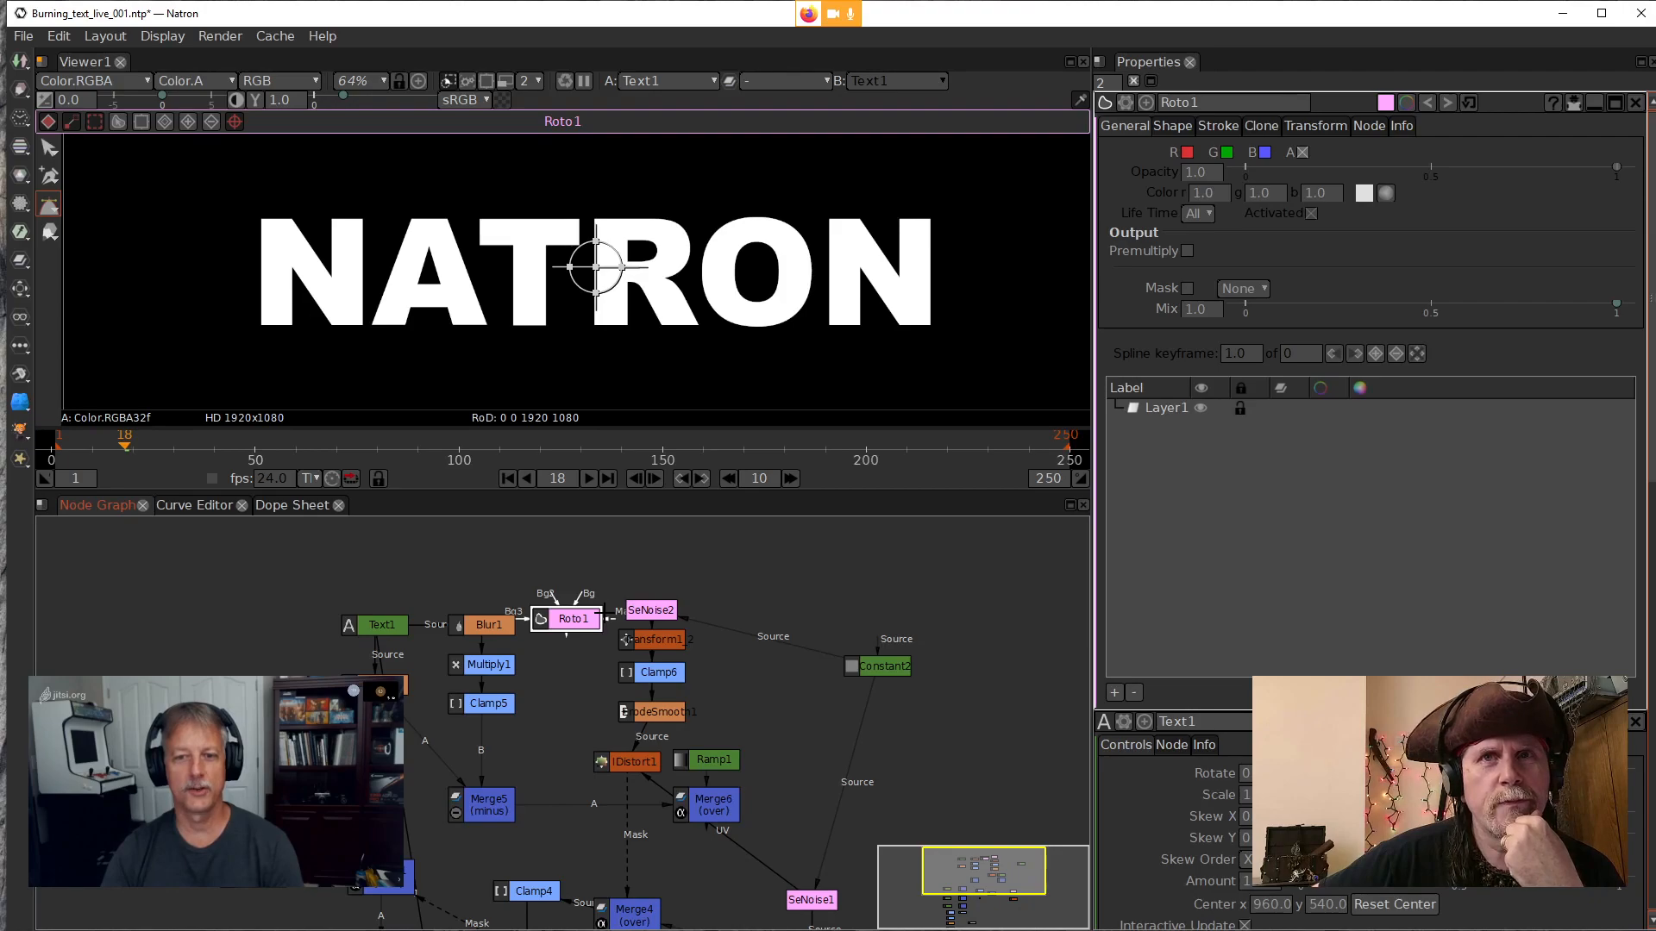
{"action": "left_click_drag", "start_coordinate": [578, 629], "coordinate": [577, 629]}
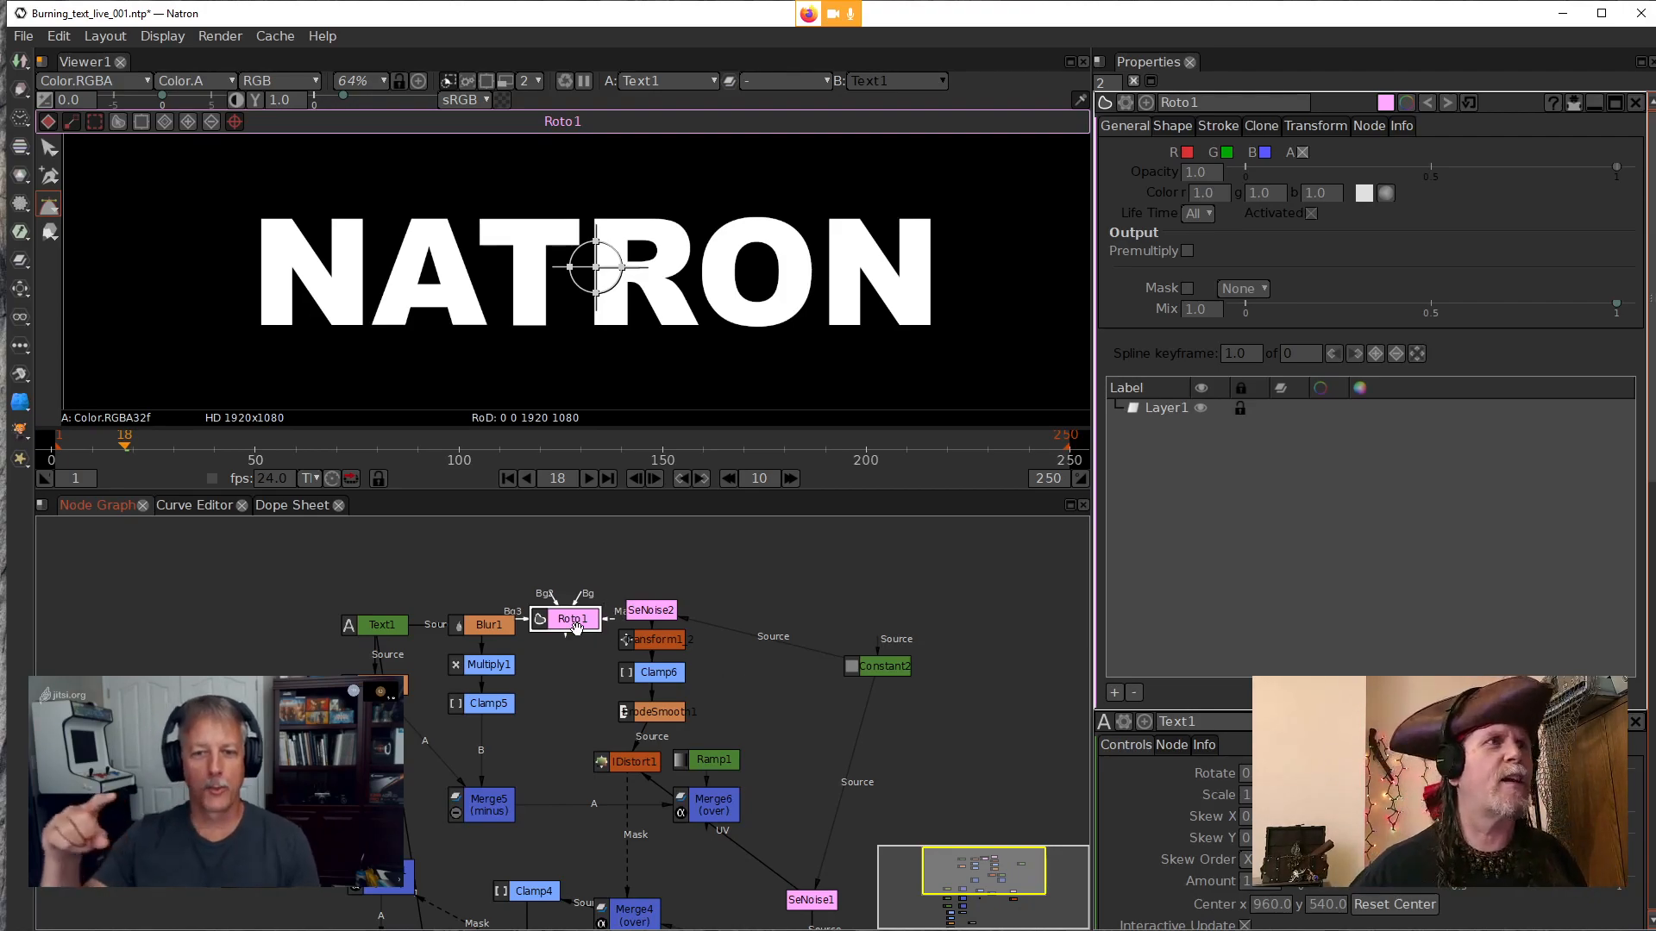
{"action": "left_click_drag", "start_coordinate": [576, 623], "coordinate": [578, 623]}
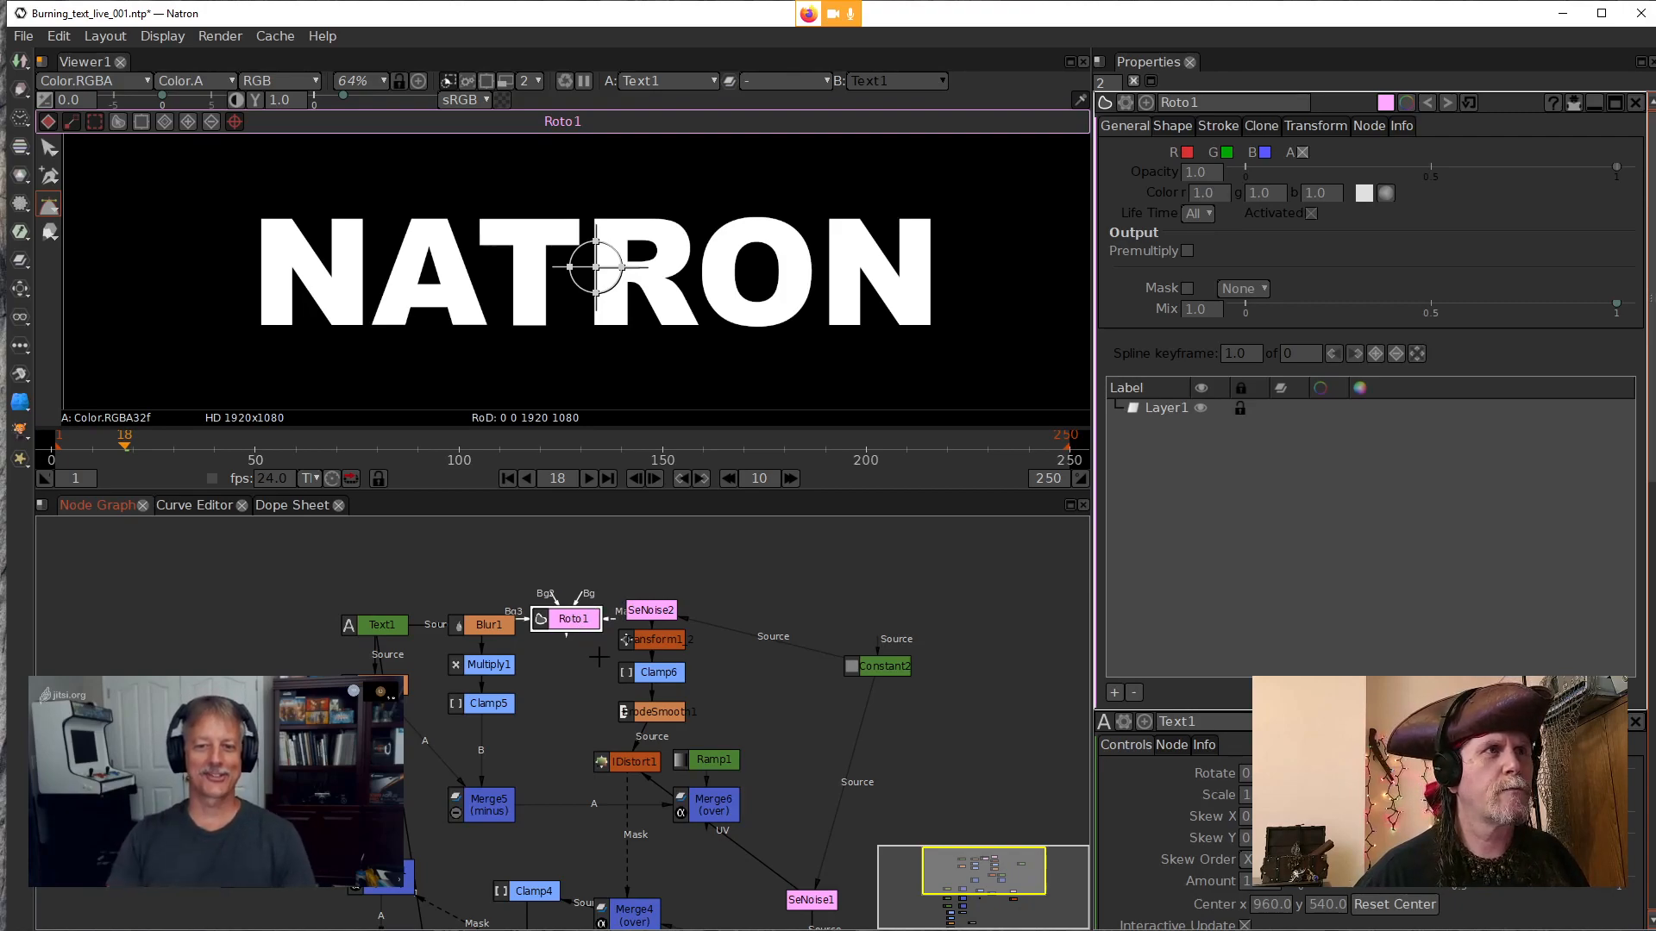
{"action": "key", "text": "ctrl+s"}
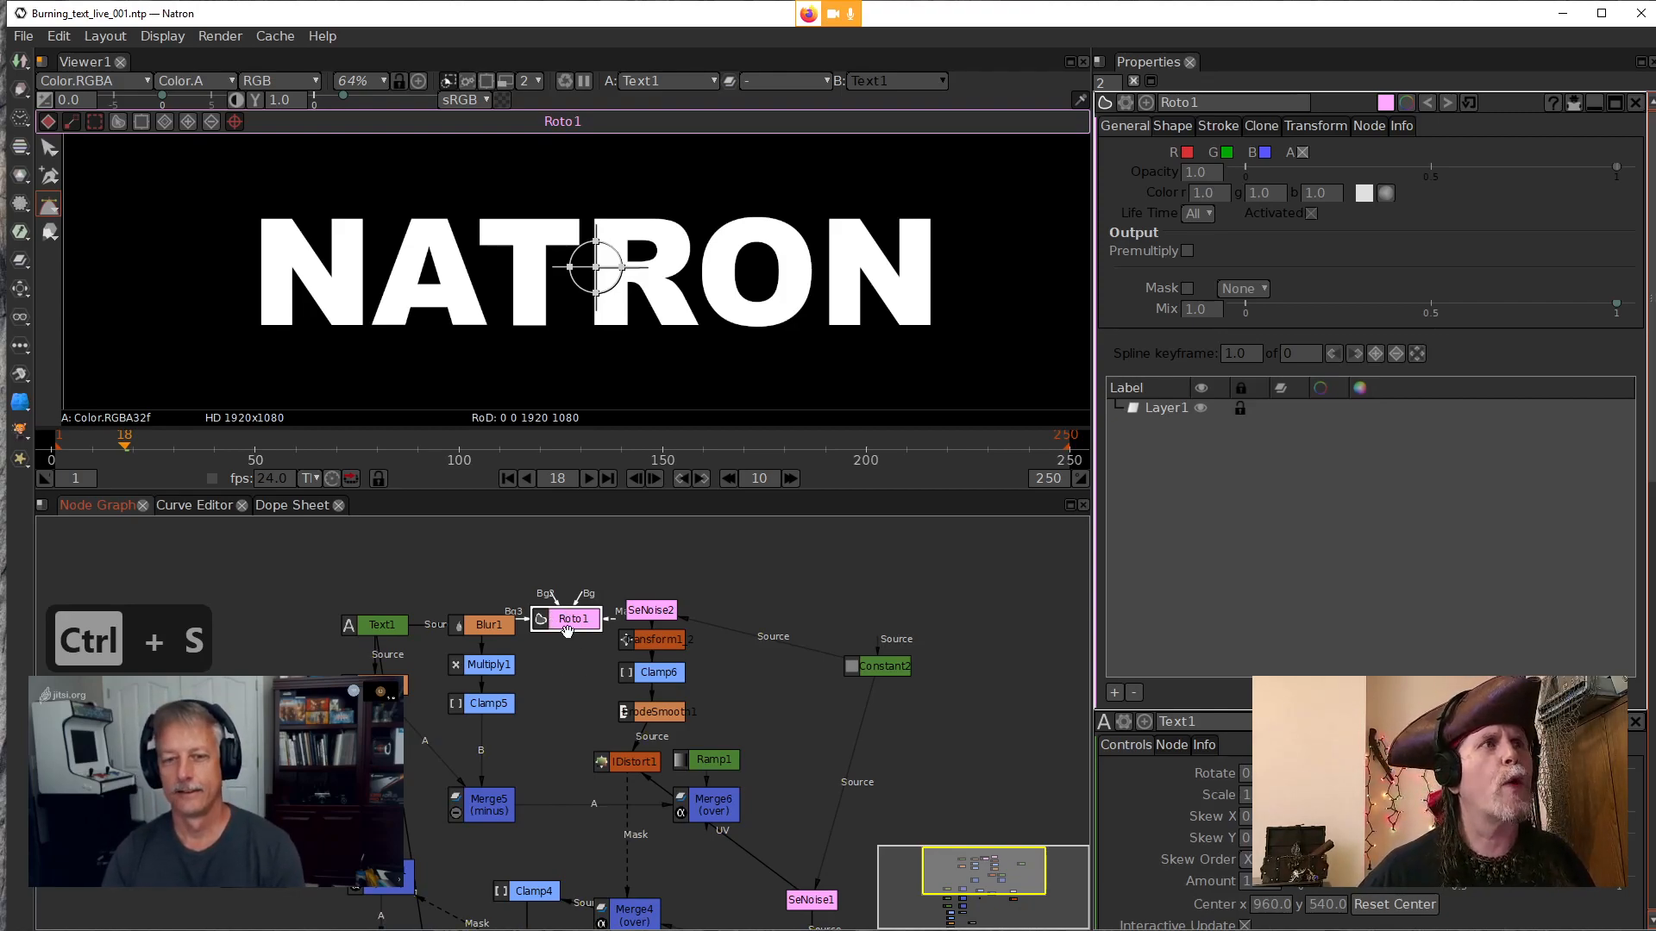
{"action": "left_click_drag", "start_coordinate": [479, 230], "coordinate": [488, 302]}
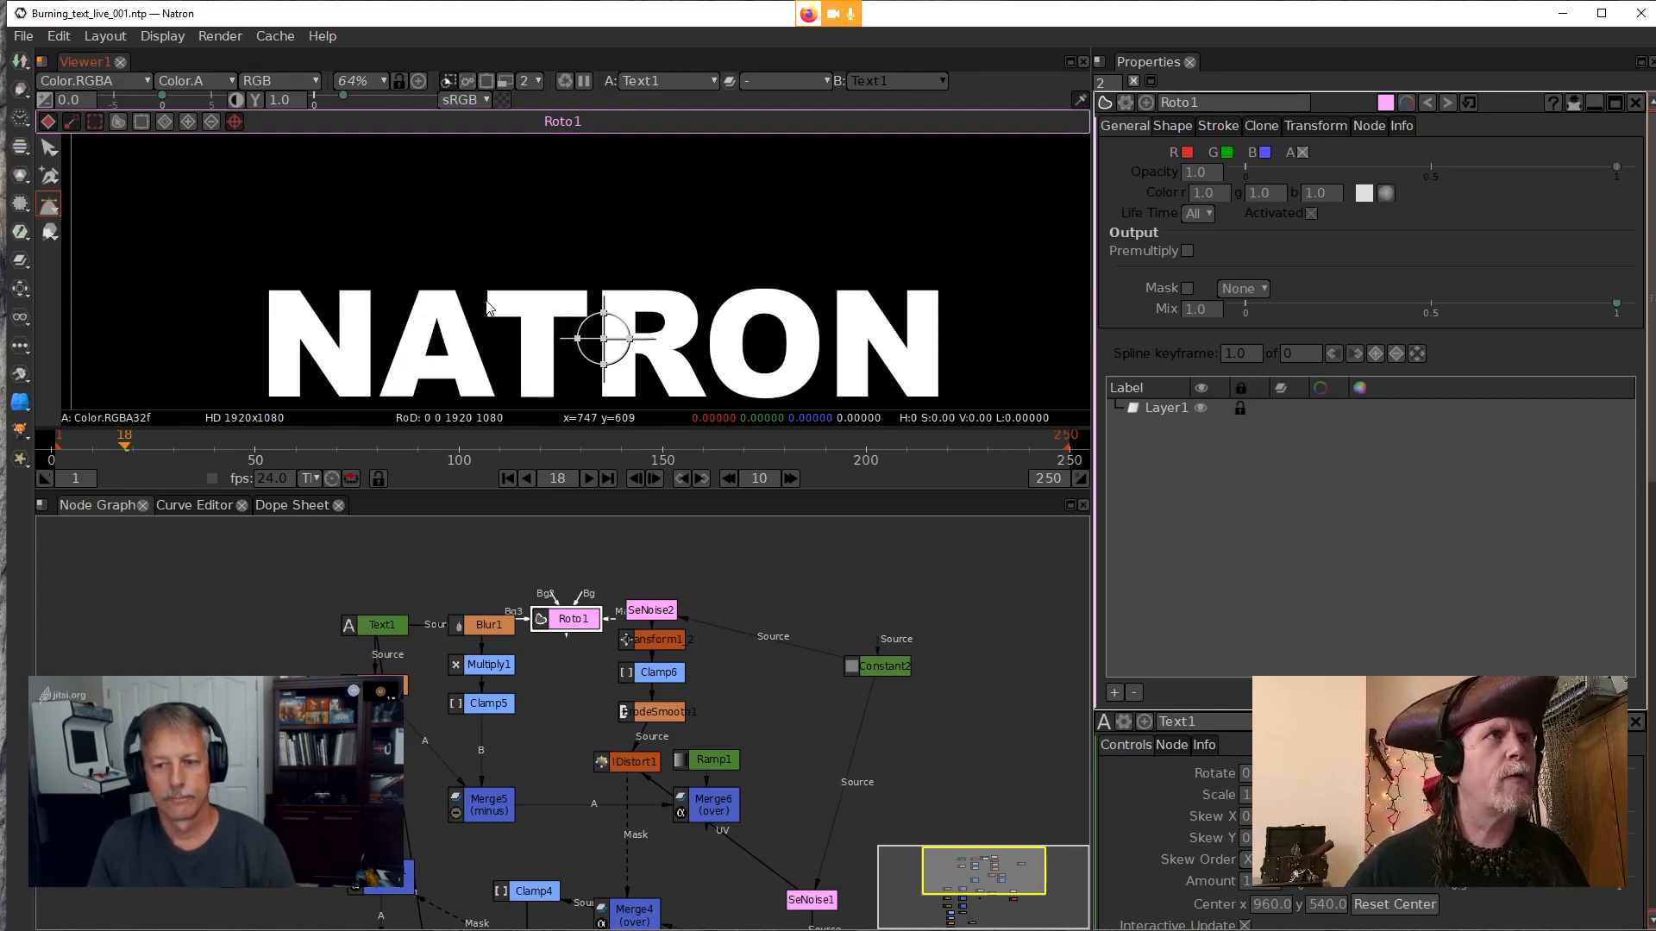
{"action": "left_click_drag", "start_coordinate": [621, 244], "coordinate": [620, 268]}
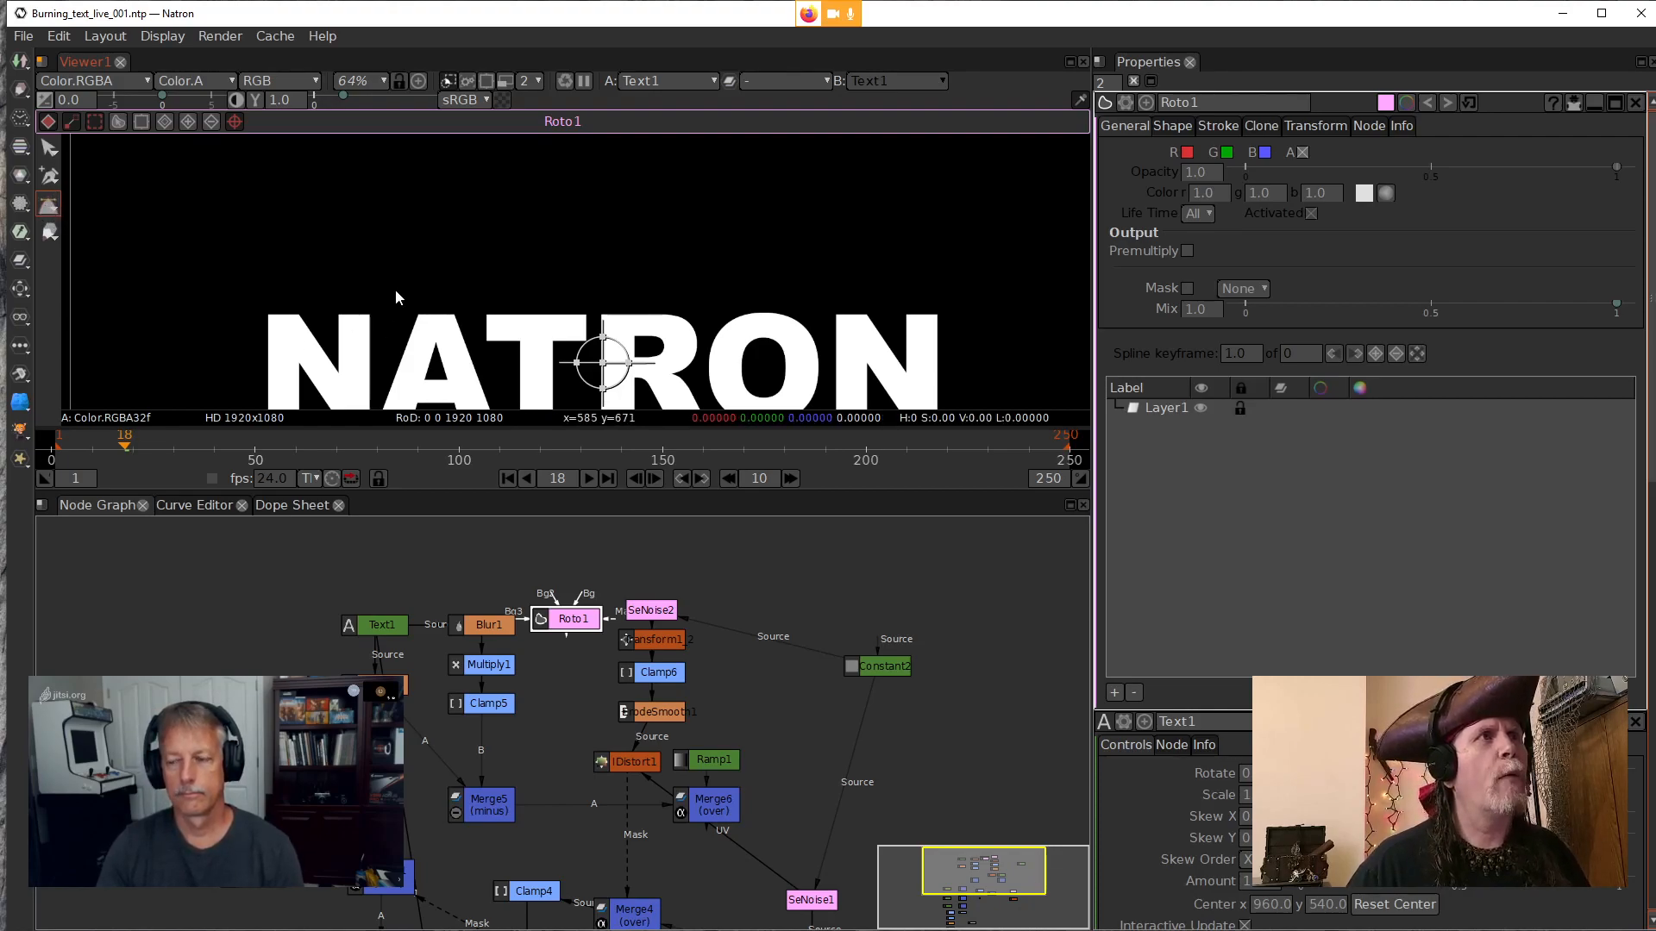
{"action": "left_click_drag", "start_coordinate": [395, 288], "coordinate": [407, 293]}
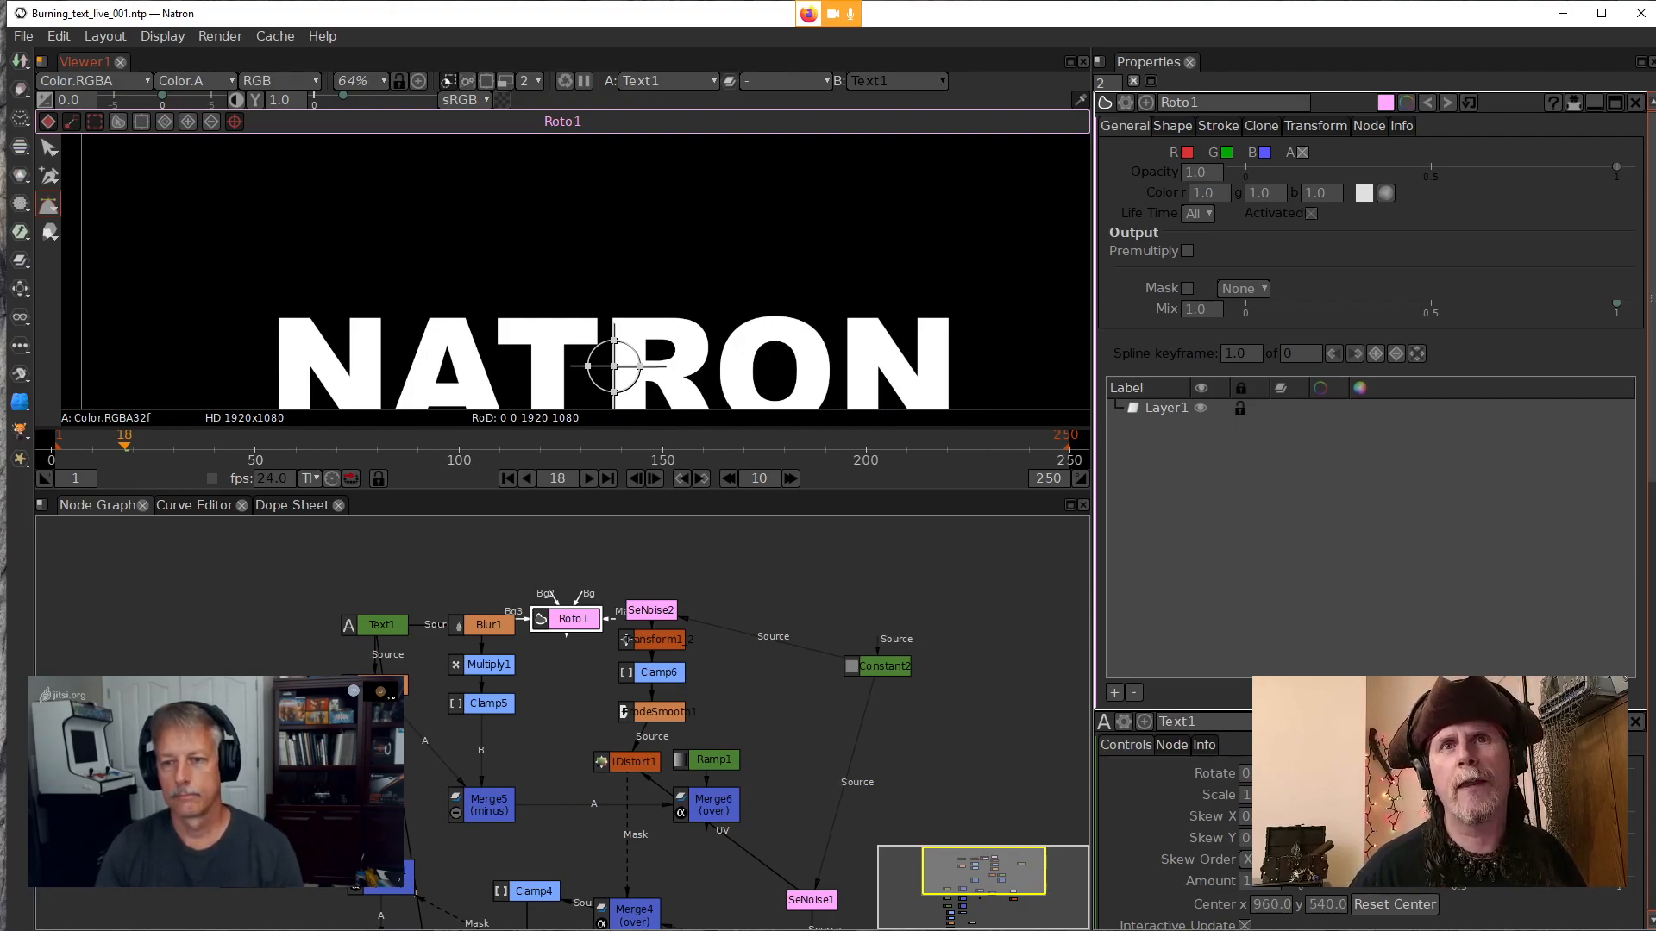
{"action": "key", "text": "alt+Tab"}
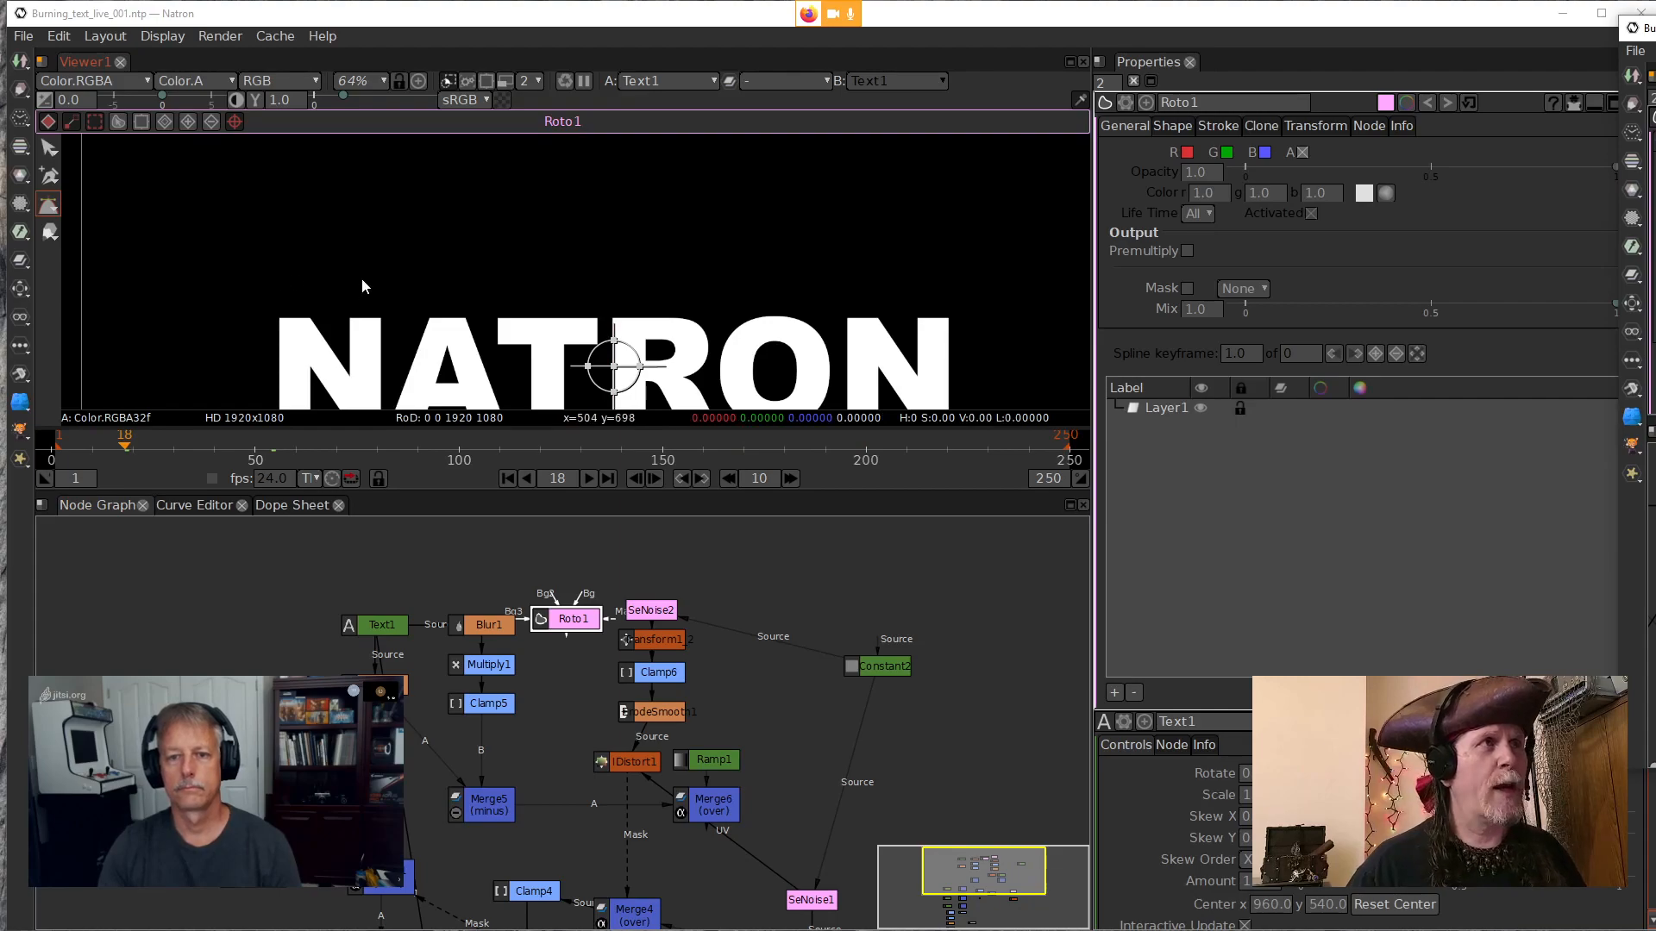
{"action": "left_click_drag", "start_coordinate": [362, 280], "coordinate": [366, 300]}
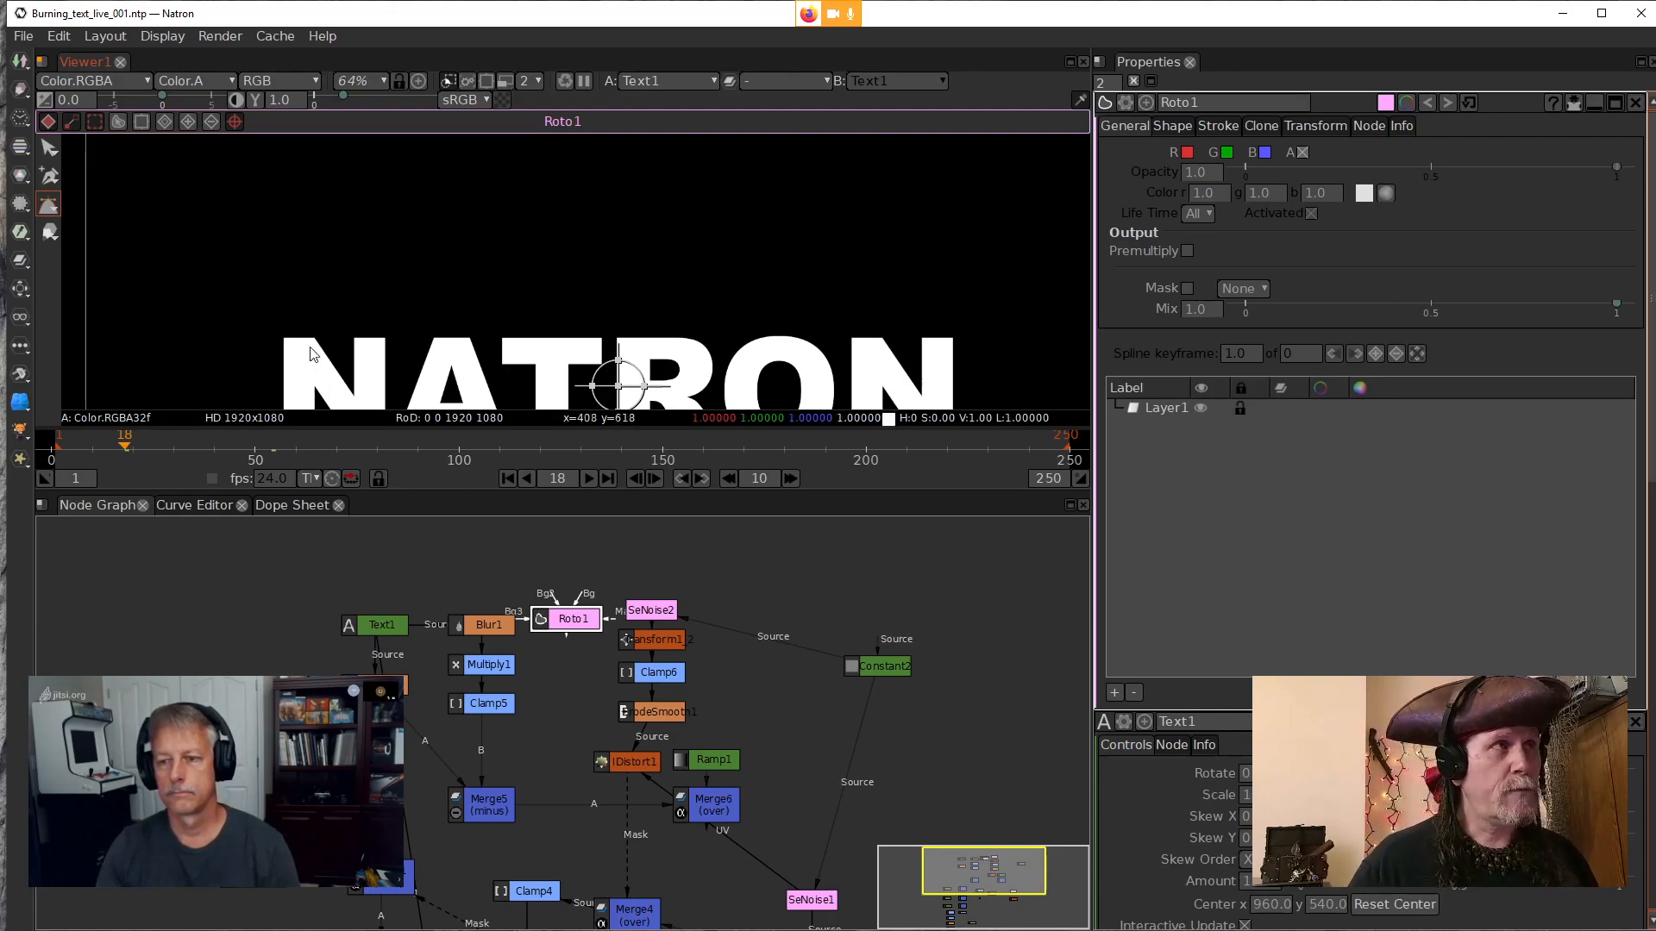
Start a Bezier shape at the first N's upper left corner, run it high above the text and down to the last N's upper right corner
{"action": "left_click_drag", "start_coordinate": [455, 330], "coordinate": [399, 268]}
{"action": "scroll", "coordinate": [400, 269], "scroll_direction": "down", "scroll_amount": 2}
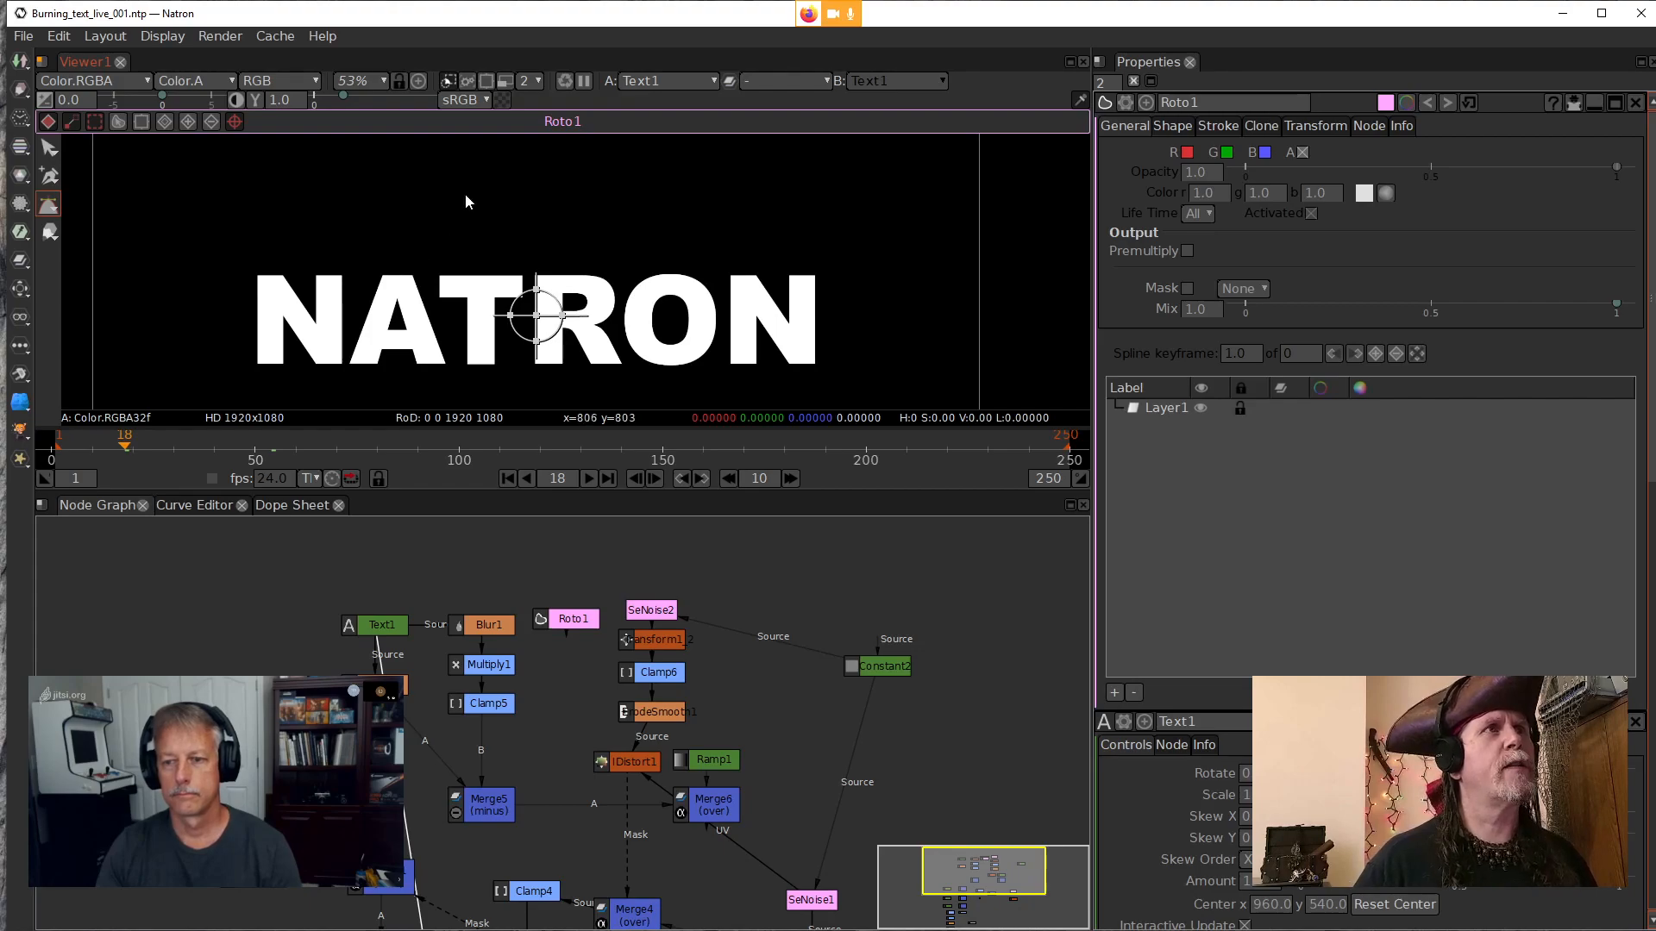
{"action": "scroll", "coordinate": [469, 207], "scroll_direction": "down", "scroll_amount": 2}
{"action": "left_click_drag", "start_coordinate": [472, 210], "coordinate": [495, 239]}
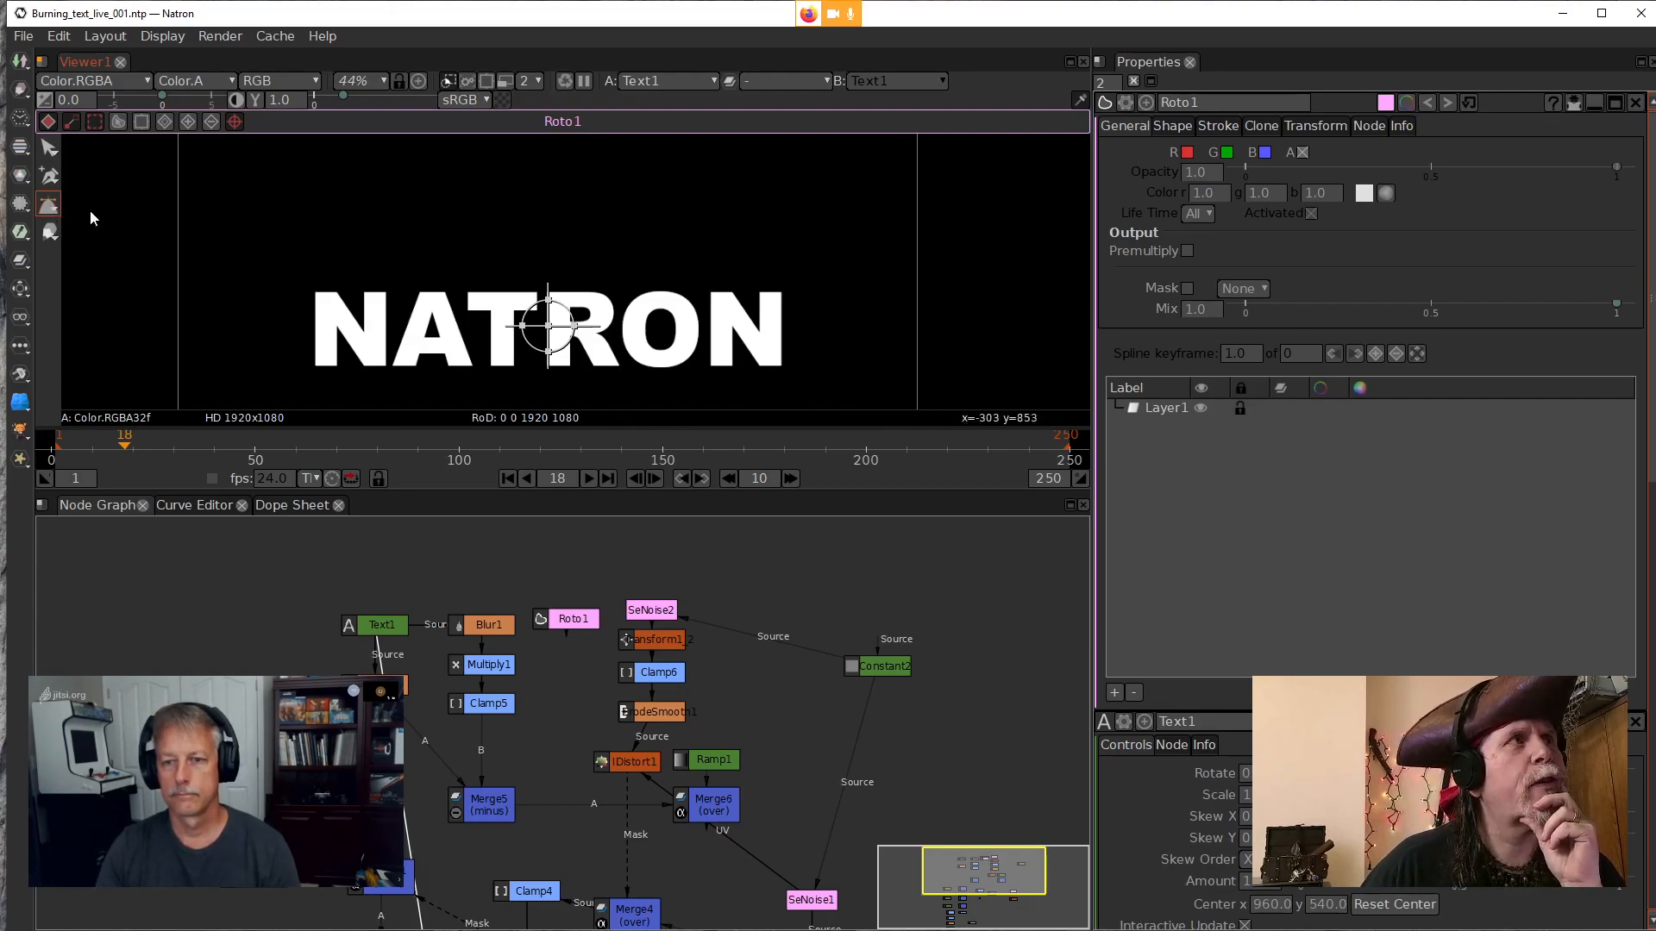
{"action": "left_click", "coordinate": [324, 301]}
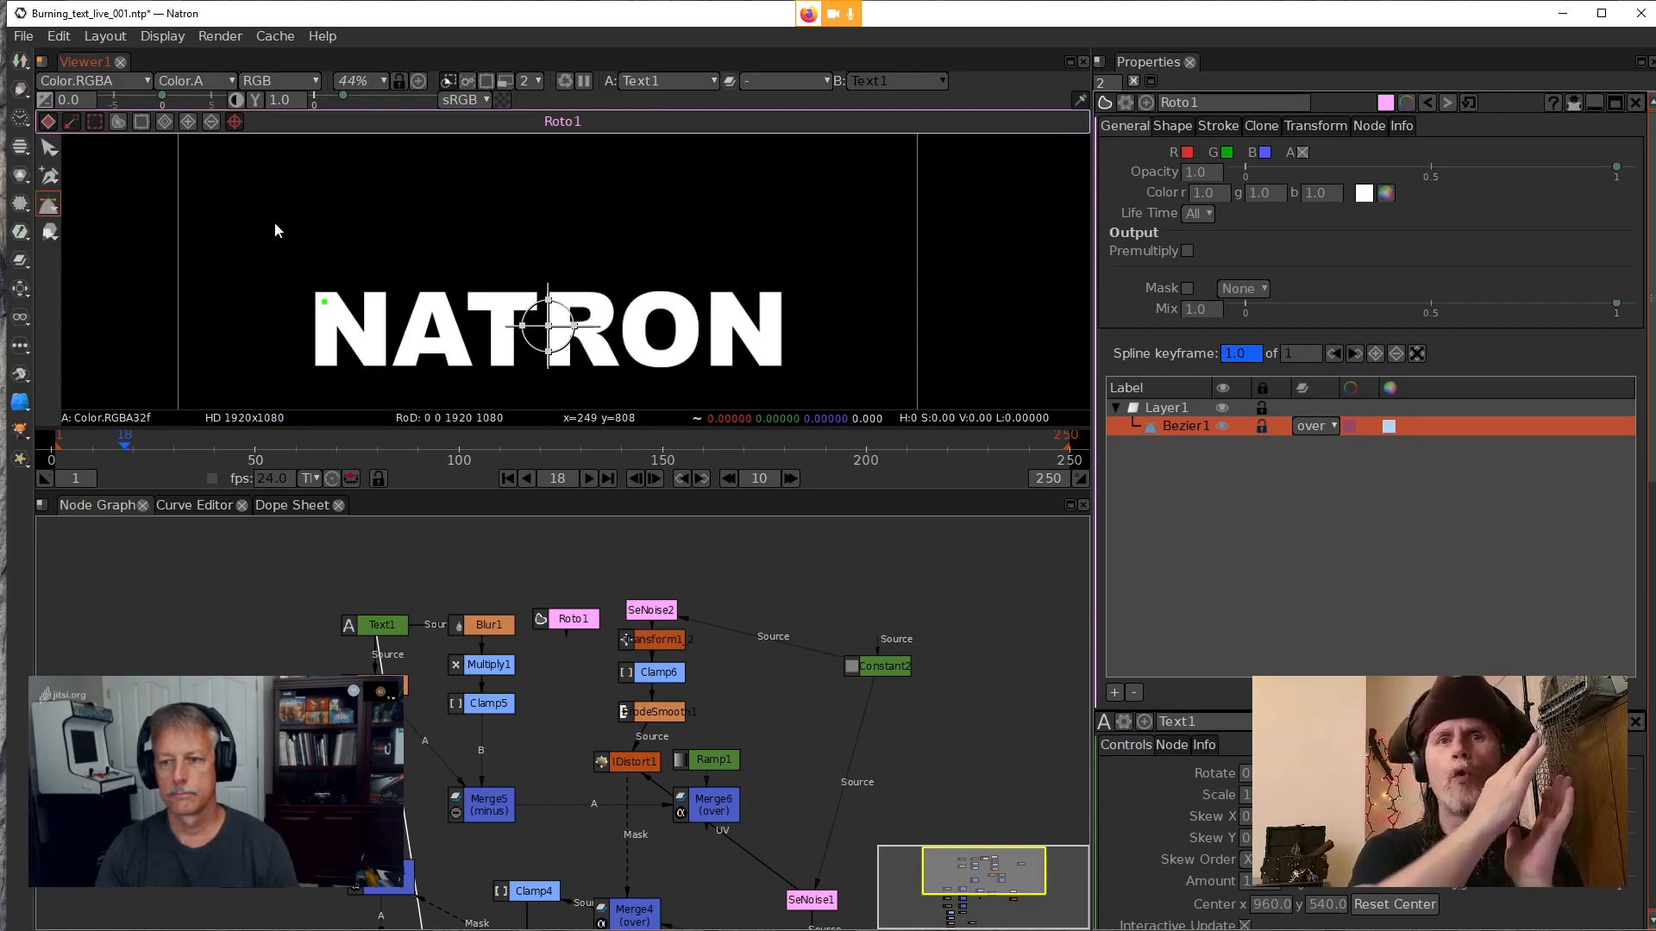
{"action": "left_click", "coordinate": [272, 218]}
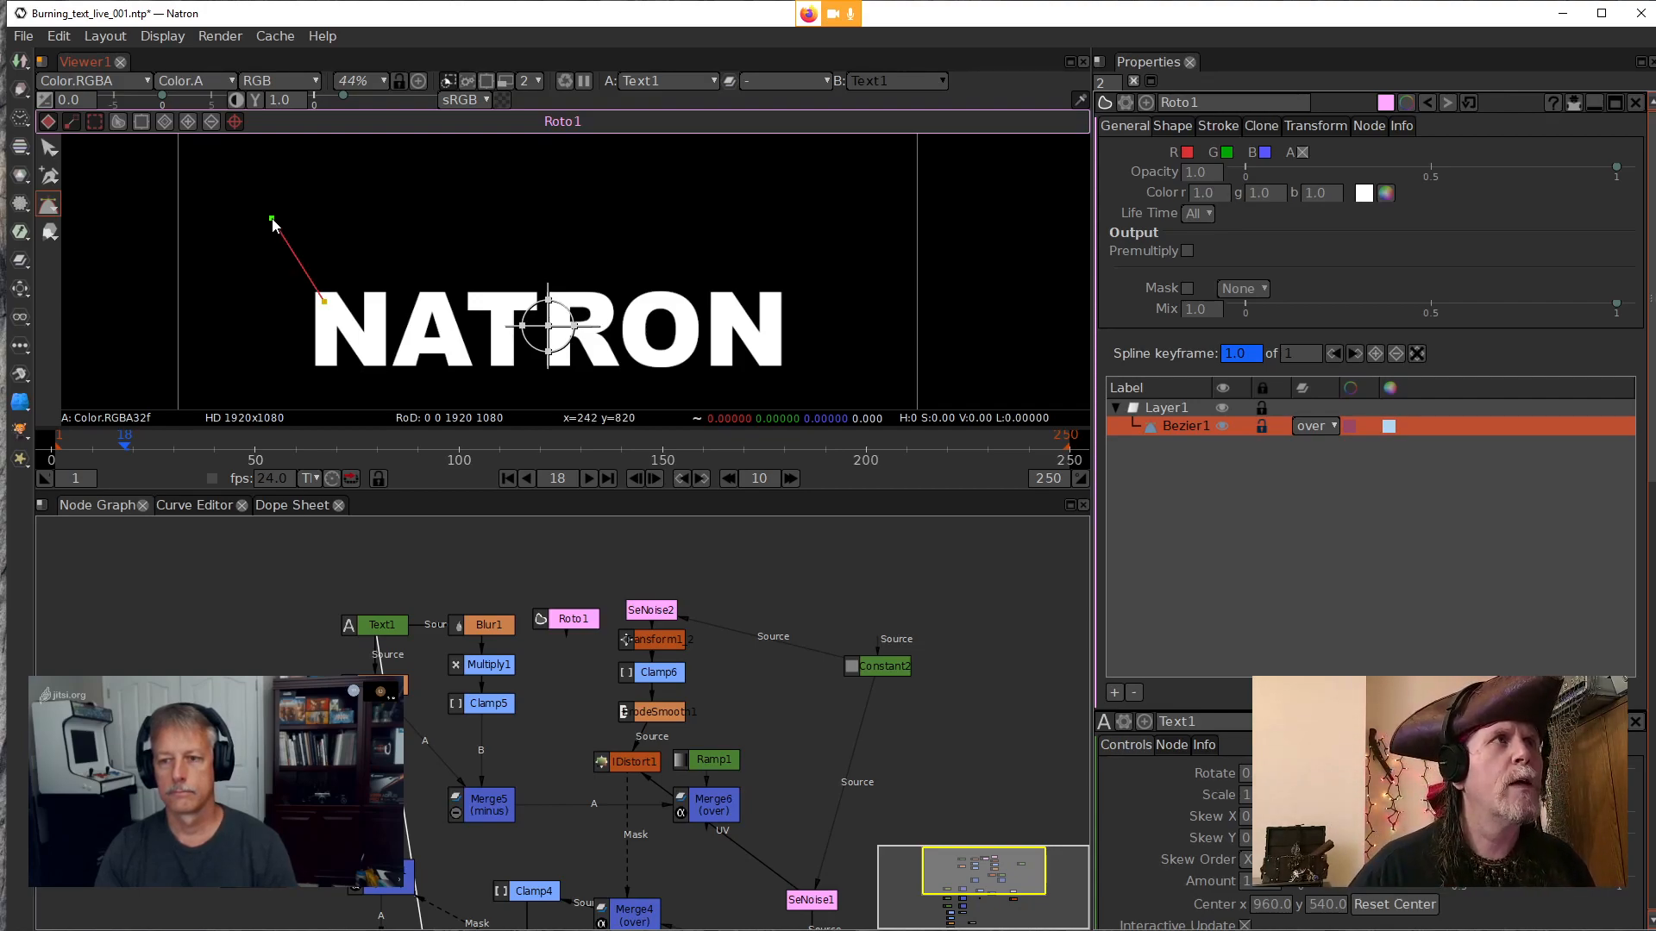
{"action": "left_click", "coordinate": [825, 204]}
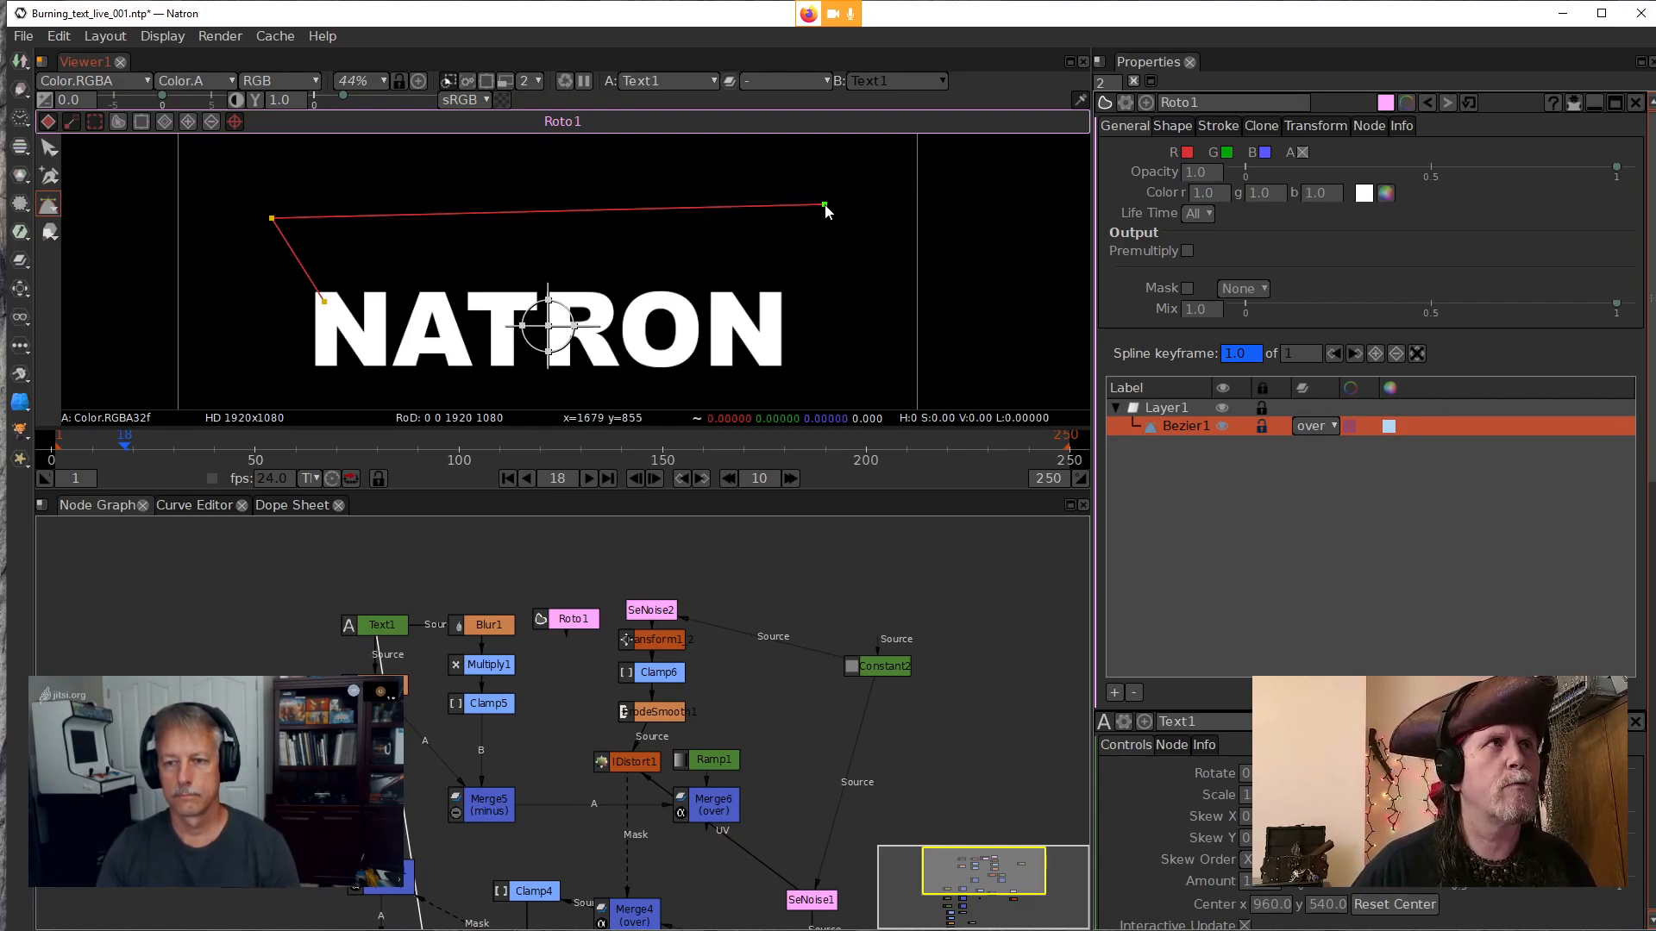
{"action": "left_click", "coordinate": [778, 295]}
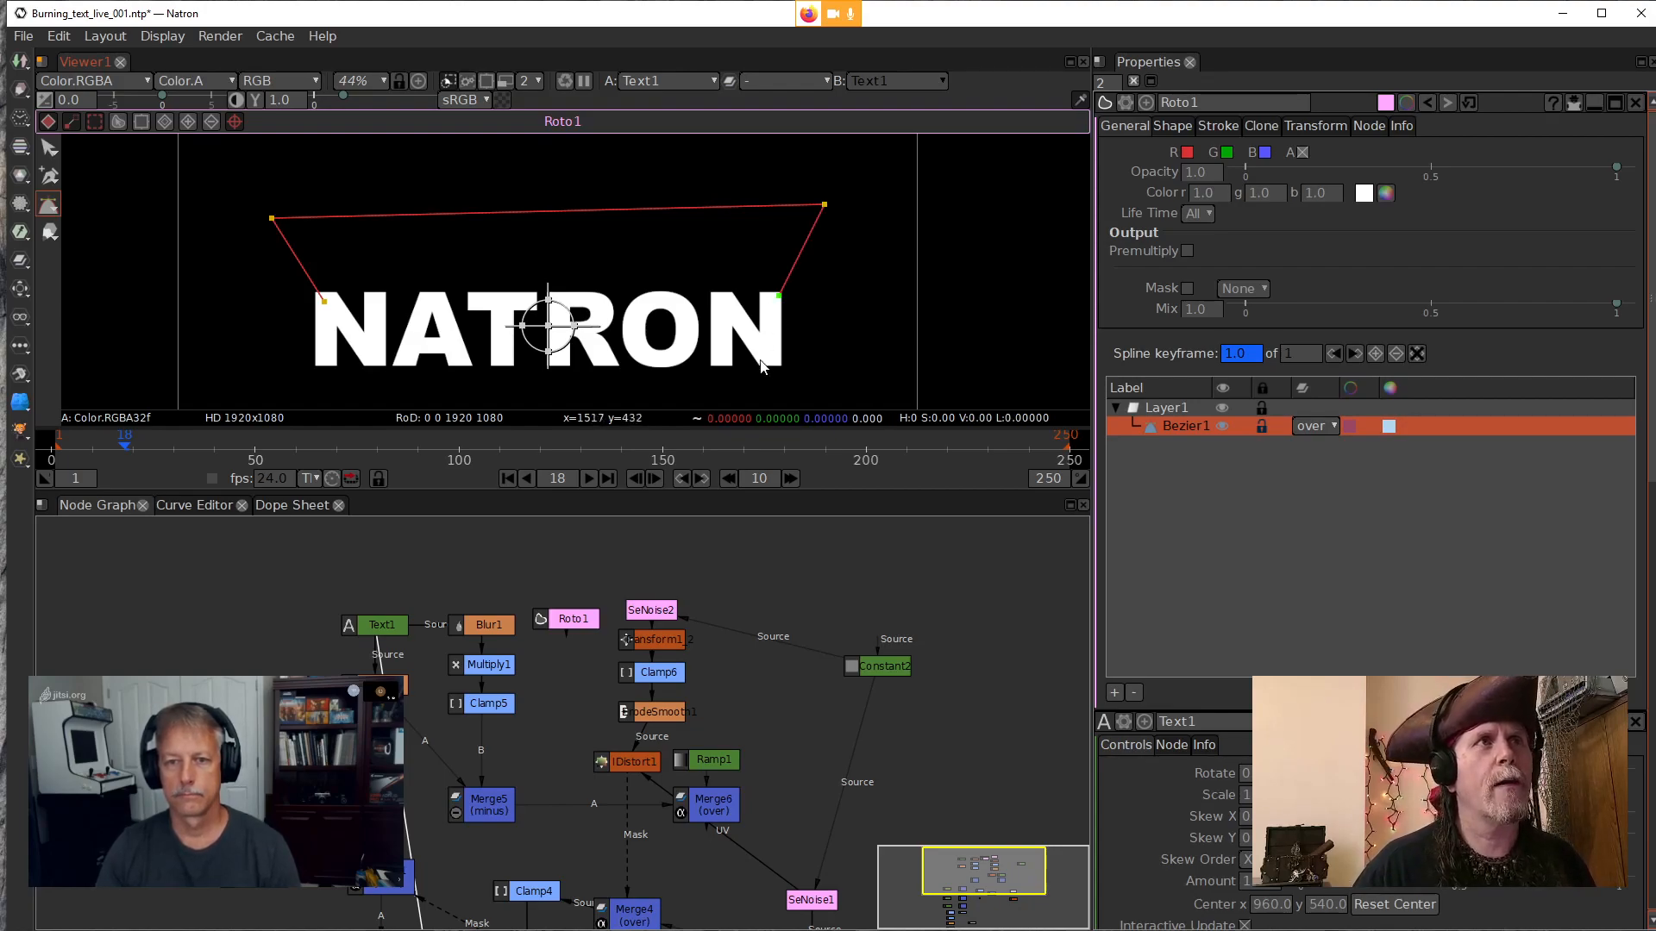
Continue the Bezier outline with points along the last N's diagonal and upper left stem, then over the top half of the O
{"action": "left_click", "coordinate": [759, 338]}
{"action": "left_click", "coordinate": [729, 298]}
{"action": "left_click", "coordinate": [714, 297]}
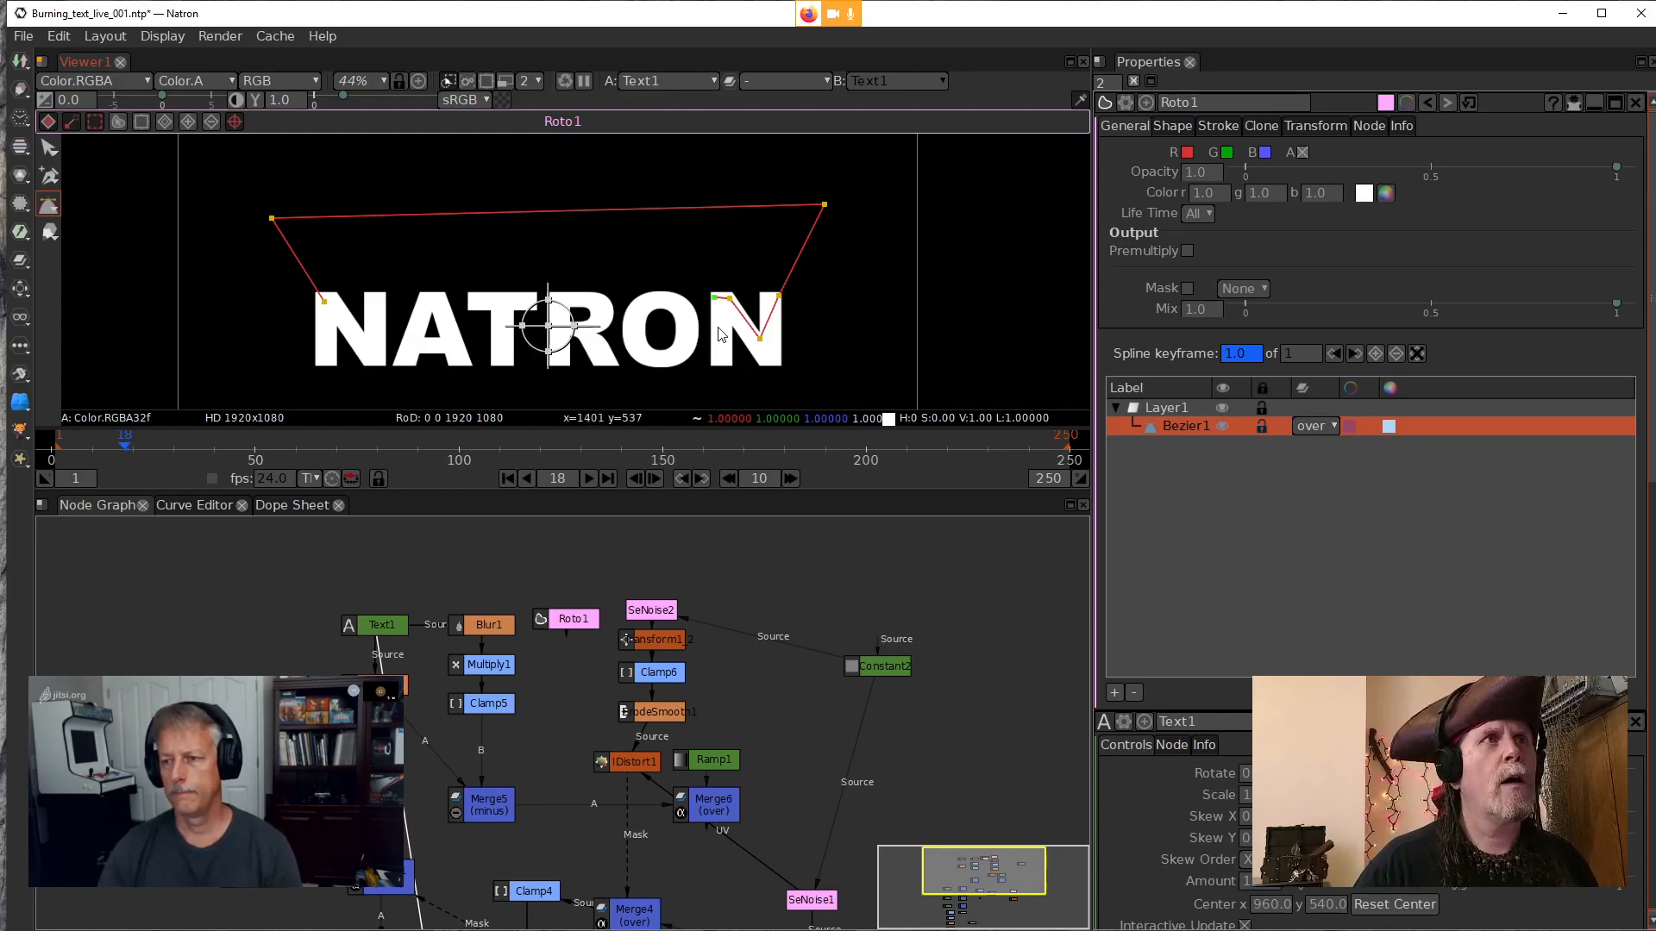
{"action": "left_click", "coordinate": [714, 326]}
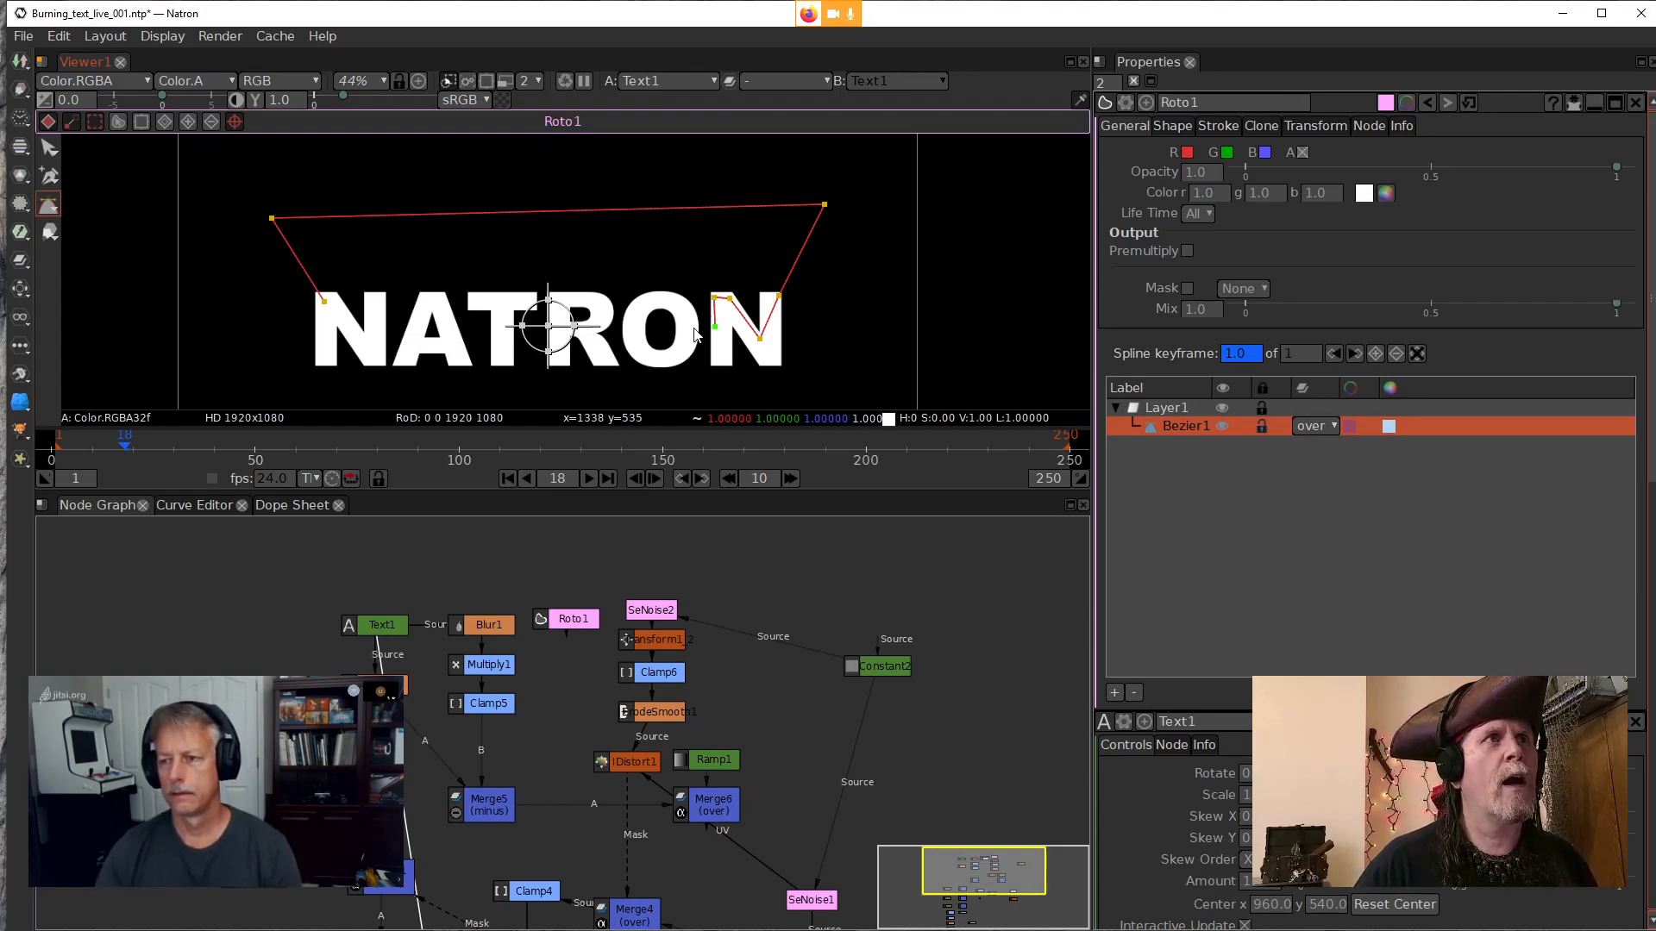
{"action": "left_click", "coordinate": [695, 327]}
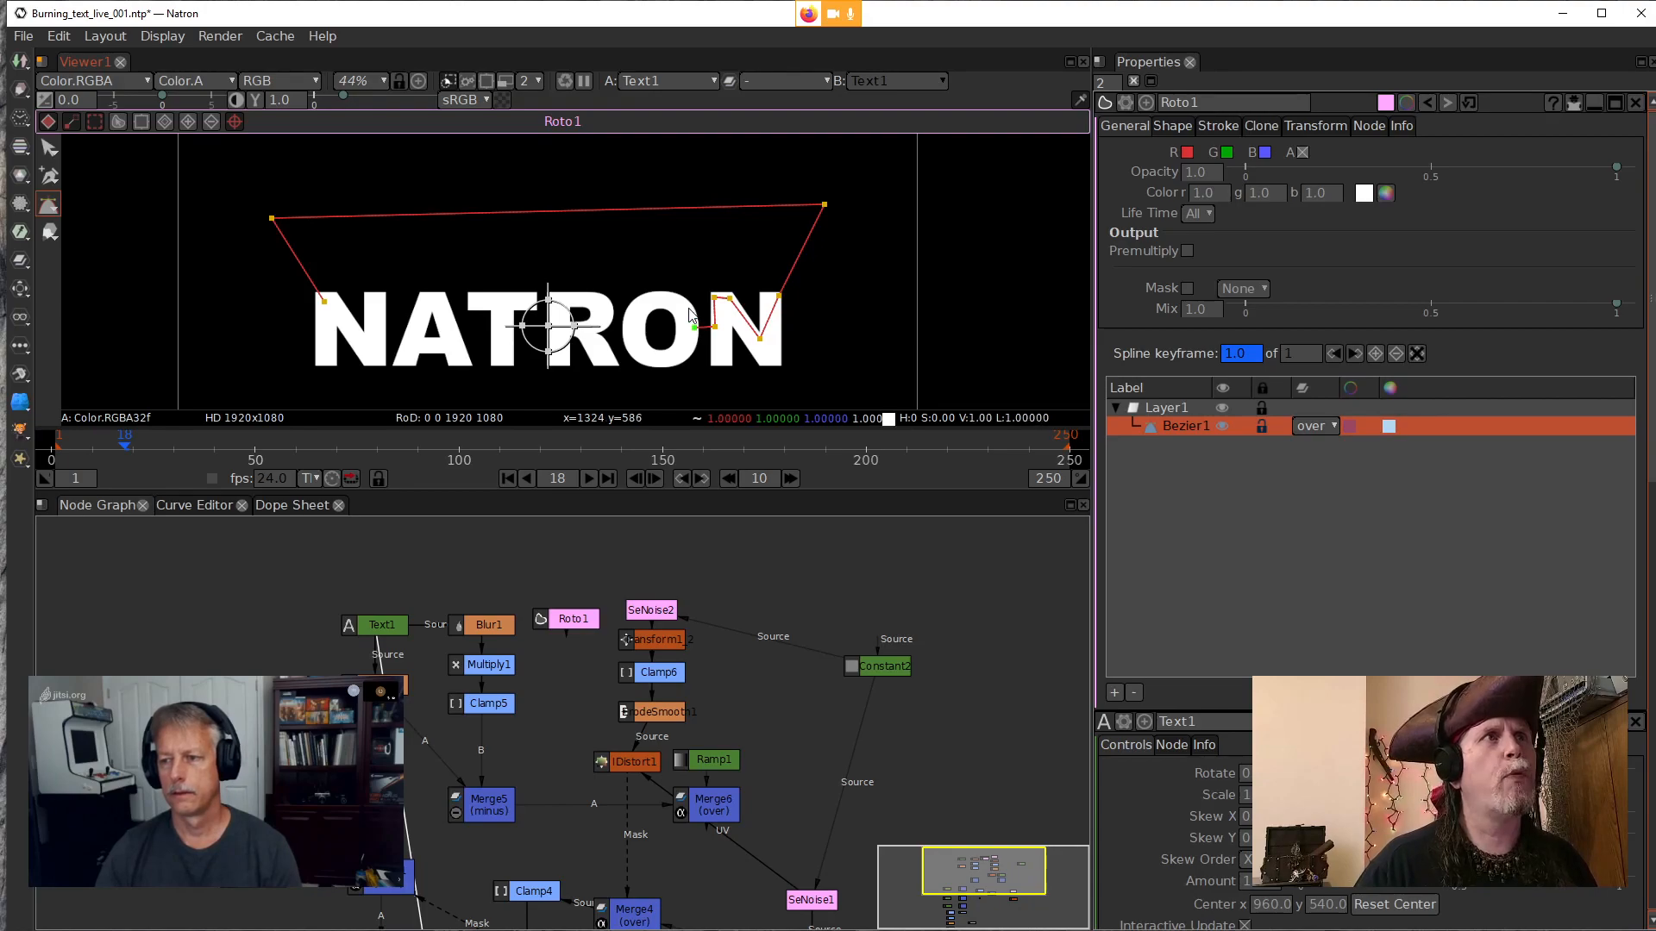
{"action": "left_click", "coordinate": [659, 296]}
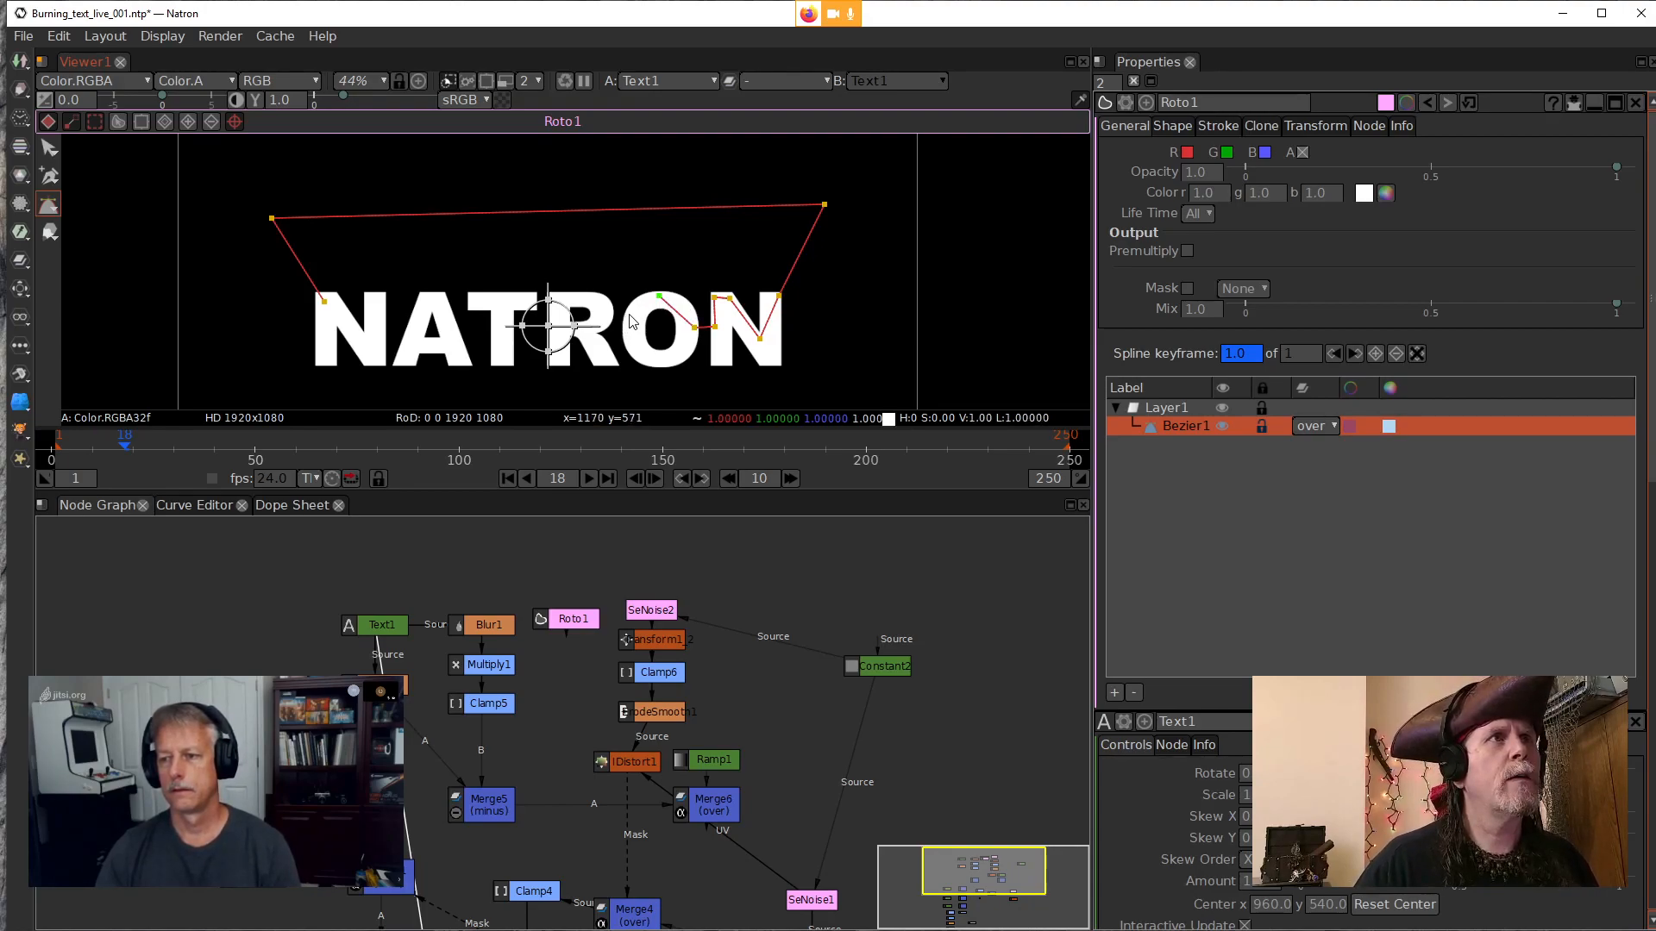
{"action": "left_click", "coordinate": [626, 331]}
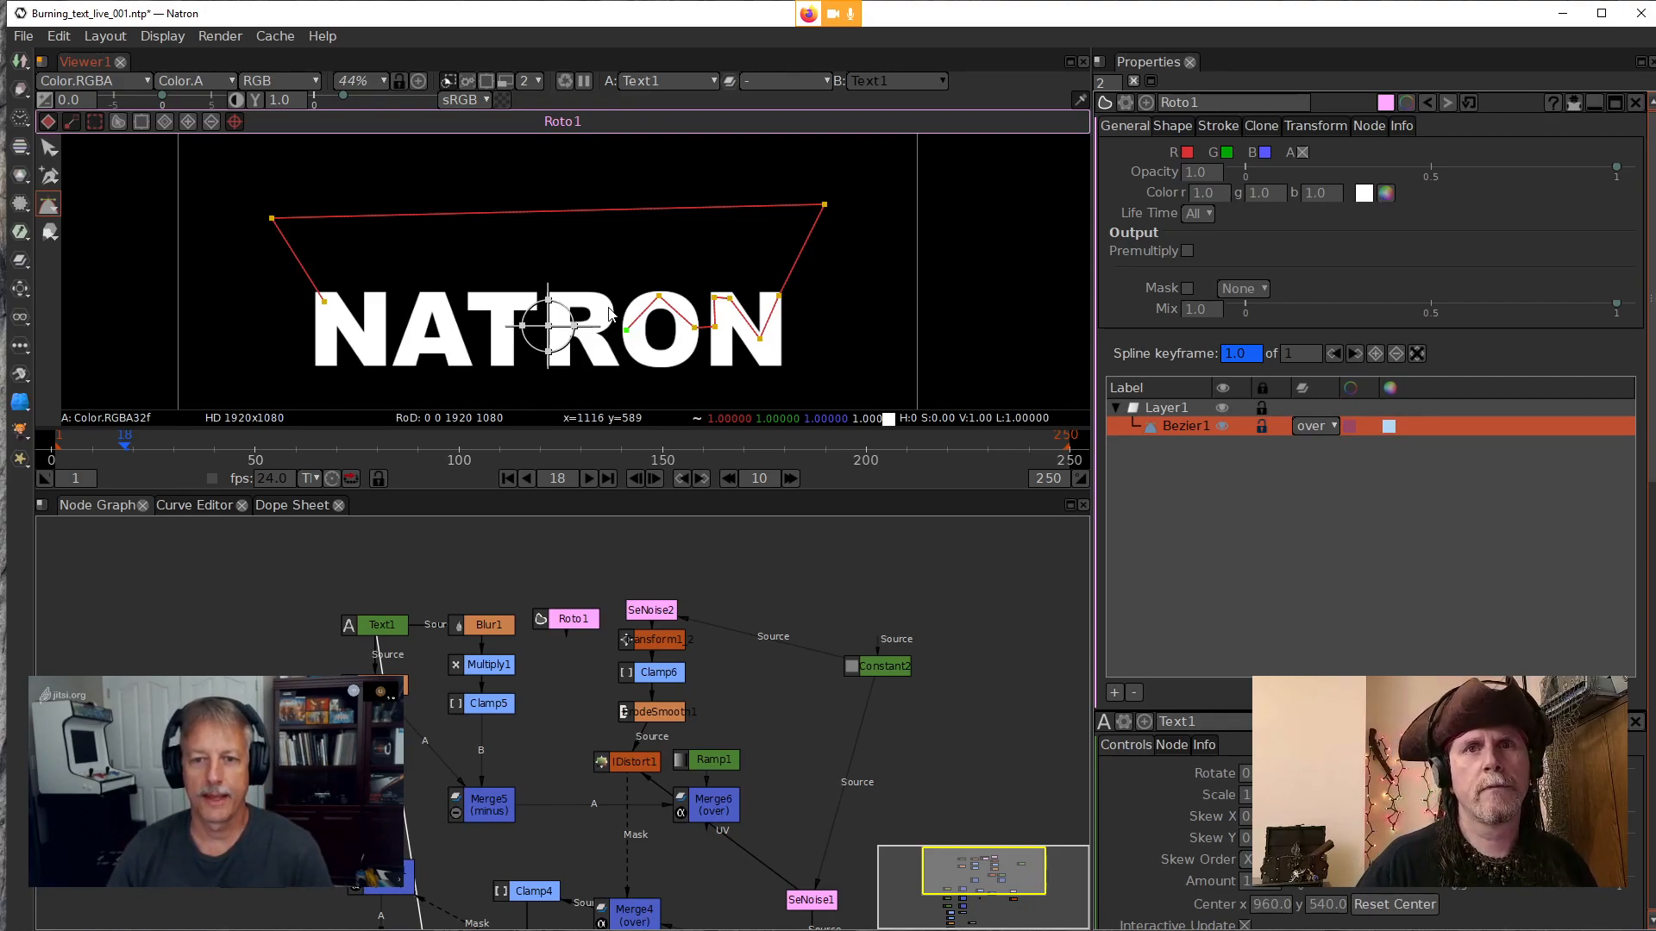
Continue the outline along the tops of the R and T, then down to the right foot of the A
{"action": "left_click", "coordinate": [609, 309]}
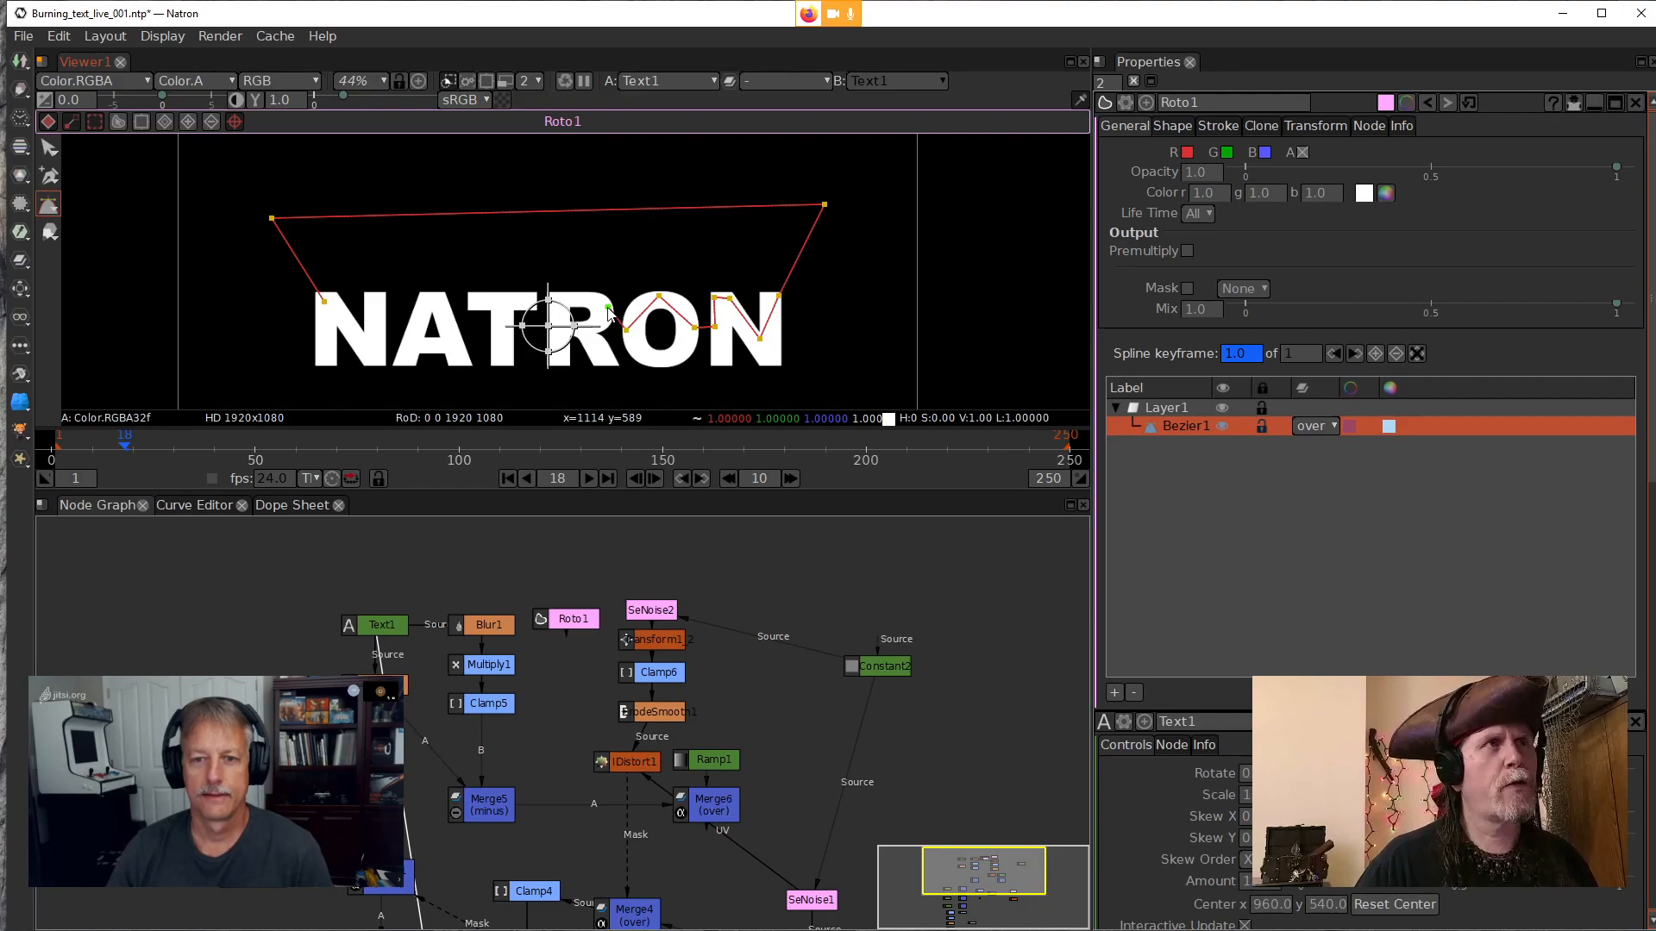
{"action": "left_click", "coordinate": [554, 297]}
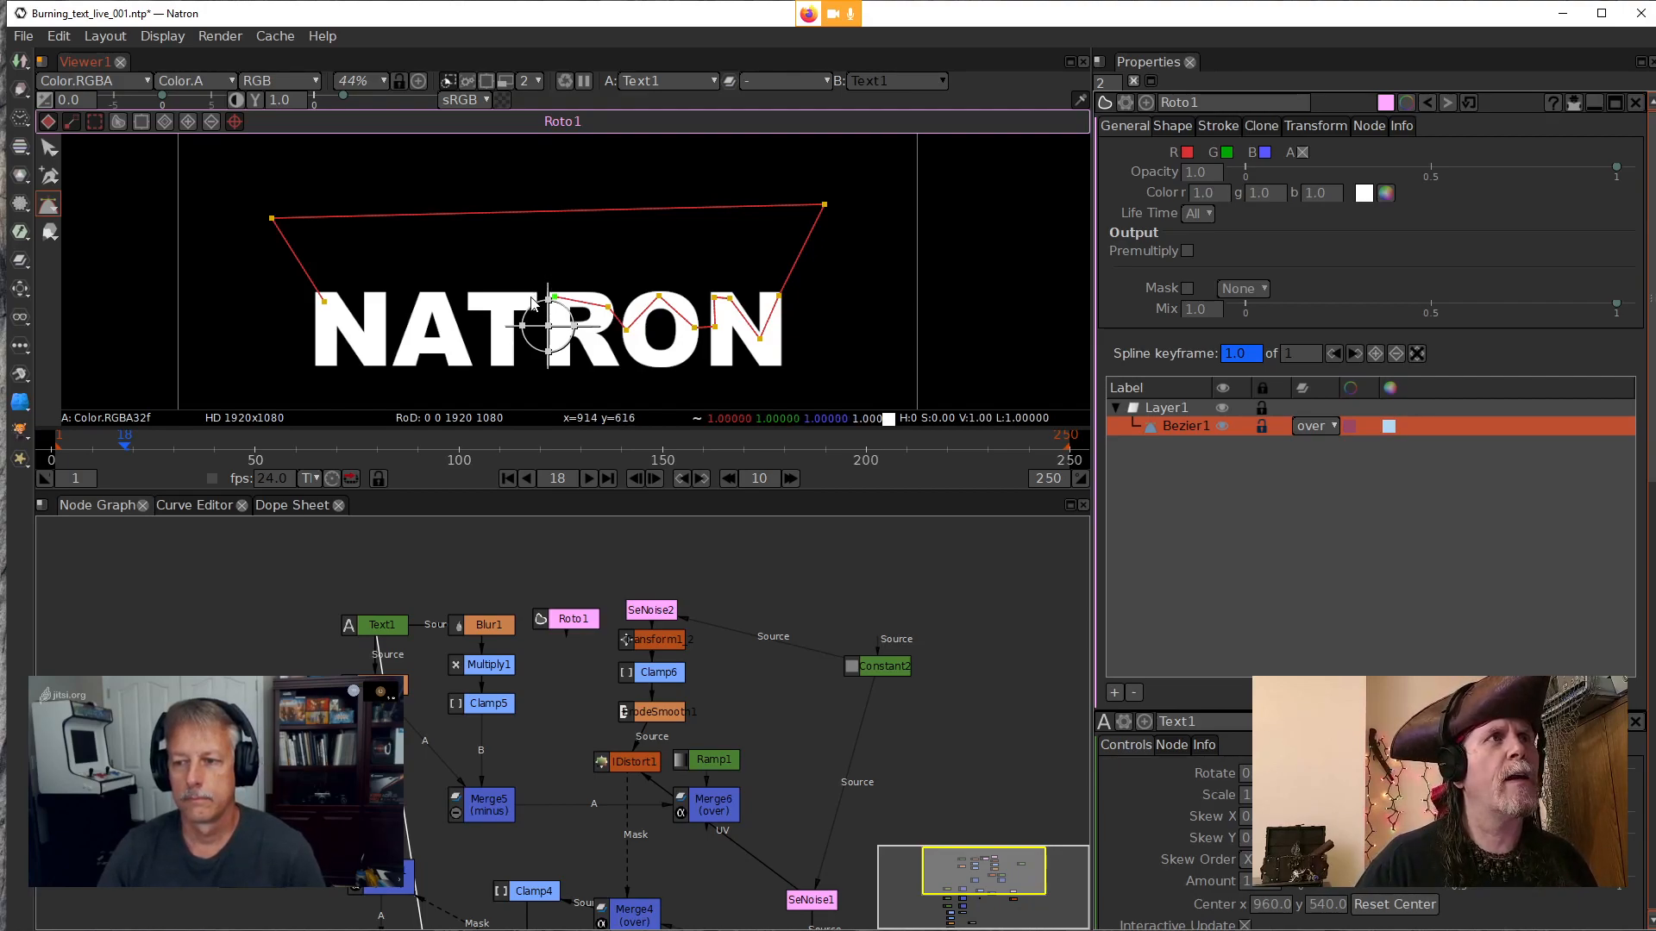
{"action": "left_click", "coordinate": [470, 296]}
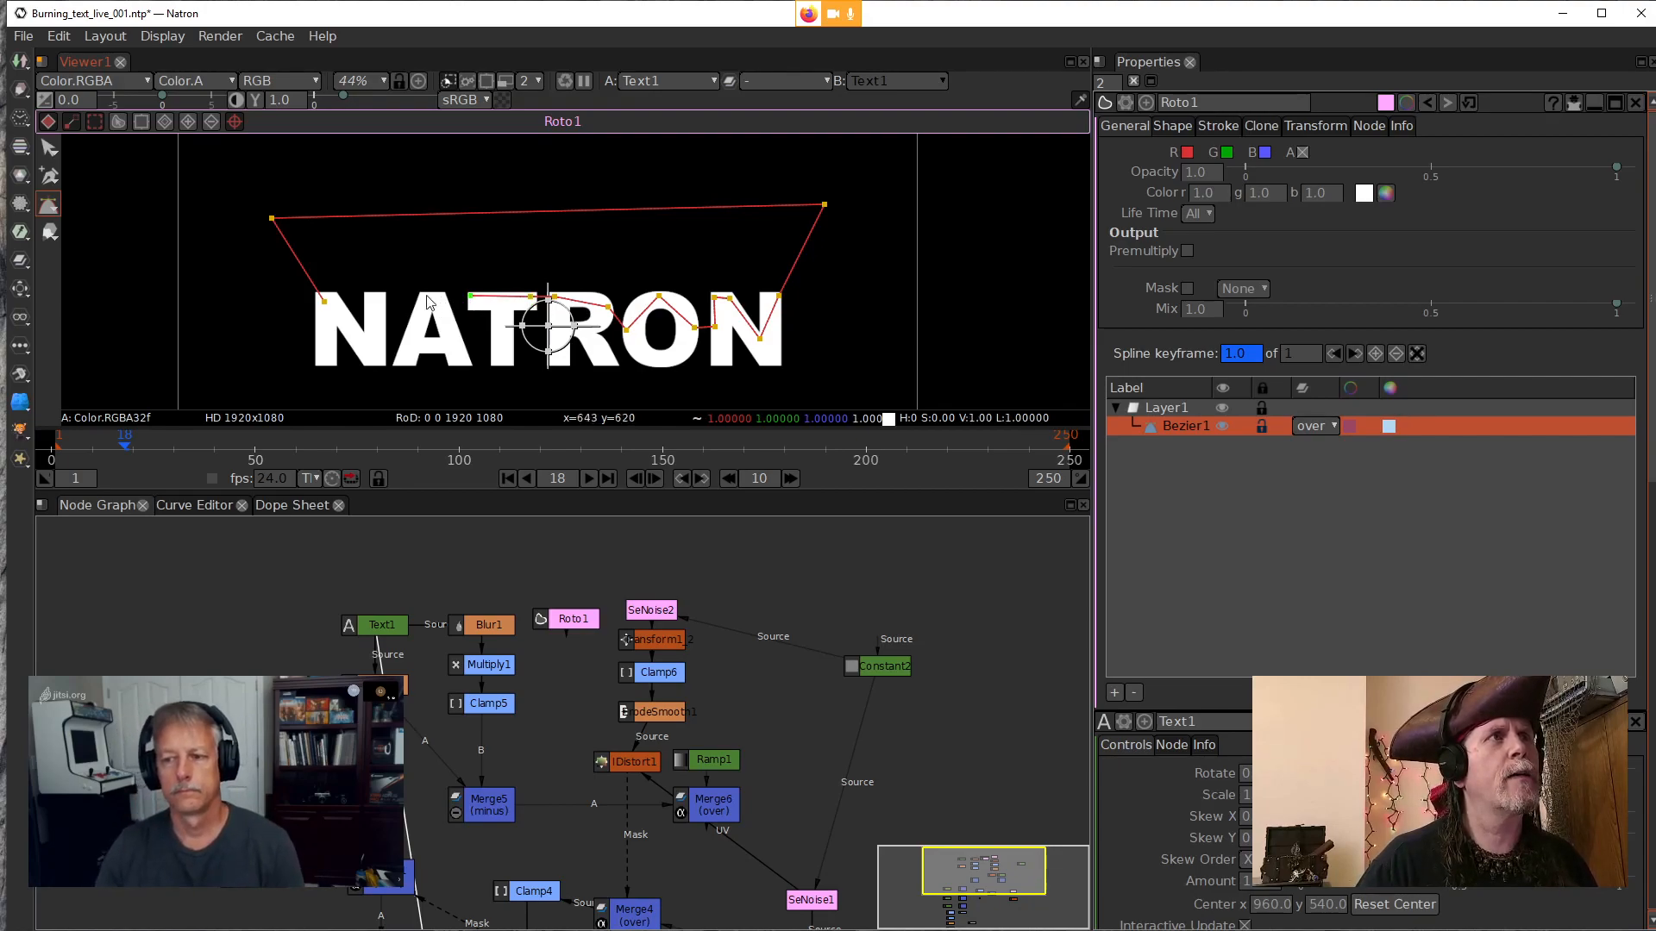
{"action": "left_click", "coordinate": [469, 363]}
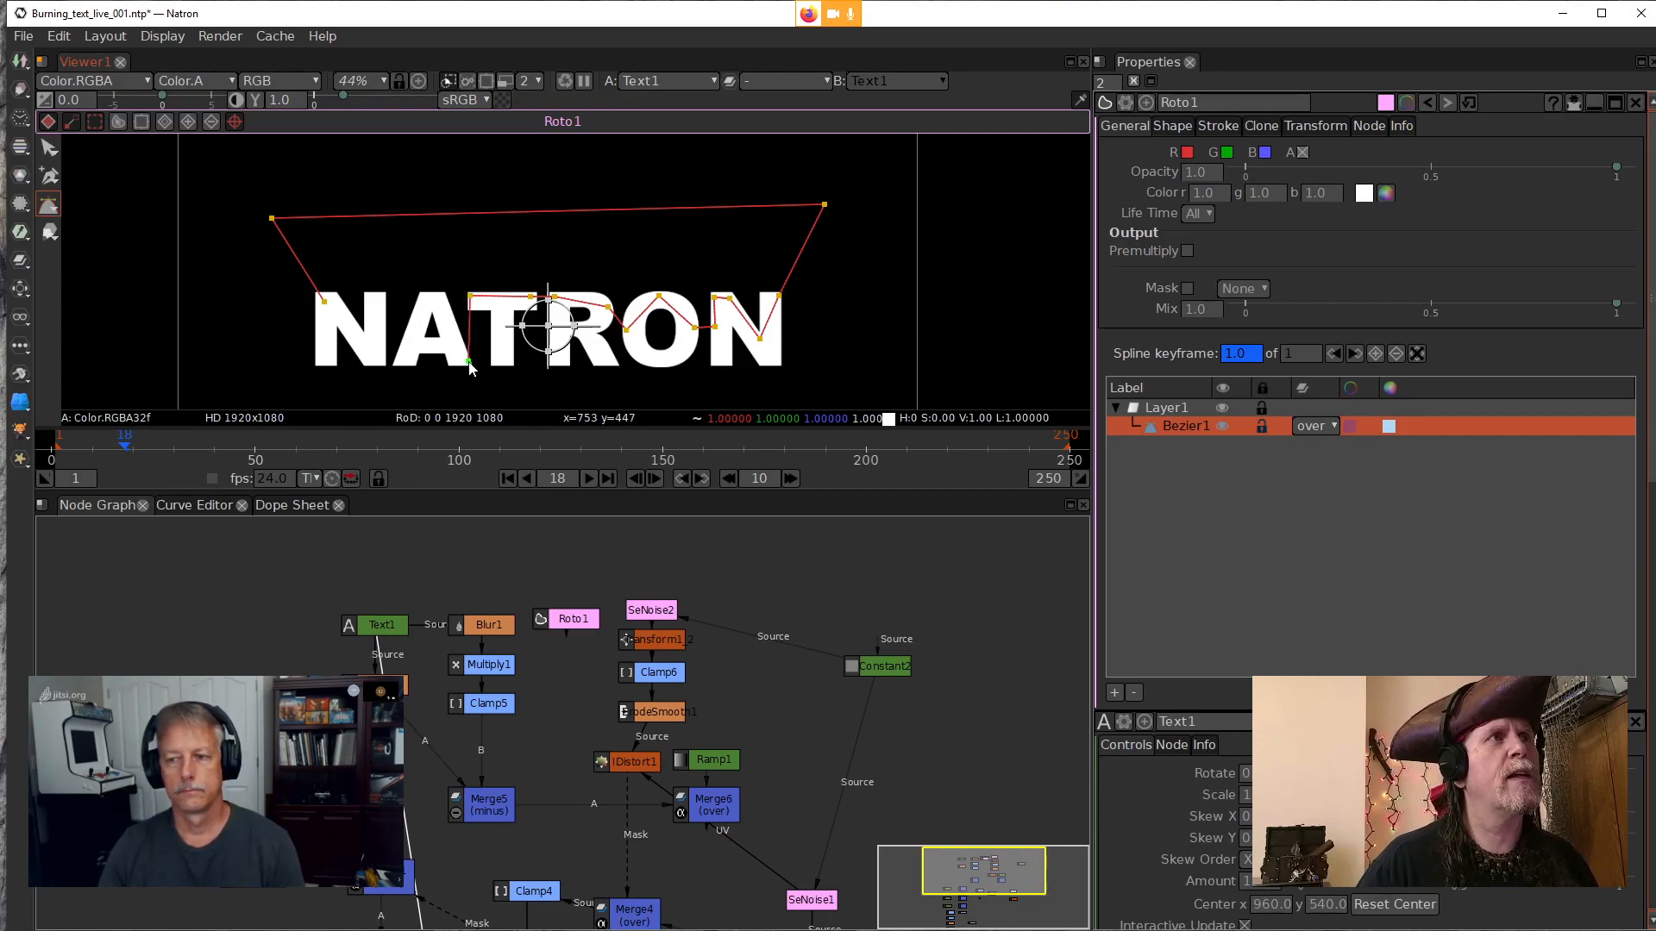
Trace the outline over the A and the first N's right stem, close the shape, and switch to the selection tool
{"action": "left_click", "coordinate": [438, 296]}
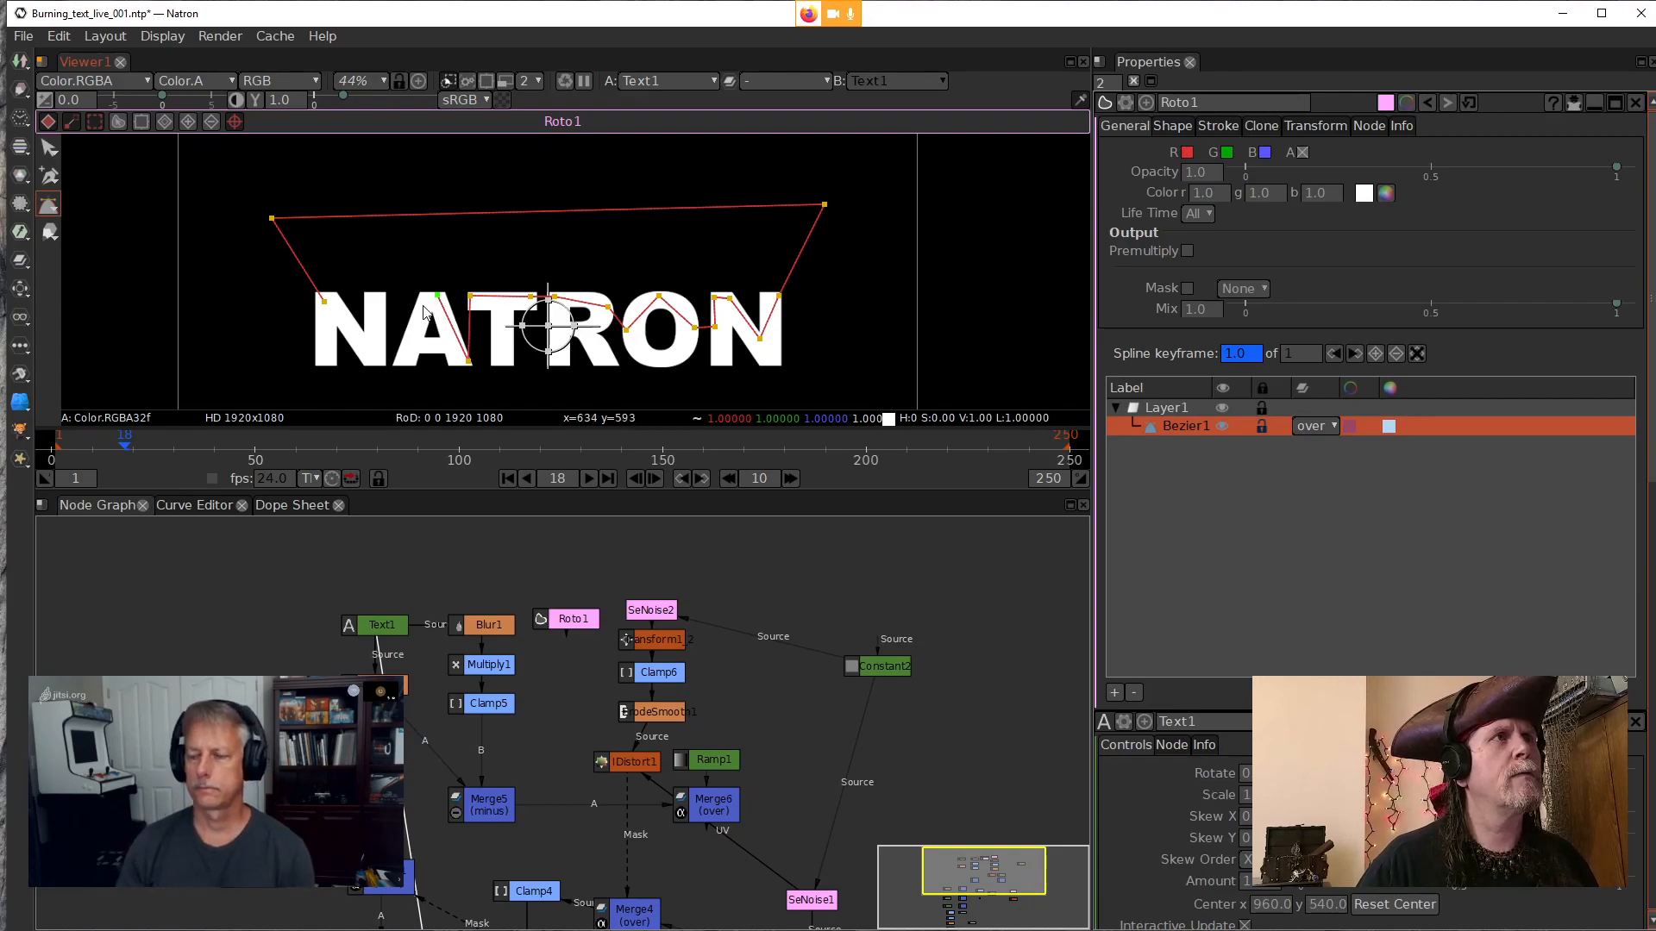
{"action": "left_click", "coordinate": [422, 299]}
{"action": "left_click", "coordinate": [403, 357]}
{"action": "left_click", "coordinate": [380, 357]}
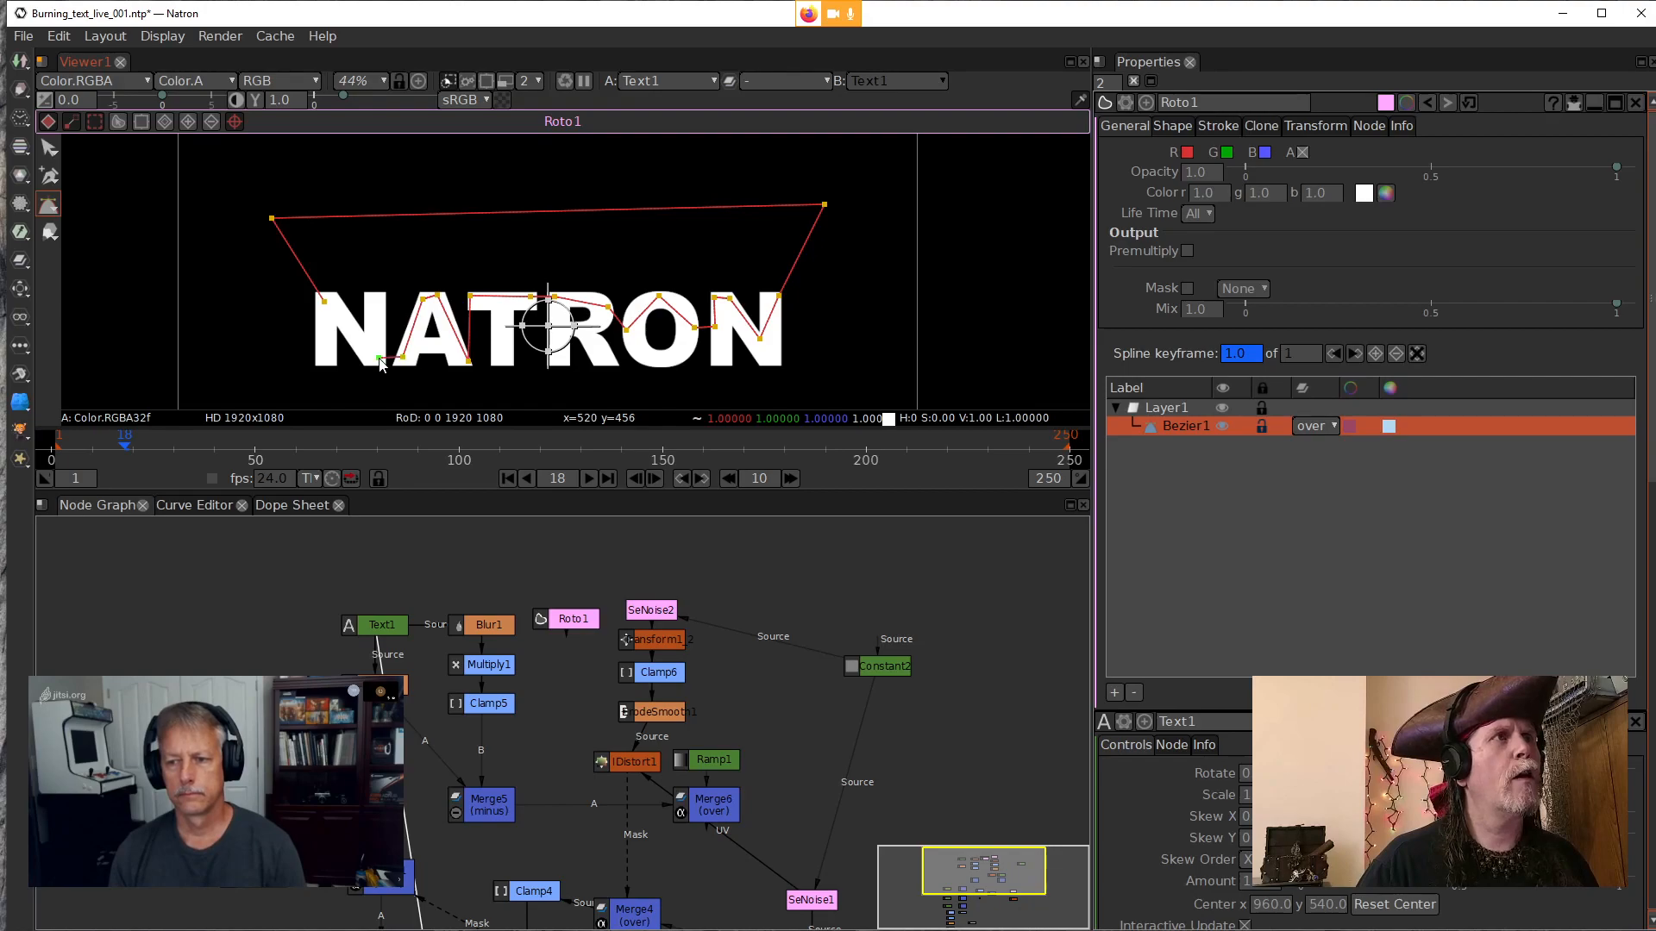
{"action": "left_click", "coordinate": [380, 296]}
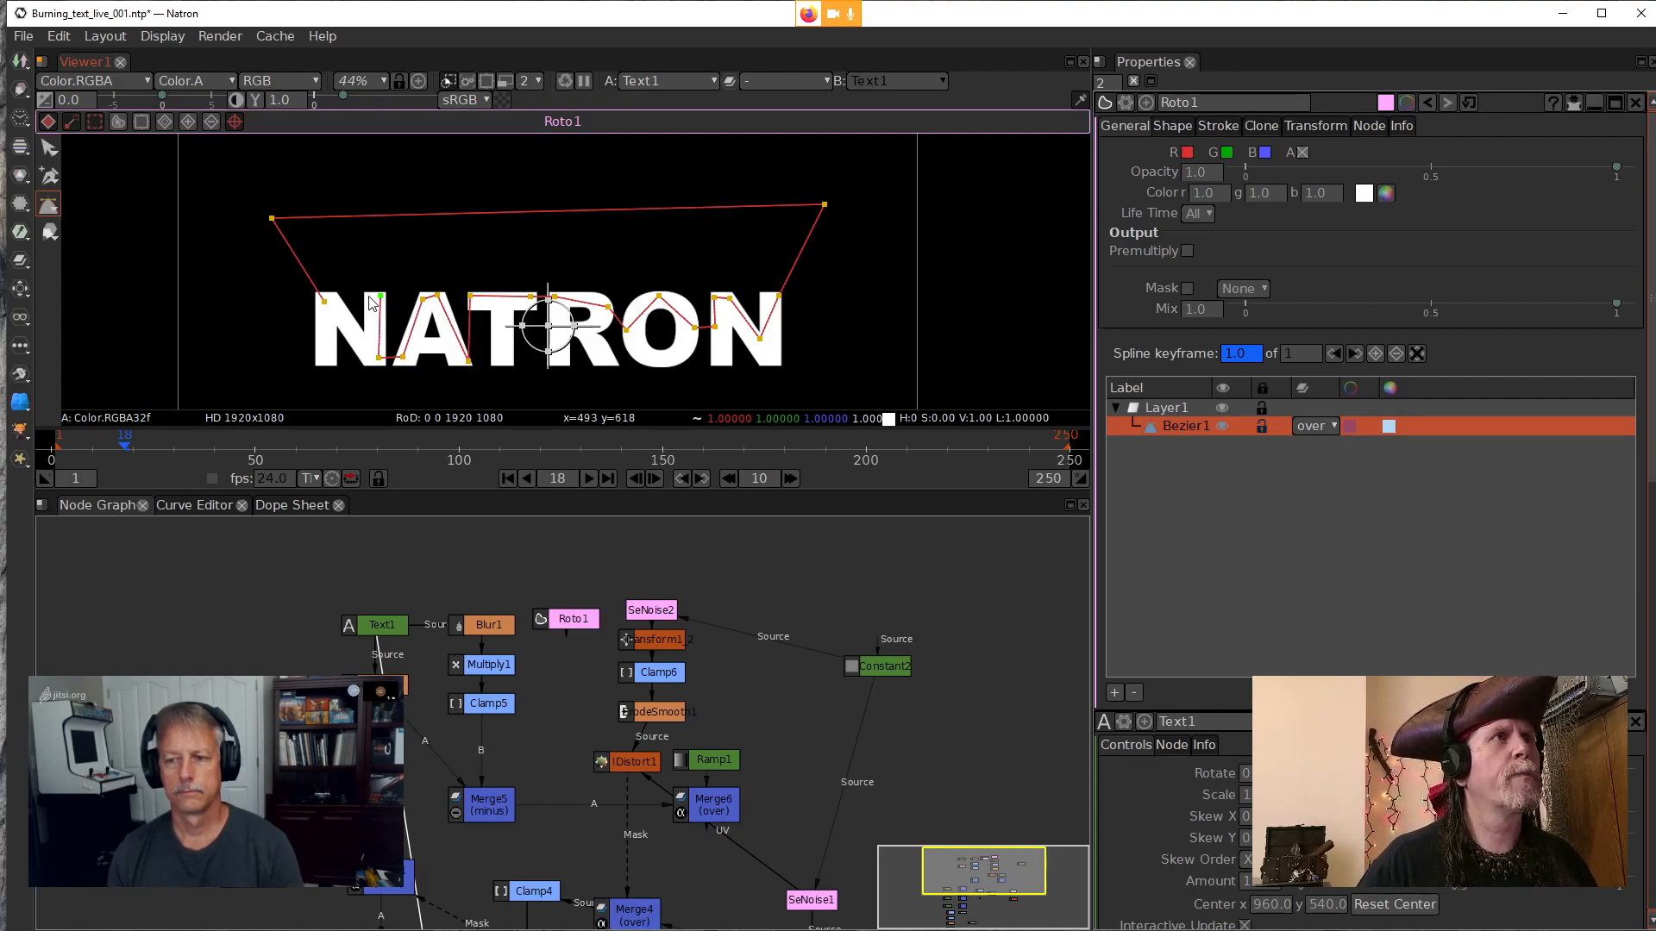
{"action": "key", "text": "q"}
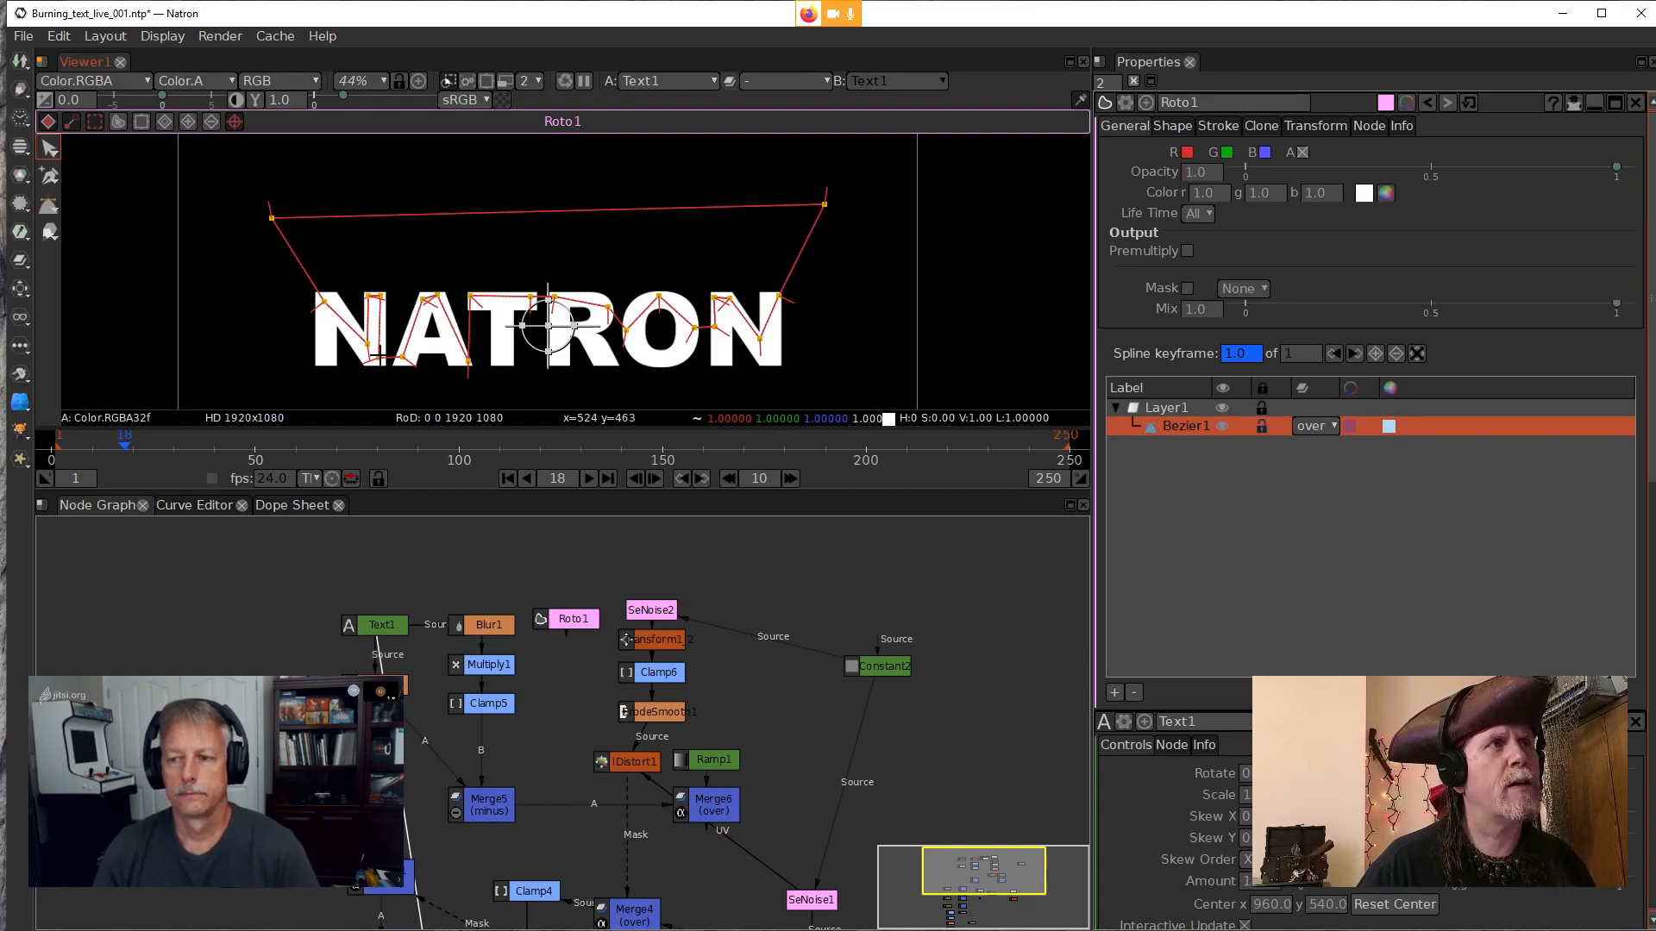
Move the point at the foot of the first N's right stem up to mid-stem, and shift the neighbouring point to the A's left foot
{"action": "left_click_drag", "start_coordinate": [379, 354], "coordinate": [398, 259]}
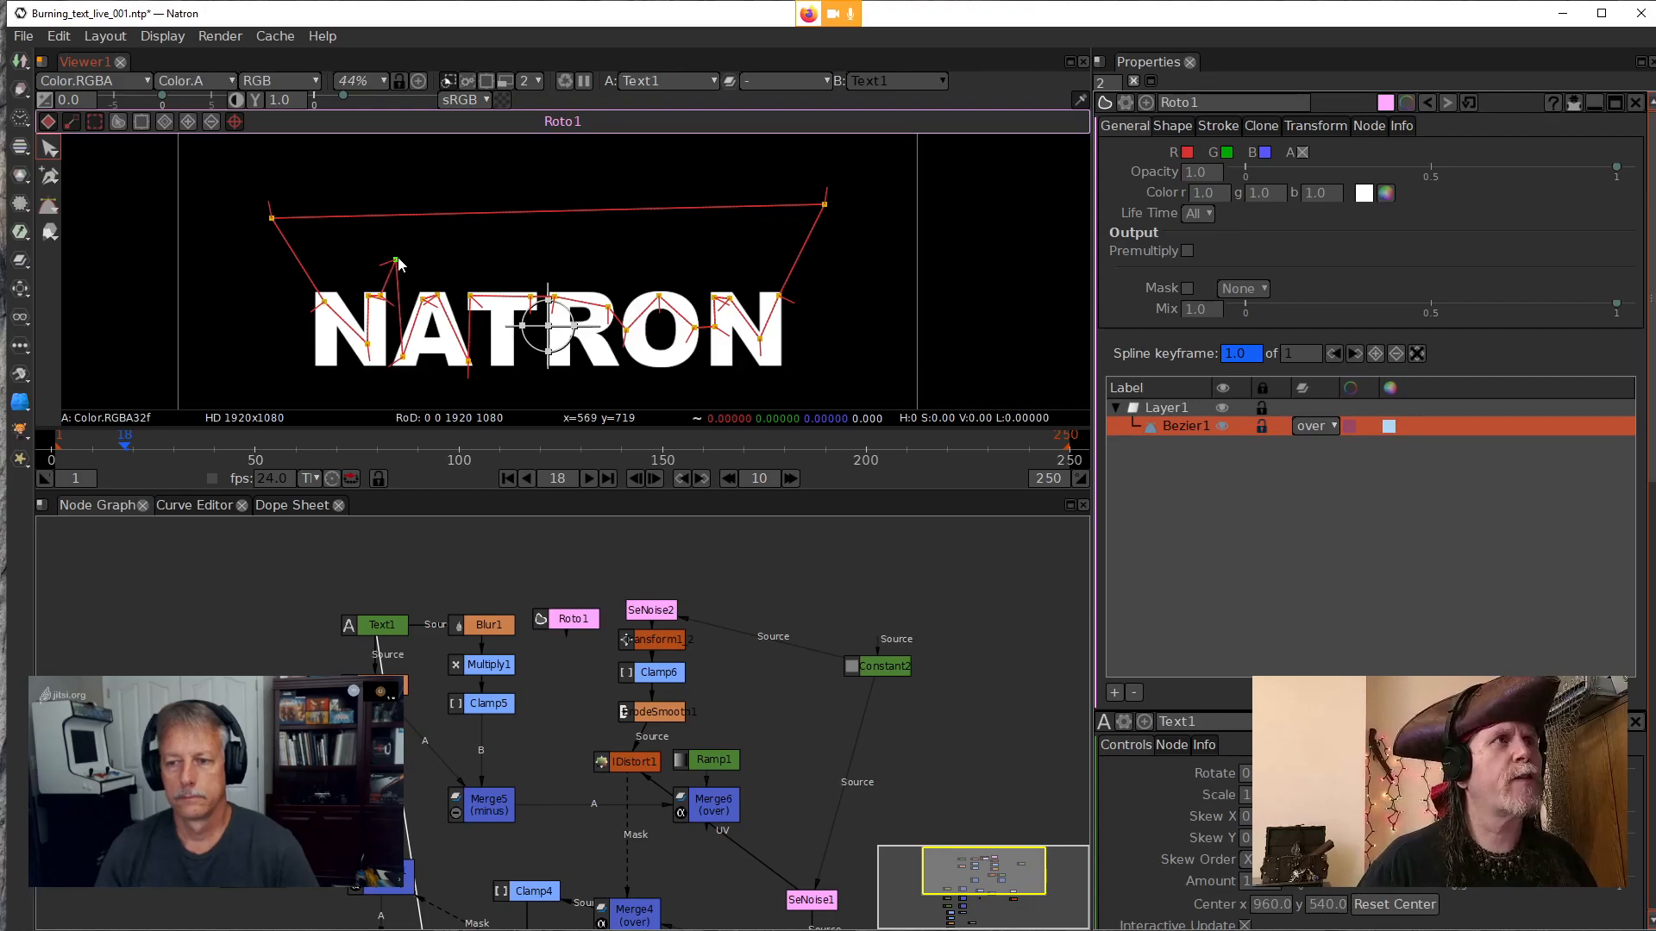
{"action": "left_click", "coordinate": [396, 363]}
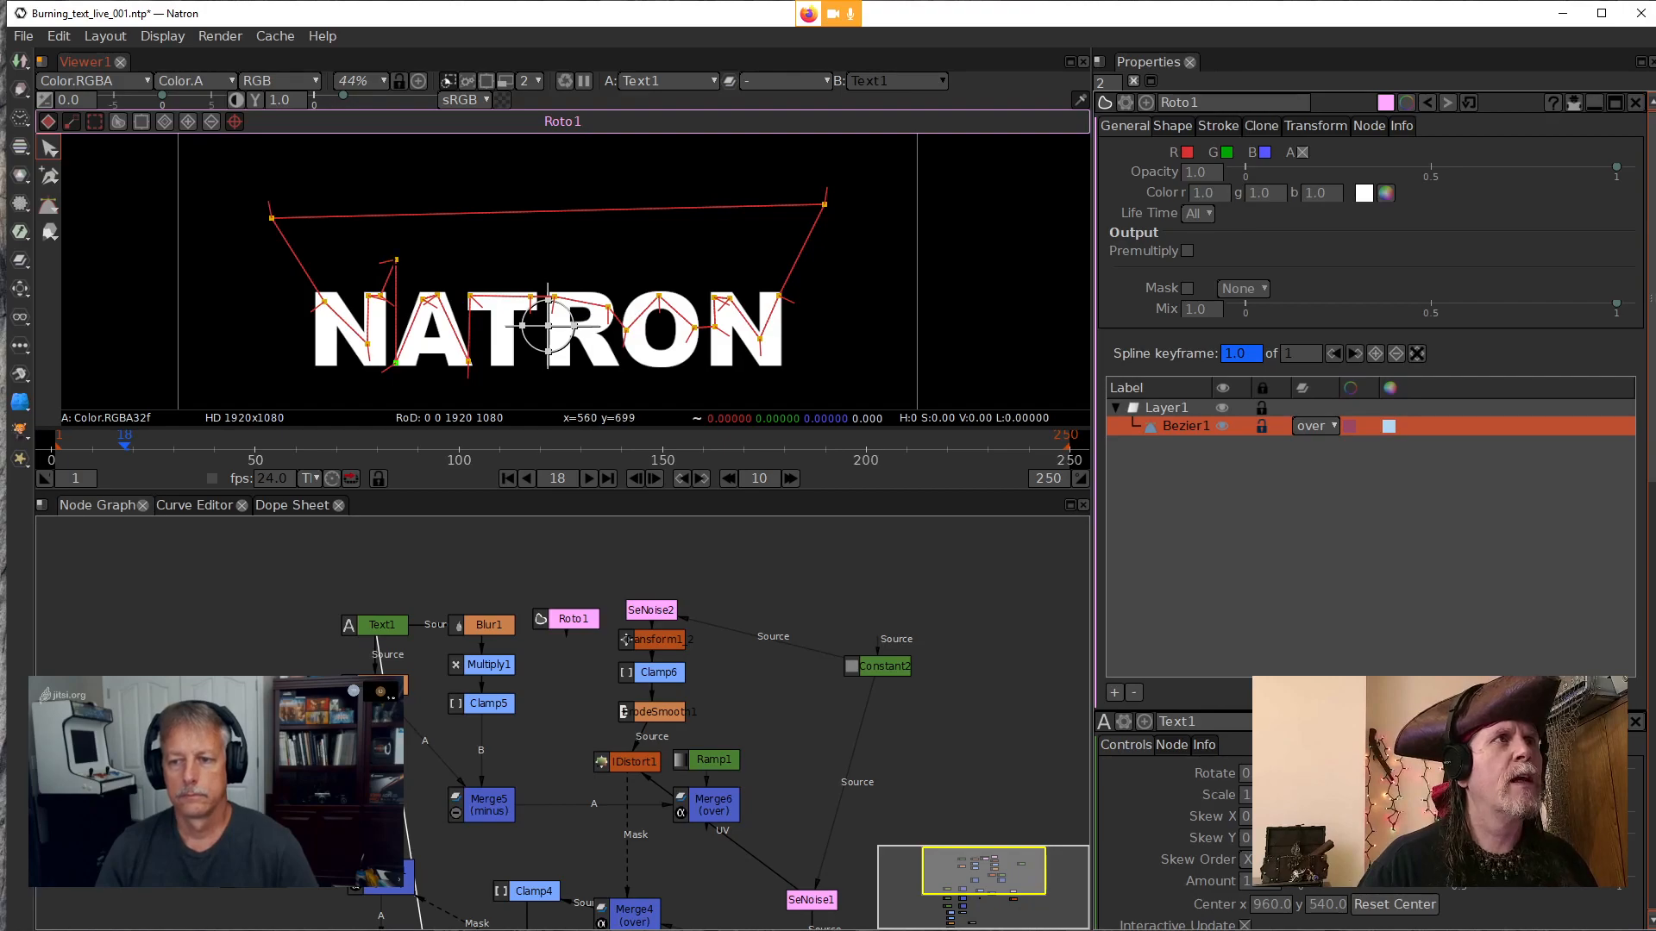
{"action": "left_click_drag", "start_coordinate": [395, 262], "coordinate": [383, 320]}
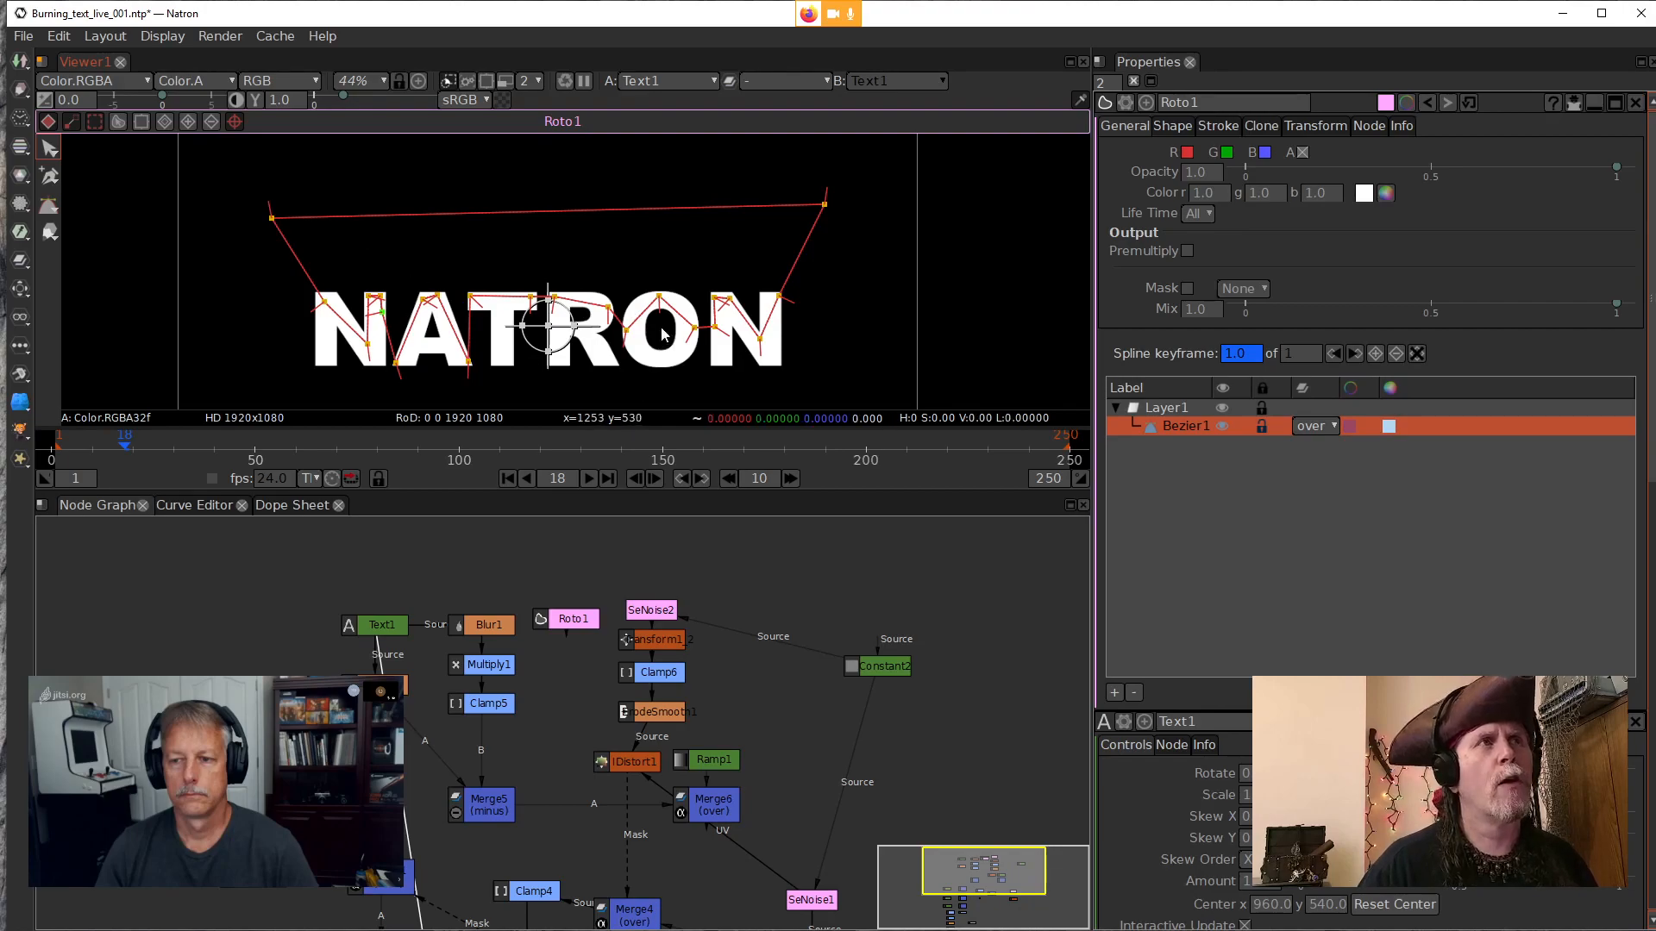
Add a control point to the Bezier outline in the gap between the tops of the T and R
{"action": "scroll", "coordinate": [552, 323], "scroll_direction": "up", "scroll_amount": 3}
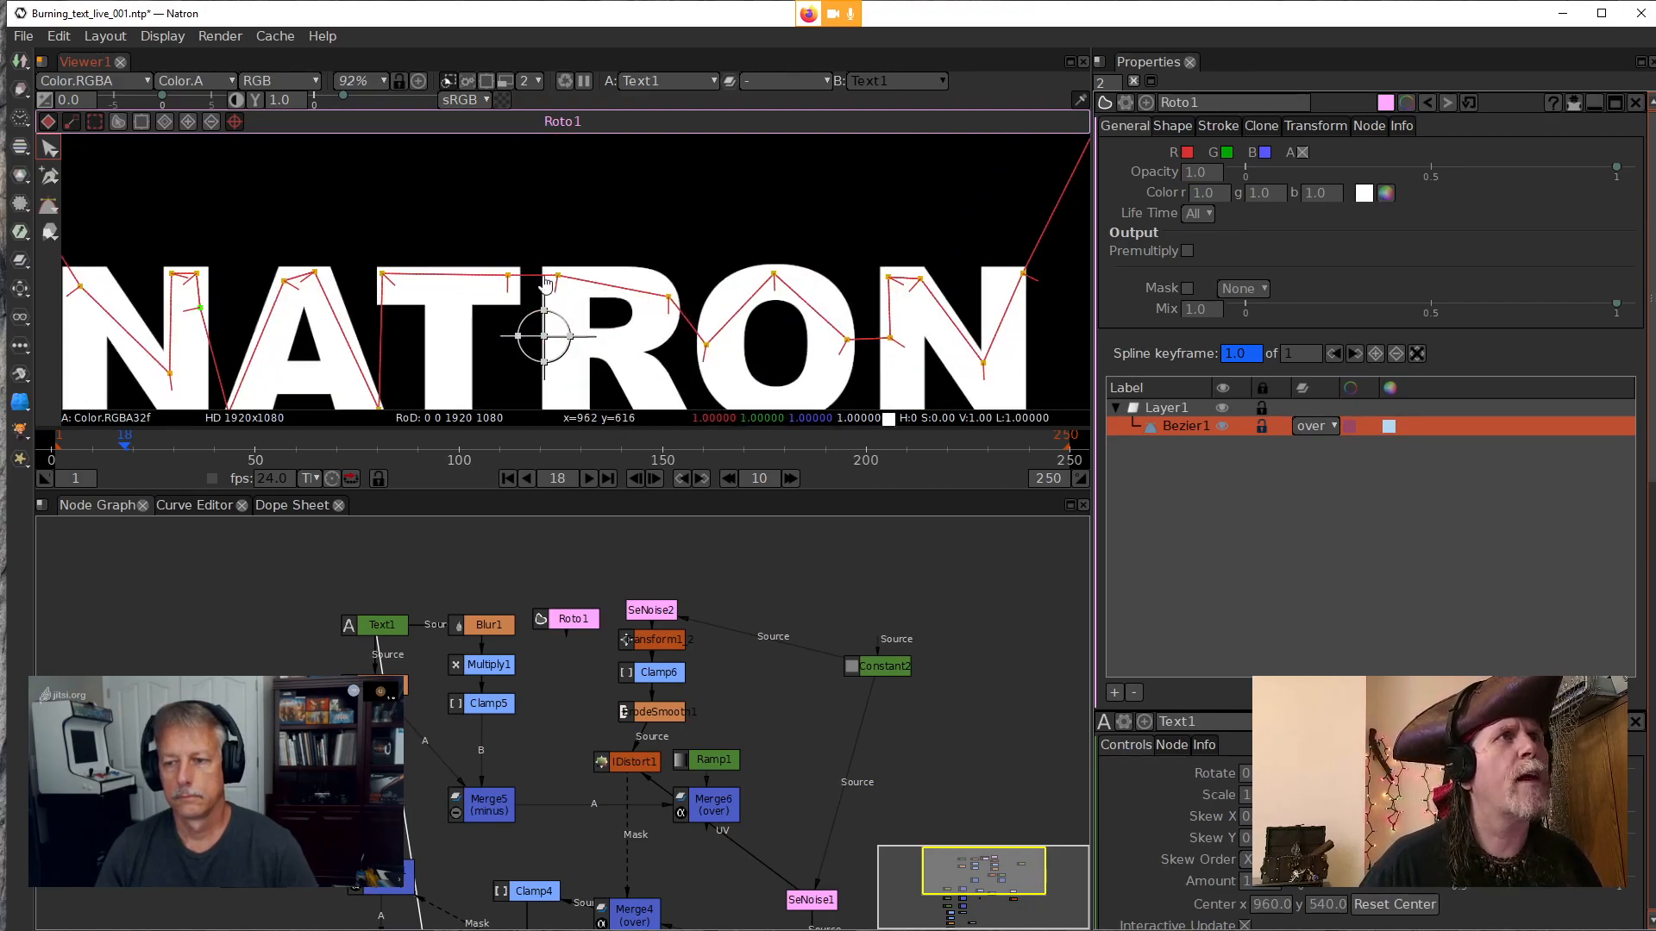
{"action": "left_click", "coordinate": [50, 177]}
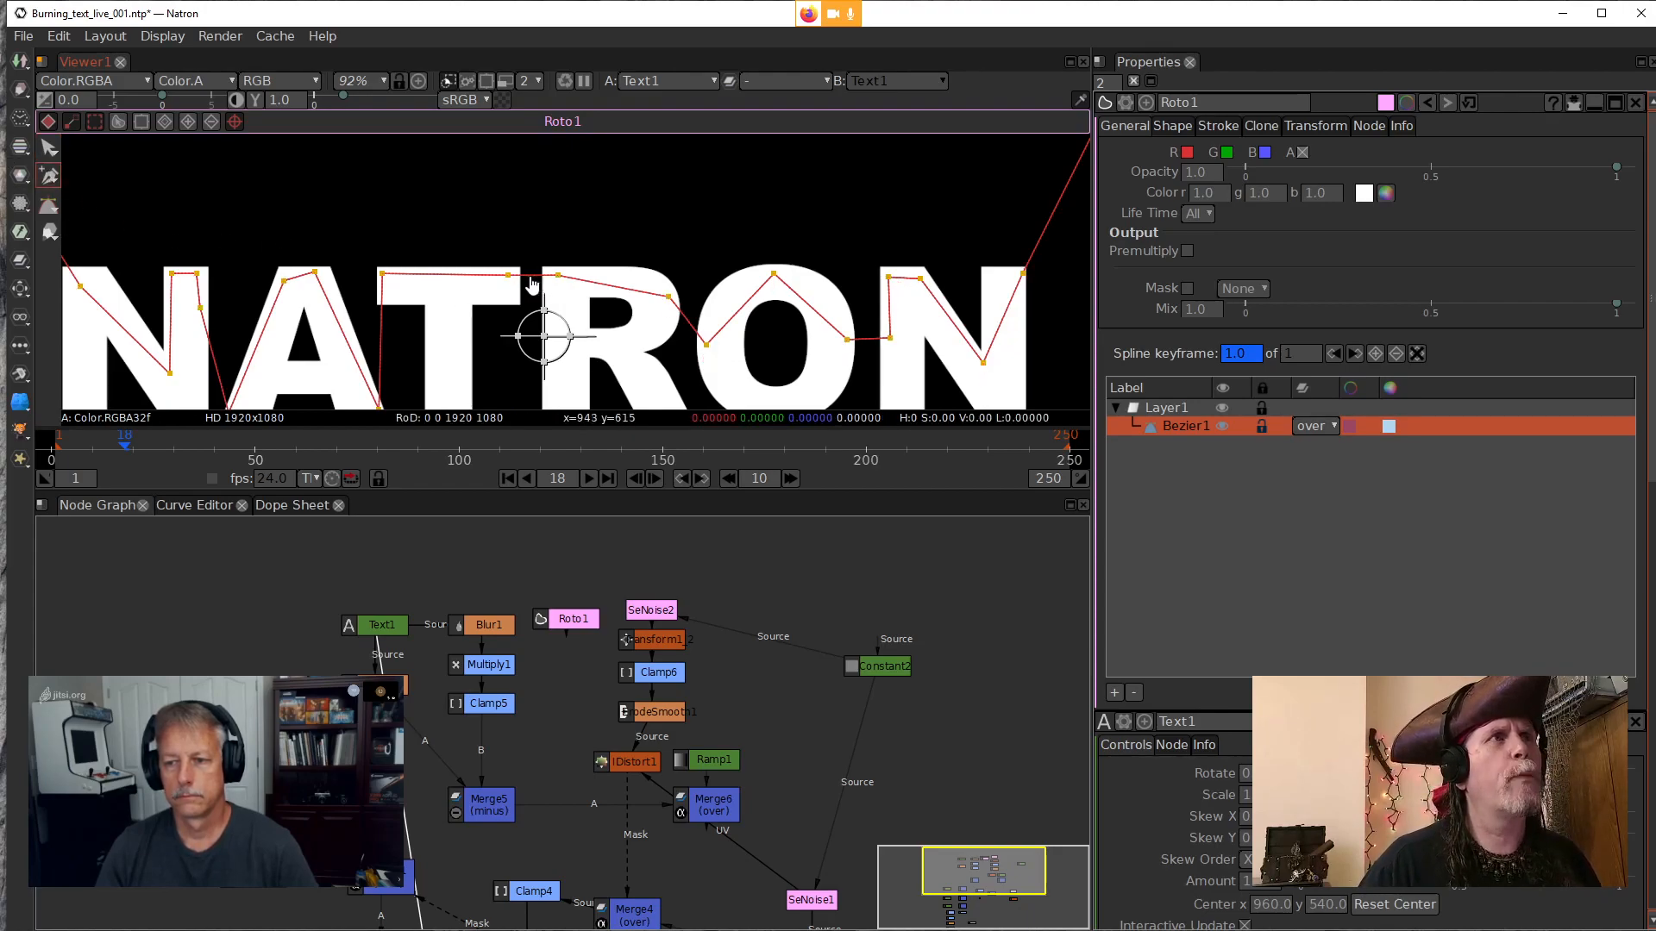
{"action": "left_click", "coordinate": [50, 148]}
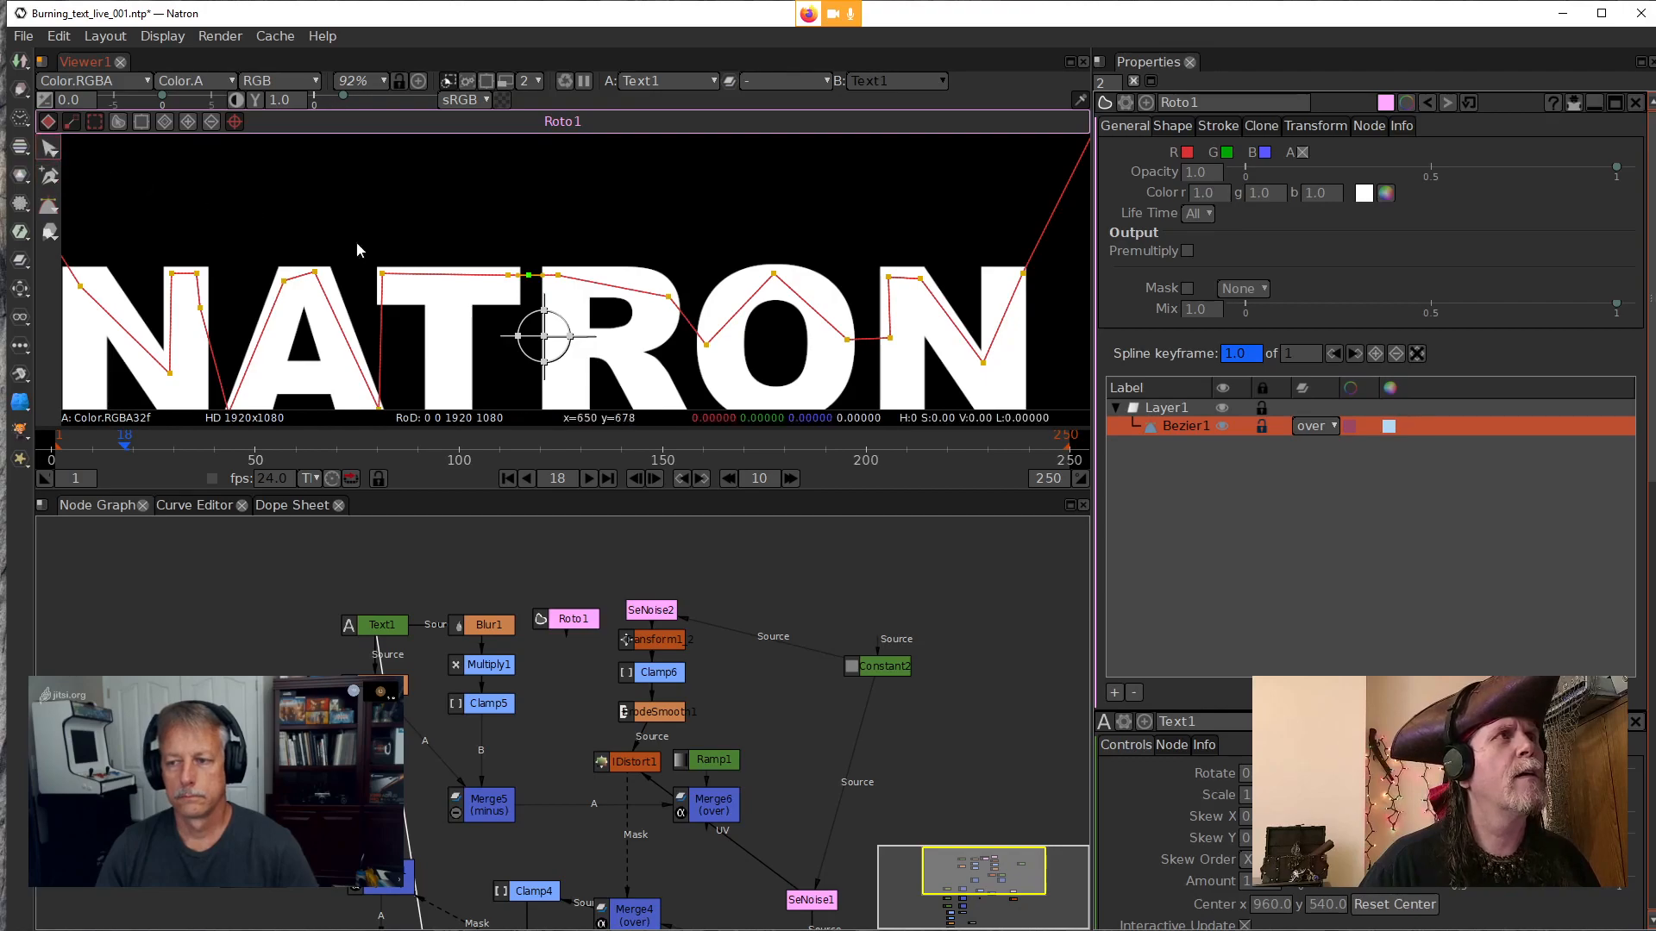
Raise the new outline point between the T and R above the letter tops and turn it into a cusp
{"action": "left_click_drag", "start_coordinate": [529, 275], "coordinate": [530, 231]}
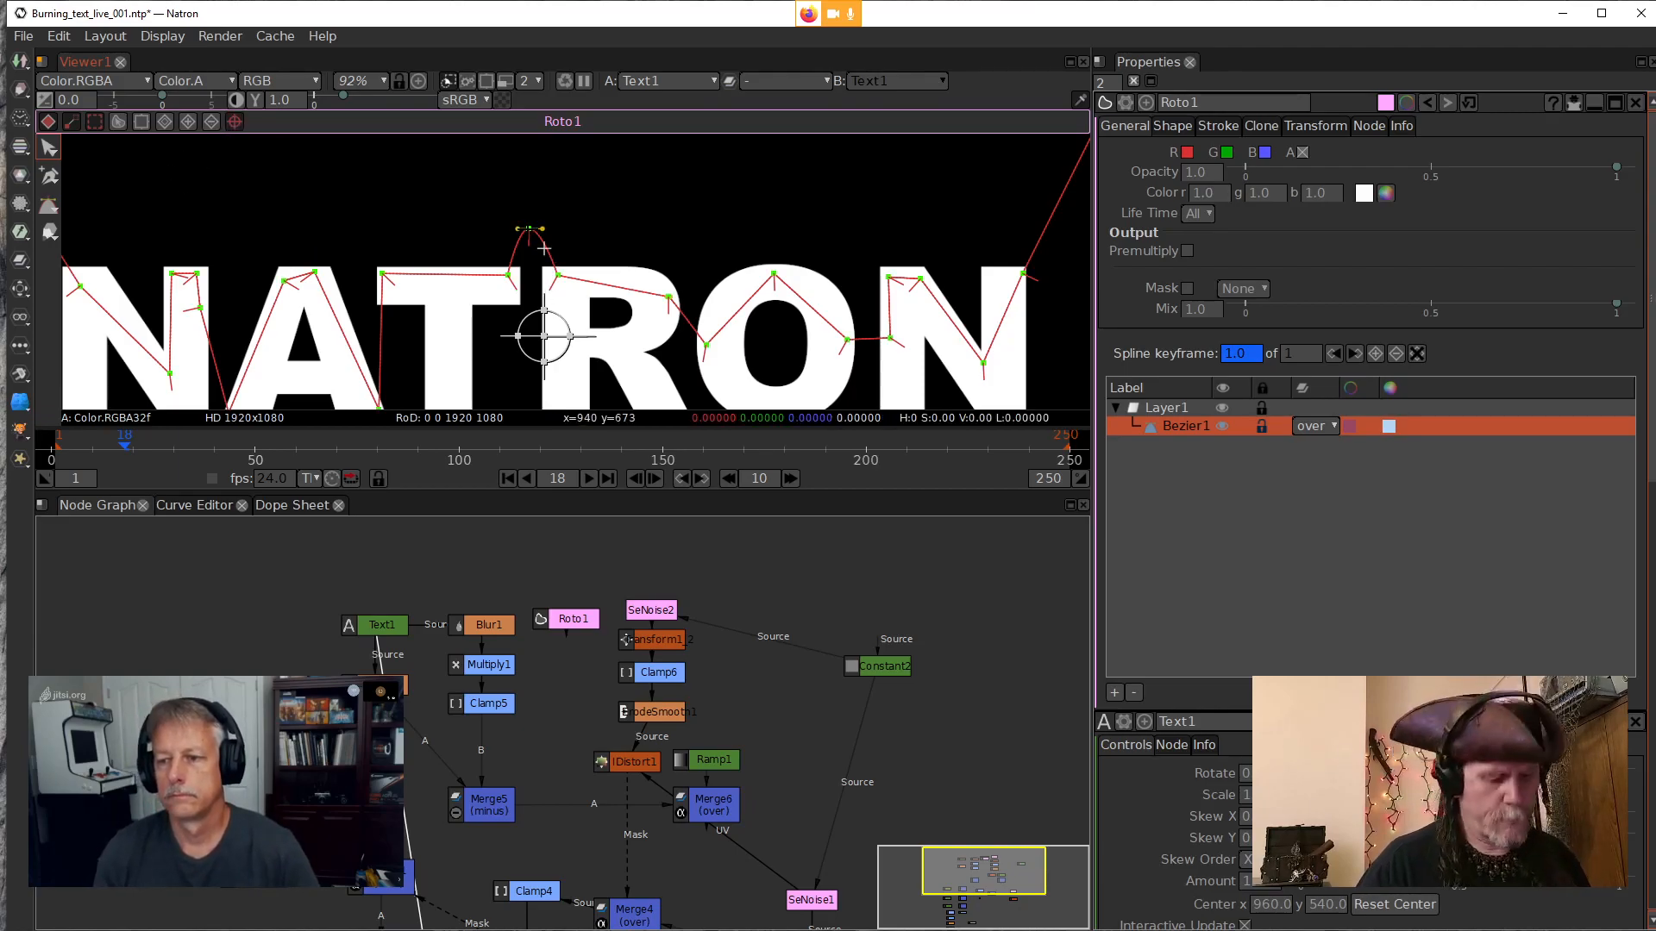
{"action": "right_click", "coordinate": [528, 232]}
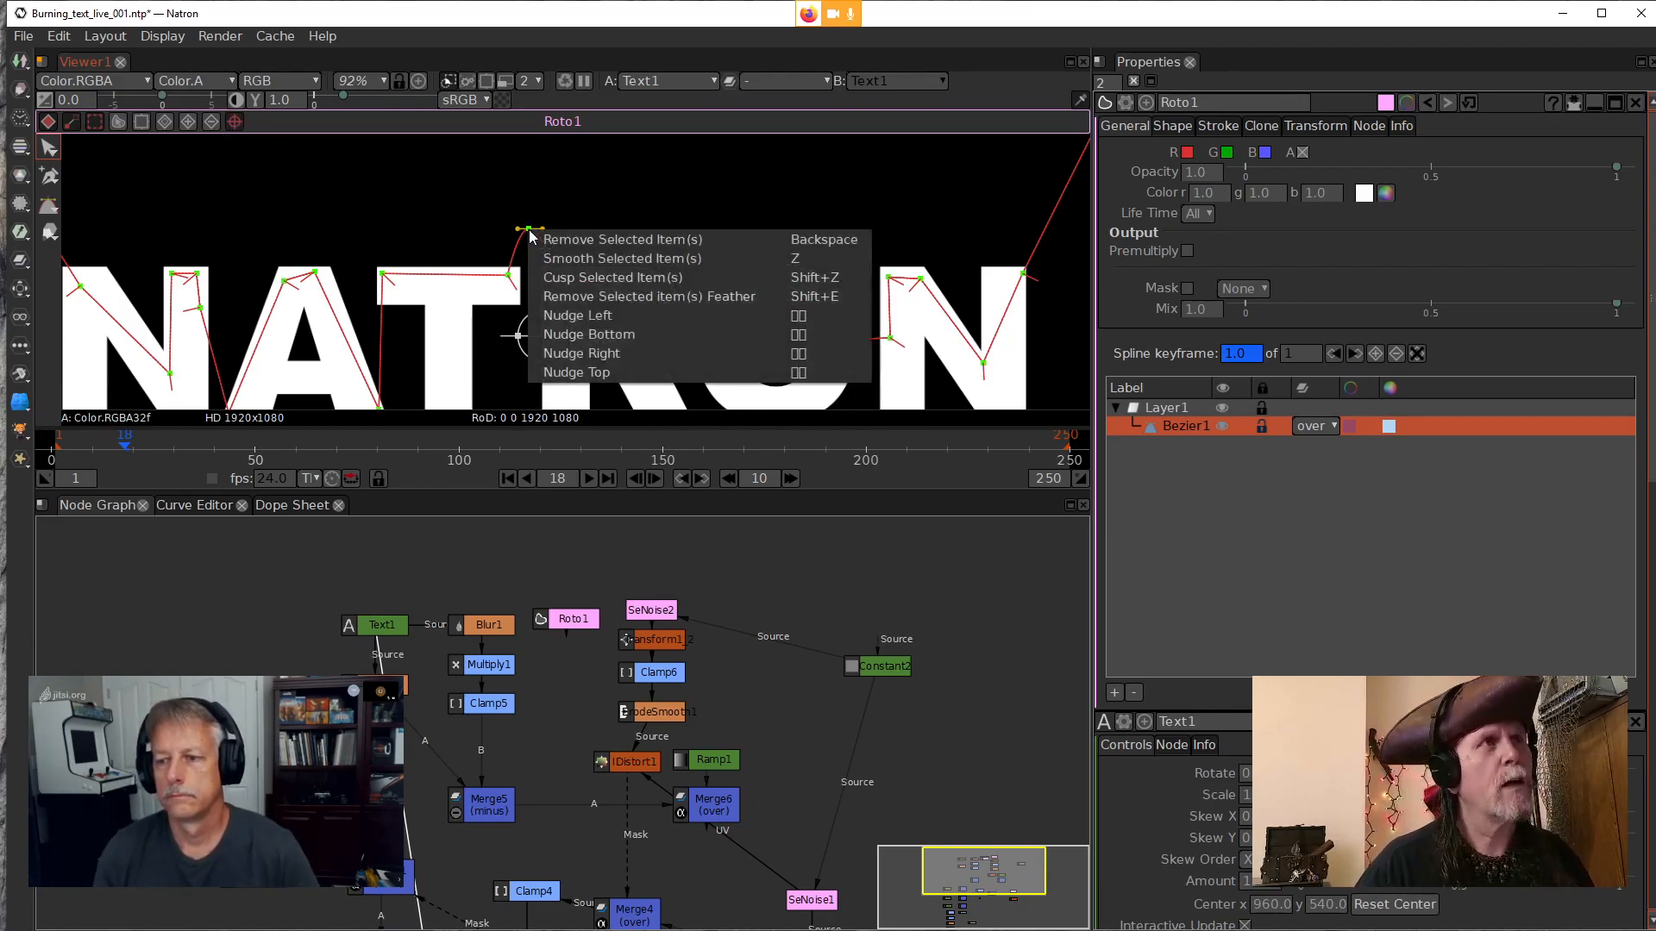
{"action": "left_click", "coordinate": [595, 278]}
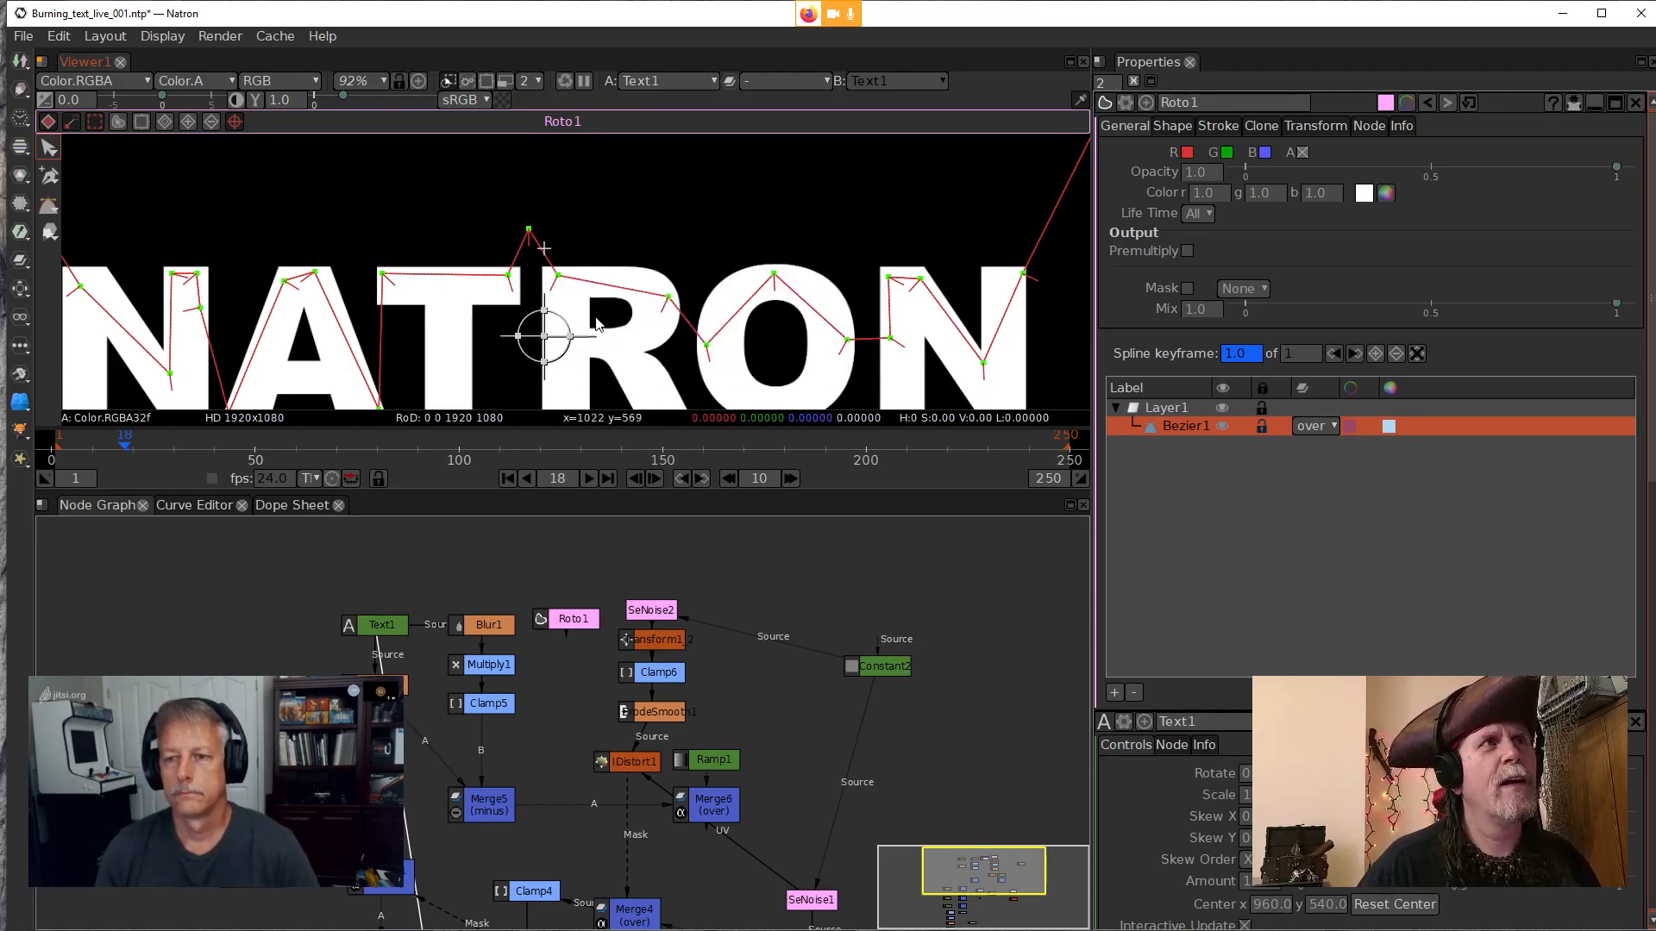
{"action": "left_click_drag", "start_coordinate": [469, 199], "coordinate": [601, 319]}
{"action": "right_click", "coordinate": [550, 266]}
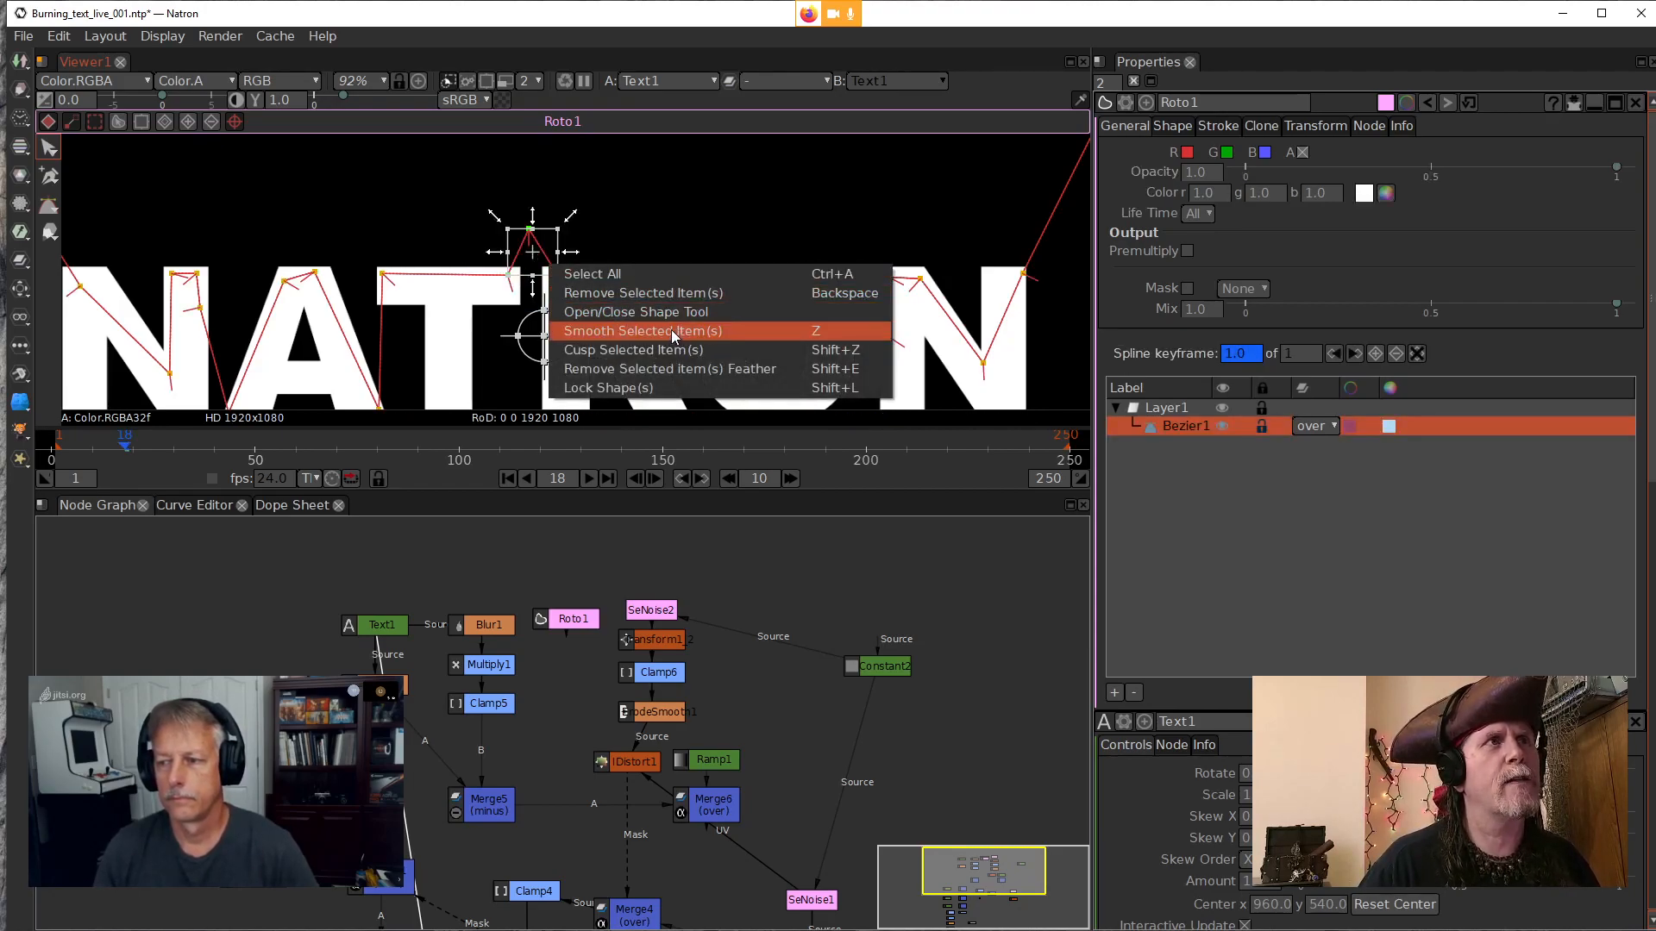
{"action": "left_click", "coordinate": [675, 350]}
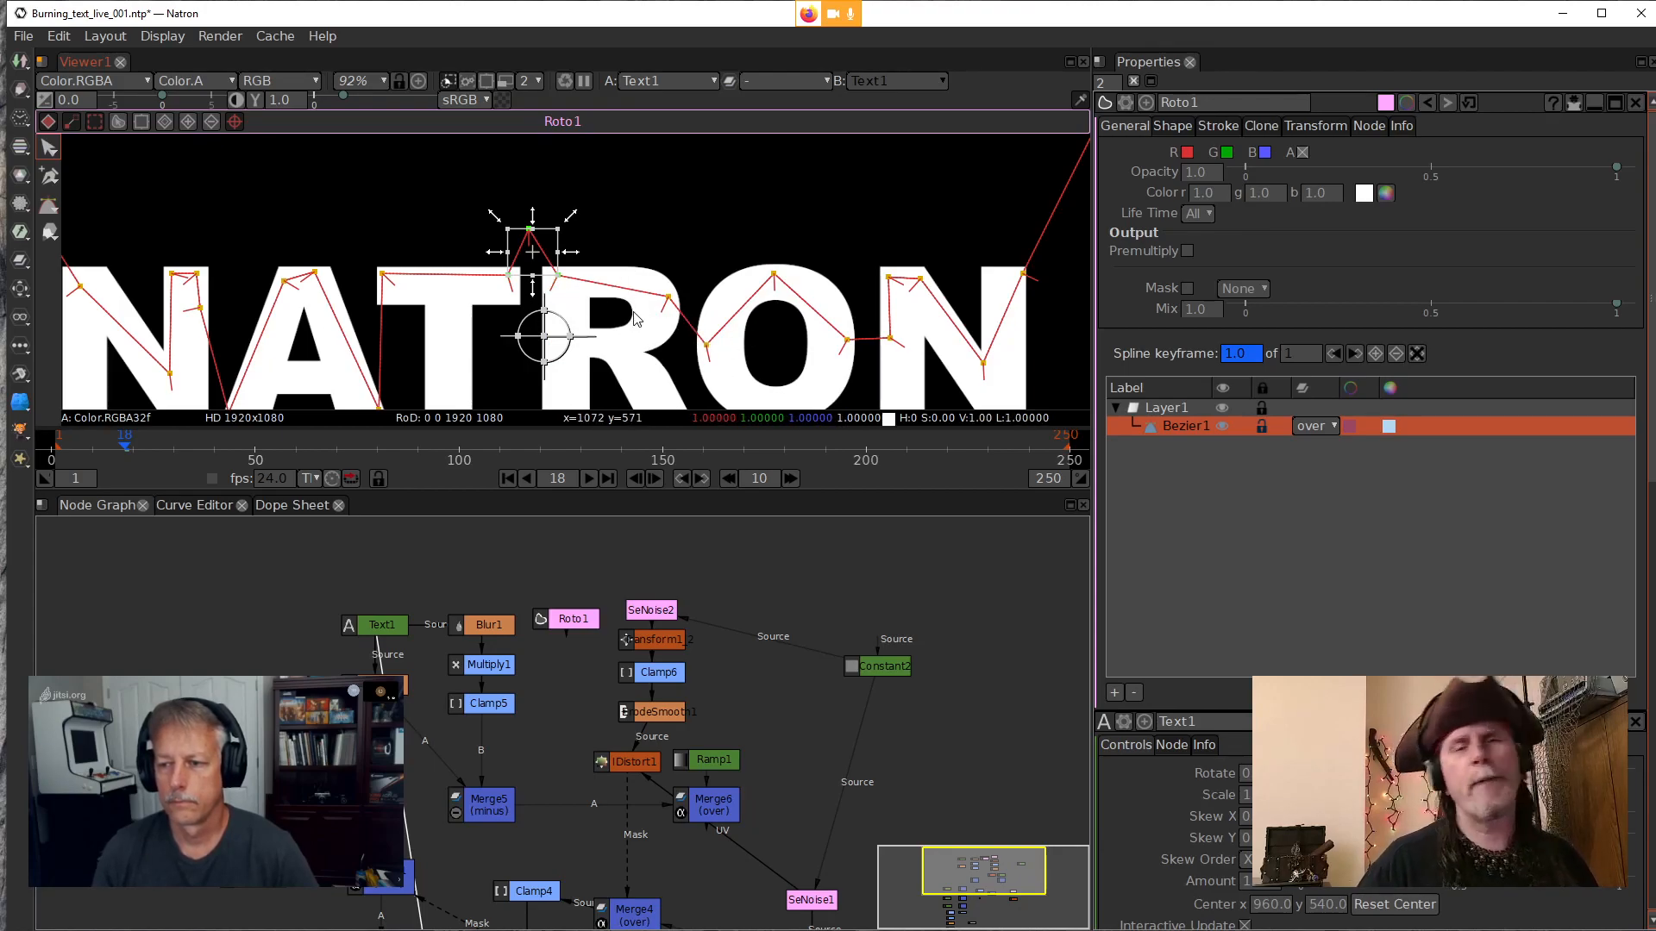
Add a control point to the Bezier outline between the R and O, and raise it above the letter tops
{"action": "left_click_drag", "start_coordinate": [651, 224], "coordinate": [670, 321]}
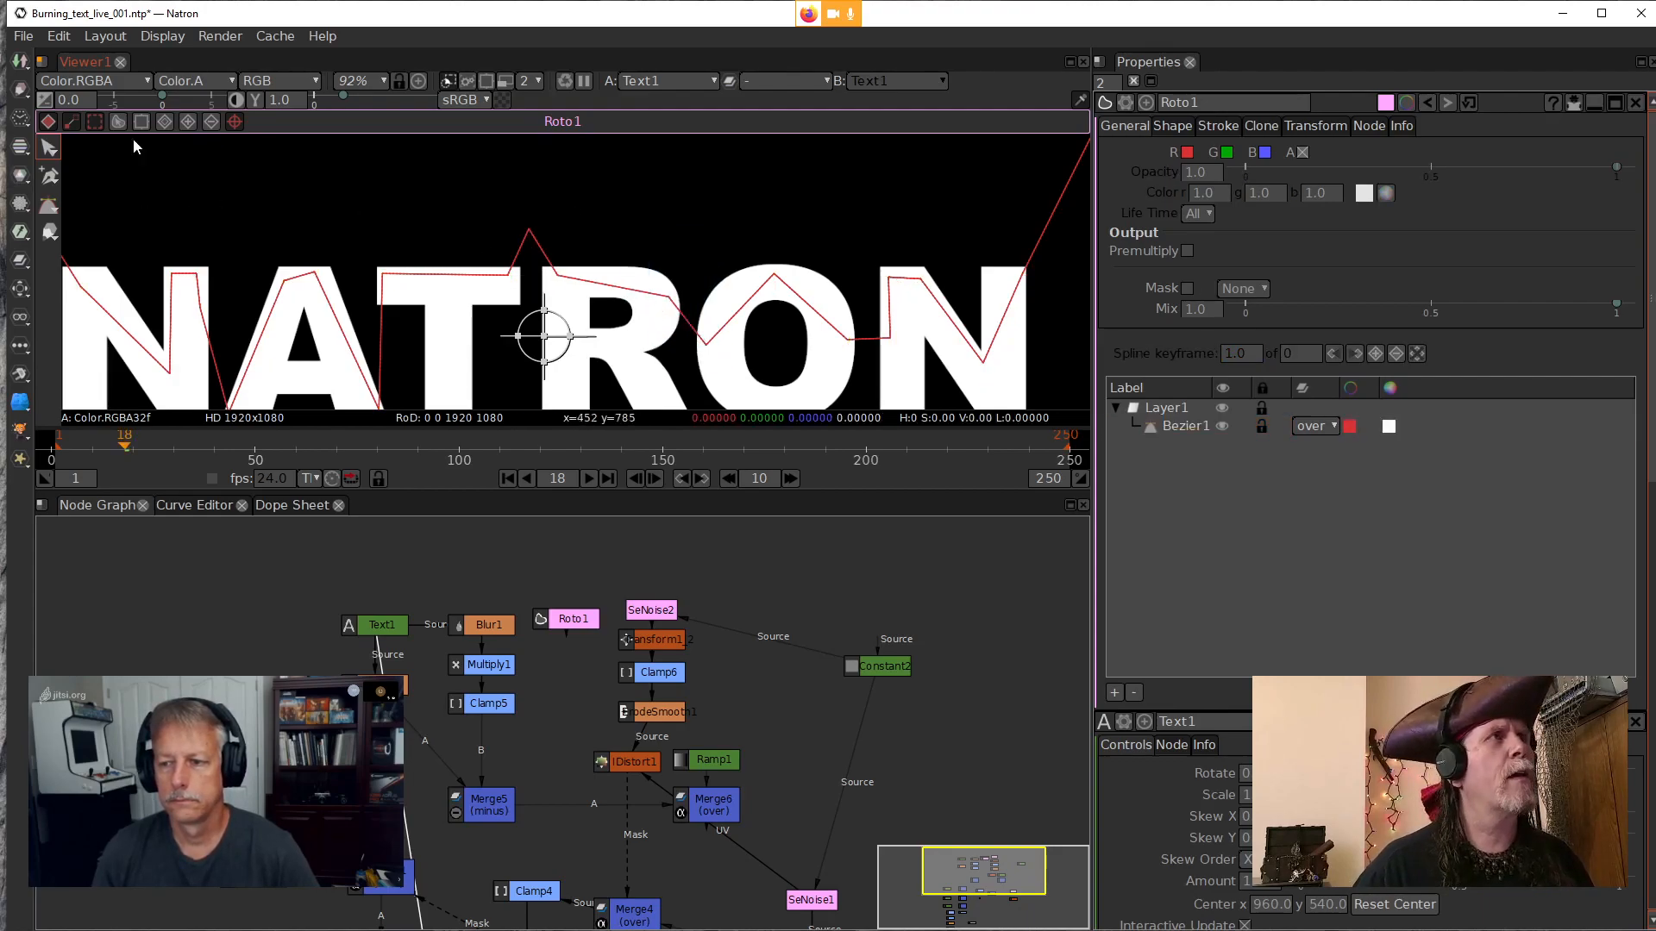
{"action": "left_click", "coordinate": [703, 343]}
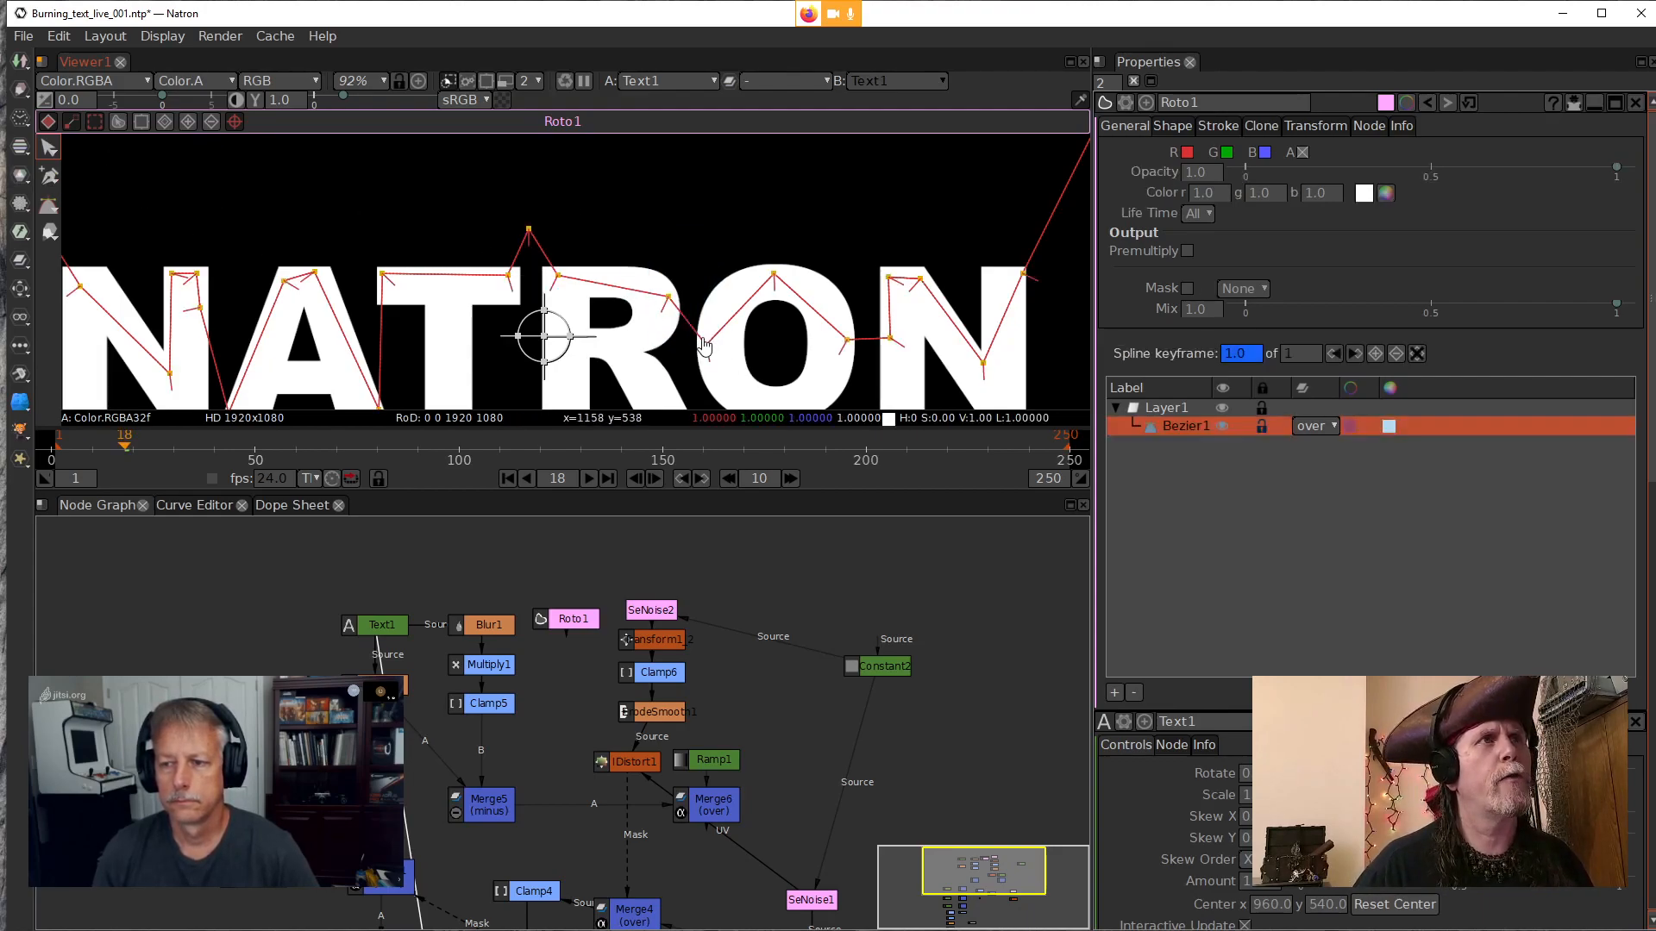
{"action": "left_click", "coordinate": [49, 177]}
{"action": "left_click", "coordinate": [683, 317]}
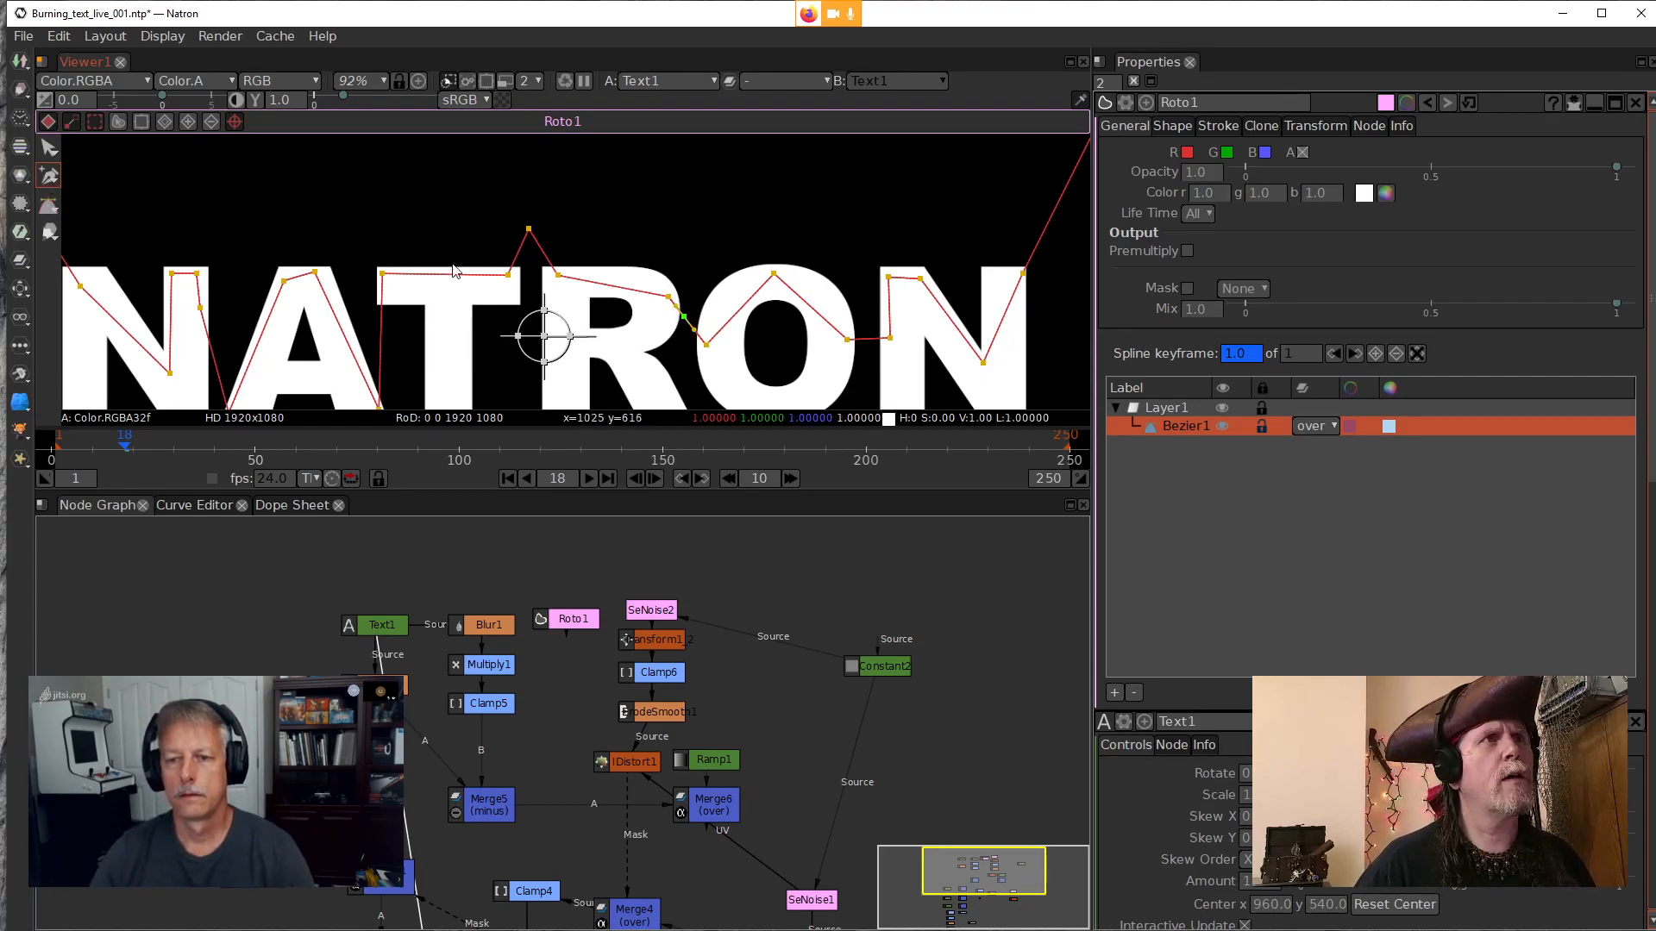
{"action": "left_click", "coordinate": [49, 149]}
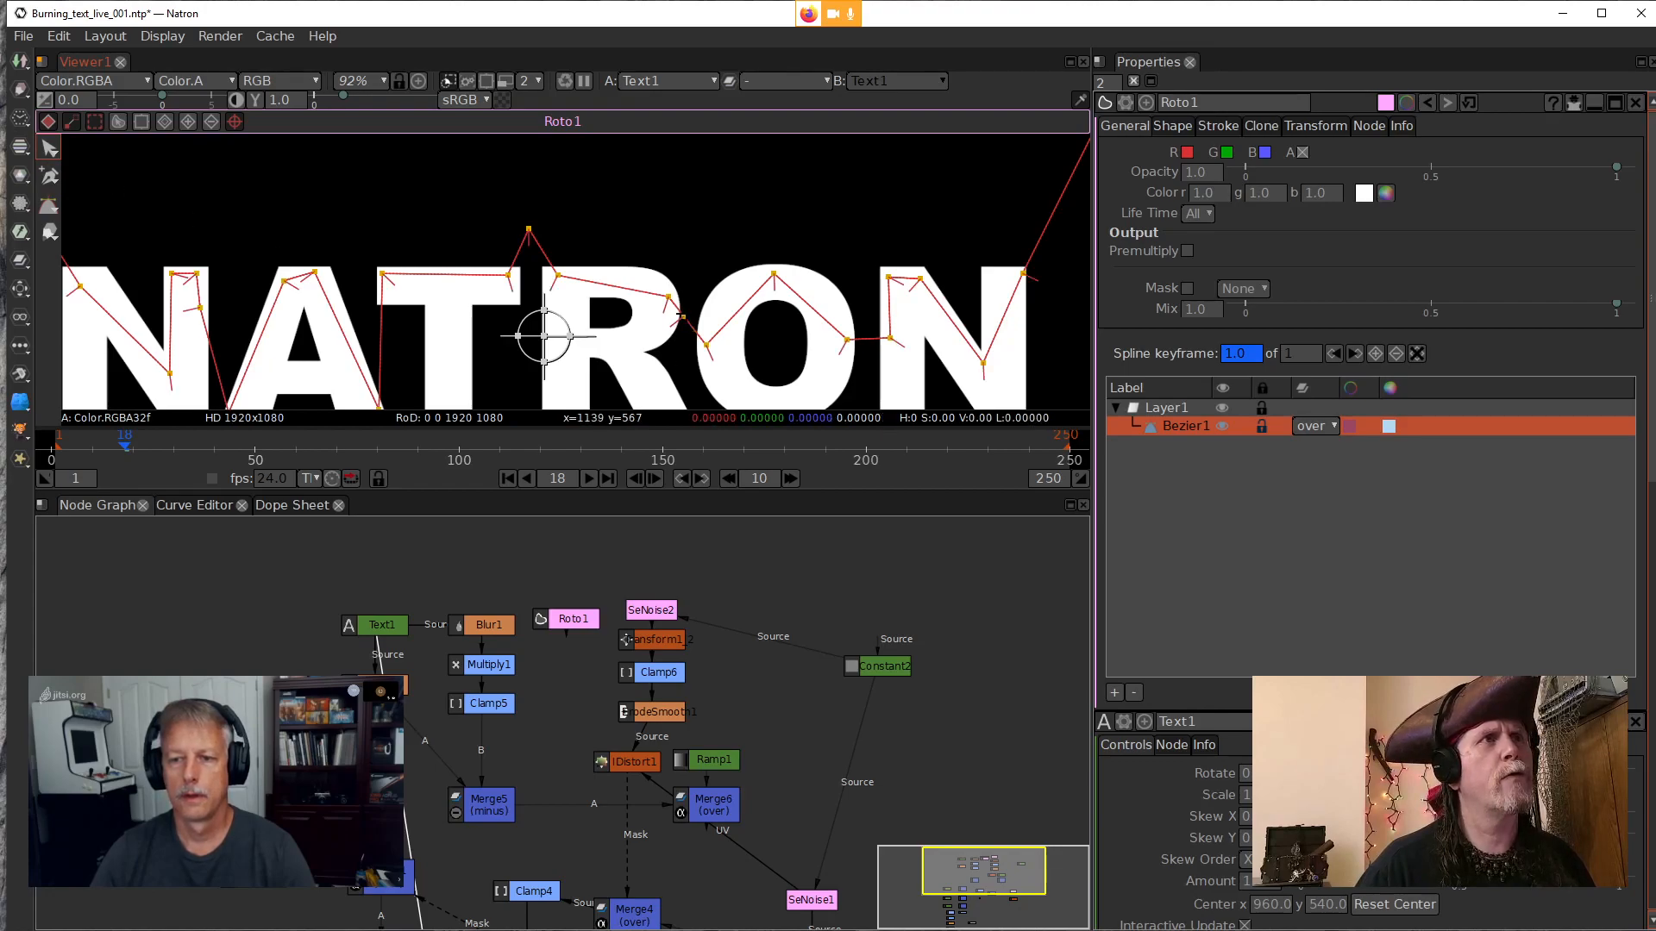
{"action": "left_click_drag", "start_coordinate": [679, 318], "coordinate": [690, 250]}
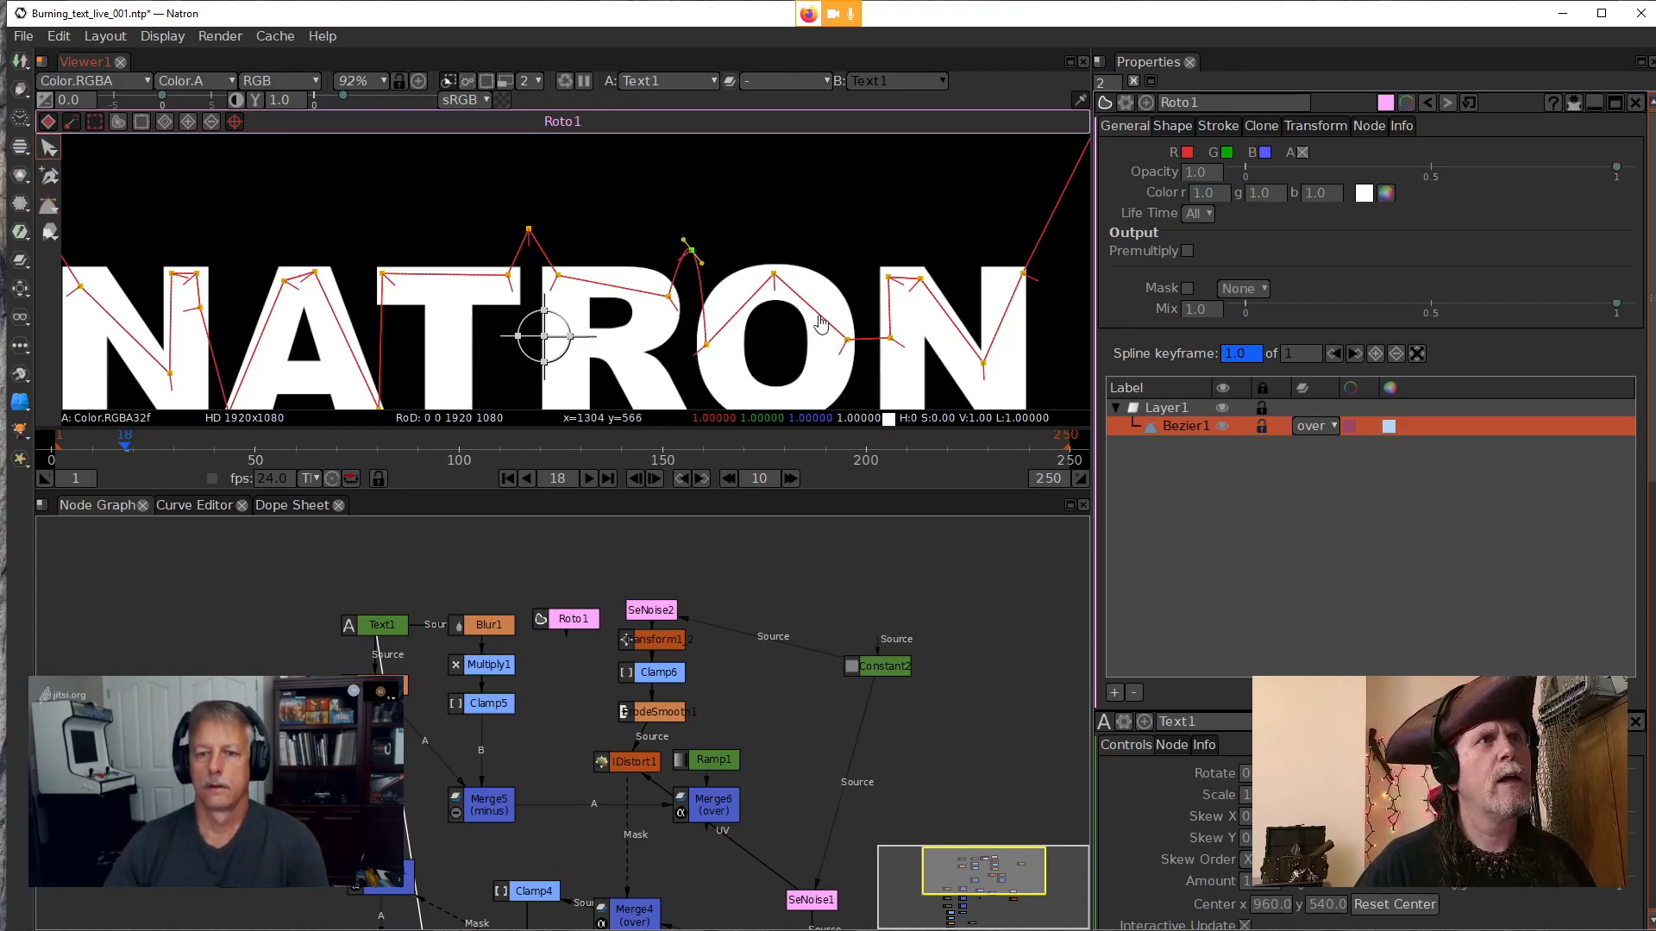
Add a control point to the outline between the O and the last N, and raise it above the letter tops
{"action": "left_click", "coordinate": [49, 176]}
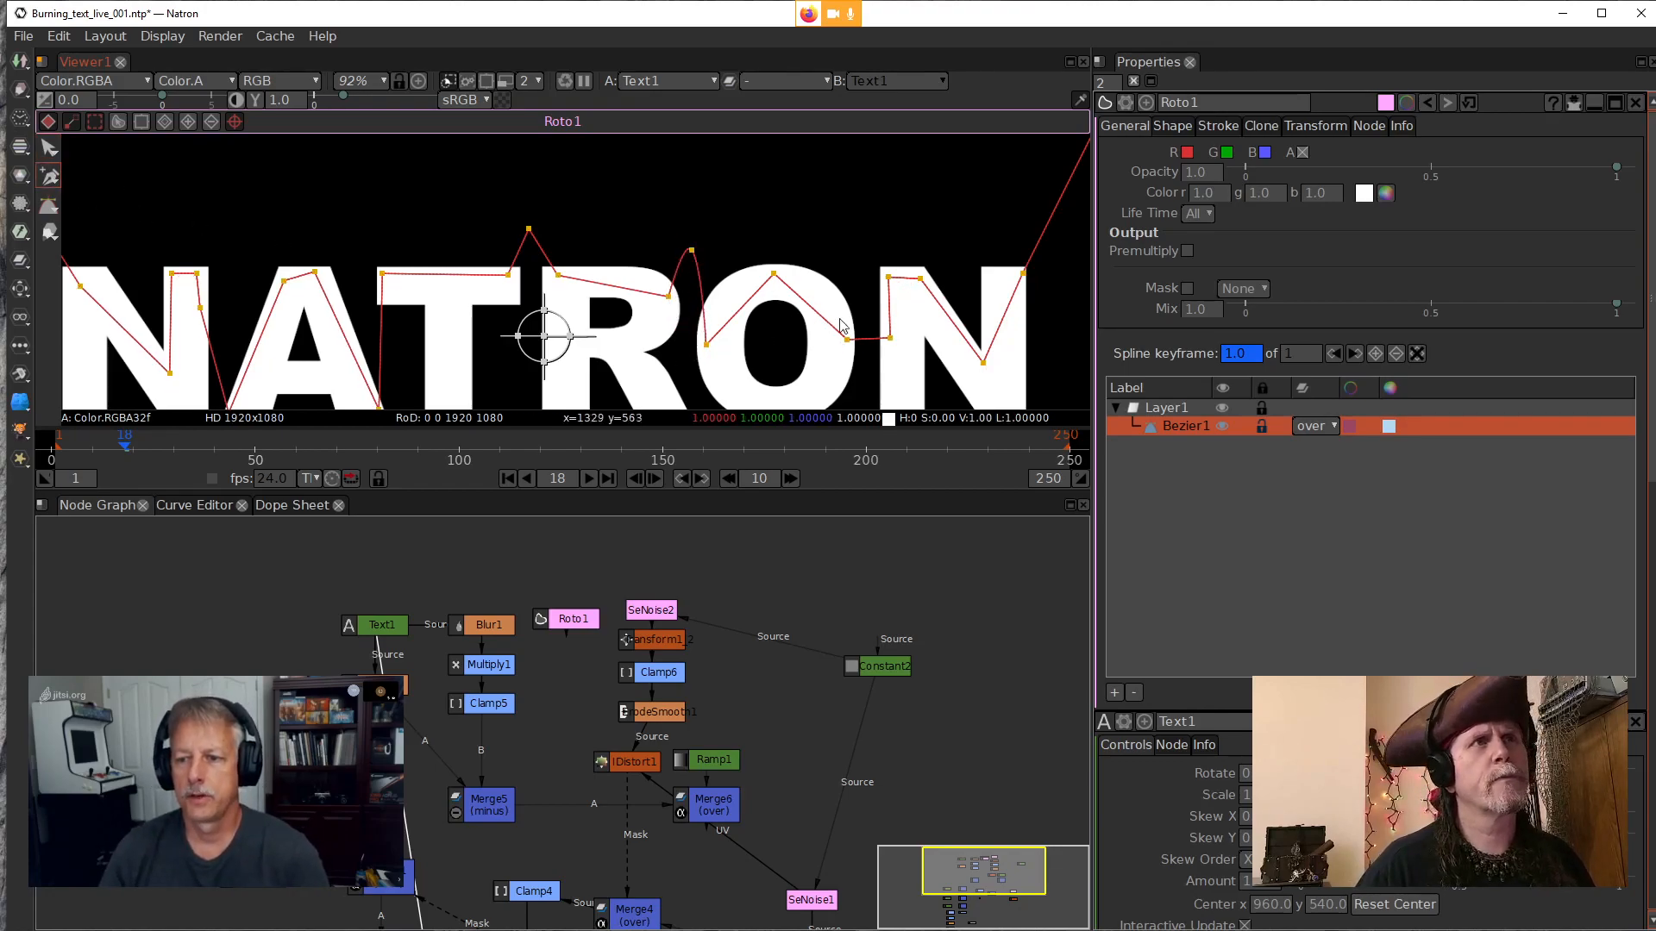
{"action": "left_click", "coordinate": [869, 340]}
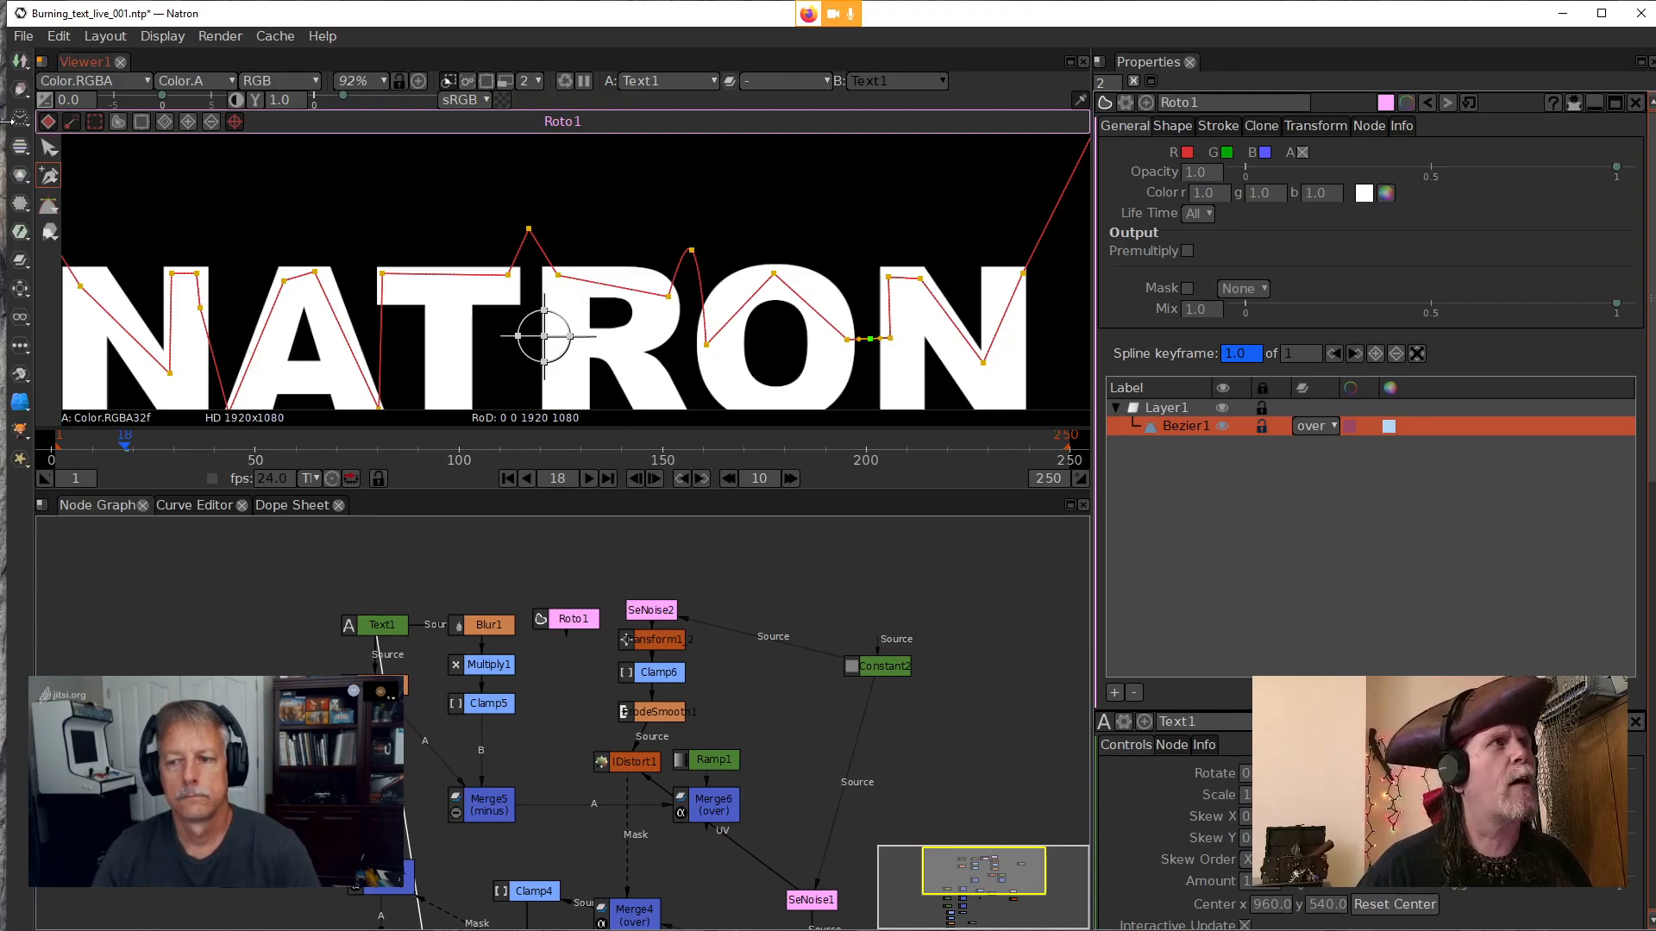
{"action": "left_click", "coordinate": [47, 152]}
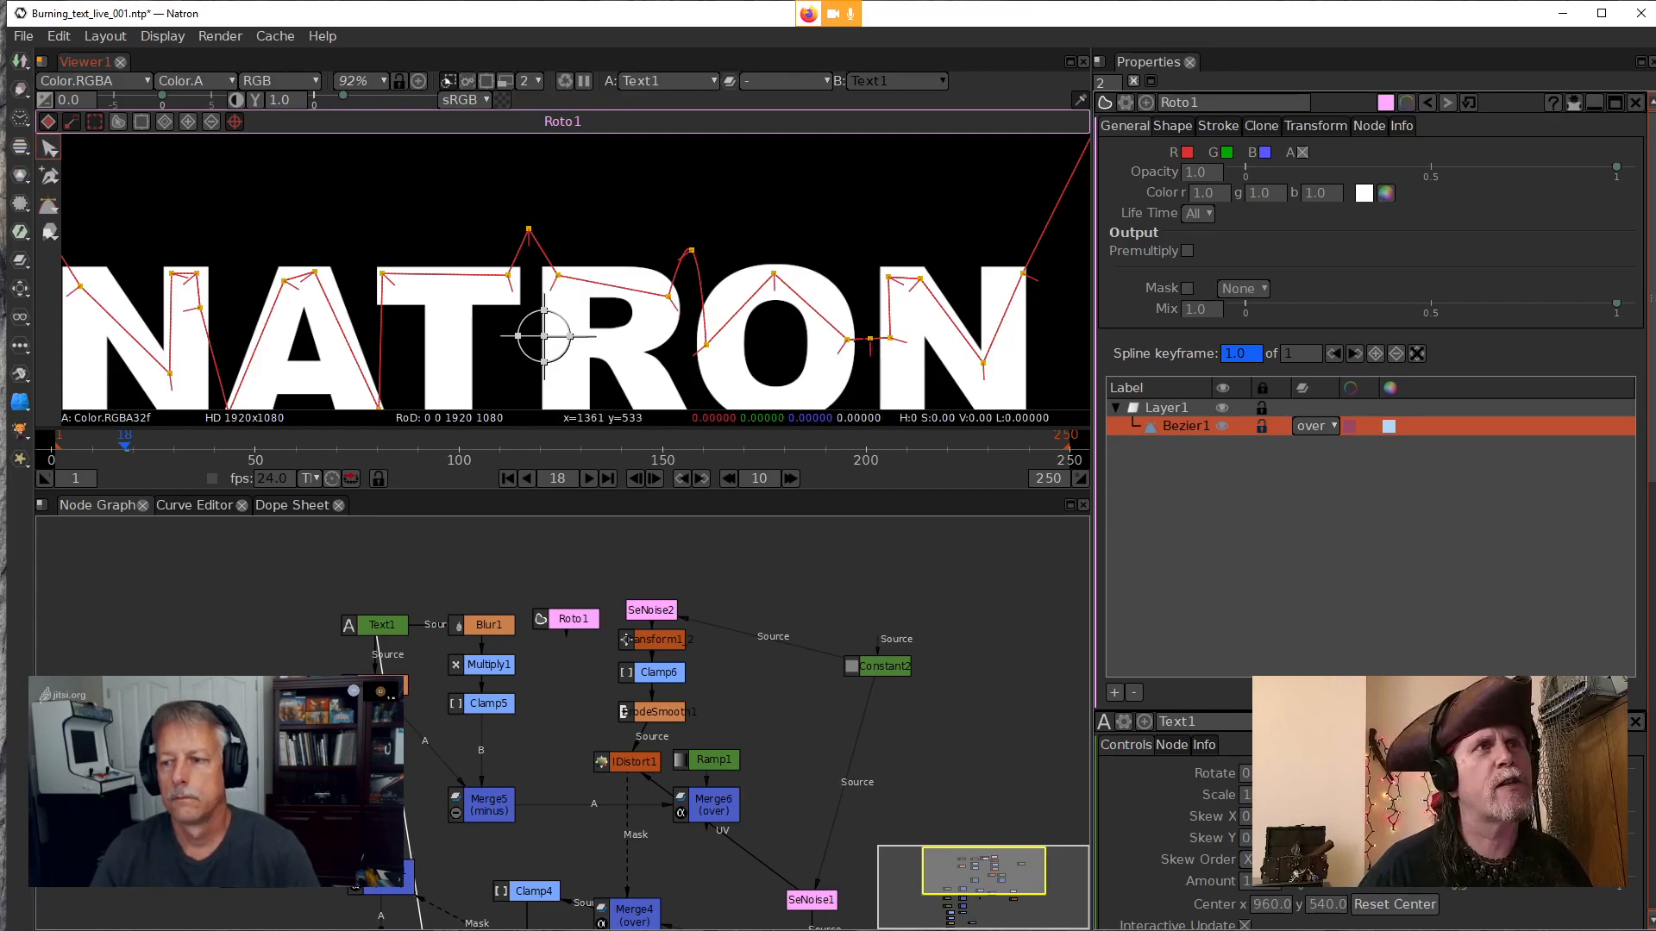
{"action": "left_click_drag", "start_coordinate": [868, 340], "coordinate": [853, 259]}
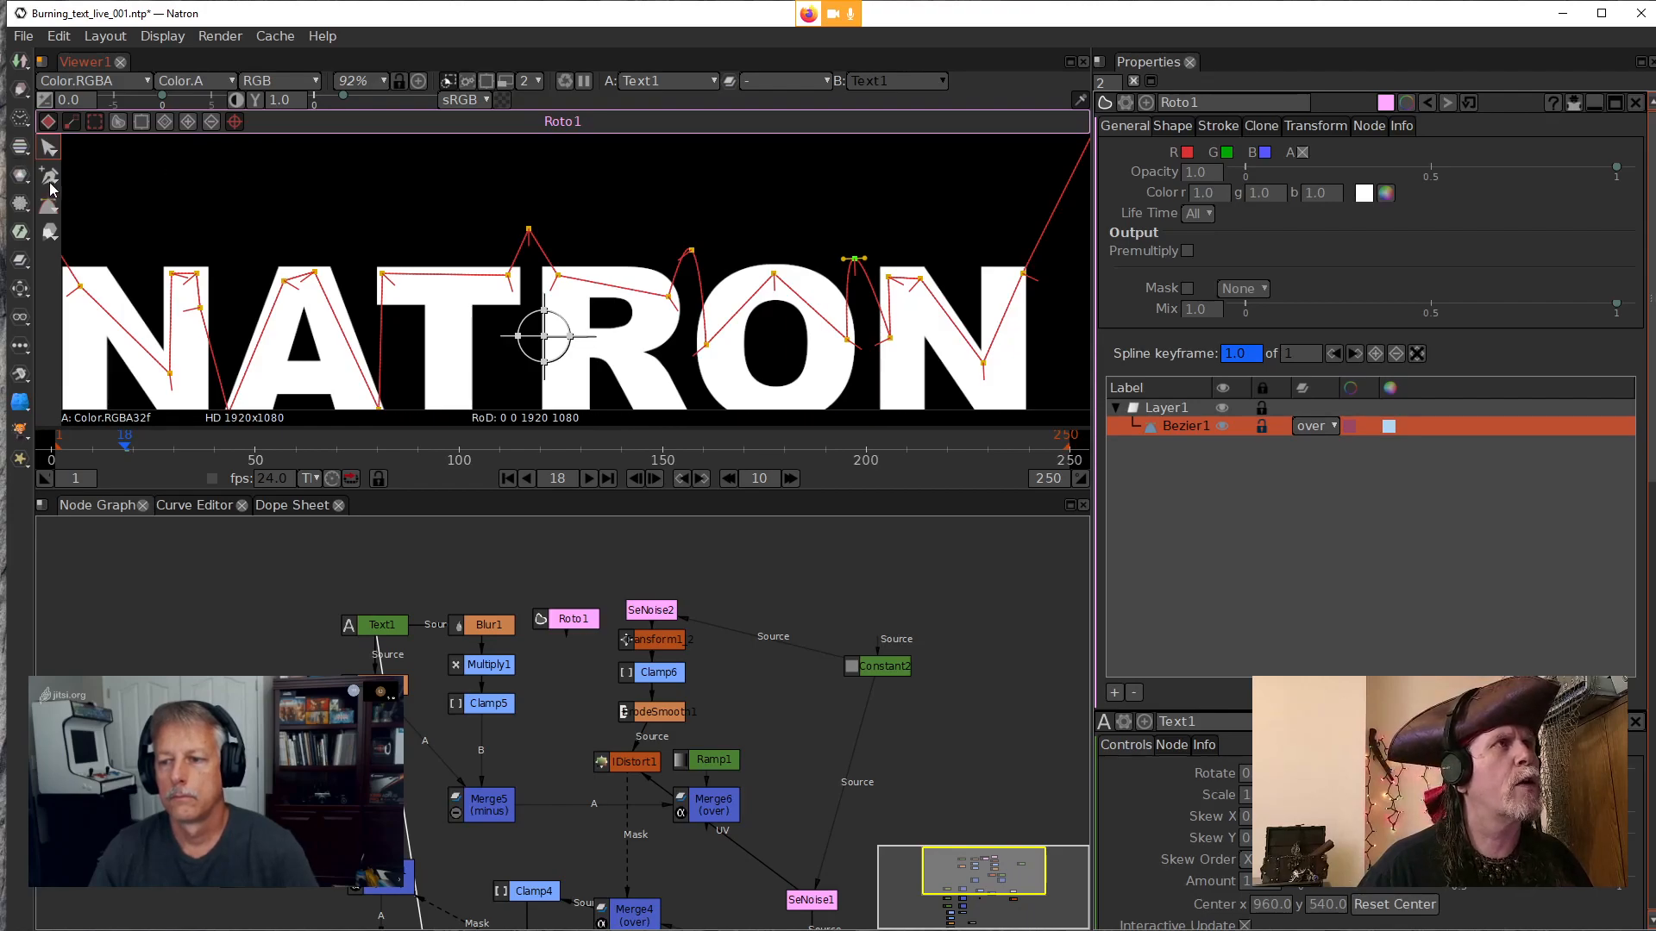
Turn the raised outline points on both sides of the O into cusps and deselect the shape
{"action": "left_click_drag", "start_coordinate": [659, 228], "coordinate": [905, 295]}
{"action": "right_click", "coordinate": [861, 267]}
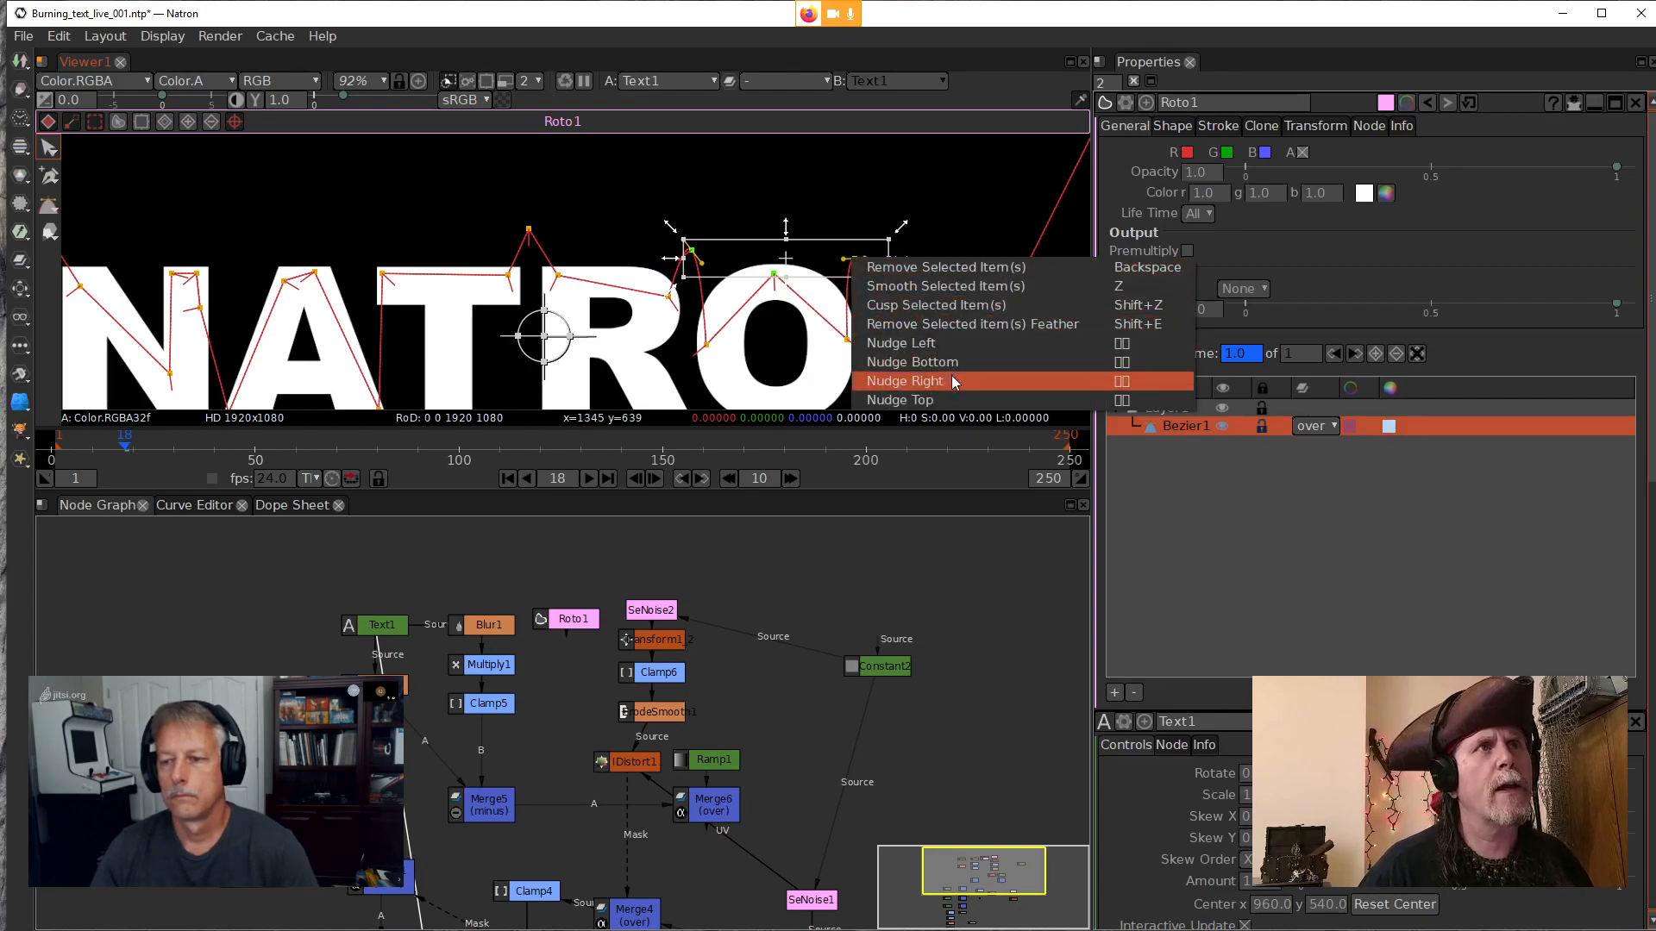
{"action": "left_click", "coordinate": [935, 305]}
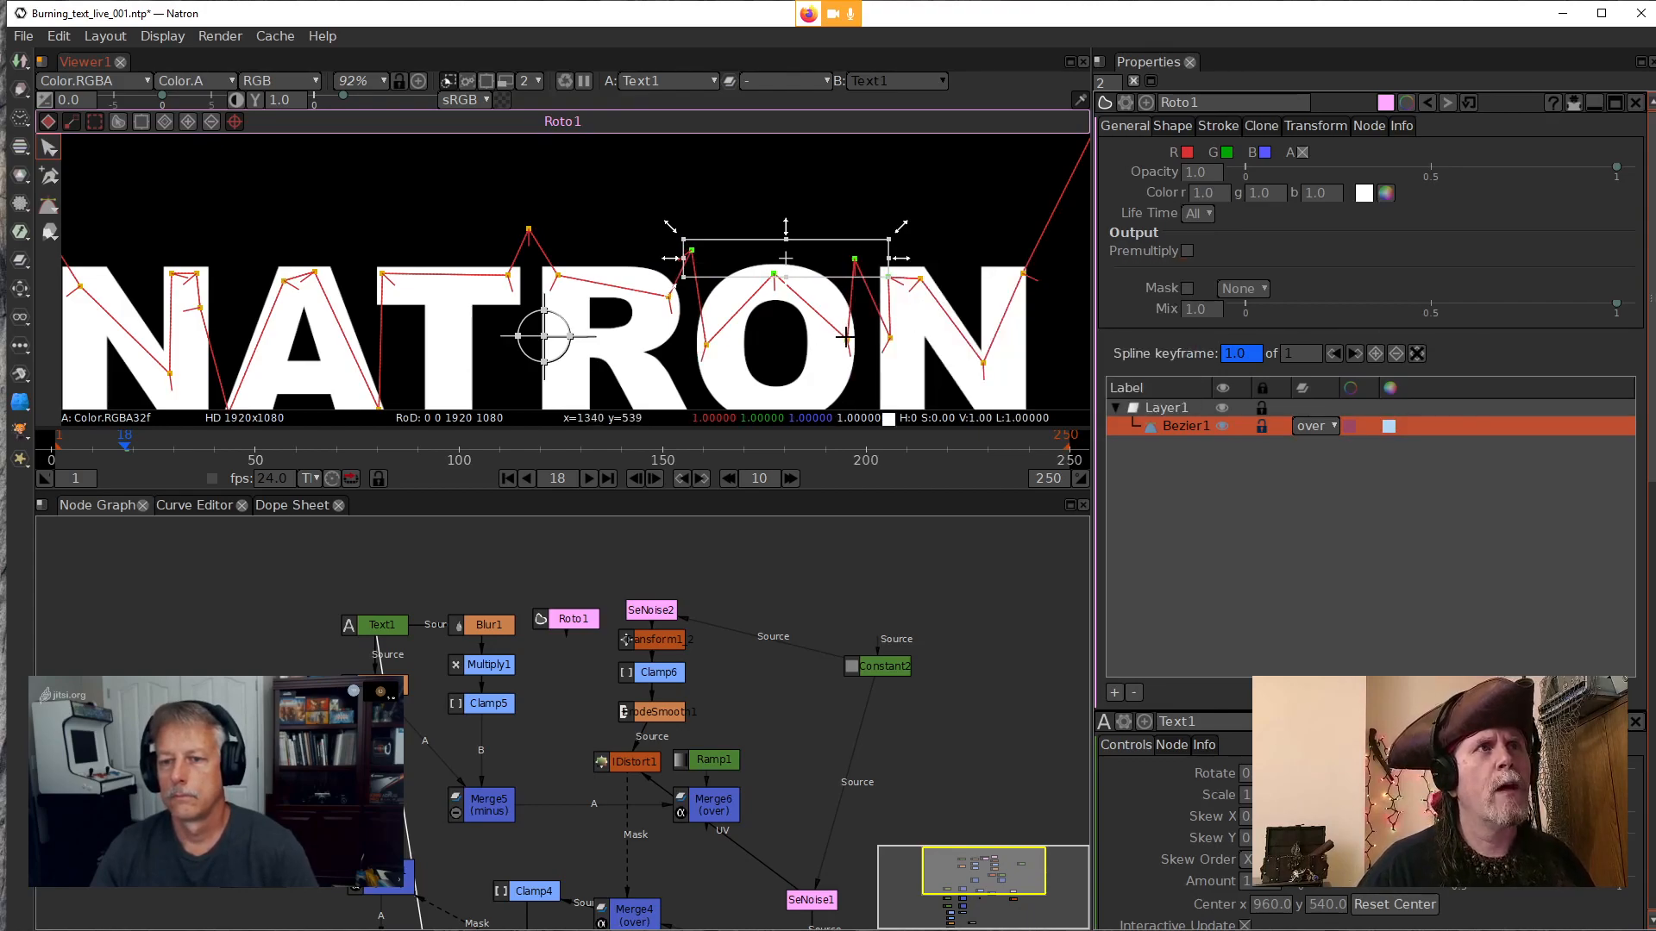
{"action": "left_click", "coordinate": [833, 364]}
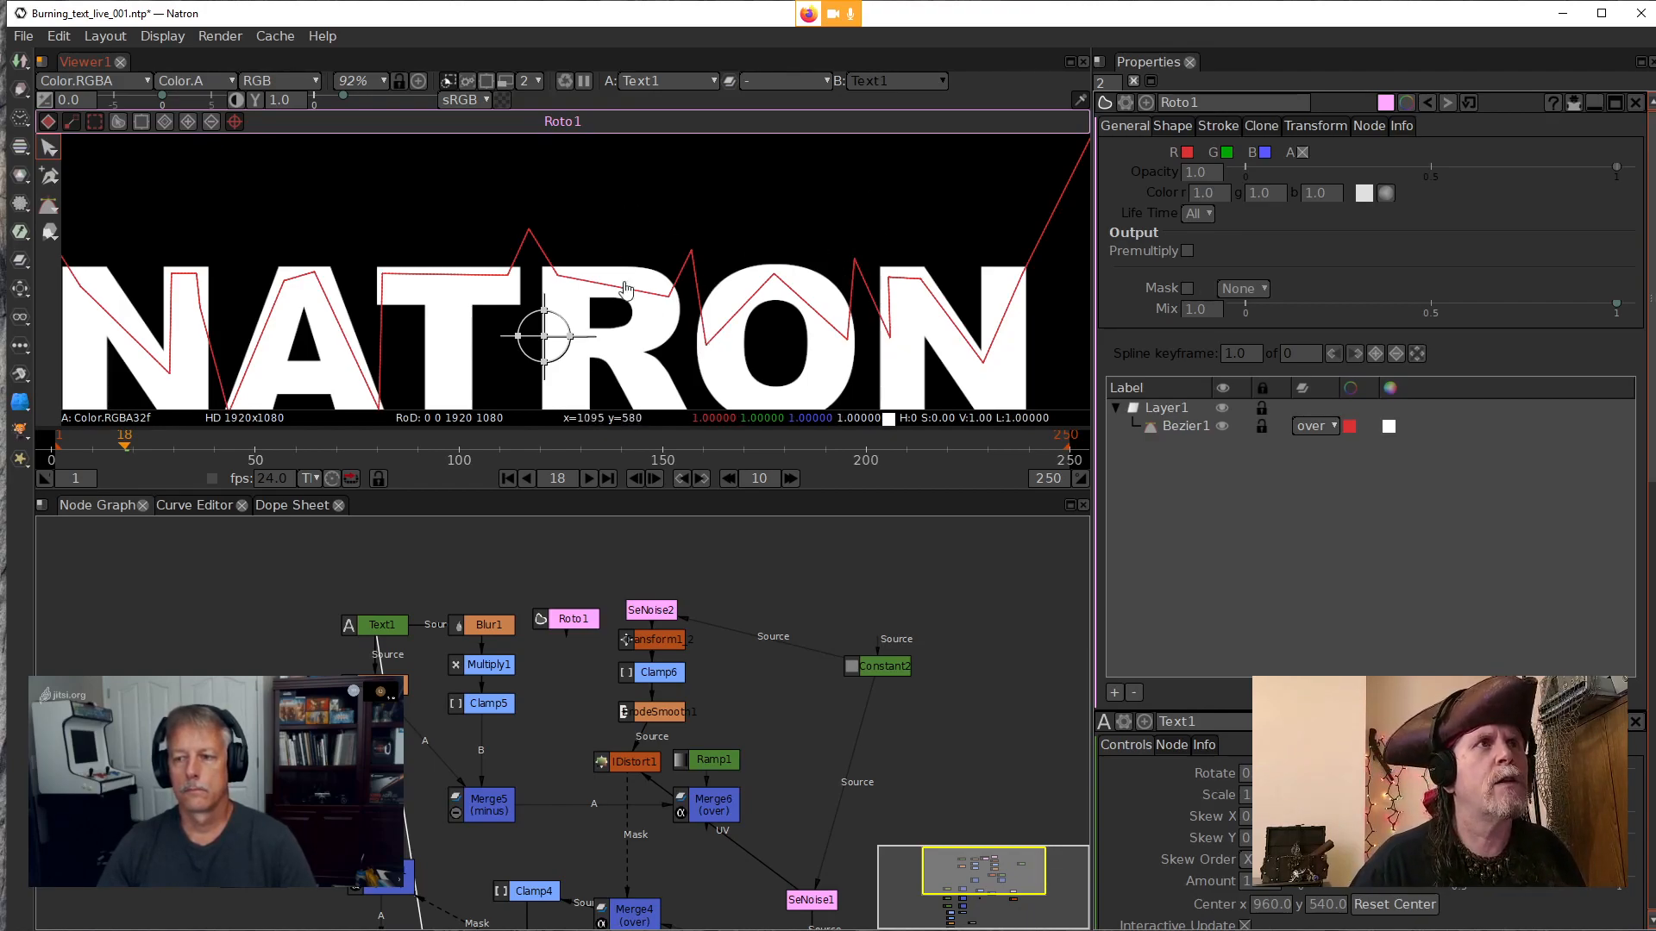
Show the Roto1 node's output in the viewer and check its mask shape in the alpha channel
{"action": "scroll", "coordinate": [803, 221], "scroll_direction": "down", "scroll_amount": 4}
{"action": "left_click_drag", "start_coordinate": [800, 220], "coordinate": [784, 281]}
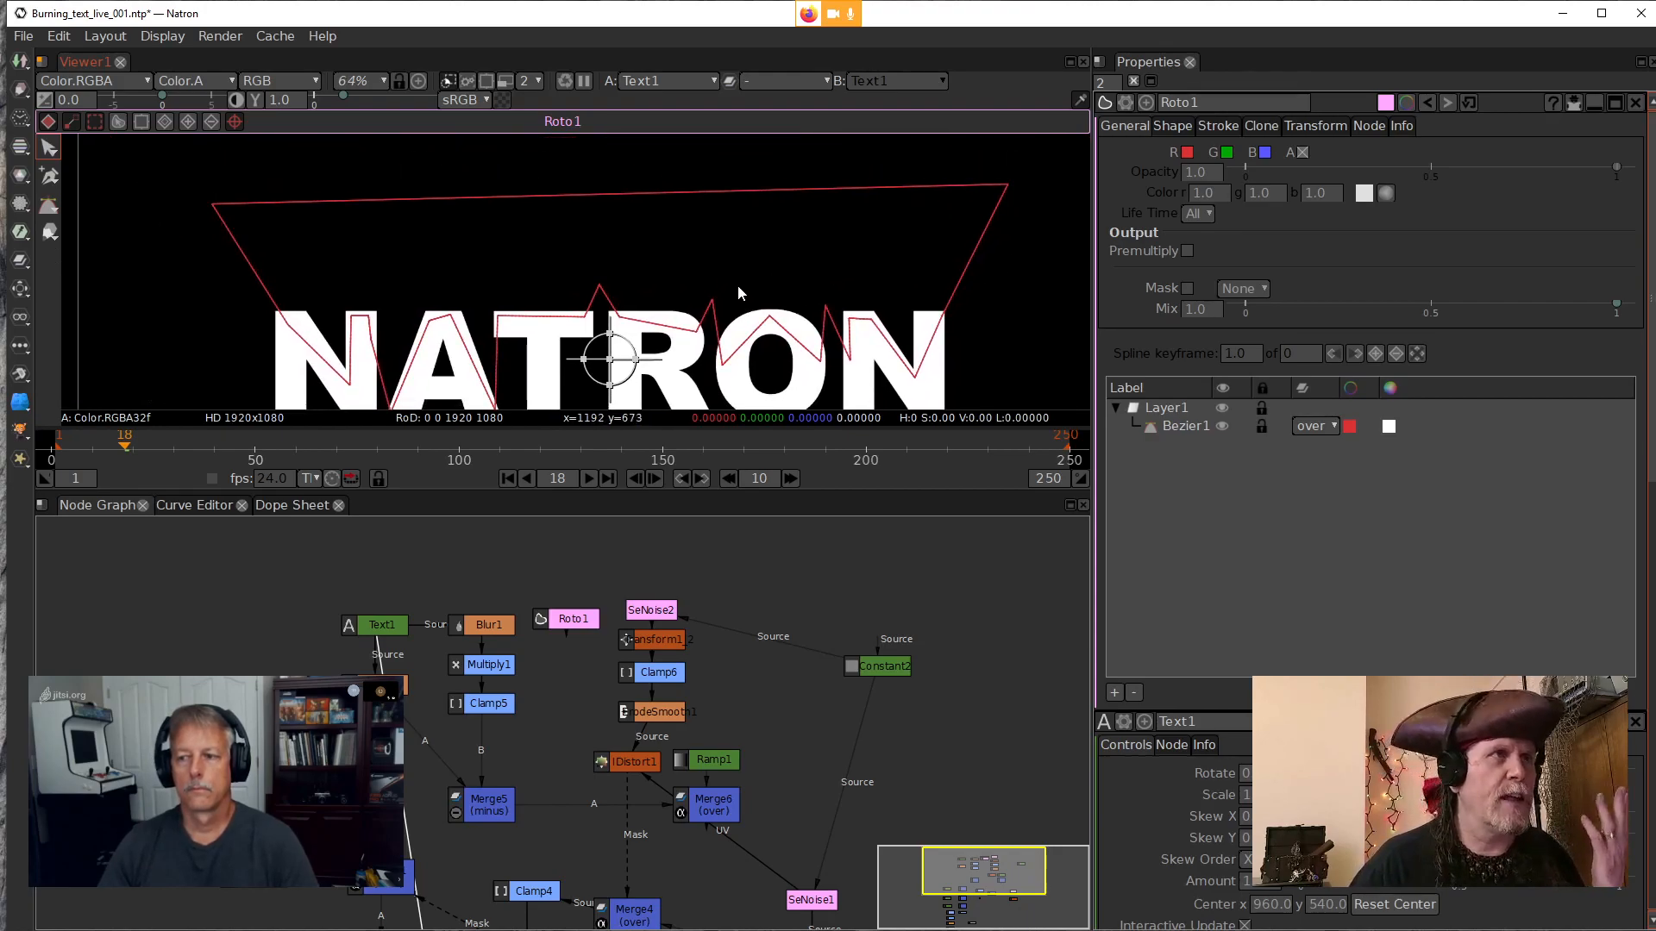
{"action": "left_click_drag", "start_coordinate": [419, 304], "coordinate": [458, 266]}
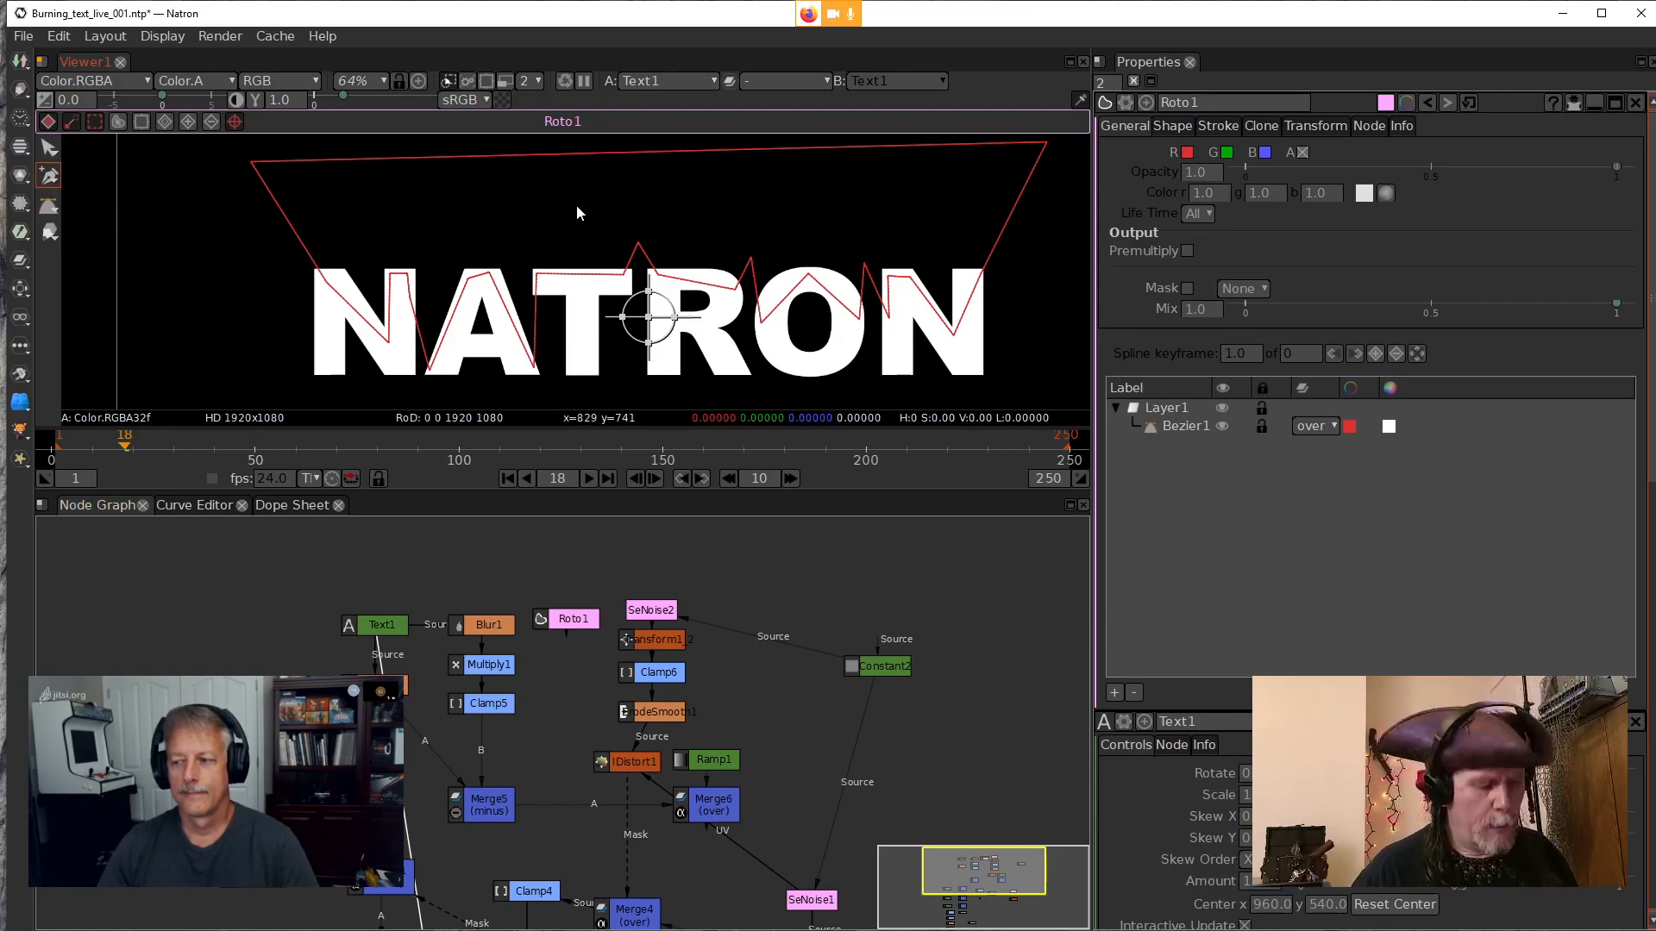
{"action": "key", "text": "a"}
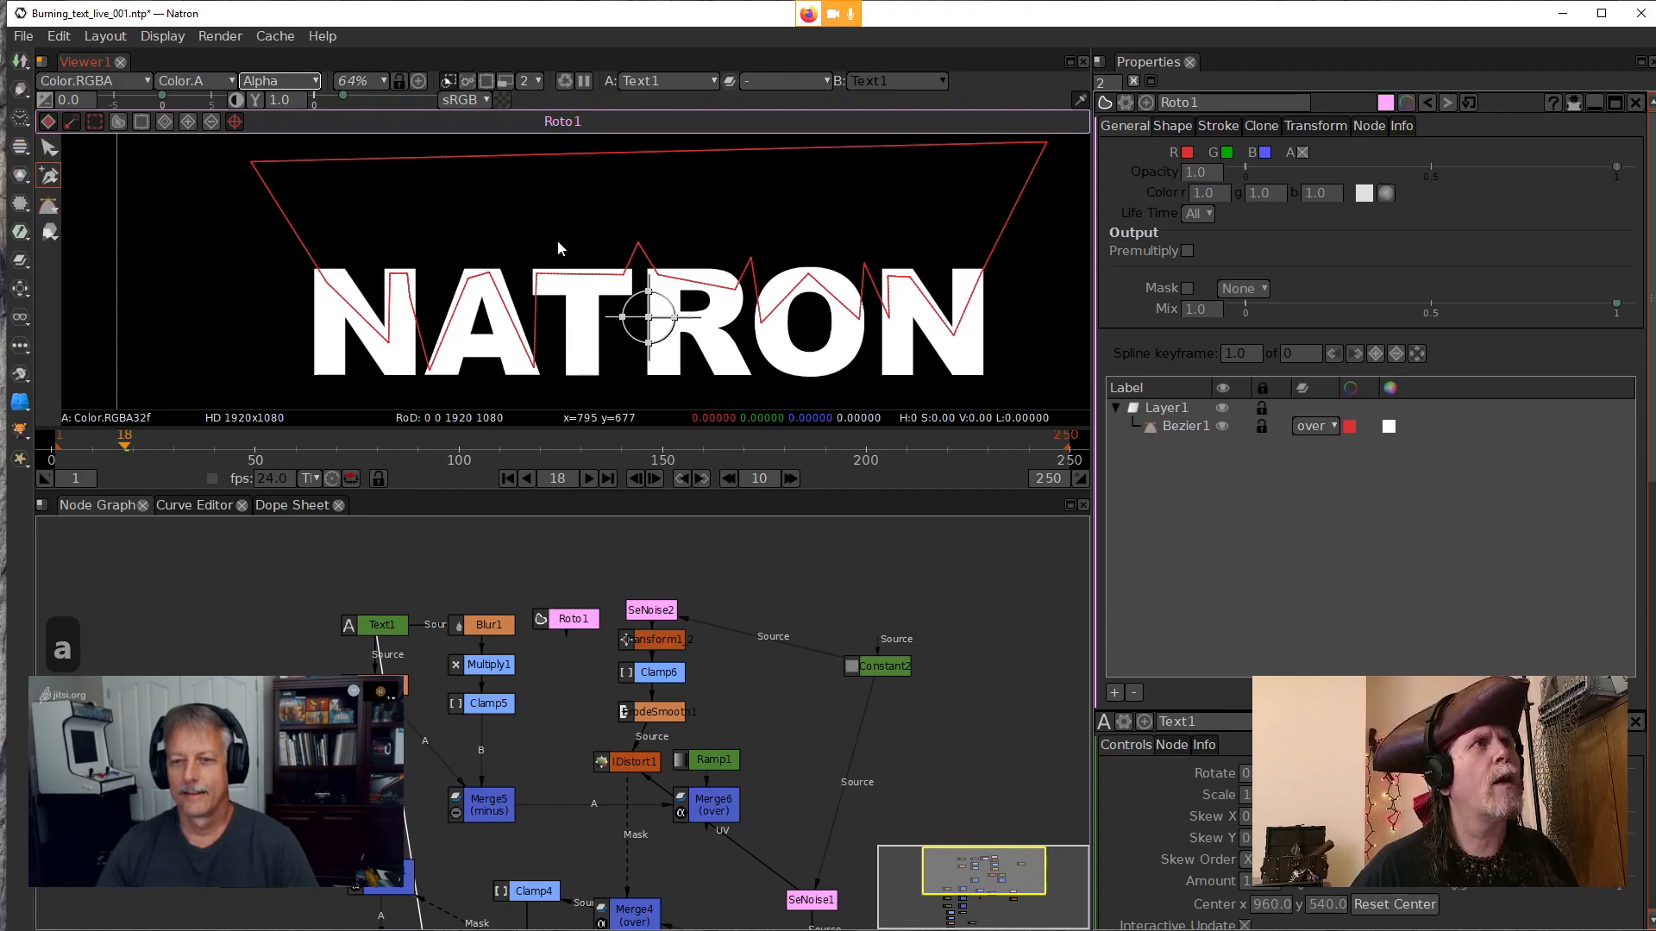
{"action": "key", "text": "a"}
{"action": "left_click_drag", "start_coordinate": [806, 757], "coordinate": [807, 715]}
{"action": "left_click", "coordinate": [589, 576]}
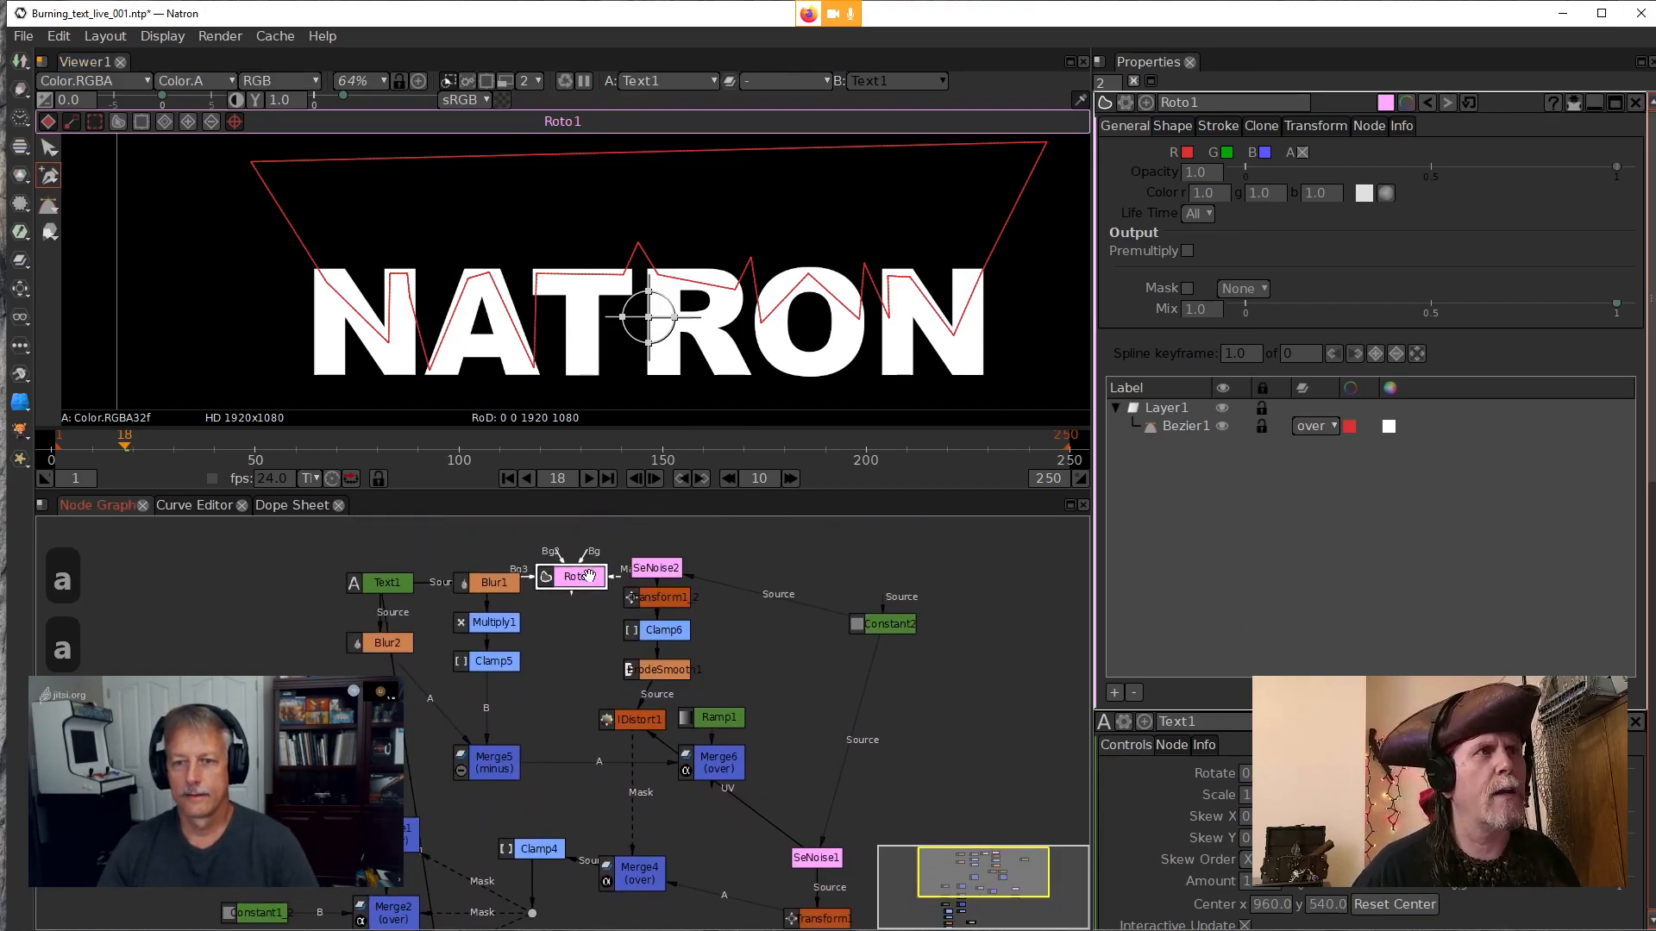
{"action": "key", "text": "1"}
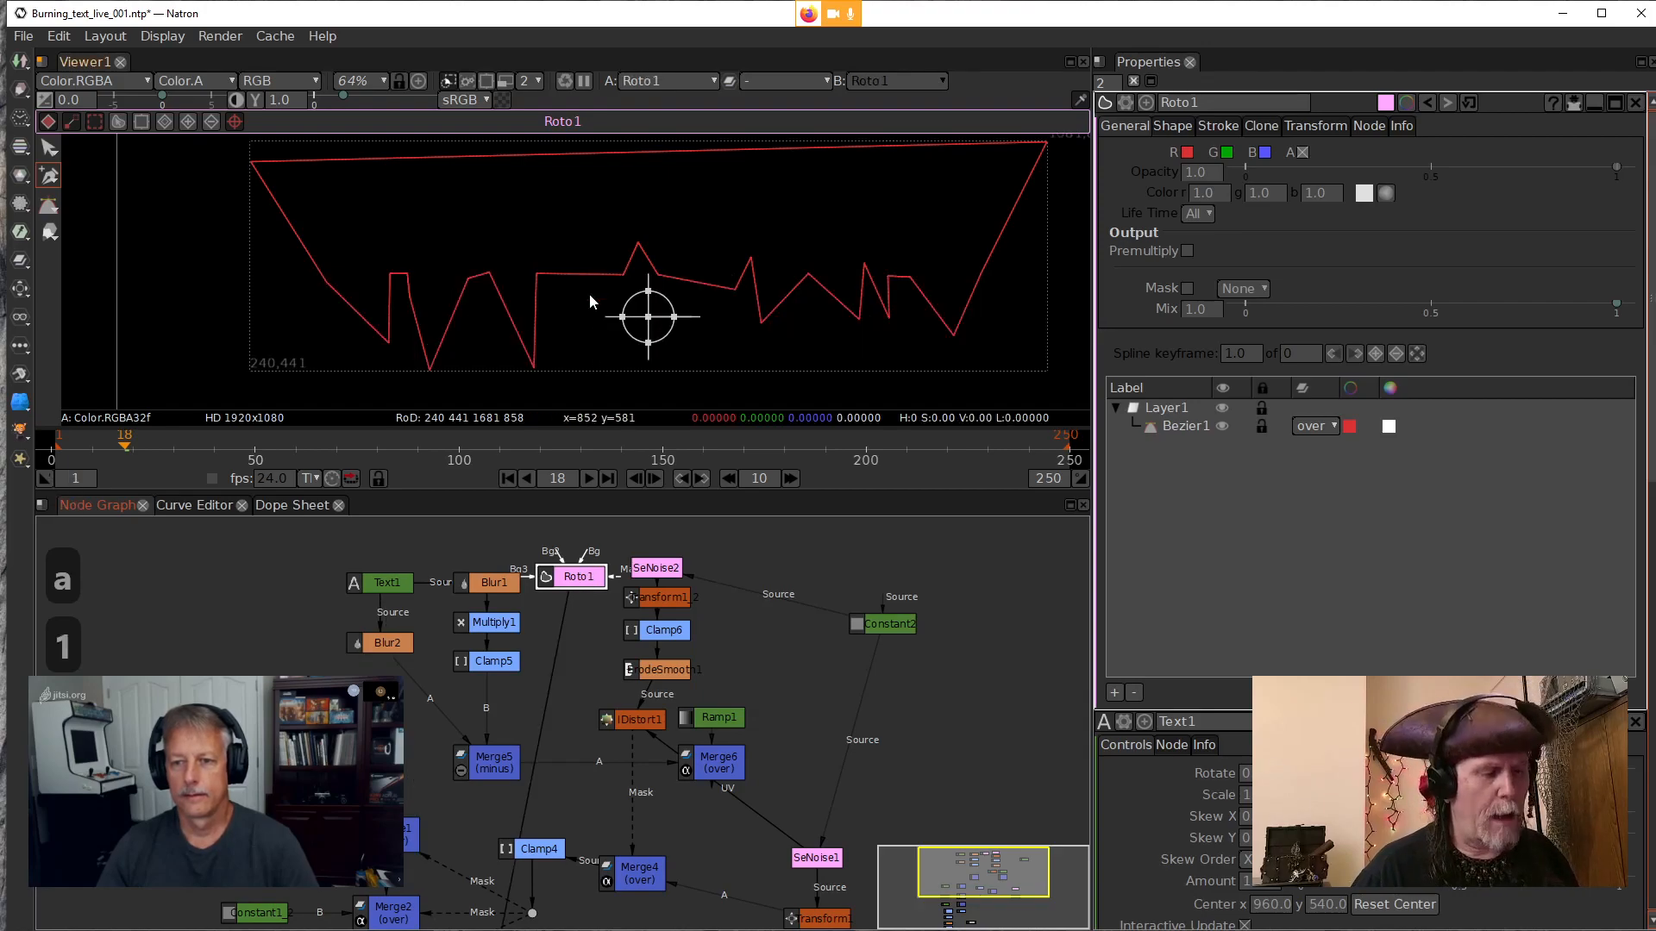
{"action": "key", "text": "a"}
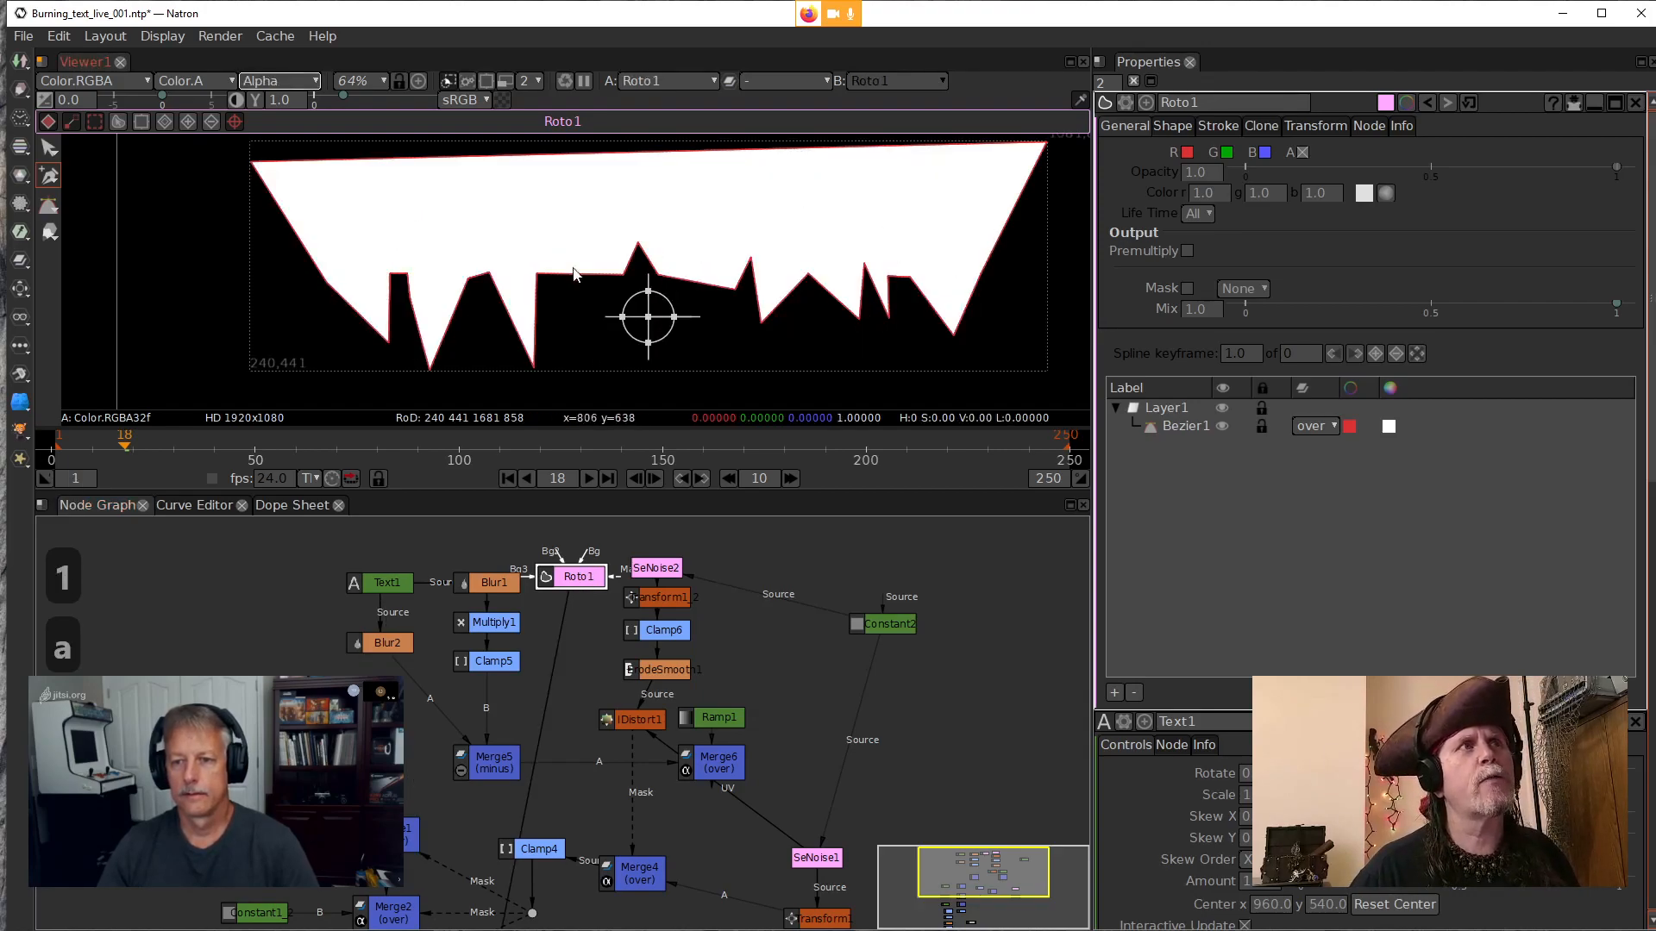
{"action": "key", "text": "a"}
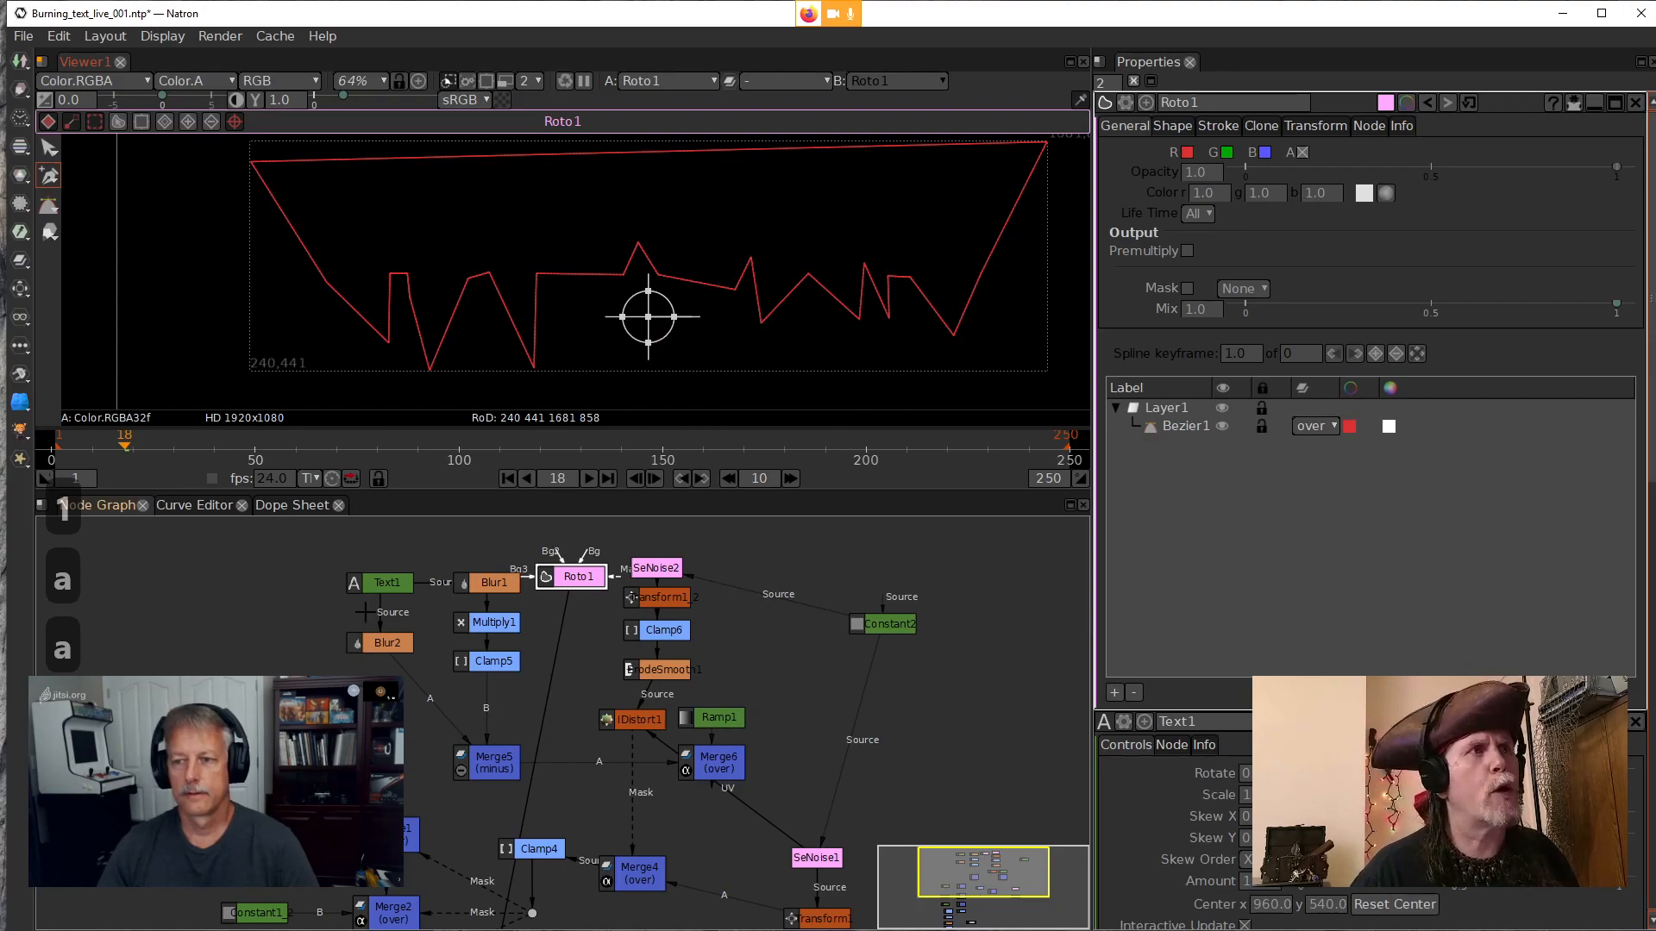
View the IDistort1 node's output, and return to Roto1 with the alpha channel displayed
{"action": "left_click", "coordinate": [390, 644]}
{"action": "left_click_drag", "start_coordinate": [606, 789], "coordinate": [579, 759]}
{"action": "left_click", "coordinate": [600, 689]}
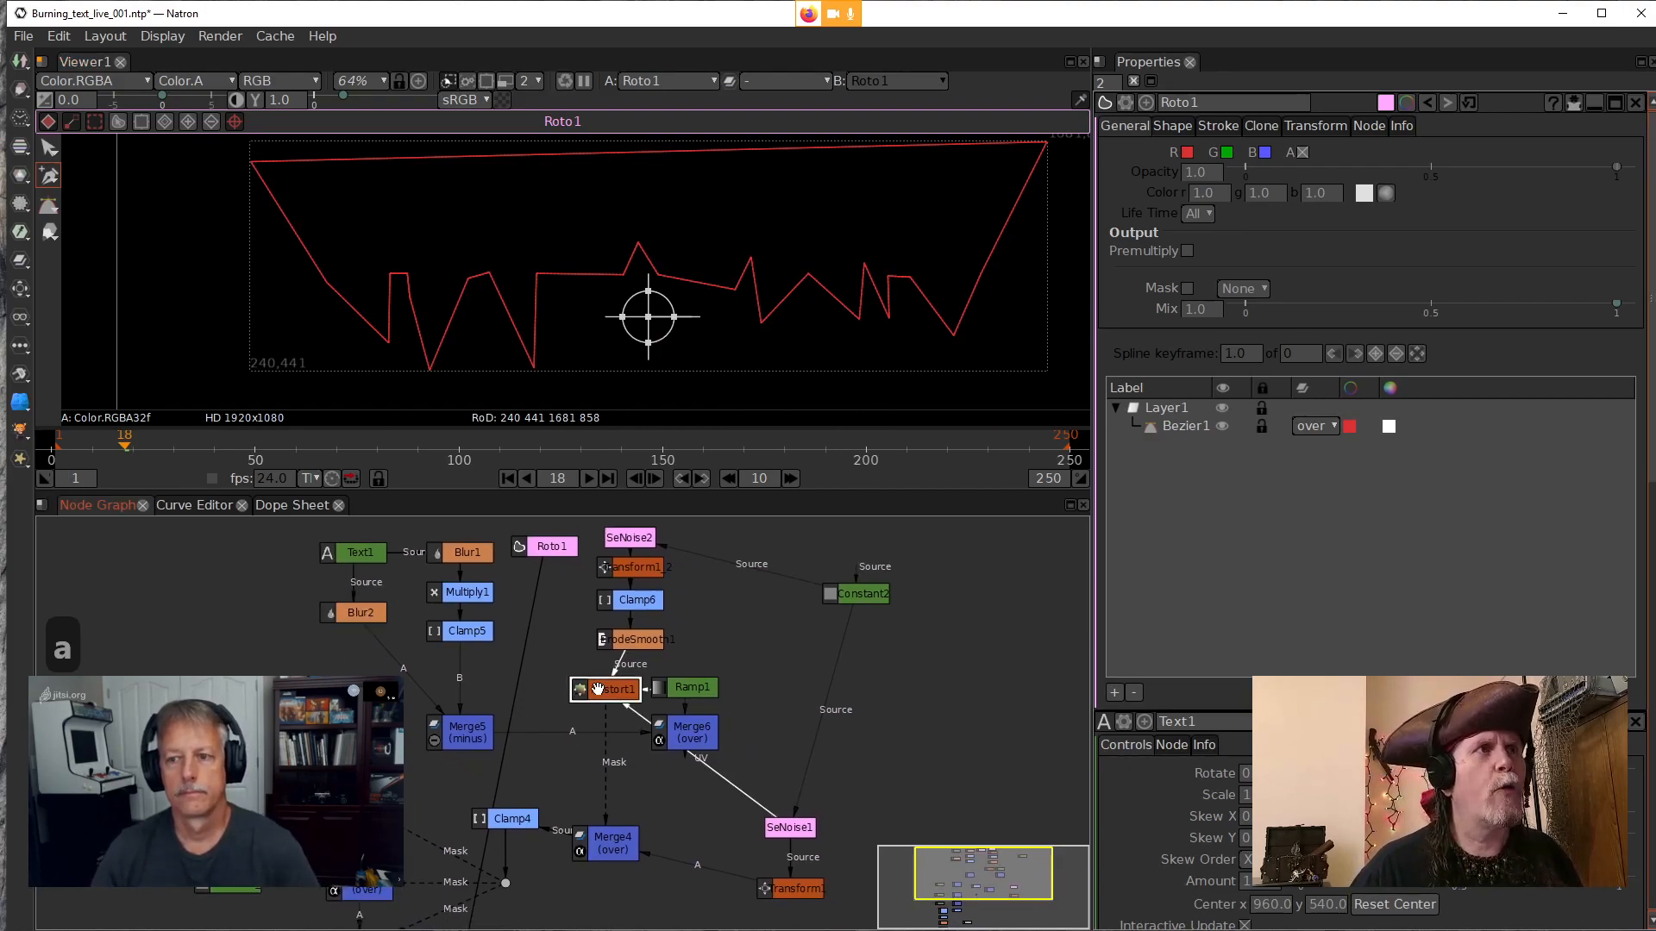
{"action": "key", "text": "1"}
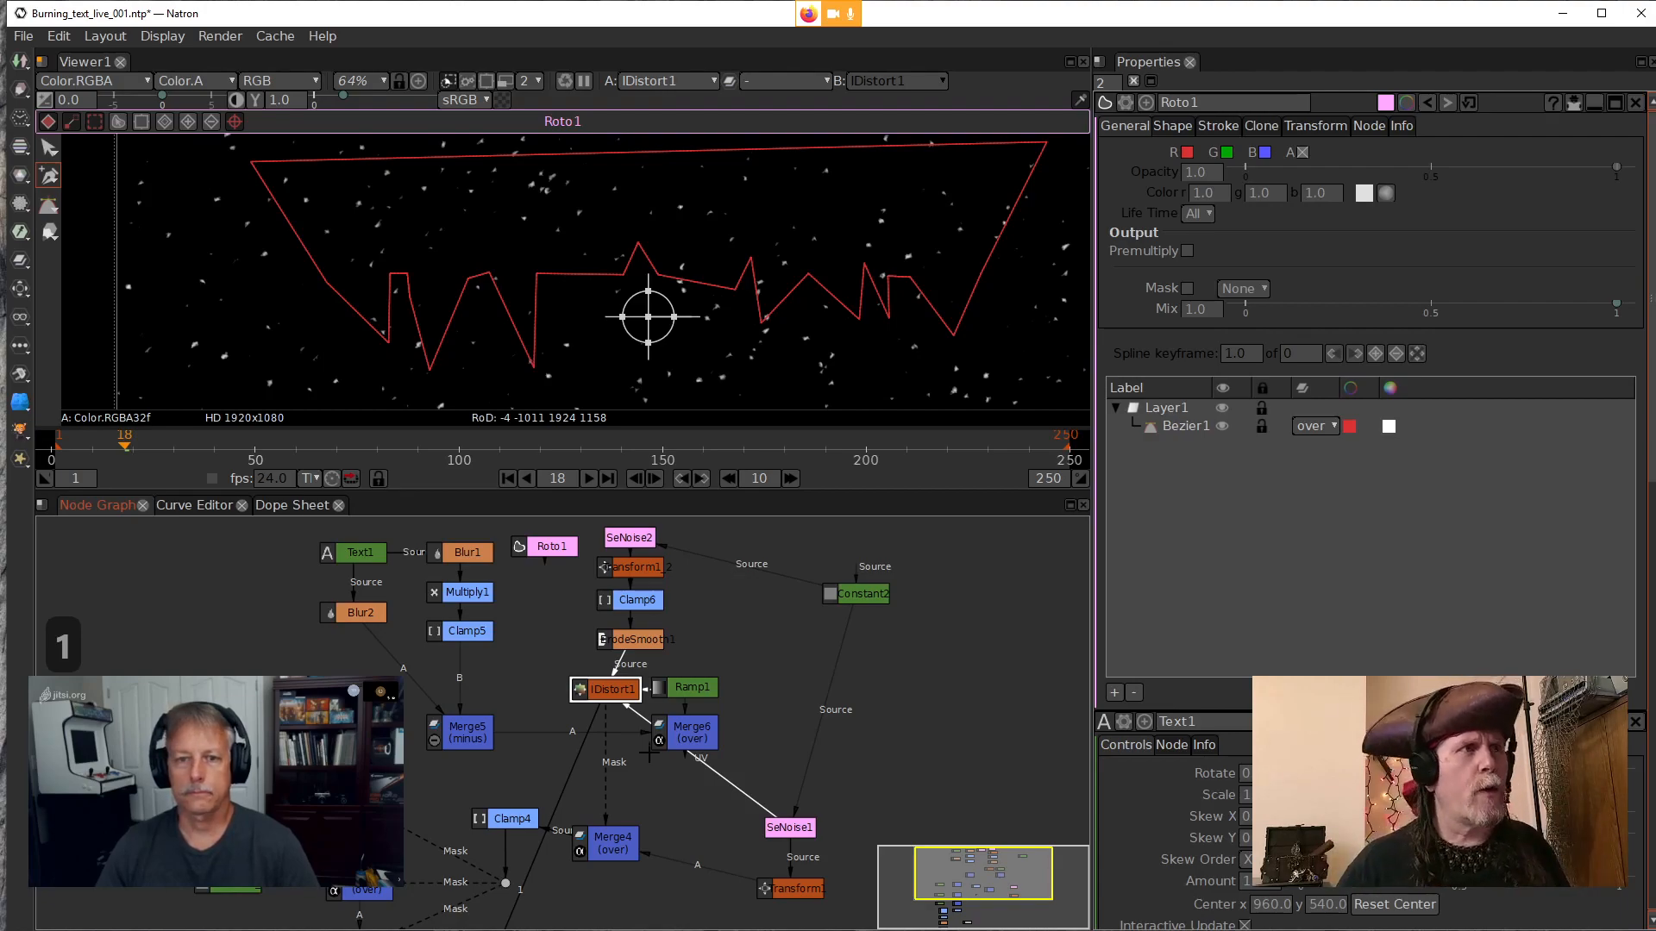
{"action": "left_click", "coordinate": [552, 546]}
{"action": "key", "text": "1"}
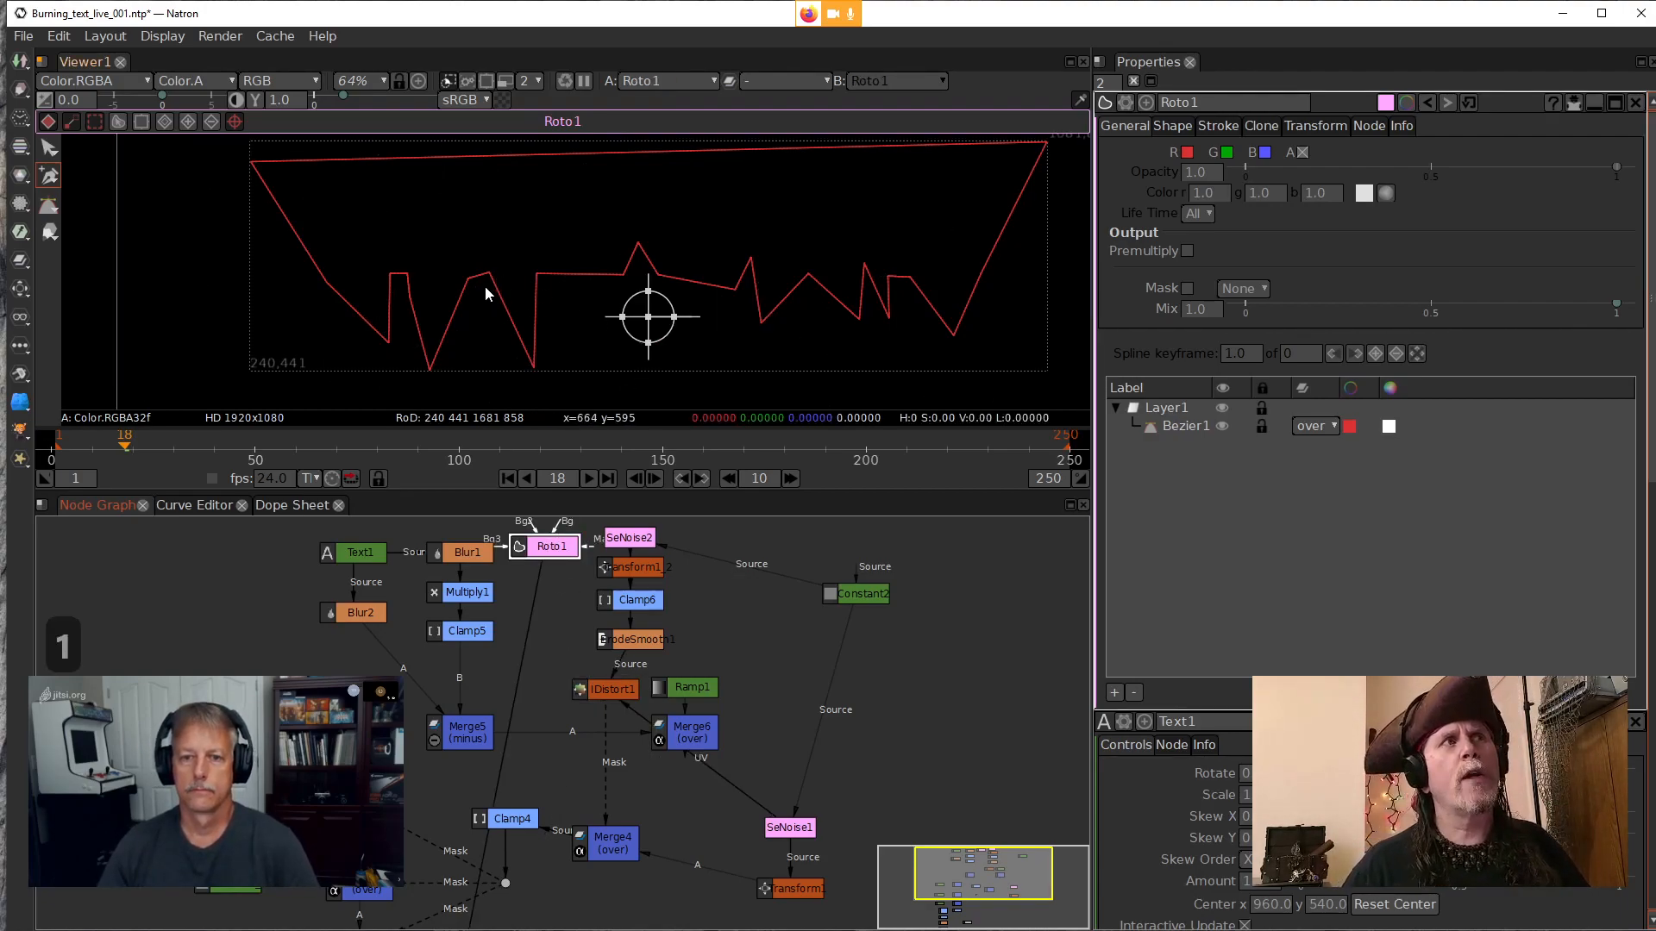
{"action": "left_click", "coordinate": [545, 245]}
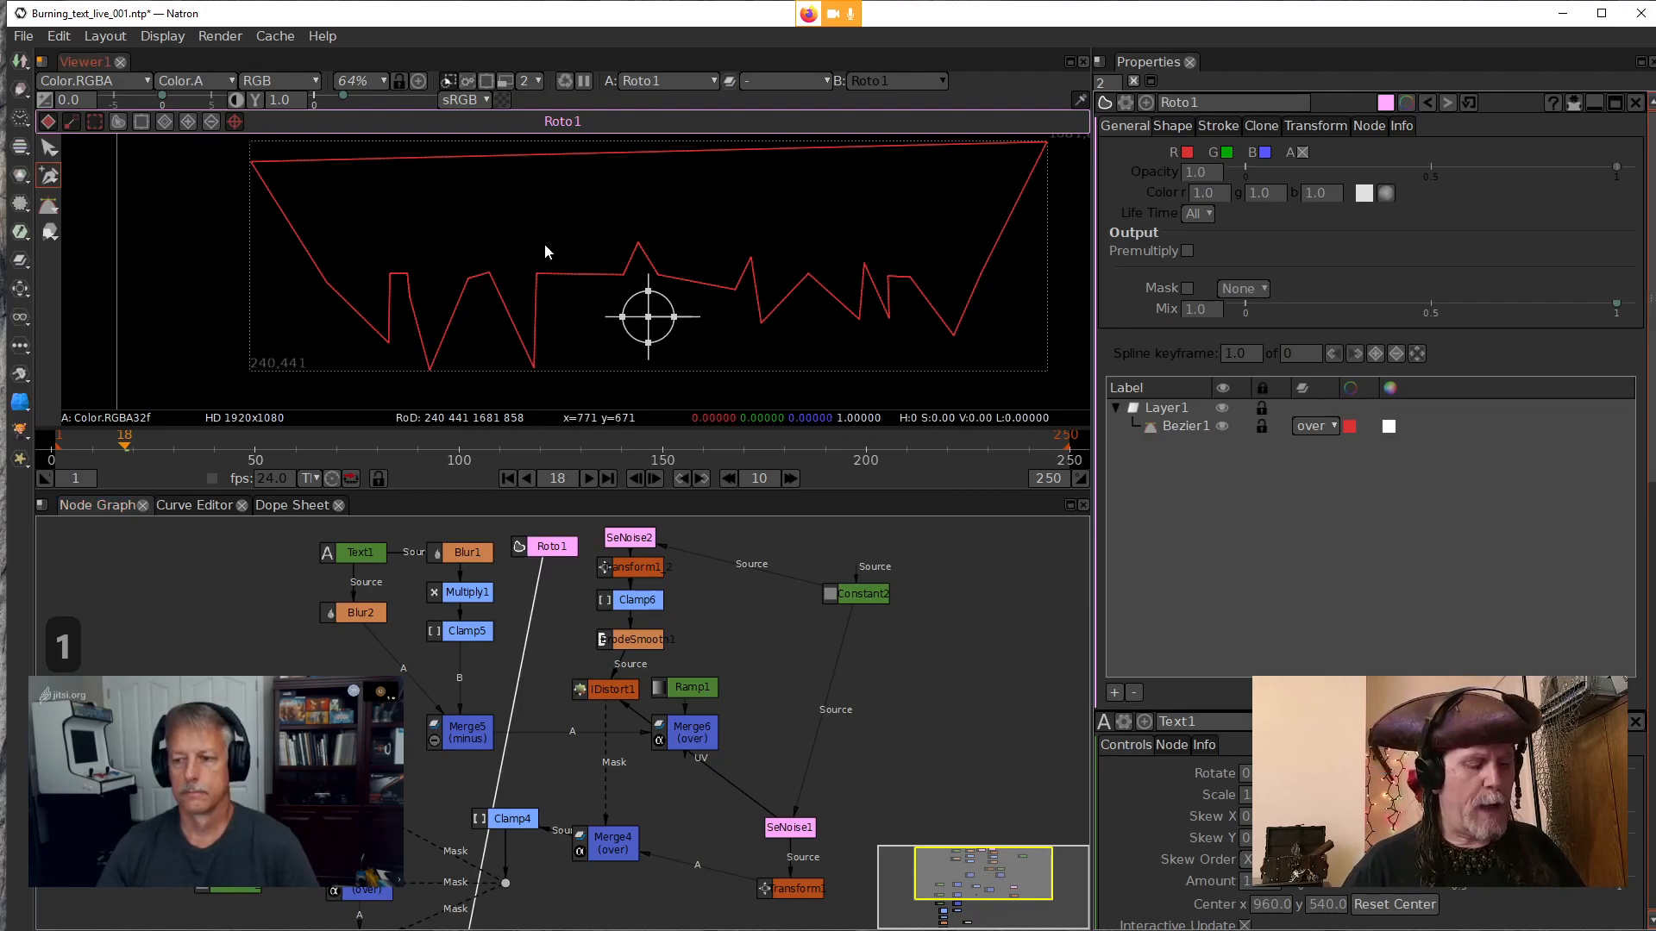
{"action": "key", "text": "a"}
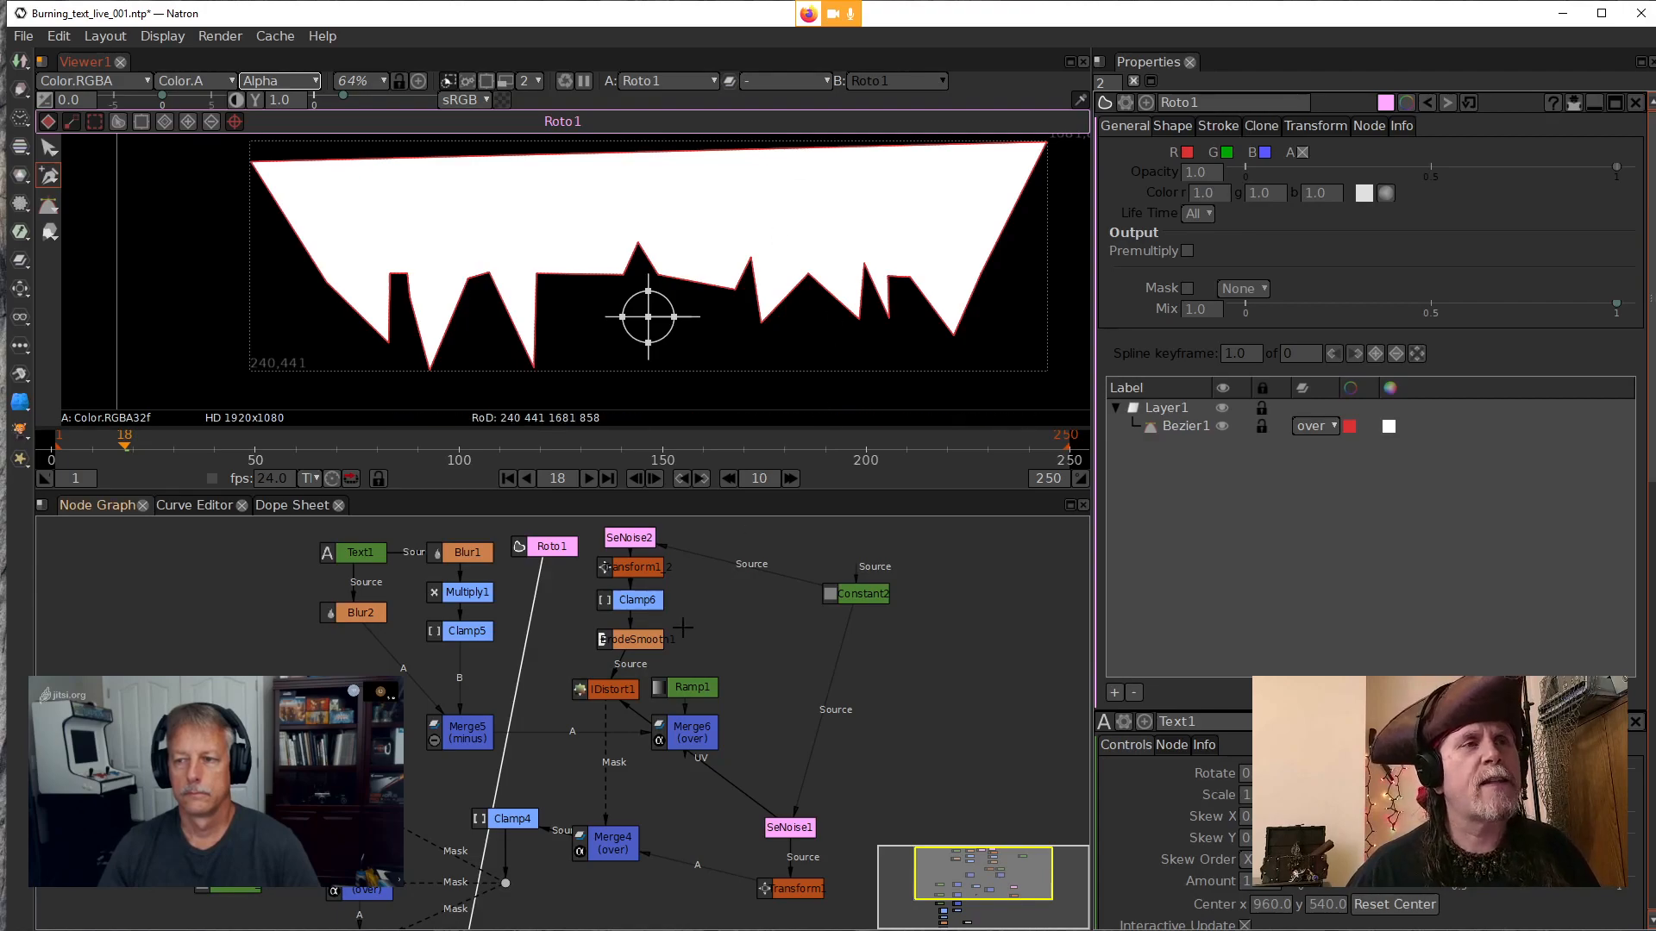
Open the Merge6 node's settings and examine its whole alpha output in the viewer
{"action": "double_click", "coordinate": [688, 740]}
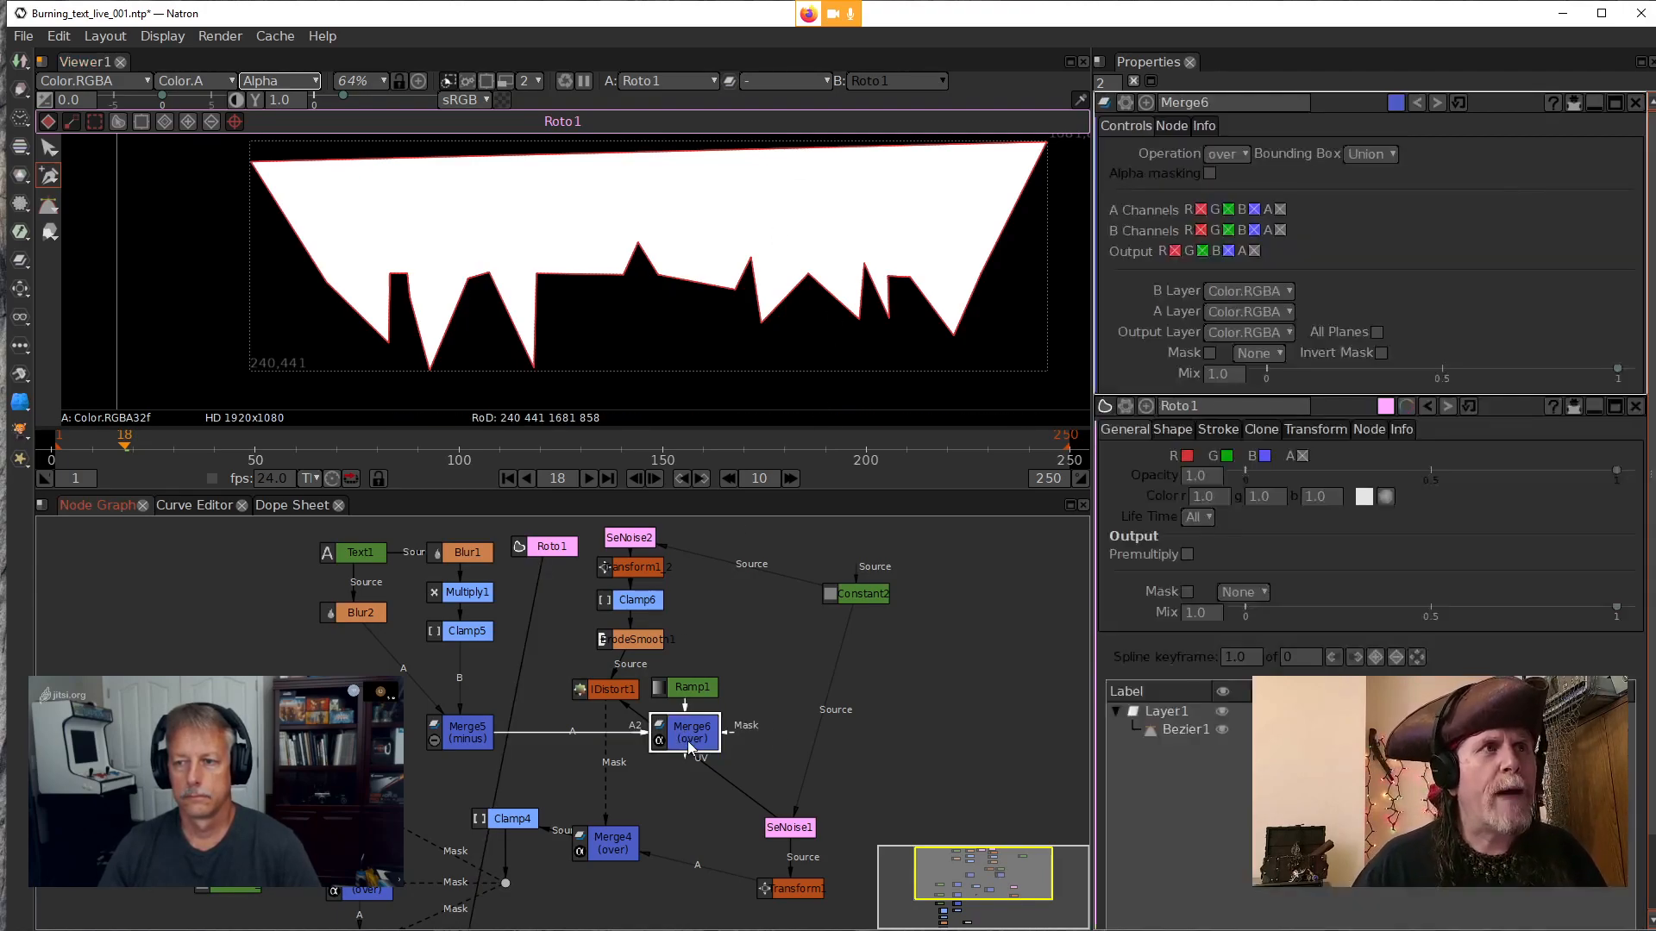
{"action": "key", "text": "1"}
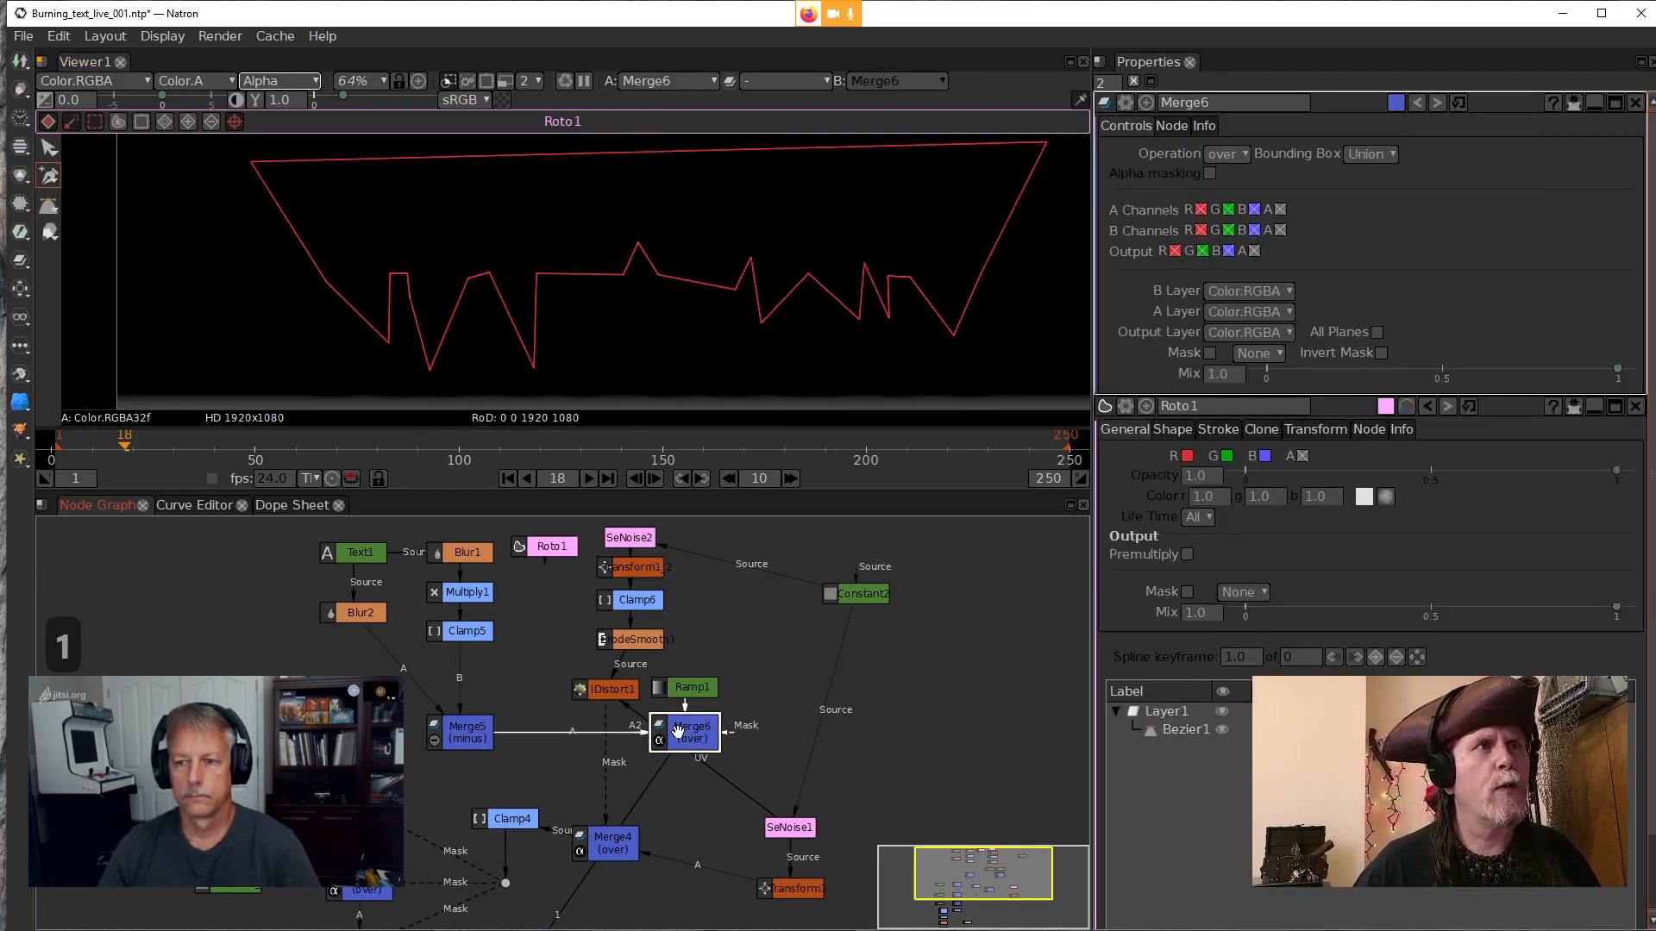
{"action": "scroll", "coordinate": [725, 310], "scroll_direction": "down", "scroll_amount": 4}
{"action": "left_click_drag", "start_coordinate": [762, 332], "coordinate": [712, 283]}
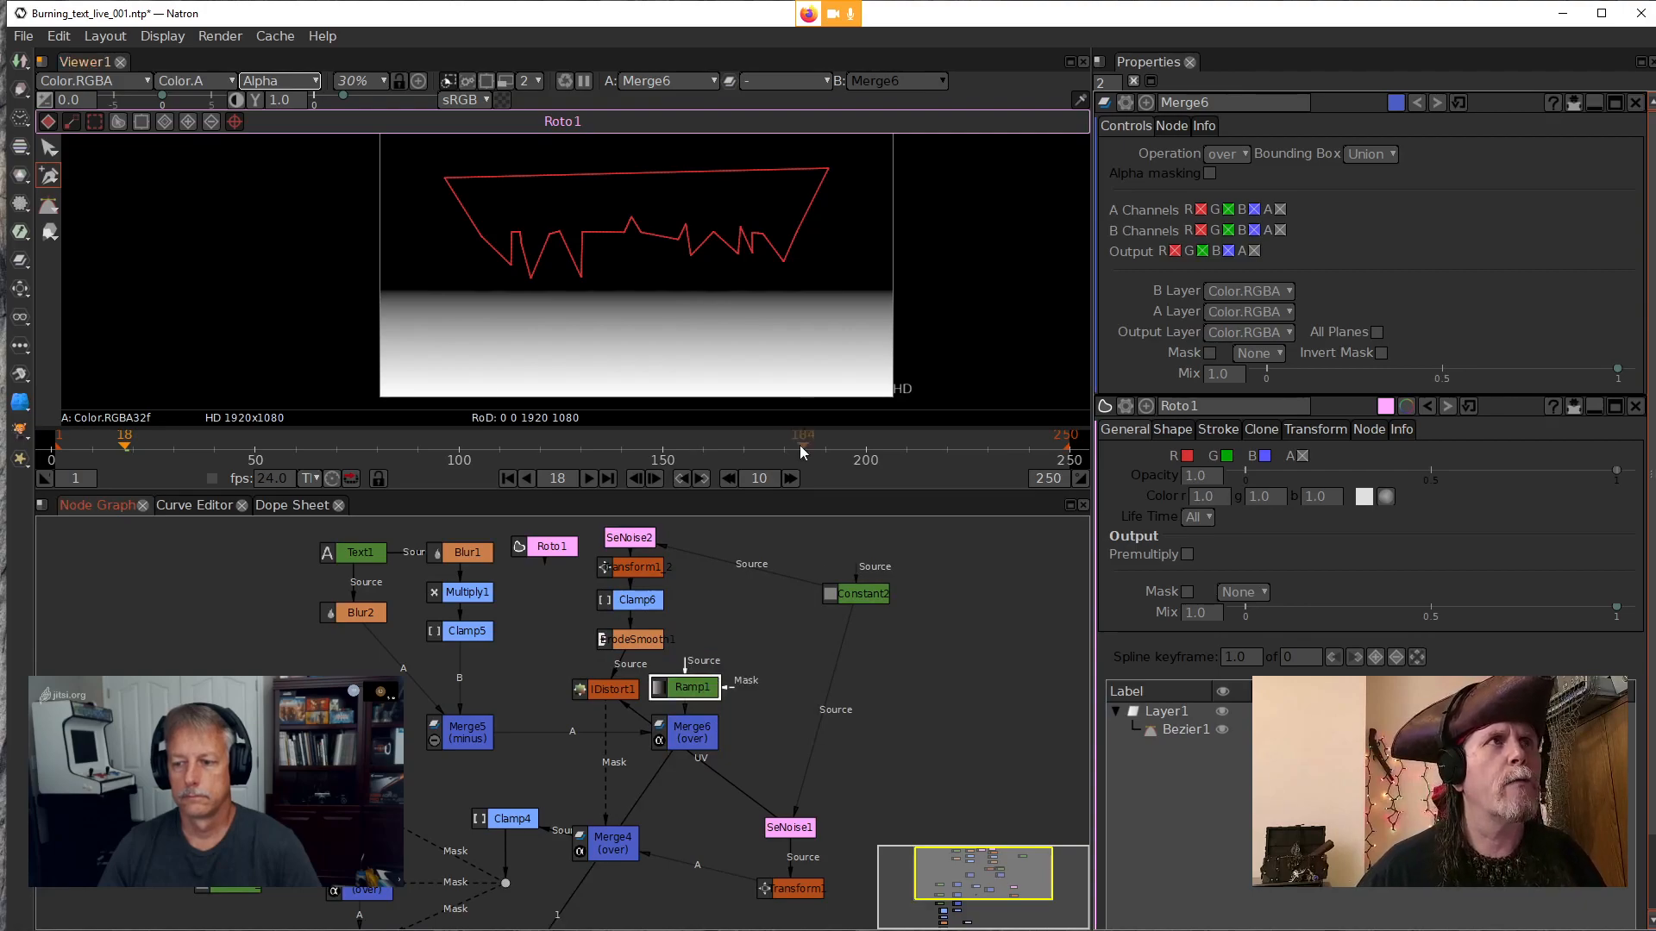
Set the Ramp1 node's Point 0 y value to 700 so the gradient starts above the text
{"action": "left_click", "coordinate": [549, 550]}
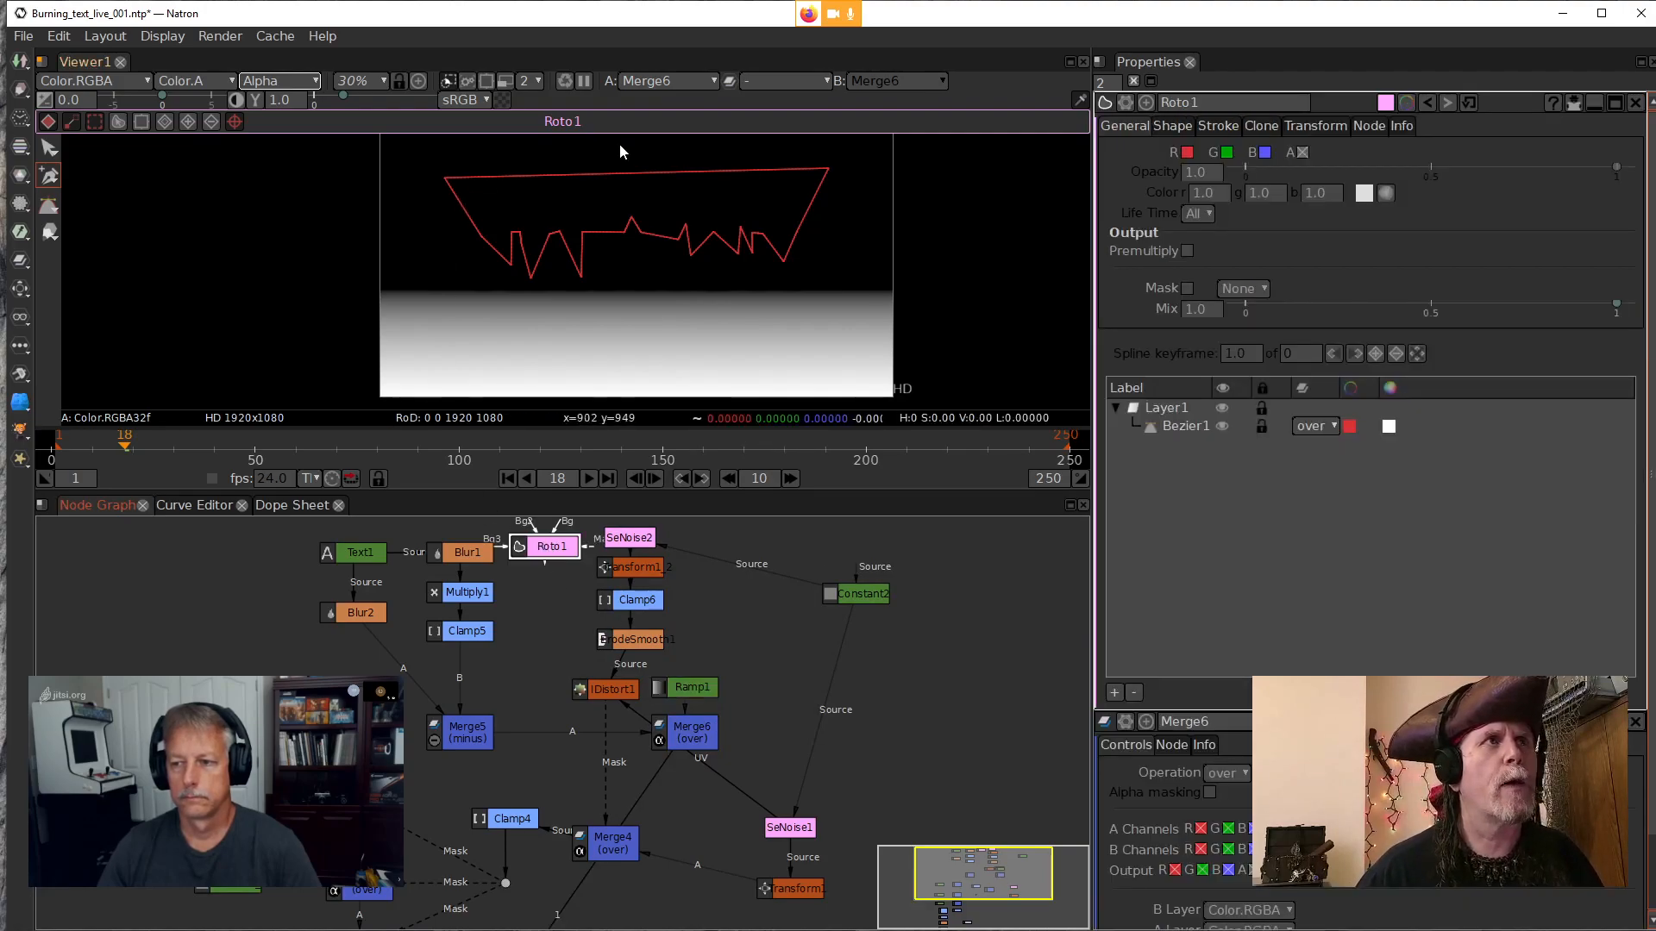
{"action": "left_click", "coordinate": [692, 687]}
{"action": "double_click", "coordinate": [693, 687]}
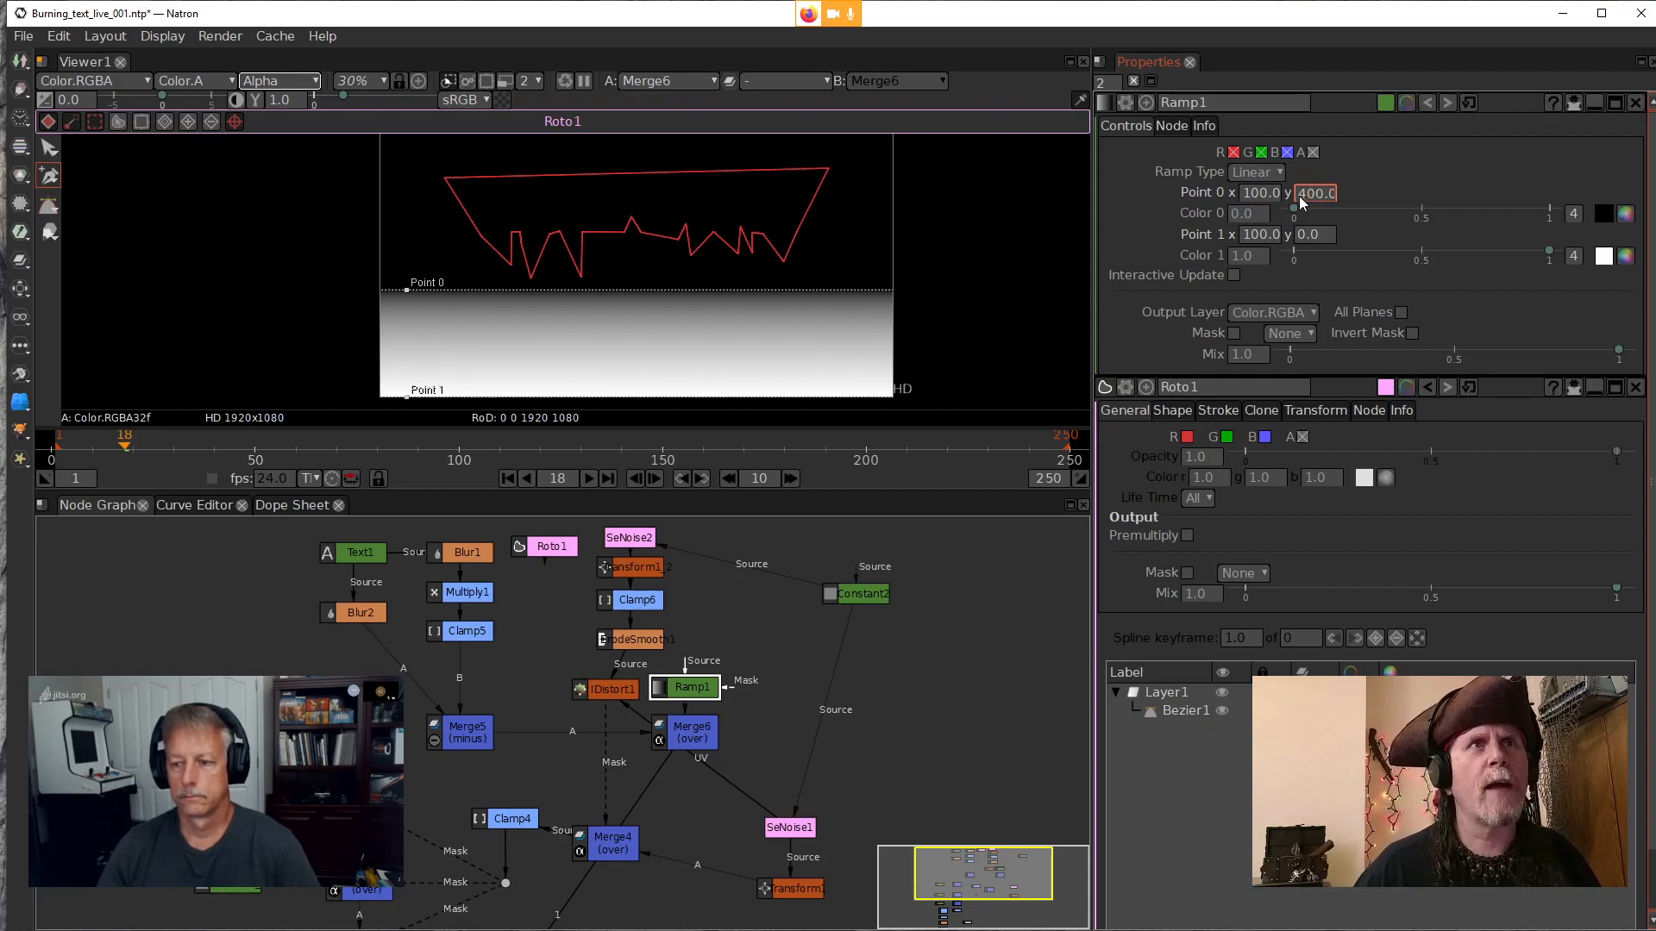
{"action": "scroll", "coordinate": [1299, 195], "scroll_direction": "up", "scroll_amount": 1}
{"action": "scroll", "coordinate": [1302, 200], "scroll_direction": "up", "scroll_amount": 2}
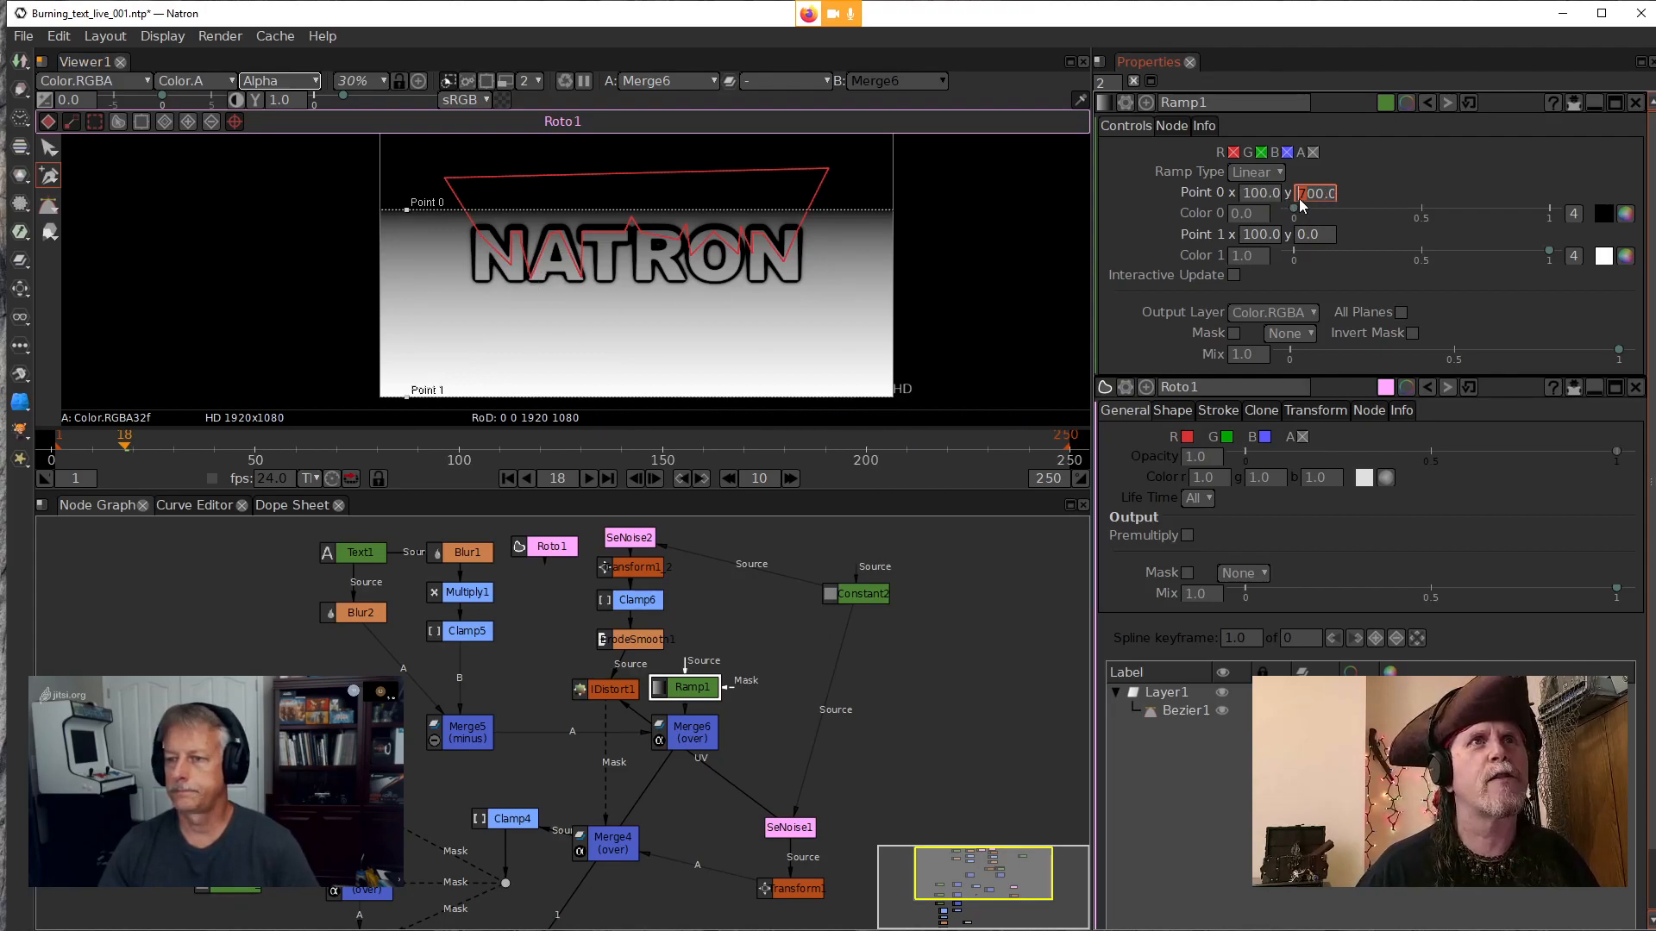
Set the Ramp1 node's Point 0 y value to 800 and its Point 1 y value to 600
{"action": "scroll", "coordinate": [1299, 198], "scroll_direction": "up", "scroll_amount": 1}
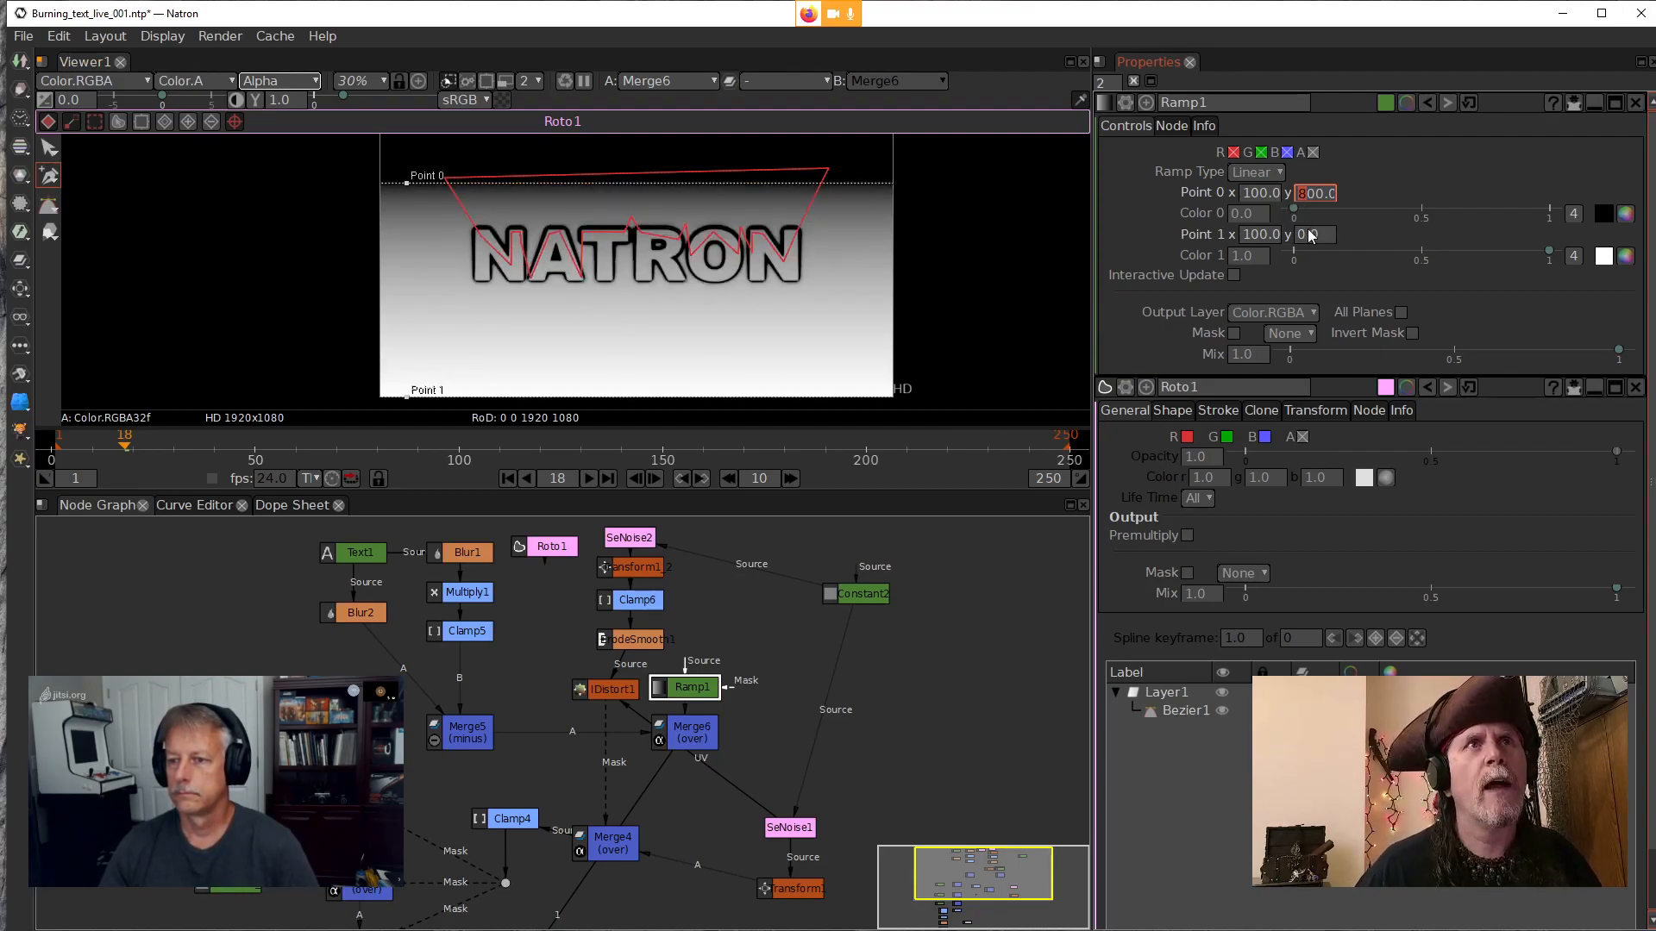
{"action": "scroll", "coordinate": [1301, 240], "scroll_direction": "up", "scroll_amount": 1}
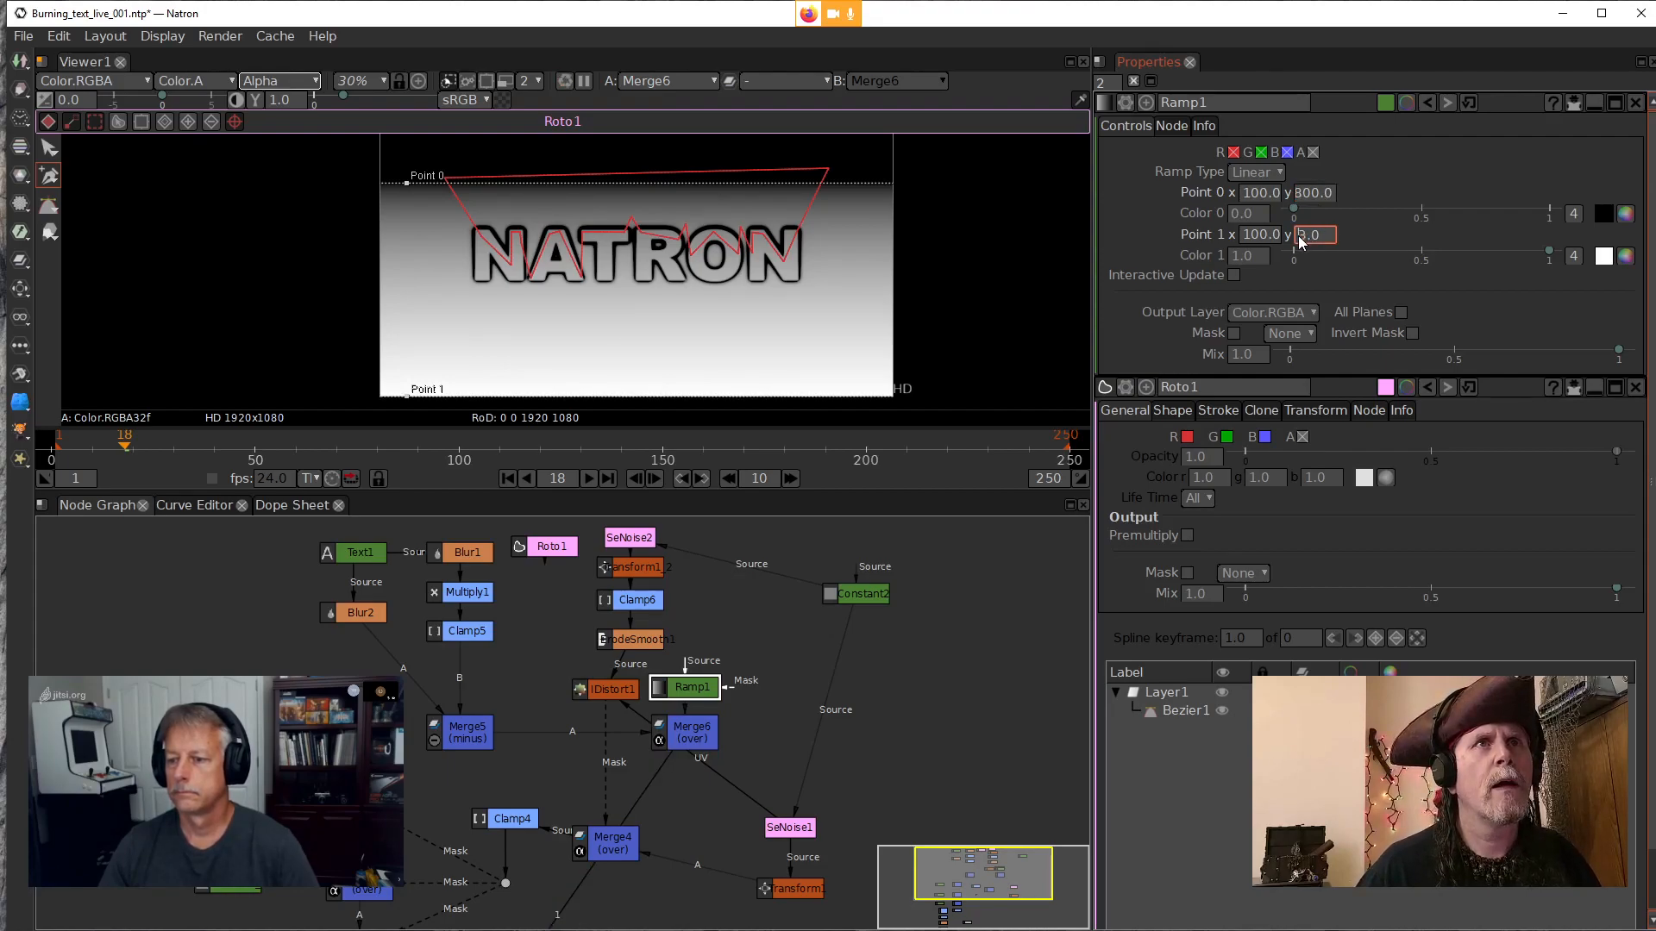
{"action": "type", "text": "1"}
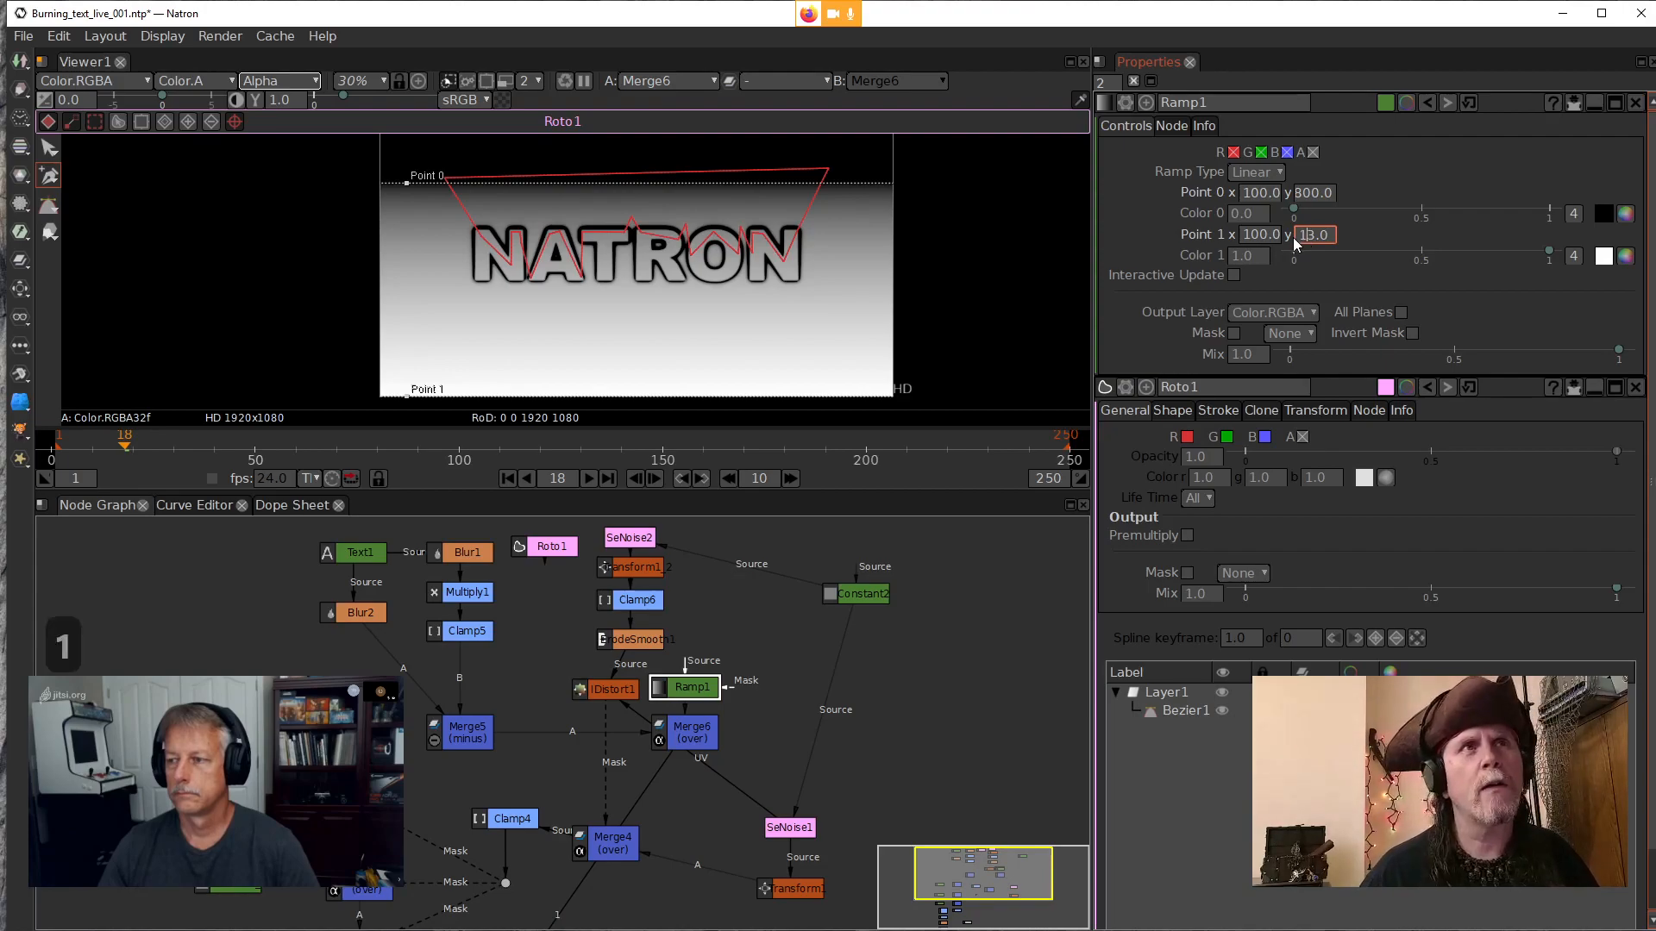
{"action": "type", "text": "0"}
{"action": "key", "text": "Delete"}
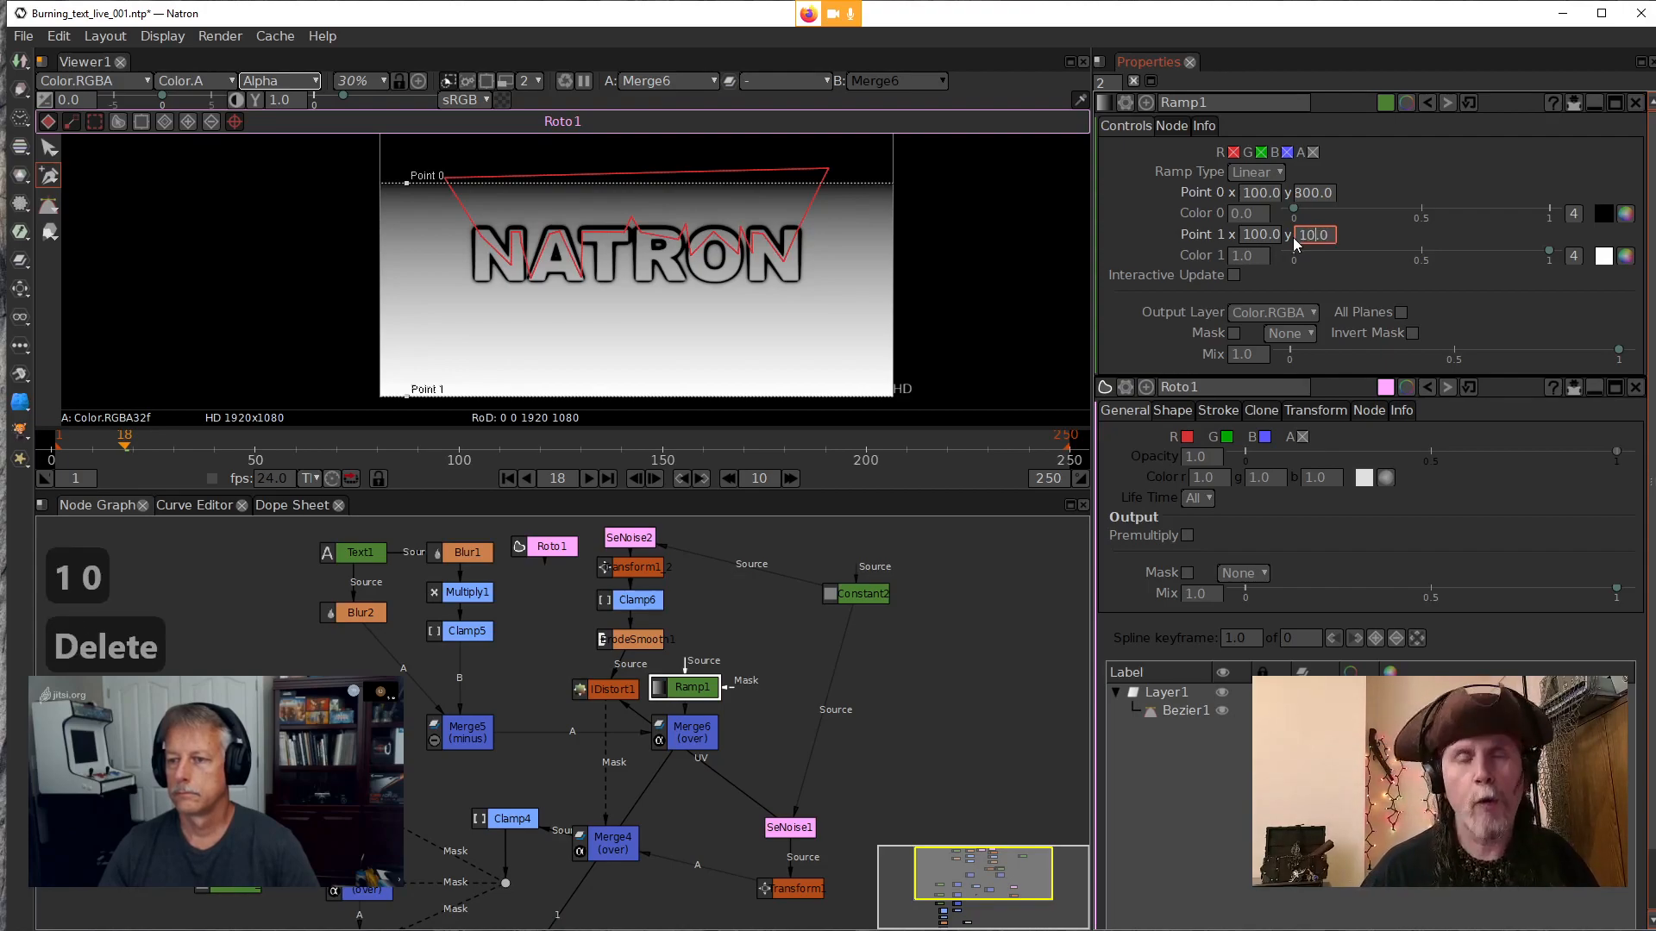
{"action": "type", "text": "0"}
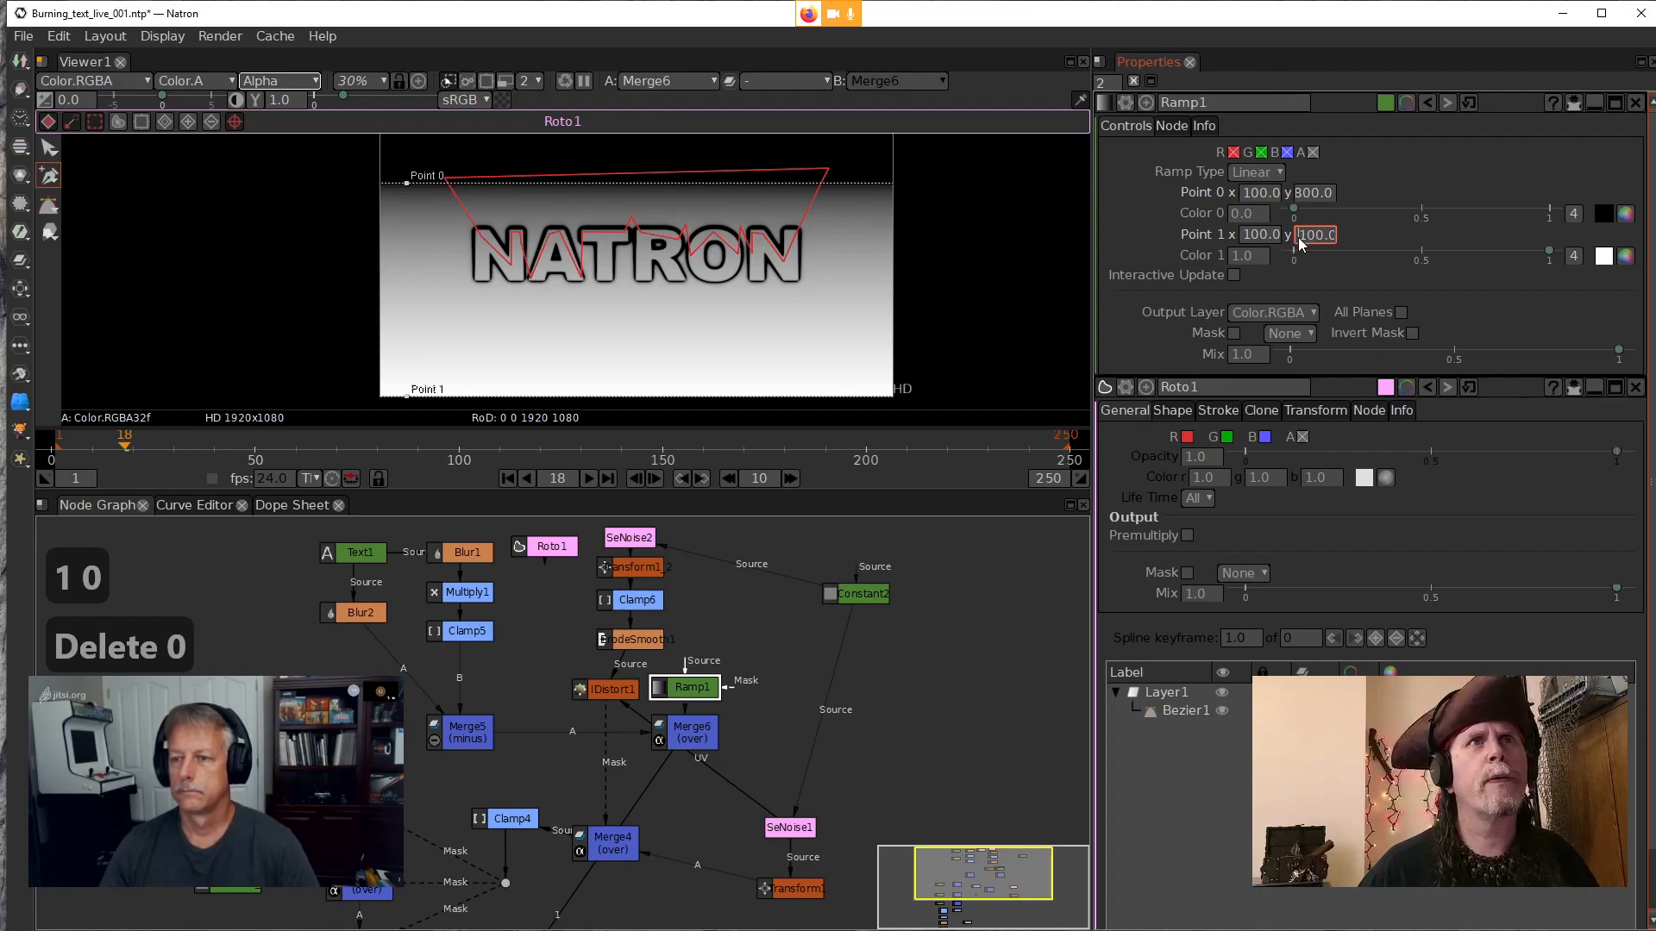
{"action": "key", "text": "Return"}
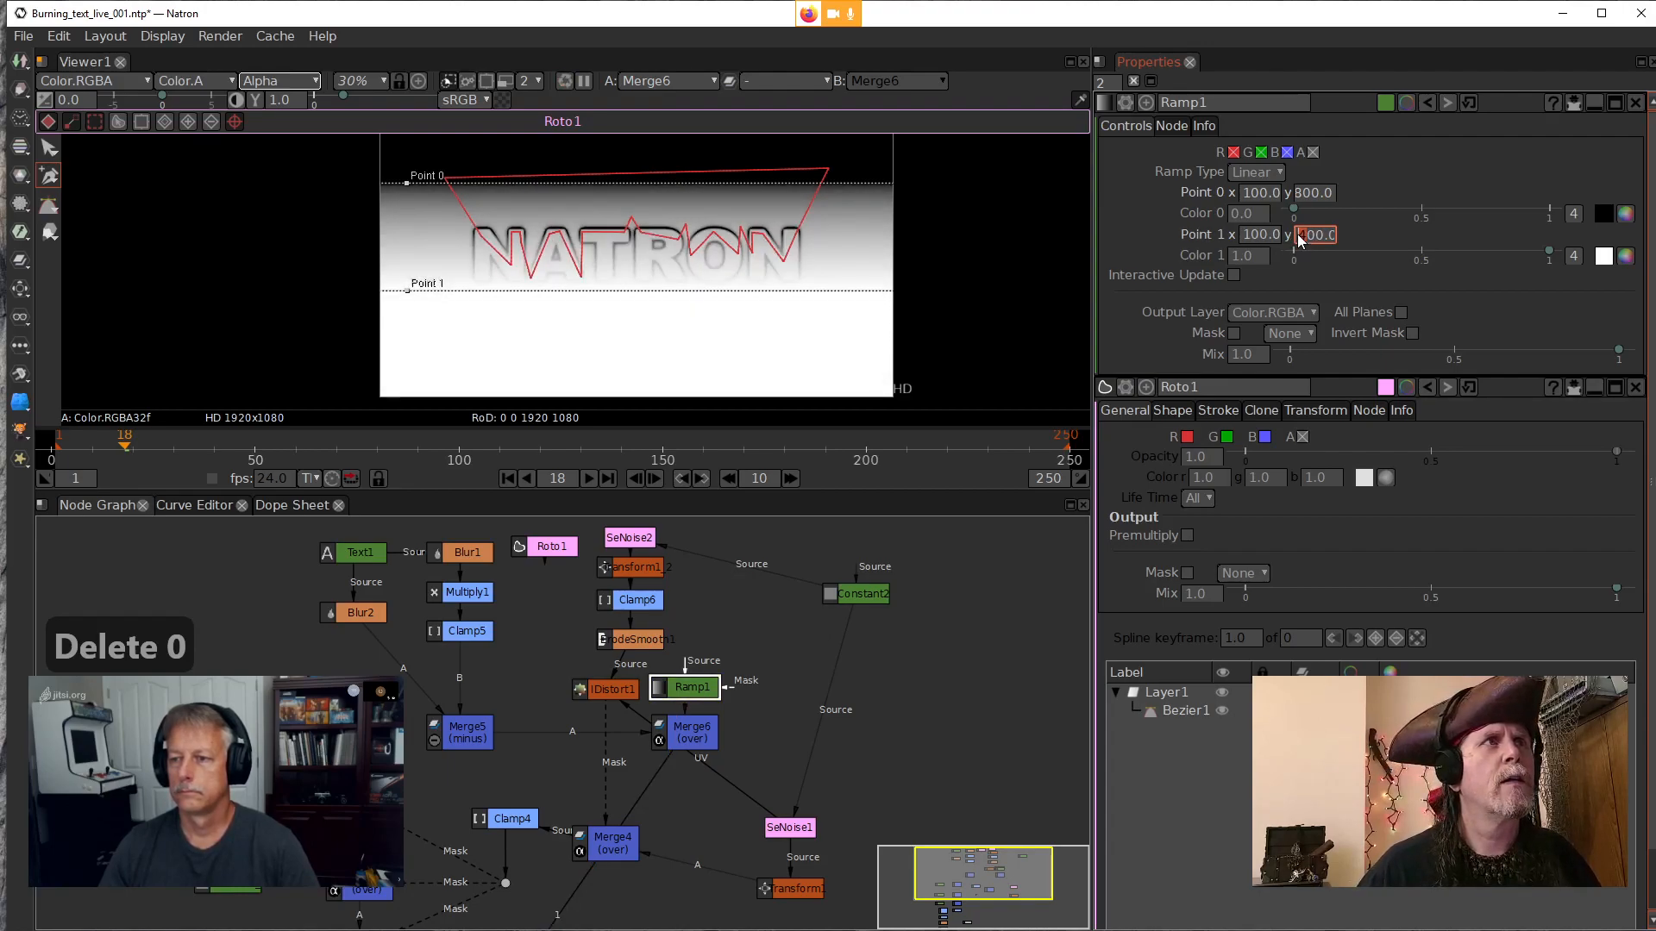
{"action": "scroll", "coordinate": [1301, 241], "scroll_direction": "up", "scroll_amount": 2}
{"action": "scroll", "coordinate": [1301, 241], "scroll_direction": "down", "scroll_amount": 1}
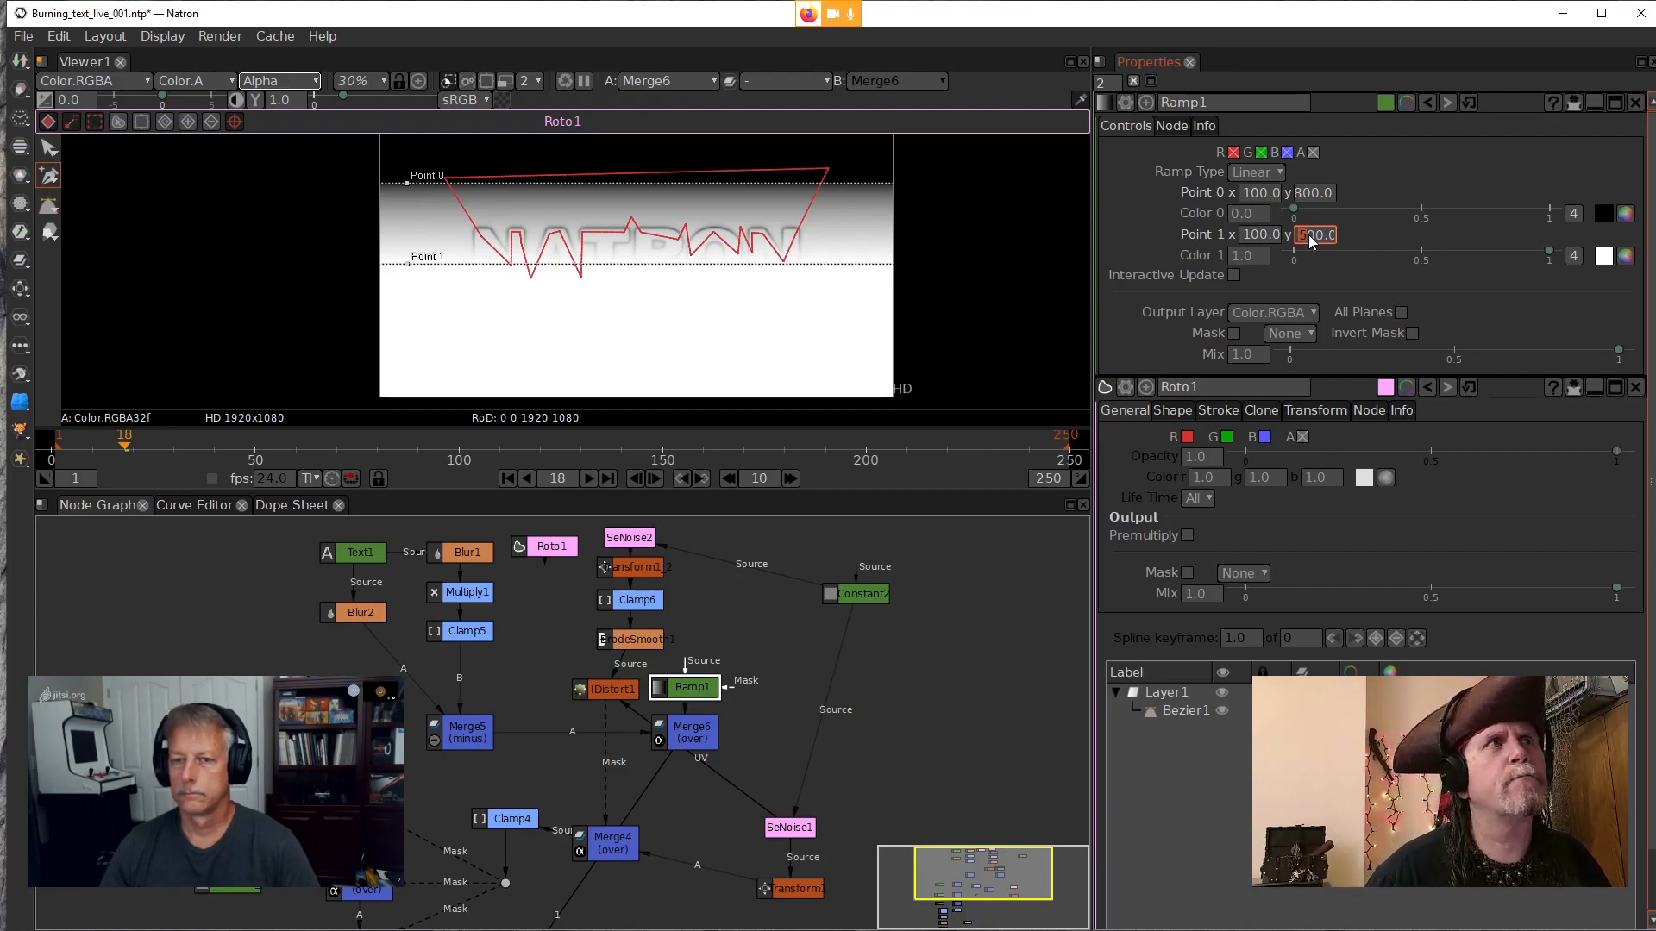
{"action": "scroll", "coordinate": [1308, 234], "scroll_direction": "up", "scroll_amount": 1}
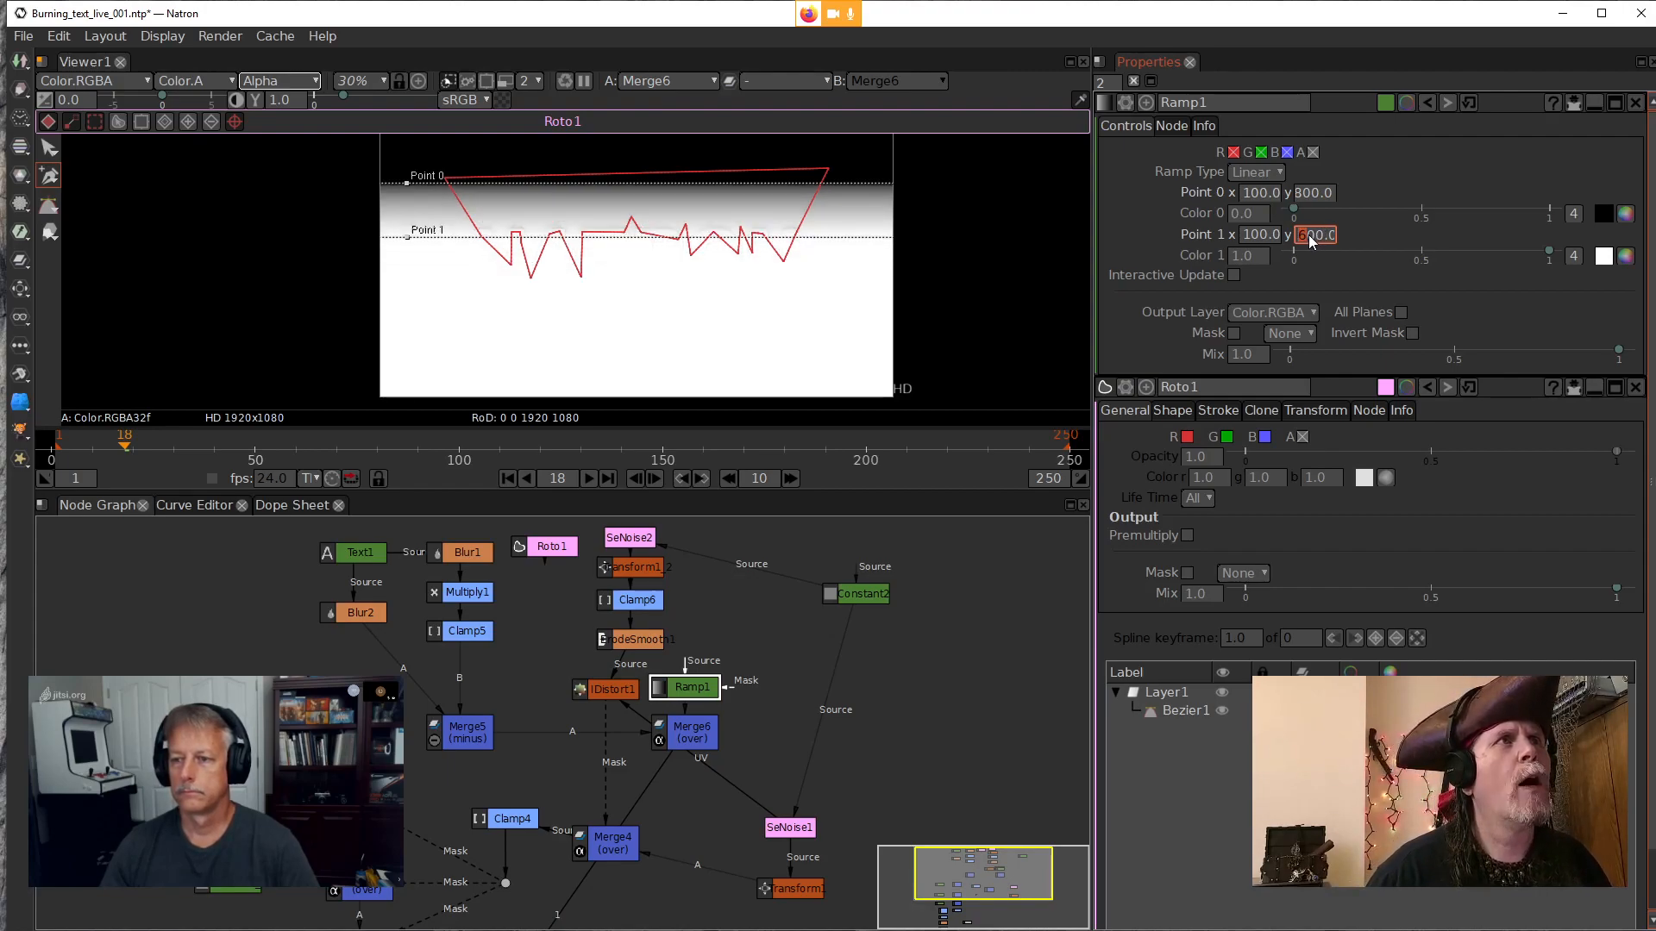
{"action": "scroll", "coordinate": [1308, 234], "scroll_direction": "up", "scroll_amount": 1}
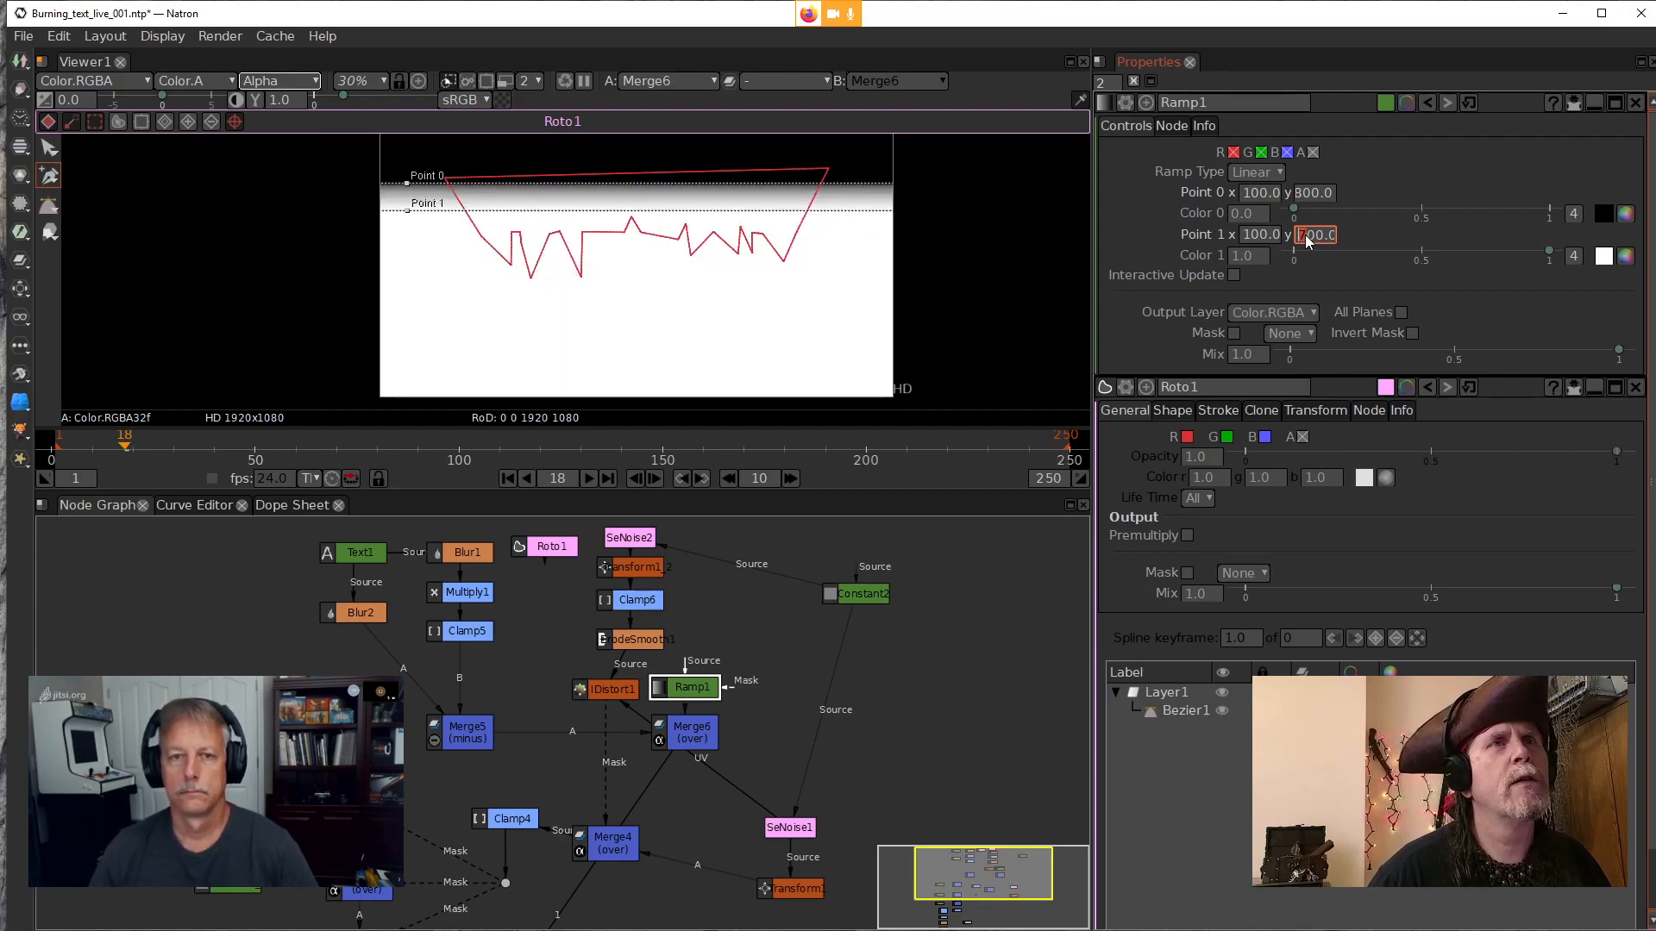
{"action": "scroll", "coordinate": [1306, 234], "scroll_direction": "down", "scroll_amount": 1}
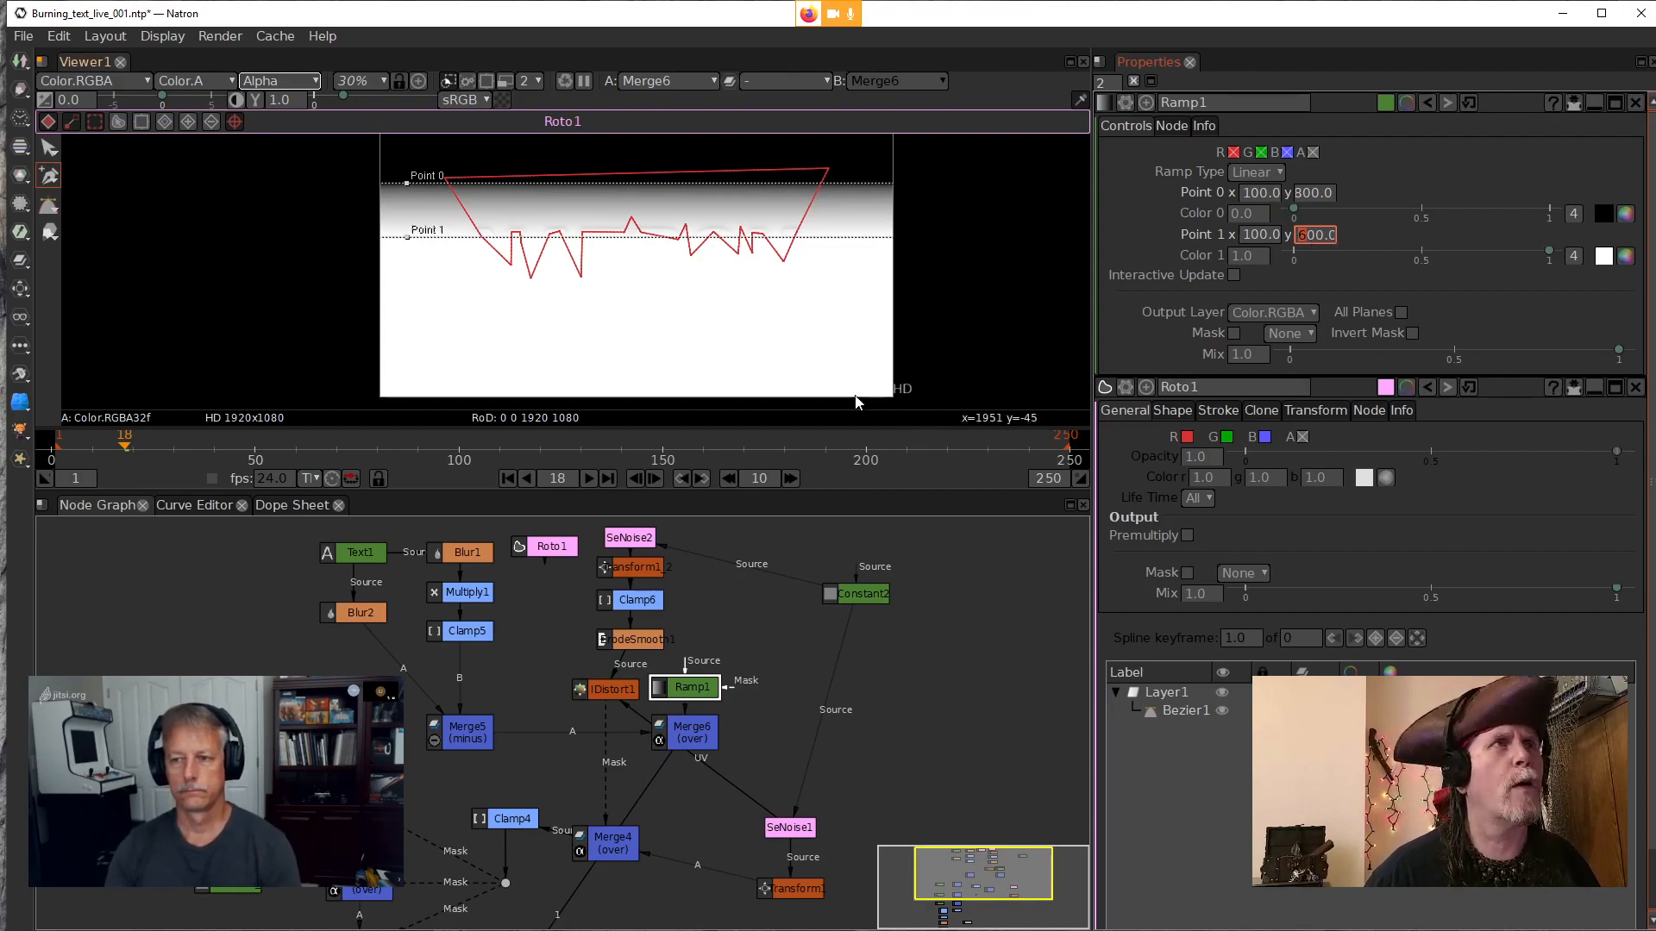
Move the Merge4 node slightly down in the node graph and show its output in the viewer
{"action": "left_click_drag", "start_coordinate": [784, 706], "coordinate": [850, 628]}
{"action": "left_click_drag", "start_coordinate": [674, 767], "coordinate": [667, 700]}
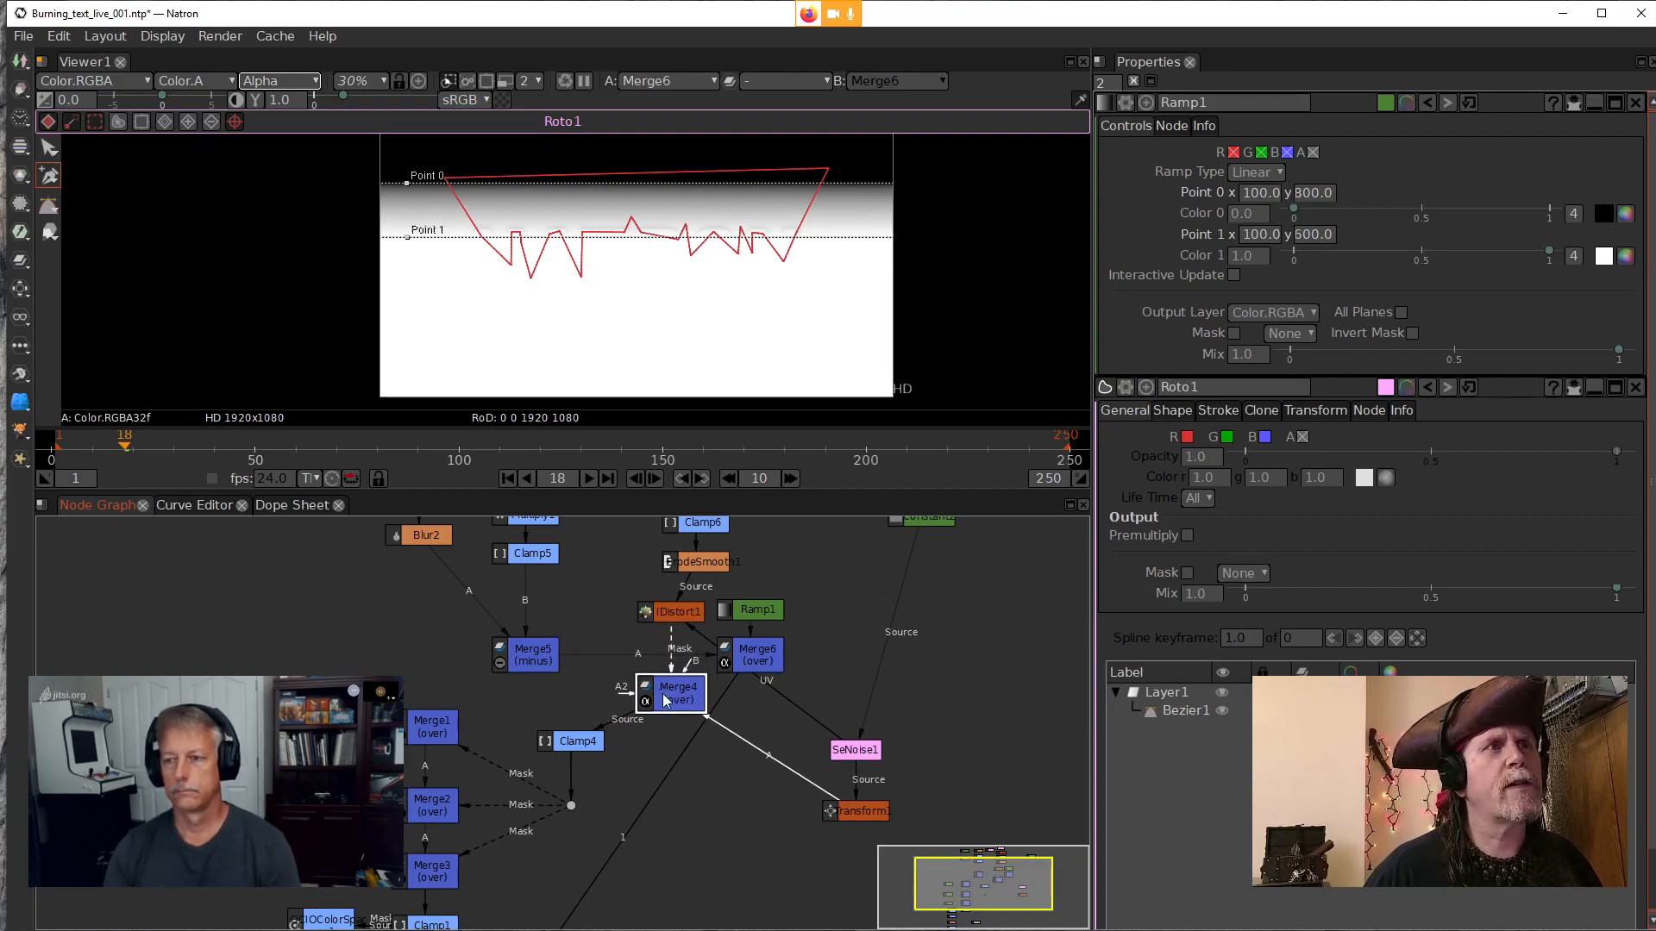
{"action": "left_click_drag", "start_coordinate": [733, 643], "coordinate": [730, 715]}
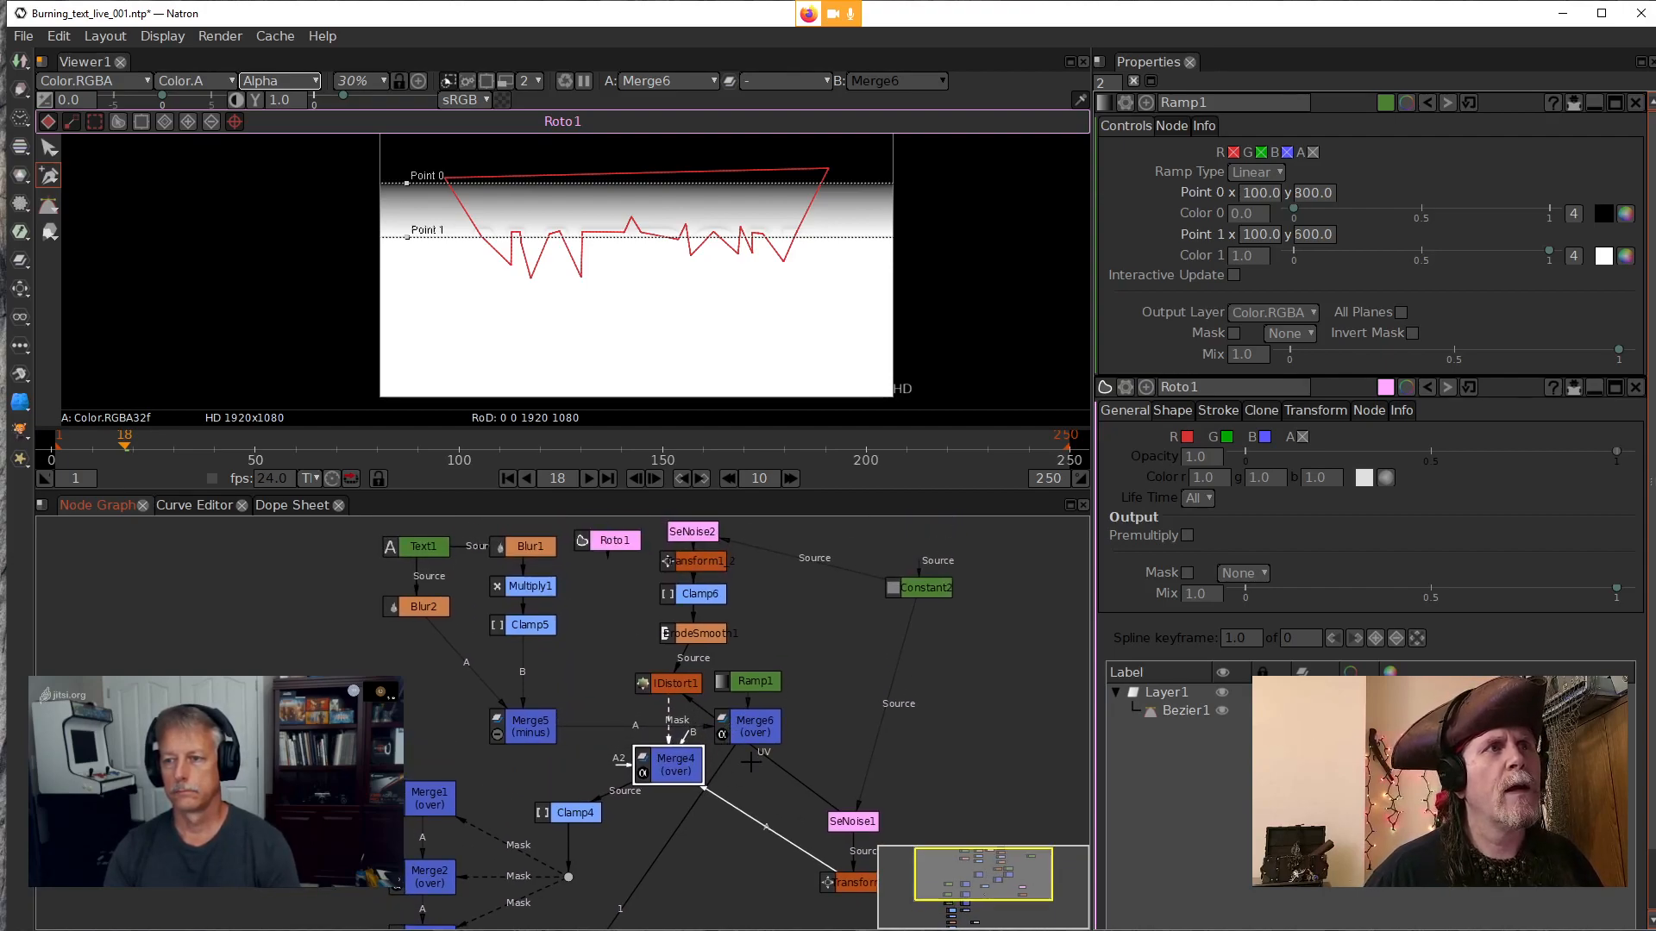
{"action": "left_click_drag", "start_coordinate": [686, 783], "coordinate": [674, 790]}
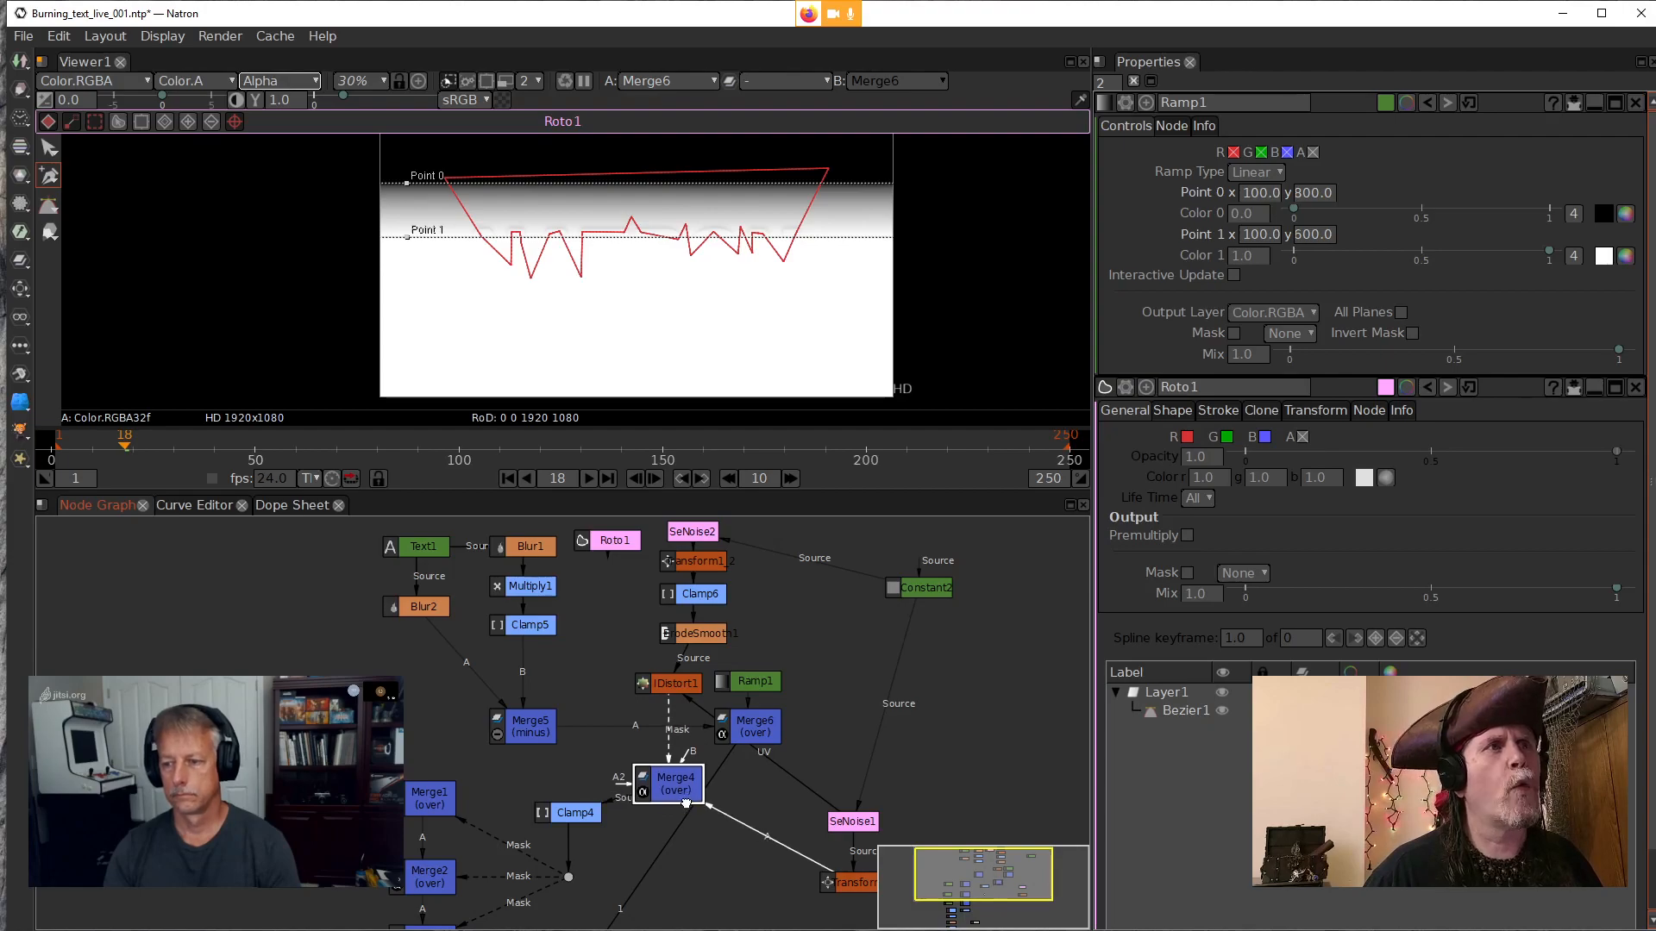
{"action": "key", "text": "1"}
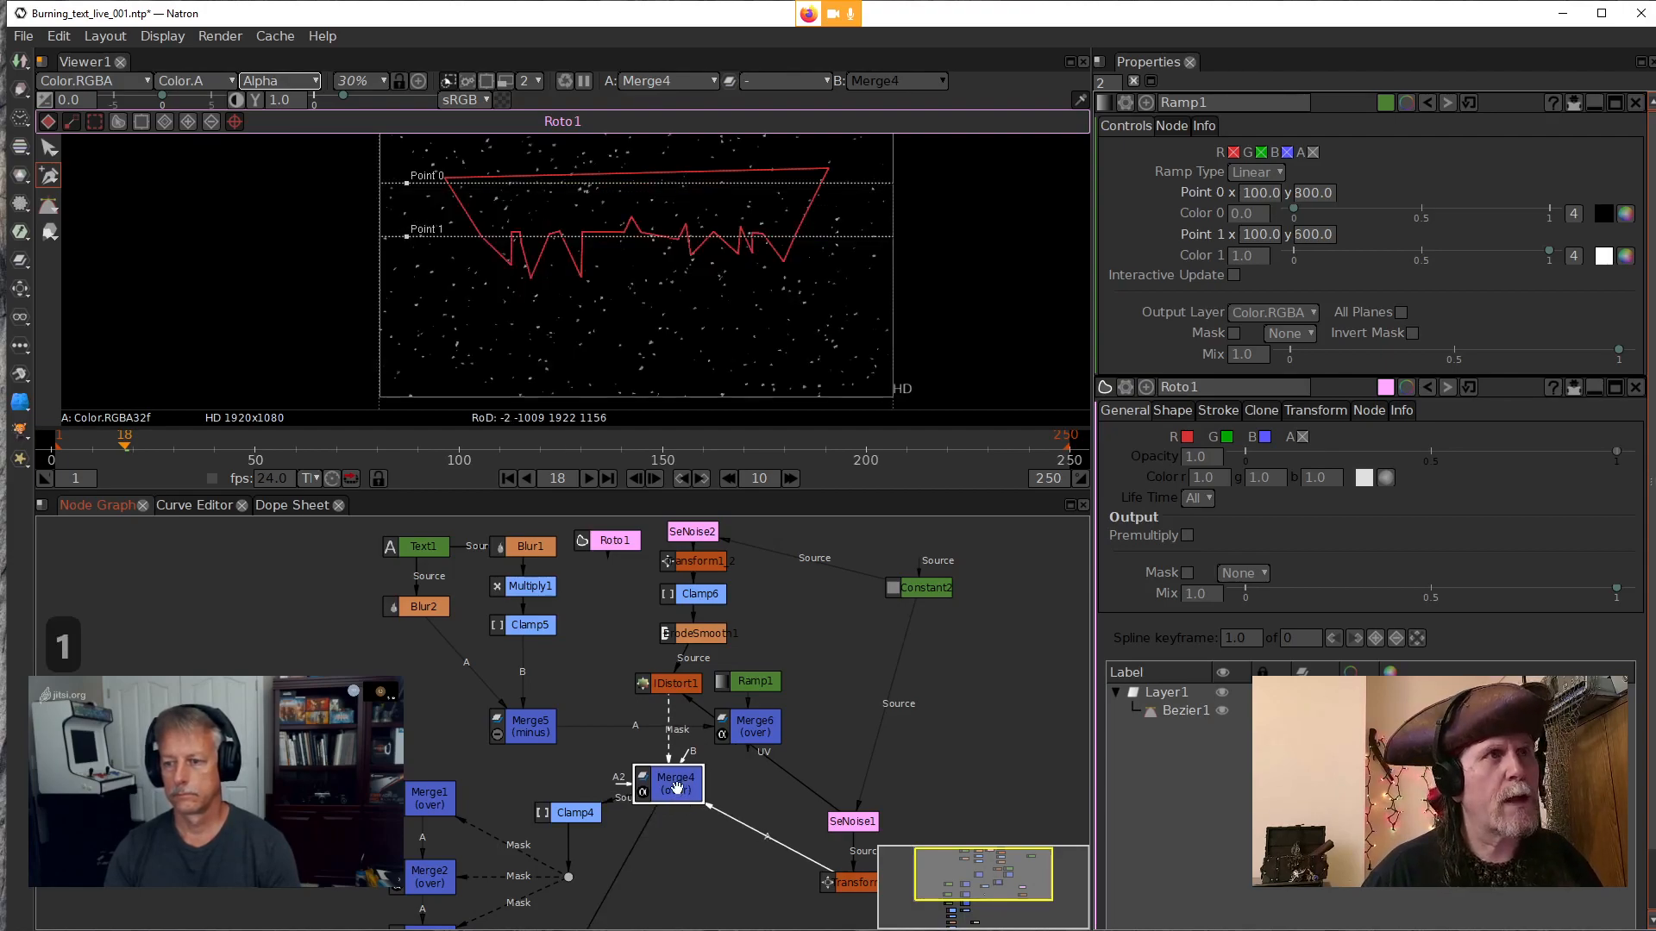
Move the Merge6 node beneath Roto1, show its output in the viewer and switch the display from alpha to RGB
{"action": "left_click_drag", "start_coordinate": [790, 802], "coordinate": [782, 806]}
{"action": "left_click_drag", "start_coordinate": [740, 729], "coordinate": [598, 548]}
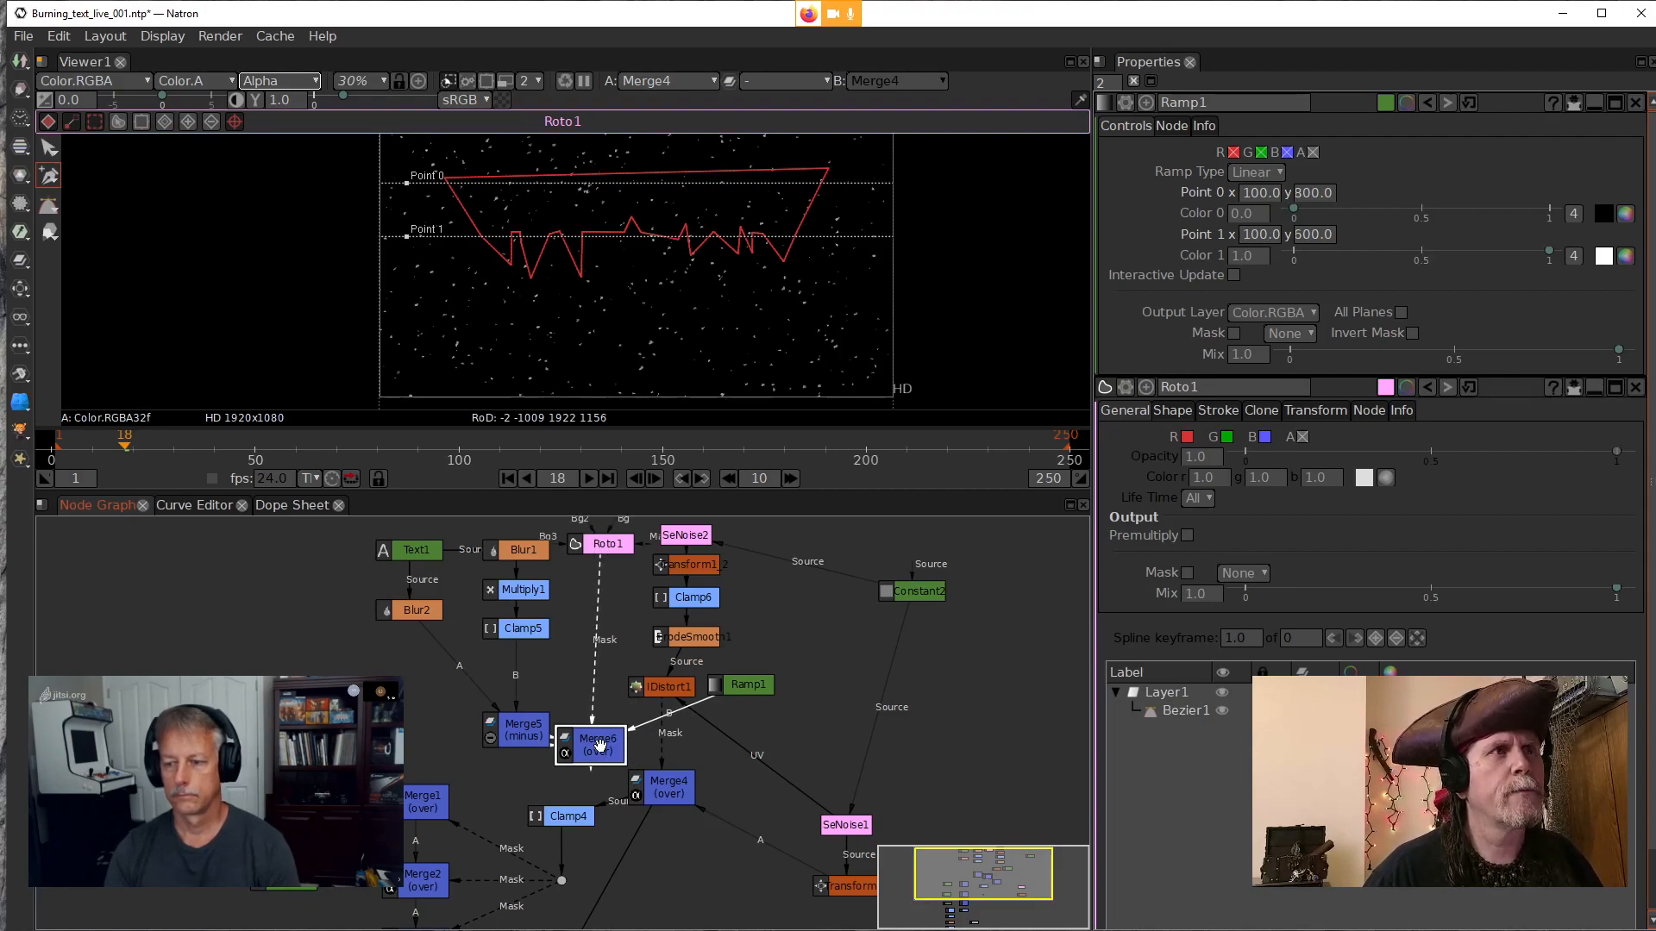
{"action": "key", "text": "1"}
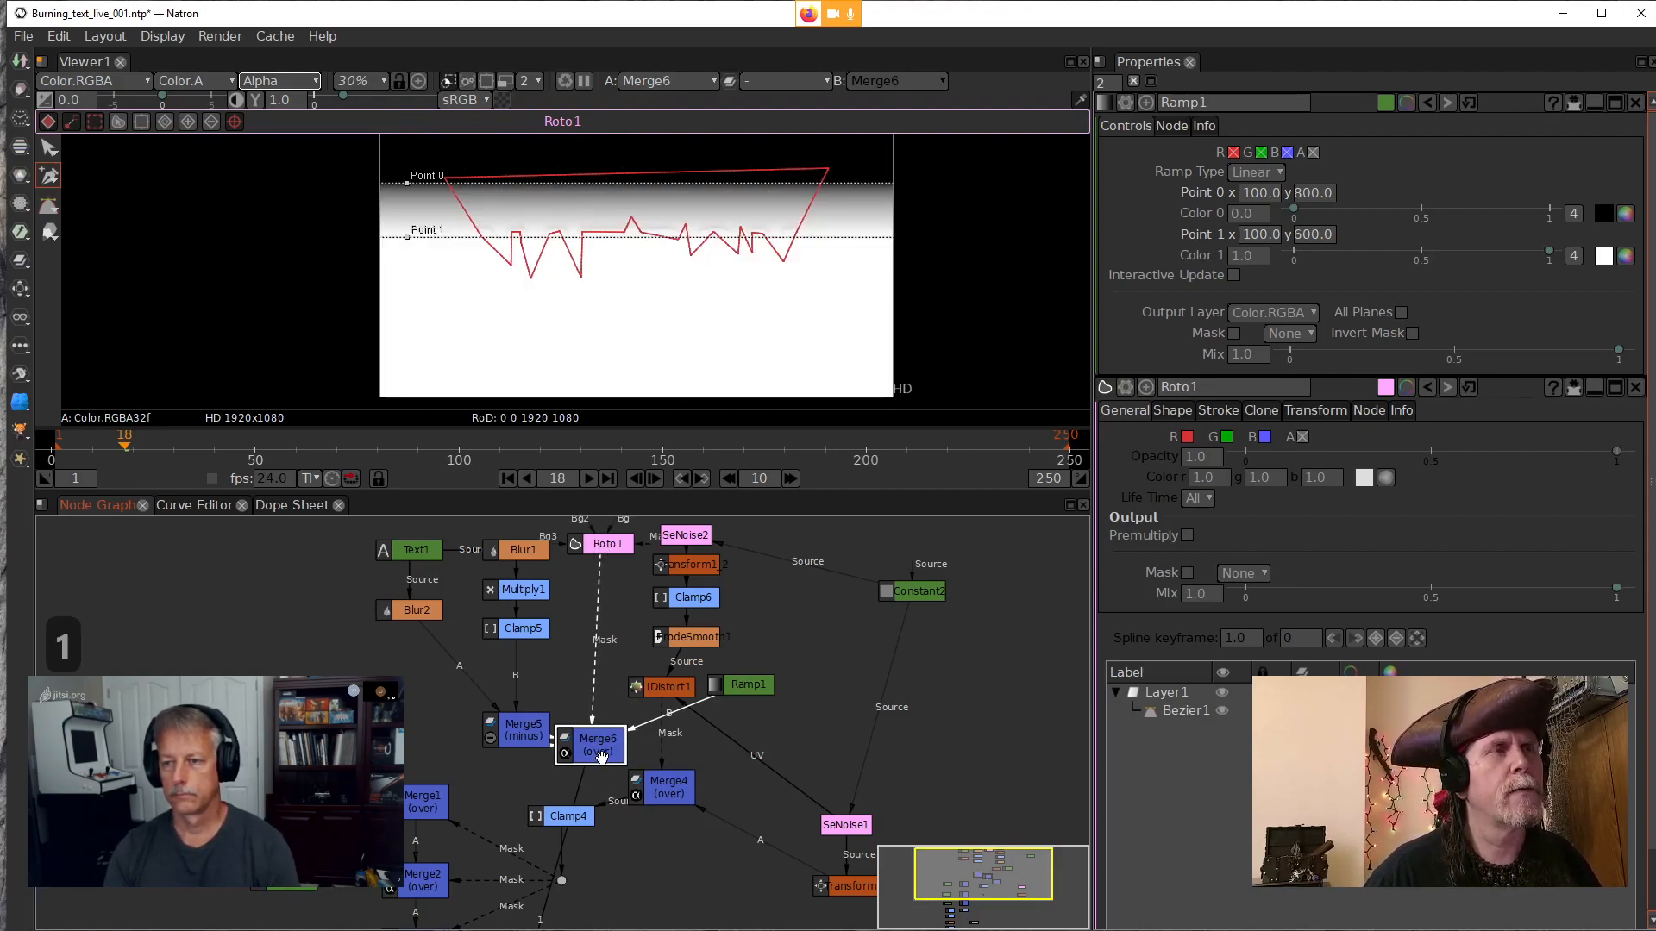
{"action": "left_click_drag", "start_coordinate": [594, 756], "coordinate": [603, 754]}
{"action": "left_click", "coordinate": [541, 355]}
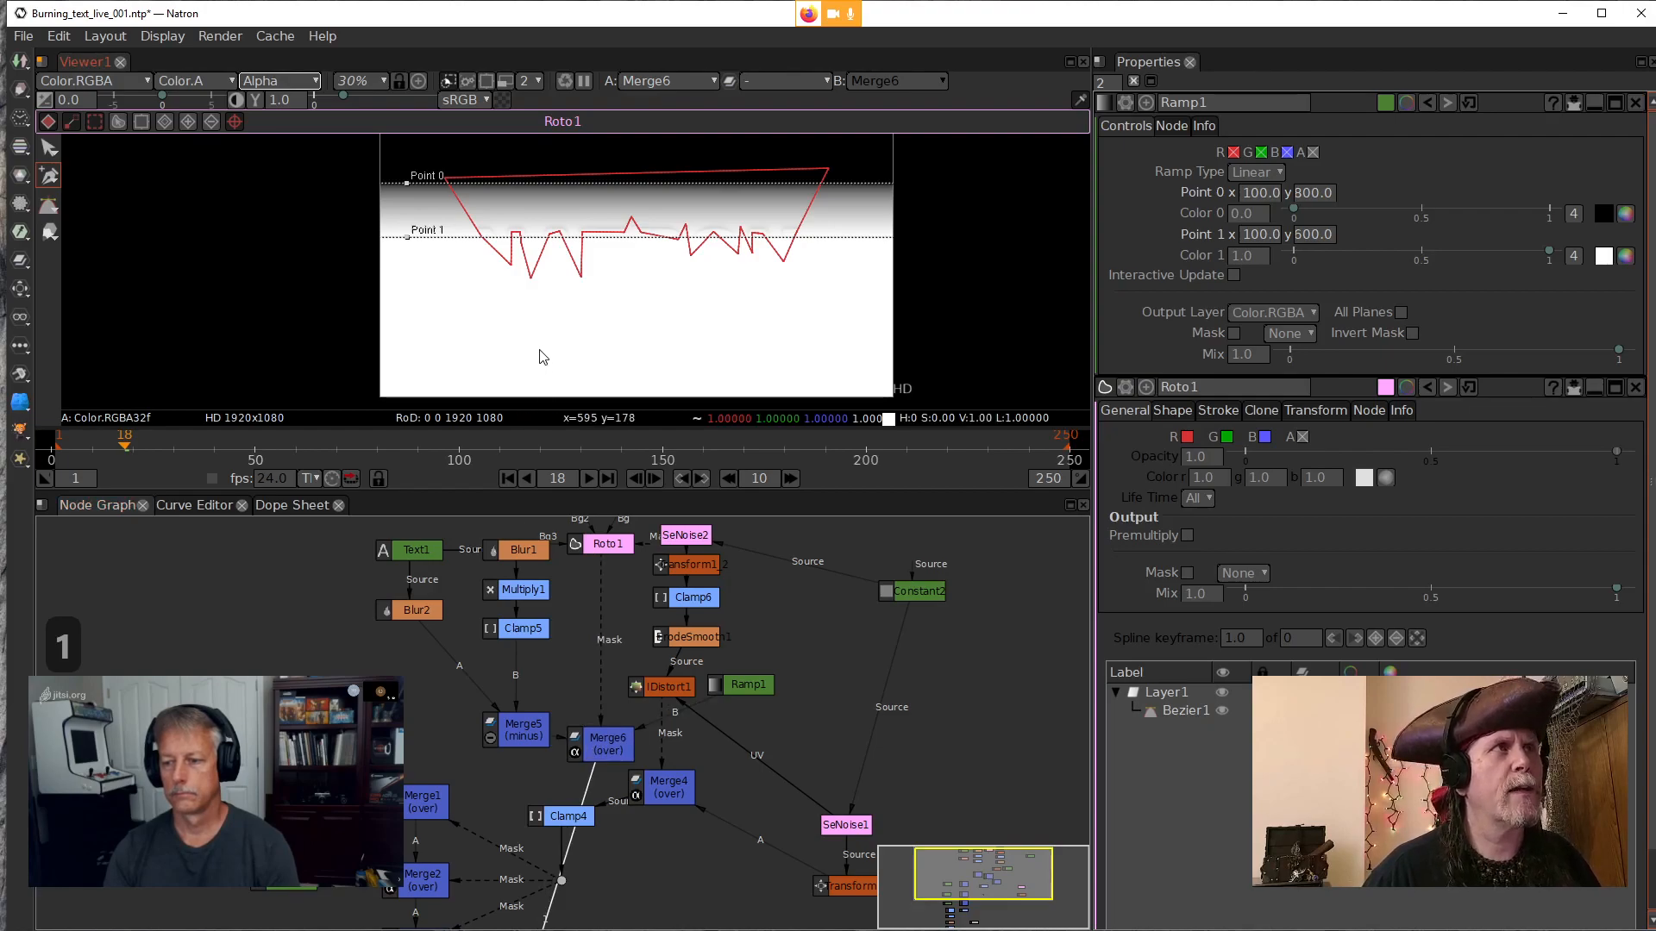
{"action": "key", "text": "a"}
Detach Merge5 from Merge6 and connect Merge6's A input to Roto1 in place of the mask connection
{"action": "left_click", "coordinate": [611, 747]}
{"action": "left_click_drag", "start_coordinate": [604, 739], "coordinate": [447, 710]}
{"action": "left_click", "coordinate": [643, 735]}
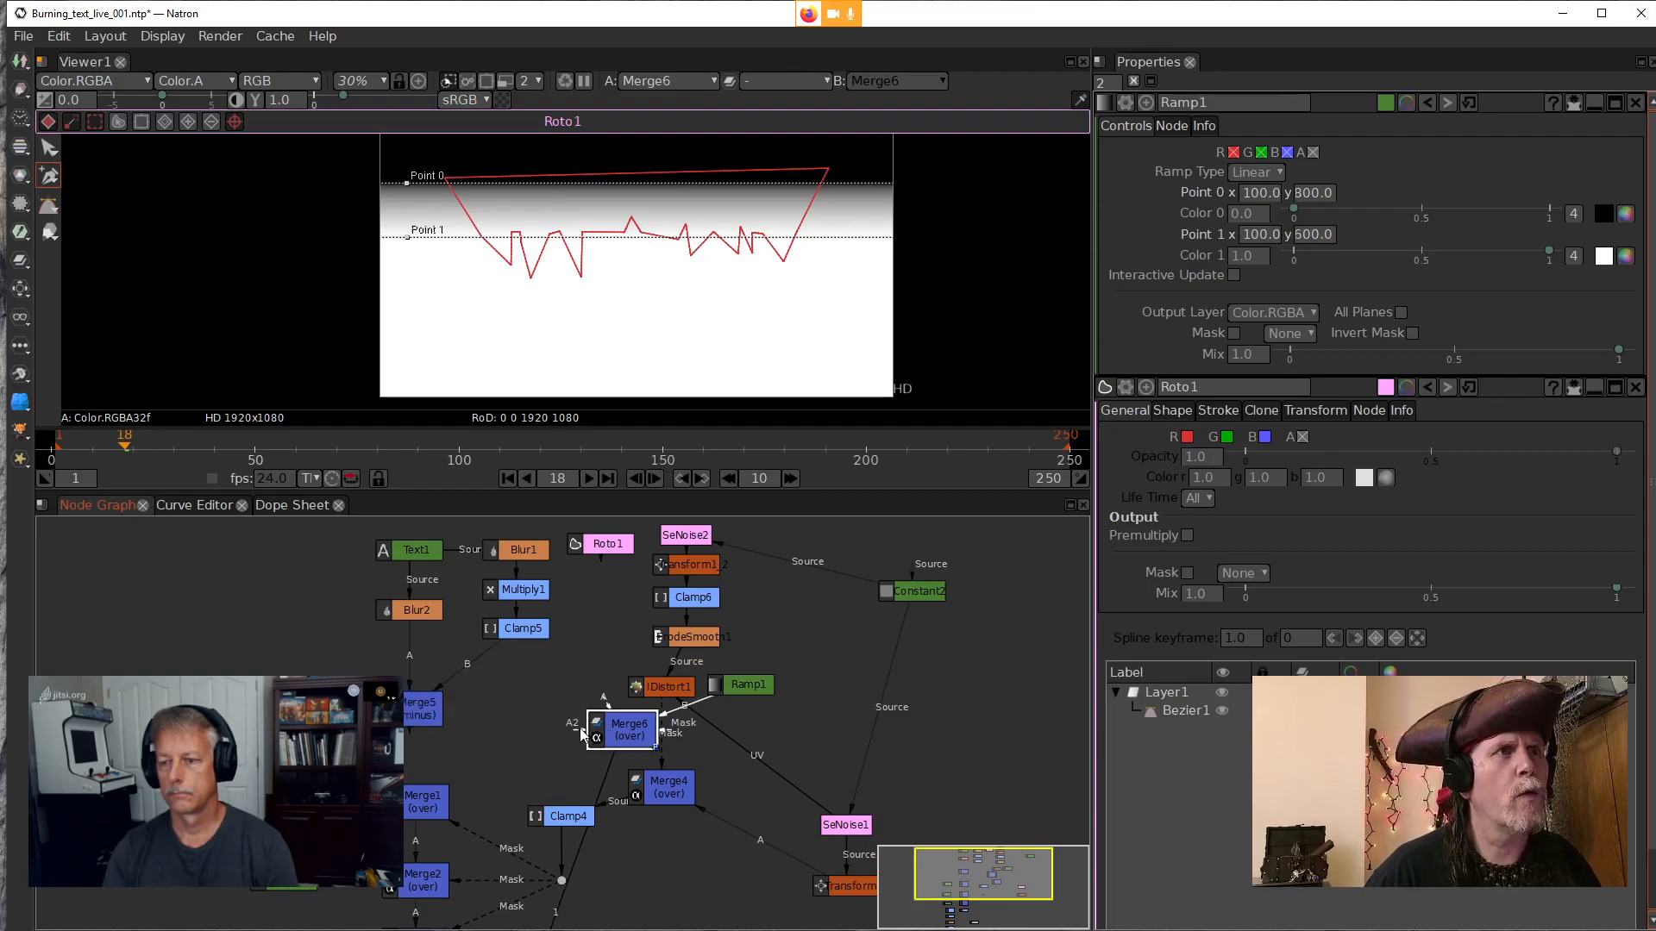
{"action": "left_click_drag", "start_coordinate": [599, 713], "coordinate": [603, 545]}
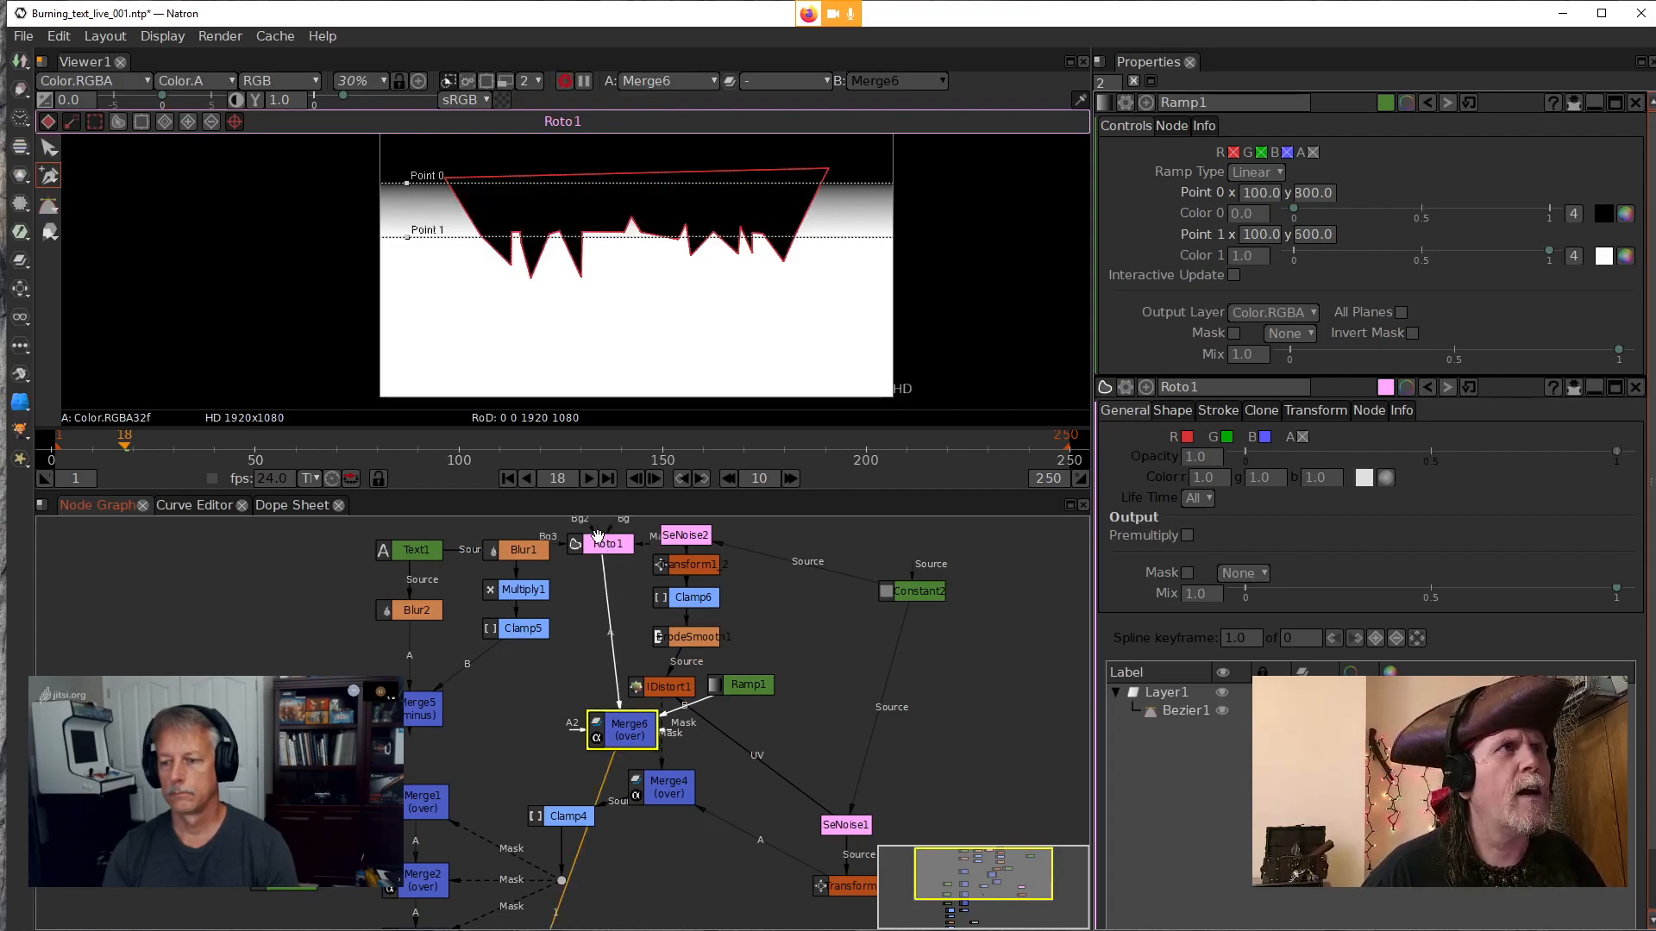
{"action": "left_click", "coordinate": [622, 264]}
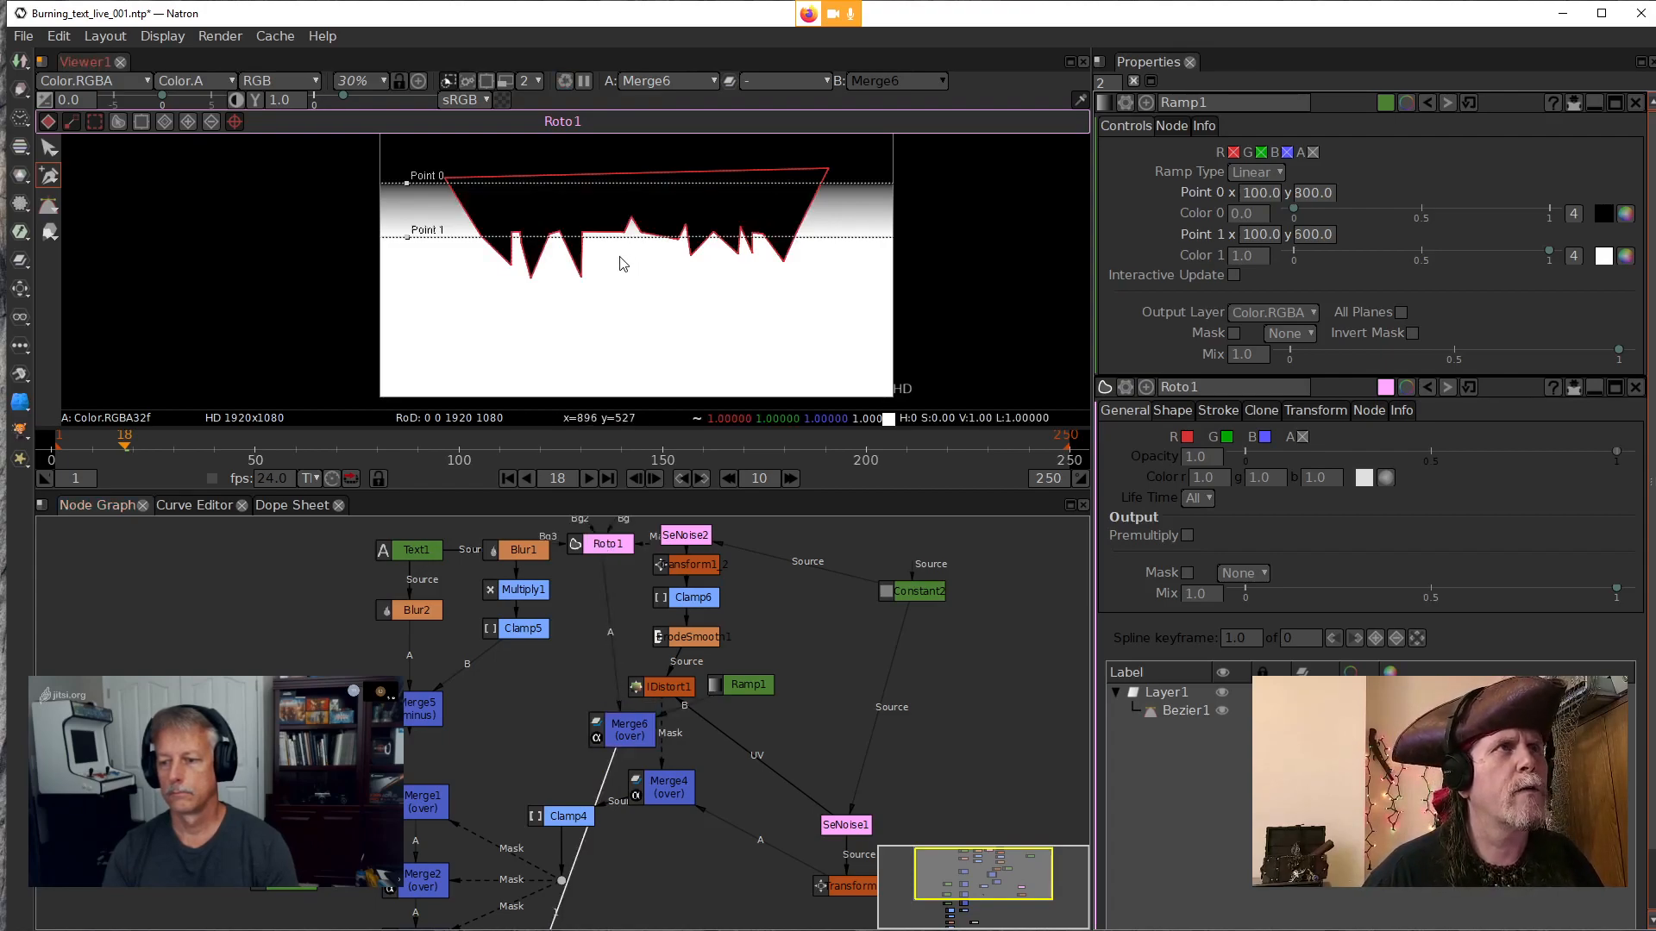
Set the Merge6 node's operation to in and display the alpha channel in the viewer
{"action": "left_click", "coordinate": [630, 739]}
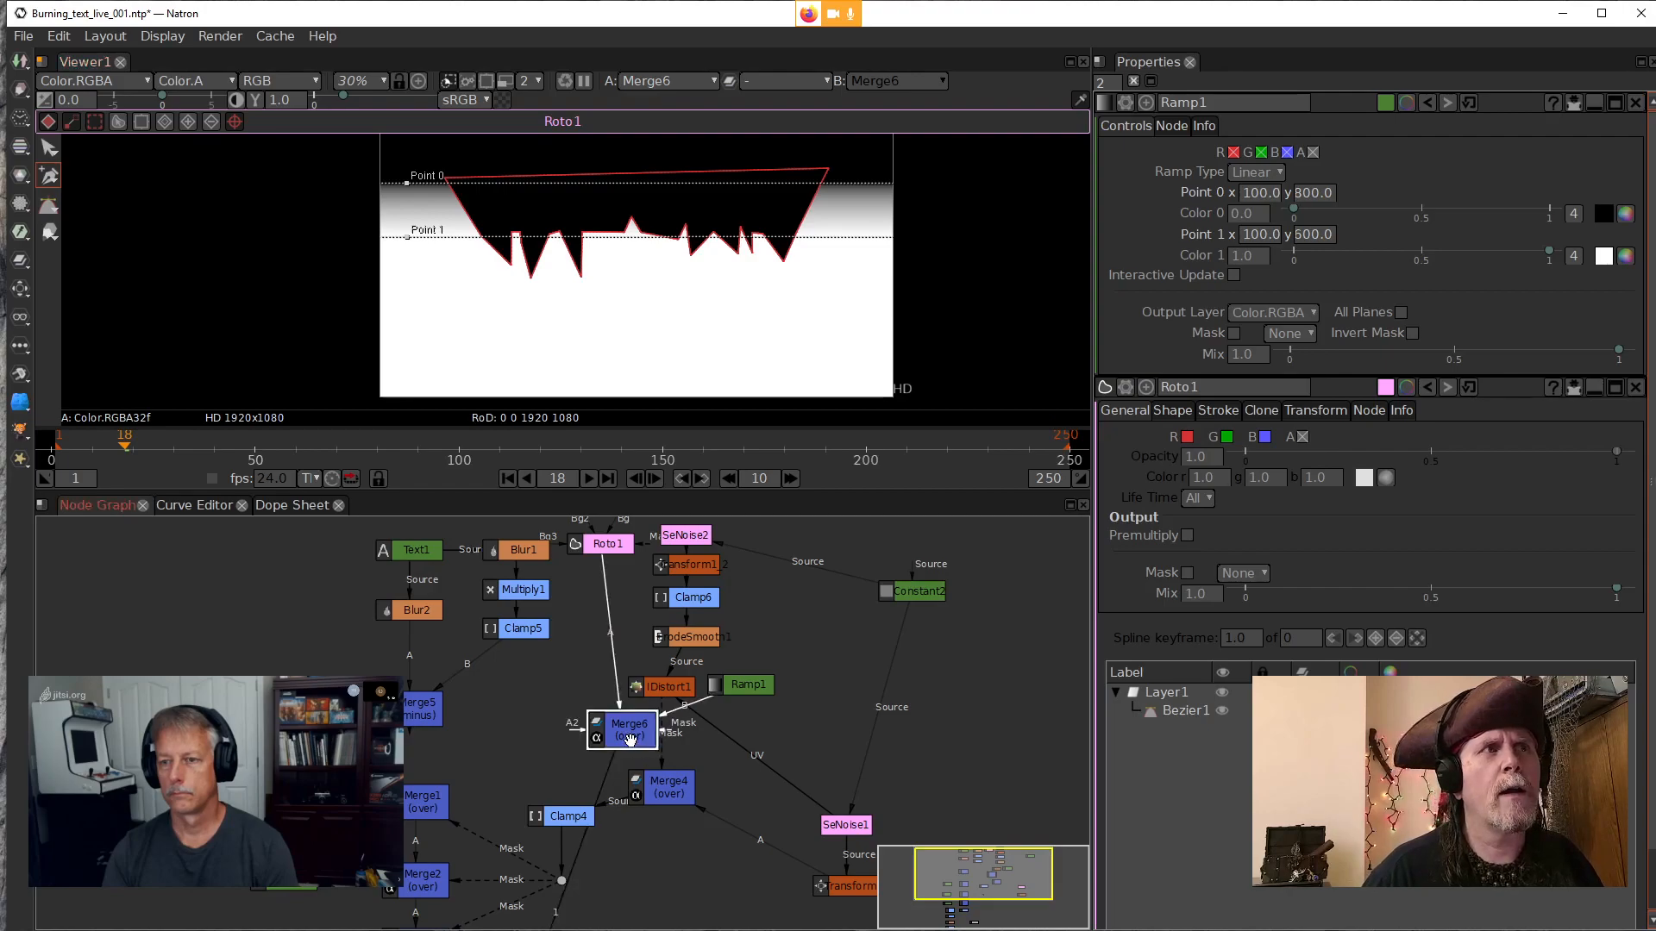
{"action": "double_click", "coordinate": [632, 743]}
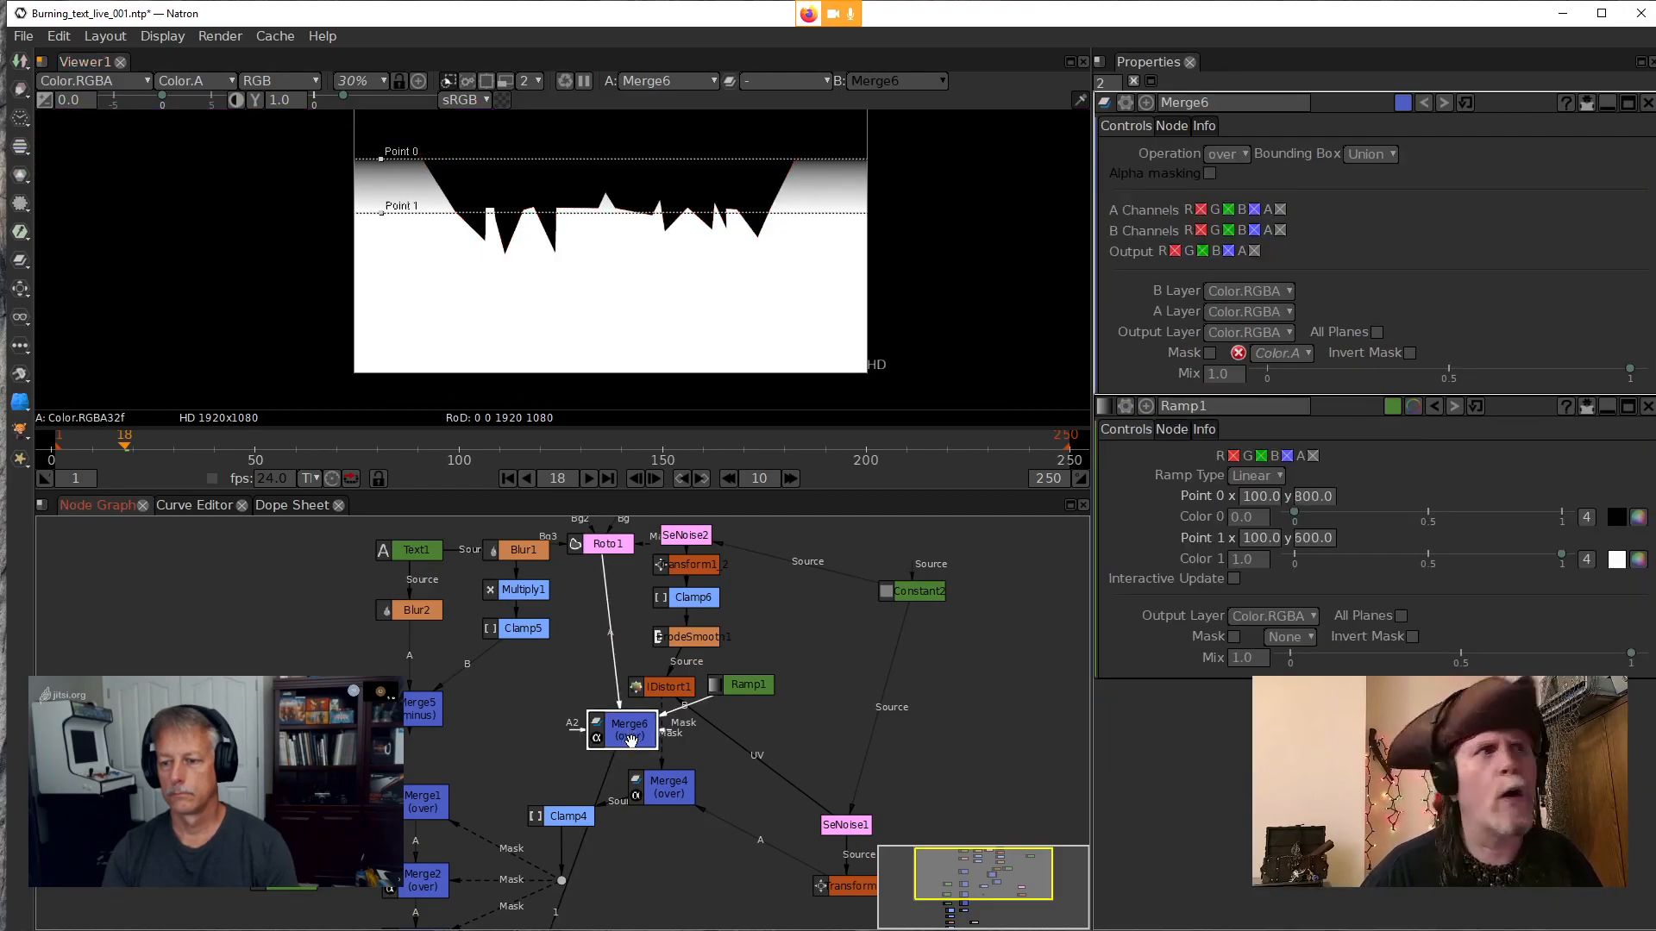
{"action": "left_click", "coordinate": [1228, 154]}
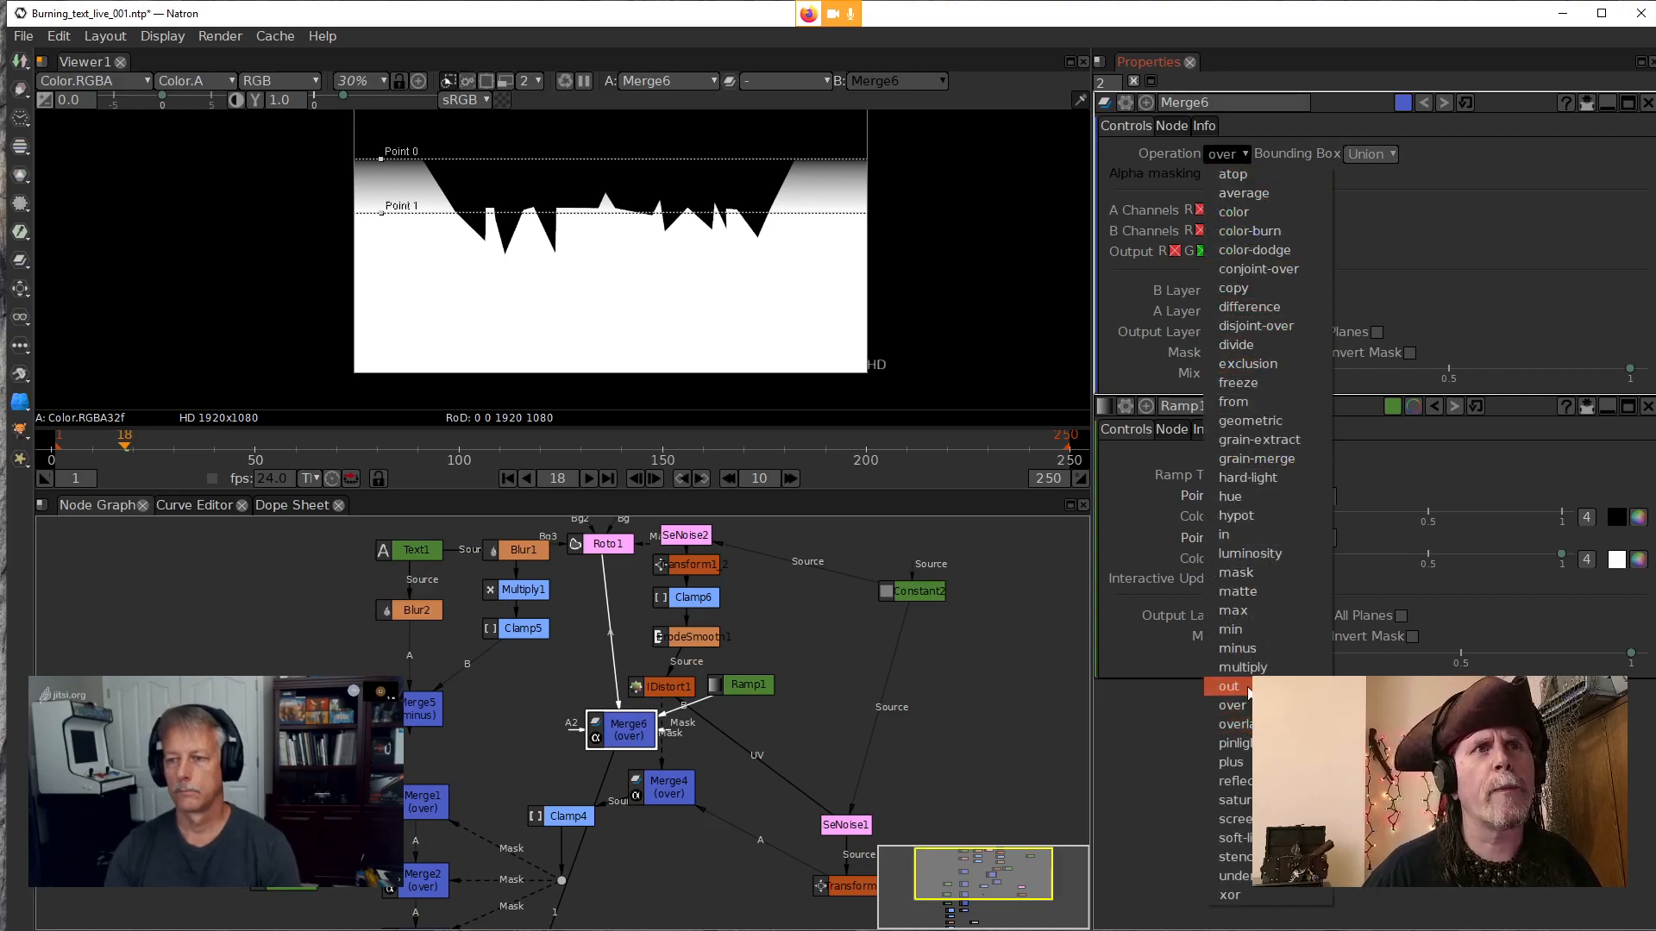
{"action": "left_click", "coordinate": [1234, 535]}
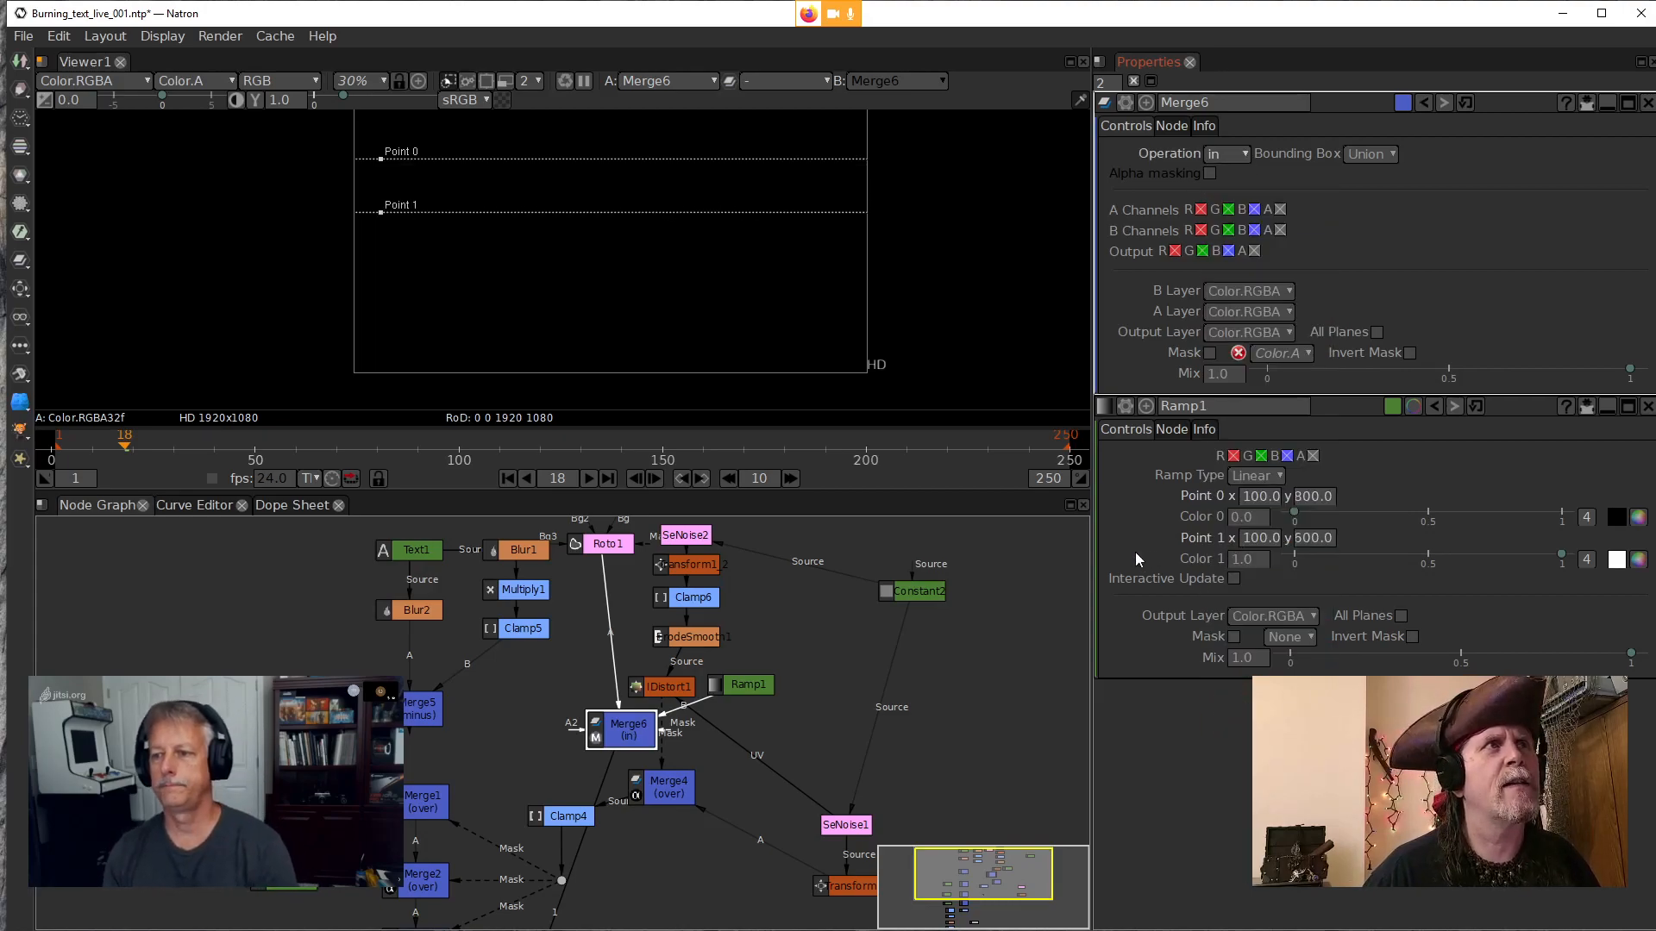
{"action": "key", "text": "a"}
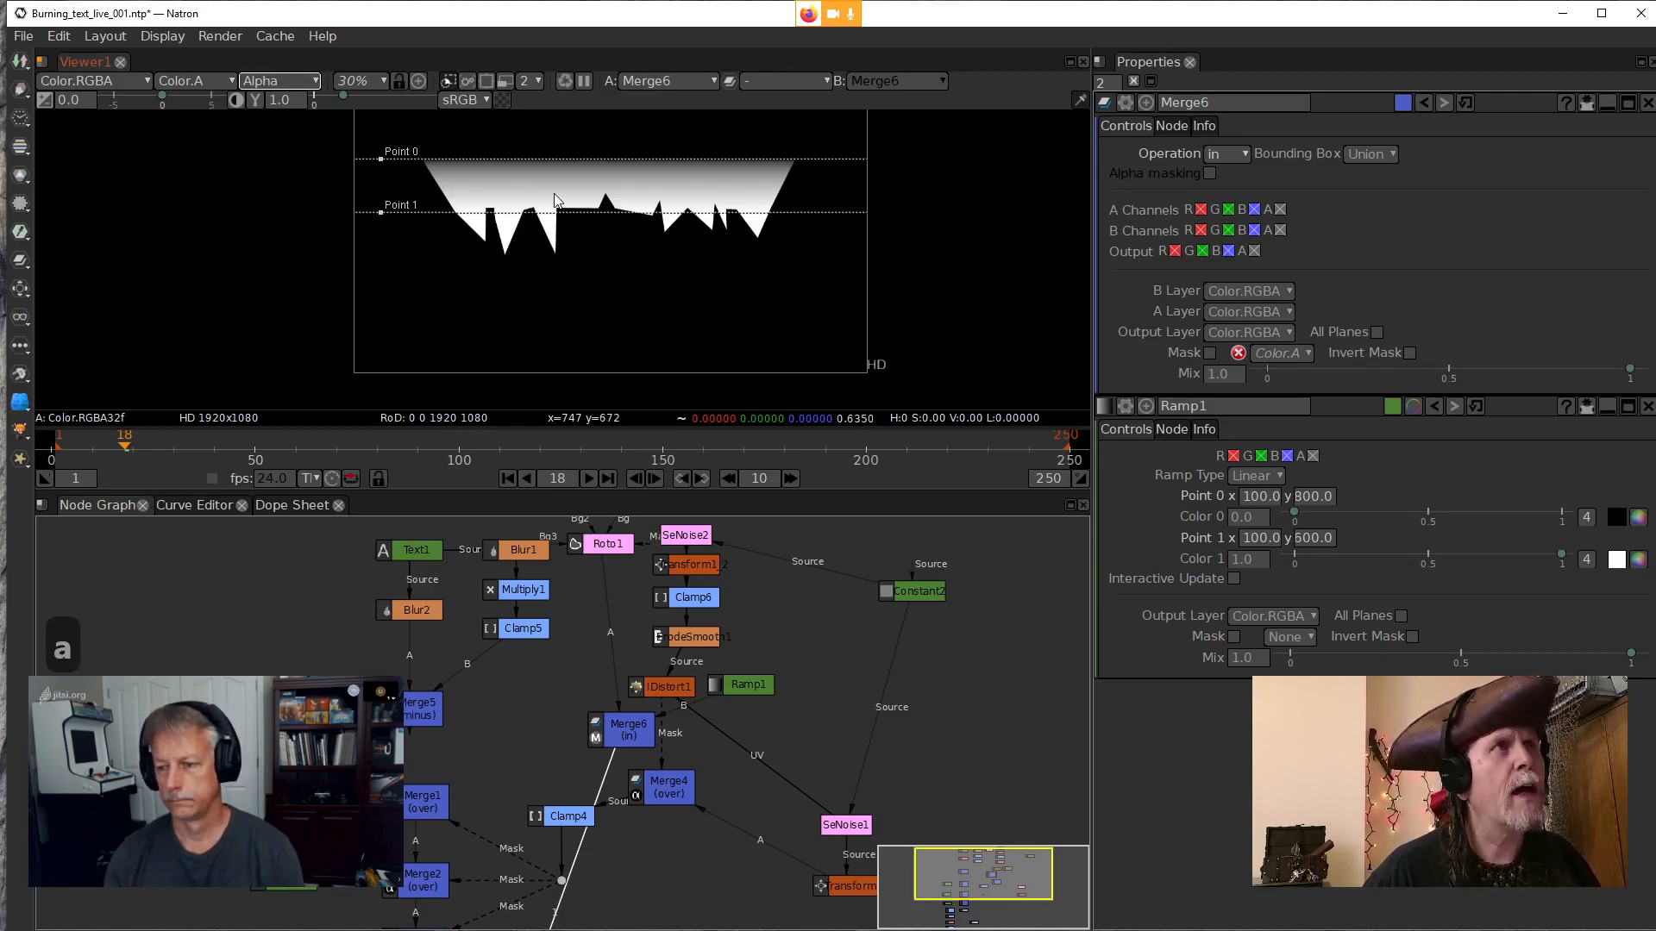
Align the Merge6 node directly below Roto1 and inspect the combined gradient mask up close
{"action": "left_click_drag", "start_coordinate": [625, 745], "coordinate": [606, 737]}
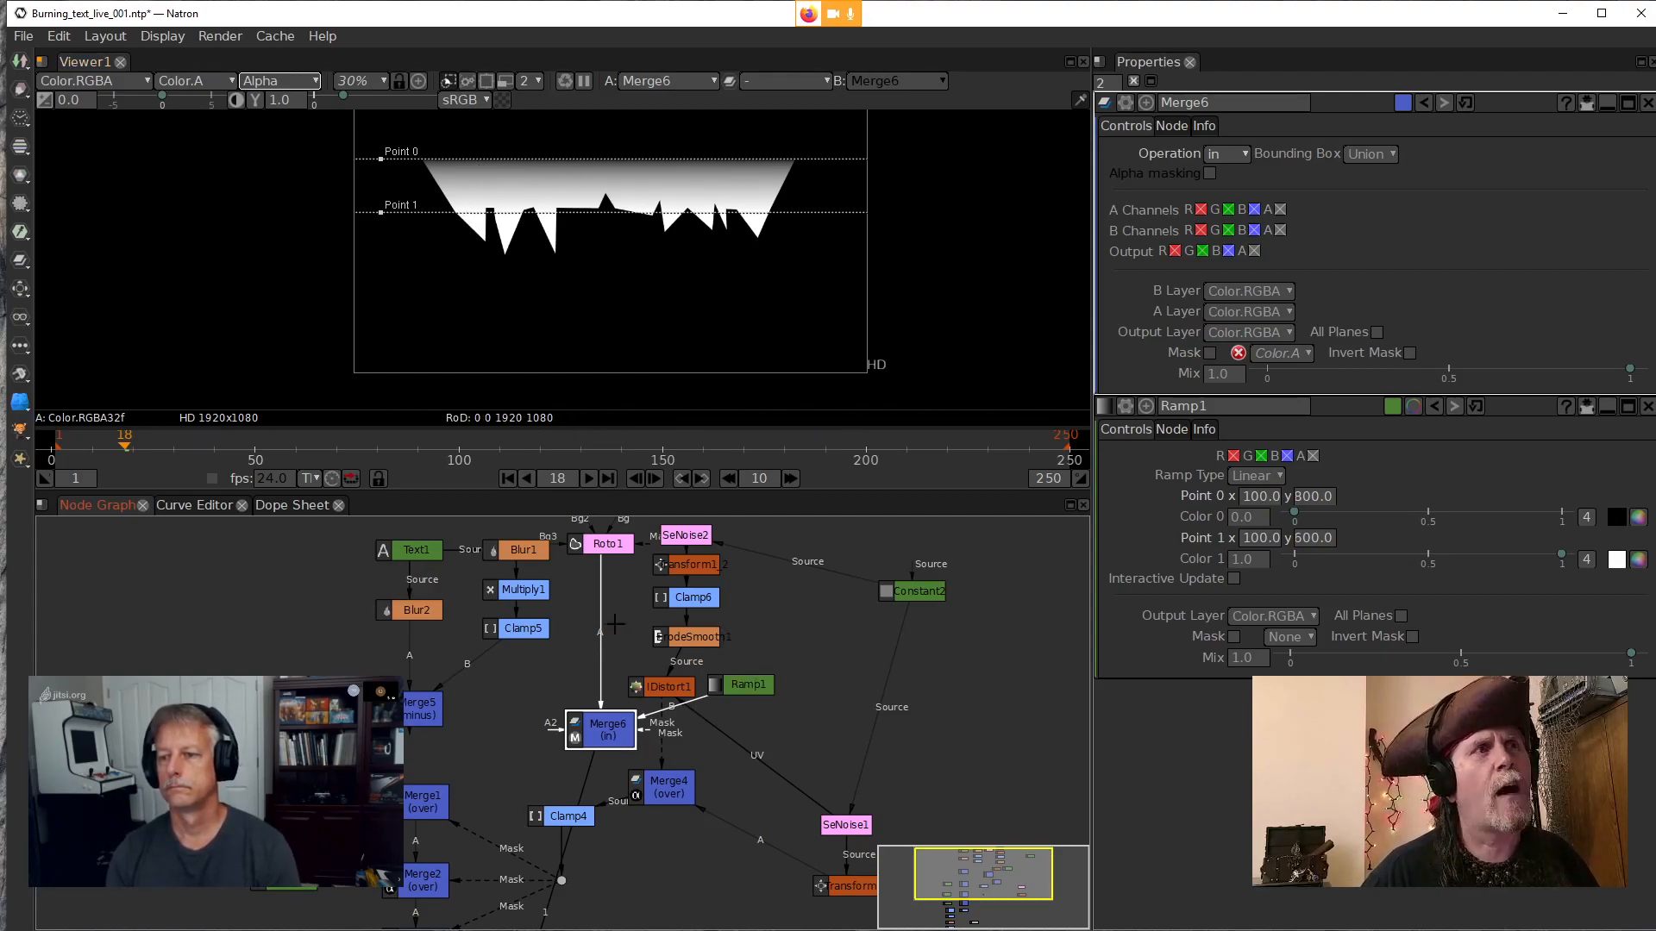
{"action": "left_click", "coordinate": [608, 545]}
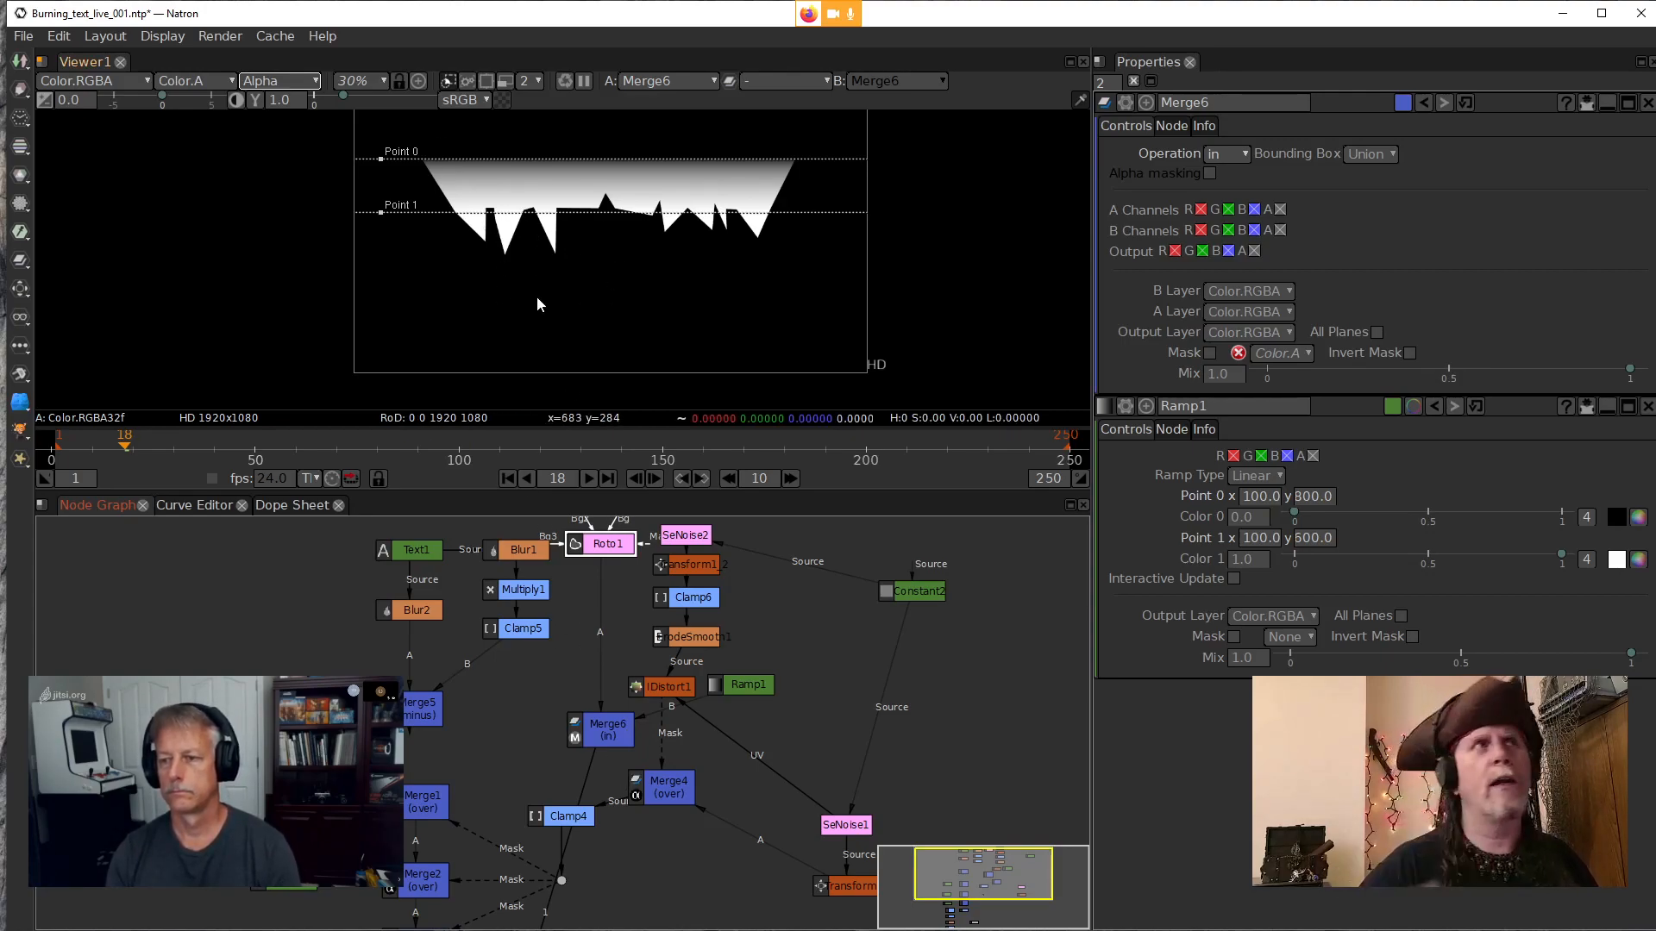
{"action": "scroll", "coordinate": [531, 293], "scroll_direction": "up", "scroll_amount": 6}
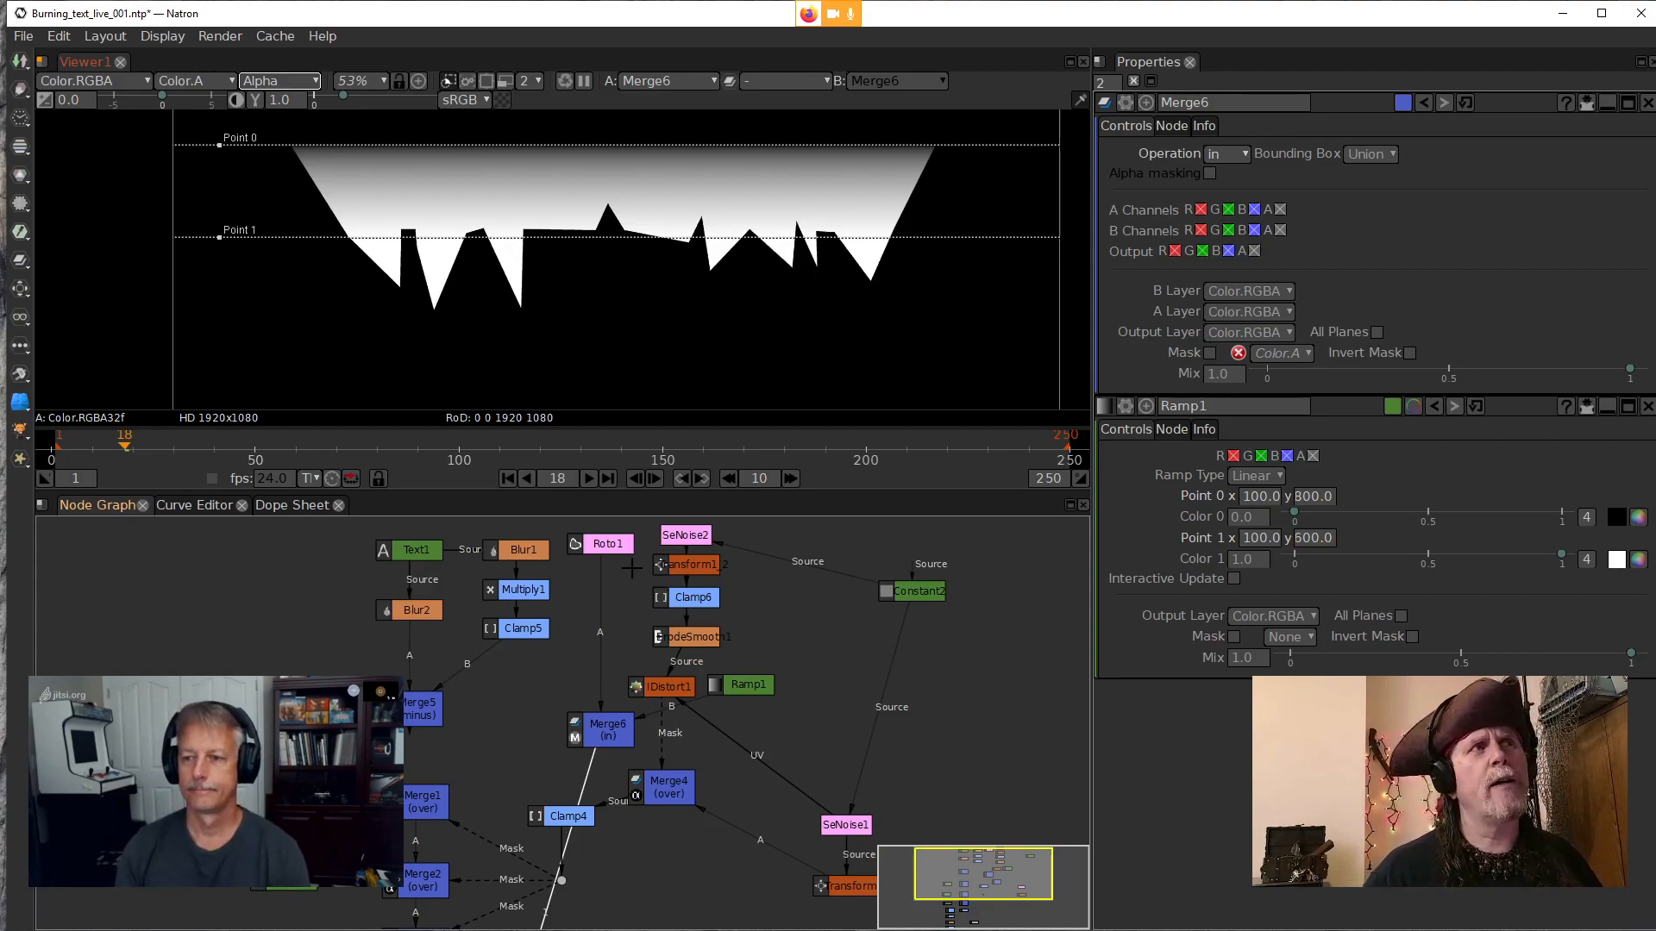
Insert a new Merge node between Ramp1 and Merge6, and move Ramp1 up to make room beside it
{"action": "left_click", "coordinate": [748, 686]}
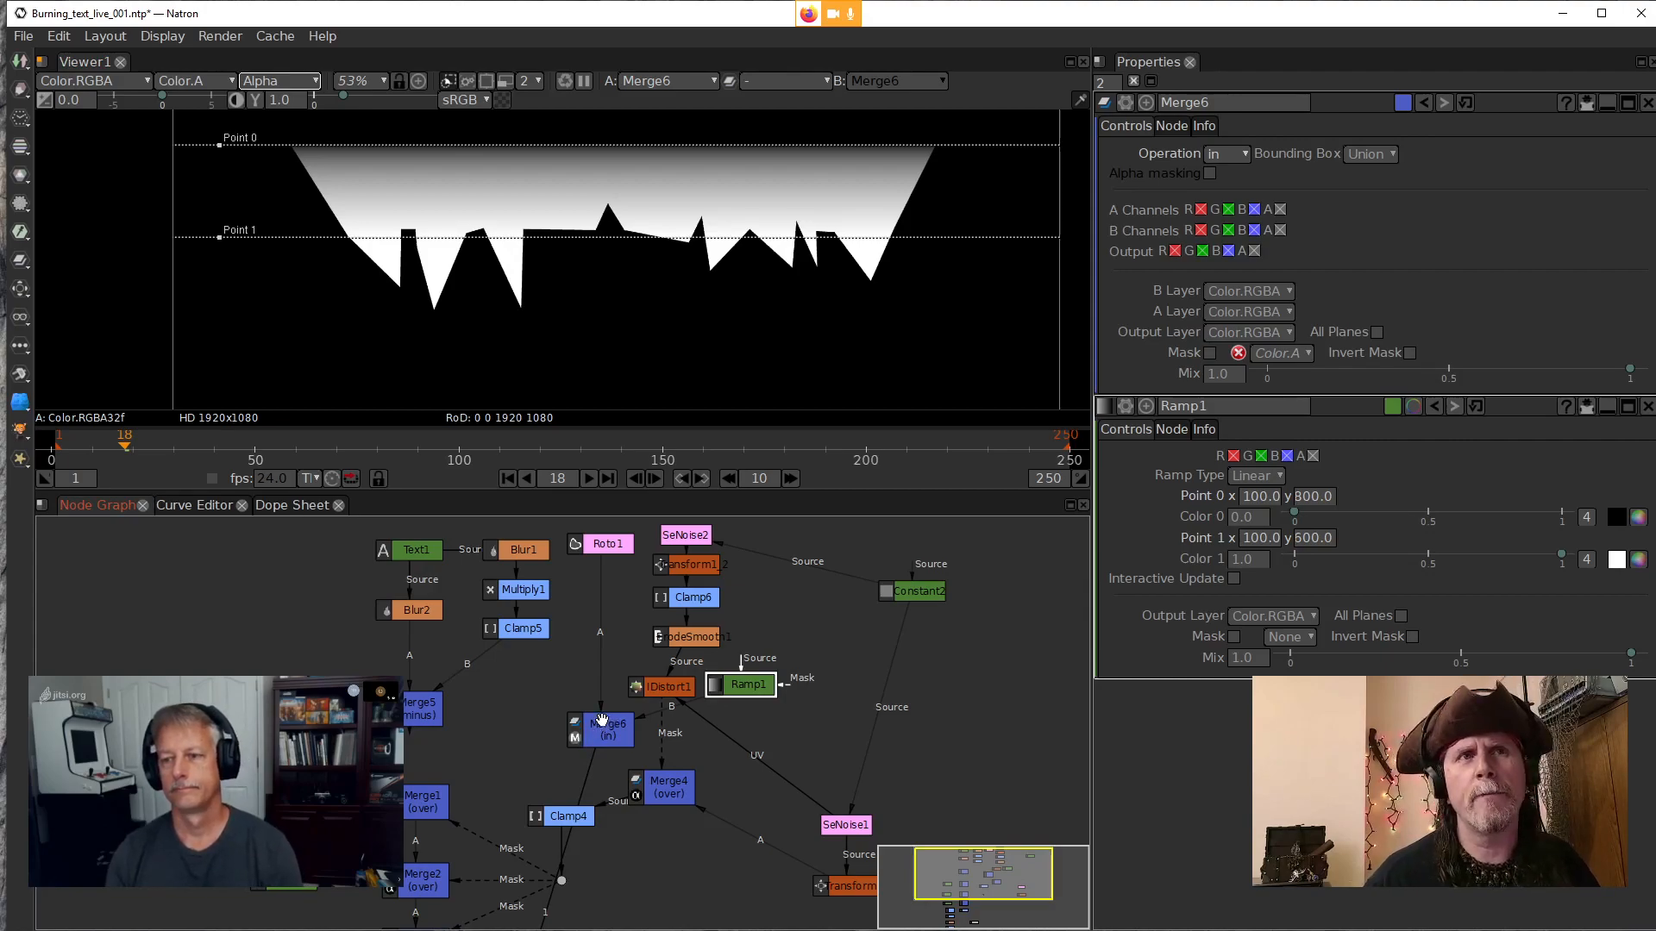
{"action": "left_click_drag", "start_coordinate": [746, 678], "coordinate": [770, 717]}
{"action": "key", "text": "m"}
{"action": "left_click", "coordinate": [825, 638]}
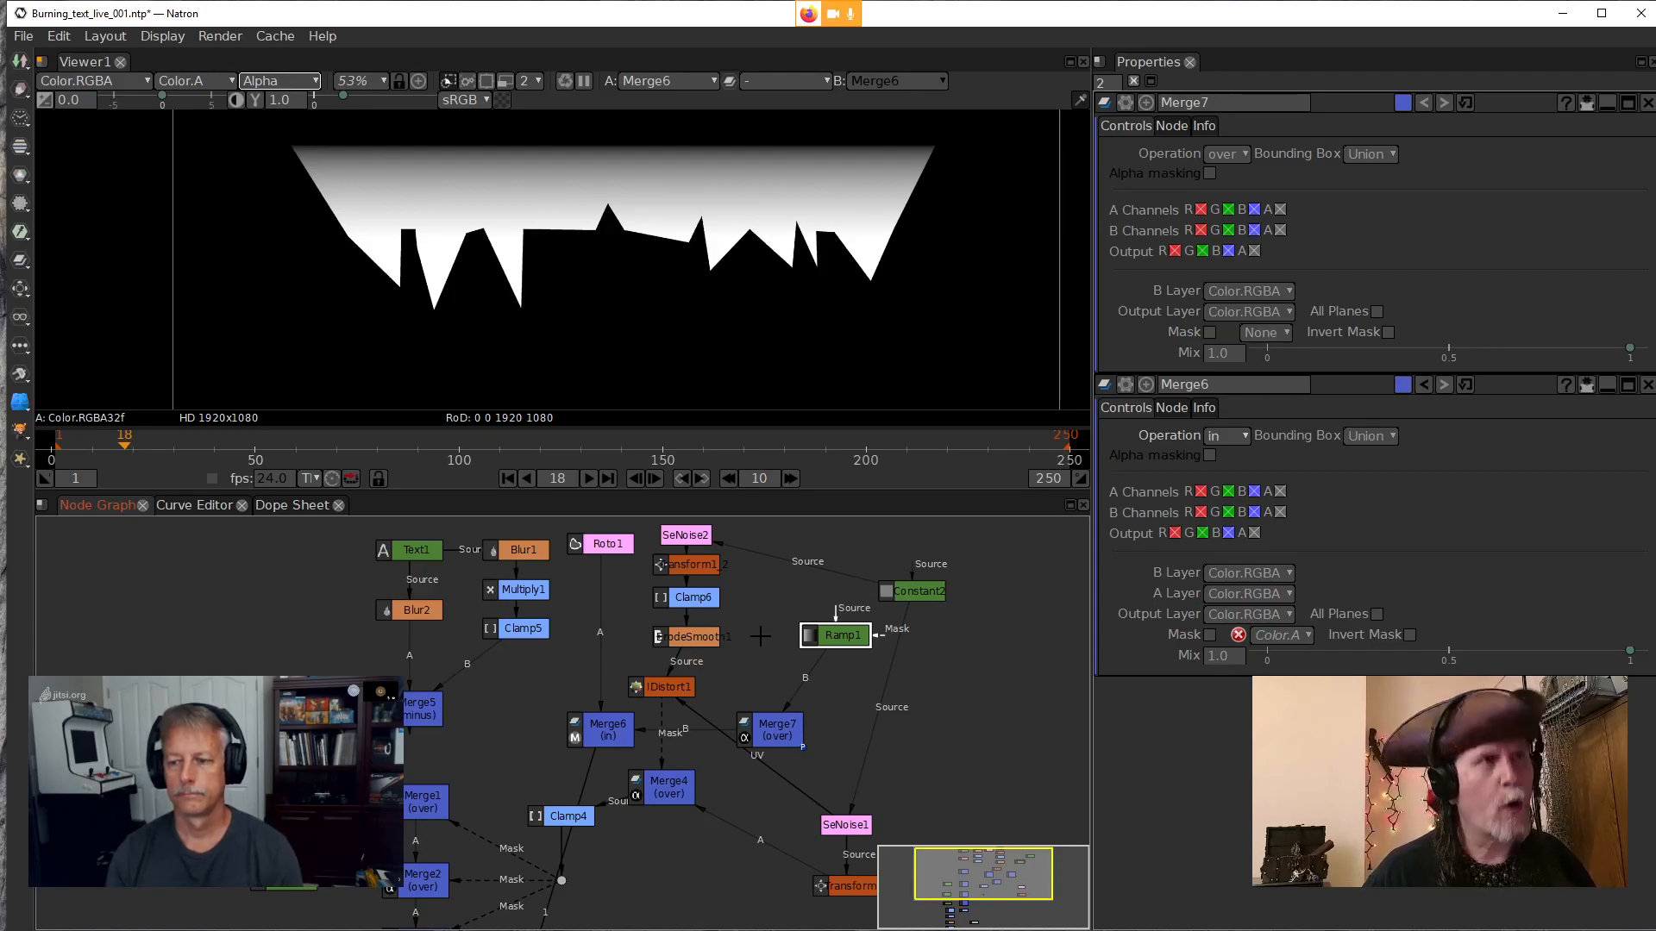
Duplicate the Ramp1 node and connect the Merge7 node's A input to the copy
{"action": "key", "text": "alt+c"}
{"action": "left_click", "coordinate": [757, 722]}
{"action": "left_click_drag", "start_coordinate": [759, 703], "coordinate": [761, 640]}
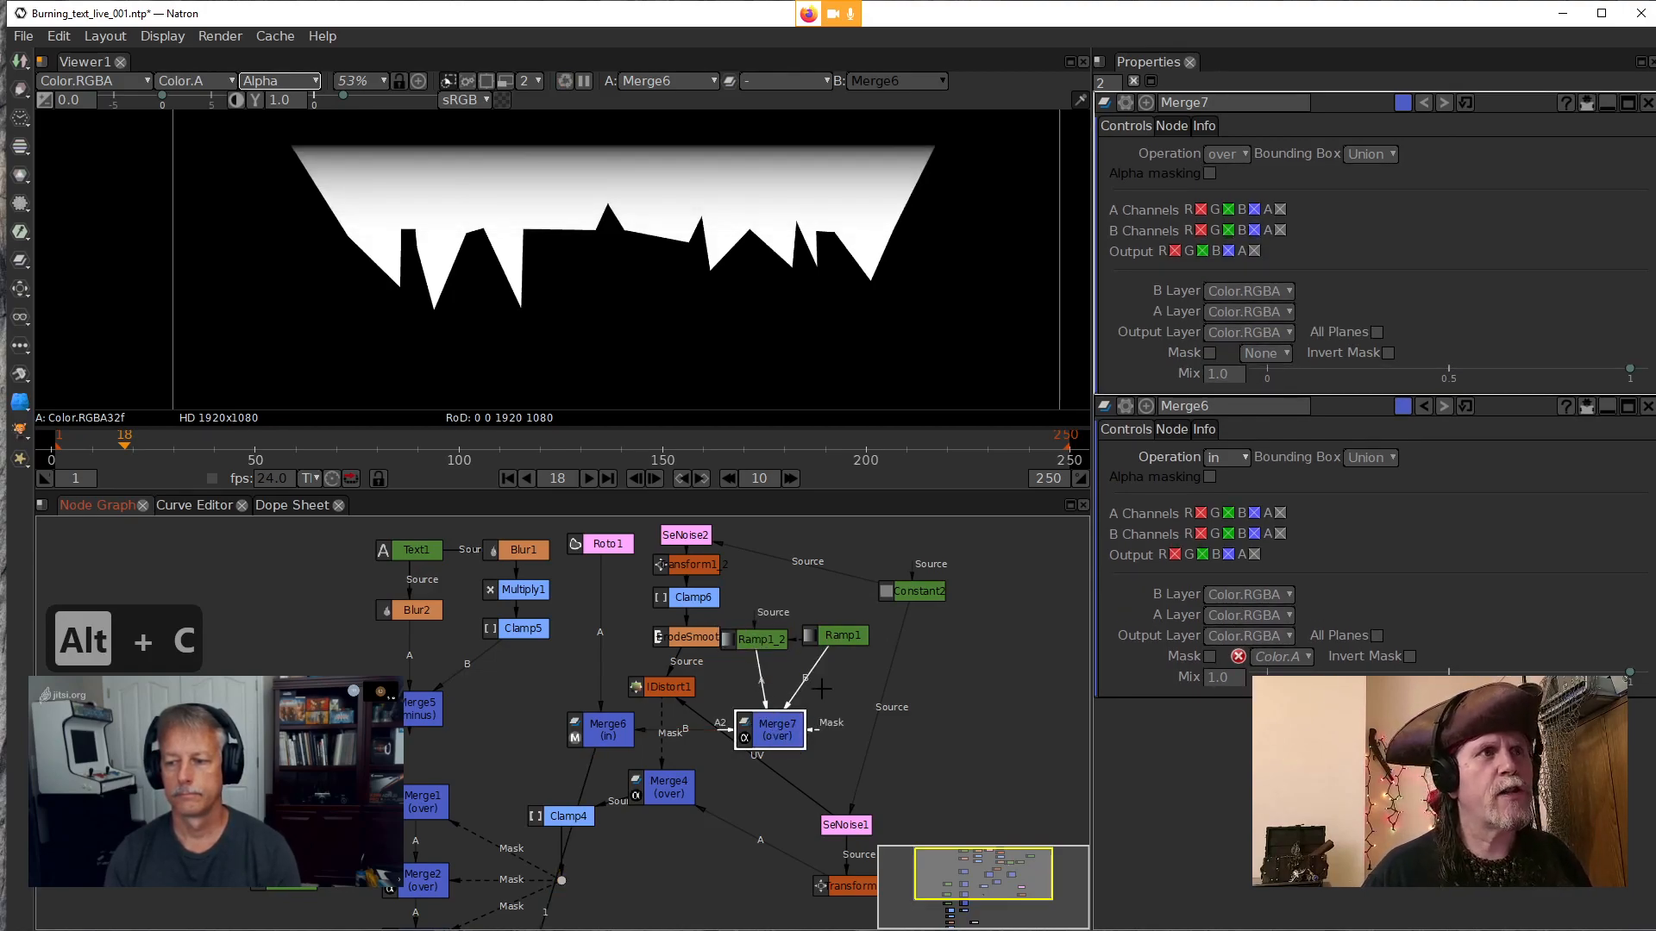
Set the Merge7 node's operation to max and show its output in the viewer
{"action": "left_click", "coordinate": [1224, 155]}
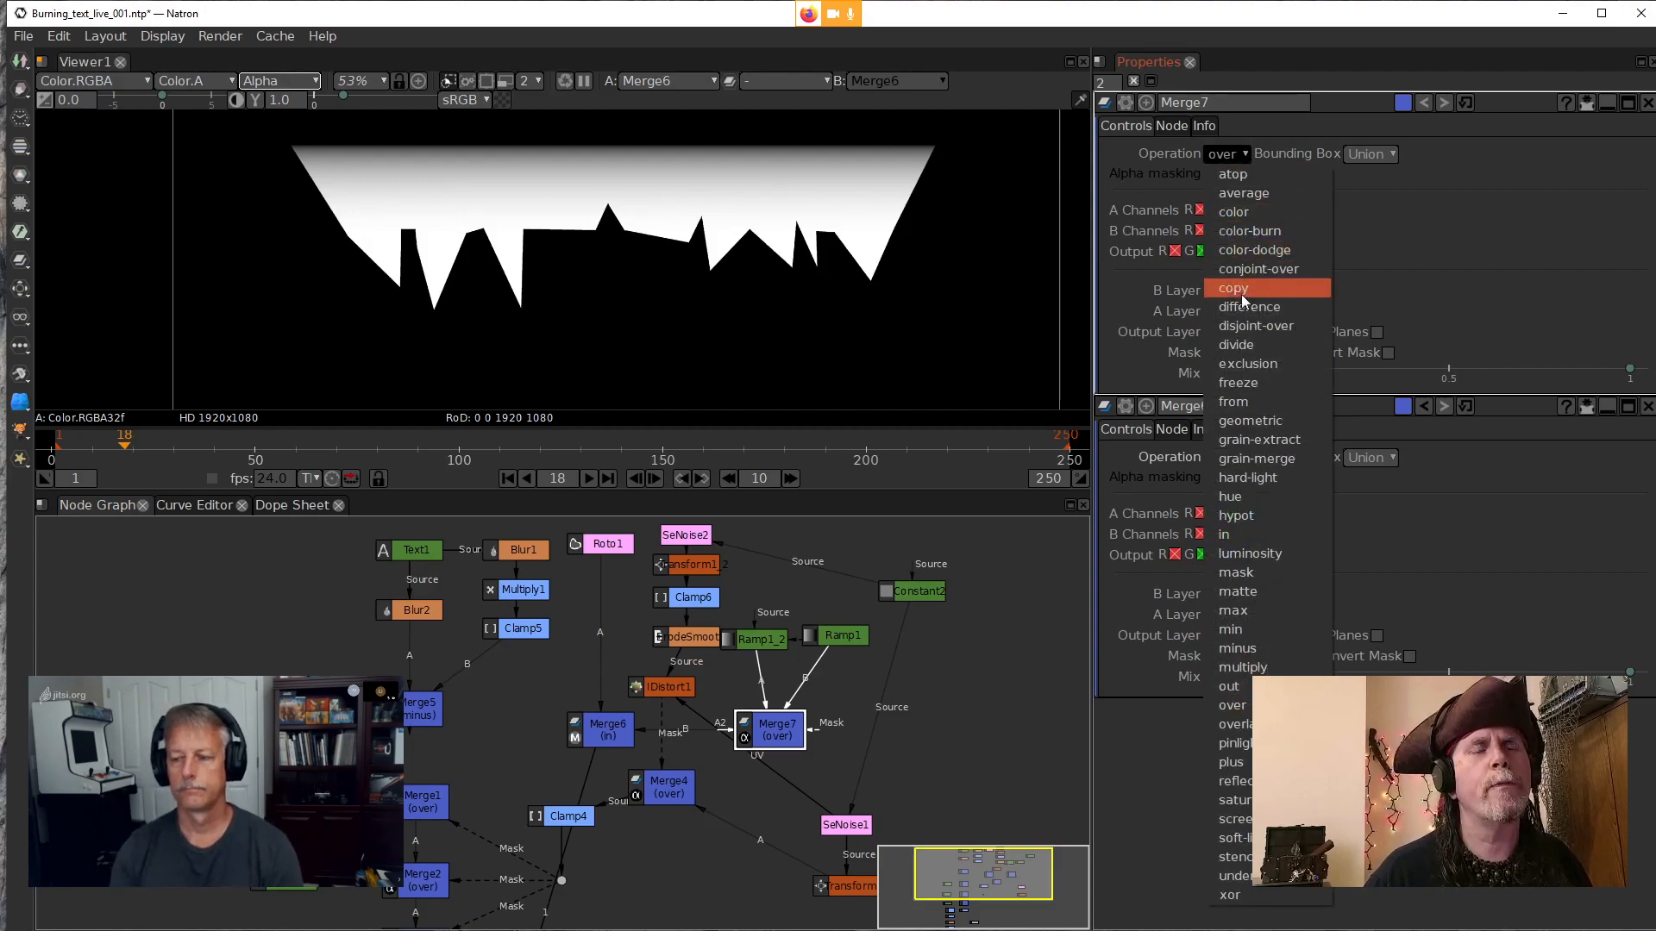
{"action": "left_click", "coordinate": [1240, 610]}
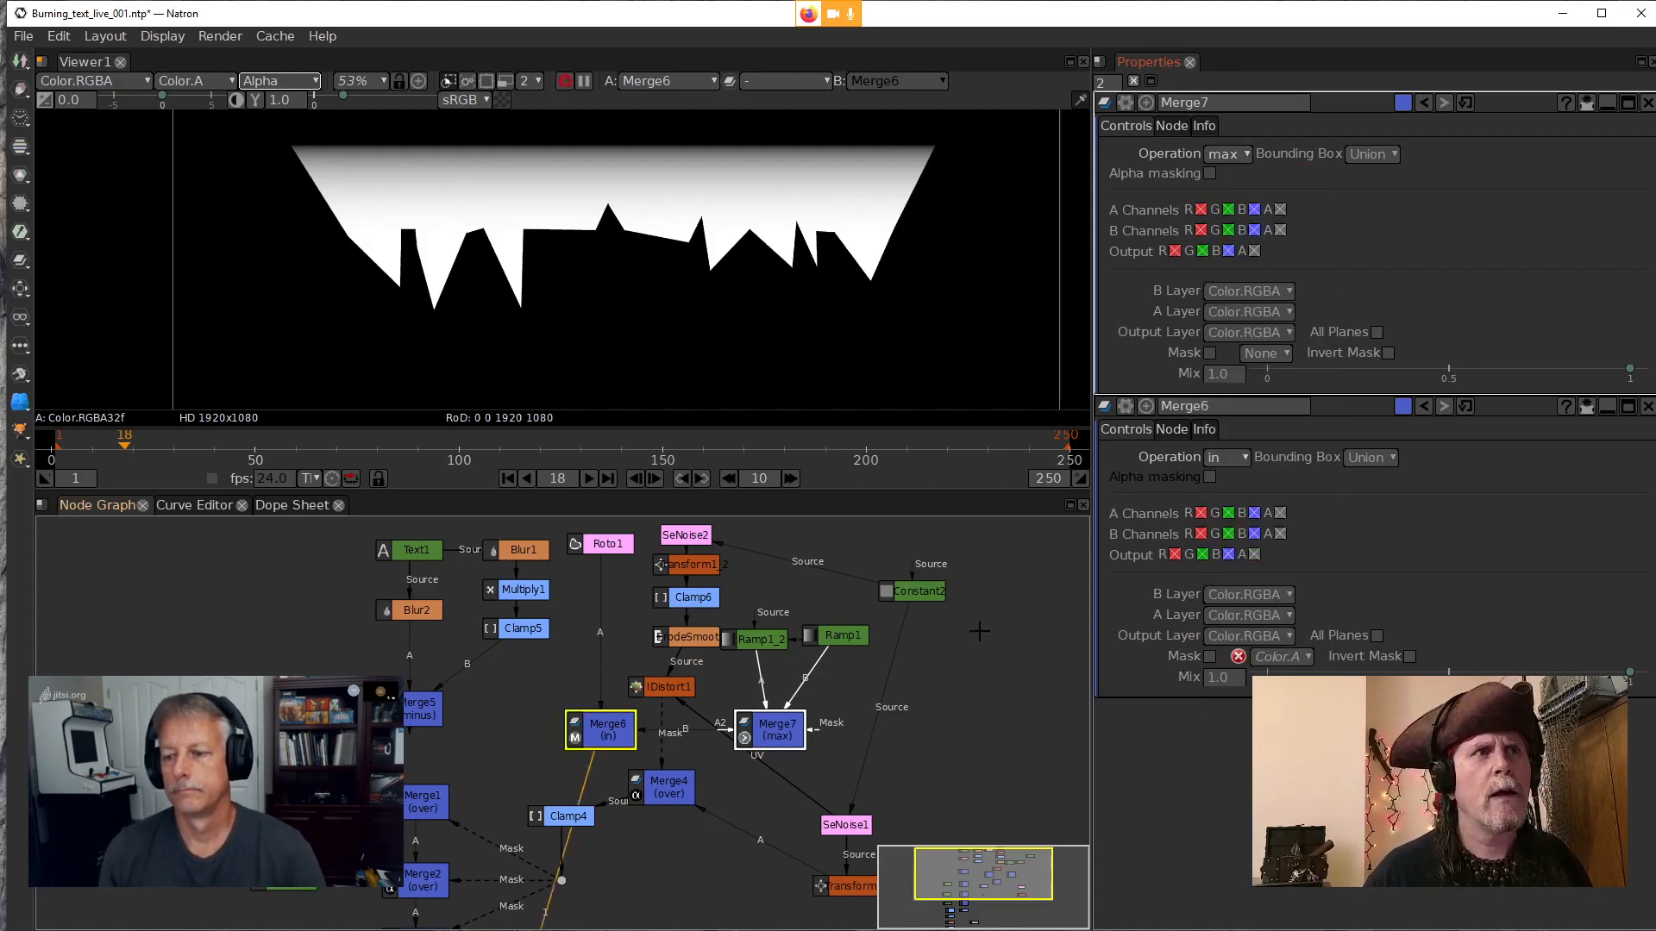
{"action": "key", "text": "1"}
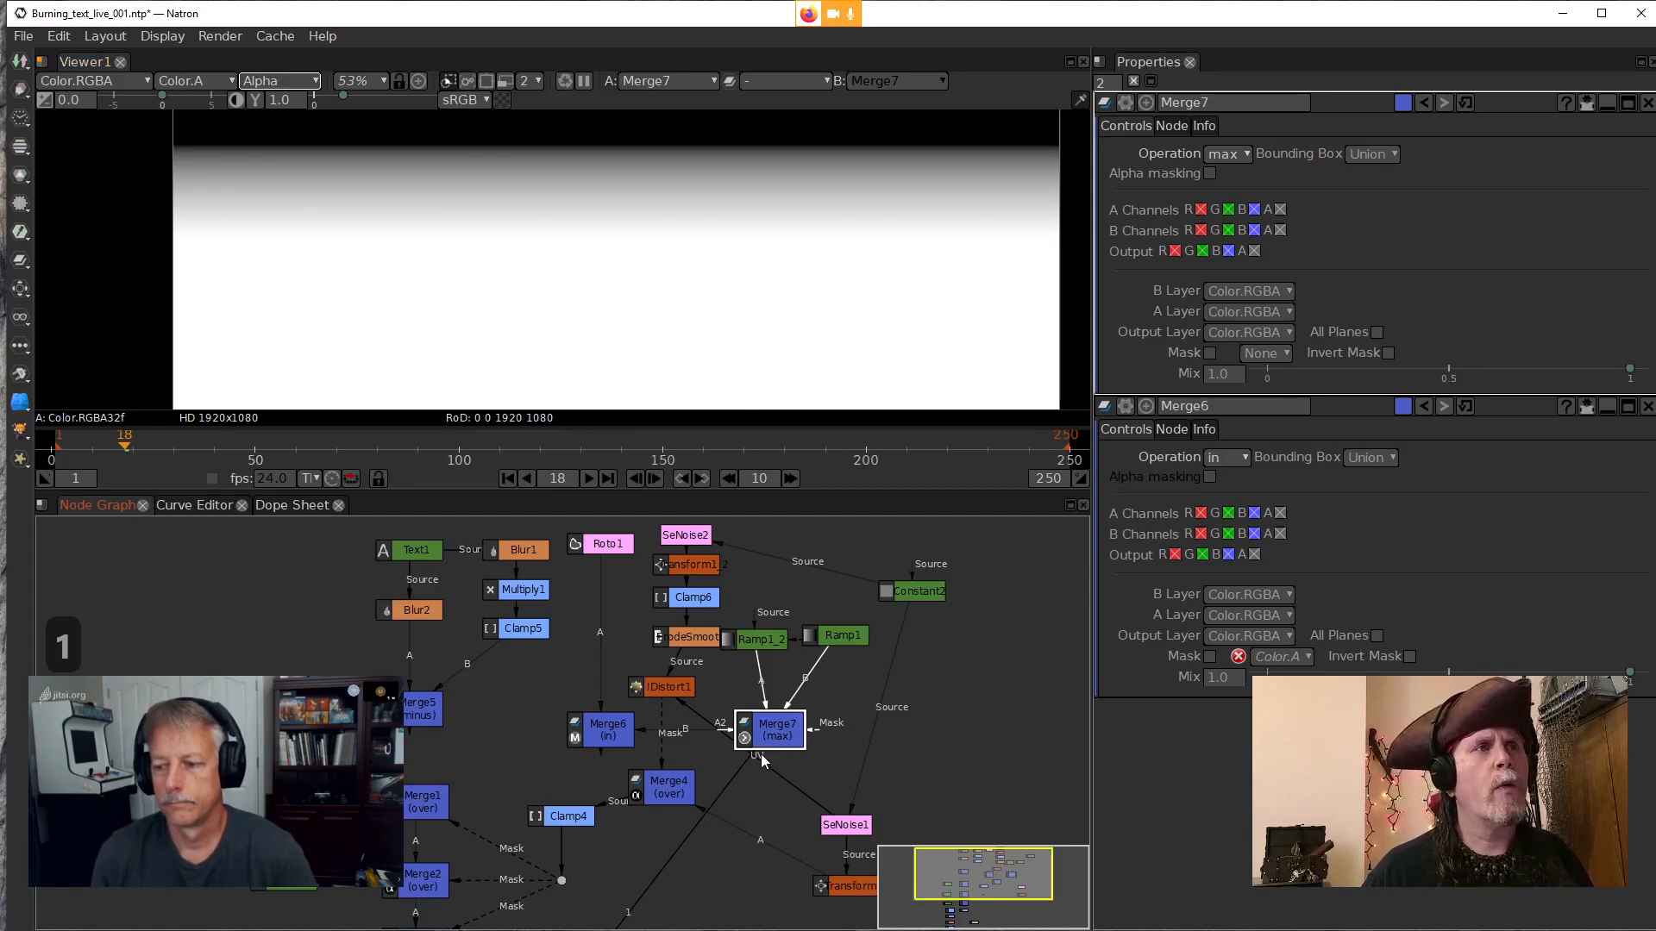
Open the settings of Ramp1 and Ramp1_2, and set Ramp1_2's Point 0 y to 500
{"action": "double_click", "coordinate": [754, 638]}
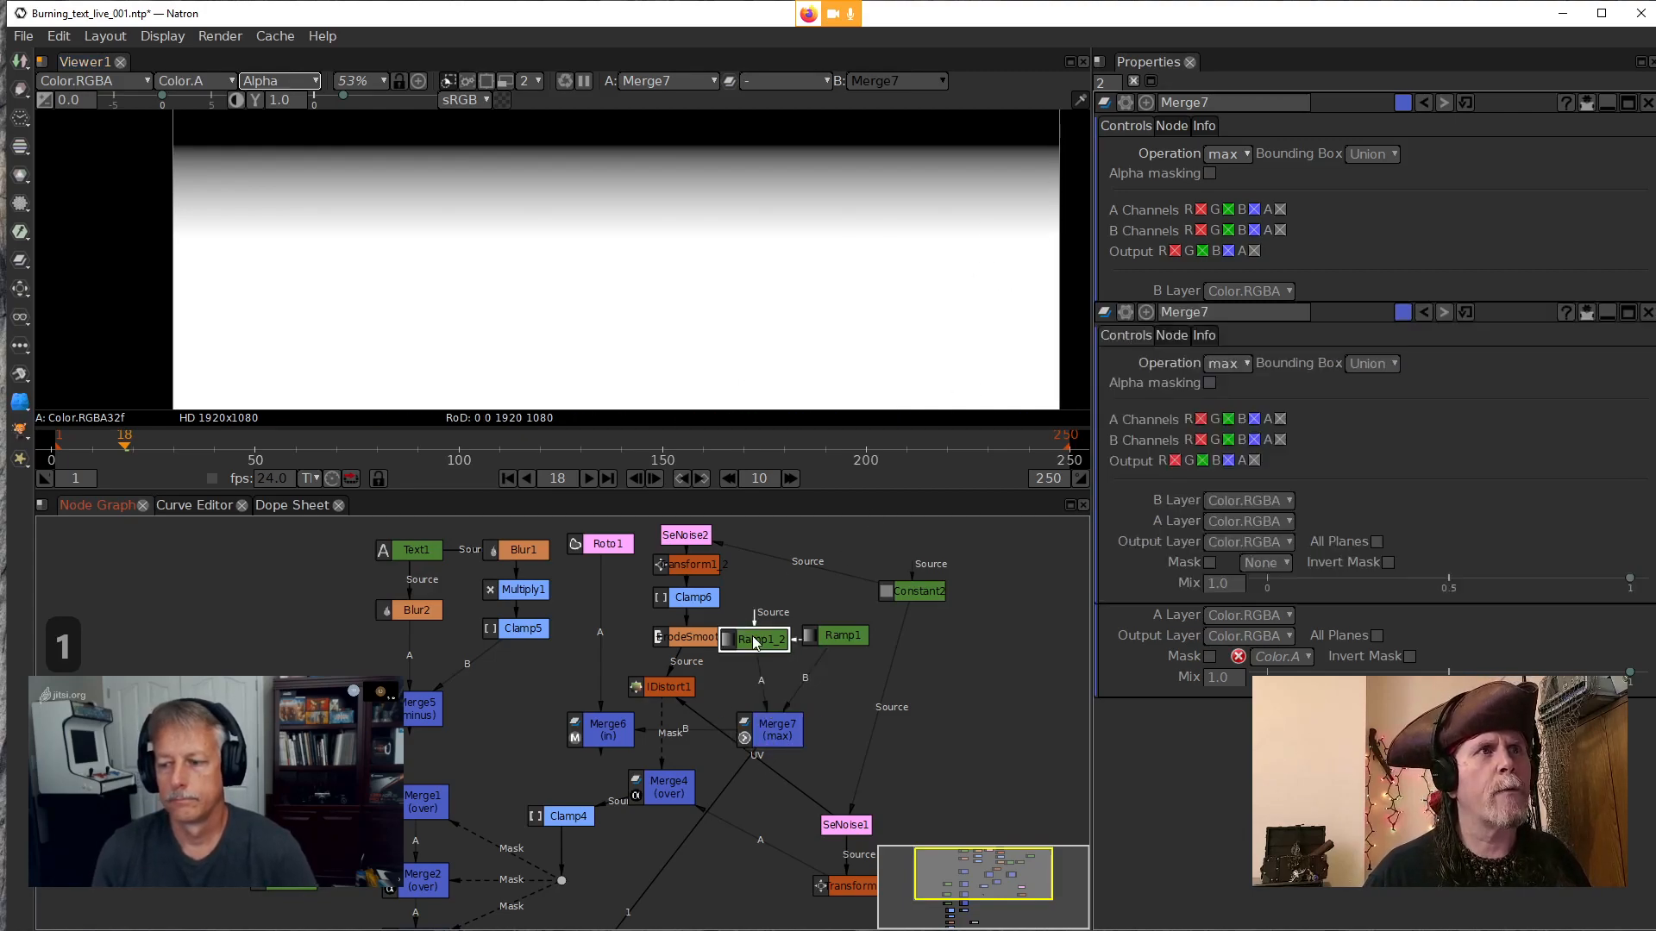
{"action": "double_click", "coordinate": [847, 634]}
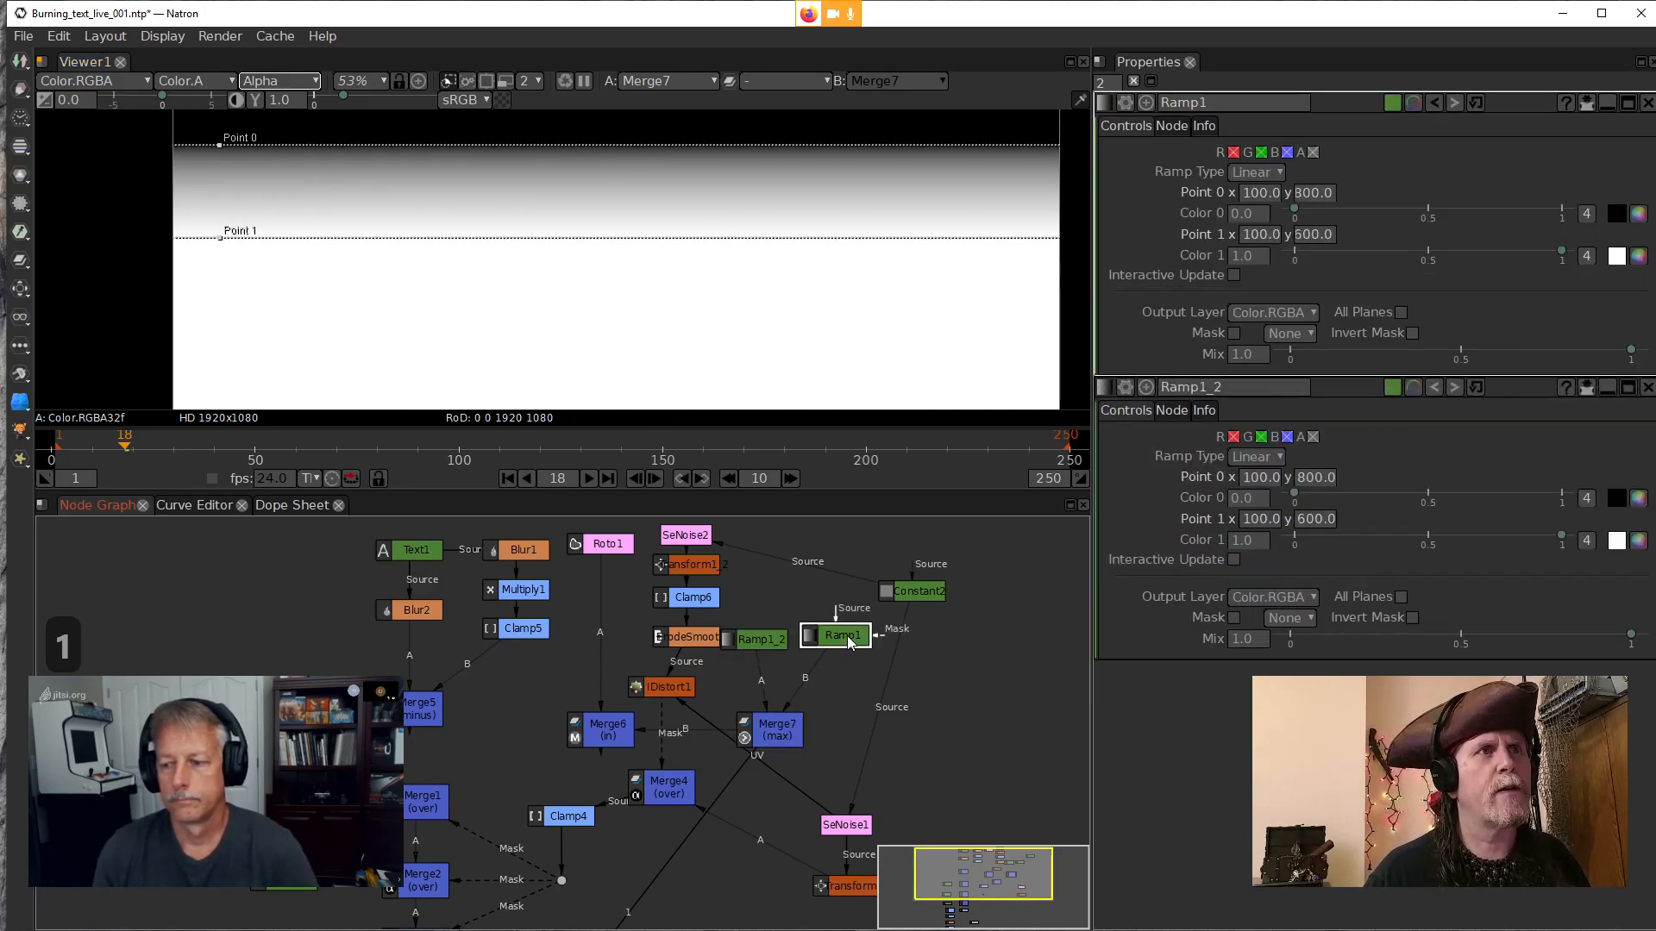
{"action": "left_click", "coordinate": [758, 639]}
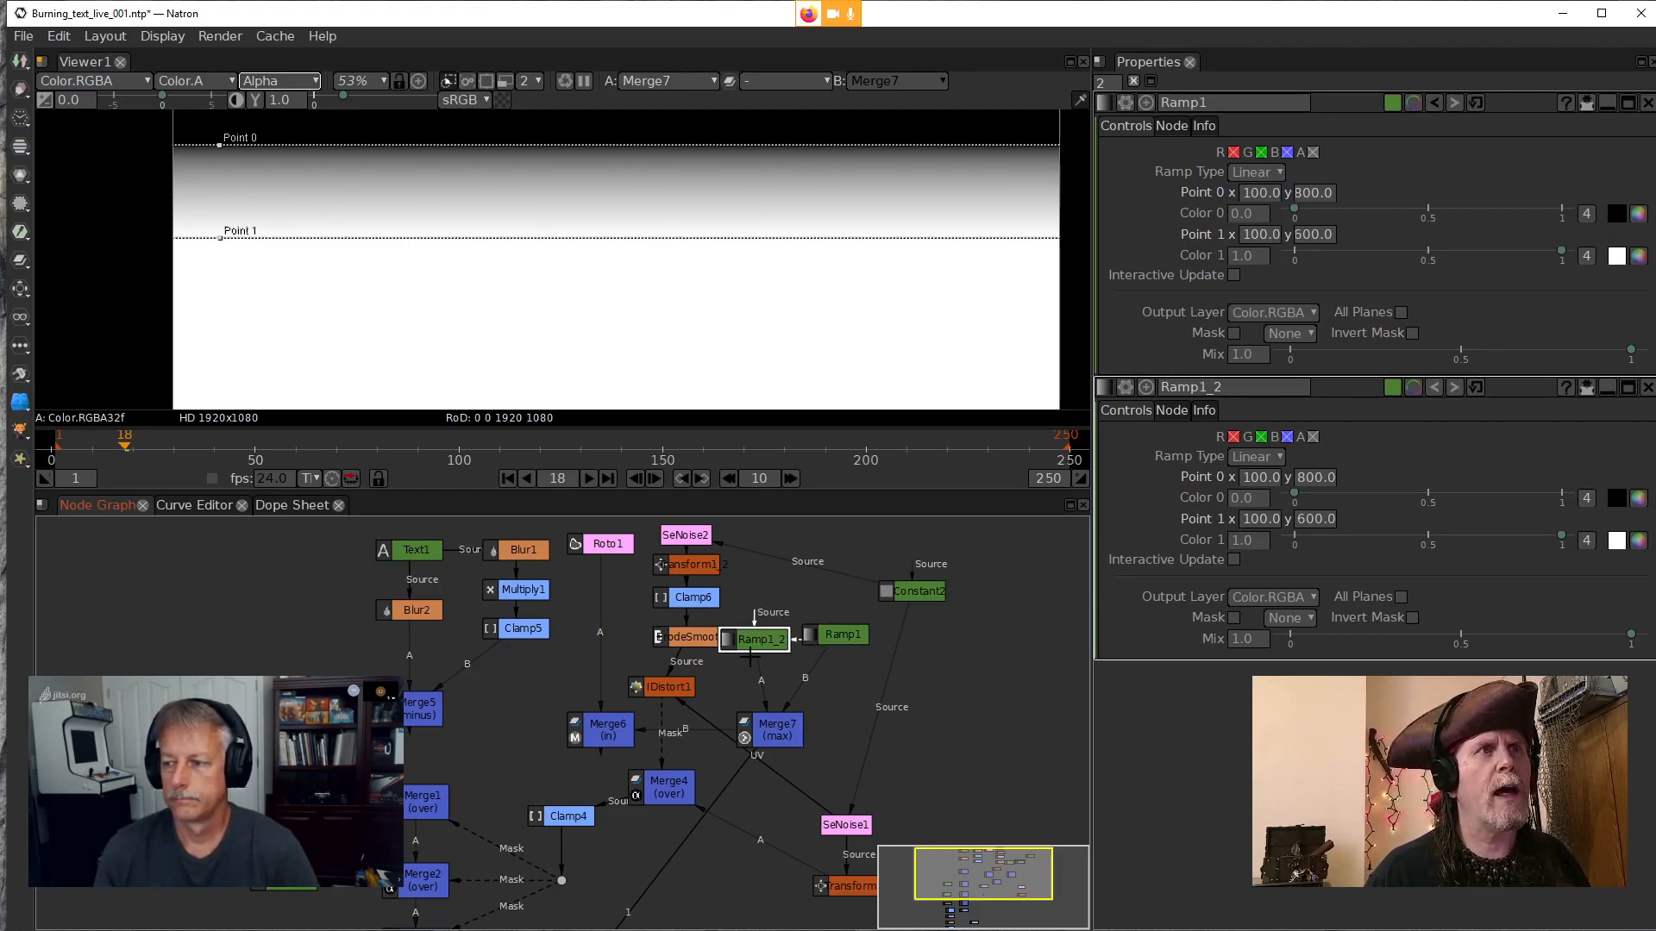
{"action": "double_click", "coordinate": [753, 639]}
{"action": "left_click", "coordinate": [1302, 198]}
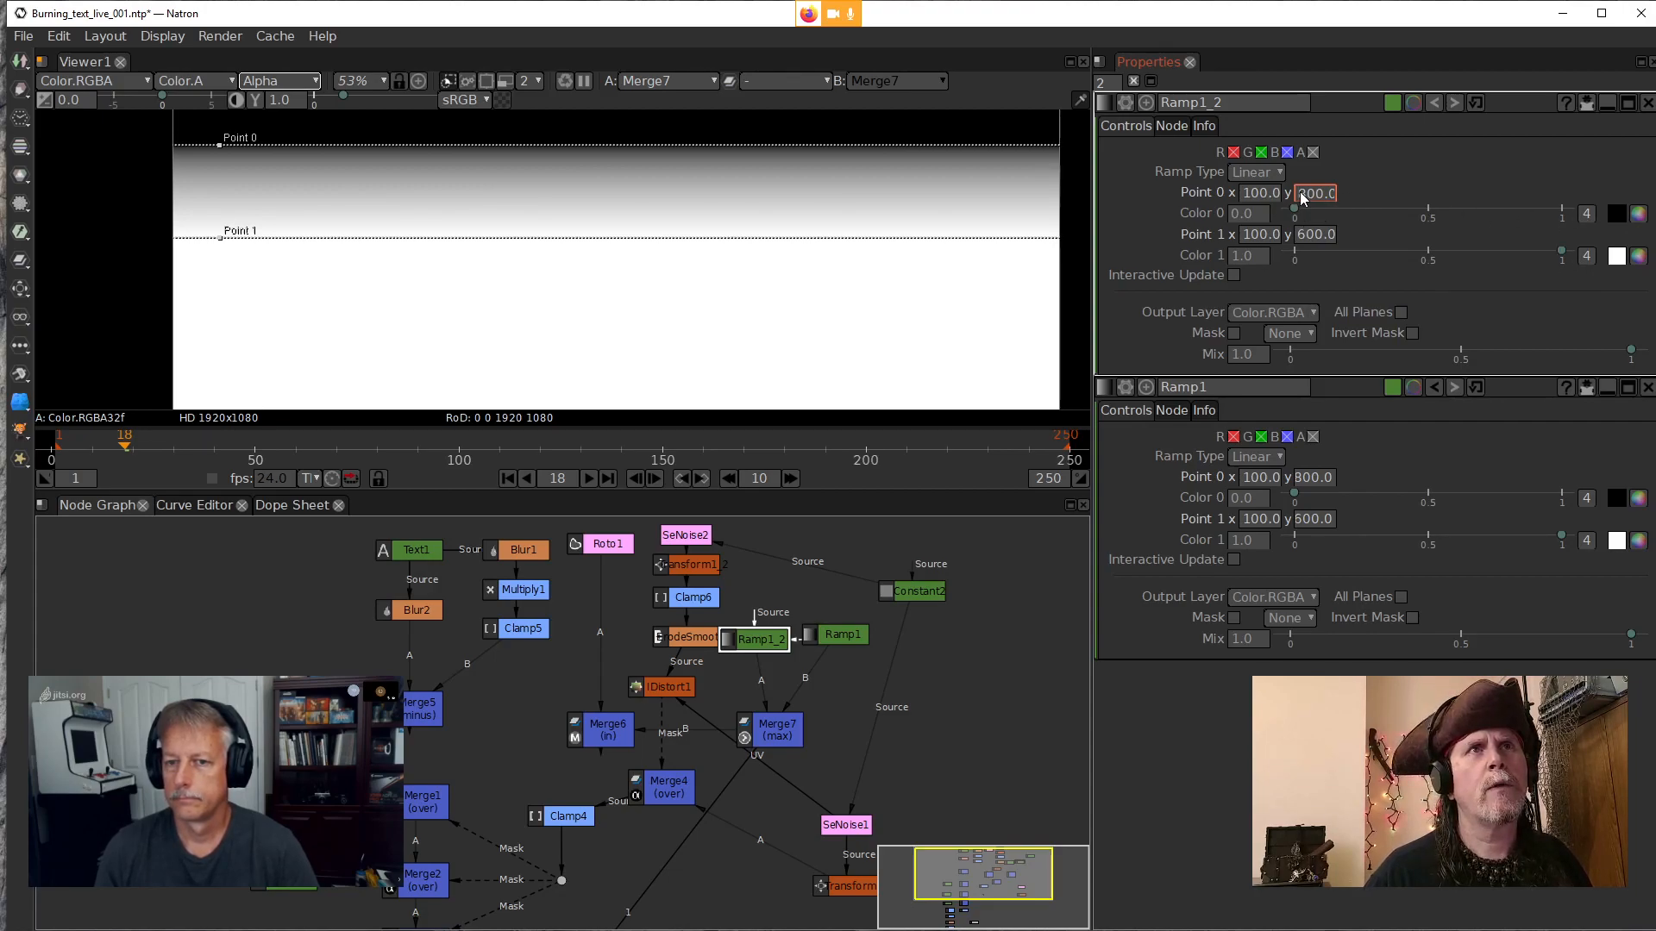
{"action": "scroll", "coordinate": [1300, 198], "scroll_direction": "down", "scroll_amount": 1}
{"action": "scroll", "coordinate": [1303, 196], "scroll_direction": "down", "scroll_amount": 2}
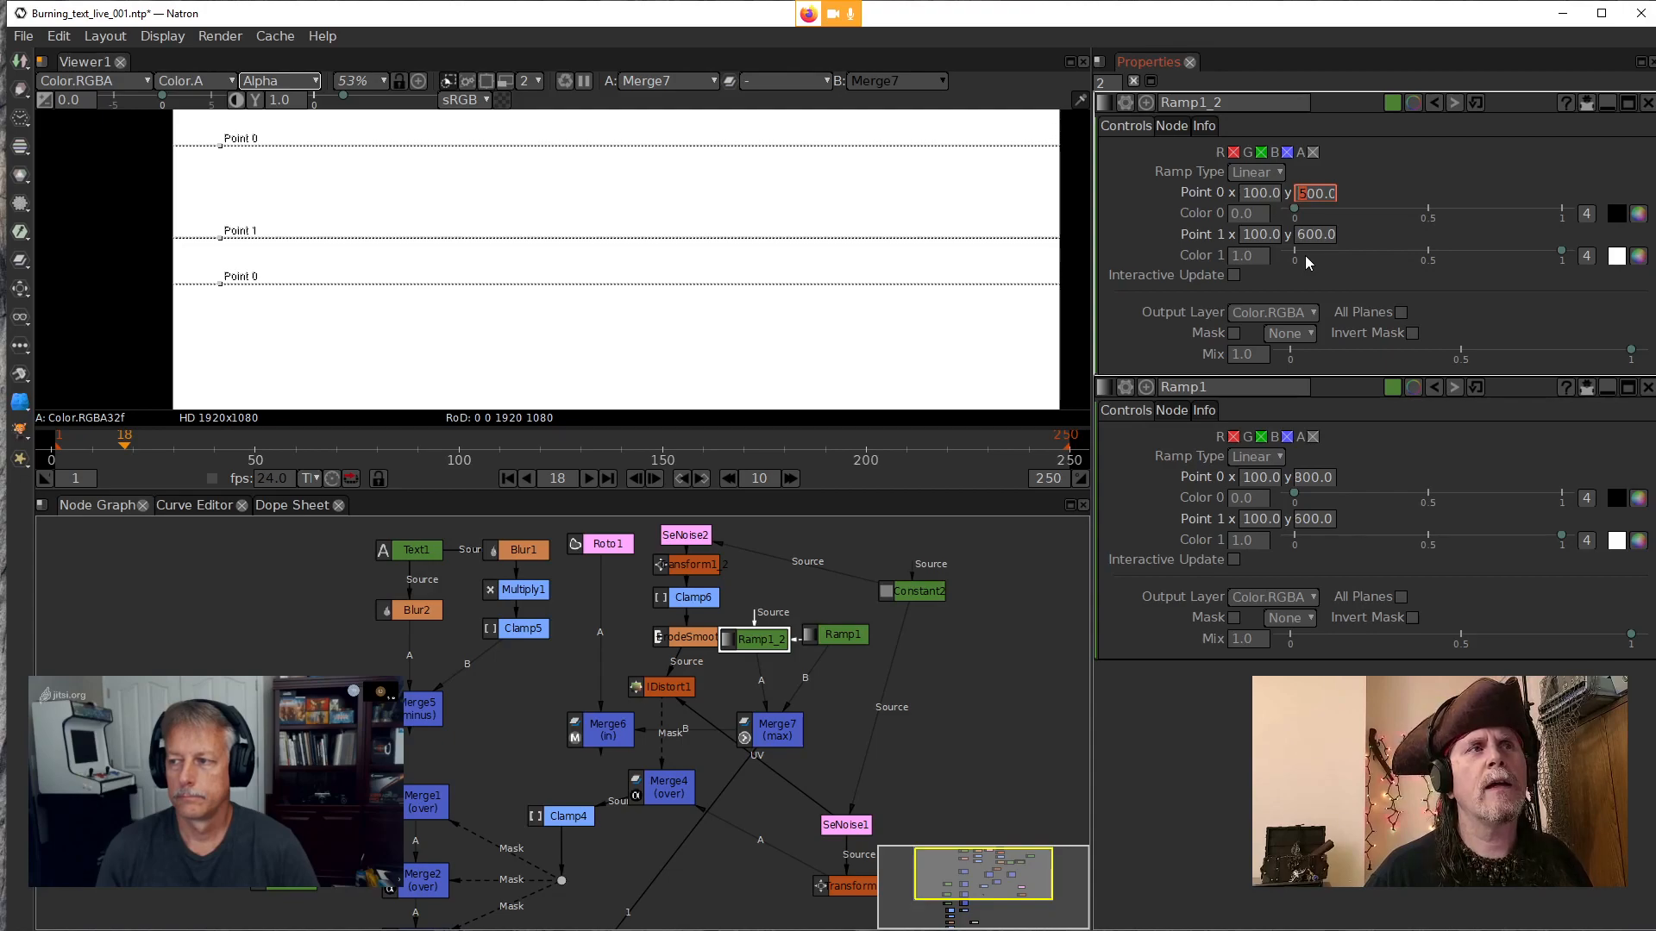
Set the Merge7 node's operation to min
{"action": "double_click", "coordinate": [781, 731]}
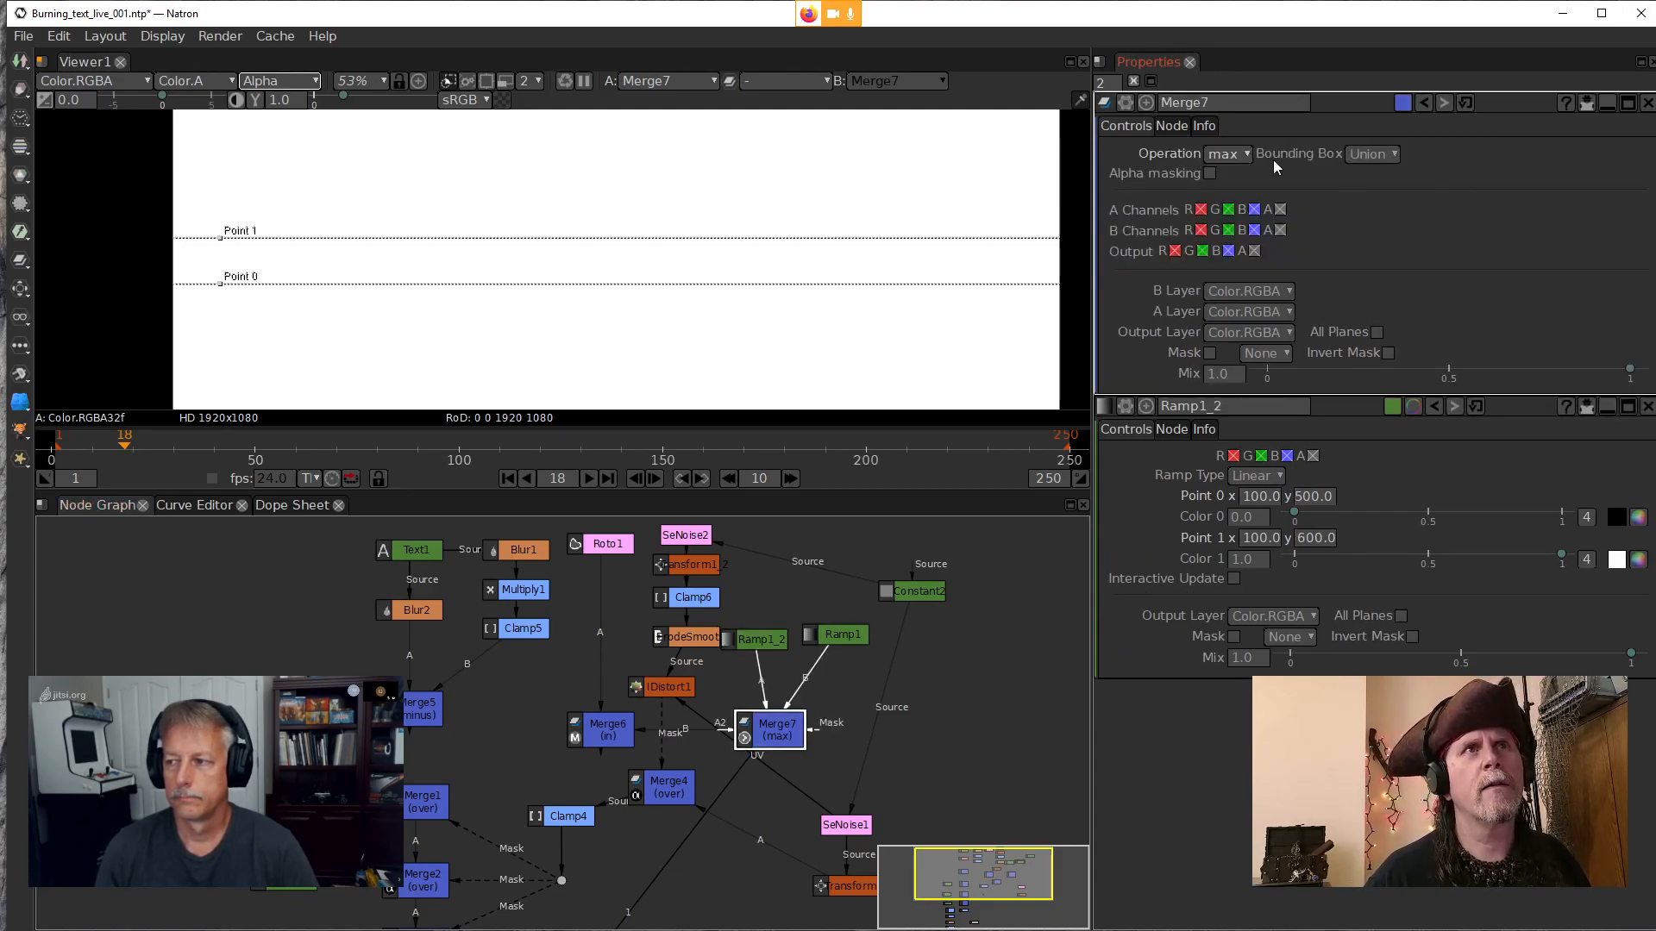
{"action": "left_click", "coordinate": [1224, 154]}
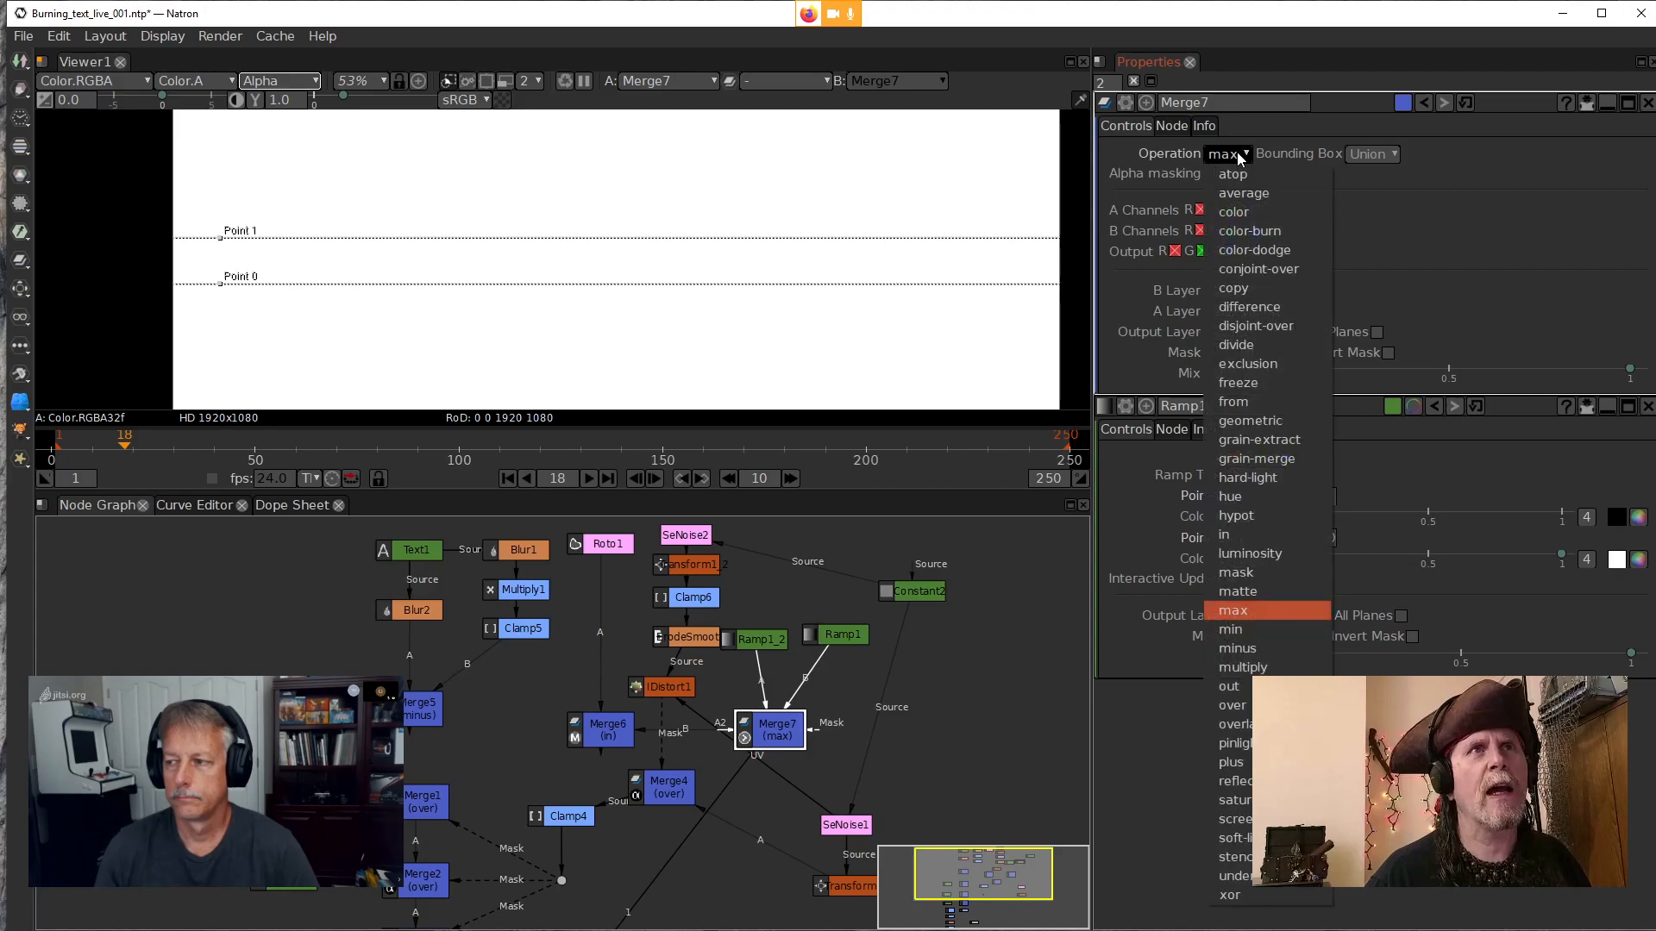
{"action": "left_click", "coordinate": [1261, 628]}
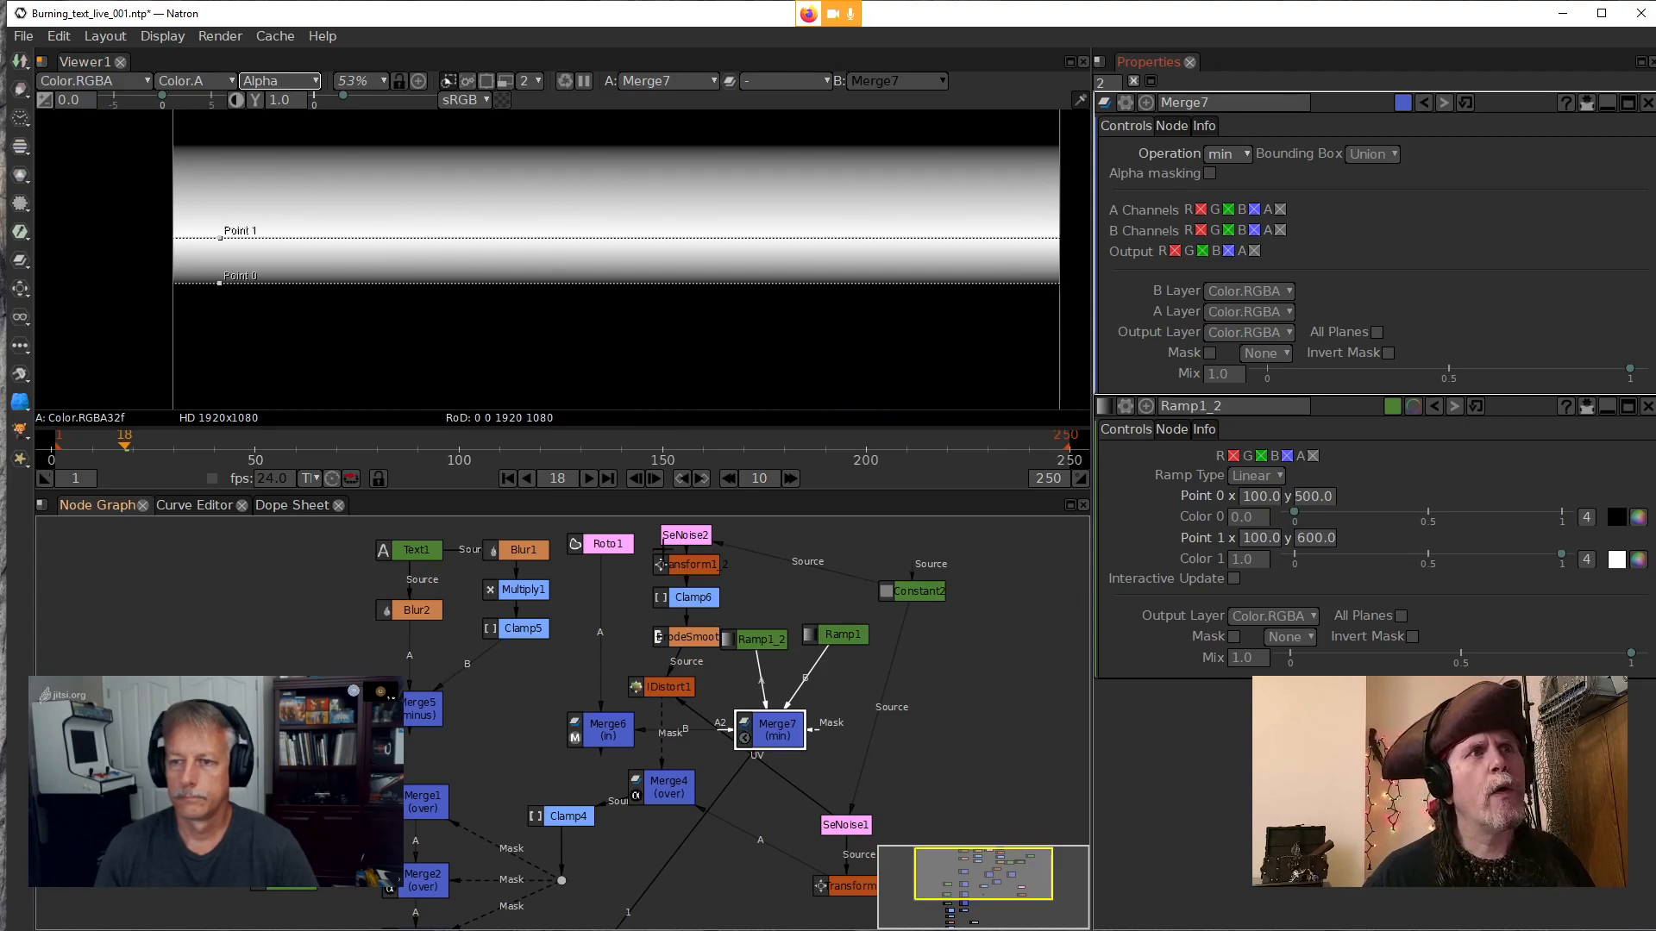
Compare the Merge7 gradient and the Merge6 mask against the Text1 letters in the viewer with a W-Under wipe, and turn the wipe off
{"action": "left_click", "coordinate": [430, 559]}
{"action": "double_click", "coordinate": [431, 560]}
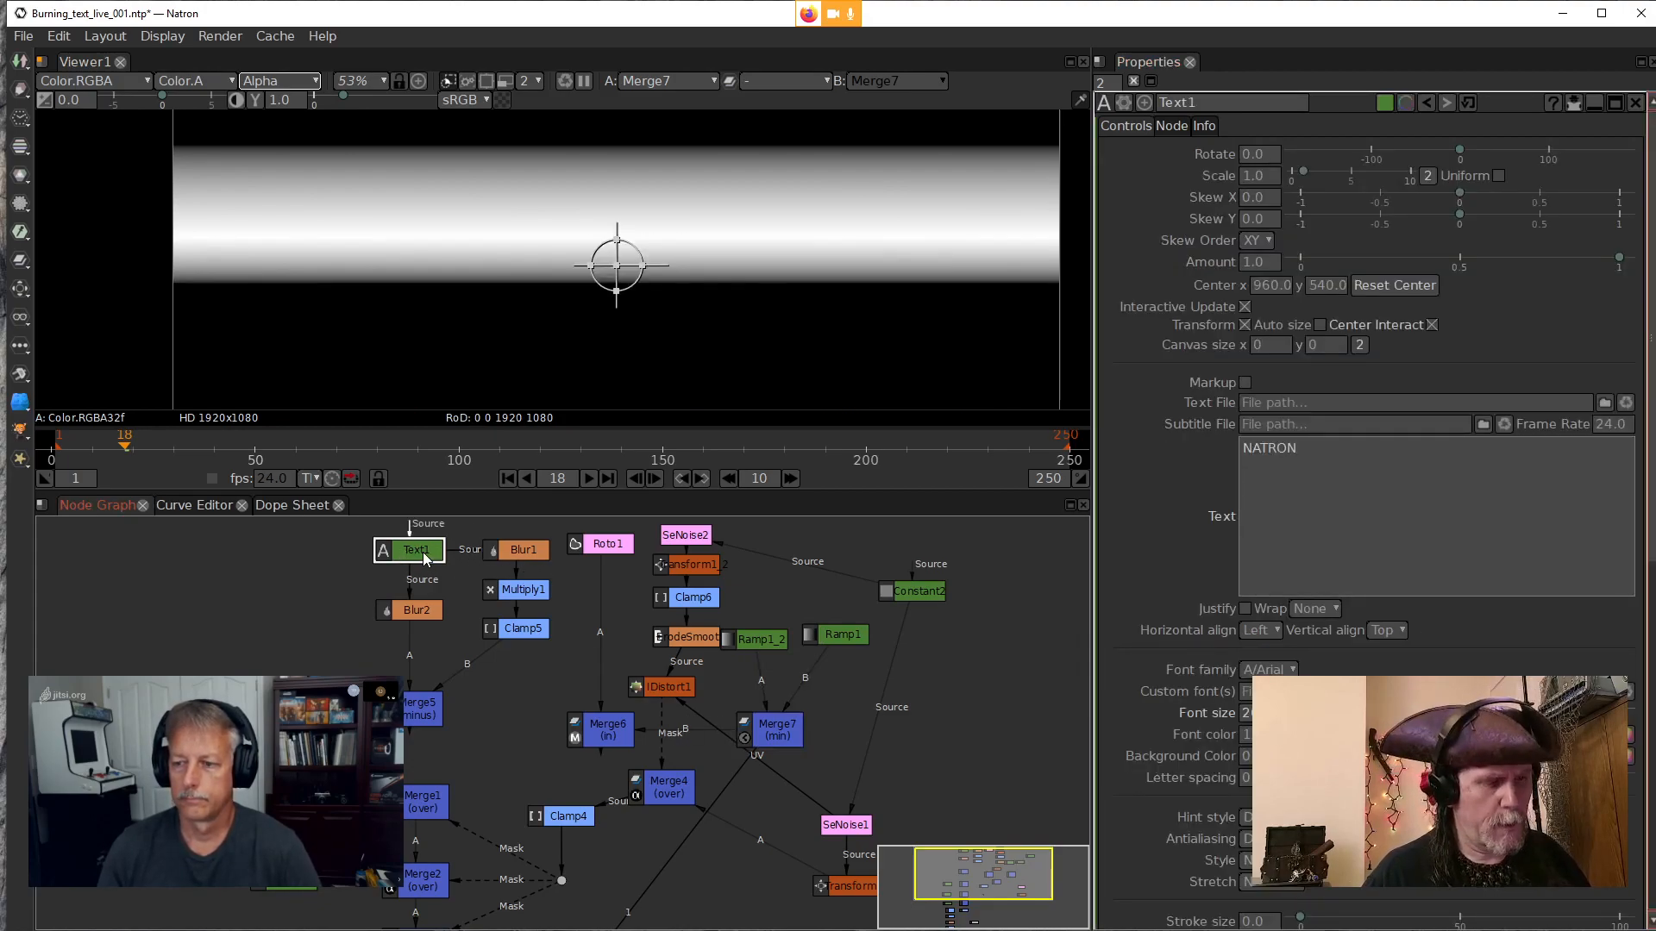
{"action": "key", "text": "1"}
{"action": "left_click", "coordinate": [786, 732]}
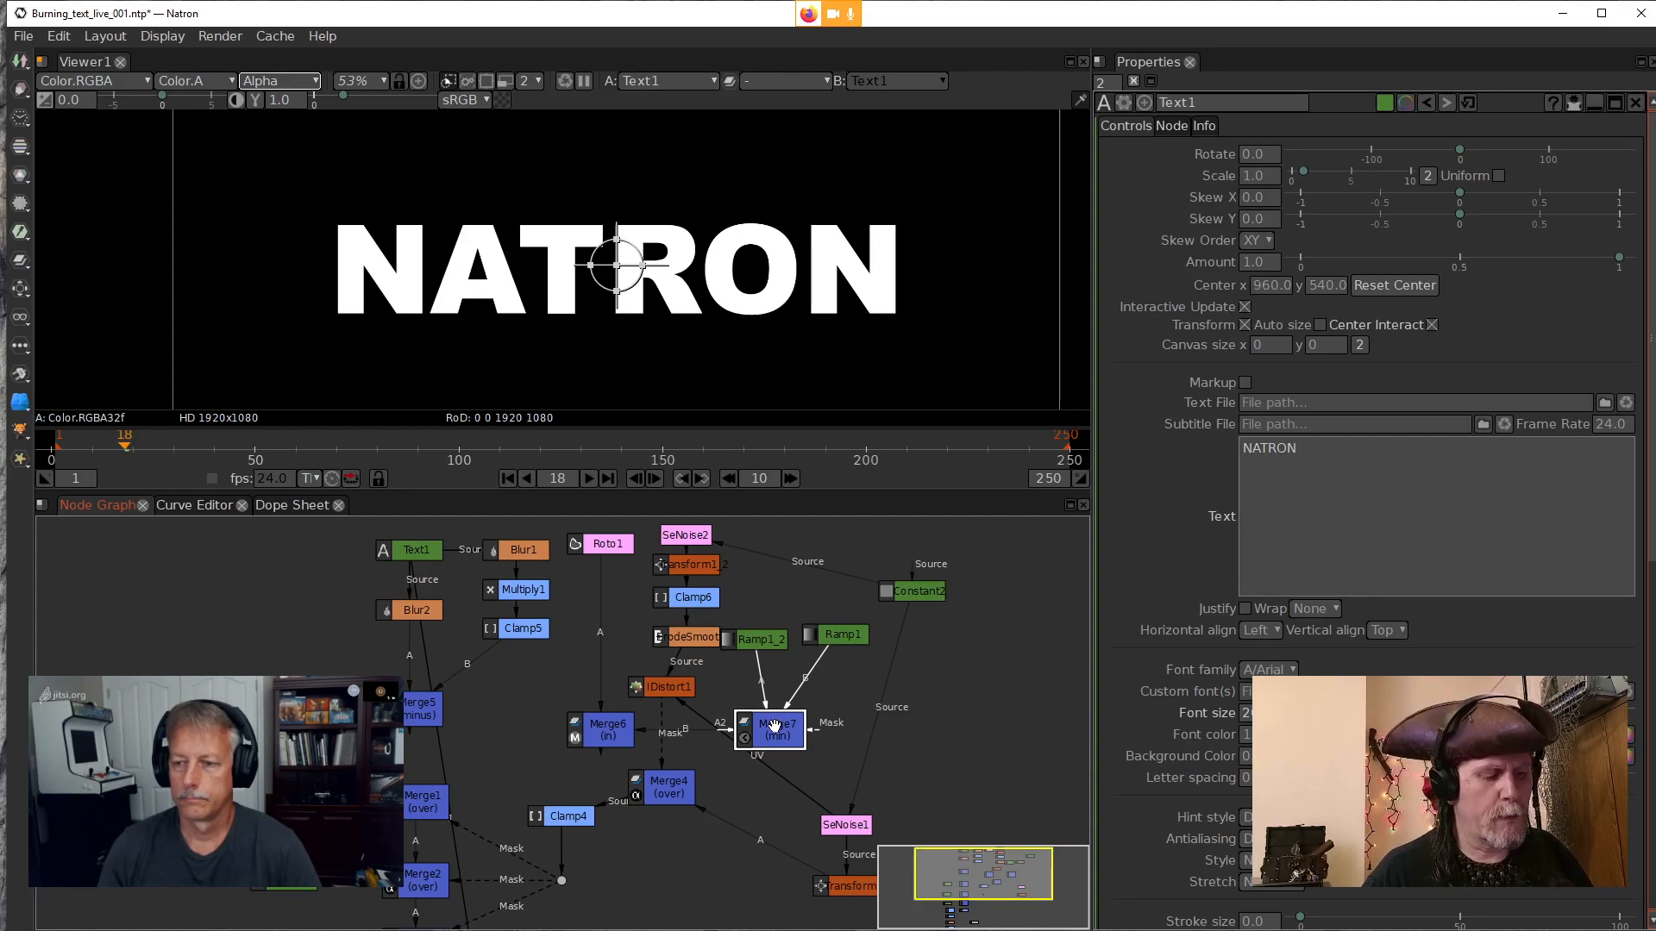
{"action": "key", "text": "2"}
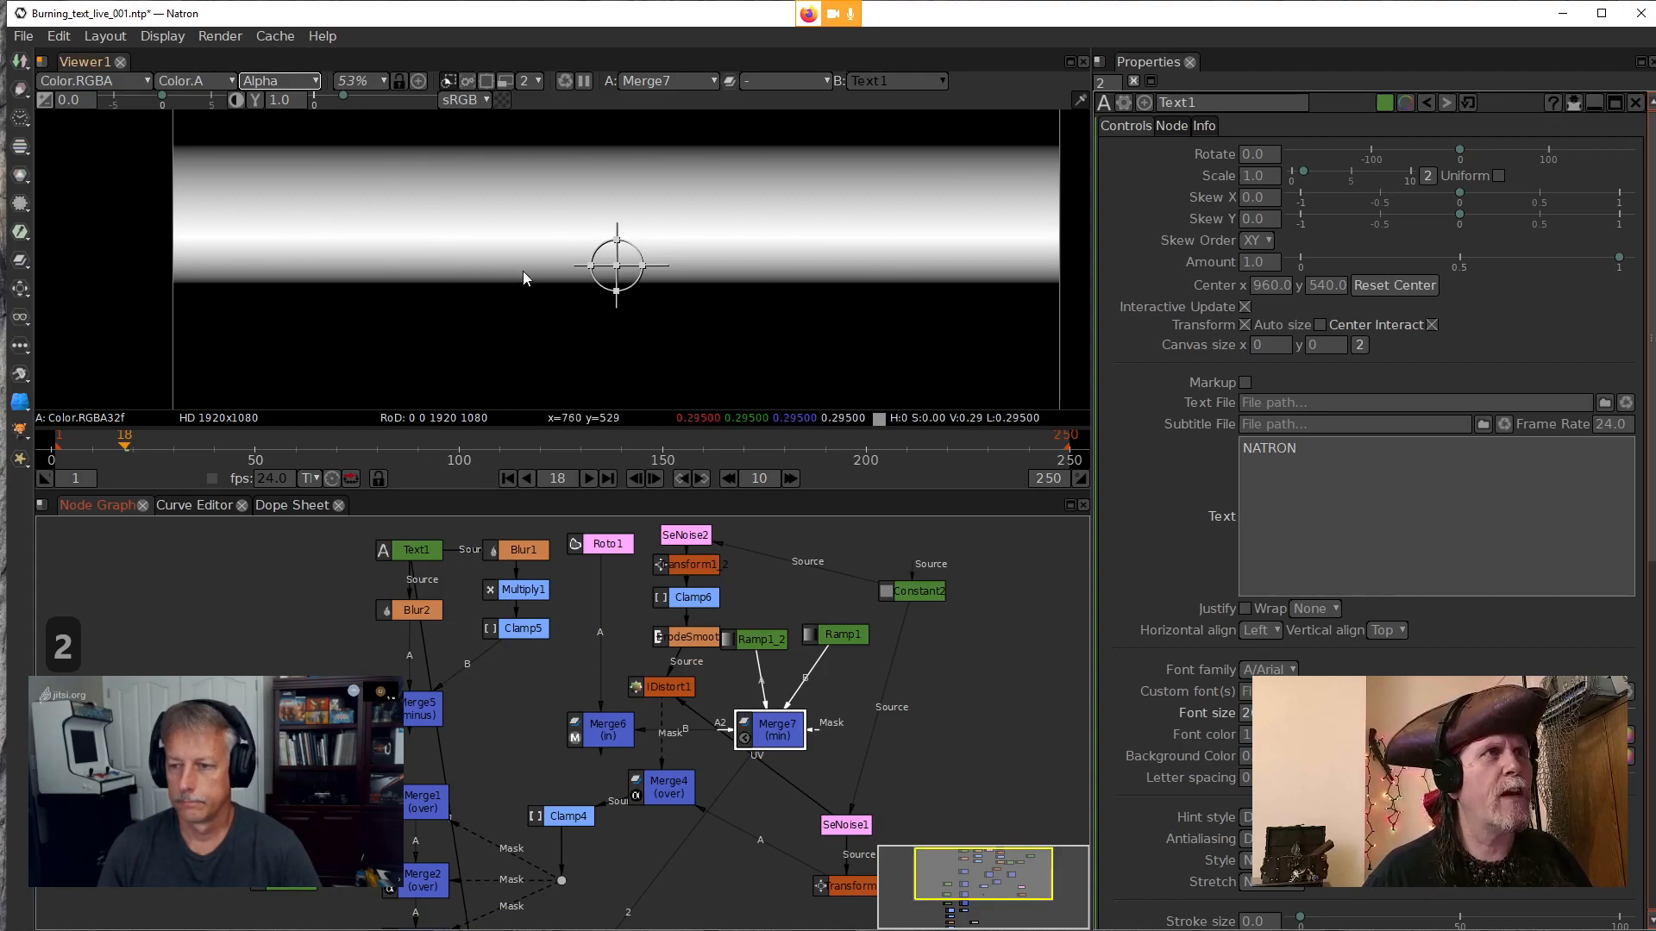
{"action": "key", "text": "w"}
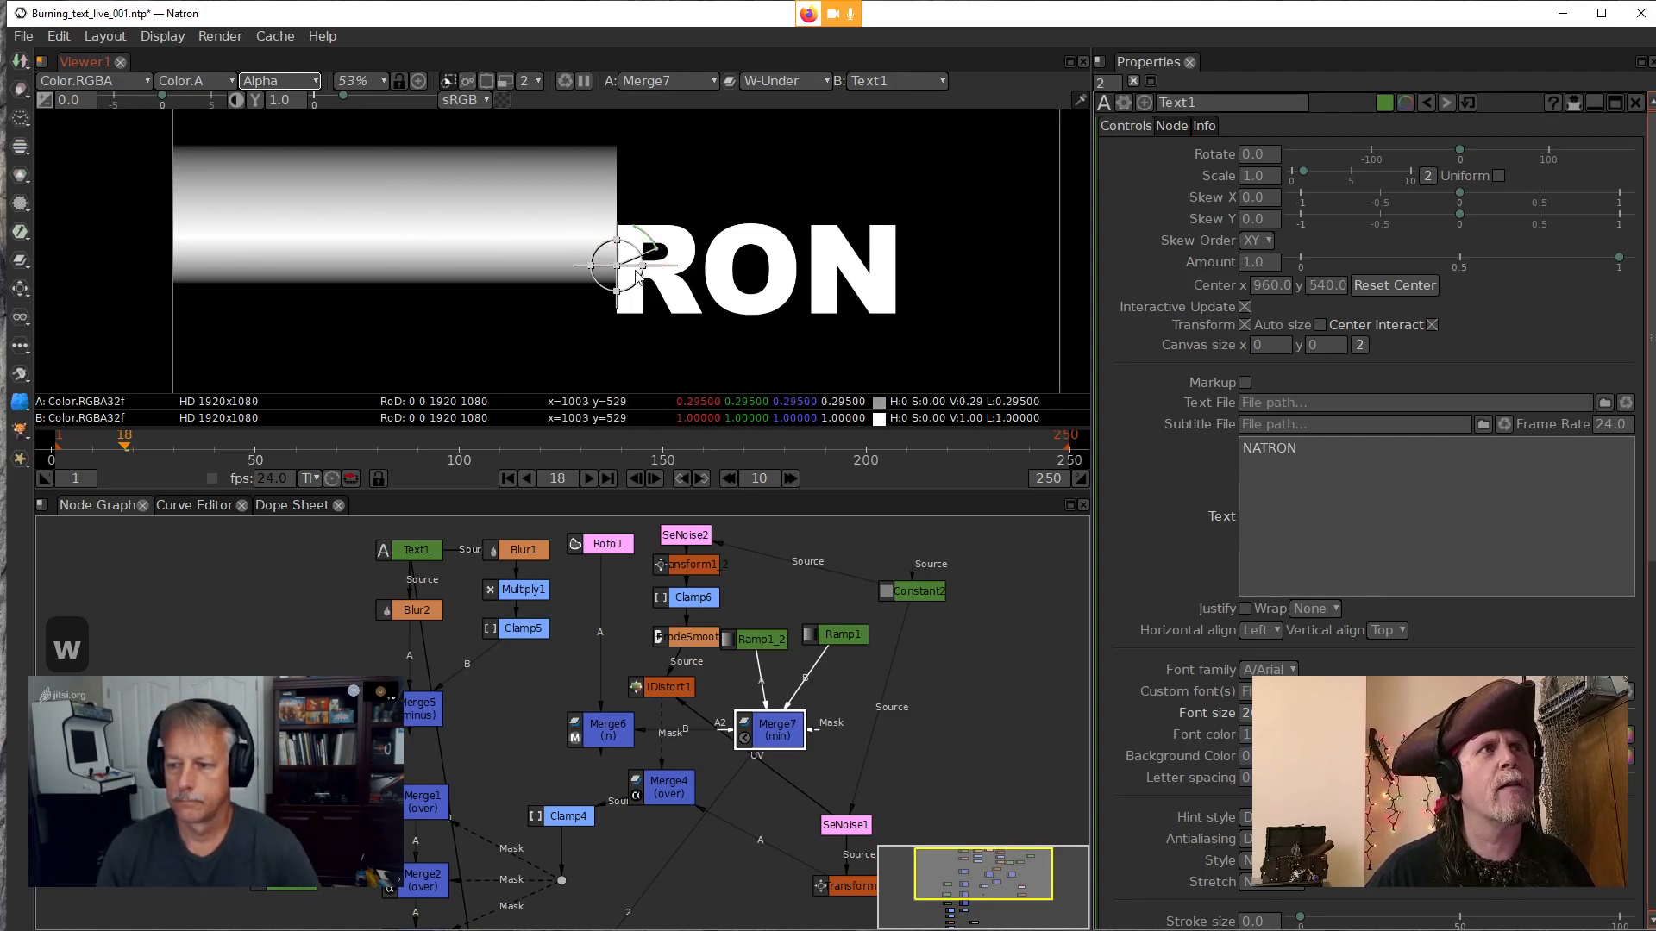
{"action": "left_click_drag", "start_coordinate": [614, 263], "coordinate": [695, 259]}
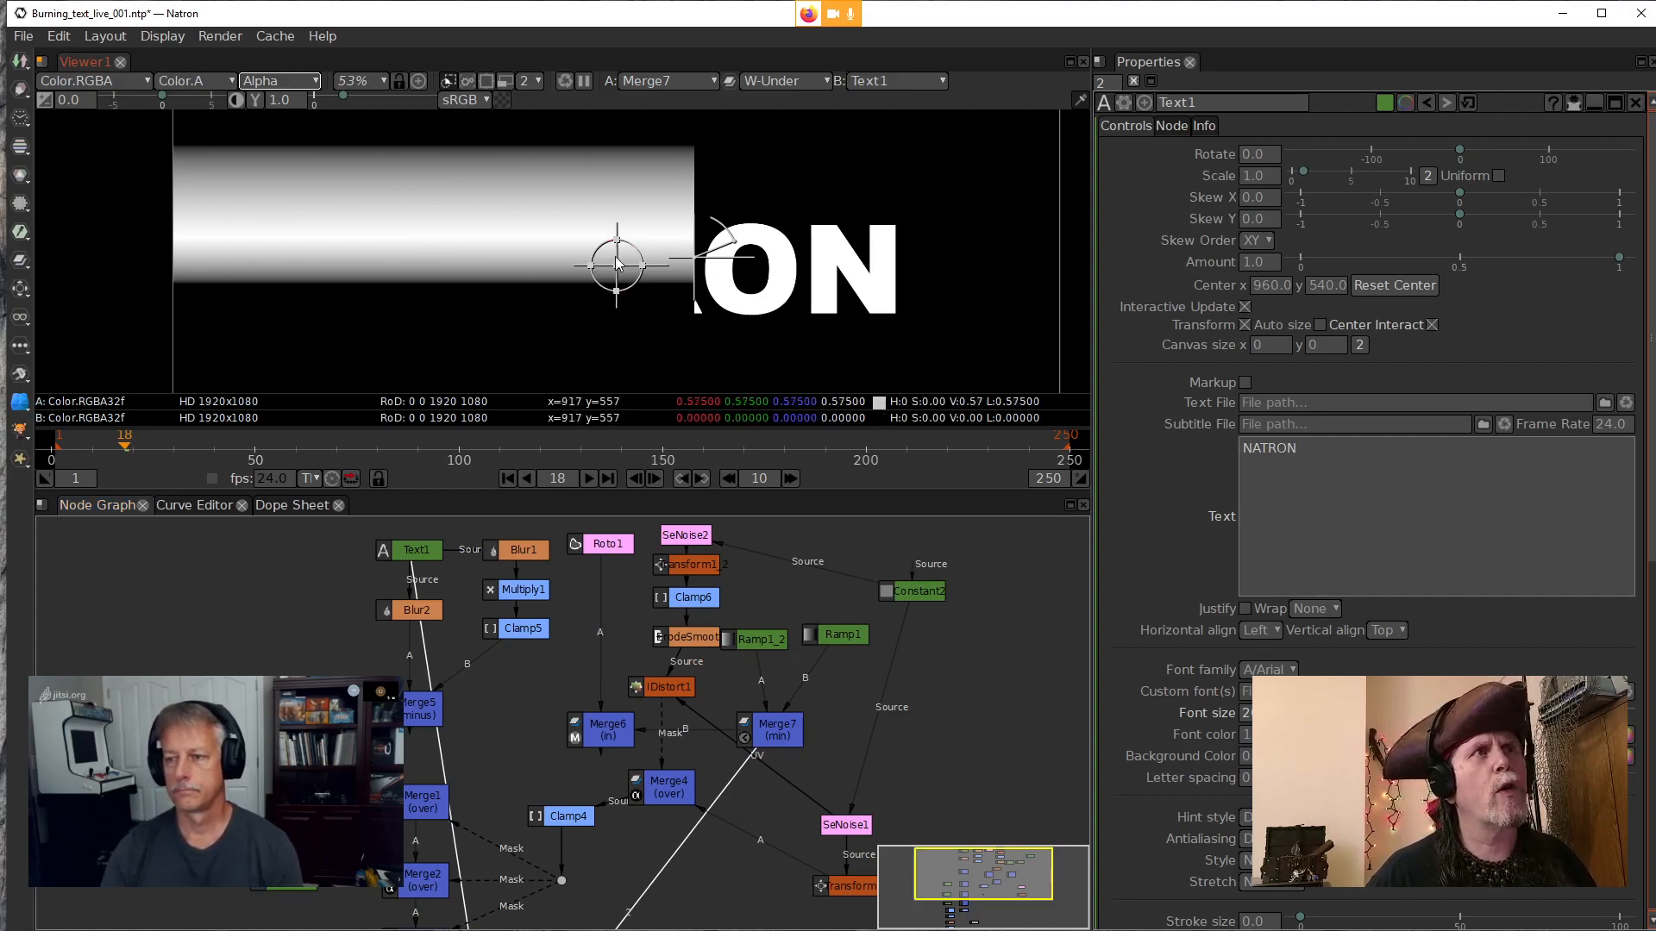
{"action": "left_click_drag", "start_coordinate": [721, 793], "coordinate": [607, 731]}
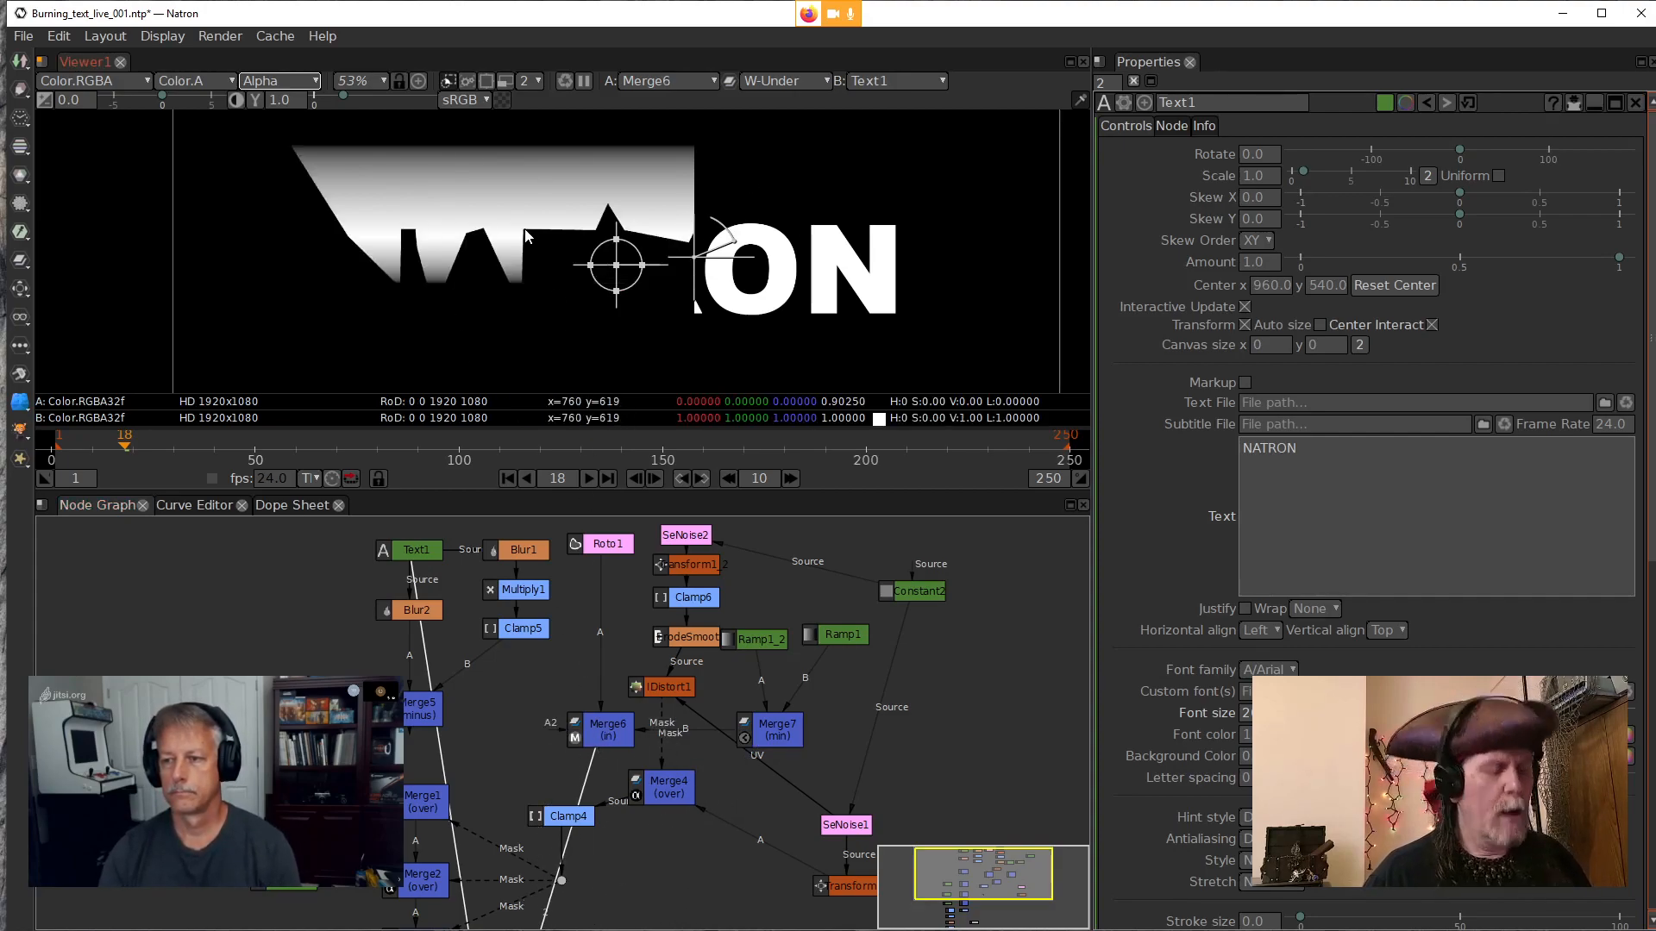
{"action": "key", "text": "w"}
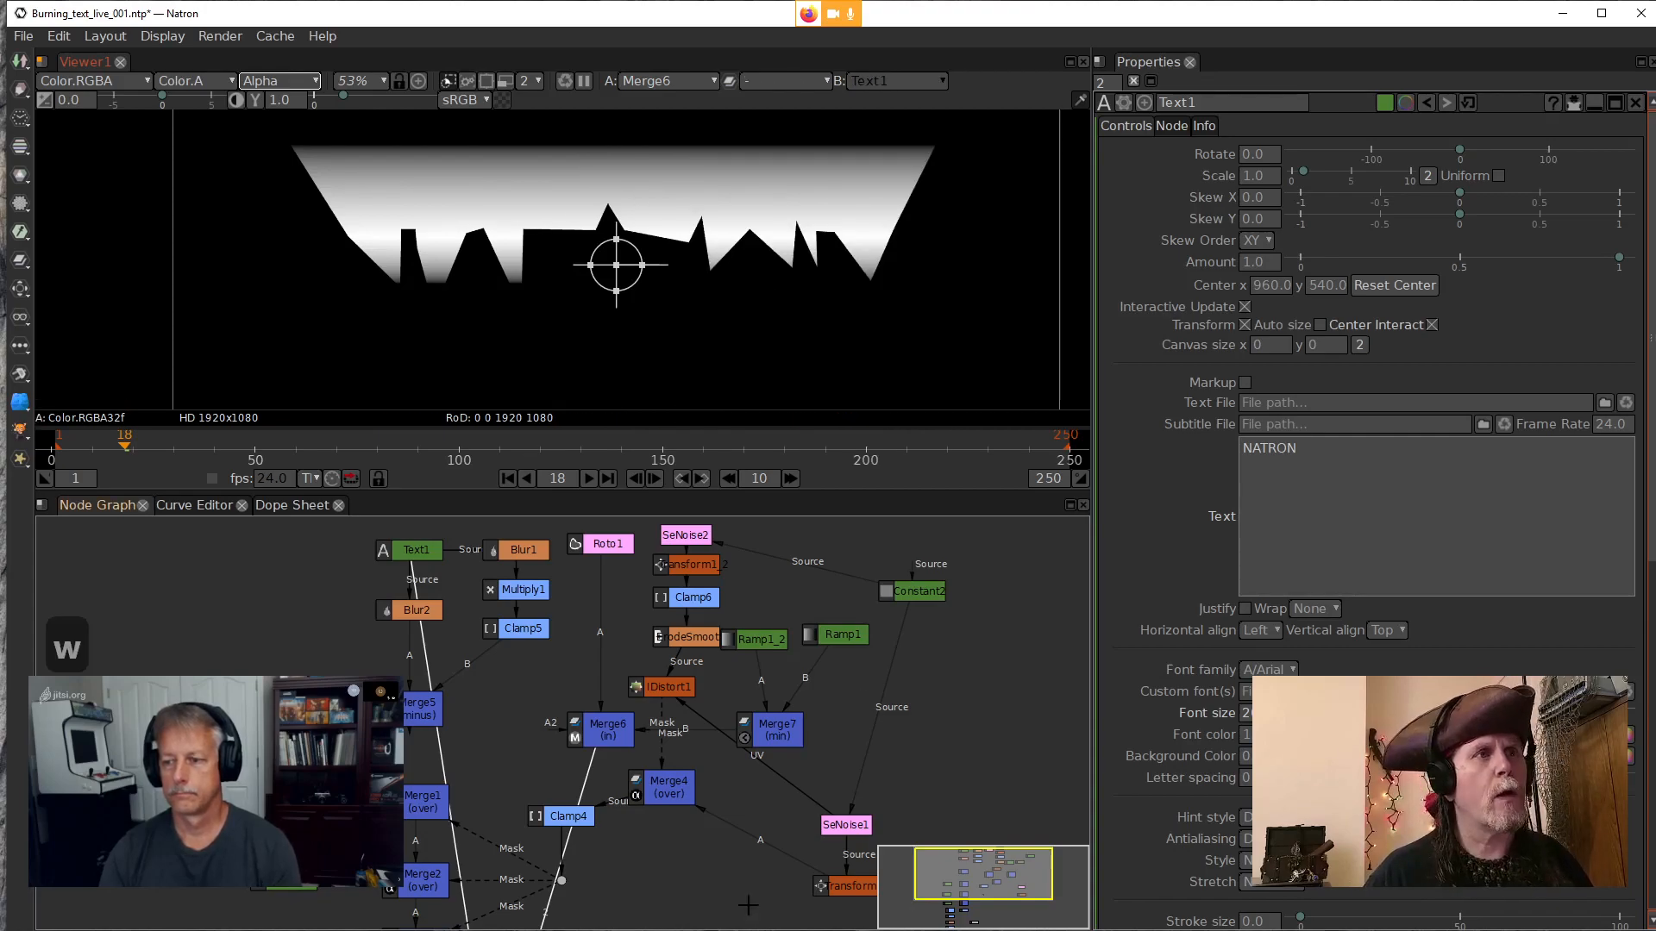
Clear the comparison from the viewer and show only the Merge6 mask output
{"action": "left_click_drag", "start_coordinate": [538, 919], "coordinate": [669, 877]}
{"action": "left_click", "coordinate": [423, 556]}
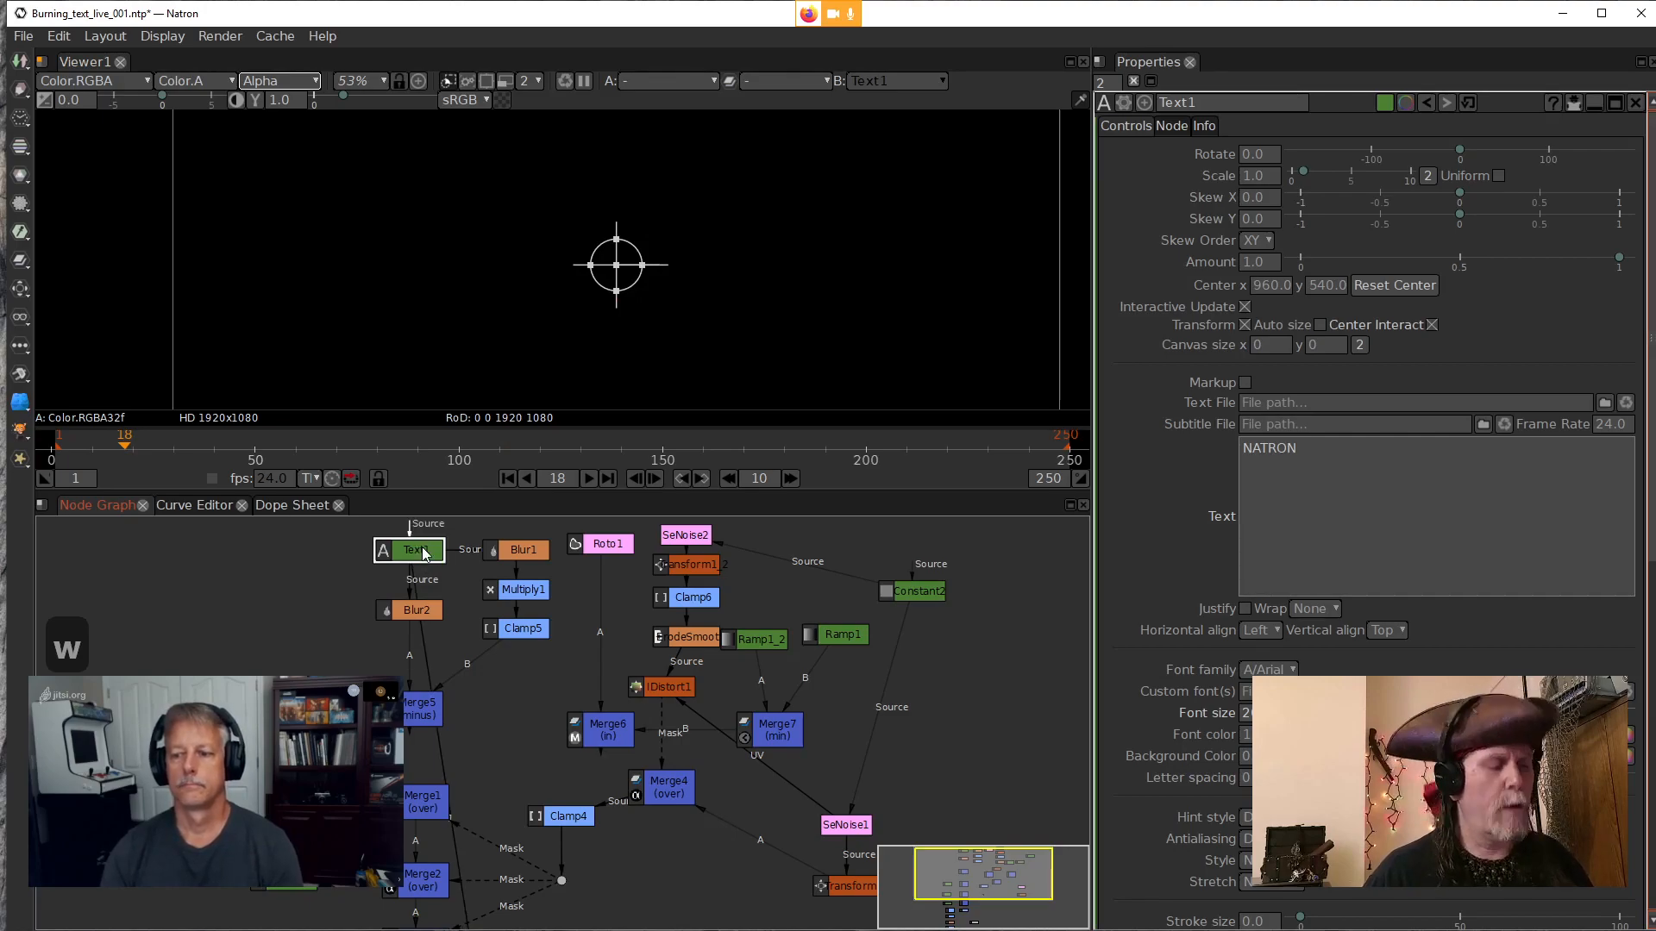
{"action": "key", "text": "1"}
{"action": "left_click_drag", "start_coordinate": [568, 742], "coordinate": [572, 592]}
{"action": "left_click_drag", "start_coordinate": [680, 611], "coordinate": [610, 833]}
{"action": "left_click", "coordinate": [539, 804]}
{"action": "key", "text": "1"}
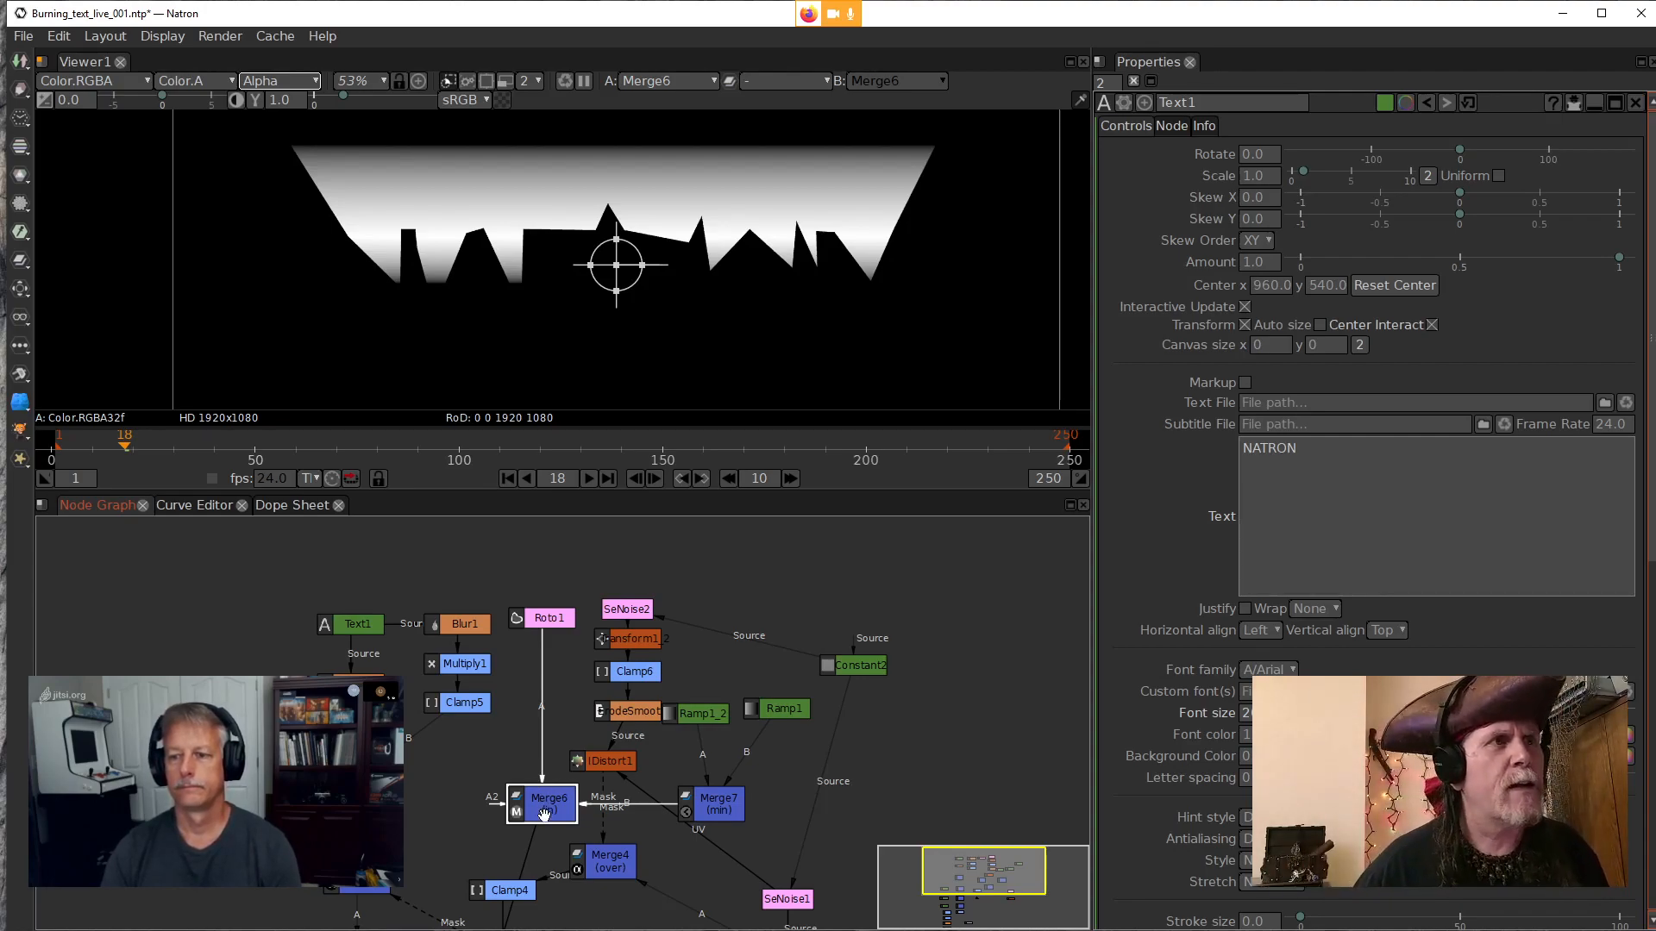
Move Merge7 slightly away from Merge6 to make room between them, and consult the reference project window
{"action": "left_click_drag", "start_coordinate": [532, 800], "coordinate": [504, 800]}
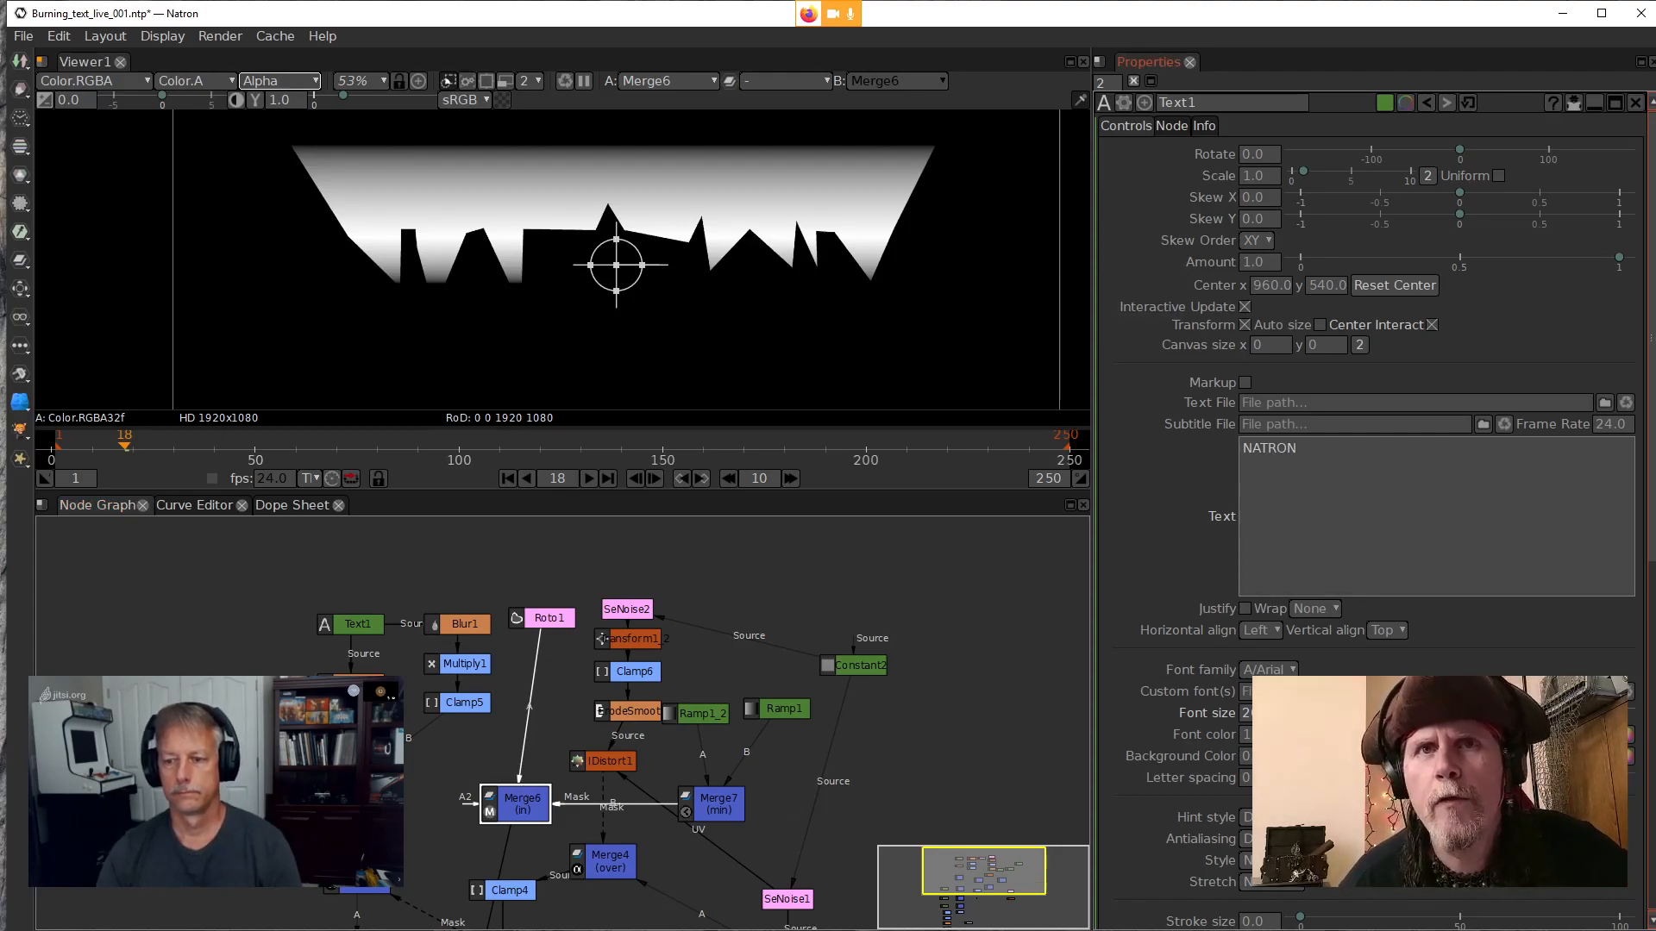
{"action": "key", "text": "alt+Tab"}
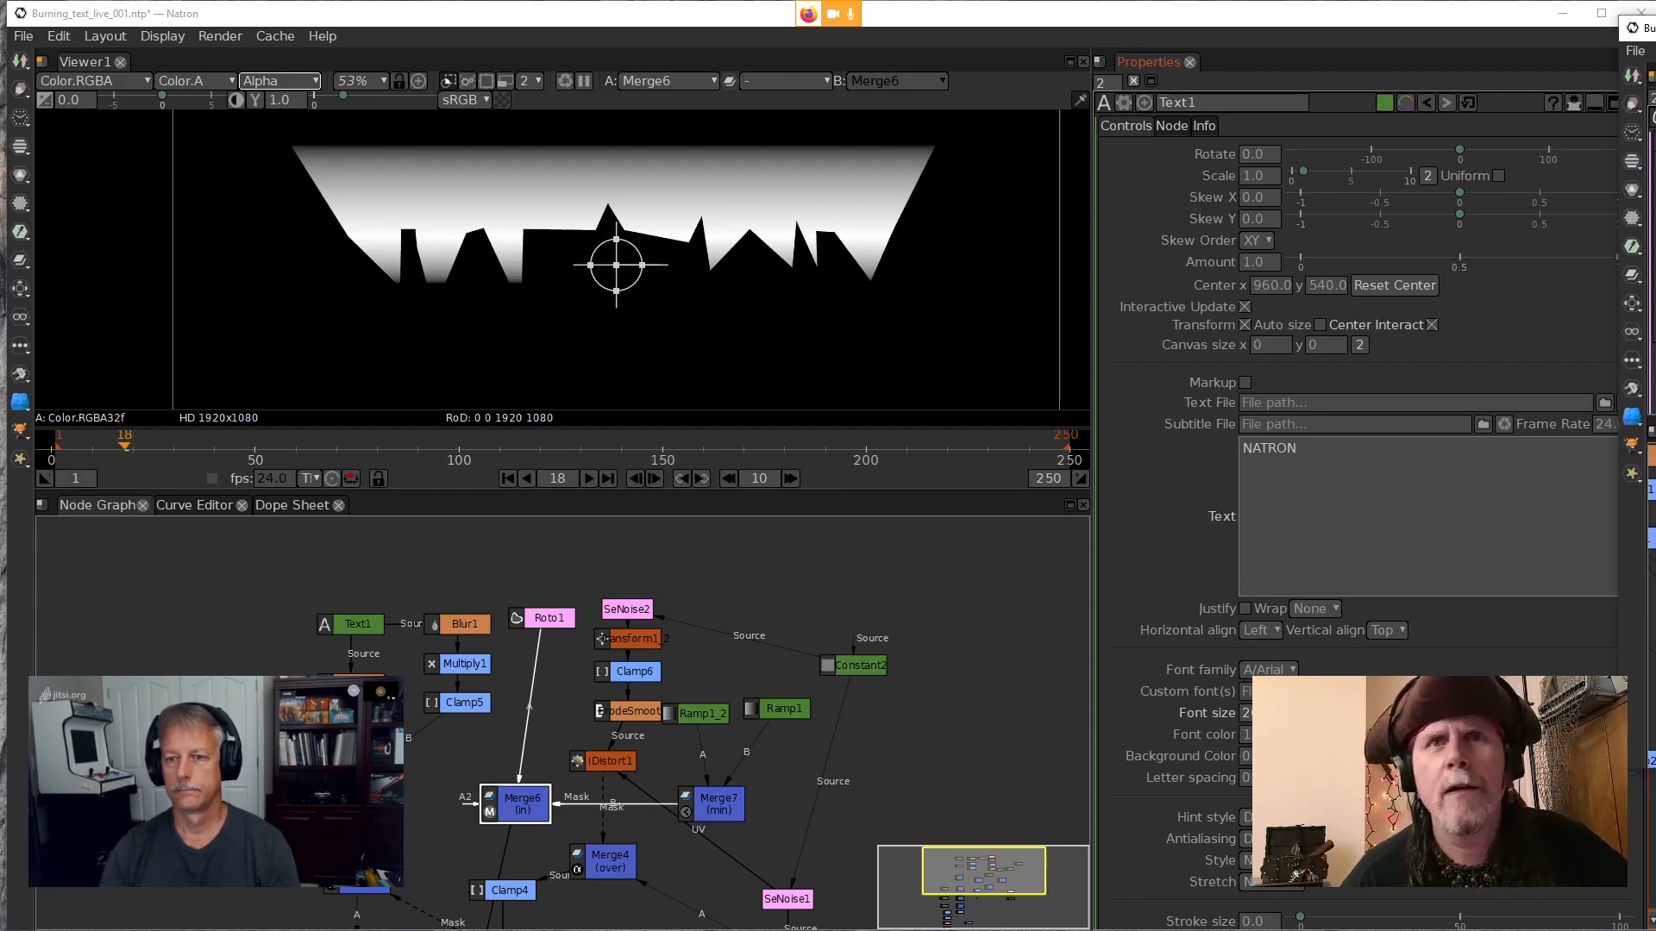
{"action": "left_click_drag", "start_coordinate": [714, 806], "coordinate": [726, 807]}
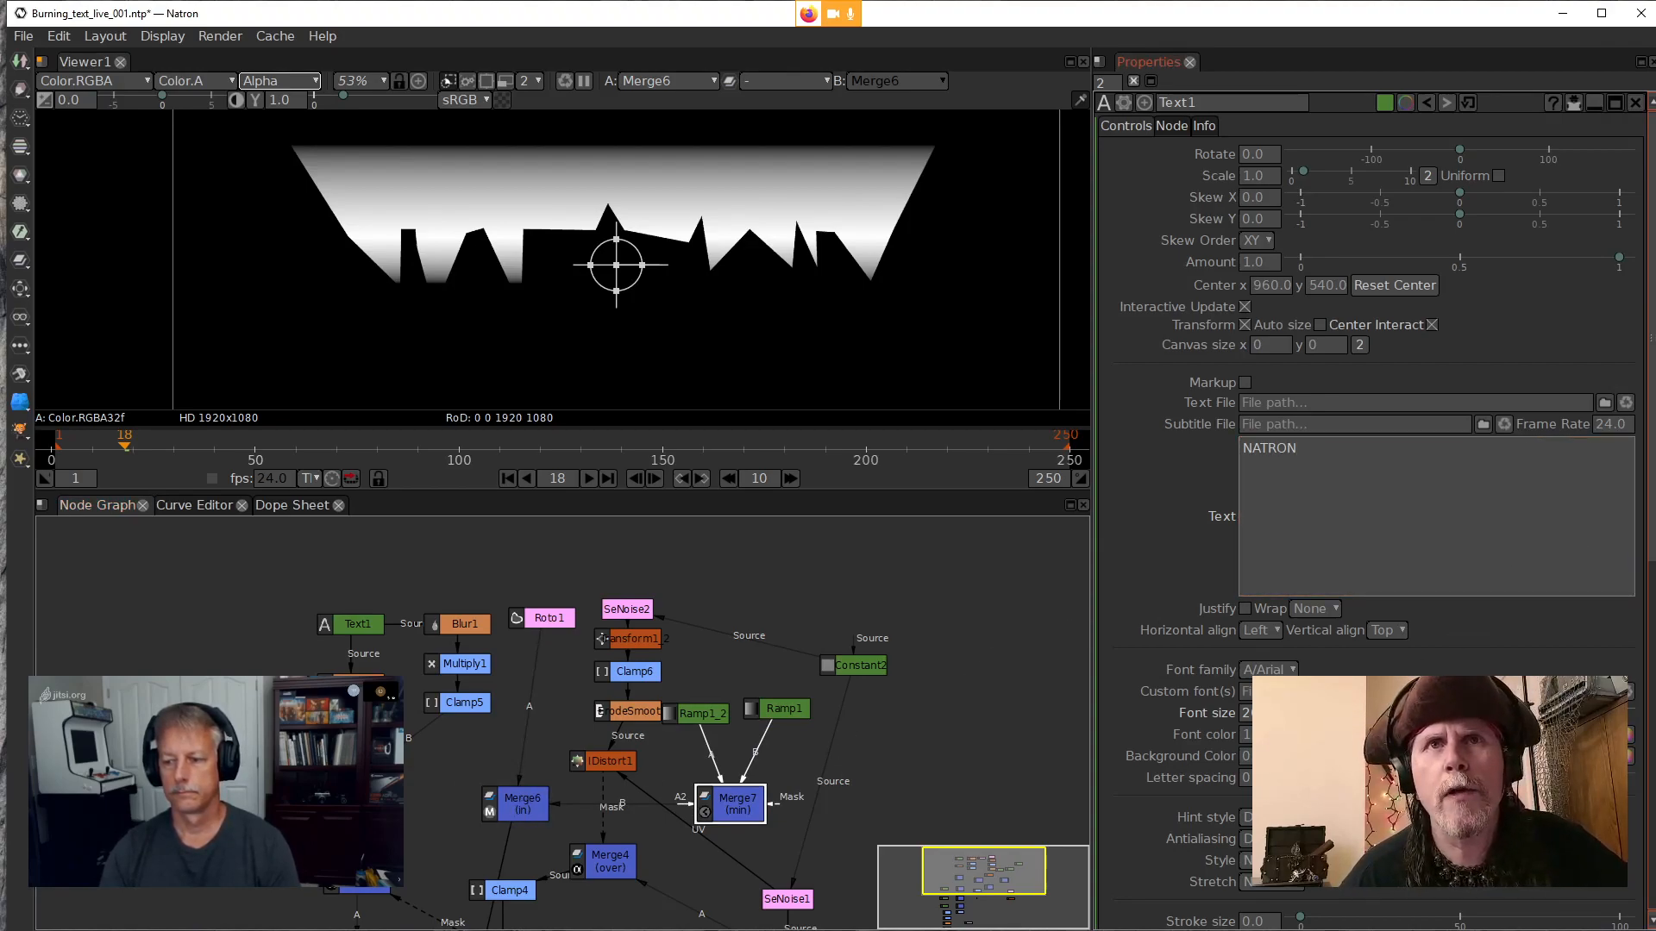
{"action": "left_click", "coordinate": [1653, 645]}
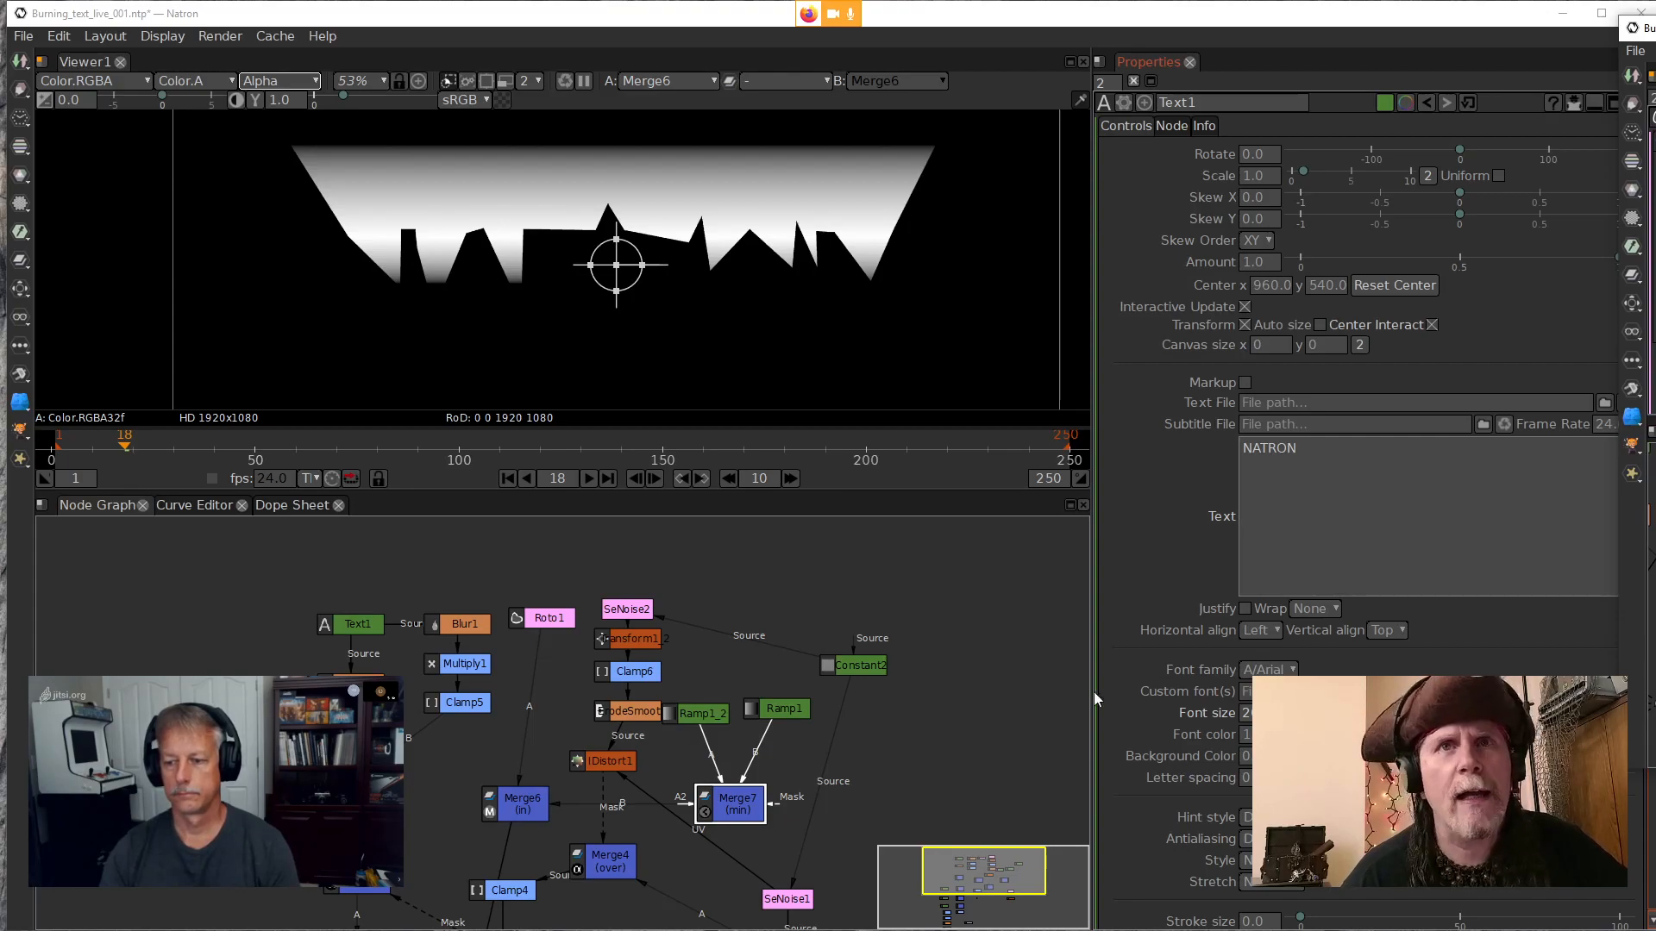
{"action": "left_click_drag", "start_coordinate": [497, 804], "coordinate": [602, 755]}
{"action": "key", "text": "alt+Tab"}
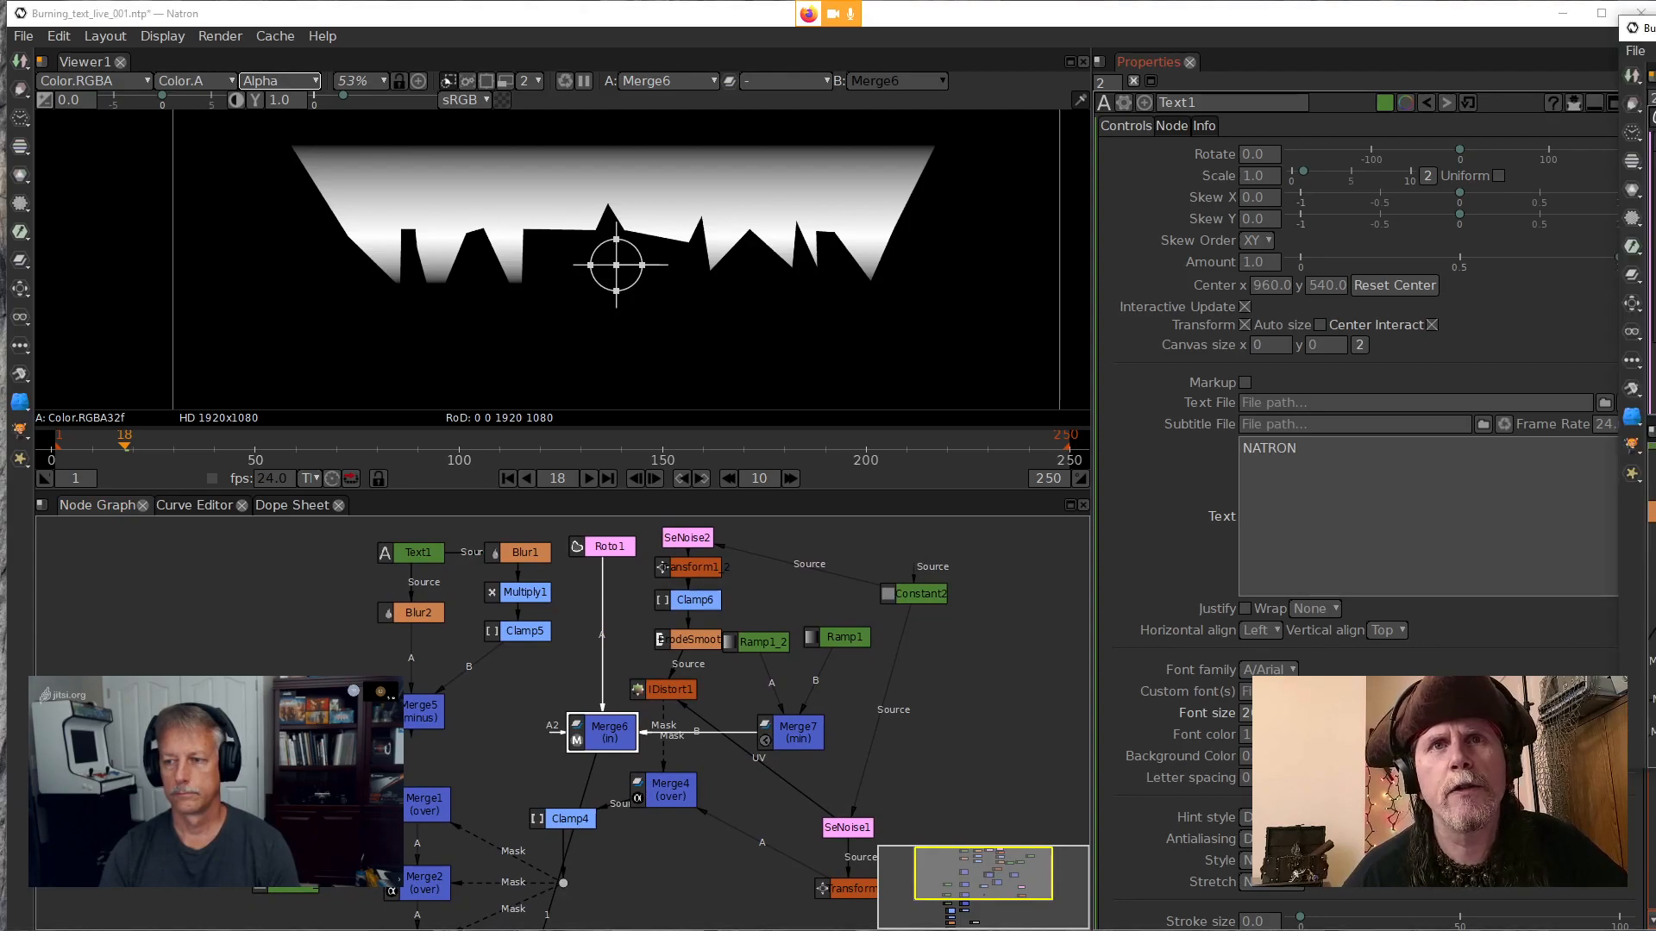
Add a Merge node below Clamp5, connect its B input to IDistort1, and show its output in the viewer
{"action": "left_click", "coordinate": [520, 633]}
{"action": "key", "text": "m"}
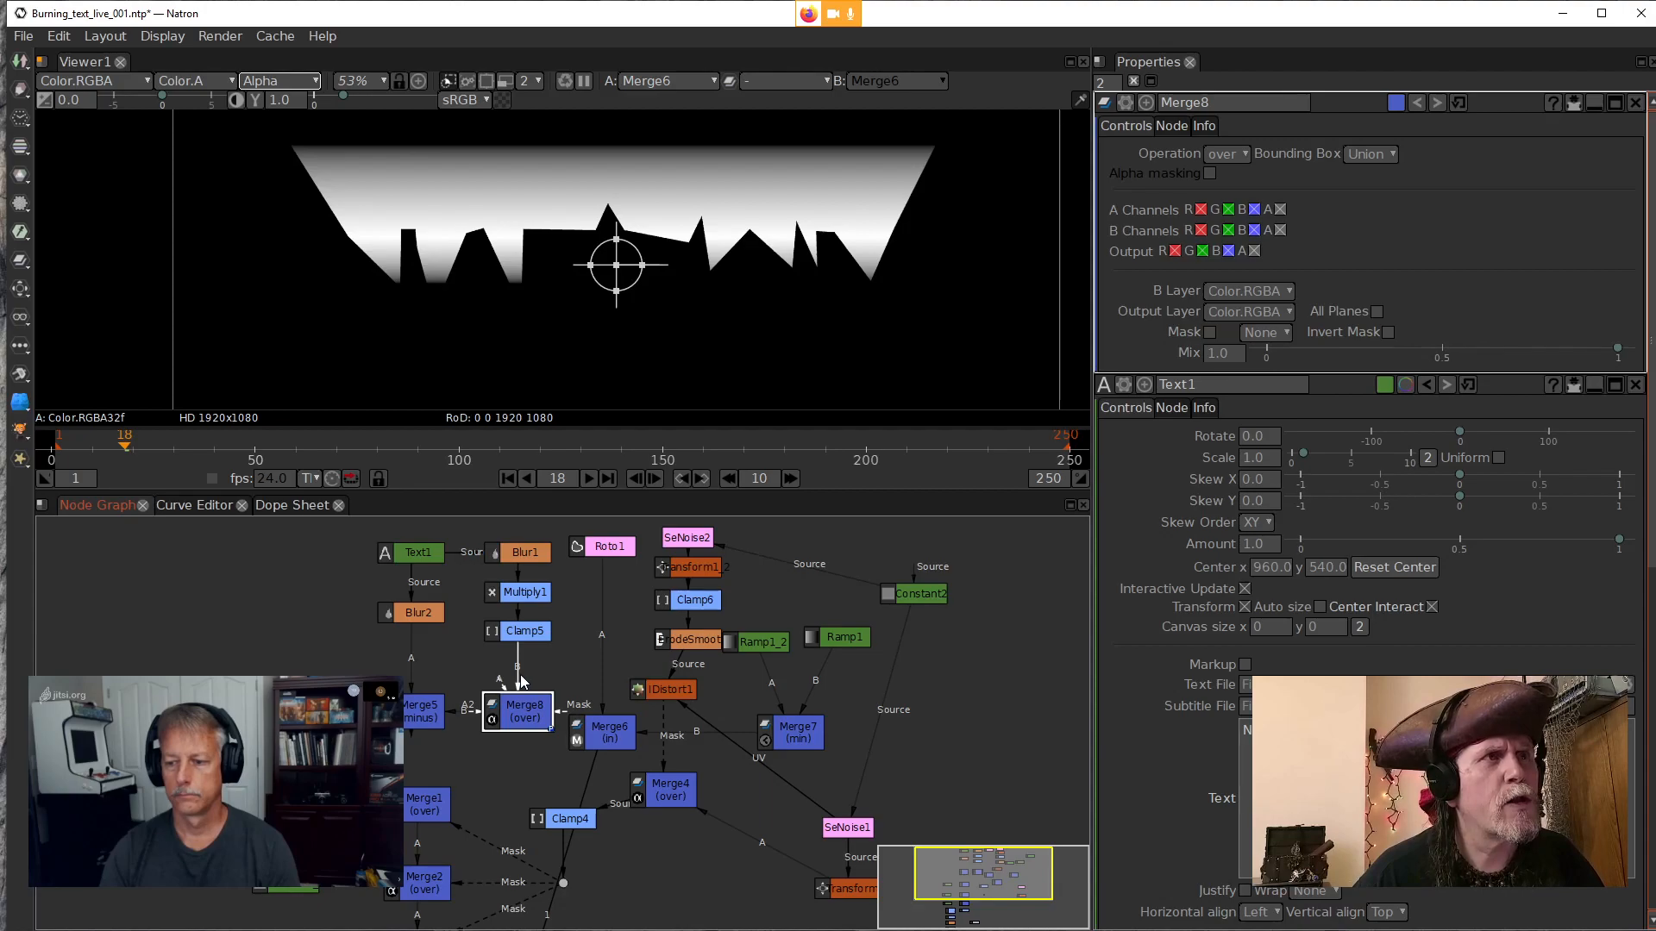
{"action": "left_click_drag", "start_coordinate": [525, 677], "coordinate": [675, 696]}
{"action": "double_click", "coordinate": [671, 691]}
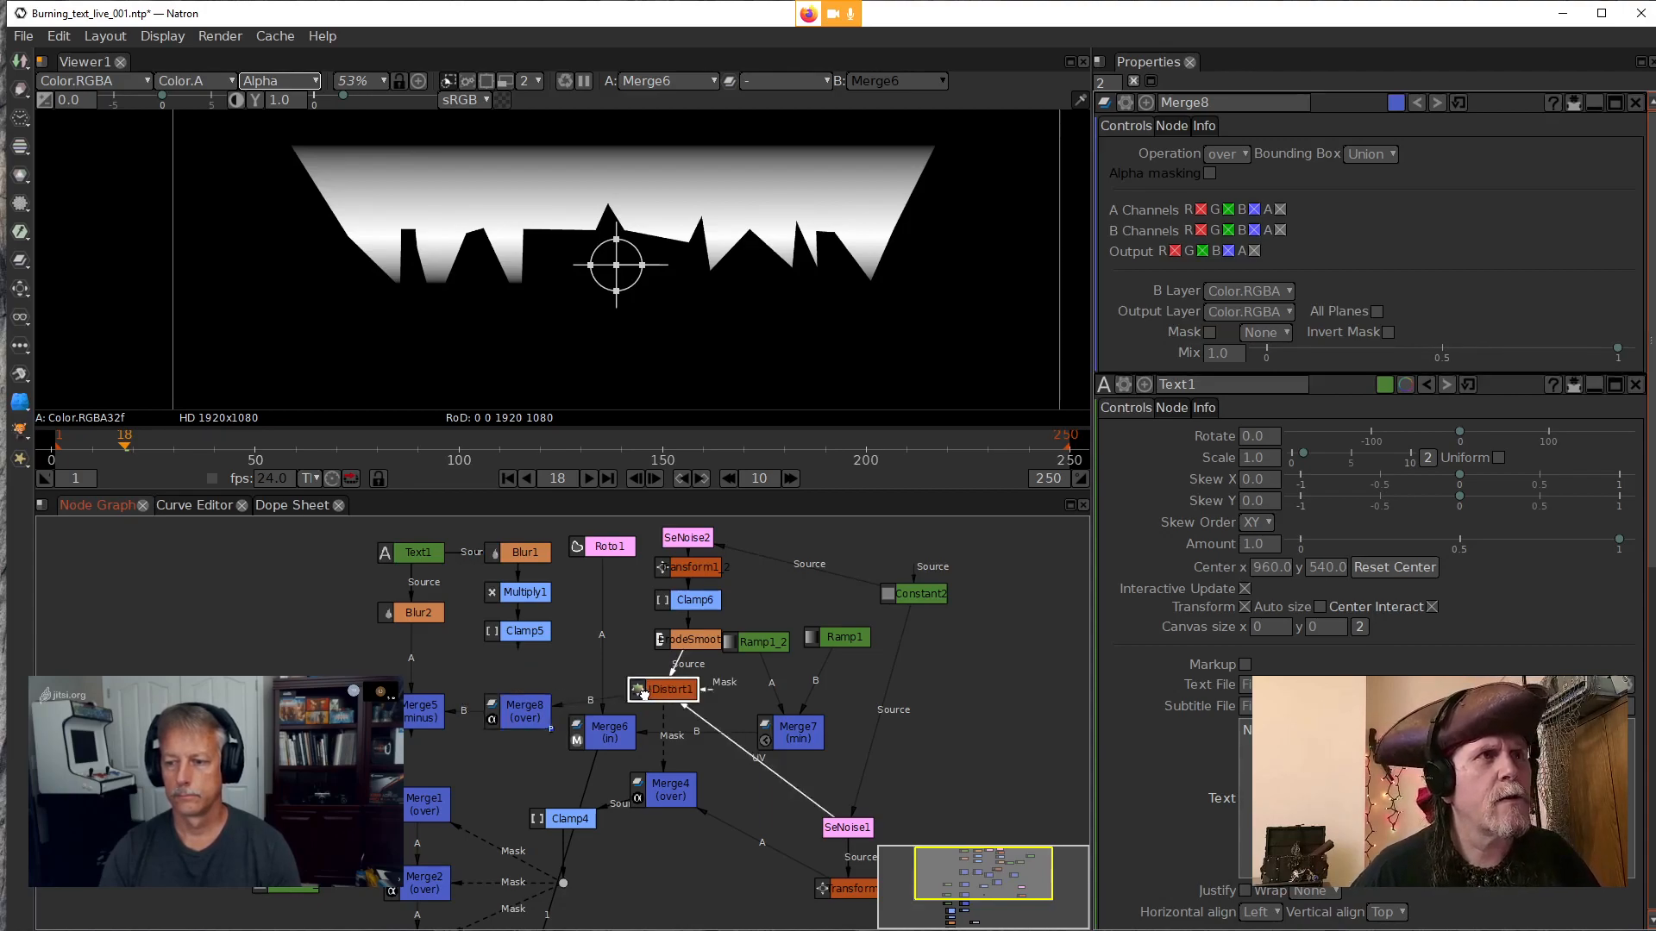
{"action": "left_click", "coordinate": [514, 711]}
{"action": "key", "text": "1"}
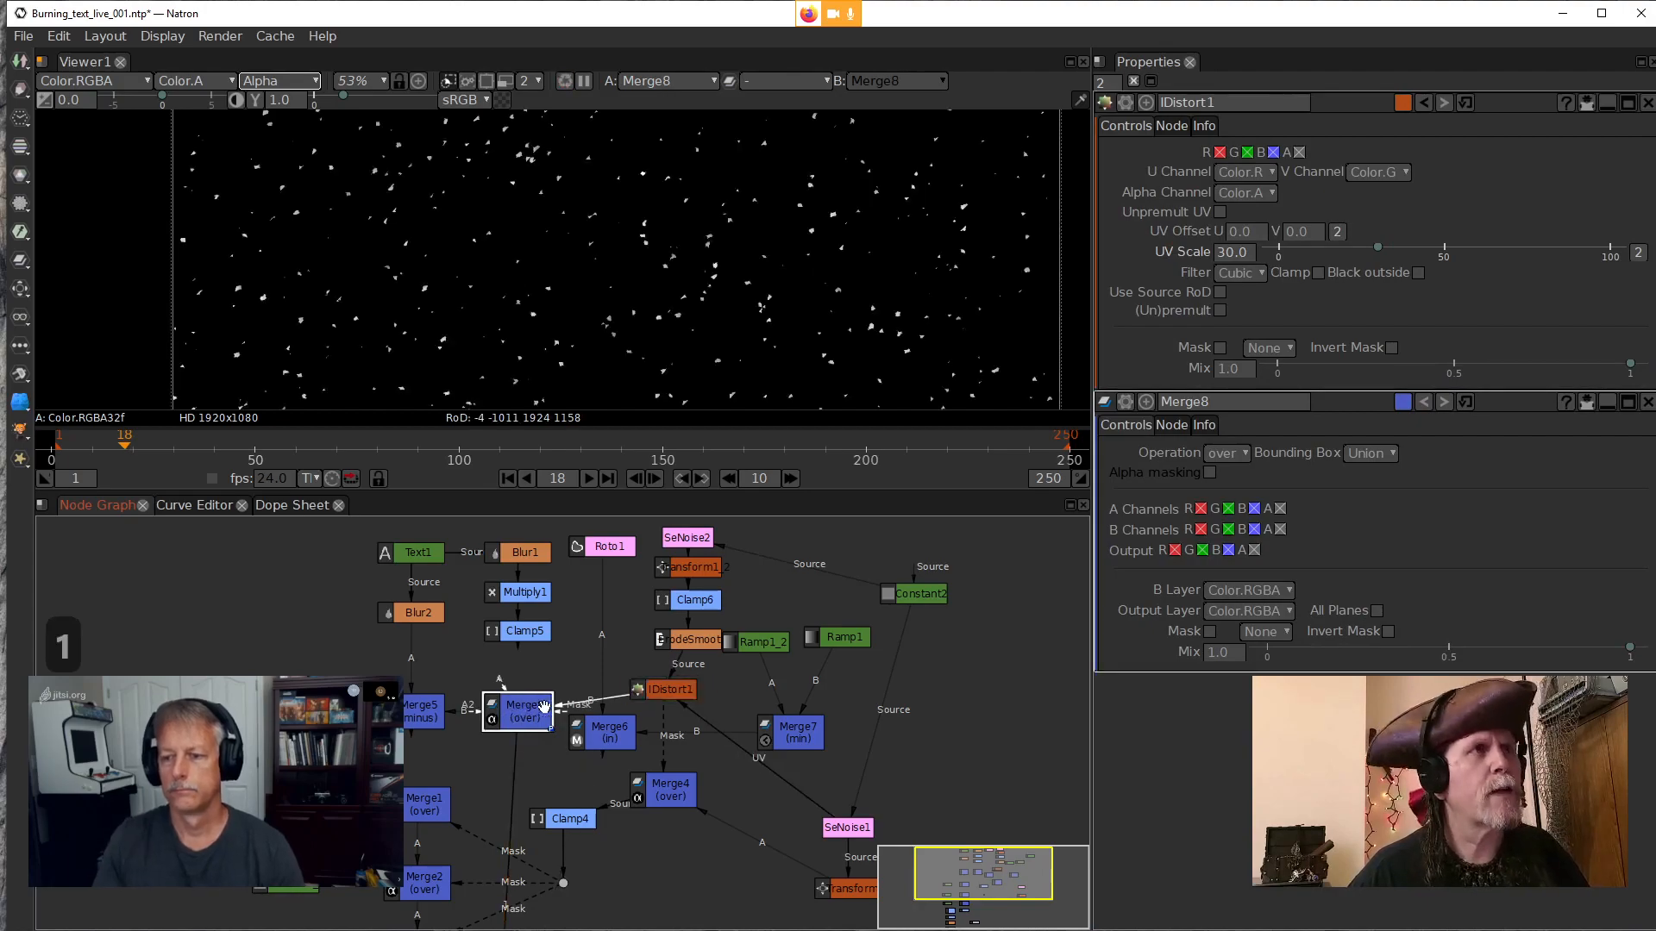
Connect the Merge8 node's A input to Clamp5
{"action": "left_click", "coordinate": [674, 689]}
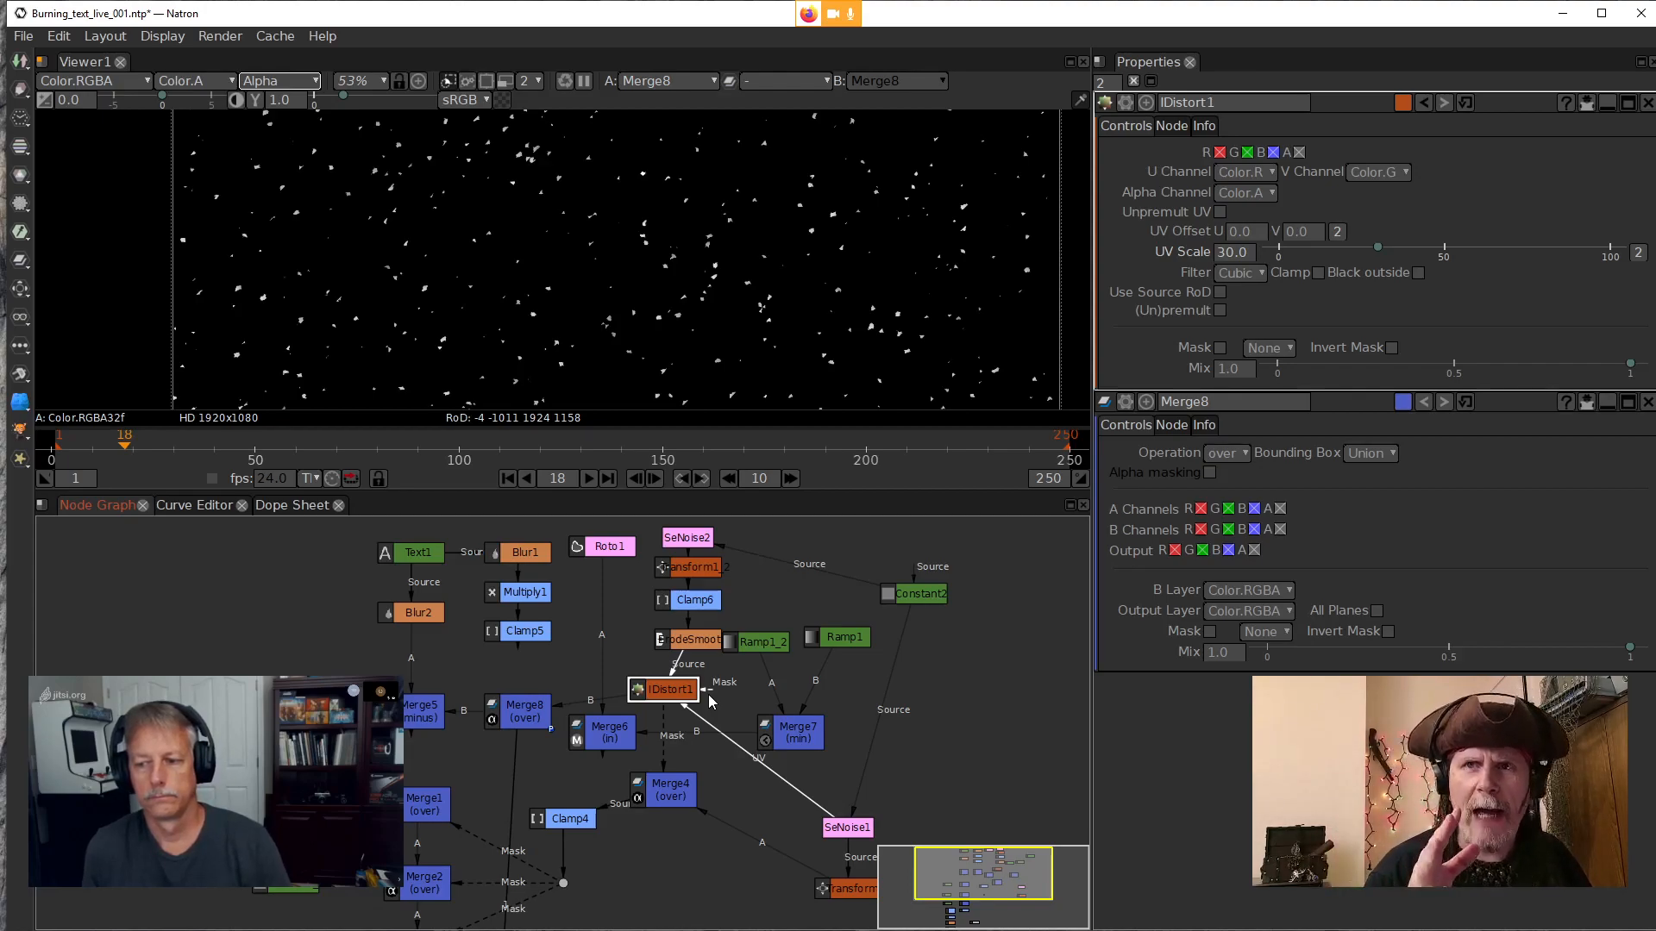
{"action": "left_click", "coordinate": [523, 716]}
{"action": "left_click_drag", "start_coordinate": [504, 688], "coordinate": [523, 633]}
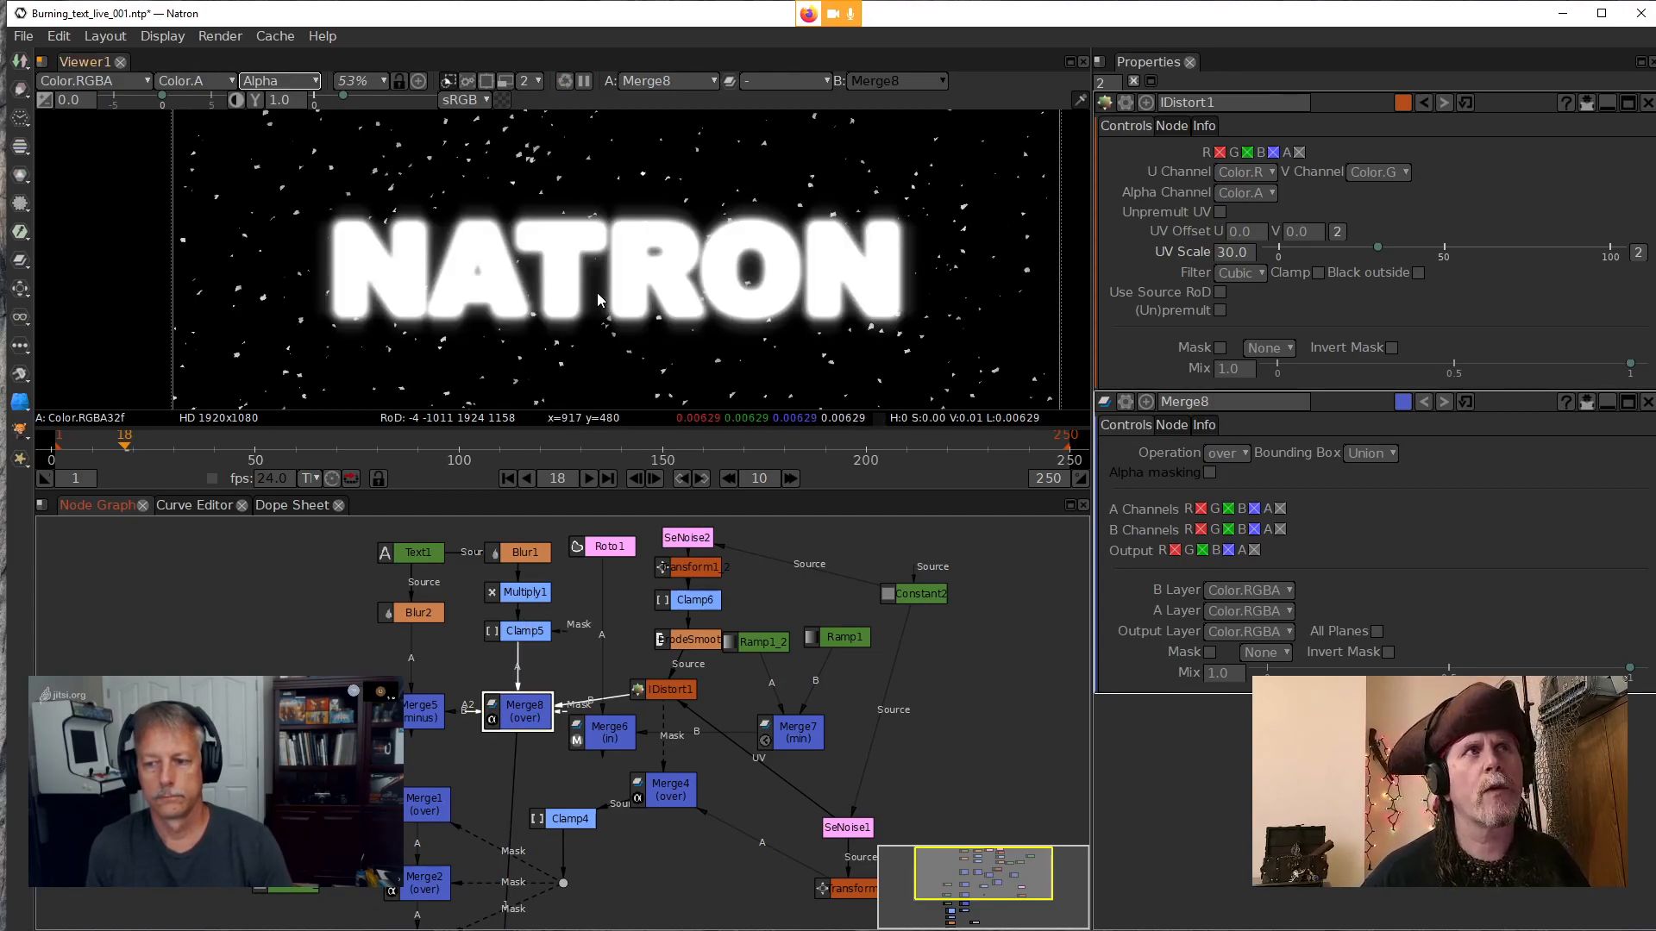
Shift Merge6 slightly away from Merge8 and connect Merge8's mask input to Merge6
{"action": "left_click_drag", "start_coordinate": [617, 739], "coordinate": [633, 739]}
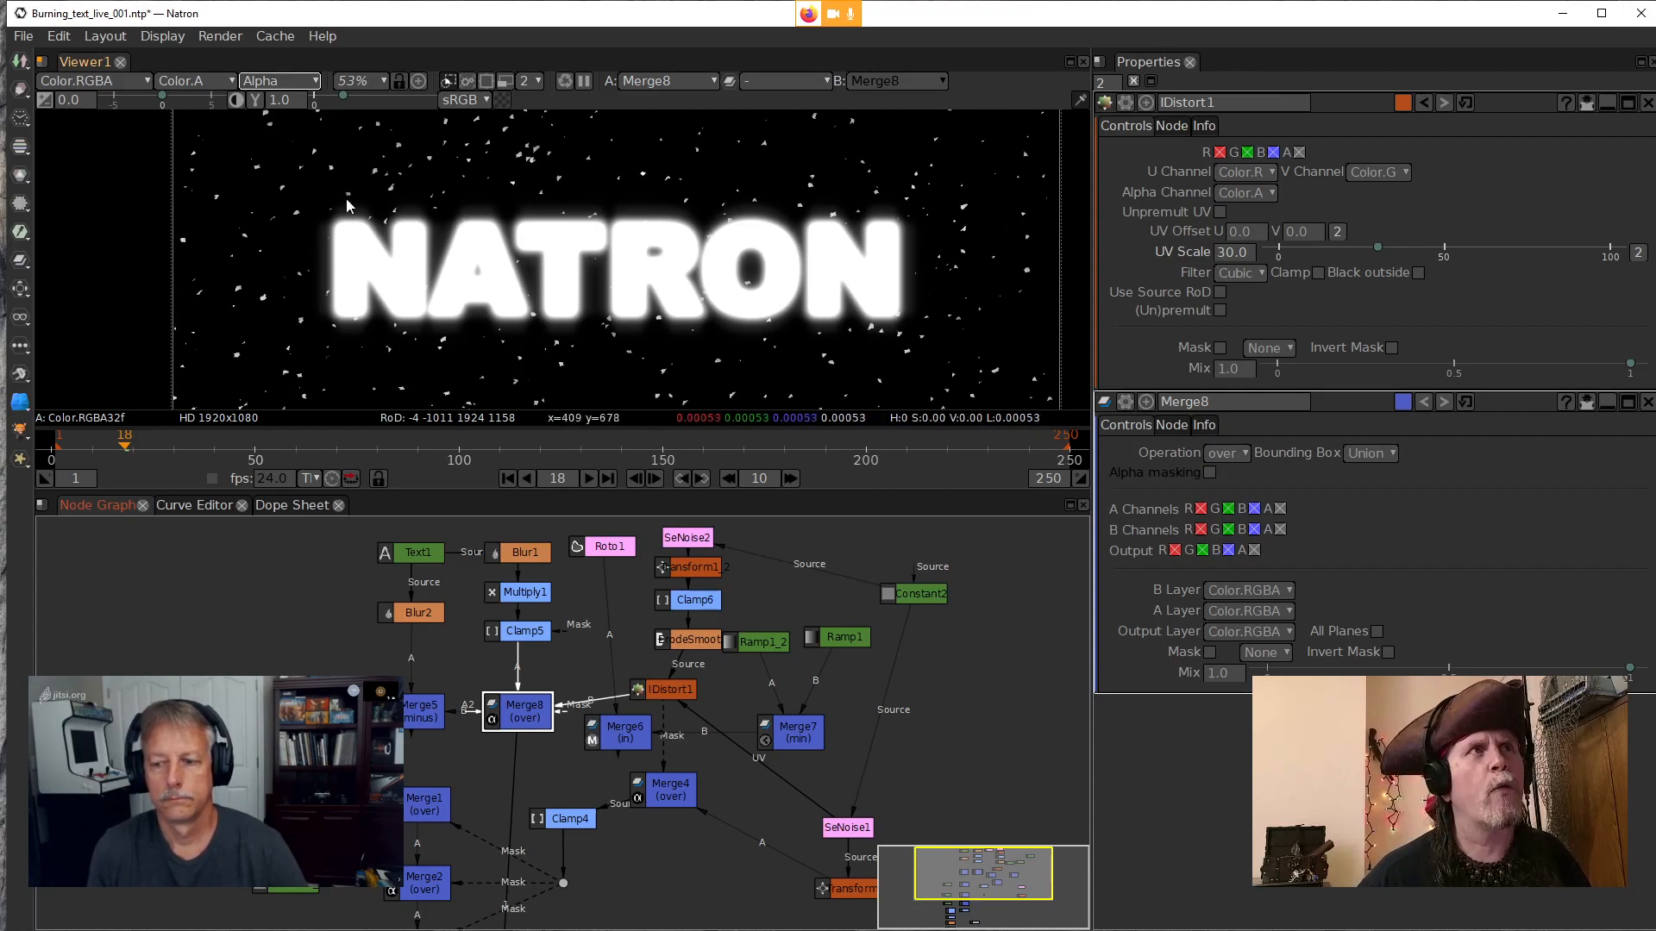
{"action": "left_click_drag", "start_coordinate": [570, 720], "coordinate": [662, 691]}
{"action": "left_click_drag", "start_coordinate": [504, 722], "coordinate": [624, 742]}
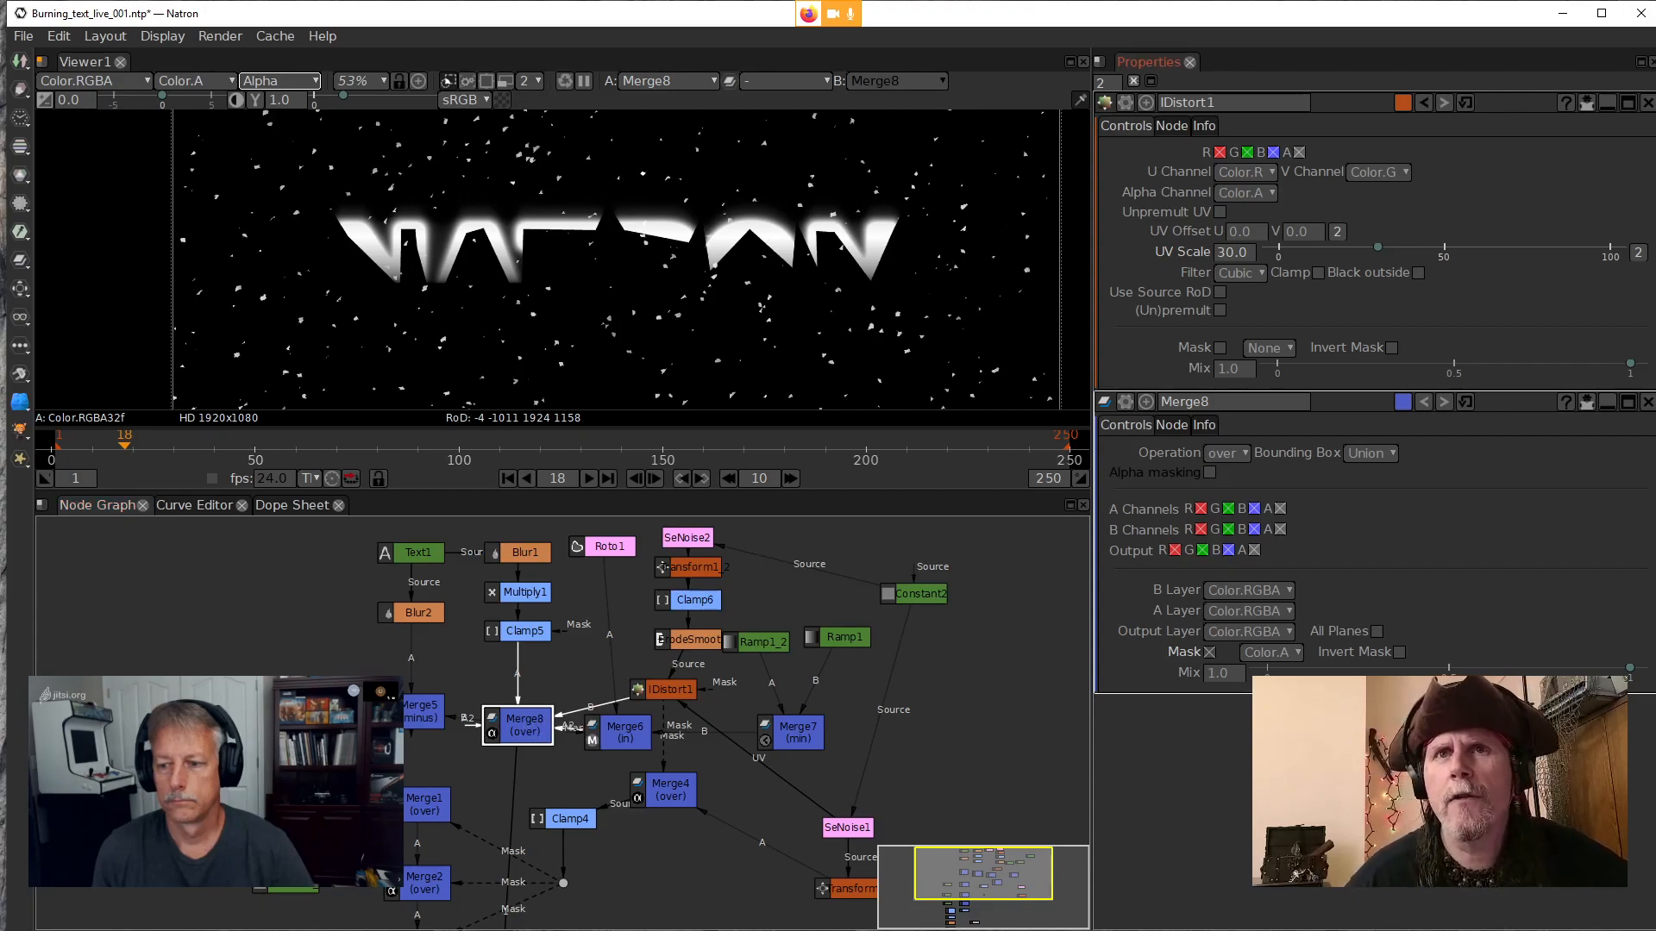
Swap Merge8's sources so B comes from Clamp5 and A from IDistort1, and line the node up with Merge5
{"action": "key", "text": "alt+Tab"}
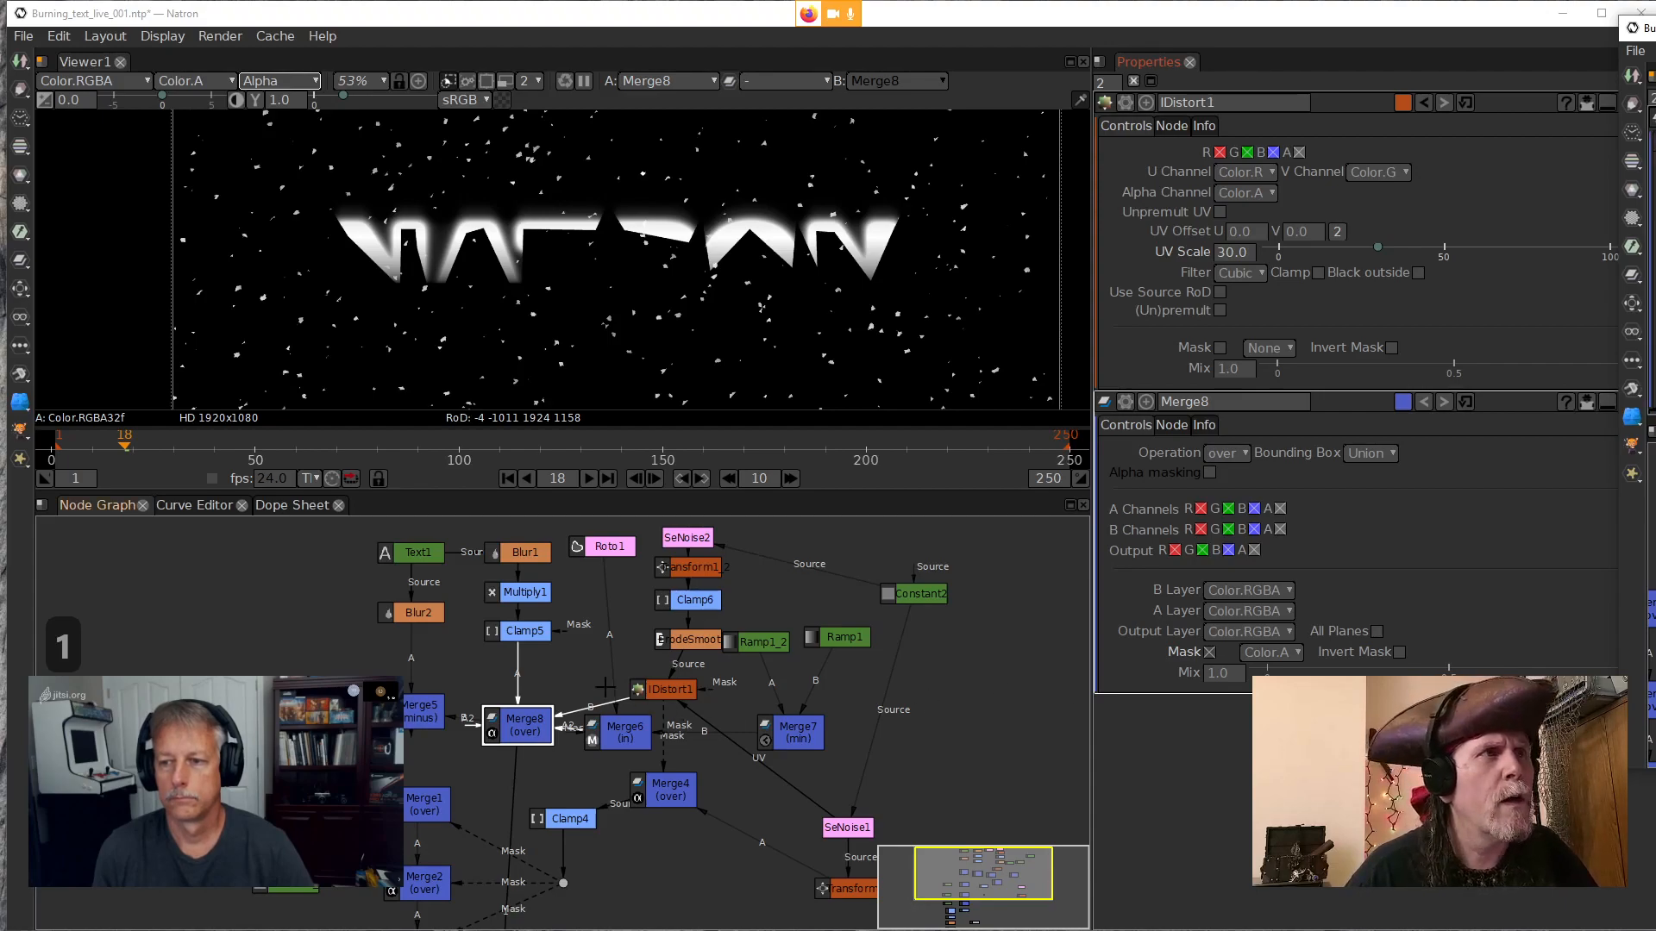
{"action": "left_click_drag", "start_coordinate": [522, 682], "coordinate": [525, 633]}
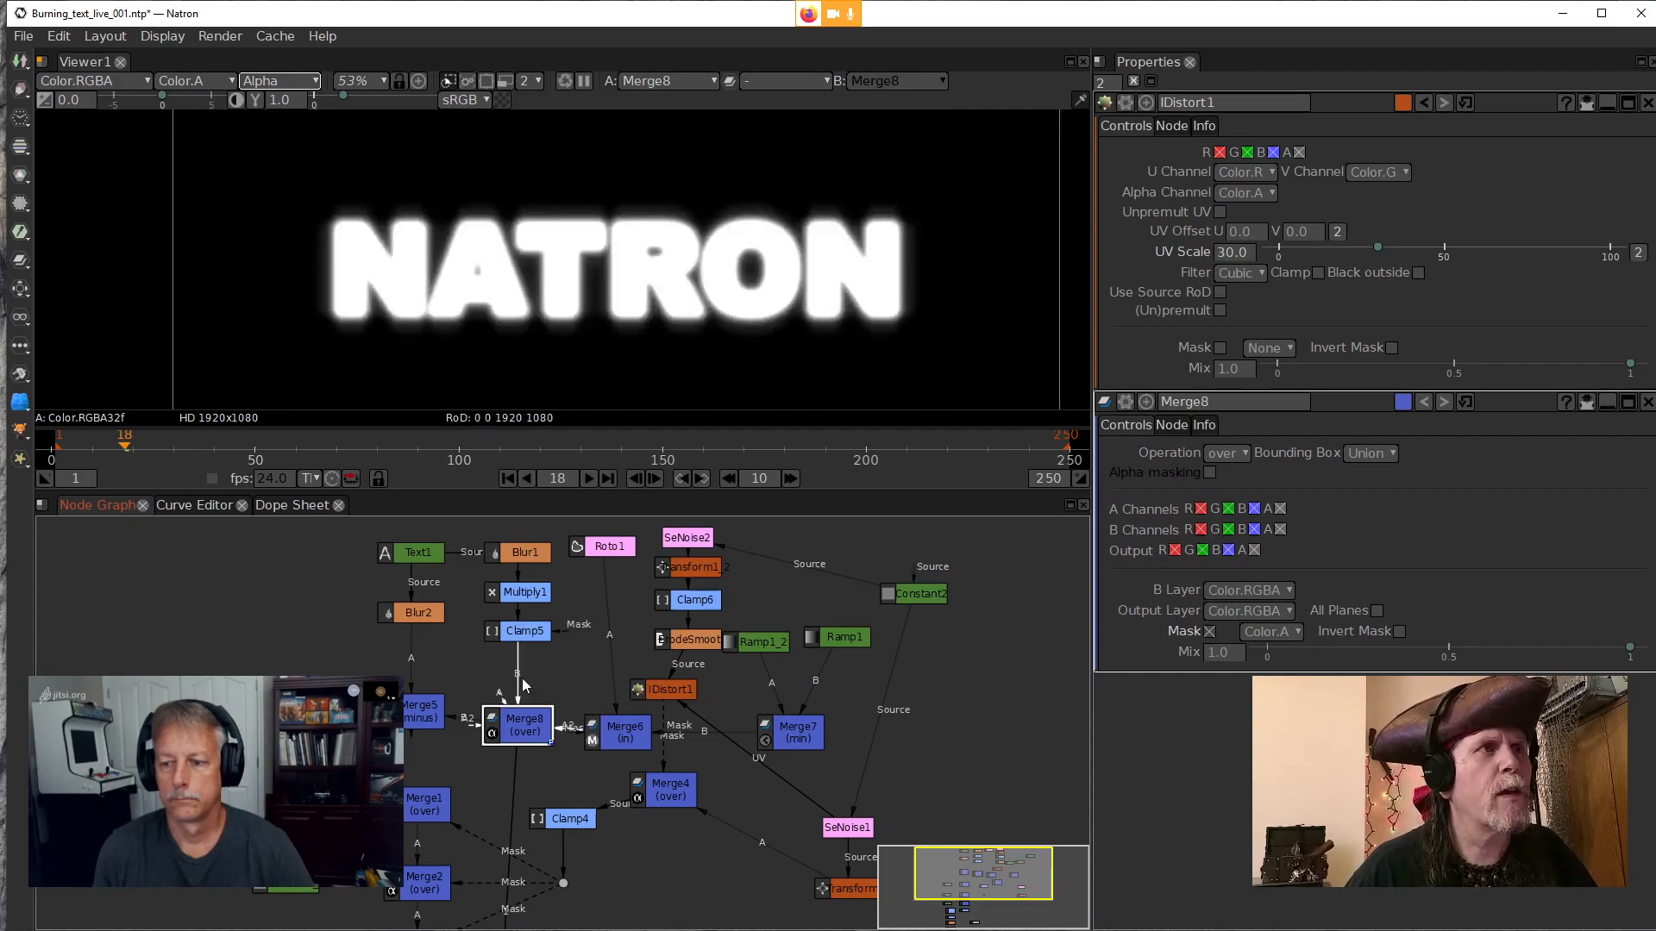
{"action": "left_click_drag", "start_coordinate": [515, 722], "coordinate": [649, 688]}
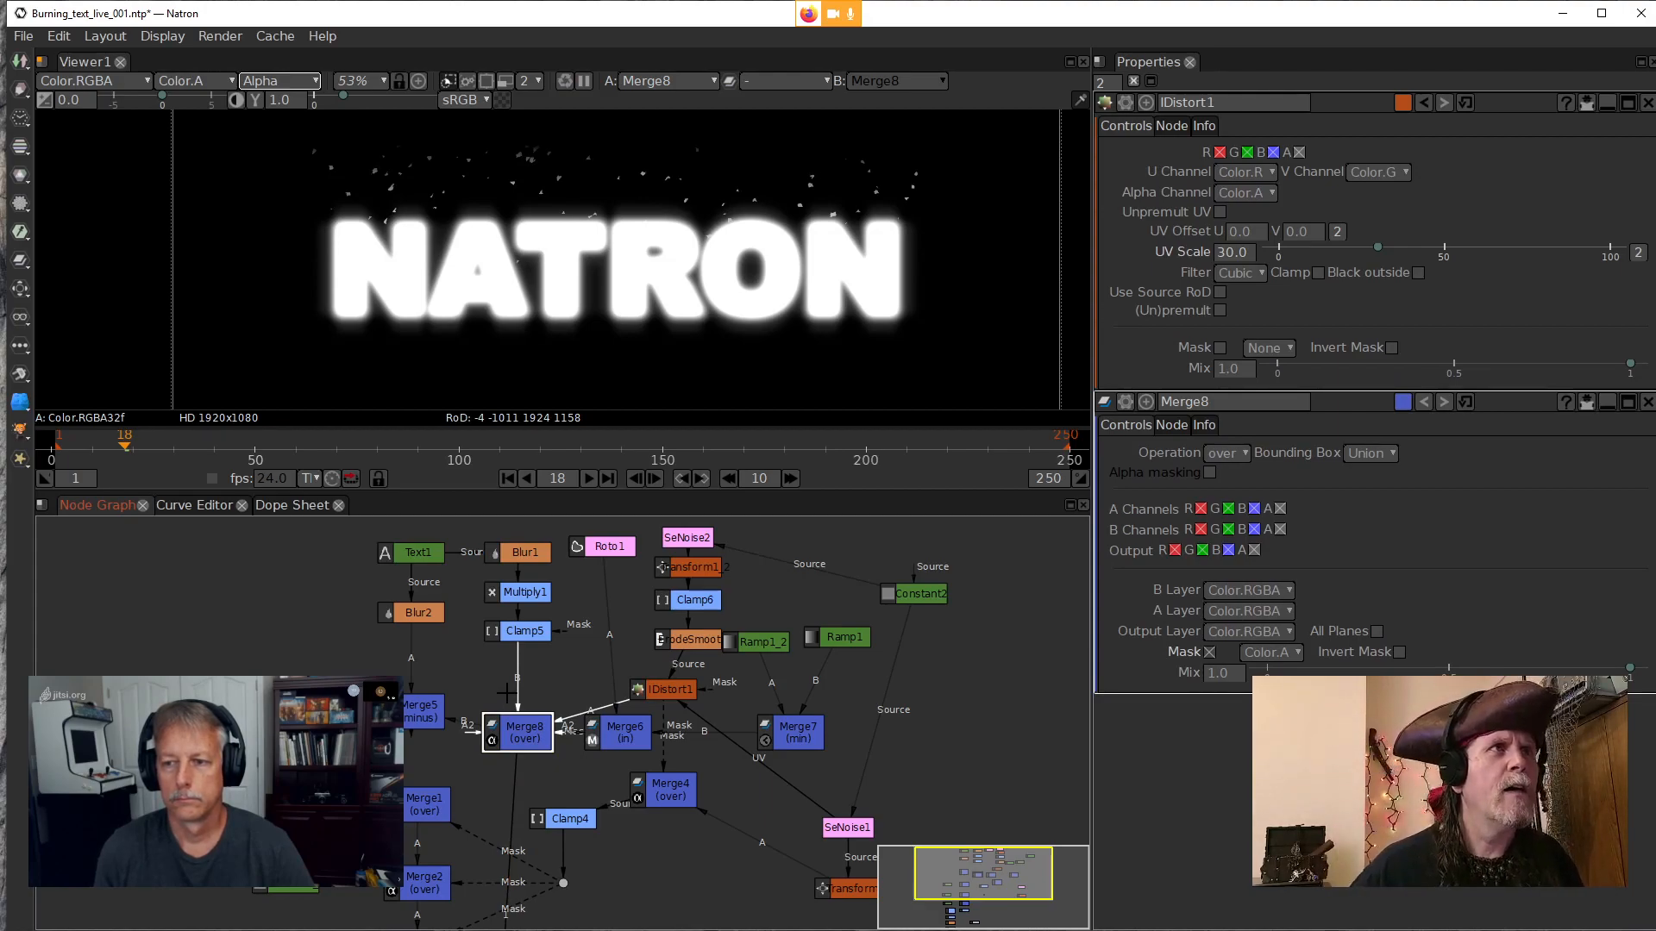
{"action": "left_click_drag", "start_coordinate": [529, 732], "coordinate": [529, 711]}
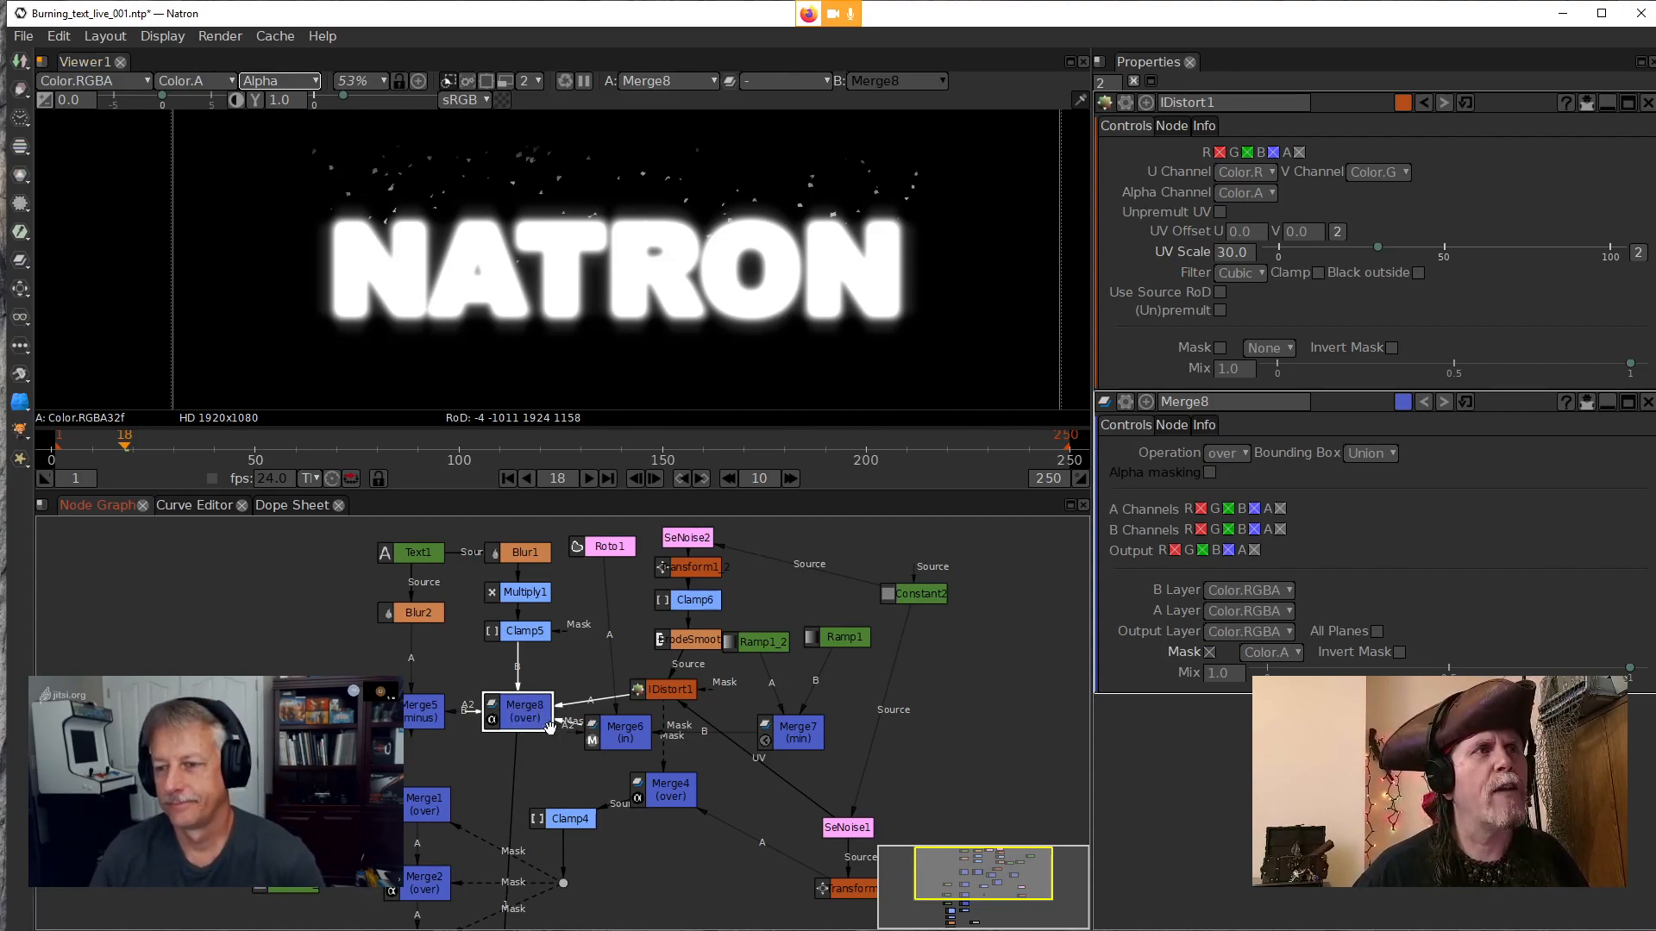
Show the Clamp5 output in the viewer for comparison with Merge8
{"action": "left_click", "coordinate": [520, 623]}
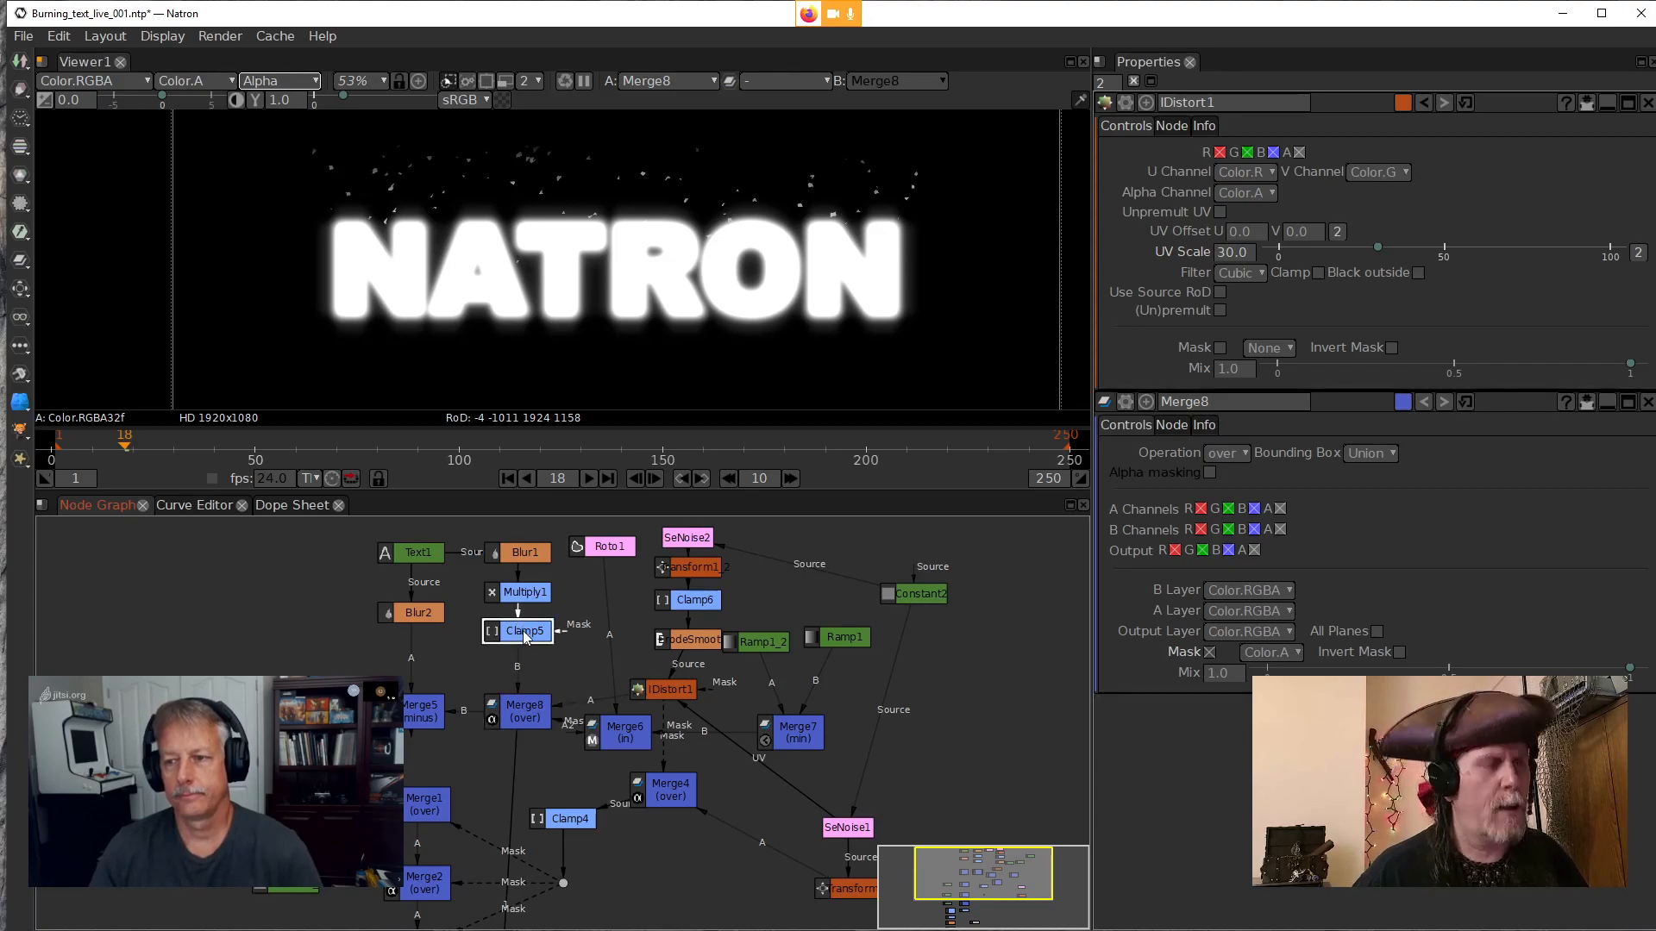
{"action": "key", "text": "1"}
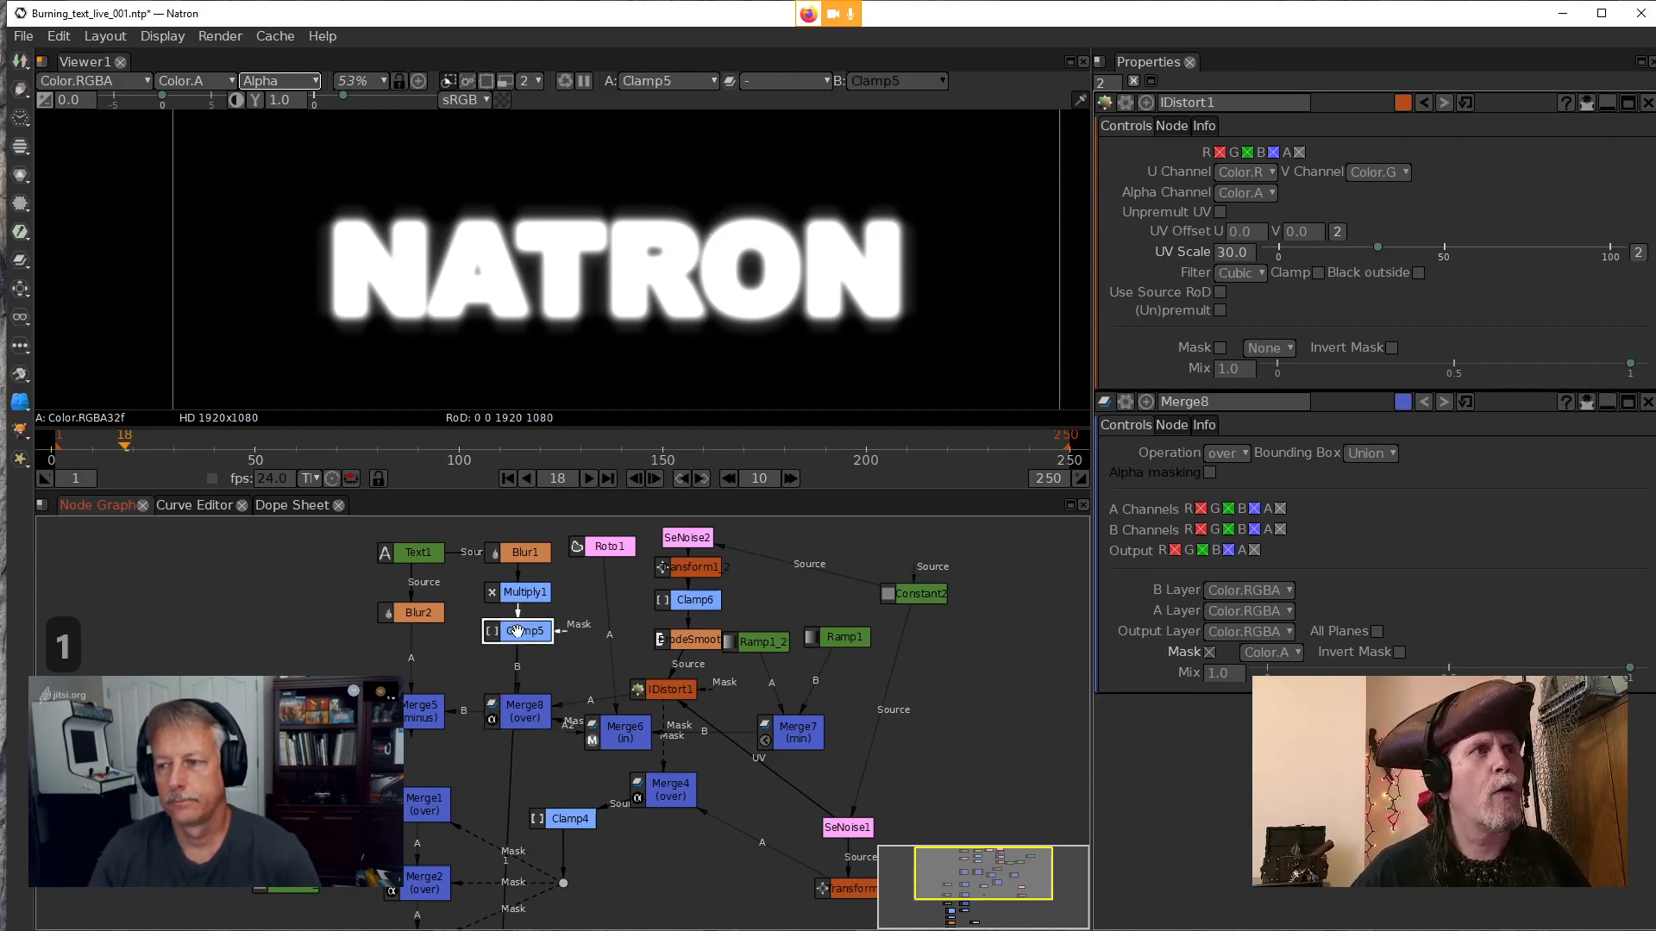
View the outputs of IDistort1, Merge6 and Merge8 in turn, twice, to compare the sparks, the mask and the merged result
{"action": "left_click", "coordinate": [667, 691]}
{"action": "key", "text": "1"}
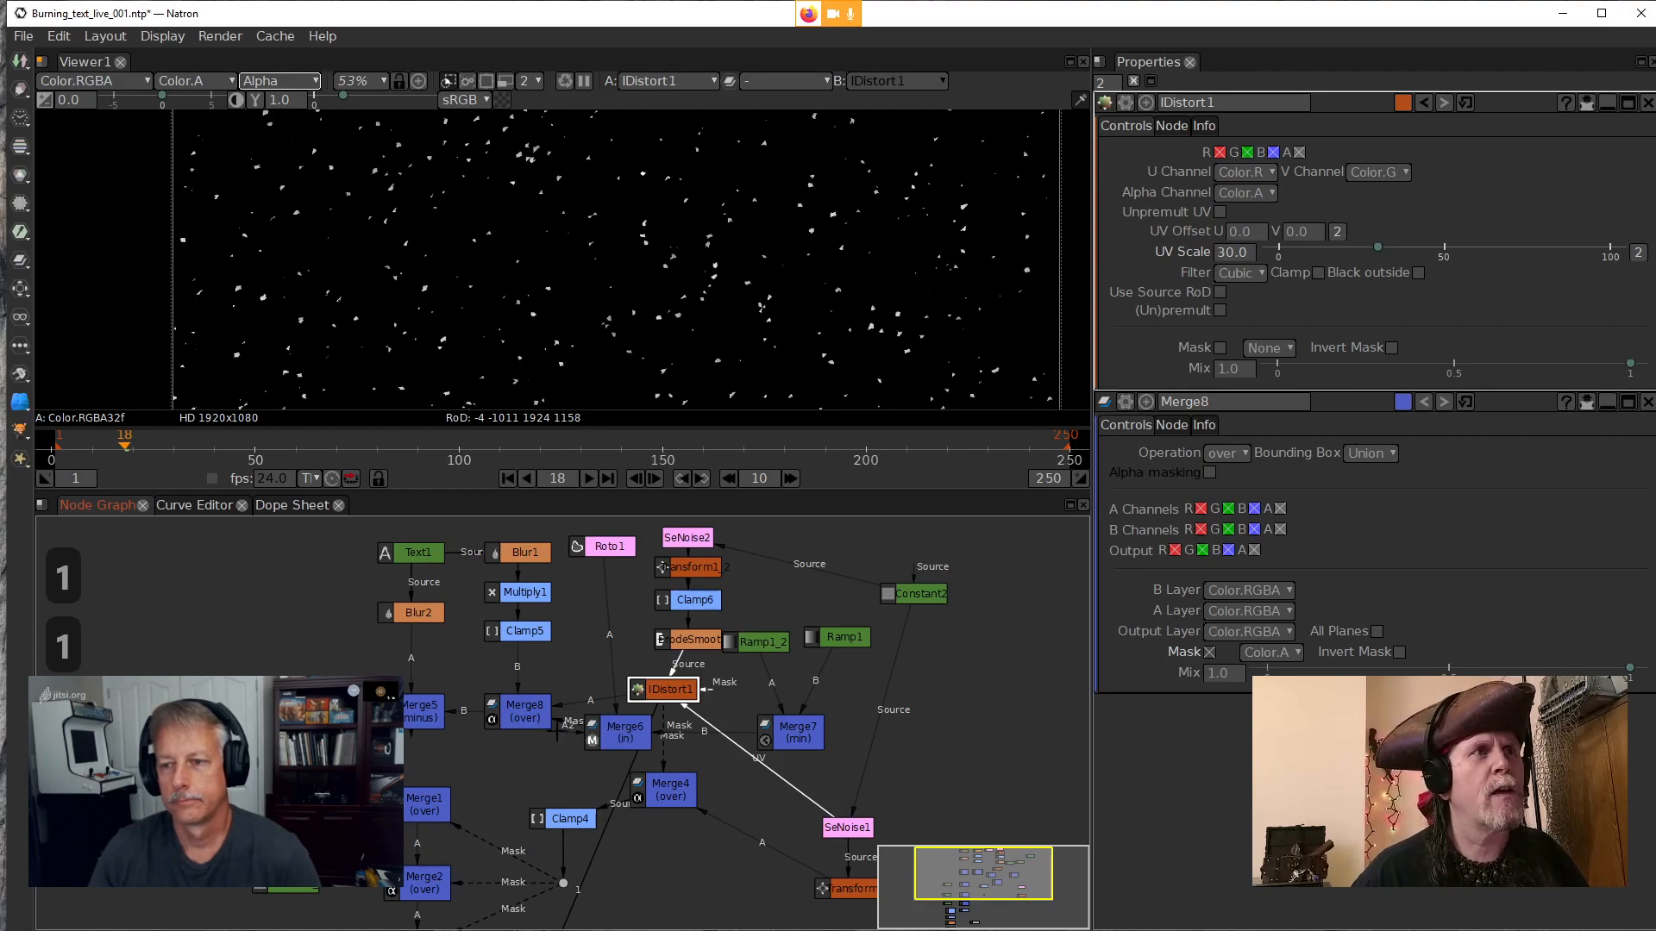
{"action": "left_click", "coordinate": [628, 734]}
{"action": "key", "text": "1"}
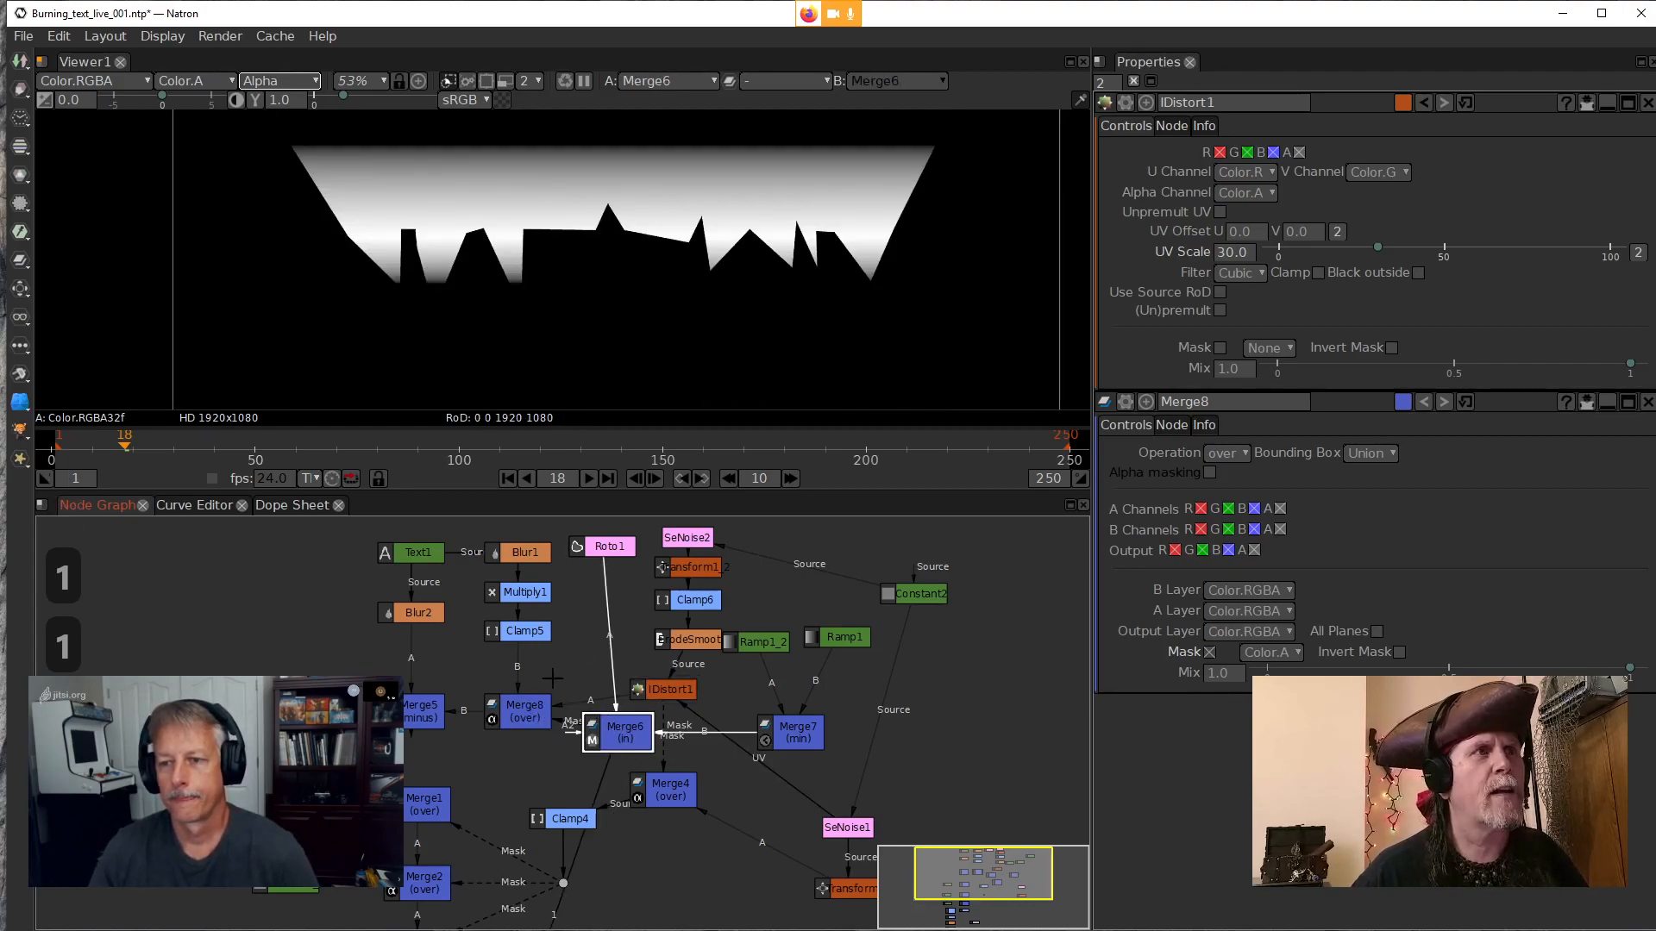
{"action": "left_click", "coordinate": [524, 709]}
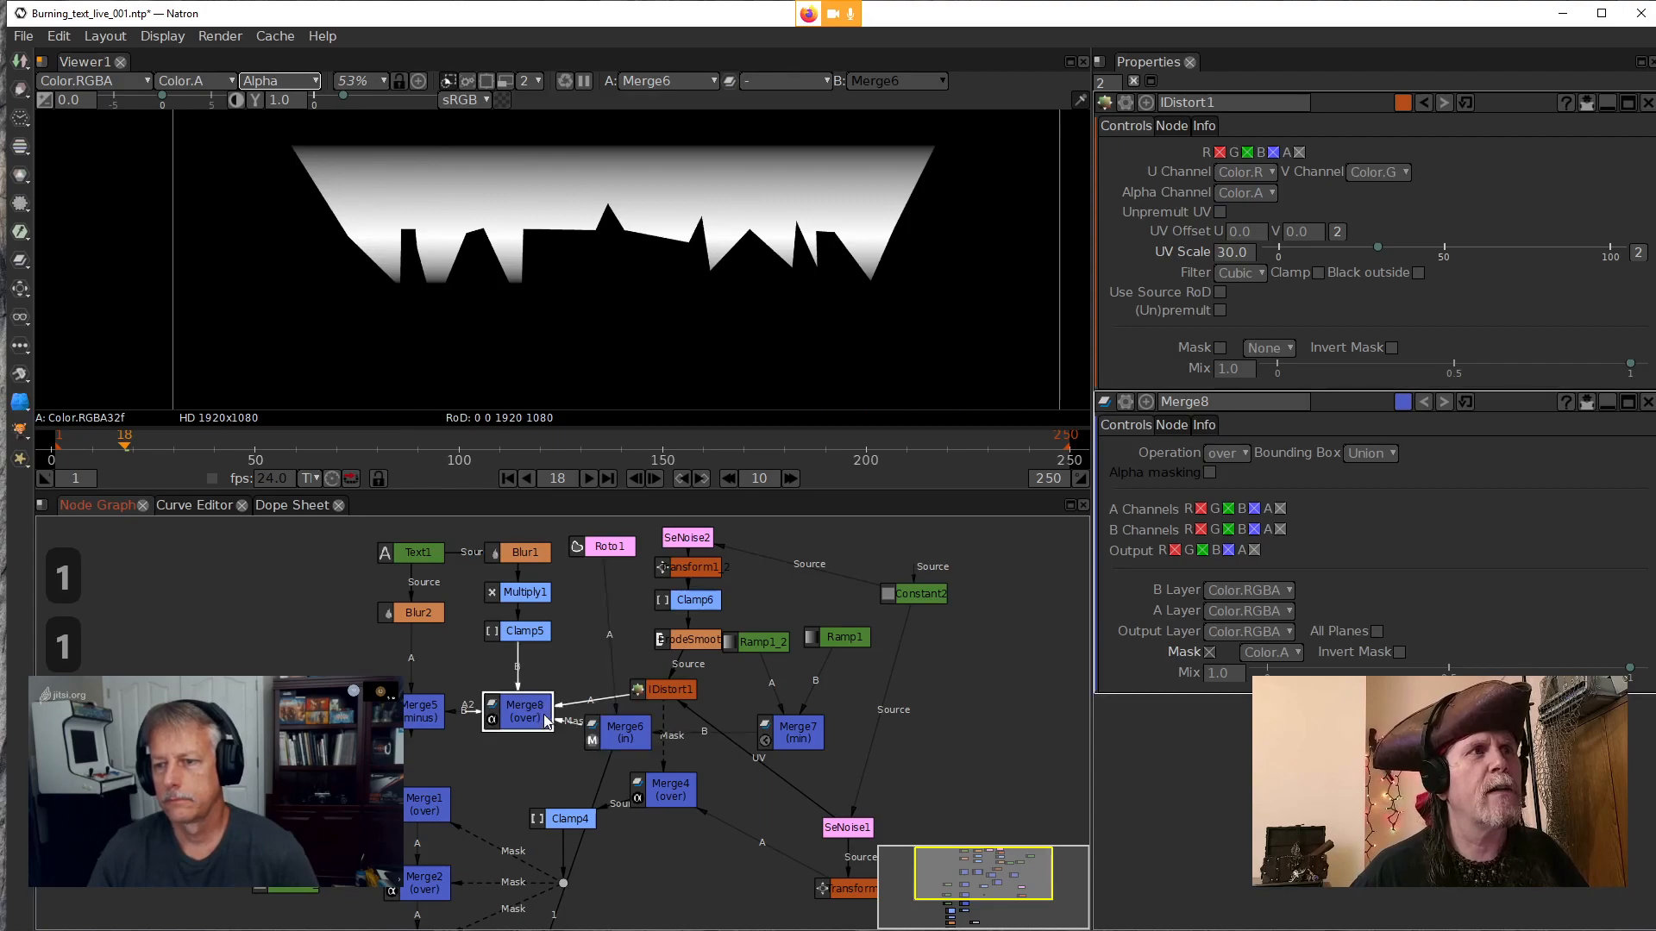
{"action": "key", "text": "1"}
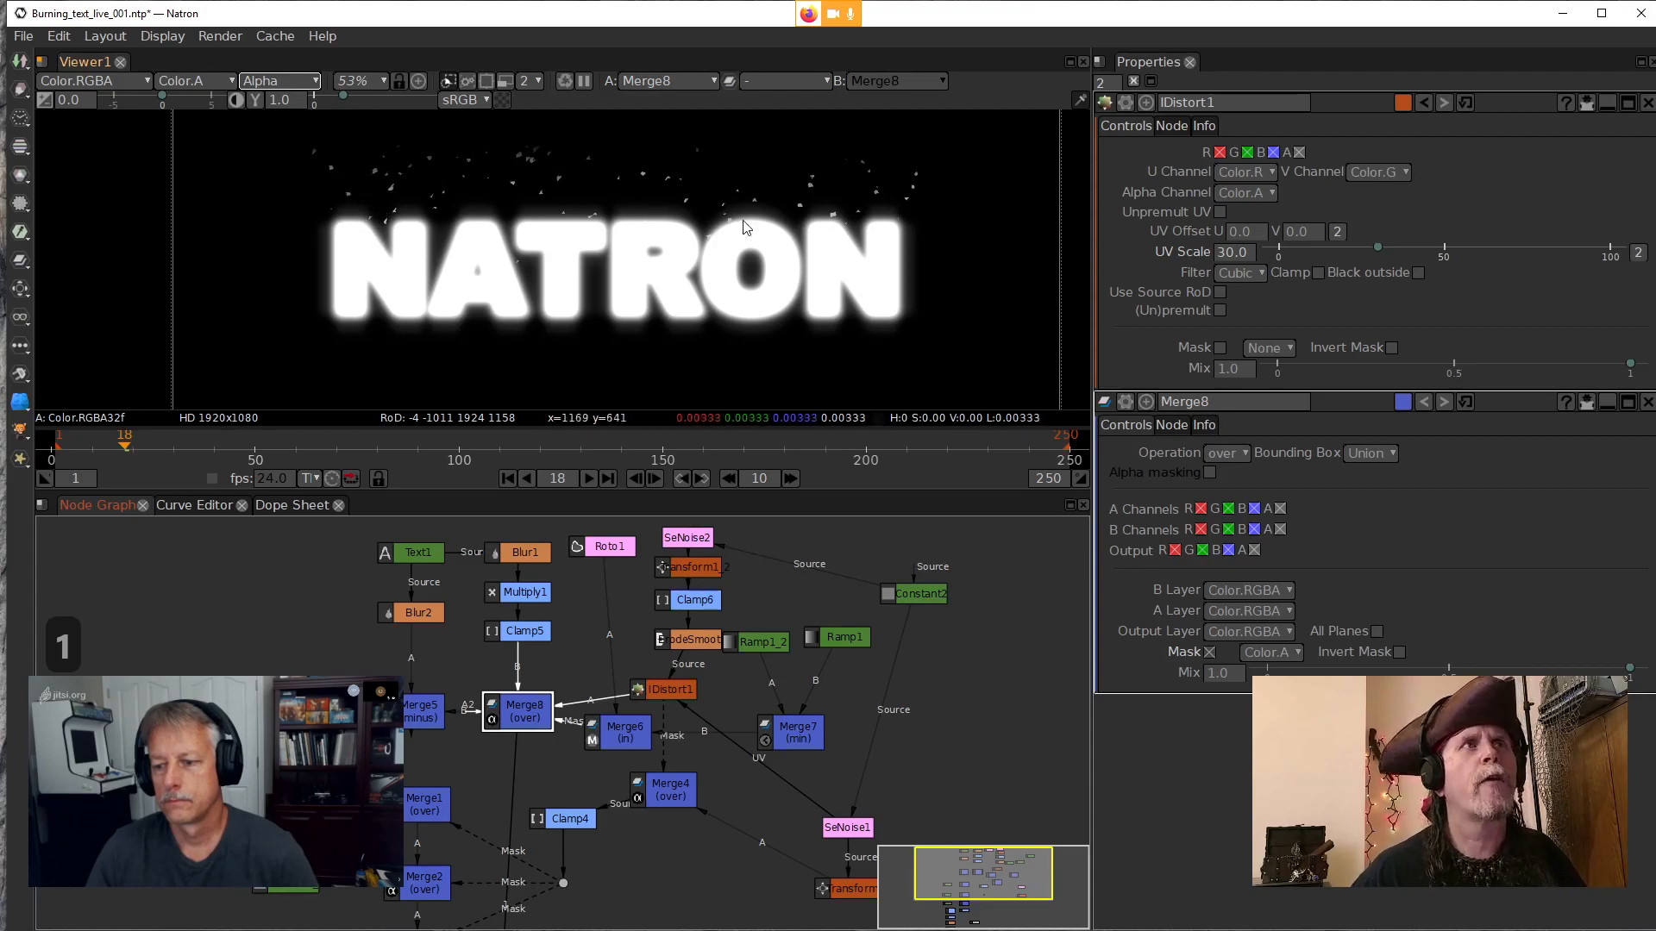
{"action": "left_click", "coordinate": [652, 695]}
{"action": "key", "text": "1"}
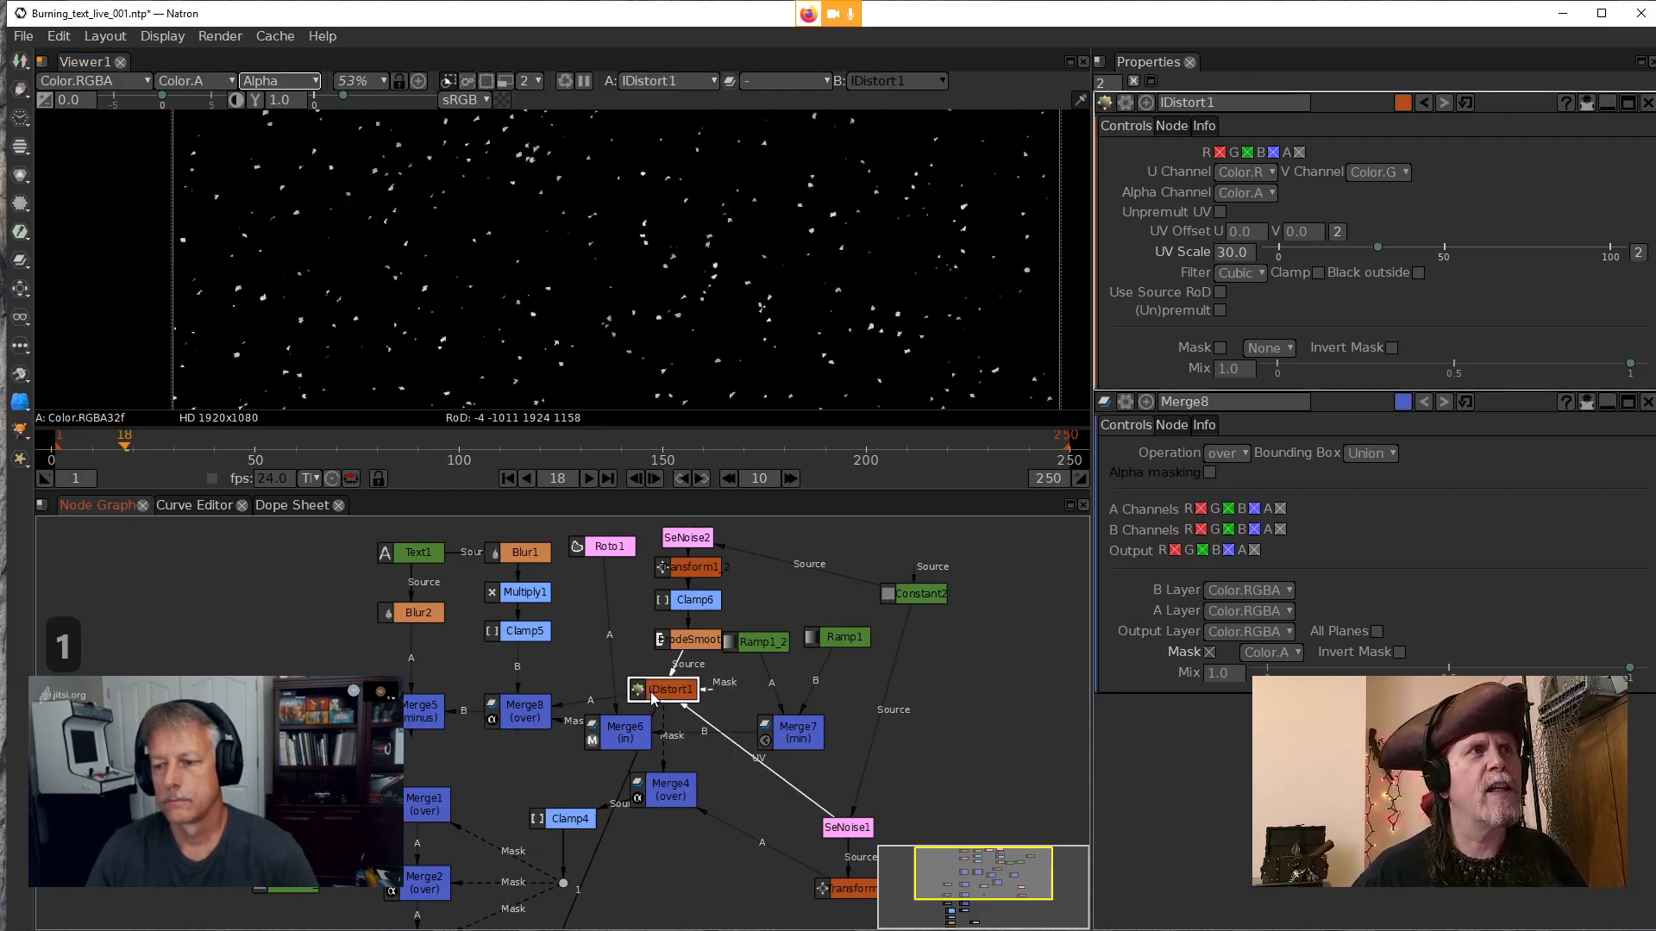
{"action": "left_click", "coordinate": [639, 727]}
{"action": "key", "text": "1"}
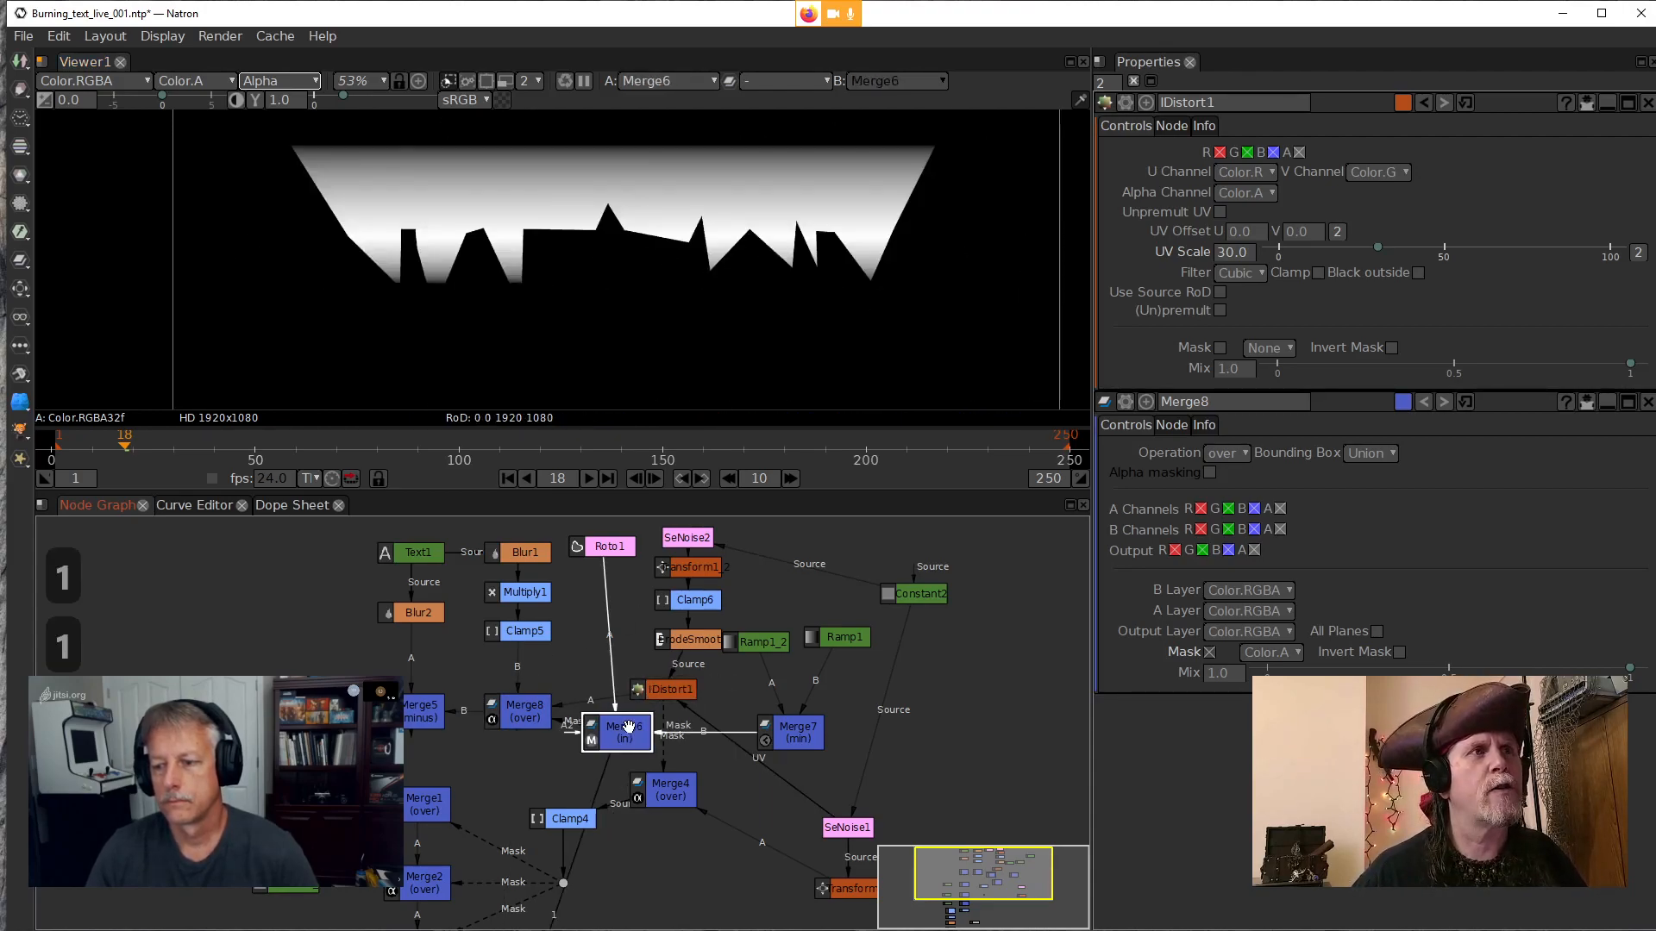
{"action": "left_click", "coordinate": [518, 712]}
{"action": "key", "text": "1"}
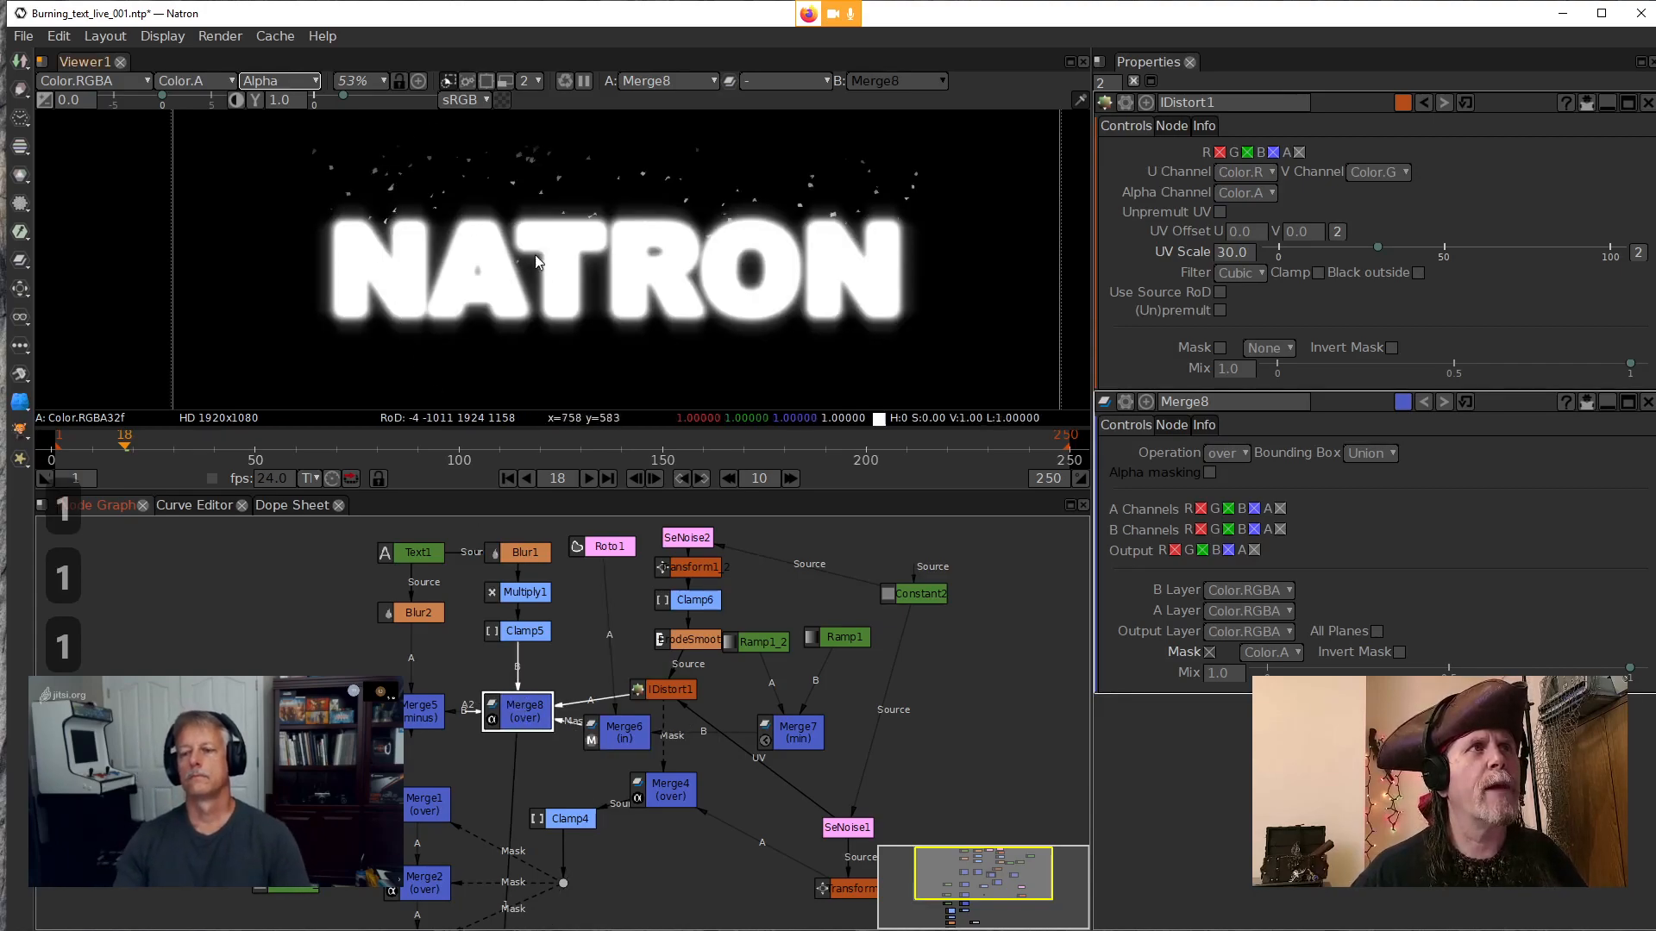
Play the Merge8 result from the first frame, then stop playback
{"action": "left_click", "coordinate": [505, 485]}
{"action": "left_click", "coordinate": [589, 481]}
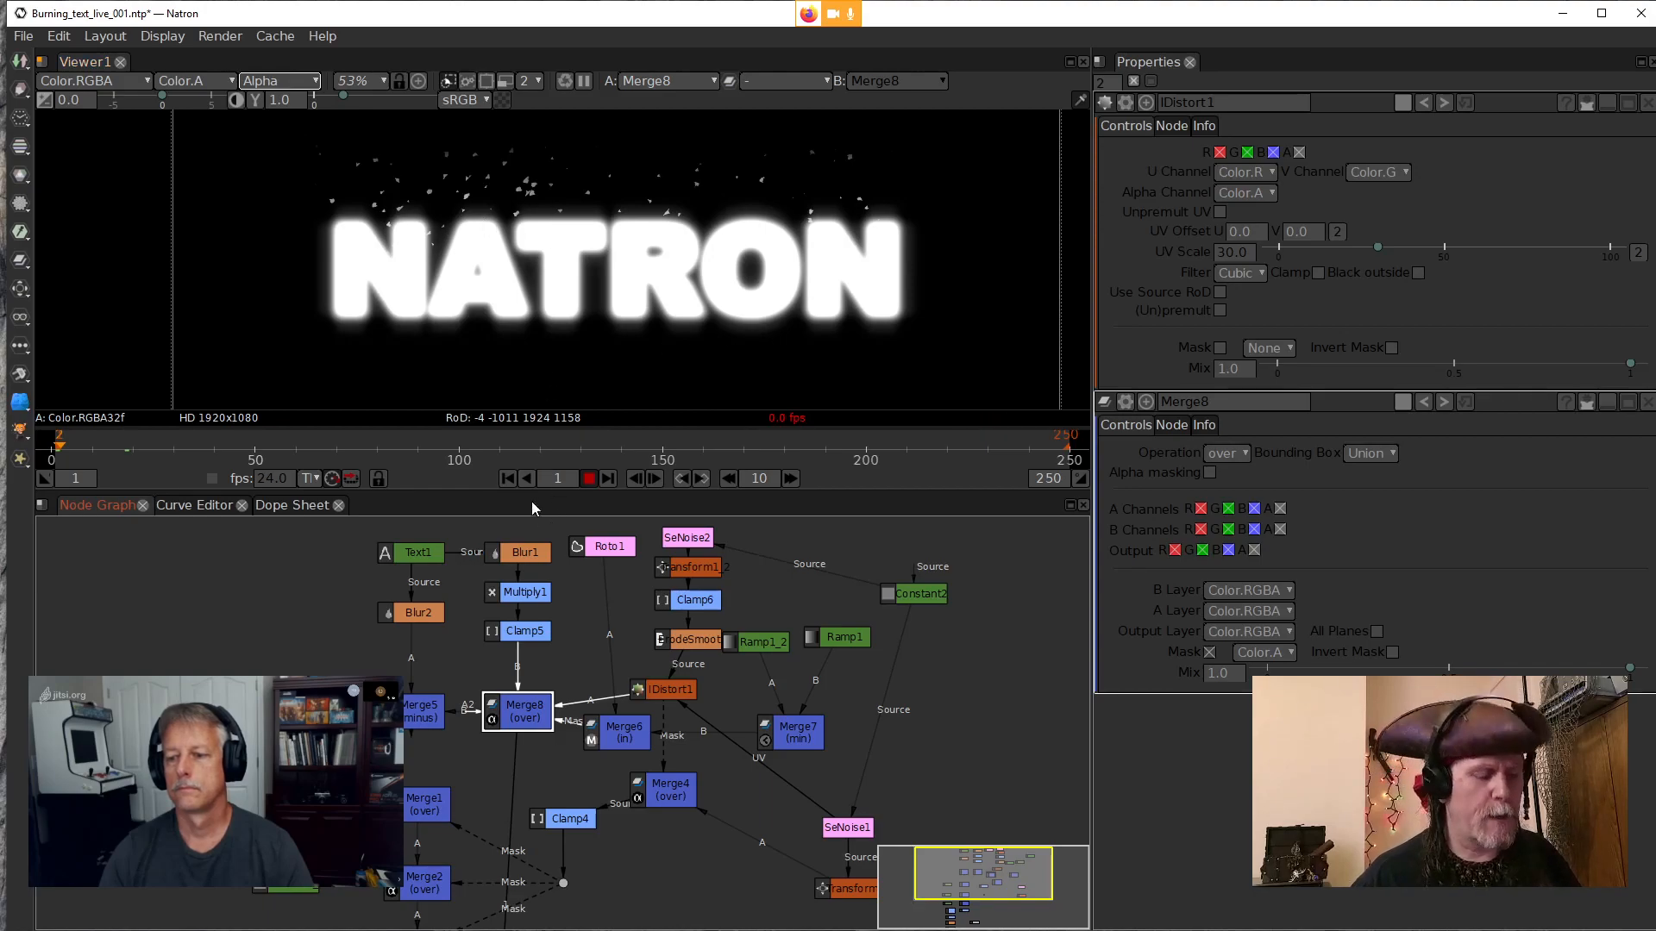
{"action": "left_click", "coordinate": [590, 478]}
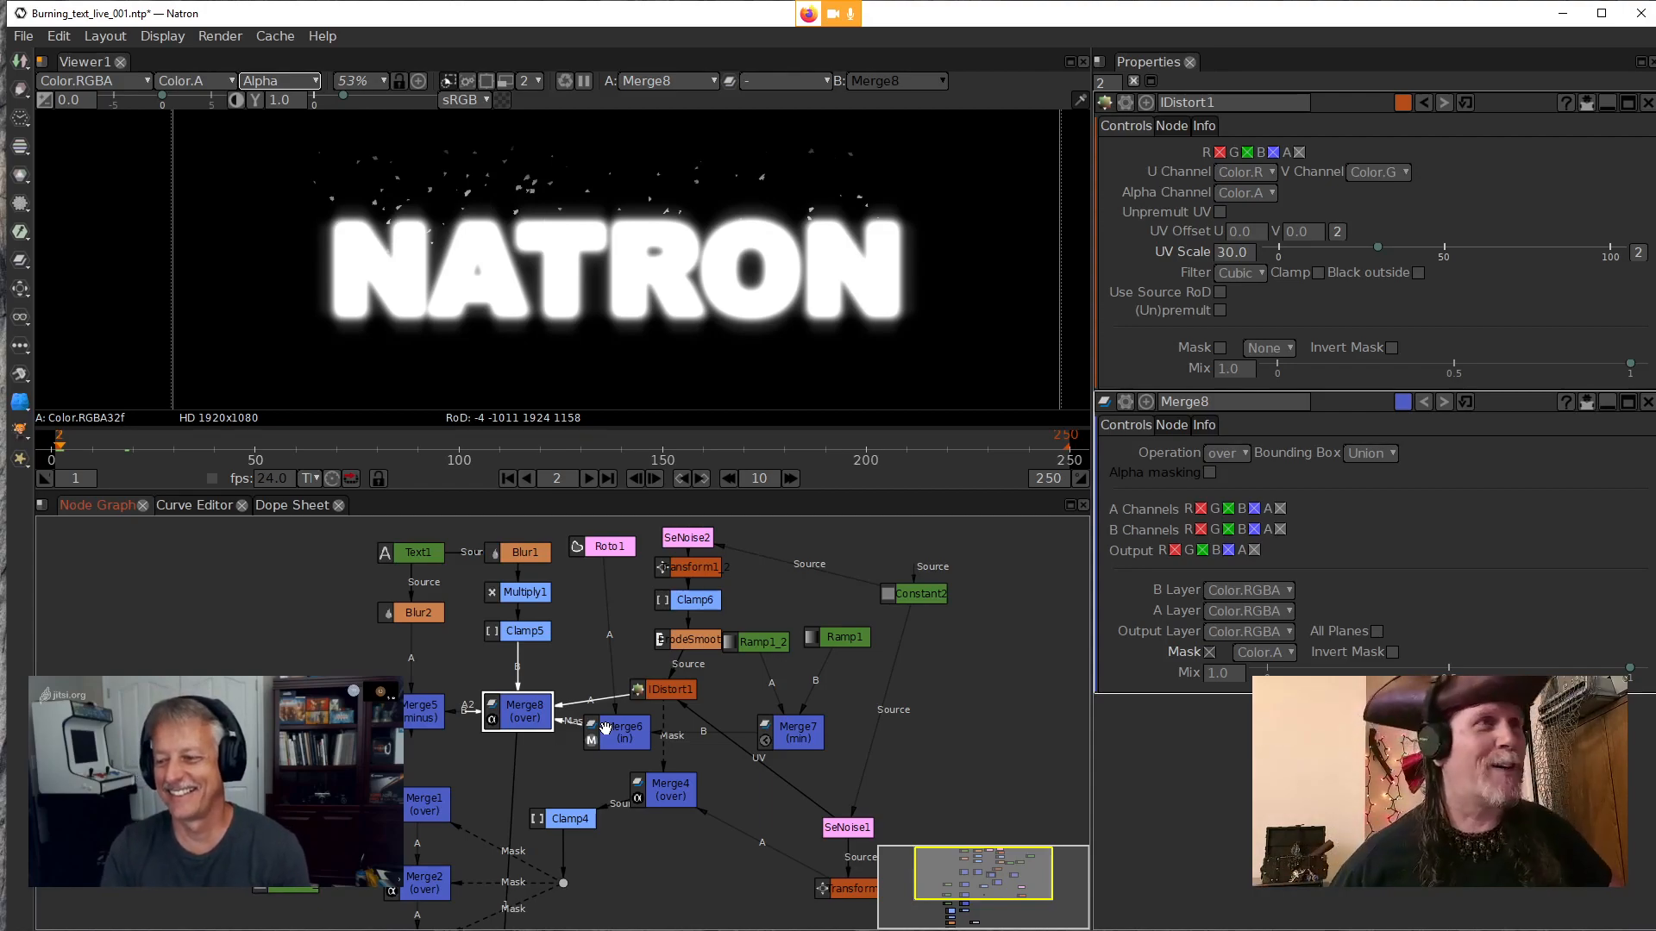
Tidy the node graph by raising Merge6 and Merge8 slightly and moving Clamp4 beneath Merge4
{"action": "left_click_drag", "start_coordinate": [626, 737], "coordinate": [640, 703]}
{"action": "left_click_drag", "start_coordinate": [571, 825], "coordinate": [636, 864]}
{"action": "left_click", "coordinate": [435, 729]}
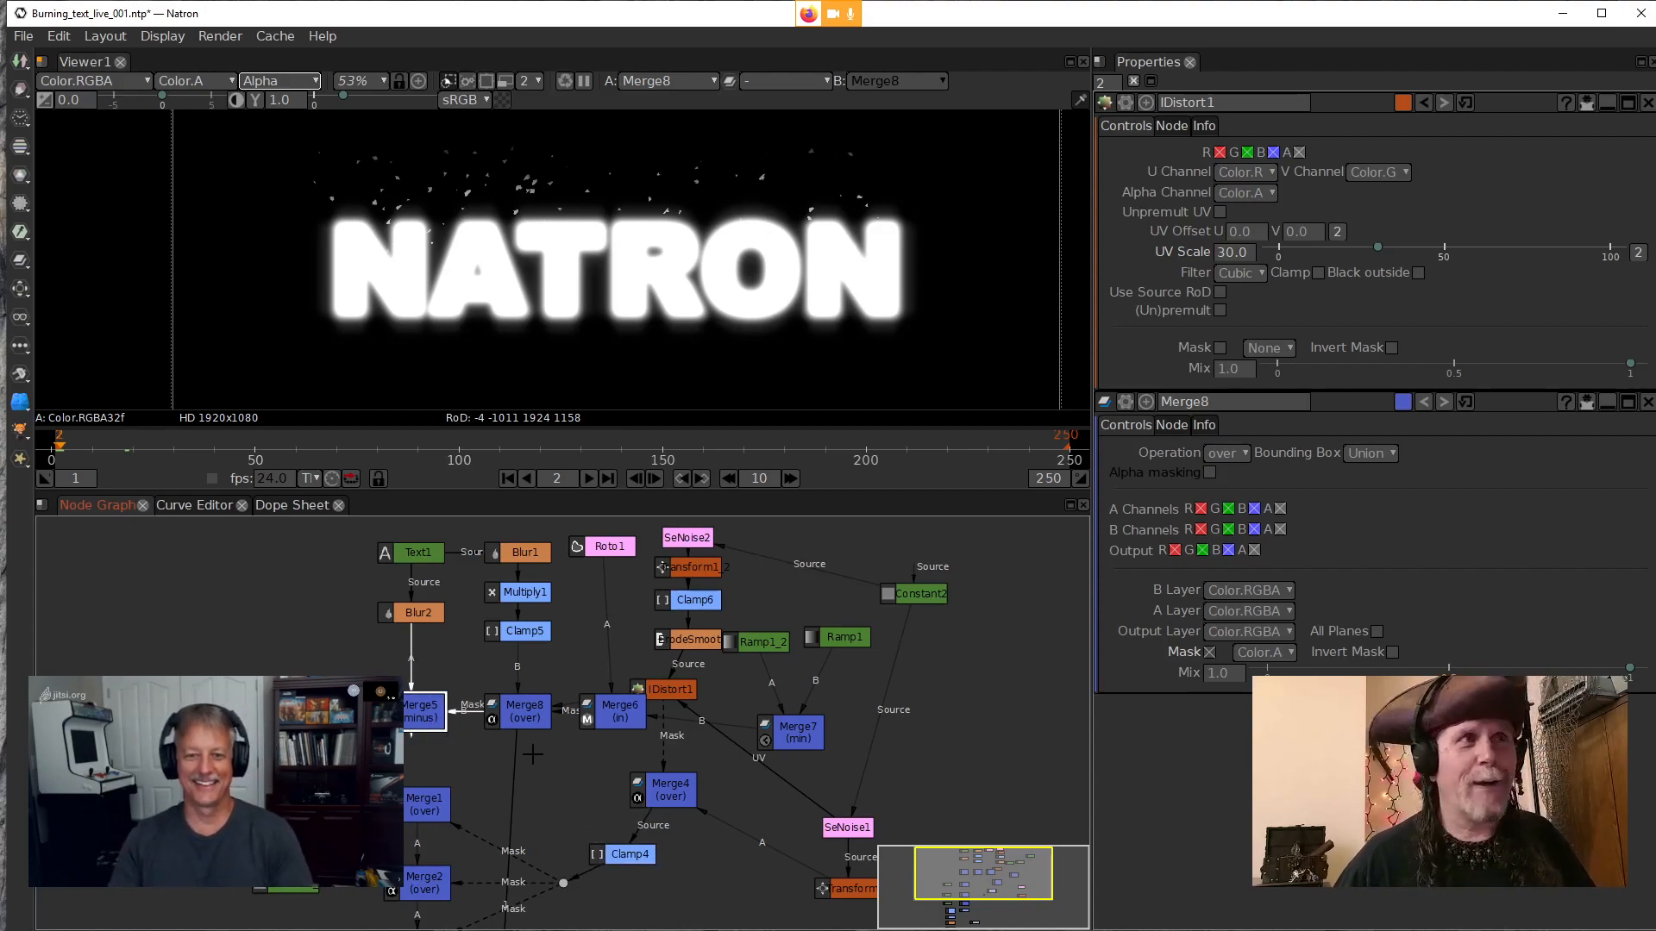
{"action": "mouse_move", "coordinate": [509, 709]}
{"action": "left_mouse_down"}
{"action": "mouse_move", "coordinate": [530, 690]}
{"action": "mouse_move", "coordinate": [503, 686]}
{"action": "left_mouse_up"}
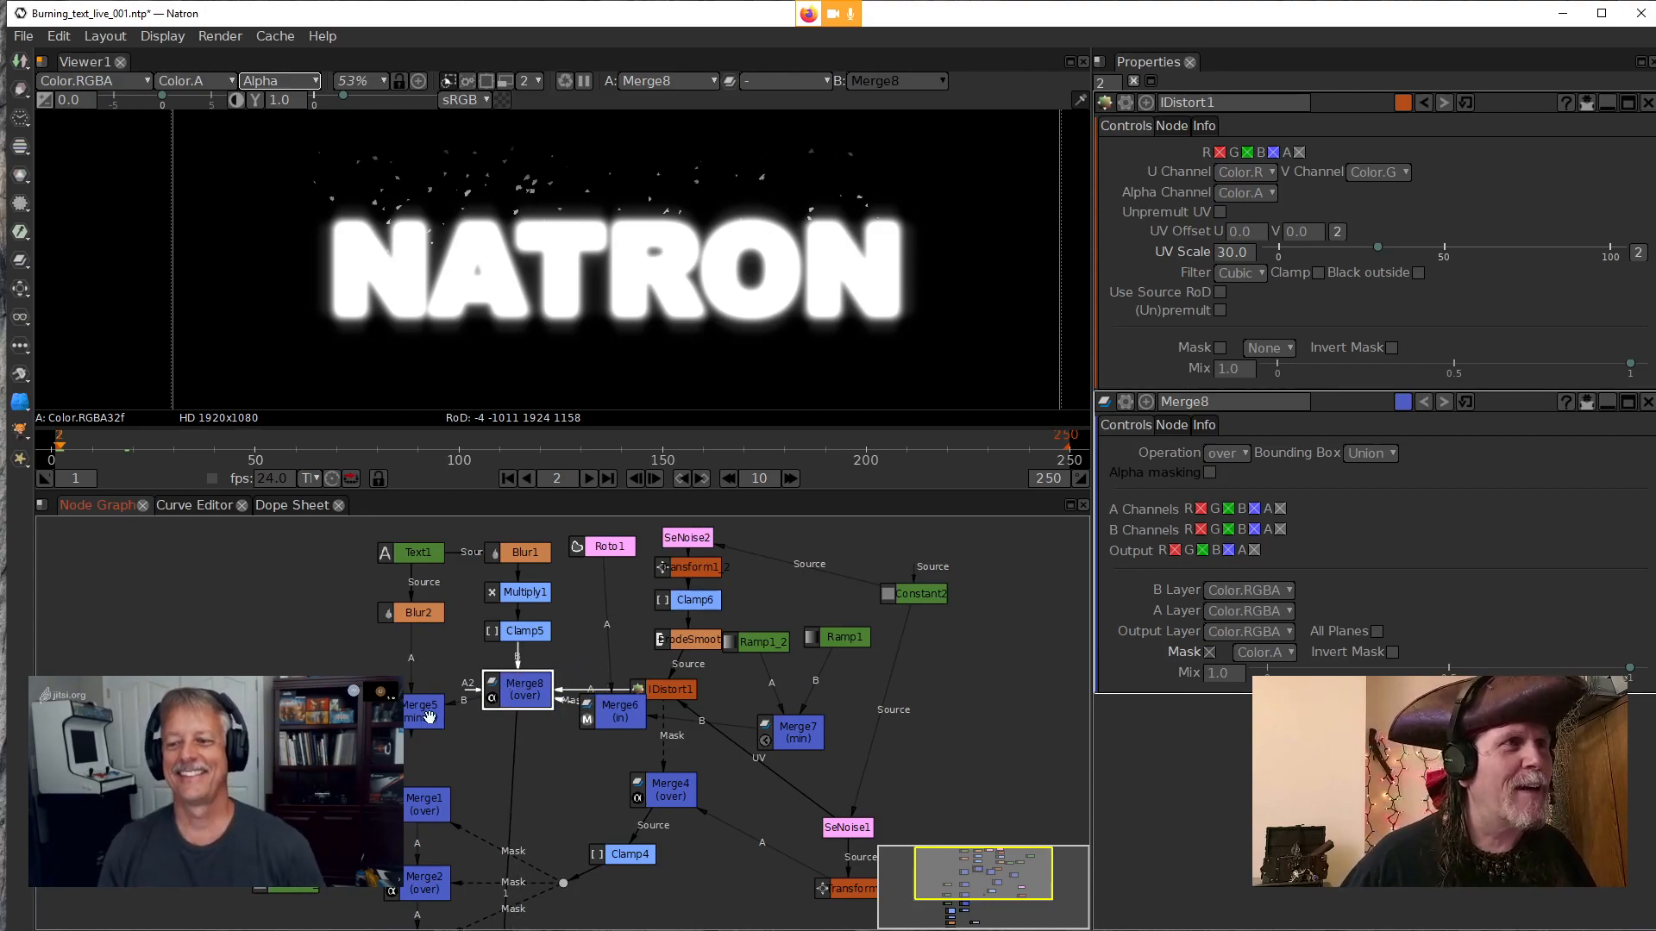
Show Merge5's output in the viewer and move the node directly beneath Merge8
{"action": "left_click", "coordinate": [413, 715]}
{"action": "key", "text": "1"}
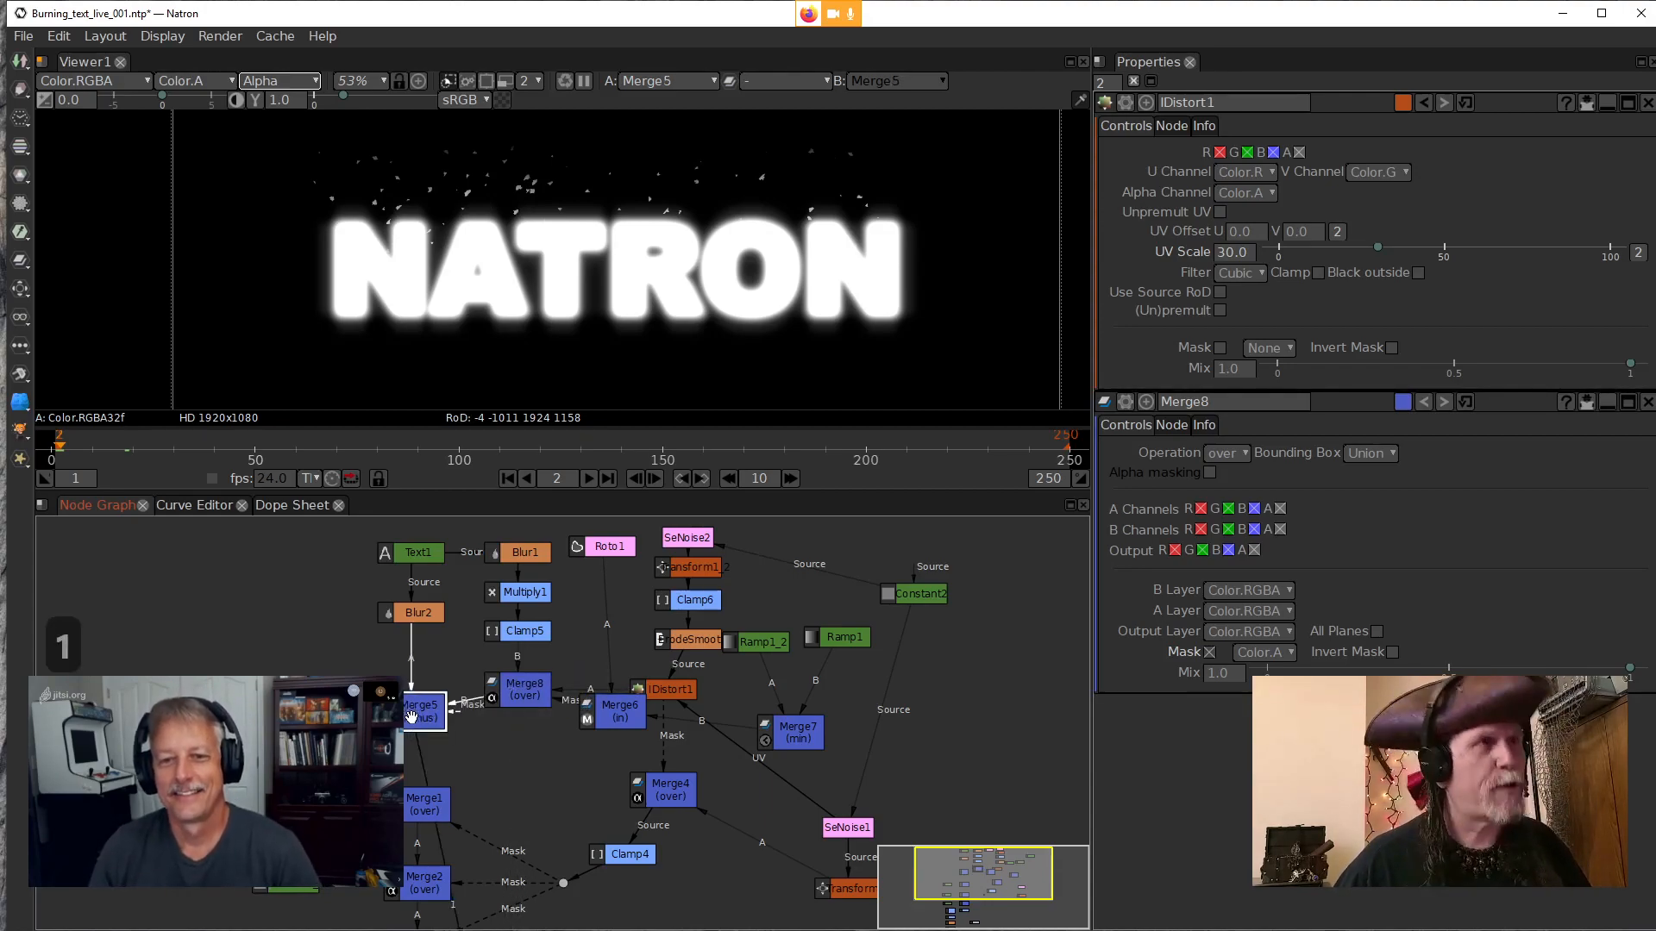
{"action": "left_click_drag", "start_coordinate": [413, 719], "coordinate": [496, 761]}
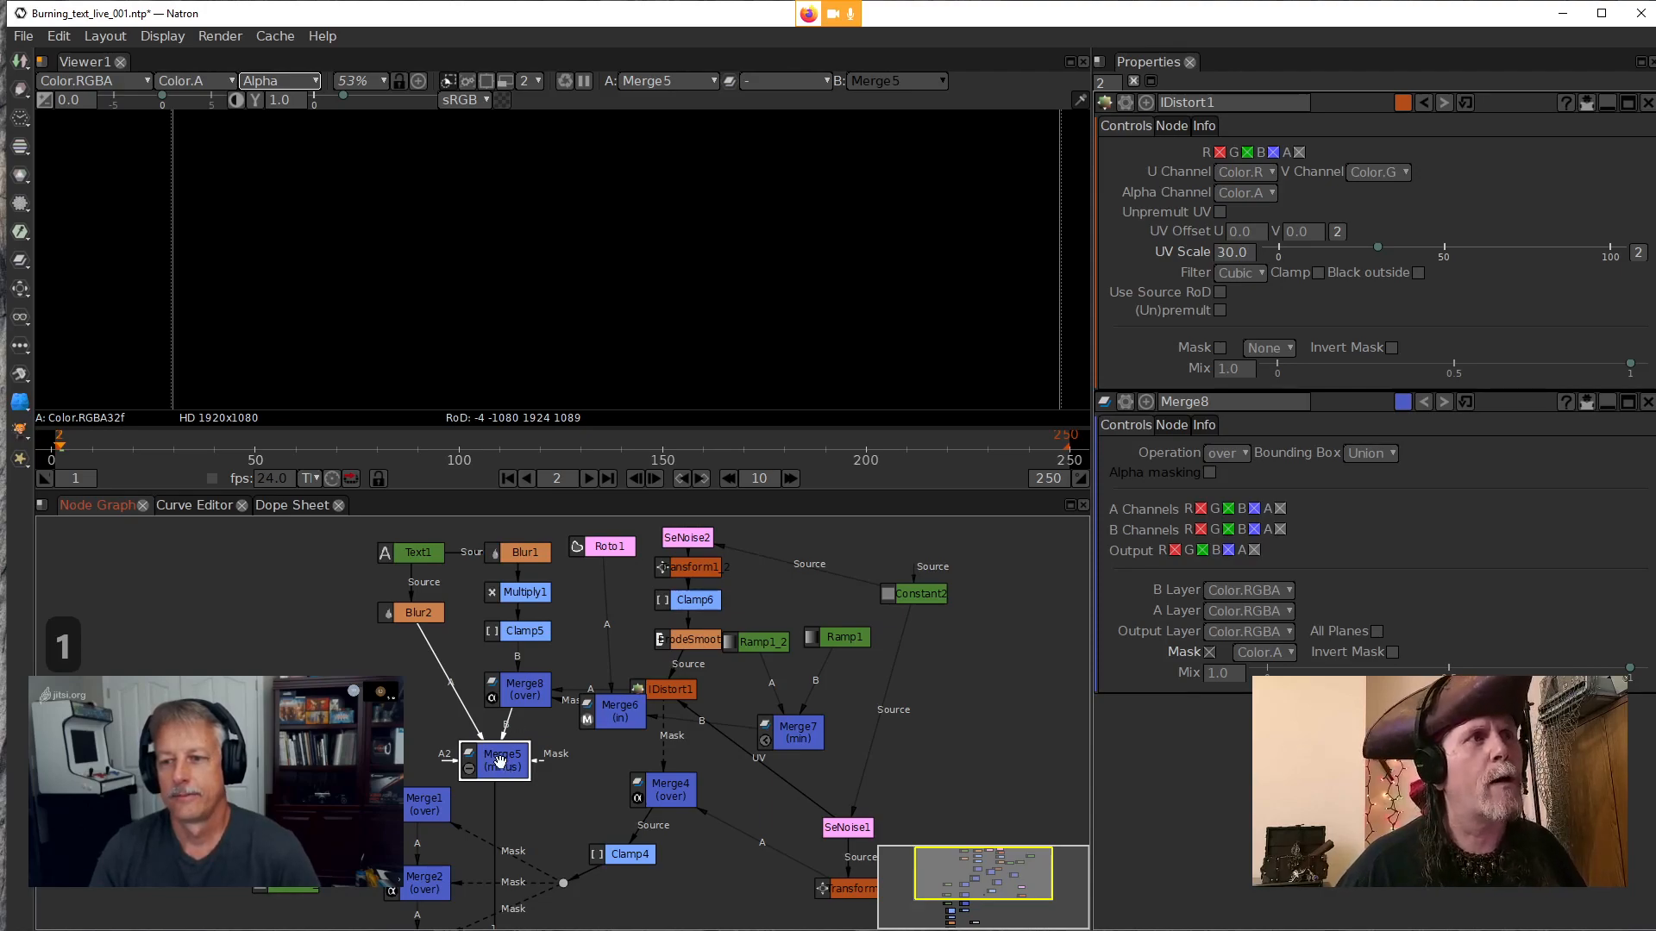
Open the Merge8 and Merge5 settings and compare them with the other open project window
{"action": "left_click", "coordinate": [532, 695]}
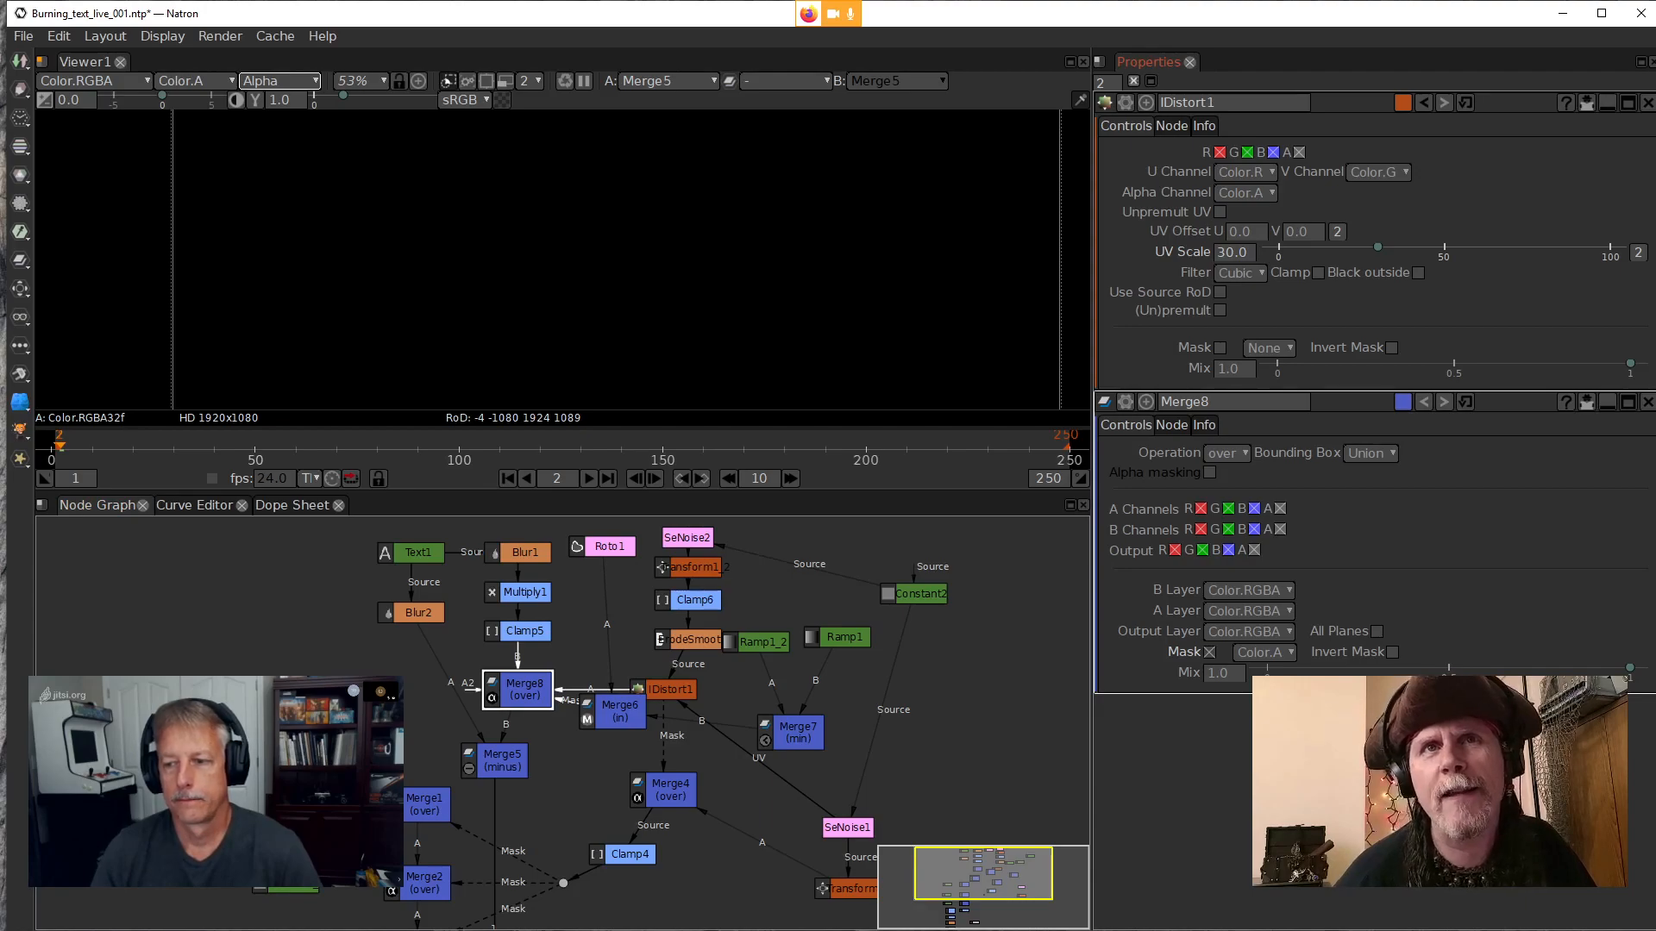
{"action": "key", "text": "alt+Tab"}
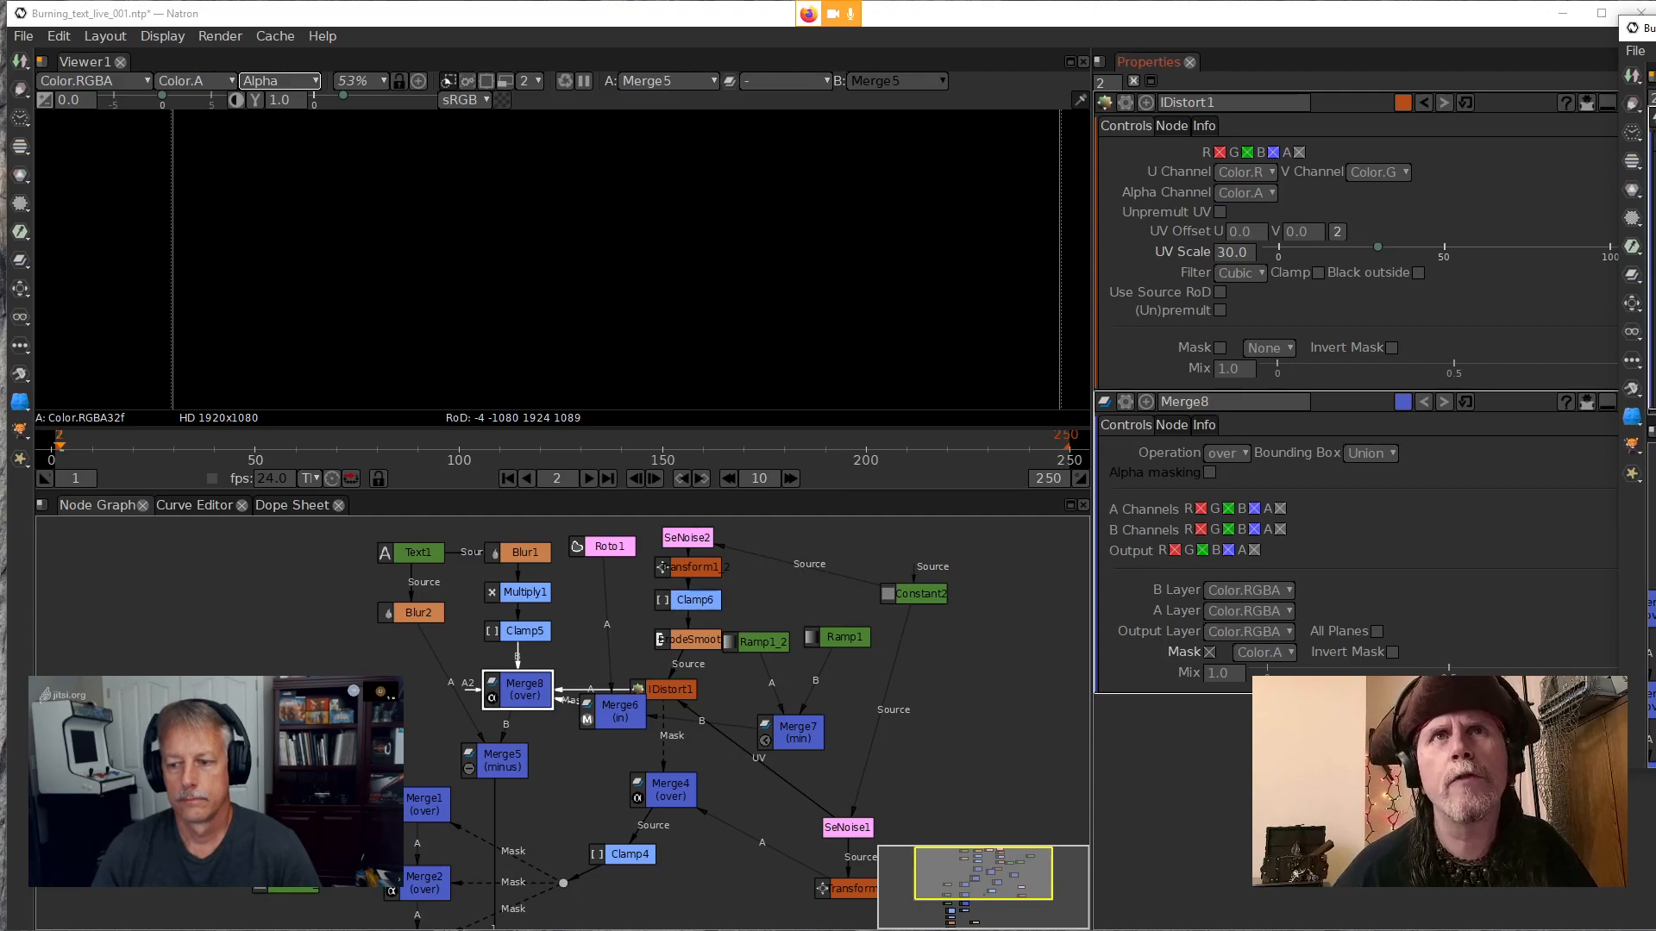
{"action": "double_click", "coordinate": [507, 695]}
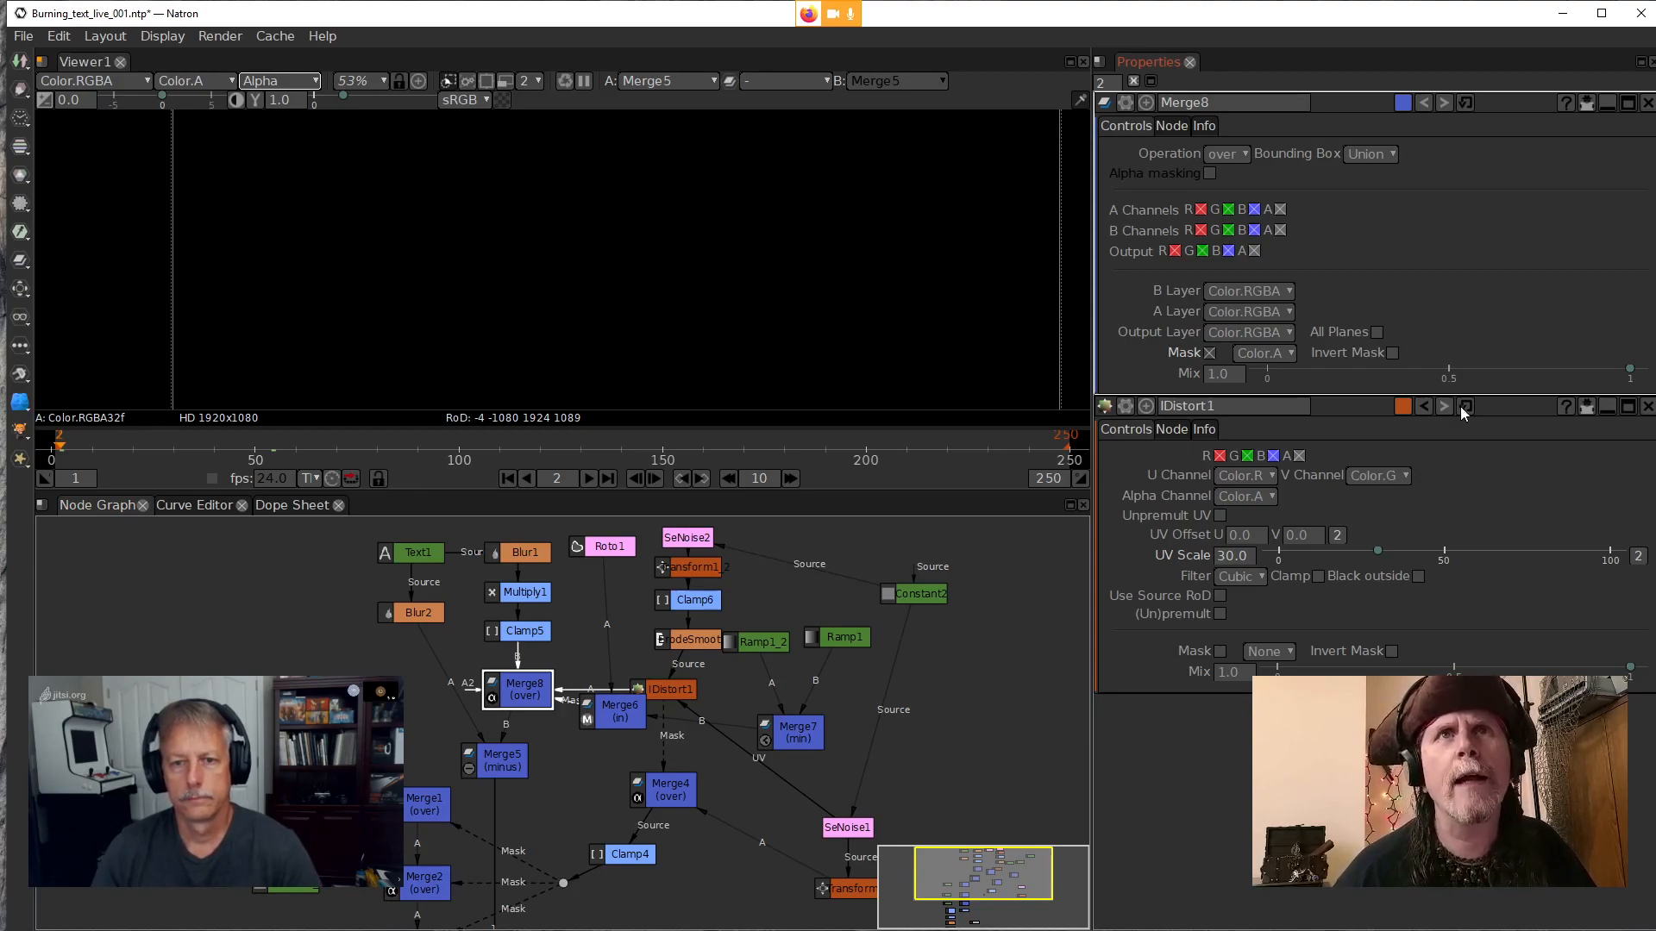
{"action": "double_click", "coordinate": [495, 763]}
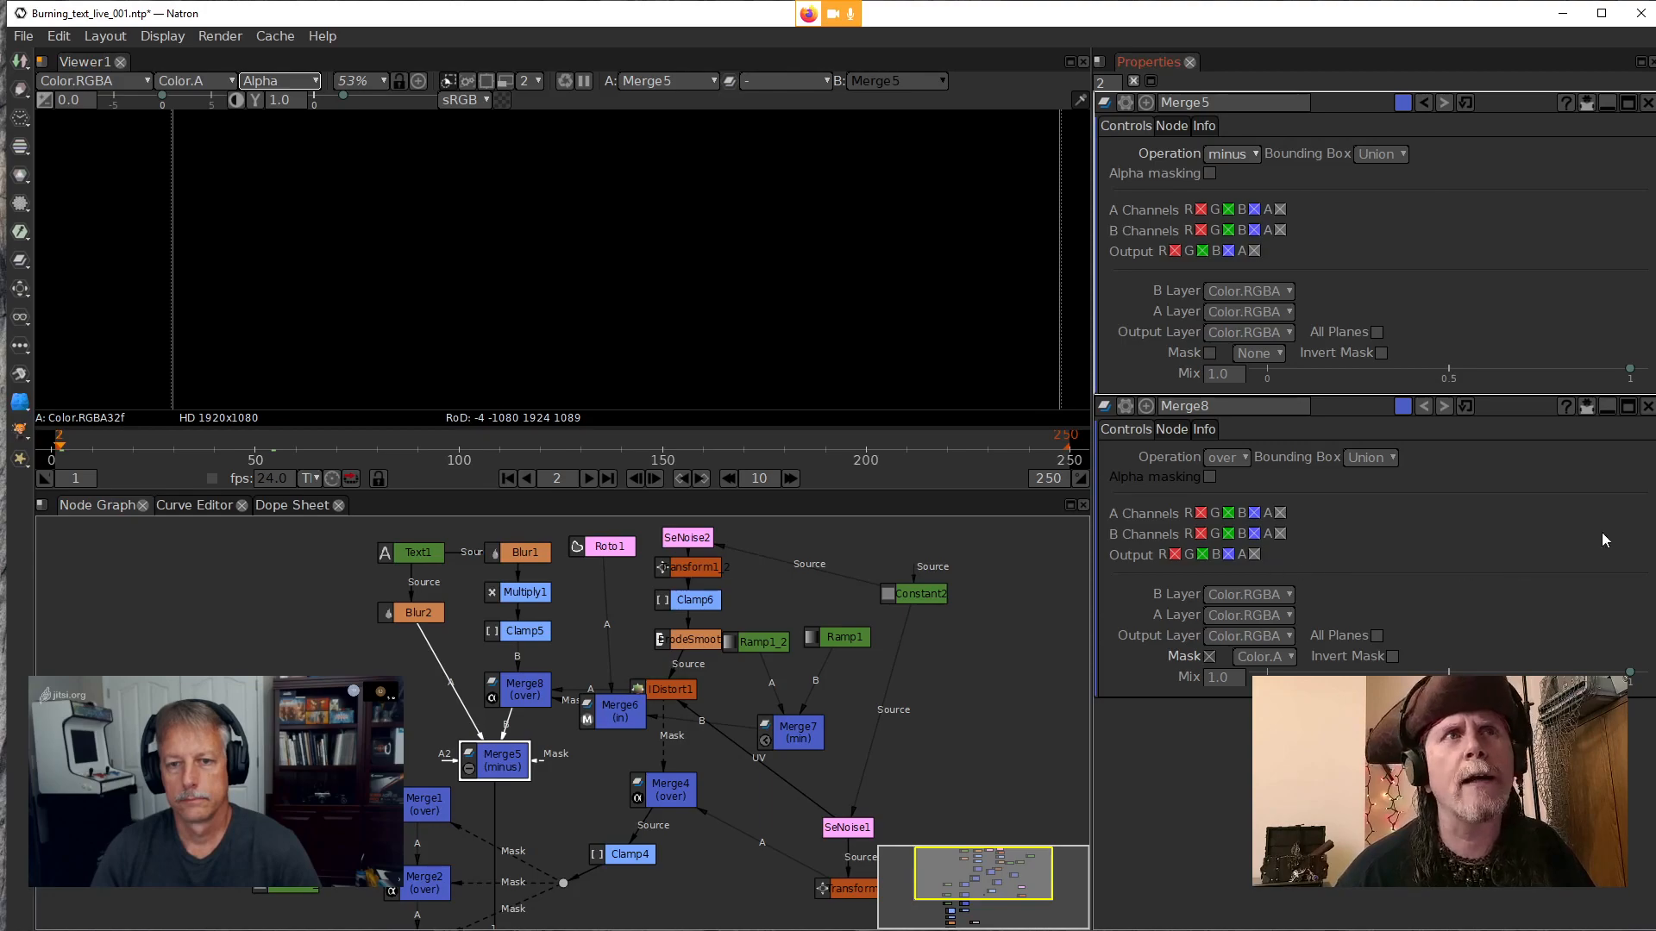
{"action": "key", "text": "alt+Tab"}
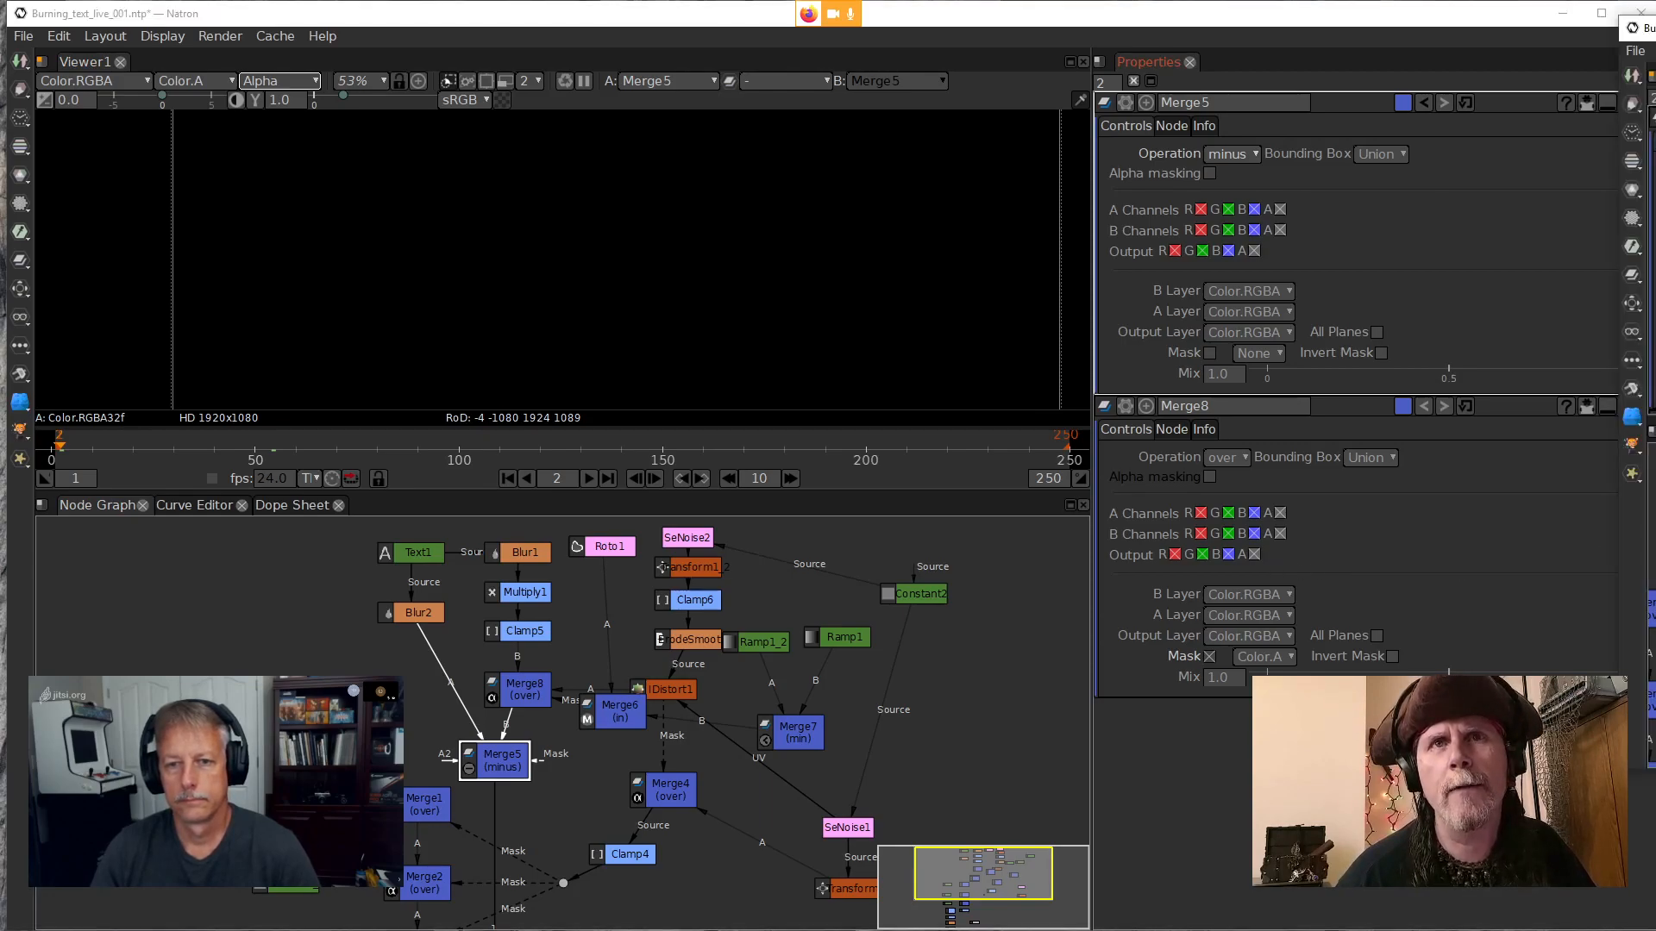
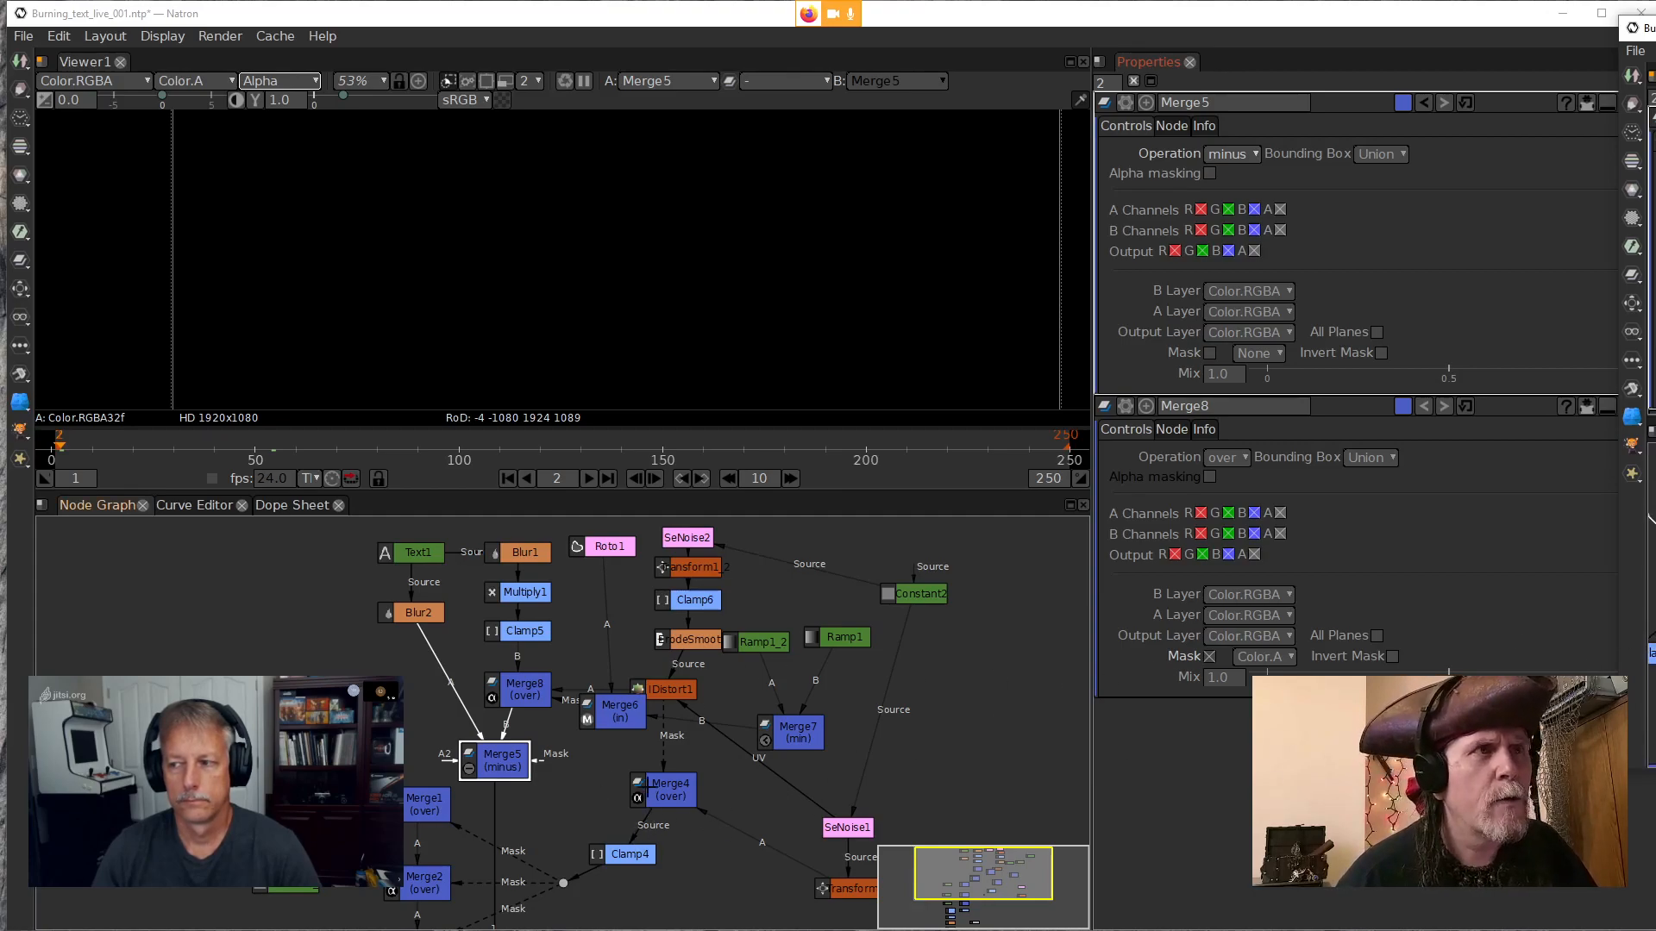
View the Merge4 output, then view Merge5 and connect its mask input to Merge4
{"action": "left_click", "coordinate": [672, 789]}
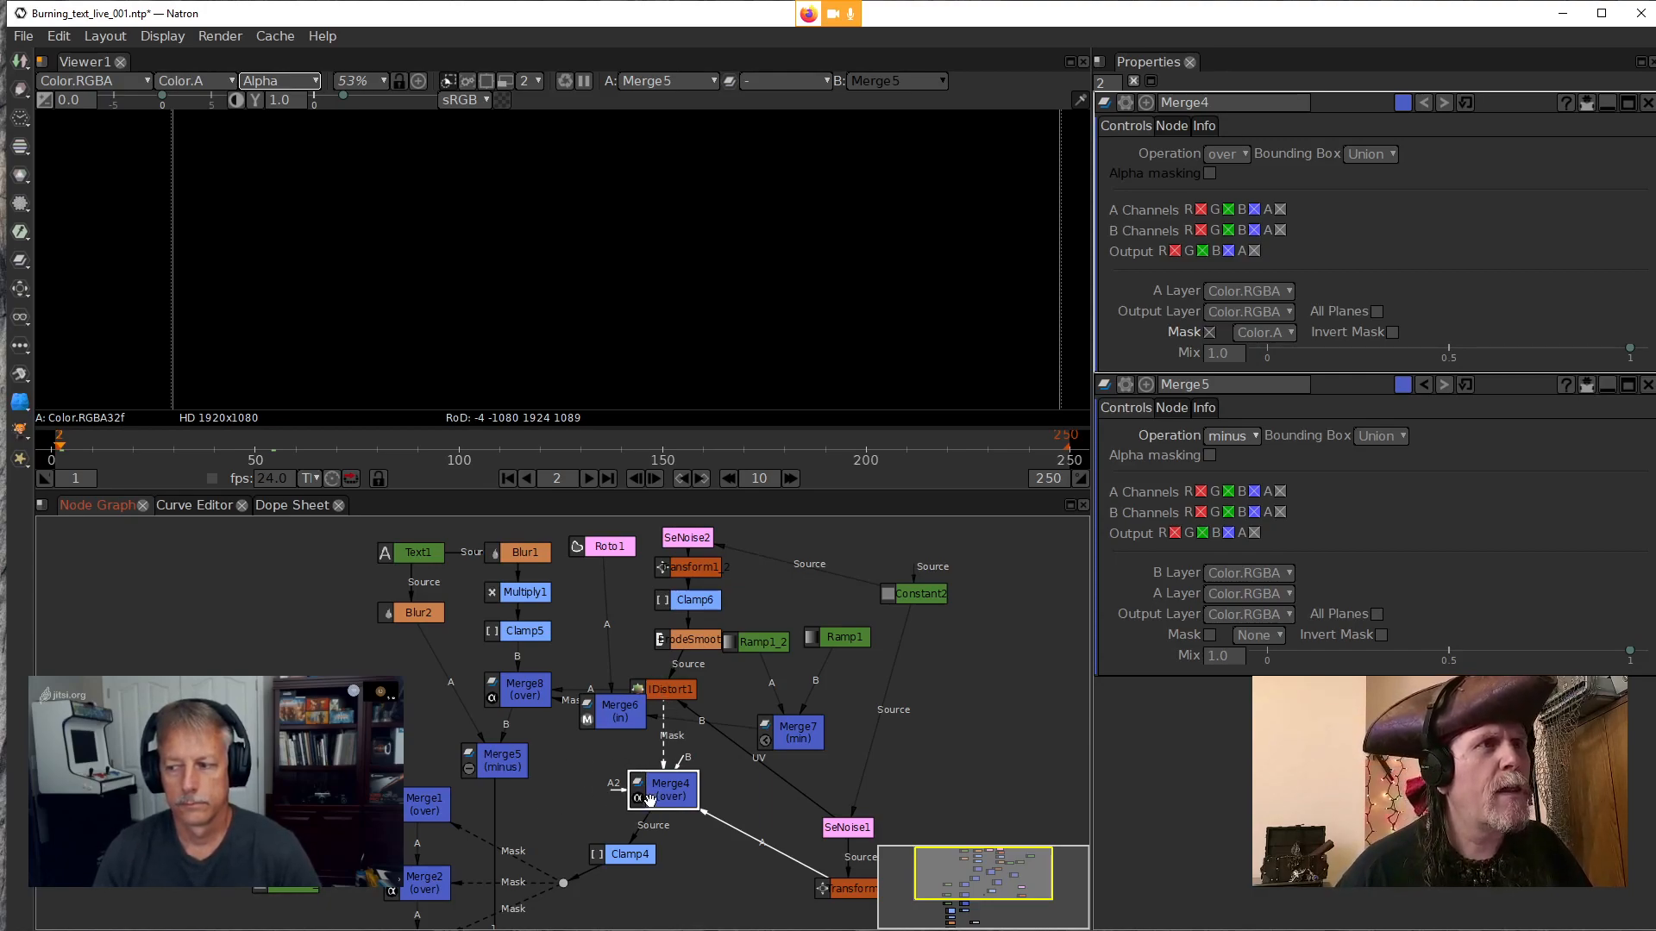
{"action": "key", "text": "1"}
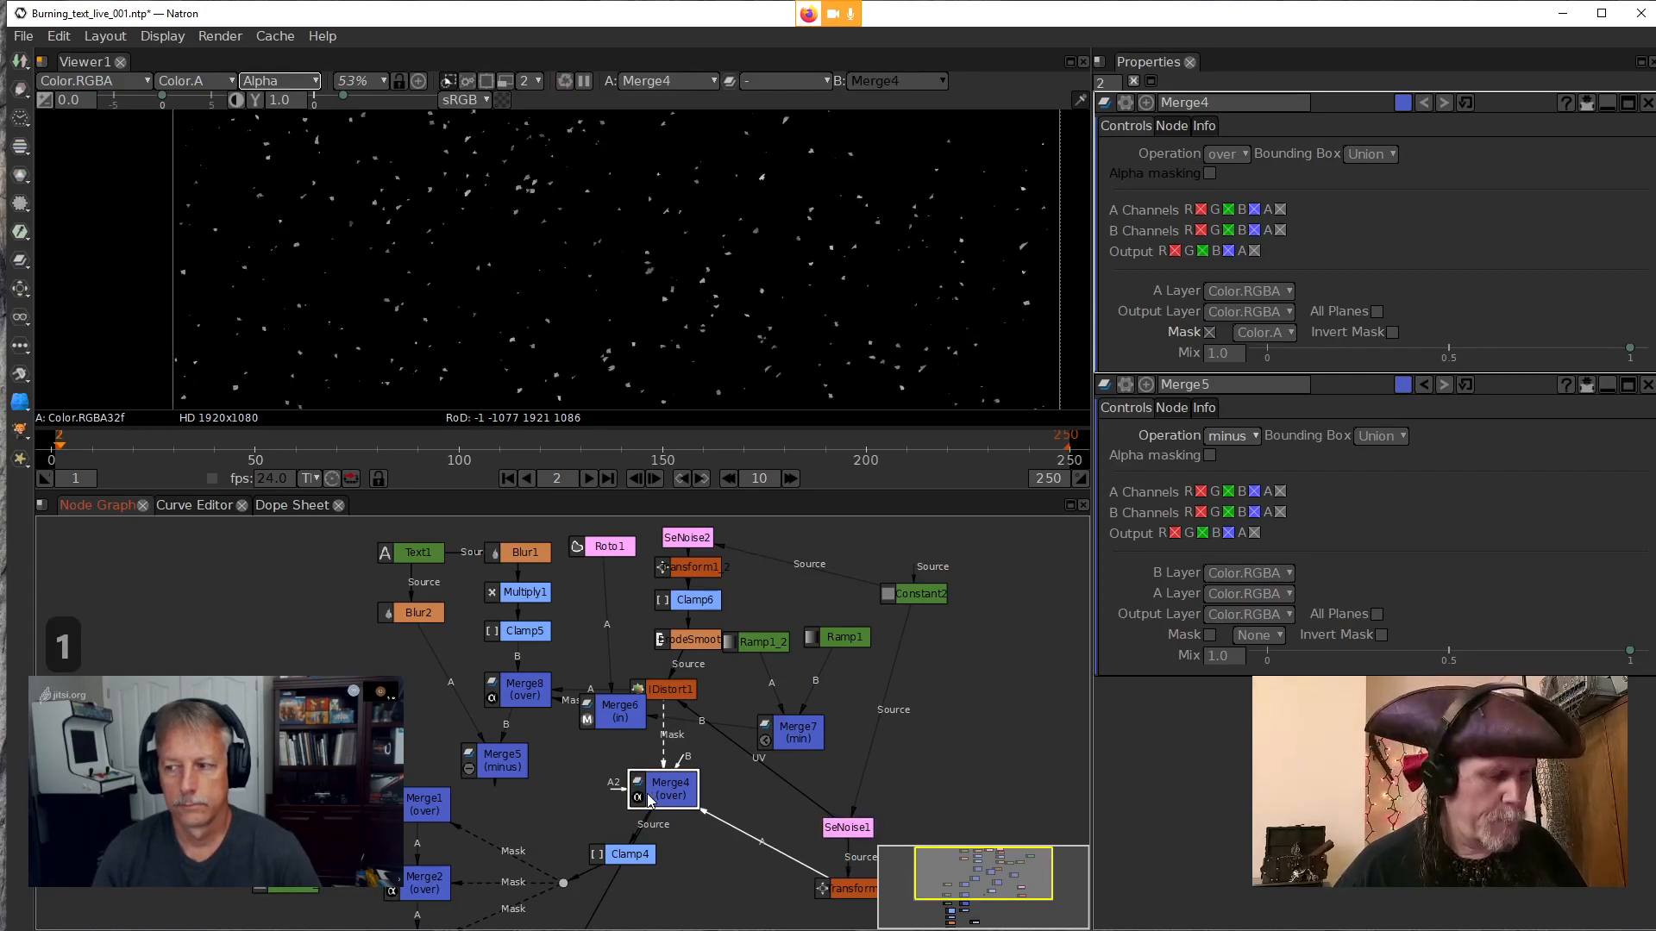
{"action": "left_click", "coordinate": [502, 761]}
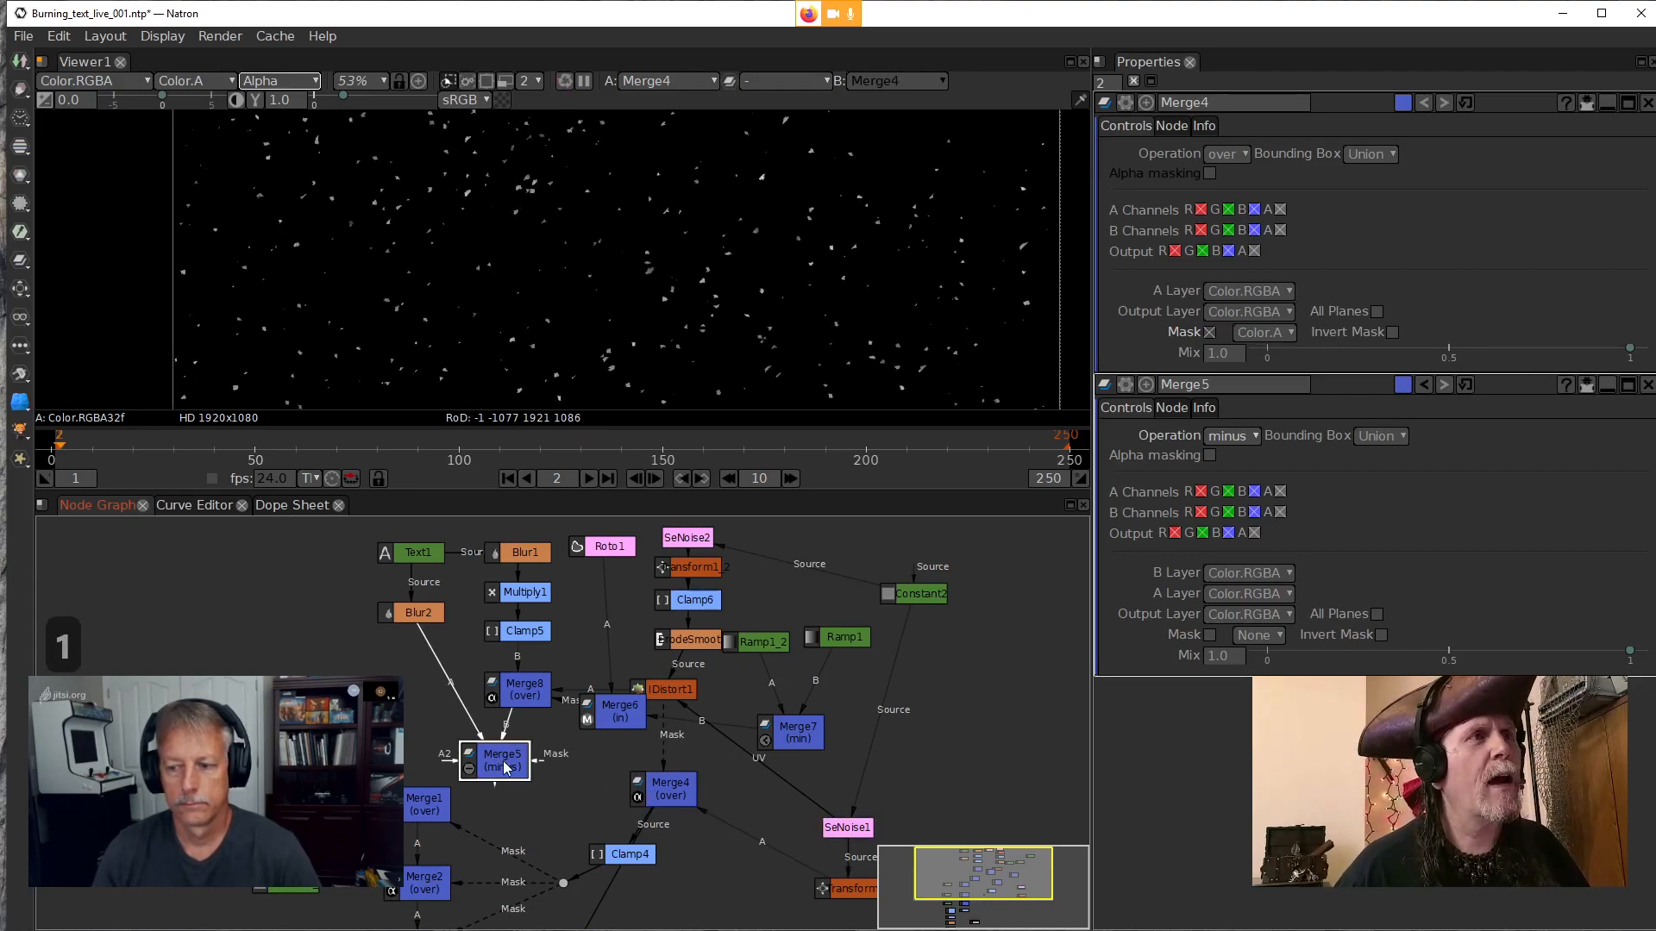
{"action": "key", "text": "1"}
{"action": "left_click_drag", "start_coordinate": [540, 764], "coordinate": [668, 791]}
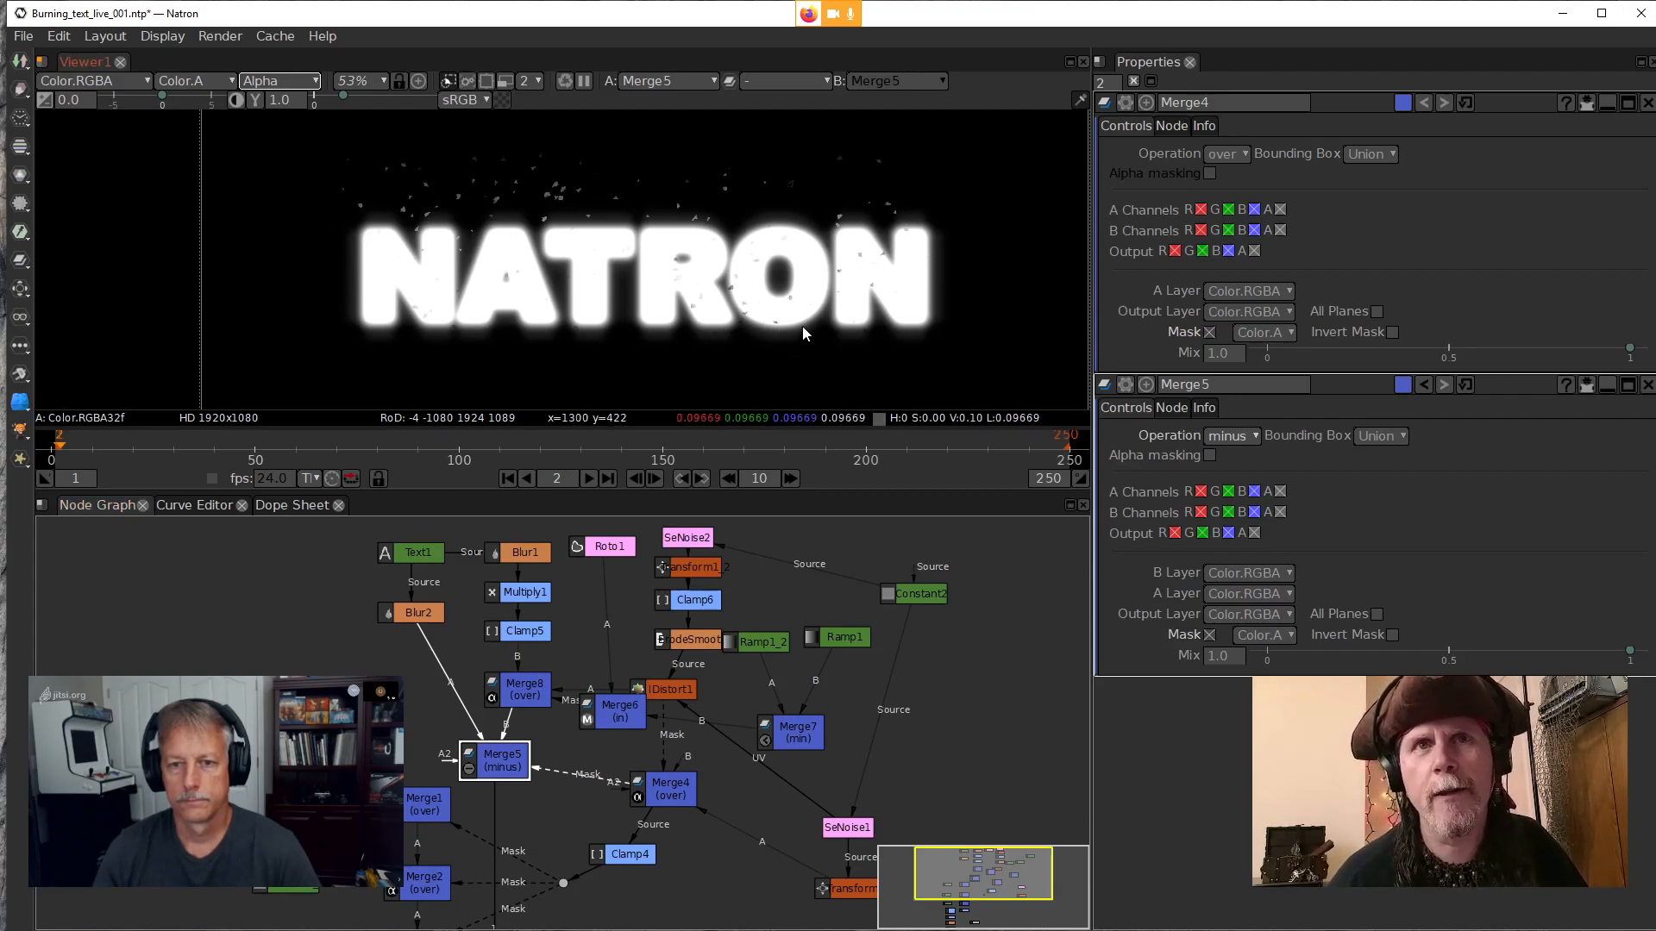
{"action": "left_click_drag", "start_coordinate": [545, 785], "coordinate": [635, 732]}
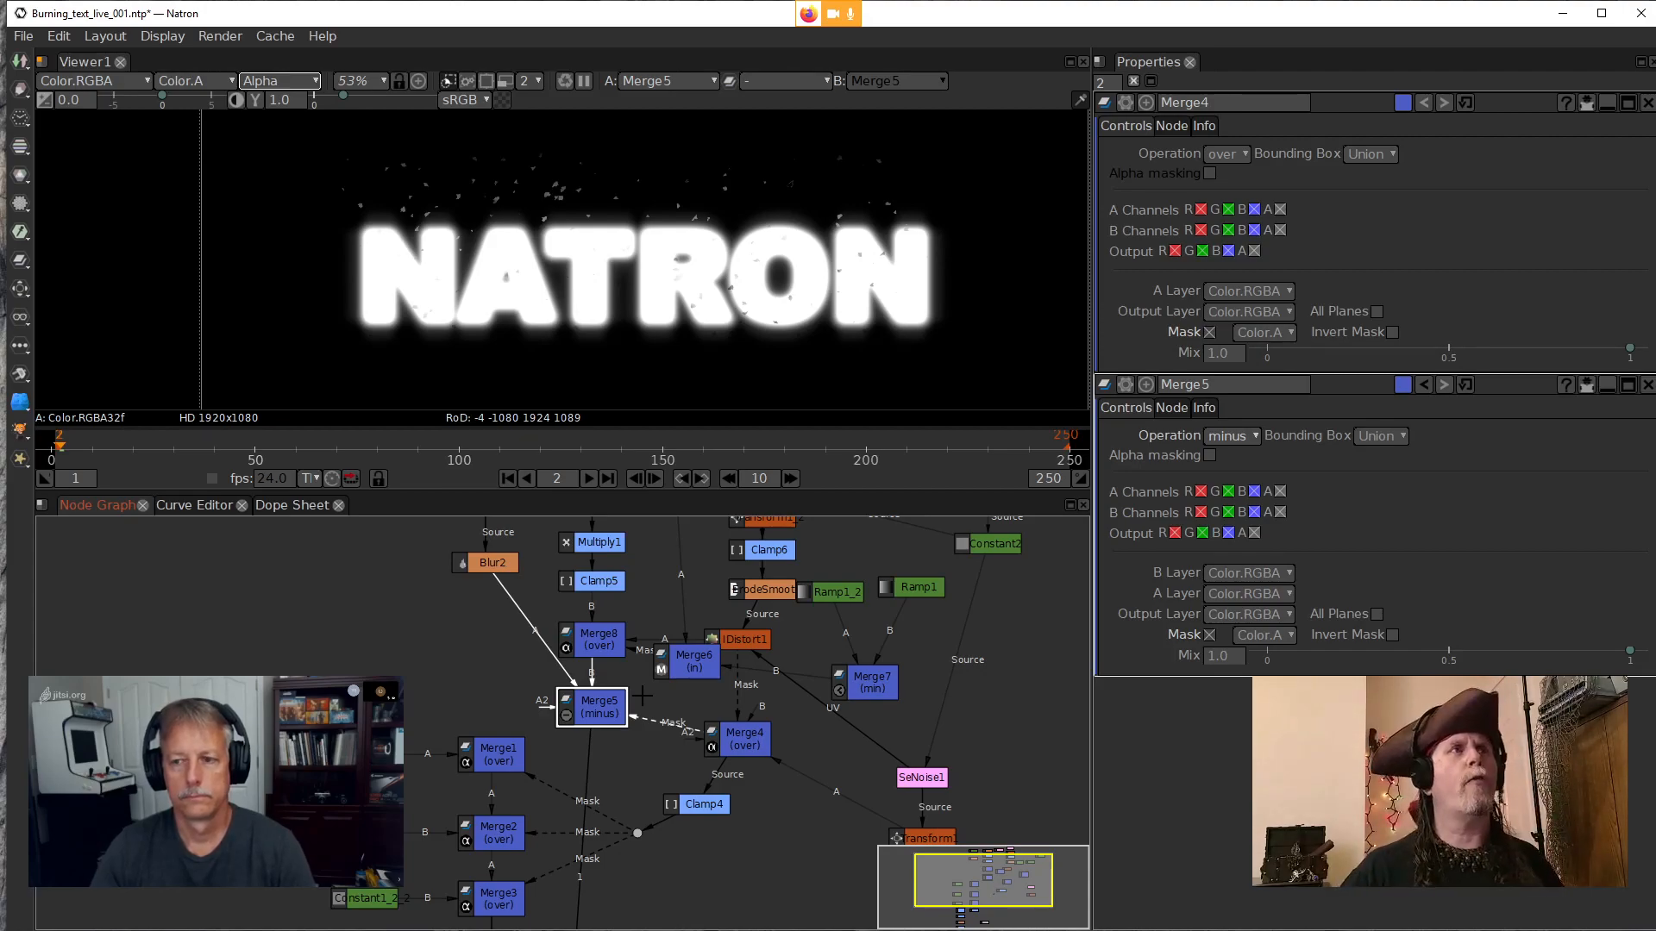
Disconnect Merge5's mask input from Merge4 and set its mask channel to None
{"action": "mouse_move", "coordinate": [748, 426]}
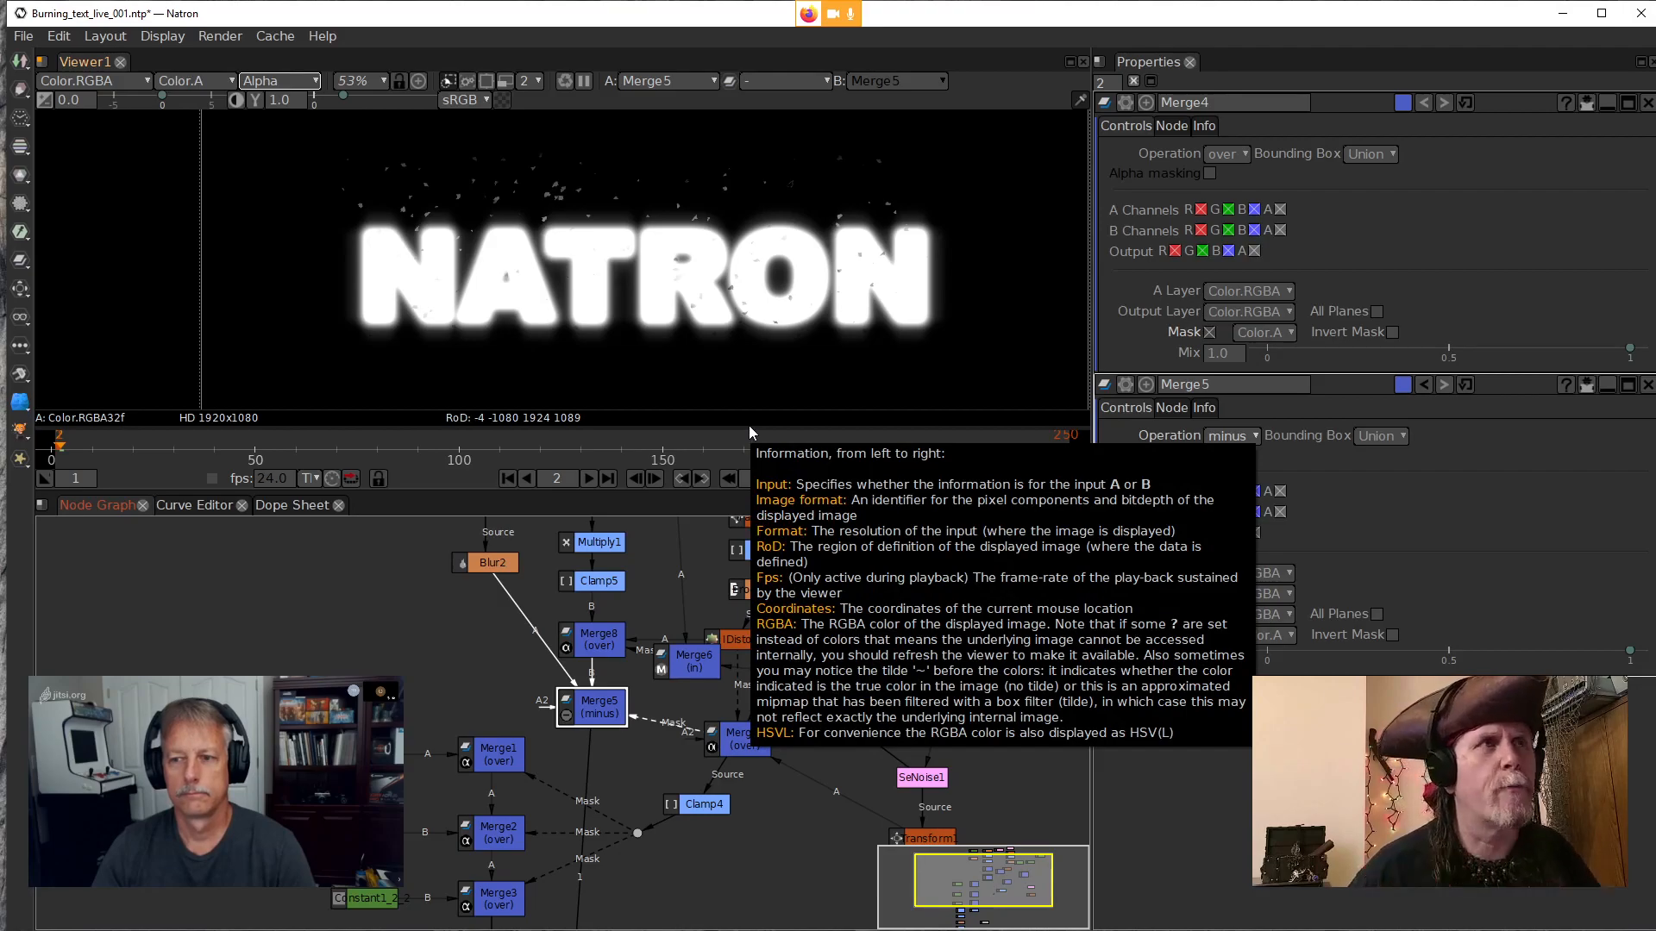
{"action": "mouse_move", "coordinate": [657, 724]}
{"action": "left_mouse_down"}
{"action": "mouse_move", "coordinate": [661, 702]}
{"action": "mouse_move", "coordinate": [651, 718]}
{"action": "left_mouse_up"}
{"action": "double_click", "coordinate": [603, 716]}
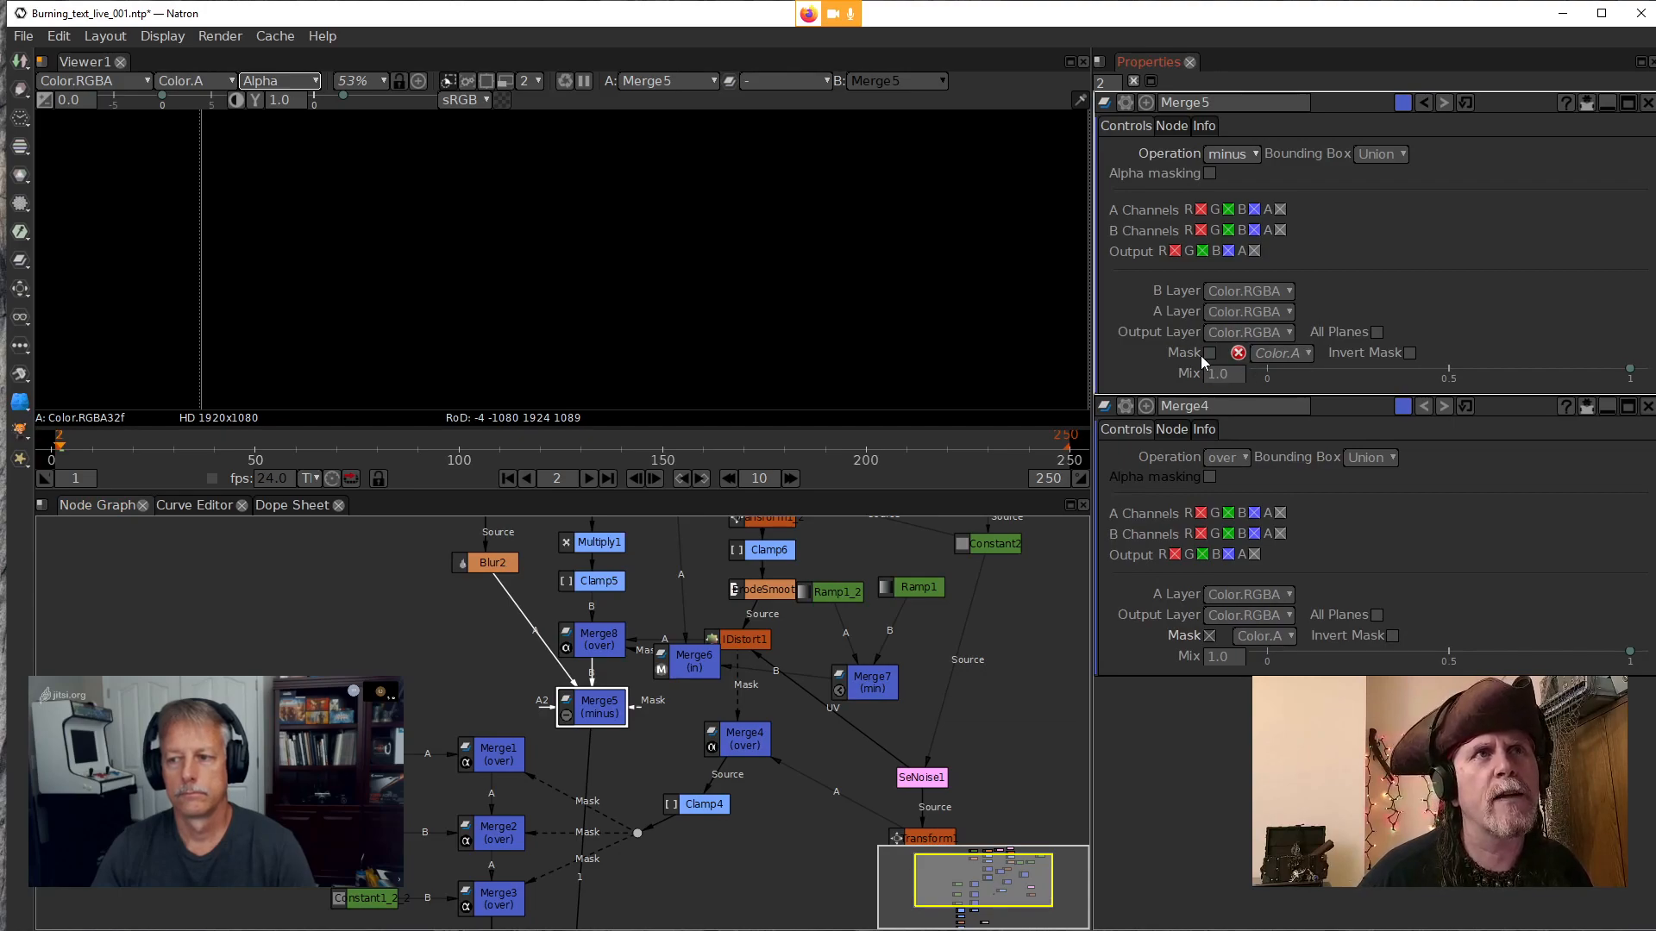
{"action": "left_click", "coordinate": [1280, 376]}
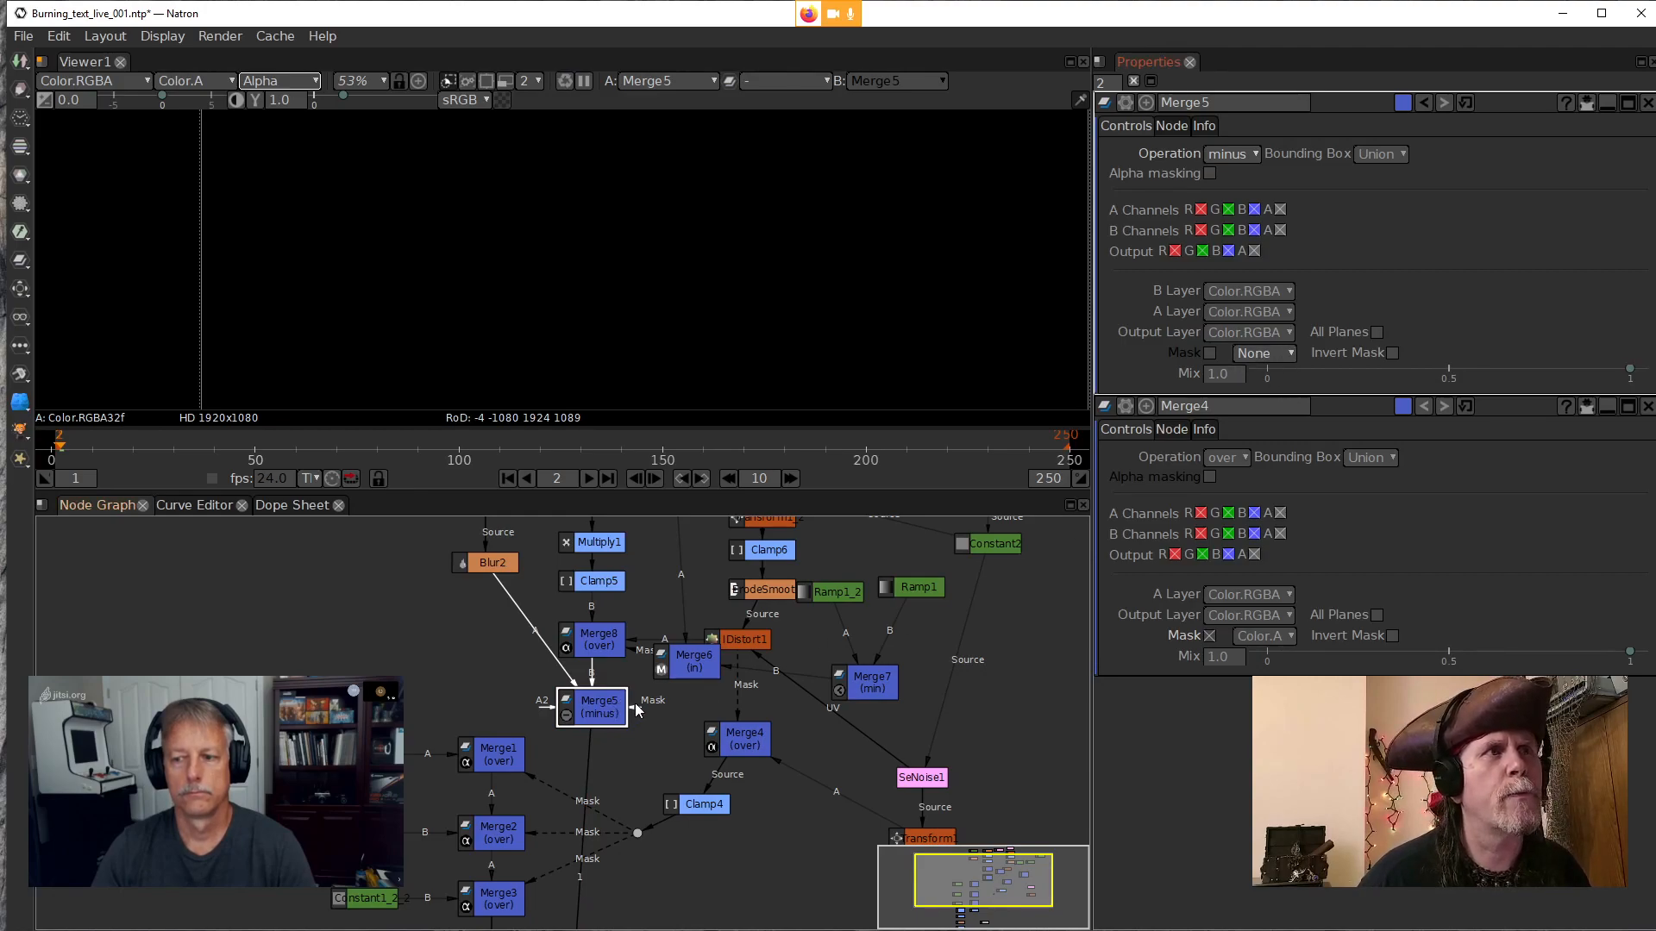
Connect Merge5's mask input to Merge4 and set the mask channel to Color.A
{"action": "left_click_drag", "start_coordinate": [635, 706], "coordinate": [743, 741]}
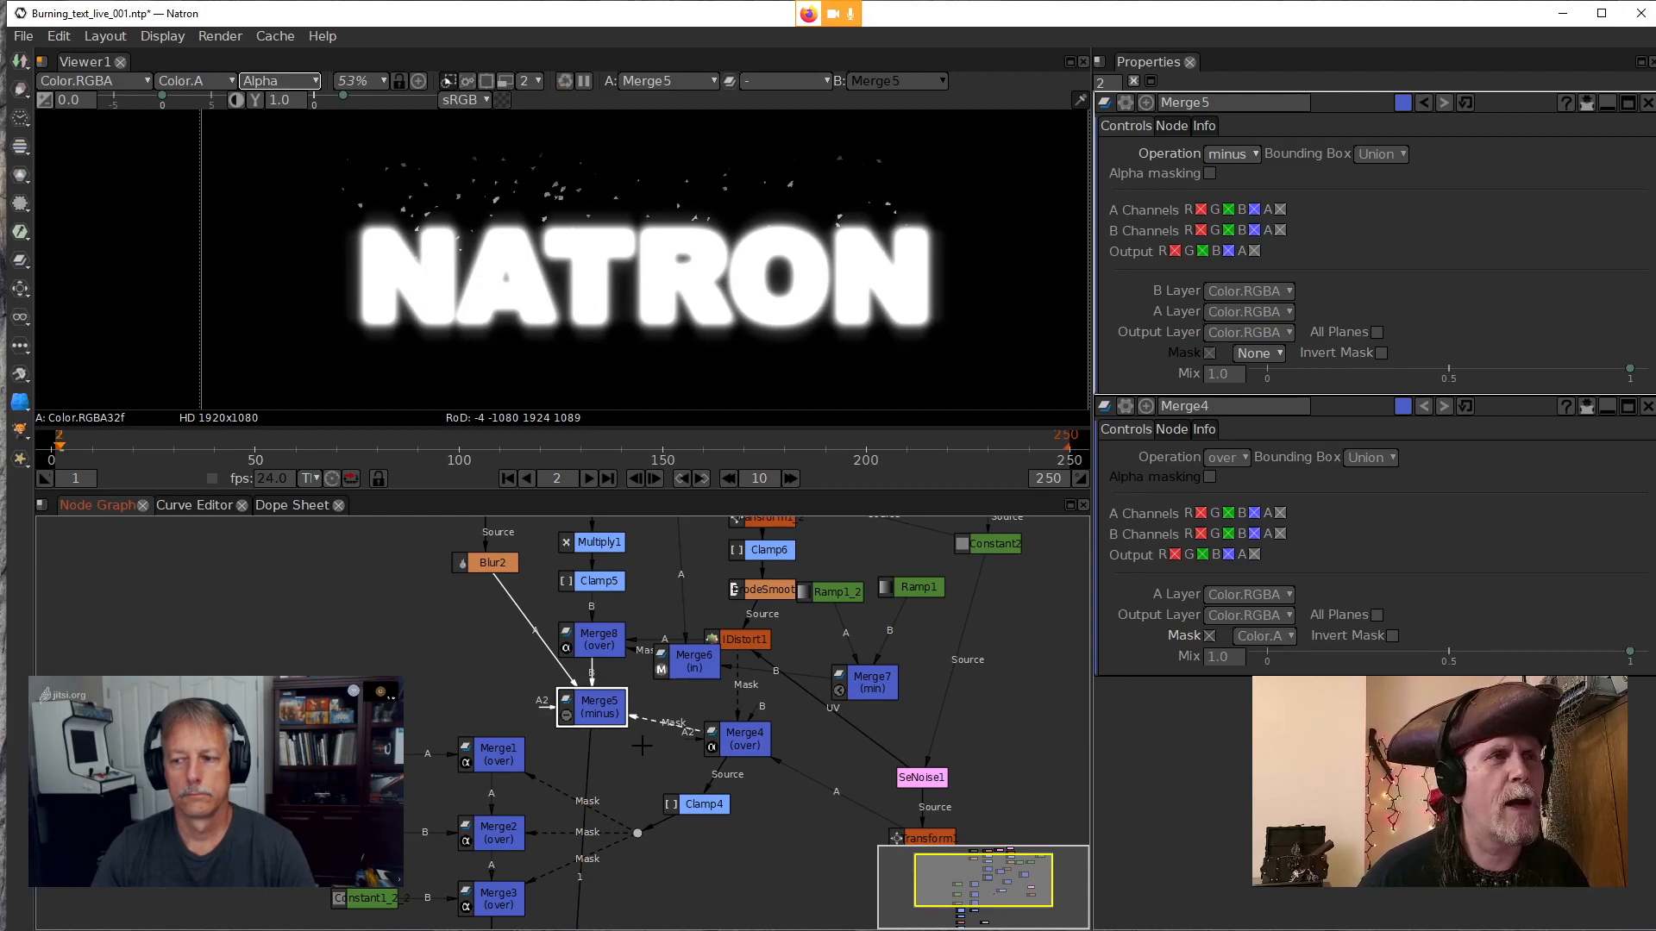
{"action": "left_click", "coordinate": [1257, 353]}
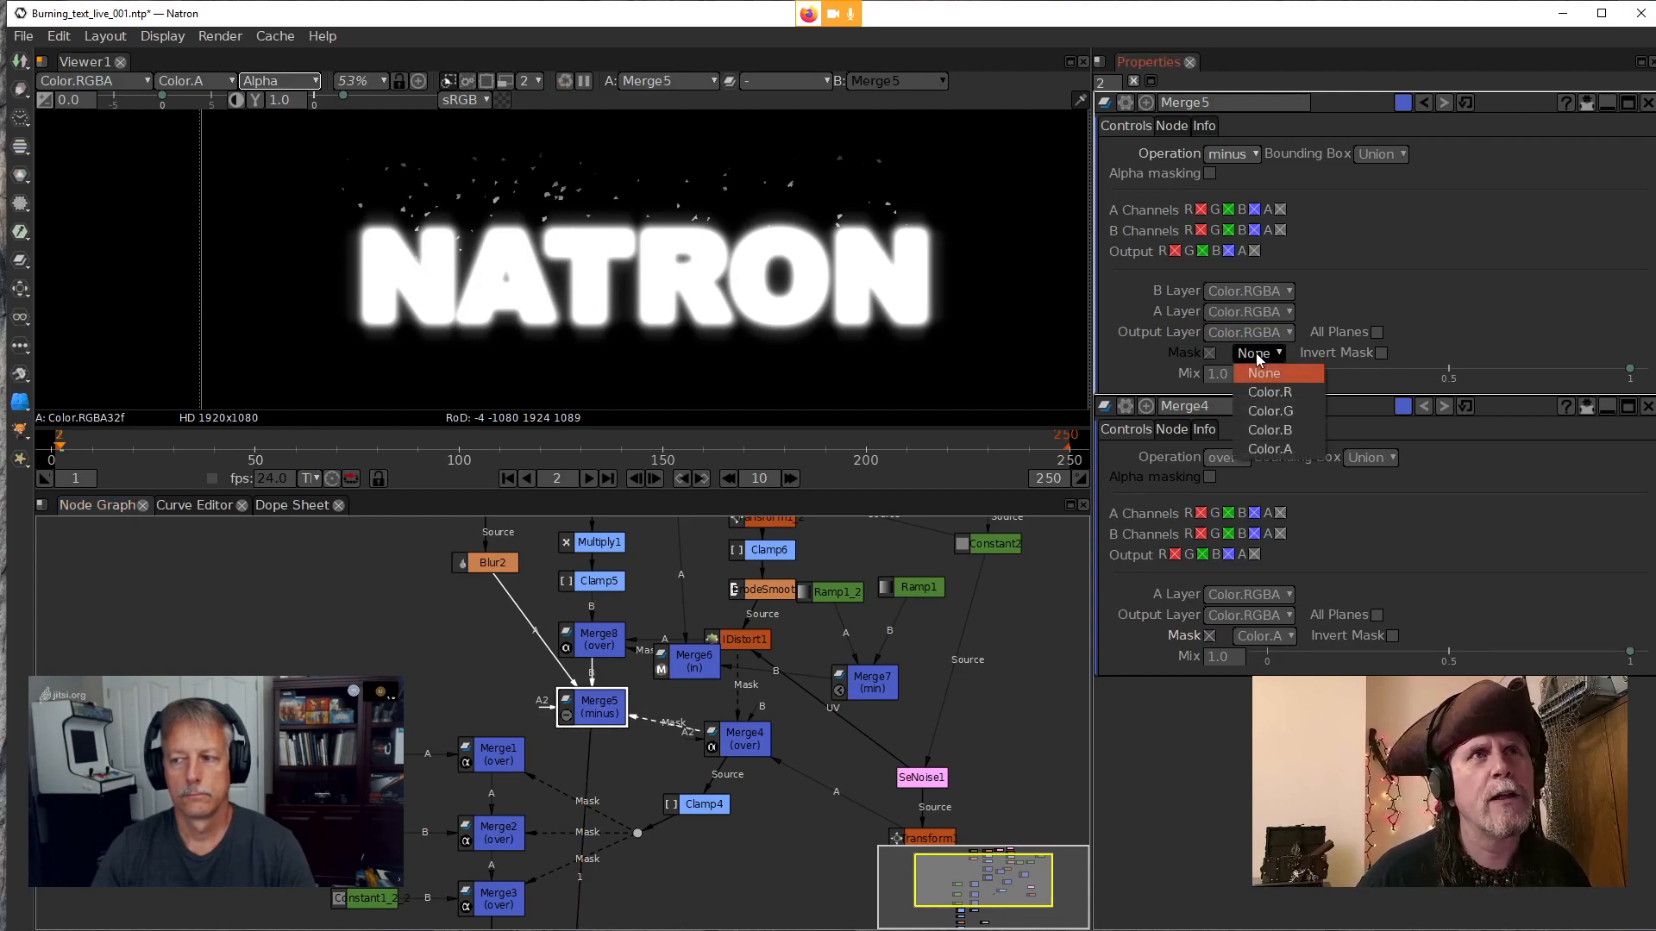
{"action": "left_click", "coordinate": [1263, 466]}
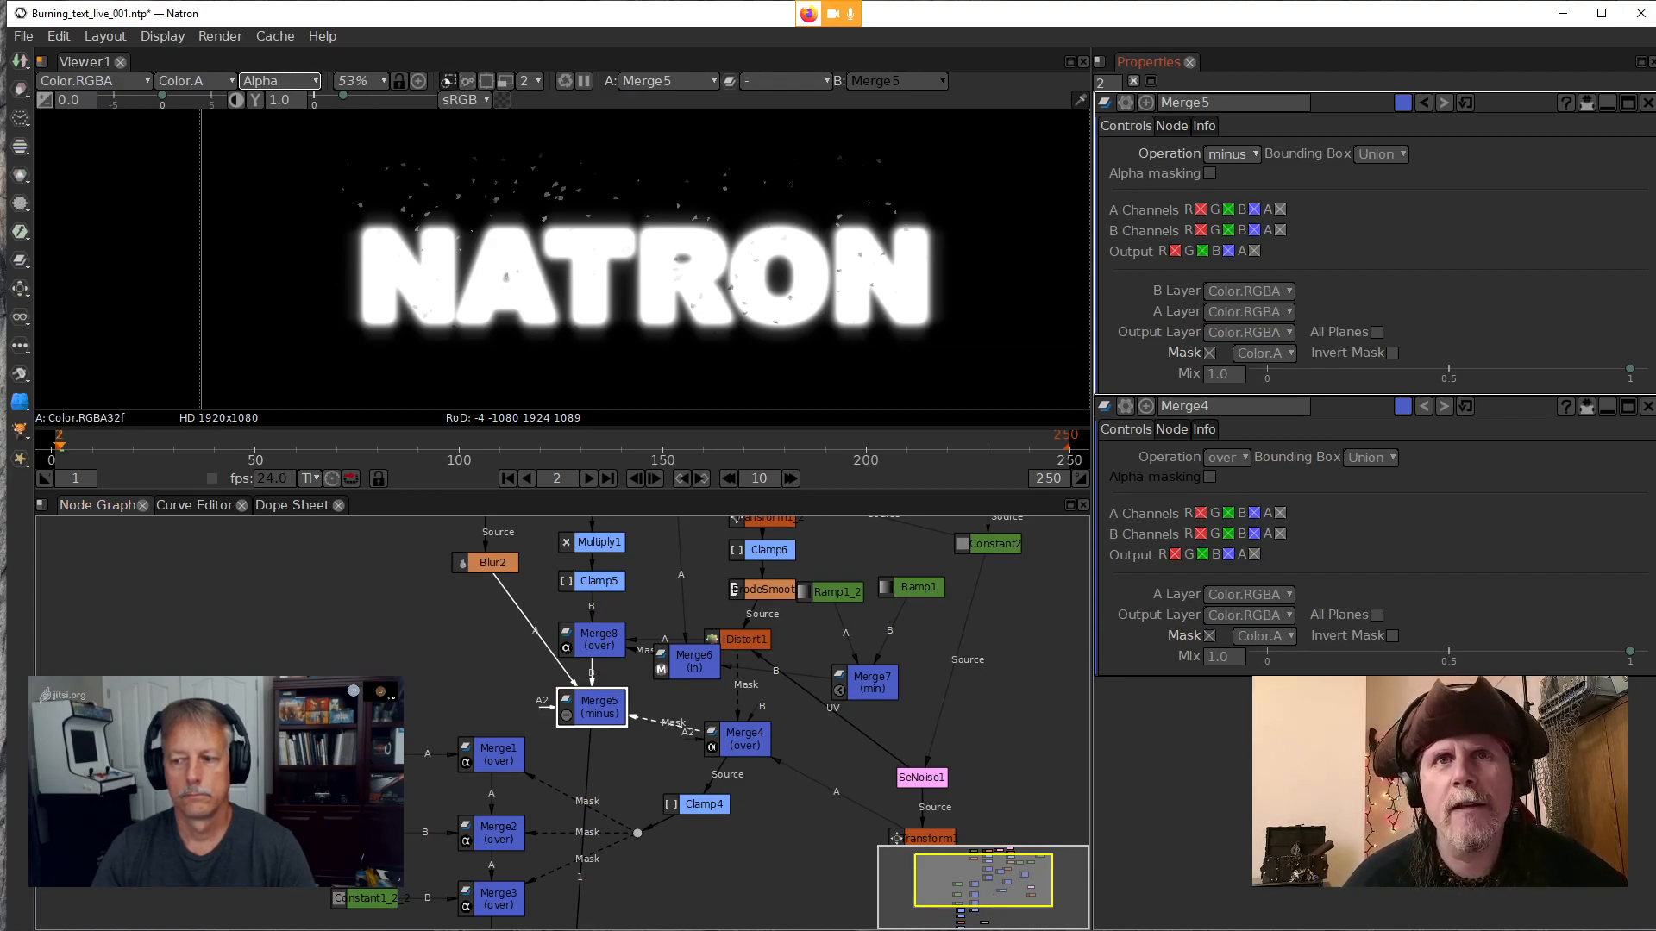
Check the Merge5 and Merge4 nodes and settings against the other open project window
{"action": "key", "text": "alt+Tab"}
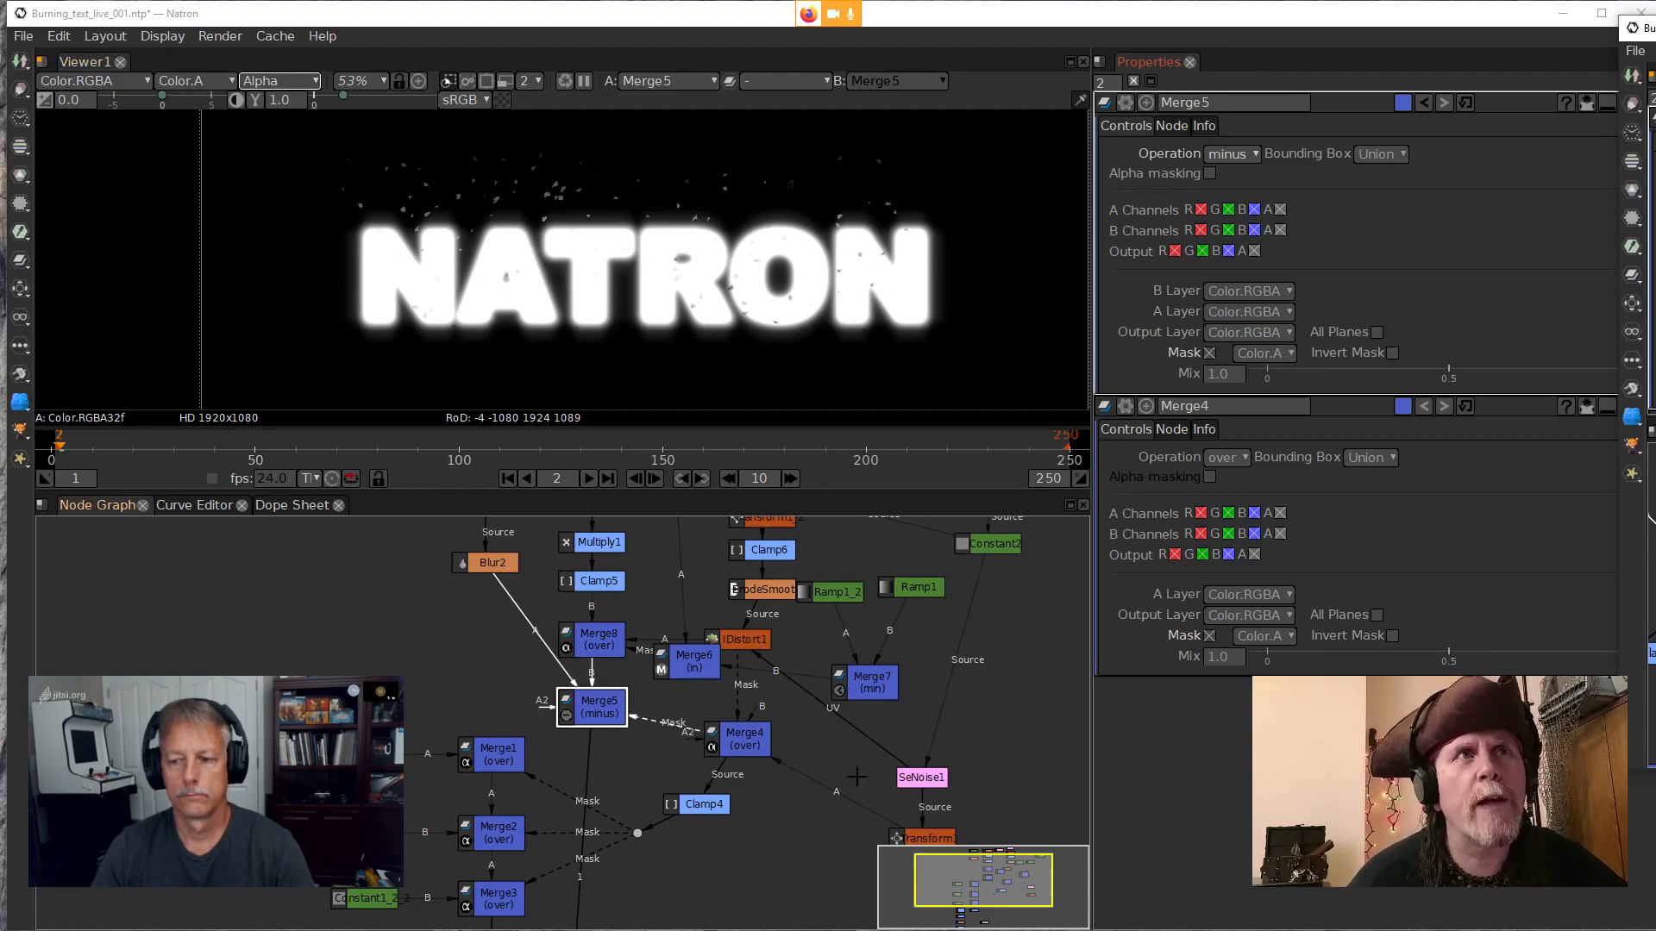
{"action": "left_click", "coordinate": [600, 712]}
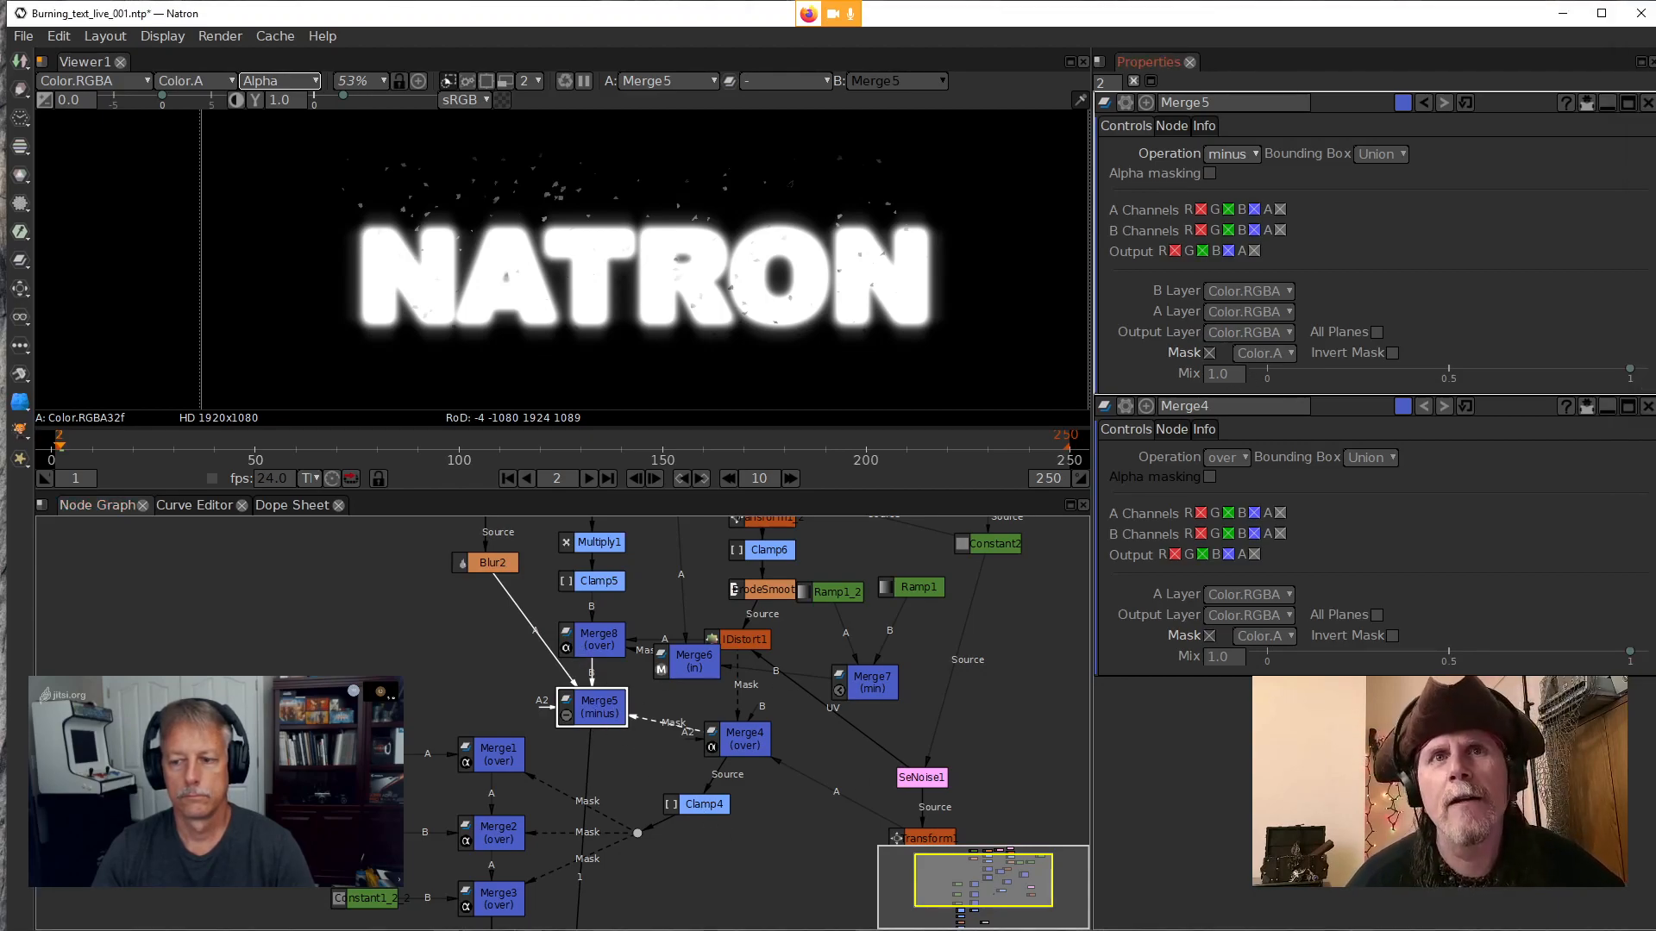
{"action": "key", "text": "alt+Tab"}
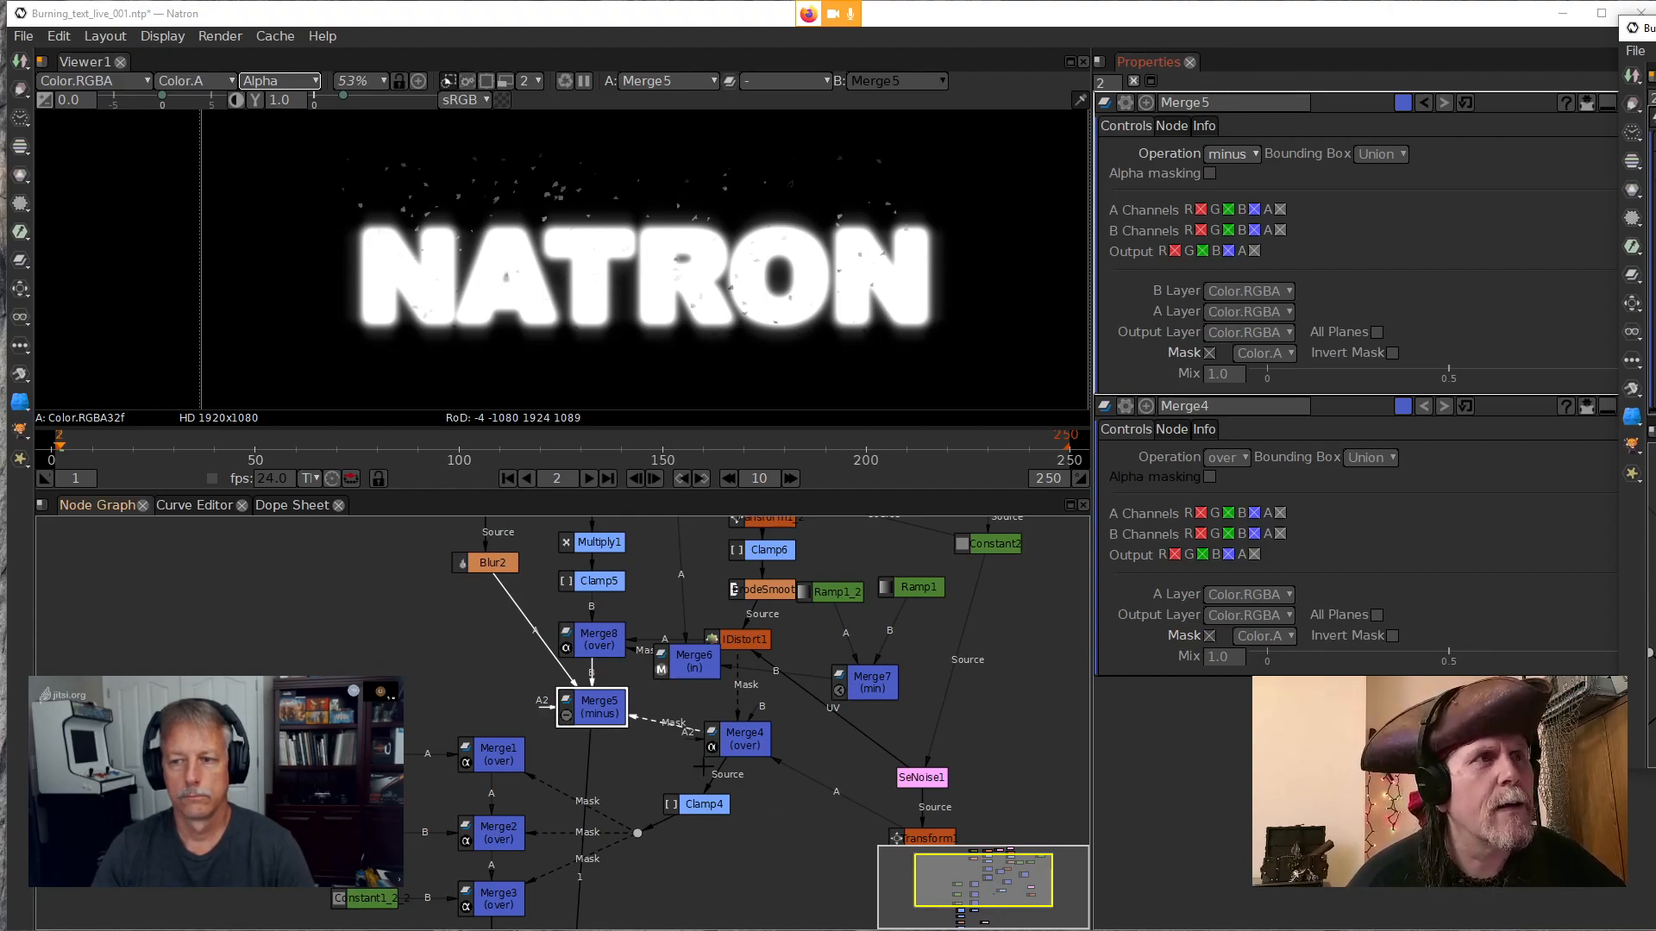
{"action": "left_click", "coordinate": [733, 741]}
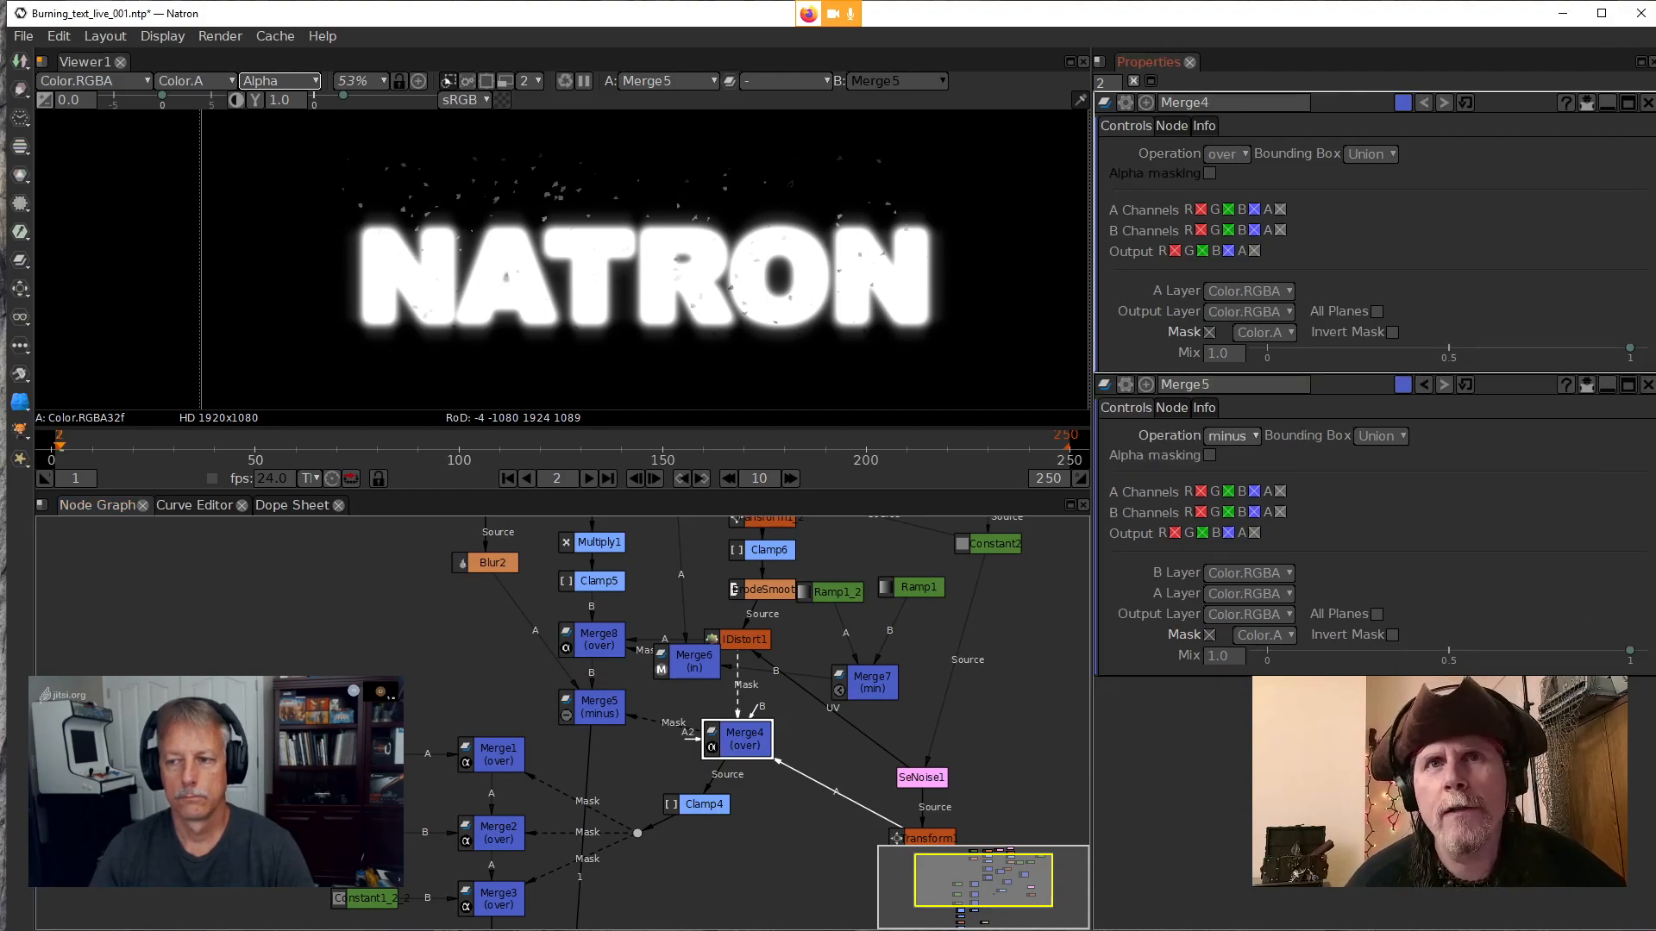
{"action": "key", "text": "alt+Tab"}
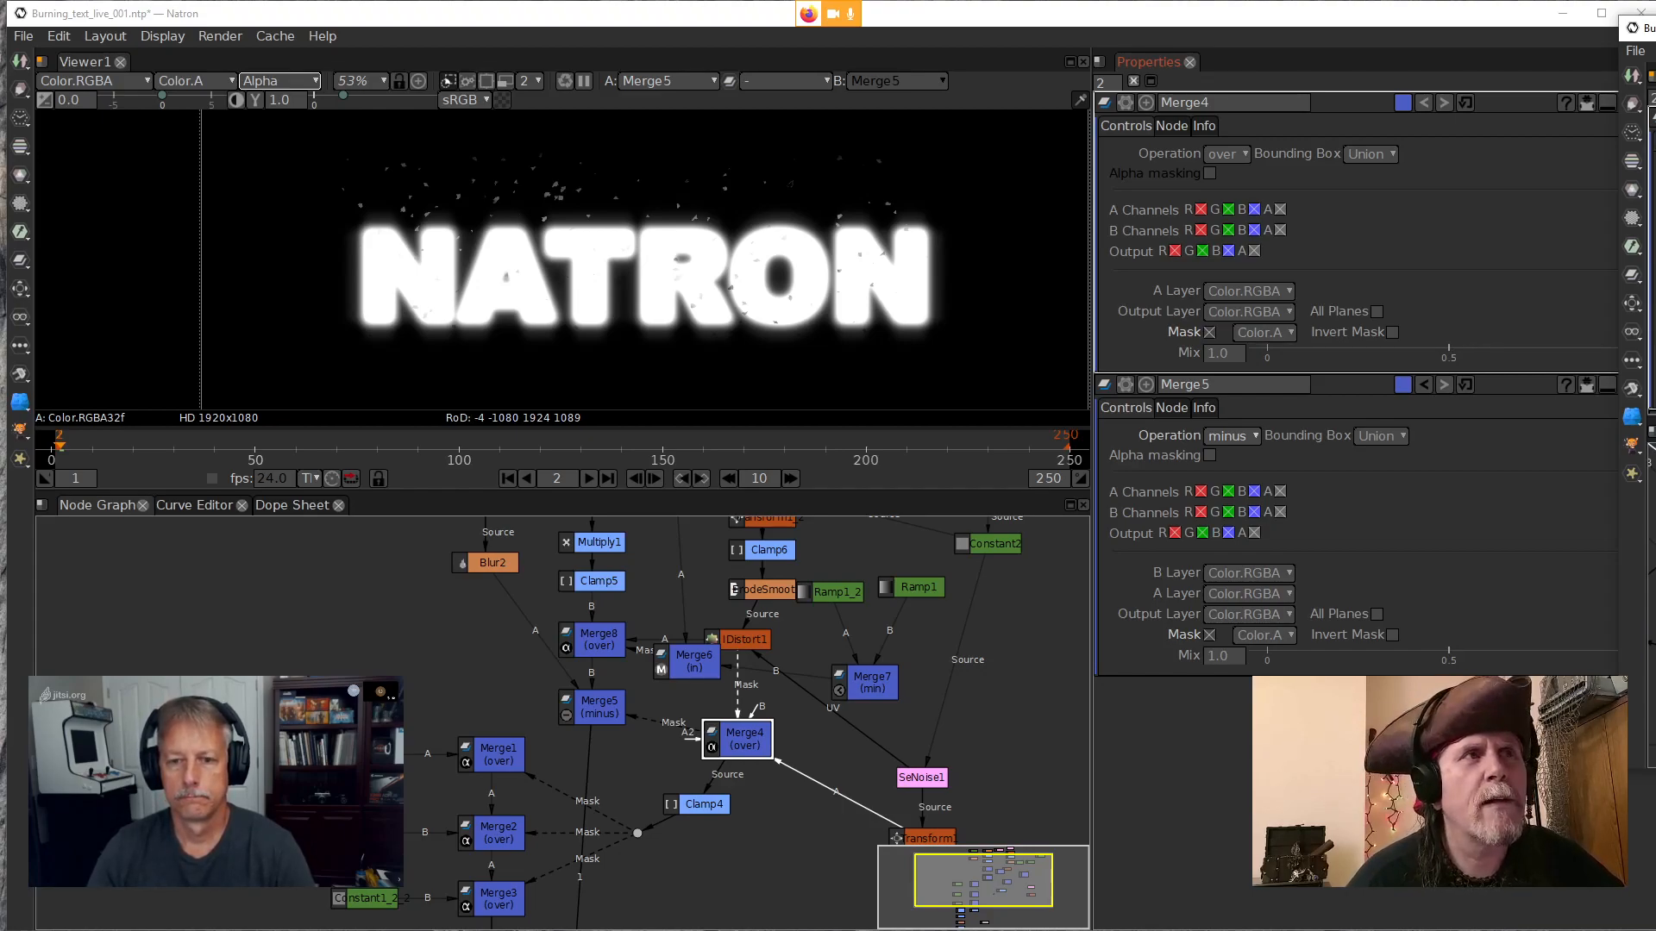
Check the wiring in the other project window and reconnect Merge5's mask input from Merge4 to Transform1
{"action": "left_click_drag", "start_coordinate": [767, 731], "coordinate": [781, 747]}
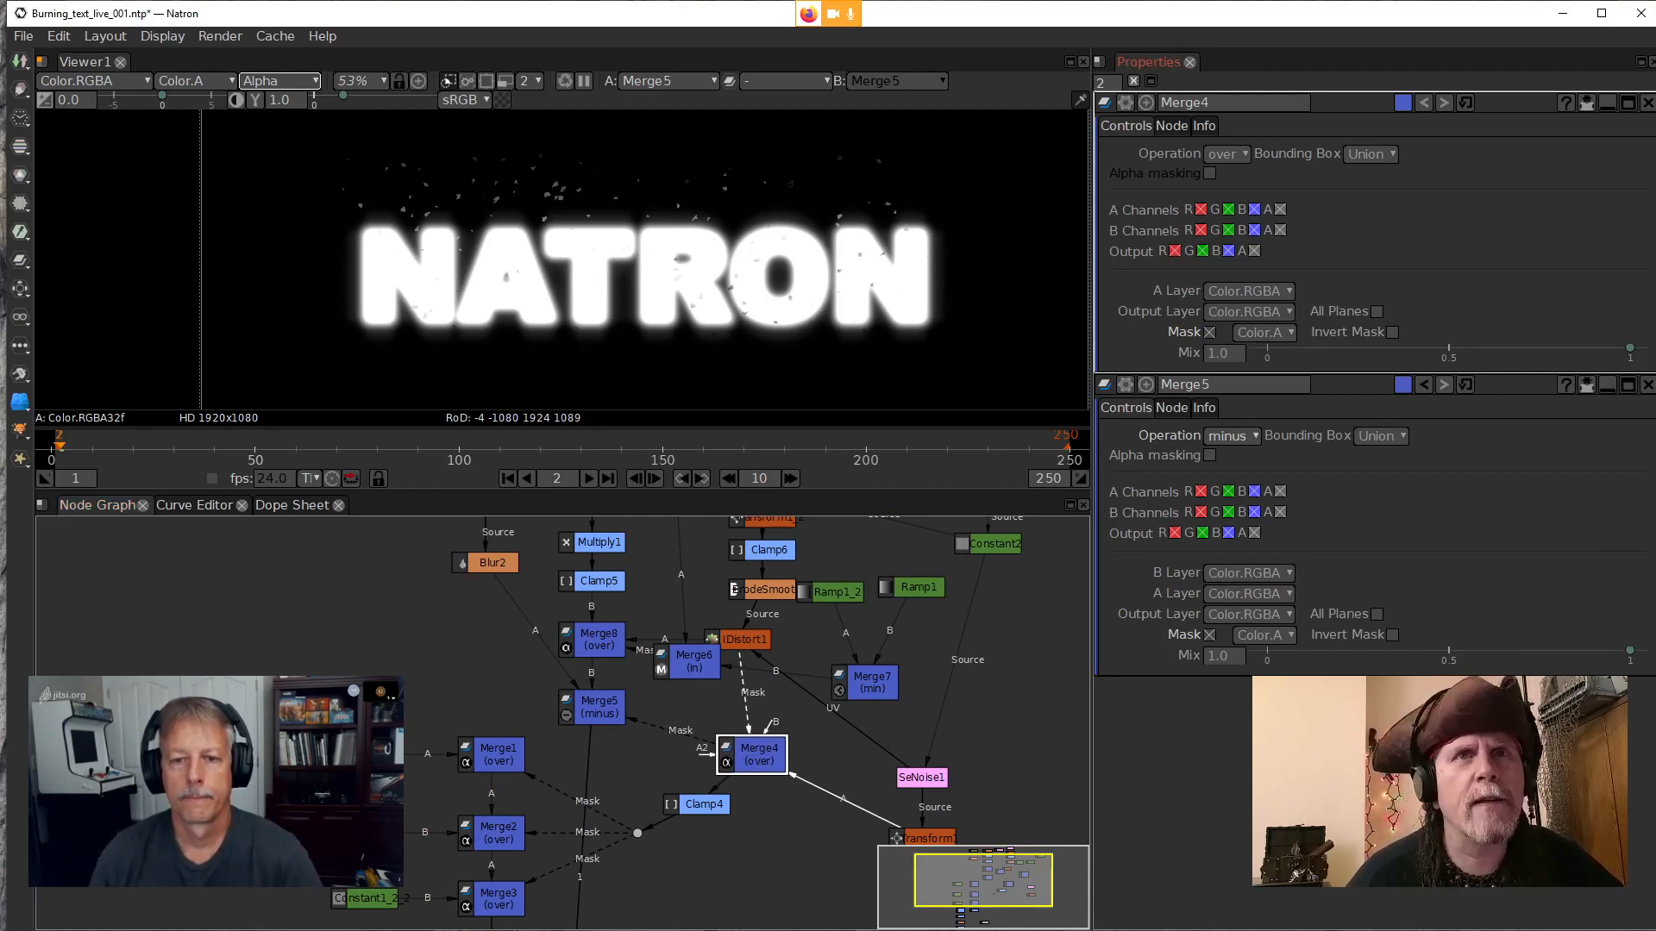
{"action": "key", "text": "alt+Tab"}
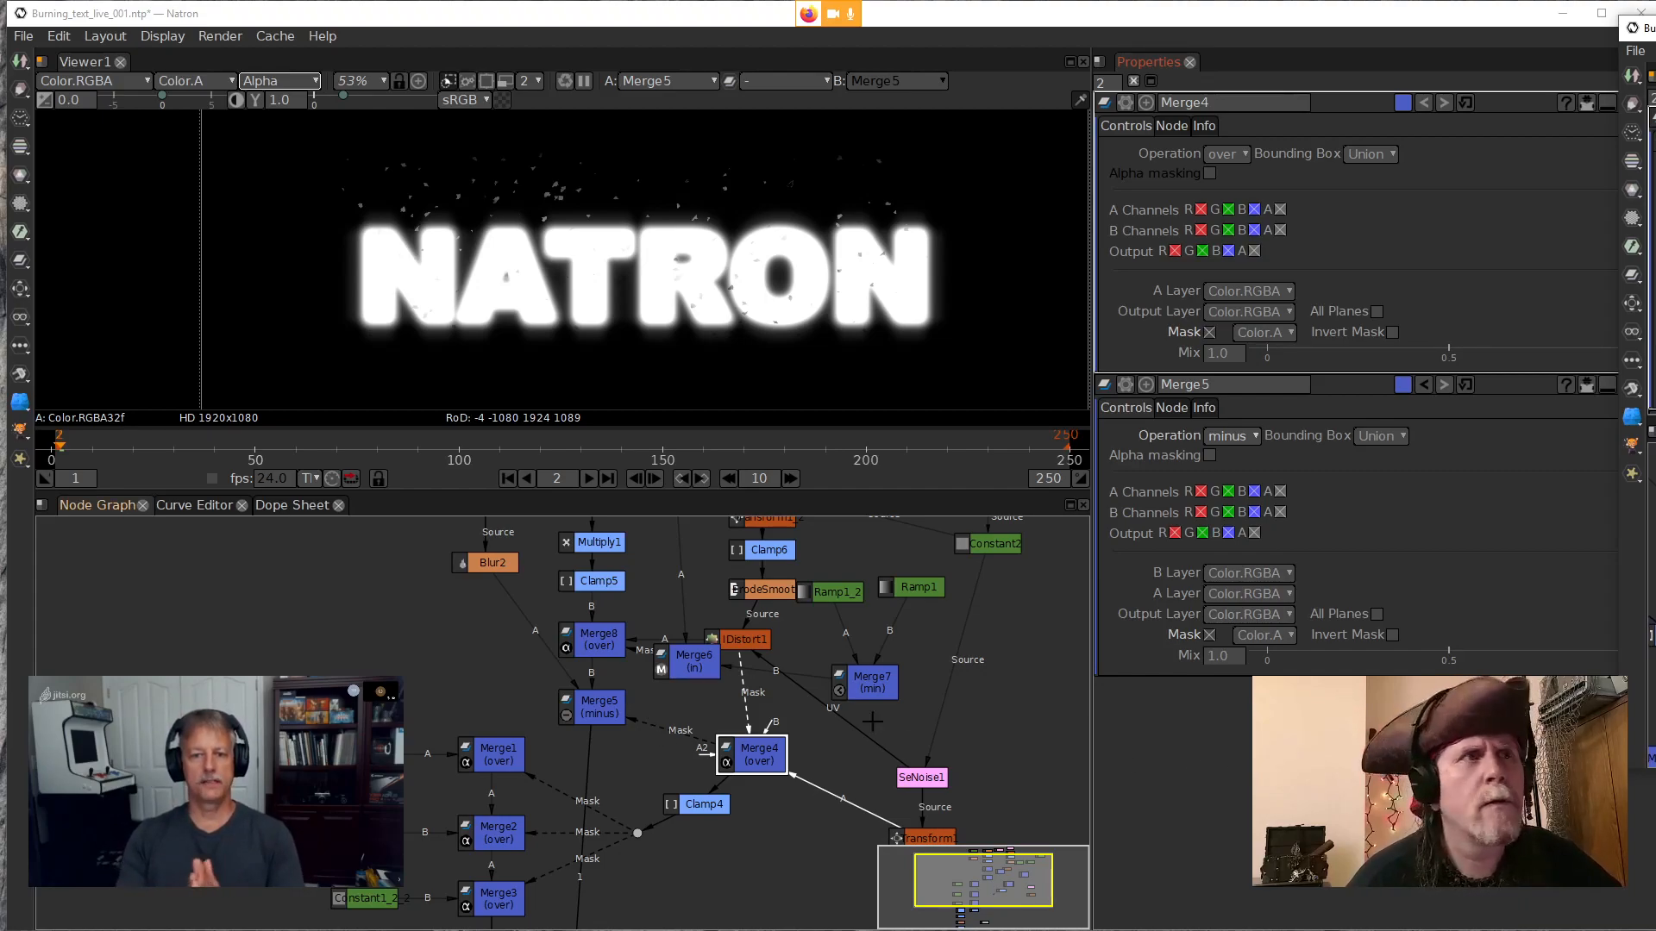
{"action": "left_click_drag", "start_coordinate": [737, 748], "coordinate": [933, 838]}
Rearrange the node graph by moving SeNoise1 and Transform1 up and Clamp4 and Merge4 down
{"action": "left_click_drag", "start_coordinate": [919, 767], "coordinate": [919, 718]}
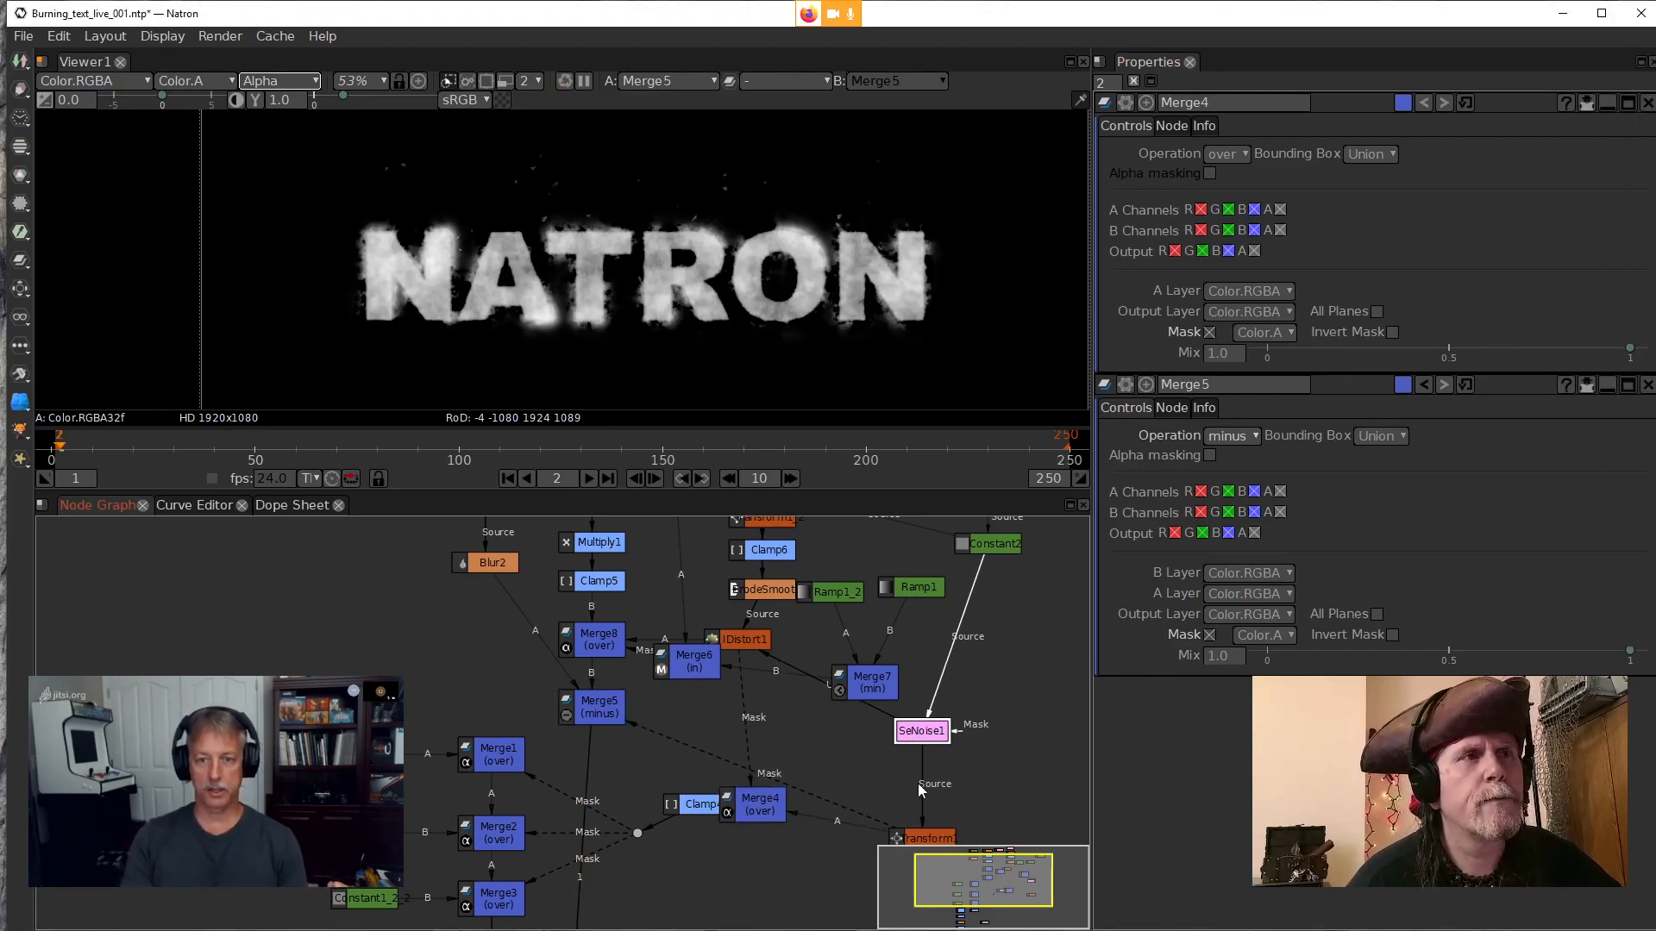
{"action": "left_click_drag", "start_coordinate": [919, 838], "coordinate": [913, 771]}
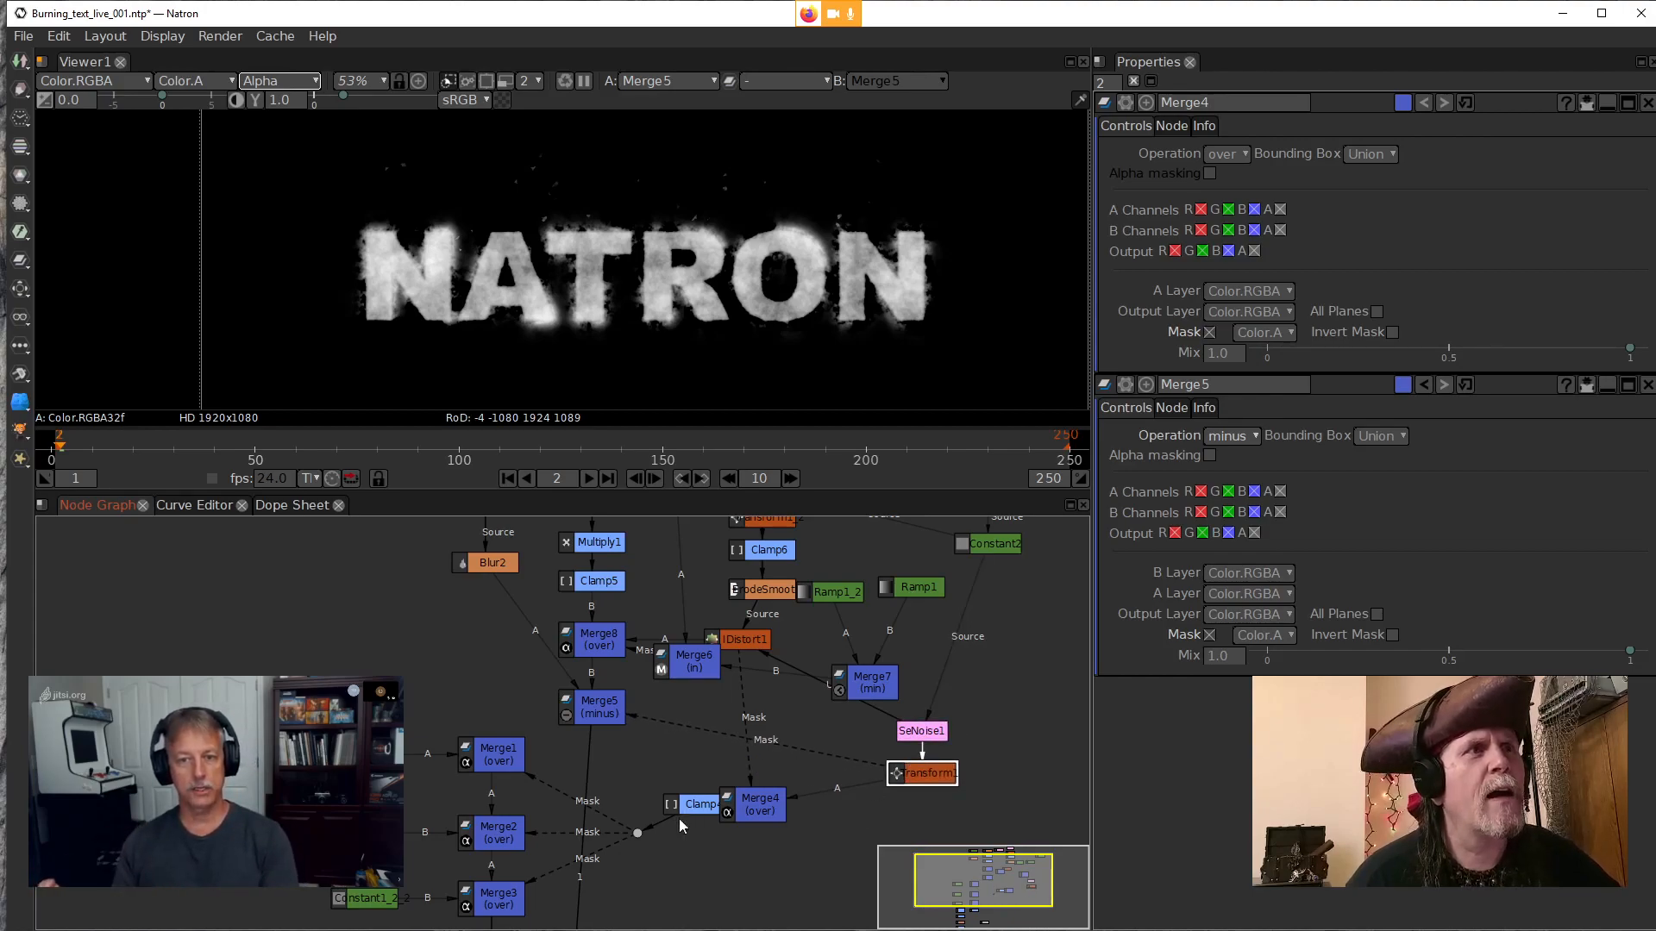
{"action": "left_click_drag", "start_coordinate": [677, 803], "coordinate": [691, 905]}
{"action": "left_click_drag", "start_coordinate": [757, 804], "coordinate": [771, 845]}
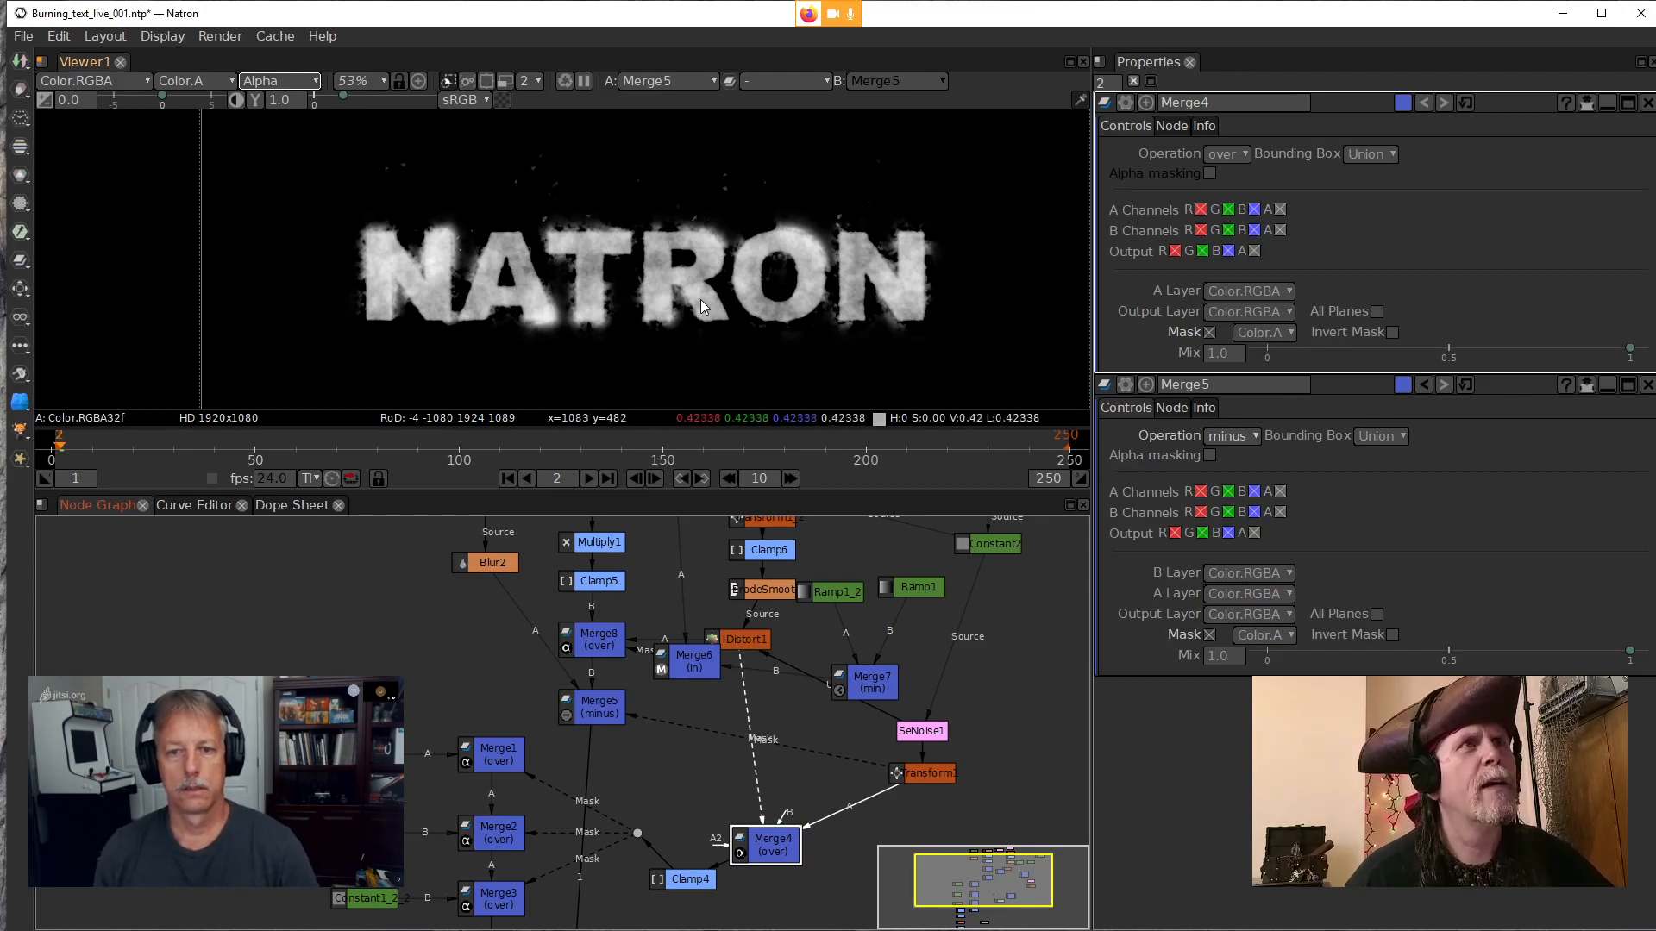
Compare the Transform1 noise output with the Merge5 output in the viewer
{"action": "left_click", "coordinate": [585, 715]}
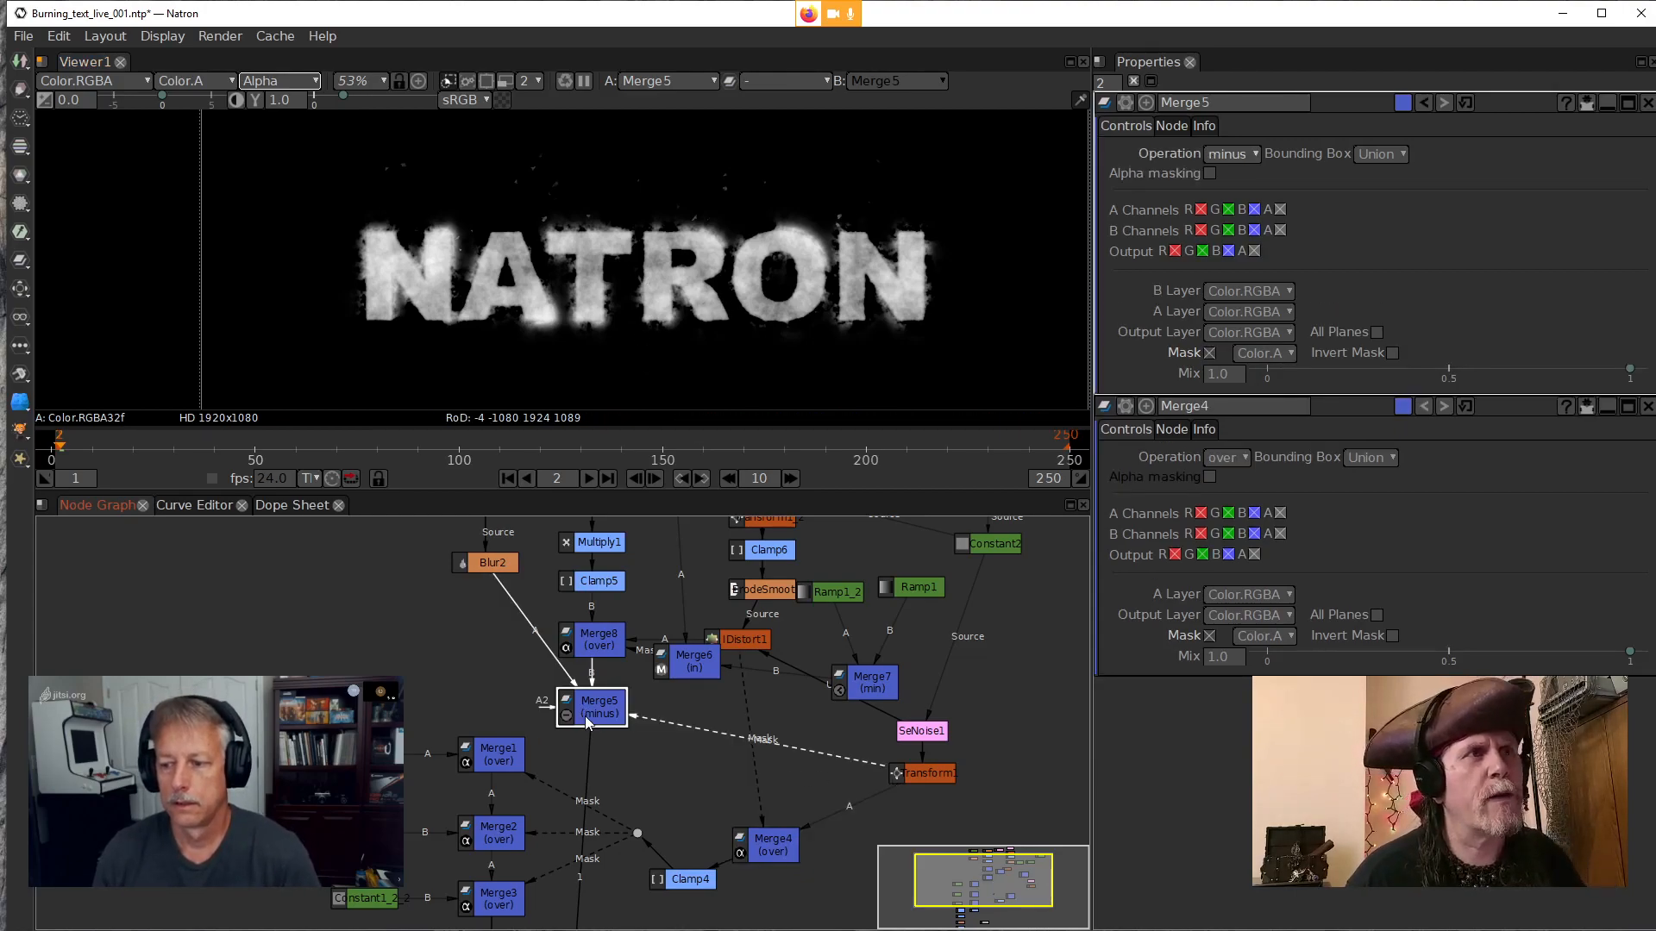
{"action": "key", "text": "1"}
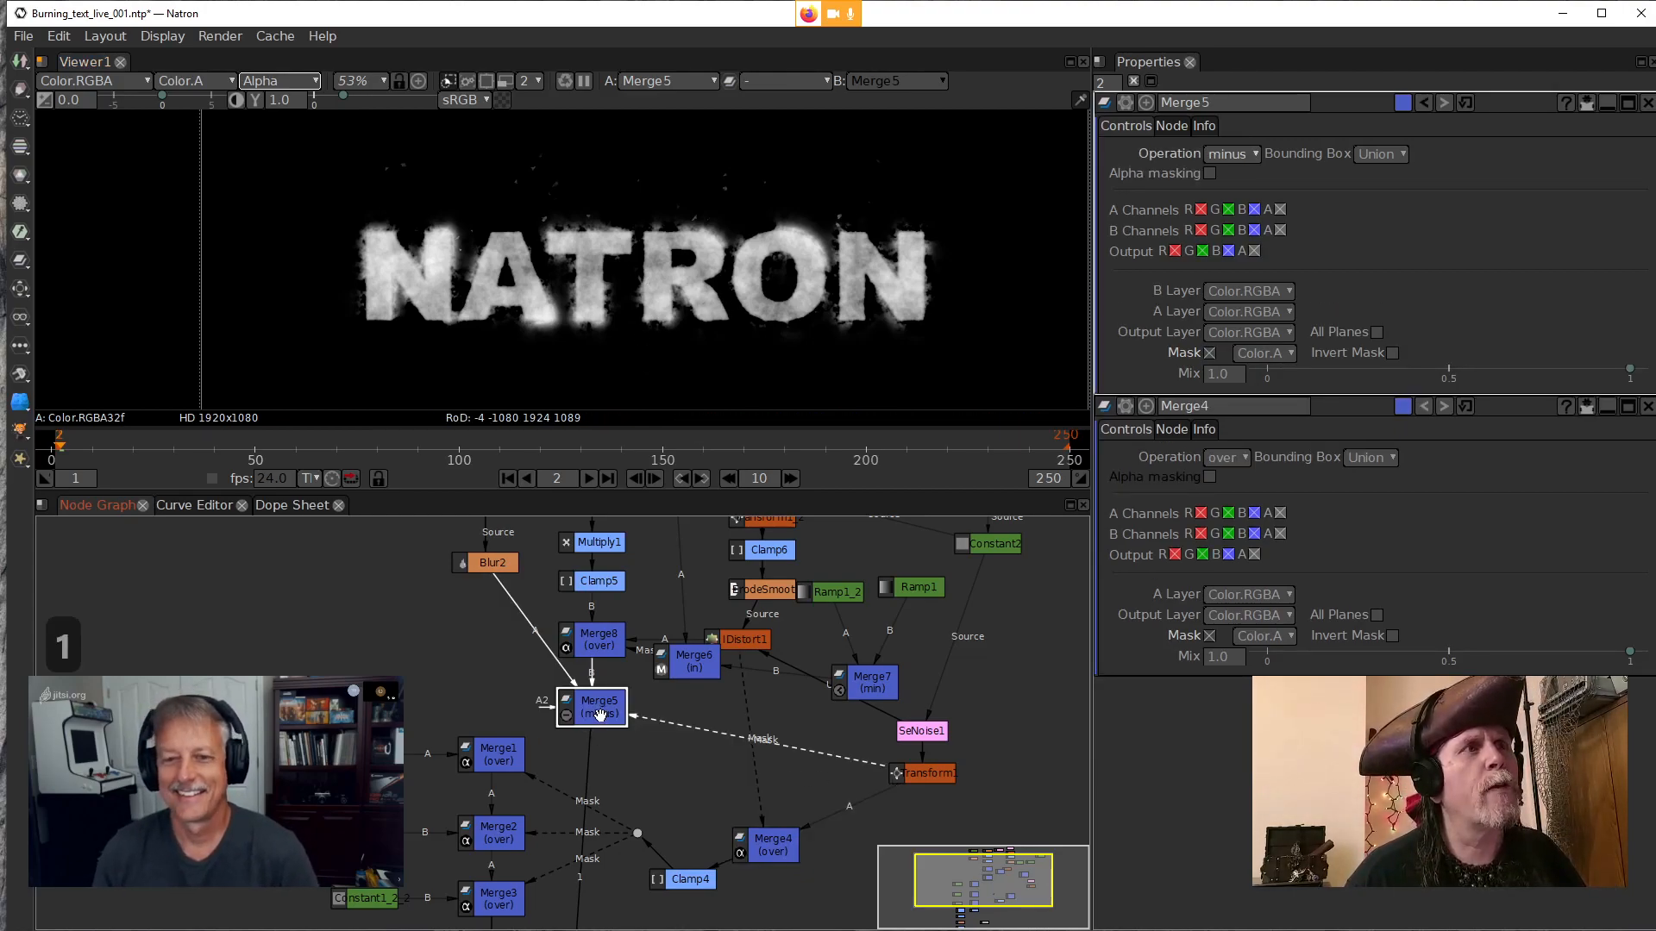
{"action": "left_click", "coordinate": [616, 731]}
{"action": "left_click", "coordinate": [604, 708]}
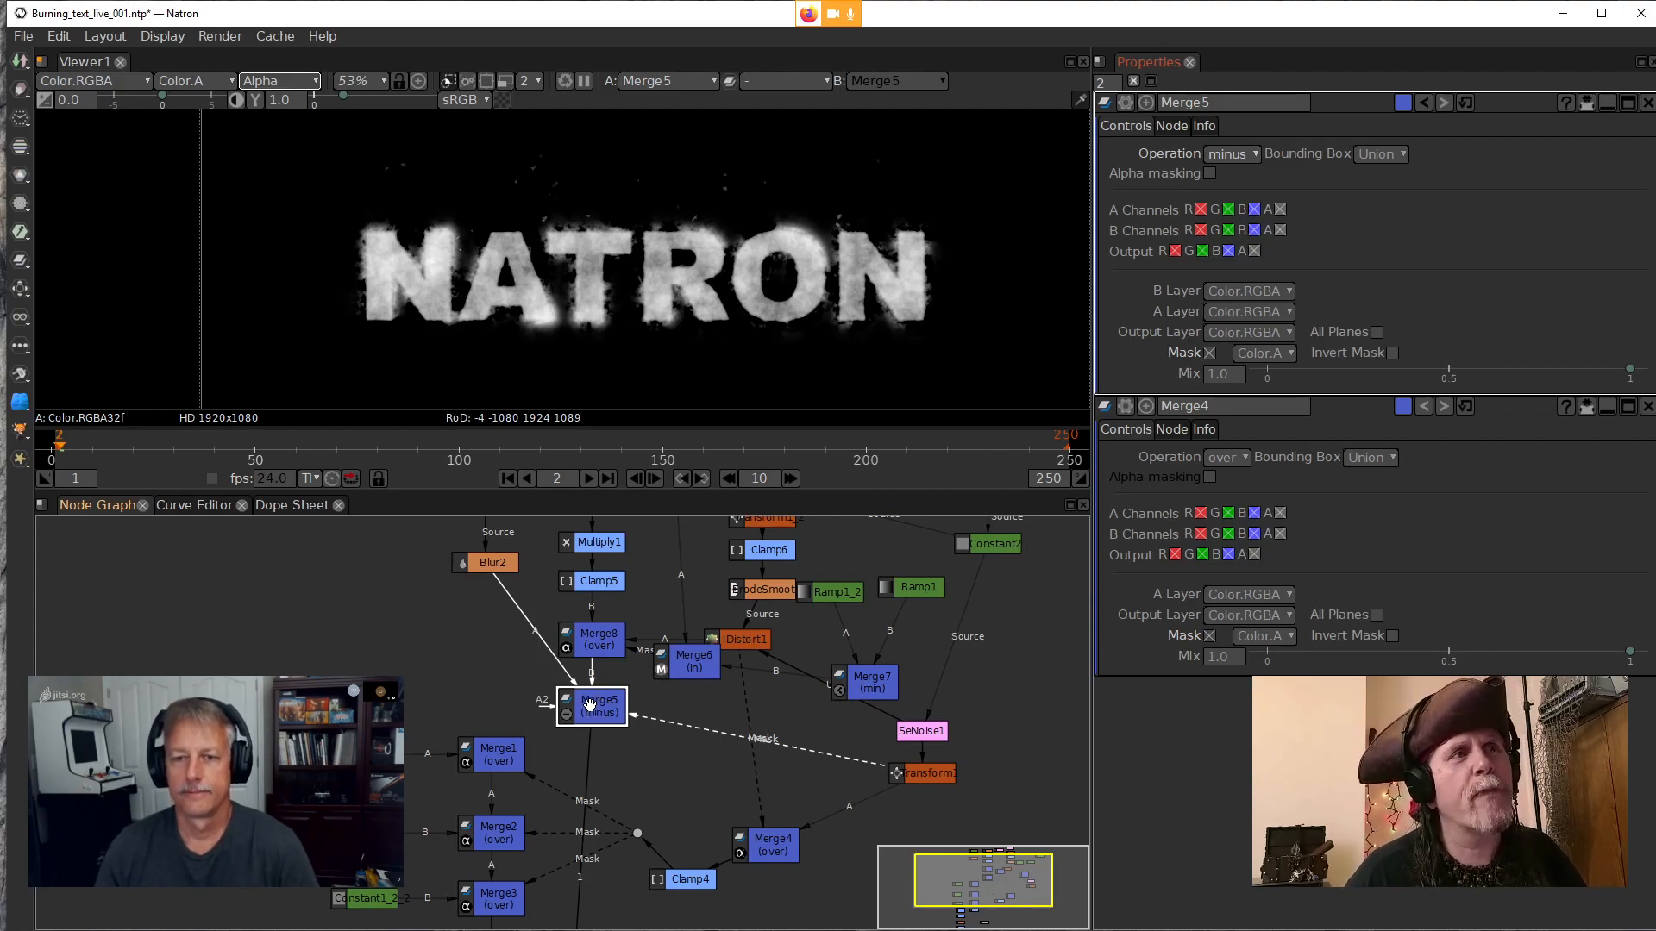
{"action": "left_click", "coordinate": [944, 775]}
{"action": "key", "text": "1"}
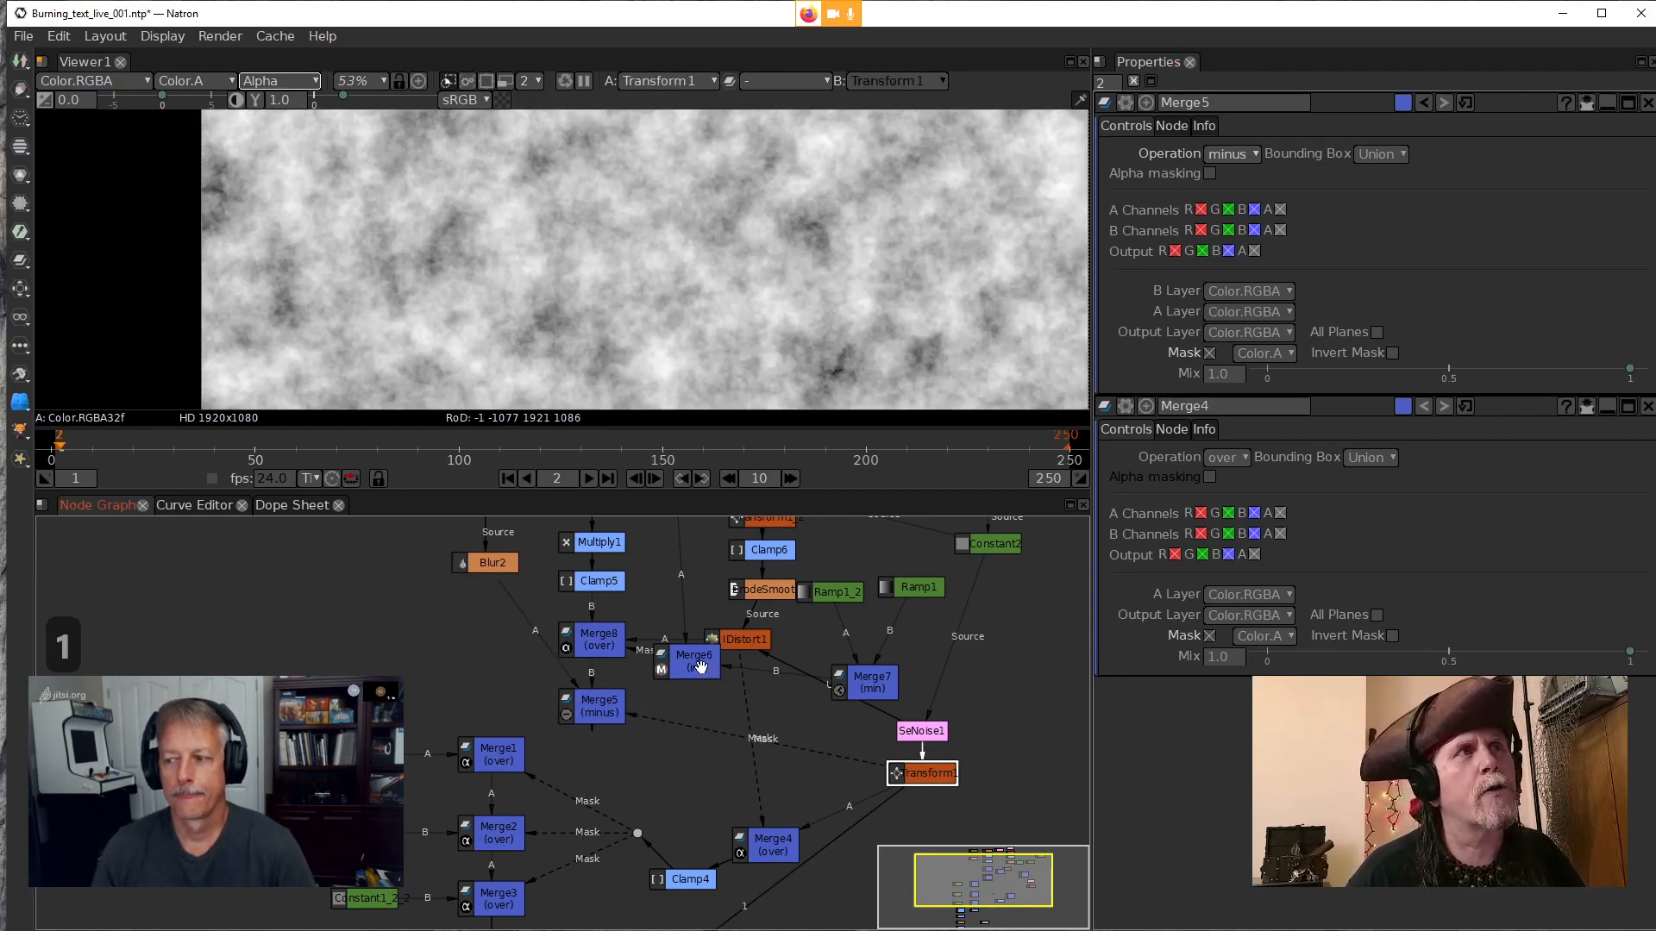
{"action": "left_click", "coordinate": [615, 699]}
{"action": "key", "text": "1"}
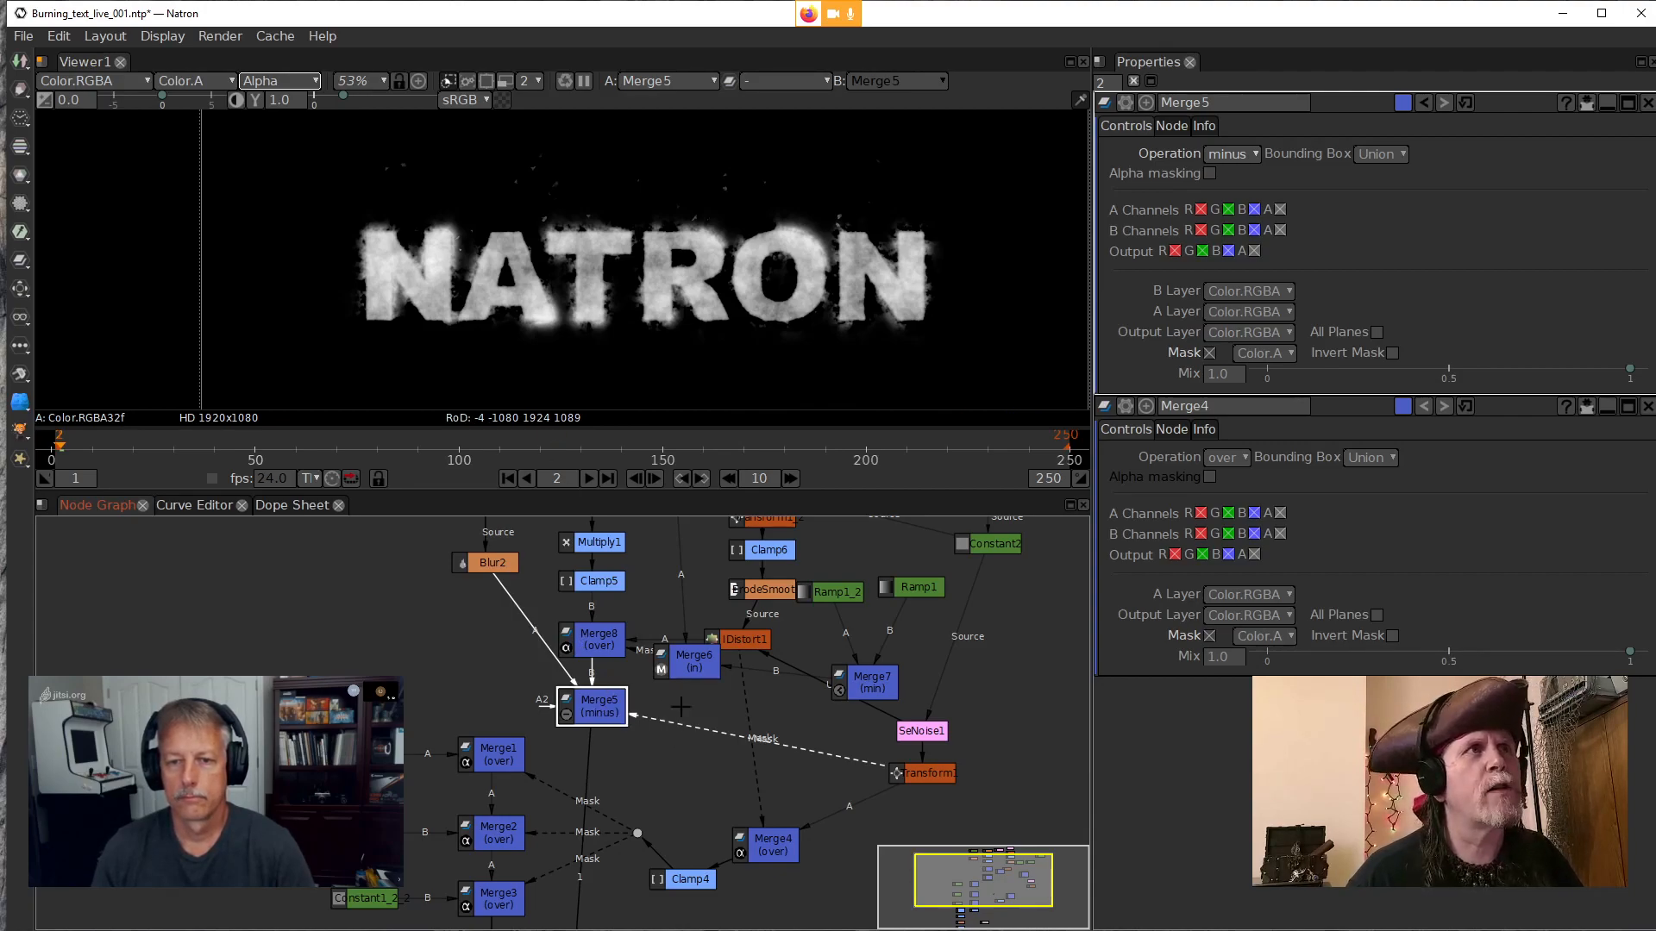
Disconnect and reconnect Merge5's mask to Transform1, and switch its mask channel to None and back to Color.A
{"action": "left_click_drag", "start_coordinate": [707, 763], "coordinate": [707, 767]}
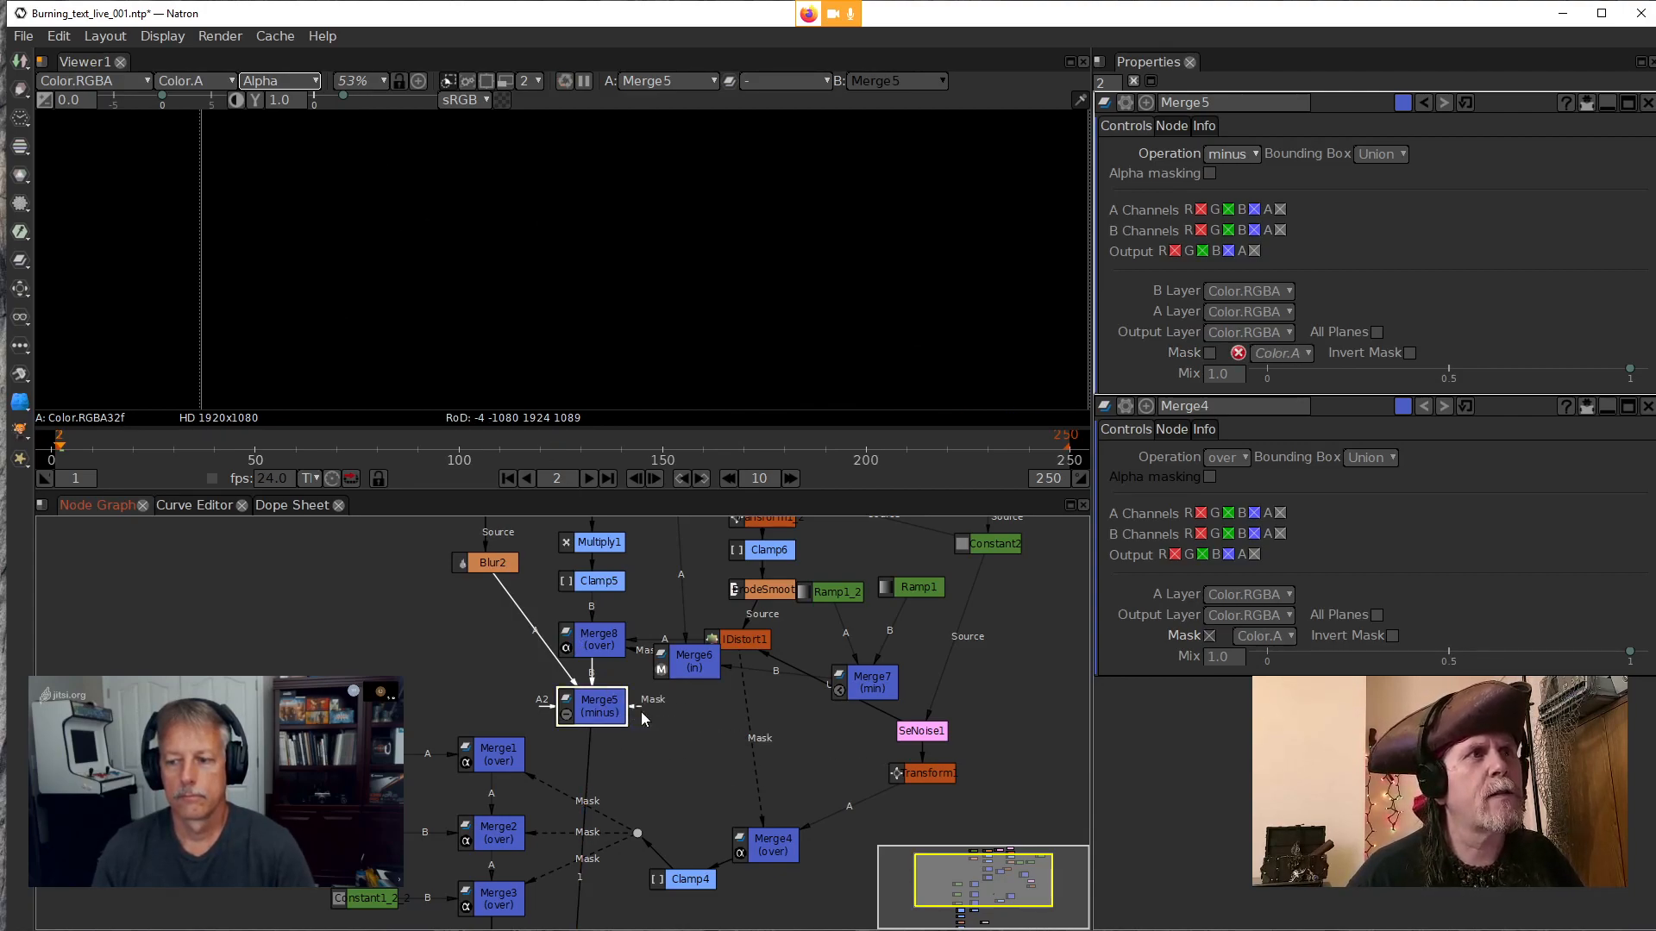
{"action": "left_click_drag", "start_coordinate": [648, 712], "coordinate": [904, 774]}
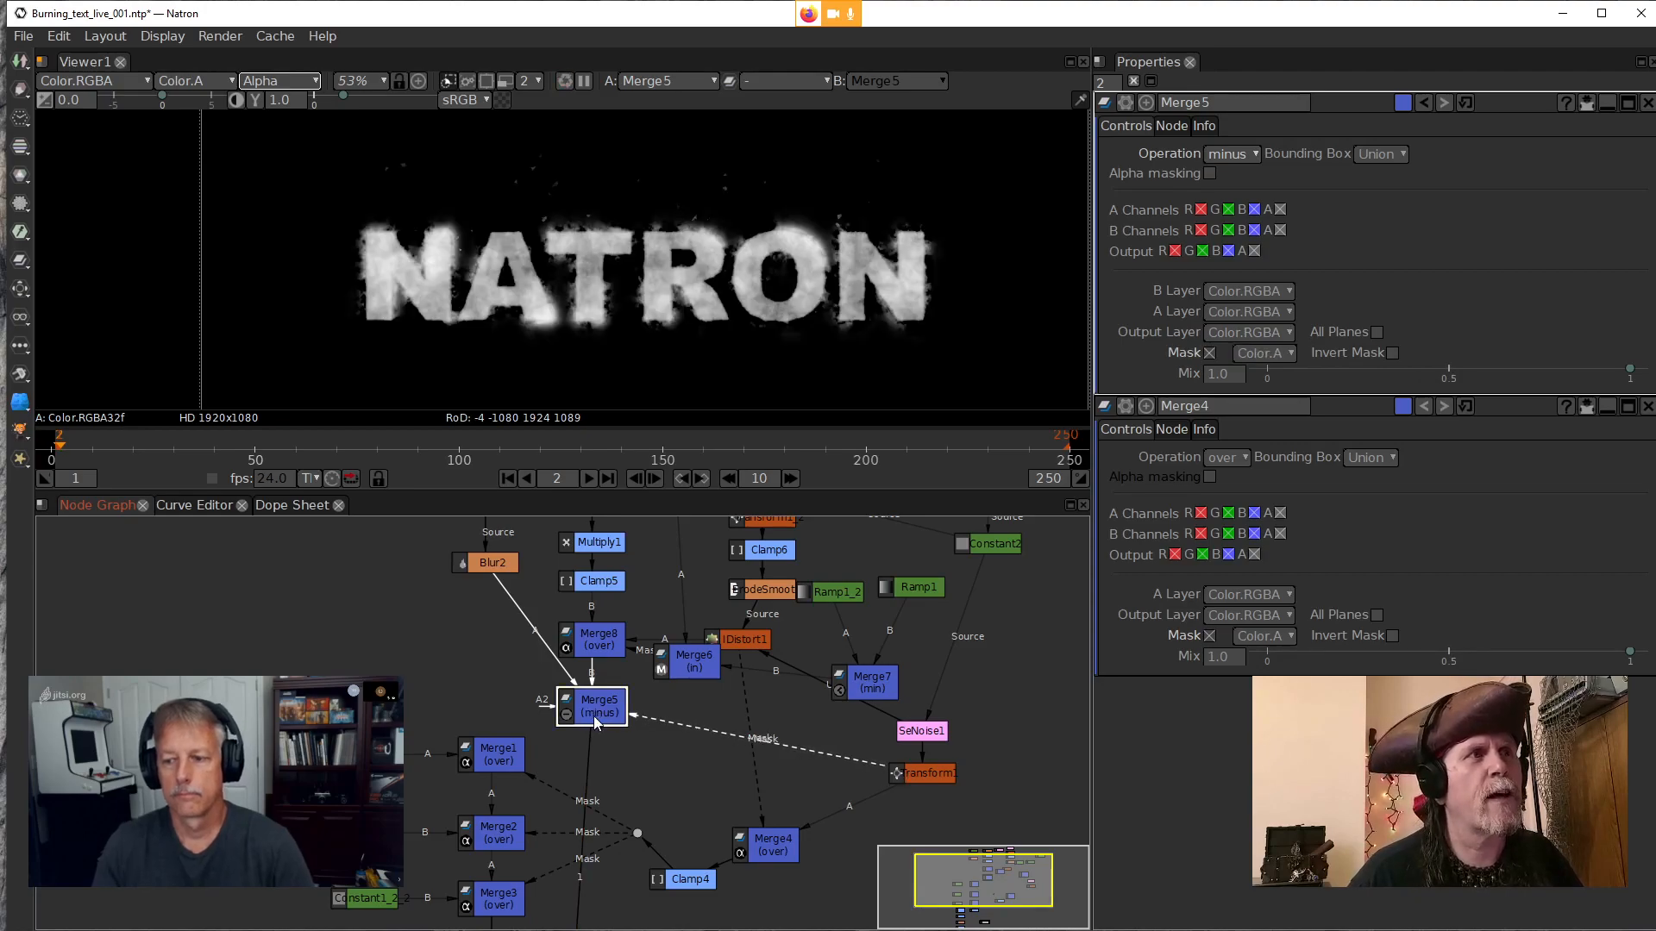
{"action": "left_click", "coordinate": [1256, 354]}
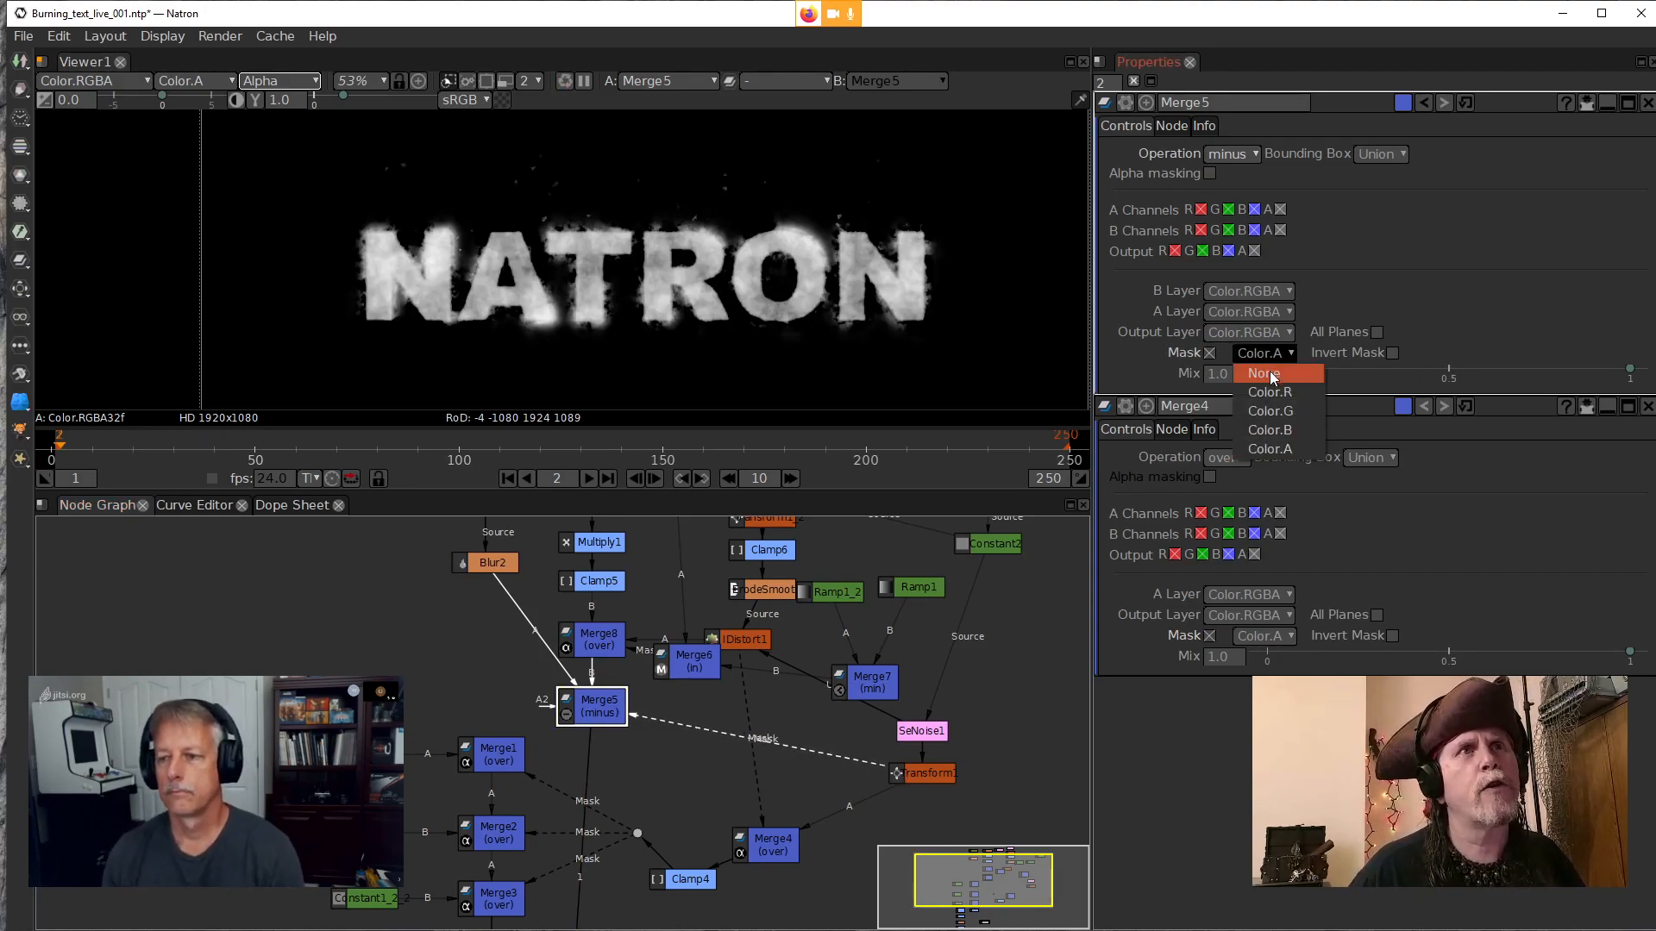
{"action": "left_click", "coordinate": [1267, 371]}
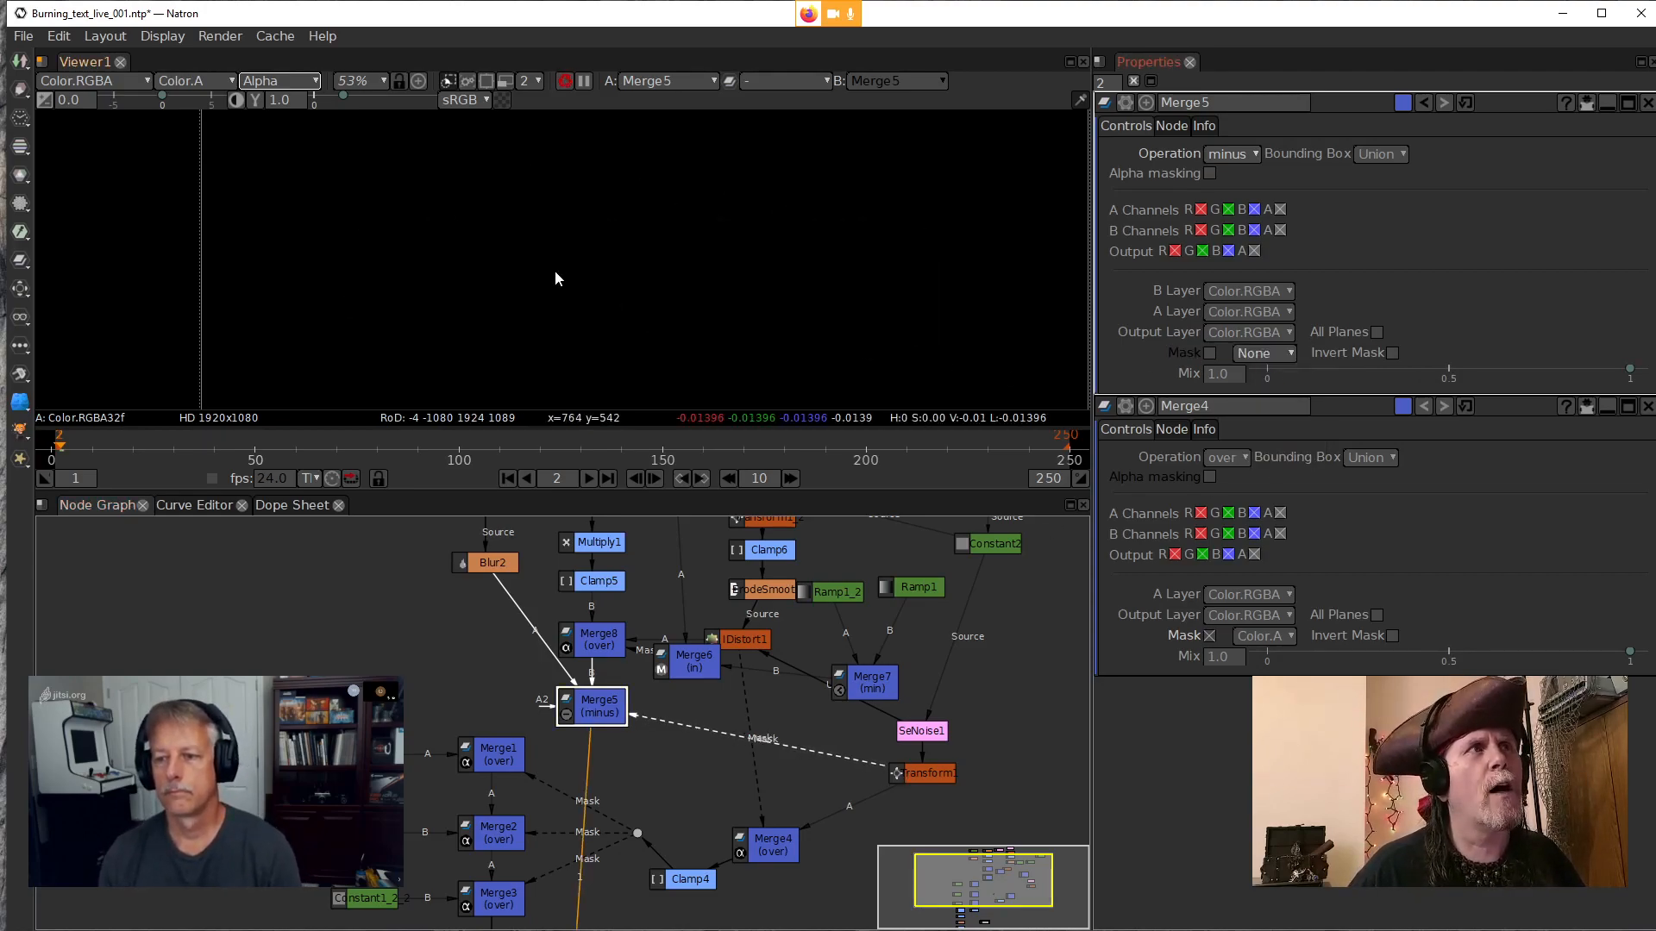
{"action": "left_click", "coordinate": [1275, 335]}
{"action": "left_click", "coordinate": [1191, 346]}
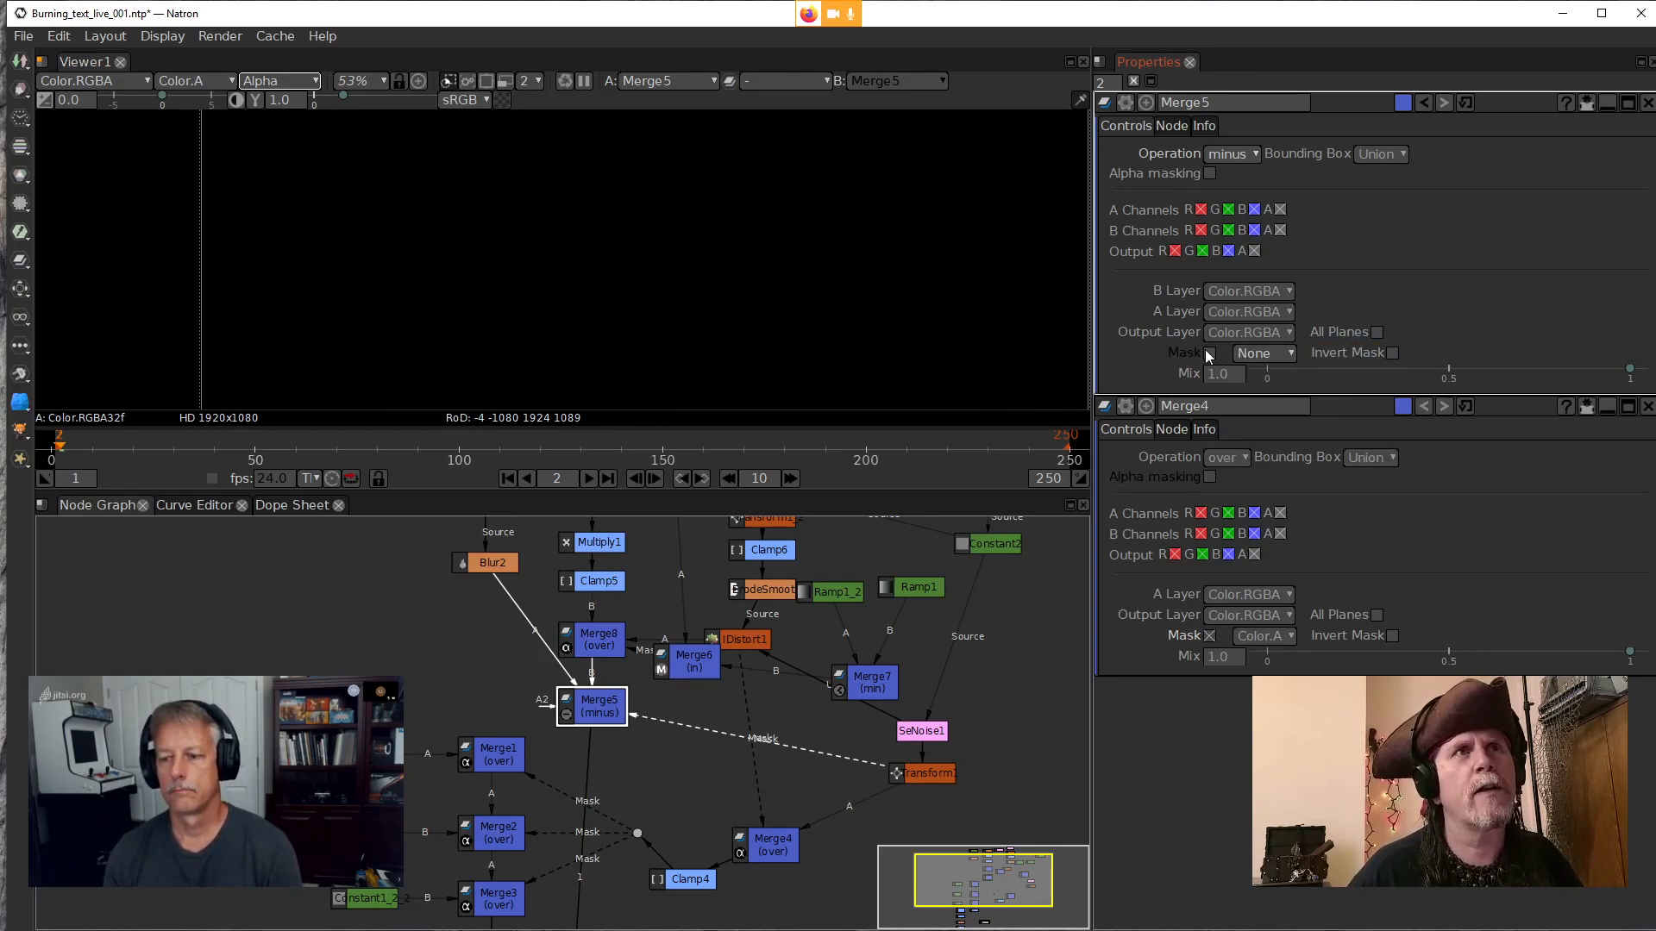
{"action": "left_click", "coordinate": [1270, 352]}
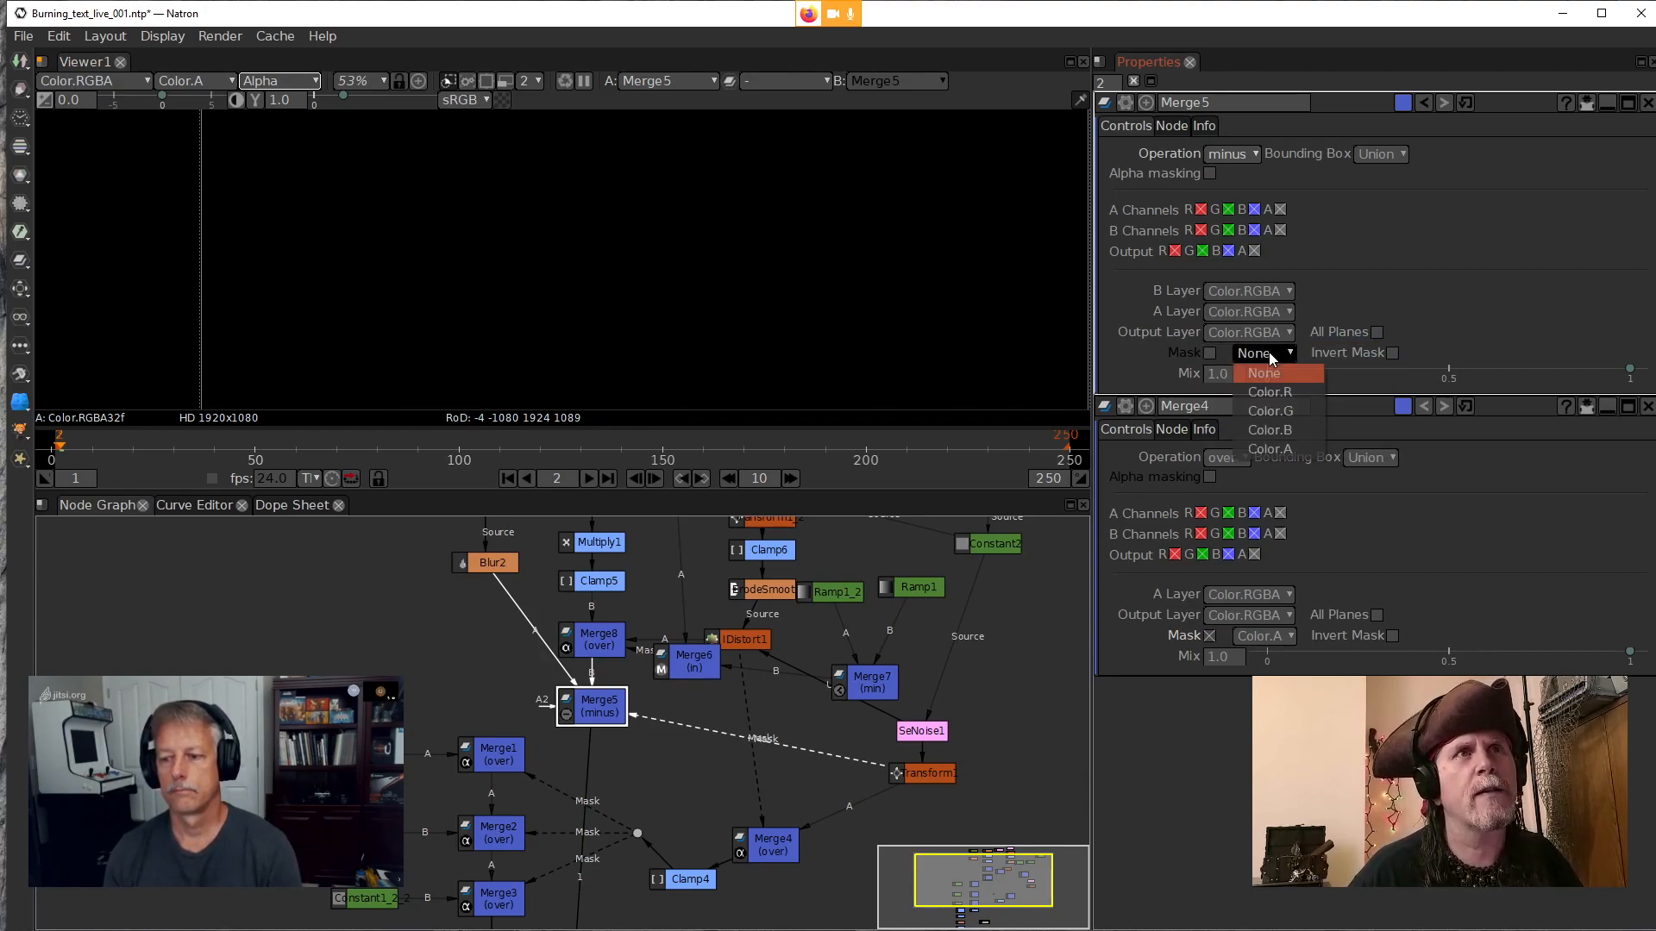
{"action": "left_click", "coordinate": [1269, 448]}
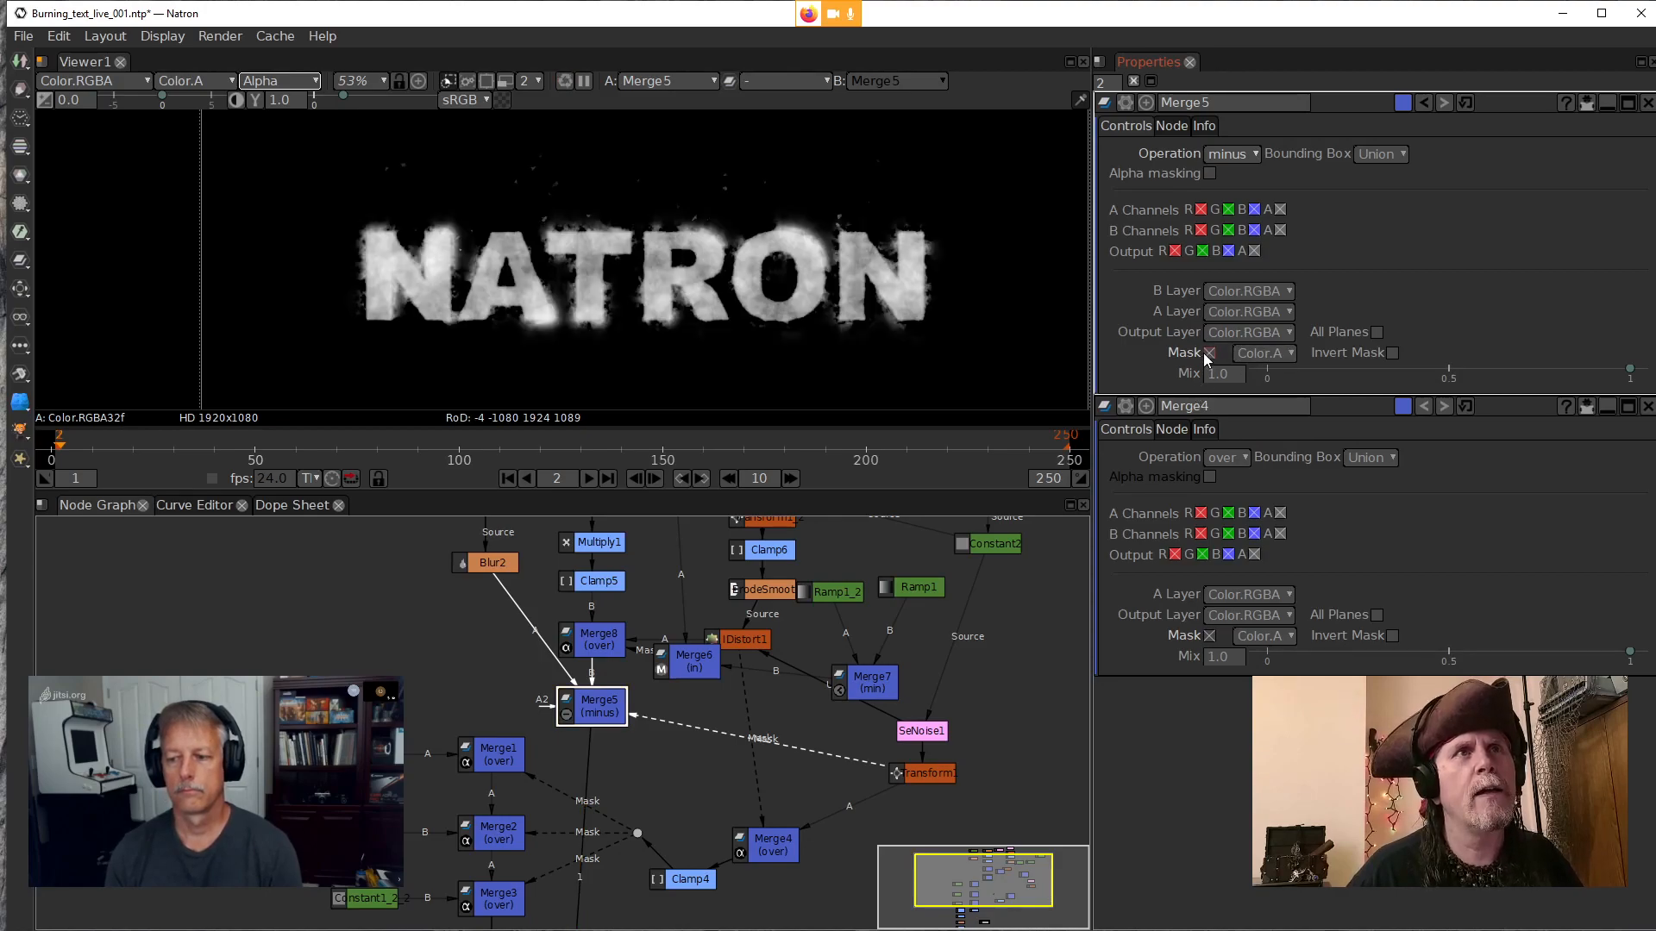
Toggle Merge5's mask off and on, and try the inverted mask before turning inversion back off
{"action": "left_click", "coordinate": [1209, 353]}
{"action": "left_click", "coordinate": [1209, 354]}
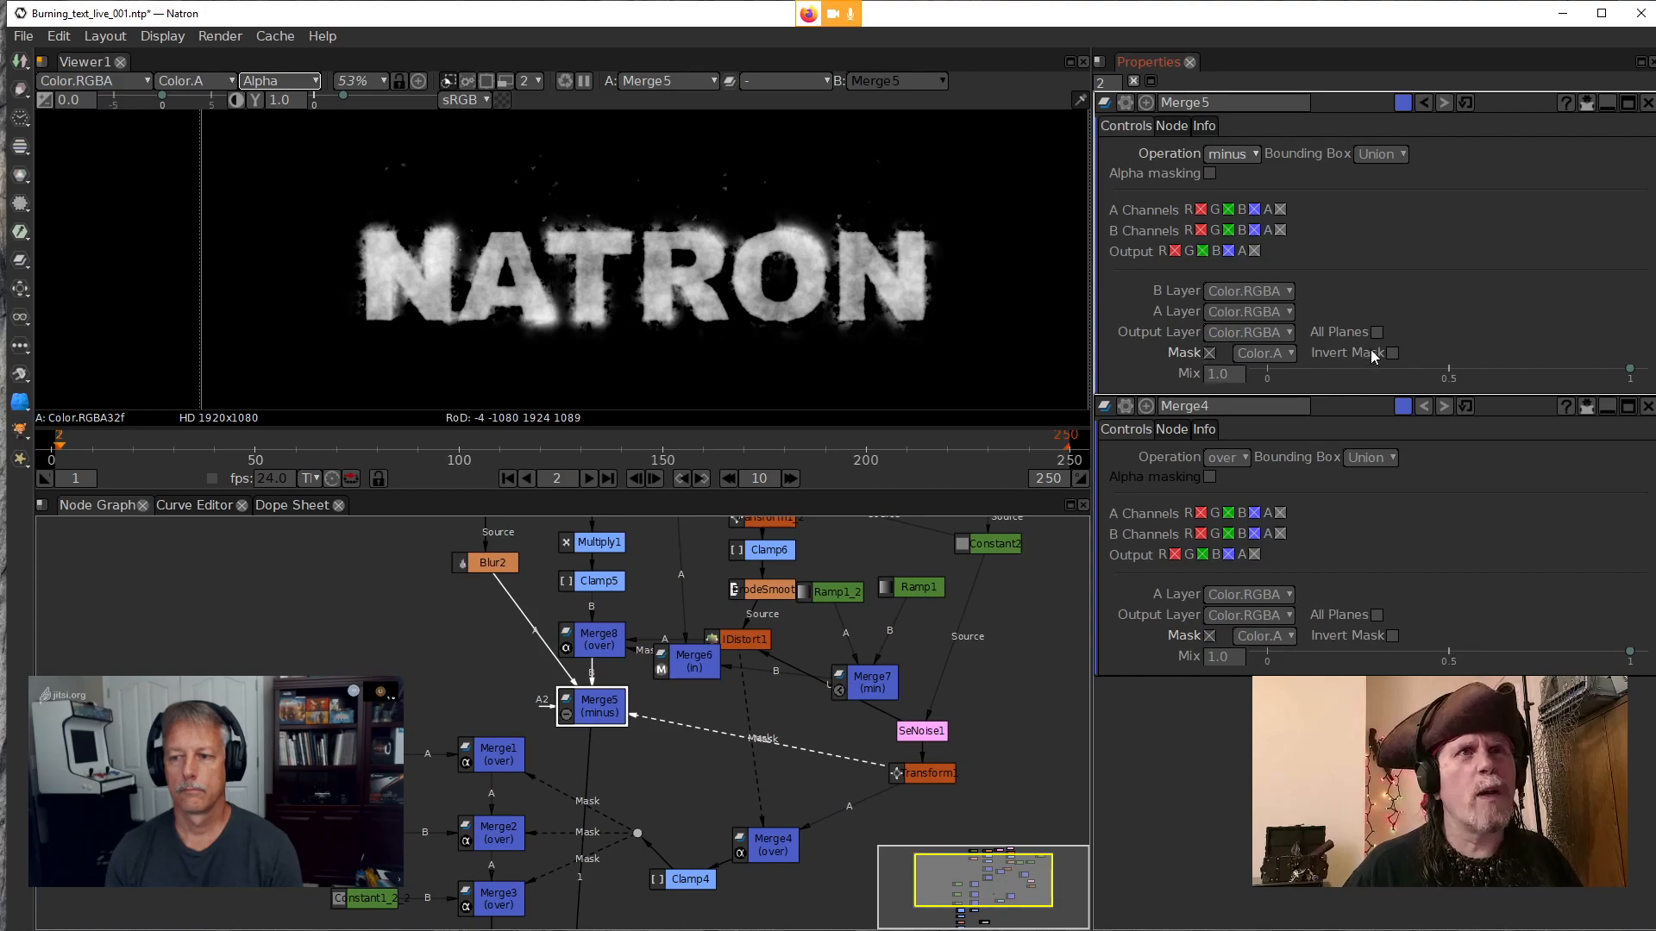
{"action": "left_click", "coordinate": [1395, 352]}
{"action": "left_click", "coordinate": [1209, 352]}
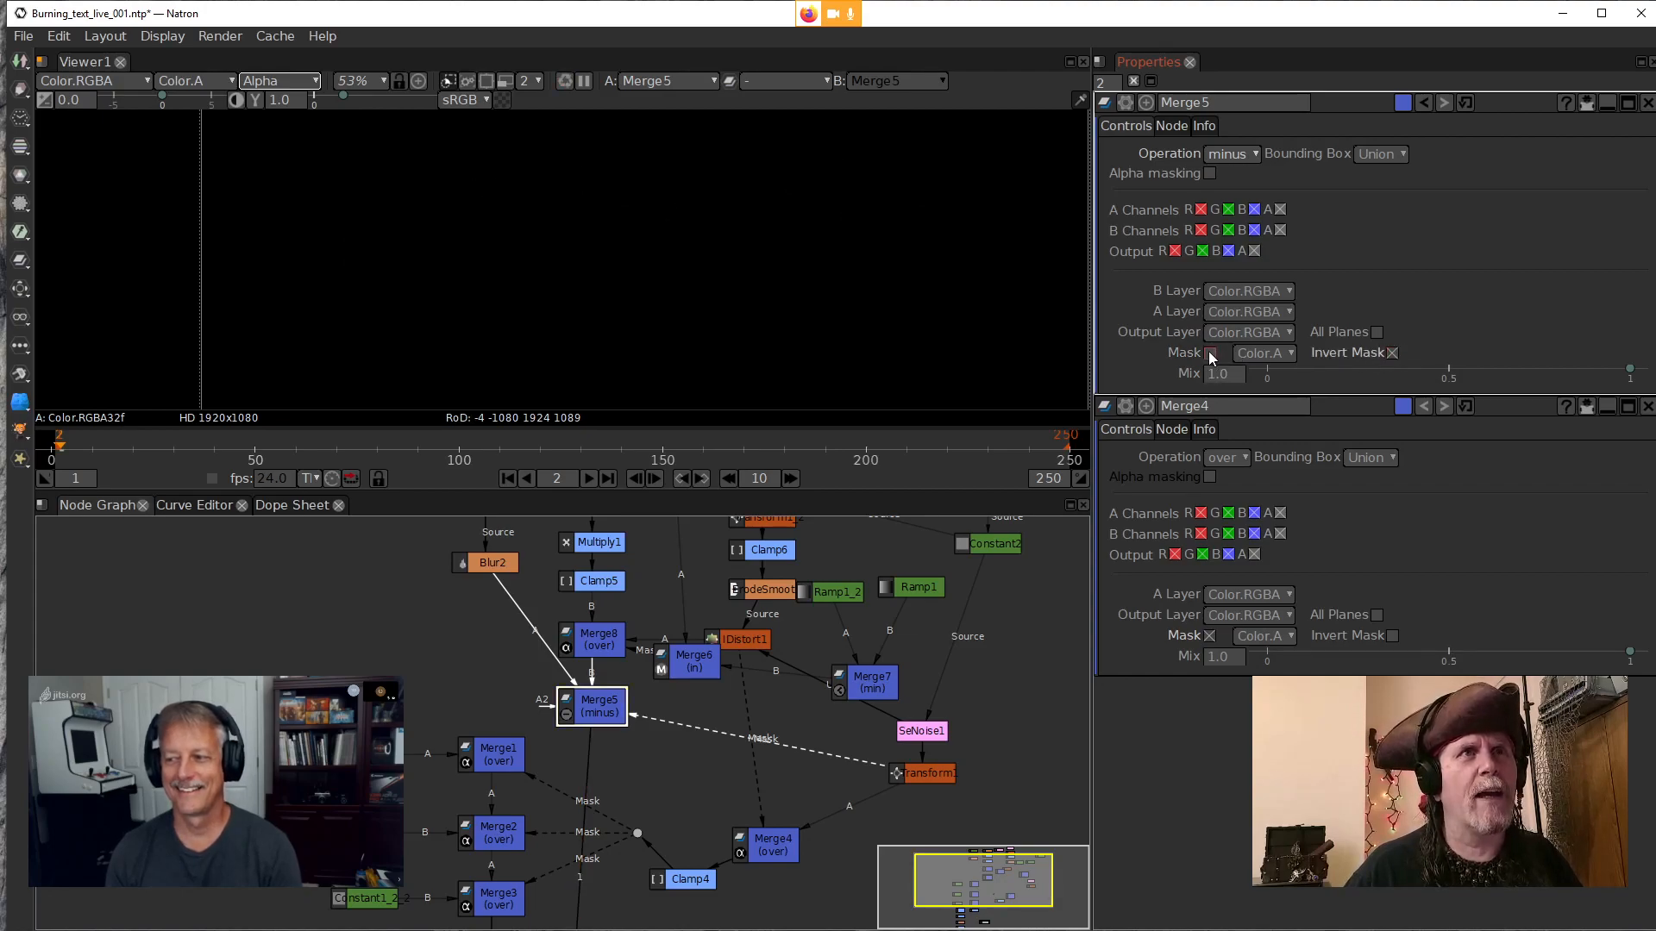
{"action": "left_click", "coordinate": [1209, 353]}
{"action": "left_click", "coordinate": [1392, 353]}
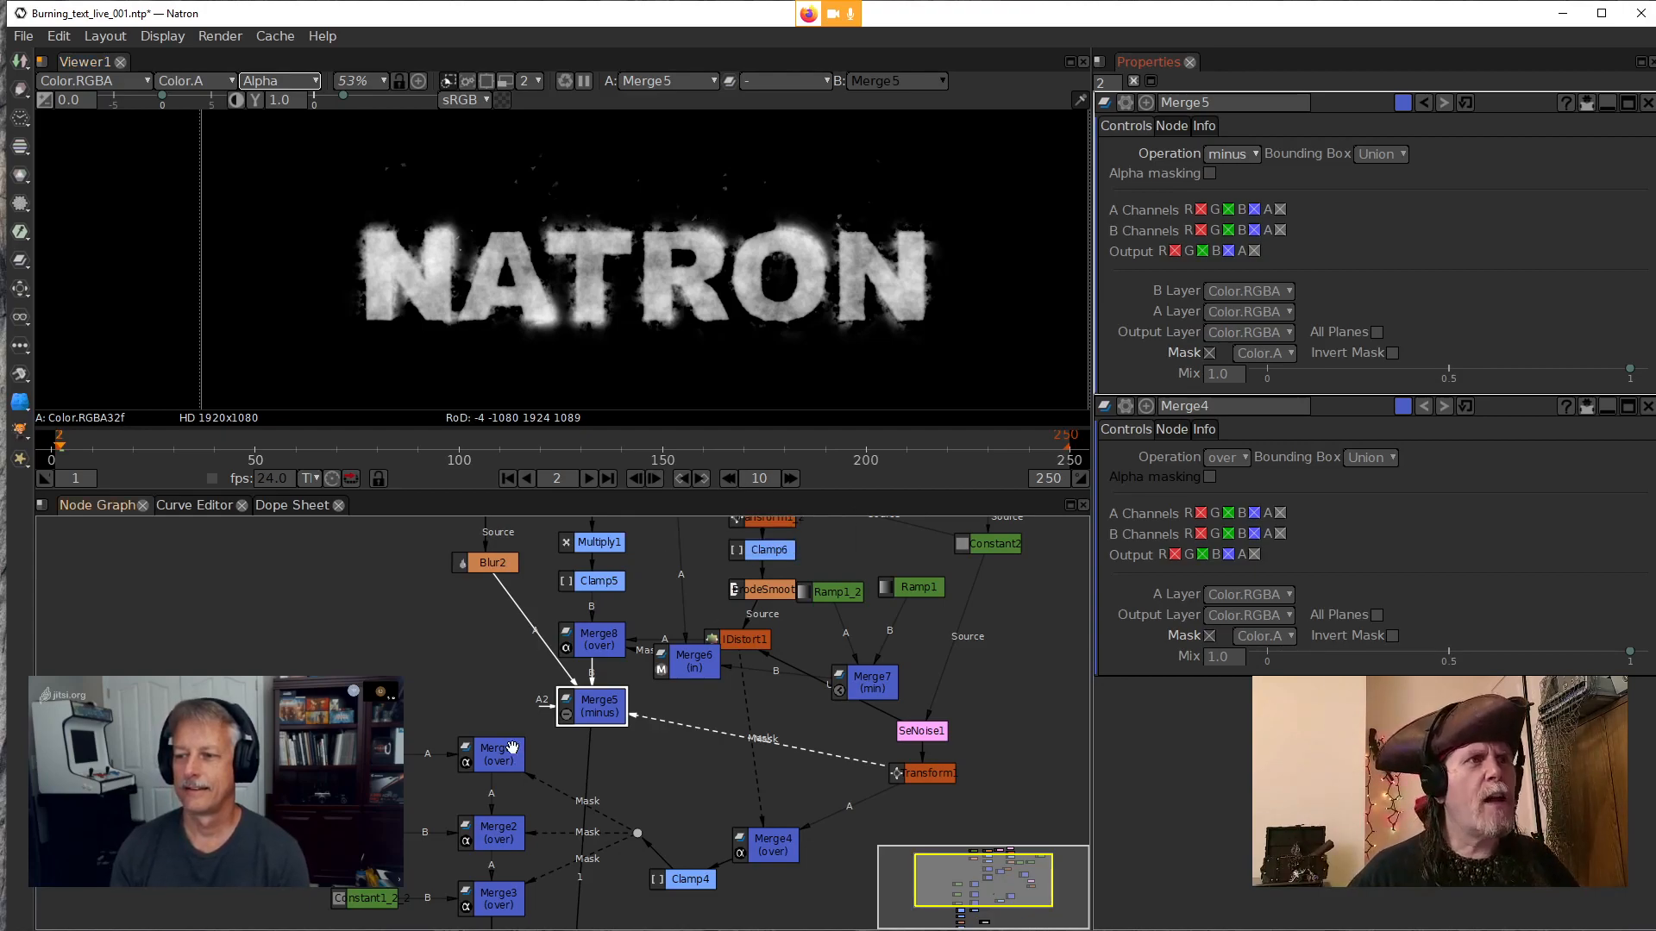
Examine the Merge5 letters up close and compare them with the Merge8 output
{"action": "left_click", "coordinate": [606, 707]}
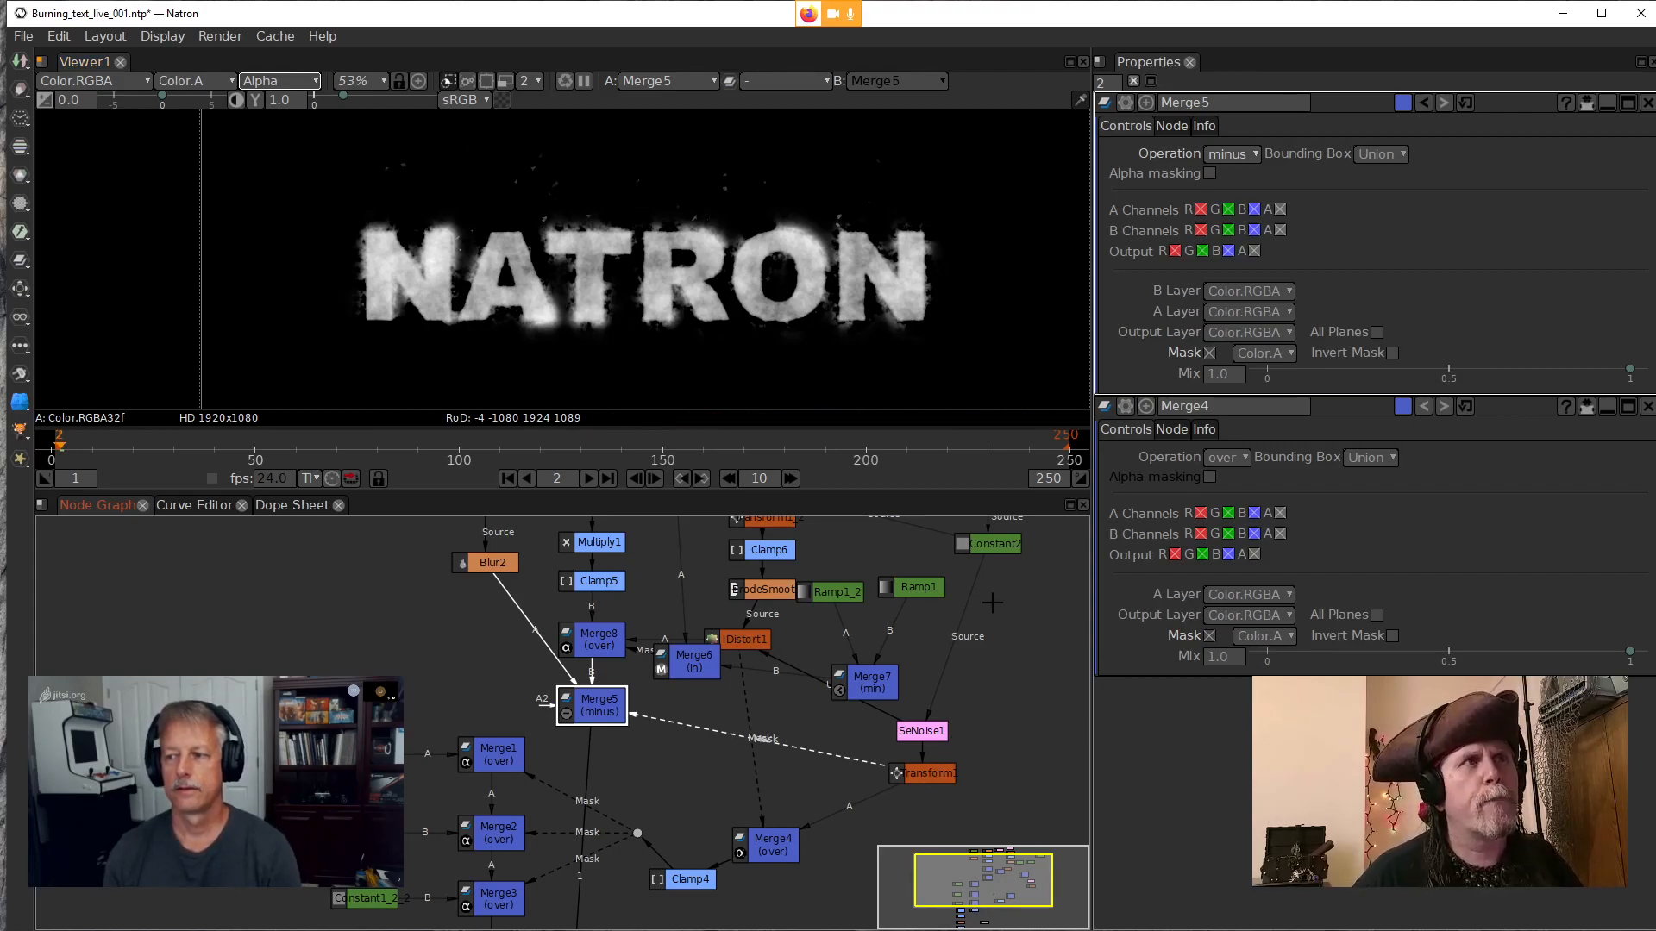
{"action": "scroll", "coordinate": [469, 323], "scroll_direction": "up", "scroll_amount": 4}
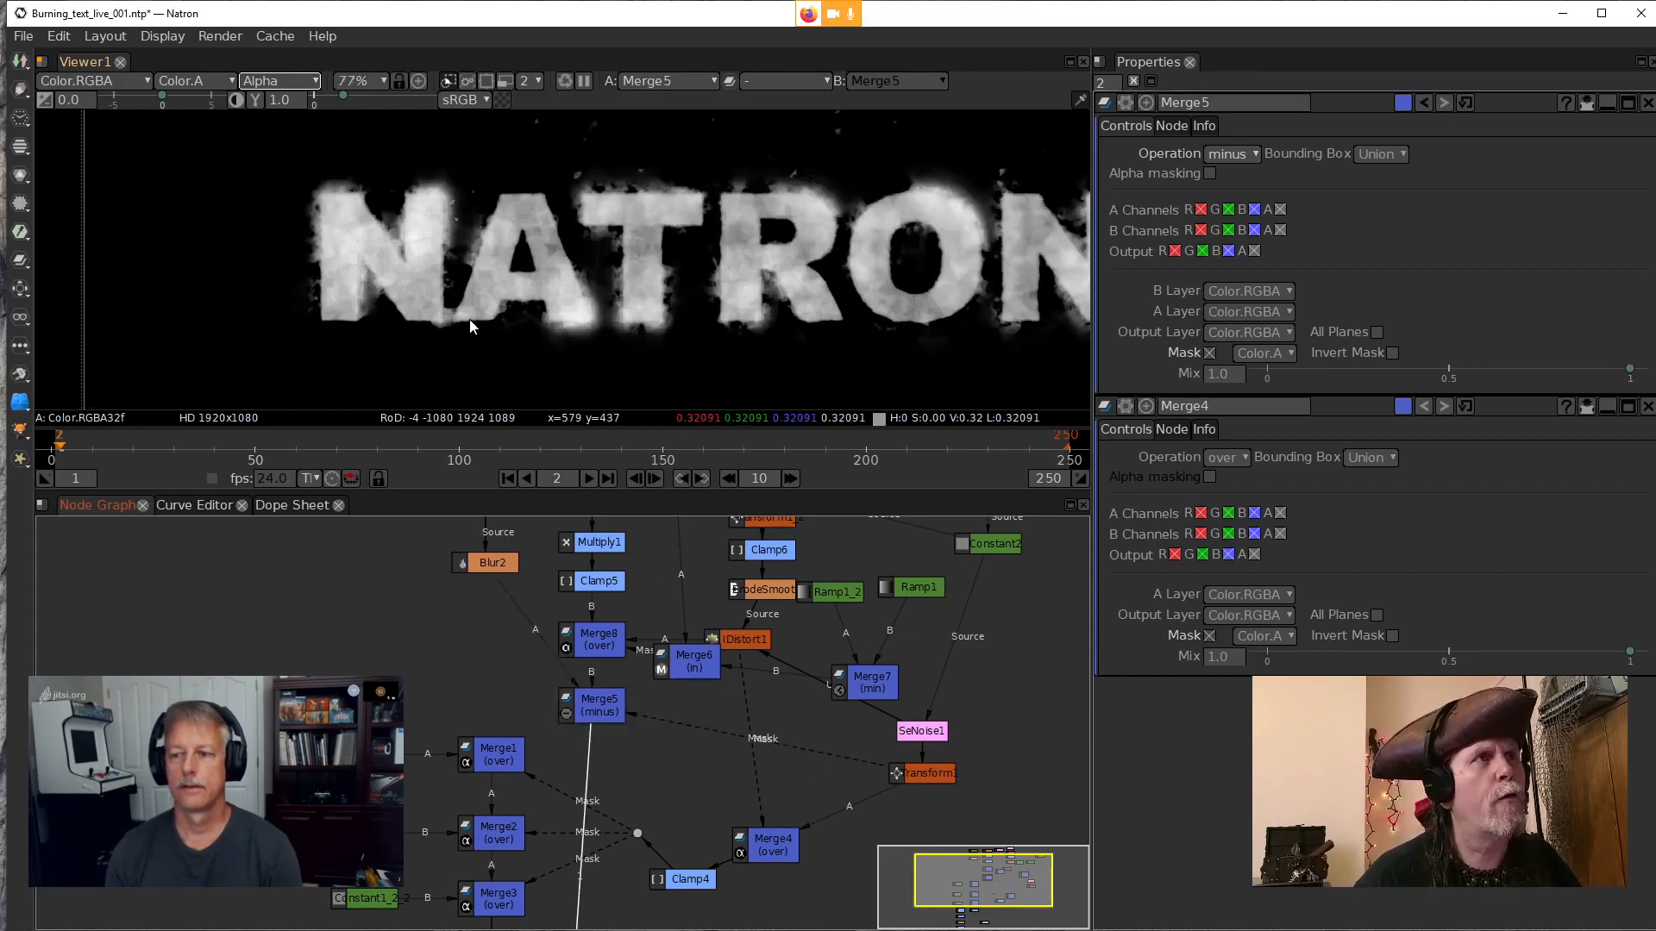
{"action": "scroll", "coordinate": [469, 319], "scroll_direction": "up", "scroll_amount": 2}
{"action": "scroll", "coordinate": [469, 288], "scroll_direction": "up", "scroll_amount": 2}
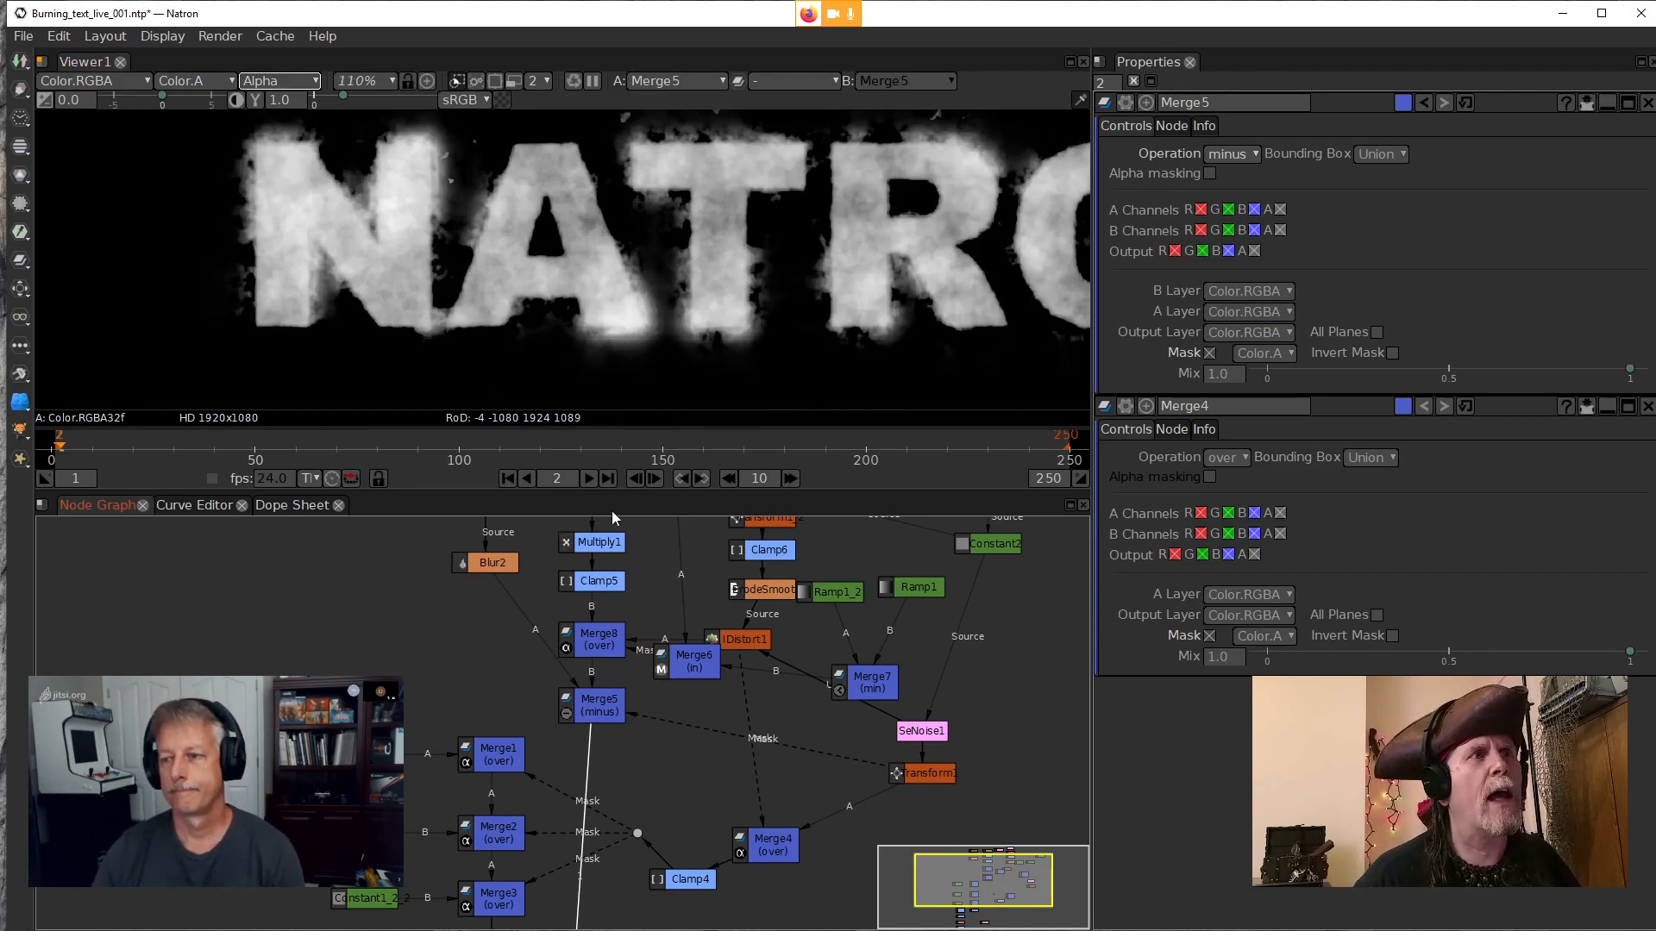
{"action": "left_click", "coordinate": [607, 638]}
{"action": "key", "text": "1"}
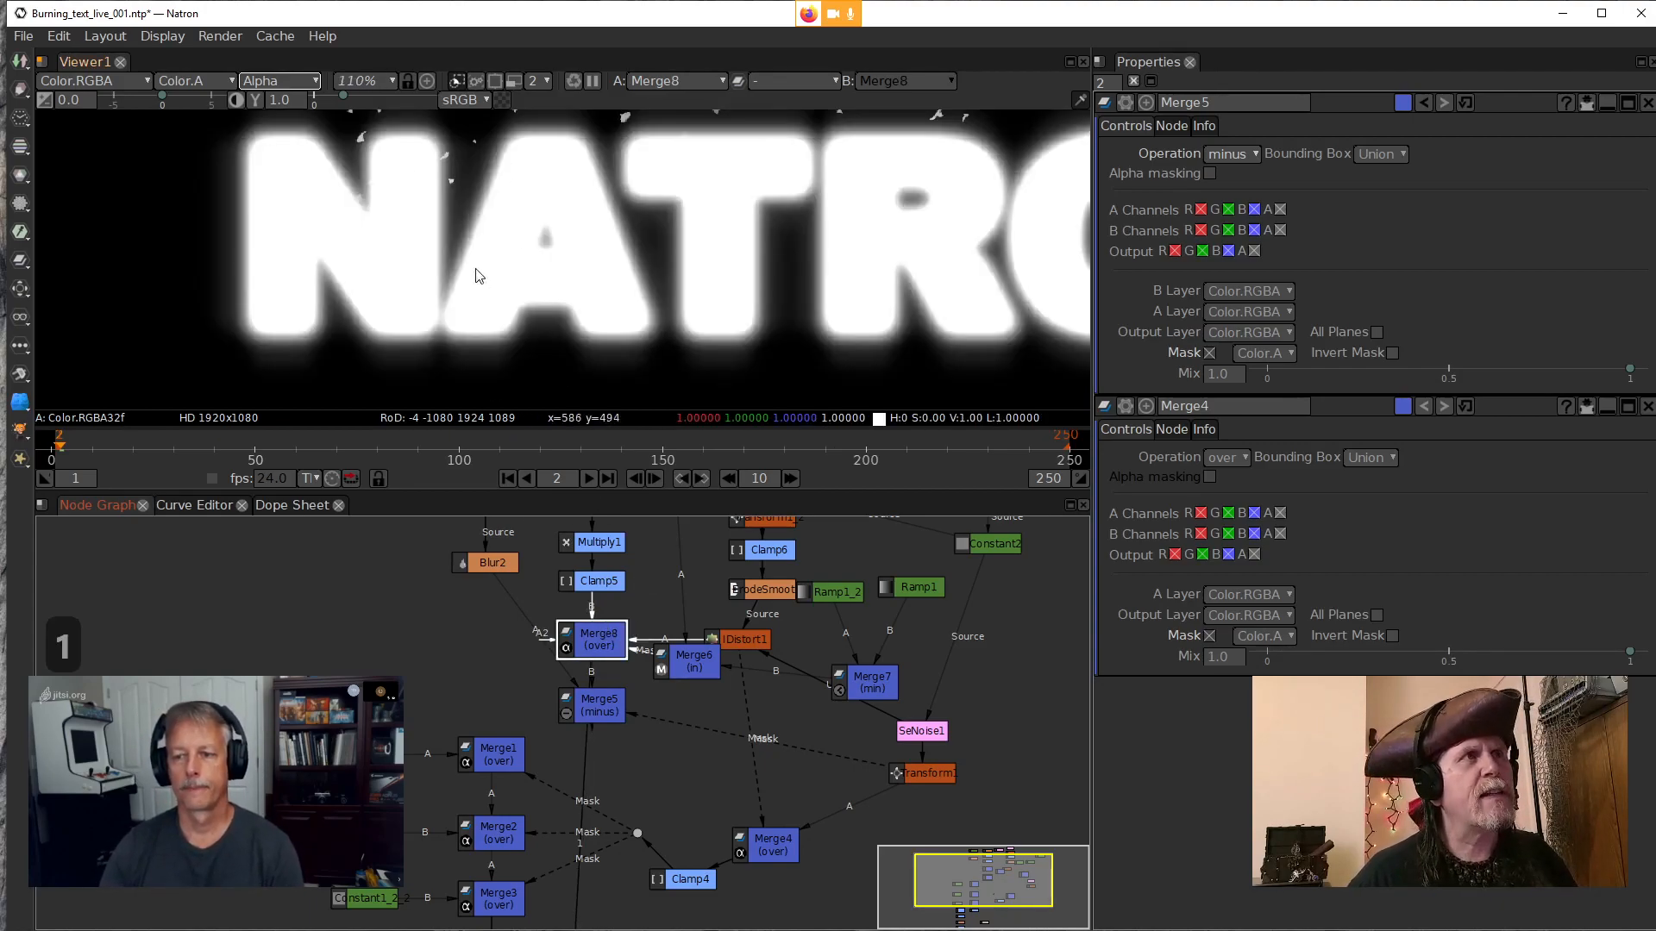
{"action": "left_click", "coordinate": [572, 713]}
{"action": "key", "text": "1"}
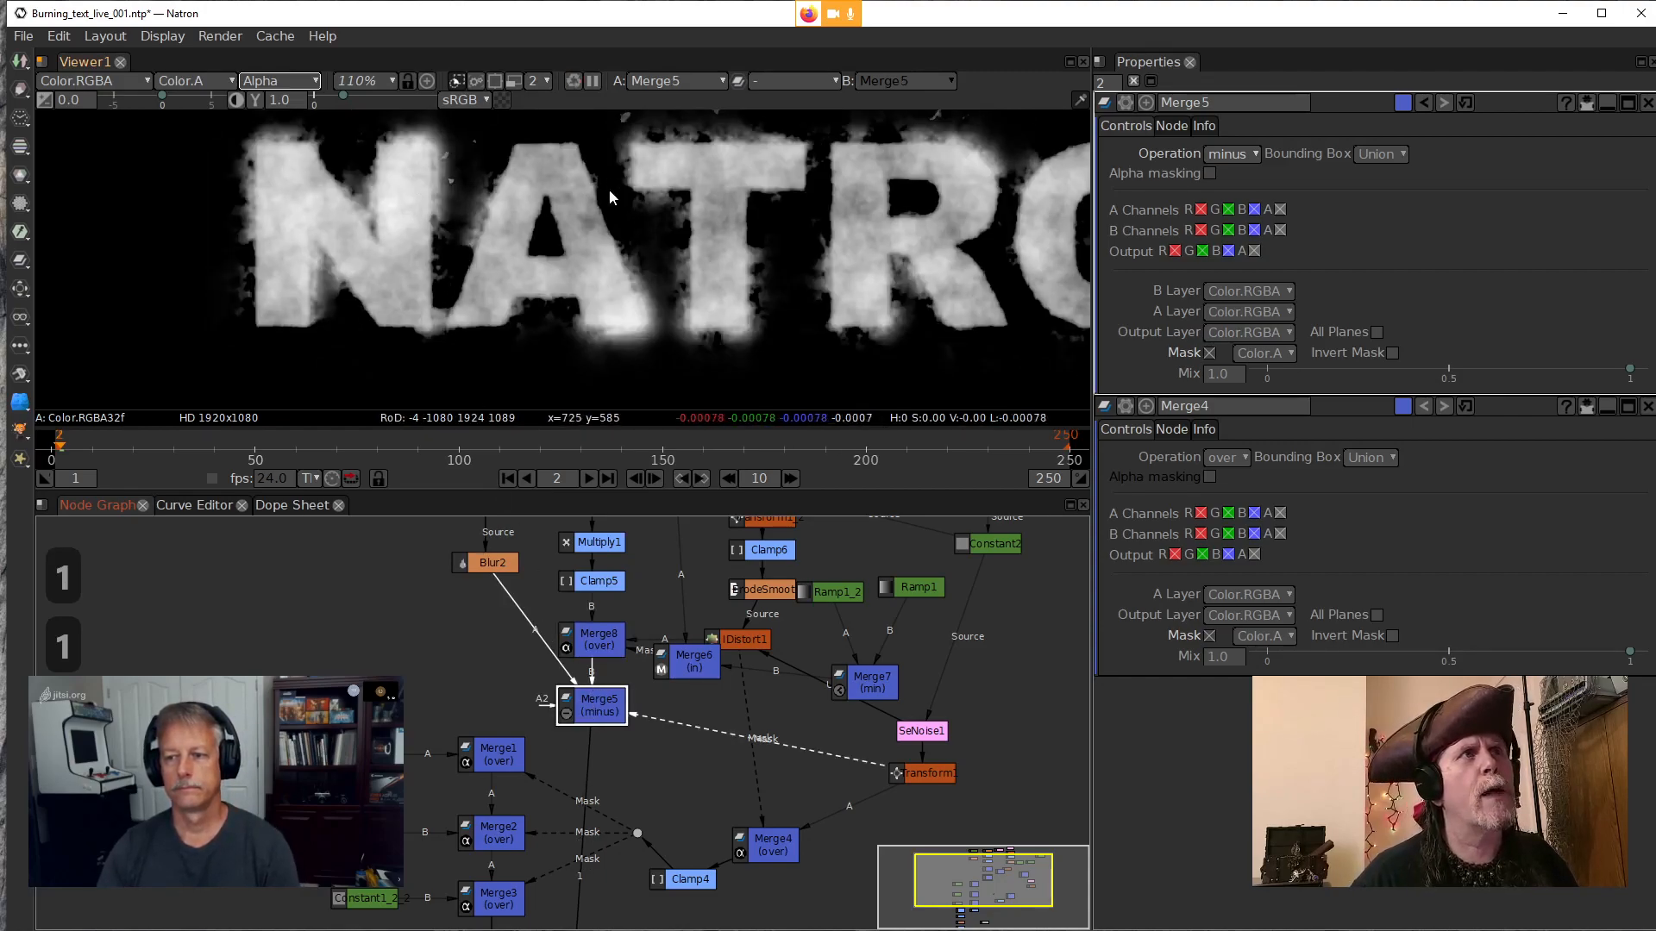
{"action": "left_click_drag", "start_coordinate": [610, 182], "coordinate": [632, 222]}
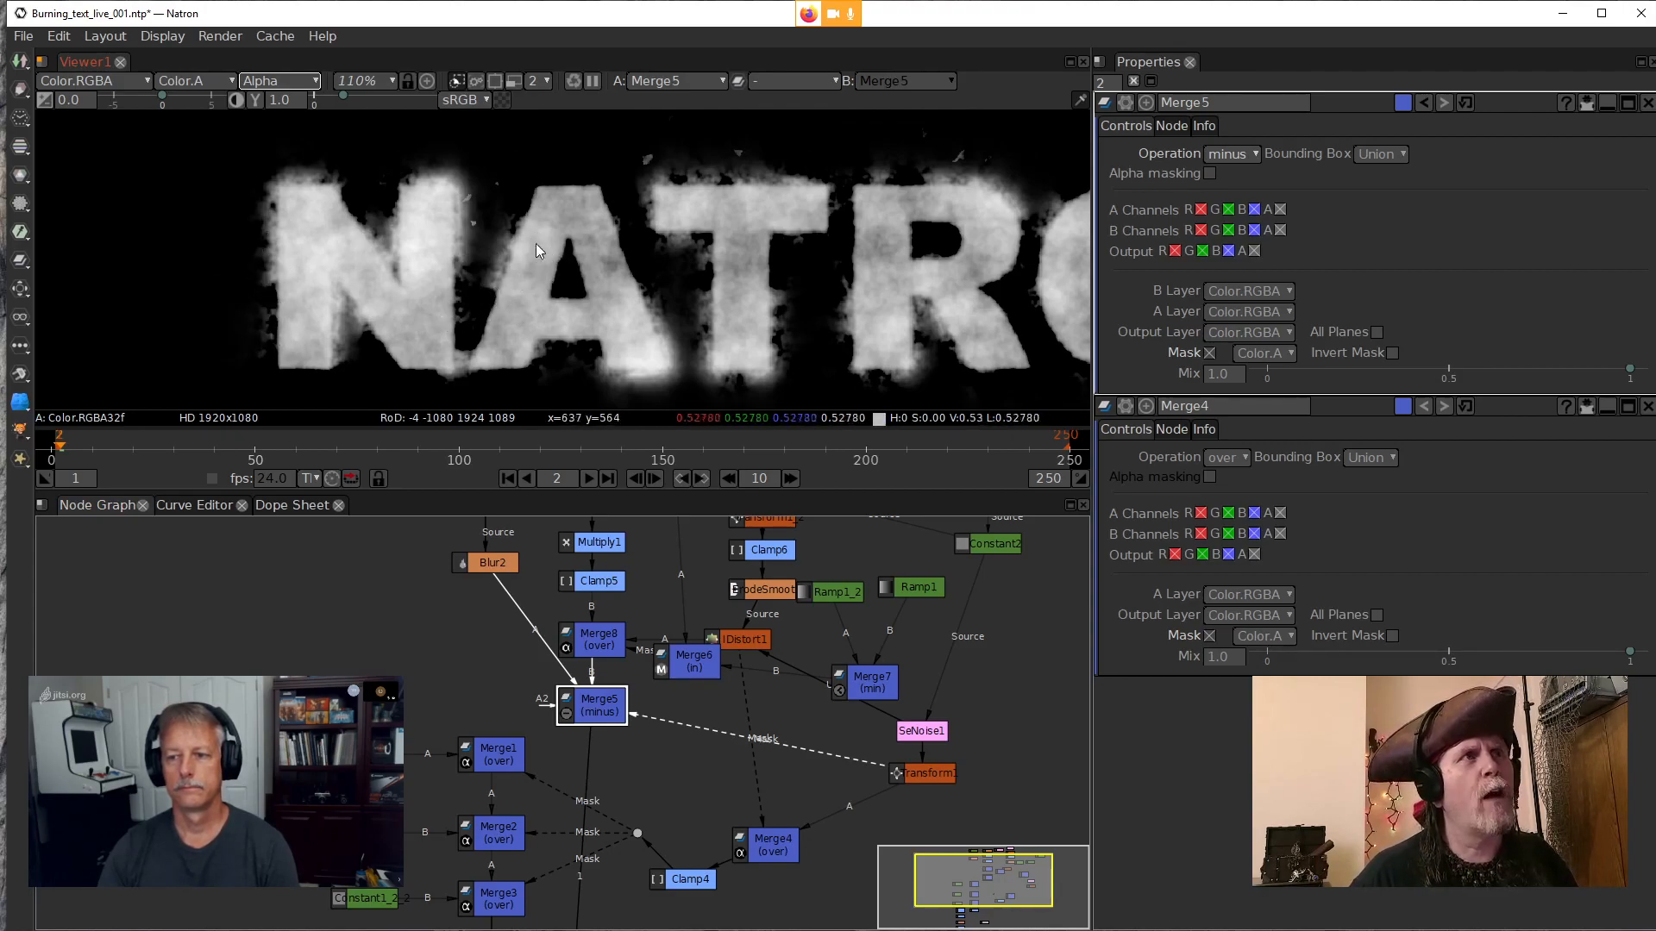
Compare the Blur2 and Merge8 inputs with the resulting Merge5 output in the viewer
{"action": "left_click", "coordinate": [490, 562]}
{"action": "key", "text": "1"}
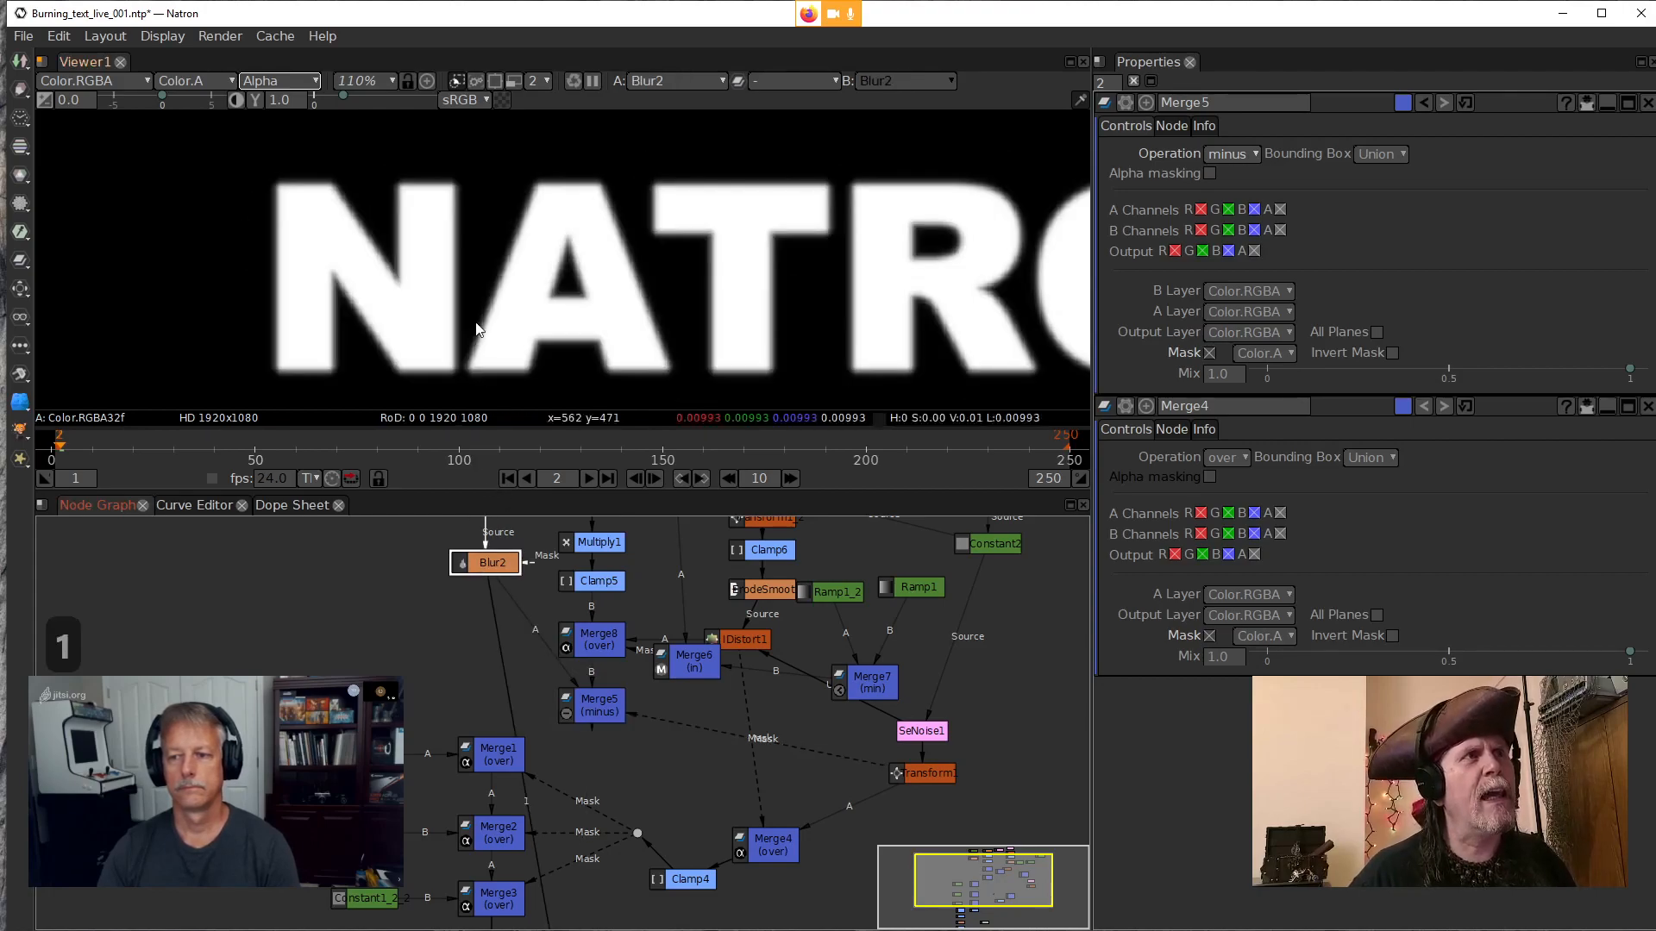
{"action": "left_click", "coordinate": [603, 708]}
{"action": "key", "text": "1"}
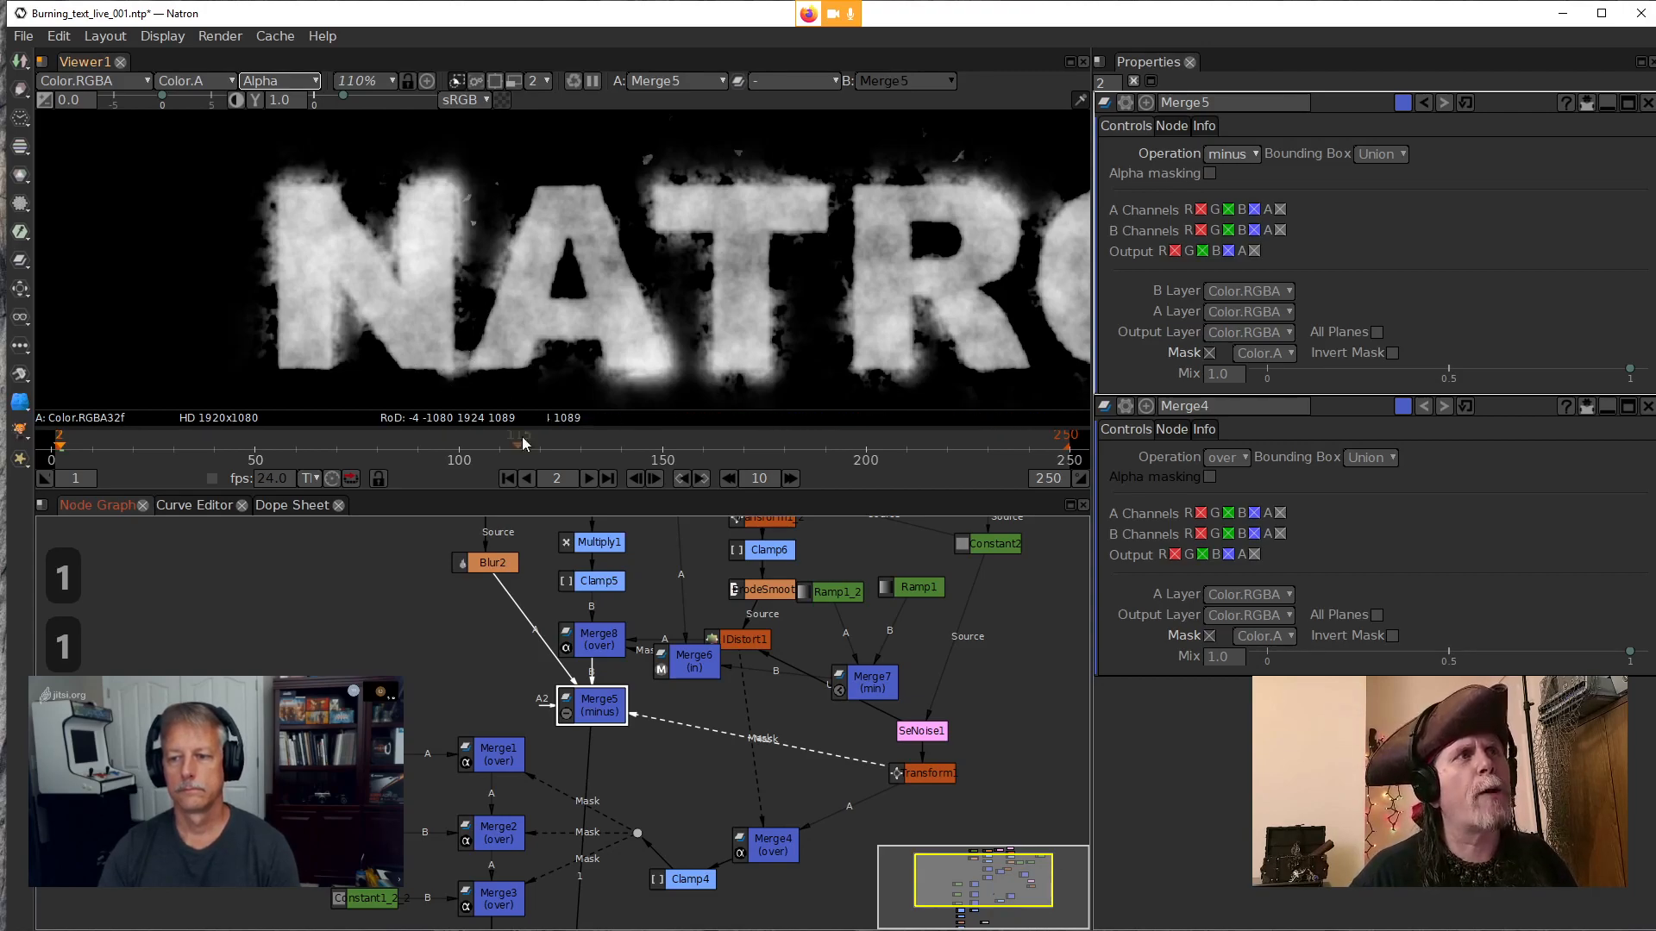
{"action": "left_click", "coordinate": [595, 640]}
{"action": "key", "text": "1"}
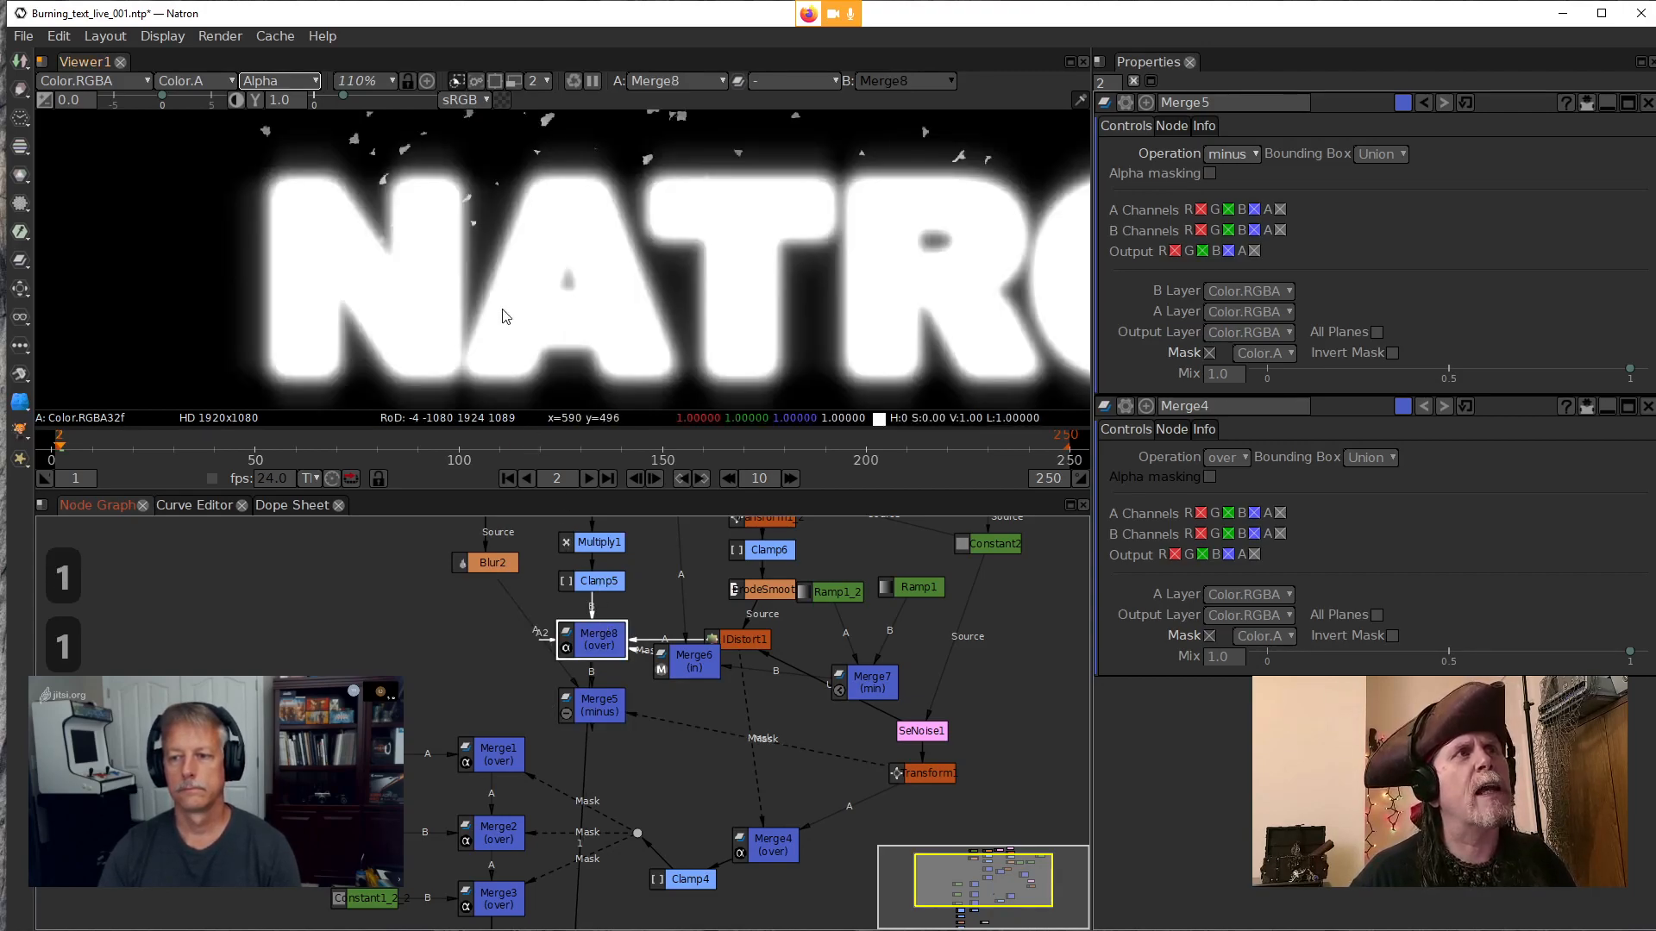
{"action": "left_click", "coordinate": [562, 709]}
{"action": "key", "text": "1"}
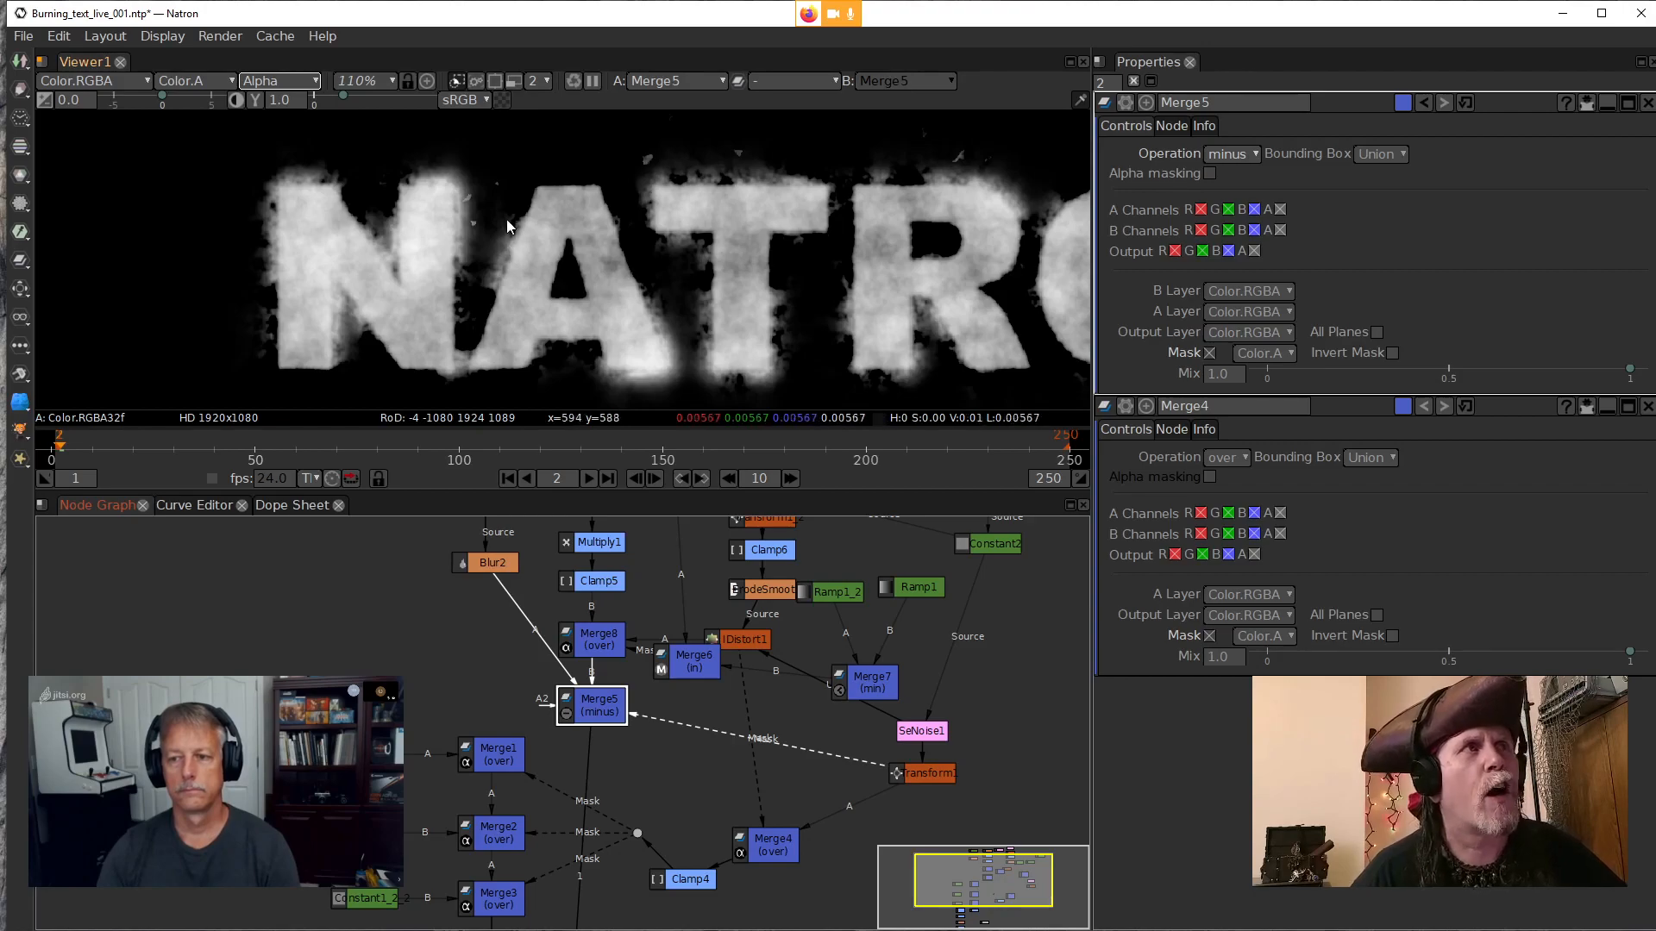
Connect Clamp4's source input to Merge5 in place of Merge4, and space the Clamp4 and Merge4 nodes apart
{"action": "left_click_drag", "start_coordinate": [639, 807], "coordinate": [643, 624]}
{"action": "left_click_drag", "start_coordinate": [688, 676], "coordinate": [674, 734]}
{"action": "left_click", "coordinate": [707, 756]}
{"action": "left_click_drag", "start_coordinate": [704, 795], "coordinate": [766, 825]}
View the Clamp3 output in RGB and examine the burning letters and the area above them
{"action": "left_click_drag", "start_coordinate": [646, 834], "coordinate": [688, 587]}
{"action": "left_click_drag", "start_coordinate": [615, 683], "coordinate": [432, 776]}
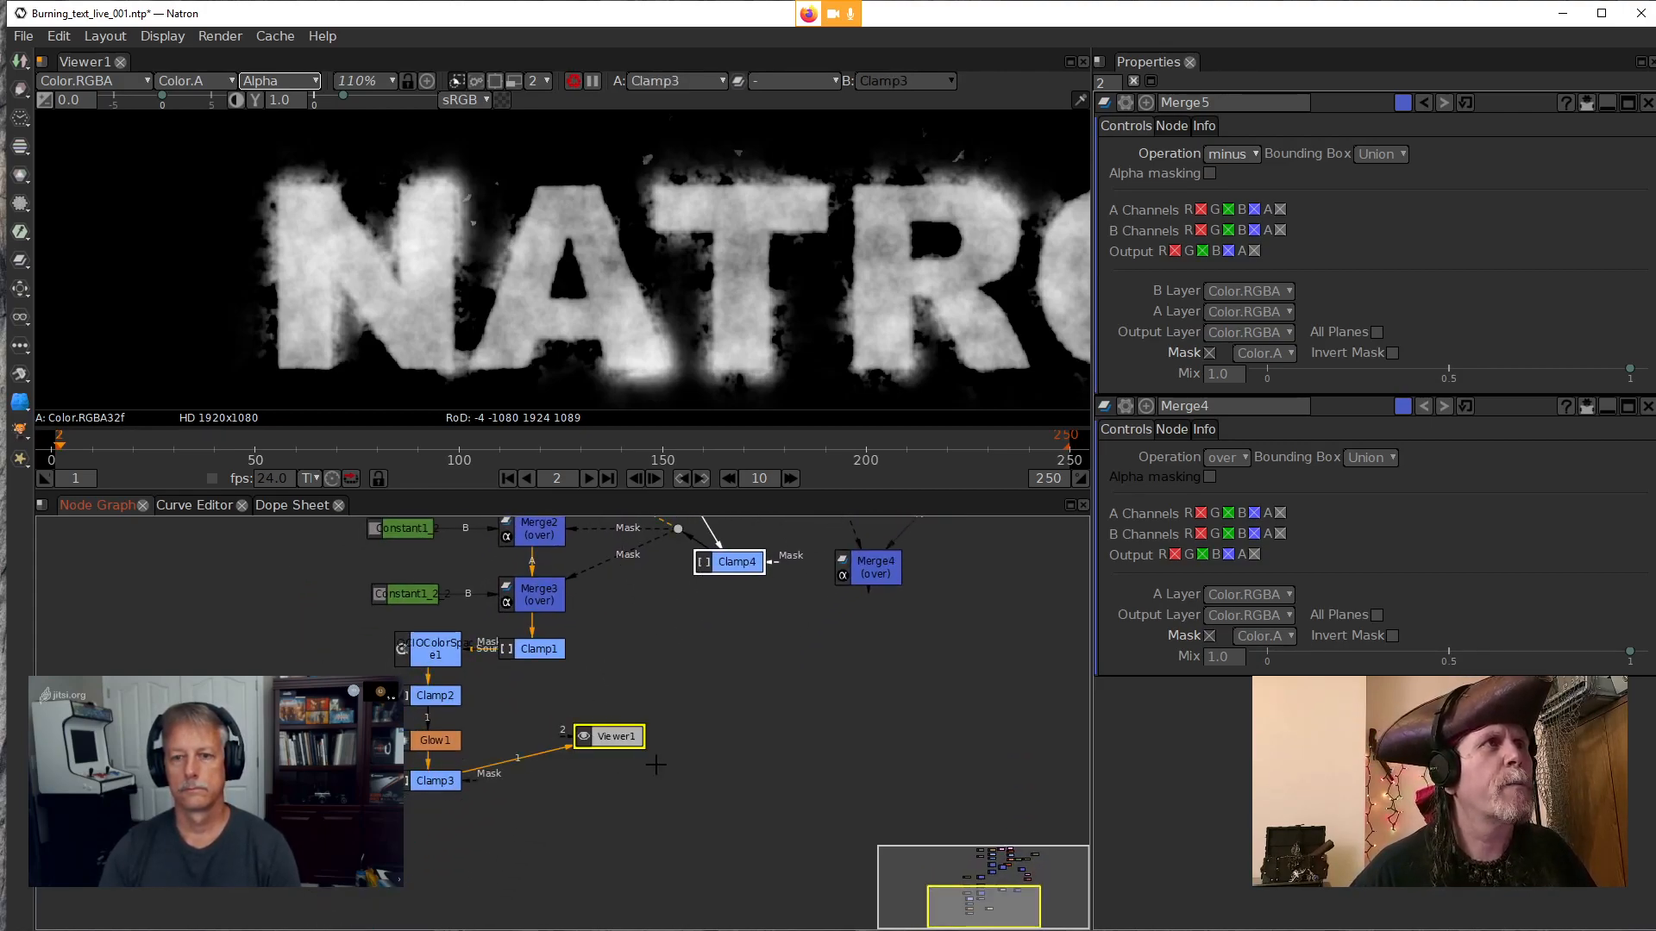
{"action": "left_click_drag", "start_coordinate": [623, 740], "coordinate": [618, 842]}
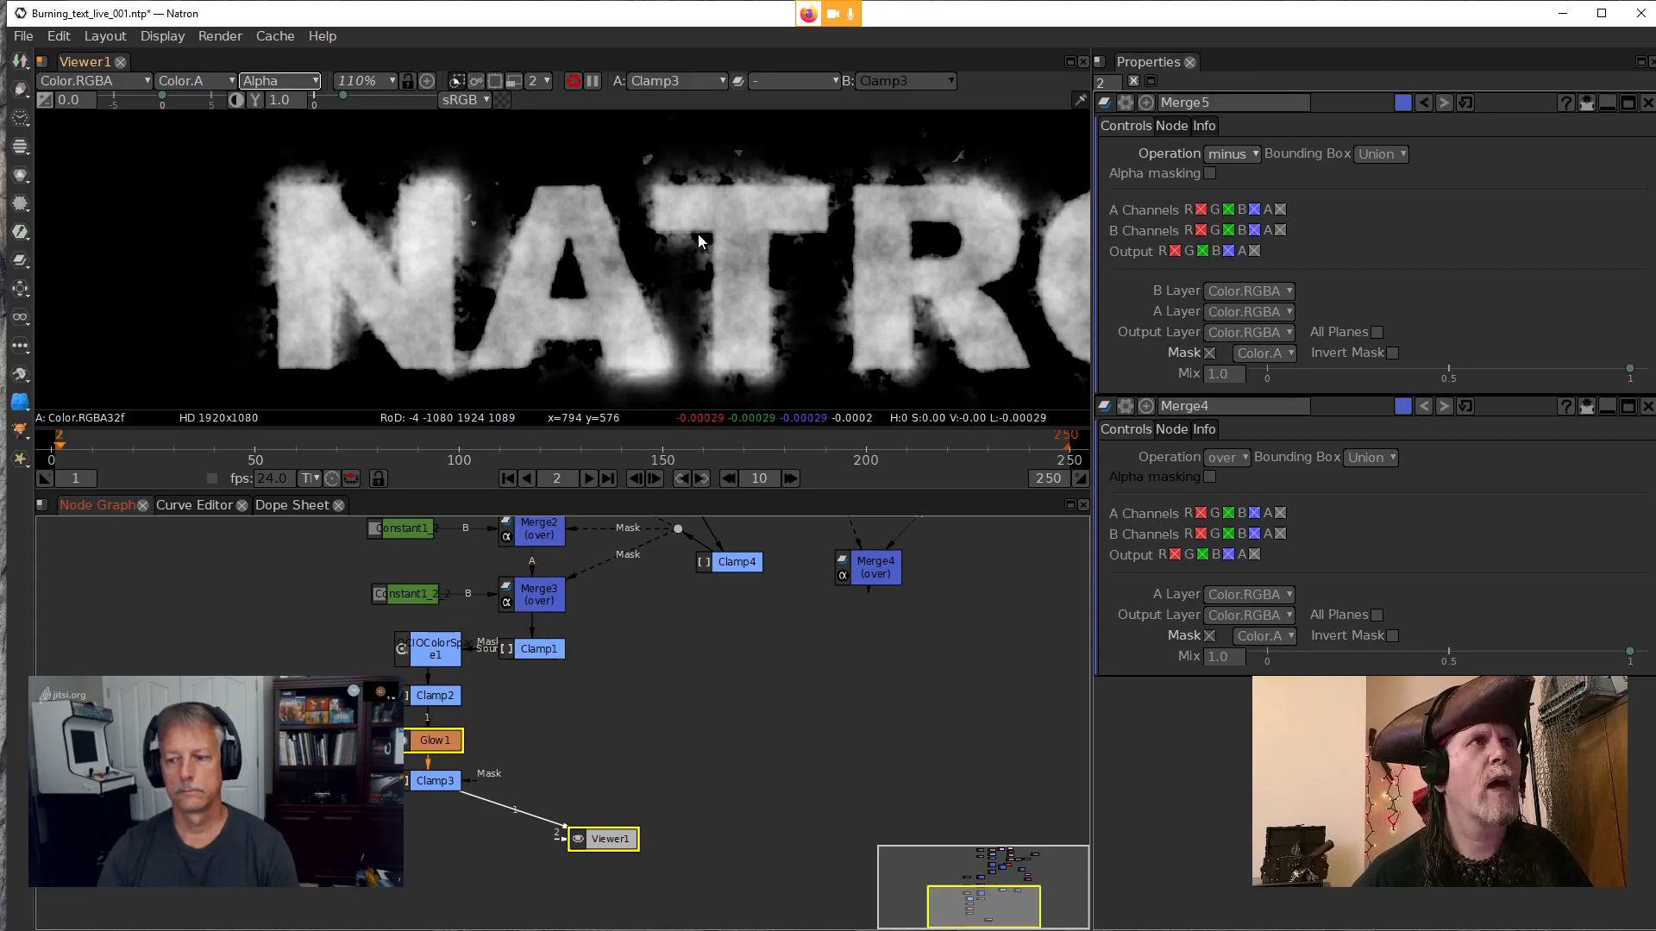
{"action": "scroll", "coordinate": [699, 239], "scroll_direction": "down", "scroll_amount": 2}
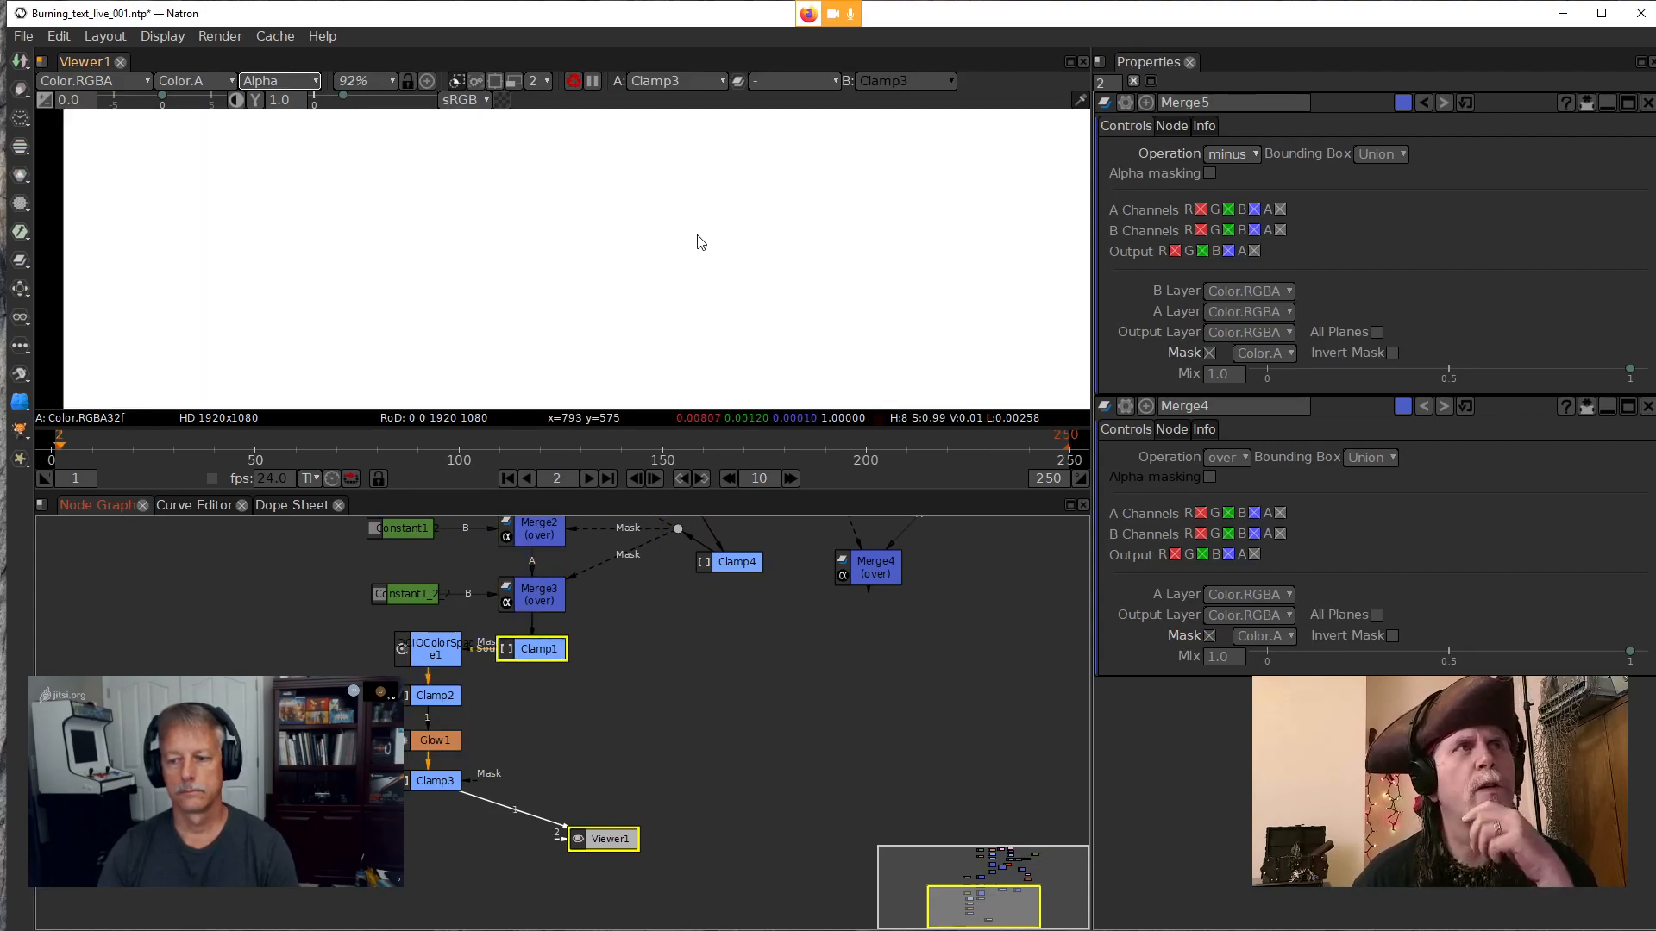
{"action": "key", "text": "a"}
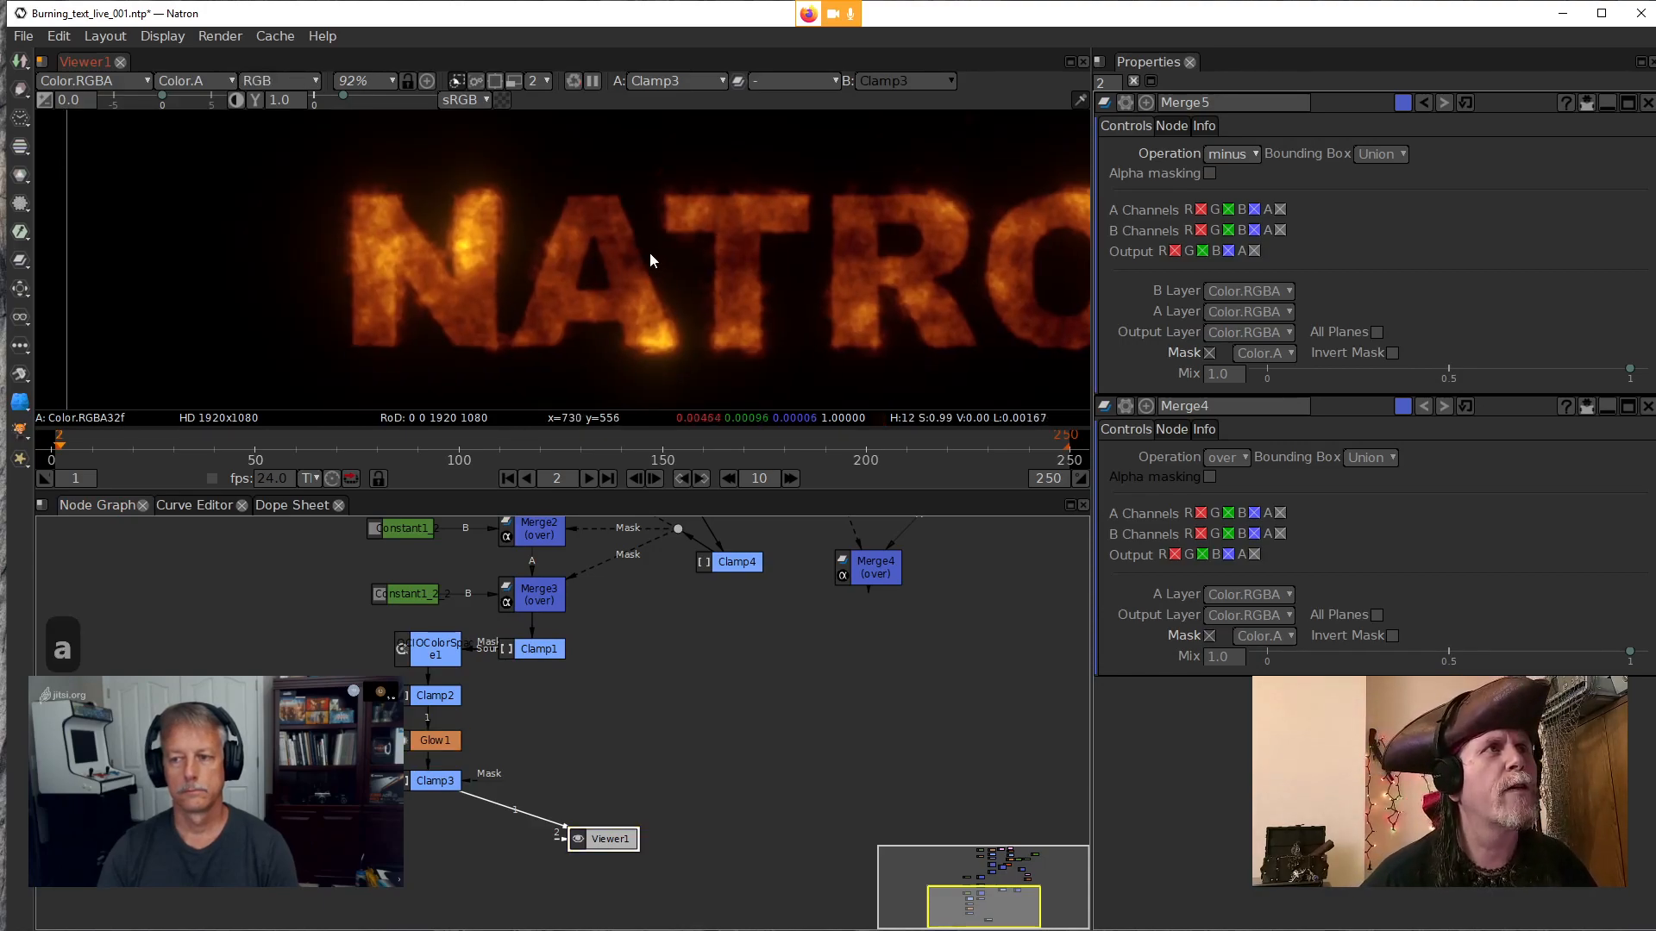
{"action": "left_click_drag", "start_coordinate": [671, 661], "coordinate": [652, 745]}
{"action": "scroll", "coordinate": [557, 292], "scroll_direction": "up", "scroll_amount": 4}
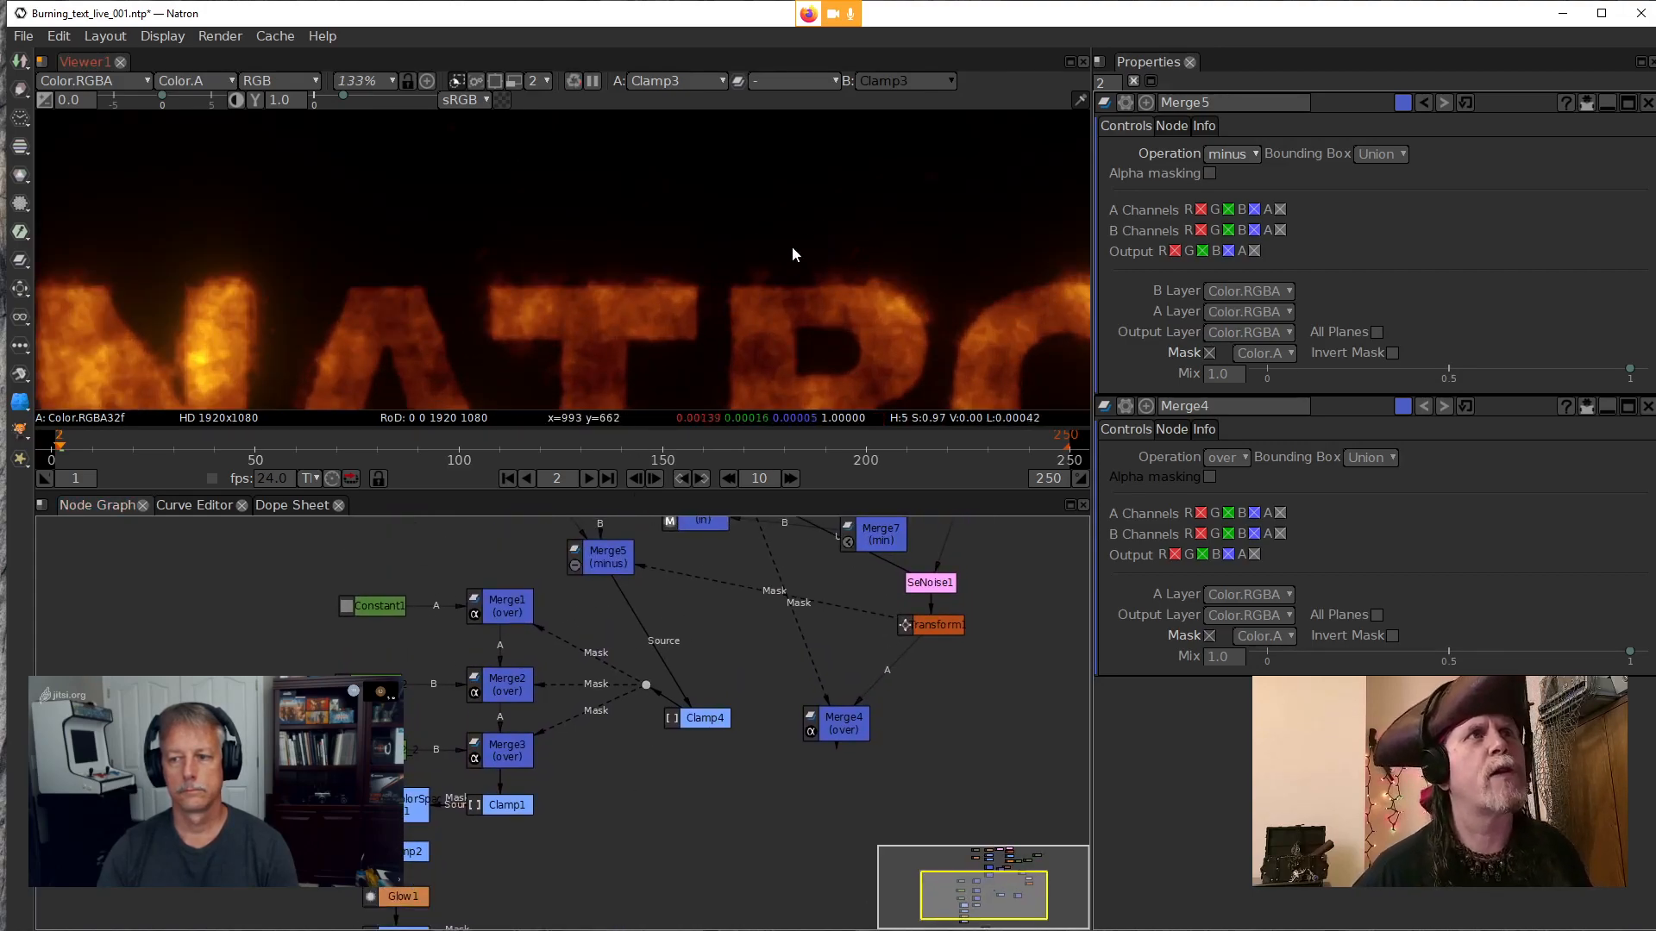
Switch to the Burning_Text_003.ntp project window, reload the project, and resize the window to the OBS Capture preset
{"action": "left_click_drag", "start_coordinate": [1021, 233], "coordinate": [852, 211]}
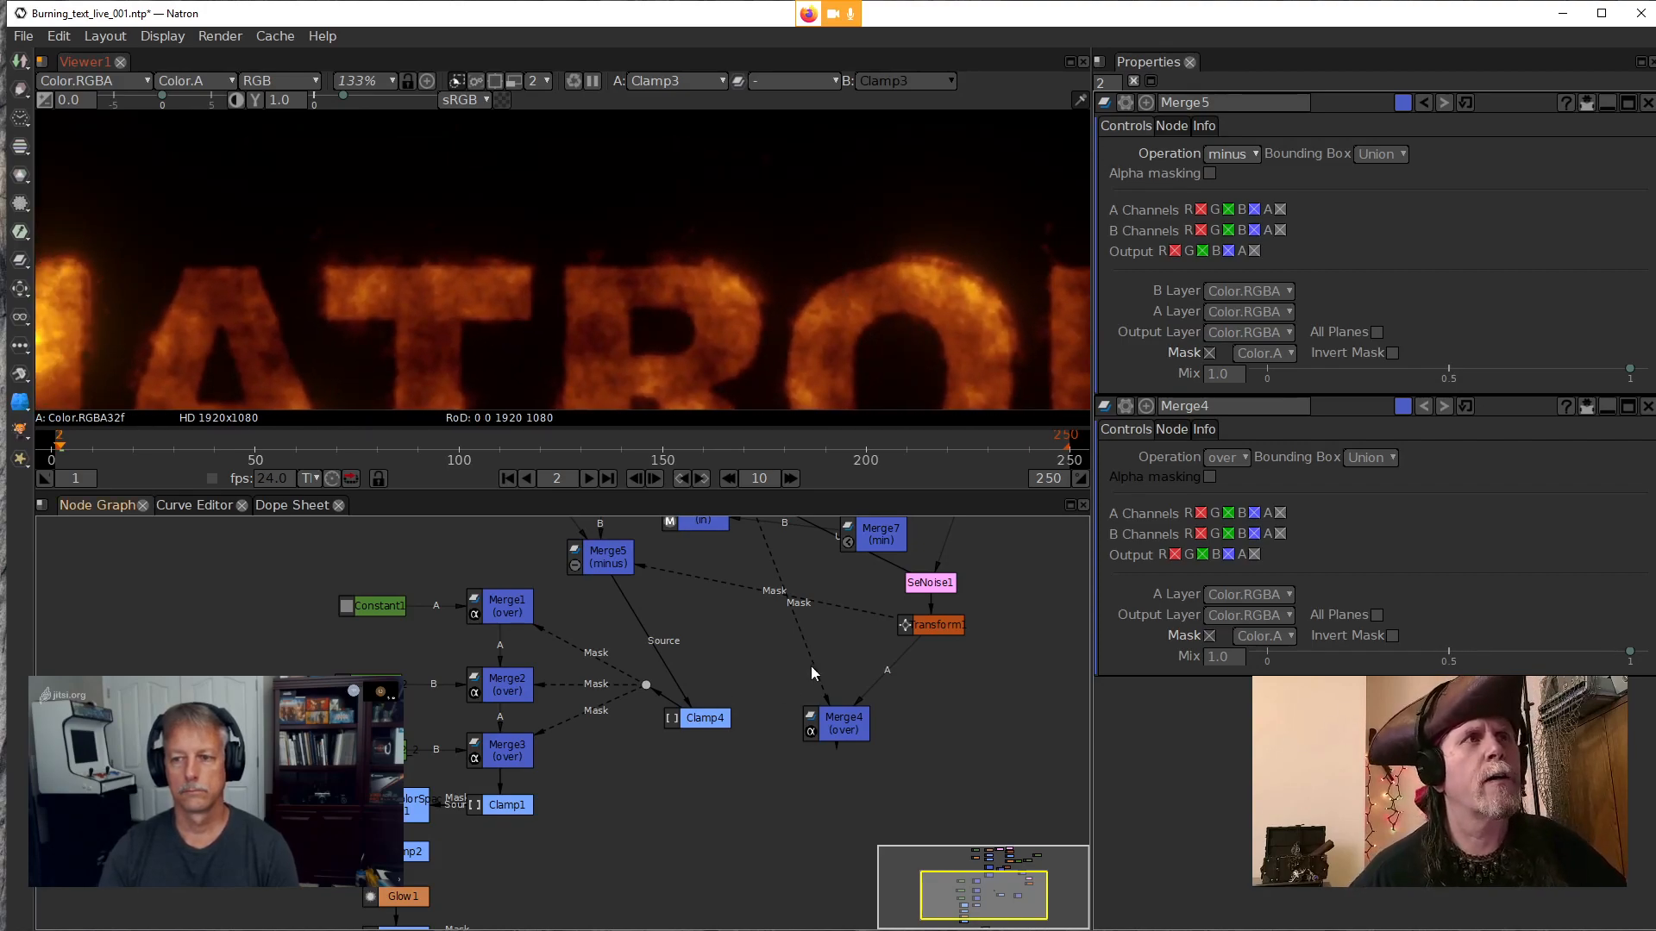
{"action": "left_click_drag", "start_coordinate": [1655, 65], "coordinate": [775, 104]}
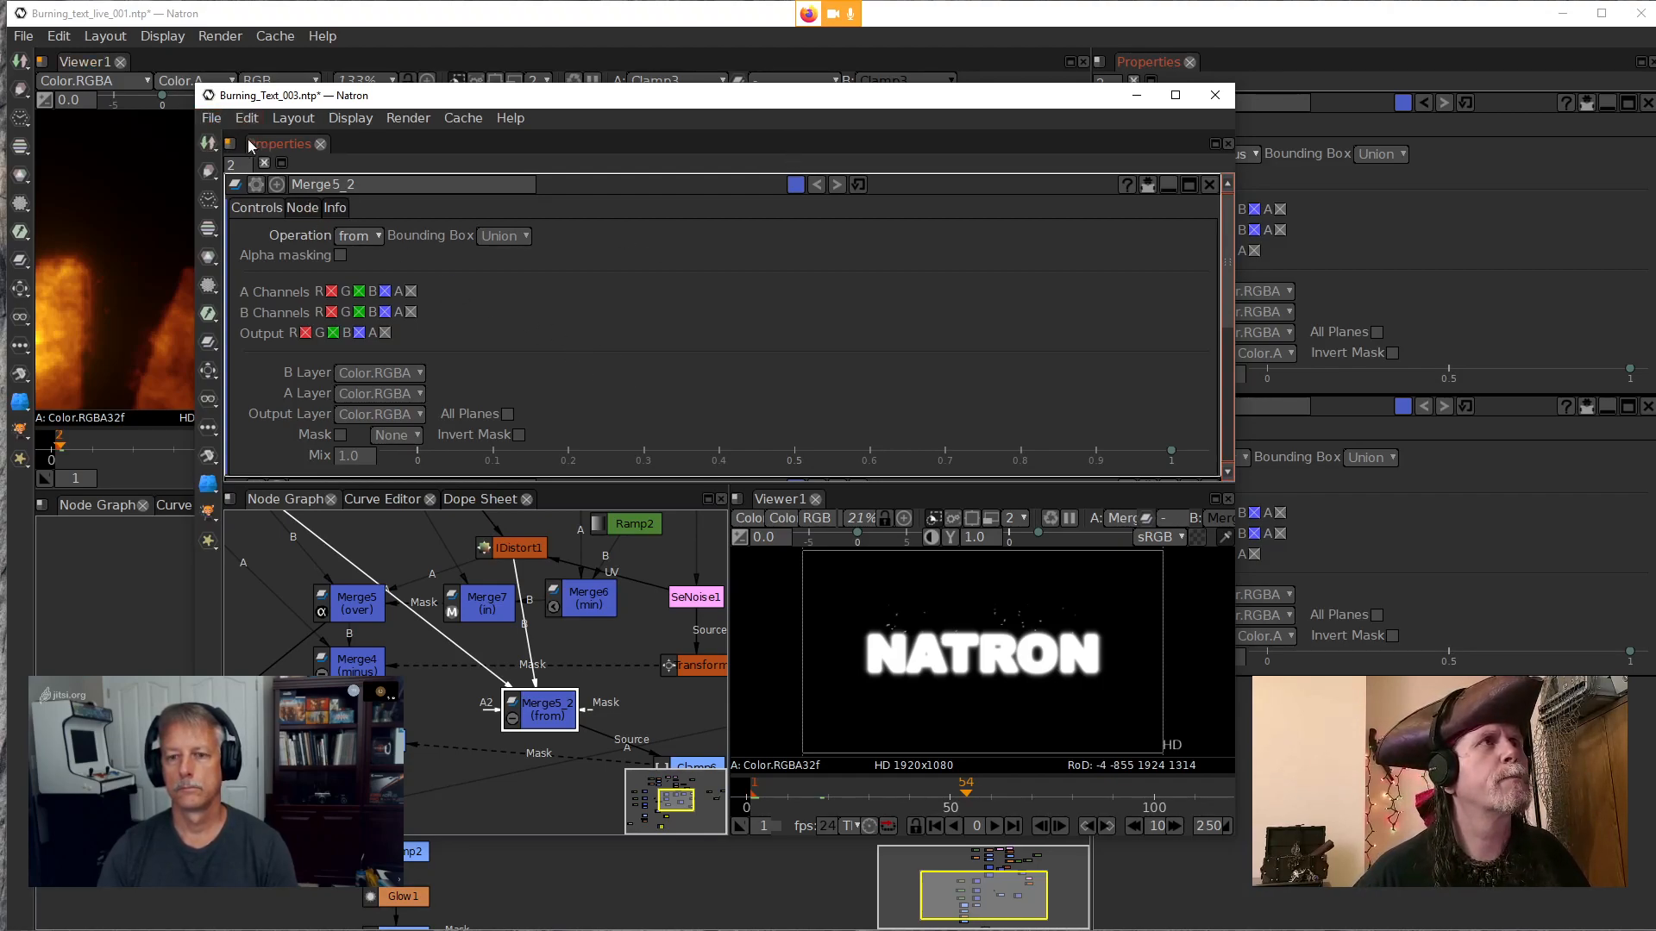
{"action": "left_click", "coordinate": [212, 117]}
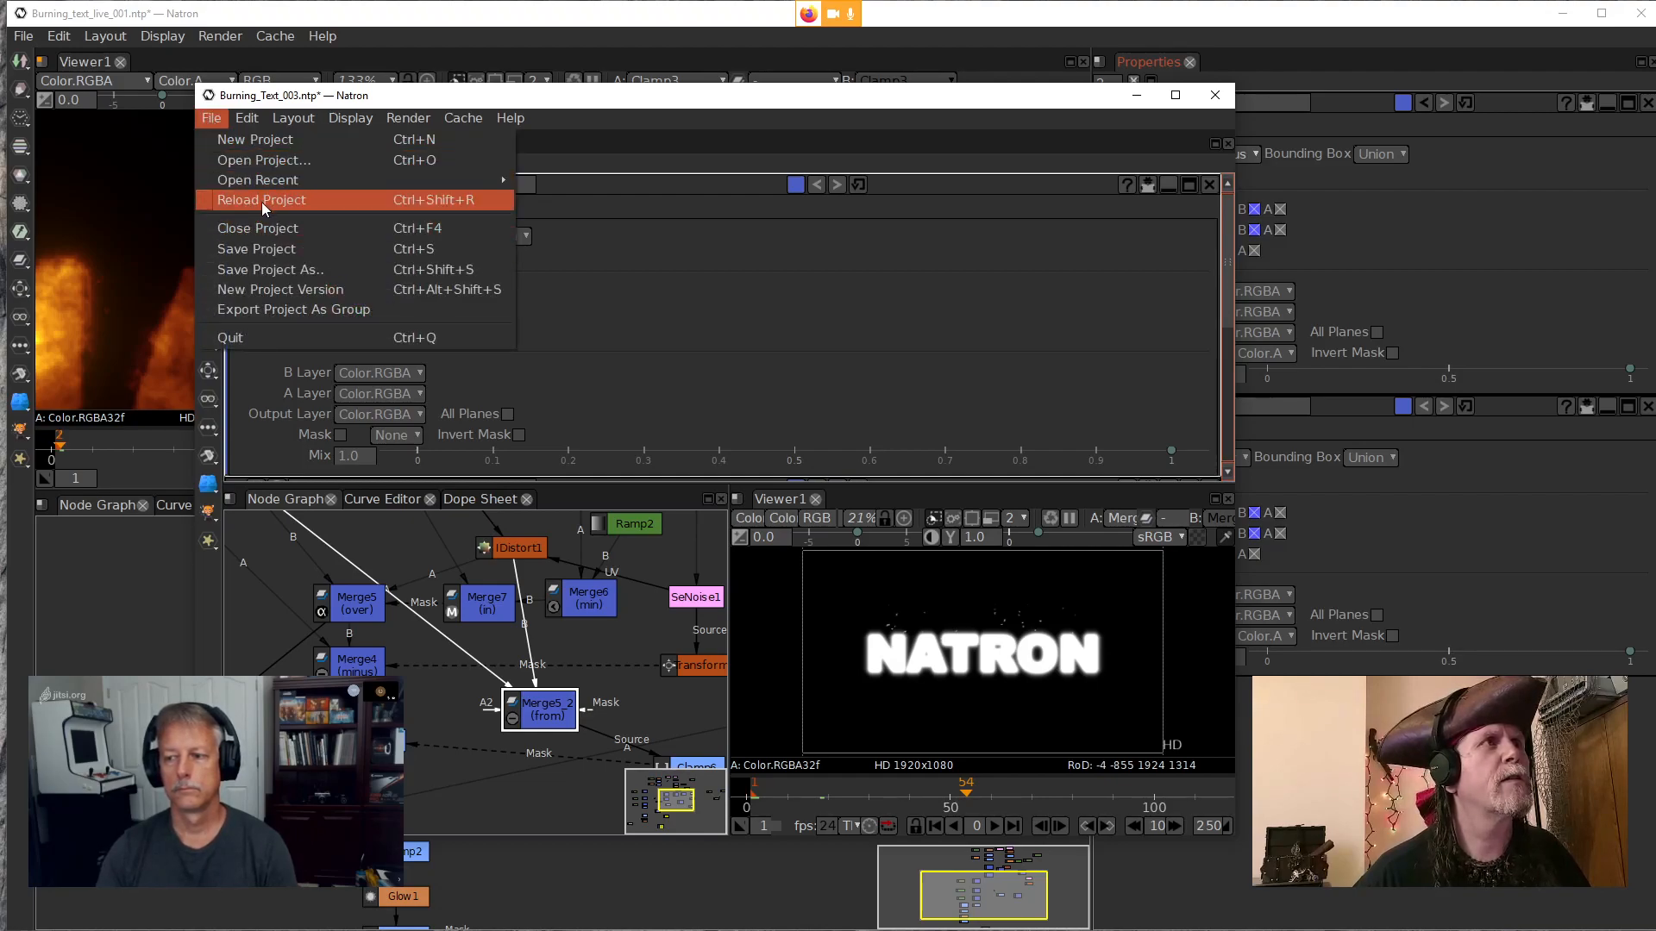
{"action": "left_click", "coordinate": [262, 200]}
{"action": "left_click", "coordinate": [779, 489]}
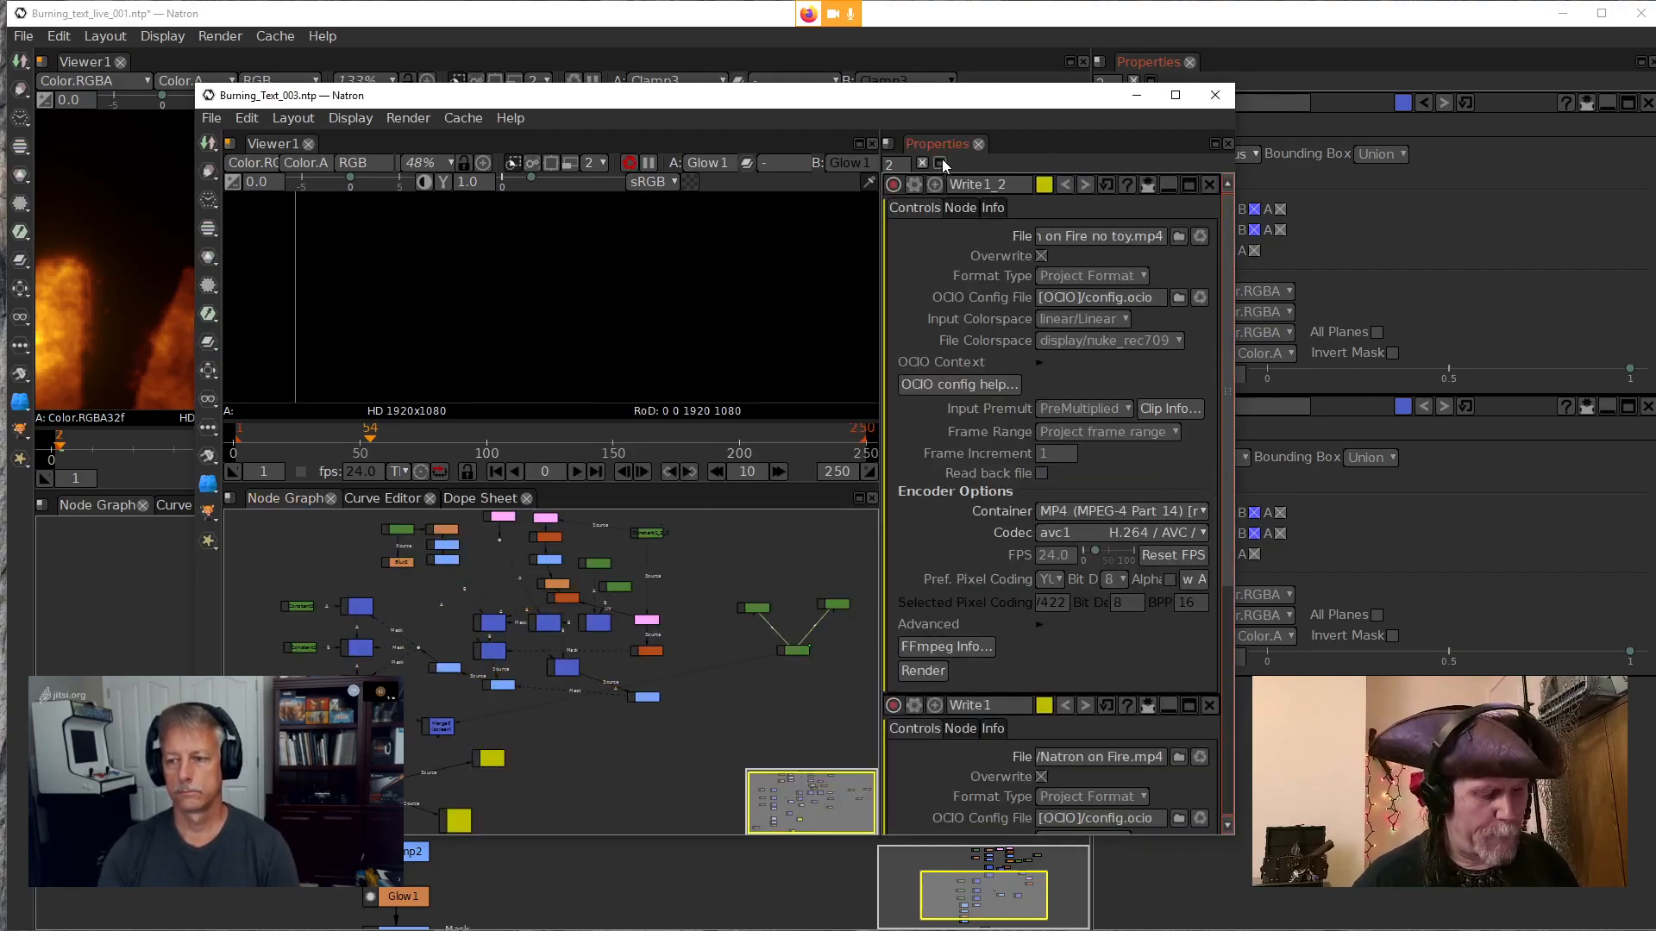
{"action": "key", "text": "ctrl+super+z"}
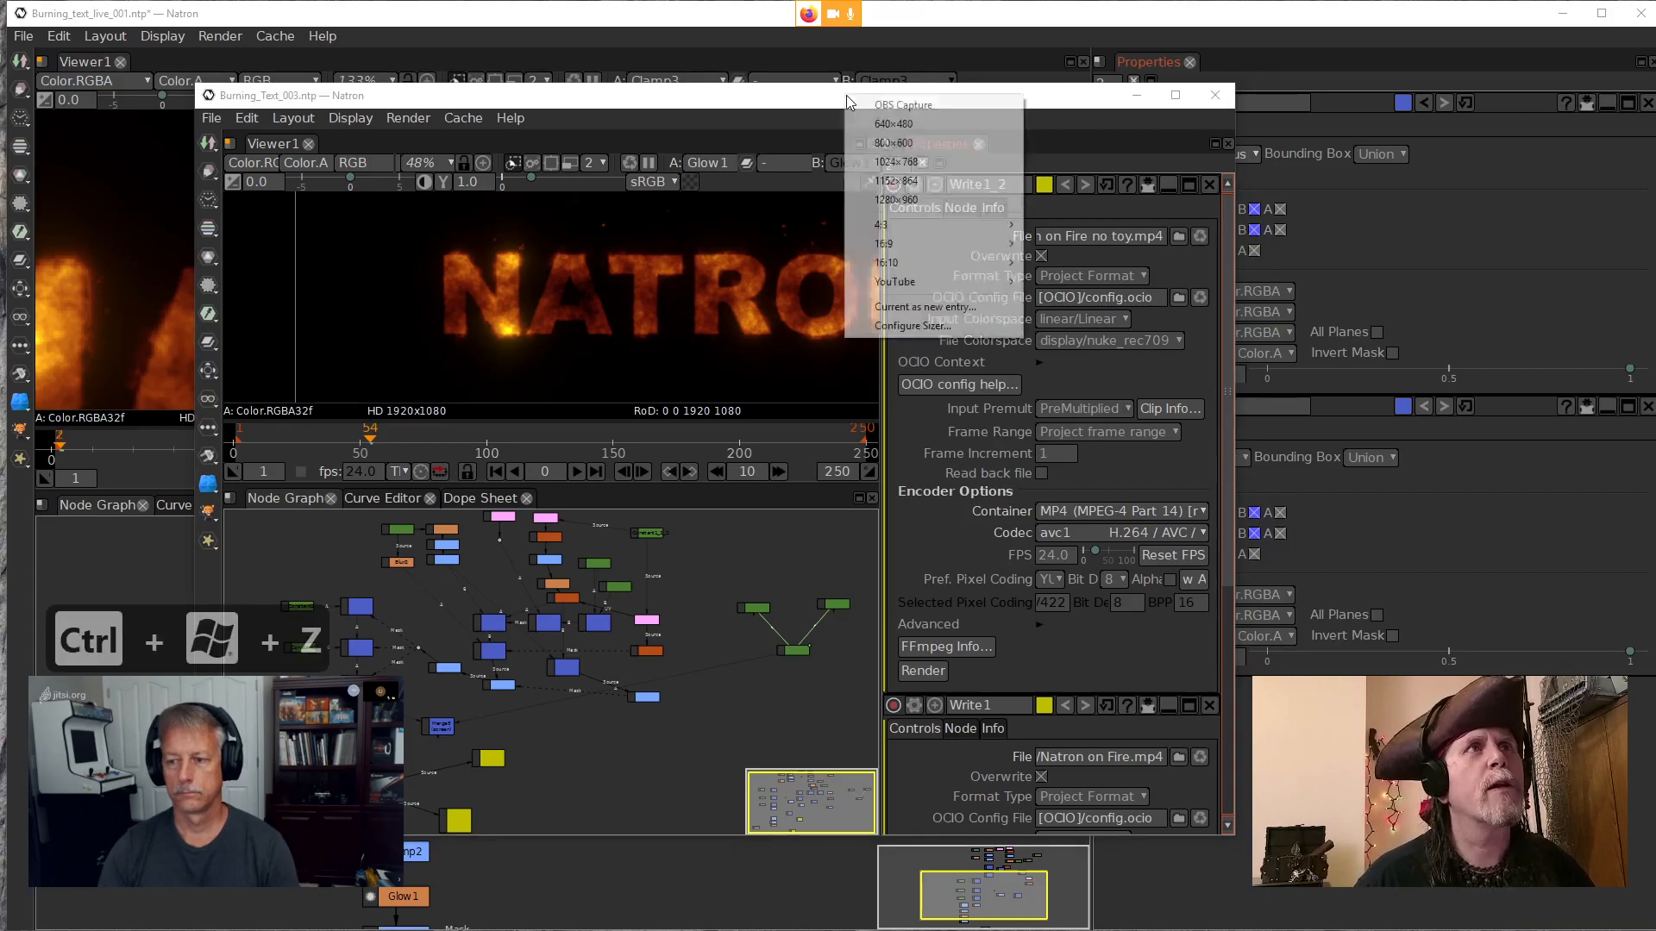
{"action": "left_click", "coordinate": [865, 105]}
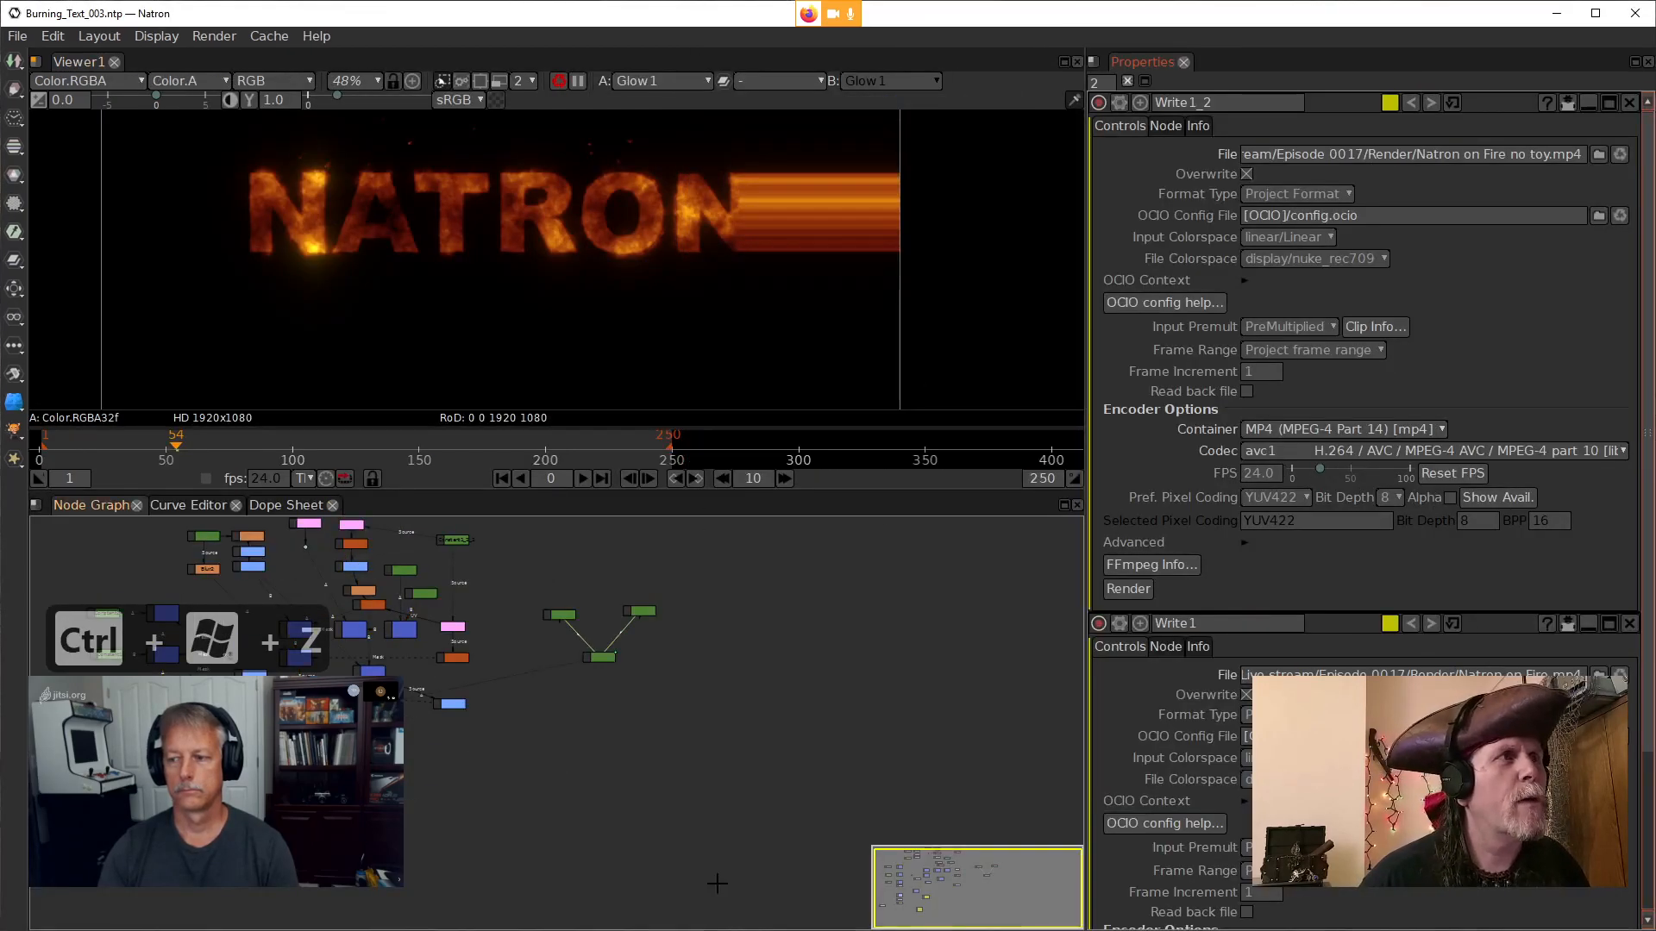
Examine the burning NATRON letters and sparks in the reference project's Glow1 output up close
{"action": "mouse_move", "coordinate": [528, 777]}
{"action": "left_mouse_down"}
{"action": "mouse_move", "coordinate": [776, 776]}
{"action": "mouse_move", "coordinate": [751, 814]}
{"action": "left_mouse_up"}
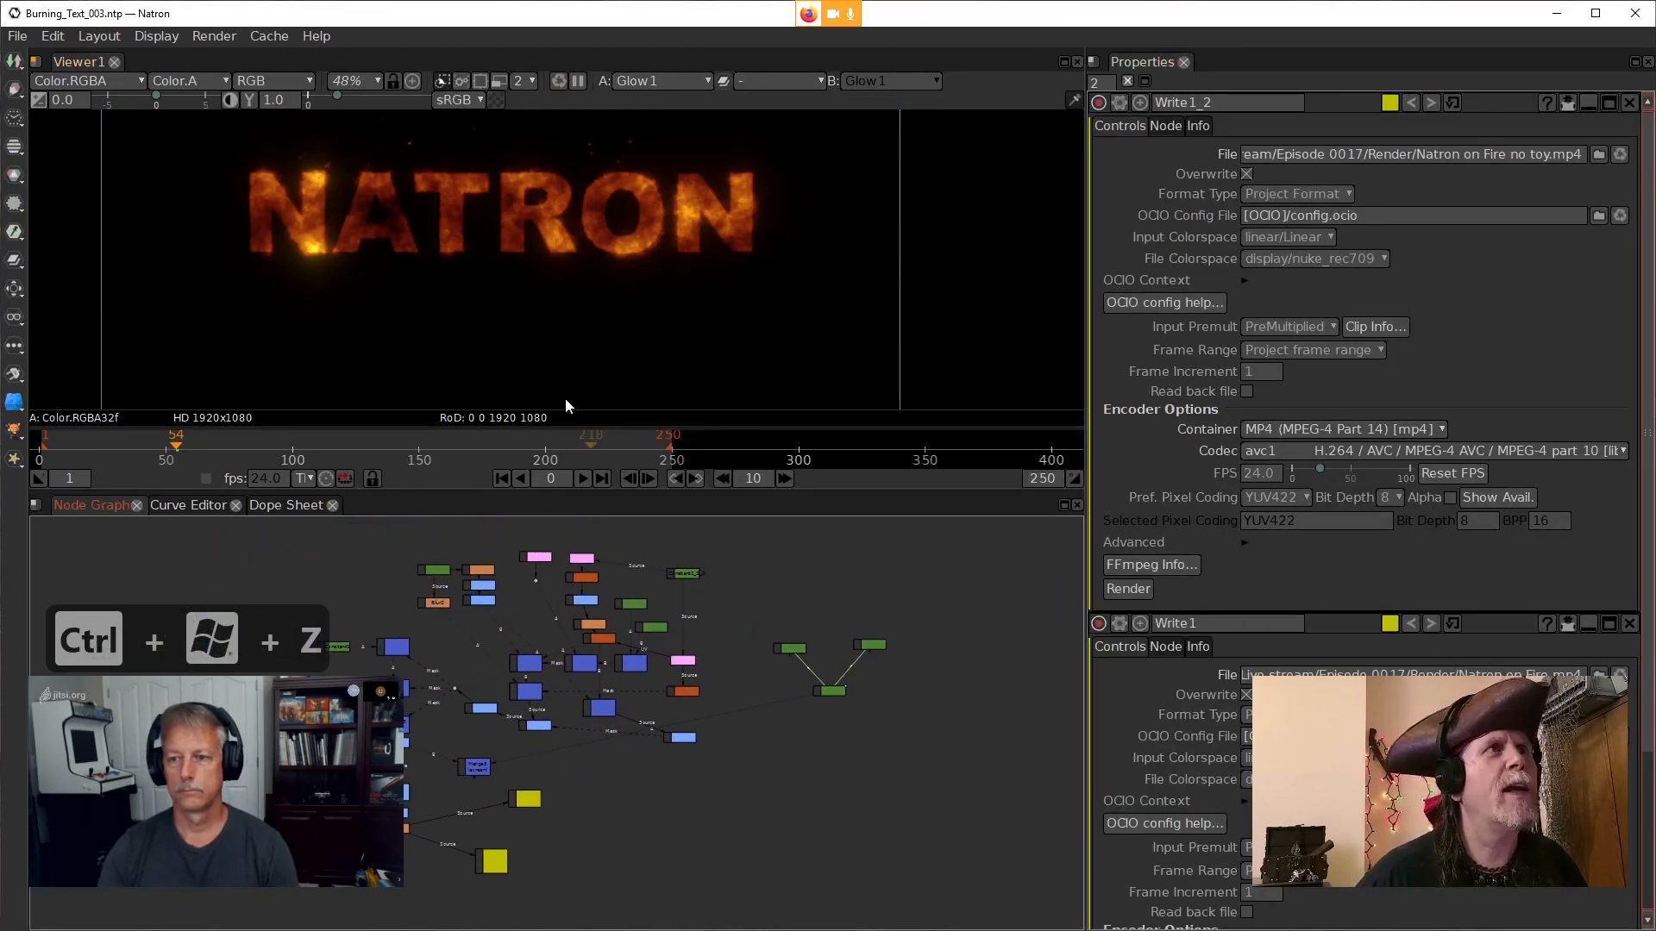
{"action": "left_click_drag", "start_coordinate": [527, 240], "coordinate": [538, 324]}
{"action": "scroll", "coordinate": [531, 309], "scroll_direction": "up", "scroll_amount": 1}
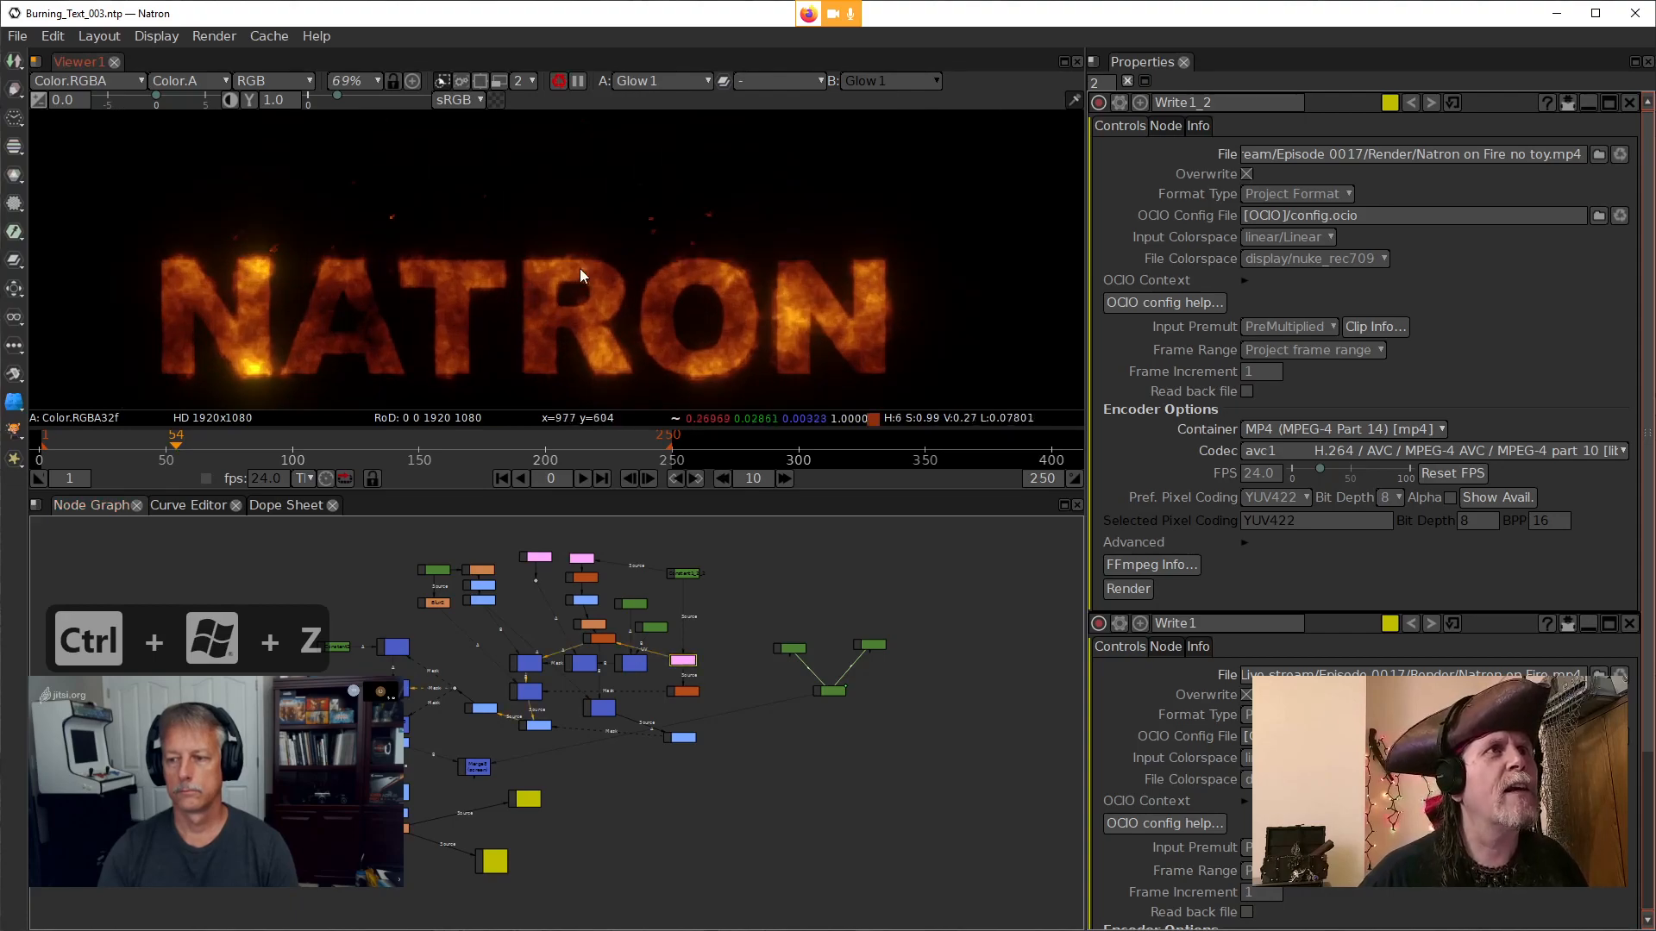
{"action": "scroll", "coordinate": [565, 250], "scroll_direction": "up", "scroll_amount": 5}
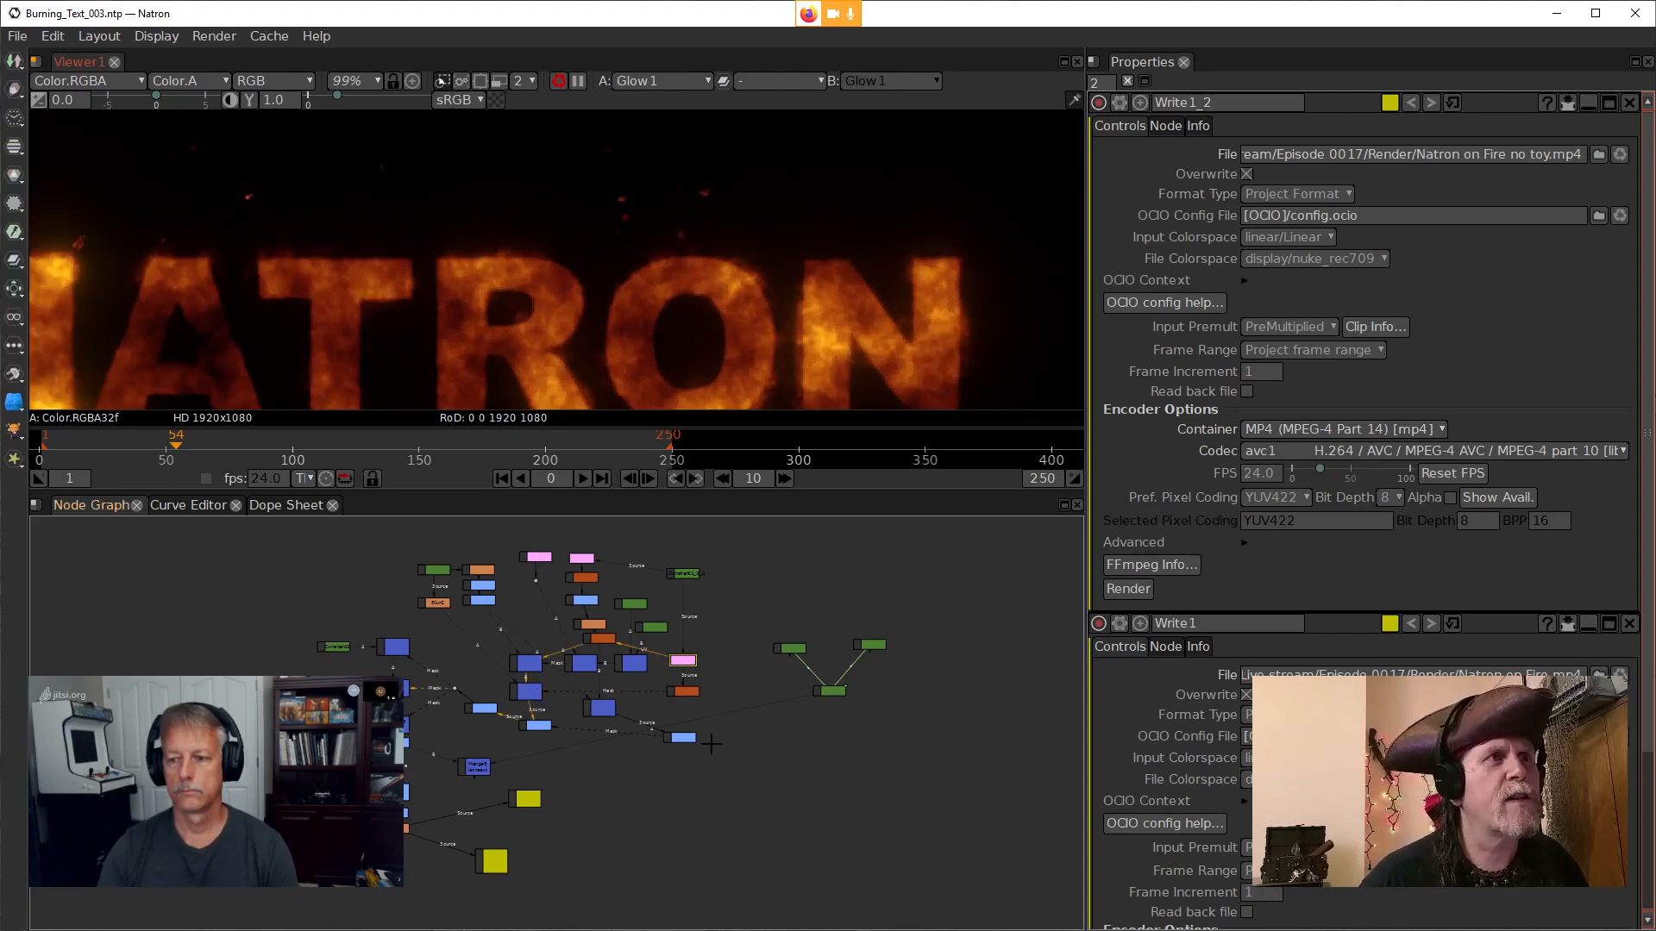
Open the Merge5_2 and Clamp6 node settings and view the Clamp6 output
{"action": "scroll", "coordinate": [712, 745], "scroll_direction": "up", "scroll_amount": 6}
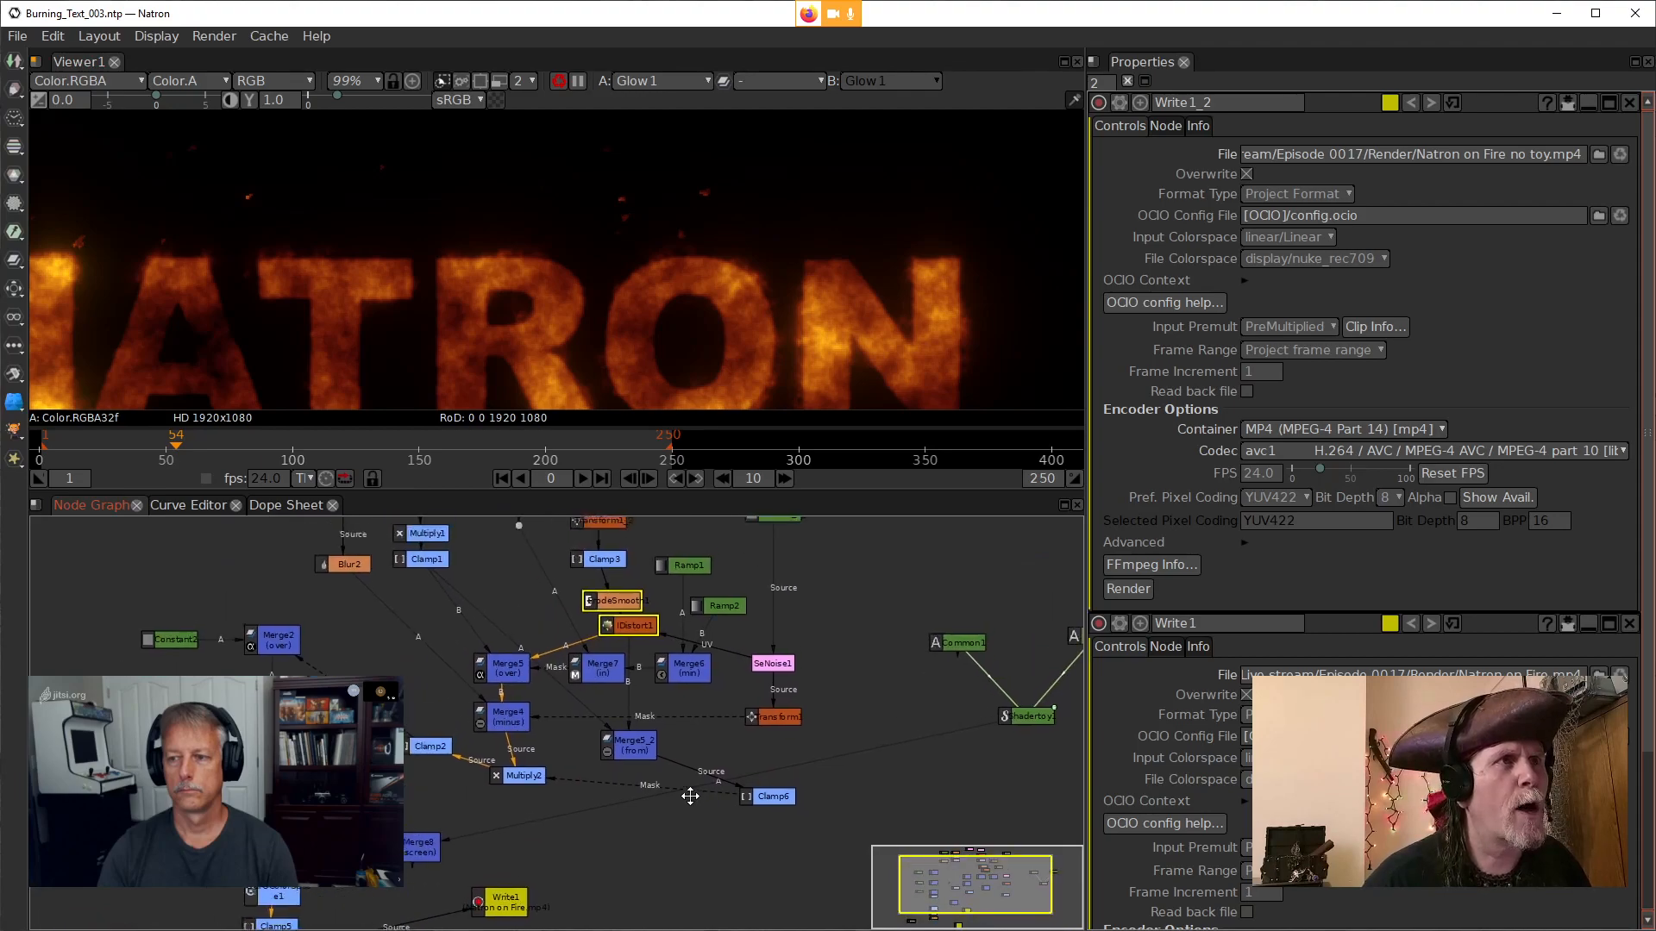
{"action": "scroll", "coordinate": [638, 725], "scroll_direction": "up", "scroll_amount": 2}
{"action": "left_click", "coordinate": [628, 746]}
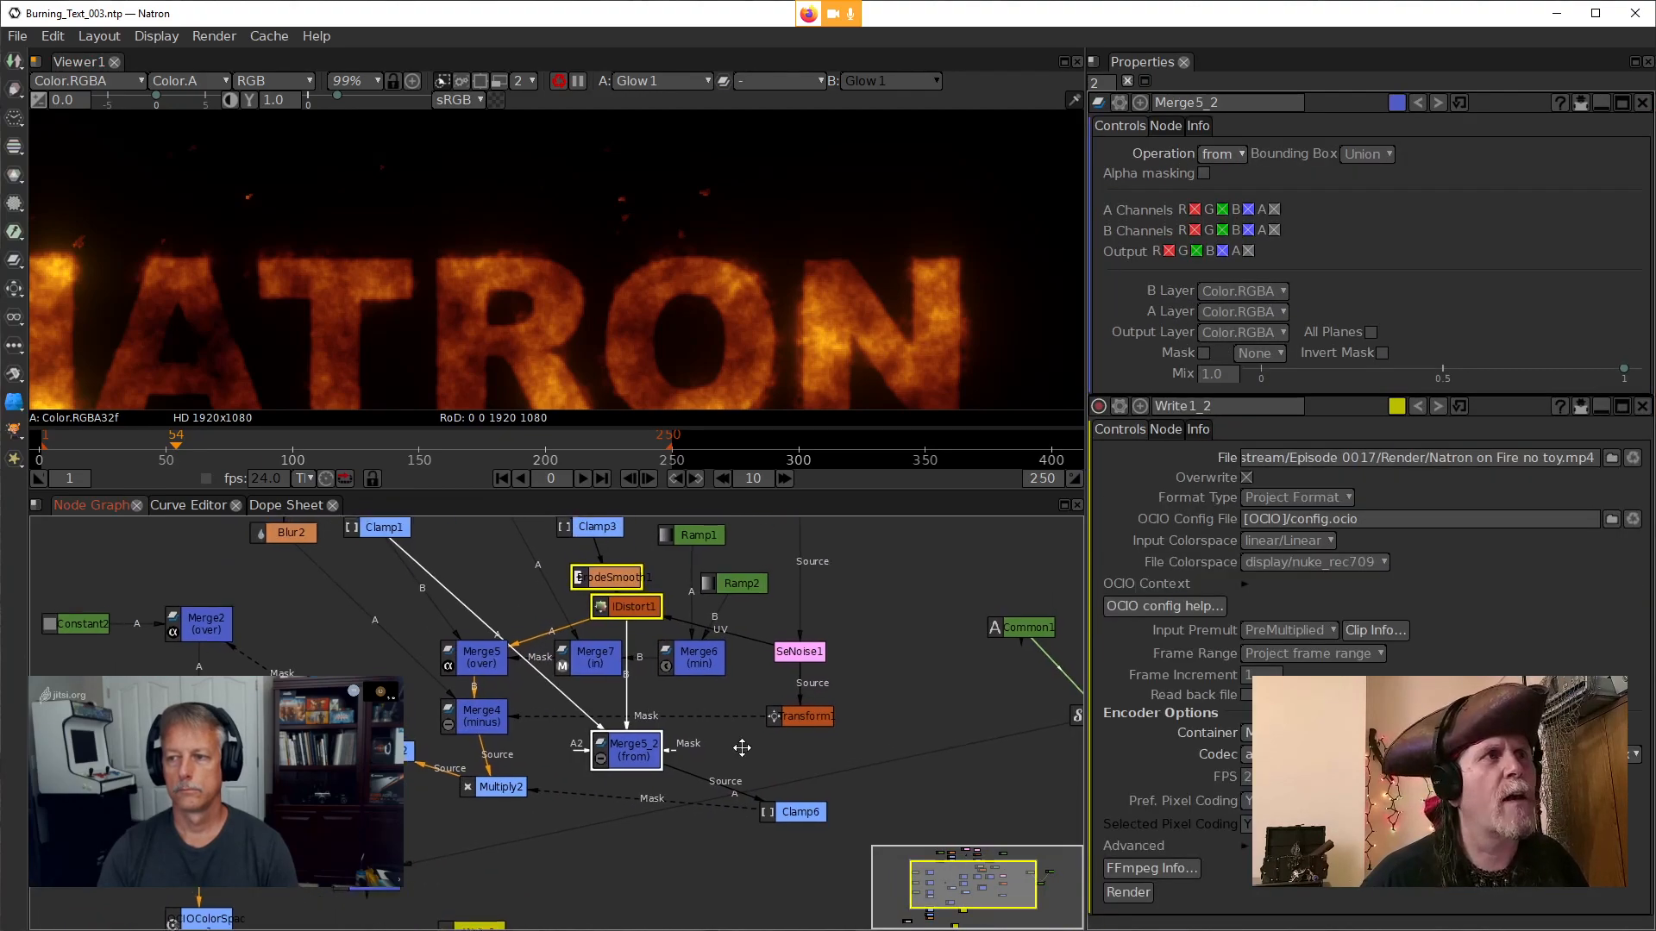
{"action": "left_click_drag", "start_coordinate": [741, 748], "coordinate": [753, 779]}
{"action": "left_click_drag", "start_coordinate": [659, 831], "coordinate": [669, 784]}
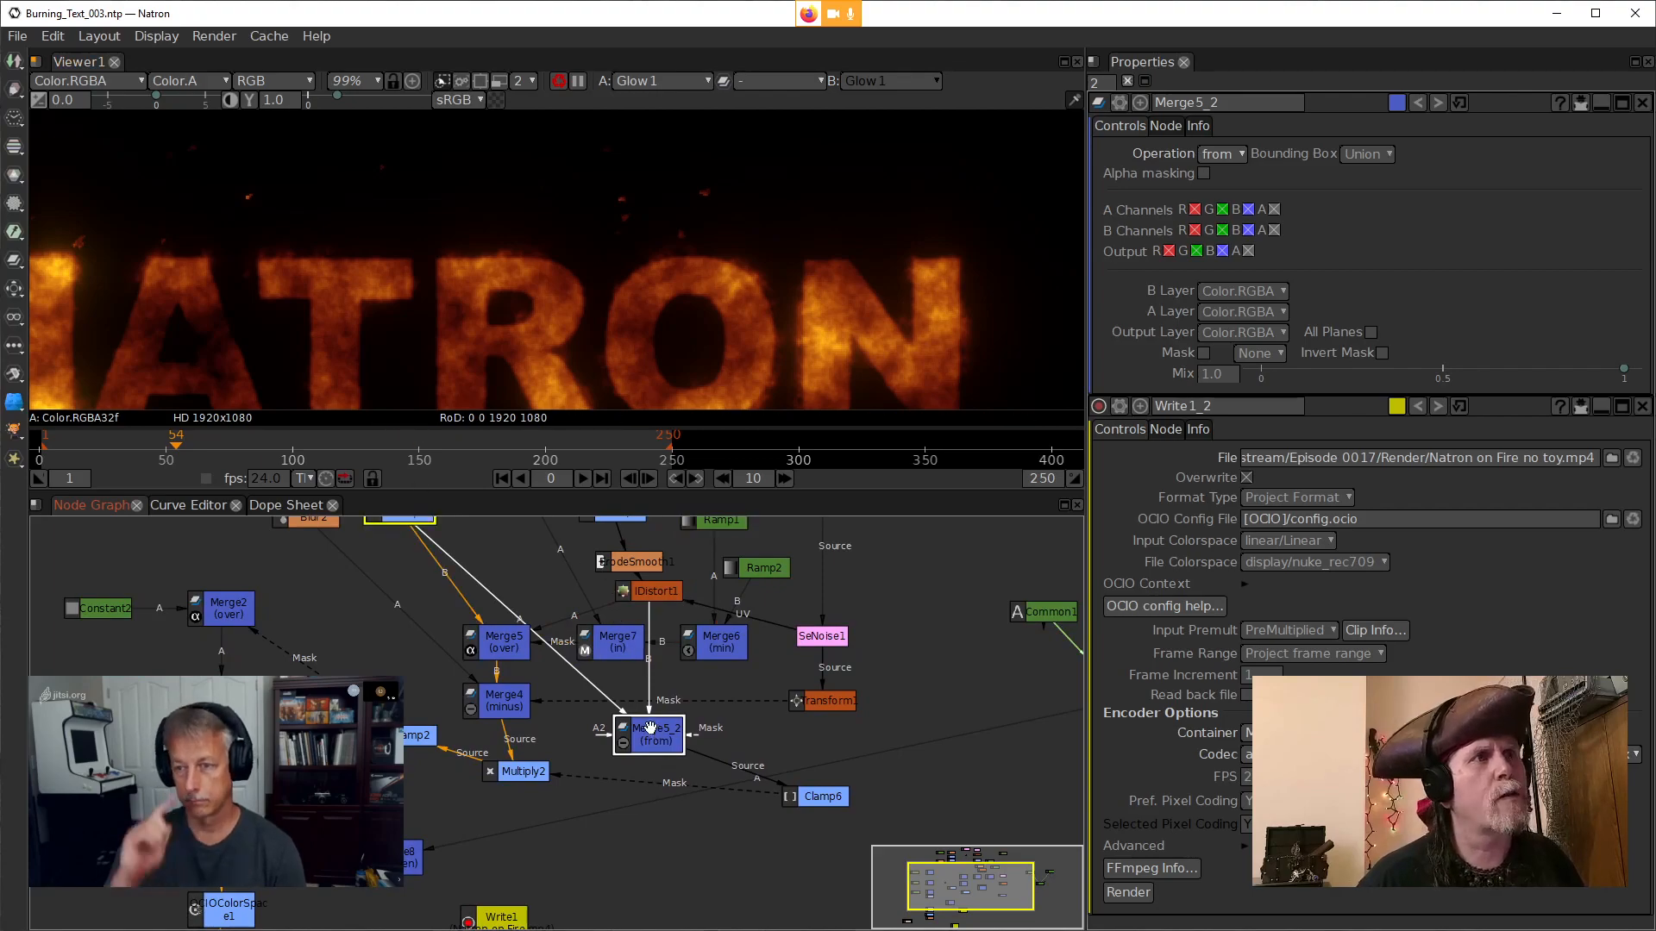
{"action": "left_click", "coordinate": [826, 796]}
{"action": "double_click", "coordinate": [826, 797]}
{"action": "key", "text": "1"}
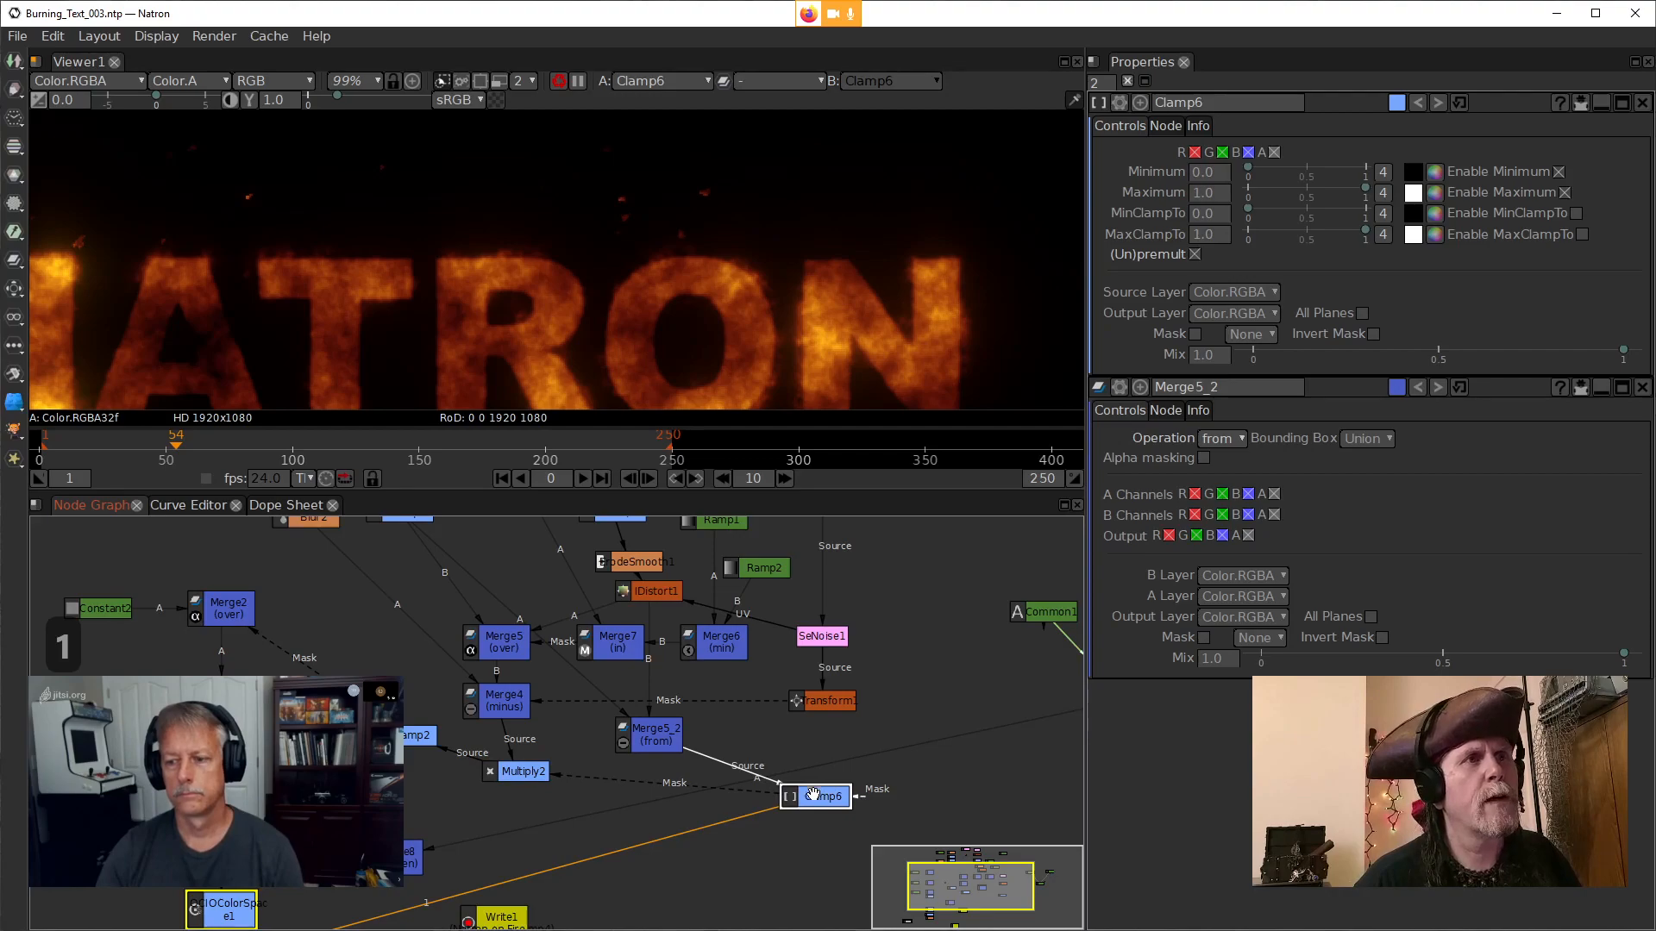
{"action": "scroll", "coordinate": [695, 805], "scroll_direction": "down", "scroll_amount": 6}
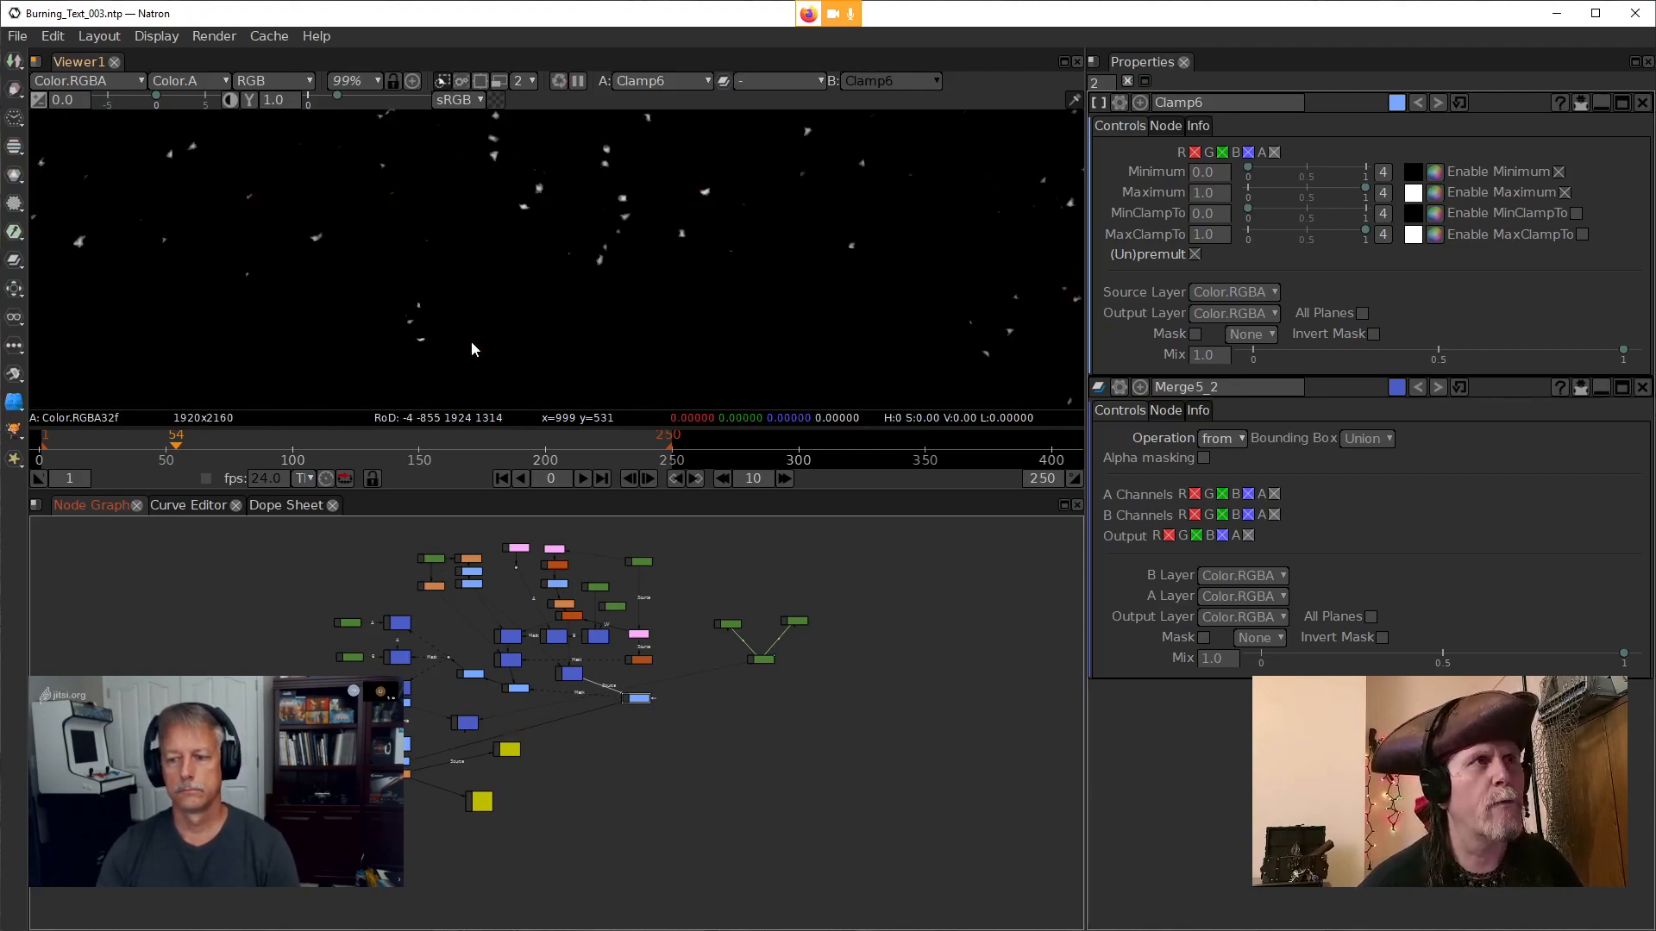
View the Merge5_2 output and compare it with the Clamp1 letters
{"action": "scroll", "coordinate": [637, 805], "scroll_direction": "up", "scroll_amount": 2}
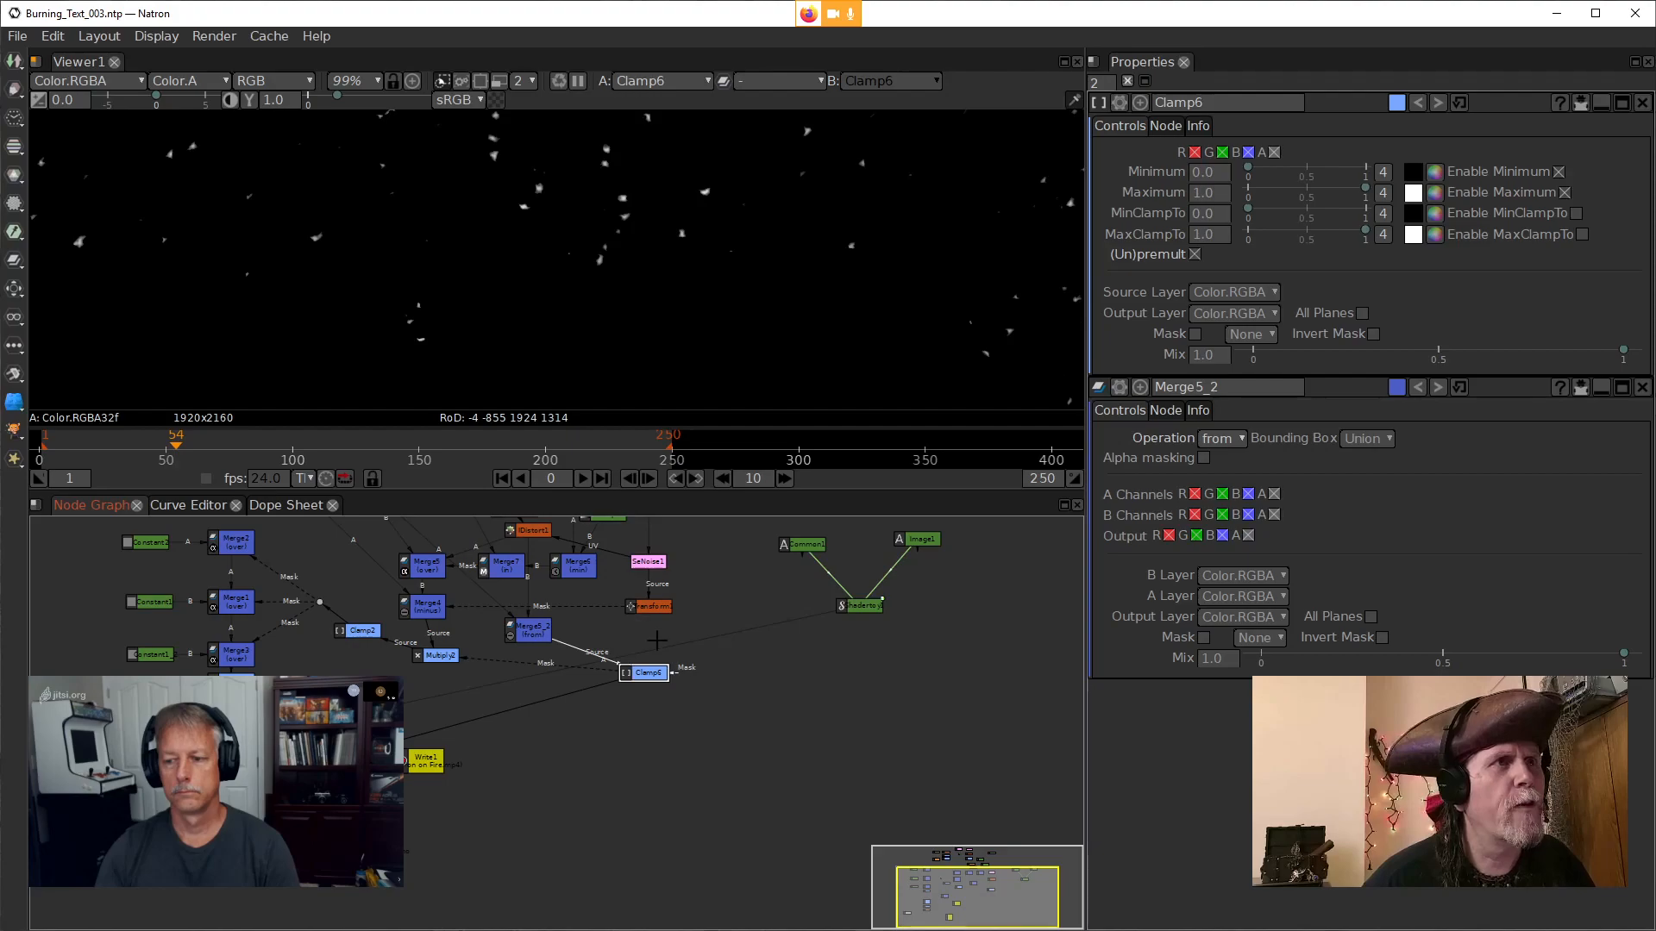
{"action": "scroll", "coordinate": [690, 707], "scroll_direction": "up", "scroll_amount": 1}
{"action": "left_click", "coordinate": [534, 703]}
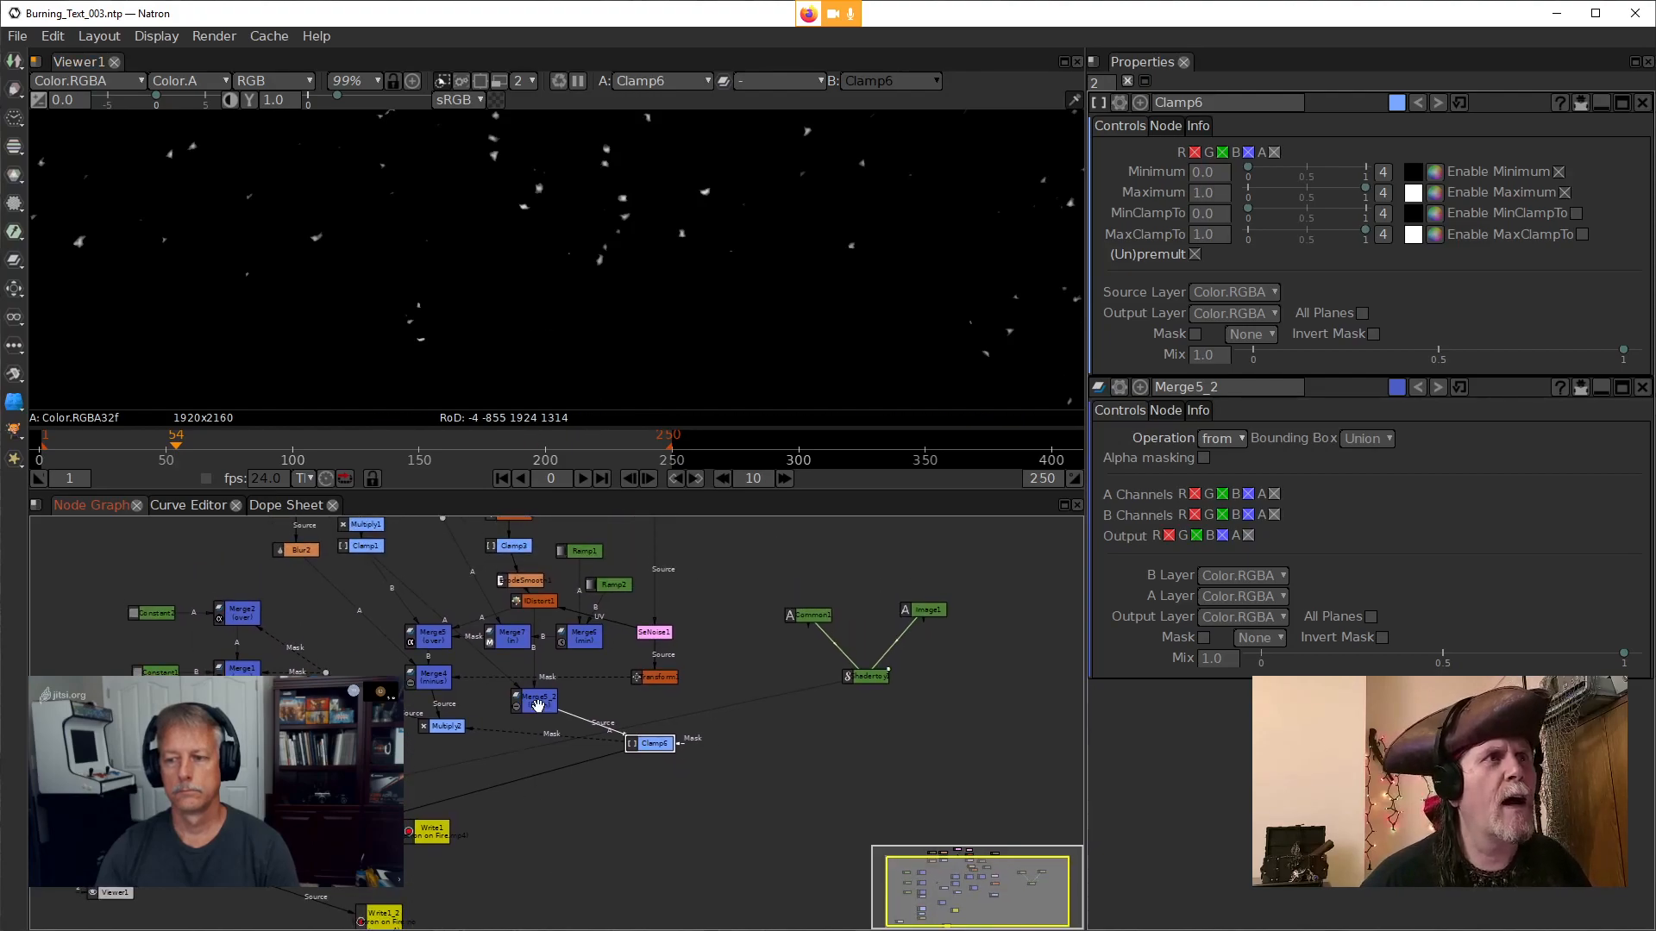
{"action": "key", "text": "1"}
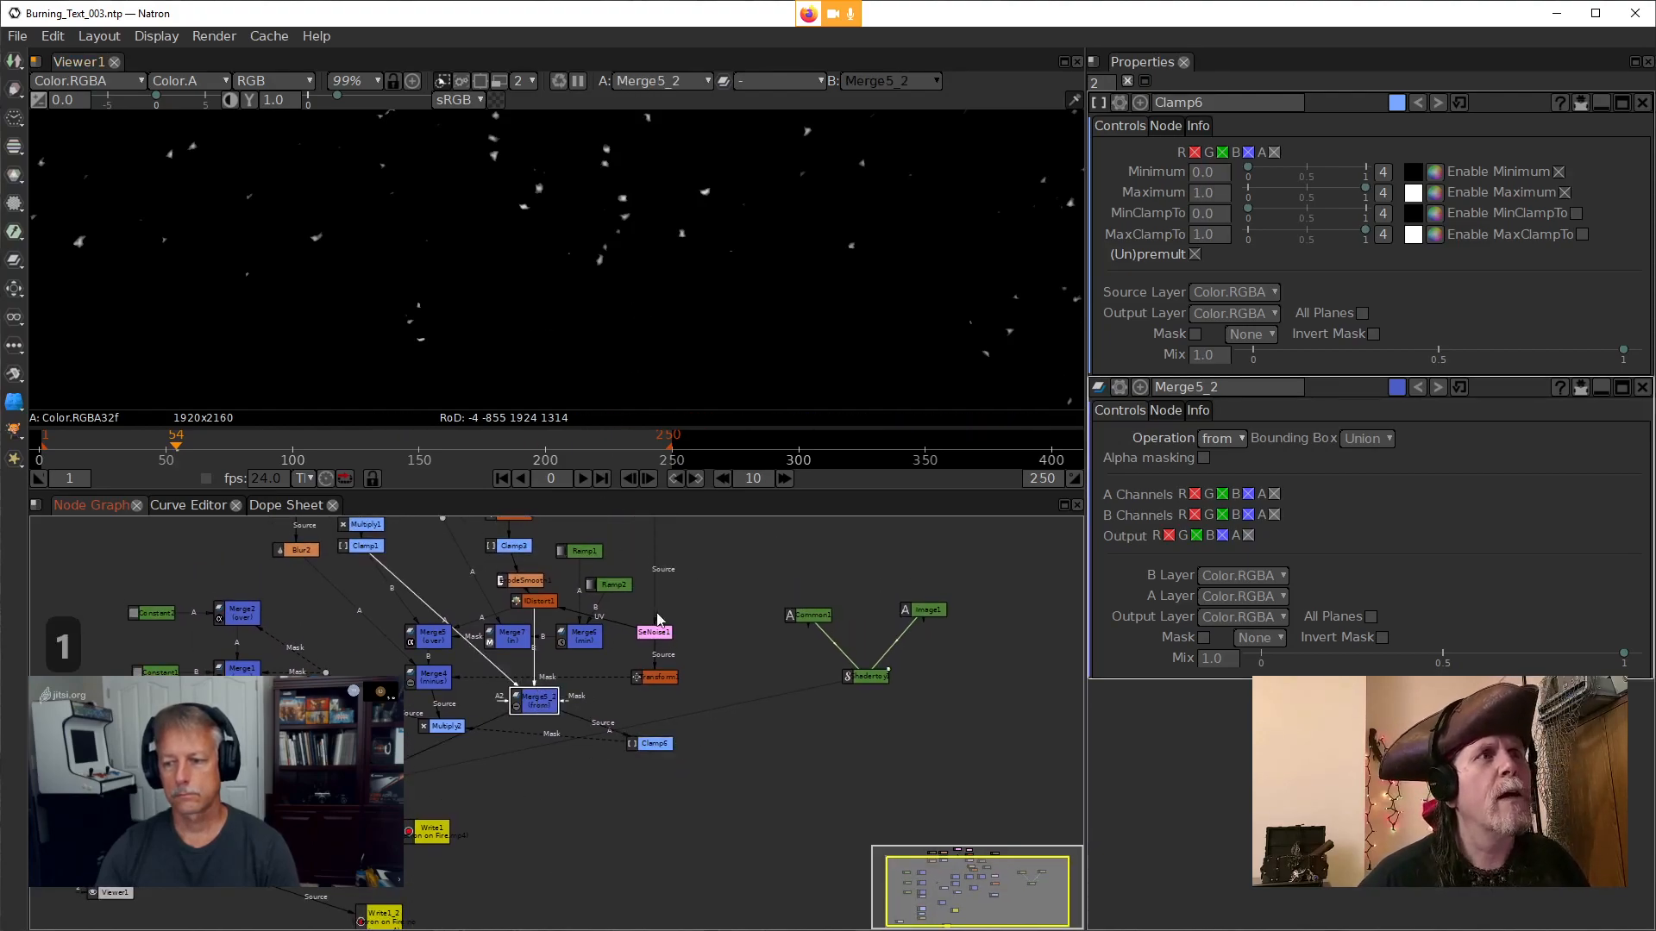
{"action": "scroll", "coordinate": [576, 695], "scroll_direction": "up", "scroll_amount": 4}
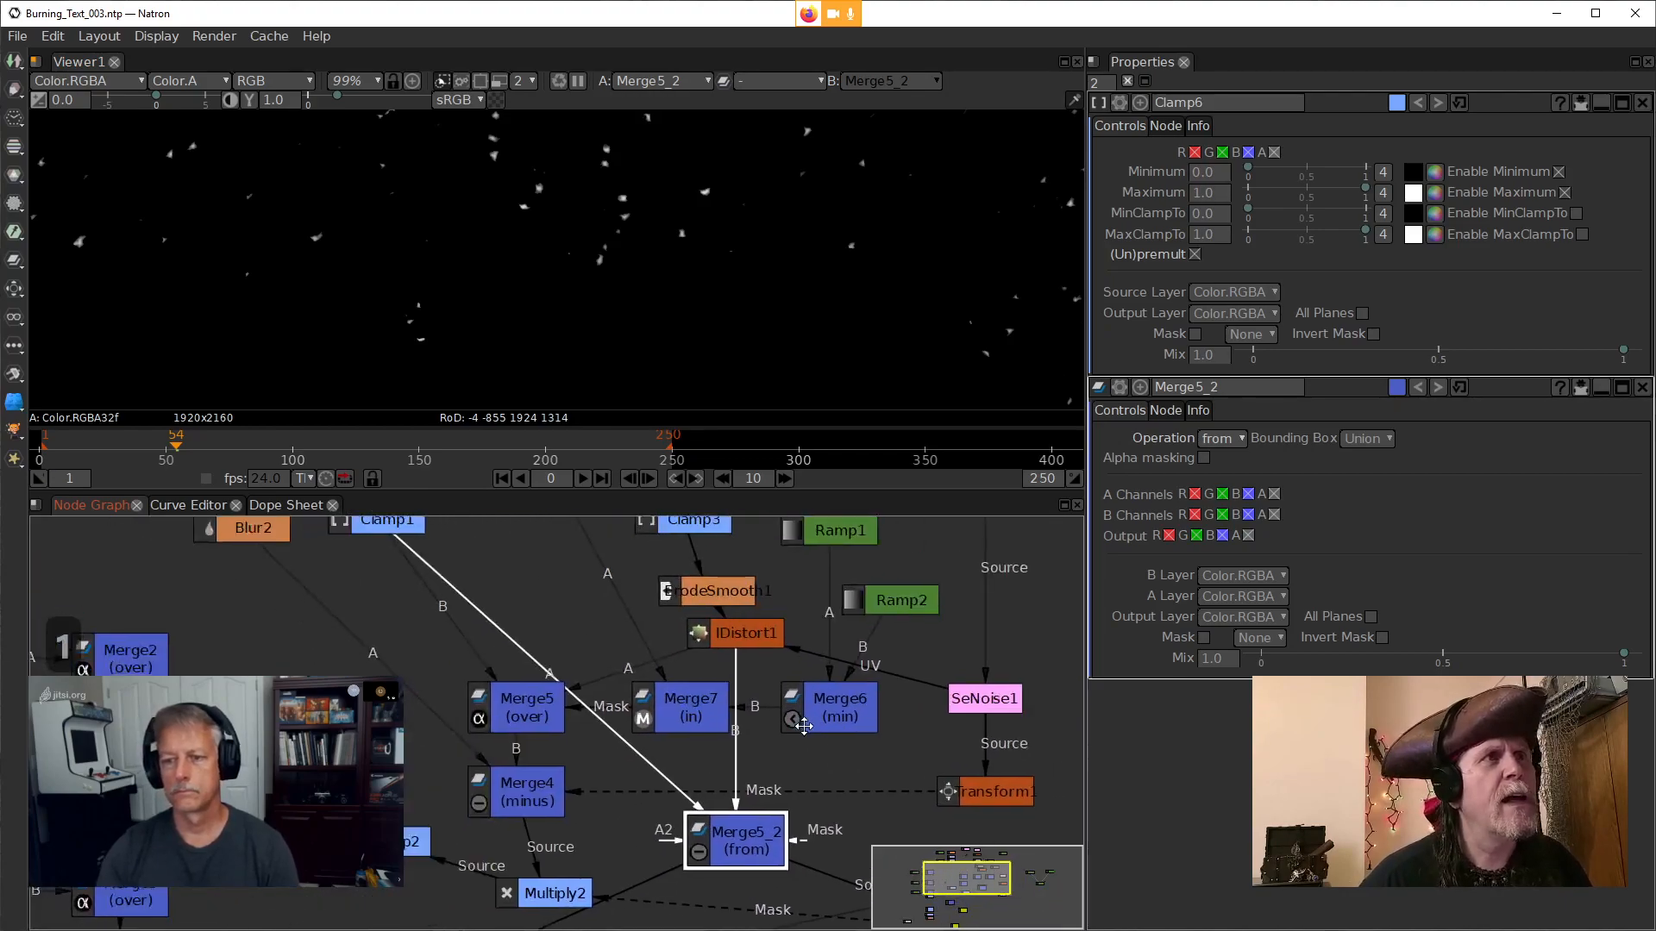
{"action": "scroll", "coordinate": [664, 765], "scroll_direction": "down", "scroll_amount": 4}
{"action": "left_click", "coordinate": [465, 628]}
{"action": "key", "text": "1"}
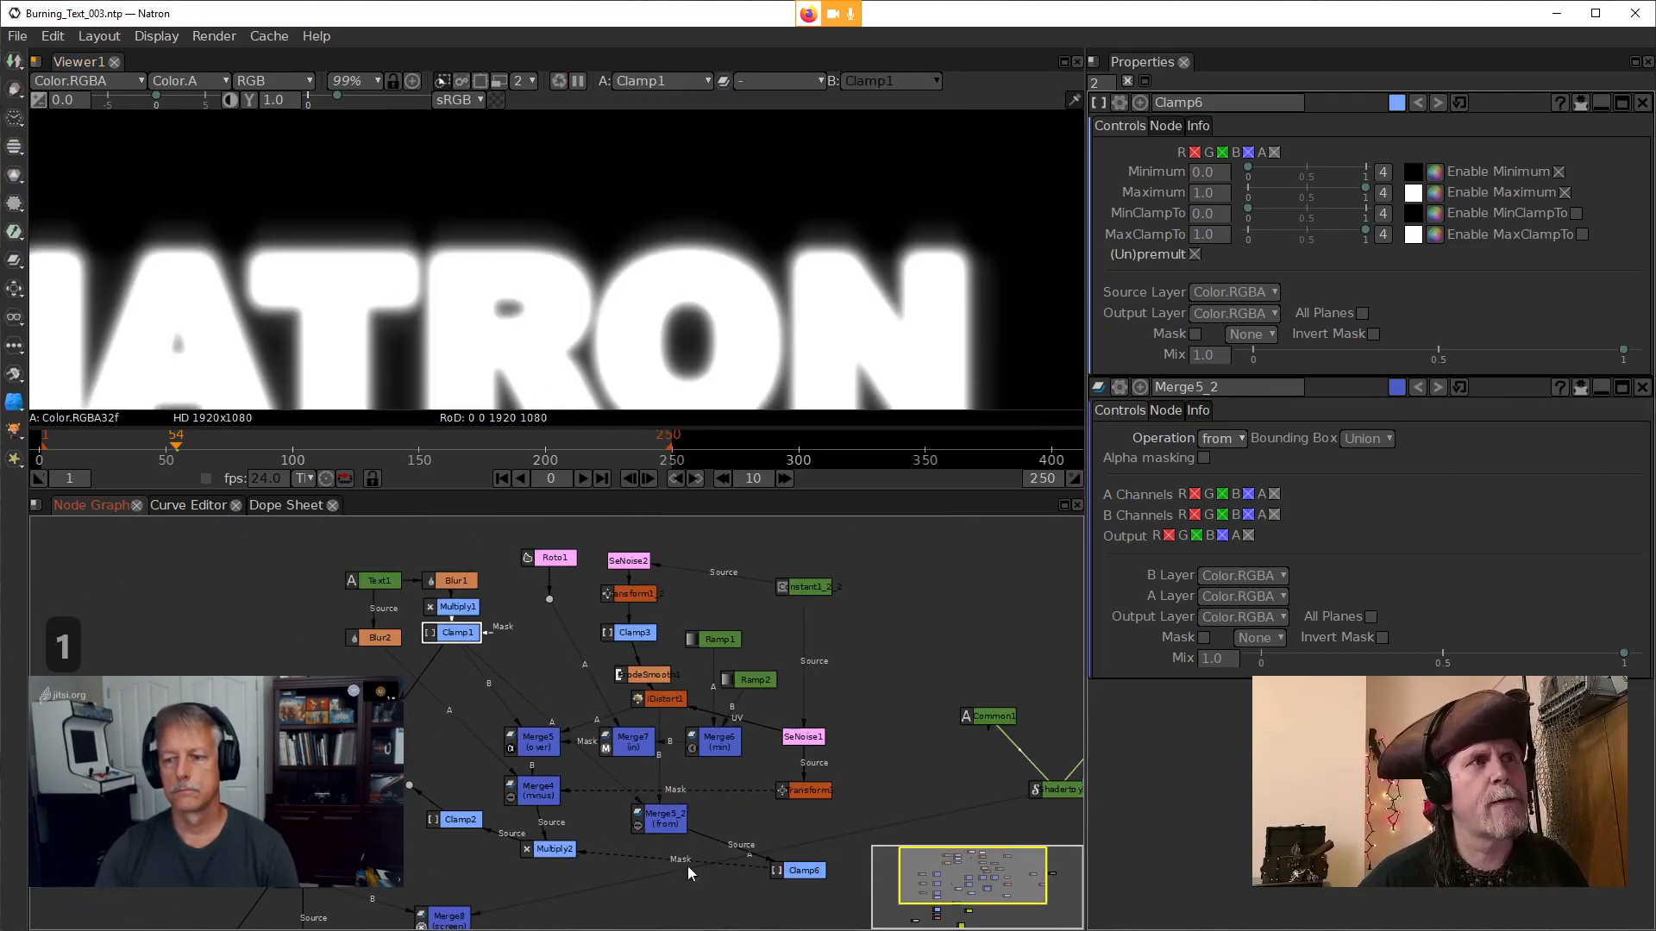
{"action": "left_click", "coordinate": [670, 808]}
{"action": "key", "text": "1"}
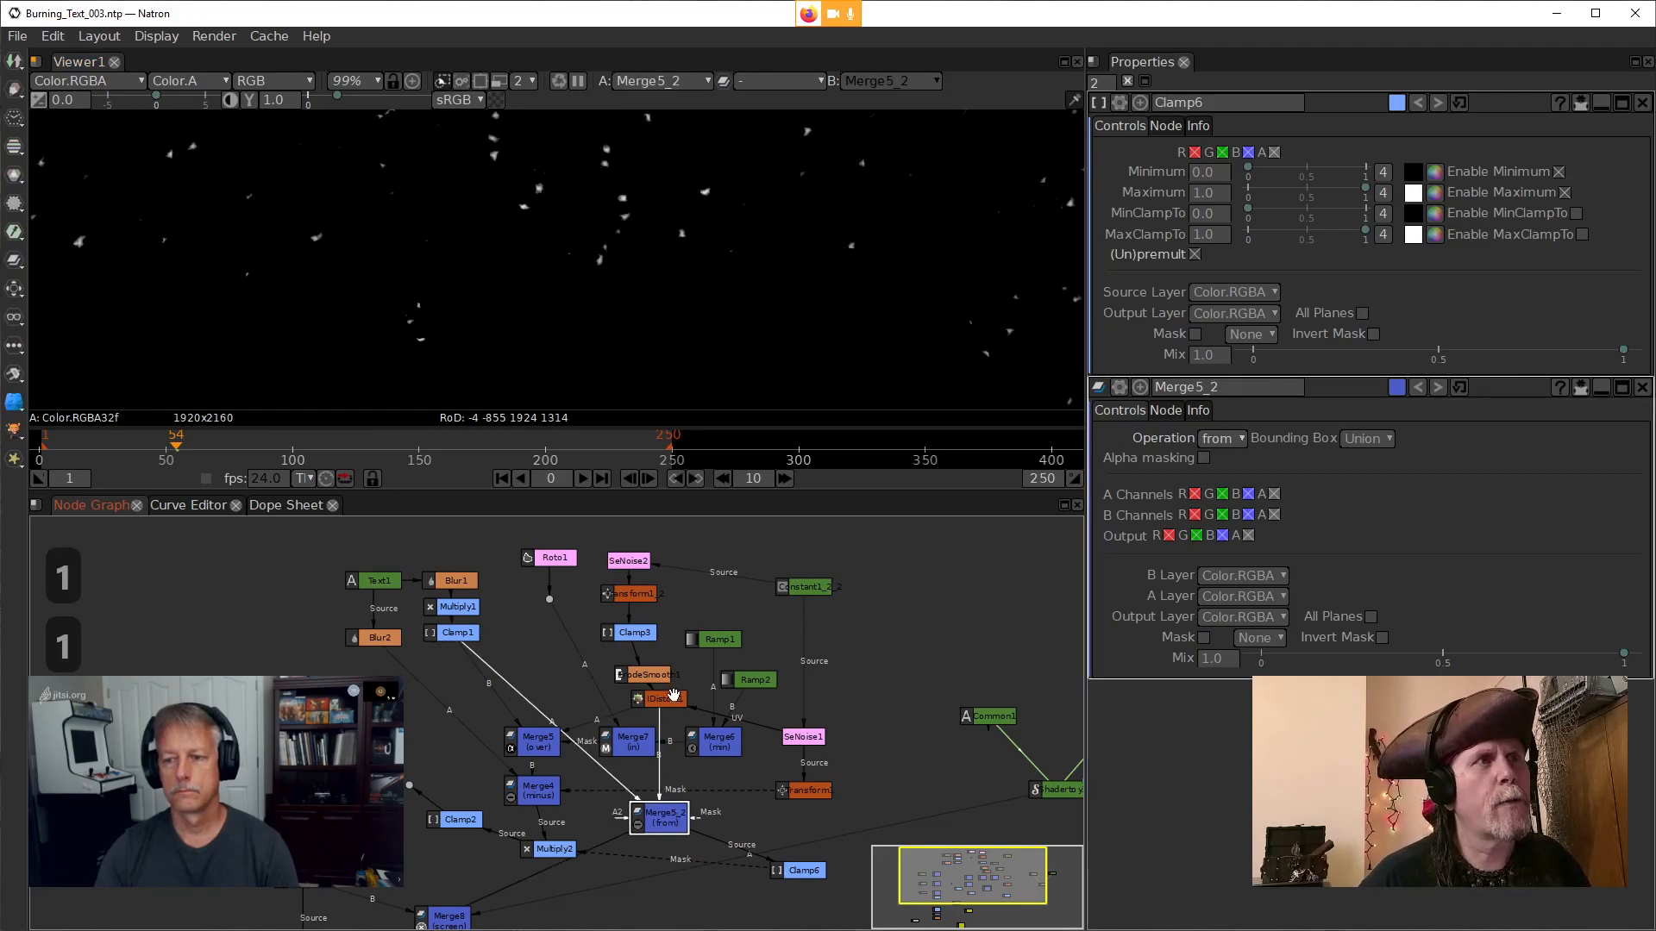
Compare the Clamp1 letters and the IDistort1 sparks with the resulting Merge5_2 output
{"action": "left_click", "coordinate": [467, 636]}
{"action": "key", "text": "1"}
{"action": "left_click", "coordinate": [670, 695]}
{"action": "key", "text": "1"}
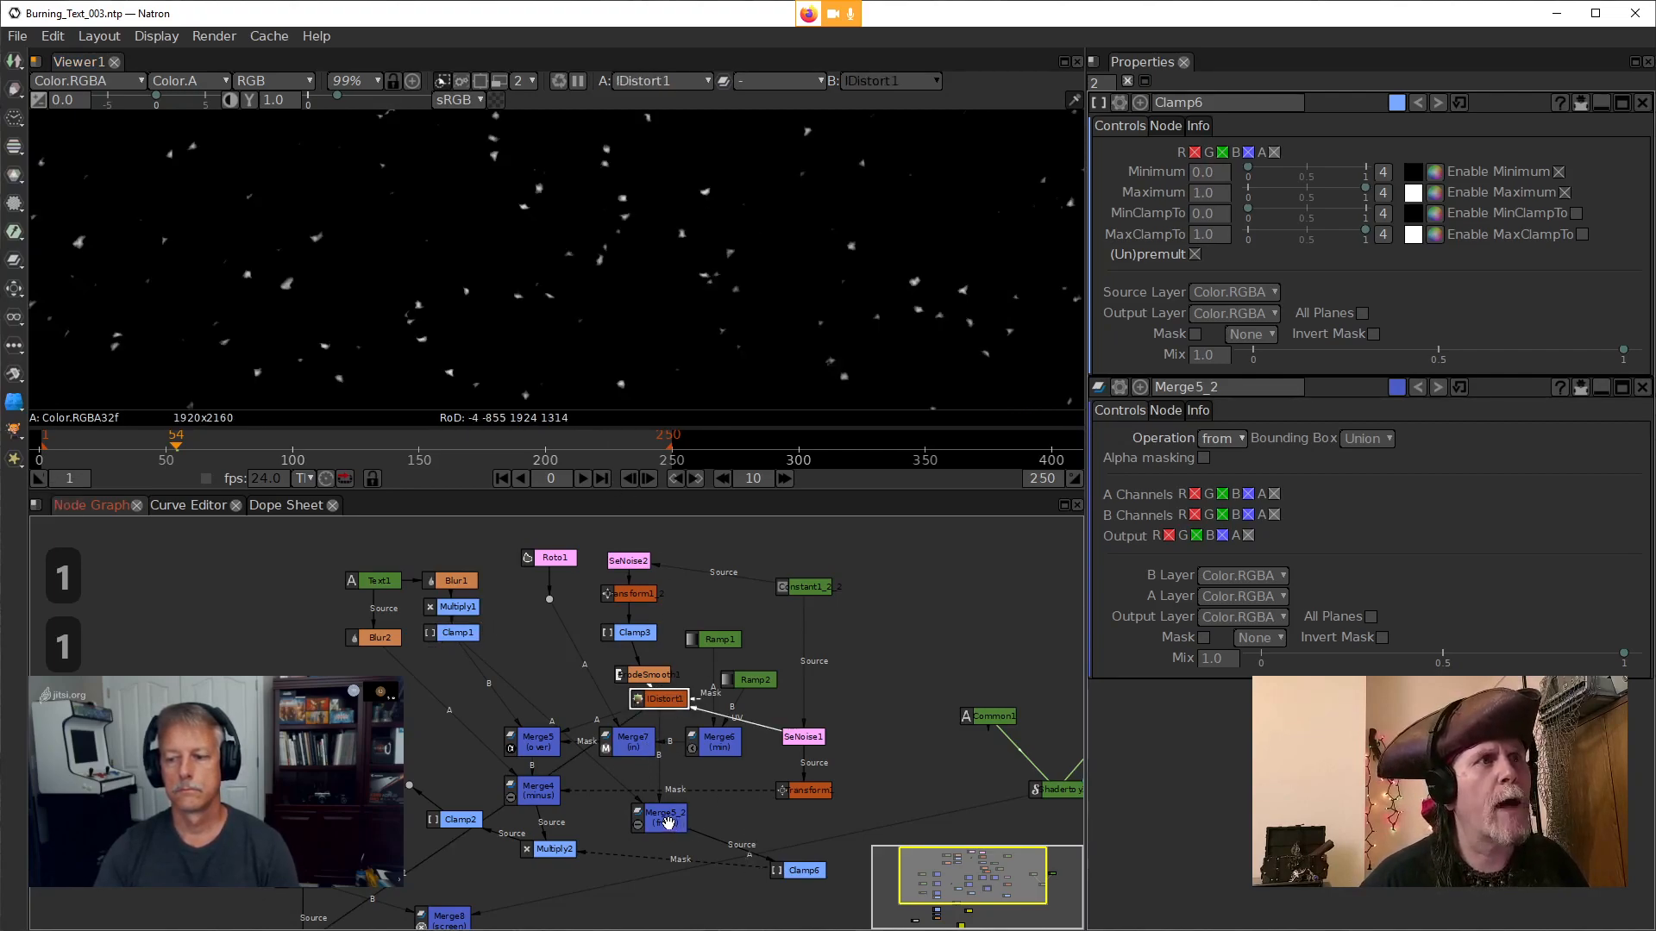
{"action": "left_click", "coordinate": [458, 633]}
{"action": "key", "text": "1"}
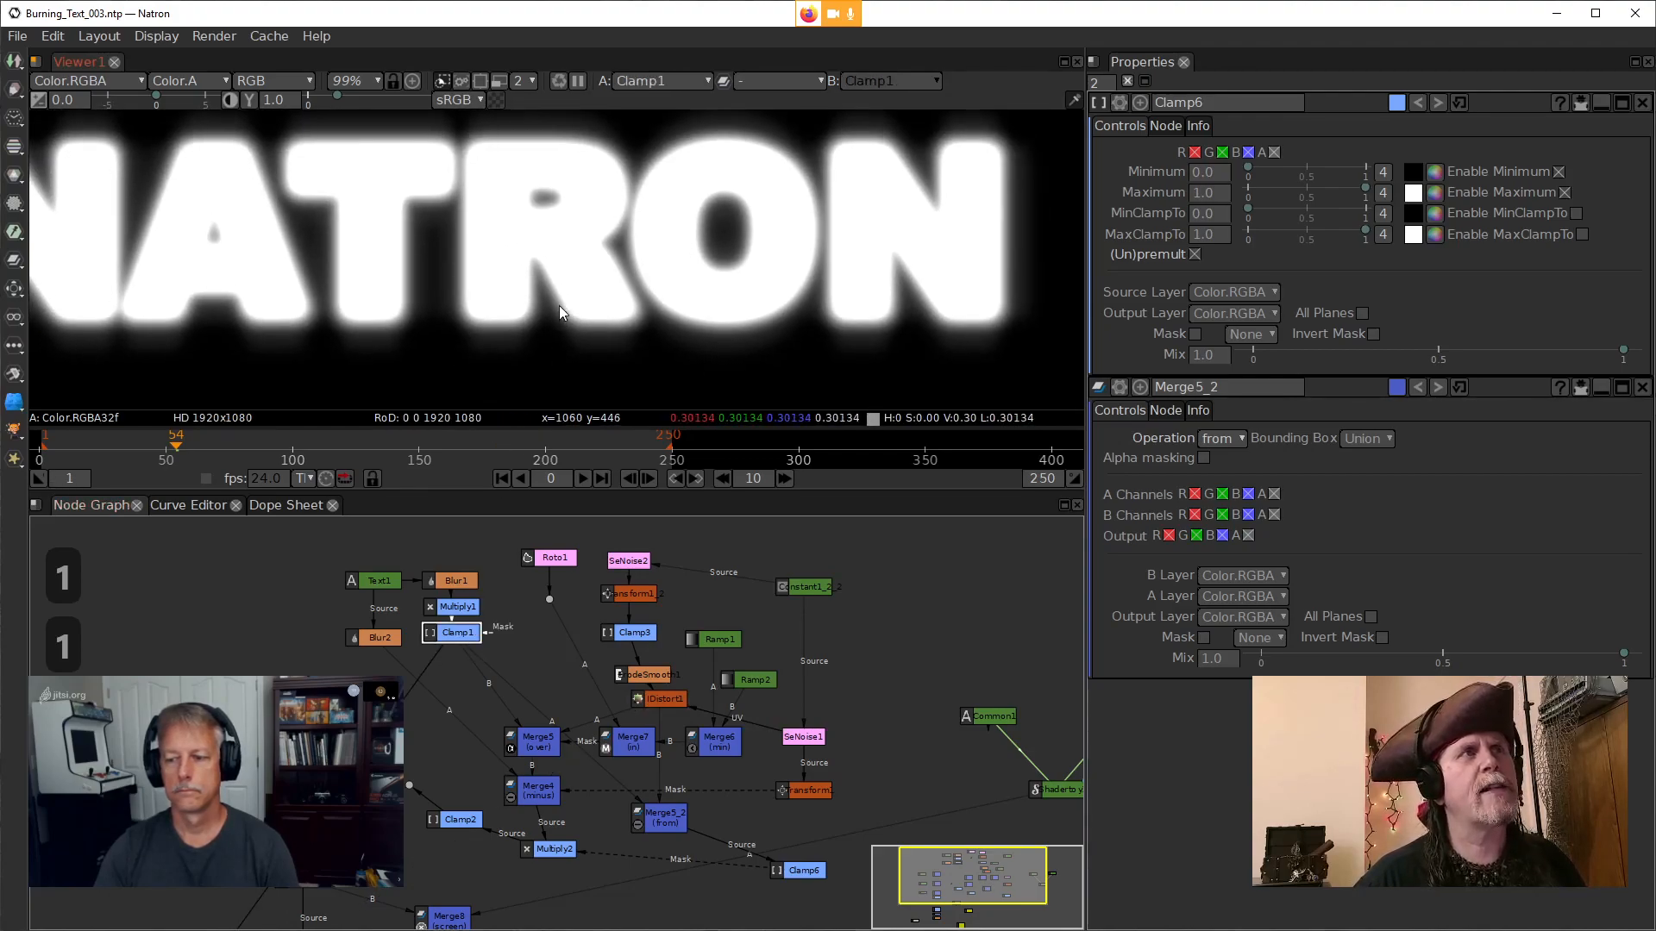
{"action": "left_click", "coordinate": [663, 697]}
{"action": "key", "text": "1"}
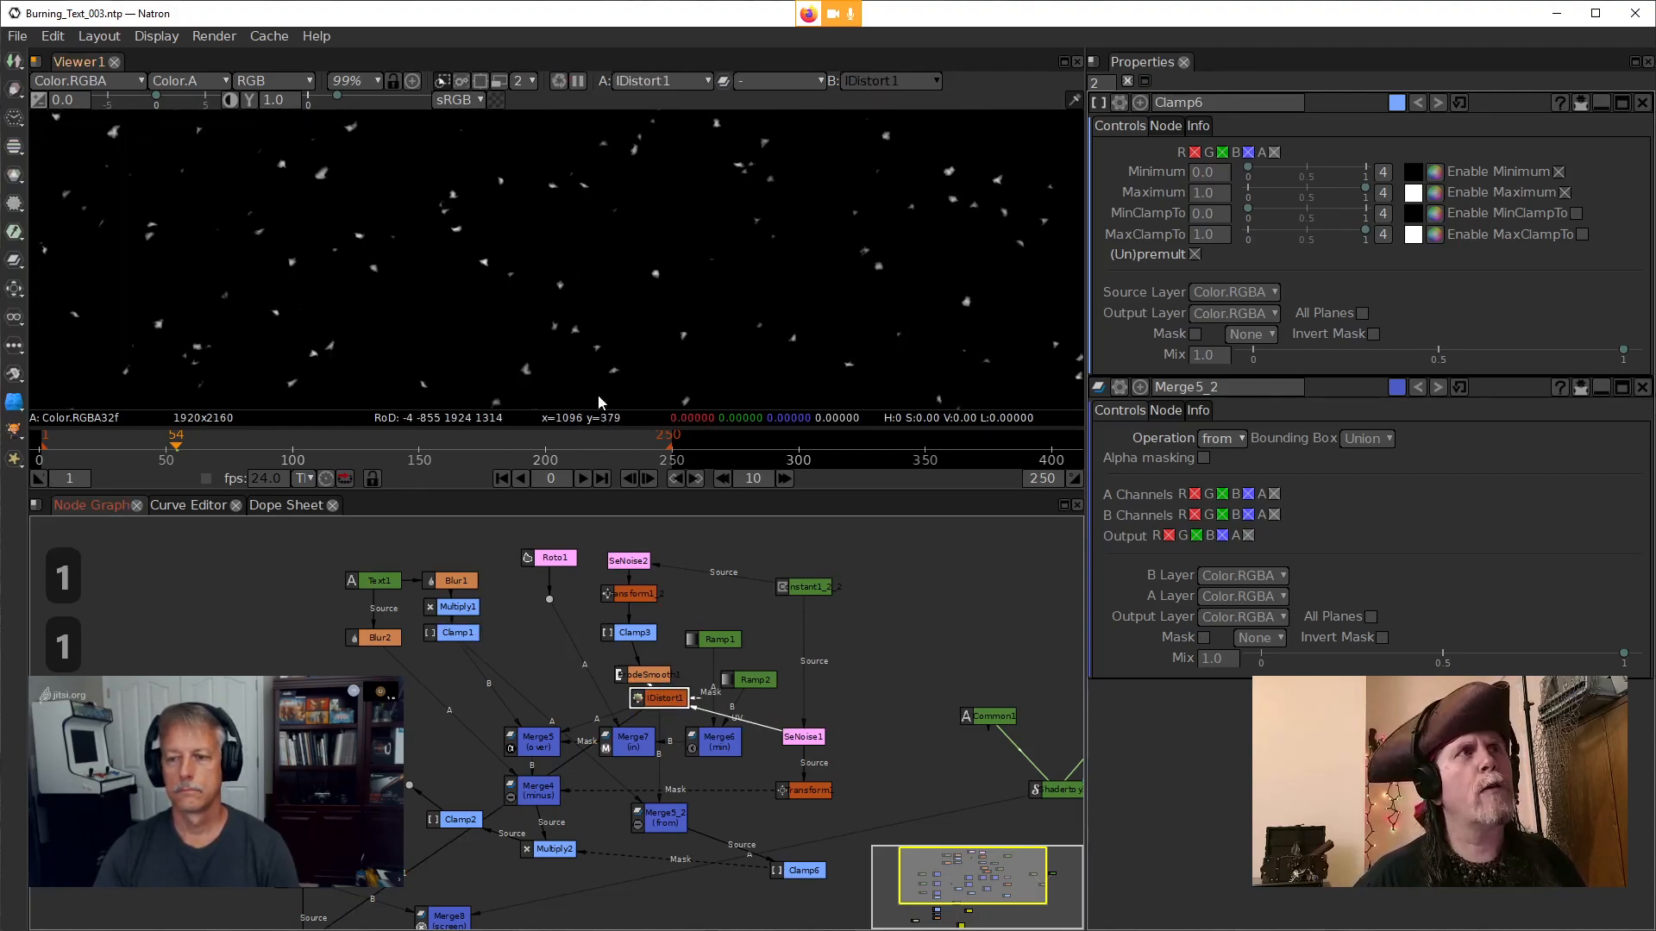
{"action": "left_click", "coordinate": [655, 824]}
{"action": "key", "text": "1"}
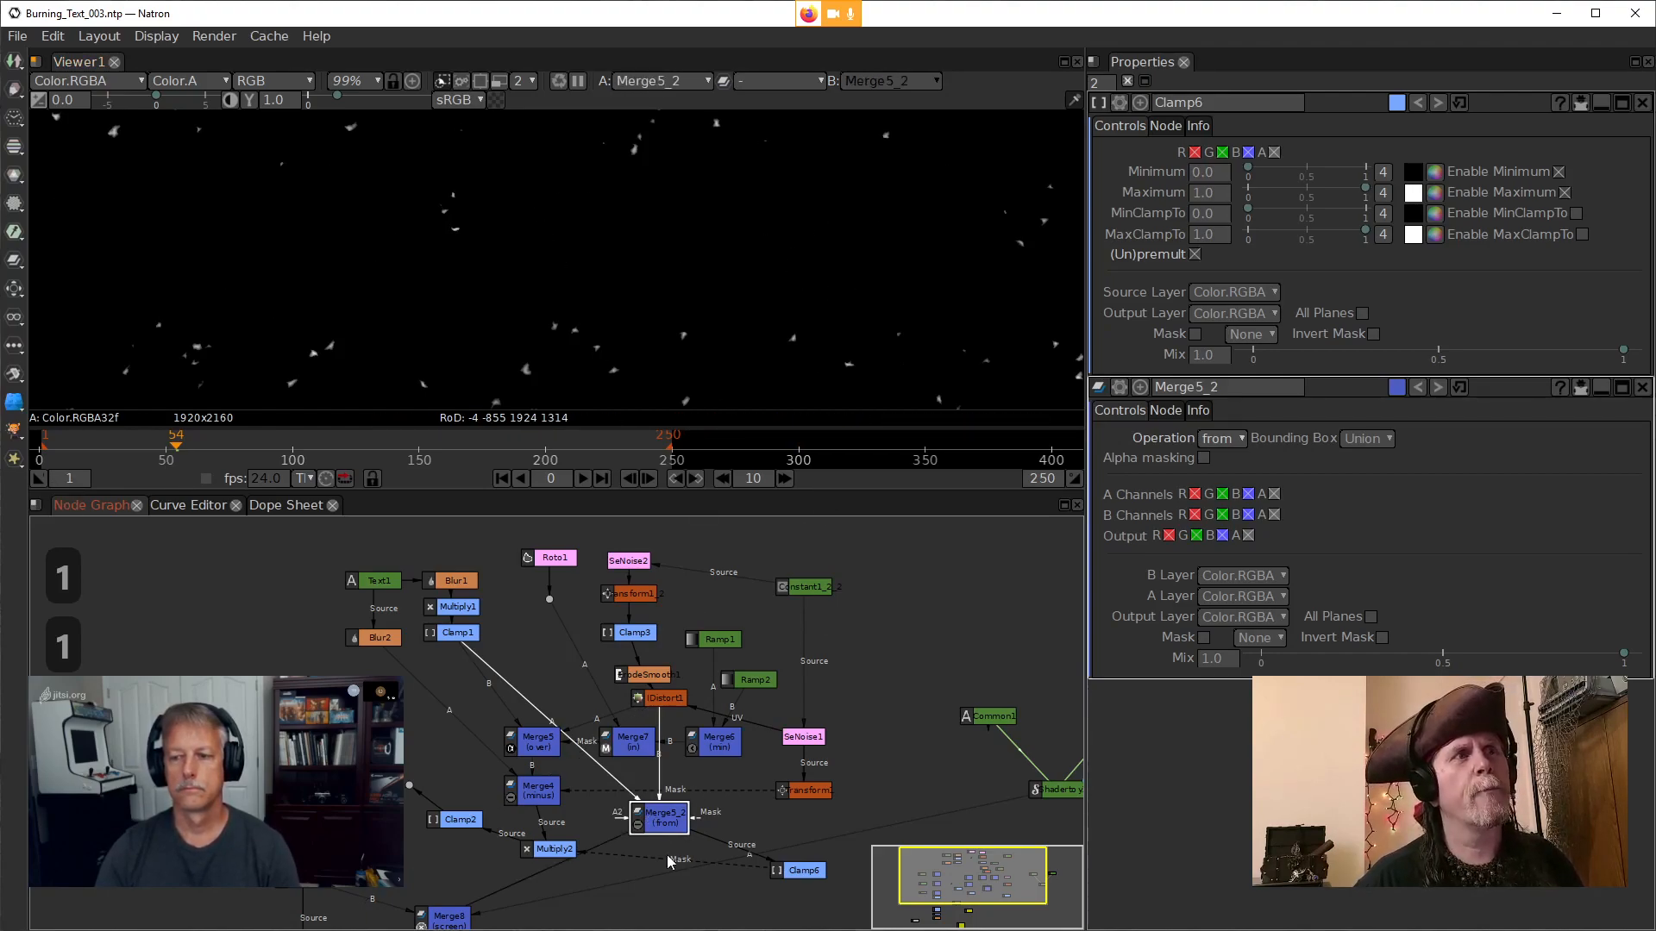
Bring up the Merge5_2 settings and compare its IDistort1 input with its own output
{"action": "double_click", "coordinate": [664, 826]}
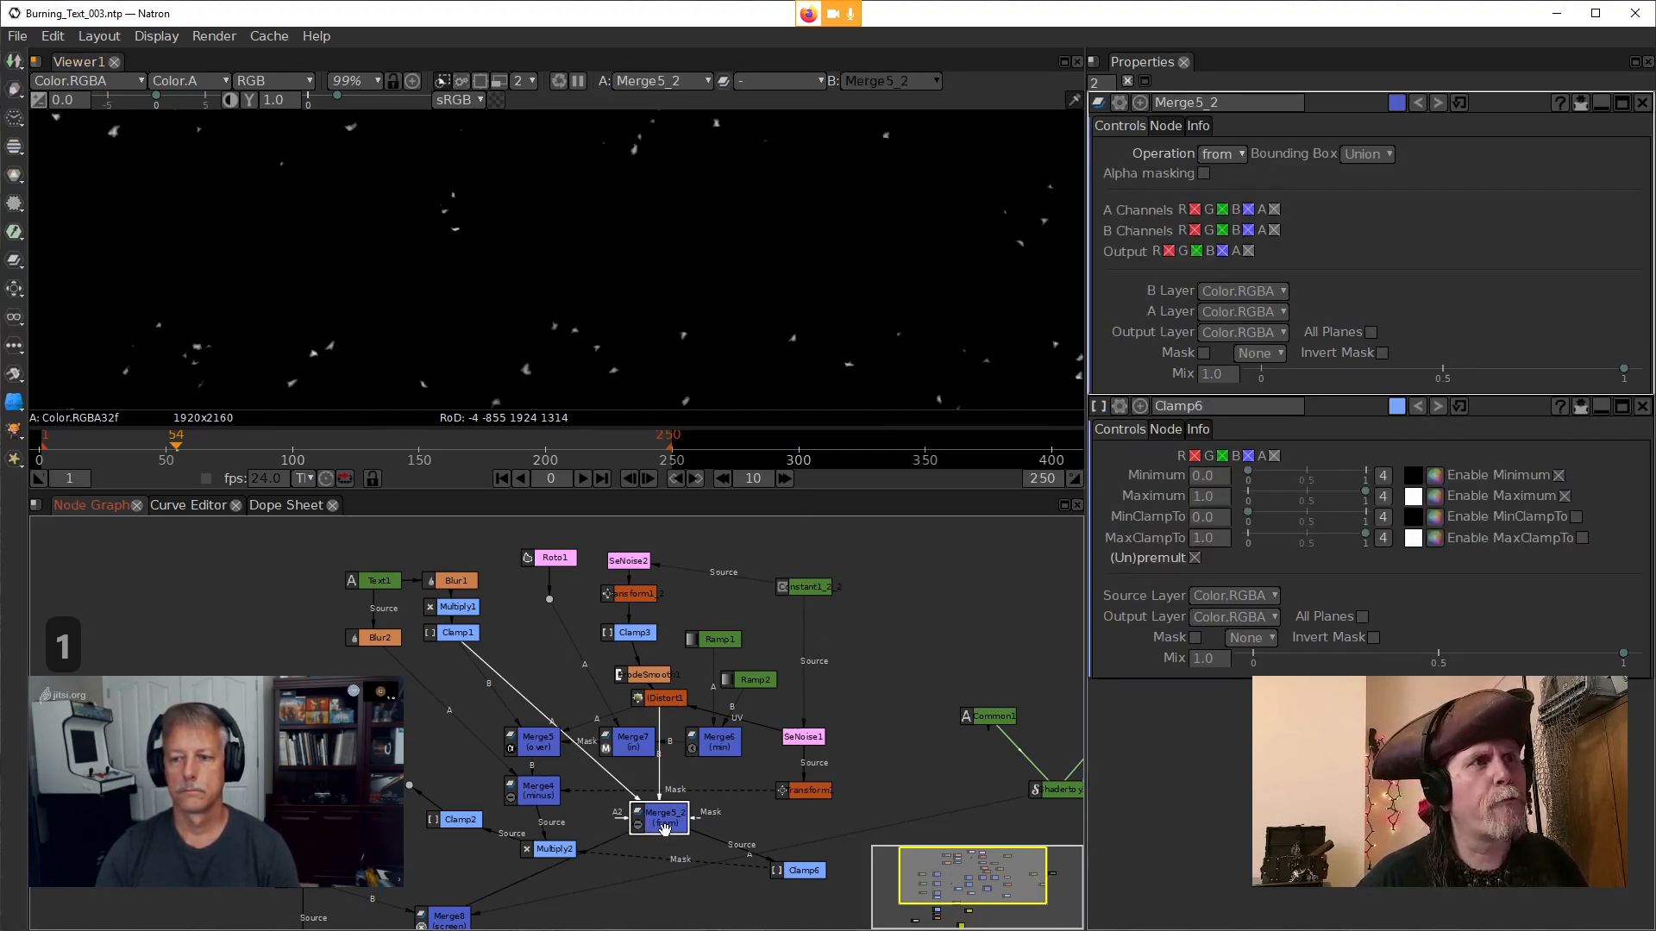
{"action": "scroll", "coordinate": [692, 831], "scroll_direction": "up", "scroll_amount": 5}
{"action": "left_click_drag", "start_coordinate": [657, 629], "coordinate": [659, 694]}
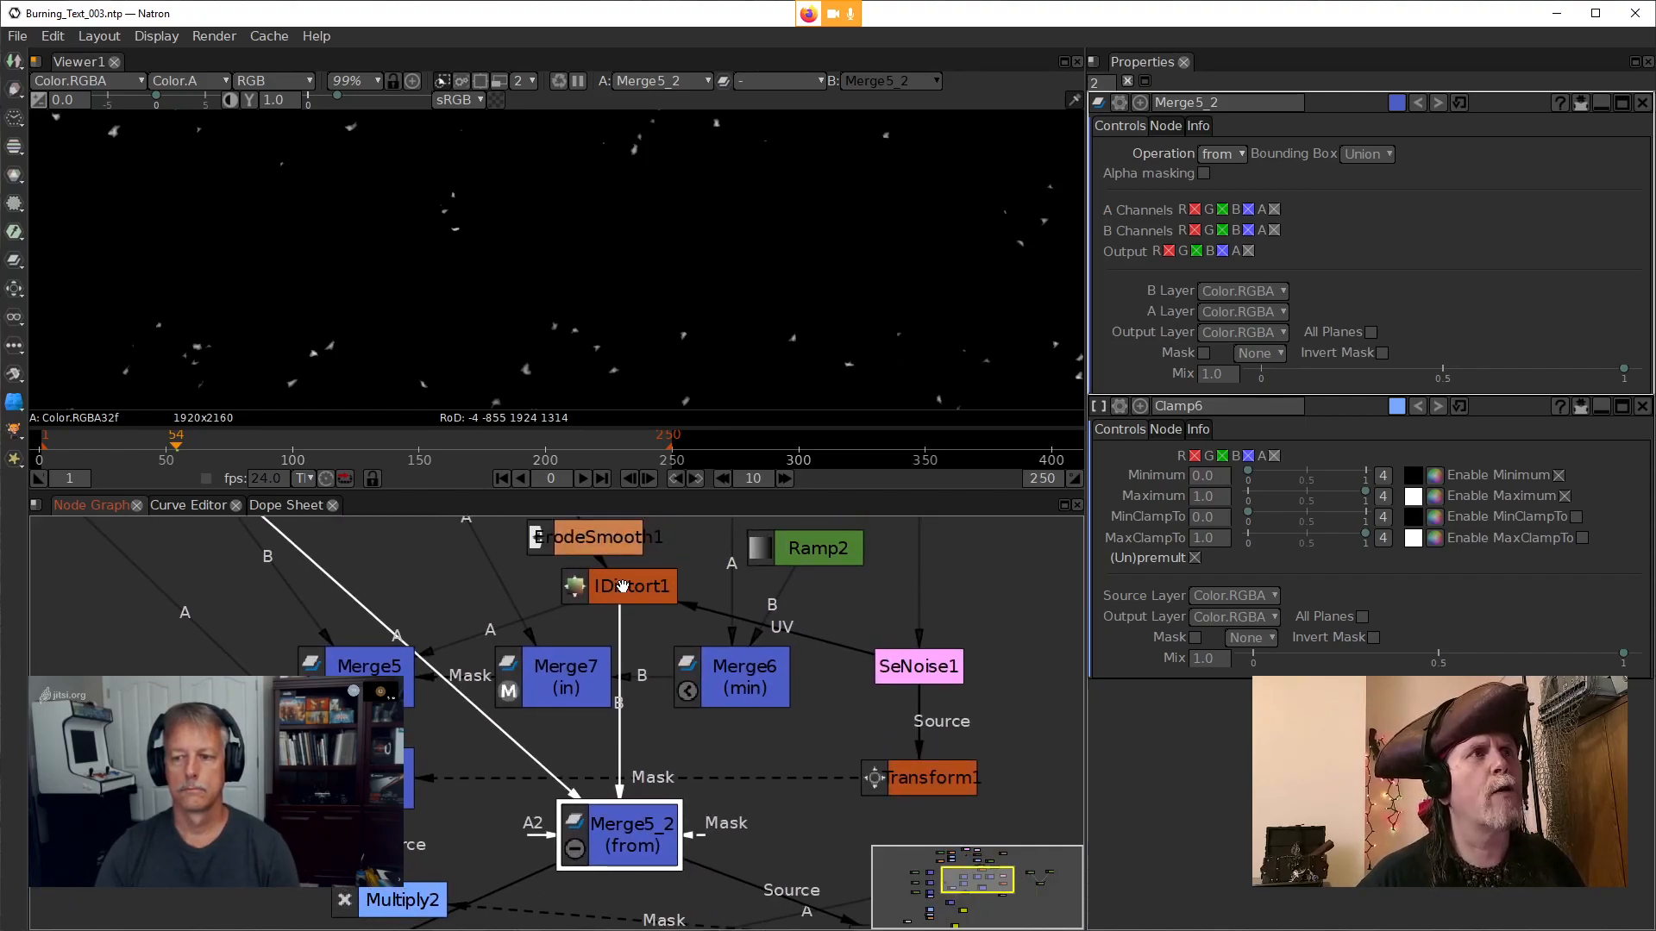
{"action": "left_click", "coordinate": [622, 586]}
{"action": "key", "text": "1"}
{"action": "left_click", "coordinate": [618, 839]}
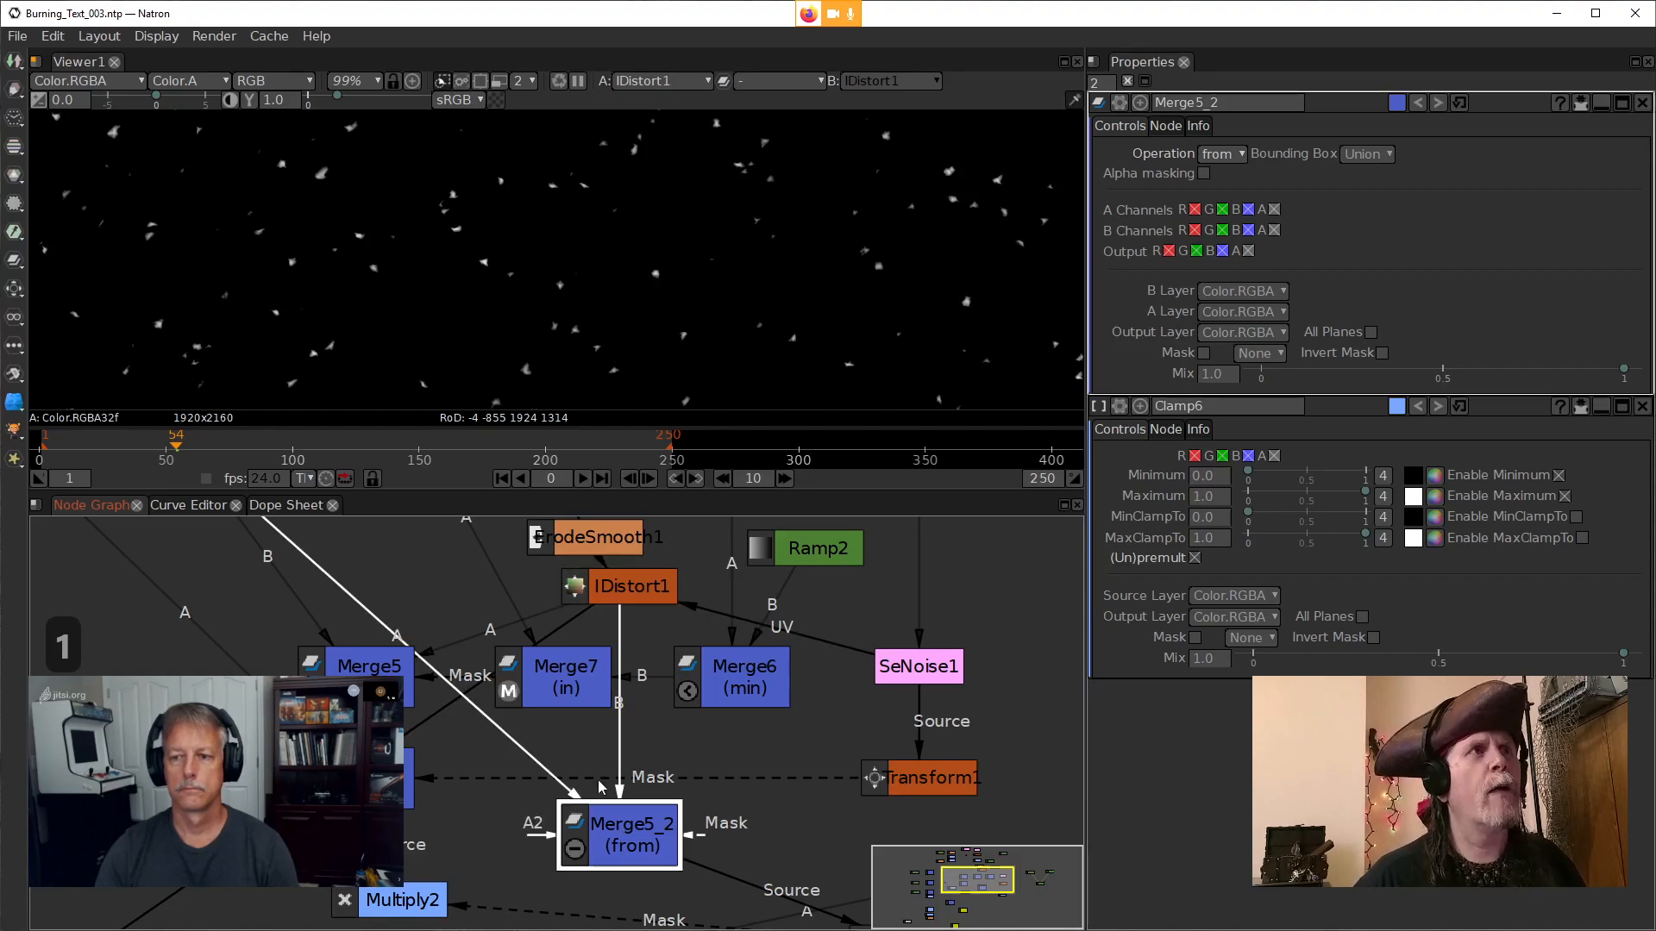
{"action": "key", "text": "1"}
Trace Merge5_2's other input back to Clamp1, view that node, and return the viewer to Merge5_2
{"action": "left_click_drag", "start_coordinate": [467, 620], "coordinate": [660, 823]}
{"action": "left_click", "coordinate": [362, 665]}
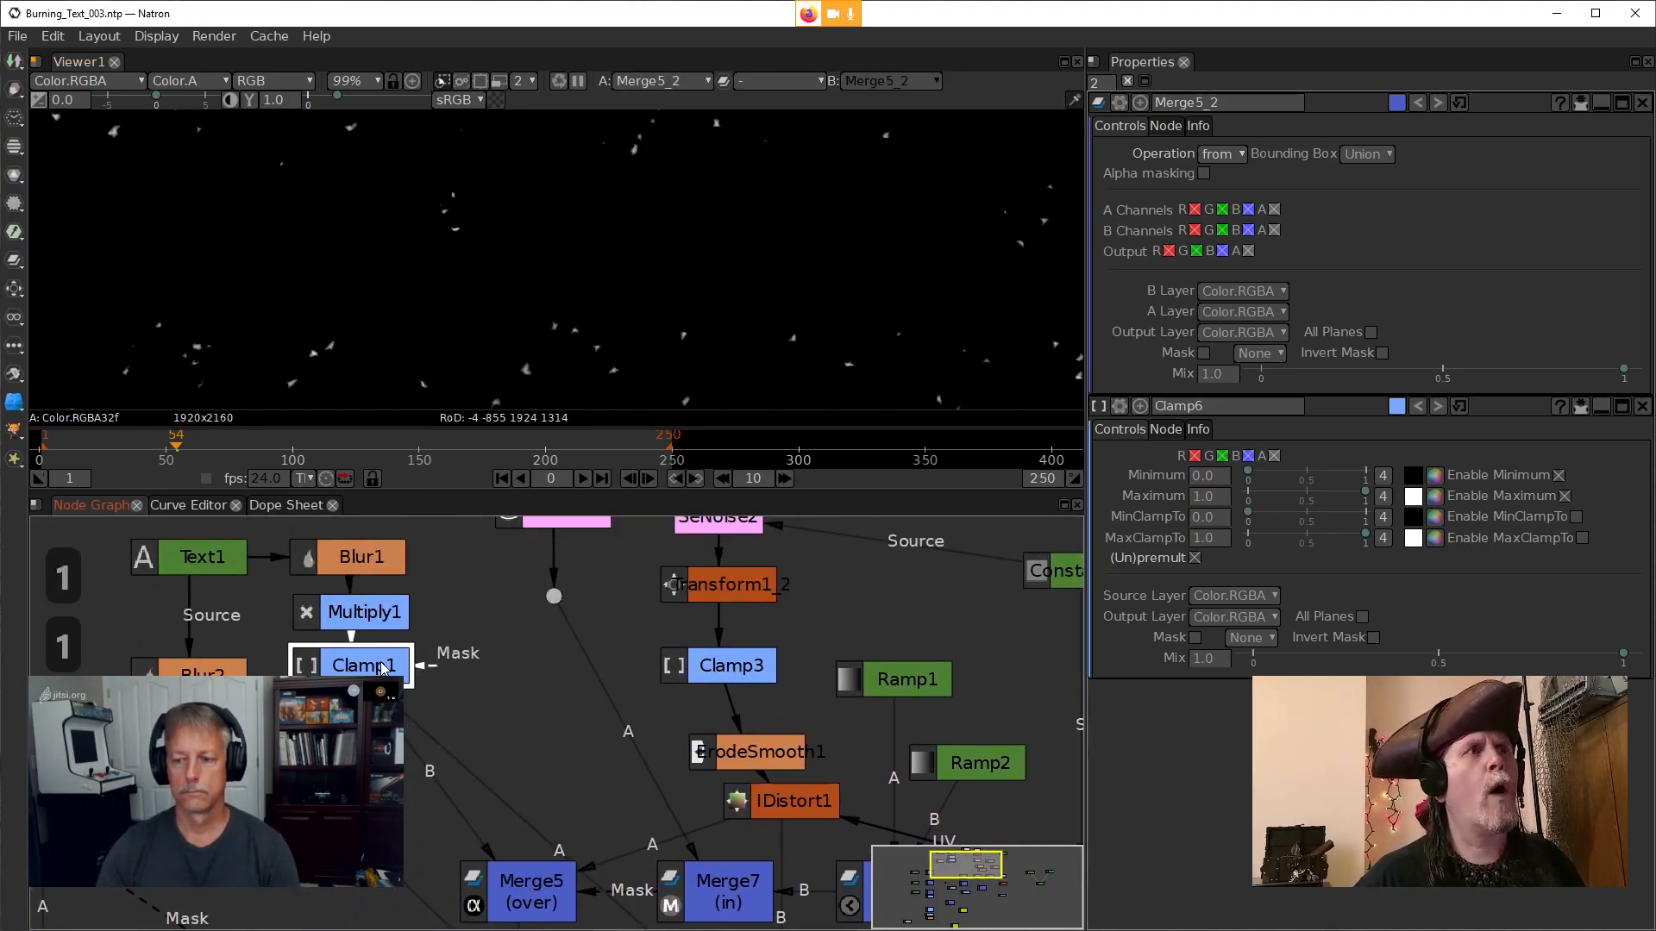
{"action": "key", "text": "1"}
{"action": "left_click_drag", "start_coordinate": [759, 839], "coordinate": [699, 651]}
{"action": "left_click", "coordinate": [674, 836]}
{"action": "key", "text": "1"}
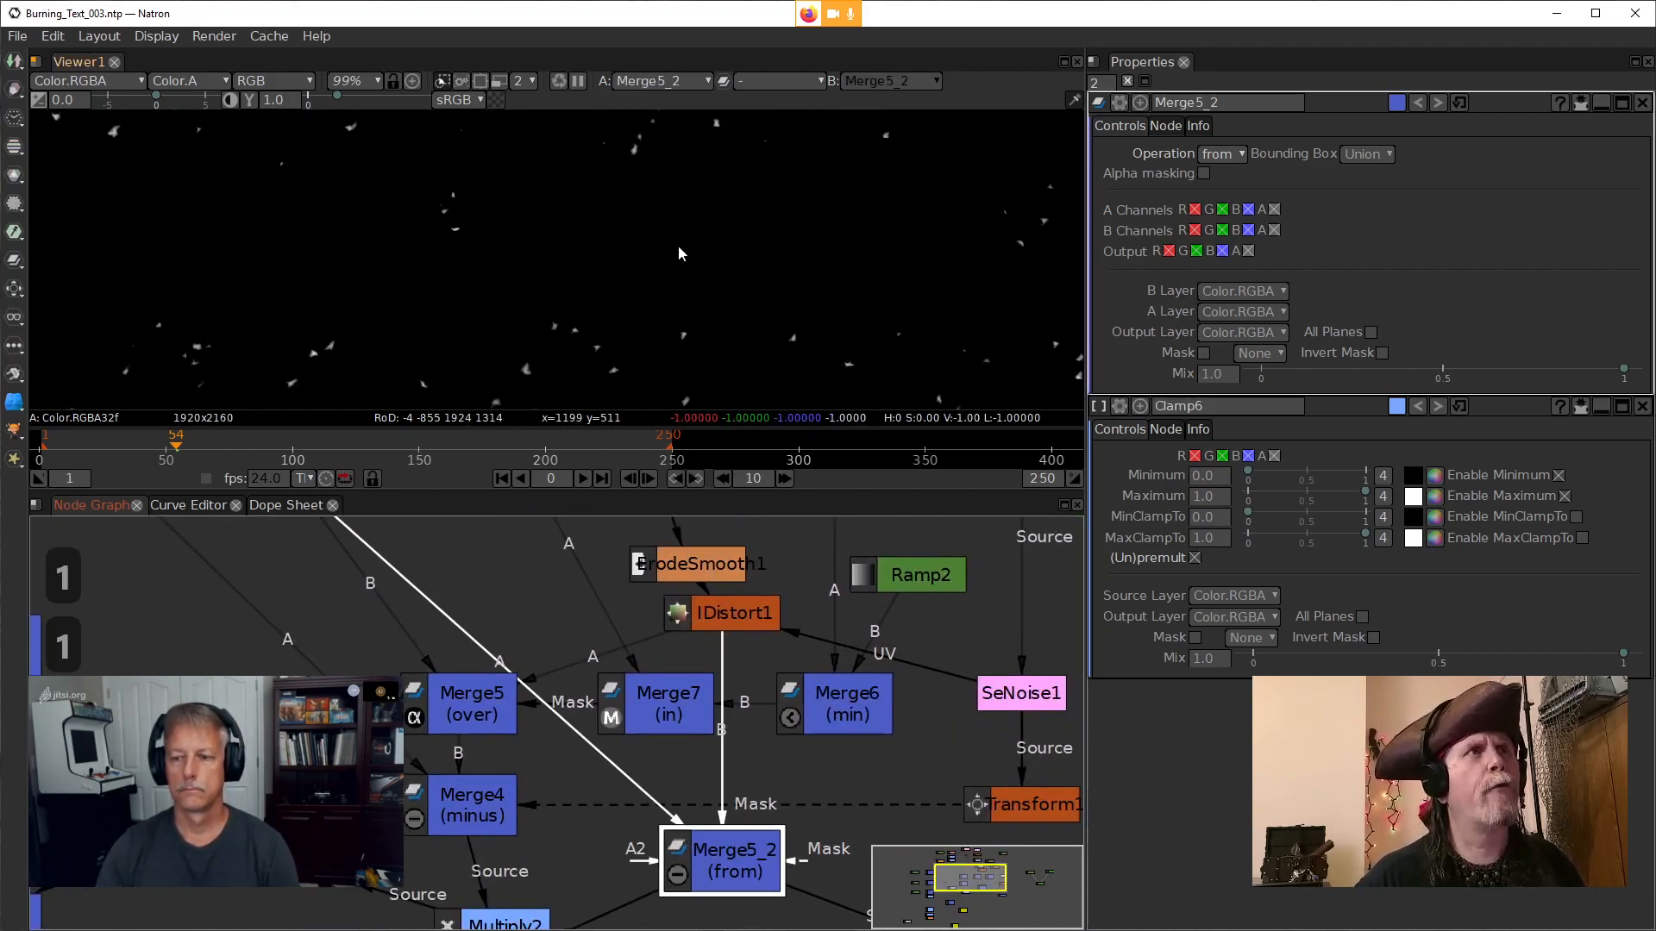
Fit the Merge5_2 output in the viewer and examine the sparks across the whole frame
{"action": "left_click", "coordinate": [677, 302]}
{"action": "key", "text": "f"}
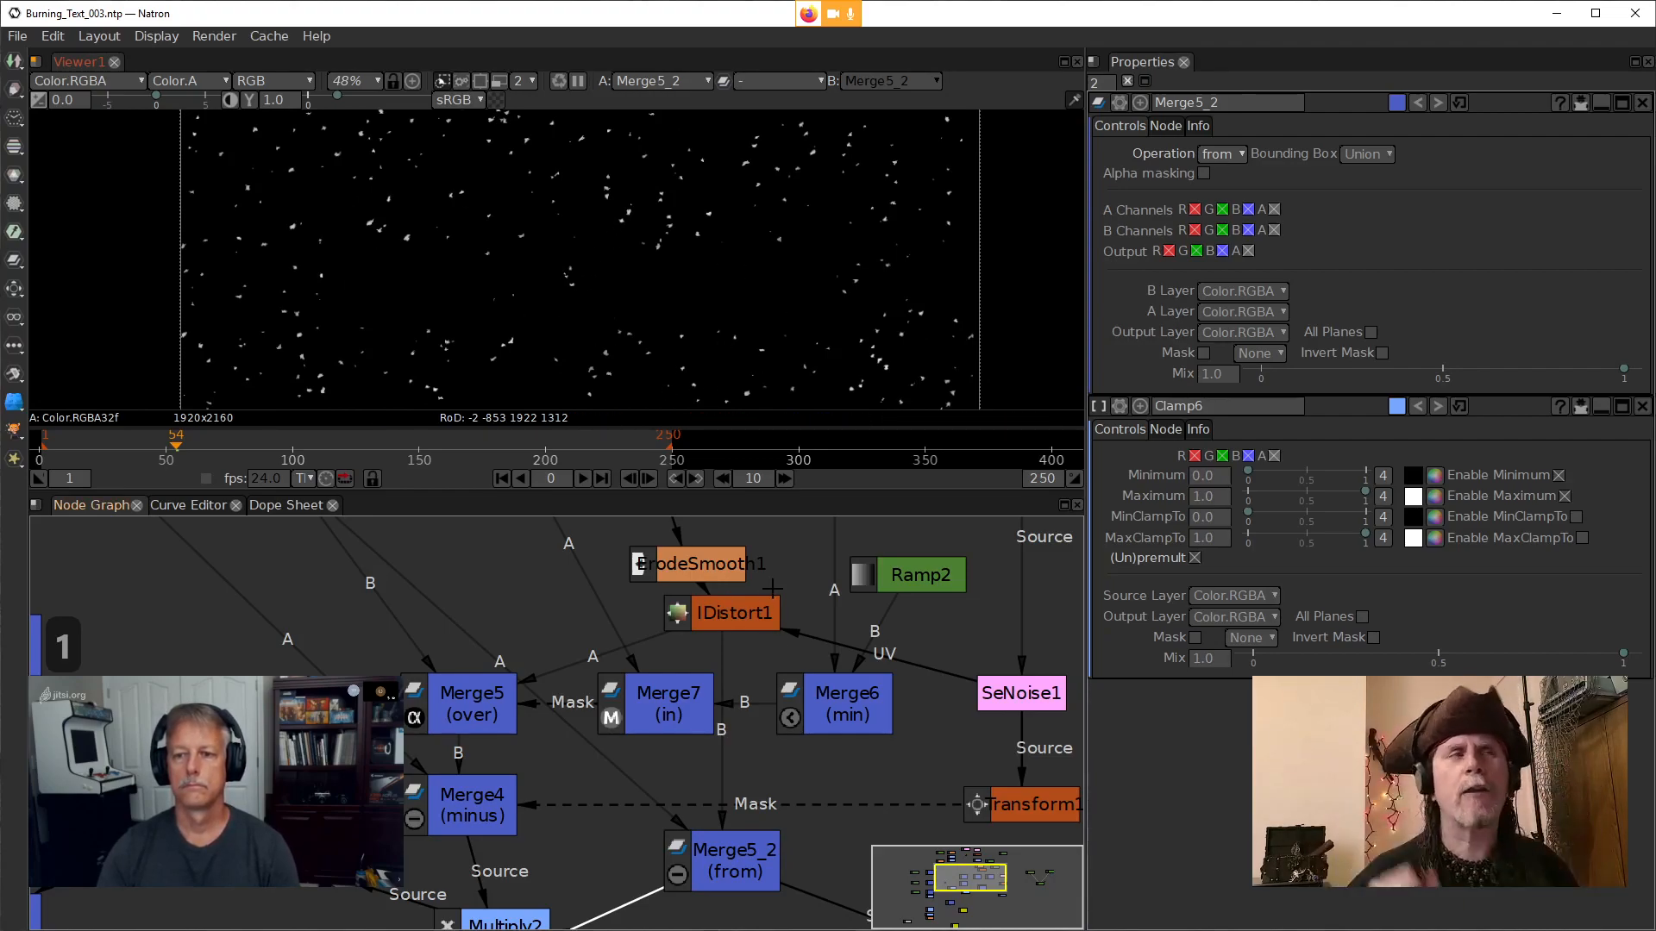
{"action": "left_click_drag", "start_coordinate": [800, 285], "coordinate": [757, 188]}
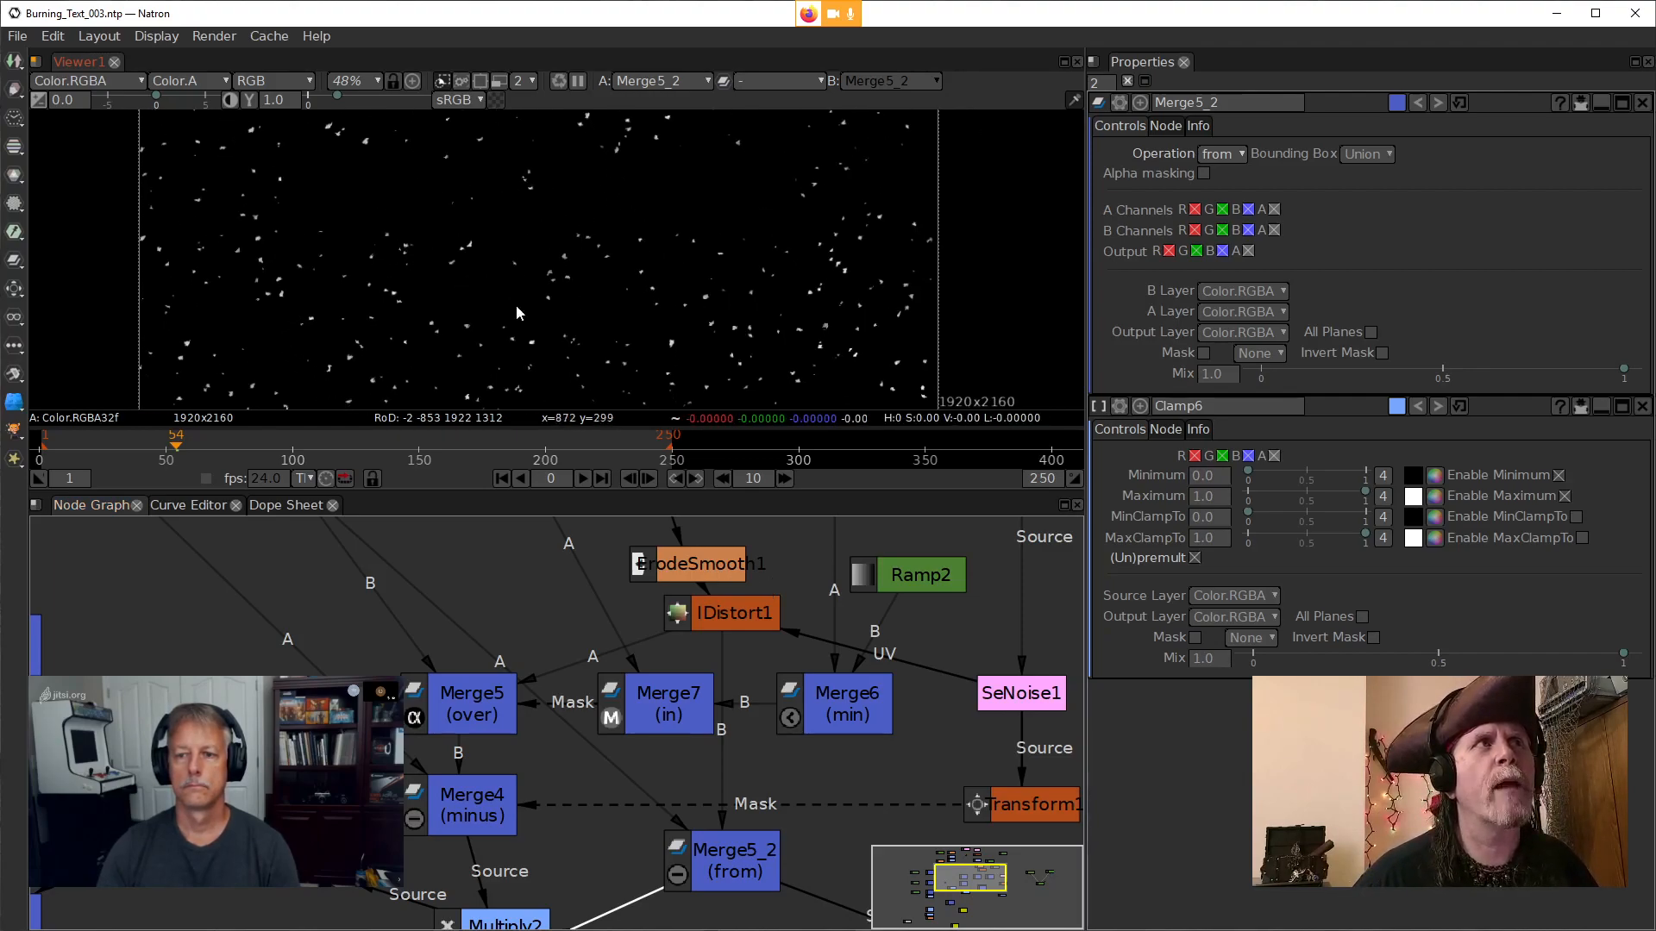
Follow the Merge5_2 output down to Clamp6 and view the clamped sparks
{"action": "left_click_drag", "start_coordinate": [735, 857], "coordinate": [732, 589]}
{"action": "left_click_drag", "start_coordinate": [788, 660], "coordinate": [625, 728]}
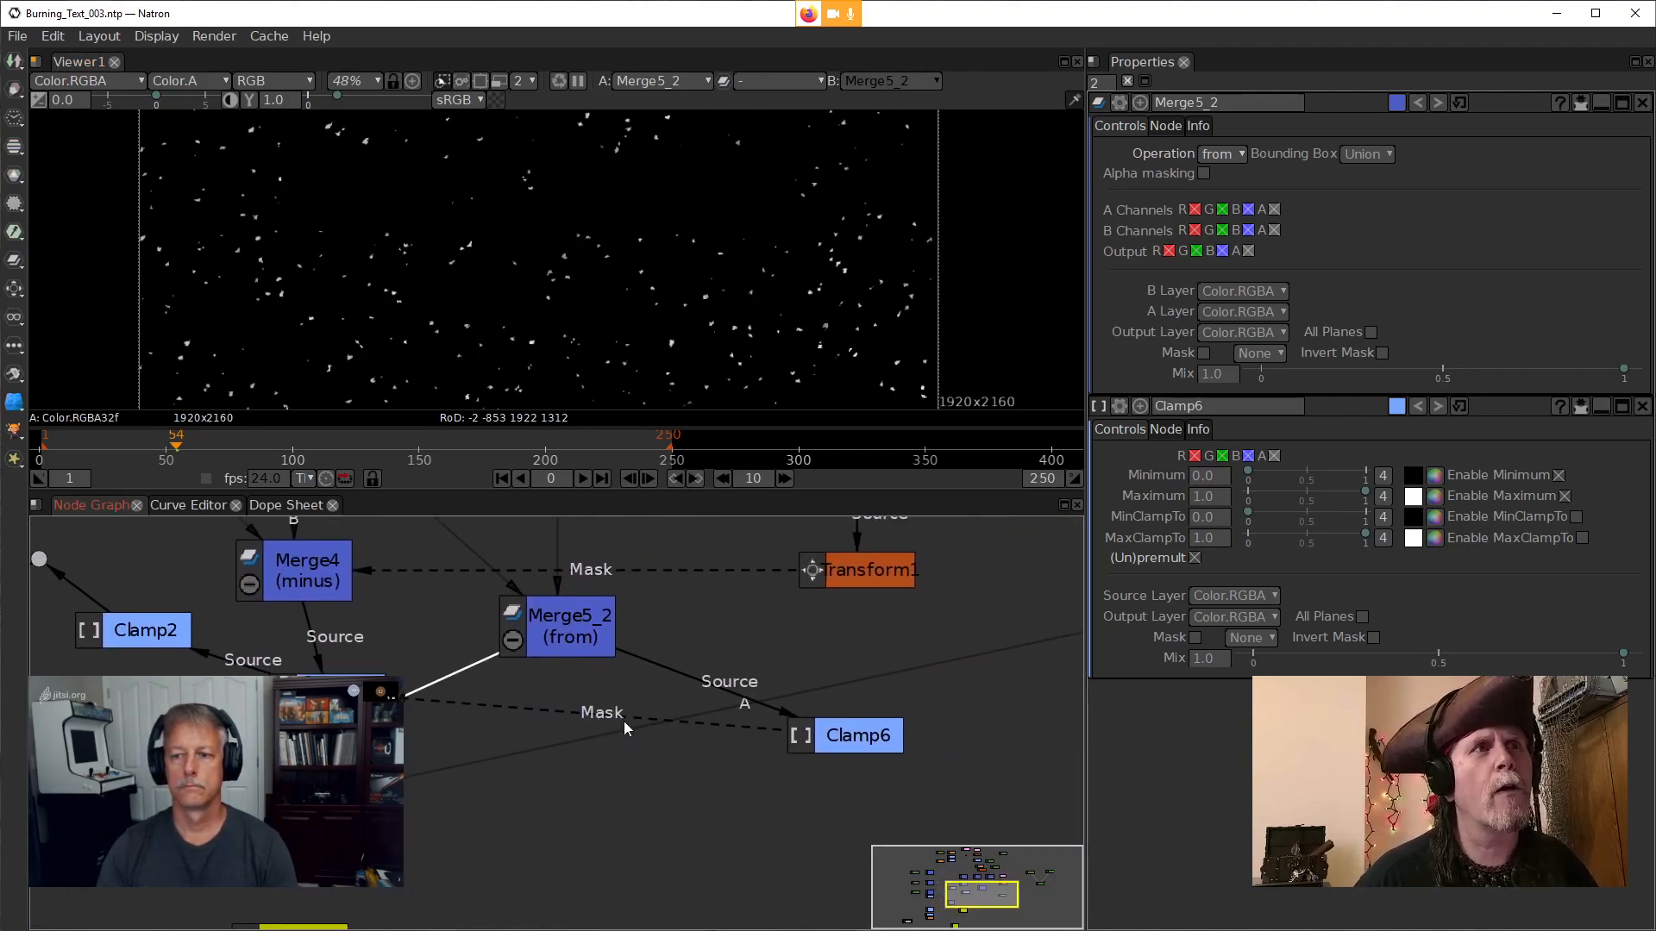
{"action": "left_click", "coordinate": [835, 747]}
{"action": "key", "text": "1"}
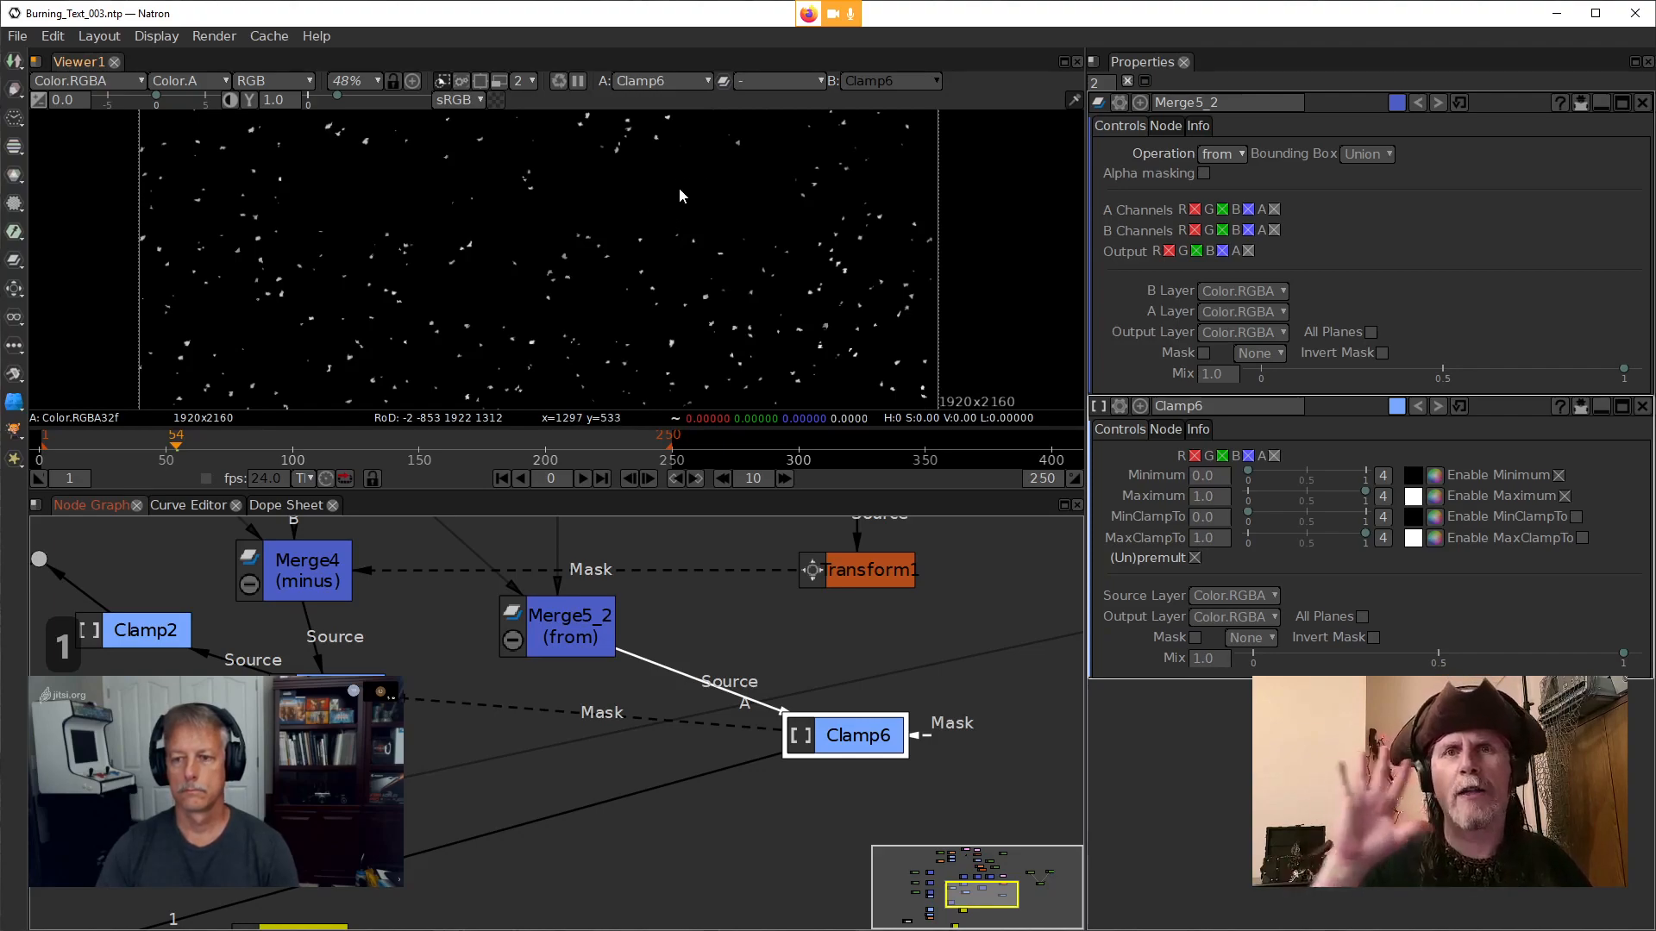
Follow the Clamp6 mask connection to Multiply2 and view the Multiply2 output
{"action": "left_click_drag", "start_coordinate": [719, 573], "coordinate": [861, 653]}
{"action": "left_click_drag", "start_coordinate": [600, 739], "coordinate": [776, 747]}
{"action": "left_click", "coordinate": [666, 782]}
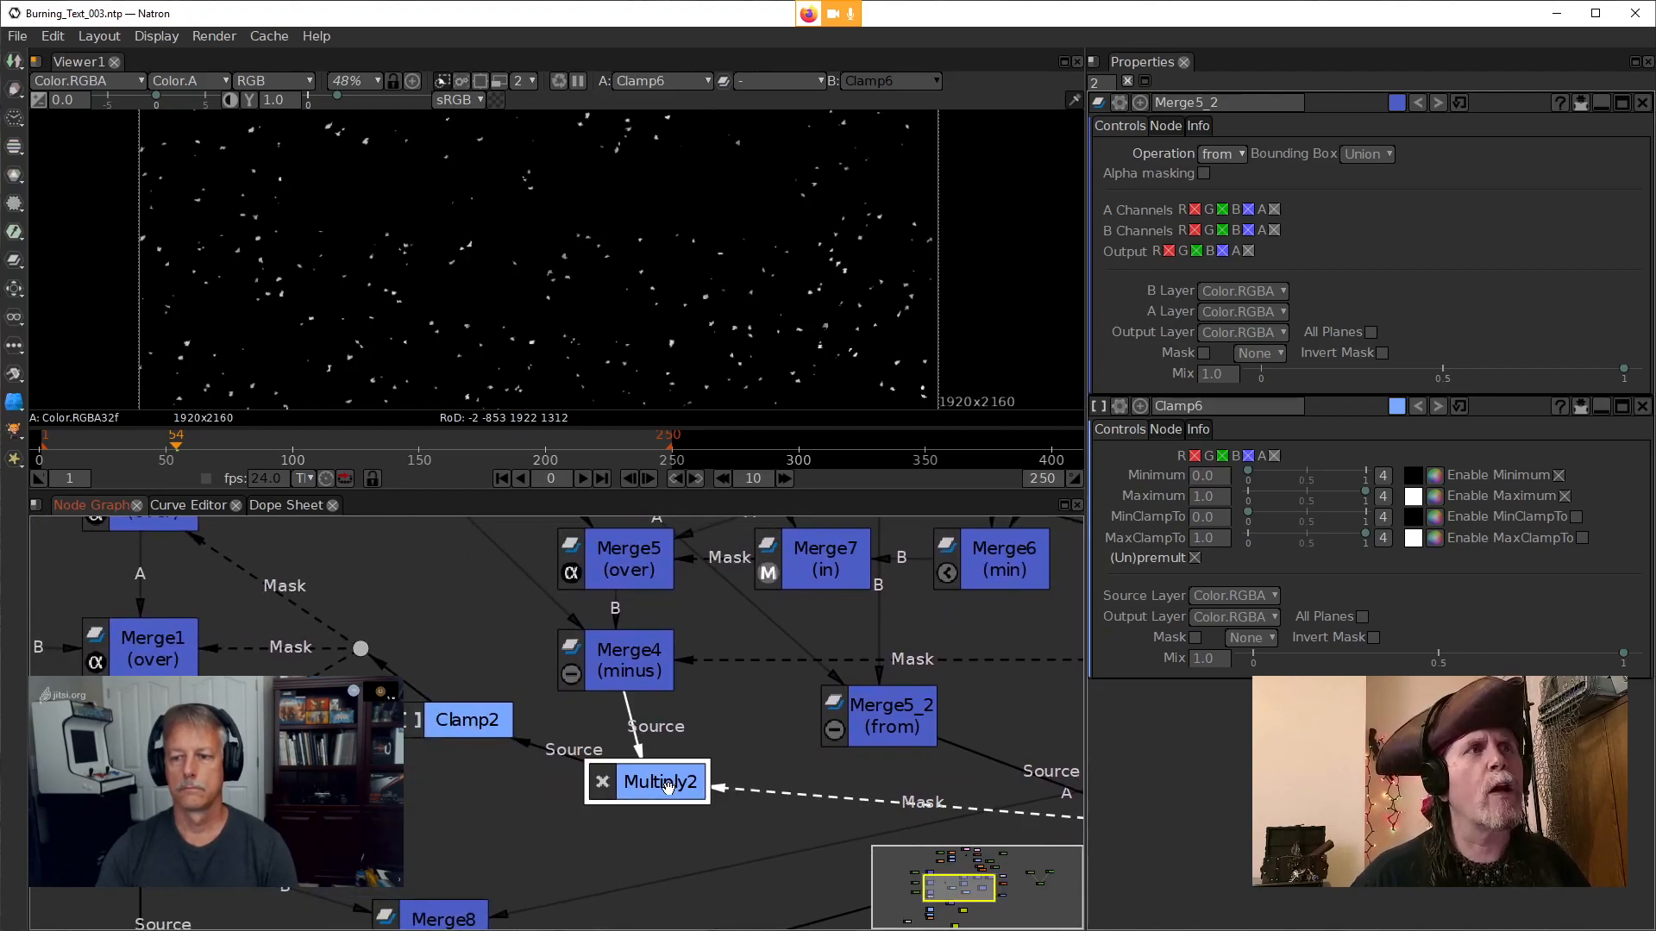
{"action": "key", "text": "1"}
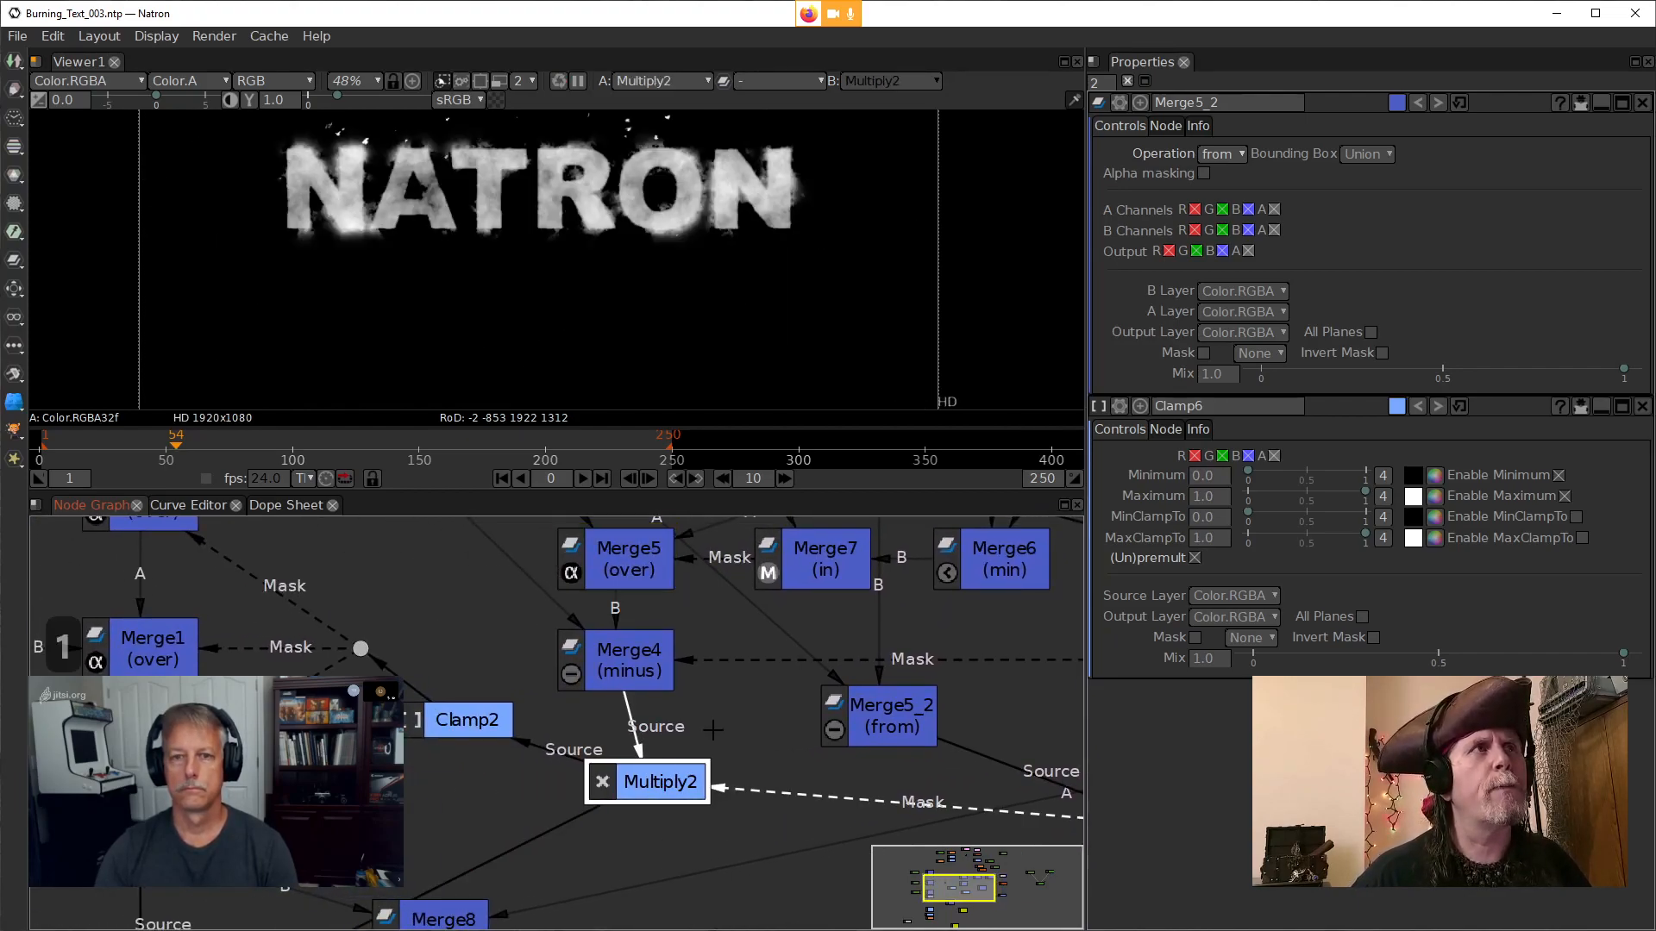
View the Merge4 output, and return the viewer to Multiply2 to compare the letters with and without sparks
{"action": "left_click_drag", "start_coordinate": [753, 748], "coordinate": [687, 788]}
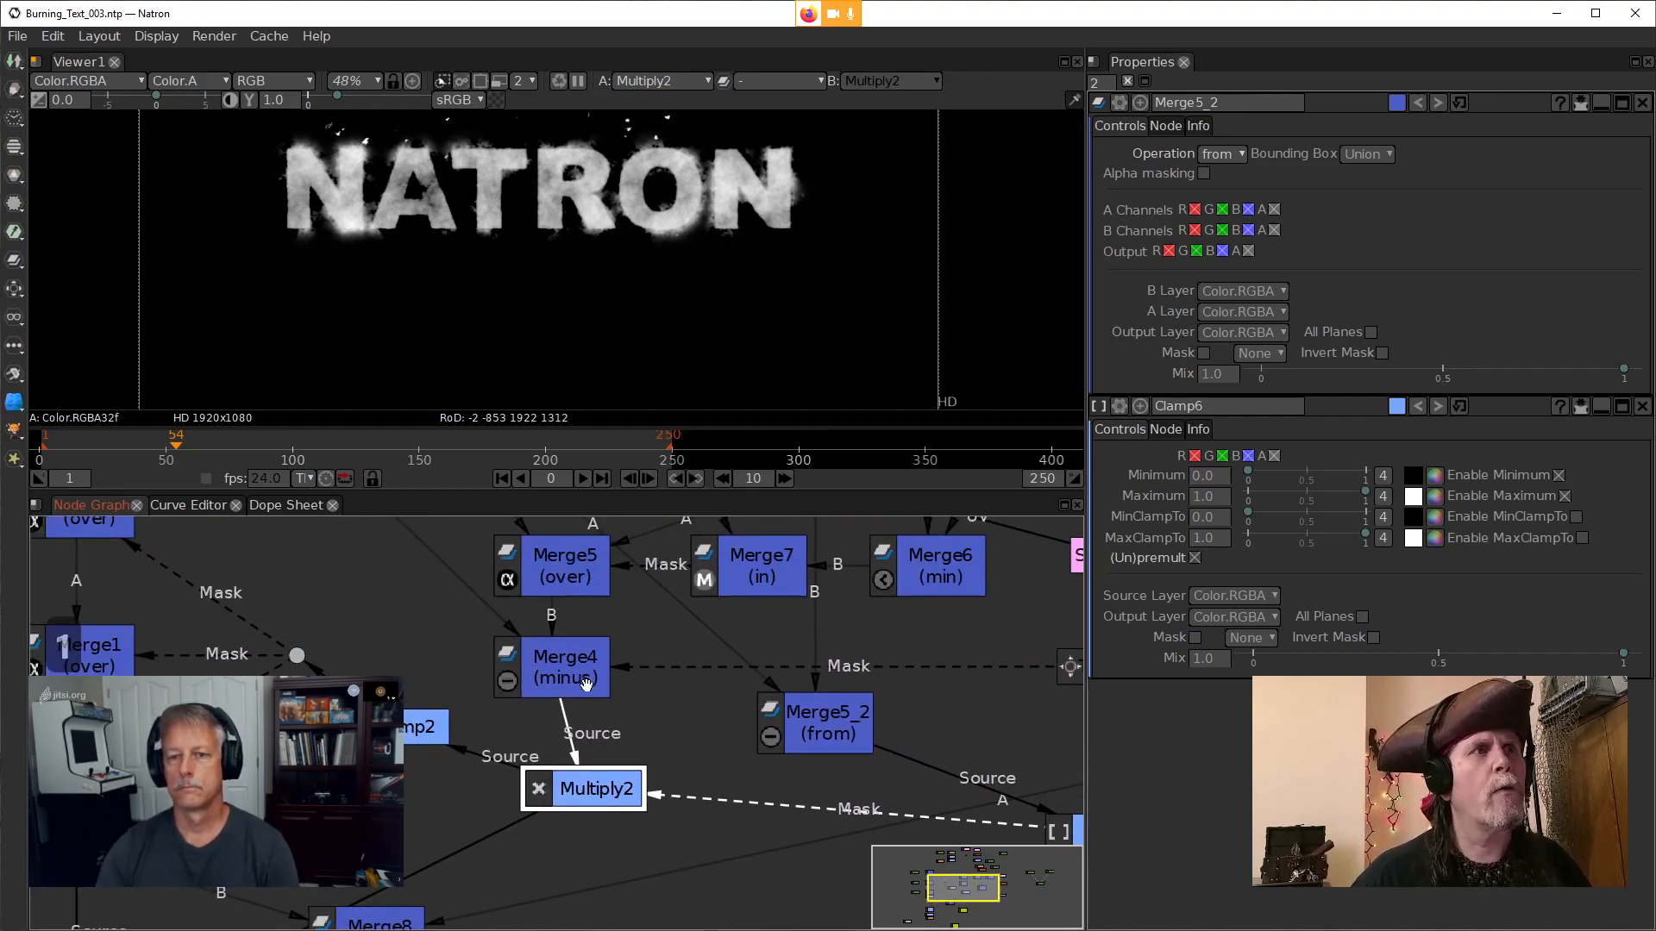
{"action": "left_click", "coordinate": [558, 673]}
{"action": "left_click_drag", "start_coordinate": [664, 690], "coordinate": [676, 766]}
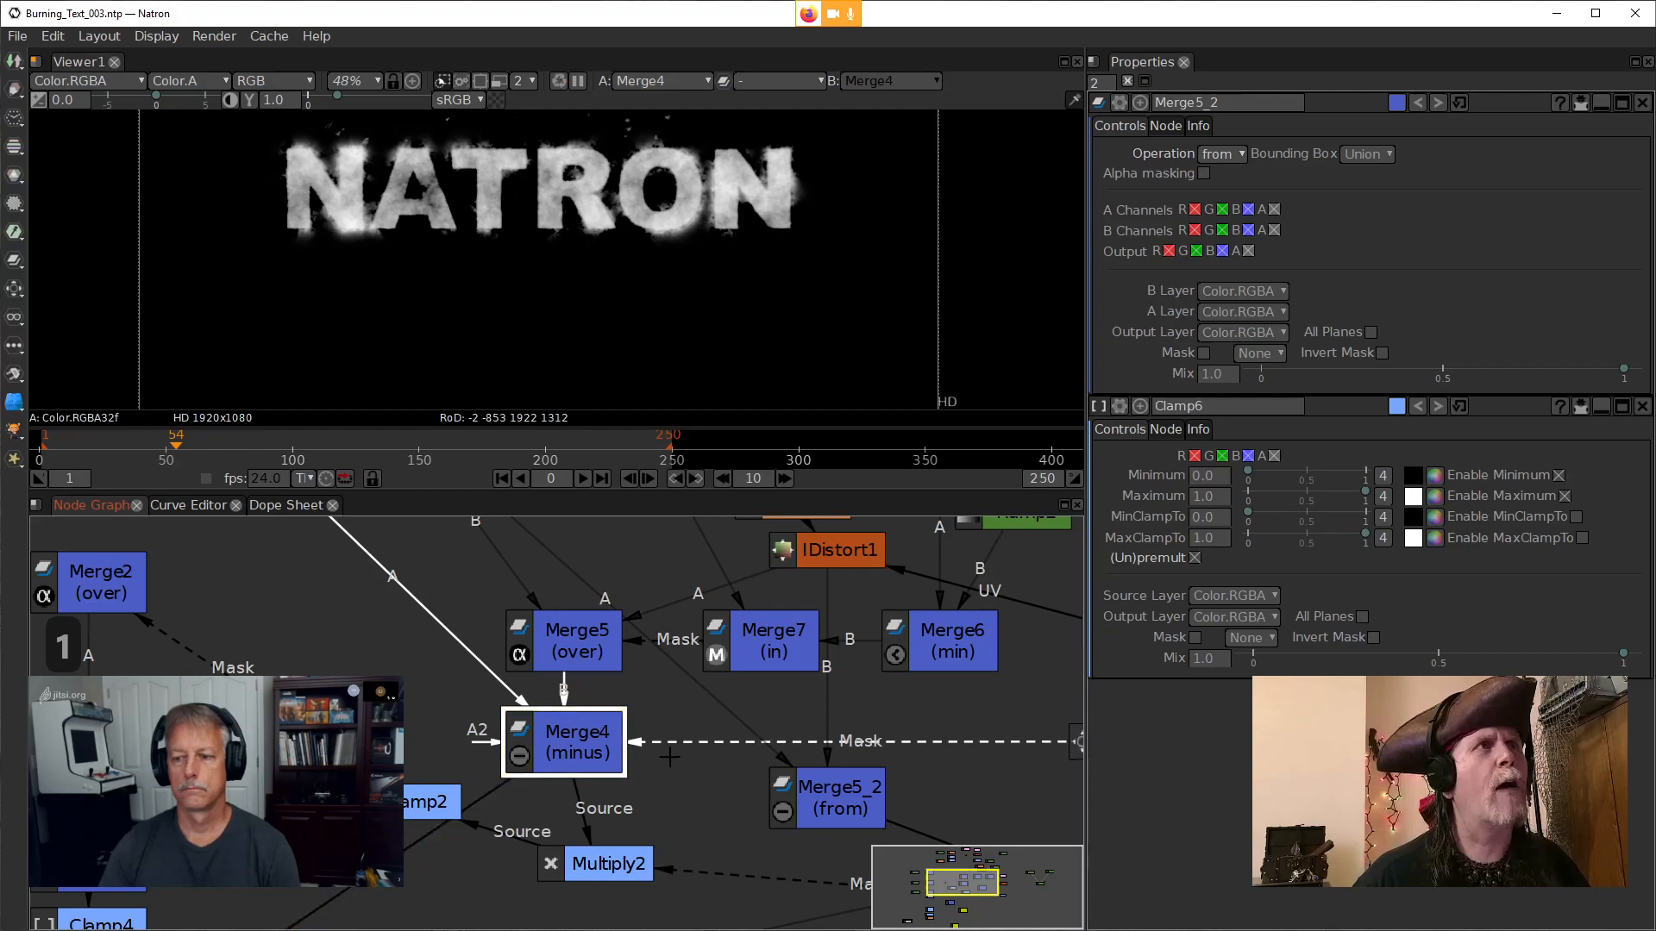
{"action": "key", "text": "1"}
{"action": "left_click_drag", "start_coordinate": [265, 620], "coordinate": [477, 615]}
{"action": "left_click_drag", "start_coordinate": [828, 871], "coordinate": [653, 804]}
{"action": "left_click", "coordinate": [653, 804]}
{"action": "key", "text": "1"}
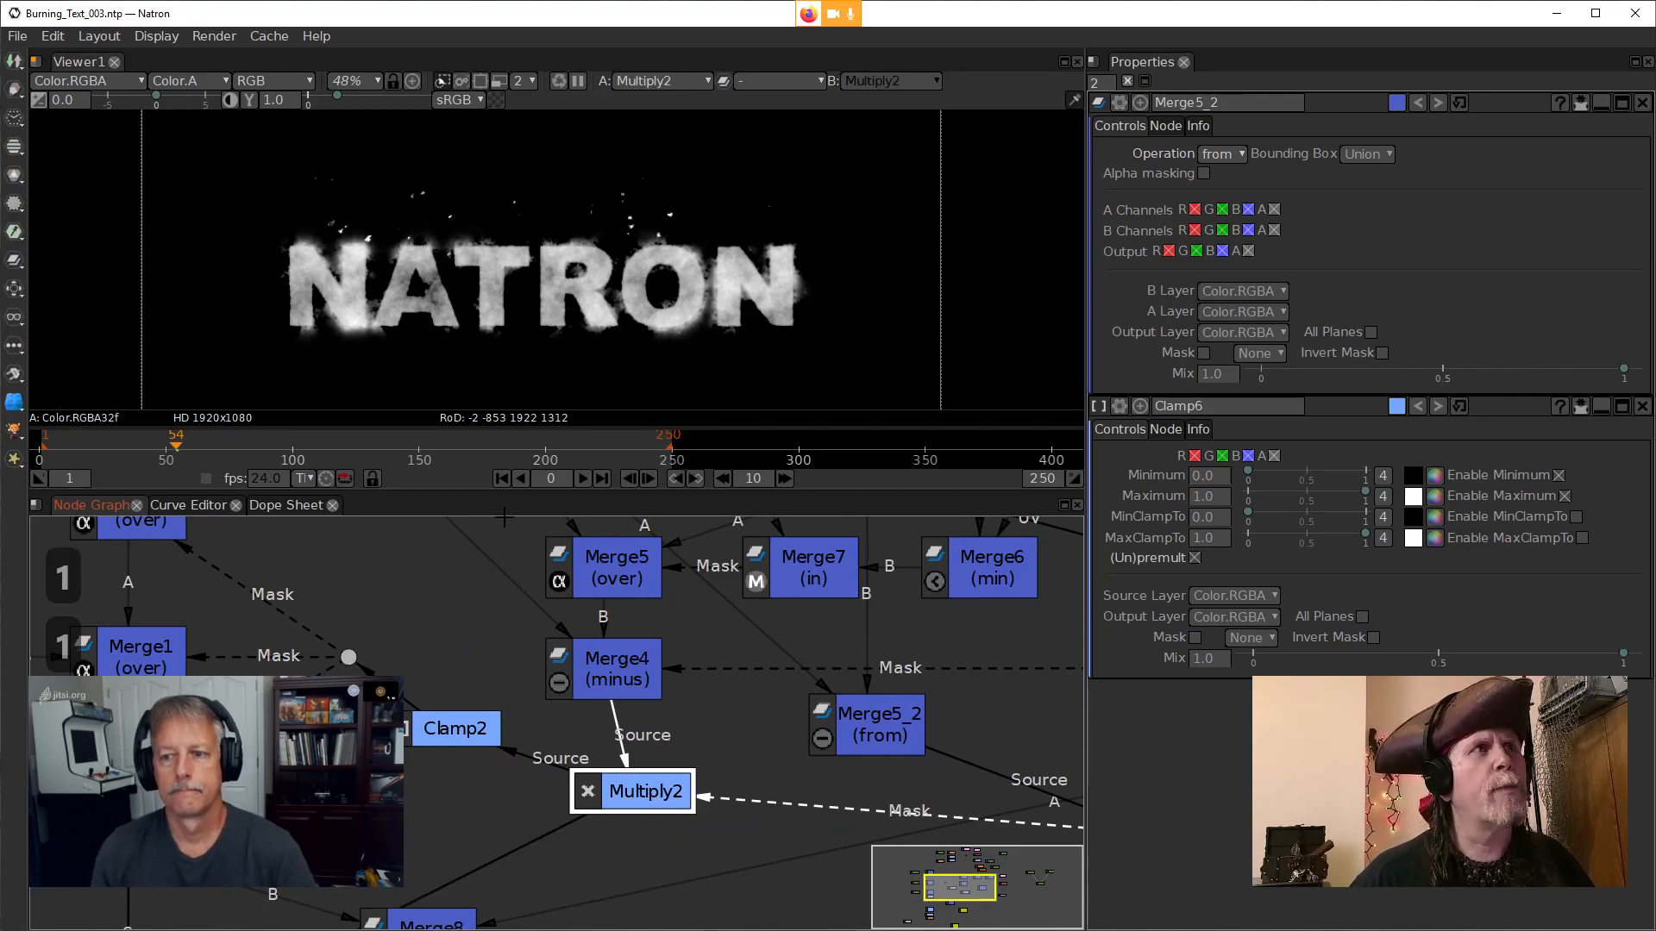
Open the Multiply2 settings and examine the sparks above the letters at close range
{"action": "scroll", "coordinate": [494, 276], "scroll_direction": "up", "scroll_amount": 4}
{"action": "left_click", "coordinate": [631, 794]}
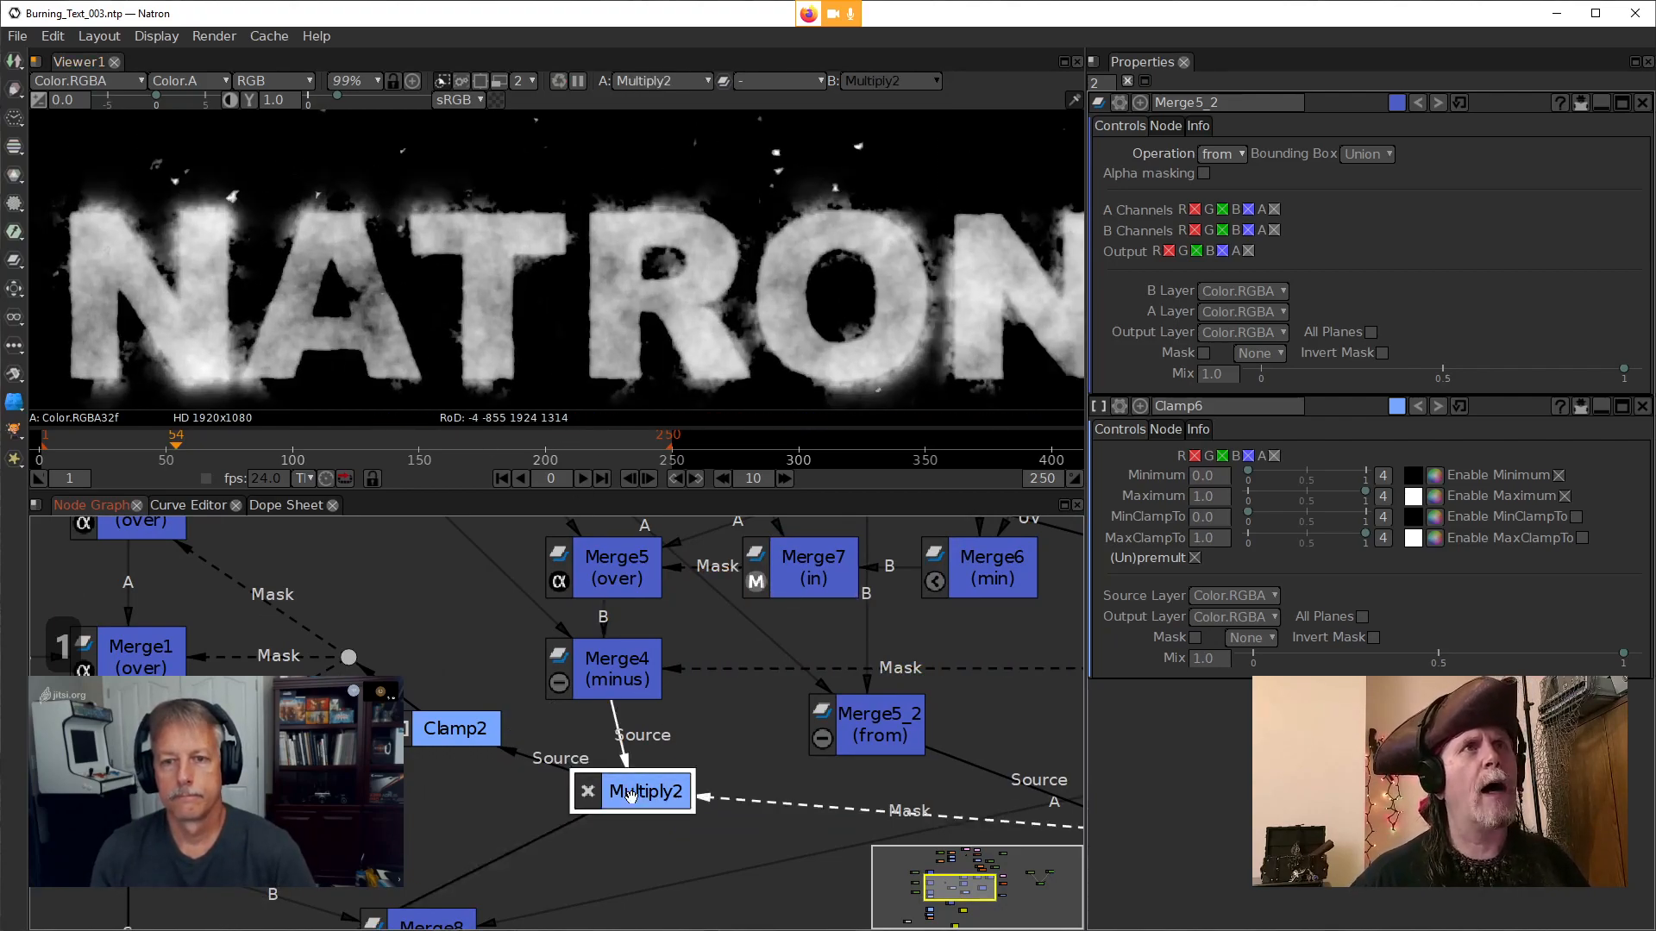
{"action": "double_click", "coordinate": [630, 794]}
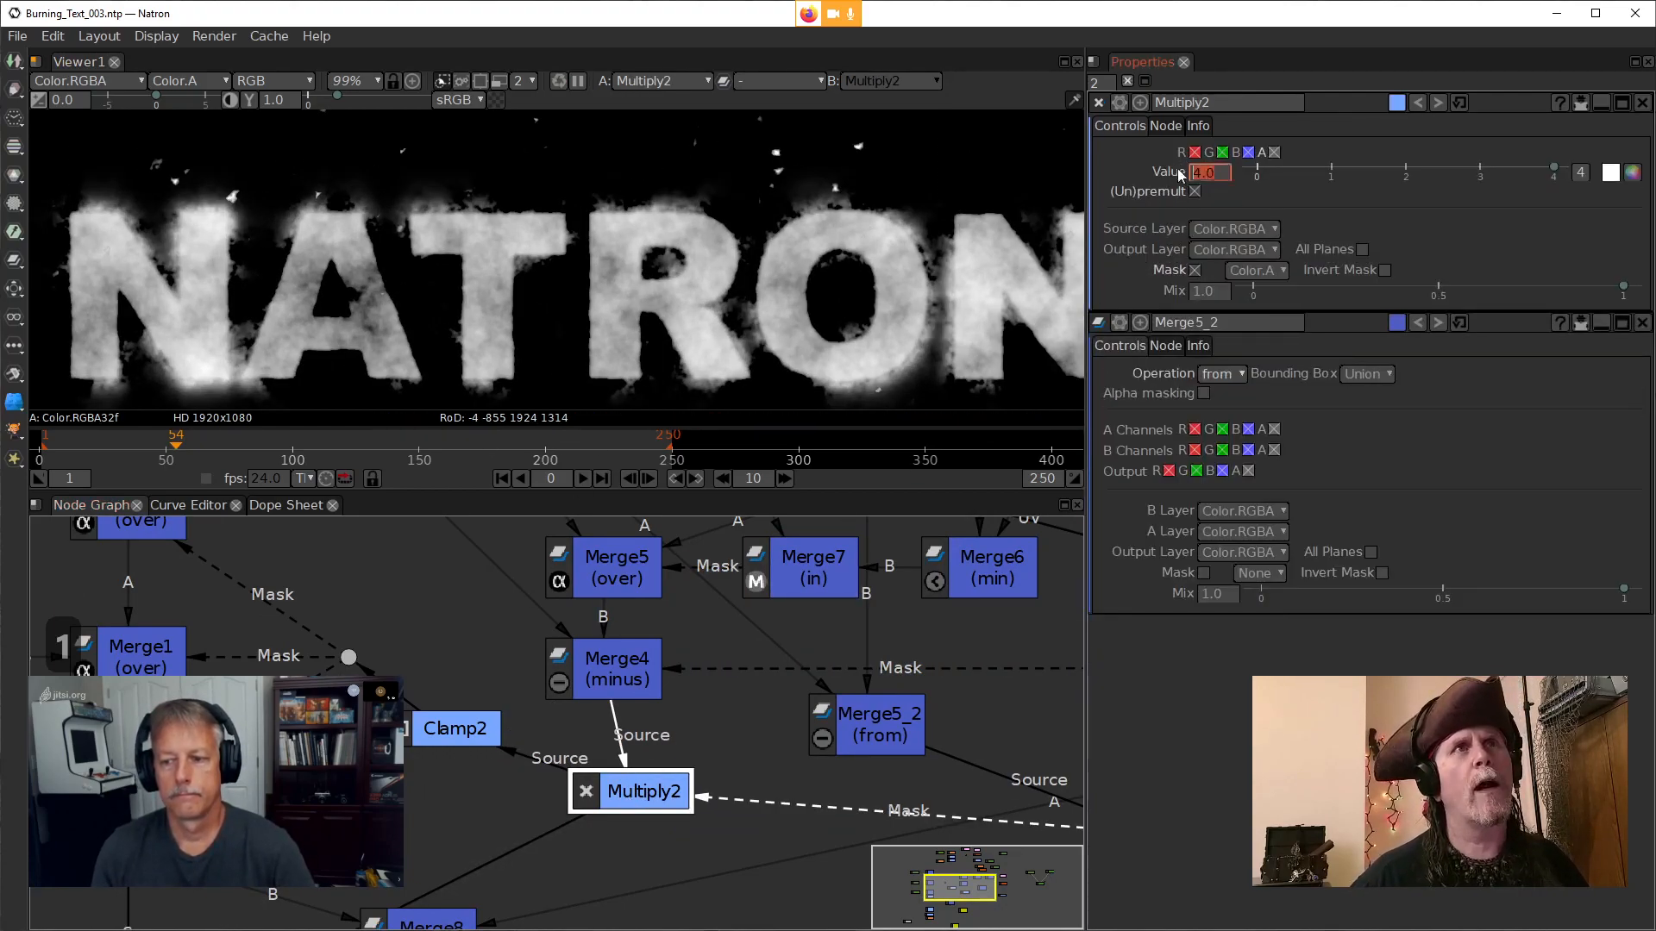
{"action": "left_click_drag", "start_coordinate": [583, 273], "coordinate": [427, 230]}
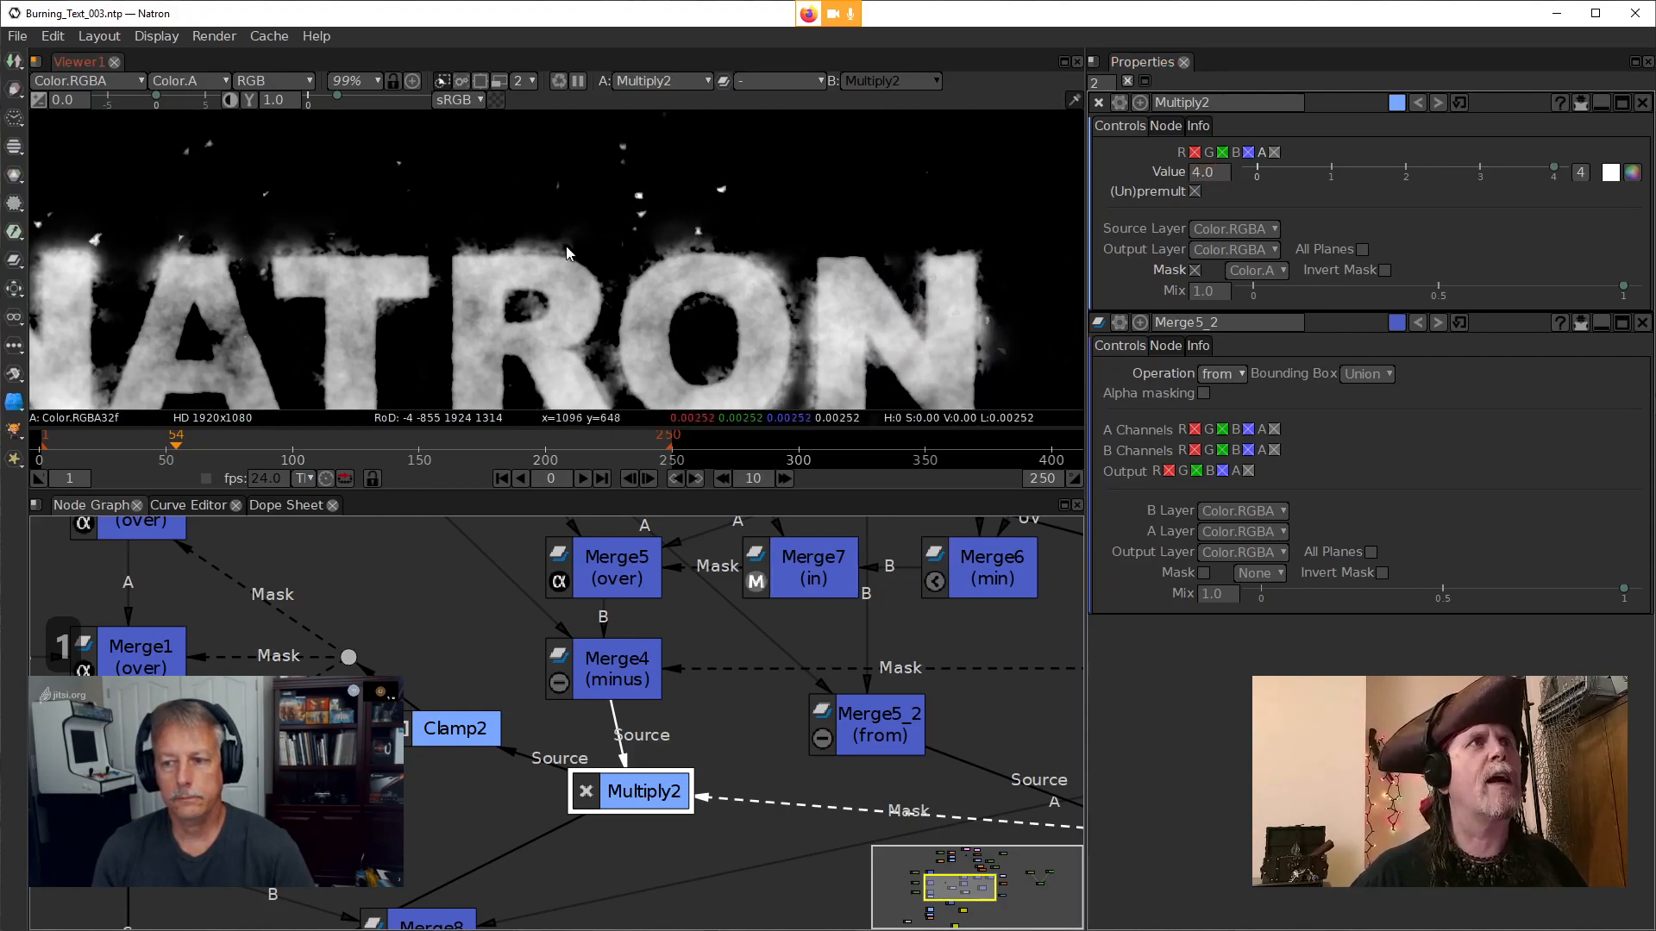
Trace the Multiply2 mask back to Clamp6 and examine that node's output across the frame
{"action": "left_click_drag", "start_coordinate": [796, 816], "coordinate": [668, 747]}
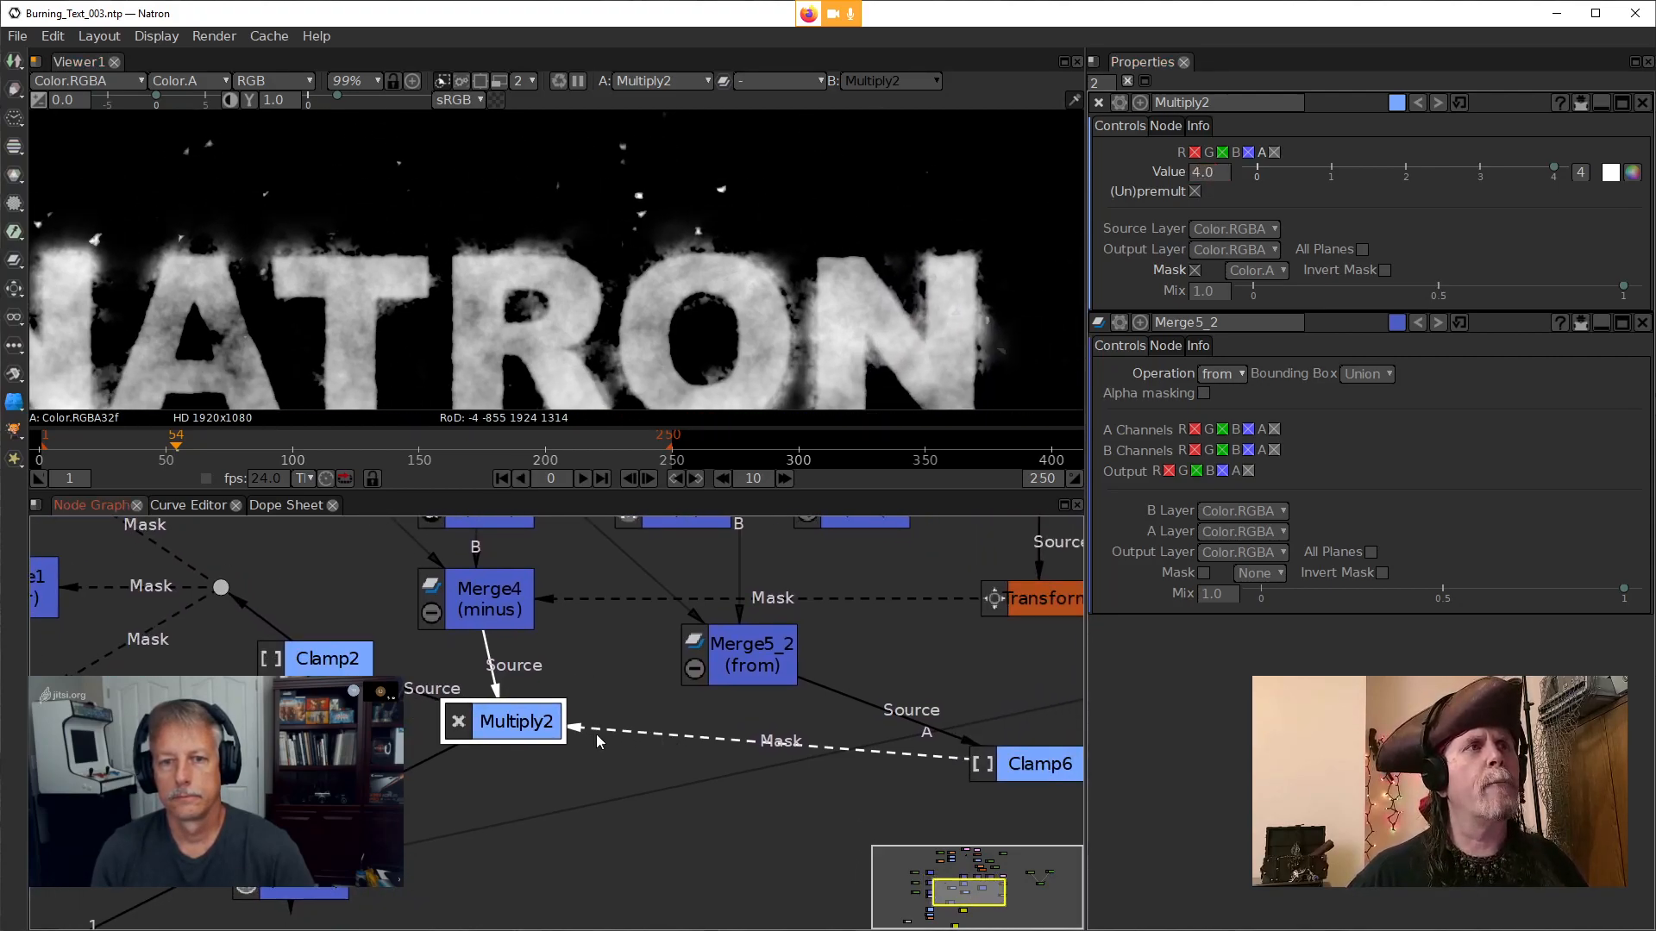
{"action": "left_click", "coordinate": [1037, 767]}
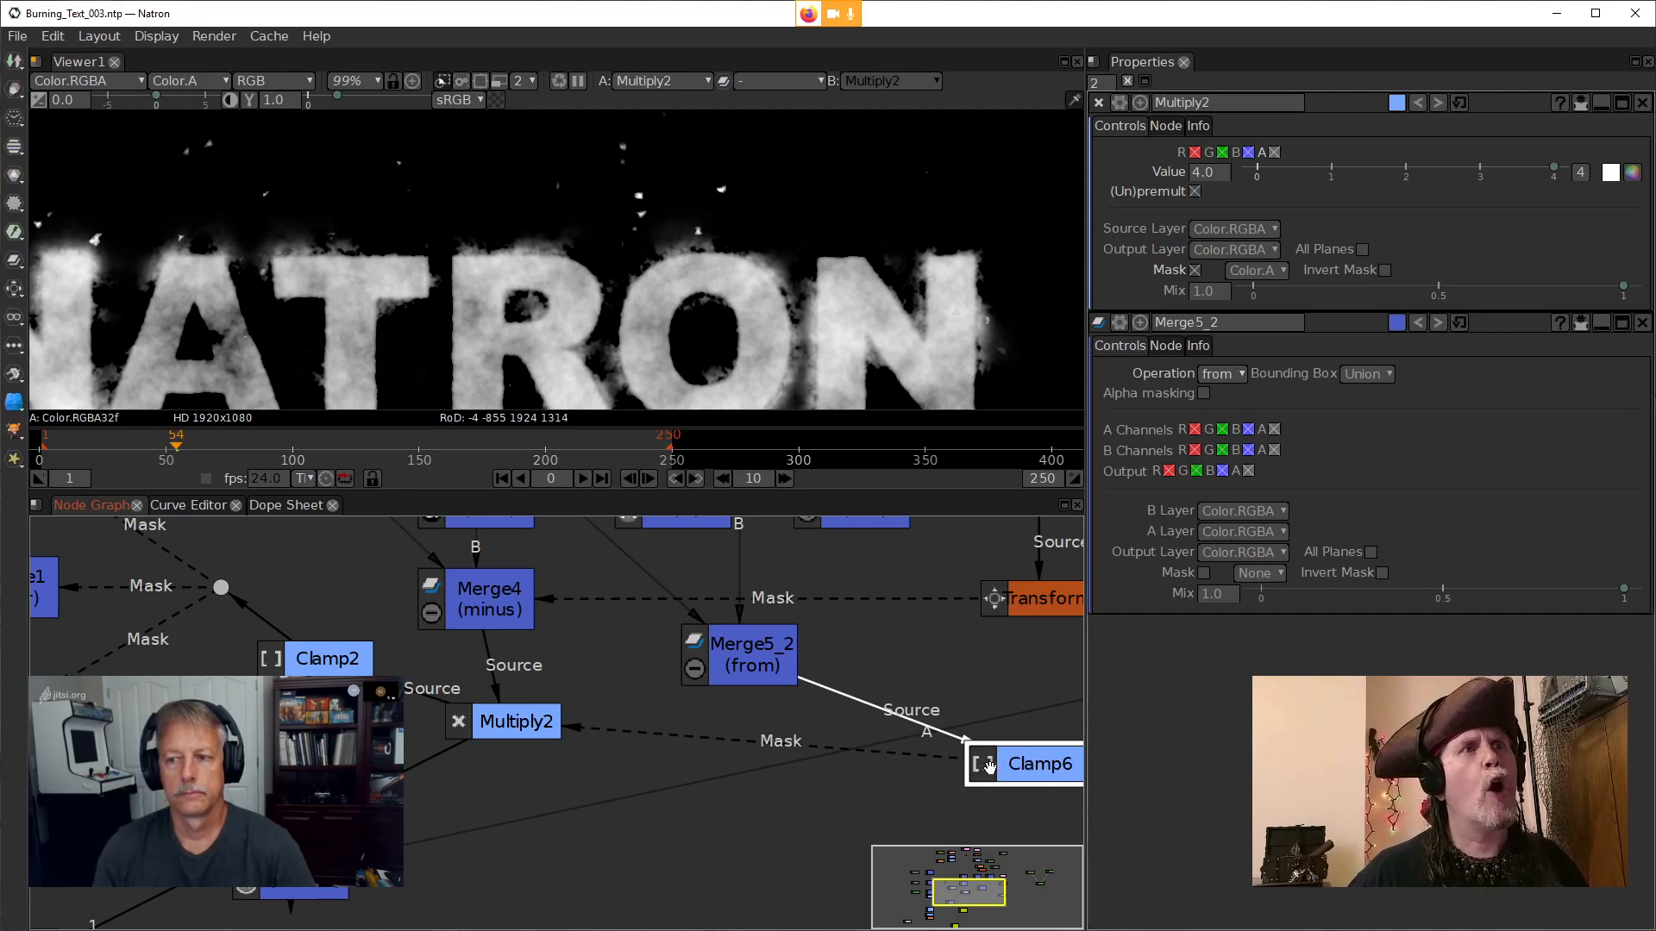
{"action": "left_click_drag", "start_coordinate": [1015, 762], "coordinate": [697, 732]}
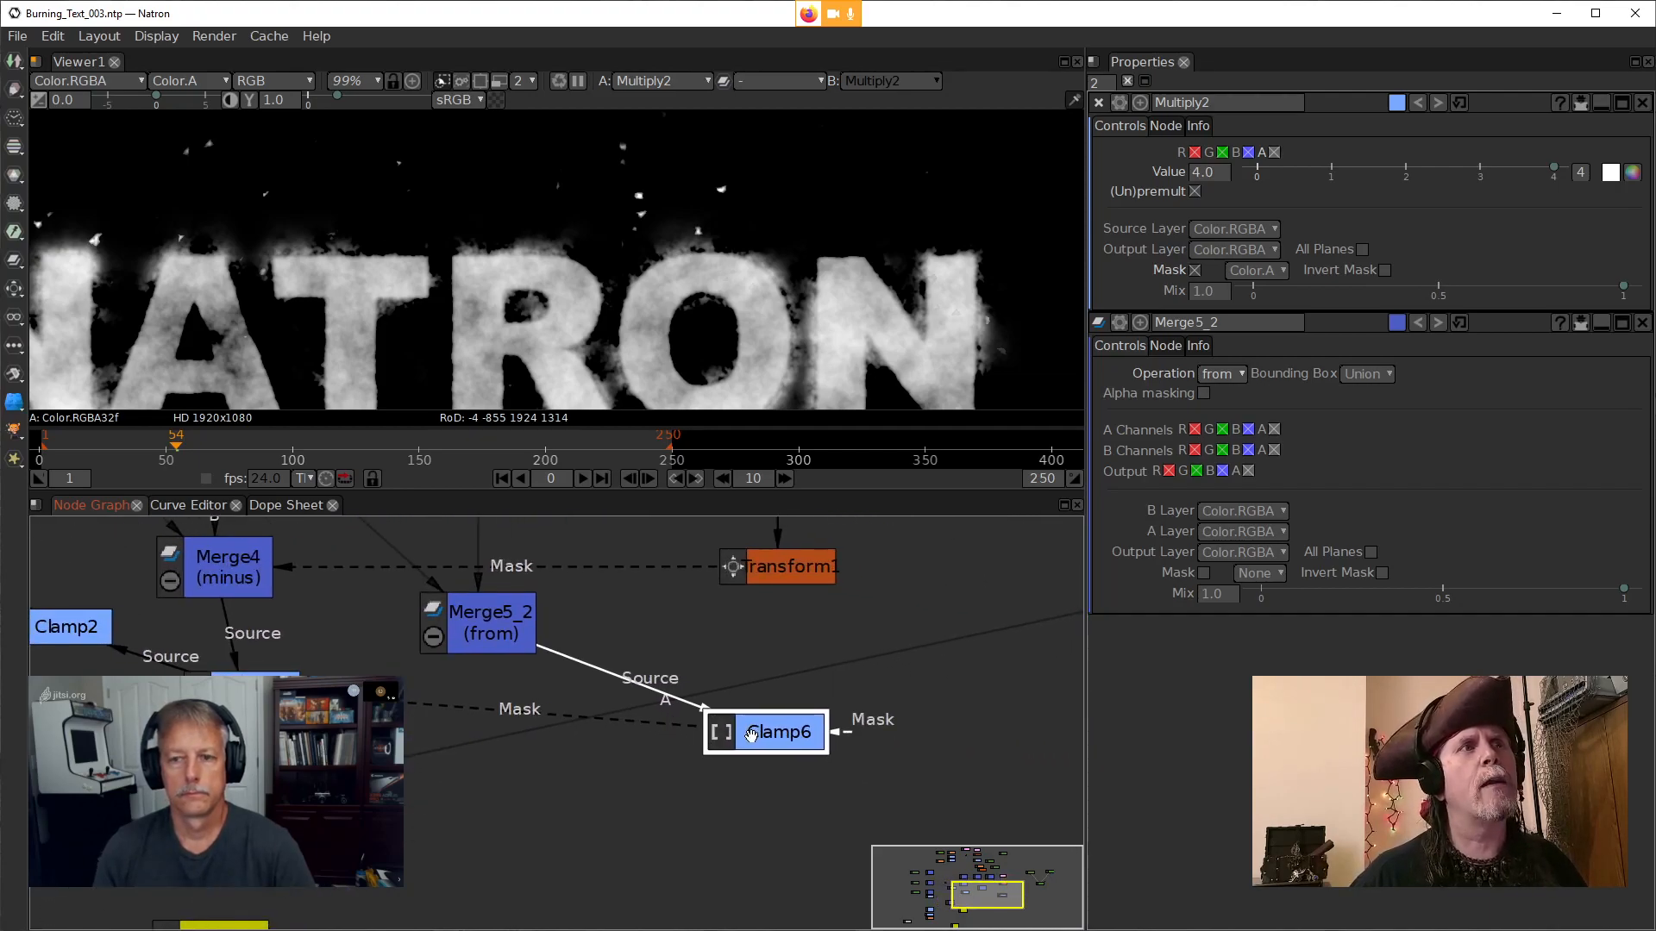
{"action": "key", "text": "1"}
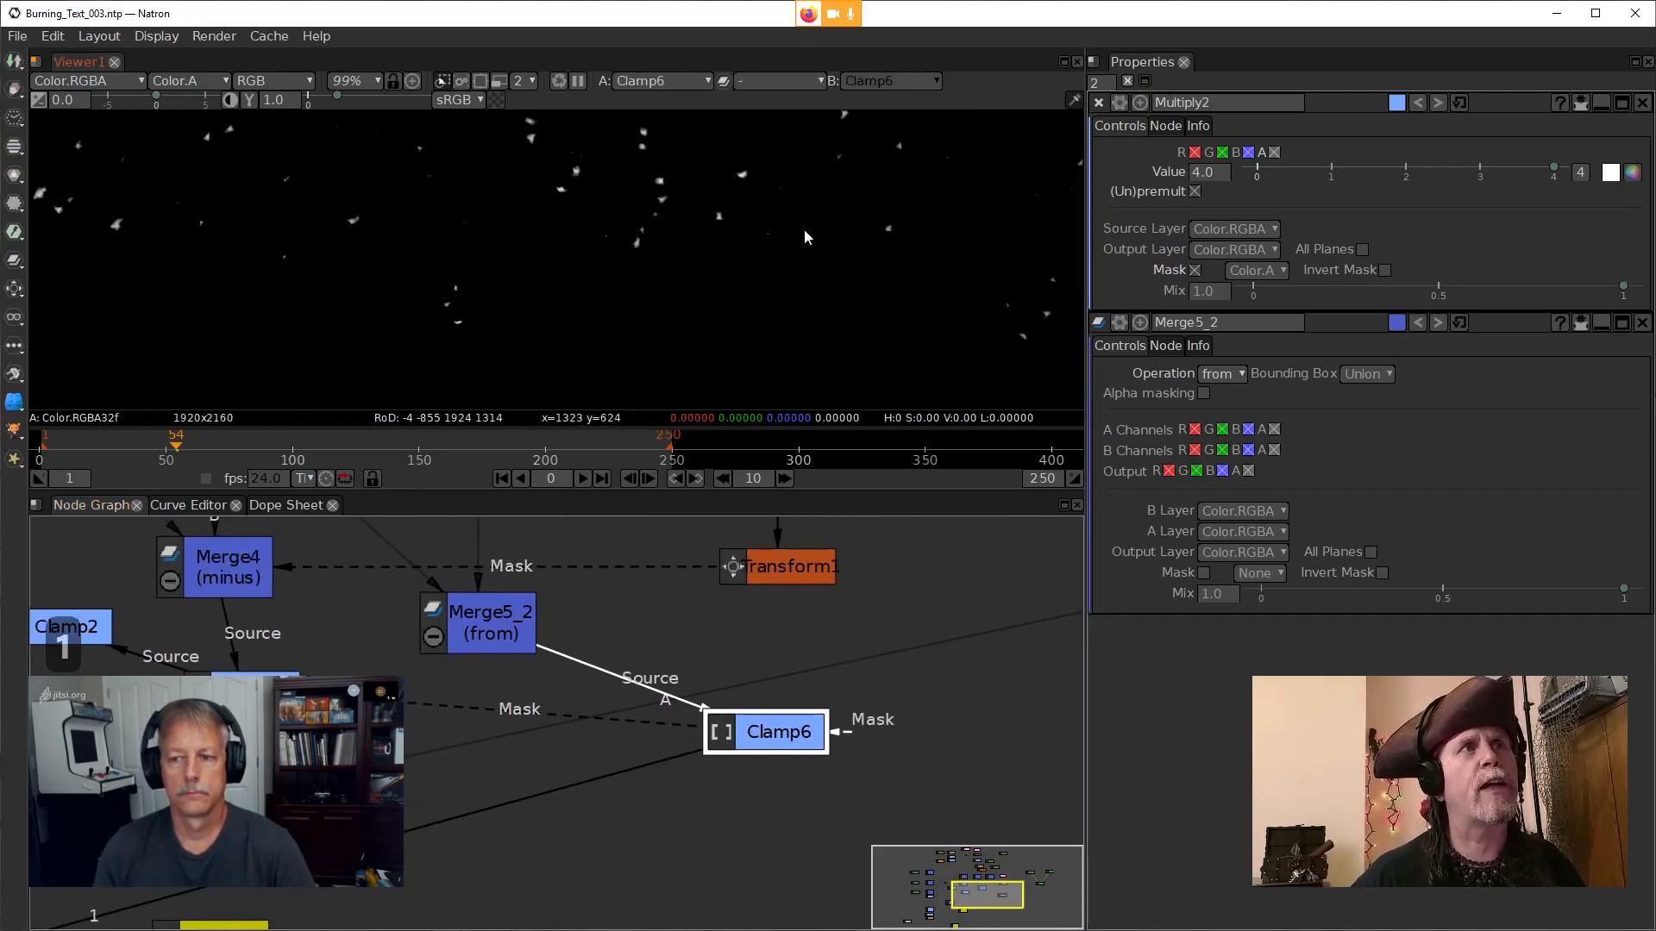
{"action": "scroll", "coordinate": [817, 257], "scroll_direction": "down", "scroll_amount": 5}
{"action": "left_click_drag", "start_coordinate": [856, 255], "coordinate": [770, 264]}
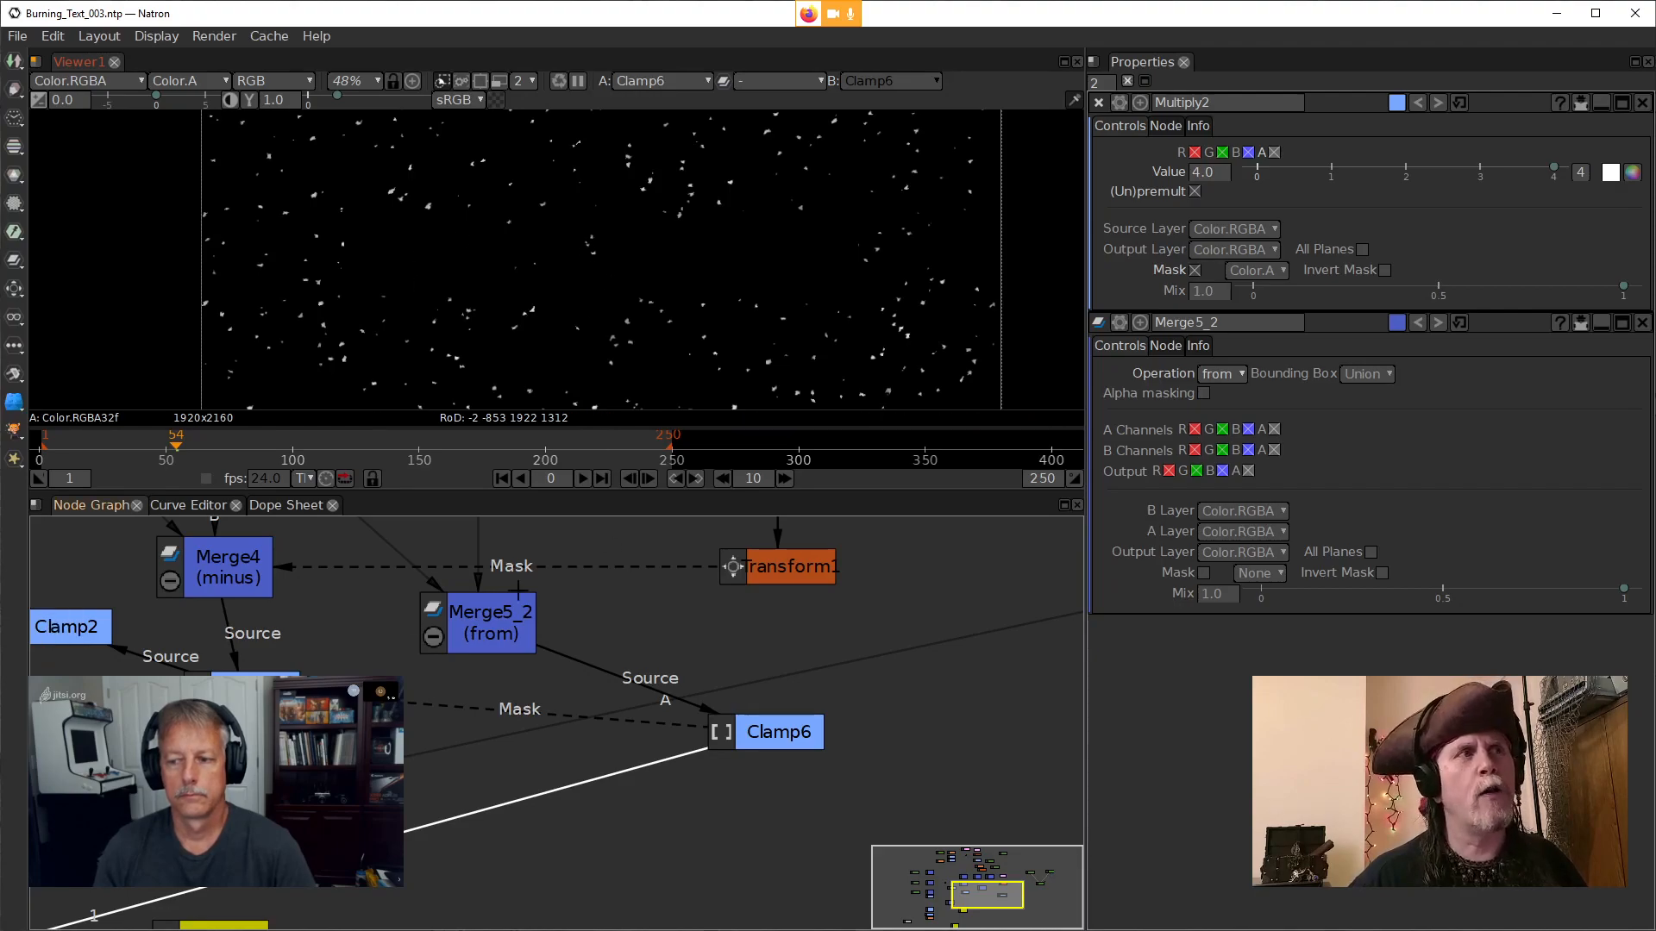
Reposition the Clamp6 node directly beneath Merge5_2 in the node graph
{"action": "left_click_drag", "start_coordinate": [386, 741], "coordinate": [518, 754]}
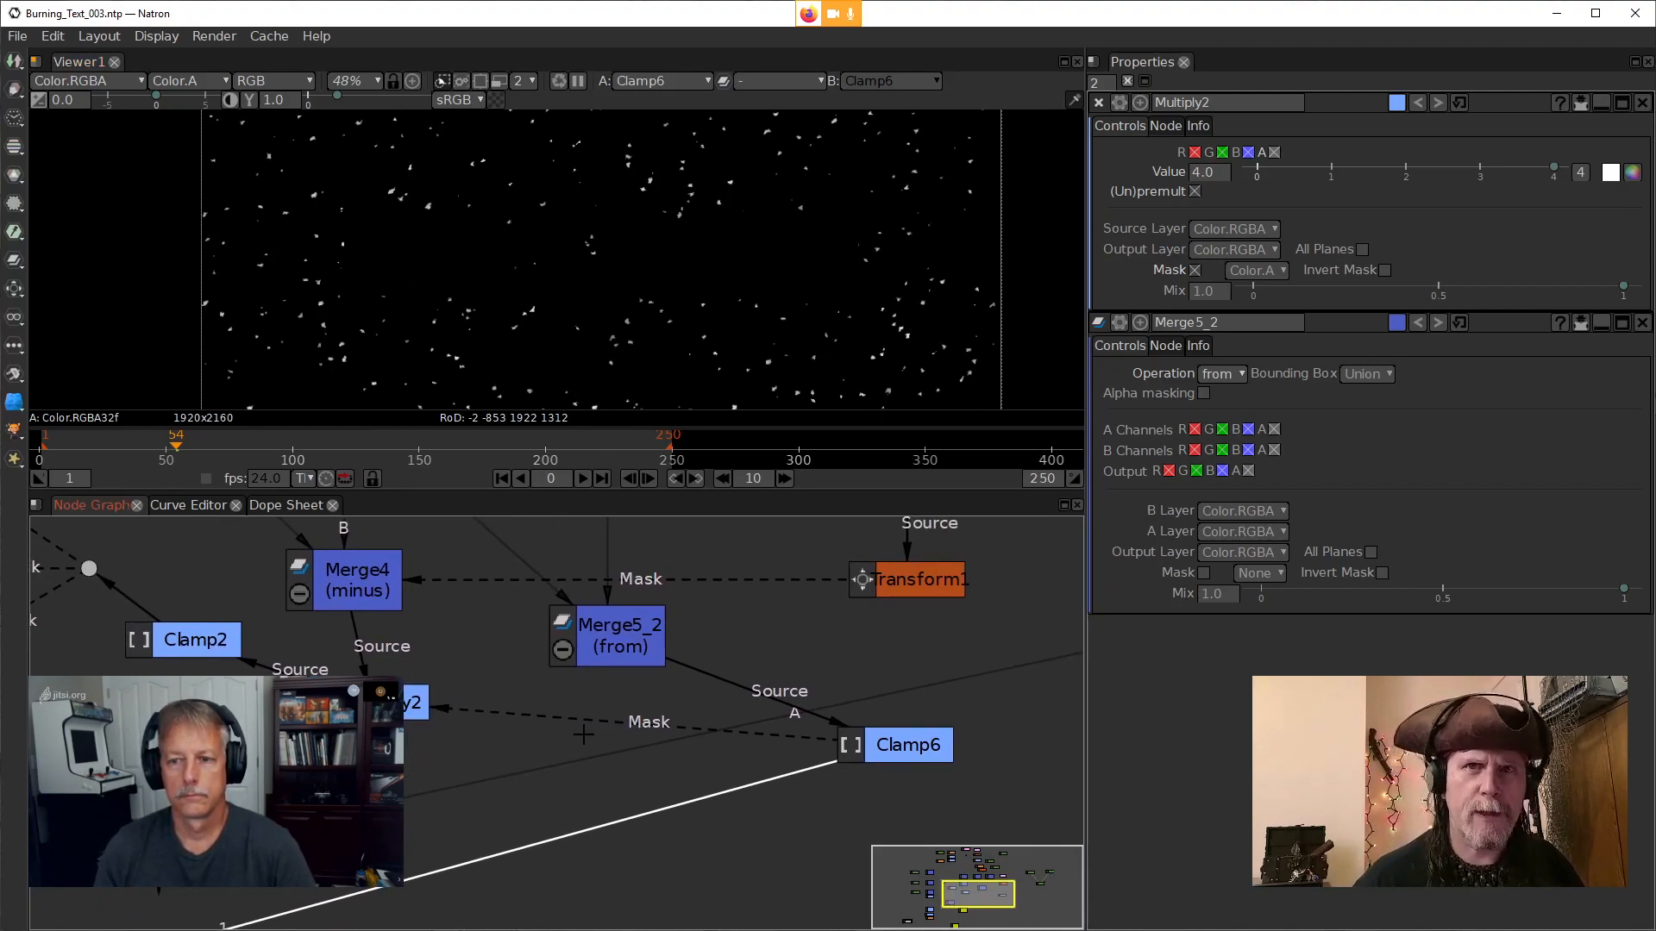
{"action": "left_click_drag", "start_coordinate": [855, 712], "coordinate": [756, 739]}
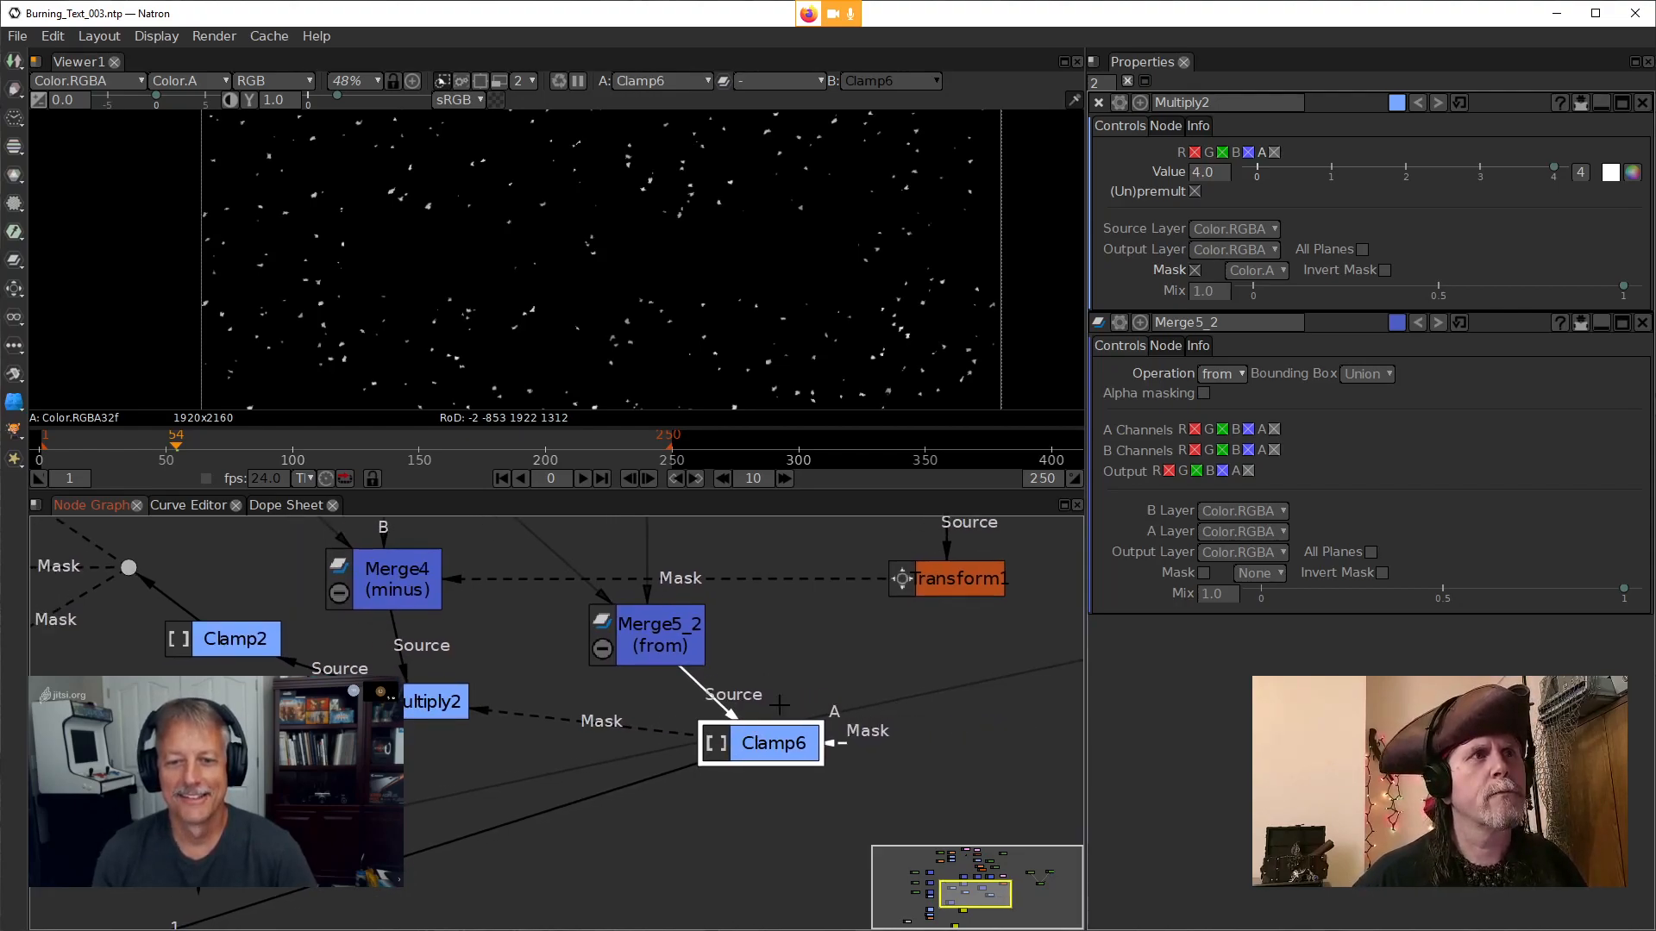
{"action": "scroll", "coordinate": [776, 705], "scroll_direction": "down", "scroll_amount": 1}
{"action": "left_click_drag", "start_coordinate": [801, 666], "coordinate": [783, 702]}
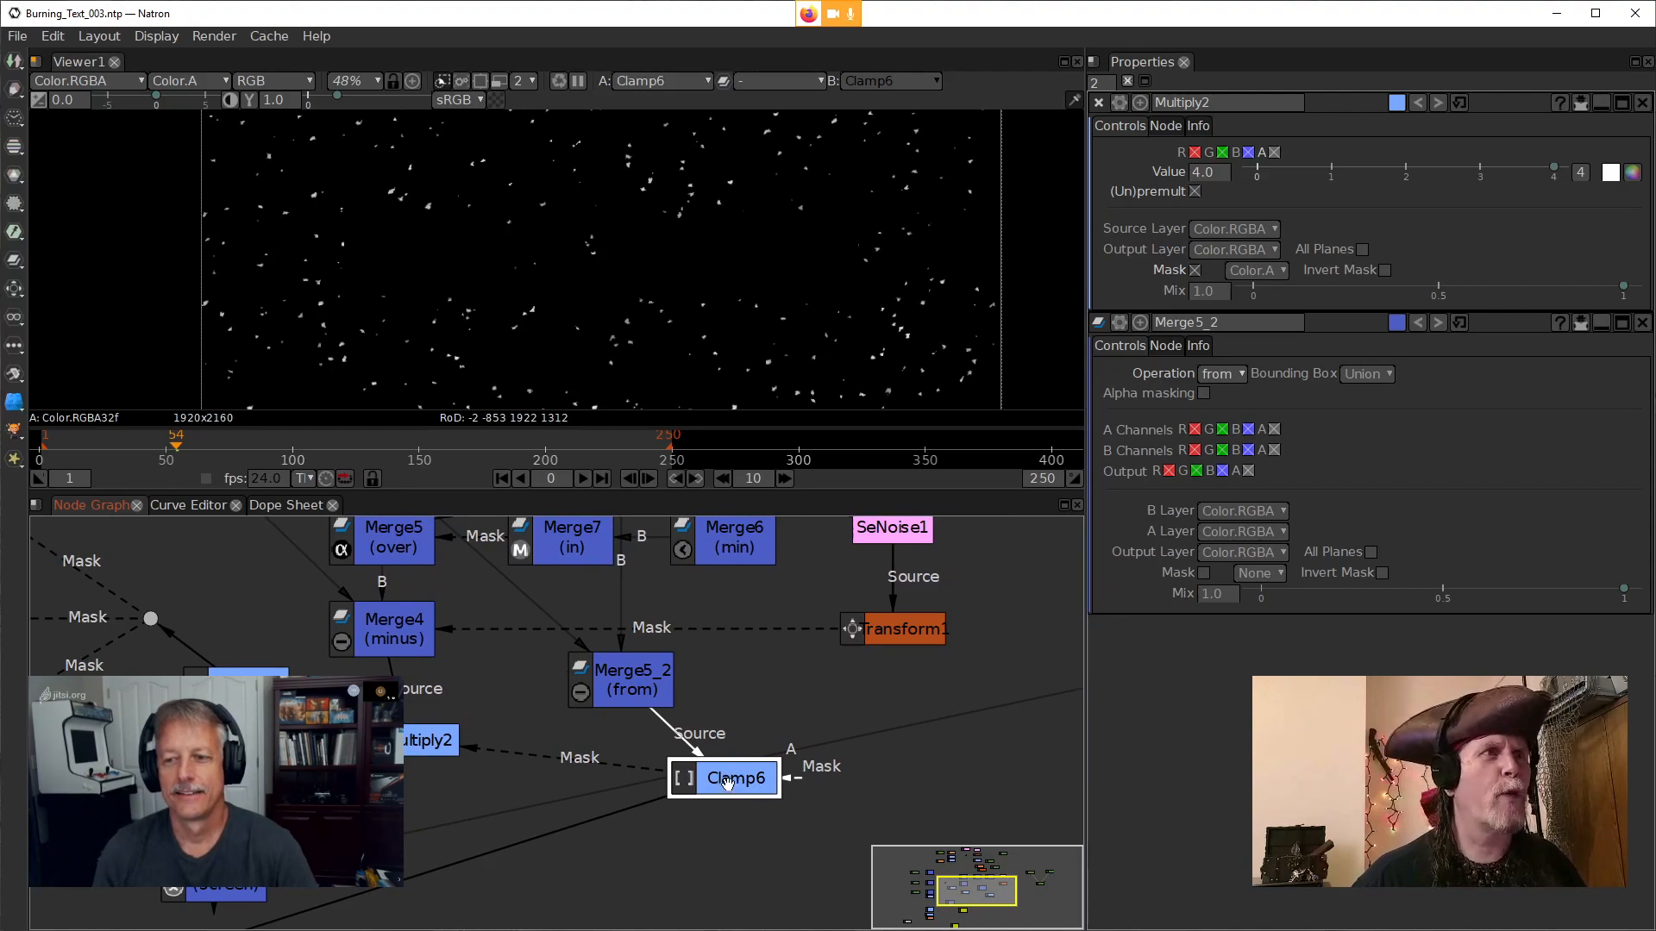
{"action": "left_click_drag", "start_coordinate": [727, 781], "coordinate": [632, 754]}
{"action": "left_click_drag", "start_coordinate": [756, 719], "coordinate": [832, 741]}
{"action": "left_click_drag", "start_coordinate": [701, 764], "coordinate": [712, 808]}
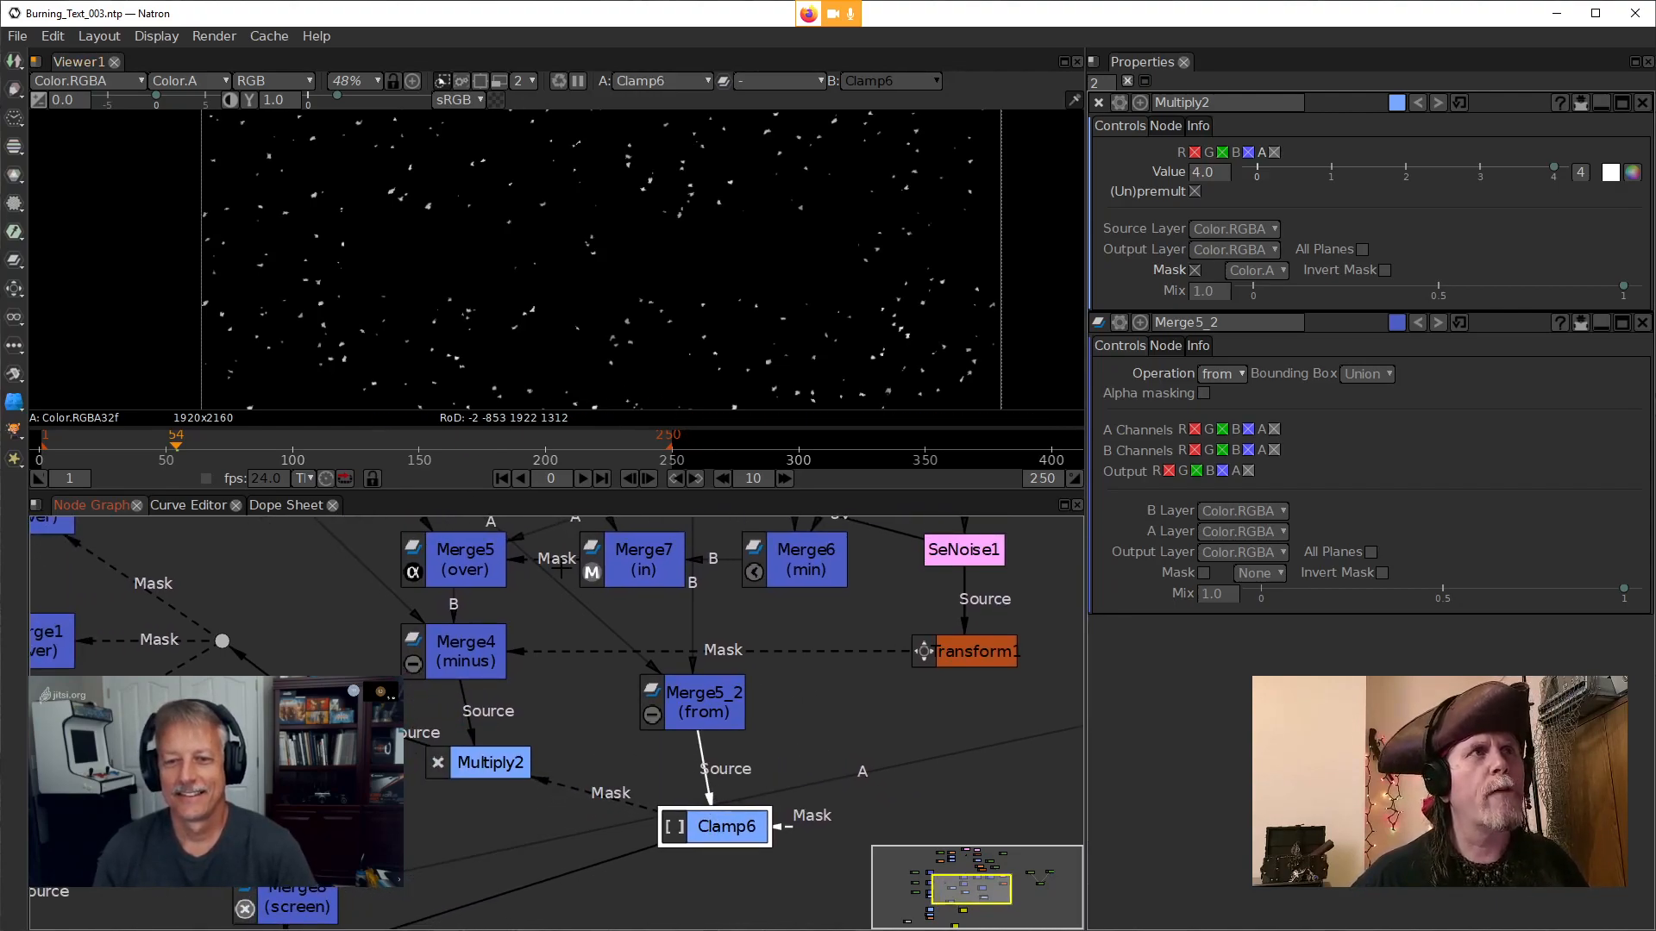
View Merge5_2, trace its input back to the Clamp1 output, and return the viewer to Merge5_2
{"action": "left_click", "coordinate": [715, 710]}
{"action": "key", "text": "1"}
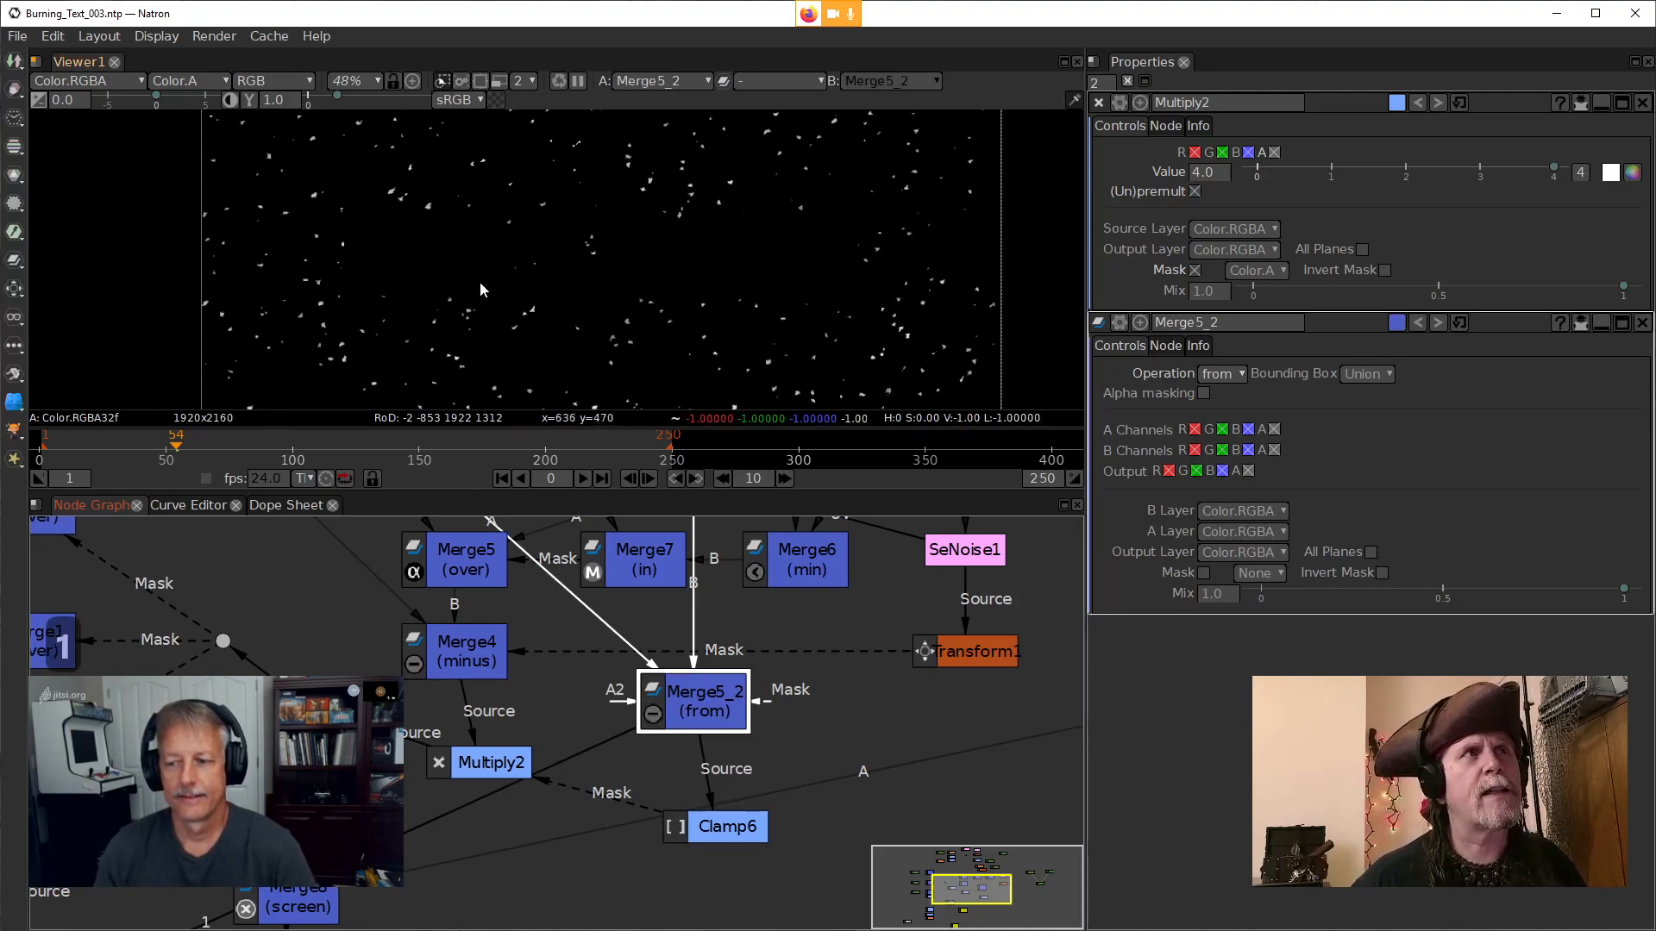
{"action": "left_click_drag", "start_coordinate": [783, 636], "coordinate": [788, 734]}
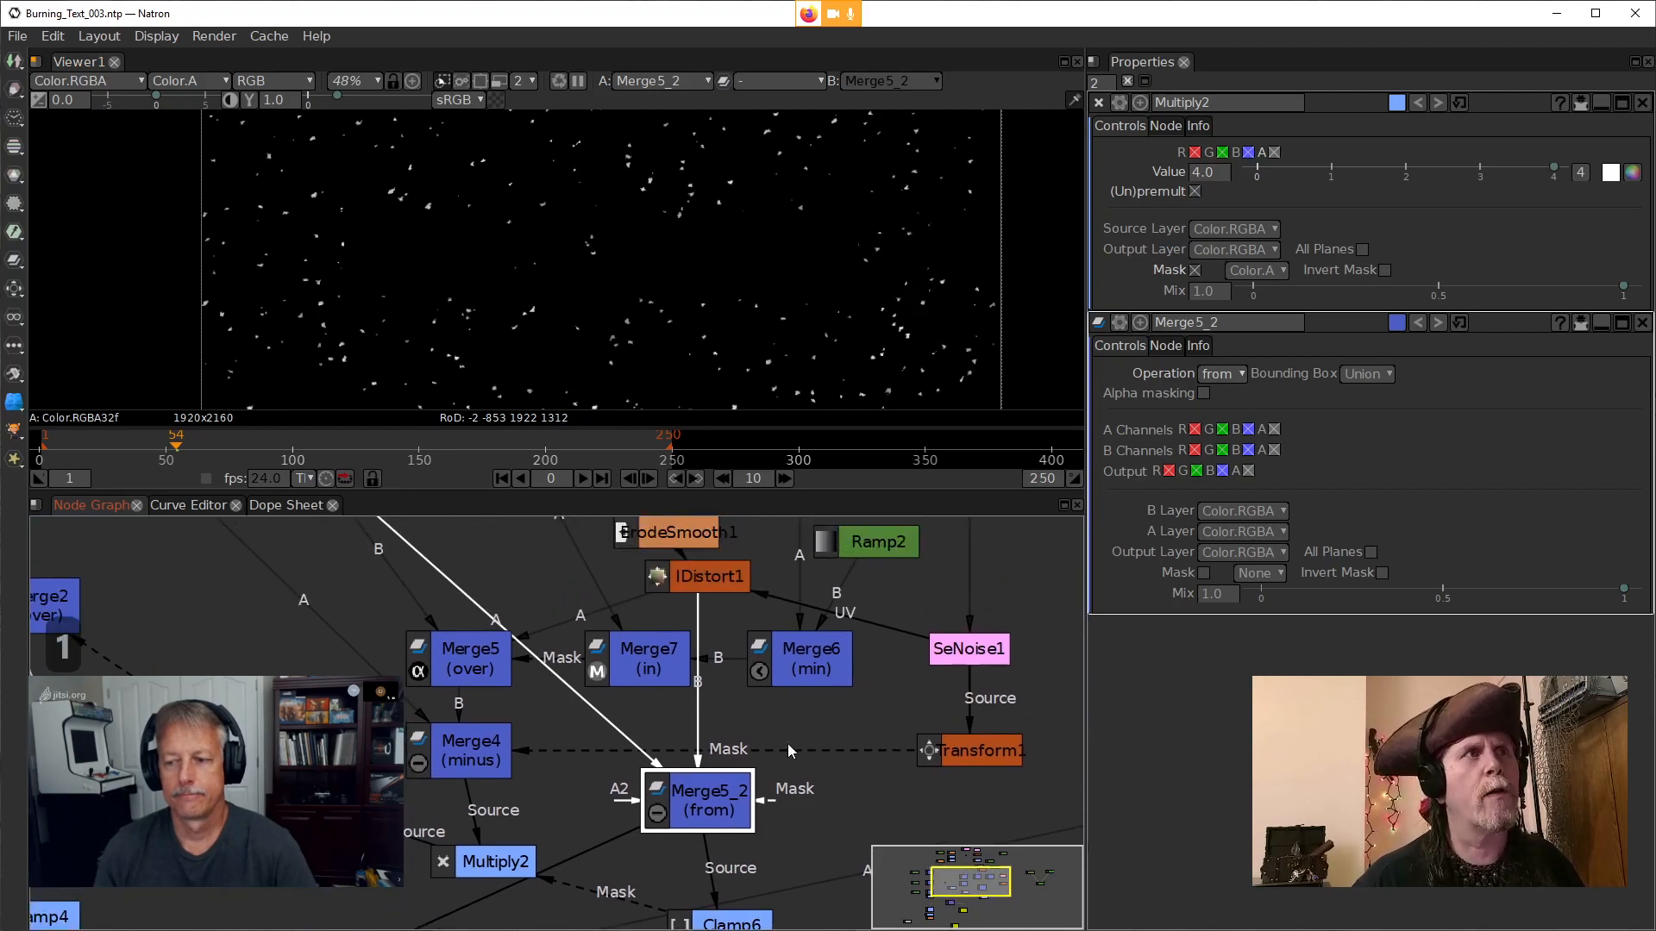
{"action": "left_click_drag", "start_coordinate": [569, 581], "coordinate": [714, 722]}
{"action": "left_click", "coordinate": [449, 591]}
{"action": "key", "text": "1"}
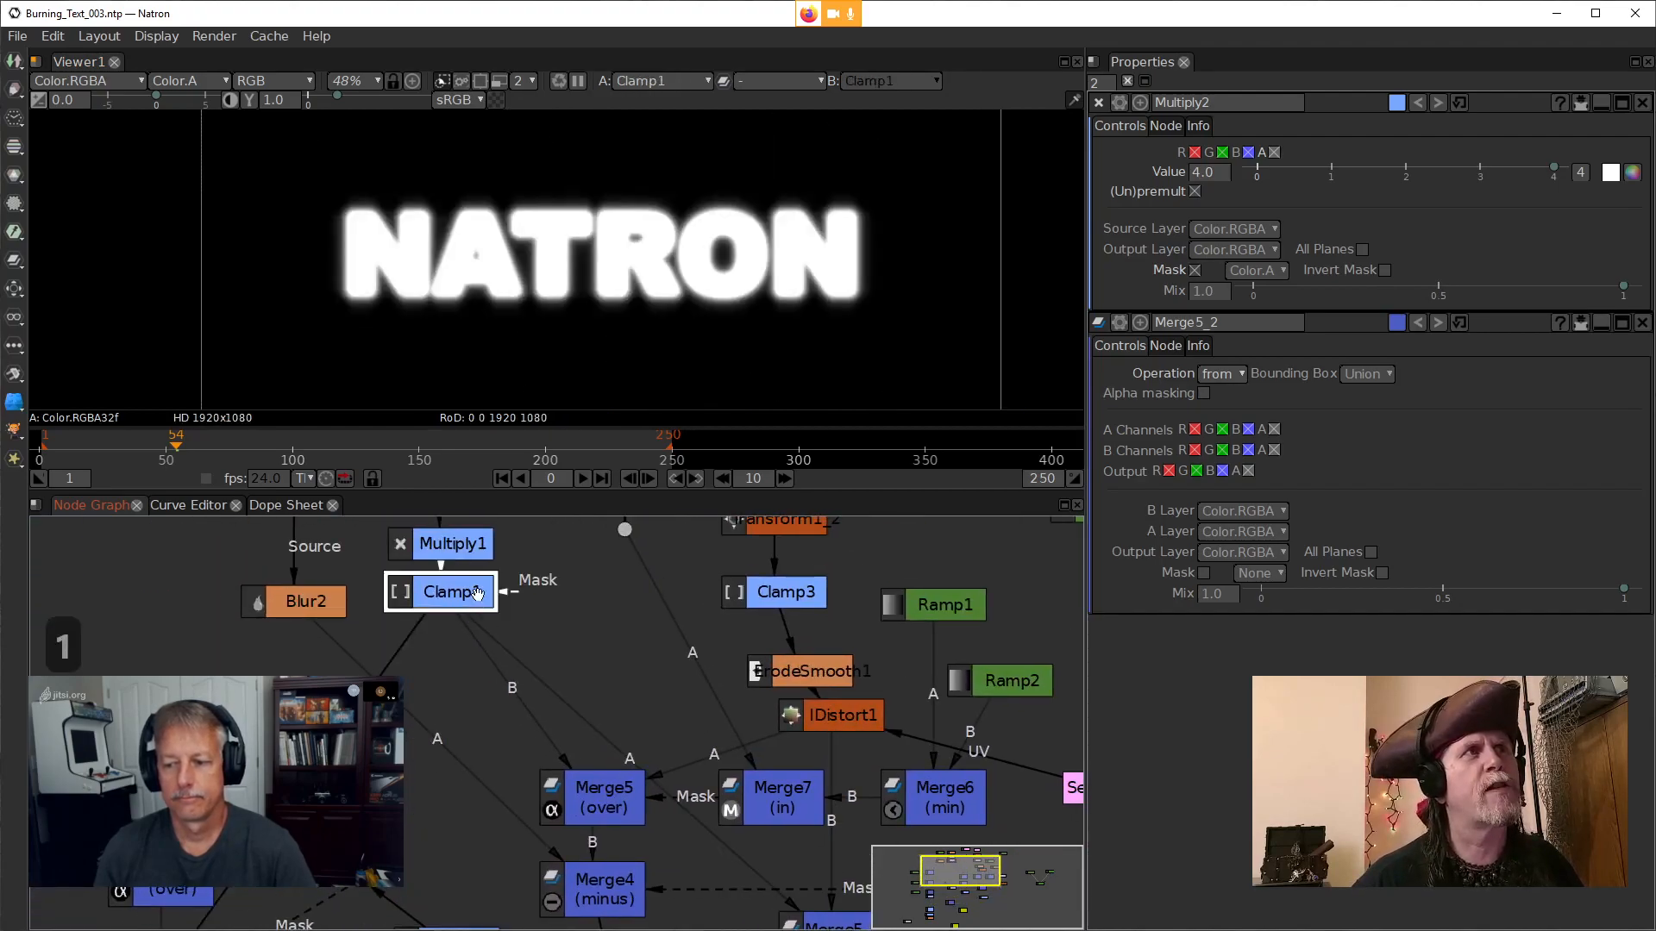
{"action": "left_click_drag", "start_coordinate": [828, 857], "coordinate": [721, 588]}
{"action": "left_click", "coordinate": [763, 616]}
{"action": "key", "text": "1"}
{"action": "left_click", "coordinate": [687, 683]}
{"action": "key", "text": "1"}
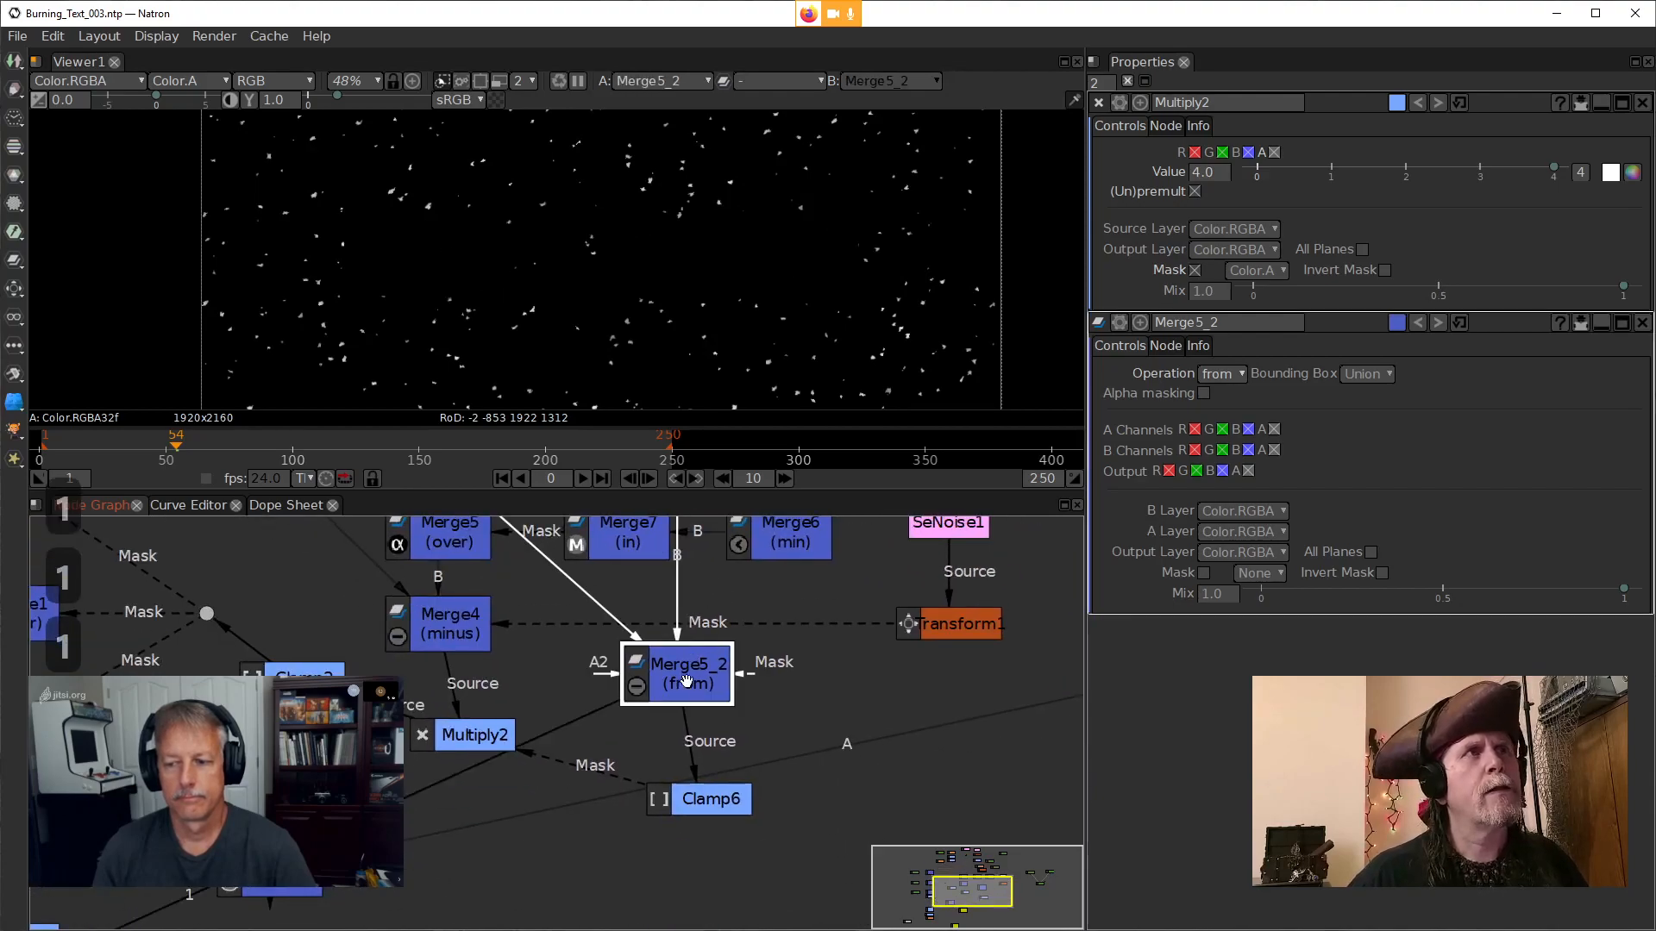
Follow the chain from Merge5_2 by viewing Clamp6 and the Multiply2 node it masks
{"action": "left_click", "coordinate": [720, 800]}
{"action": "key", "text": "1"}
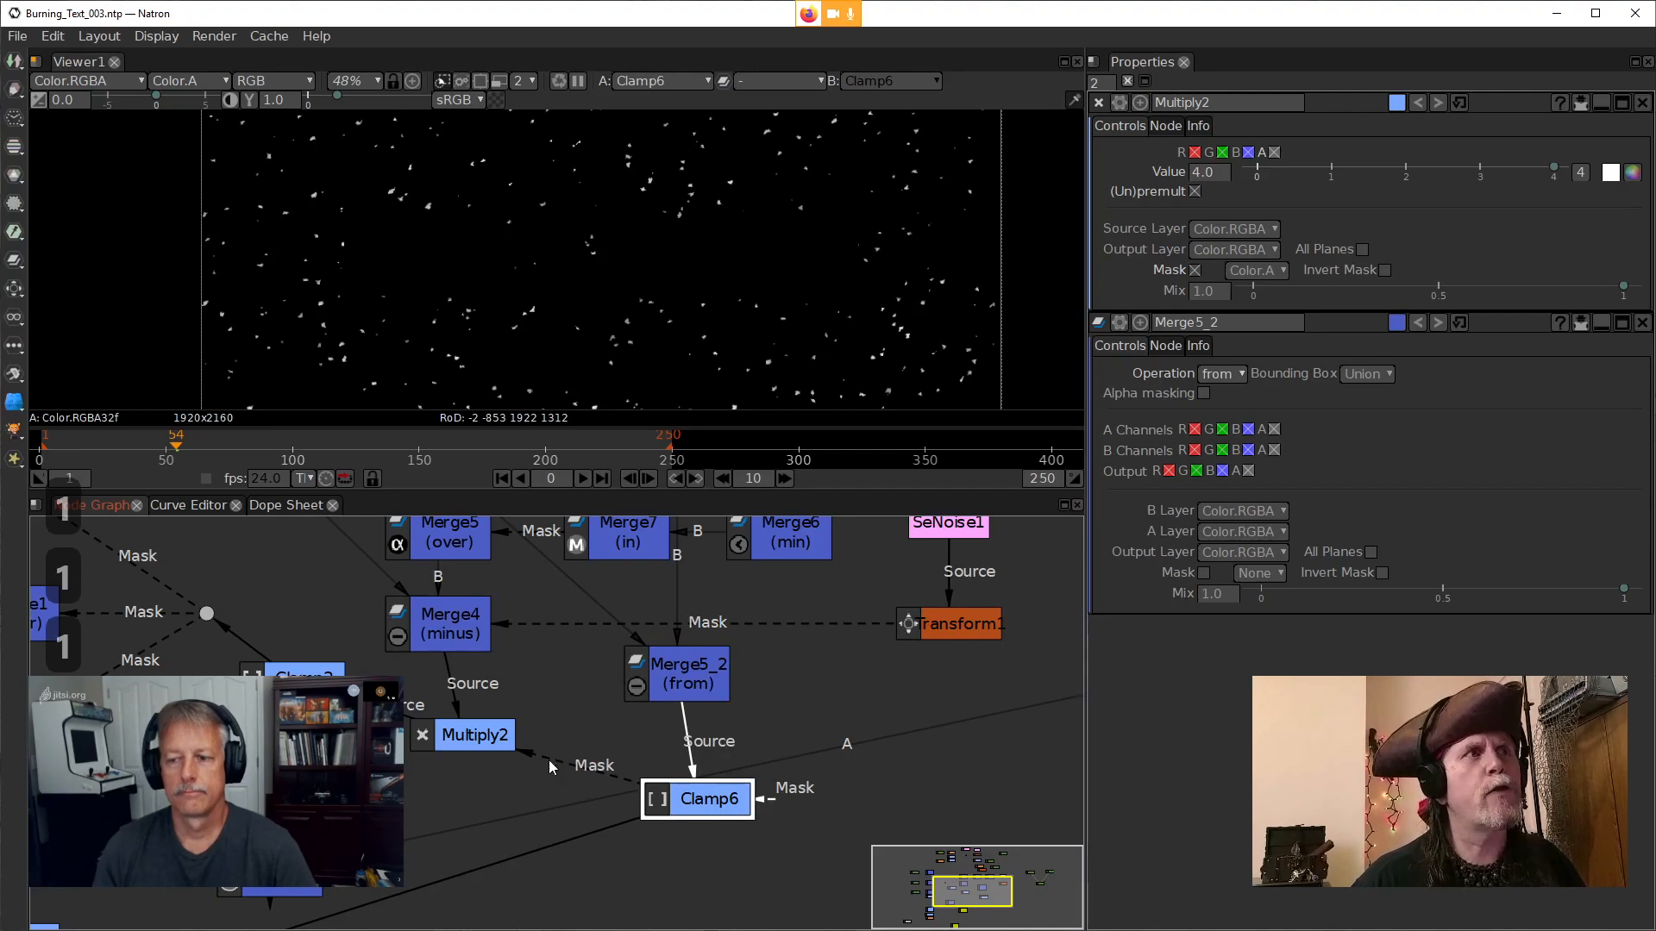
{"action": "left_click", "coordinate": [468, 739]}
{"action": "left_click_drag", "start_coordinate": [588, 739], "coordinate": [896, 752]}
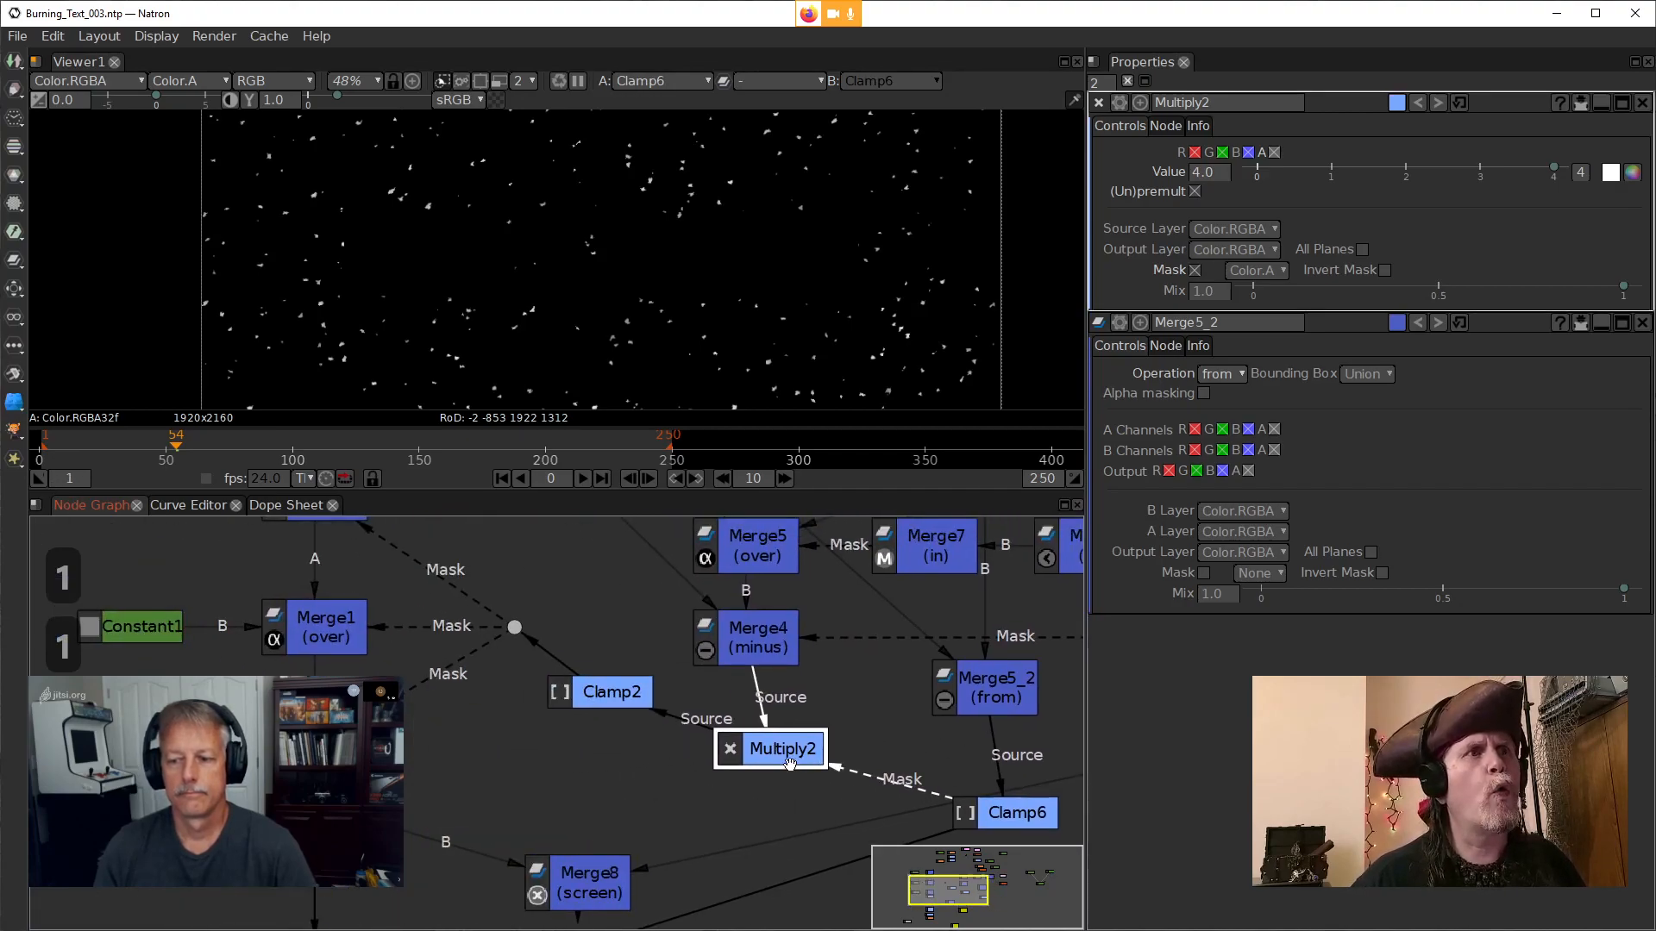
{"action": "key", "text": "1"}
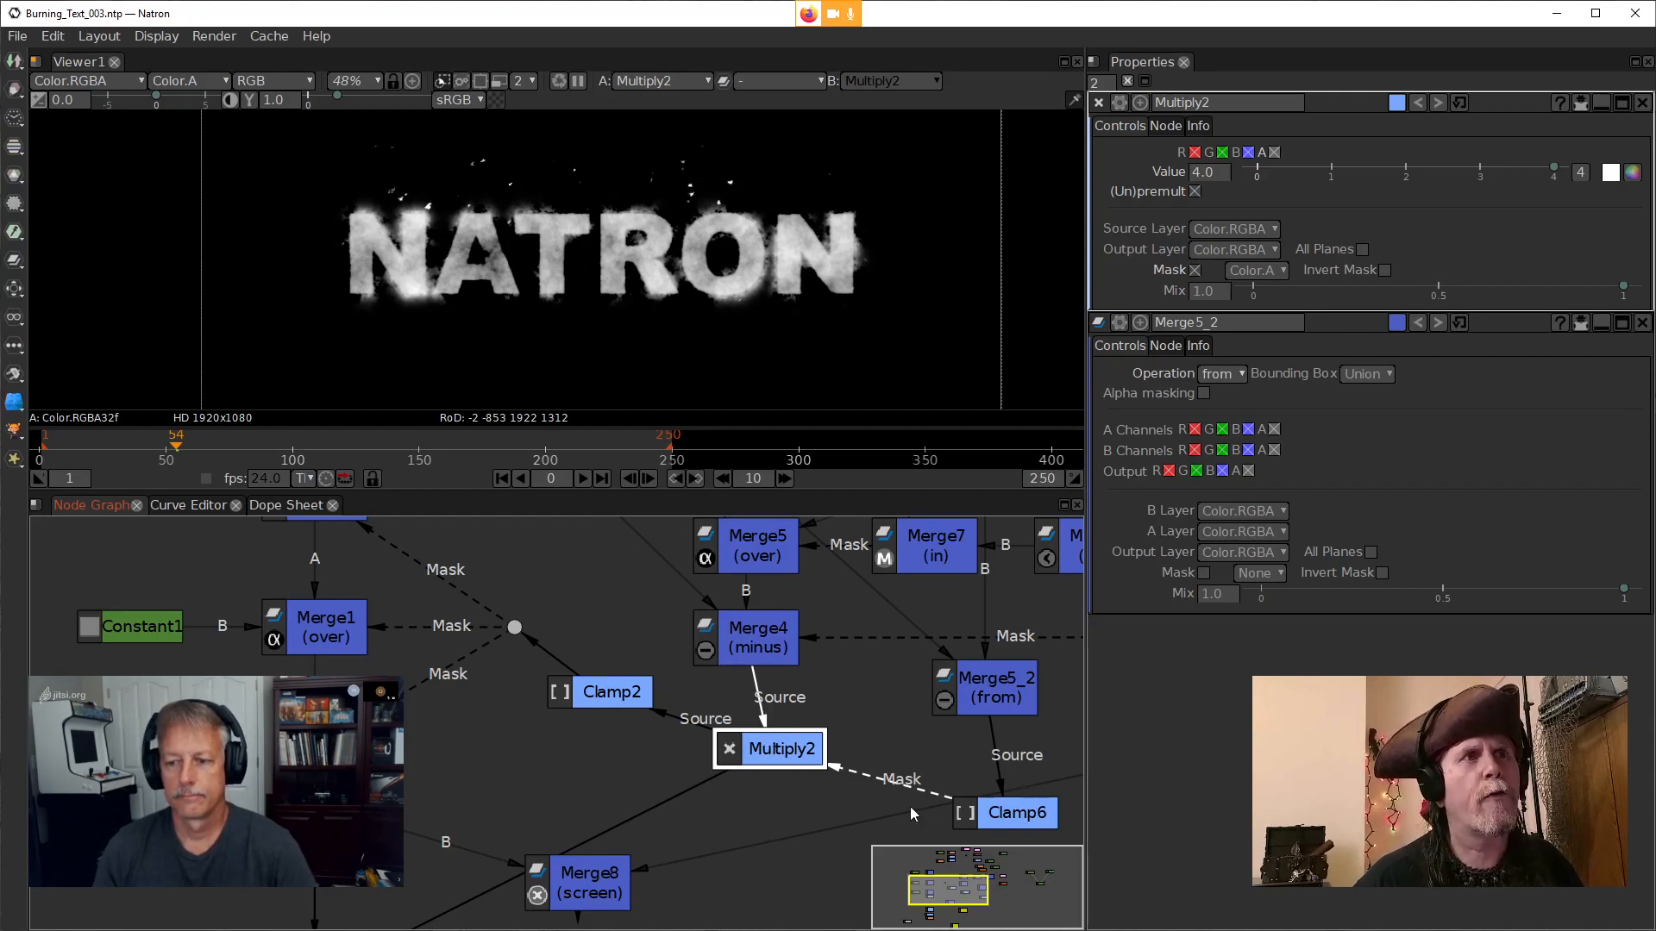
Compare the Clamp6 mask with the Multiply2 result by viewing each node in turn
{"action": "left_click", "coordinate": [1000, 812]}
{"action": "key", "text": "1"}
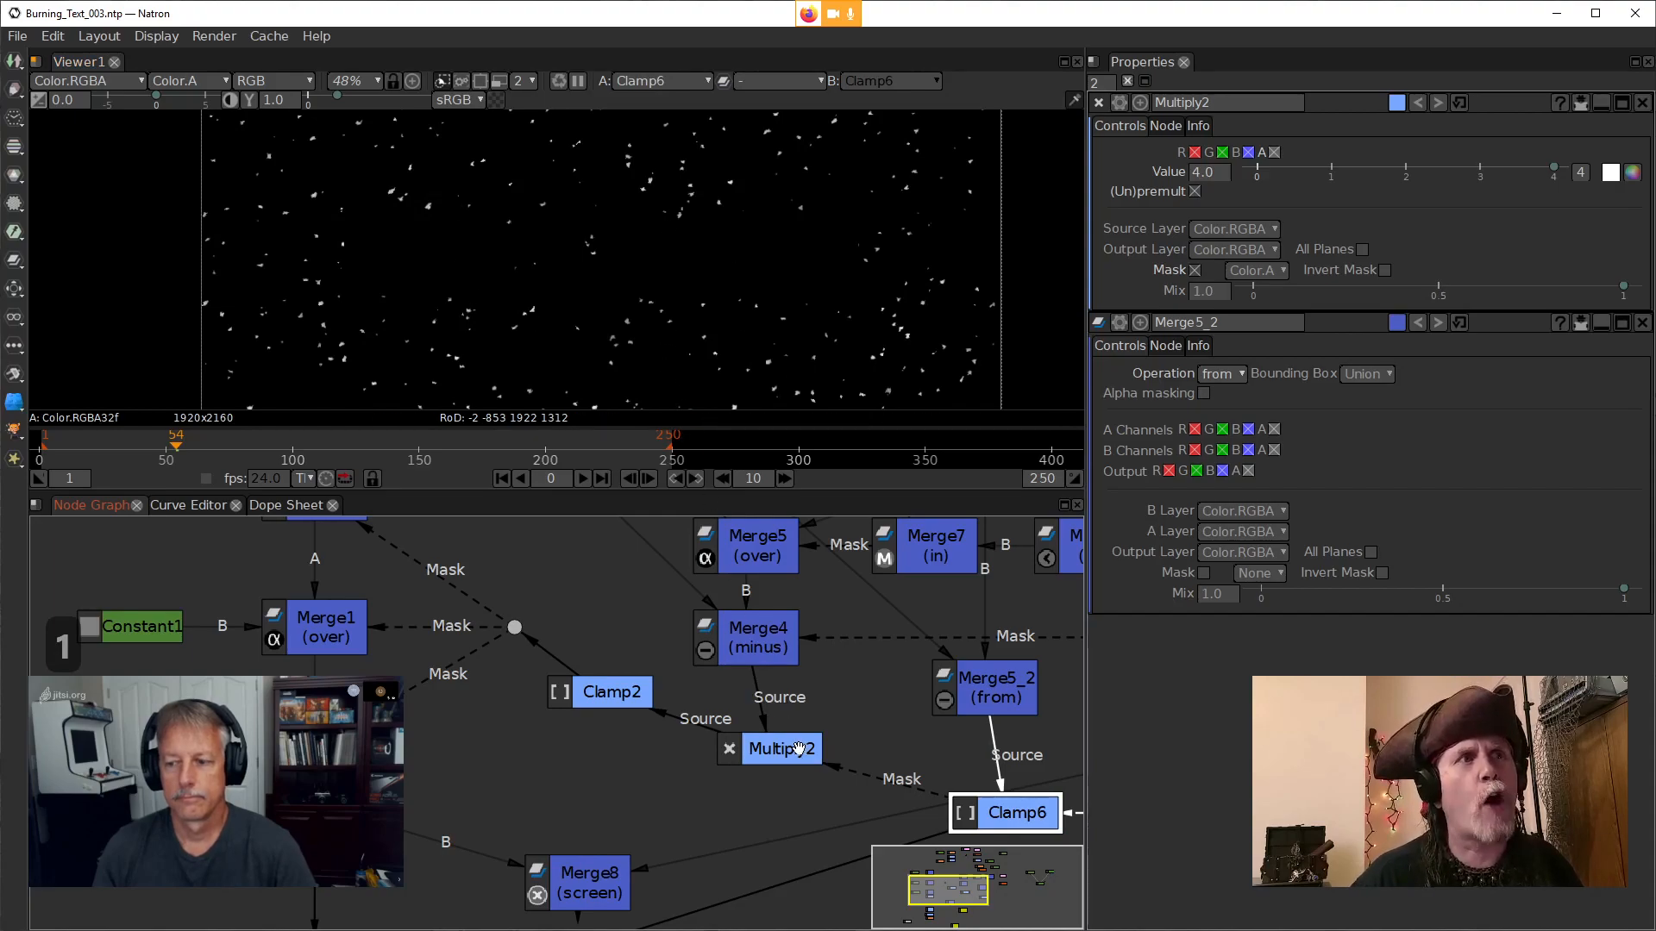
{"action": "left_click_drag", "start_coordinate": [800, 749], "coordinate": [793, 748]}
{"action": "key", "text": "1"}
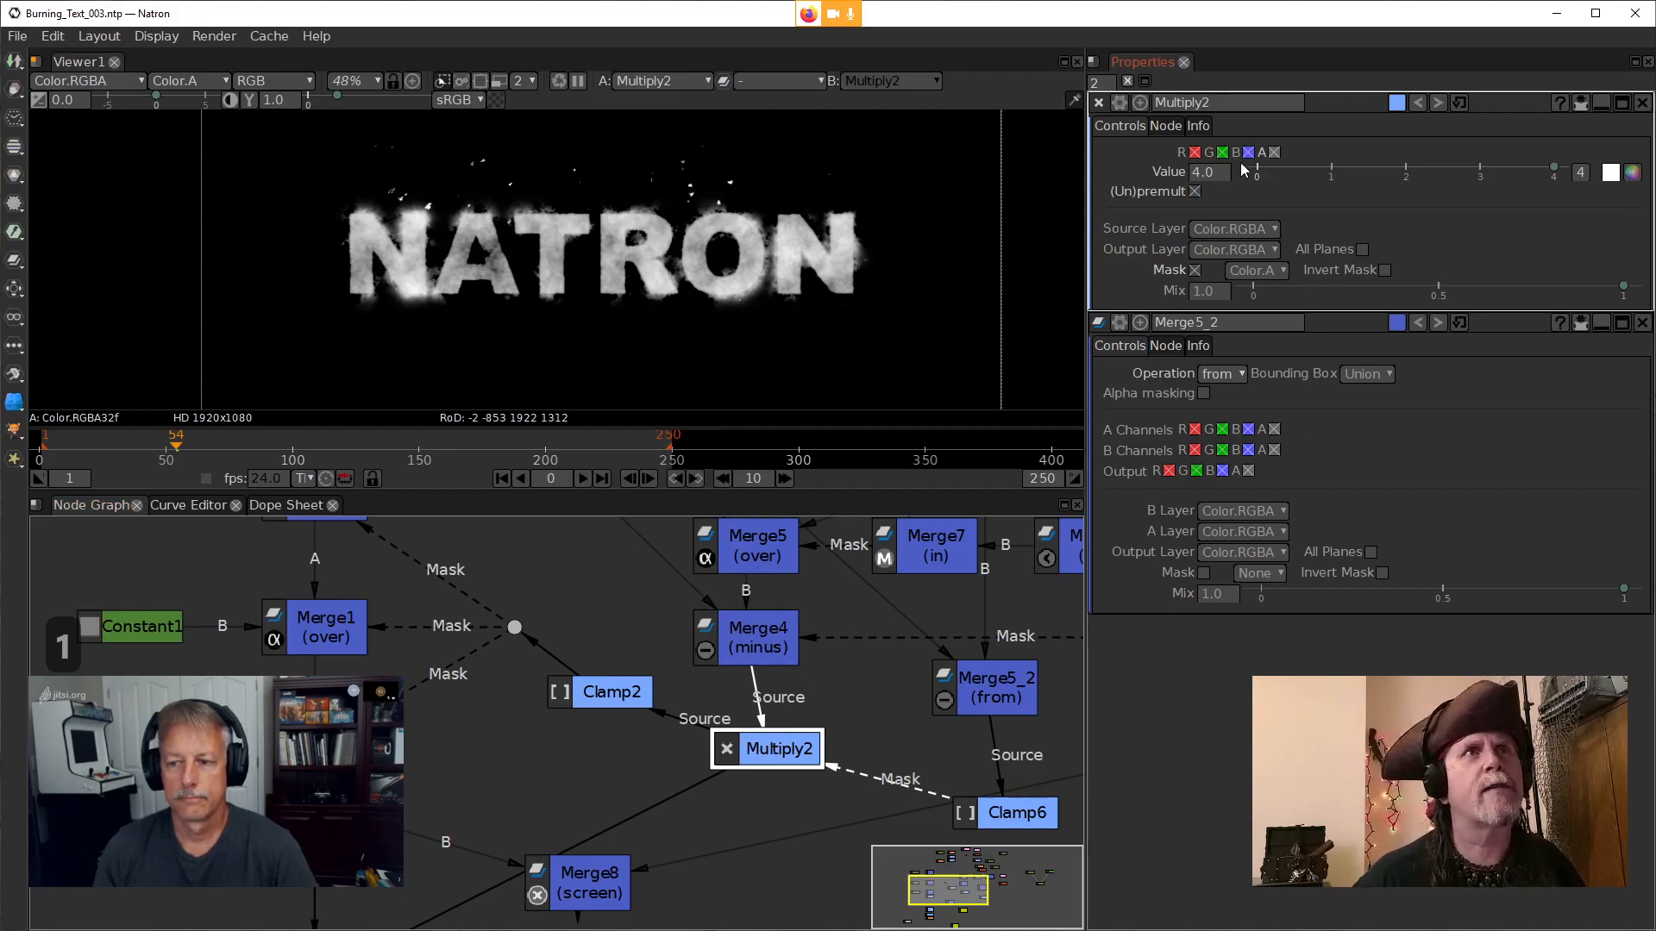
Test how Multiply2 affects the sparks by lowering its value to 1 and raising it back to 3
{"action": "left_click", "coordinate": [1199, 174]}
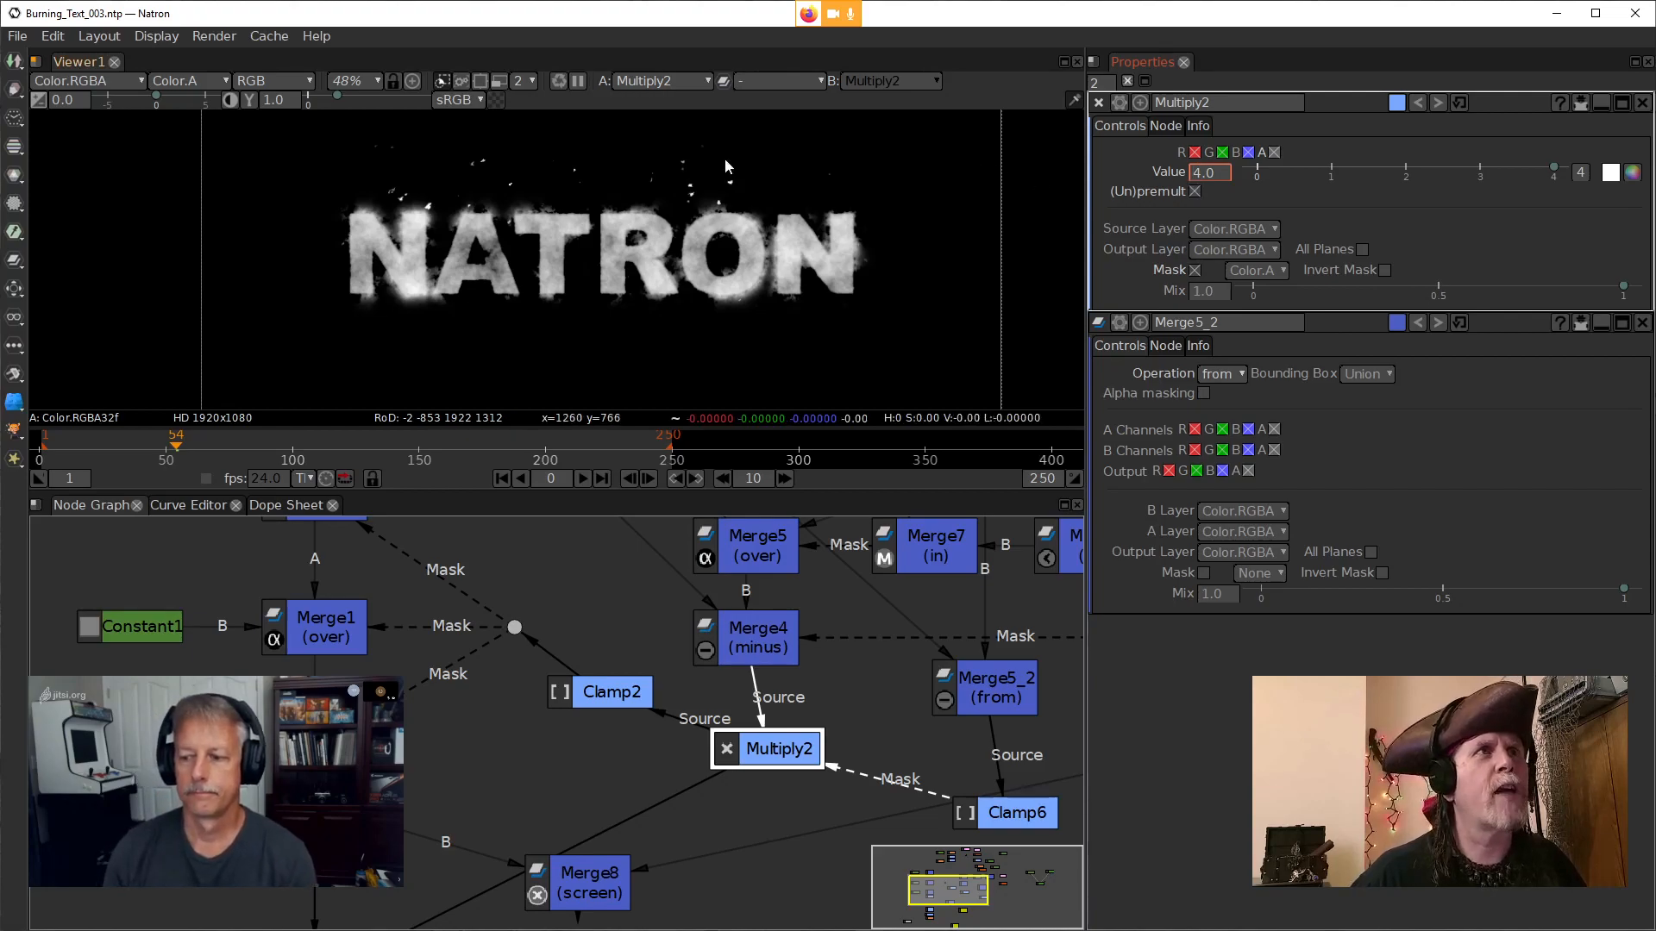
{"action": "scroll", "coordinate": [691, 220], "scroll_direction": "up", "scroll_amount": 4}
{"action": "scroll", "coordinate": [691, 221], "scroll_direction": "down", "scroll_amount": 2}
{"action": "scroll", "coordinate": [1196, 174], "scroll_direction": "down", "scroll_amount": 1}
{"action": "left_click_drag", "start_coordinate": [1193, 175], "coordinate": [1199, 174]}
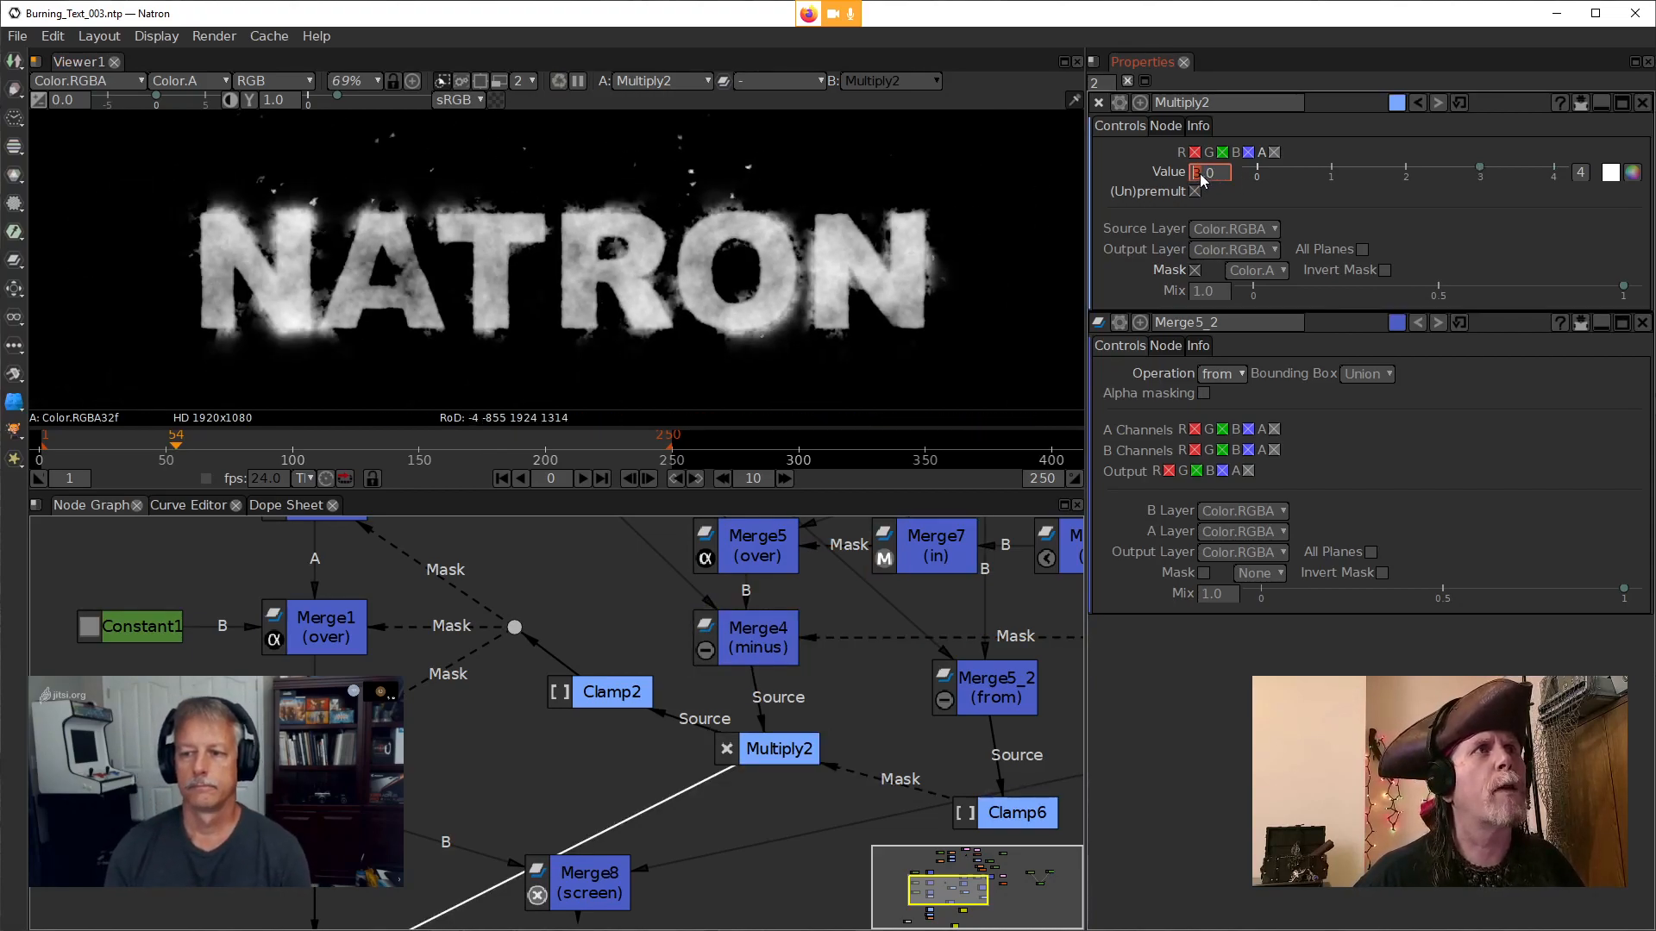
{"action": "scroll", "coordinate": [1201, 179], "scroll_direction": "down", "scroll_amount": 2}
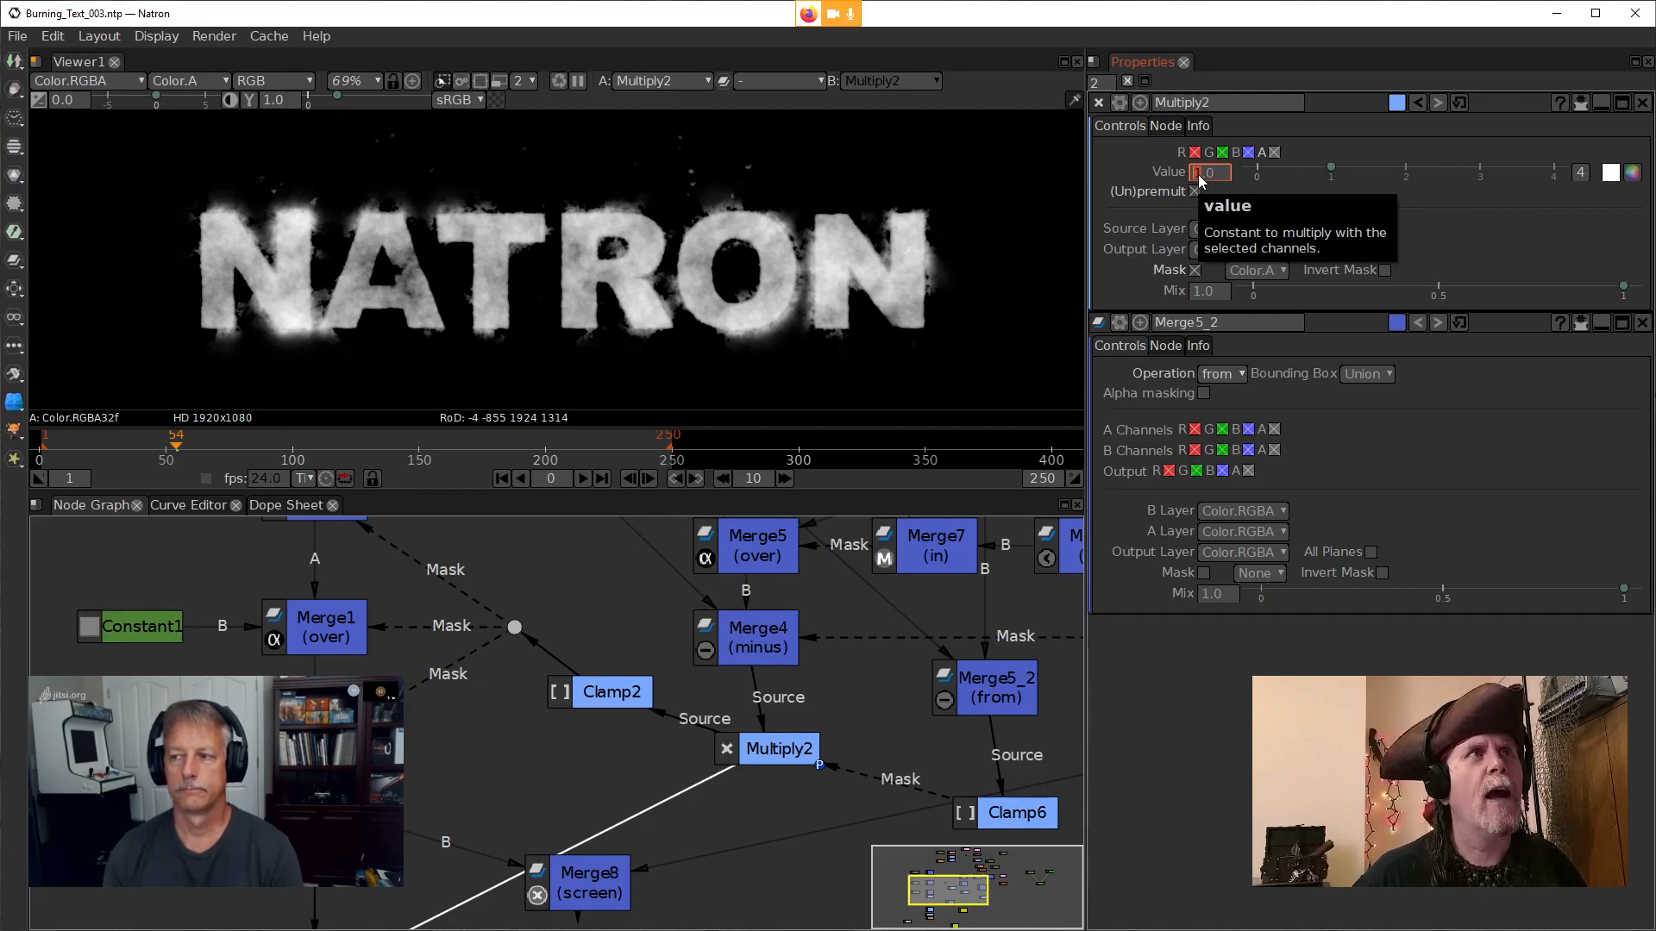
{"action": "scroll", "coordinate": [1198, 174], "scroll_direction": "up", "scroll_amount": 1}
{"action": "scroll", "coordinate": [1200, 179], "scroll_direction": "up", "scroll_amount": 1}
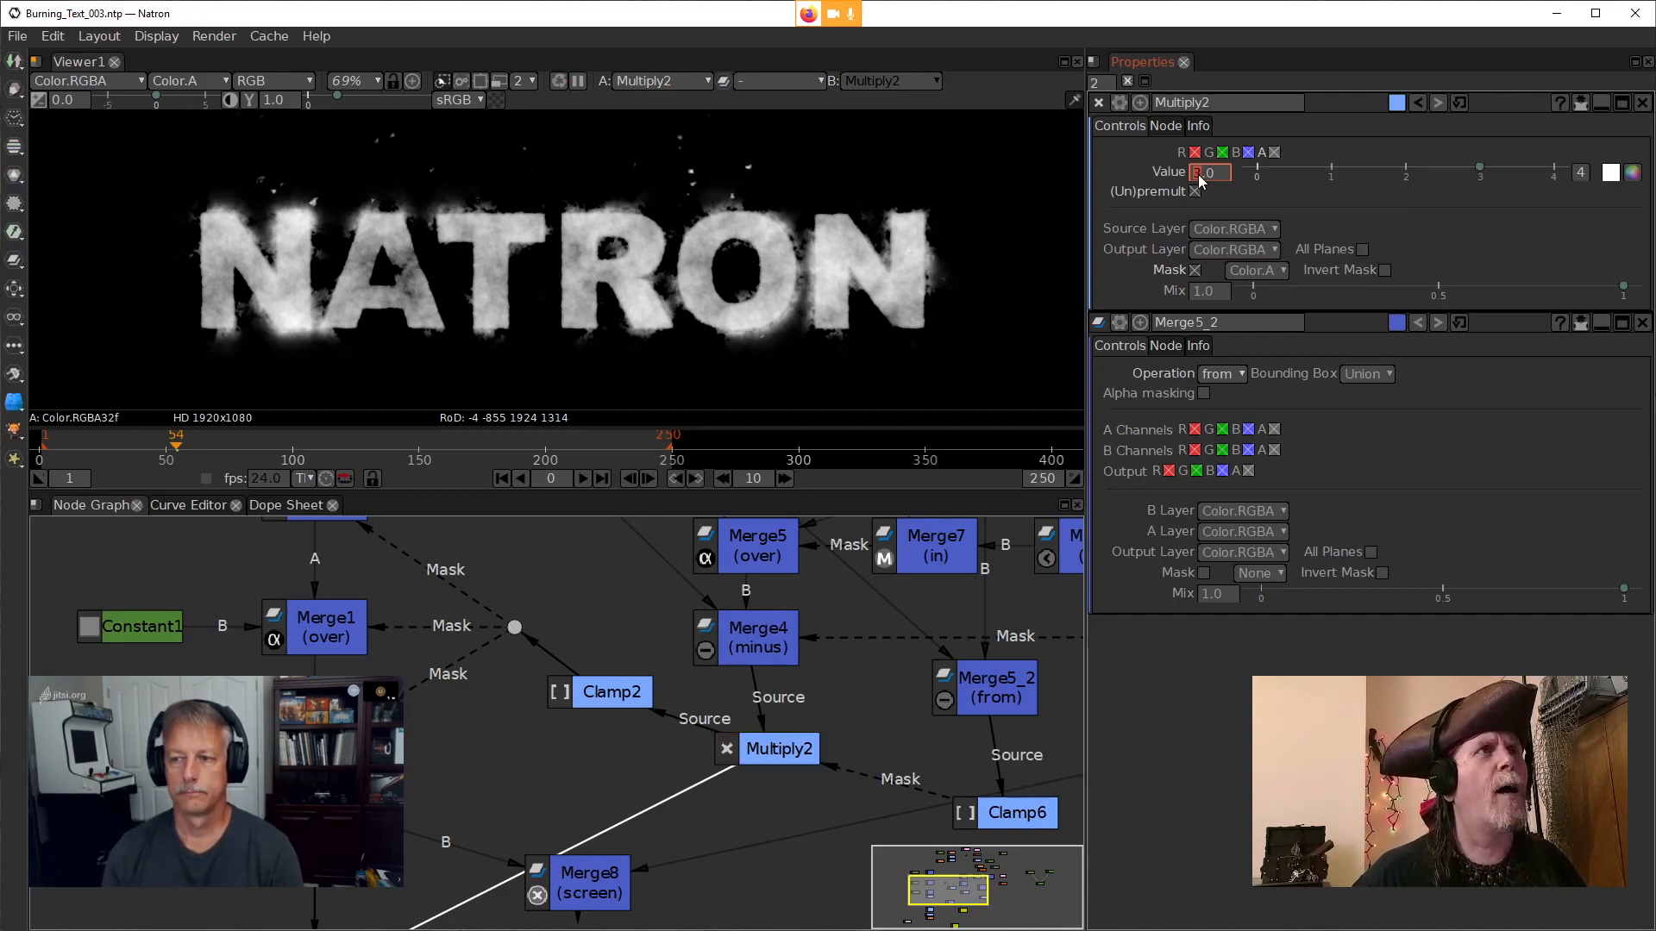
Test a Multiply2 value of 21 on the sparks, and reset it to 4
{"action": "scroll", "coordinate": [1200, 179], "scroll_direction": "up", "scroll_amount": 7}
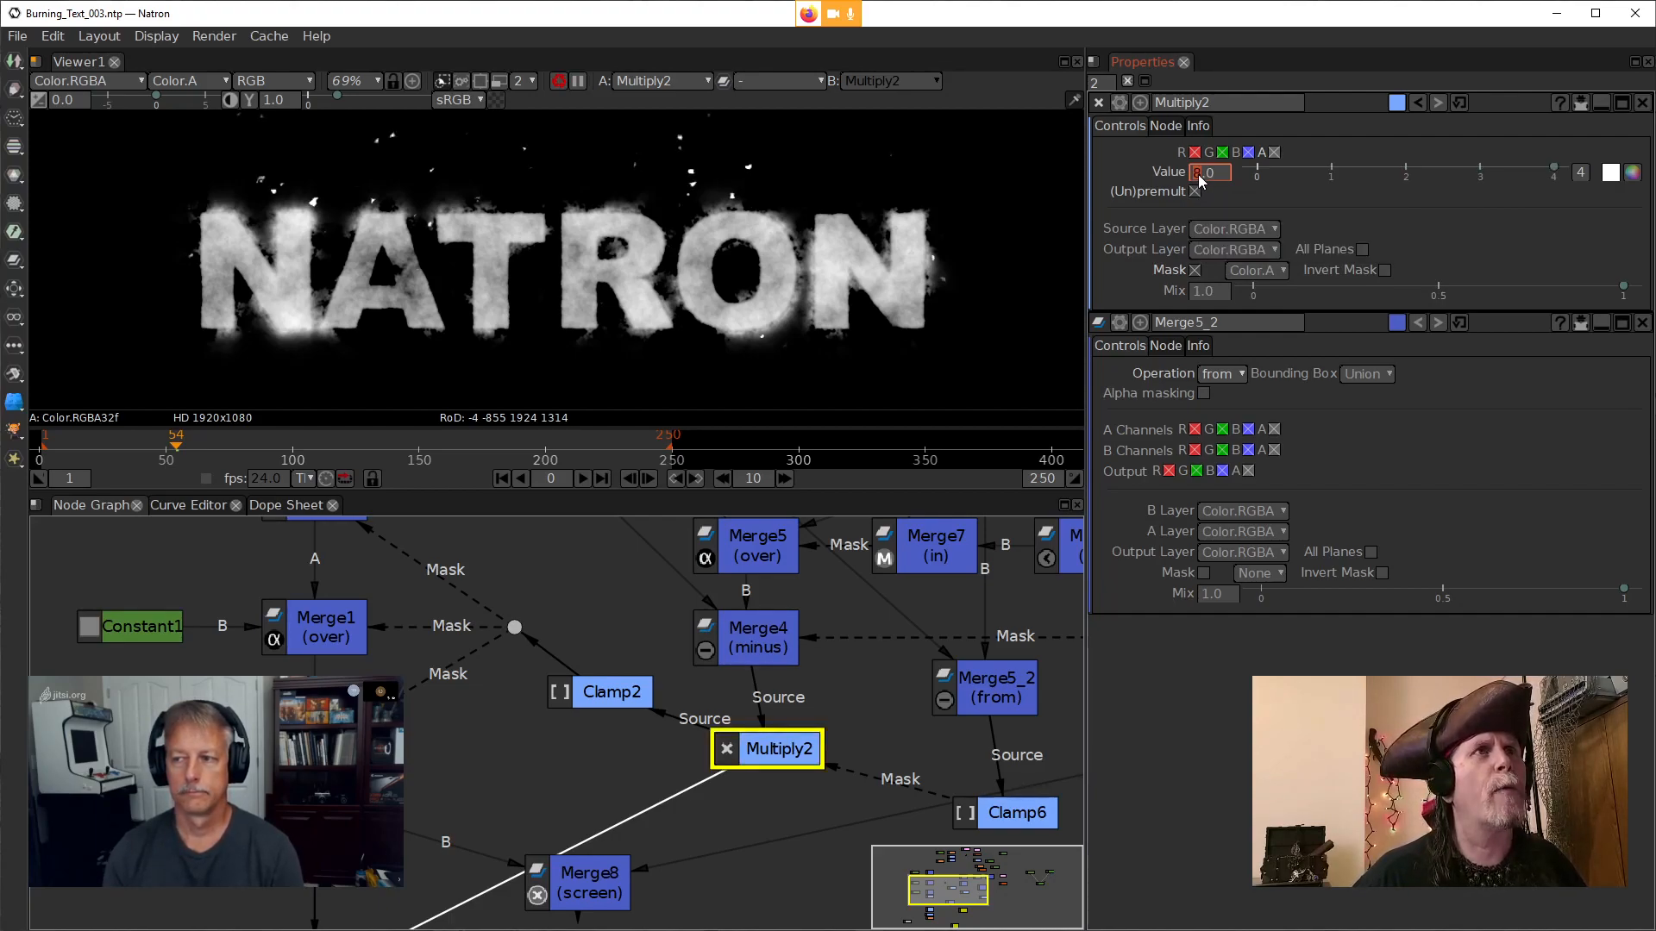
{"action": "scroll", "coordinate": [1199, 179], "scroll_direction": "up", "scroll_amount": 5}
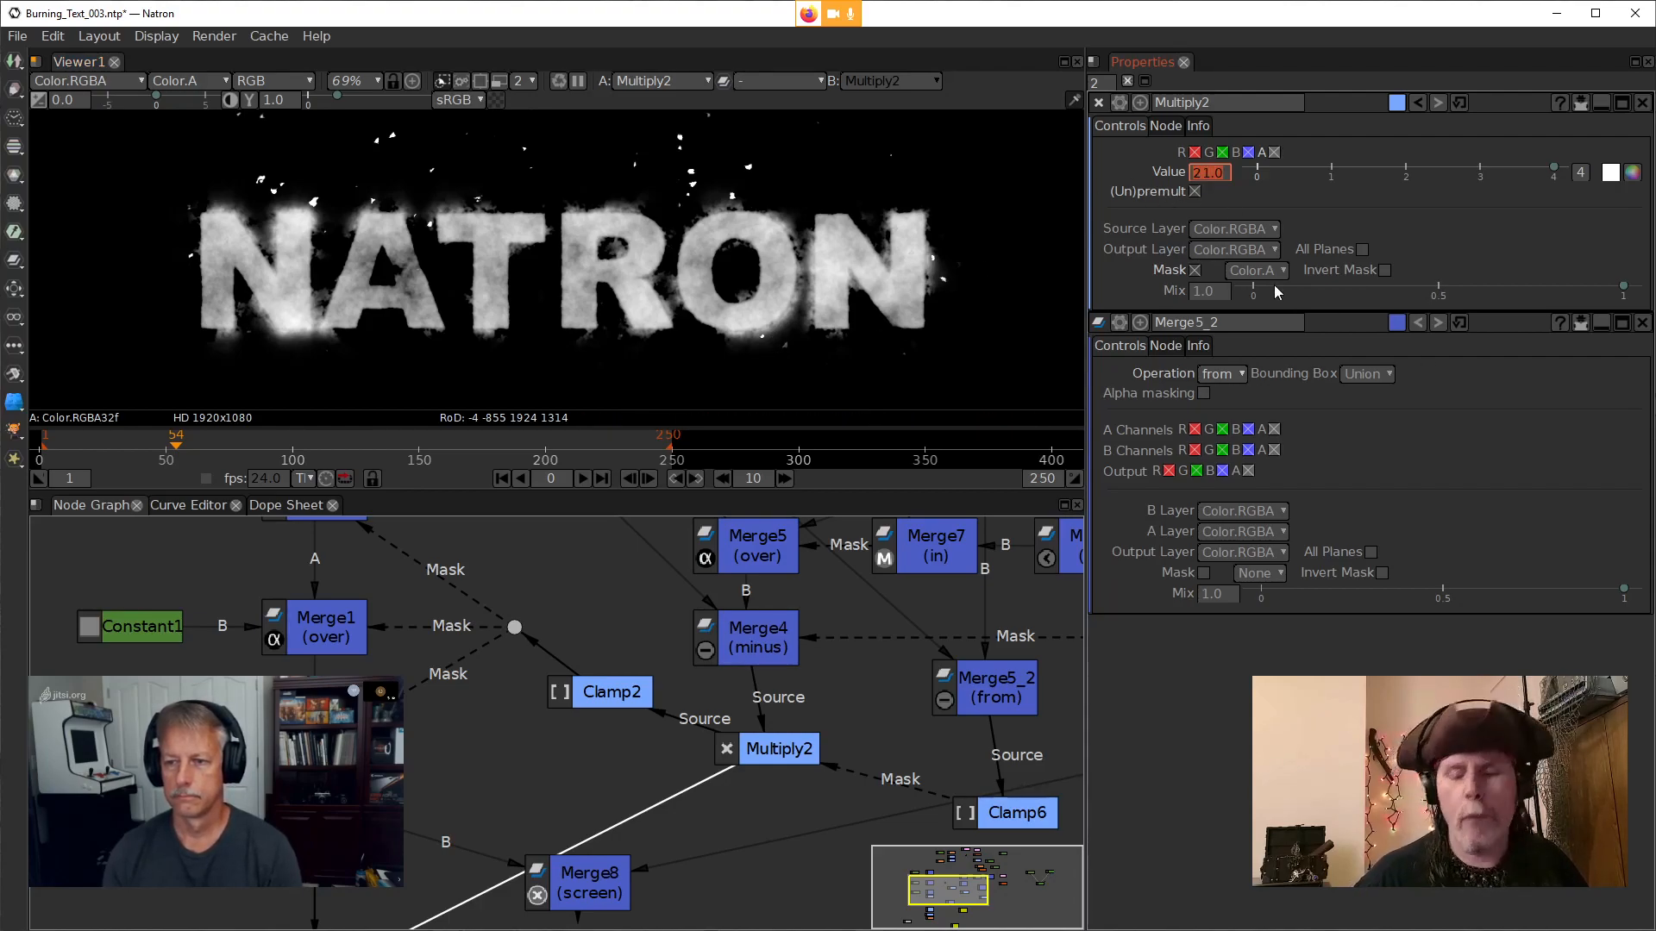
{"action": "type", "text": "4"}
{"action": "key", "text": "Return"}
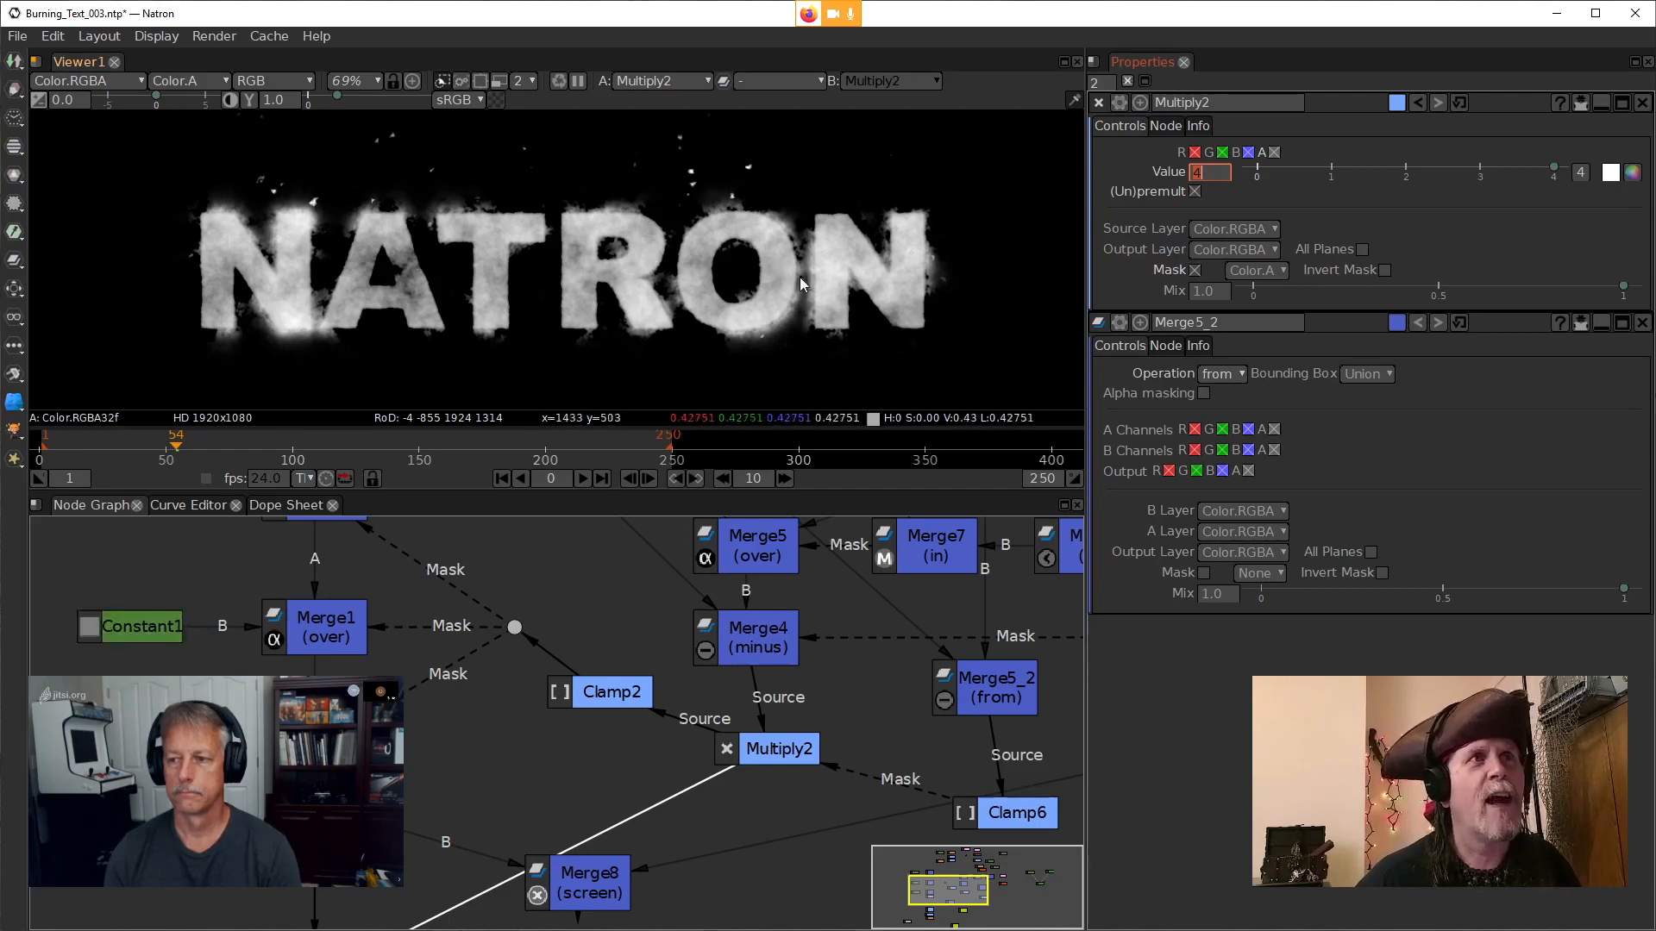
Follow the graph down to OCIOColorSpace1, view its colored fire output, and select Clamp5 below it
{"action": "left_click_drag", "start_coordinate": [698, 808], "coordinate": [992, 578]}
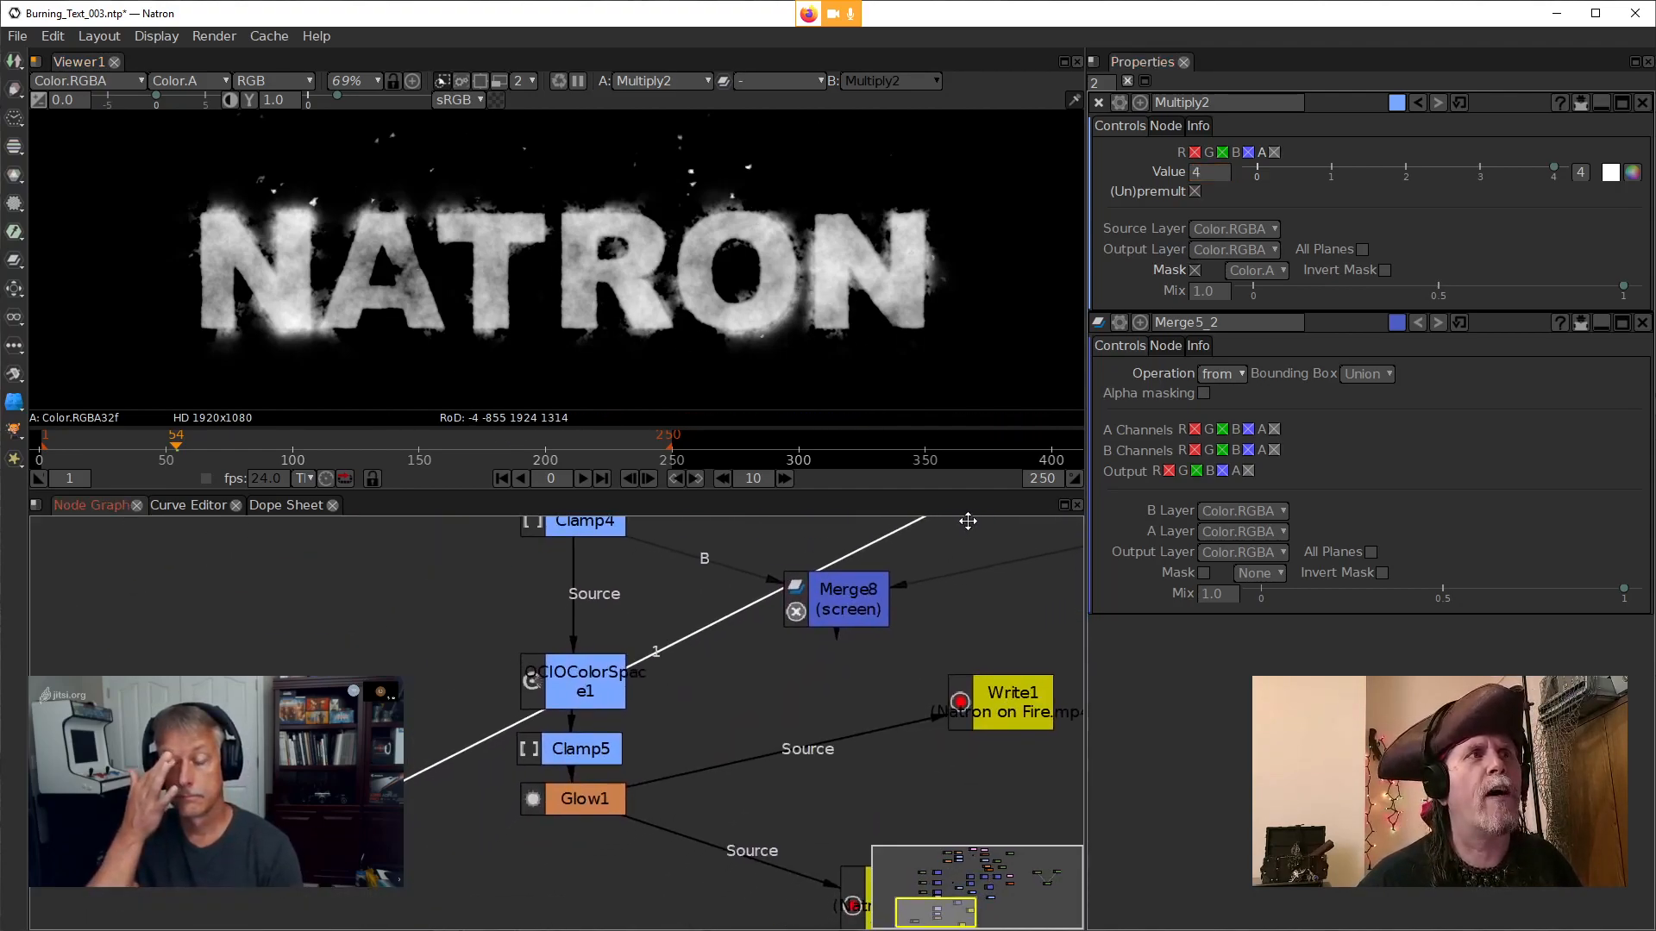
{"action": "left_click", "coordinate": [619, 696]}
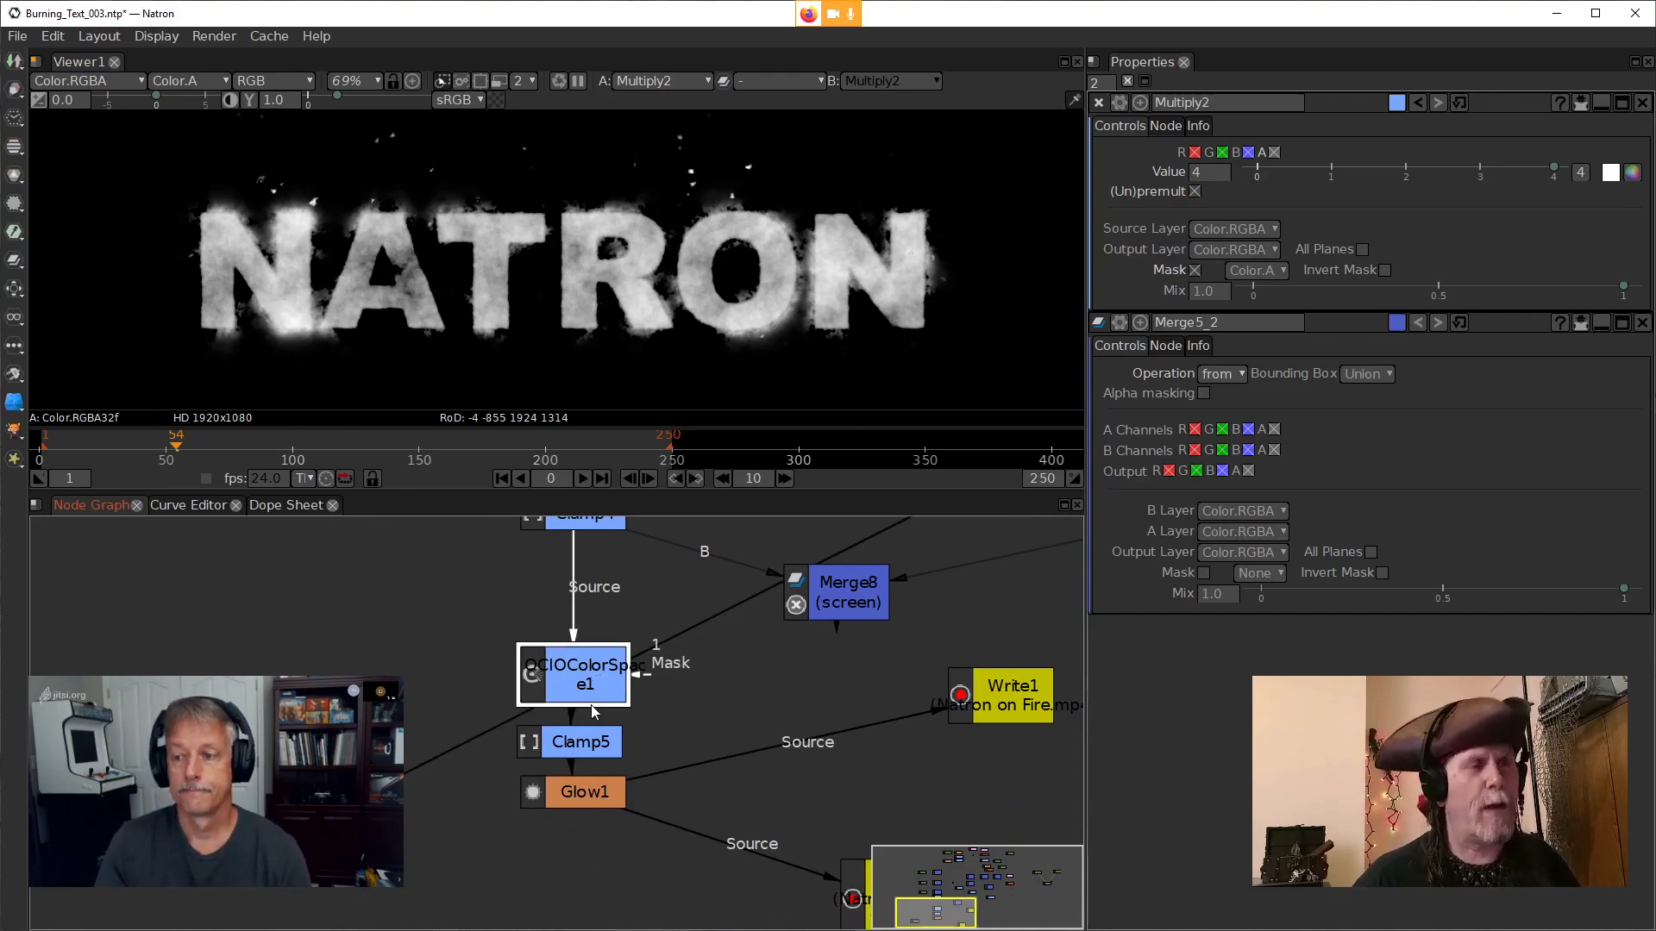
{"action": "key", "text": "1"}
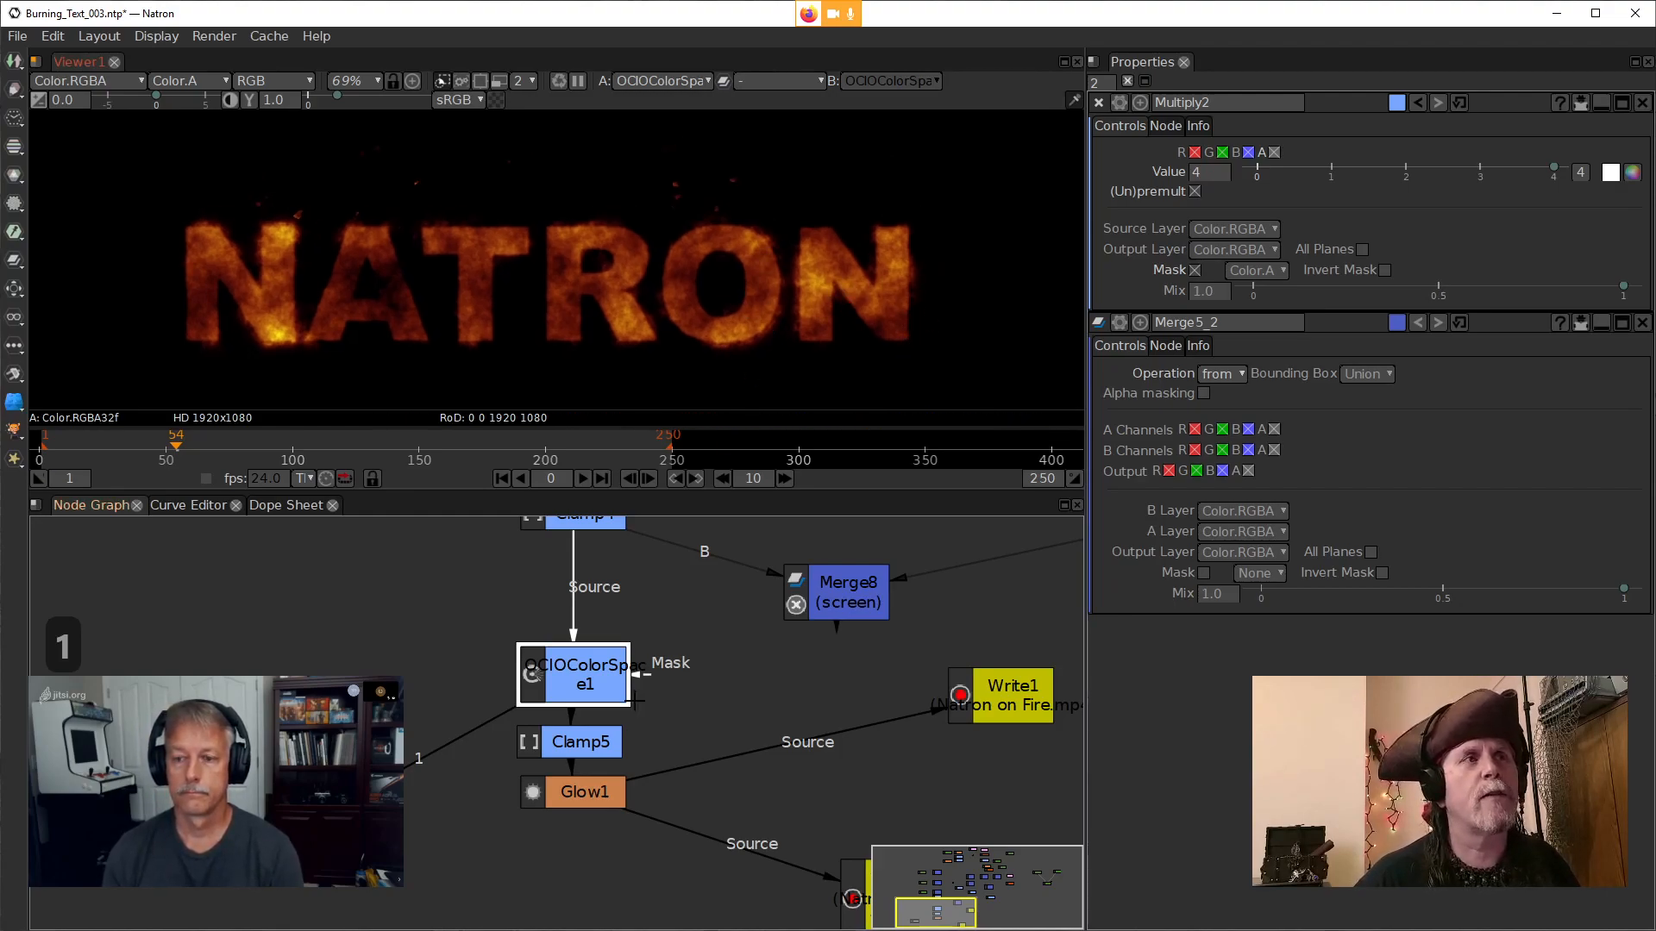
{"action": "left_click", "coordinate": [593, 756]}
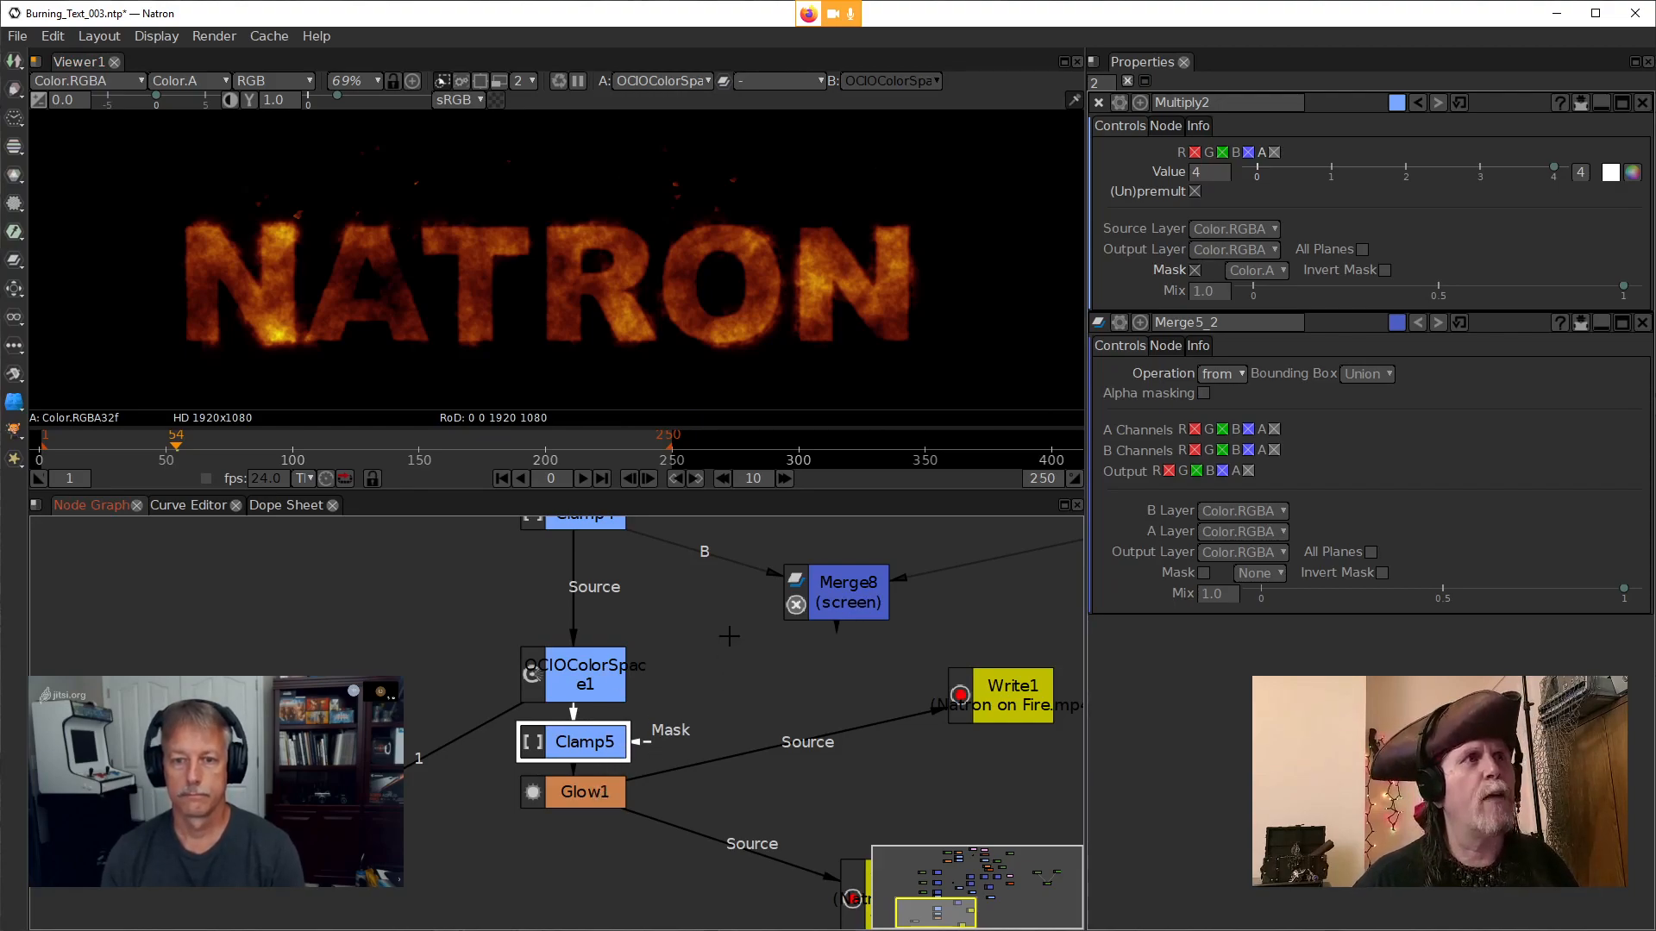
Compare the fire output of Clamp4, Clamp5 and Glow1 by viewing each node in turn
{"action": "left_click_drag", "start_coordinate": [729, 637], "coordinate": [730, 708]}
{"action": "left_click", "coordinate": [592, 584]}
{"action": "key", "text": "1"}
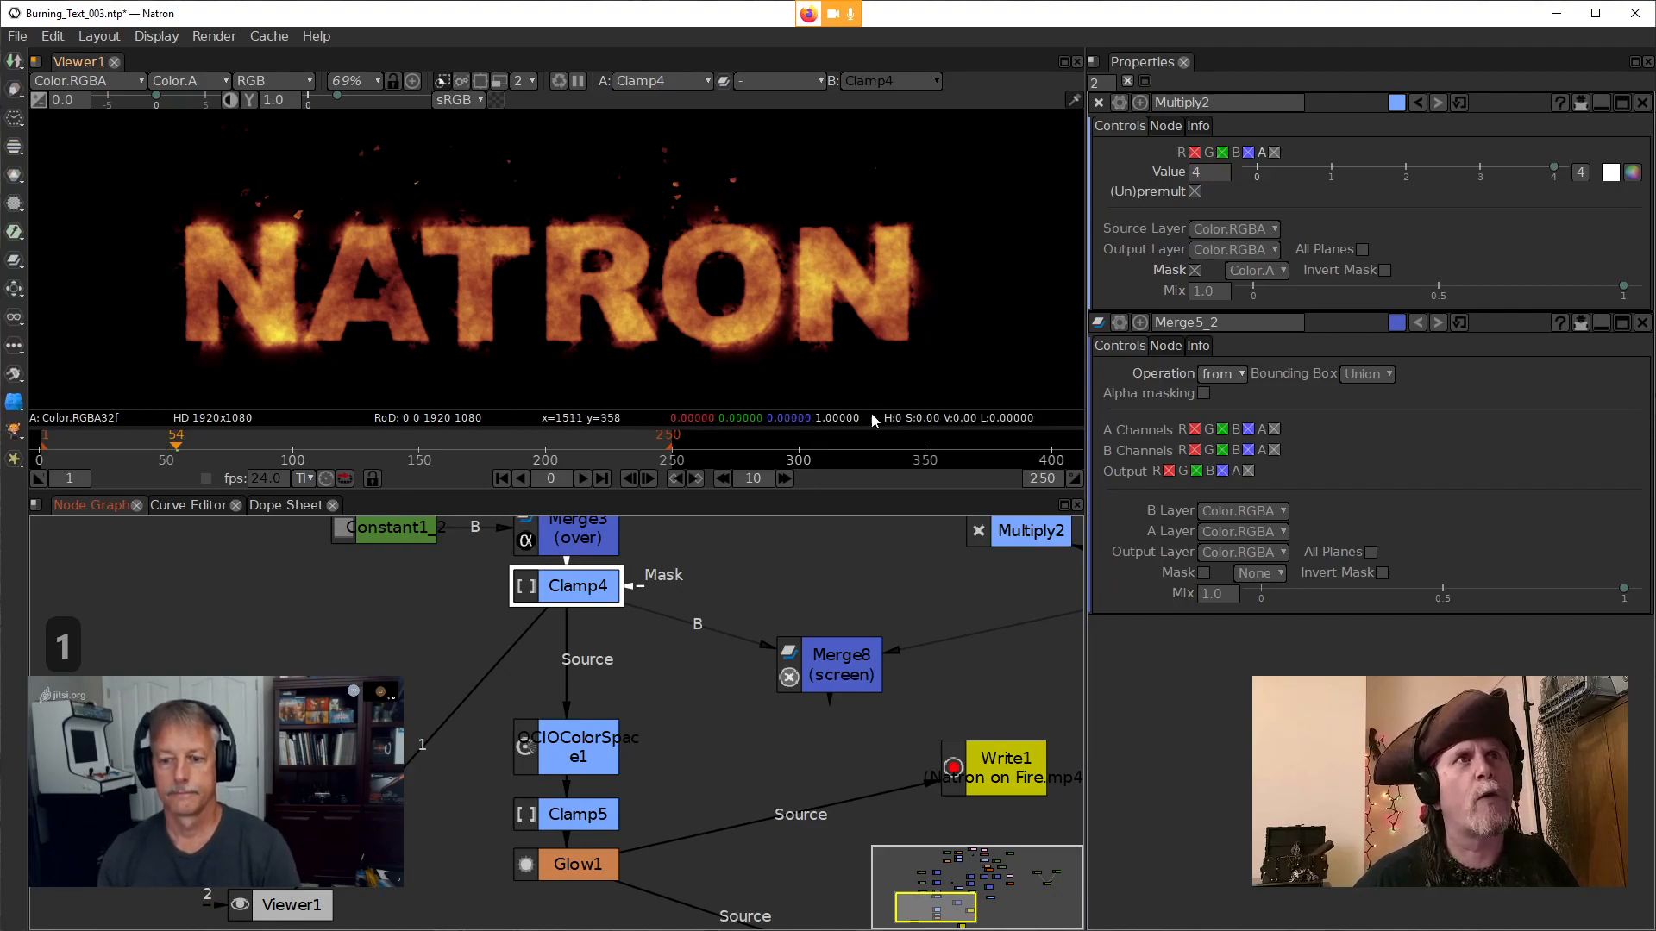
{"action": "left_click_drag", "start_coordinate": [736, 757], "coordinate": [770, 657]}
{"action": "left_click", "coordinate": [627, 712]}
{"action": "key", "text": "1"}
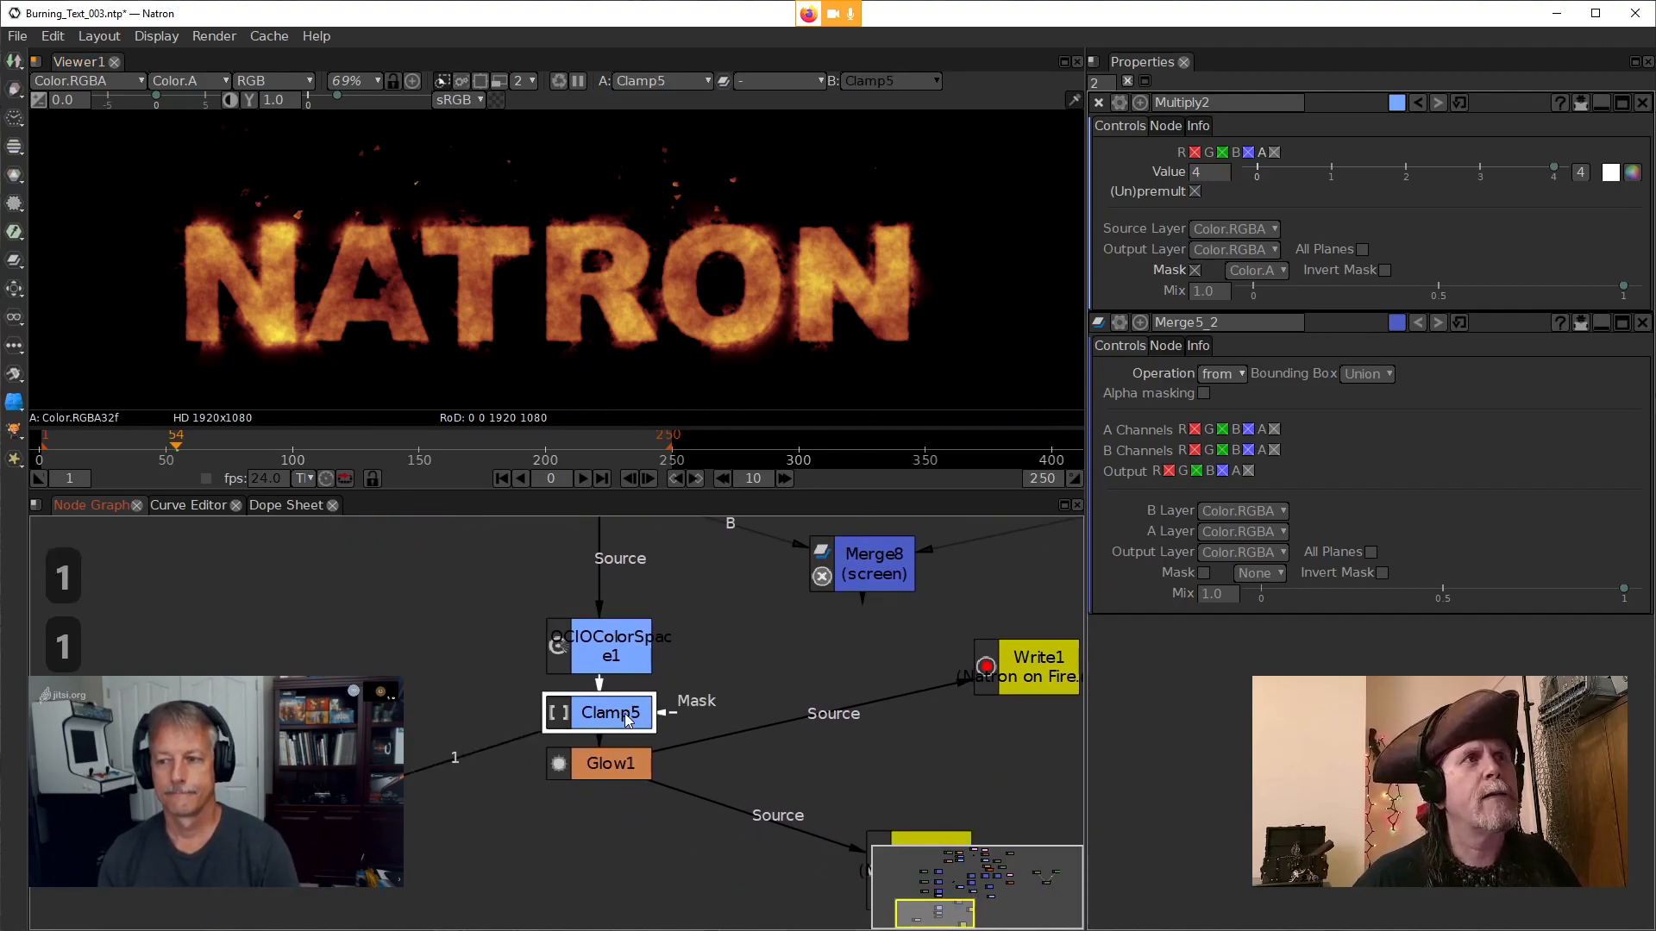
{"action": "left_click", "coordinate": [627, 768]}
{"action": "key", "text": "1"}
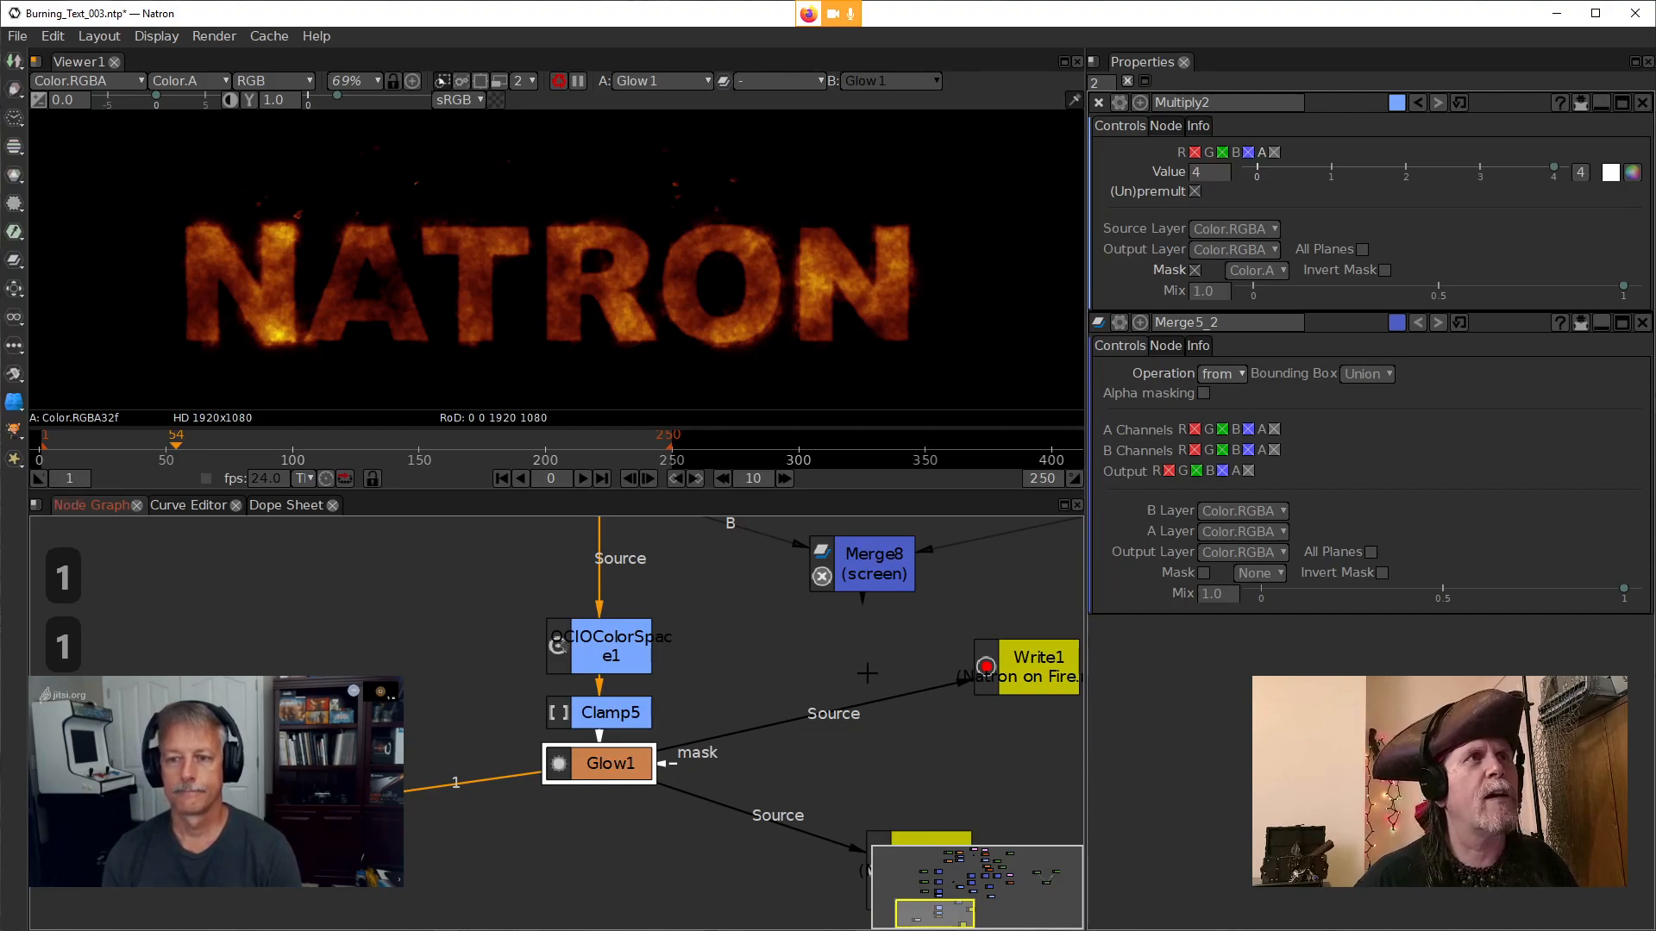
Examine the Merge8 screen node and trace its A input across the graph to the Shadertoy node and its image sources
{"action": "left_click_drag", "start_coordinate": [862, 701], "coordinate": [497, 643]}
{"action": "scroll", "coordinate": [496, 642], "scroll_direction": "down", "scroll_amount": 10}
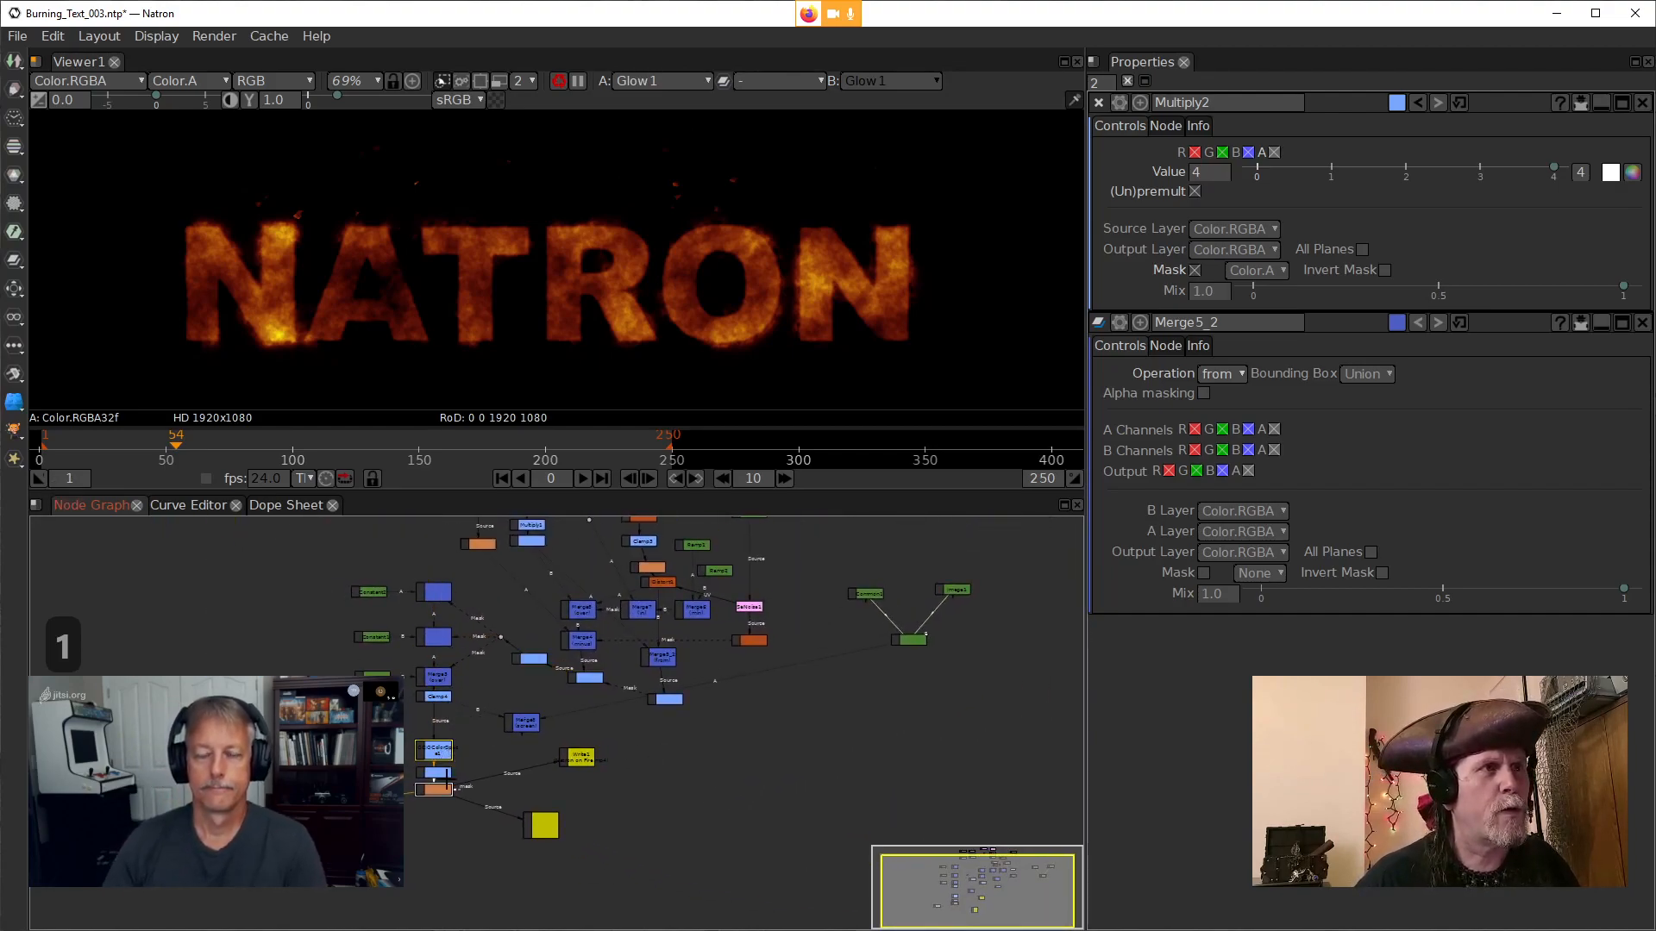
{"action": "scroll", "coordinate": [489, 766], "scroll_direction": "up", "scroll_amount": 5}
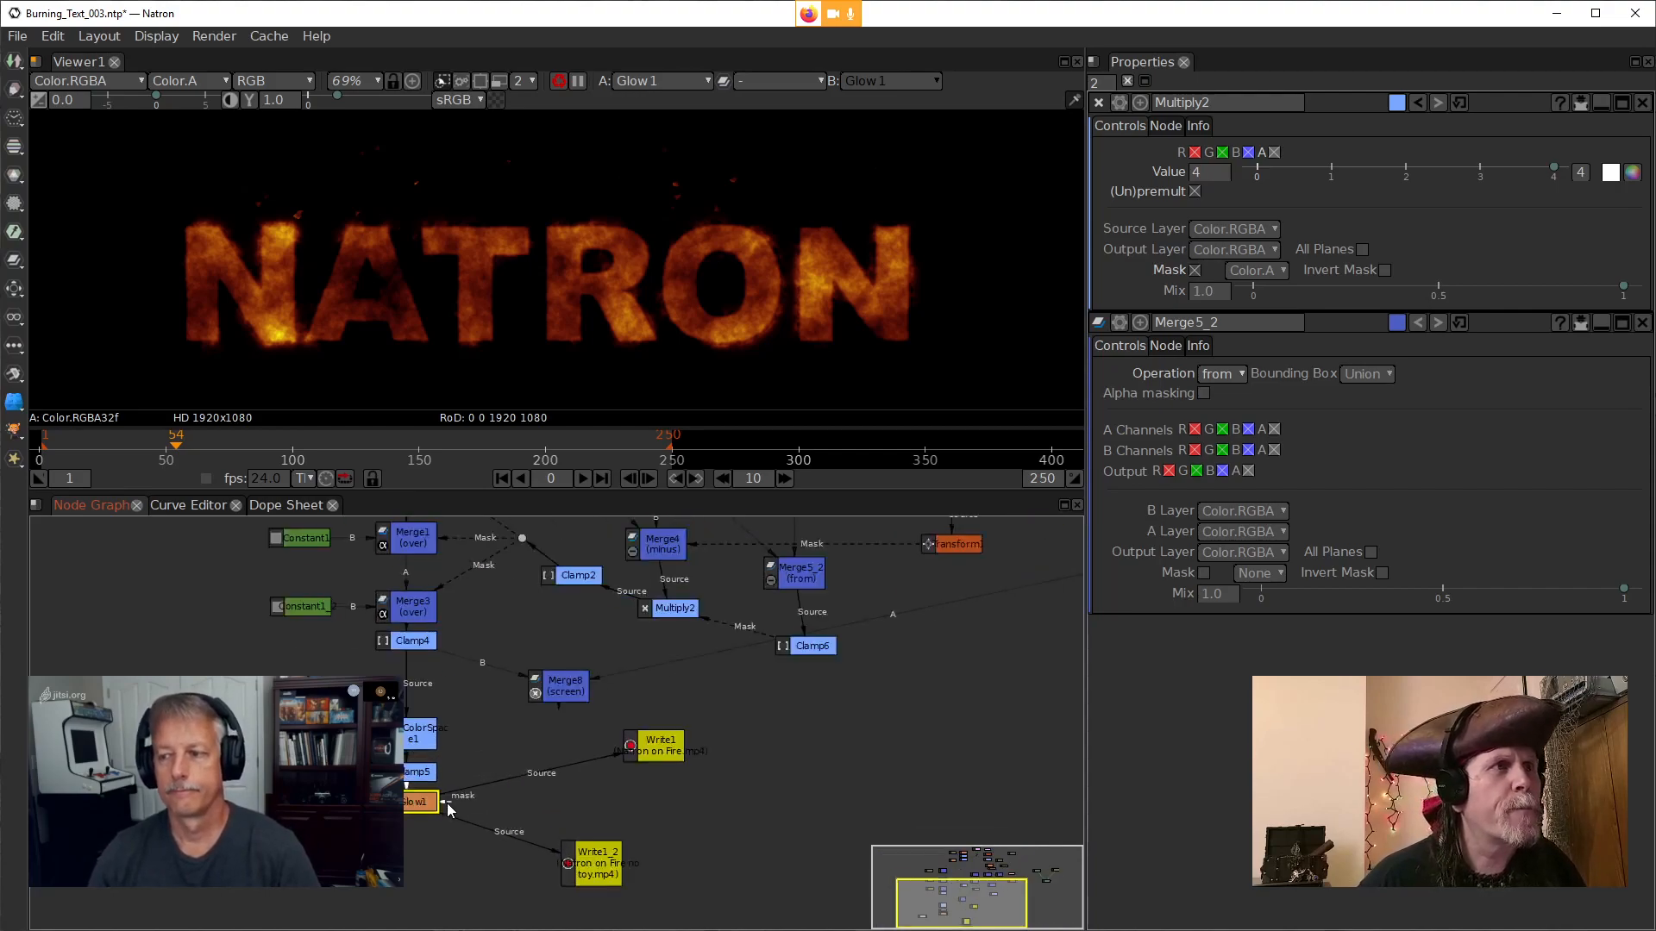
{"action": "left_click_drag", "start_coordinate": [476, 707], "coordinate": [469, 759]}
{"action": "scroll", "coordinate": [559, 700], "scroll_direction": "down", "scroll_amount": 3}
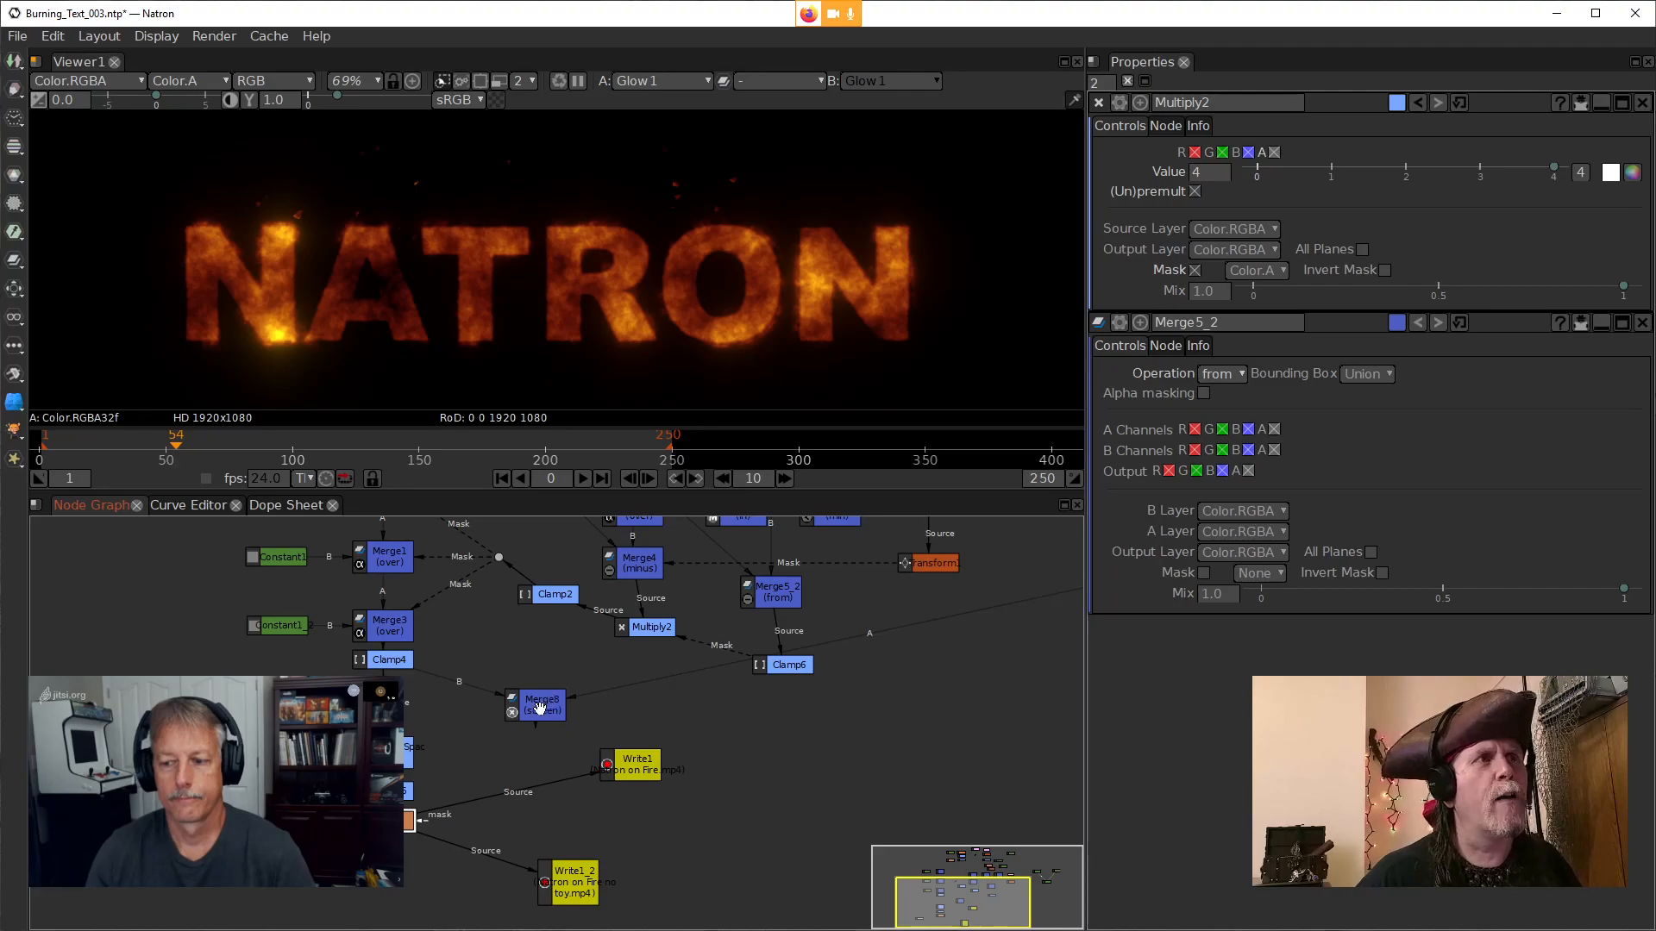
{"action": "scroll", "coordinate": [551, 697], "scroll_direction": "down", "scroll_amount": 4}
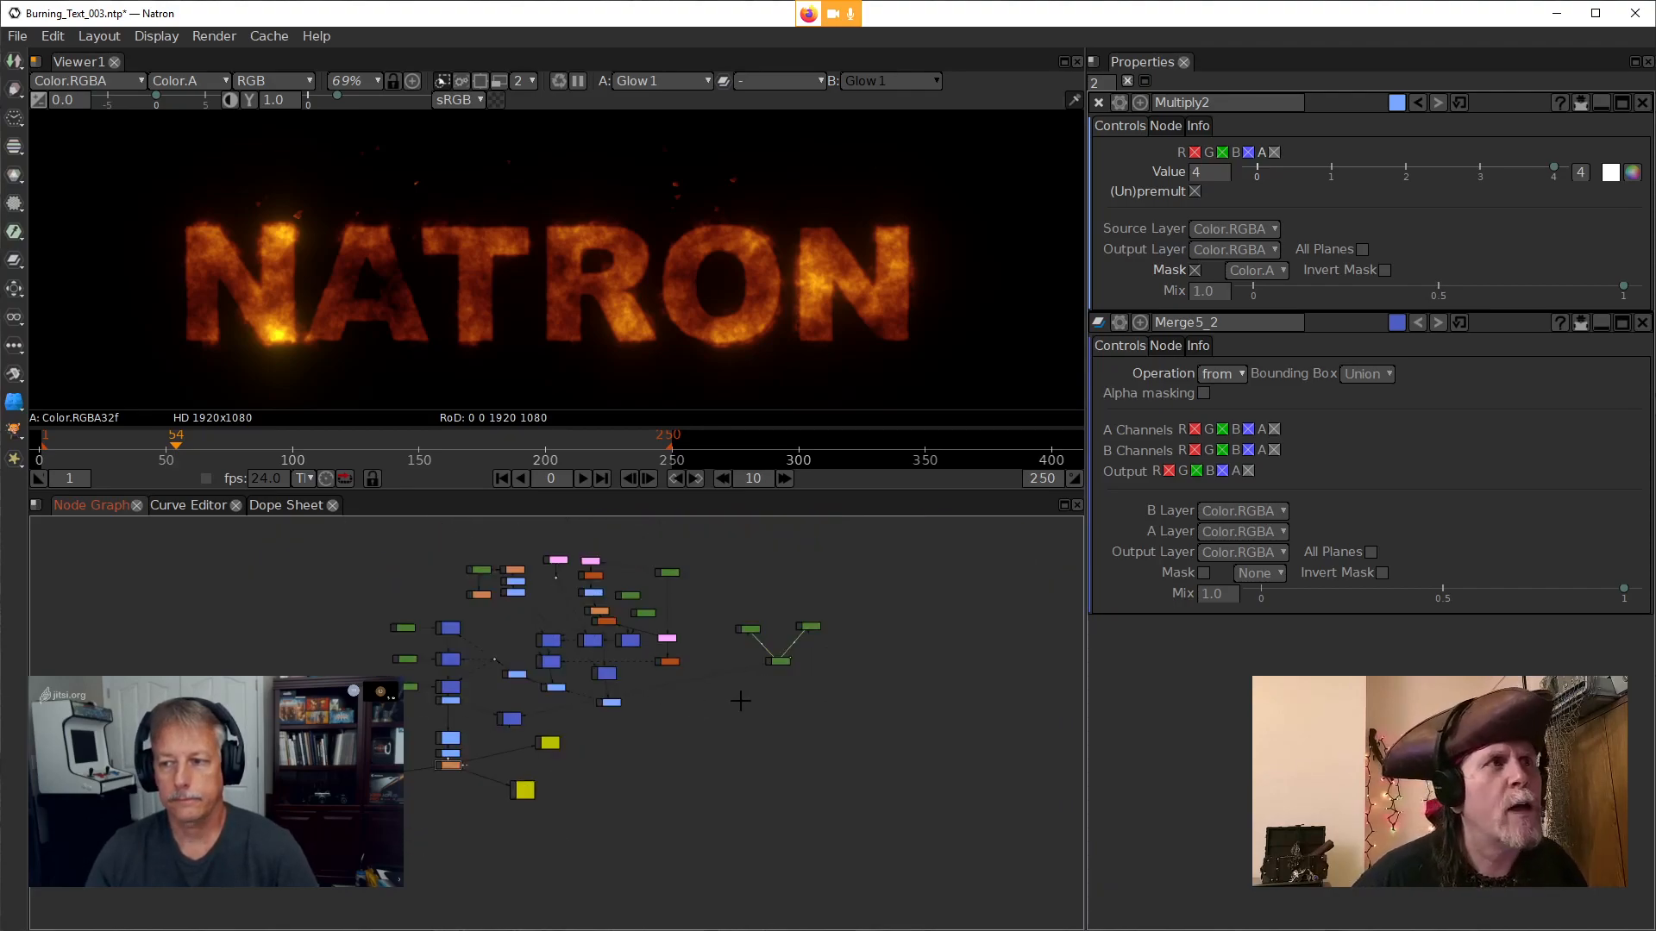
{"action": "scroll", "coordinate": [510, 692], "scroll_direction": "up", "scroll_amount": 4}
{"action": "left_click_drag", "start_coordinate": [1064, 592], "coordinate": [756, 565]}
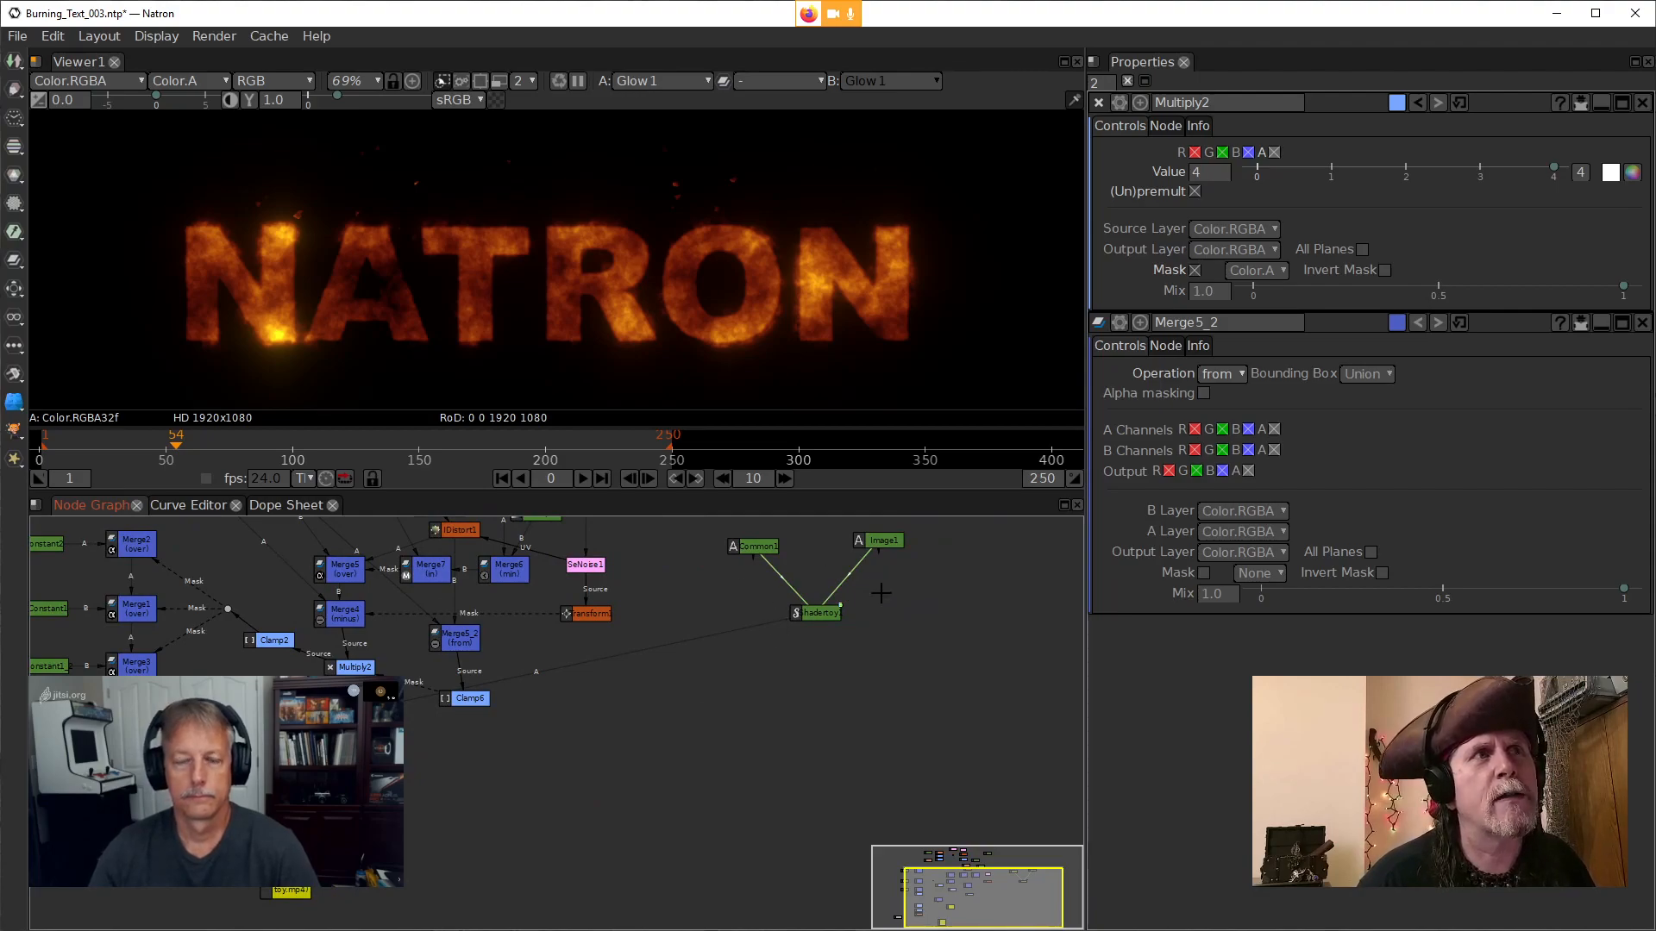
{"action": "left_click_drag", "start_coordinate": [703, 652], "coordinate": [1051, 574]}
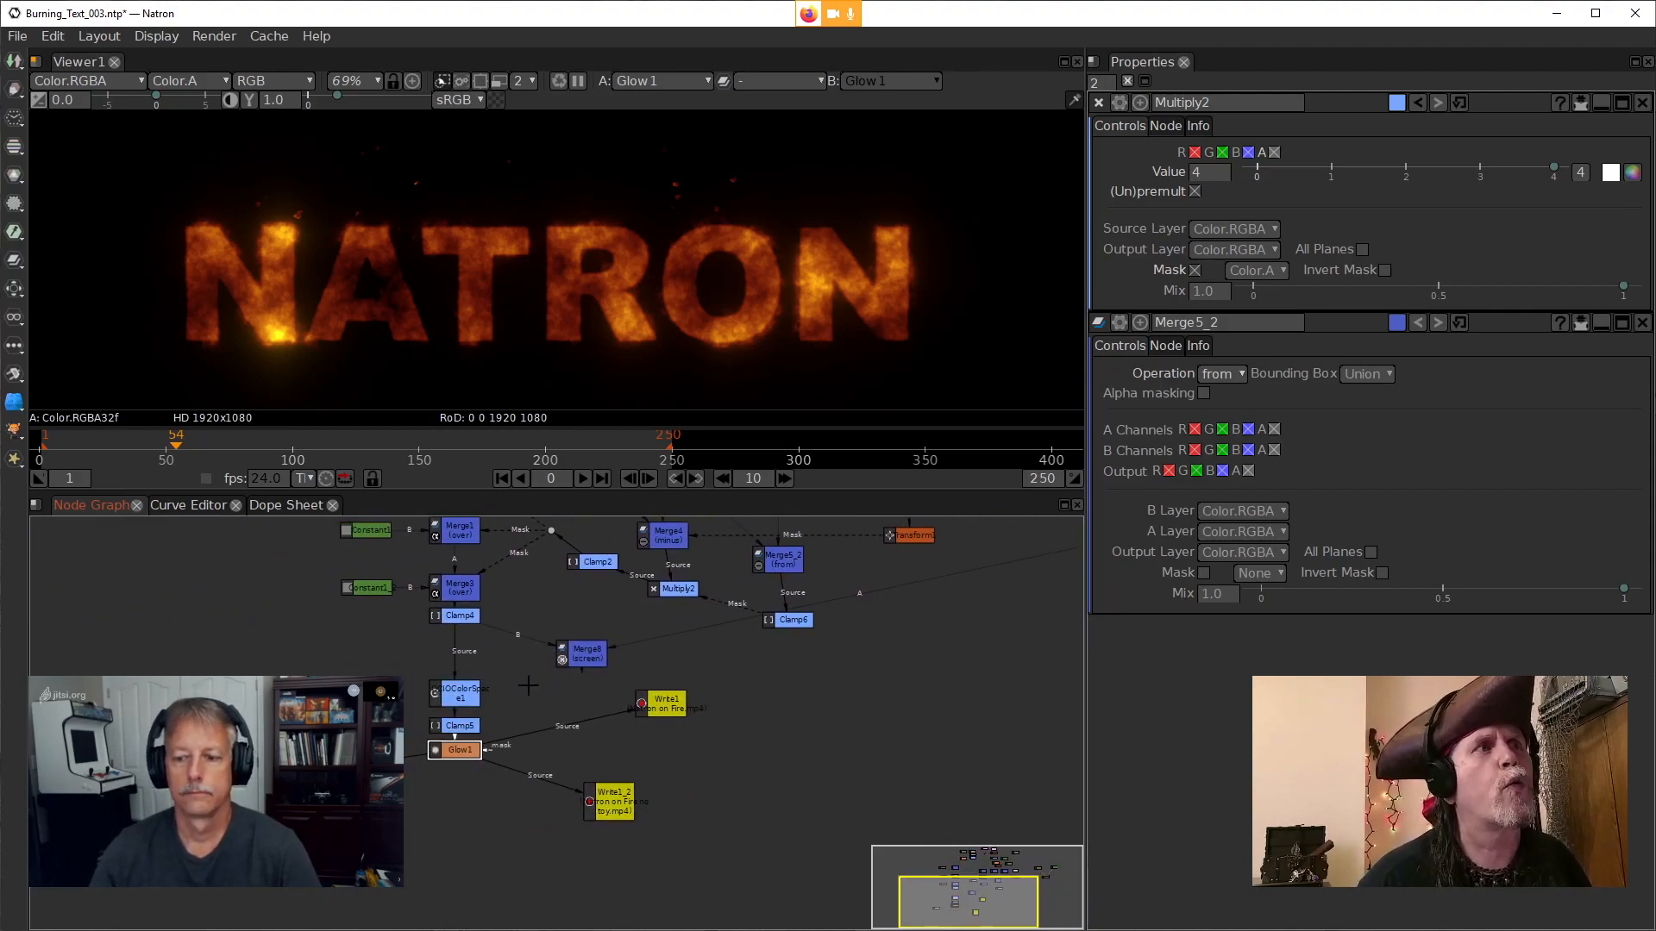
Reconnect the source of OCIOColorSpace1 from Clamp4 to the Merge8 screen node and view the whole frame
{"action": "left_click", "coordinate": [449, 659]}
{"action": "left_click_drag", "start_coordinate": [450, 662], "coordinate": [590, 662]}
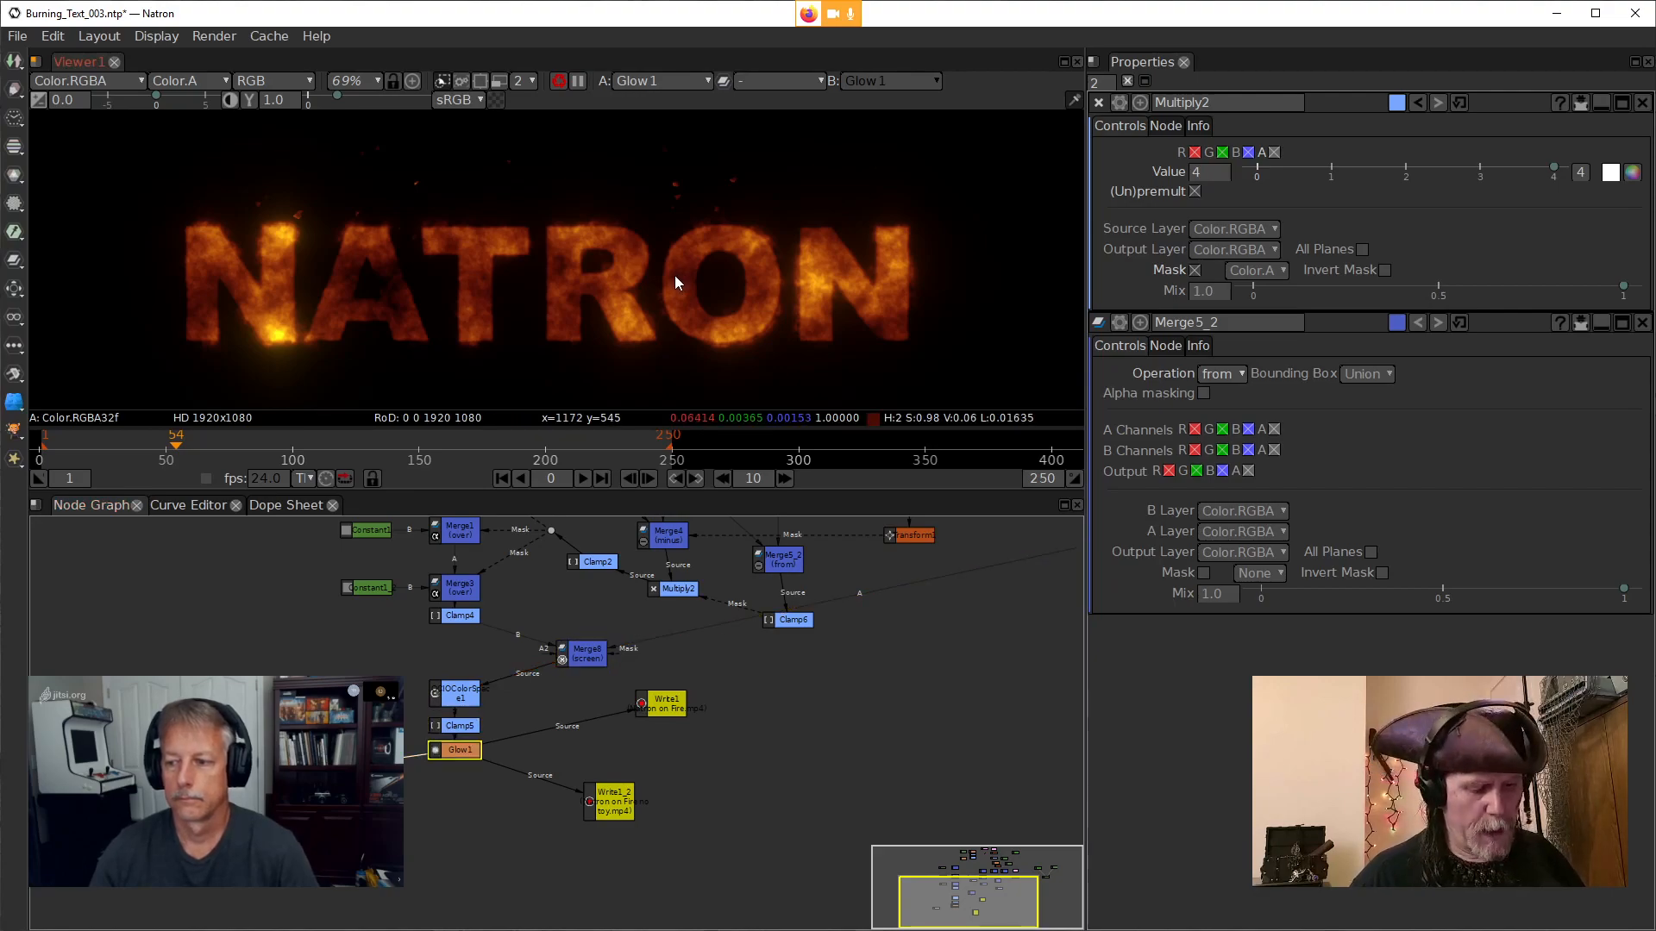
{"action": "scroll", "coordinate": [675, 276], "scroll_direction": "down", "scroll_amount": 5}
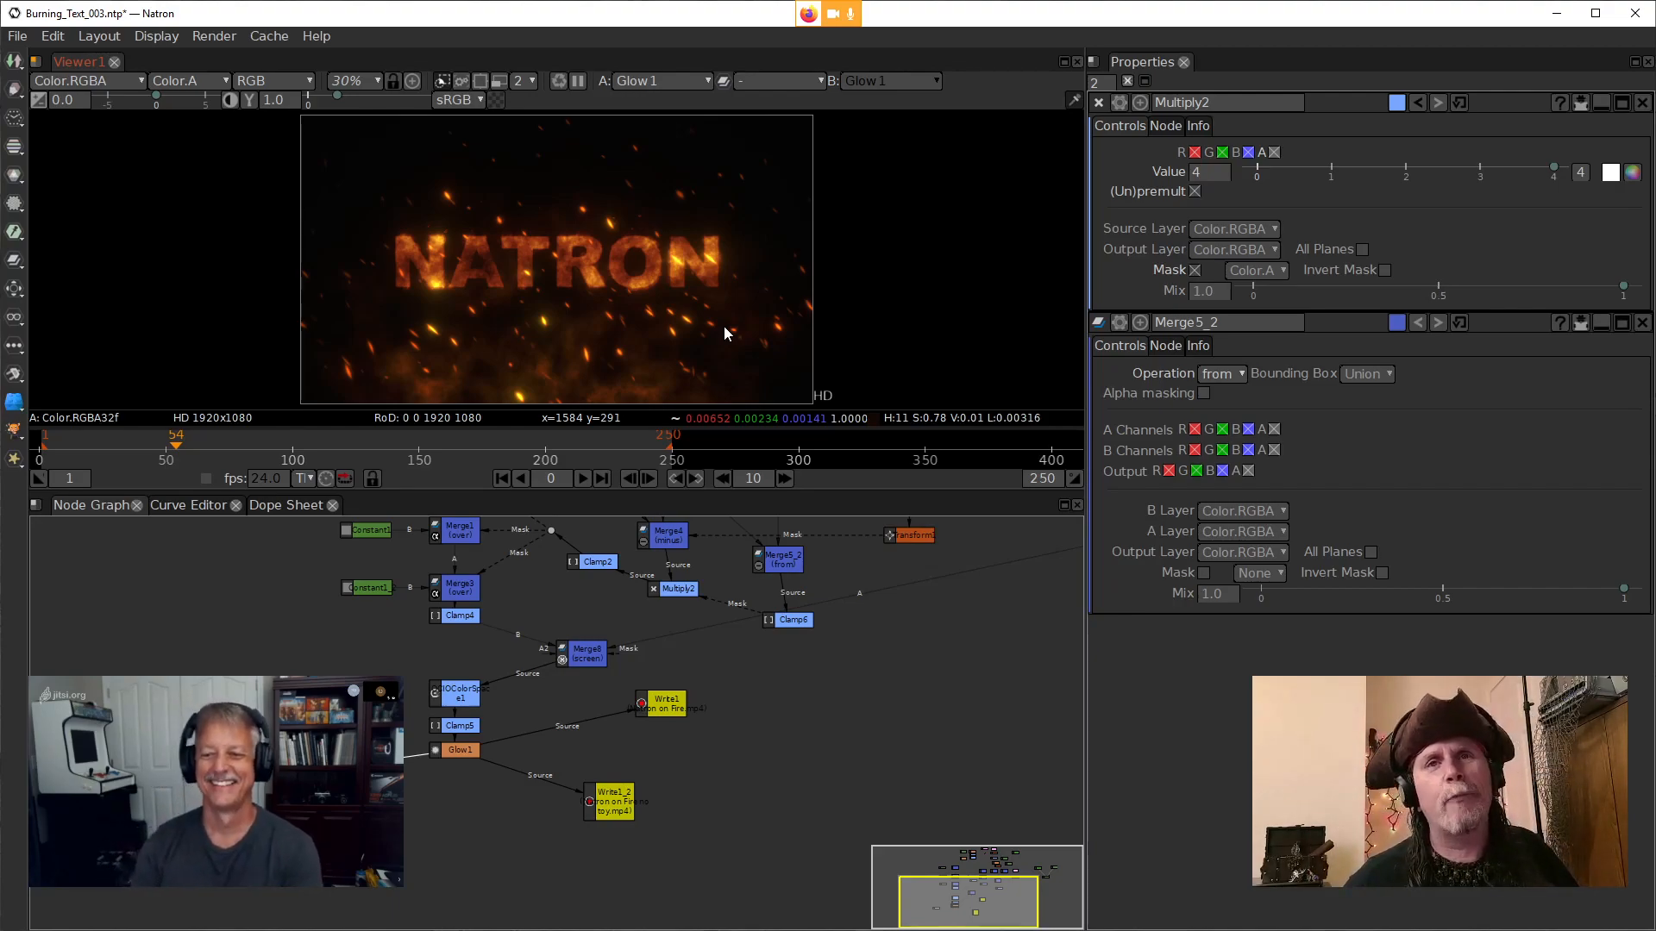
{"action": "left_click_drag", "start_coordinate": [775, 647], "coordinate": [714, 735]}
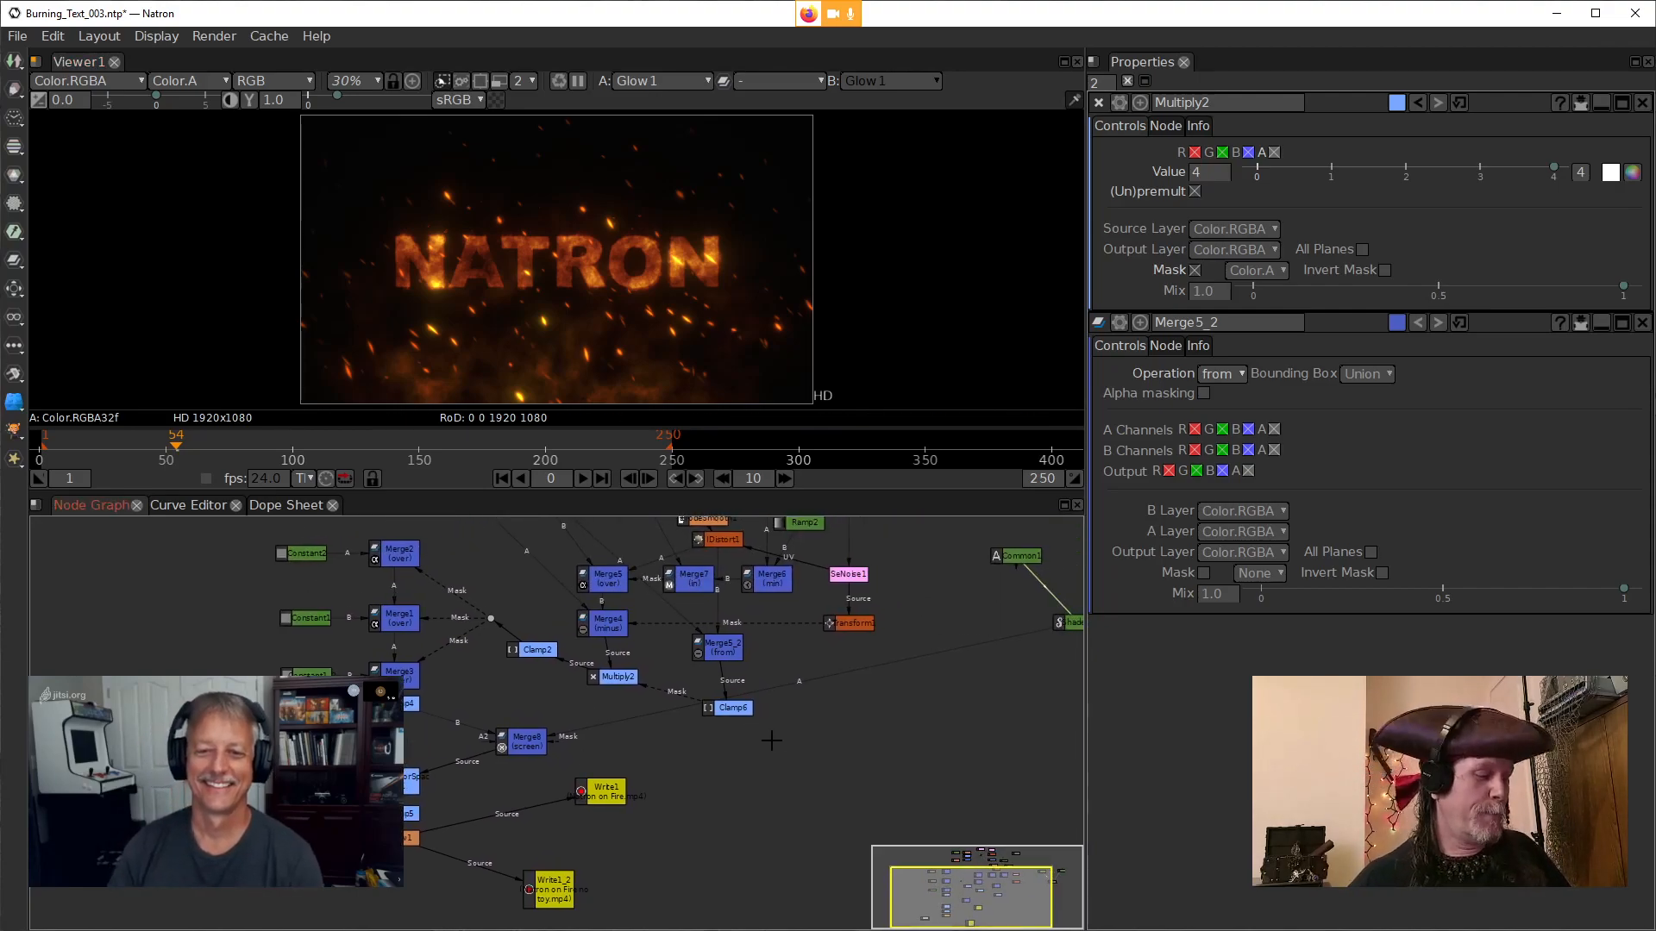